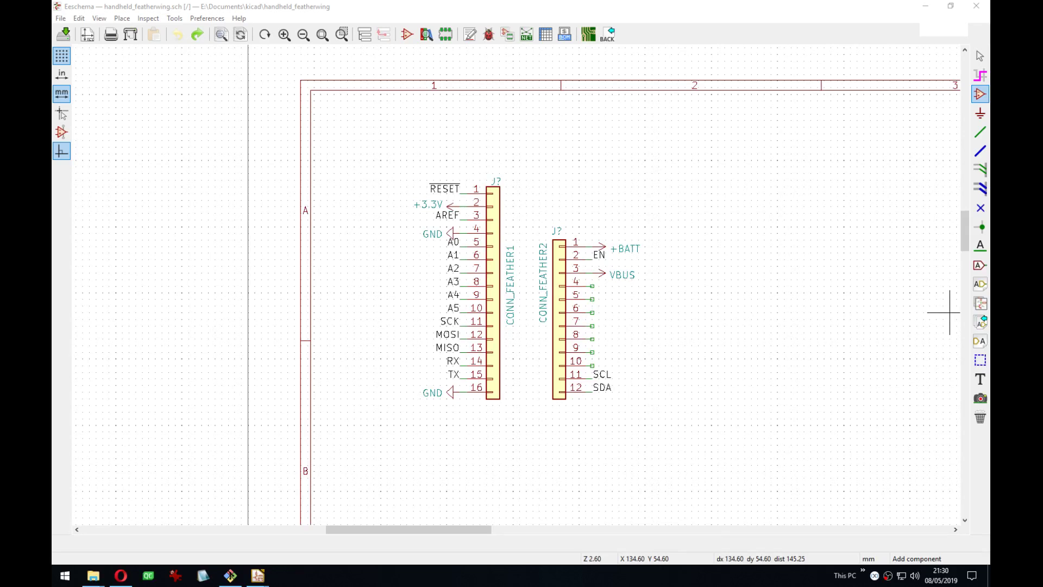
Check the KiCad version information from the Help menu.
click(239, 18)
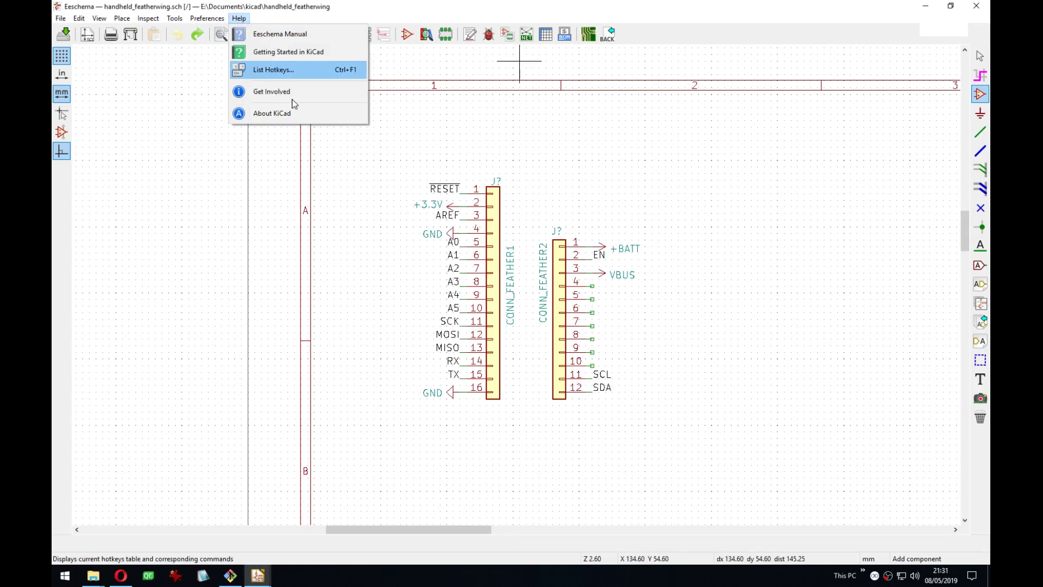
click(288, 115)
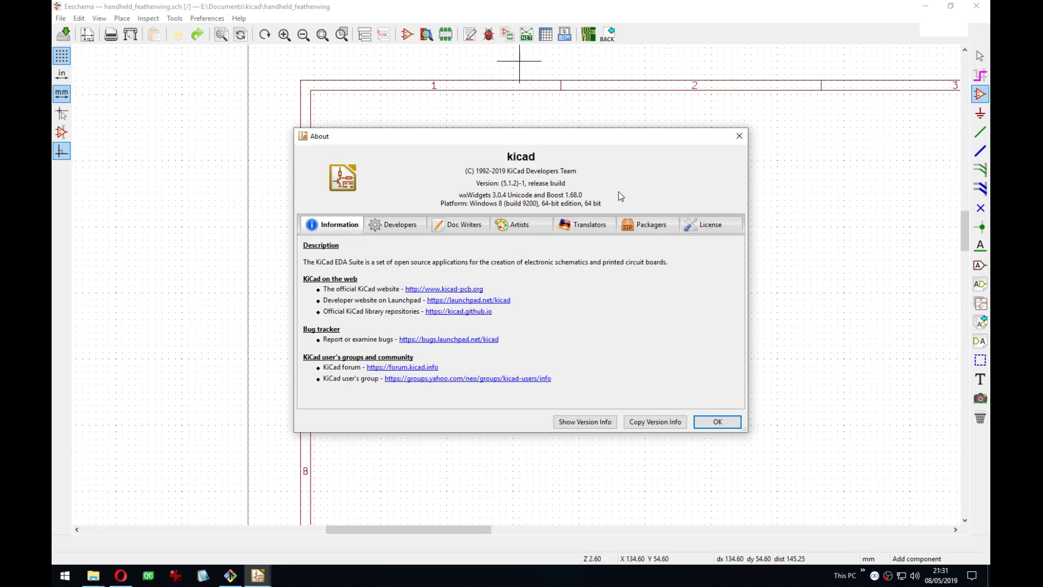
click(743, 132)
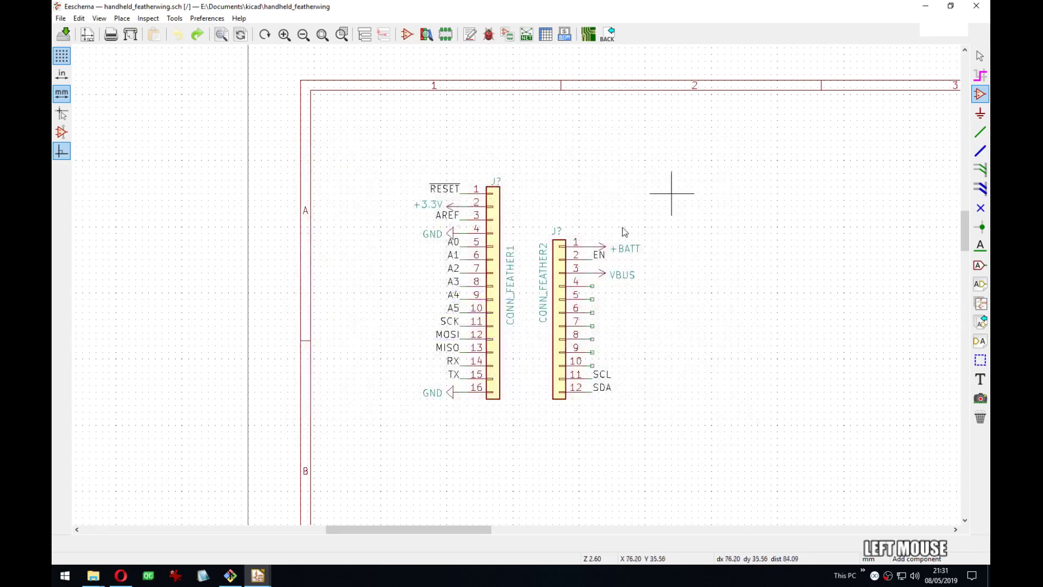
Place a +3.3V symbol on pin 2 and a GND symbol on pin 4.
middle_drag(546, 283, 541, 282)
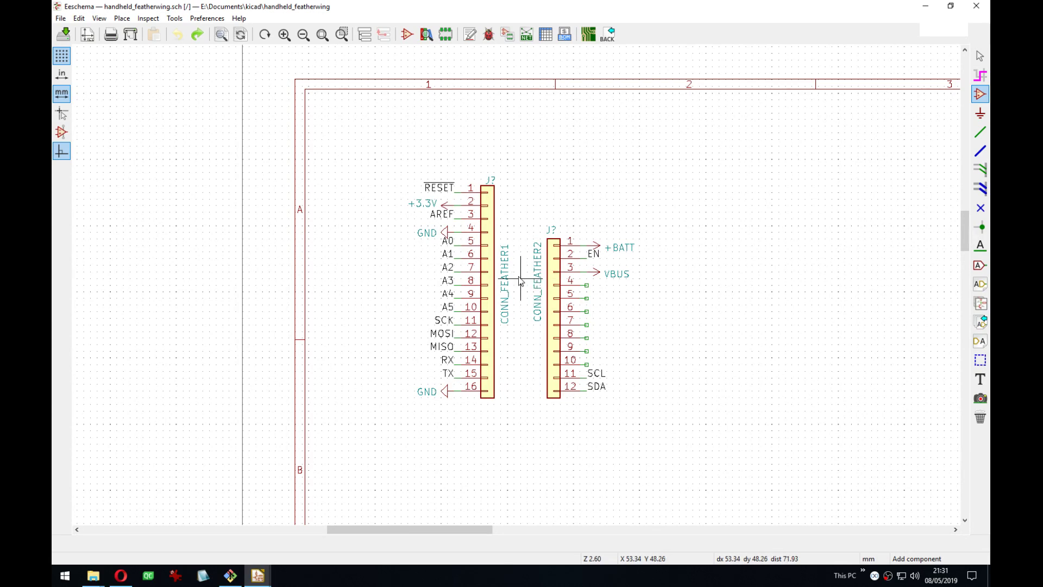
middle_drag(531, 236, 477, 208)
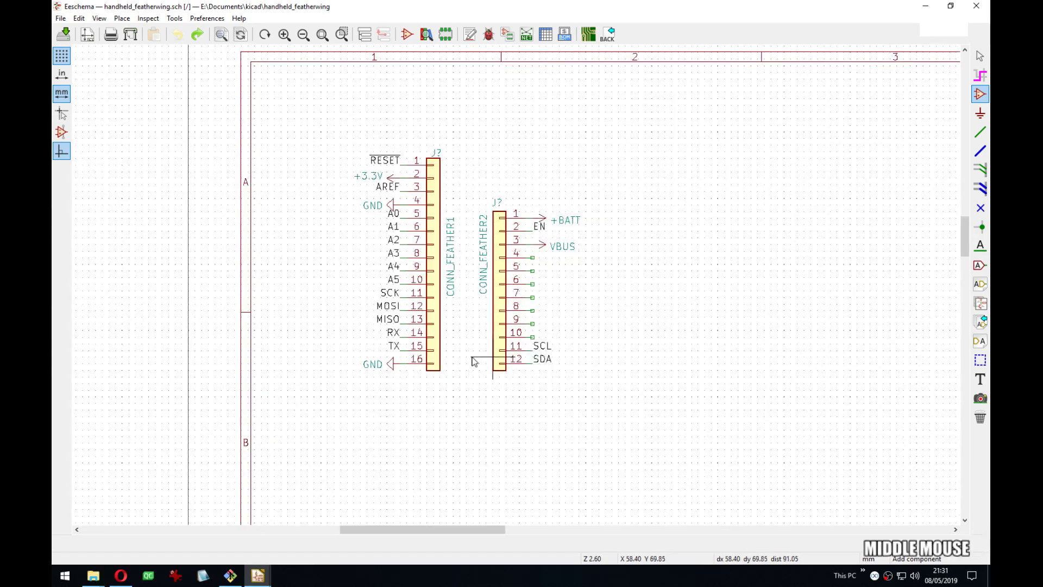
scroll(434, 250, up, 4)
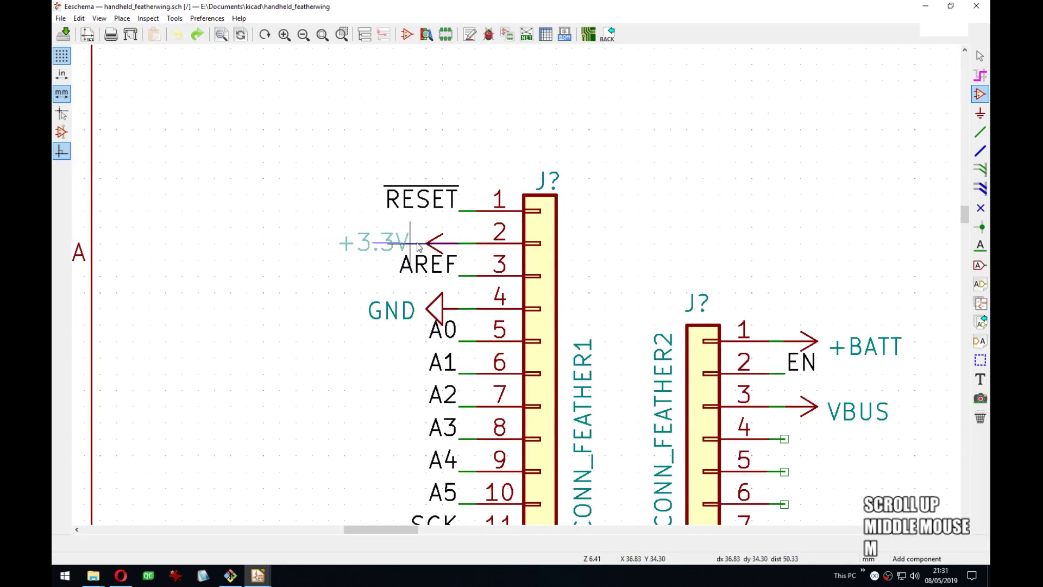
click(411, 243)
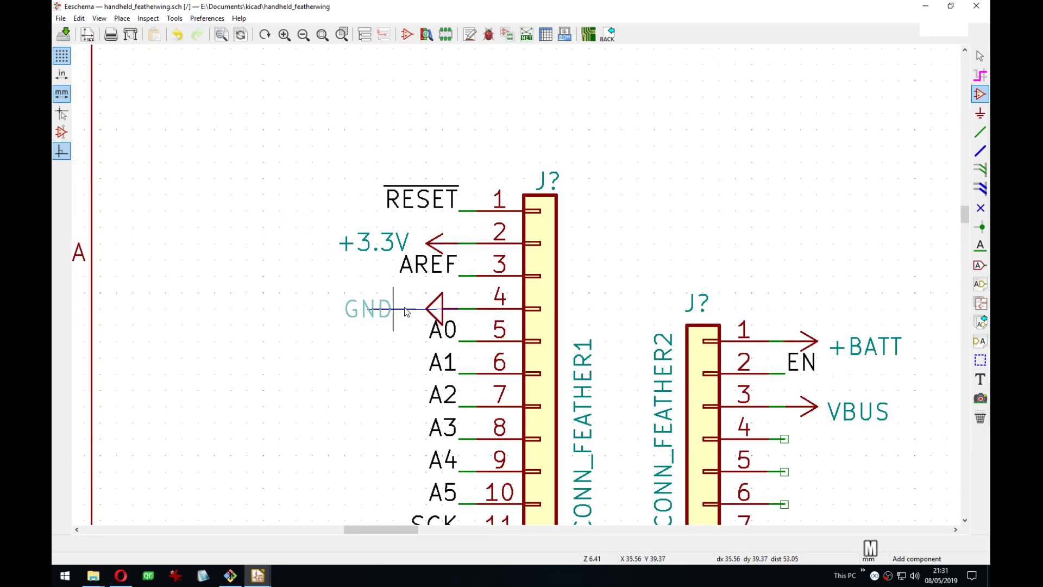
click(411, 309)
Move the first J? reference and centre it horizontally.
middle_drag(412, 309, 425, 157)
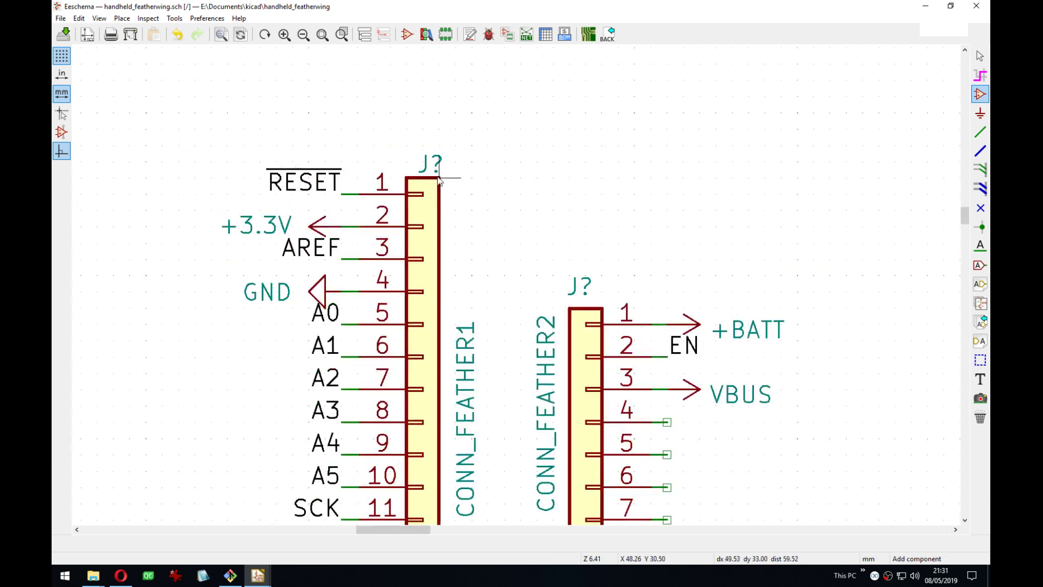
key(m)
click(422, 161)
key(e)
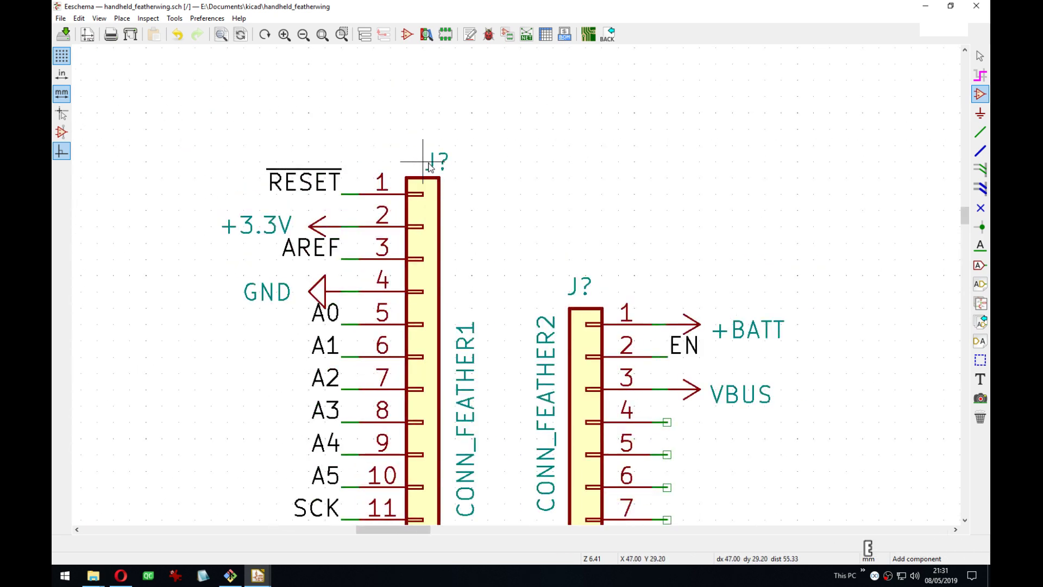
click(636, 294)
click(622, 310)
click(579, 332)
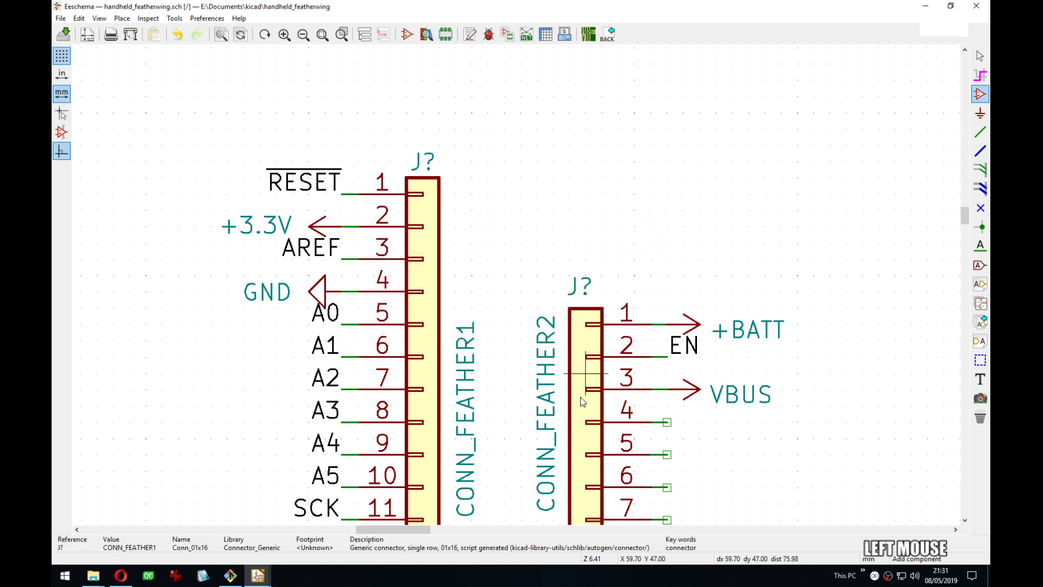
Centre the second J? reference and move it above the second connector.
key(e)
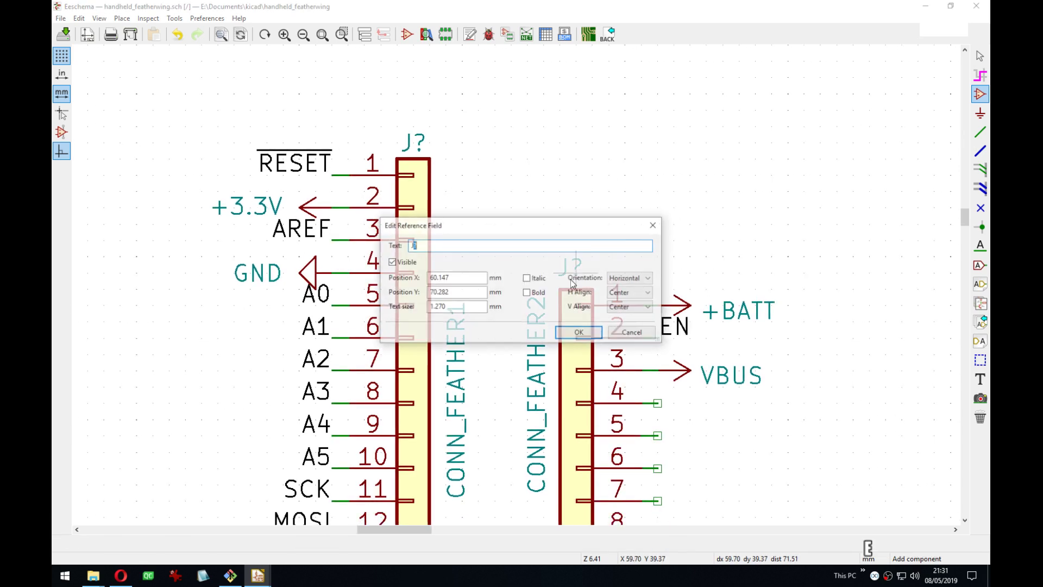
click(631, 293)
click(616, 308)
click(580, 332)
key(m)
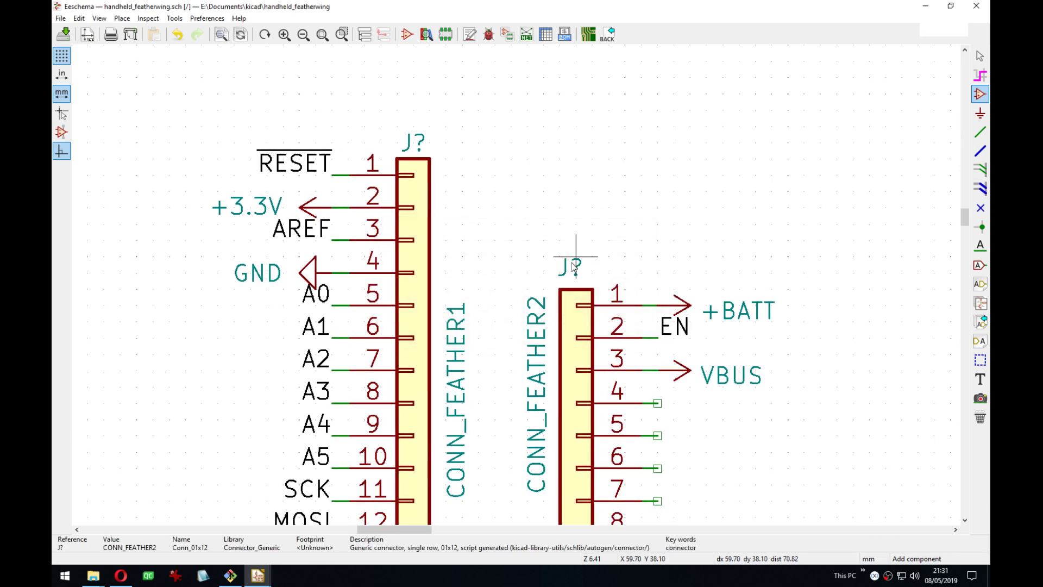
click(576, 273)
Reposition the +BATT and VBUS labels and the CONN_FEATHER2 and CONN_FEATHER1 texts.
middle_drag(740, 343, 684, 249)
key(m)
click(658, 208)
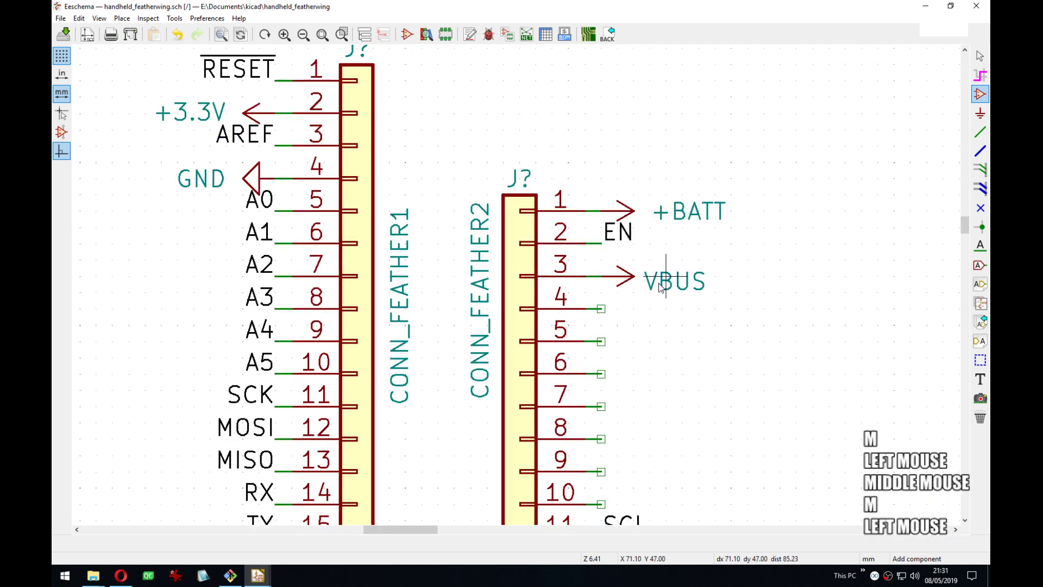
key(m)
click(652, 277)
middle_drag(686, 392, 742, 298)
key(m)
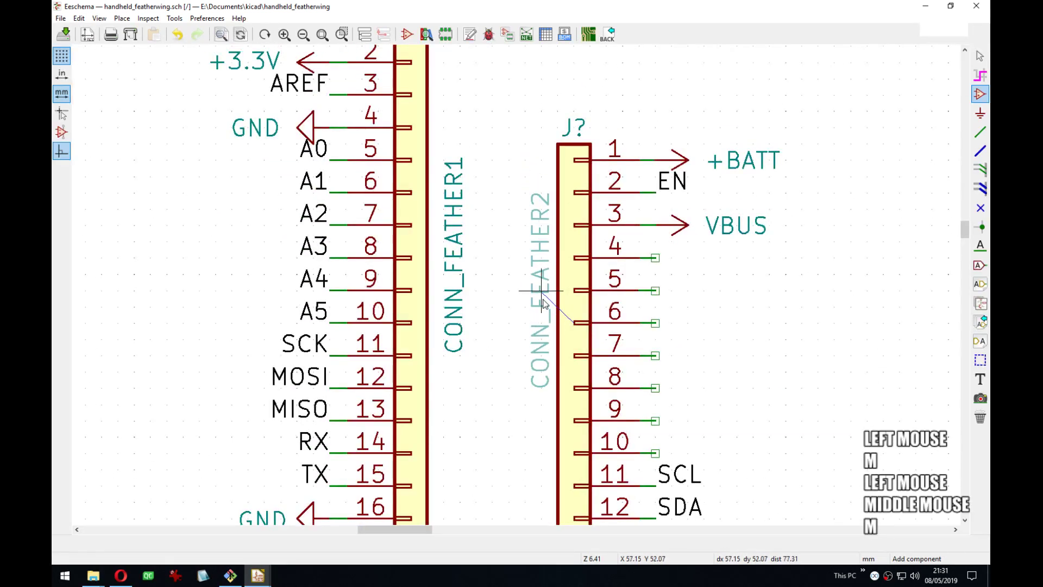
click(548, 259)
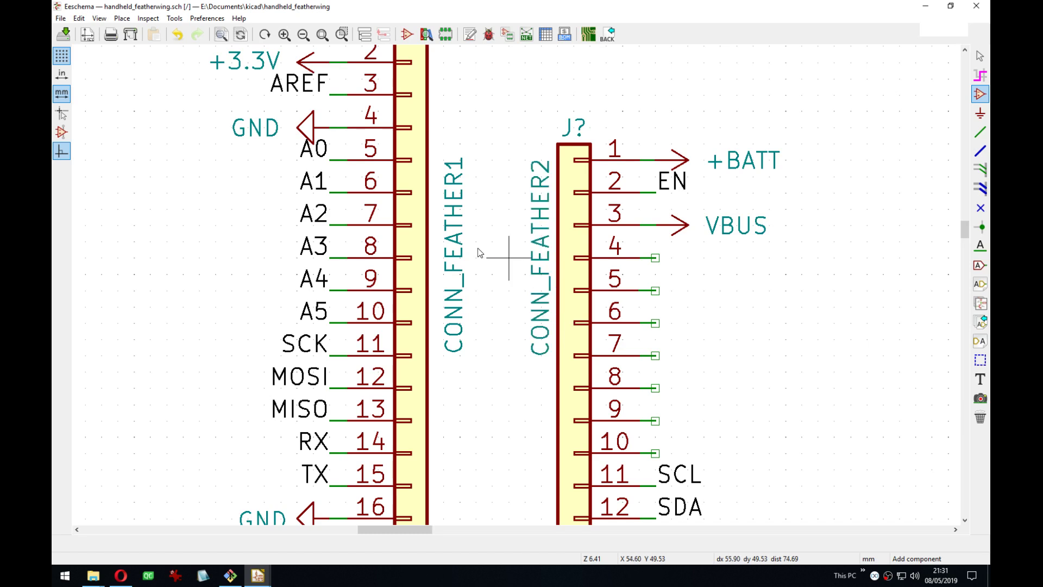
key(m)
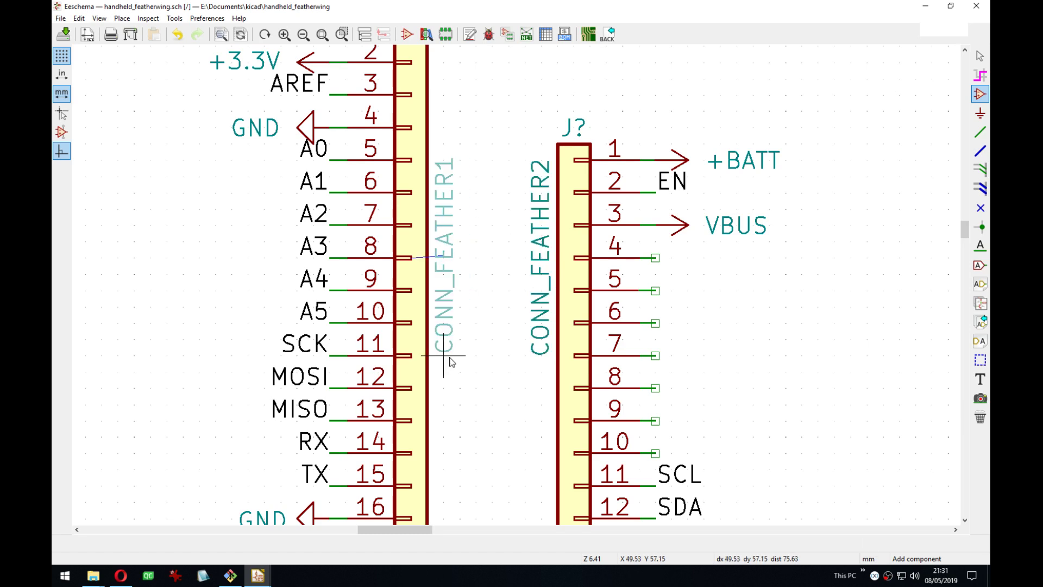
click(450, 362)
Place a GND symbol on pin 16 of CONN_FEATHER1, aligned with the pin.
scroll(552, 326, down, 1)
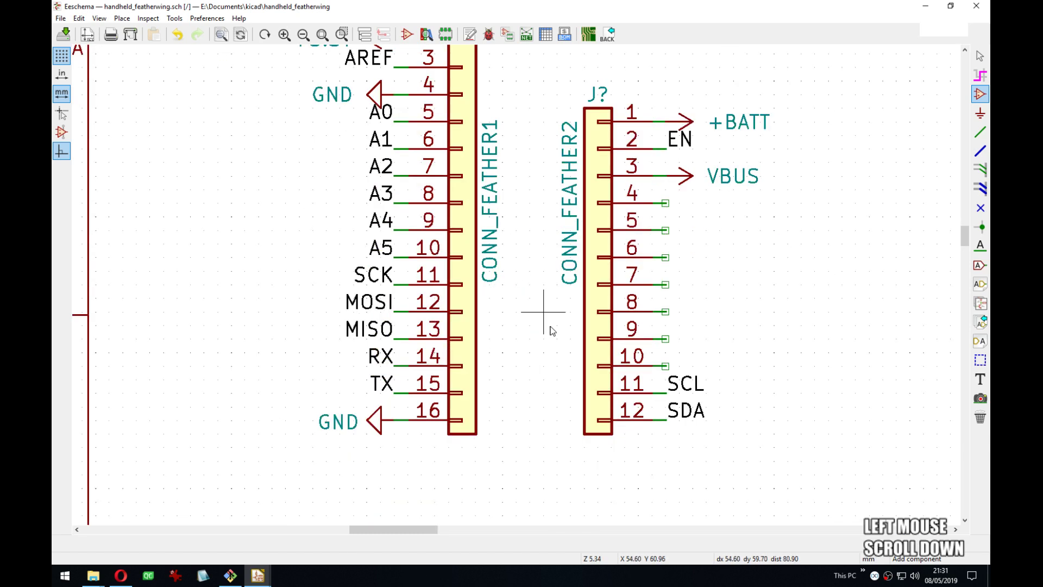
click(357, 424)
key(m)
click(356, 424)
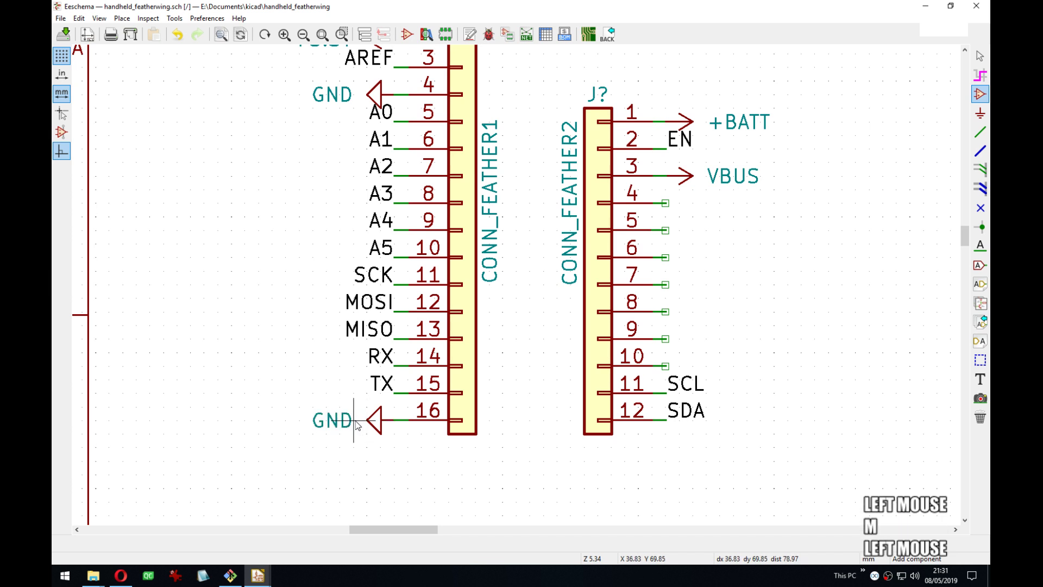
key(m)
click(357, 424)
key(m)
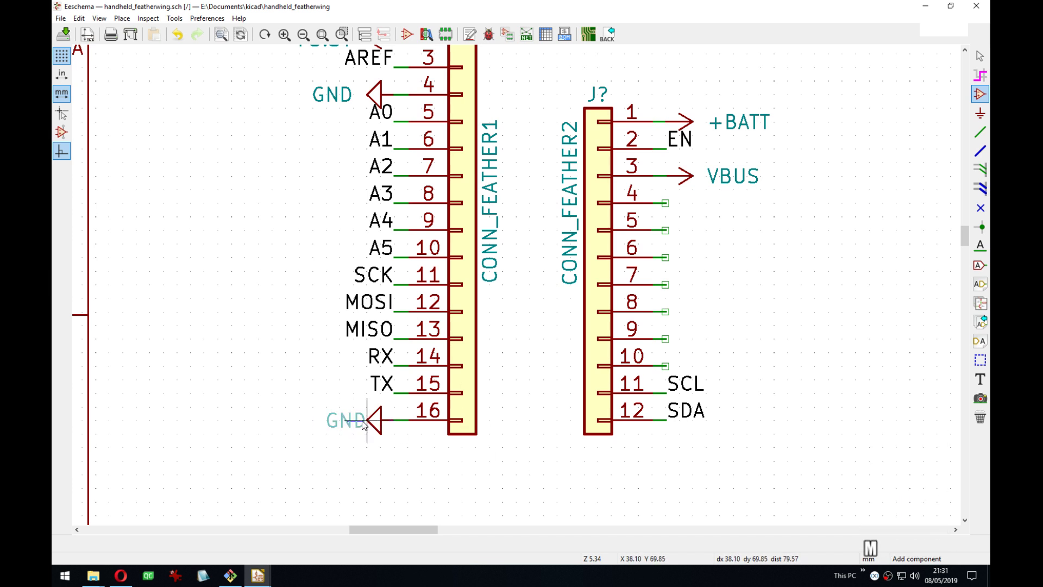
click(364, 423)
Start a GPIO net label at pin 4 of the second connector.
middle_drag(647, 271, 585, 292)
key(l)
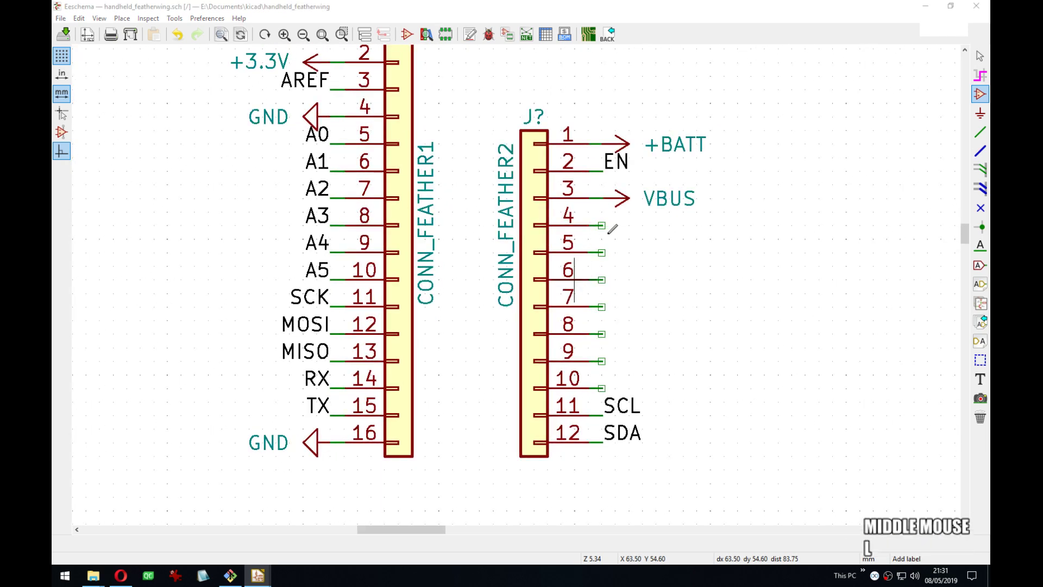
key(Escape)
click(603, 217)
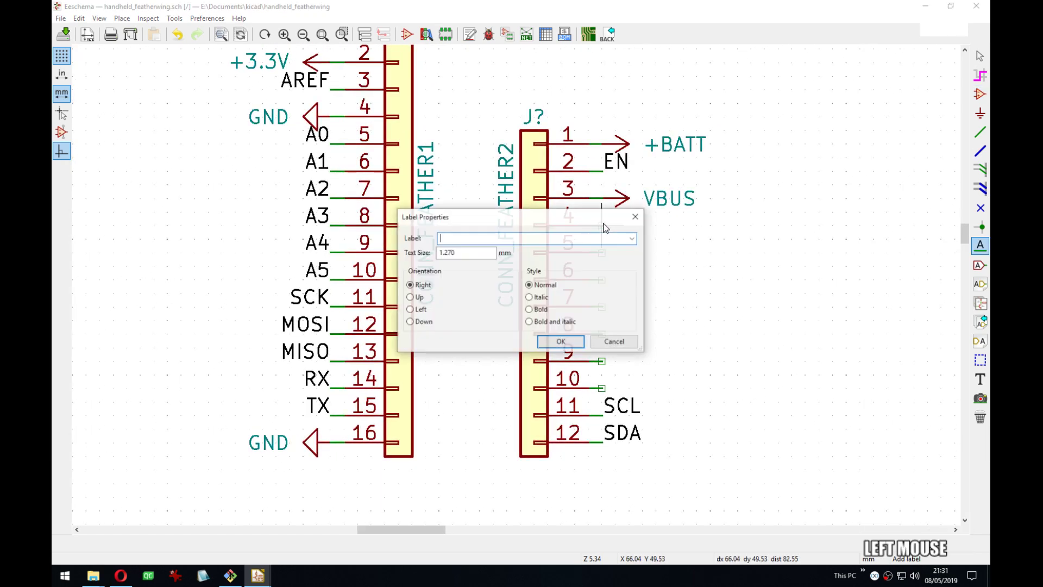
text(GPIO)
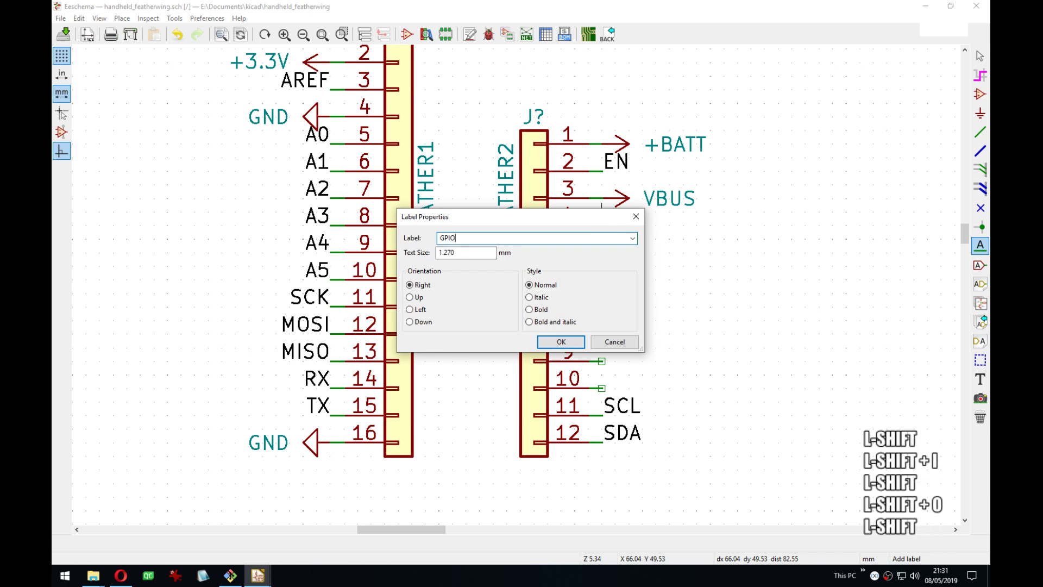
key(alt+Tab)
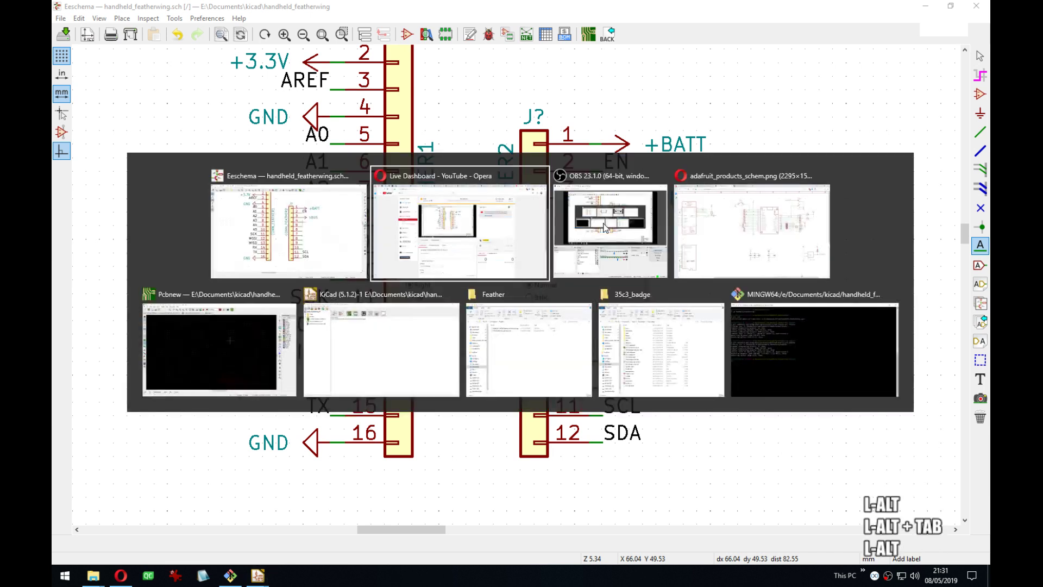
Switch to Opera and view the Adafruit 2.4" TFT FeatherWing overview page's board photos.
key(Tab)
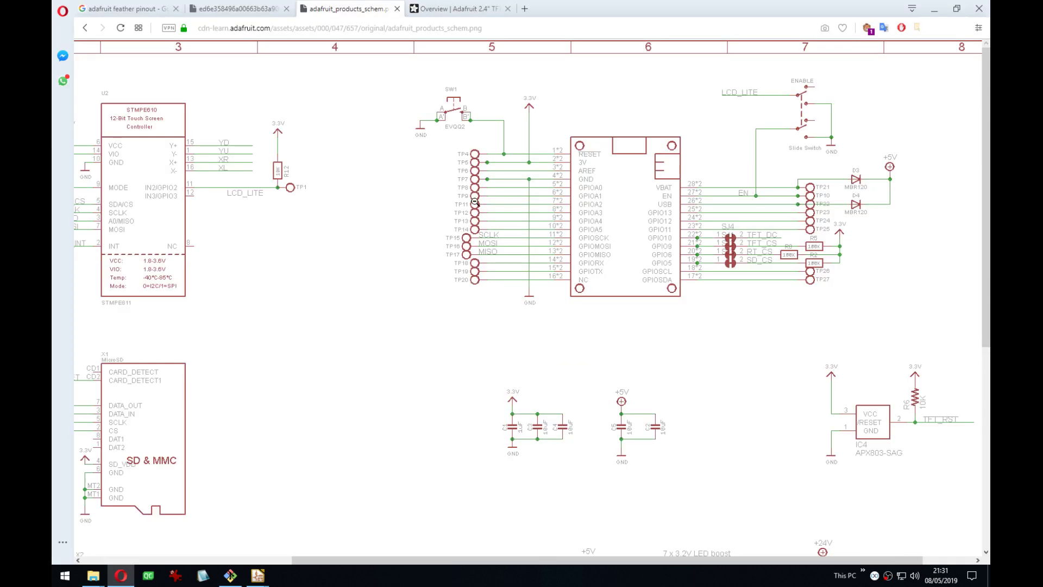
click(459, 9)
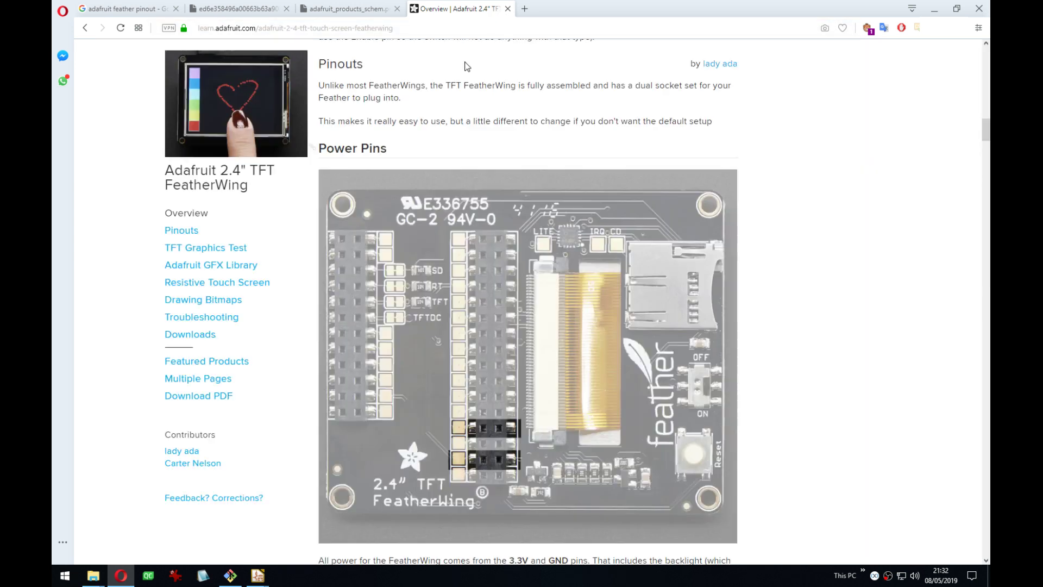
drag(987, 130, 977, 97)
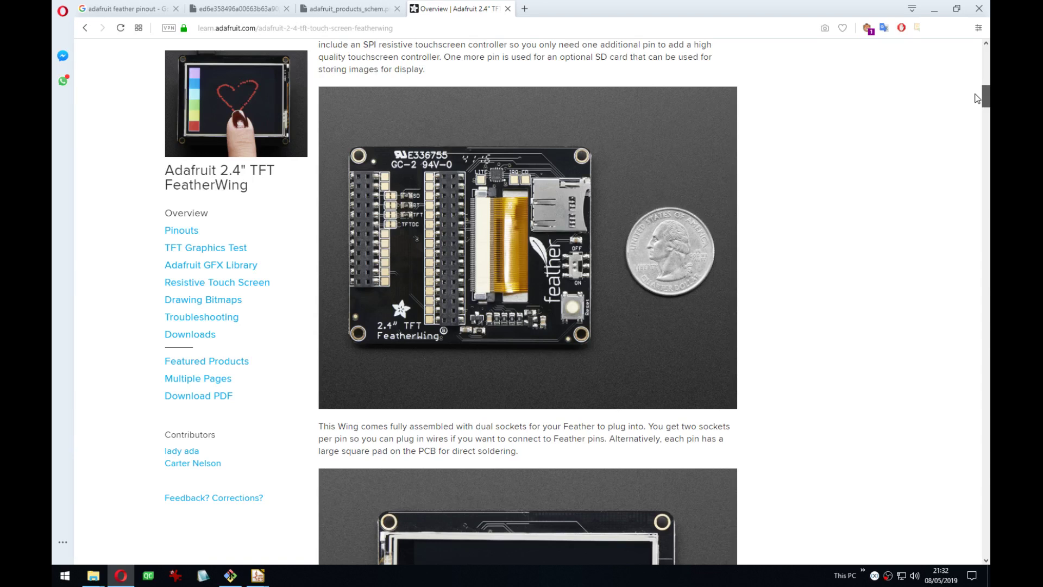
drag(976, 100, 973, 100)
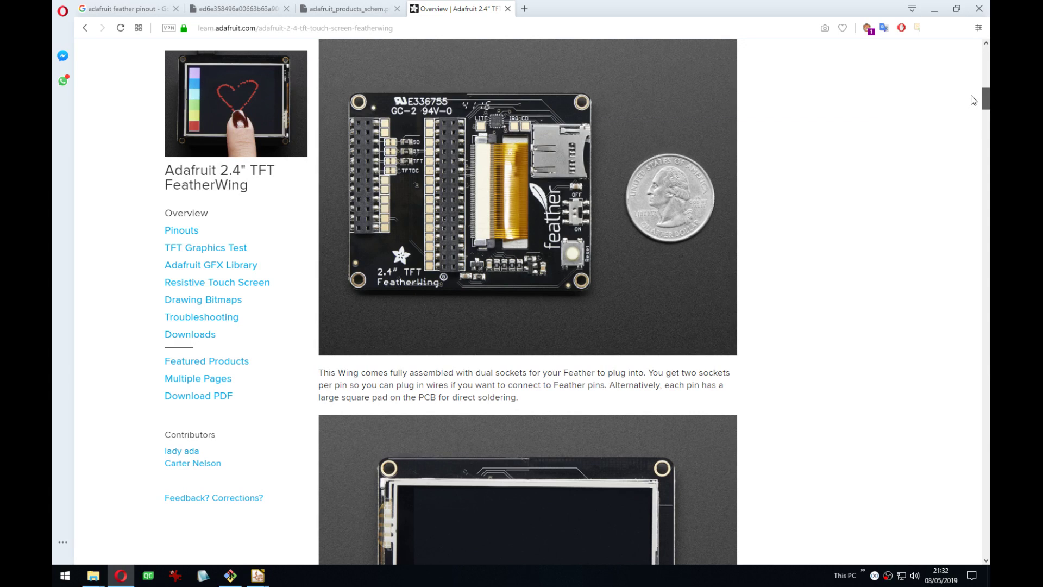
Close the 'adafruit feather pinout' tab and return to the adafruit_products_schem.png image.
drag(972, 100, 968, 96)
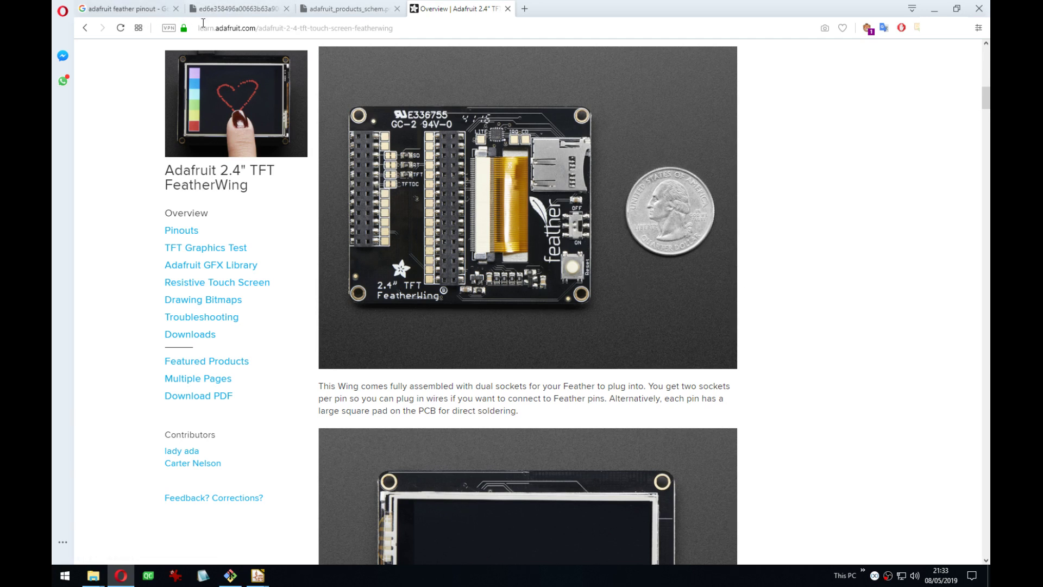
middle_click(122, 10)
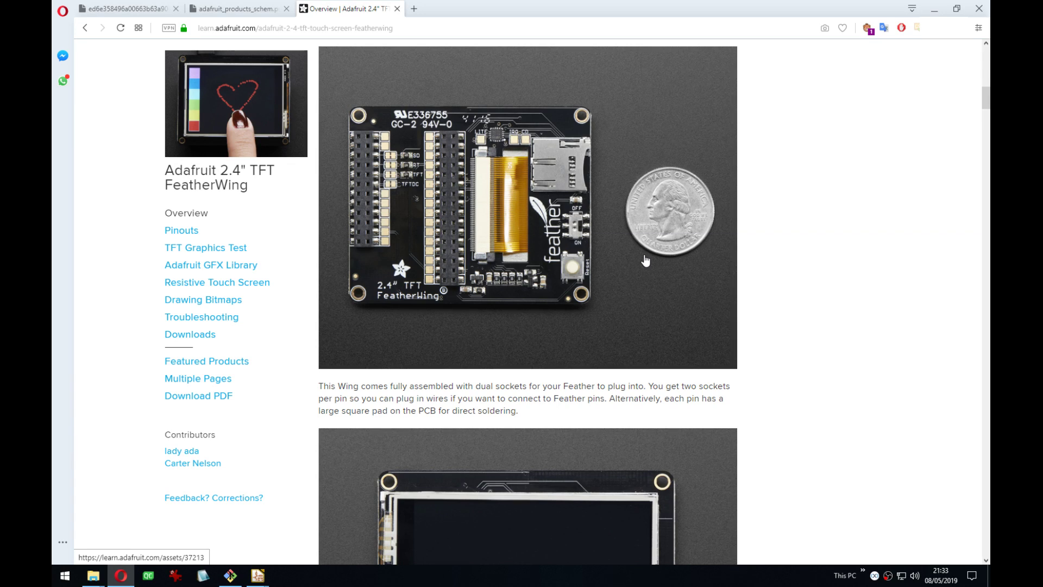
click(239, 9)
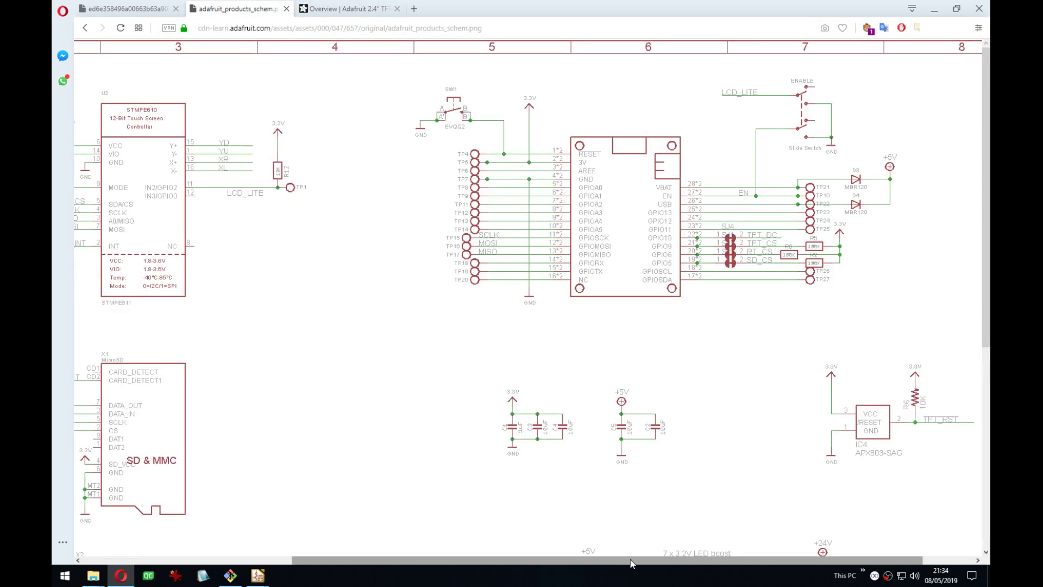
Review the Adalogger pinout and TFT FeatherWing overview tabs, then return to Eeschema's label dialog.
drag(631, 563, 679, 566)
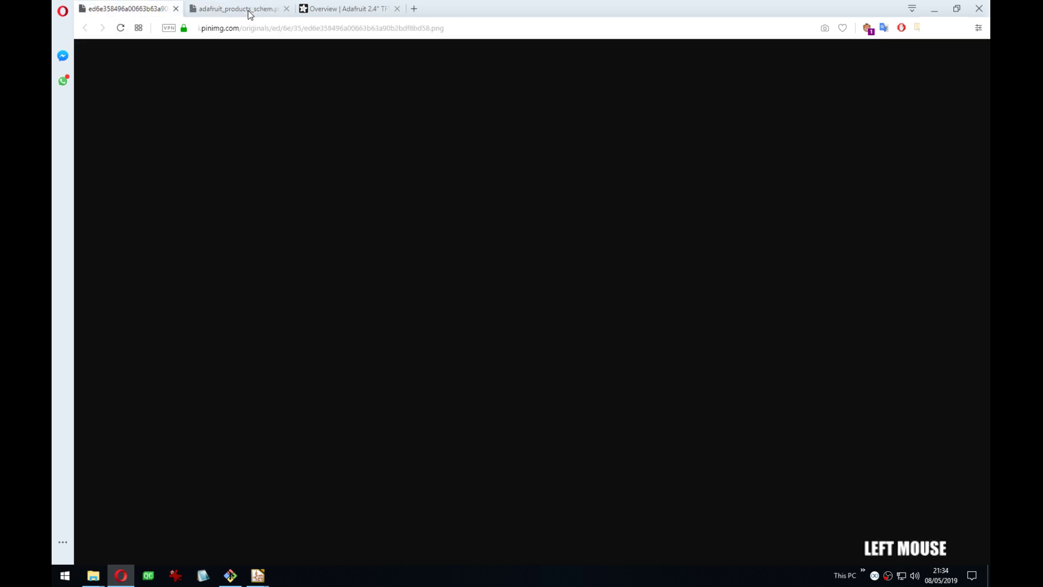
click(143, 8)
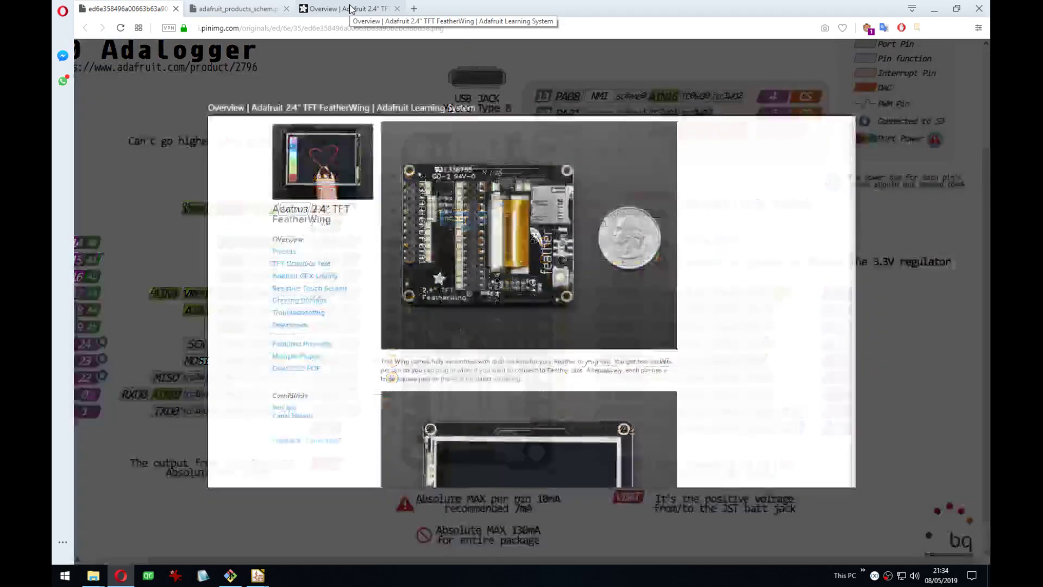
click(351, 8)
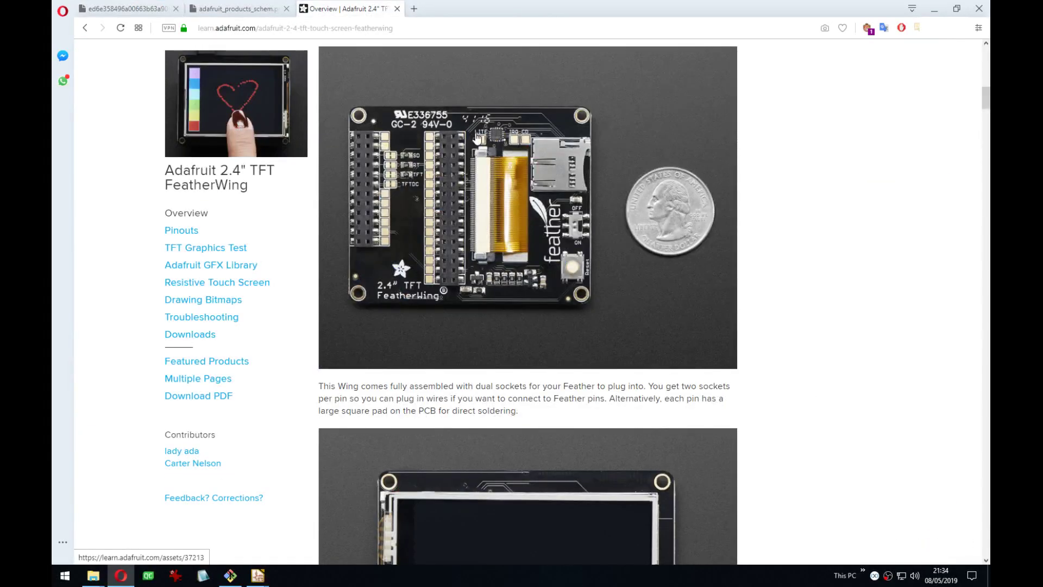
key(alt+Tab)
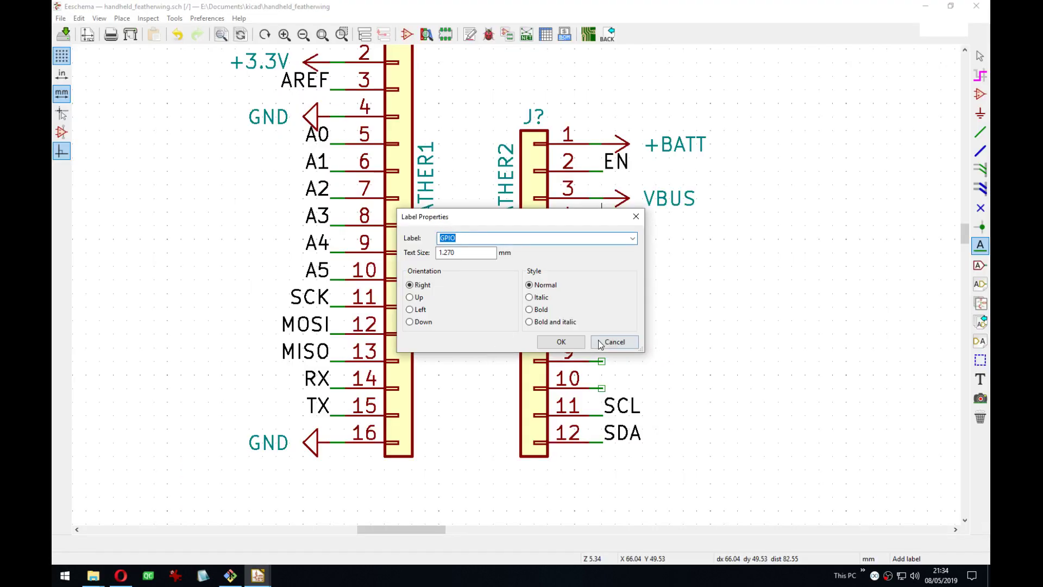
Snap Opera's Adafruit product schematic page to the right half of the screen.
click(486, 241)
key(alt+Tab)
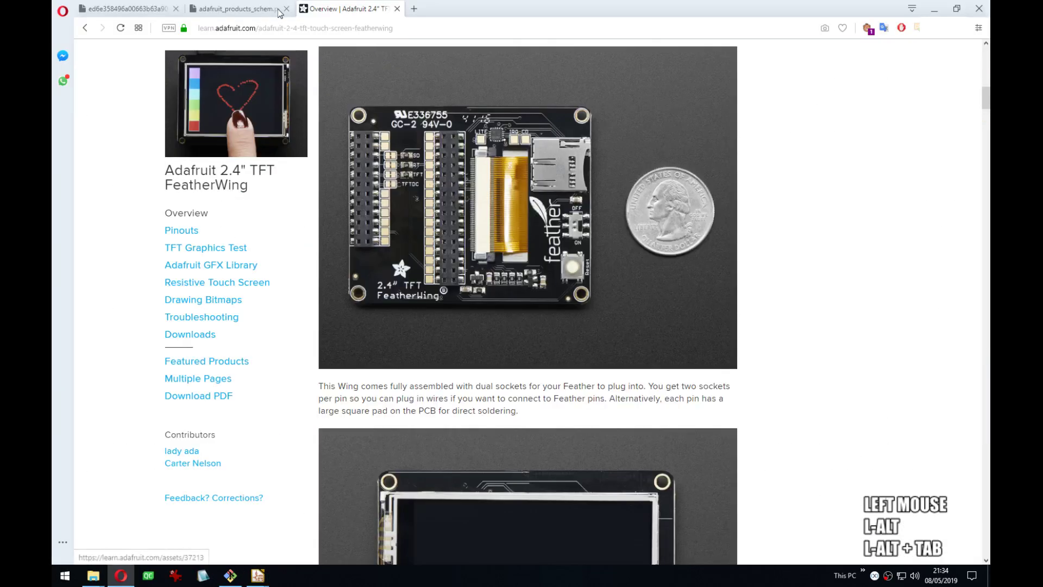
click(236, 9)
key(super+Right)
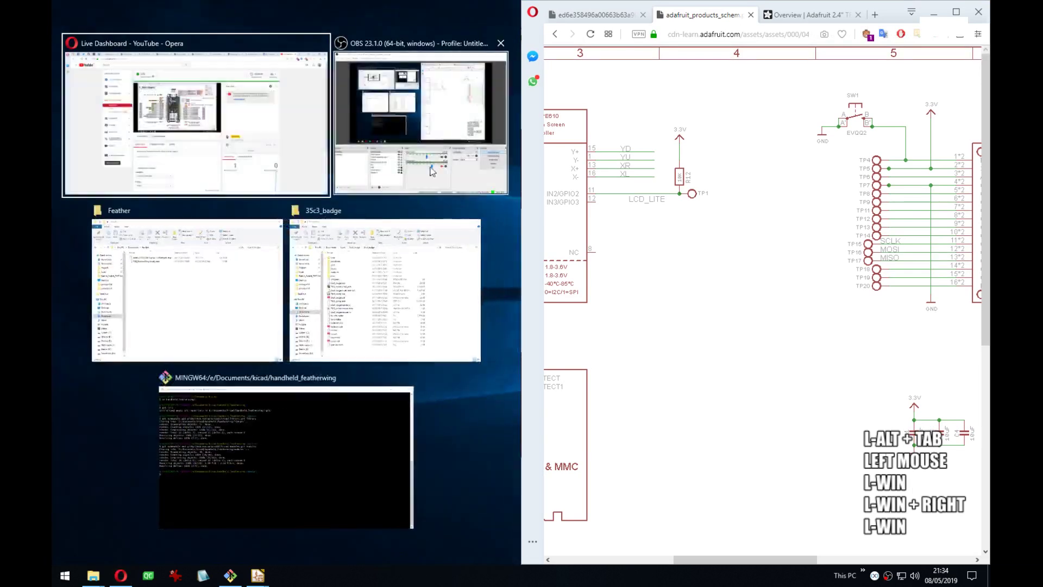
click(353, 116)
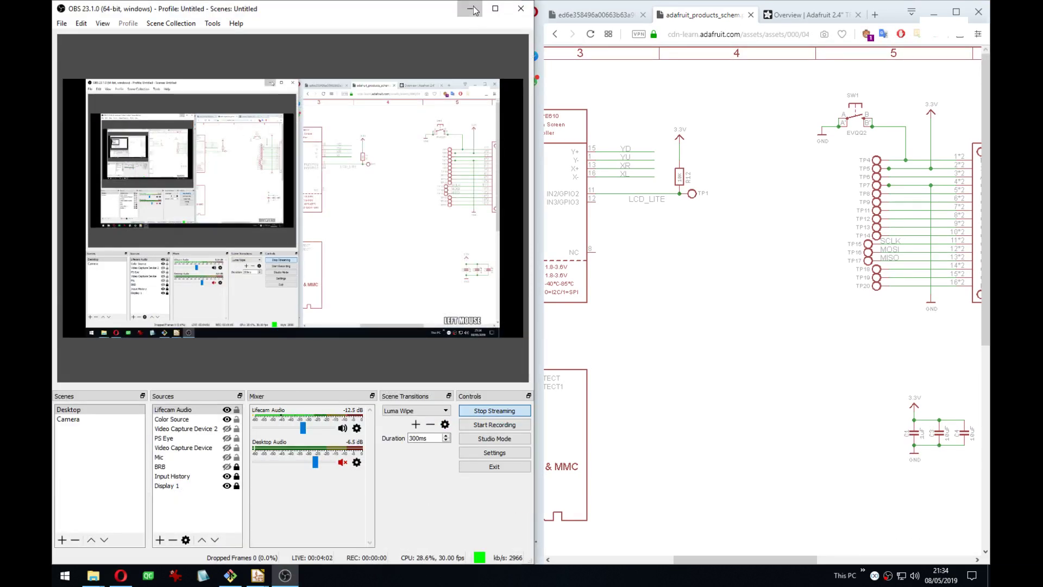
drag(333, 7, 988, 217)
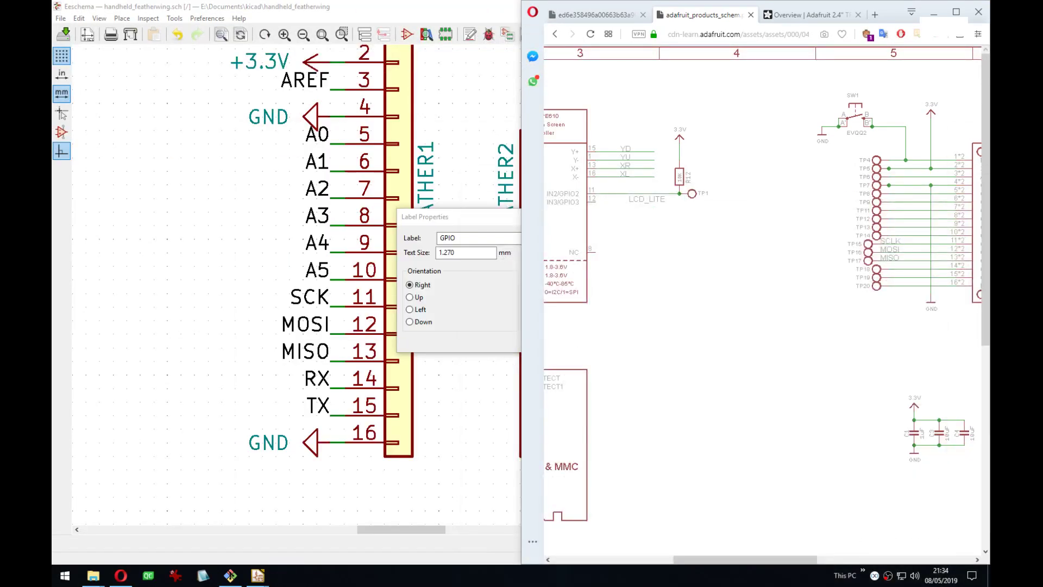
Discard the unfinished label and dock Eeschema in the left half.
click(447, 224)
click(638, 218)
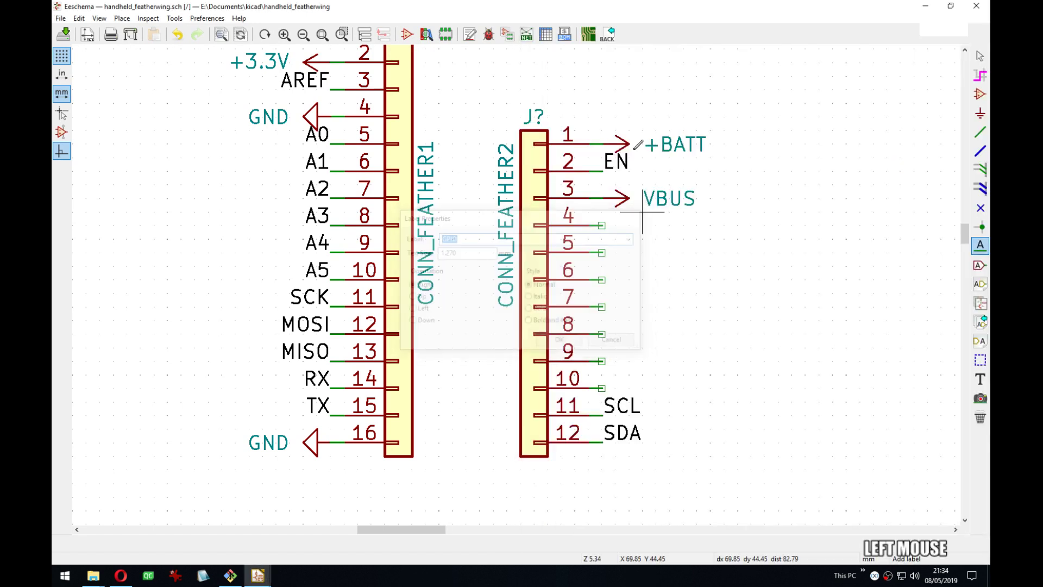
drag(609, 7, 53, 147)
middle_drag(371, 257, 305, 254)
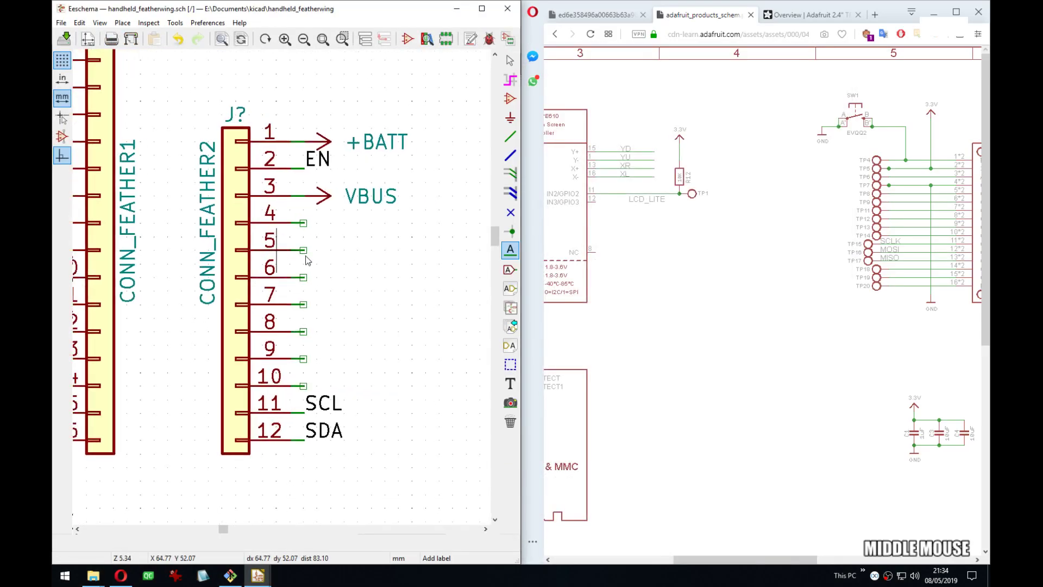
Label CONN_FEATHER2 pin 10 as GPIO5 and pin 9 as GPIO6.
drag(716, 559, 817, 559)
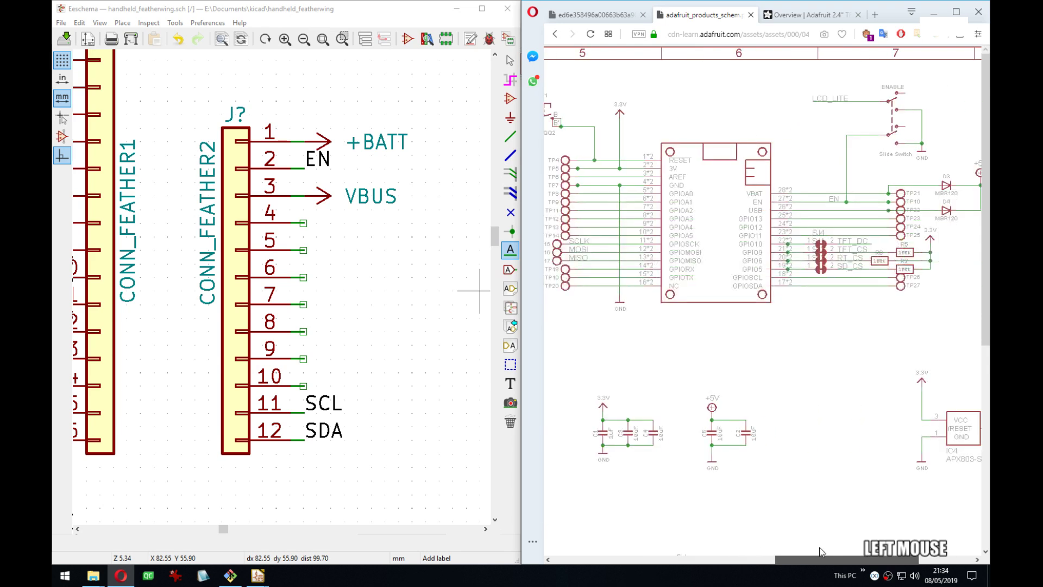
middle_drag(307, 227, 296, 226)
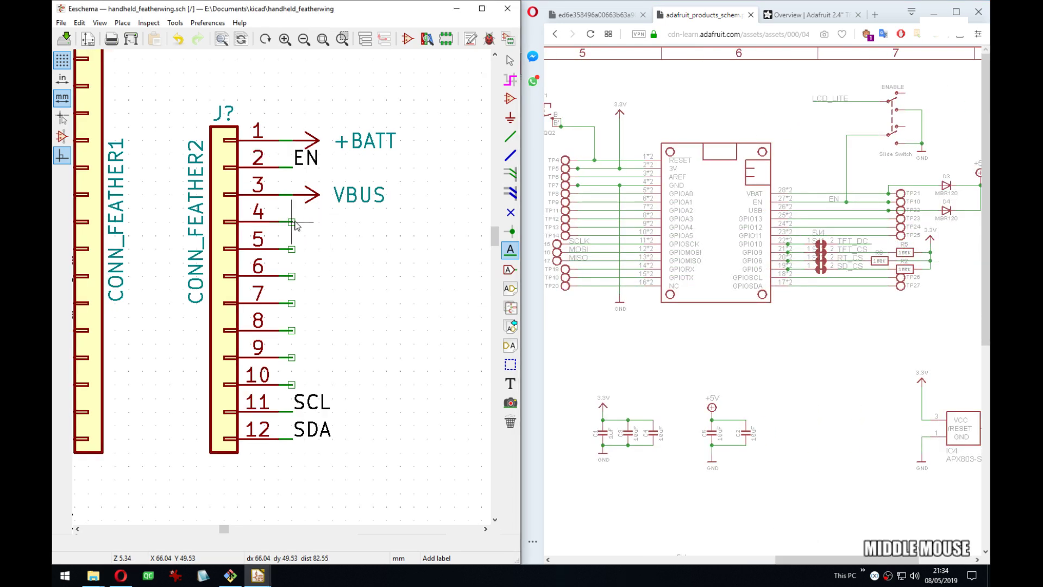
click(294, 224)
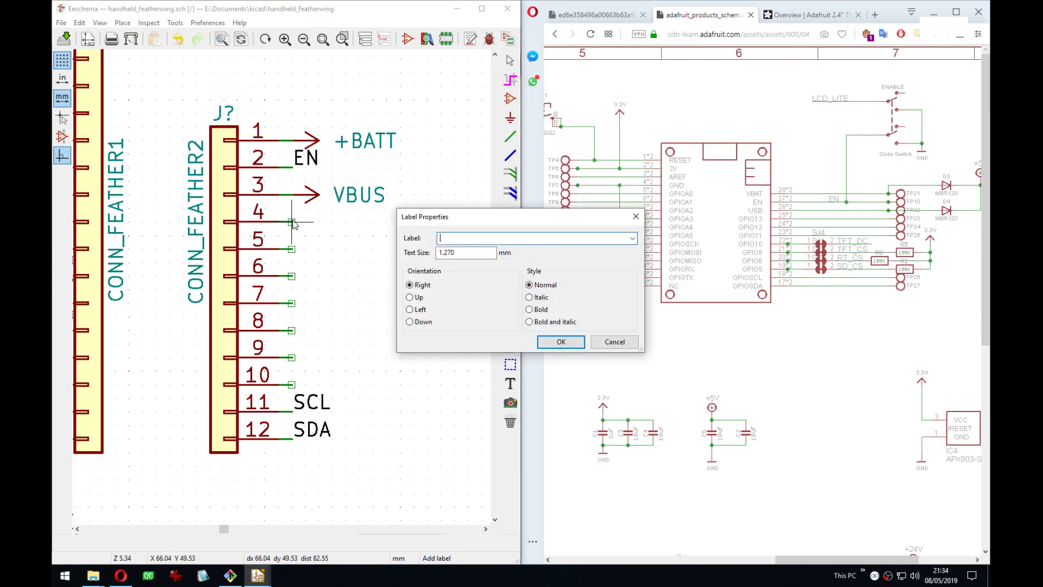
text(GPIO5)
key(Return)
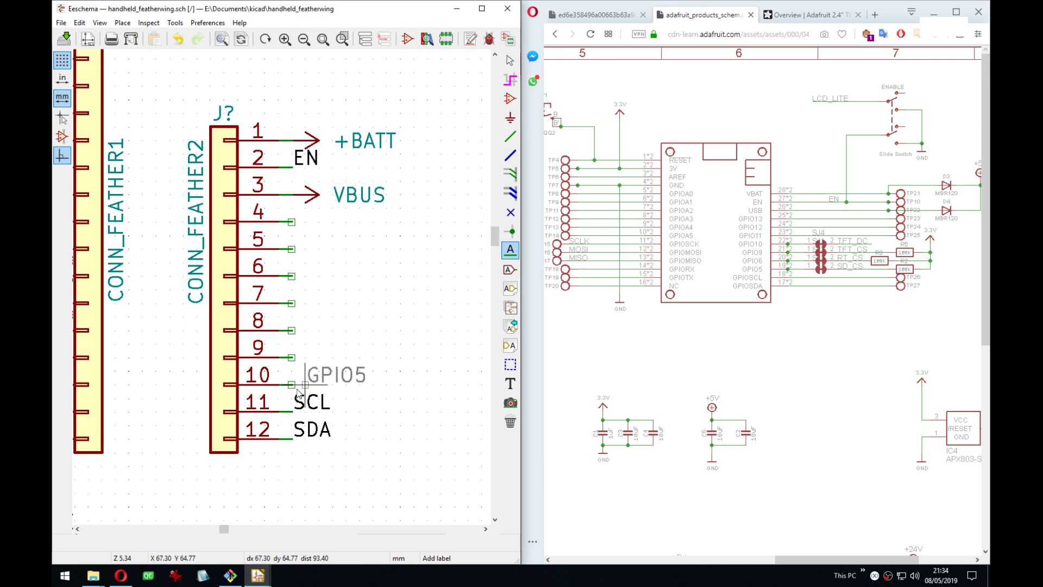
click(292, 371)
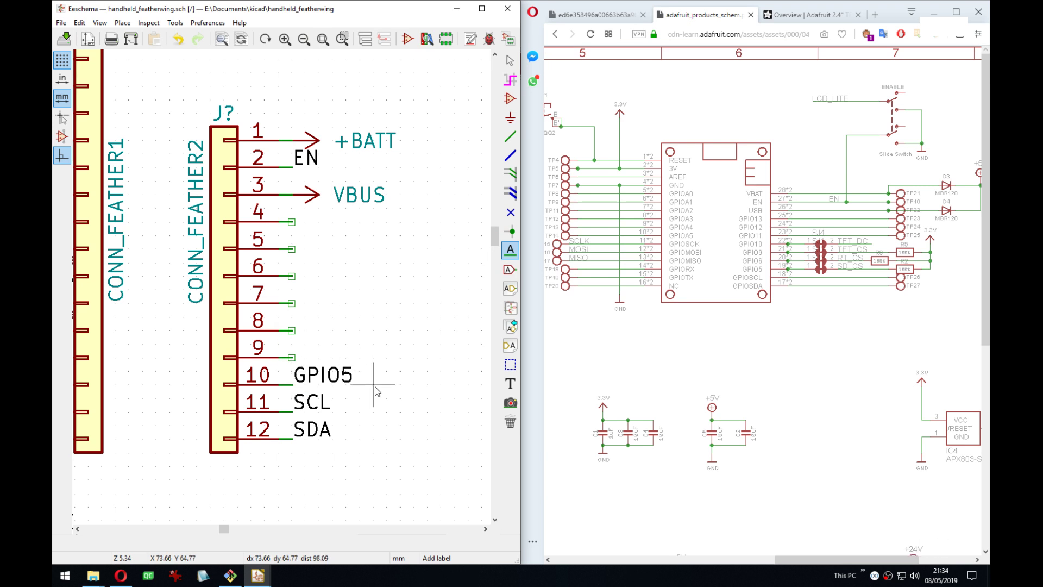
key(Insert)
click(346, 355)
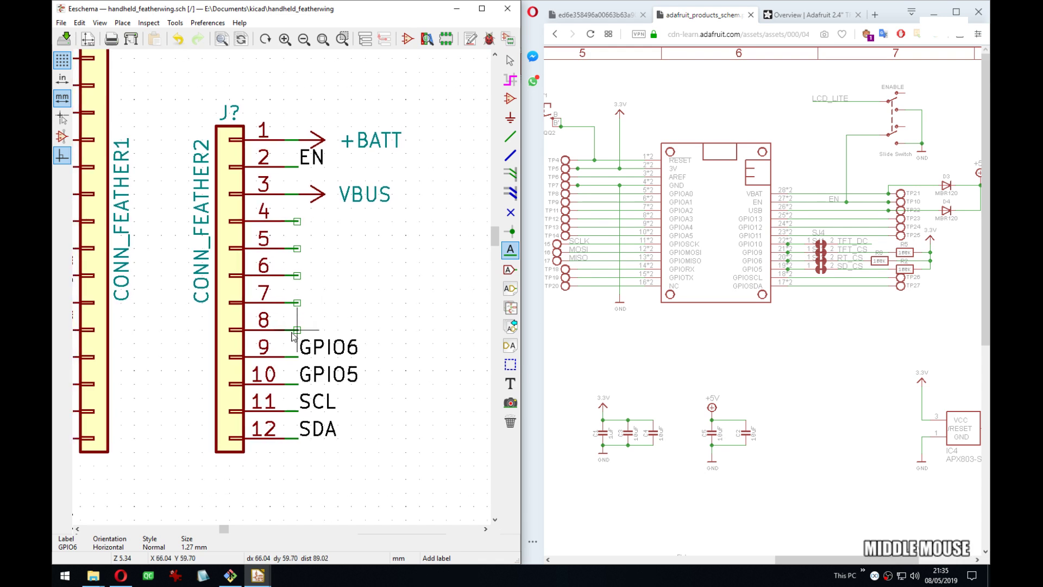
Place a column of labels GPIO9 to GPIO13 right of the connector, removing the extra GPIO14.
click(295, 329)
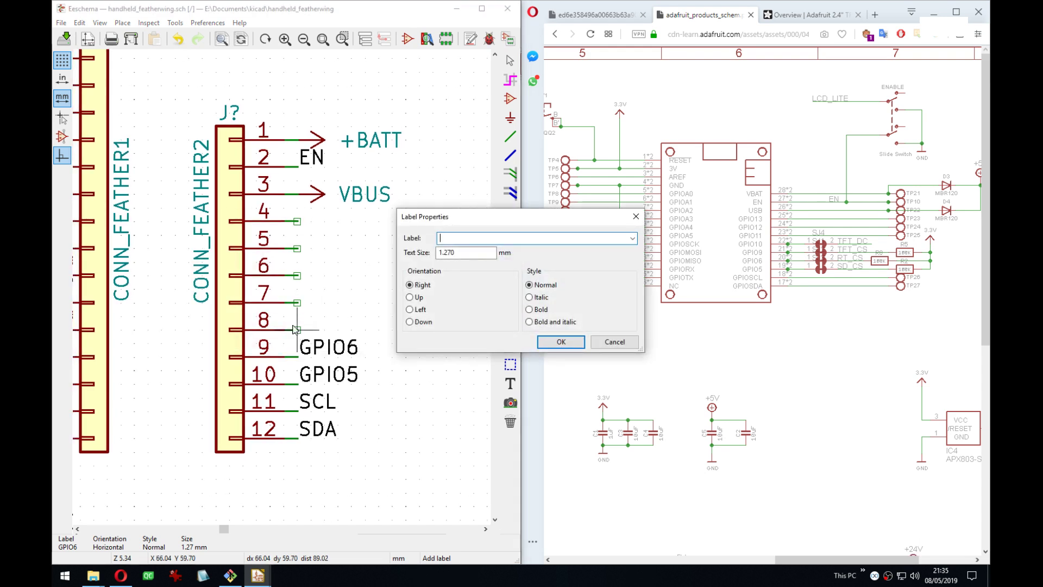
text(GPIO9)
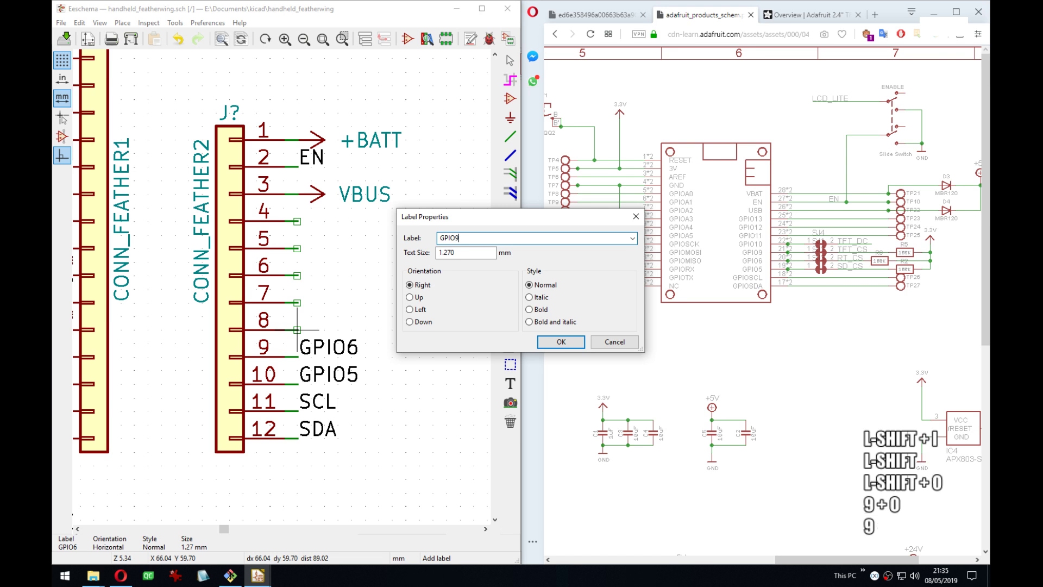
key(Return)
click(407, 316)
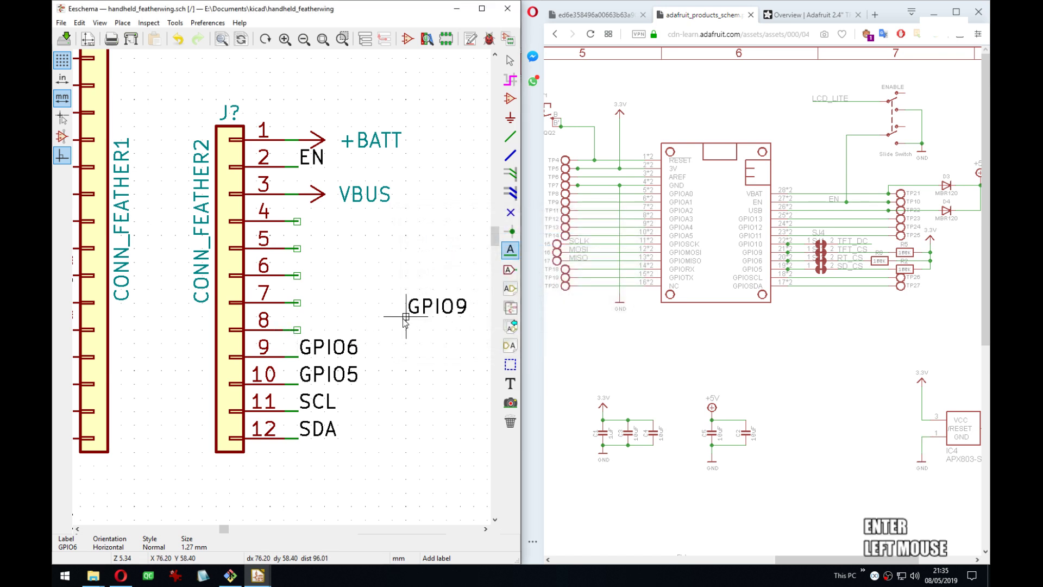
key(Insert)
key(Insert)
key(Insert)
key(Insert)
key(Insert)
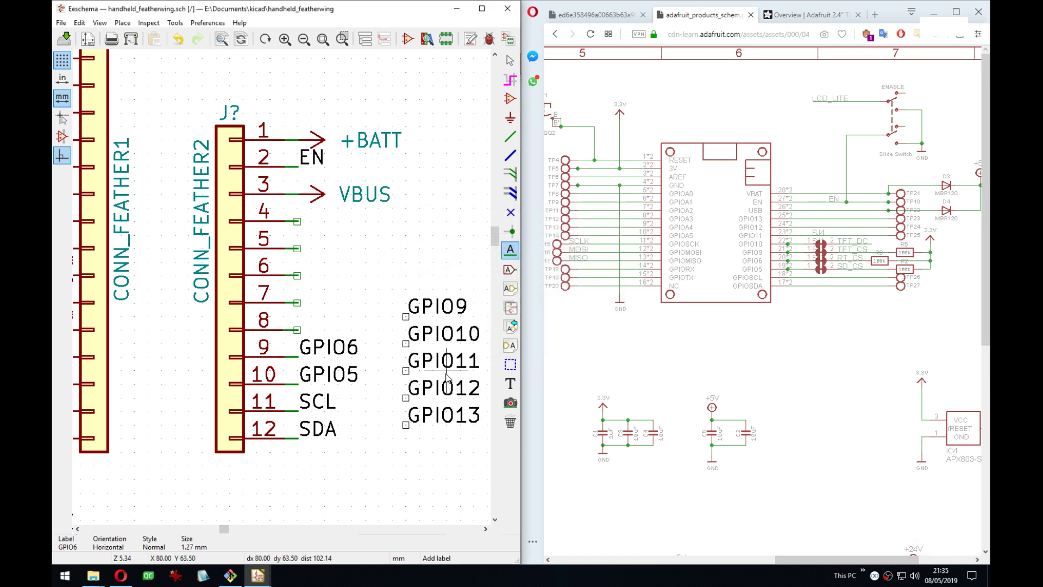
key(ctrl+z)
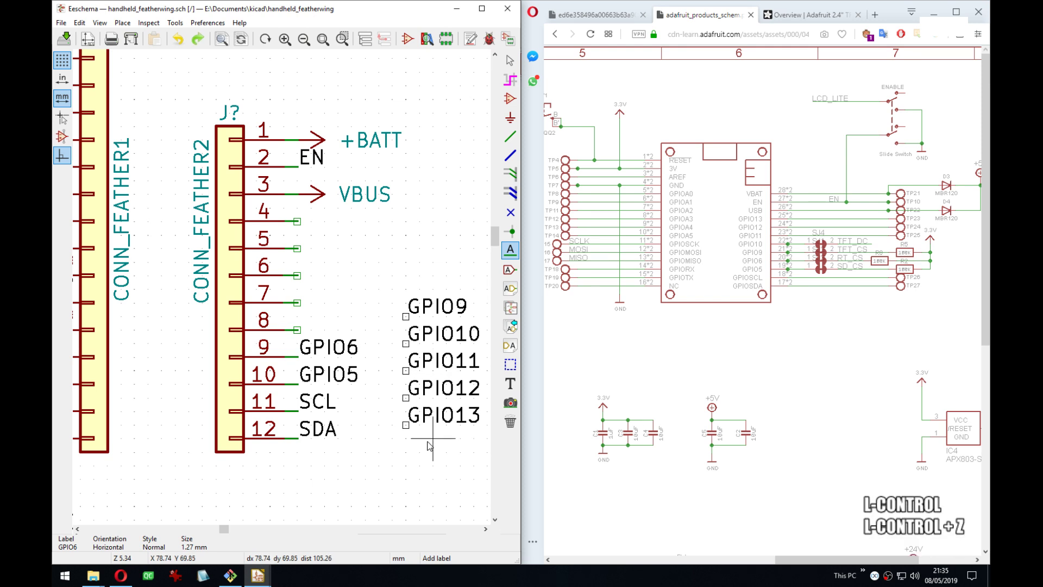
key(Escape)
Mirror the GPIO9–GPIO13 label group vertically and attach it to pins 4–8.
middle_drag(426, 466, 393, 468)
drag(429, 476, 383, 304)
right_click(387, 307)
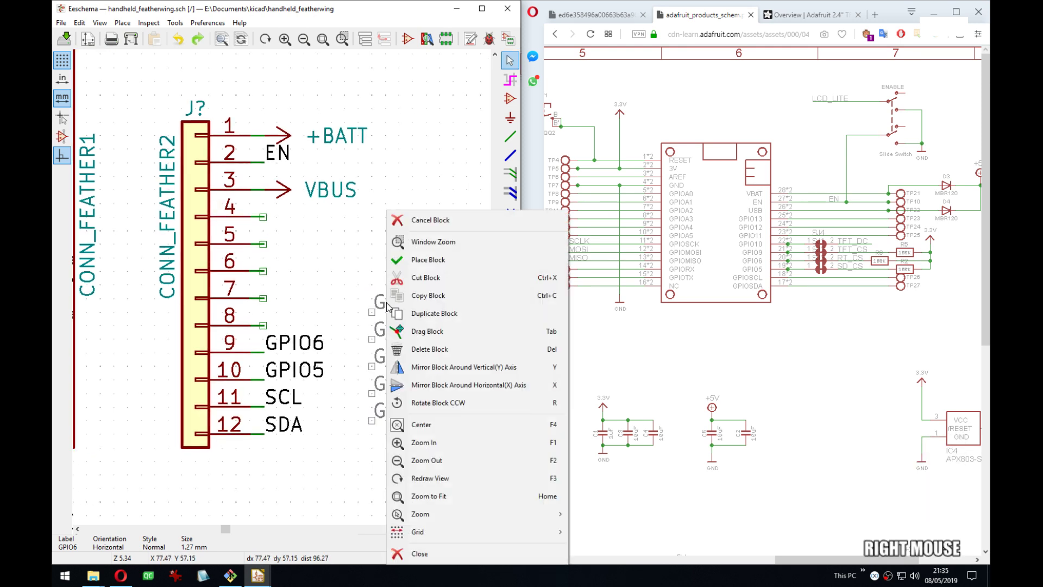
click(429, 385)
click(277, 158)
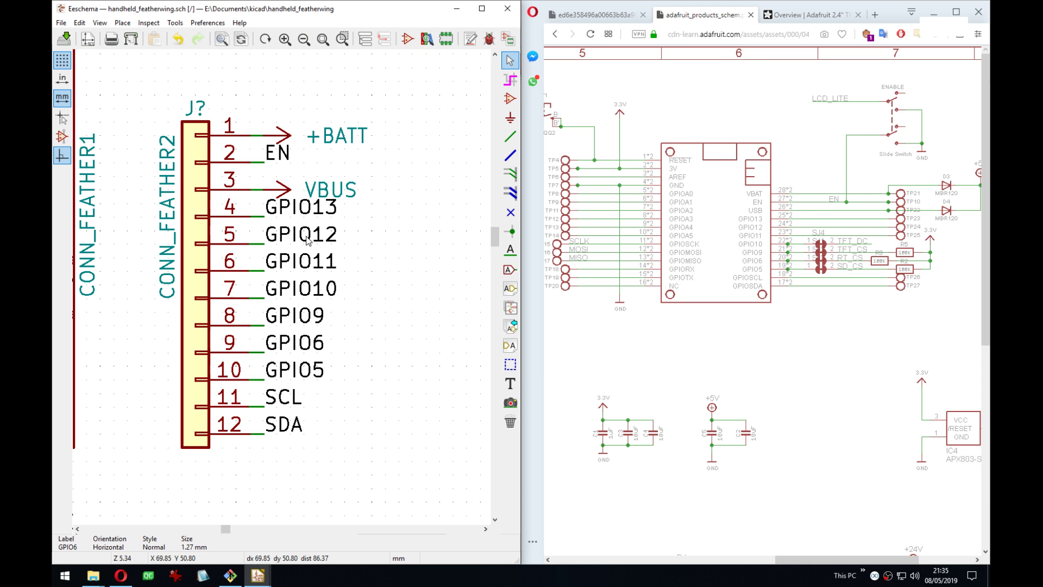
Save the schematic and recentre the view on the Feather connectors.
middle_drag(393, 336, 377, 334)
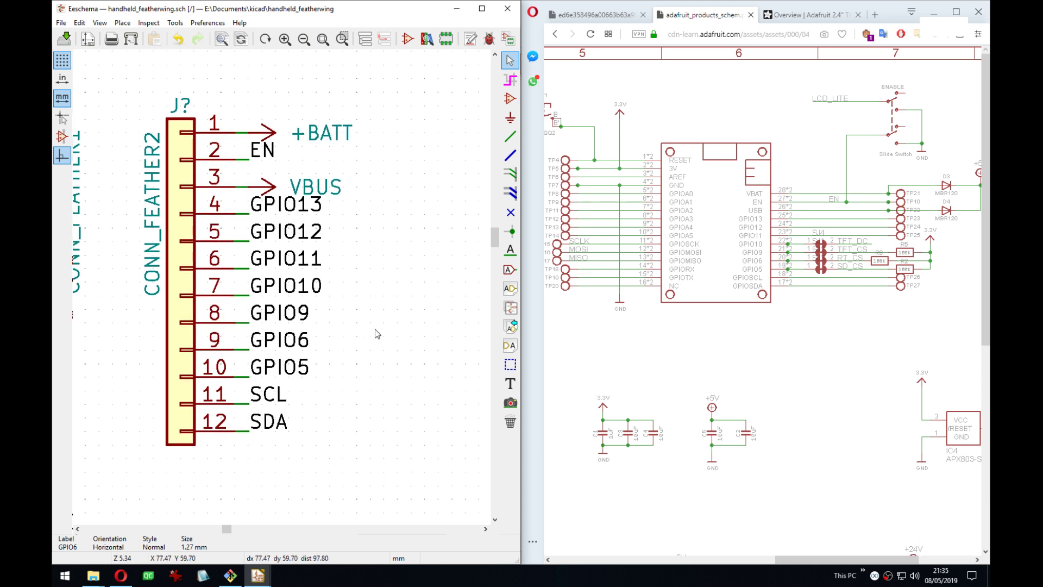
middle_drag(357, 330, 362, 304)
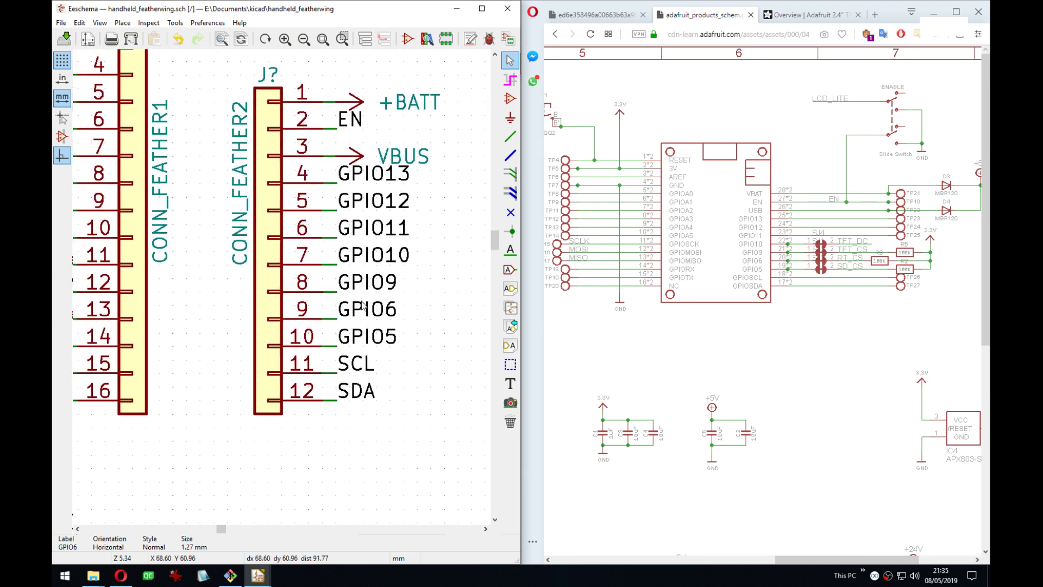
key(ctrl+s)
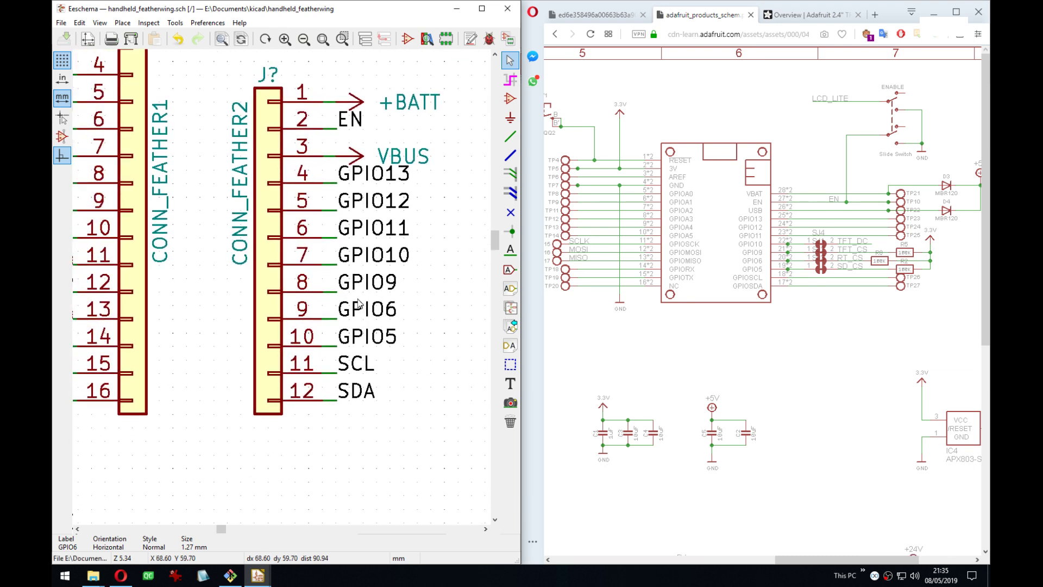
middle_drag(487, 296, 379, 292)
scroll(352, 293, down, 4)
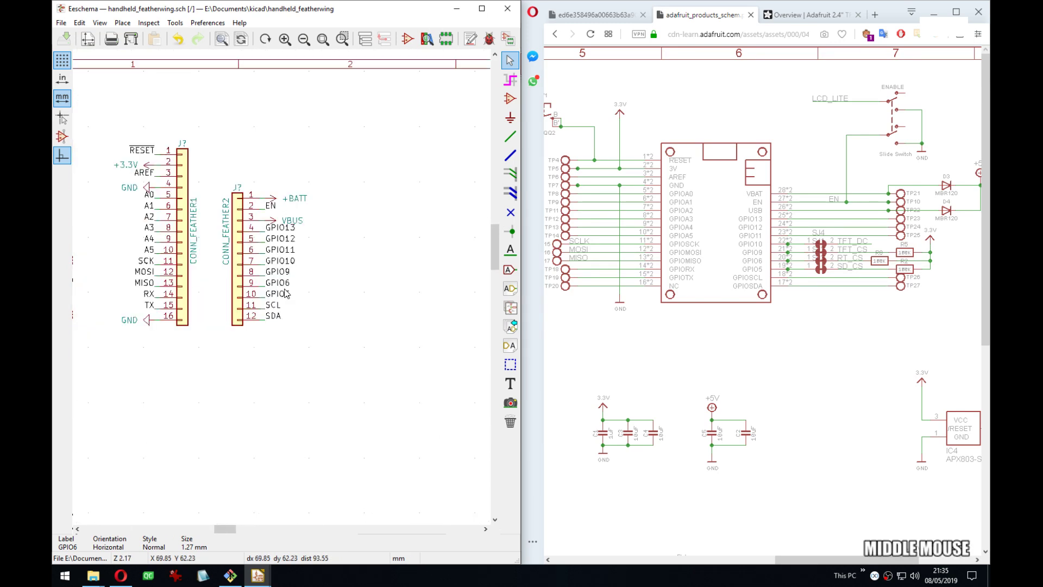
scroll(318, 279, down, 1)
middle_drag(318, 278, 247, 283)
scroll(385, 297, down, 4)
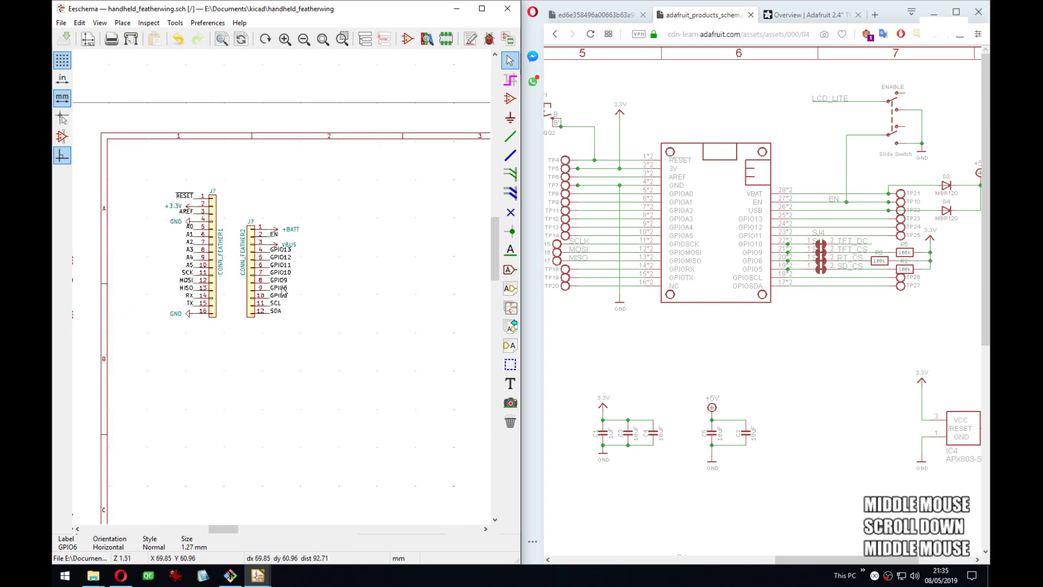
middle_drag(380, 299, 329, 295)
scroll(281, 289, up, 7)
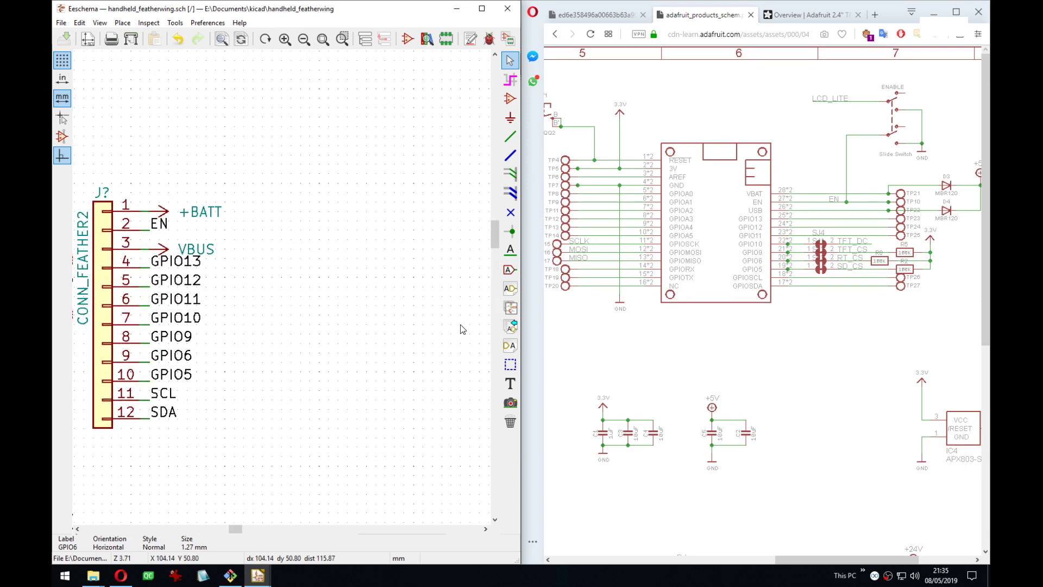
Draw a new hierarchical sheet box above the connector.
click(510, 308)
middle_drag(356, 232, 247, 283)
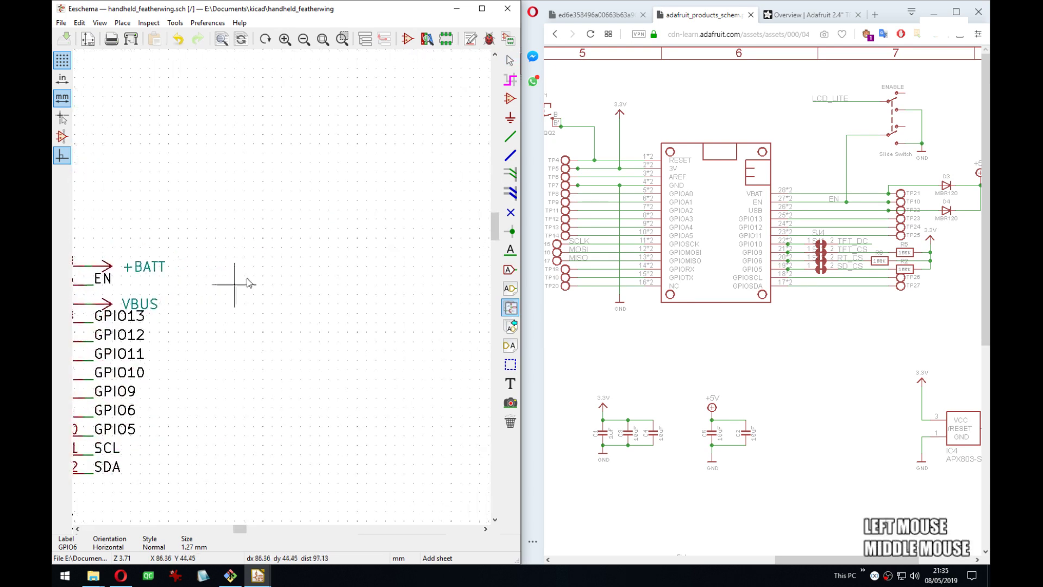
click(253, 181)
click(394, 270)
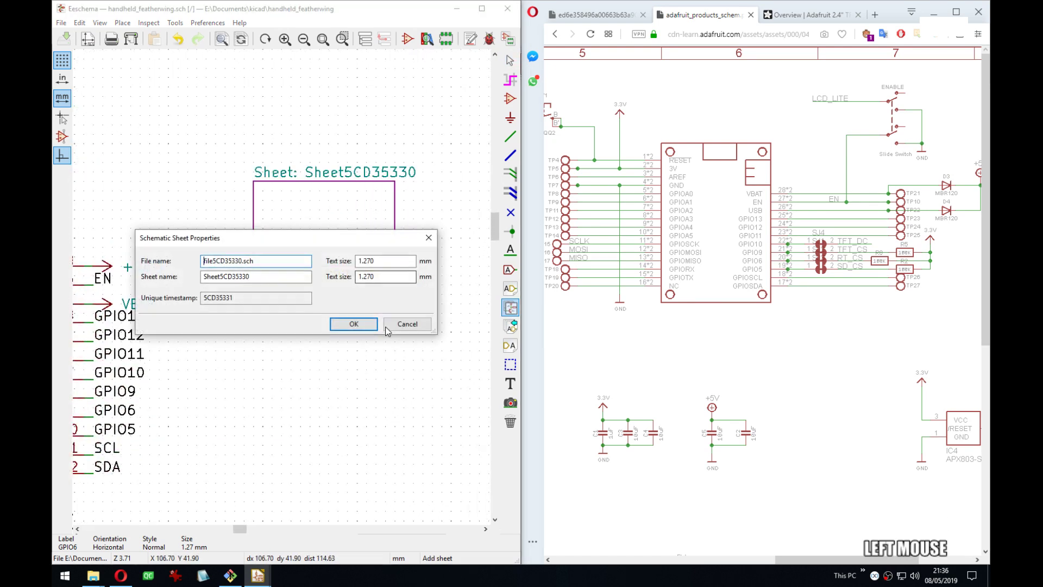
Name the sheet Keyboard with file keyboard.sch and enter its empty page.
key(ctrl+a)
text(keyboard.sch)
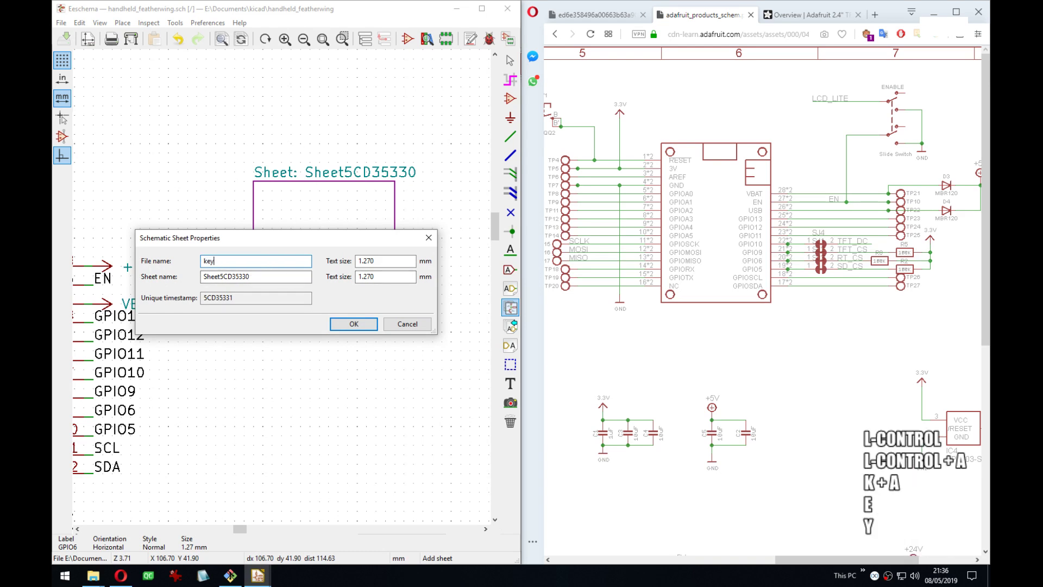
key(Tab)
text(Keyboard)
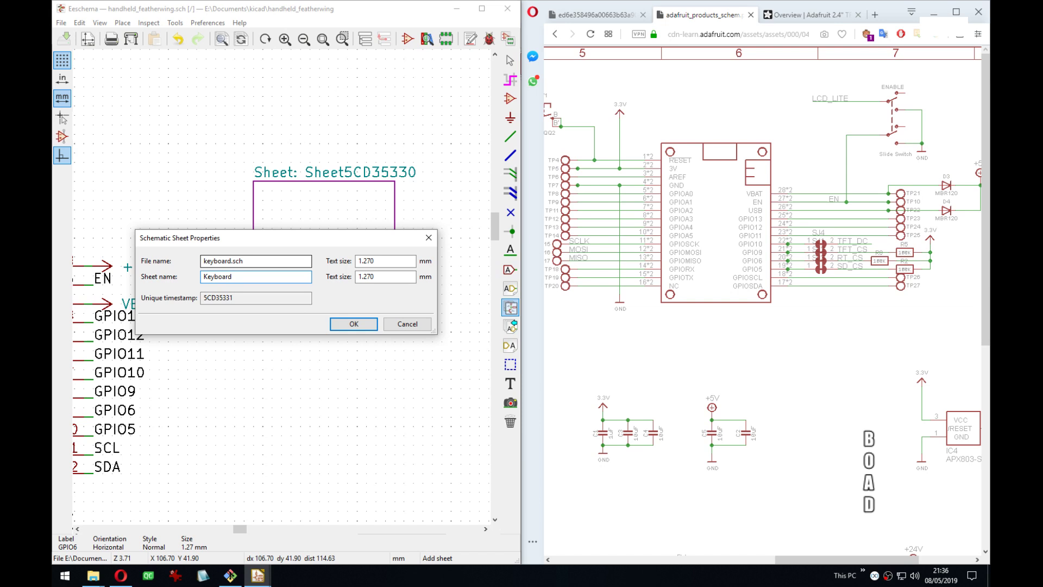
key(Return)
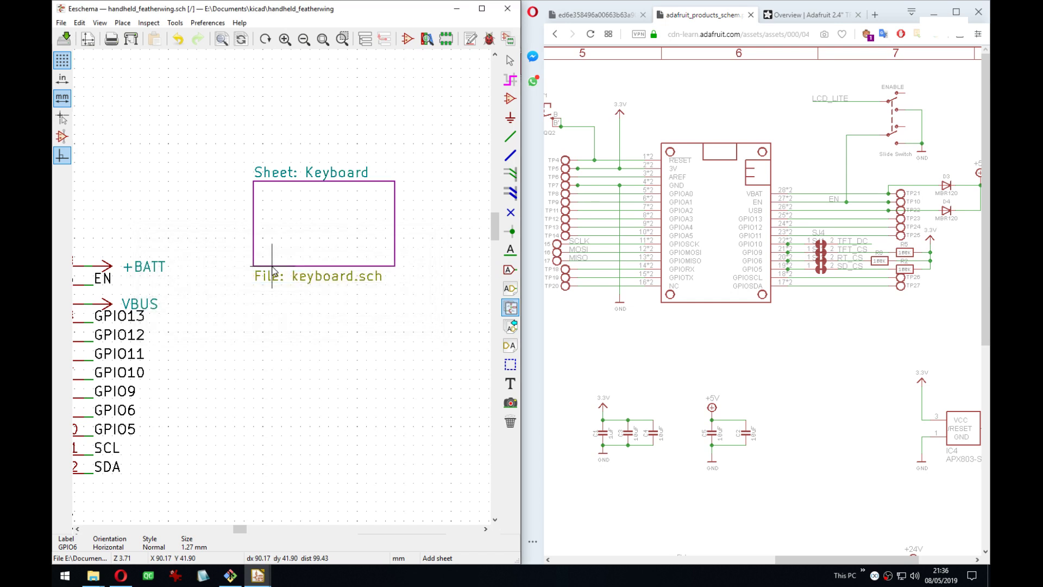
key(Escape)
double_click(322, 243)
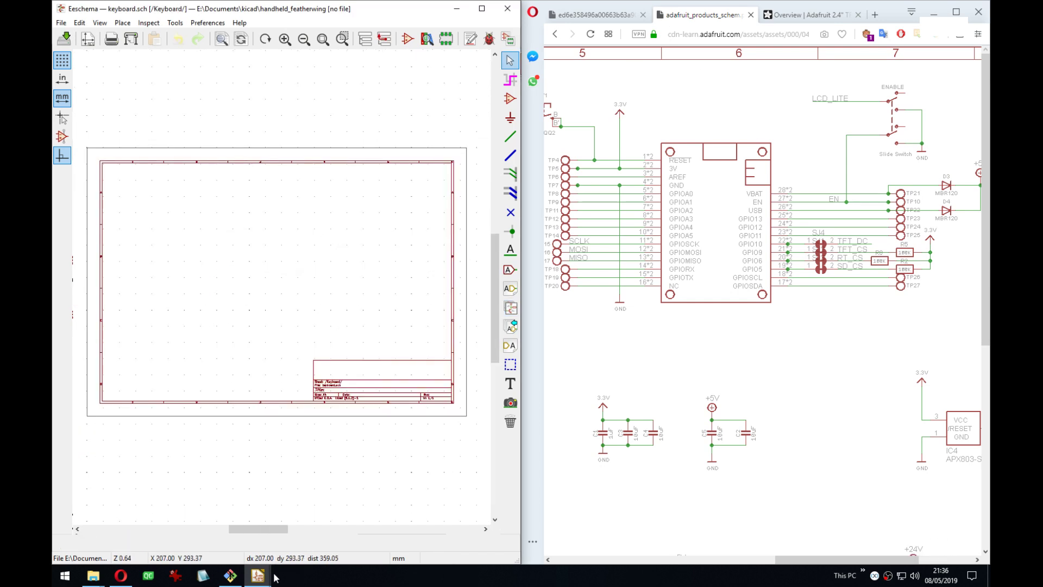
Launch a second KiCad, open the recent 35c3_badge project, and accept the symbol rescue.
middle_click(258, 574)
click(521, 311)
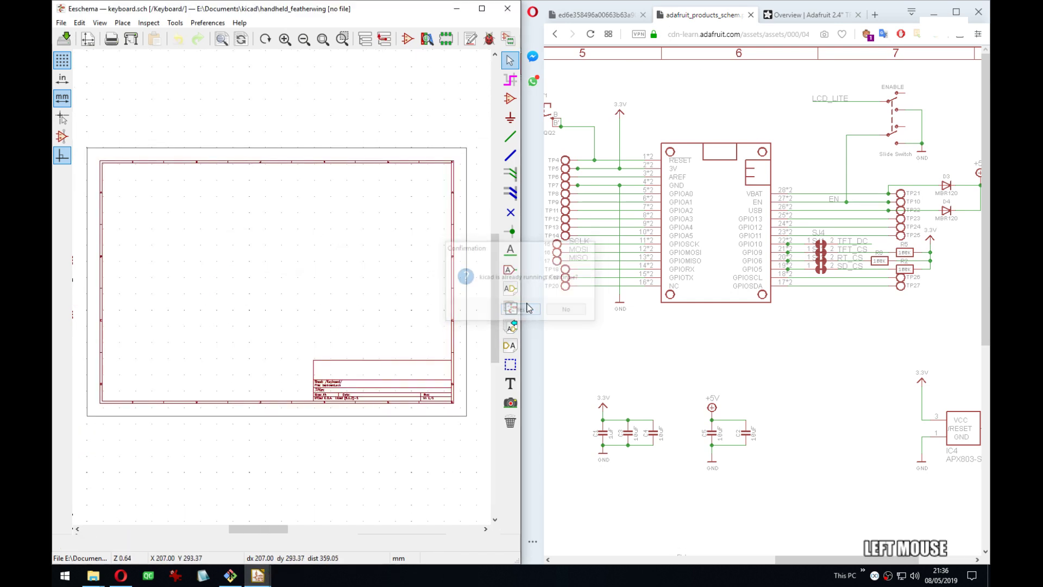
click(60, 18)
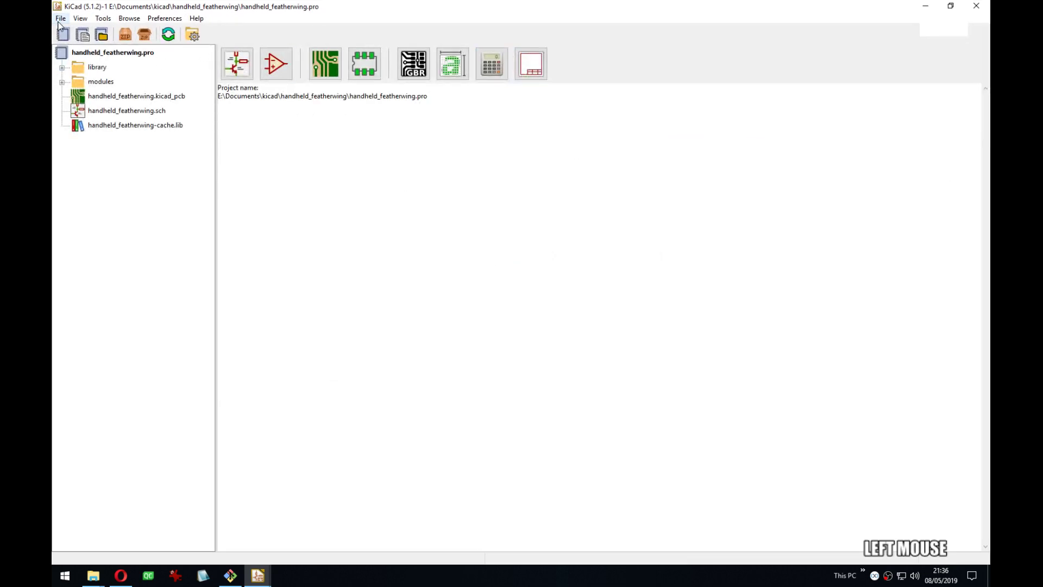
mouse_move(119, 71)
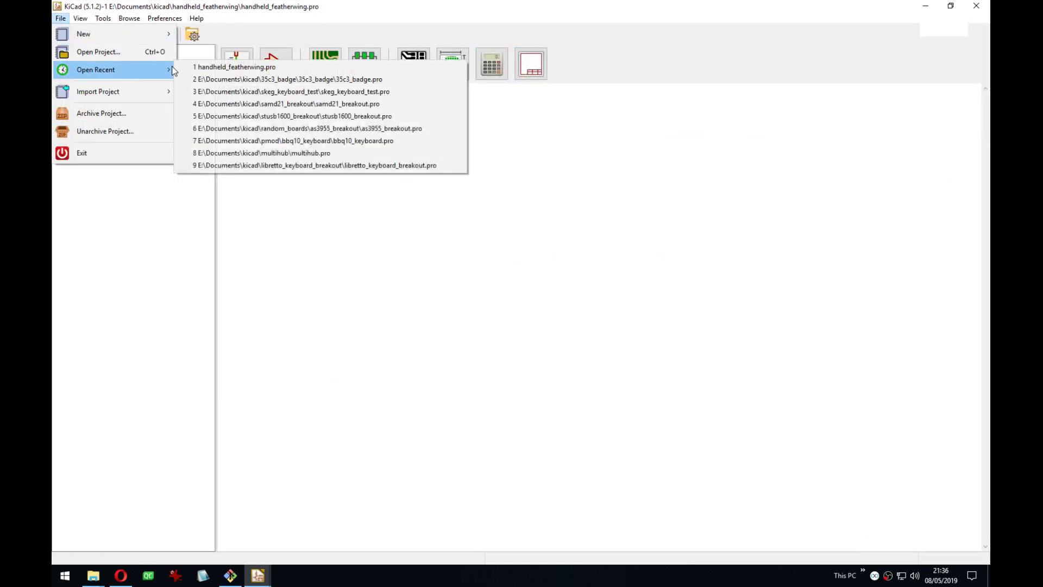
click(386, 79)
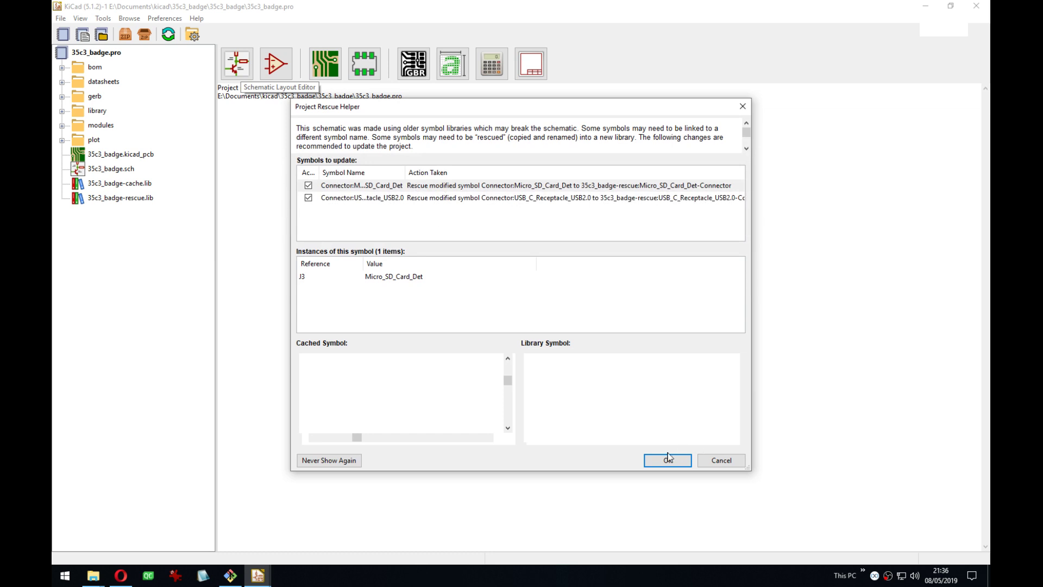
click(667, 459)
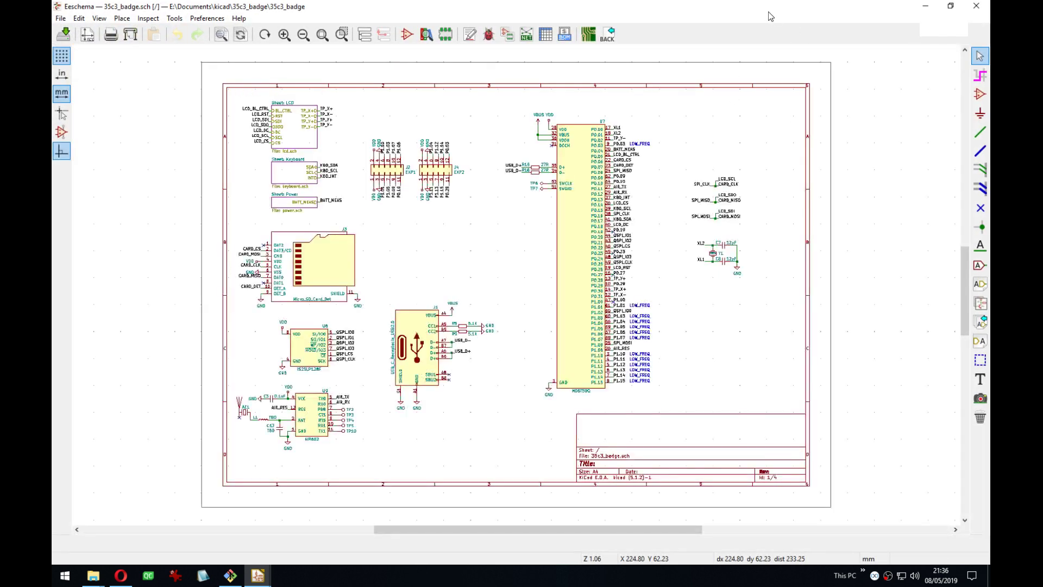
Tile the badge schematic on the right and the empty keyboard sheet on the left.
click(770, 16)
key(super+Right)
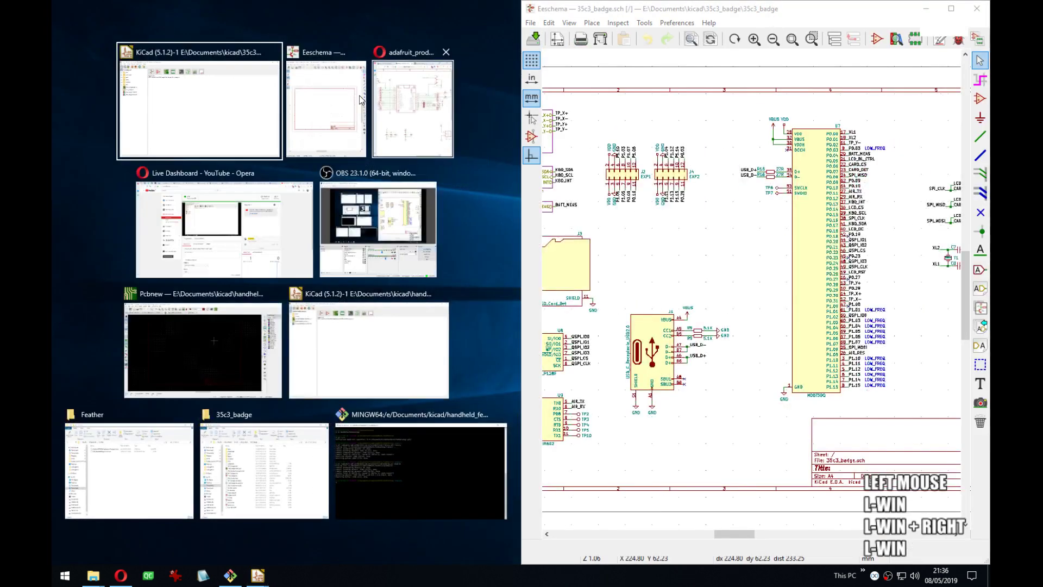
click(360, 100)
Open the badge's Keyboard sub-sheet and zoom to SW1, SW2 and the 5-Way_Switch.
middle_drag(565, 209, 639, 204)
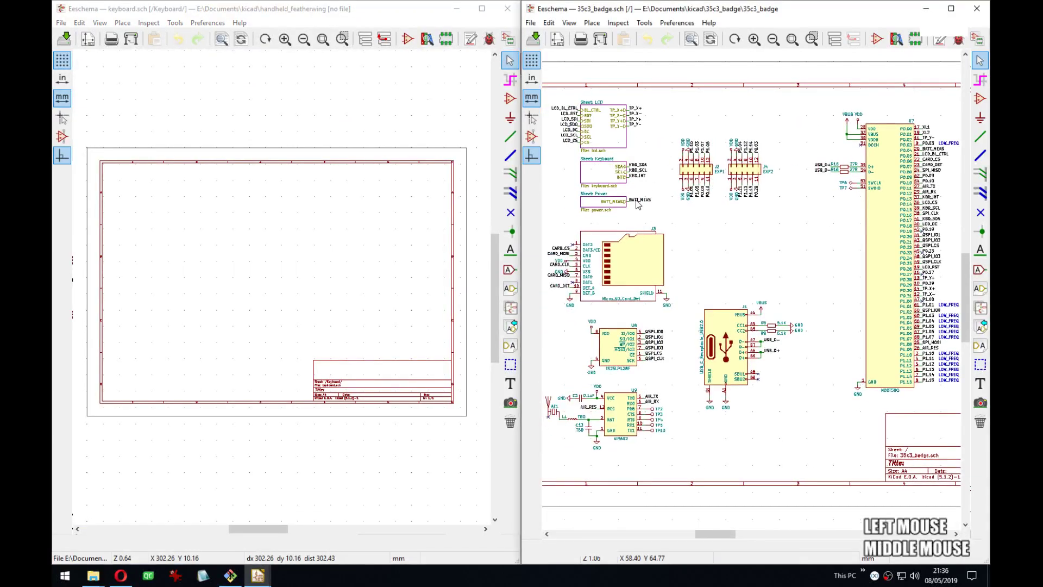
double_click(606, 180)
middle_drag(679, 294, 821, 250)
scroll(755, 294, up, 6)
scroll(348, 277, up, 4)
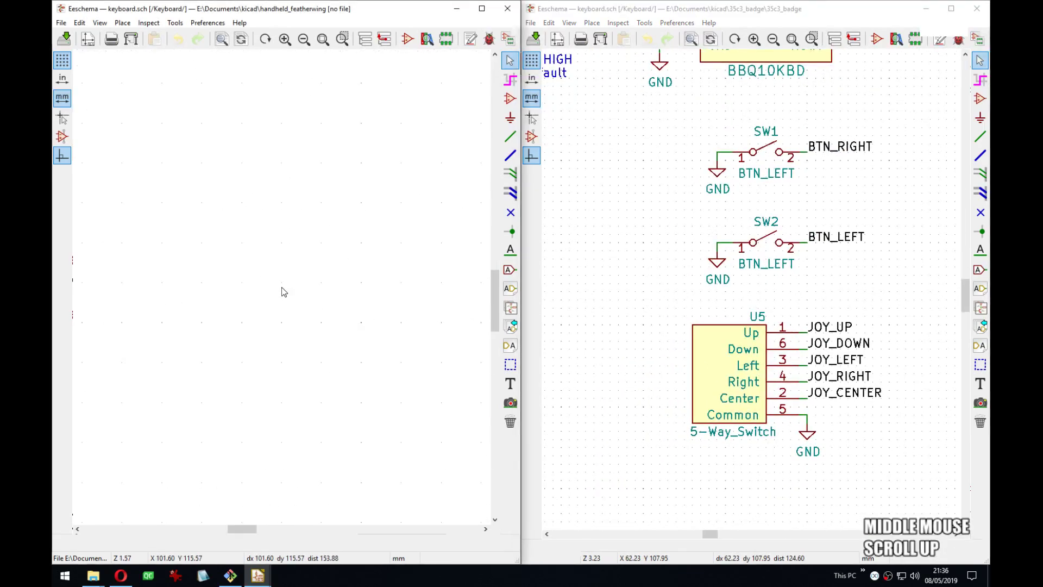
Start placing a component on the empty Keyboard sheet.
middle_click(296, 188)
key(a)
click(242, 206)
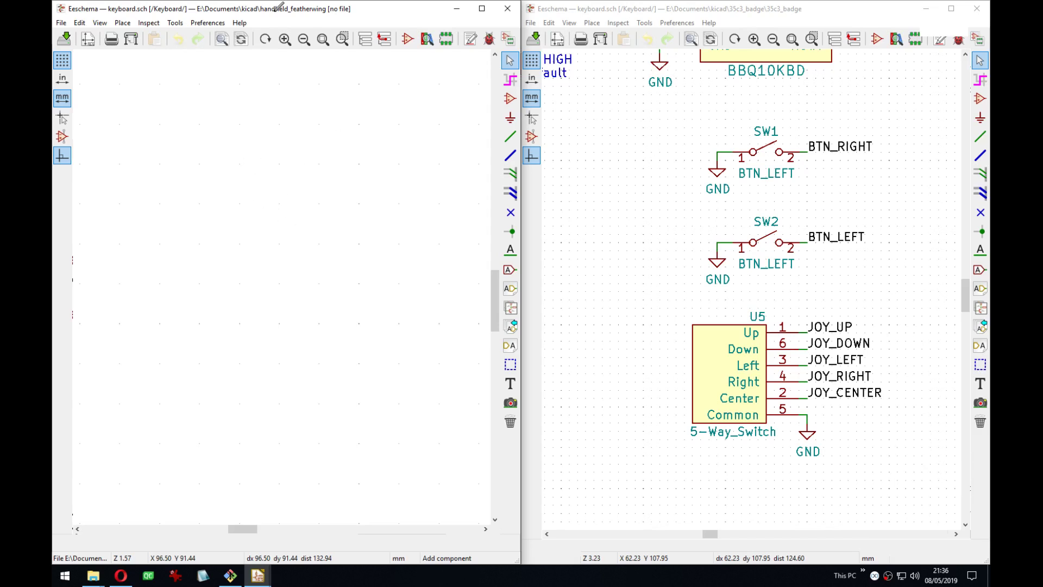
Place an SPST switch on the keyboard sheet.
text(sp)
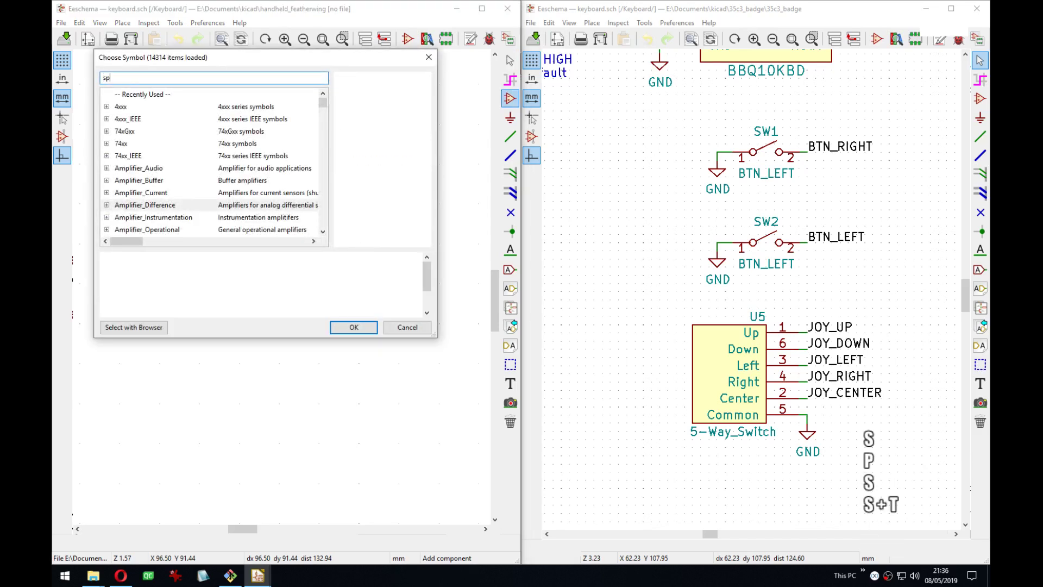
text(st)
click(338, 326)
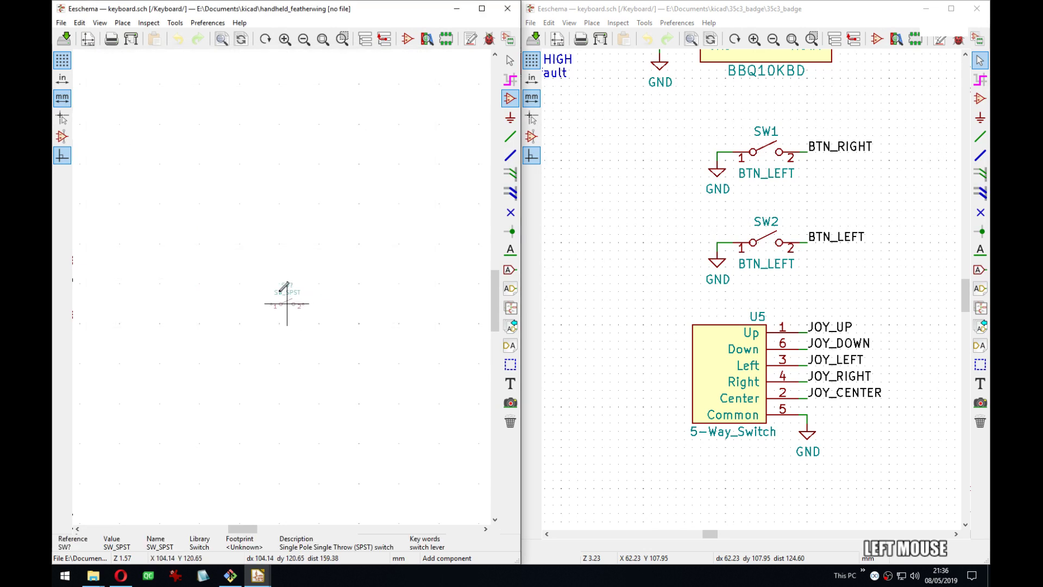
click(285, 252)
scroll(285, 247, up, 3)
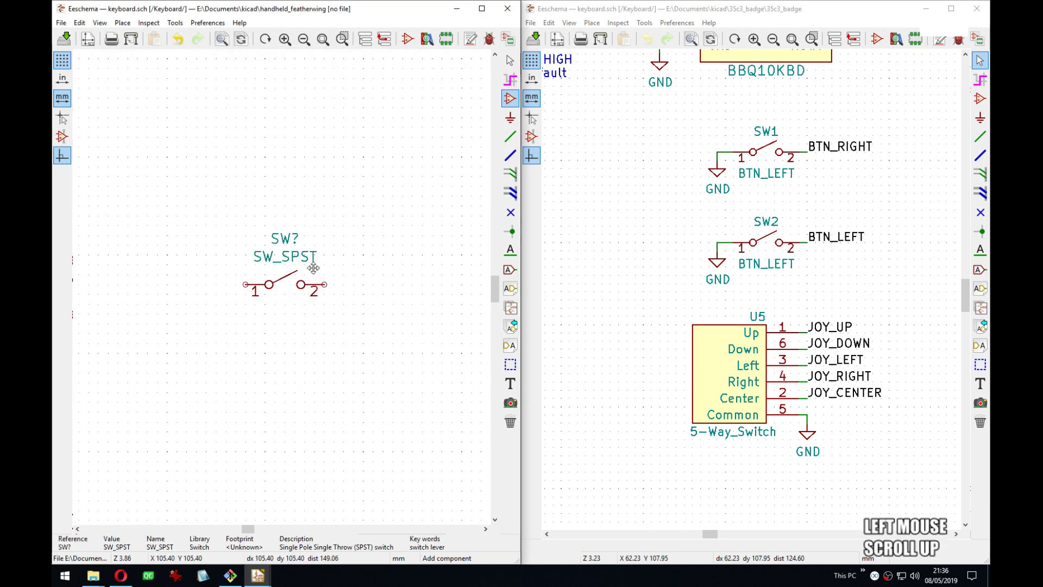
middle_drag(255, 294, 308, 261)
key(Escape)
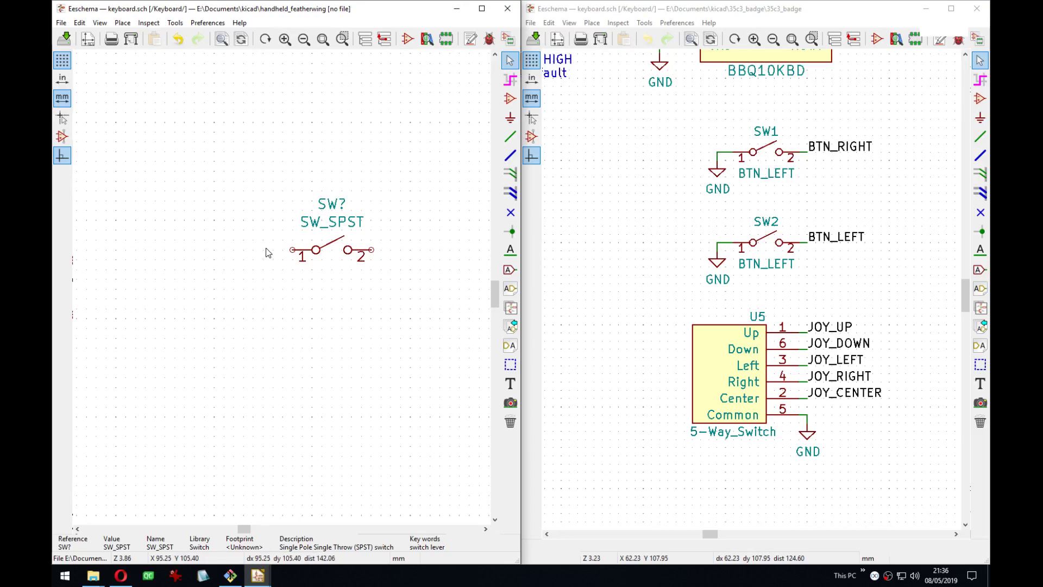
Wire switch pin 1 to a GND power symbol.
key(w)
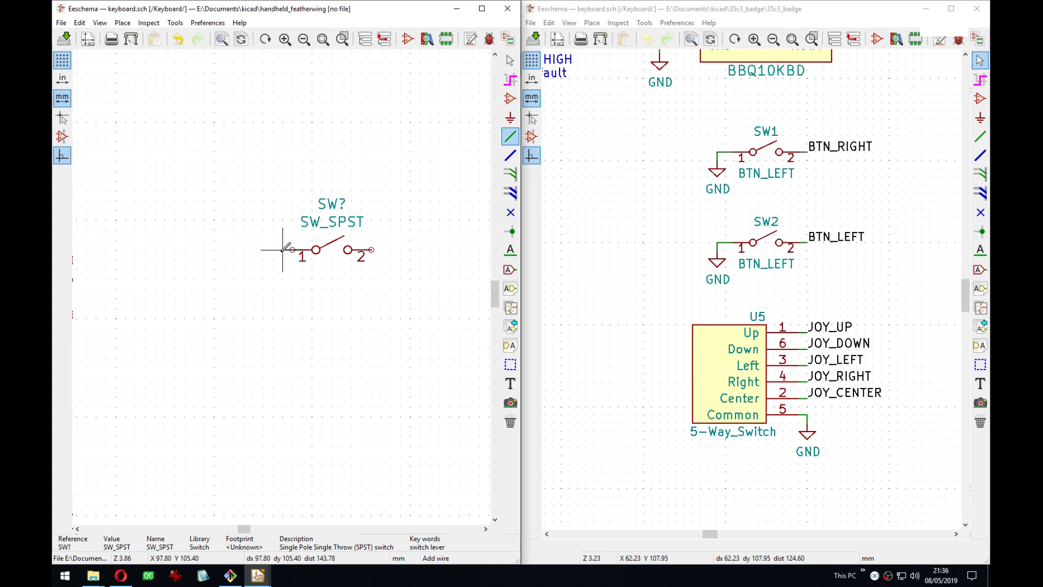
click(273, 250)
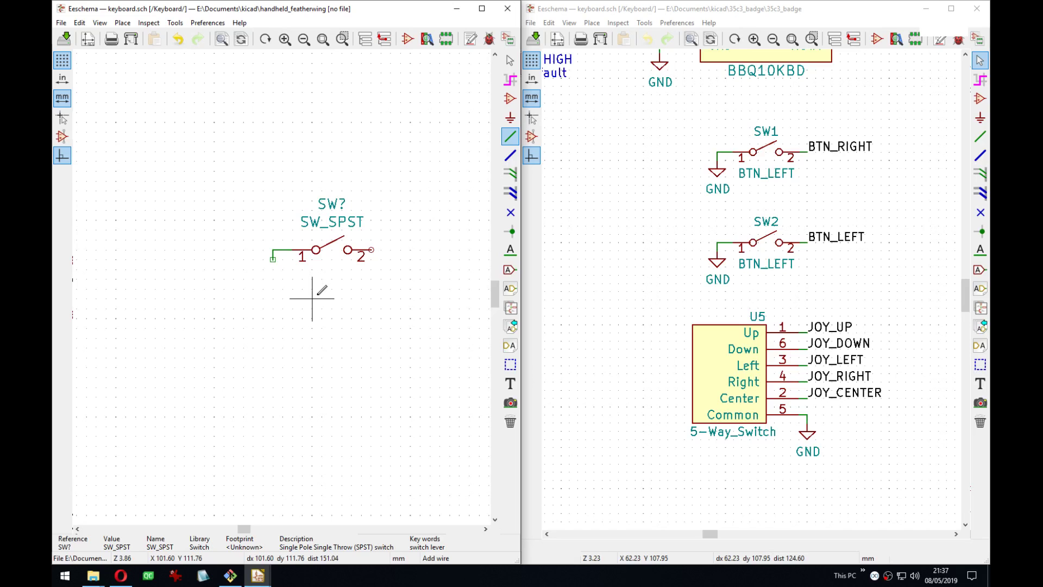
key(Escape)
middle_drag(338, 299, 329, 302)
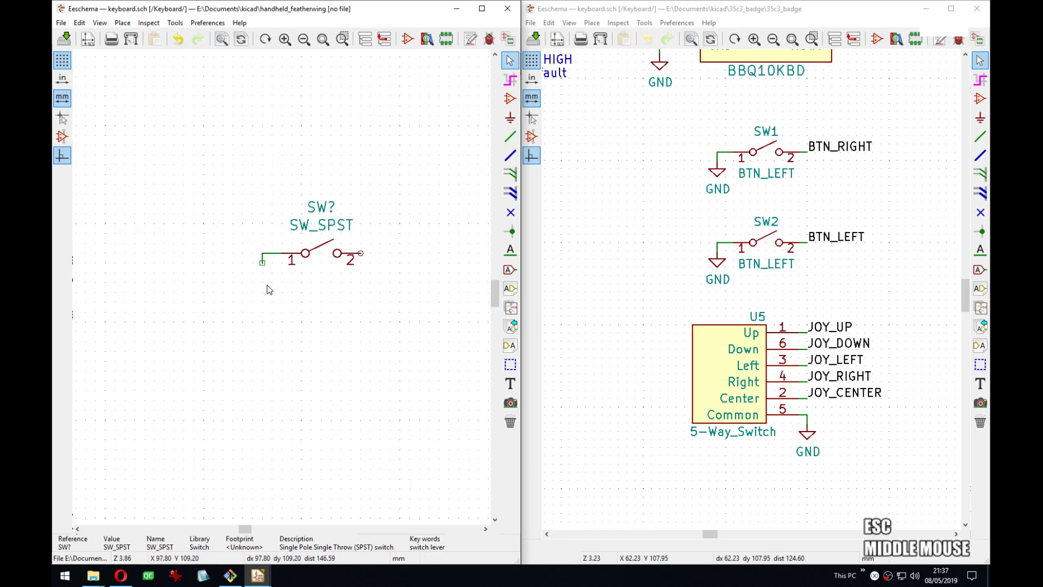
text(p)
text(gn)
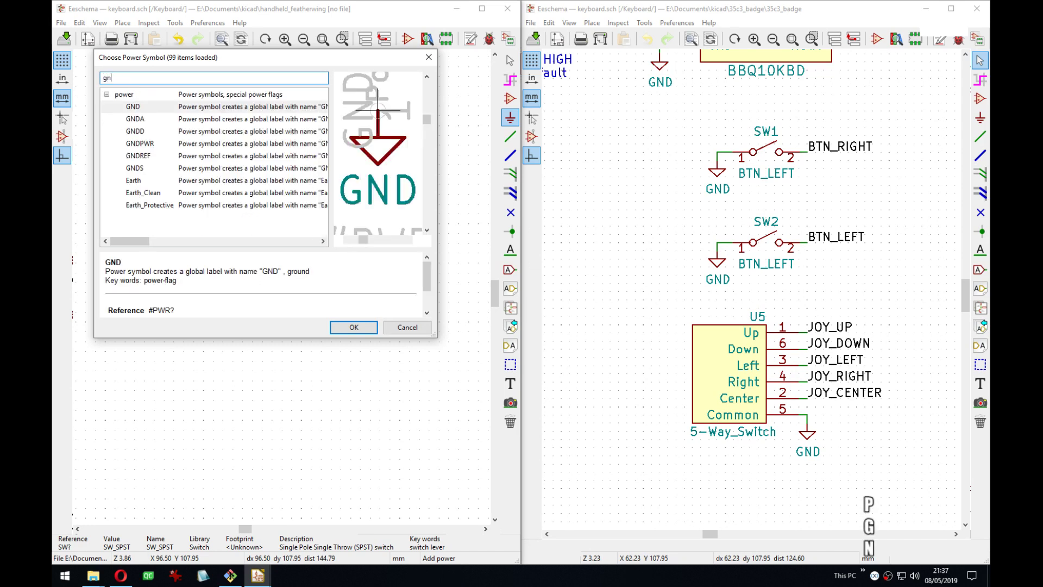
text(d)
key(Return)
click(262, 270)
middle_drag(346, 284, 288, 292)
Add a BTN_RIGHT net label on switch pin 2.
key(w)
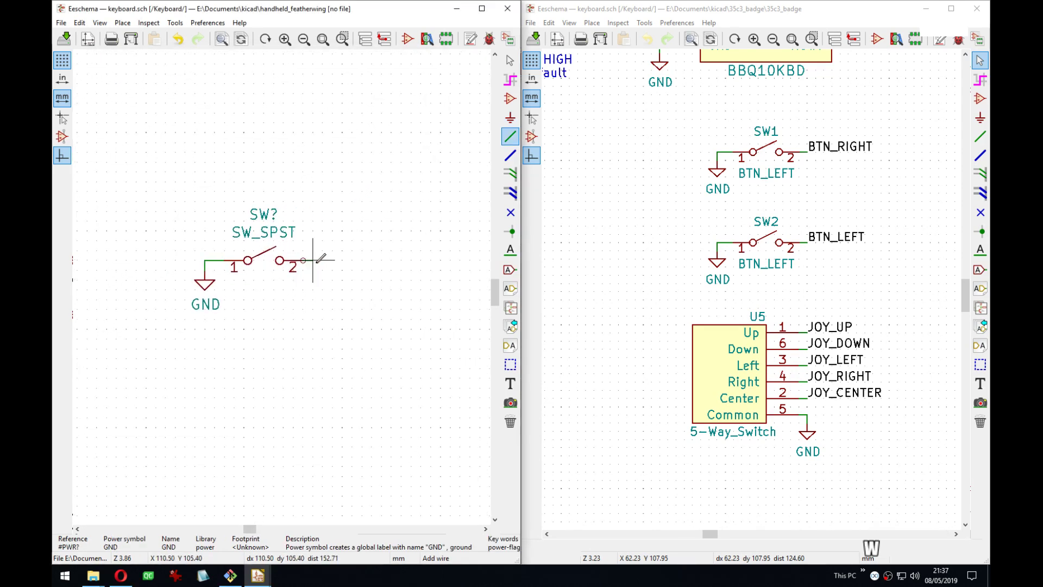
click(317, 258)
key(l)
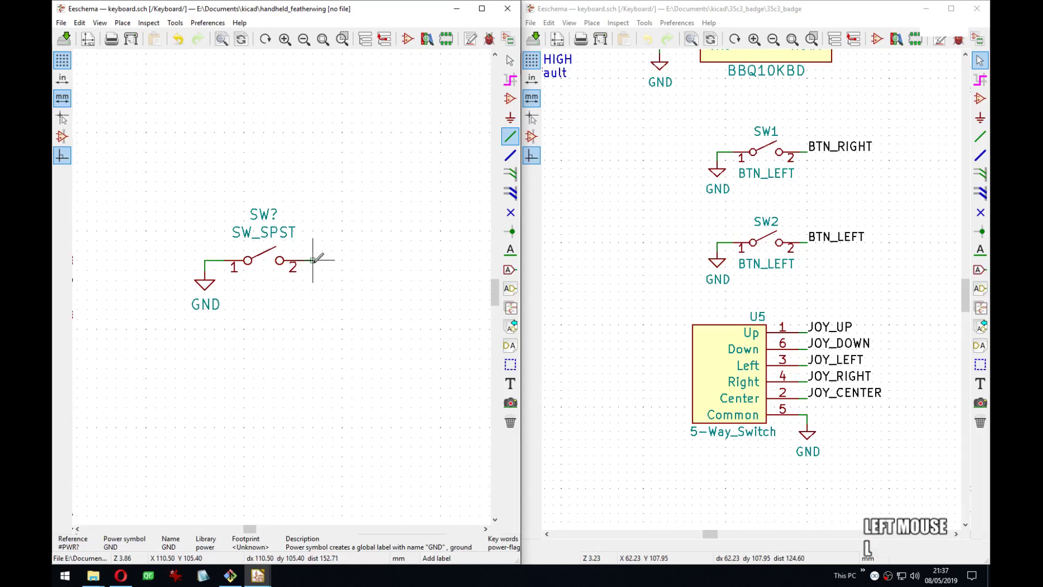
key(shift)
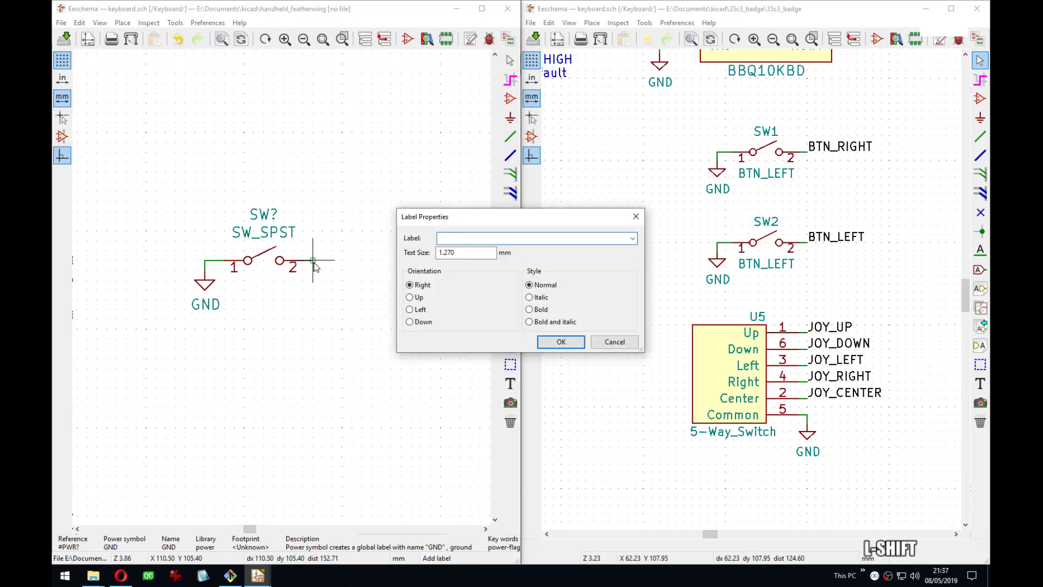
text(BTN_RIGHT)
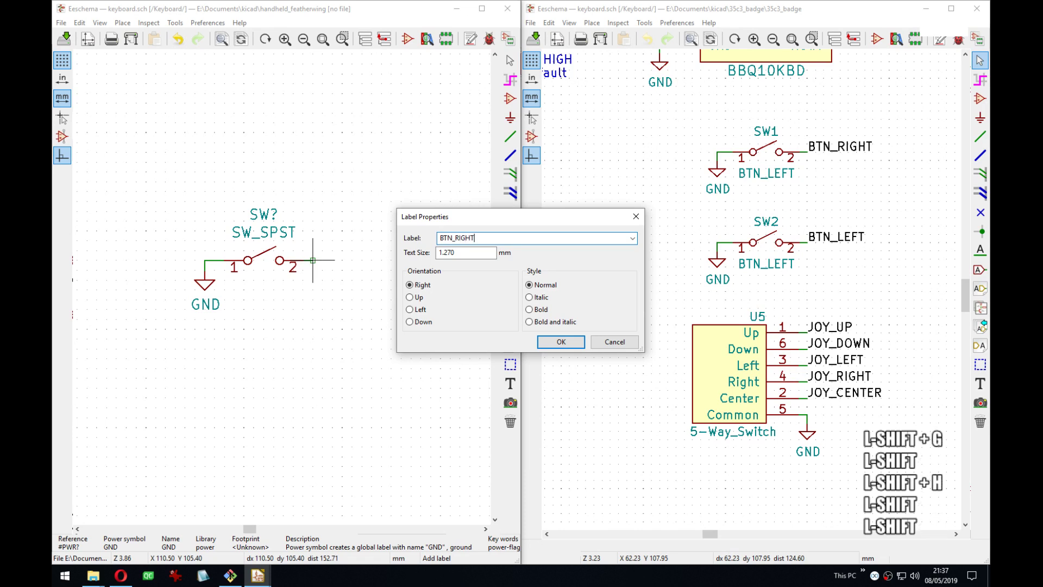
key(Return)
click(318, 260)
Set the switch value to hidden SW_RIGHT, then duplicate the switch, ground and label group.
text(v)
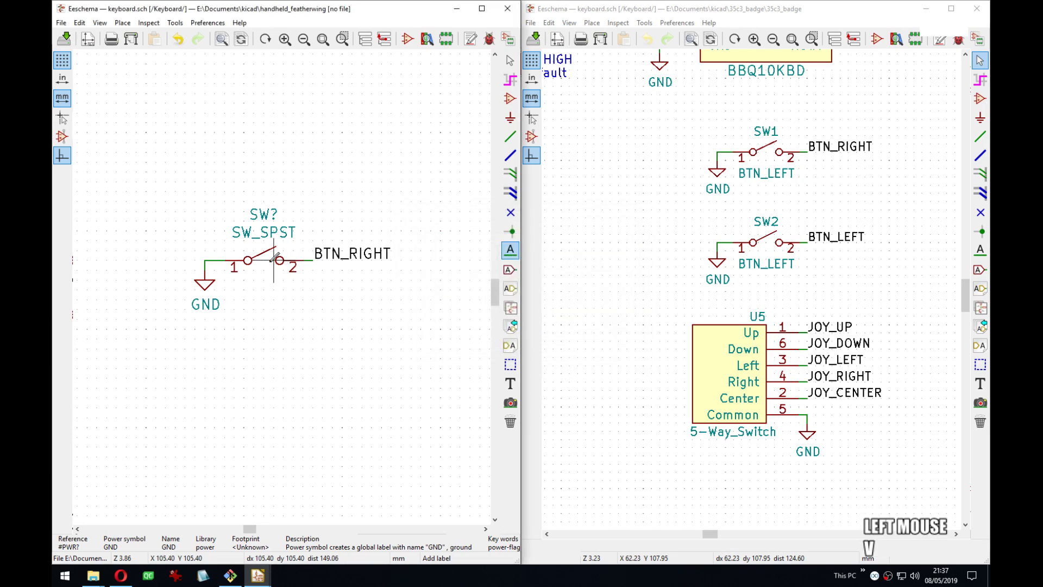
text(SW_RIGHT)
key(Return)
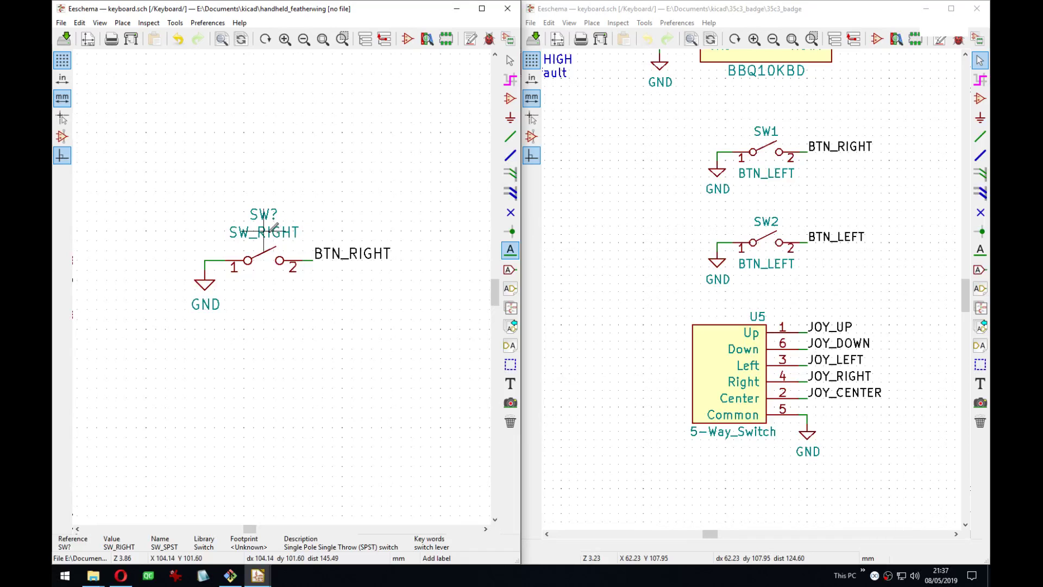
key(v)
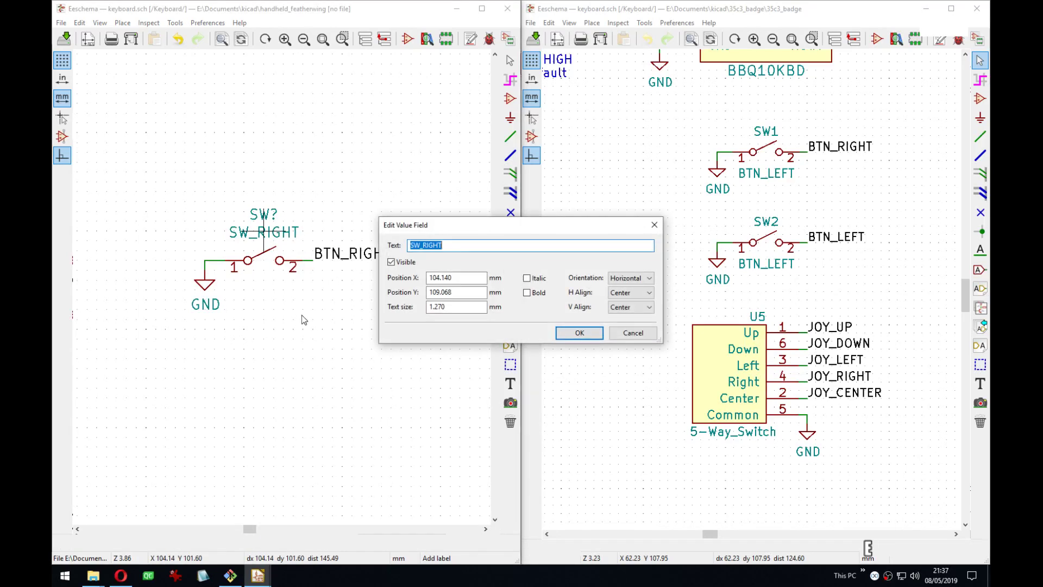
click(412, 262)
middle_drag(171, 229, 204, 143)
key(Escape)
drag(182, 153, 344, 257)
key(ctrl+d)
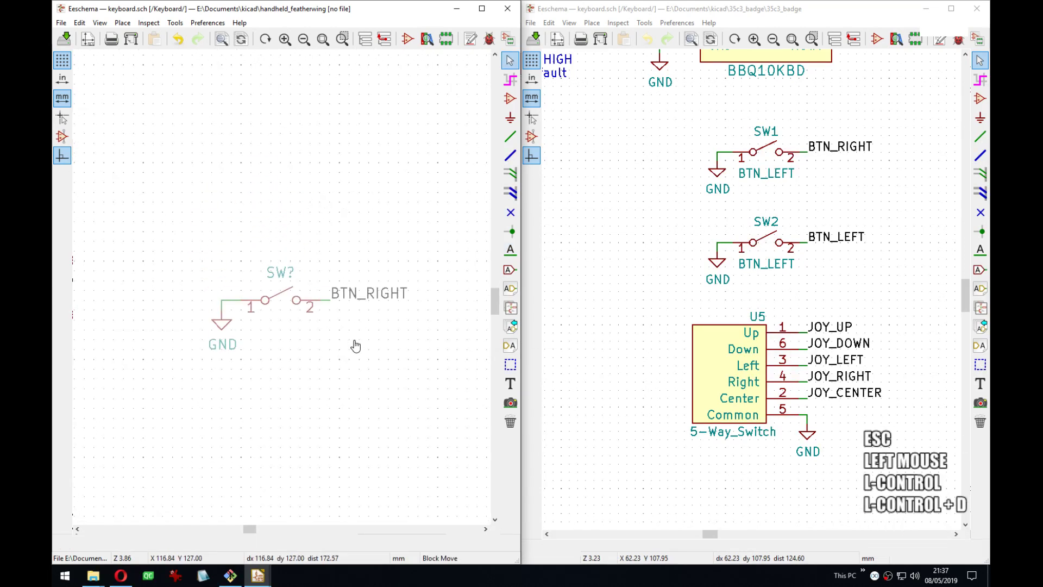
Duplicate the switch, ground and label block below the original.
key(Escape)
right_click(276, 193)
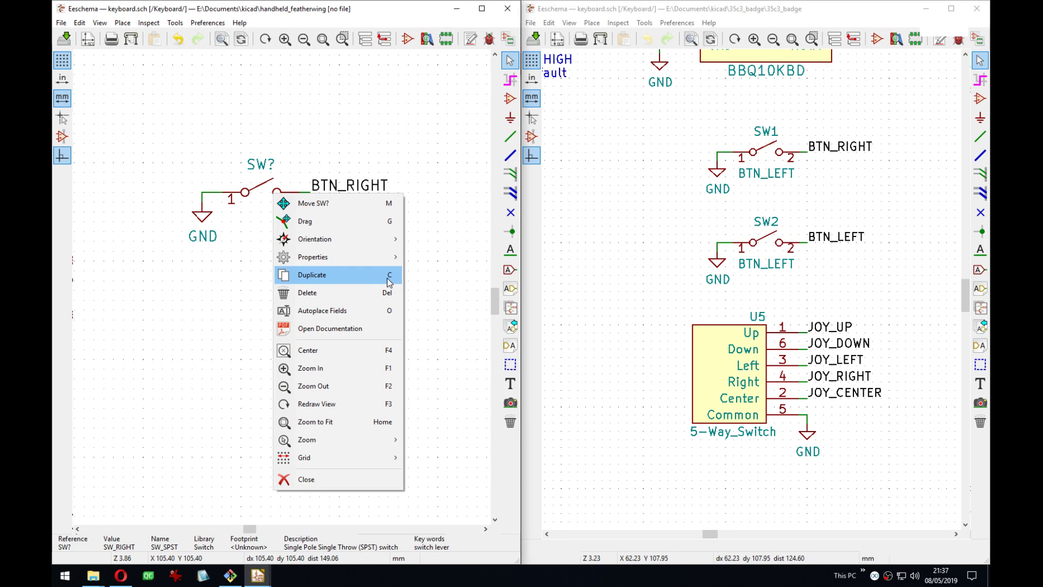
key(Escape)
drag(182, 124, 370, 266)
right_click(365, 211)
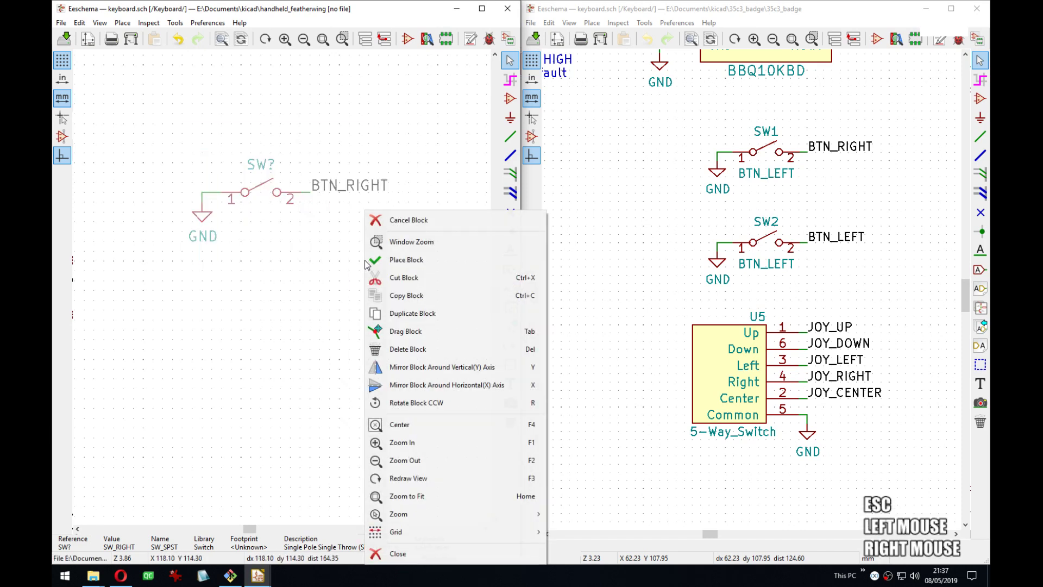
click(433, 314)
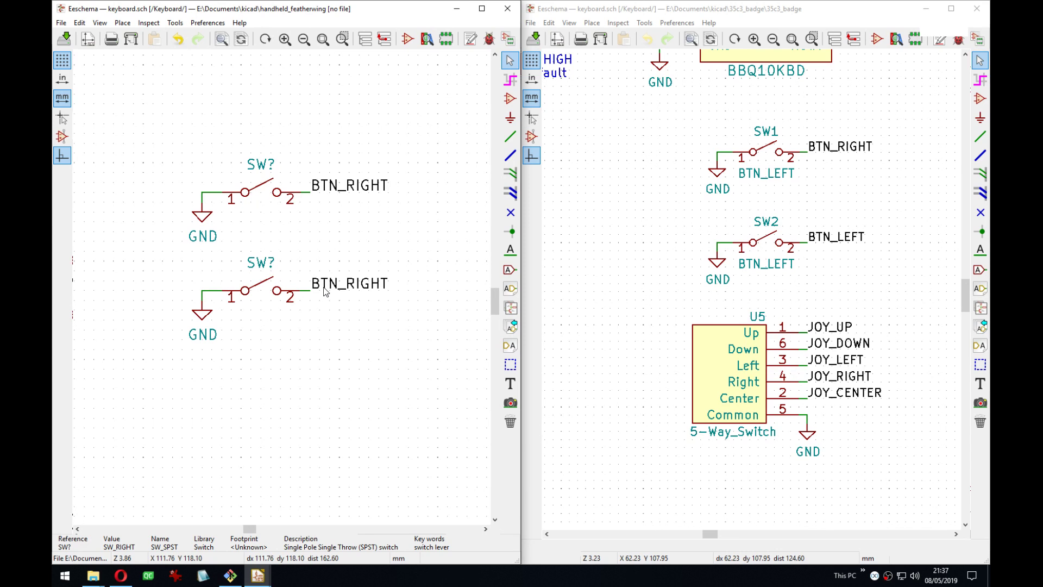
Set the lower switch's value to SW_LEFT.
double_click(258, 296)
text(v)
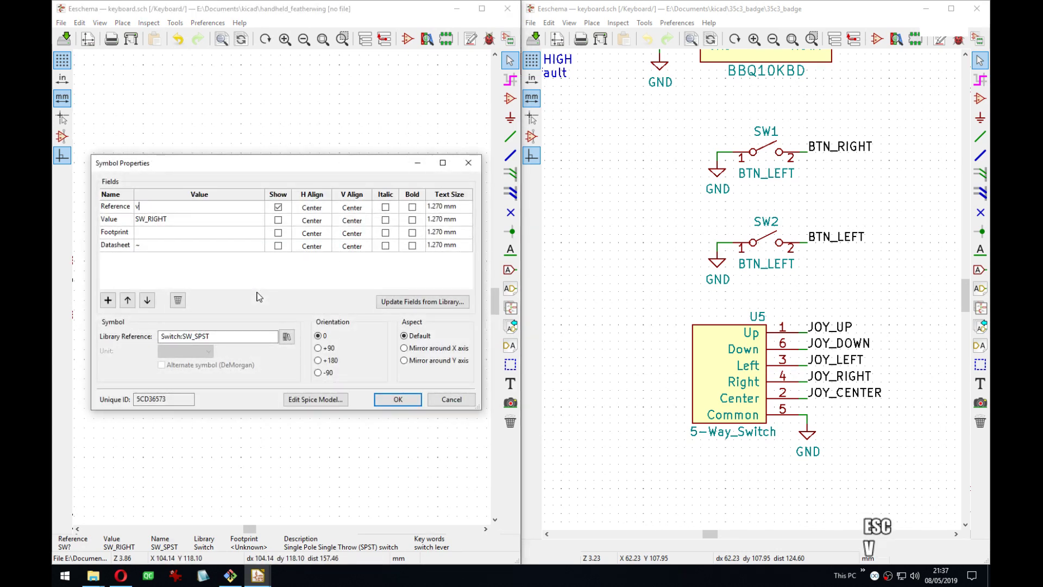
key(Escape)
text(v)
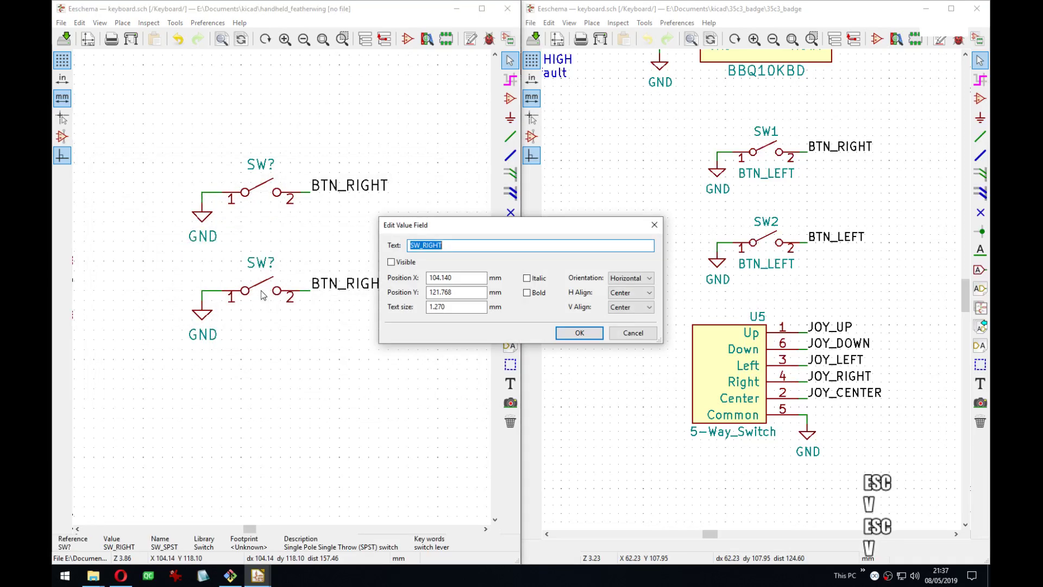
text(SW_LEFT)
key(Return)
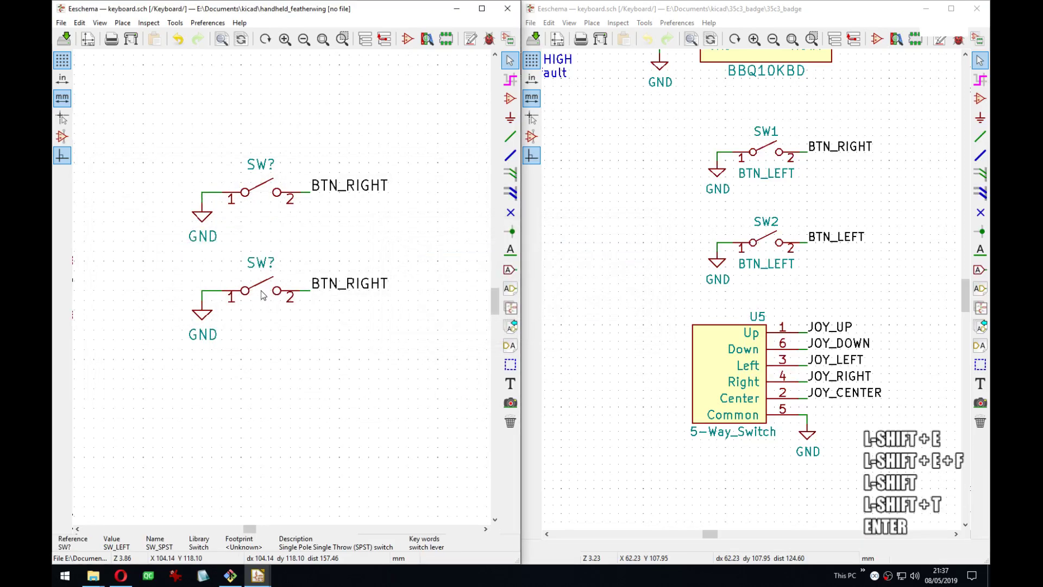
Rename the lower switch's BTN_RIGHT label to BTN_LEFT.
double_click(344, 292)
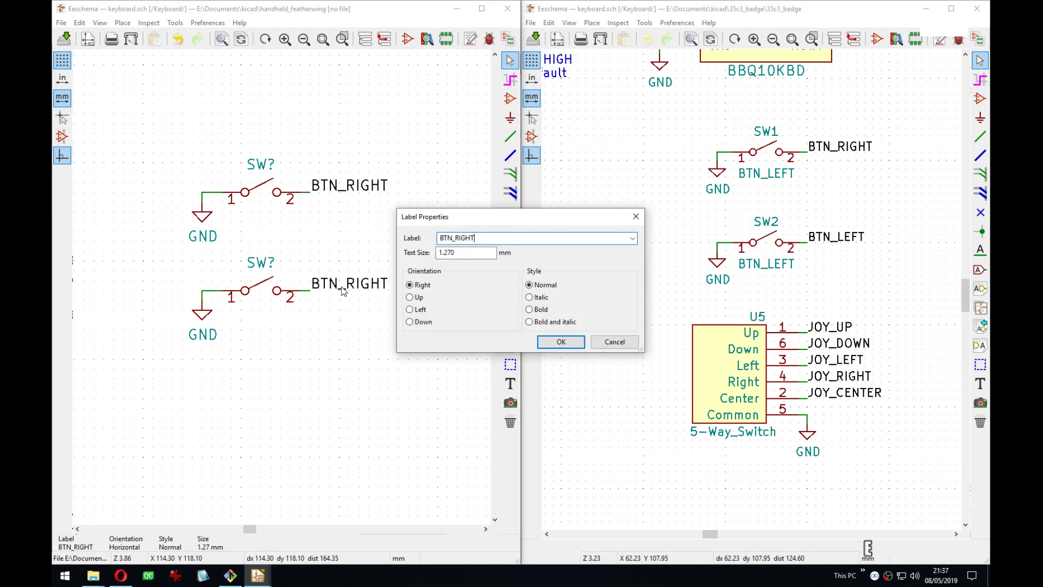
key(End)
key(ctrl+BackSpace)
key(BackSpace)
text(LEFT)
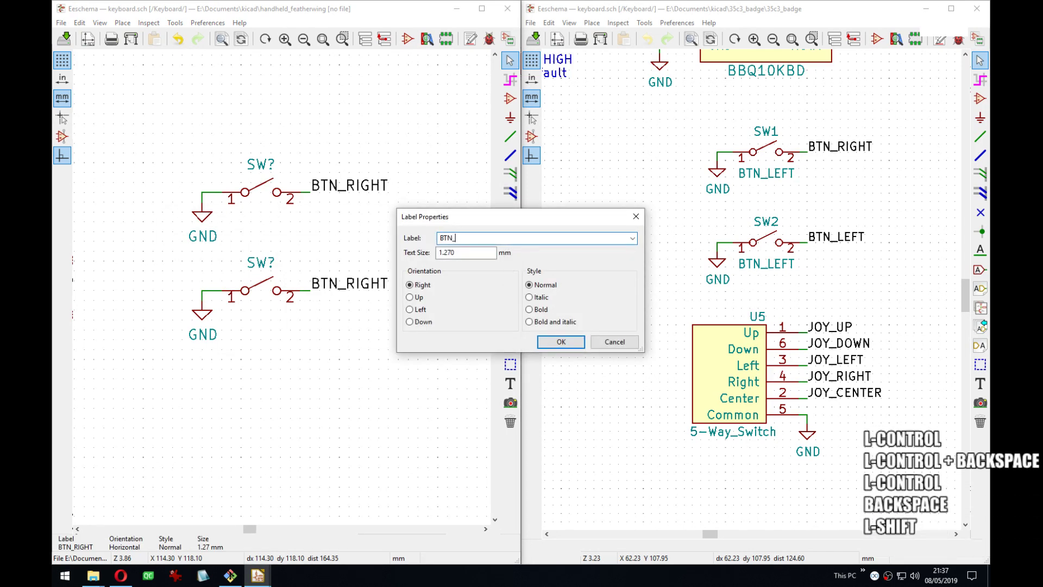
key(Return)
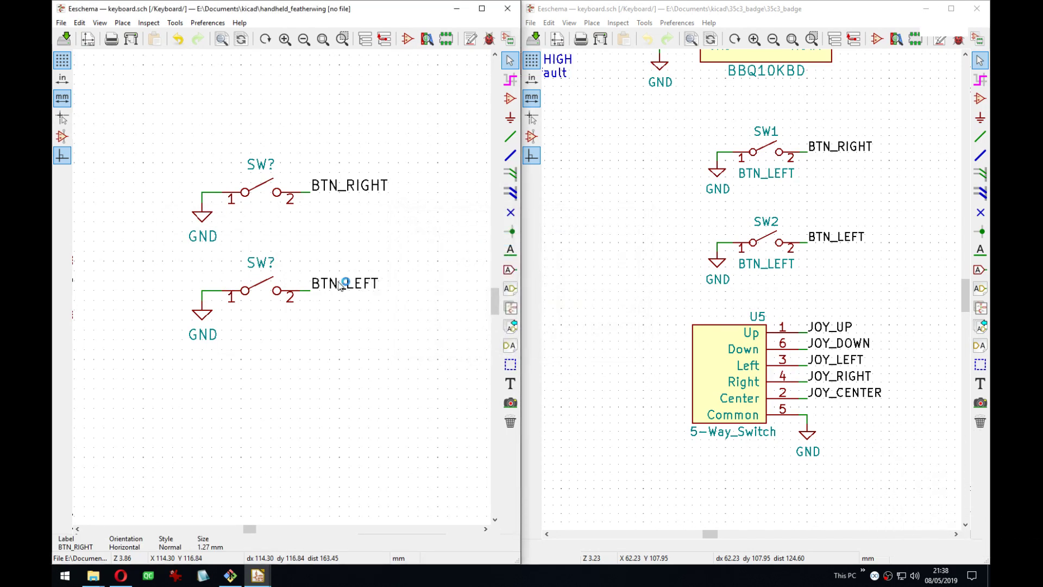
middle_drag(334, 292, 300, 262)
Save the keyboard sheet and zoom out to see both switch circuits.
key(ctrl+s)
scroll(283, 292, down, 3)
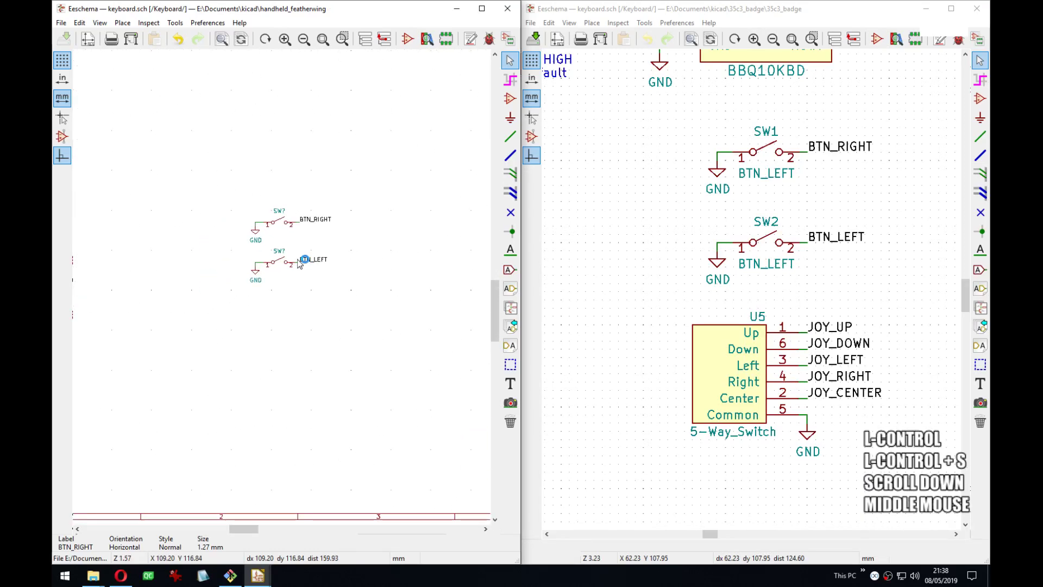
scroll(300, 261, down, 1)
middle_click(282, 288)
scroll(282, 289, down, 4)
drag(254, 256, 305, 307)
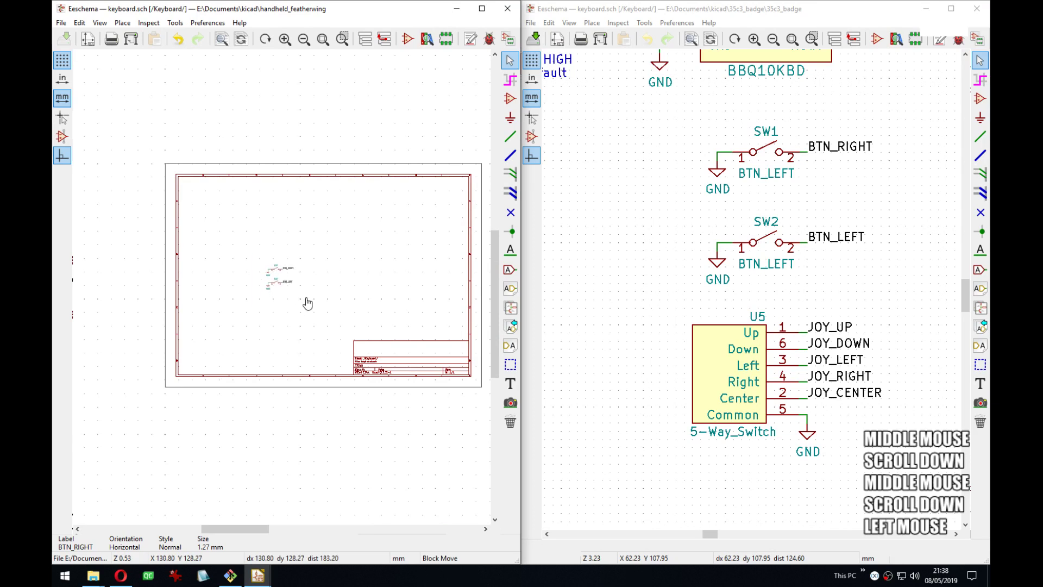
Inspect the badge schematic's 5-way switch U5 properties, then return to the file browser windows.
middle_drag(829, 184, 675, 341)
scroll(291, 303, up, 4)
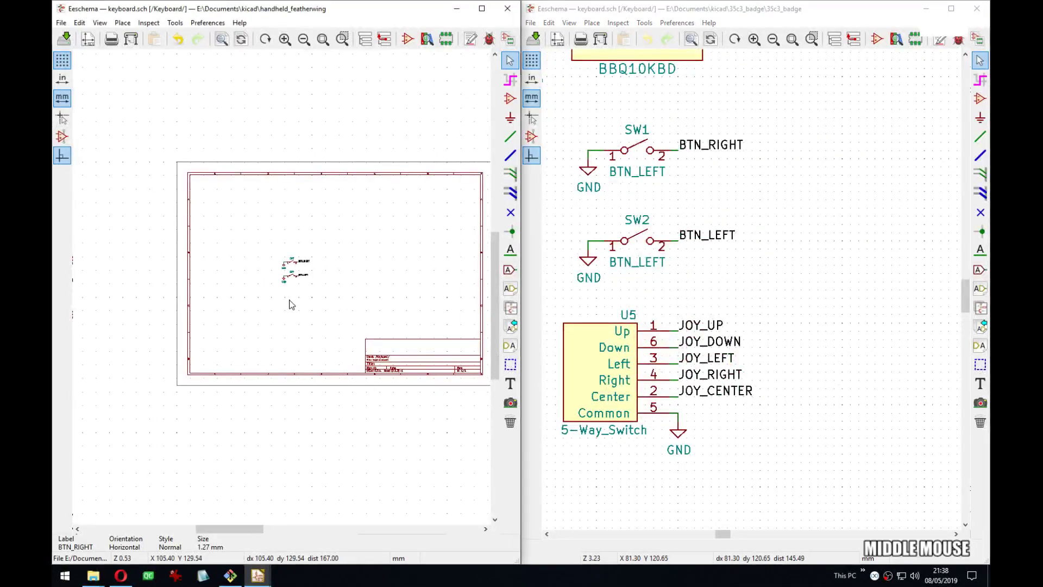
scroll(285, 290, up, 3)
middle_drag(603, 370, 655, 321)
double_click(636, 312)
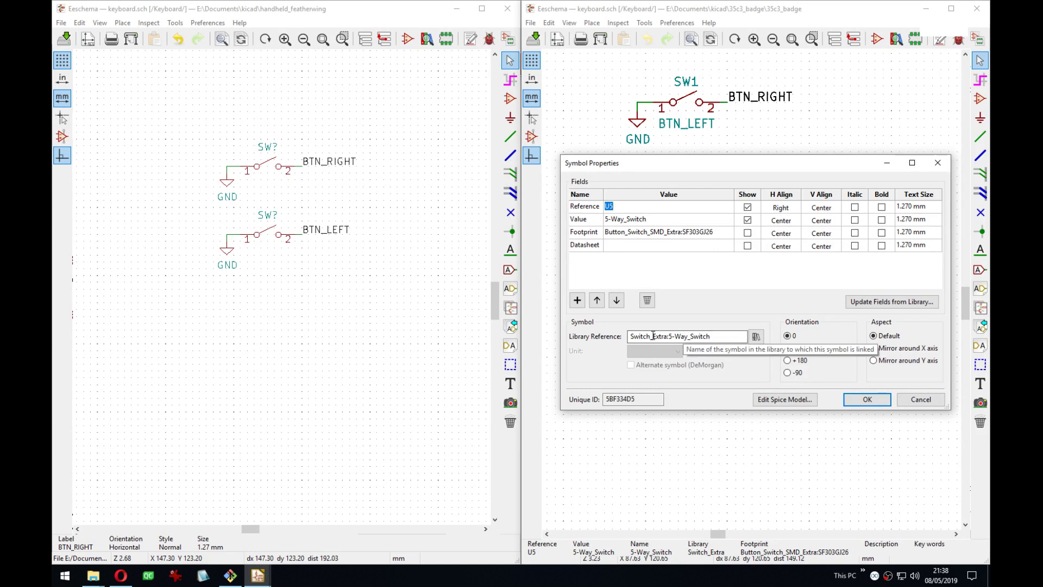
click(937, 163)
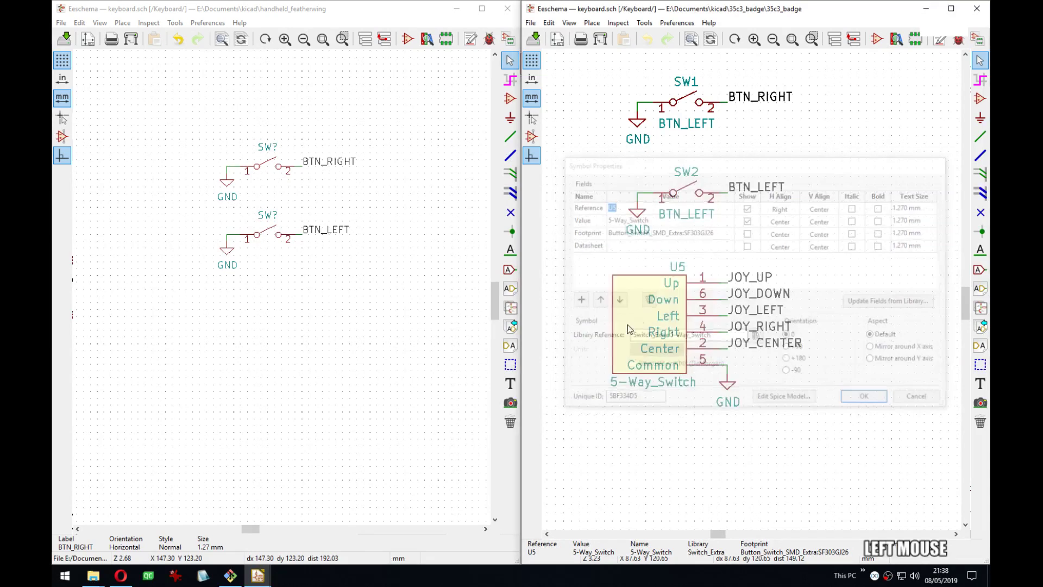
click(101, 580)
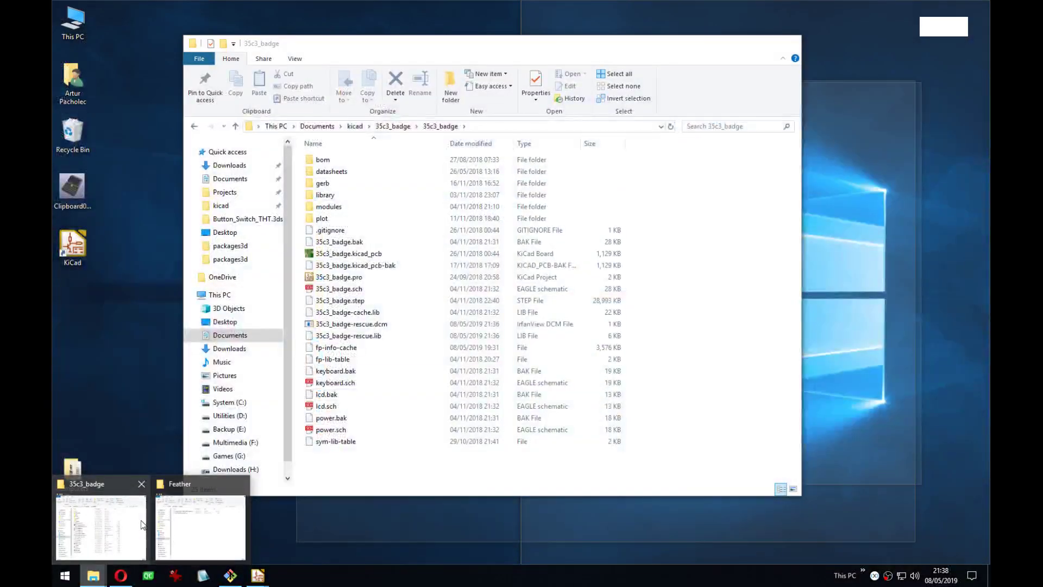
click(98, 514)
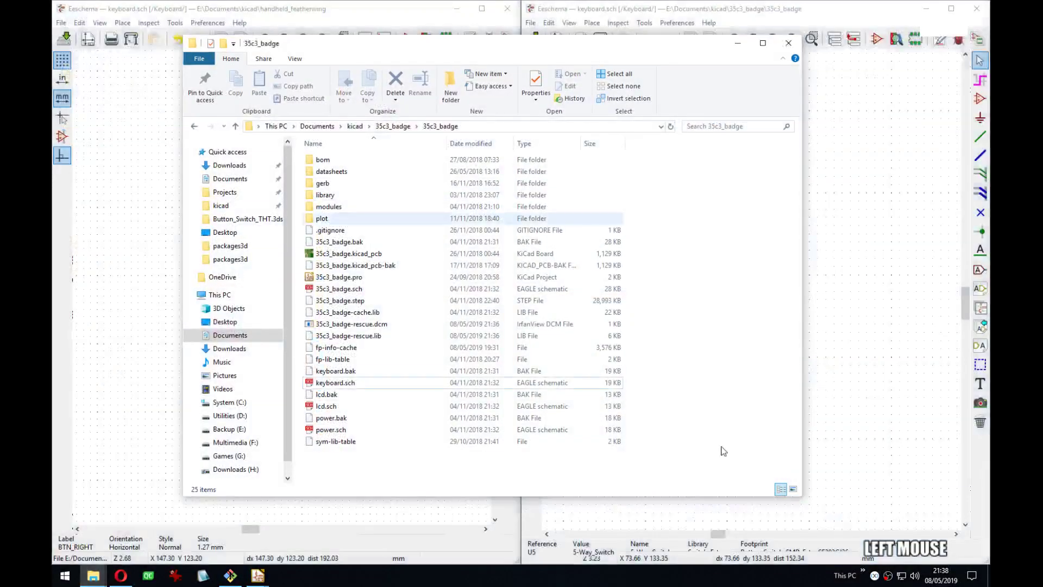
click(387, 22)
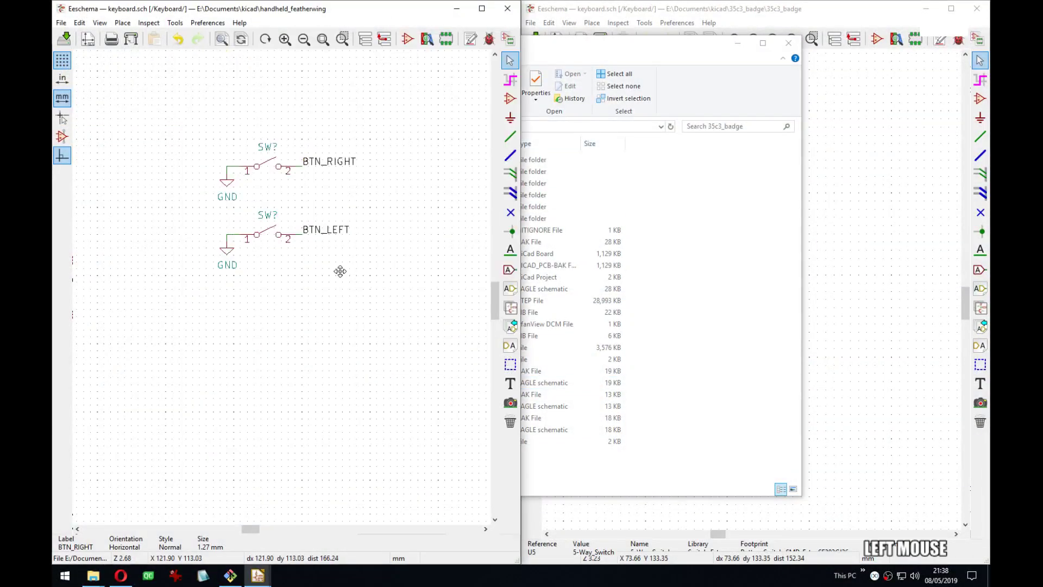
key(a)
click(302, 318)
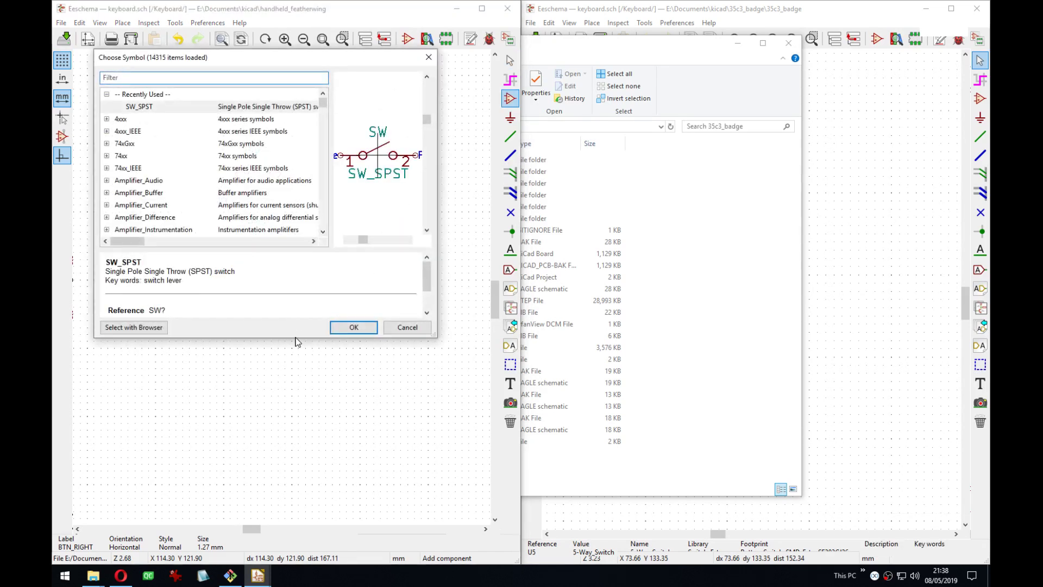
drag(436, 337, 507, 434)
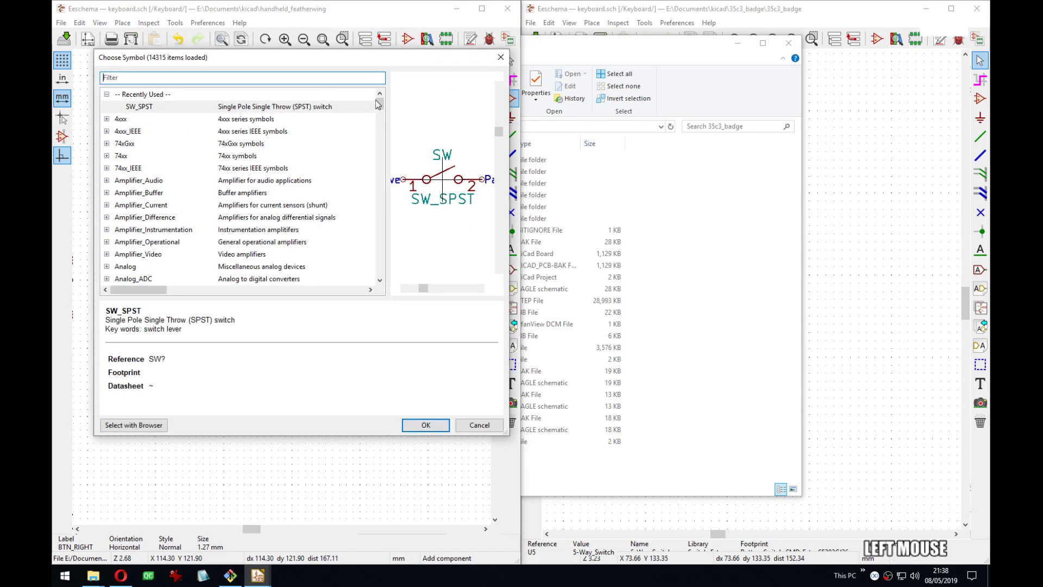
drag(381, 106, 379, 221)
scroll(286, 234, down, 2)
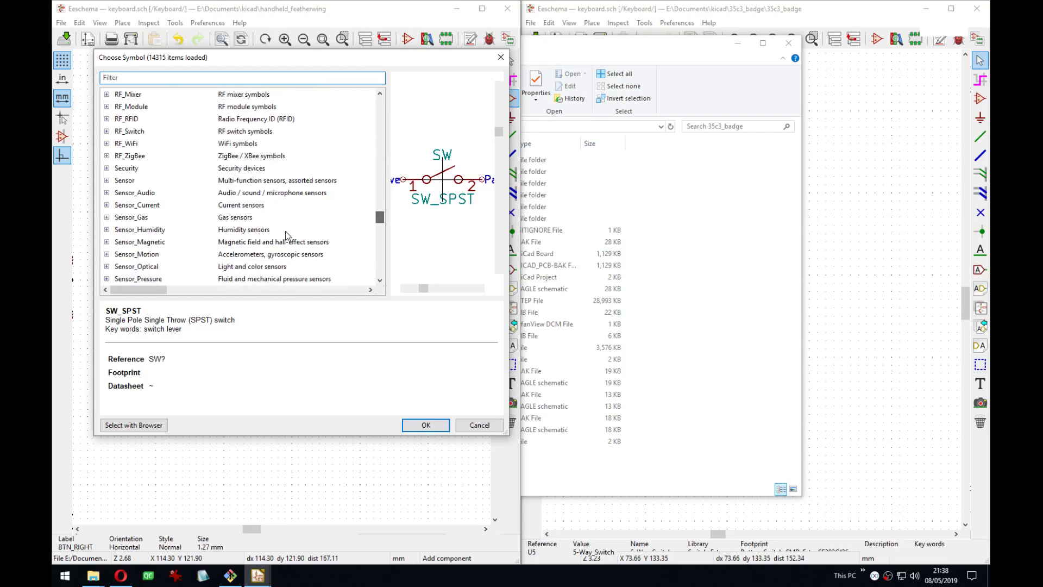
scroll(138, 218, down, 3)
scroll(136, 265, down, 3)
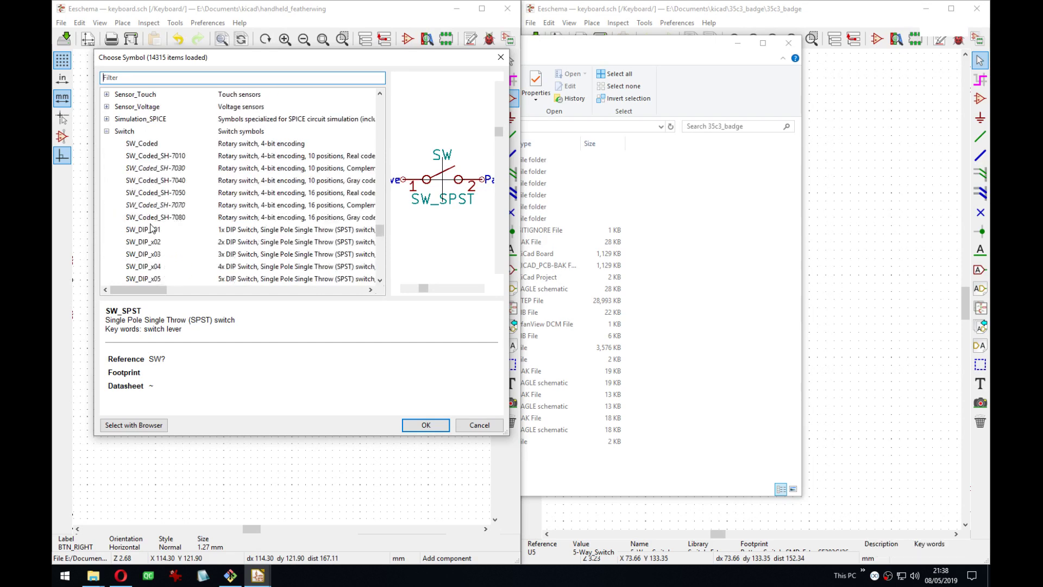
click(152, 144)
key(Down)
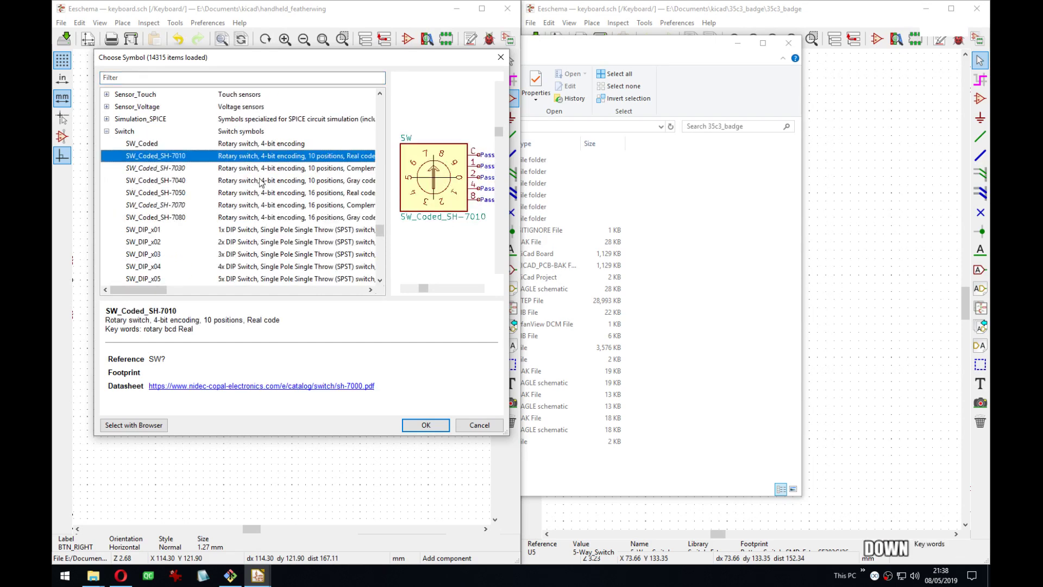
key(Up)
key(Down)
key(Down)
key(Down)
key(Down)
key(Down)
key(Down)
key(Down)
key(Down)
key(Down)
key(Down)
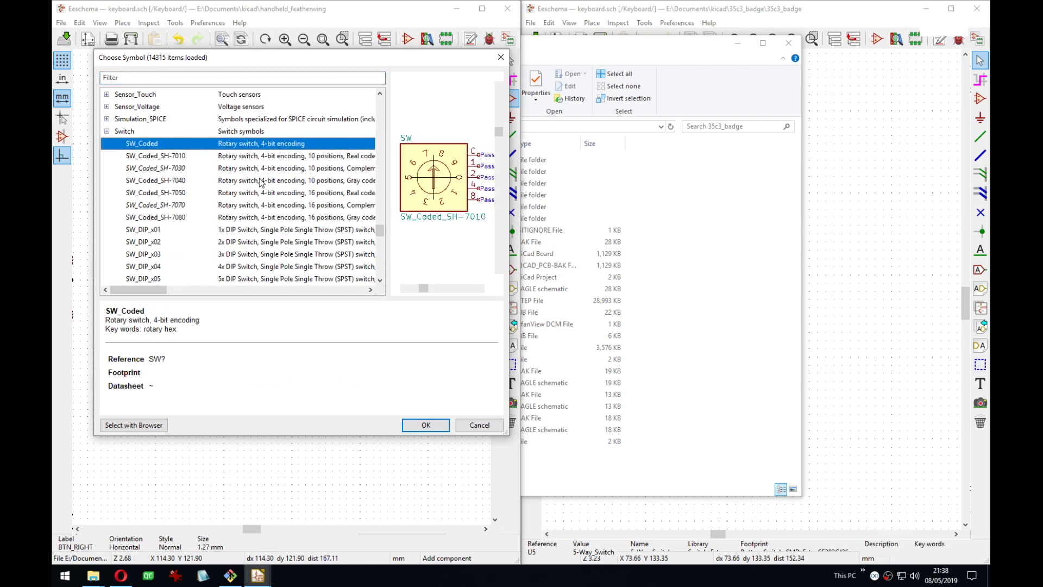
key(Down)
key(Down)
key(Down)
key(Down)
key(Down)
key(Down)
key(Down)
key(Down)
key(Down)
key(Down)
key(Down)
key(Down)
key(Down)
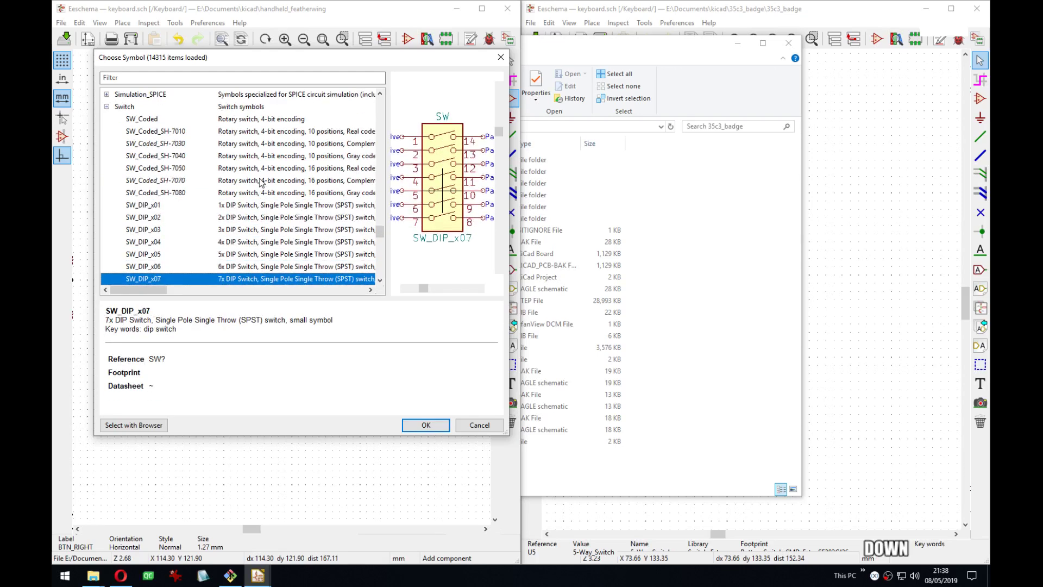
key(Down)
key(Down)
key(Down)
key(Down)
key(Down)
key(Down)
key(Down)
key(Down)
key(Down)
key(Down)
key(Down)
key(Down)
key(Down)
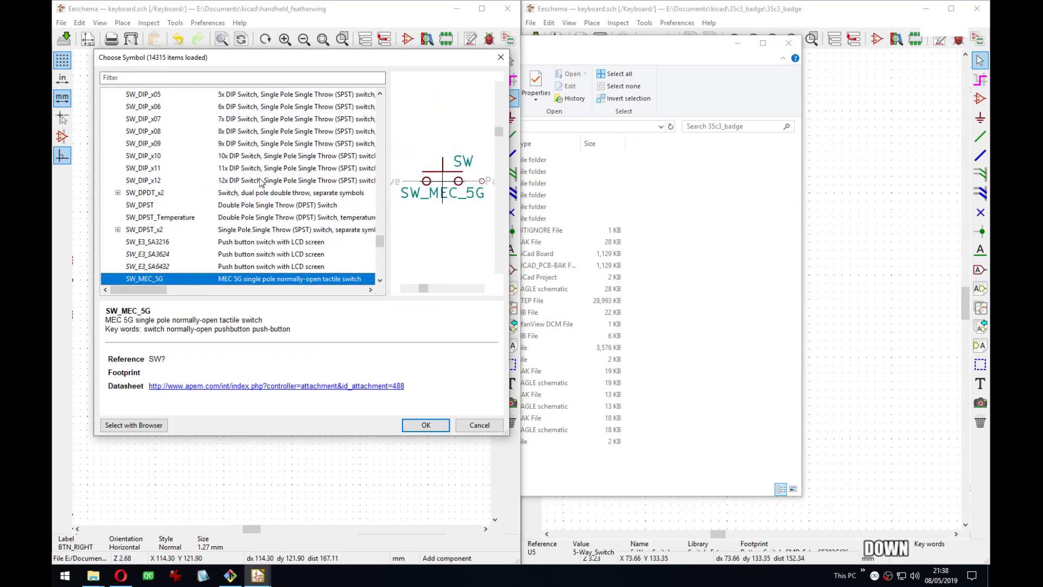
key(Down)
key(Down)
key(Down)
key(Down)
key(Down)
key(Down)
key(Down)
key(Down)
key(Down)
key(Down)
key(Down)
key(Down)
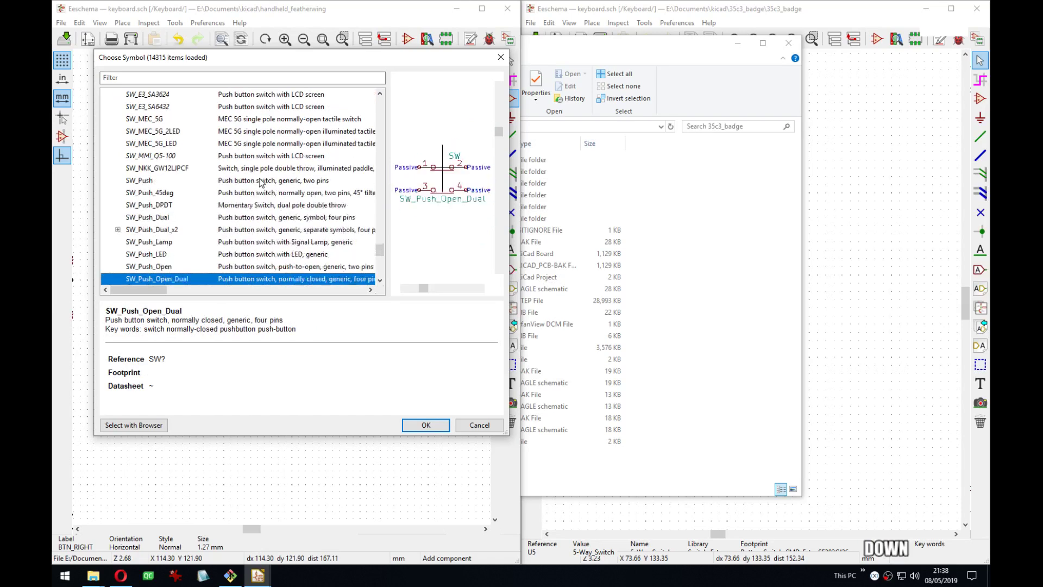
key(Down)
key(Down)
key(Down)
key(Down)
key(Down)
key(Down)
key(Down)
key(Down)
key(Down)
key(Down)
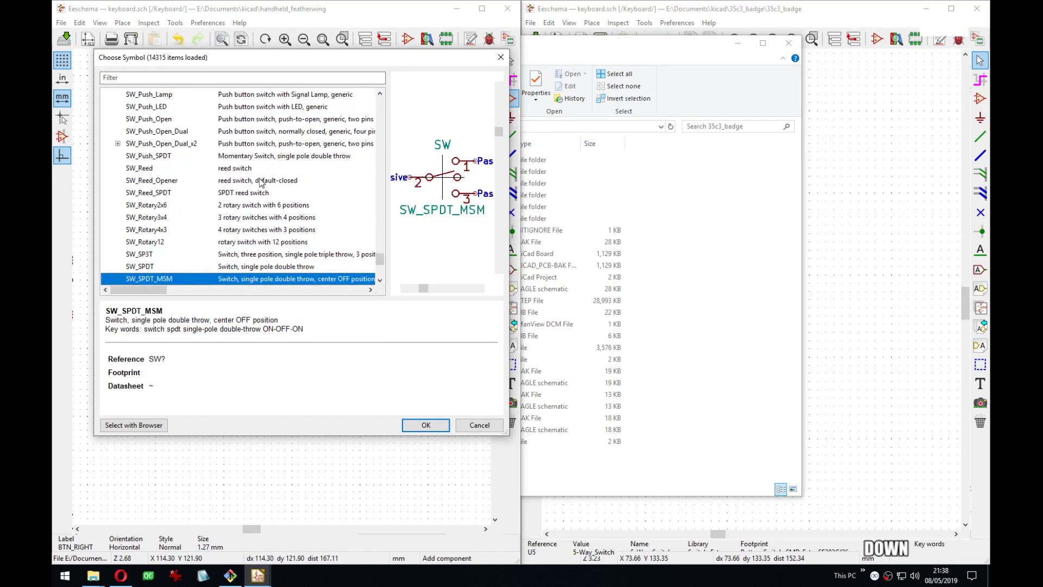
key(Up)
key(Up)
key(Escape)
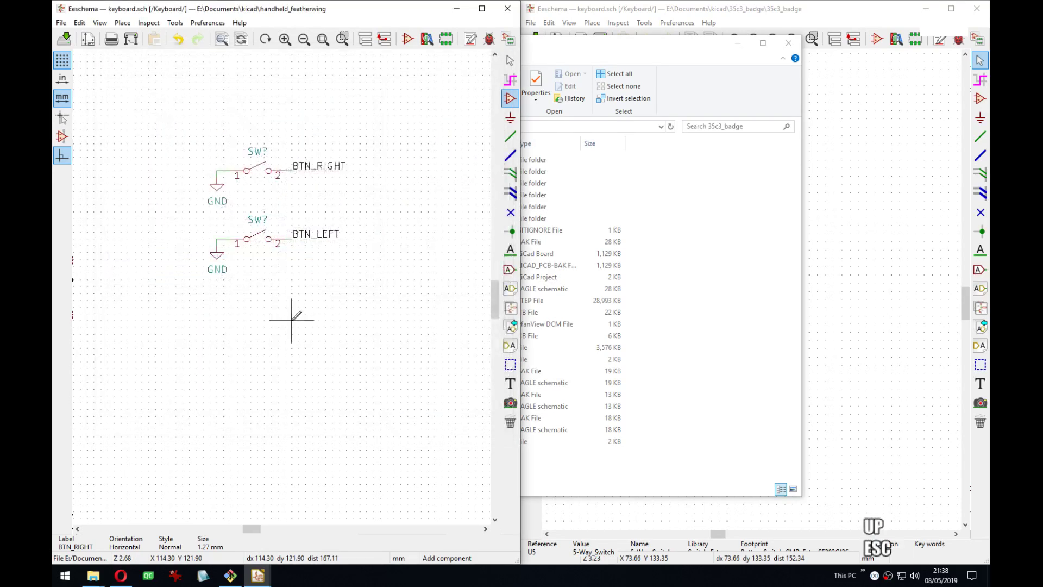
click(93, 575)
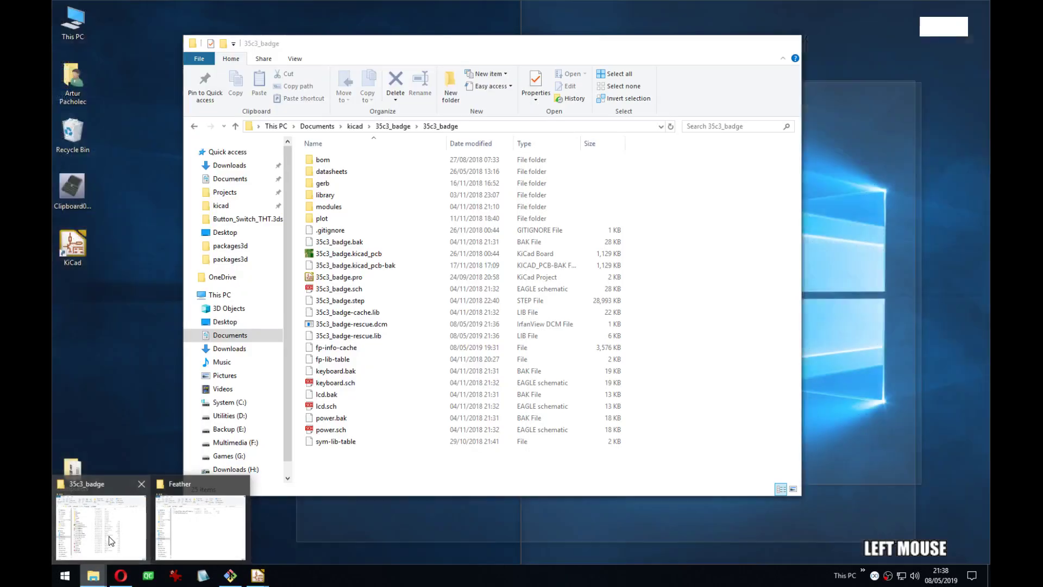
Copy Switch_Extra.lib from the 35c3_badge library folder.
click(100, 527)
double_click(361, 196)
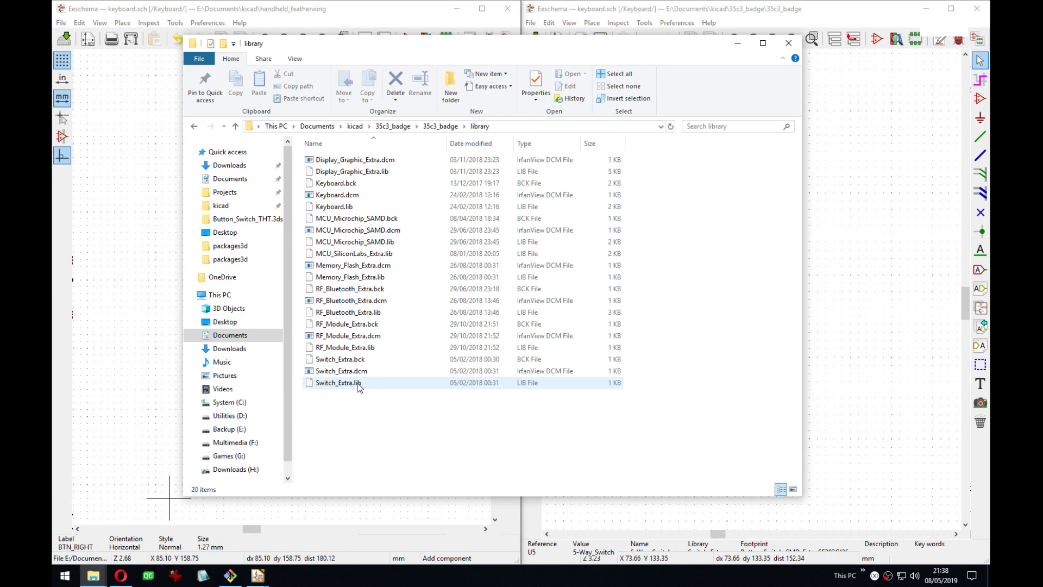
click(340, 359)
click(349, 383)
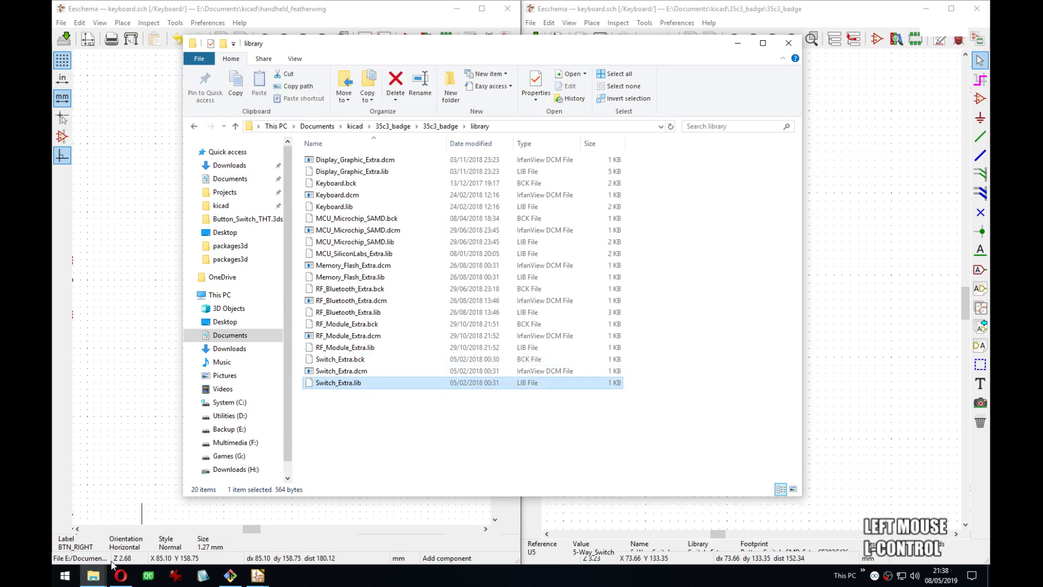
key(ctrl+c)
Open kicad > handheld_featherwing > library in a new window, then close it.
click(93, 576)
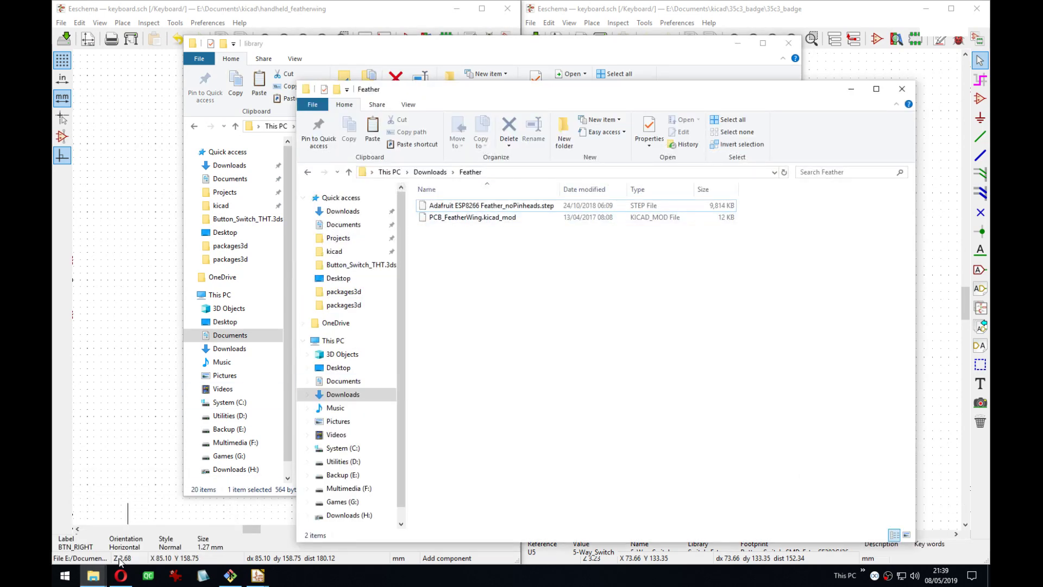
click(321, 42)
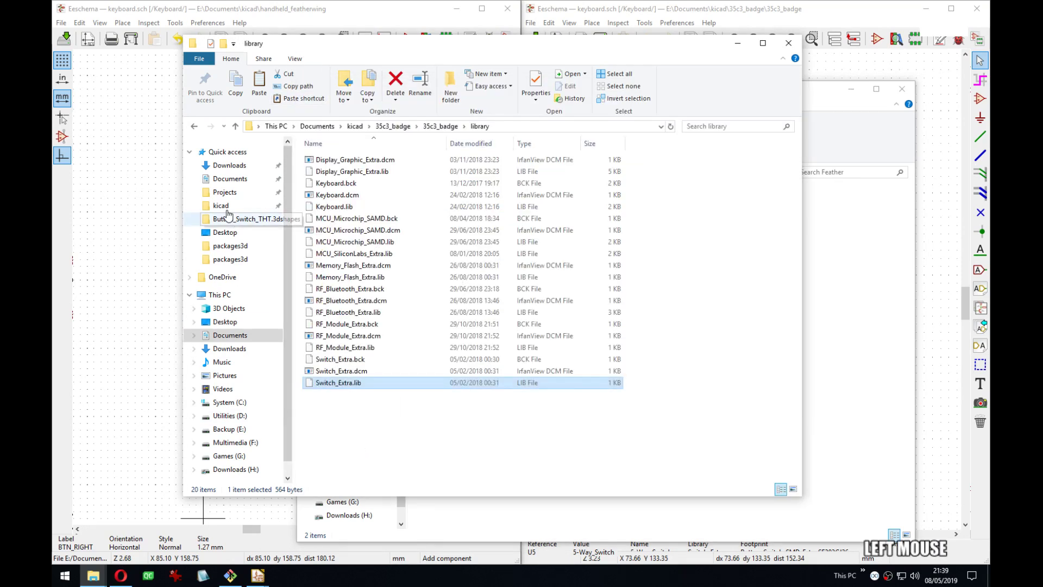
right_click(225, 209)
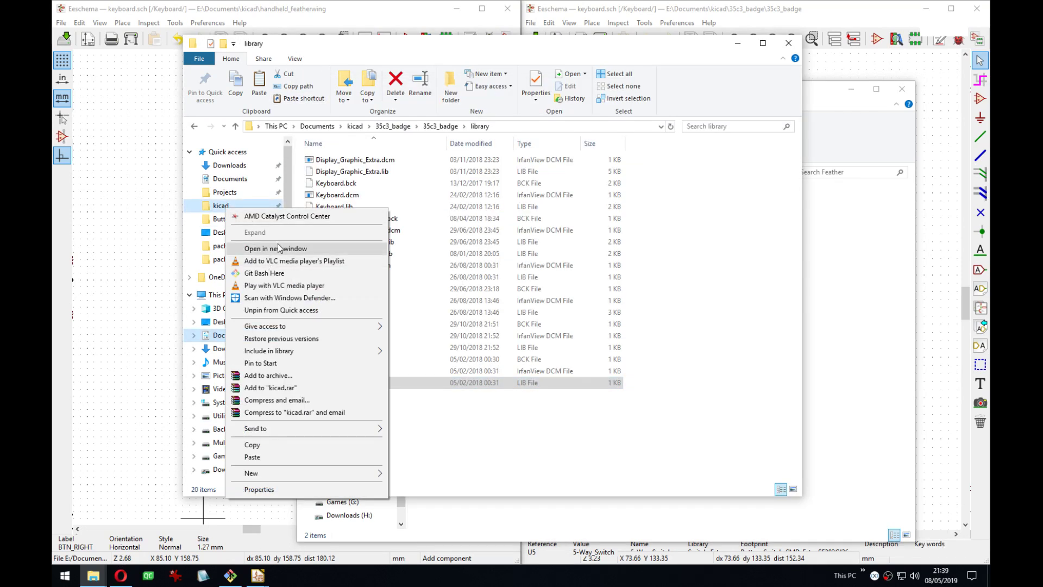
click(278, 246)
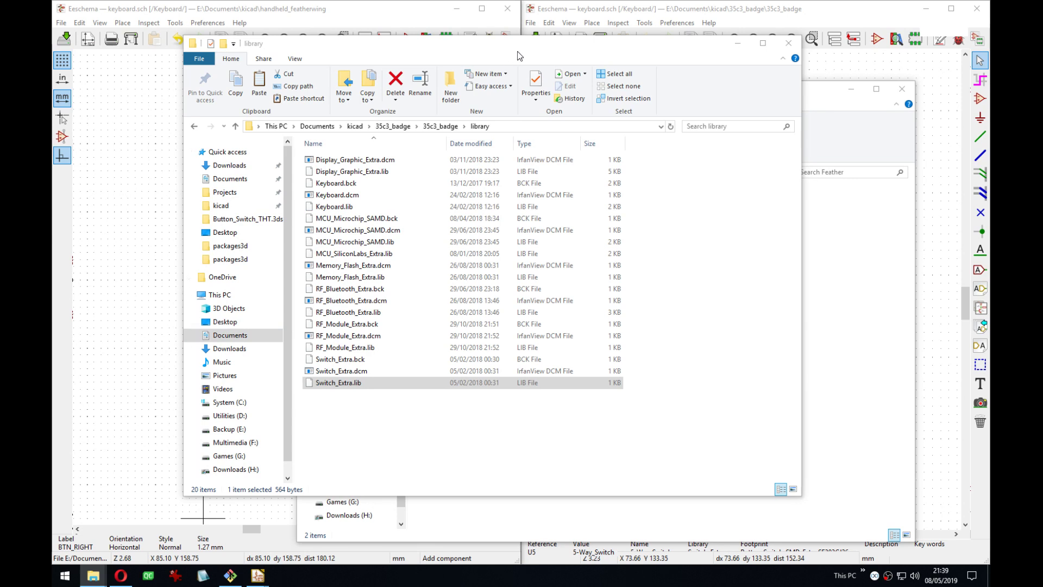
drag(519, 52, 634, 61)
double_click(481, 246)
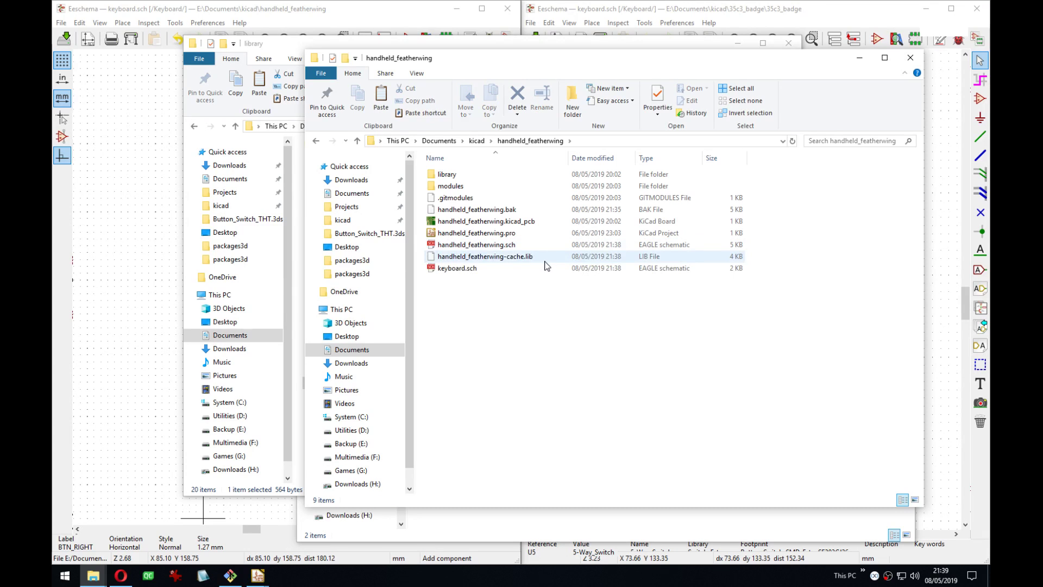
double_click(446, 175)
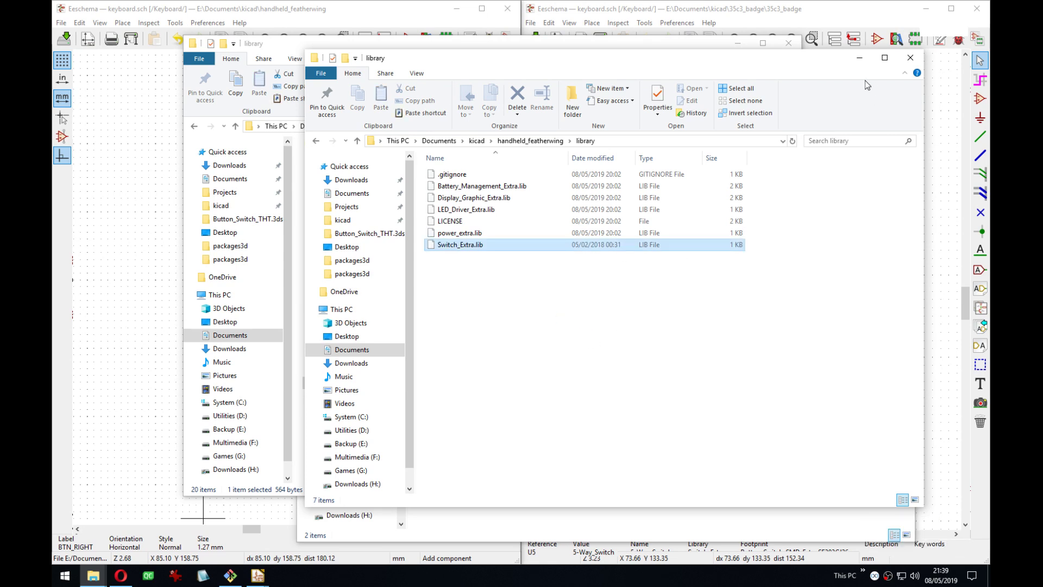
click(859, 58)
Close the folder windows and return to the keyboard schematic in Eeschema.
click(738, 44)
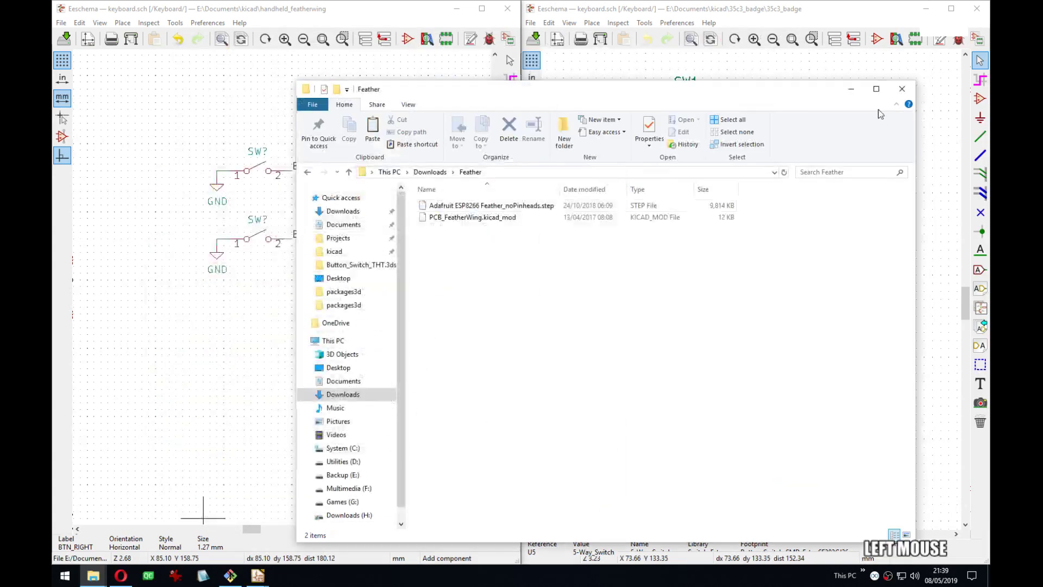
click(852, 89)
middle_drag(348, 276, 372, 277)
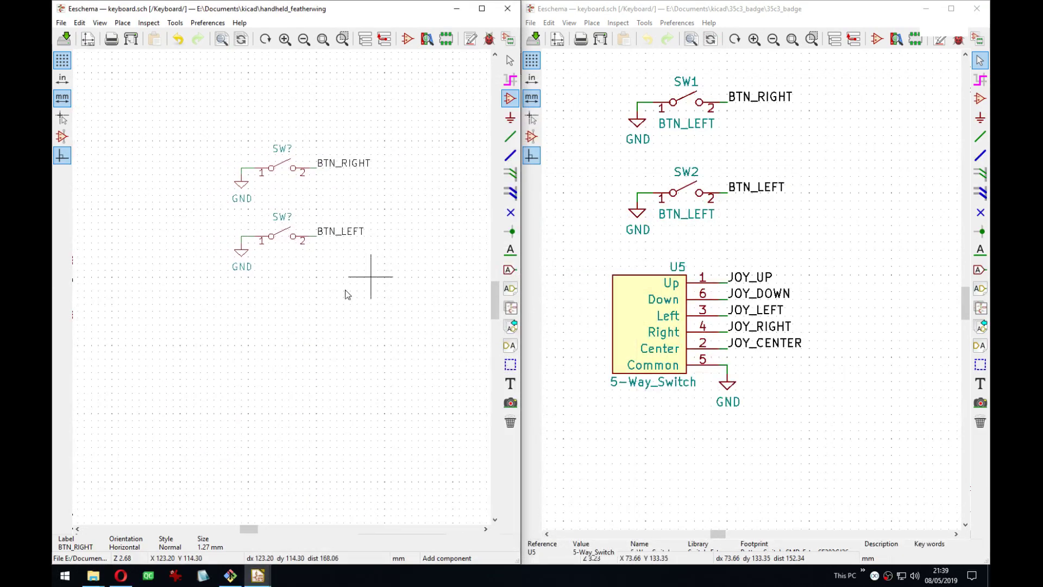
middle_drag(341, 326, 340, 248)
click(267, 276)
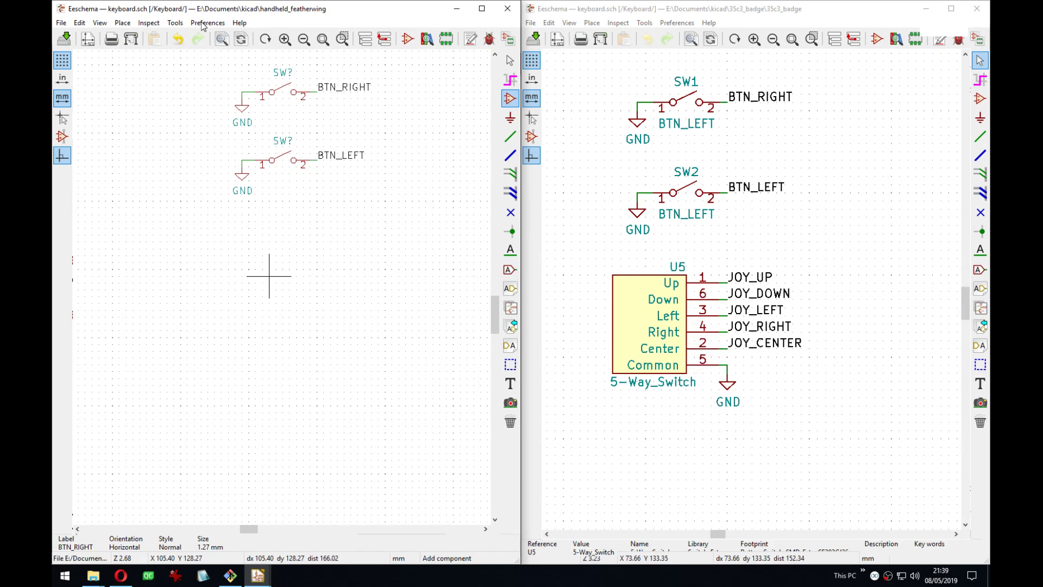
click(249, 126)
key(Escape)
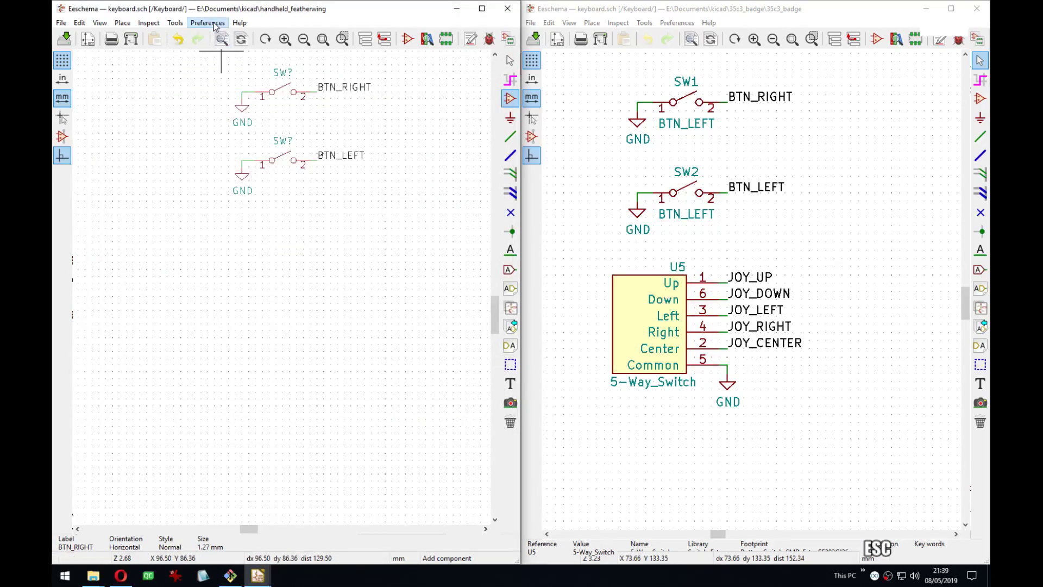
Add library\Switch_Extra.lib to the project-specific symbol libraries.
click(209, 23)
click(226, 52)
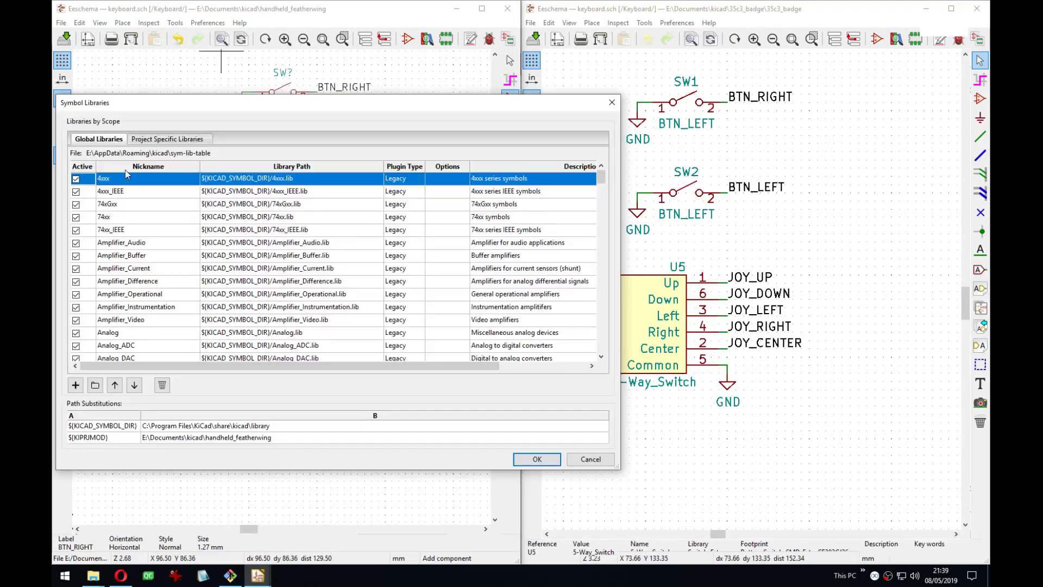
click(153, 139)
click(95, 386)
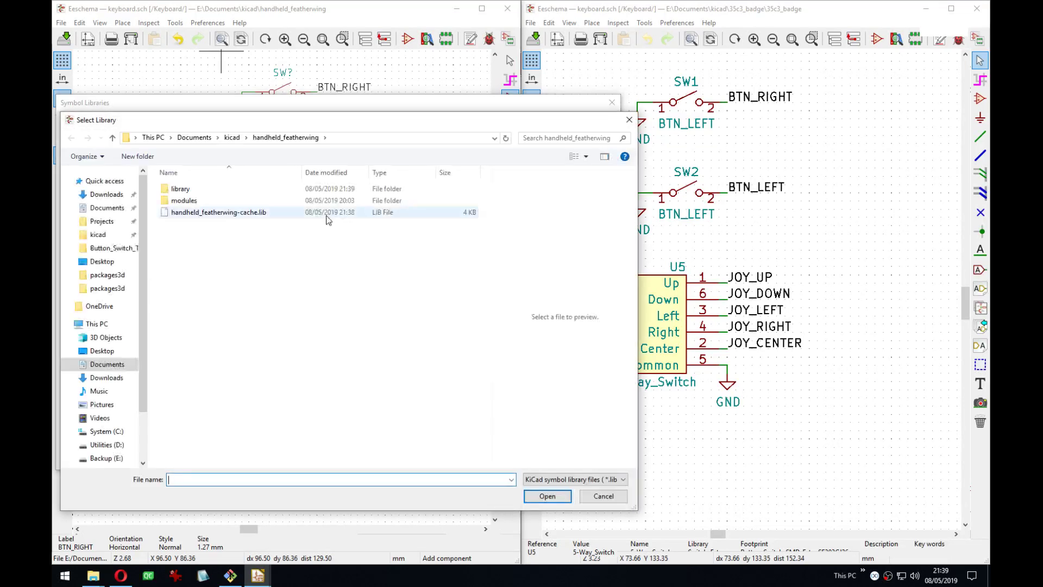
double_click(184, 190)
double_click(192, 236)
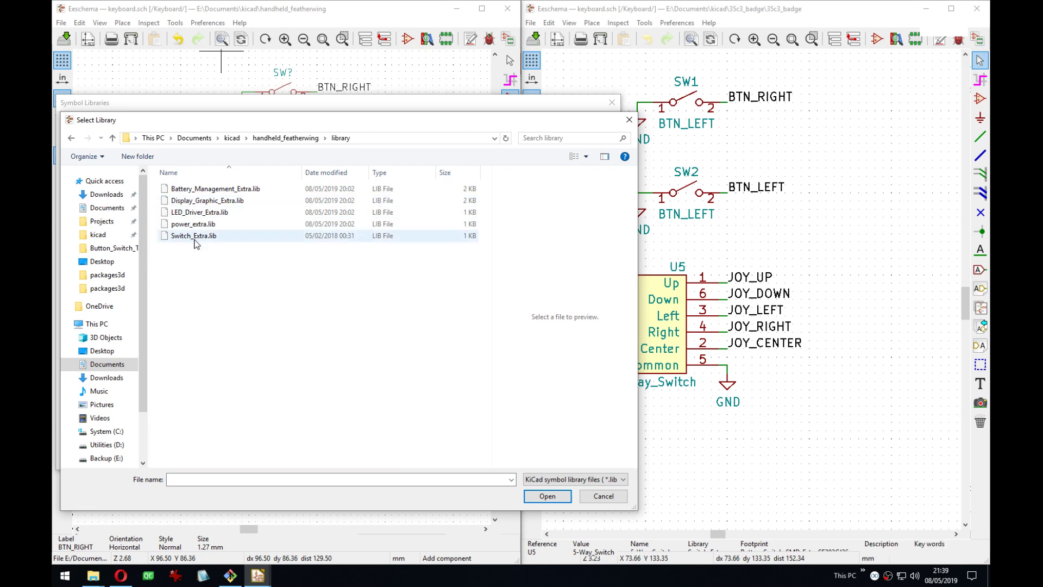
Confirm the library table, save, and choose 5-Way_Switch from the symbol chooser.
click(535, 459)
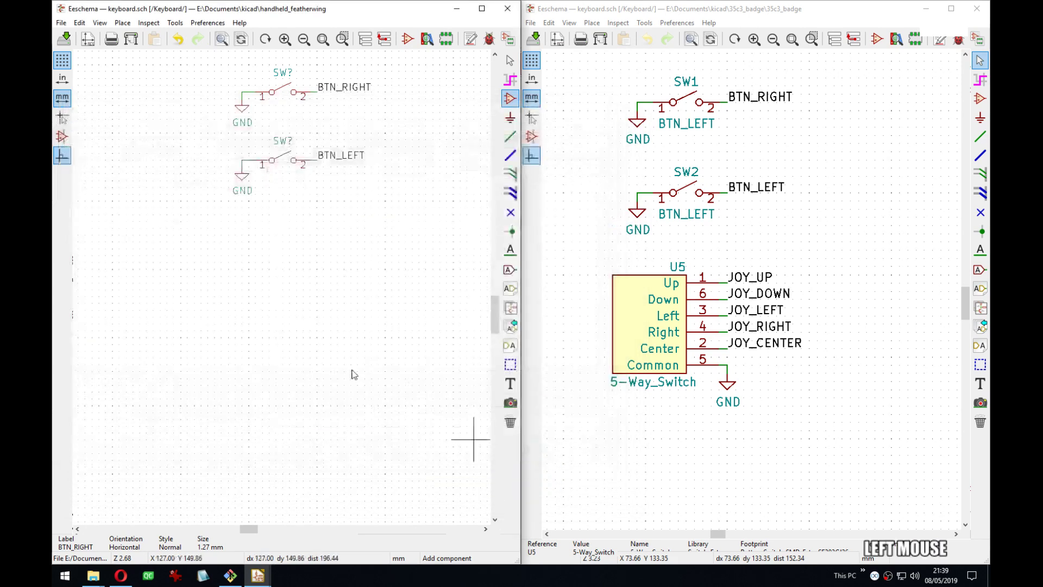
middle_drag(308, 337, 291, 299)
key(ctrl+s)
key(a)
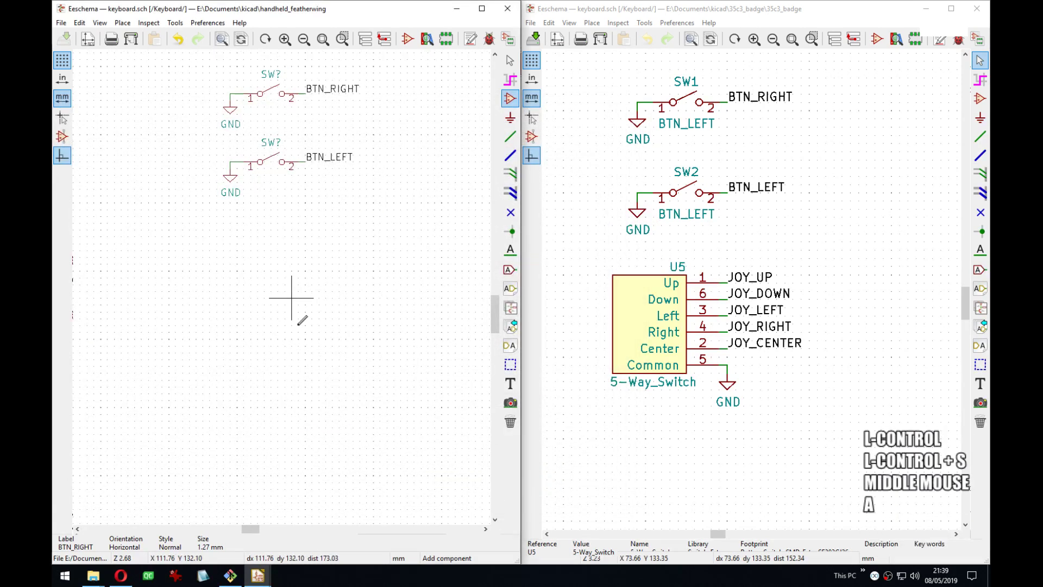
click(292, 297)
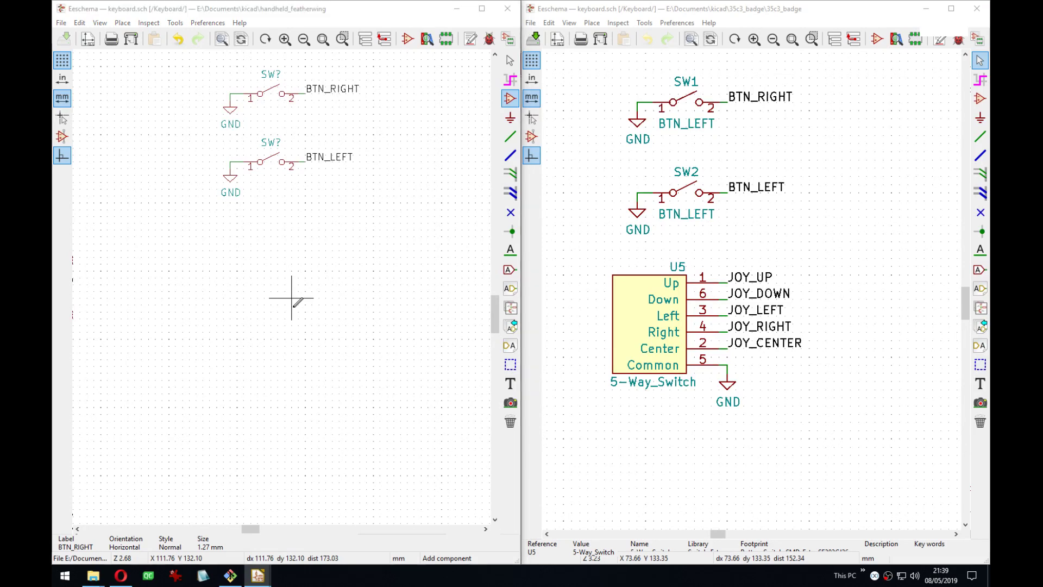
text(5-way)
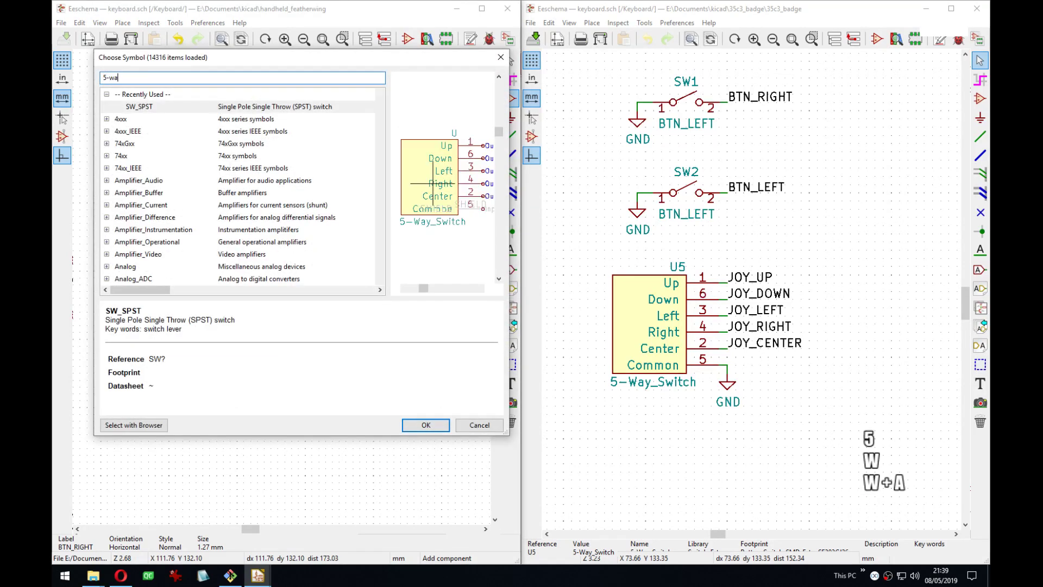
key(Return)
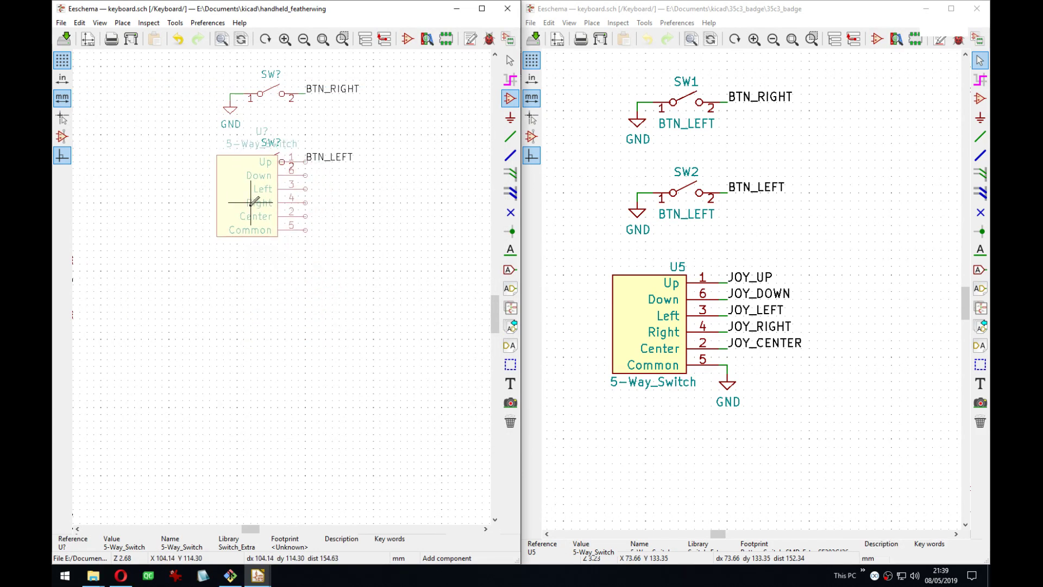
Drop the 5-Way_Switch below the switches and move its value text underneath.
key(Left)
key(Down)
key(Right)
key(Down)
key(Down)
key(Down)
key(Down)
key(Down)
key(Down)
key(Down)
key(Down)
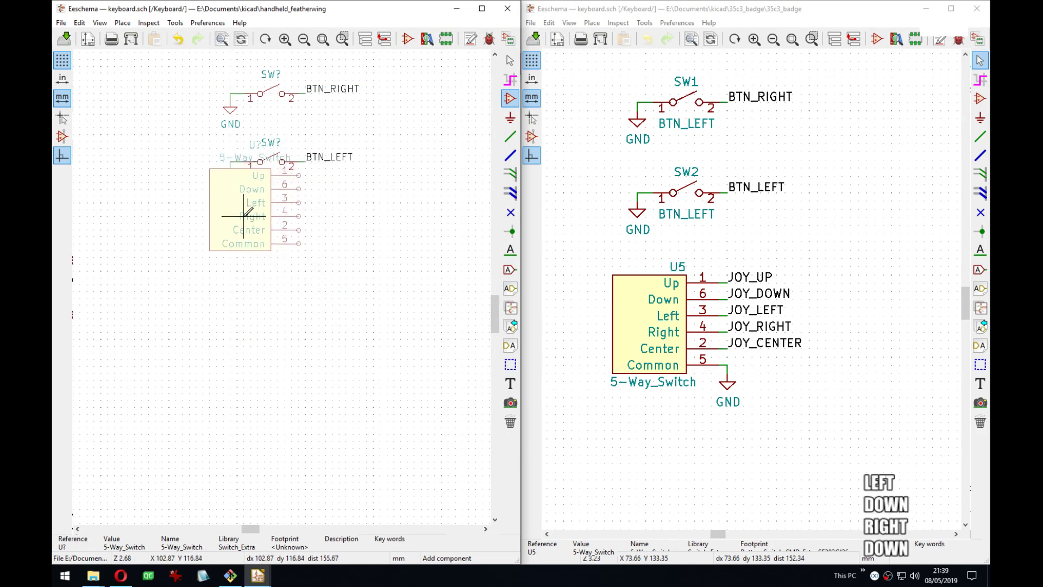
key(Down)
key(Down)
key(Down)
key(Down)
key(Down)
key(Down)
key(Down)
key(Up)
key(Return)
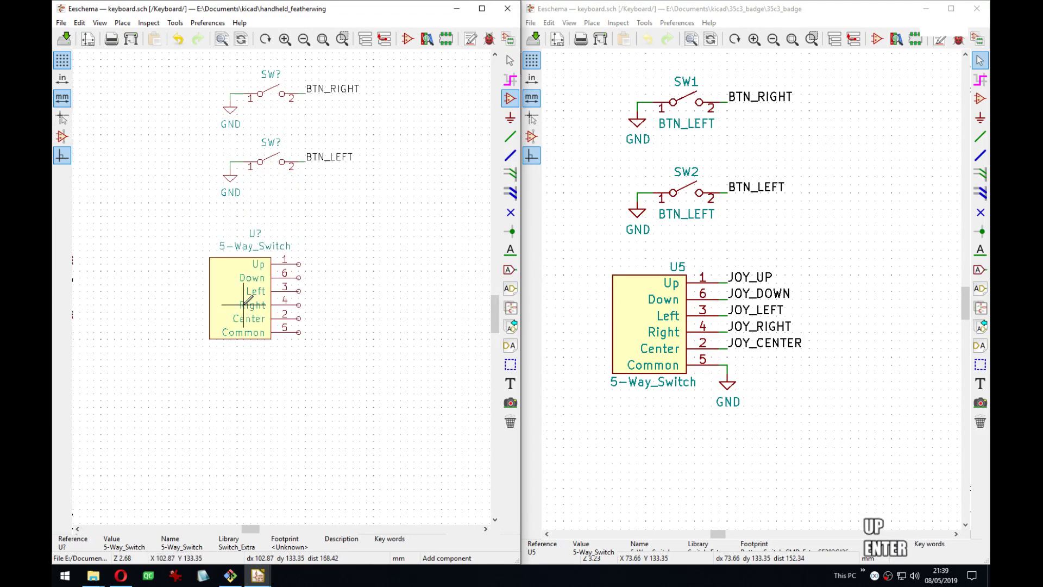
key(m)
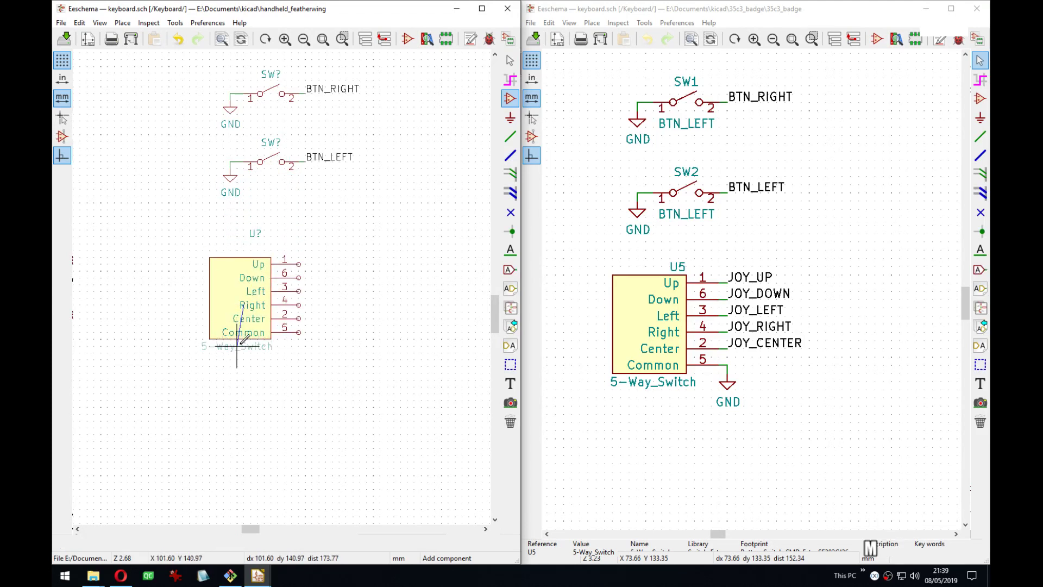
click(239, 343)
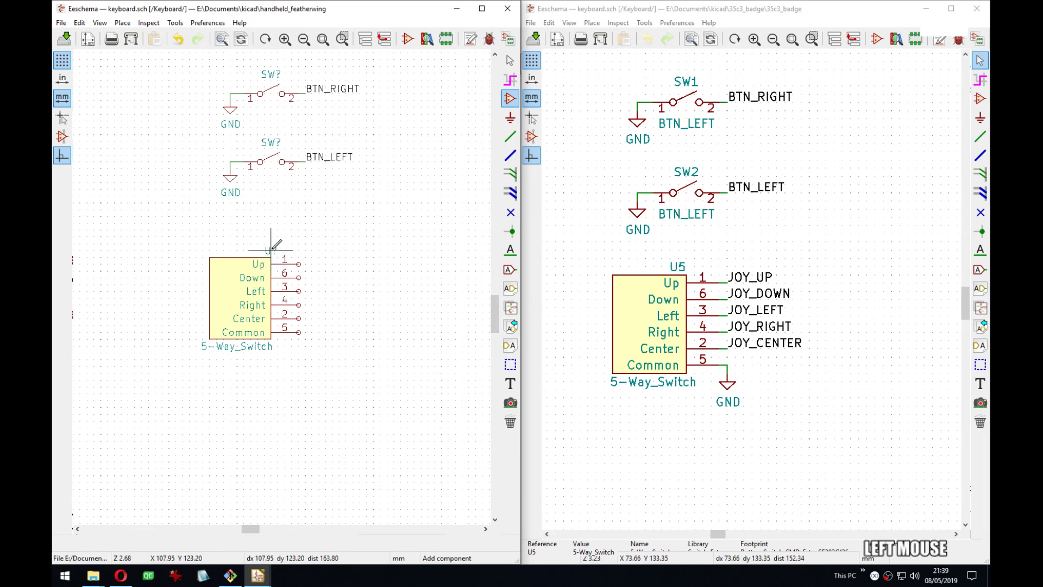
Right-align the 5-Way_Switch's U? reference field.
double_click(270, 248)
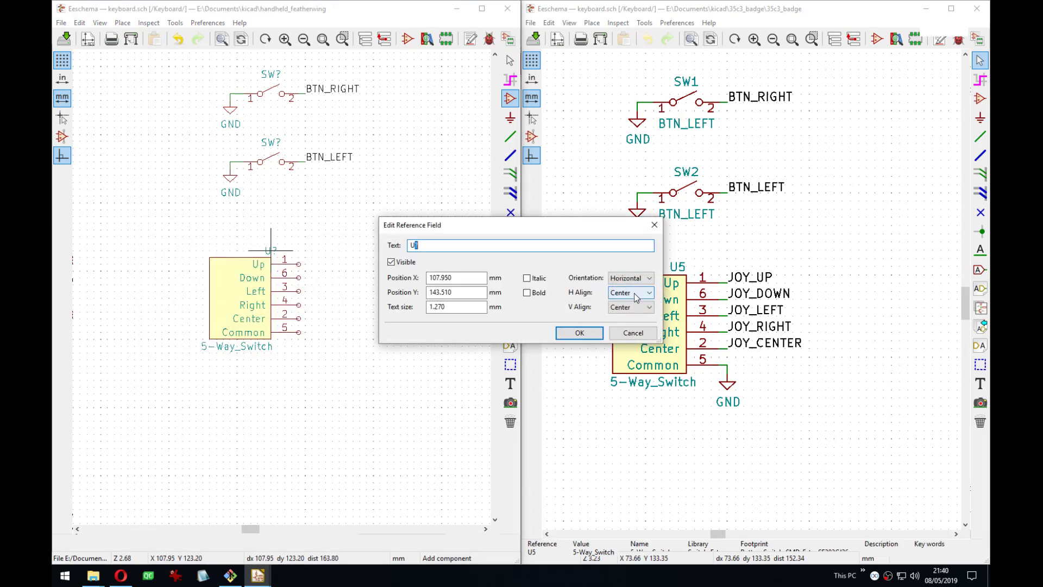
click(634, 293)
click(630, 323)
click(580, 332)
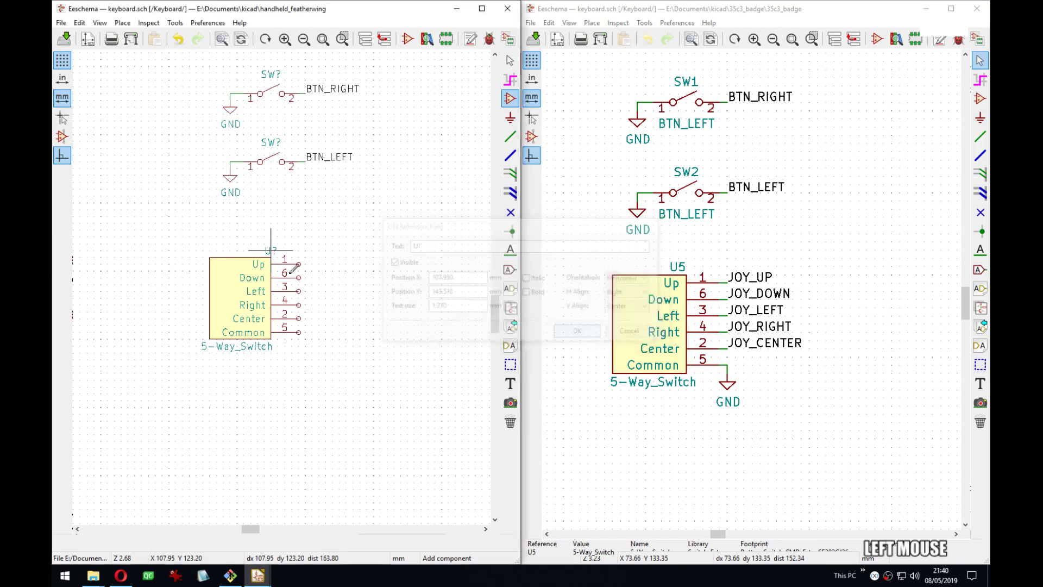
Inspect the value fields of the badge switch and the new 5-Way_Switch without changes.
middle_drag(637, 417, 625, 413)
key(e)
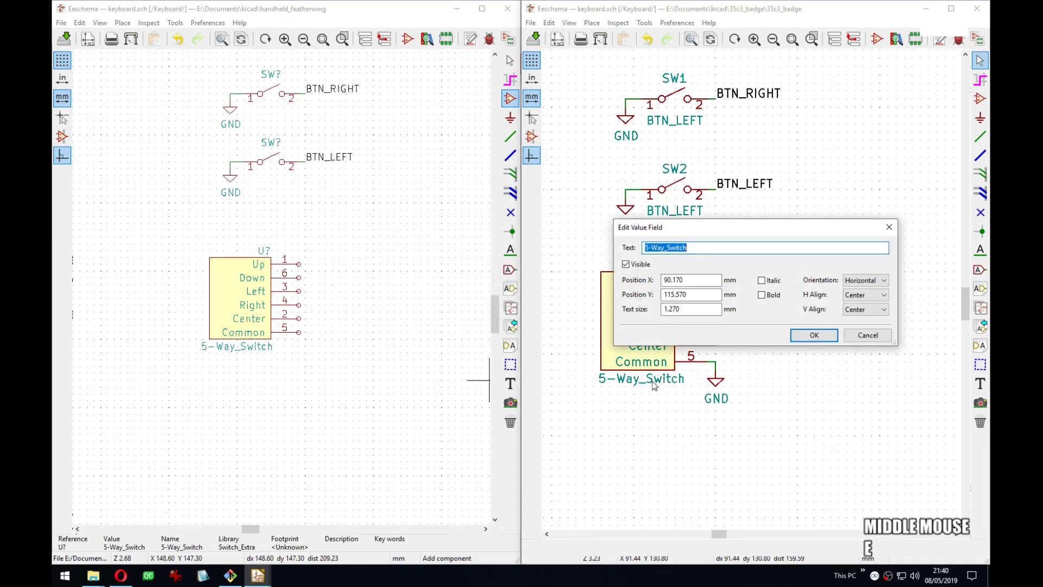
key(Escape)
click(652, 382)
key(e)
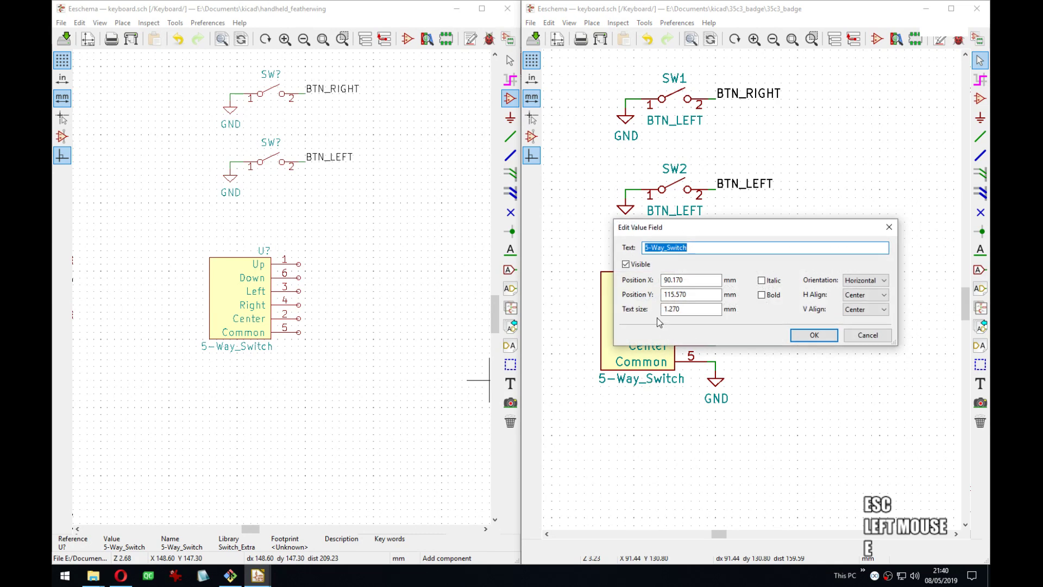
key(Escape)
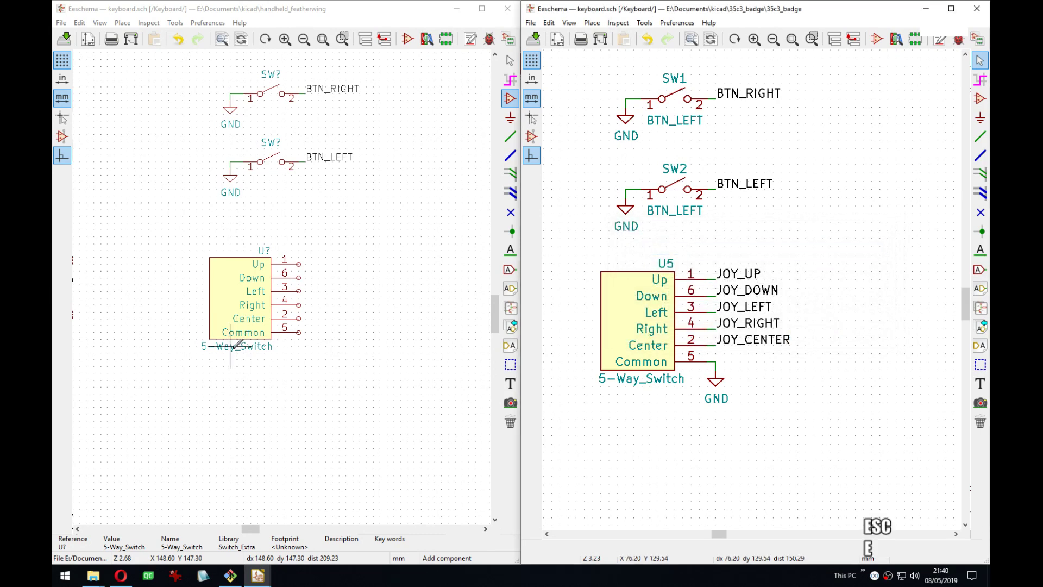
middle_drag(230, 345, 253, 339)
key(e)
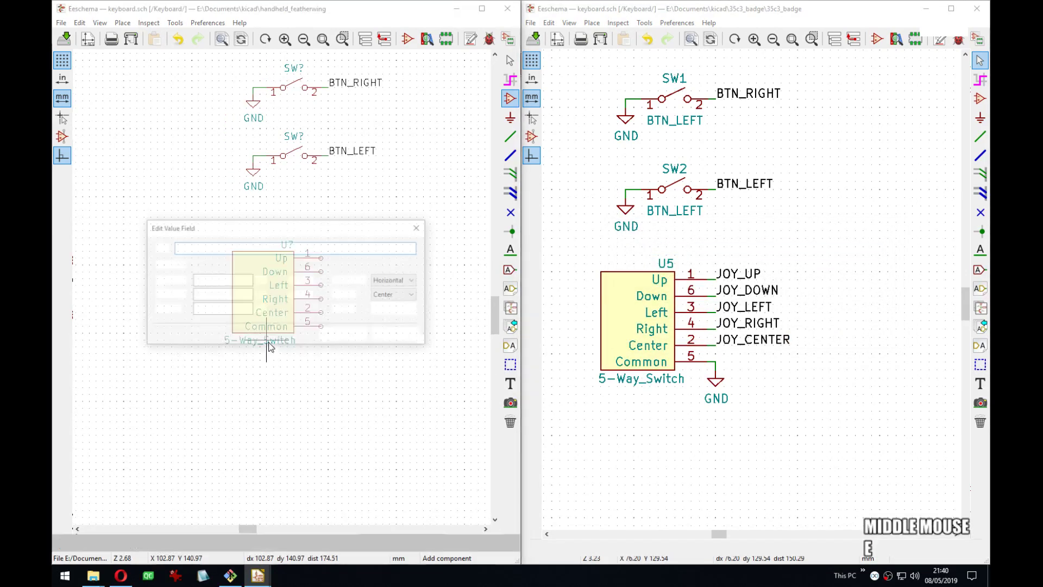
key(Escape)
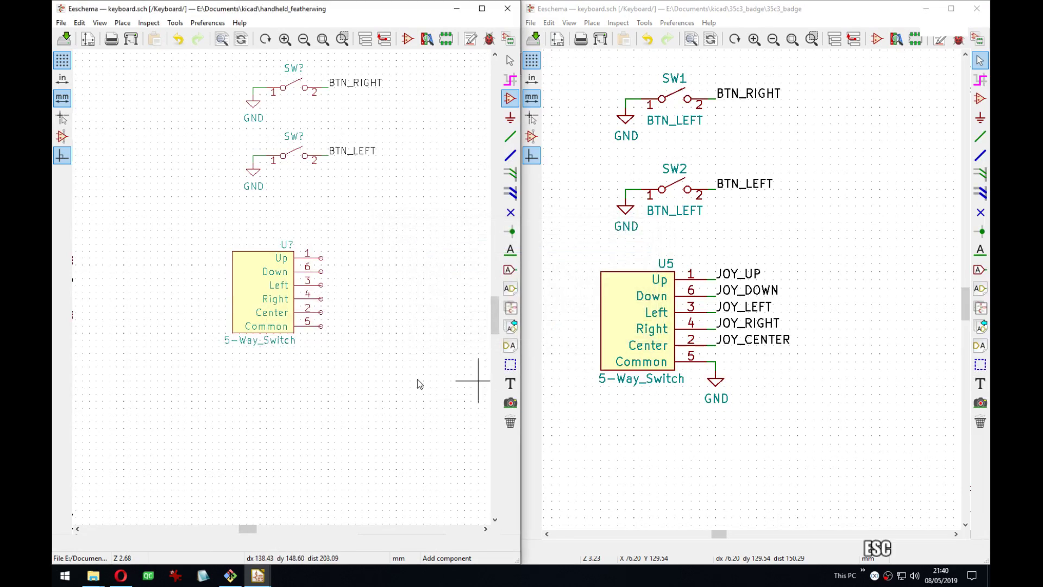
Reposition the 5-Way_Switch value text below the U? reference.
scroll(299, 367, up, 1)
middle_drag(273, 228, 300, 282)
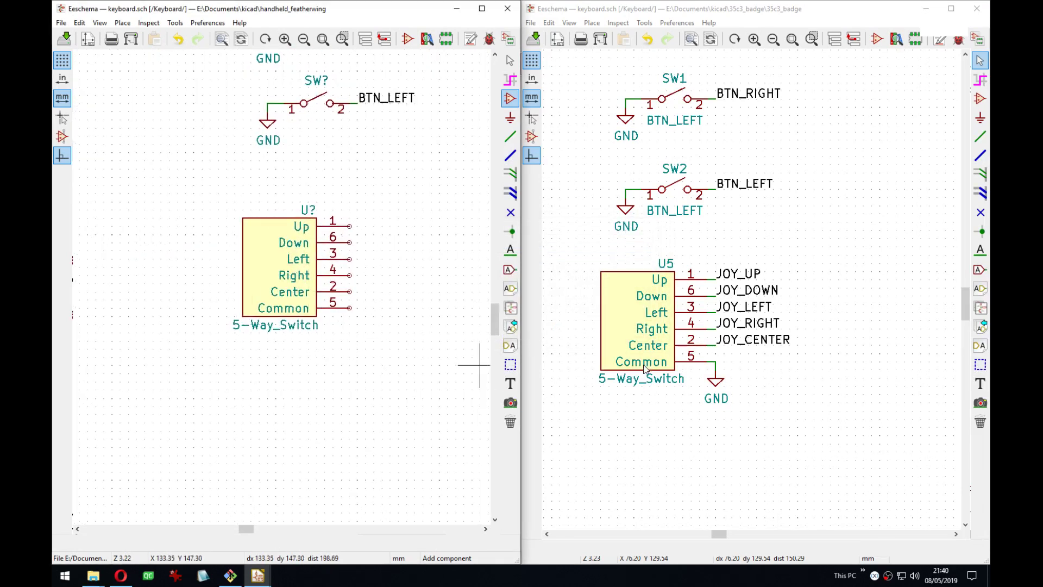
click(283, 328)
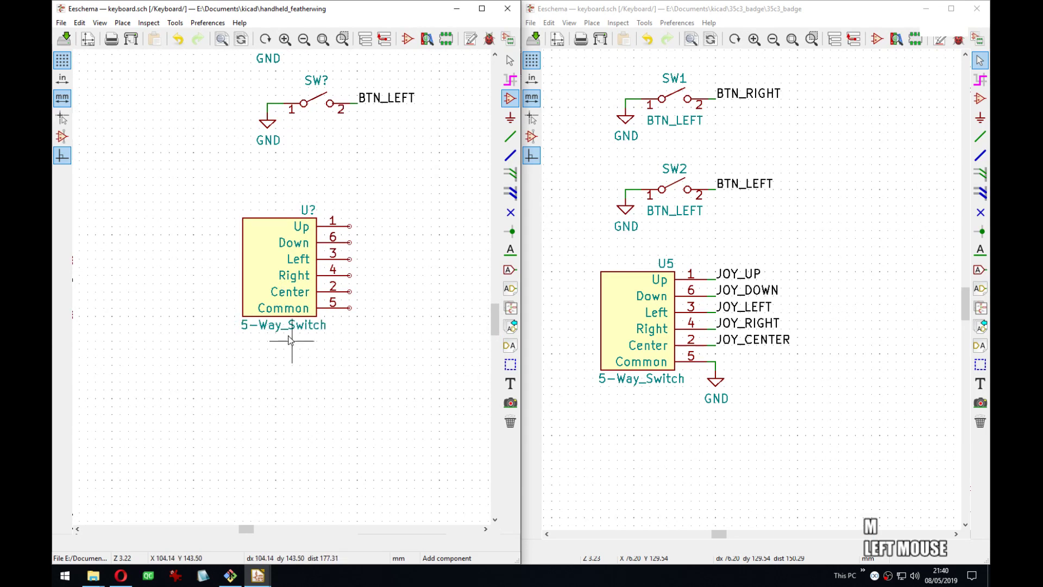
middle_drag(342, 357, 328, 360)
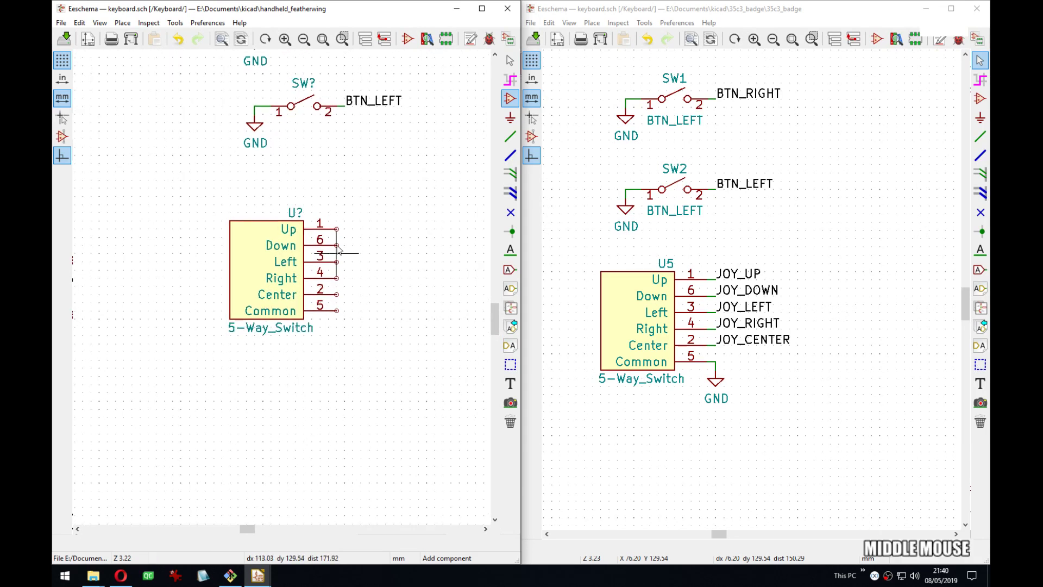
Draw wire stubs on the 5-way pins 1, 6, 3, 4 and ground pin 5 with a copied GND.
key(w)
click(344, 229)
key(Insert)
key(Insert)
key(Insert)
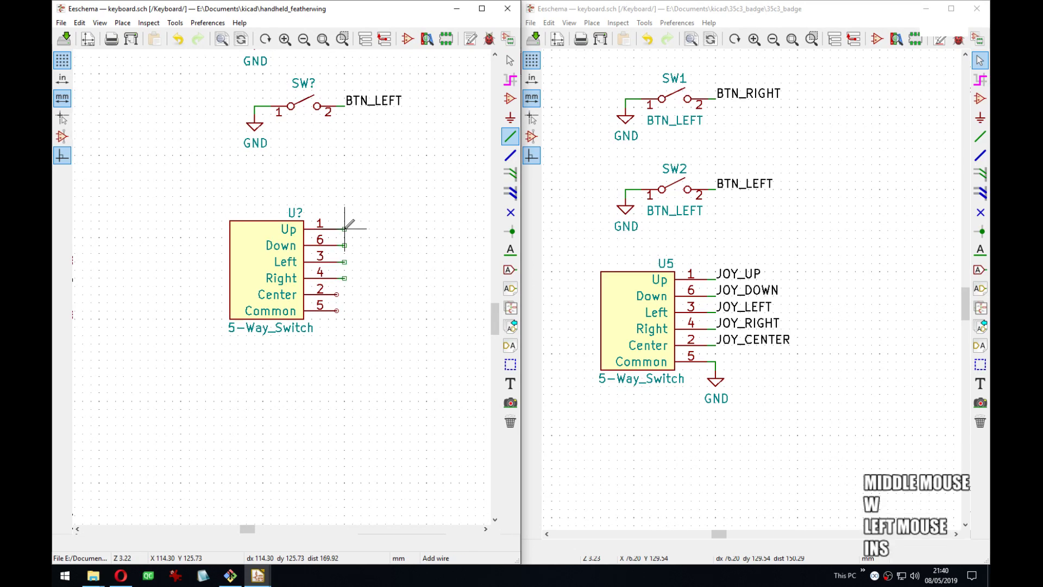
click(344, 319)
key(c)
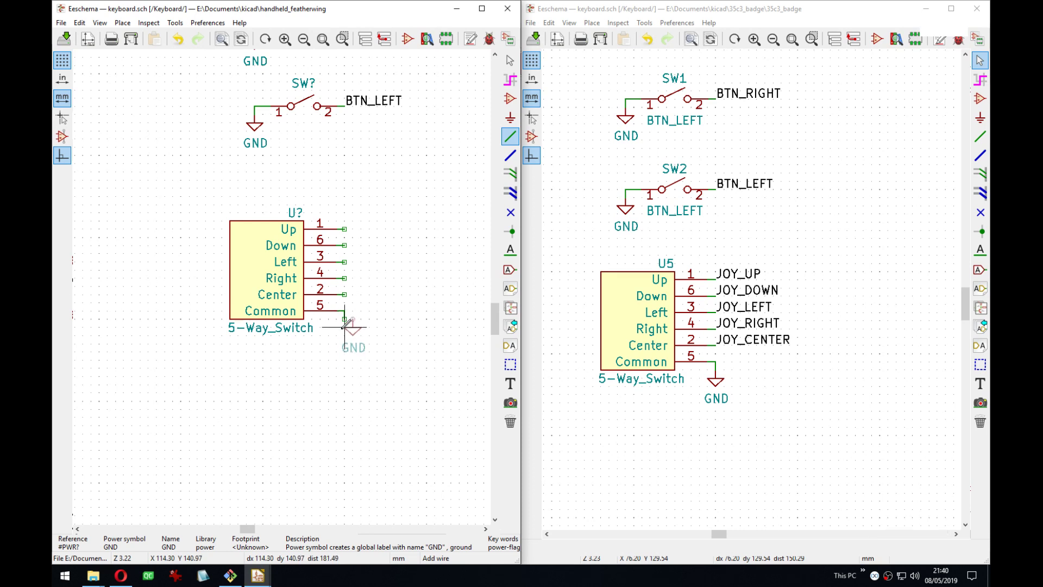
click(344, 327)
Move both GND texts below their ground symbols and zoom in on the 5-way switch.
key(m)
click(345, 344)
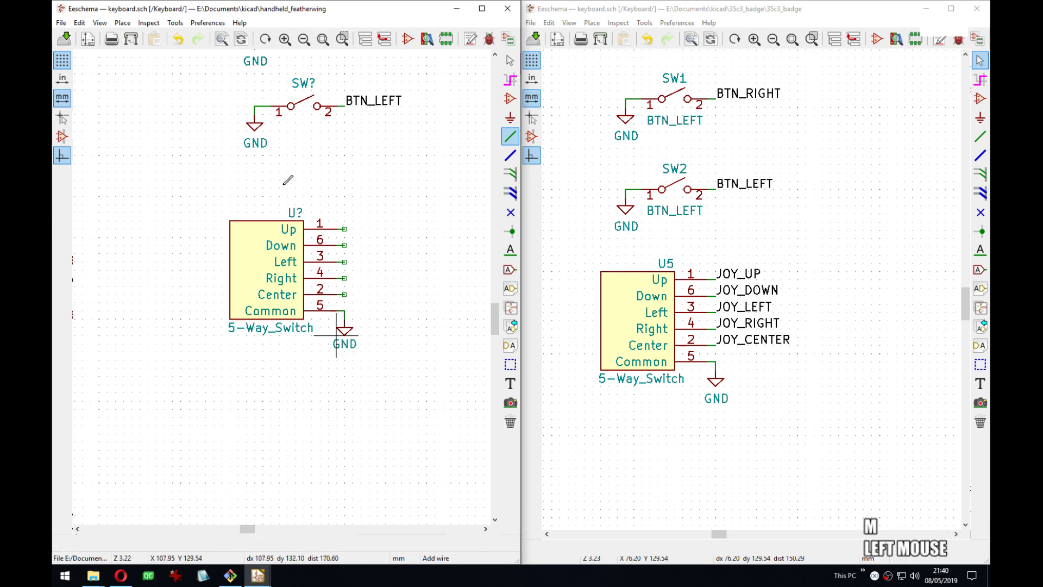
key(m)
click(255, 133)
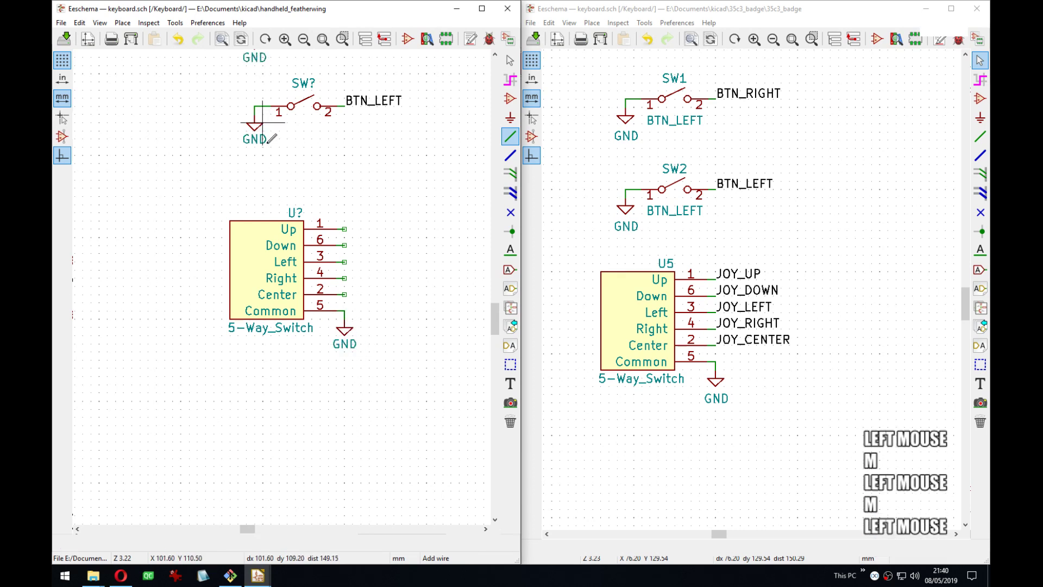
middle_drag(282, 152, 363, 289)
scroll(280, 298, down, 4)
scroll(335, 287, up, 1)
scroll(281, 284, up, 4)
Label switch pin 1 JOY_UP, correcting the mistyped JOY_UPO label.
key(l)
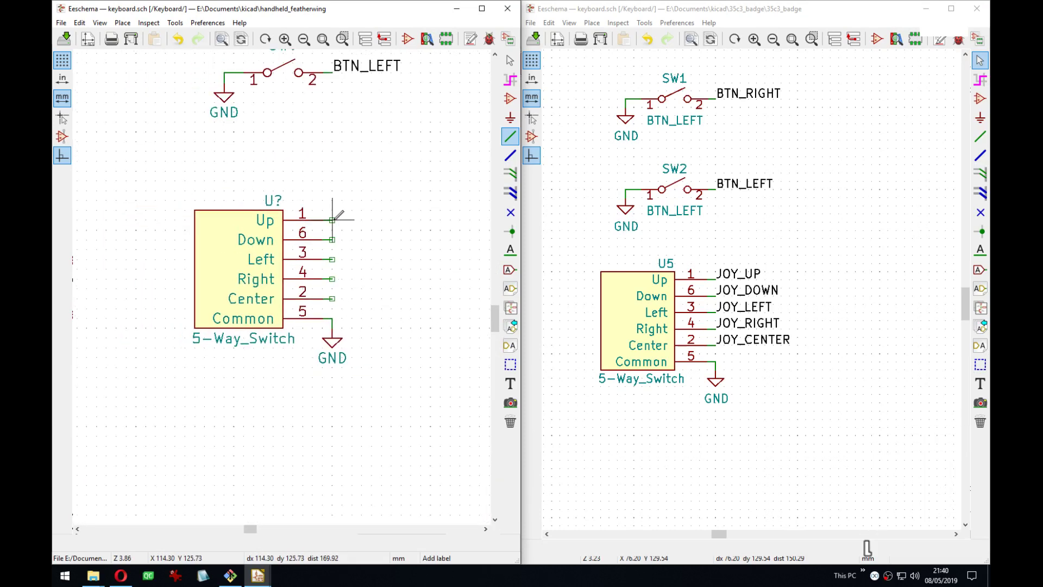
click(333, 220)
text(JO)
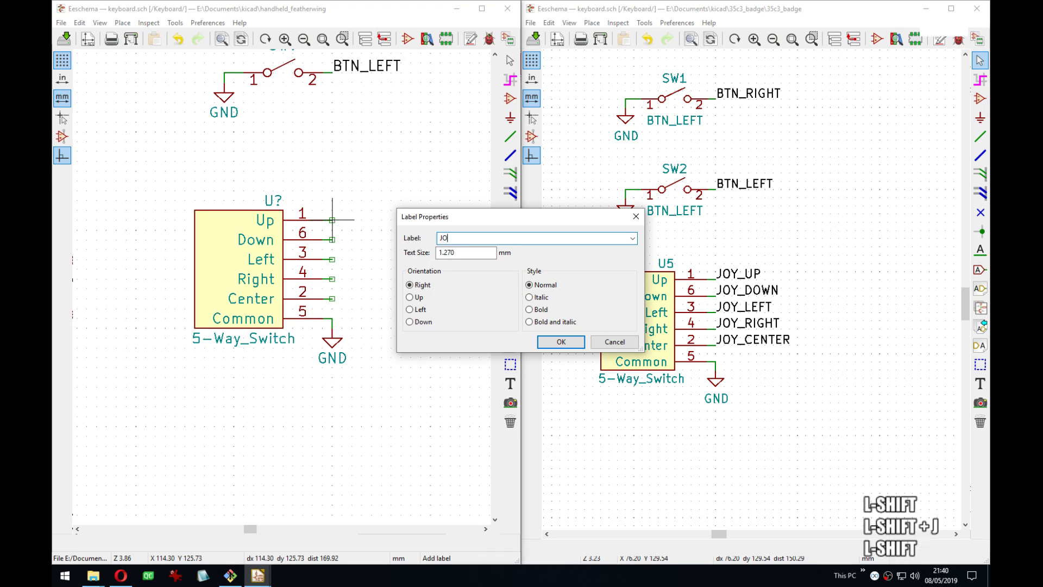
text(Y_UPO)
key(Return)
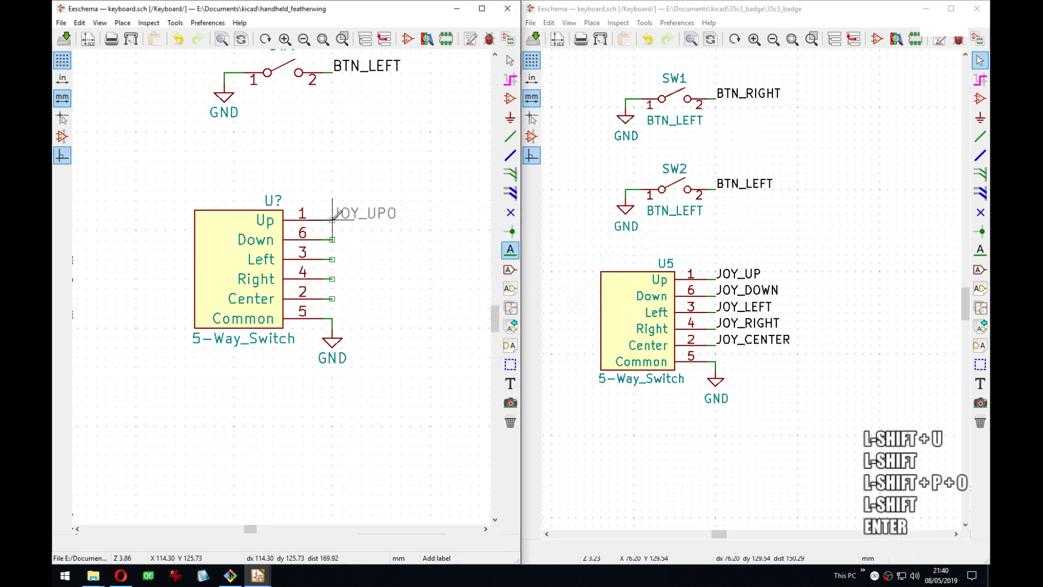
click(333, 221)
key(Escape)
key(e)
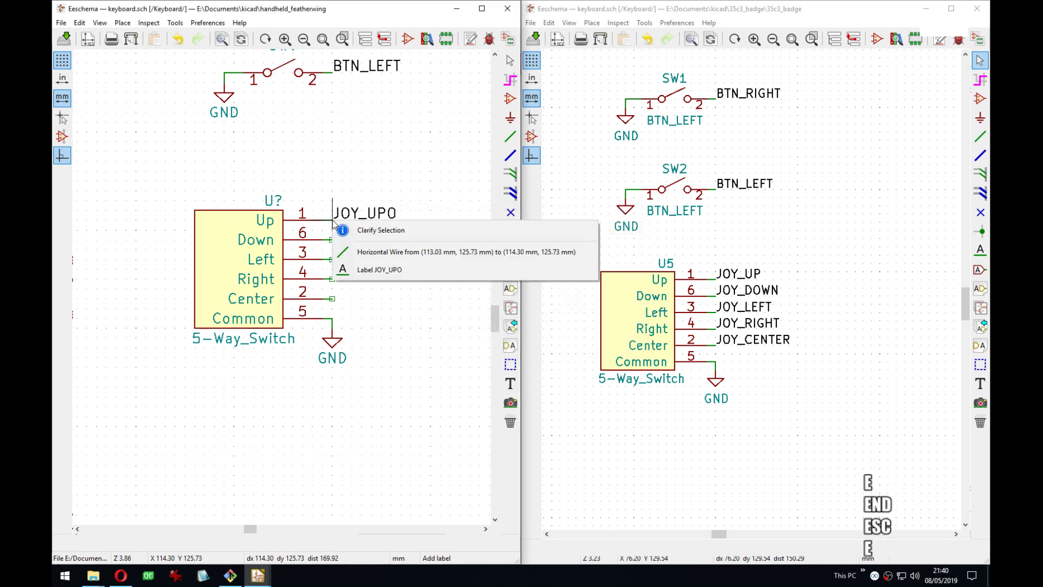
key(Down)
key(Return)
key(End)
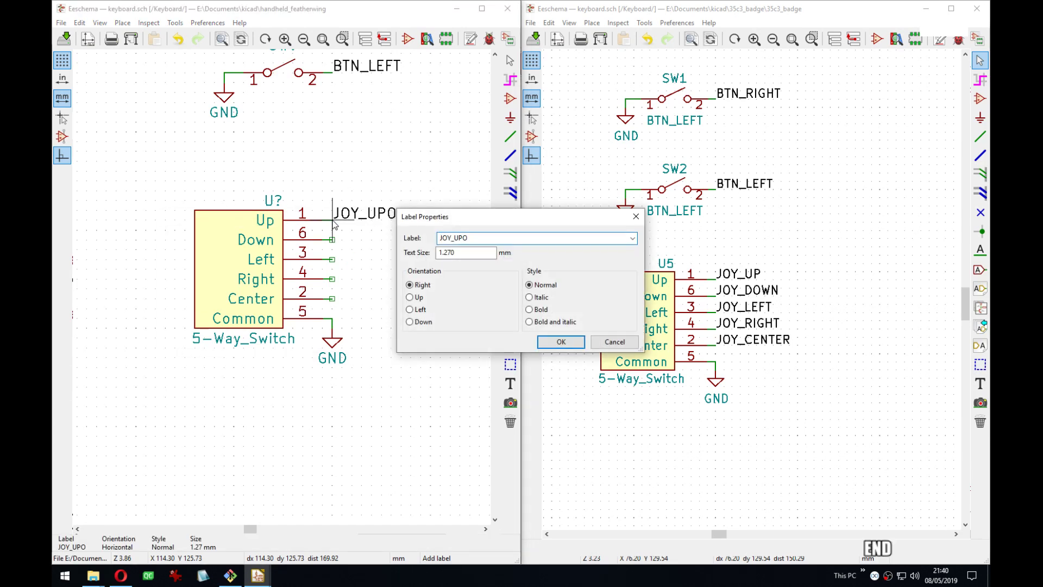
key(BackSpace)
key(Return)
Add the JOY_DOWN label at pin 6 and JOY_LEFT at pin 3.
key(Down)
key(Return)
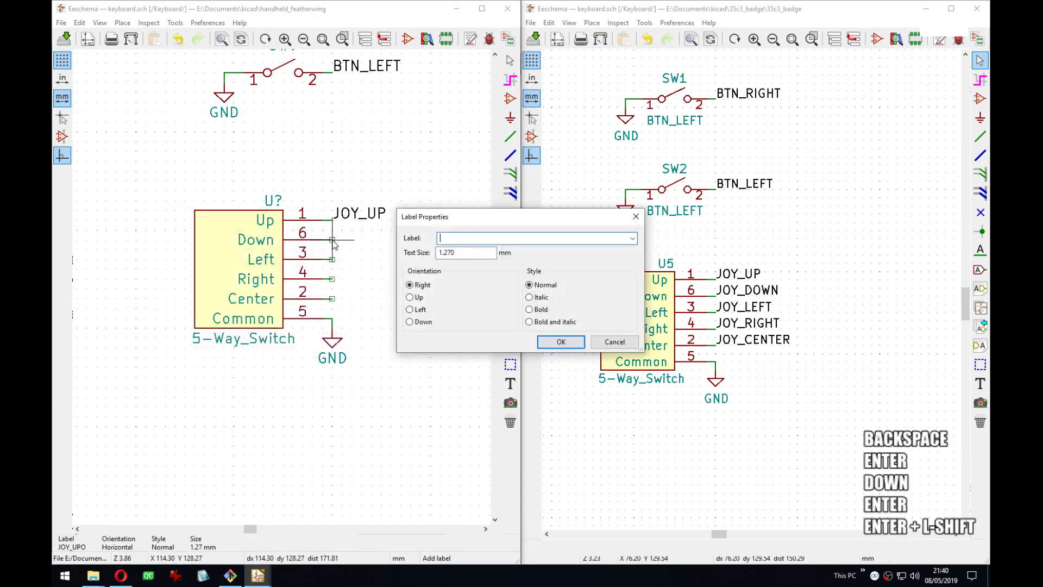
text(JOY_)
text(DOWn)
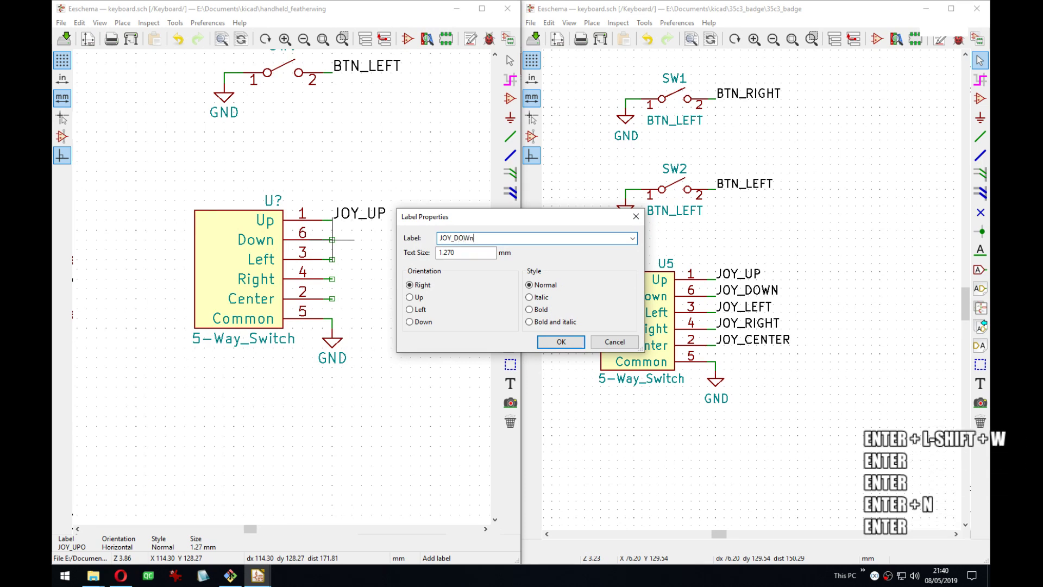
key(BackSpace)
text(N)
key(Return)
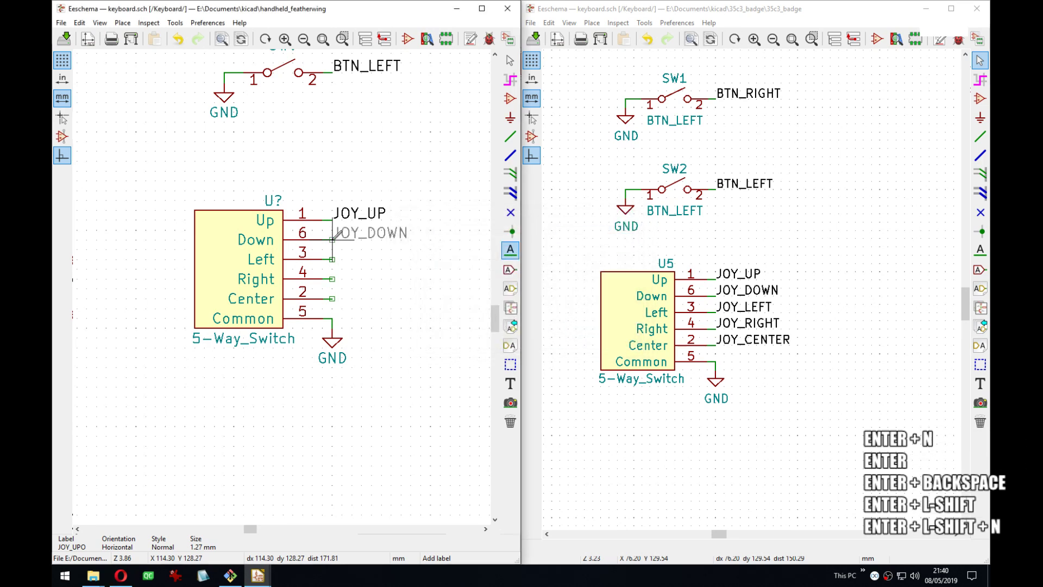
key(Return)
key(Down)
key(Return)
text(JOY_)
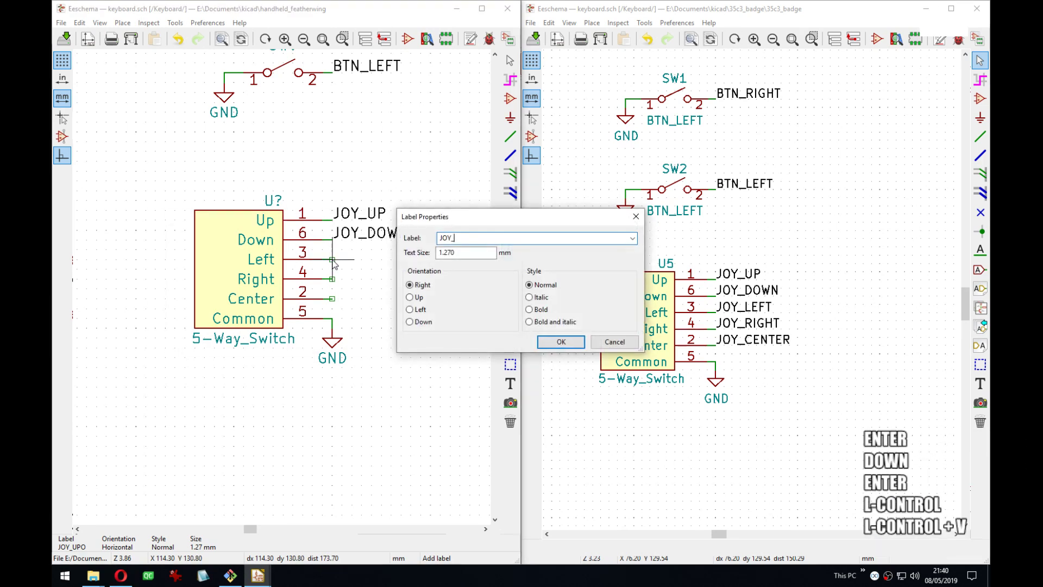
text(LEFT)
key(Return)
key(Down)
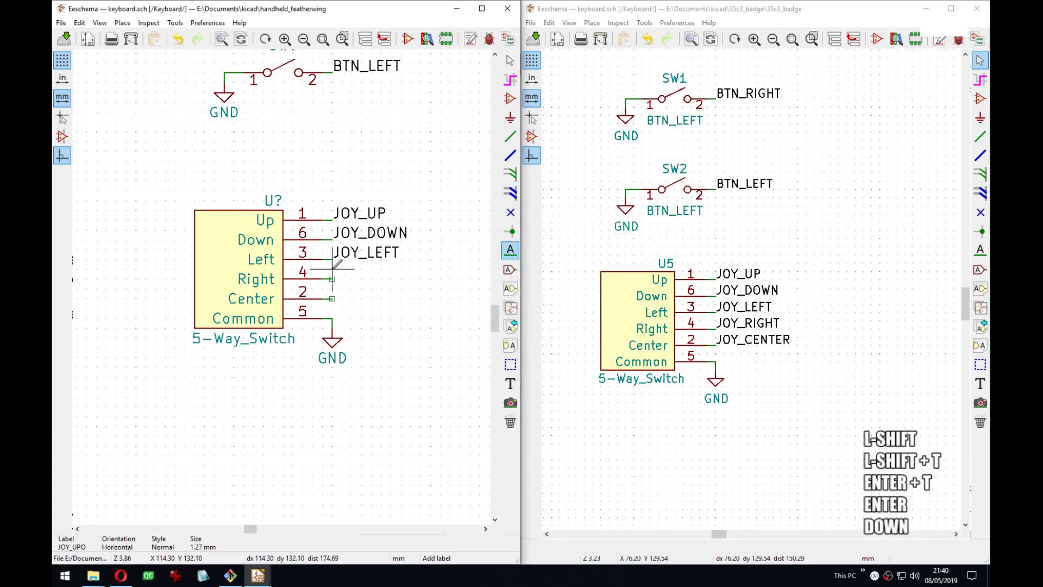
Add the JOY_RIGHT label at pin 4 and enter JOY_CENTER for pin 2.
key(Return)
text(JOY_)
text(RIGHT)
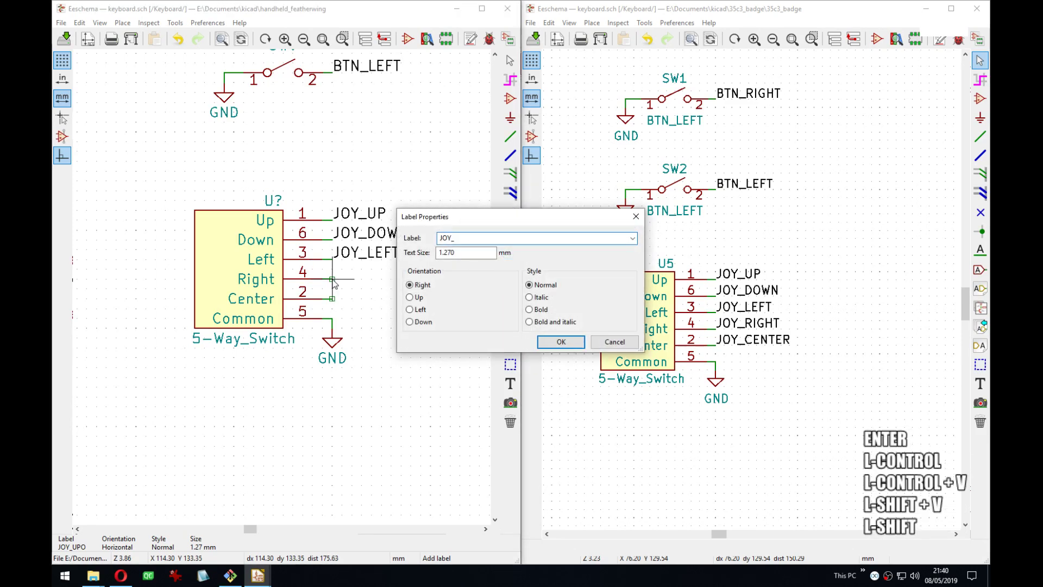
key(Return)
key(Down)
key(Return)
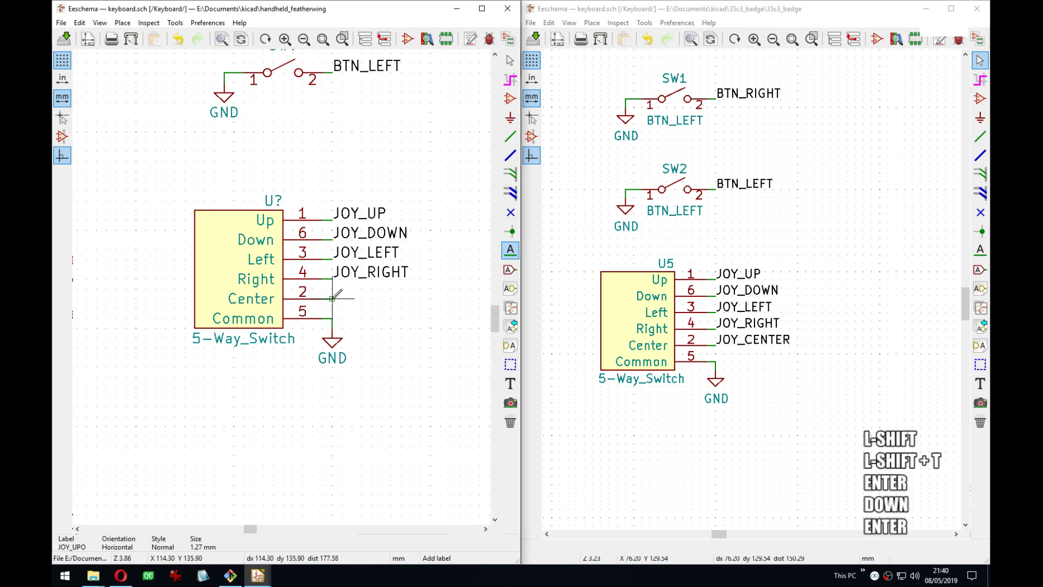
text(JOY_)
text(CEN)
key(ctrl+z)
text(JOY_)
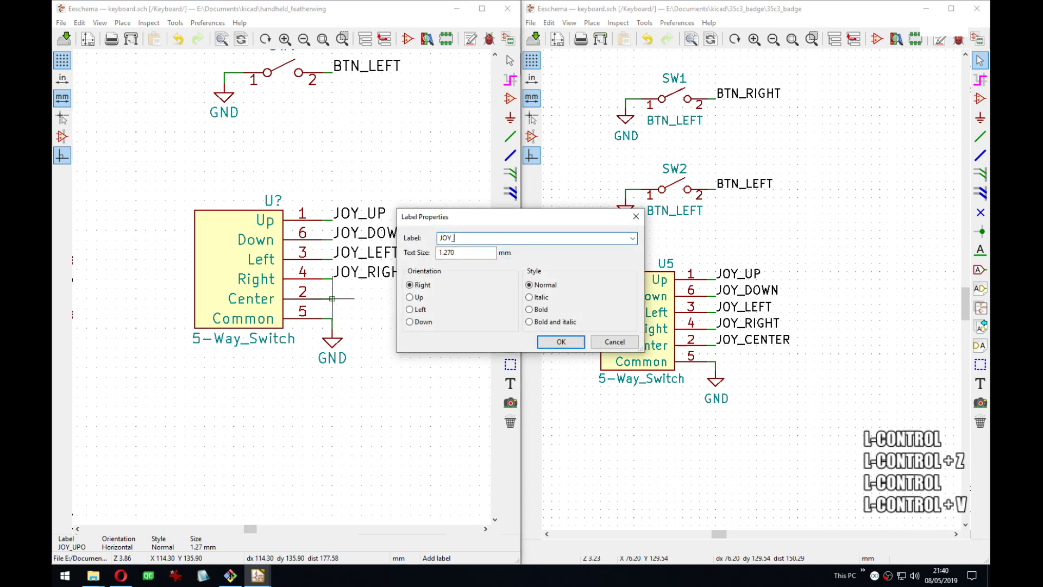
text(CENTER)
key(Return)
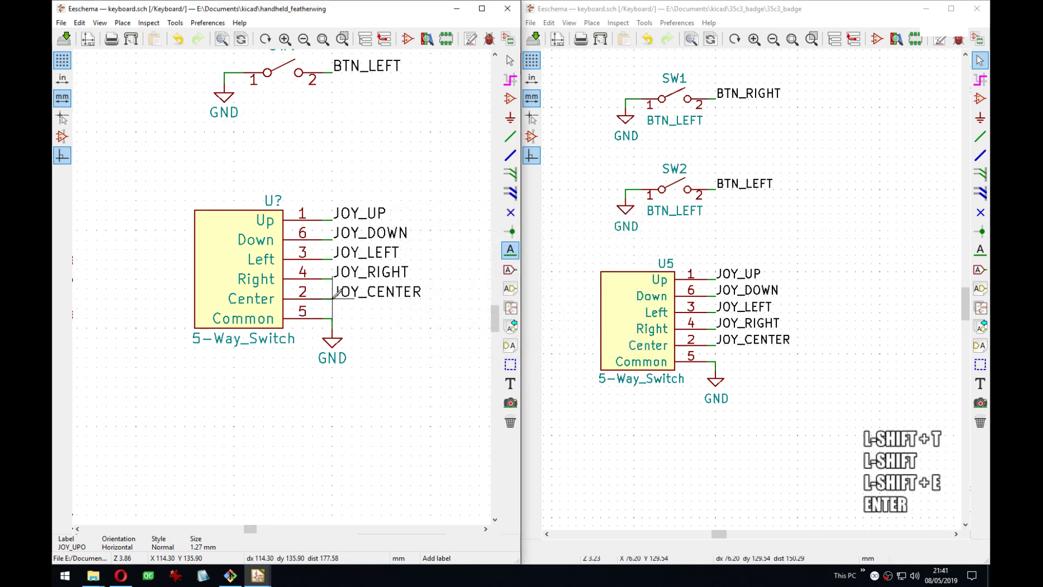
Drop the JOY_CENTER label on pin 2 and save the keyboard schematic.
click(337, 293)
scroll(337, 294, down, 3)
key(ctrl+s)
middle_drag(726, 312, 733, 361)
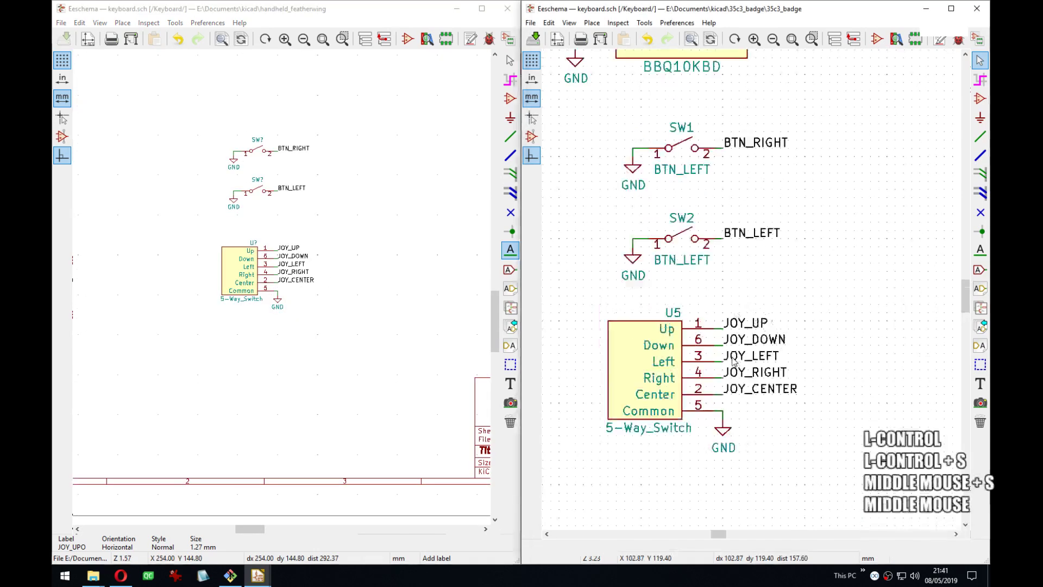
scroll(734, 362, down, 3)
middle_drag(728, 168, 754, 221)
scroll(754, 239, up, 5)
scroll(754, 239, down, 3)
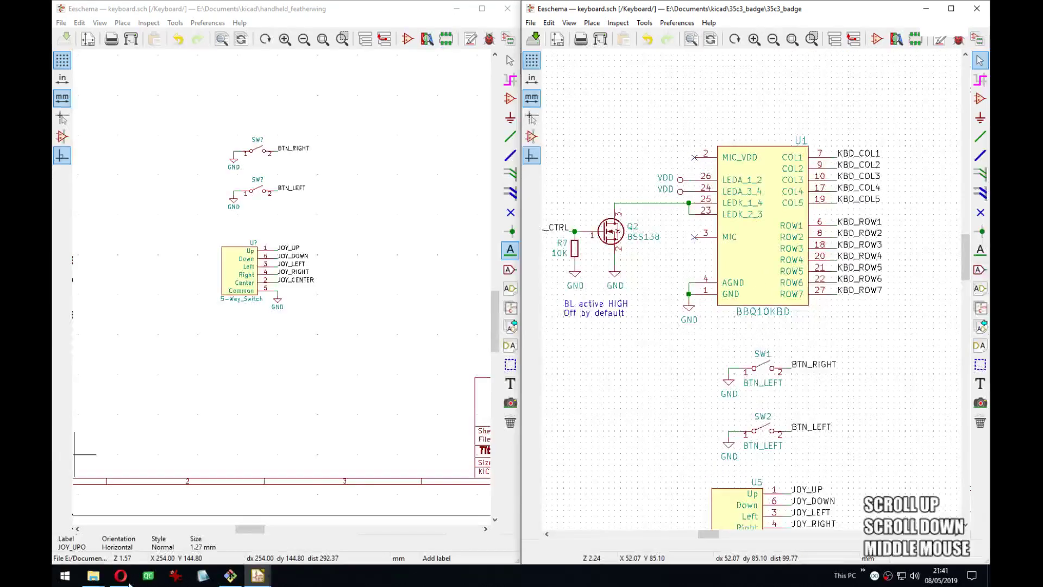
Copy Keyboard.lib from 35c3_badge\library and paste it into handheld_featherwing\library.
click(93, 575)
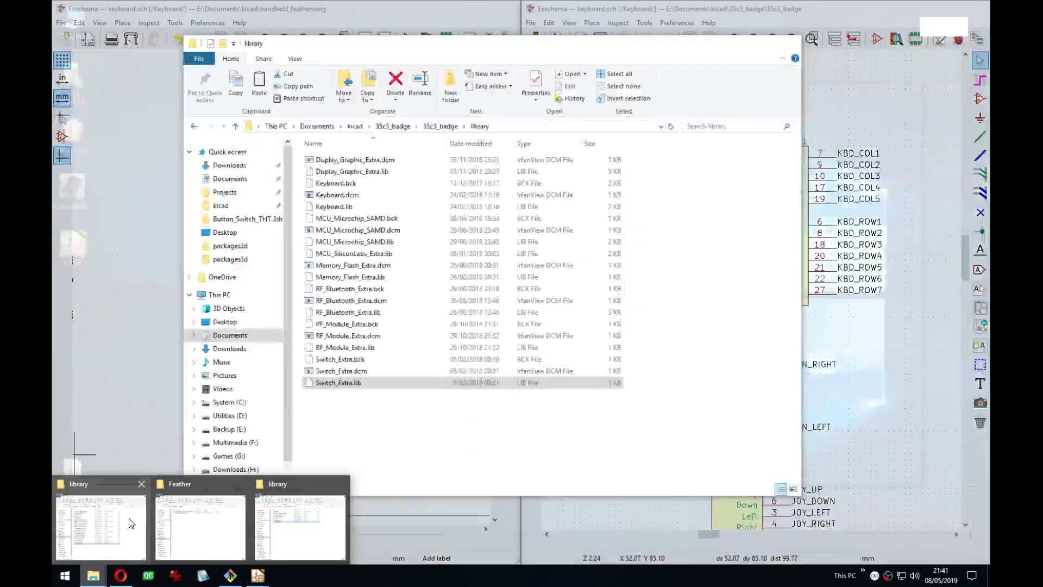
click(132, 523)
drag(453, 53, 438, 48)
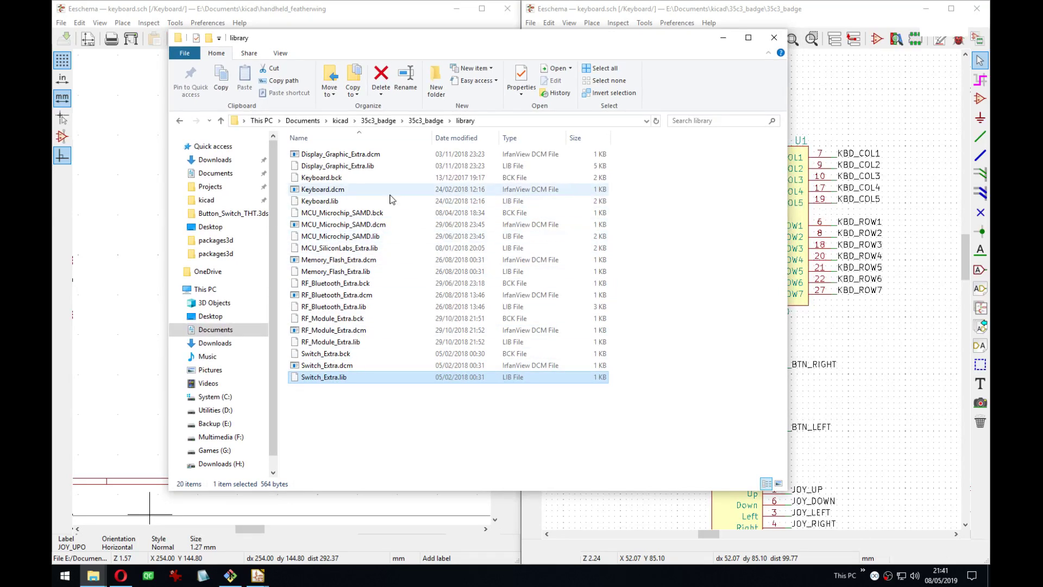
click(325, 201)
key(ctrl+c)
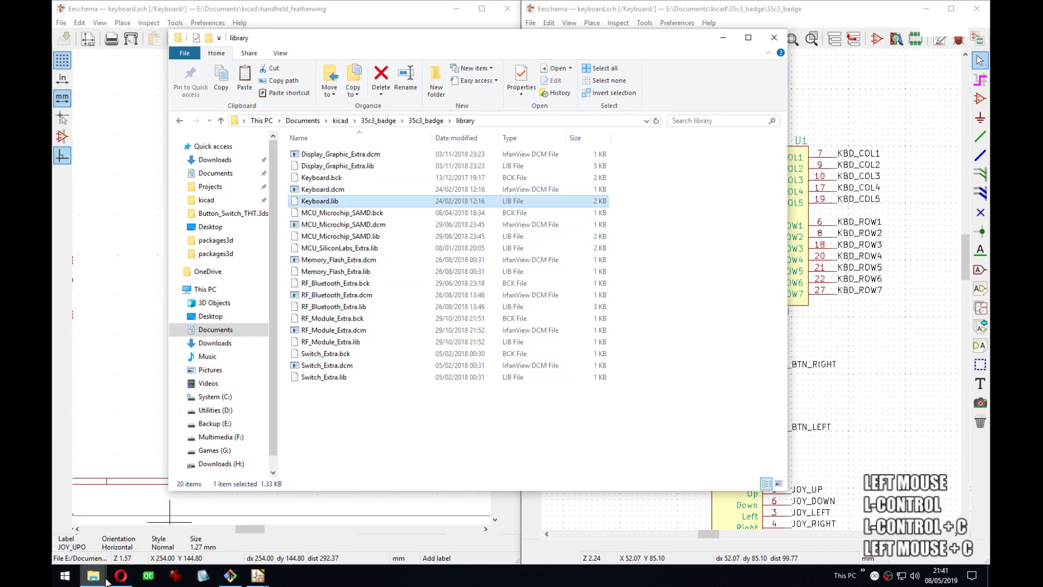
mouse_move(106, 580)
click(298, 522)
click(579, 371)
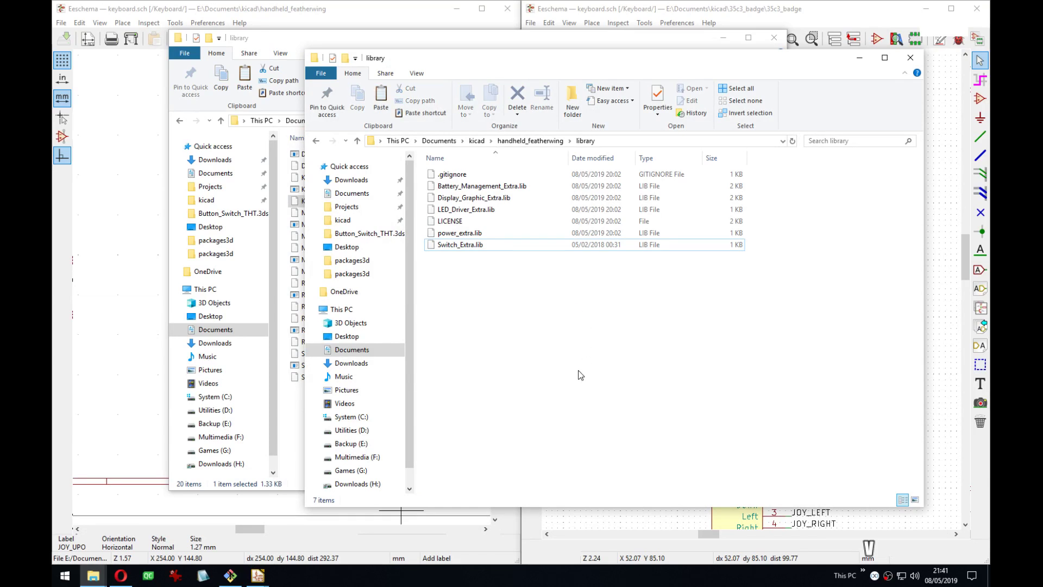
key(ctrl+v)
Add library\Keyboard.lib under Project Specific Libraries in Manage Symbol Libraries and confirm.
click(205, 23)
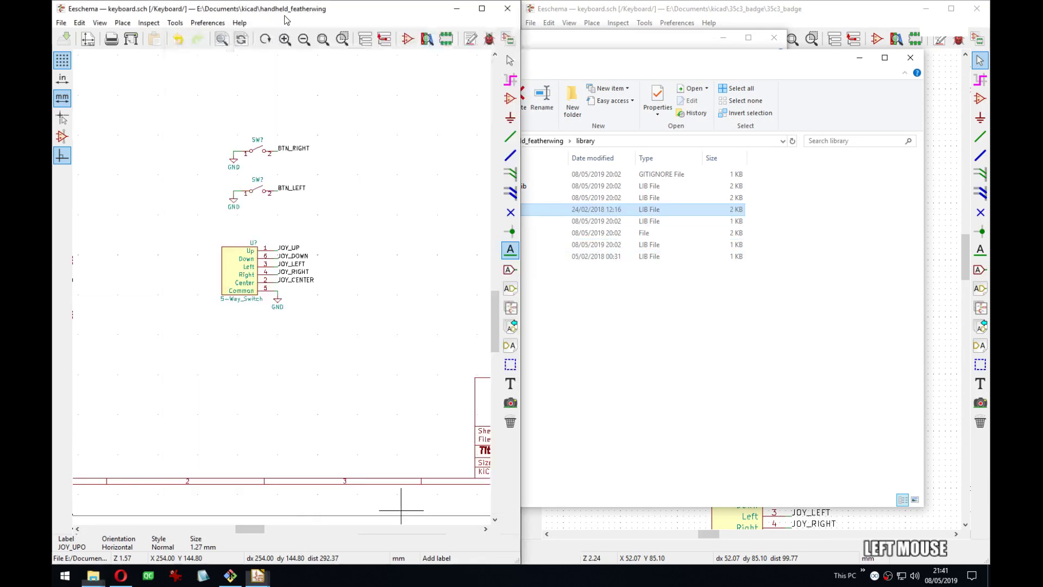
click(241, 53)
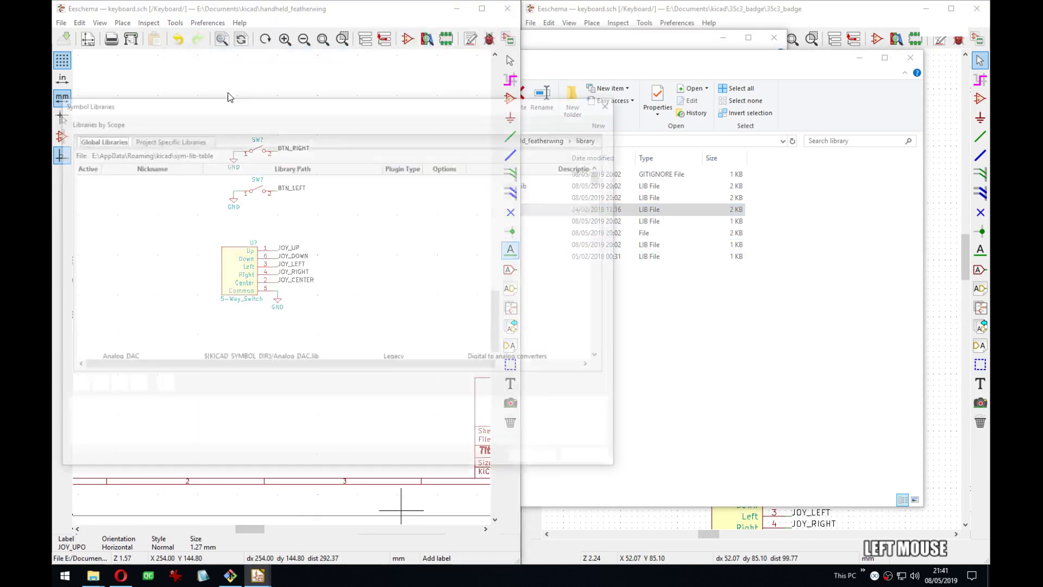
click(166, 139)
click(96, 384)
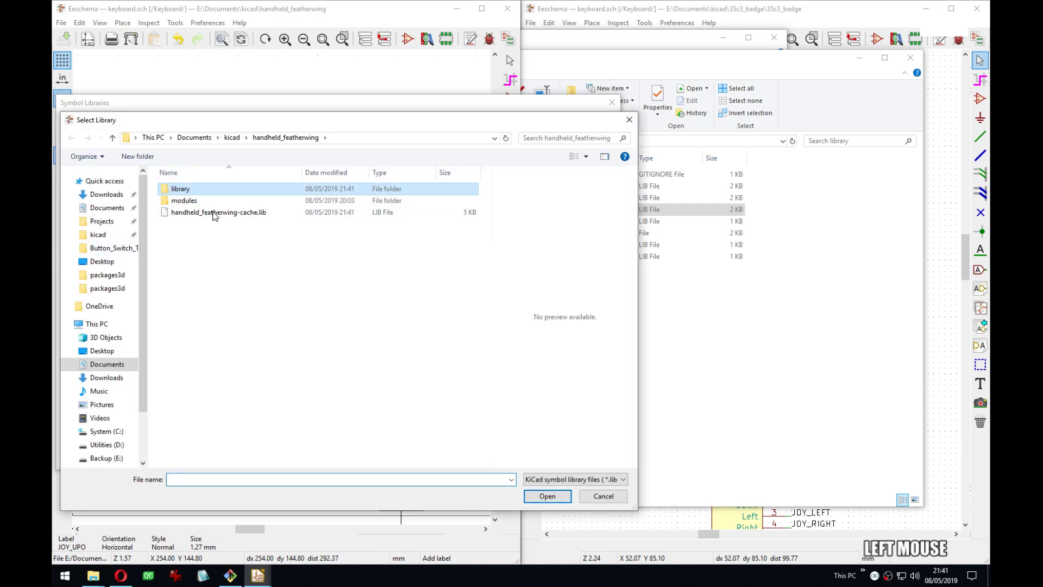
double_click(193, 188)
double_click(189, 212)
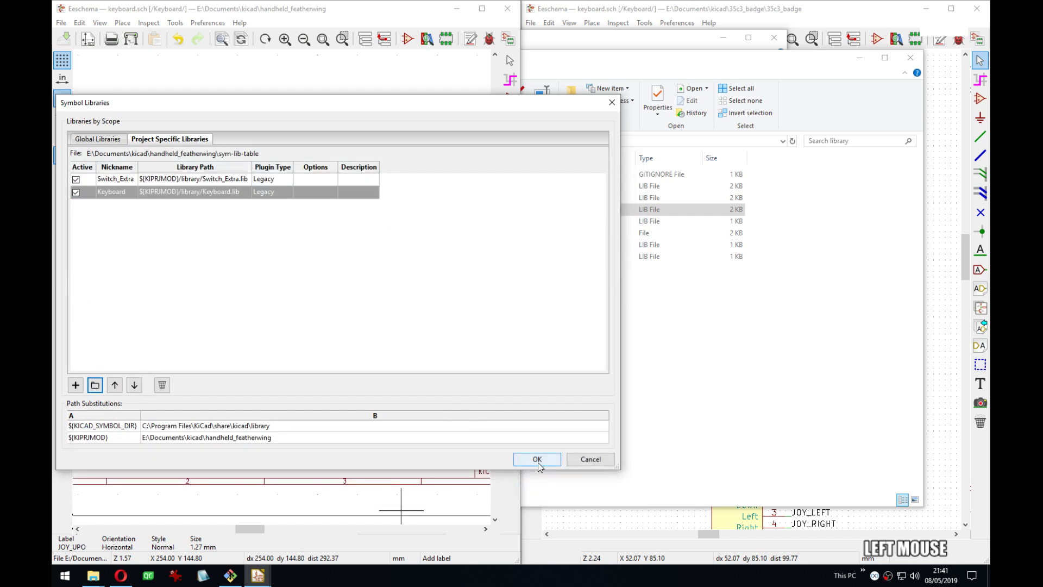
click(536, 458)
Minimize the file browser and pan to the empty space above the switches.
click(648, 413)
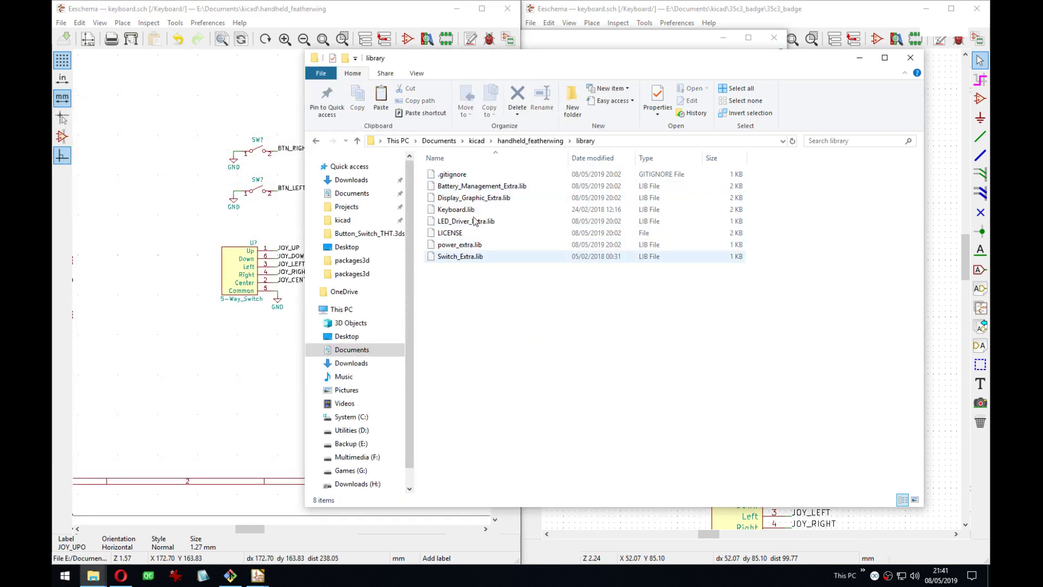
click(860, 62)
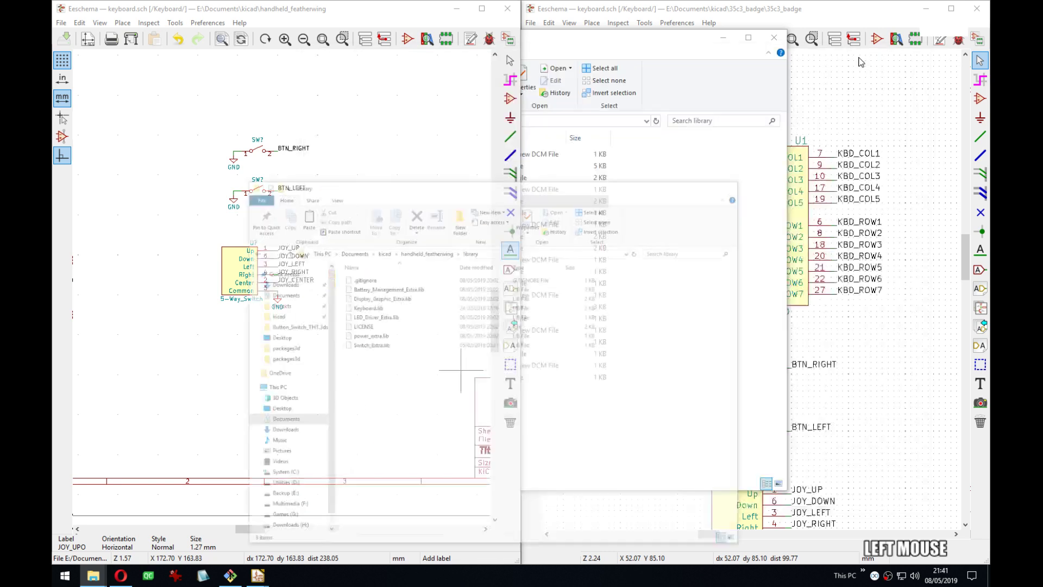
middle_drag(360, 289, 395, 225)
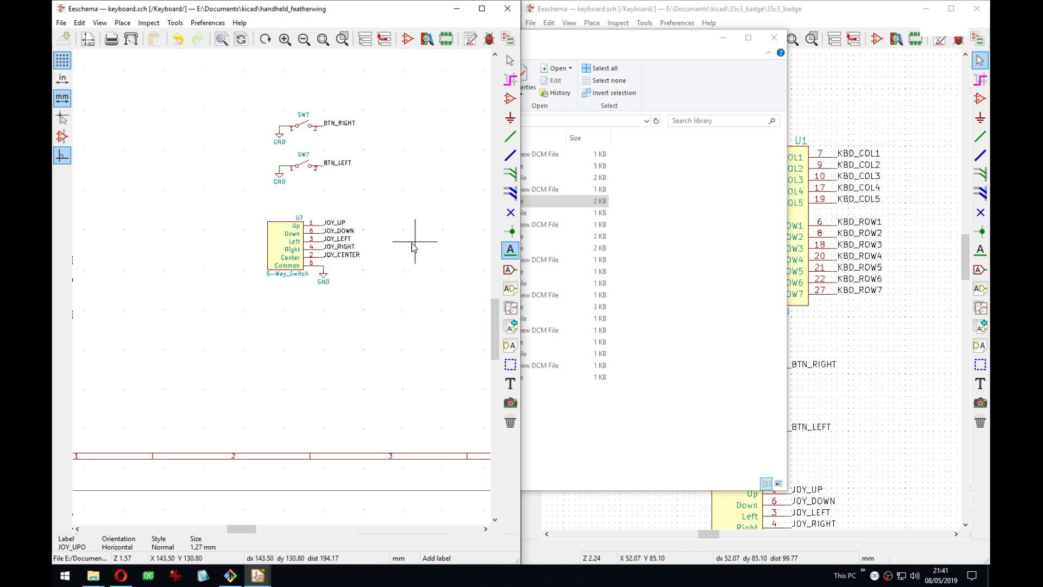
middle_drag(342, 261, 314, 303)
middle_drag(268, 113, 291, 166)
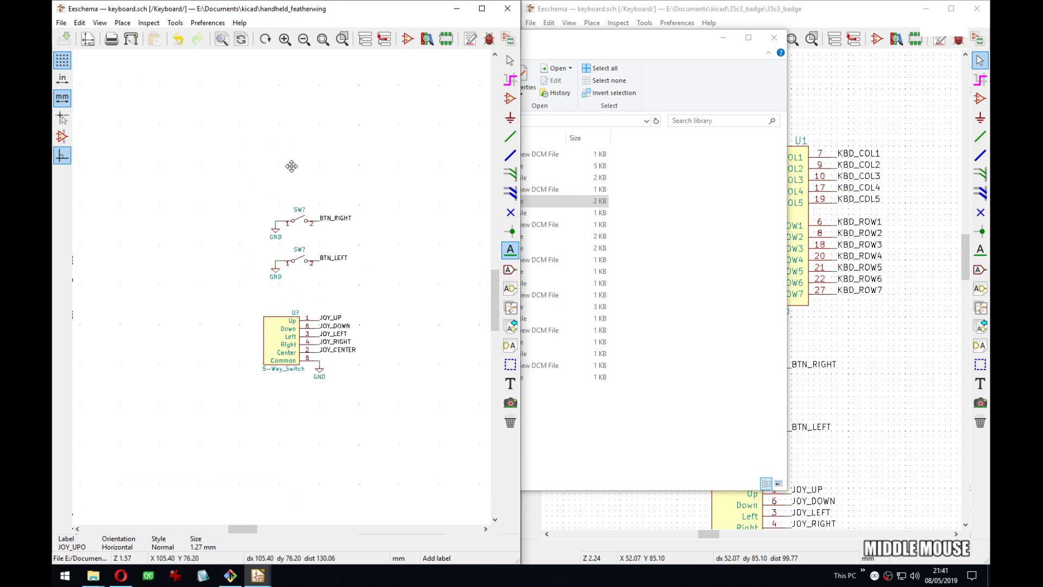
Search 'bbq' and place the BBQ10KBD symbol on the sheet.
key(a)
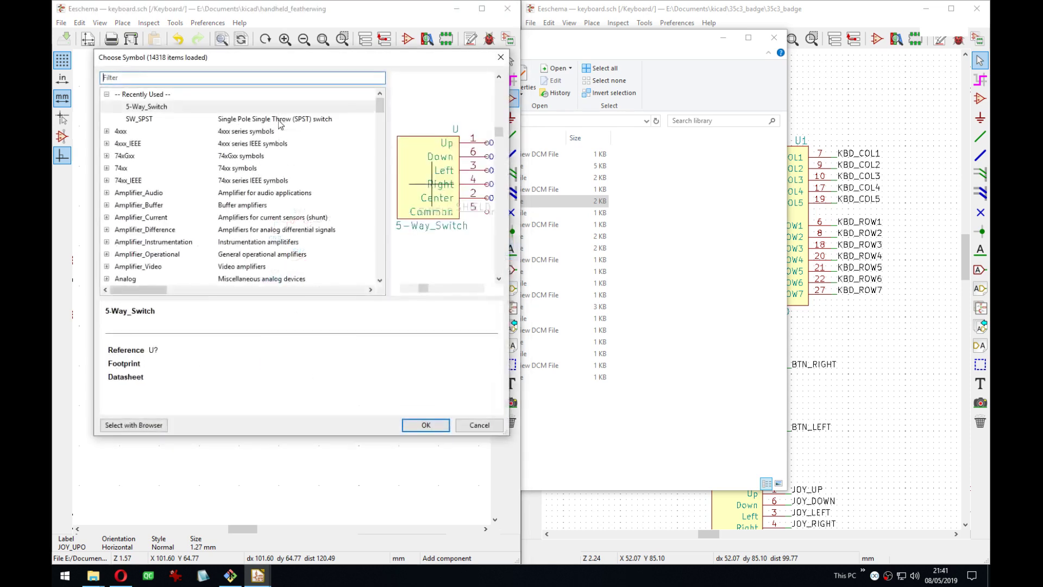
text(bbq10)
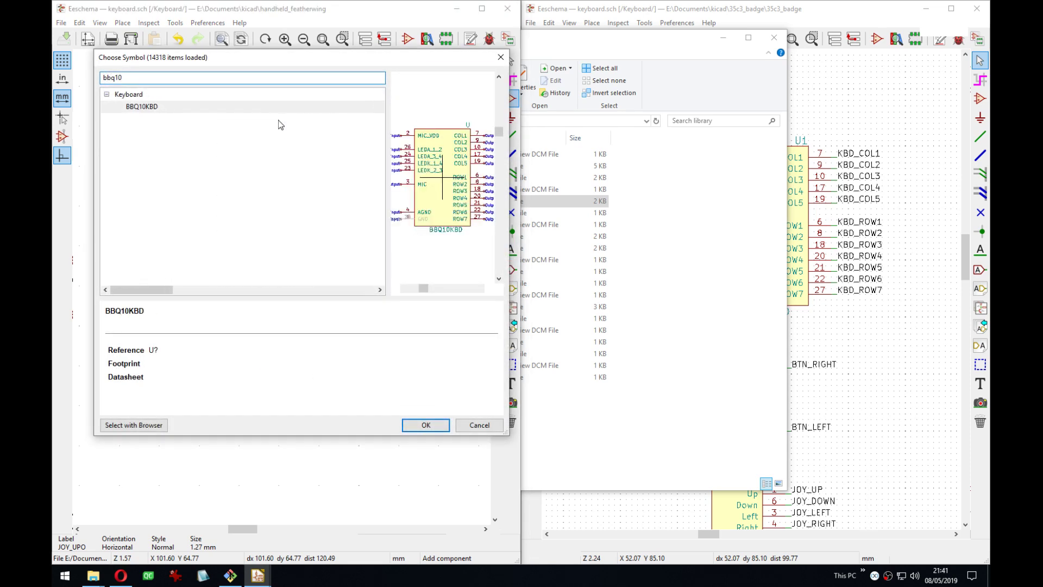
key(Return)
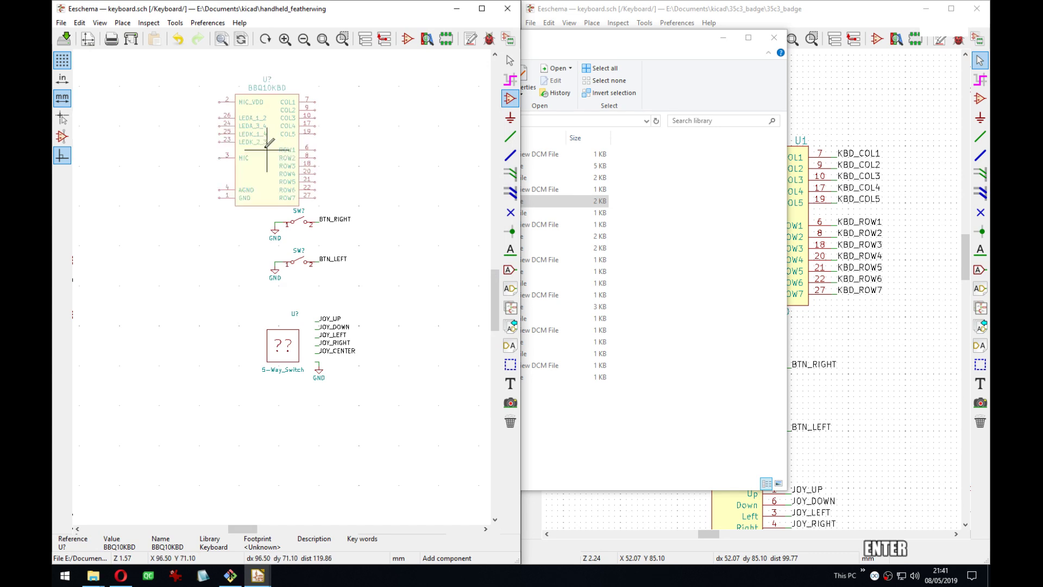
click(300, 179)
middle_drag(352, 317, 346, 159)
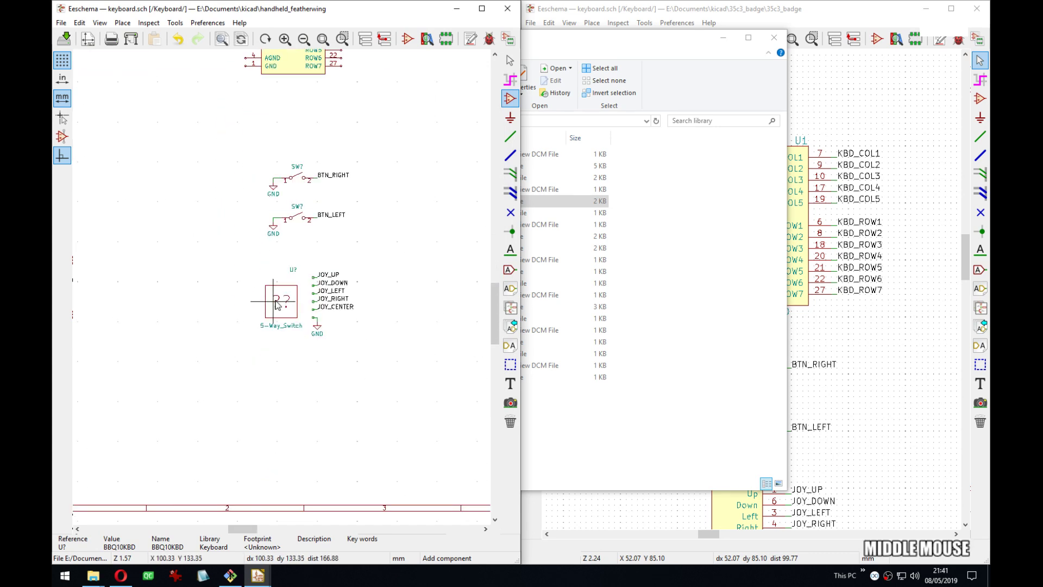
Review the project symbol libraries and the 5-way switch's library reference.
click(207, 23)
click(240, 49)
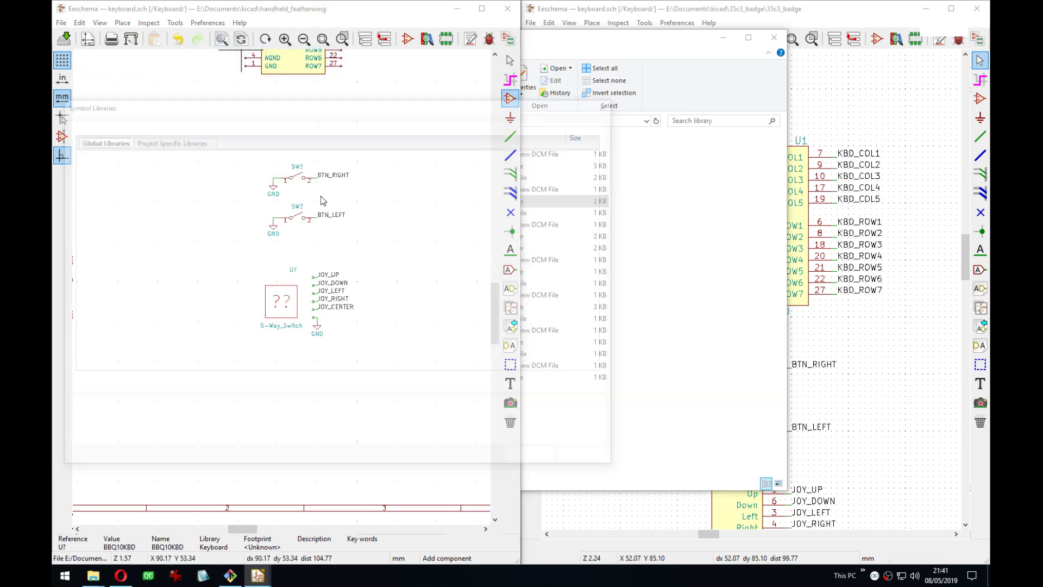
click(186, 139)
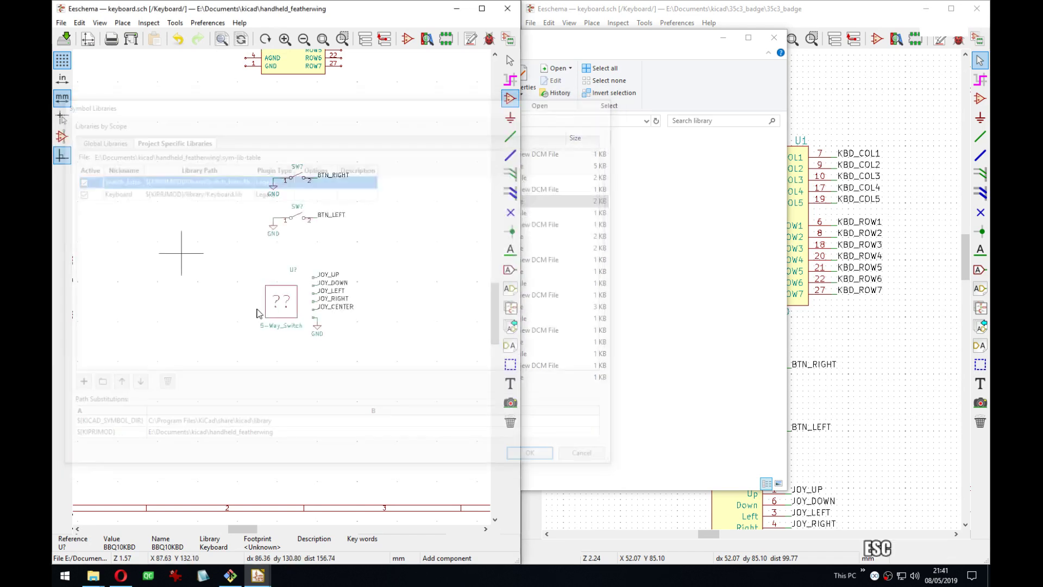
middle_drag(278, 310, 303, 314)
key(e)
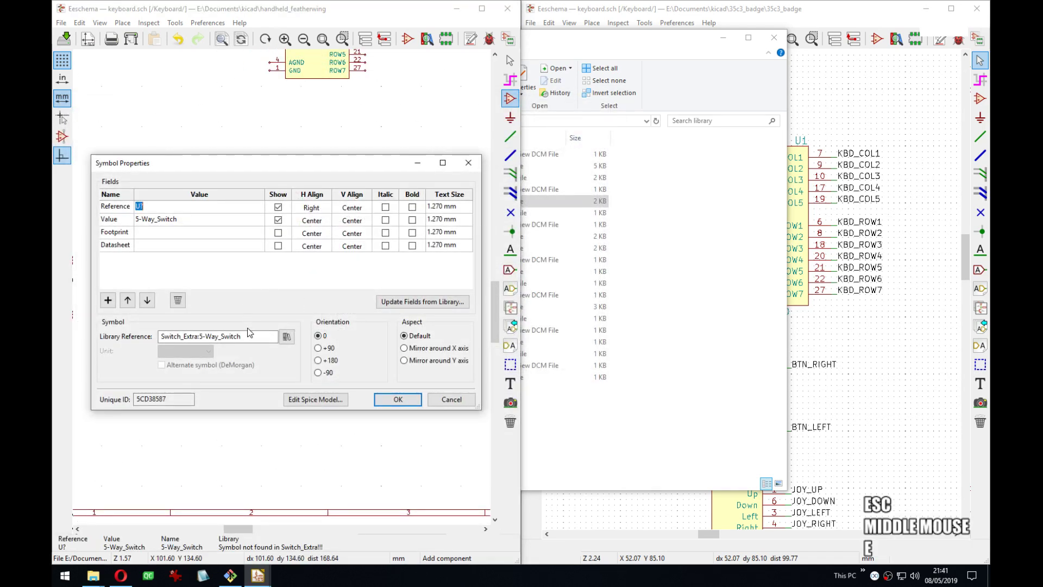
click(270, 336)
key(Escape)
scroll(336, 239, down, 1)
scroll(279, 289, down, 2)
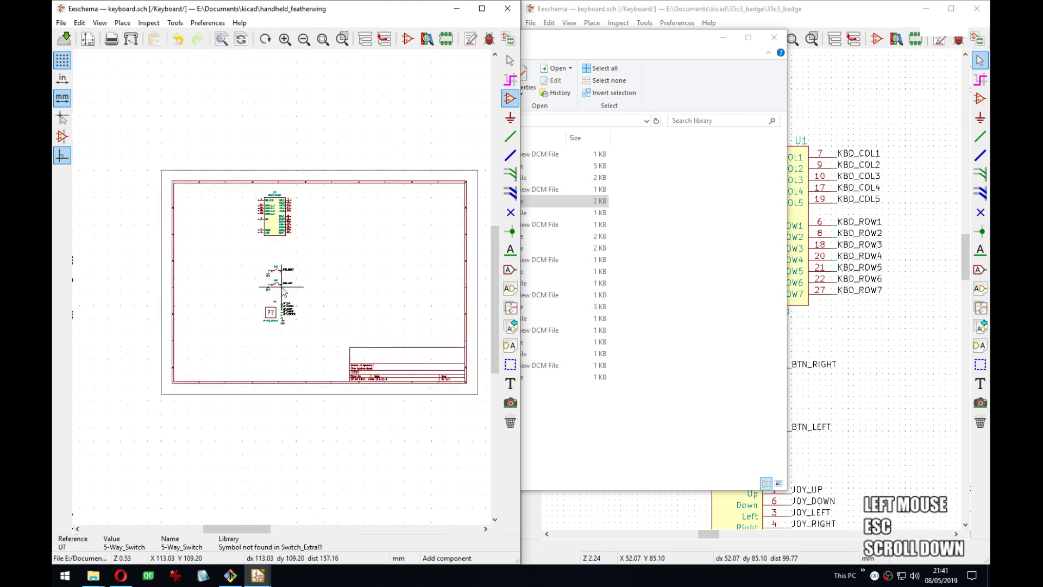
Undo the BBQ10KBD placement, save, and choose BBQ10KBD to add again.
key(ctrl+s)
mouse_move(279, 287)
middle_down()
mouse_move(302, 290)
mouse_move(282, 287)
mouse_move(290, 303)
middle_up()
scroll(282, 287, up, 2)
scroll(282, 292, up, 1)
scroll(282, 291, down, 2)
scroll(282, 292, up, 1)
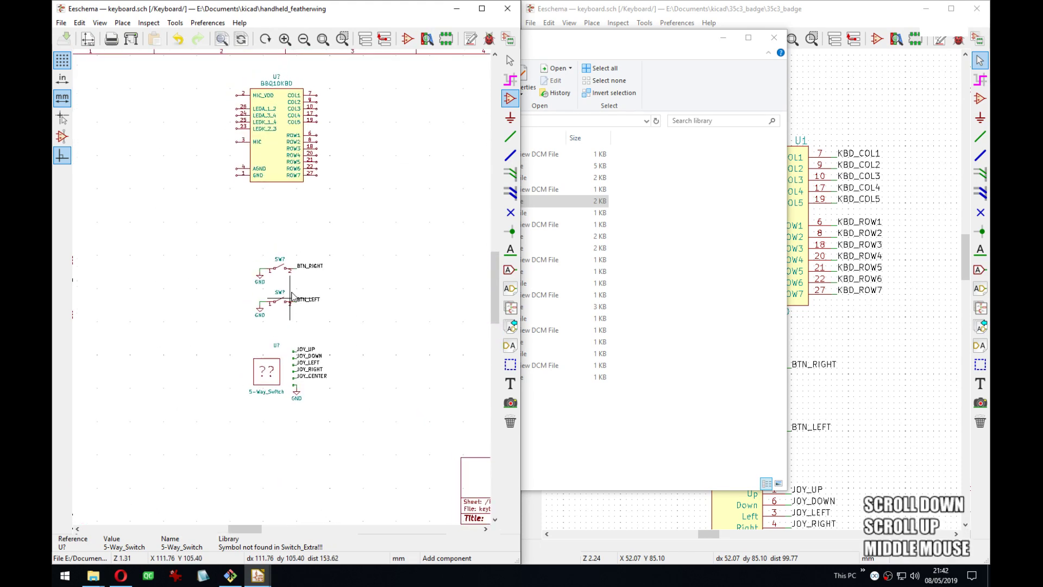
key(ctrl+z)
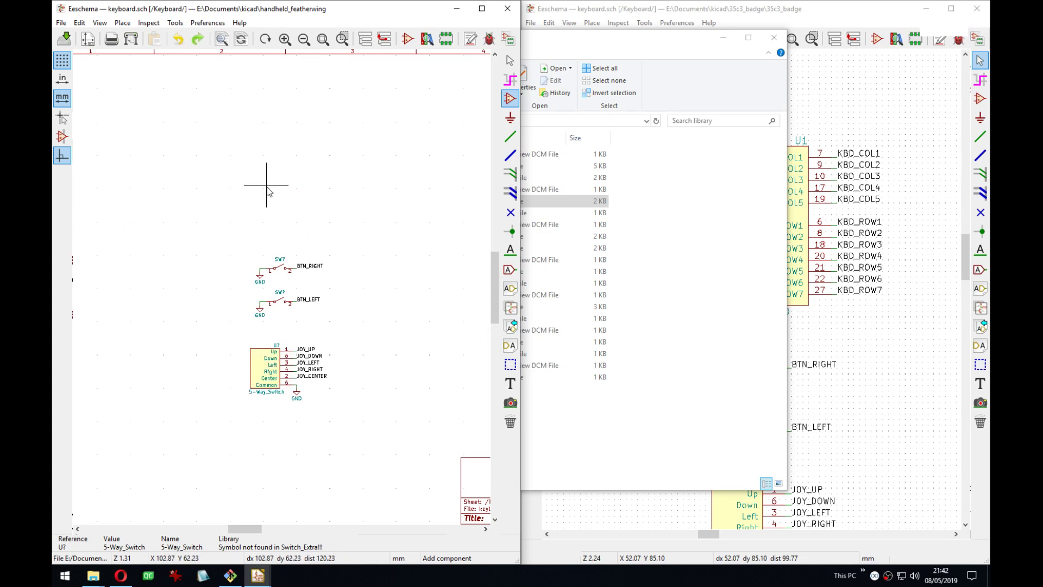
key(ctrl+s)
click(287, 175)
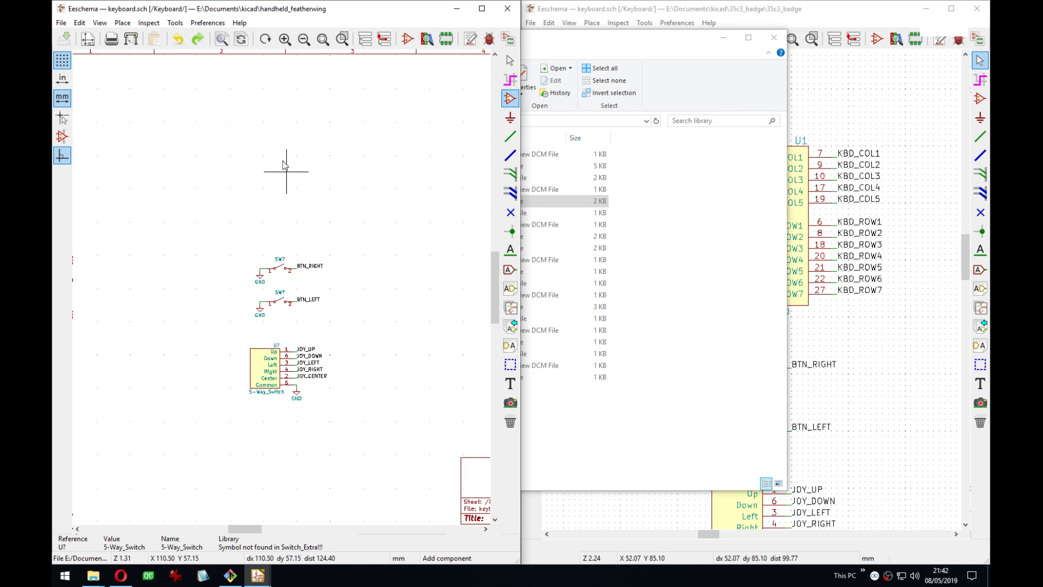
double_click(174, 106)
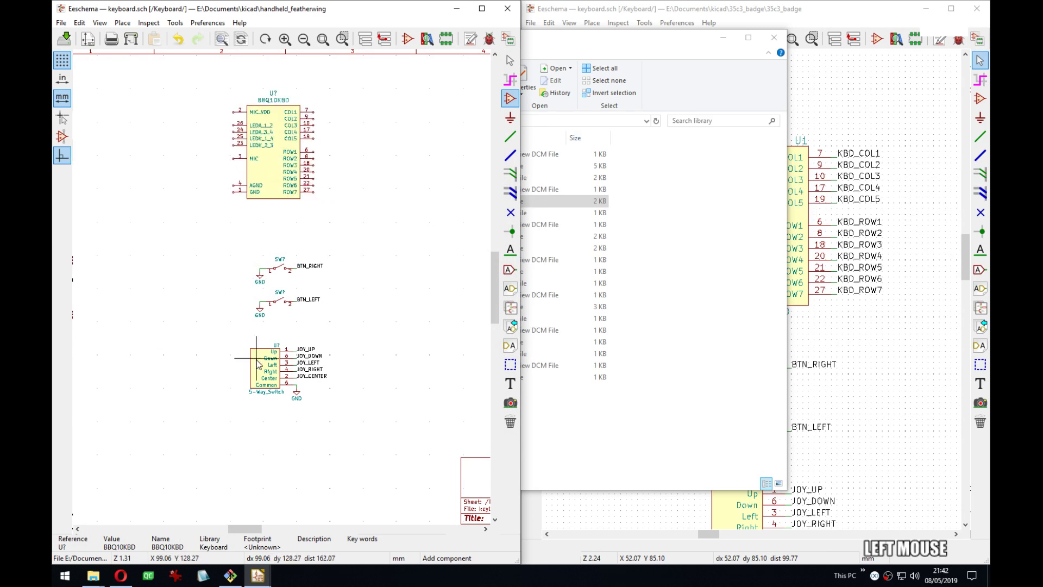
Place BBQ10KBD with its value below and a right-aligned U? reference above.
middle_drag(272, 232, 328, 257)
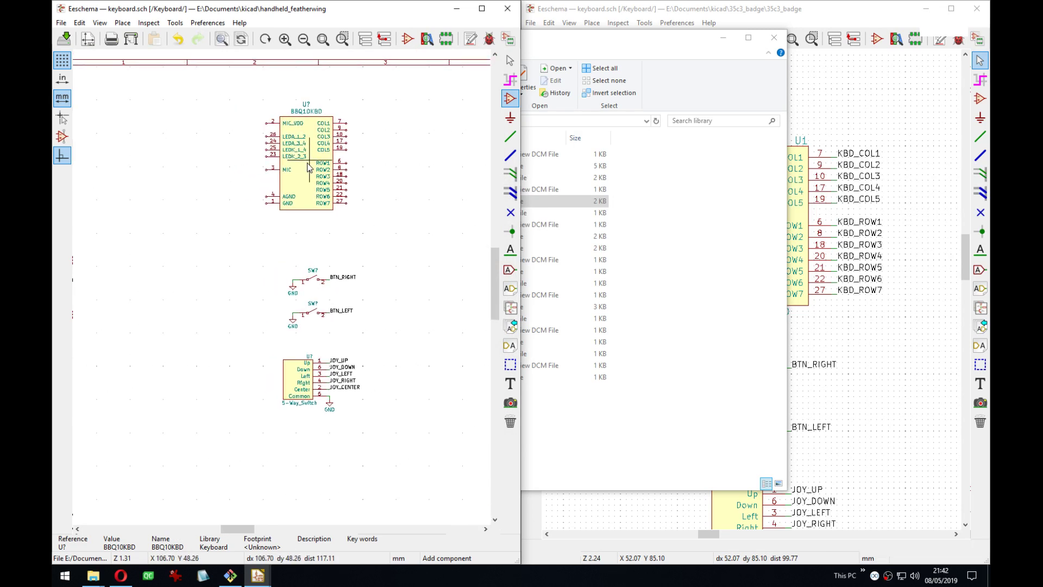
click(288, 185)
key(m)
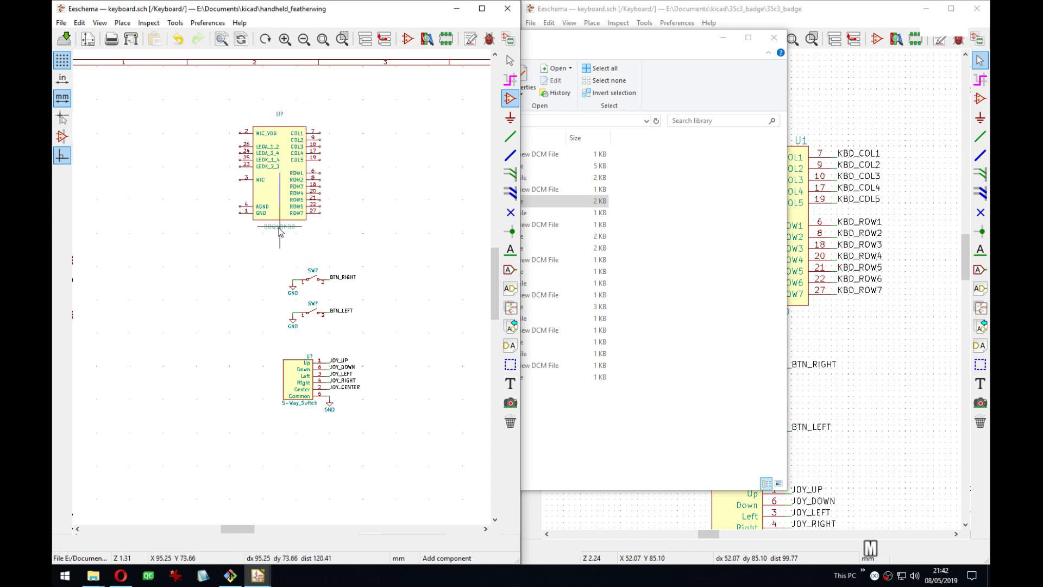
click(281, 224)
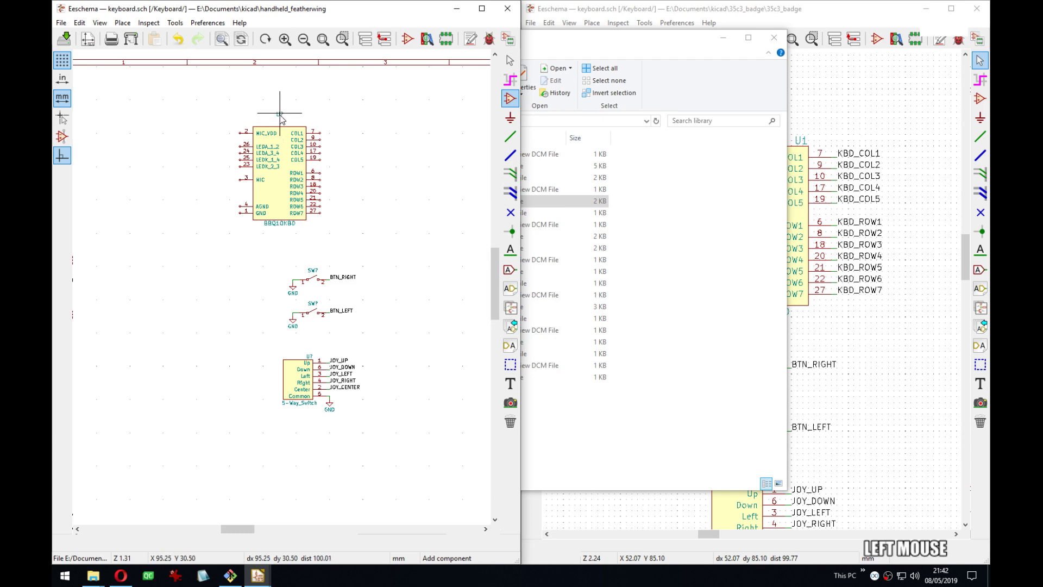
key(m)
click(306, 122)
key(e)
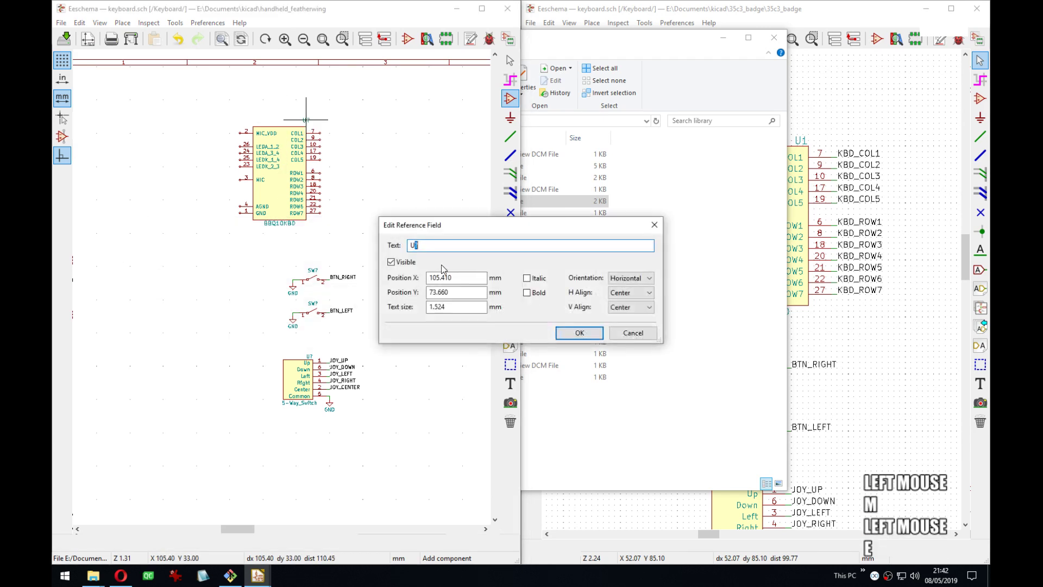
click(630, 293)
click(619, 321)
key(Return)
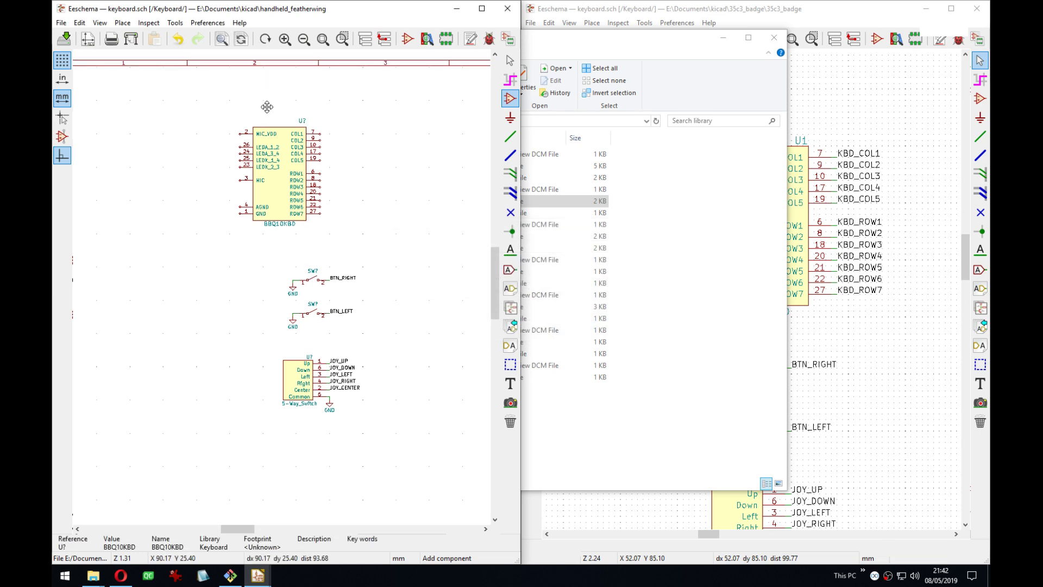
Draw wire stubs down the BBQ10KBD column and row pins, remove the stray one, and save.
scroll(283, 292, up, 1)
scroll(283, 292, up, 2)
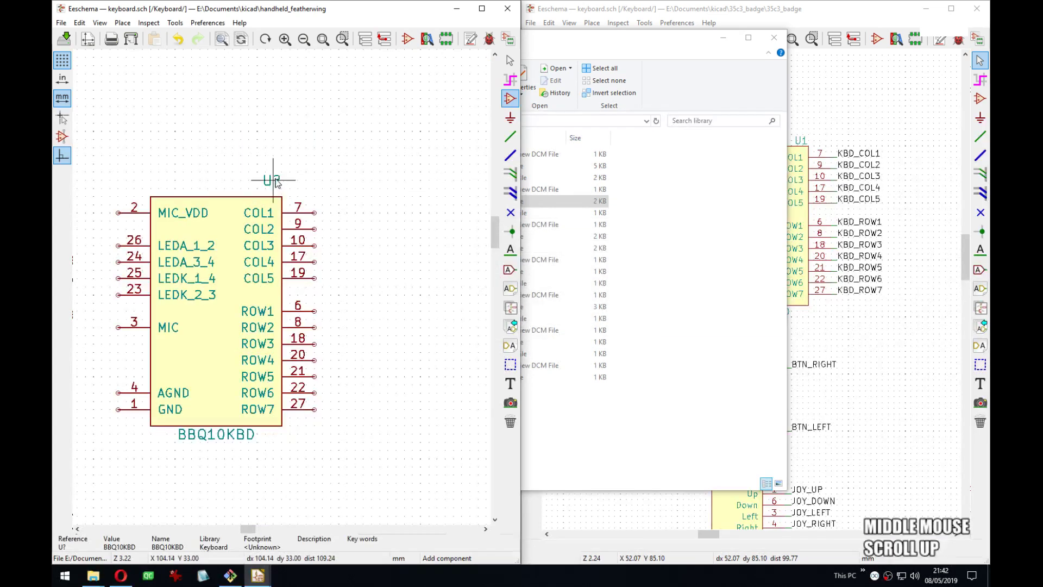
middle_drag(239, 256, 328, 204)
key(w)
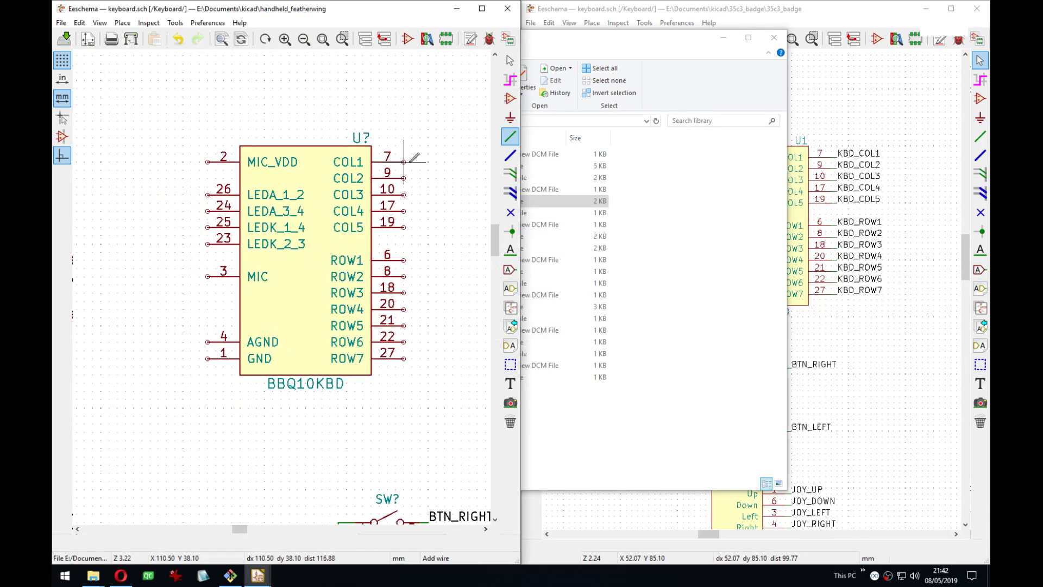
click(404, 161)
key(Insert)
key(Insert)
key(Insert)
key(Insert)
key(Insert)
key(Insert)
key(Insert)
key(Insert)
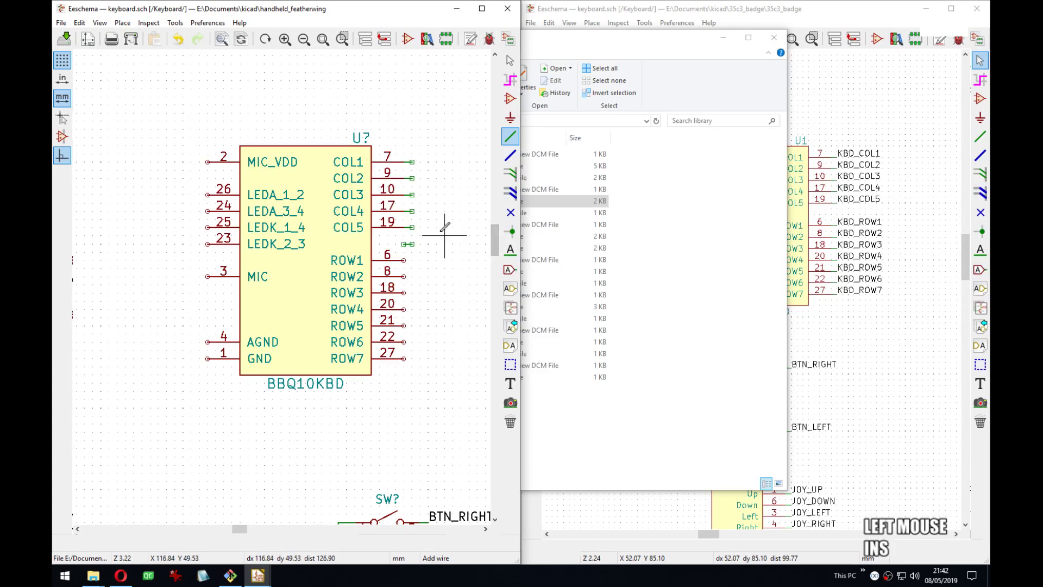
key(Insert)
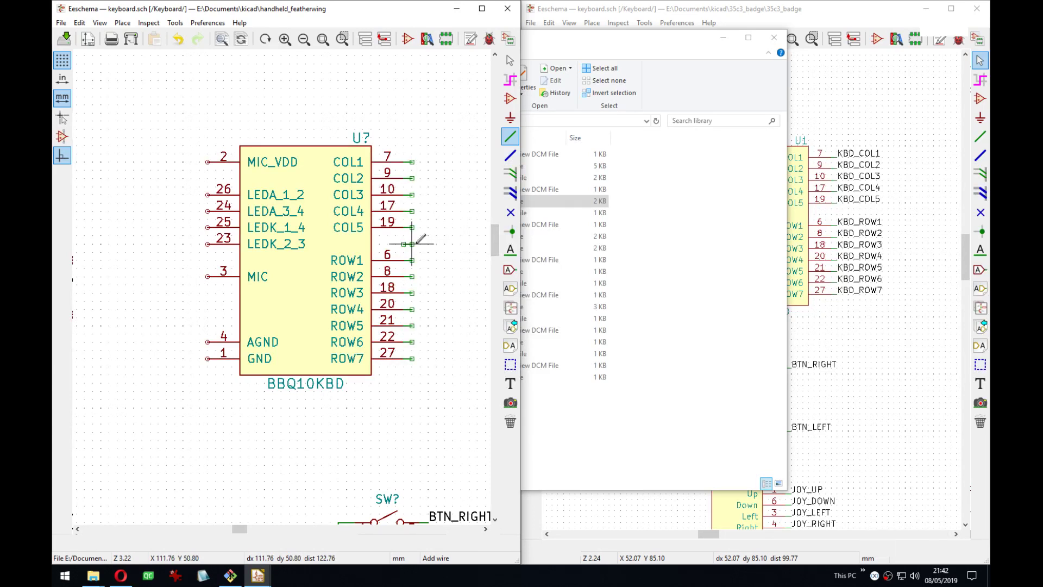
key(Delete)
click(723, 39)
middle_drag(375, 238, 315, 254)
key(ctrl+s)
Add repeating net labels starting KBD_COL1 on the column stubs and KBD_ROW1 on the row stubs.
key(l)
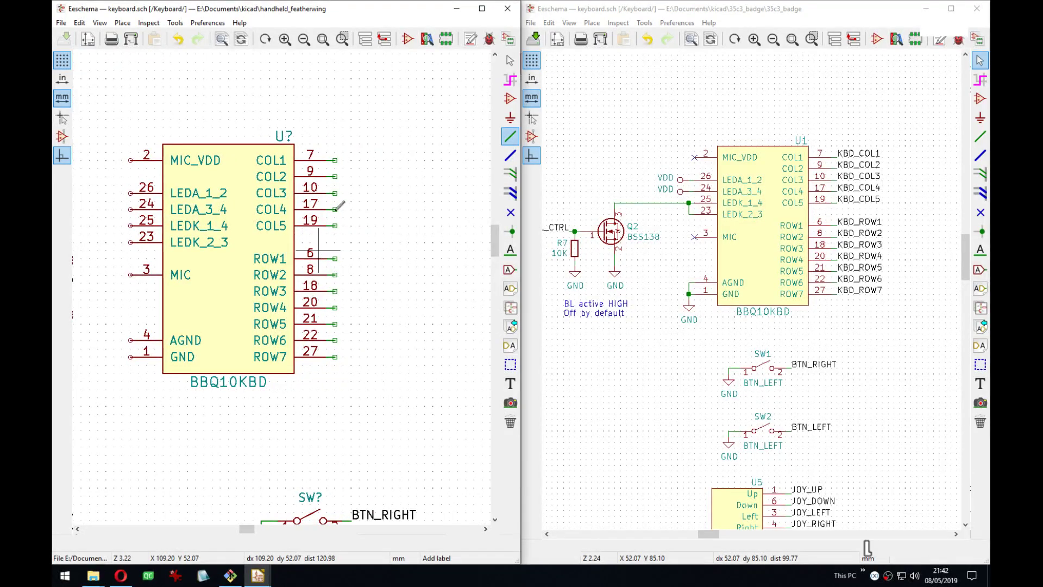
click(339, 159)
key(Escape)
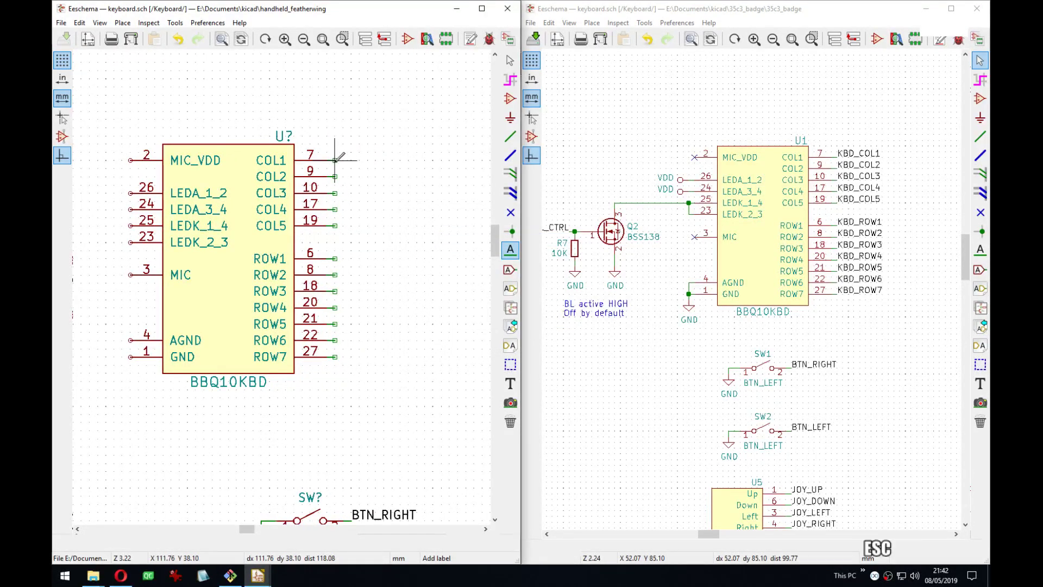
click(336, 159)
text(K)
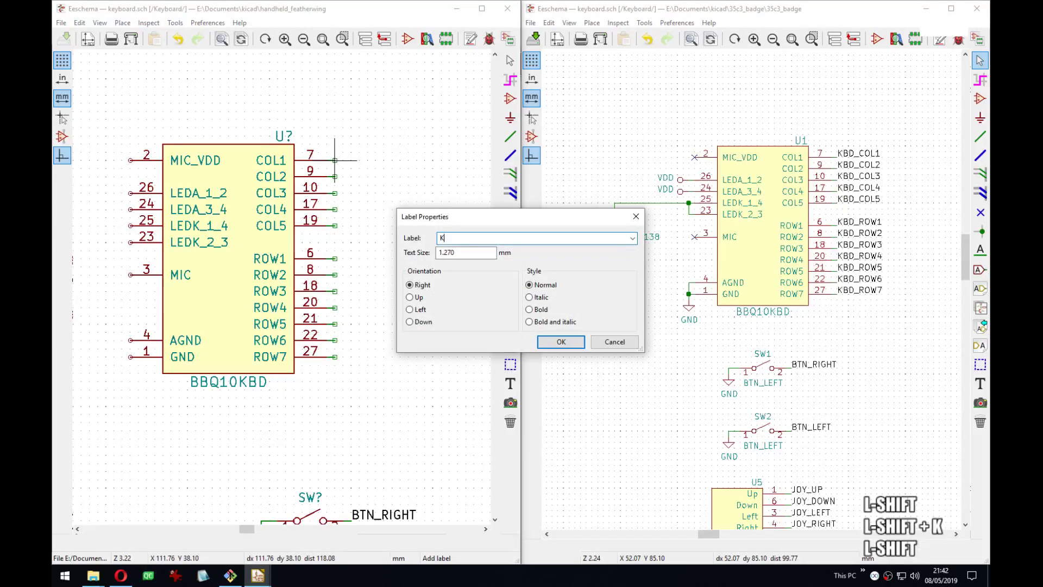
text(BD_)
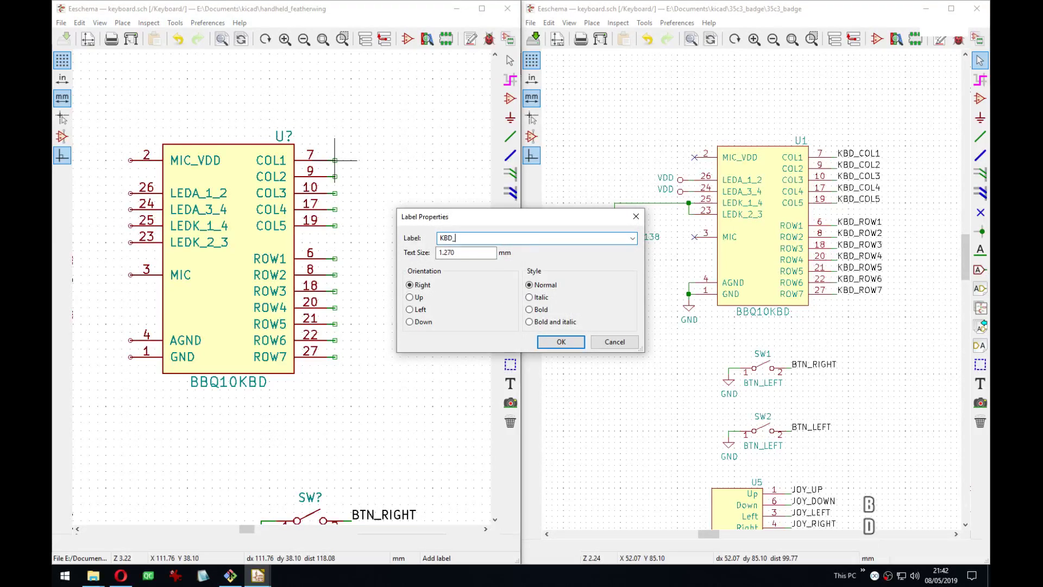
text(COL1)
key(Return)
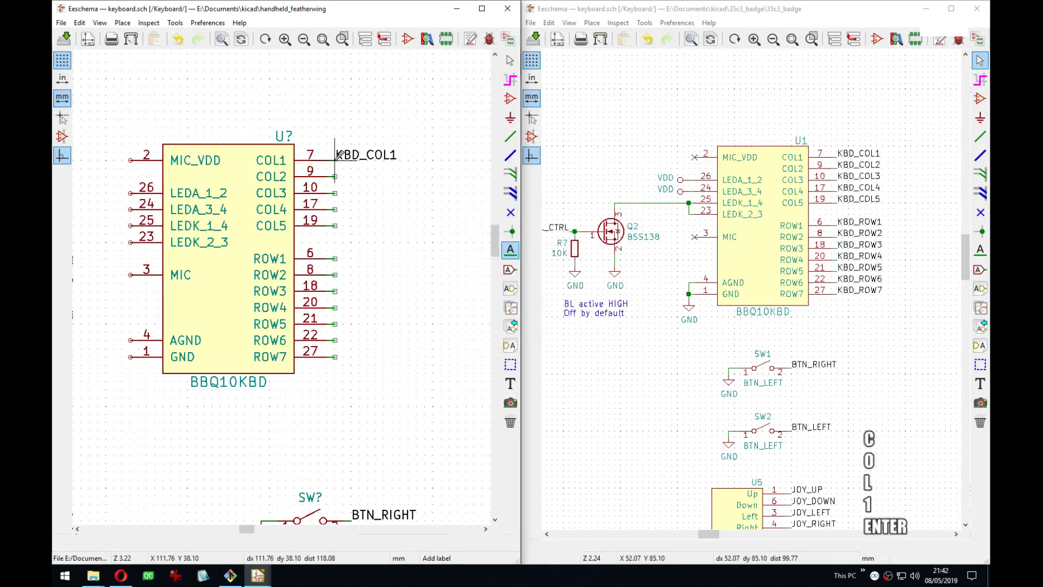
key(Insert)
key(Insert)
key(Insert)
key(Insert)
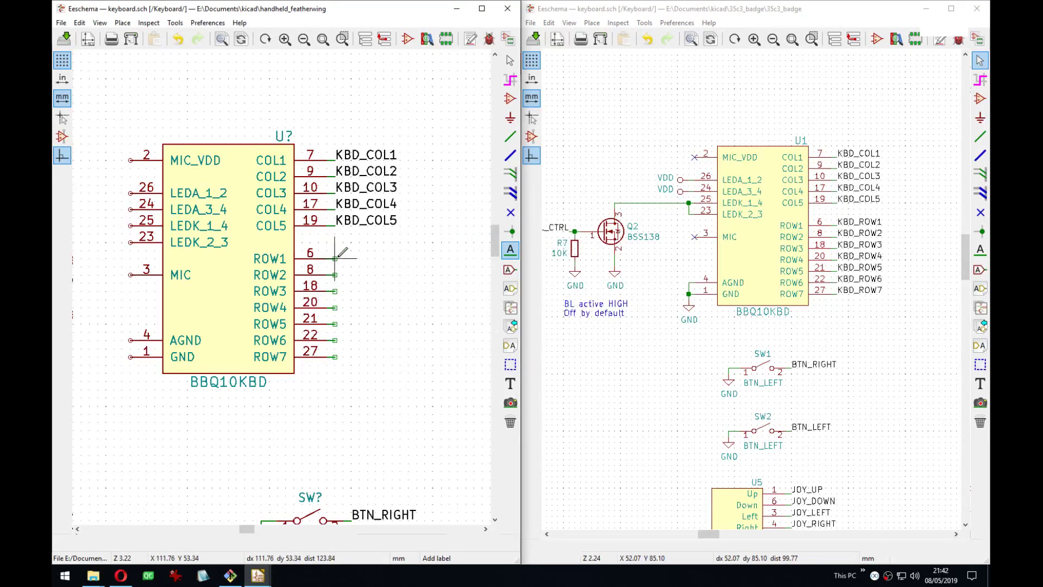
click(336, 258)
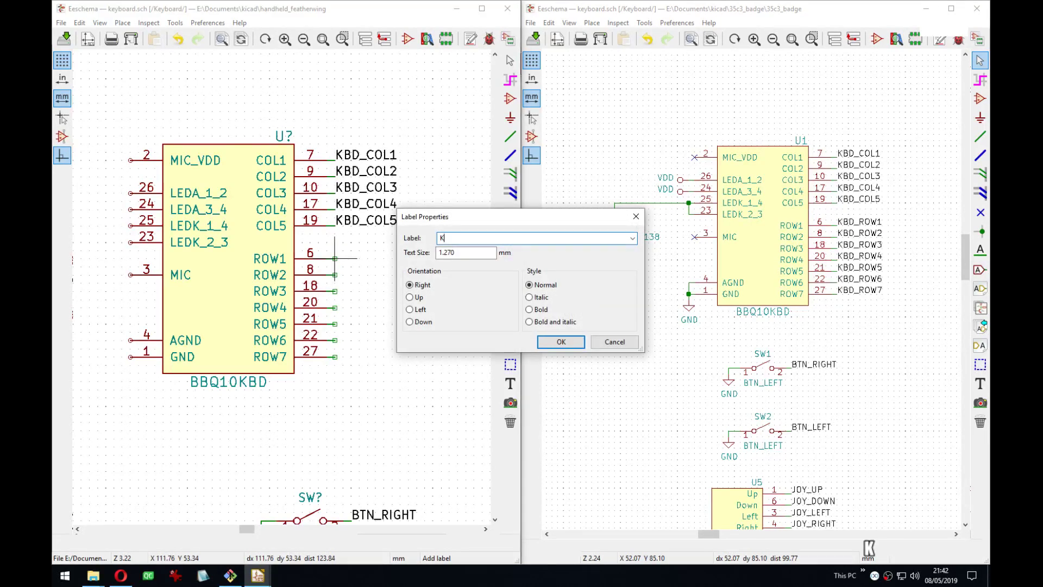
text(KBD_ROW1)
key(Return)
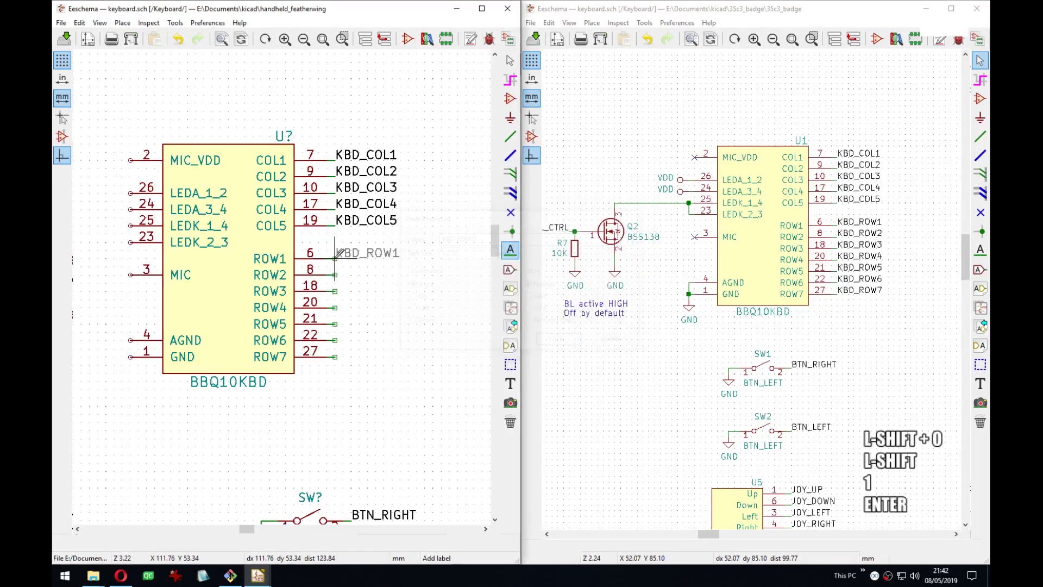
key(Insert)
key(Insert)
key(Insert)
key(Insert)
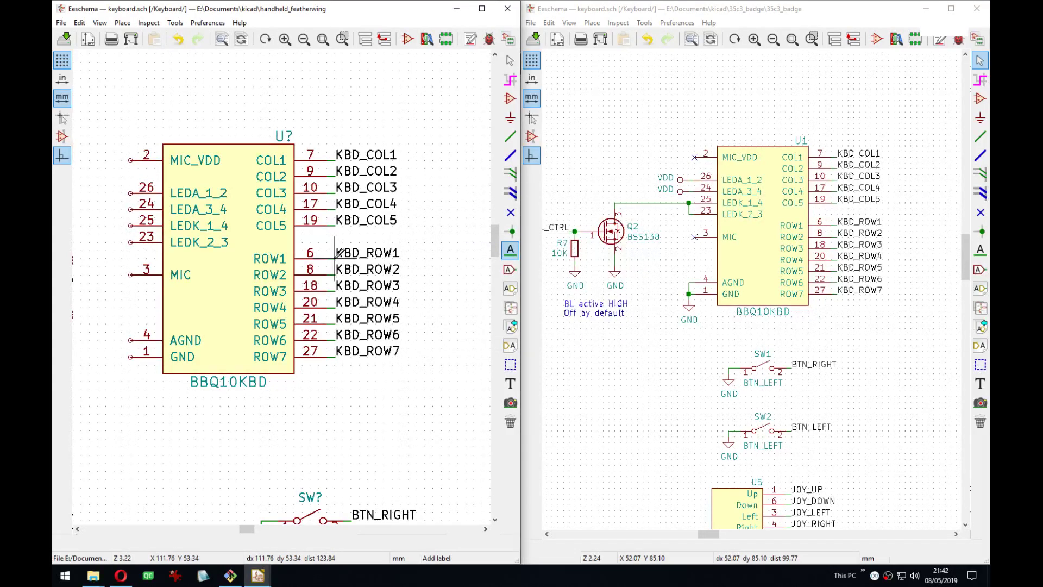
middle_drag(123, 339, 218, 304)
Wire BBQ10KBD's AGND pin down to its GND pin.
key(w)
click(218, 304)
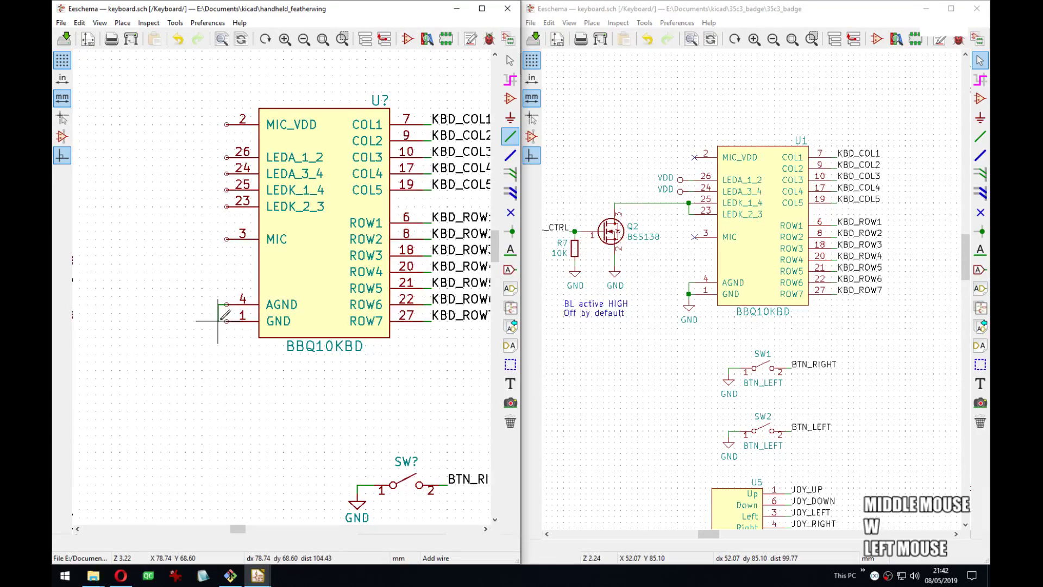
key(w)
double_click(218, 329)
Copy a GND power symbol onto the AGND/GND junction.
middle_drag(218, 328, 220, 181)
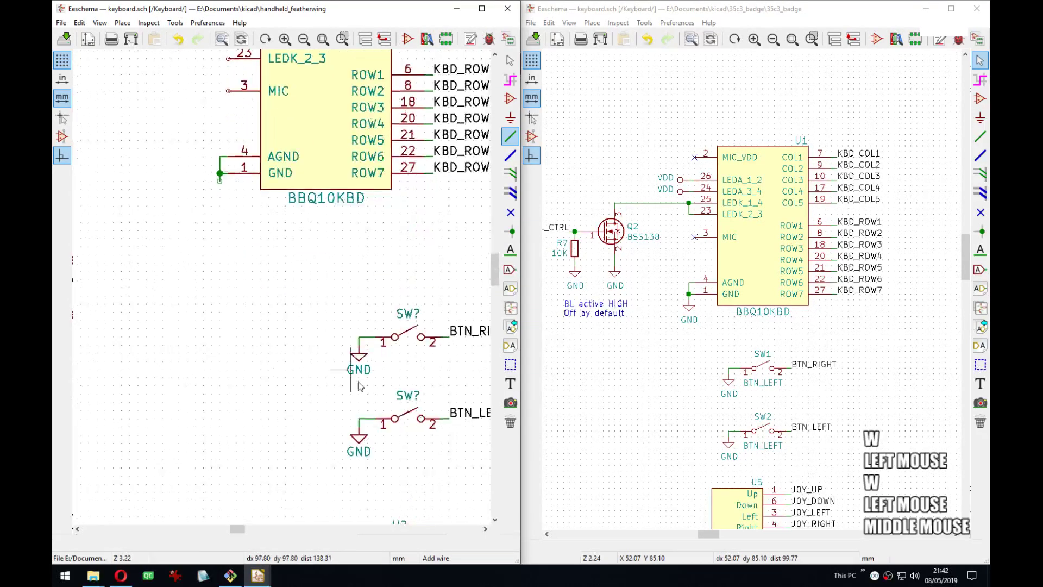
key(c)
click(220, 175)
middle_drag(256, 134, 299, 292)
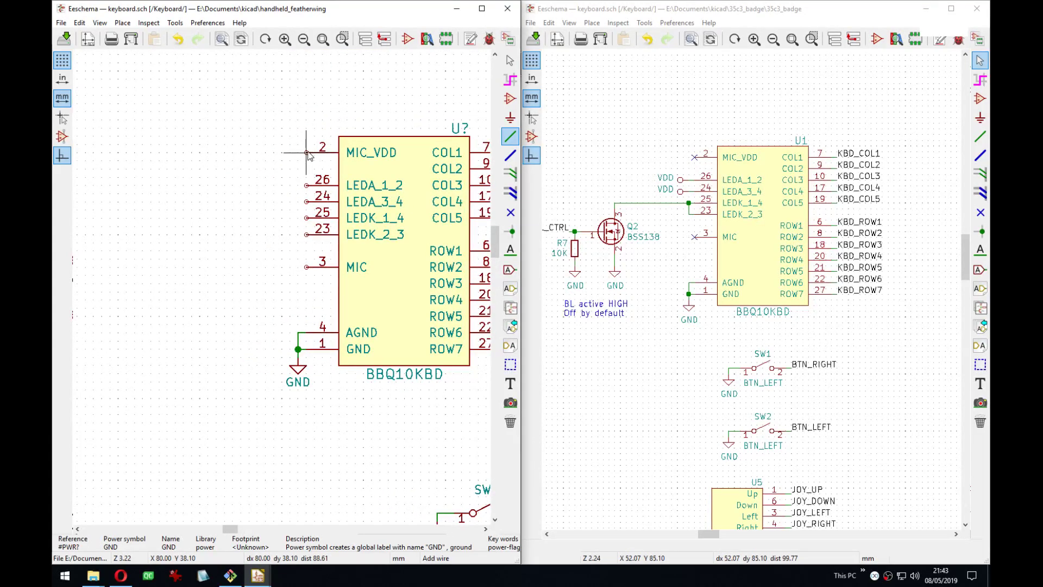
click(297, 267)
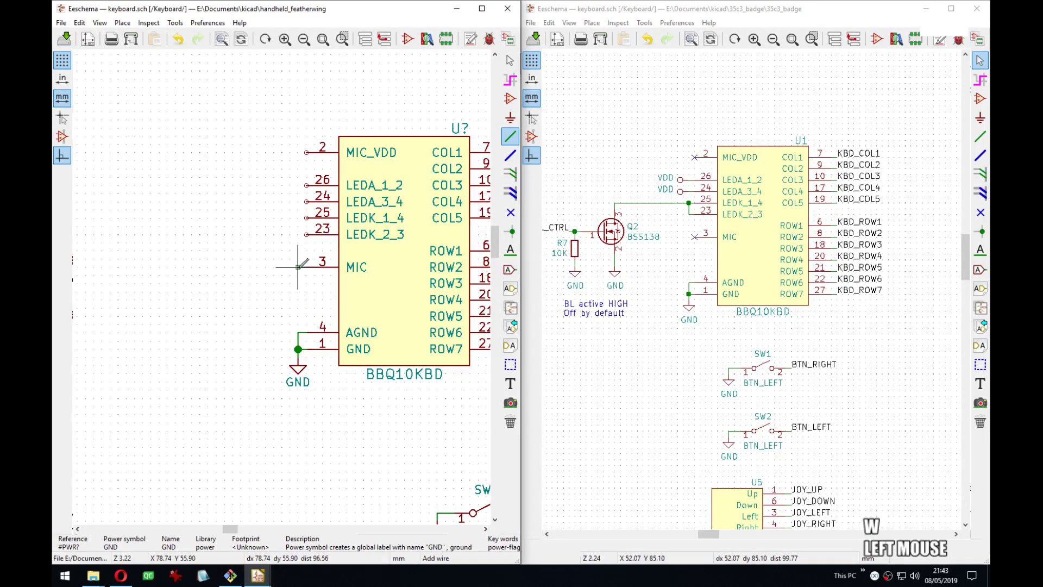
Place a rotated TestPoint symbol at the end of the MIC pin wire.
key(p)
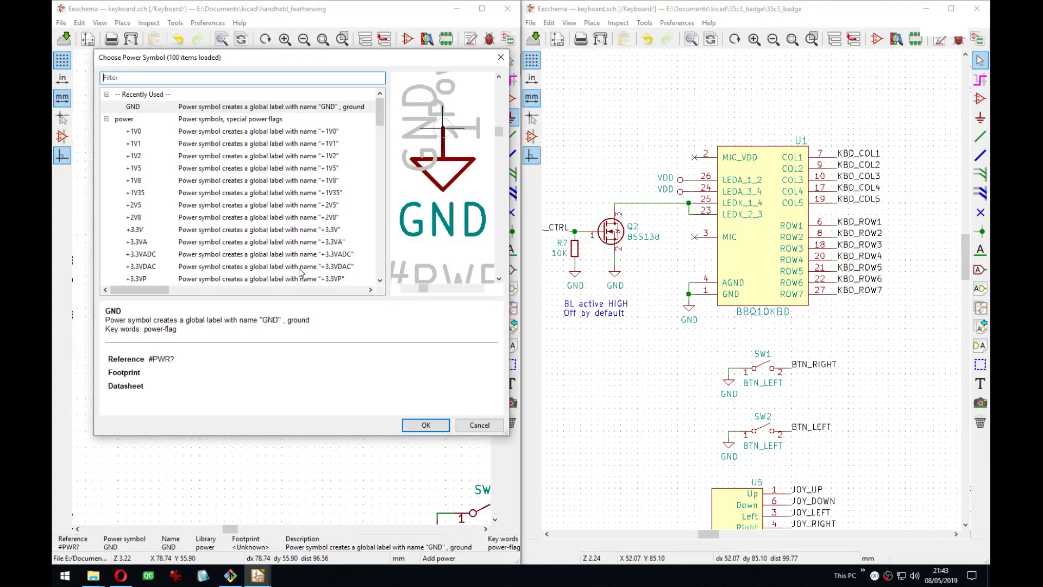
text(testp)
key(ctrl+a)
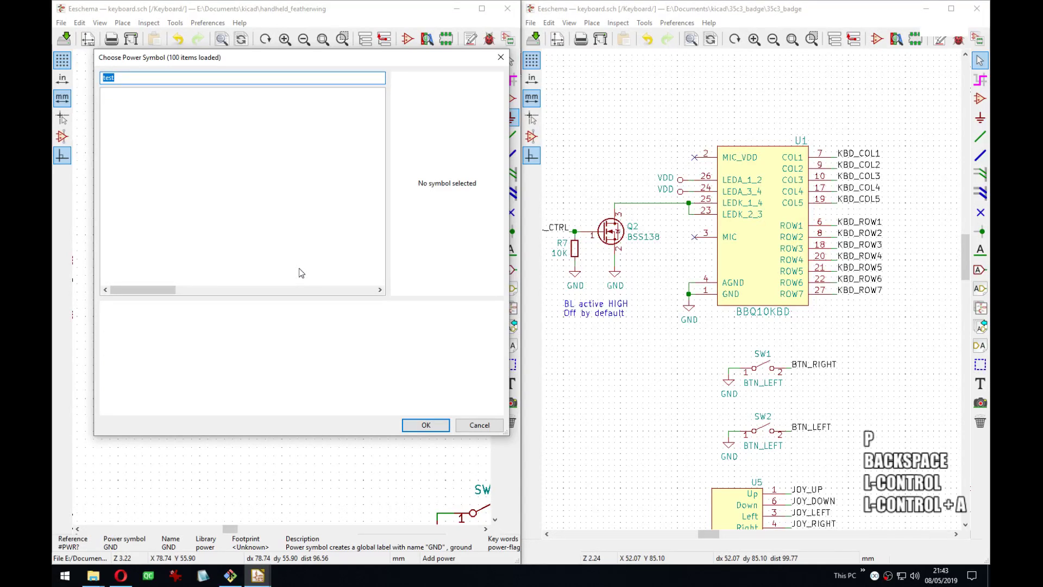
text(tp)
key(BackSpace)
text(est)
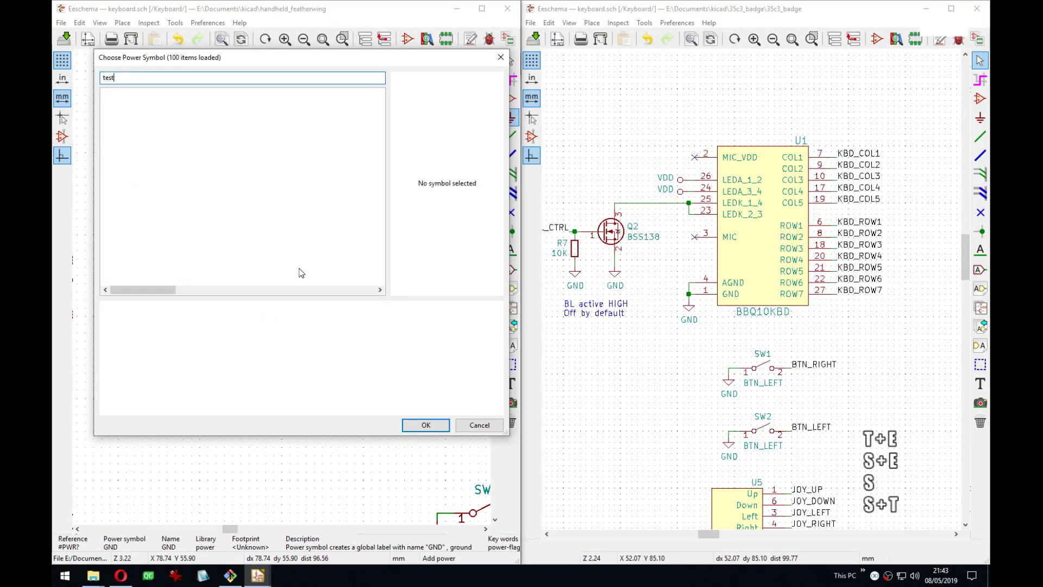
key(Escape)
key(a)
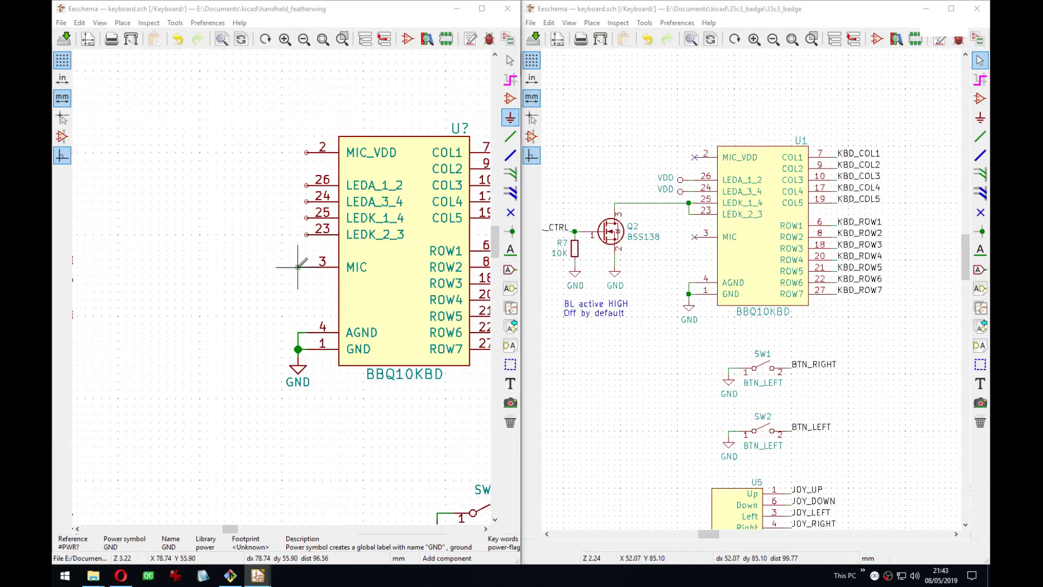
click(297, 267)
text(test)
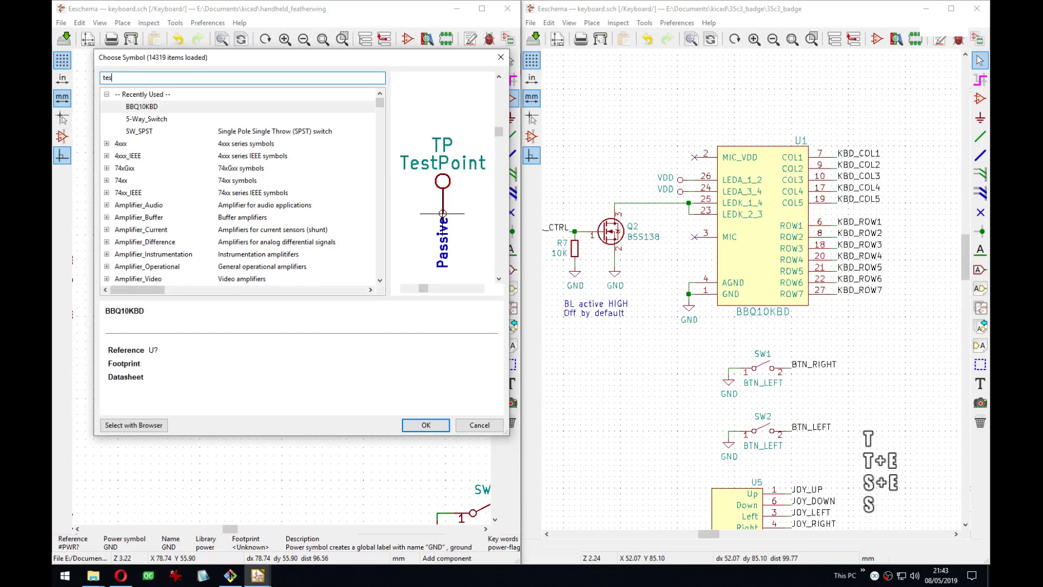
click(438, 430)
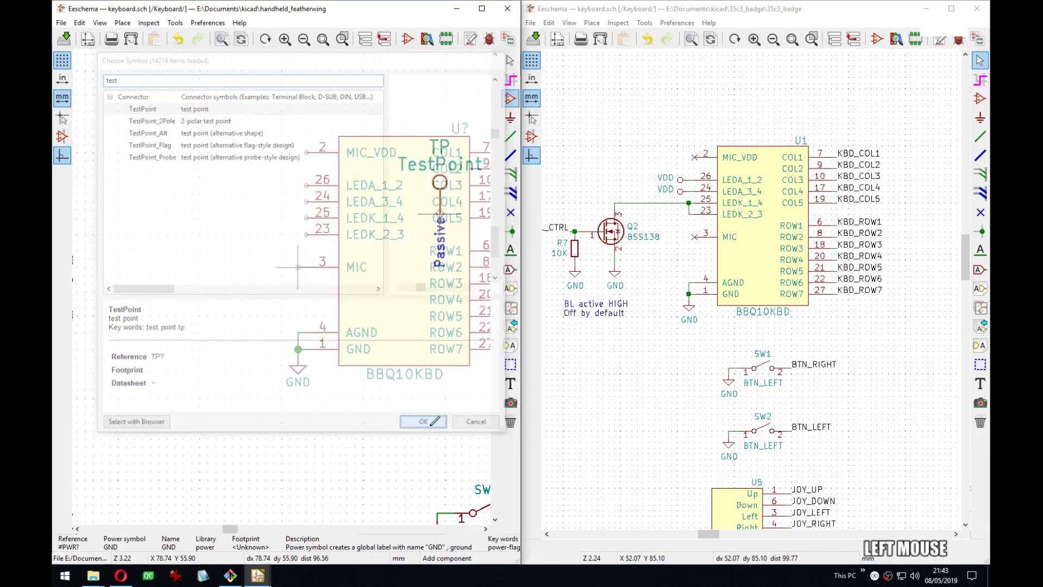
key(r)
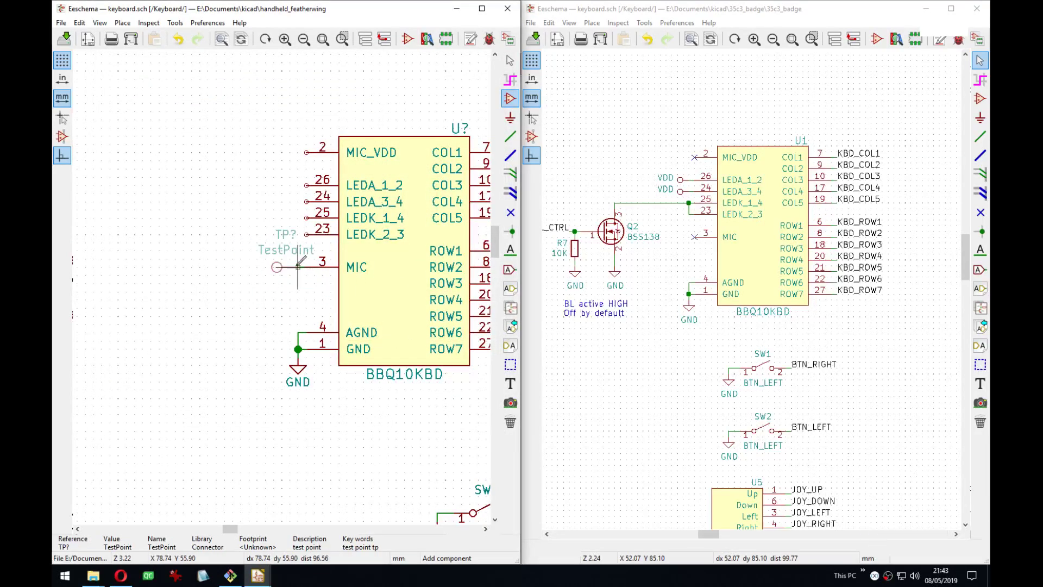
click(276, 266)
Set the test point's value to TP_MIC and hide it on the sheet.
key(v)
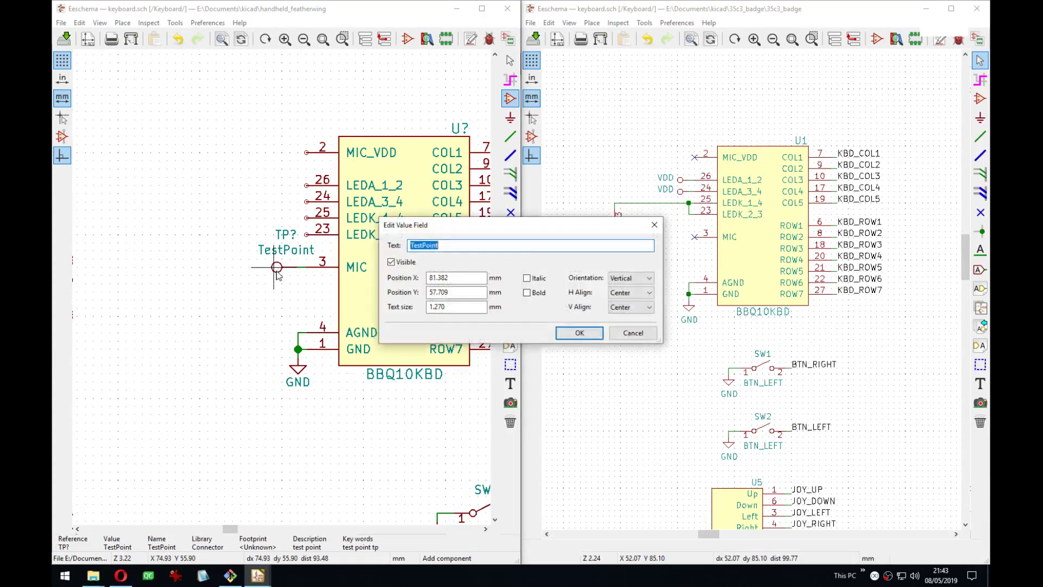
text(MIC)
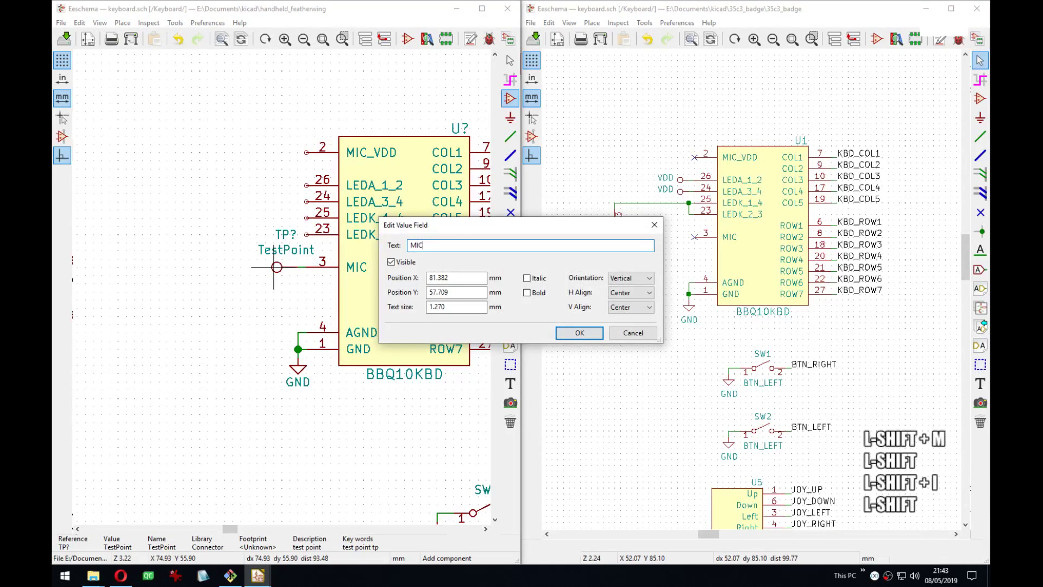
key(Return)
key(v)
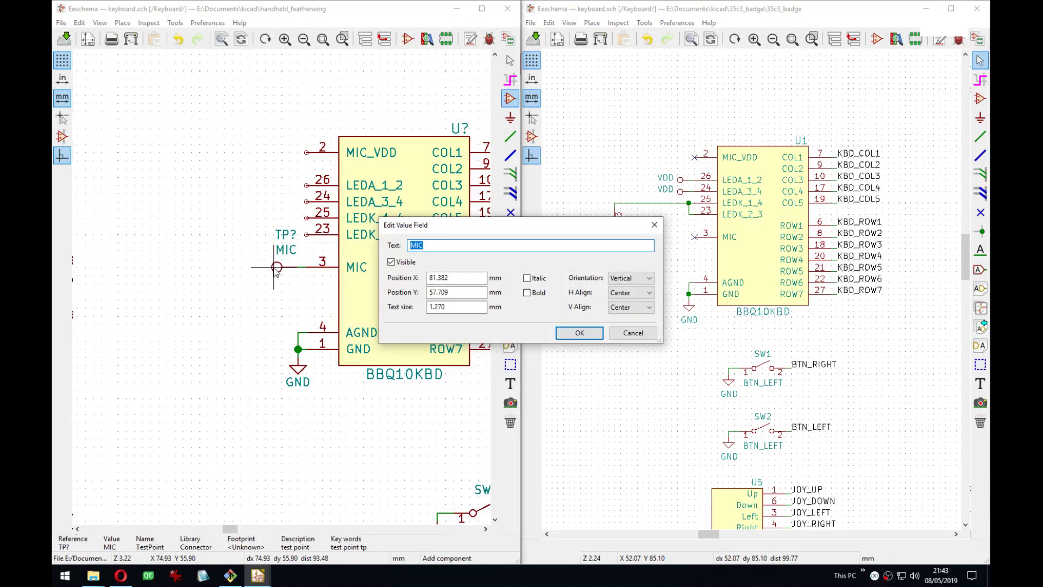
key(Home)
text(TP_)
key(Return)
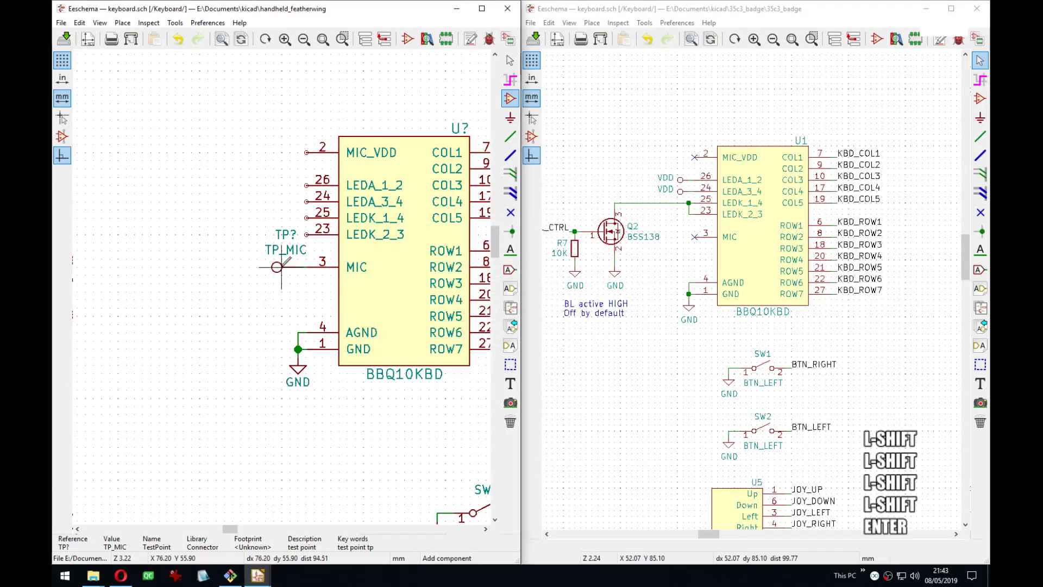
key(e)
click(391, 263)
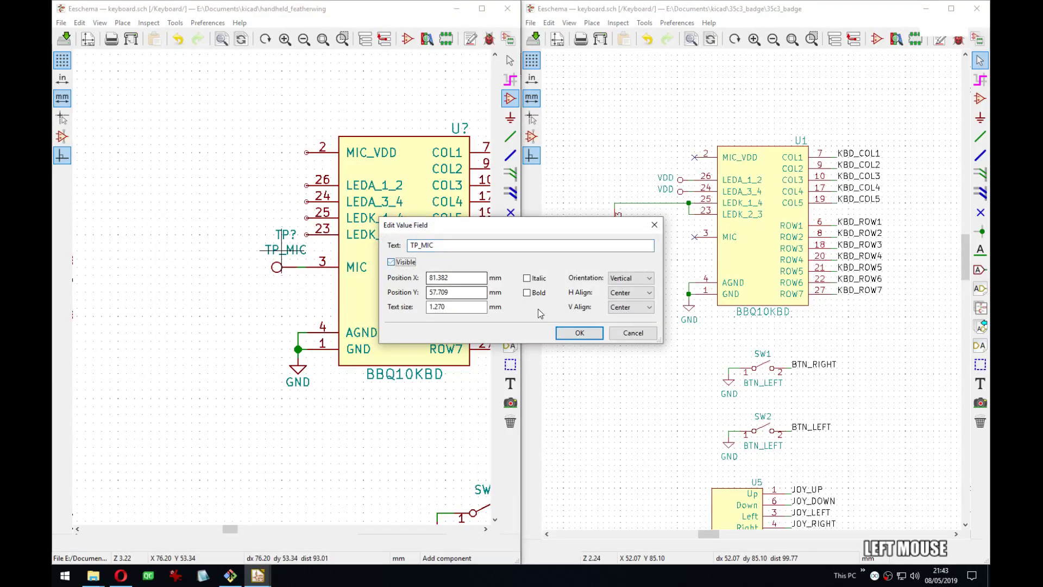
click(580, 333)
Move the TP? reference beside the test point and give it left horizontal alignment.
key(m)
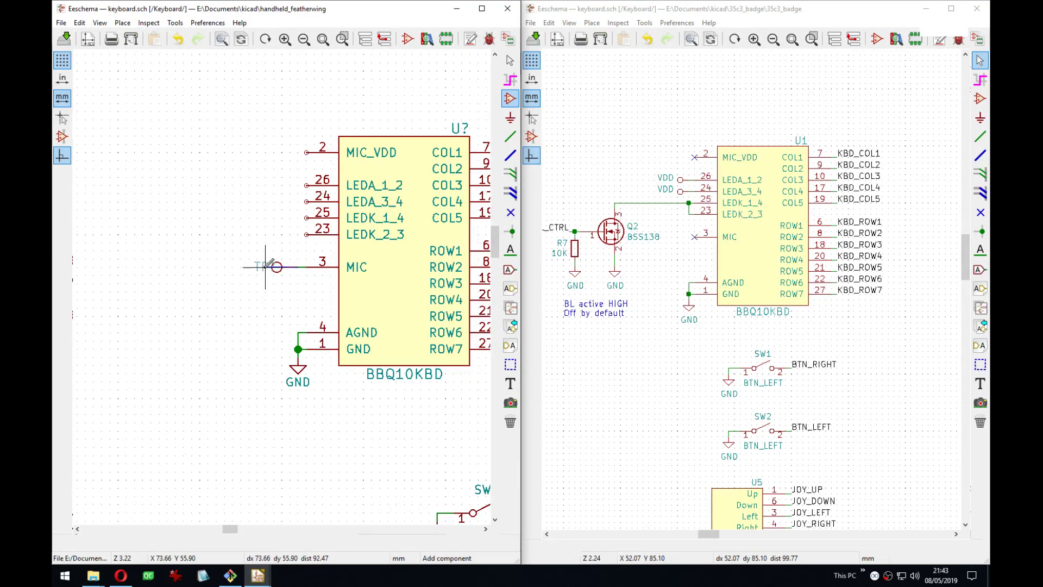
click(266, 267)
key(e)
click(636, 293)
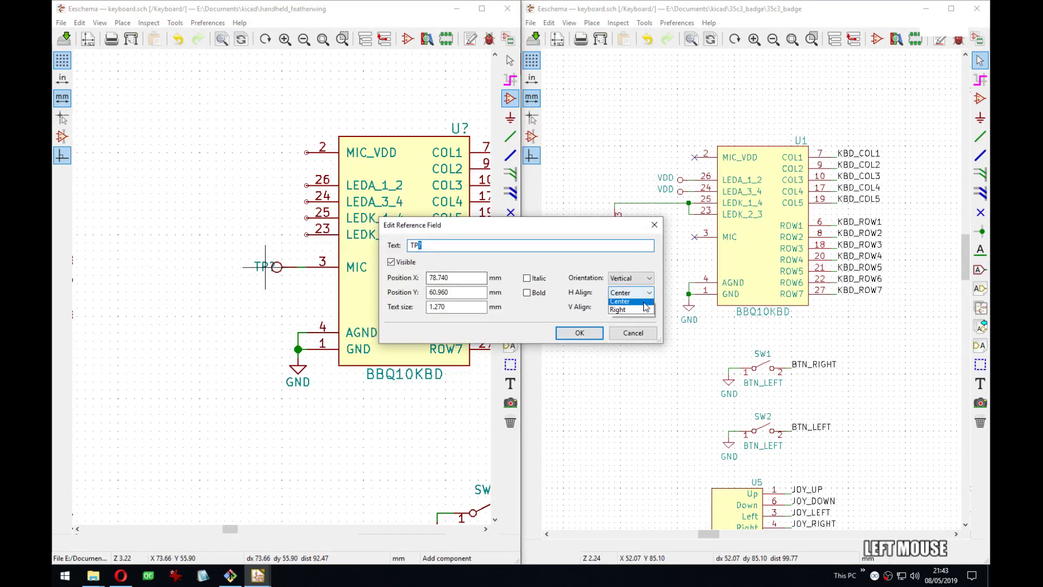
click(645, 309)
click(575, 334)
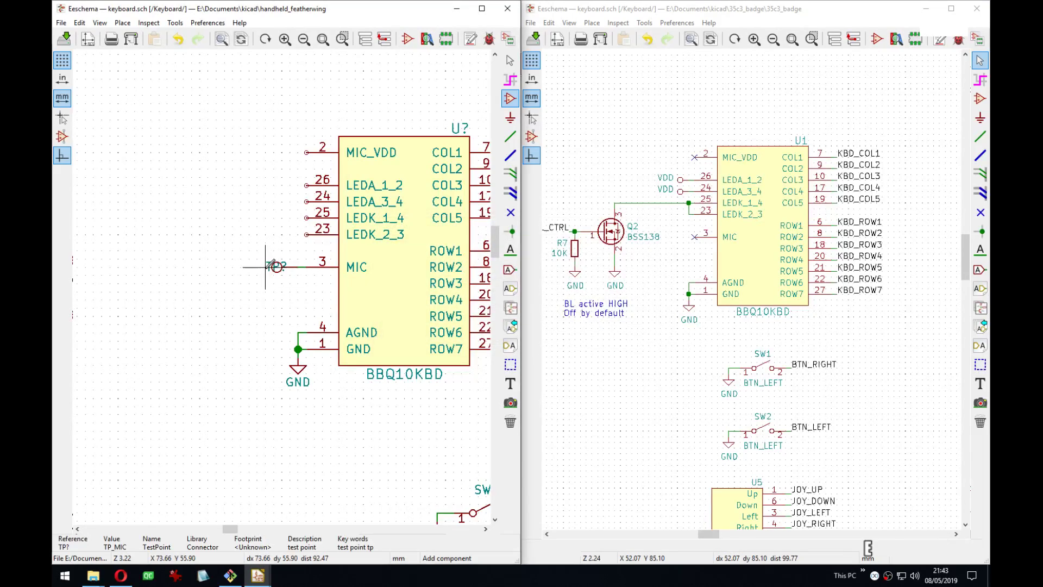
key(e)
click(630, 293)
click(622, 301)
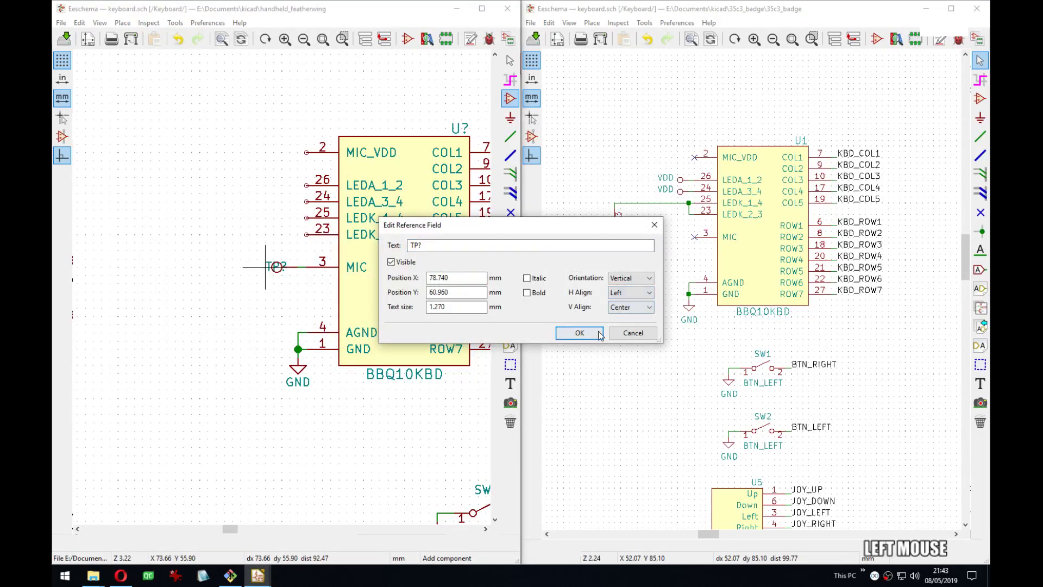
click(579, 332)
Recentre the view on the keyboard symbol and save the sheet.
middle_drag(257, 267, 299, 283)
key(ctrl+s)
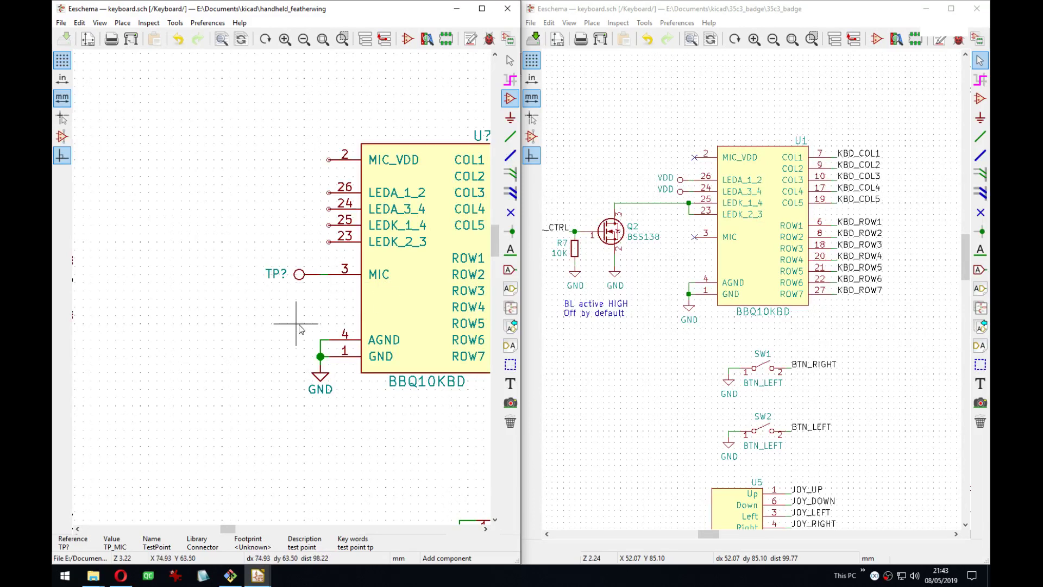
click(760, 326)
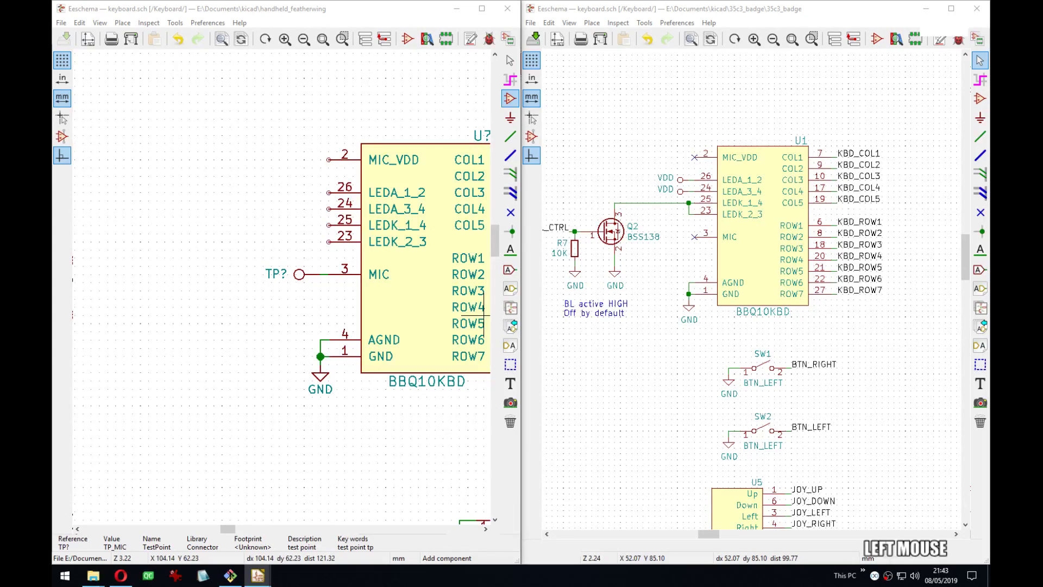
click(485, 315)
Start a wire at the BBQ10KBD's MIC_VDD pin 2.
middle_drag(339, 257, 348, 171)
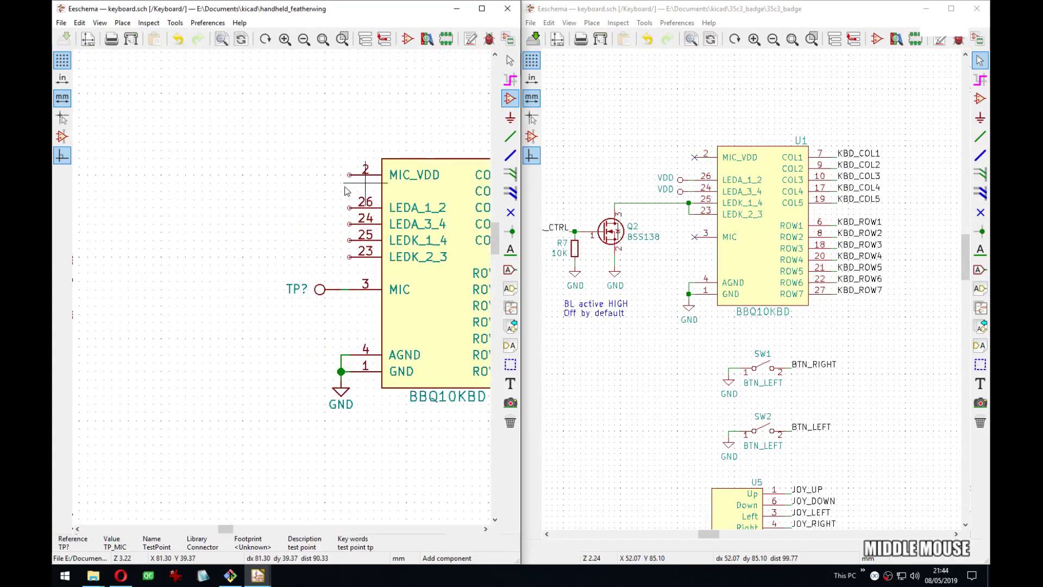
key(w)
click(341, 175)
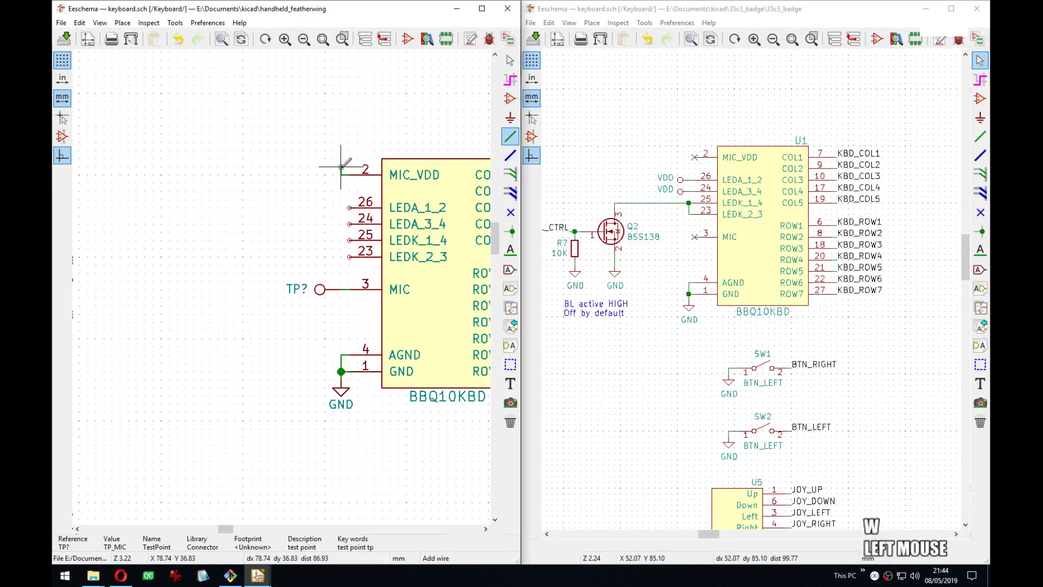
Place a +3.3V power symbol on MIC_VDD pin 2, then recentre the view on BBQ10KBD.
text(p)
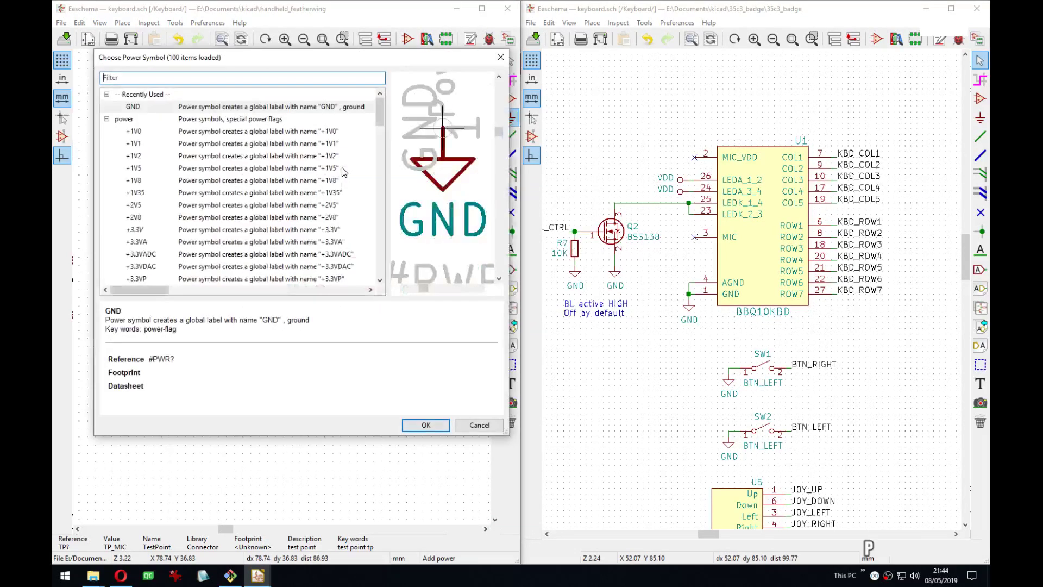
text(3.3)
key(Return)
click(341, 166)
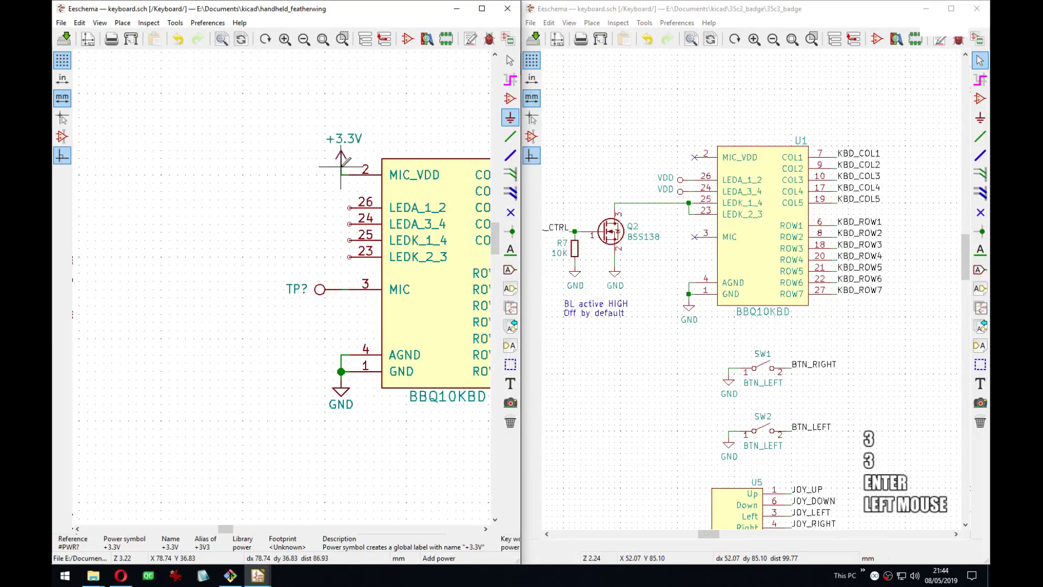
middle_drag(341, 166, 176, 154)
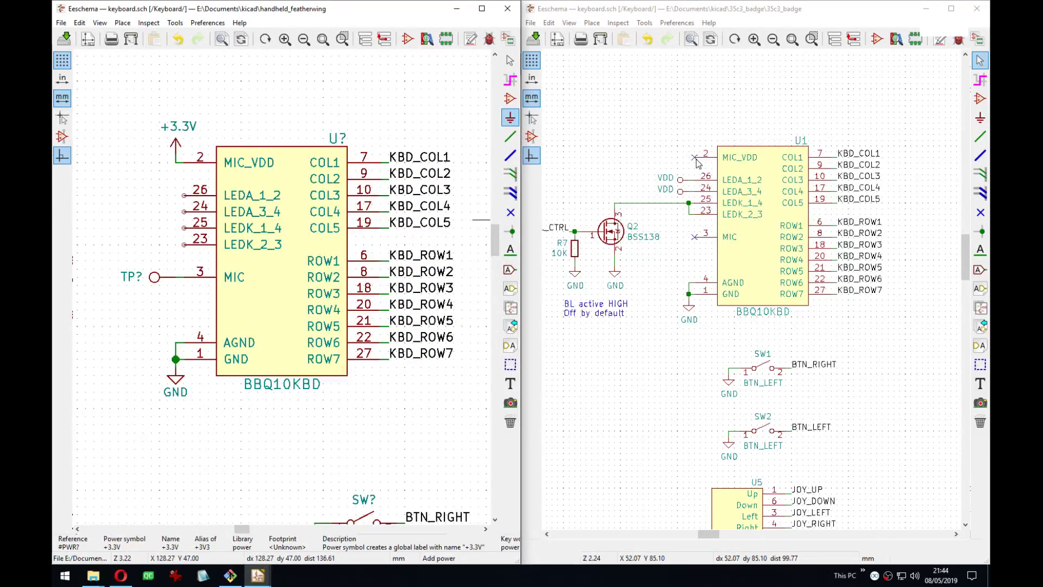
middle_drag(223, 193, 284, 157)
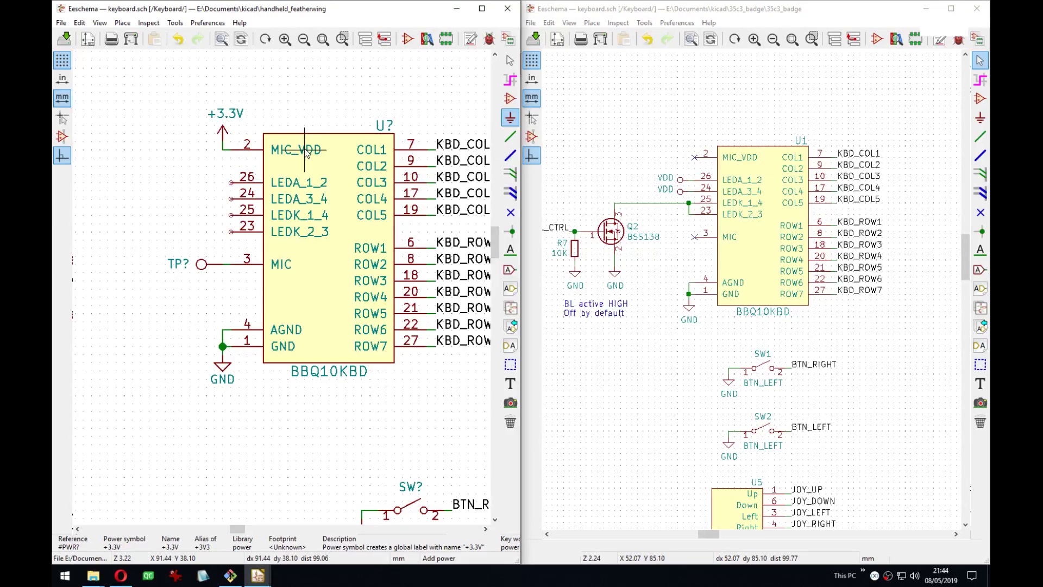
Shift the +3.3V symbol left of MIC_VDD pin 2 to leave room for a part.
scroll(306, 154, up, 1)
scroll(276, 160, up, 1)
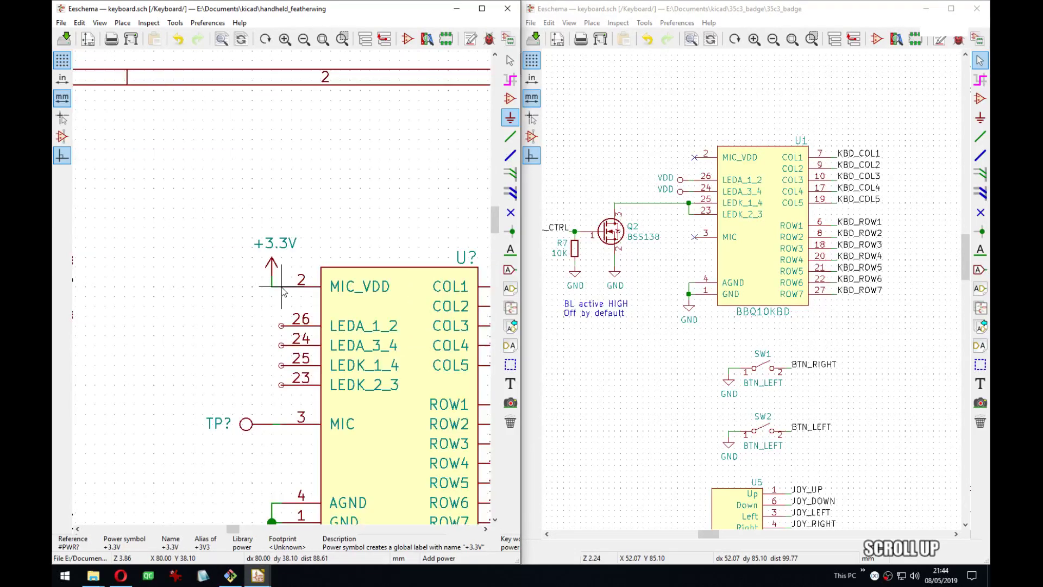
middle_drag(283, 292, 331, 262)
scroll(291, 279, up, 1)
mouse_move(248, 205)
mouse_down()
mouse_move(305, 302)
mouse_move(285, 302)
mouse_up()
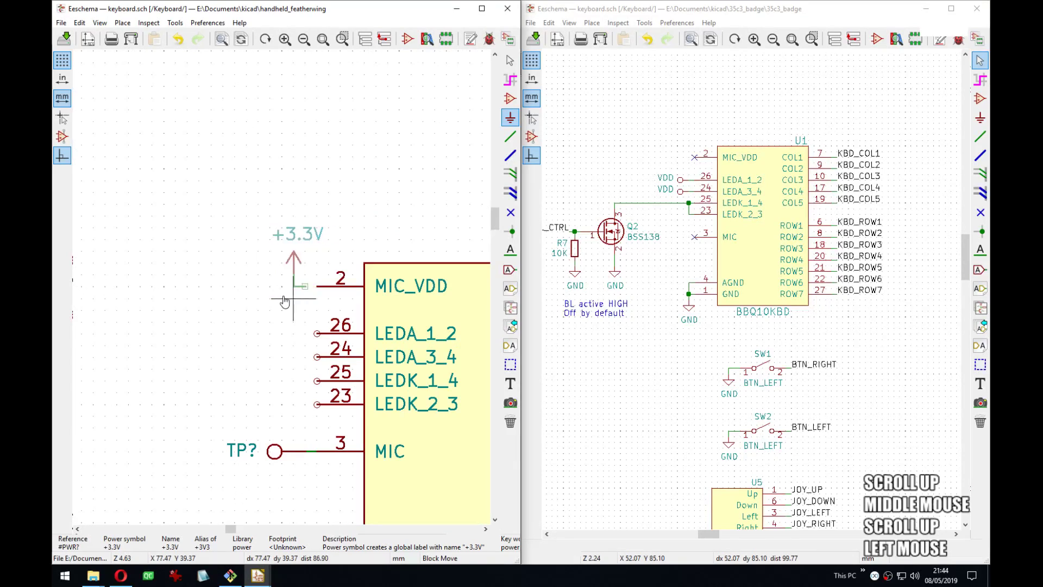
click(166, 302)
middle_drag(247, 298, 286, 271)
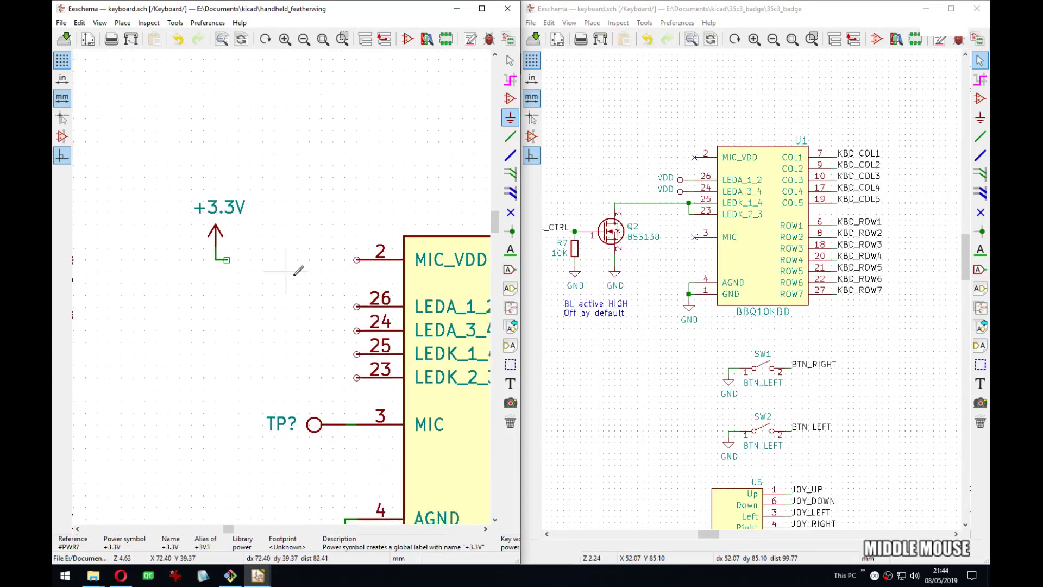
key(a)
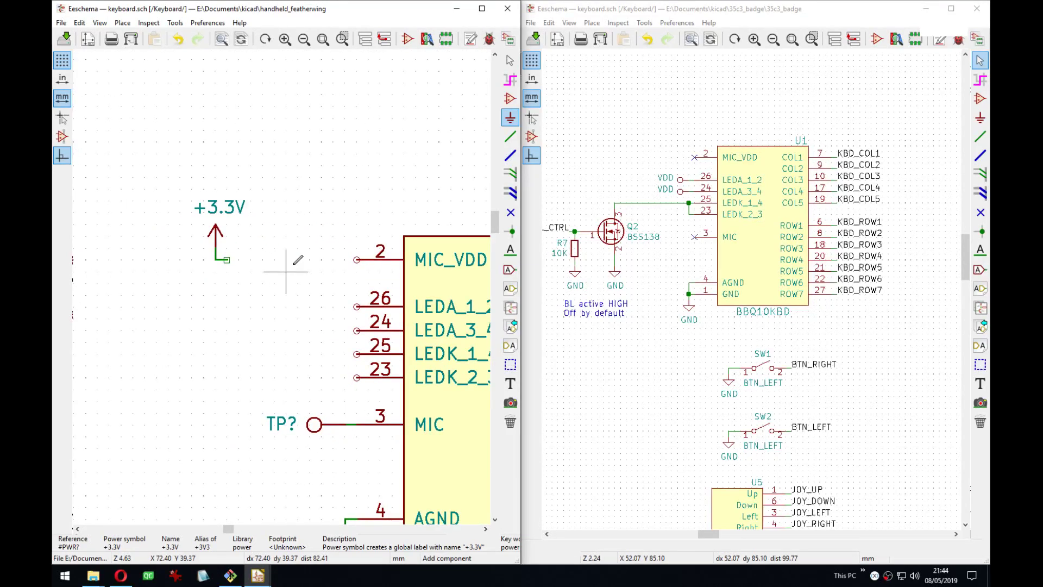
click(285, 271)
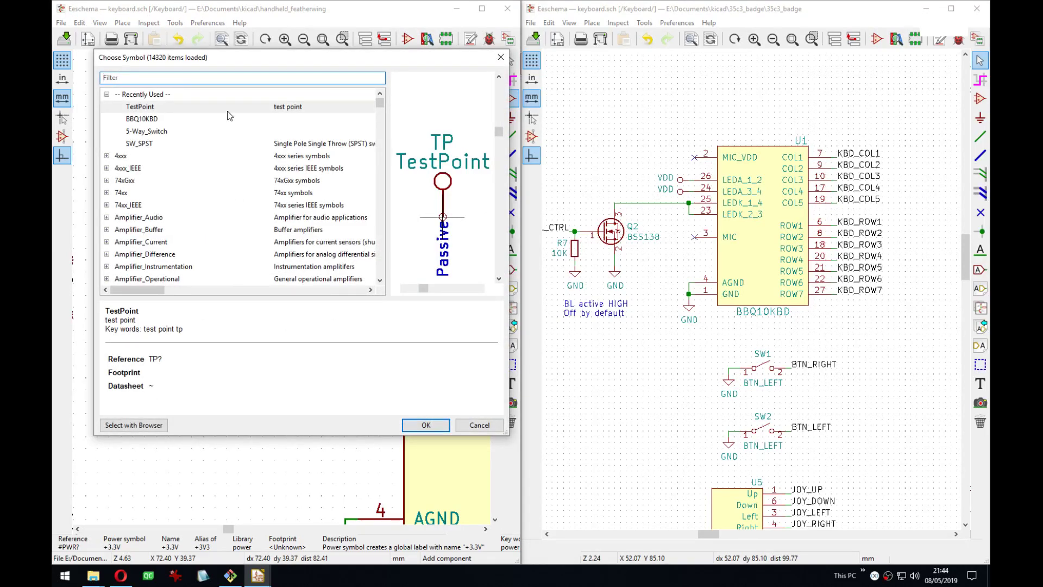
Place a SolderJumper_2_Open, found by searching 'jumper', against the MIC_VDD pin.
text(jumper)
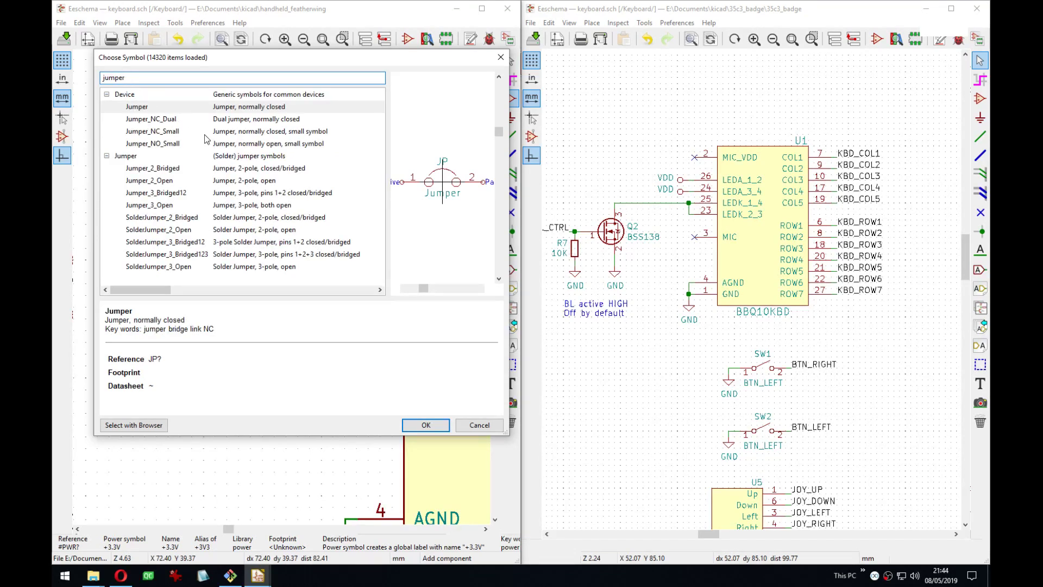
double_click(130, 78)
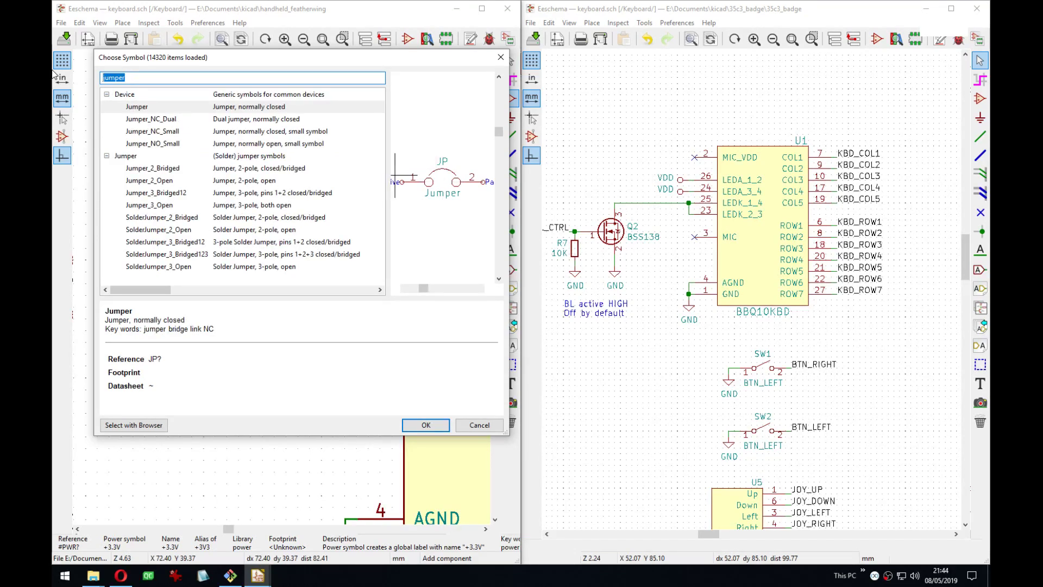
click(198, 218)
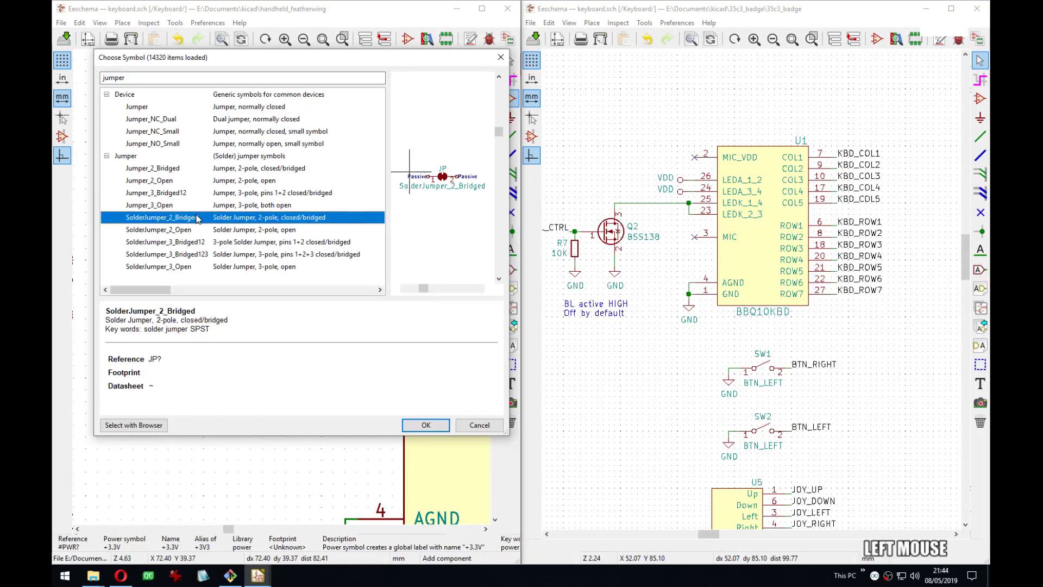
click(189, 231)
click(425, 425)
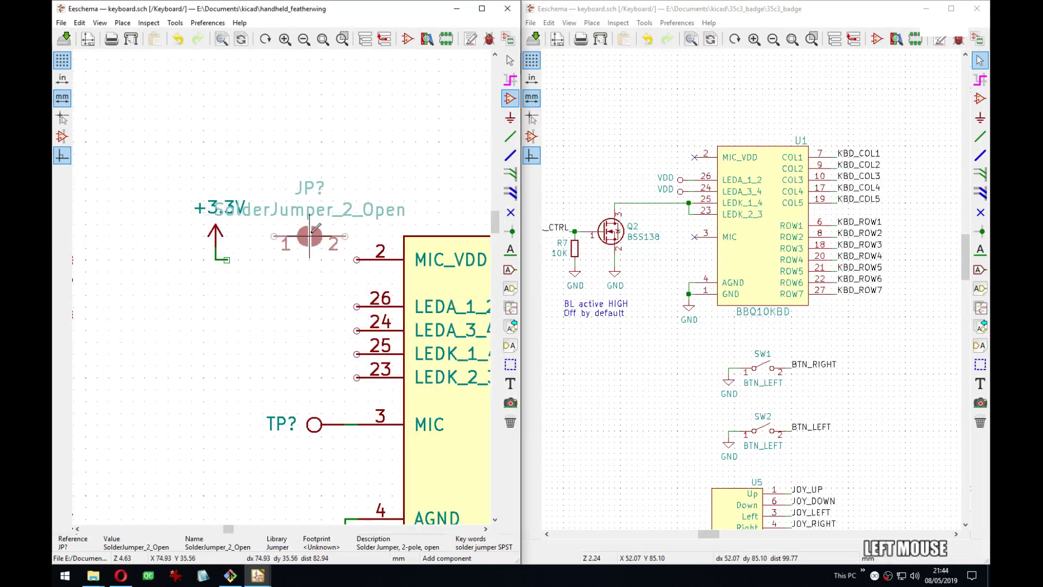
click(310, 260)
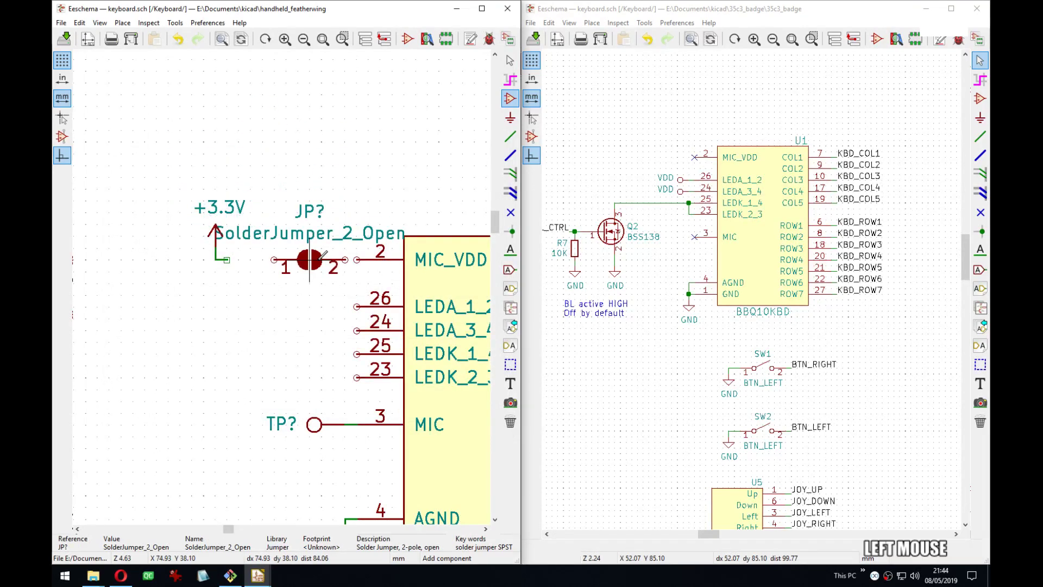
Move the +3.3V power symbol onto the jumper's pin 1.
key(w)
click(356, 260)
drag(180, 189, 212, 264)
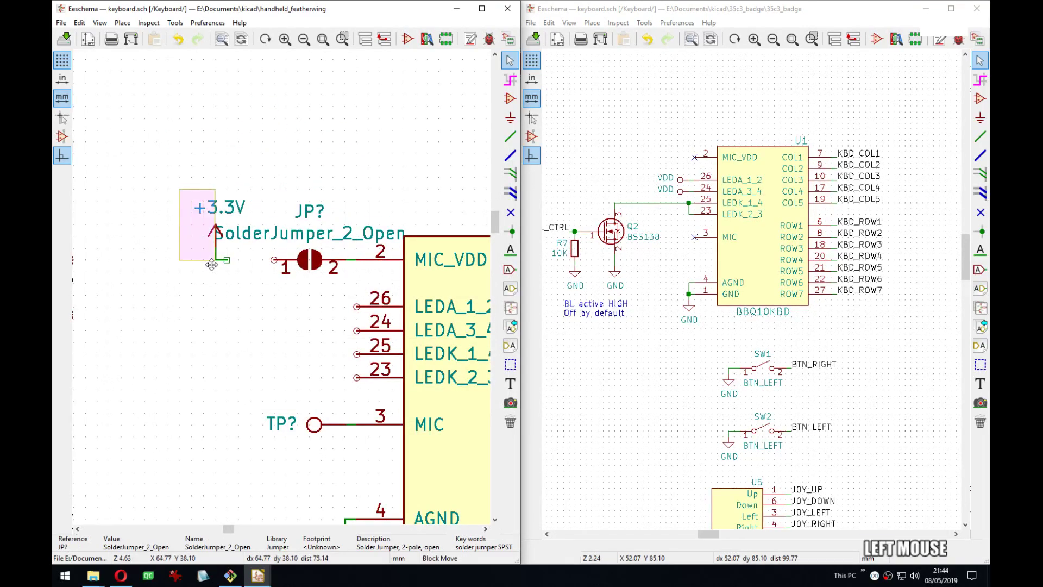
click(258, 264)
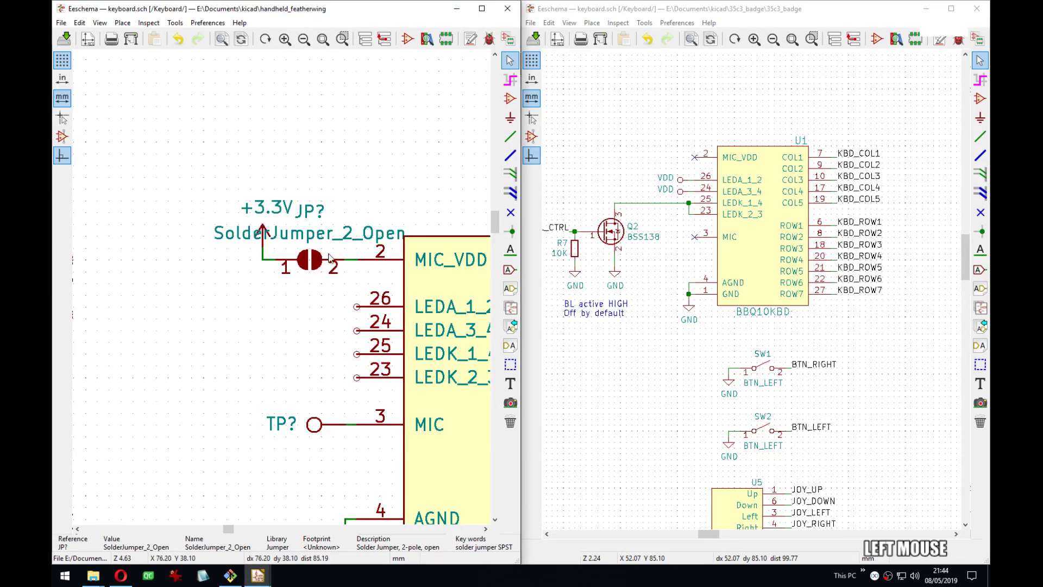
Set the jumper's value to SB_MIC_VDD and hide it on the sheet.
text(v)
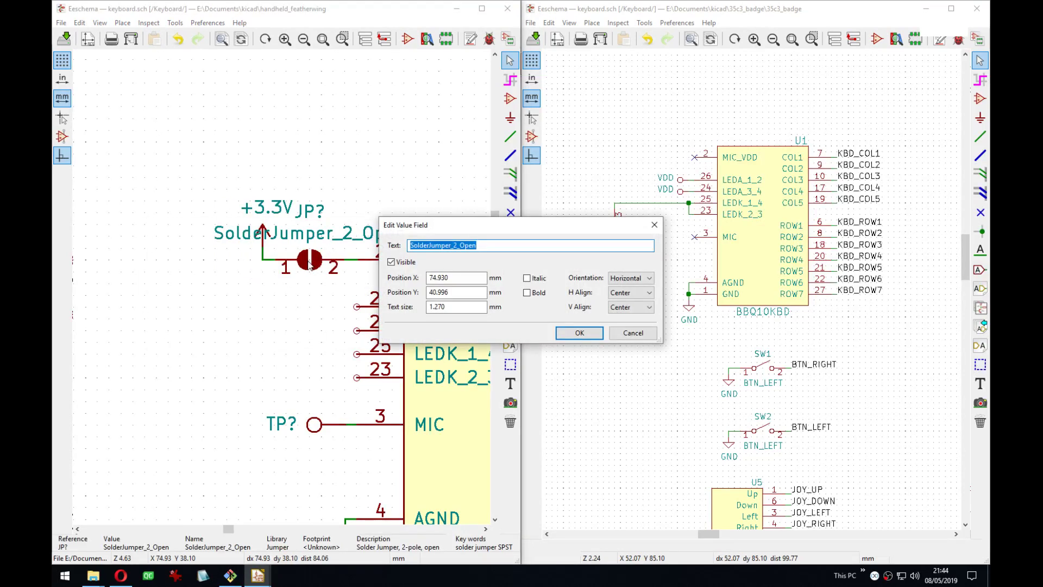
text(SJ)
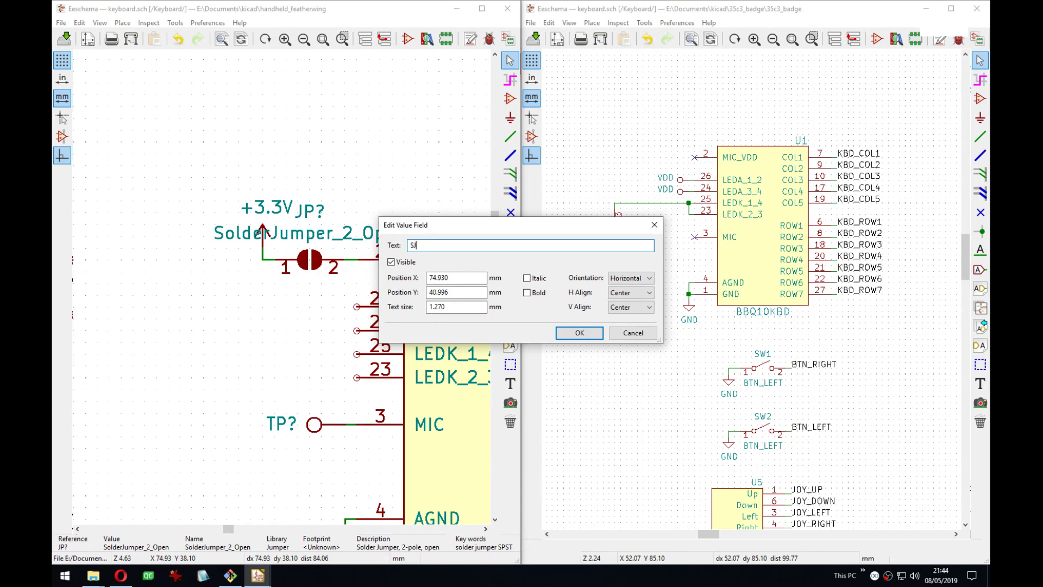
key(BackSpace)
key(BackSpace)
text(SB)
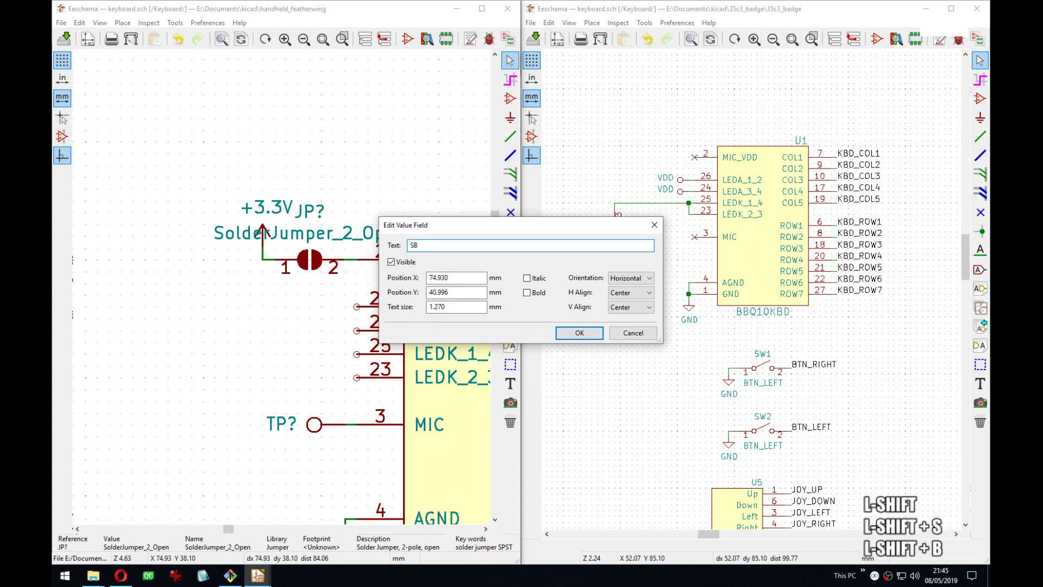
text(_MIC)
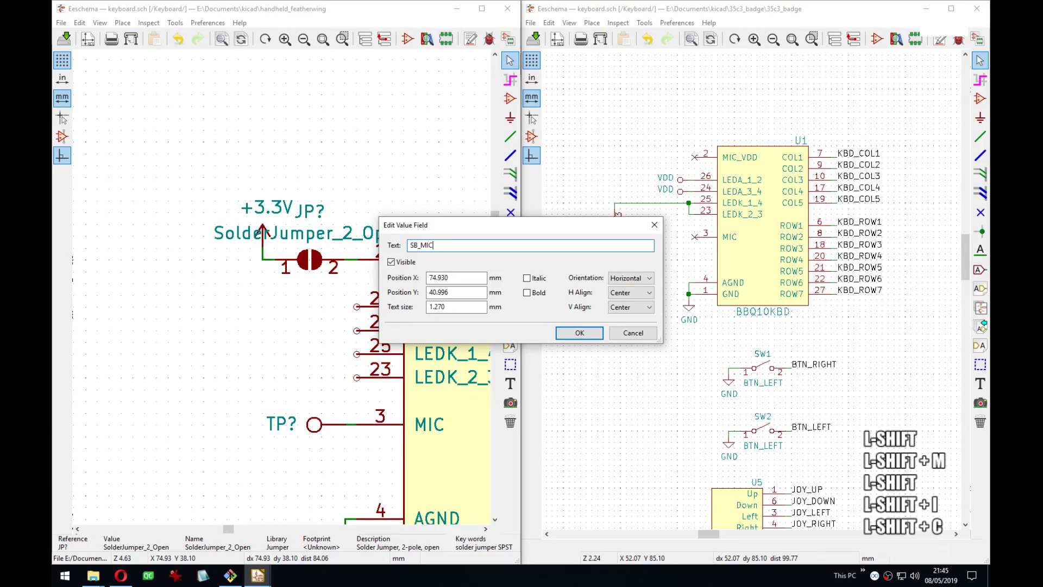
key(Return)
key(v)
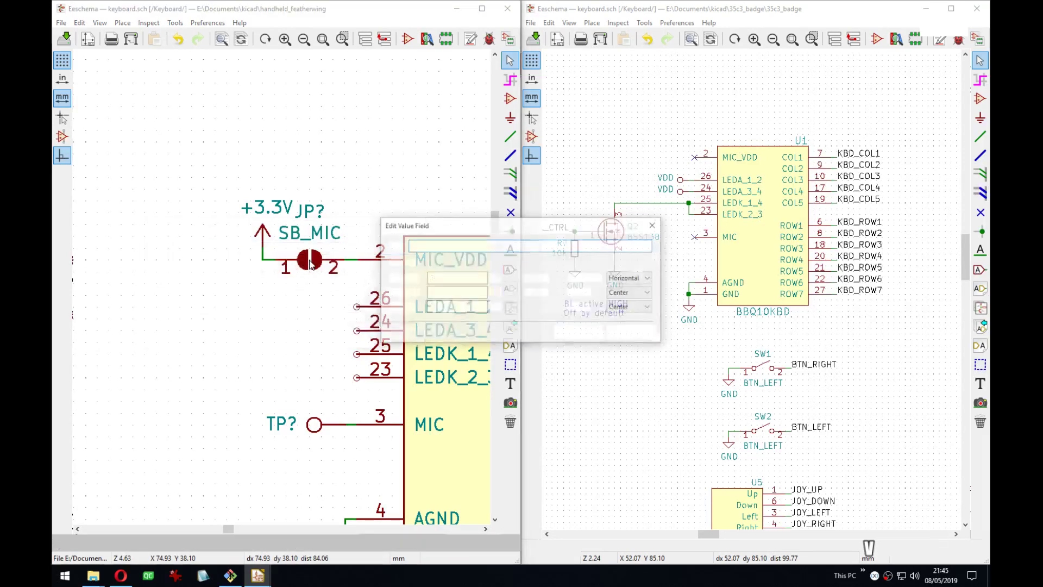
key(Right)
text(_VDD)
key(Return)
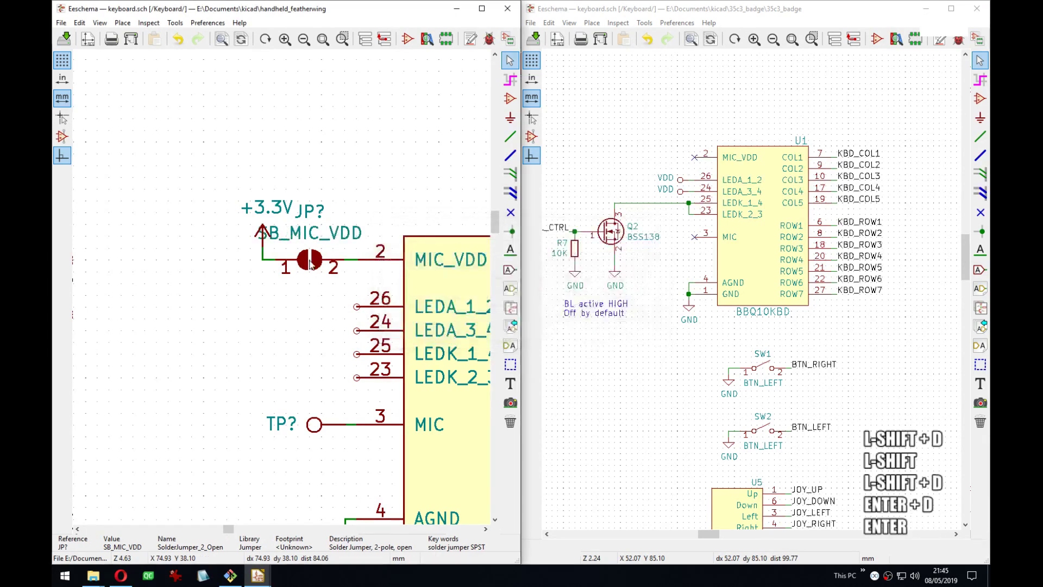
key(v)
click(382, 261)
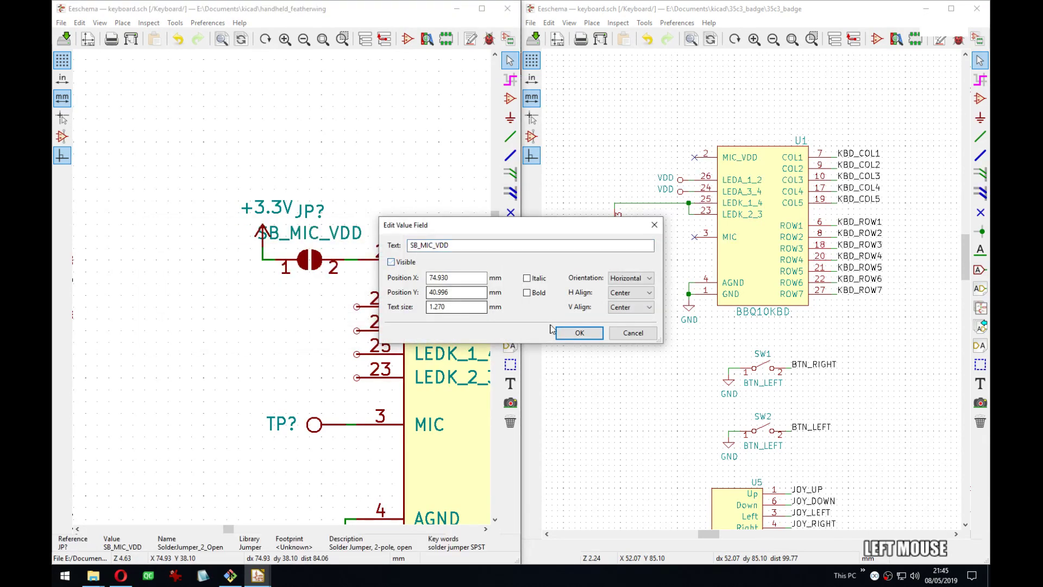
click(576, 333)
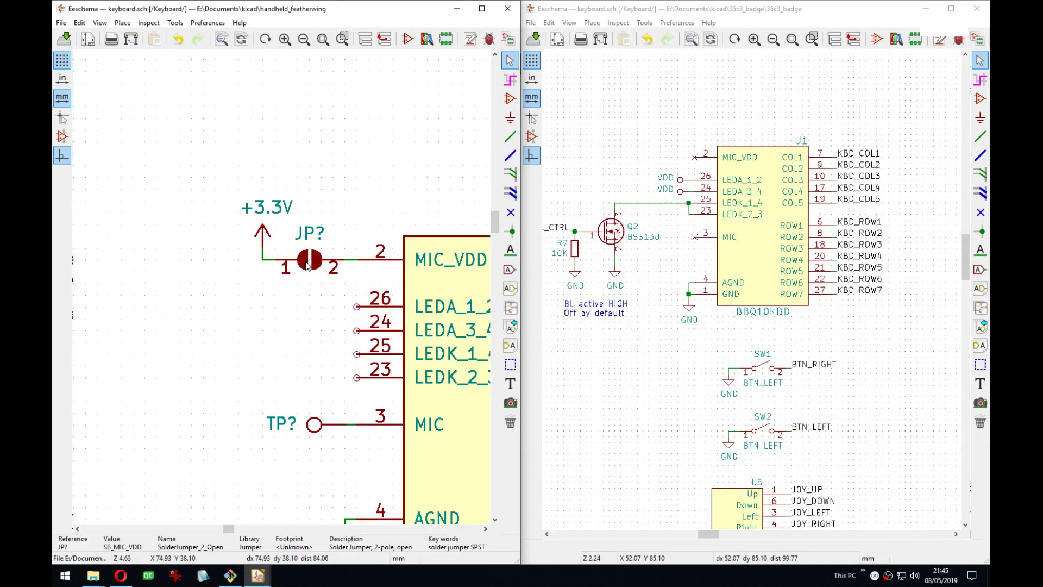
scroll(307, 260, down, 1)
Wire LED anode pins 24 and 26 together and up to the +3.3V jumper net.
middle_drag(322, 319, 371, 279)
scroll(371, 241, down, 3)
scroll(297, 285, up, 1)
scroll(296, 281, up, 4)
scroll(325, 283, up, 1)
key(w)
click(359, 233)
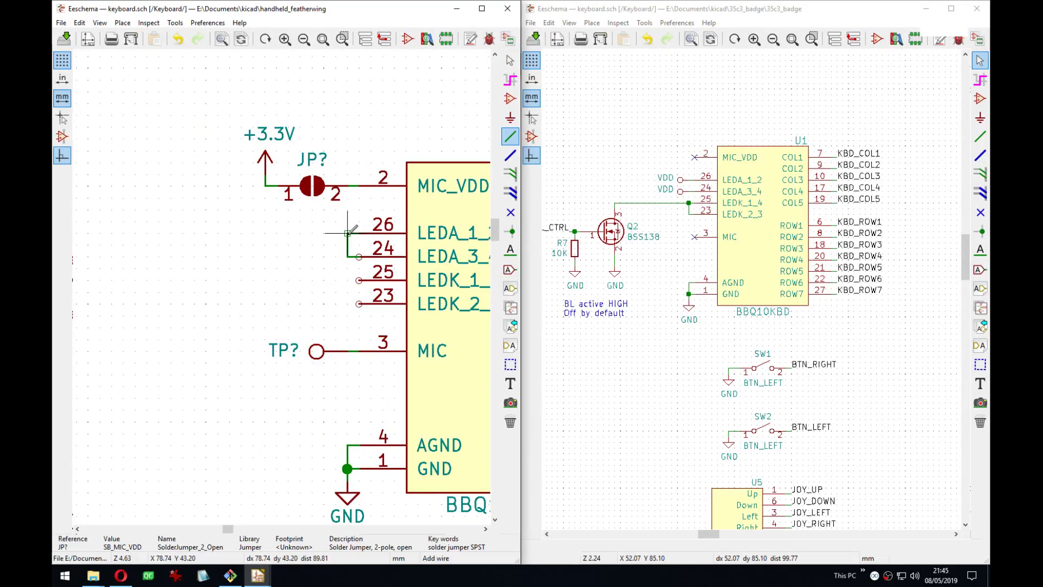
click(349, 233)
click(348, 233)
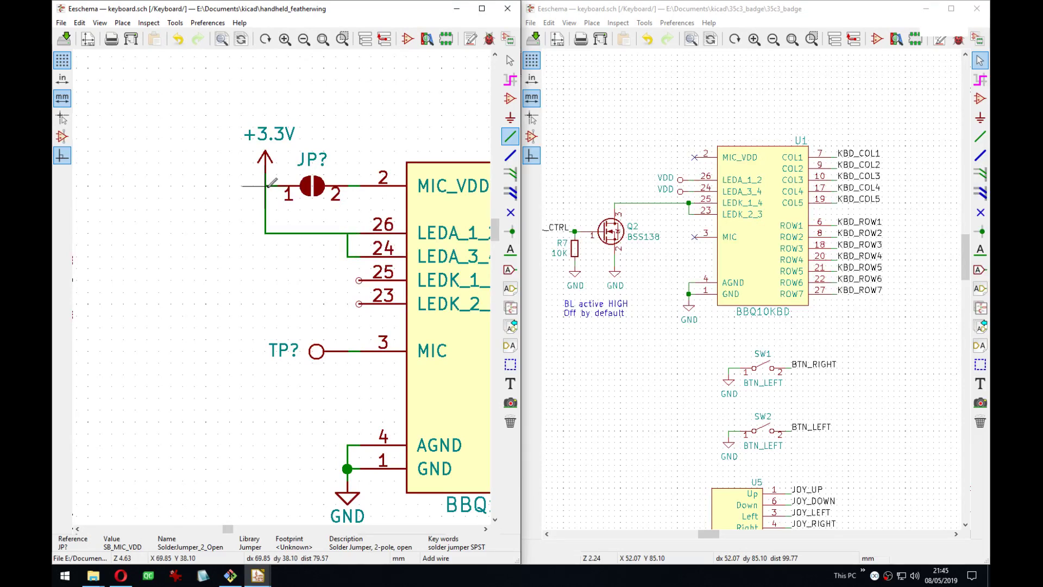
click(266, 186)
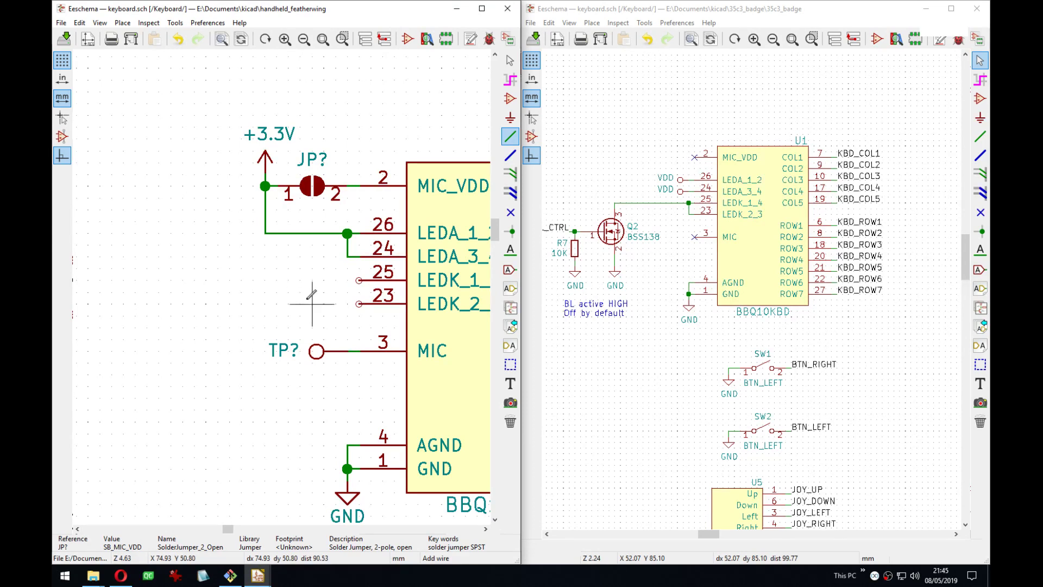
Join cathode pins 25 and 23 with a wire and run it left.
middle_drag(300, 299, 251, 290)
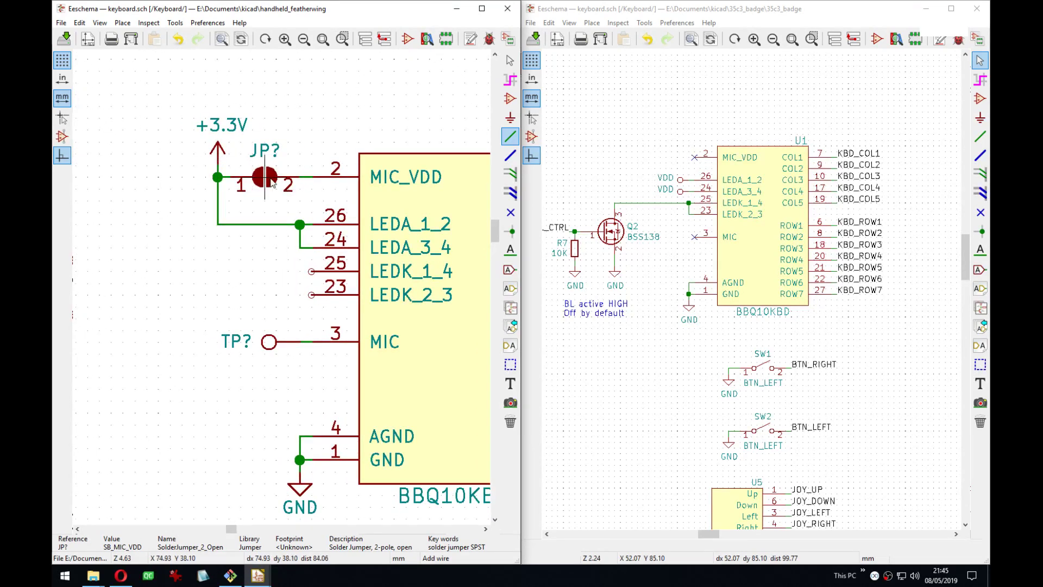
middle_drag(268, 180, 313, 159)
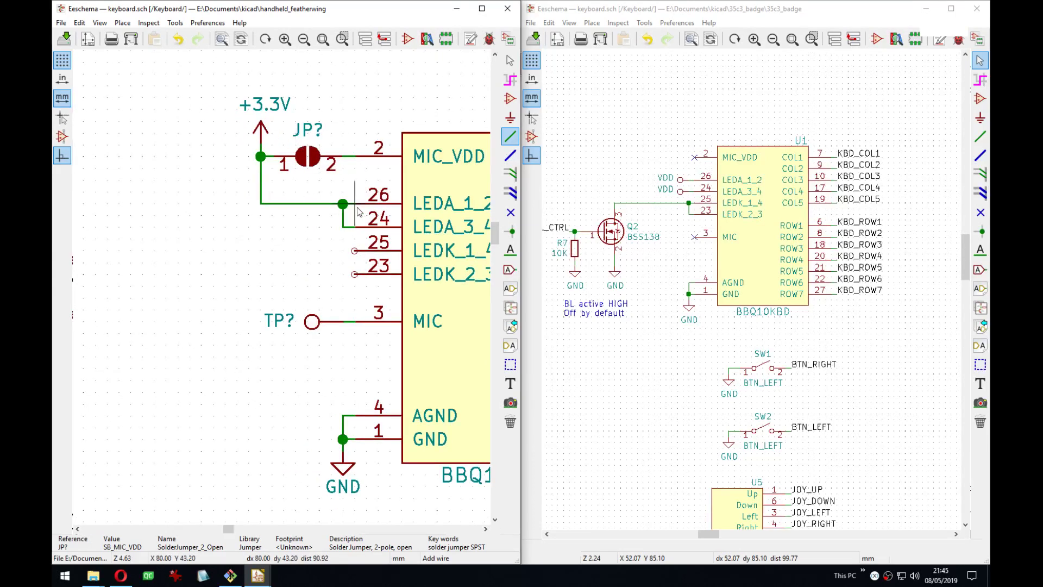
middle_drag(356, 211, 293, 192)
middle_drag(320, 273, 383, 241)
middle_drag(290, 182, 343, 219)
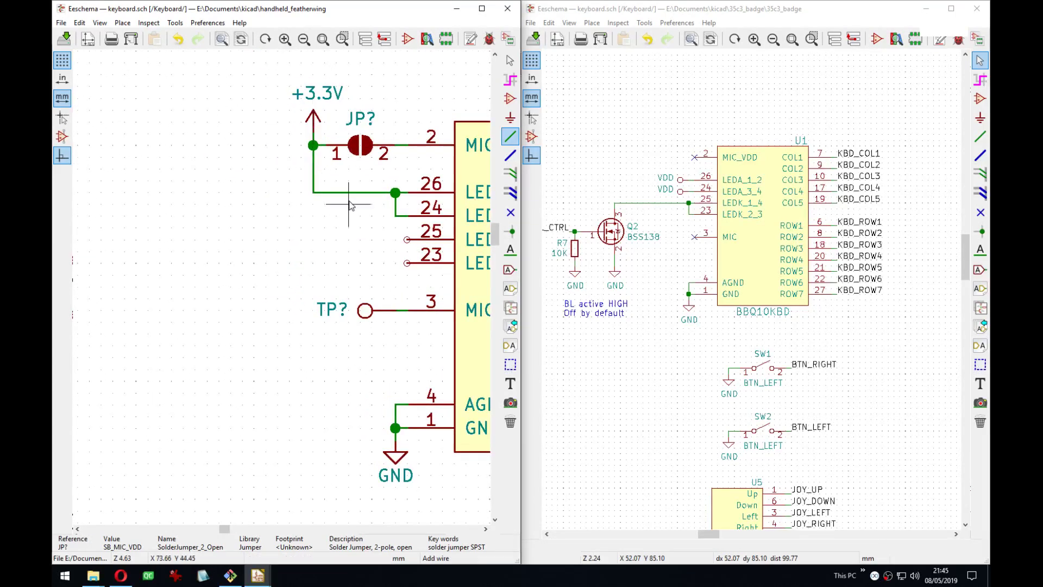
middle_drag(427, 251, 363, 235)
click(342, 246)
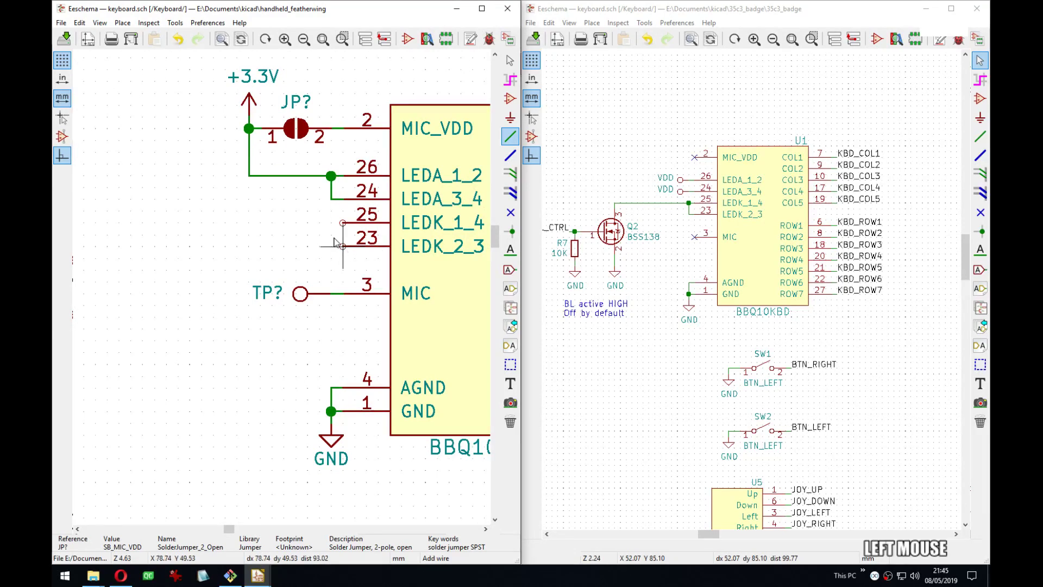
click(332, 224)
click(342, 223)
click(332, 223)
middle_drag(226, 234, 371, 218)
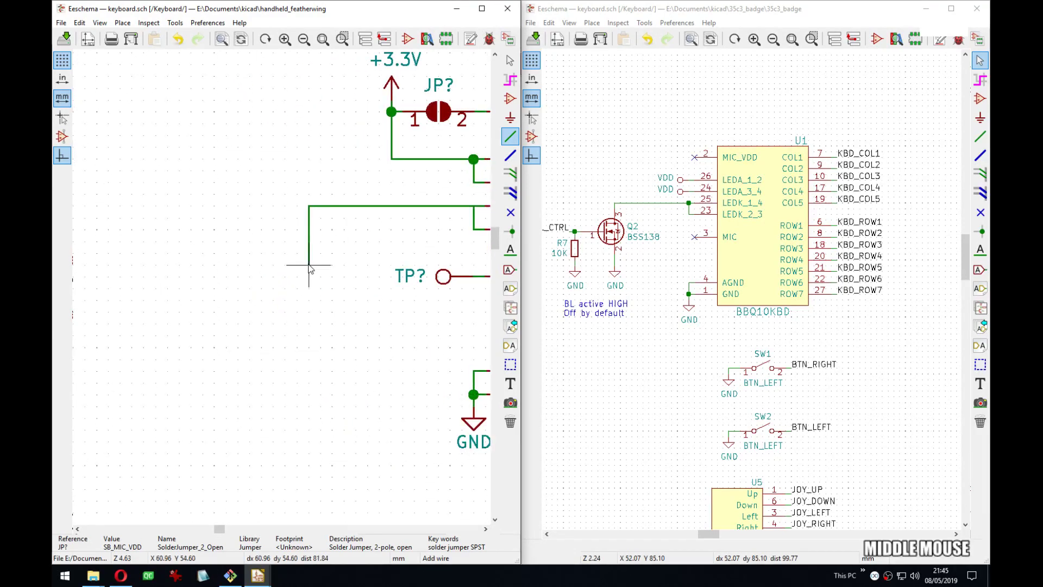
Place a BSS138 MOSFET with its pin 3 on the cathode wire.
double_click(309, 242)
key(a)
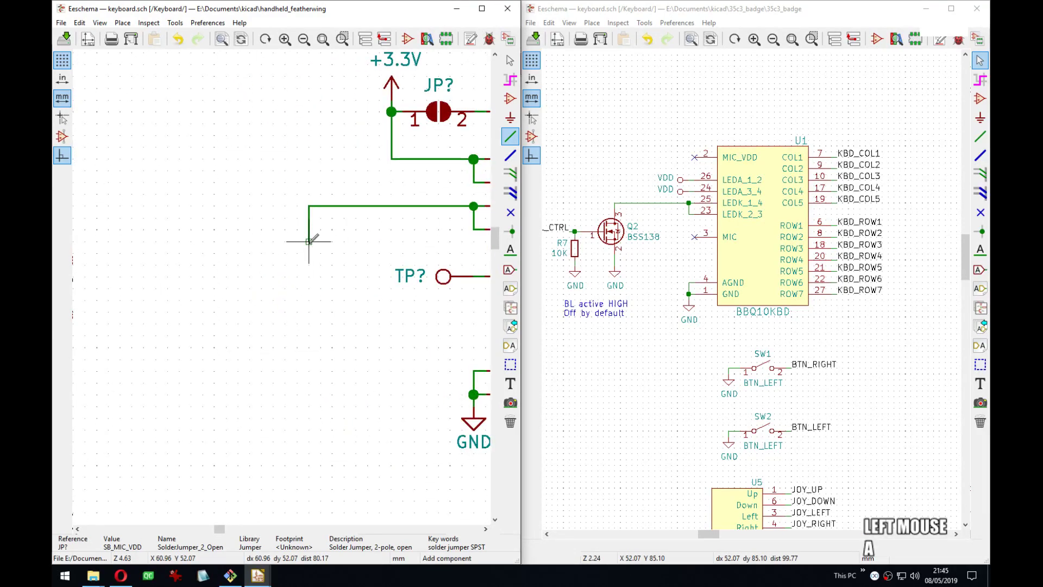
click(309, 241)
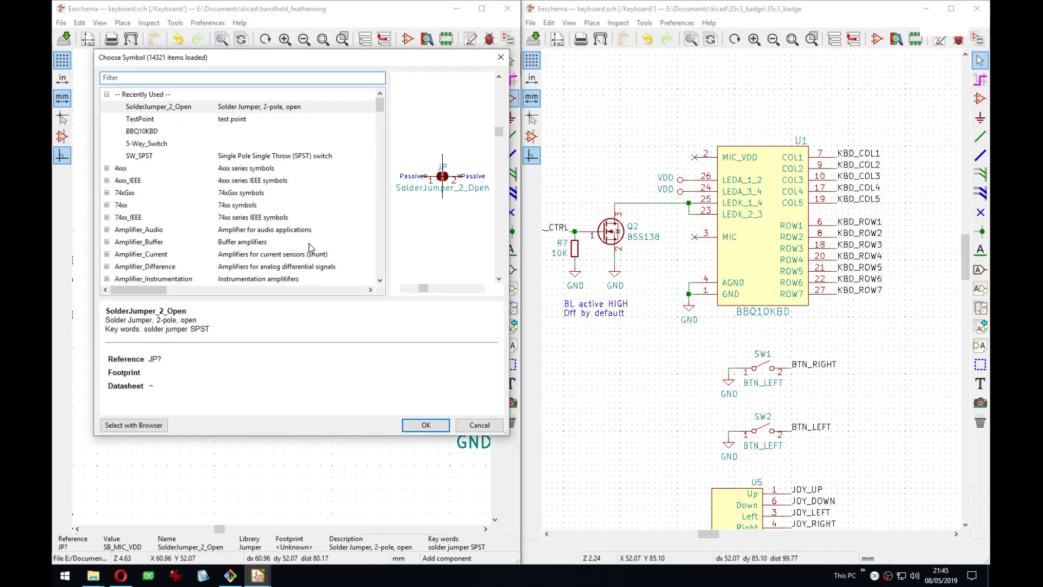
text(bss1)
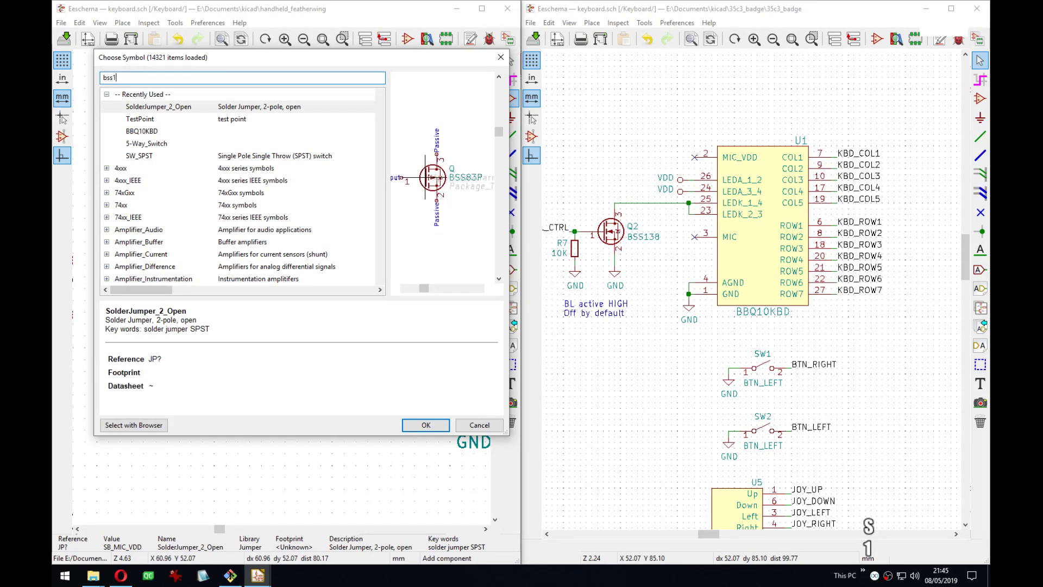
text(38)
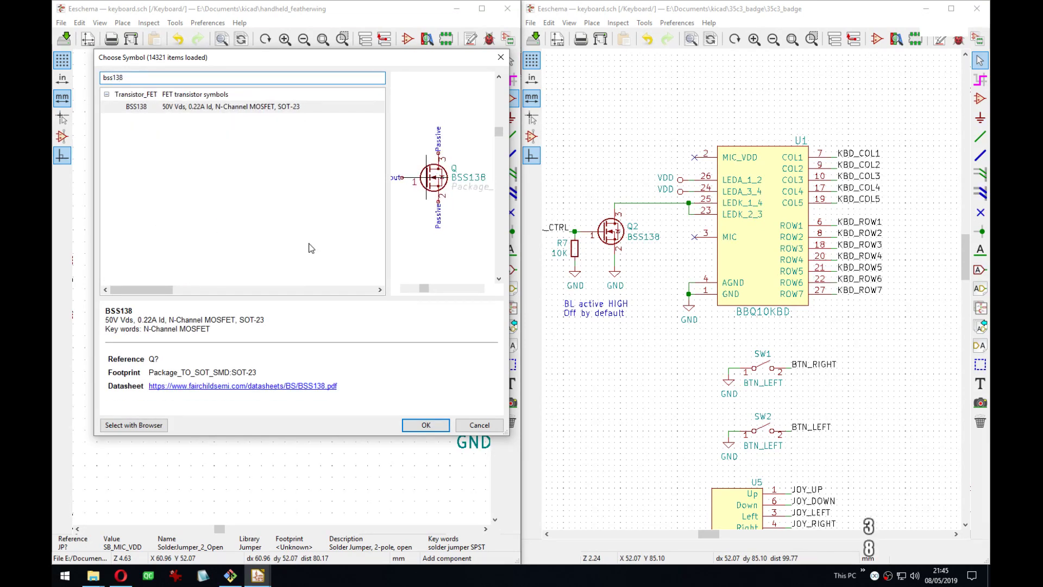
key(Return)
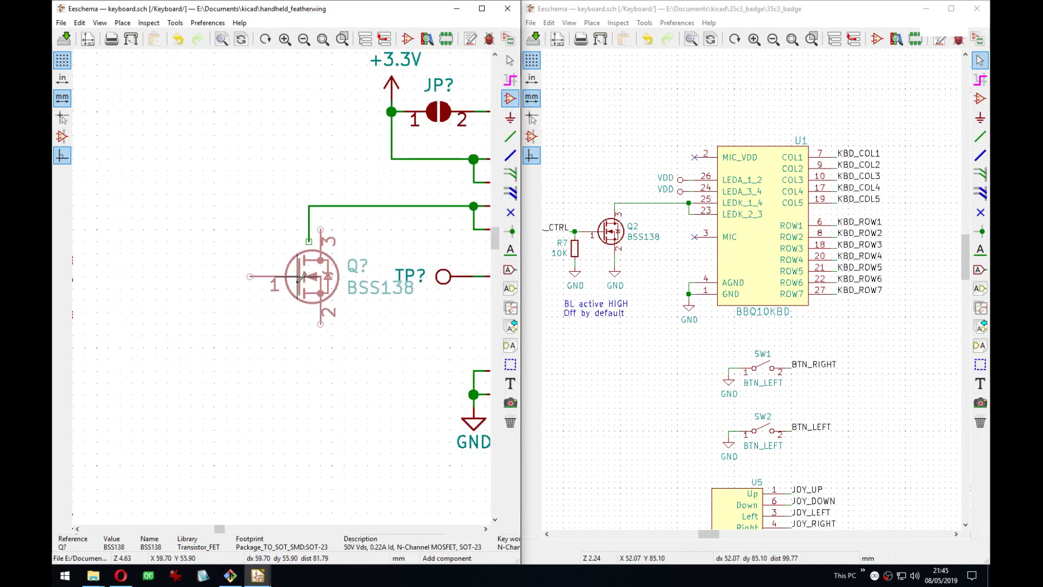
click(291, 289)
Ground the MOSFET's source pin 2 with a wire to a copied GND symbol.
key(w)
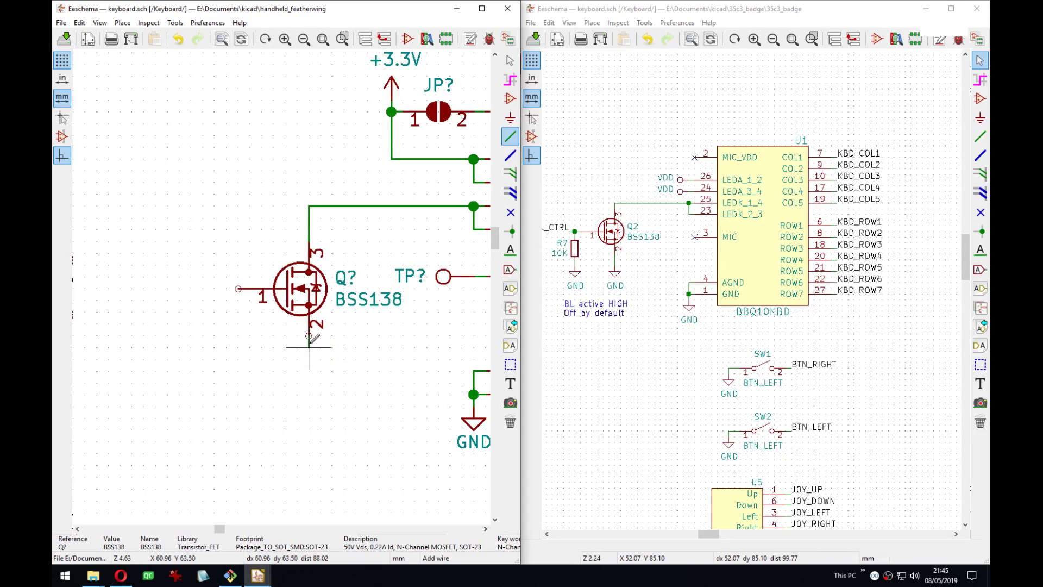
double_click(309, 346)
key(c)
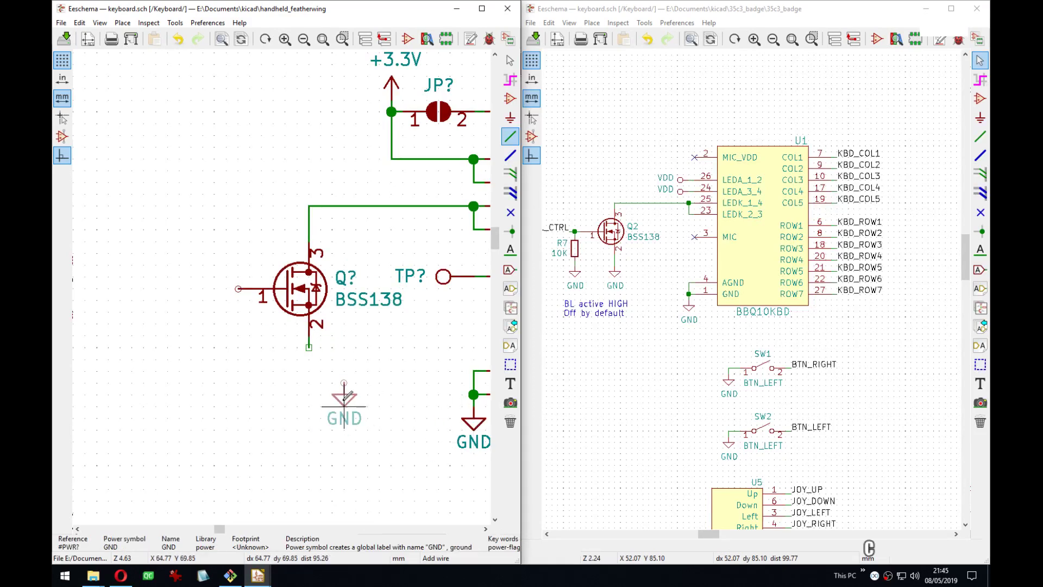
click(311, 357)
middle_drag(365, 400, 403, 377)
middle_drag(344, 330, 374, 314)
Wire the gate and add a 10K R_Small resistor below the gate junction.
key(w)
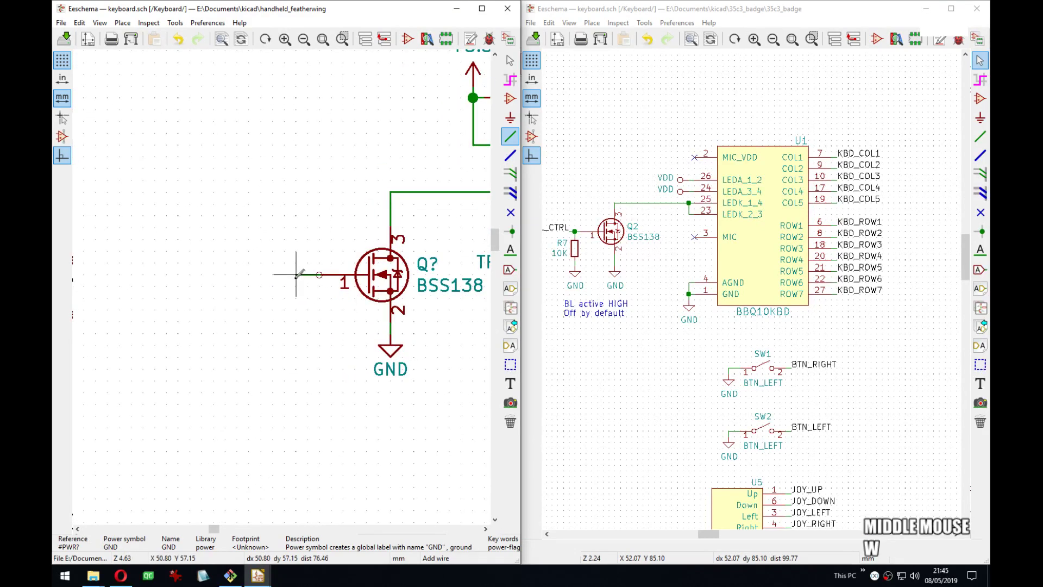
click(296, 274)
key(w)
click(308, 275)
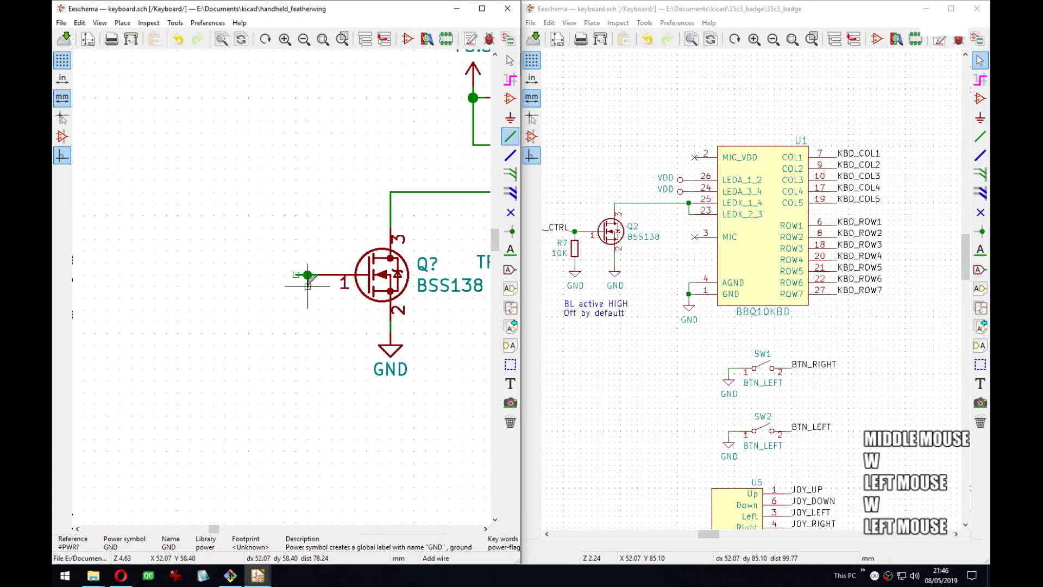
key(a)
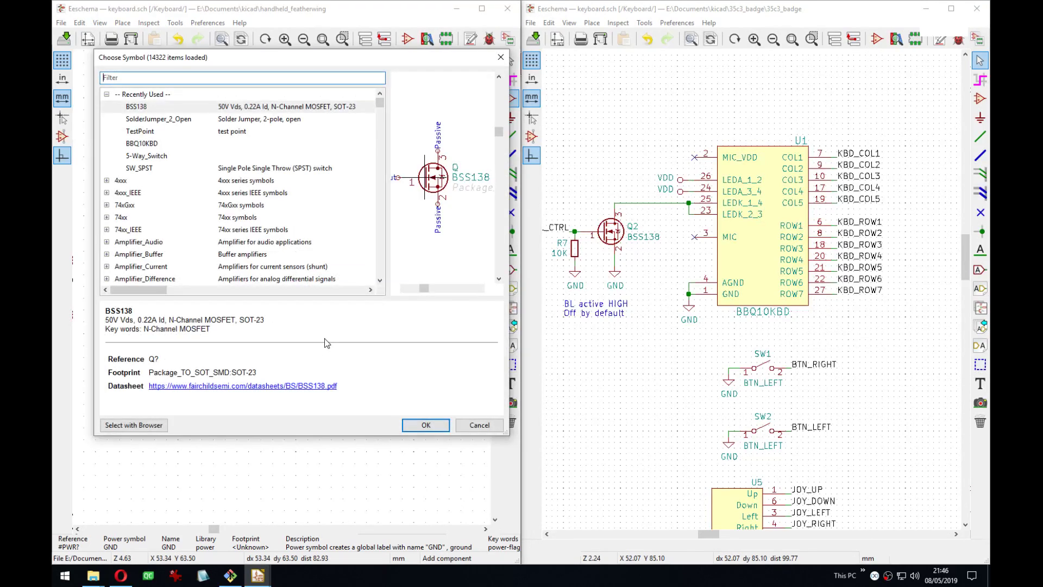
text(r_small)
key(Return)
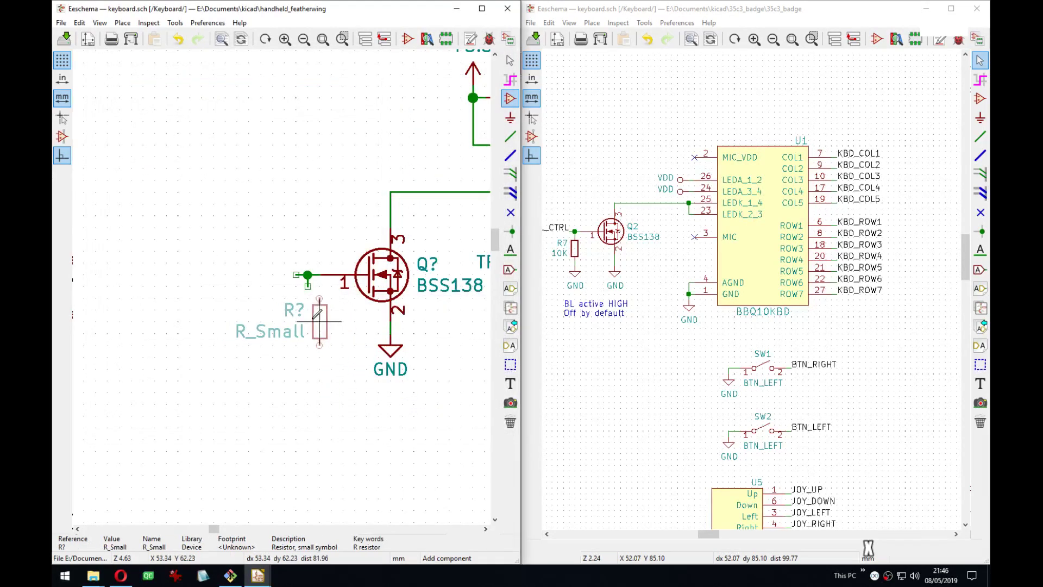
click(311, 306)
text(v)
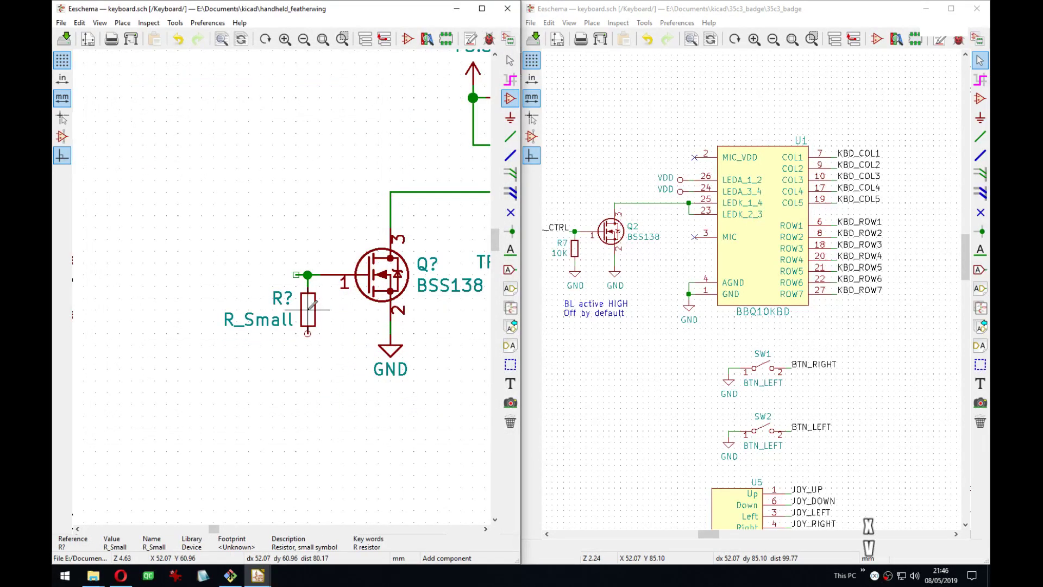
text(10K)
key(Return)
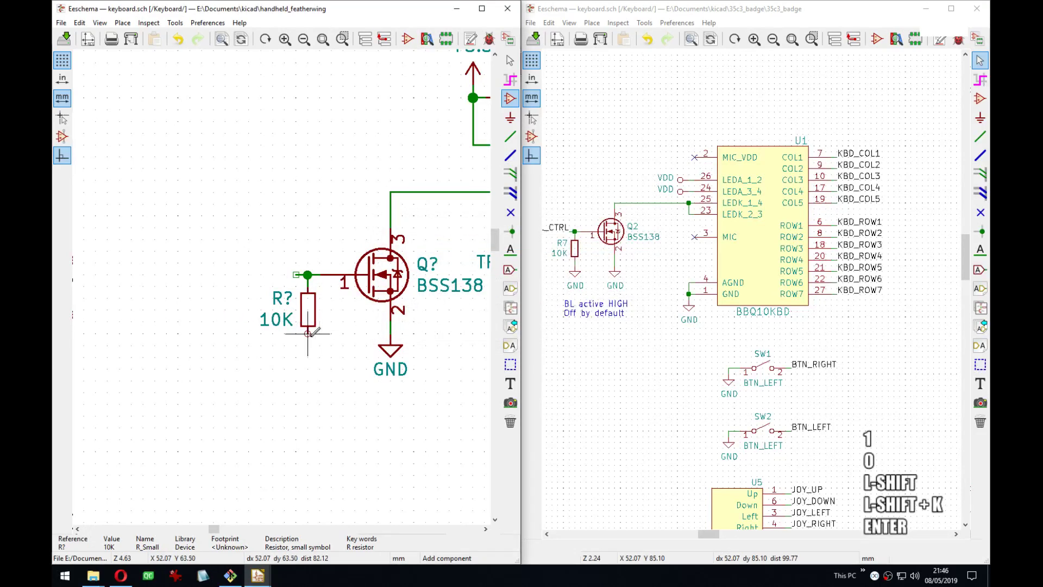
Tie the resistor's bottom to GND and align both GND symbols.
key(w)
click(308, 333)
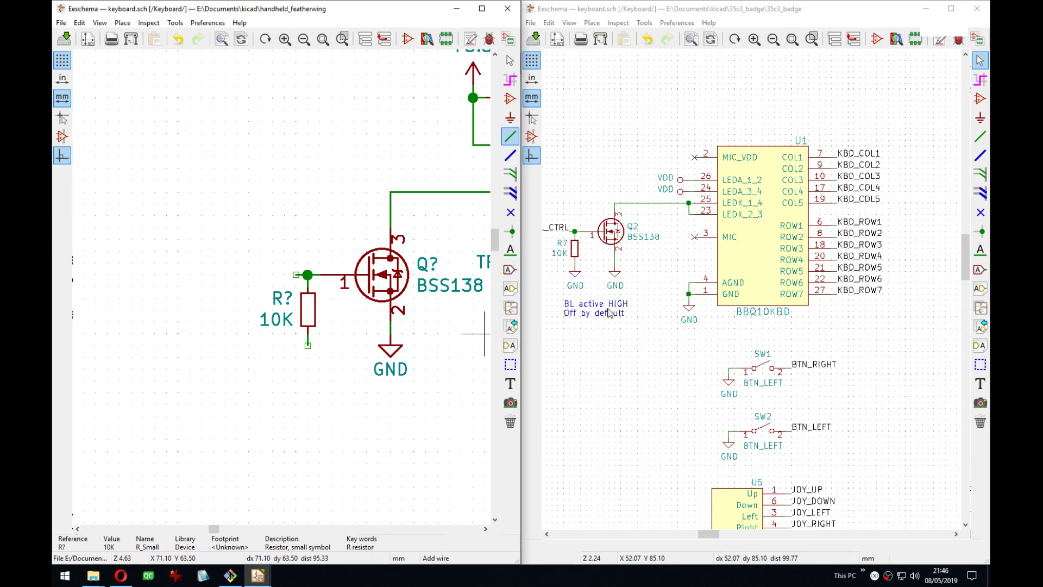
middle_drag(395, 351, 379, 344)
key(c)
click(294, 342)
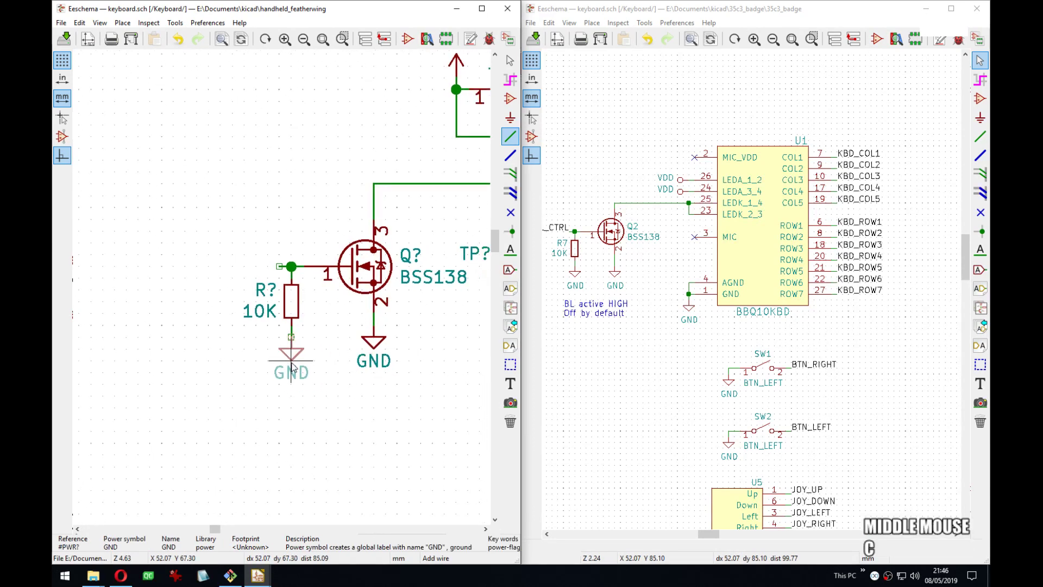
key(g)
click(378, 355)
middle_drag(308, 328, 376, 329)
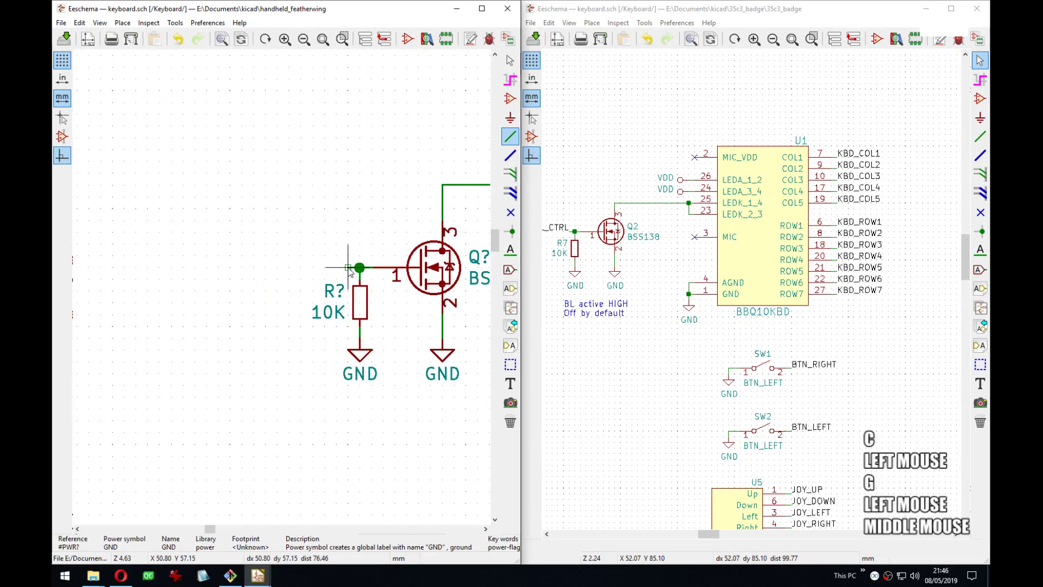
Label the gate net BL_CTRL, facing left.
key(l)
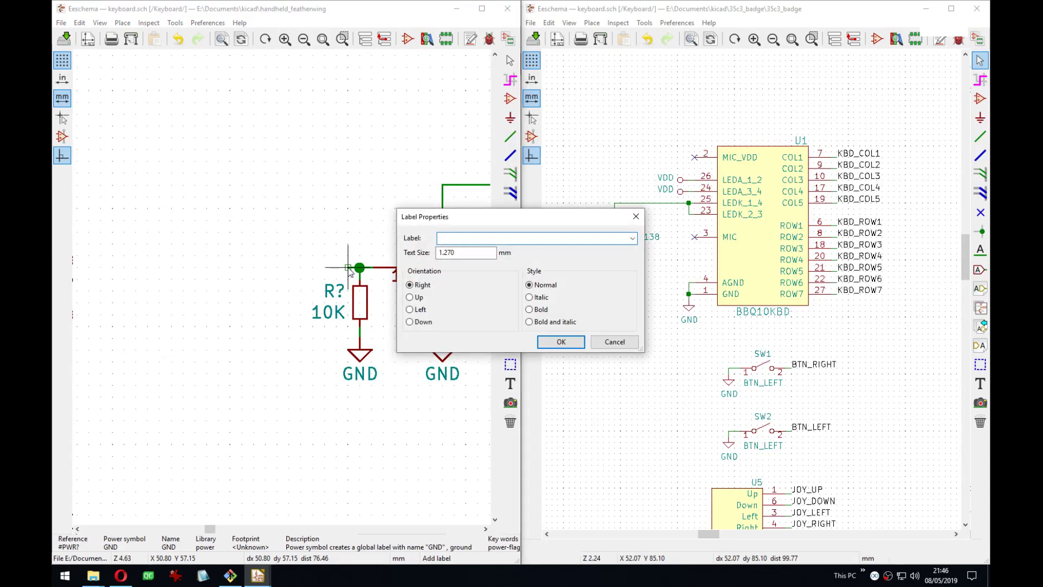
text(KBD_BL_C)
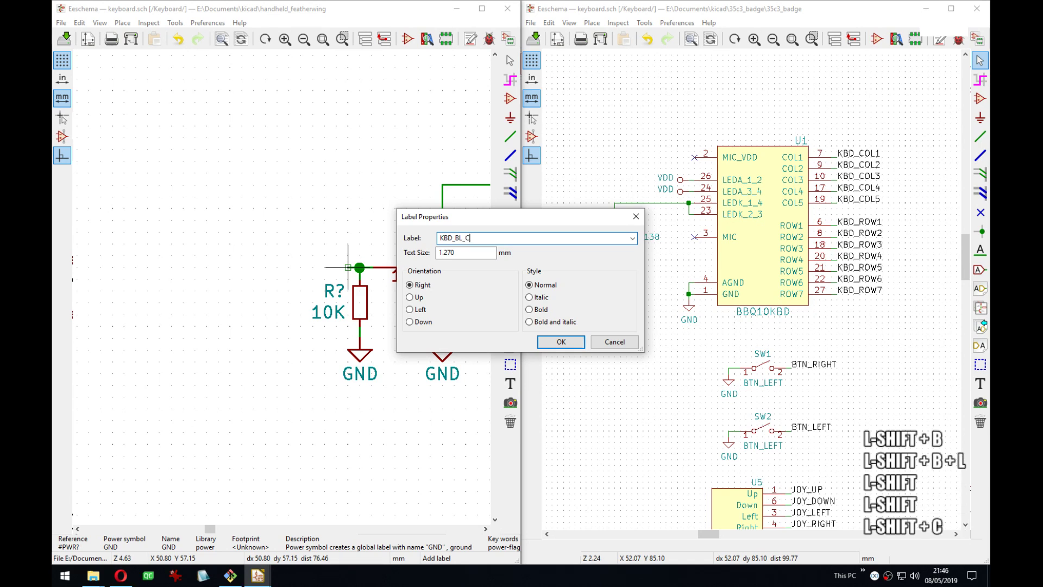
text(TRL)
key(Home)
key(Delete)
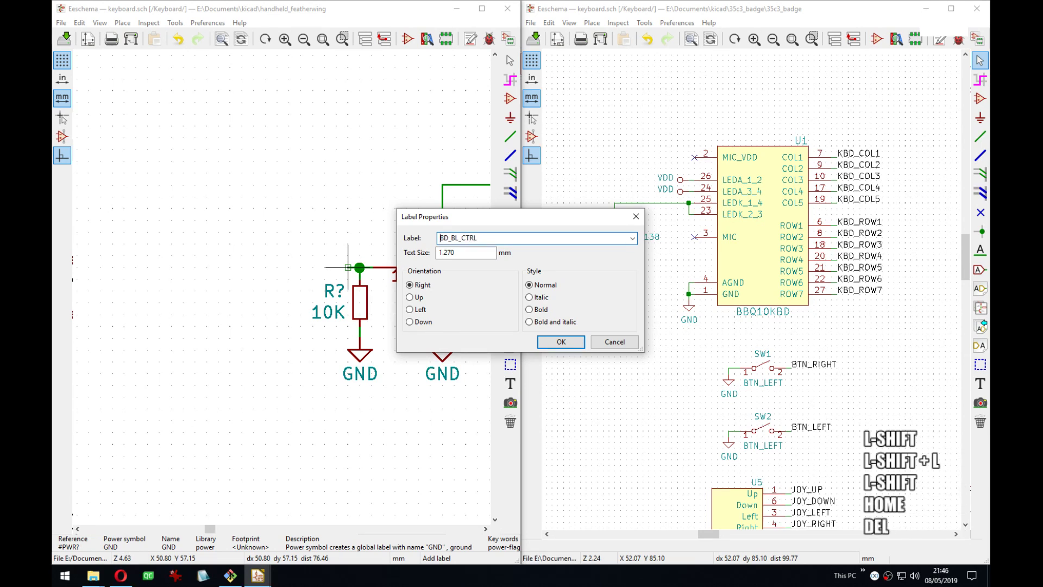
key(Delete)
key(Delete)
key(Delete)
key(Return)
key(r)
key(Return)
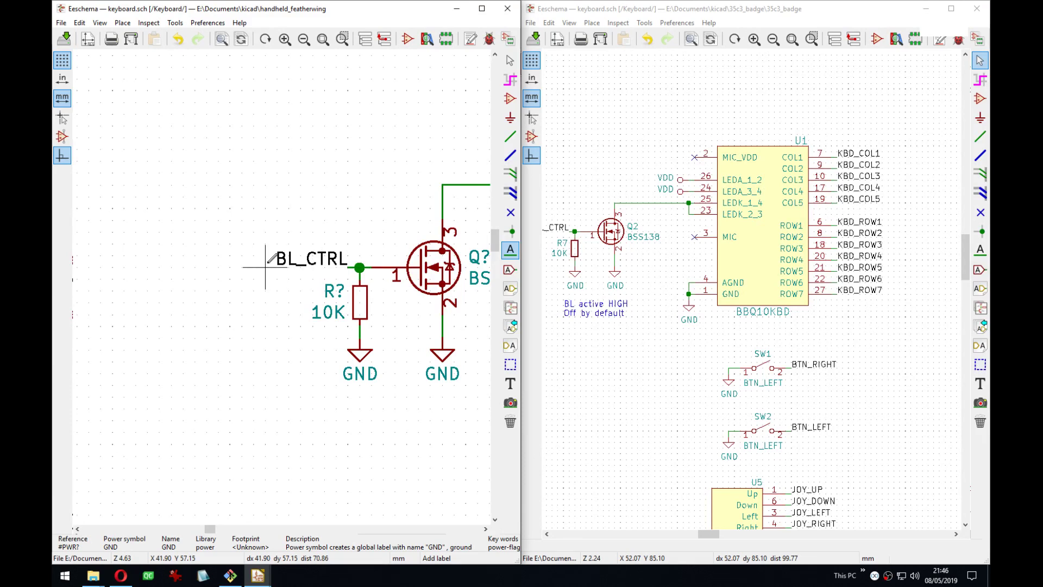
middle_drag(243, 221, 204, 206)
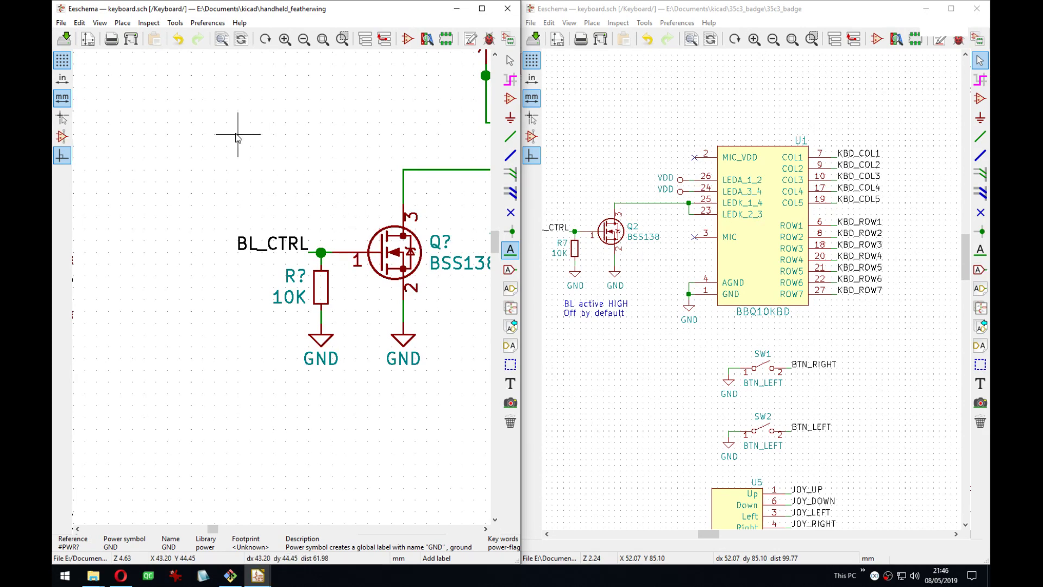
middle_drag(290, 246, 282, 245)
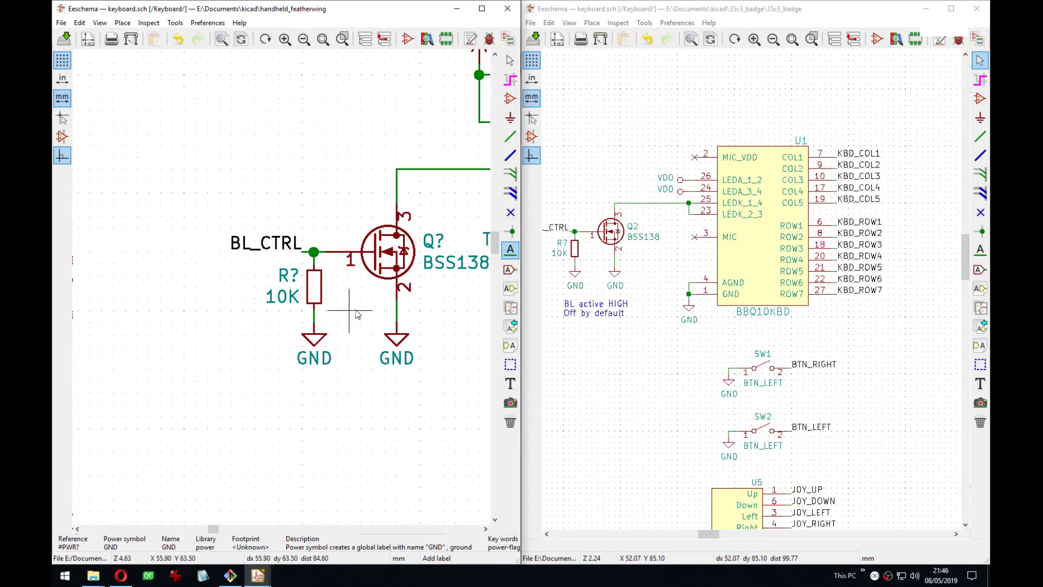
middle_drag(384, 310, 355, 316)
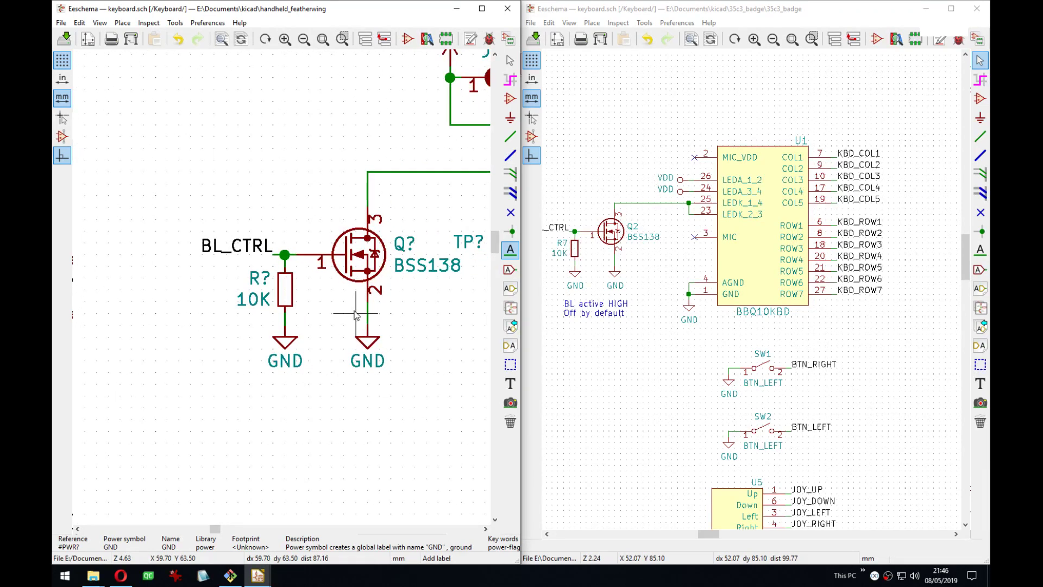
middle_drag(351, 324, 317, 320)
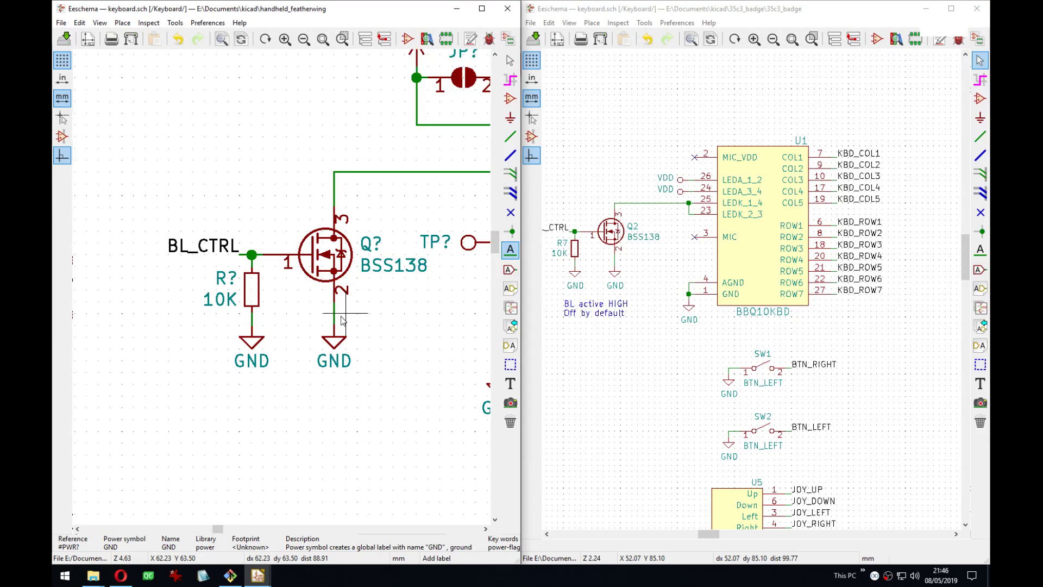
middle_drag(351, 315, 381, 310)
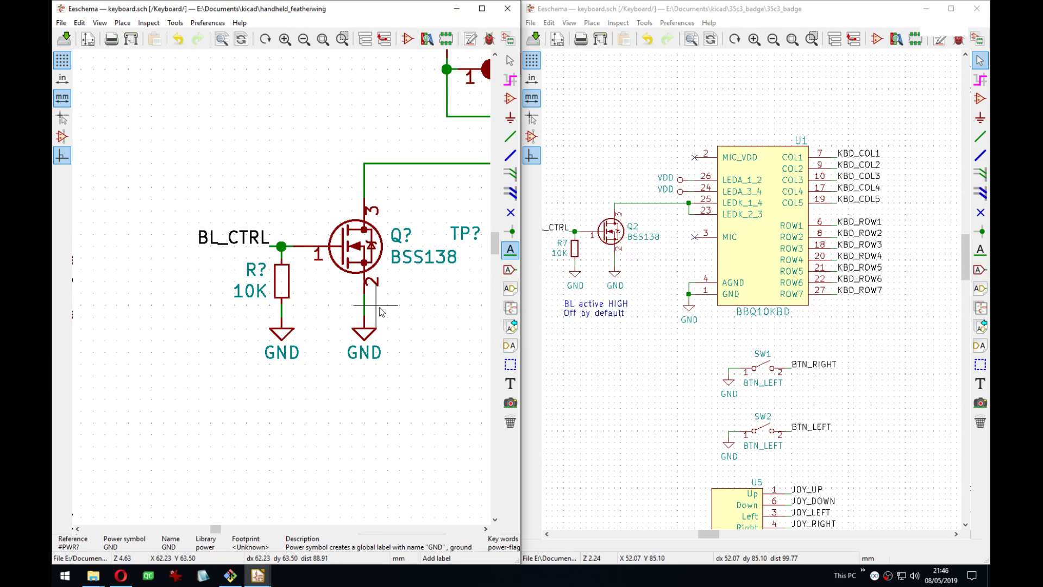
middle_drag(379, 312, 374, 284)
scroll(373, 284, down, 1)
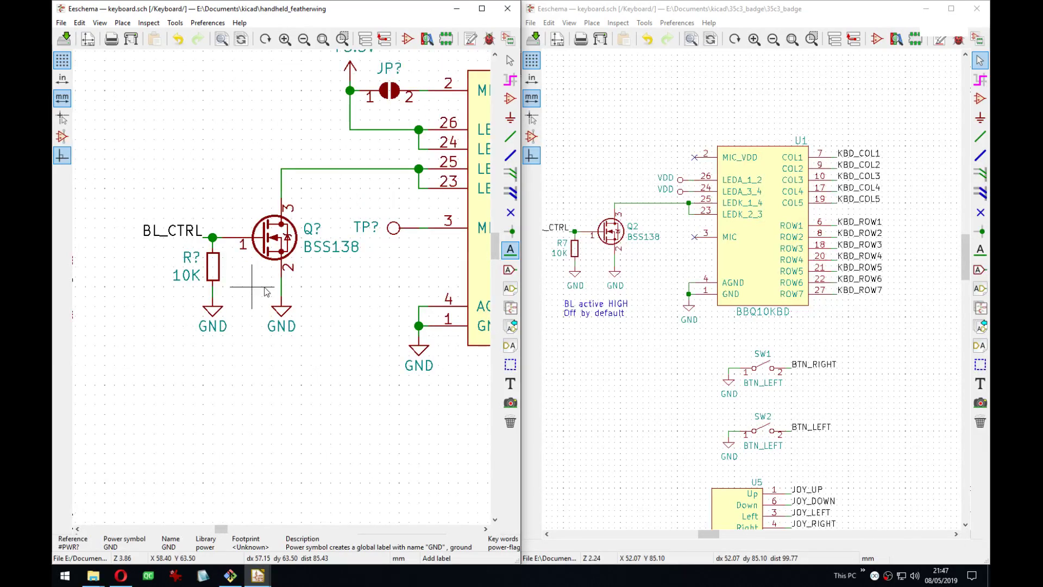
middle_drag(274, 292, 336, 289)
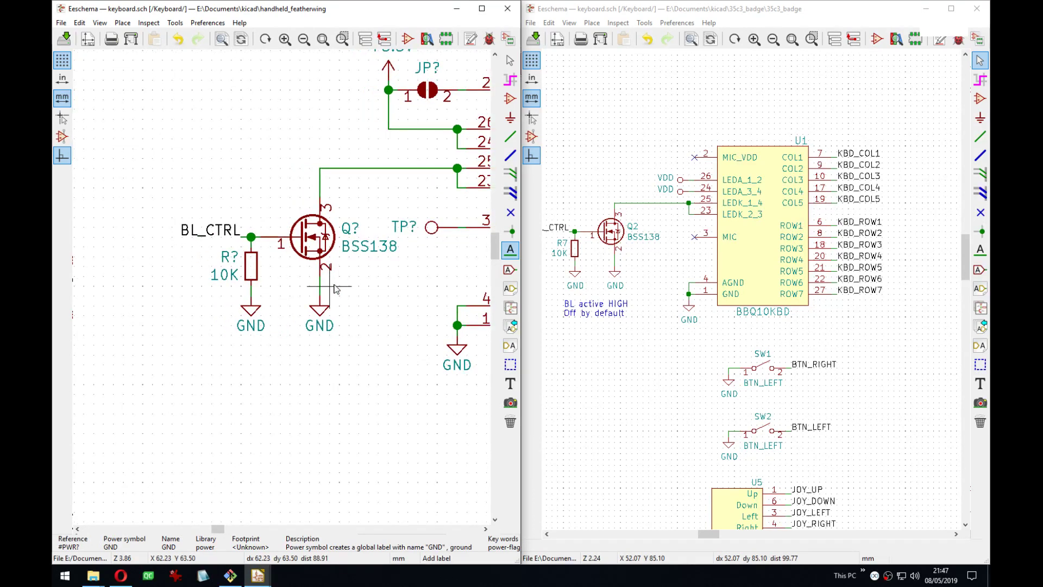
middle_drag(334, 287, 329, 288)
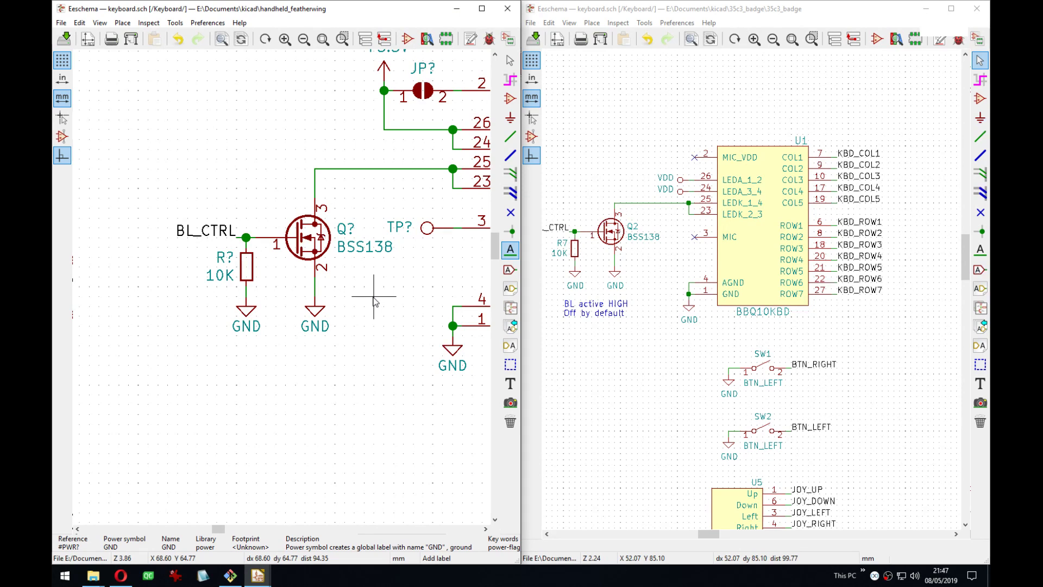
middle_drag(368, 300, 389, 305)
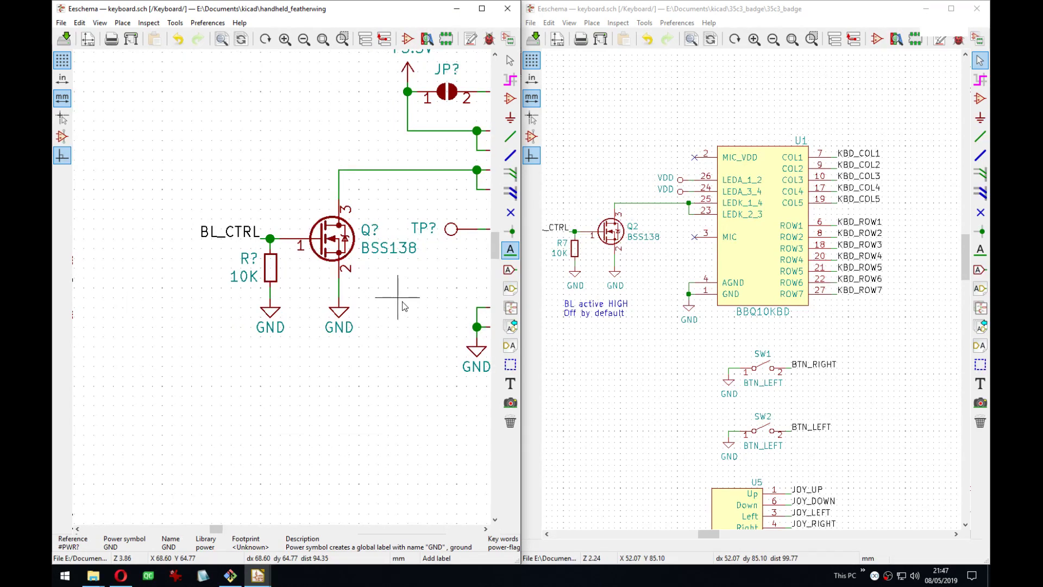
middle_drag(403, 306, 396, 305)
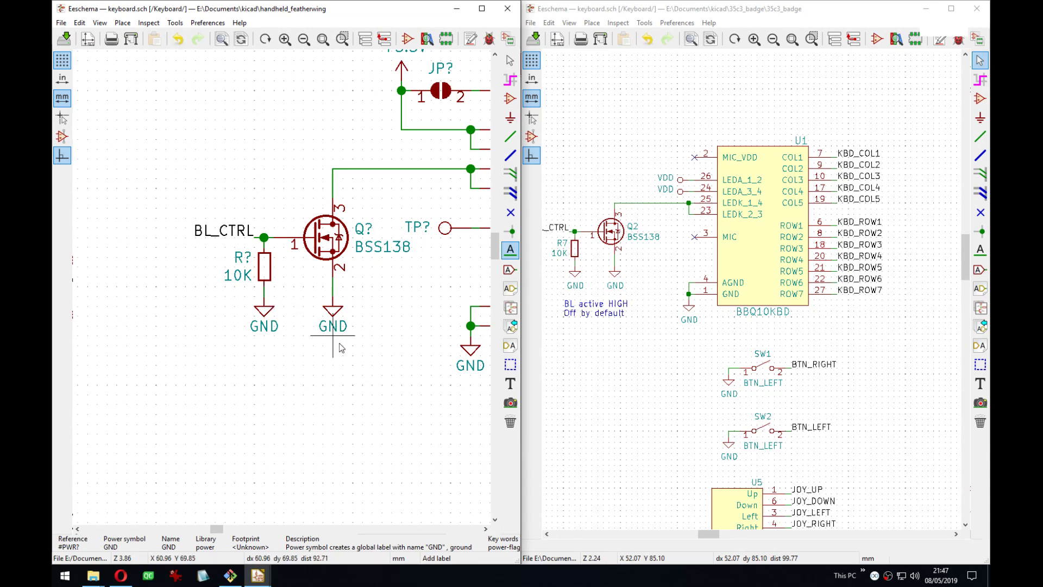
middle_drag(351, 361, 355, 335)
Place a text note reading 'BL active HIGH' and 'Off by default' below the BSS138 circuit.
click(510, 383)
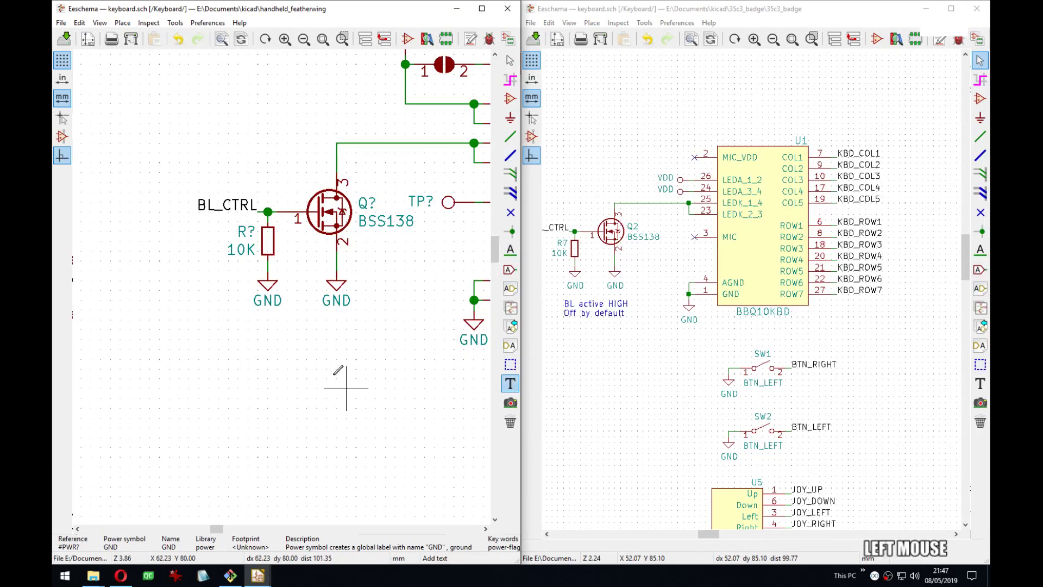
click(268, 329)
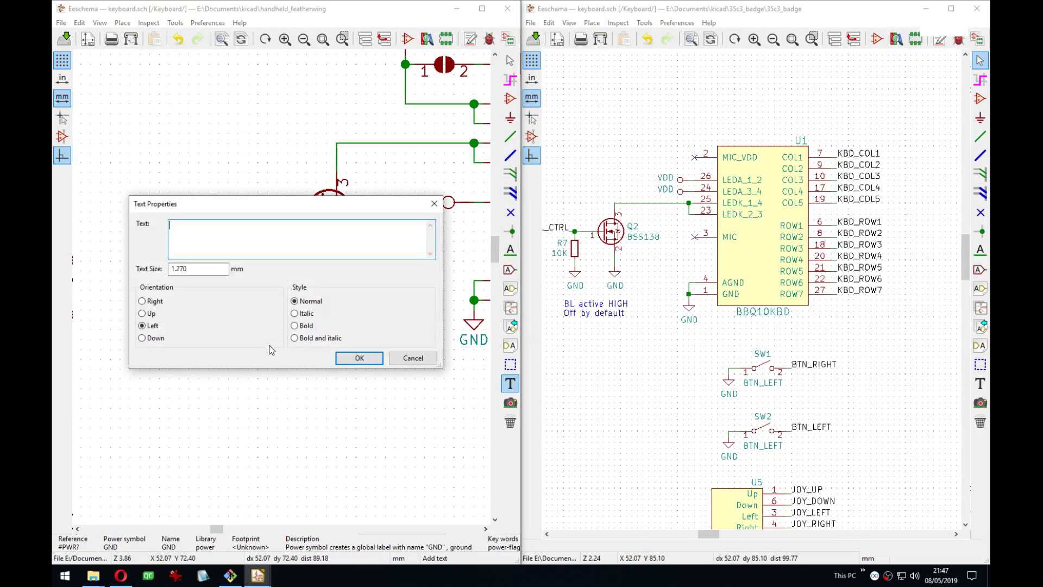
text(BL A)
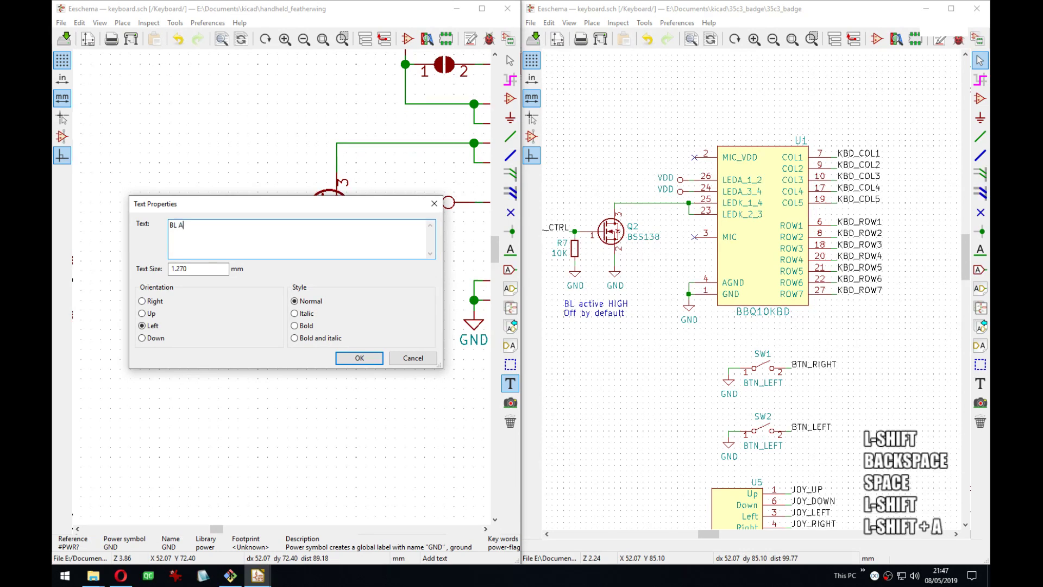
text(ctive)
key(ctrl+BackSpace)
key(BackSpace)
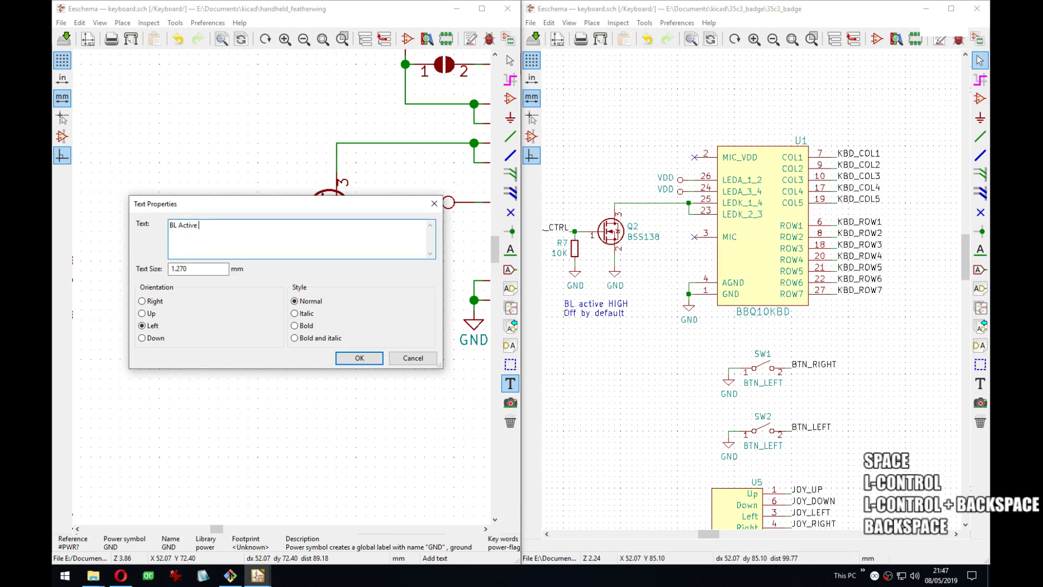
key(BackSpace)
key(BackSpace)
key(BackSpace)
key(ctrl+BackSpace)
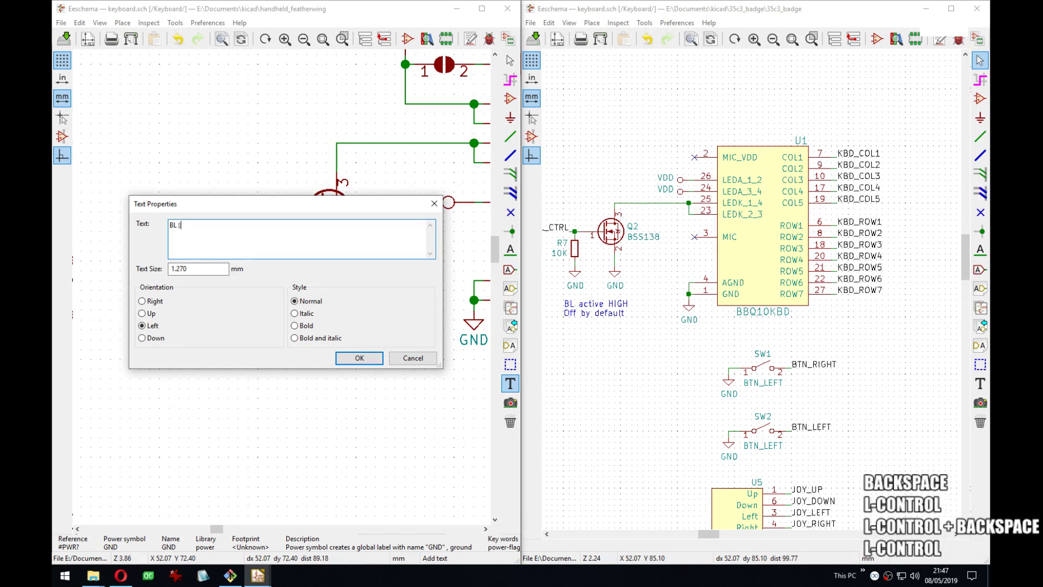
key(ctrl+BackSpace)
key(BackSpace)
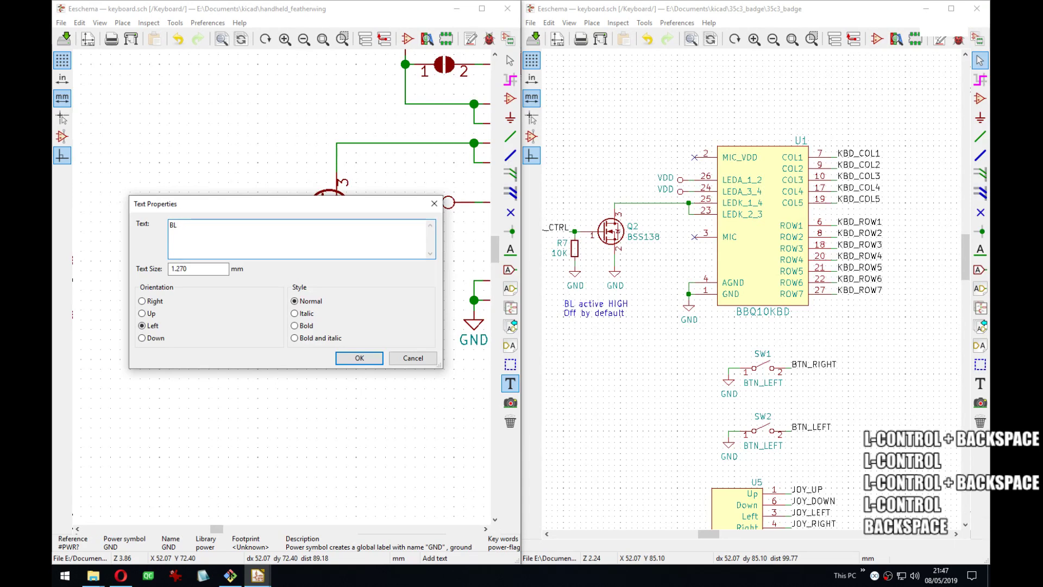
text(active HIGH)
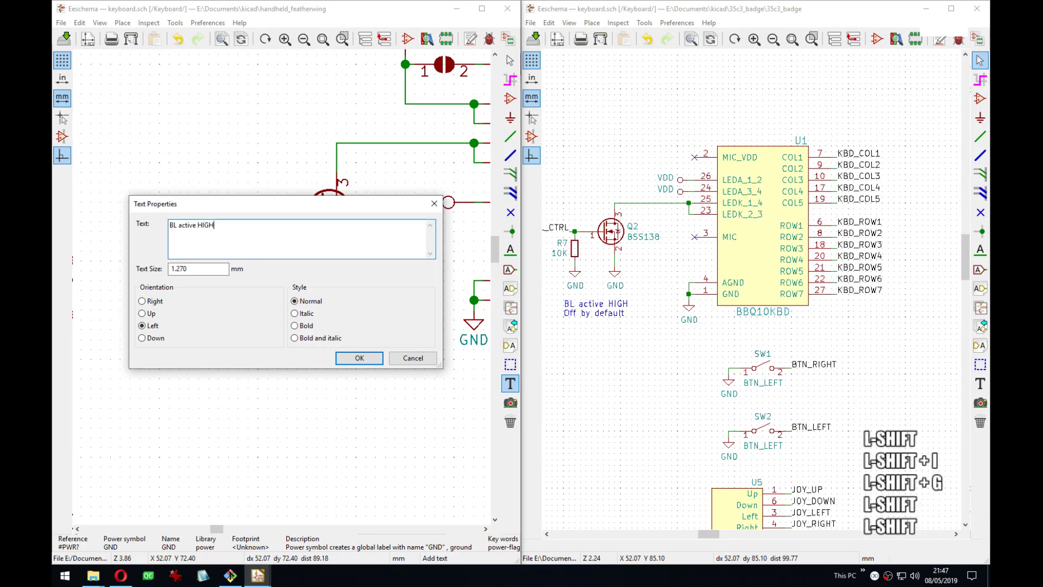
key(Return)
text(O)
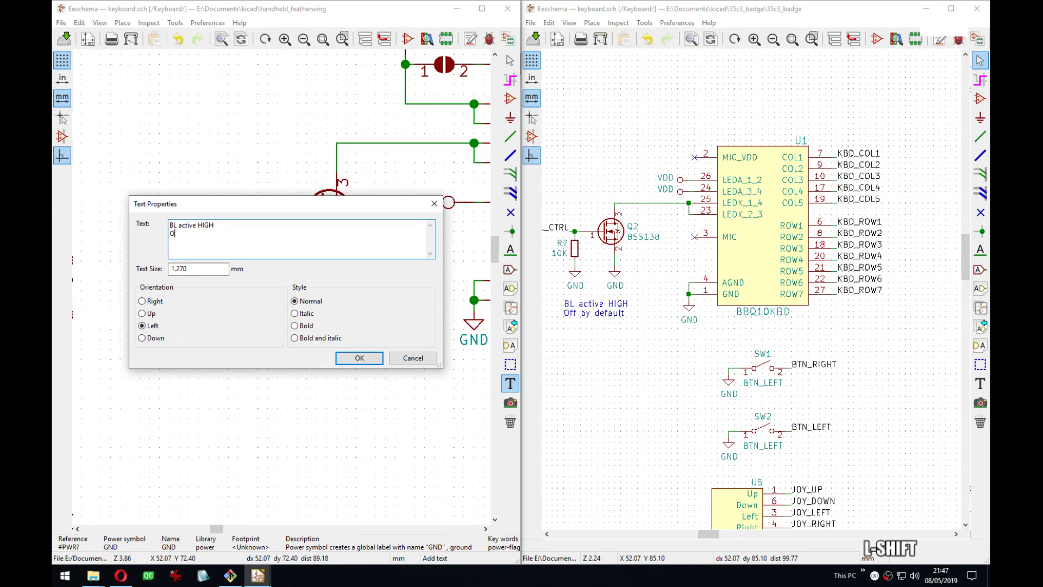
text(ff by default)
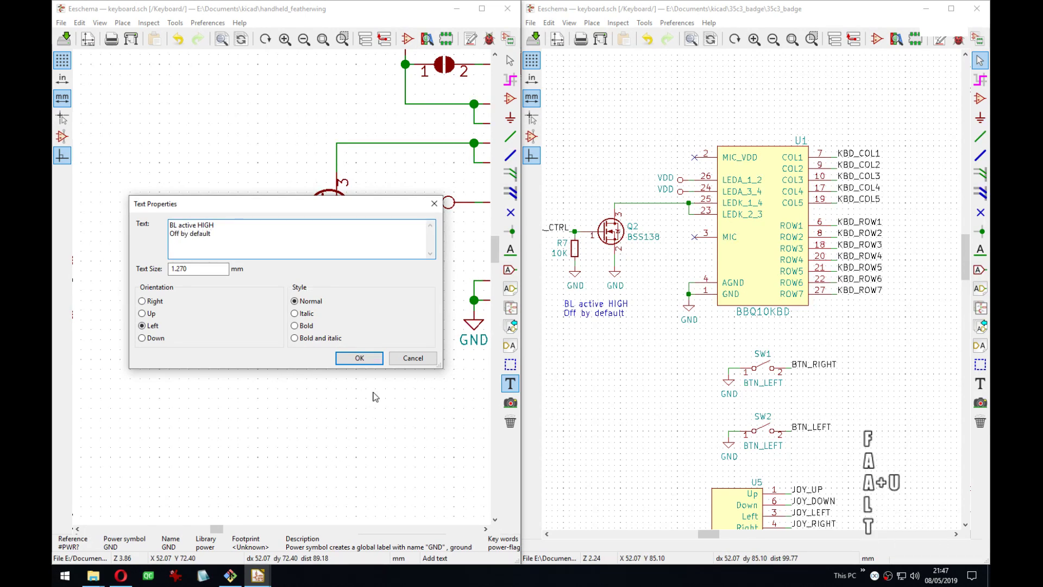
click(359, 358)
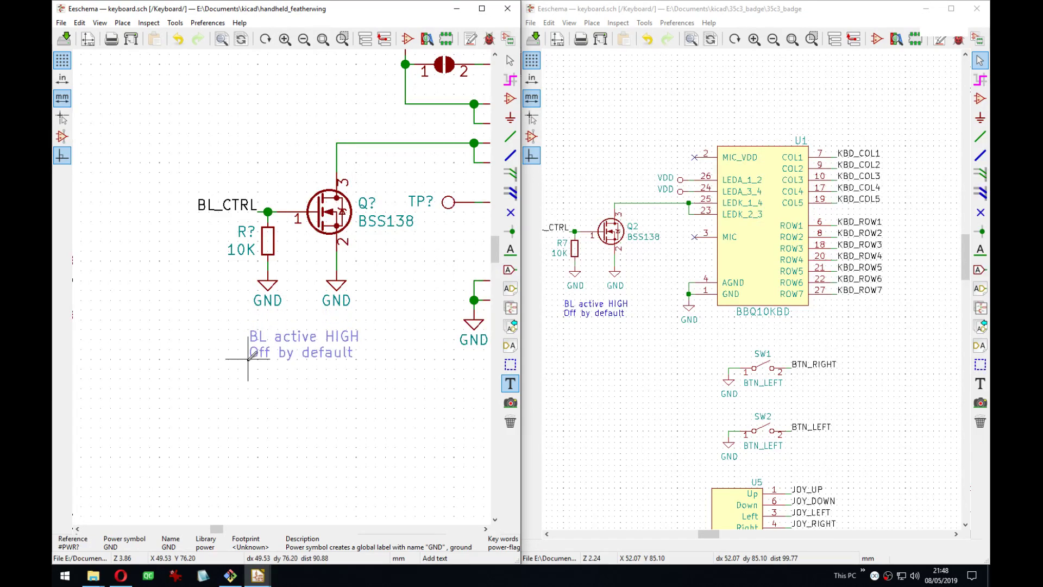
click(248, 352)
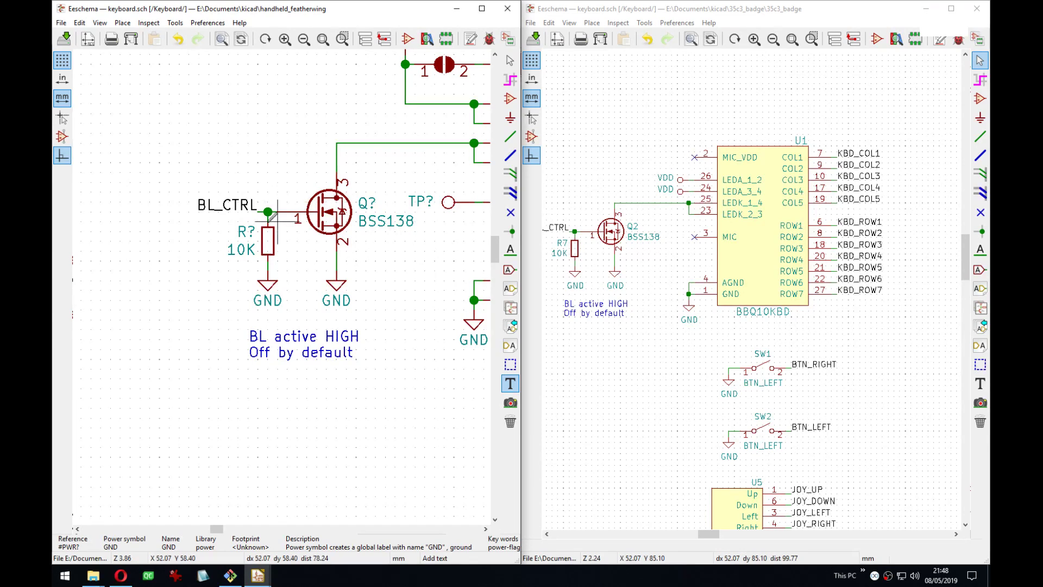
Move the backlight transistor group and its note one grid step left.
middle_drag(358, 259, 211, 241)
scroll(336, 276, down, 3)
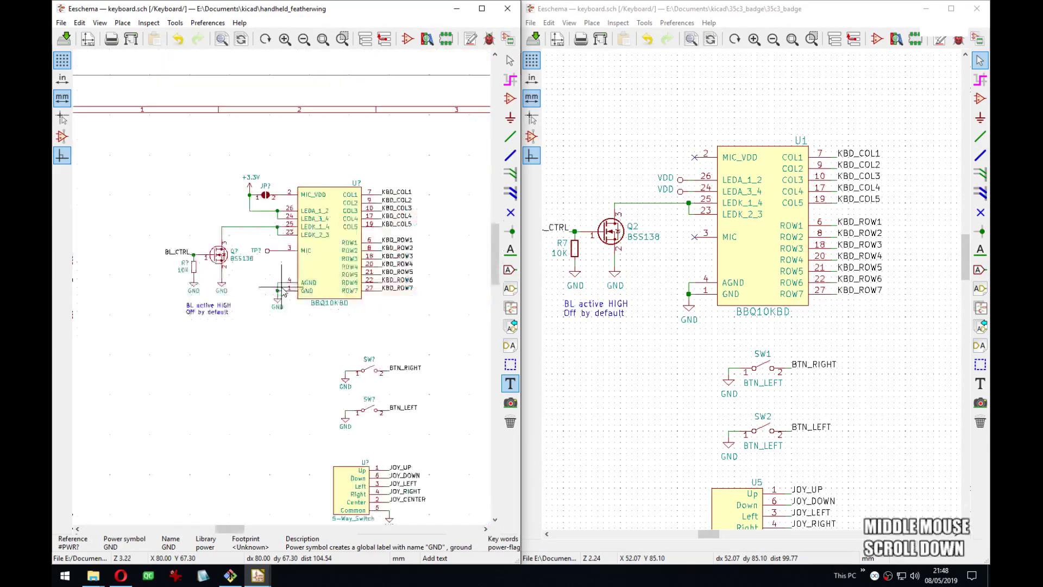
middle_drag(321, 286, 370, 254)
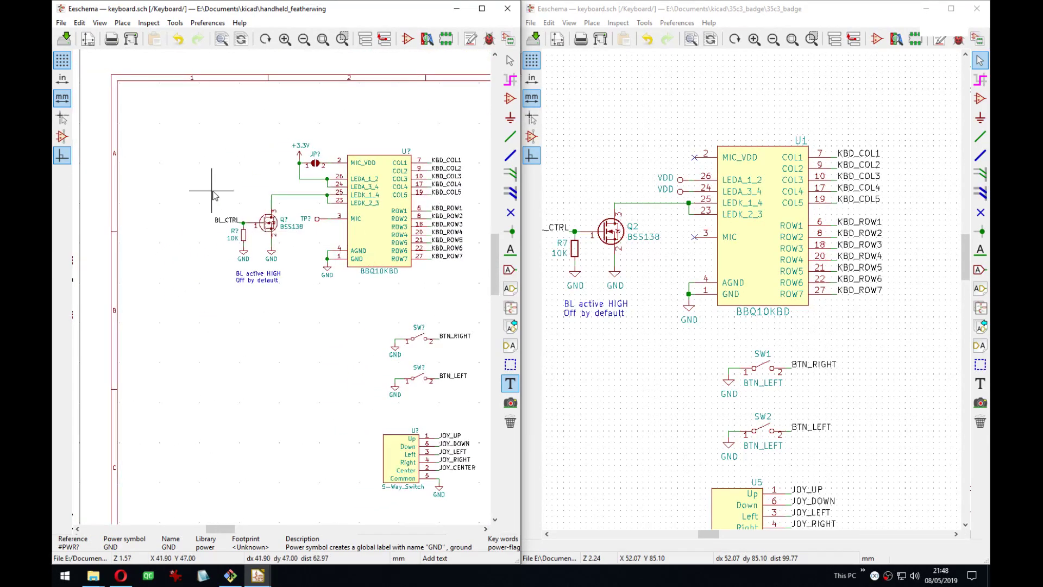
drag(212, 190, 275, 270)
key(Tab)
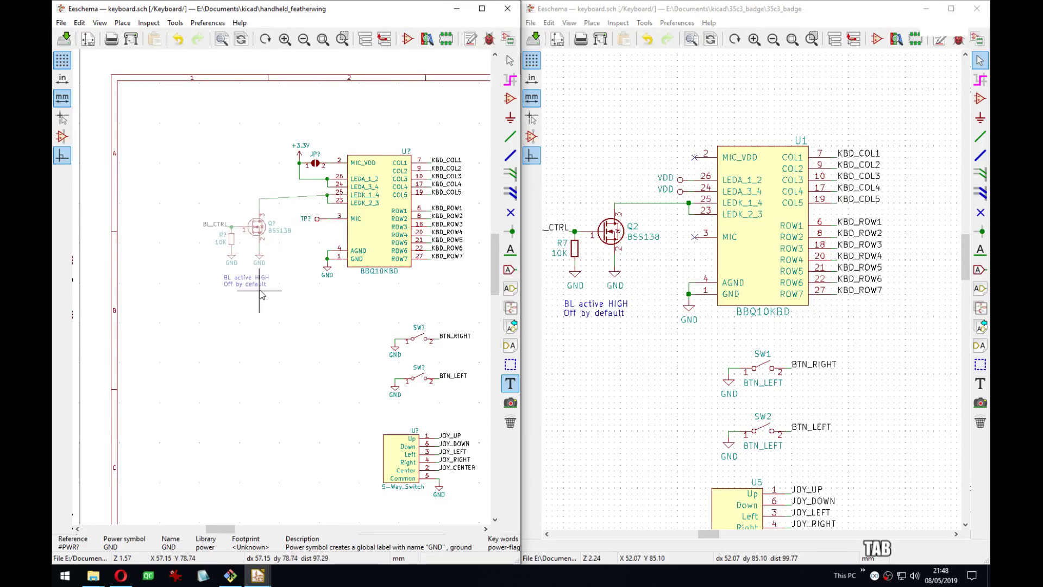
click(256, 288)
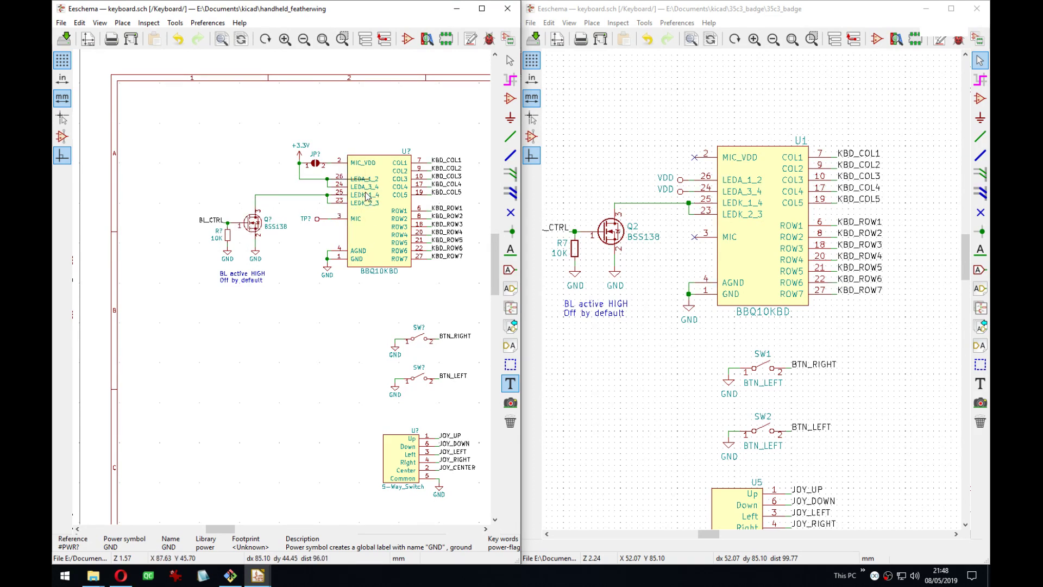
Pan around both sheets and save the keyboard sheet.
middle_drag(367, 197, 314, 194)
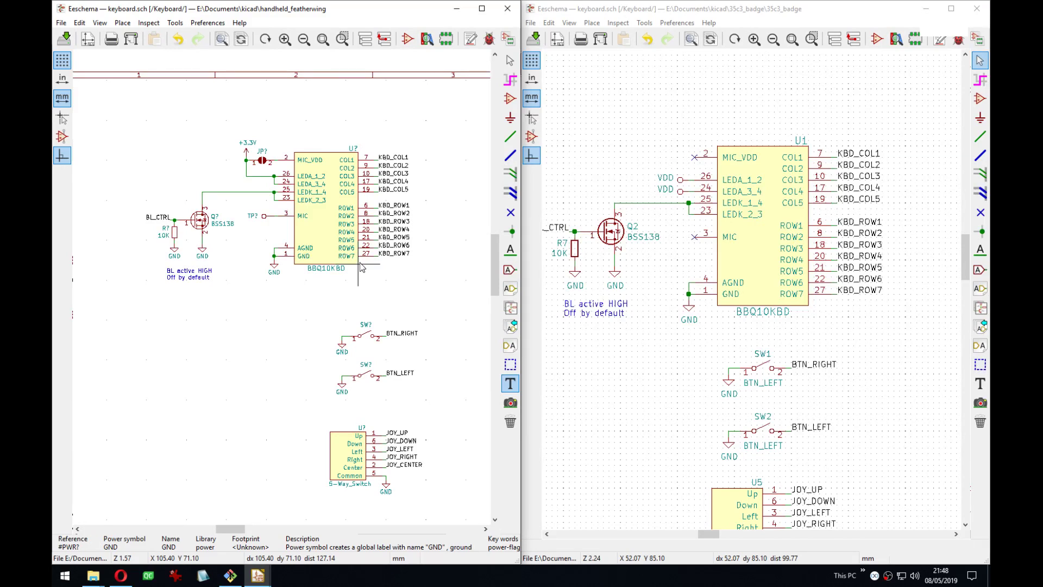
scroll(870, 321, down, 4)
middle_drag(869, 320, 745, 308)
scroll(746, 308, up, 2)
middle_drag(468, 338, 417, 285)
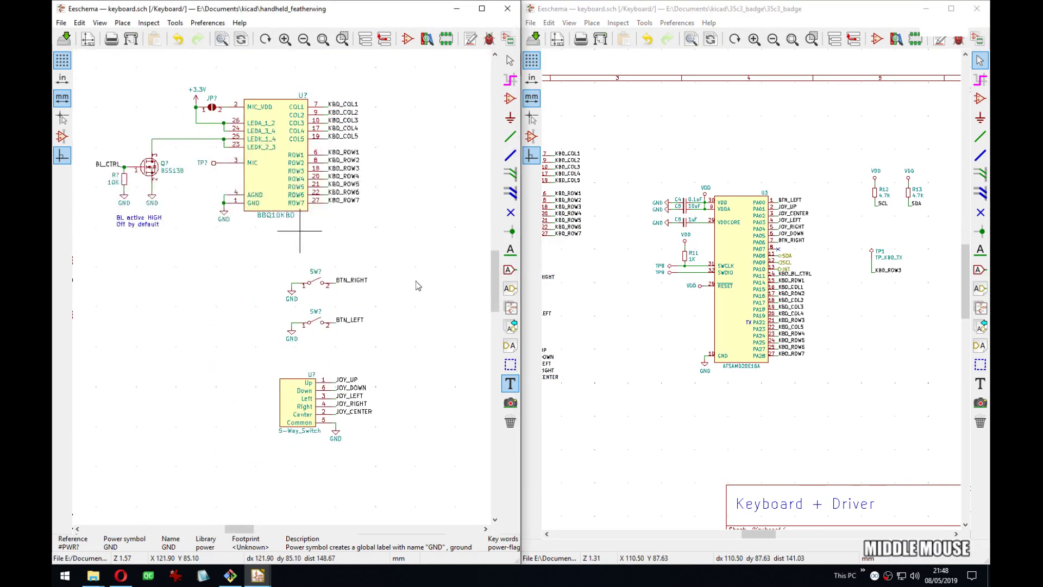
click(427, 458)
key(Escape)
middle_drag(296, 298, 324, 280)
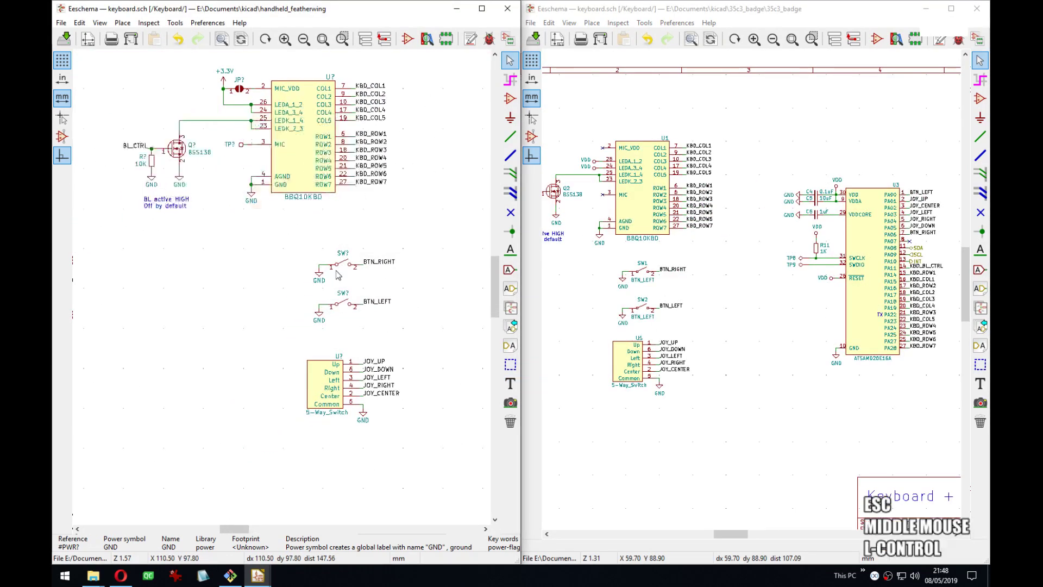
key(ctrl+s)
Move the SW buttons and 5-way joystick switch together as a block.
drag(287, 237, 423, 420)
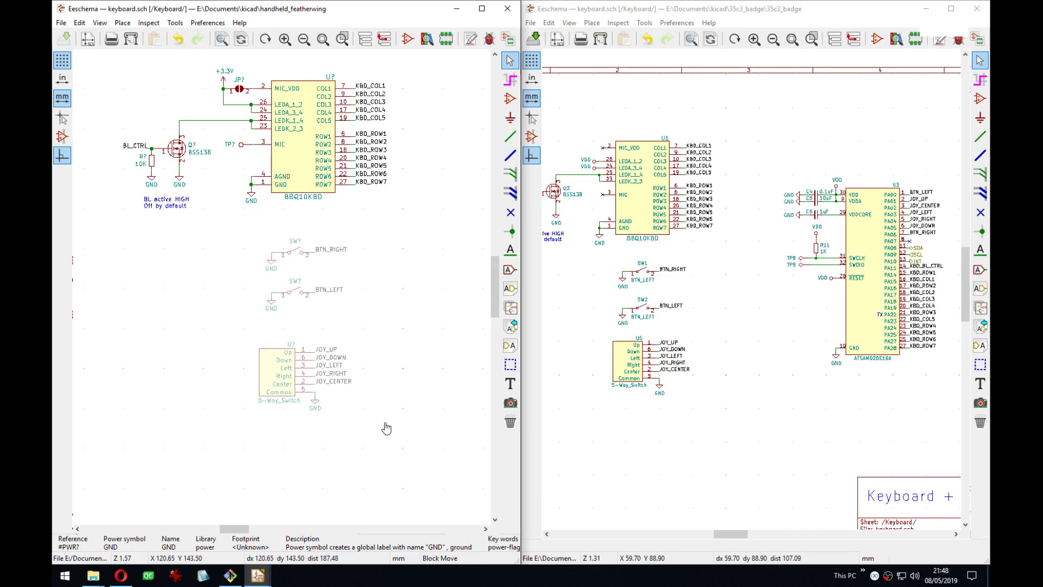
click(386, 428)
scroll(387, 427, down, 4)
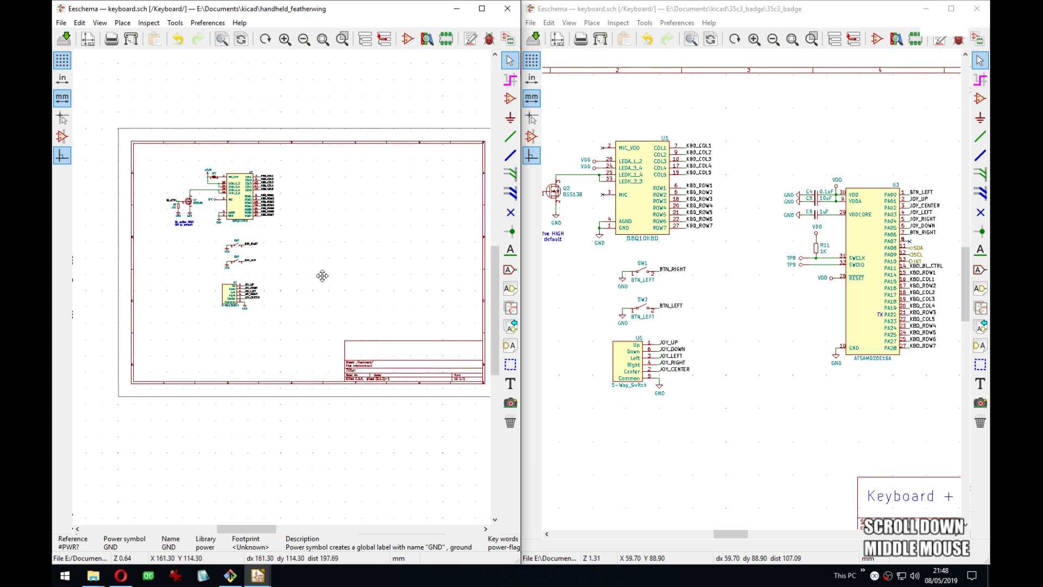
scroll(296, 277, up, 4)
Frame the U3 MCU in the reference schematic view.
middle_drag(702, 341, 622, 333)
scroll(771, 281, up, 5)
middle_drag(810, 281, 773, 269)
scroll(744, 313, down, 1)
middle_drag(737, 317, 748, 335)
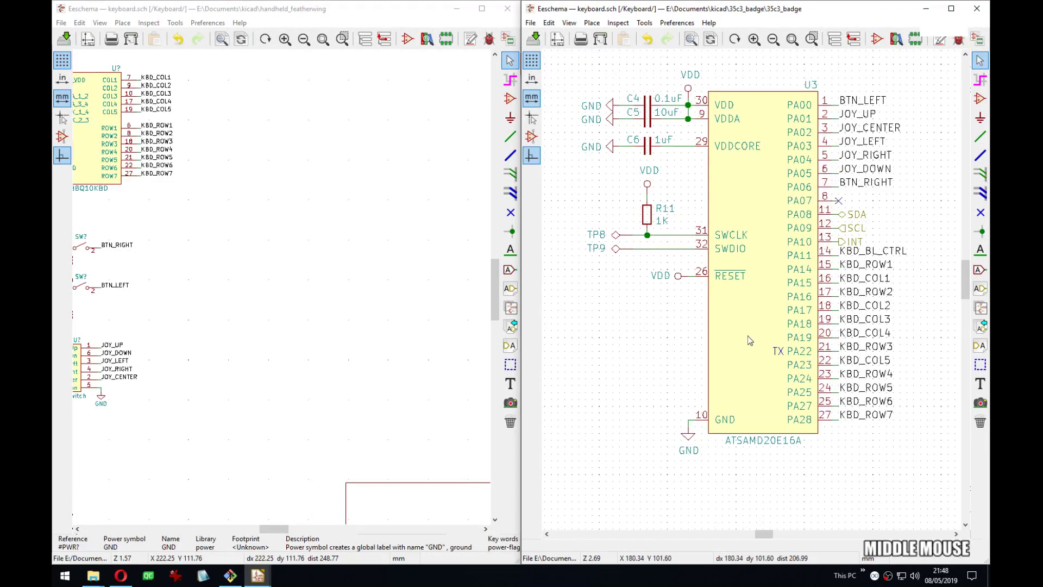
middle_drag(334, 310, 343, 314)
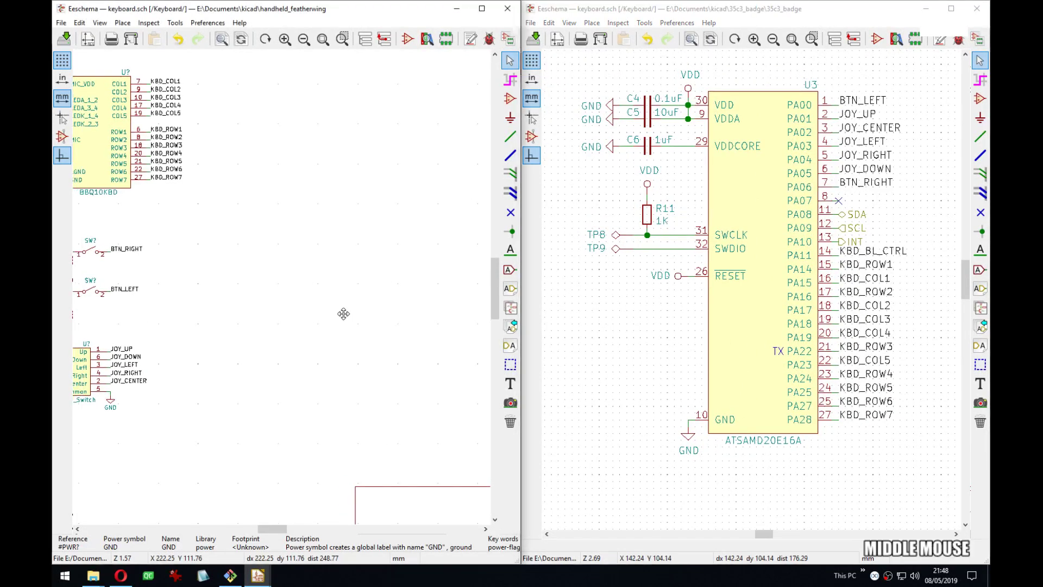
key(a)
click(352, 249)
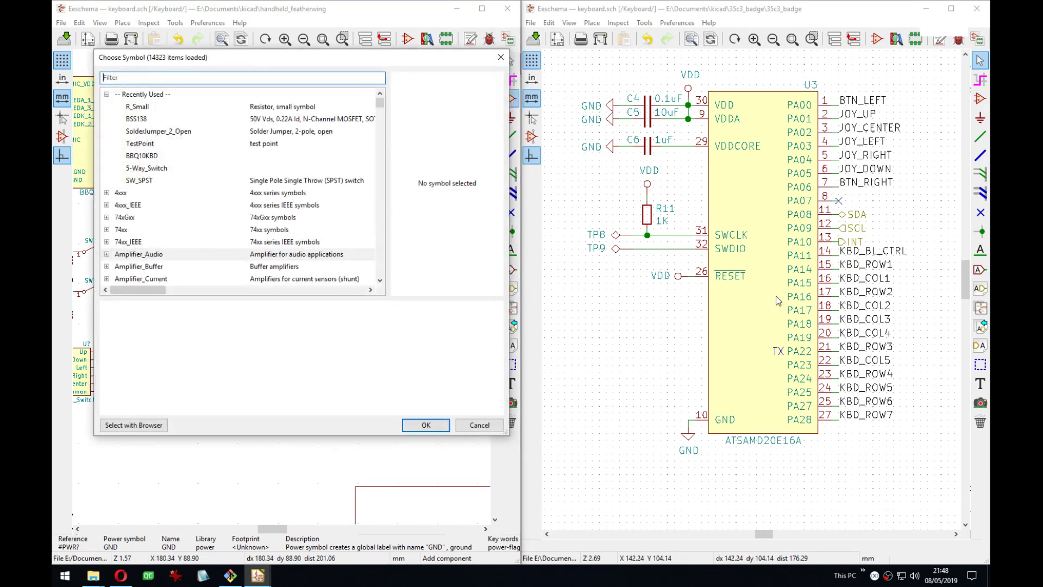
click(231, 79)
text(samd)
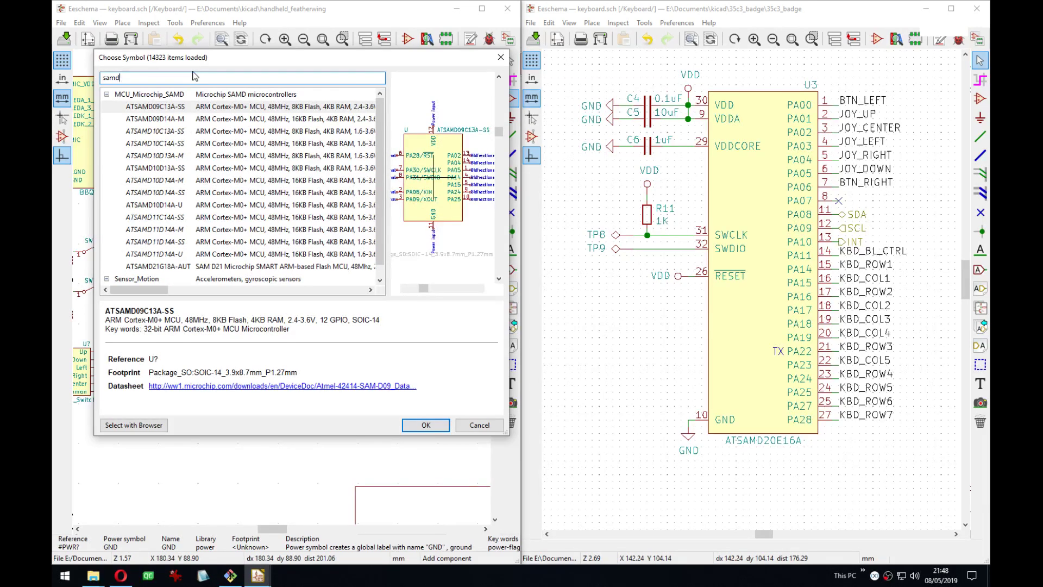
text(20)
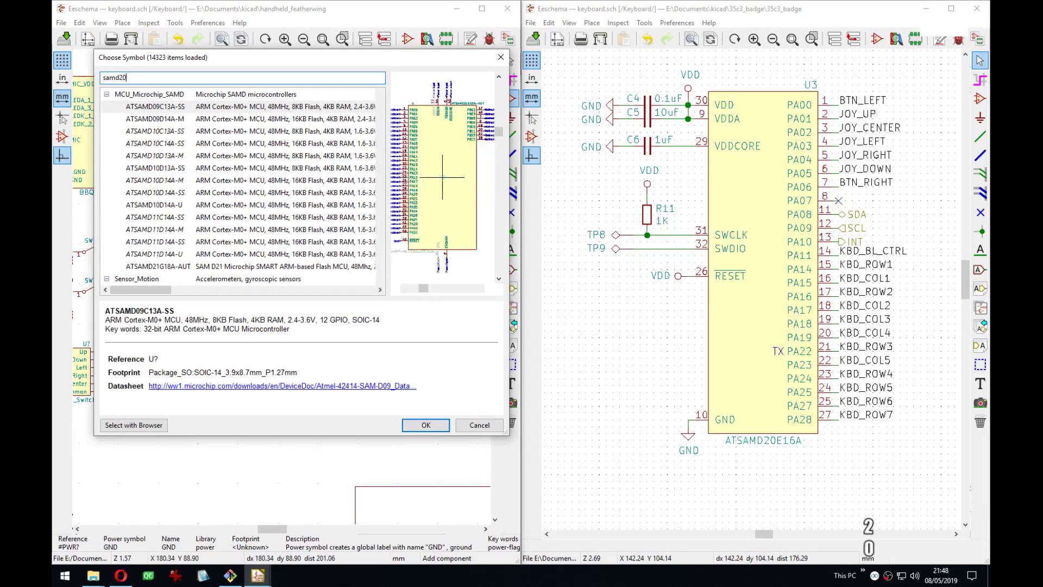
key(BackSpace)
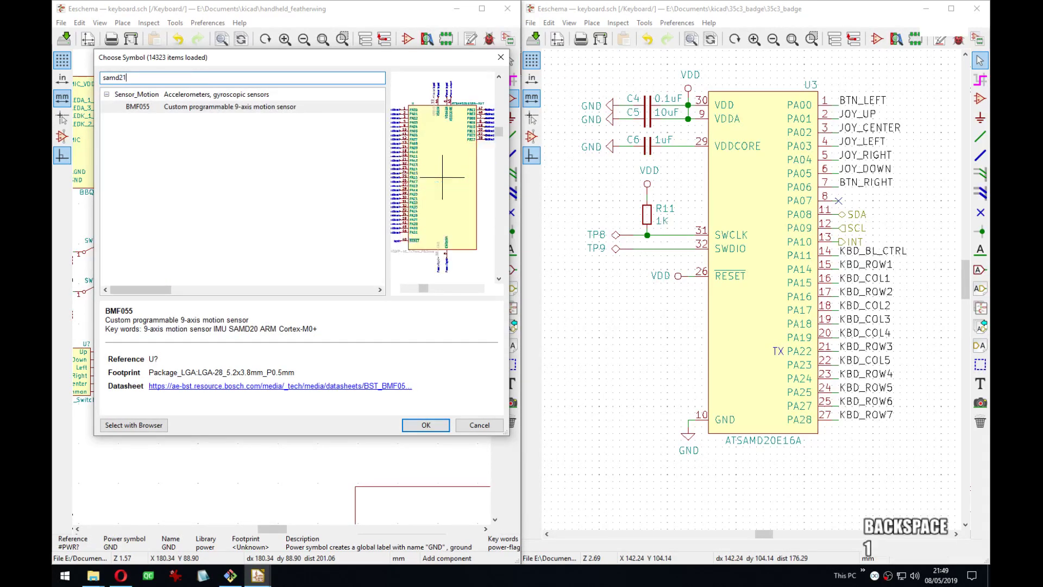
text(1)
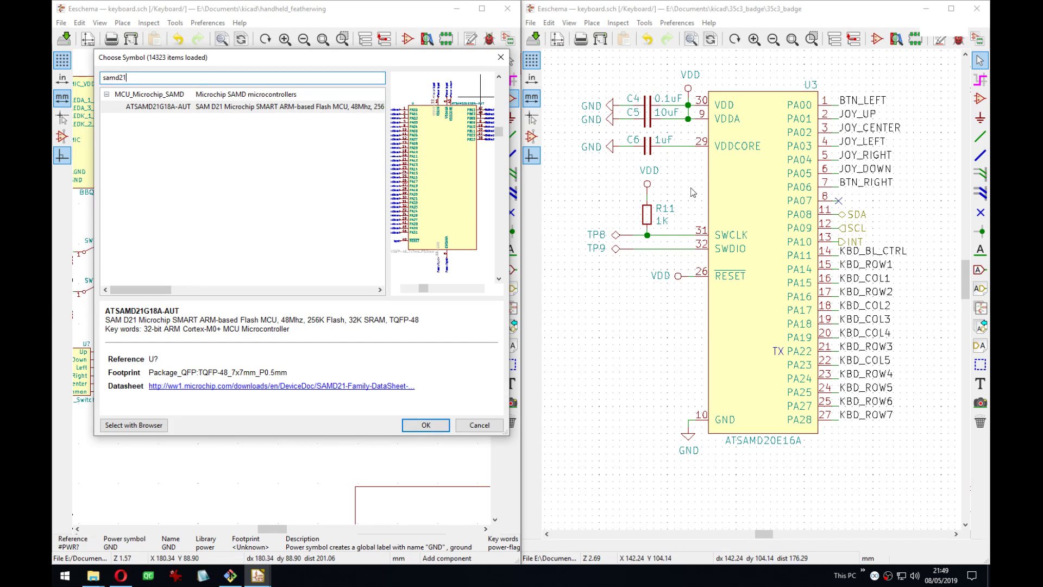
click(495, 430)
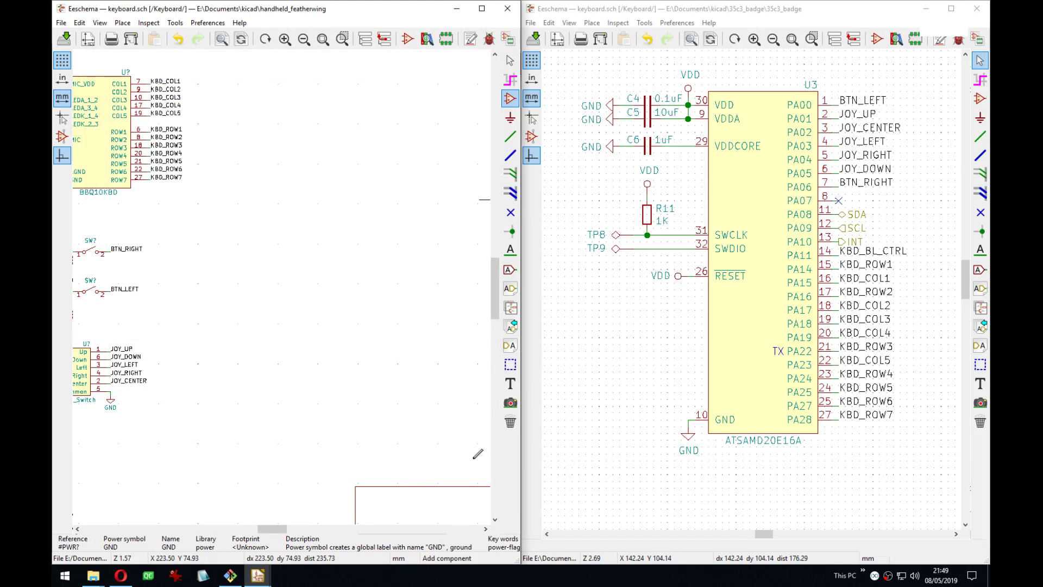
Bring the 35c3_badge library folder to the front in File Explorer.
middle_drag(318, 356, 308, 348)
click(94, 576)
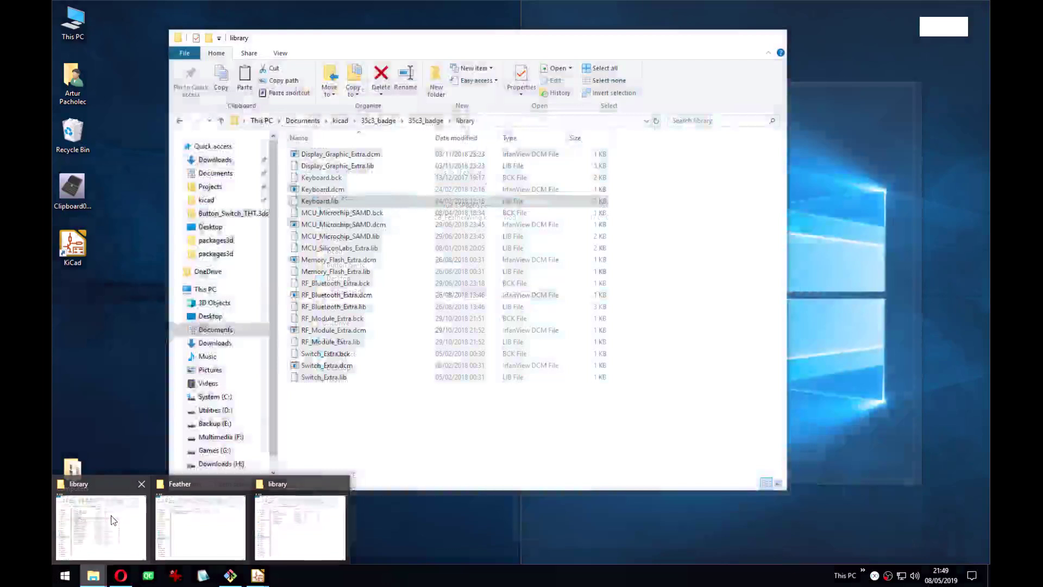
click(292, 535)
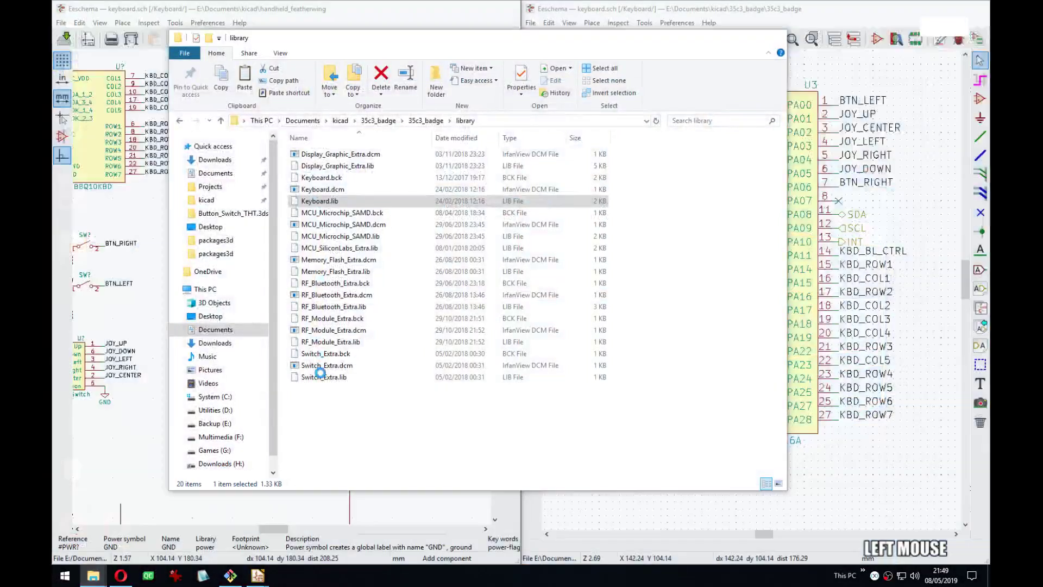
click(296, 24)
Search the symbol chooser for 'samd', then cancel without placing a part.
key(a)
click(316, 222)
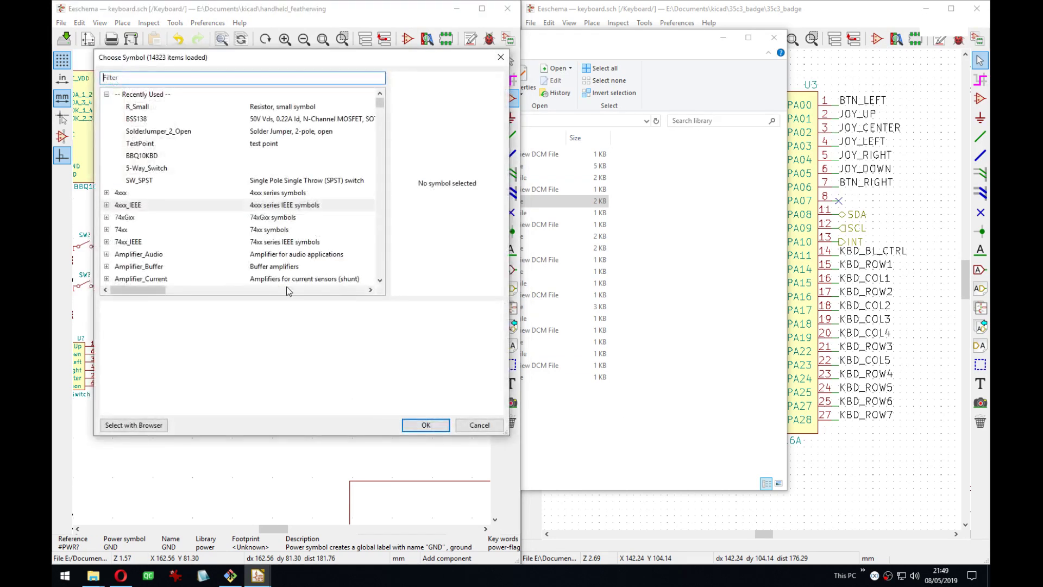
click(279, 80)
text(s)
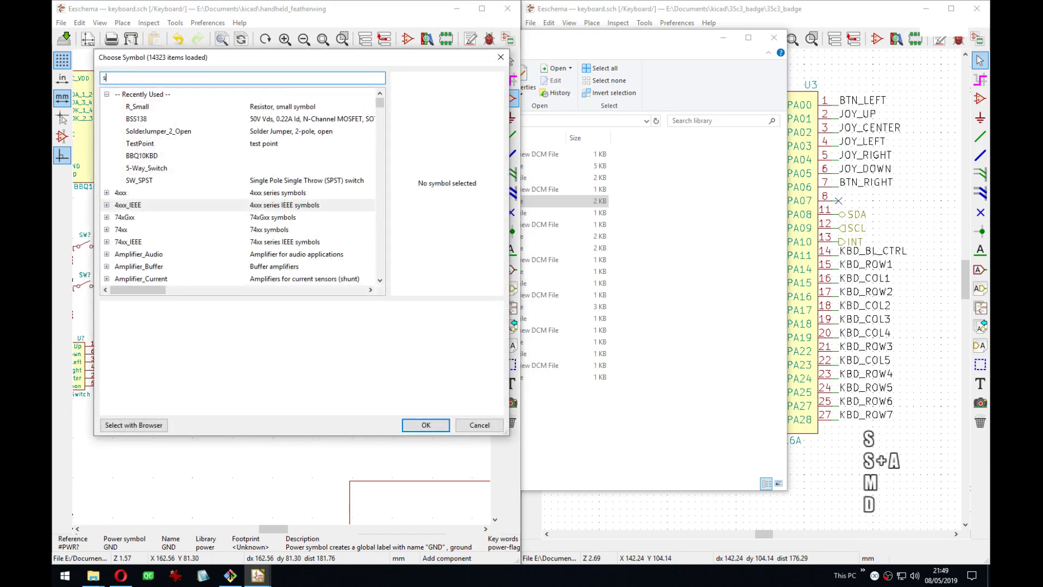
text(amd)
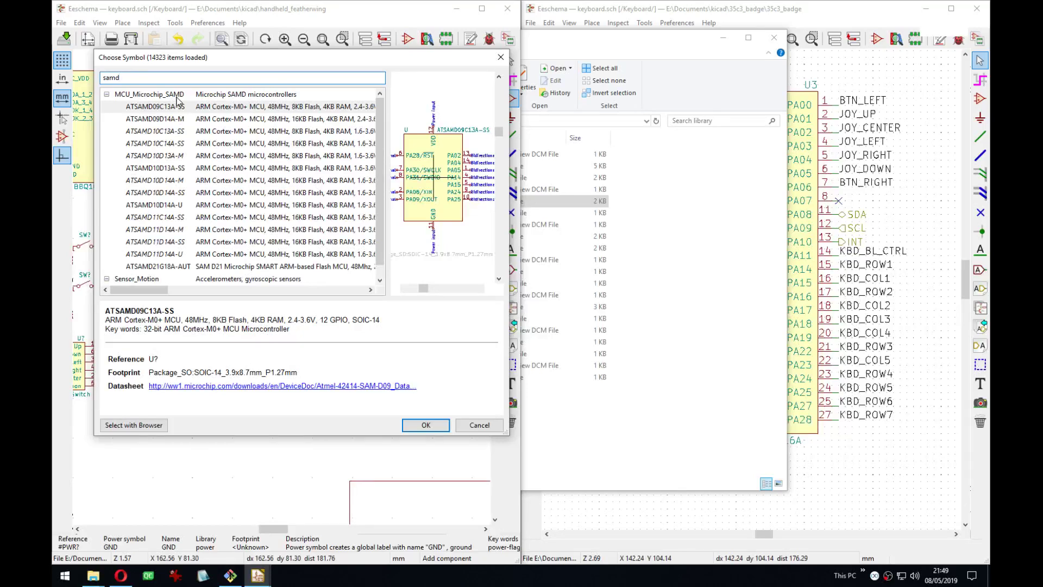
key(Escape)
click(93, 575)
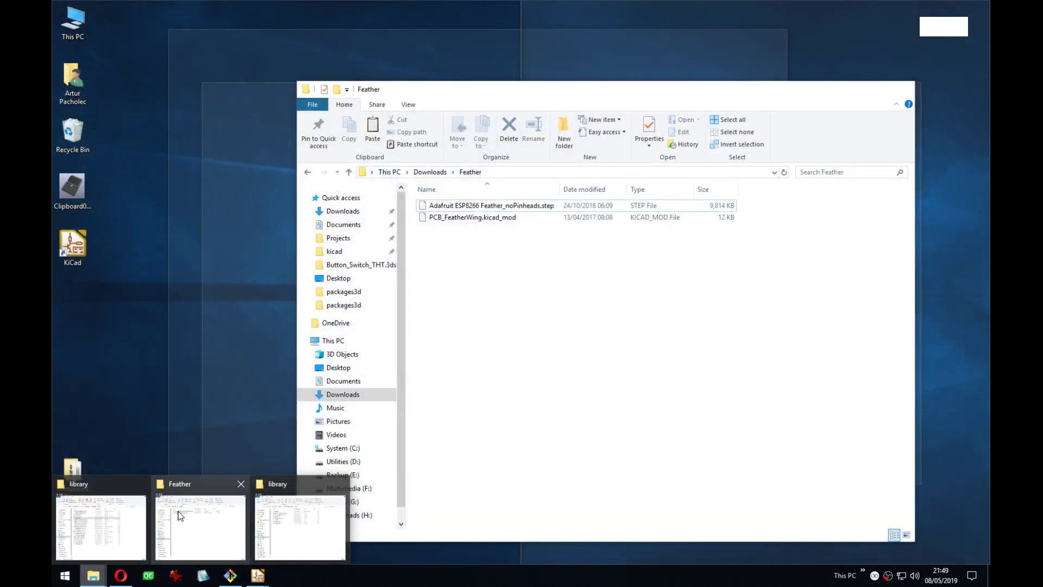
Copy MCU_Microchip_SAMD.lib from the badge library folder into the featherwing library folder.
click(121, 519)
click(360, 236)
key(ctrl+c)
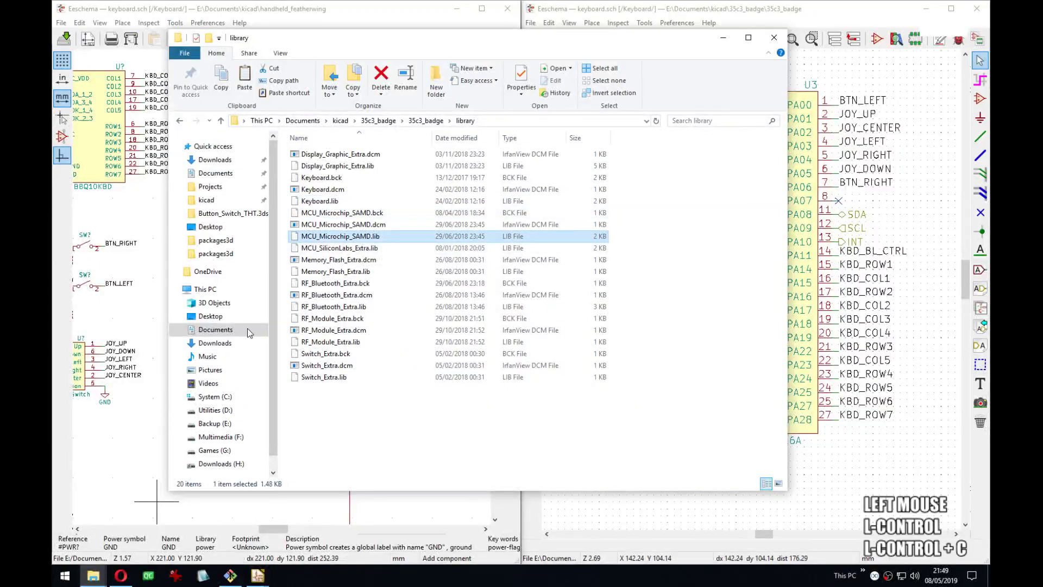
click(93, 575)
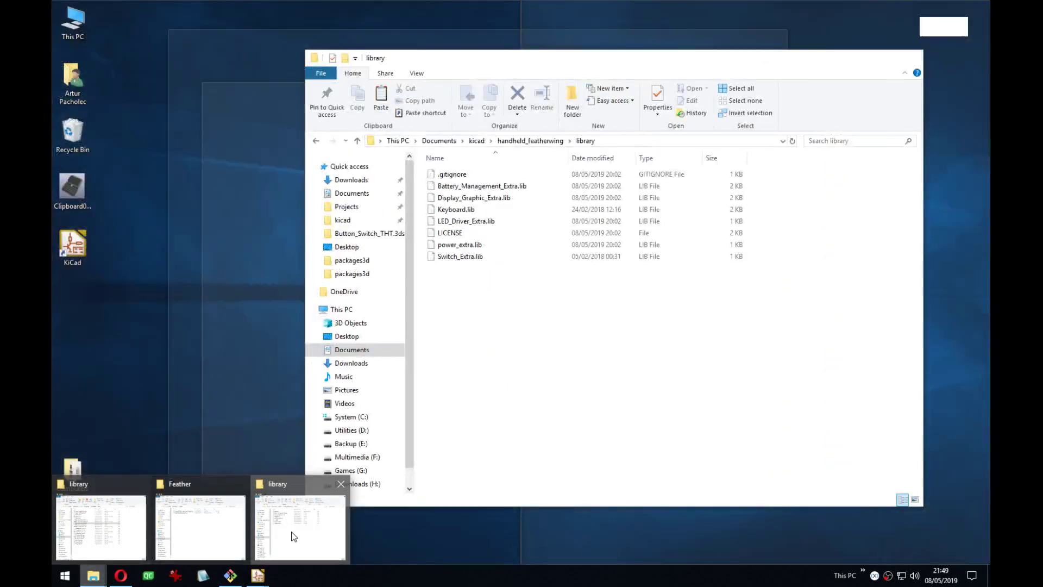
click(294, 537)
key(ctrl+v)
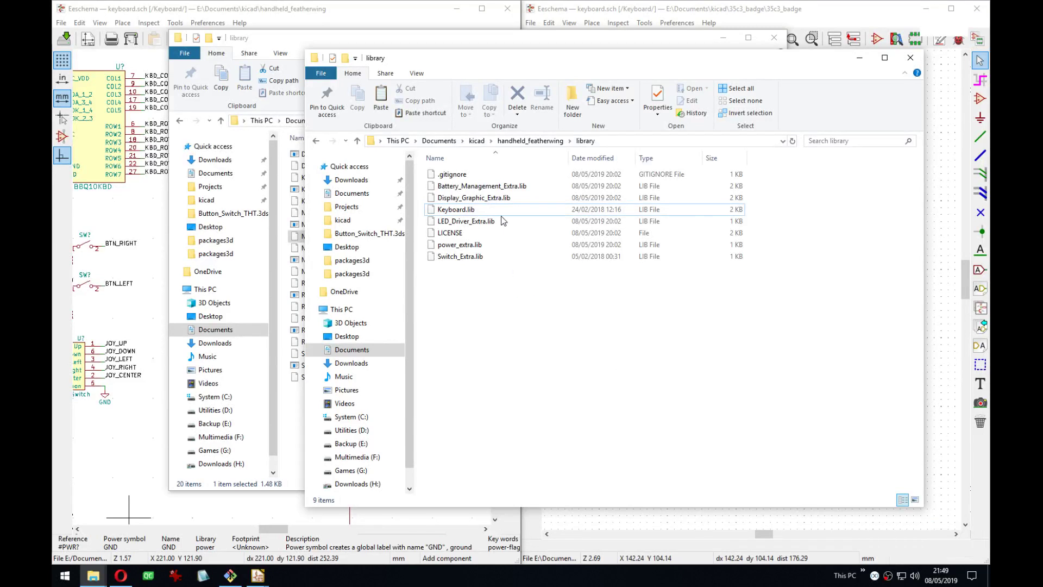
Rename the pasted library copy to MCU_Microchip_SAMD_Extra.lib.
key(F2)
click(506, 245)
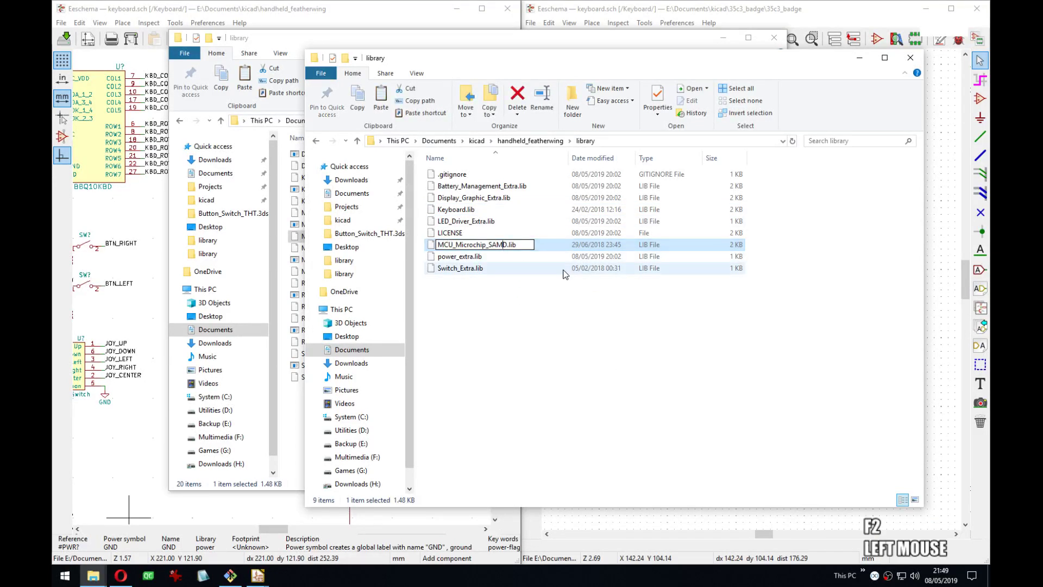
key(Right)
text(_Extra)
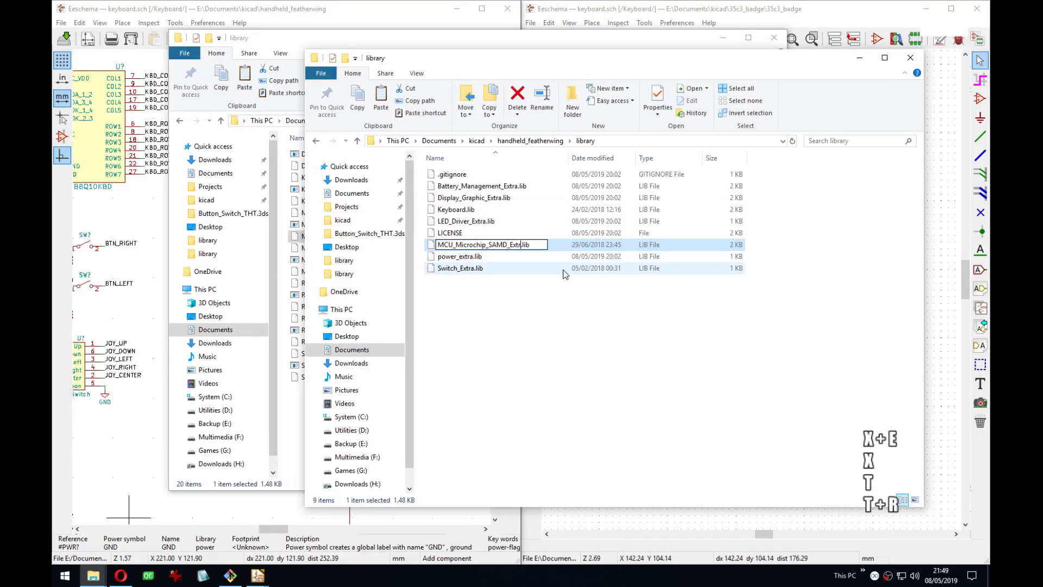
key(Return)
Save the Keyboard sheet in the featherwing schematic.
click(300, 14)
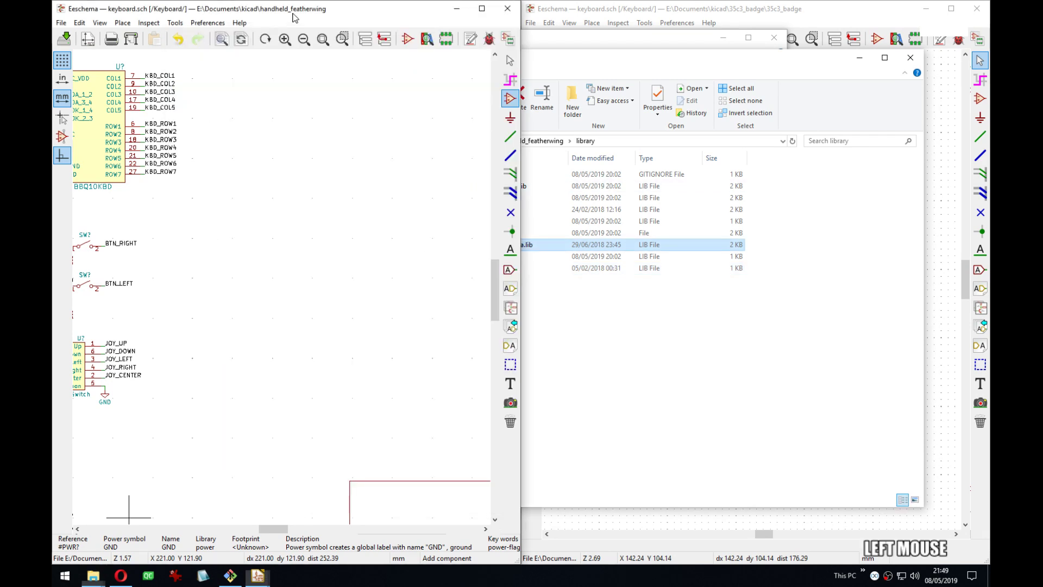
key(ctrl+s)
click(207, 22)
click(251, 51)
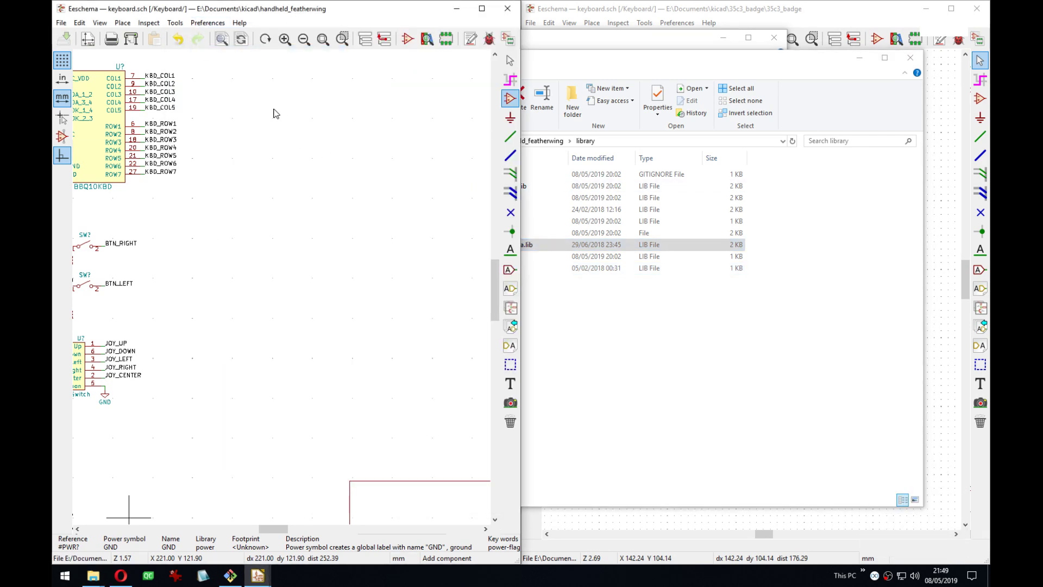
Add MCU_Microchip_SAMD_Extra.lib to the project-specific symbol libraries.
click(173, 140)
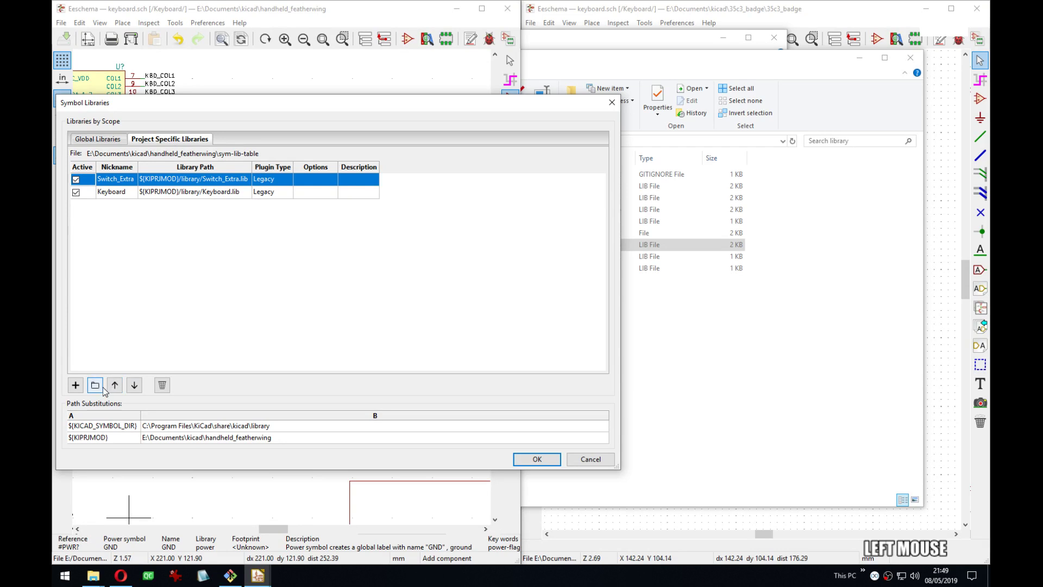
click(102, 387)
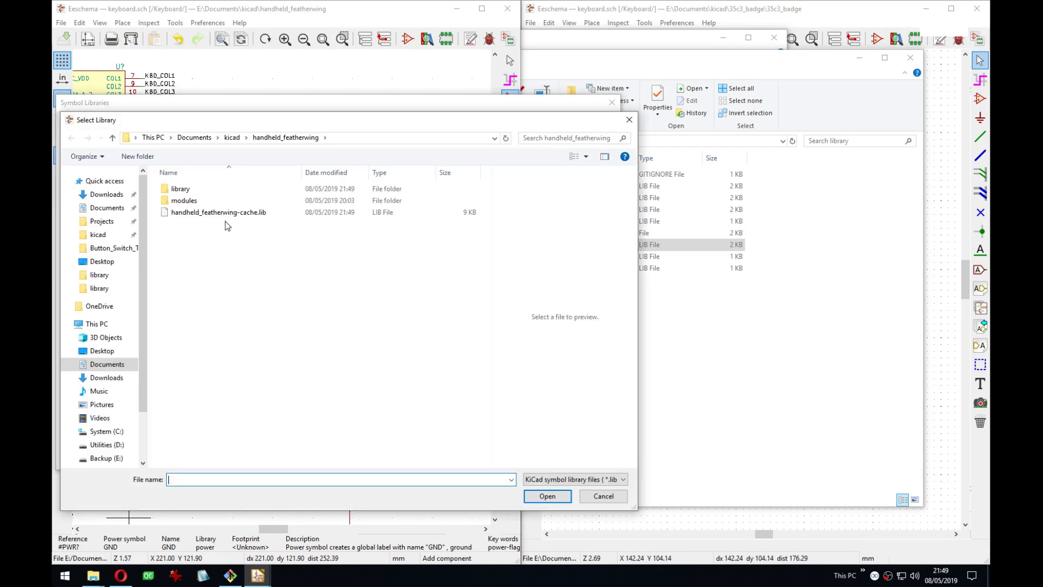
double_click(181, 190)
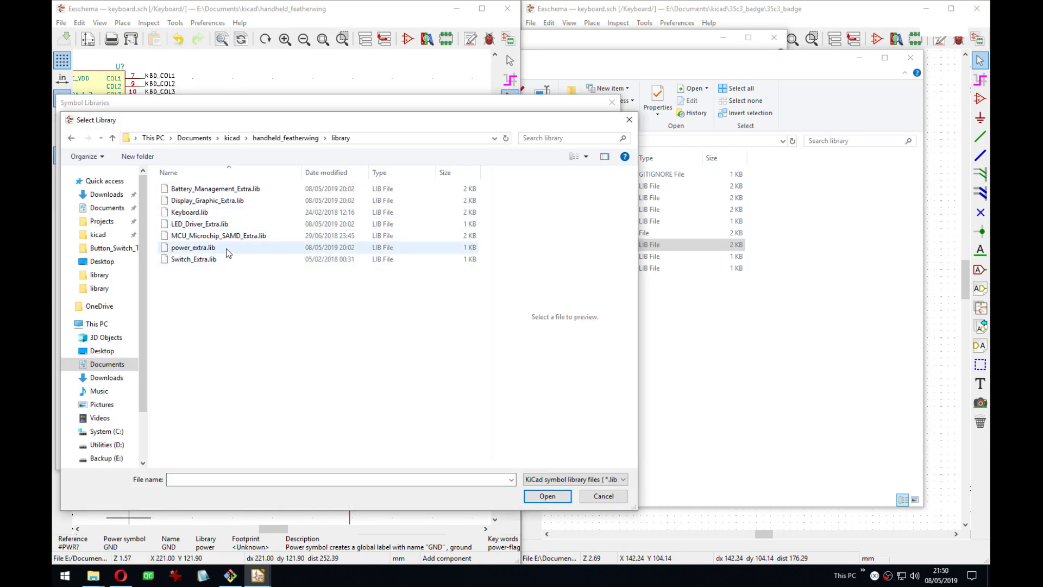
double_click(226, 249)
click(536, 459)
Save the Keyboard schematic sheet.
middle_drag(279, 296, 369, 303)
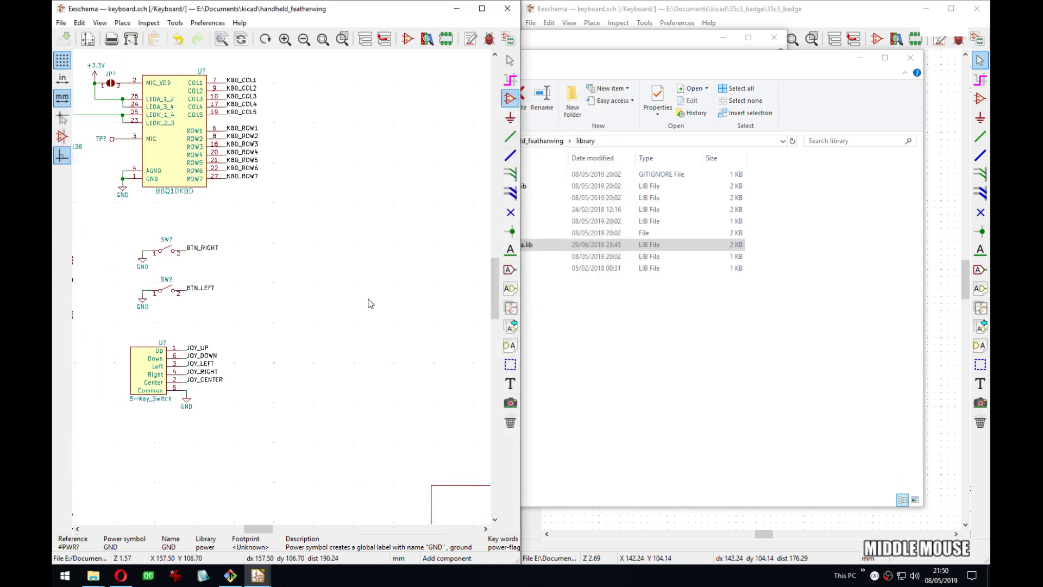
scroll(285, 284, down, 3)
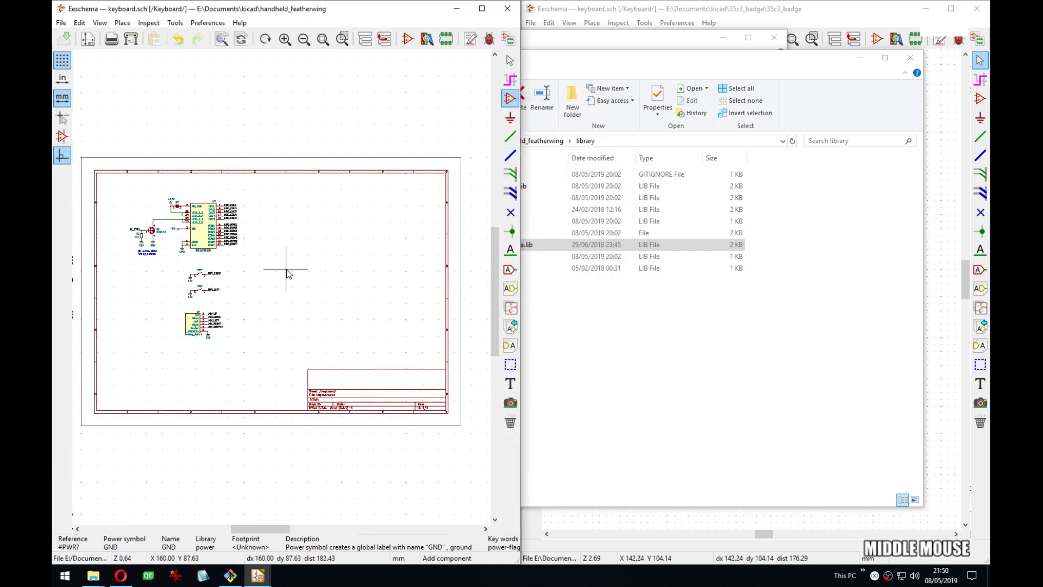
key(ctrl+s)
middle_drag(342, 282, 340, 270)
key(a)
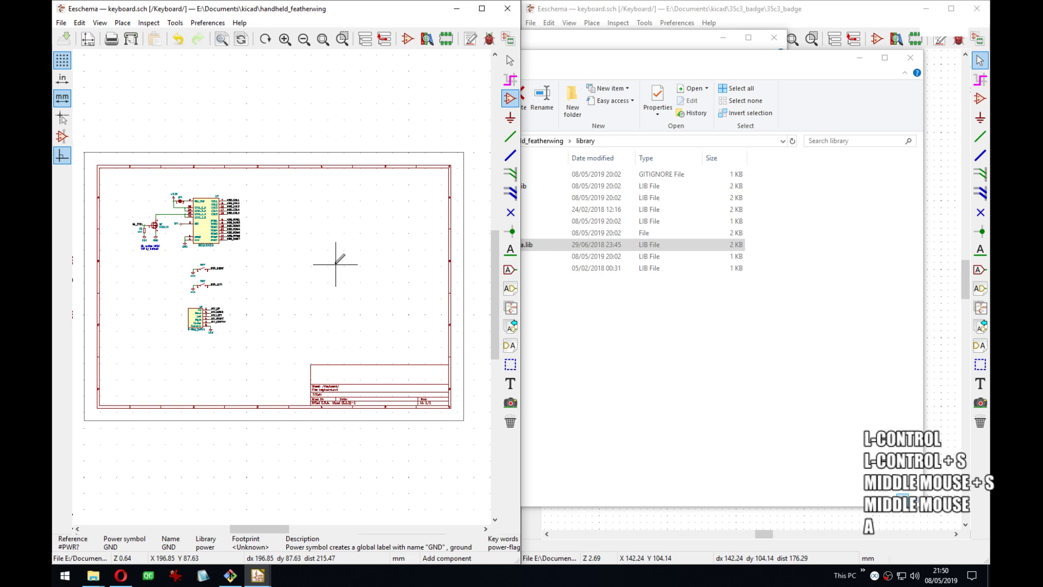
click(859, 58)
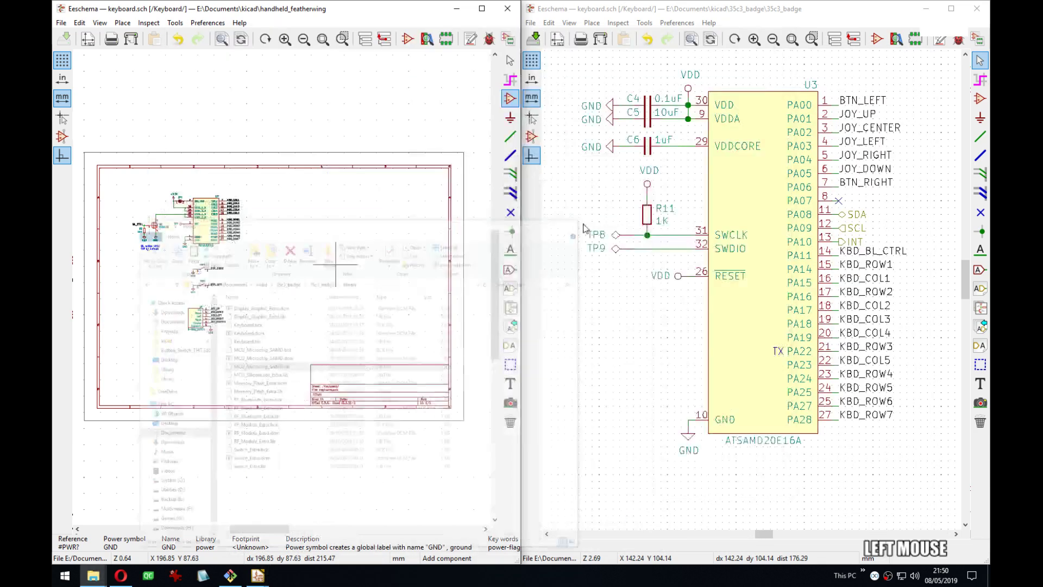
Search 'd20e' and place the ATSAMD20E16A symbol on the Keyboard sheet.
click(342, 271)
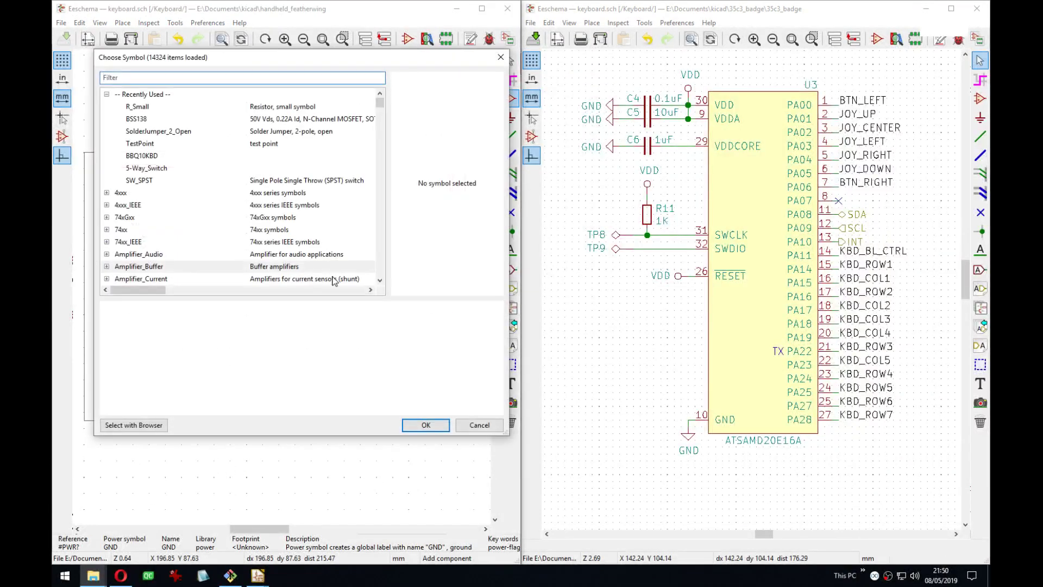
text(d)
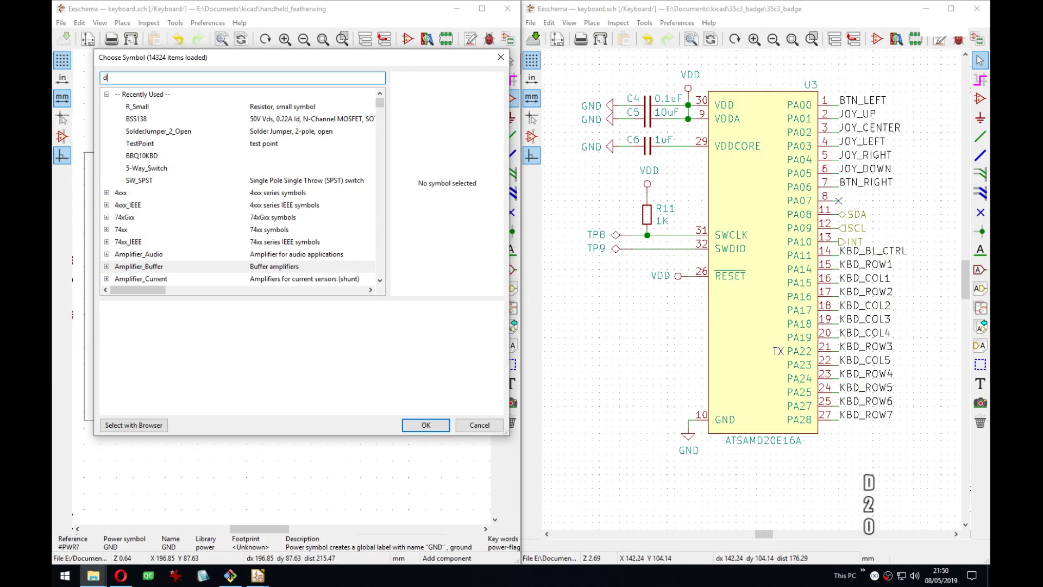
text(20e)
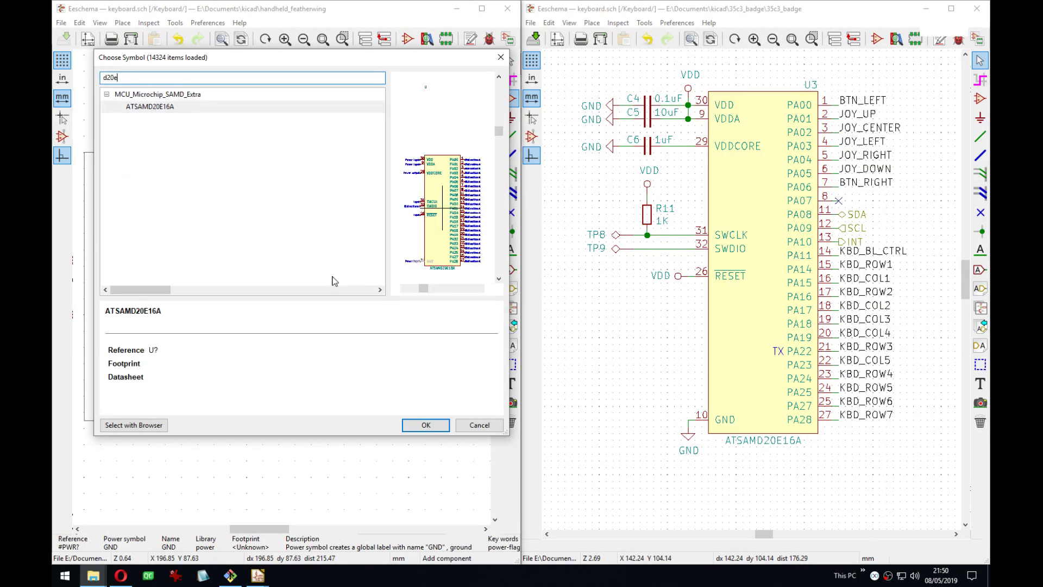
click(426, 425)
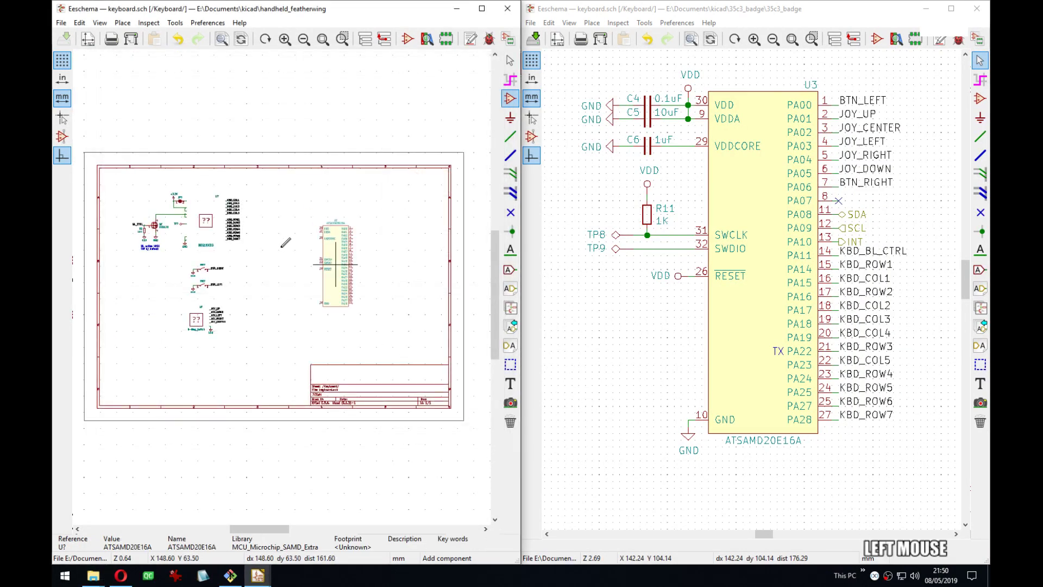
click(341, 253)
key(Escape)
key(ctrl+z)
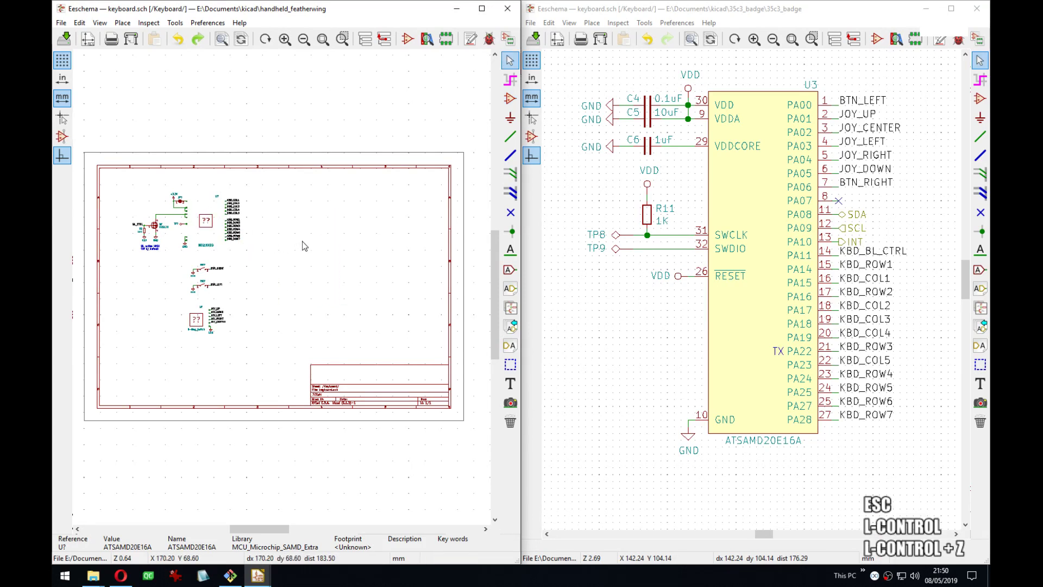
key(ctrl+y)
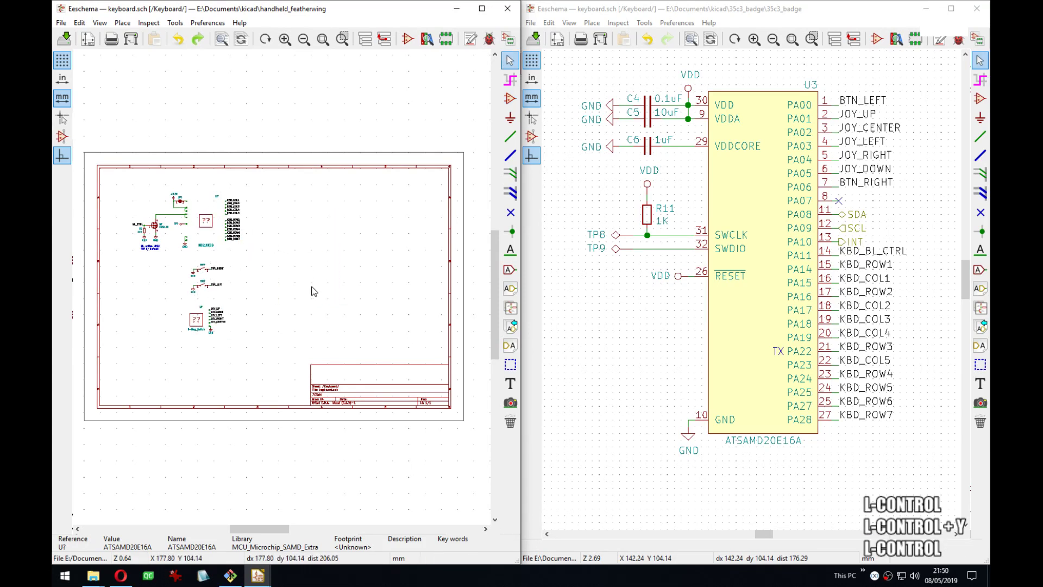
Place the ATSAMD20E16A right of the keyboard parts and save the sheet.
key(a)
click(345, 274)
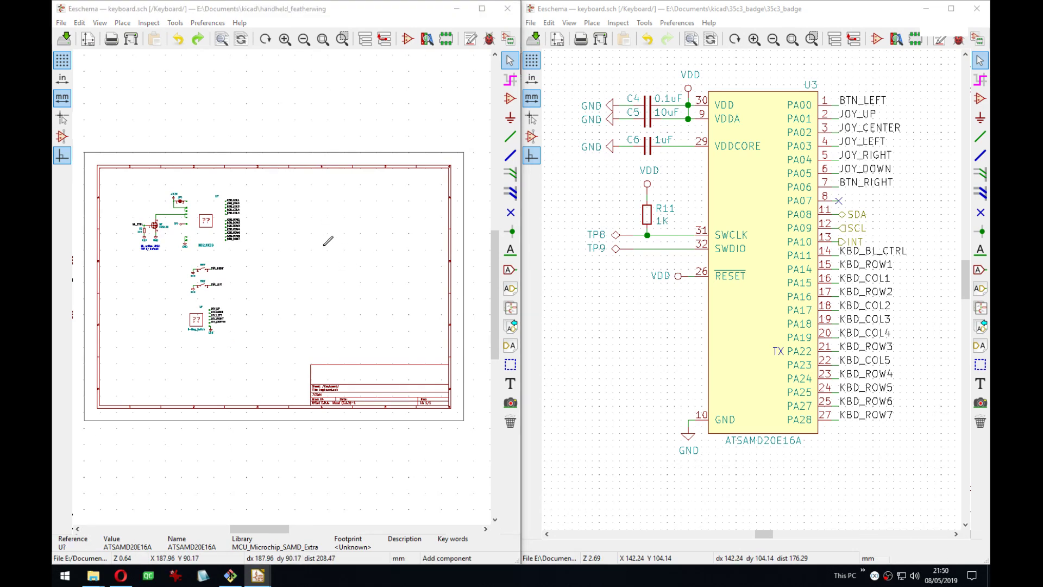
double_click(150, 107)
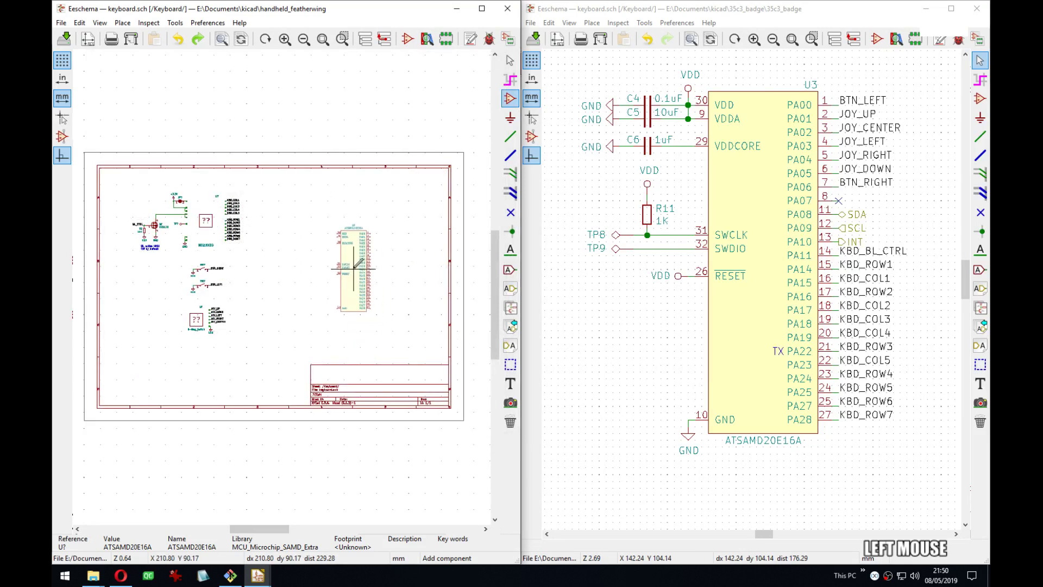
click(337, 261)
key(ctrl+s)
Return to the parent featherwing sheet, then re-enter the Keyboard sub-sheet.
middle_click(302, 254)
key(alt+BackSpace)
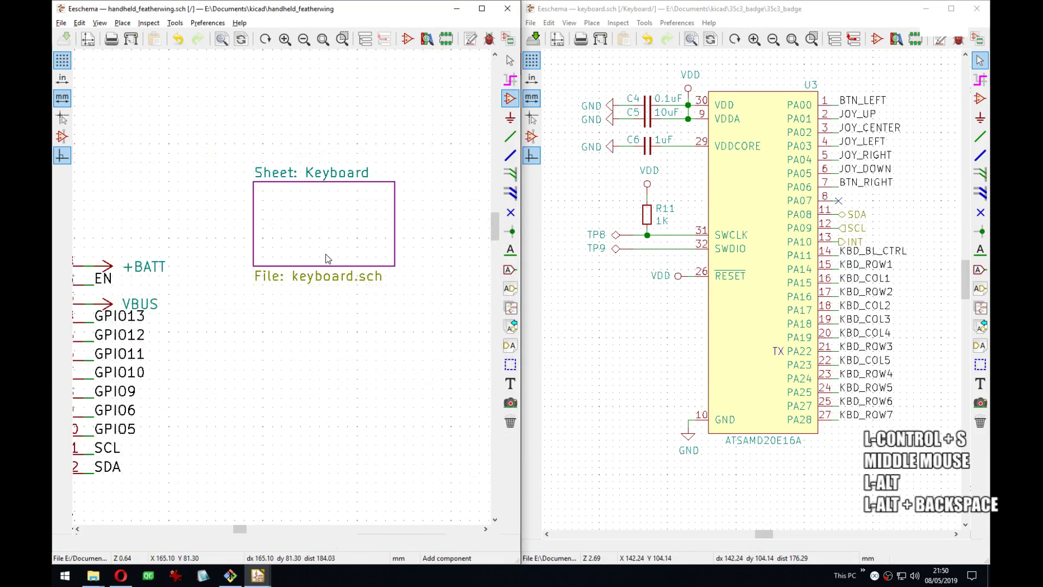
click(327, 258)
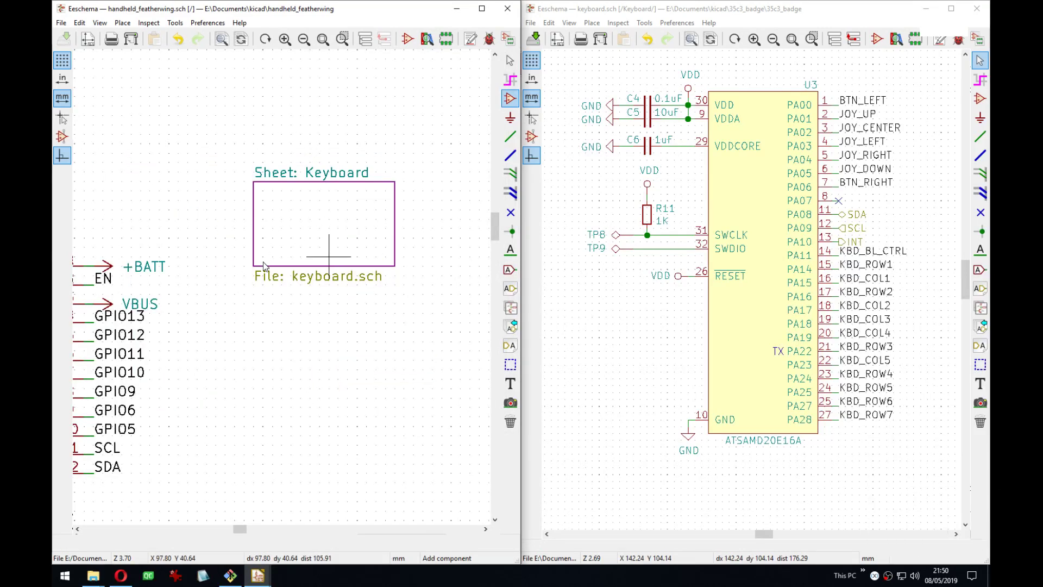
click(367, 253)
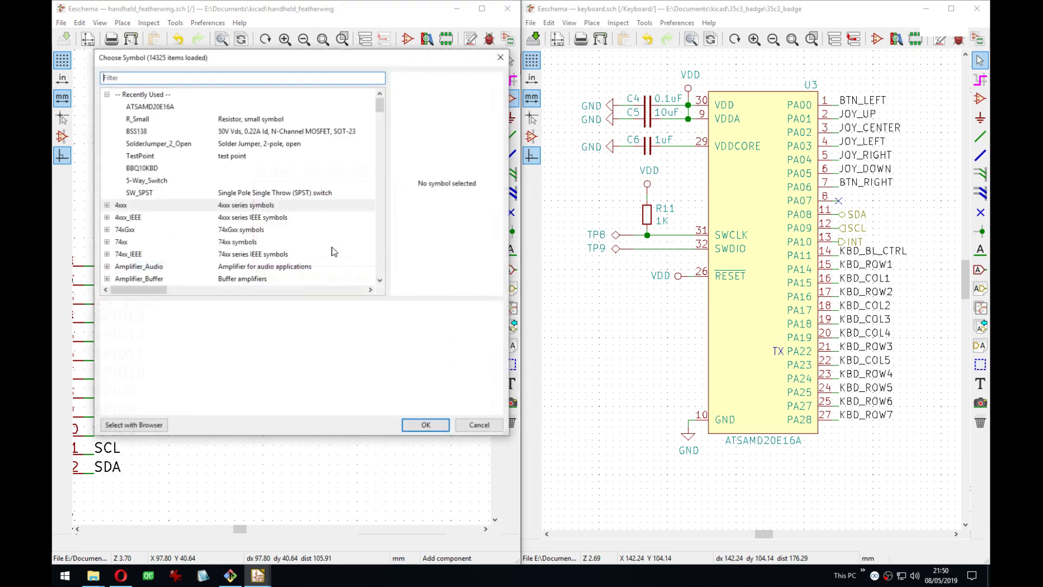
key(Escape)
double_click(319, 220)
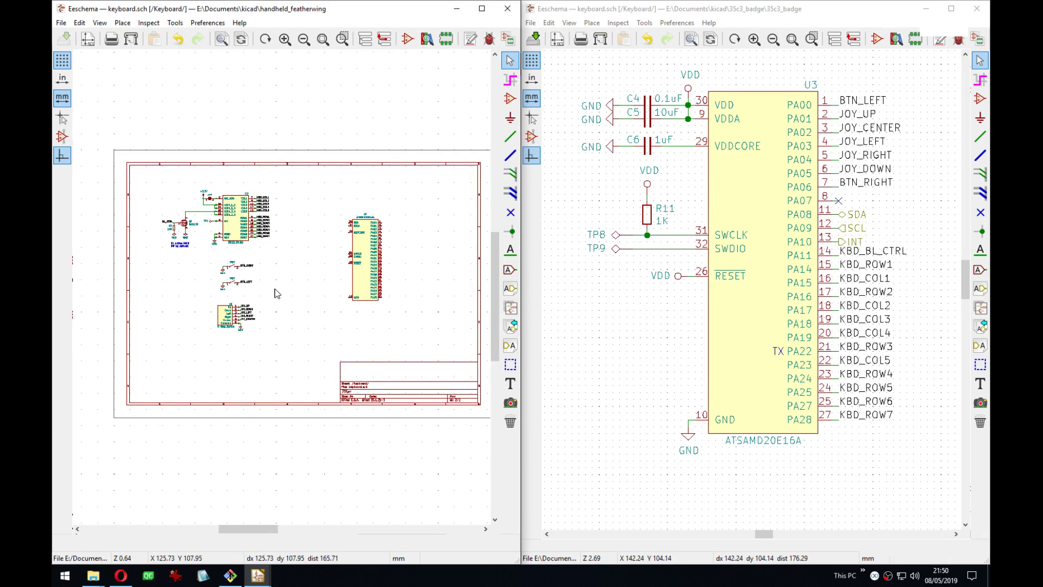
Put the ATSAMD20E16A value under the chip and right-align U? above its top-right corner.
scroll(356, 277, up, 4)
mouse_move(298, 279)
middle_down()
mouse_move(320, 300)
mouse_move(297, 288)
middle_up()
scroll(306, 286, up, 1)
scroll(306, 293, up, 1)
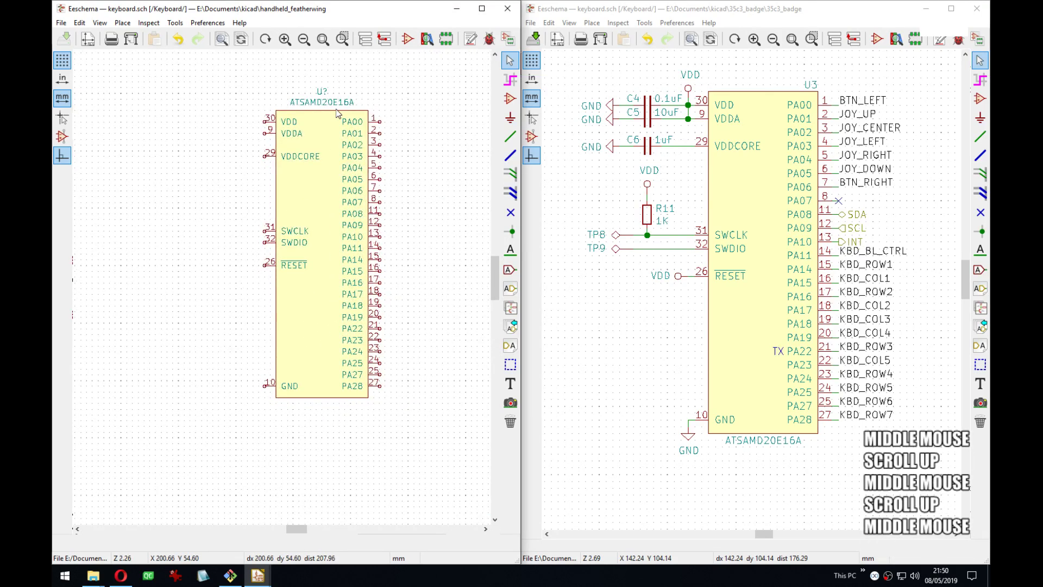
click(325, 412)
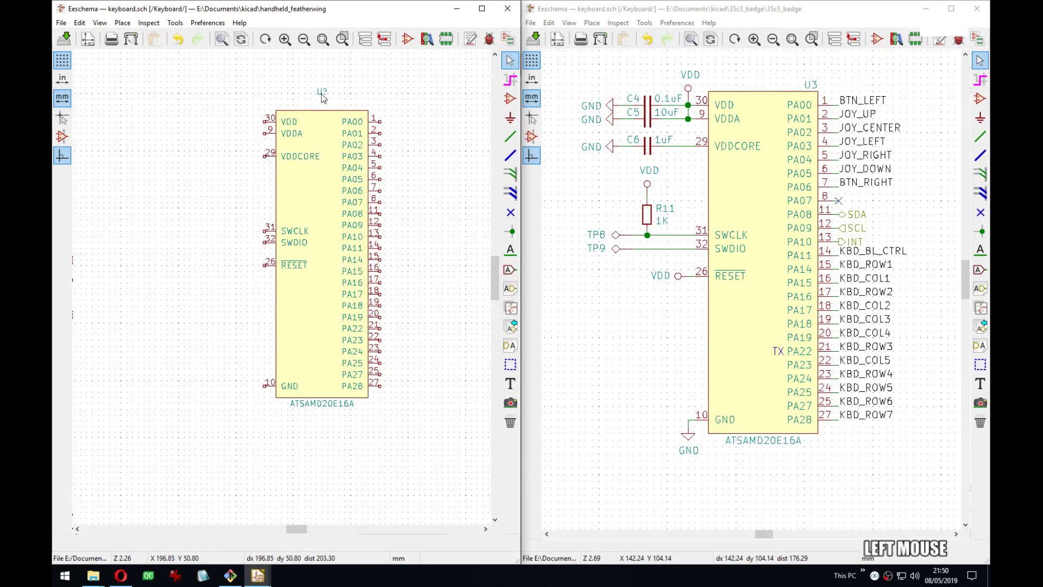
key(m)
click(369, 109)
key(e)
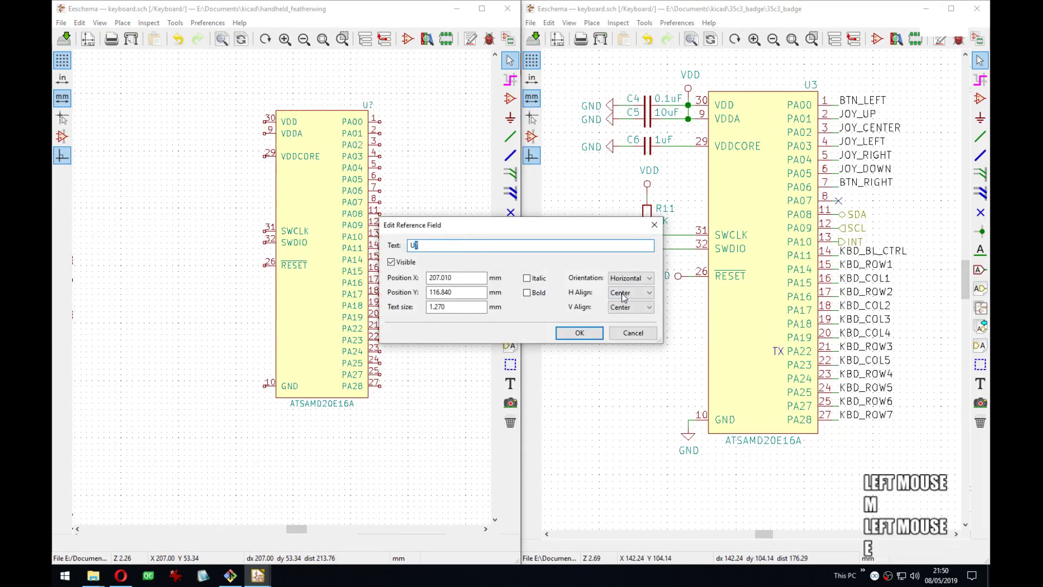
click(631, 292)
click(620, 324)
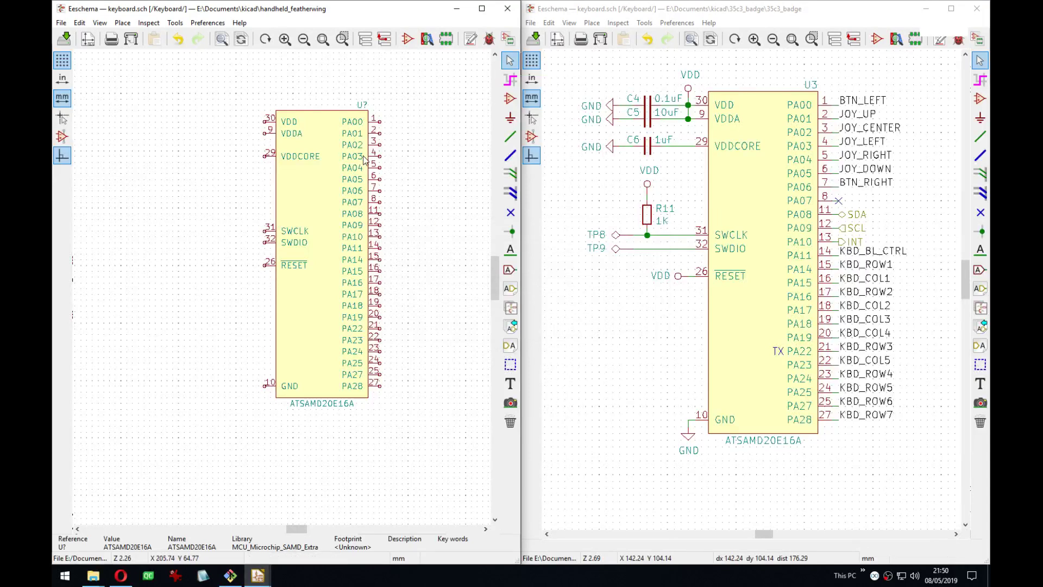
scroll(374, 140, up, 2)
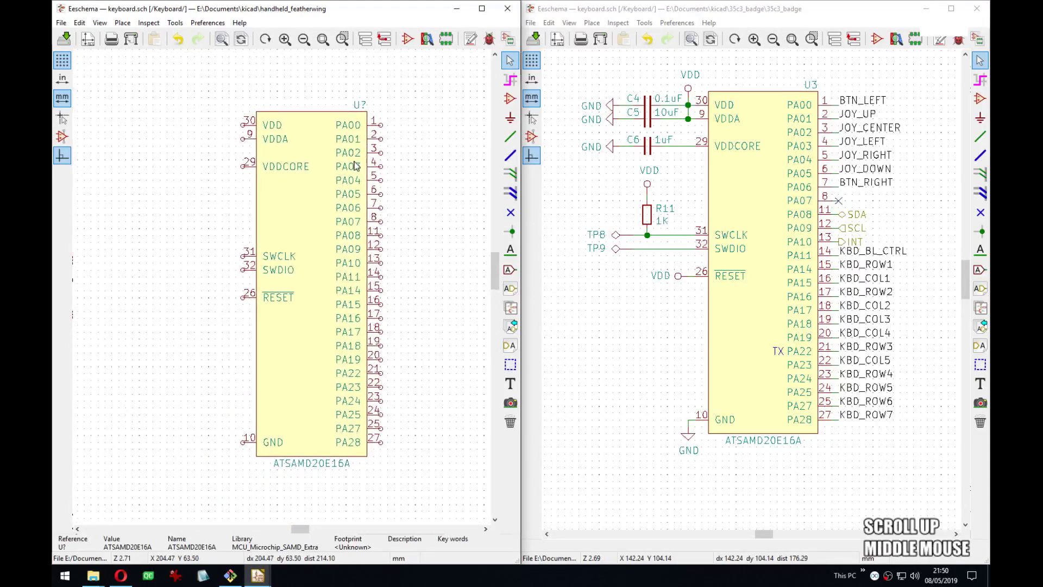
Draw short wire stubs on the PA port pins from pin 1 (PA00) through pin 27 (PA28).
key(w)
click(380, 125)
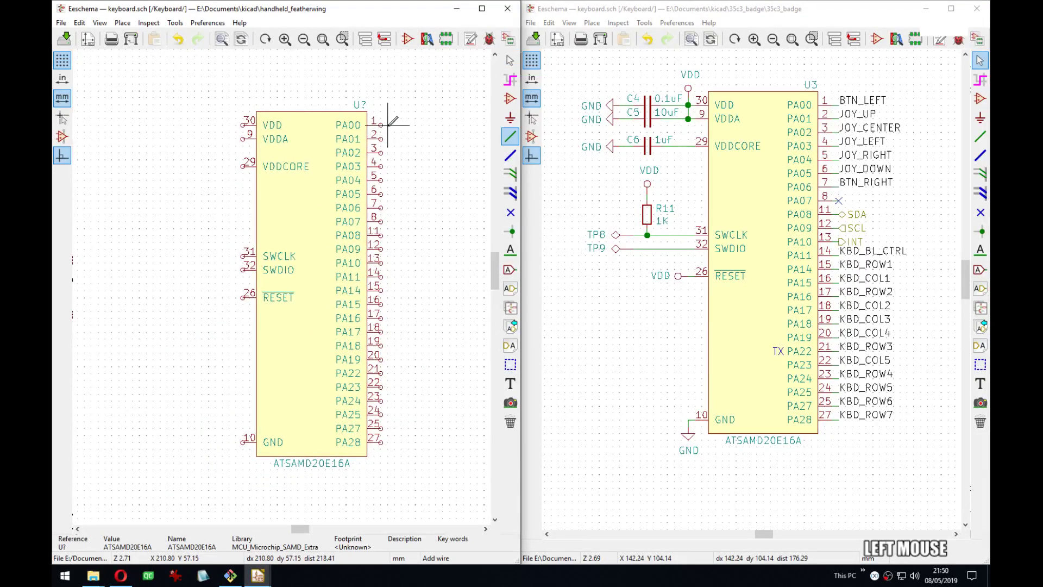
double_click(388, 126)
key(Insert)
key(Insert)
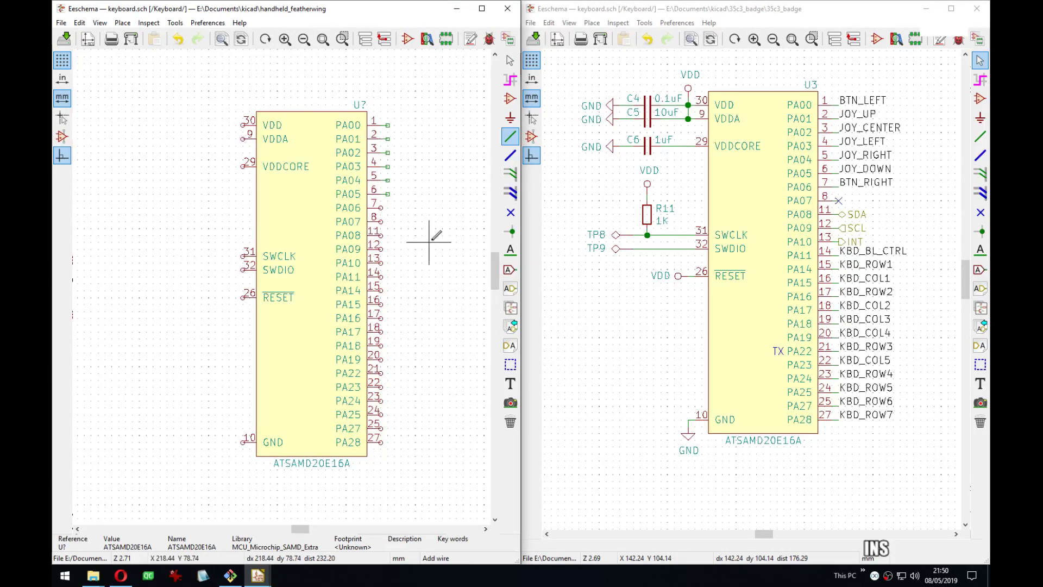
key(Insert)
key(Insert)
key(Insert)
key(Insert)
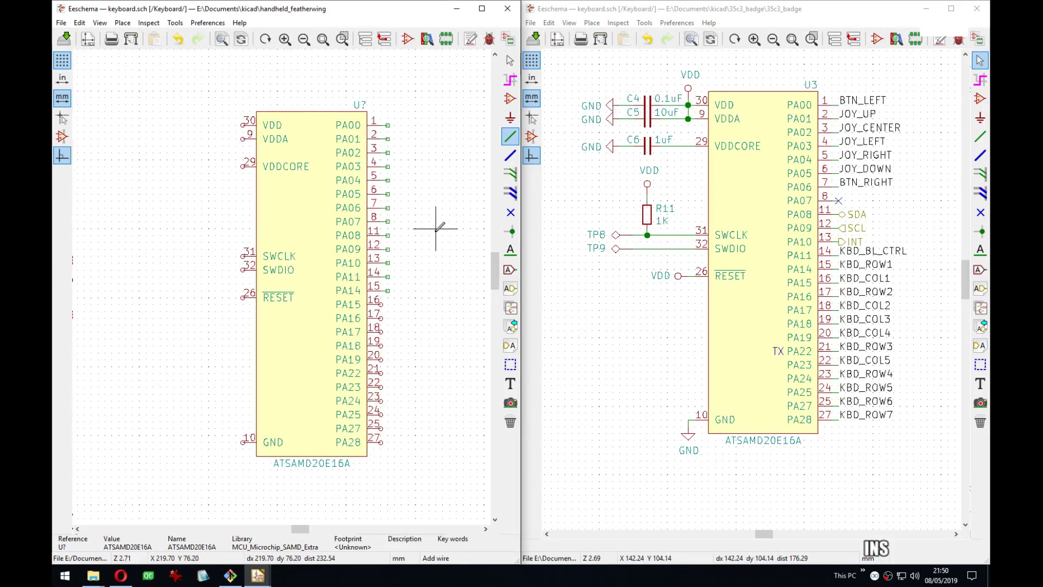
key(Insert)
key(Insert)
key(Insert)
key(Insert)
key(Insert)
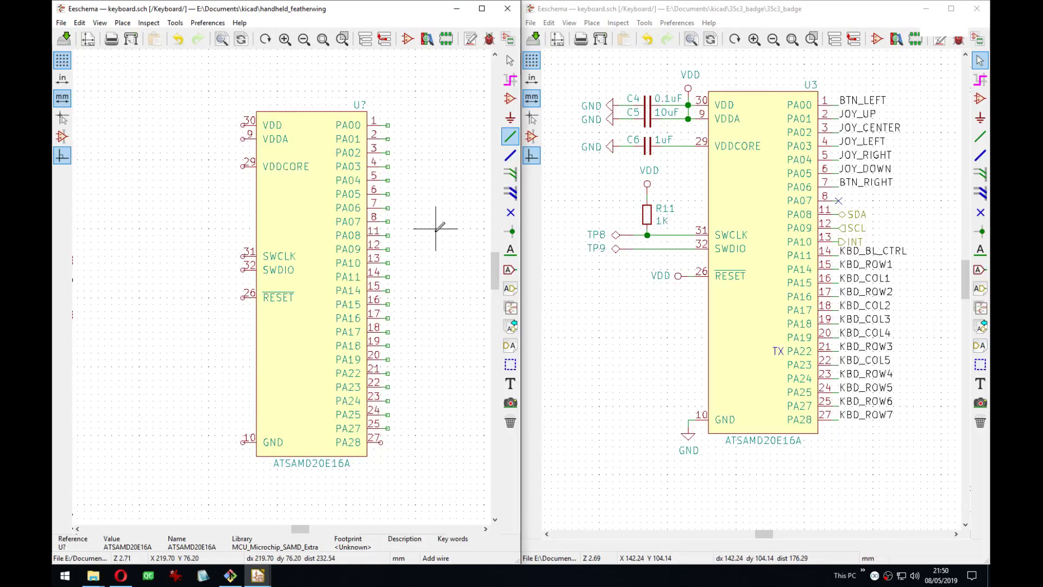
key(Insert)
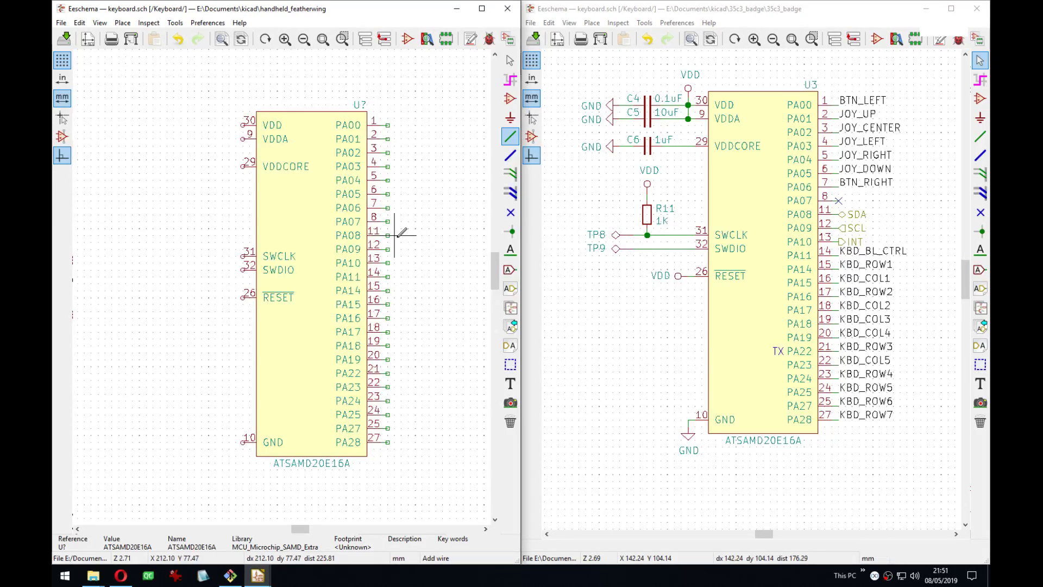
Delete the unneeded wire stub on pin 8 (PA07).
key(Delete)
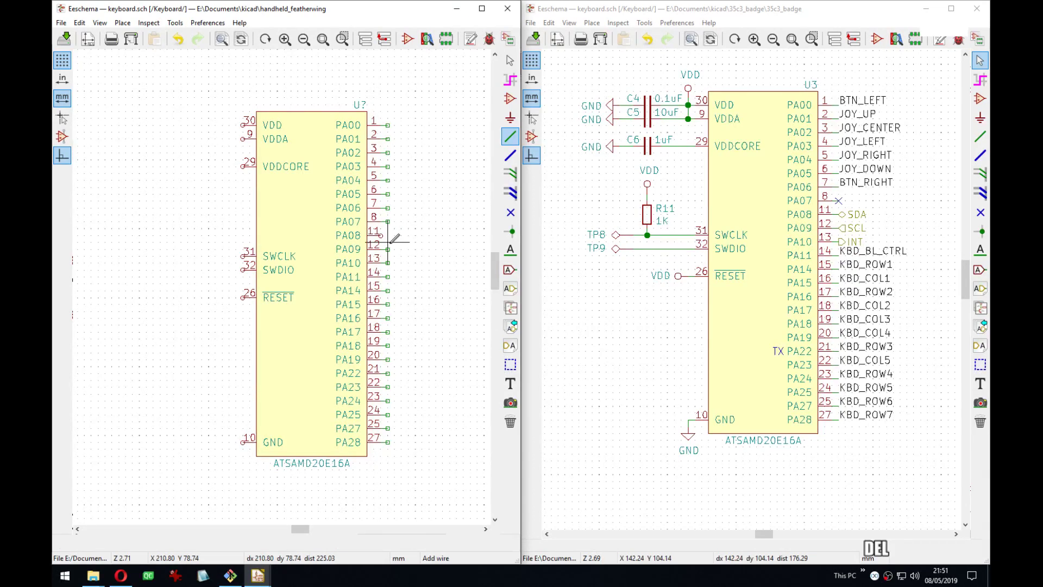
key(ctrl+z)
key(Delete)
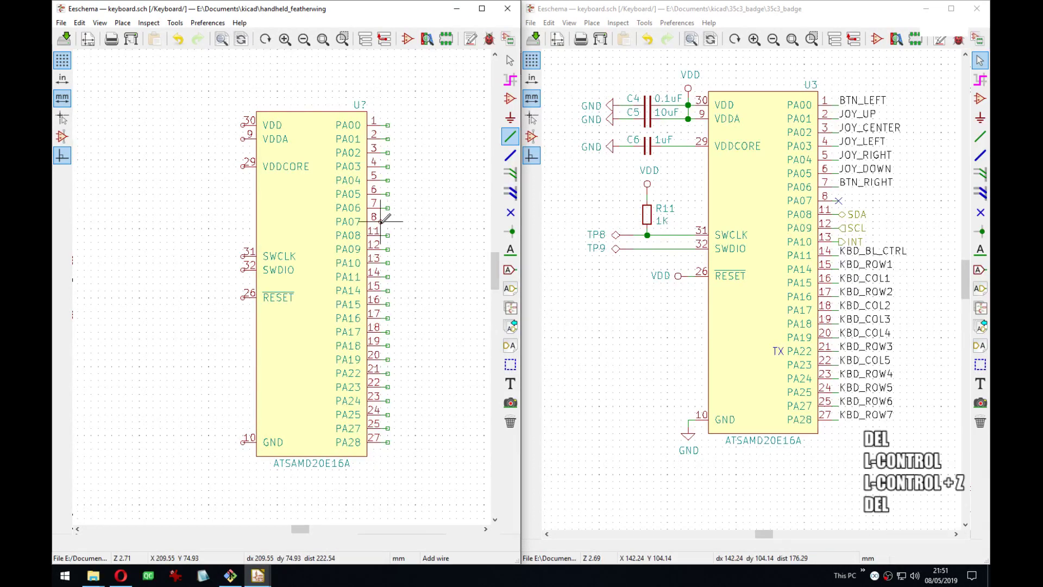
key(q)
scroll(281, 287, down, 2)
middle_drag(205, 311, 248, 300)
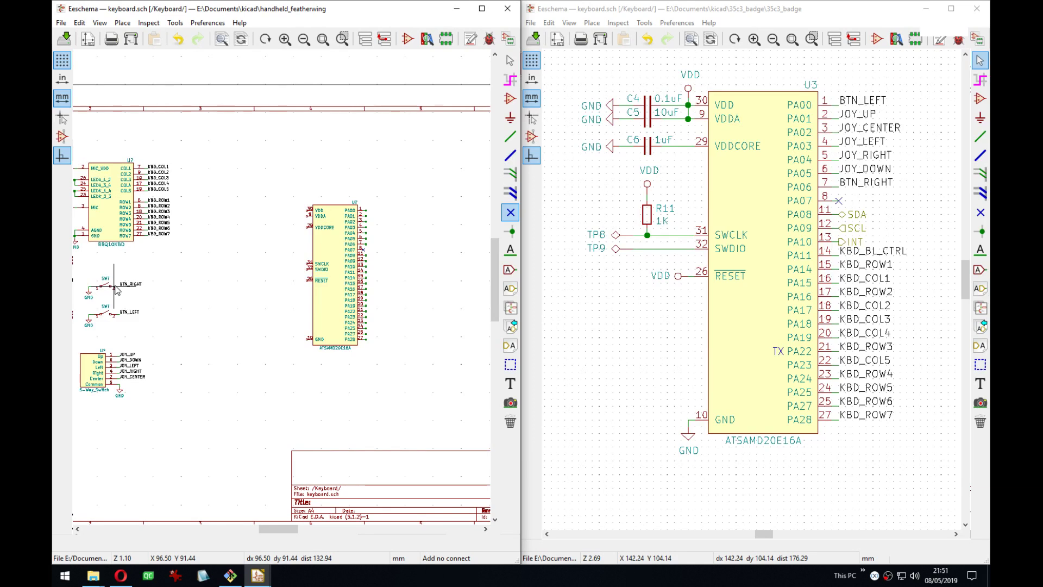
Zoom and pan around the ATSAMD20E16A's pins to locate pin 8.
scroll(355, 263, up, 5)
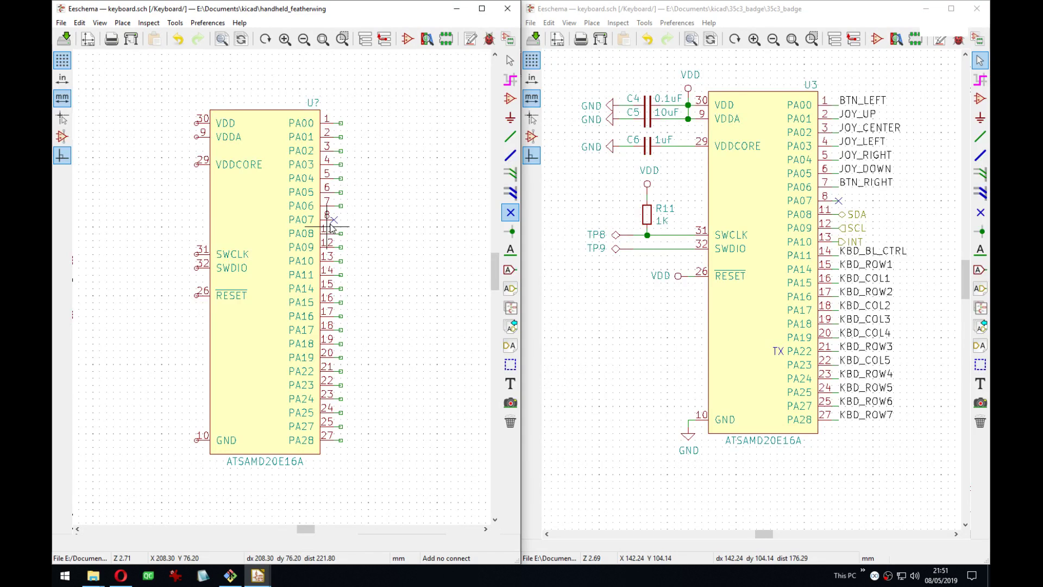
middle_drag(318, 293, 328, 279)
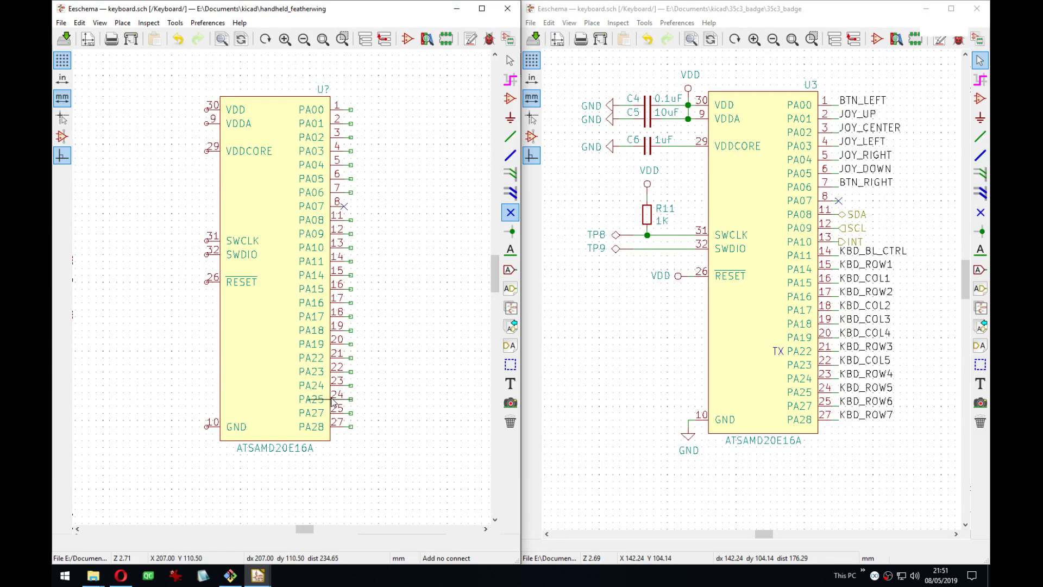
middle_drag(275, 303, 406, 196)
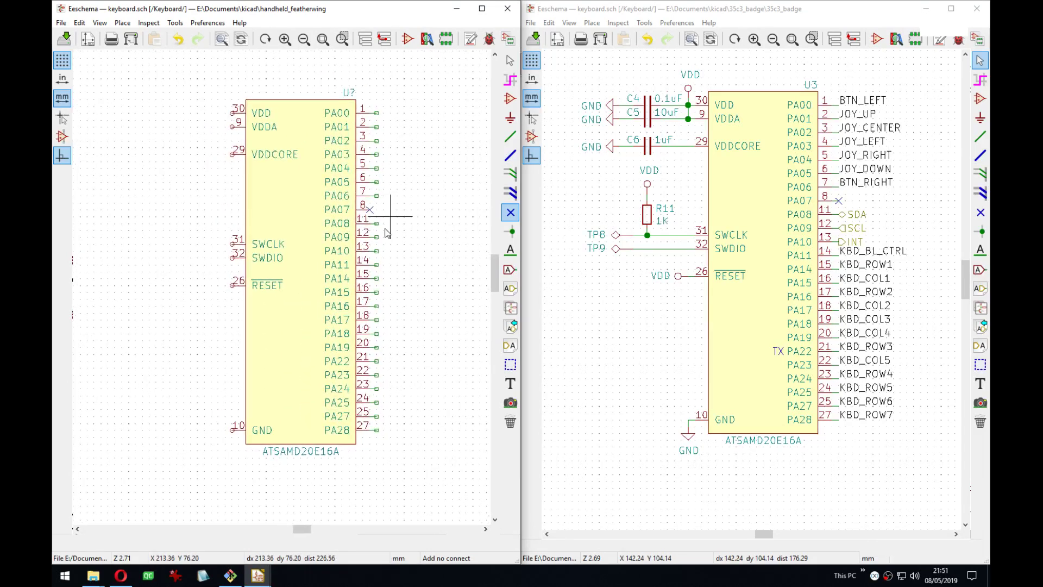
scroll(353, 247, down, 3)
Duplicate the KBD_COL and KBD_ROW labels beside the MCU.
key(Escape)
drag(189, 164, 156, 254)
right_click(161, 256)
click(217, 319)
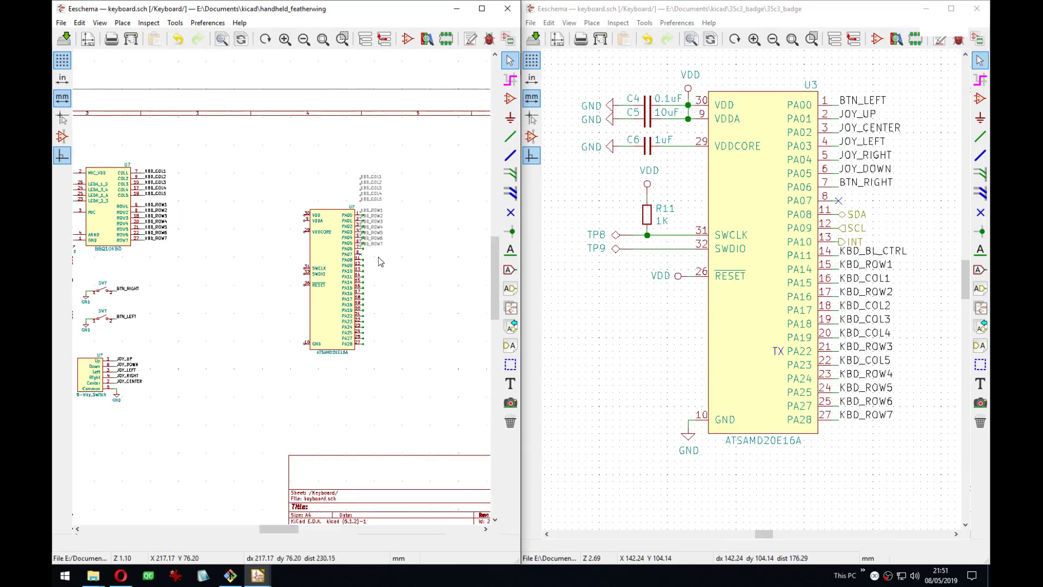
click(428, 307)
middle_drag(429, 308, 491, 286)
Duplicate the BTN and JOY labels and place them near the MCU.
drag(220, 262, 190, 379)
right_click(193, 374)
click(245, 120)
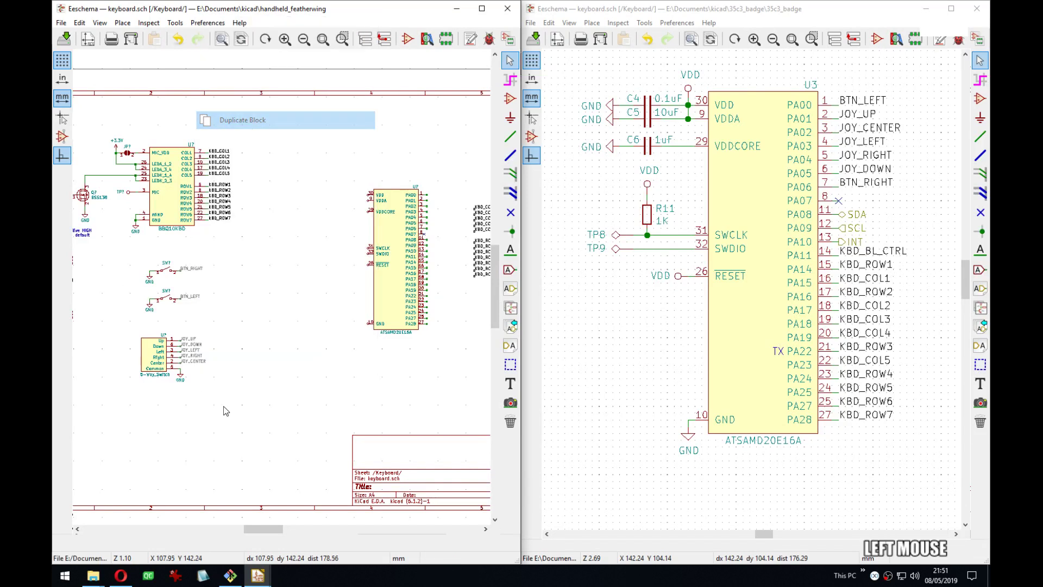
middle_drag(320, 429, 216, 462)
click(442, 351)
middle_drag(264, 354, 468, 332)
Duplicate the BL_CTRL label beside the MCU.
right_click(154, 204)
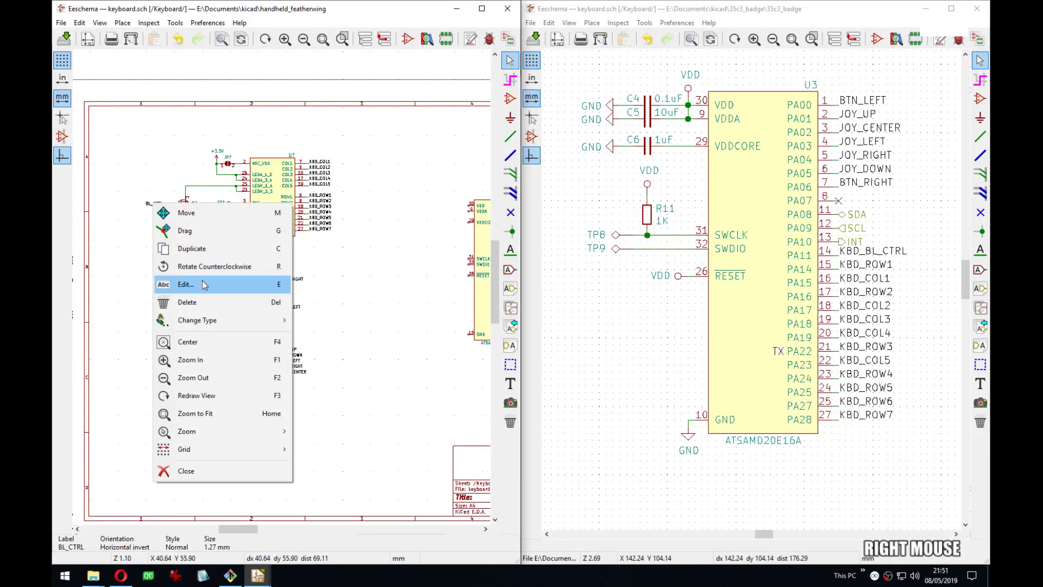
click(192, 248)
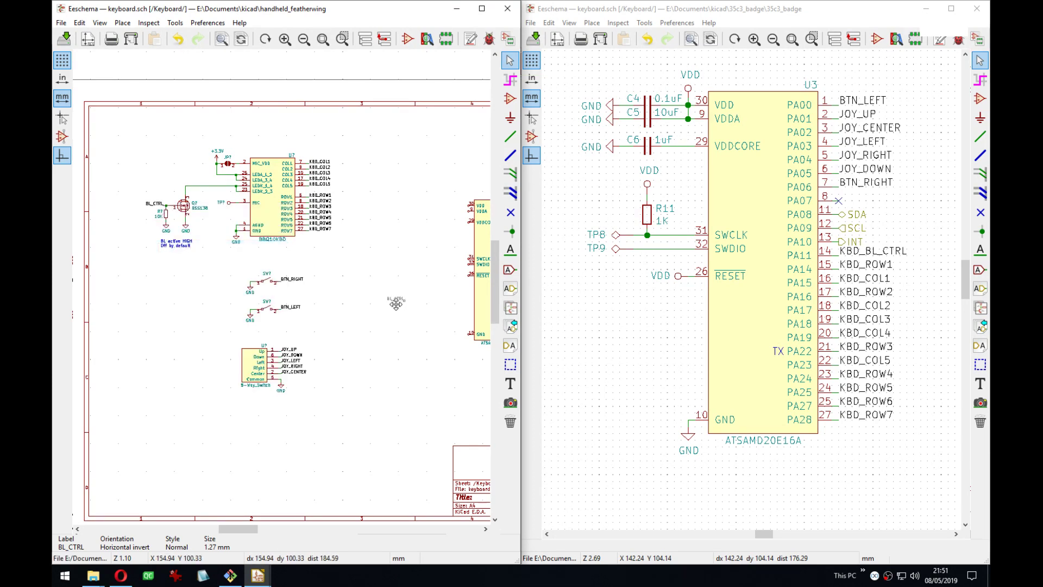
middle_drag(397, 301, 229, 307)
middle_drag(432, 340, 405, 344)
click(400, 326)
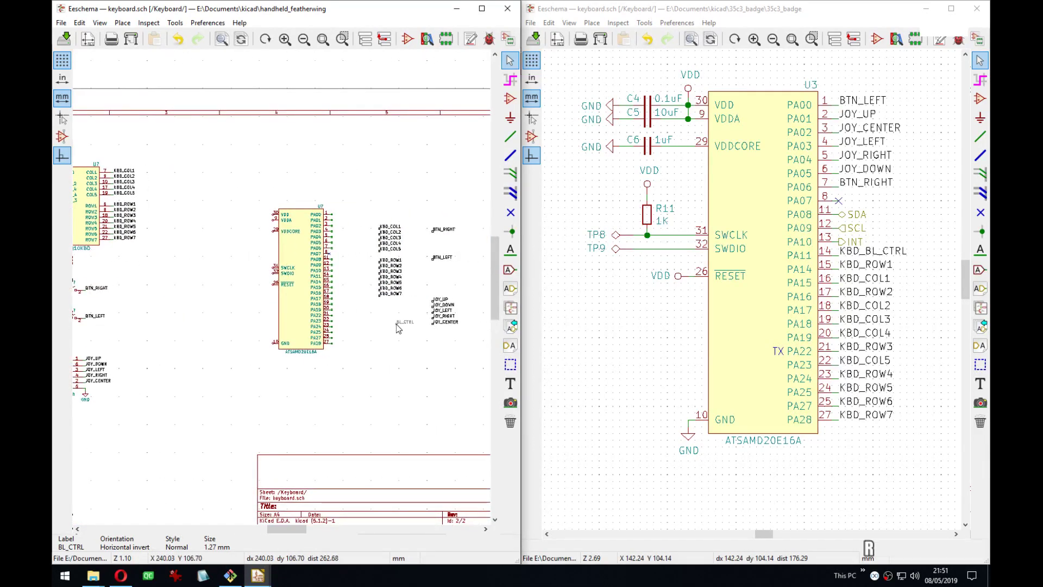
Move BL_CTRL under KBD_ROW7 and the five JOY labels under BL_CTRL.
scroll(367, 326, up, 3)
middle_drag(283, 290, 247, 303)
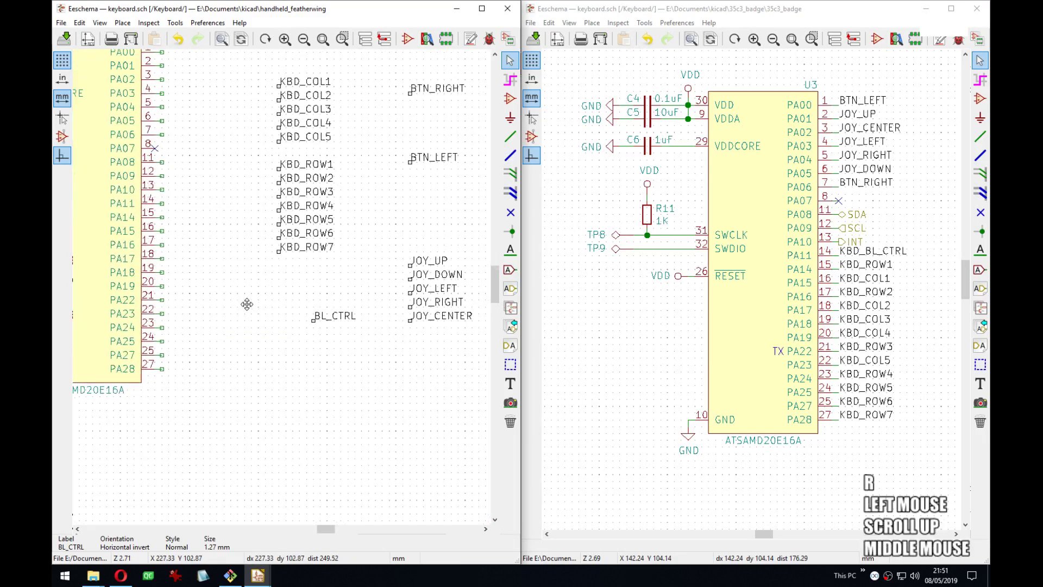
click(319, 321)
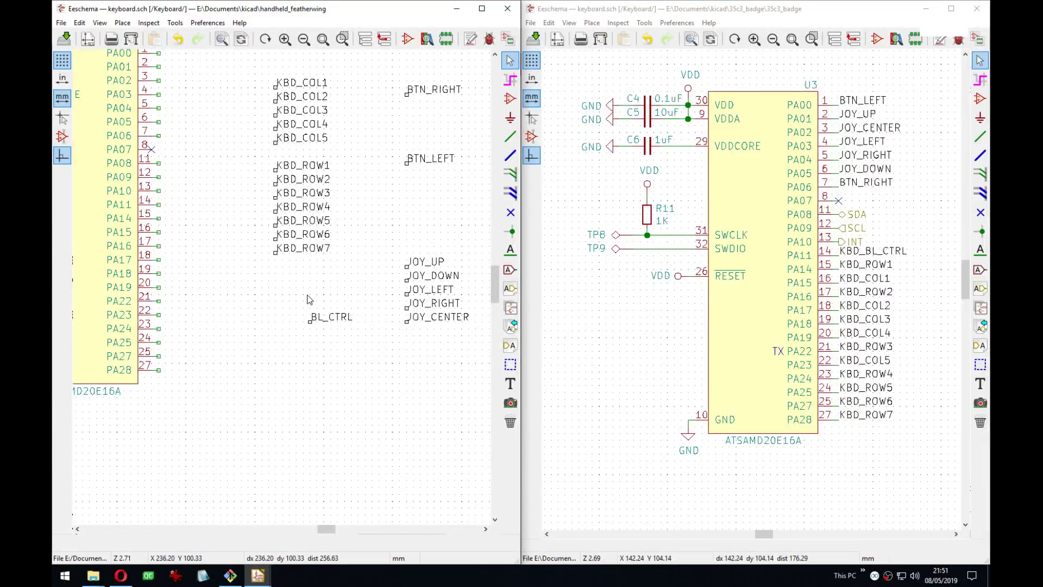
key(m)
click(276, 267)
drag(440, 353, 401, 254)
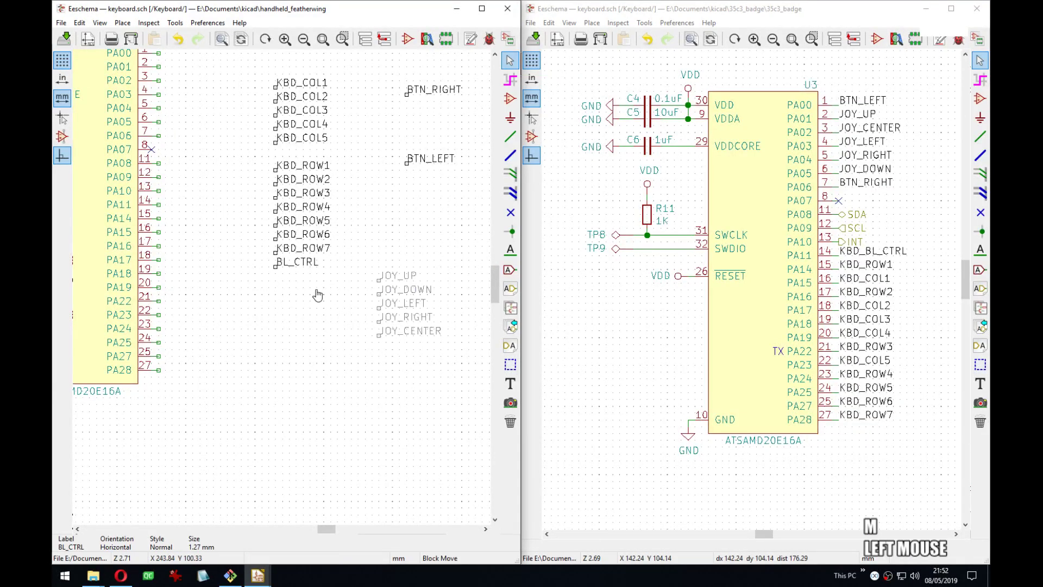
click(270, 264)
Place BTN_LEFT between KBD_COL5 and KBD_ROW1, and BTN_RIGHT above KBD_COL1.
middle_drag(429, 162, 416, 209)
key(m)
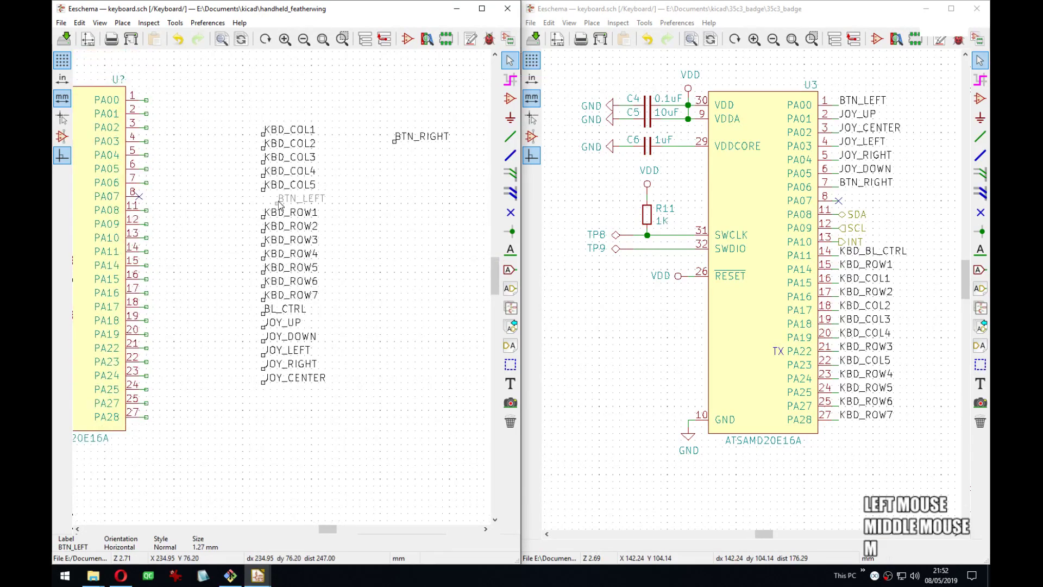
click(264, 199)
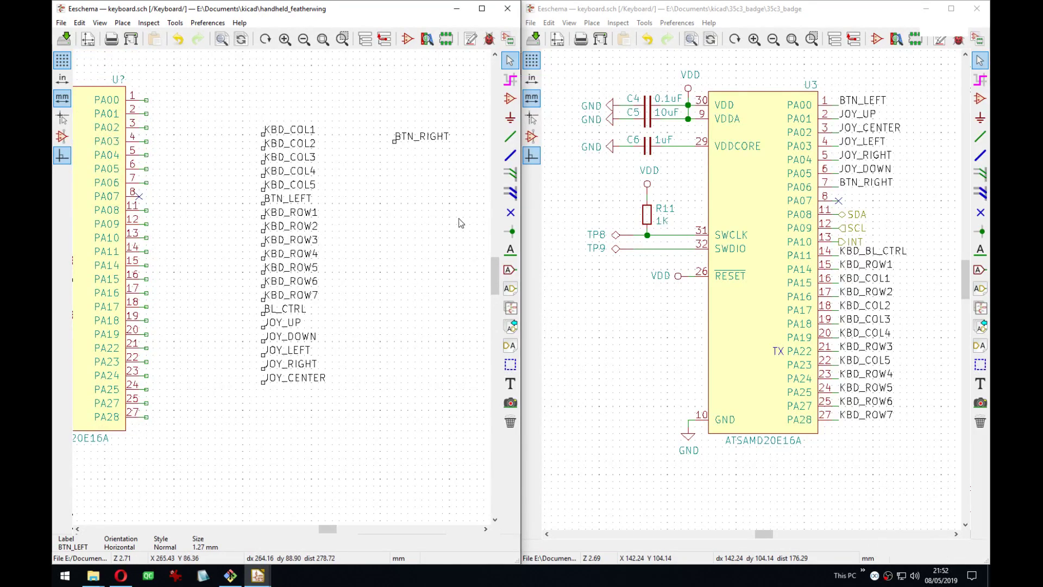
key(m)
click(264, 122)
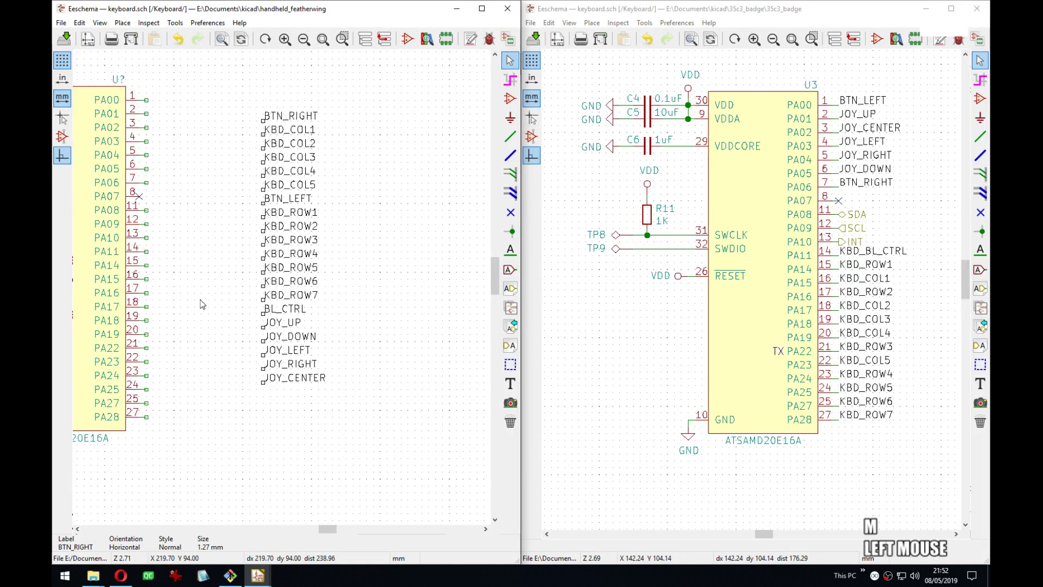
middle_drag(200, 299, 338, 291)
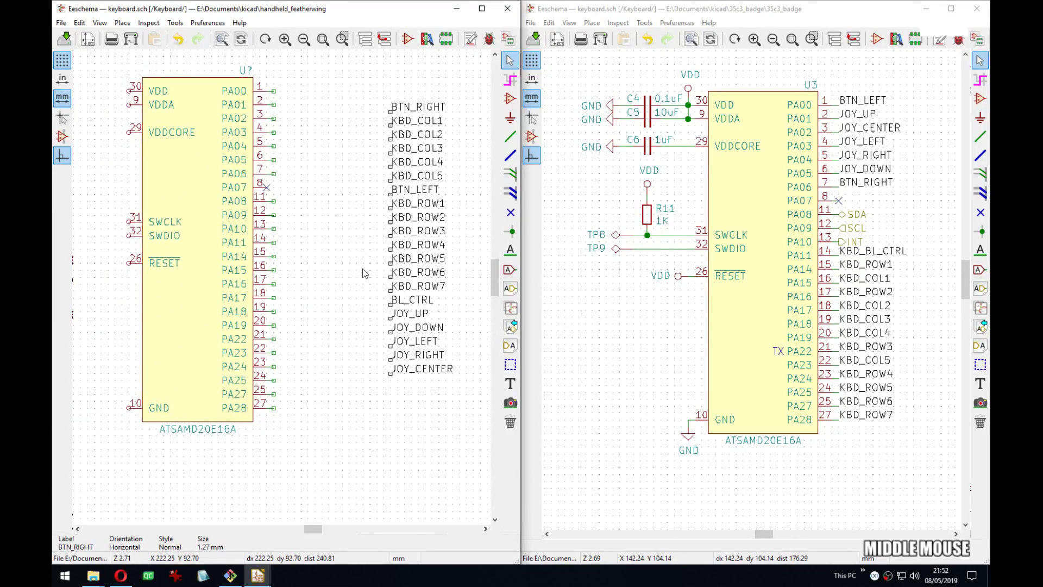
Attach BTN_LEFT to the pin 1 stub and JOY_UP to pin 2.
key(m)
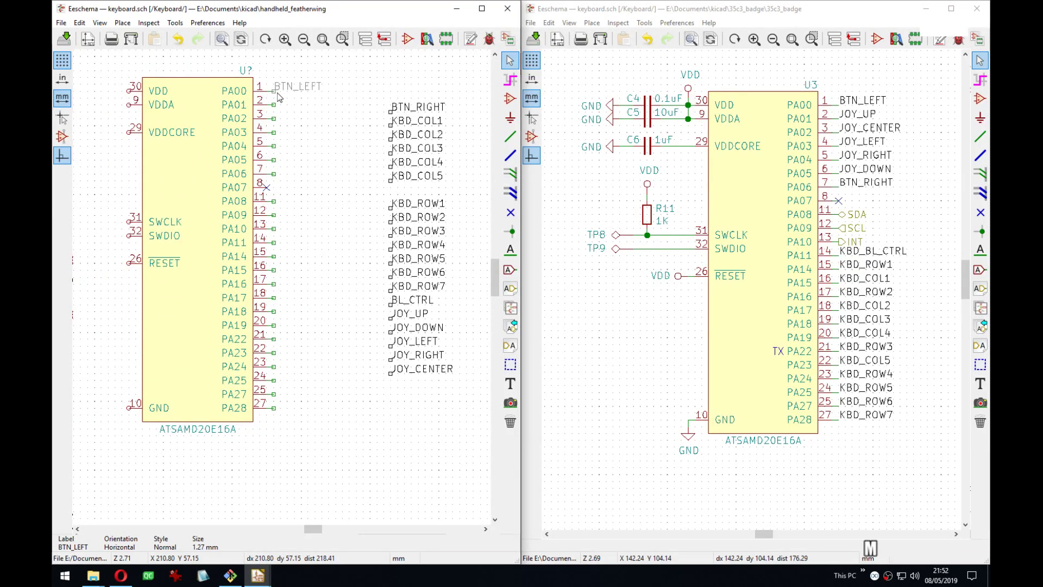
click(275, 93)
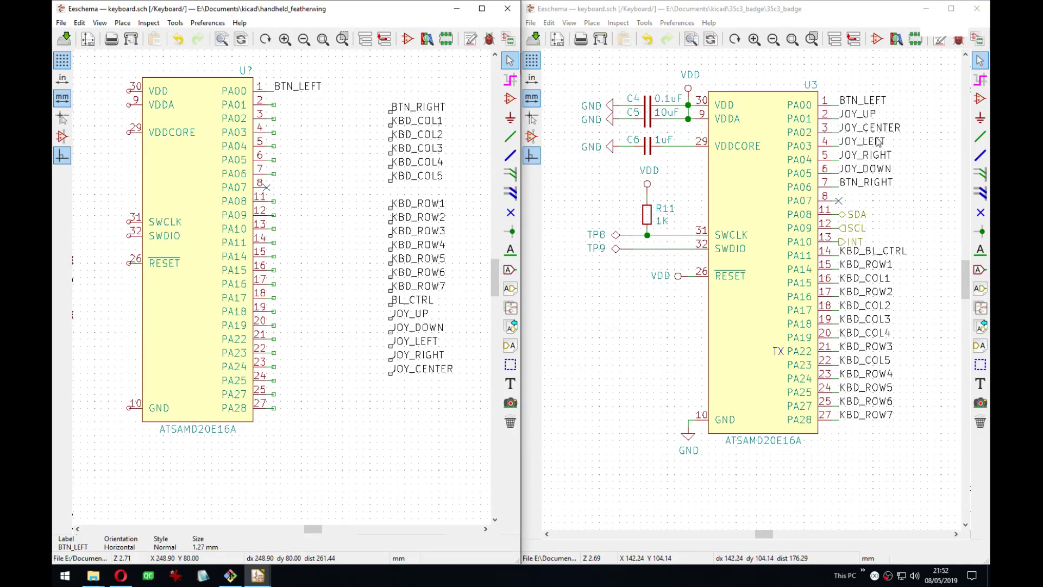
middle_drag(455, 260, 445, 262)
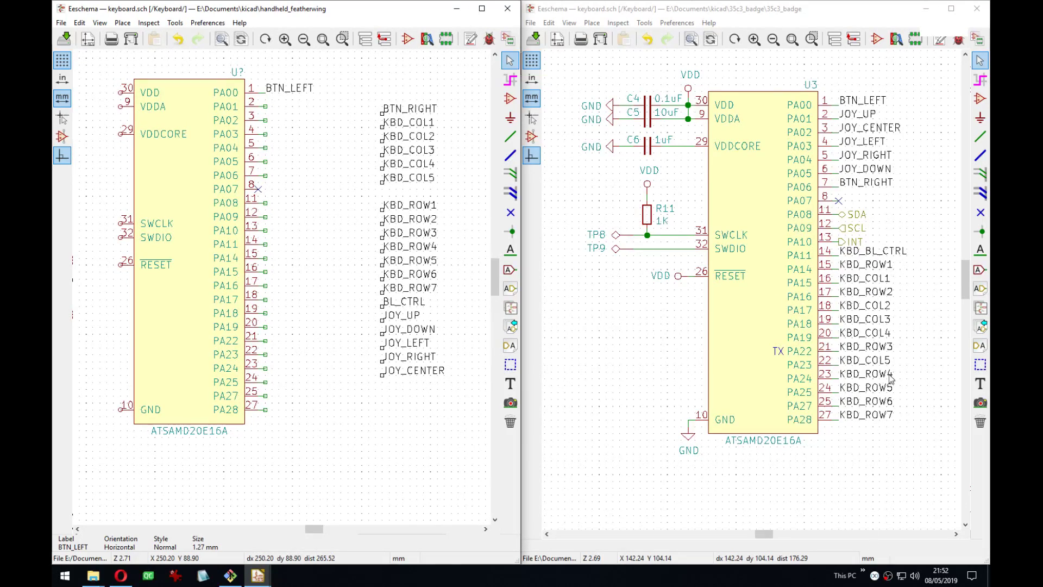
middle_drag(392, 262, 357, 279)
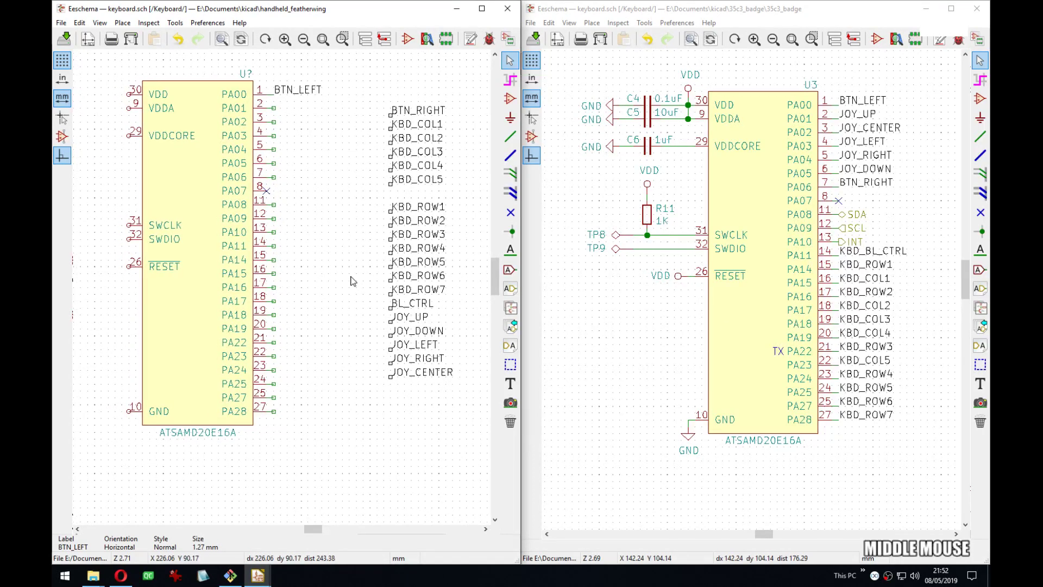
scroll(339, 257, down, 4)
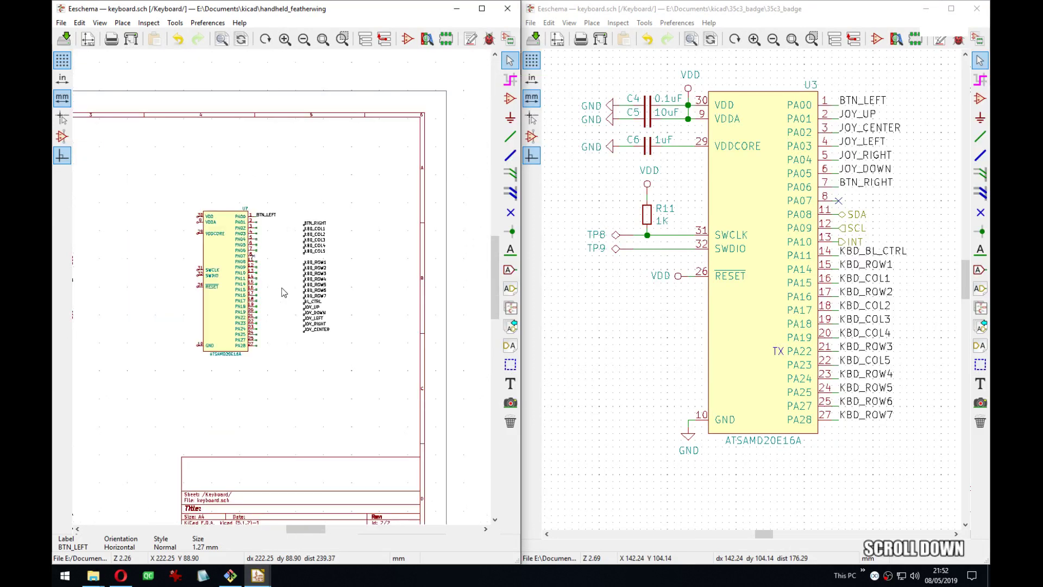
middle_drag(332, 261, 371, 266)
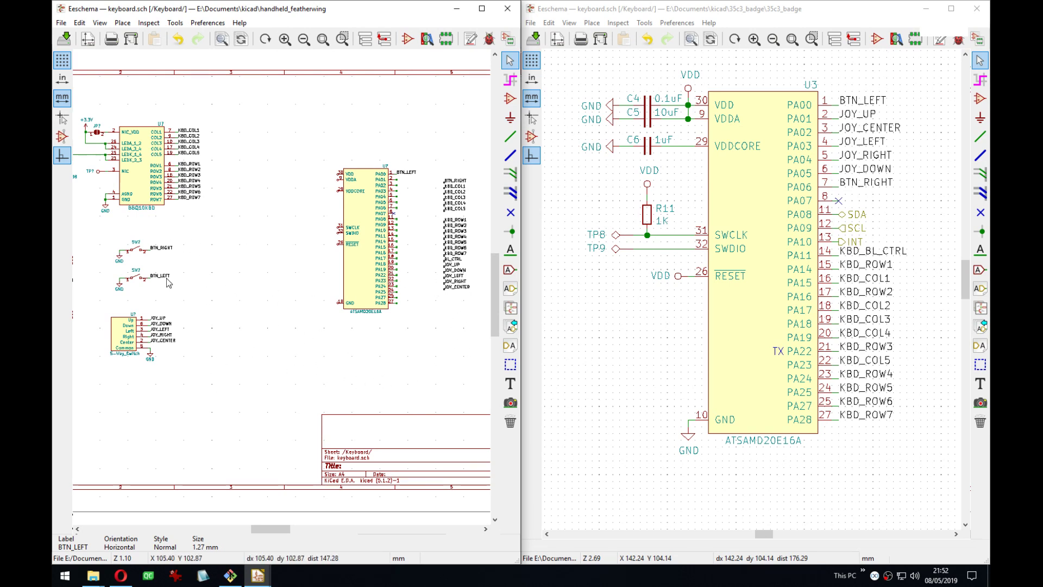
scroll(328, 325, up, 5)
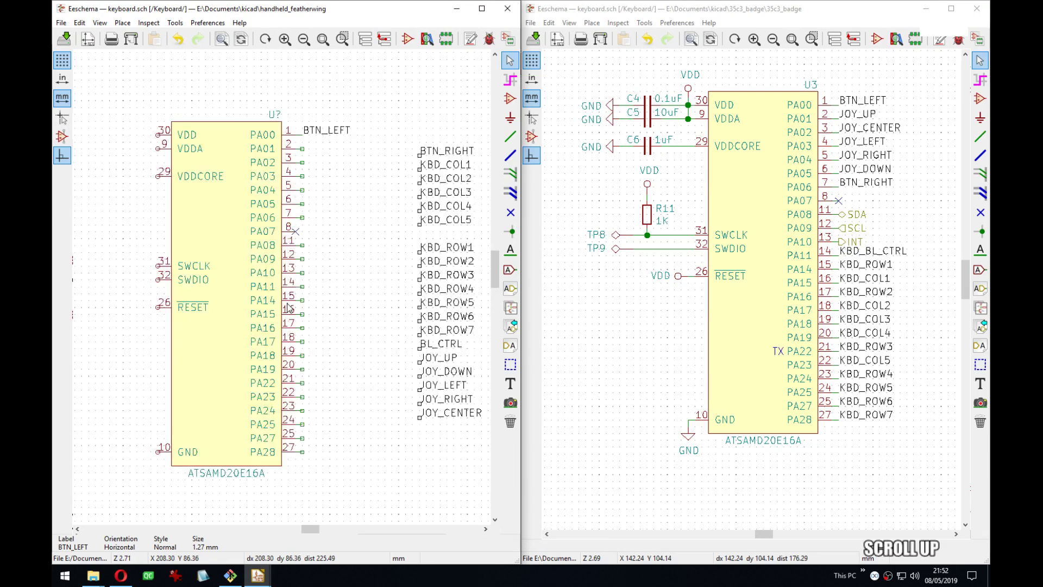
middle_drag(287, 283, 332, 264)
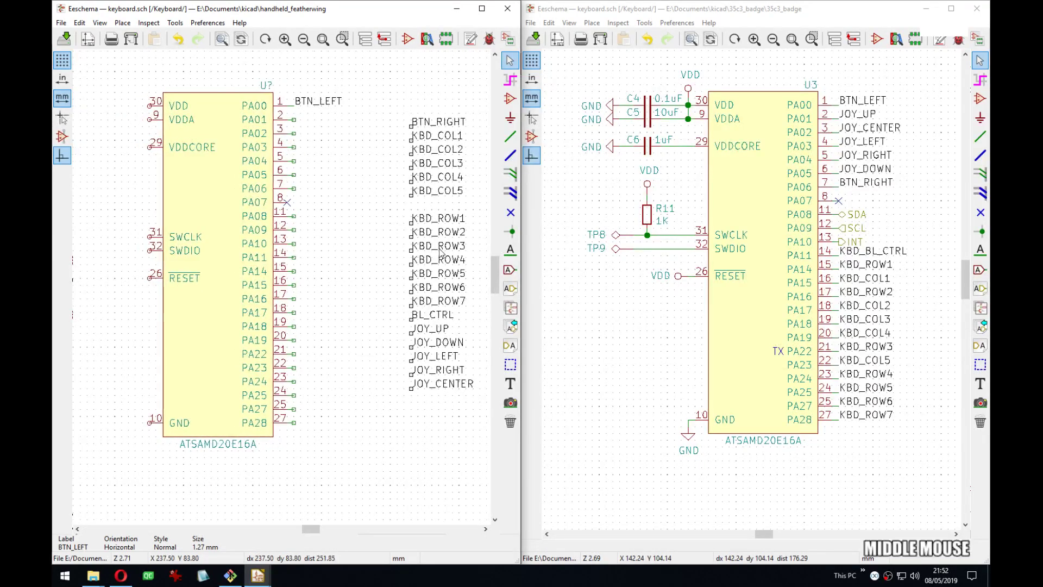
middle_drag(438, 248, 434, 248)
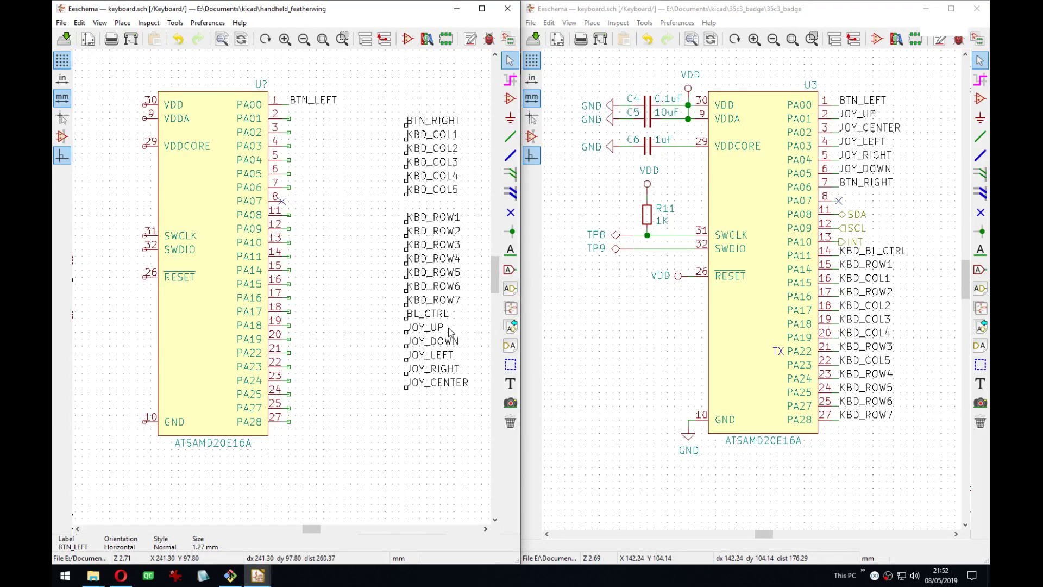
key(m)
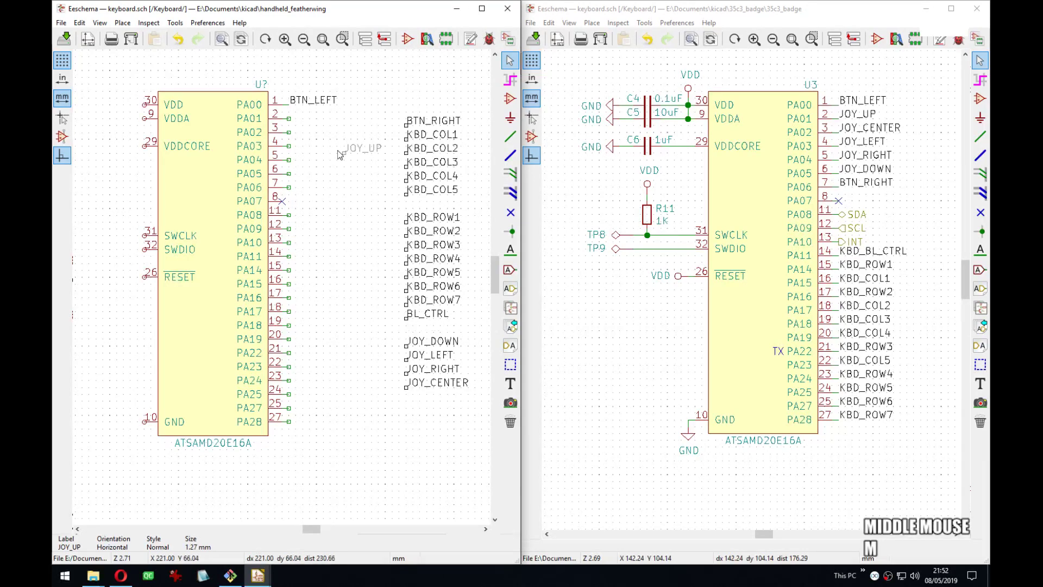
click(289, 118)
Move JOY_CENTER, JOY_LEFT, JOY_RIGHT and JOY_DOWN onto pins 3, 4, 5 and 6.
middle_drag(445, 217, 436, 216)
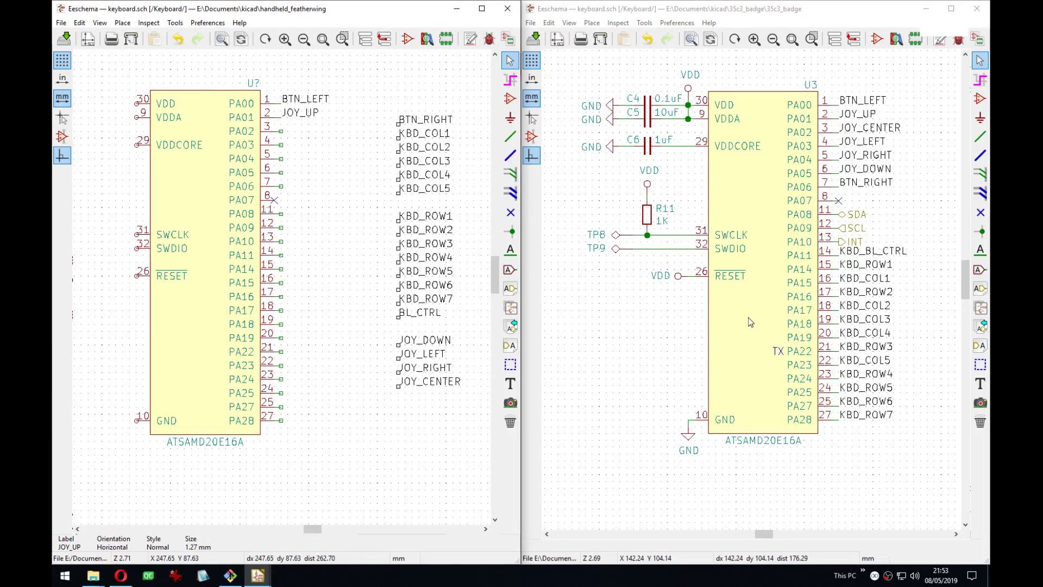
middle_drag(423, 342, 427, 346)
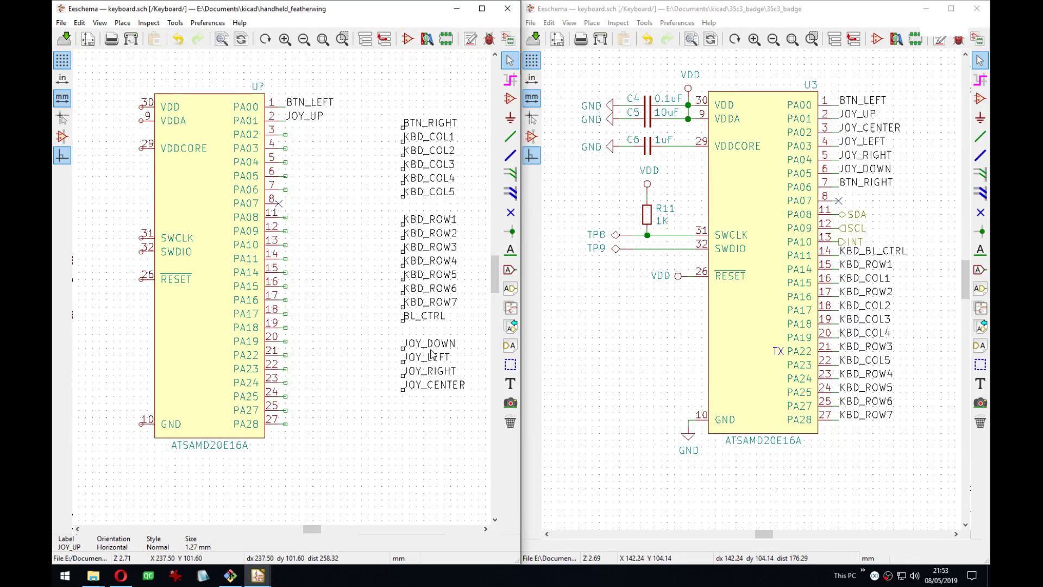
middle_drag(373, 278, 371, 280)
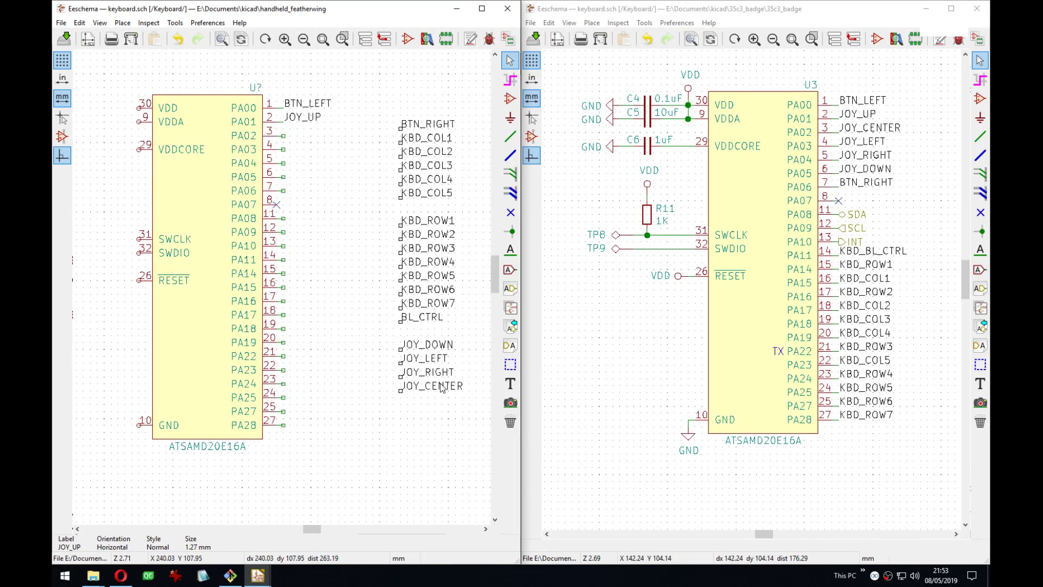
drag(442, 388, 287, 140)
drag(403, 359, 287, 145)
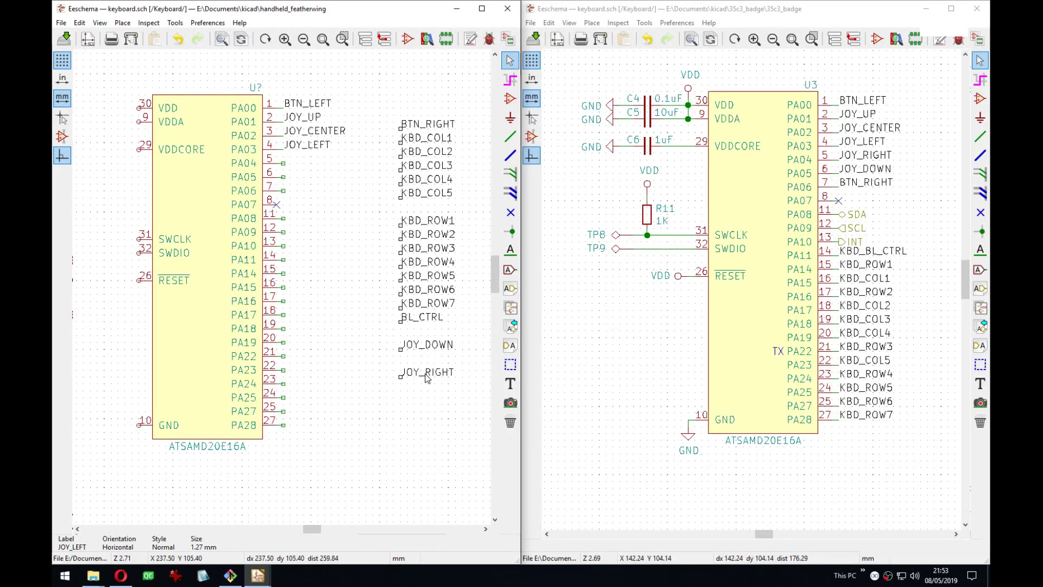
drag(428, 378, 286, 158)
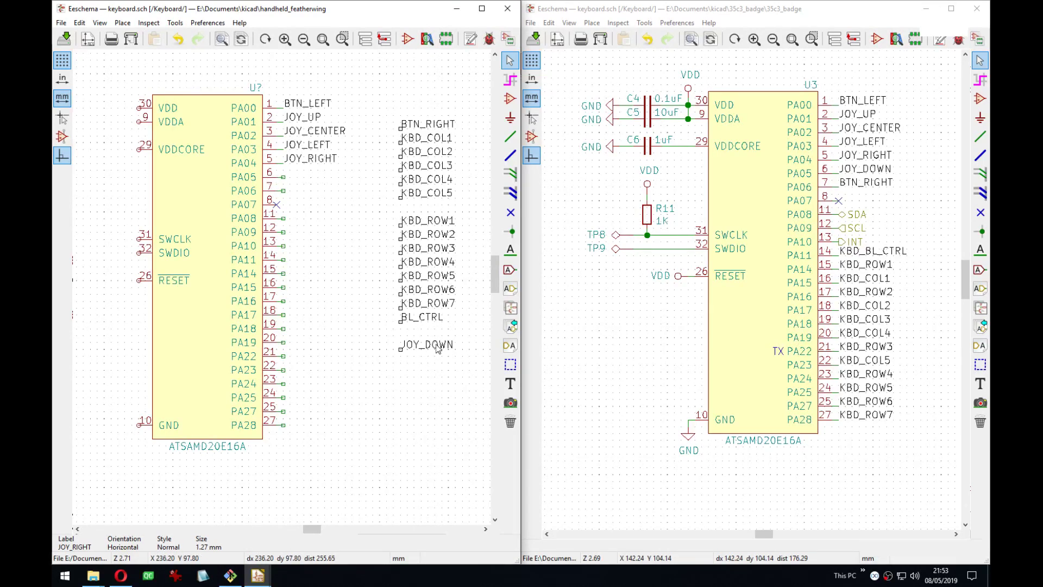
drag(438, 348, 362, 291)
click(285, 173)
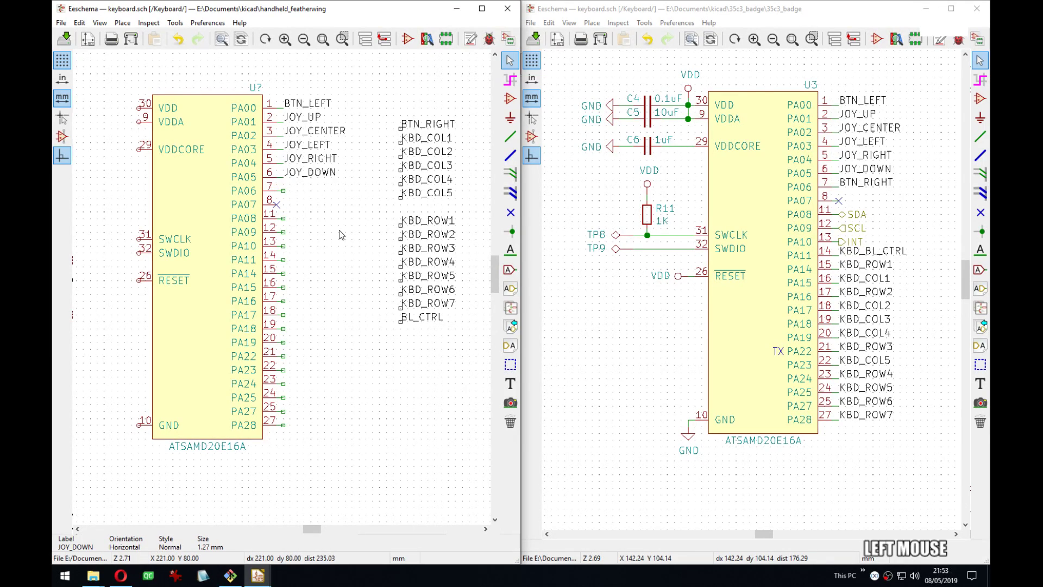
Place BTN_RIGHT on pin 7, BL_CTRL on pin 11 and KBD_ROW1 on pin 12.
key(m)
click(283, 191)
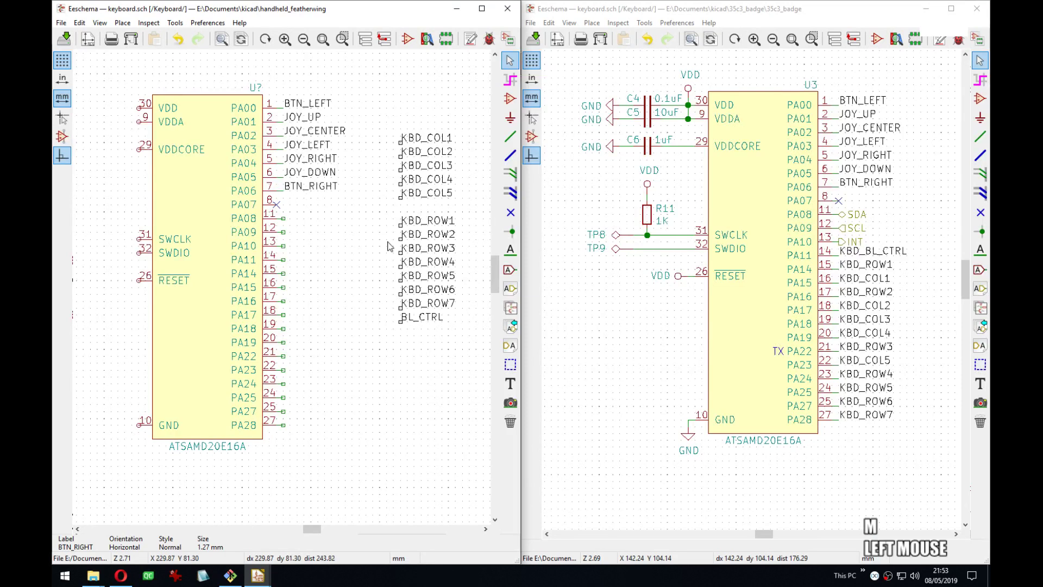
key(m)
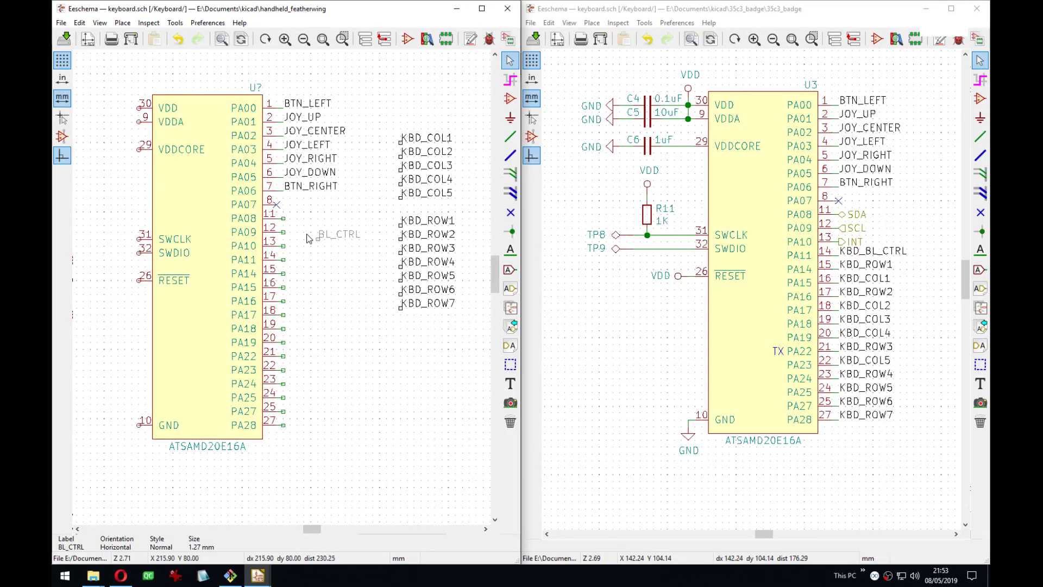
click(287, 224)
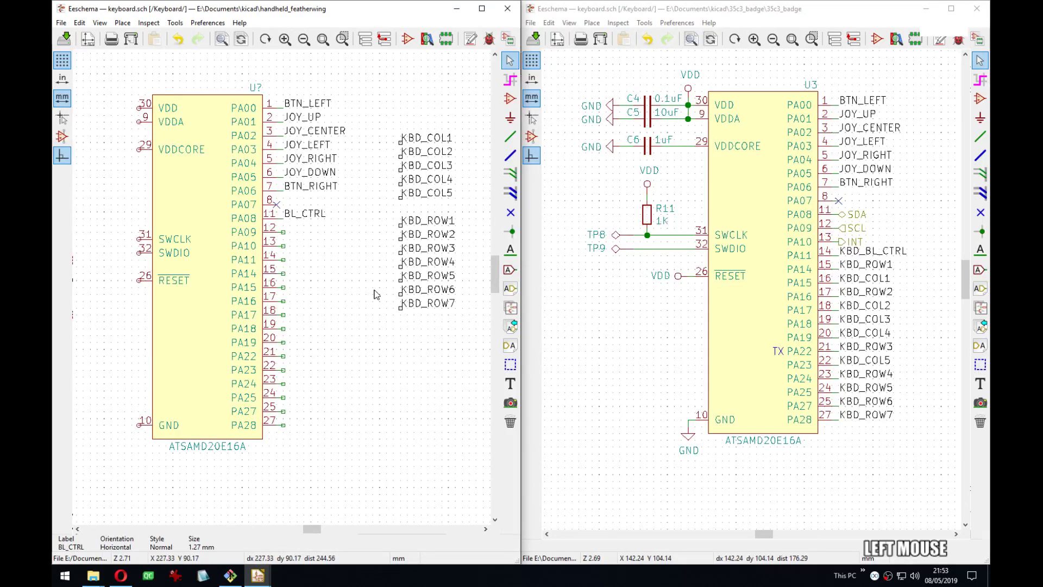
key(m)
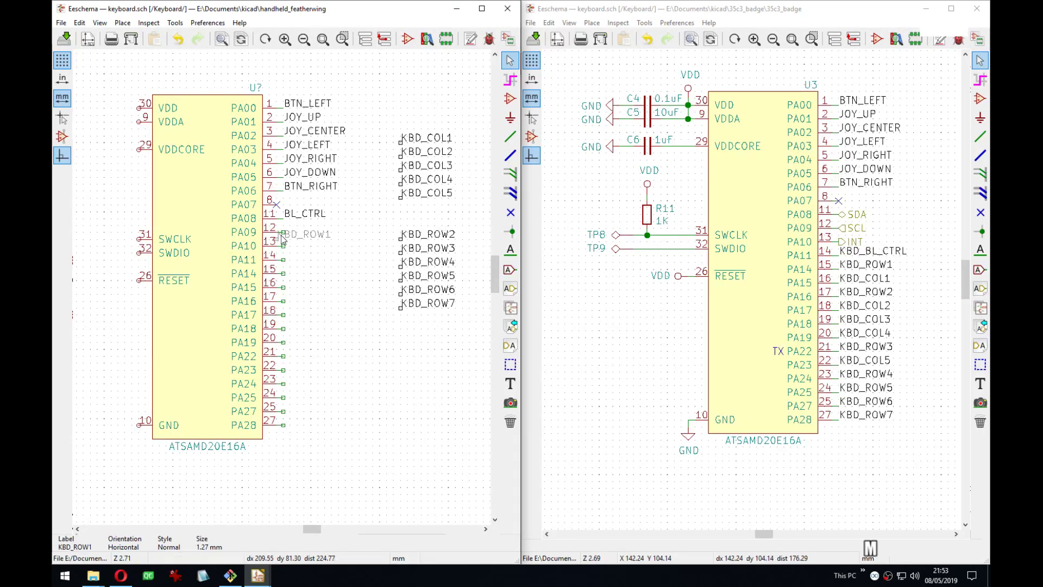
click(286, 231)
Place KBD_COL1 on pin 13, KBD_ROW2 on pin 14 and KBD_COL2 on pin 15.
key(m)
click(284, 246)
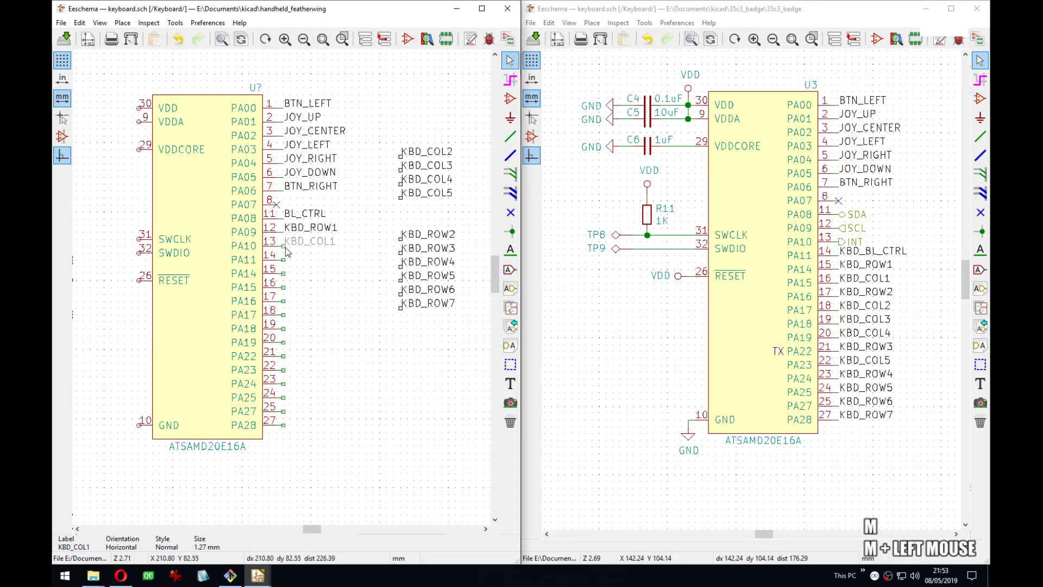
click(286, 247)
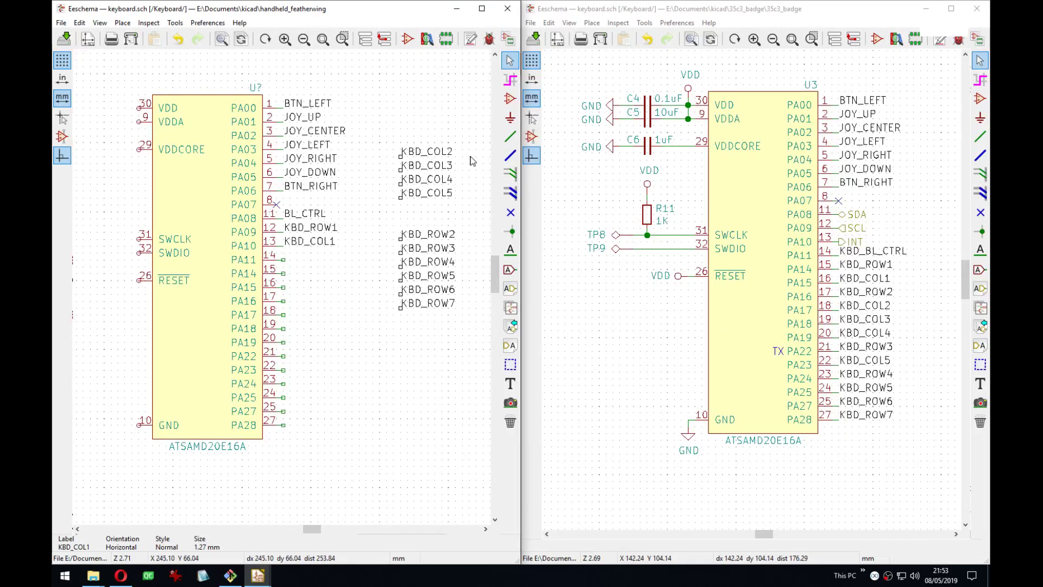
key(m)
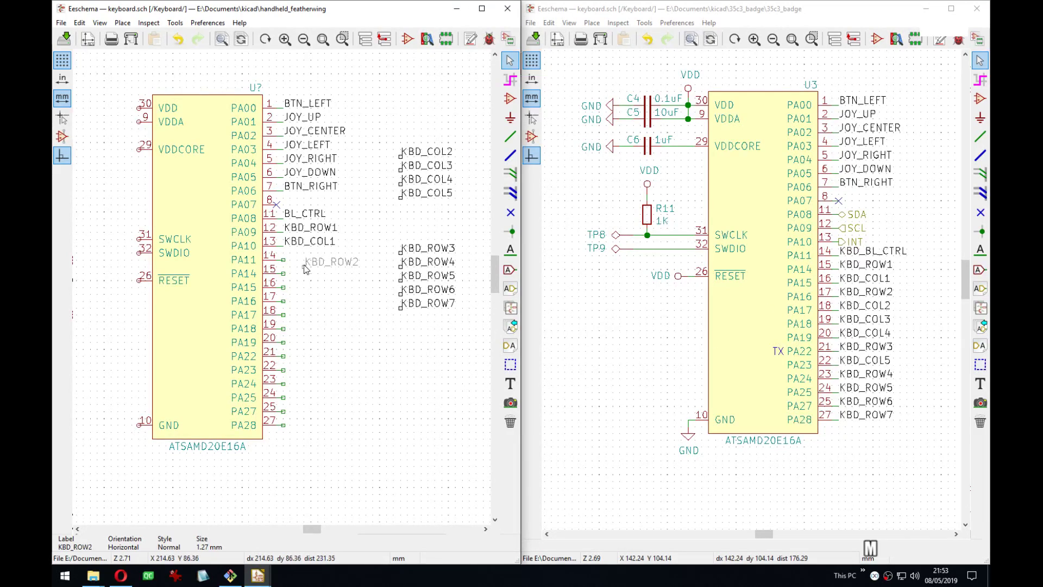
click(284, 261)
key(m)
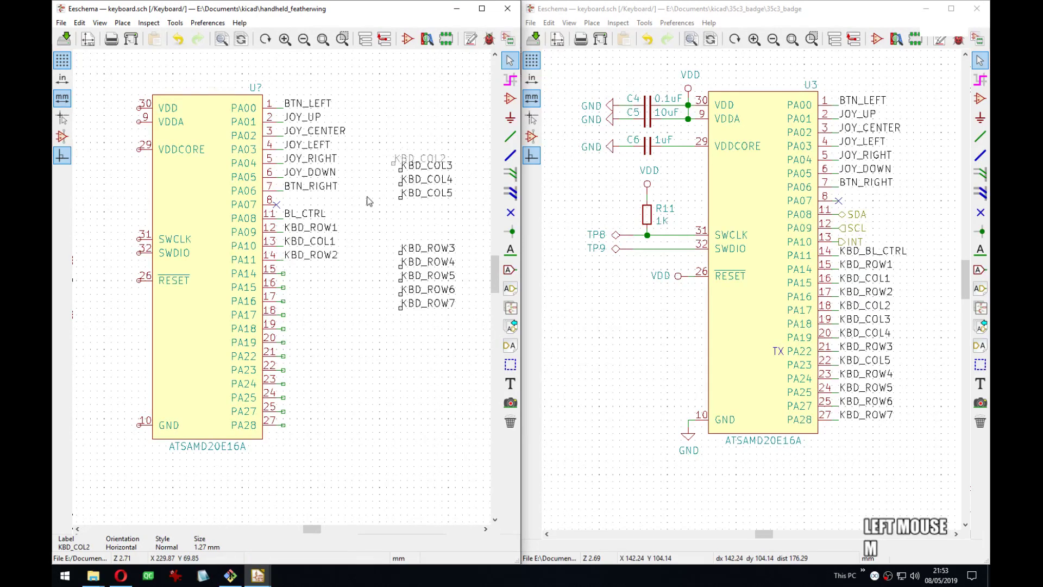
click(289, 278)
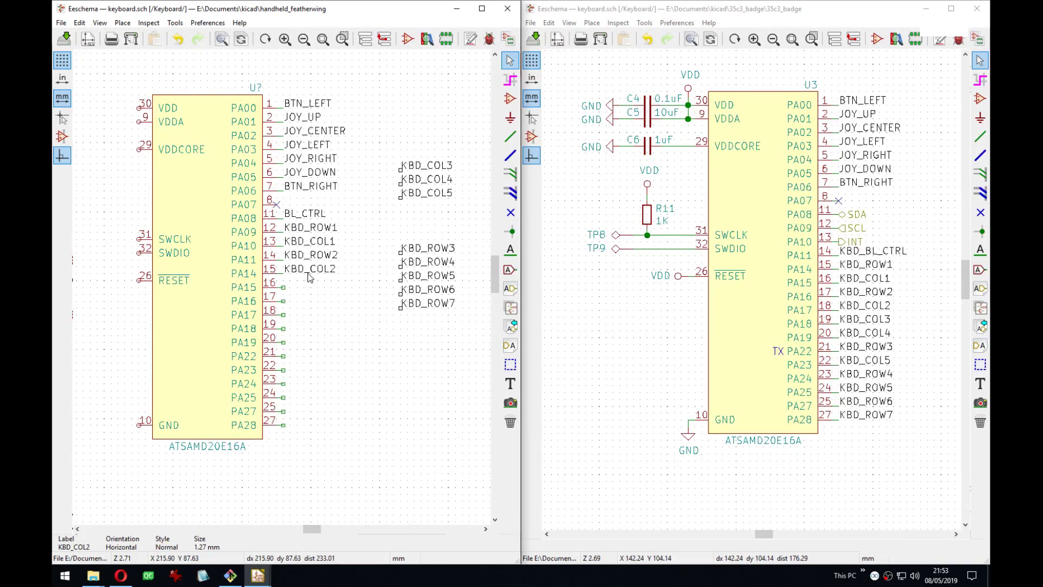
Put KBD_COL3 and KBD_COL4 on pins 16–17, KBD_ROW3 on 18, KBD_COL5 on 19.
drag(469, 157, 442, 182)
click(324, 303)
middle_drag(308, 329, 319, 319)
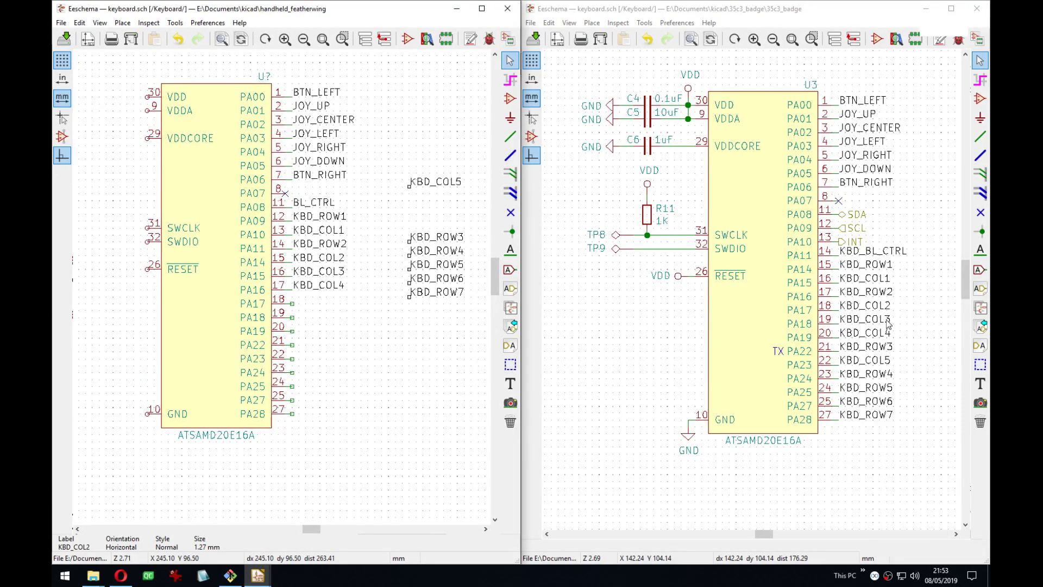
click(442, 237)
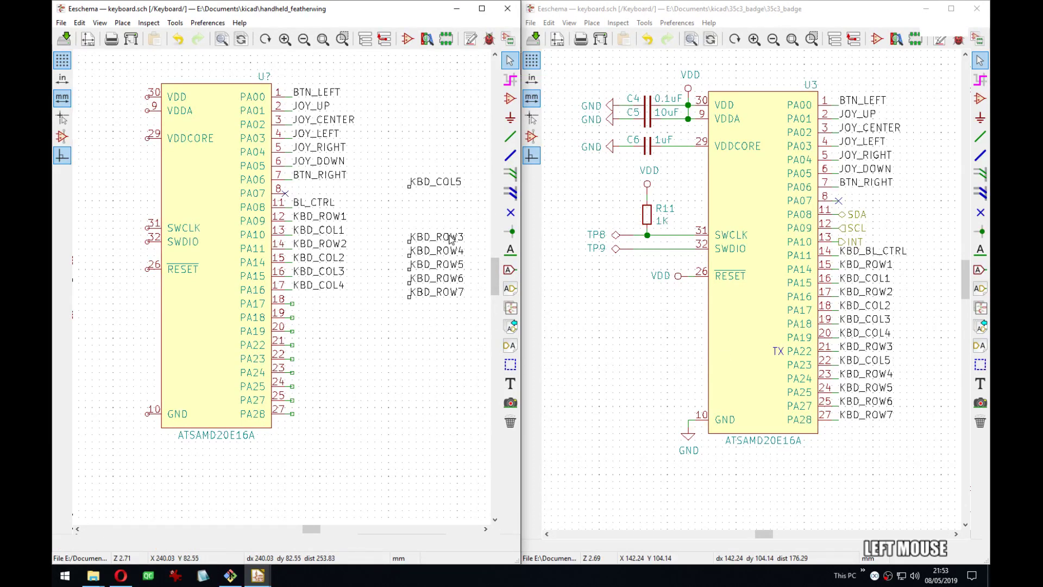
key(m)
click(293, 303)
key(m)
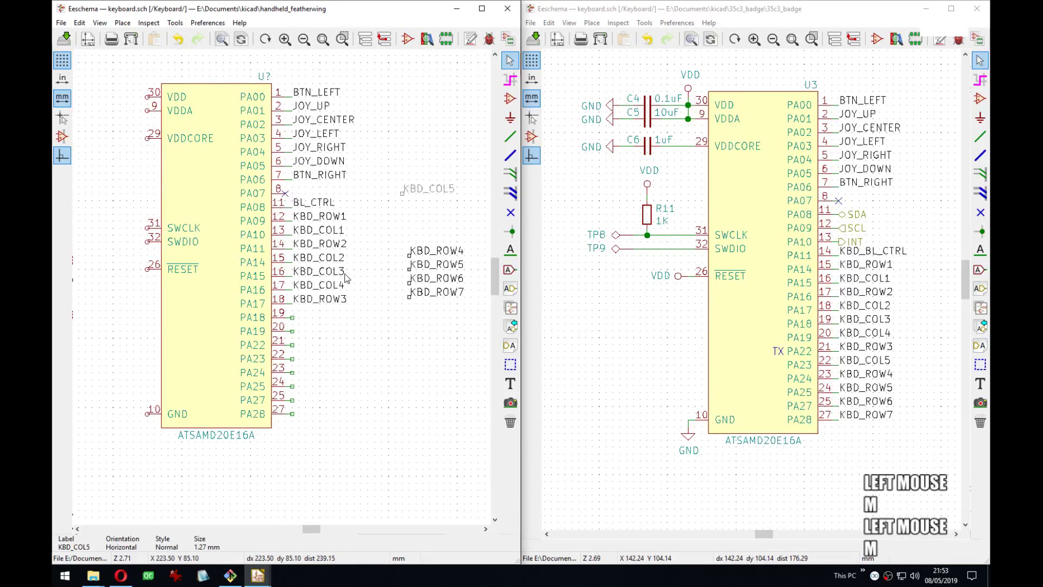
click(294, 321)
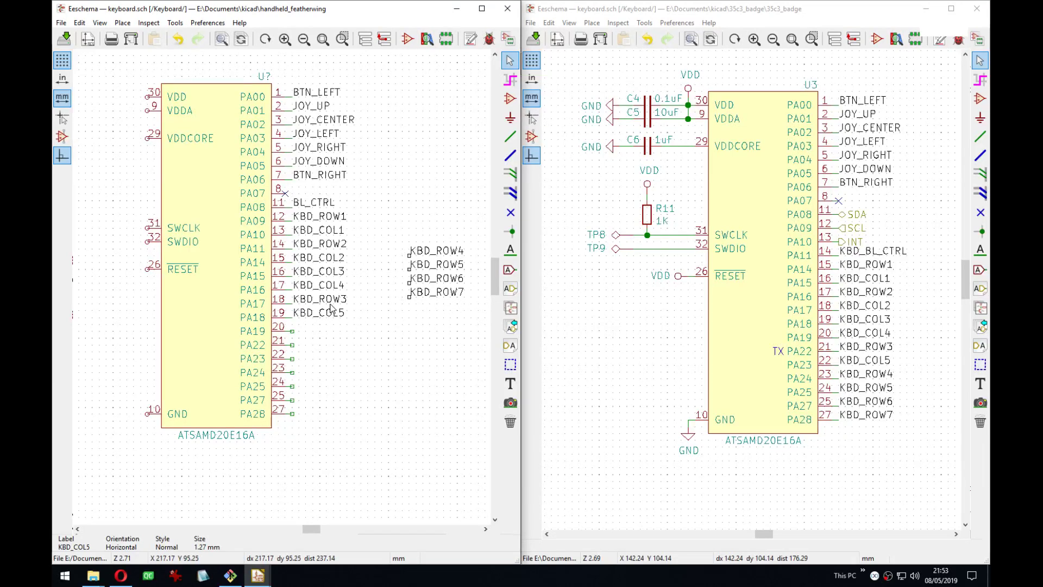
Move the KBD_ROW4–7 labels together onto pins 20–23.
scroll(338, 292, down, 3)
middle_drag(206, 278, 313, 286)
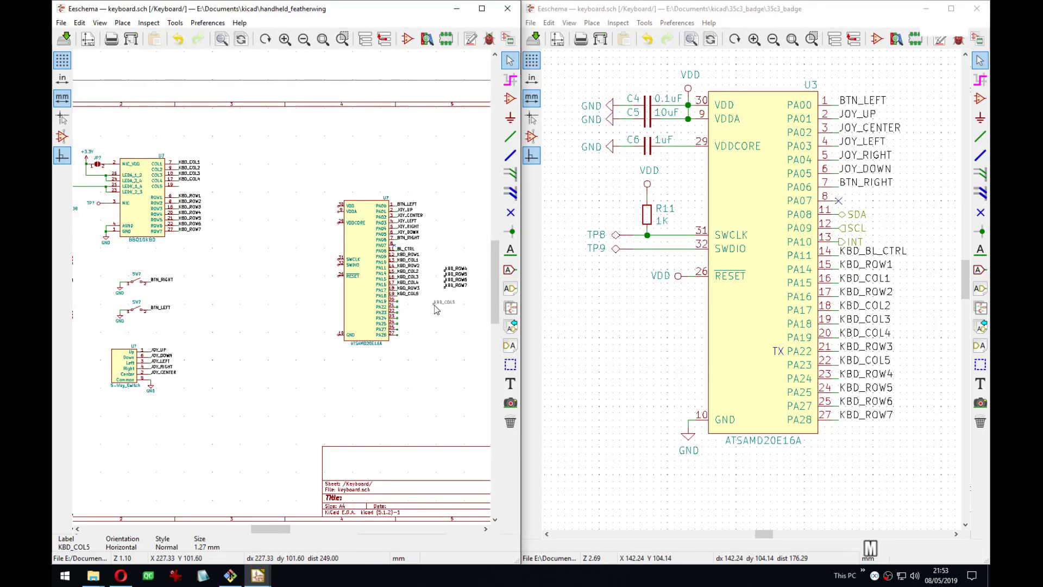
key(Escape)
scroll(439, 306, up, 1)
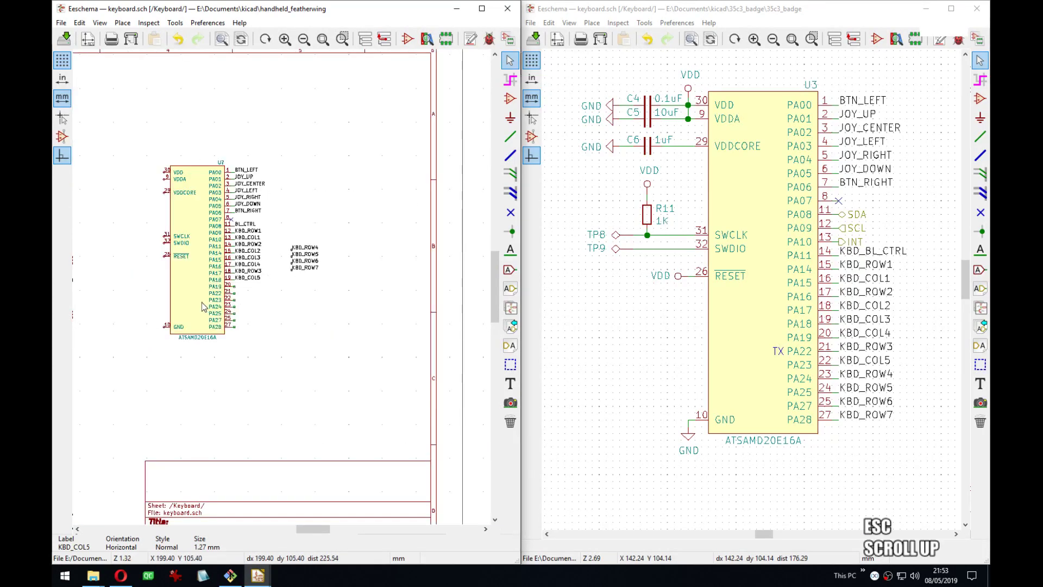
middle_drag(201, 306, 233, 302)
drag(321, 279, 354, 238)
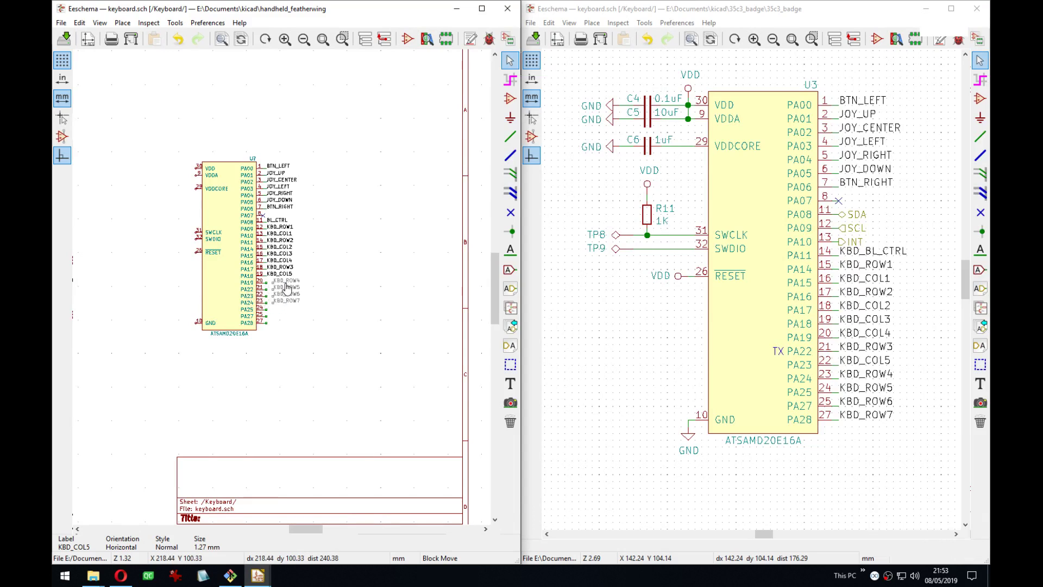
click(286, 288)
Shift the BL_CTRL…KBD_ROW7 label block down three pins so it spans pins 14–27.
scroll(286, 288, up, 1)
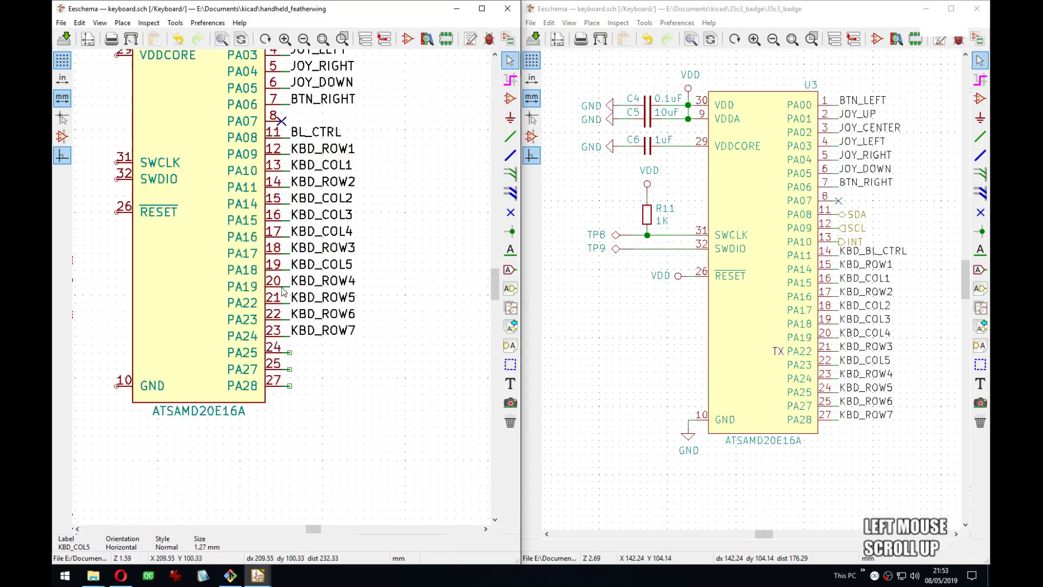
middle_drag(345, 285, 364, 306)
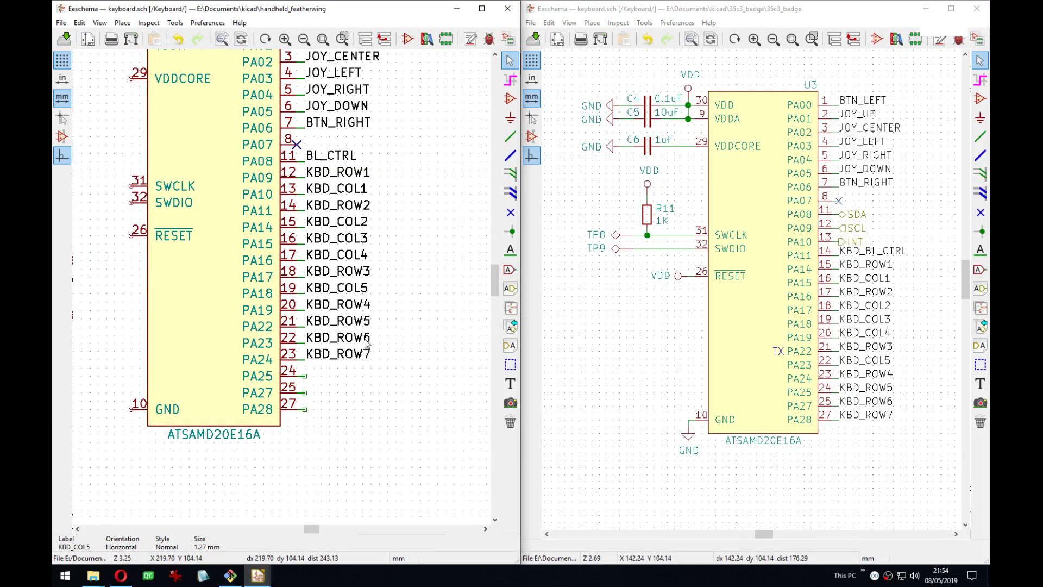
drag(396, 398, 334, 164)
click(334, 160)
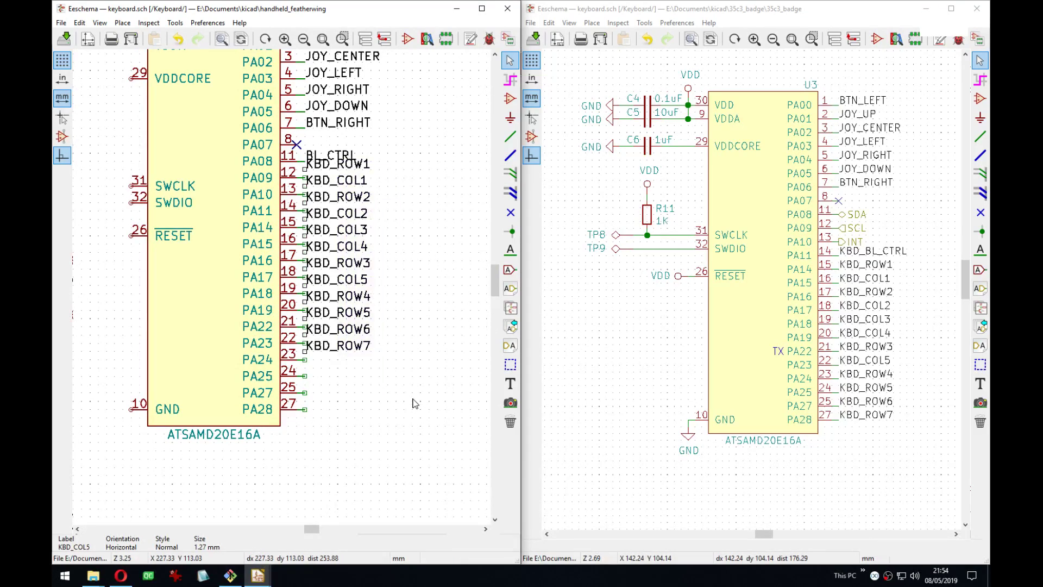
key(ctrl+z)
drag(412, 398, 333, 163)
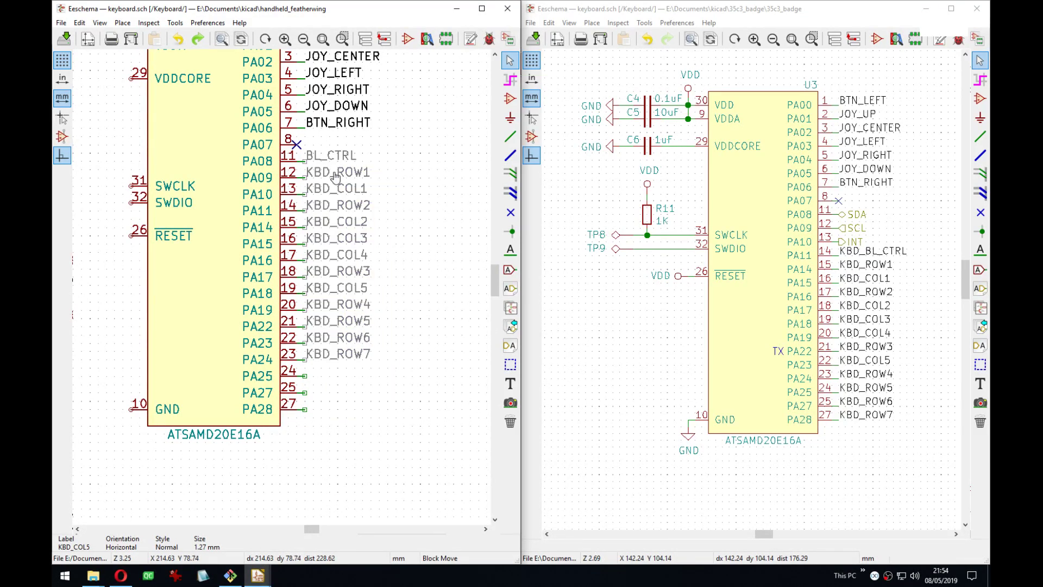
middle_drag(325, 178, 364, 189)
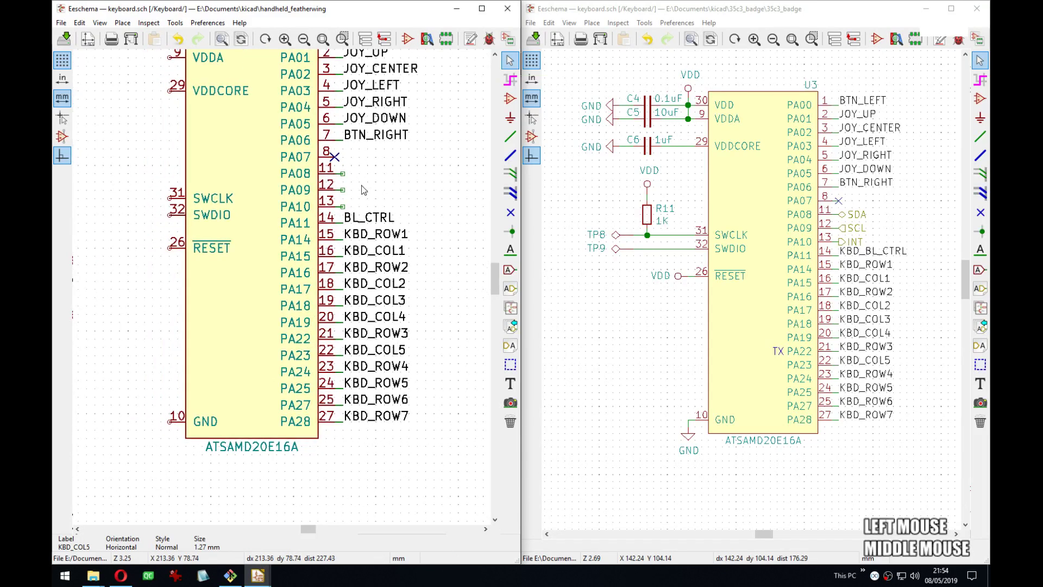
key(l)
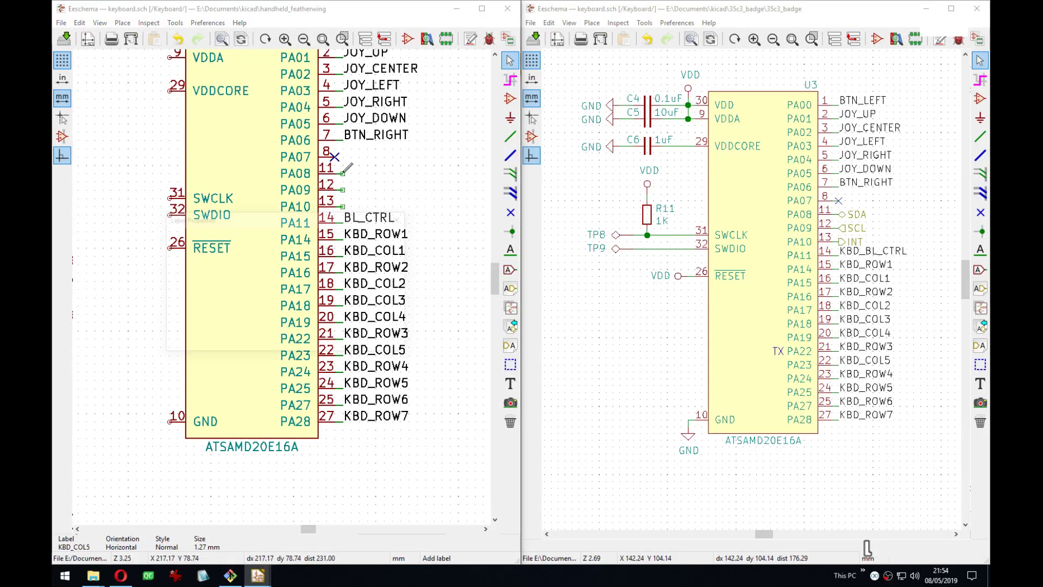
click(343, 174)
key(Escape)
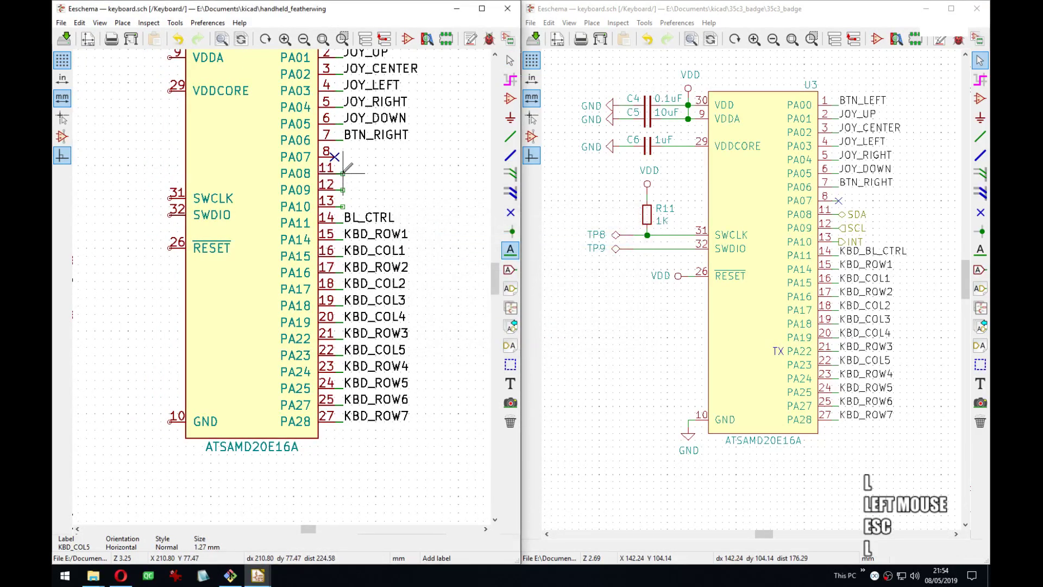
text(lSDA)
key(Return)
click(342, 173)
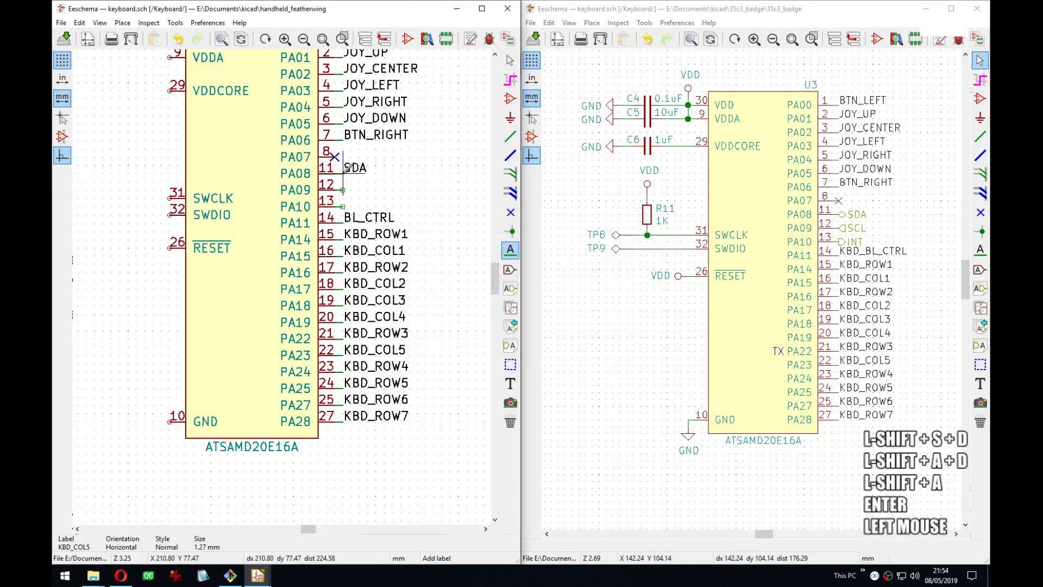
text(lSCL)
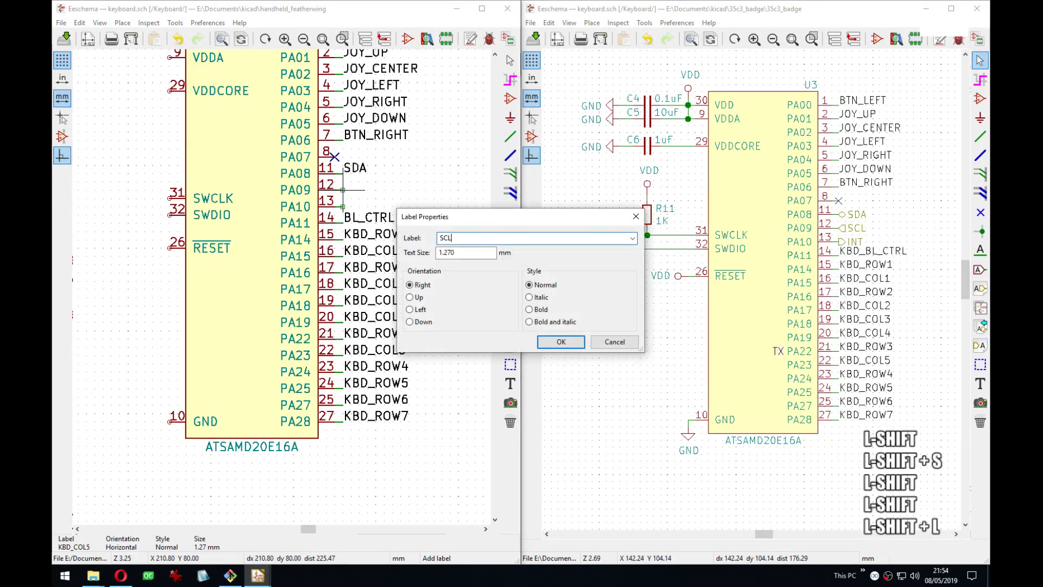
key(Return)
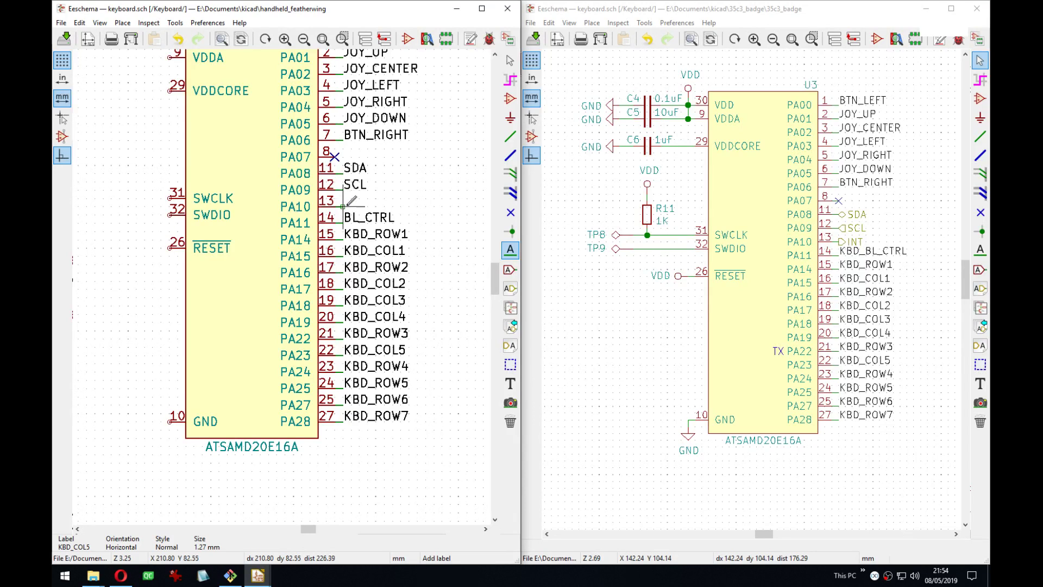
click(343, 207)
text(lINT)
key(Return)
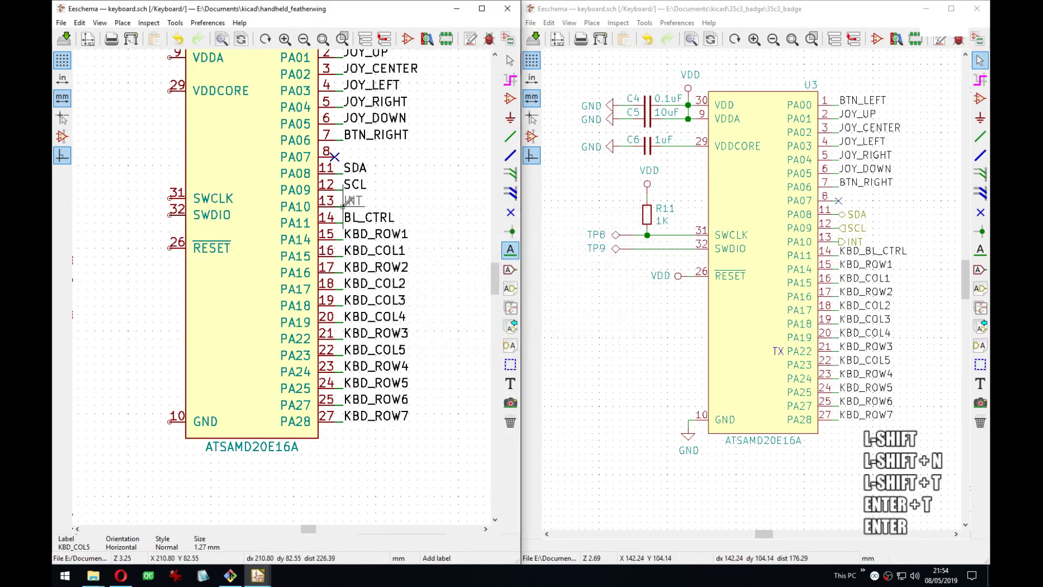
click(348, 202)
key(Escape)
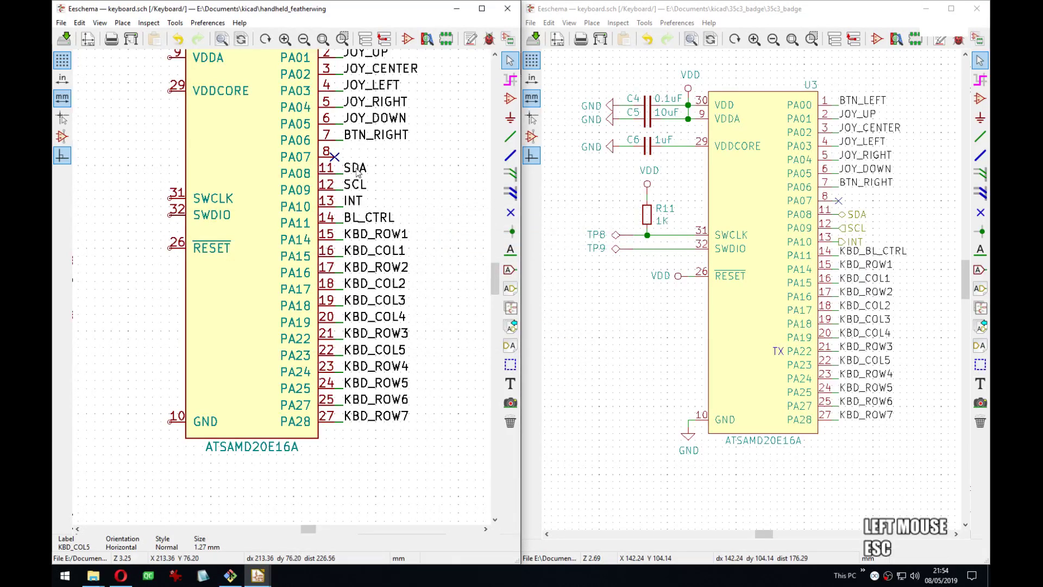
key(e)
key(Escape)
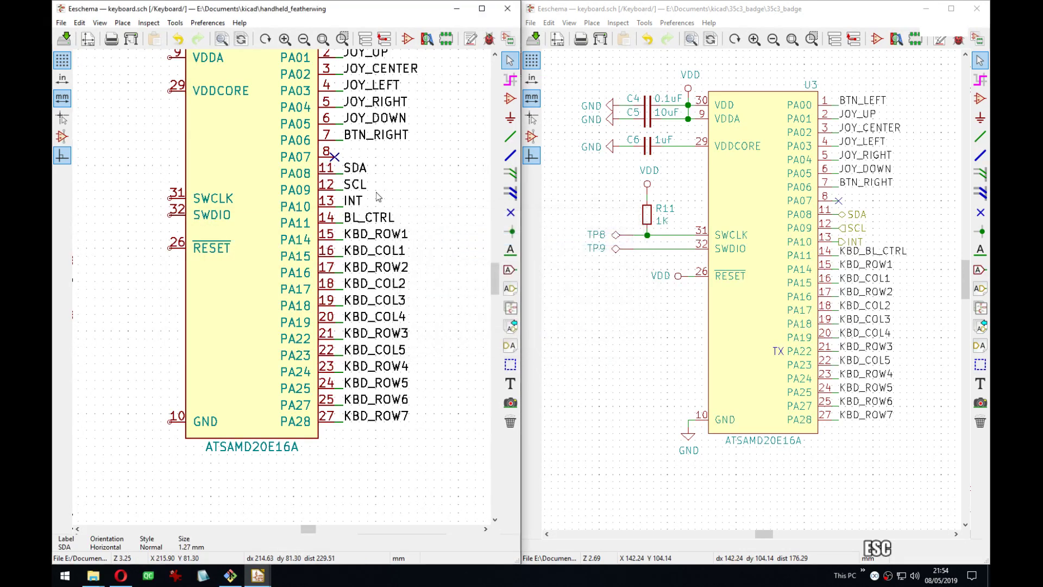
key(ctrl+z)
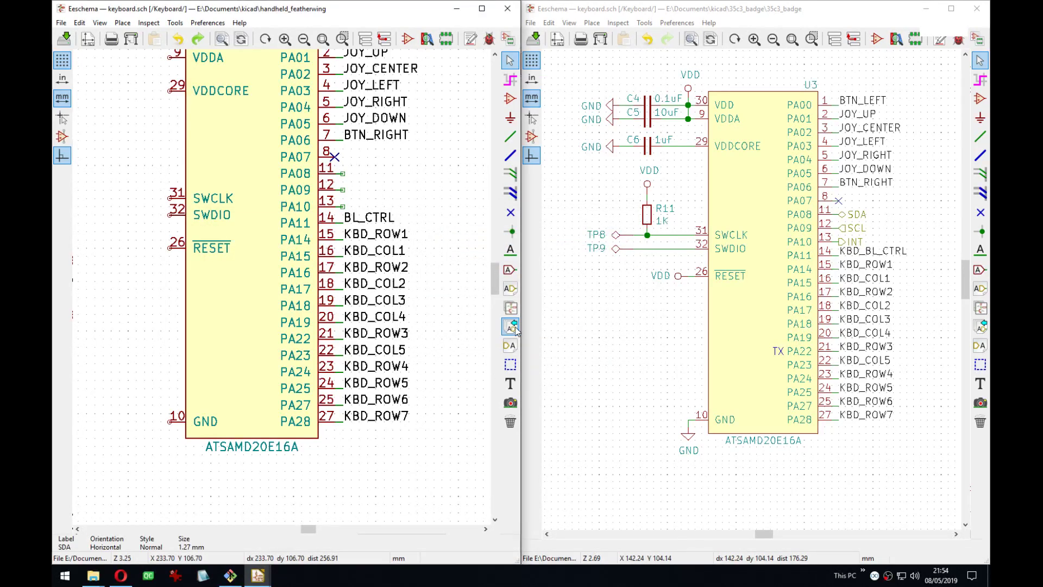
Restore the SDA, SCL and INT labels on pins 11, 12 and 13.
key(ctrl+v)
right_click(352, 163)
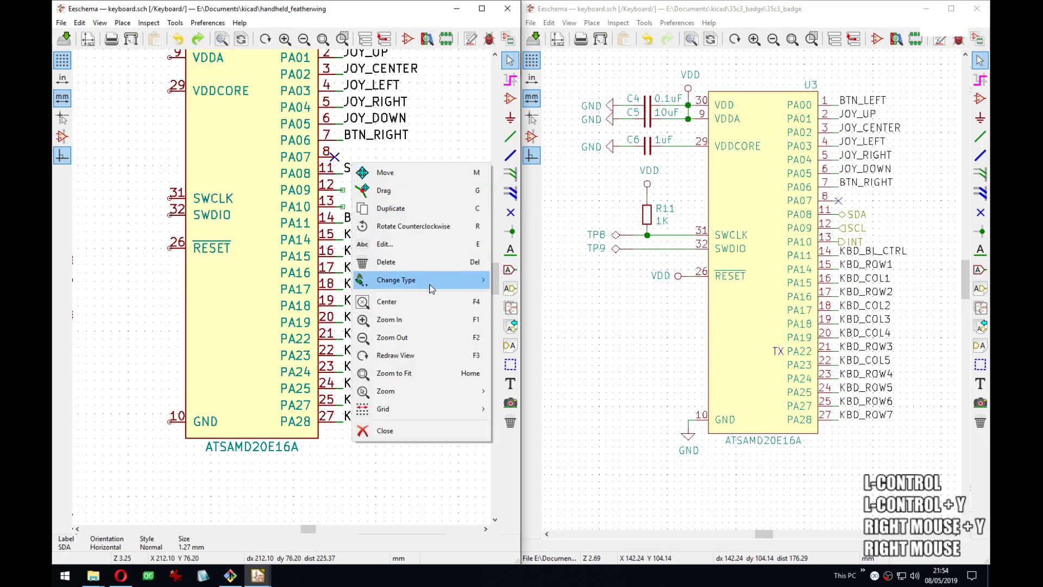
key(Escape)
key(ctrl+y)
key(Escape)
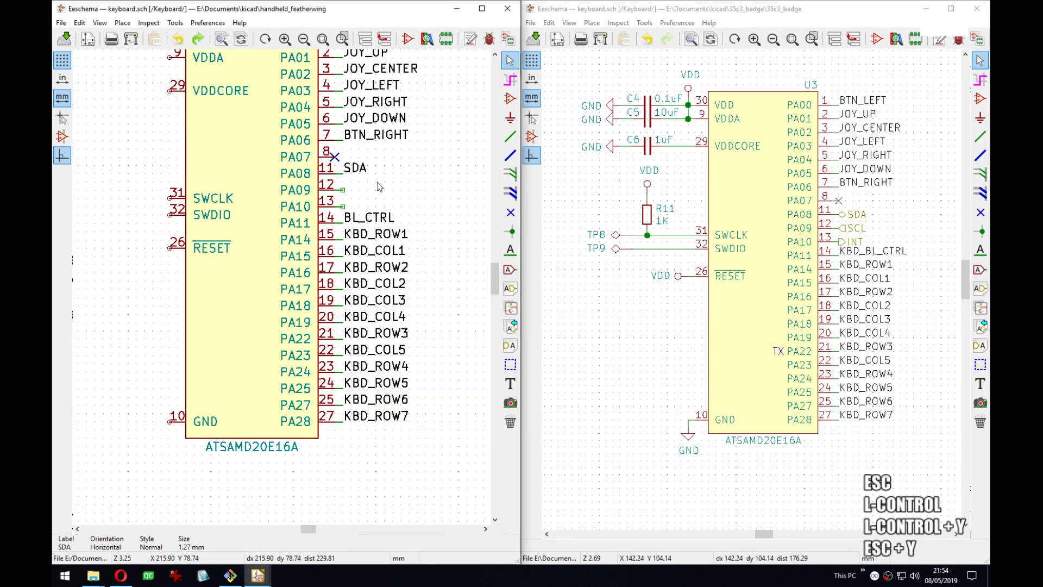
key(ctrl+y)
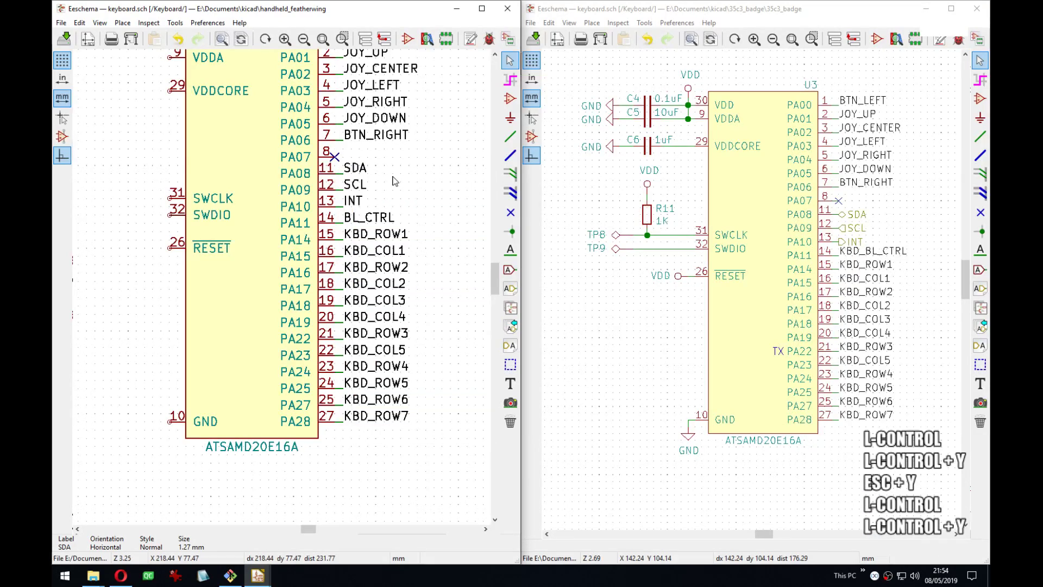
Change the SDA, SCL and INT labels to hierarchical labels.
right_click(356, 172)
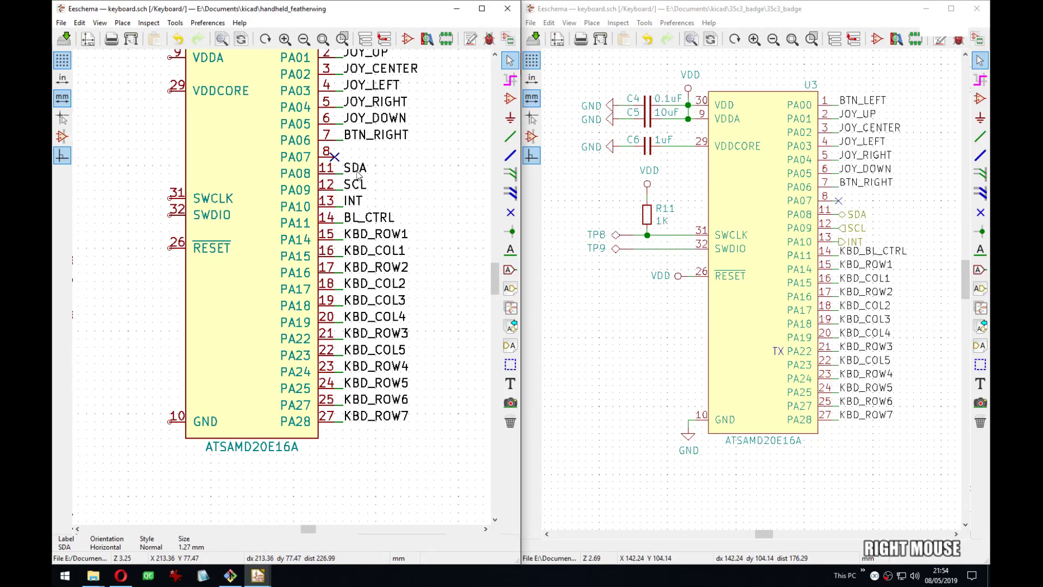
mouse_move(404, 294)
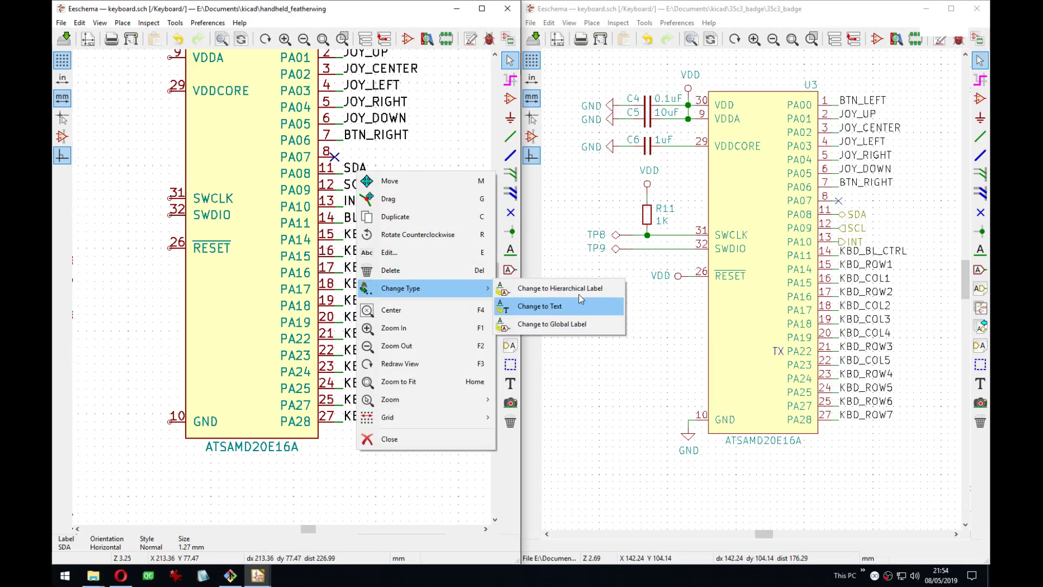
click(554, 288)
right_click(356, 184)
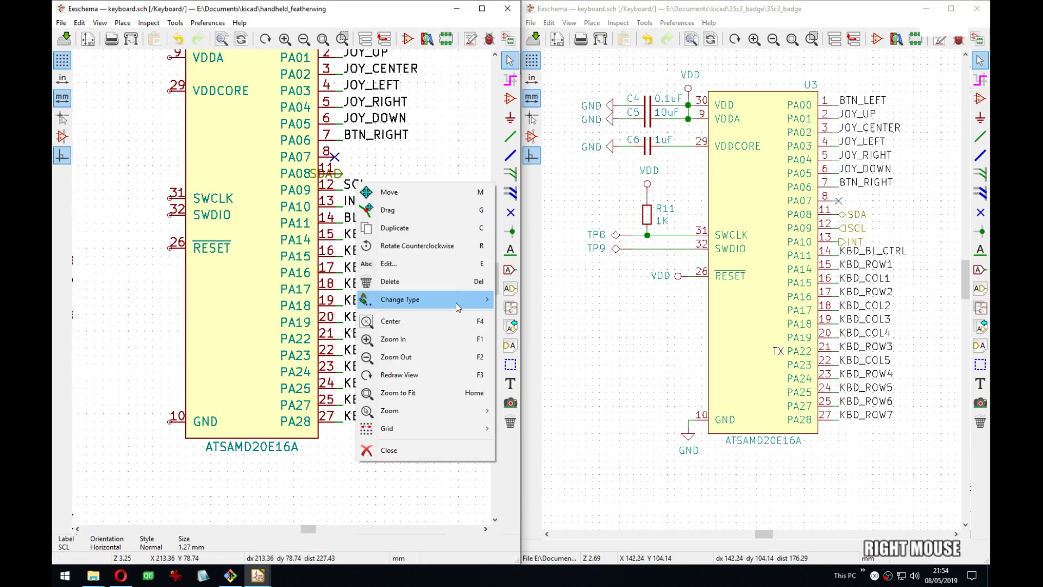
mouse_move(456, 304)
click(525, 302)
right_click(346, 200)
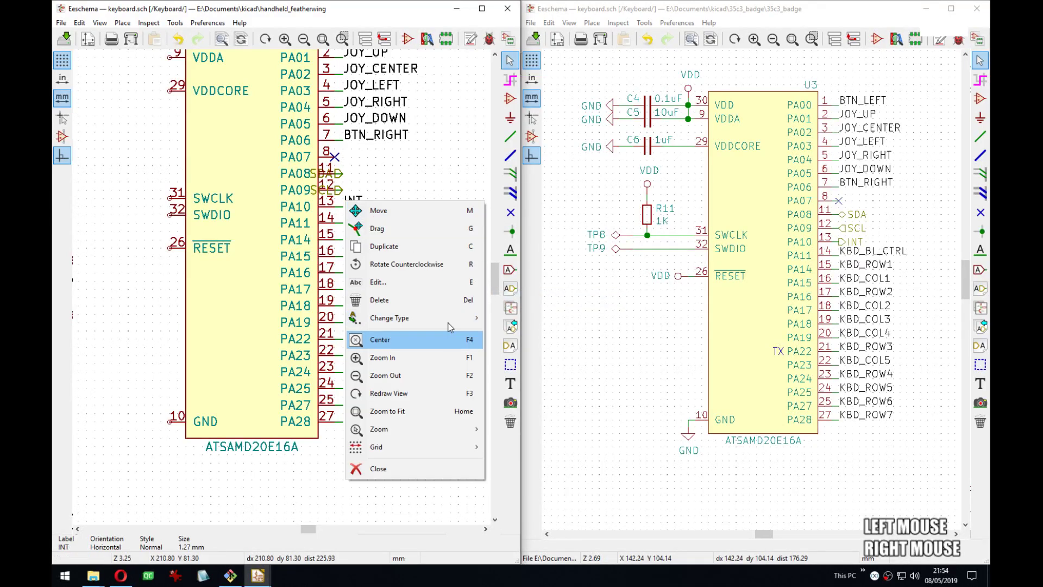
click(468, 318)
click(548, 318)
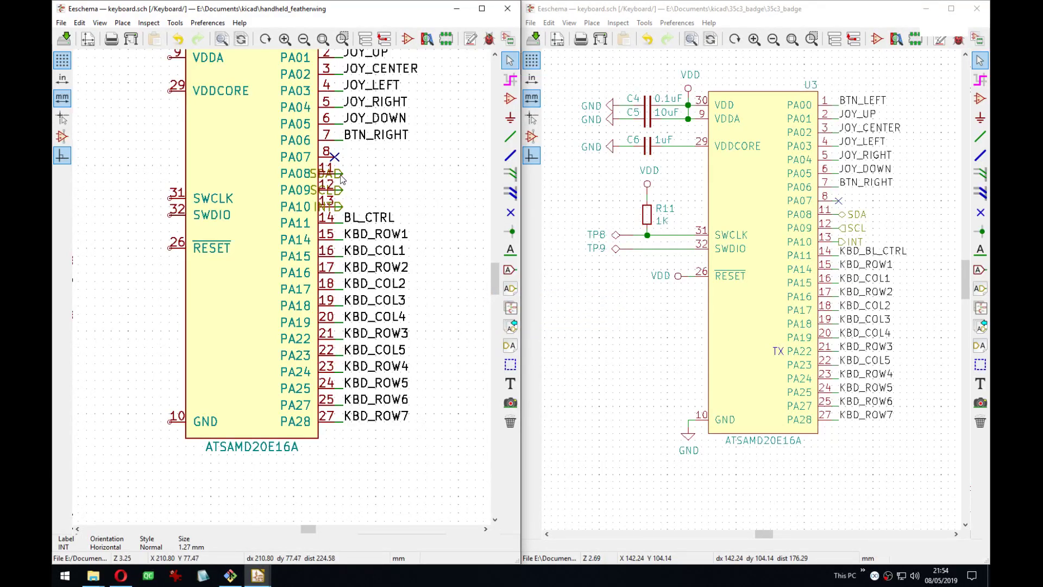
Rotate SDA and SCL to face away from the pins and set SDA to Bidirectional.
key(r)
key(r)
key(r)
key(r)
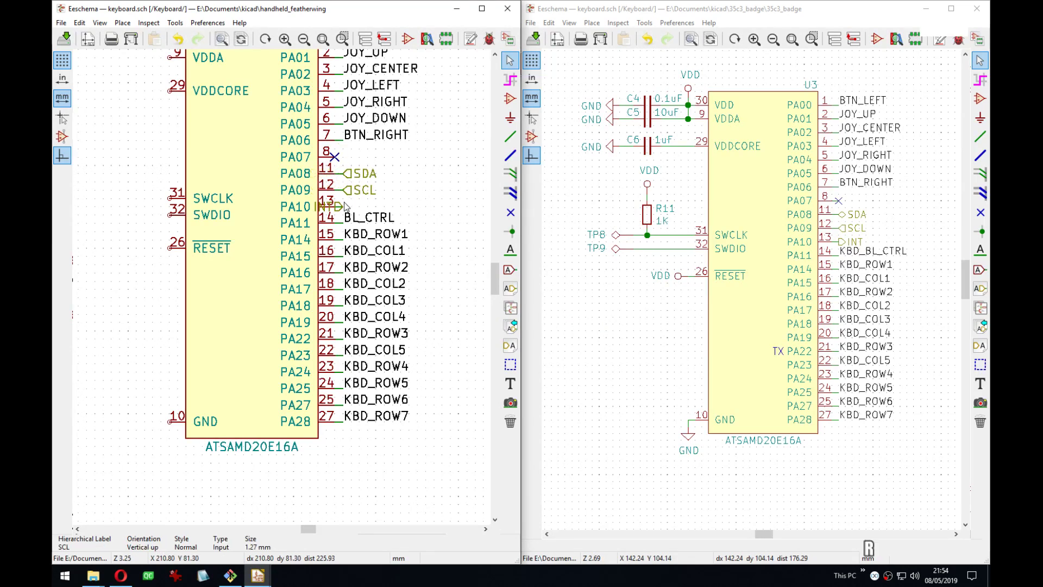
key(r)
key(r)
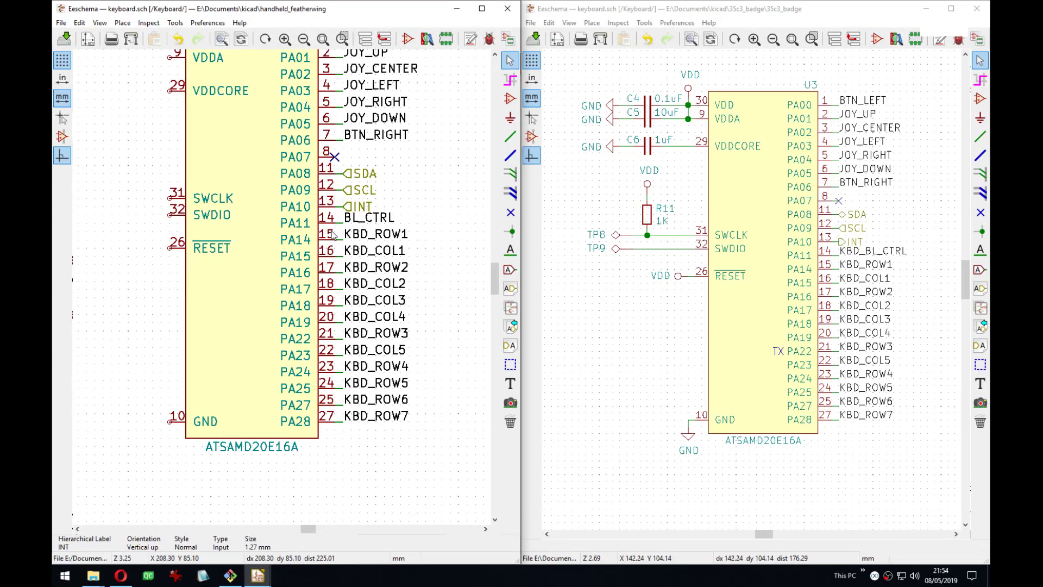
key(e)
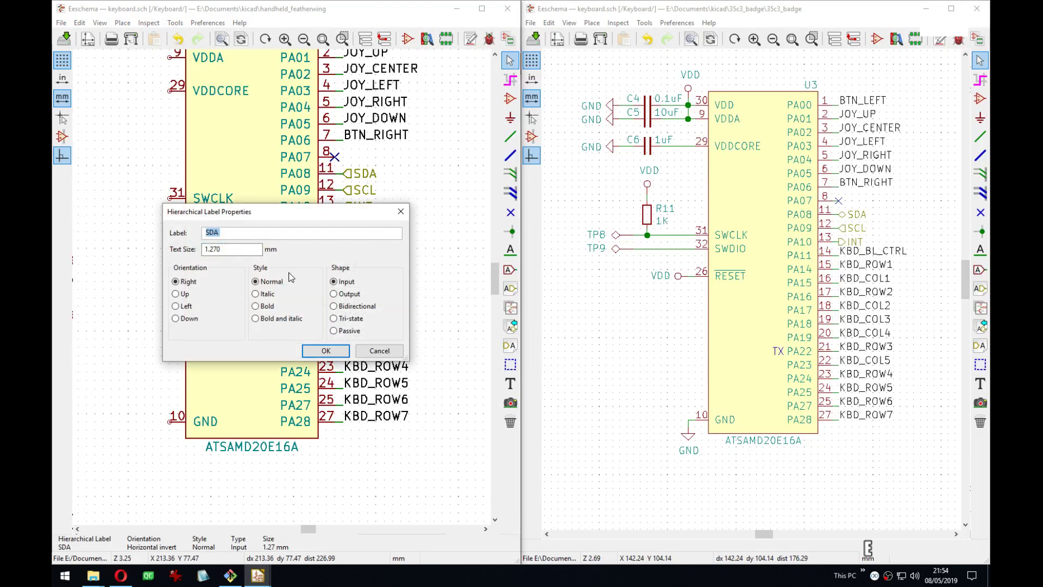
click(337, 350)
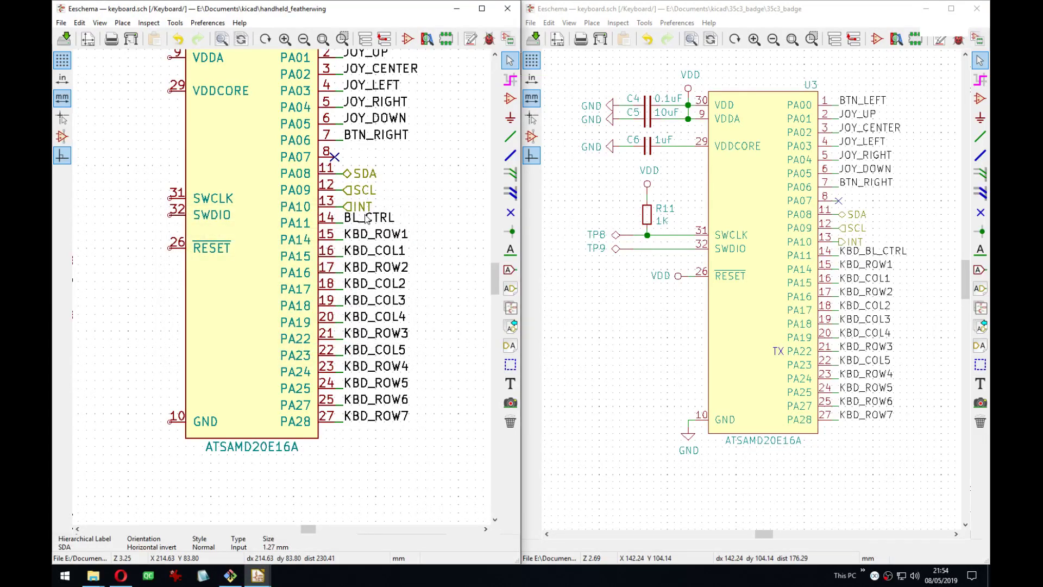
key(e)
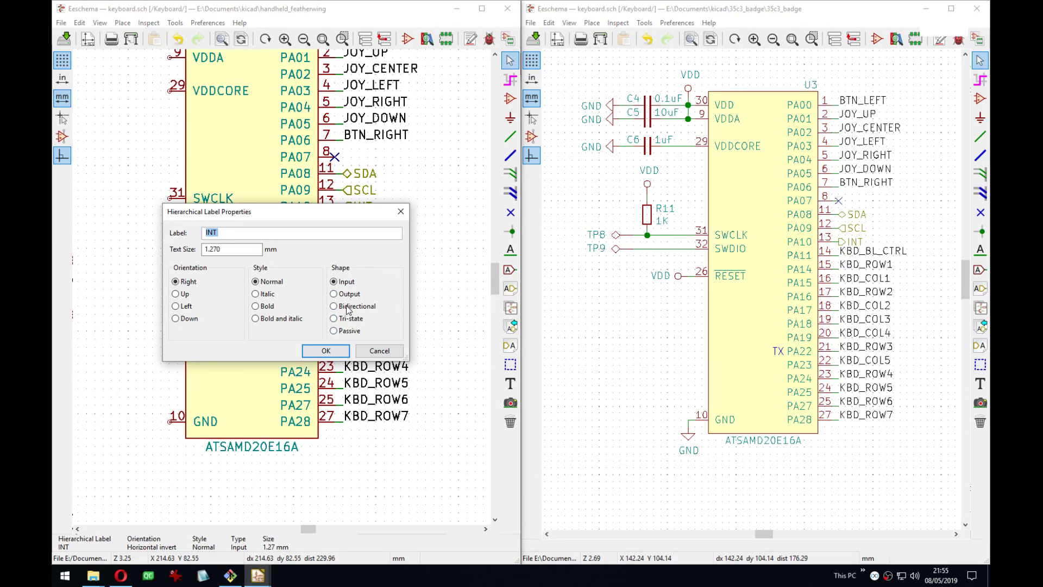
click(326, 351)
Wire VDD pin 30 to VDDA pin 9 with a bend to the left.
scroll(284, 292, down, 1)
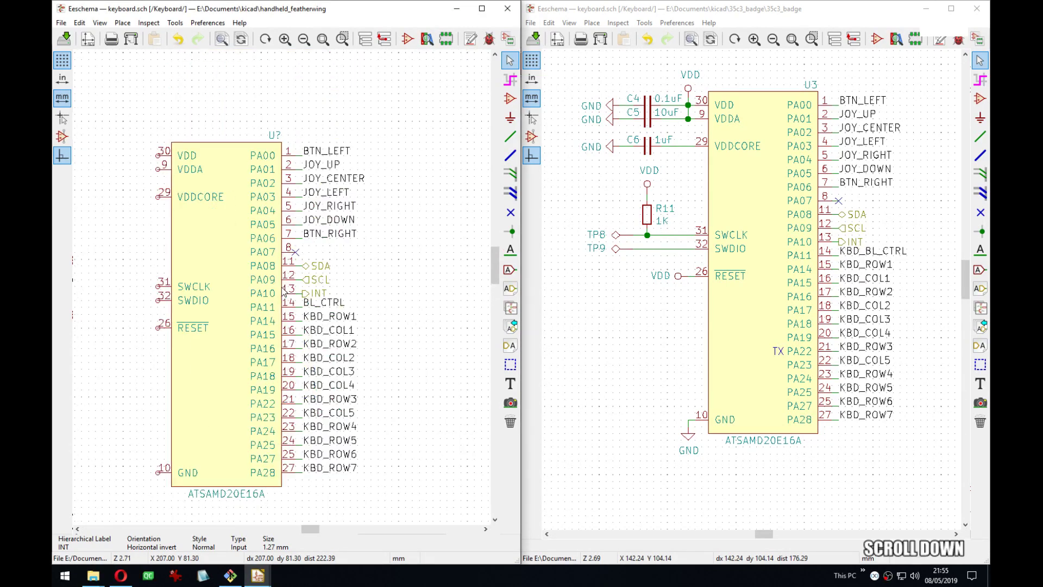
middle_drag(283, 292, 289, 240)
middle_drag(273, 152, 307, 181)
scroll(301, 182, up, 1)
middle_drag(282, 291, 313, 289)
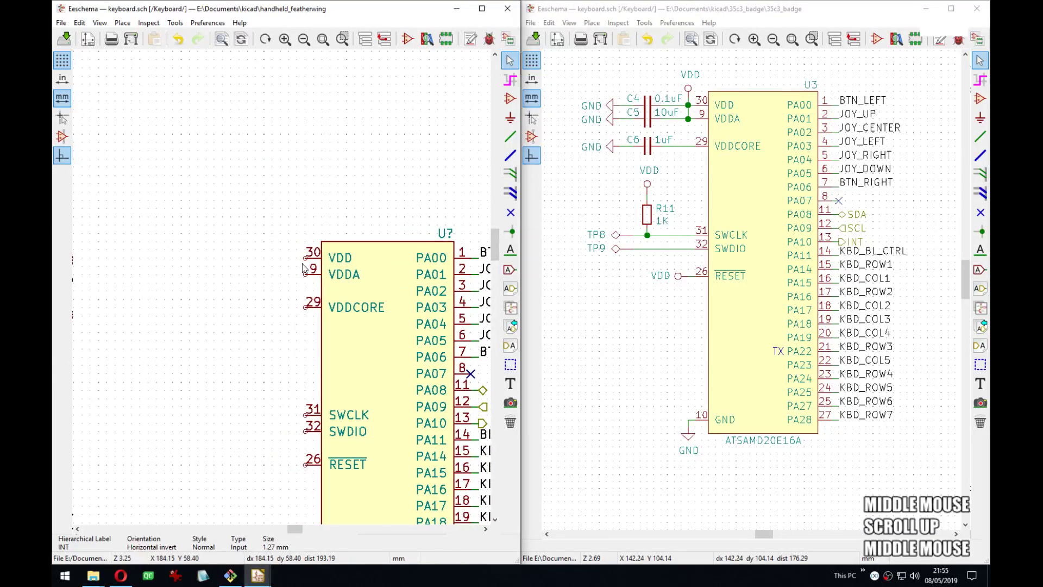
key(w)
scroll(307, 268, up, 4)
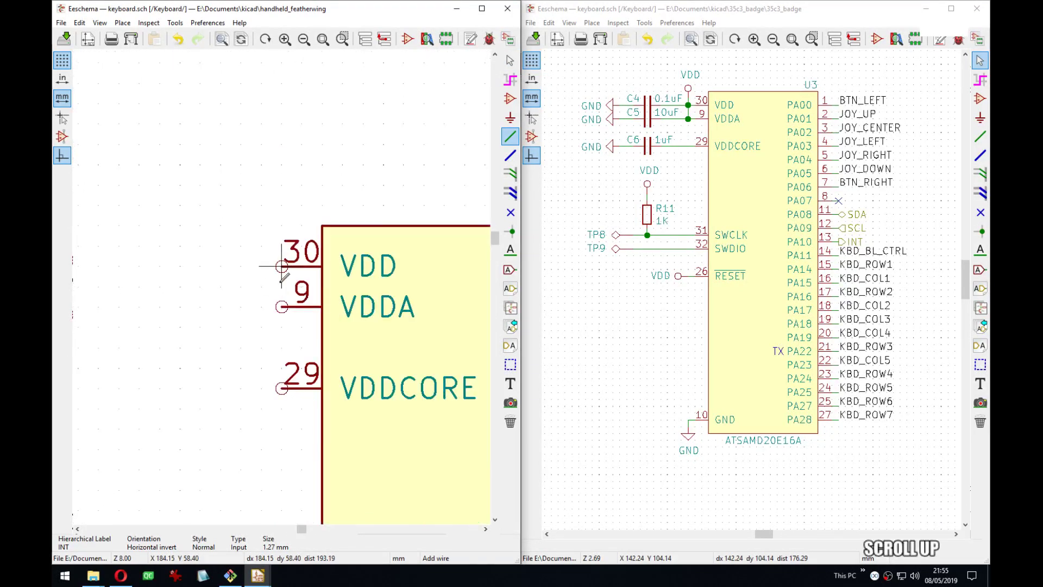
click(281, 266)
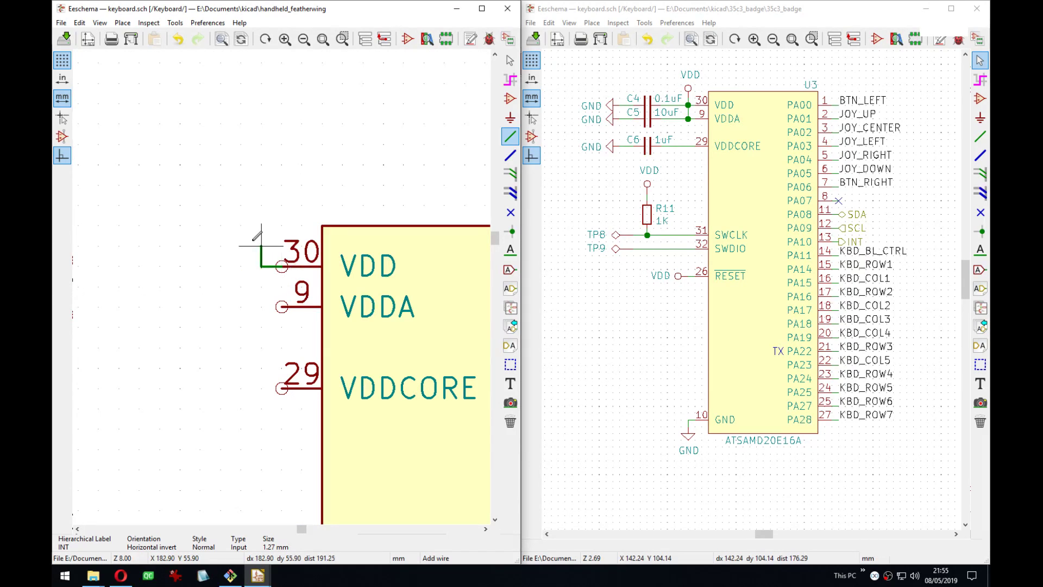
click(260, 245)
key(w)
click(282, 307)
Draw wire stubs leftward from pins 30, 9 and VDDCORE pin 29.
middle_drag(310, 353, 383, 352)
middle_drag(367, 232, 417, 220)
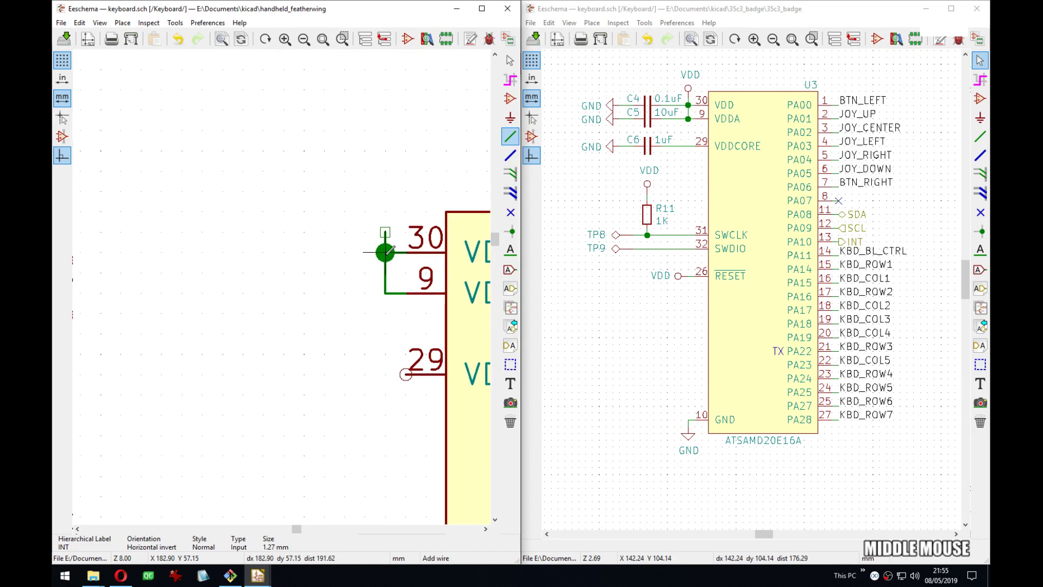
key(w)
double_click(325, 253)
key(w)
double_click(324, 294)
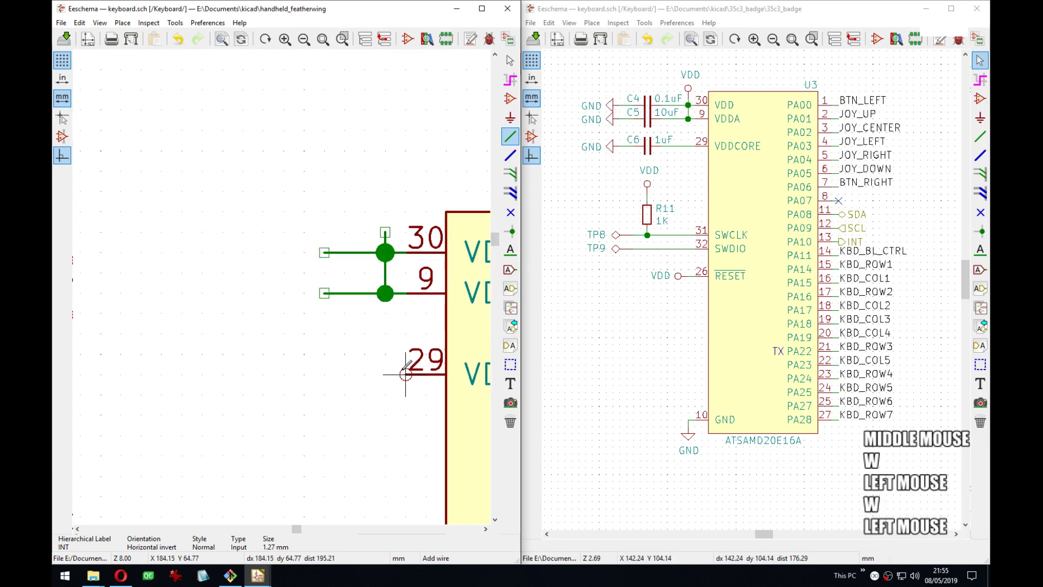
key(w)
double_click(324, 374)
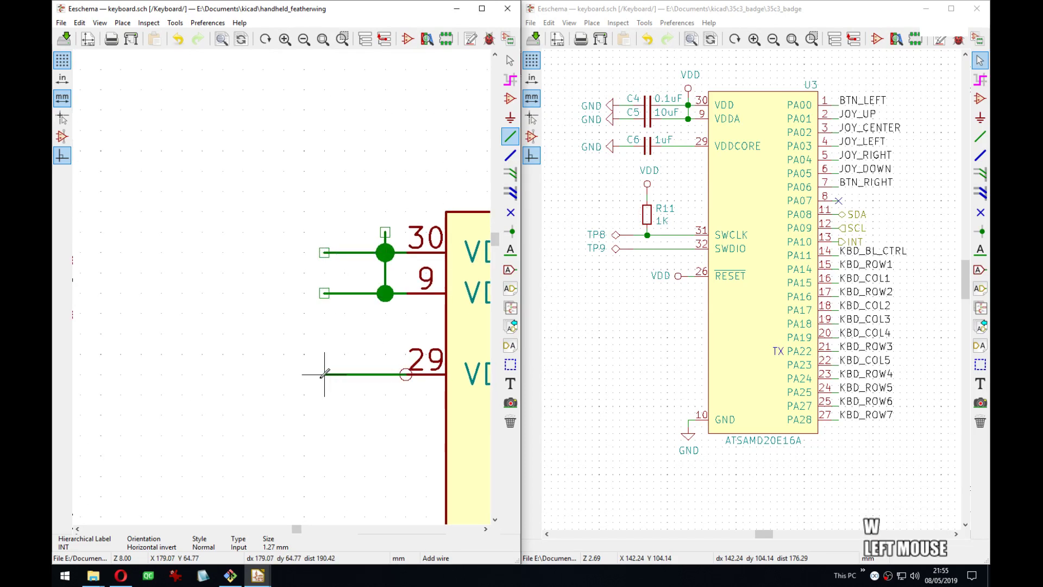
Place a horizontal C_Small capacitor on pin 30's wire with value 0.1uF.
click(202, 211)
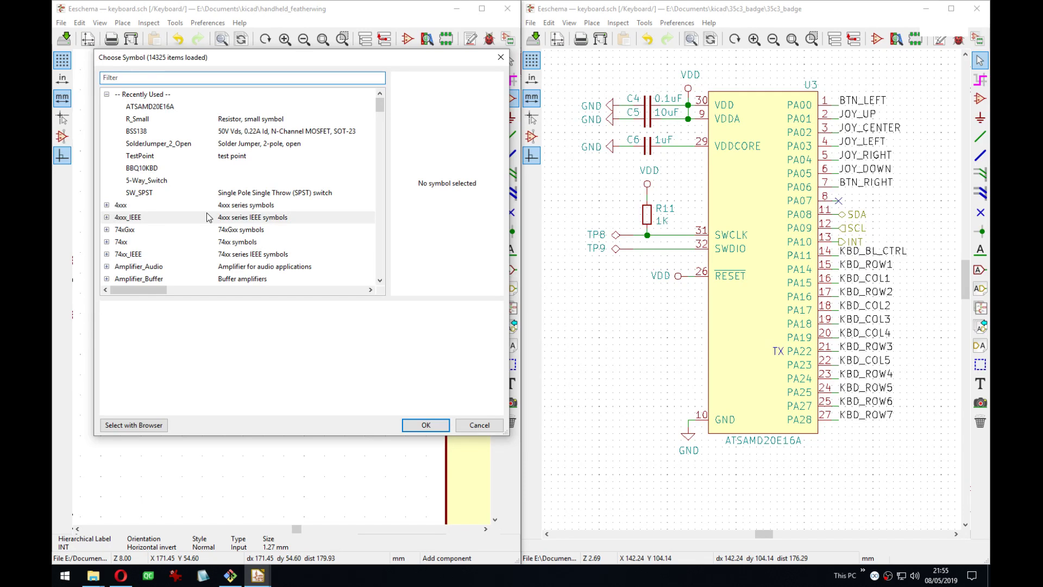
text(c_sm)
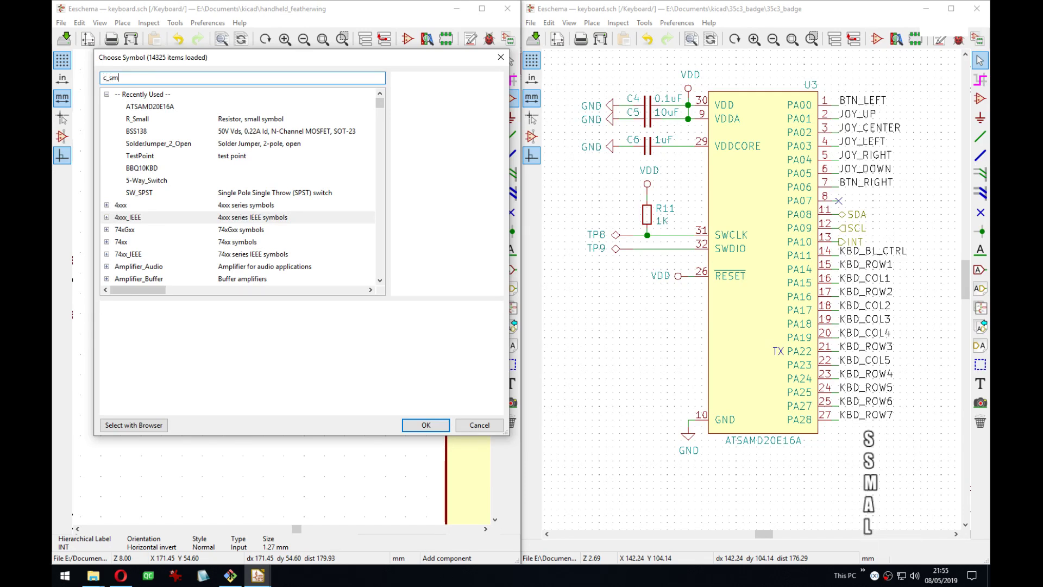
text(all)
key(Return)
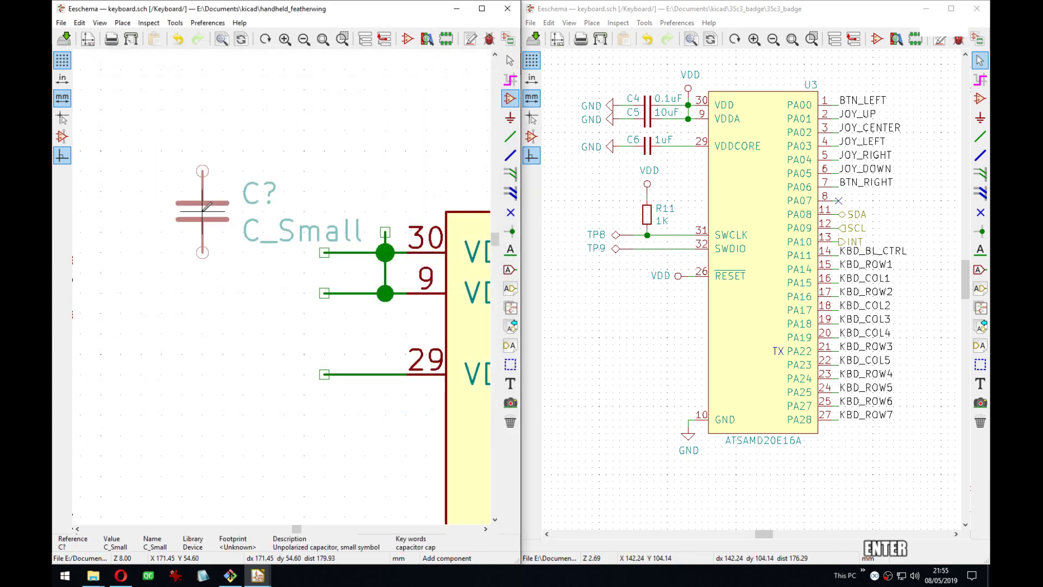
key(r)
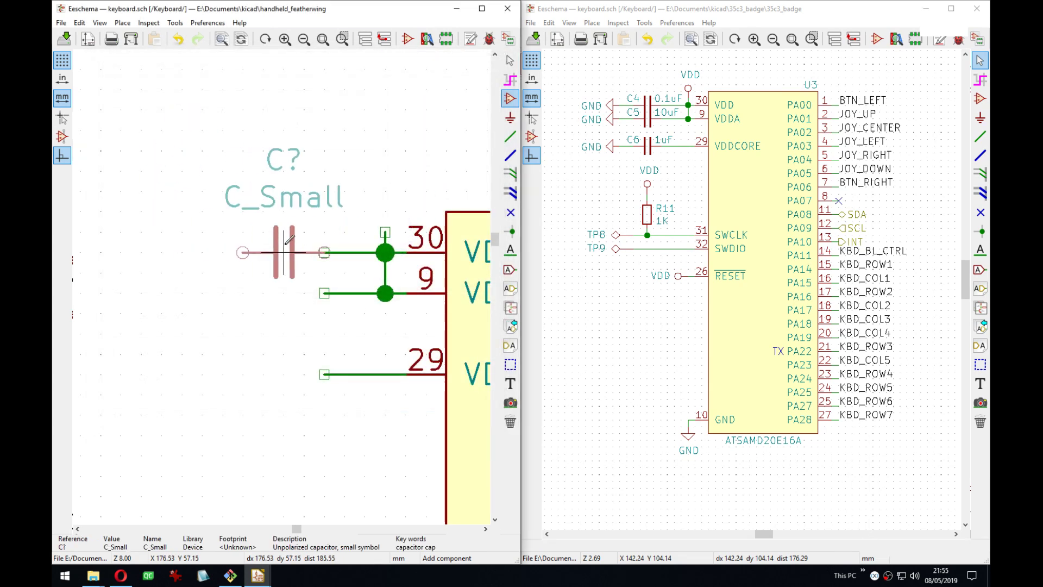
click(287, 247)
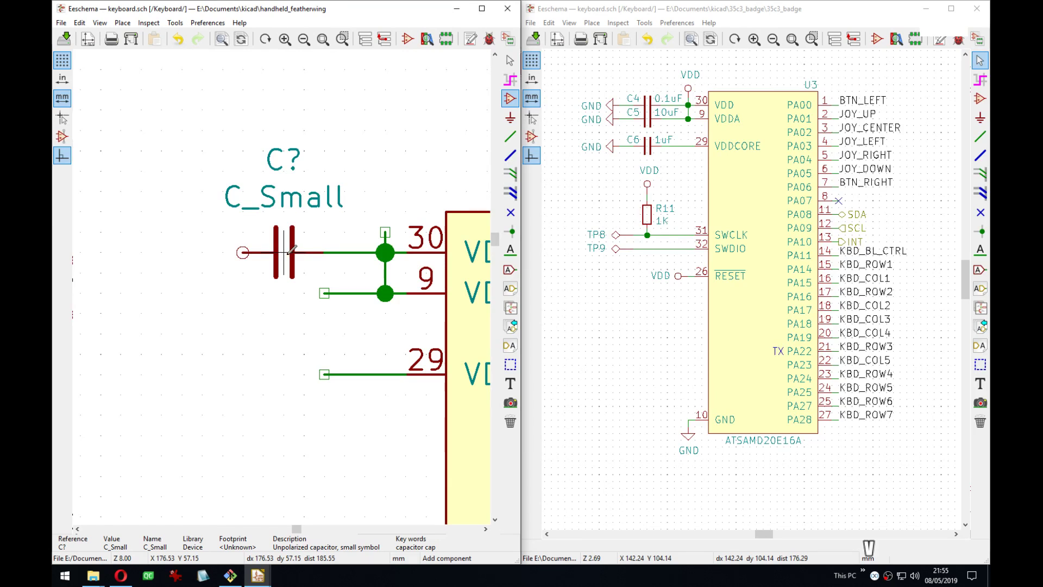
text(v0.1)
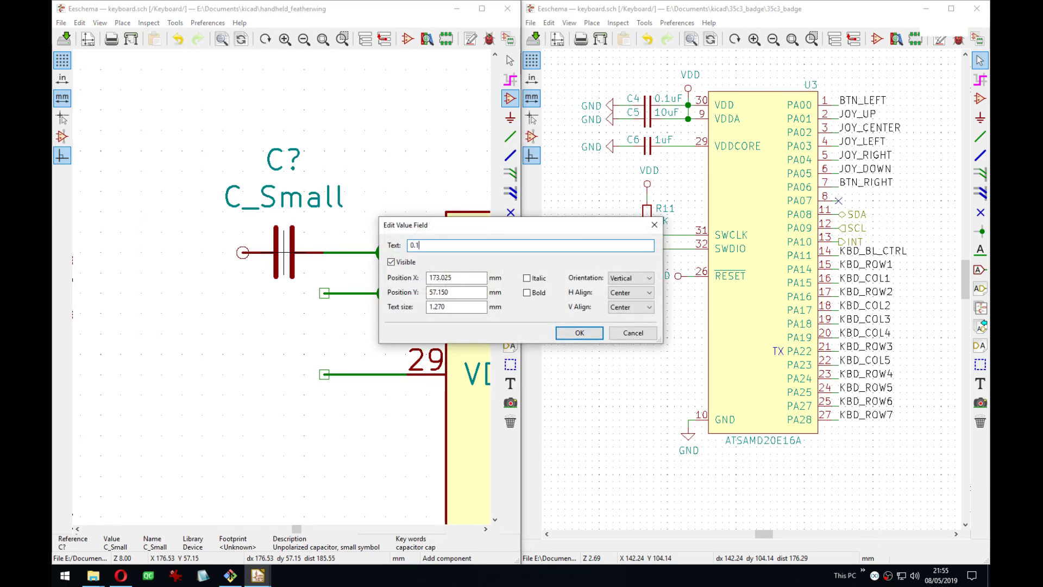
text(uF)
key(Return)
Move the 0.1uF value text beside the capacitor and make it left-aligned.
key(m)
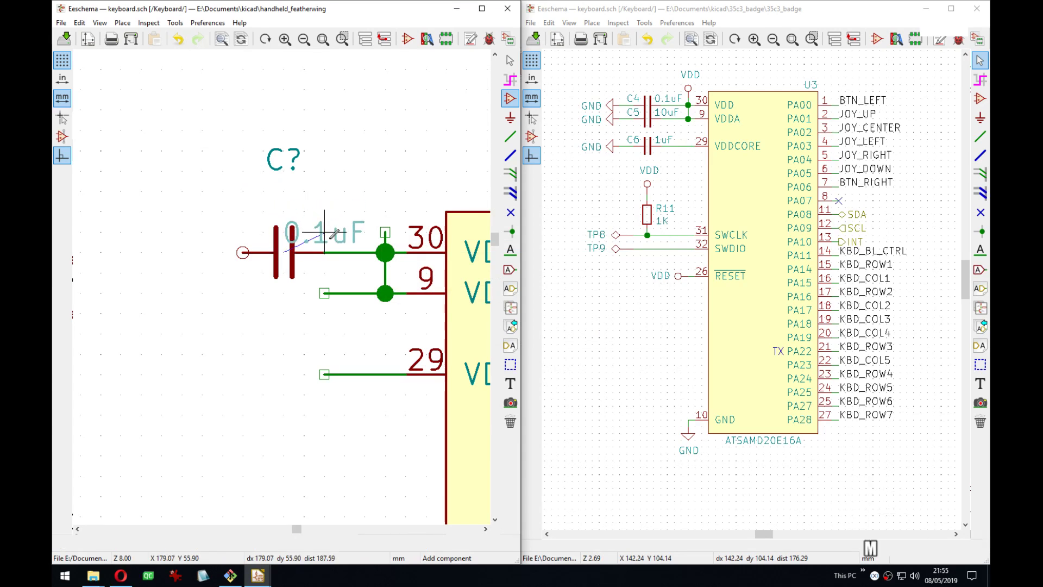
click(304, 233)
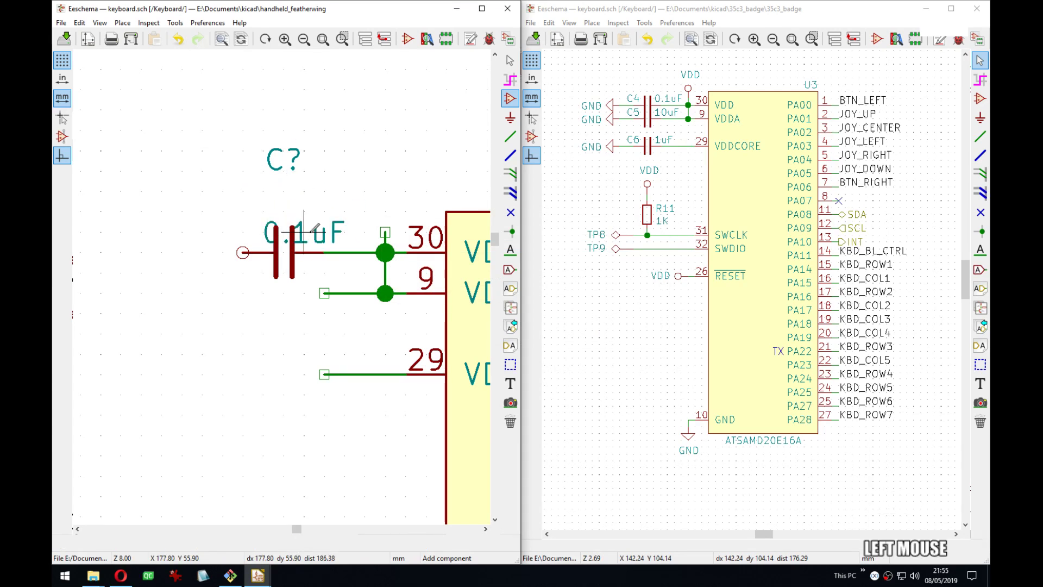
key(e)
click(637, 293)
click(624, 303)
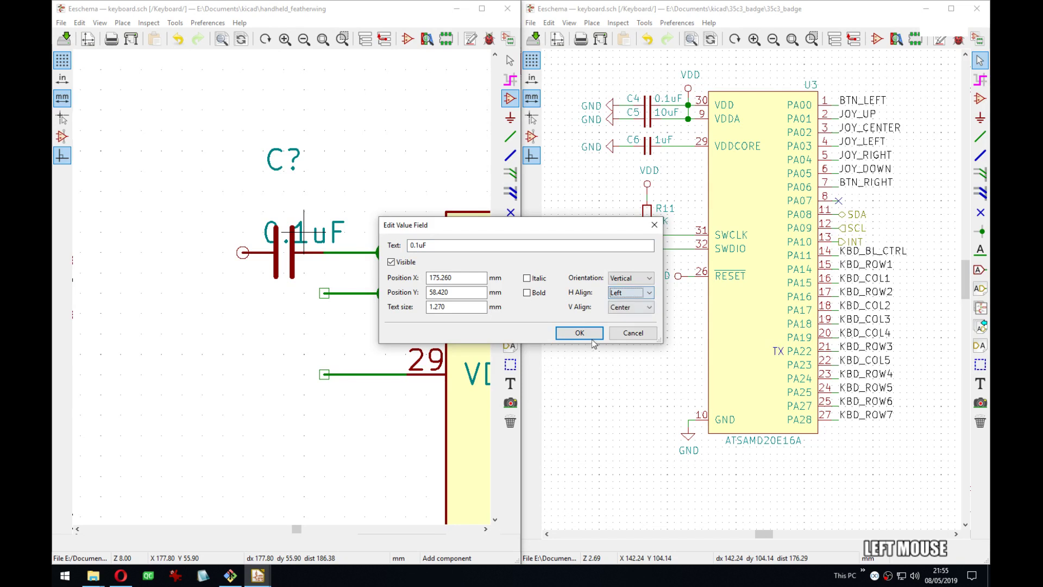
click(585, 333)
Put the C? reference right-aligned beside the capacitor and shift the capacitor left.
key(m)
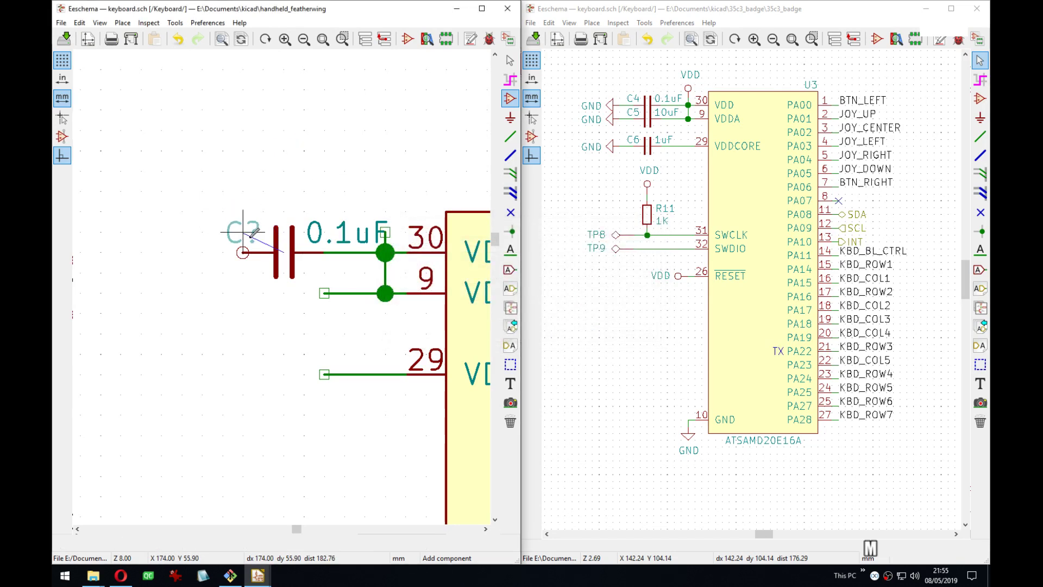
click(263, 232)
key(e)
click(630, 307)
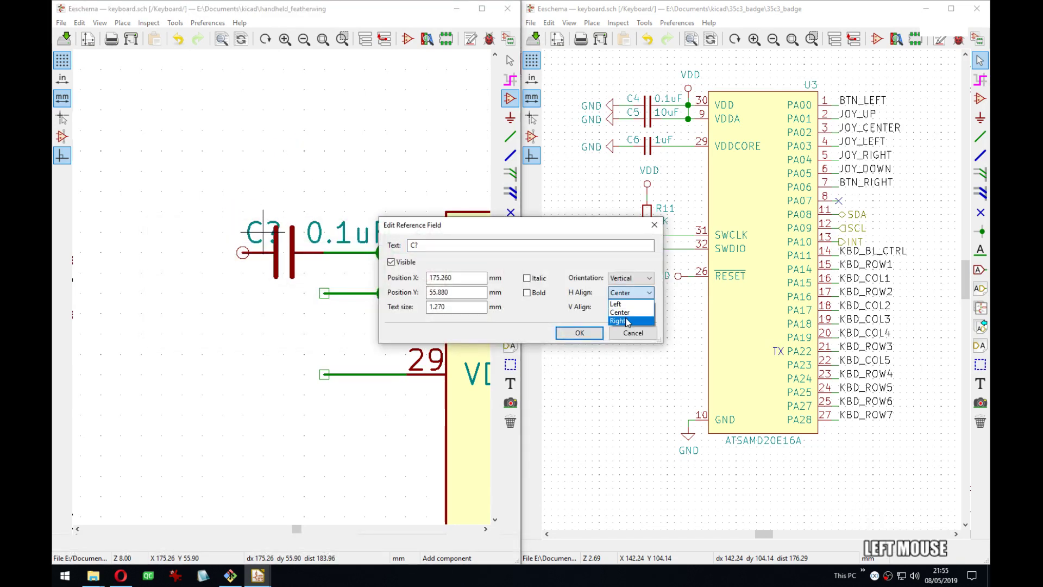
click(622, 320)
click(579, 333)
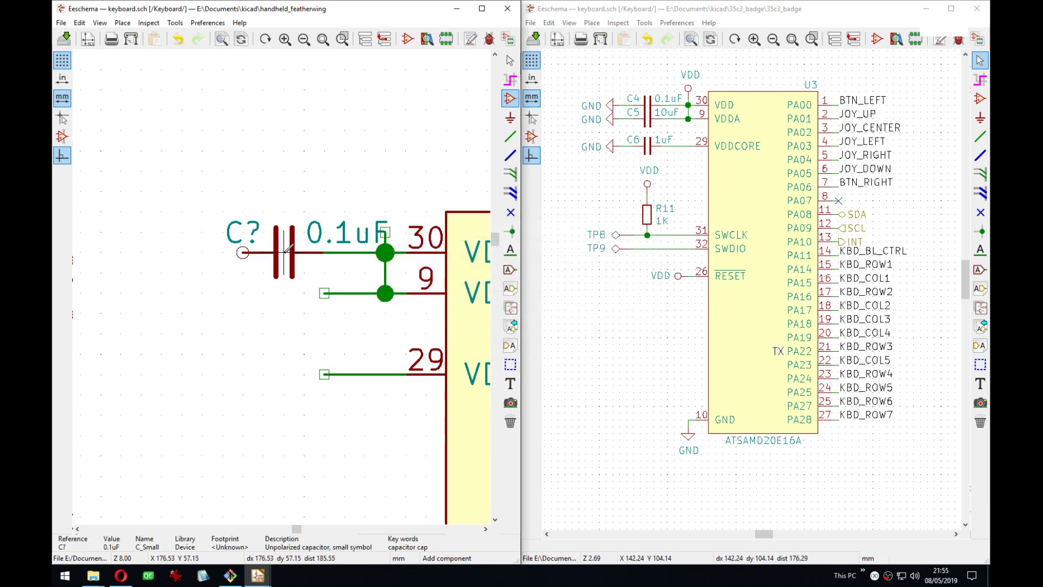
key(g)
click(263, 251)
Duplicate the capacitor onto the pin 9 line and set its value to 10uF.
key(c)
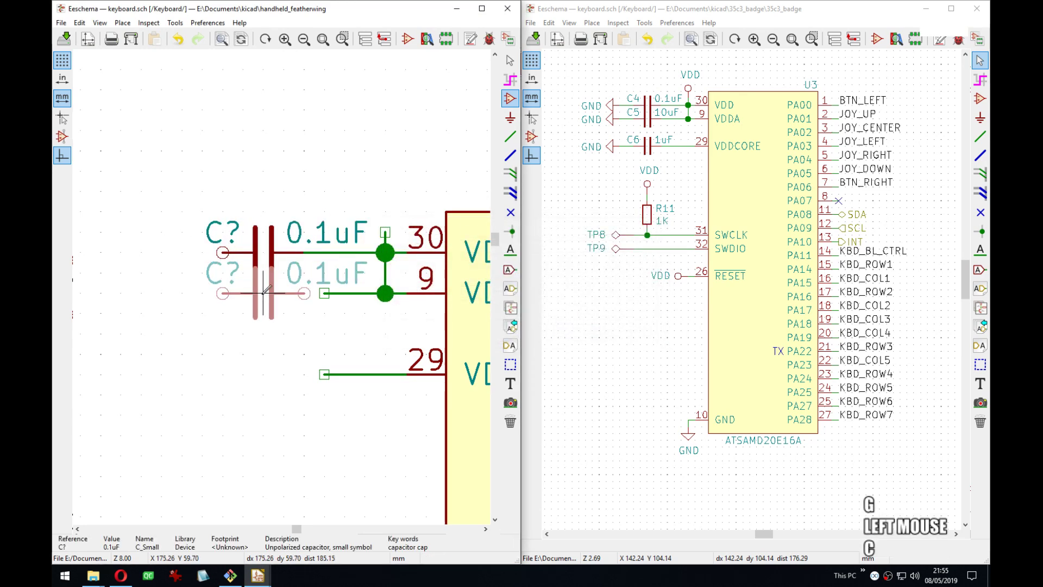
click(263, 294)
key(v)
text(19)
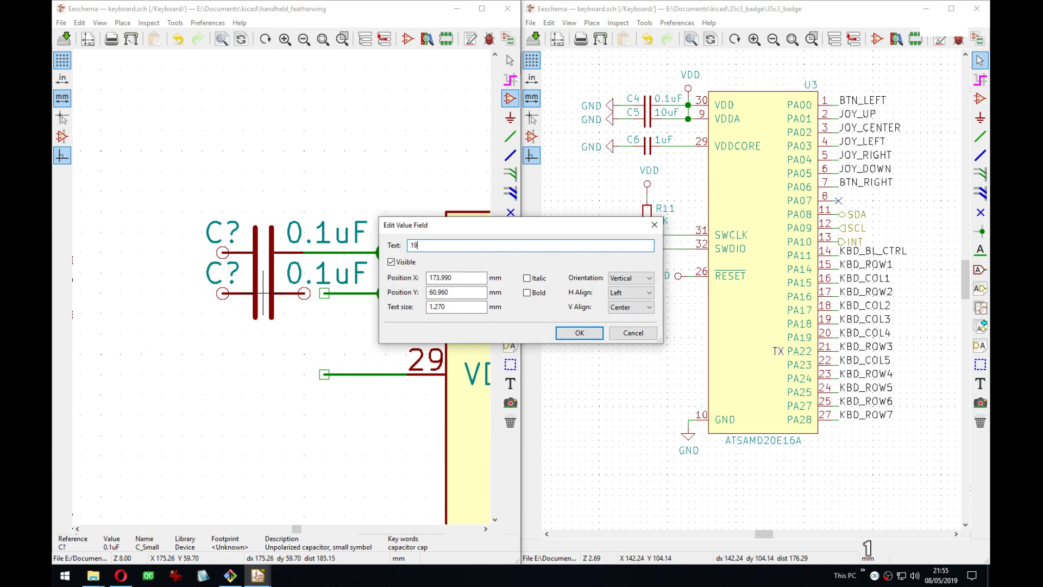
key(BackSpace)
text(0)
key(BackSpace)
text(-uF)
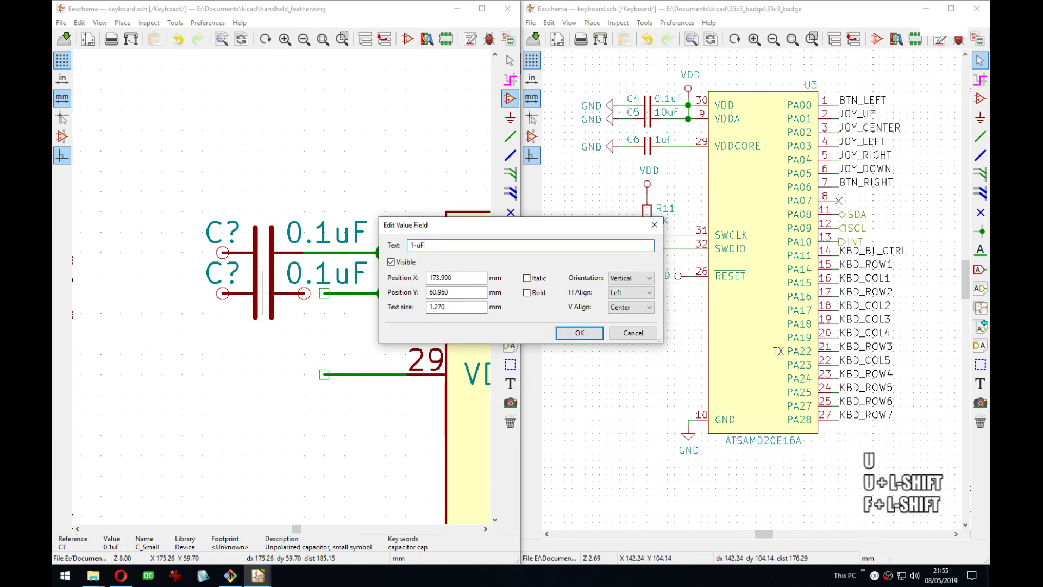
key(Return)
text(v)
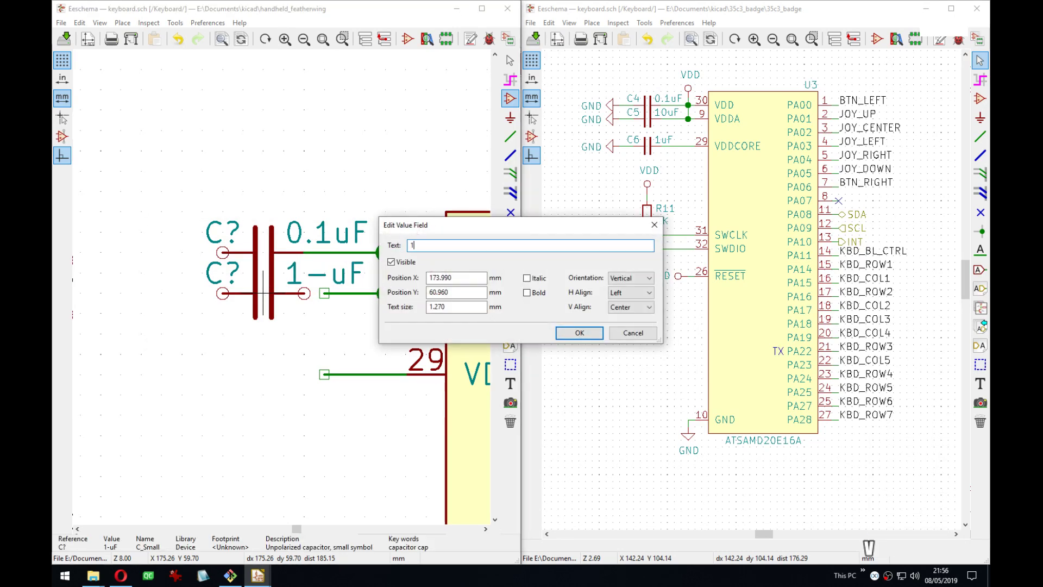
text(10uF)
key(Return)
Duplicate it again onto the pin 29 line with value 1uF.
key(c)
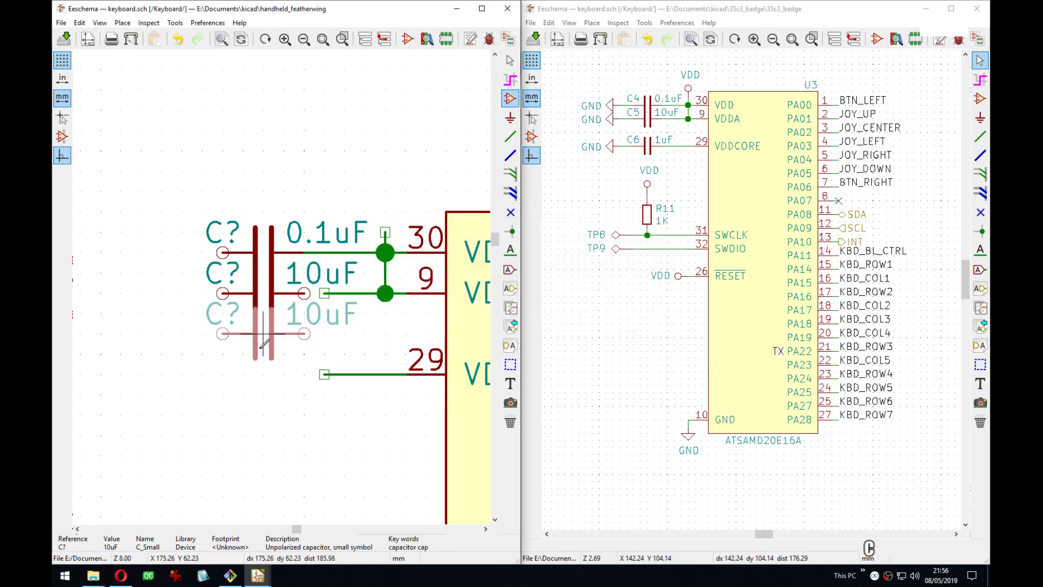
click(256, 375)
text(v)
text(1uF)
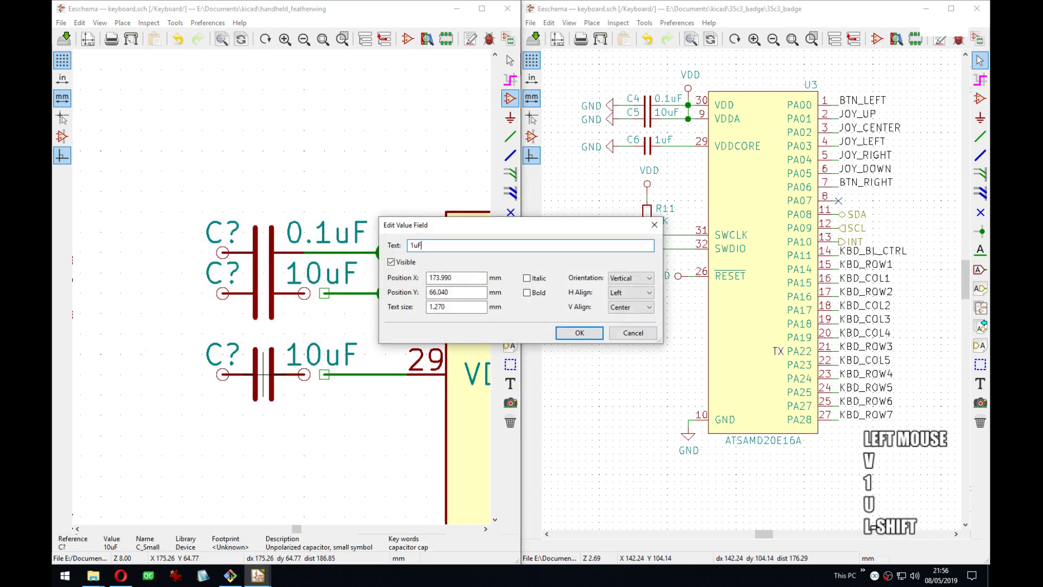
key(Return)
Wire two of the capacitors' pins to their supply lines.
key(w)
click(324, 375)
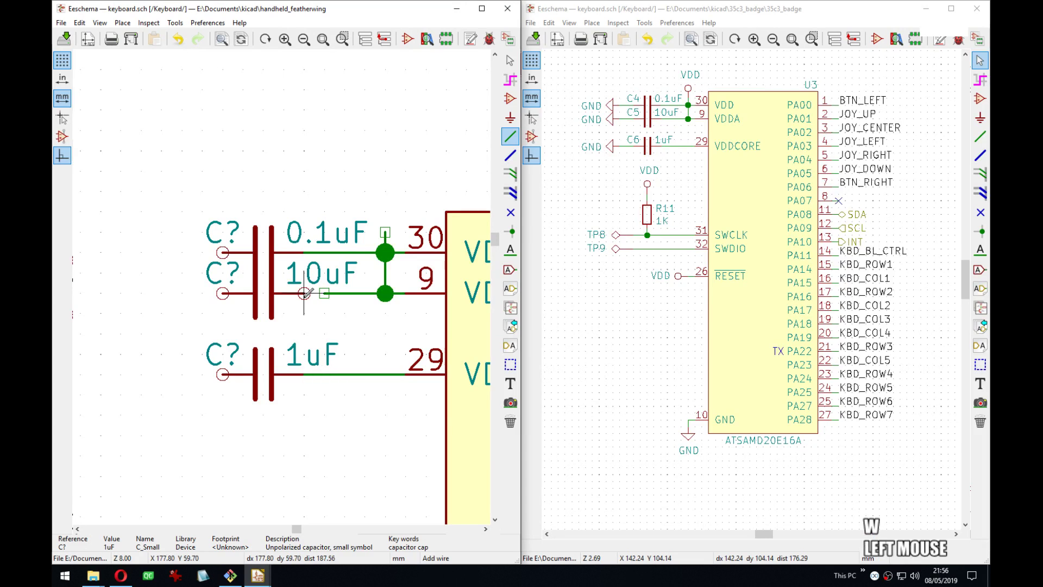
key(w)
click(324, 294)
middle_drag(325, 347, 365, 341)
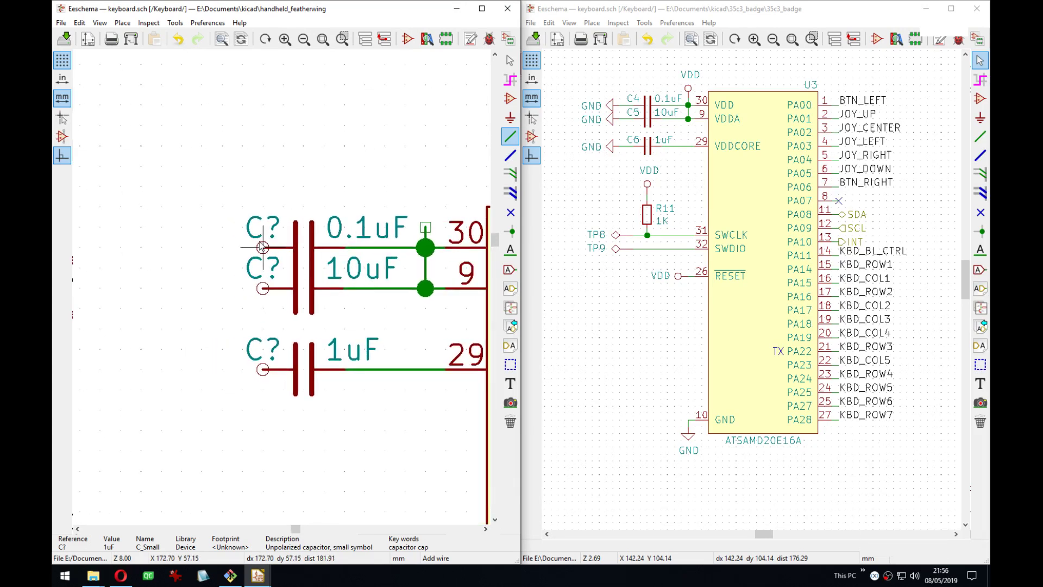
Add short left stub wires to the 0.1uF, 10uF and 1uF capacitors.
key(w)
double_click(201, 247)
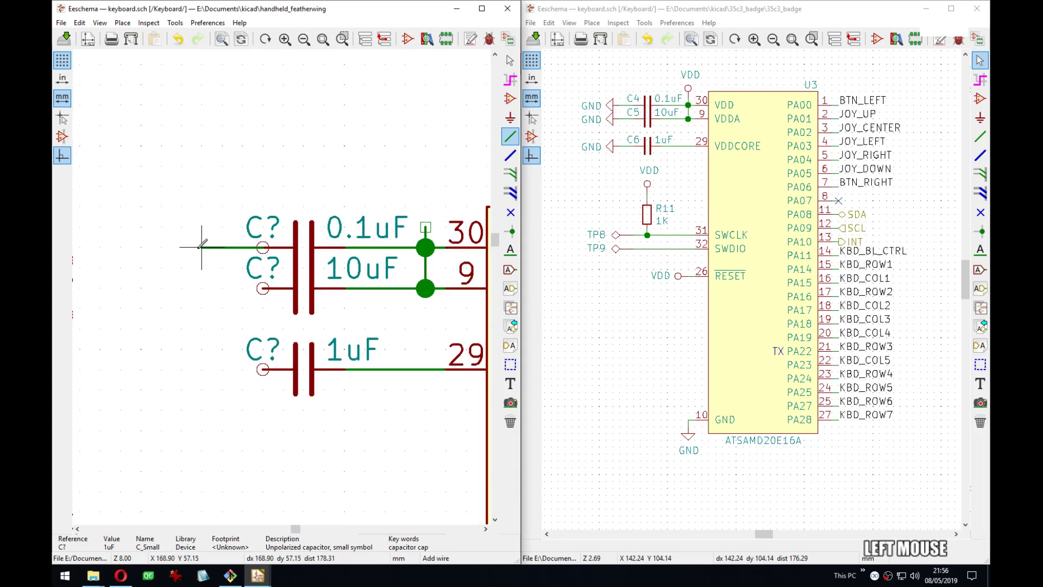
double_click(202, 288)
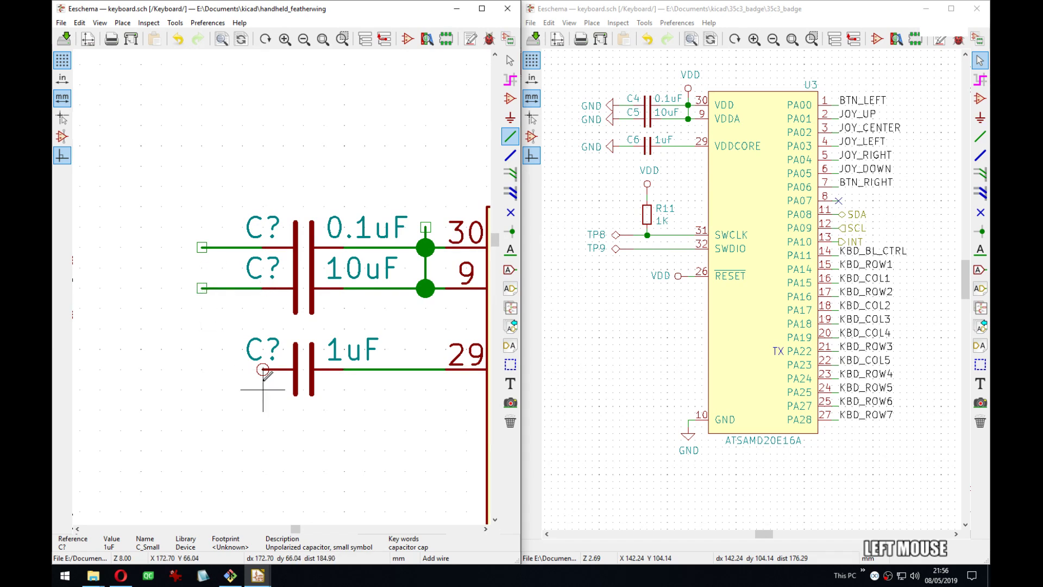
click(263, 369)
double_click(202, 370)
middle_drag(286, 374, 287, 355)
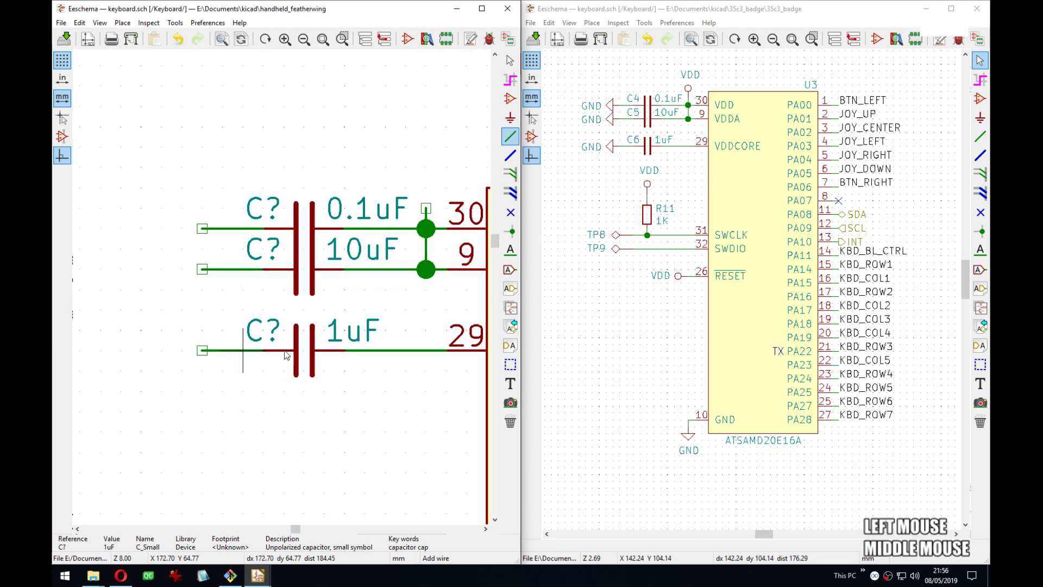
scroll(340, 349, down, 5)
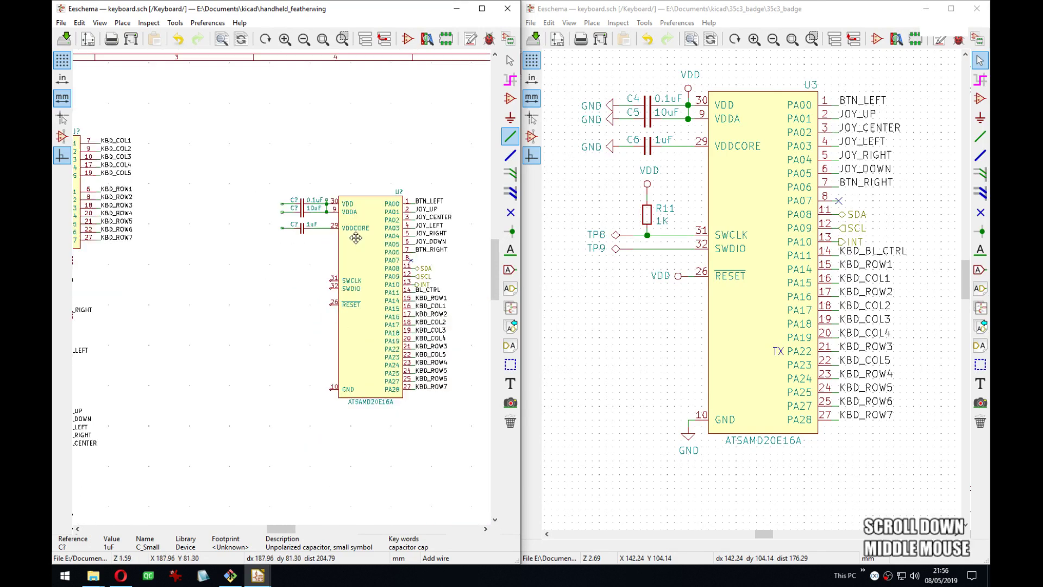
scroll(339, 350, up, 3)
Wire pin 10 and attach a copy of the existing GND symbol to it.
key(w)
click(290, 277)
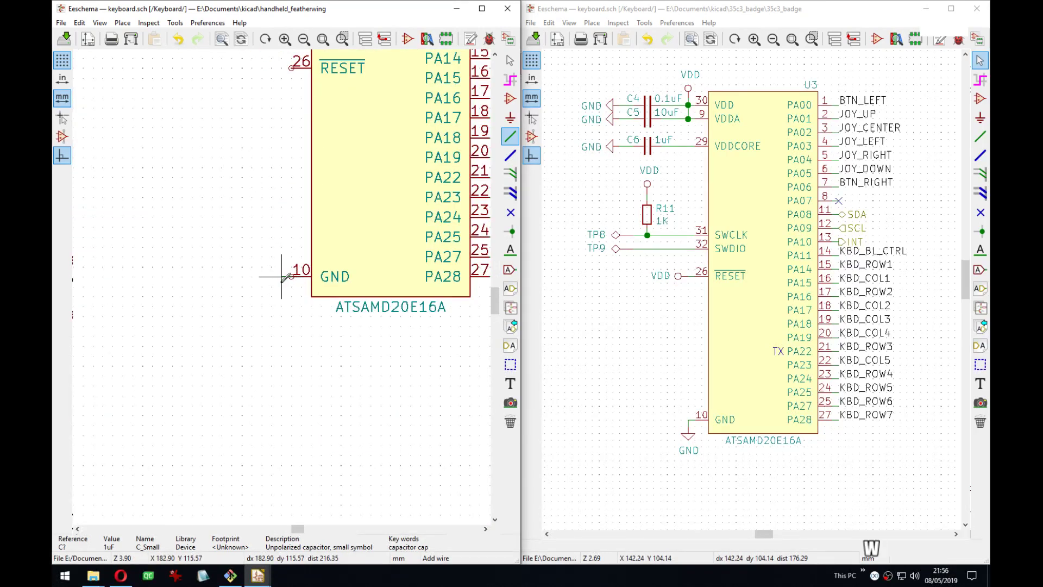
scroll(282, 287, up, 1)
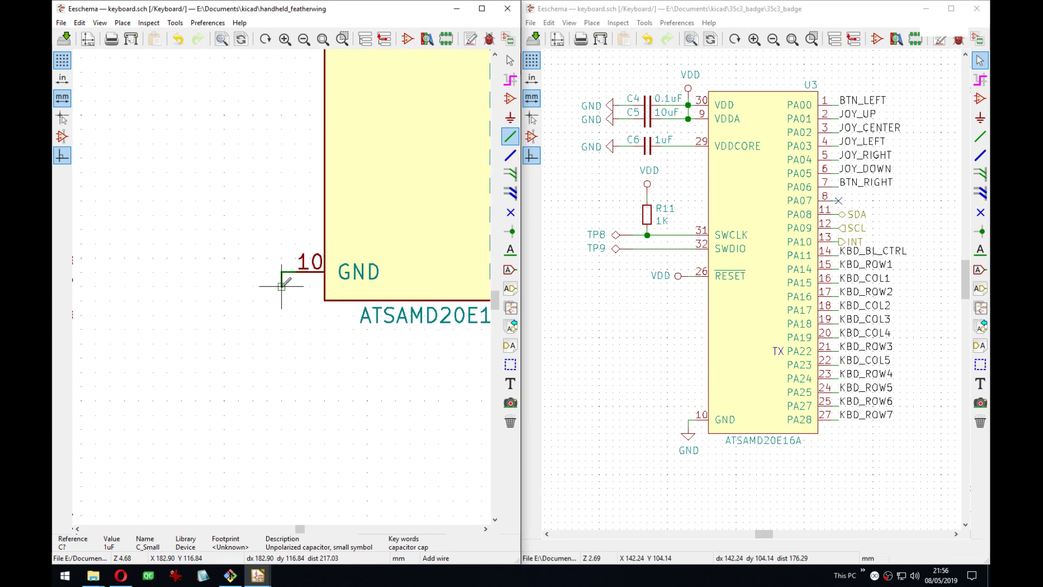
scroll(281, 312, down, 12)
middle_drag(243, 296, 295, 288)
scroll(242, 294, up, 5)
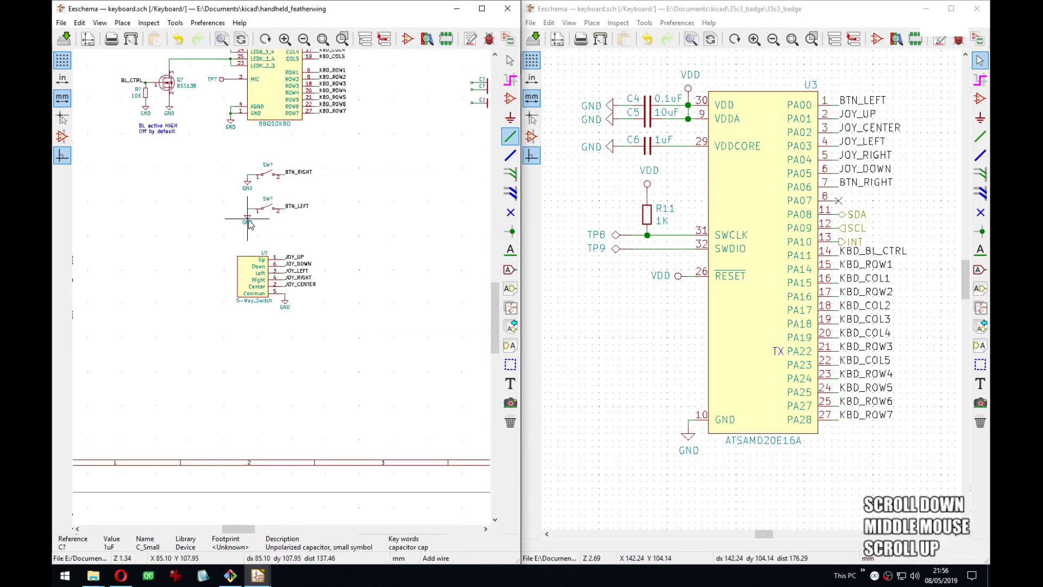
key(c)
middle_drag(433, 263, 323, 275)
scroll(397, 256, up, 6)
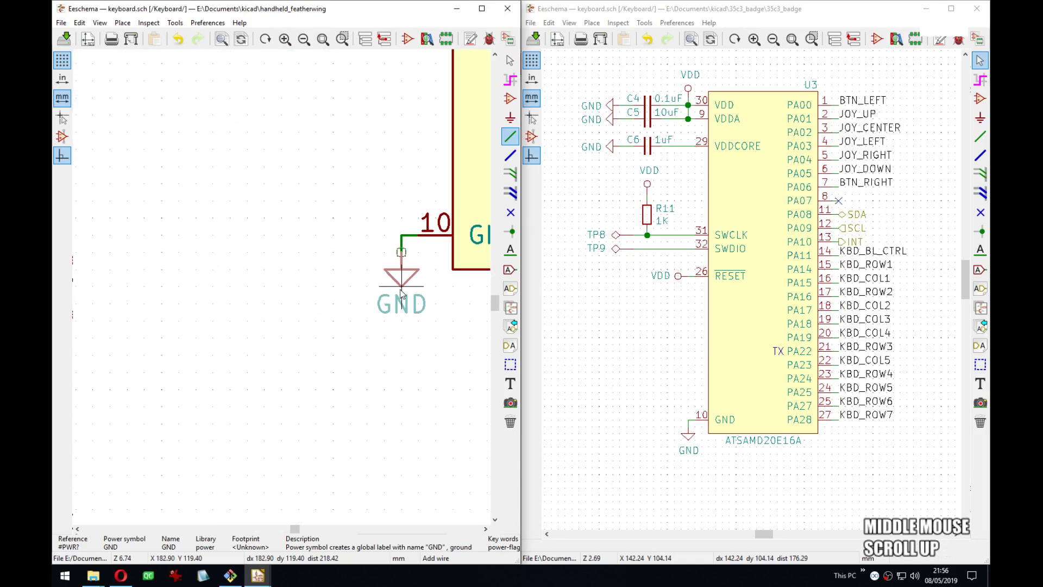
click(401, 269)
Add a short wire stub on the chip's RESET pin.
scroll(377, 259, down, 3)
middle_drag(279, 221, 303, 275)
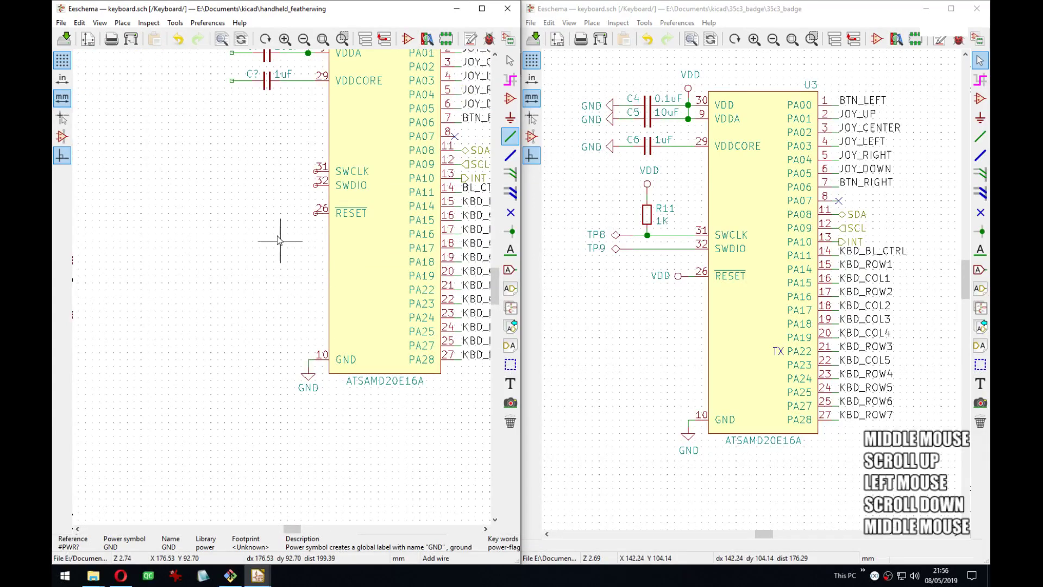
middle_drag(282, 235, 297, 274)
key(w)
double_click(299, 259)
middle_drag(285, 210, 314, 280)
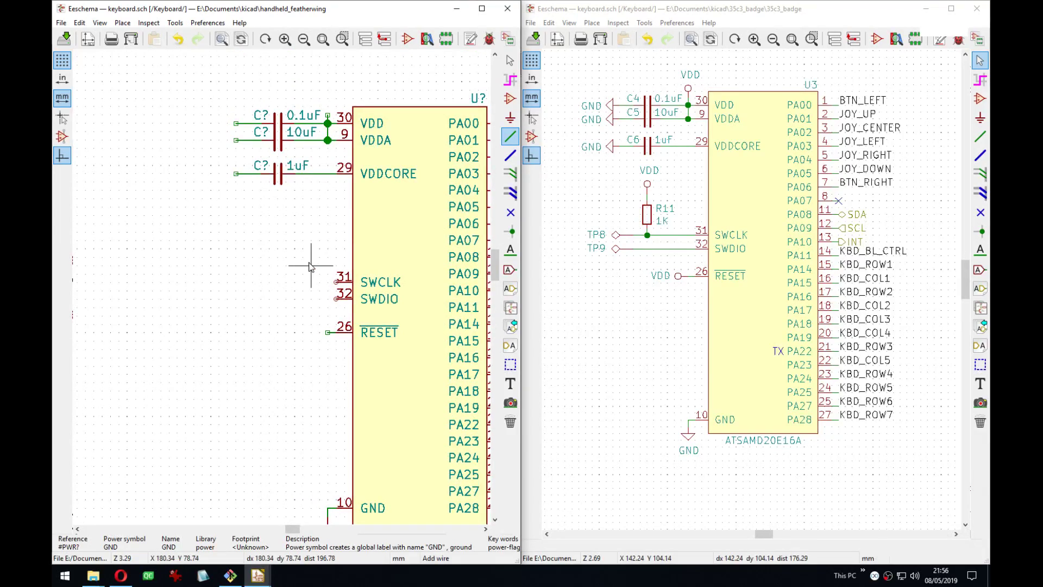
middle_drag(427, 336, 409, 299)
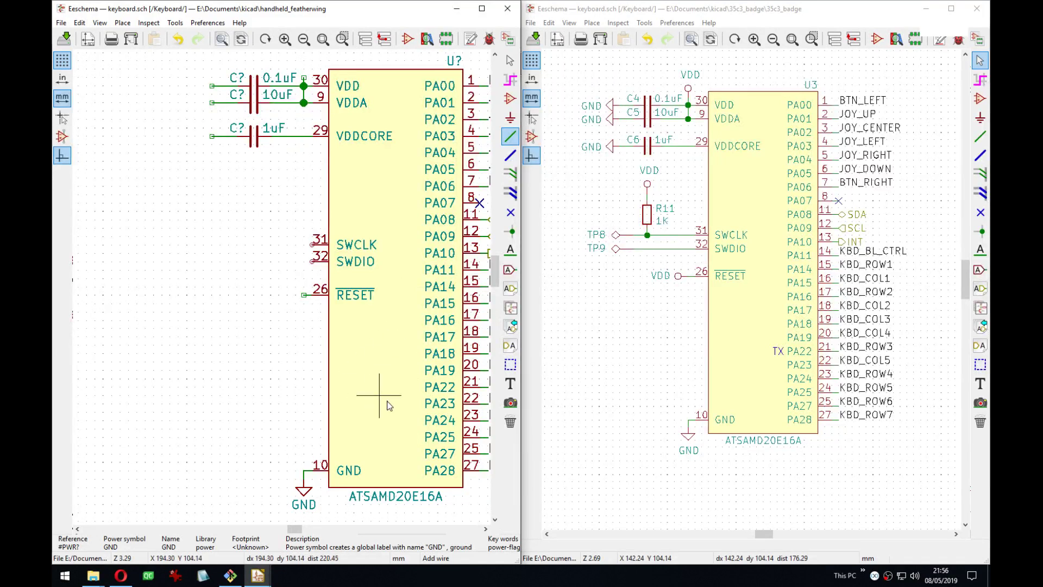
middle_drag(362, 238, 390, 268)
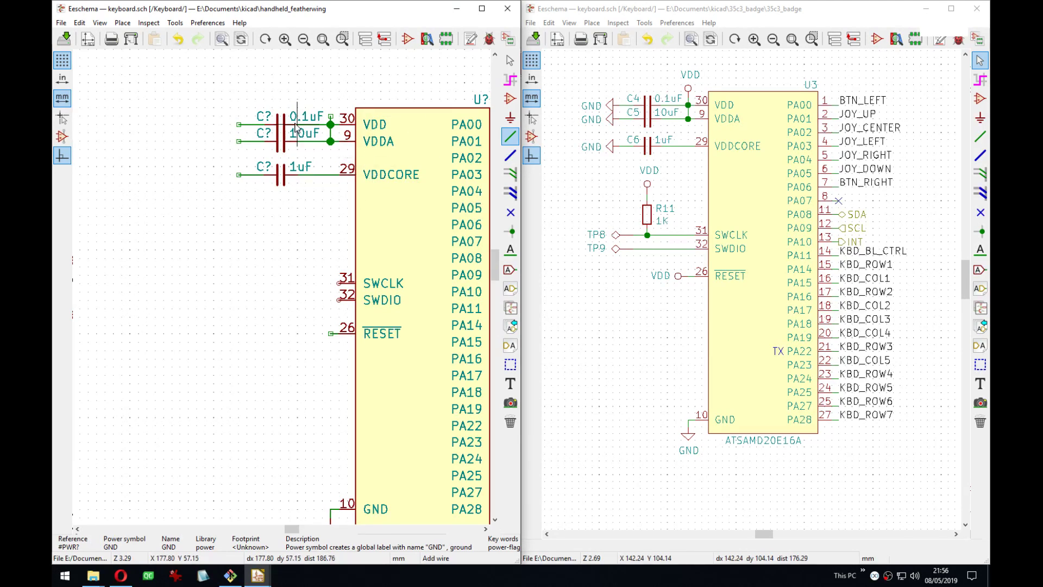
Place rotated copies of the GND symbol on the left ends of the 0.1uF, 10uF and 1uF capacitors.
scroll(294, 126, up, 3)
scroll(319, 299, down, 1)
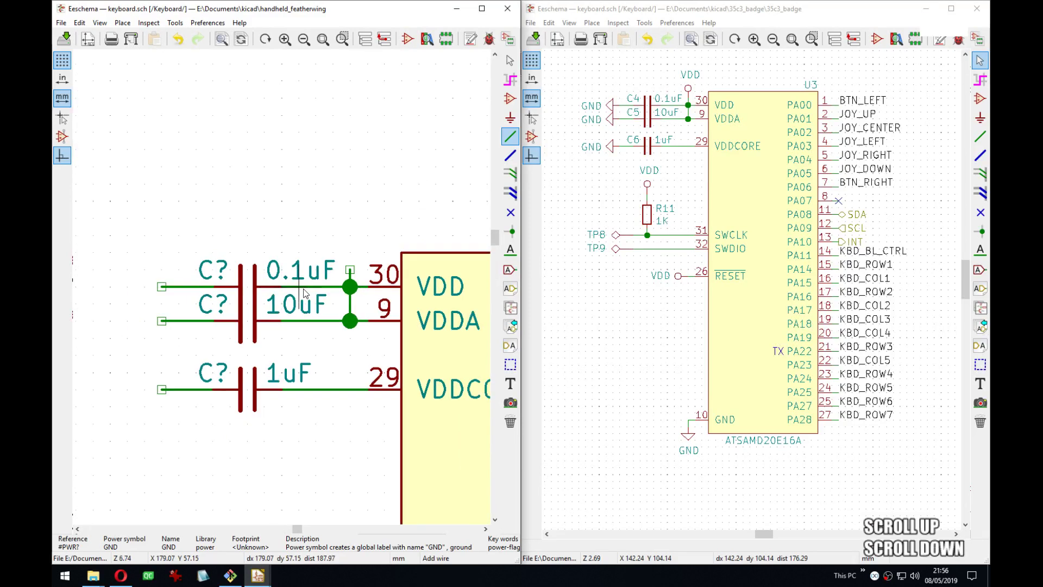
middle_drag(319, 299, 336, 277)
scroll(326, 280, down, 1)
middle_drag(283, 302, 319, 263)
scroll(280, 281, down, 3)
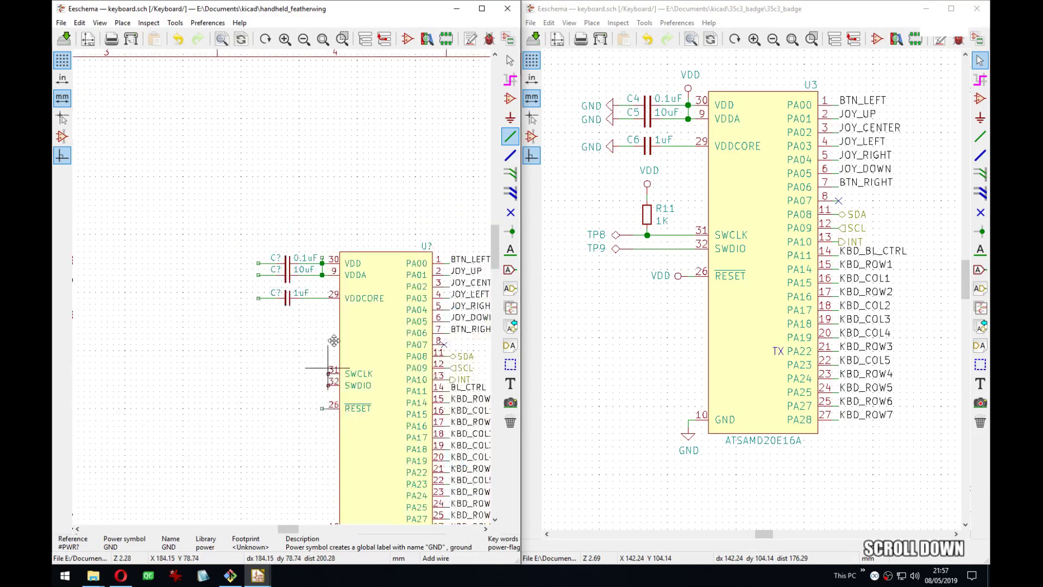
middle_drag(328, 372, 342, 215)
key(c)
scroll(340, 163, up, 1)
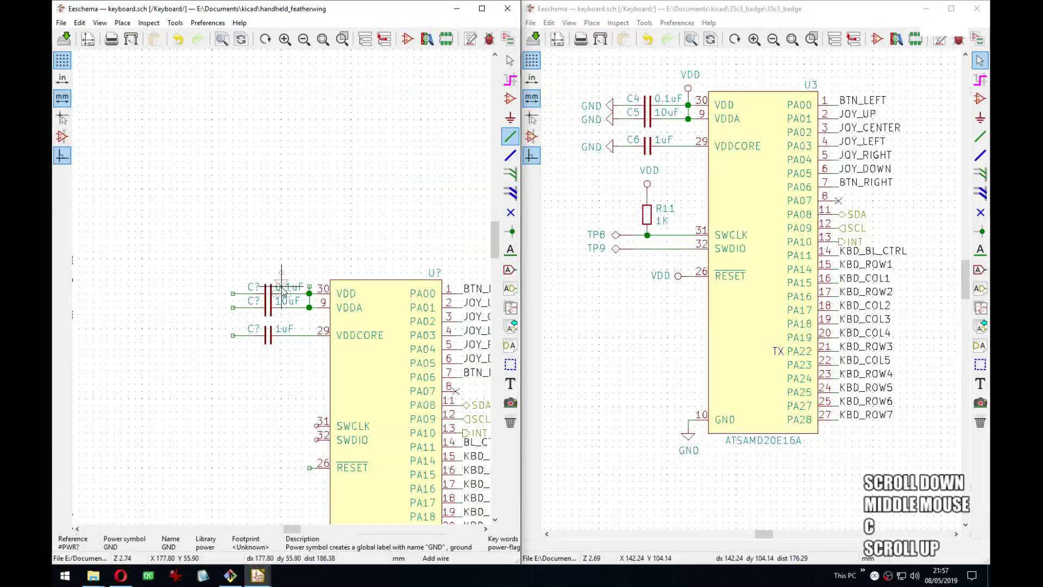
scroll(261, 321, up, 6)
key(r)
click(222, 228)
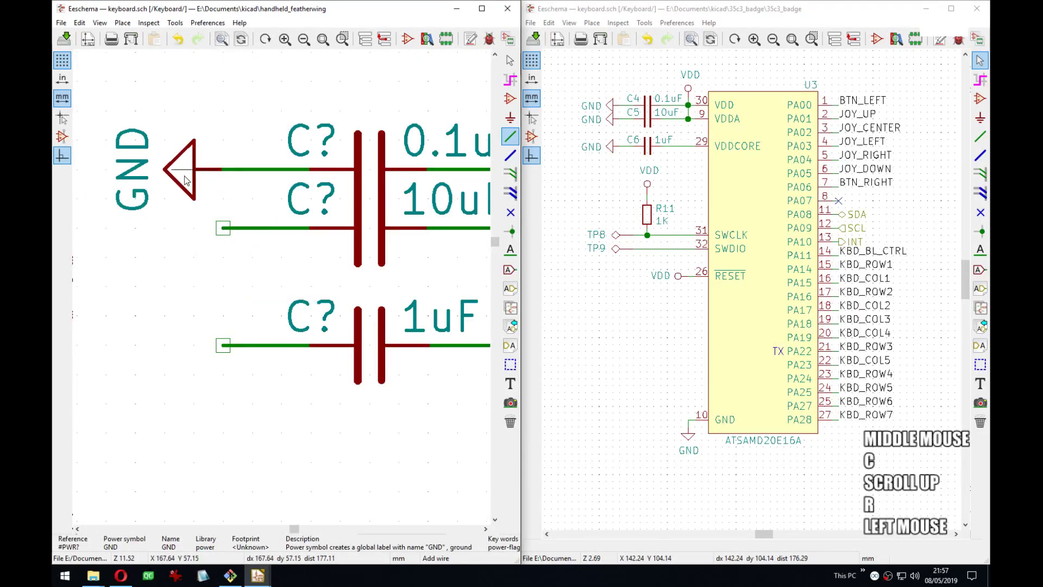
key(c)
click(194, 227)
key(c)
click(194, 345)
Reposition the three GND symbols onto the capacitor wires and turn their labels horizontal.
middle_drag(130, 346, 248, 351)
key(m)
key(r)
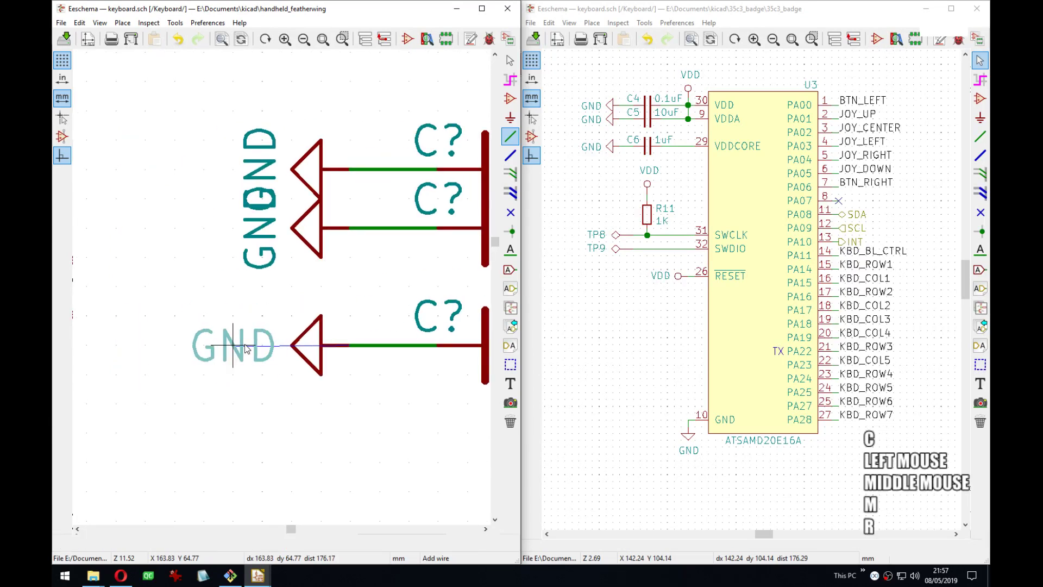
click(234, 348)
key(r)
key(r)
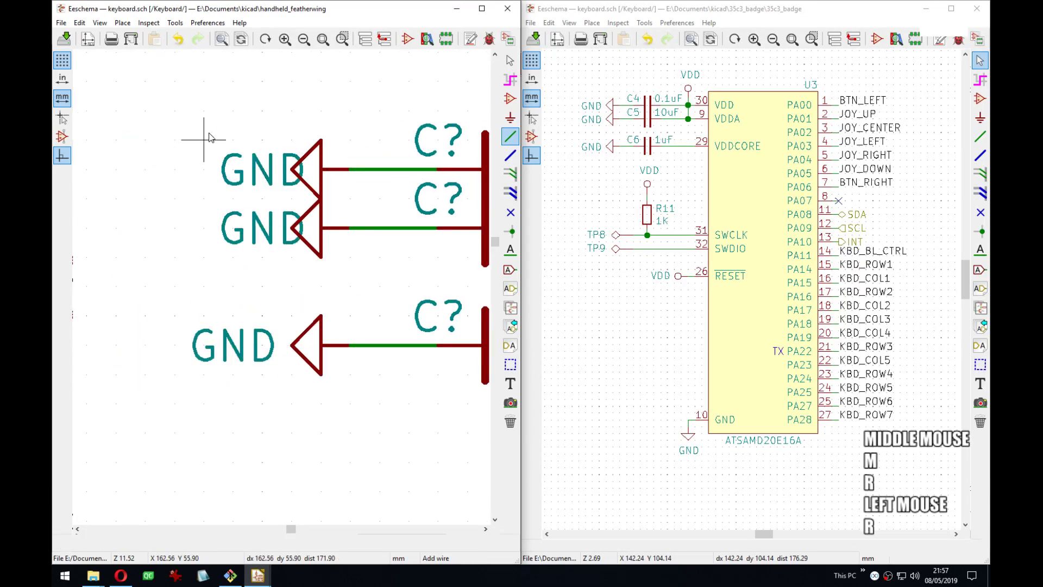
drag(205, 141, 293, 258)
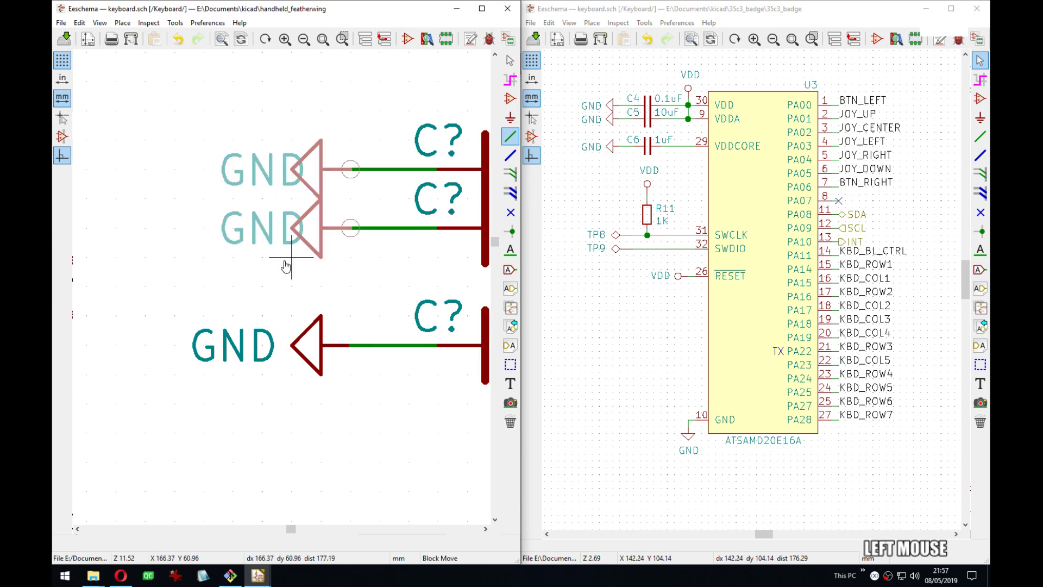
click(292, 258)
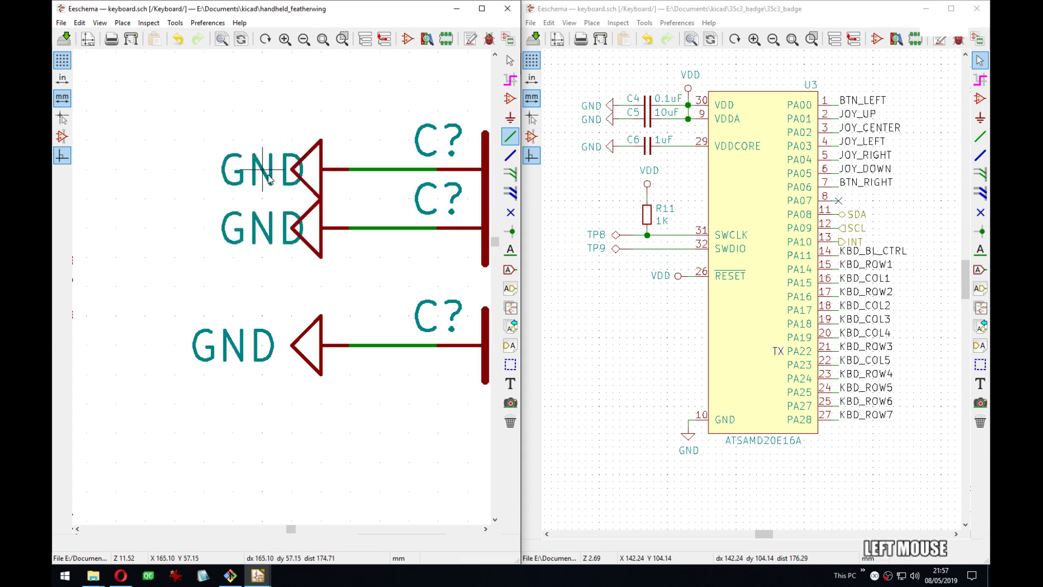
key(m)
click(233, 170)
key(m)
click(262, 229)
scroll(274, 234, down, 3)
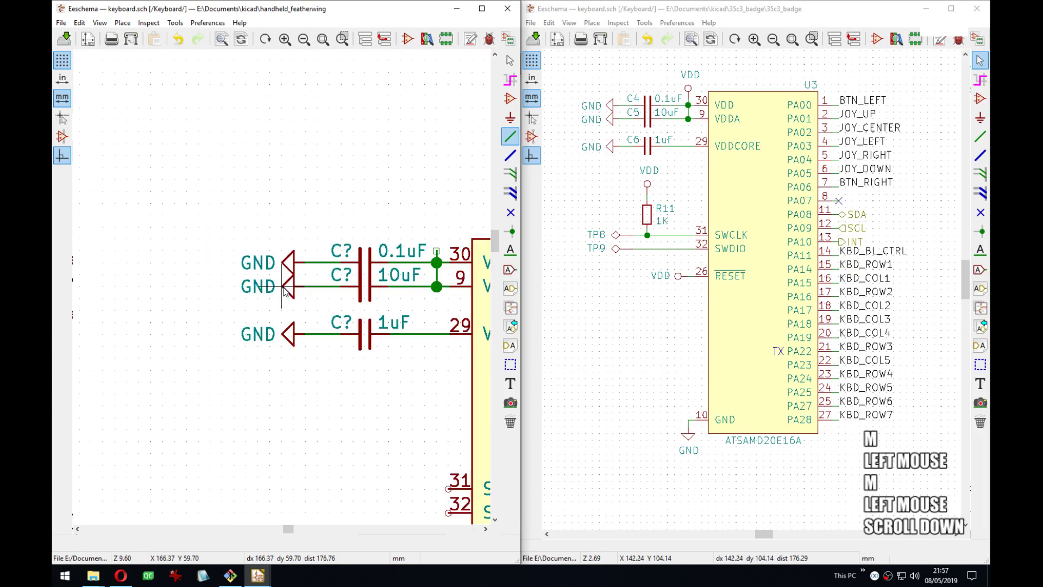
middle_drag(420, 309, 352, 314)
middle_drag(197, 258, 410, 354)
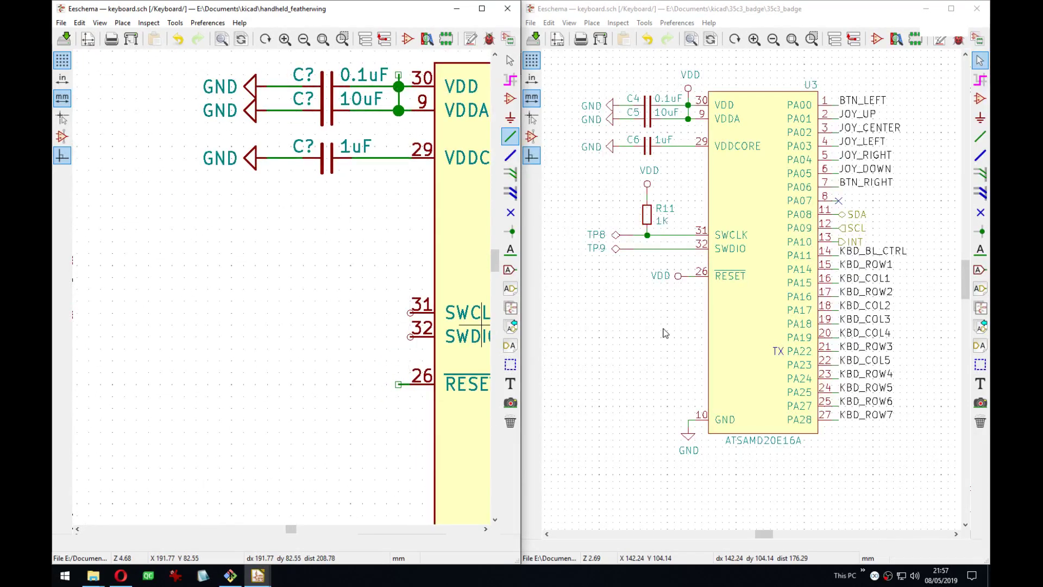
Run wires left from the SWCLK and SWDIO pins, plus a branch wire off SWCLK.
middle_drag(318, 348, 290, 352)
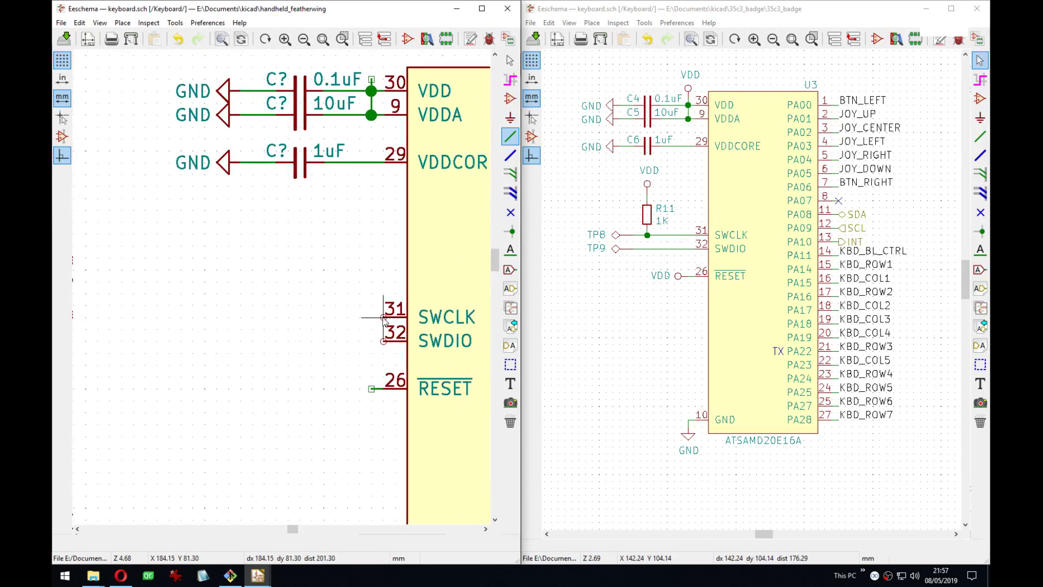
click(384, 317)
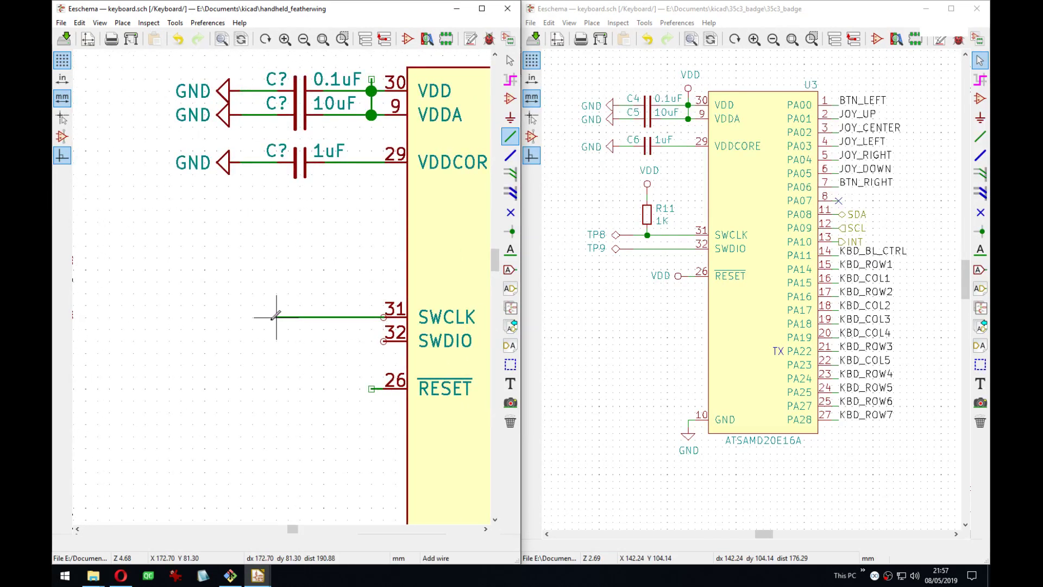
click(277, 317)
key(w)
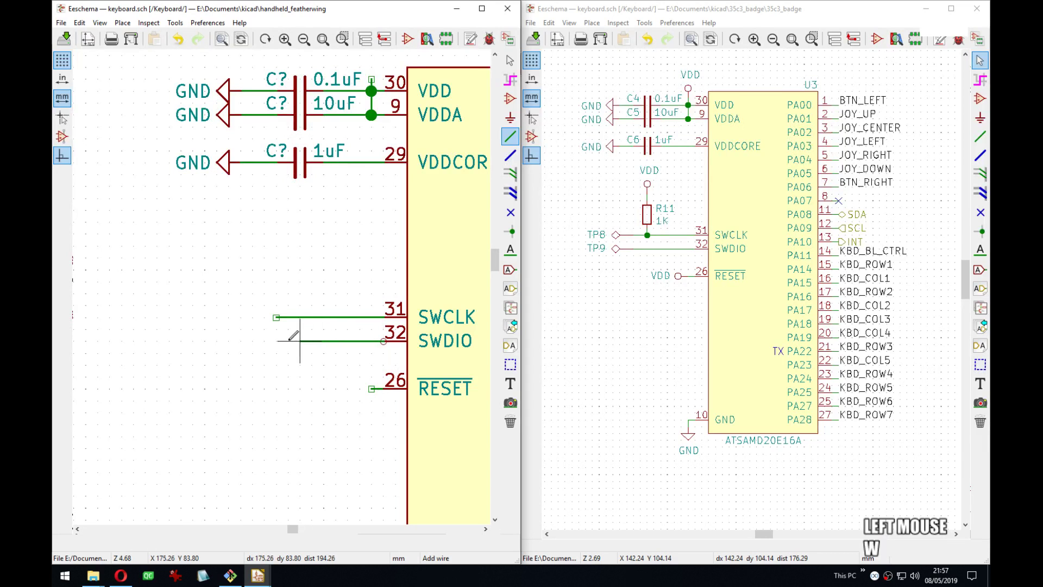
double_click(276, 341)
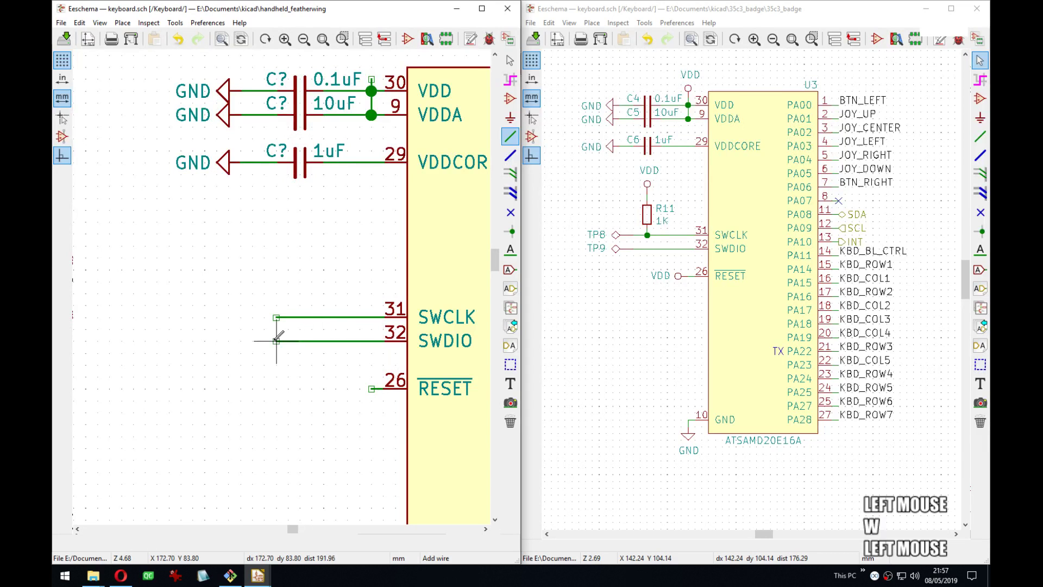
key(w)
click(324, 305)
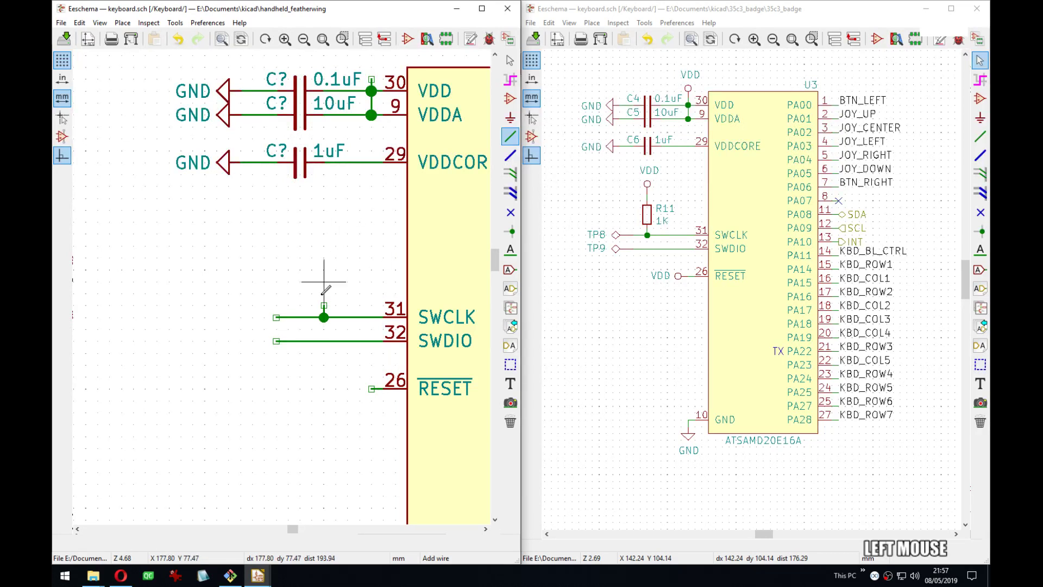
Place a mirrored copy of the 10K resistor on the SWCLK junction and set its value to 1K.
scroll(326, 307, down, 5)
middle_drag(180, 286, 179, 261)
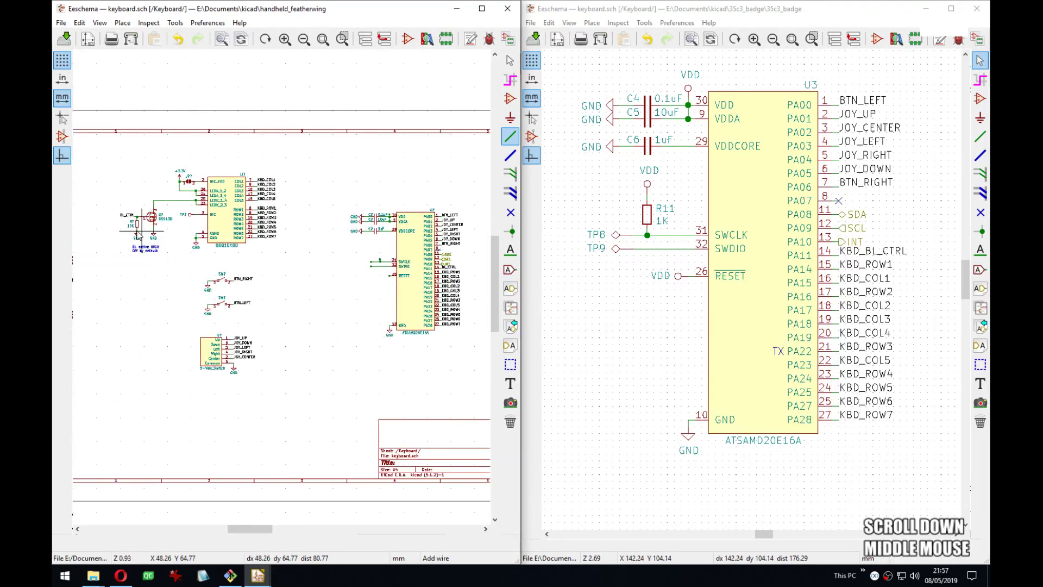
key(c)
scroll(136, 226, up, 1)
scroll(282, 291, up, 5)
key(x)
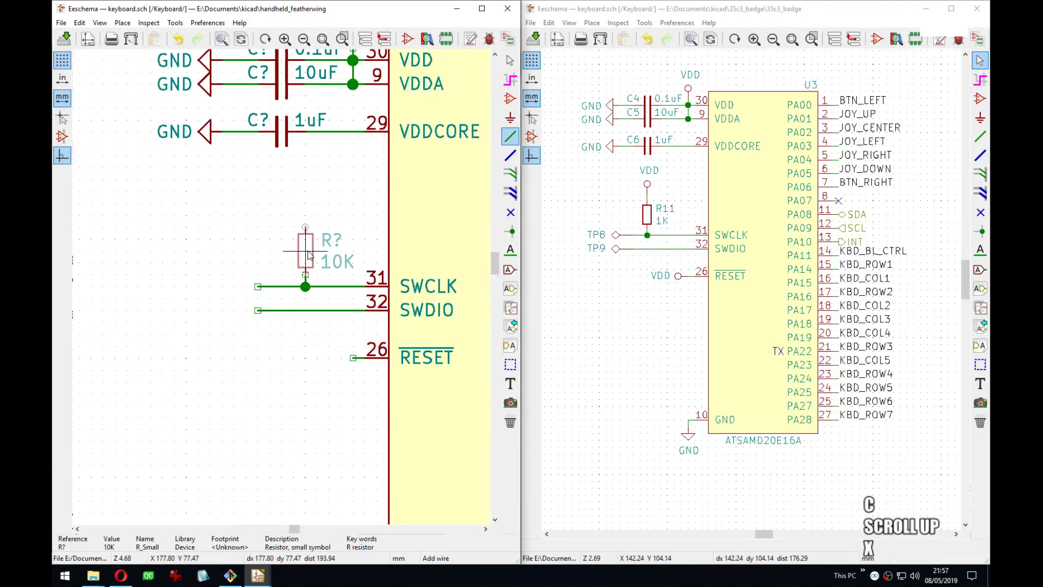
click(317, 227)
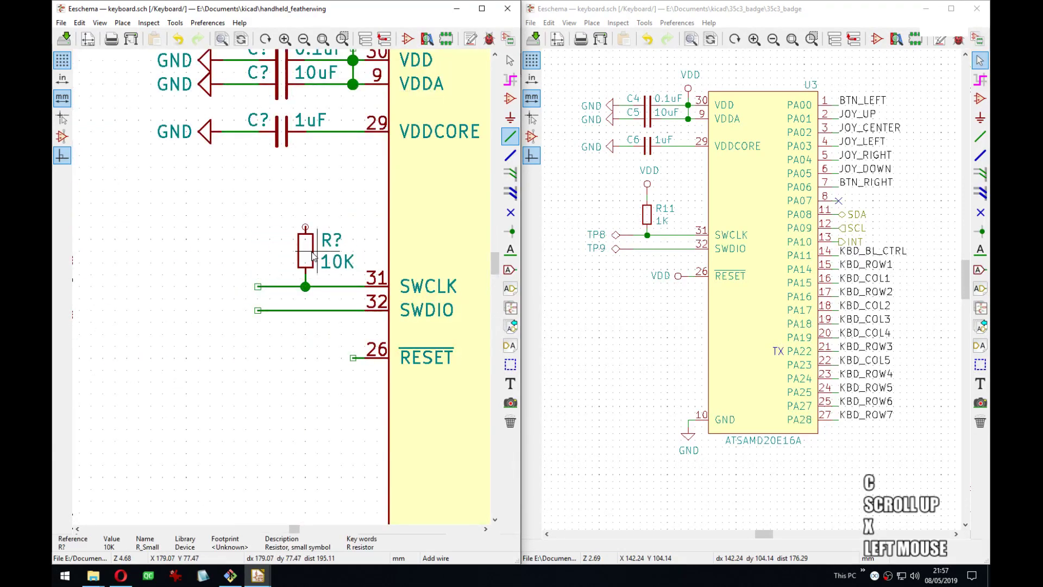
click(305, 215)
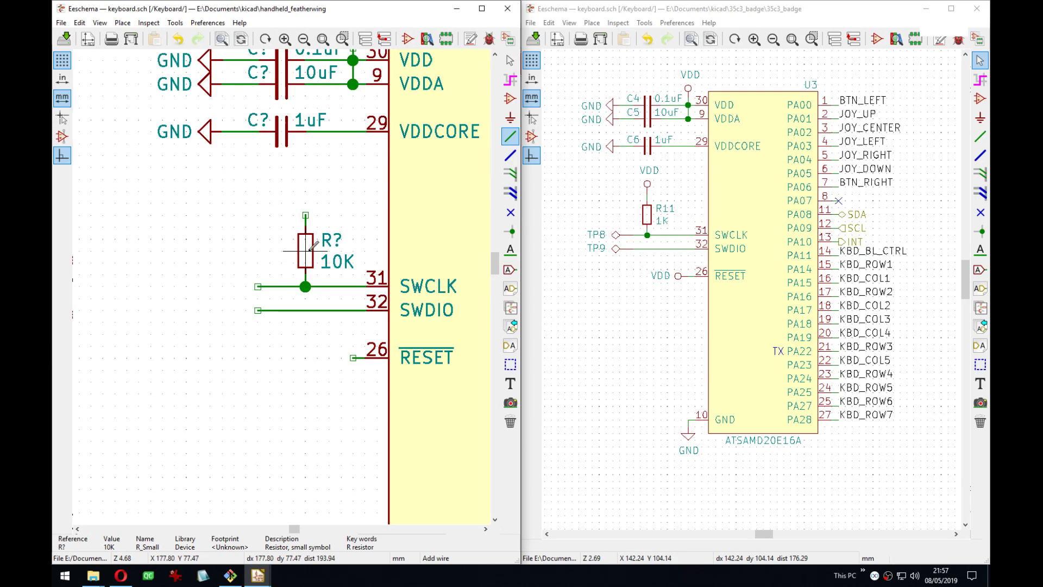
text(v)
text(1K)
key(Return)
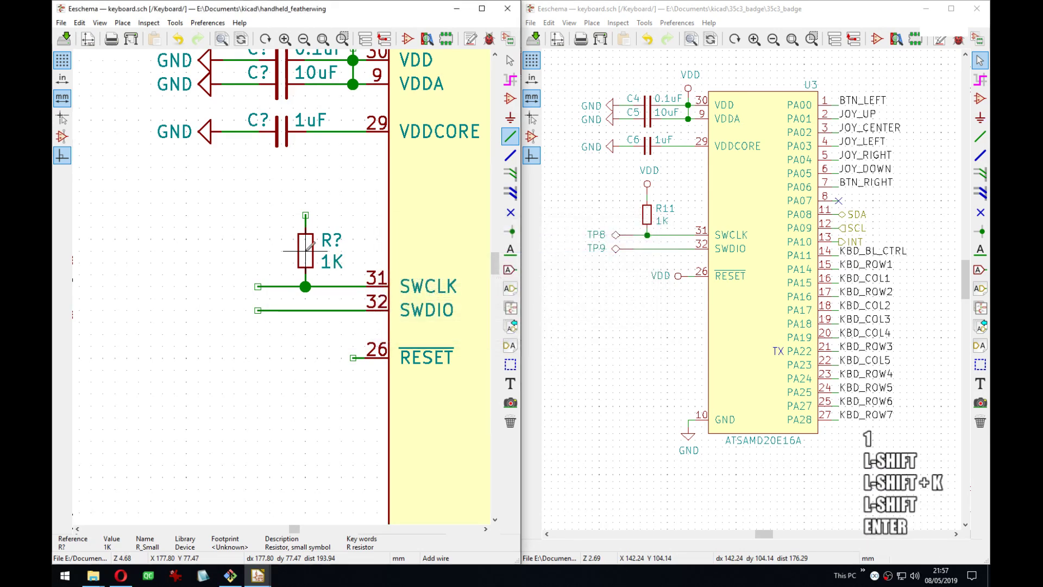
Attach +3.3V power symbols to the VDD wire and the top of the 1K resistor.
middle_drag(338, 128, 351, 121)
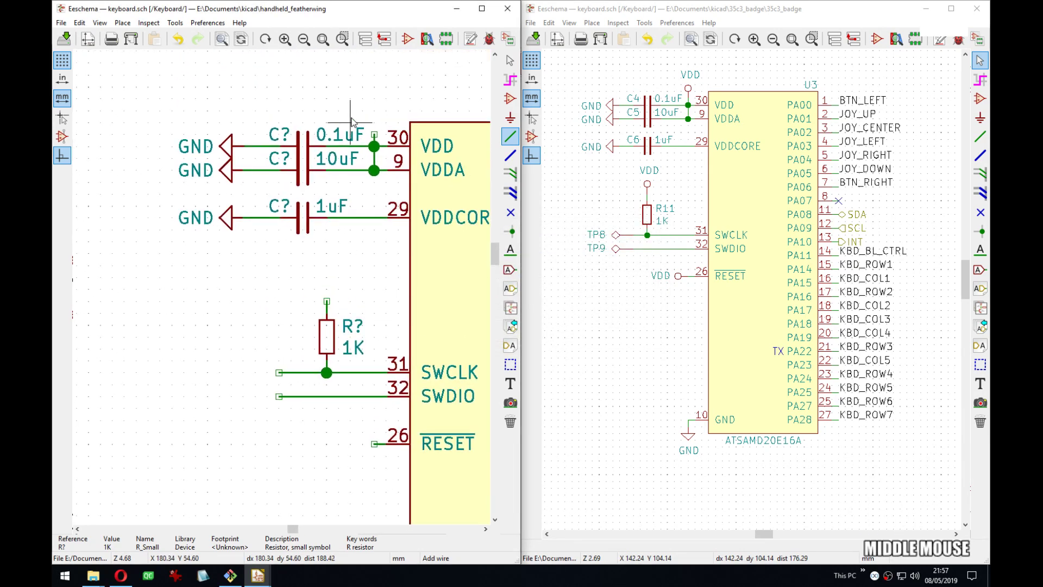
scroll(288, 272, down, 3)
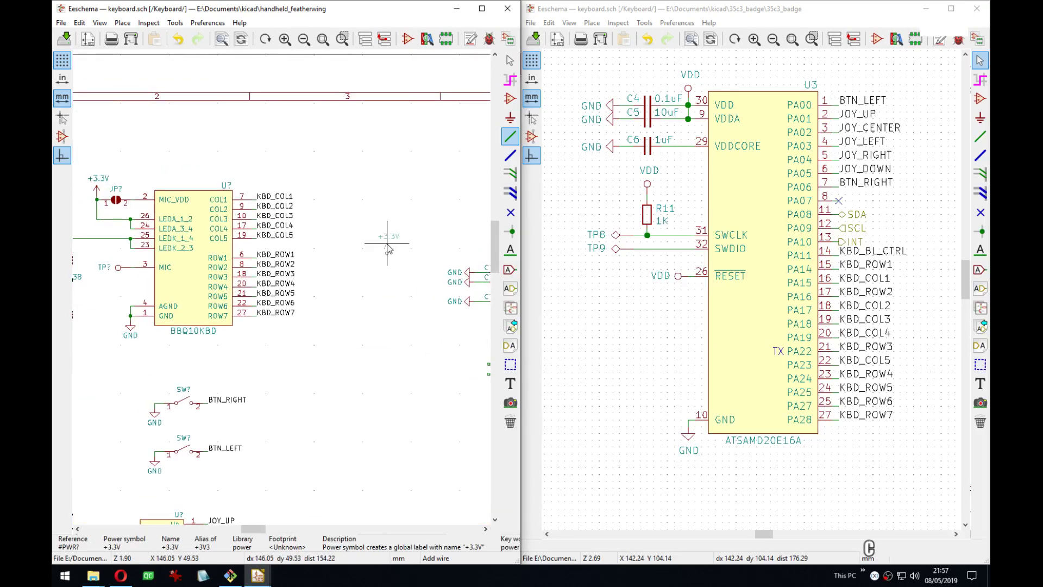
scroll(237, 302, up, 6)
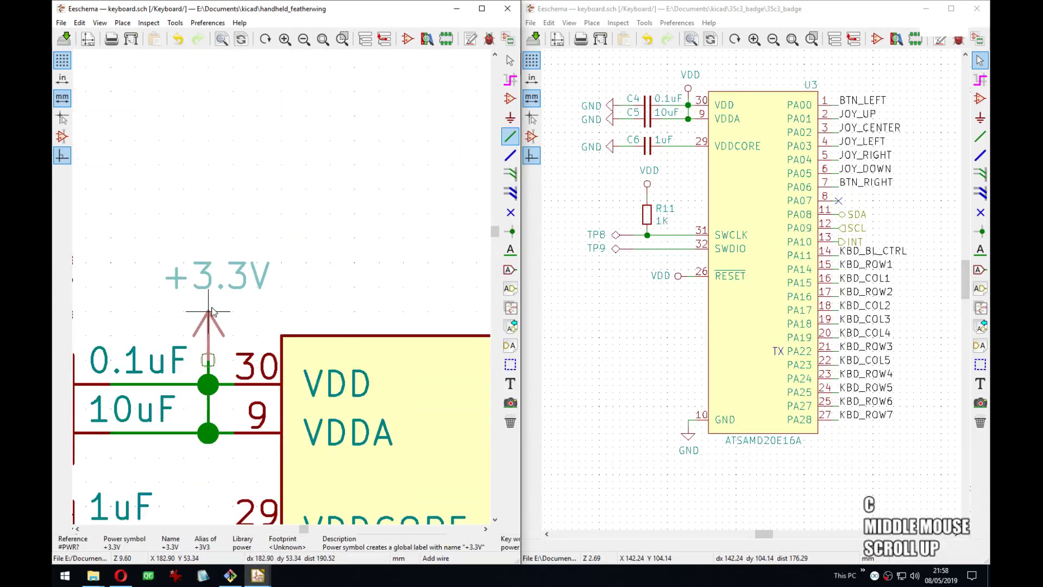
click(207, 309)
middle_drag(222, 380, 330, 224)
key(c)
scroll(332, 322, down, 1)
middle_drag(273, 340, 354, 246)
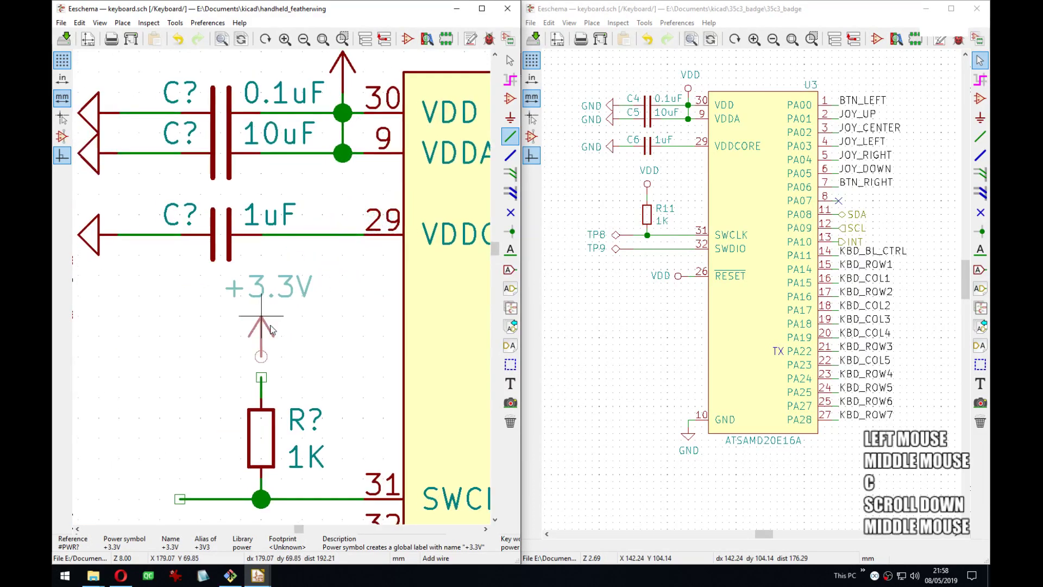
click(261, 375)
Pan across the sheet to look over the parts and bring the RESET pin into view.
middle_drag(328, 371, 388, 307)
scroll(385, 310, down, 3)
middle_drag(311, 281, 359, 265)
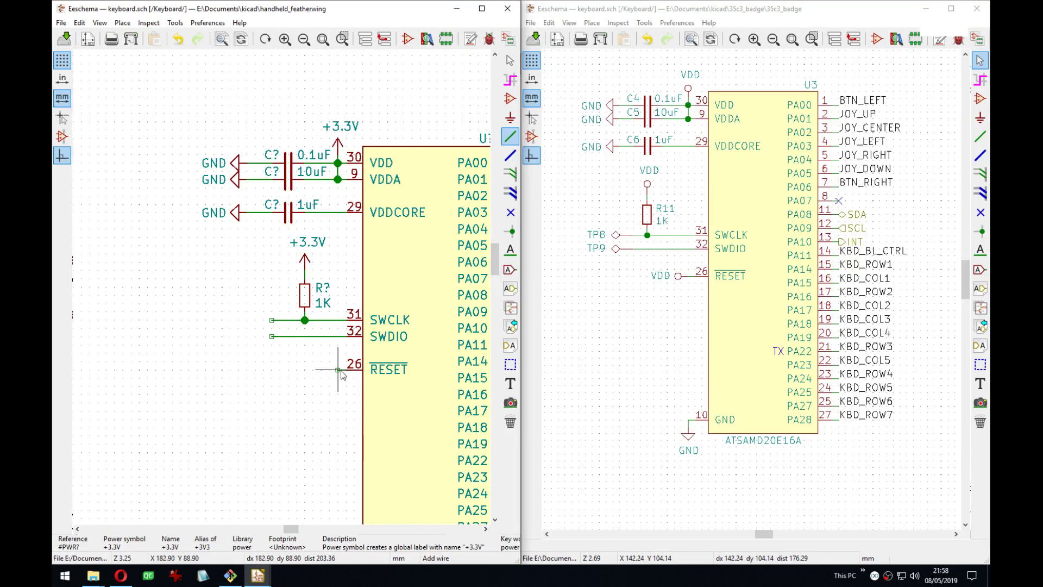
scroll(339, 373, down, 3)
middle_drag(118, 234, 306, 302)
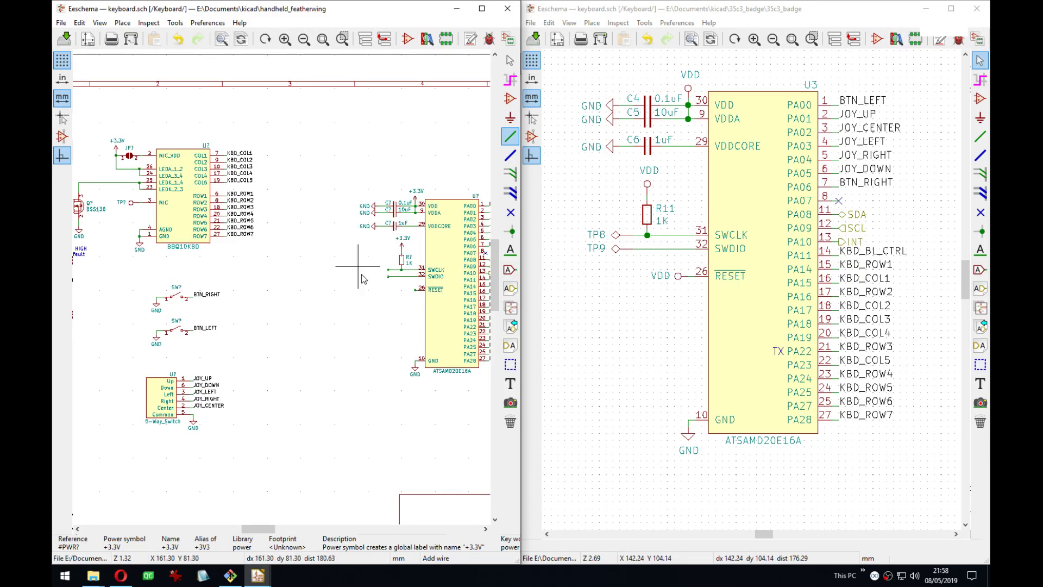
middle_drag(363, 278, 305, 268)
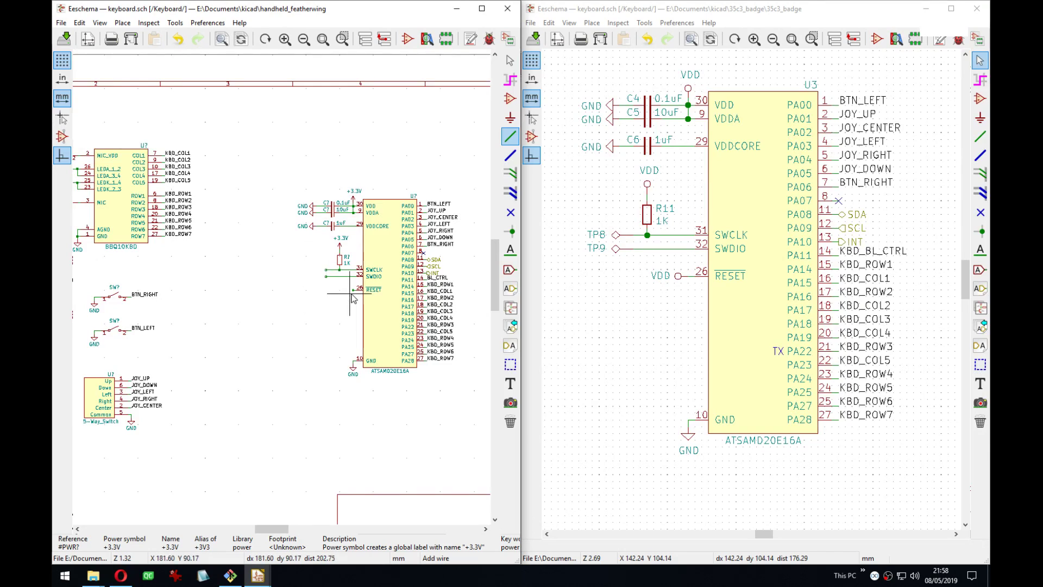
scroll(352, 298, up, 3)
middle_drag(282, 284, 337, 297)
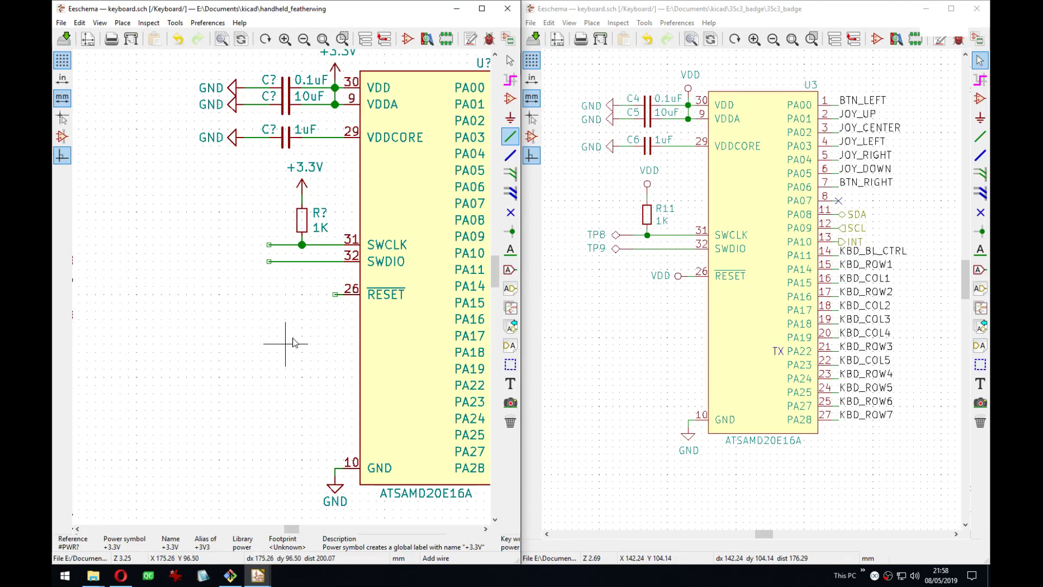
Place a rotated RESET label on the pin 26 wire and overline it with ~ markers.
text(l)
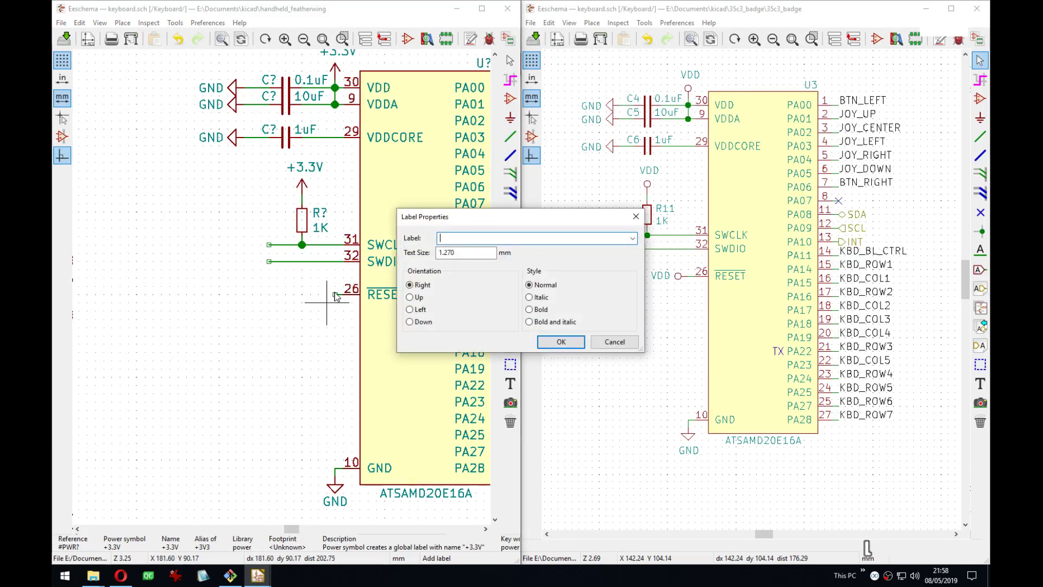
text(RESET)
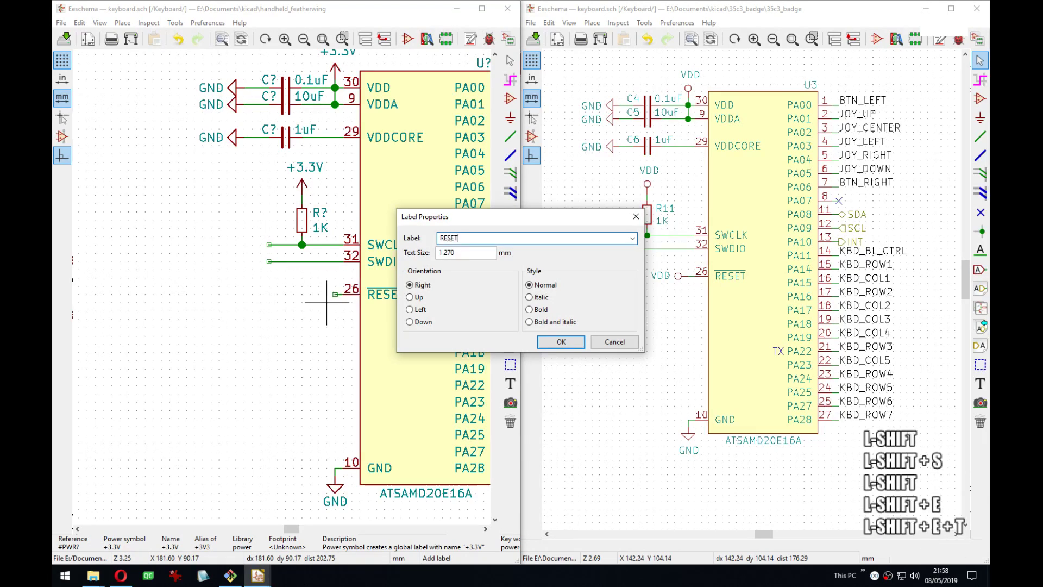
key(Return)
key(r)
click(335, 288)
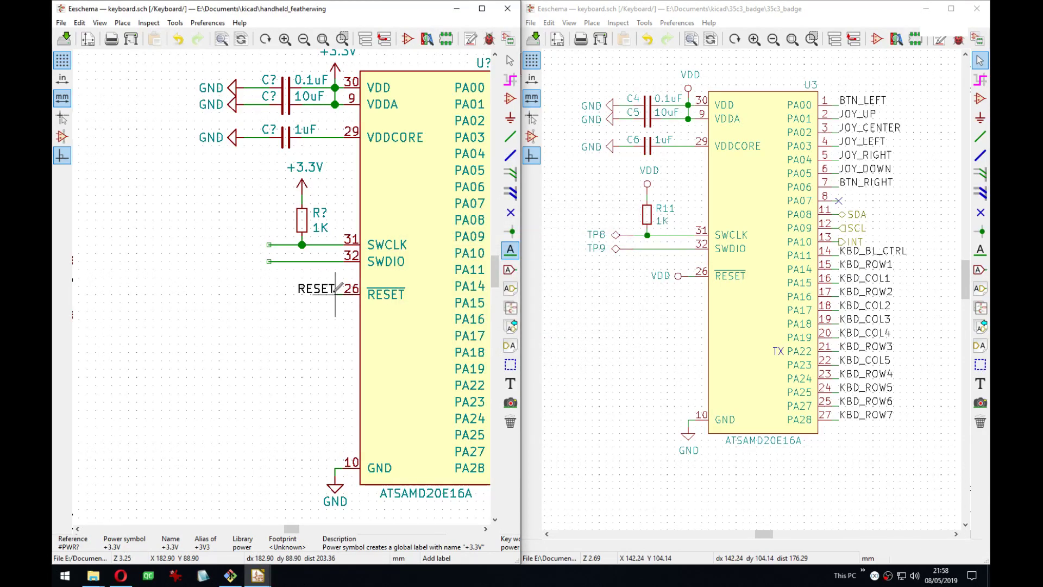
key(e)
key(Home)
key(shift+Home)
text(~)
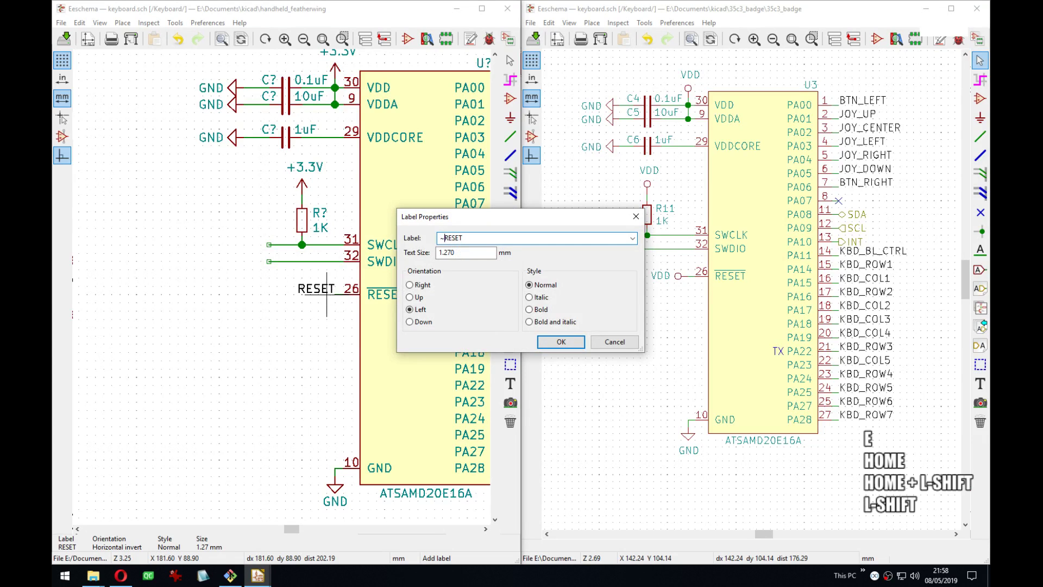
key(End)
text(~)
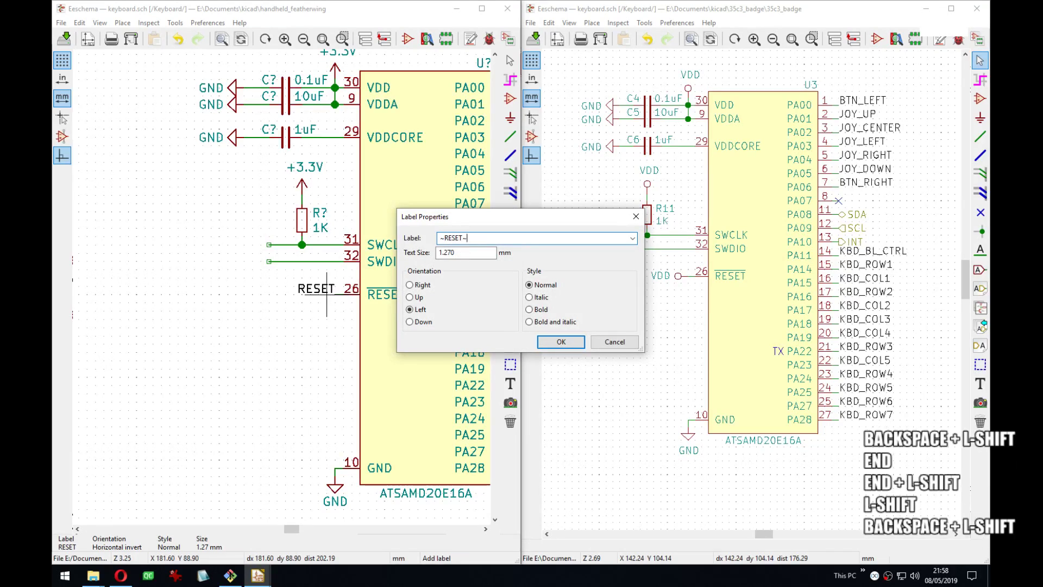
key(Return)
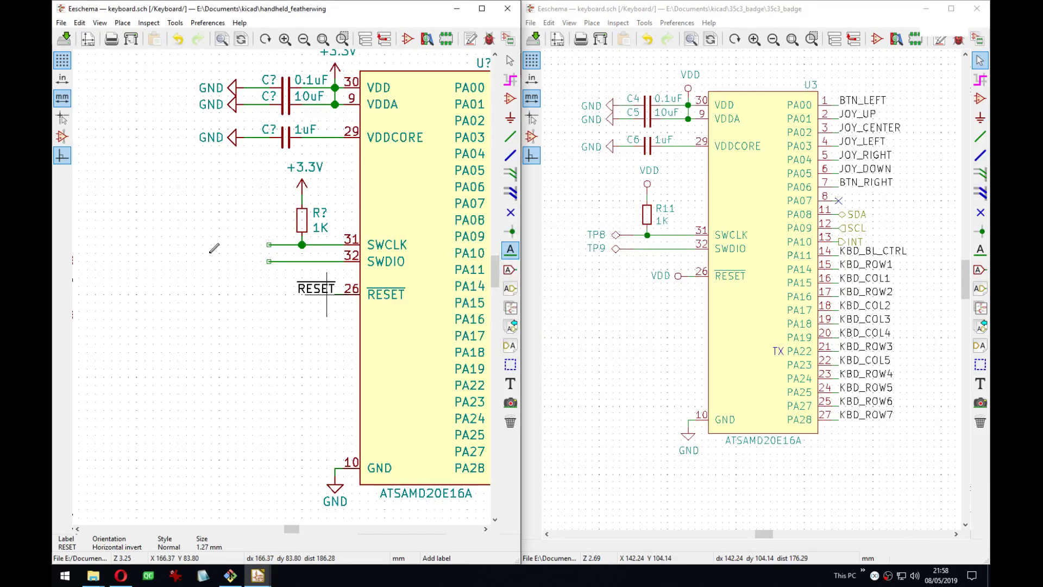
Drag the SWCLK and SWDIO wire ends further left while keeping their connections.
middle_drag(304, 233, 326, 261)
scroll(272, 293, down, 3)
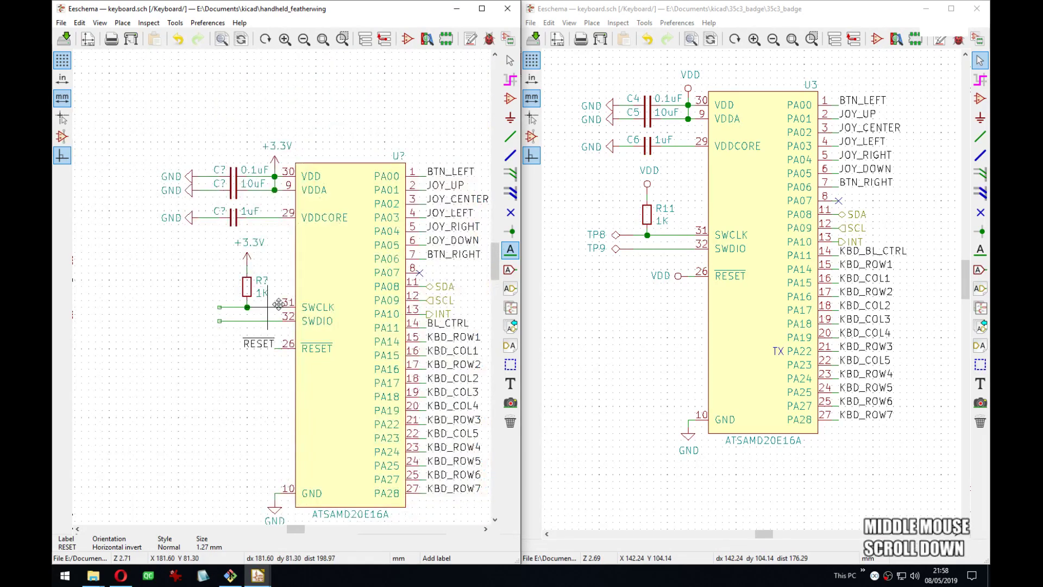
scroll(261, 296, down, 2)
middle_drag(261, 298, 365, 333)
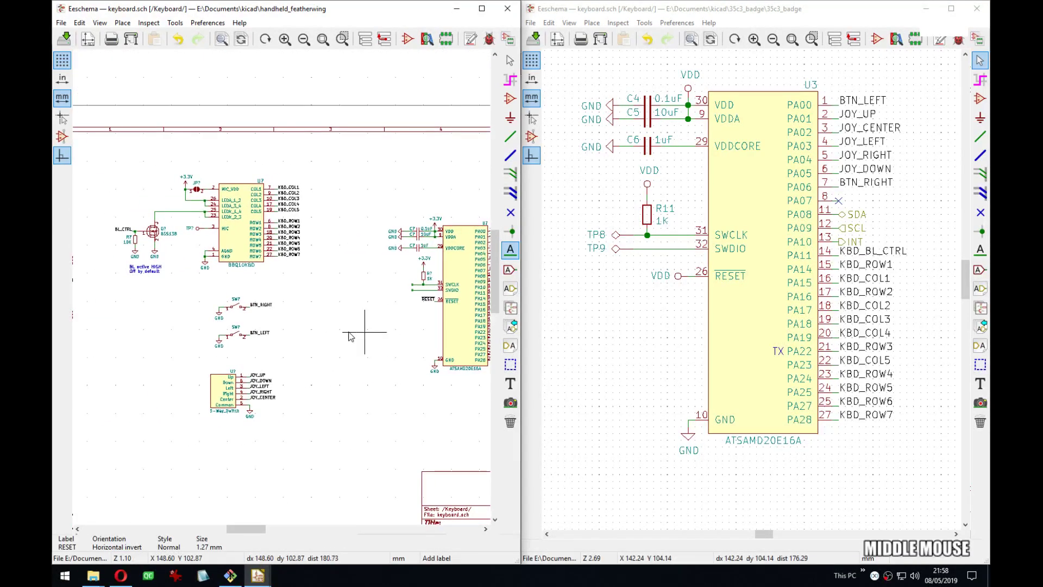
click(426, 299)
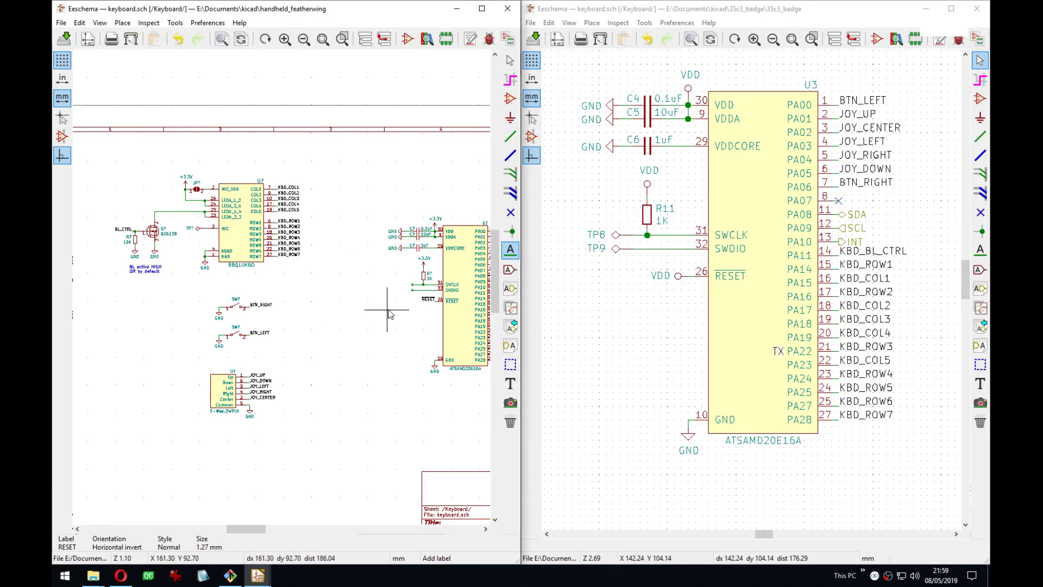
middle_drag(409, 302, 374, 310)
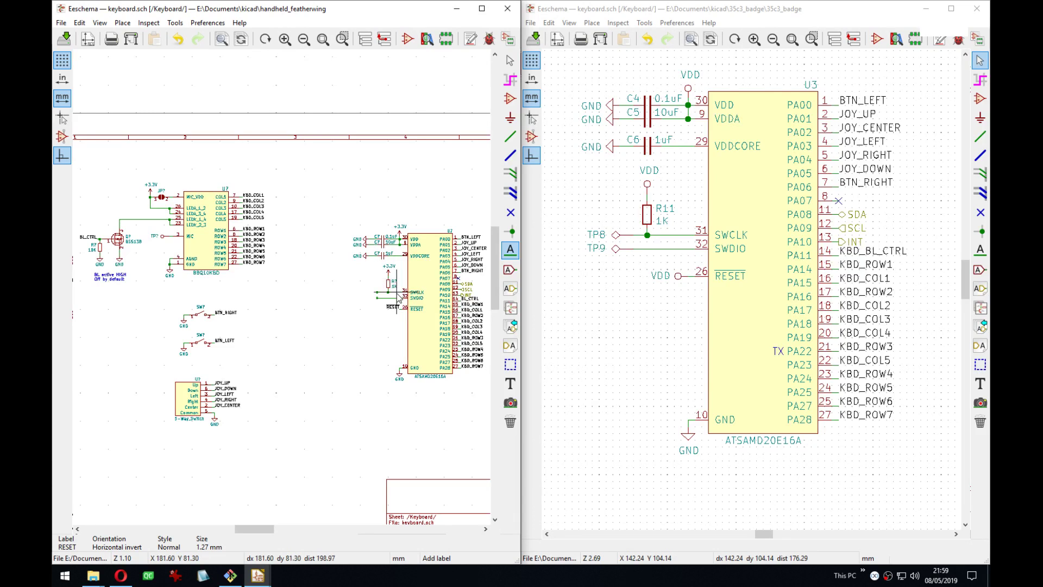
scroll(390, 293, up, 4)
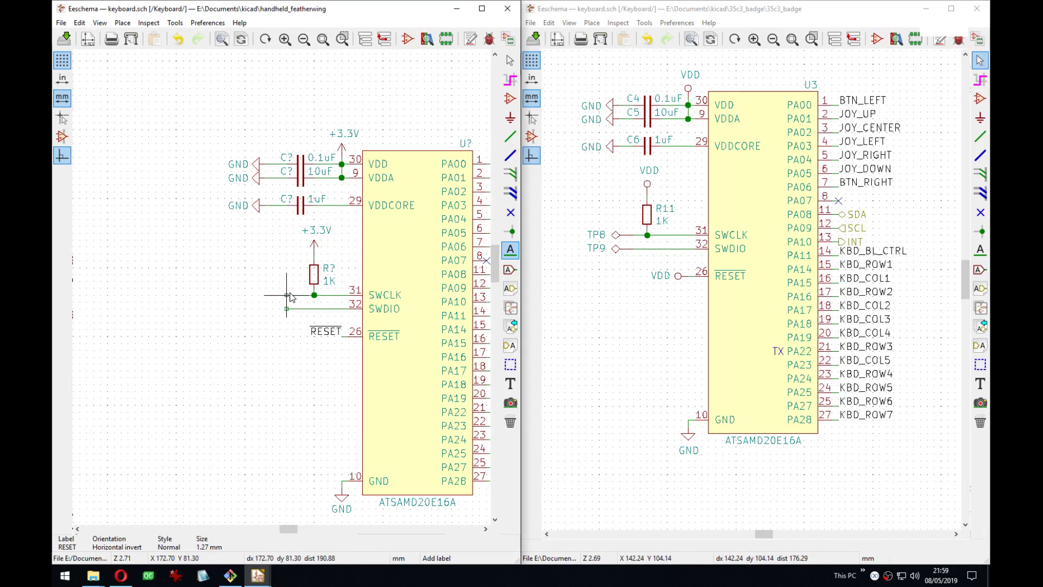
drag(266, 282, 286, 315)
key(Tab)
click(293, 320)
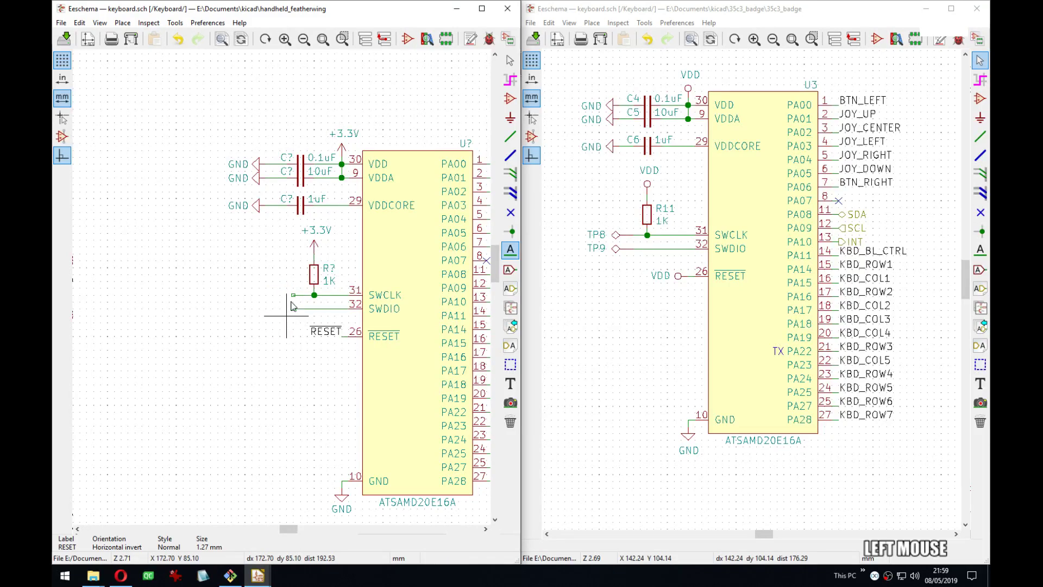
Place copies of the existing test point on the SWCLK and SWDIO wire ends.
scroll(198, 309, down, 1)
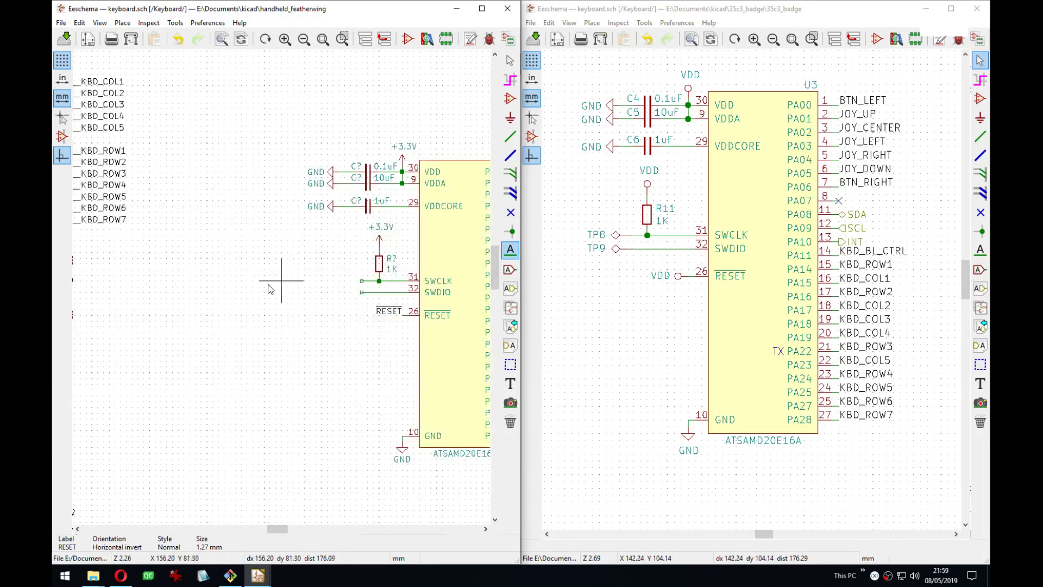
middle_drag(82, 257, 153, 295)
key(c)
middle_drag(394, 321, 278, 310)
scroll(281, 288, down, 1)
scroll(281, 291, down, 2)
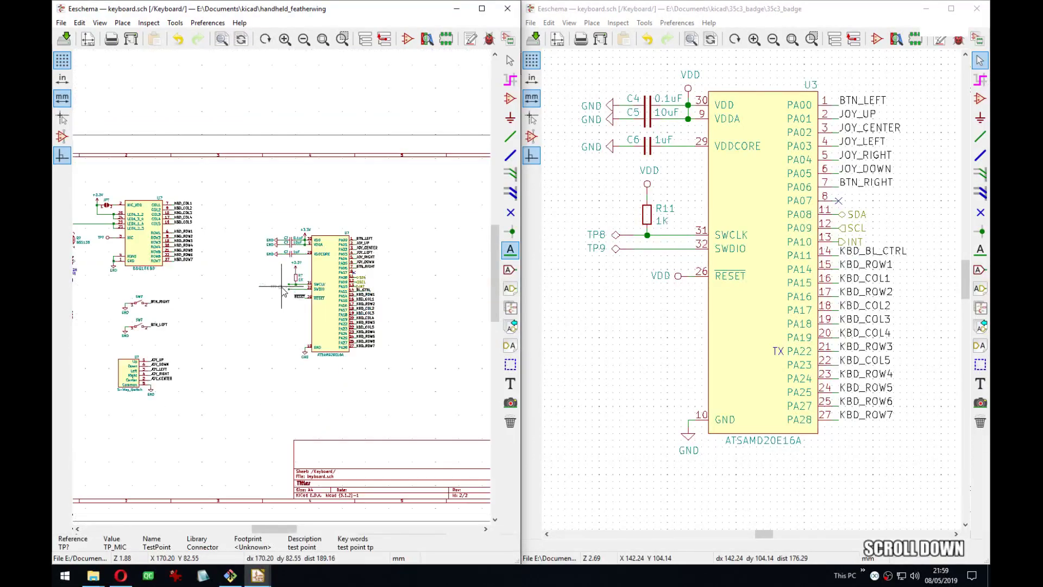
scroll(280, 285, up, 6)
click(284, 277)
key(c)
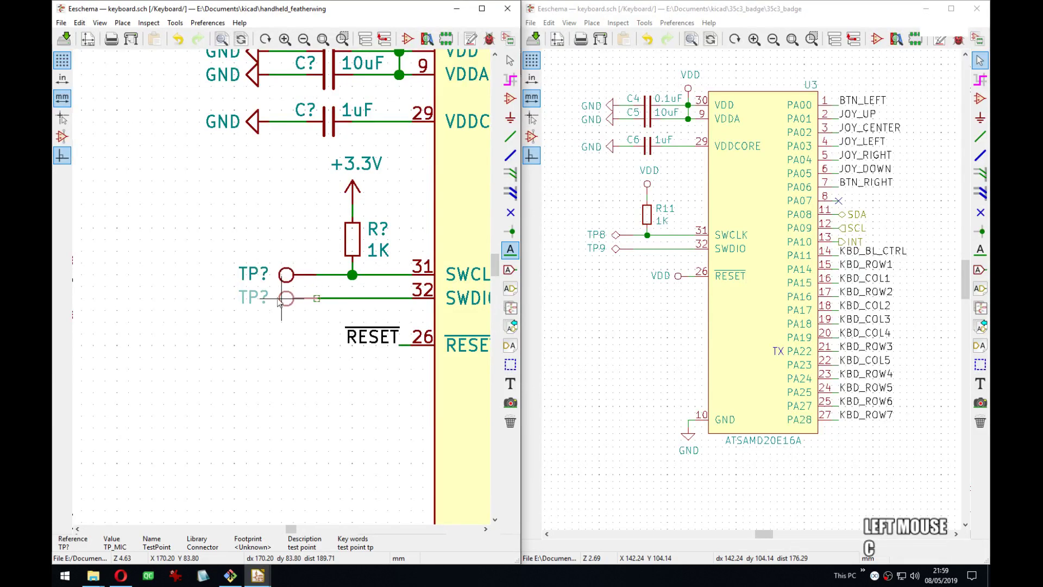
click(285, 299)
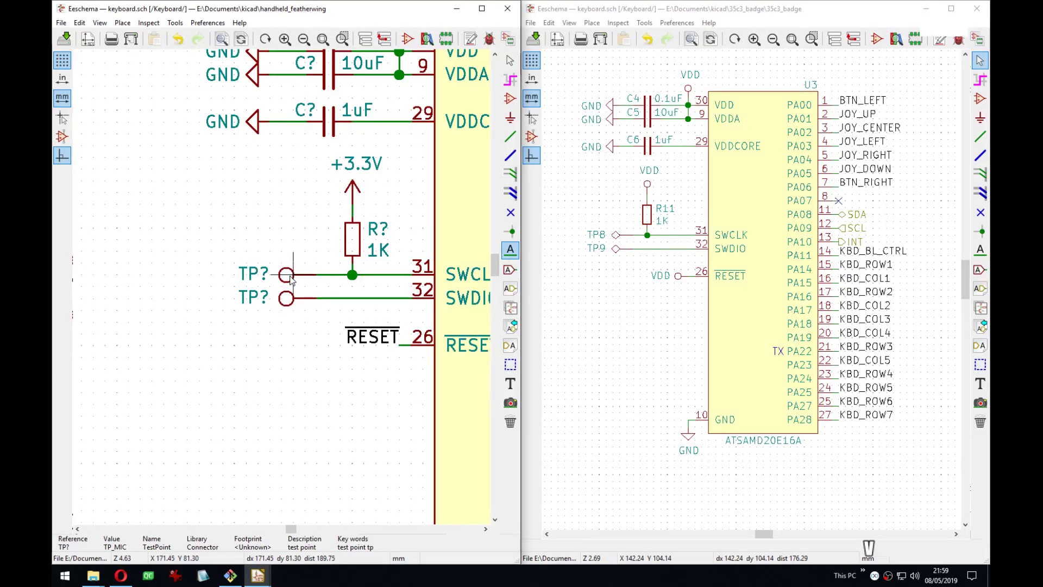
Set the test point values to TP_KBD_CLK and TP_KBD_SWDIO, then save the schematic.
key(v)
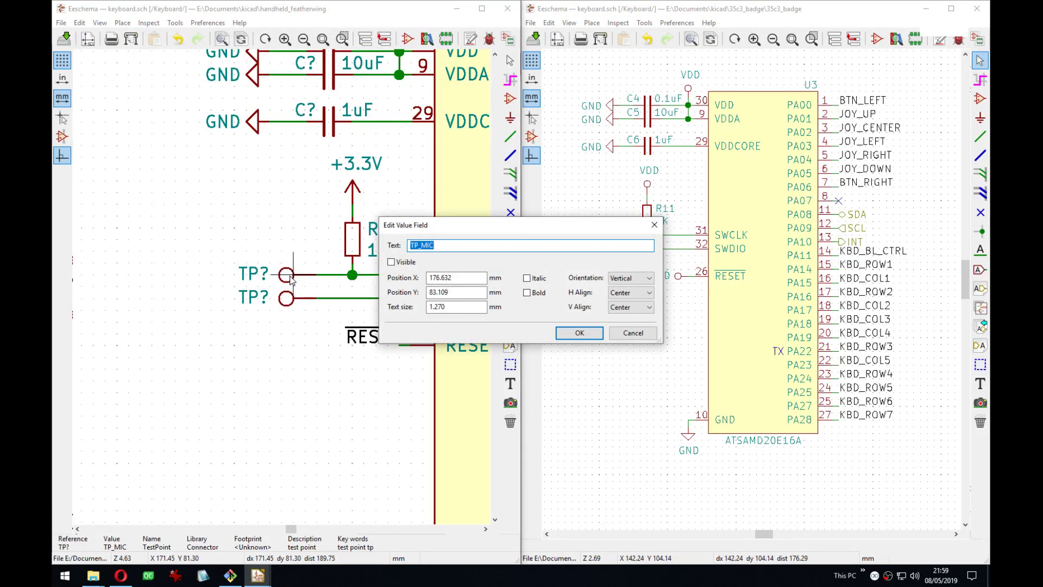
text(TP_KBD_)
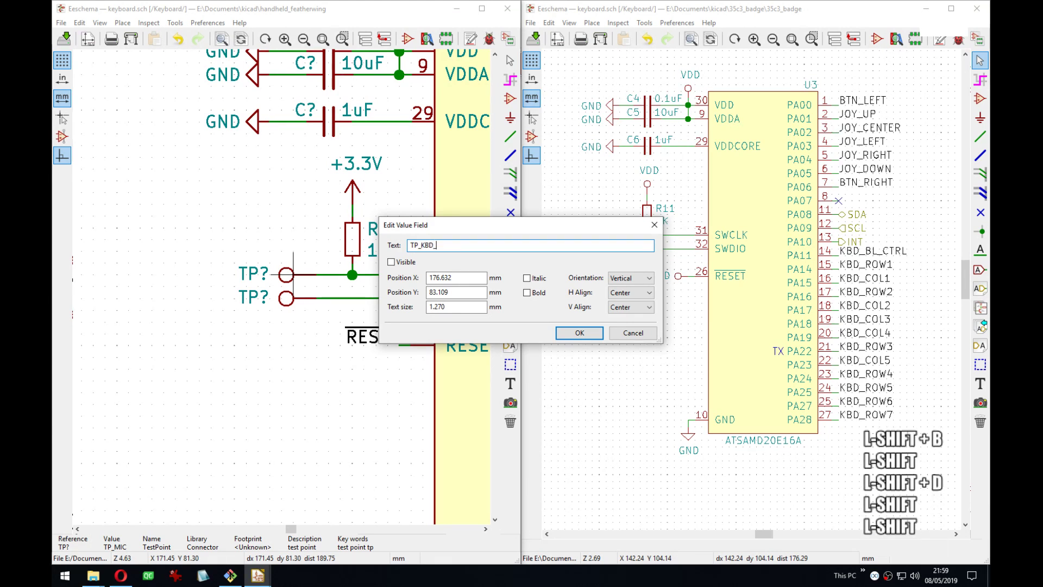
text(CLK)
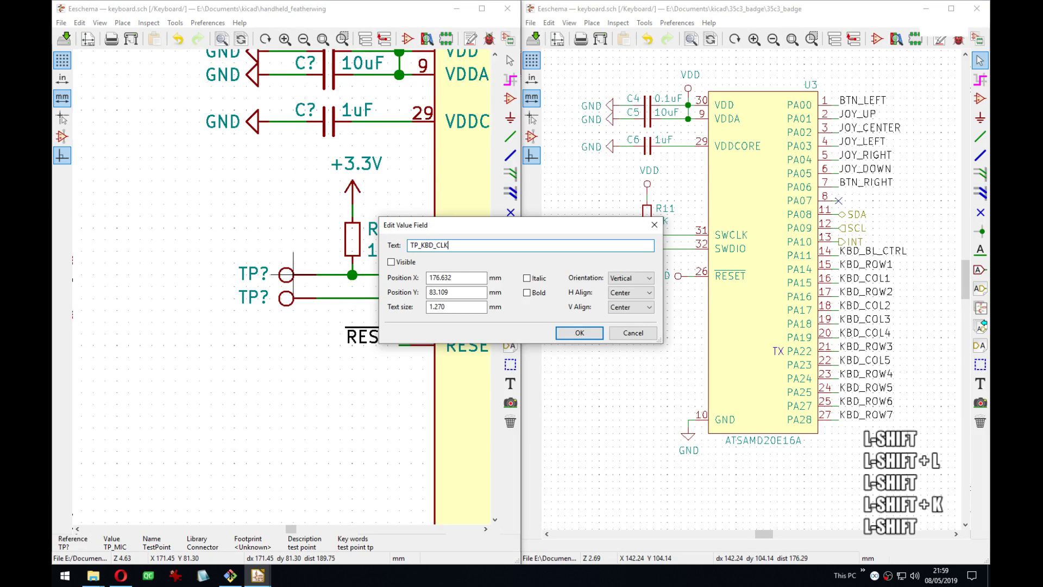
key(Return)
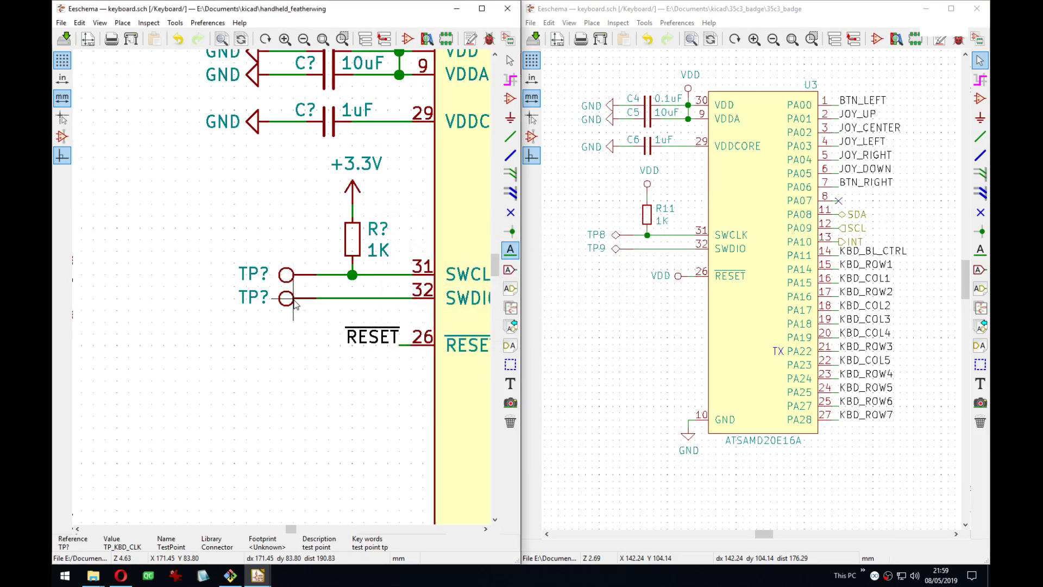
key(v)
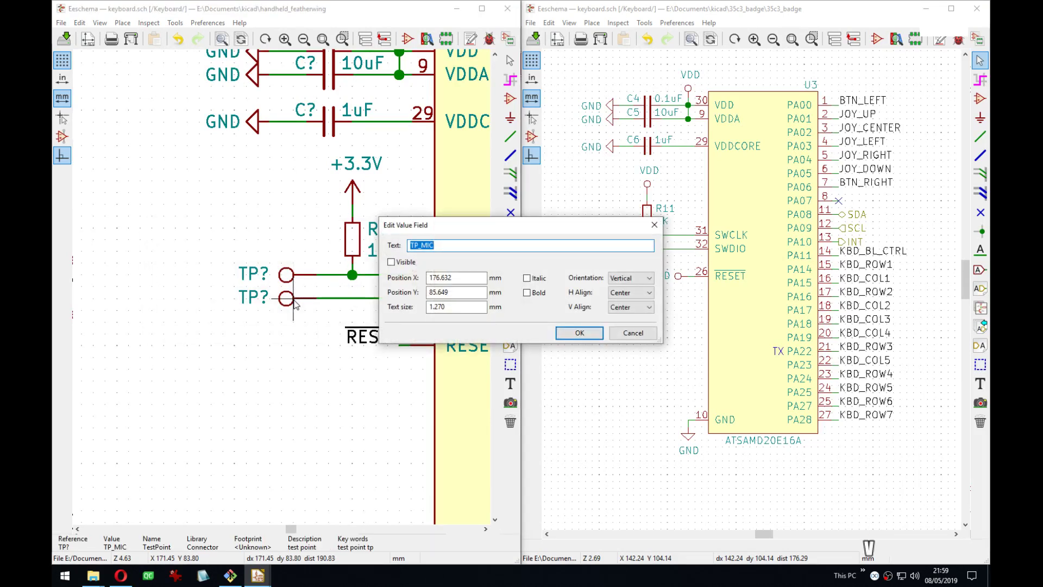
text(TP_)
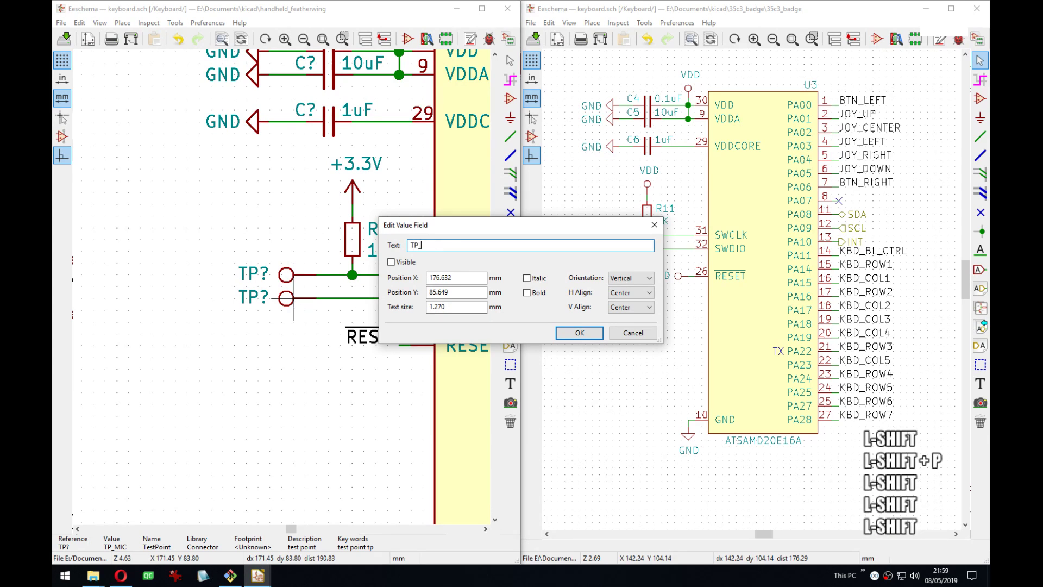
text(KBD_SWDIO)
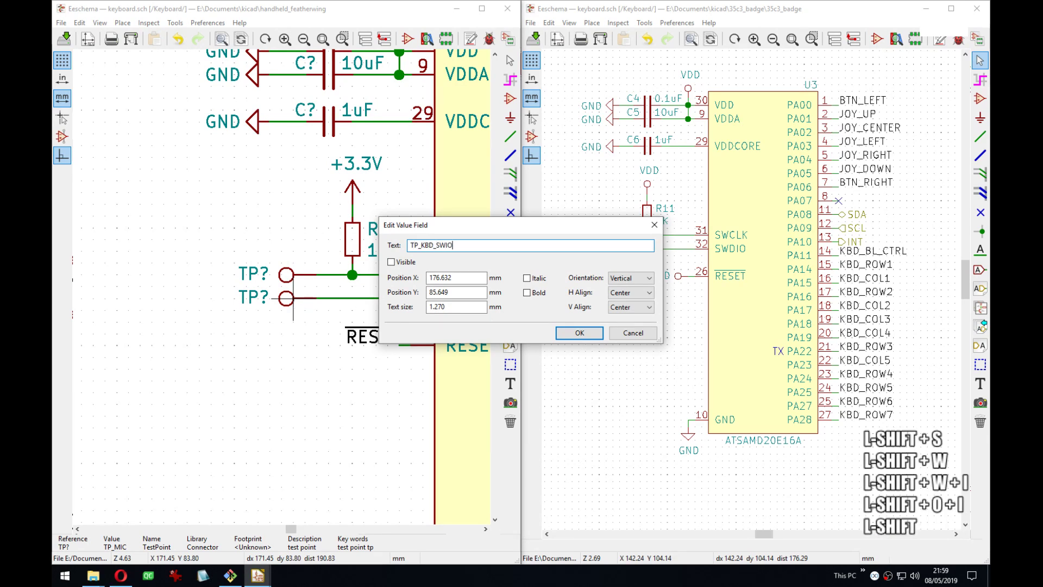
key(Return)
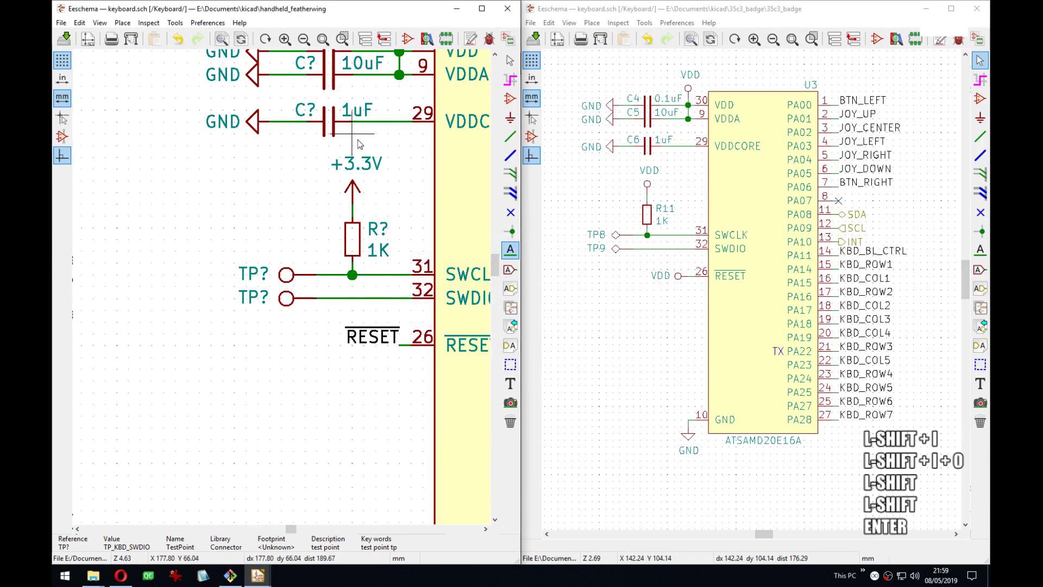
key(ctrl+s)
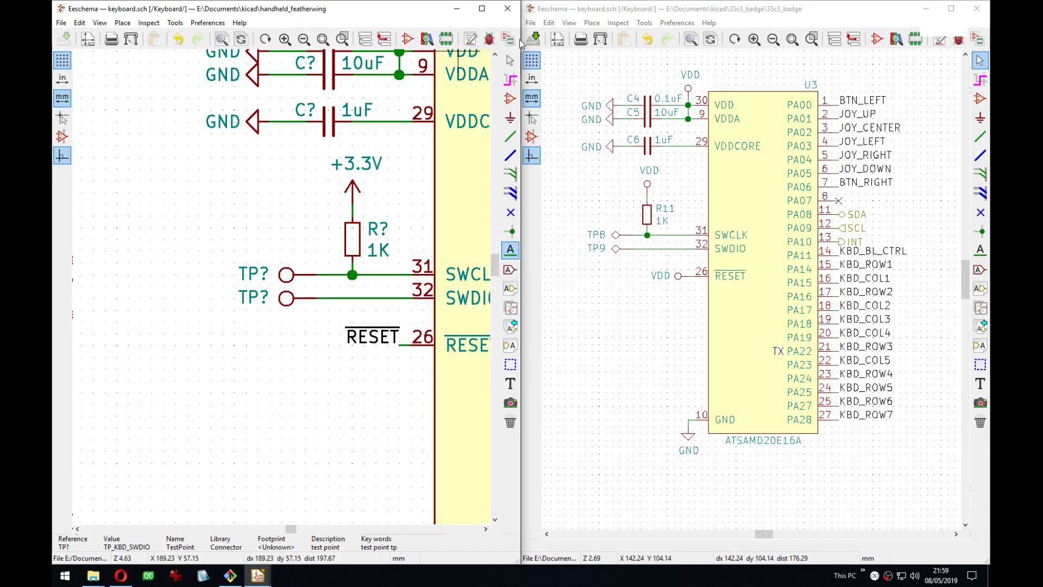
mouse_move(521, 75)
mouse_down()
mouse_move(571, 79)
mouse_move(522, 82)
mouse_up()
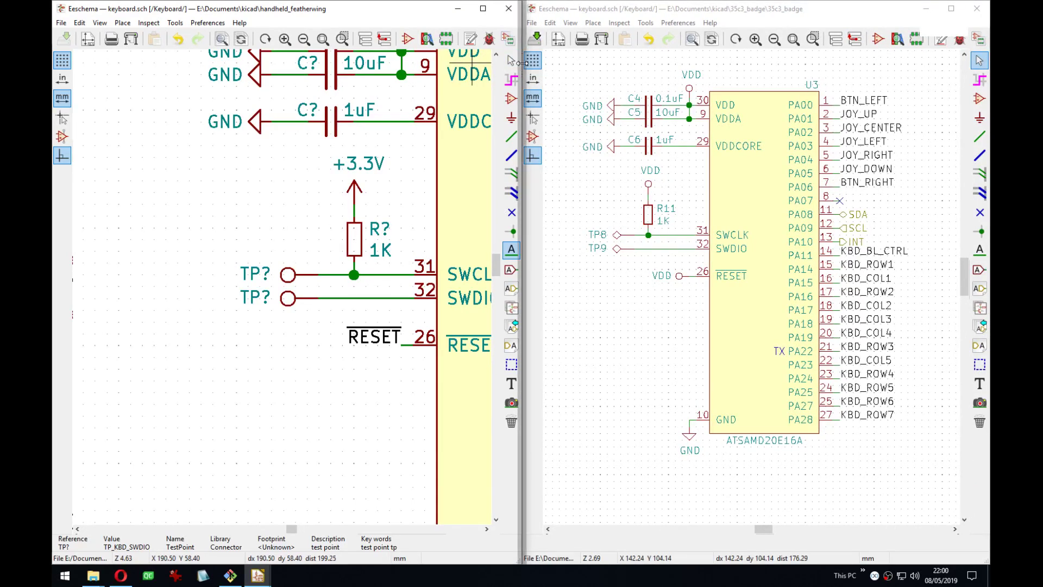
mouse_move(522, 63)
mouse_down()
mouse_move(592, 68)
mouse_move(522, 73)
mouse_up()
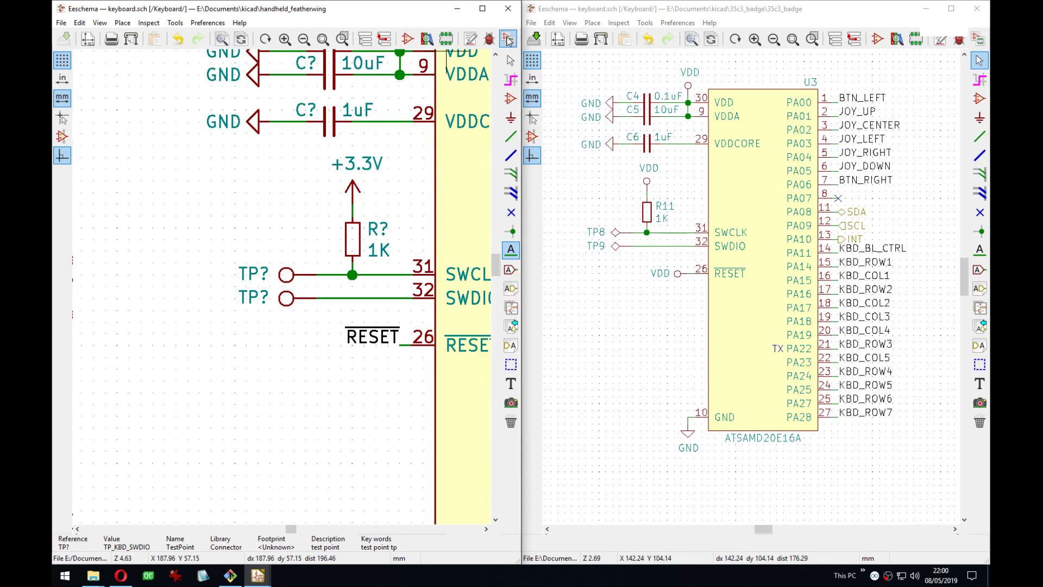
click(204, 22)
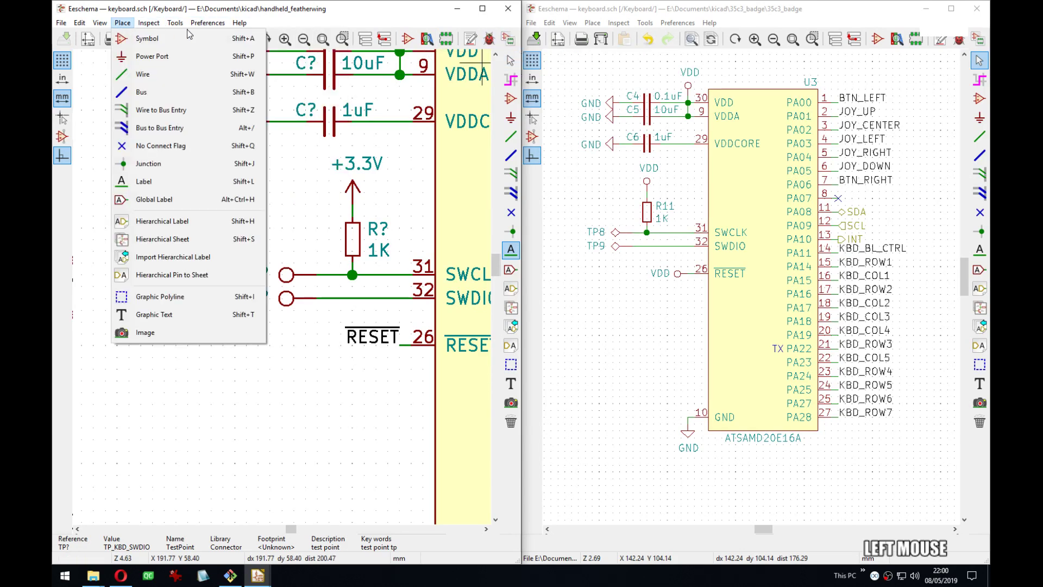
click(350, 21)
middle_drag(353, 185, 332, 195)
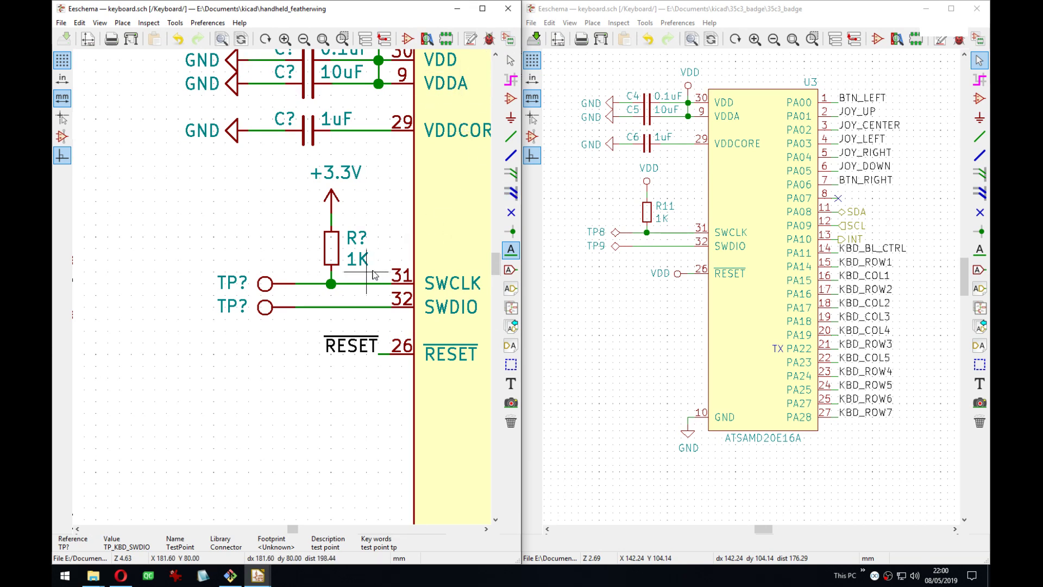
middle_drag(350, 255, 358, 288)
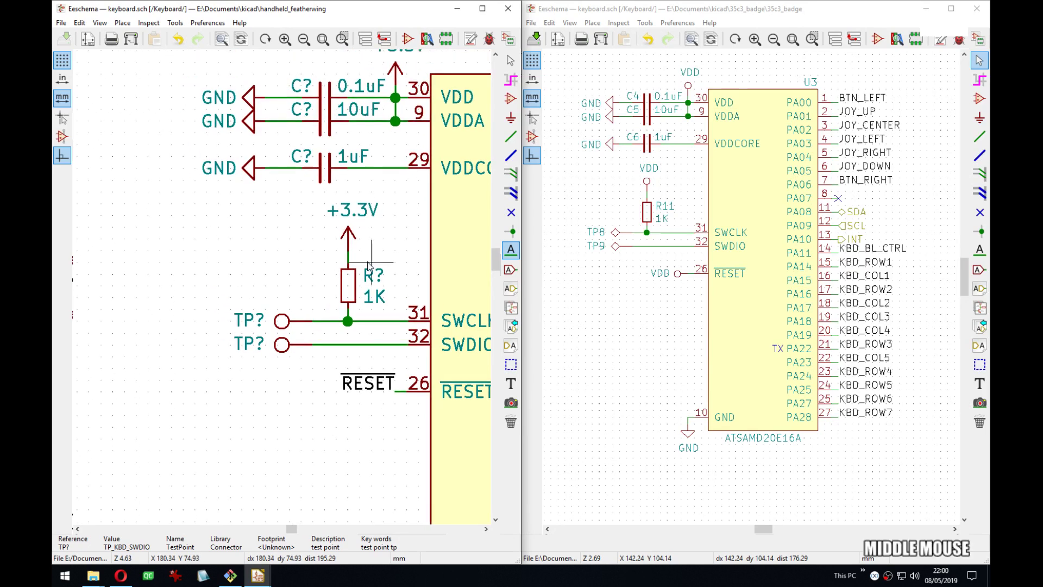
Open and close the TP_KBD_CLK test point's properties without making changes.
double_click(283, 321)
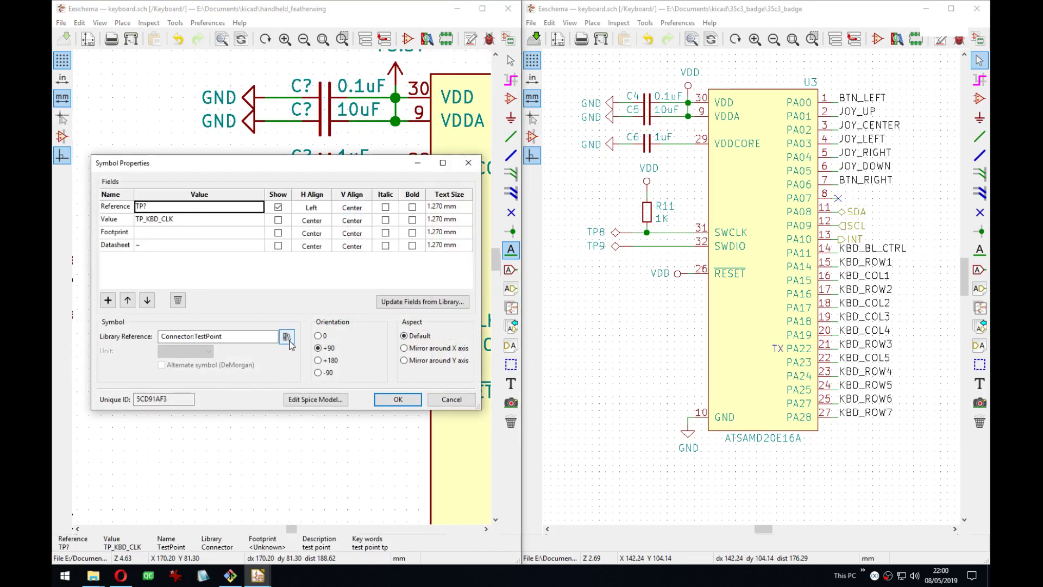
key(Escape)
middle_drag(286, 322, 240, 306)
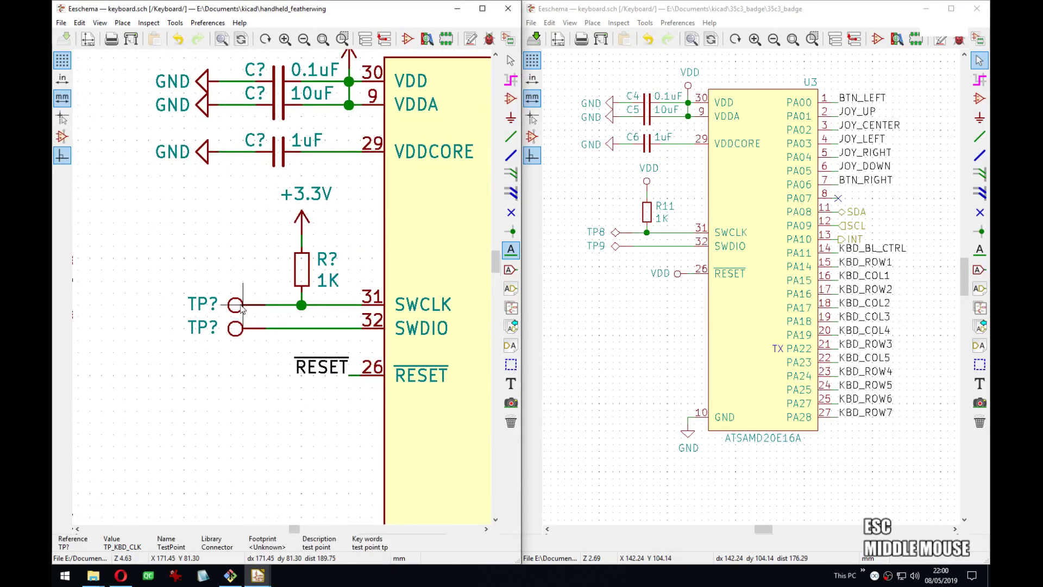
key(e)
key(Escape)
key(v)
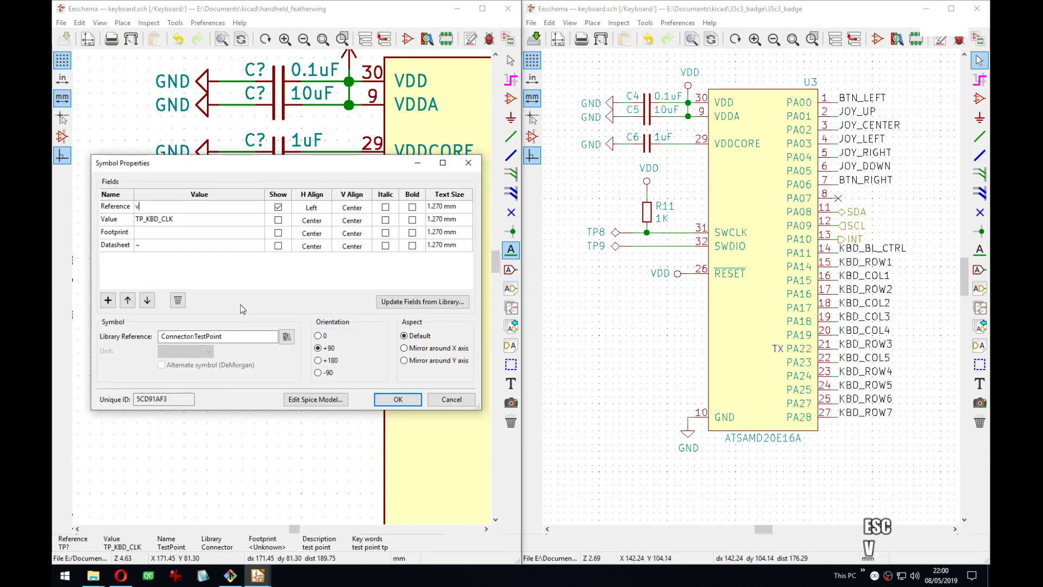
key(Escape)
Insert SW into the upper test point's value to make TP_KBD_SWCLK, then check TP_KBD_SWDIO.
key(v)
key(Right)
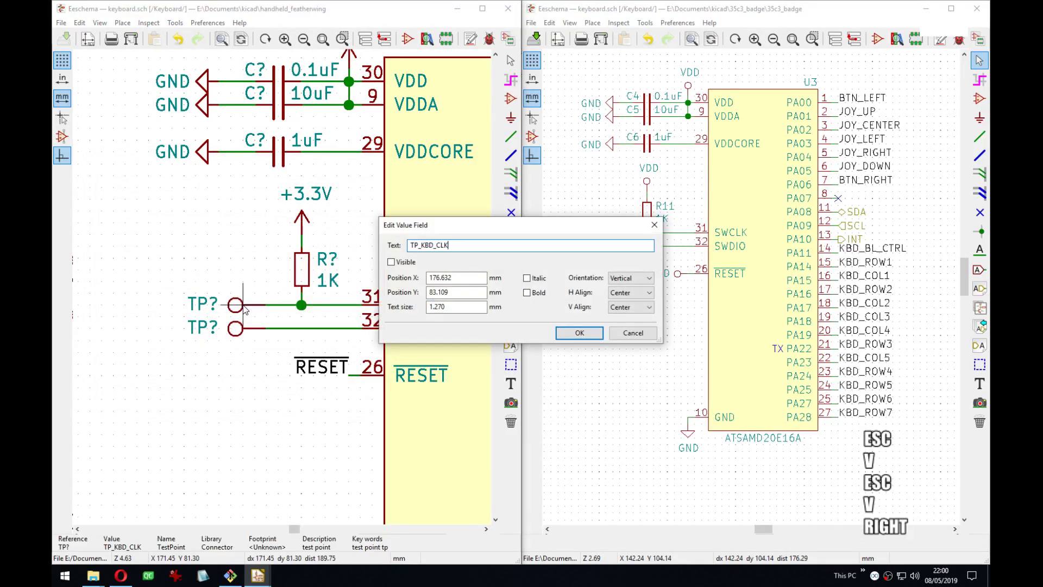
key(Left)
key(Left)
key(Left)
text(SW)
key(Down)
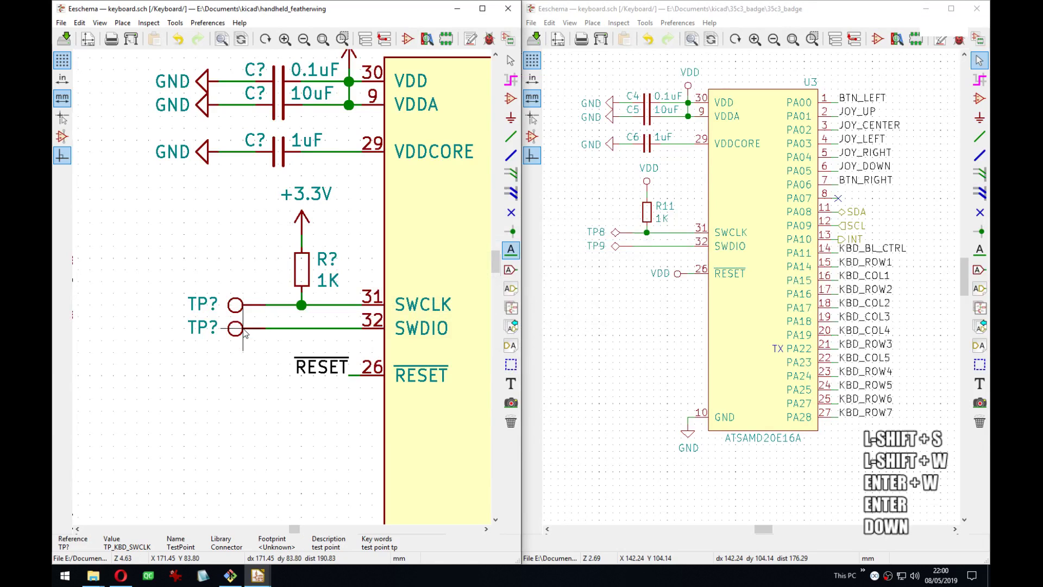
key(v)
key(Escape)
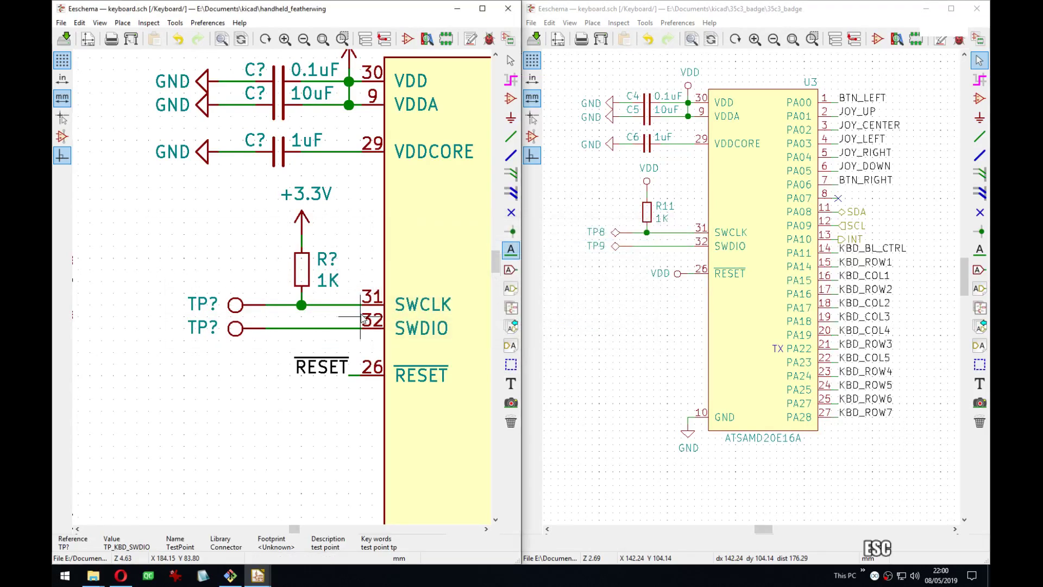
middle_drag(465, 273, 426, 287)
middle_drag(326, 346, 365, 319)
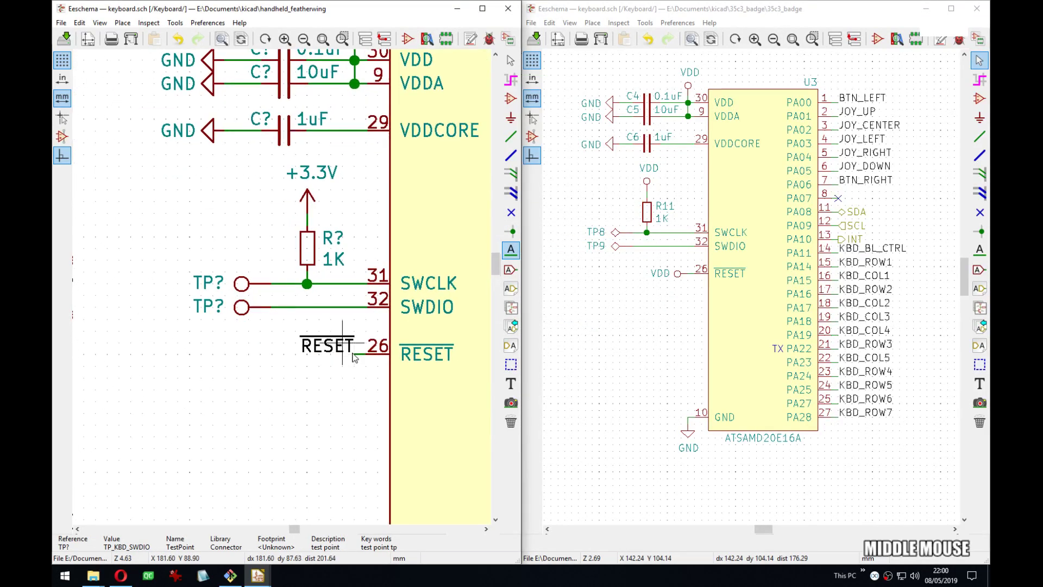
Pan over the keyboard sheet to review the VDD and VDDCORE pins and the whole sheet.
scroll(349, 352, down, 1)
middle_drag(292, 318, 389, 123)
middle_drag(361, 167, 383, 359)
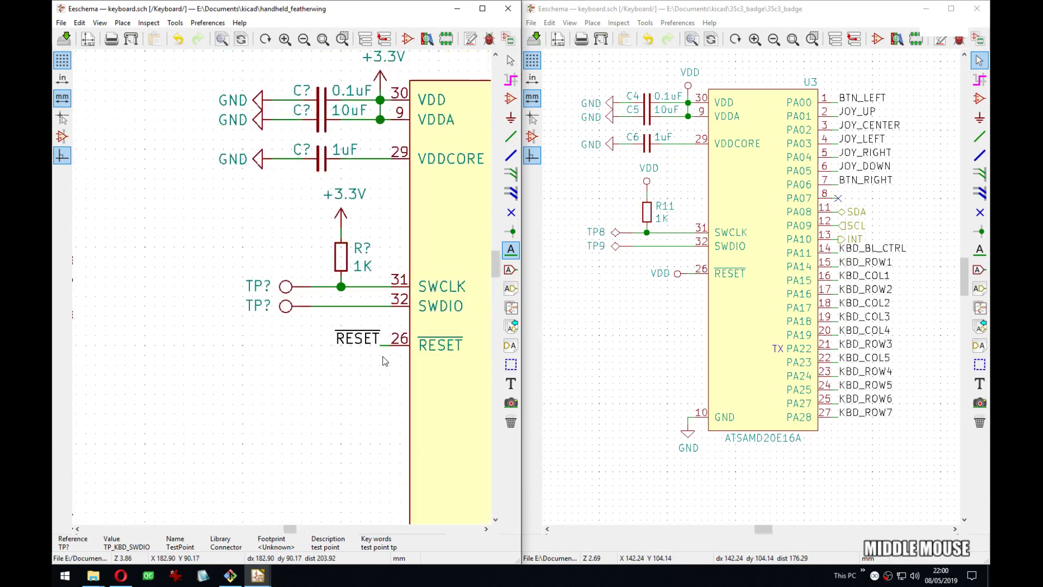
middle_drag(341, 195, 298, 267)
middle_drag(396, 231, 206, 196)
scroll(206, 195, down, 5)
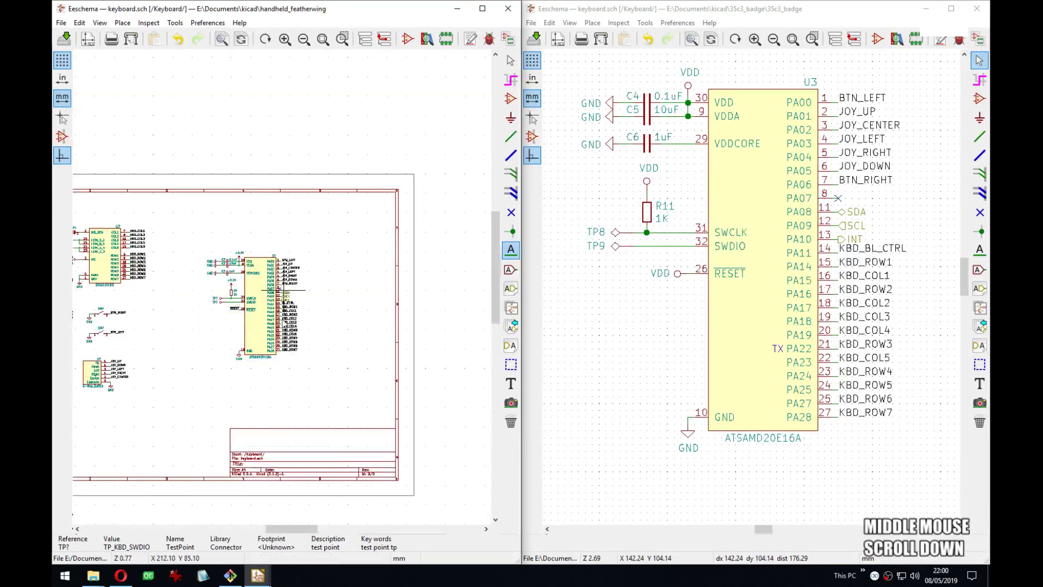
middle_drag(239, 343, 390, 306)
Compare the microcontroller's pins with the reference badge schematic, including R13 and TP1.
middle_drag(774, 296, 666, 326)
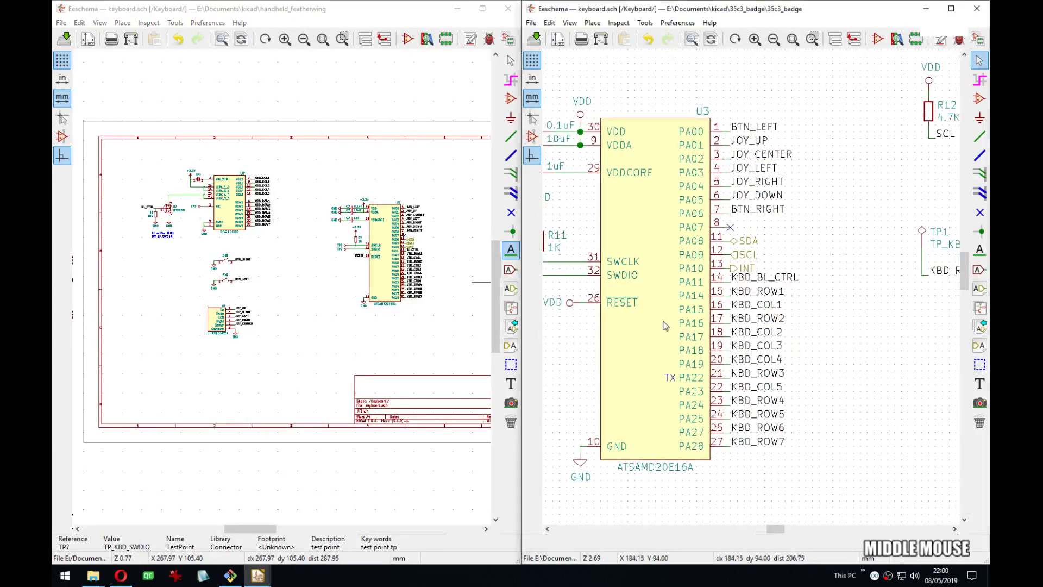
middle_drag(397, 308, 346, 319)
middle_drag(919, 282, 752, 326)
middle_drag(590, 368, 678, 318)
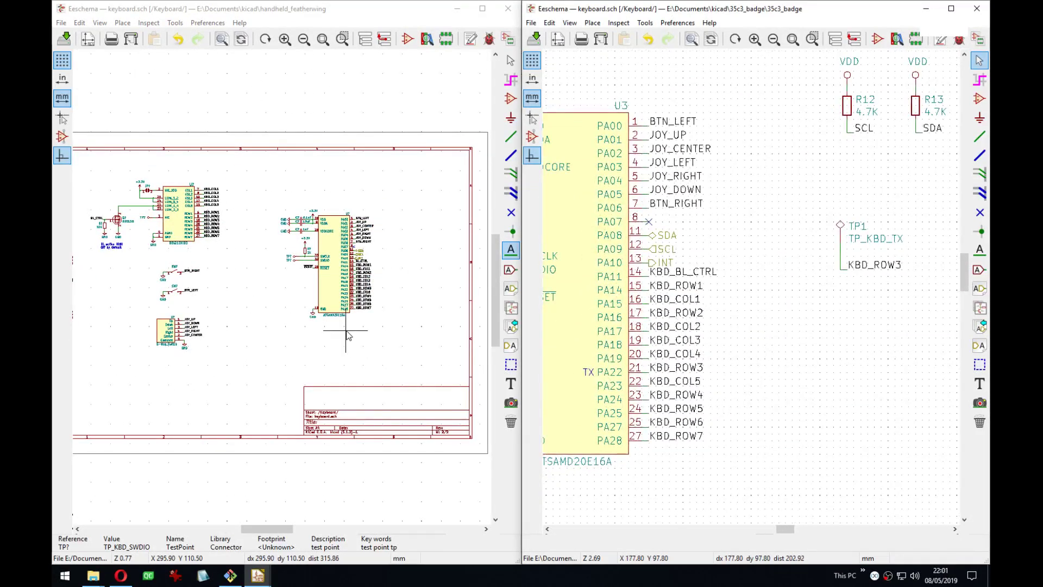
scroll(346, 331, up, 3)
scroll(282, 286, up, 1)
scroll(282, 287, up, 4)
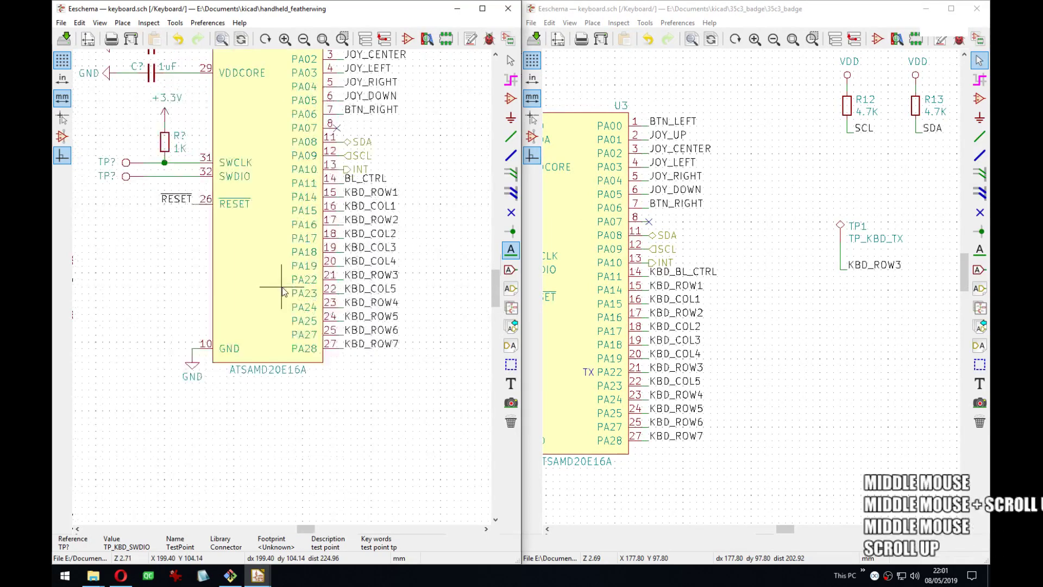
middle_drag(243, 288, 224, 292)
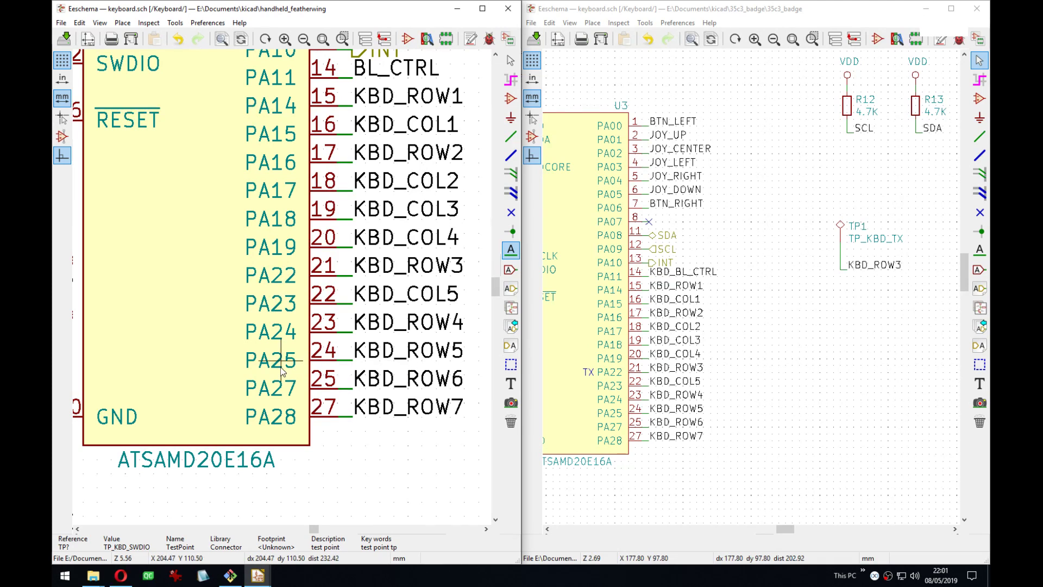
middle_drag(235, 359, 273, 356)
scroll(273, 356, down, 3)
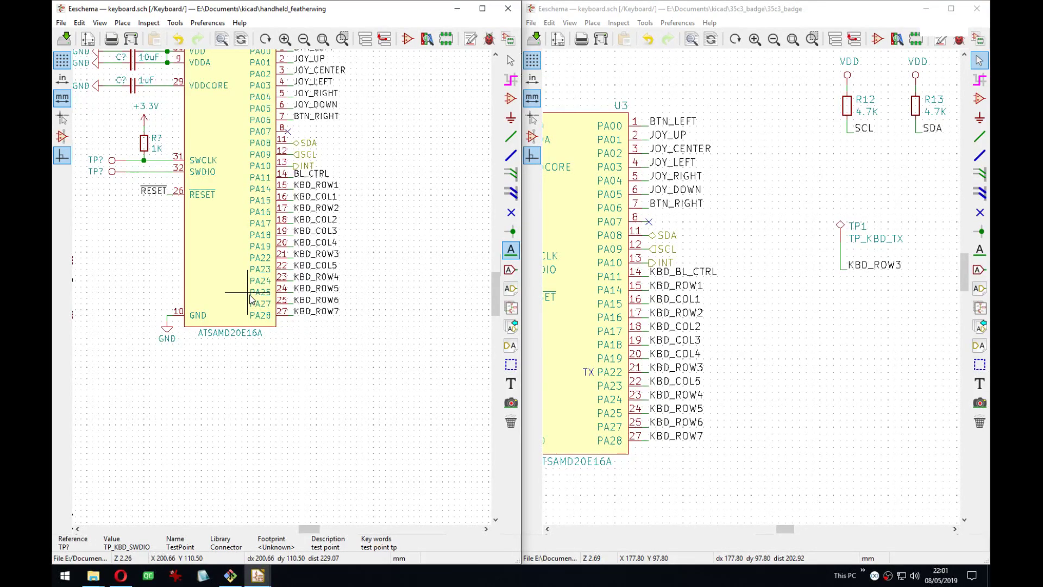
middle_drag(368, 244, 351, 242)
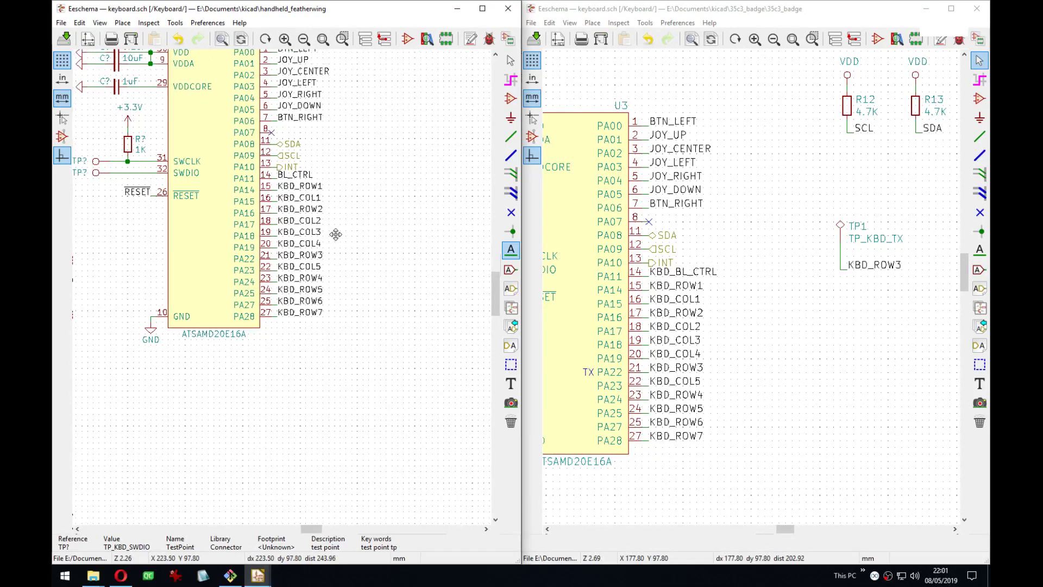
Switch from the no-connect tool to the Add Text tool.
click(511, 212)
click(511, 384)
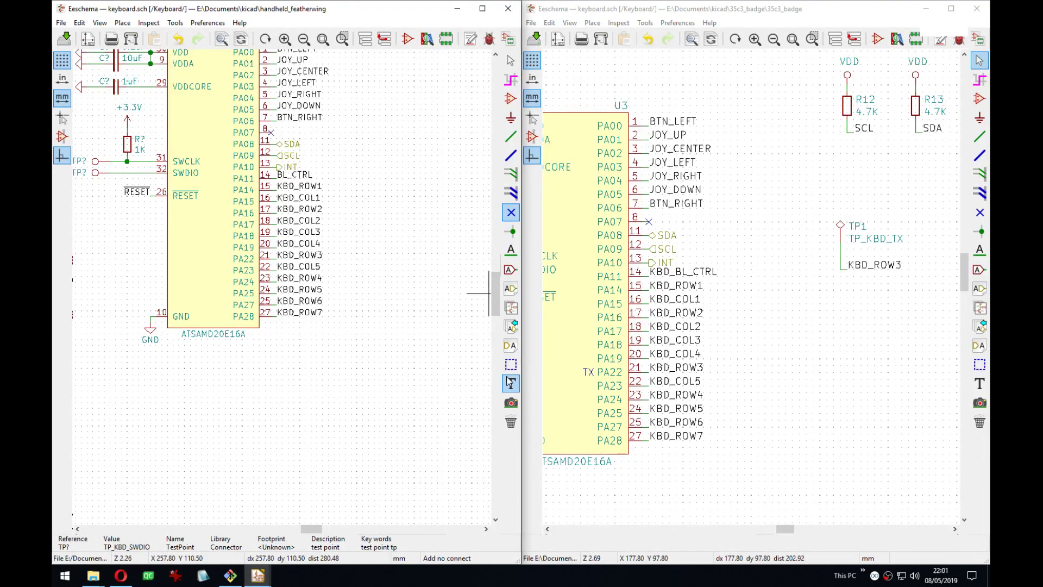
scroll(237, 293, up, 3)
Add a TX text note near pin PA22 of the ATSAMD20E16A.
middle_drag(279, 279, 299, 263)
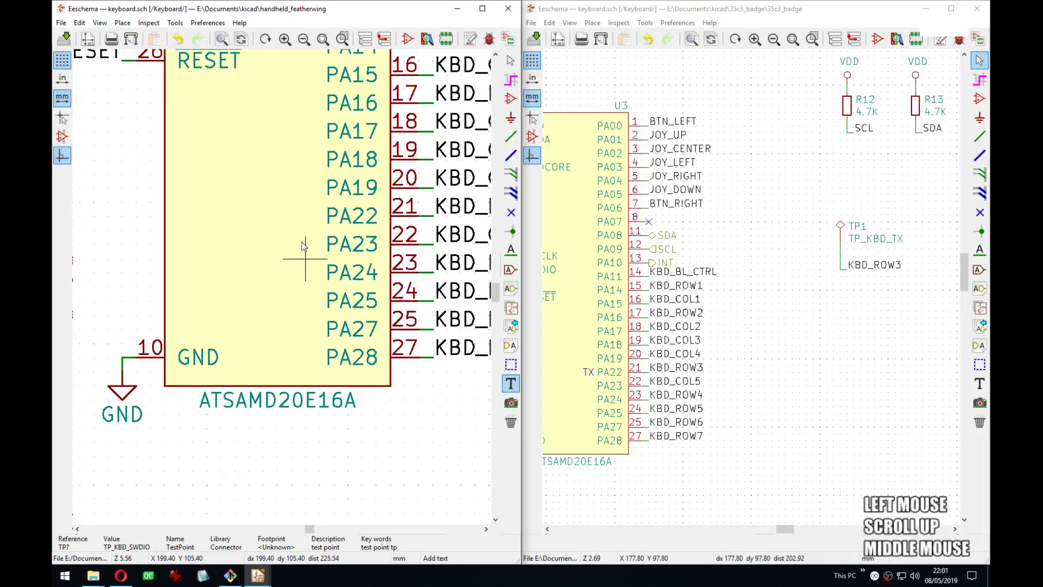
click(320, 217)
text(TX)
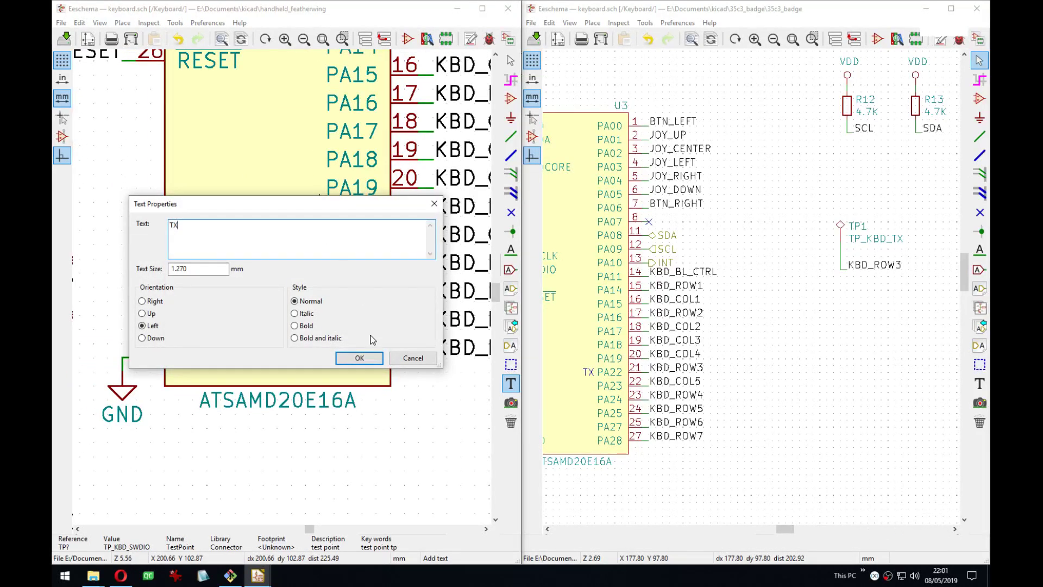
click(359, 357)
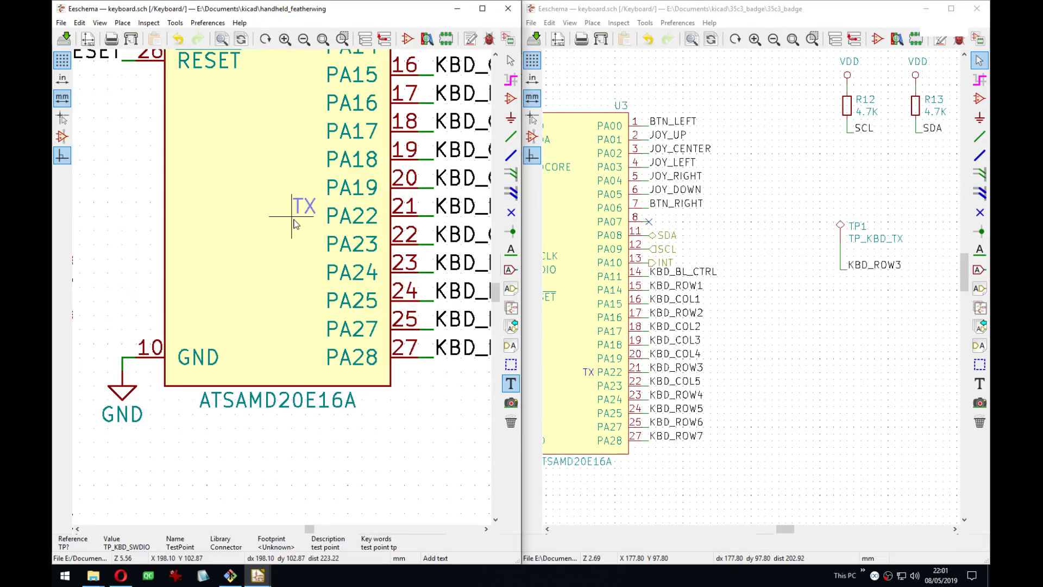
Switch to the 0.0508 mm grid and set the TX text precisely beside PA22.
right_click(262, 174)
click(308, 389)
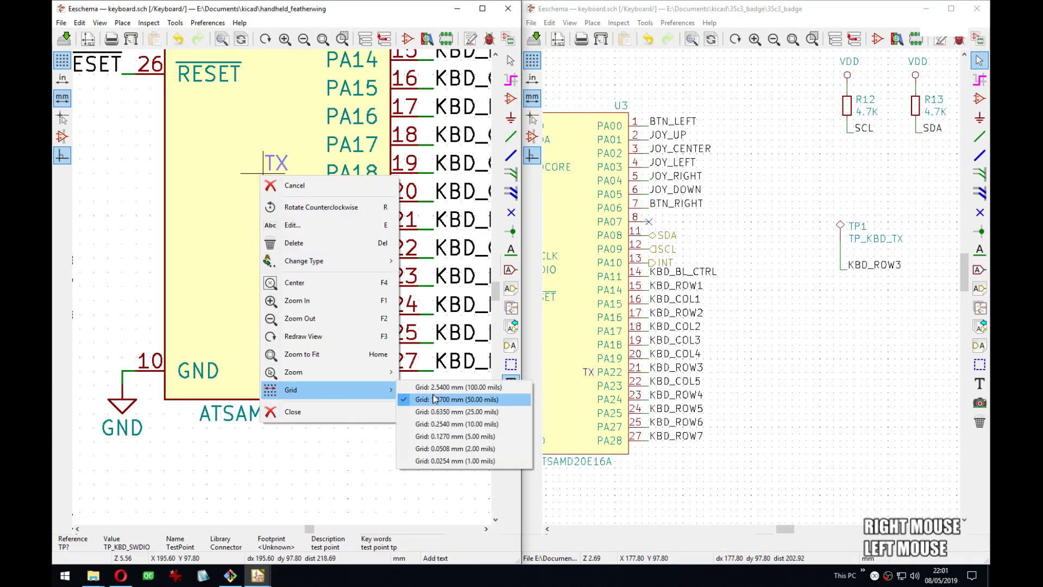
click(473, 415)
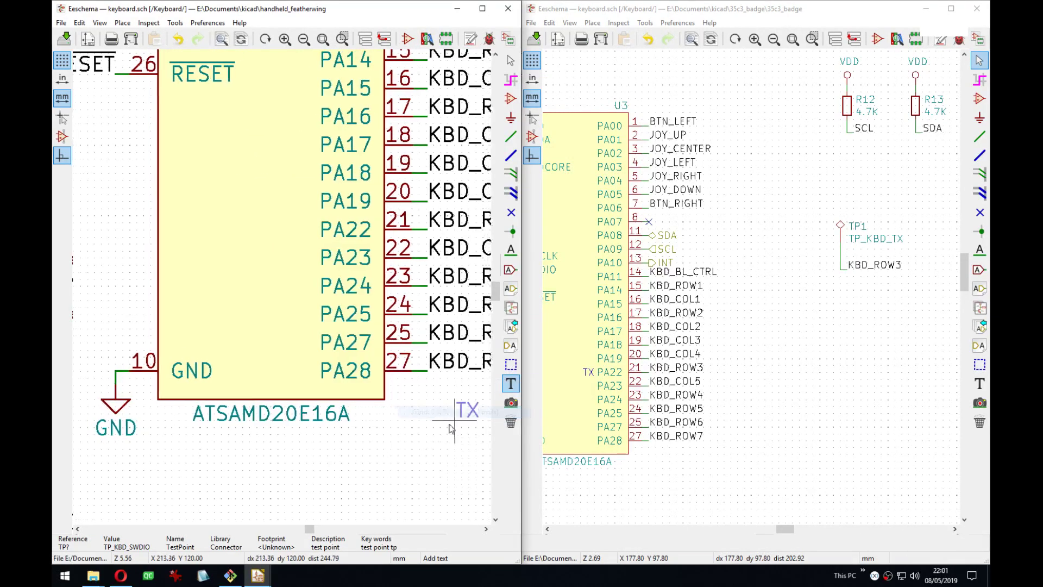
right_click(283, 243)
mouse_move(364, 455)
click(478, 519)
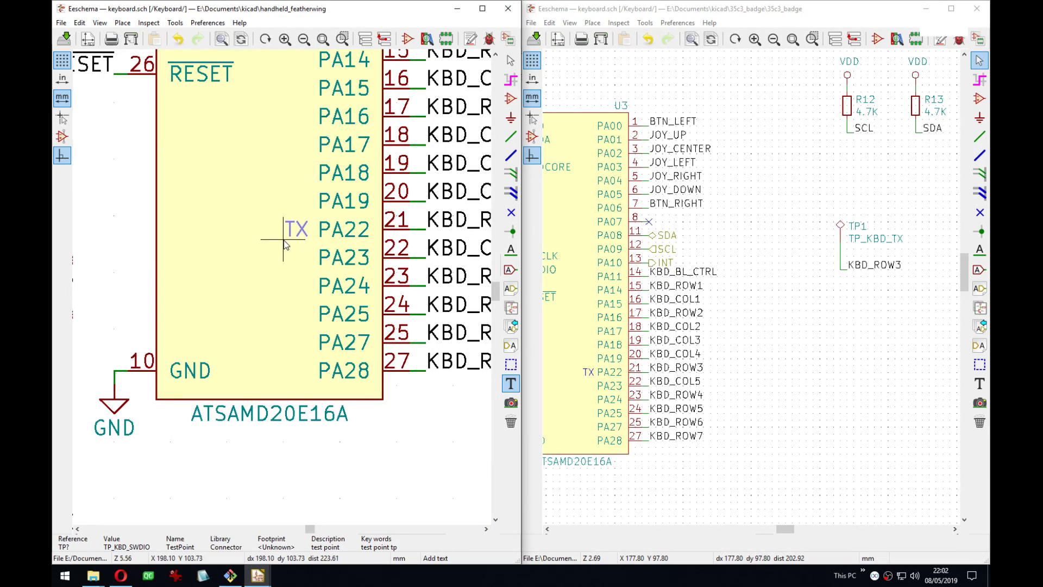
click(284, 243)
Restore the 1.2700 mm grid and save the keyboard sheet.
right_click(292, 296)
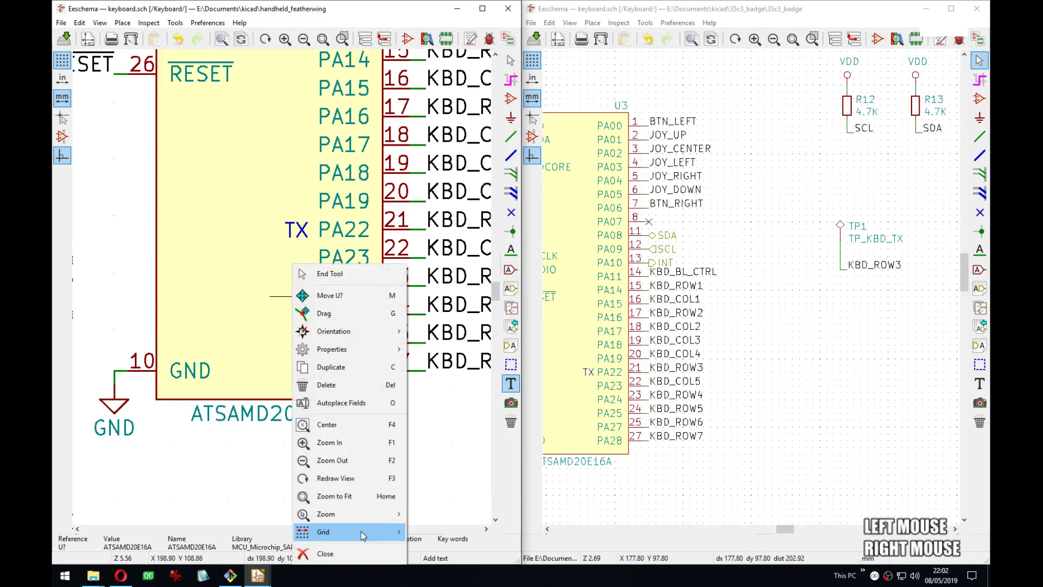
mouse_move(408, 538)
click(477, 474)
key(ctrl+s)
middle_drag(373, 269, 209, 279)
scroll(324, 275, down, 1)
scroll(208, 278, down, 1)
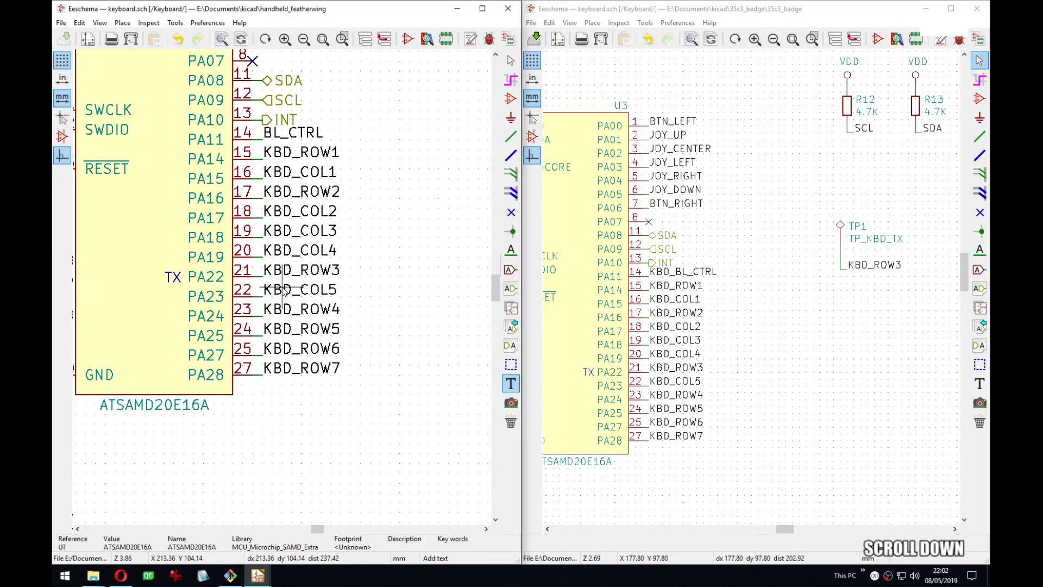
middle_drag(327, 284, 276, 286)
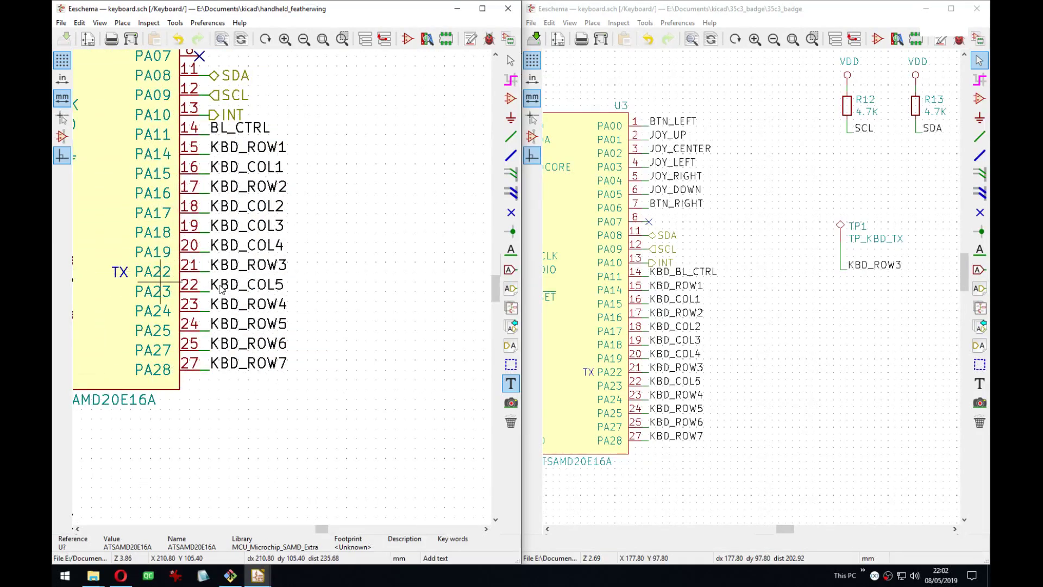
Place a copy of the KBD_ROW3 label and run a wire up from it.
key(c)
middle_drag(384, 280, 187, 300)
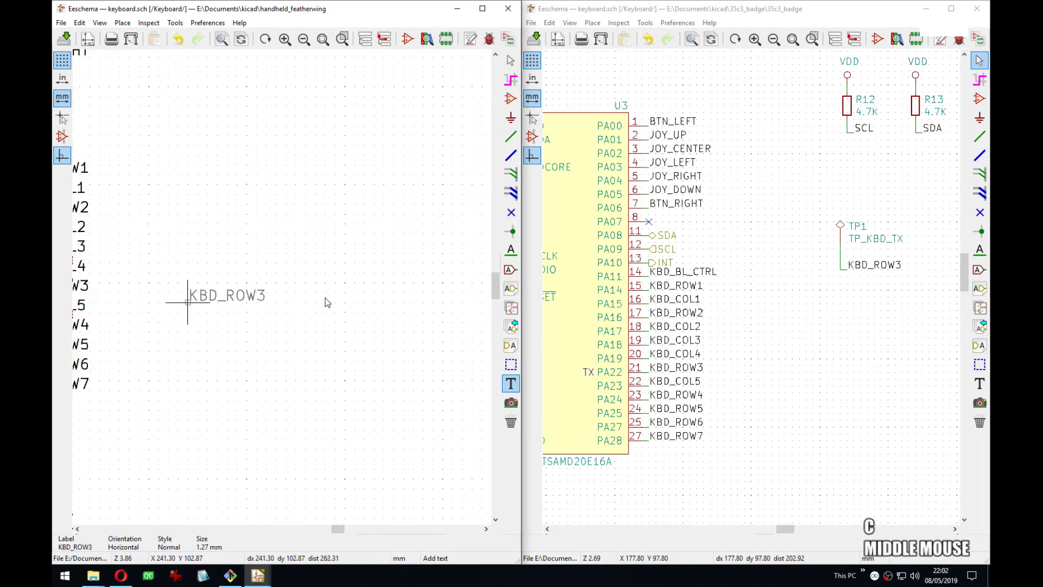
click(372, 275)
key(w)
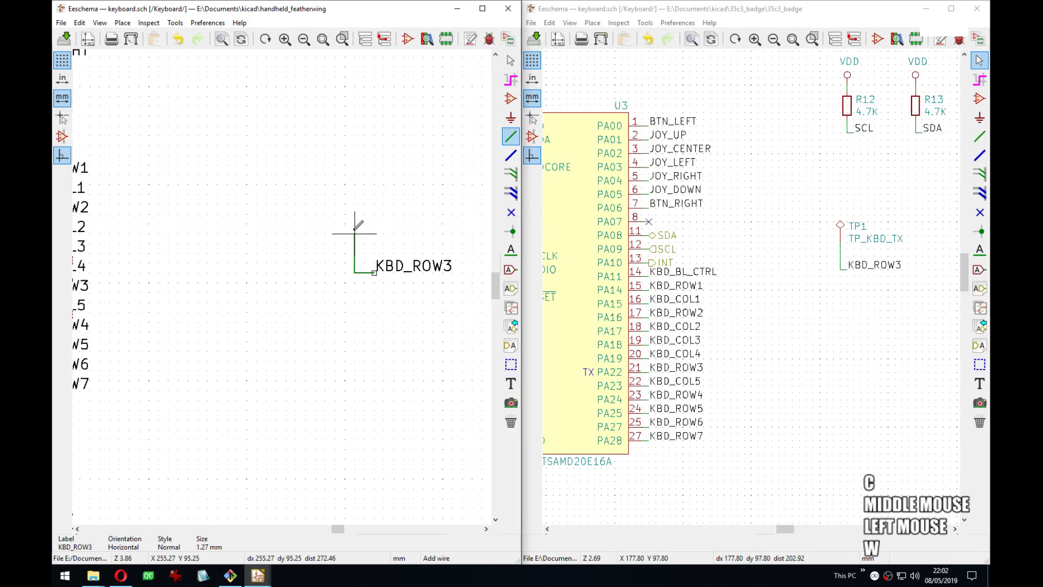
click(365, 204)
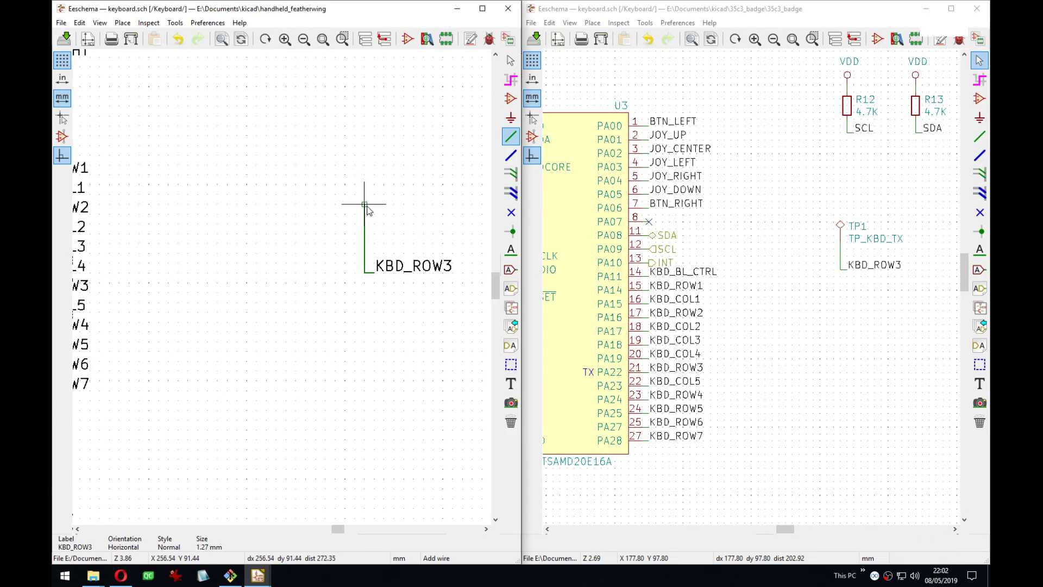
key(l)
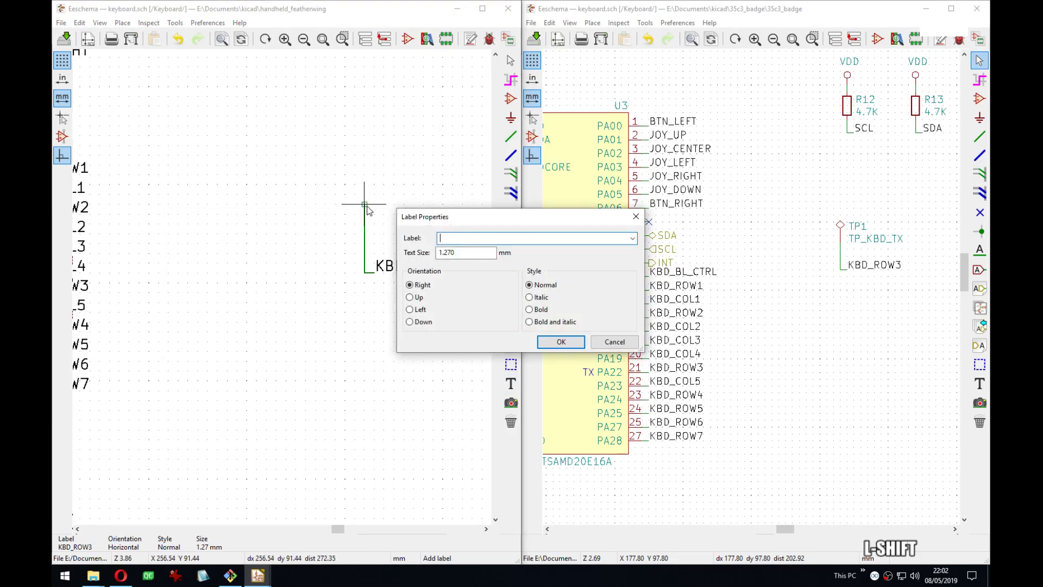
key(Escape)
Duplicate the TP? test point, turn it upright and place it on the KBD_ROW3 wire.
scroll(190, 414, down, 3)
middle_drag(205, 300, 406, 281)
key(c)
scroll(193, 290, up, 1)
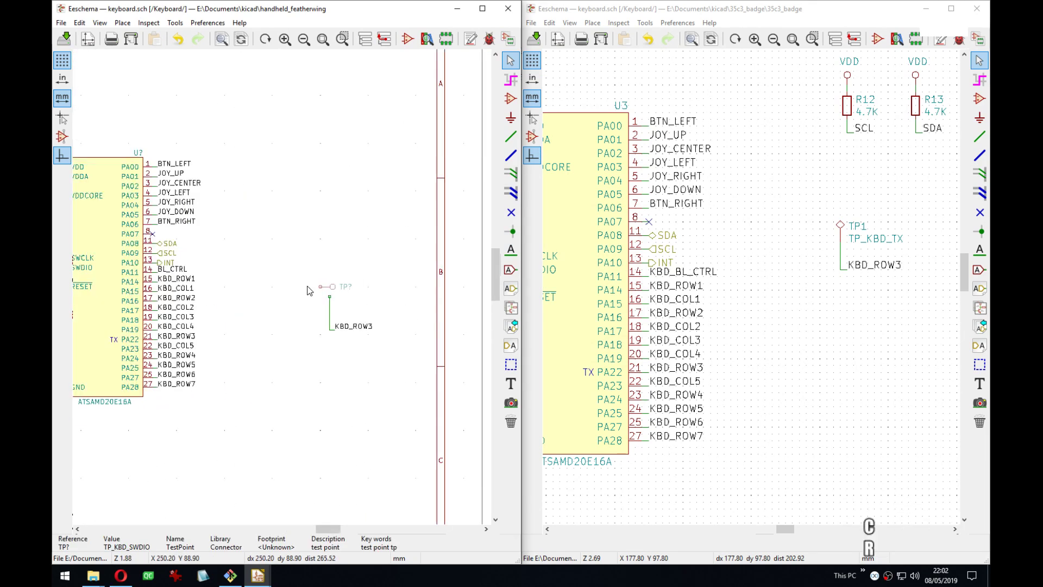
key(r)
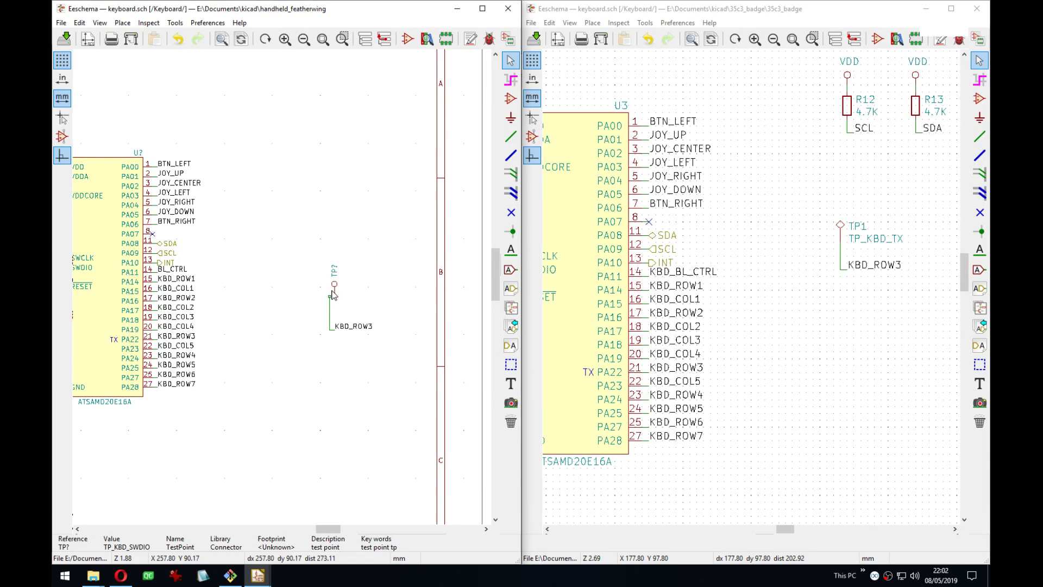
scroll(333, 295, up, 1)
key(m)
click(282, 276)
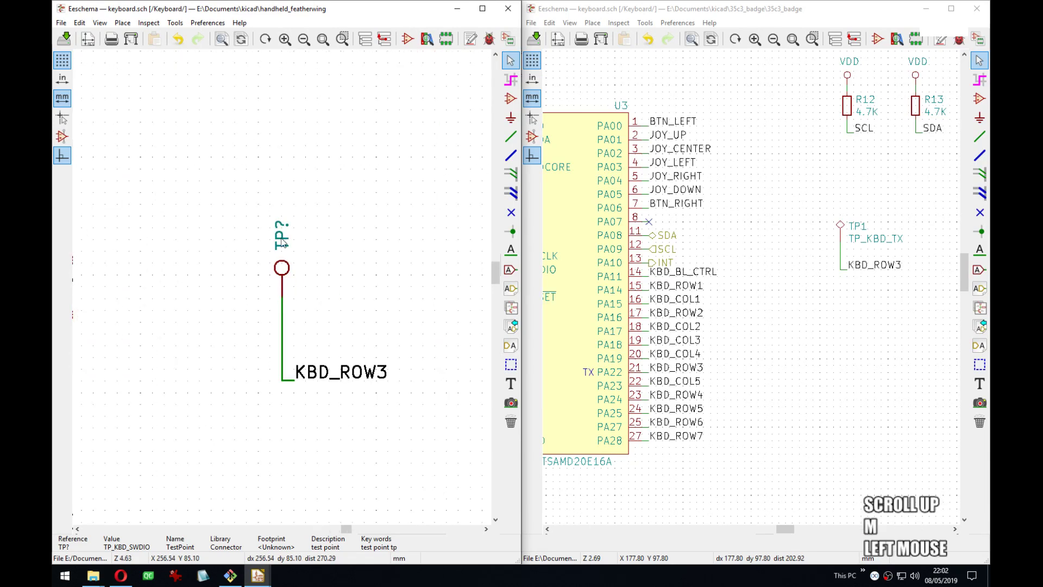
Make the TP? reference text horizontal and centred, then reposition it.
key(r)
key(e)
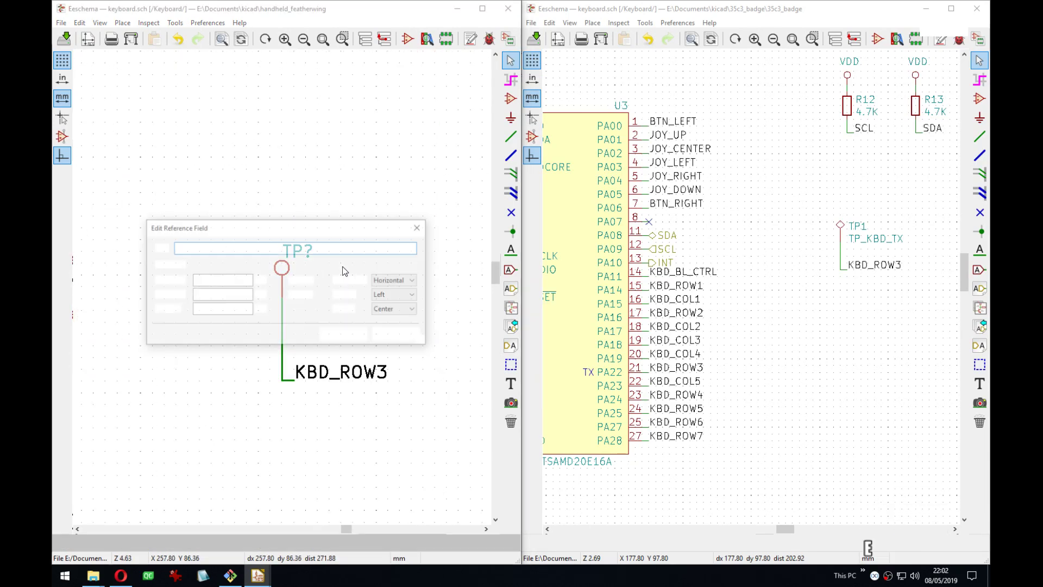
click(630, 293)
click(619, 311)
click(592, 331)
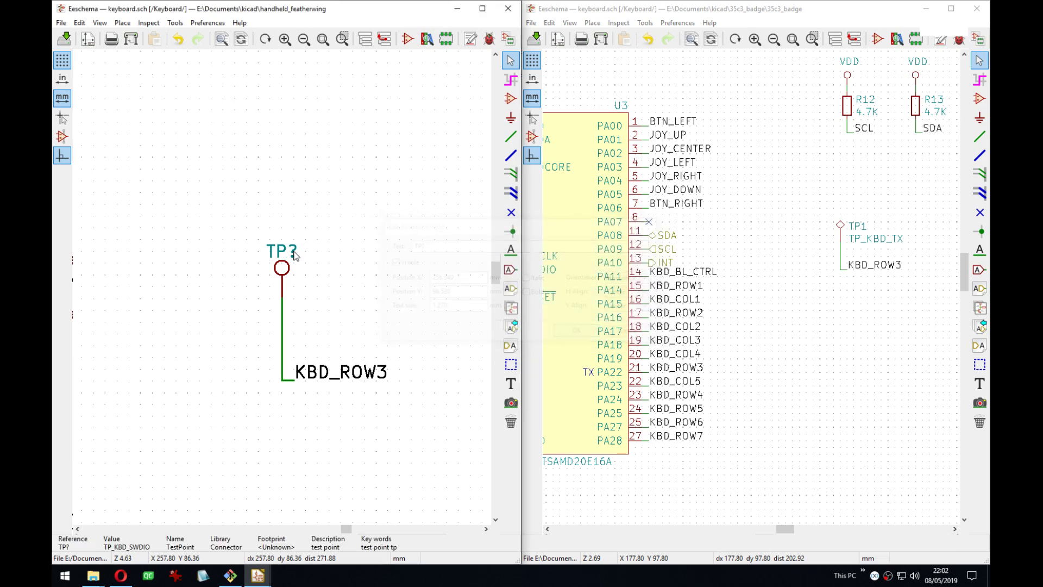
key(m)
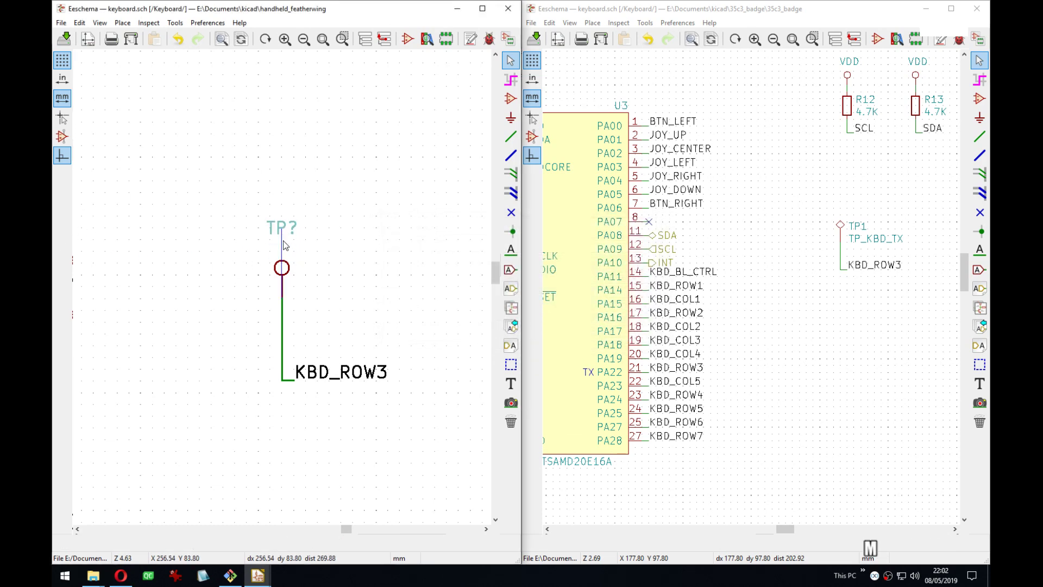
click(282, 262)
Set the test point's value to TP_KBD_TX.
text(v)
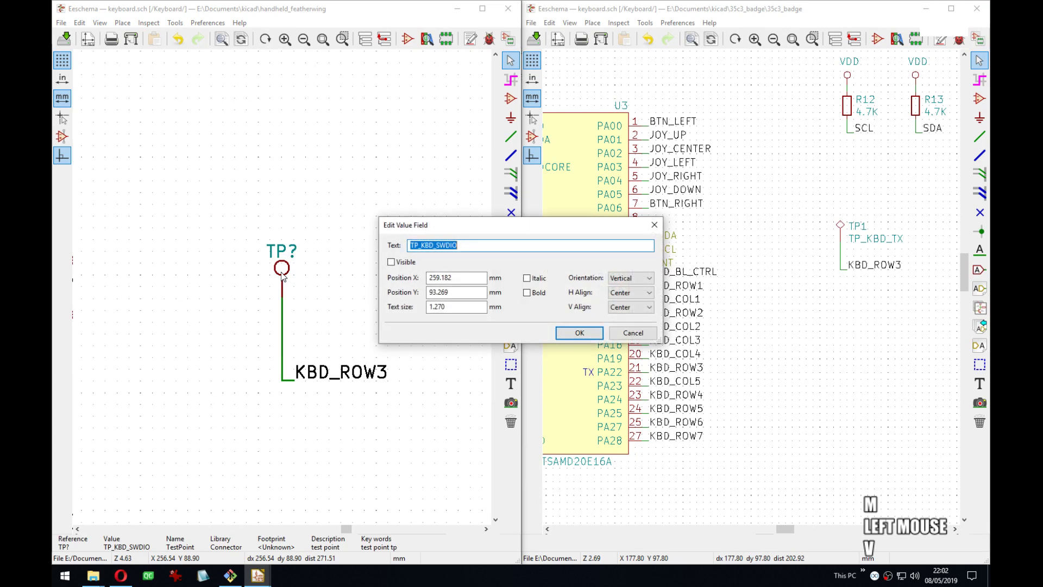
text(TP_KBD_)
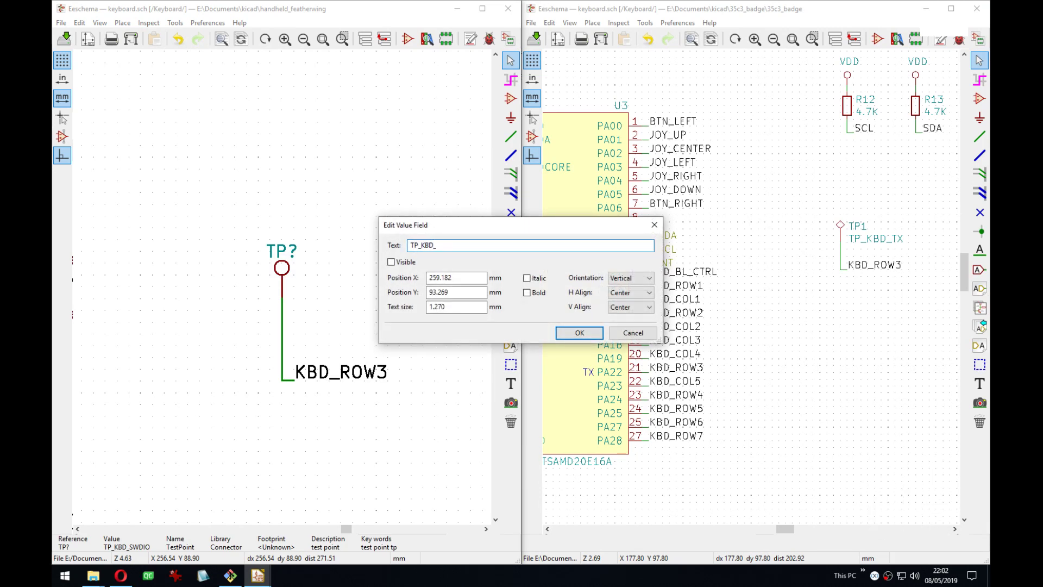
click(579, 333)
scroll(292, 292, down, 2)
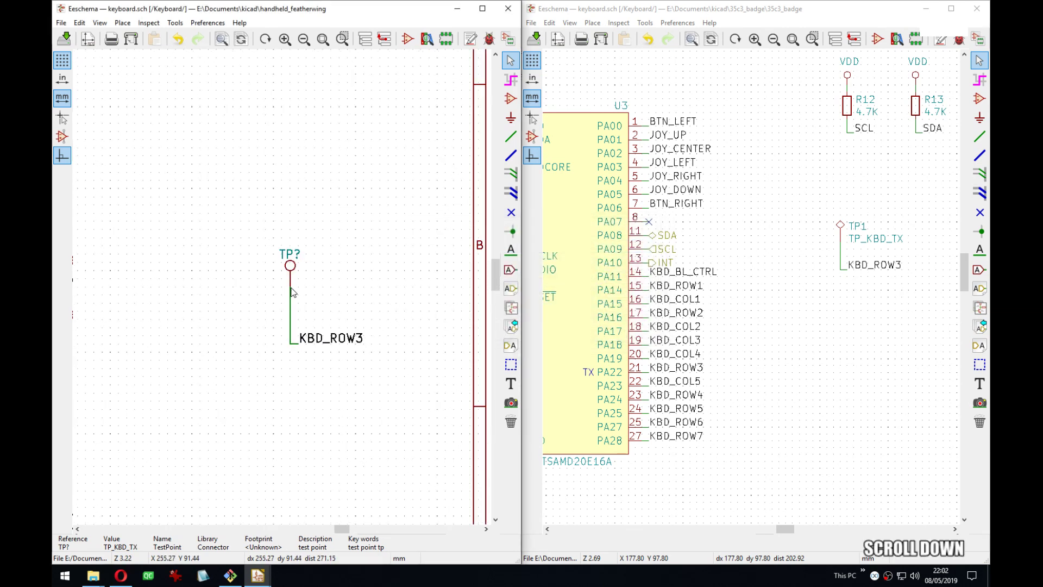
Zoom out to the whole page and block-move the circuit parts into place.
scroll(292, 293, down, 3)
middle_drag(240, 274, 361, 261)
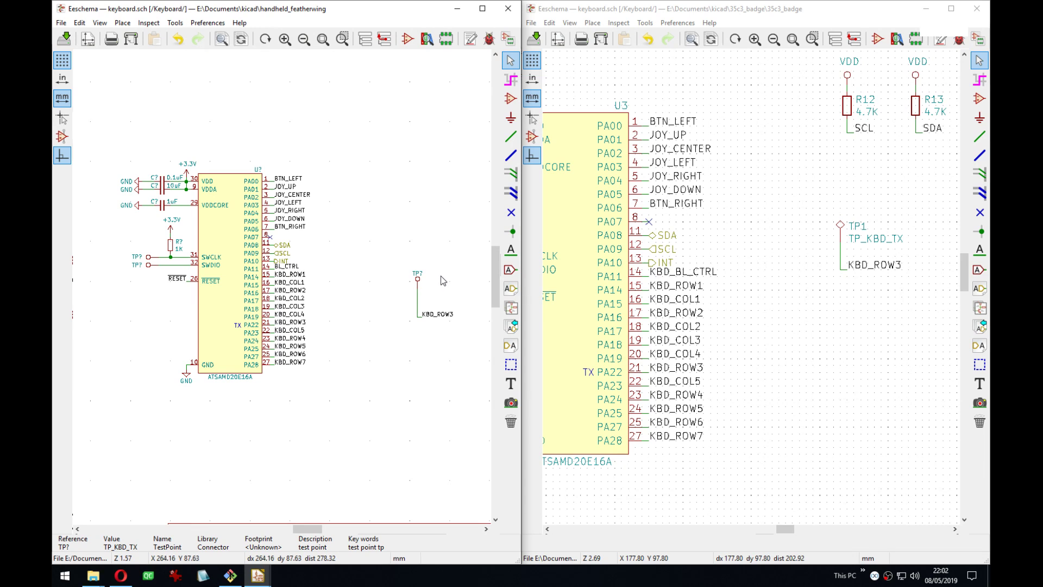
scroll(334, 304, down, 4)
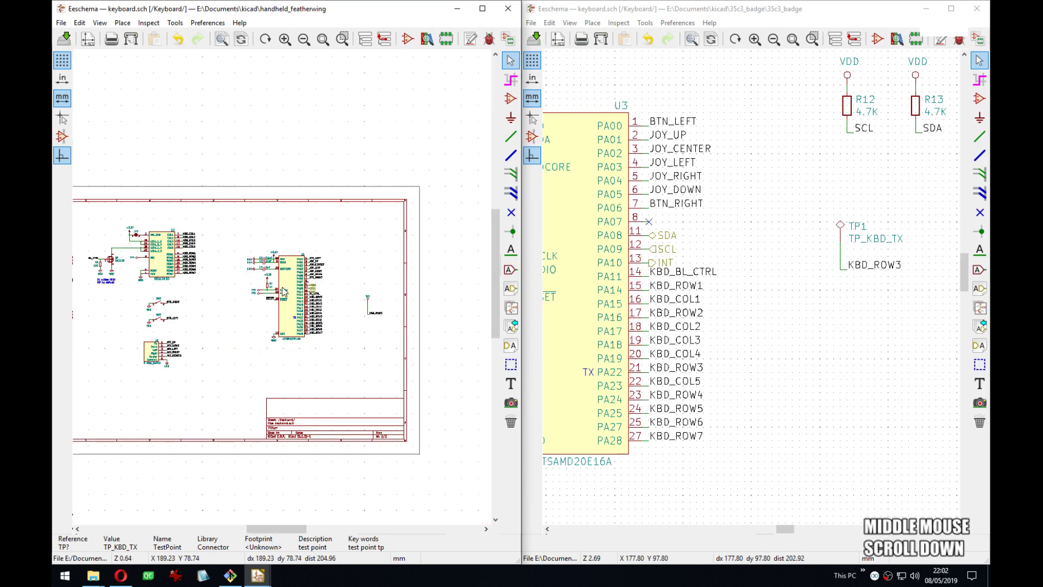
middle_drag(266, 297, 301, 296)
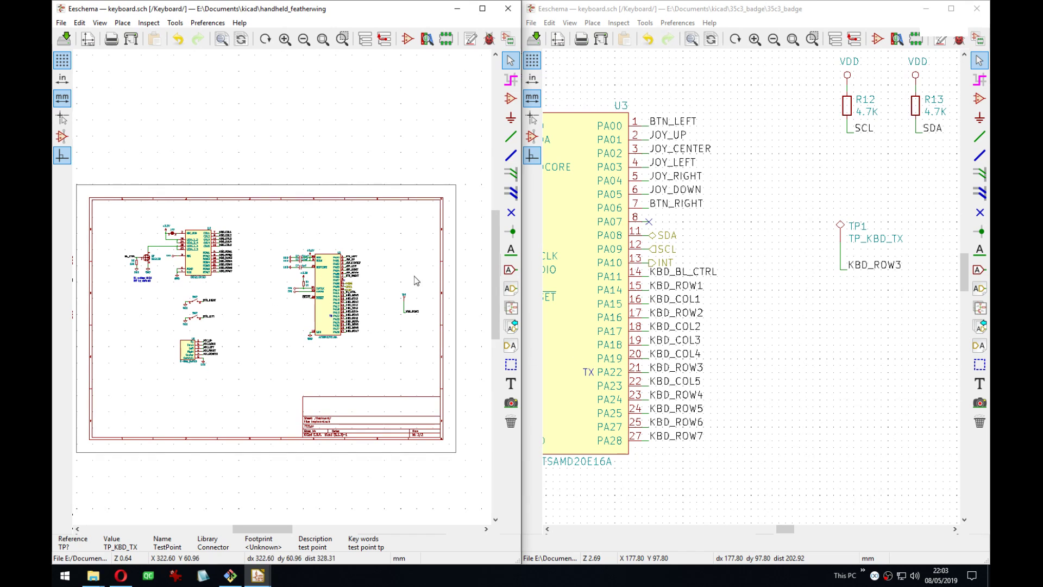
middle_drag(255, 343, 286, 324)
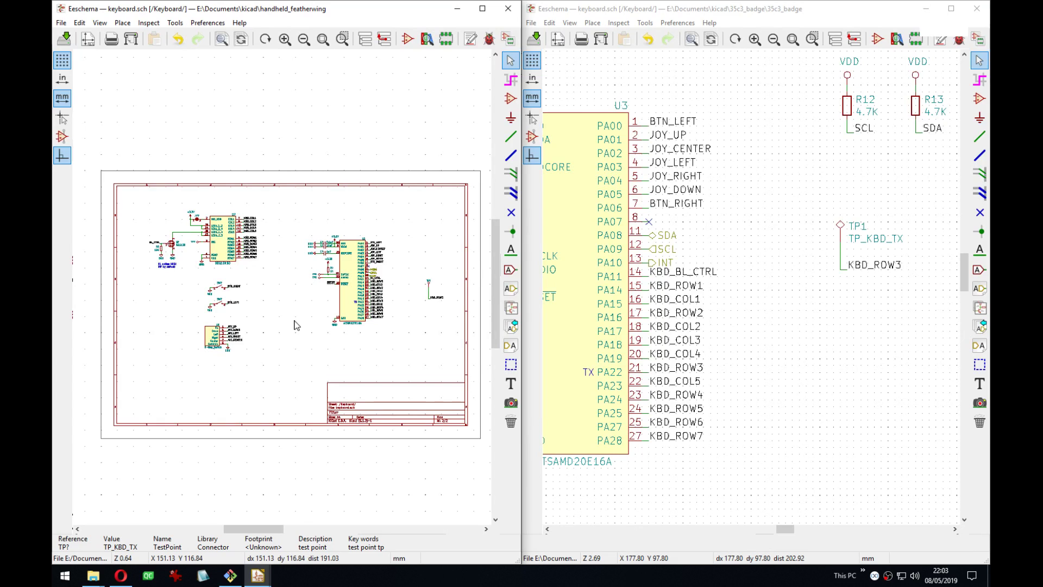
right_click(289, 292)
click(254, 219)
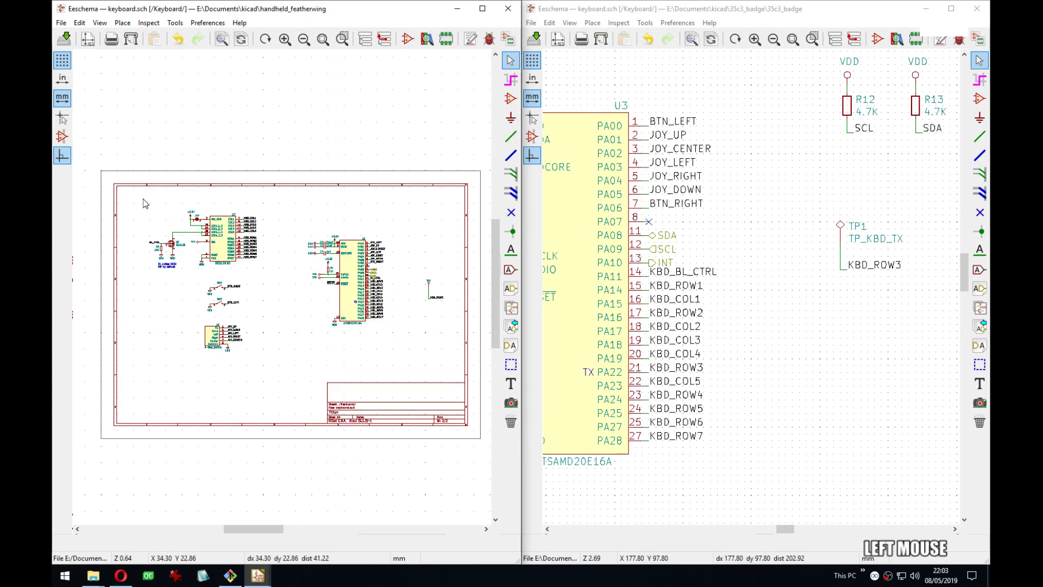
drag(146, 203, 452, 381)
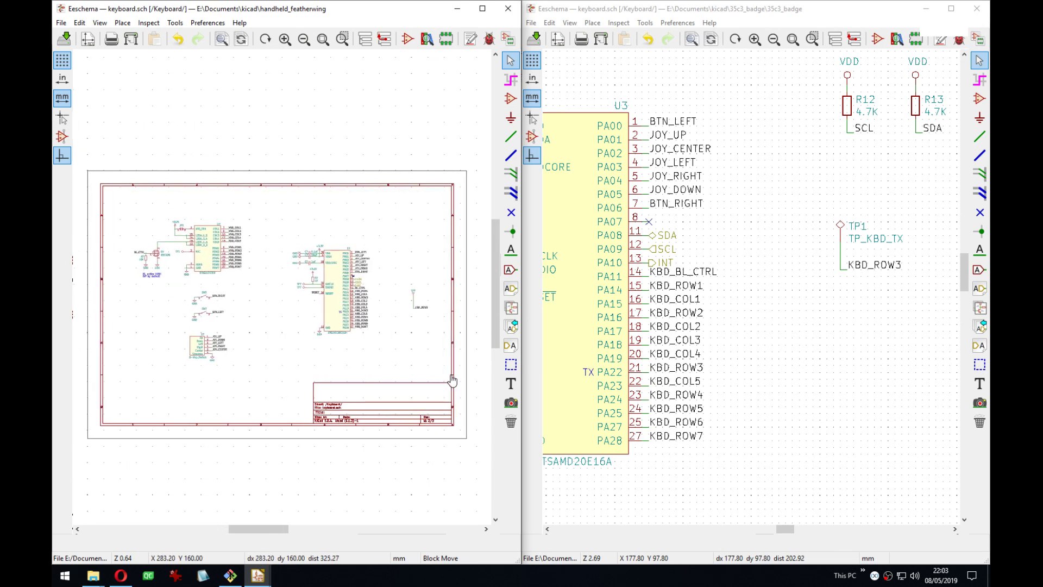
click(452, 382)
Save the Keyboard sheet and leave it for the root FeatherWing sheet.
middle_drag(347, 350, 402, 349)
right_click(315, 317)
click(364, 222)
middle_drag(330, 223, 296, 231)
key(ctrl+s)
right_click(300, 213)
click(323, 222)
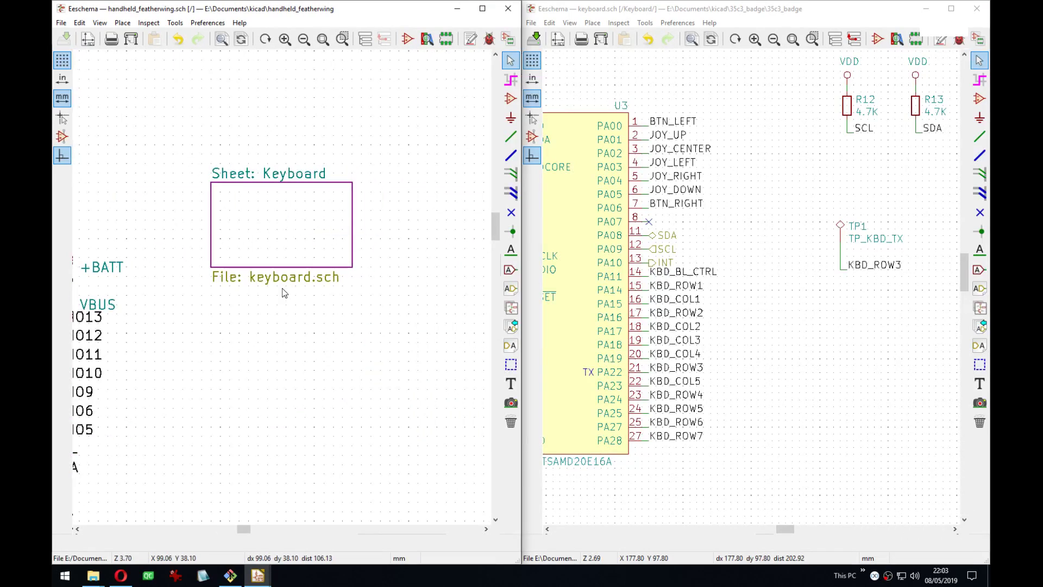
Import the SDA, SCL and INT sheet pins onto the Keyboard sheet block.
scroll(285, 294, down, 5)
middle_drag(283, 296, 268, 305)
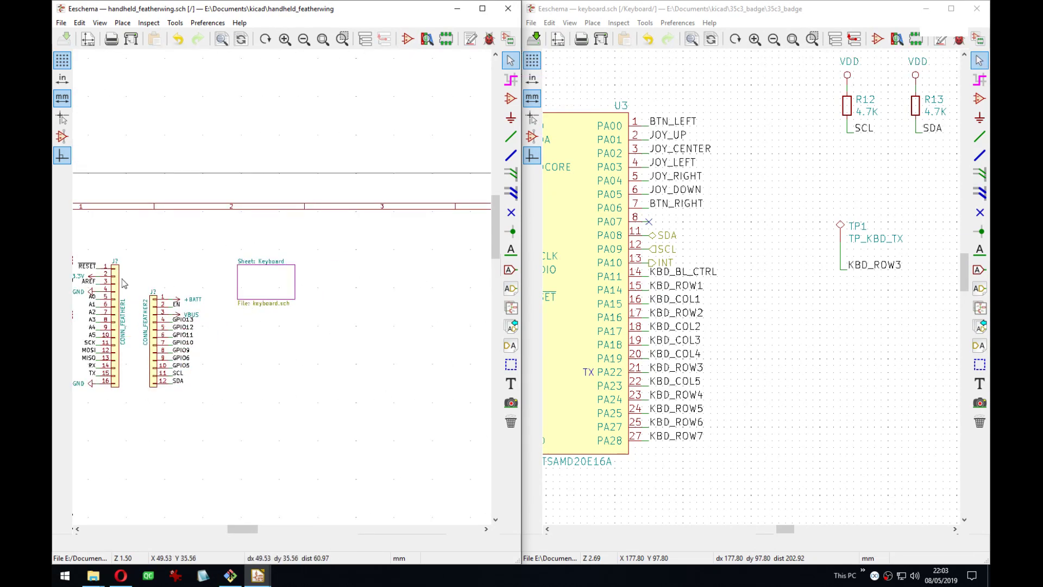
scroll(180, 293, up, 4)
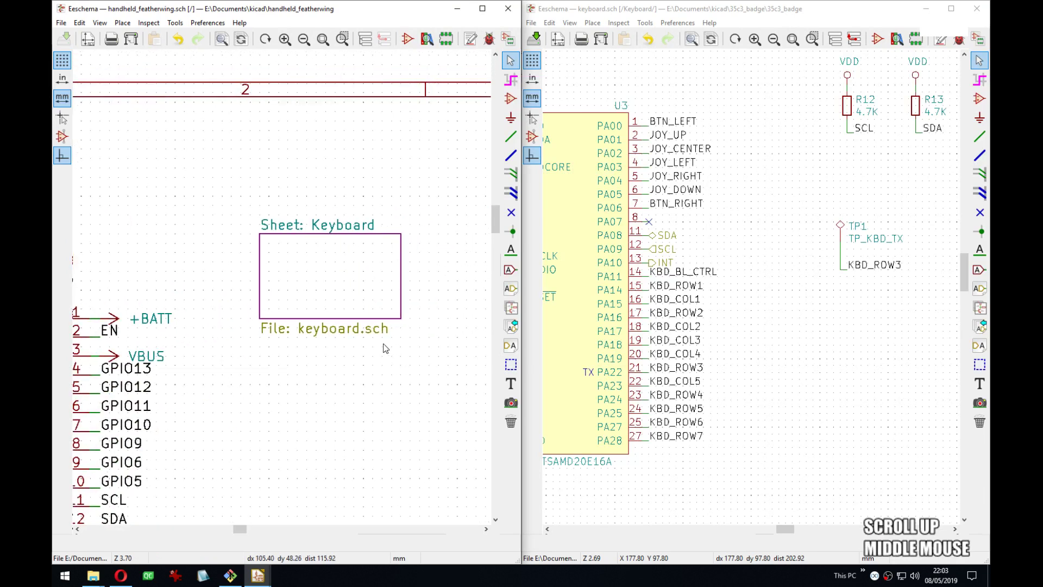
middle_drag(337, 281, 278, 278)
right_click(278, 279)
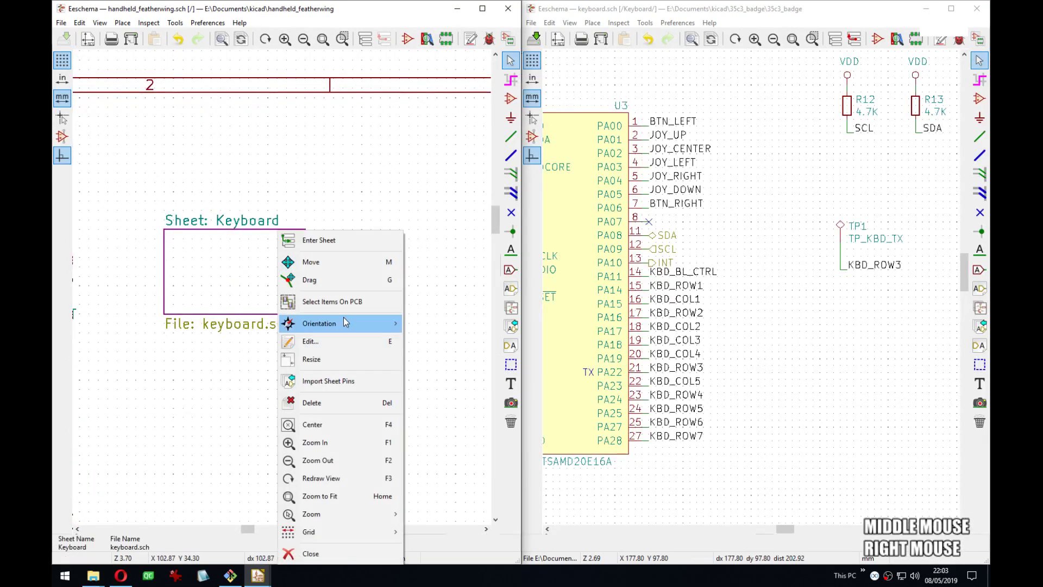
click(341, 383)
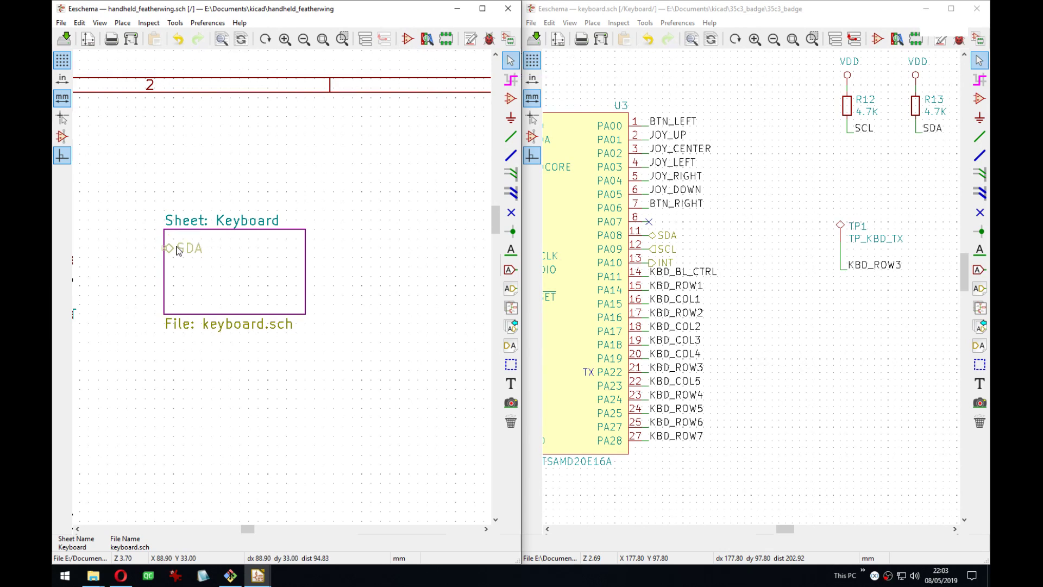
click(292, 250)
right_click(260, 250)
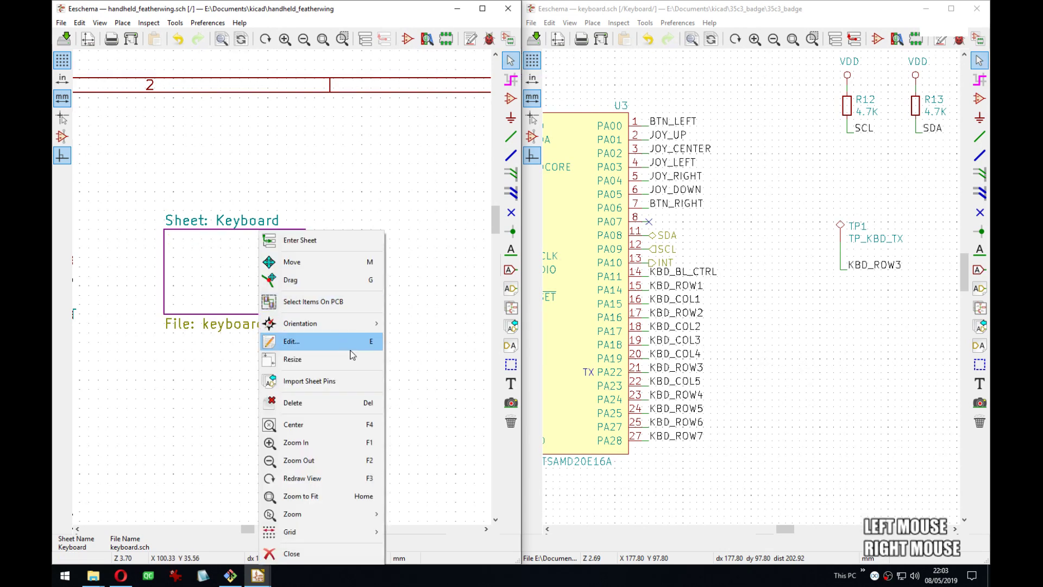
click(348, 380)
click(269, 265)
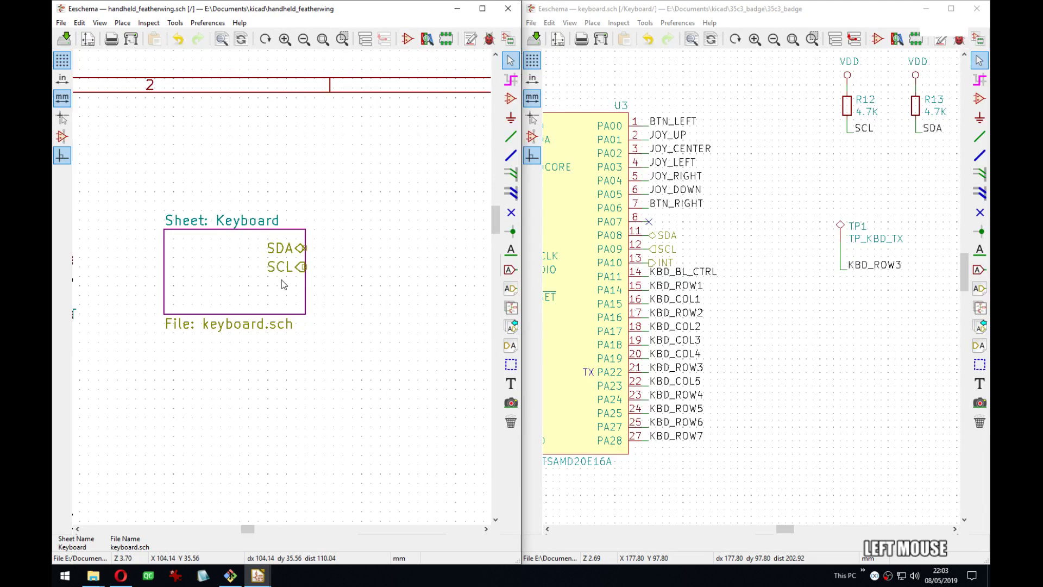
right_click(279, 272)
click(383, 389)
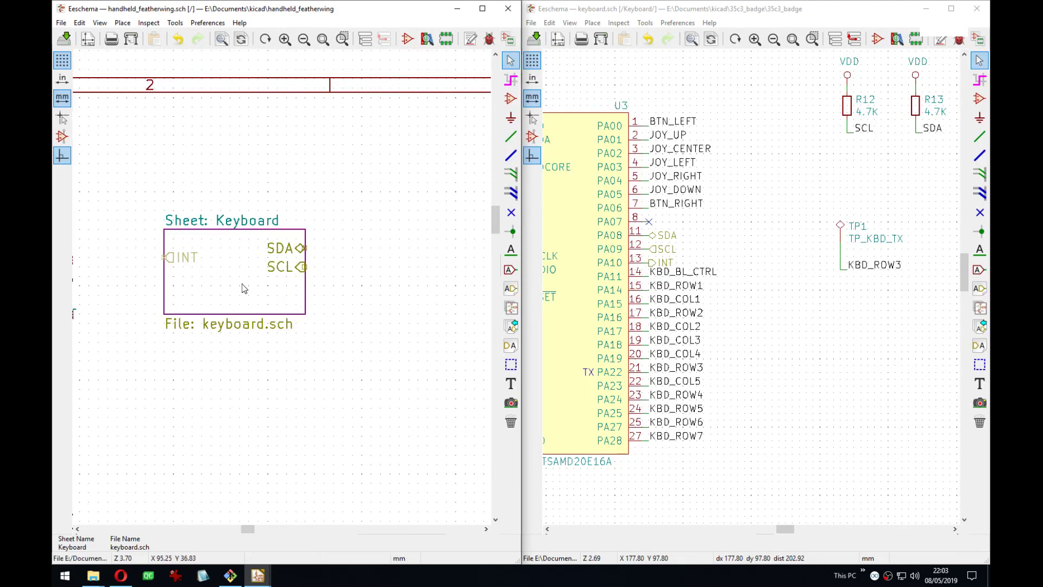
click(296, 287)
Move SCL to the block's left edge and INT directly below SDA.
right_click(286, 266)
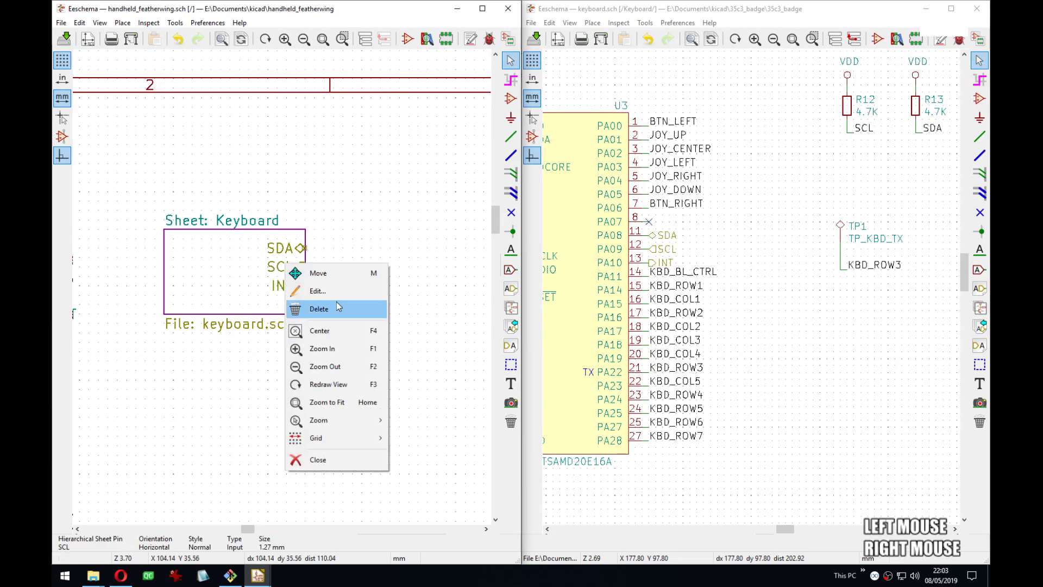
click(318, 273)
click(187, 254)
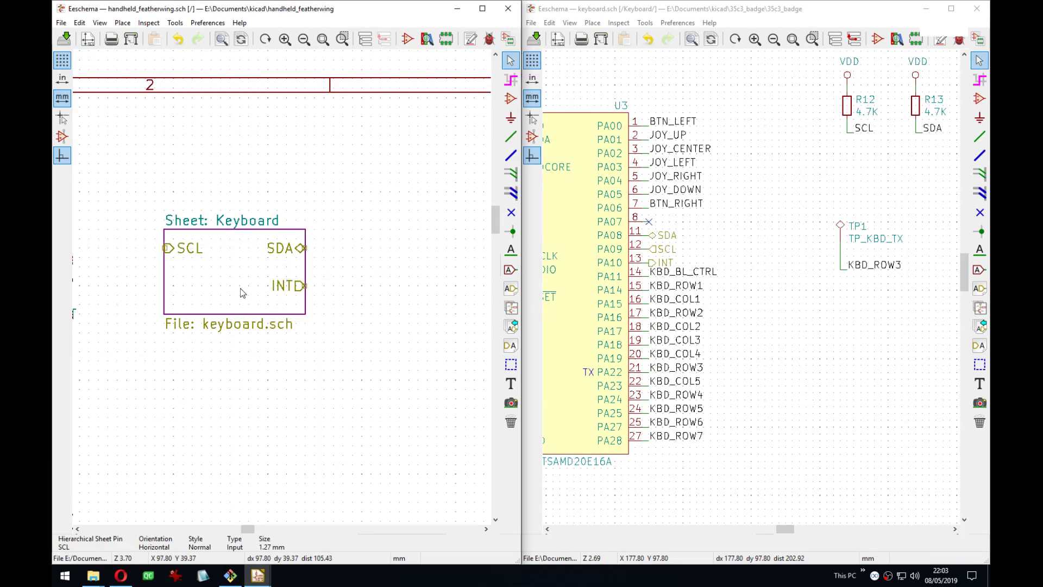
drag(225, 280, 273, 262)
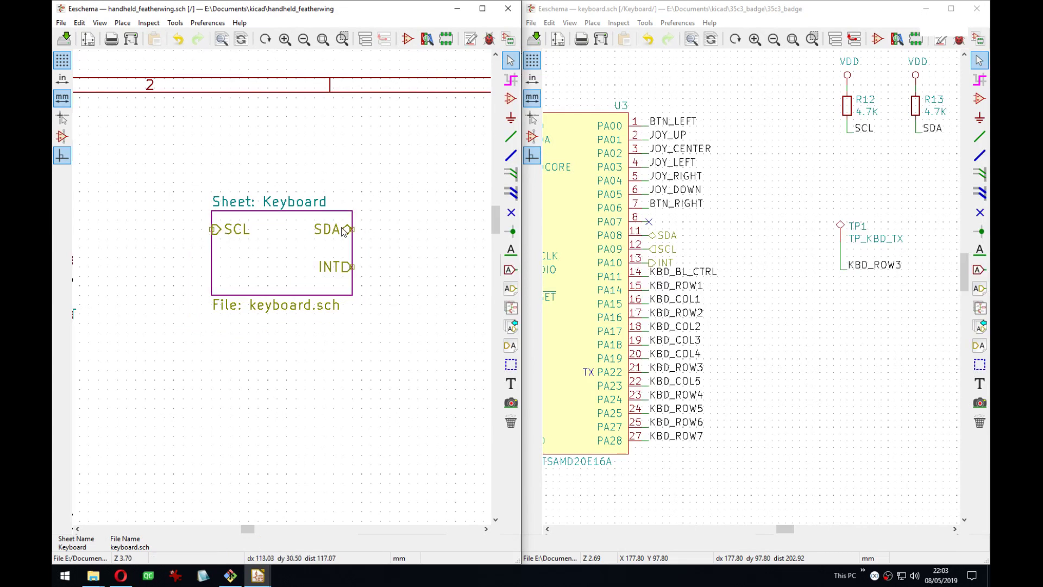
key(m)
click(350, 258)
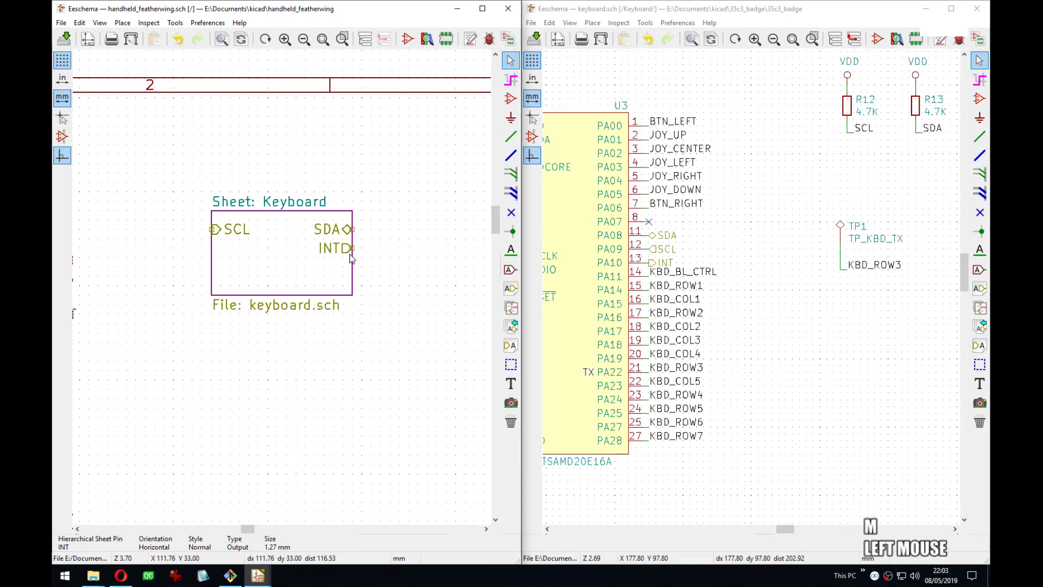
Resize the Keyboard sheet block to fit its pins.
right_click(285, 295)
click(331, 364)
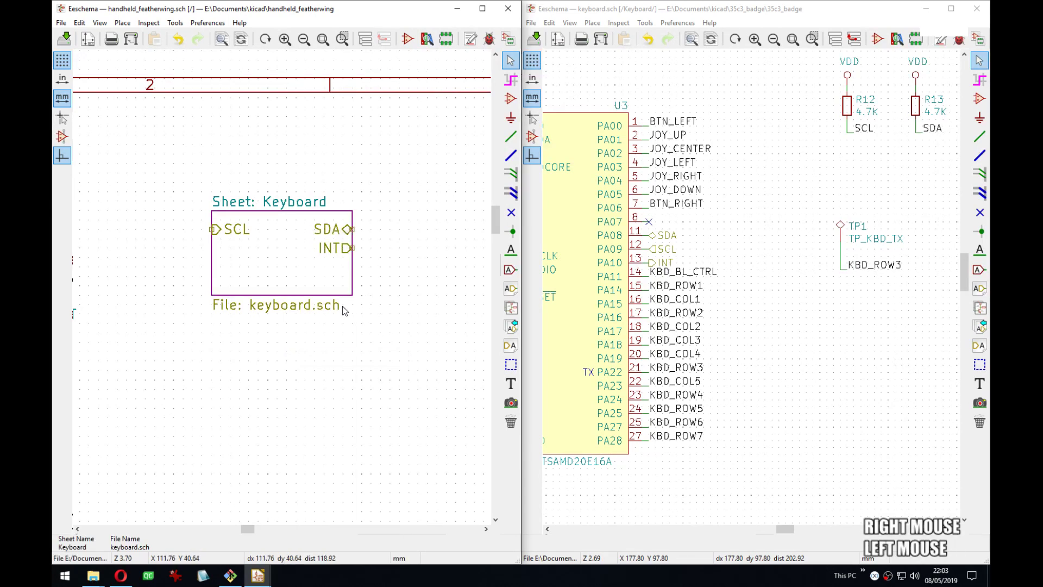
click(315, 276)
Draw short wire stubs from the SCL, SDA and INT pins and save the root schematic.
click(302, 279)
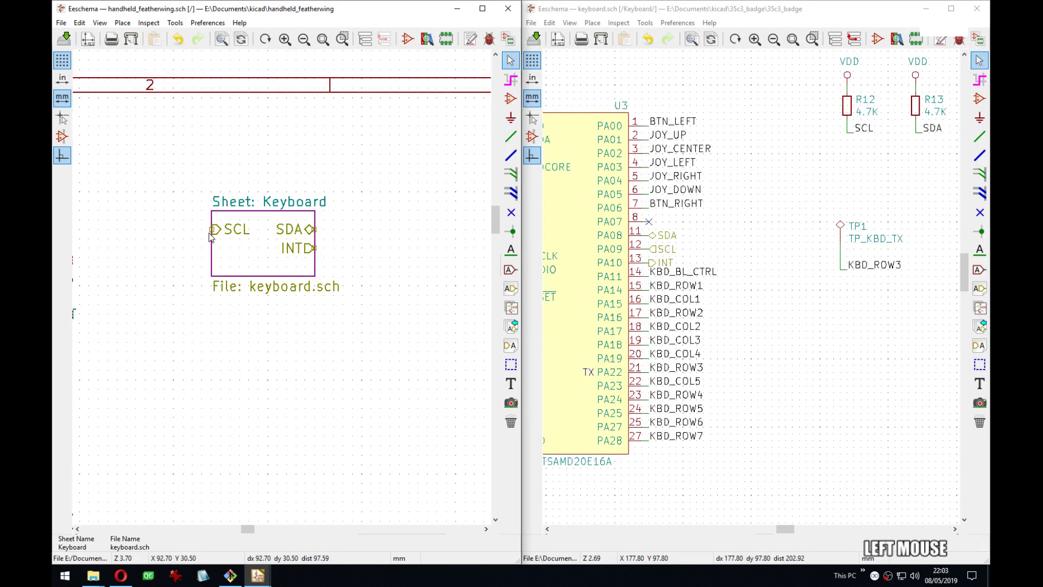
key(w)
click(203, 229)
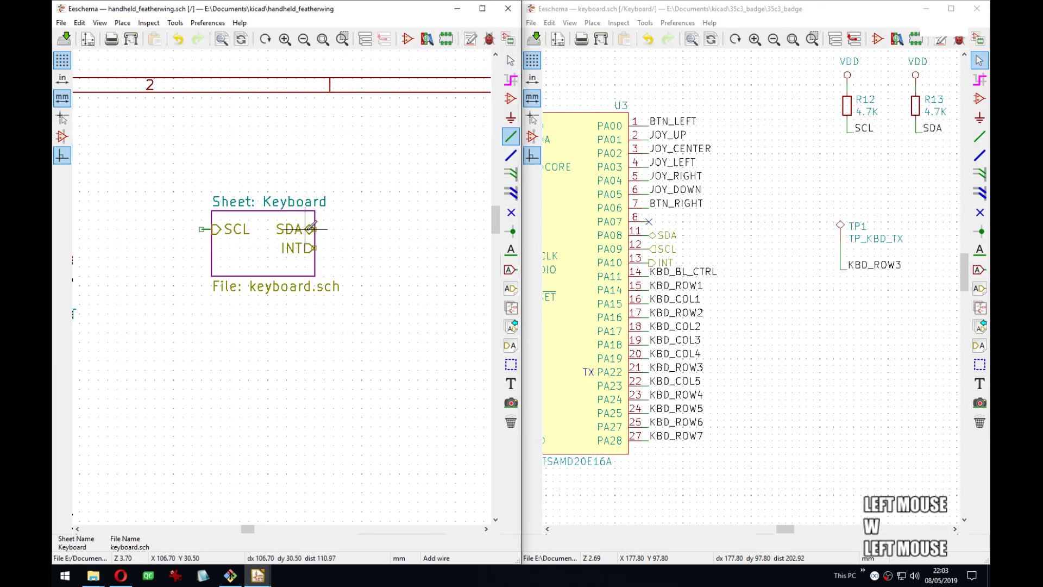
key(w)
key(Escape)
key(w)
click(324, 229)
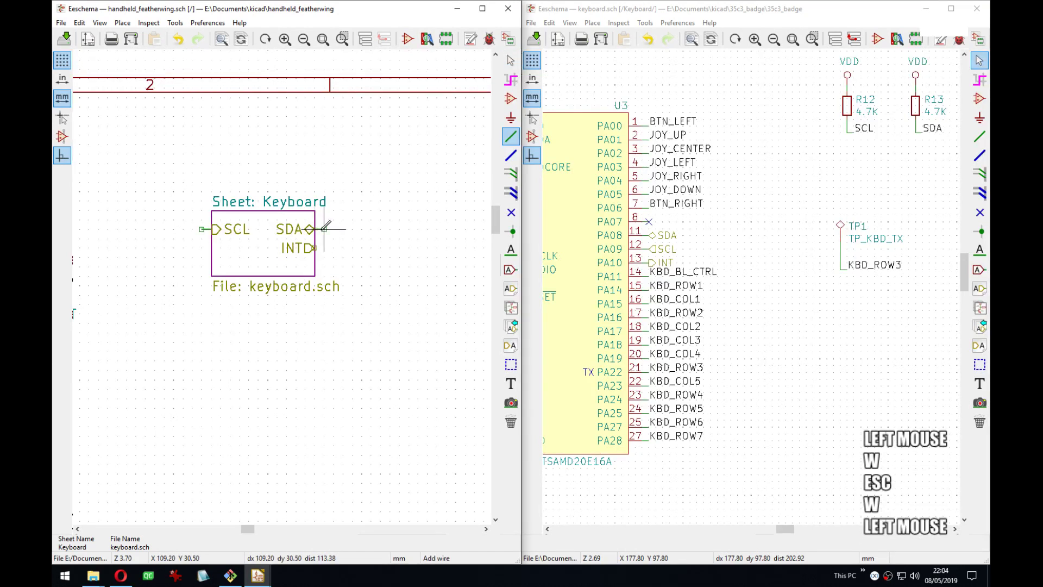
key(Insert)
middle_drag(400, 226, 444, 221)
key(ctrl+s)
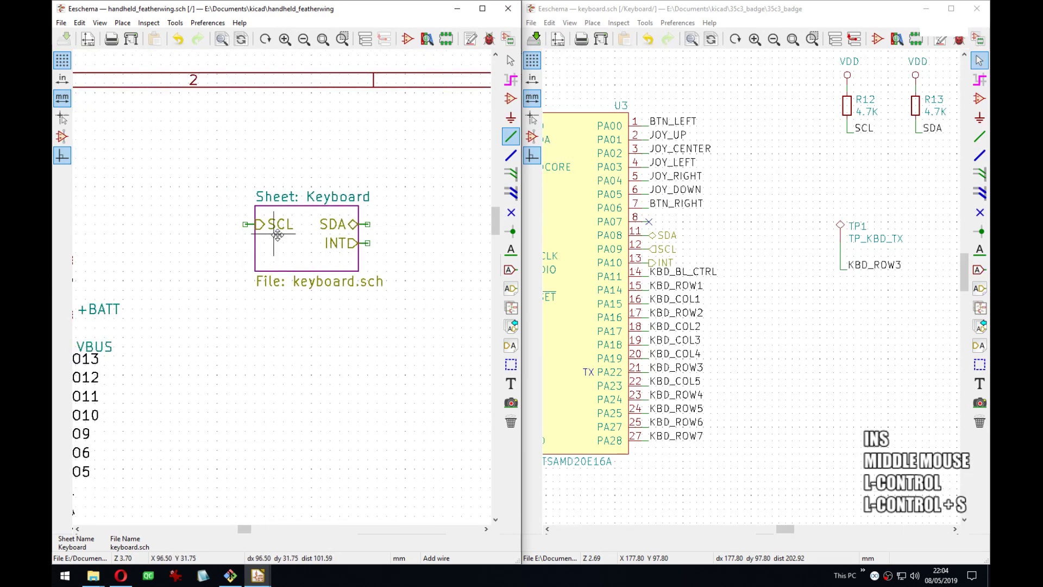
middle_drag(278, 234, 271, 226)
Add a KBD_SCL net label on the SCL wire stub.
key(l)
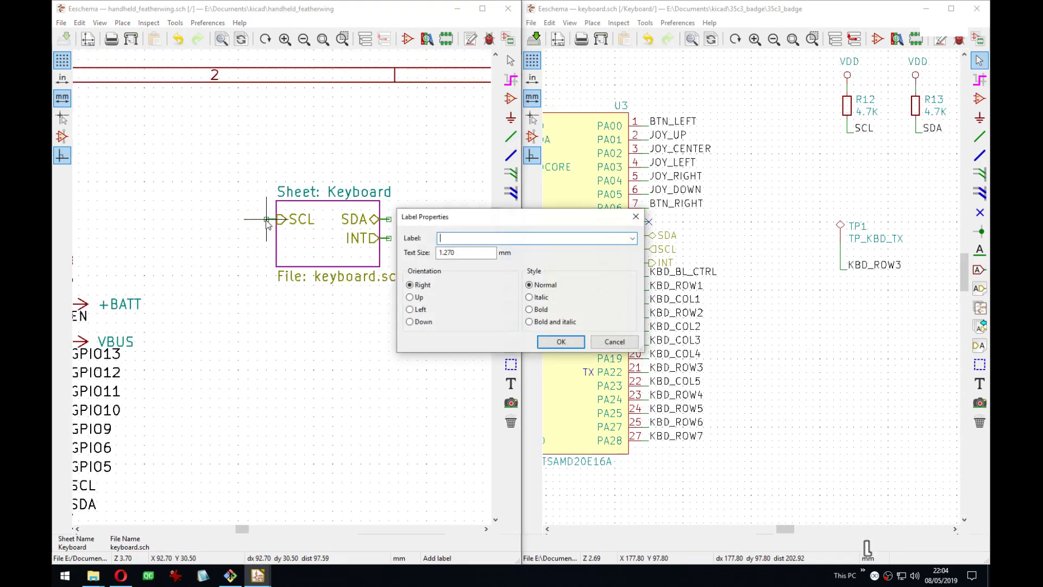
key(shift)
text(BD_)
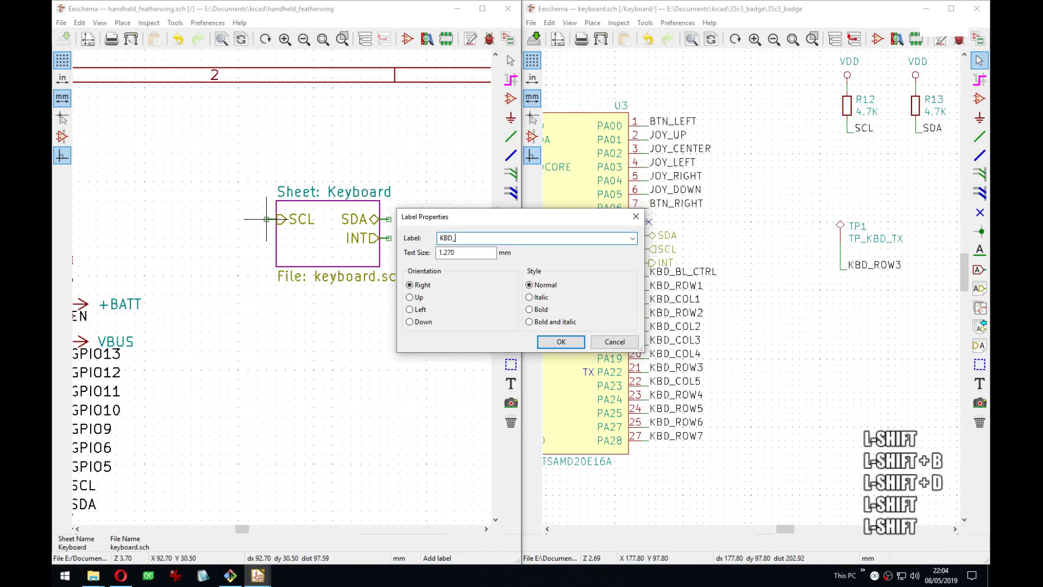
text(SCL)
key(Return)
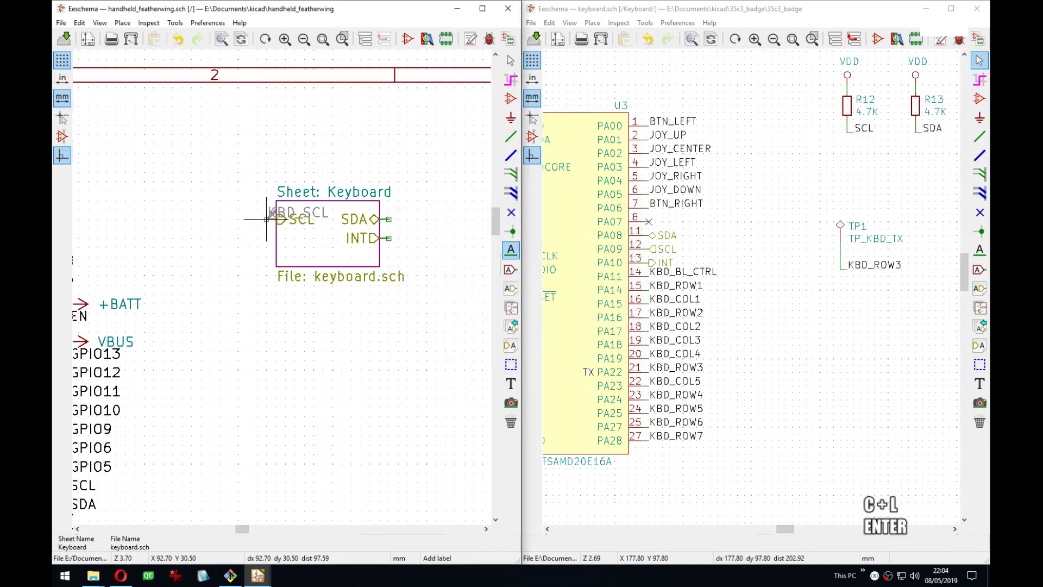
key(r)
click(266, 219)
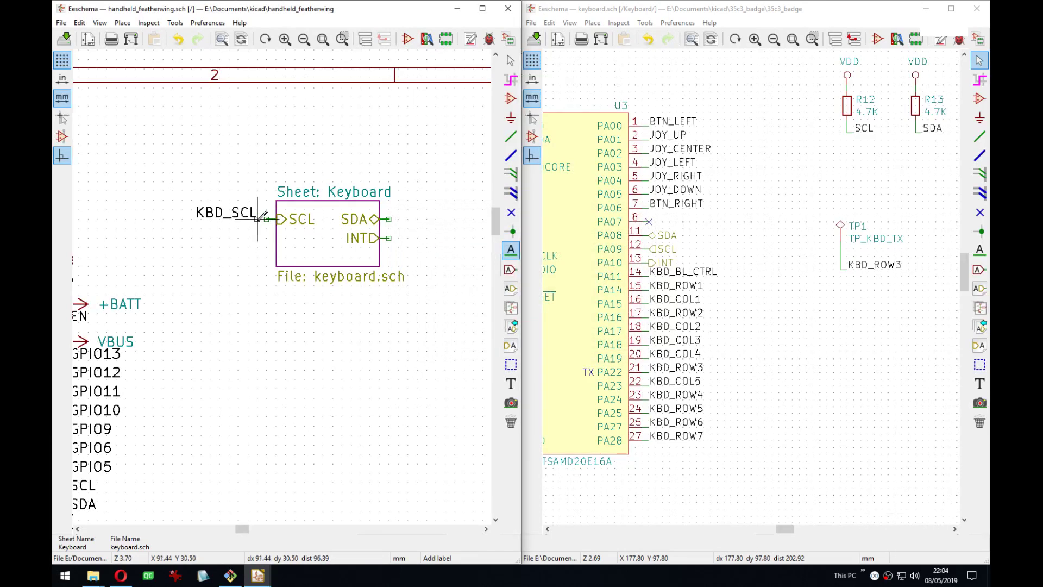
key(m)
click(268, 219)
Add KBD_SDA and KBD_INT net labels on the SDA and INT pins.
click(391, 219)
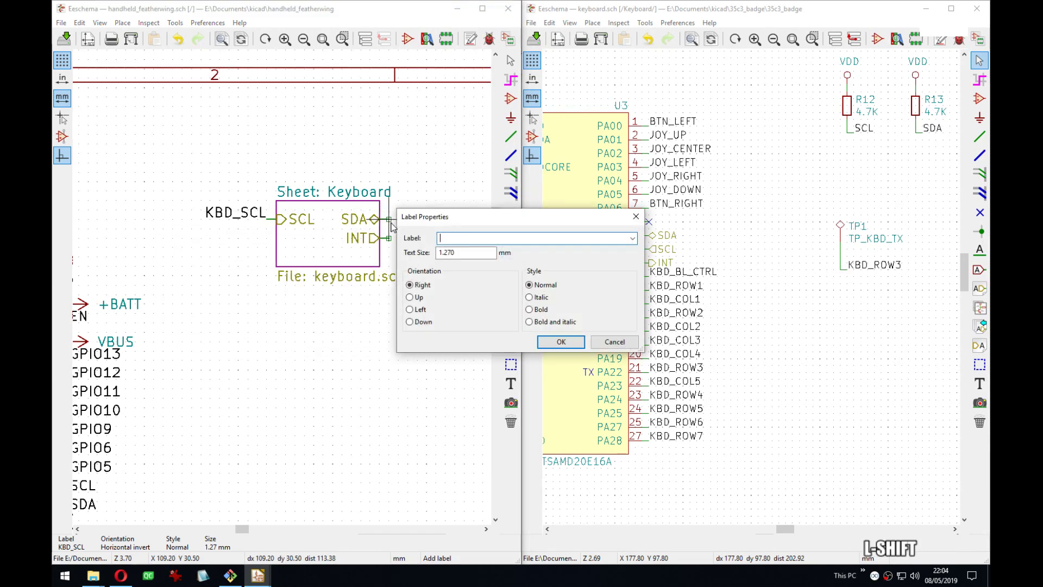
text(KBD_SDA)
key(Return)
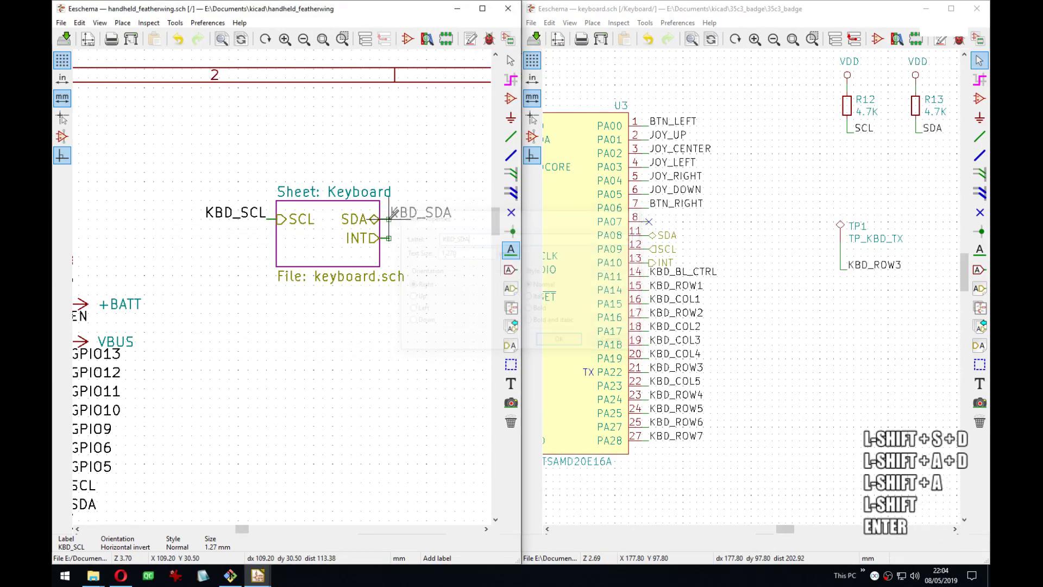
click(389, 219)
click(390, 237)
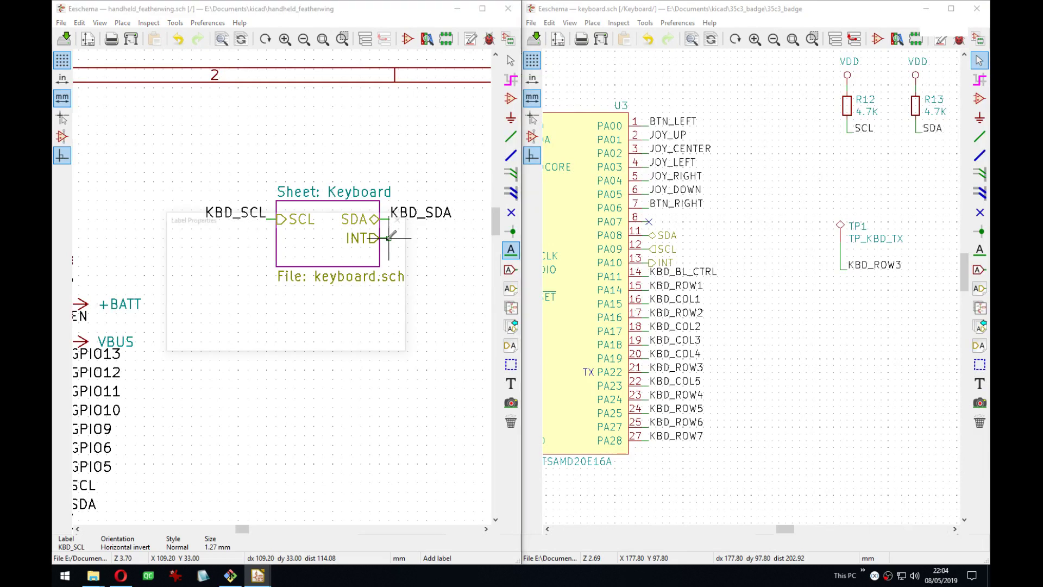
text(KBD_INT)
key(Return)
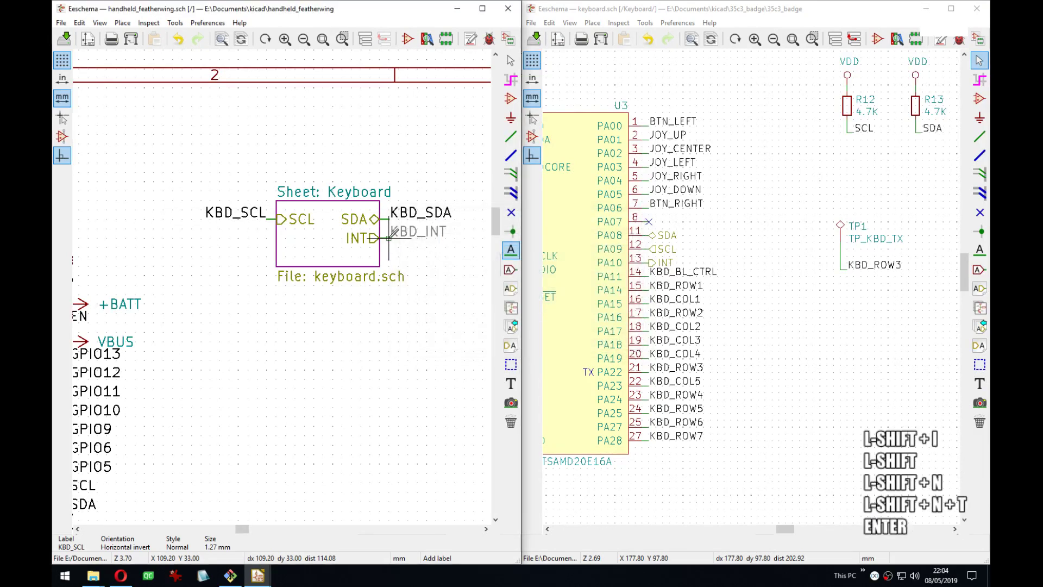
click(389, 237)
Move the Keyboard sheet and its labels beside the Feather connectors.
scroll(388, 237, down, 3)
middle_drag(351, 287, 252, 233)
key(Escape)
drag(194, 167, 299, 234)
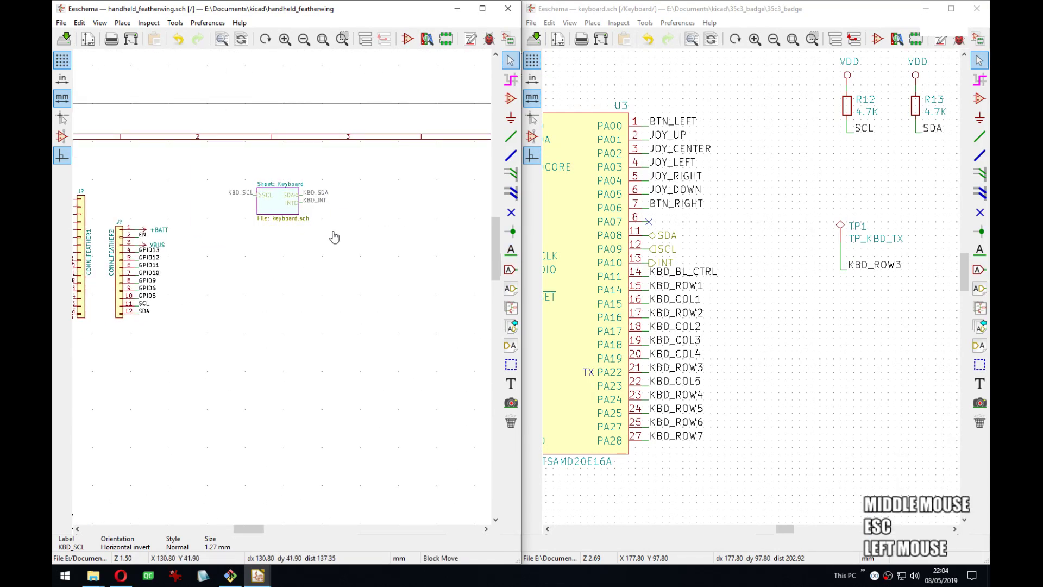
click(334, 237)
middle_drag(335, 243, 365, 275)
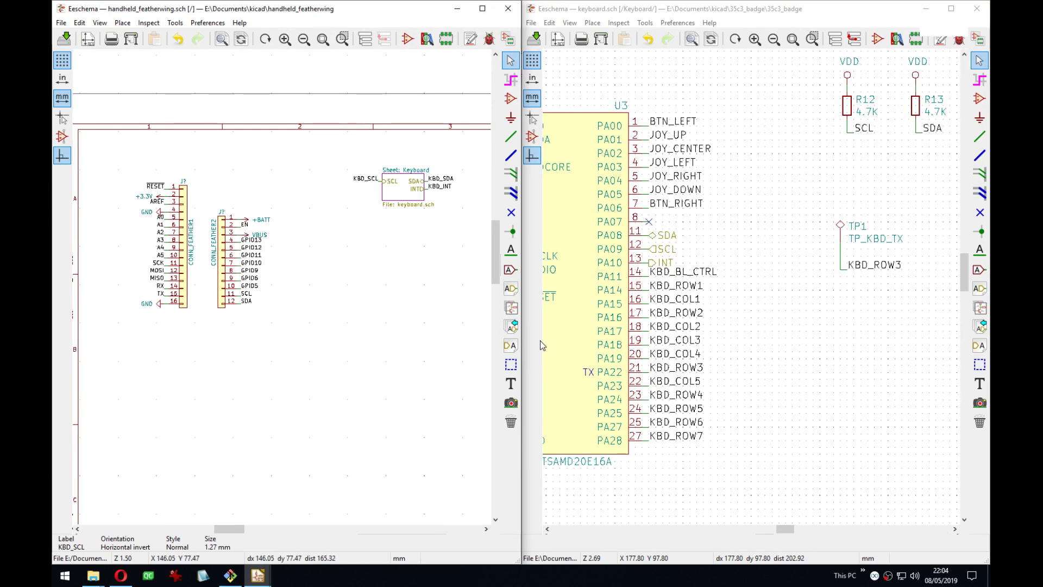
Bring up Adafruit's 2.4" TFT FeatherWing schematic in Opera and pan across it.
click(121, 575)
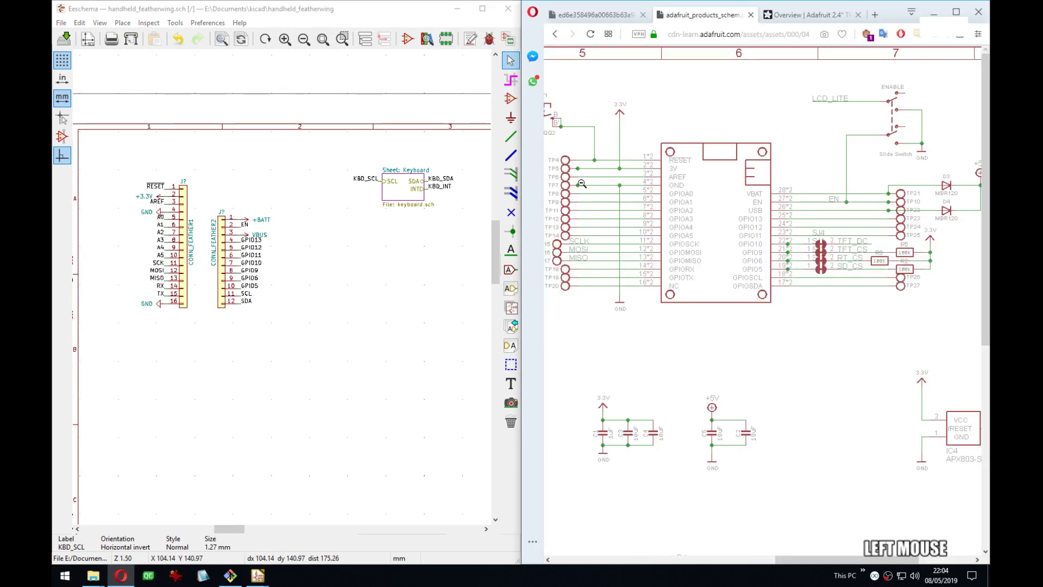
mouse_move(798, 561)
mouse_down()
mouse_move(809, 562)
mouse_move(782, 559)
mouse_move(817, 562)
mouse_up()
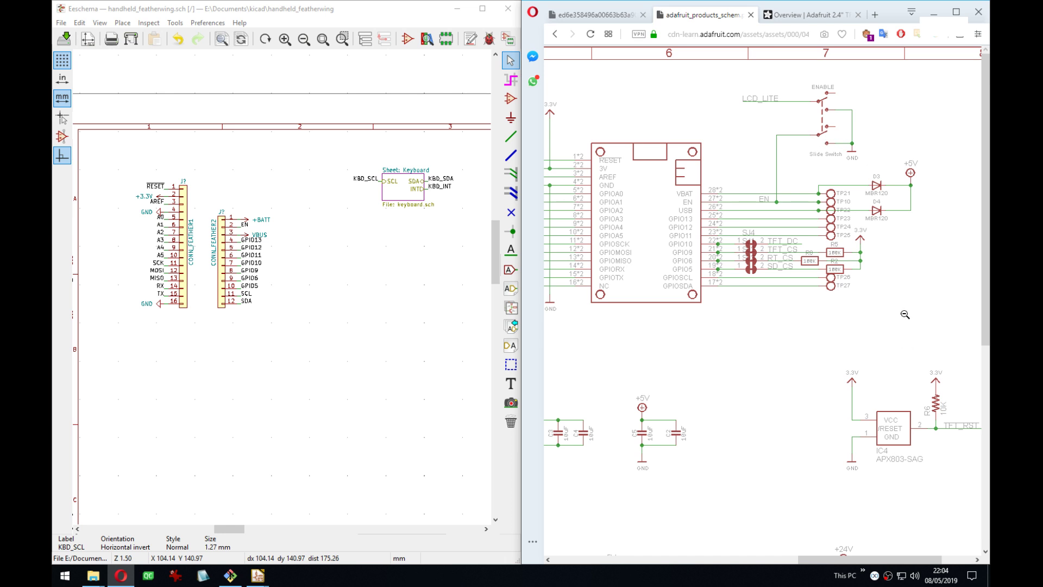
drag(877, 566, 901, 560)
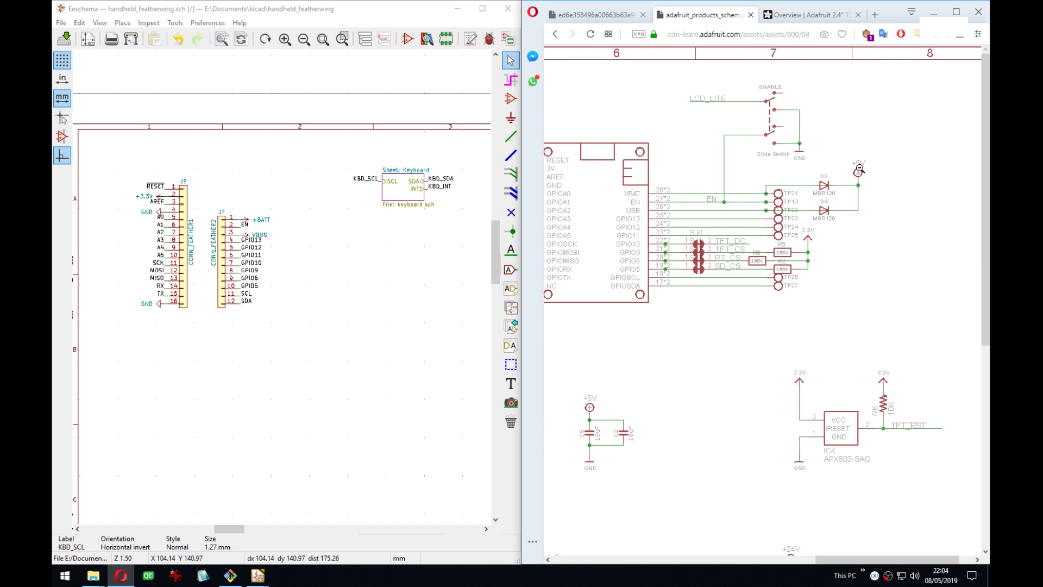
click(880, 553)
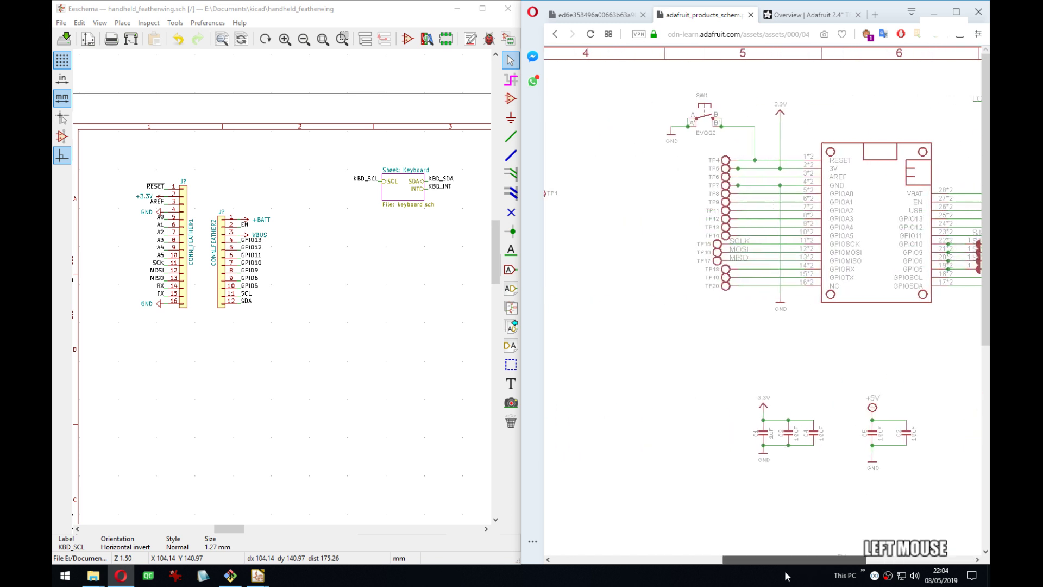
click(880, 553)
drag(834, 575, 889, 574)
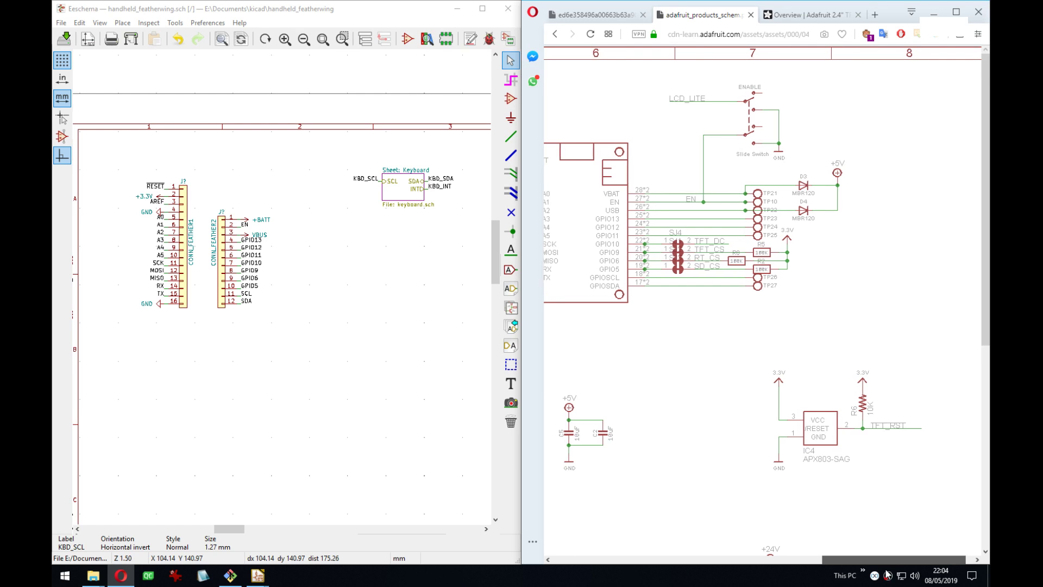
mouse_move(887, 574)
mouse_down()
mouse_move(821, 574)
mouse_move(871, 561)
mouse_move(767, 560)
mouse_move(867, 571)
mouse_up()
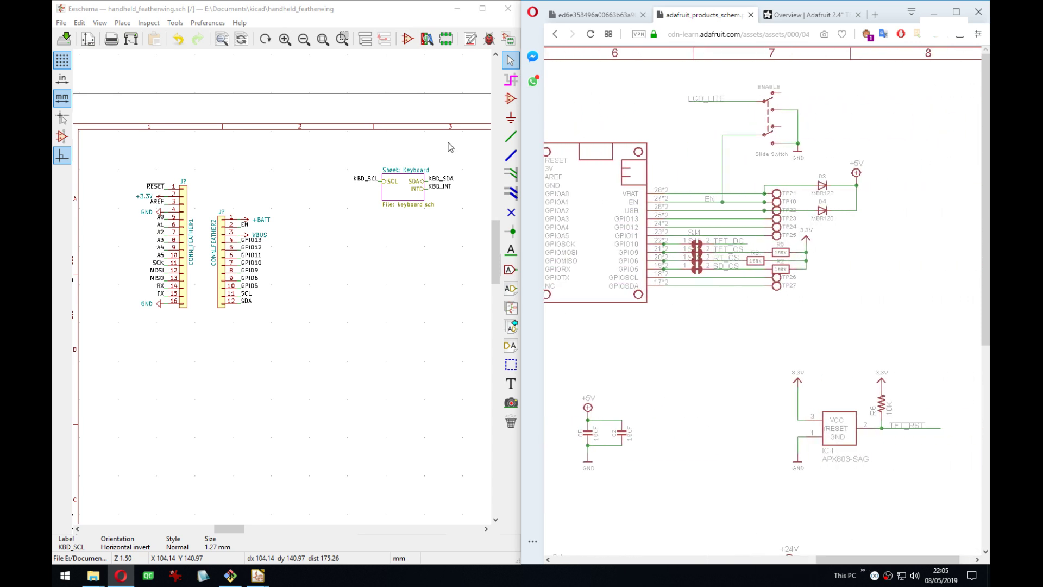
scroll(182, 222, up, 2)
Open the Keyboard sub-sheet from the root sheet.
middle_drag(283, 292, 126, 273)
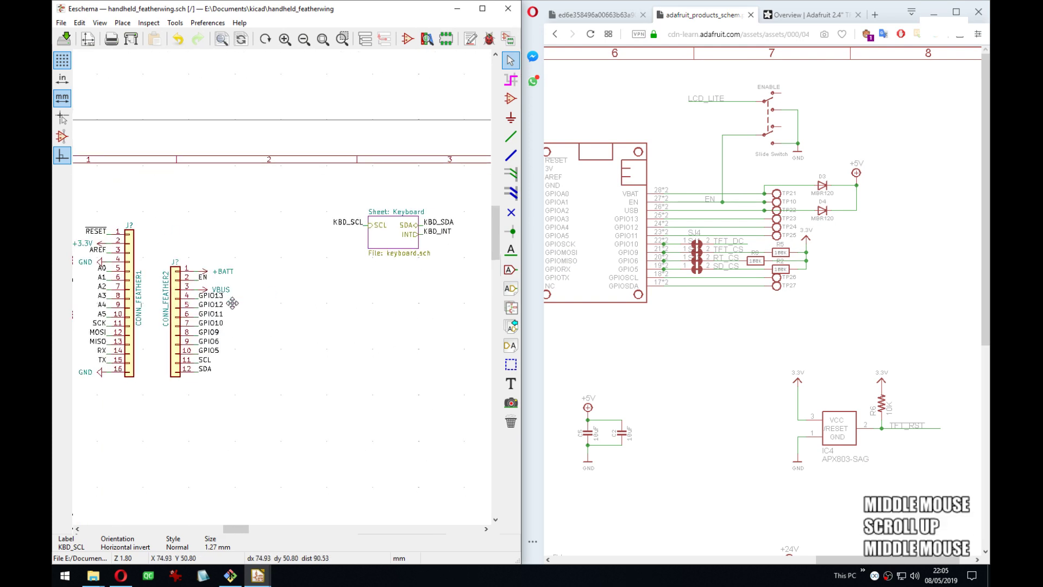
scroll(368, 248, up, 1)
right_click(284, 292)
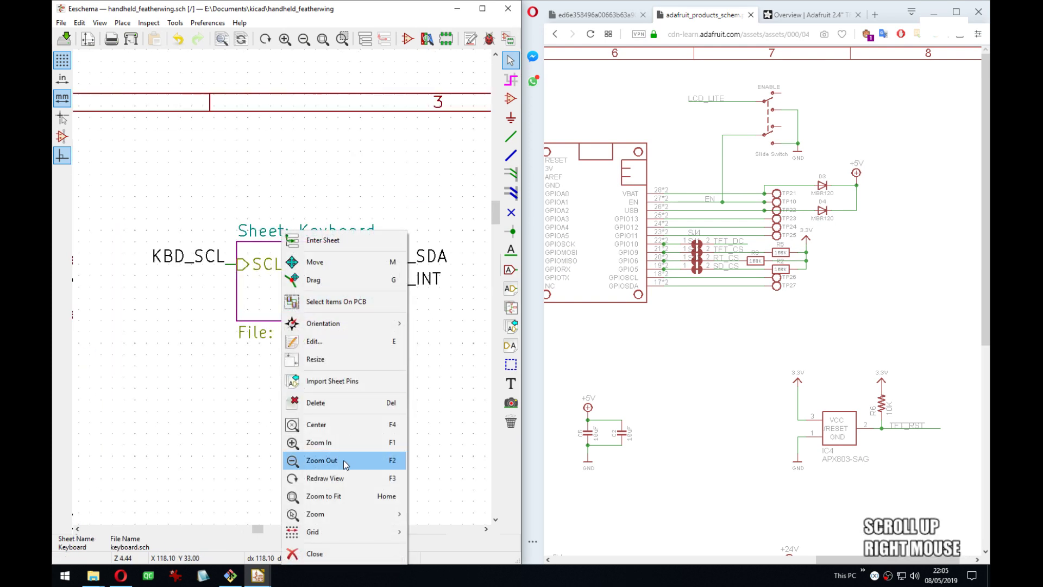
key(Escape)
click(266, 300)
double_click(267, 300)
scroll(282, 292, up, 3)
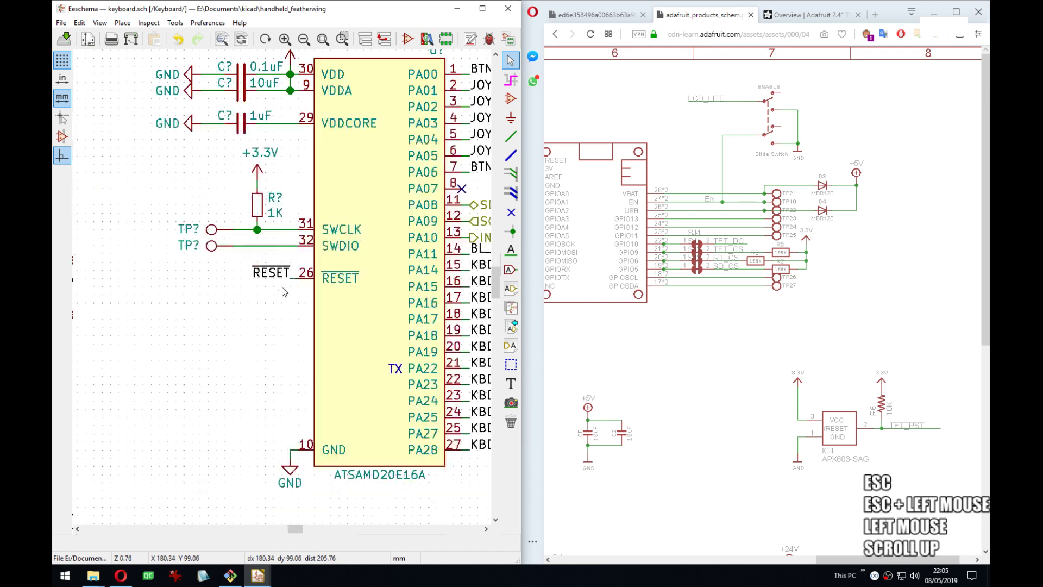
Change RESET to a hierarchical label facing pin 26 and save the sub-sheet.
right_click(277, 269)
click(337, 388)
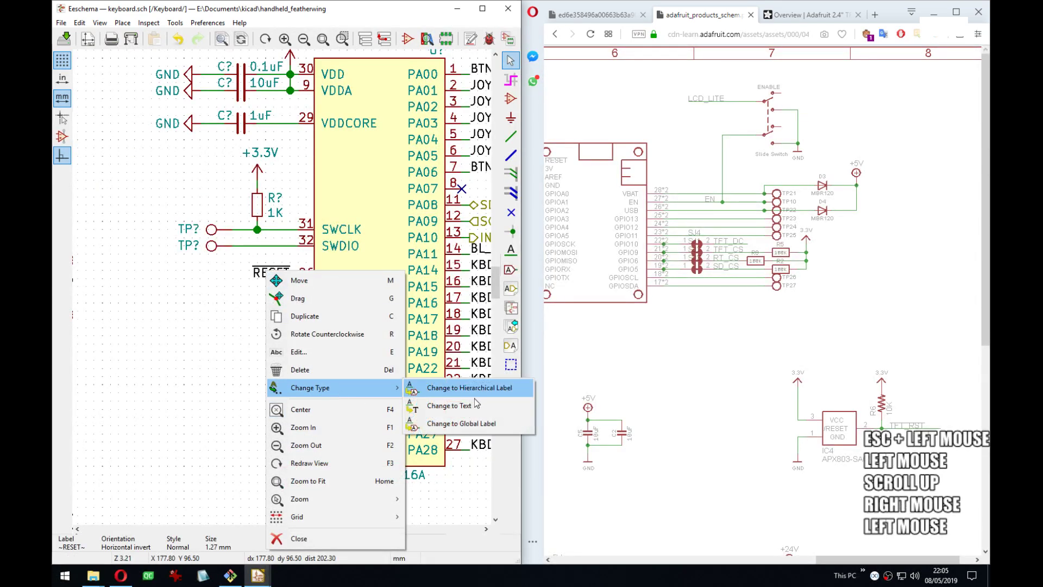
click(503, 389)
key(r)
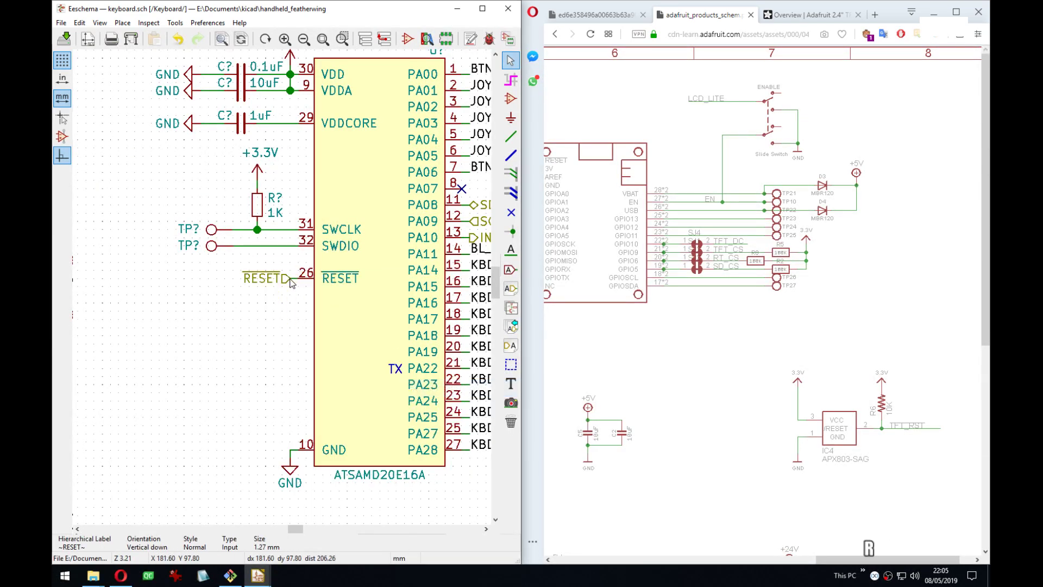
key(ctrl+s)
right_click(222, 333)
click(232, 335)
Back on the root sheet, import the RESET pin onto the Keyboard sheet's left edge.
key(alt+BackSpace)
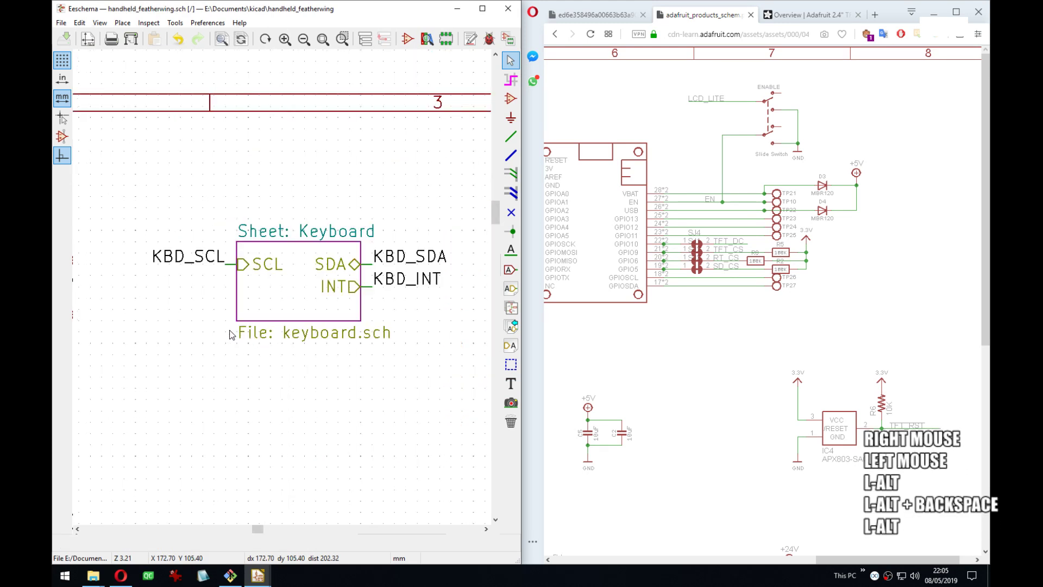
right_click(303, 231)
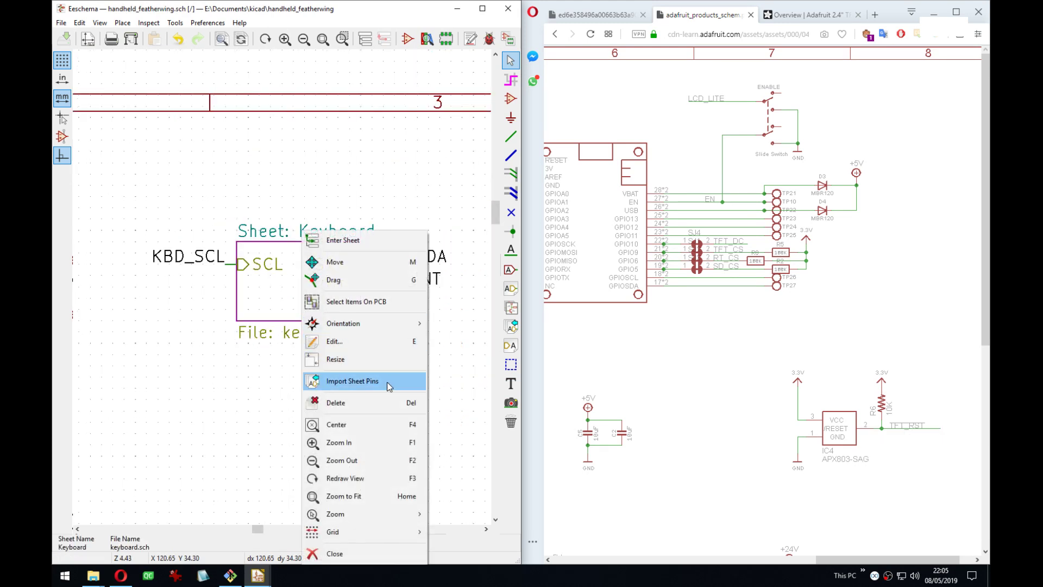
click(352, 381)
click(339, 319)
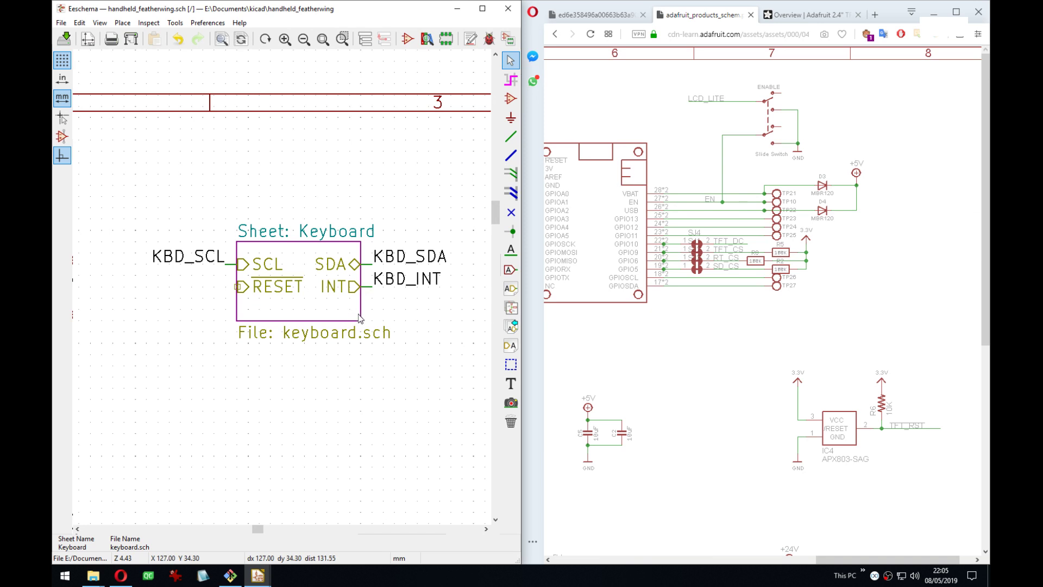
Shift the Keyboard sheet with its KBD_SDA and KBD_INT labels one grid step to realign it.
drag(437, 231, 375, 300)
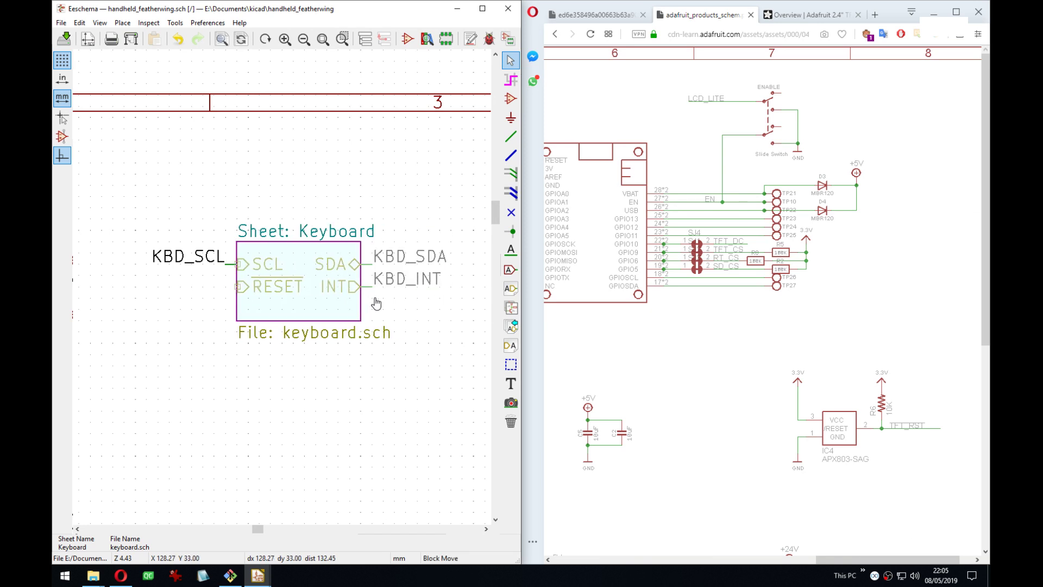
click(375, 301)
drag(471, 332, 369, 272)
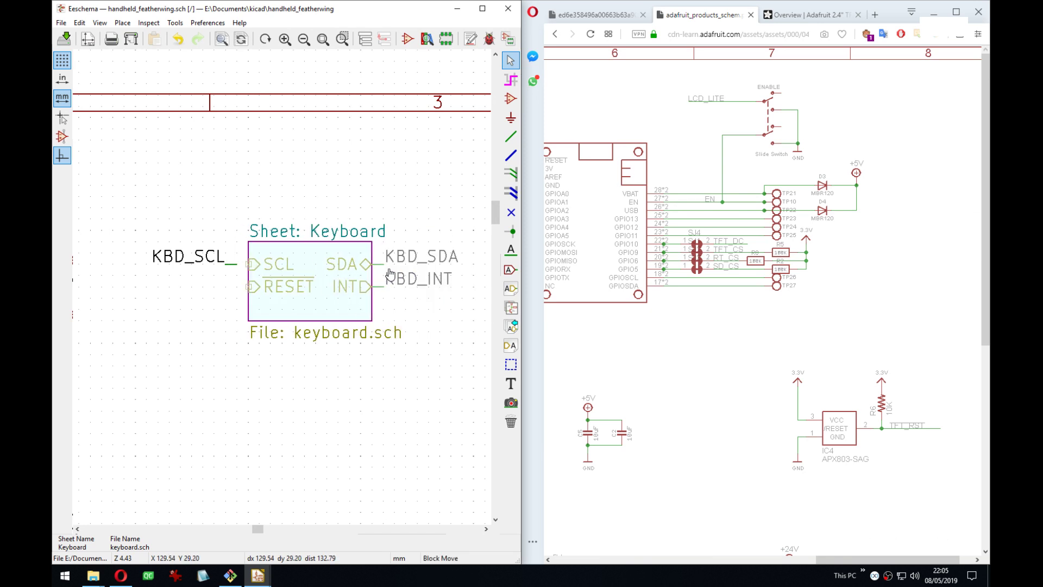
click(380, 273)
key(ctrl+z)
drag(473, 300, 377, 266)
key(Escape)
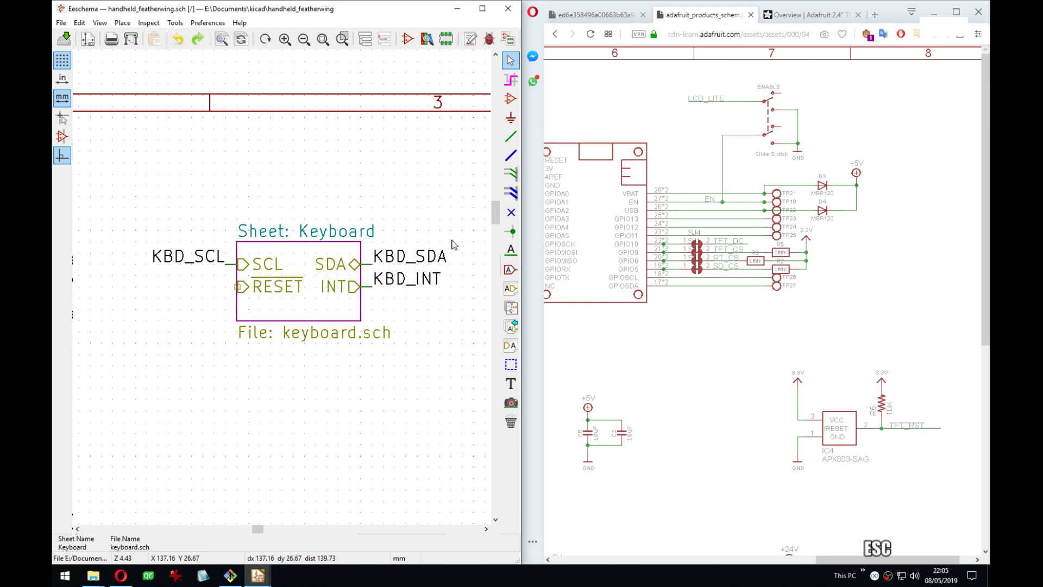
drag(450, 240, 375, 299)
click(379, 294)
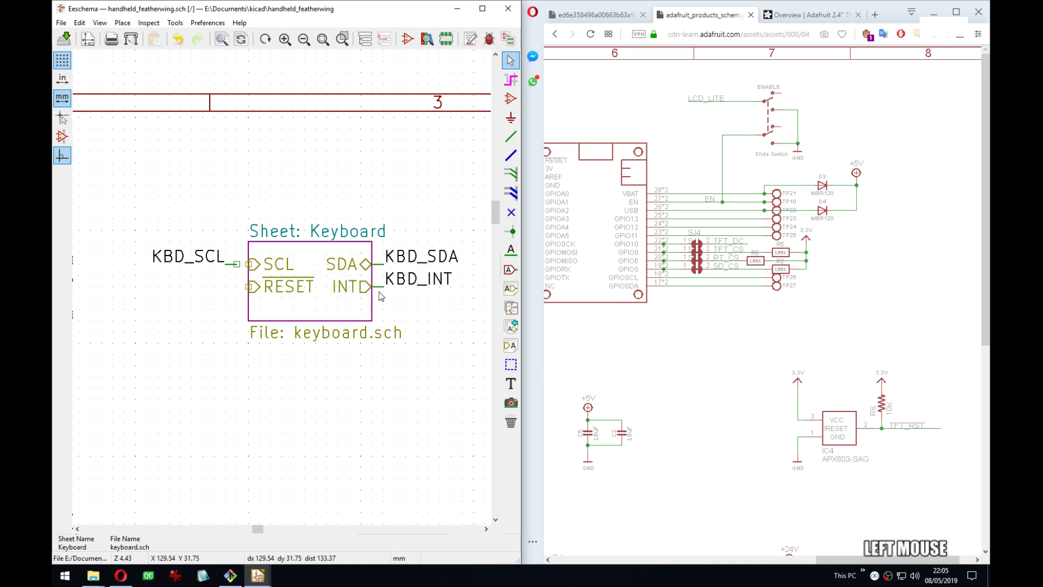
key(m)
click(307, 283)
Resize the Keyboard sheet to make it slightly wider.
right_click(325, 283)
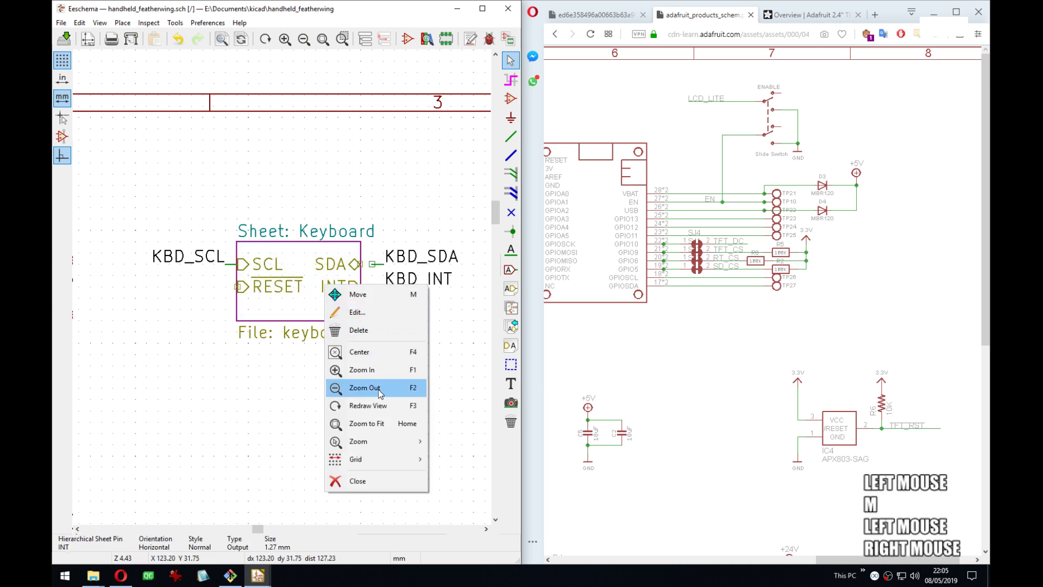
key(Escape)
right_click(363, 311)
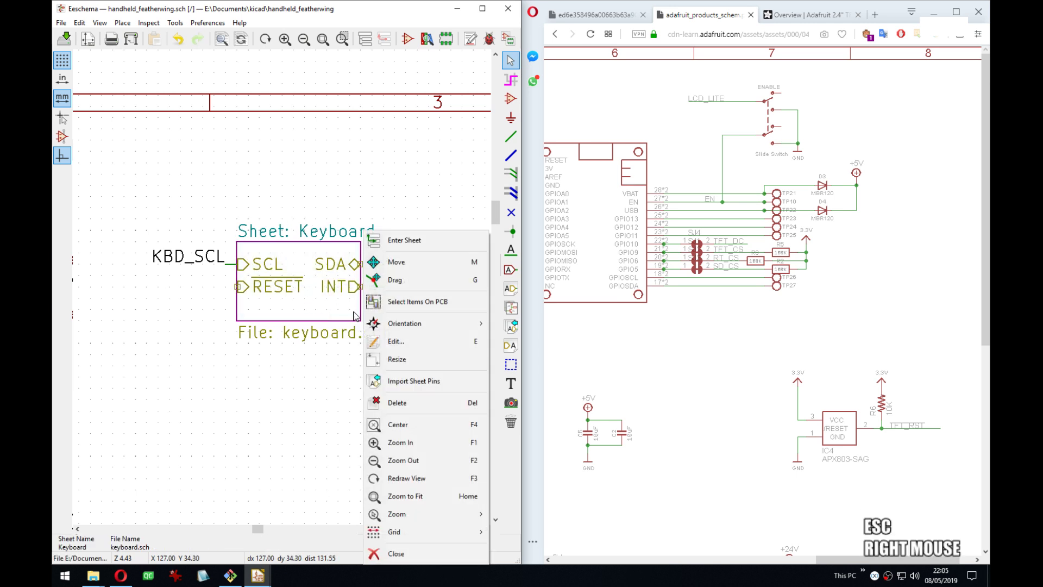
click(394, 363)
middle_drag(349, 373, 333, 342)
Draw a short wire stub from the RESET pin and start a KBD_RESET label.
key(w)
click(306, 277)
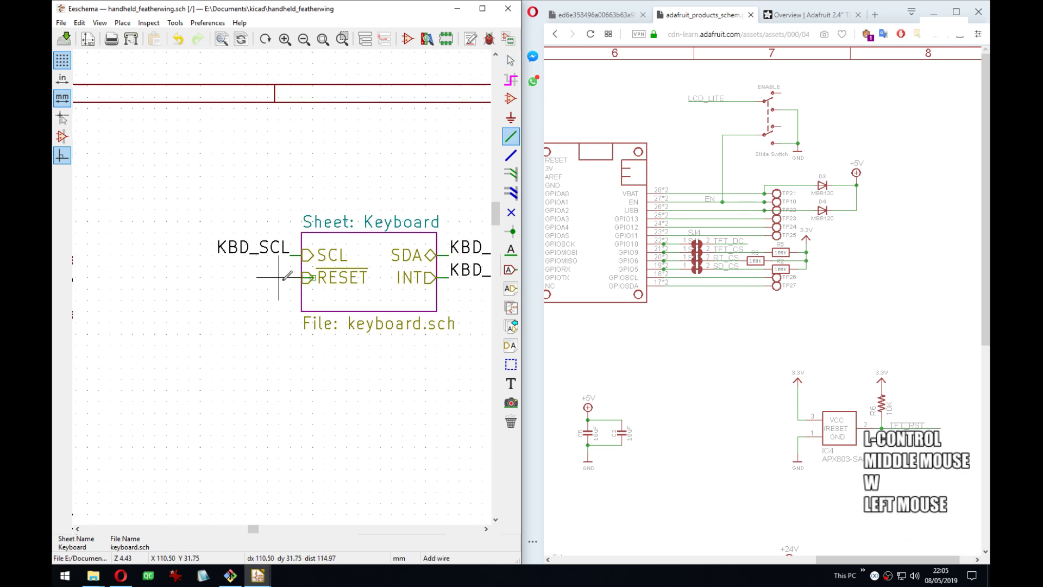
key(Escape)
key(ctrl+z)
key(w)
click(291, 277)
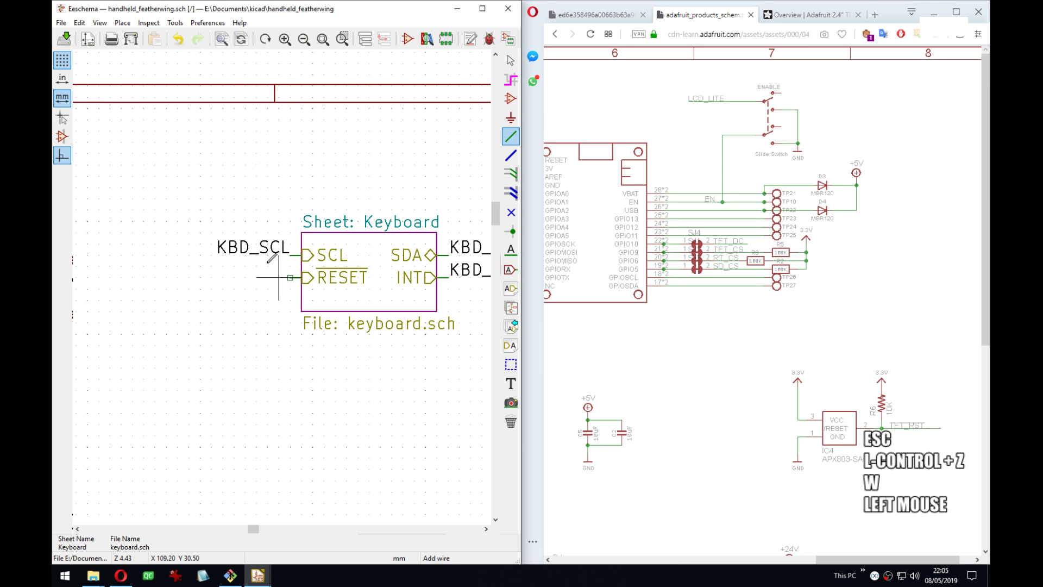
text(l)
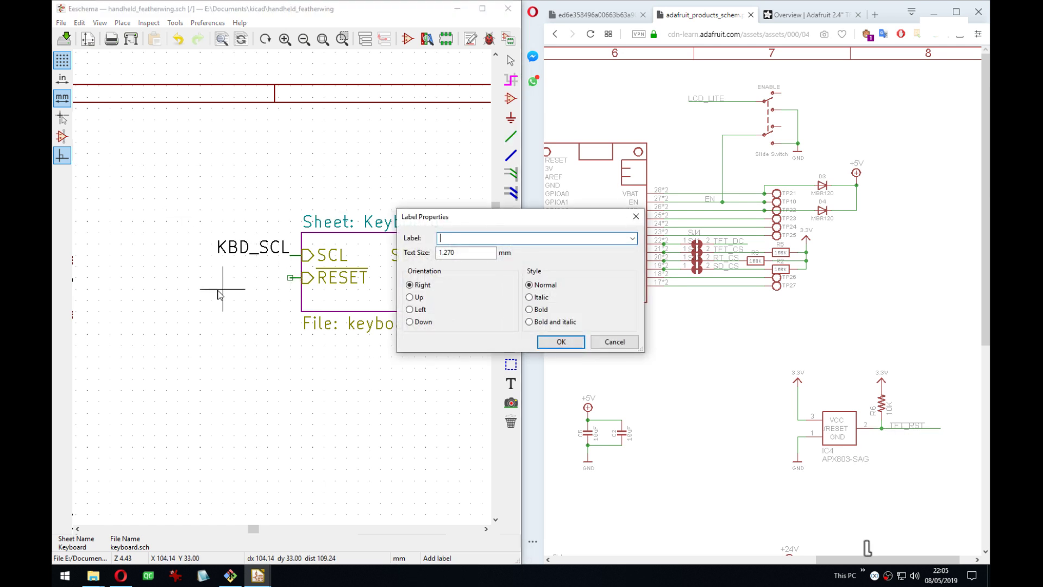
text(KBD_RESET)
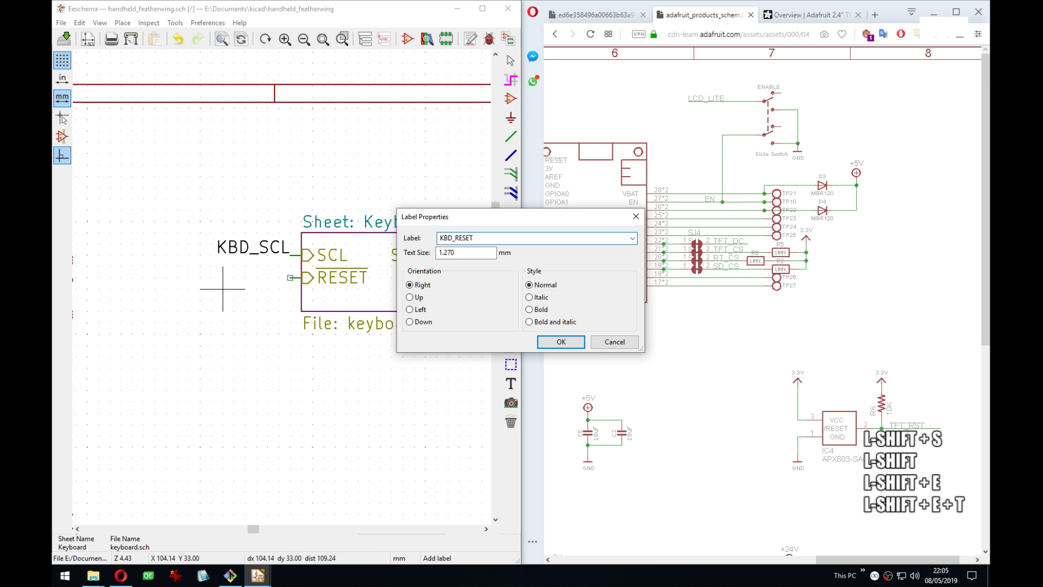
Place the KBD_RESET label on the RESET pin's wire stub.
key(Return)
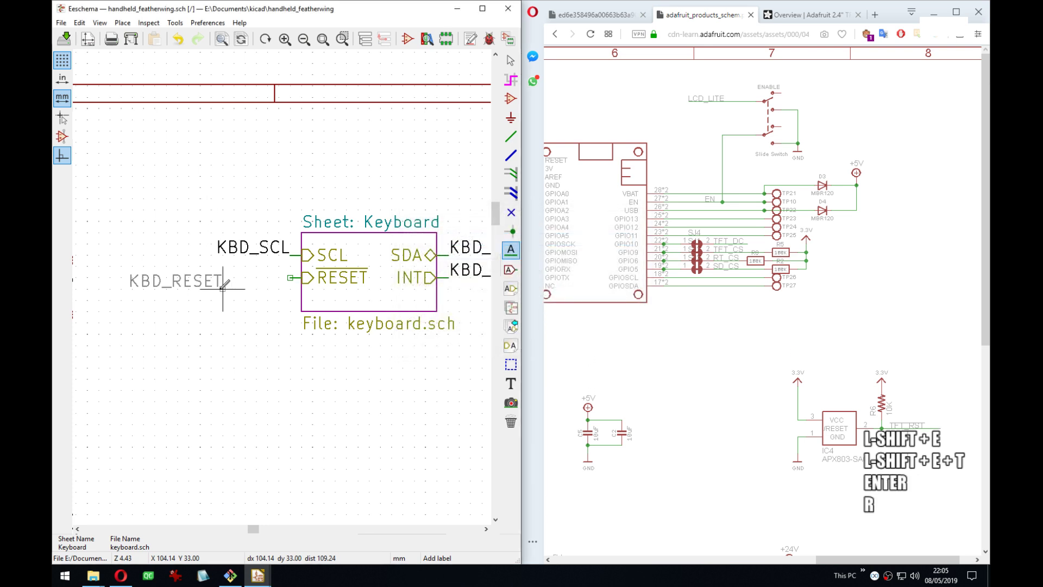
click(291, 277)
scroll(369, 298, down, 2)
middle_drag(296, 296, 356, 294)
scroll(282, 293, down, 2)
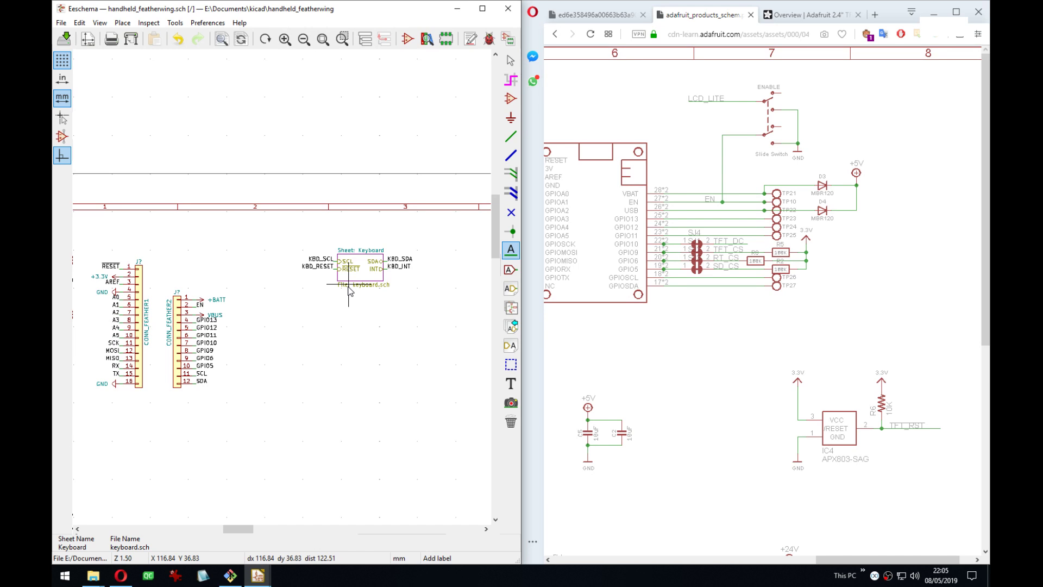
middle_drag(331, 338, 400, 298)
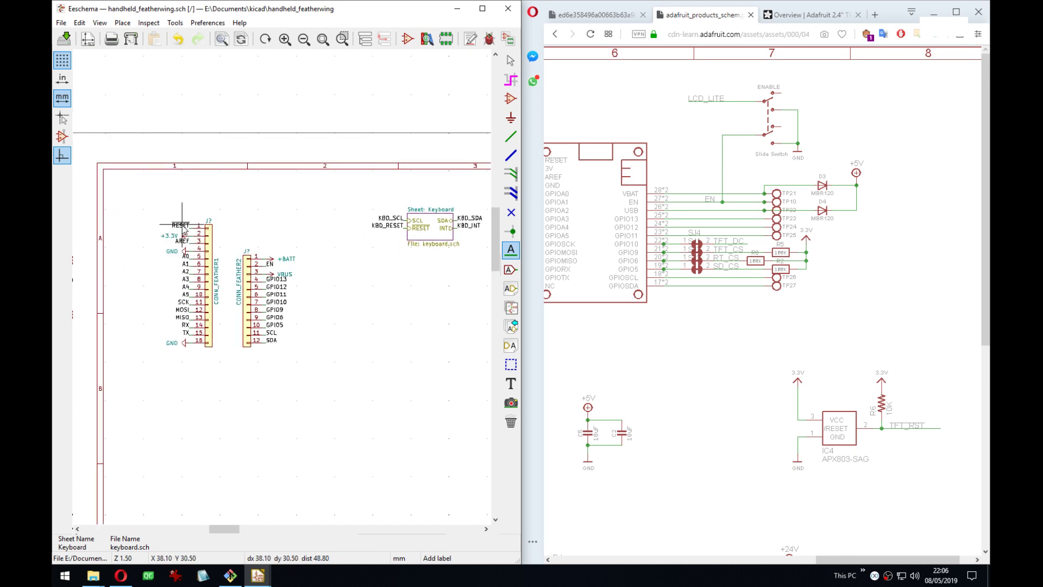
Place a duplicate RESET label to the right and start a wire from its end.
key(c)
click(374, 285)
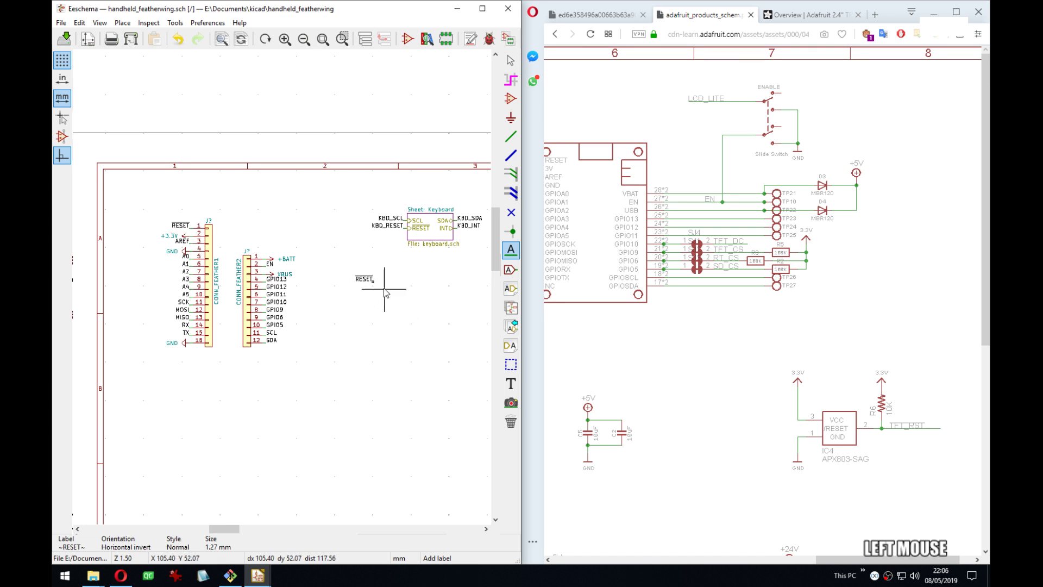
scroll(389, 290, up, 4)
key(w)
click(263, 268)
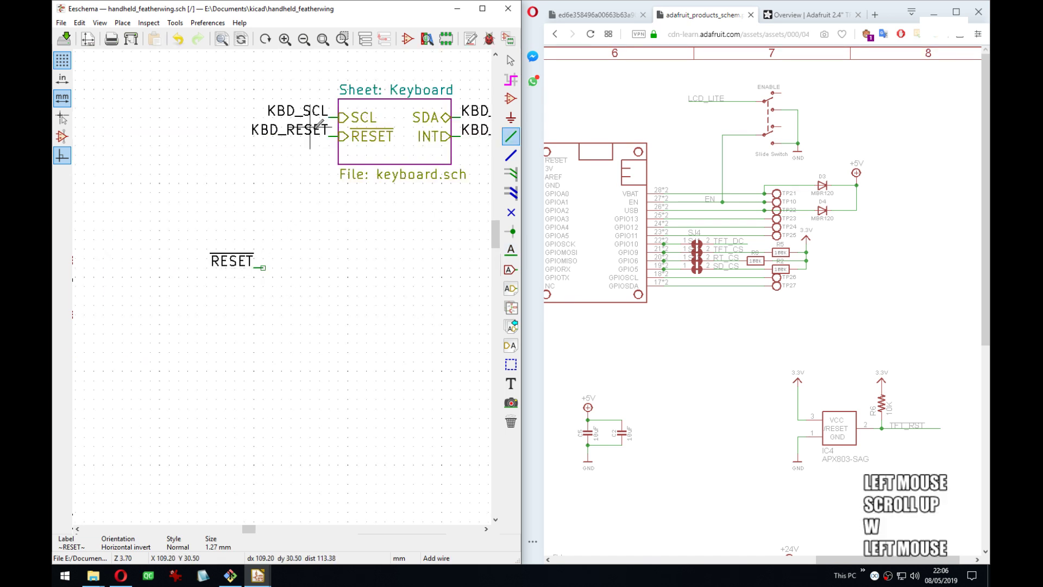
Add a horizontal KBD_RESET label copy and wire it to the RESET label.
key(c)
key(r)
click(277, 260)
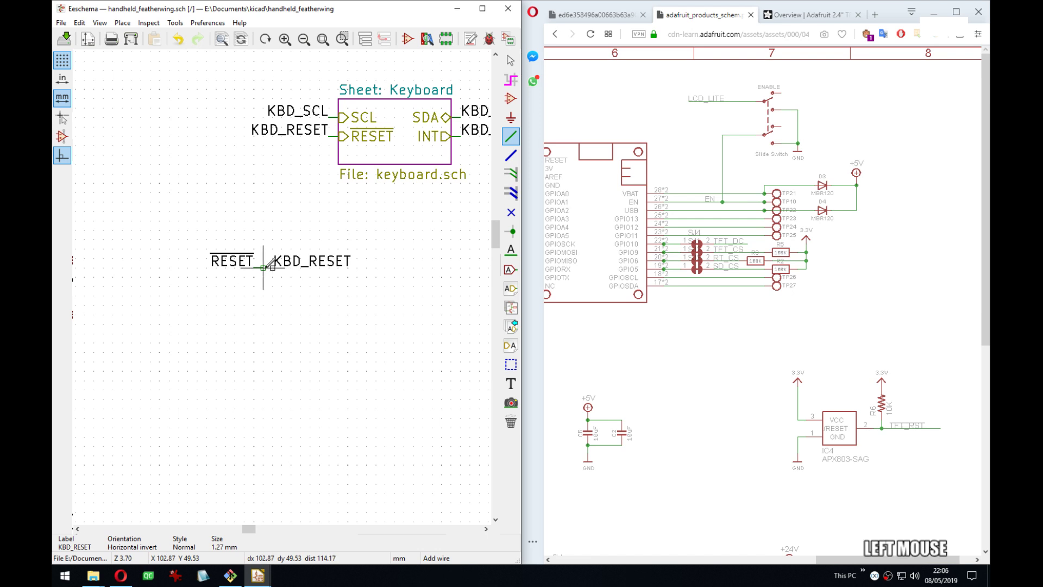
key(w)
click(272, 267)
key(w)
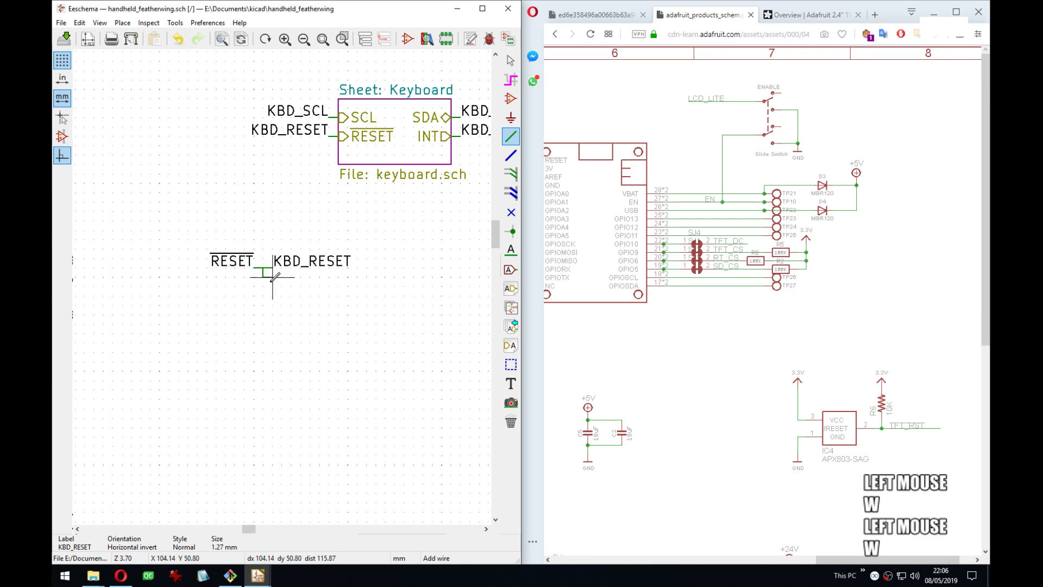
click(273, 277)
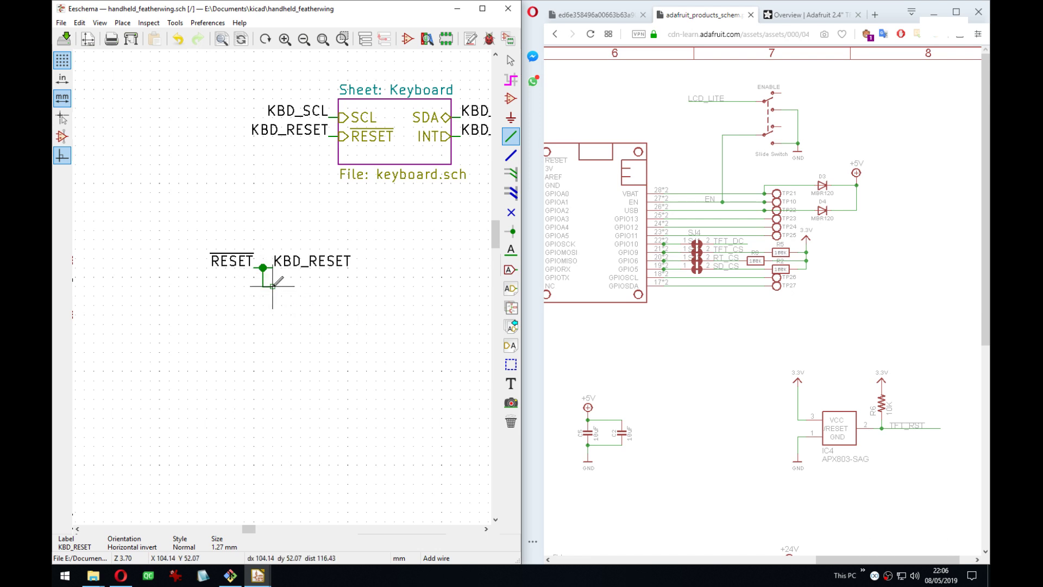
Pan and zoom the schematic to recentre on the reset labels.
scroll(301, 303, down, 4)
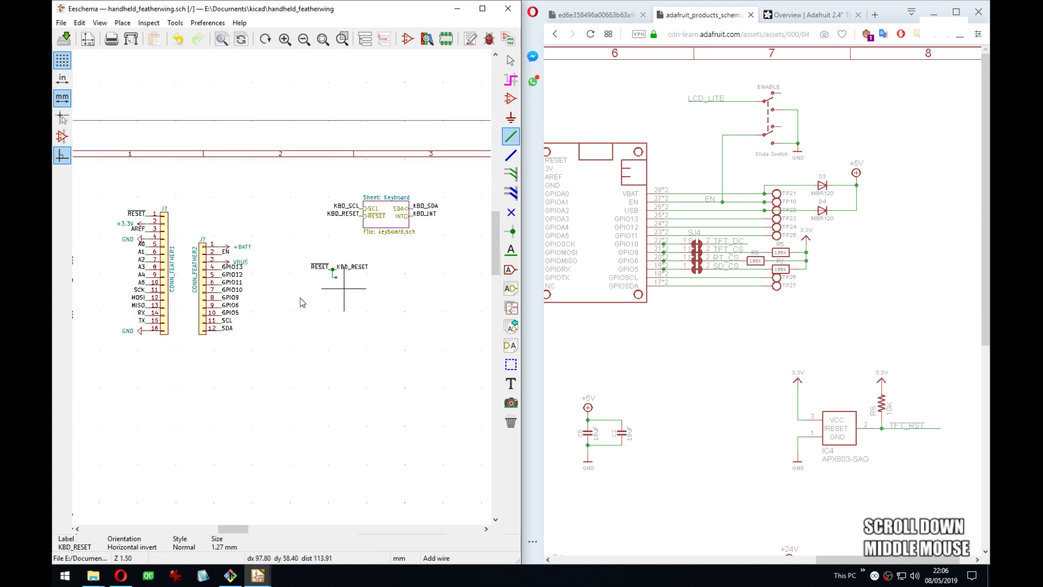
mouse_move(300, 298)
middle_down()
mouse_move(331, 295)
mouse_move(292, 287)
middle_up()
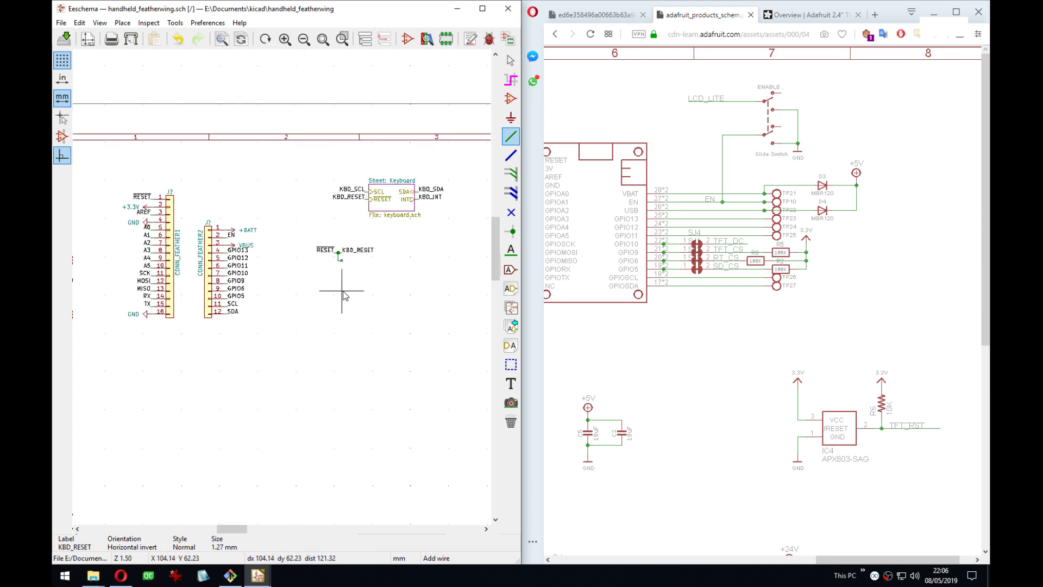
middle_drag(333, 334, 310, 332)
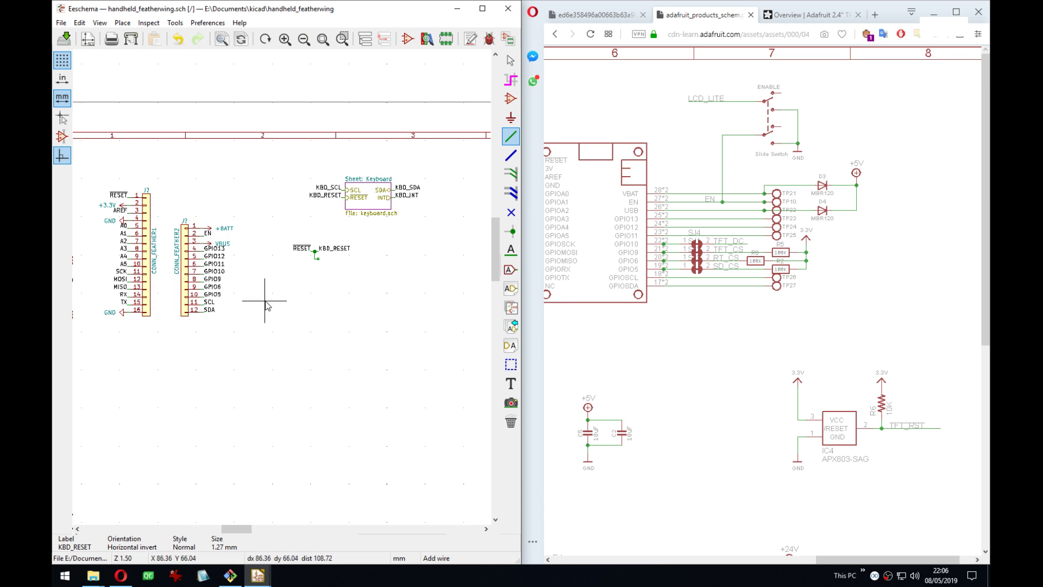
scroll(265, 304, up, 1)
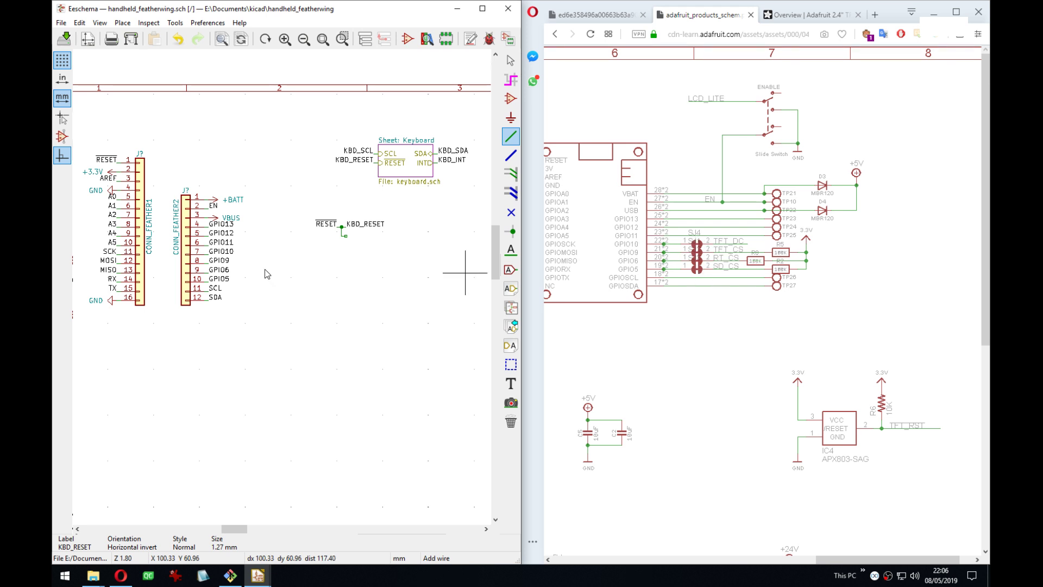
middle_drag(251, 279, 244, 280)
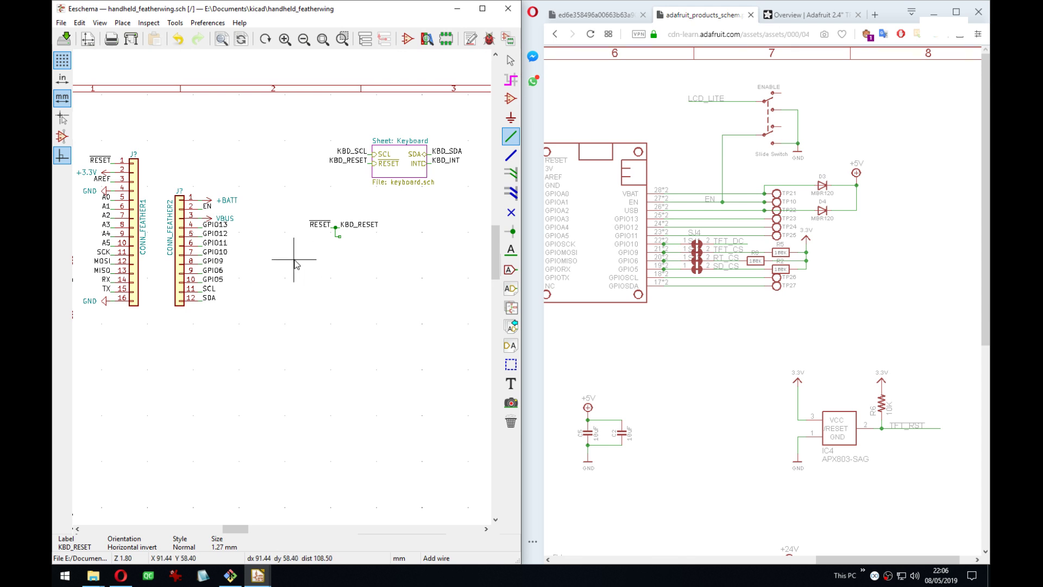
scroll(296, 266, up, 3)
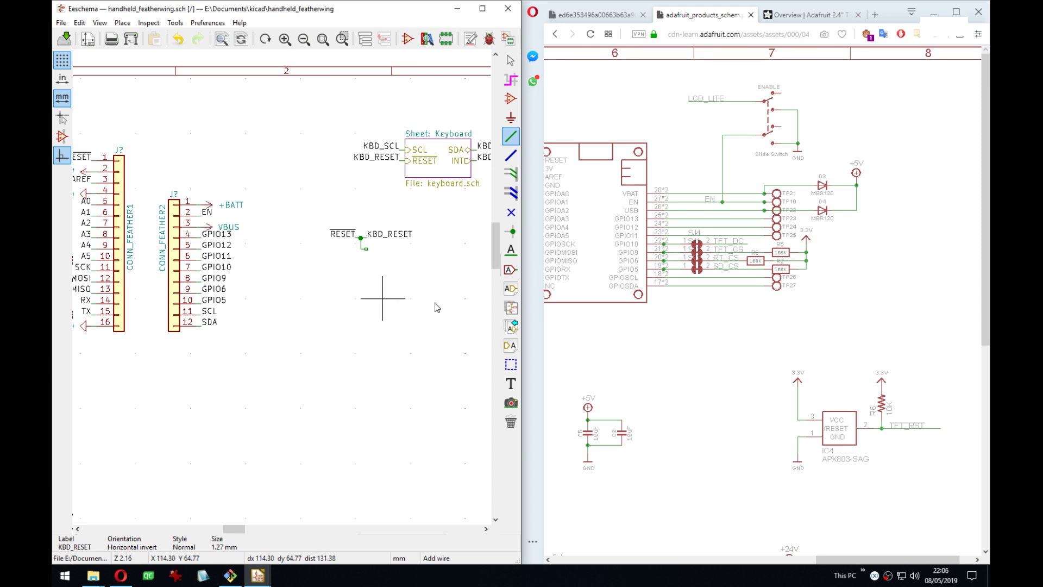
middle_drag(385, 334, 344, 335)
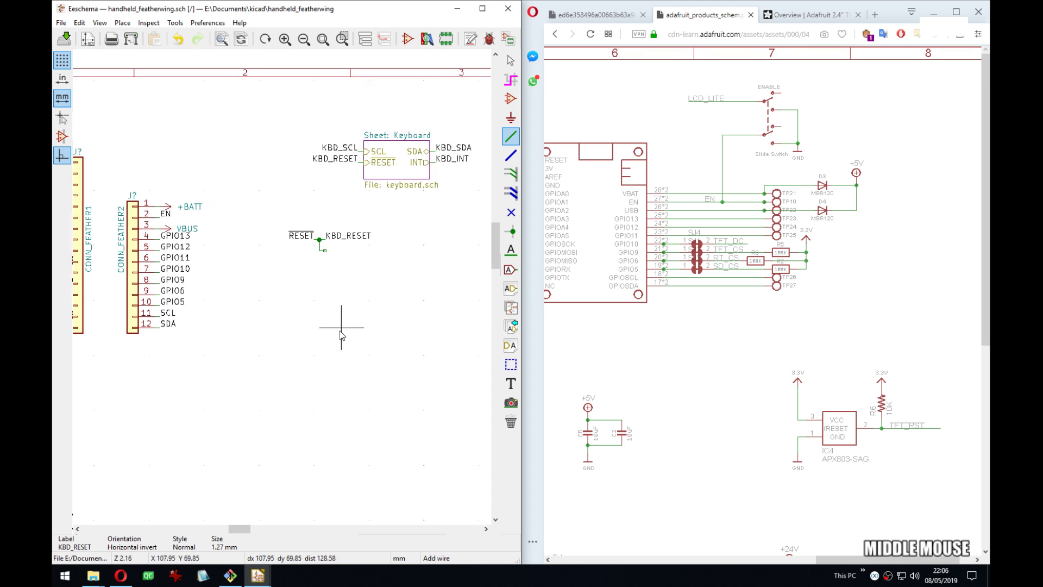
middle_drag(246, 329, 267, 322)
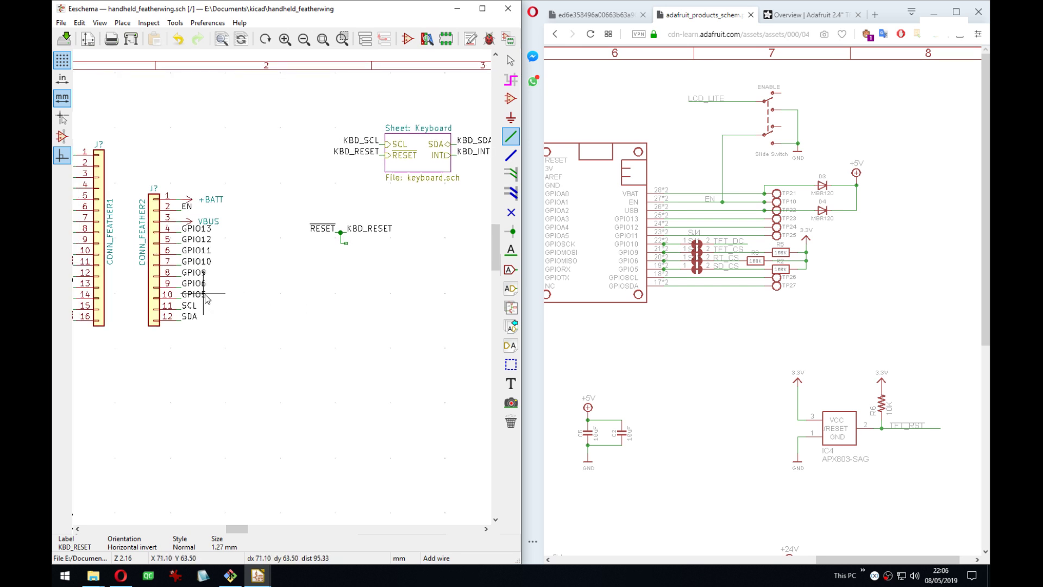
Place a copy of the GPIO5 label below the reset labels.
key(c)
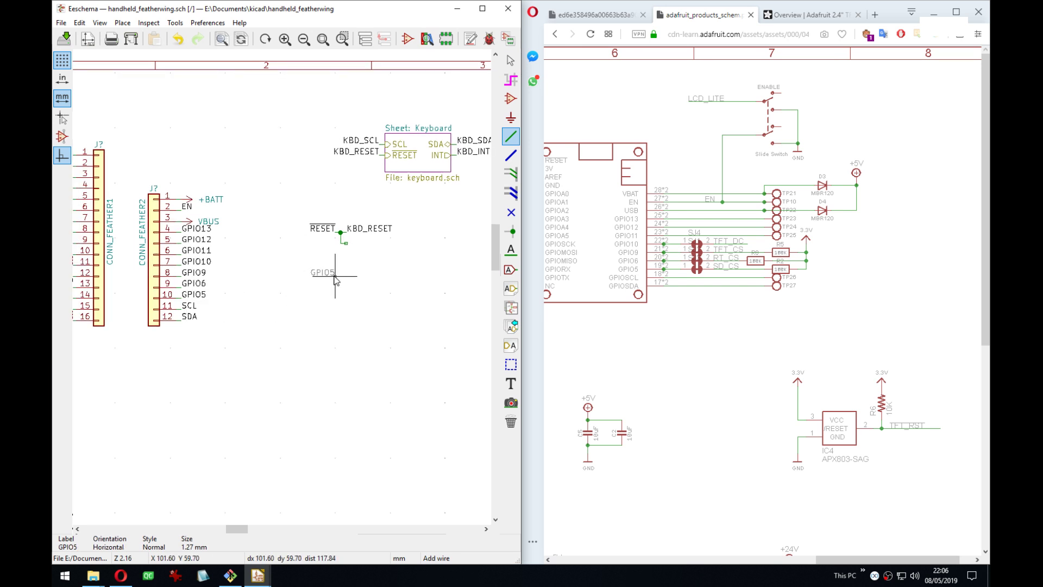
click(336, 278)
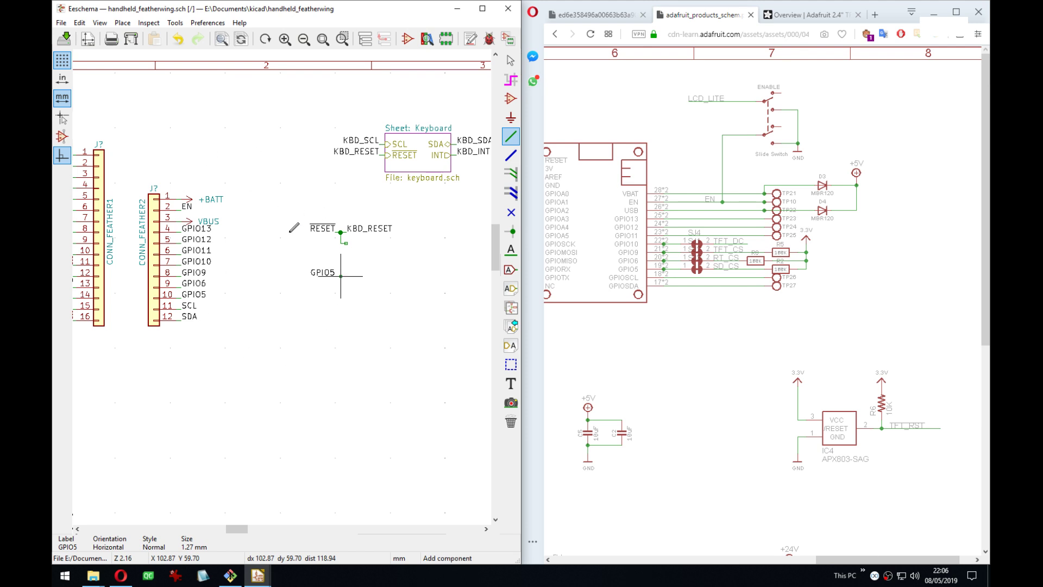
double_click(152, 155)
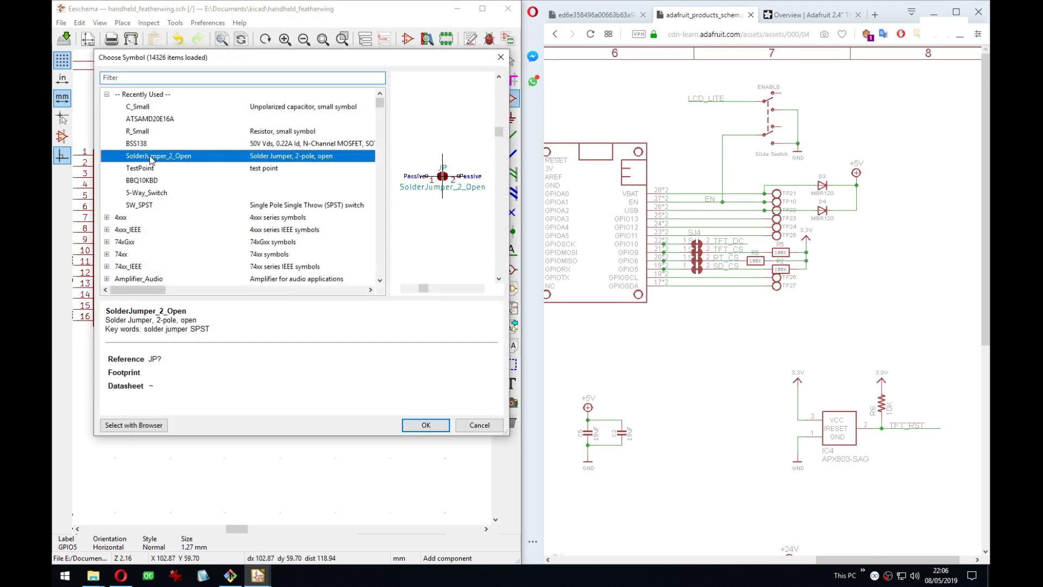
middle_drag(307, 287, 361, 279)
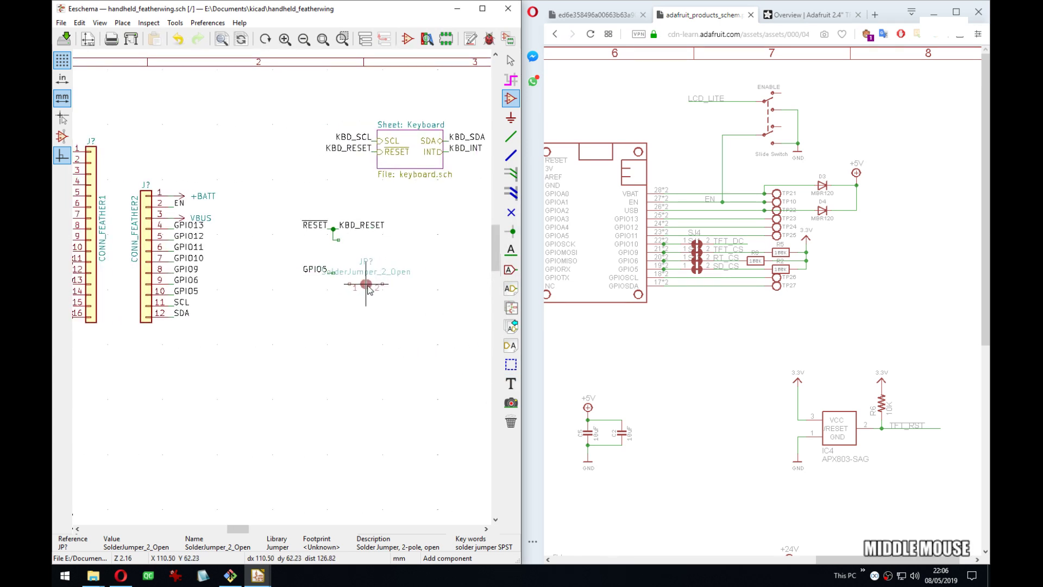
key(Escape)
Add a SolderJumper_2_Bridged symbol at GPIO5 and start a wire from its pin 2.
key(a)
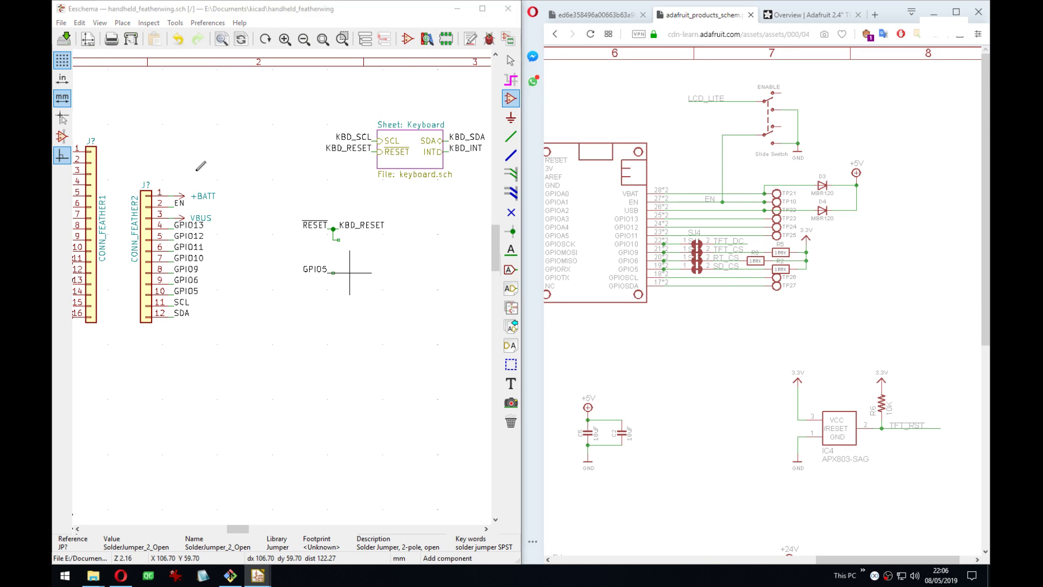
click(310, 291)
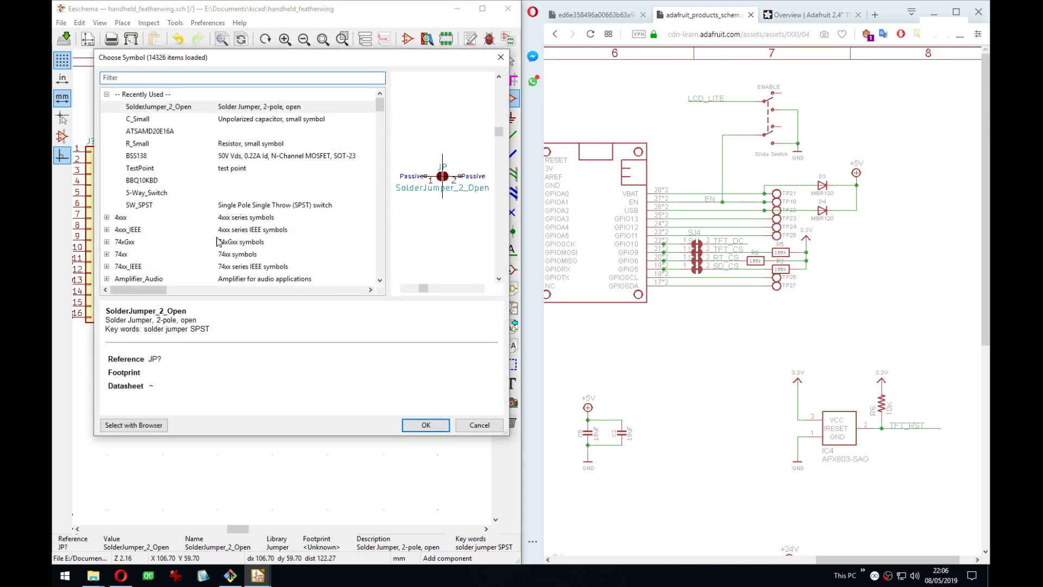
text(solderj)
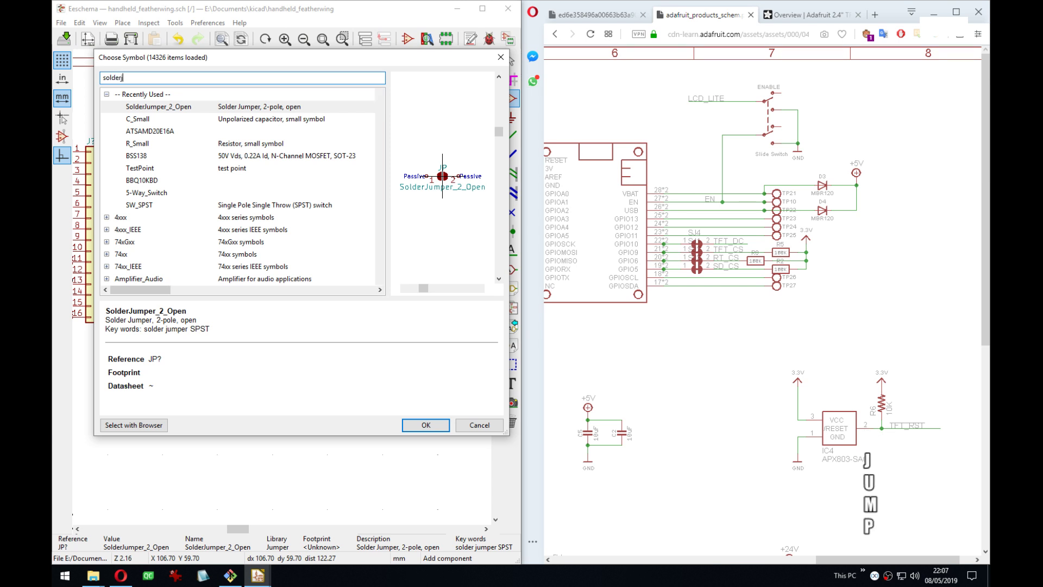
text(ump)
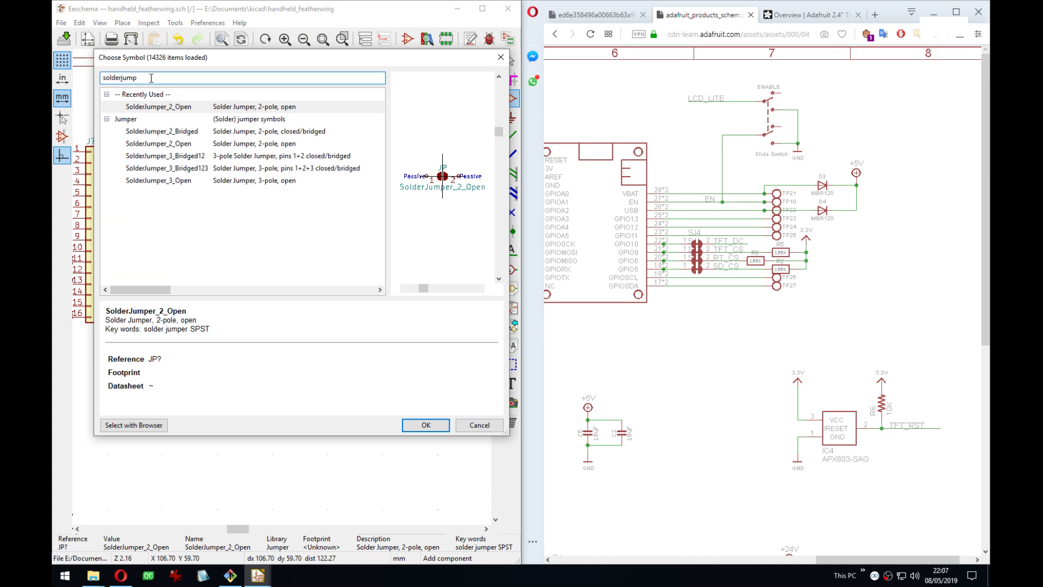
click(197, 131)
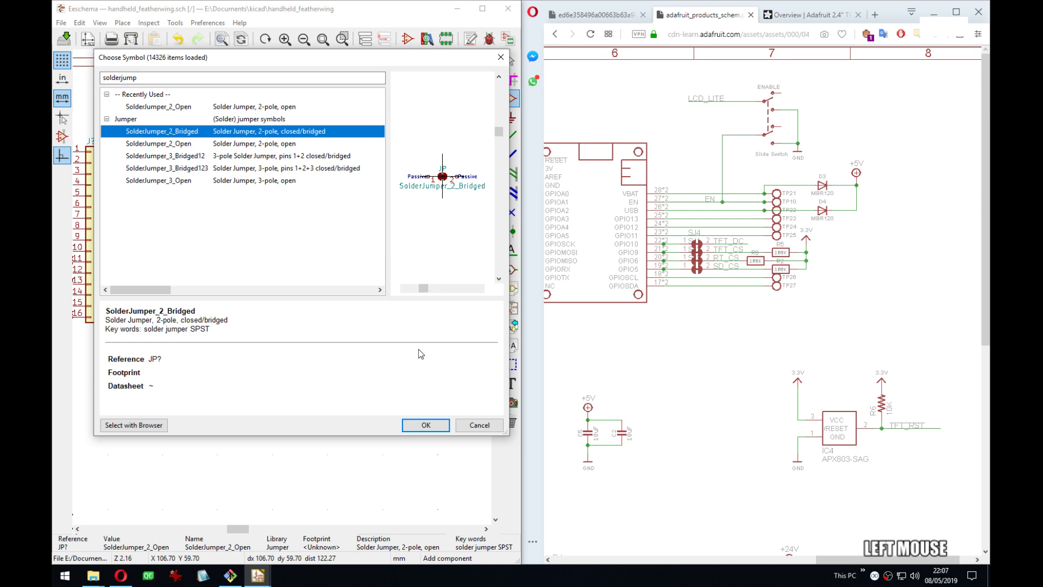
click(425, 425)
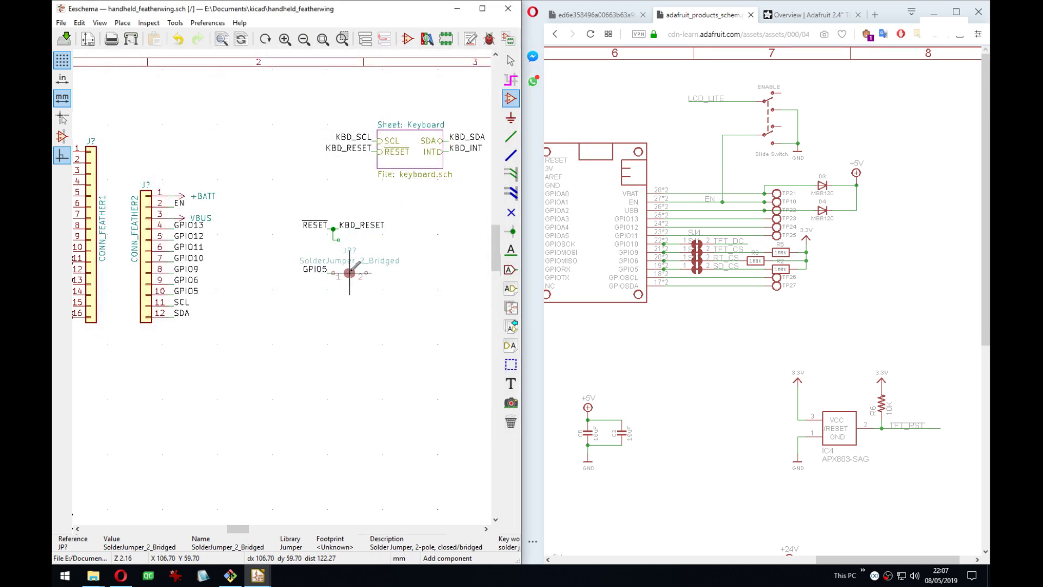
scroll(367, 271, up, 1)
scroll(282, 286, up, 2)
key(w)
click(323, 286)
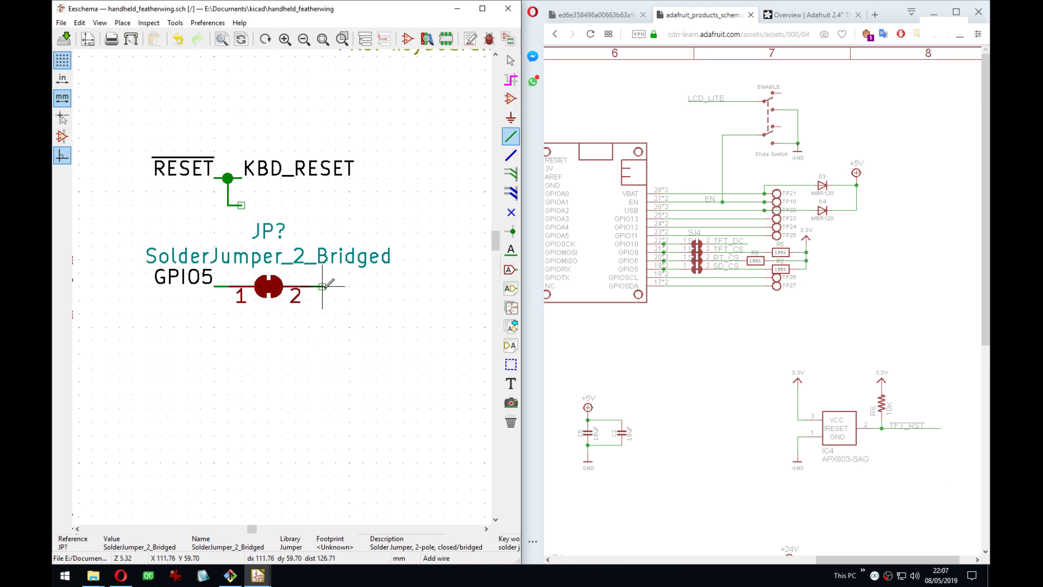
Place an SDCARD_CS net label at the end of the jumper's pin 2 wire.
key(l)
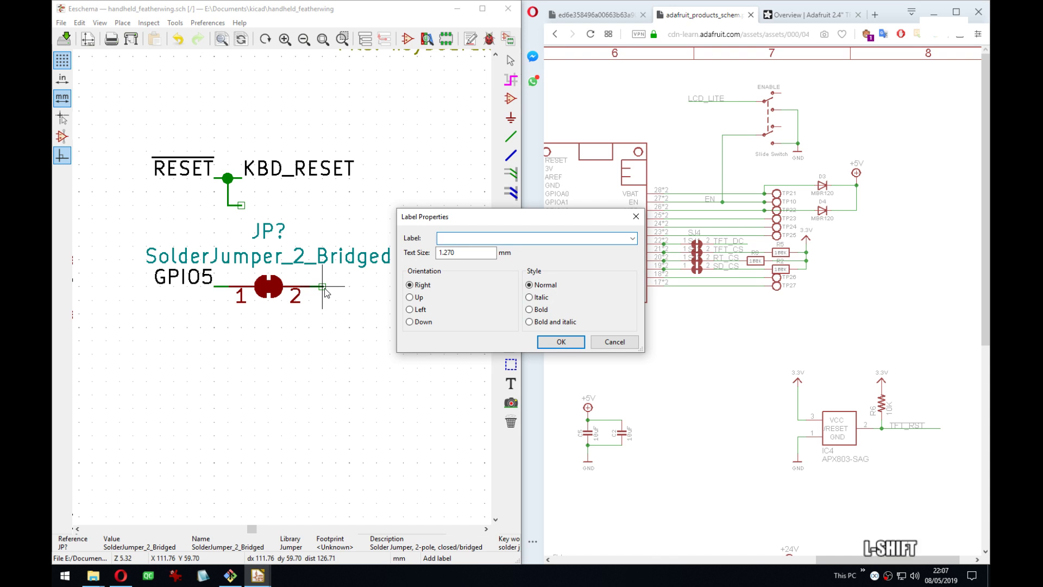
text(SDCARD_)
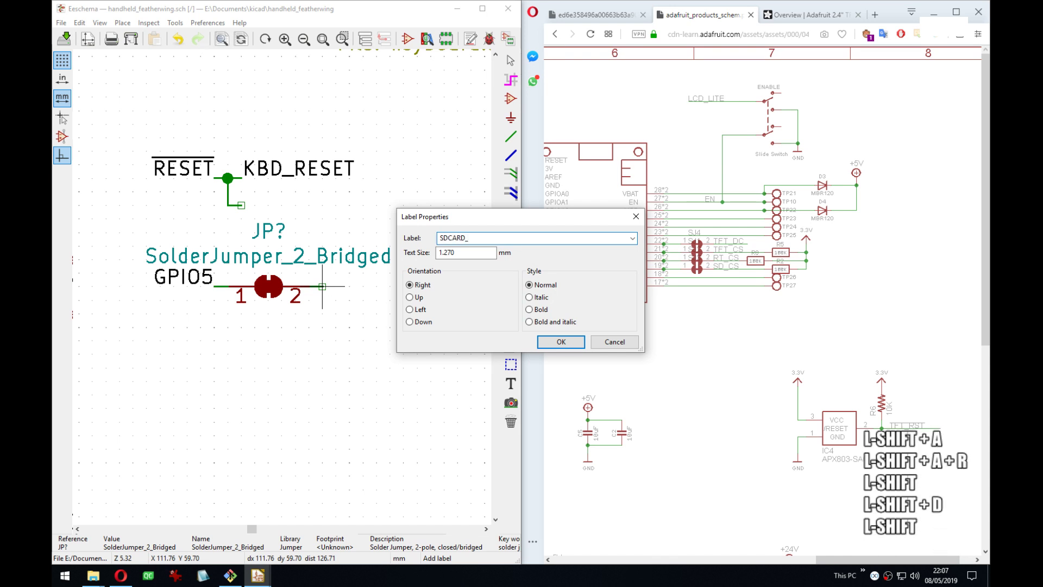
text(CS)
key(Return)
click(323, 287)
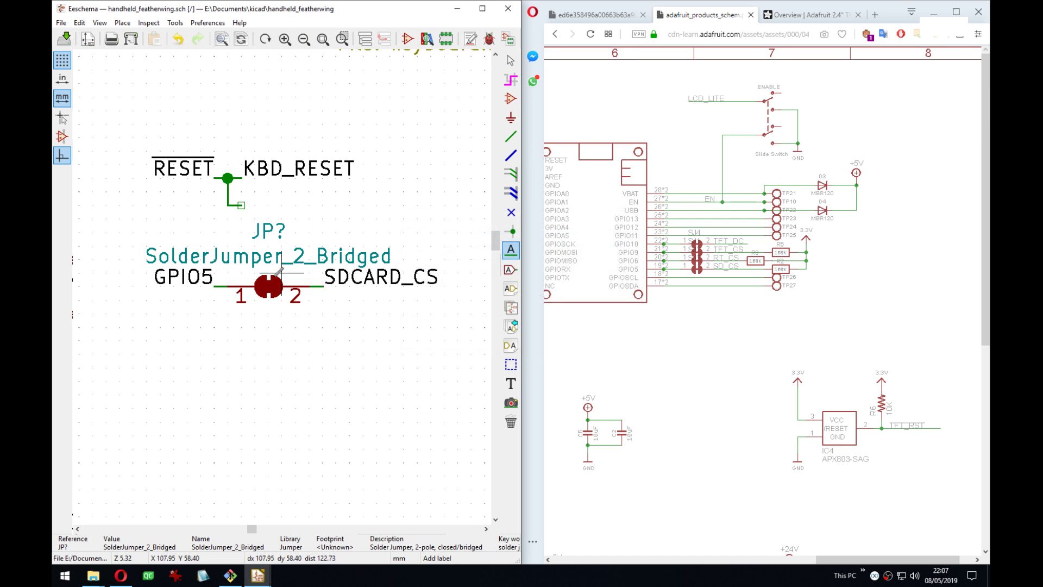
middle_drag(279, 270, 281, 295)
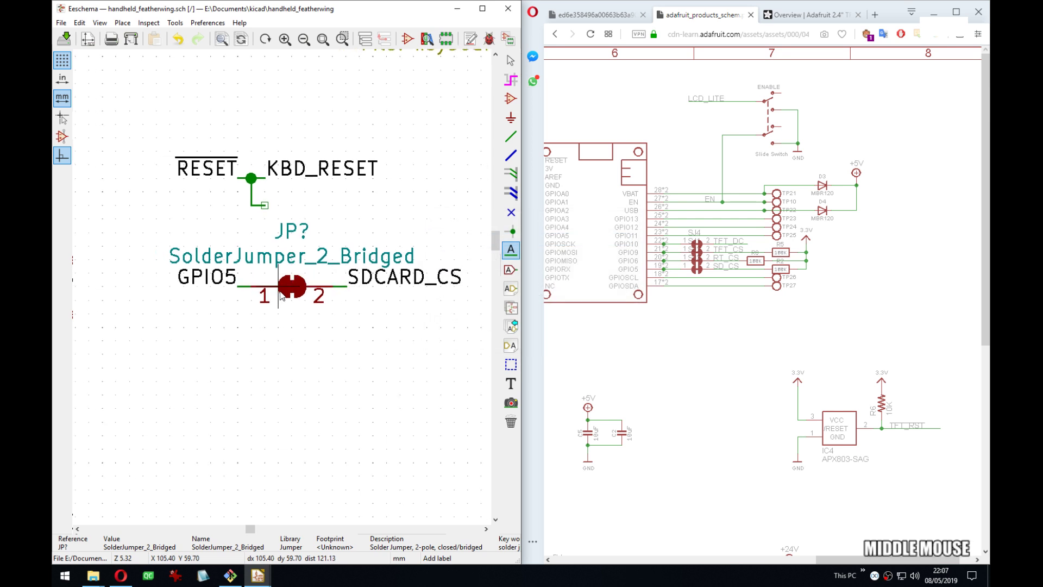
Rename the SDCARD_CS label to SD_CS.
double_click(414, 289)
key(Delete)
key(Delete)
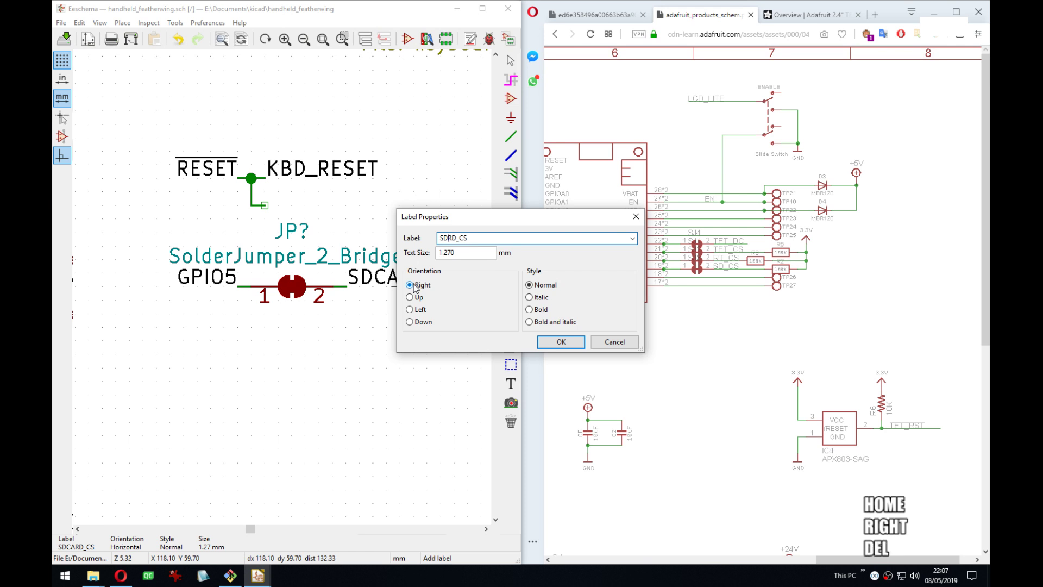
key(Return)
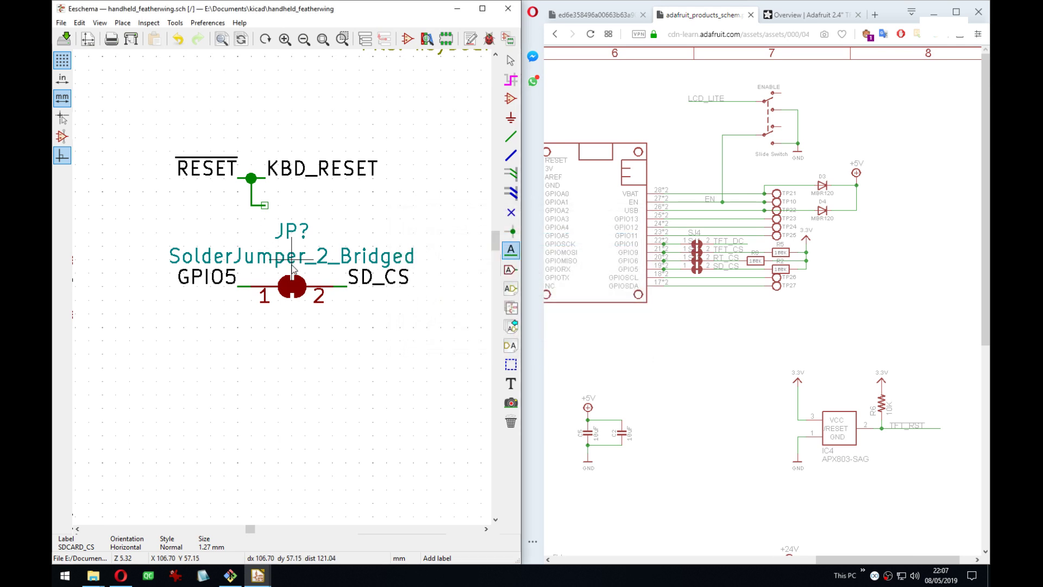
Set the solder jumper's value to SB_SD_CS.
key(v)
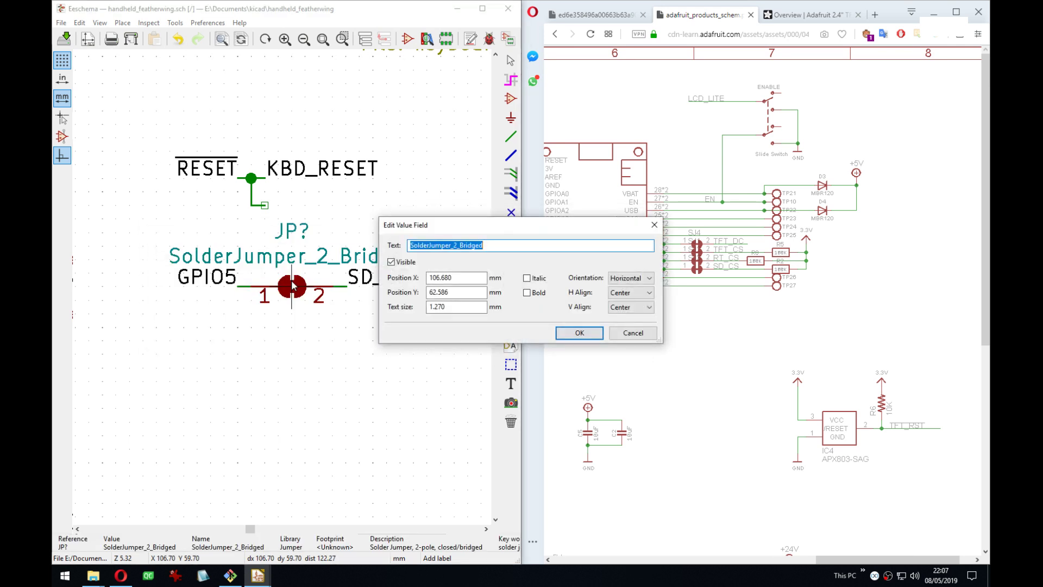
text(SB_)
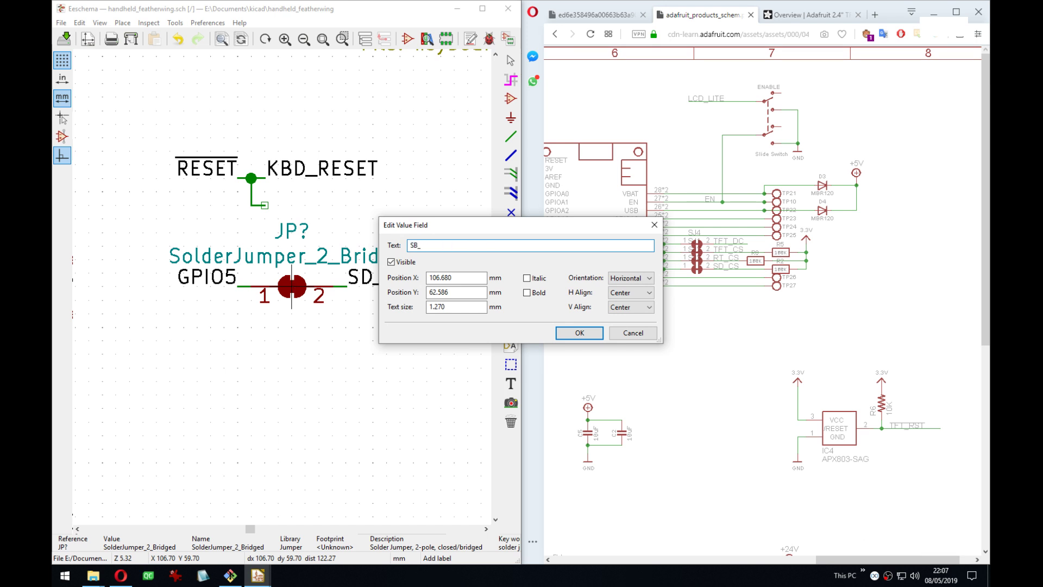
key(shift)
text(SD_CS)
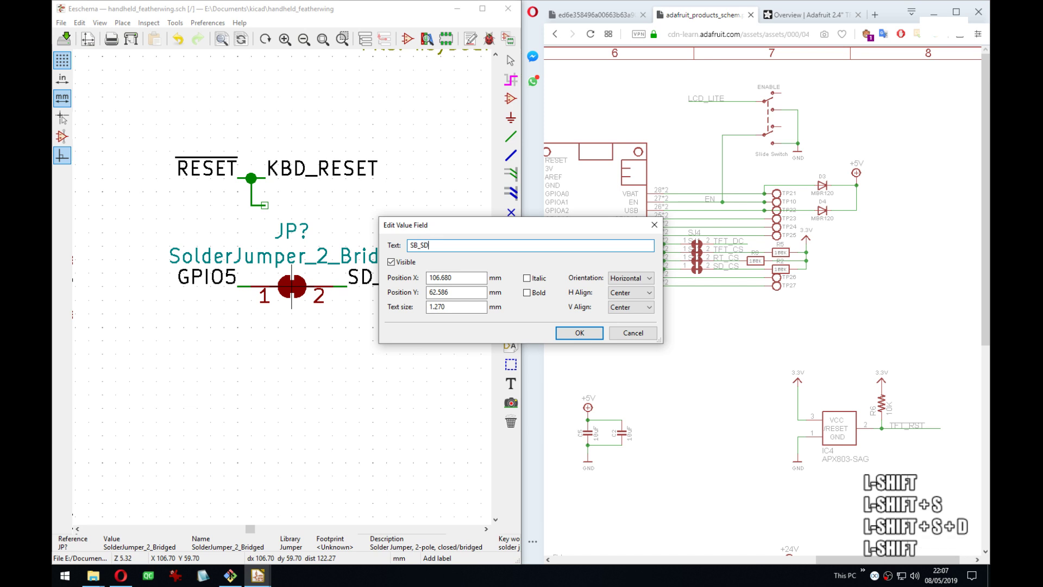
key(Return)
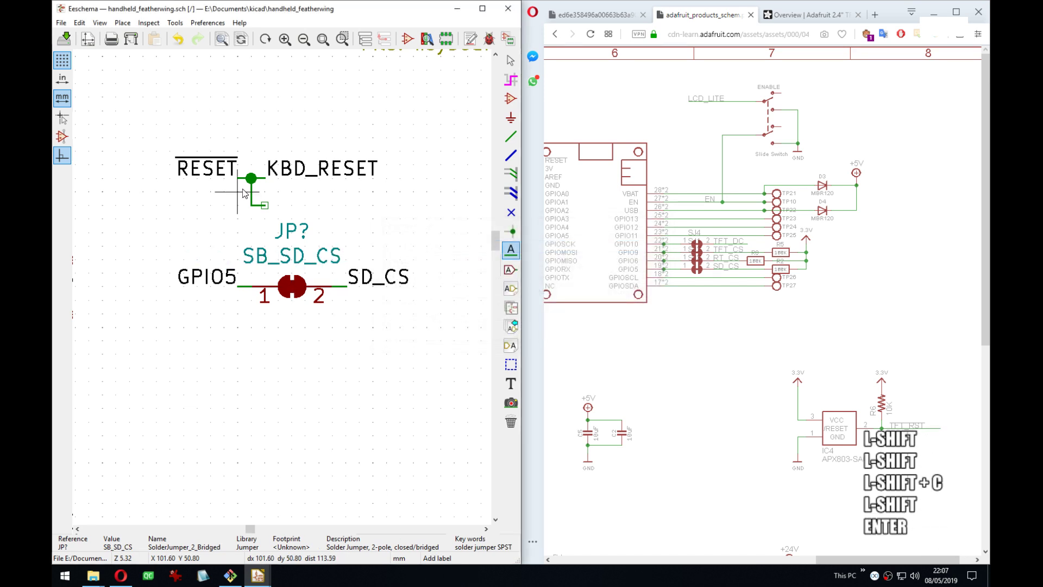
Check the SB_MIC_VDD jumper's properties in the Keyboard sub-sheet, then return to root.
scroll(292, 291, down, 1)
middle_drag(432, 188, 374, 181)
key(Escape)
double_click(366, 150)
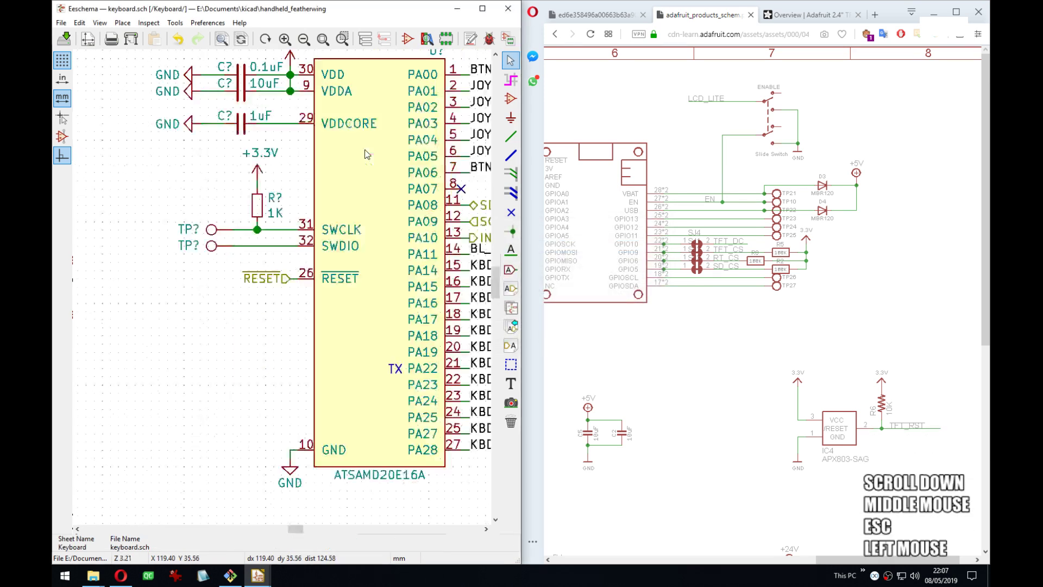
scroll(288, 275, down, 4)
middle_drag(206, 275, 392, 276)
middle_drag(282, 263, 354, 265)
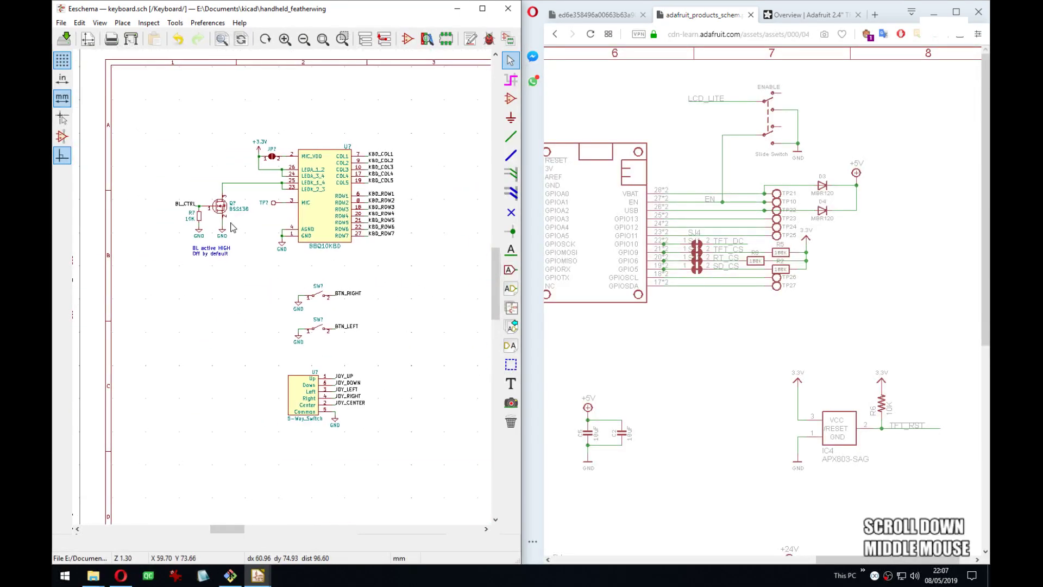
double_click(274, 160)
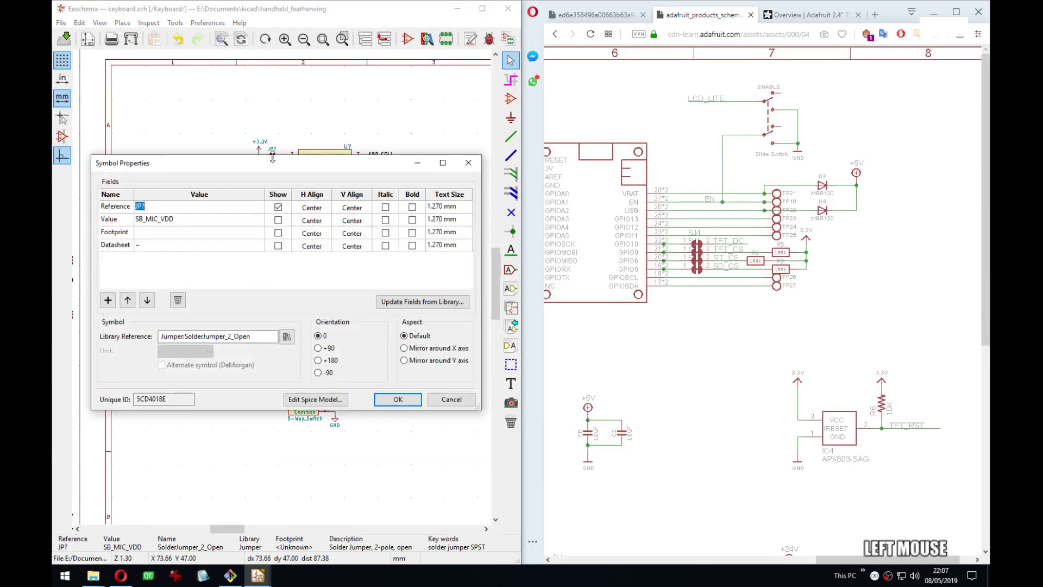
key(Escape)
key(Escape)
key(alt+BackSpace)
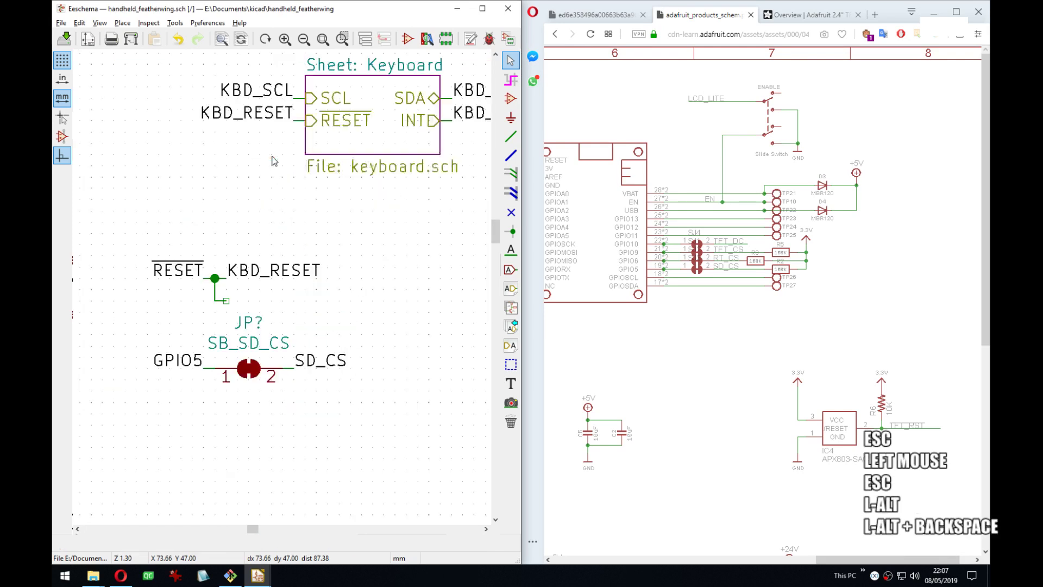
Make the SB_SD_CS value text invisible on the root sheet.
double_click(260, 344)
click(392, 261)
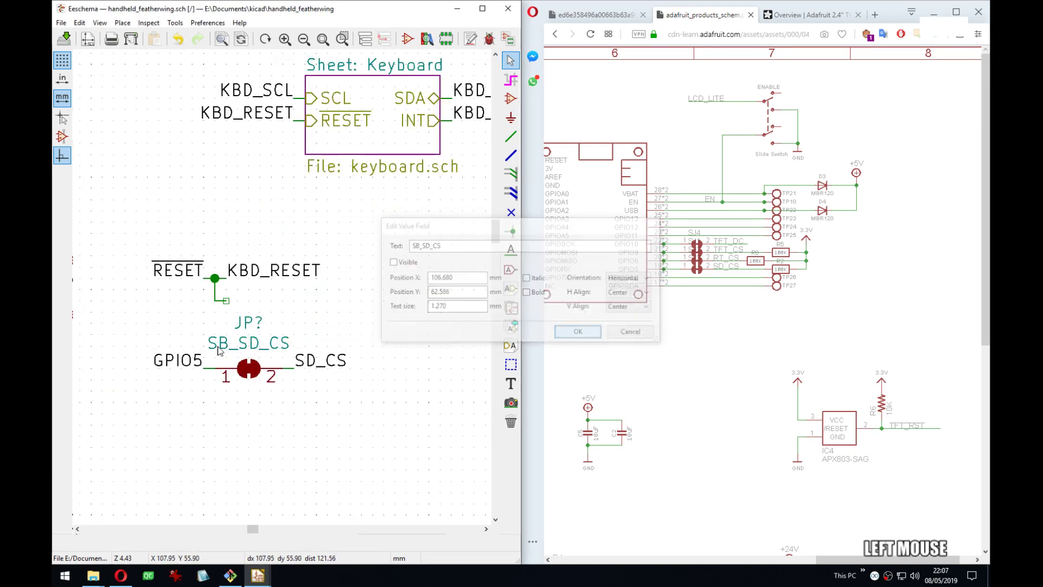
click(579, 333)
middle_drag(232, 410, 288, 358)
scroll(289, 358, down, 3)
mouse_move(290, 295)
middle_down()
mouse_move(317, 291)
mouse_move(286, 307)
middle_up()
scroll(283, 294, up, 1)
scroll(301, 299, up, 1)
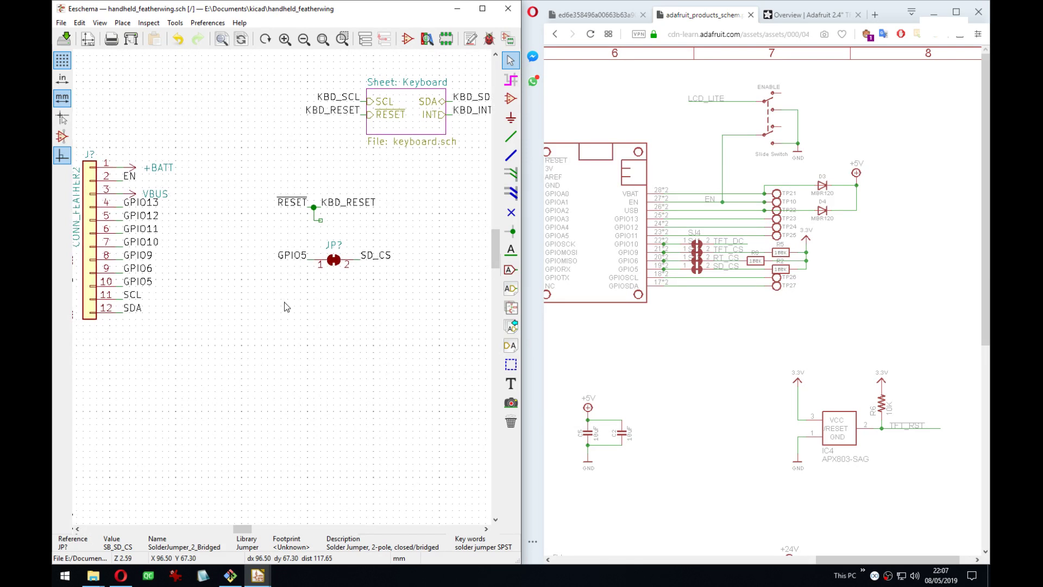
Place a GPIO9 label and a solder jumper copy below the first jumper.
middle_drag(241, 297, 267, 295)
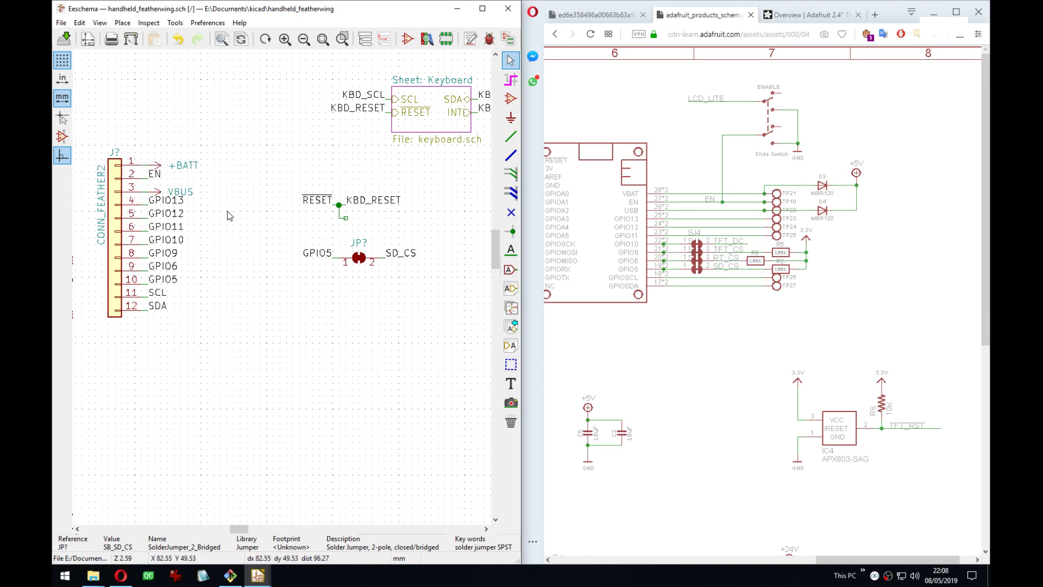
middle_drag(185, 250, 191, 238)
key(c)
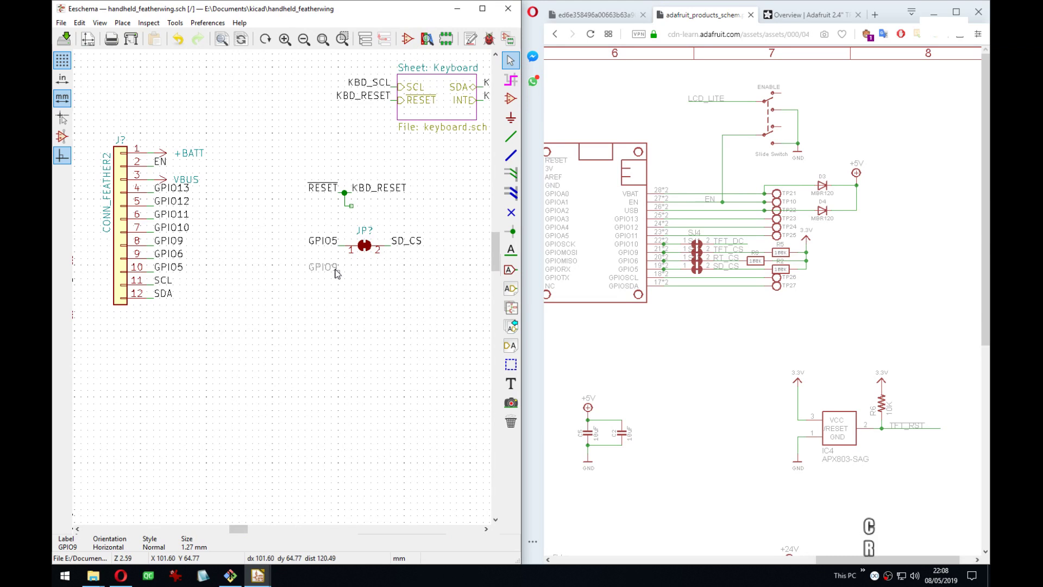
click(335, 273)
key(c)
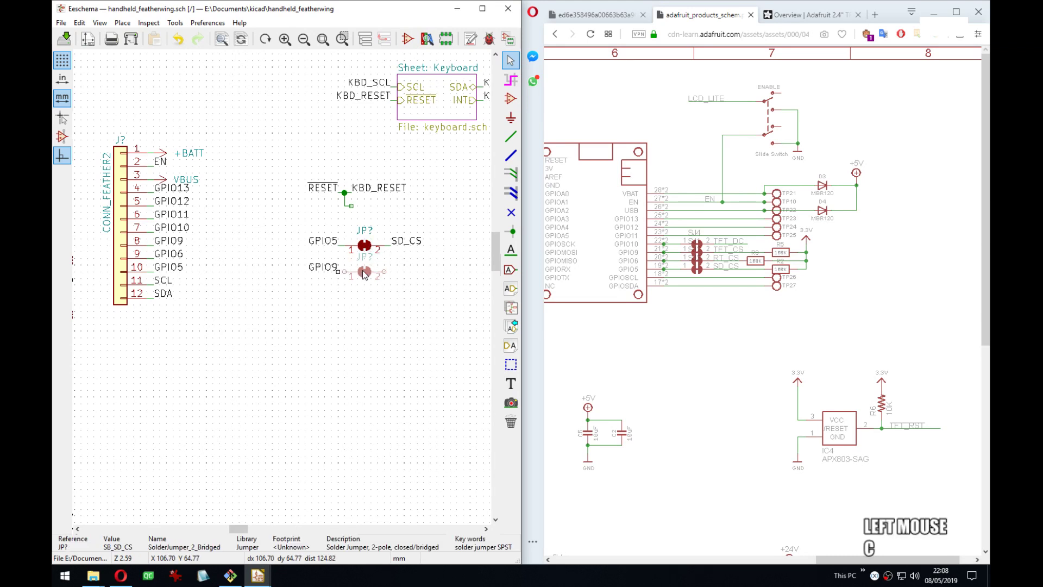
click(364, 272)
Move the GPIO9 label and its jumper lower down.
key(w)
click(339, 272)
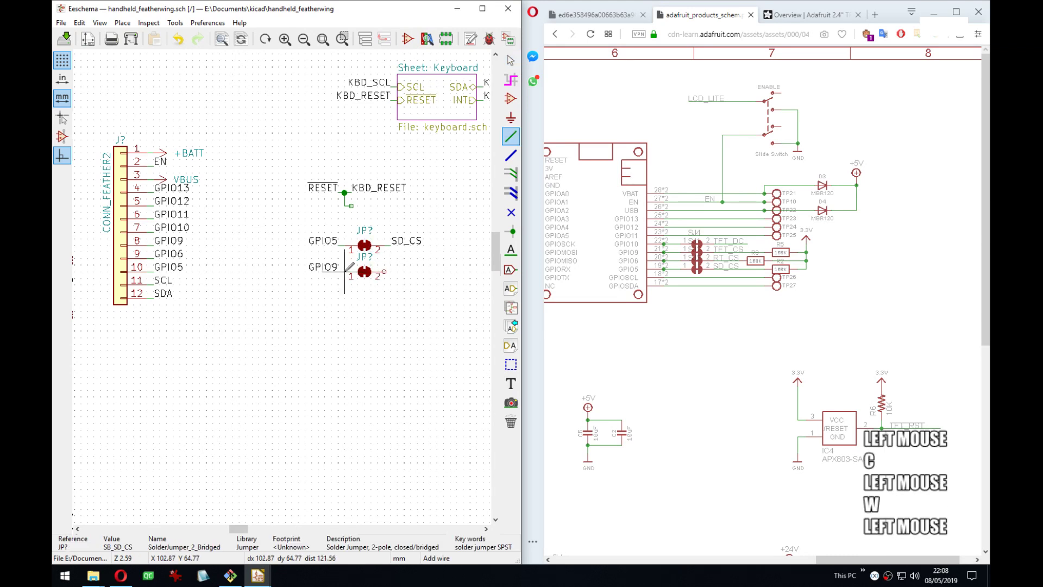
key(Escape)
drag(364, 294, 320, 271)
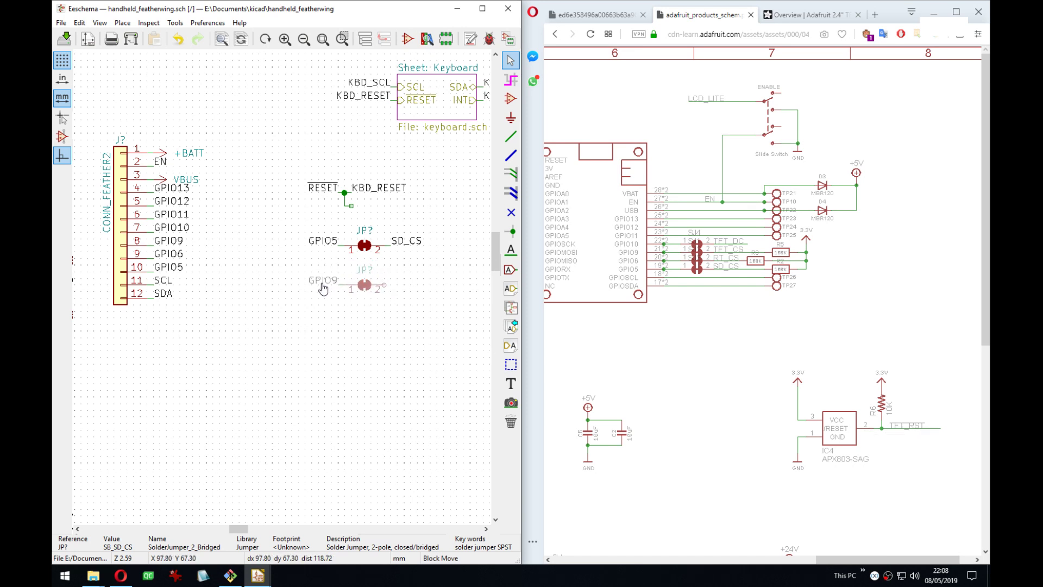
click(322, 286)
drag(390, 318, 346, 289)
key(c)
key(Escape)
key(ctrl+d)
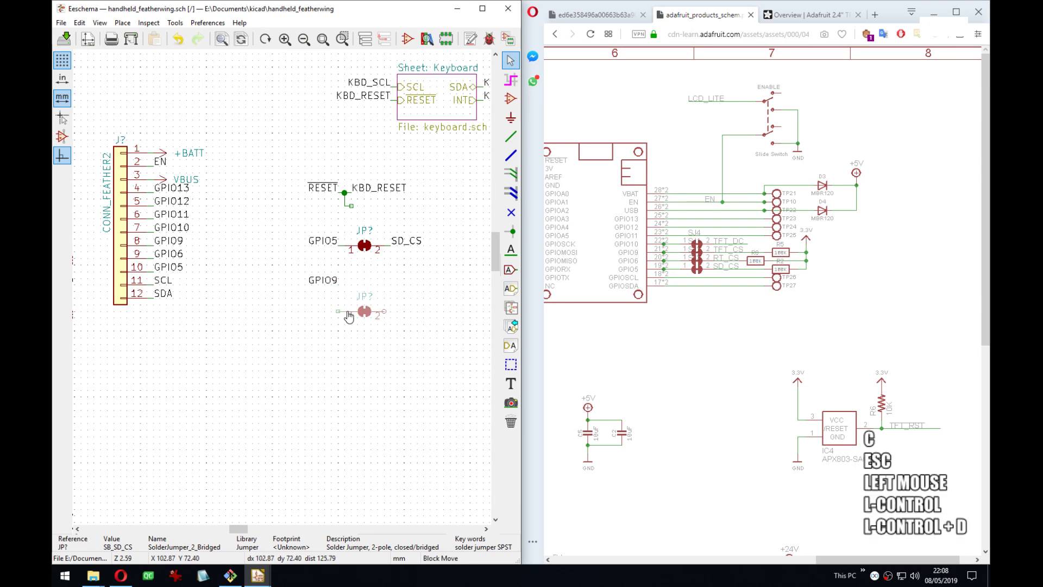
key(Escape)
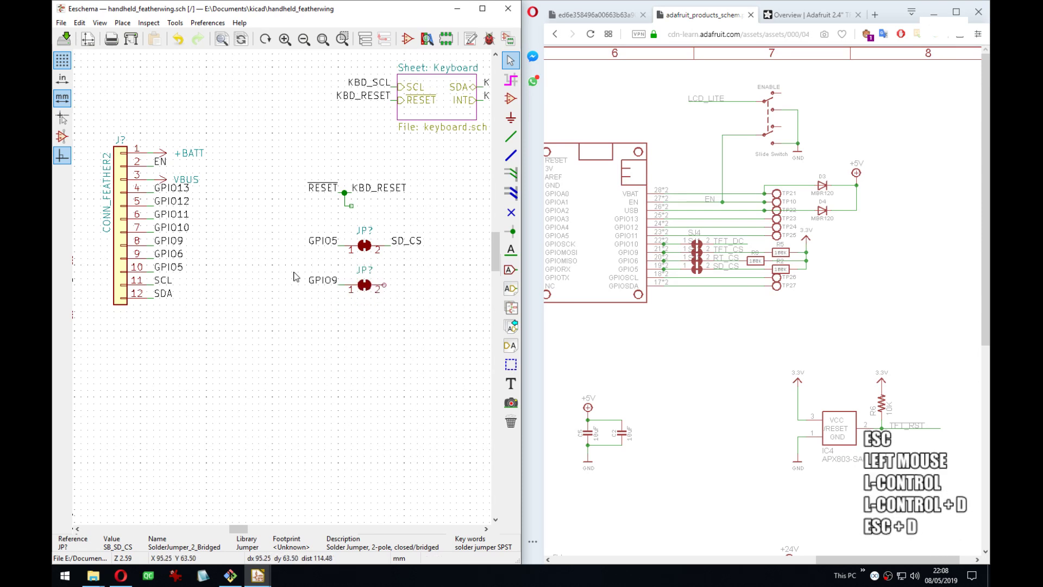
Wire the jumper's pin 2 and attach an LCD_CS net label.
key(w)
click(390, 285)
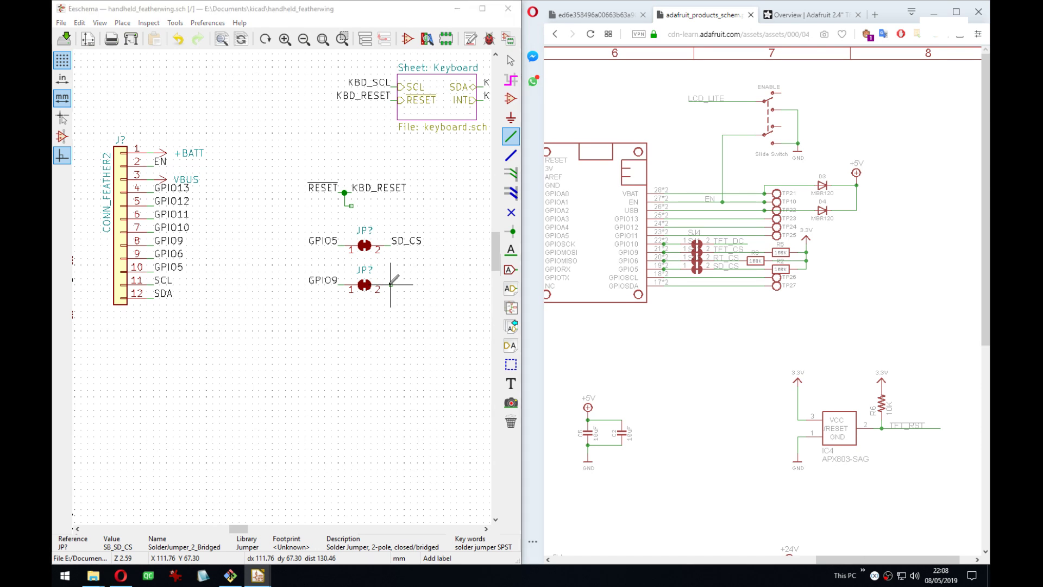
text(lLCD_)
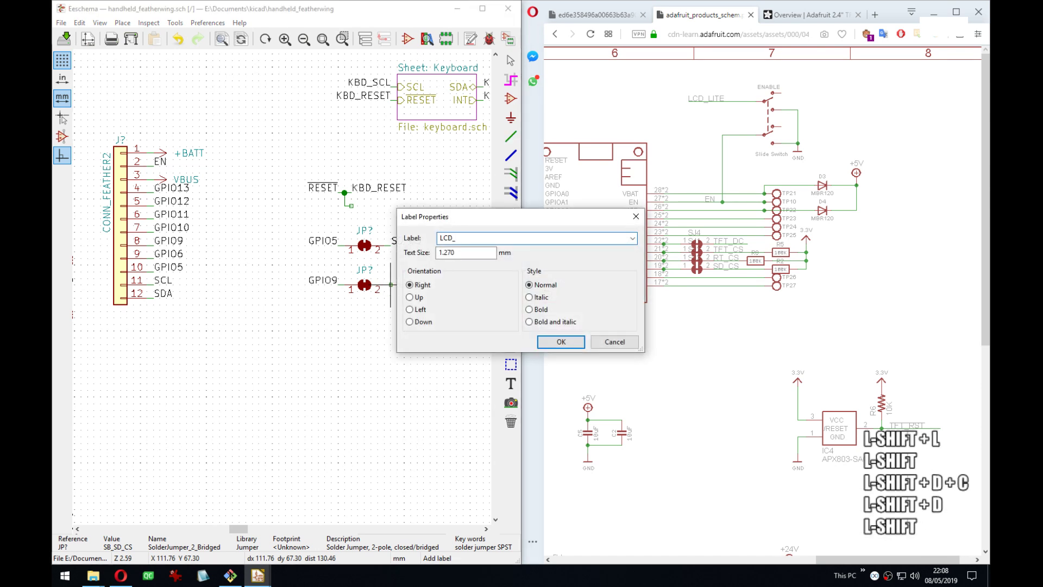
text(CS)
key(Return)
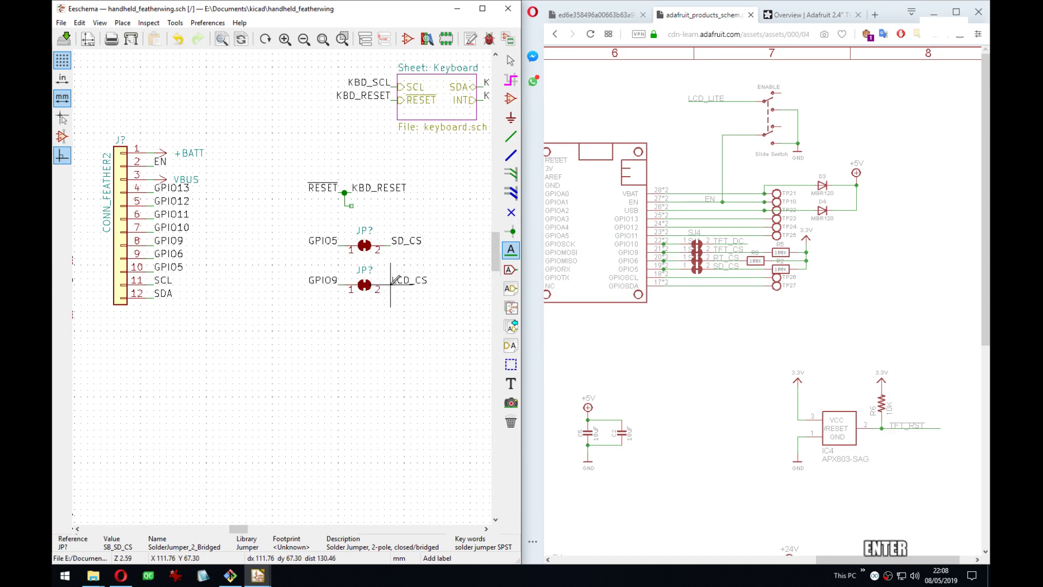
click(391, 279)
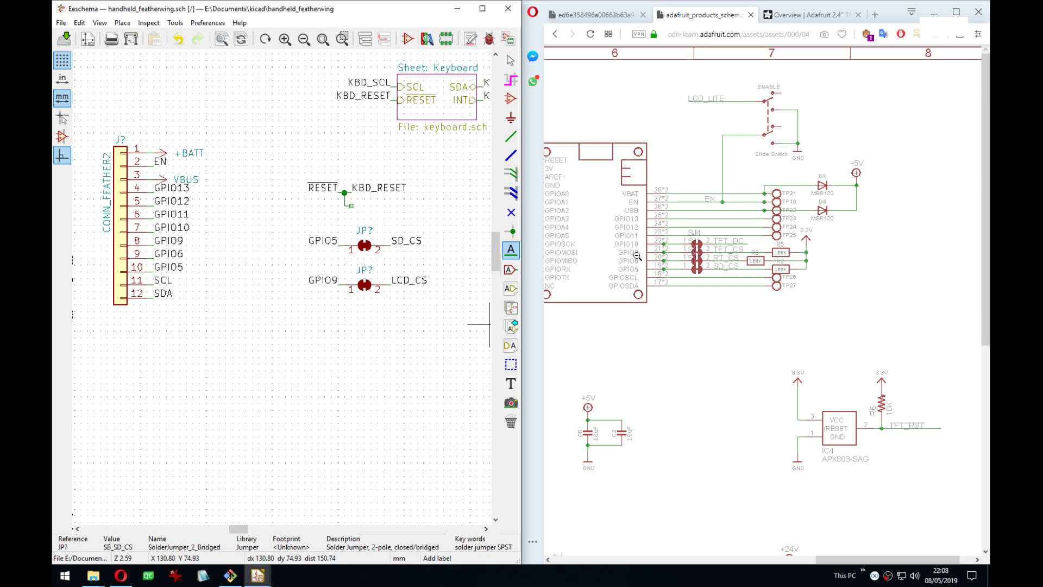
middle_drag(411, 288, 420, 278)
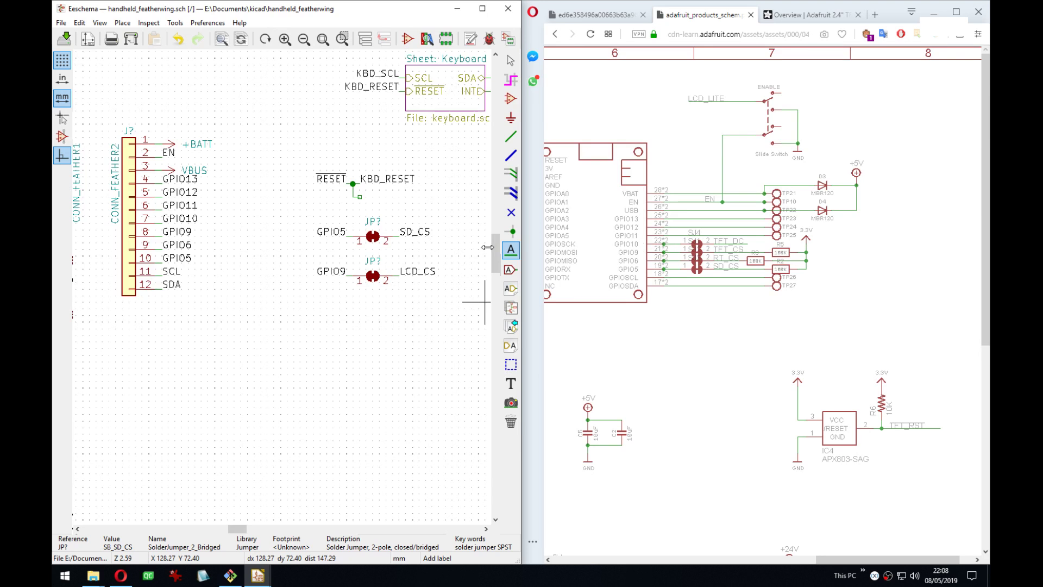
Place a GPIO10 label and a solder jumper copy below GPIO9.
middle_drag(216, 231, 217, 227)
key(c)
key(r)
key(r)
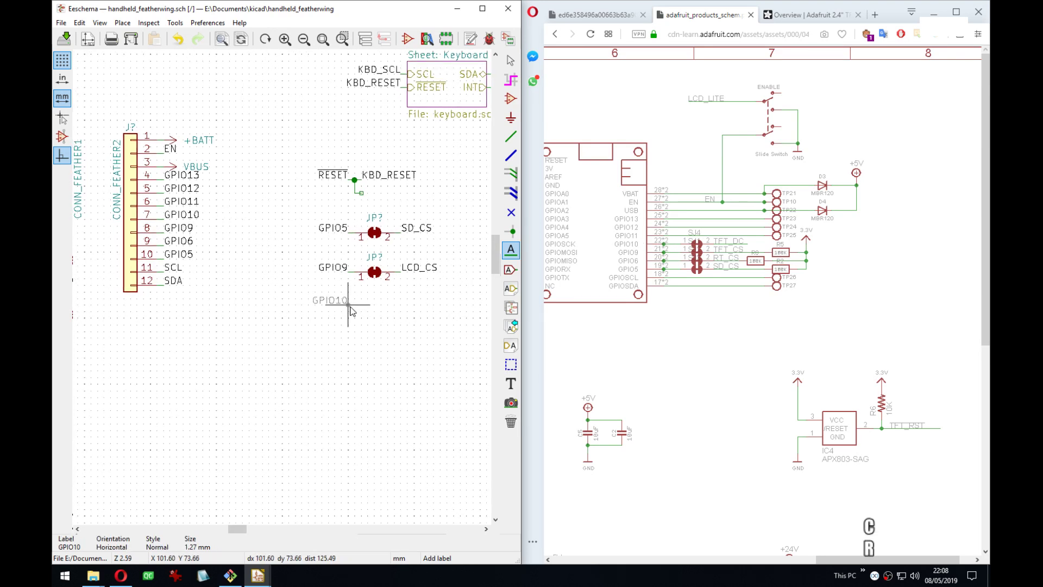
click(349, 311)
key(c)
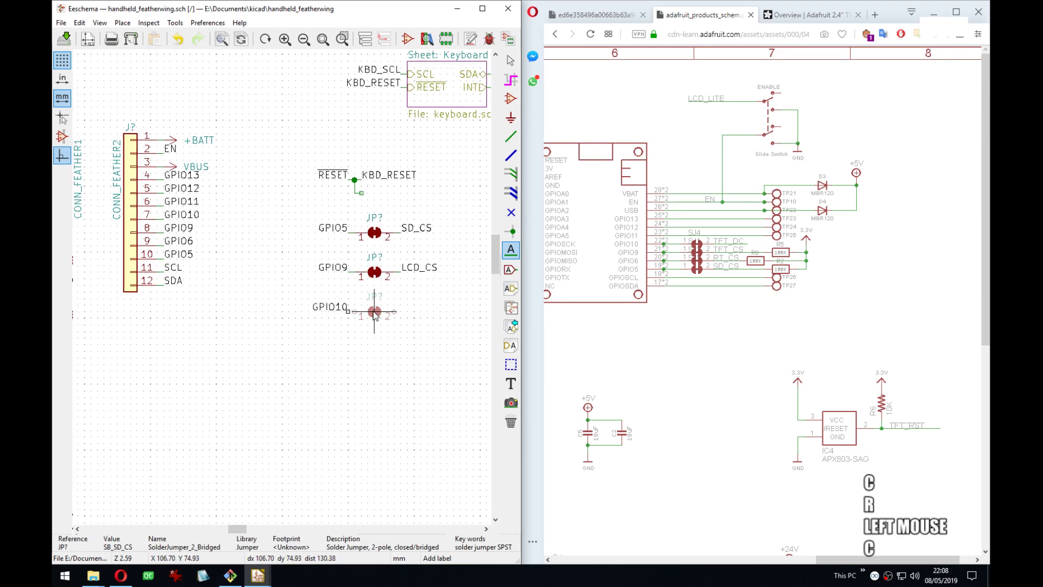
click(374, 312)
Wire the jumper's pin 2 and attach an LCD_DC net label.
key(w)
click(400, 311)
key(w)
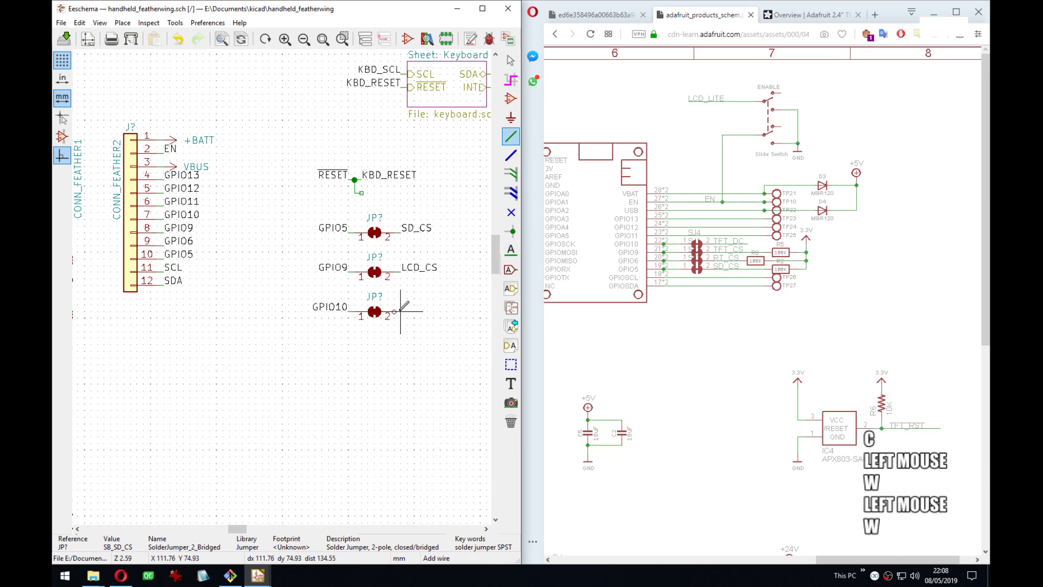
click(401, 312)
click(400, 311)
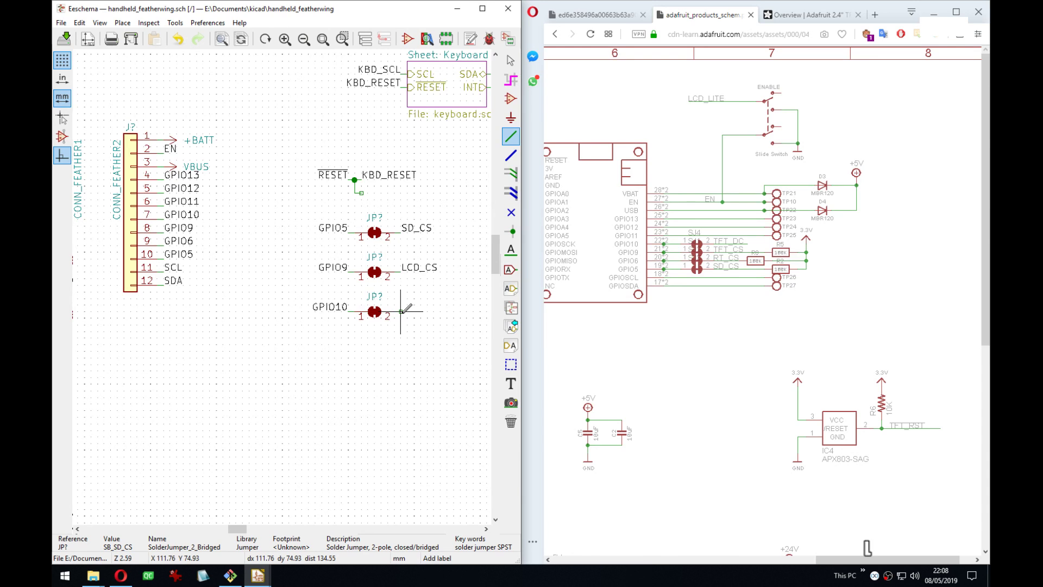
text(lLCD_)
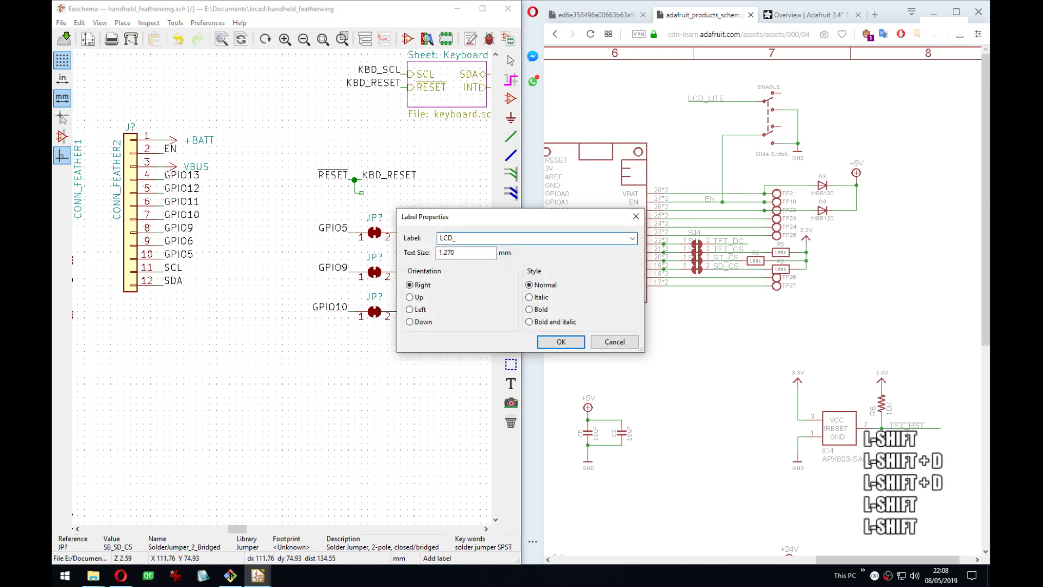
text(DC)
key(Return)
click(400, 308)
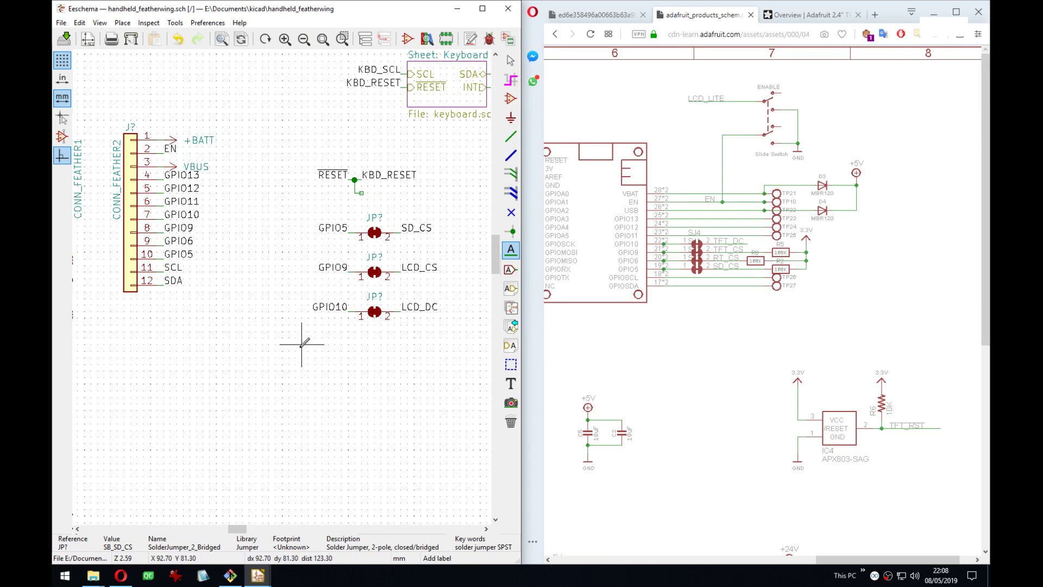
Place an LCD_RESET net label on the RESET junction just below KBD_RESET.
middle_drag(368, 279, 335, 234)
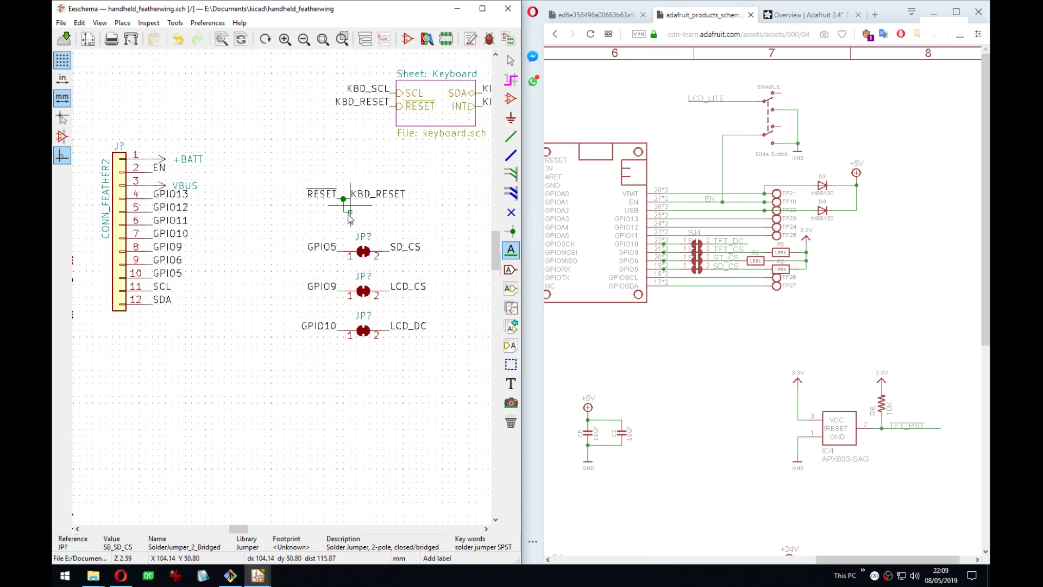
scroll(320, 313, down, 4)
scroll(320, 312, up, 4)
middle_drag(289, 269, 385, 290)
middle_drag(454, 277, 387, 304)
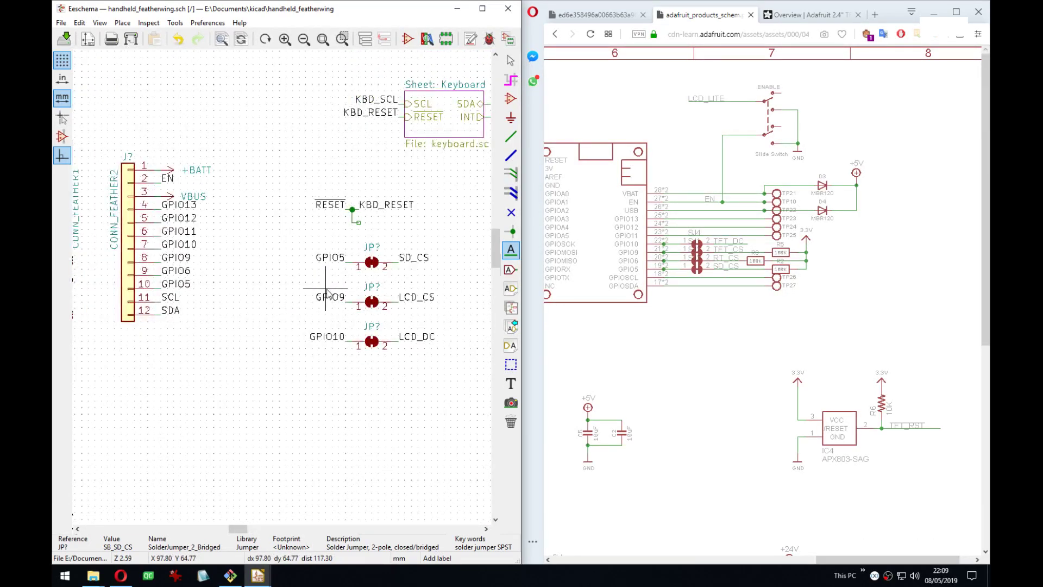
middle_drag(330, 288, 383, 293)
middle_drag(129, 298, 207, 315)
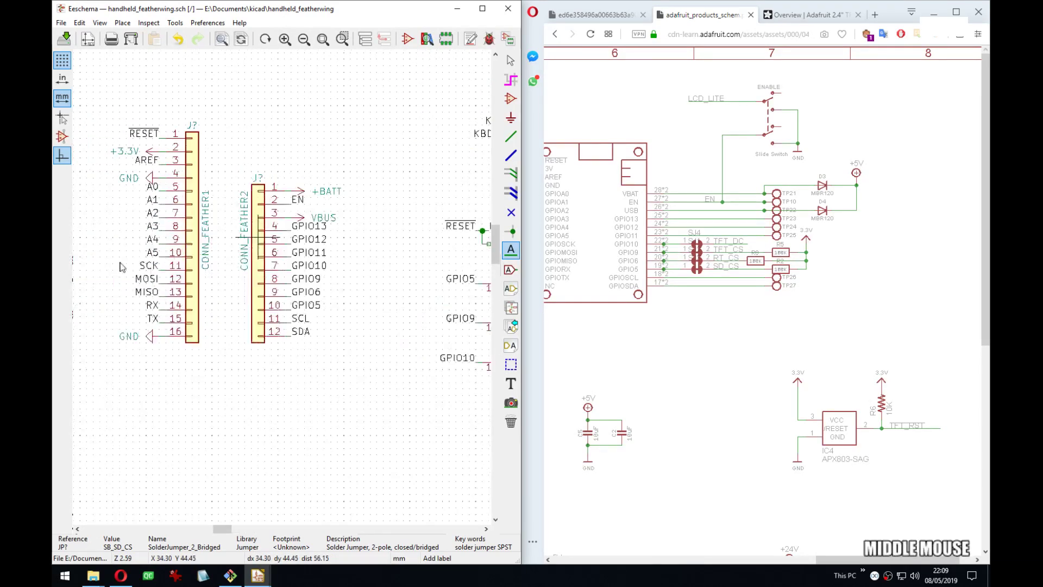
middle_drag(437, 302, 223, 281)
middle_drag(309, 271, 419, 276)
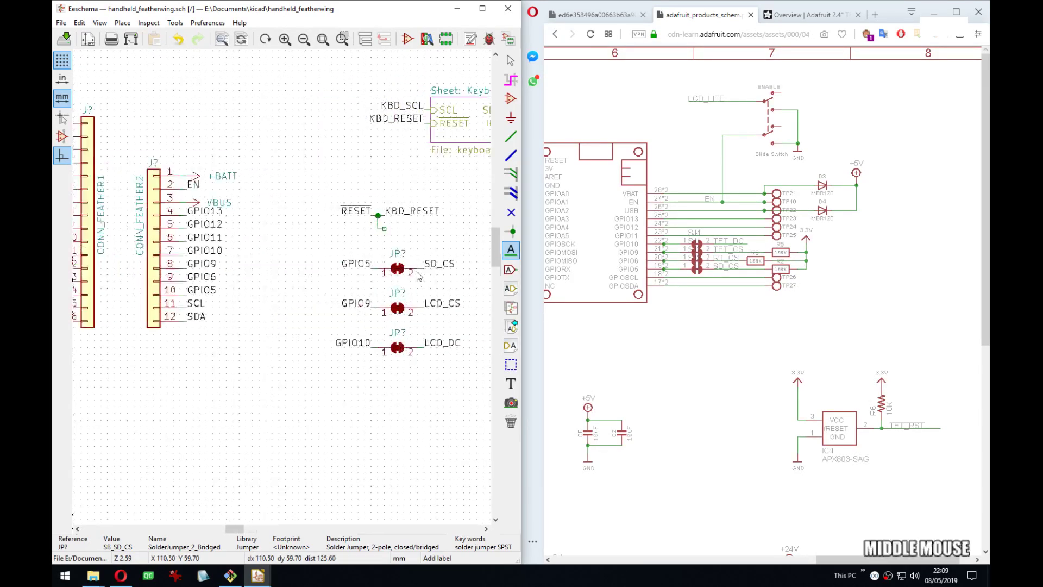
middle_drag(368, 245, 321, 262)
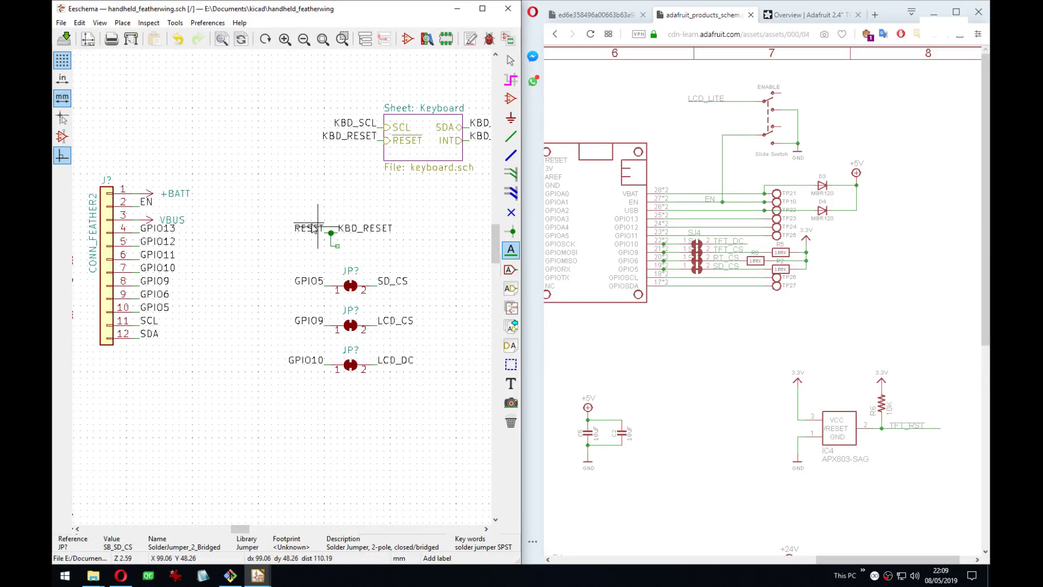
click(337, 243)
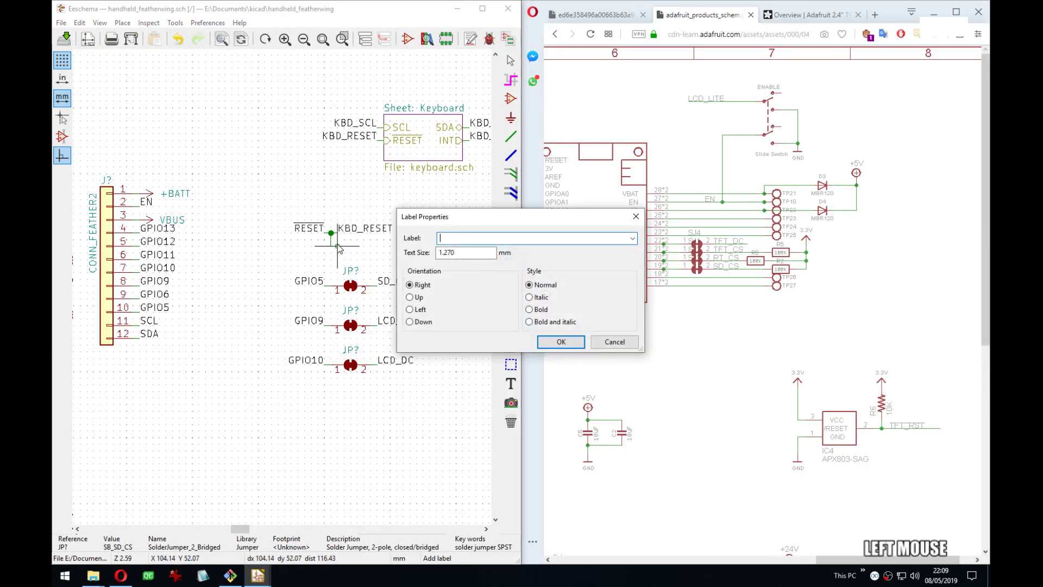
text(LCD_RESET)
key(Return)
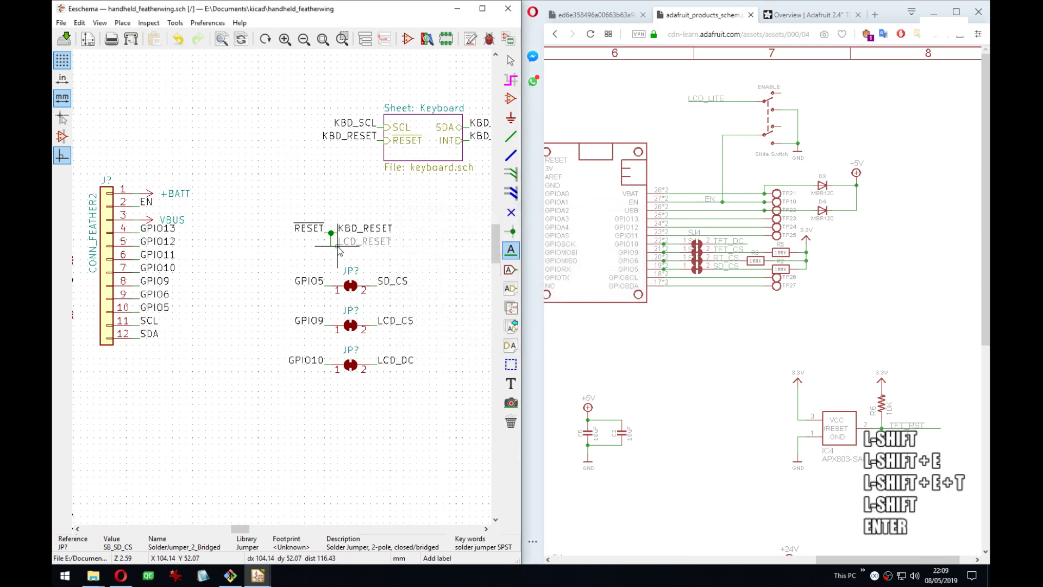
Reframe the whole root sheet and cancel an unwanted extra label below the jumpers.
scroll(340, 251, down, 2)
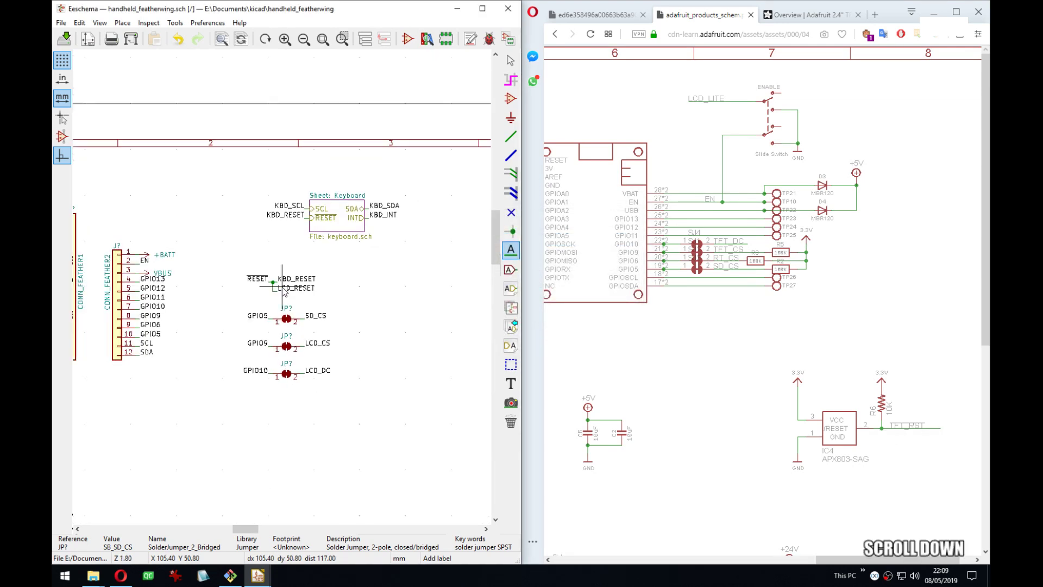
middle_drag(339, 265, 369, 266)
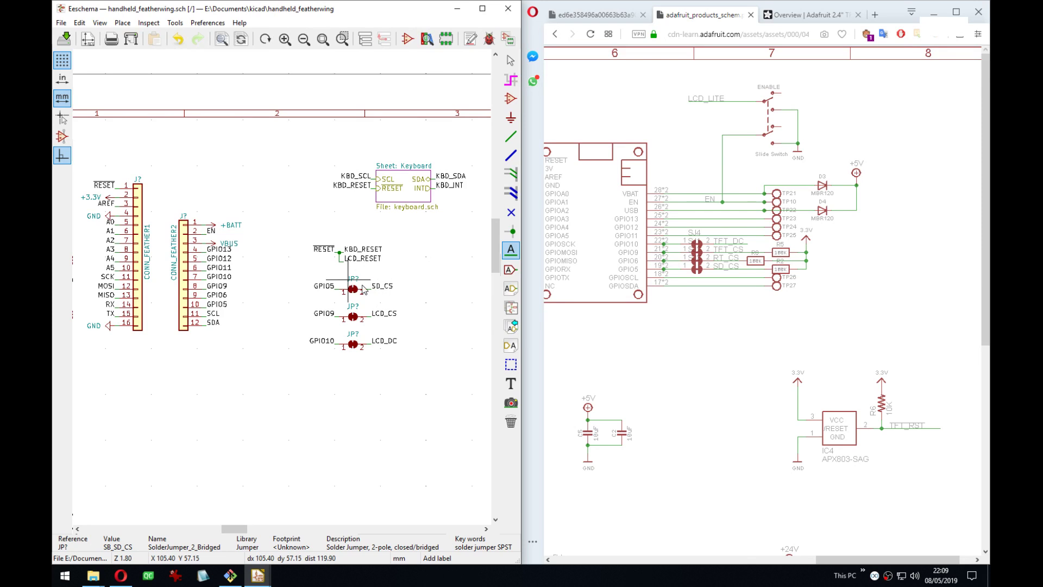
drag(832, 560, 809, 564)
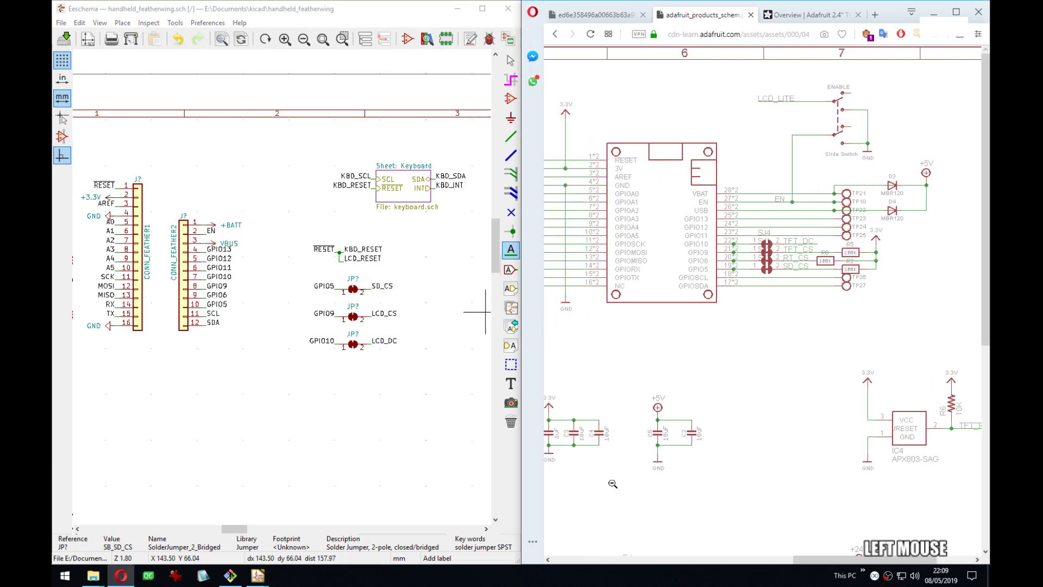
middle_drag(227, 272, 202, 268)
click(330, 381)
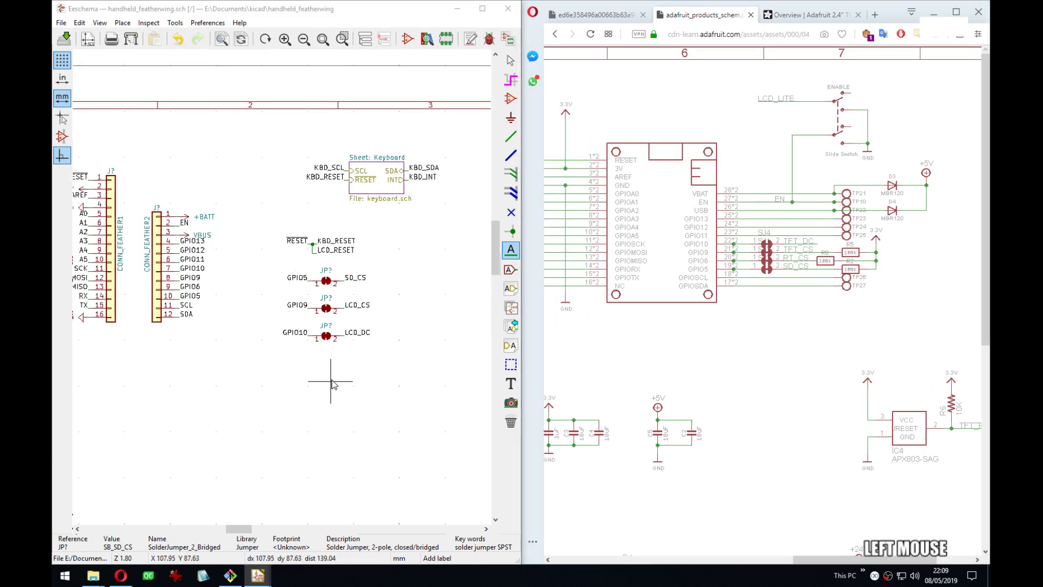
key(Escape)
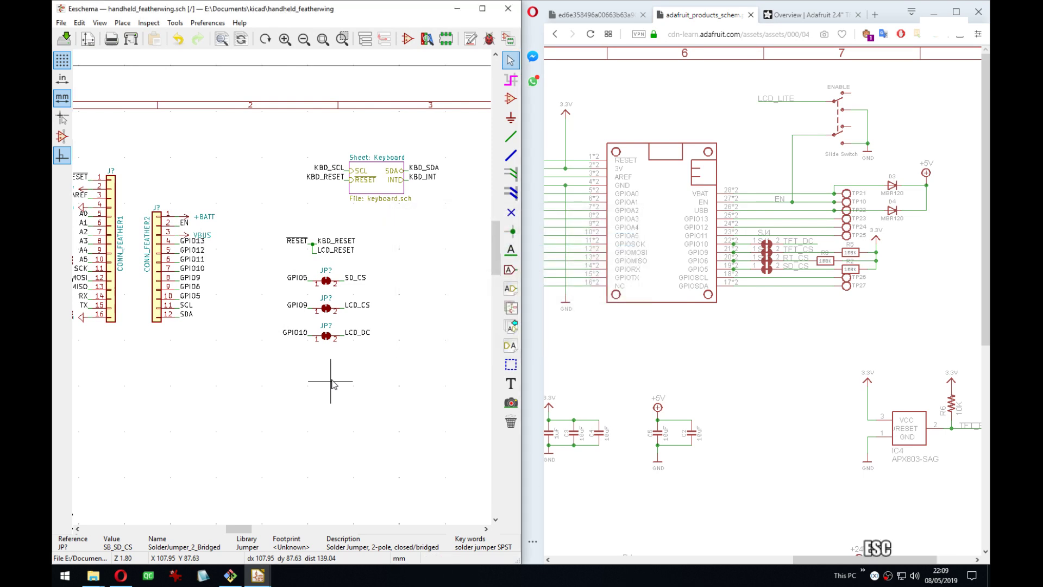
key(a)
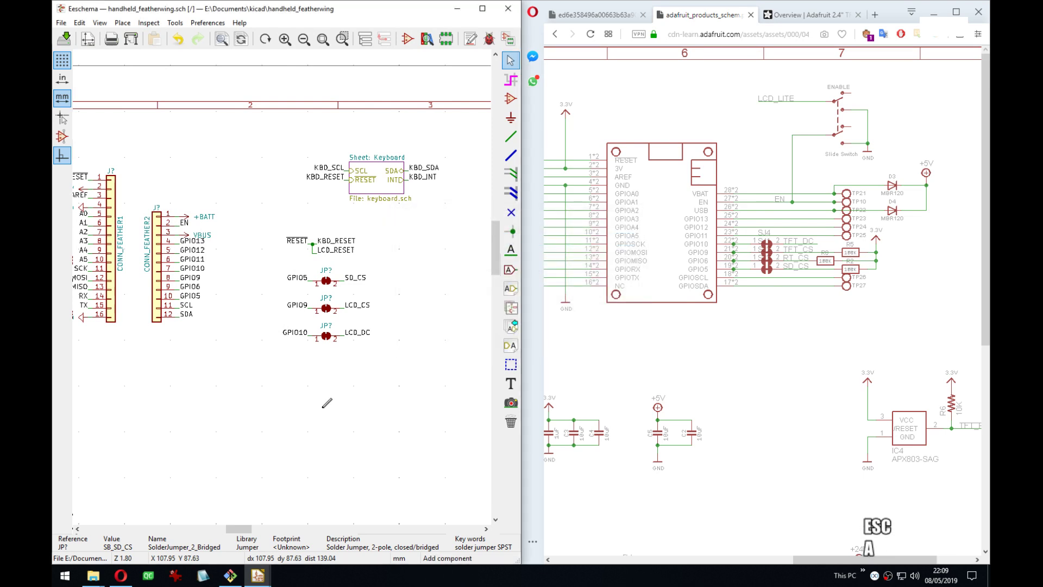
Filter the symbol chooser with 'sw_' and preview the SW_DPST switch.
click(303, 376)
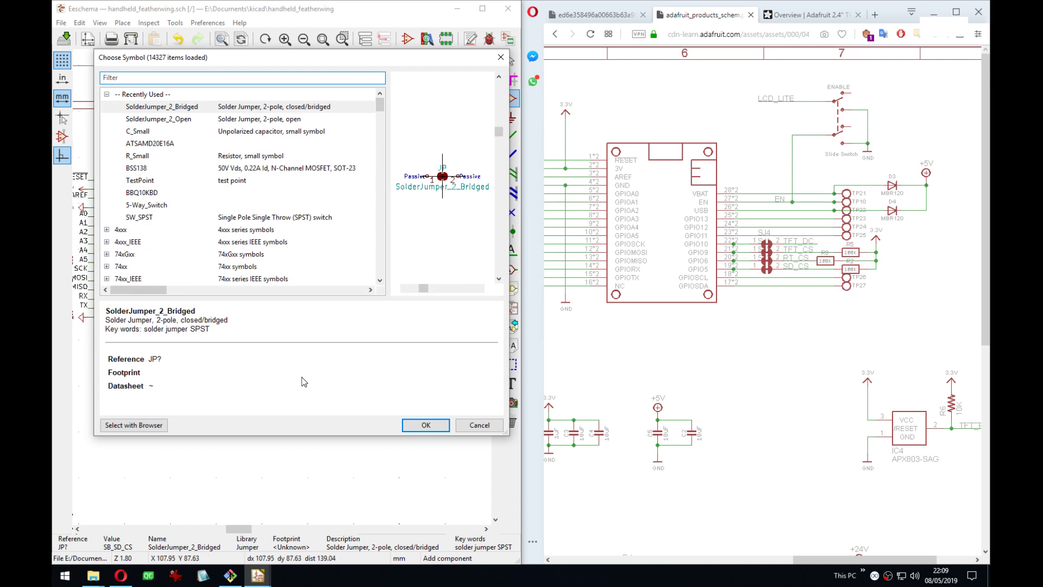
text(sw)
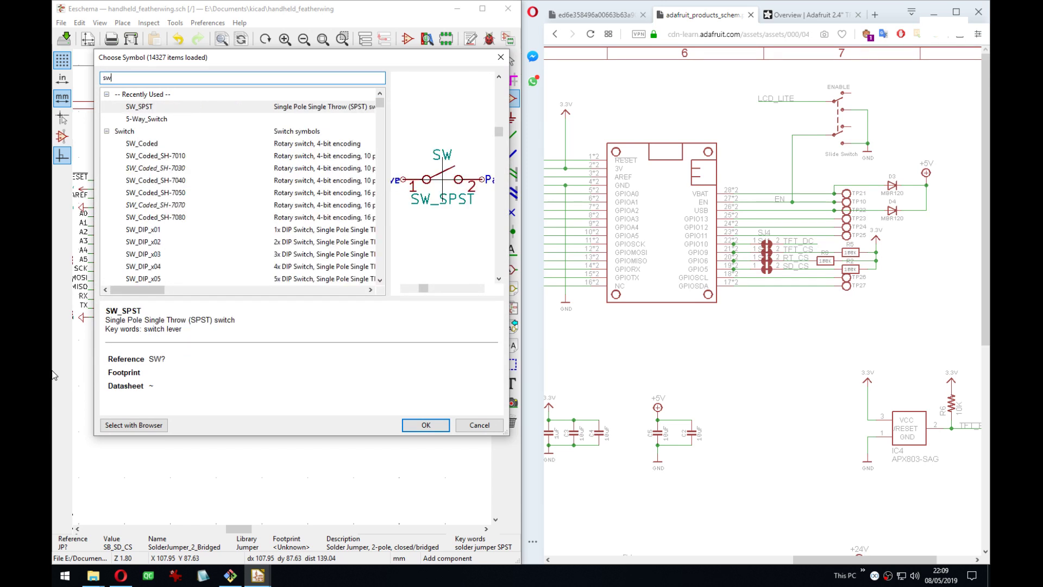
text(_)
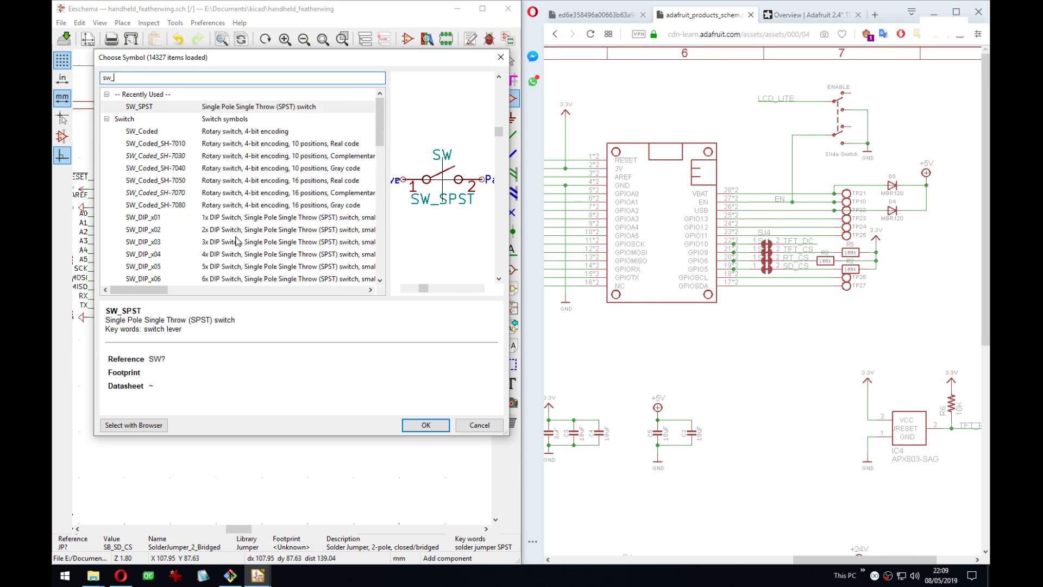
drag(381, 107, 382, 190)
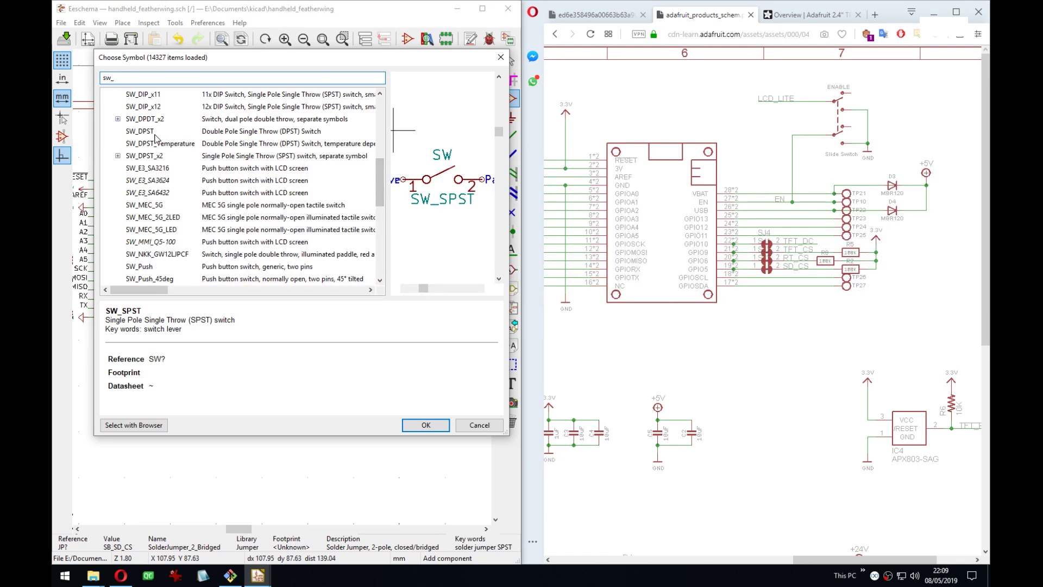
click(156, 132)
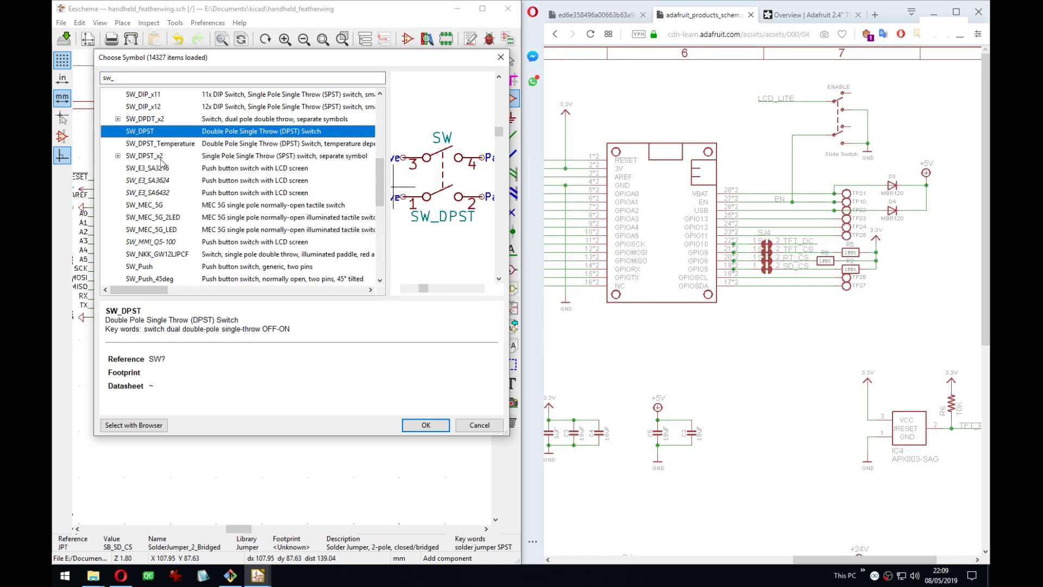
scroll(162, 163, up, 3)
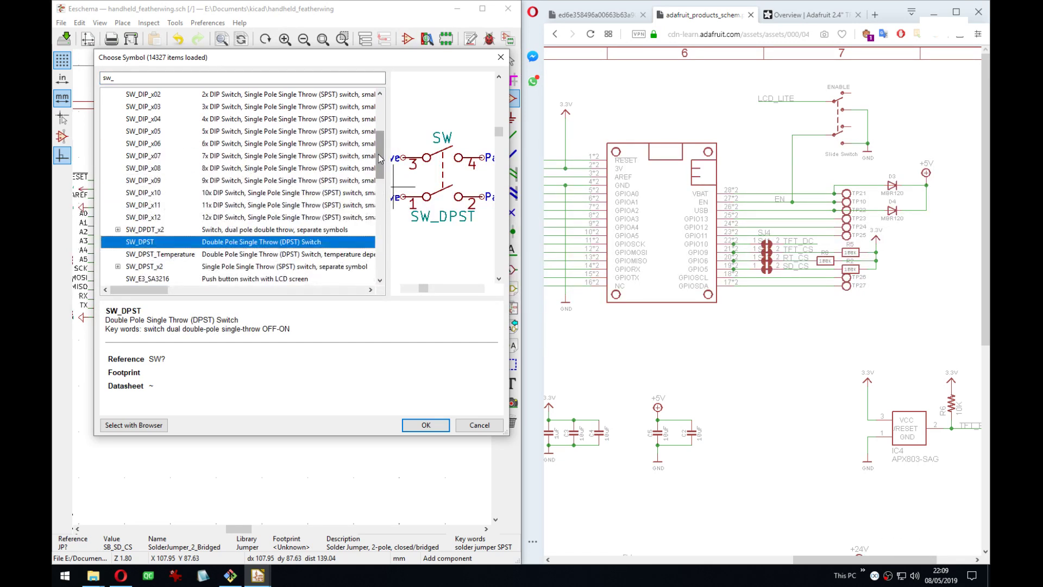
click(379, 158)
drag(379, 158, 382, 184)
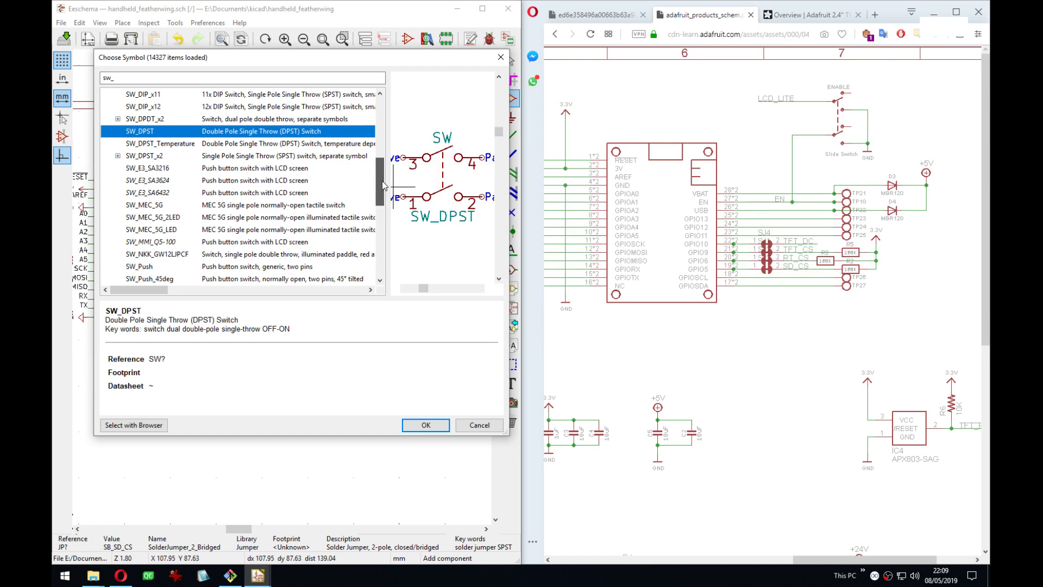
Browse the push-button and SW_MEC_5G switches, then settle on SW_SPDT.
click(151, 169)
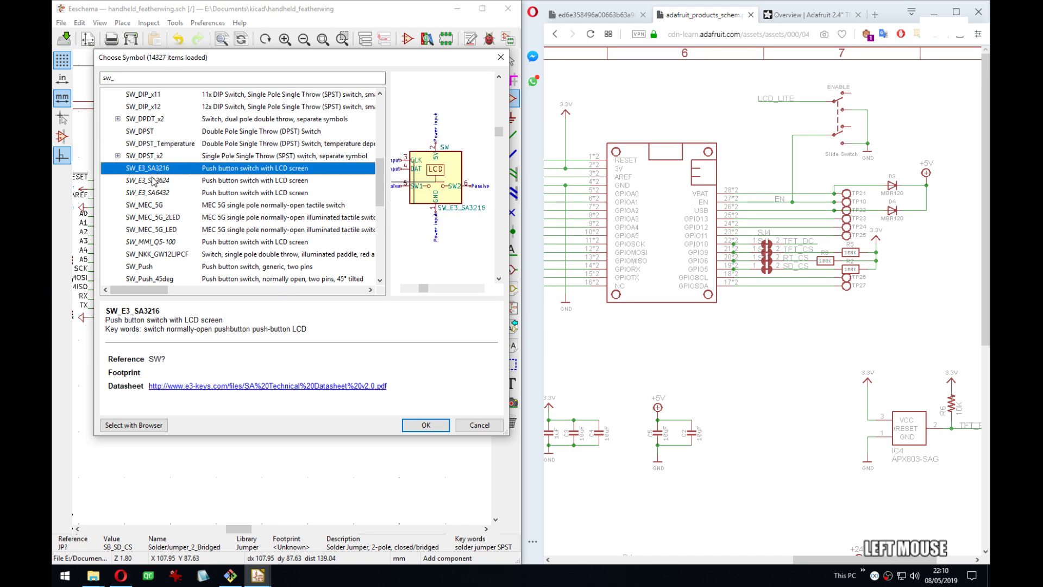
click(153, 181)
click(153, 192)
click(152, 201)
key(Down)
key(Down)
key(Down)
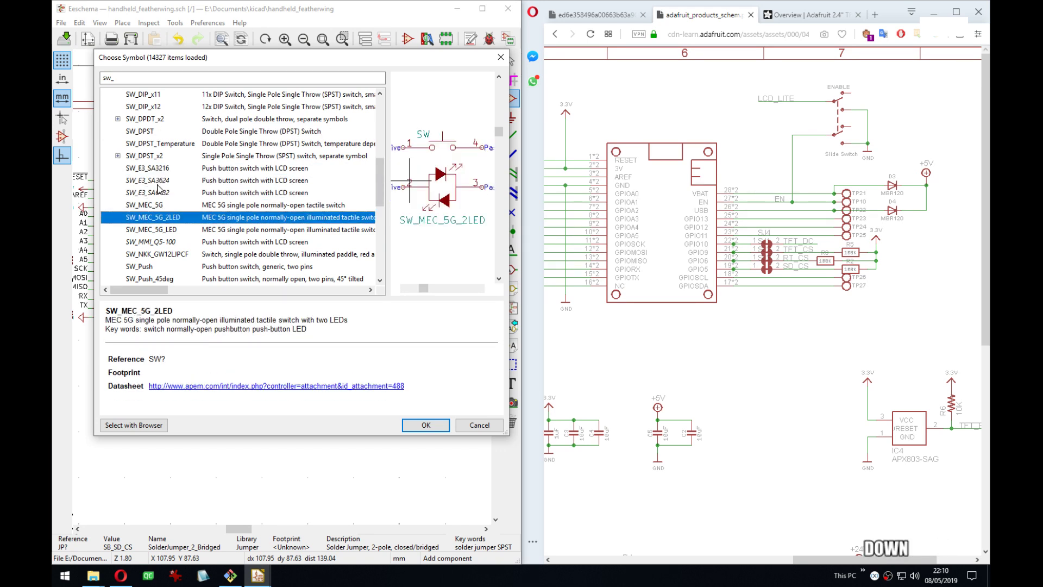
scroll(145, 170, down, 3)
scroll(177, 214, down, 2)
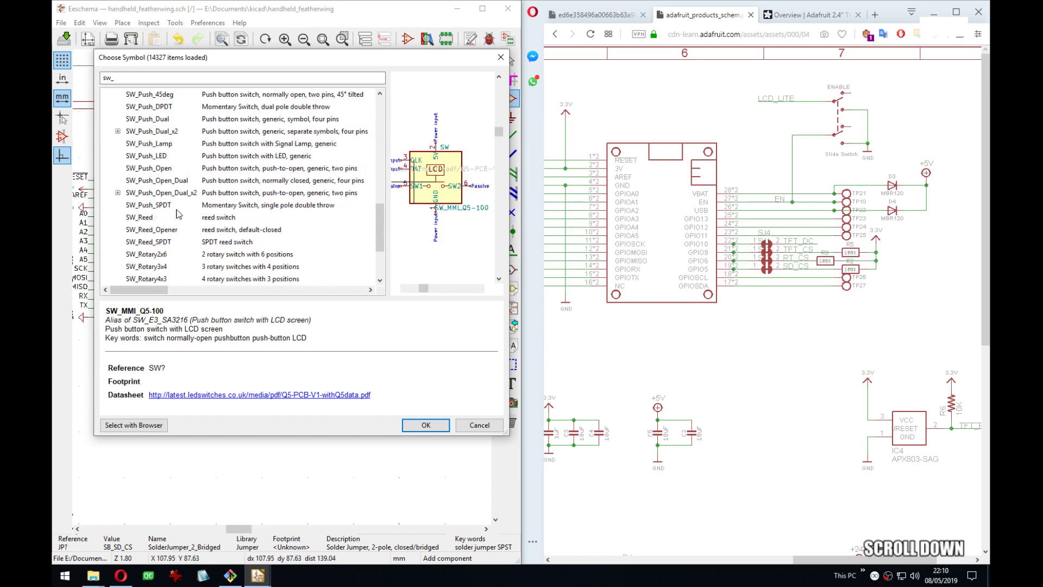
scroll(158, 218, down, 3)
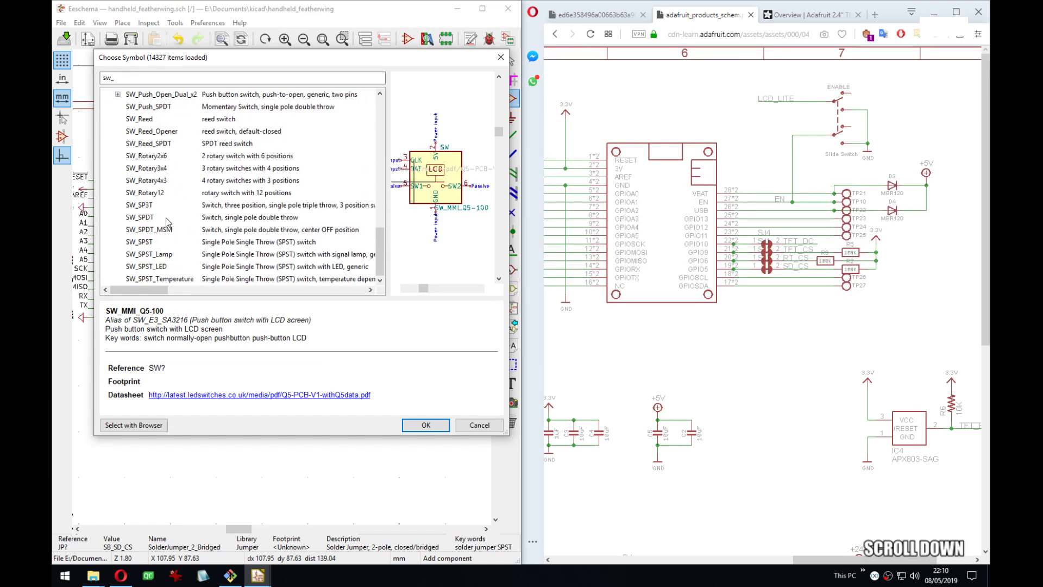
click(167, 220)
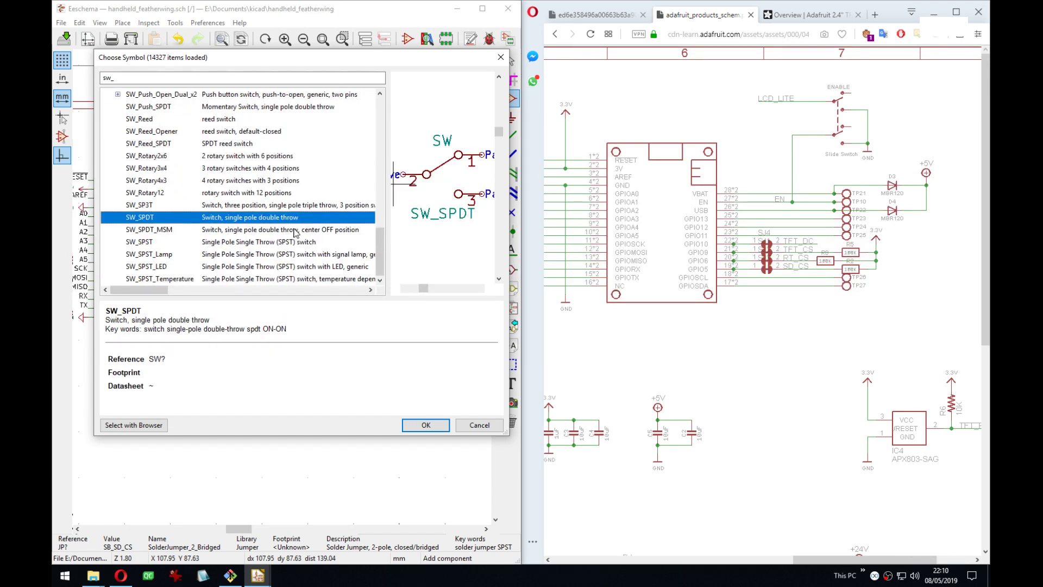
key(Up)
key(Down)
Place the SPDT switch below the solder jumpers with value SW_EN, hidden on the sheet.
click(429, 429)
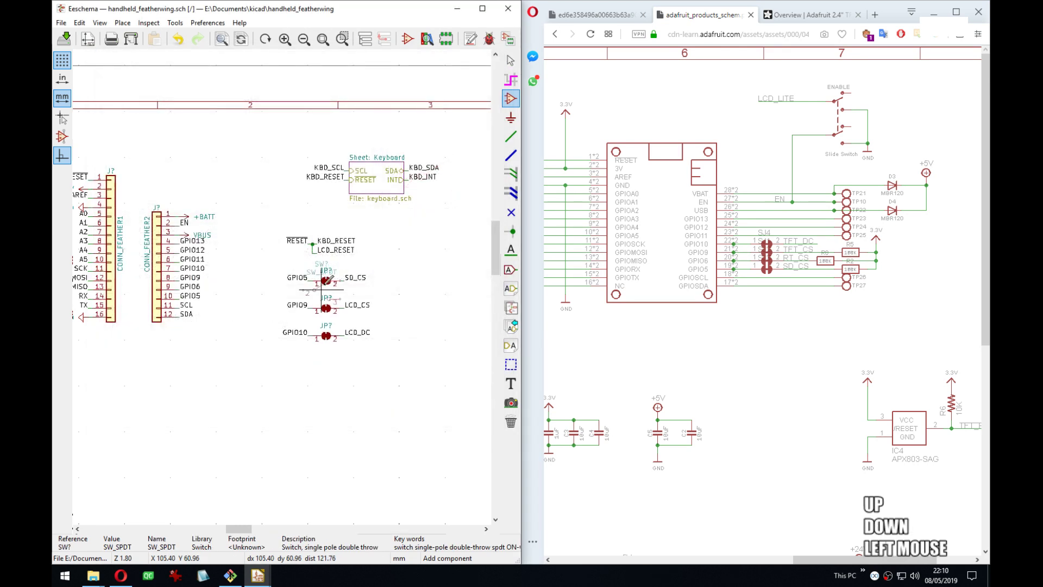
middle_drag(400, 354, 448, 288)
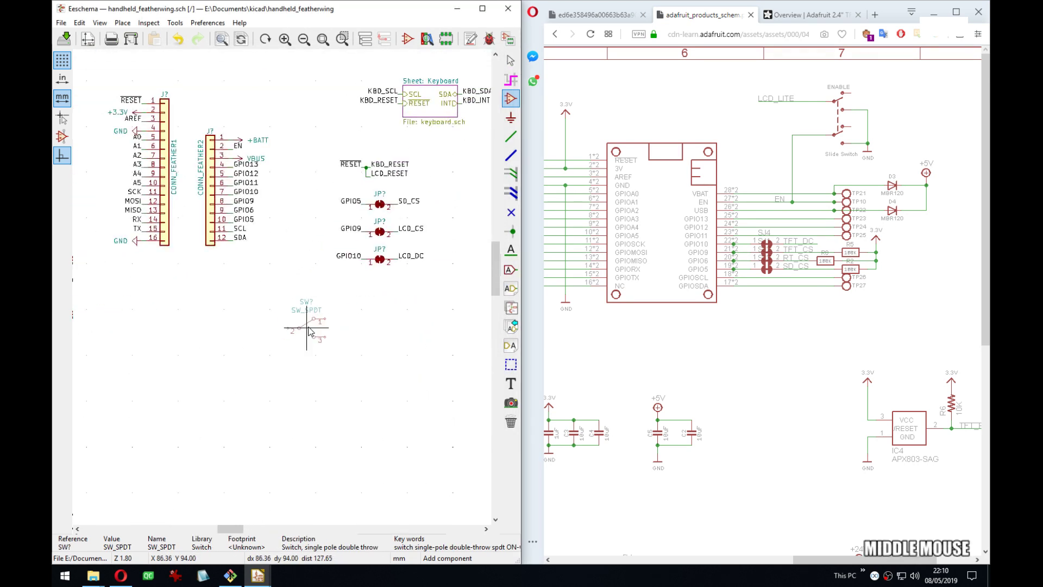
click(310, 329)
scroll(309, 330, up, 3)
text(v)
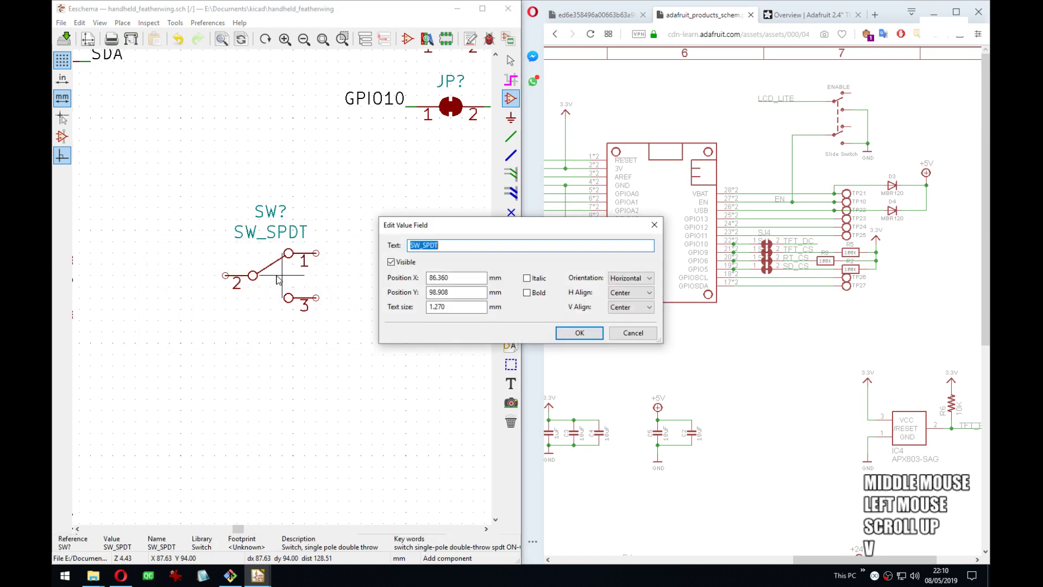
text(SW_E)
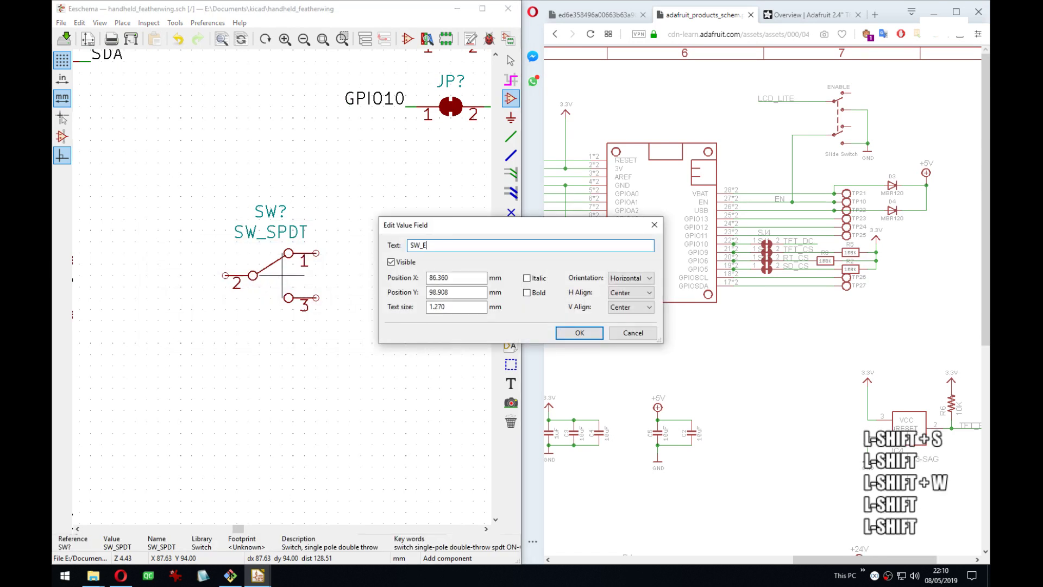
text(N)
key(Return)
key(v)
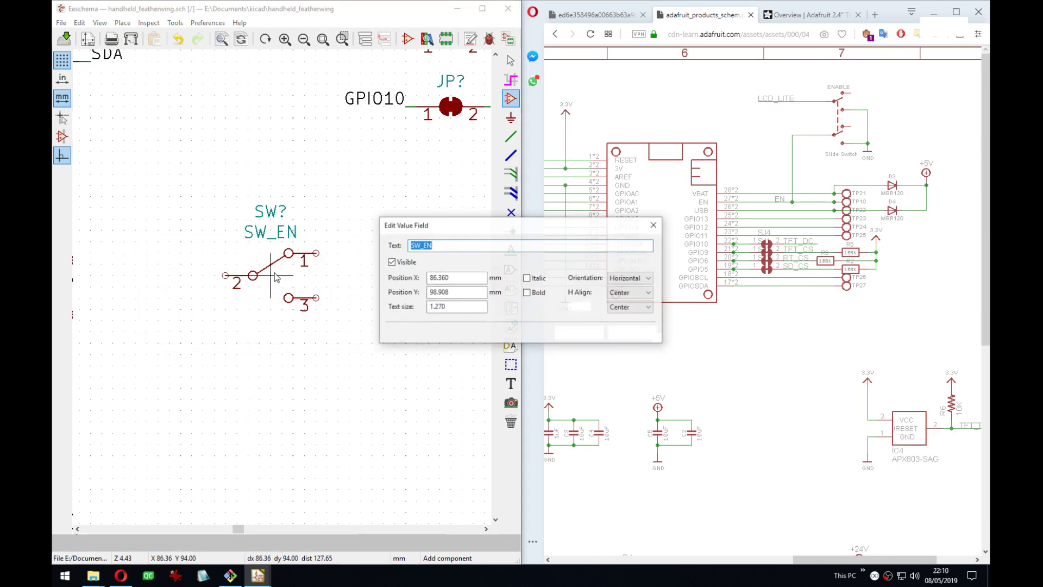
click(411, 271)
click(579, 333)
Run a short wire off switch pin 2 and attach a mirrored copy of the EN label.
middle_drag(112, 287, 284, 290)
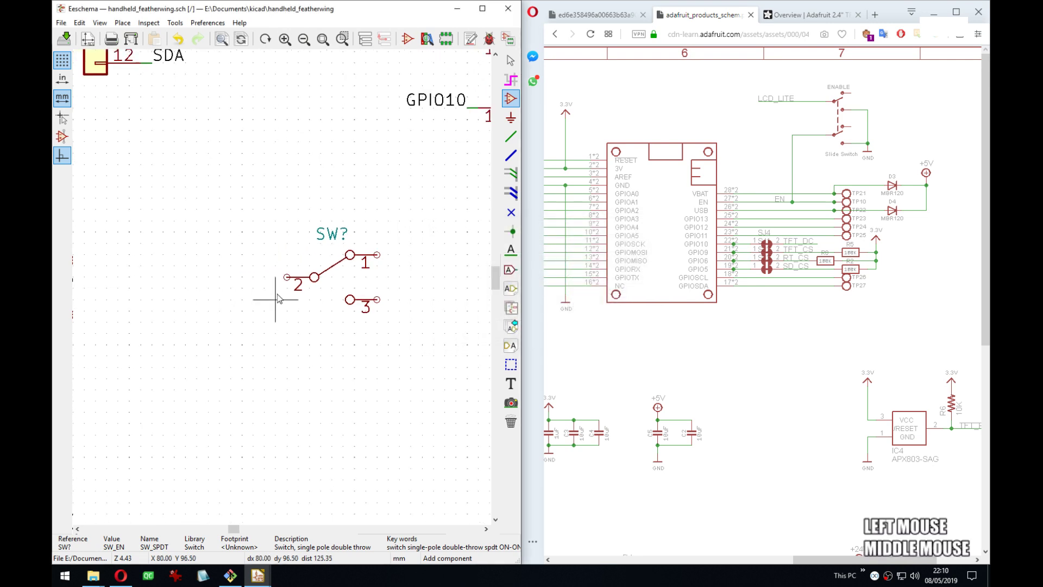
key(w)
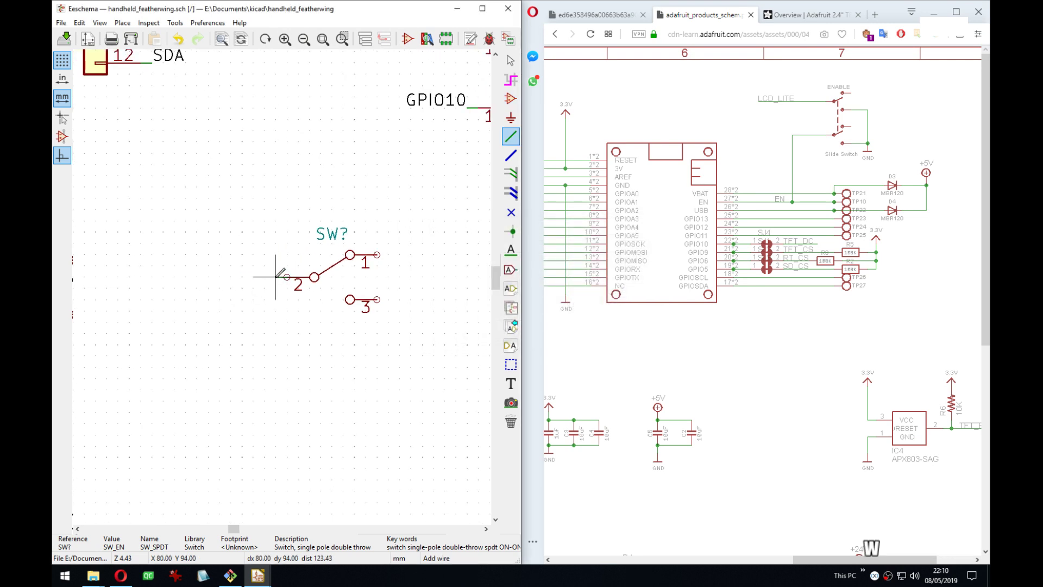
double_click(276, 277)
scroll(287, 241, down, 3)
middle_drag(277, 215, 288, 240)
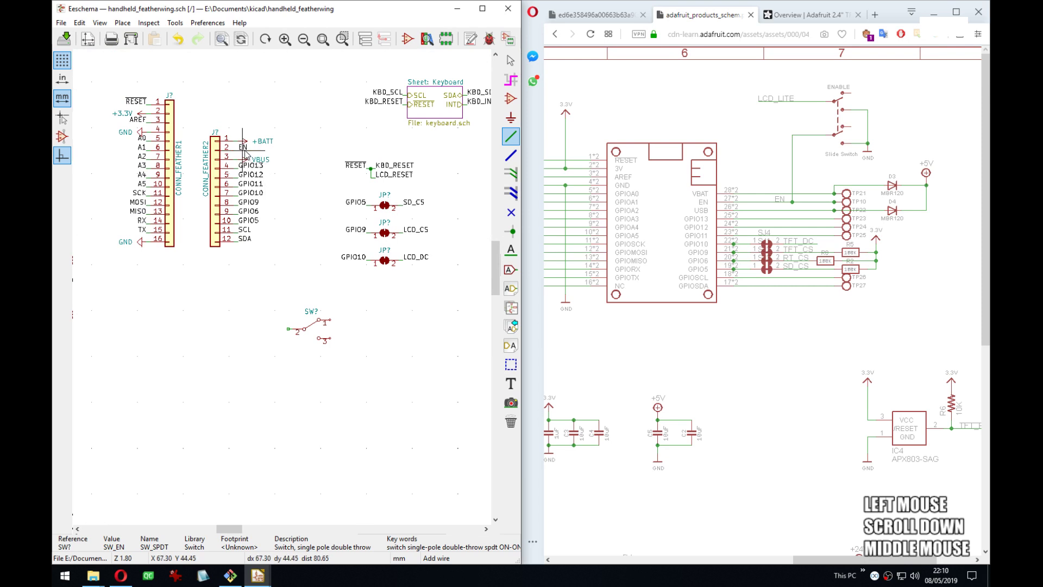
key(c)
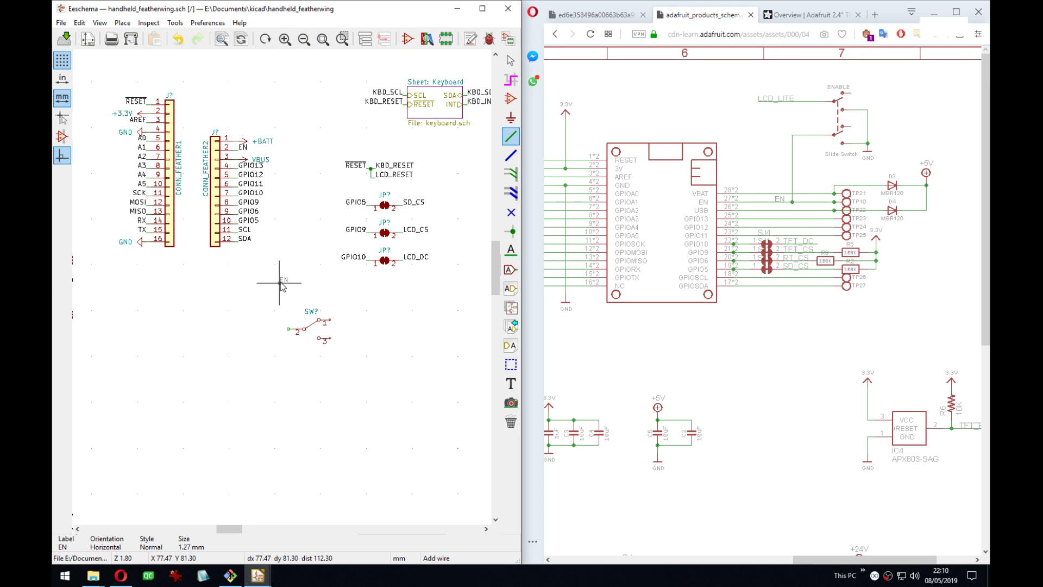
scroll(282, 326, up, 3)
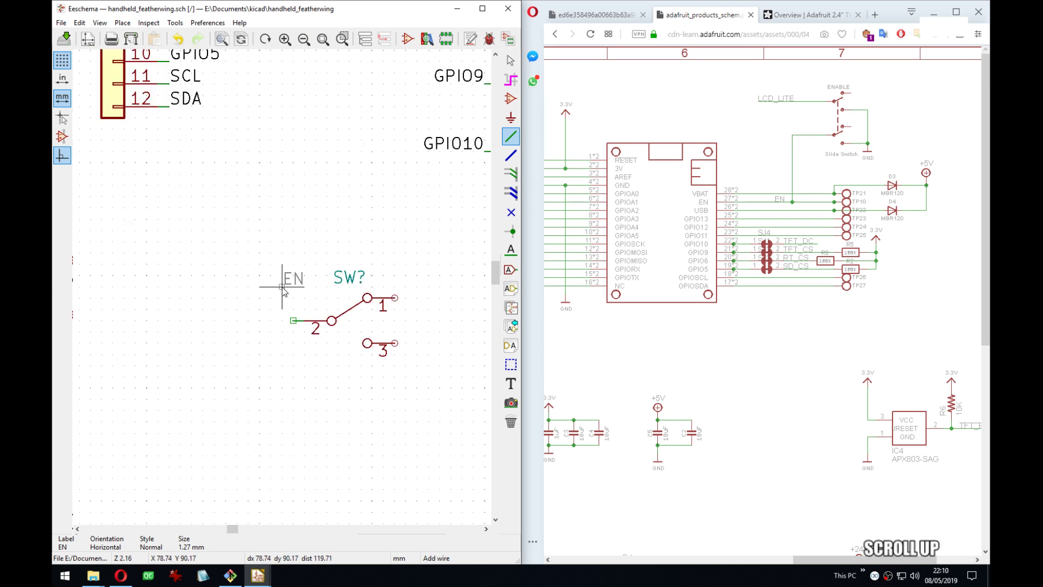
key(r)
key(r)
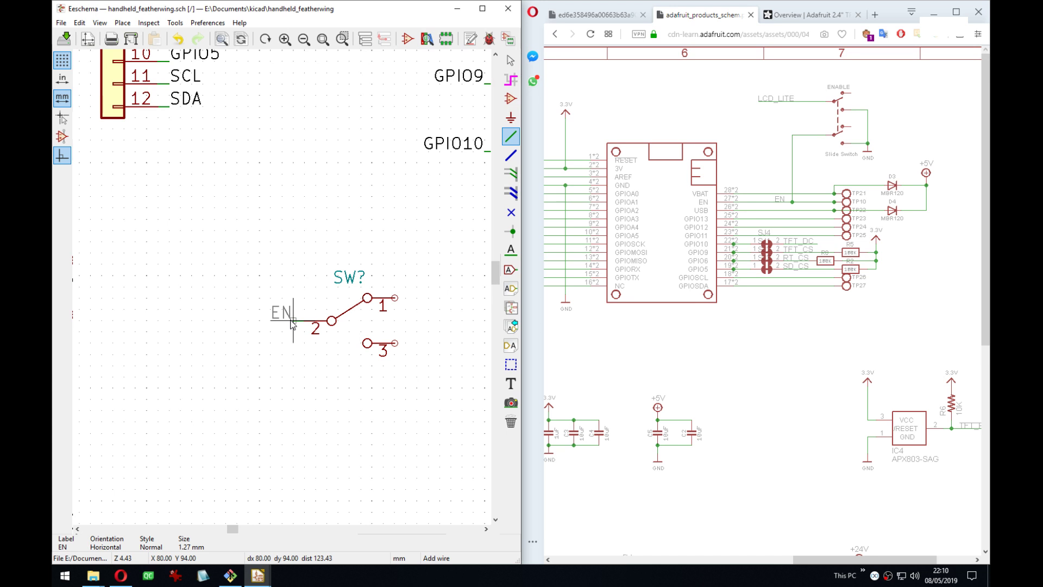
click(292, 321)
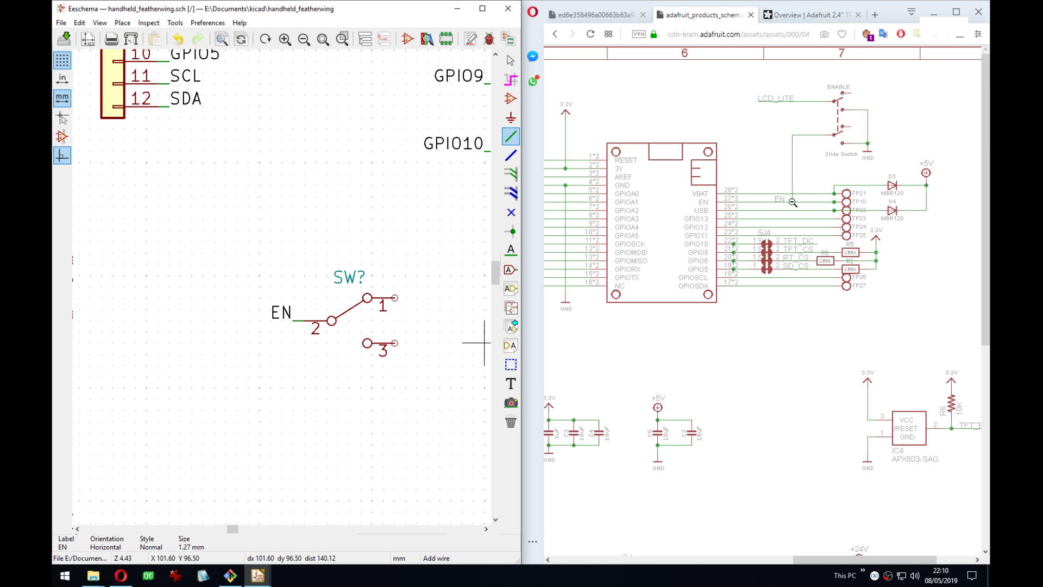
click(808, 15)
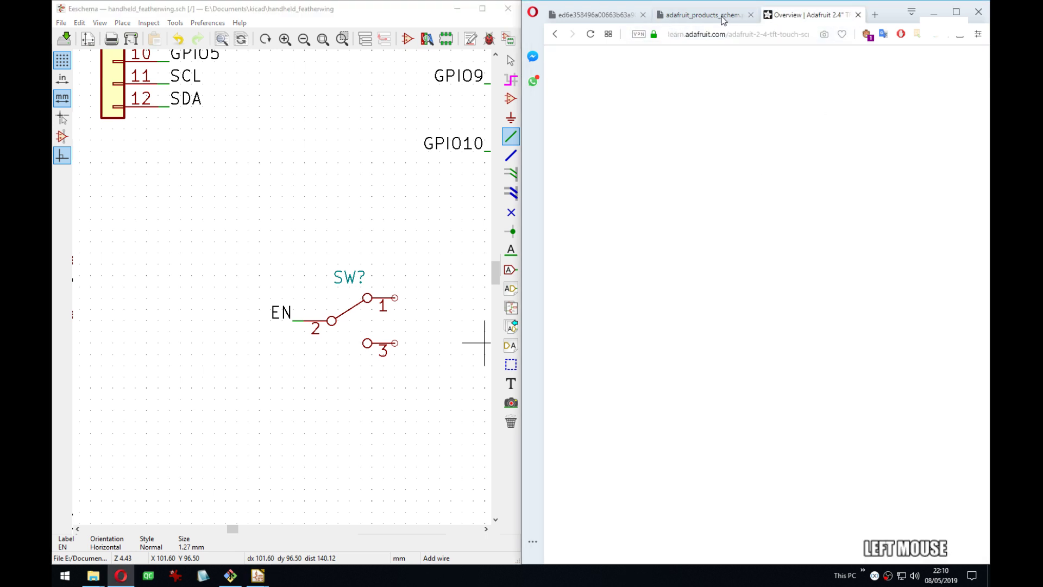
Search 'feather spec' and load the Feather Specification page.
click(723, 16)
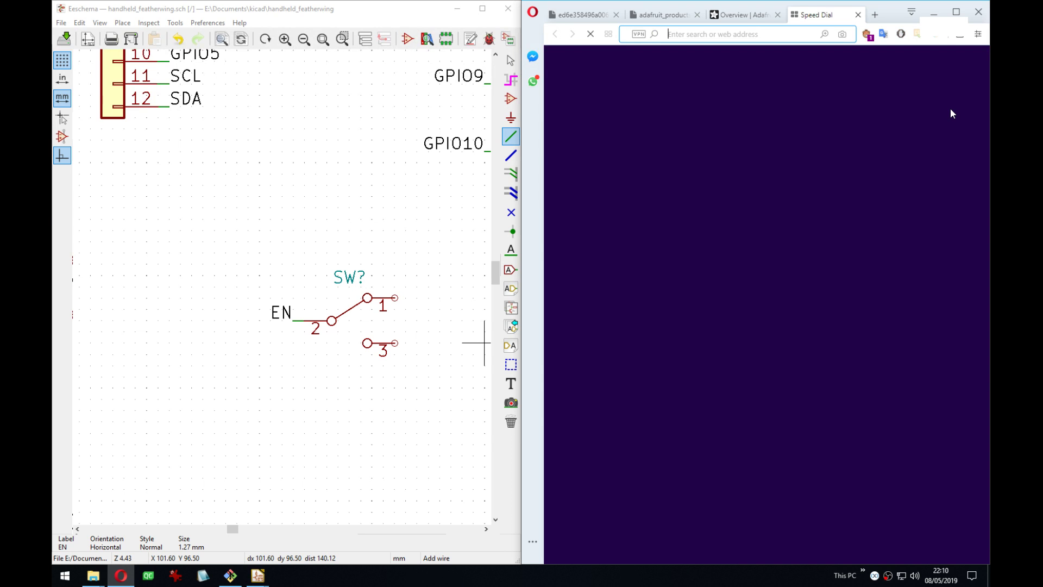
text(feather spe)
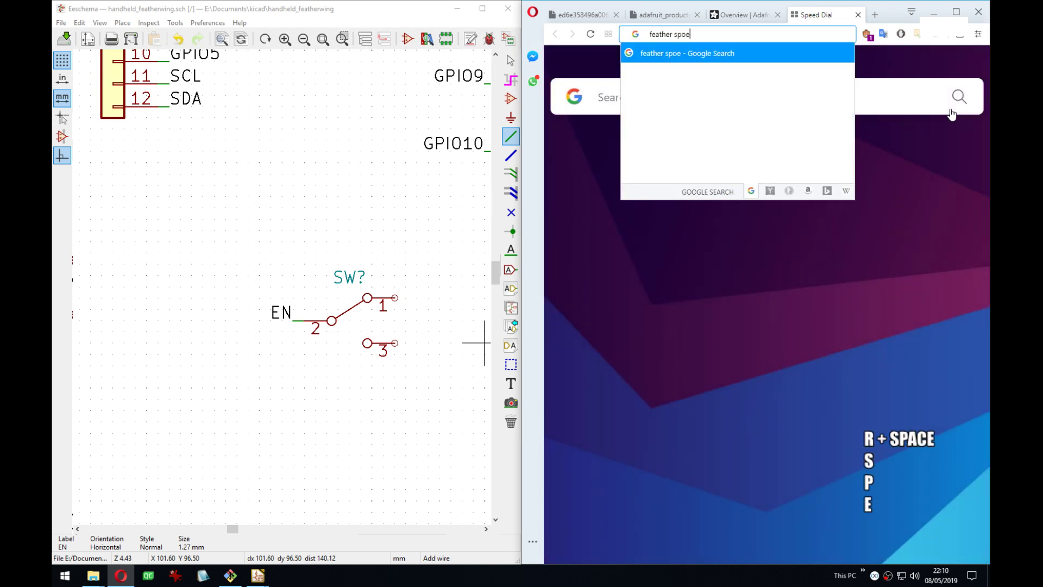
key(BackSpace)
text(ec)
key(Down)
key(Return)
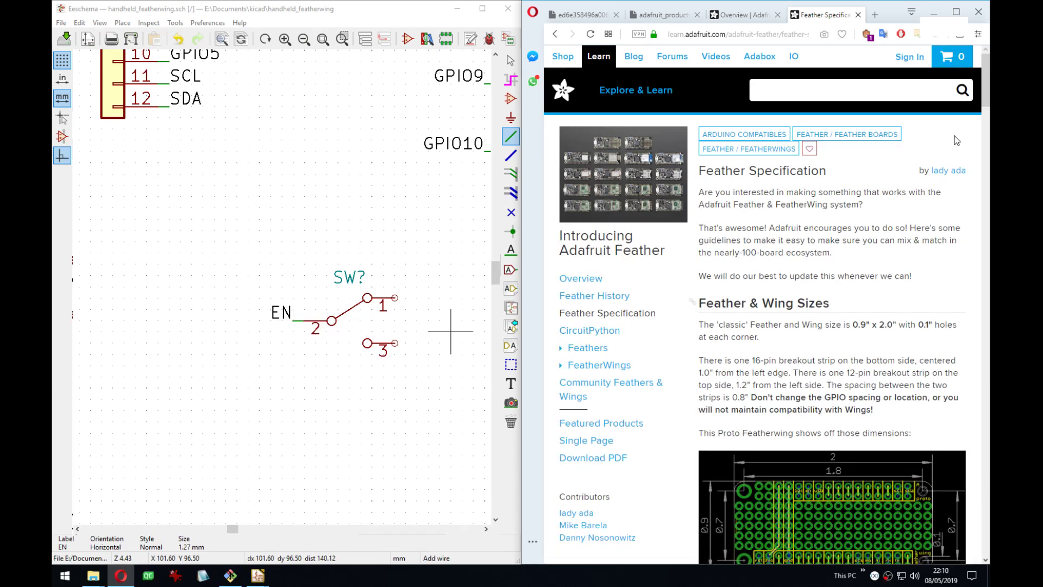
Read the ENable Input section, return to the TFT FeatherWing overview and minimize Opera.
drag(983, 75, 966, 325)
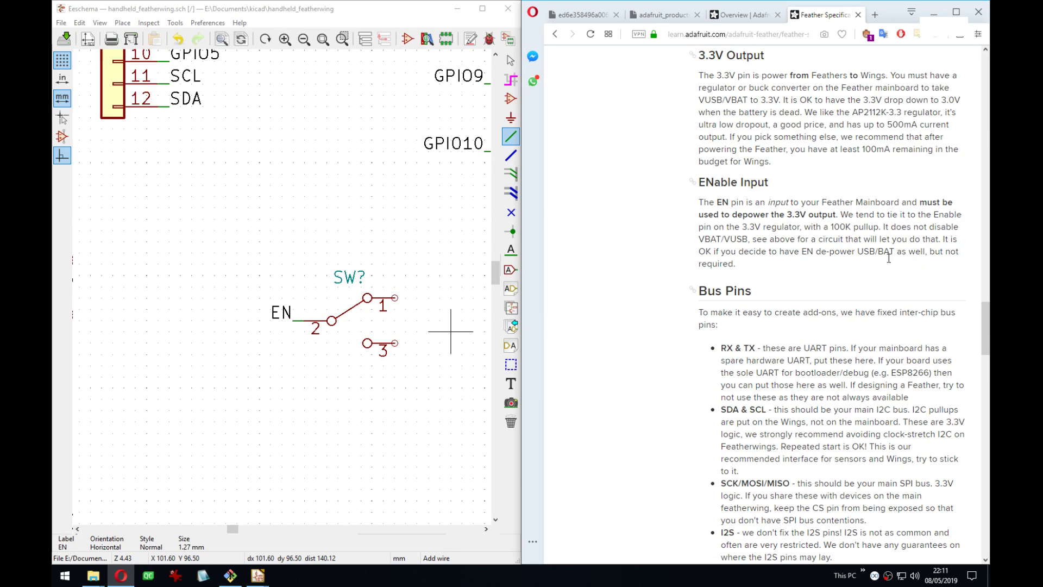
drag(790, 227, 878, 266)
click(872, 290)
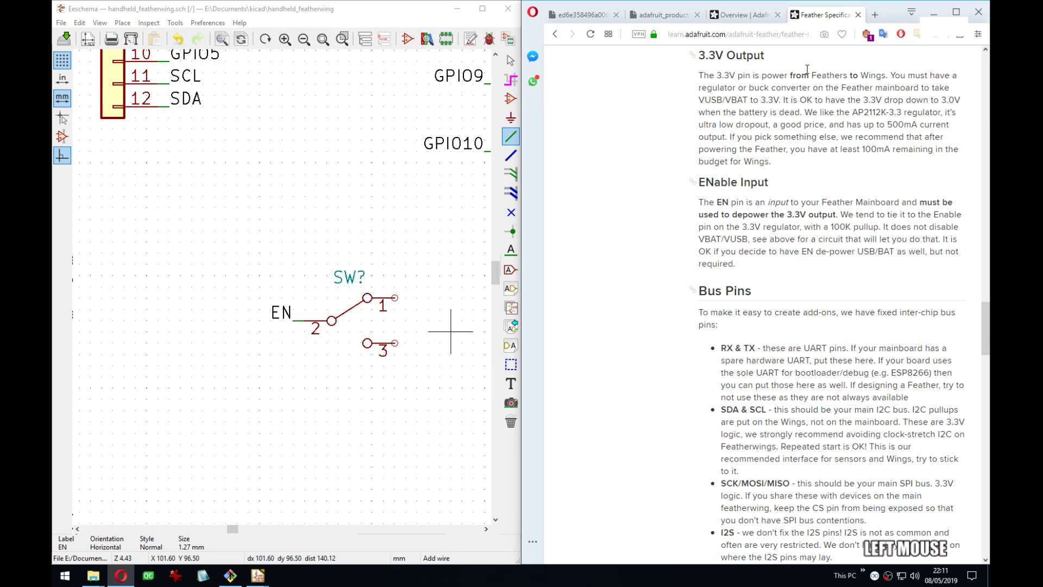
click(766, 35)
click(746, 15)
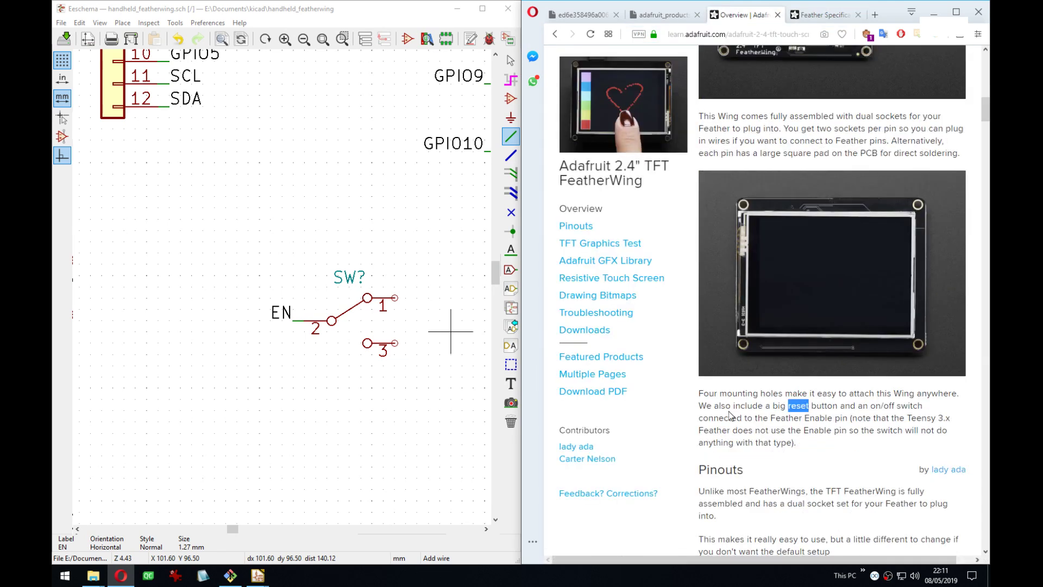
click(935, 12)
mouse_move(361, 277)
middle_down()
mouse_move(349, 260)
mouse_move(351, 283)
middle_up()
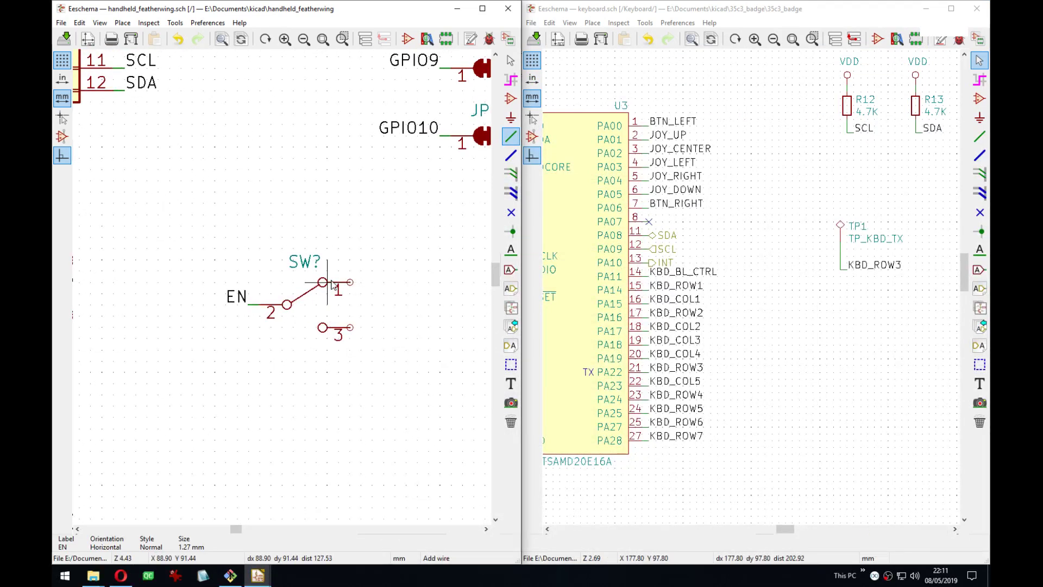
Wire switch pin 3 down to a GND power symbol.
key(w)
click(365, 332)
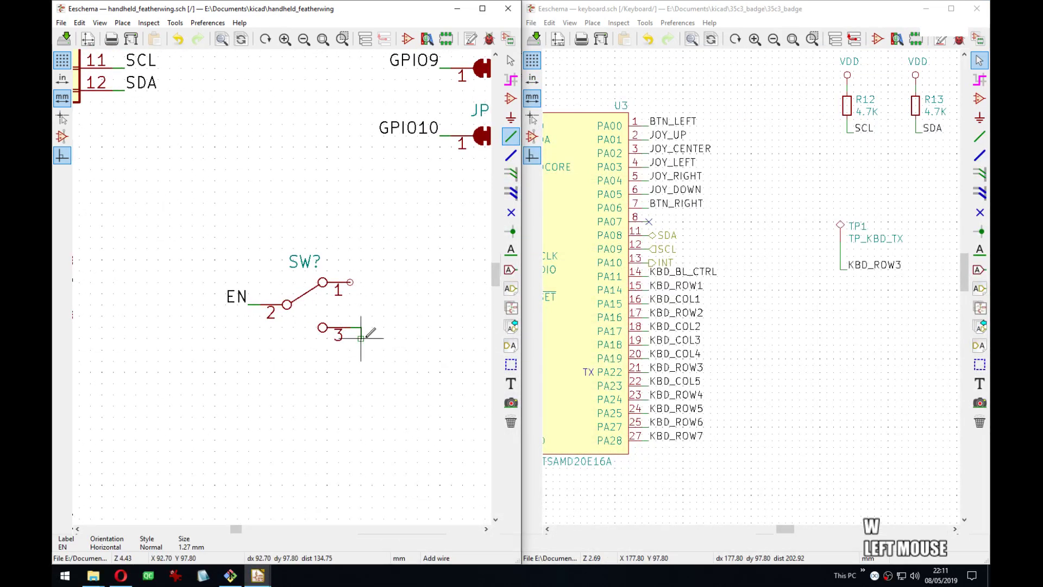
scroll(361, 338, down, 5)
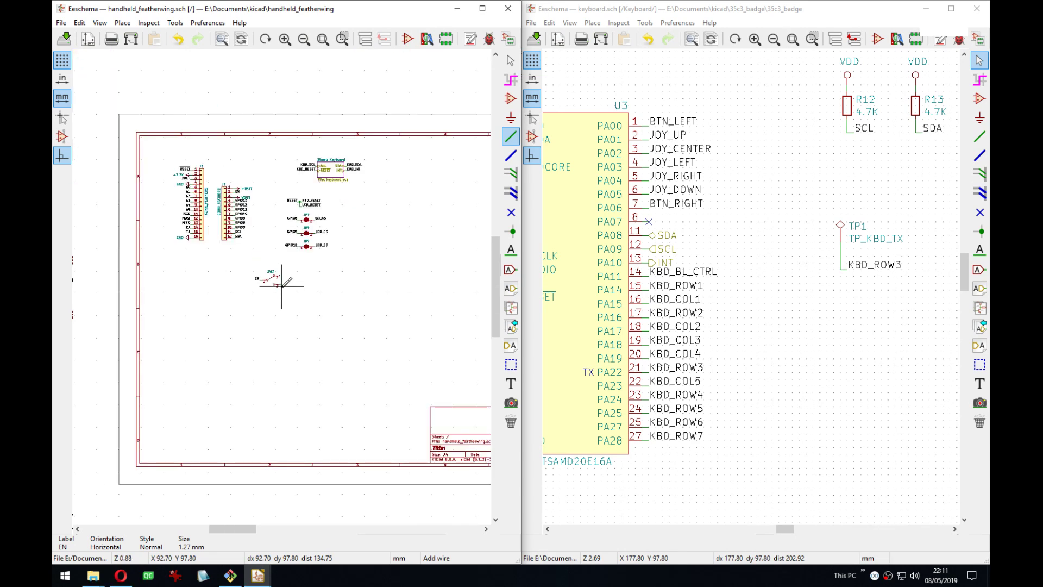
scroll(282, 287, up, 3)
middle_drag(192, 253, 337, 267)
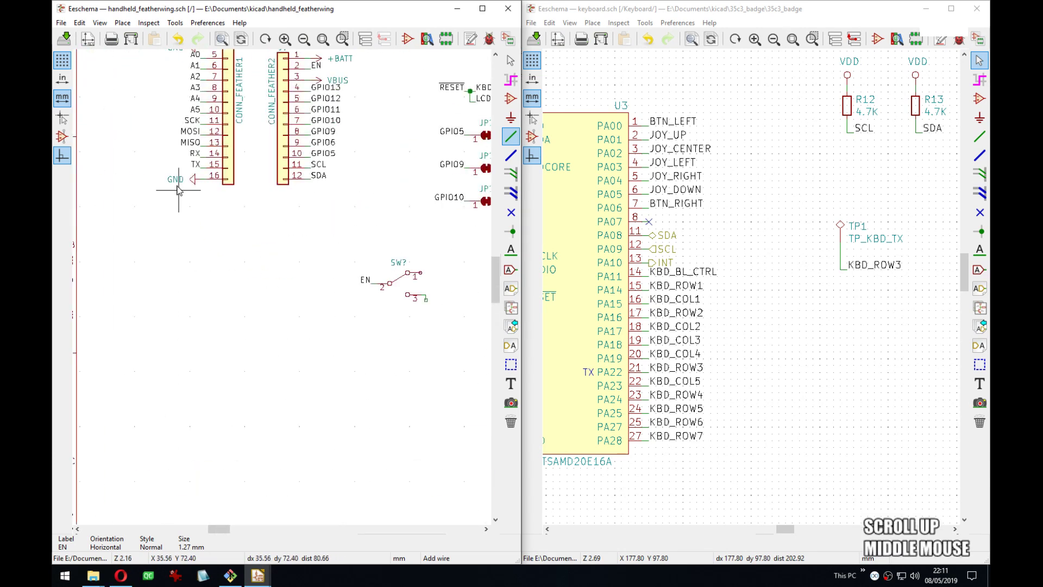
middle_drag(179, 183, 131, 169)
text(p)
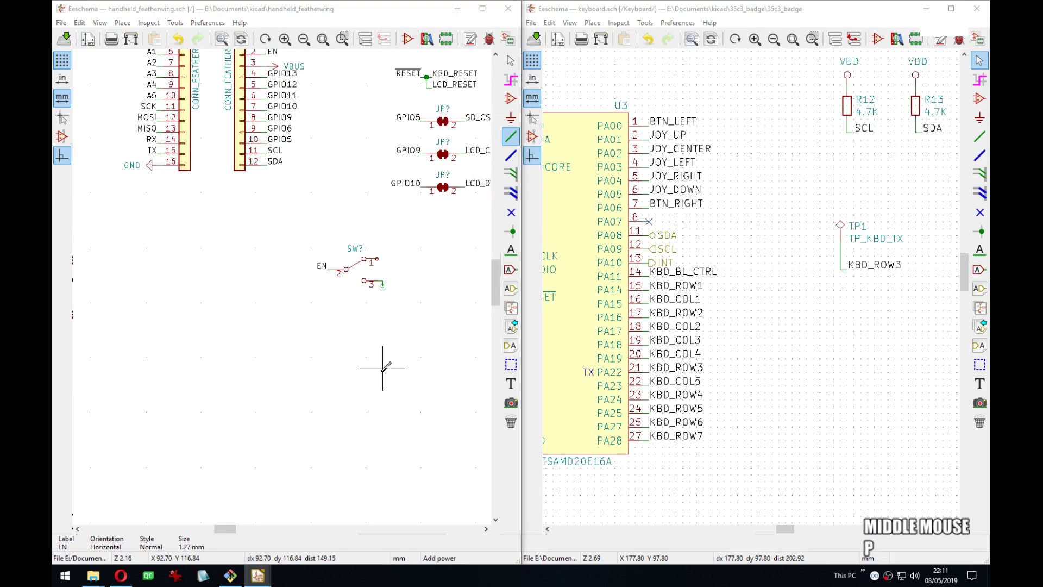
text(GND)
key(Return)
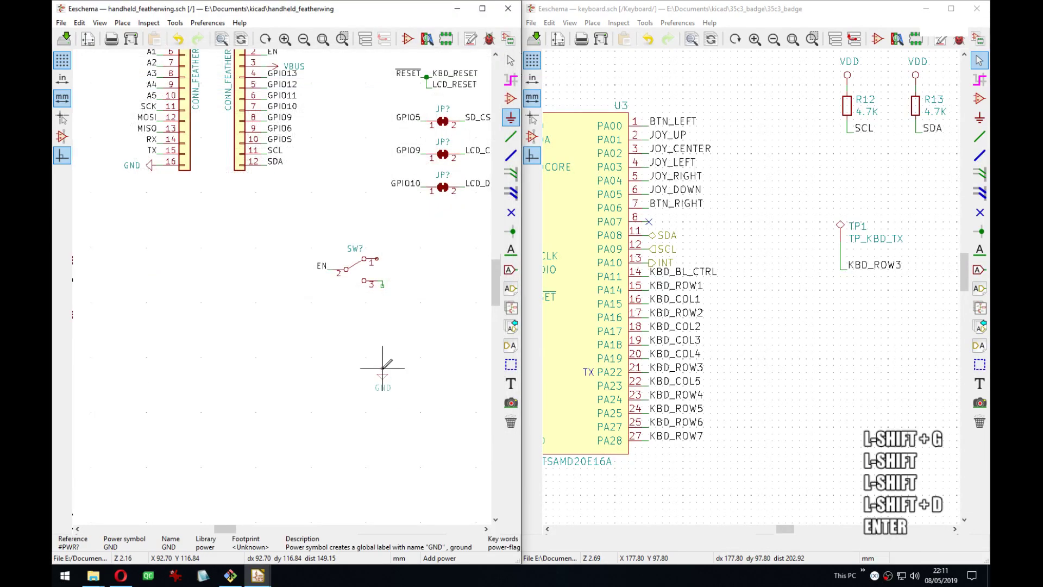
scroll(377, 368, up, 3)
middle_drag(280, 249, 375, 320)
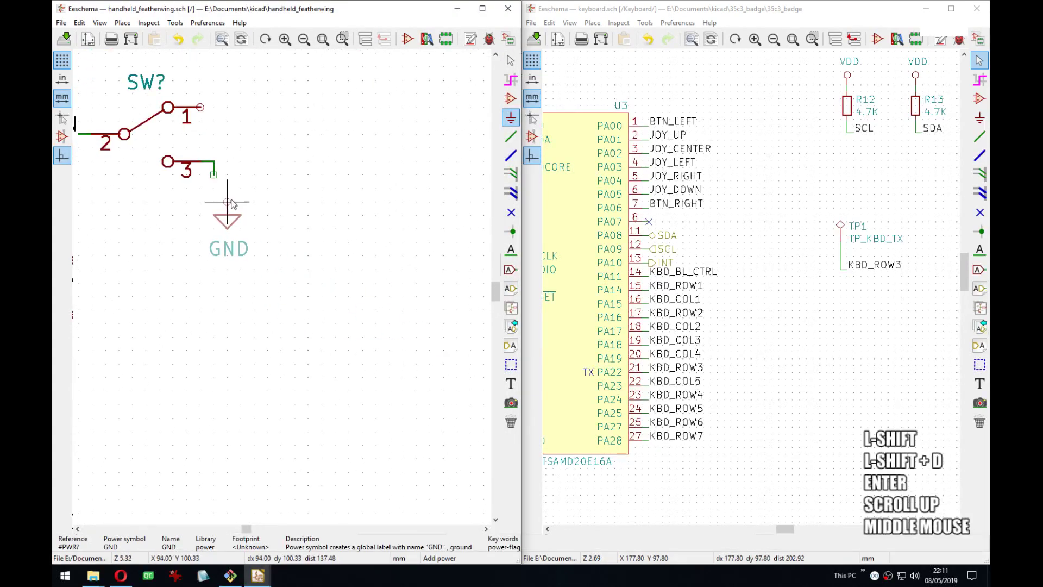
click(214, 175)
middle_drag(300, 200, 456, 293)
scroll(456, 294, down, 3)
middle_drag(284, 286, 320, 304)
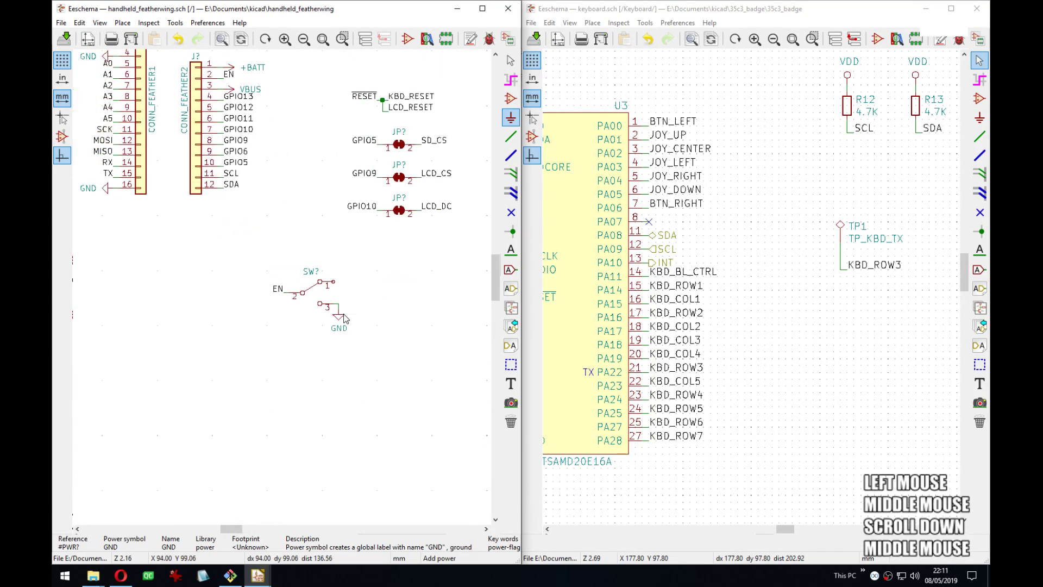
key(Escape)
Move the switch and its GND as a group below the connectors.
drag(246, 257, 354, 332)
middle_drag(353, 333, 301, 326)
click(302, 336)
scroll(302, 337, down, 3)
middle_drag(350, 272, 318, 284)
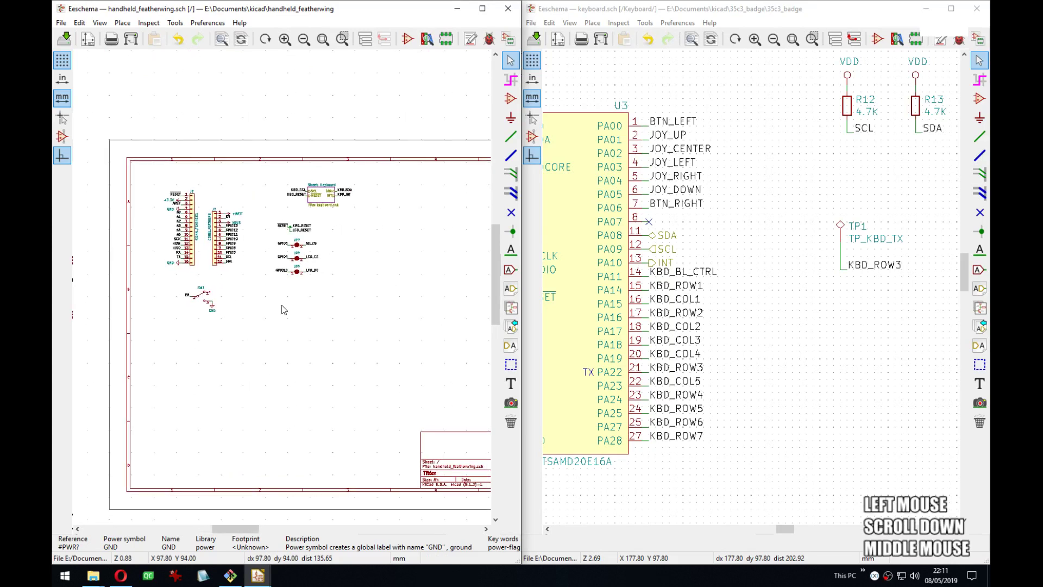
Move the RESET labels and solder jumpers under the switch, then focus the keyboard schematic window.
drag(267, 213, 343, 295)
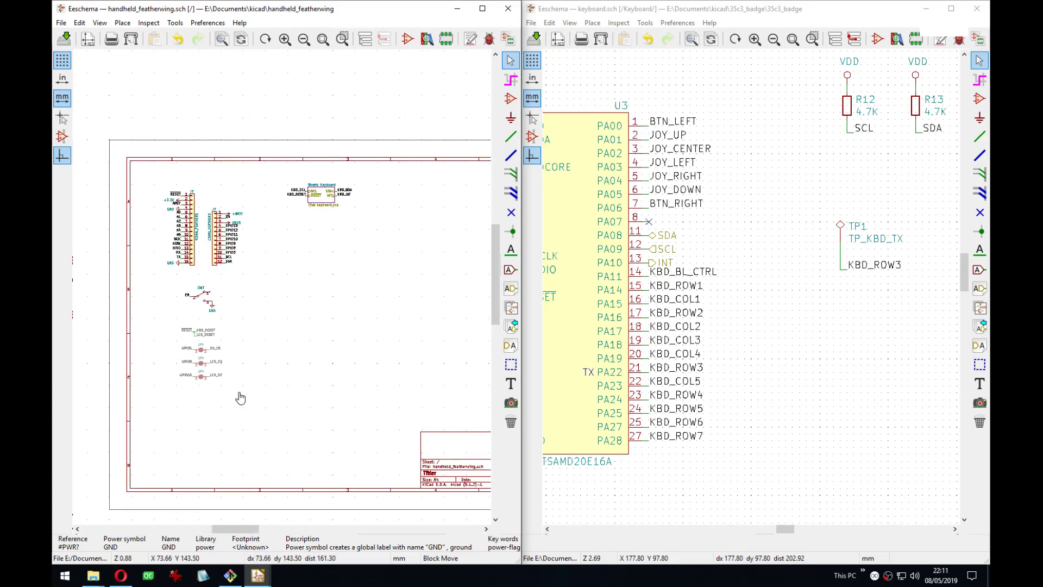
click(241, 395)
middle_drag(291, 353, 282, 333)
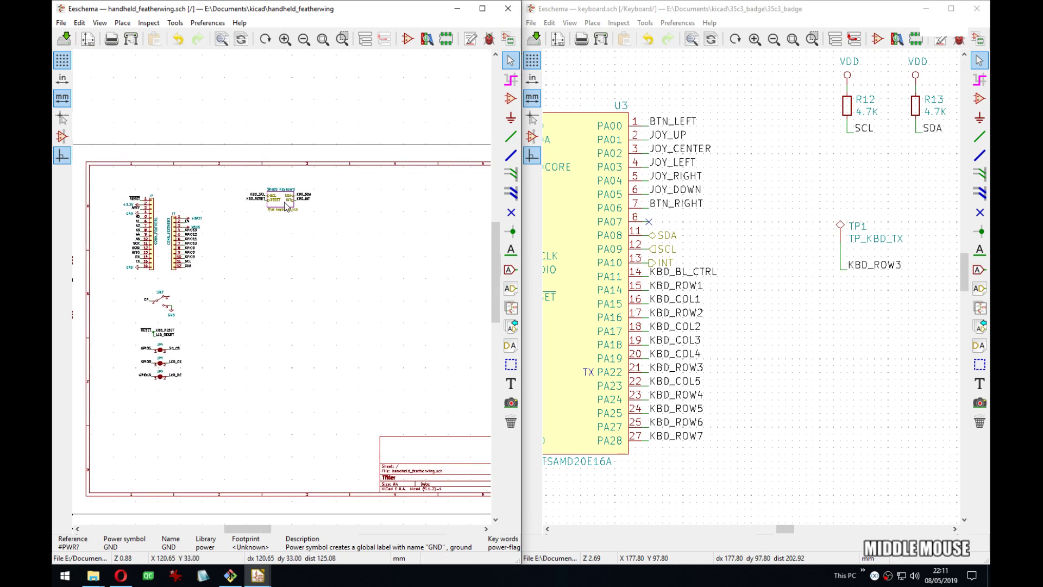
middle_drag(776, 294, 752, 302)
scroll(750, 246, down, 5)
click(750, 246)
key(alt+BackSpace)
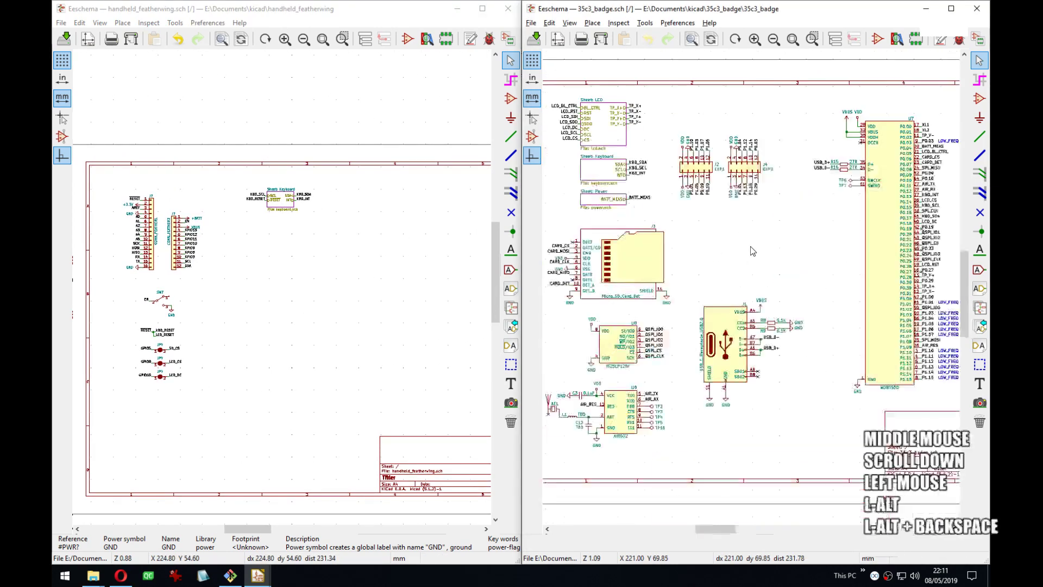
middle_drag(751, 246, 811, 238)
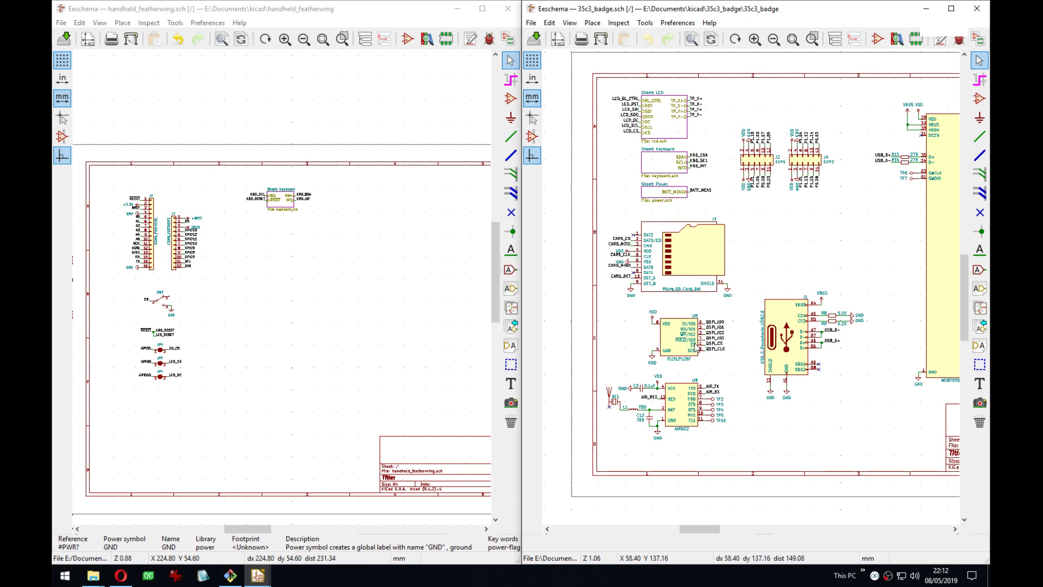
scroll(695, 349, down, 2)
scroll(695, 348, up, 4)
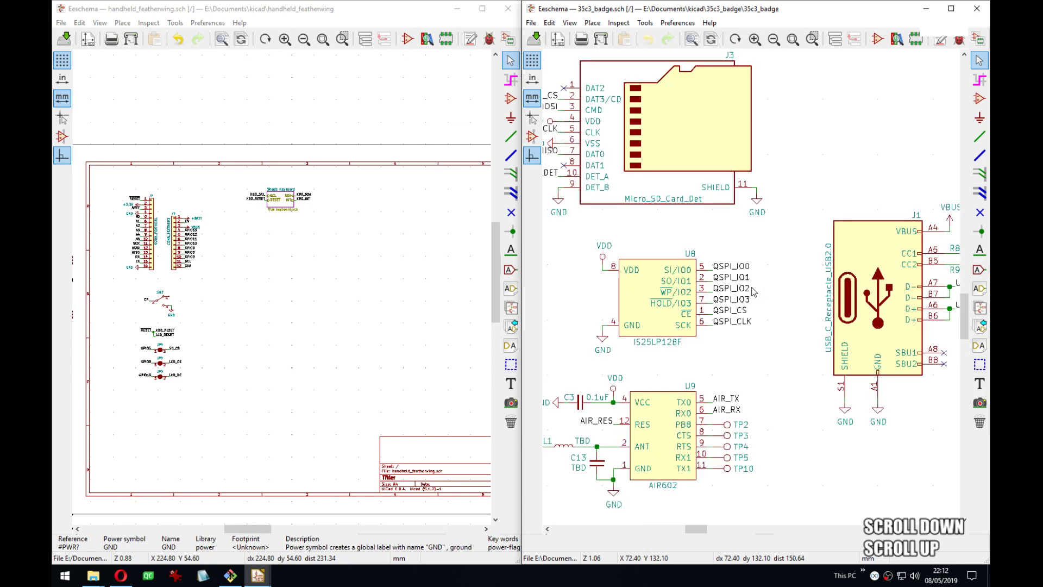
middle_drag(754, 291, 761, 333)
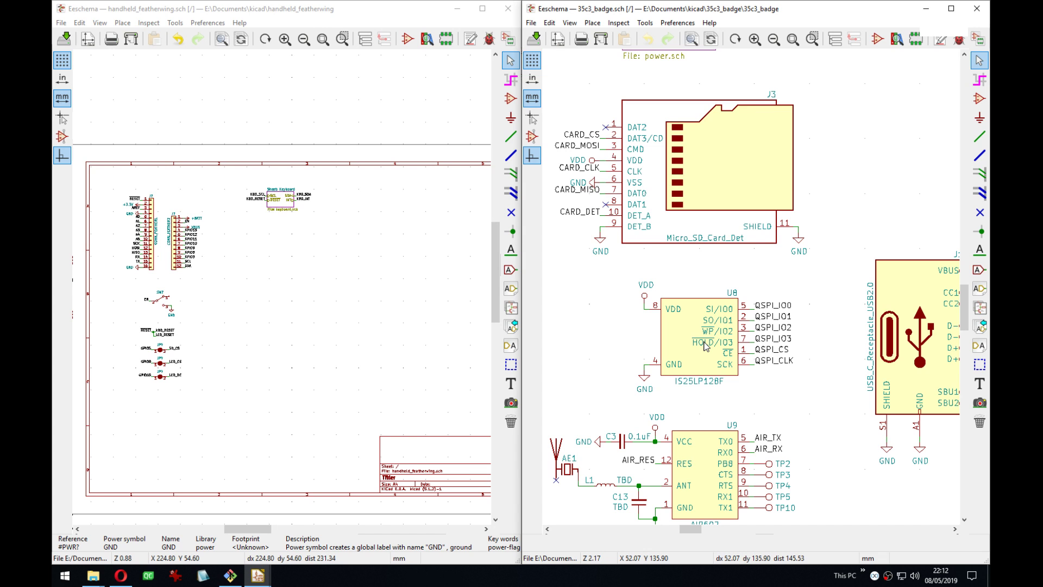
Recentre the featherwing sheet, zoom the badge schematic onto the J3 microSD connector, then switch to Opera.
middle_drag(257, 248, 294, 249)
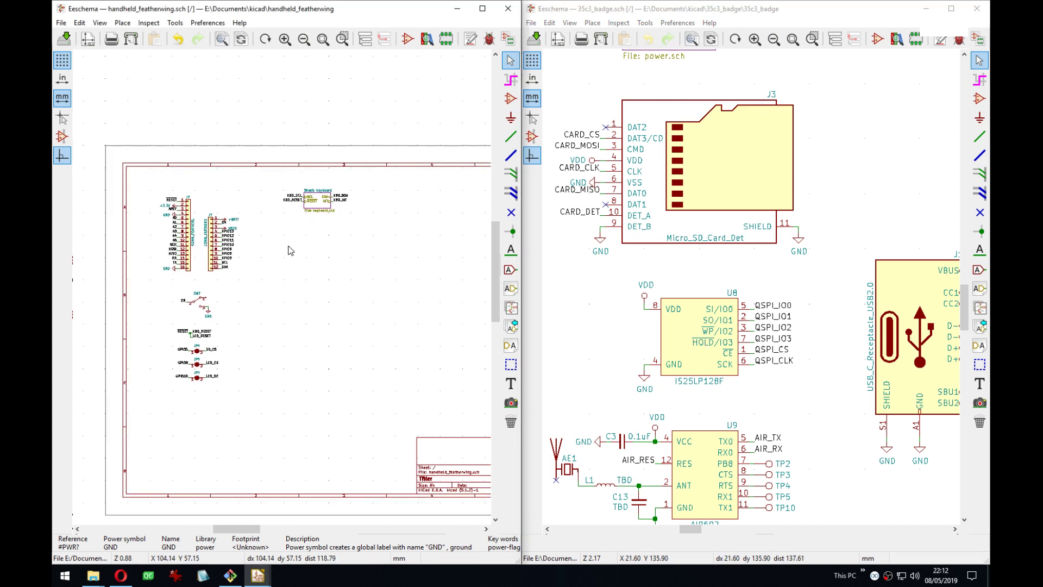
middle_drag(317, 251, 314, 251)
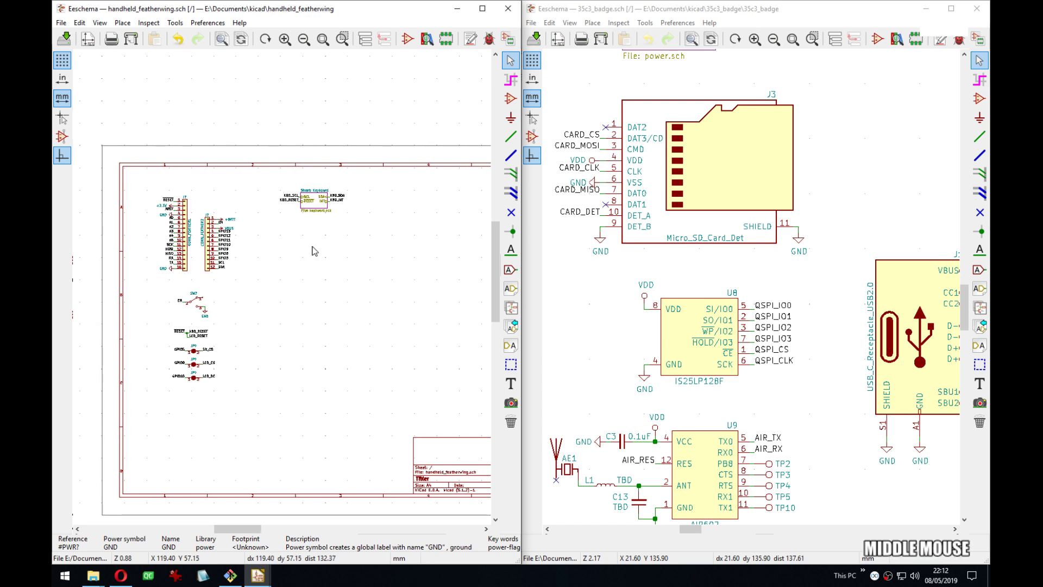
click(694, 267)
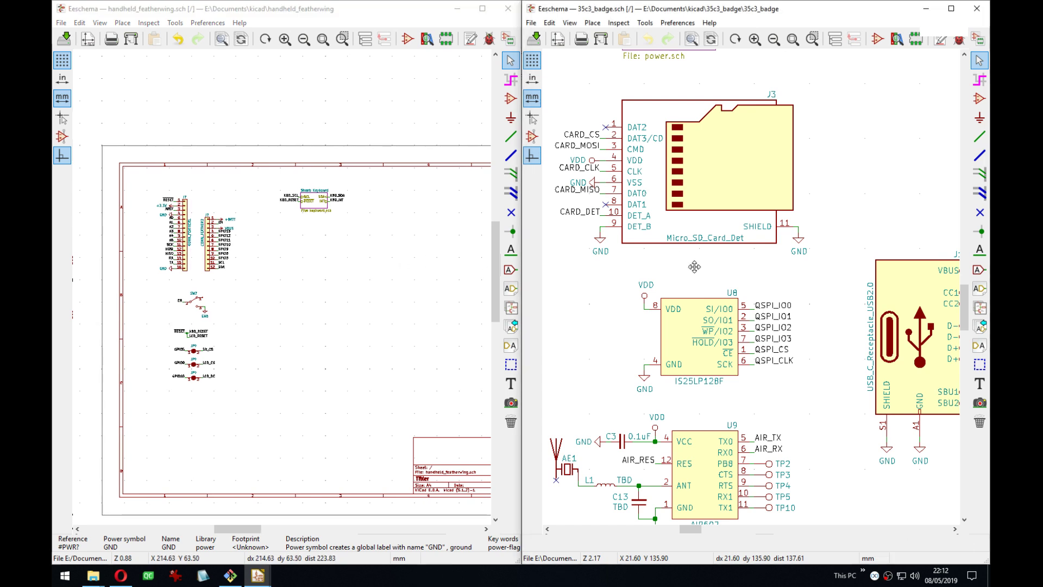
middle_drag(694, 266, 739, 309)
middle_drag(385, 294, 372, 294)
middle_drag(744, 209, 744, 212)
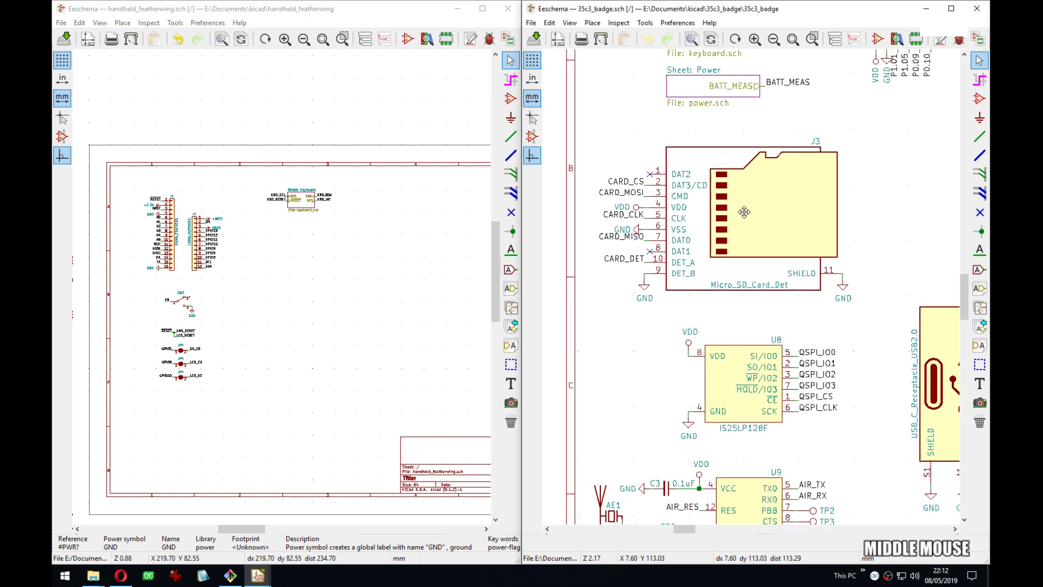
scroll(753, 292, up, 1)
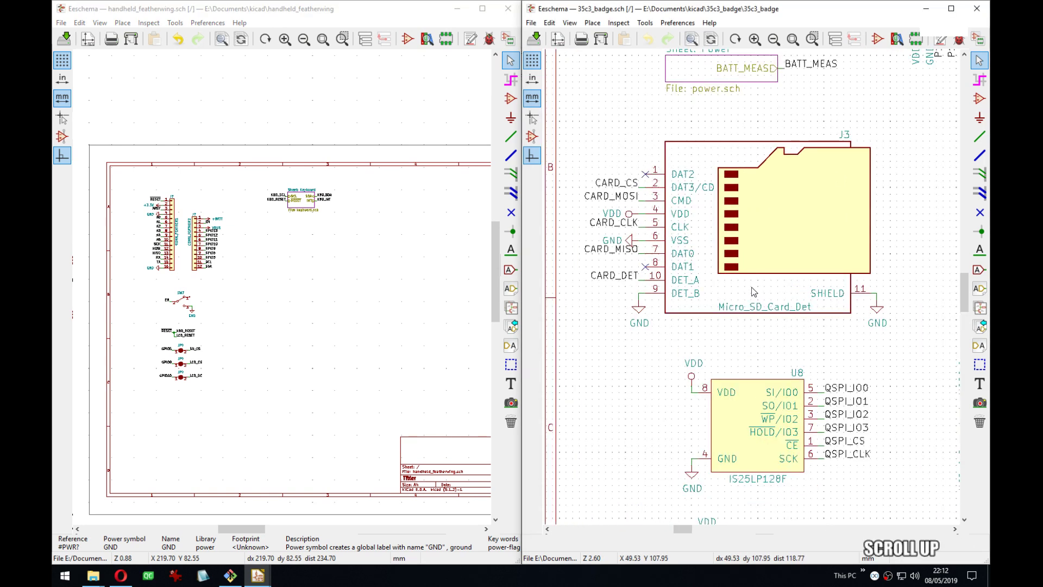
middle_drag(742, 293, 775, 301)
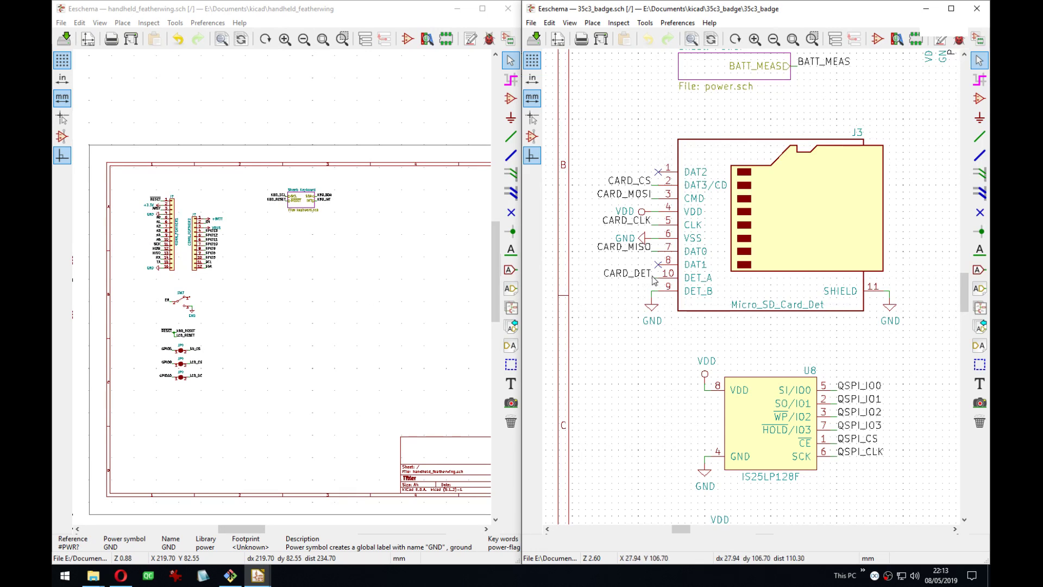
click(125, 573)
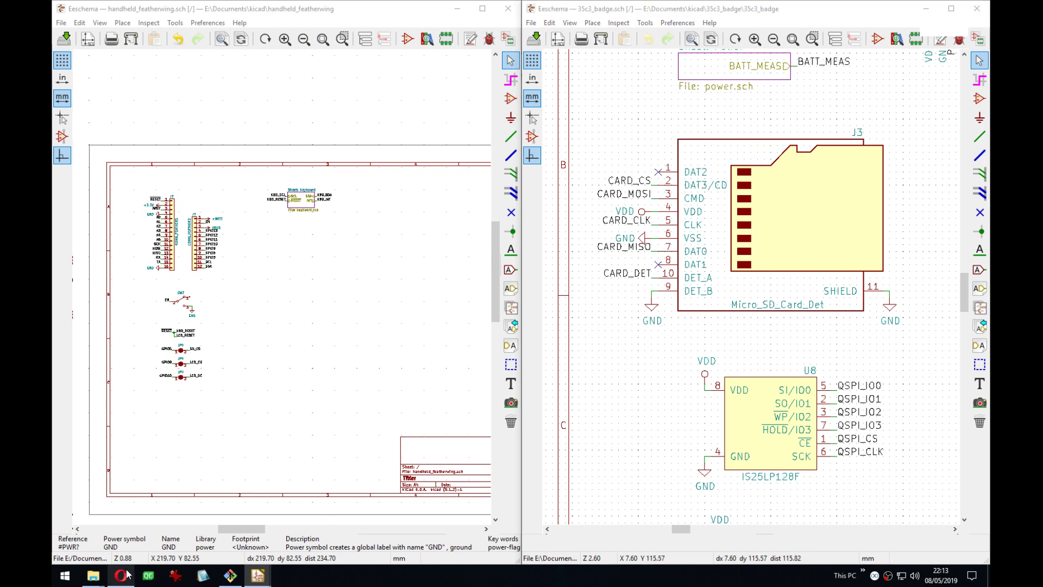
Open the Adafruit product schematic tab and scroll around the reference image.
click(821, 15)
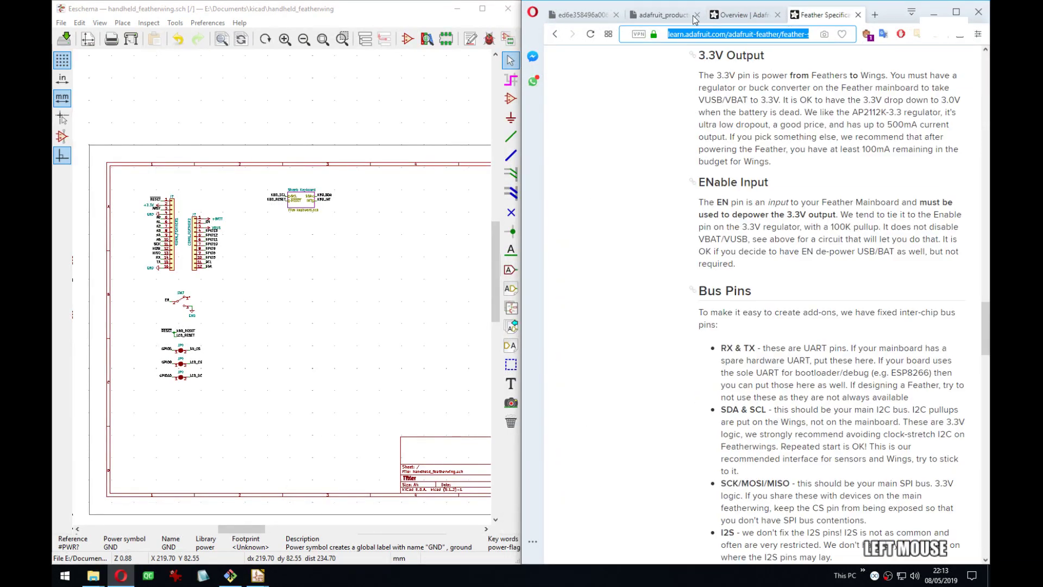
click(663, 15)
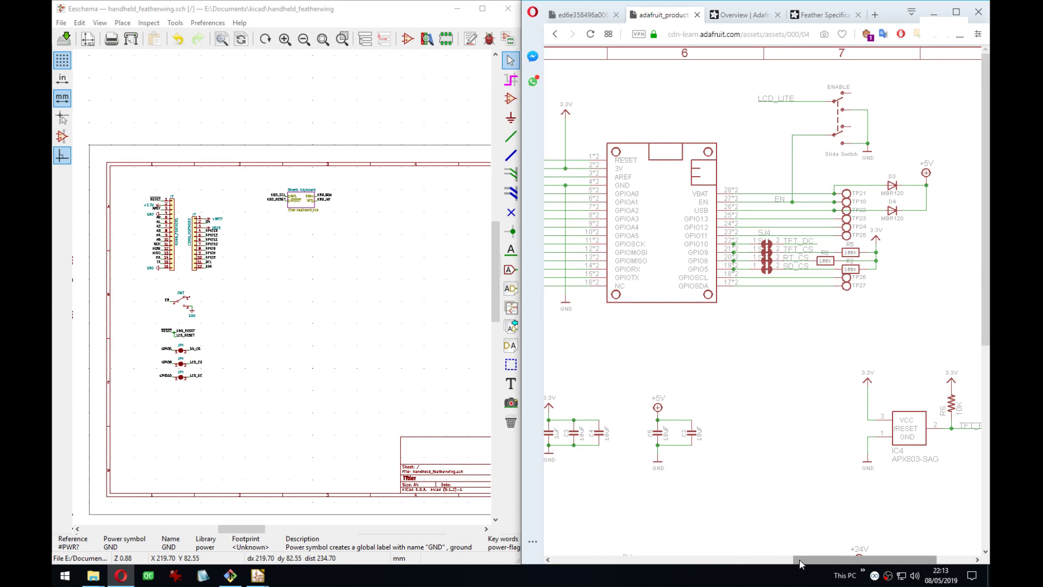
drag(803, 560, 640, 547)
scroll(683, 509, down, 3)
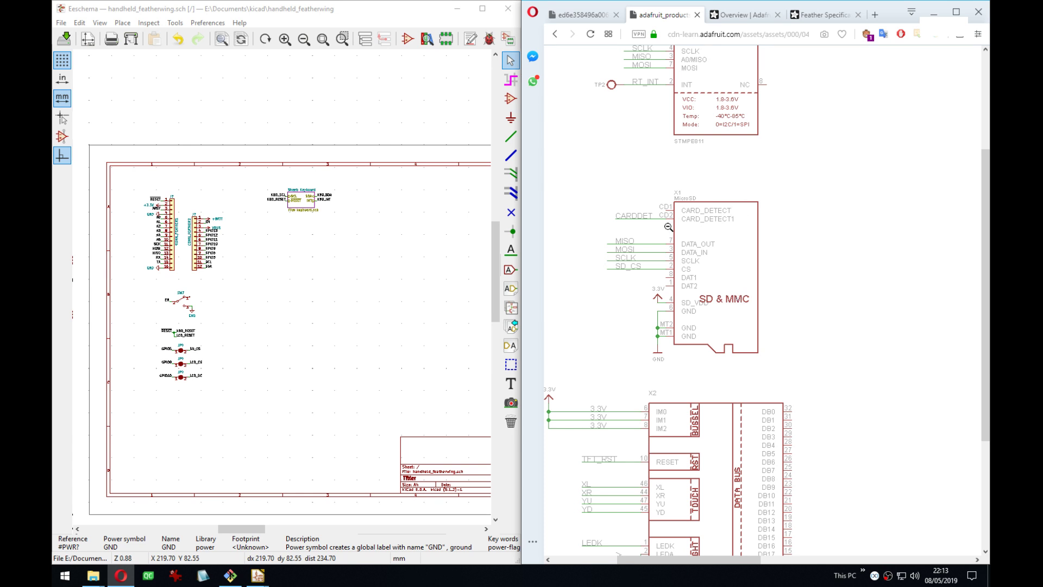
scroll(636, 217, up, 3)
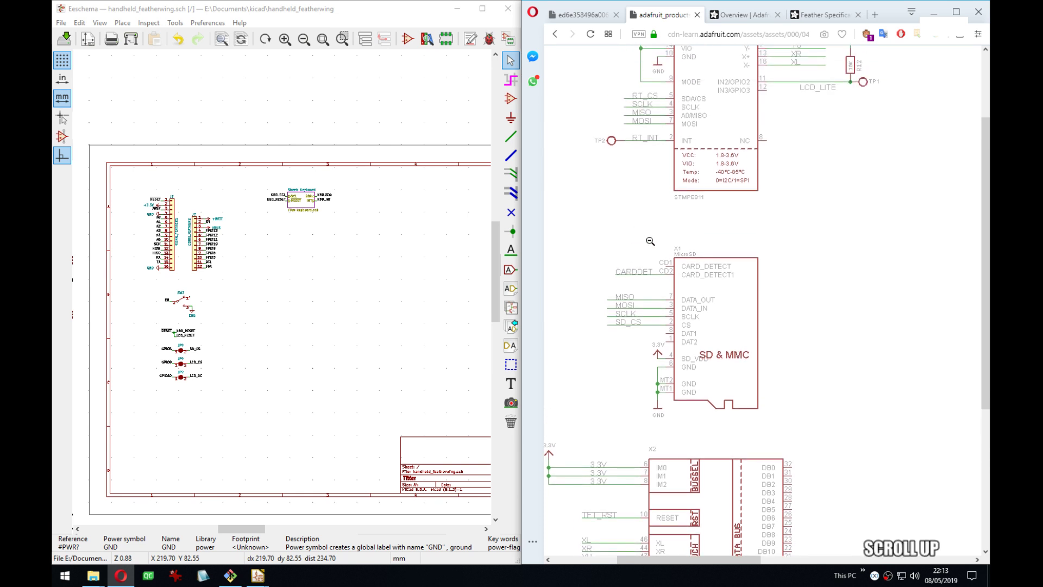
mouse_move(672, 559)
mouse_down()
mouse_move(854, 574)
mouse_move(683, 571)
mouse_up()
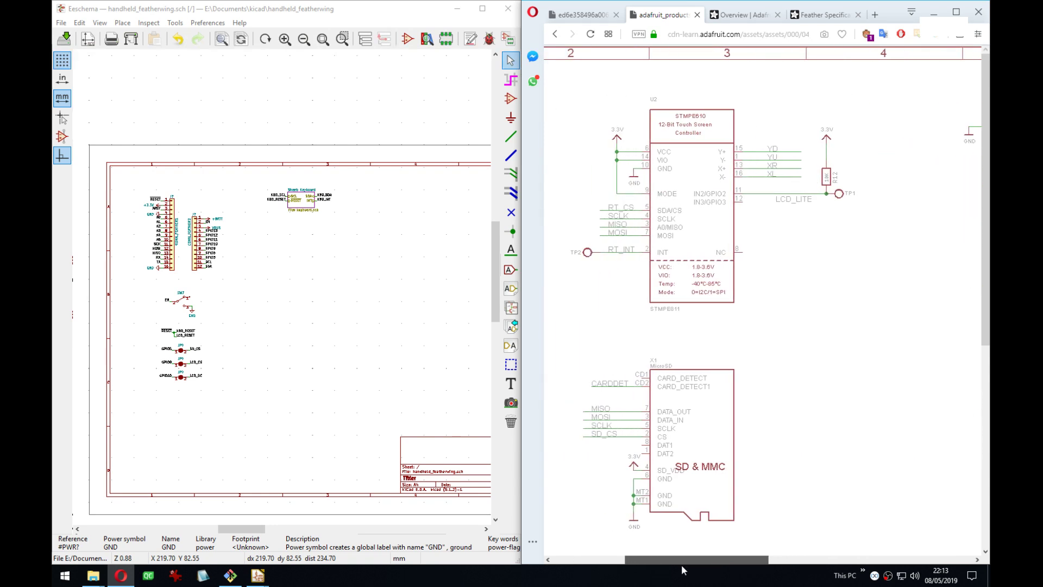
Fit the whole reference schematic, then zoom into and pan across the Feather pinout area.
click(801, 307)
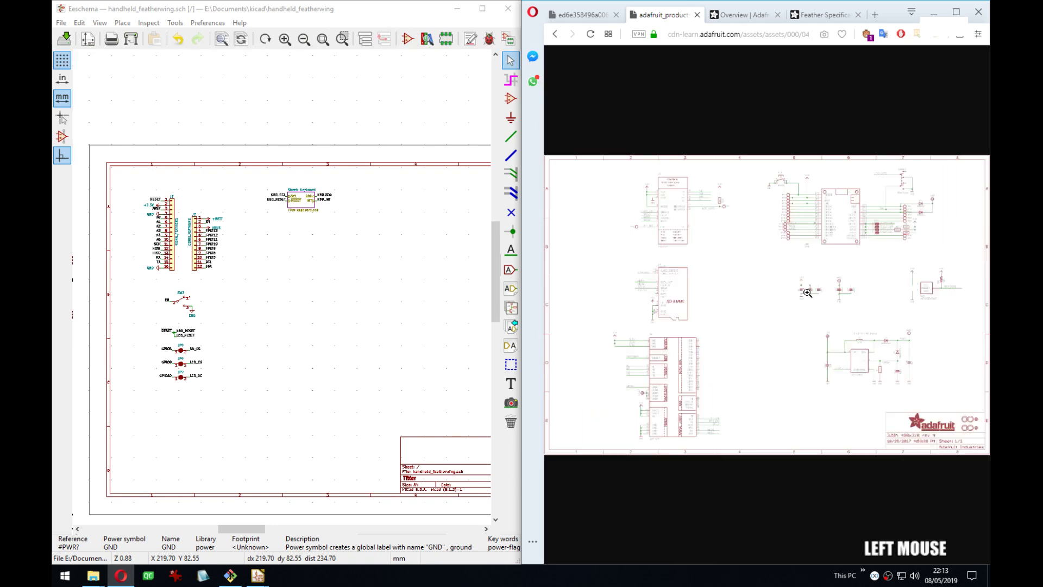
click(888, 370)
scroll(729, 324, up, 5)
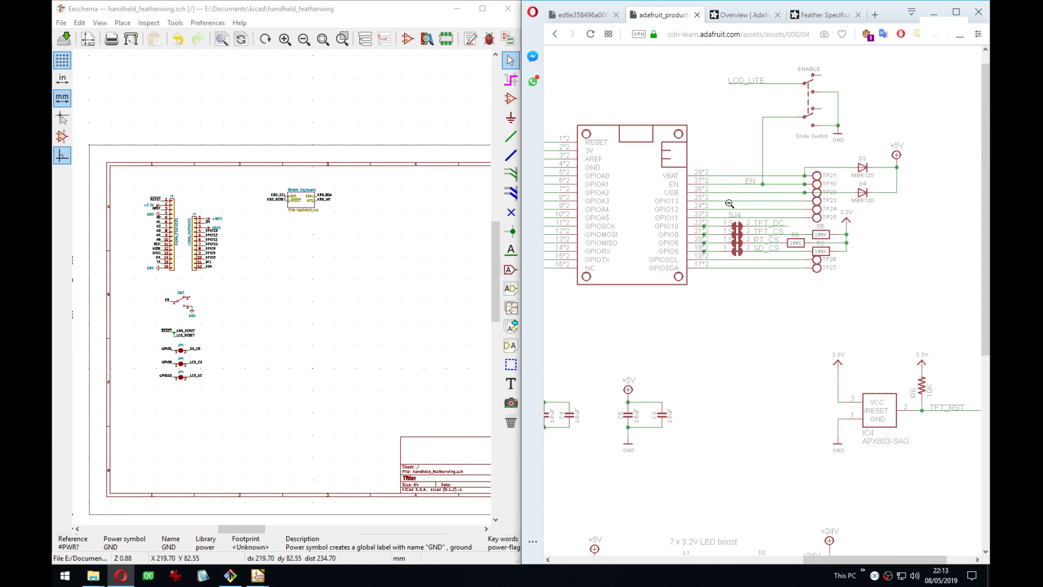
drag(863, 561, 683, 565)
scroll(749, 335, down, 5)
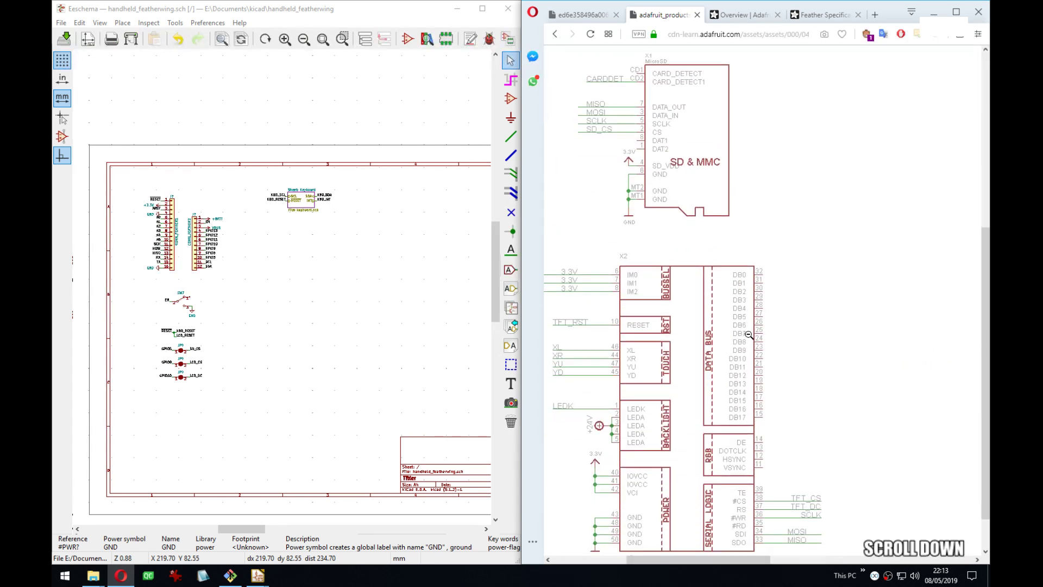
drag(760, 567, 701, 562)
scroll(749, 565, up, 5)
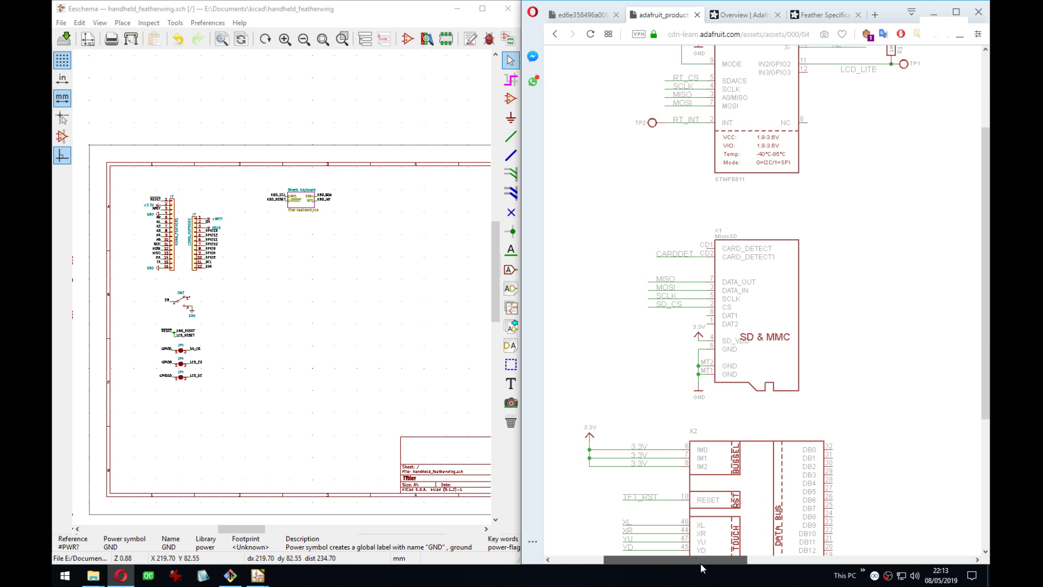
mouse_move(700, 563)
mouse_down()
mouse_move(833, 559)
mouse_move(719, 555)
mouse_up()
Zoom further into the reference pinout, then minimize Opera and pan the badge schematic.
scroll(881, 368, up, 10)
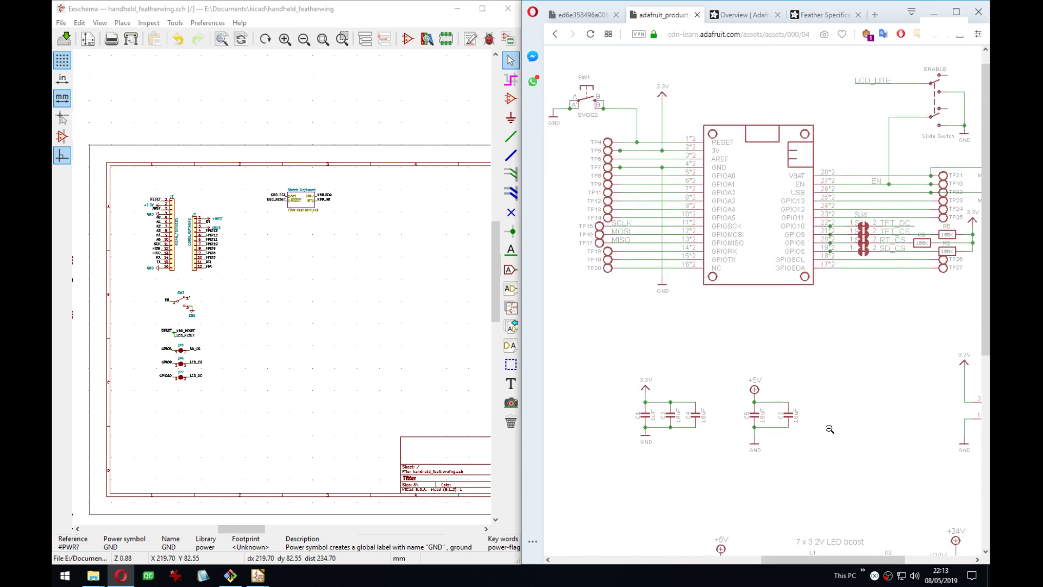
scroll(840, 434, up, 1)
drag(820, 561, 880, 564)
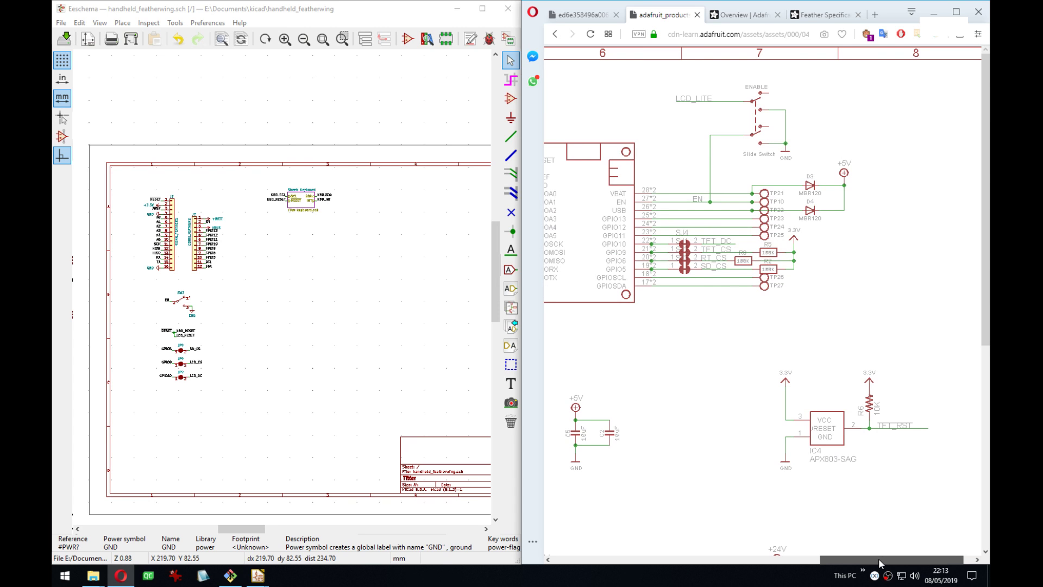
drag(880, 563, 852, 569)
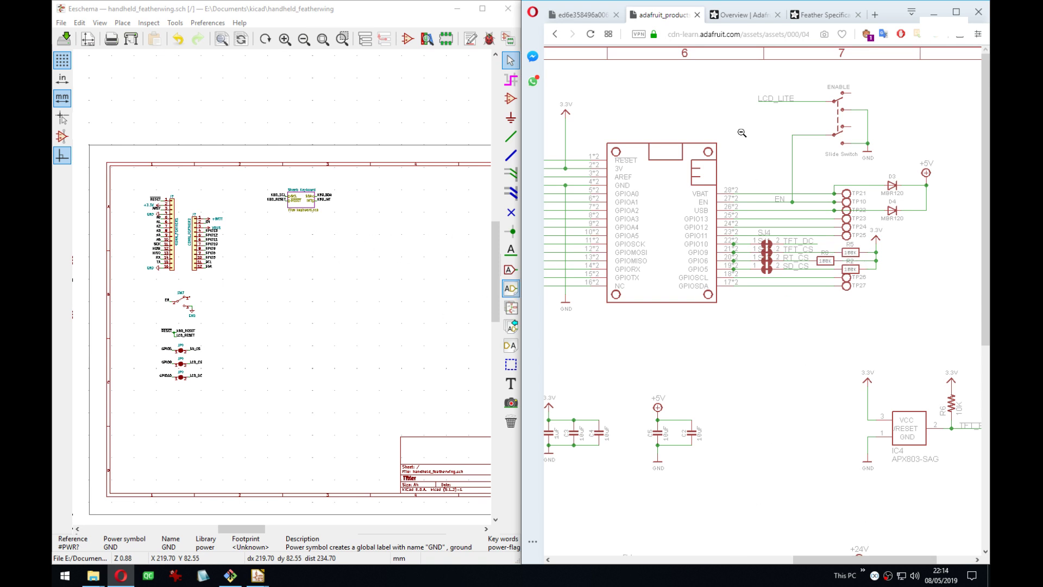
click(935, 11)
middle_drag(704, 242, 775, 259)
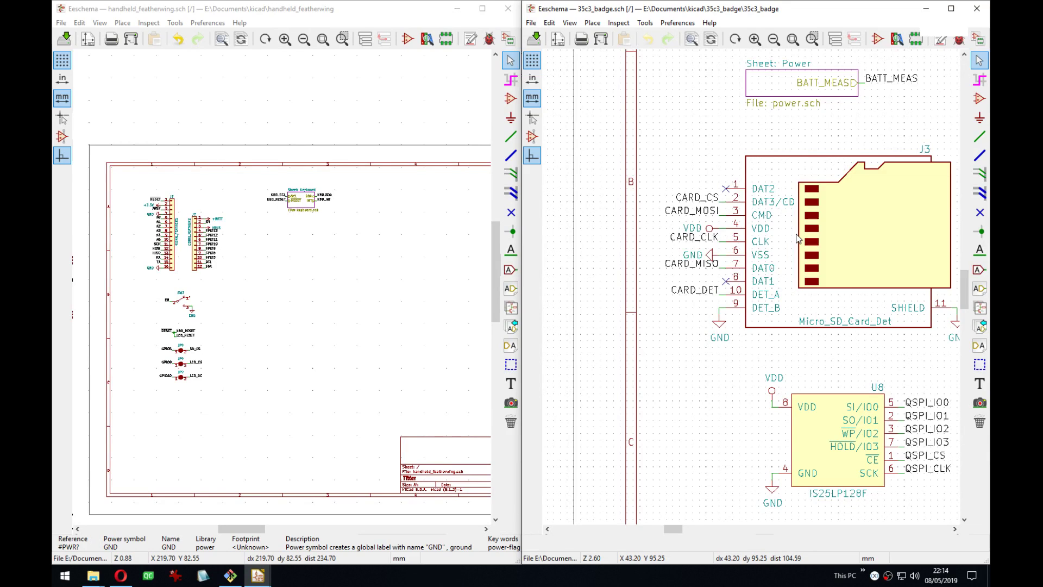
Compare the badge's card connector with the Adafruit reference, panning around both.
key(alt+Tab)
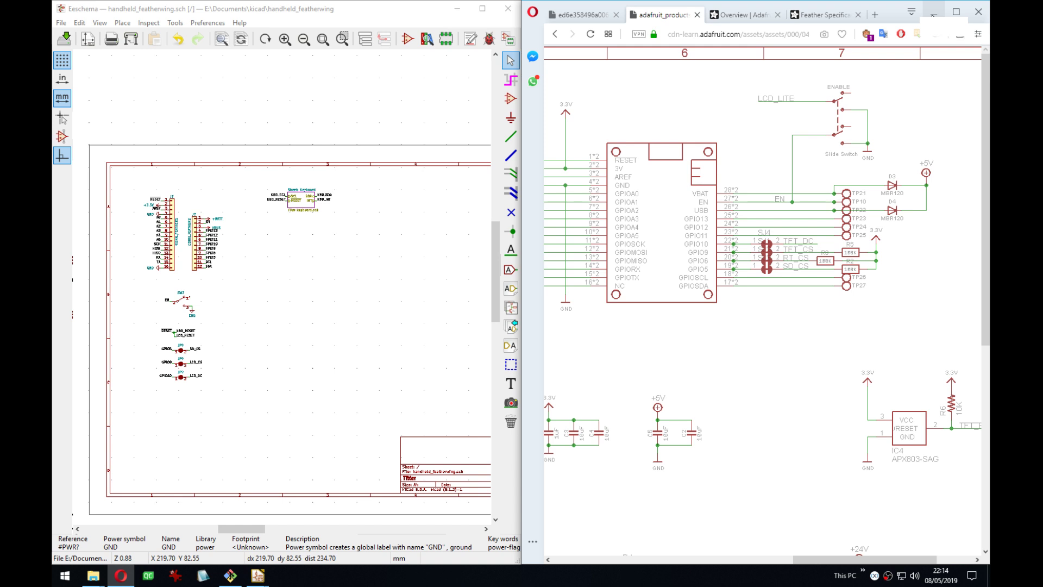
click(933, 13)
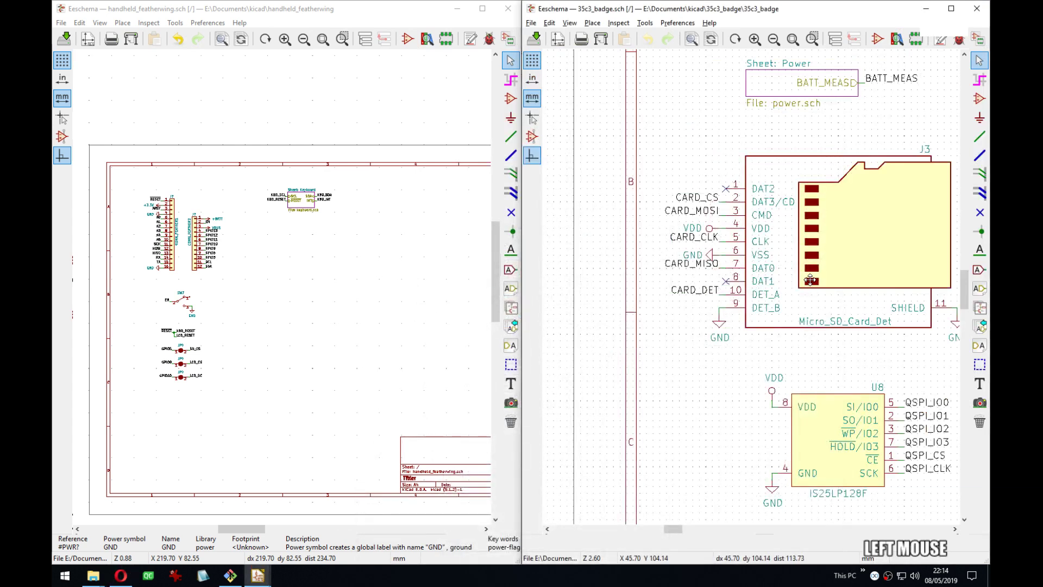
middle_drag(810, 279, 746, 287)
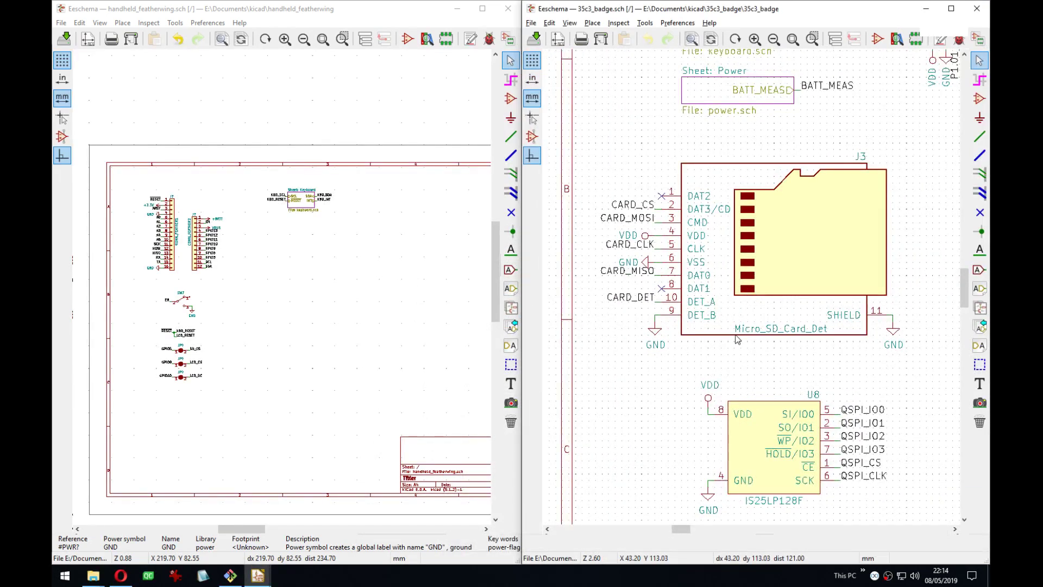
key(alt+Tab)
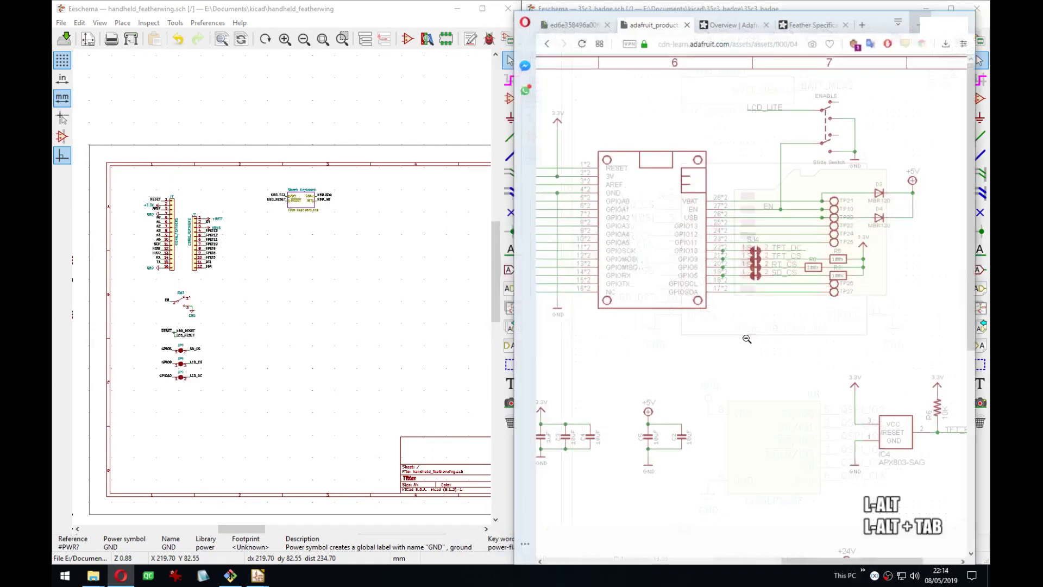
drag(768, 541, 821, 493)
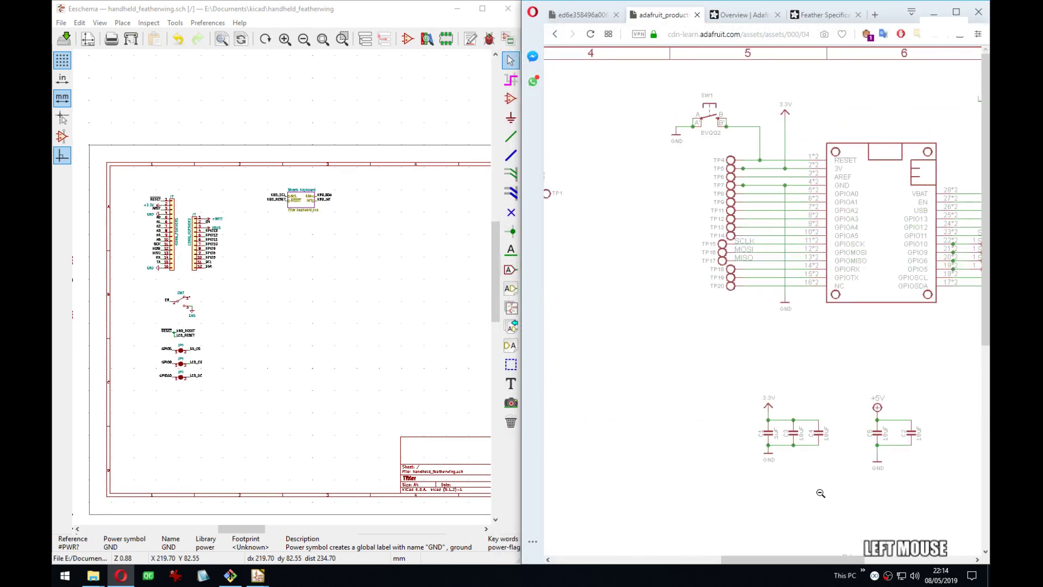
mouse_move(818, 561)
mouse_down()
mouse_move(763, 561)
mouse_move(830, 558)
mouse_up()
drag(788, 533, 847, 514)
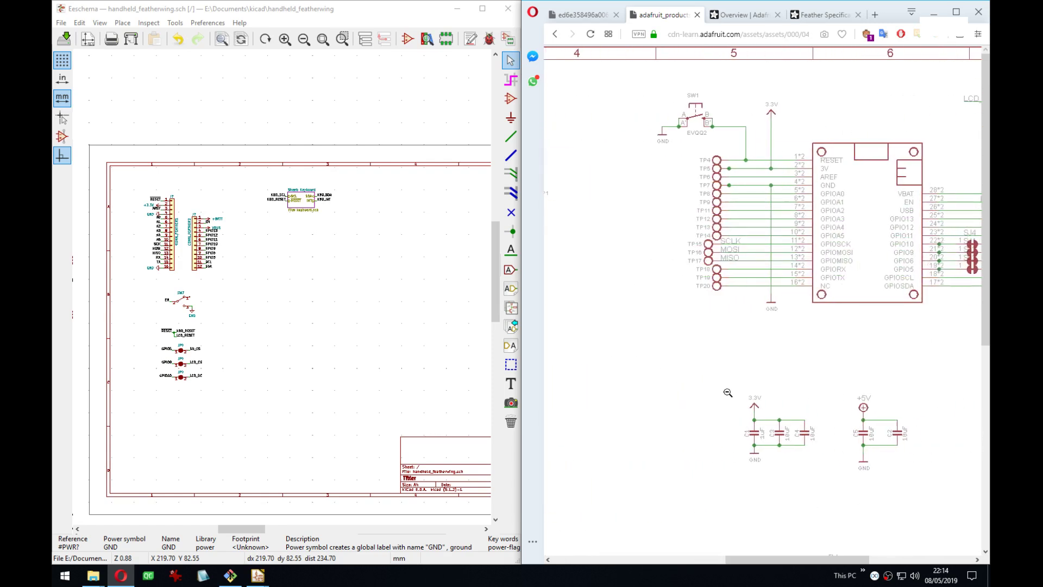
Hide Opera and make the handheld_featherwing sheet the working window, repositioning its view.
click(934, 12)
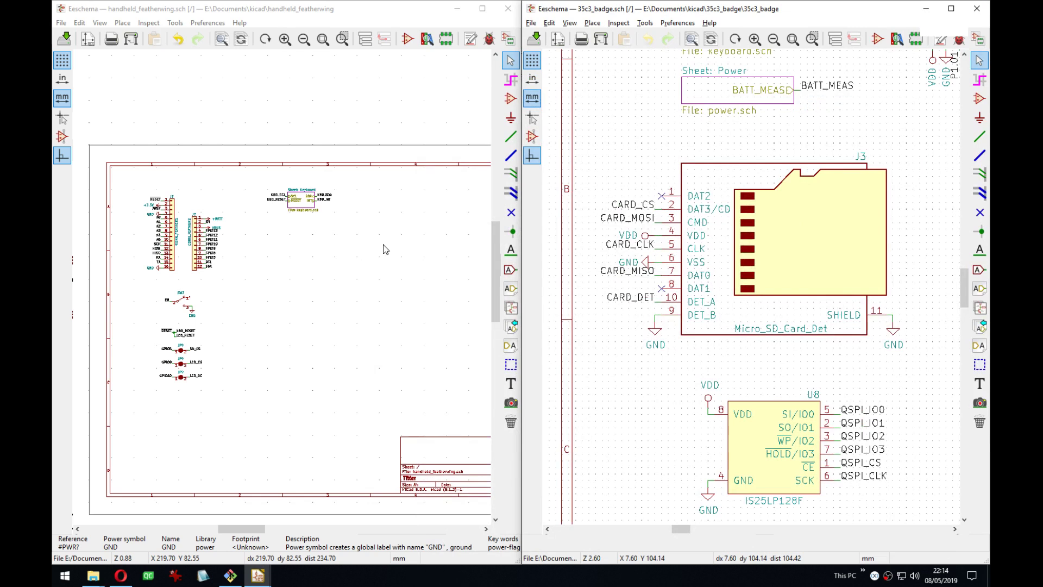
click(317, 266)
middle_drag(317, 266, 240, 300)
scroll(293, 283, up, 3)
middle_drag(347, 293, 220, 295)
scroll(284, 288, down, 3)
middle_drag(293, 287, 366, 265)
Start Place Symbol with A to bring up the symbol chooser.
key(a)
click(345, 258)
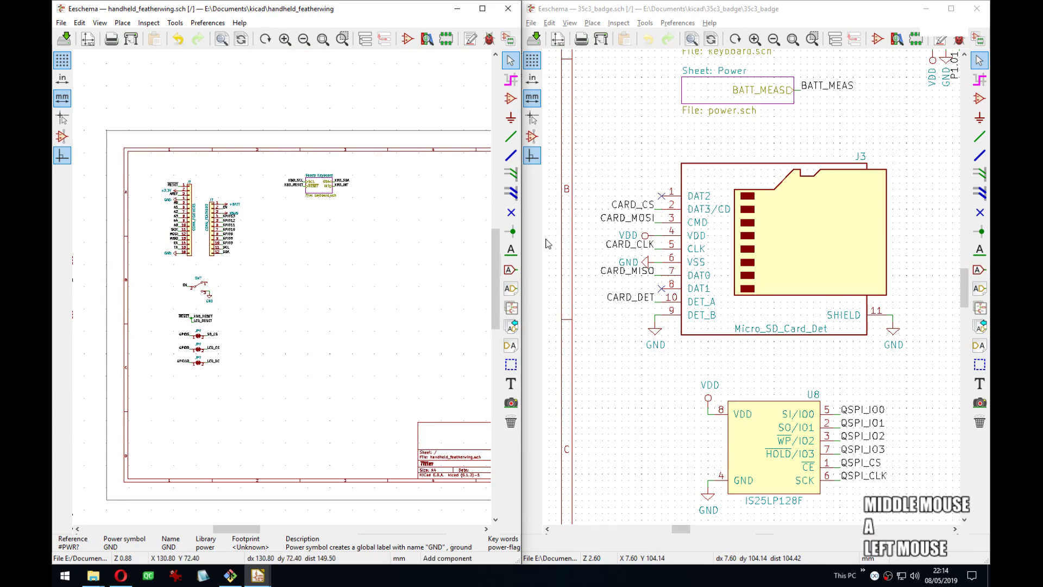
click(794, 238)
Check J3's footprint, value and library reference in Symbol Properties, closing without changes.
key(e)
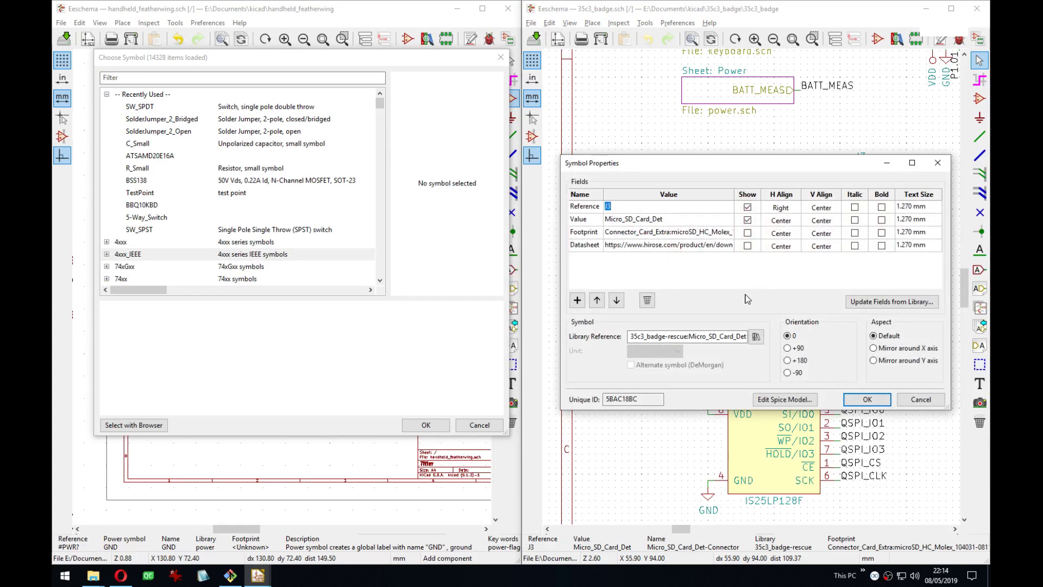
drag(717, 164, 718, 156)
click(631, 227)
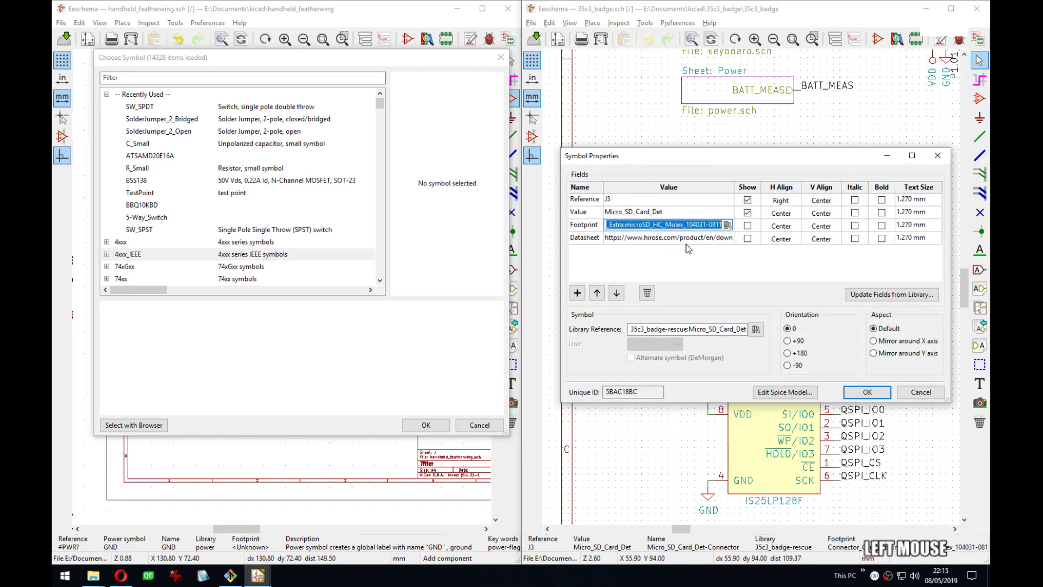
click(664, 213)
drag(659, 327, 811, 340)
click(722, 331)
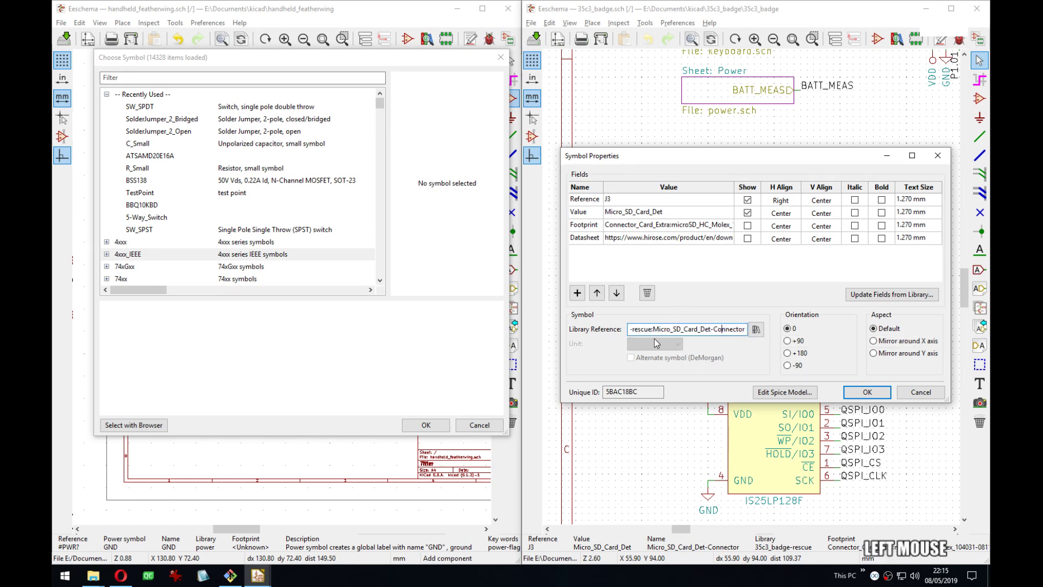
click(938, 157)
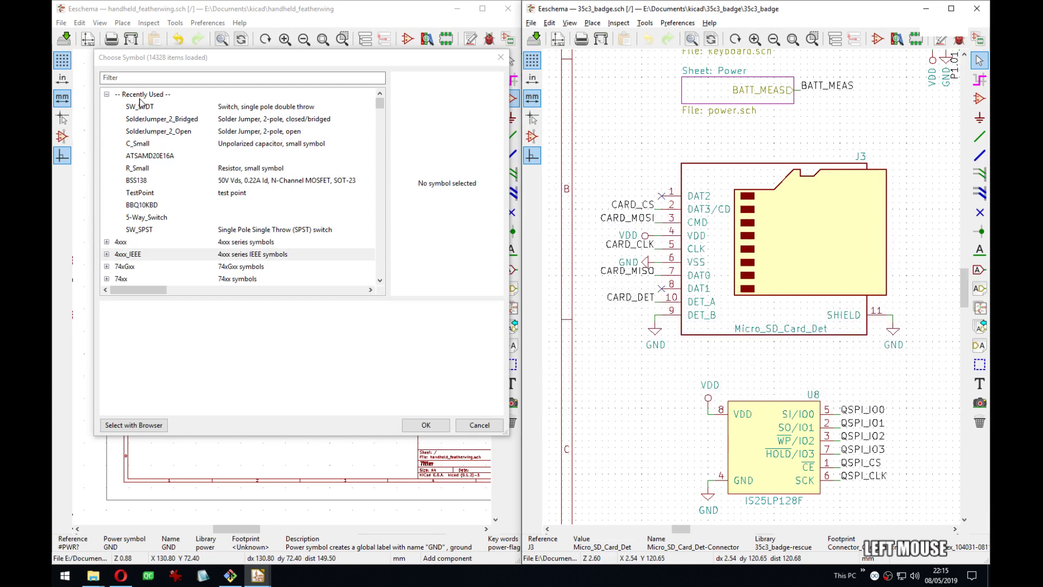
Filter the chooser for 'microsd' and choose Micro_SD_Card_Det over plain Micro_SD_Card.
text(m)
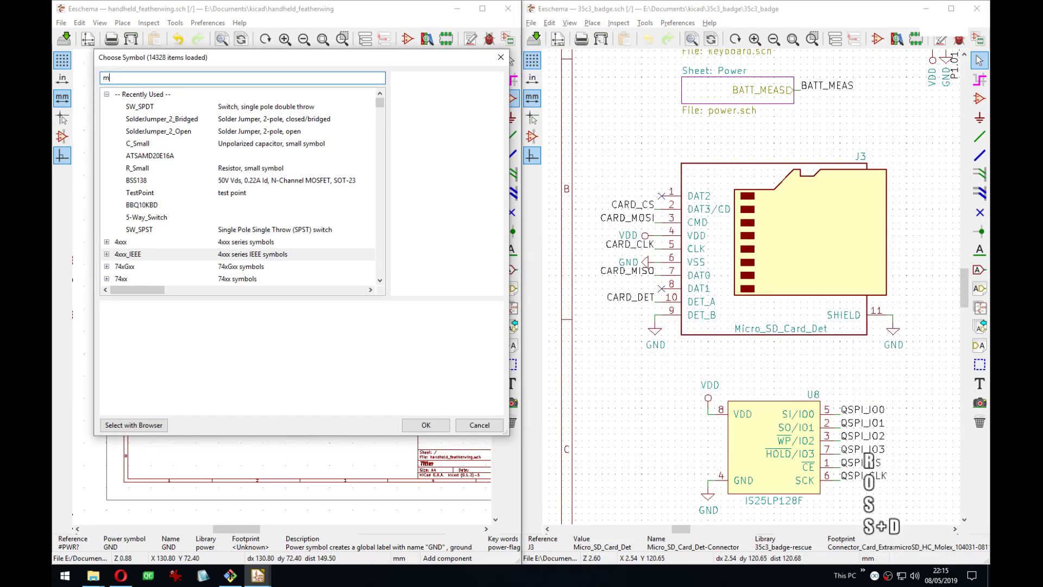
text(icrosd)
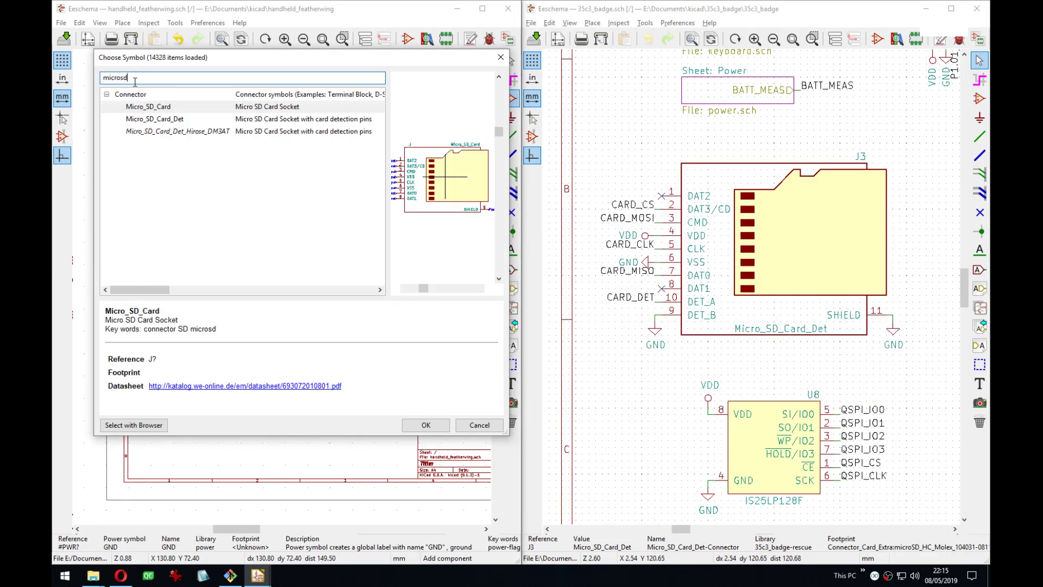
click(167, 120)
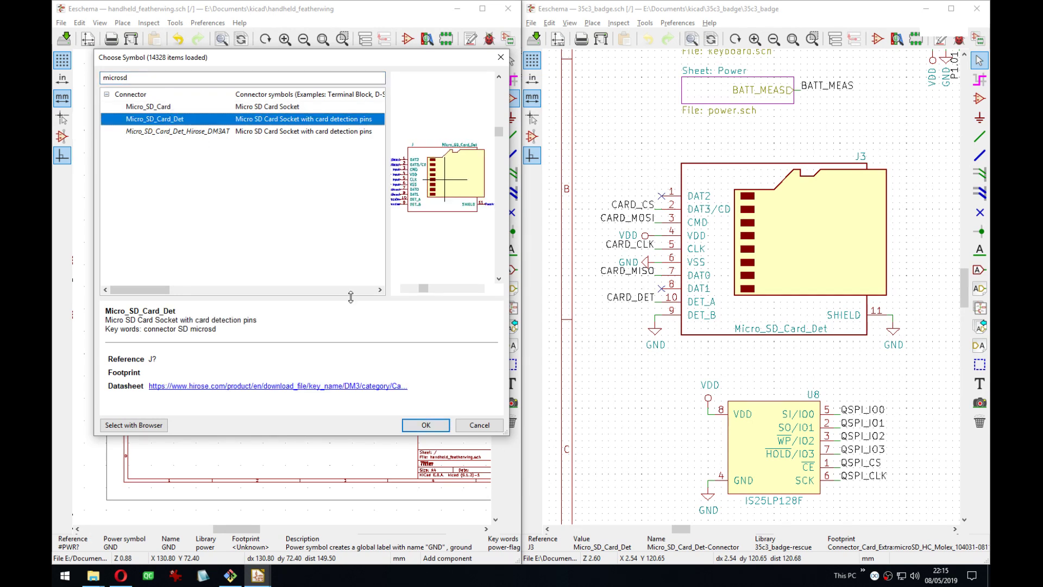
click(233, 107)
click(250, 116)
click(233, 107)
click(250, 119)
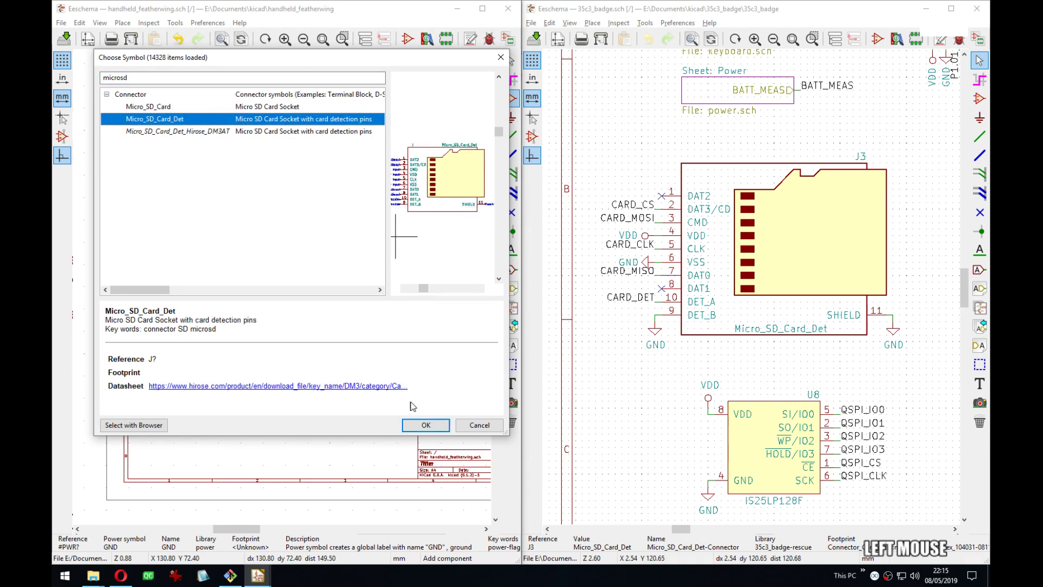
click(424, 425)
middle_drag(370, 268, 335, 260)
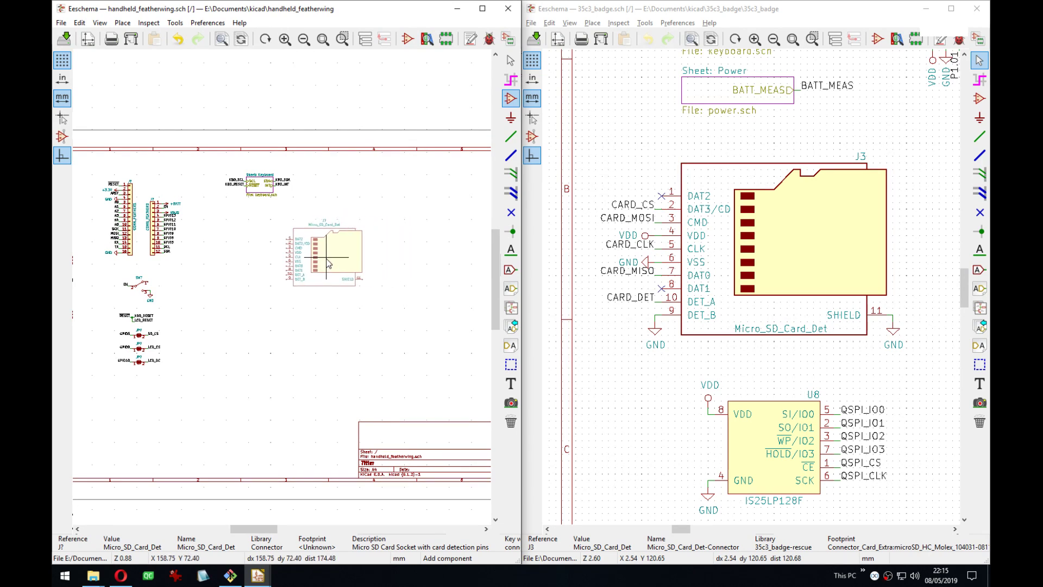
Drop the Micro_SD_Card_Det symbol below the Keyboard sheet and zoom in on its pin column.
click(299, 259)
scroll(299, 259, up, 3)
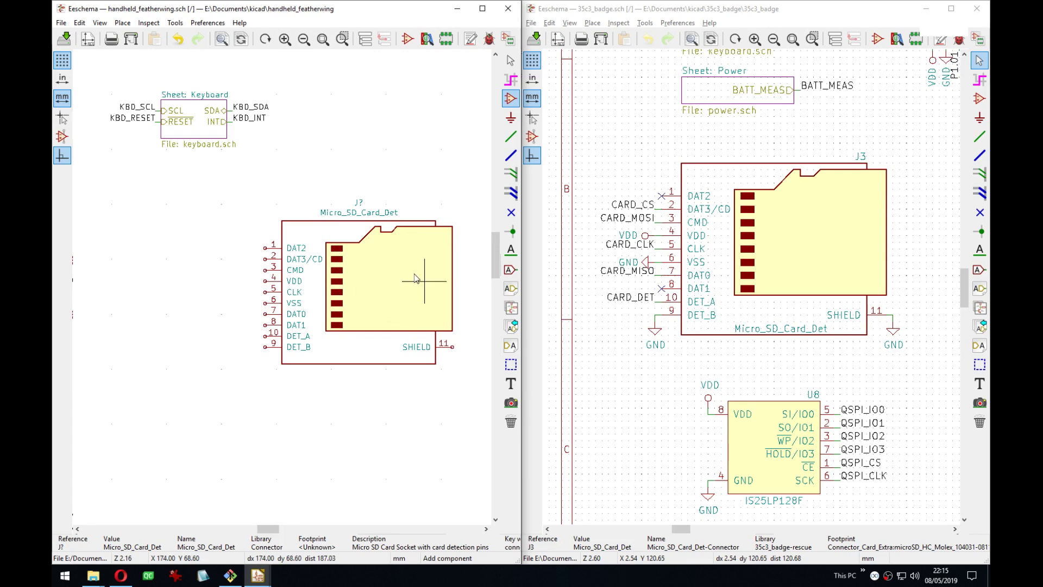
scroll(370, 272, up, 1)
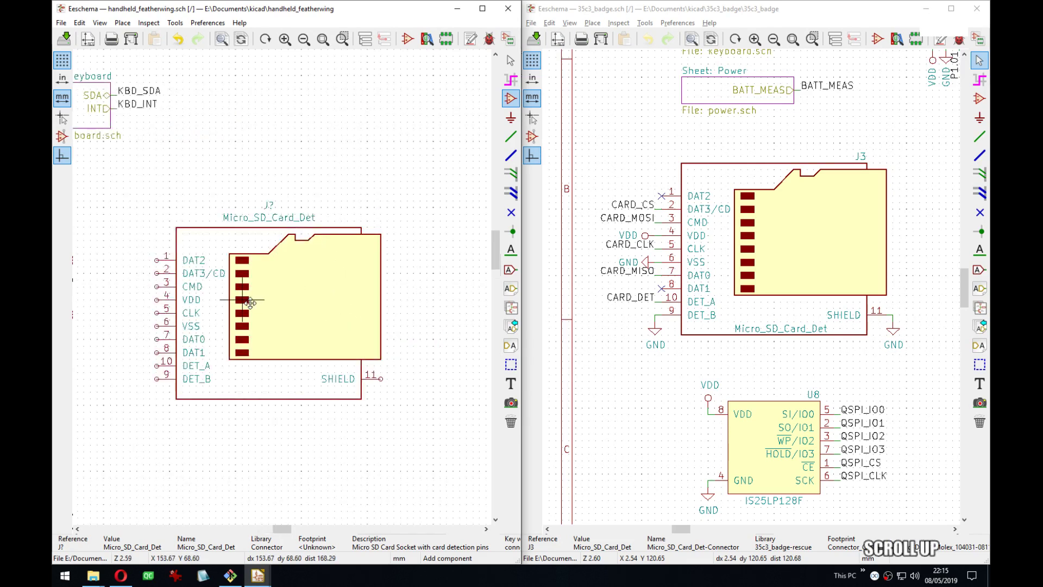
middle_drag(249, 310, 397, 277)
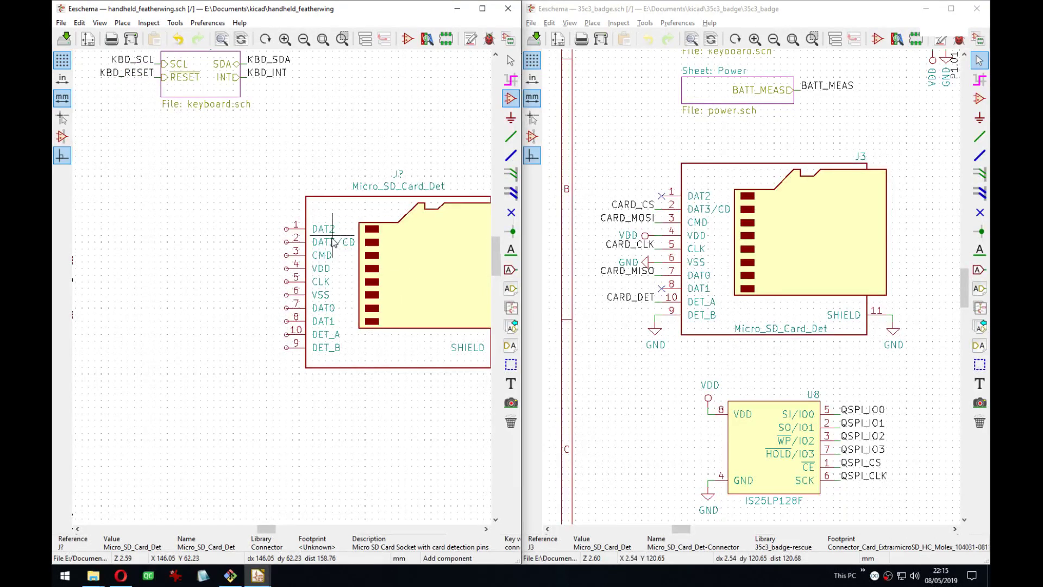
middle_drag(108, 279, 146, 266)
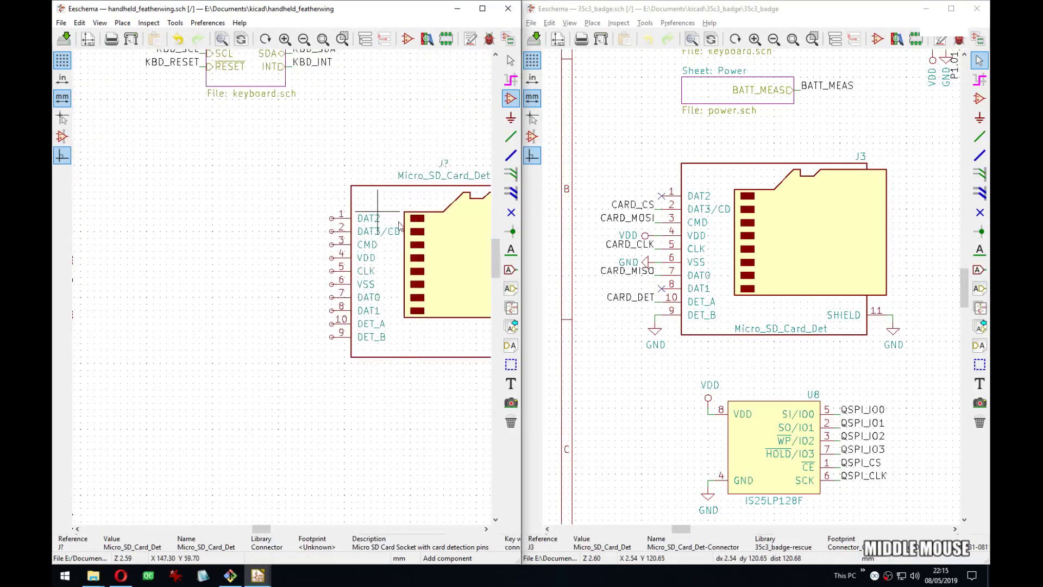
scroll(255, 283, down, 1)
scroll(287, 291, up, 3)
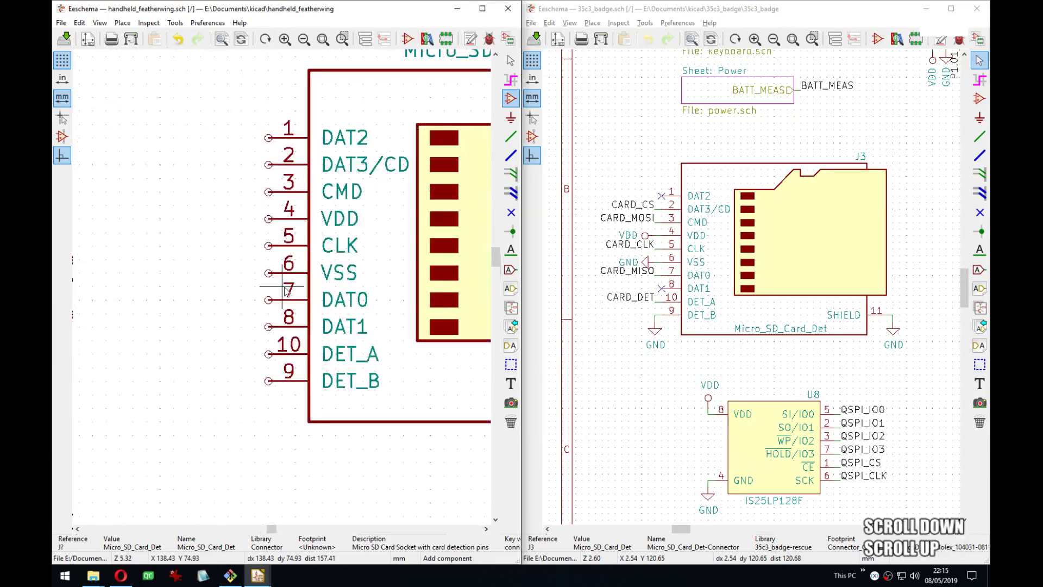
middle_drag(287, 291, 326, 333)
scroll(269, 298, down, 1)
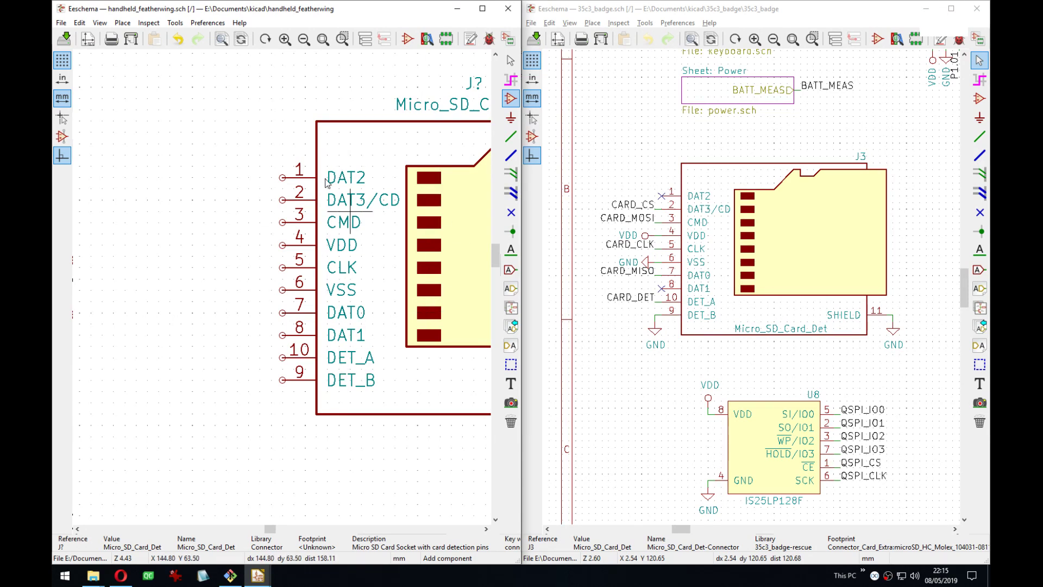
middle_drag(332, 311, 369, 332)
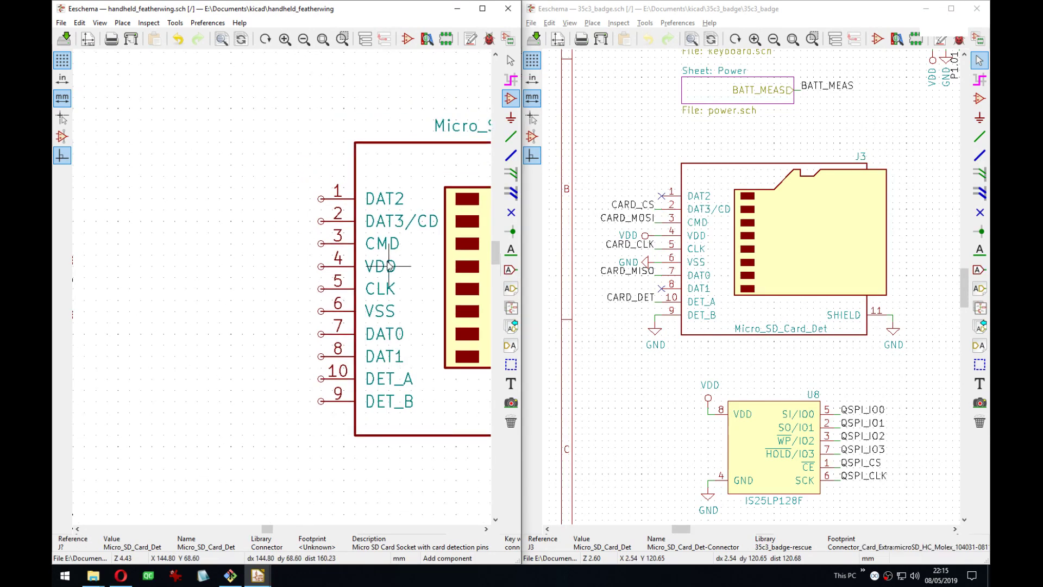
Flag pin 1 DAT2 and pin 8 DAT1 with no-connect markers.
middle_drag(424, 252, 408, 217)
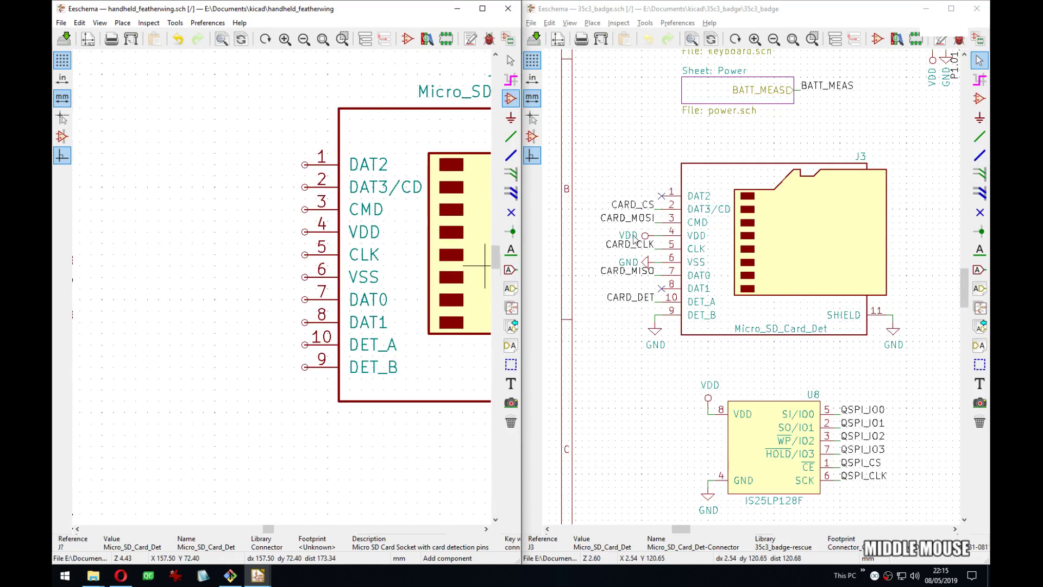
middle_drag(295, 332, 303, 326)
middle_drag(368, 395, 385, 394)
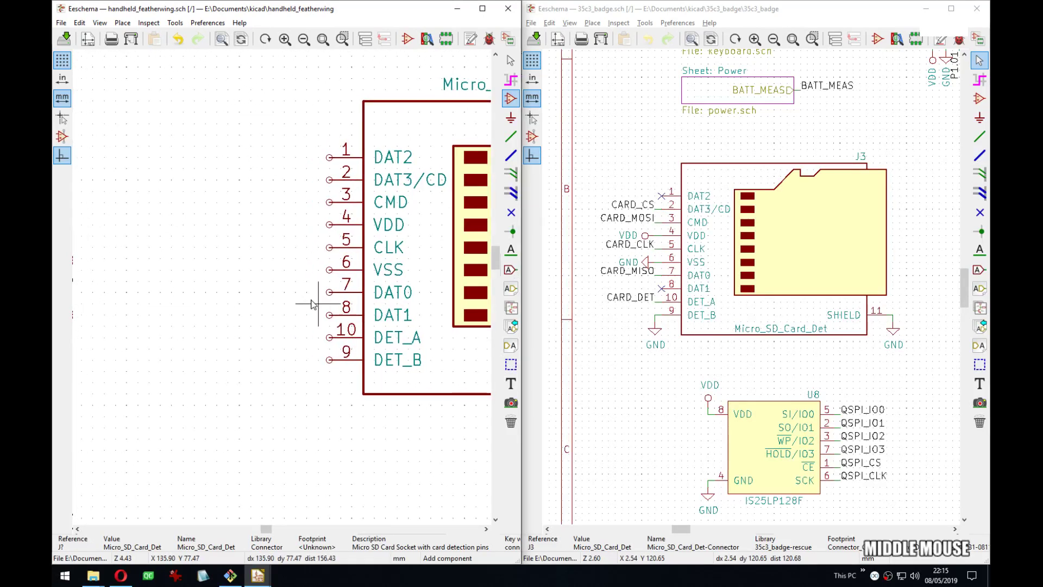
key(q)
key(q)
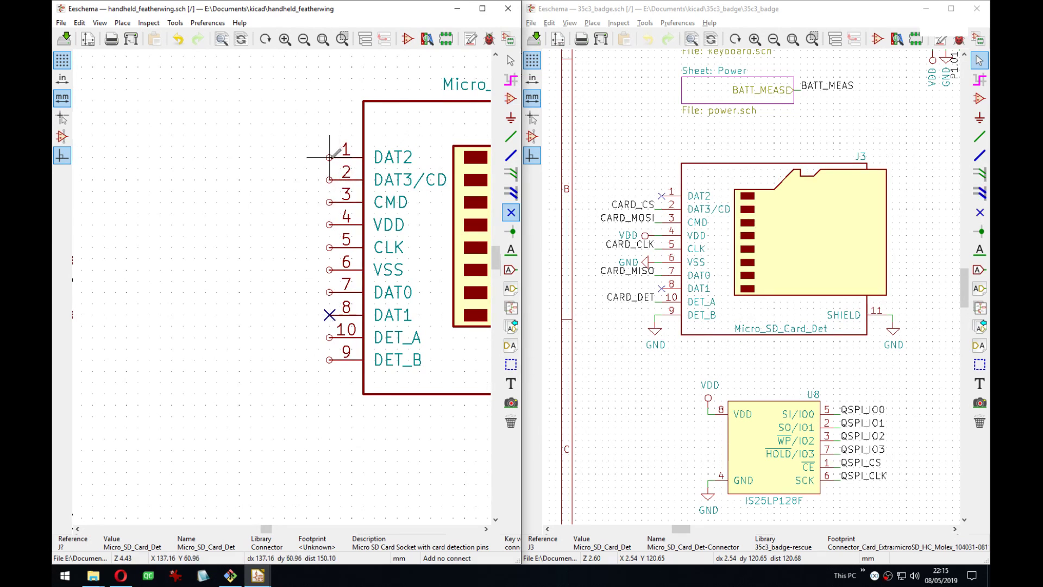
key(w)
key(Escape)
key(w)
key(Escape)
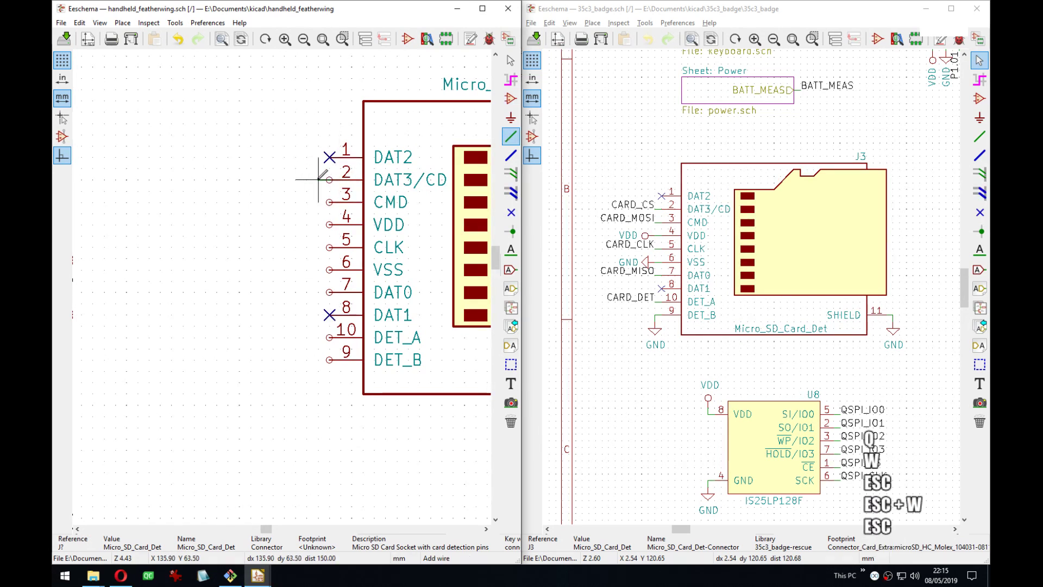
Add short wire stubs on pins 2, 3, 6, 7, 10 and 9.
click(319, 179)
key(Insert)
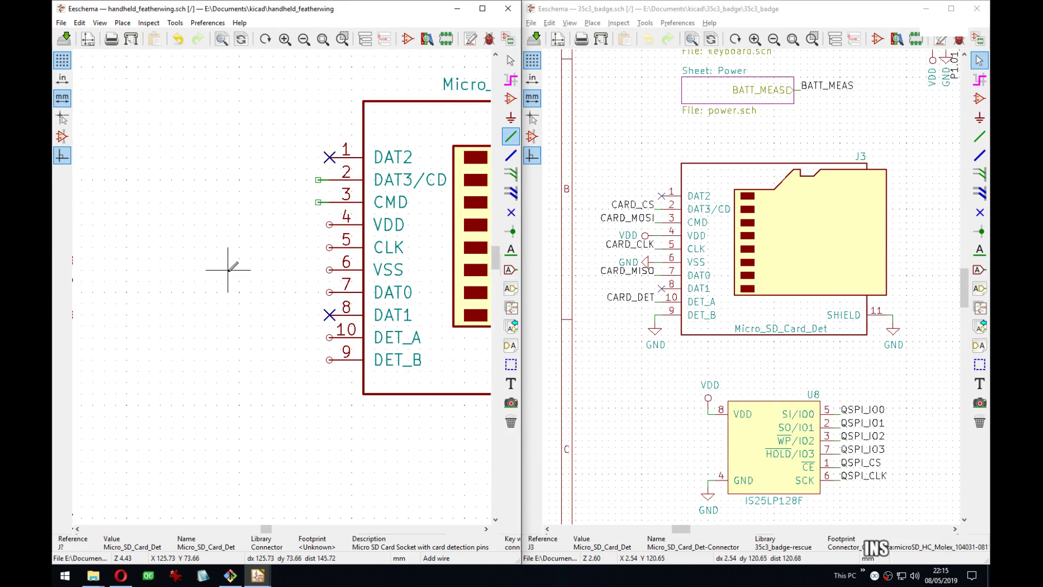
key(Insert)
key(Insert)
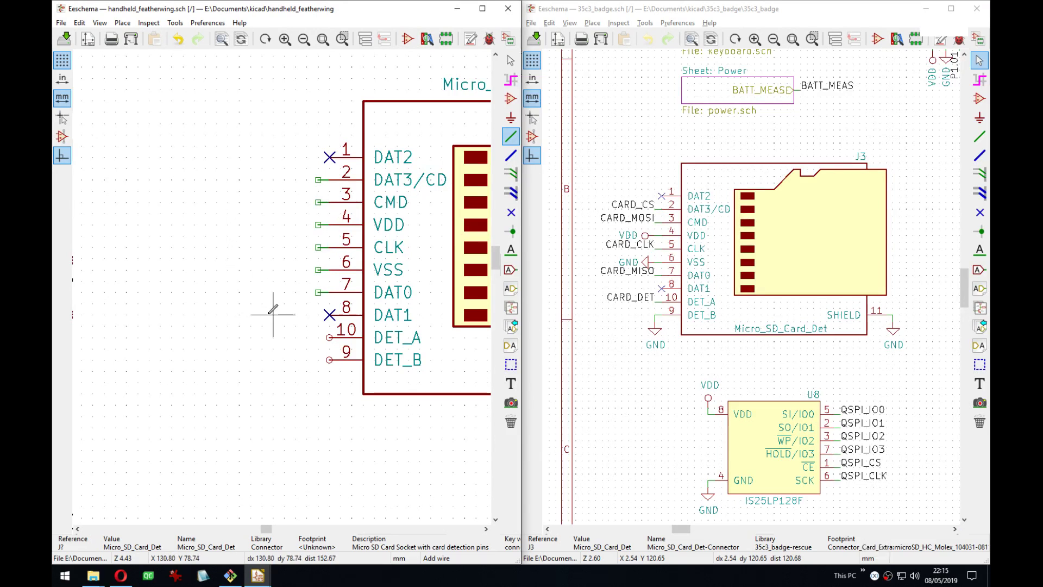
click(318, 337)
key(Insert)
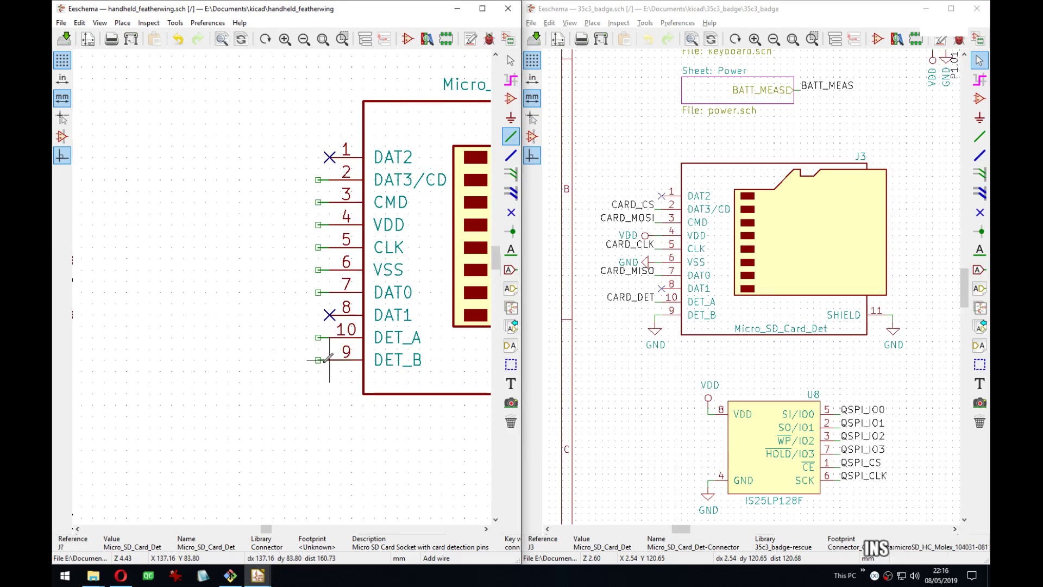
Run a wire down from pin 9 DET_B and ground it with a copied GND symbol.
key(w)
click(320, 371)
scroll(318, 371, down, 4)
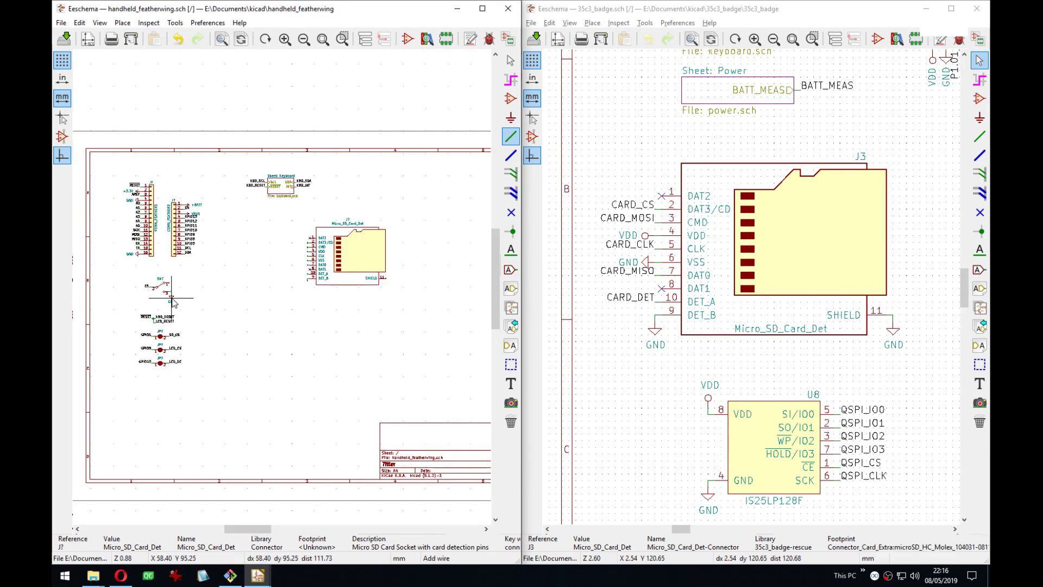
key(c)
scroll(308, 294, up, 4)
click(283, 253)
middle_drag(369, 208, 327, 320)
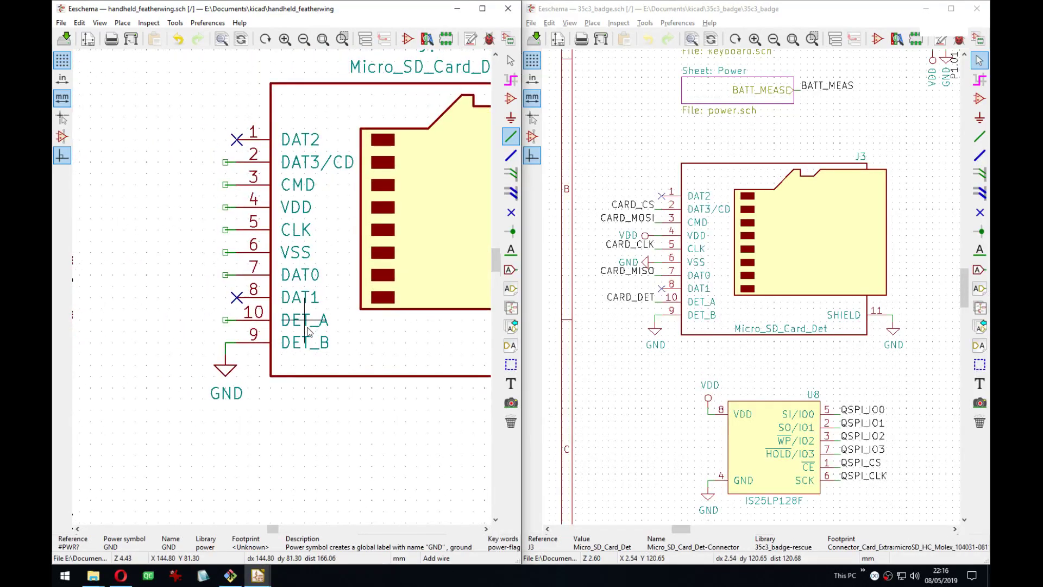
drag(306, 342, 309, 341)
middle_drag(308, 341, 312, 340)
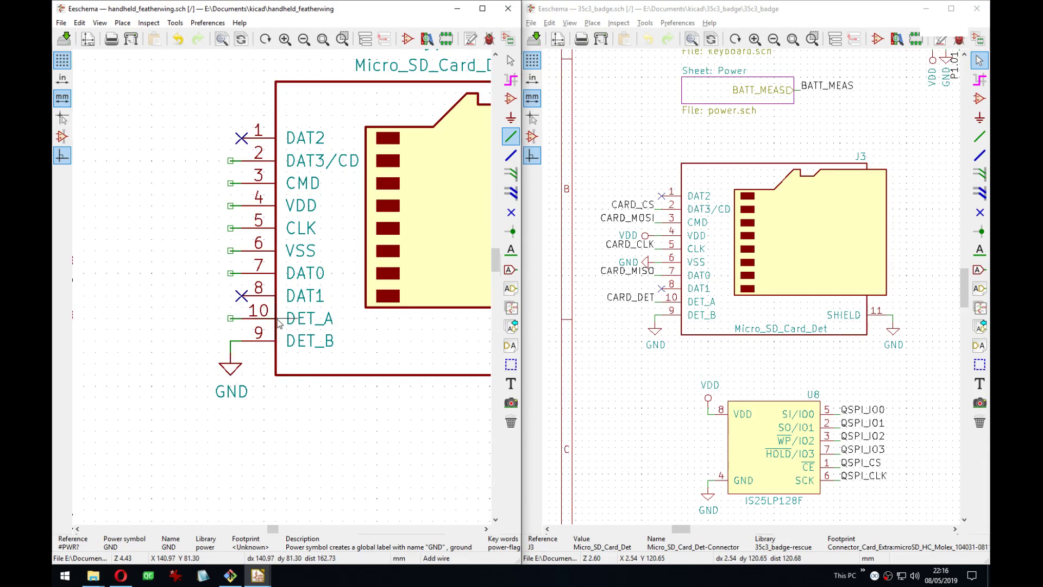
middle_drag(277, 319, 309, 319)
middle_drag(263, 183, 283, 185)
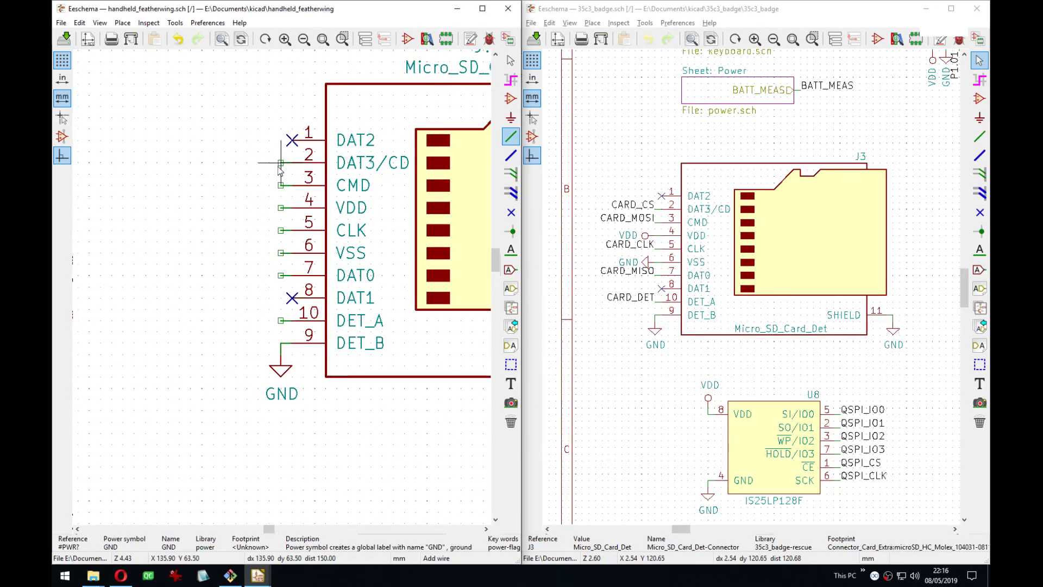
key(Escape)
middle_drag(269, 169, 268, 181)
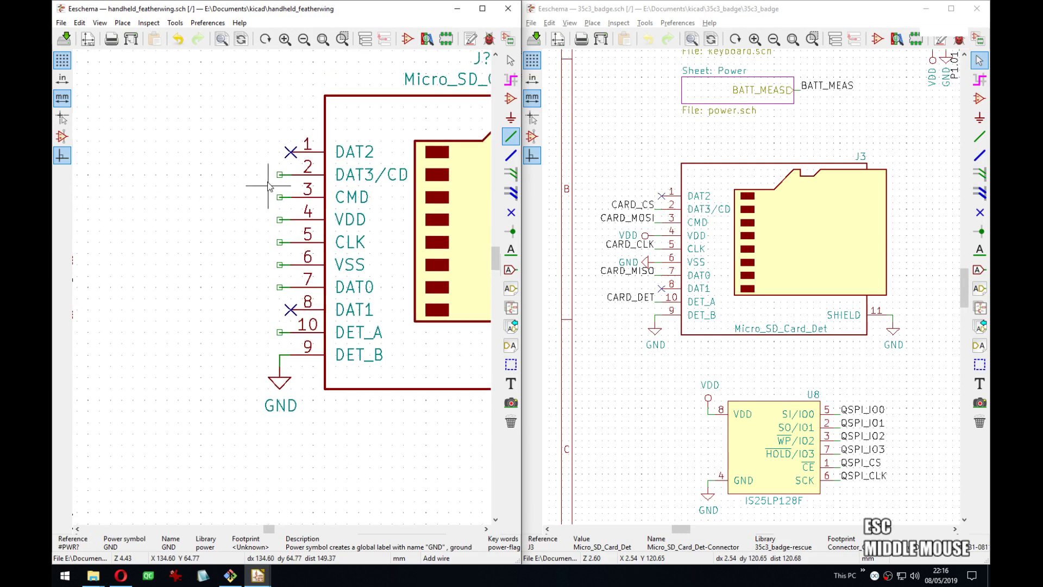
Label pin 2 CARD_CS and pin 3 CARD_MOSI, rotated to point left.
key(l)
click(280, 174)
text(C)
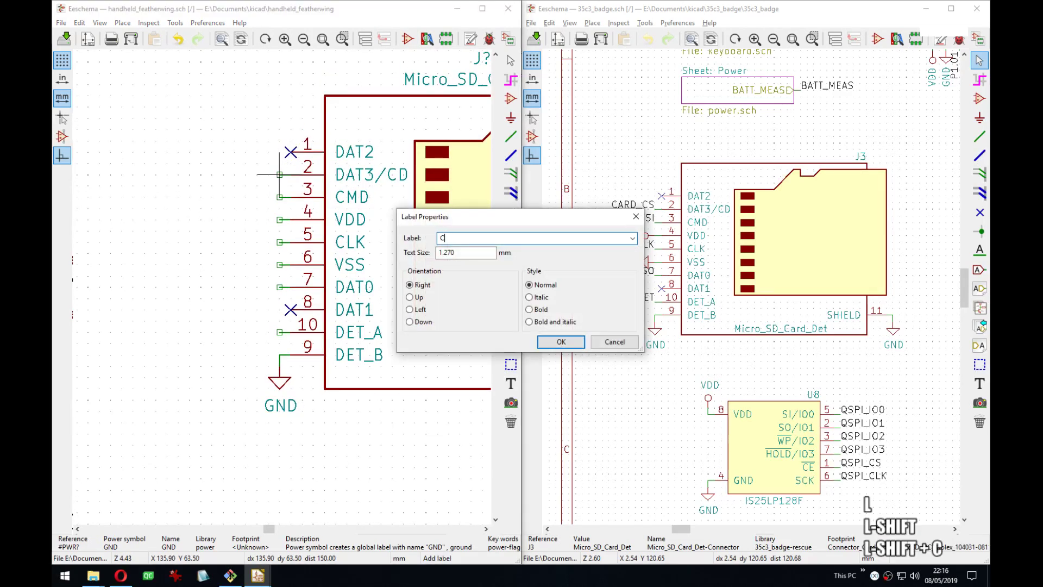
text(ARD_CS)
key(Return)
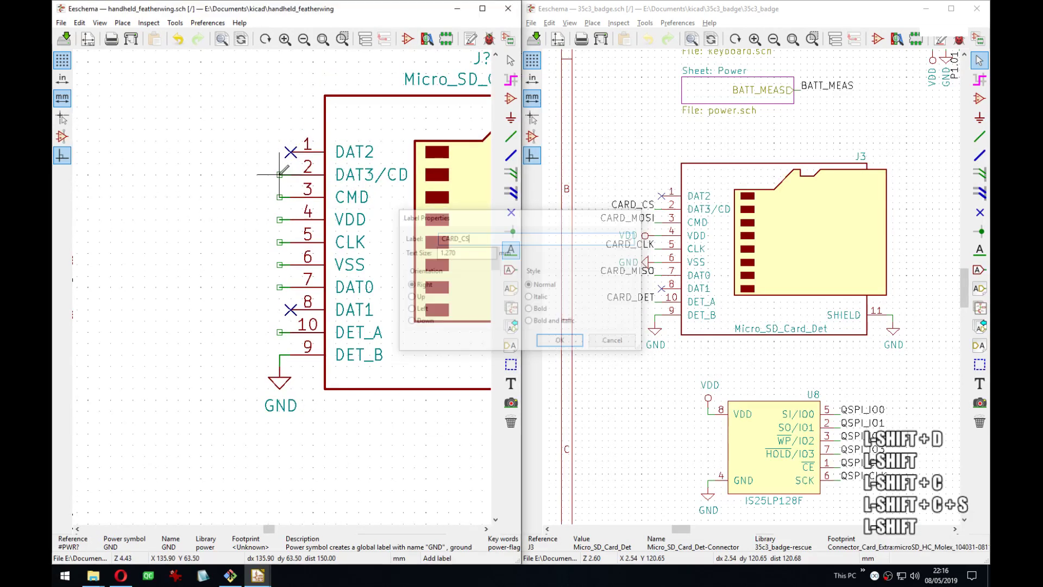
key(r)
key(Return)
key(Down)
key(Return)
text(CARD_MOSI)
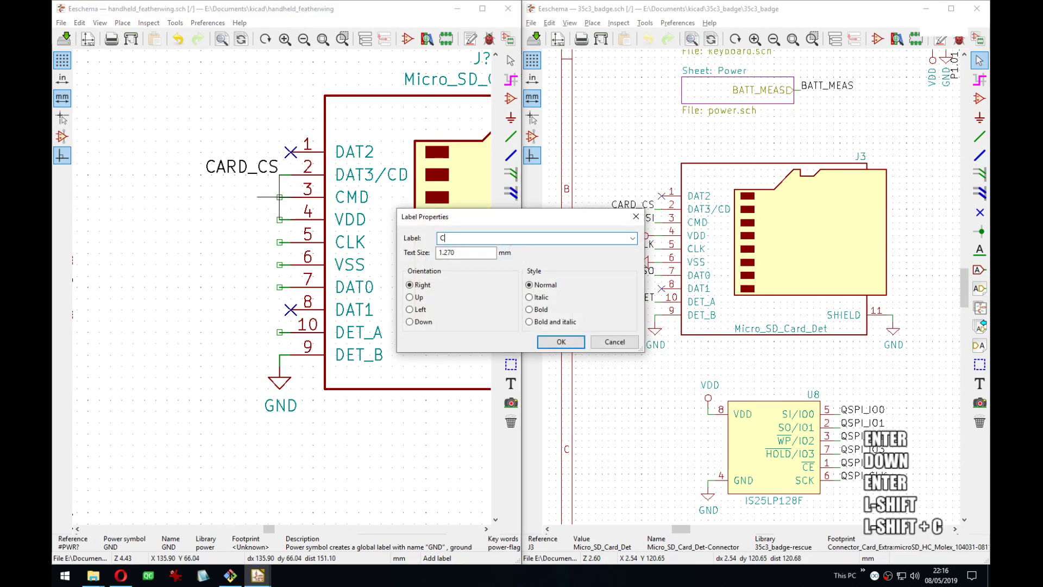
key(Return)
key(r)
key(Return)
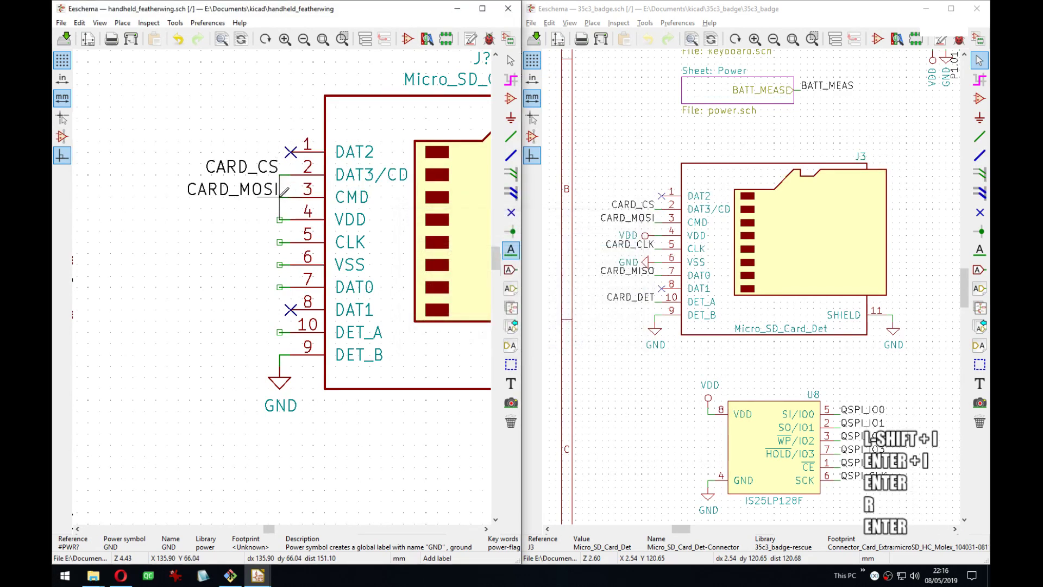
Add a left-pointing CARD_CLK label on pin 5.
key(Down)
key(Return)
key(shift+c)
text(ARD_CLK)
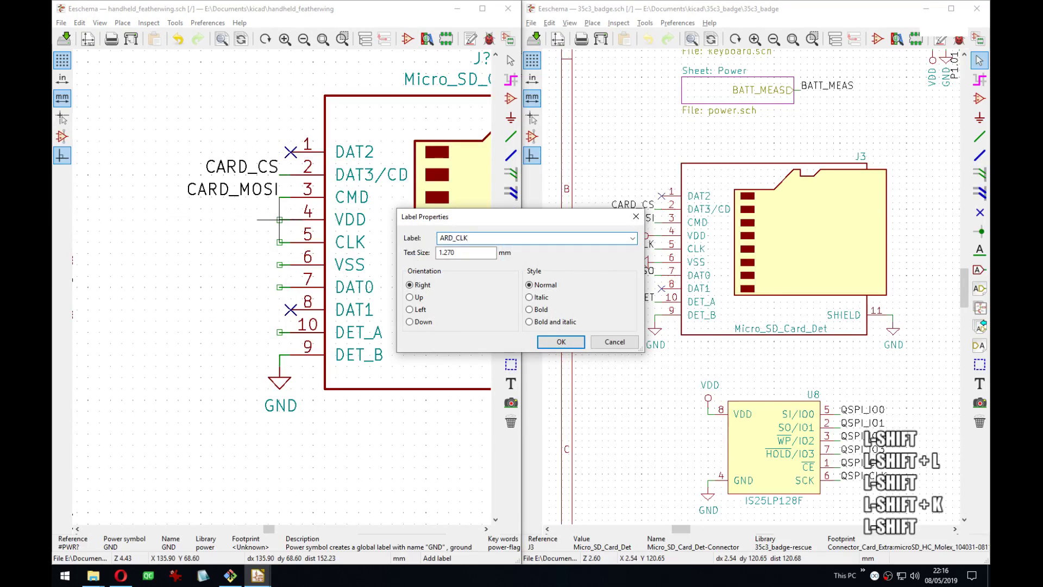
key(Home)
text(C)
key(Return)
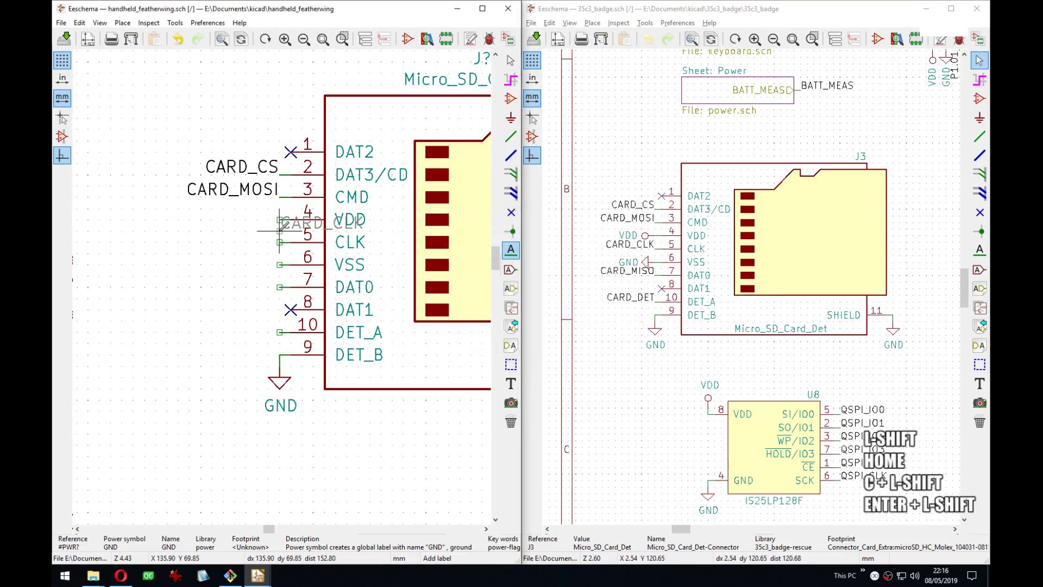
key(Down)
key(r)
key(Return)
Add a left-pointing CARD_MISO label on pin 7.
key(Down)
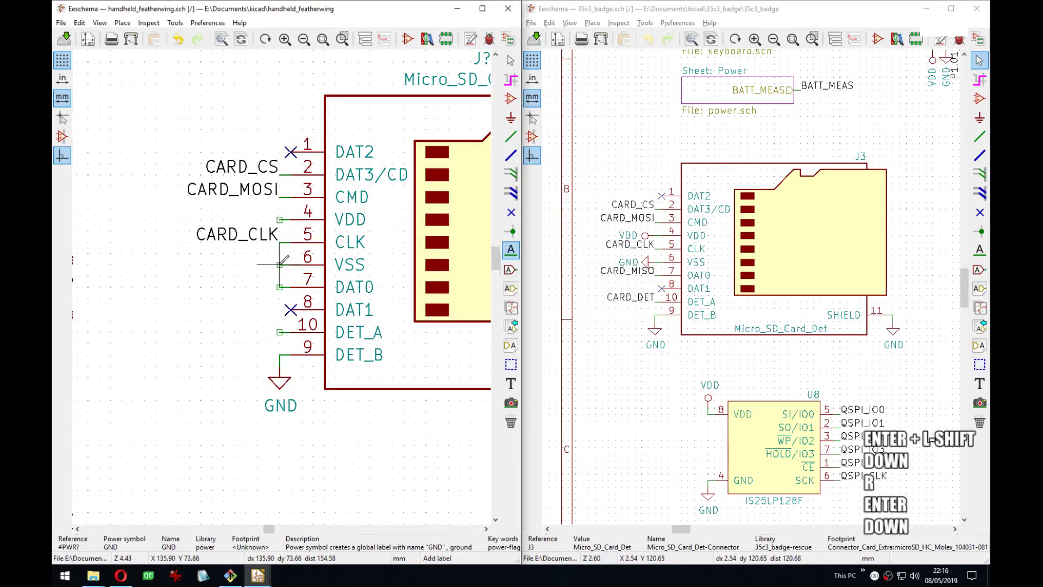
key(Down)
key(Return)
text(CARD_M)
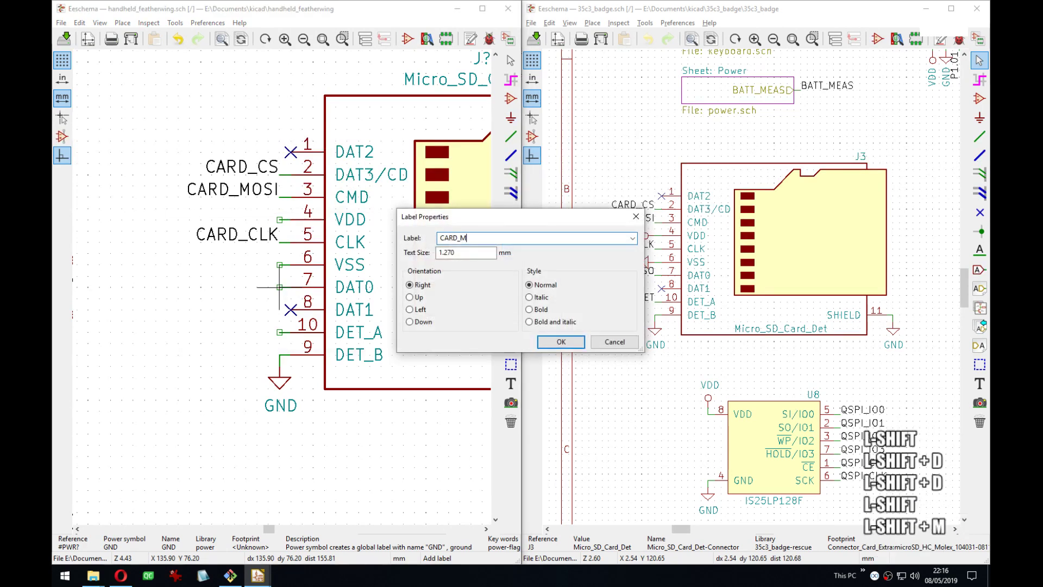
text(ISO)
key(Return)
key(r)
key(Return)
Add a left-pointing CARD_DET label on pin 10.
key(Down)
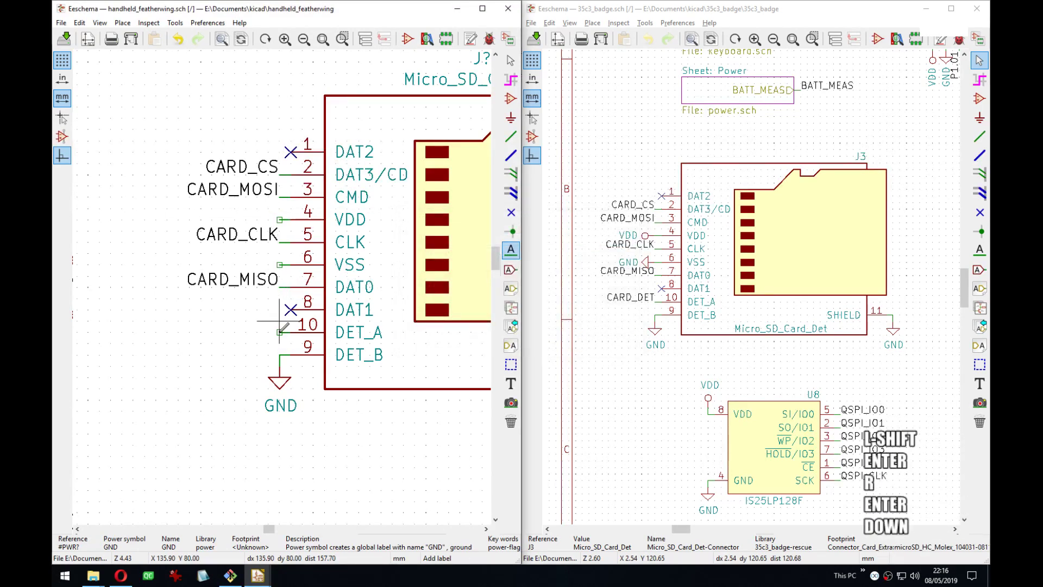
key(Return)
text(ARD_D)
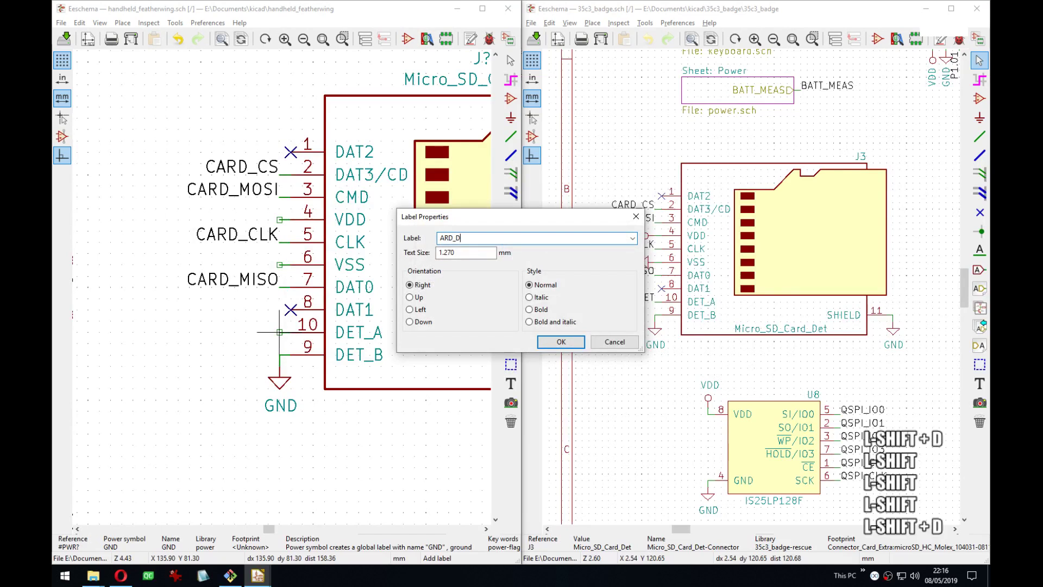
text(ET)
key(Home)
text(C)
key(Return)
key(r)
key(Return)
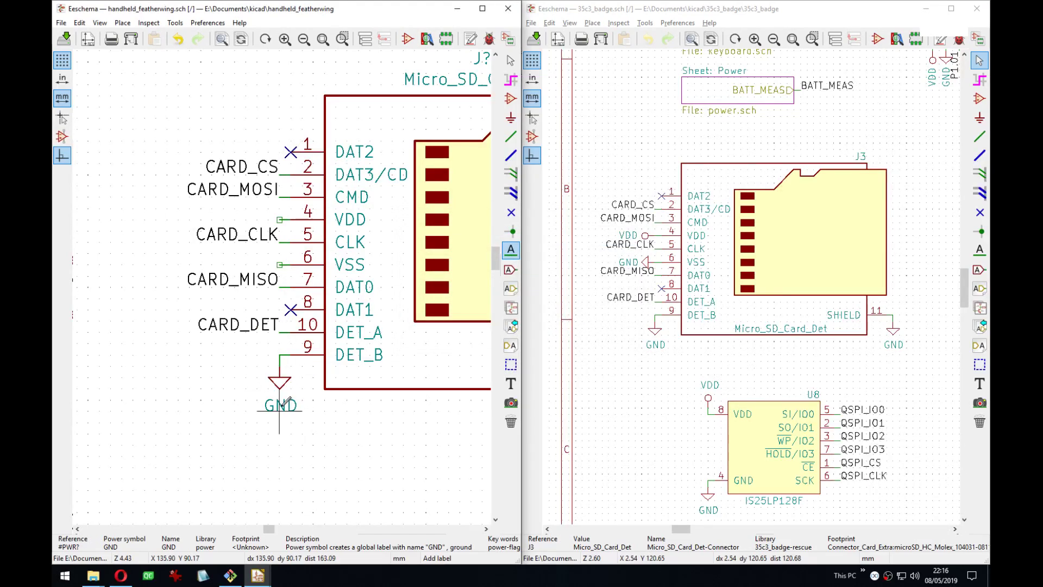
Move the GND symbol to a new spot below the SD socket.
key(m)
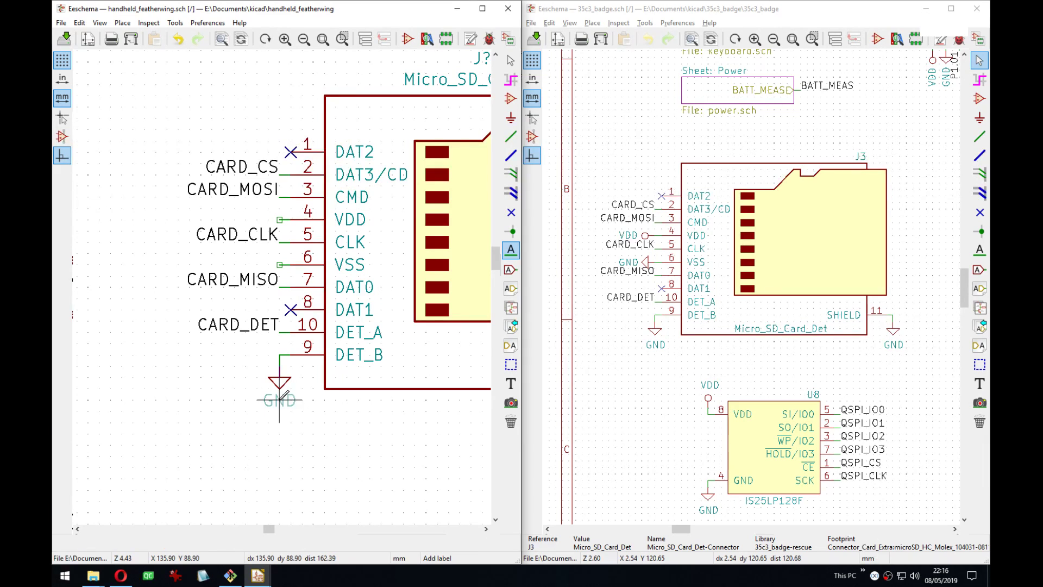
click(283, 395)
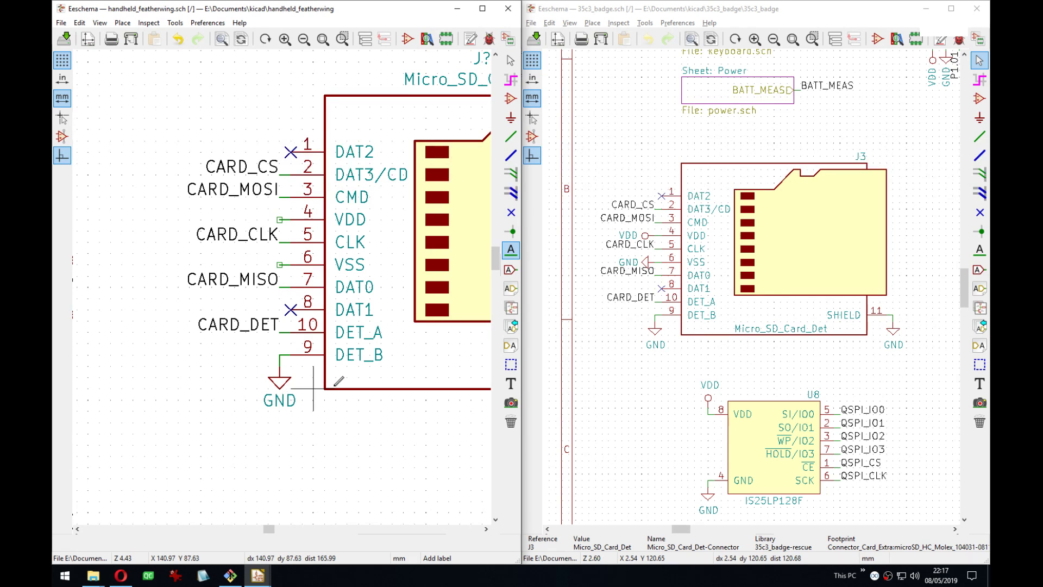
middle_drag(315, 334, 300, 337)
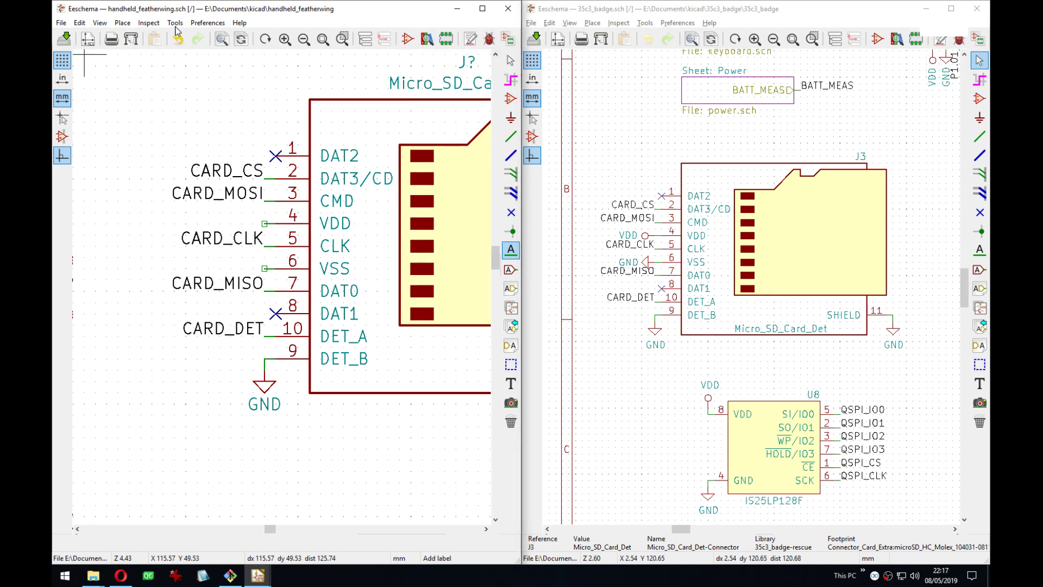
middle_drag(326, 330, 364, 328)
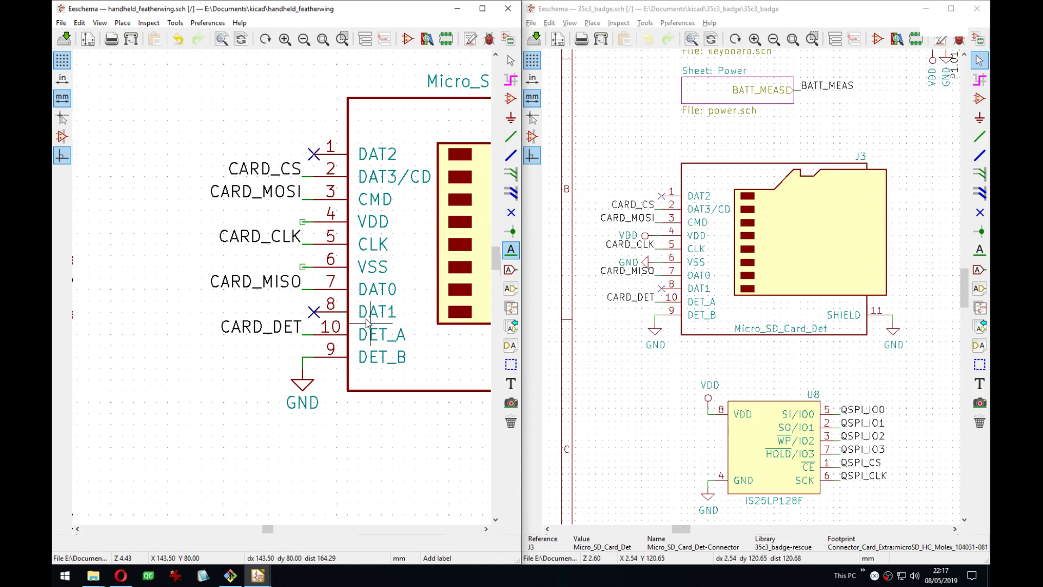
Copy the Feather header's GND symbol and place it on the SD socket's VSS pin.
scroll(337, 209, down, 4)
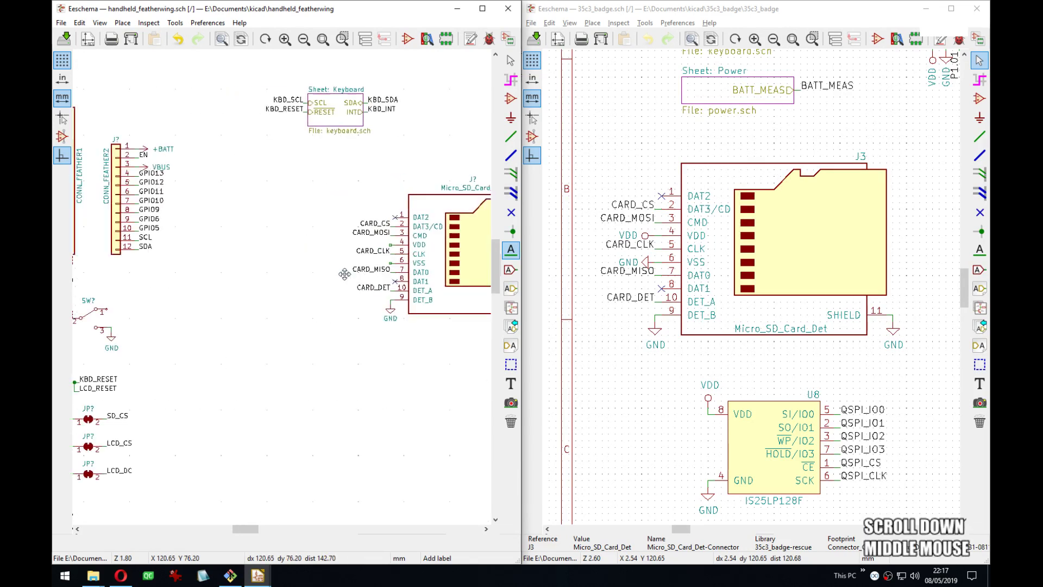
middle_drag(247, 175, 282, 173)
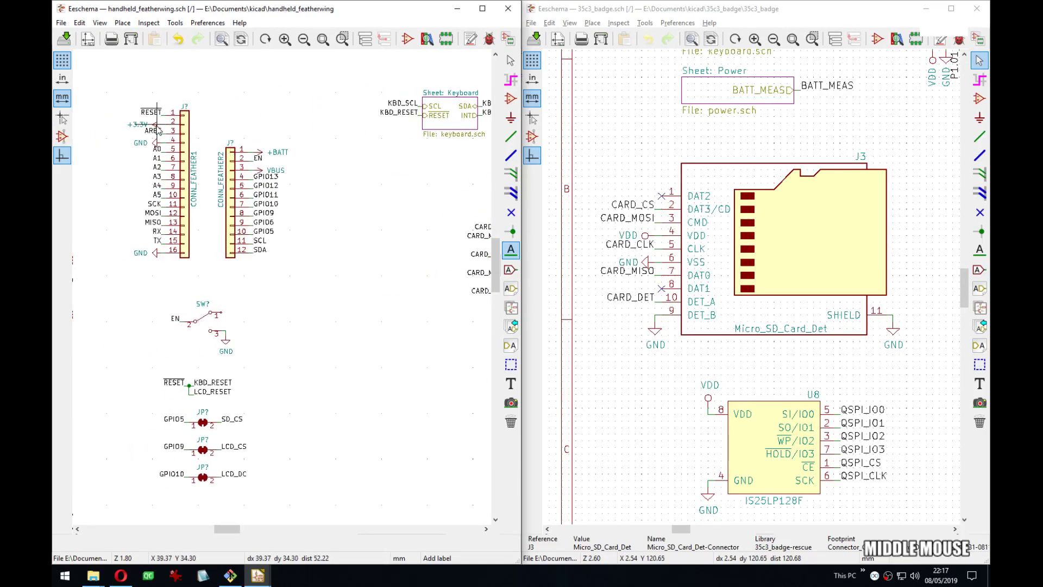
key(c)
middle_drag(450, 275, 336, 280)
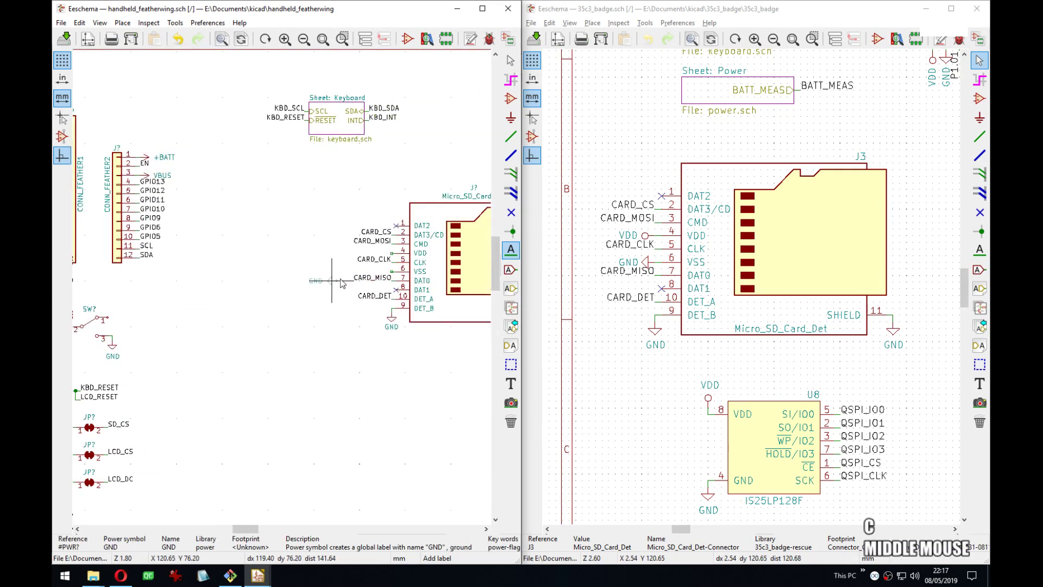
click(388, 273)
Copy the +3.3V power symbol onto the VDD pin and save the schematic.
middle_drag(279, 258, 337, 251)
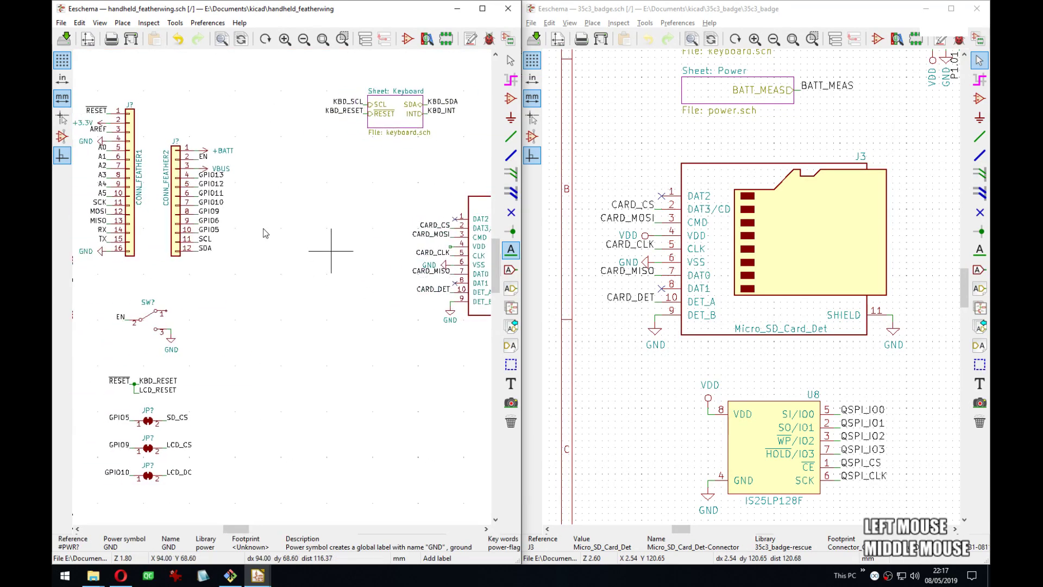
click(98, 125)
scroll(436, 252, up, 2)
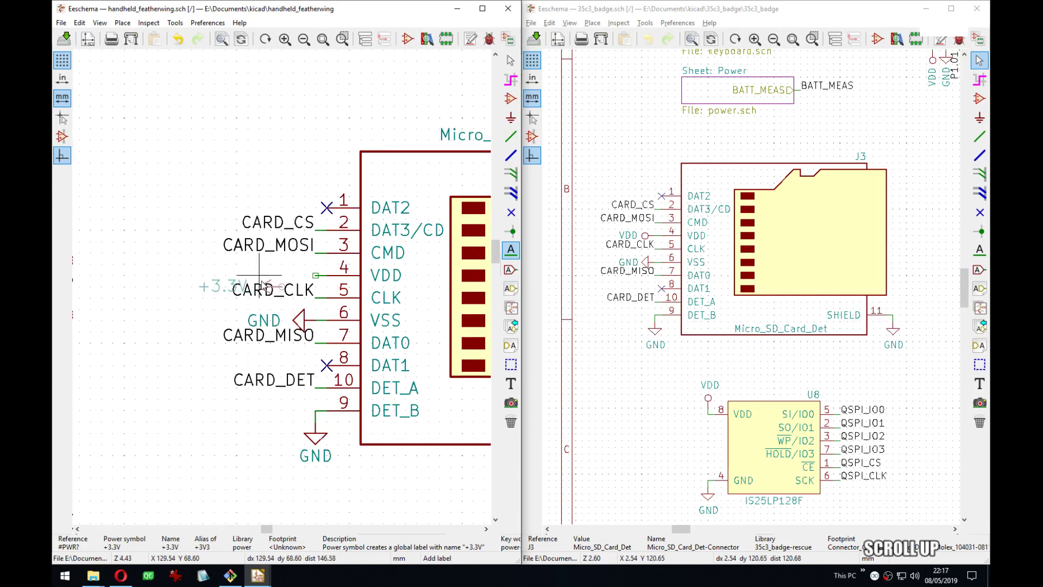
click(282, 288)
middle_drag(307, 328, 306, 293)
key(ctrl+s)
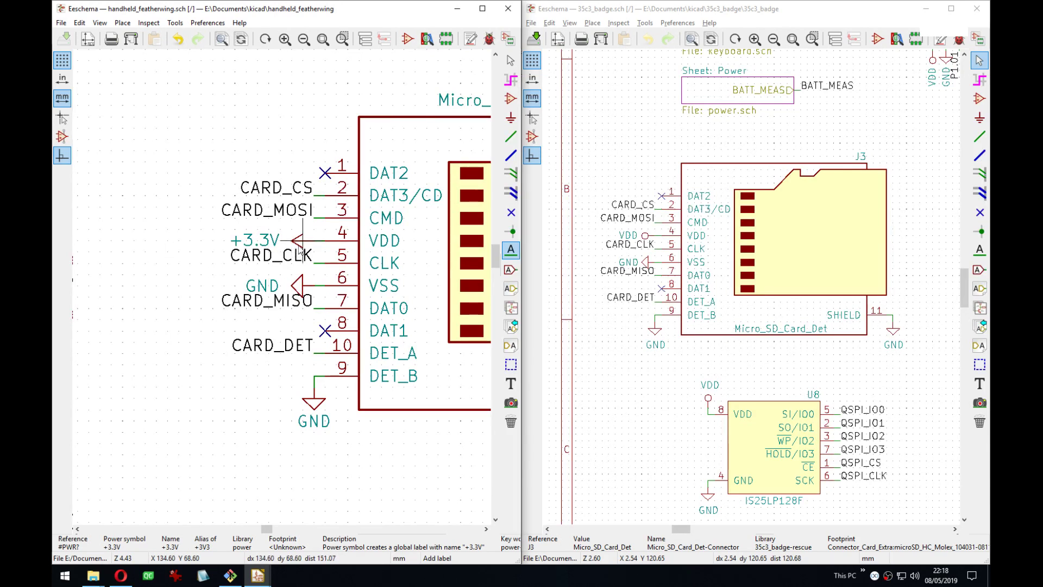
Add a wire stub on SHIELD pin 11 and tie it to GND.
scroll(300, 248, down, 5)
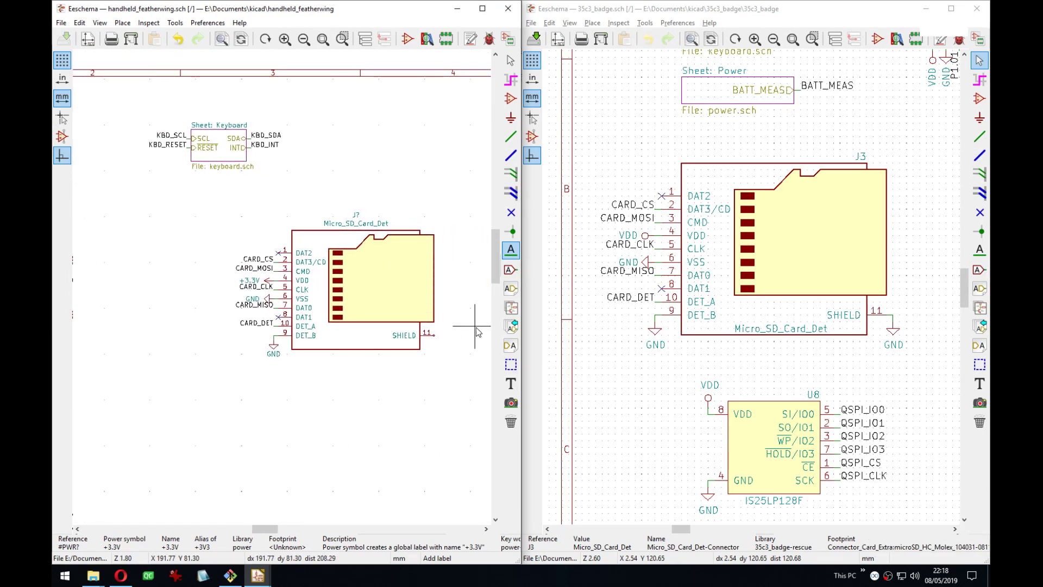
key(w)
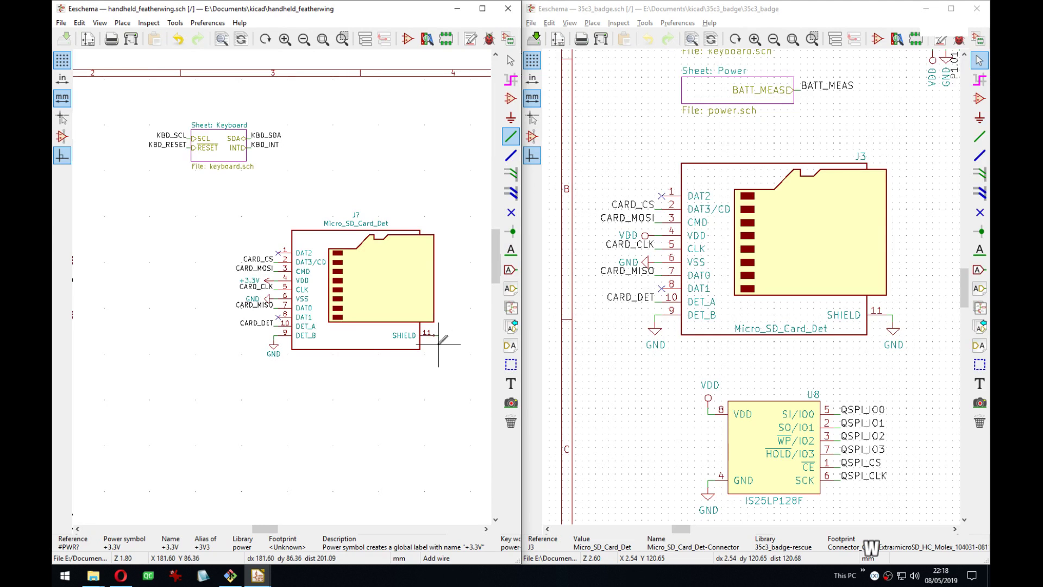
click(438, 339)
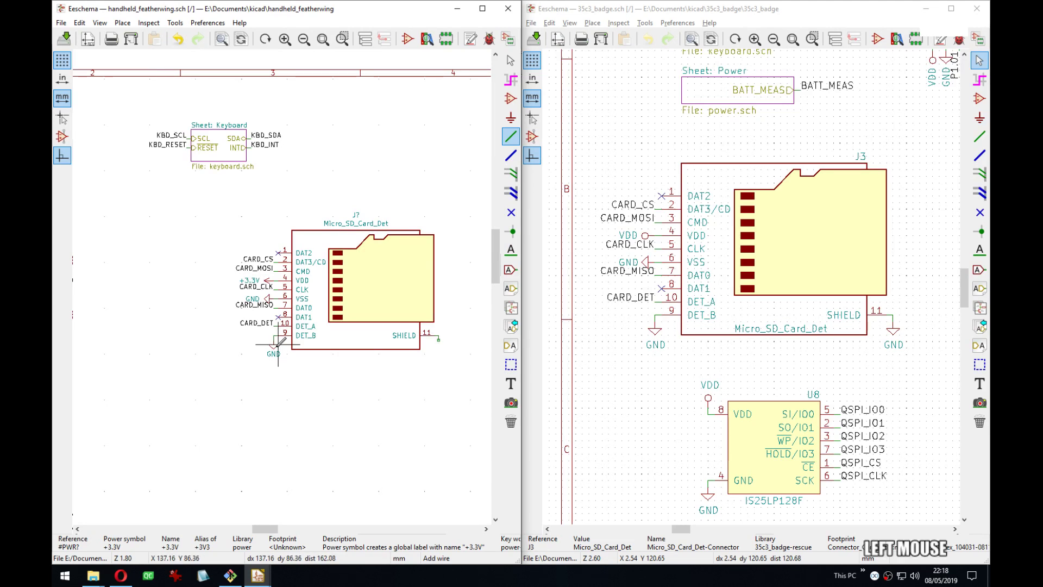
click(438, 340)
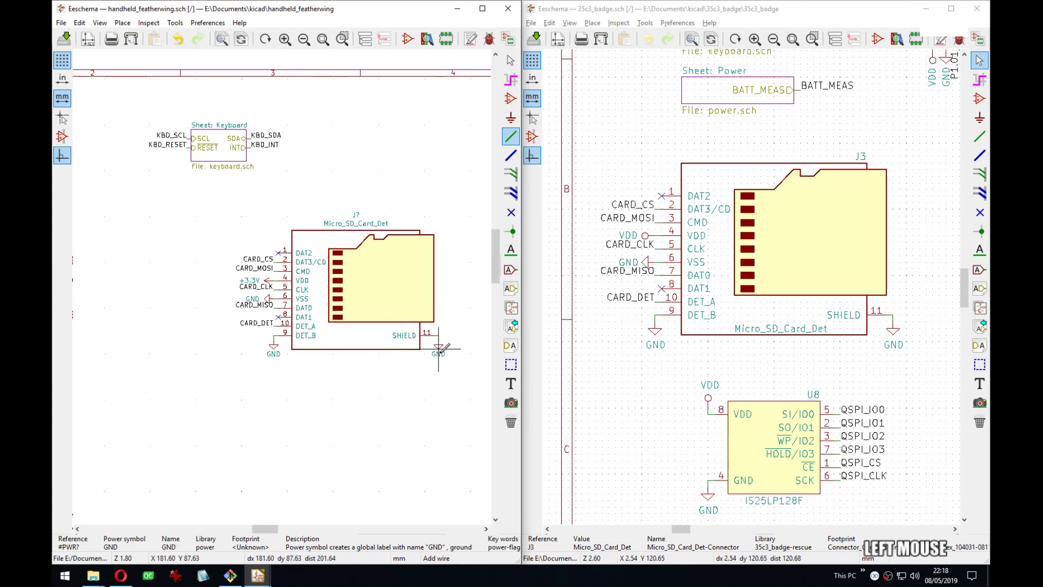
middle_drag(335, 377, 344, 357)
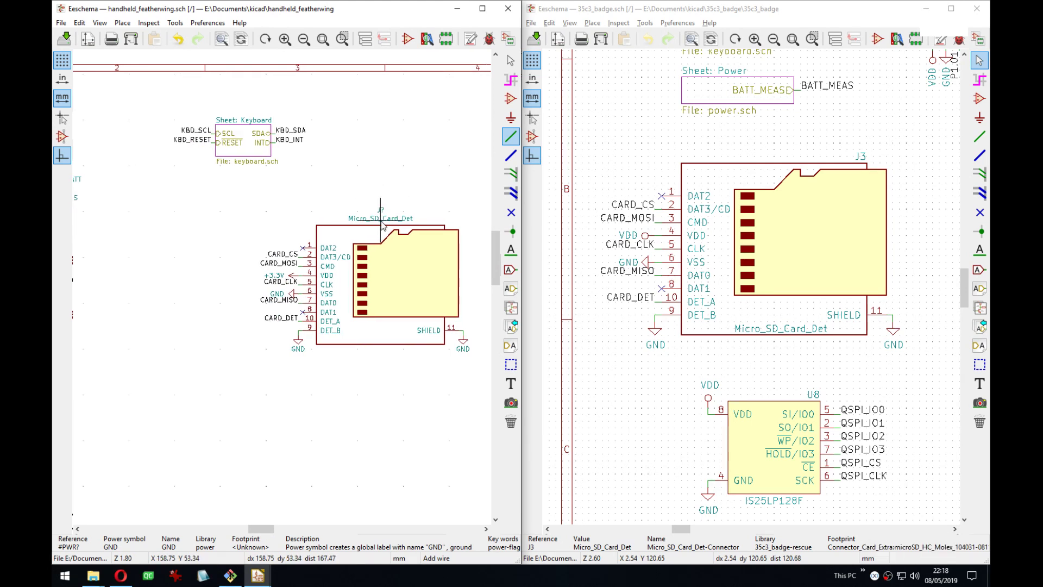
Move the Micro_SD_Card_Det value below the socket and the reference to its top-right.
key(m)
click(385, 349)
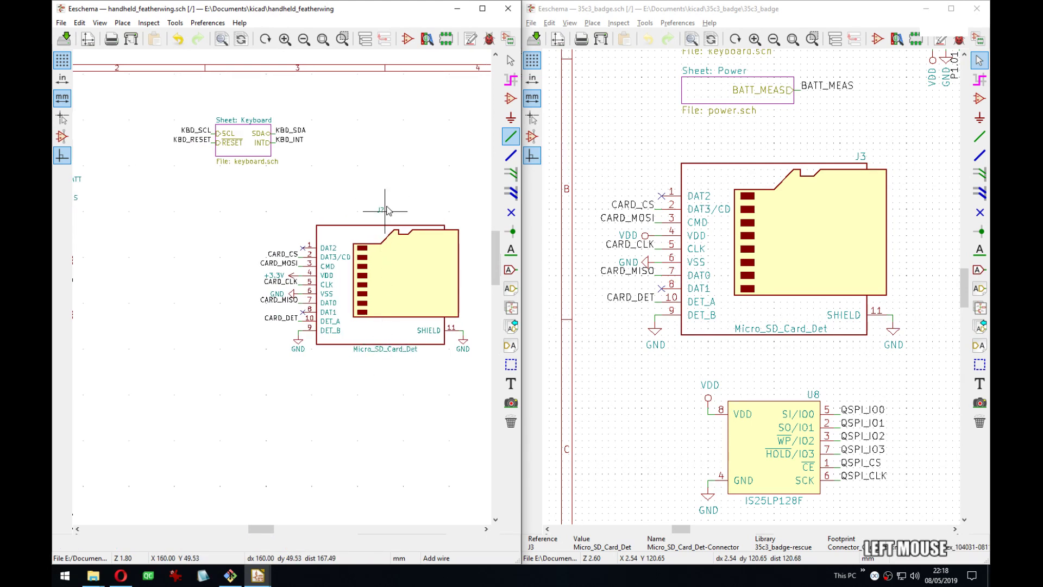
click(441, 223)
Change the reference text's horizontal alignment, then zoom out to the full sheet.
click(442, 223)
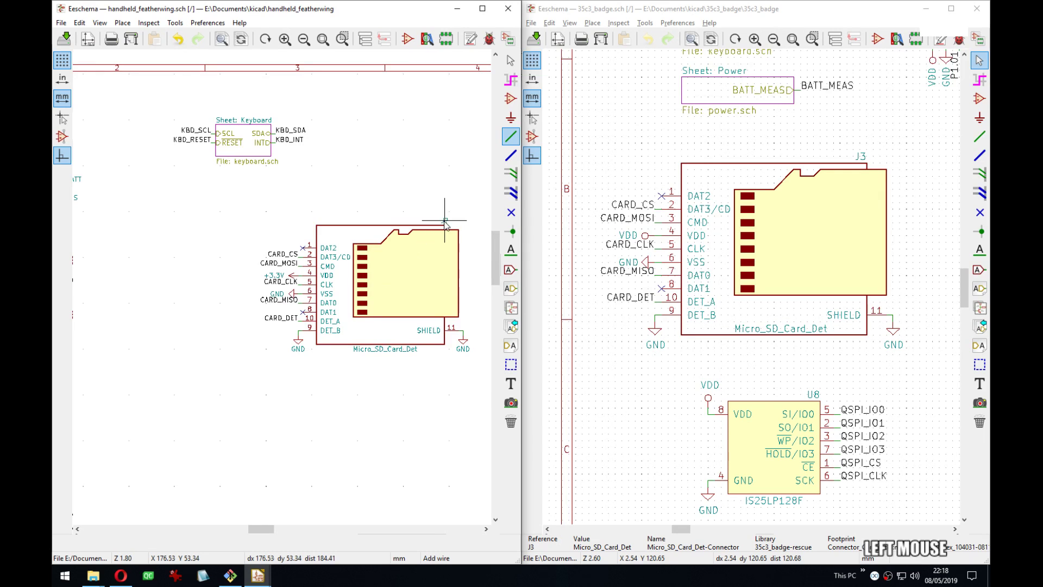
key(e)
click(621, 298)
click(622, 313)
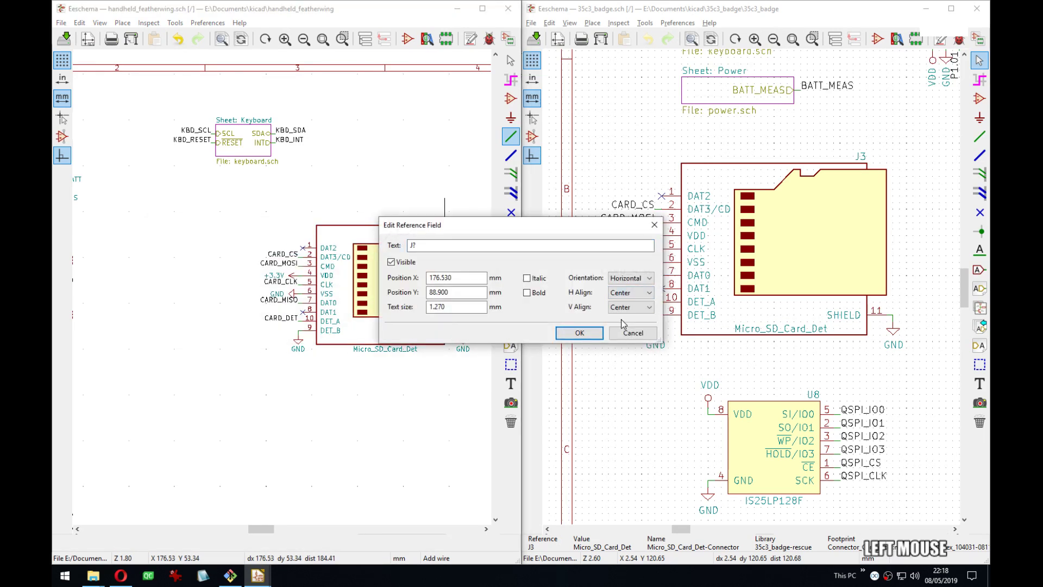
click(624, 297)
click(624, 313)
click(579, 333)
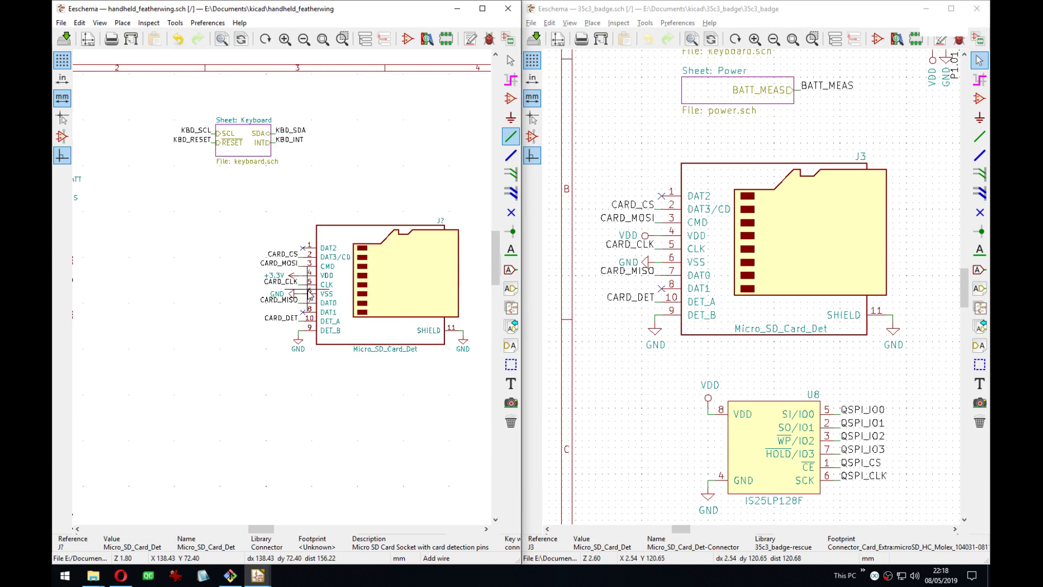
scroll(326, 283, down, 3)
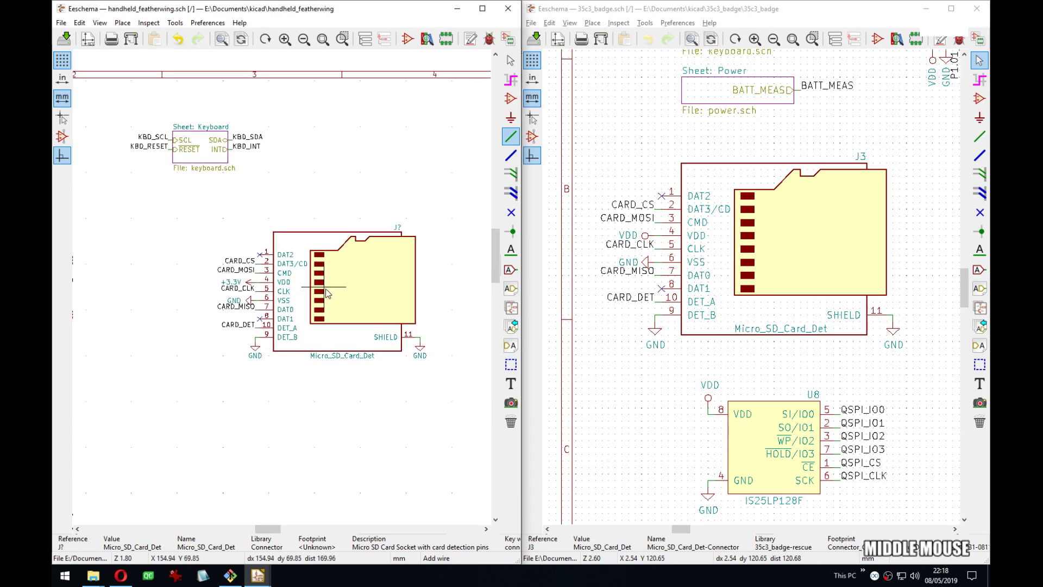
middle_drag(326, 283, 394, 282)
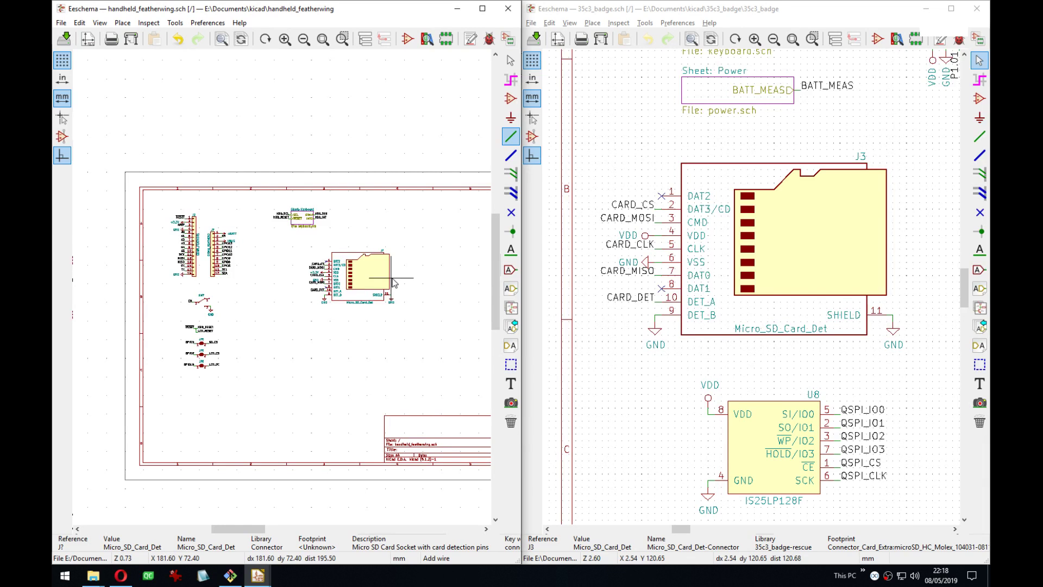
Exit wire drawing and zoom in on the jumpers' SD_CS, LCD_CS and LCD_DC labels.
middle_drag(394, 282, 372, 279)
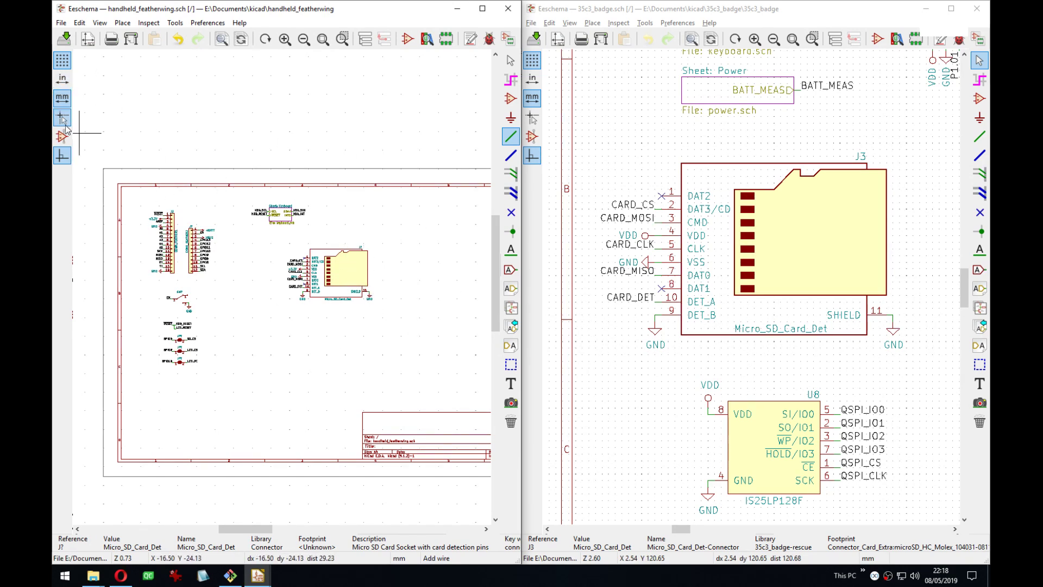
middle_drag(350, 284, 366, 282)
scroll(366, 282, up, 3)
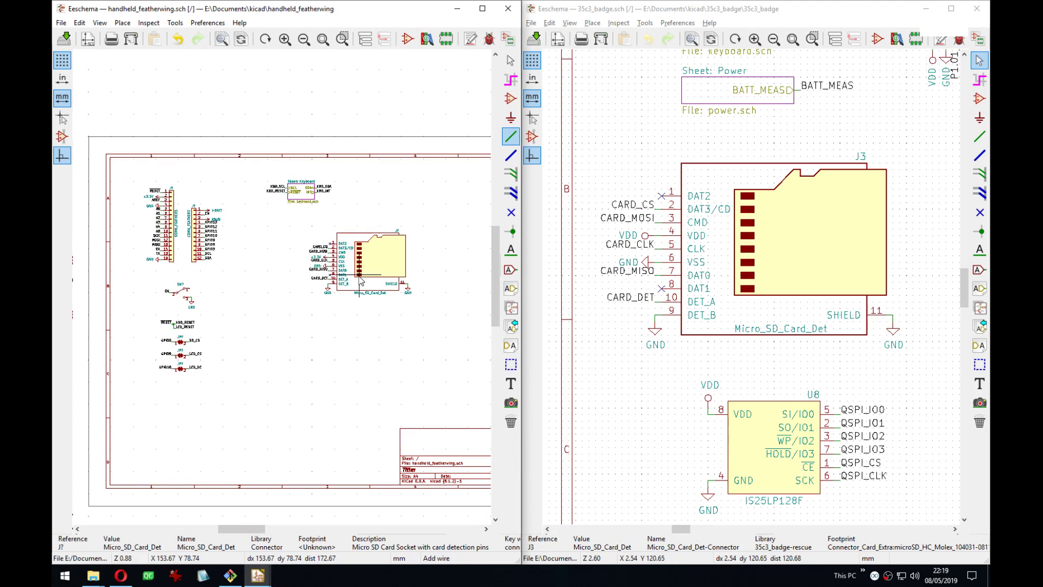
middle_drag(359, 277, 349, 270)
key(Escape)
scroll(196, 227, up, 3)
middle_drag(332, 429, 353, 329)
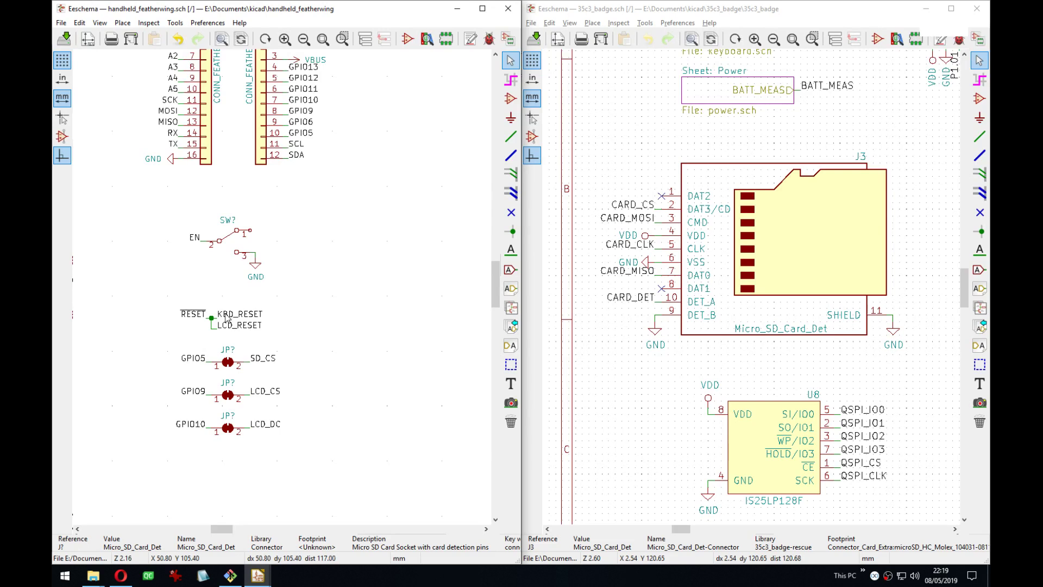
middle_drag(316, 238, 317, 210)
Rename the SD_CS net label to CARD_CS.
key(e)
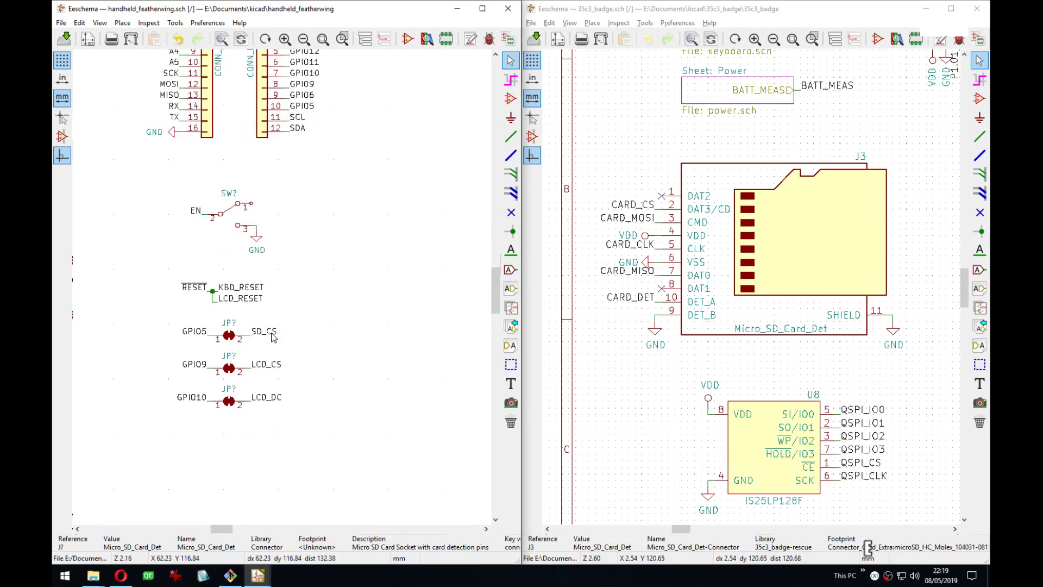
key(Home)
key(Delete)
key(Delete)
text(C)
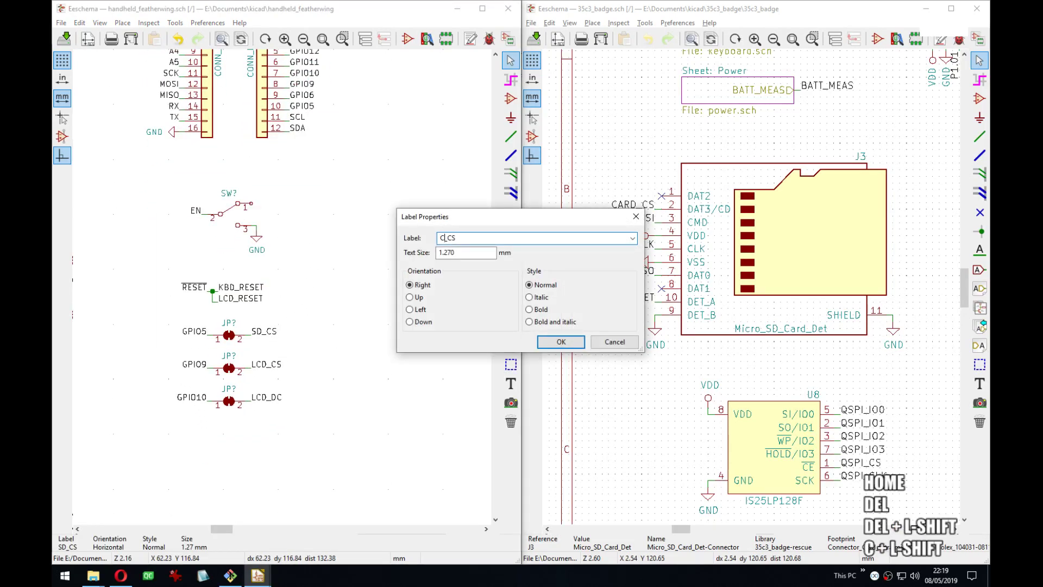
text(ARD)
key(Return)
Block-move the micro SD socket with its labels up and to the left.
middle_drag(336, 314, 354, 305)
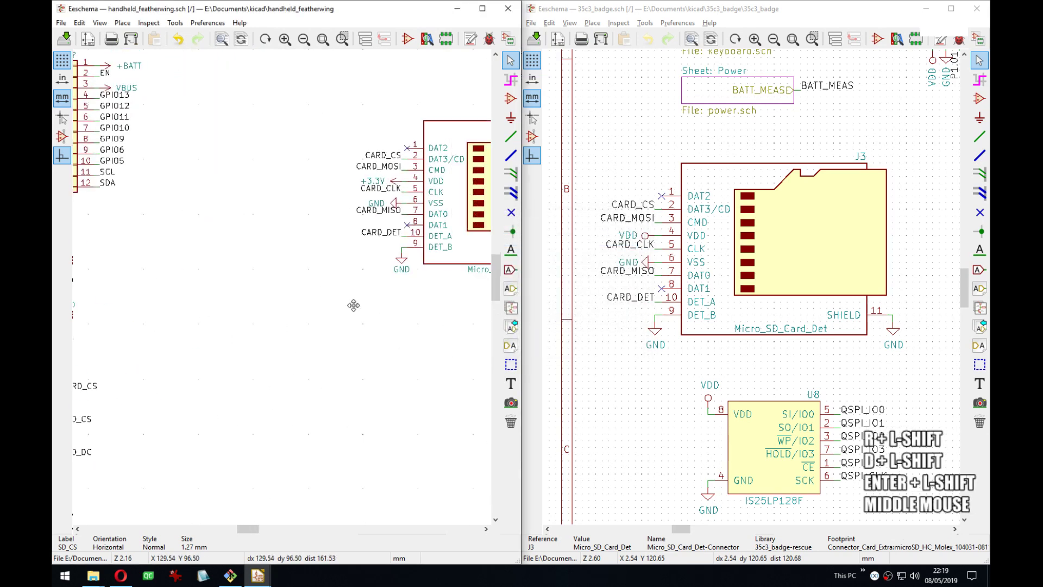
scroll(354, 306, down, 3)
middle_drag(296, 290, 294, 308)
drag(237, 219, 380, 311)
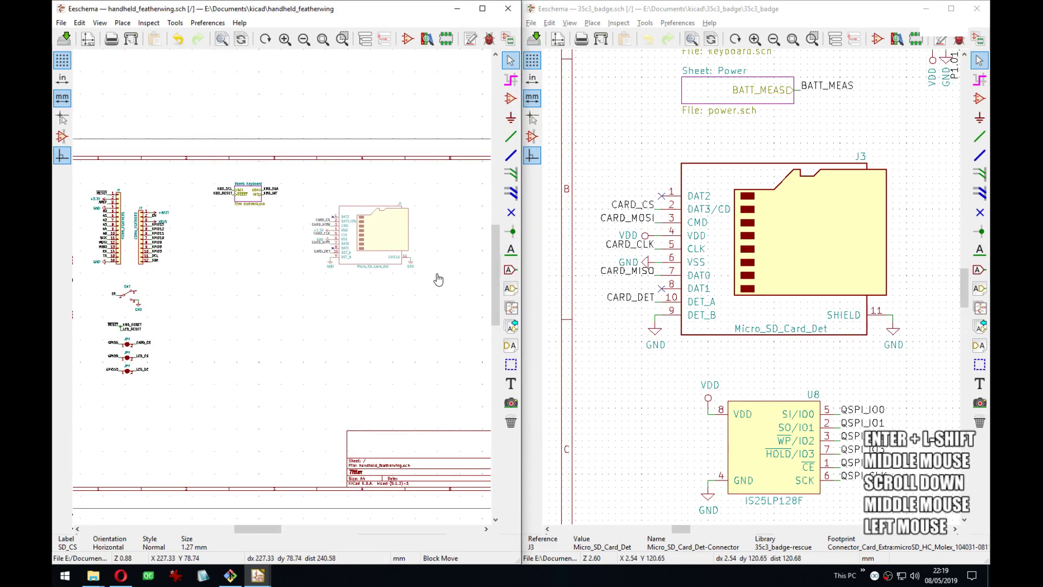
click(427, 250)
Enter the Keyboard sub-sheet, return to the root sheet and save the featherwing schematic.
middle_drag(378, 291, 274, 303)
scroll(263, 211, up, 2)
double_click(262, 210)
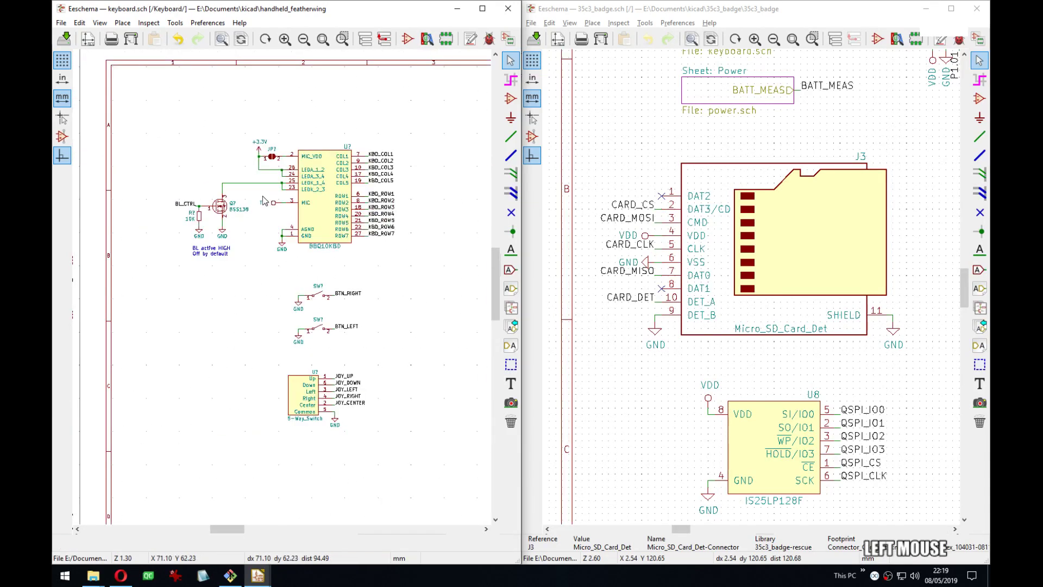
scroll(265, 201, down, 3)
key(alt+BackSpace)
key(ctrl+s)
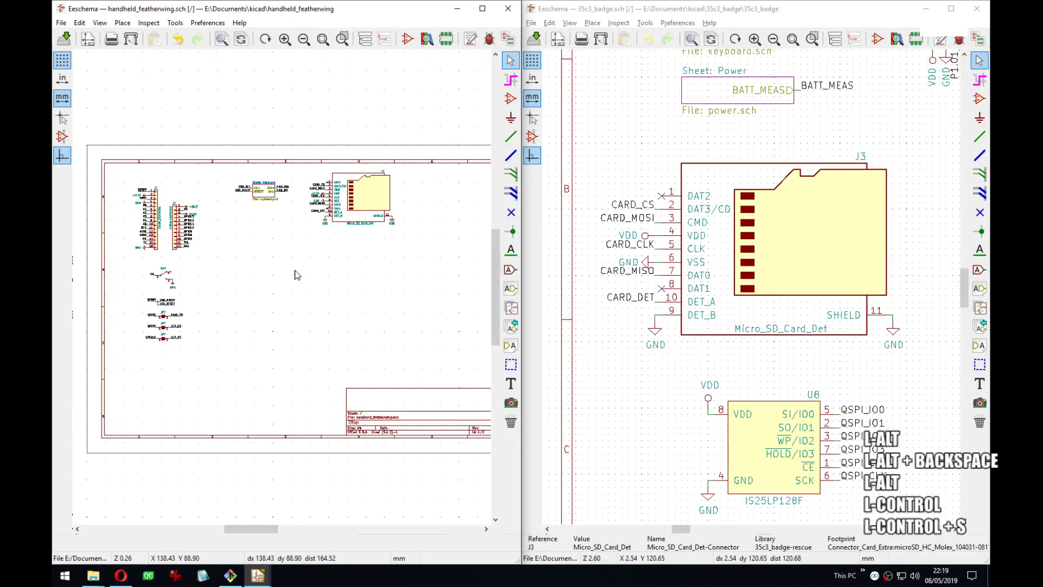
middle_drag(707, 371, 676, 417)
scroll(695, 360, down, 4)
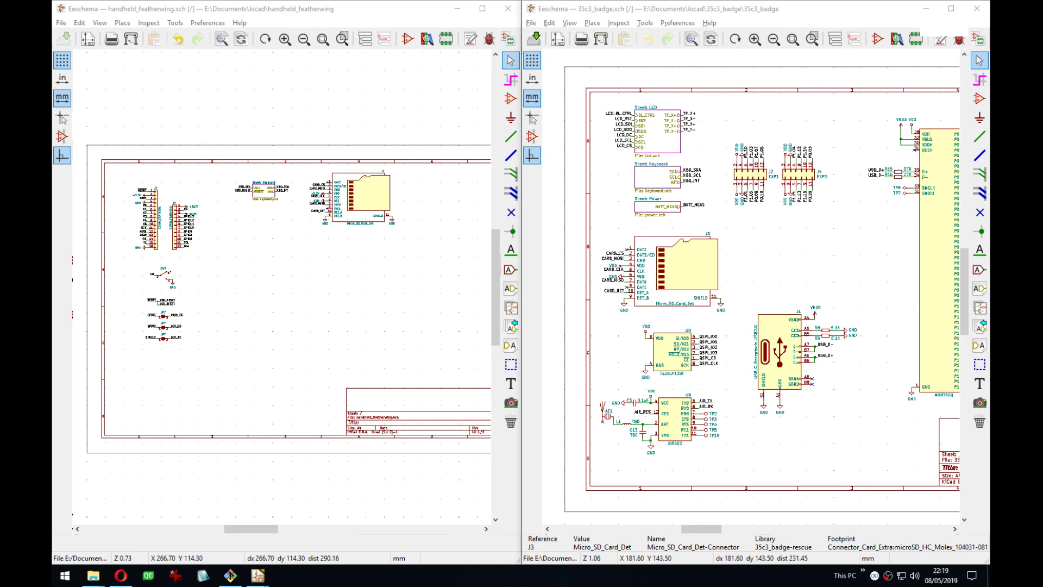
Pan the badge schematic over U7, the title block and sheet symbols, then switch to Opera.
click(761, 8)
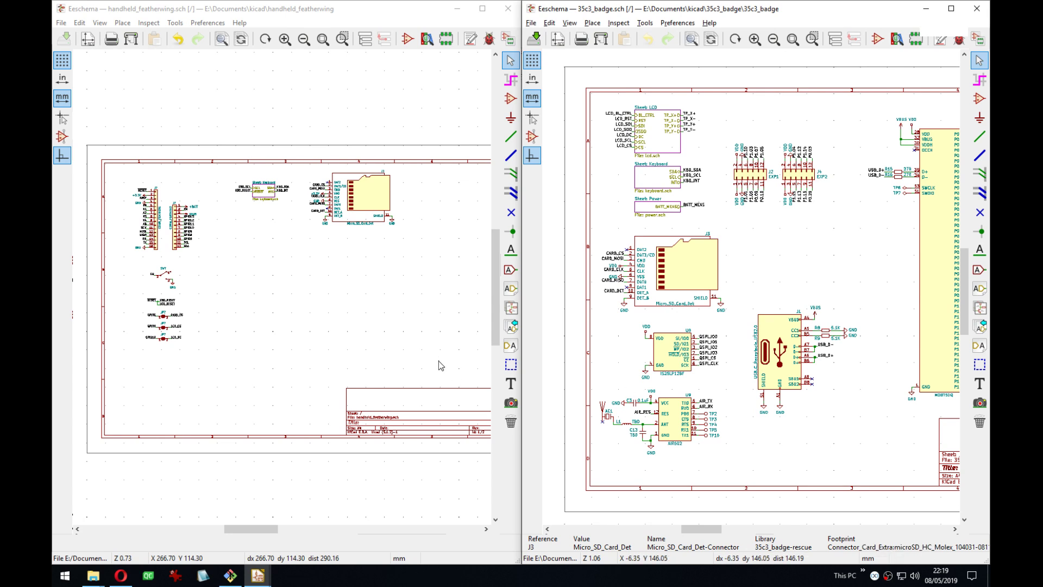
middle_drag(813, 276, 603, 246)
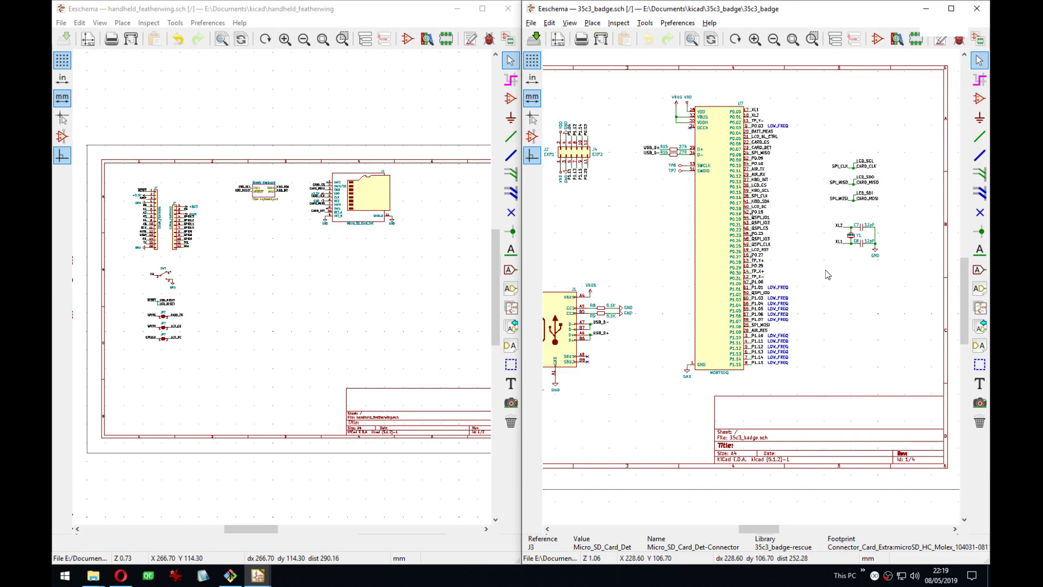
middle_drag(707, 231, 881, 237)
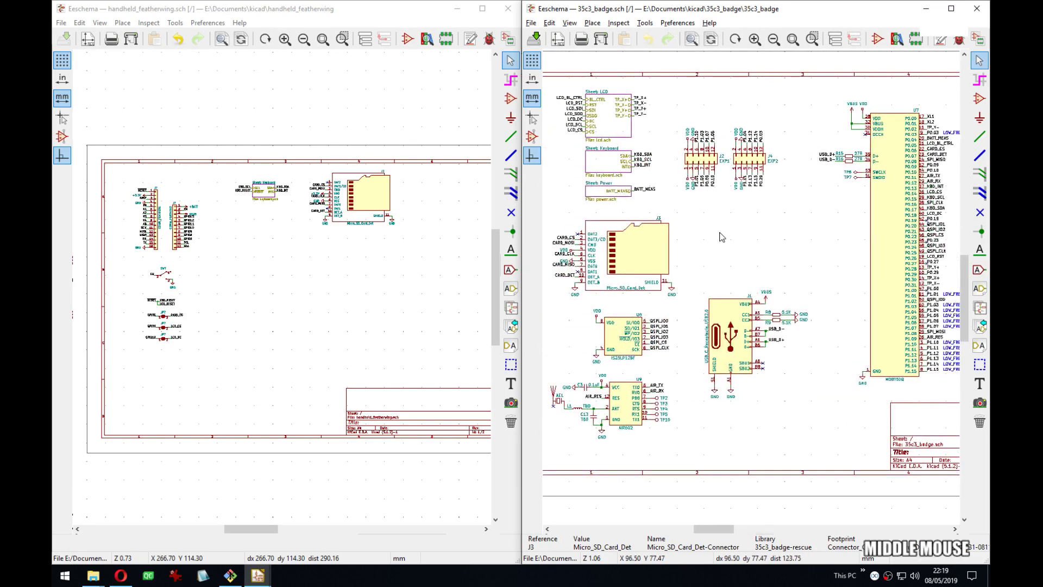
middle_drag(720, 234, 806, 196)
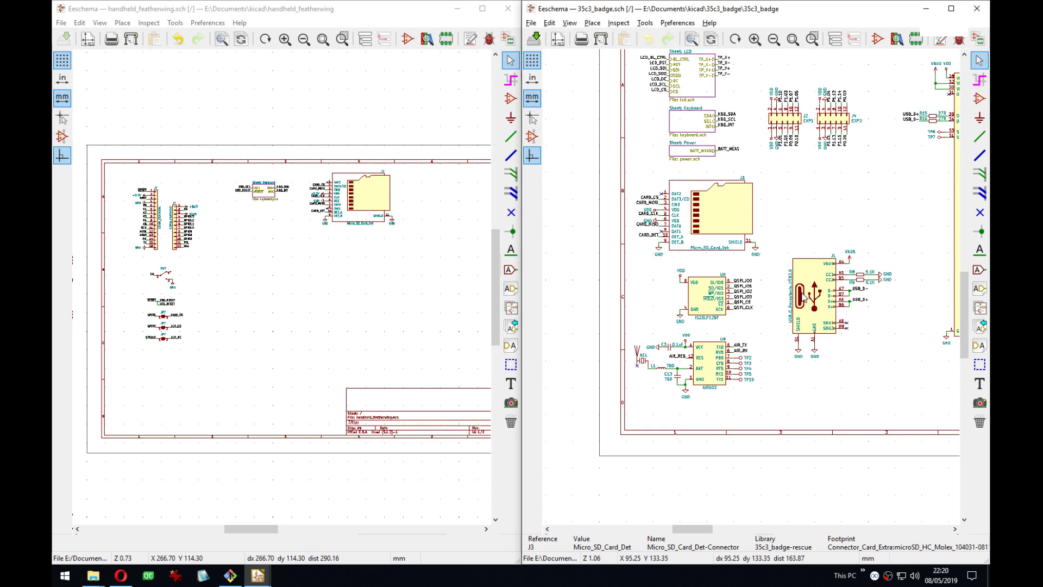
click(121, 575)
Search a new tab for 'nrf52840 dongle' and show the image results.
key(ctrl+t)
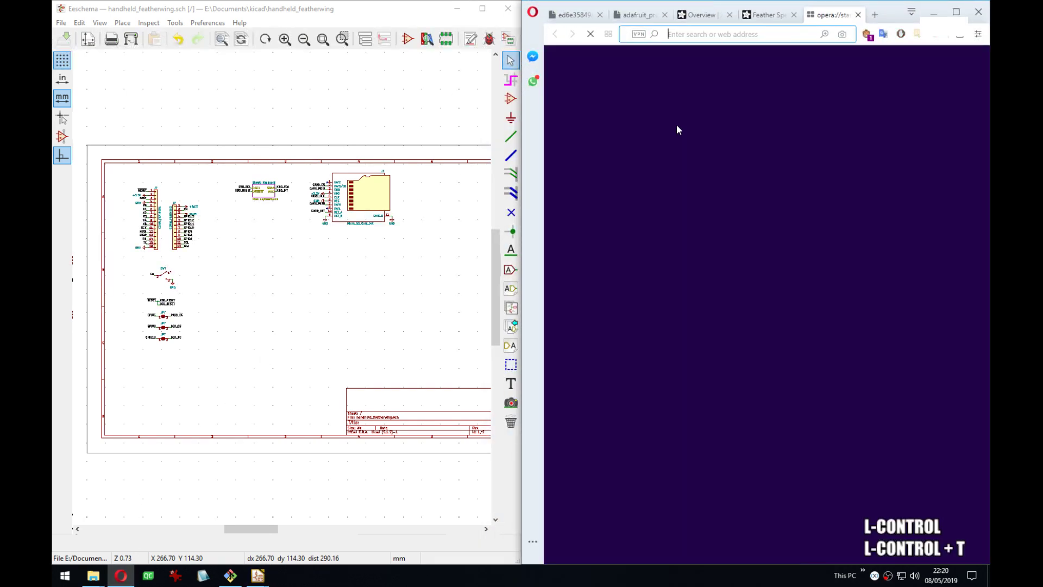
text(nrf52)
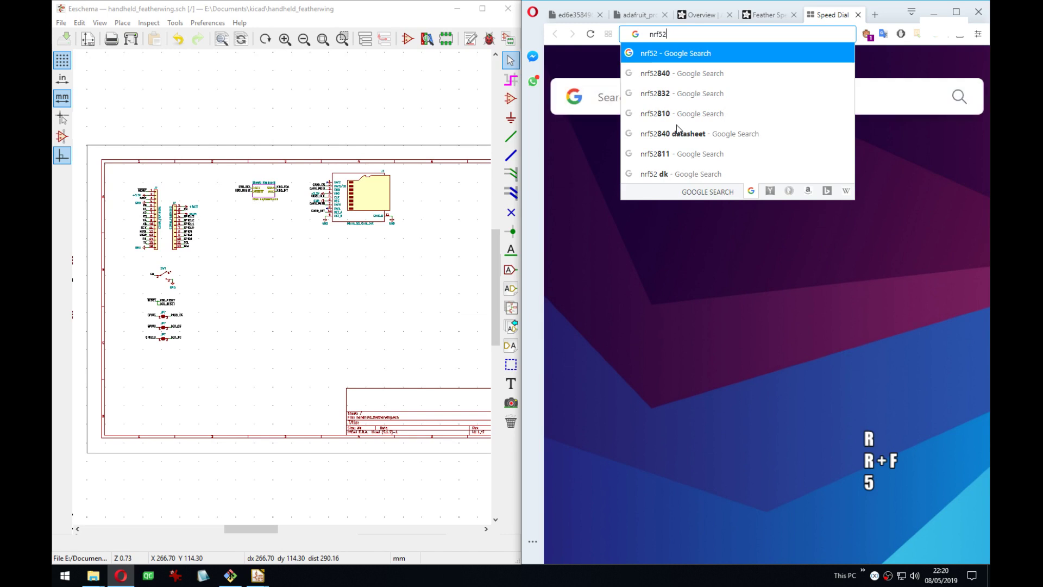
text(840 dongle)
key(Return)
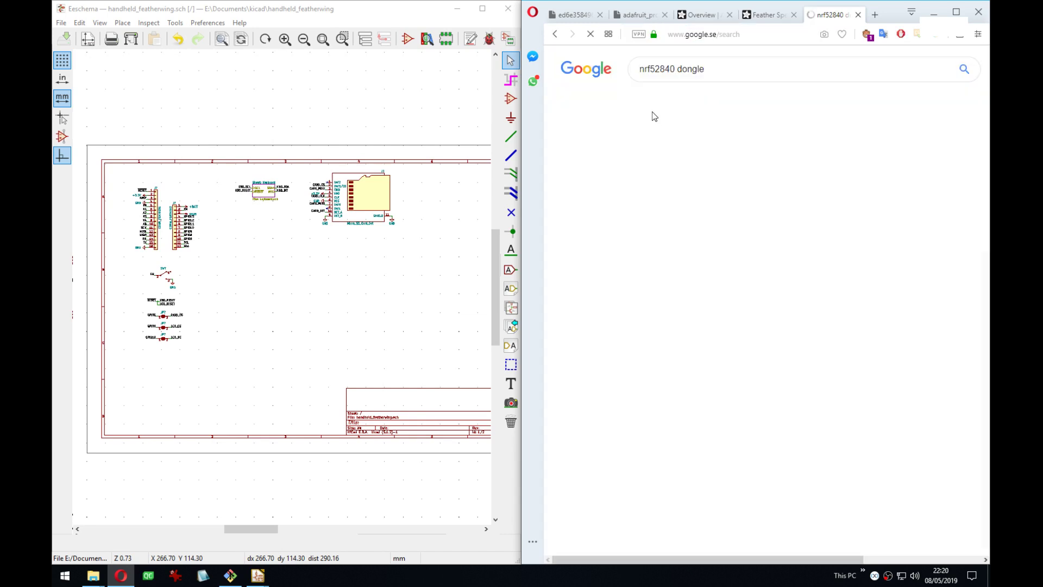
click(670, 106)
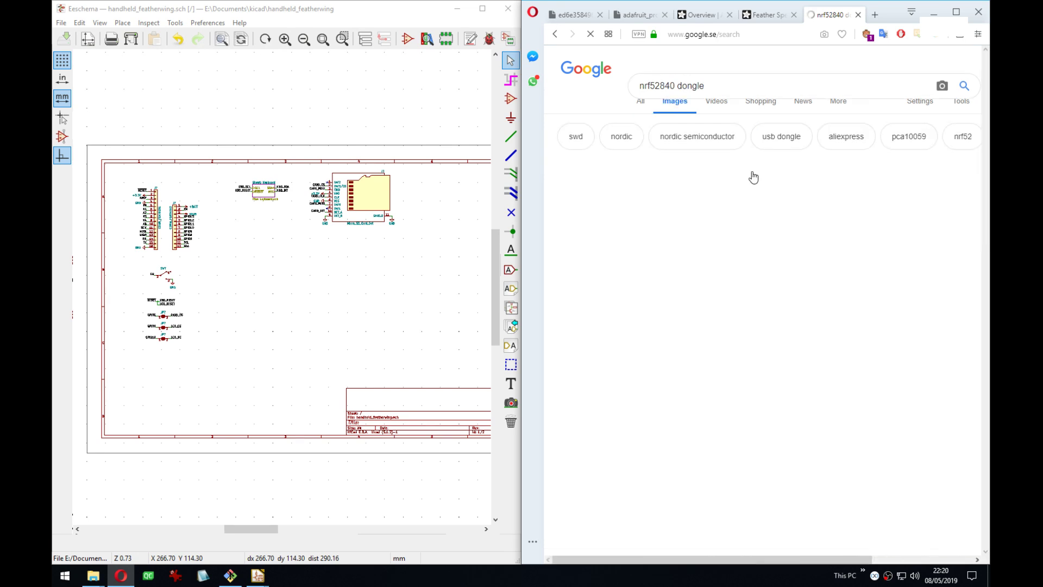
scroll(715, 305, down, 6)
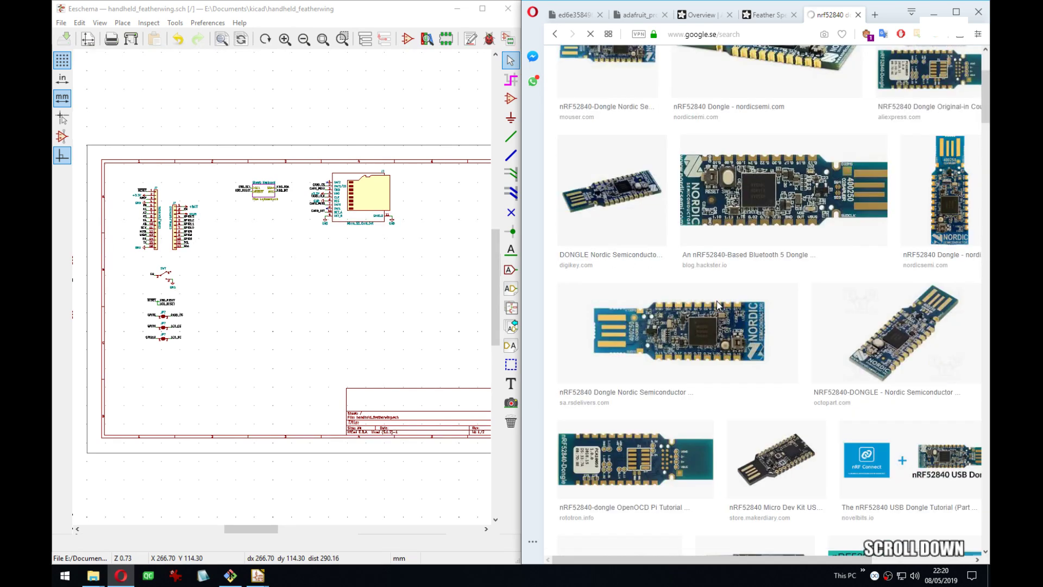
Open the OpenOCD Pi Tutorial dongle photo full-size in a new tab, study it, and close it.
click(701, 212)
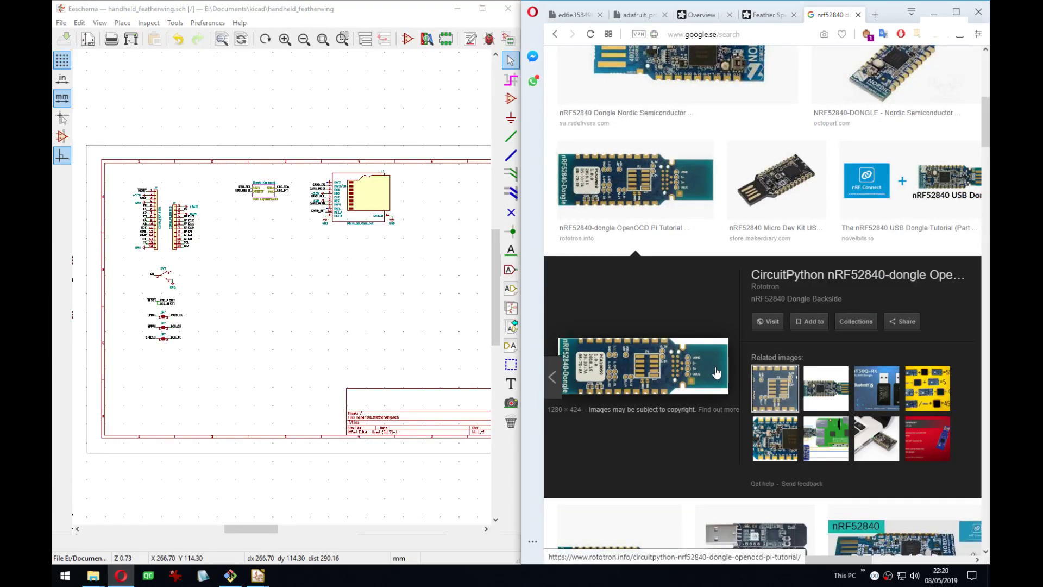
right_click(692, 368)
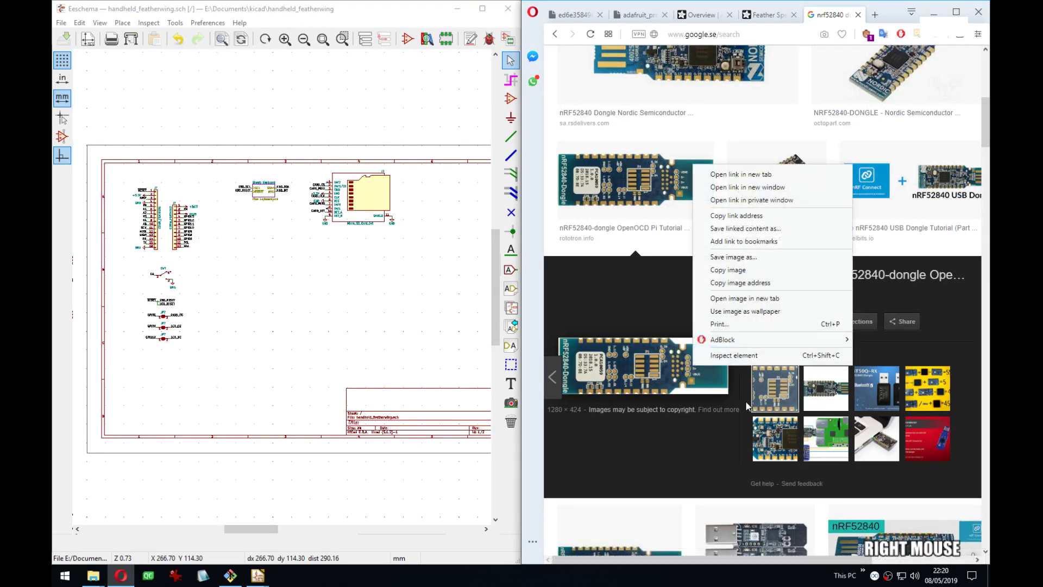
click(771, 299)
click(849, 20)
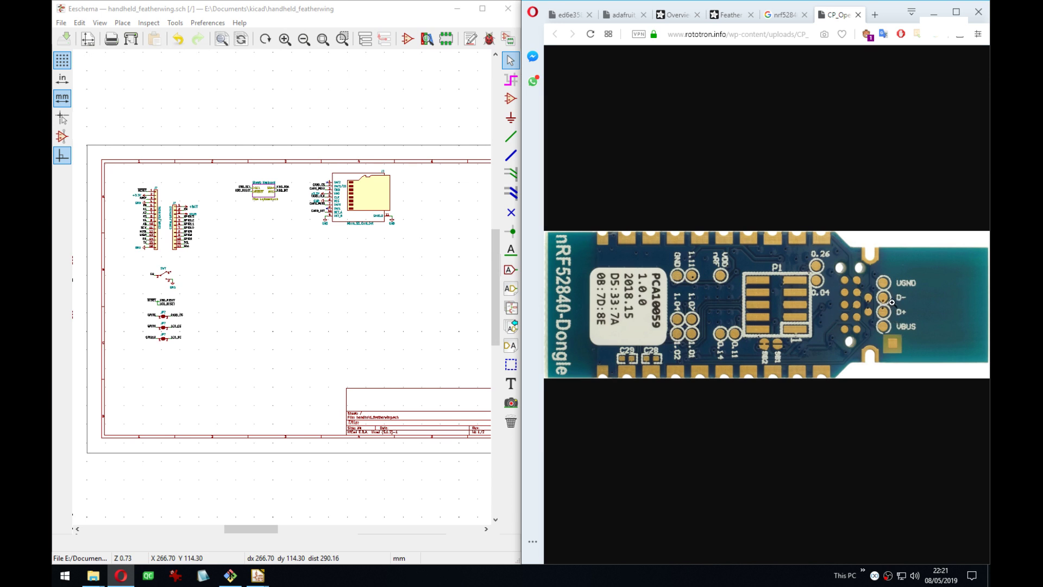
key(ctrl+w)
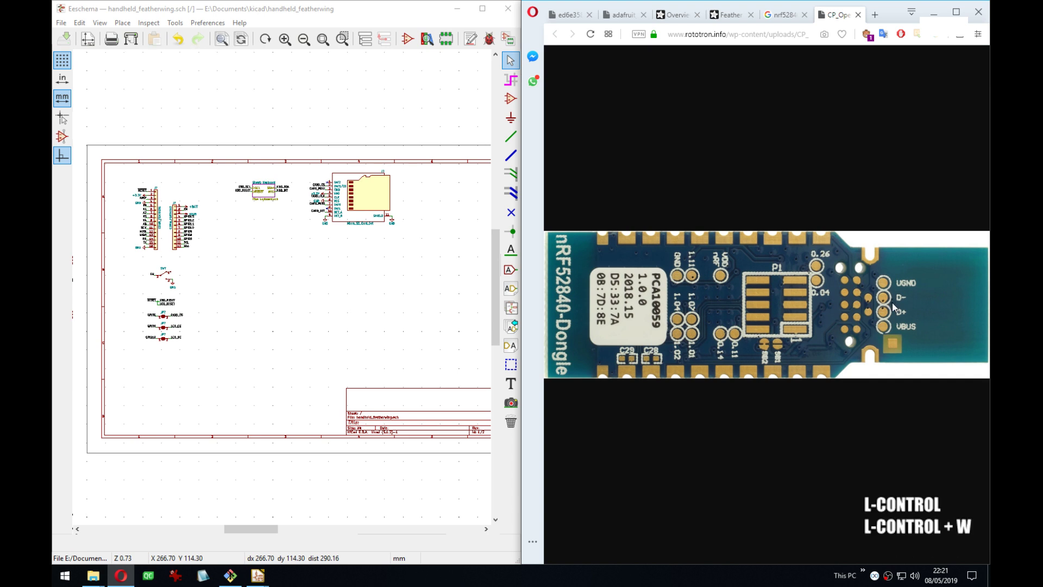
key(ctrl+w)
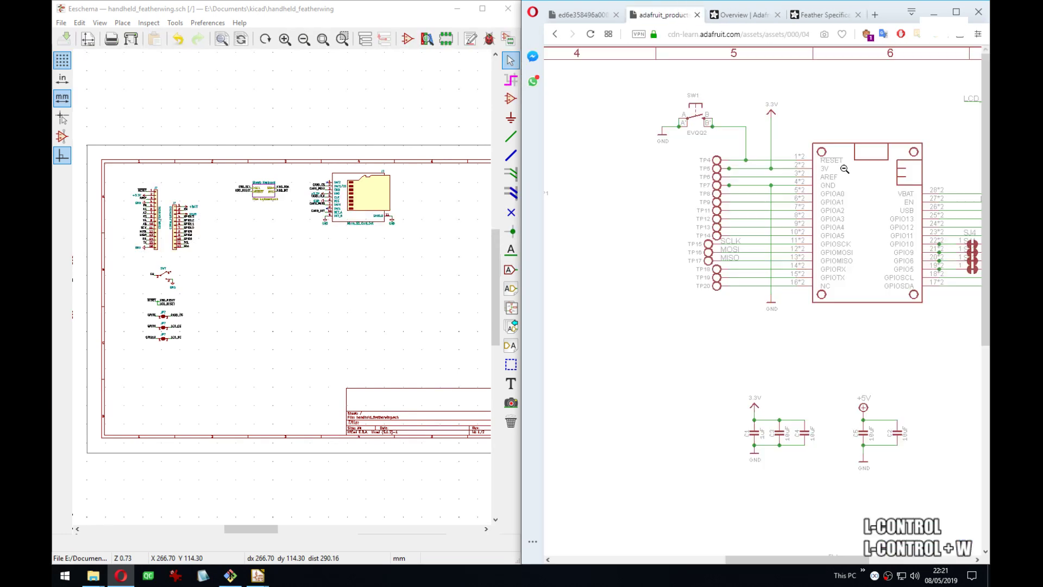
drag(823, 561, 777, 560)
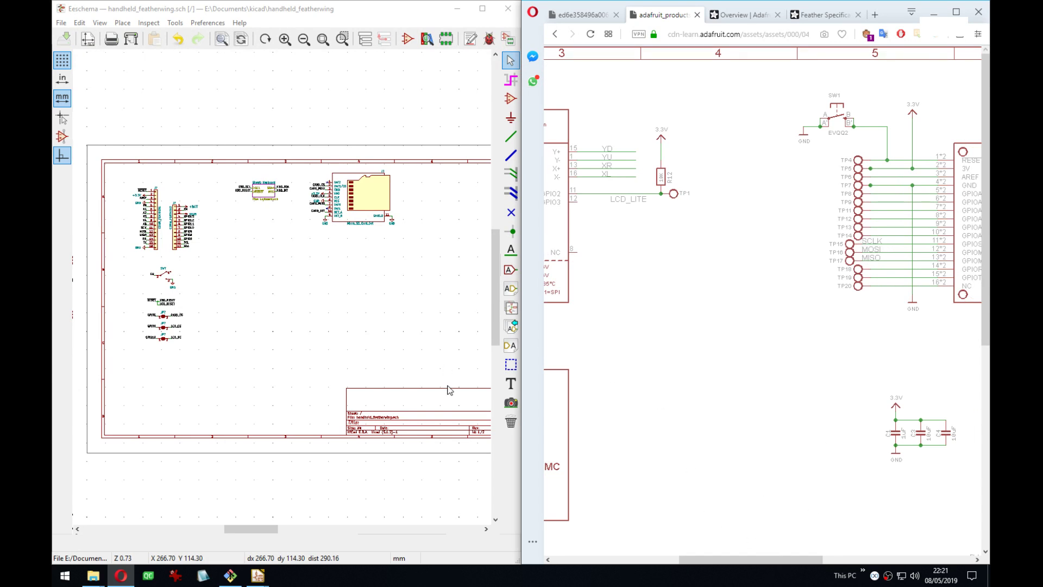
drag(747, 562, 758, 562)
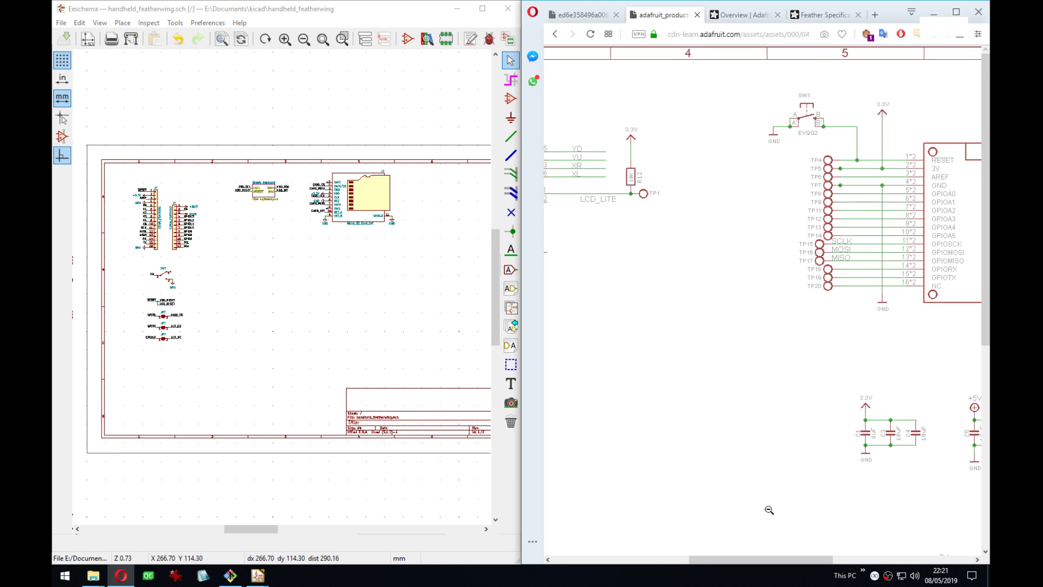
click(742, 15)
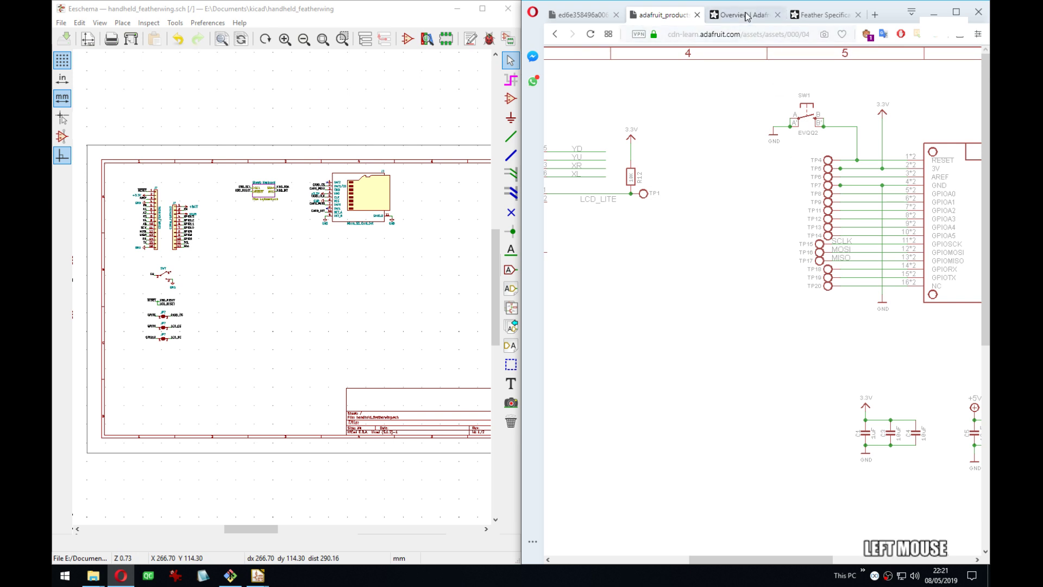
scroll(896, 276, up, 3)
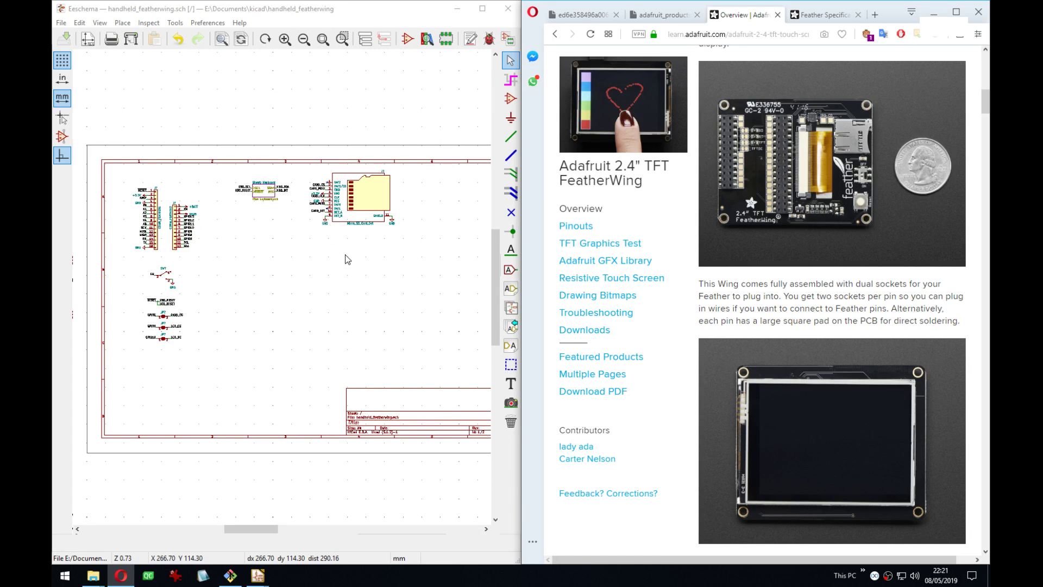
middle_drag(345, 257, 333, 266)
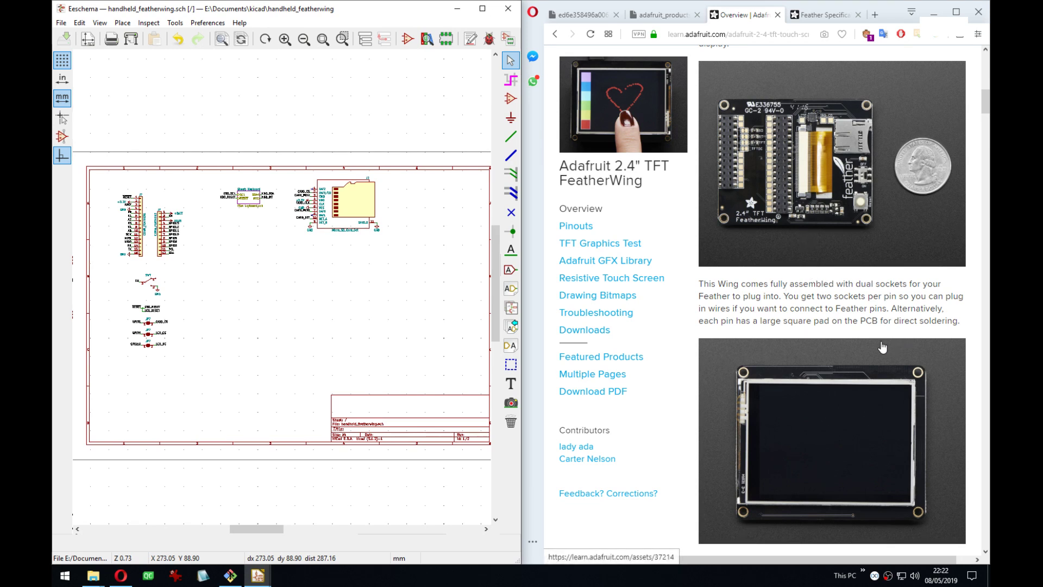
Search 'nrf52 feather' and check the Adafruit Feather nRF52 product result.
click(875, 15)
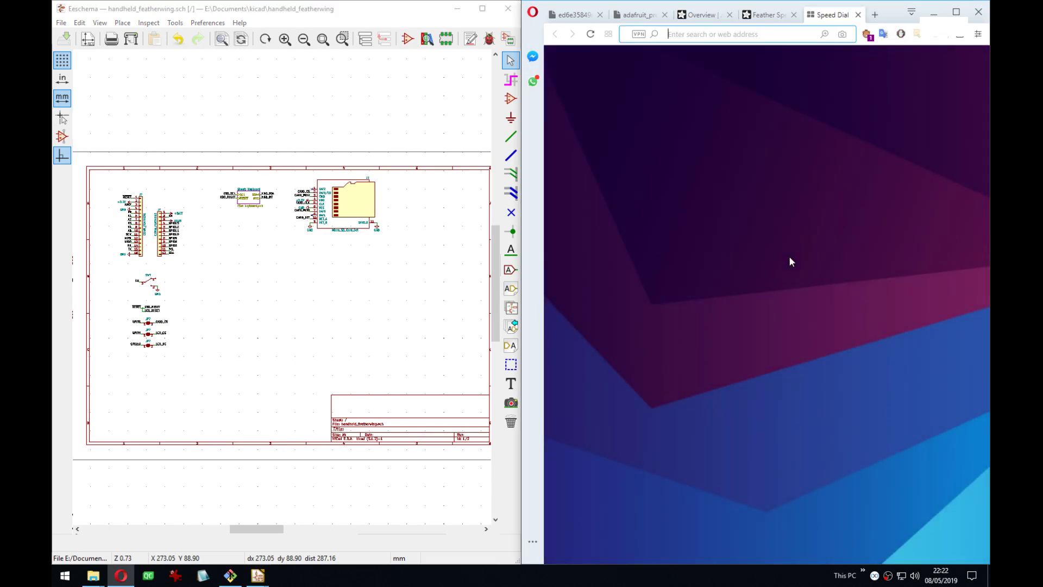
text(nrf52 feather)
key(Return)
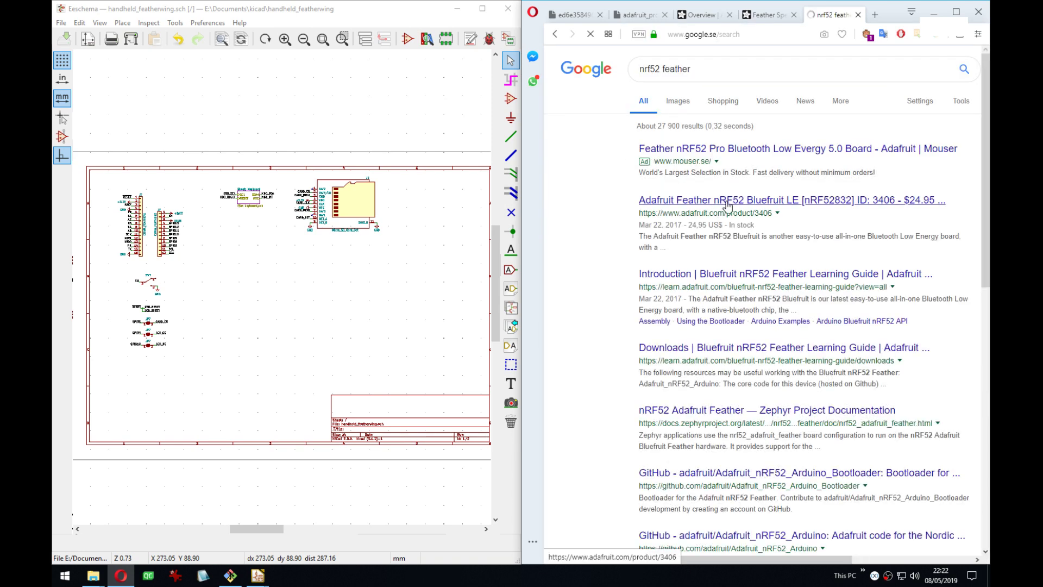
click(727, 201)
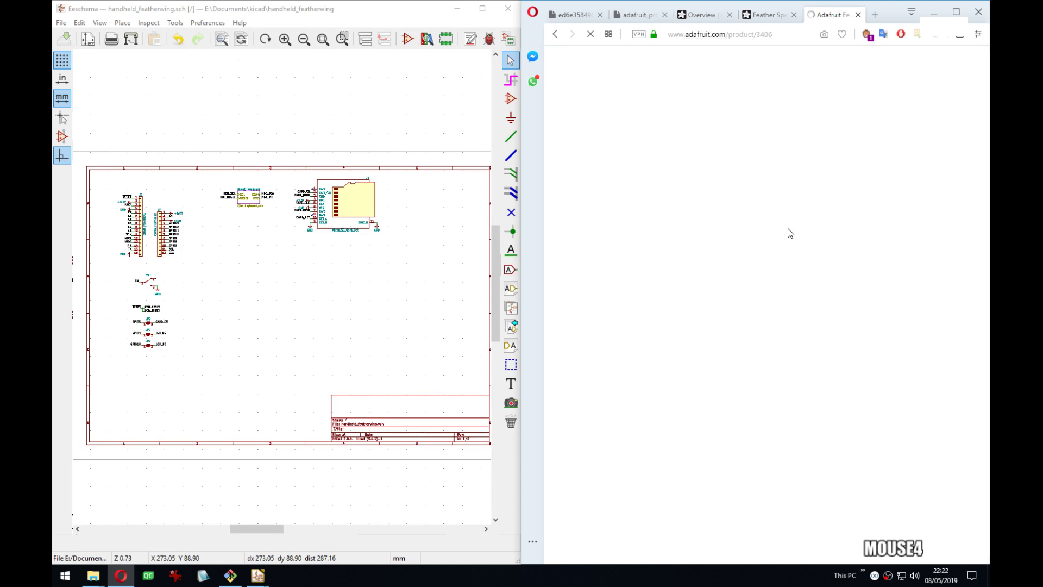
key(alt+Left)
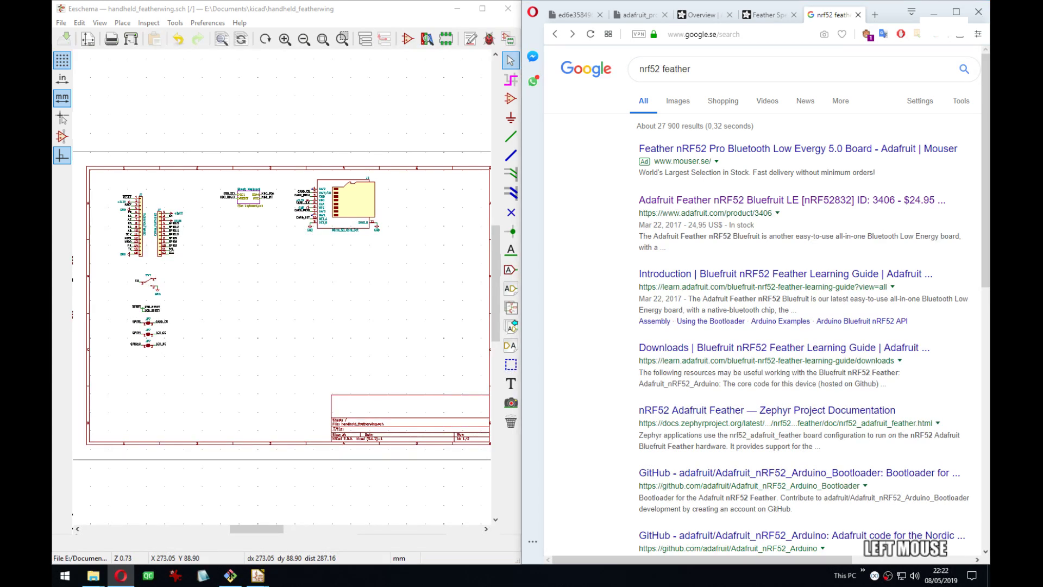
View the board photo full-size in its own tab, then close it and the results tab.
drag(665, 135, 795, 14)
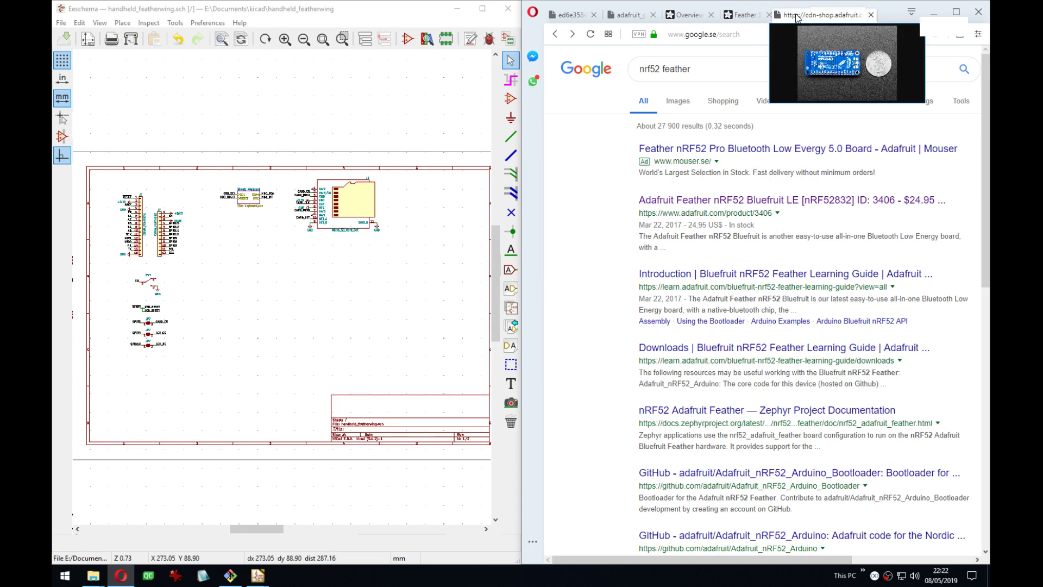
click(796, 15)
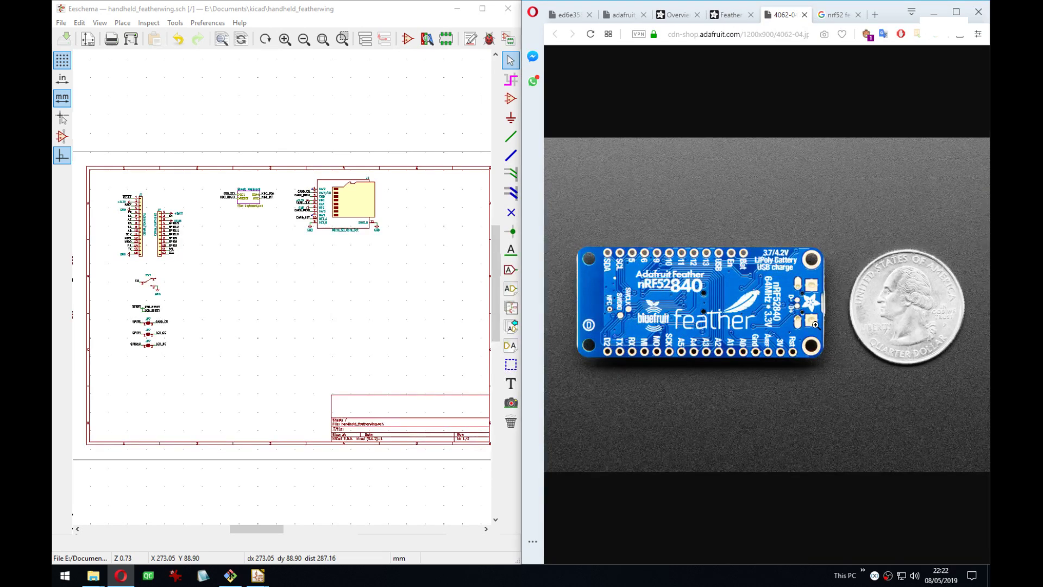
click(805, 327)
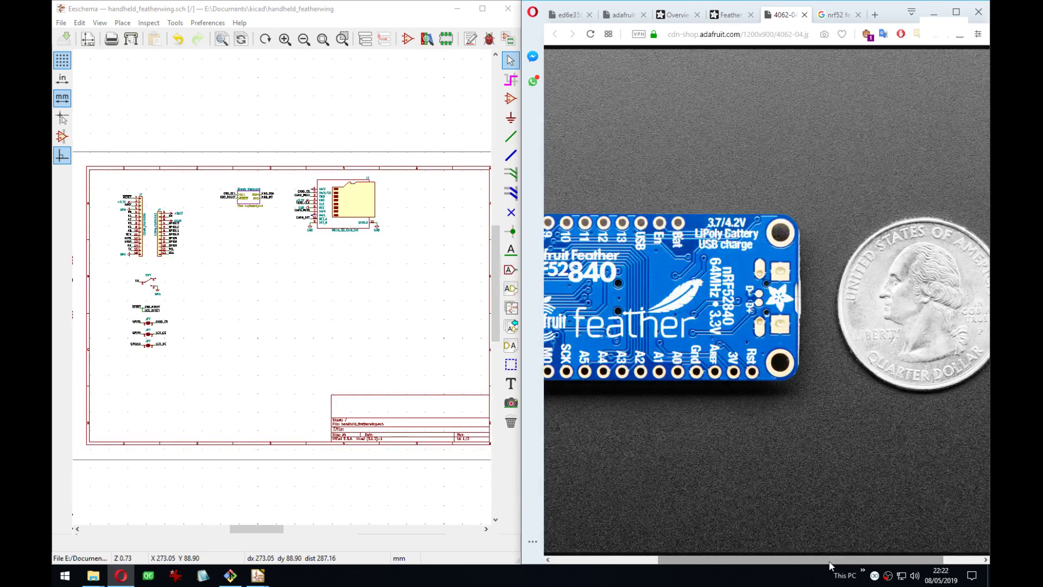
drag(834, 560, 751, 554)
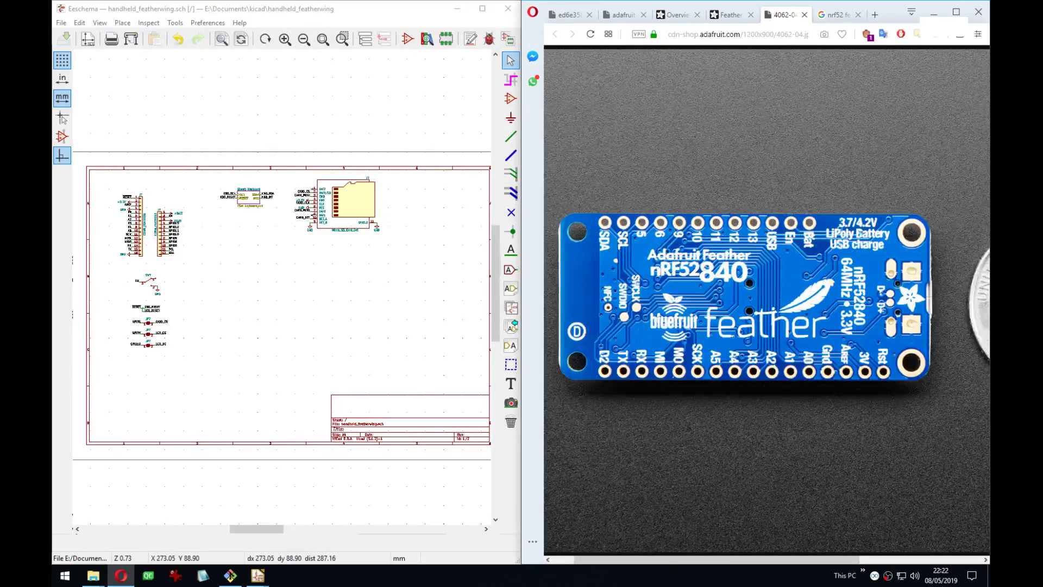
middle_click(785, 16)
middle_click(832, 15)
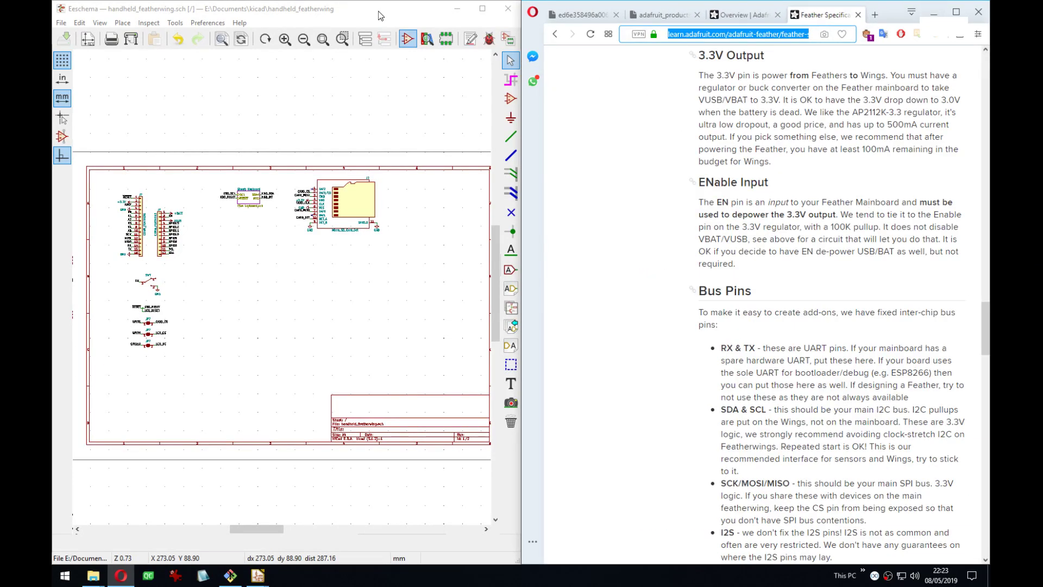
Minimize Opera and inspect the badge's Power sub-sheet before returning to the root sheet.
click(944, 12)
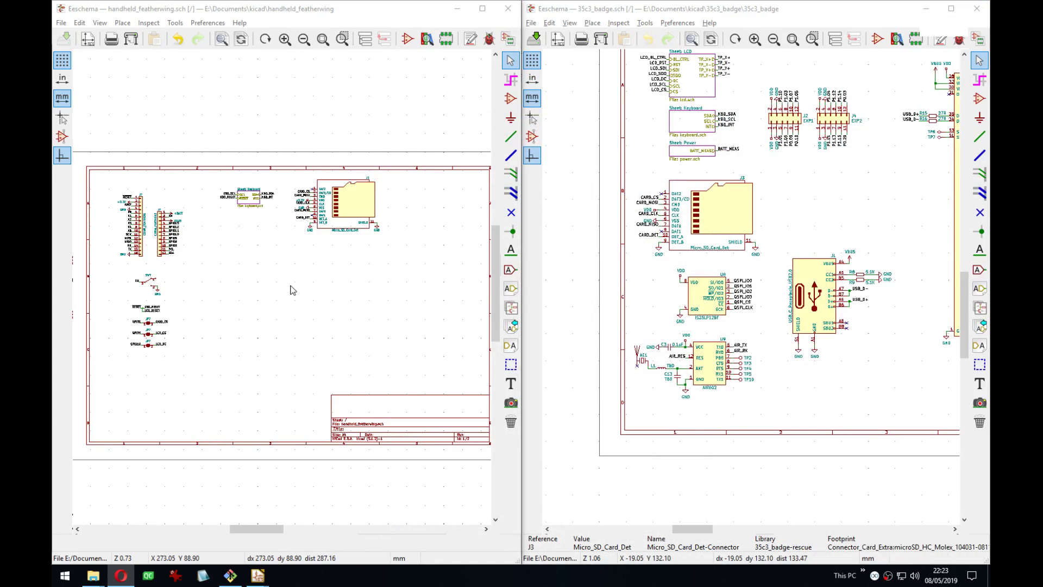
middle_drag(720, 209, 728, 262)
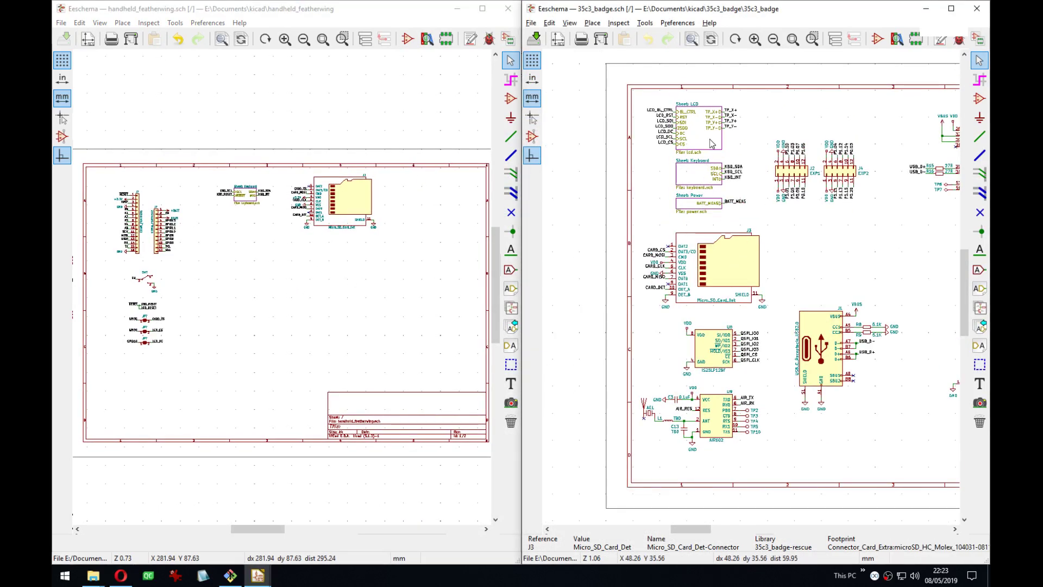
double_click(693, 204)
middle_drag(690, 204, 728, 249)
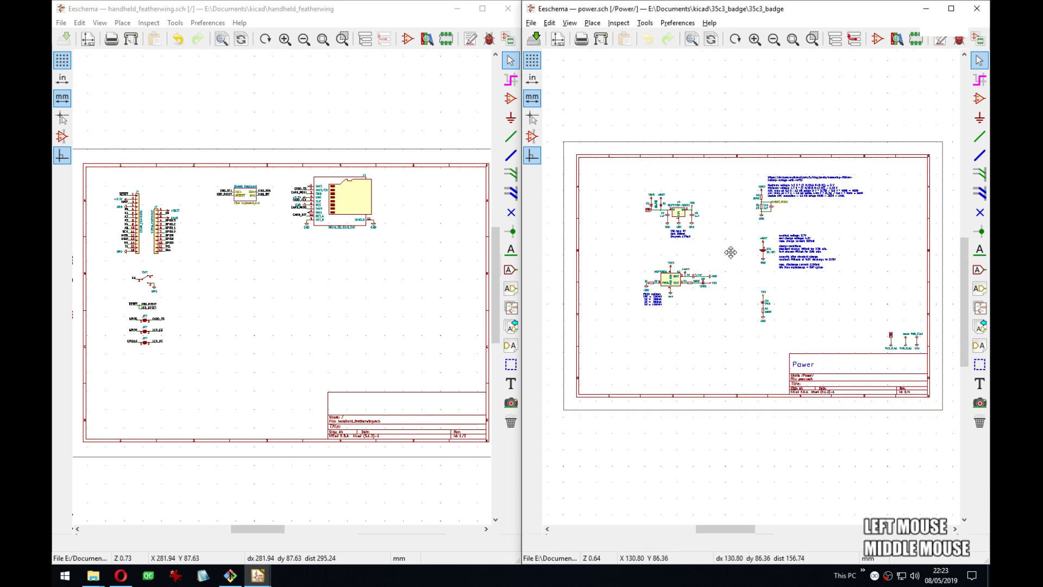
scroll(752, 294, up, 3)
middle_drag(752, 294, 715, 298)
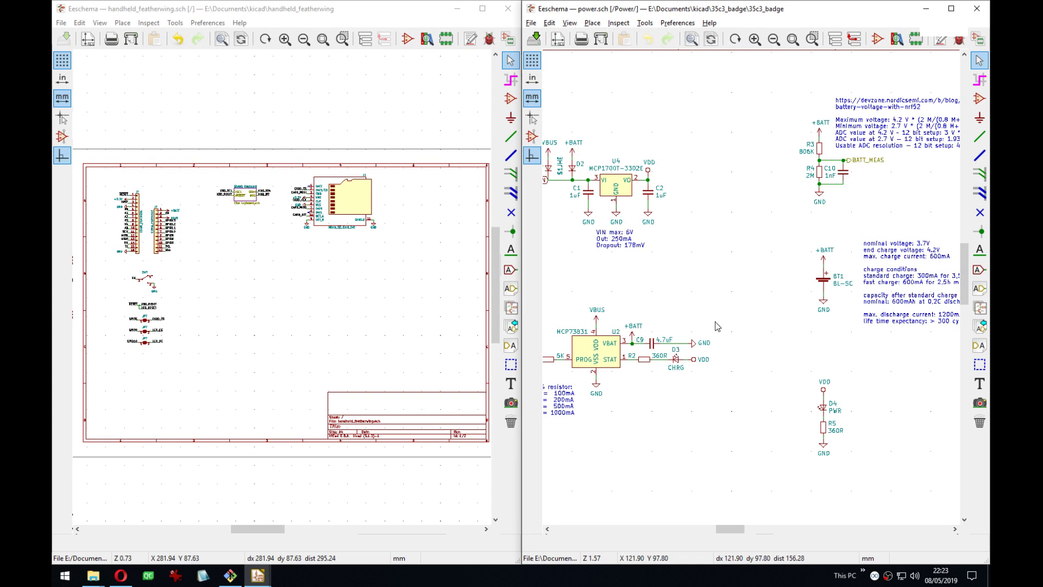
middle_drag(724, 316, 700, 324)
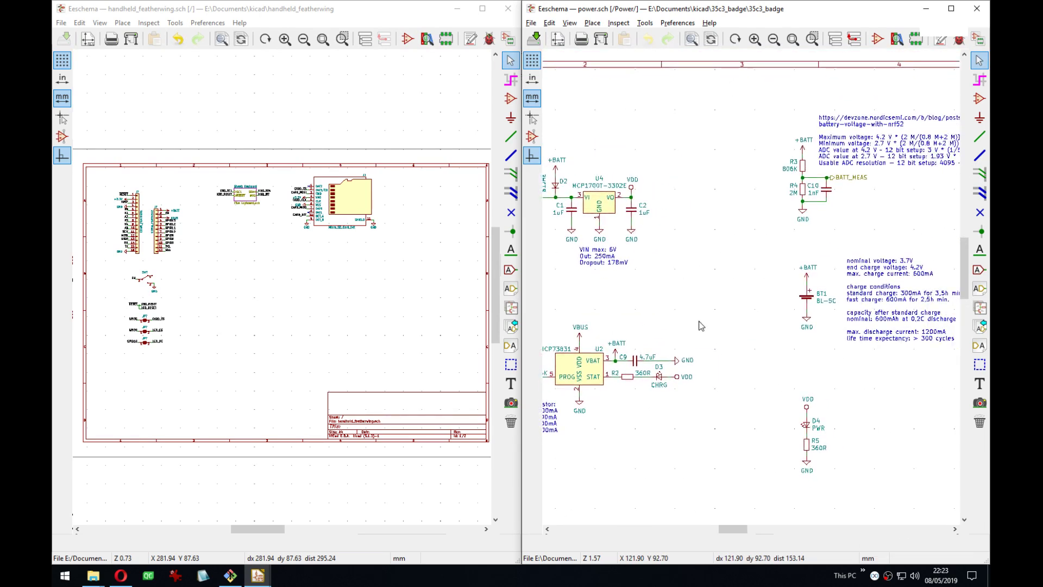
key(alt+BackSpace)
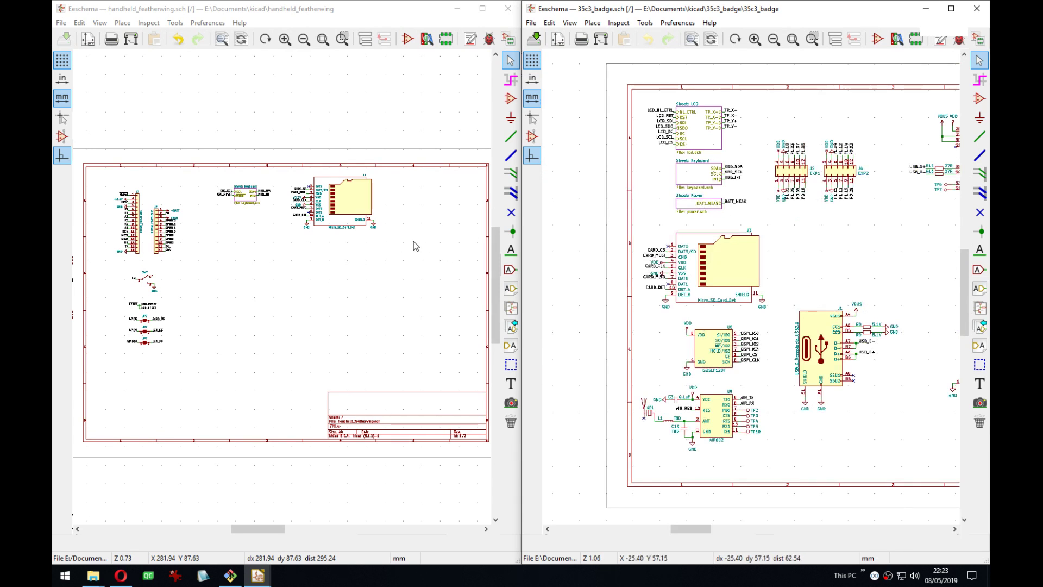
Enter the badge's LCD sub-sheet and centre the ER-TFT02X display U6.
double_click(707, 140)
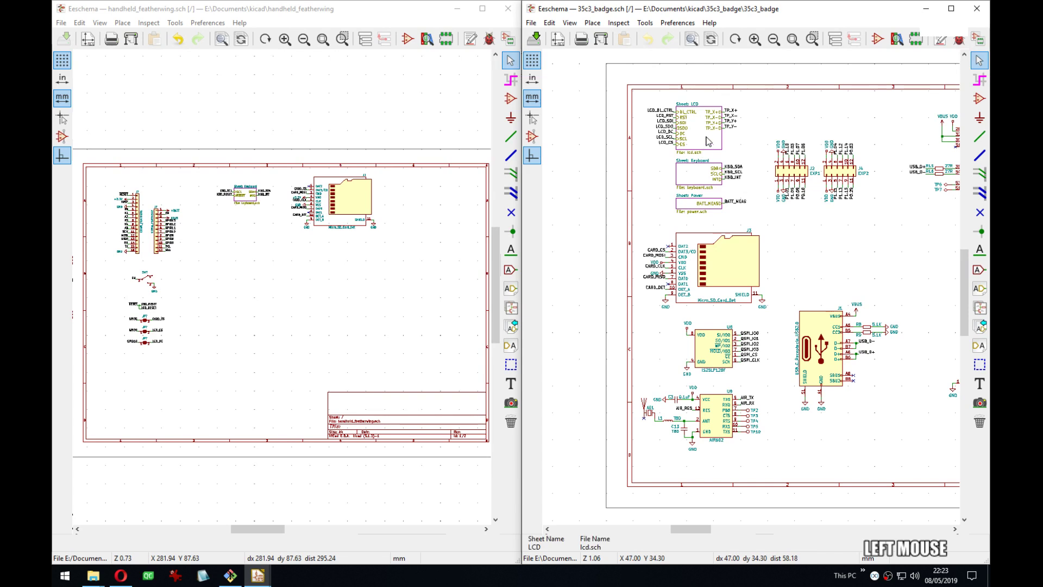
scroll(762, 265, up, 4)
middle_drag(751, 287, 755, 248)
scroll(763, 243, down, 1)
scroll(754, 292, down, 2)
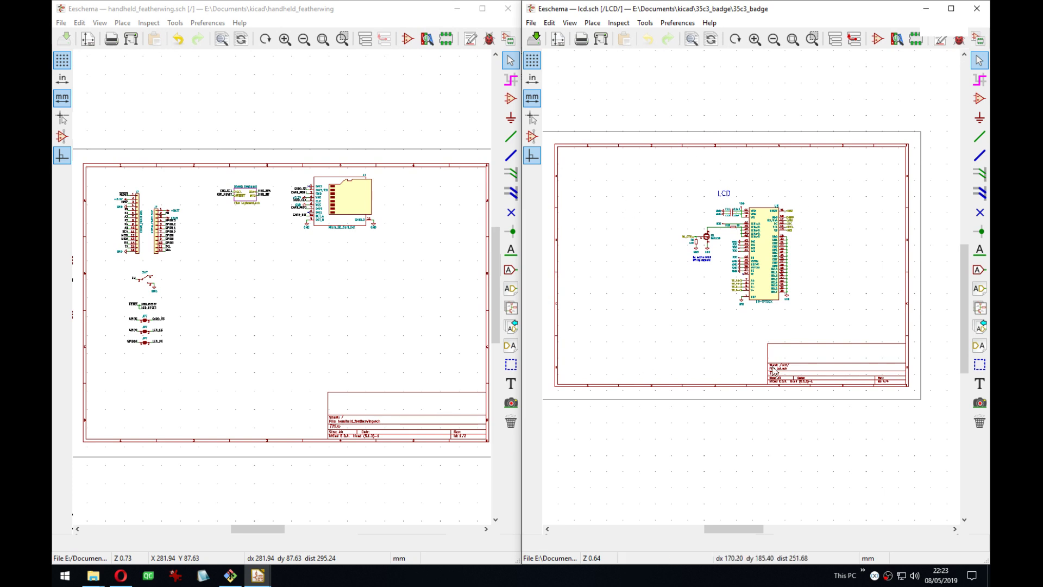
scroll(753, 292, up, 4)
middle_drag(782, 320, 803, 292)
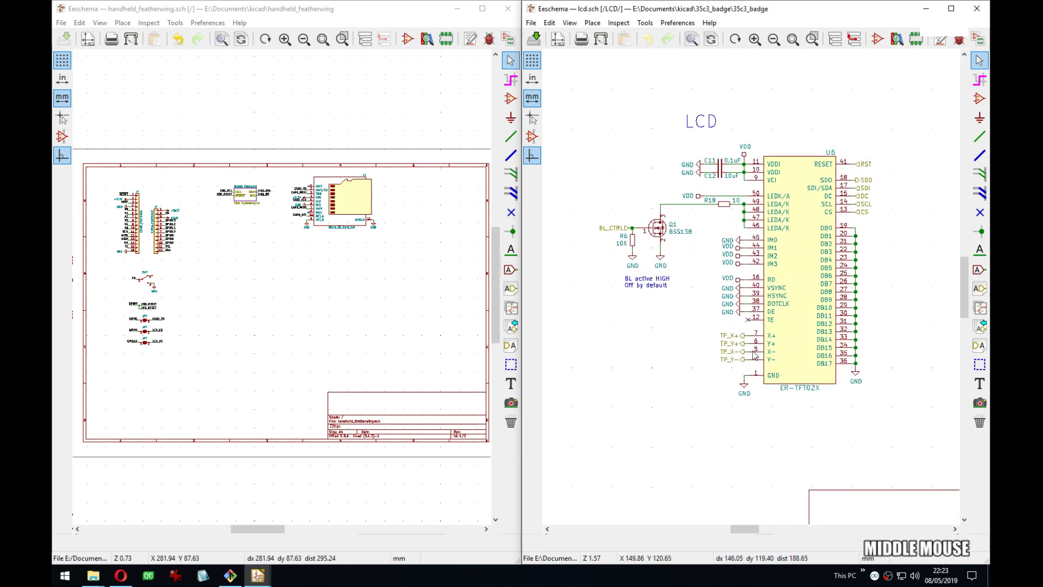
Zoom the featherwing schematic onto the Keyboard sheet.
middle_drag(412, 289, 340, 280)
scroll(233, 228, up, 4)
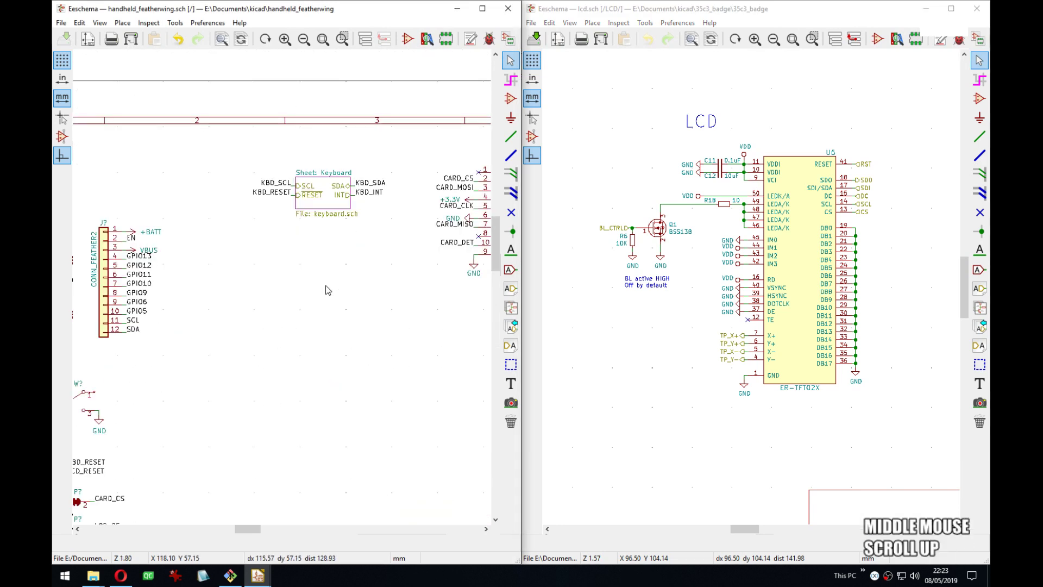
scroll(282, 287, up, 3)
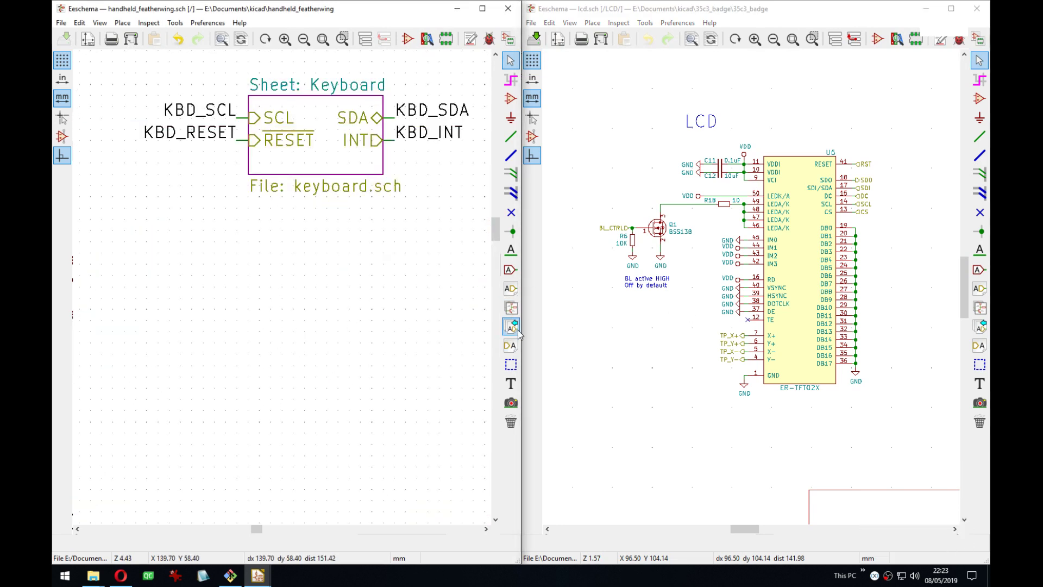
Draw a hierarchical sheet below Keyboard with file name lcd and sheet name LCD.
click(516, 310)
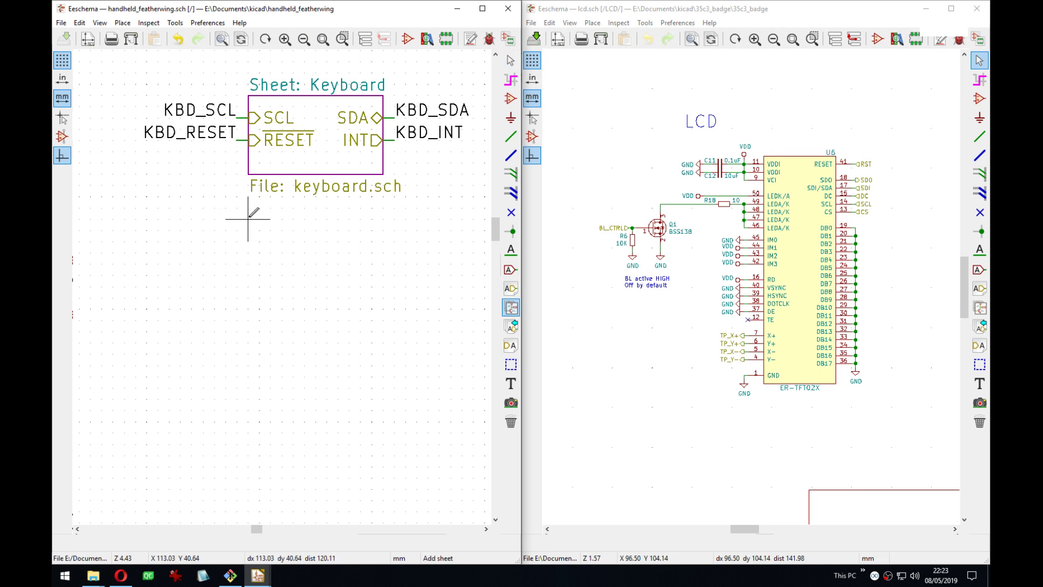
click(248, 219)
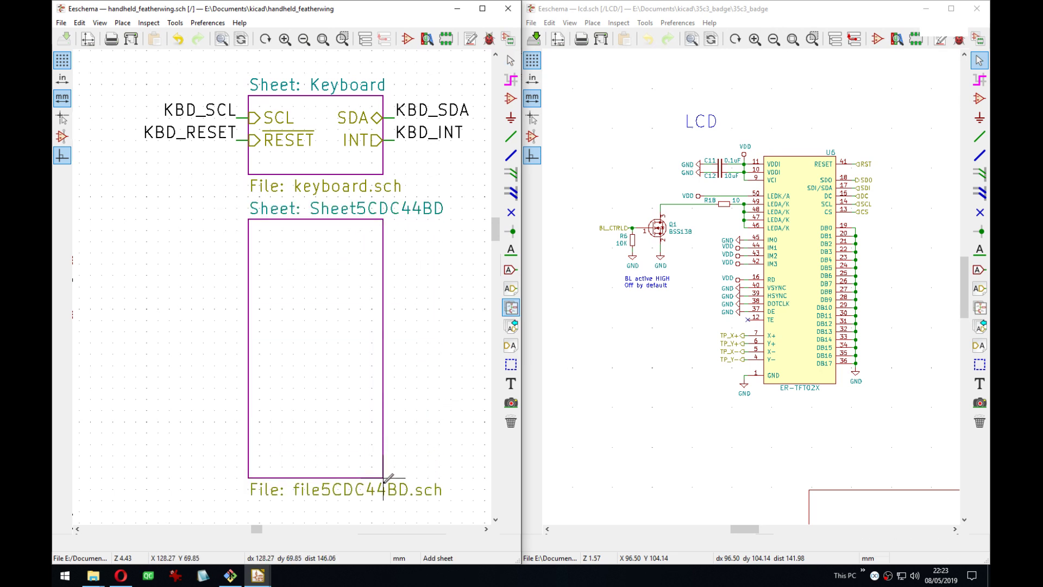
click(384, 480)
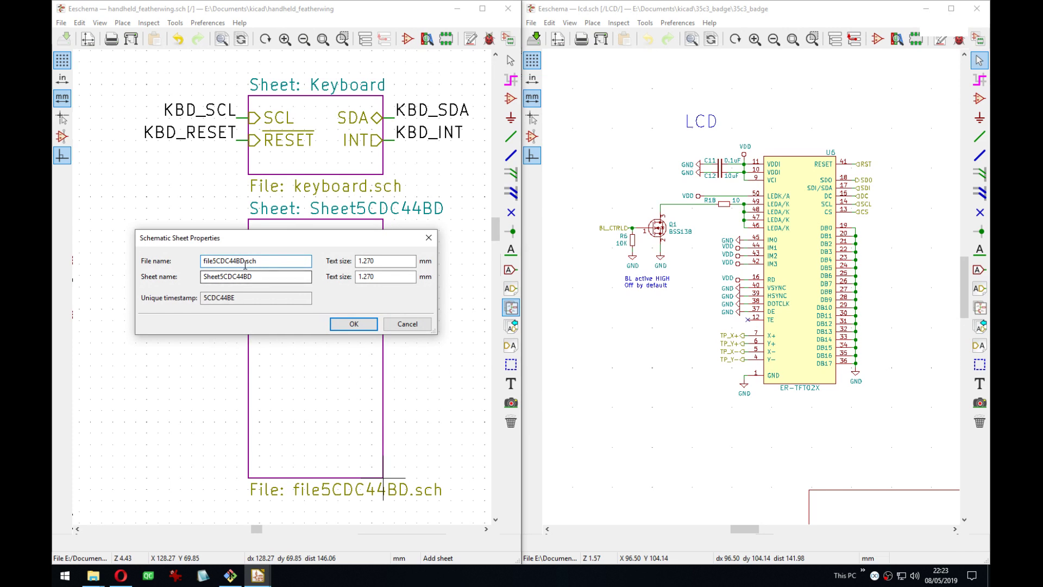
drag(245, 263, 116, 255)
text(lcd)
key(Tab)
text(LCD)
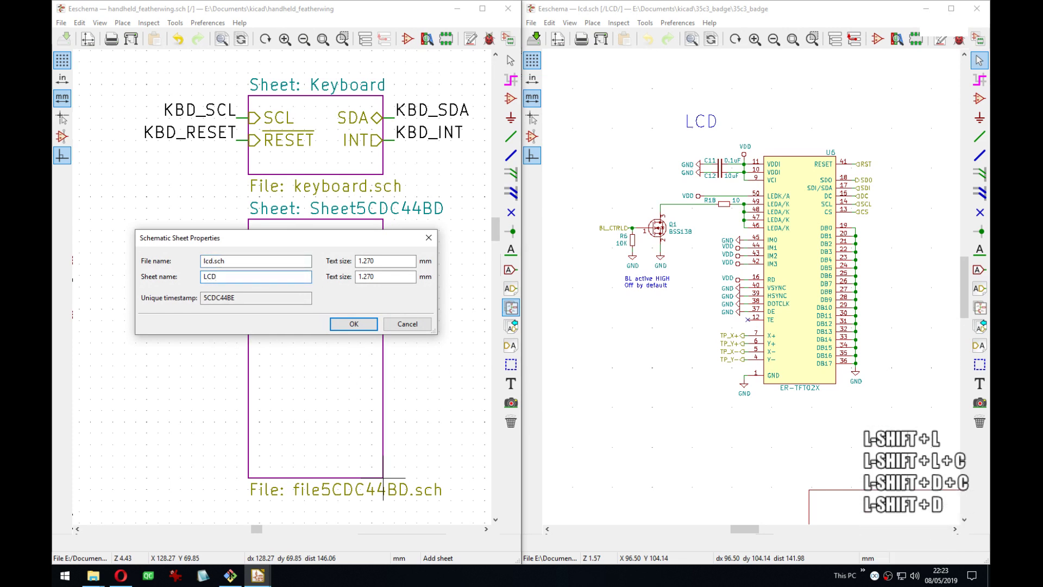
key(Return)
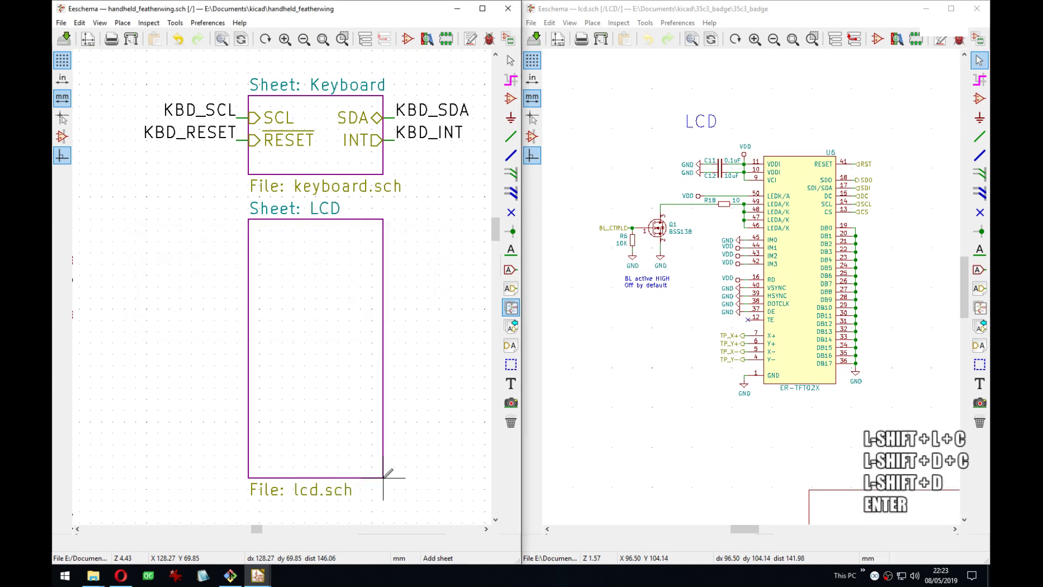
Nudge the LCD sheet slightly lower and open its empty page.
click(327, 353)
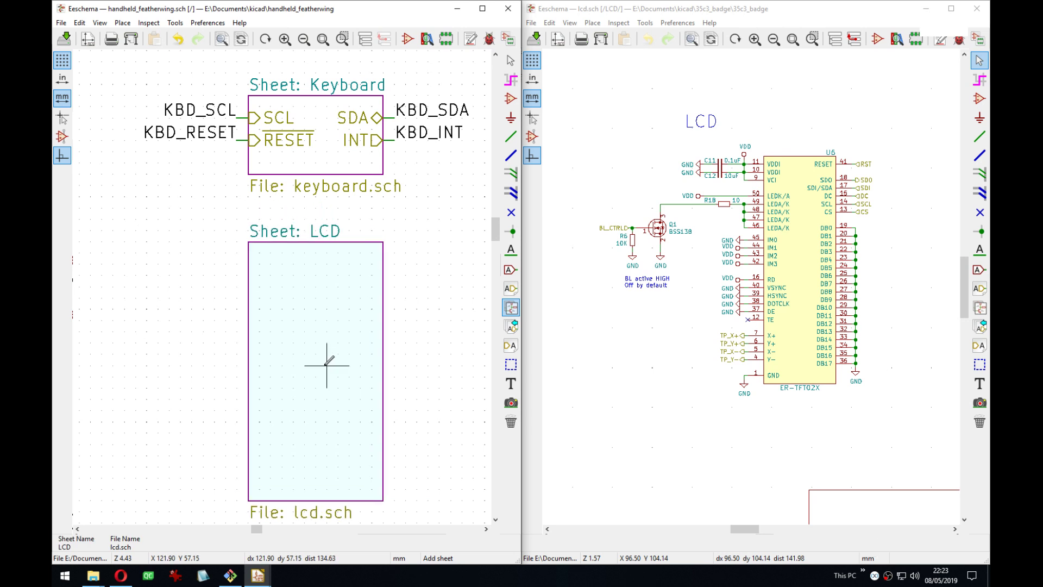
click(331, 354)
key(Escape)
double_click(324, 304)
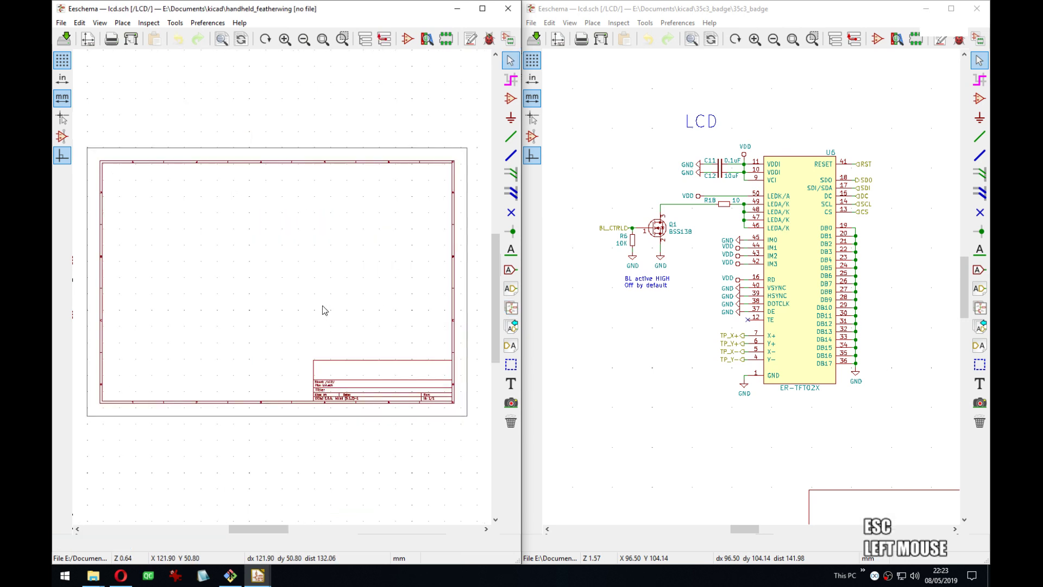
Copy Display_Graphic_Extra.lib from the 35c3_badge library folder.
click(105, 582)
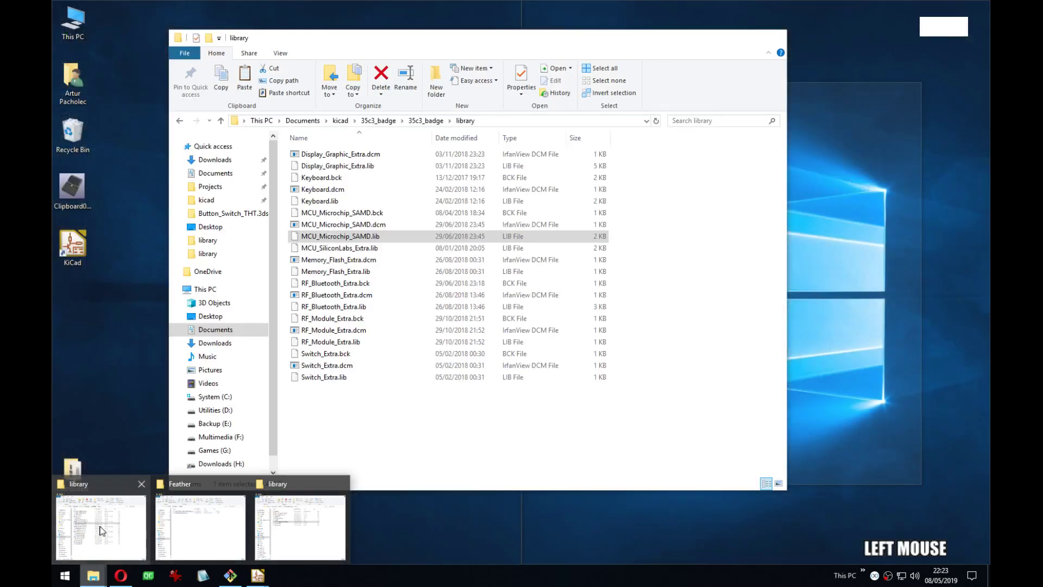
click(102, 530)
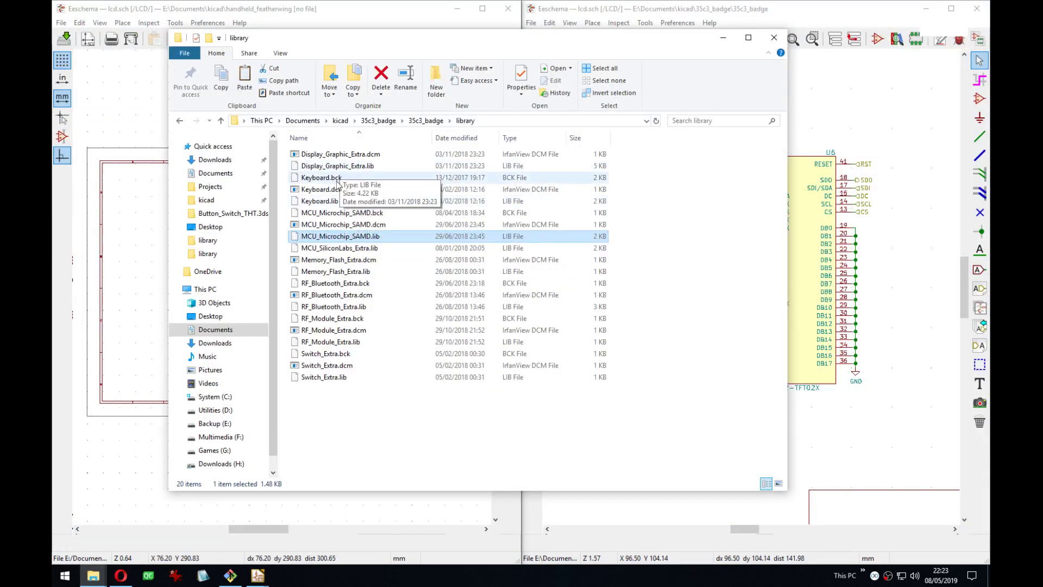
click(342, 166)
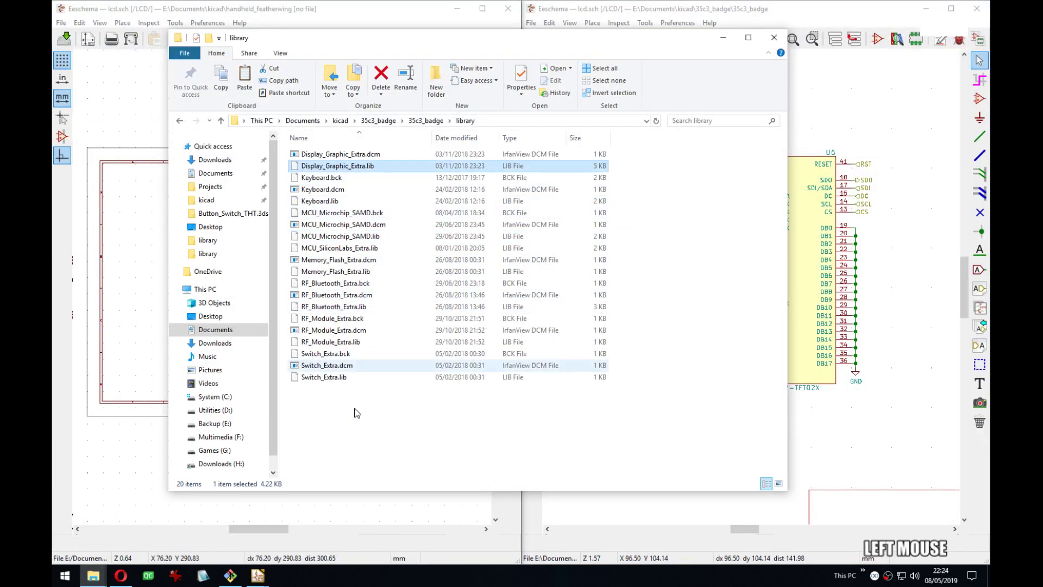
key(ctrl+c)
Switch between the handheld_featherwing and 35c3_badge library folders.
click(93, 576)
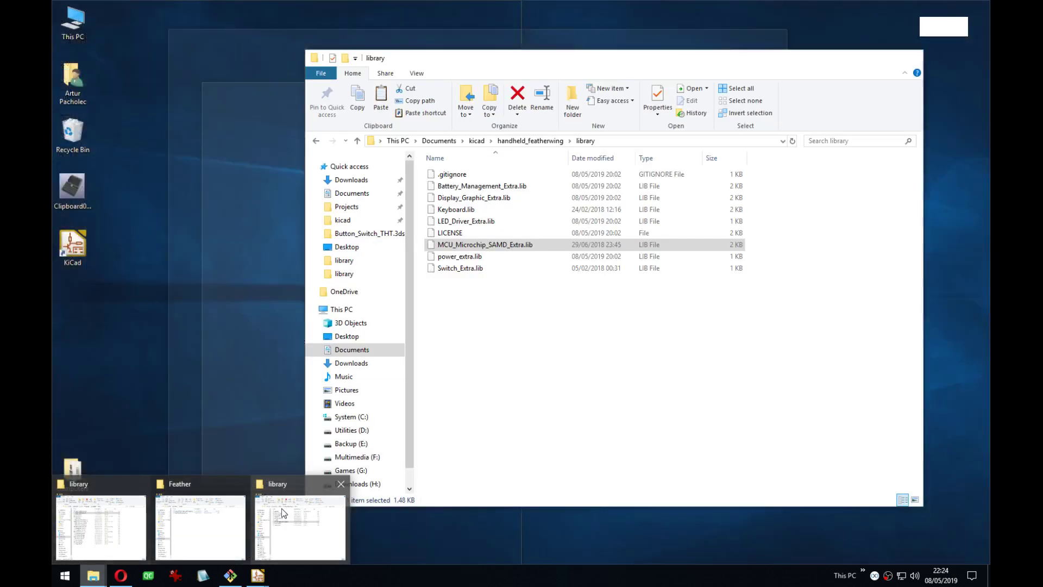
click(282, 508)
click(398, 38)
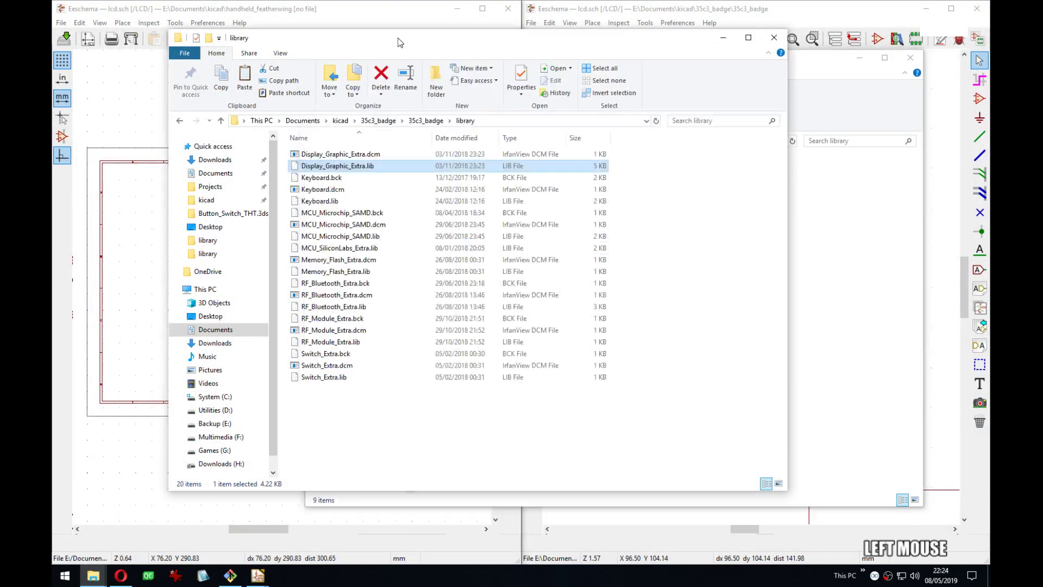
click(847, 332)
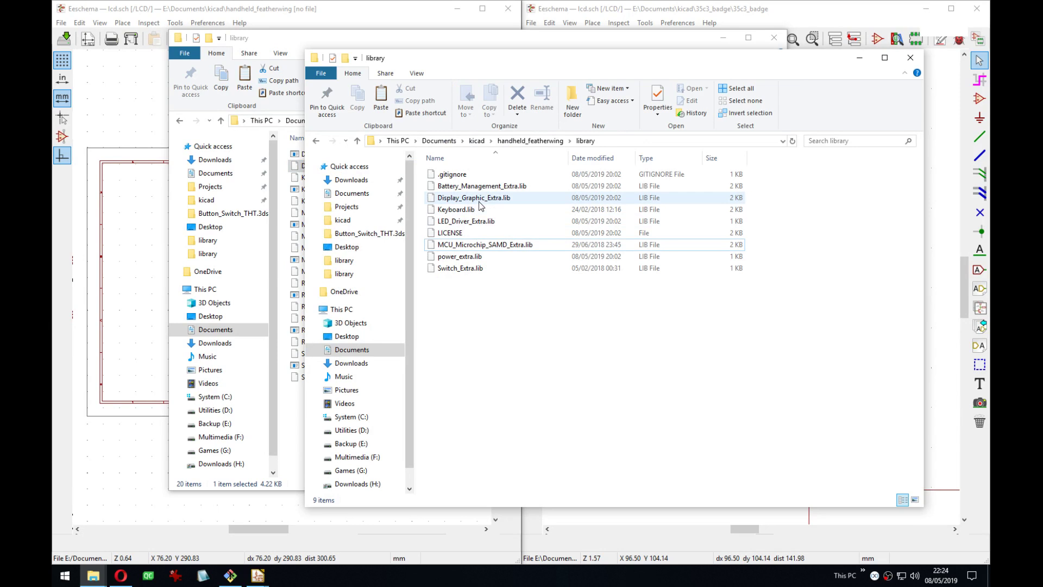
click(394, 44)
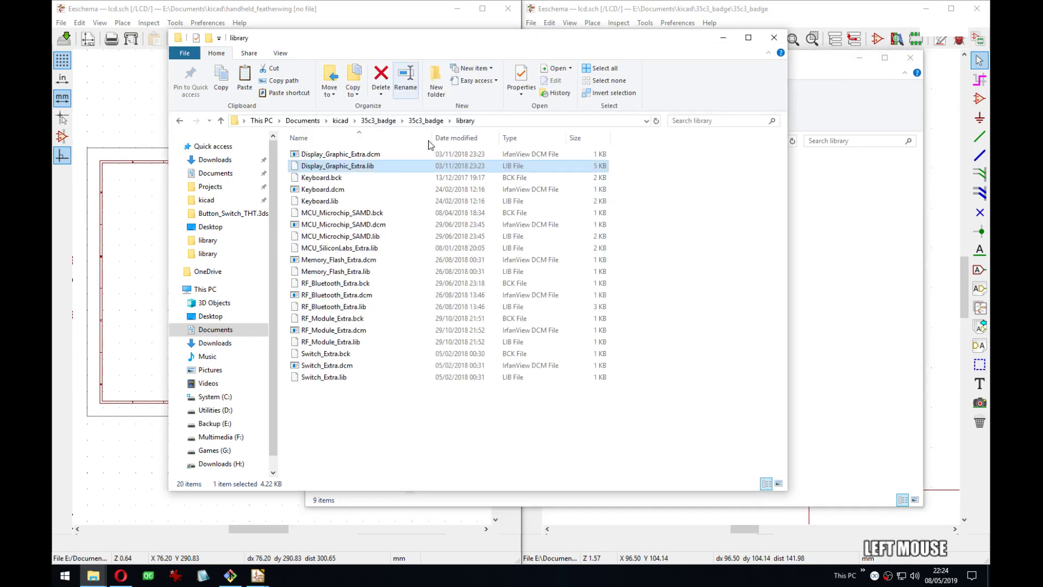
Launch Notepad2-mod in a smaller window, leaving the 35c3_badge folder in front.
click(202, 578)
drag(559, 11, 410, 327)
click(842, 254)
click(294, 47)
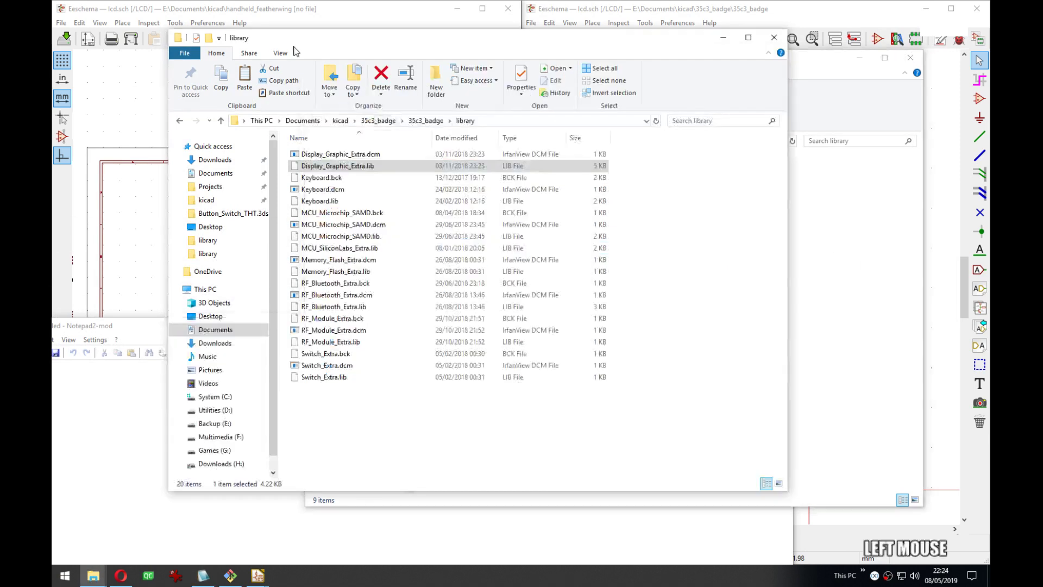
Copy lines 2 through the last ENDDEF, the ER-TFT02X symbol definitions, from the 35c3_badge Display_Graphic_Extra.lib.
double_click(336, 166)
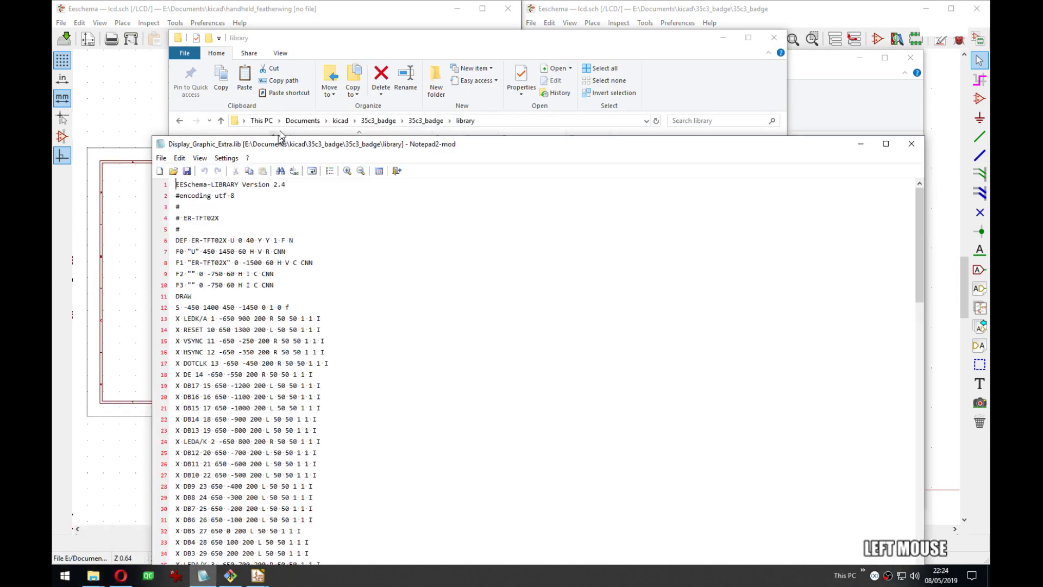
drag(280, 141, 197, 29)
click(168, 84)
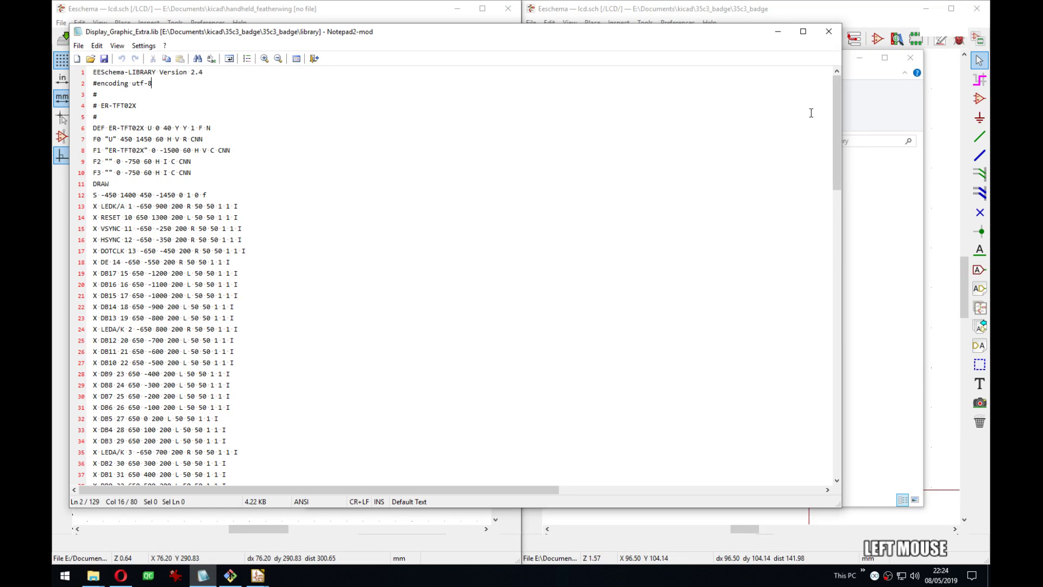
drag(833, 94, 803, 442)
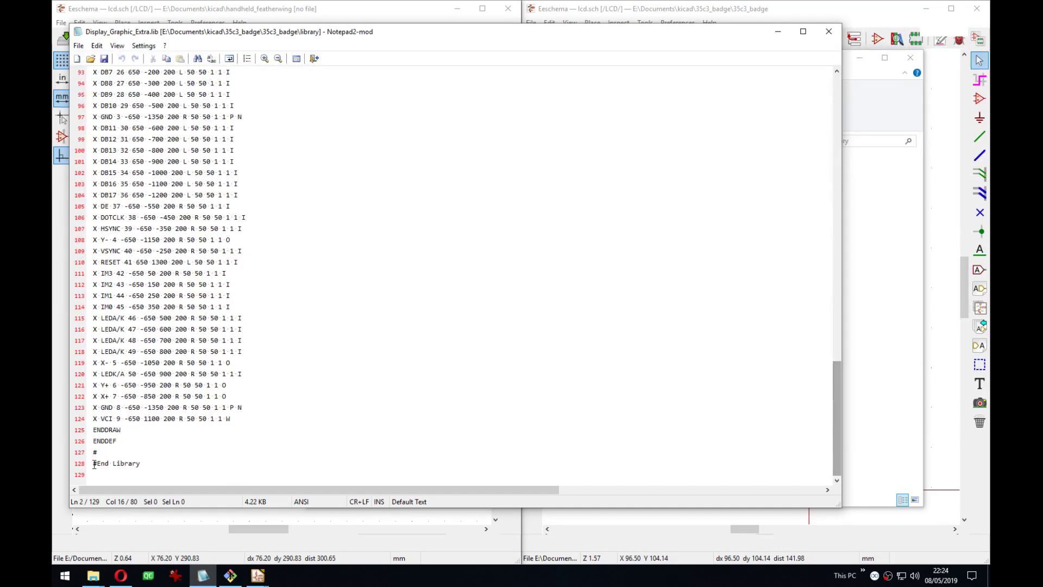
shift+click(335, 467)
click(291, 438)
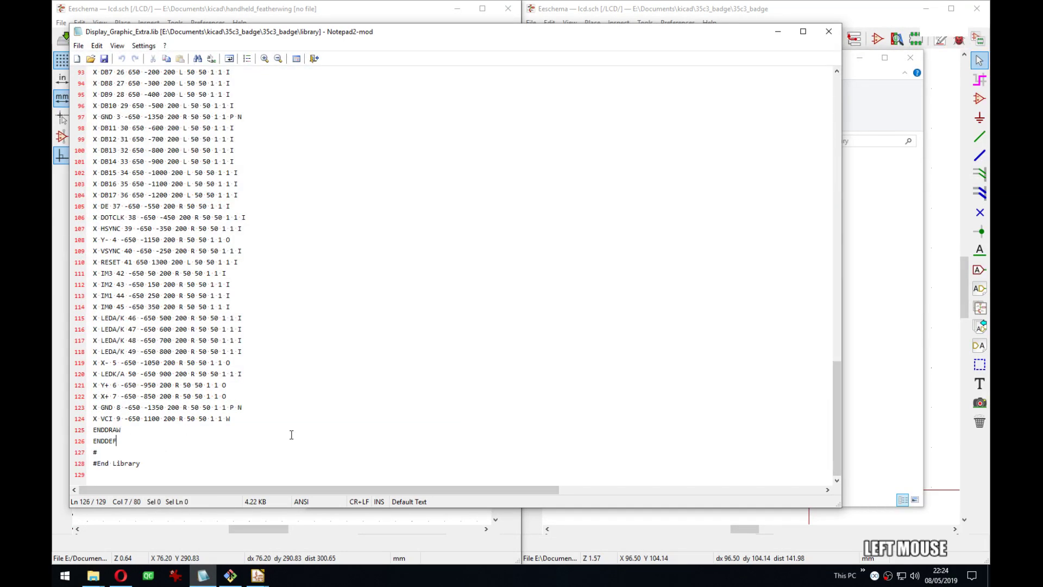
scroll(398, 395, up, 17)
scroll(397, 395, up, 14)
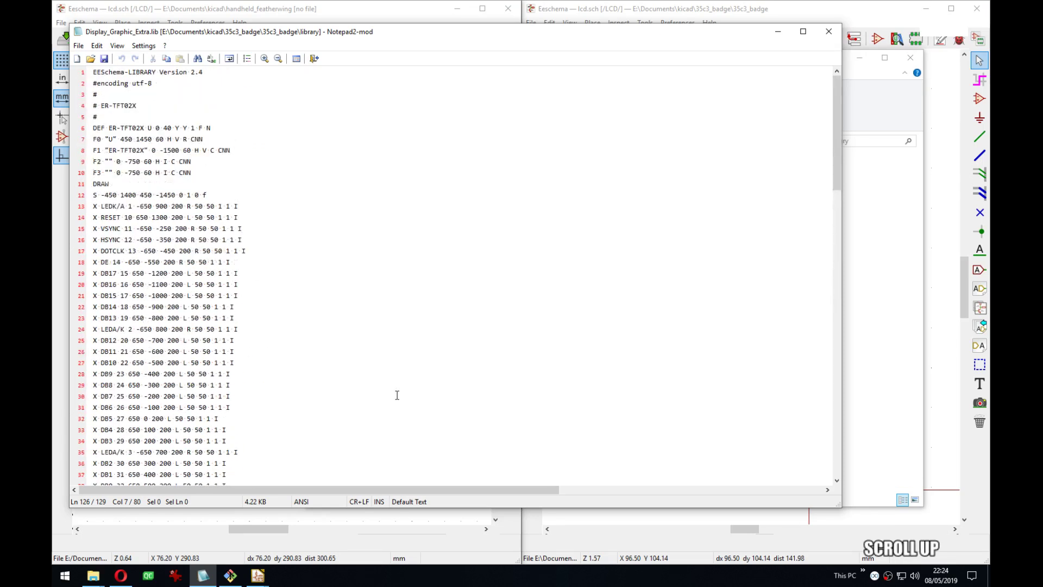
shift+click(169, 85)
key(ctrl+c)
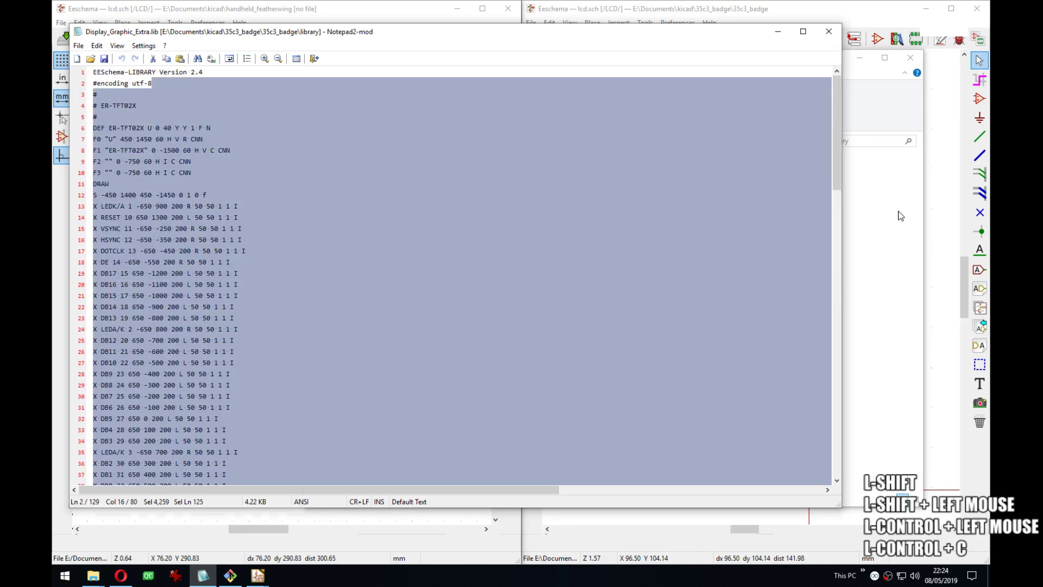
Paste them after ENDDEF in the featherwing's Display_Graphic_Extra.lib, save it, and close Notepad2-mod.
click(898, 214)
click(459, 198)
double_click(458, 199)
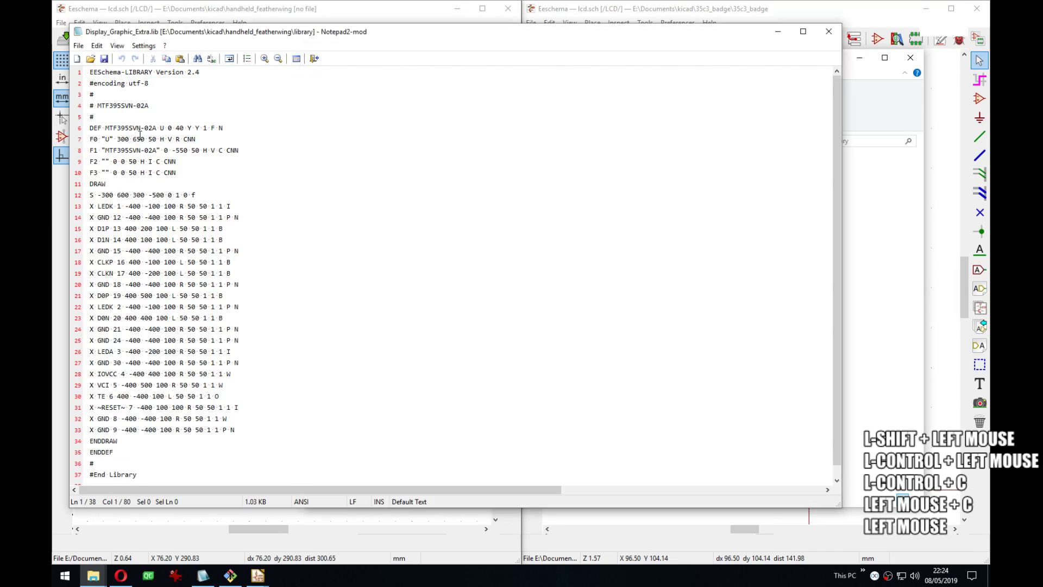
scroll(277, 361, down, 1)
click(130, 440)
scroll(238, 414, up, 1)
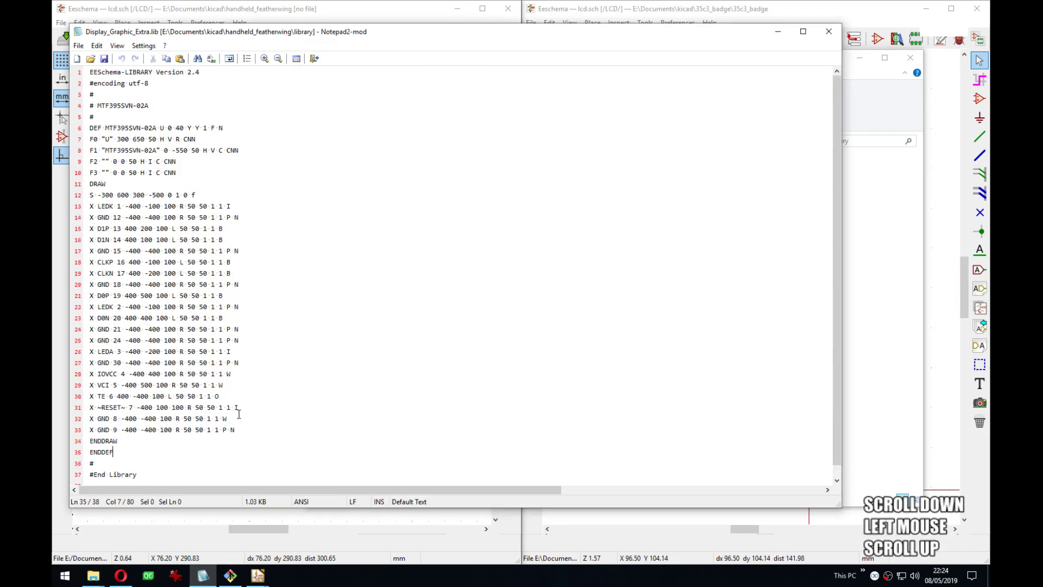
scroll(238, 414, down, 1)
key(ctrl+v)
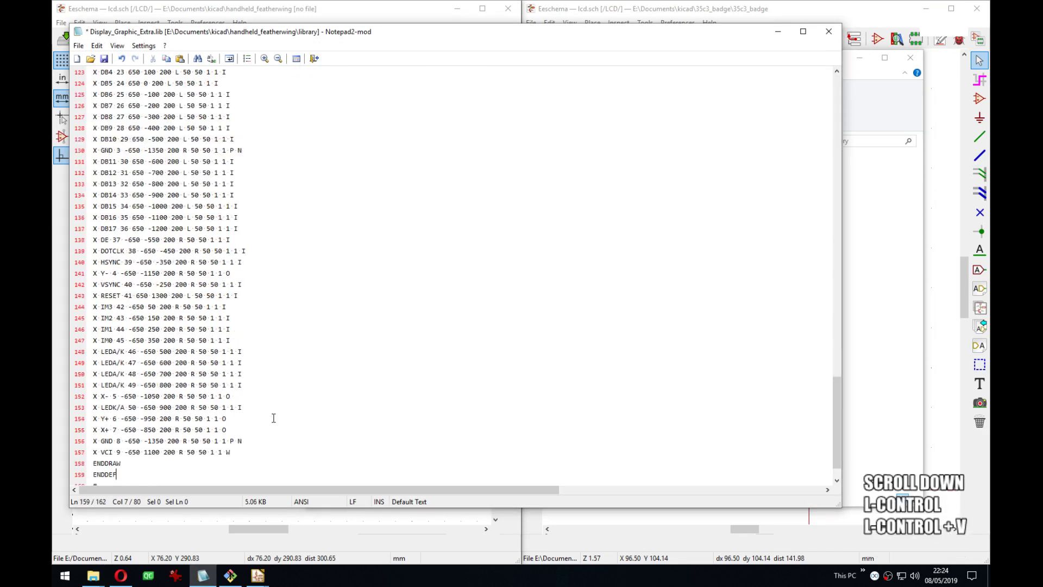
scroll(307, 420, up, 14)
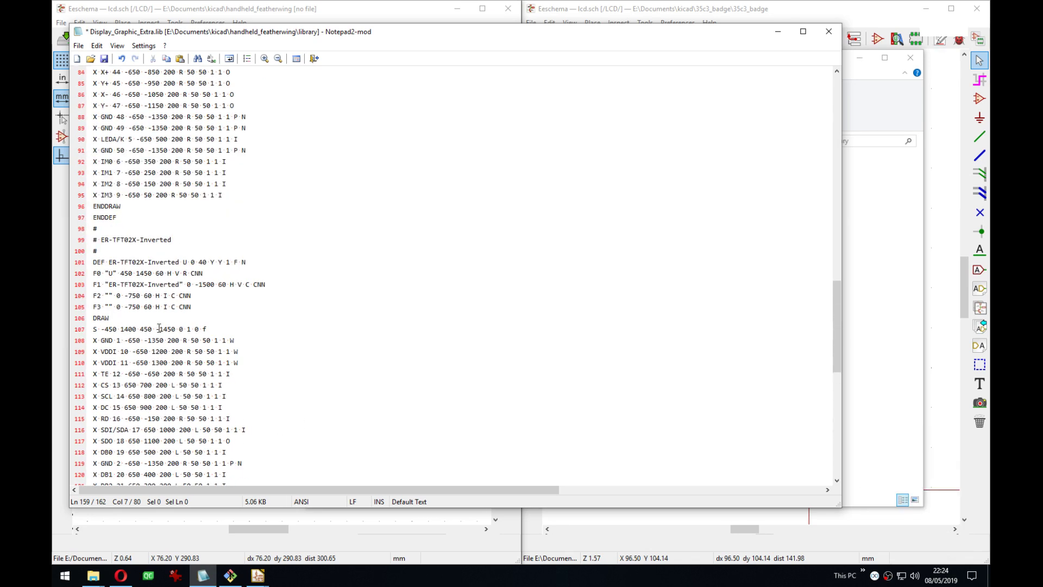
scroll(110, 228, up, 20)
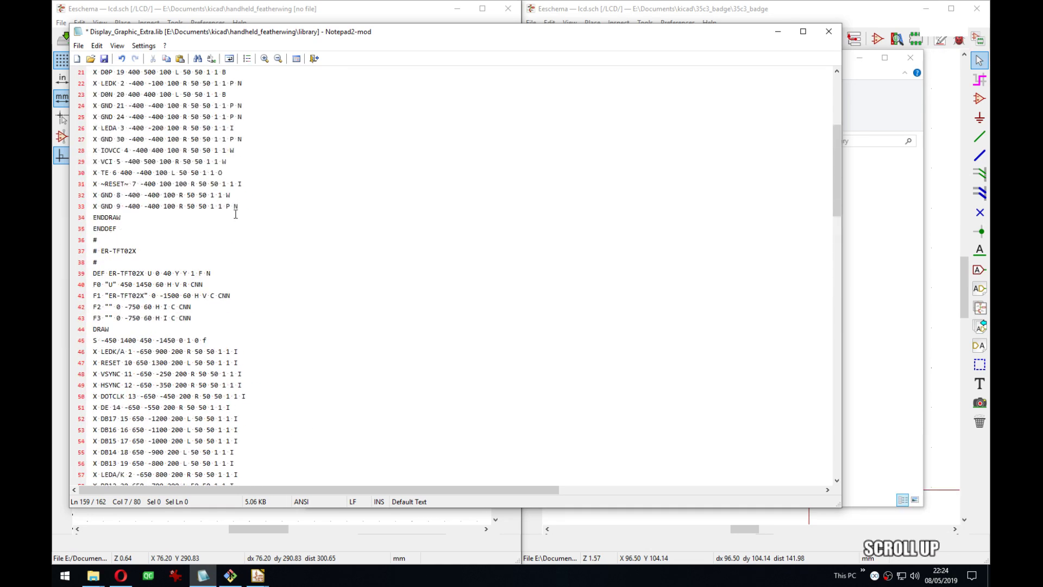
click(235, 217)
key(ctrl+s)
click(829, 32)
Open the symbol chooser on the featherwing LCD sheet, then dismiss it without placing anything.
click(376, 24)
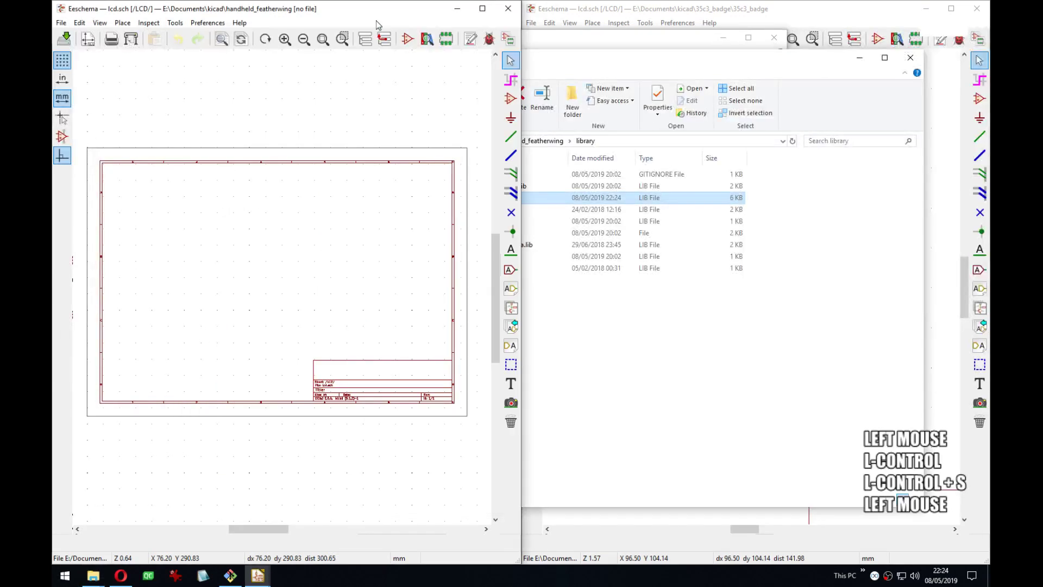
middle_drag(325, 279, 351, 273)
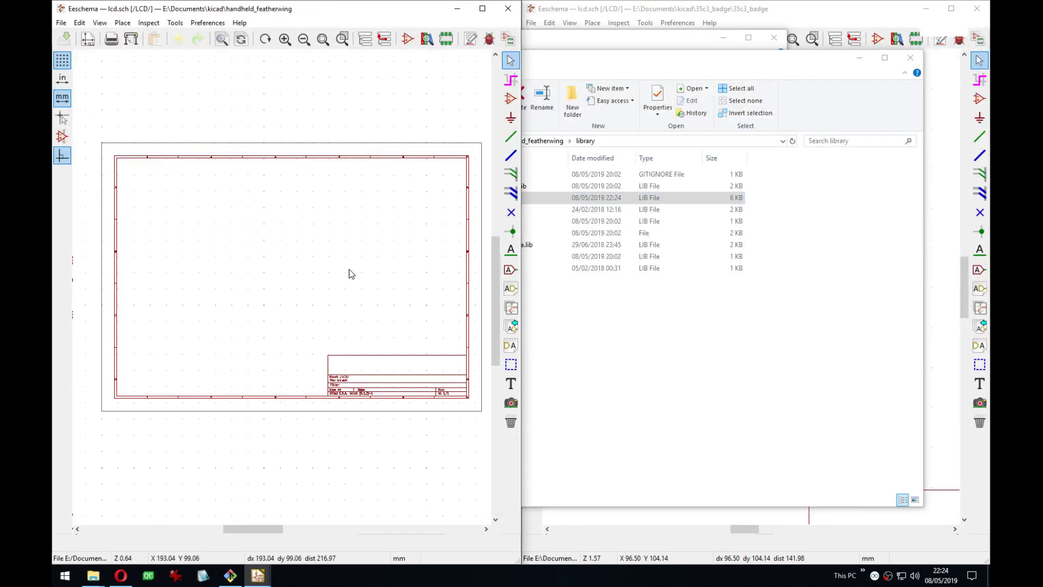
key(a)
click(282, 243)
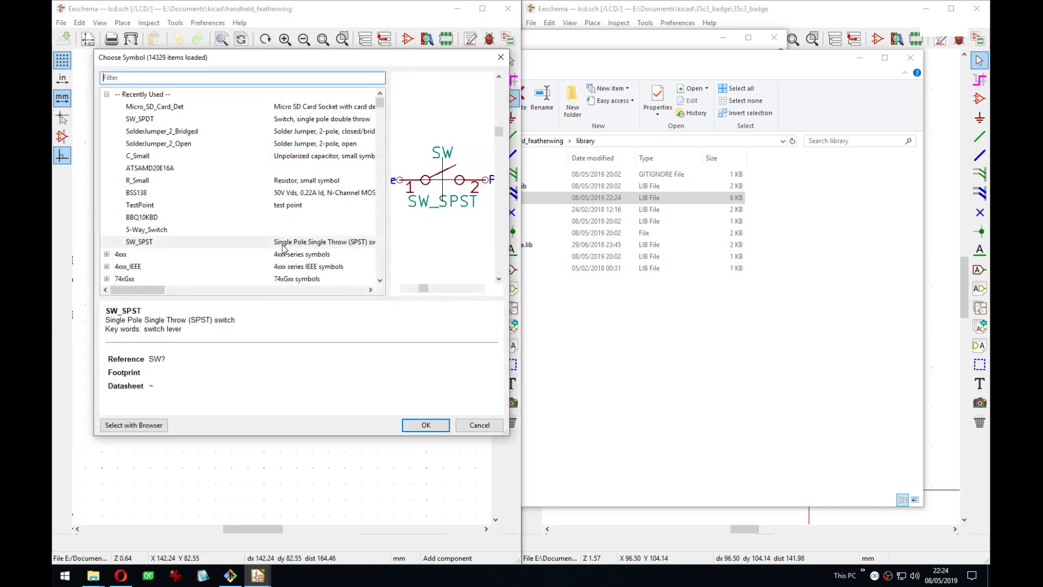
click(107, 96)
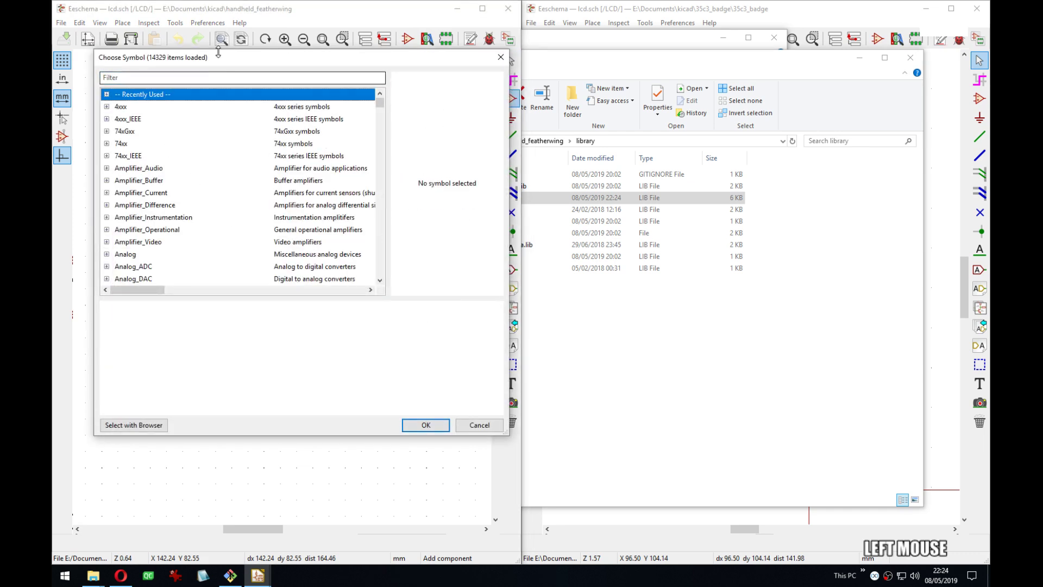
key(Escape)
click(284, 248)
key(Escape)
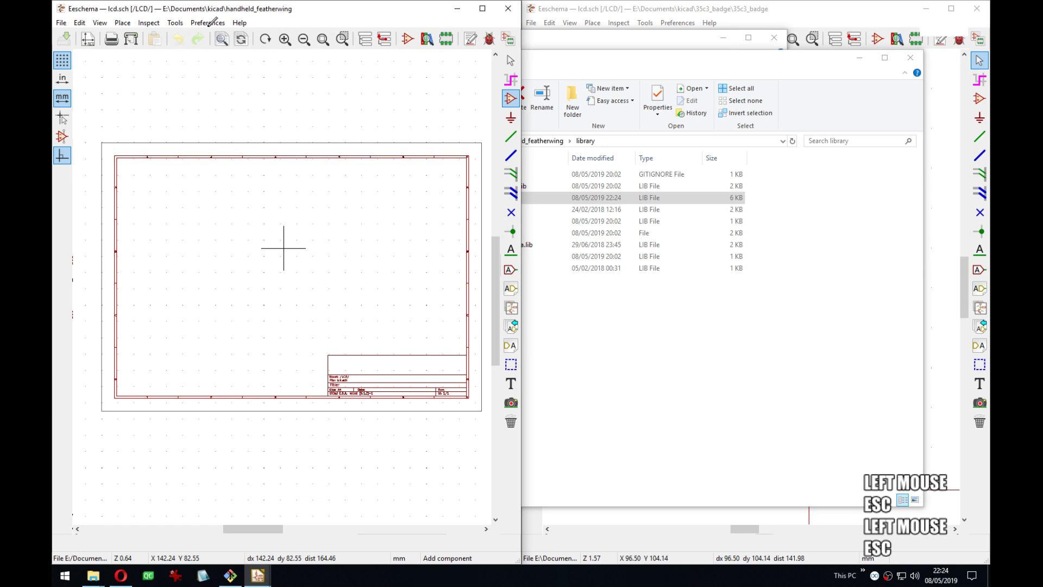
key(Escape)
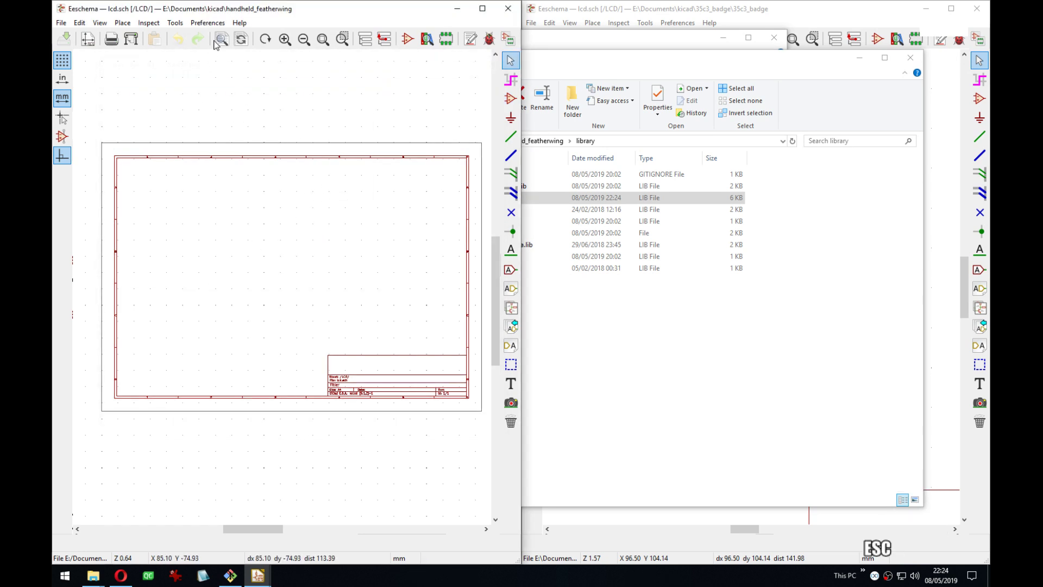
Add Display_Graphic_Extra.lib to the project symbol libraries, moving it to the top and Switch_Extra to the bottom.
click(208, 23)
click(212, 50)
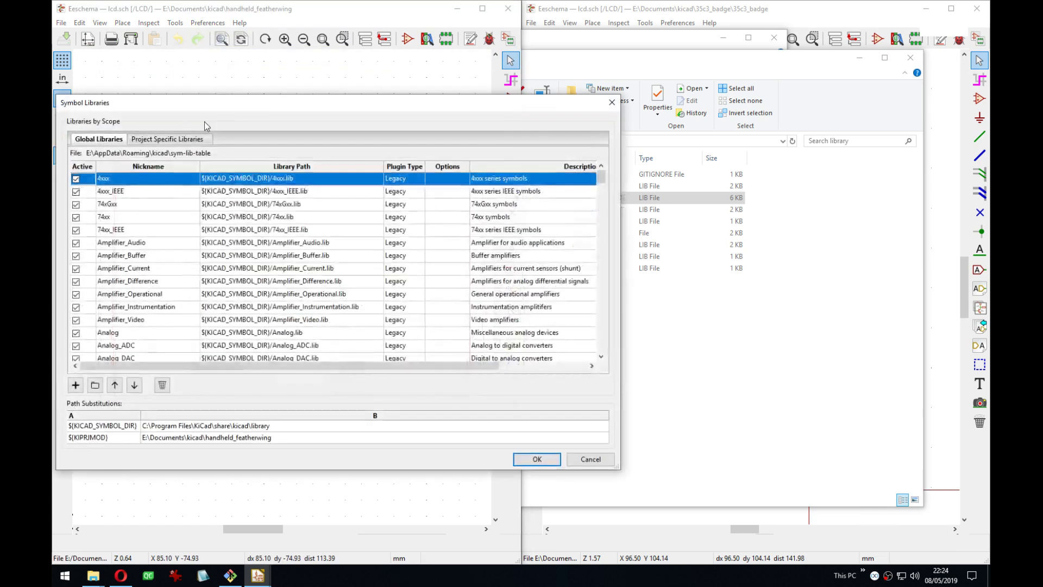
click(167, 139)
click(95, 385)
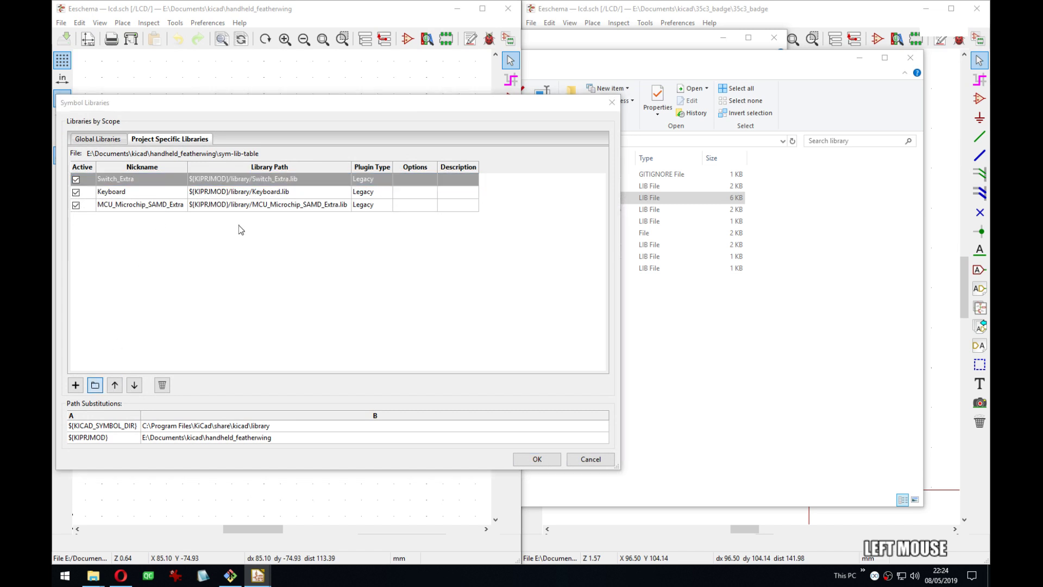
click(191, 192)
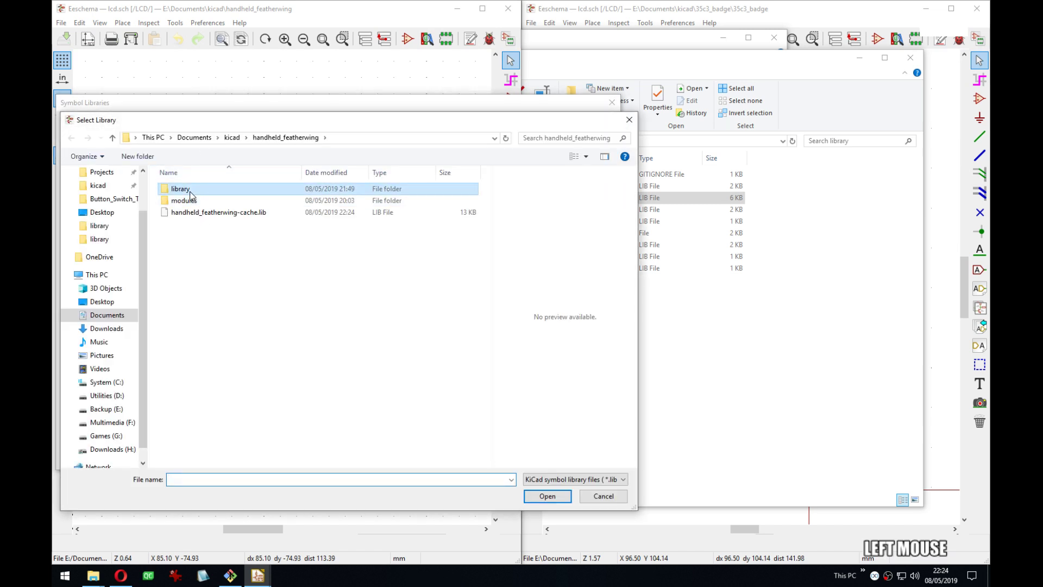
double_click(190, 194)
double_click(206, 200)
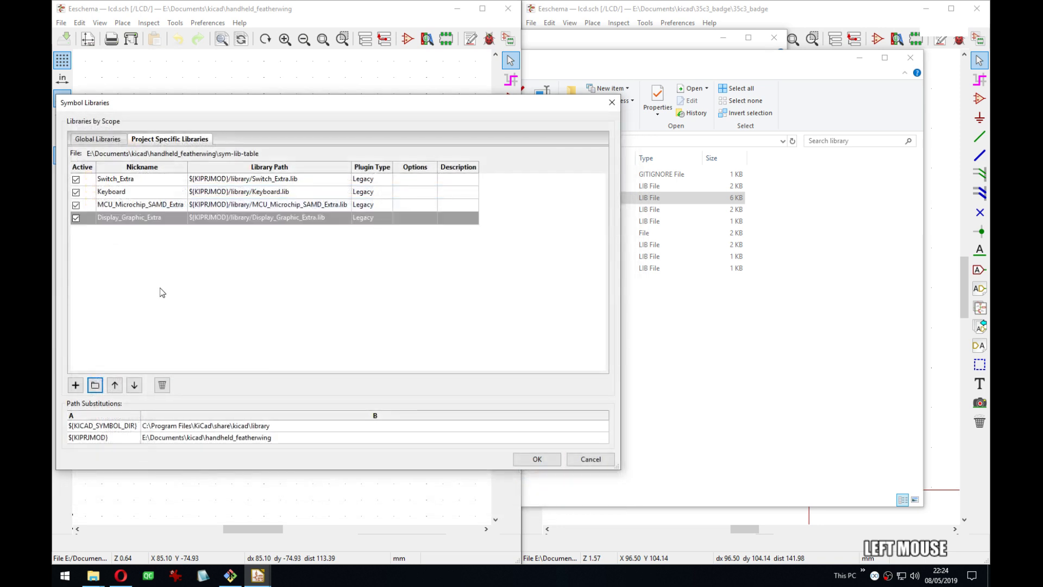
click(115, 385)
click(115, 384)
click(115, 385)
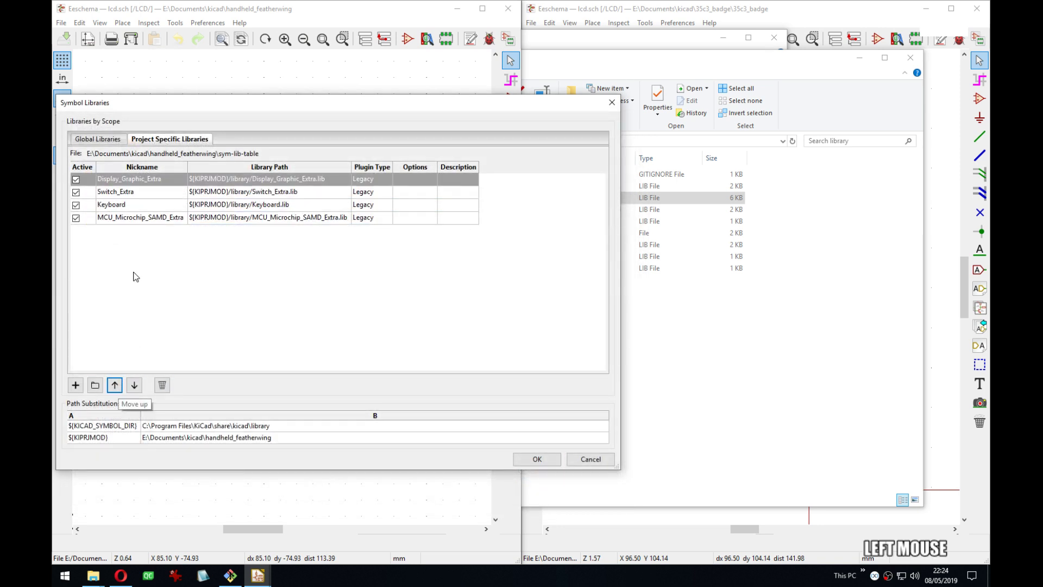
click(130, 191)
click(134, 384)
click(134, 385)
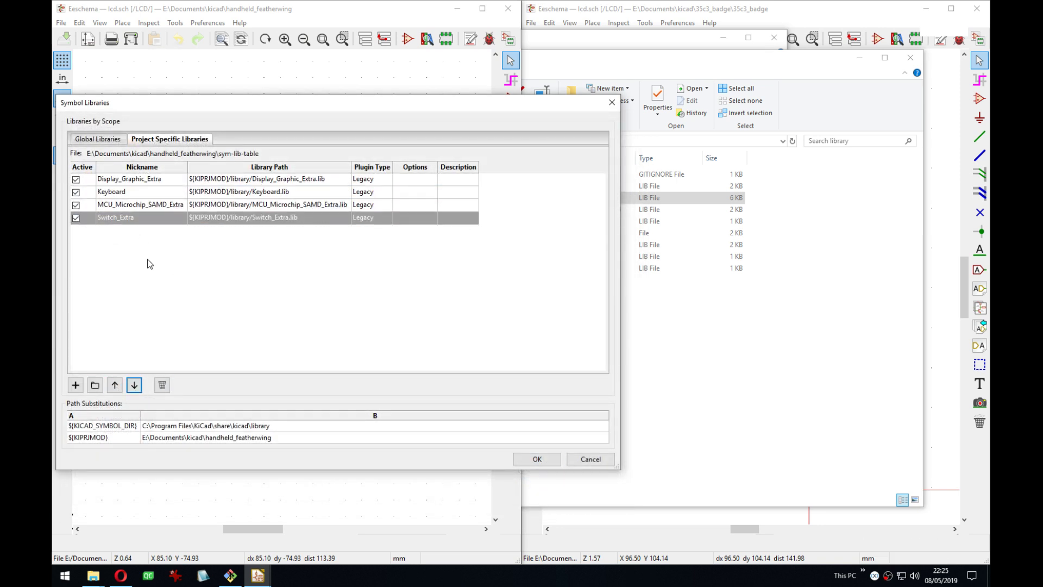
click(535, 459)
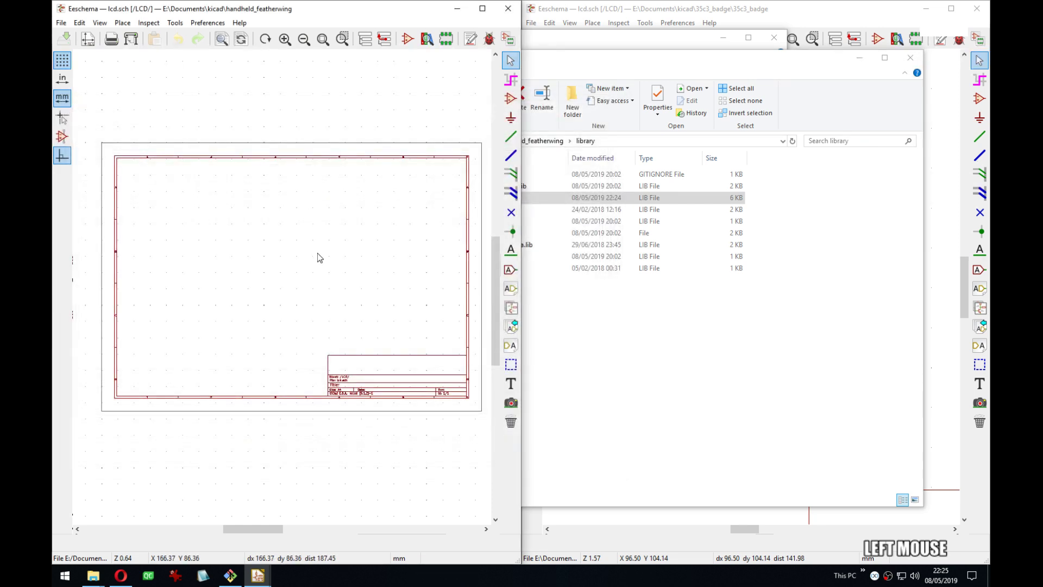
Save the schematic and start adding a component with A.
key(ctrl+s)
click(206, 22)
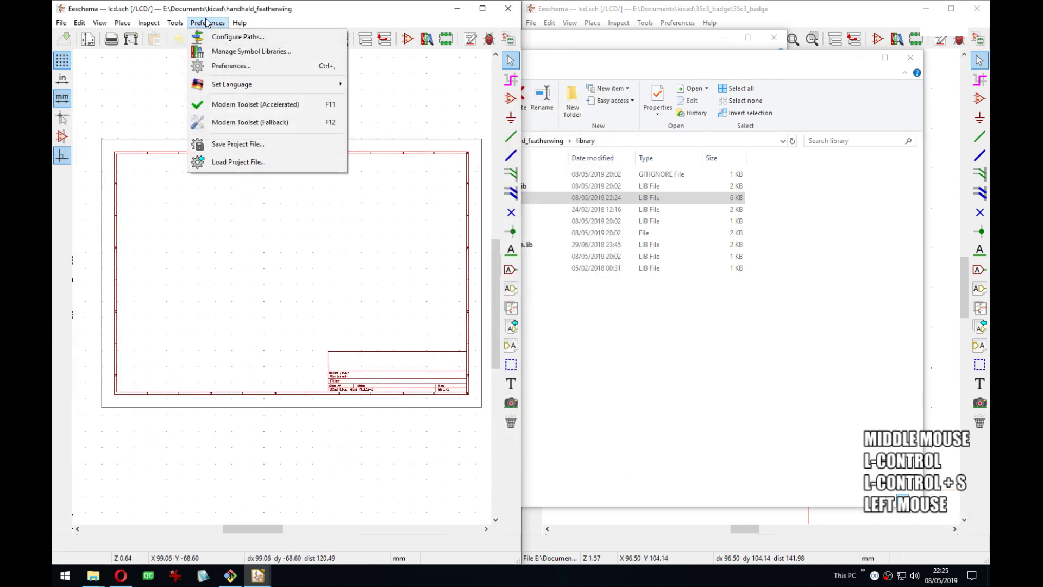
click(206, 23)
key(a)
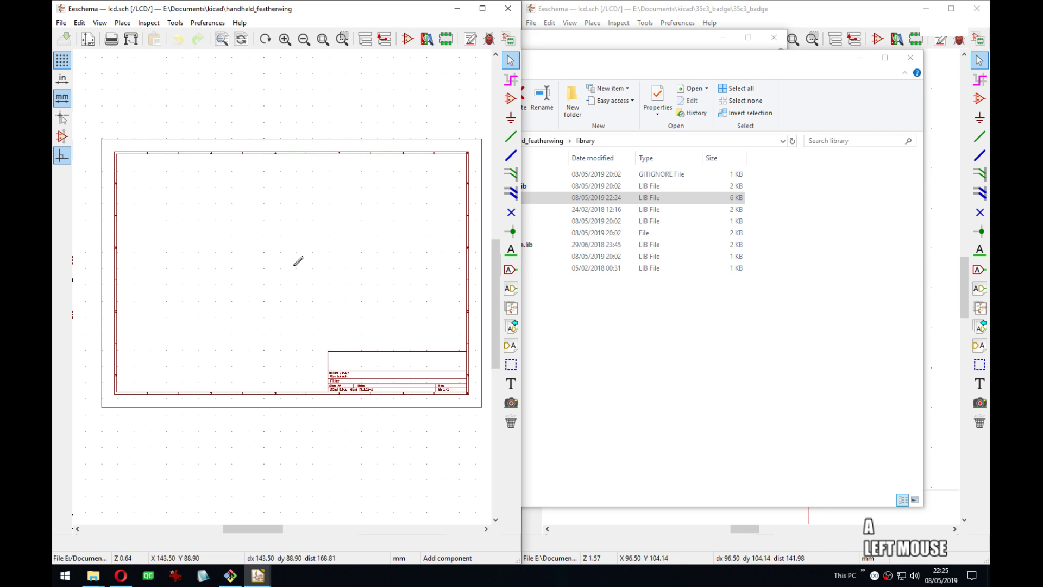
Filter the symbol chooser by 'tf', select ER-TFT02X, and raise the reference LCD schematic.
click(299, 261)
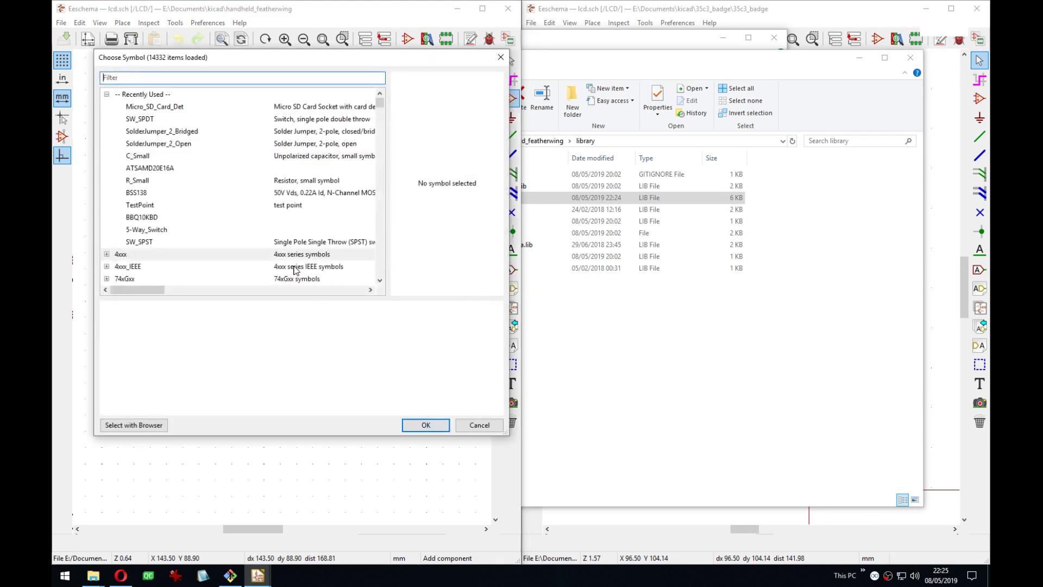
click(106, 95)
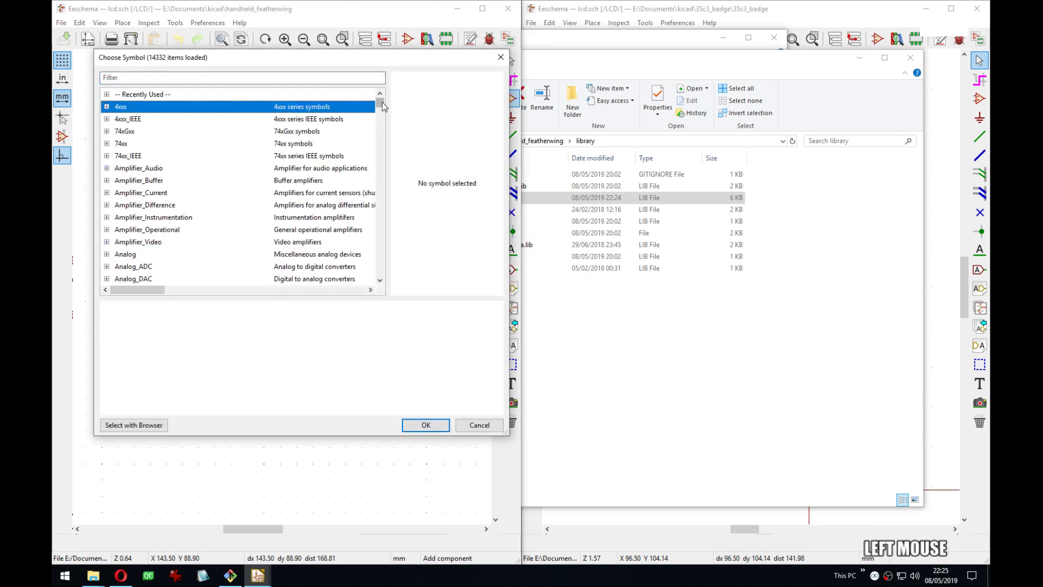
drag(379, 101, 134, 151)
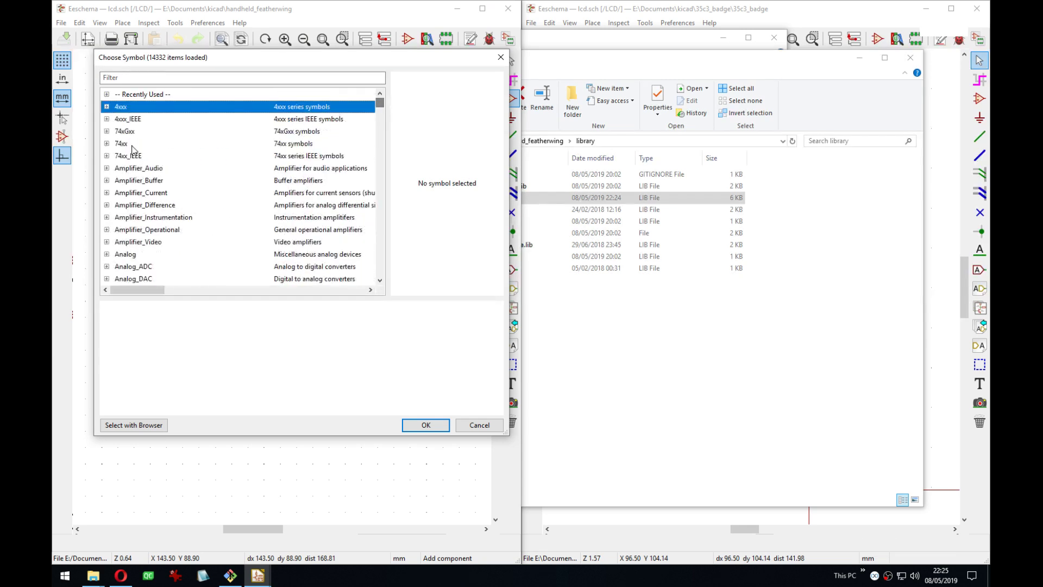
click(144, 78)
text(trf)
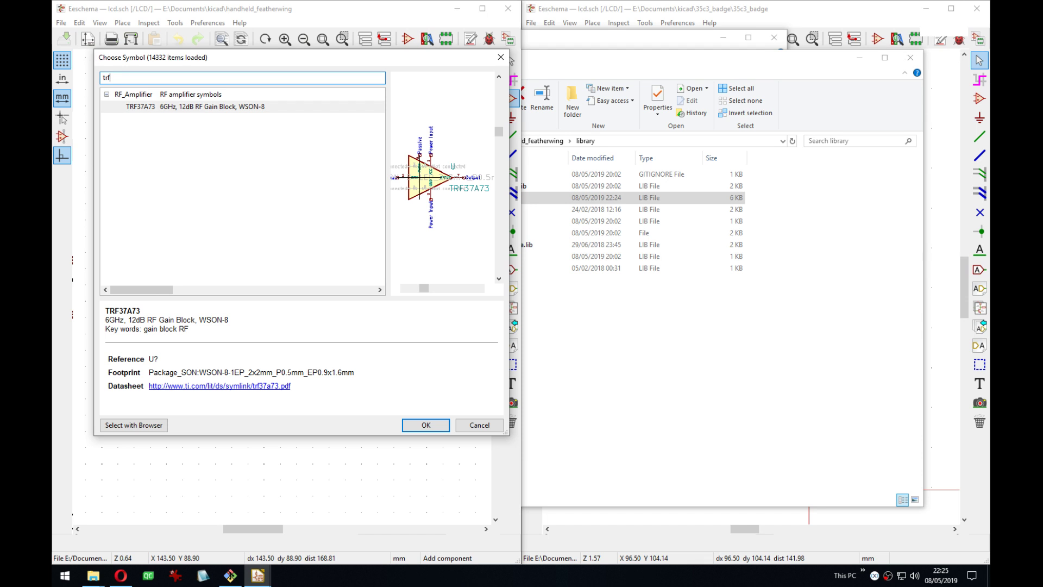
click(70, 79)
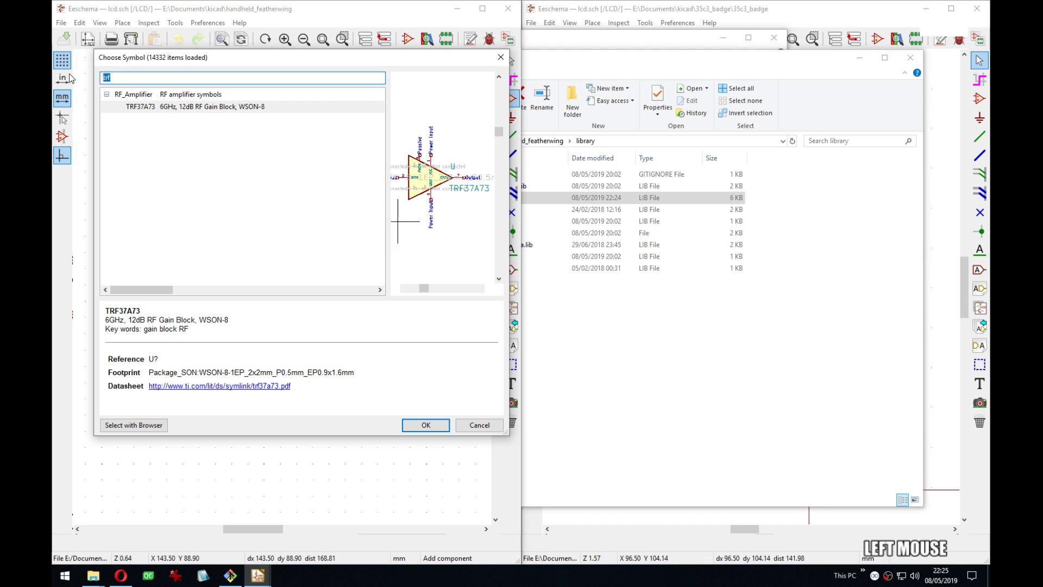
text(tf)
click(71, 79)
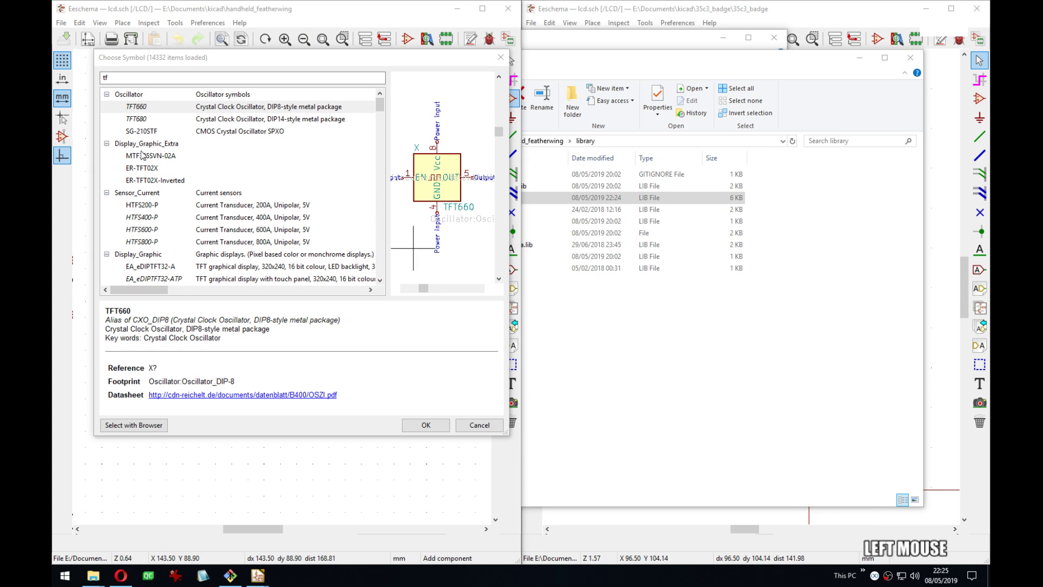
click(155, 168)
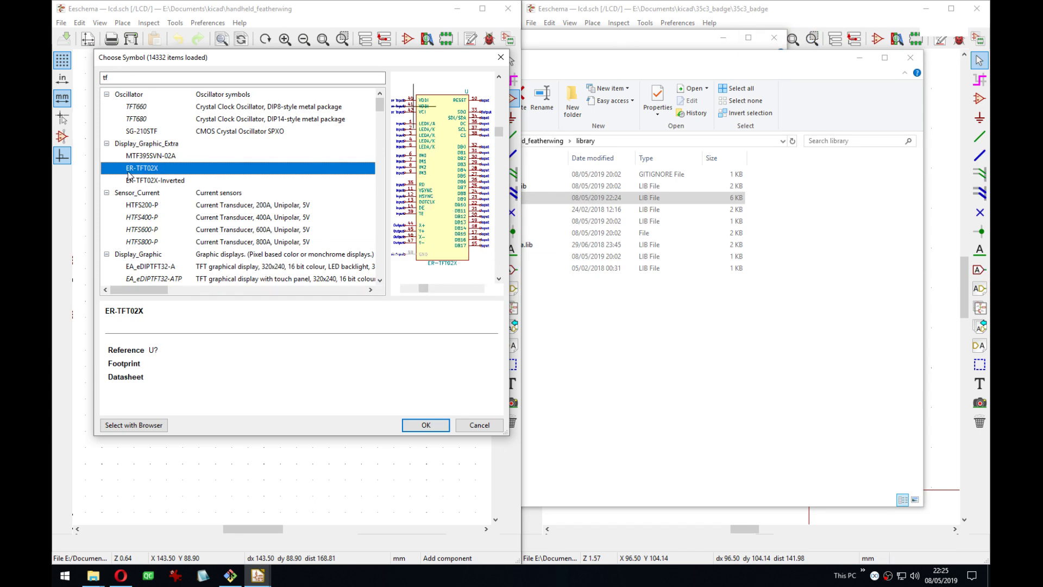
click(671, 18)
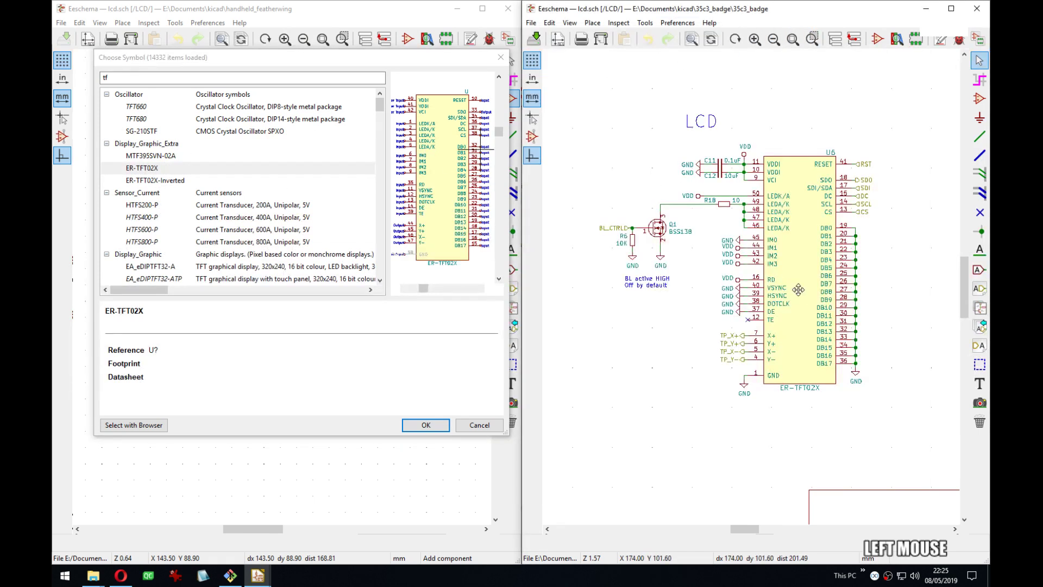
Compare ER-TFT02X against the reference LCD schematic and accept it in Choose Symbol.
middle_drag(797, 289, 781, 294)
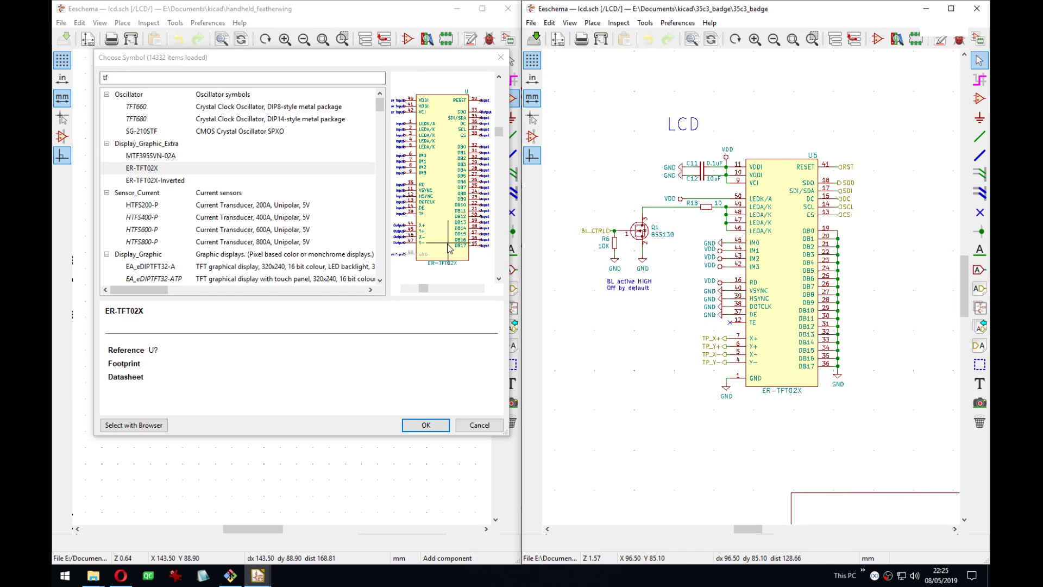
click(471, 239)
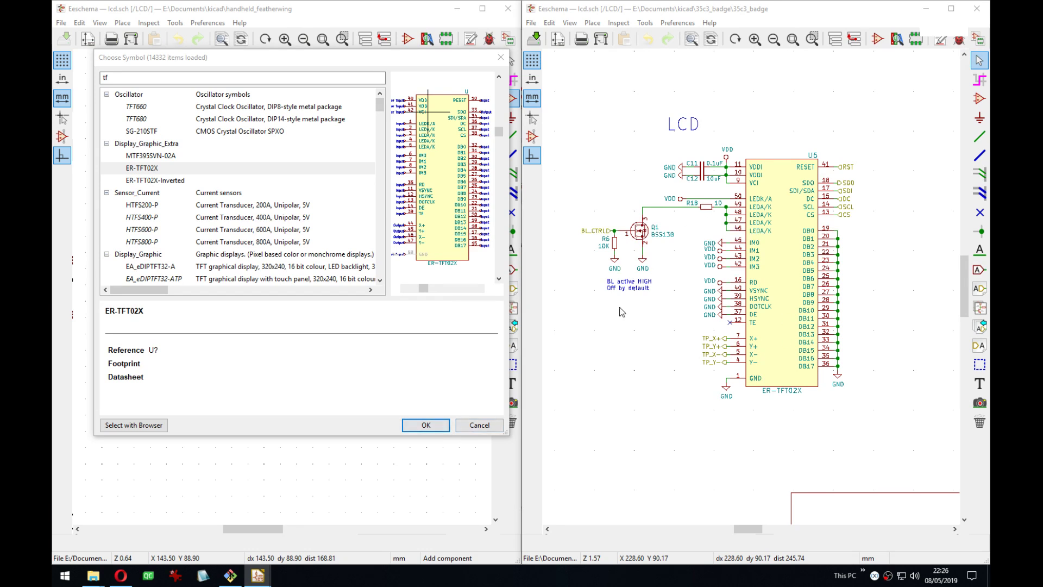
click(425, 426)
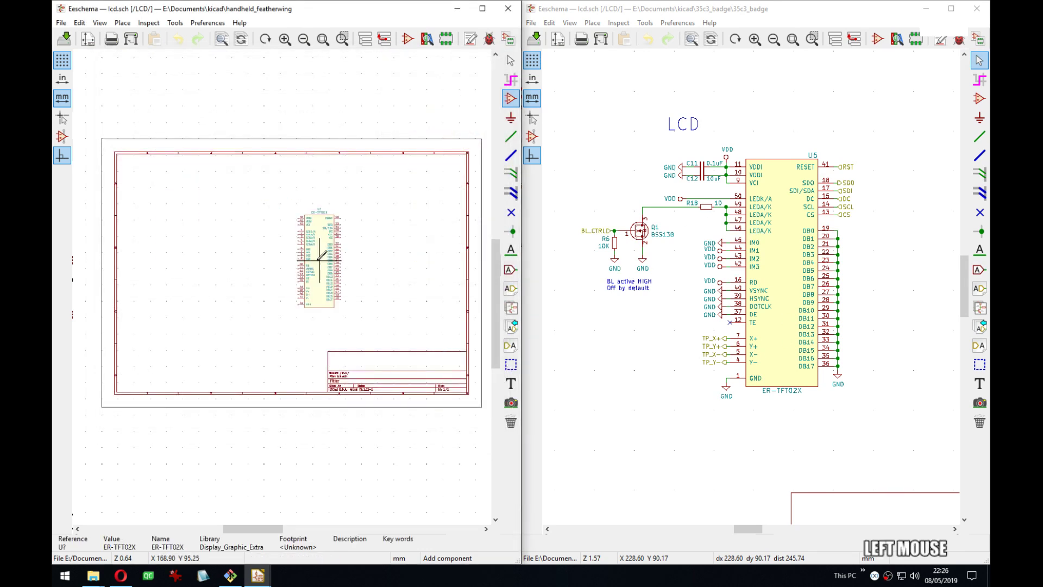
Place ER-TFT02X on the sheet with its value text below and the U? reference above.
click(299, 249)
scroll(296, 246, up, 3)
middle_drag(282, 286, 297, 272)
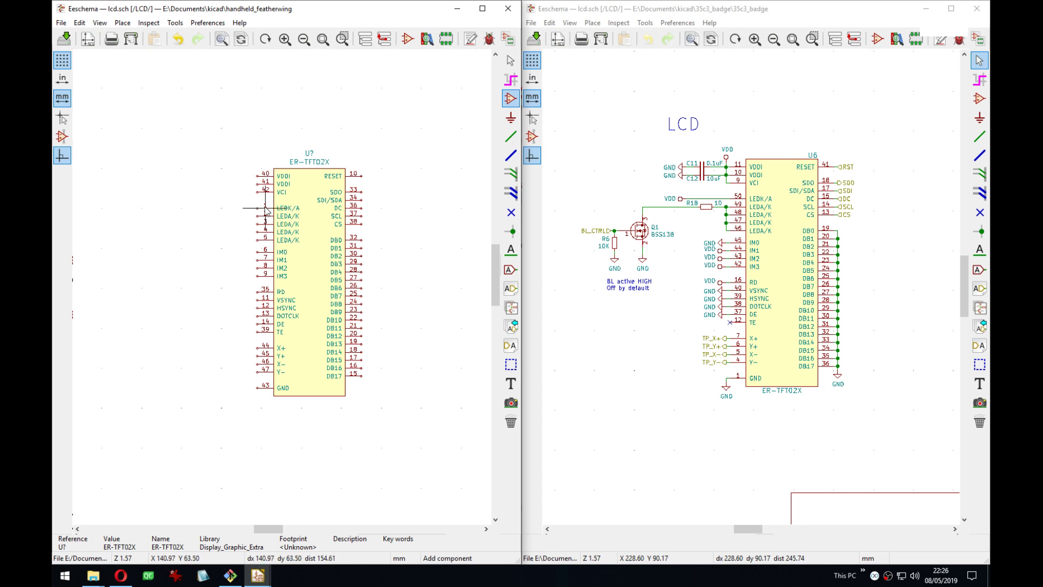
scroll(282, 287, up, 2)
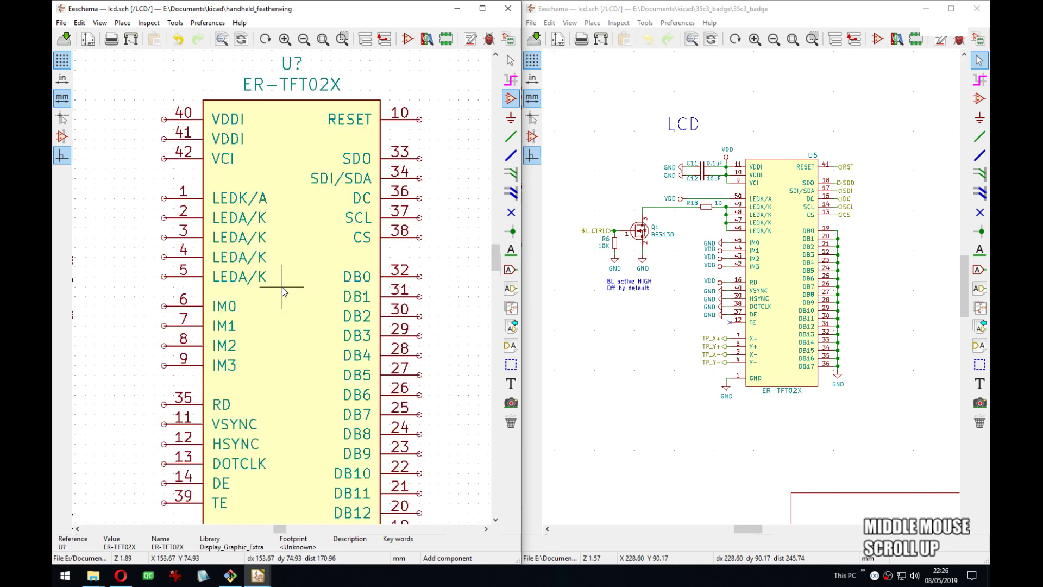
scroll(282, 287, down, 2)
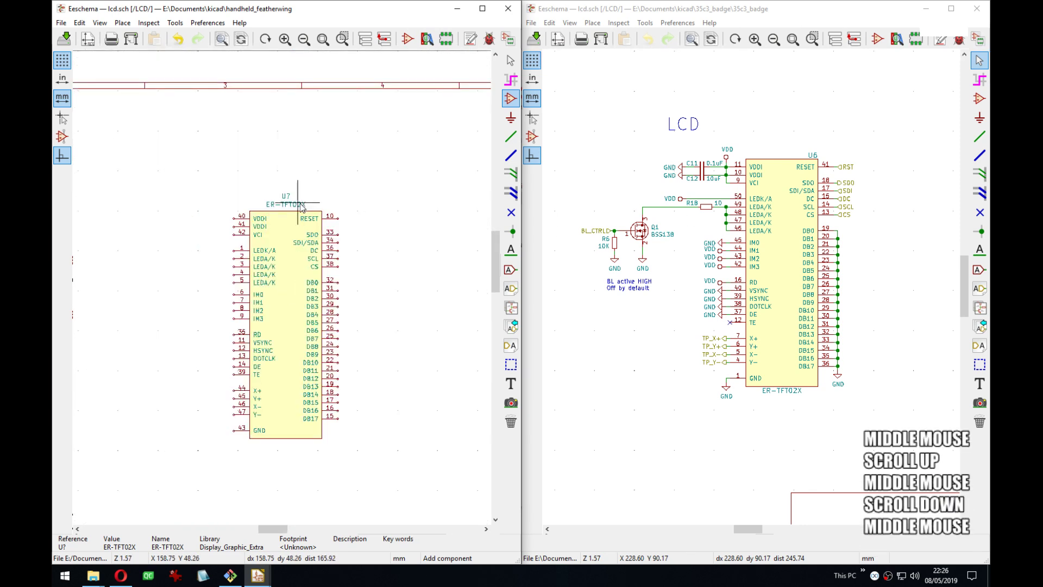
key(m)
click(288, 448)
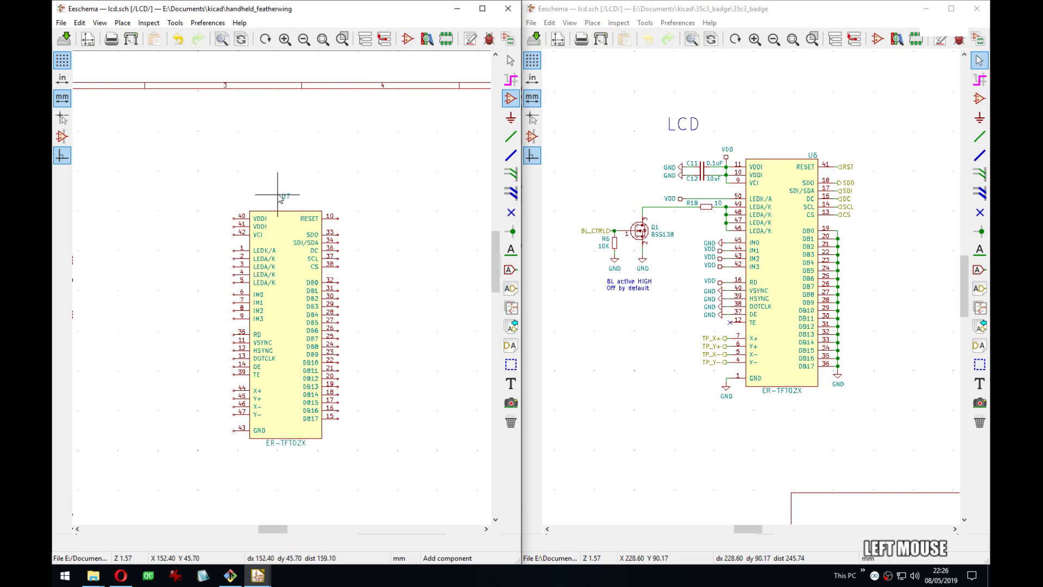
key(m)
click(322, 202)
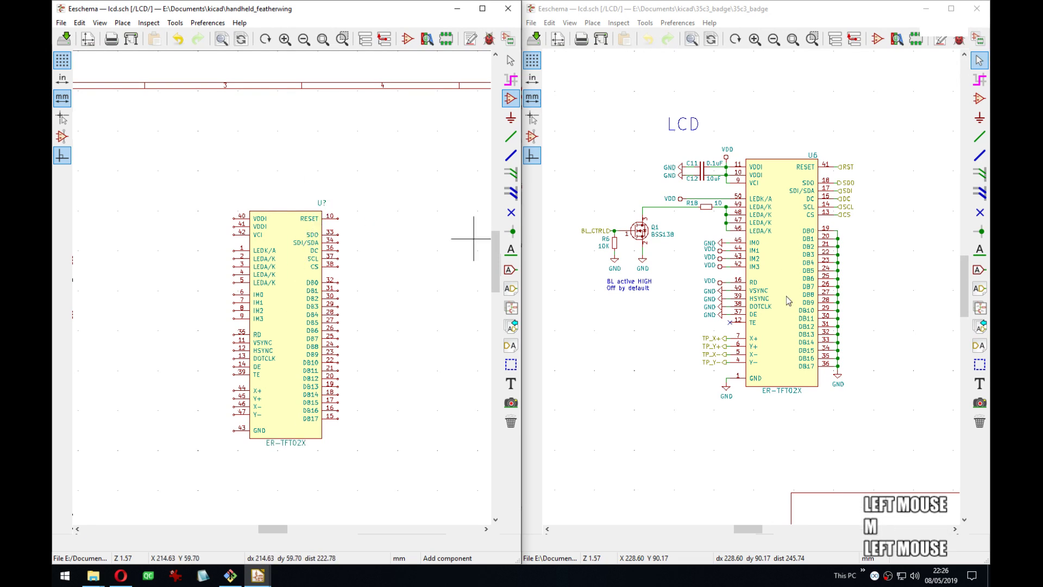
middle_drag(339, 216, 336, 215)
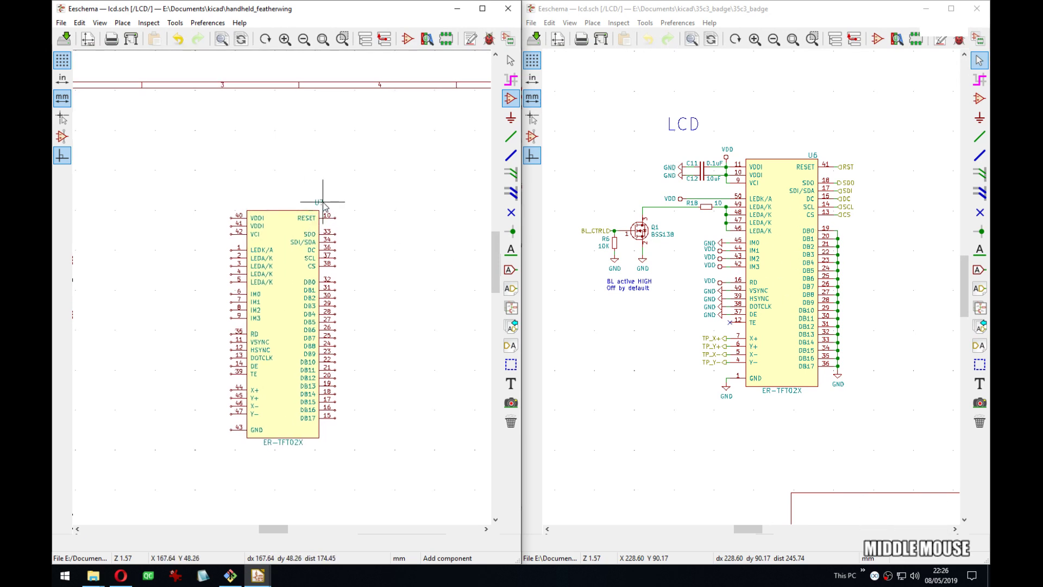
key(m)
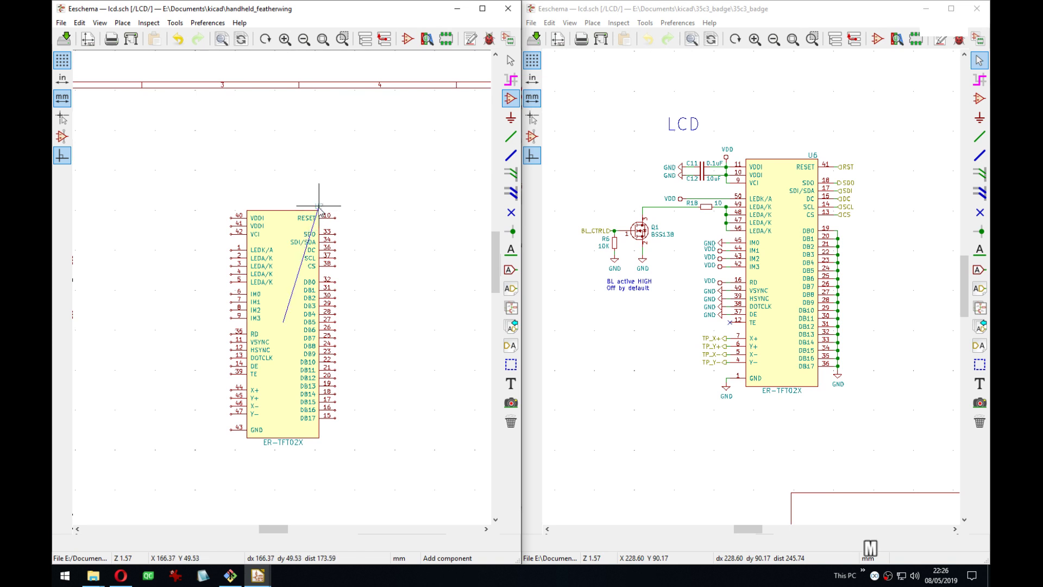
click(321, 210)
Set the U? reference field's horizontal alignment to Right.
key(e)
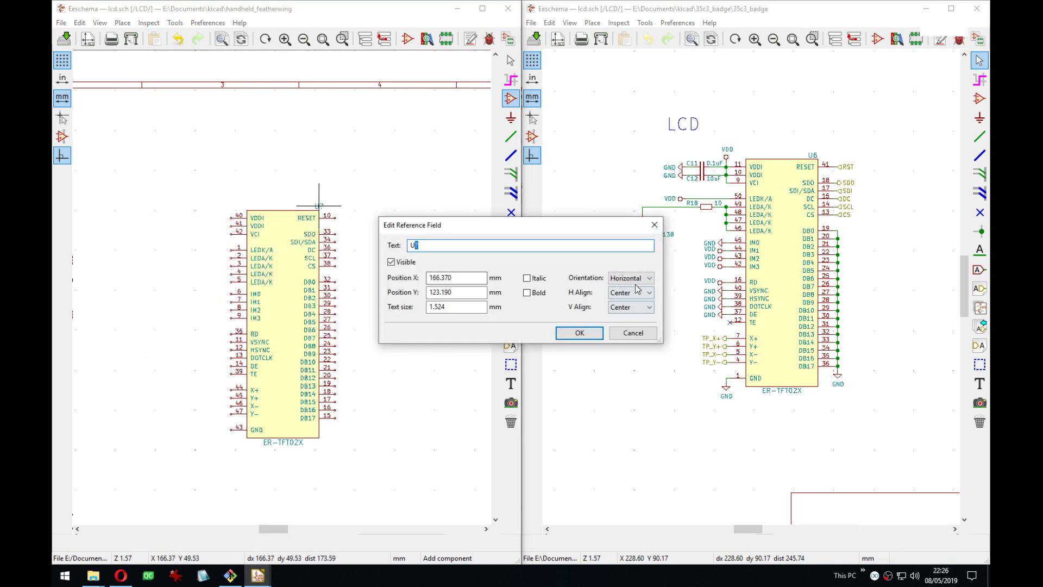
click(636, 293)
click(627, 315)
click(631, 308)
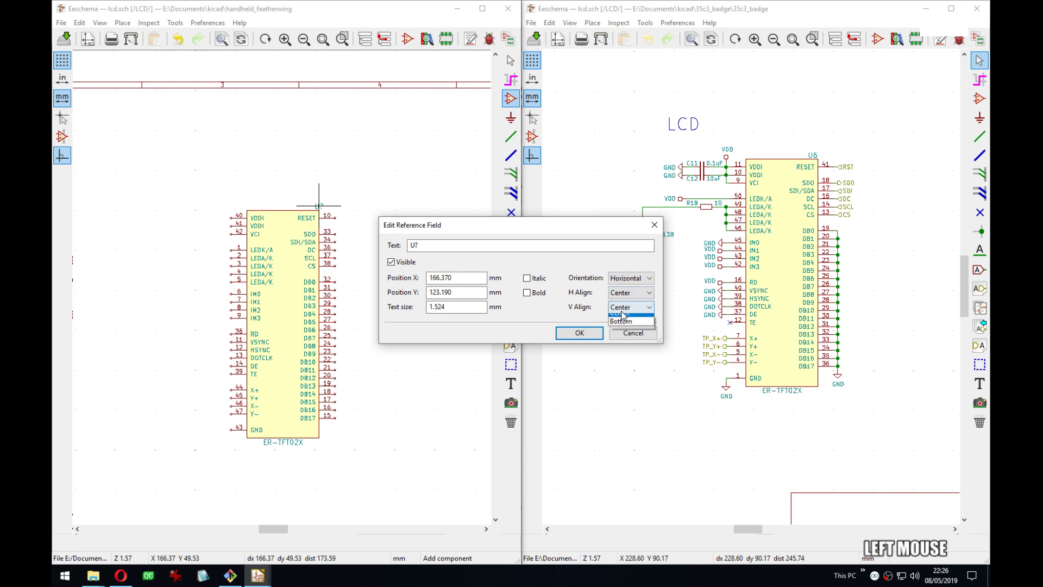
click(638, 293)
click(624, 315)
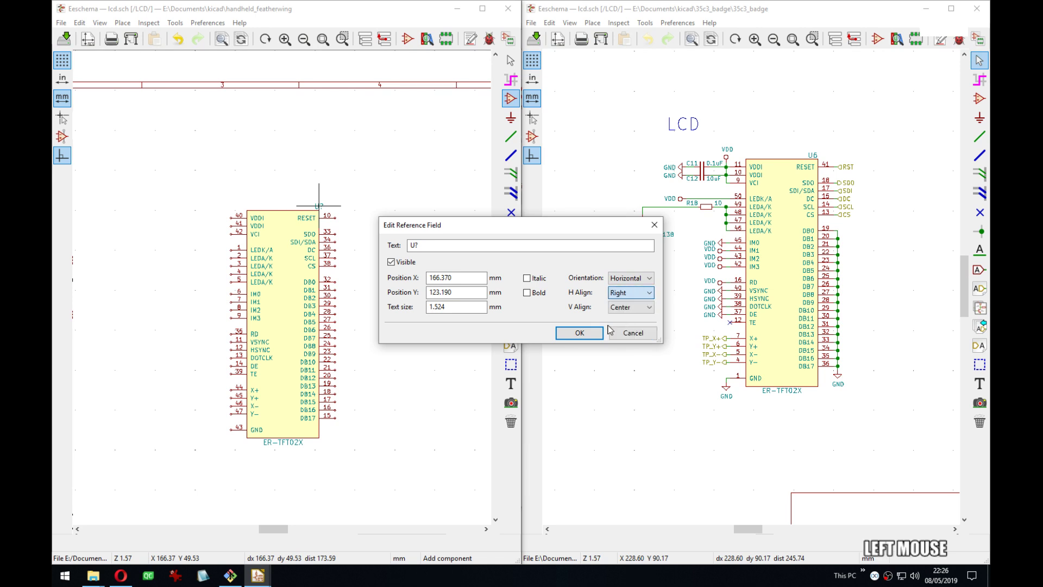
click(579, 332)
middle_drag(307, 286, 343, 250)
scroll(343, 251, up, 3)
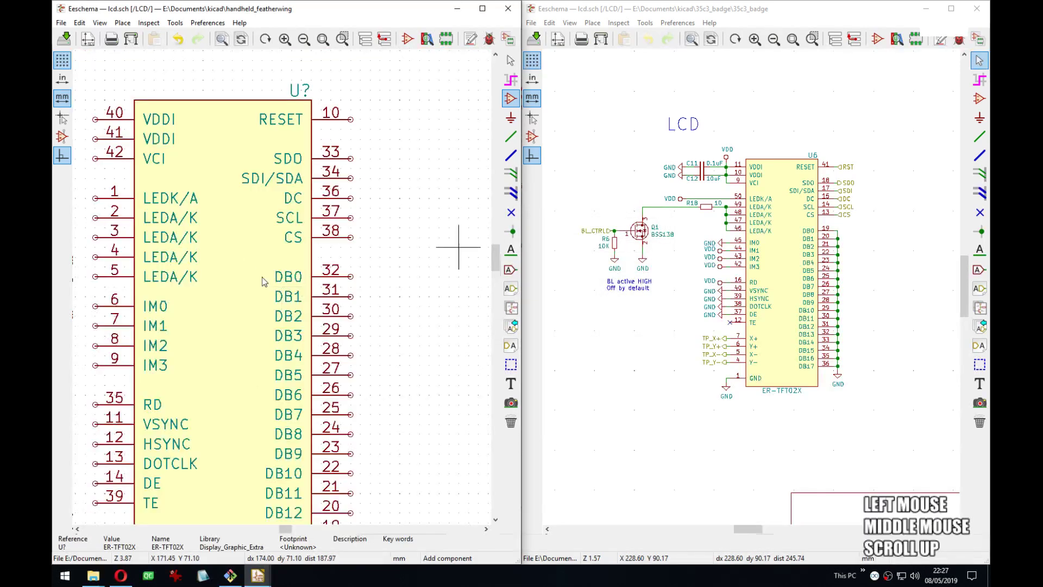
Draw short wire stubs on the right-side pins from RESET through CS and down the DB pins.
middle_drag(232, 255, 337, 233)
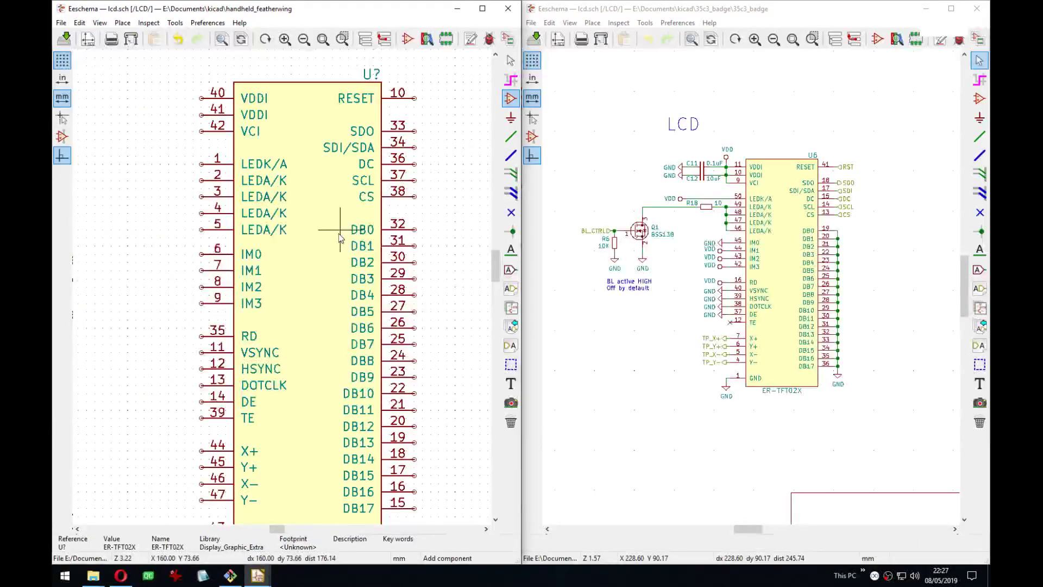
middle_drag(368, 204, 269, 218)
key(w)
double_click(323, 111)
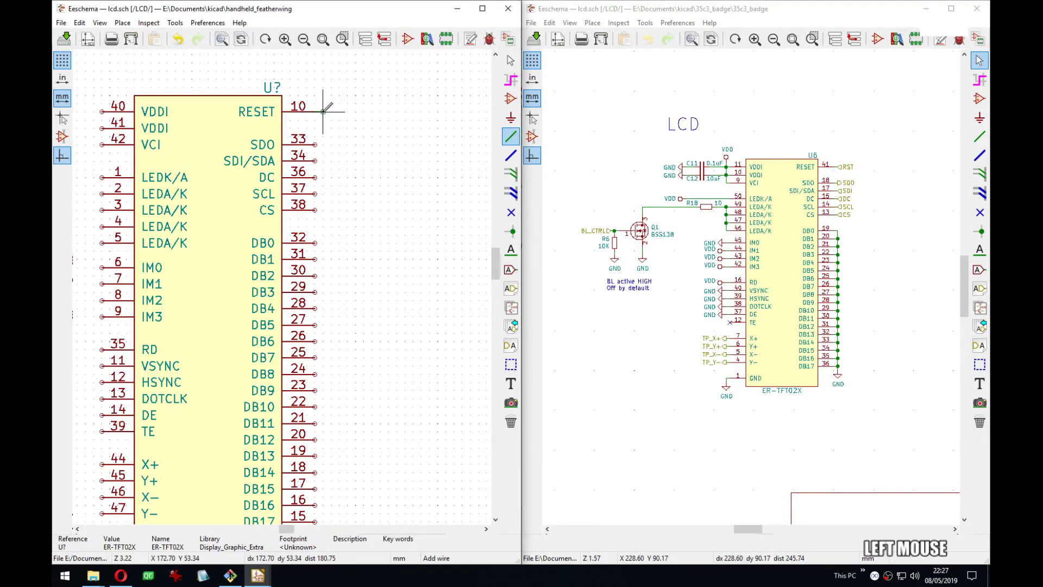
key(w)
double_click(324, 144)
key(Insert)
key(Insert)
key(Insert)
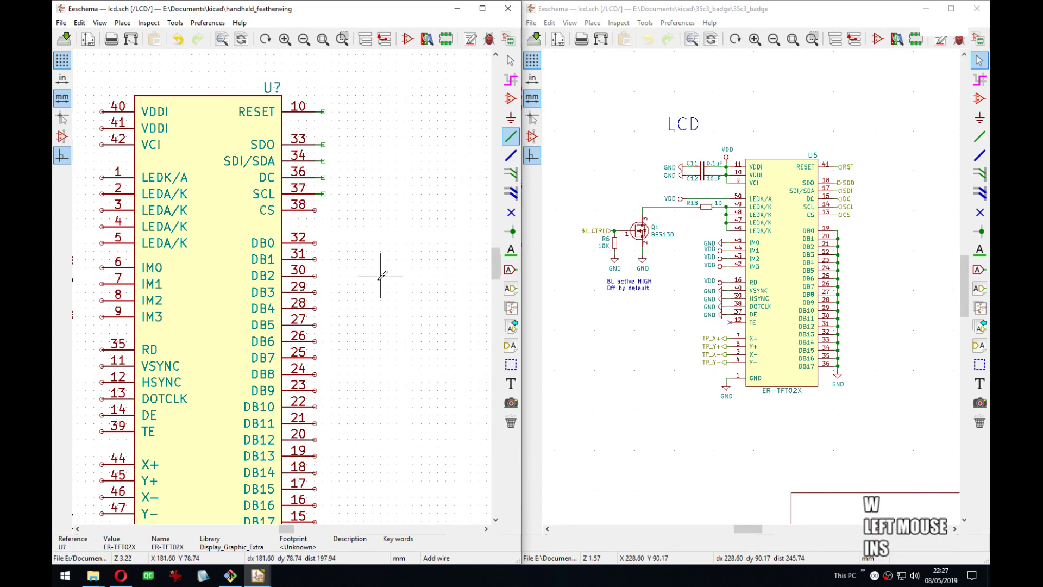
key(Insert)
click(315, 242)
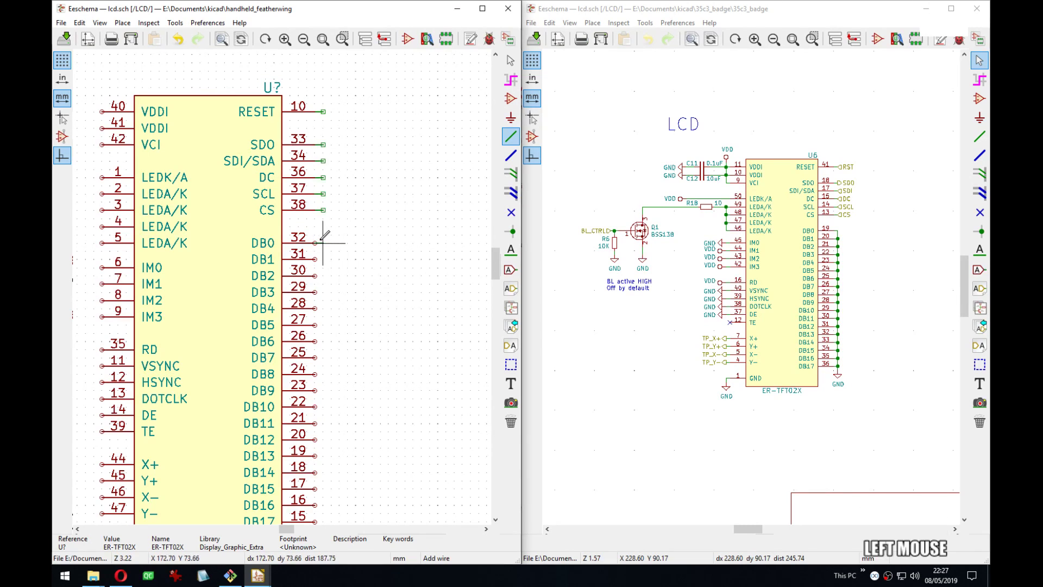
click(323, 243)
middle_drag(324, 243, 412, 218)
key(Insert)
key(Insert)
key(Insert)
key(Insert)
key(Insert)
key(Insert)
key(Insert)
key(Insert)
key(Insert)
key(Insert)
key(Insert)
key(Insert)
key(Insert)
key(Insert)
key(Insert)
key(Insert)
key(Insert)
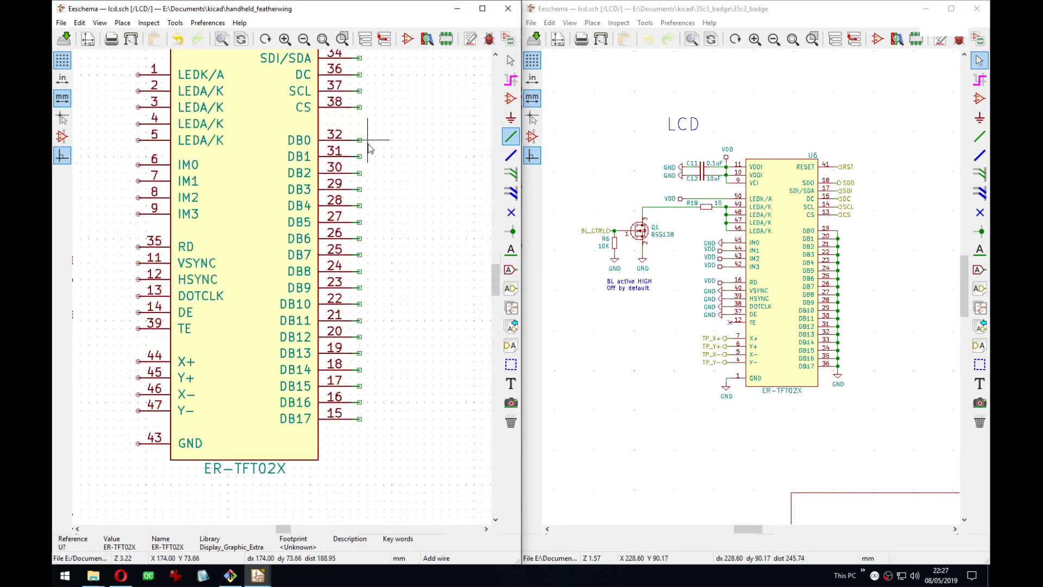
Join DB0–DB17 with one vertical wire and add stubs to the left pins from pin 40 down.
click(359, 139)
click(359, 419)
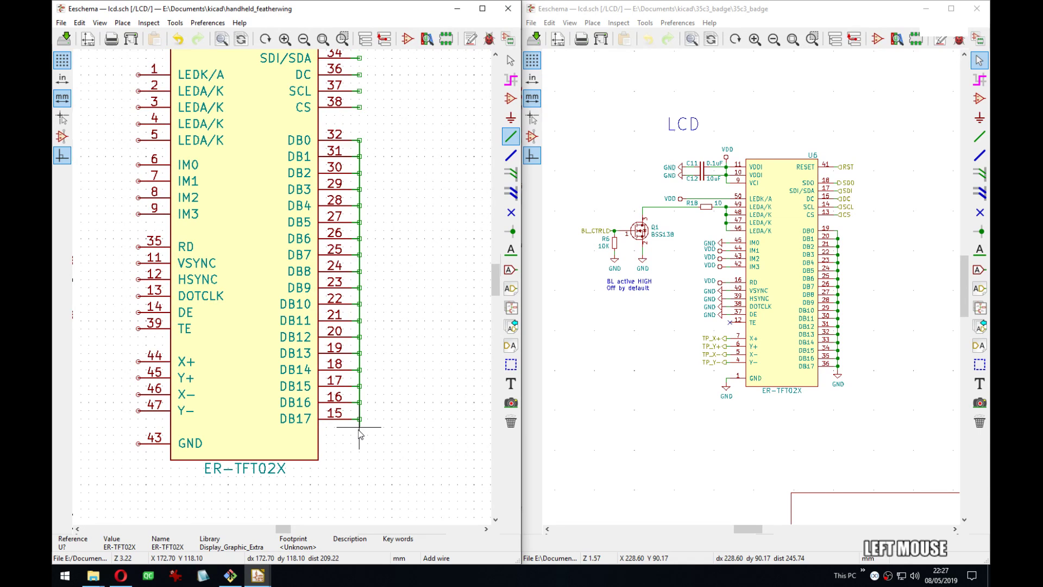
middle_drag(247, 389, 345, 499)
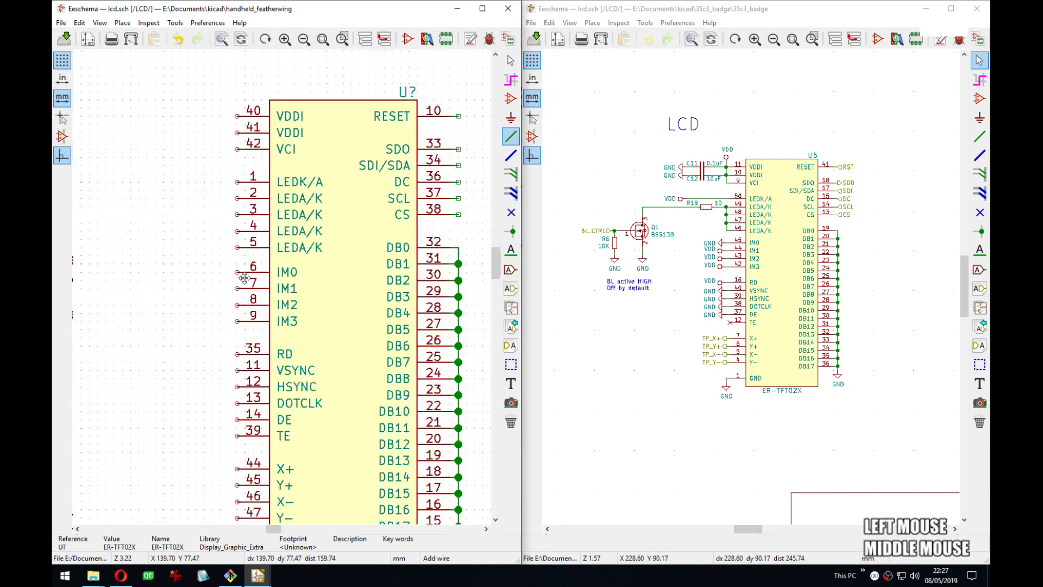
click(238, 118)
click(235, 120)
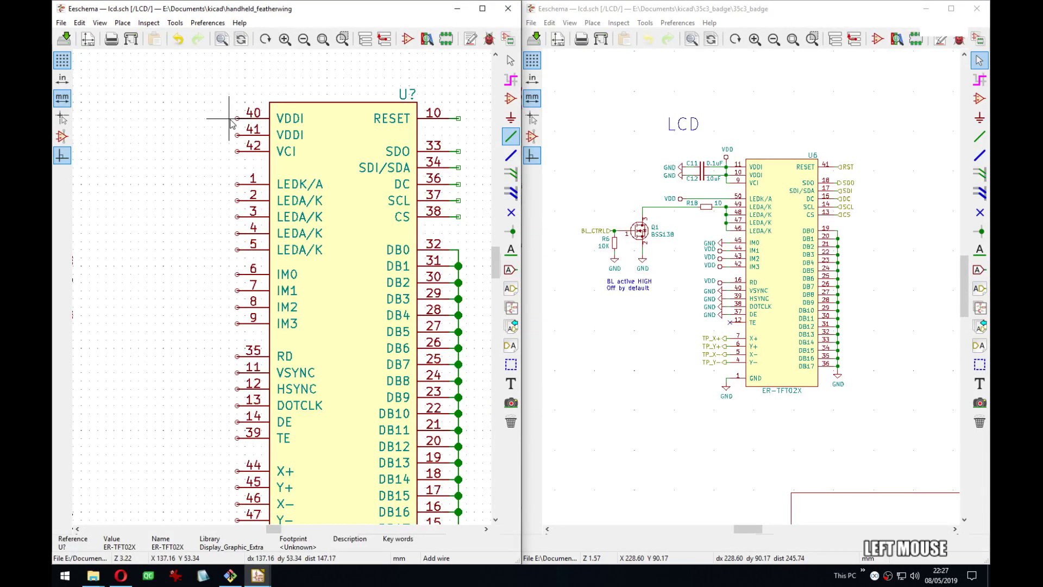
key(w)
key(Insert)
key(Insert)
key(Insert)
key(Insert)
key(Insert)
key(Insert)
key(Insert)
key(Insert)
key(Insert)
key(Insert)
key(Insert)
key(Insert)
key(Insert)
key(Insert)
key(Insert)
key(Insert)
key(Insert)
key(Insert)
key(Insert)
key(Insert)
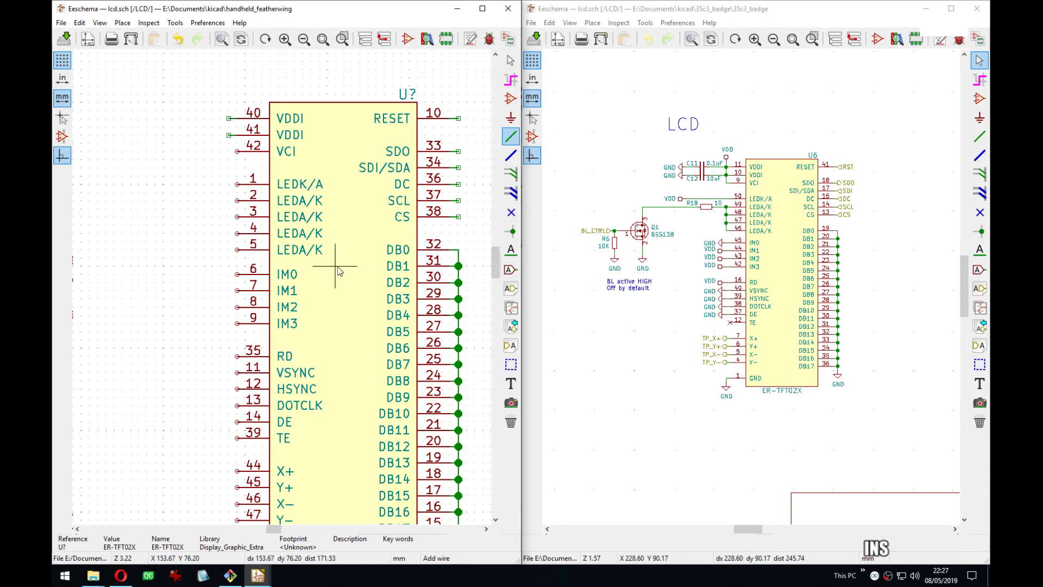
Open the ER-TFT02X symbol in the Symbol Editor with Ctrl+E.
middle_drag(339, 449, 373, 314)
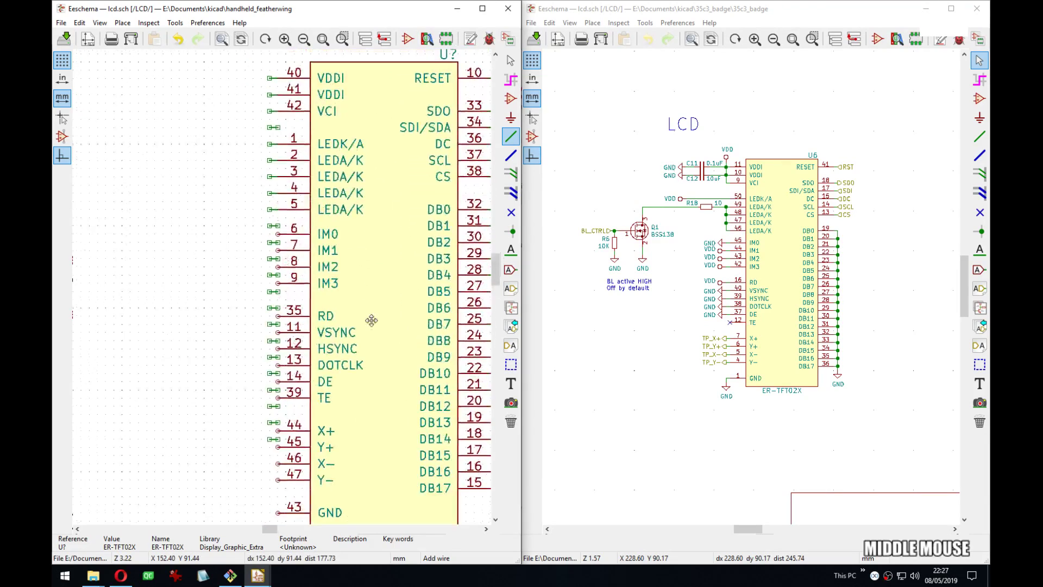
middle_drag(398, 180, 338, 238)
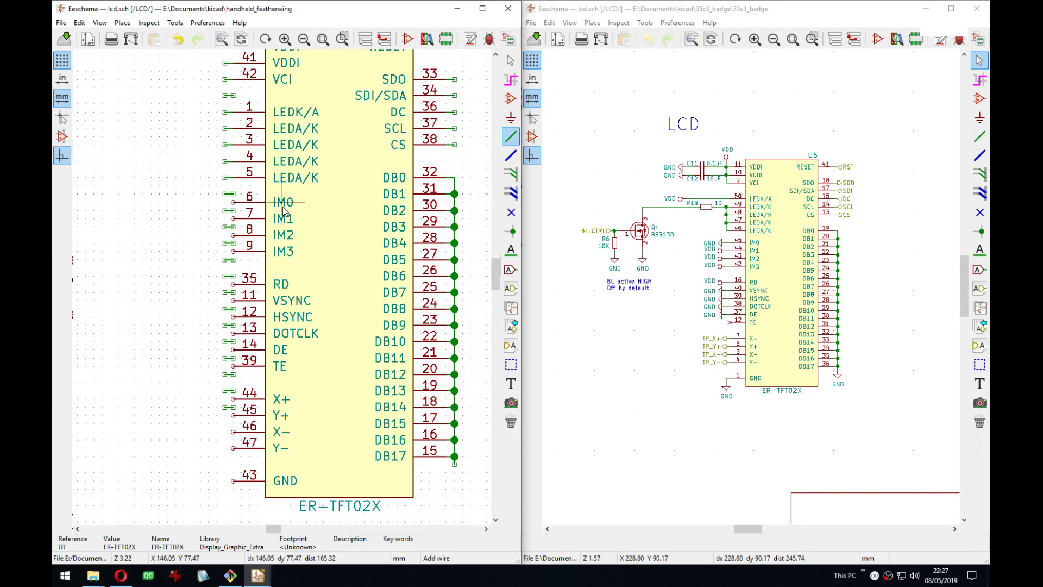
middle_drag(283, 212, 278, 215)
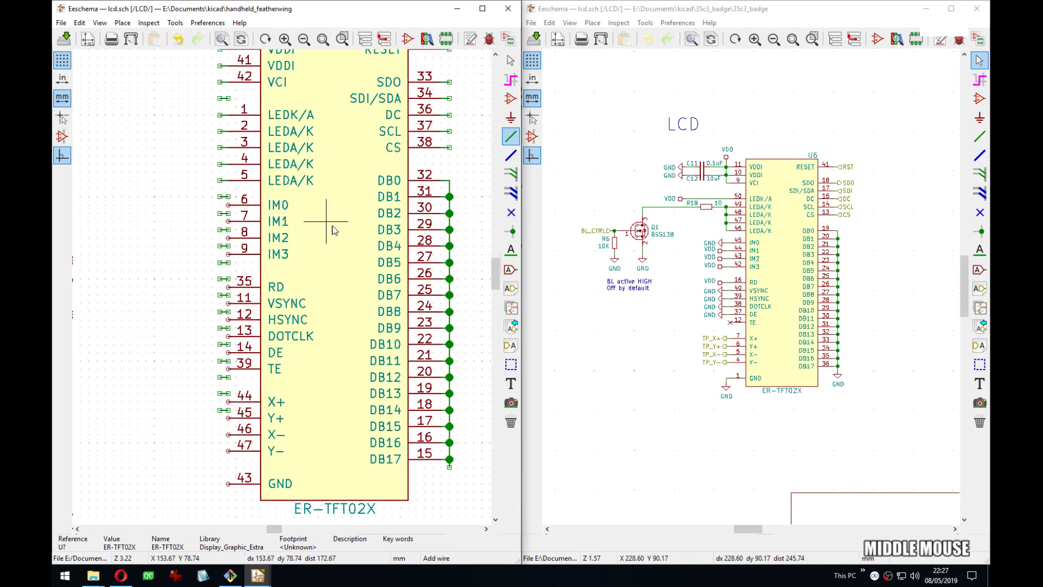
key(ctrl+e)
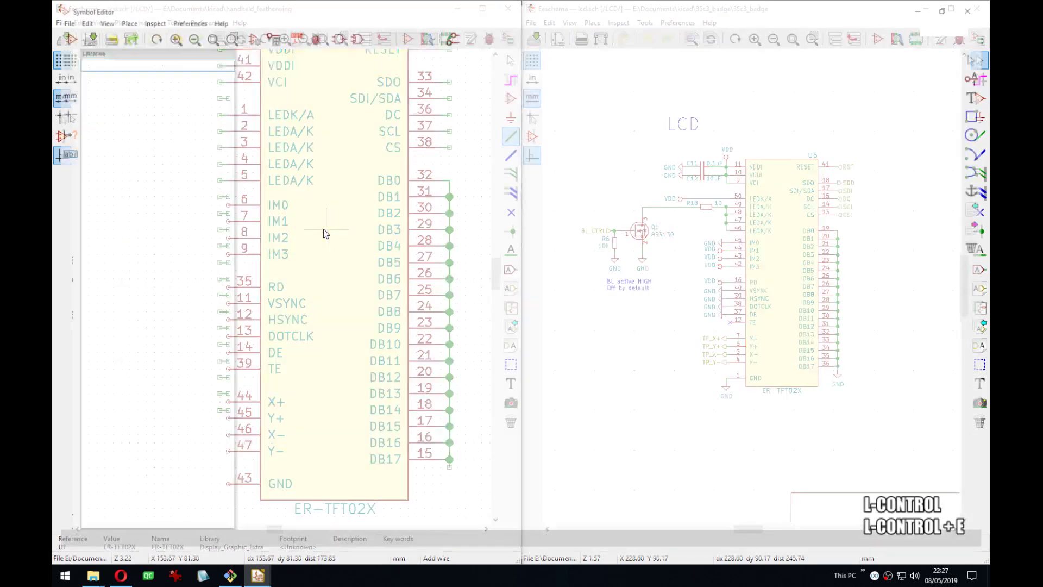
Shift the left pins IM0 to Y− down one grid step and save the symbol library.
middle_drag(465, 266, 450, 258)
key(alt+Tab)
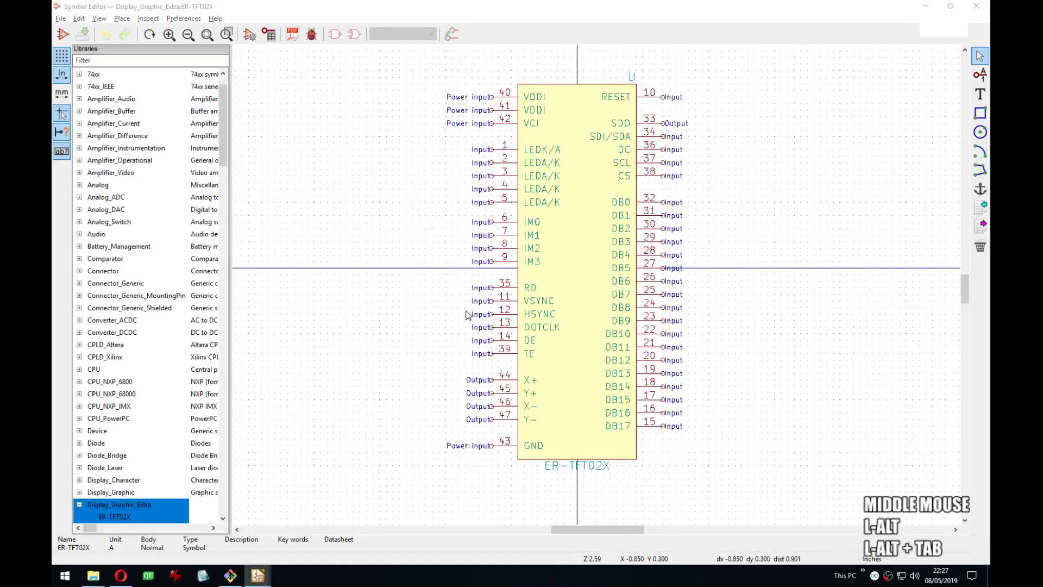
key(alt+Tab)
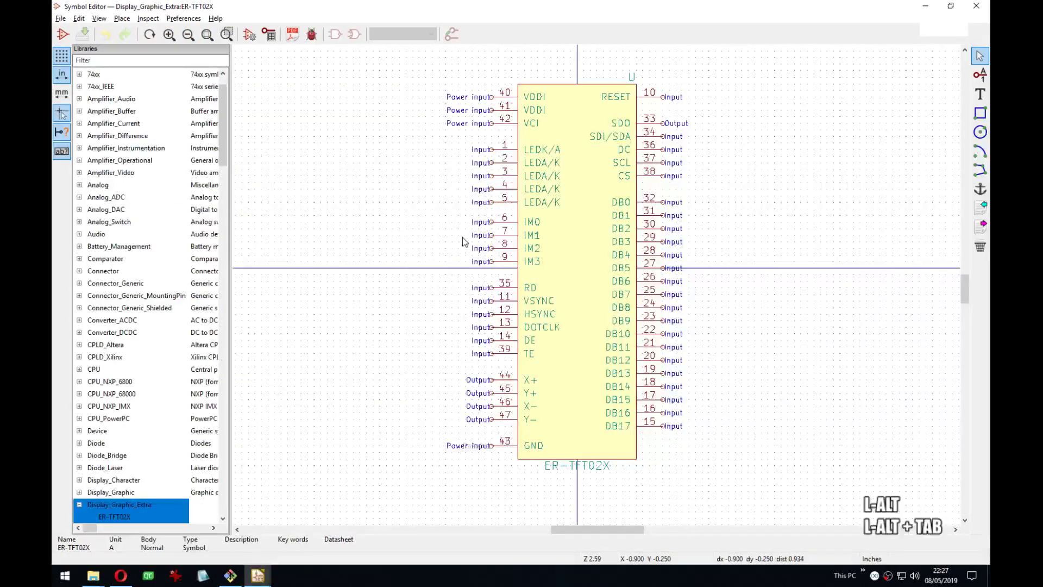
drag(459, 216, 480, 411)
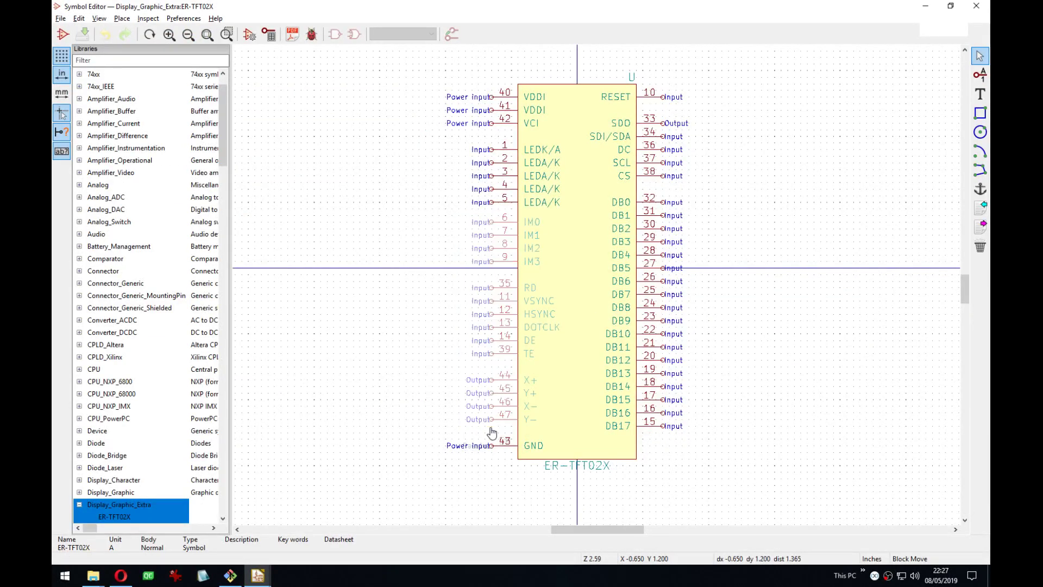
key(Down)
click(480, 418)
key(ctrl+s)
Back on the LCD sheet, add a wire stub at the lower left pins near Y+ and save the sheet.
click(925, 7)
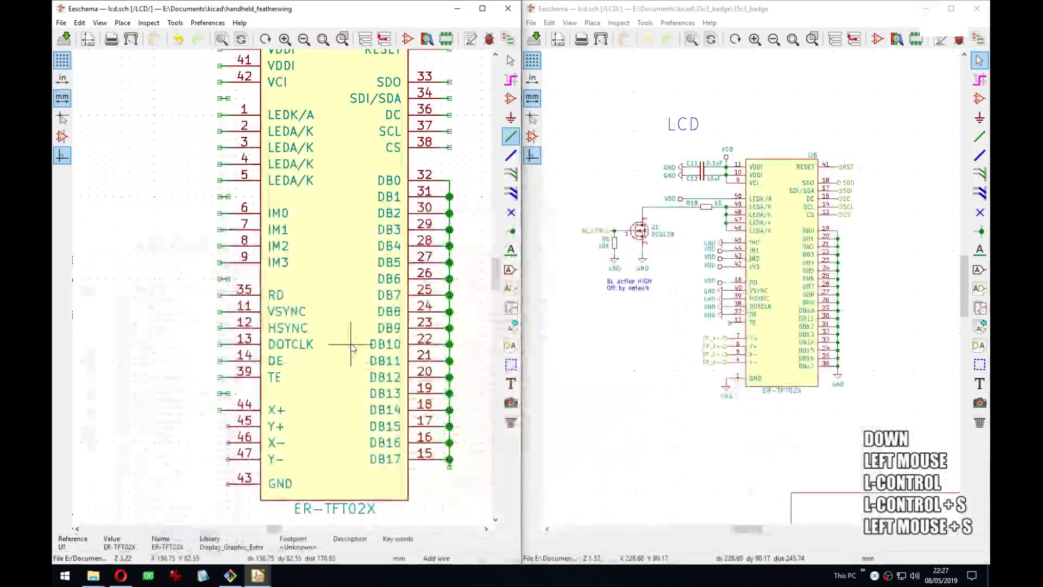
middle_drag(358, 343, 376, 327)
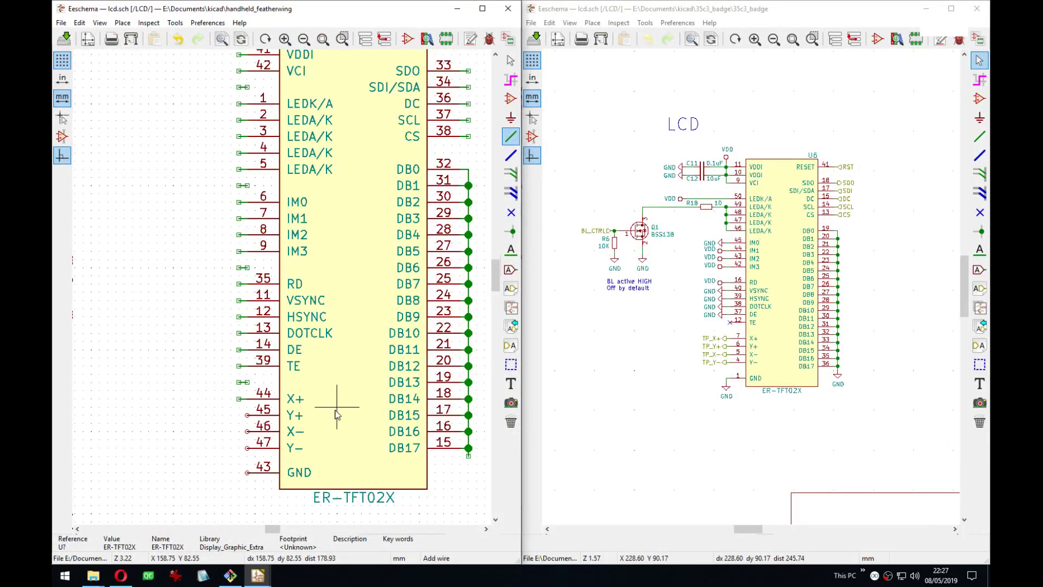
middle_drag(239, 432, 260, 402)
key(w)
click(257, 403)
key(w)
click(265, 405)
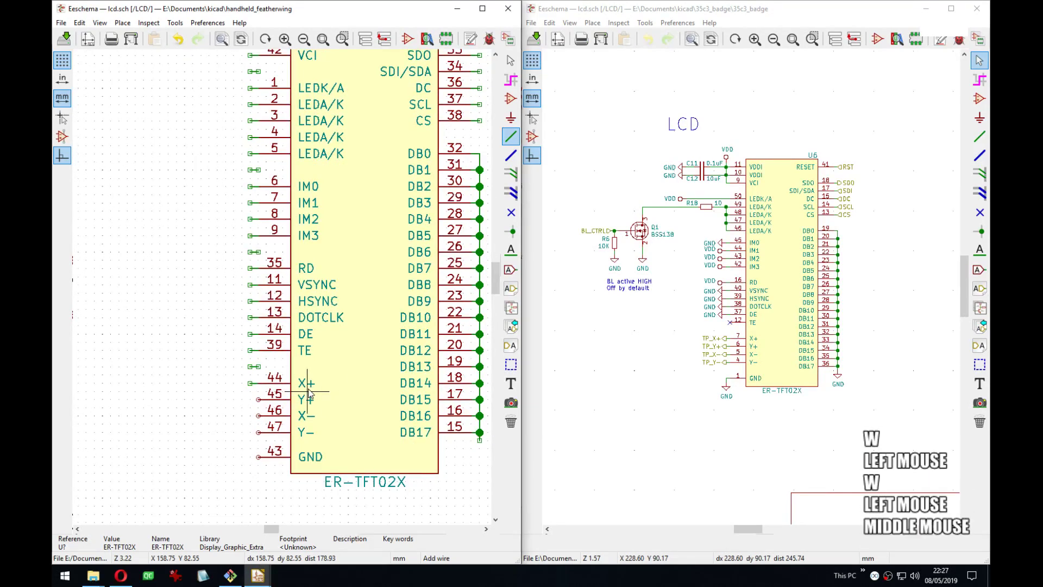
key(Escape)
middle_drag(135, 235, 199, 242)
key(ctrl+s)
key(Escape)
click(510, 137)
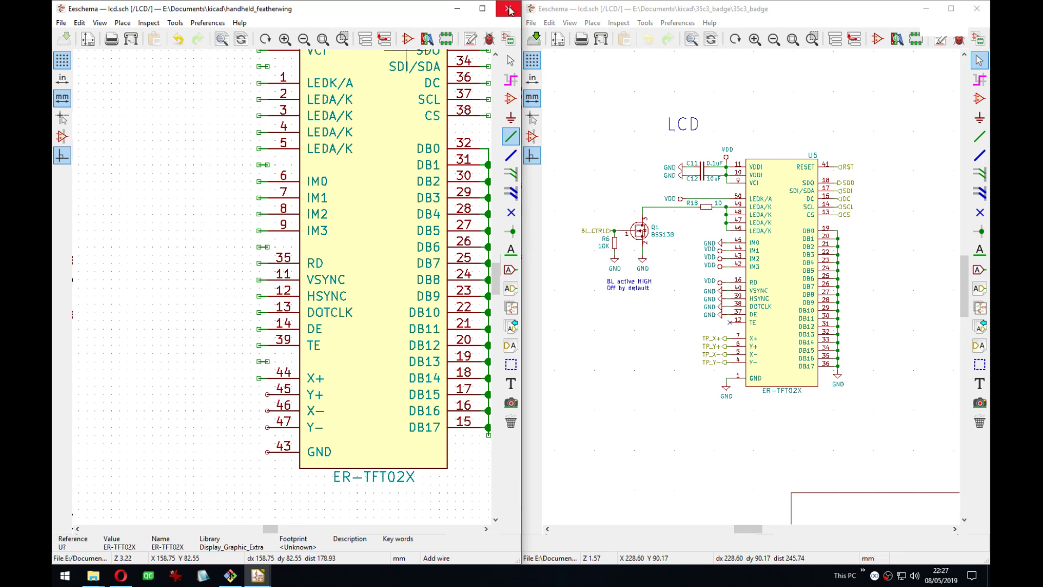
Save the LCD sheet, return to the root sheet, and close the left schematic window.
click(444, 21)
key(ctrl+s)
click(179, 233)
key(alt+BackSpace)
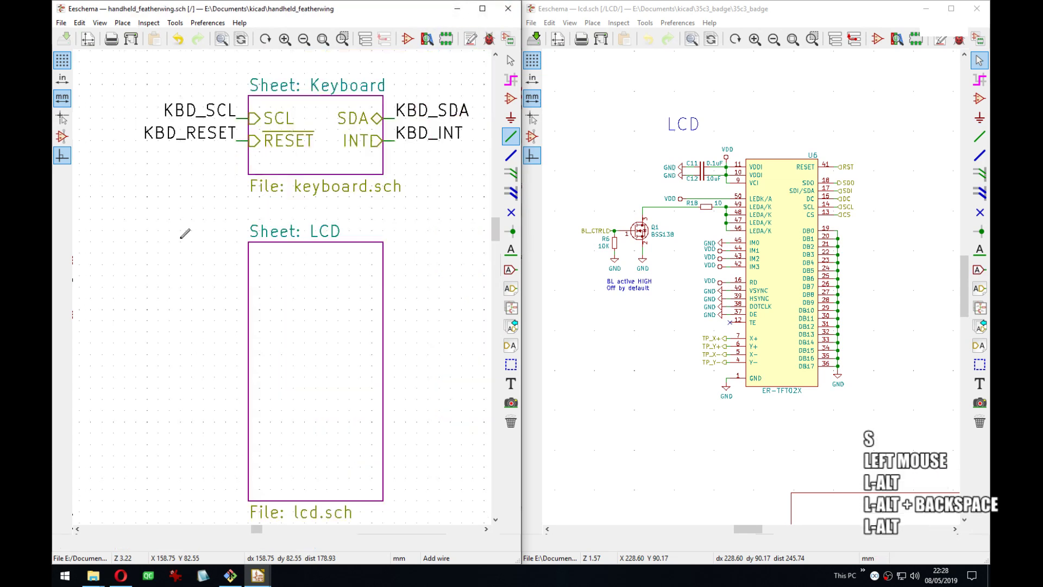
key(Escape)
click(293, 319)
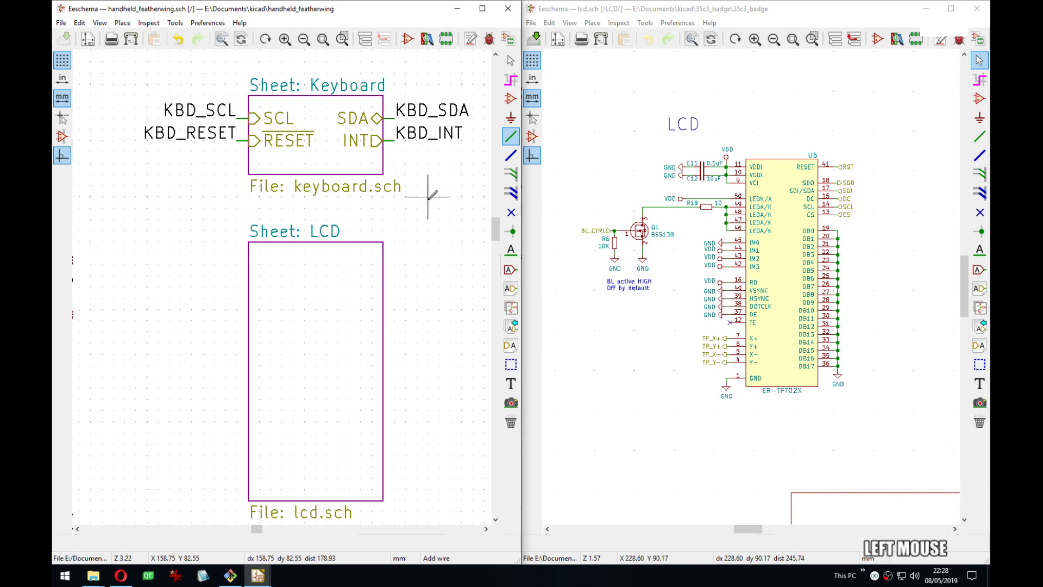
click(503, 7)
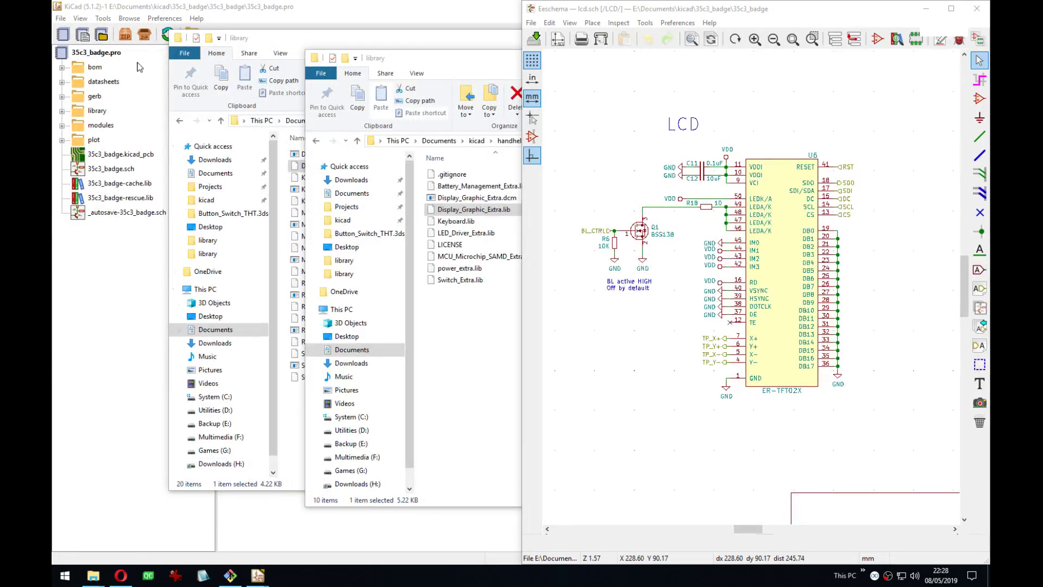
Open the handheld_featherwing project in the project manager and launch its schematic.
click(190, 10)
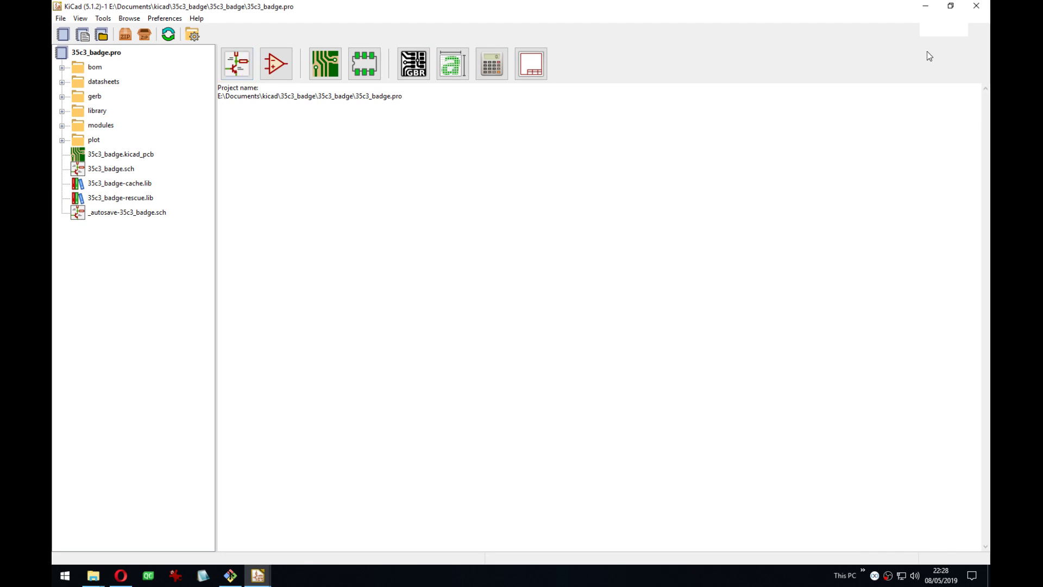
click(926, 6)
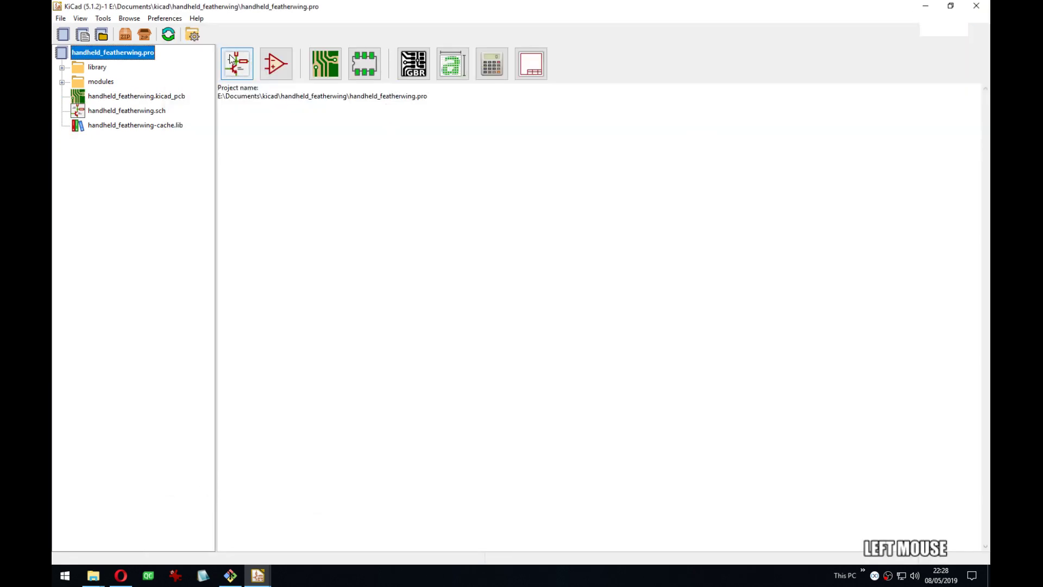
click(231, 59)
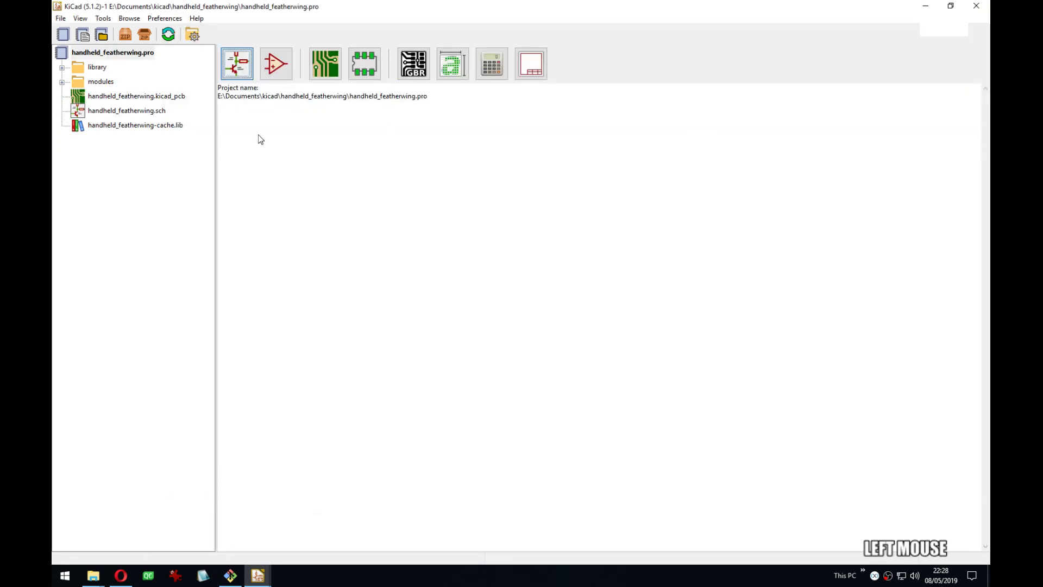
Open the LCD sub-sheet and start a wire at the display's Y+ pin.
double_click(245, 229)
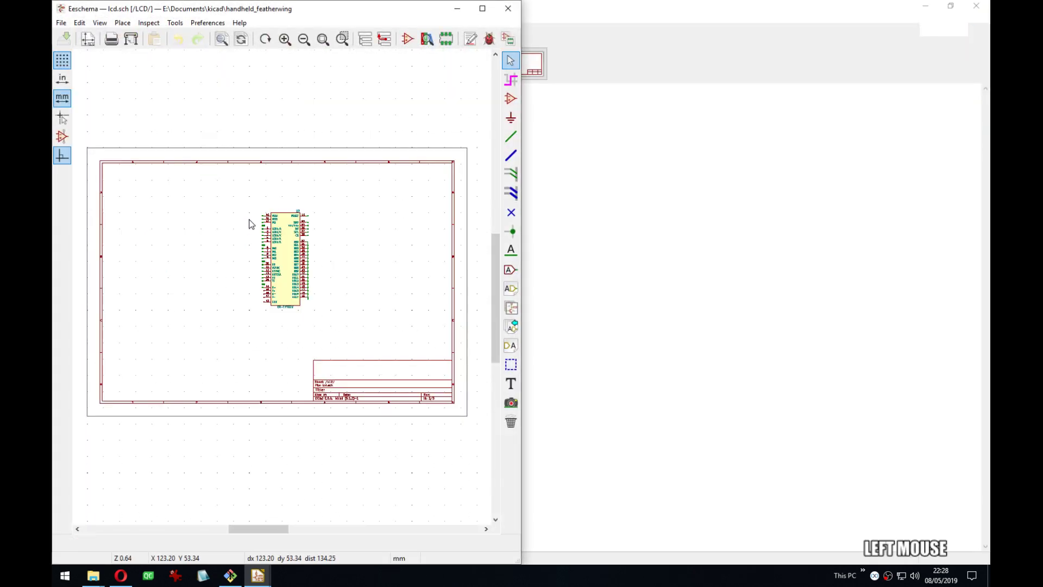
scroll(250, 223, up, 4)
middle_drag(306, 251, 272, 157)
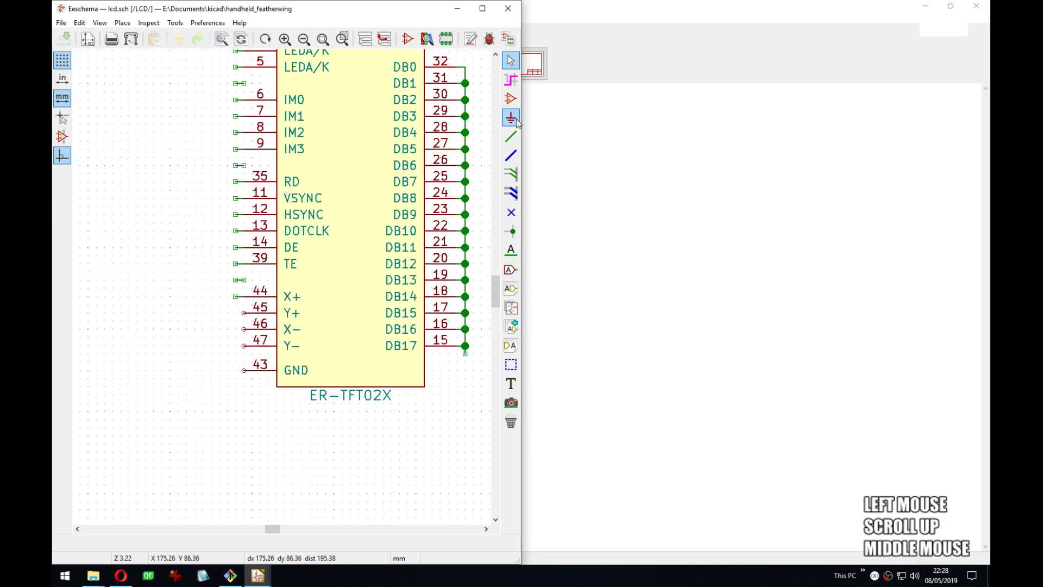
click(511, 136)
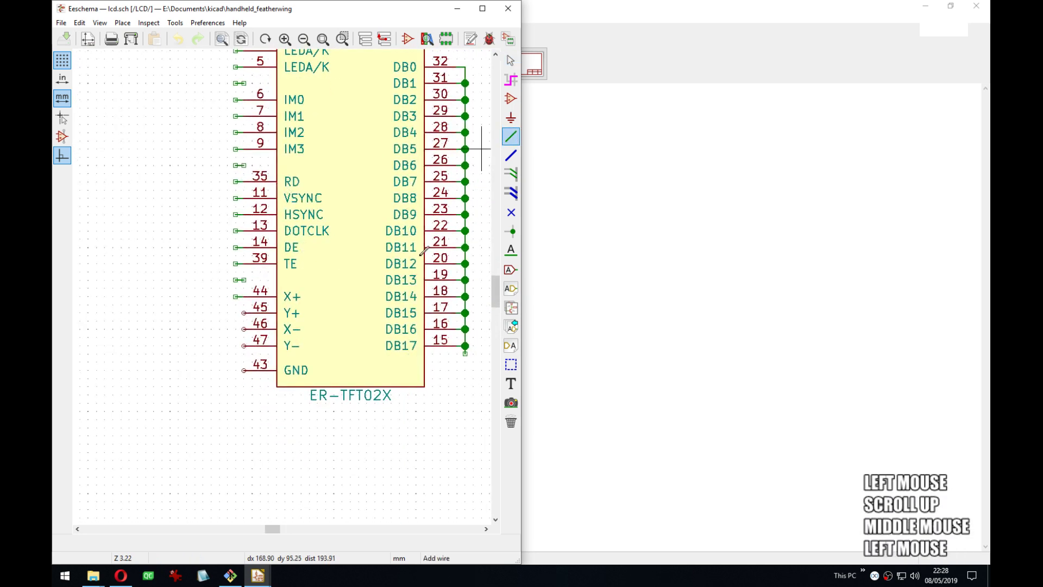
click(244, 313)
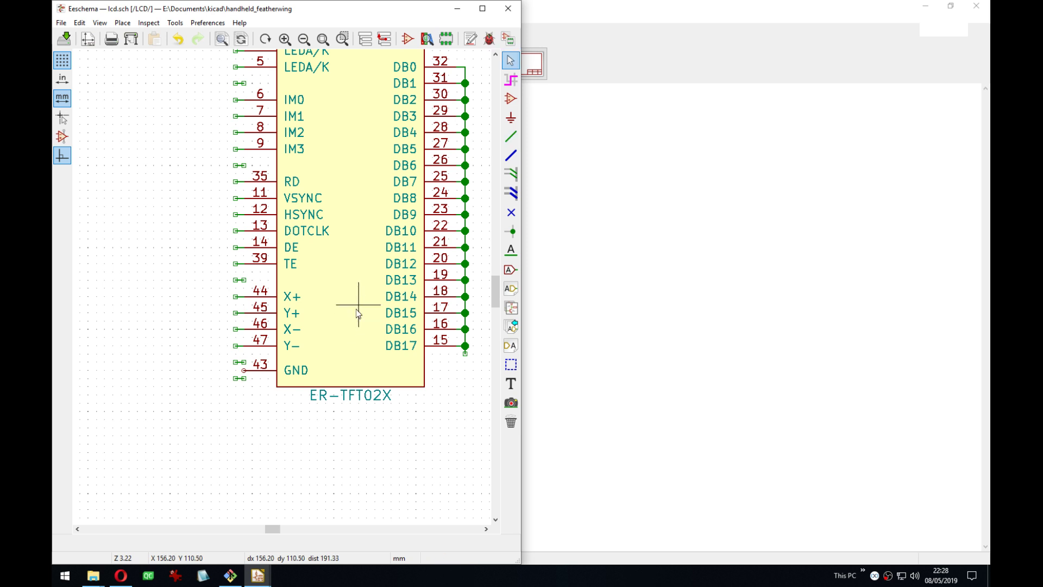
Save the LCD sheet, return to the root sheet, and bring the badge's LCD schematic forward.
key(ctrl+s)
key(alt+BackSpace)
key(alt+Tab)
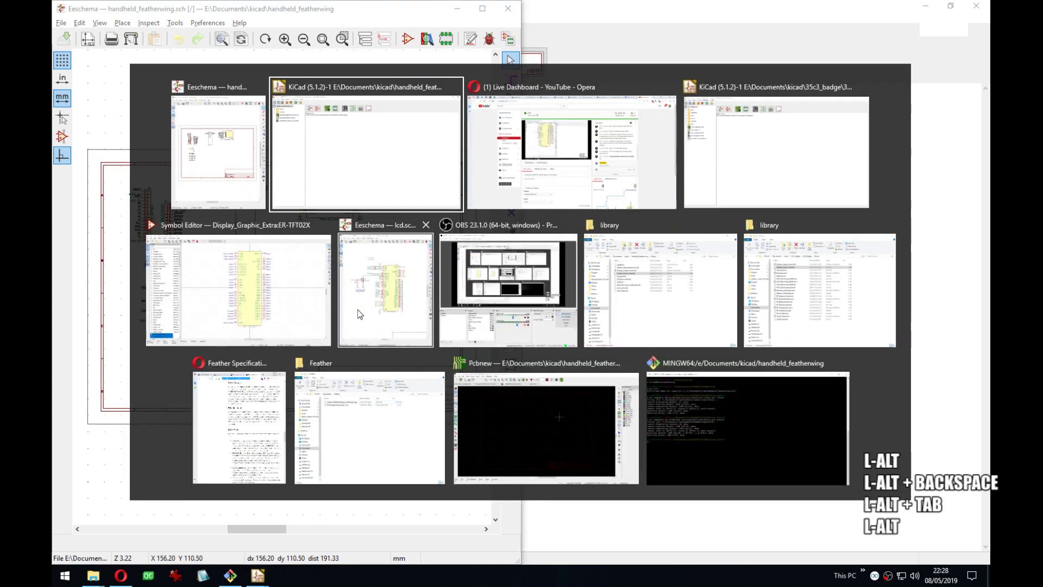
click(387, 288)
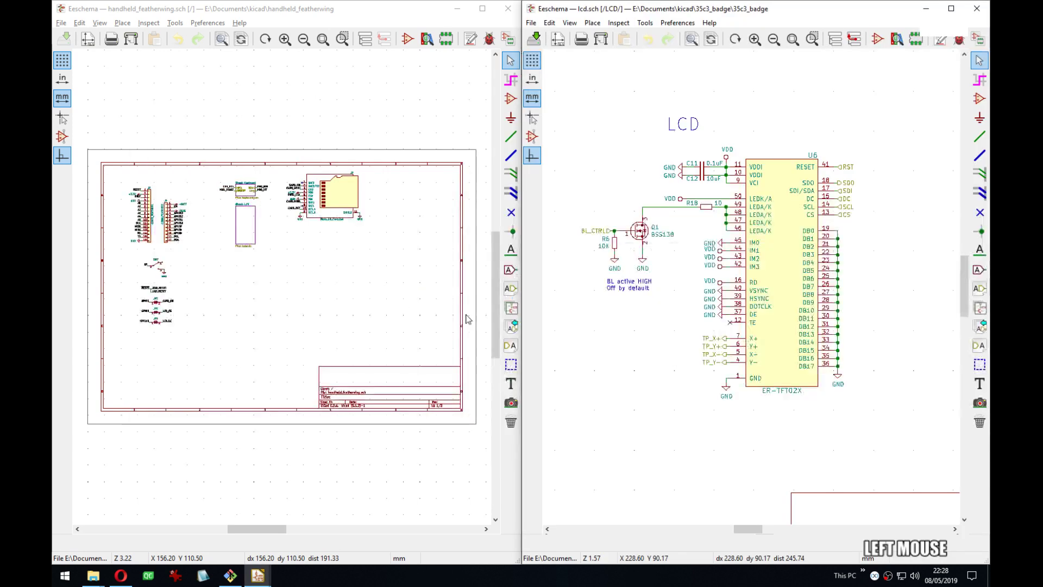
In the Symbol Editor, move ER-TFT02X GND pin 43 one grid step lower to line up with its row.
key(alt+Tab)
alt+click(298, 326)
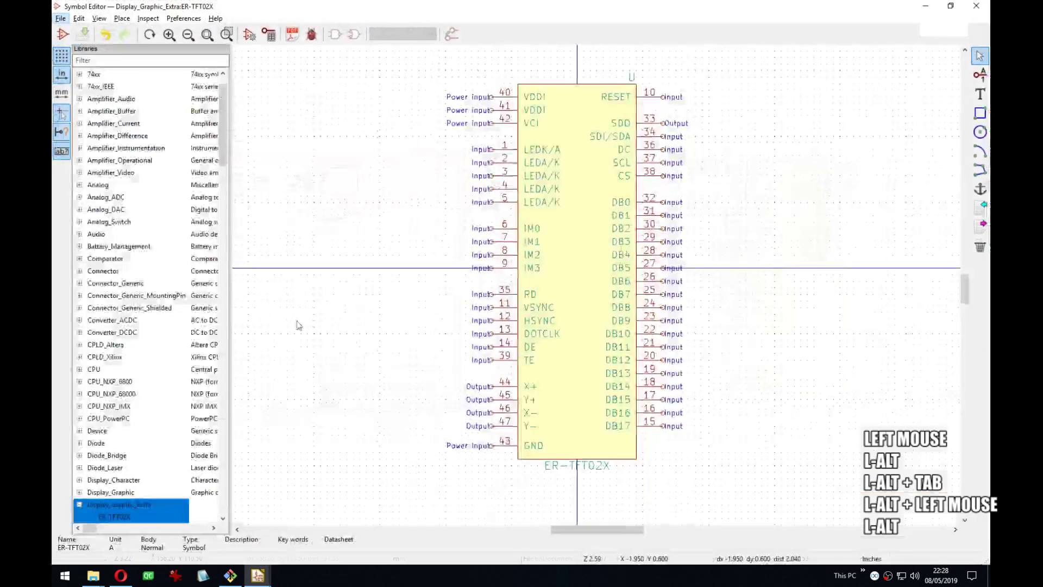
key(alt)
middle_click(508, 395)
scroll(509, 395, up, 1)
middle_click(503, 346)
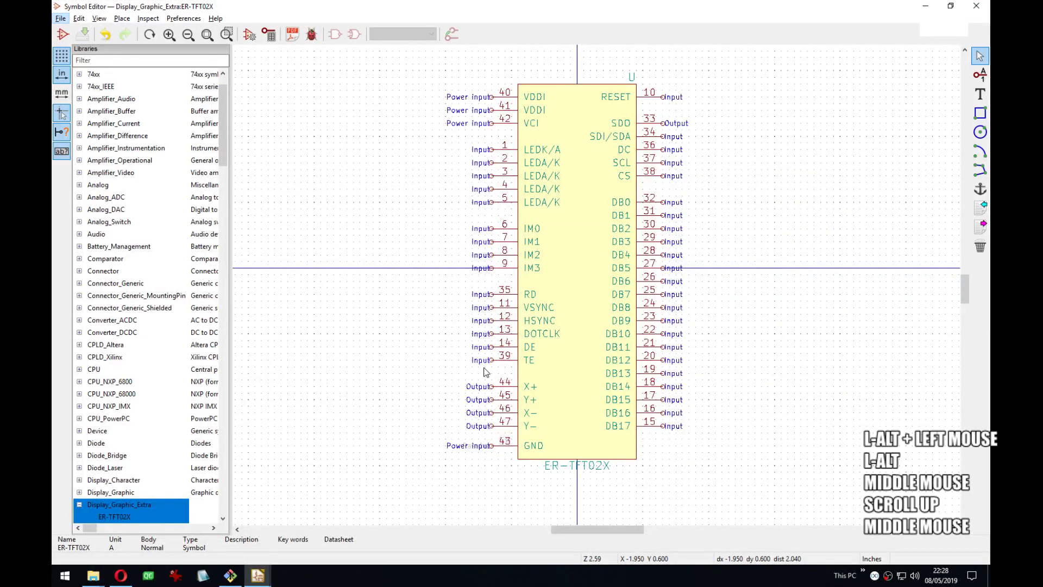
click(142, 497)
scroll(465, 263, up, 1)
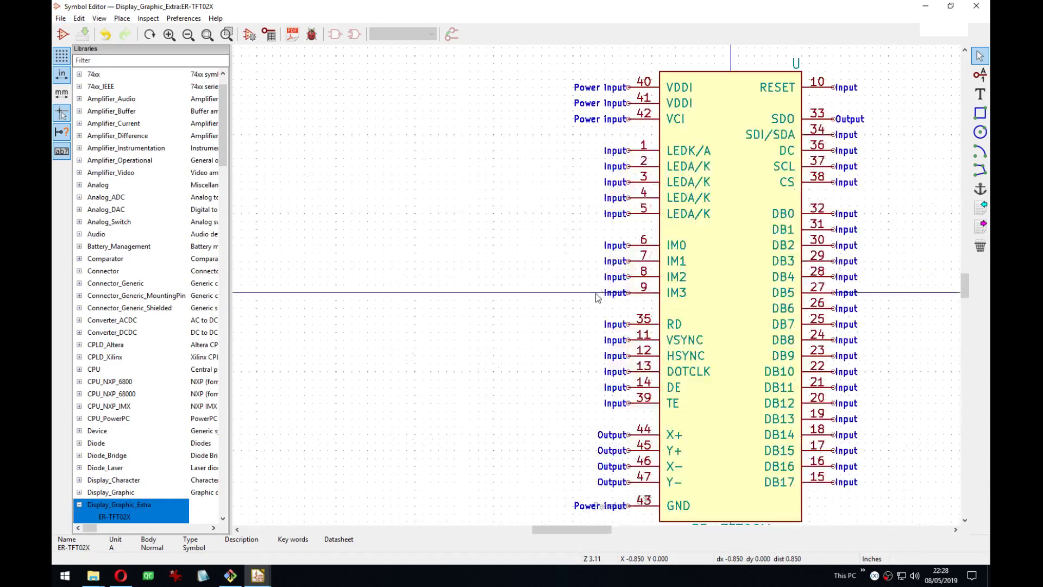
middle_drag(697, 510, 555, 318)
scroll(518, 327, up, 3)
middle_drag(611, 287, 550, 292)
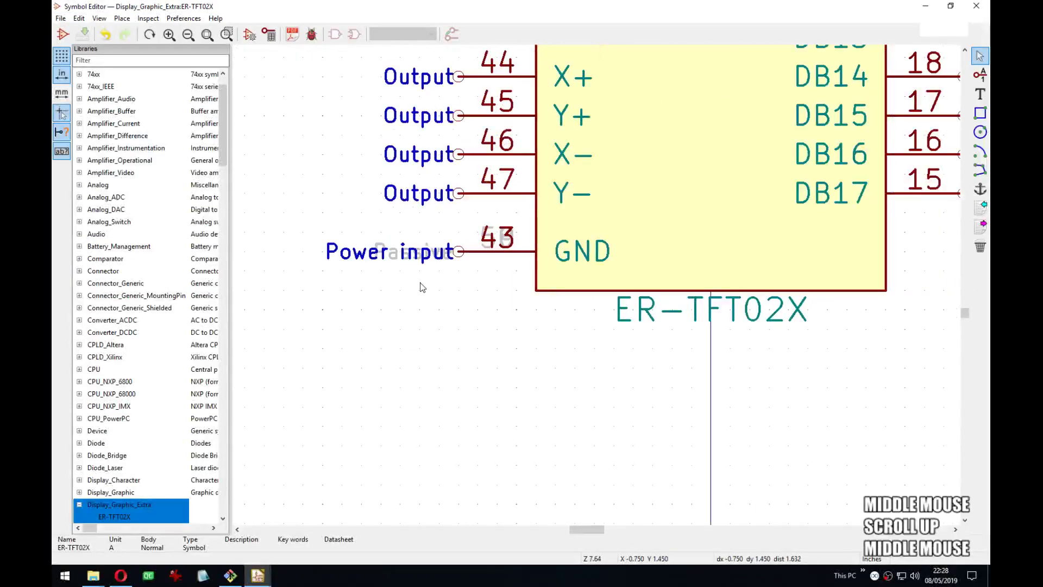
click(491, 246)
key(Down)
click(491, 265)
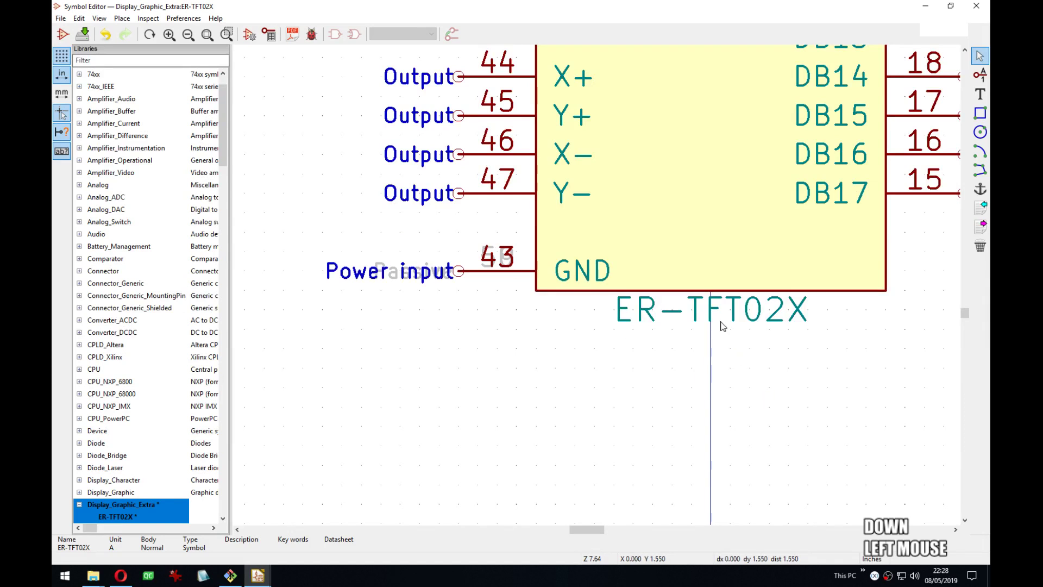
Move the ER-TFT02X name text lower, save the symbol library and close the Symbol Editor.
click(718, 296)
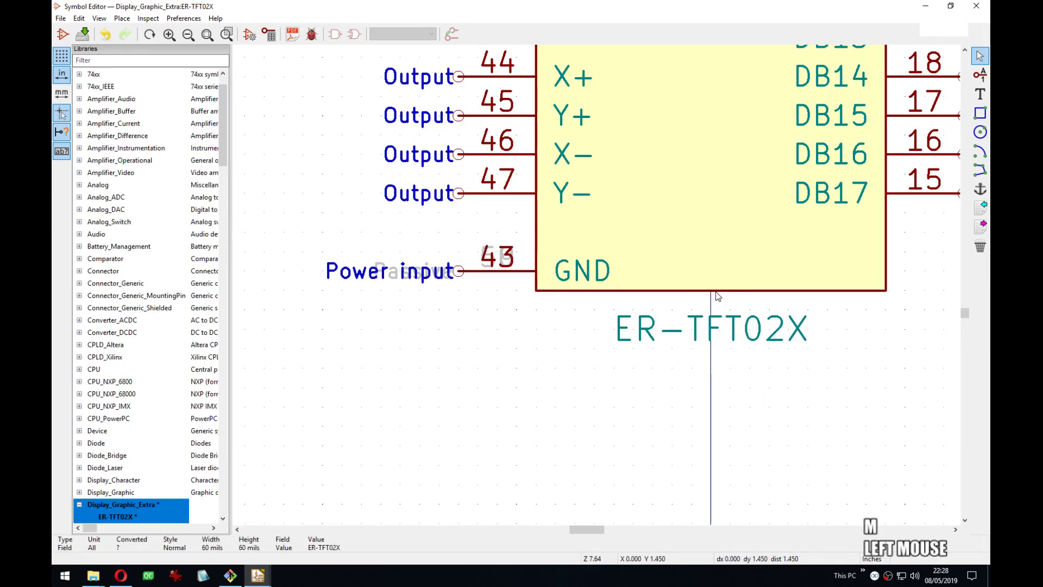
key(g)
click(712, 310)
scroll(711, 310, down, 5)
middle_drag(596, 232, 597, 279)
scroll(598, 280, up, 1)
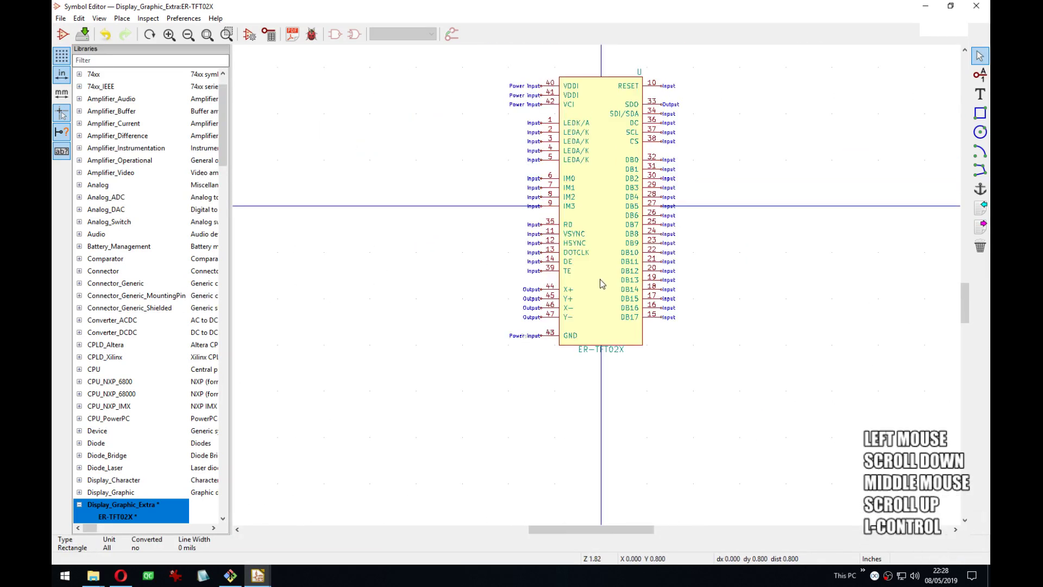
key(ctrl+s)
click(976, 6)
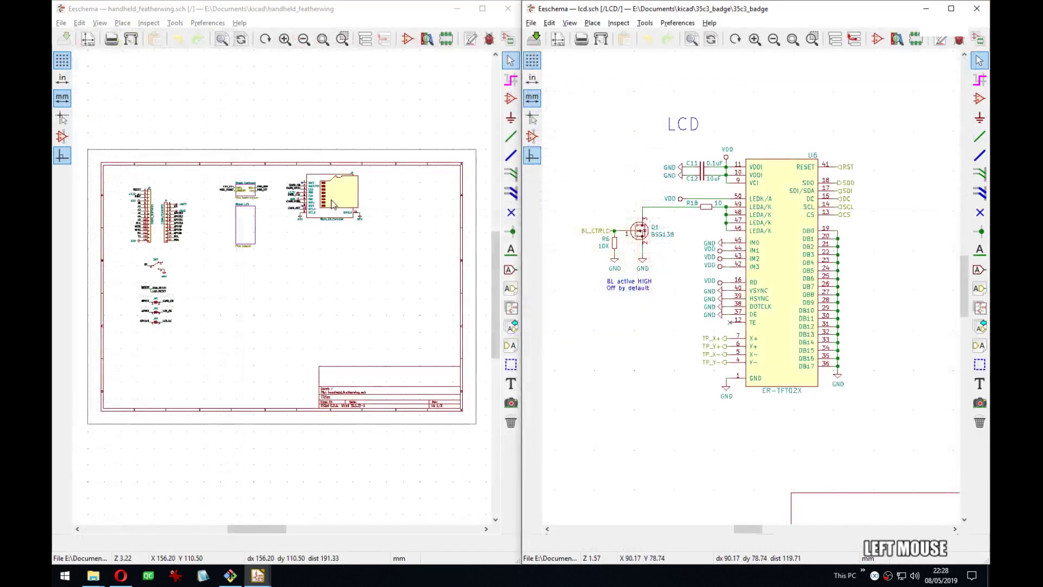
In the LCD sub-sheet, move the ER-TFT02X name below the body and delete two stray wire stubs.
double_click(250, 232)
middle_drag(242, 345, 301, 367)
key(m)
click(407, 401)
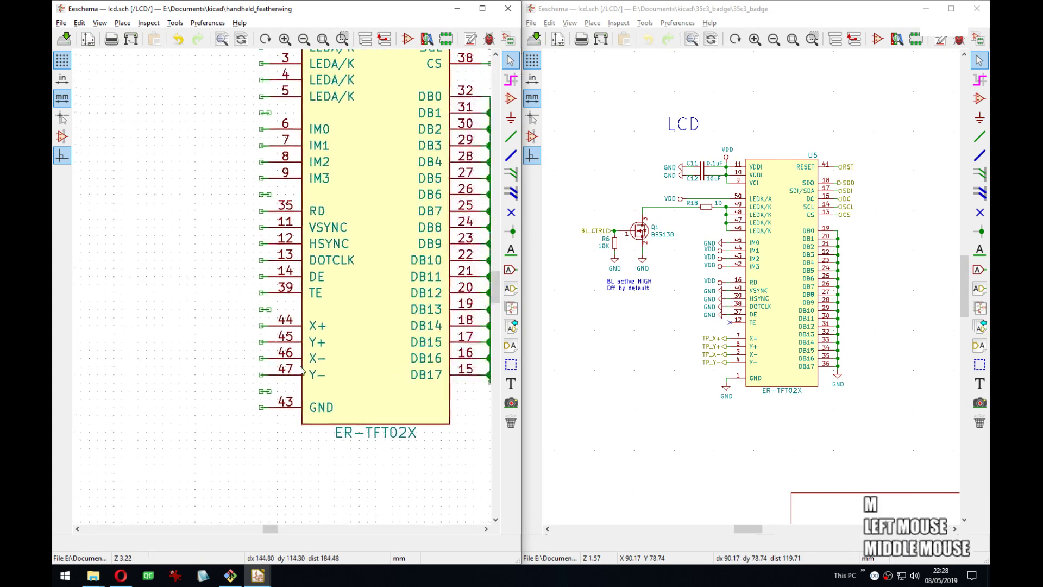
key(Delete)
key(Delete)
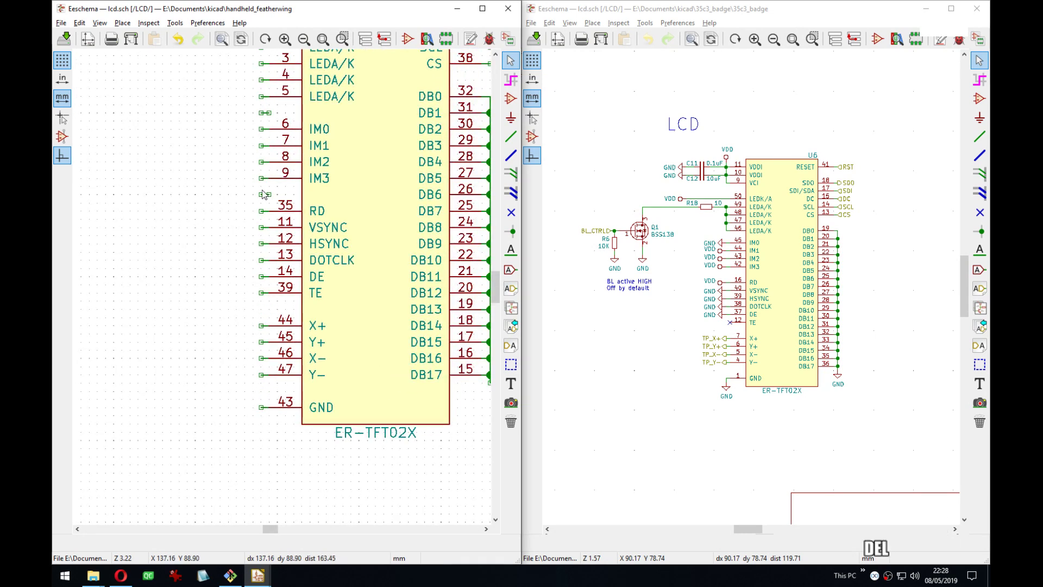
key(Delete)
Pan both schematic views to line up the RESET to CS pin stubs with the reference symbol.
middle_drag(262, 119, 375, 293)
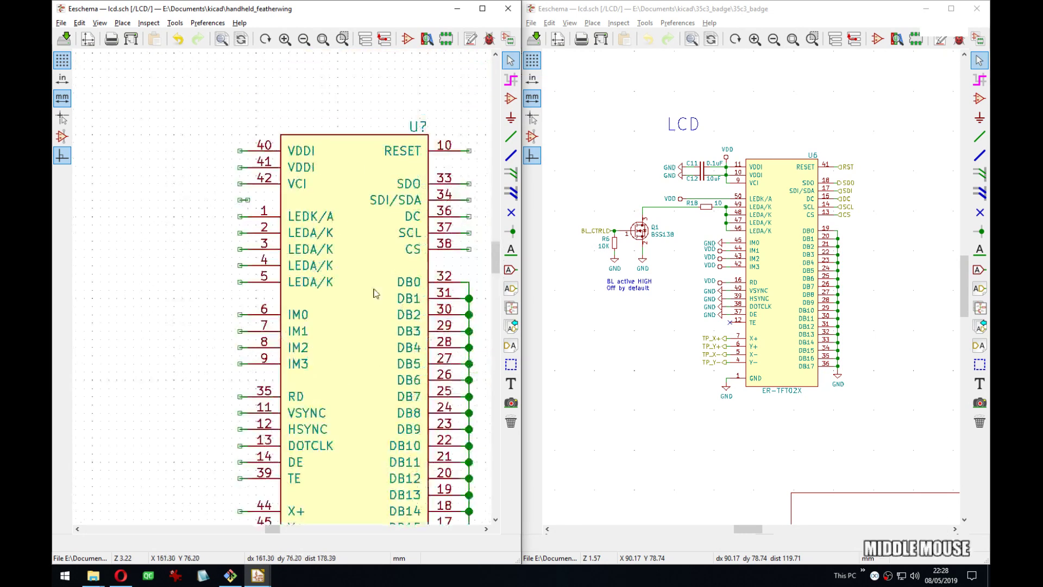
scroll(748, 239, up, 5)
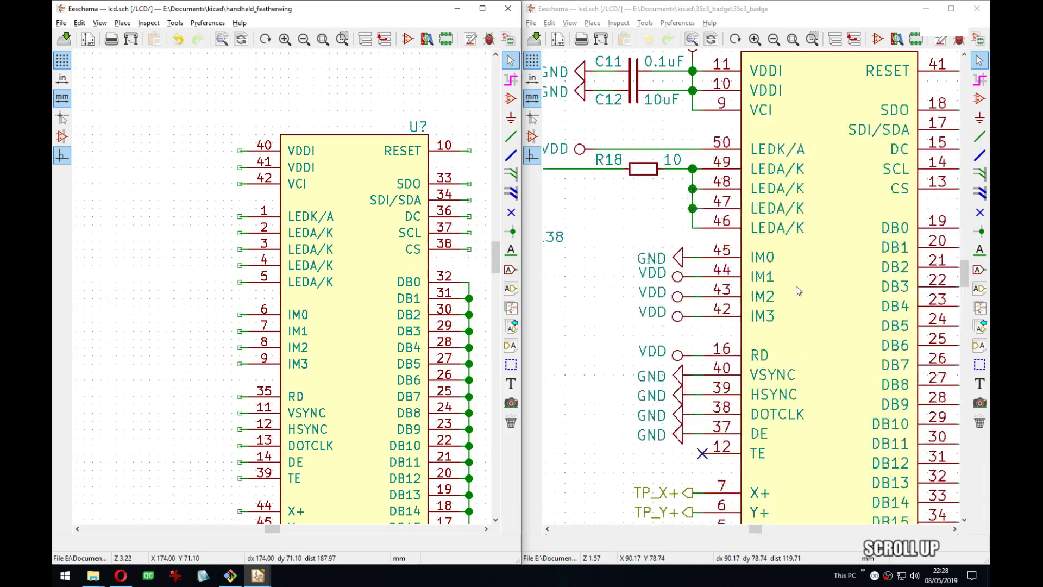
middle_drag(797, 288, 571, 362)
middle_drag(340, 319, 247, 313)
scroll(403, 227, up, 1)
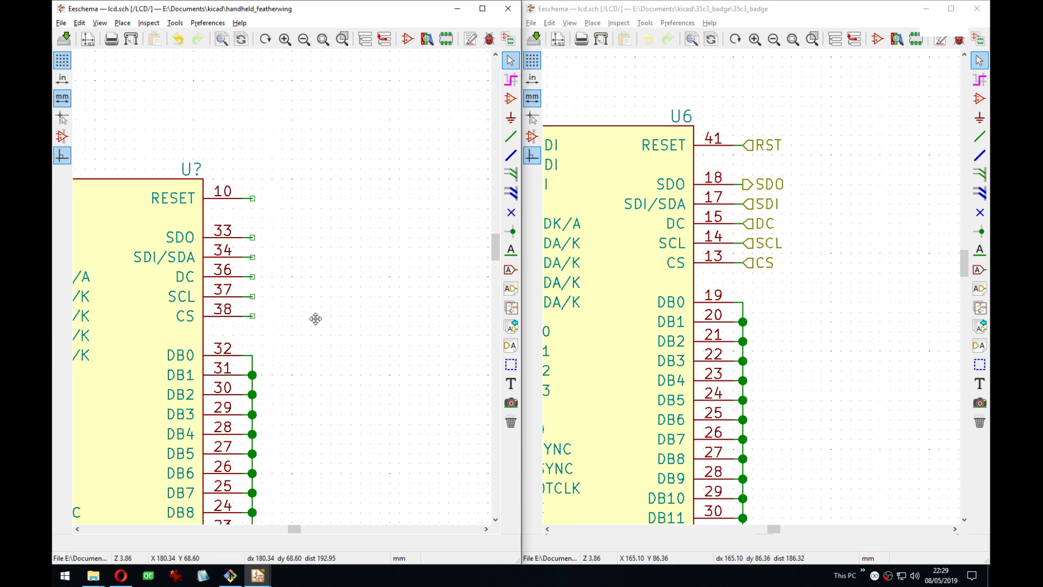
middle_drag(316, 319, 421, 311)
middle_drag(364, 192, 307, 200)
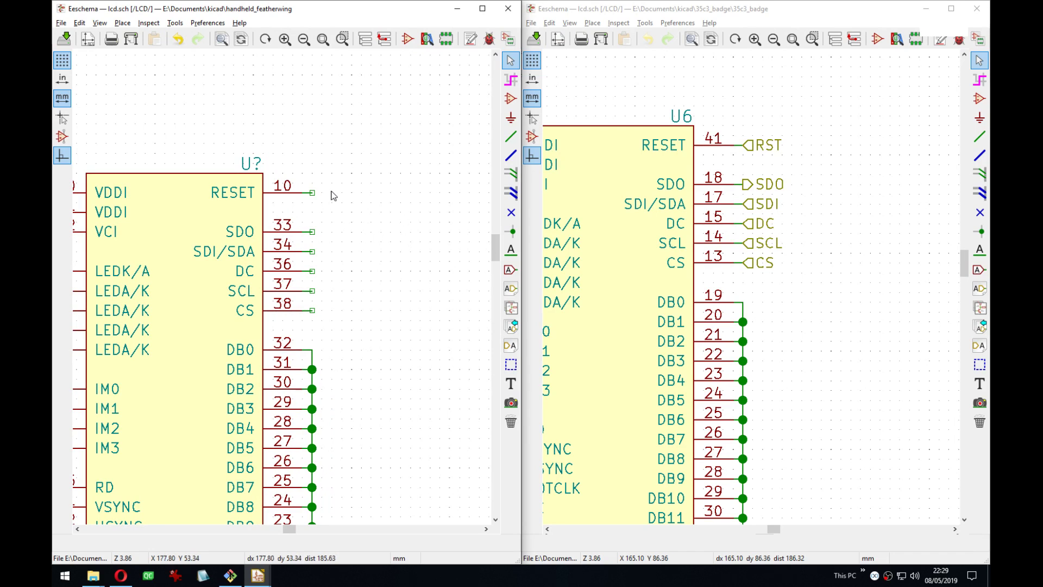
Place net labels RESET on pin 10's stub and SDO on pin 33's stub.
text(l)
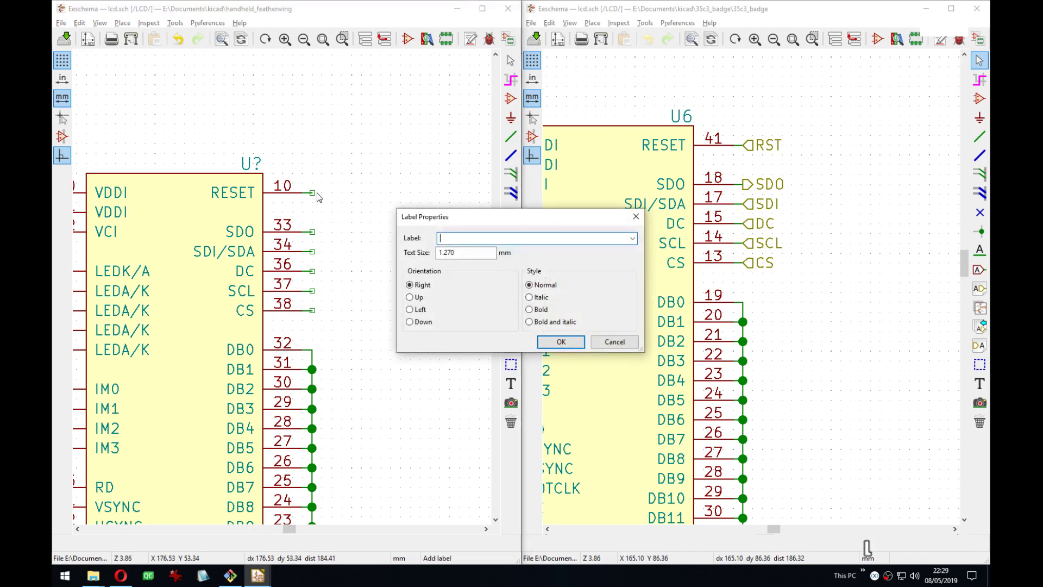
text(RESET)
key(Return)
key(Left)
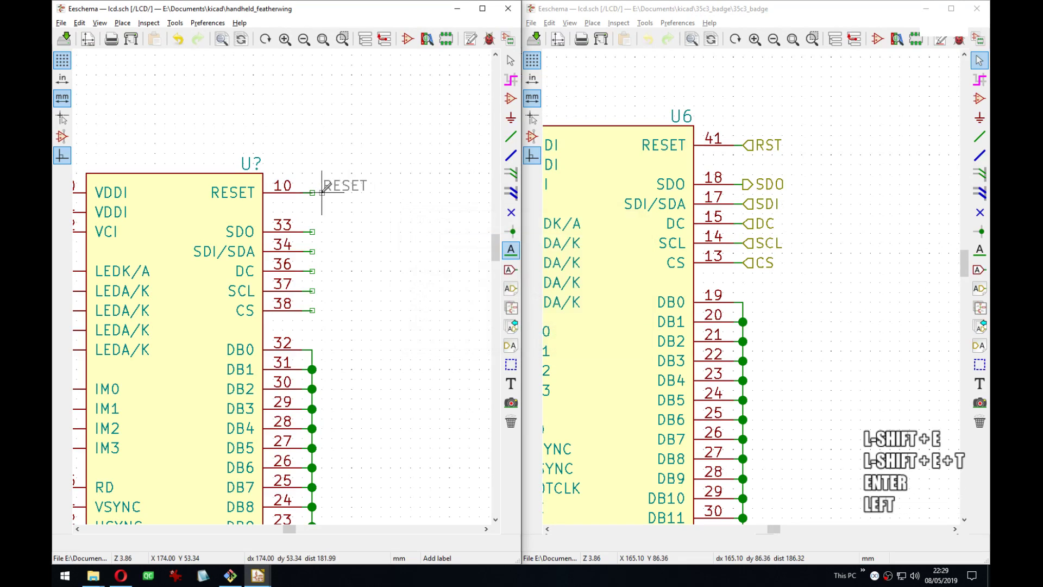
key(Return)
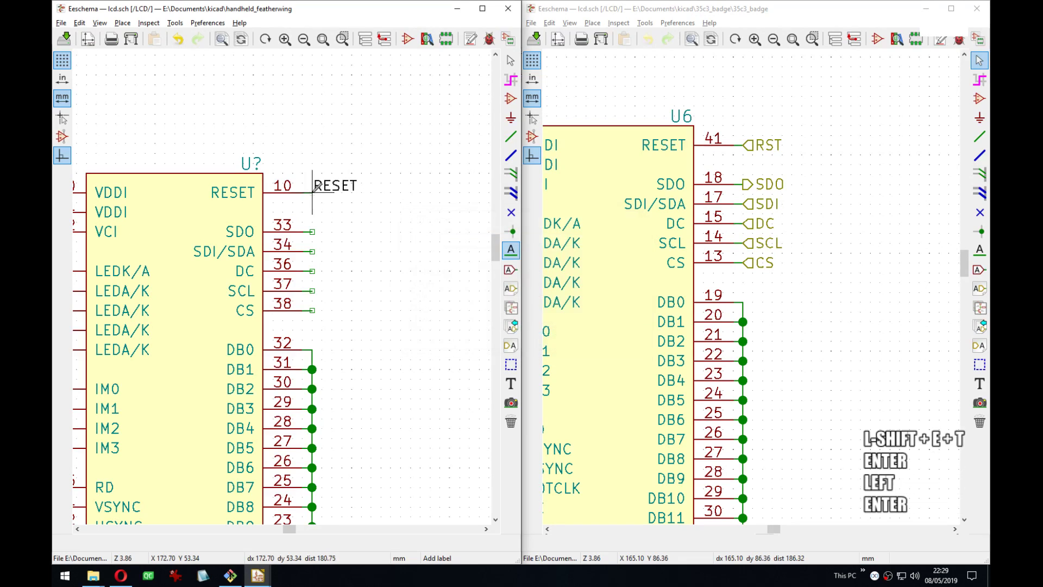
click(313, 231)
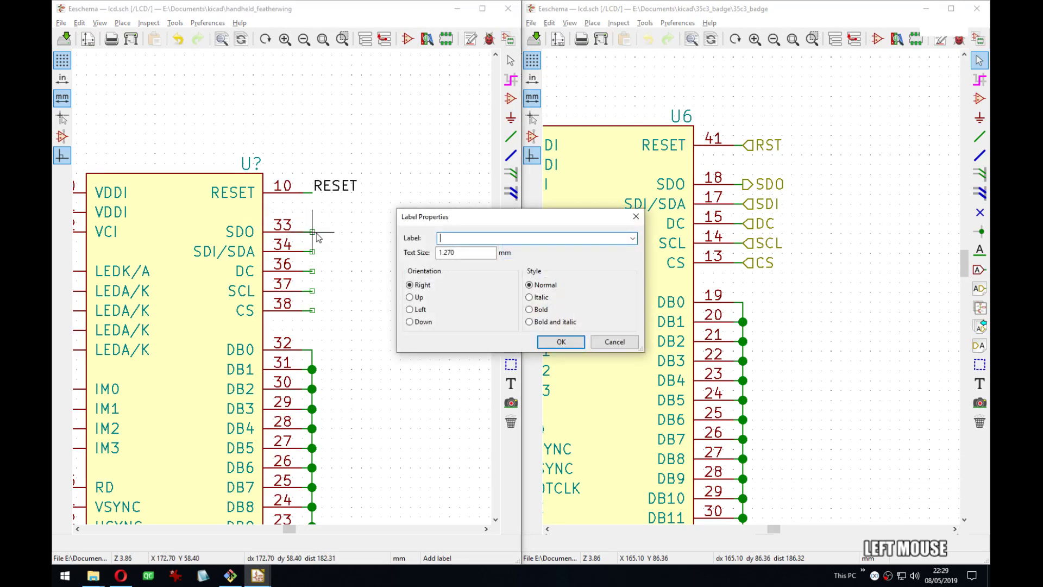
text(SDO)
key(Return)
key(Return)
key(Down)
Label pin 34's stub SDI and pin 36's stub DC.
key(Return)
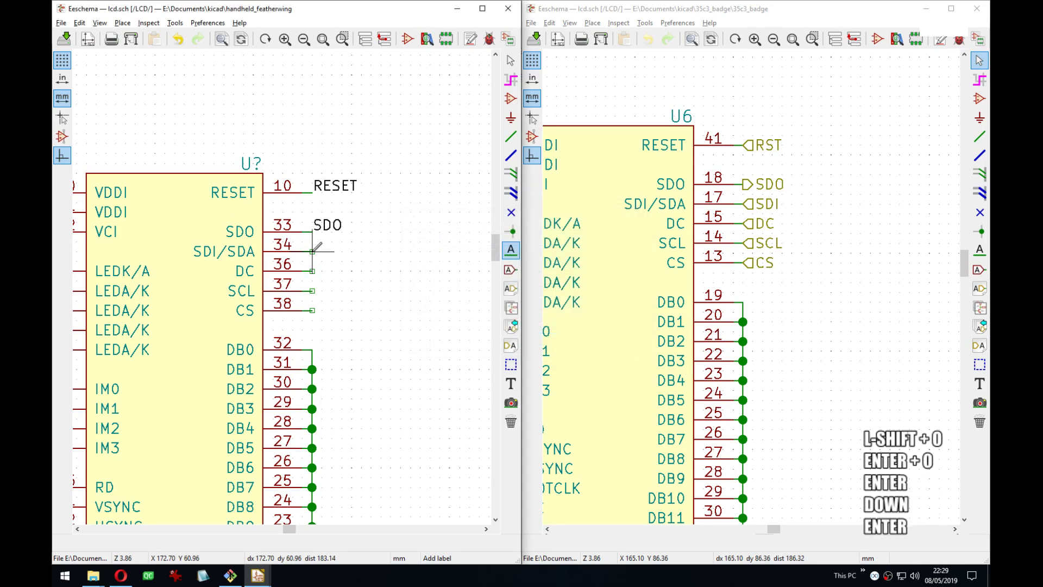
text(SDI)
key(Return)
key(Return)
key(Down)
key(Return)
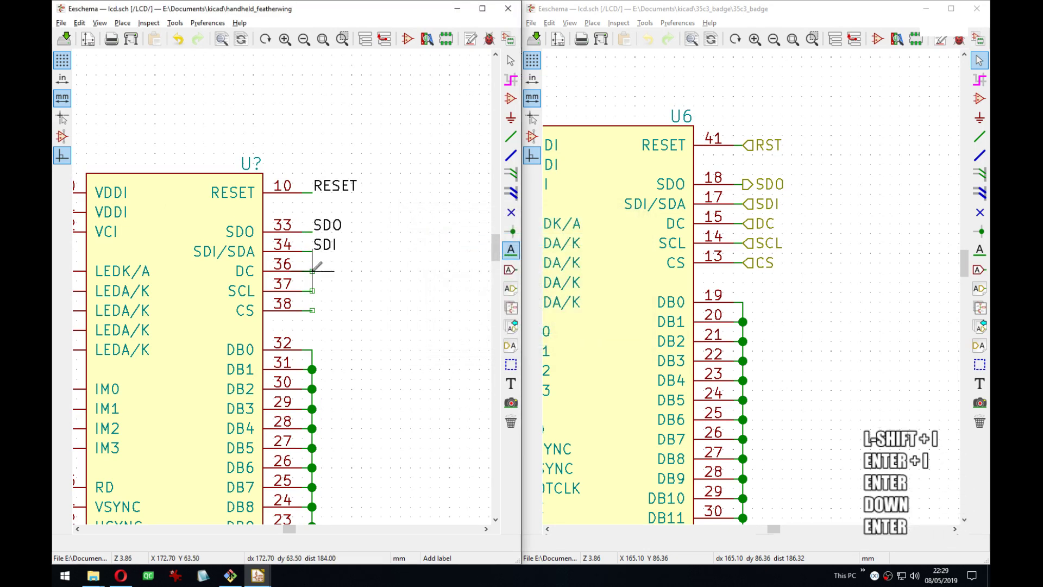
text(DC)
key(Return)
key(Down)
key(Return)
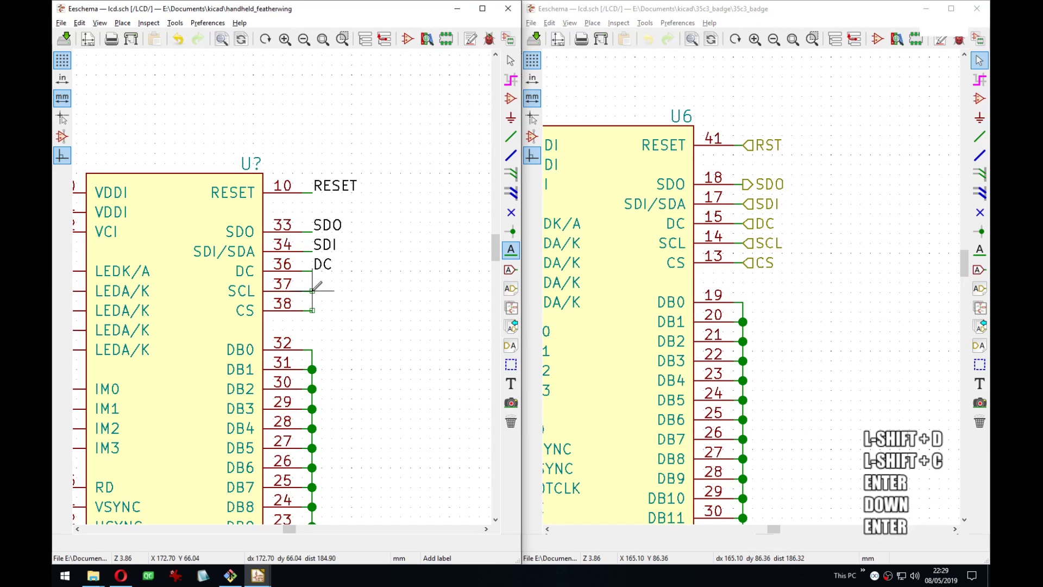
text(SCL)
key(Return)
Label pin 37's stub SCL and pin 38's stub CS.
key(Escape)
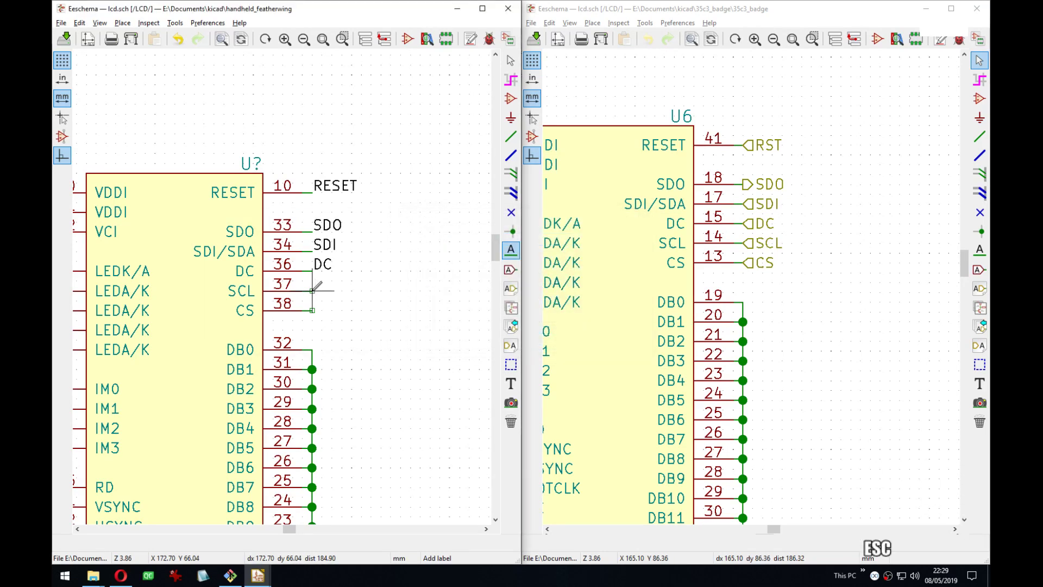
key(Return)
text(SCL)
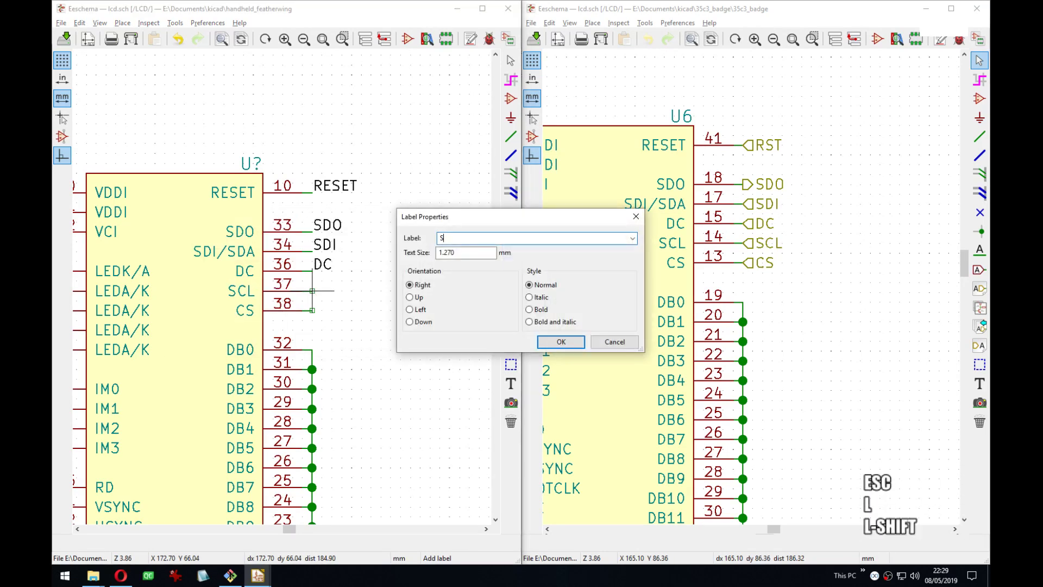
key(Return)
key(Down)
key(Return)
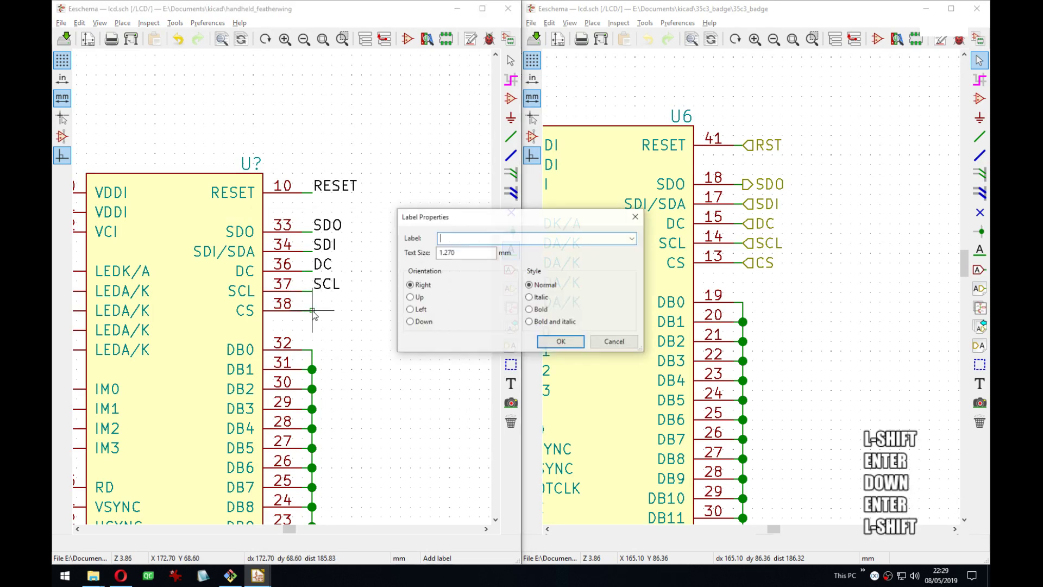
text(CS)
key(Return)
Draw a short wire stub from GND pin 43.
middle_drag(373, 391, 421, 226)
scroll(399, 268, down, 4)
middle_drag(284, 302, 326, 276)
key(s)
middle_drag(307, 395, 333, 391)
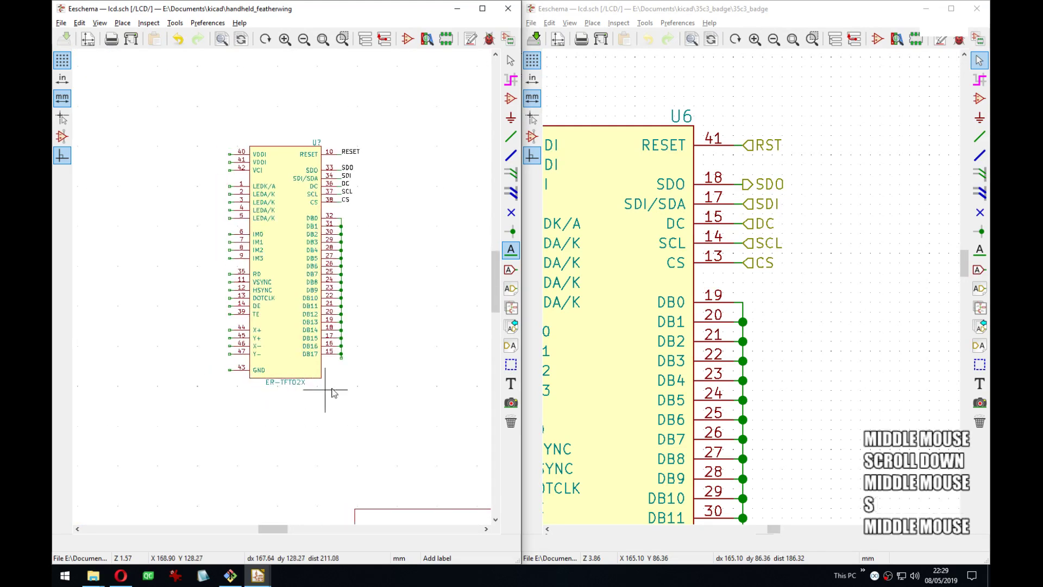
scroll(217, 375, up, 4)
key(w)
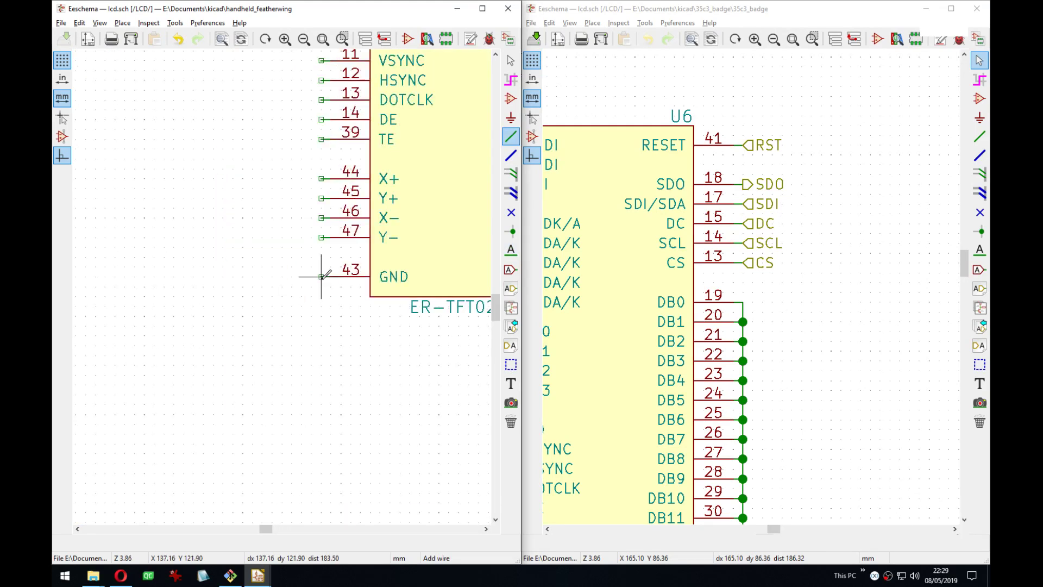
click(324, 279)
double_click(321, 286)
middle_drag(624, 486, 793, 245)
middle_drag(443, 207, 349, 244)
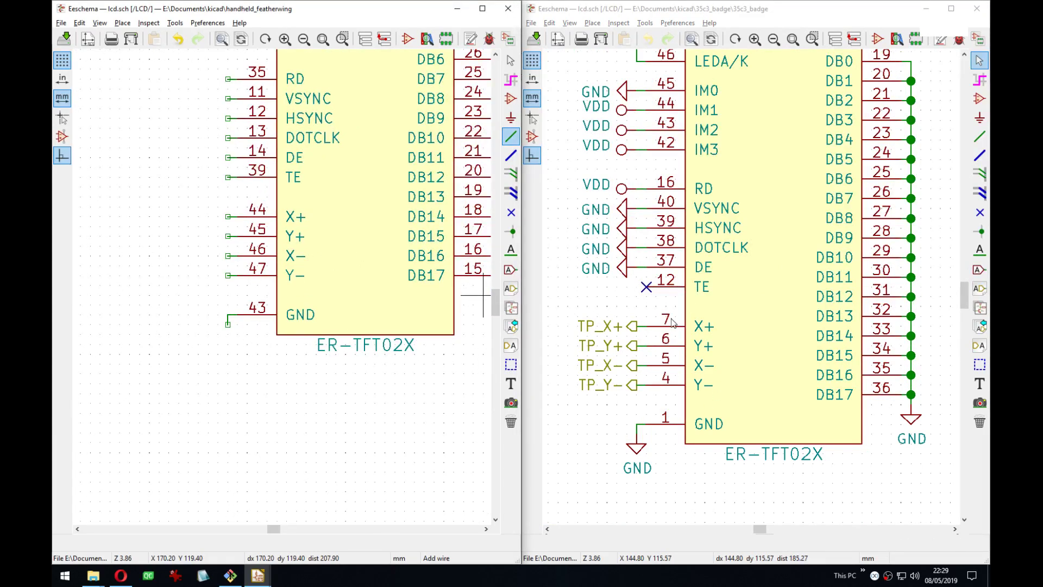
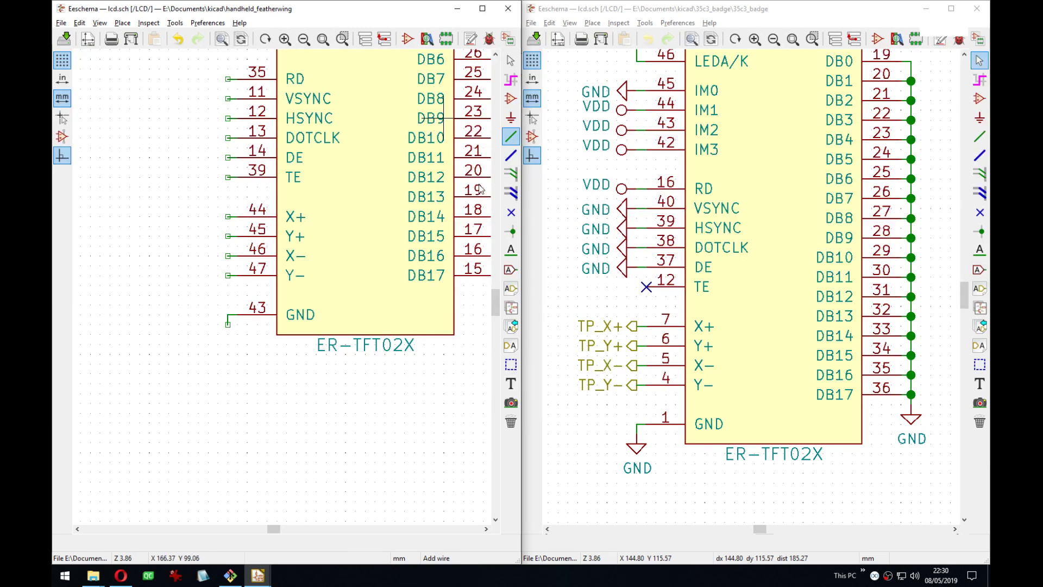
Open the Adafruit reference schematic image in Opera at full size.
middle_drag(756, 207, 754, 259)
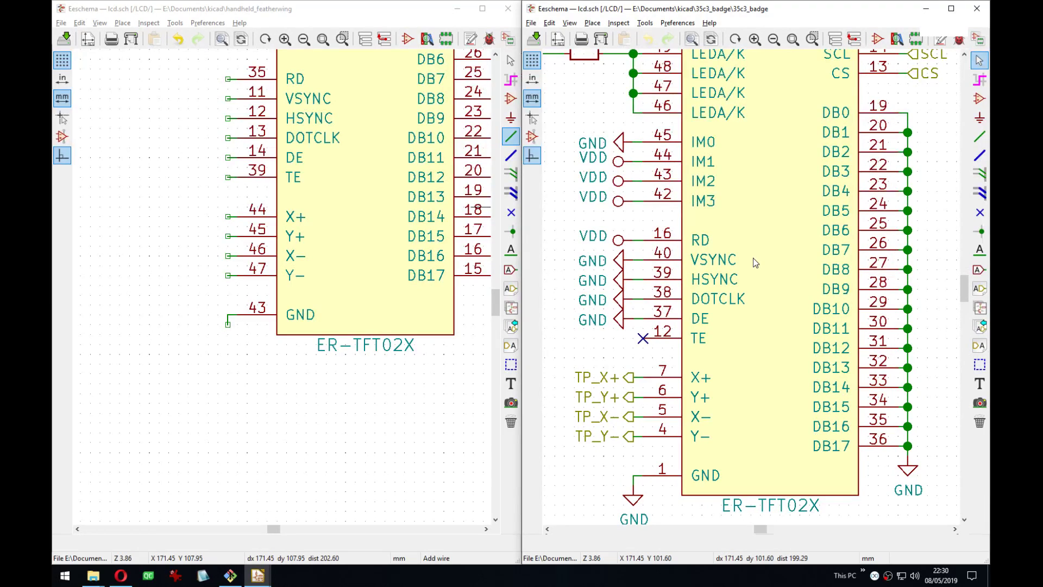
middle_drag(405, 267, 359, 391)
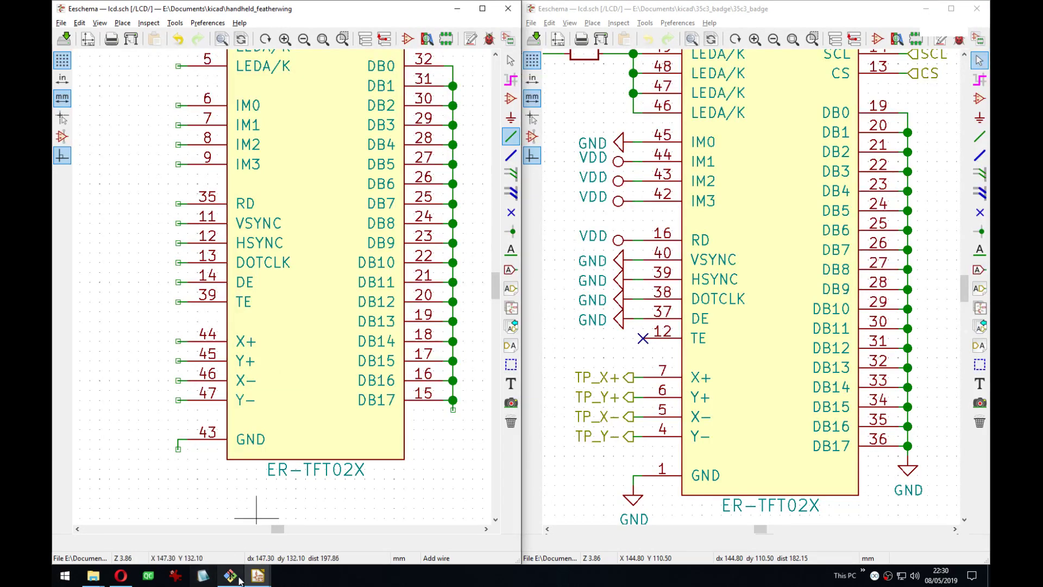
mouse_move(258, 575)
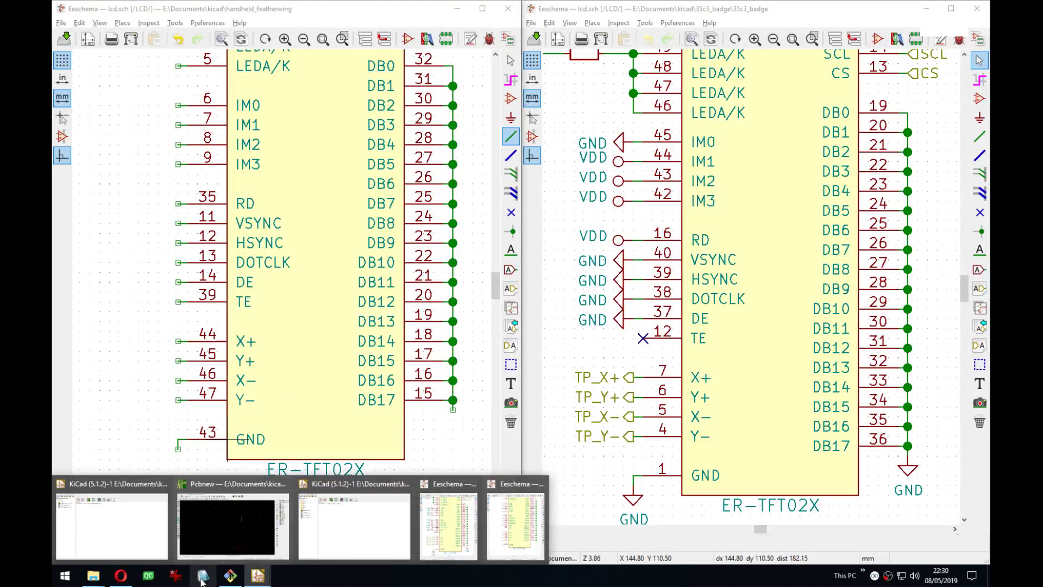
click(121, 575)
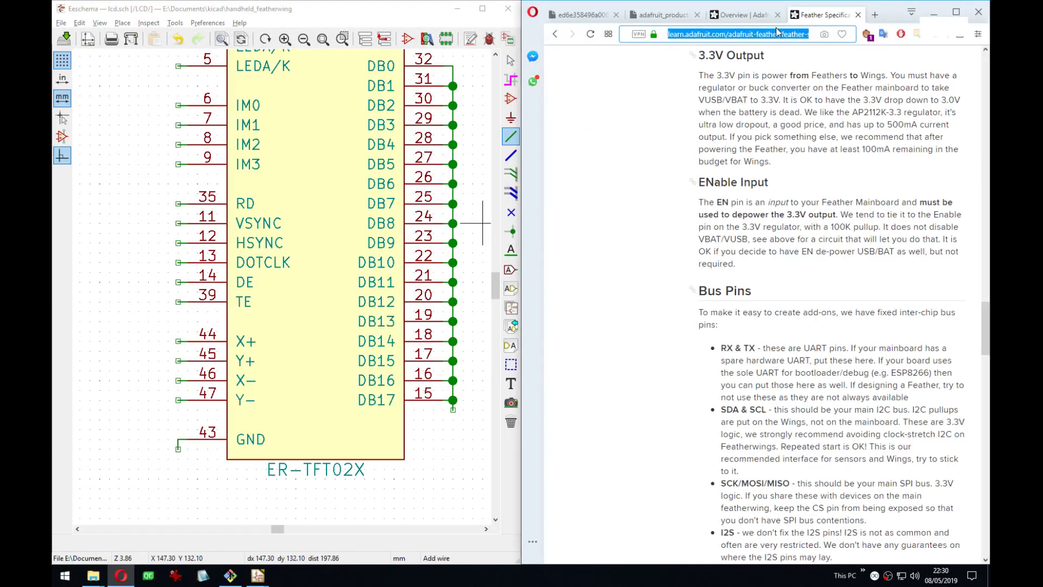
click(743, 15)
click(663, 15)
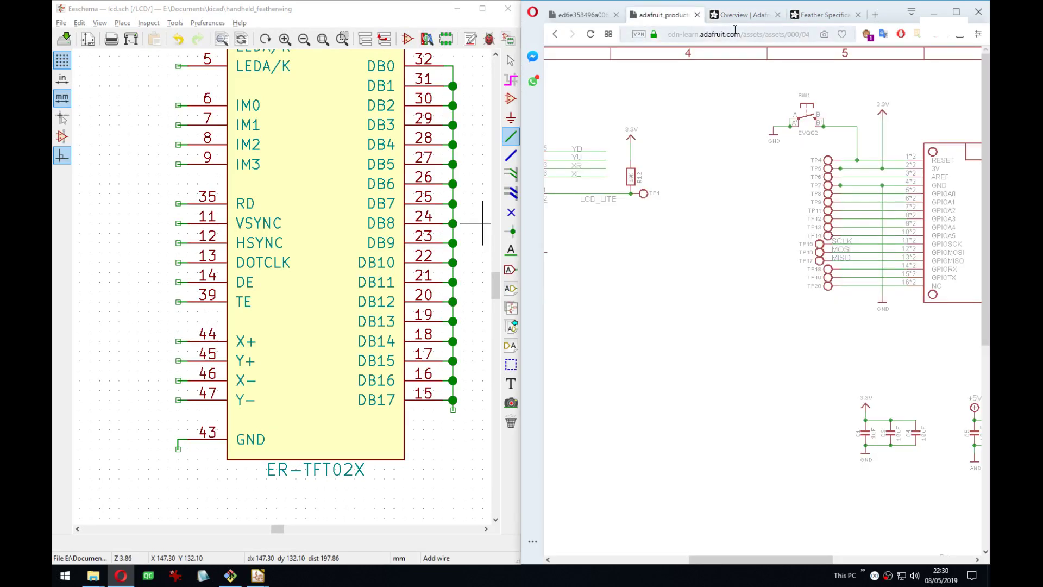
click(681, 220)
Pan the reference schematic to the STMPE610 touch controller and SD card section.
drag(739, 562, 676, 568)
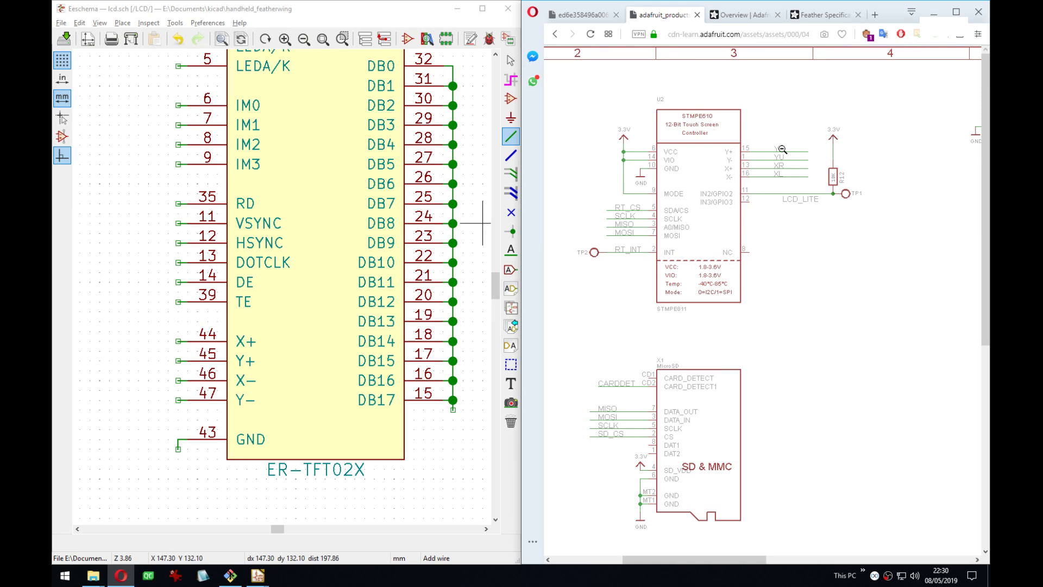
scroll(794, 368, down, 6)
scroll(796, 383, up, 6)
drag(701, 559, 724, 552)
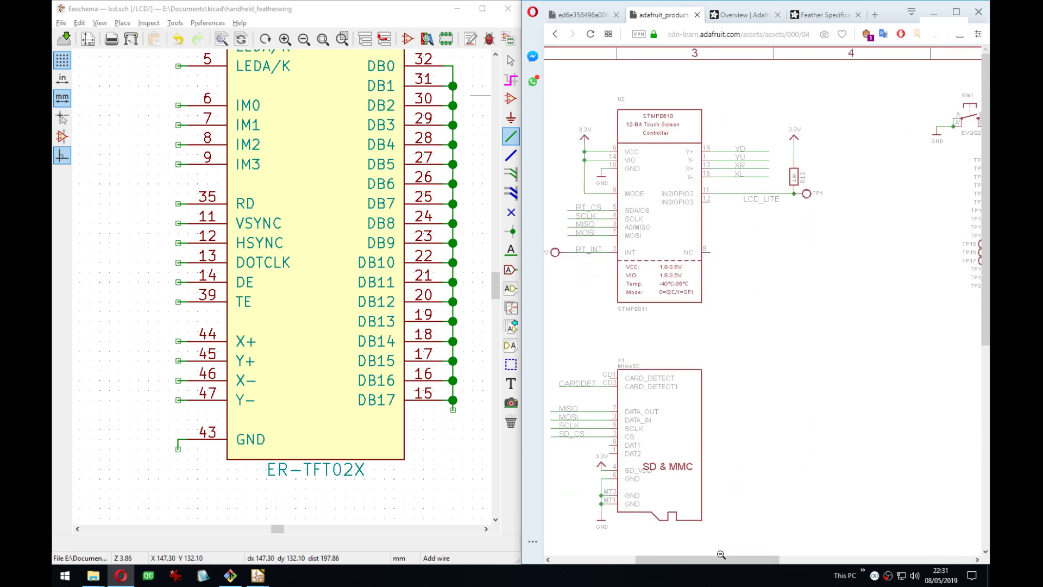
drag(721, 554, 869, 559)
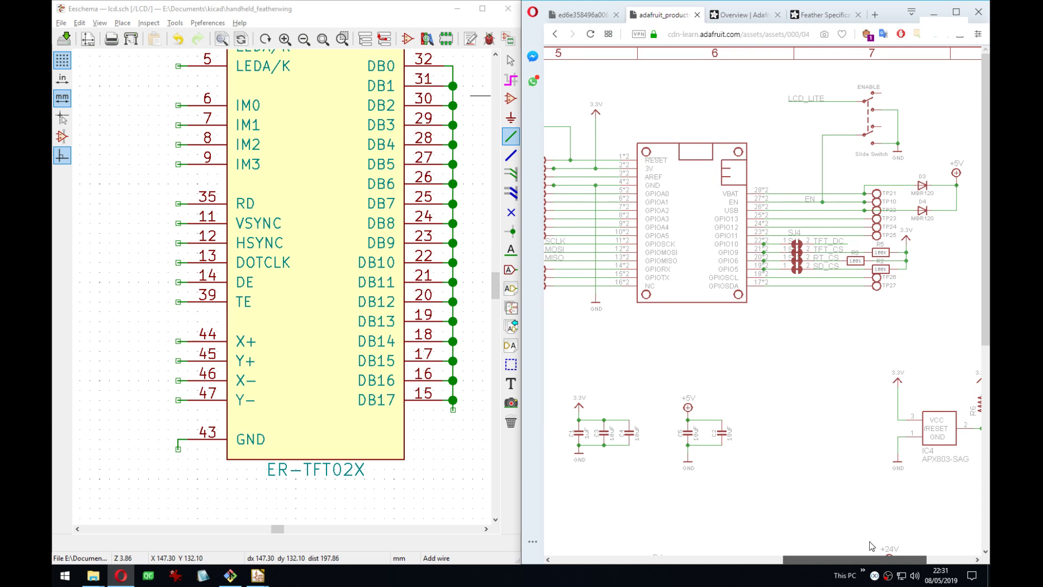
drag(869, 541, 712, 531)
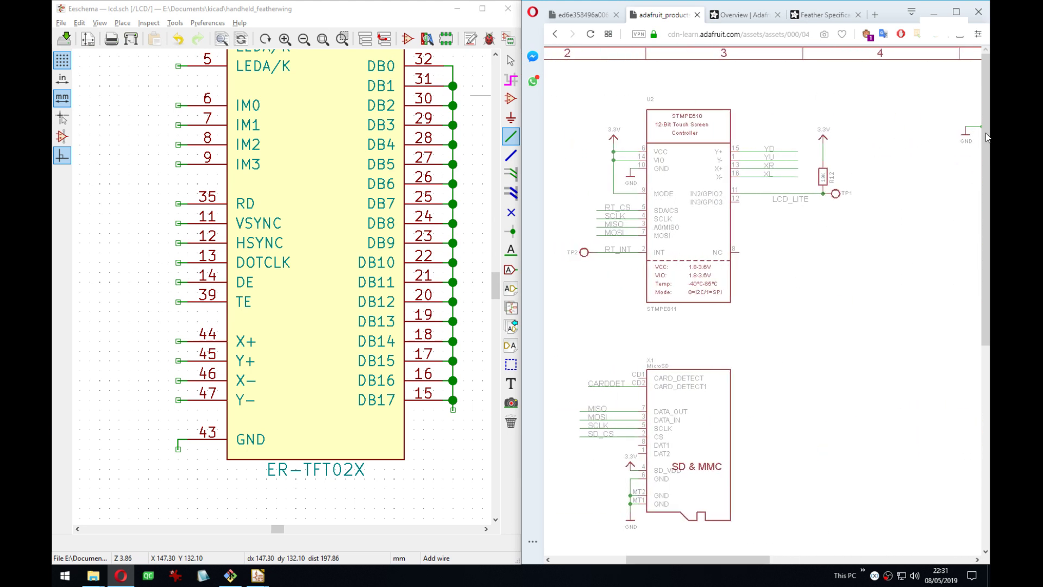
drag(975, 224, 966, 223)
scroll(800, 365, down, 5)
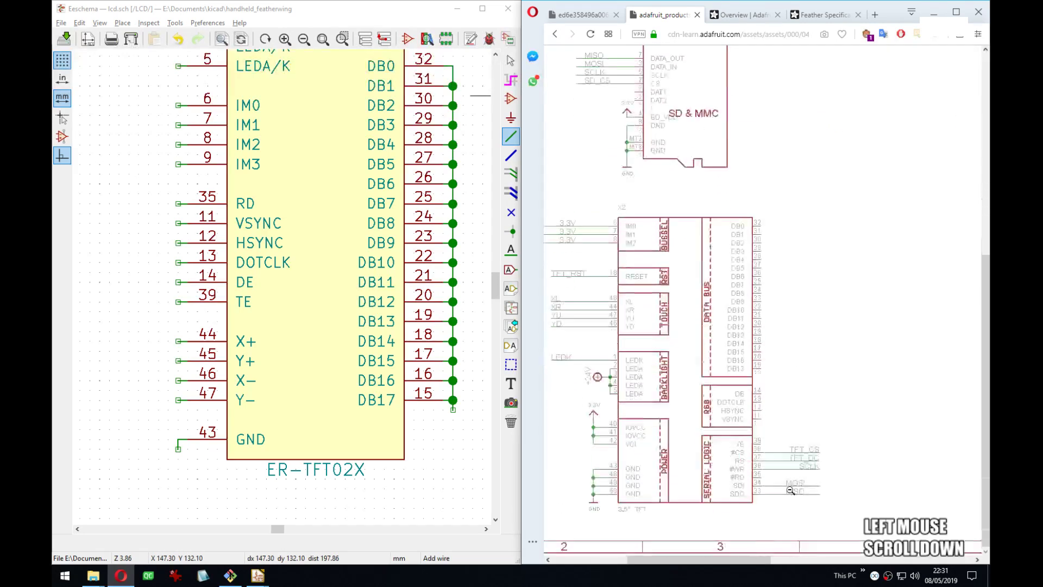
drag(758, 559, 908, 570)
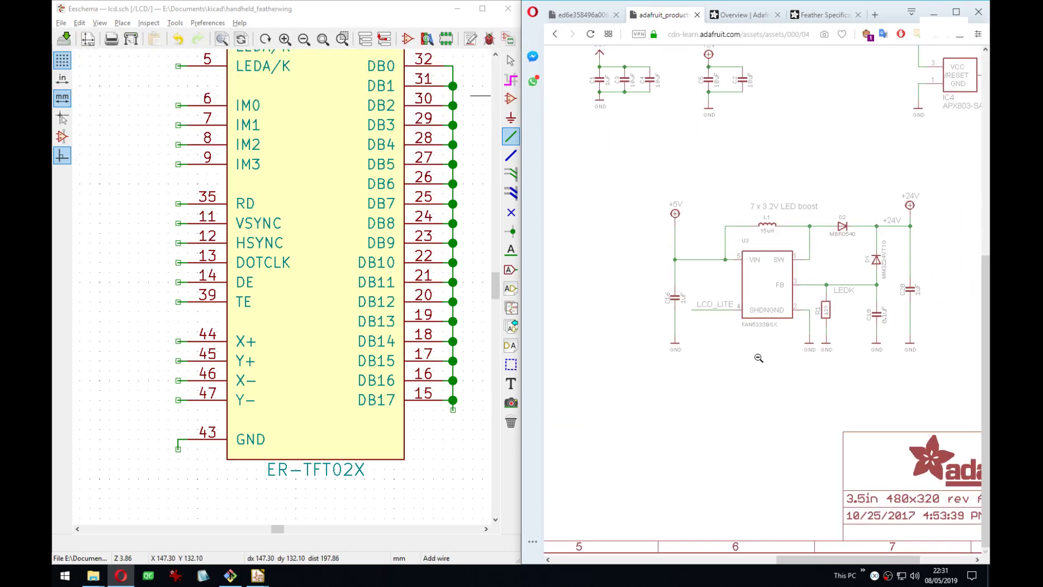
scroll(726, 315, up, 10)
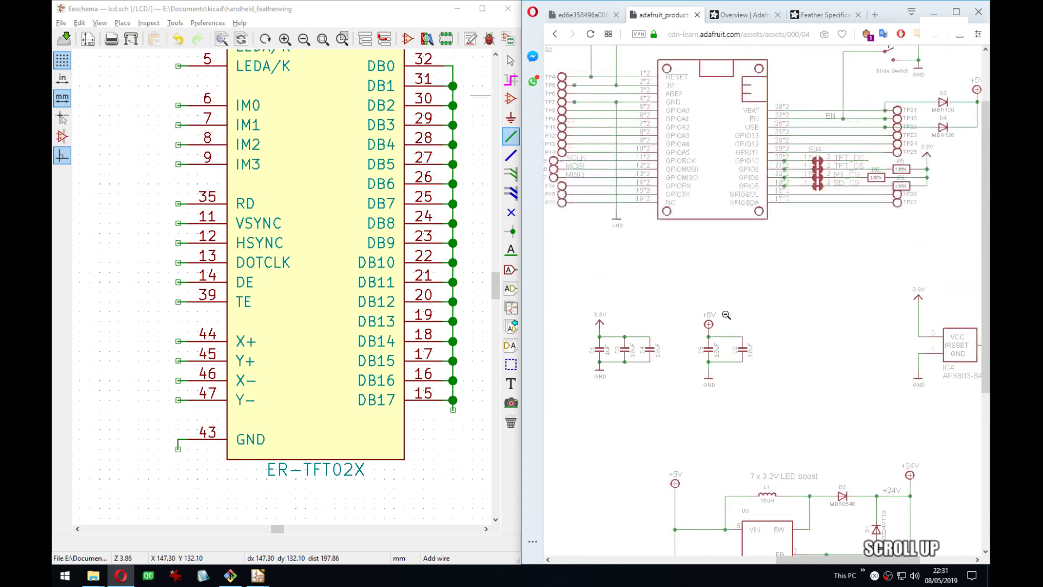
drag(817, 560, 681, 558)
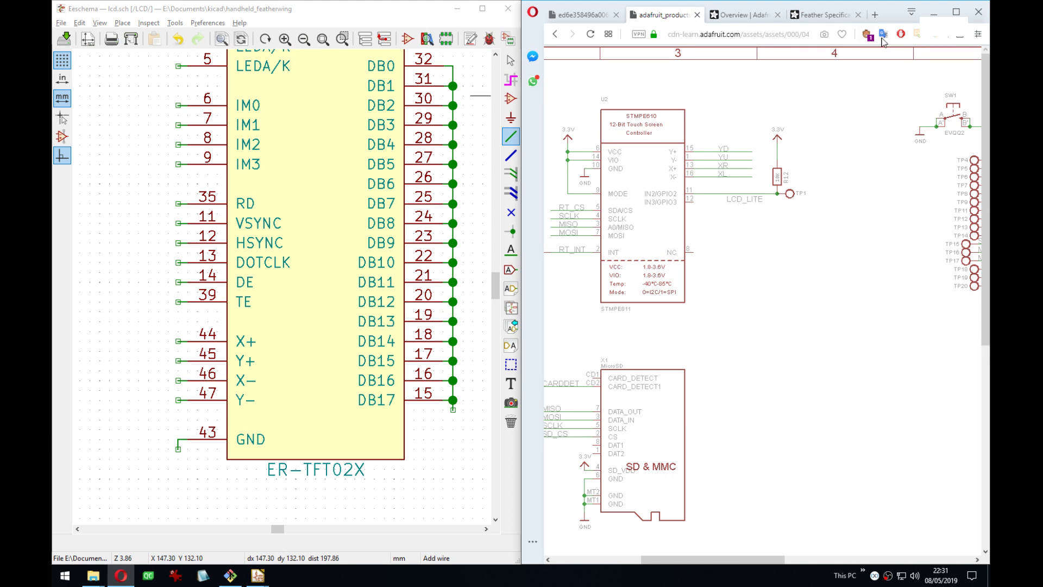
click(704, 36)
text(stm)
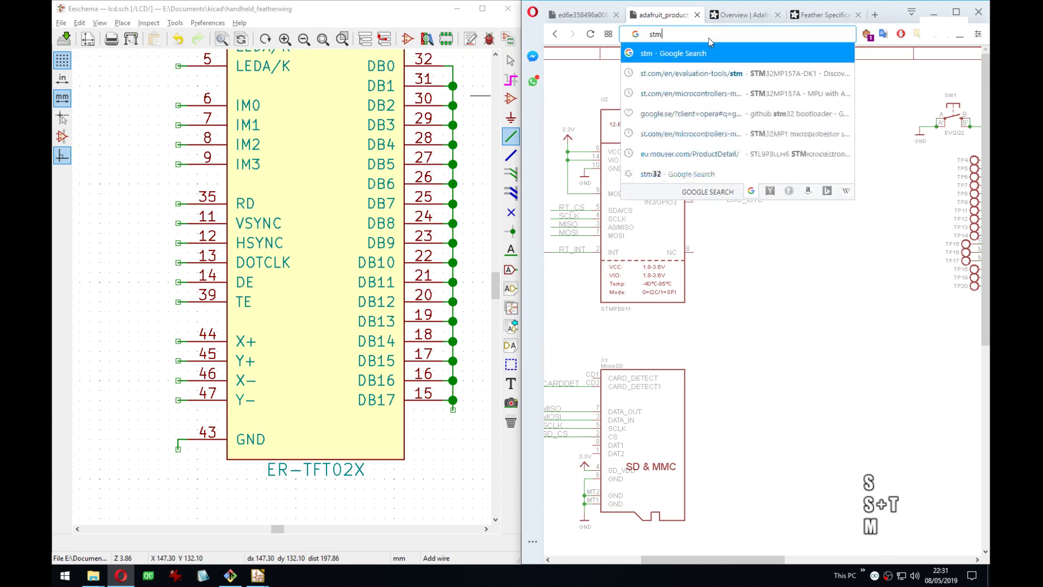
text(pe811)
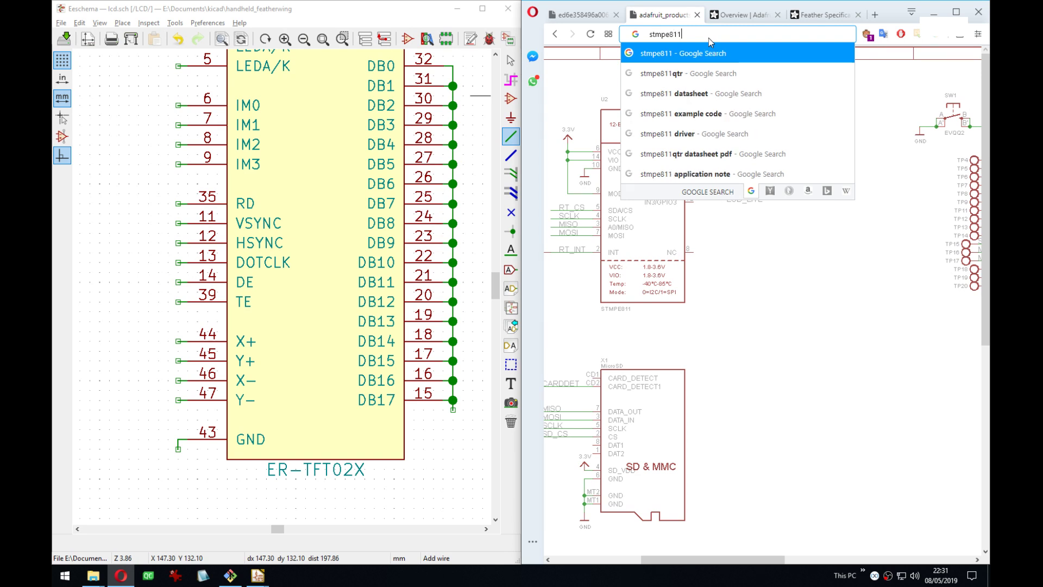
key(ctrl+a)
key(ctrl+x)
key(ctrl+t)
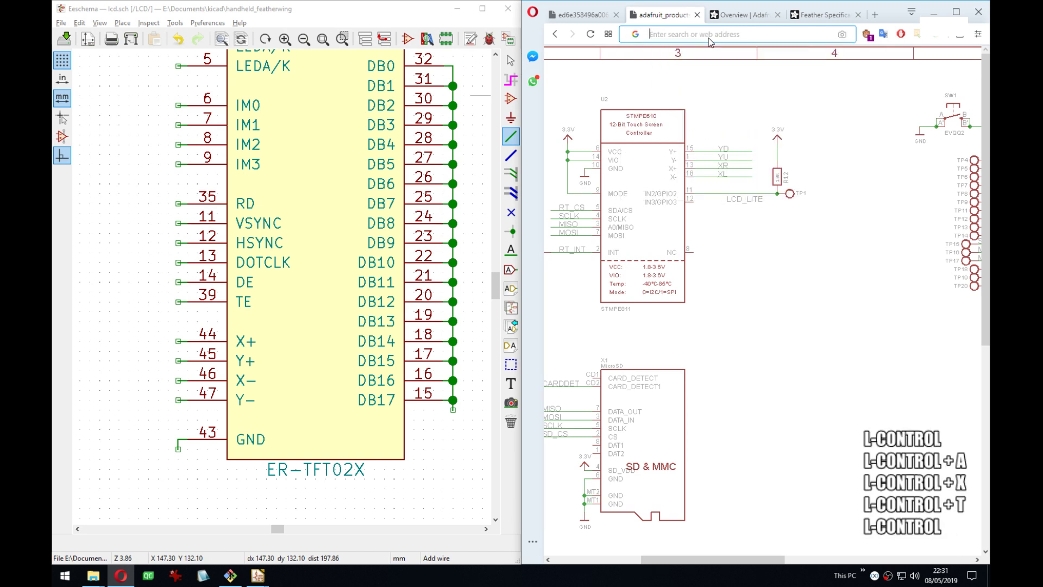
key(ctrl+v)
key(Return)
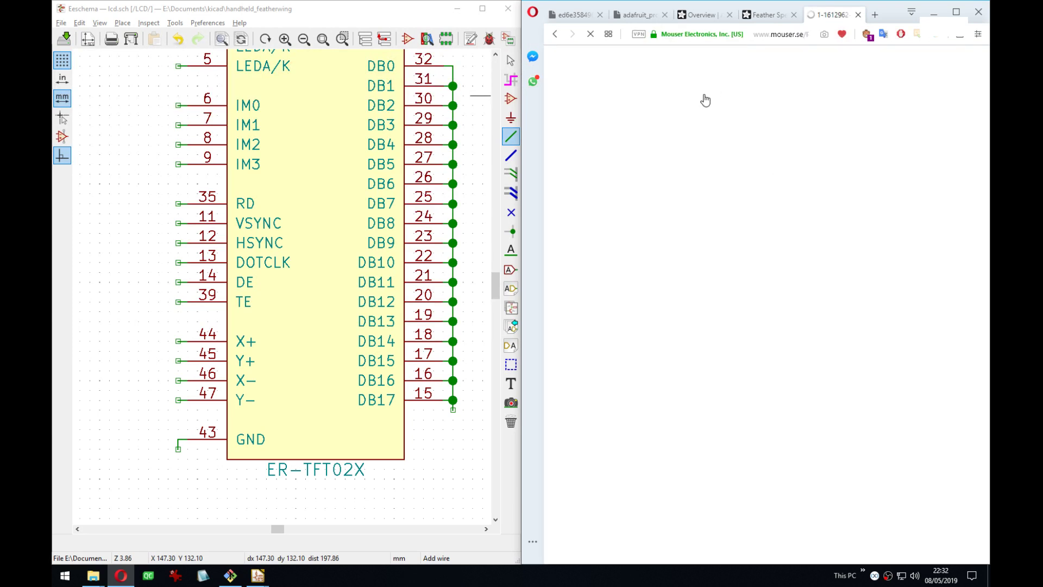
click(776, 106)
key(ctrl+v)
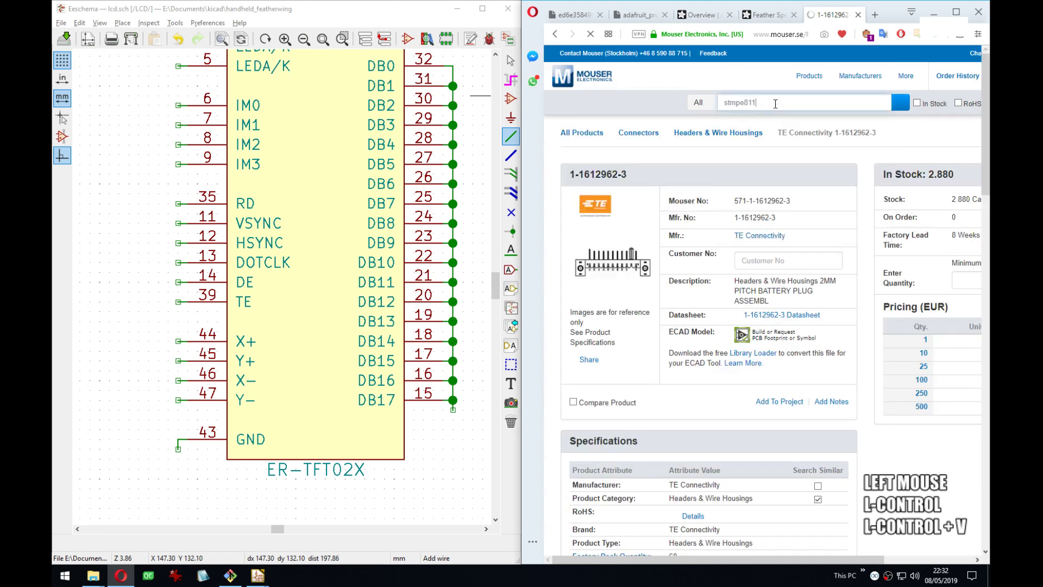
key(Return)
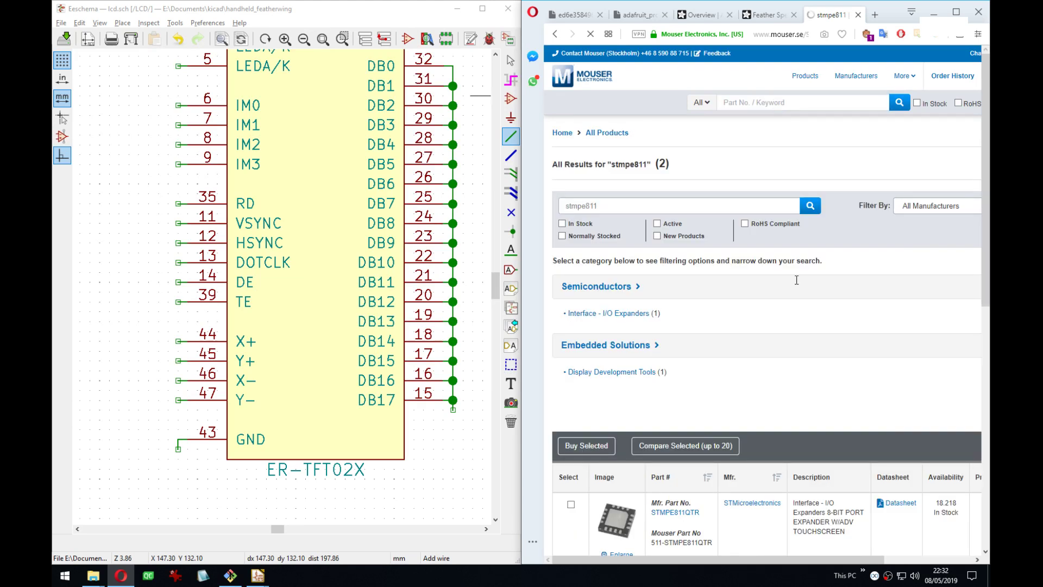
scroll(797, 280, down, 4)
drag(731, 558, 835, 560)
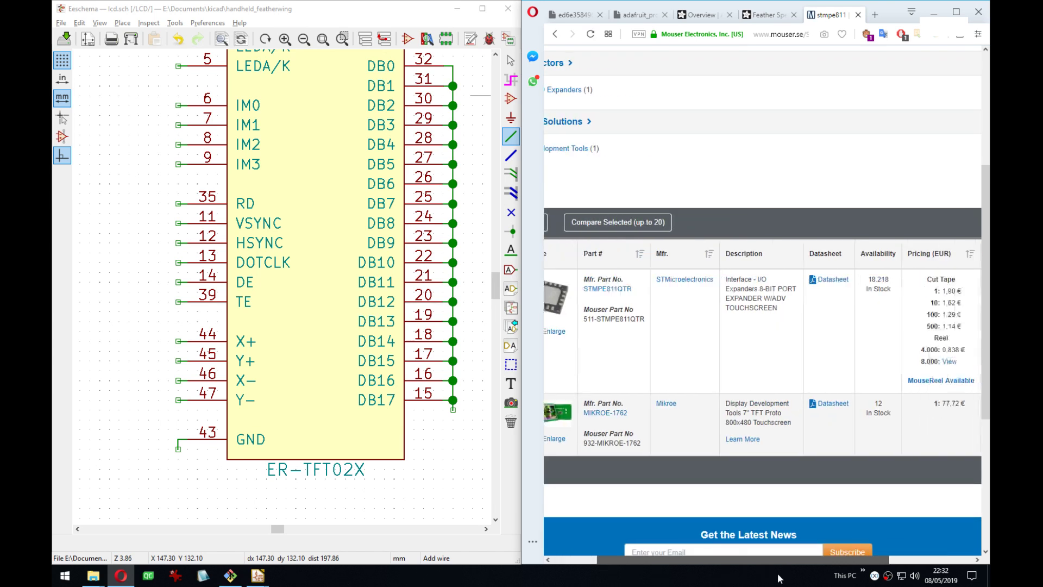
drag(759, 289, 786, 315)
click(744, 287)
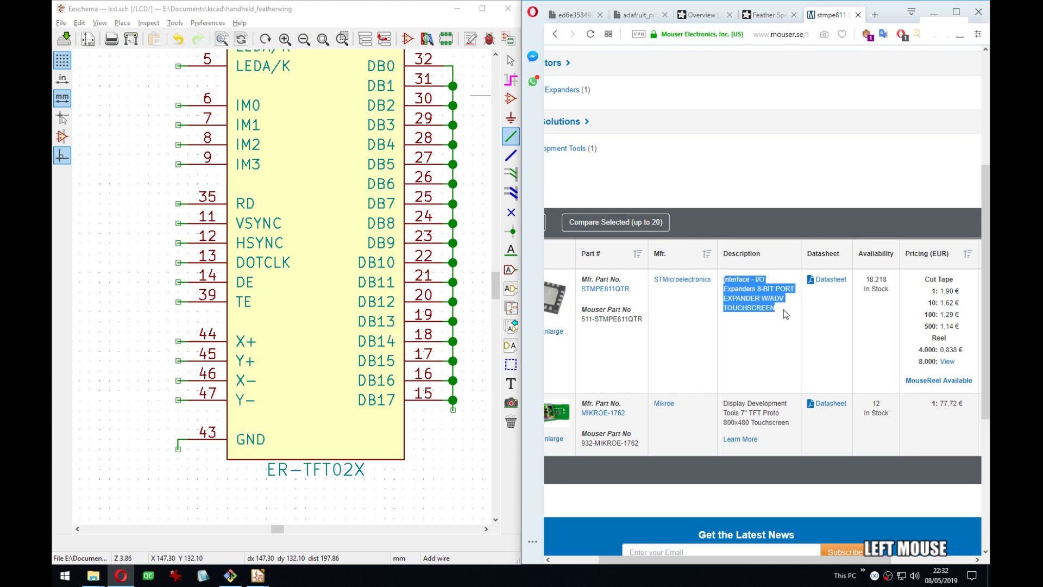
click(768, 331)
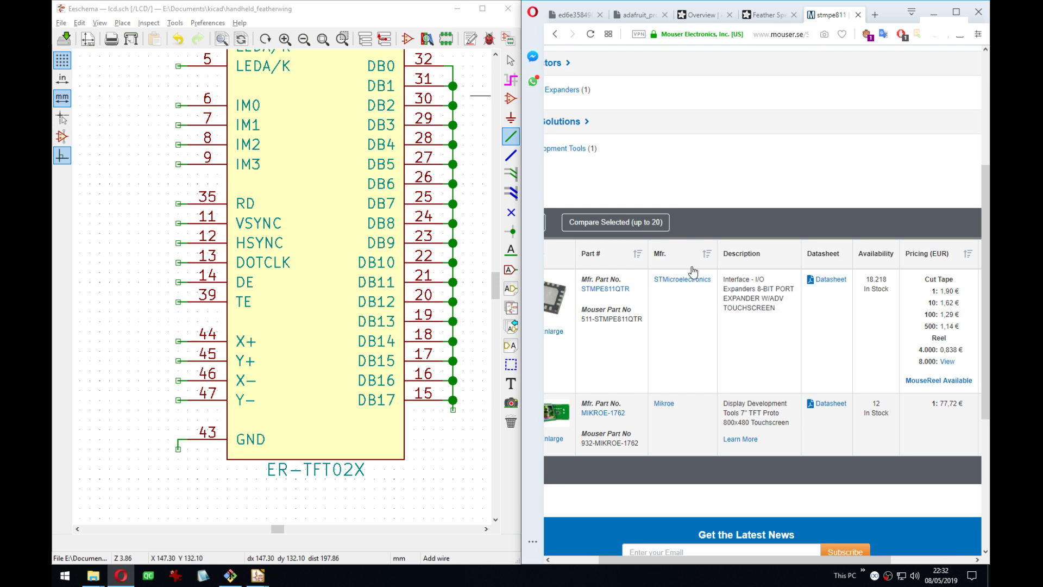
click(614, 290)
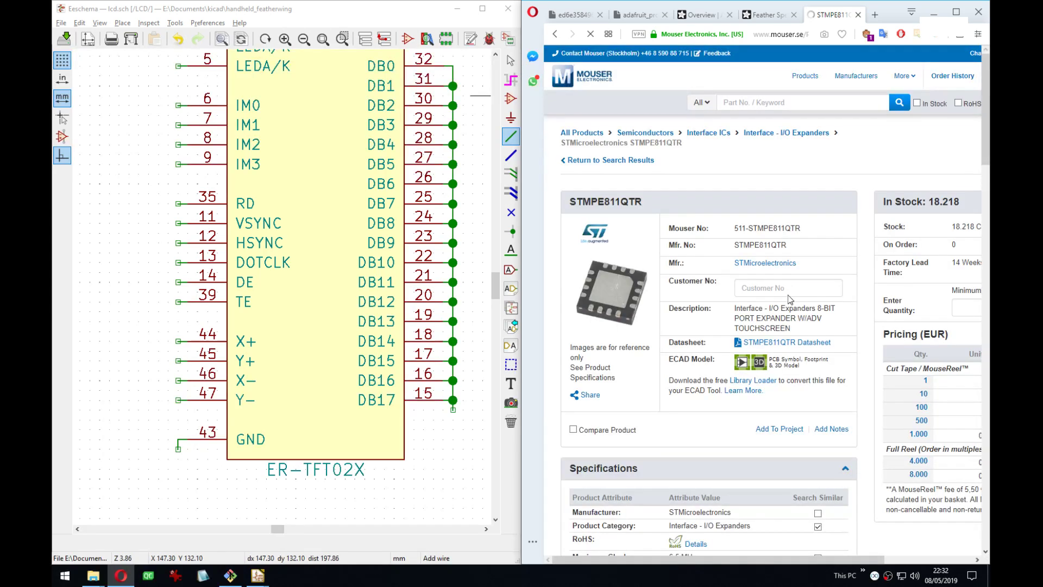
scroll(852, 301, down, 8)
scroll(851, 301, up, 4)
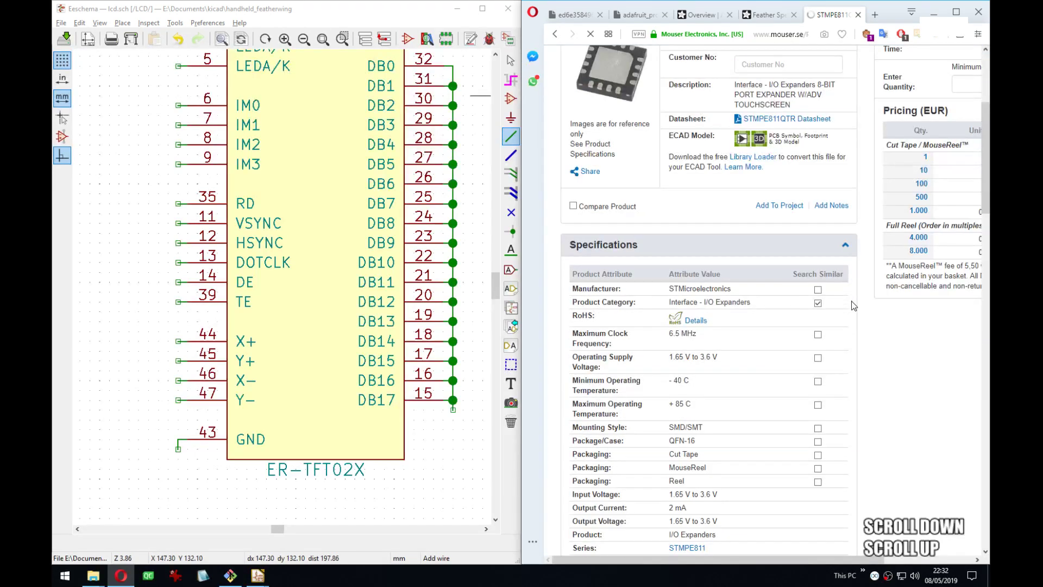
scroll(852, 301, up, 3)
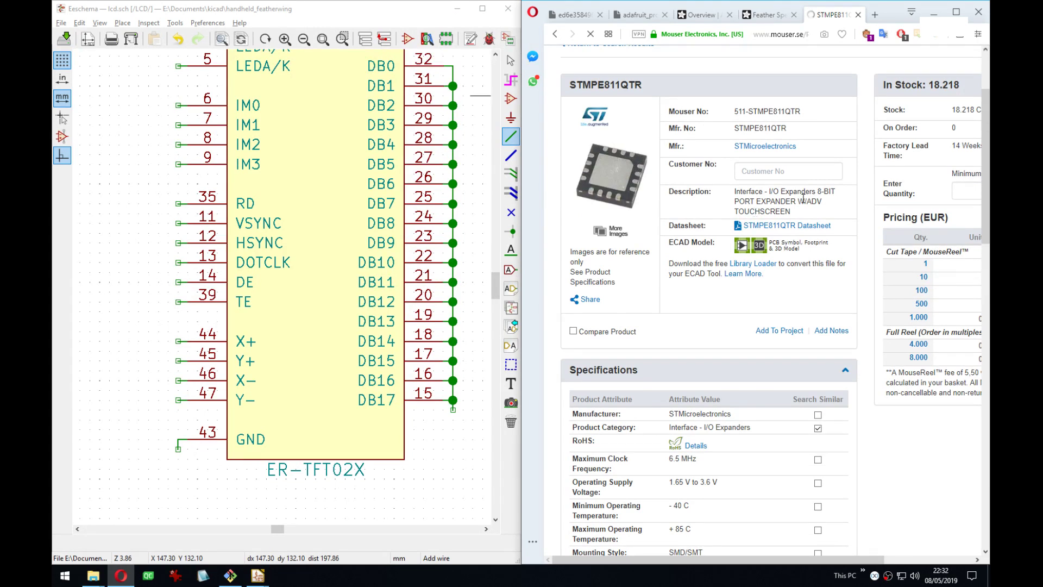
drag(799, 202, 794, 212)
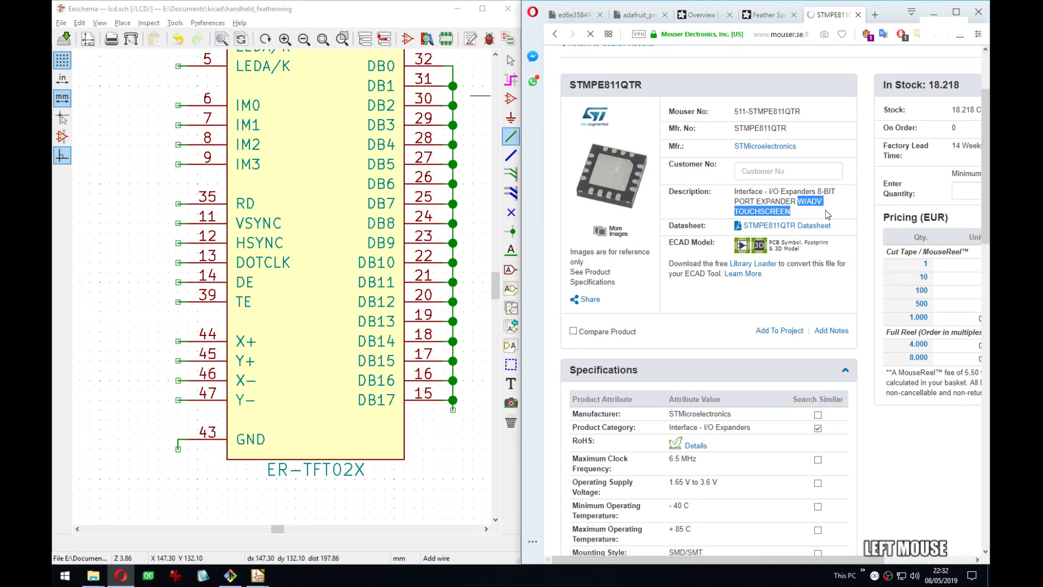
click(796, 213)
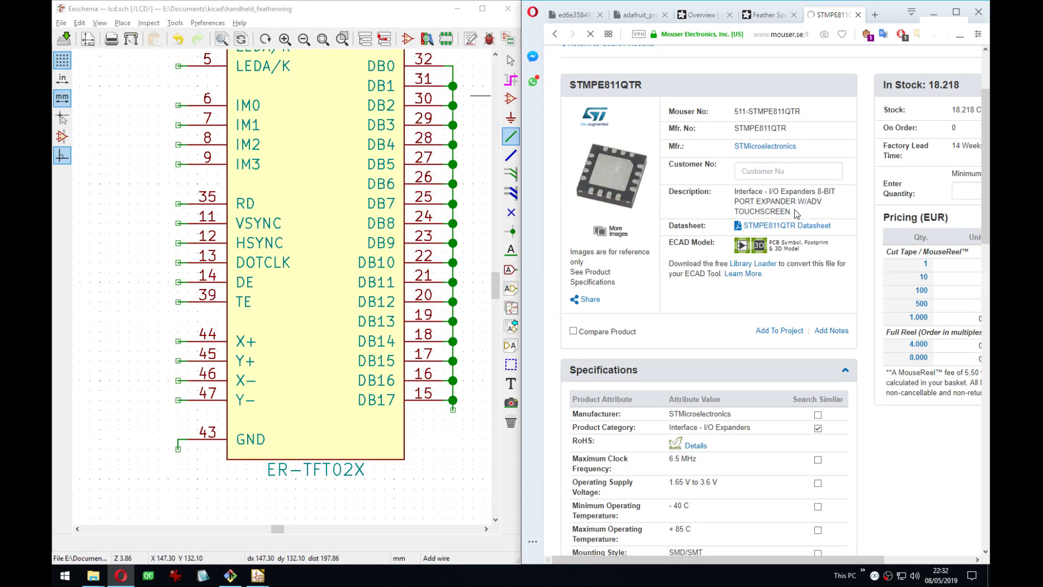
key(ctrl+w)
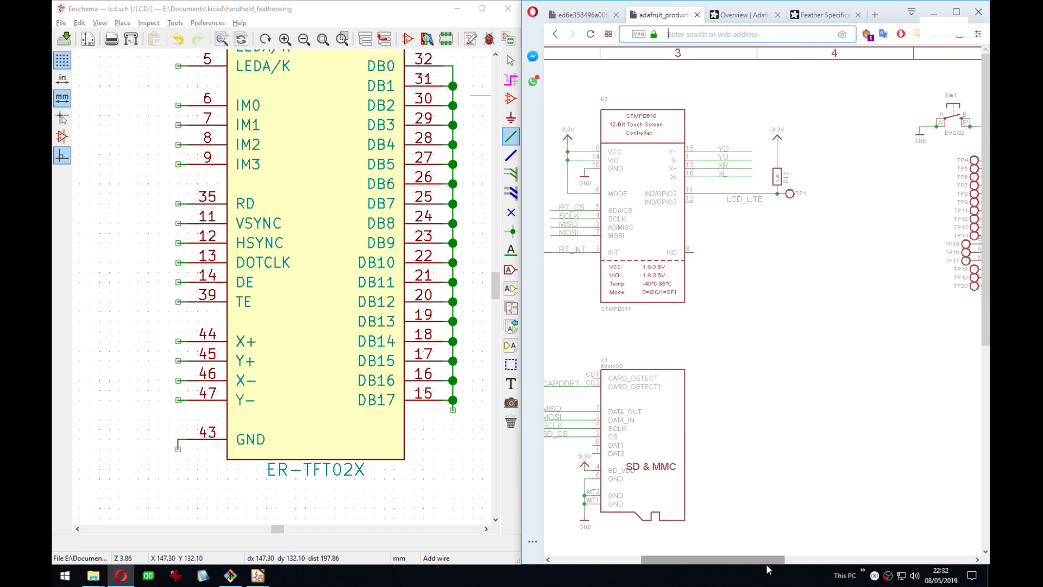
Place a GND power symbol on the ER-TFT02X's pin 43.
middle_drag(389, 440, 424, 355)
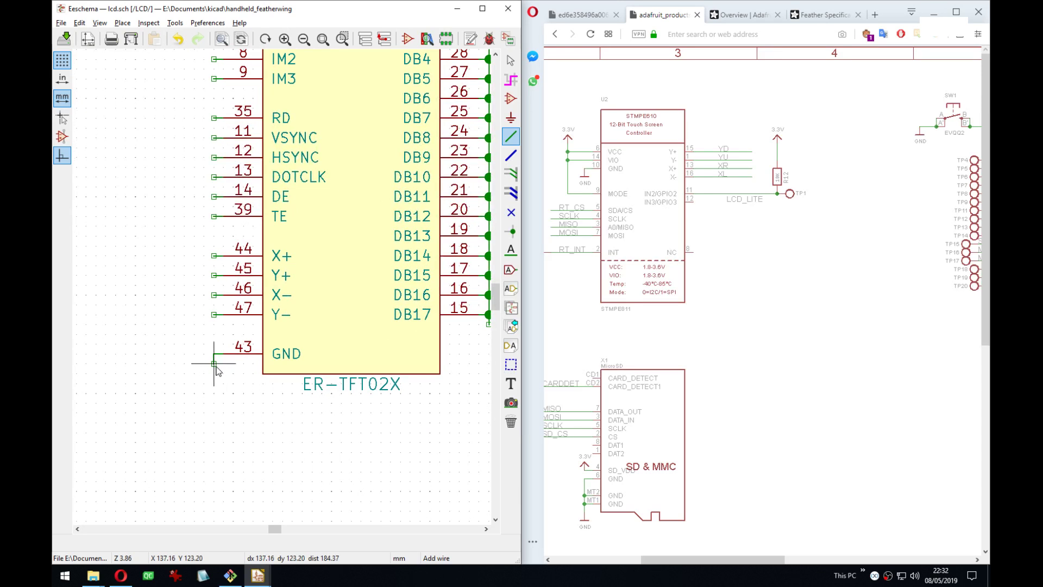
key(a)
click(240, 423)
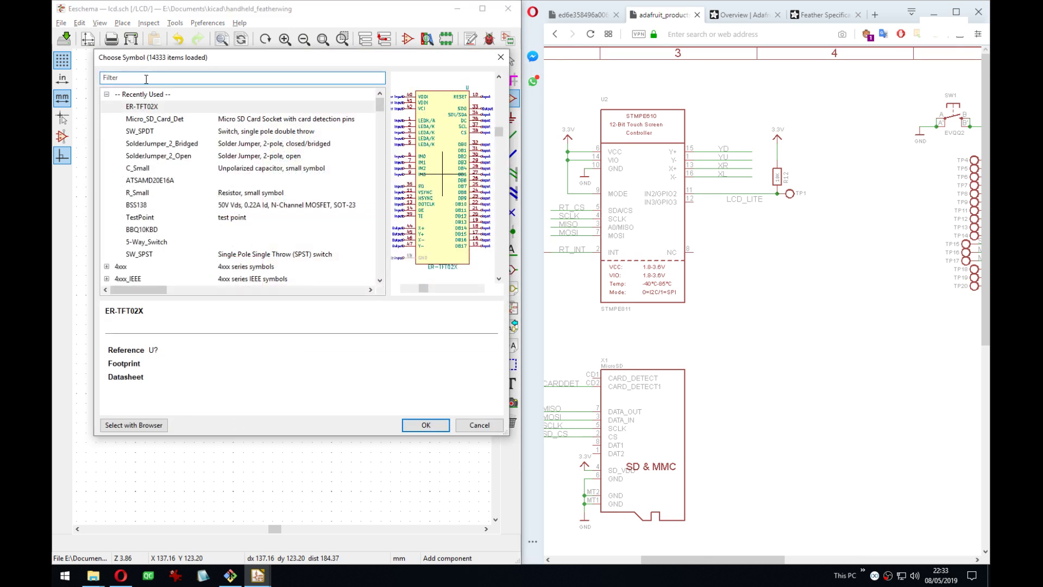
key(Escape)
text(pgnd)
key(Return)
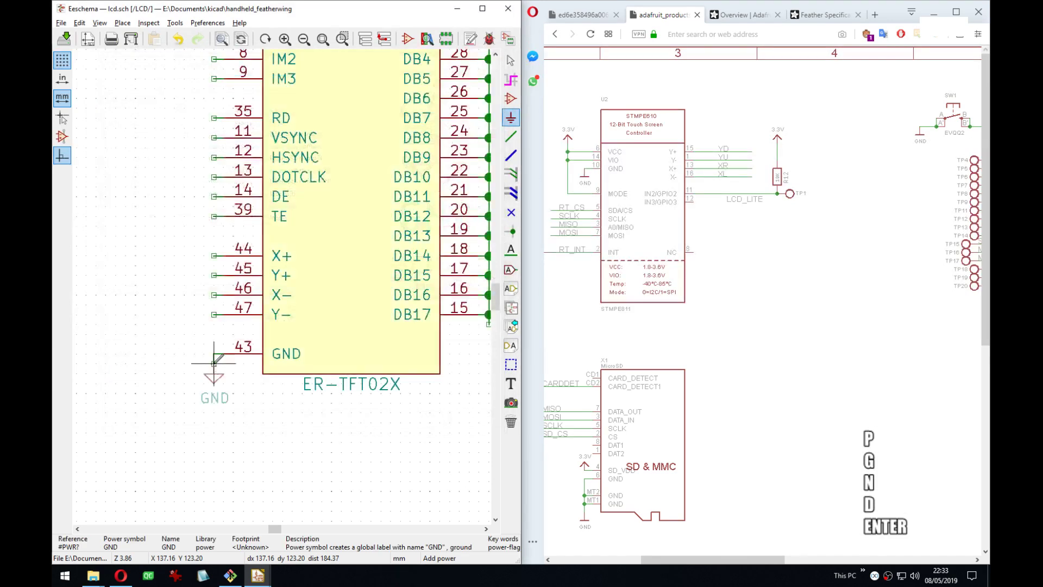
click(215, 363)
key(m)
click(214, 364)
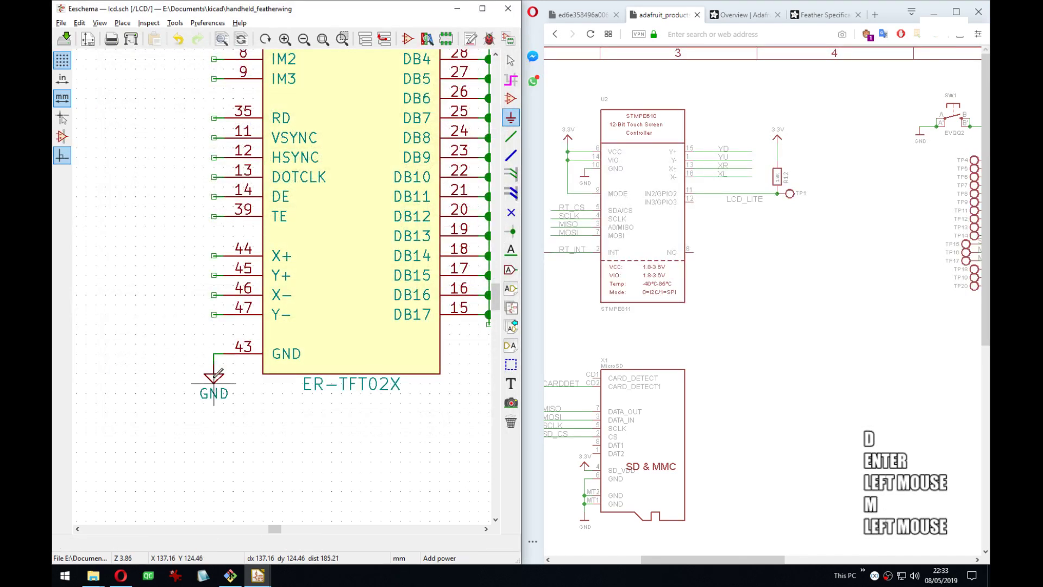
Copy the GND symbol onto pin 15 below DB17, then bring the 35c3_badge schematic forward.
key(c)
middle_click(350, 378)
click(407, 330)
middle_drag(486, 331, 484, 336)
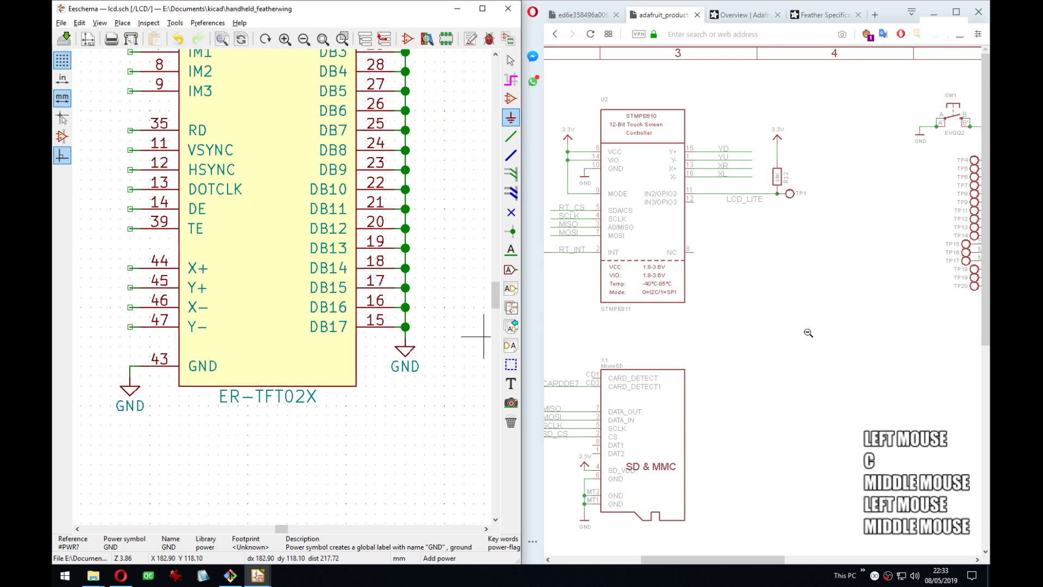
mouse_move(258, 575)
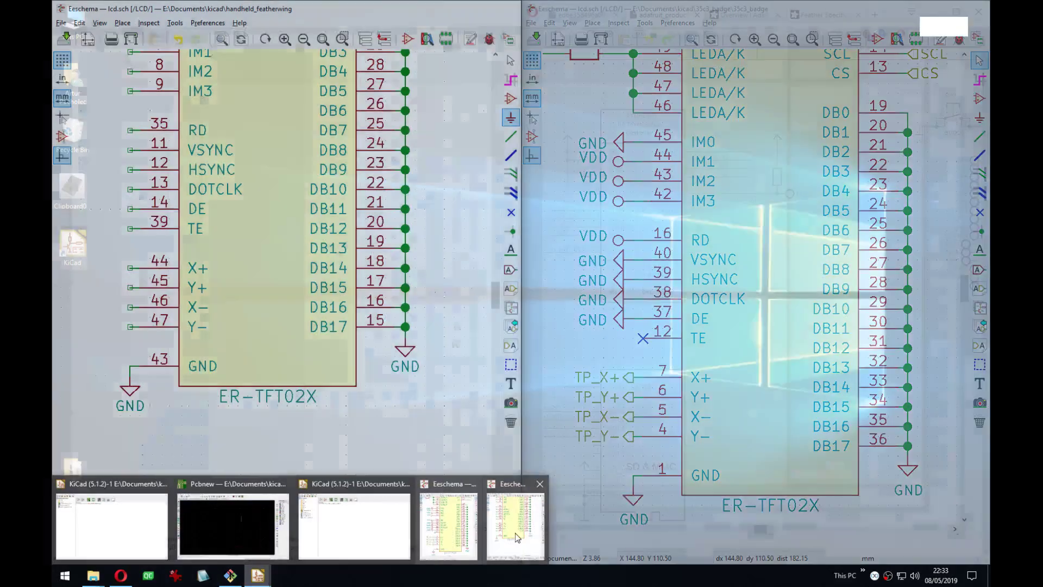
click(515, 533)
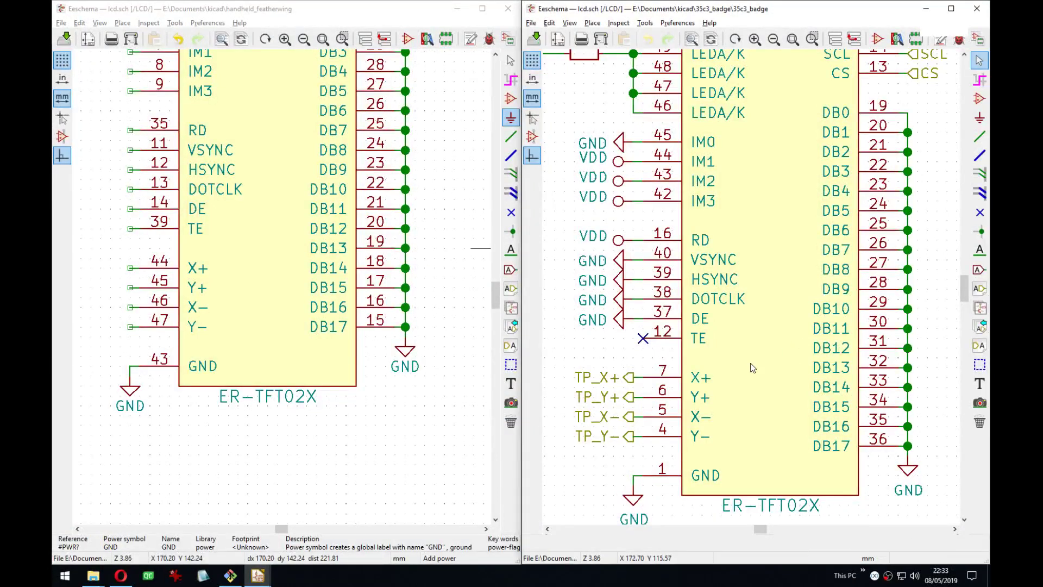
middle_drag(753, 360, 771, 334)
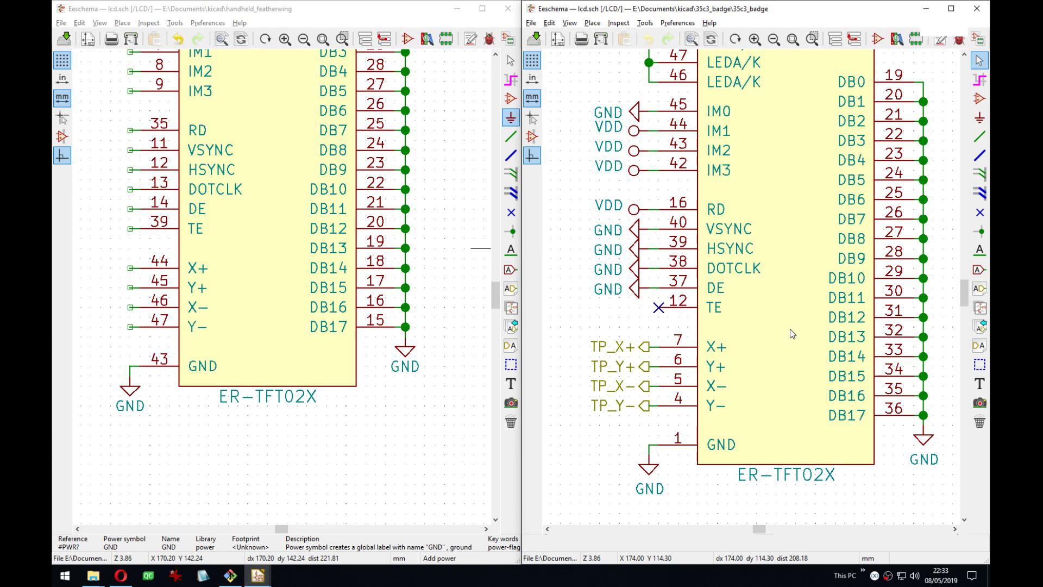
middle_drag(209, 239, 236, 263)
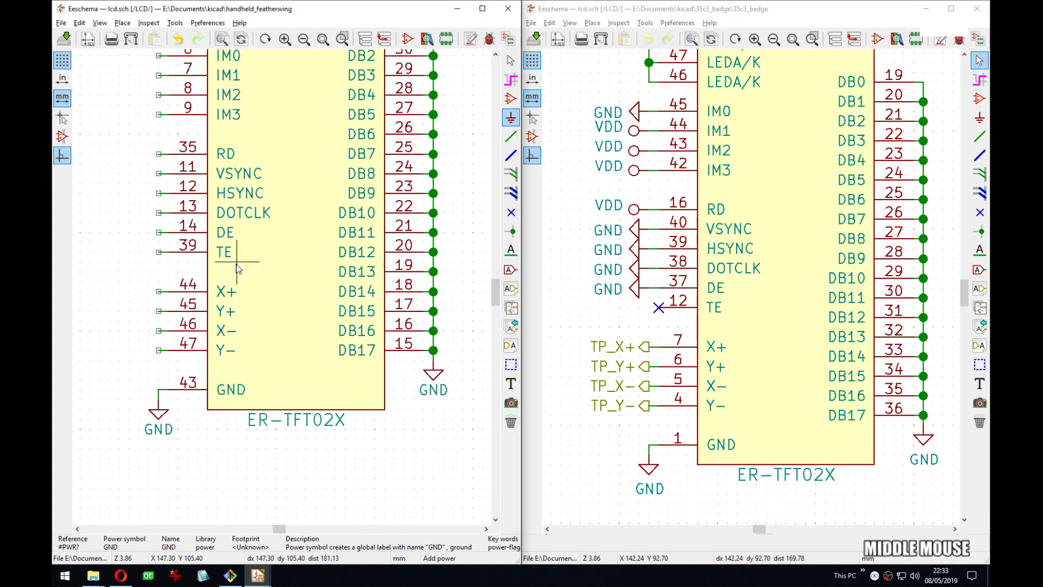
scroll(251, 269, down, 3)
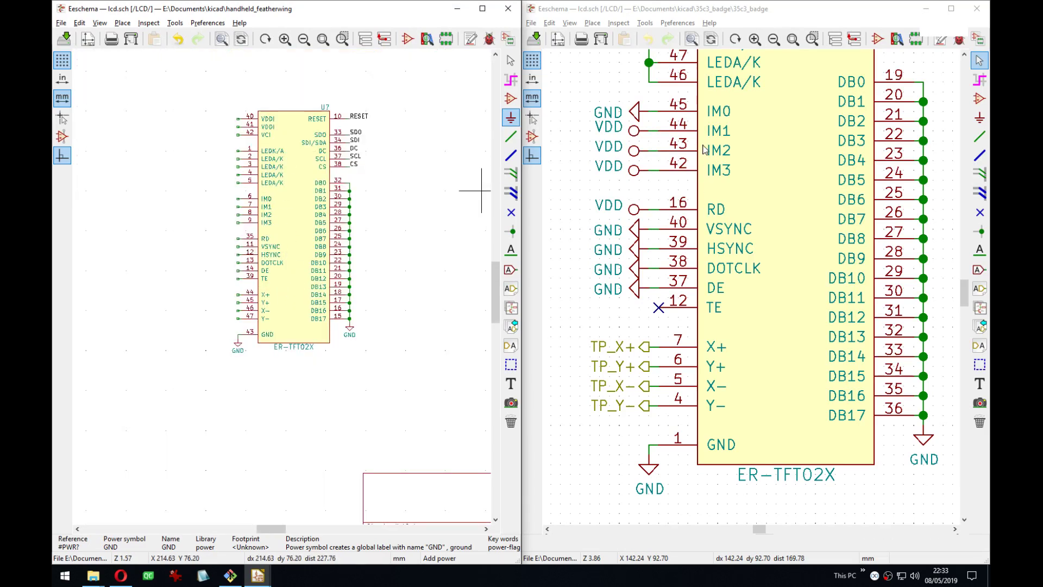
middle_drag(705, 150, 827, 348)
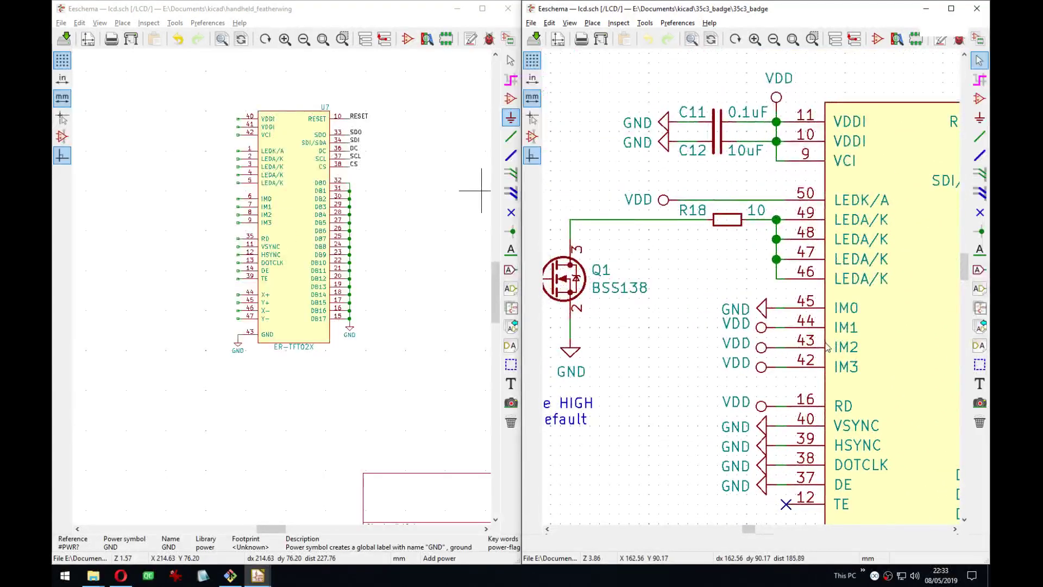
middle_drag(293, 217, 330, 249)
middle_drag(806, 285, 633, 279)
middle_drag(378, 157, 367, 157)
scroll(368, 157, up, 4)
middle_drag(294, 289, 299, 232)
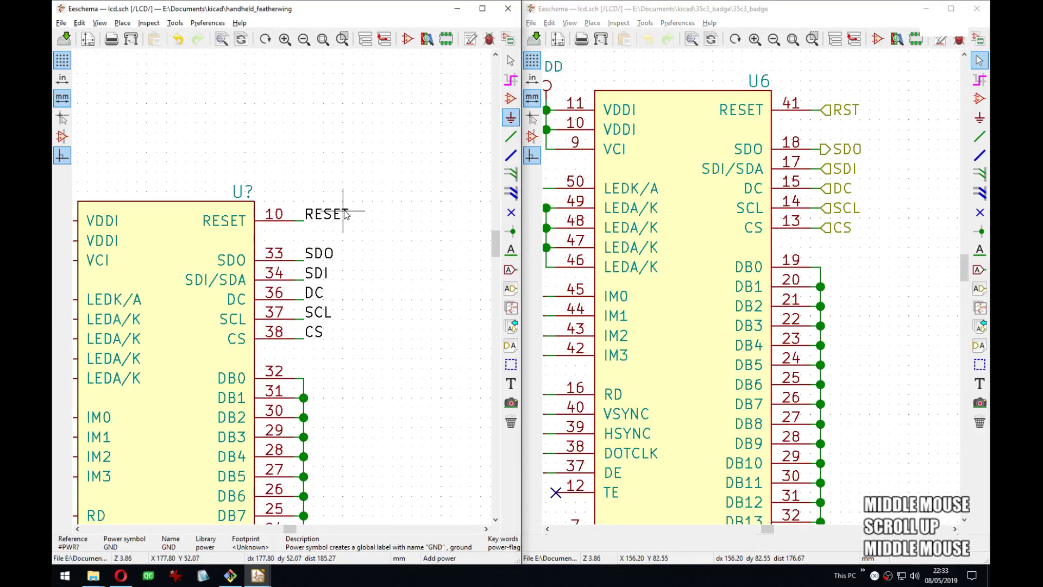
right_click(334, 211)
click(457, 352)
Change the RESET, SDO and SDI labels to hierarchical labels.
click(524, 357)
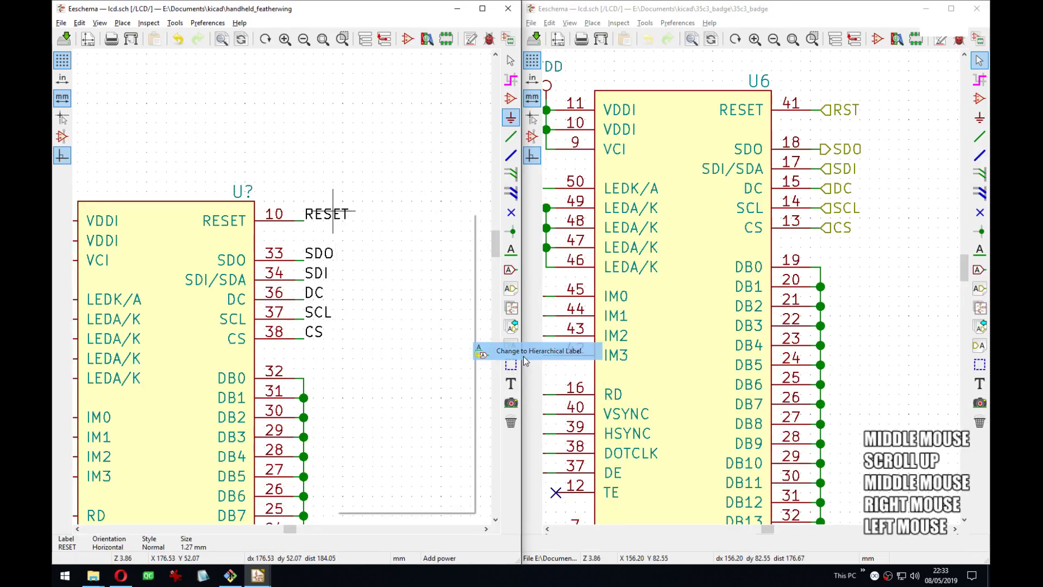
right_click(323, 252)
mouse_move(431, 391)
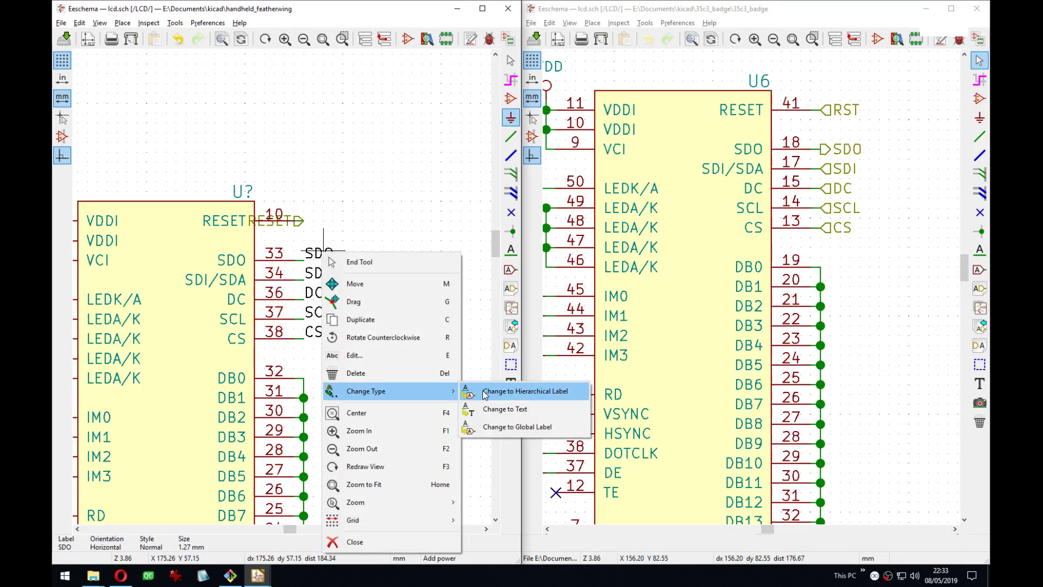
click(485, 391)
right_click(312, 265)
click(380, 402)
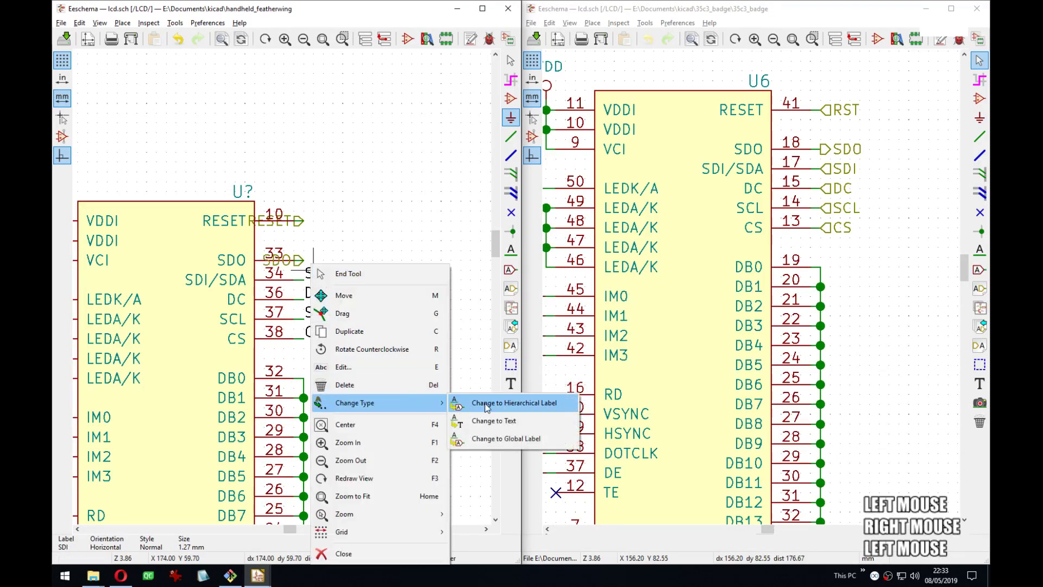
click(487, 408)
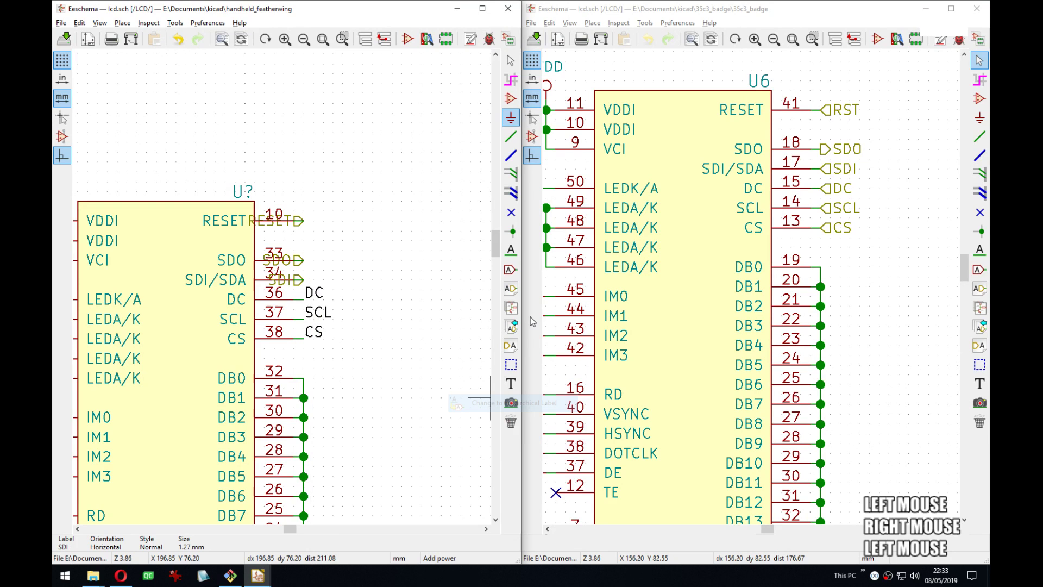
Change the DC, SCL and CS labels to hierarchical labels.
right_click(313, 297)
mouse_move(396, 401)
click(484, 402)
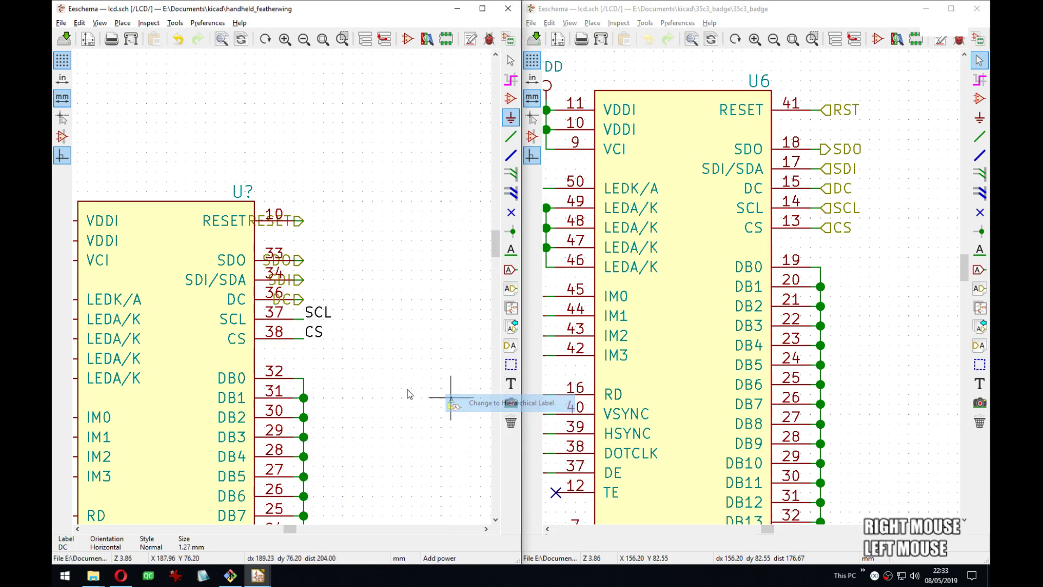
right_click(316, 313)
mouse_move(435, 156)
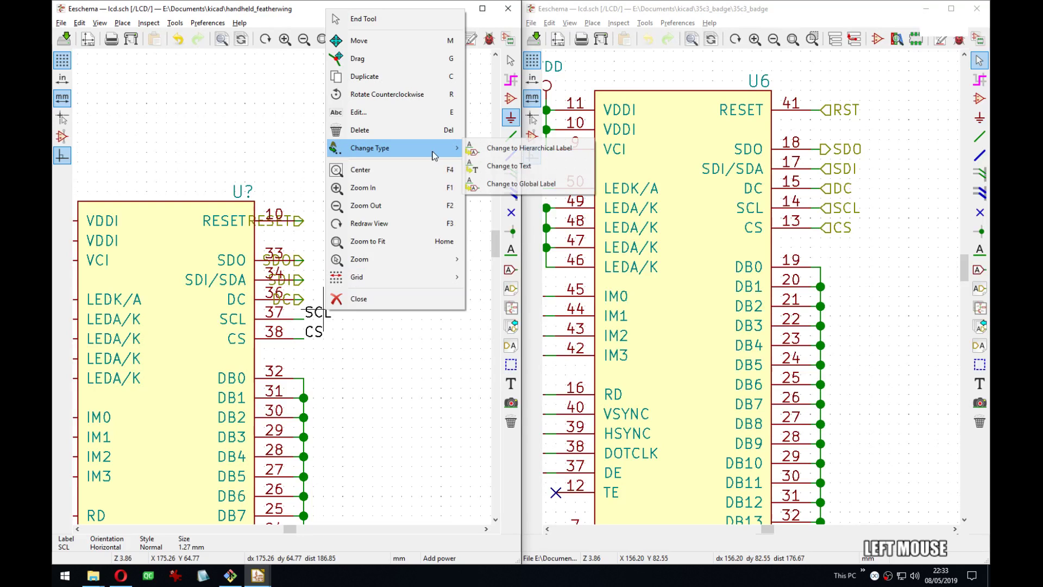
click(513, 148)
right_click(313, 335)
click(426, 174)
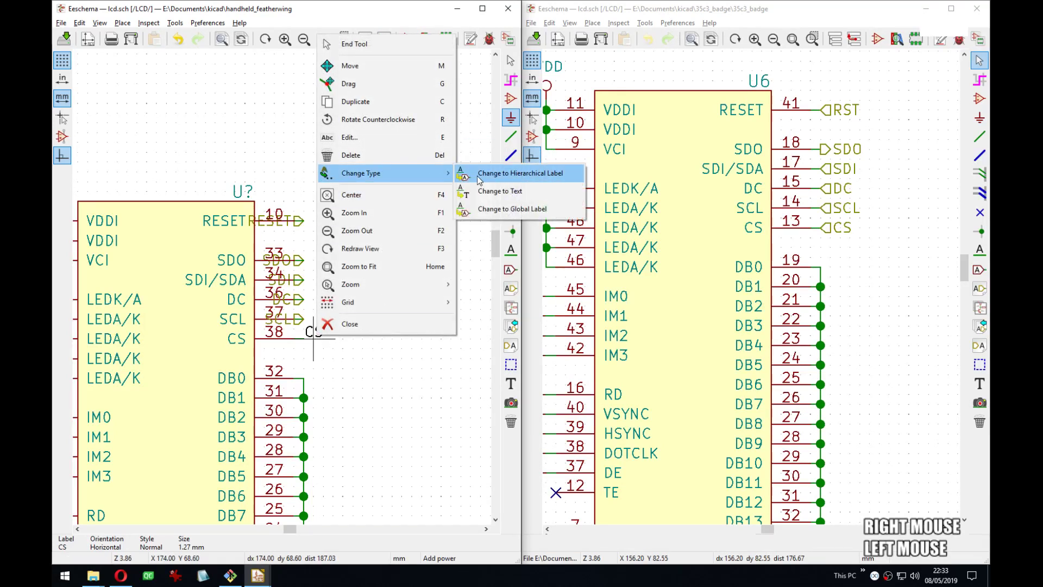
click(509, 174)
Rotate the RESET, SDO and DC hierarchical labels to face away from their pins.
click(209, 24)
mouse_move(176, 27)
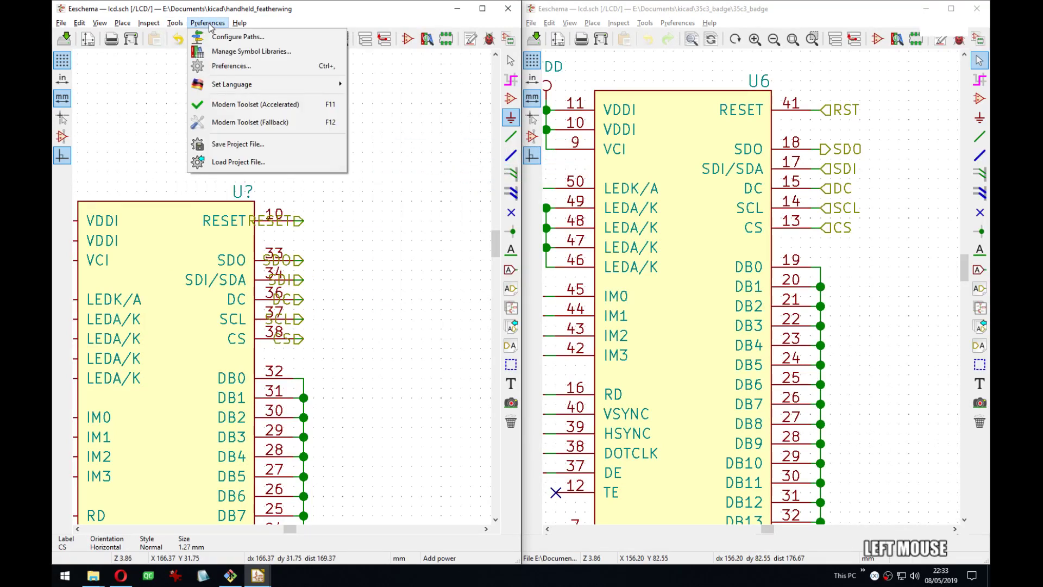
mouse_move(123, 26)
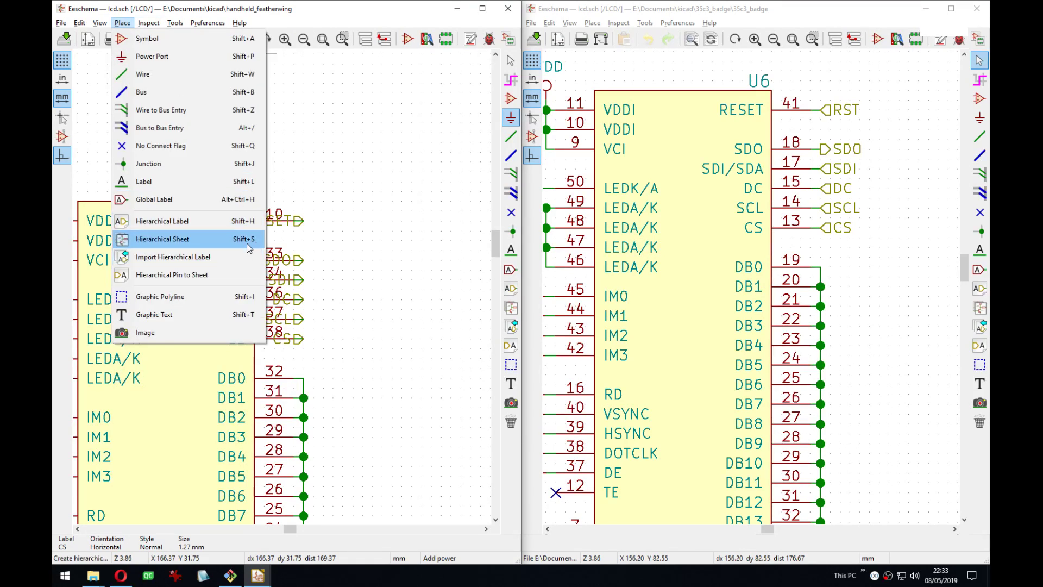
key(Escape)
key(r)
key(Escape)
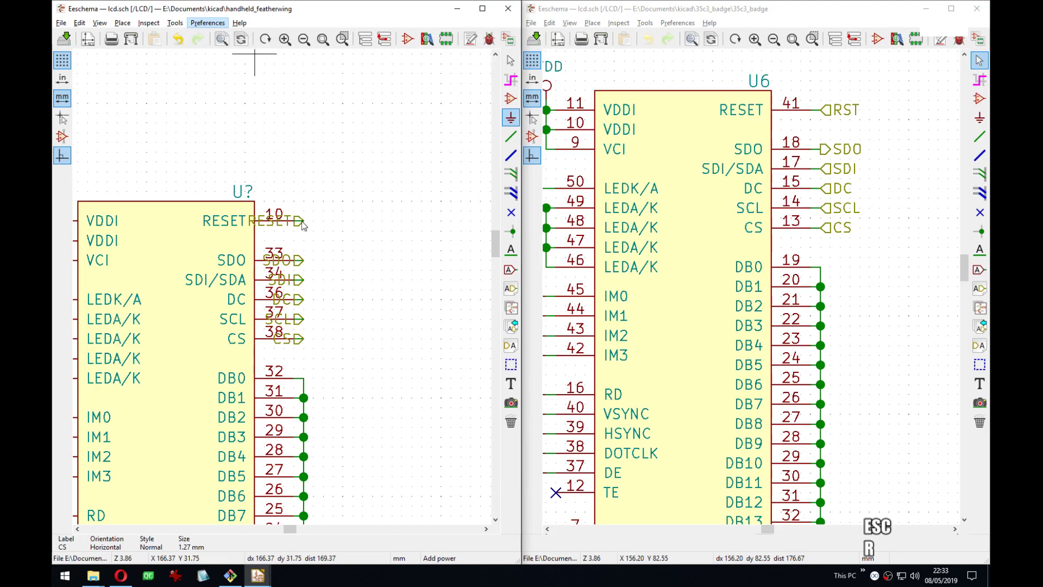
key(r)
key(Escape)
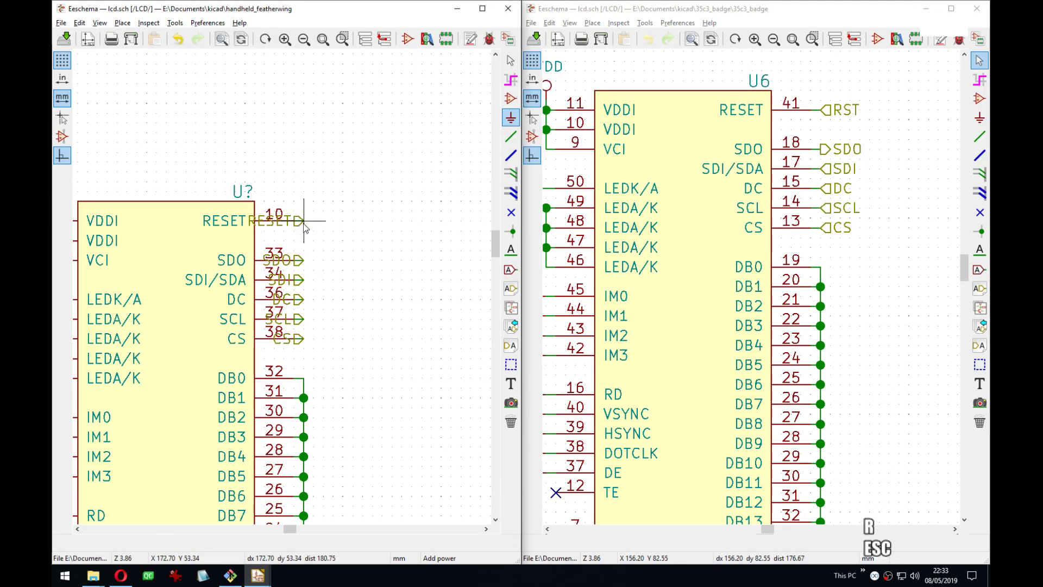
key(r)
key(r)
key(r)
key(r)
key(r)
key(r)
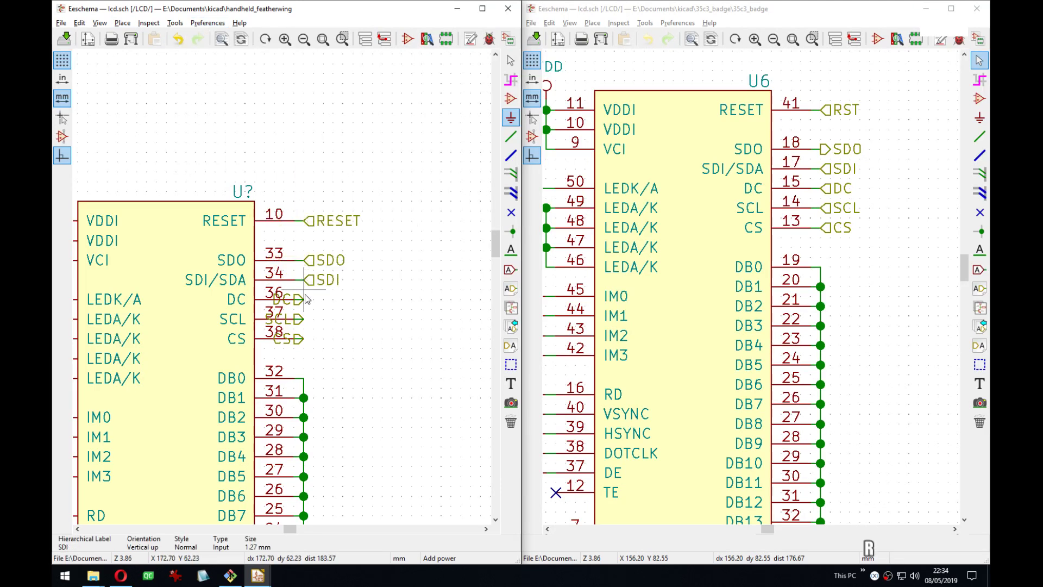
key(r)
key(r)
key(r)
key(r)
key(r)
key(r)
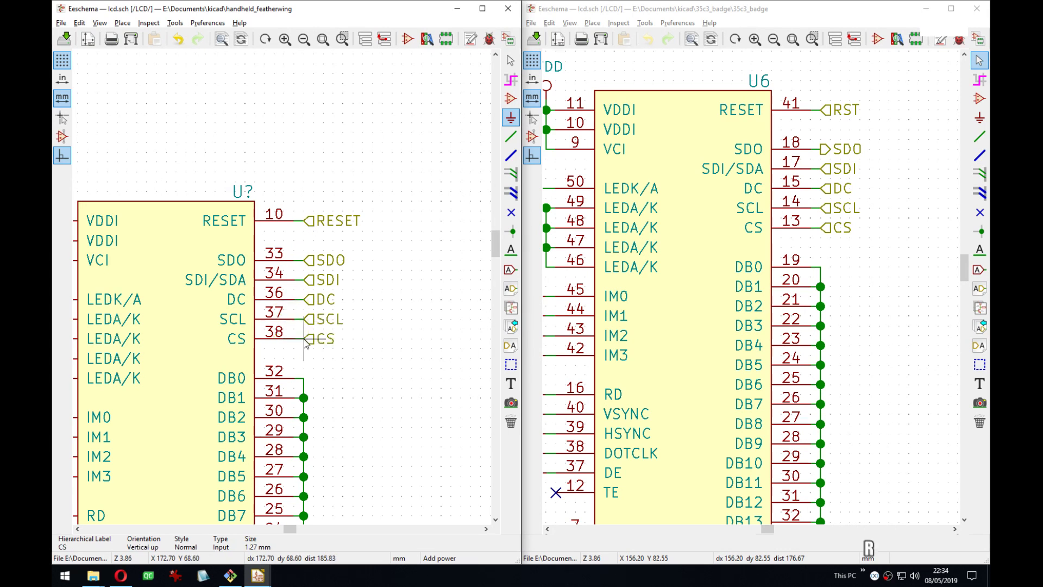
click(143, 24)
mouse_move(122, 23)
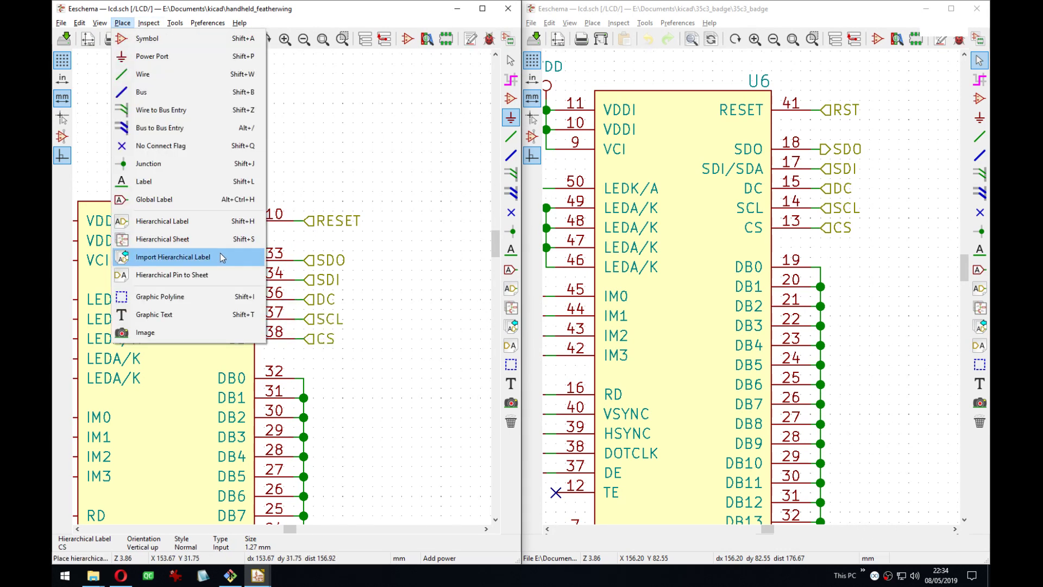
Try the Place menu and the S and H hotkeys for hierarchical labels, cancelling each attempt.
click(123, 23)
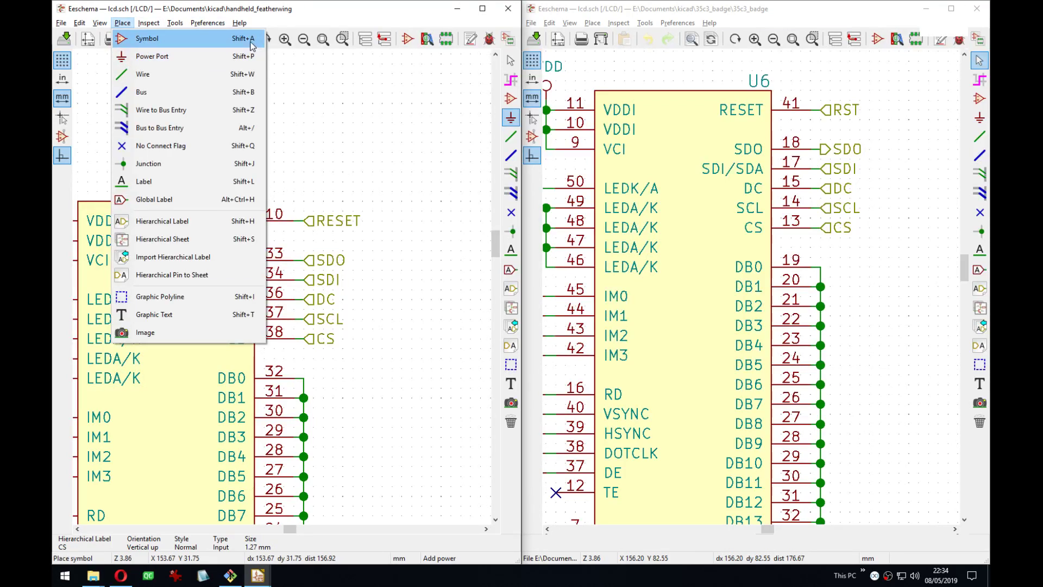
key(Escape)
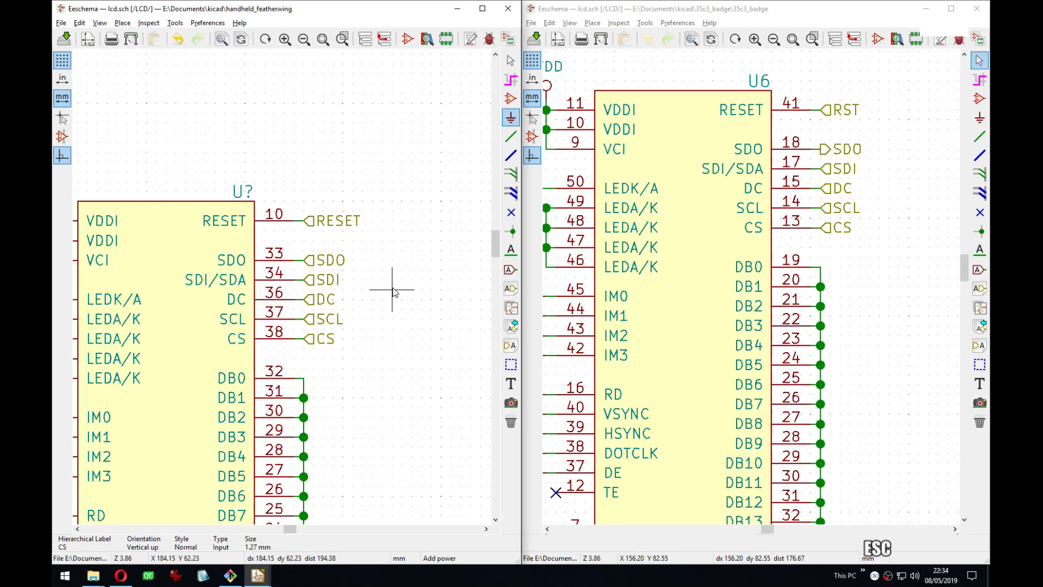
key(s)
key(Escape)
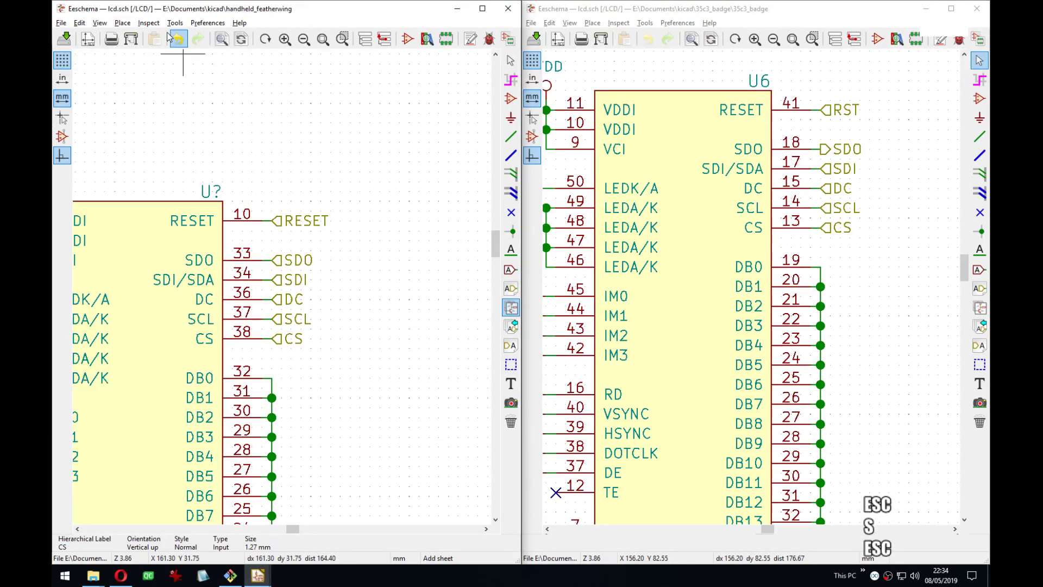
click(122, 22)
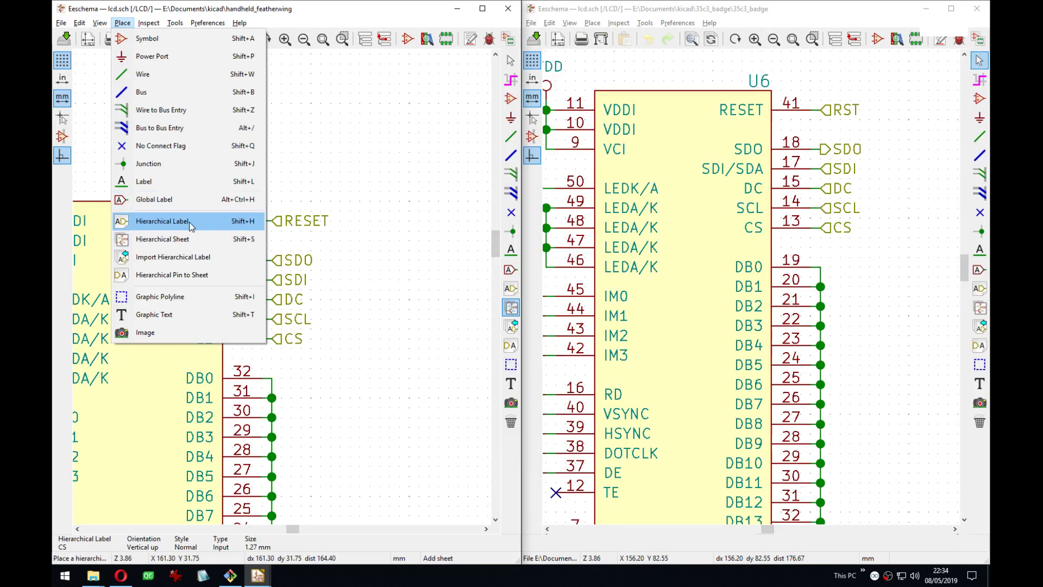
key(Escape)
key(h)
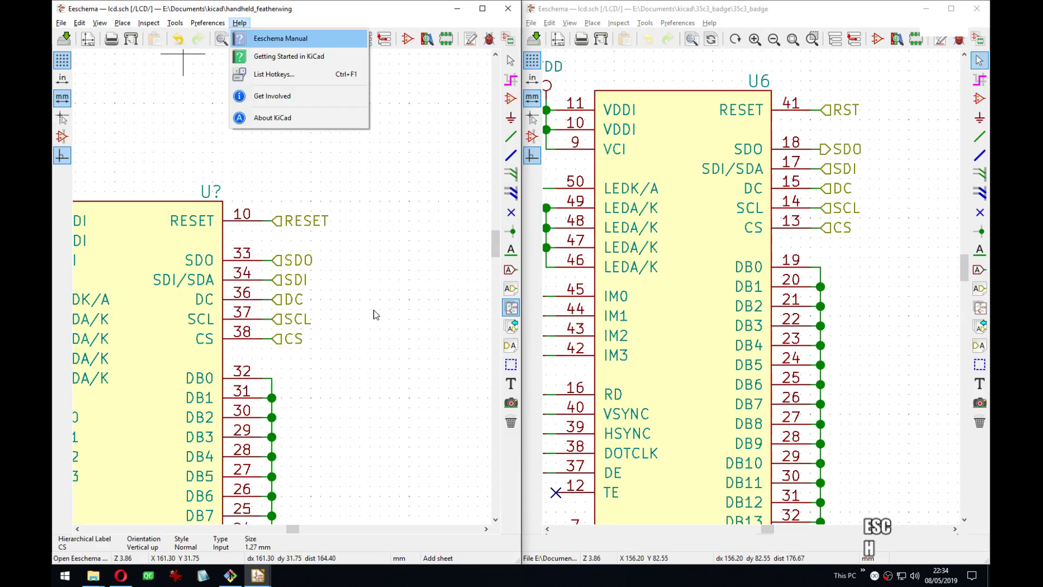
key(Escape)
click(347, 280)
key(Escape)
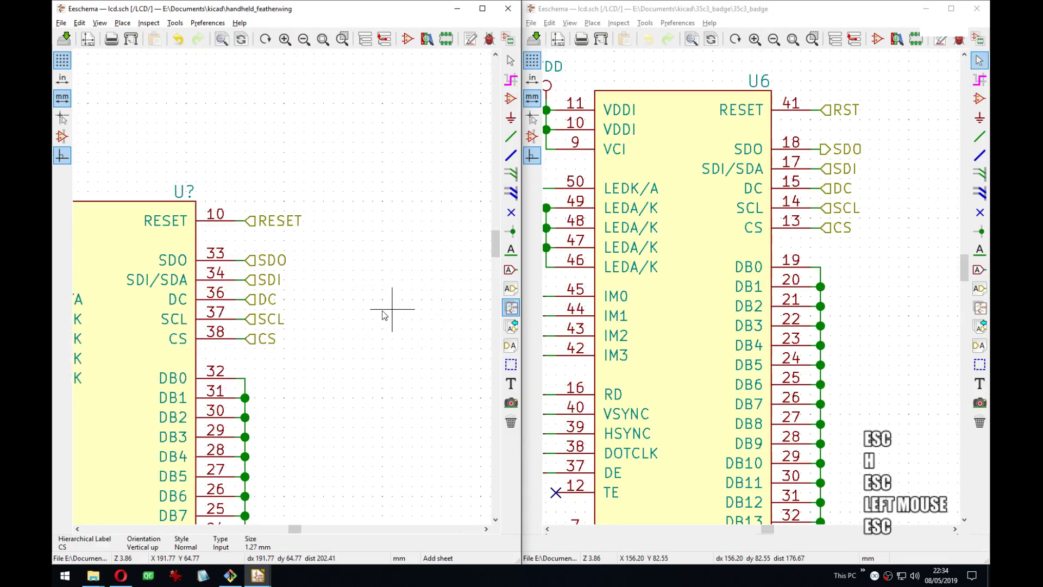
key(h)
key(Escape)
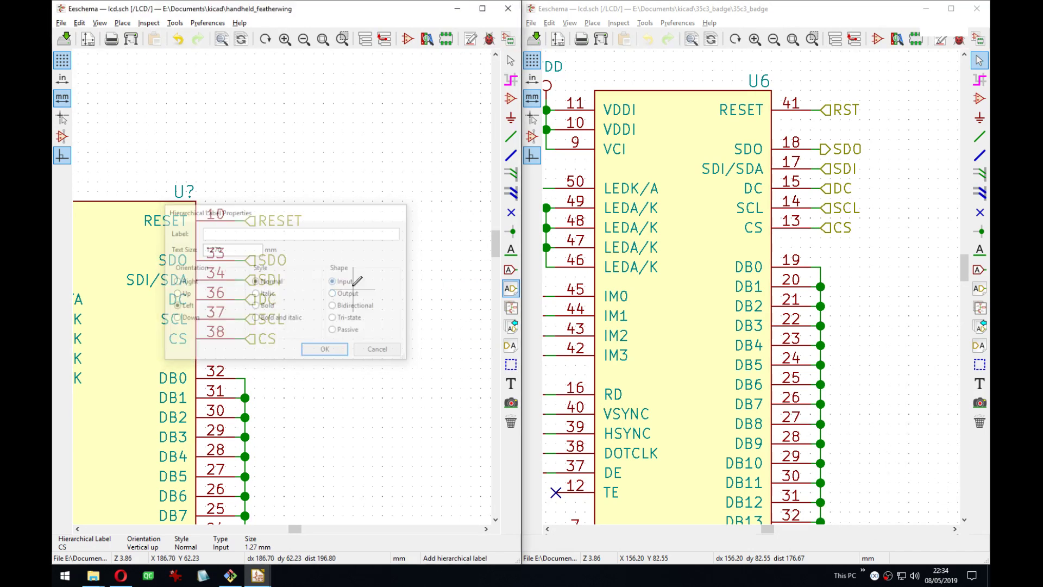
Pan both schematics to compare the LCD's labelled pins, VDDI, RESET and power connections.
middle_drag(353, 286, 358, 206)
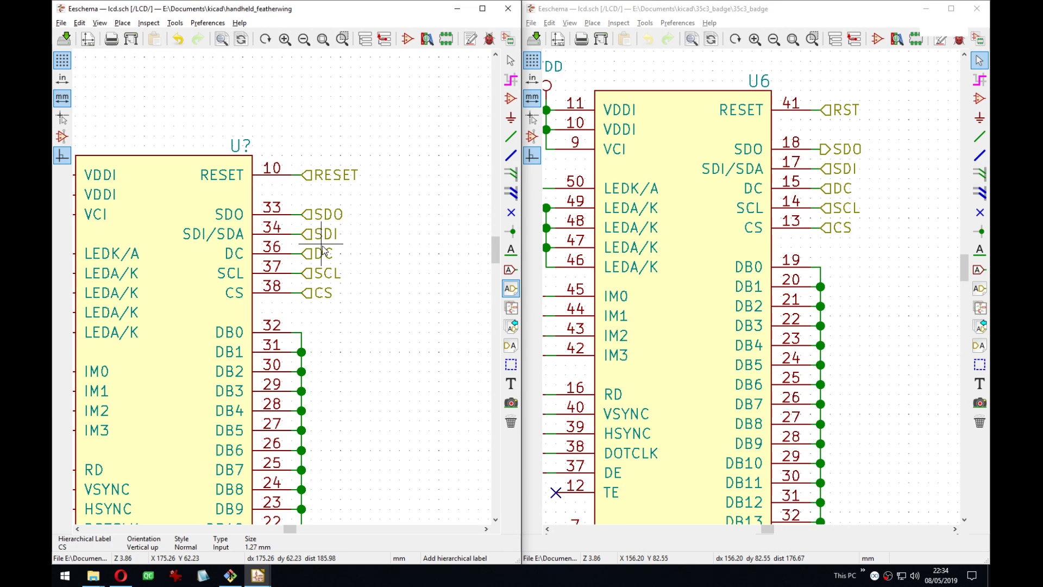
middle_drag(203, 299, 279, 269)
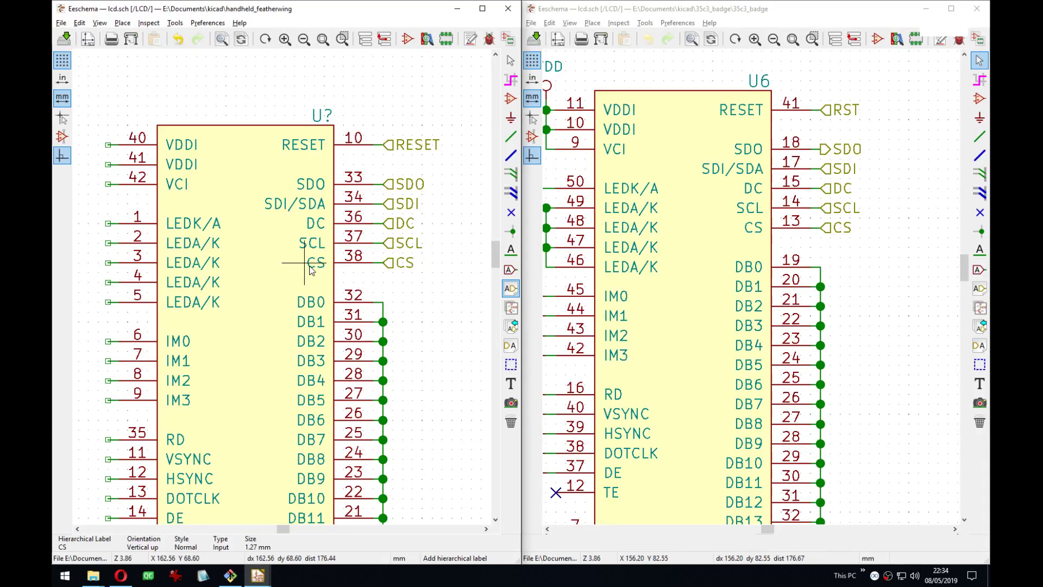
middle_drag(303, 319, 294, 215)
scroll(318, 308, down, 1)
middle_drag(258, 246, 335, 348)
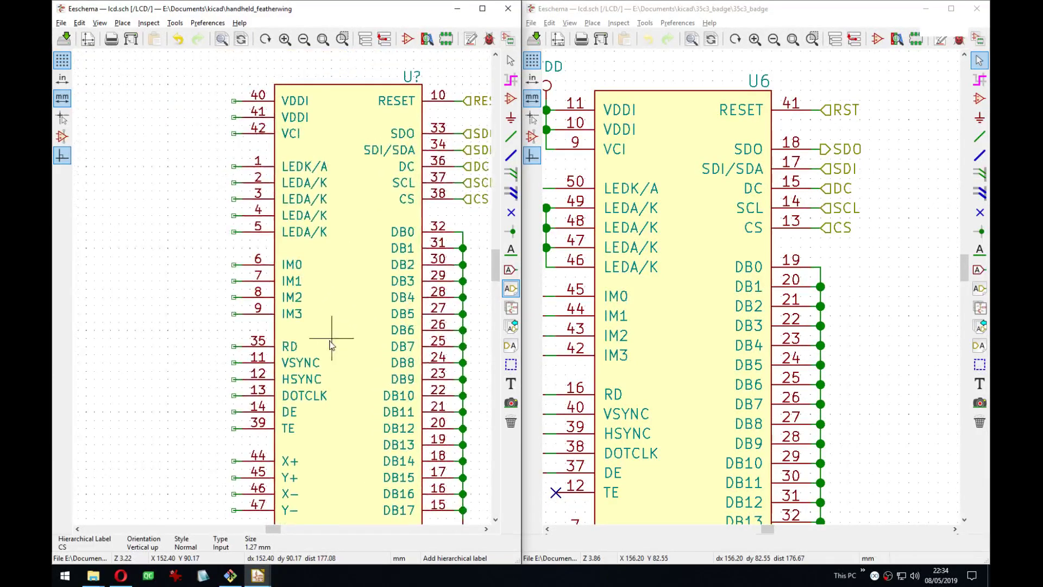
middle_drag(577, 167, 631, 195)
middle_drag(447, 175, 323, 213)
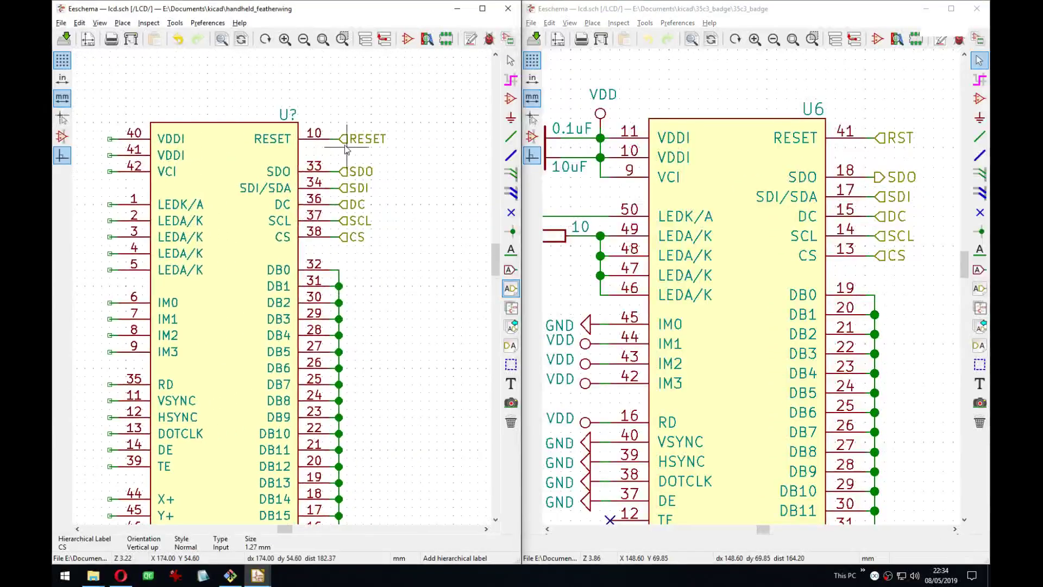
middle_drag(357, 139, 346, 141)
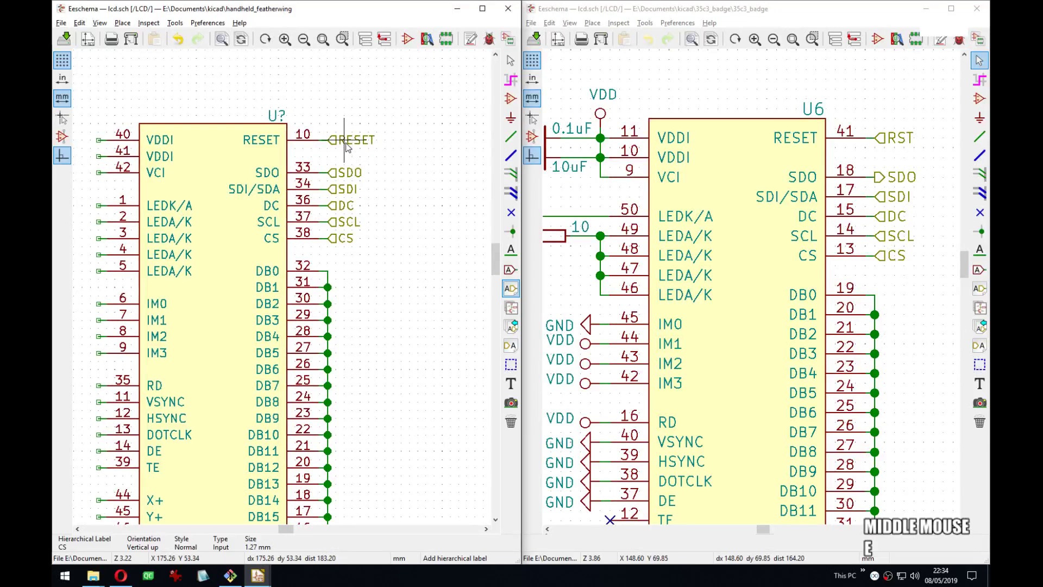
key(e)
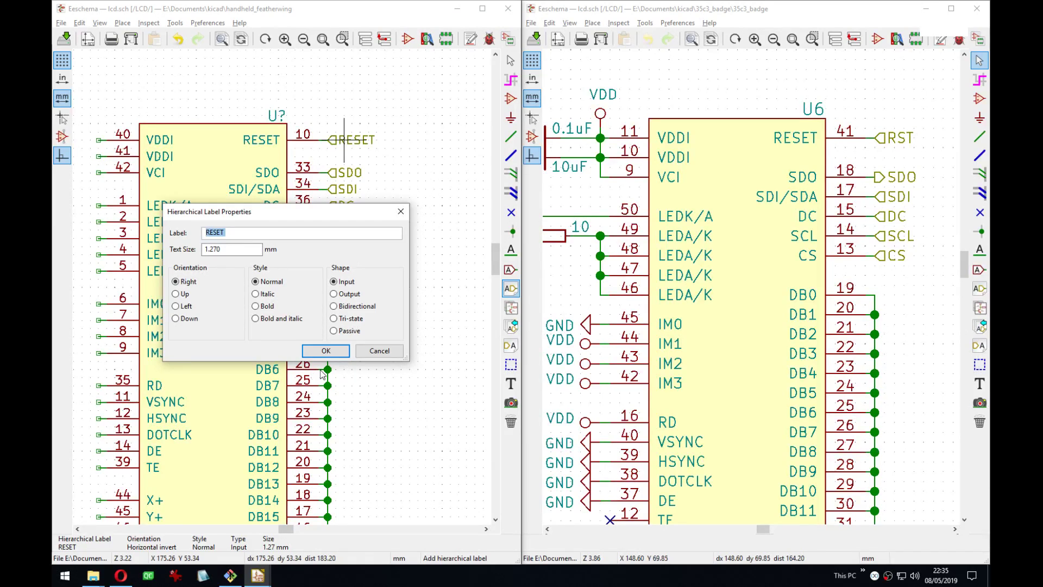
Set the SDO hierarchical label's shape to Output, leaving RESET as an input.
click(326, 350)
key(Escape)
middle_click(399, 186)
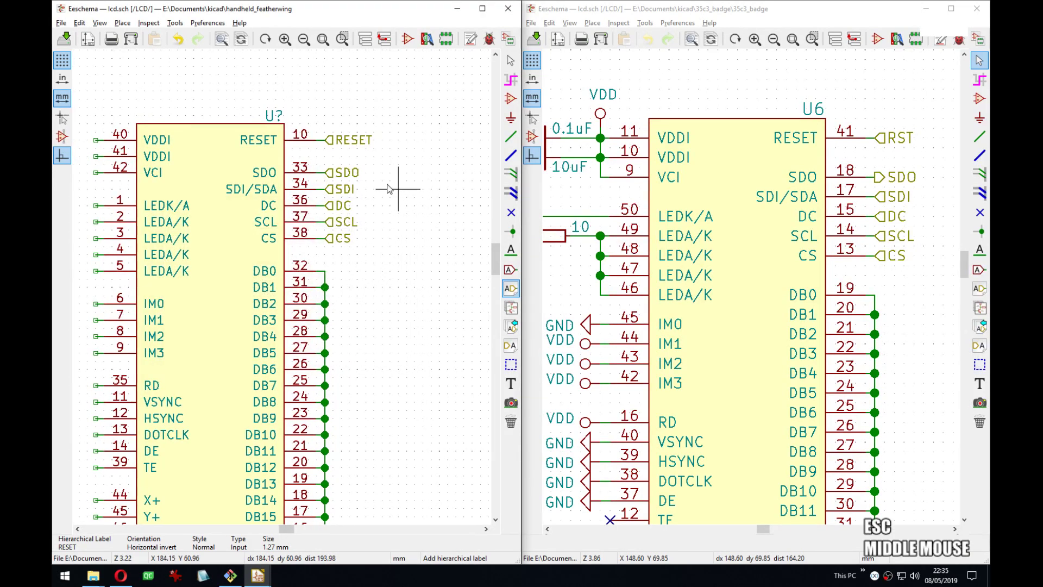
key(e)
click(333, 293)
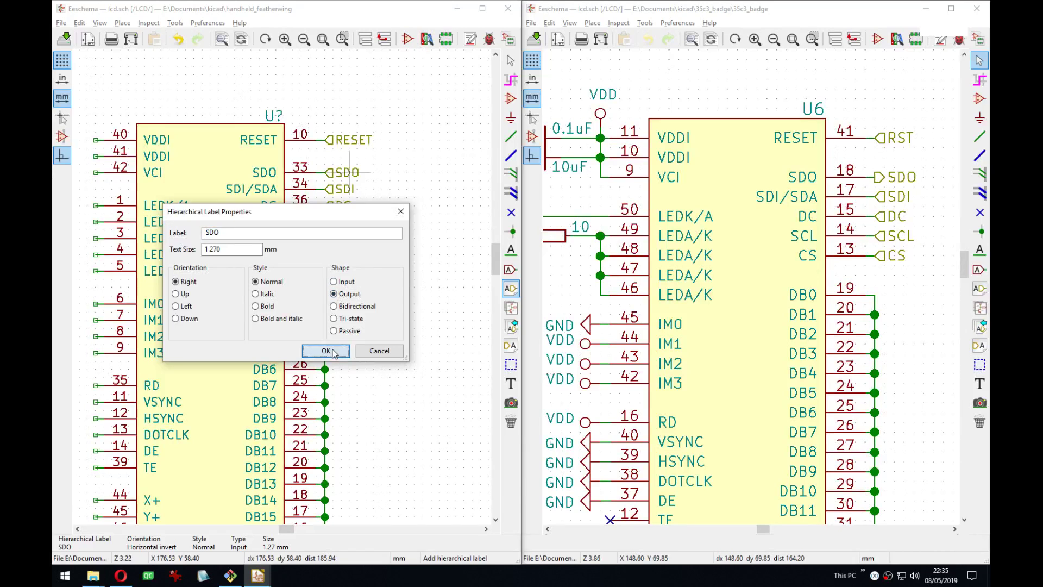
click(326, 351)
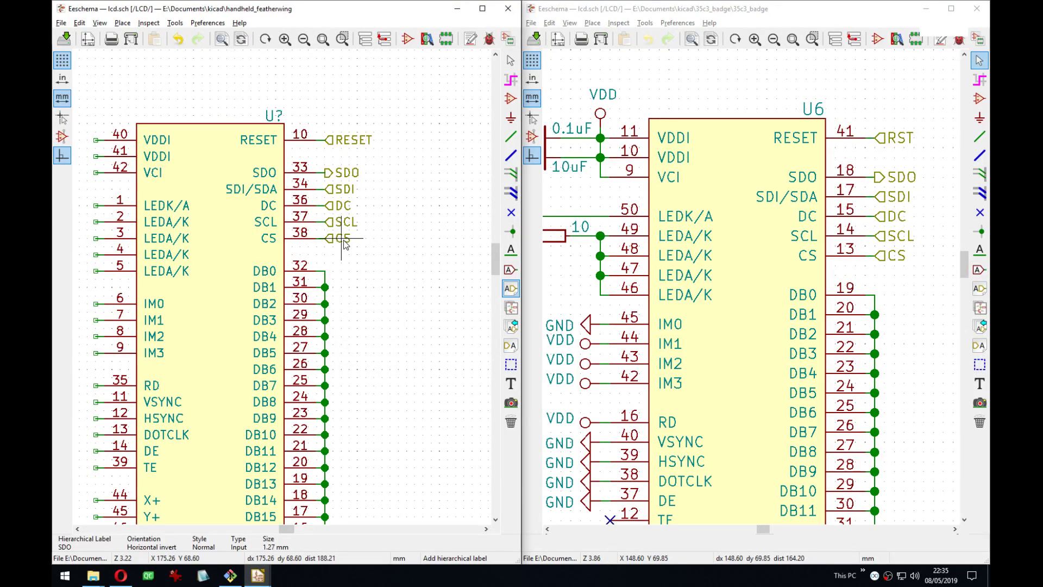
Pan both schematics to the badge backlight circuit and the LCD's pins 40 to 42.
middle_drag(343, 245, 447, 241)
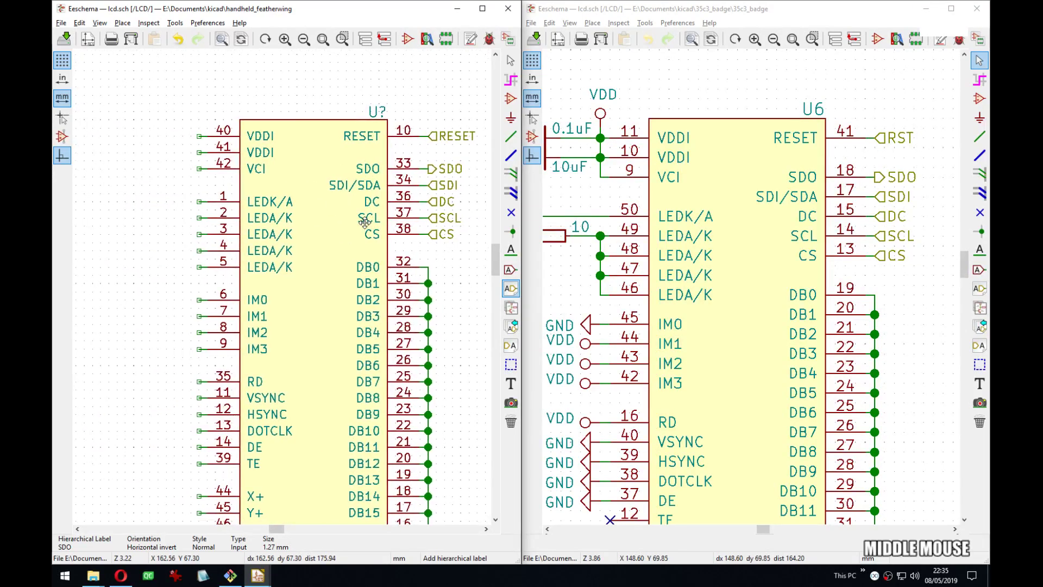
middle_drag(826, 354, 946, 420)
middle_drag(725, 336, 826, 363)
middle_drag(309, 275, 371, 299)
middle_drag(343, 185, 362, 188)
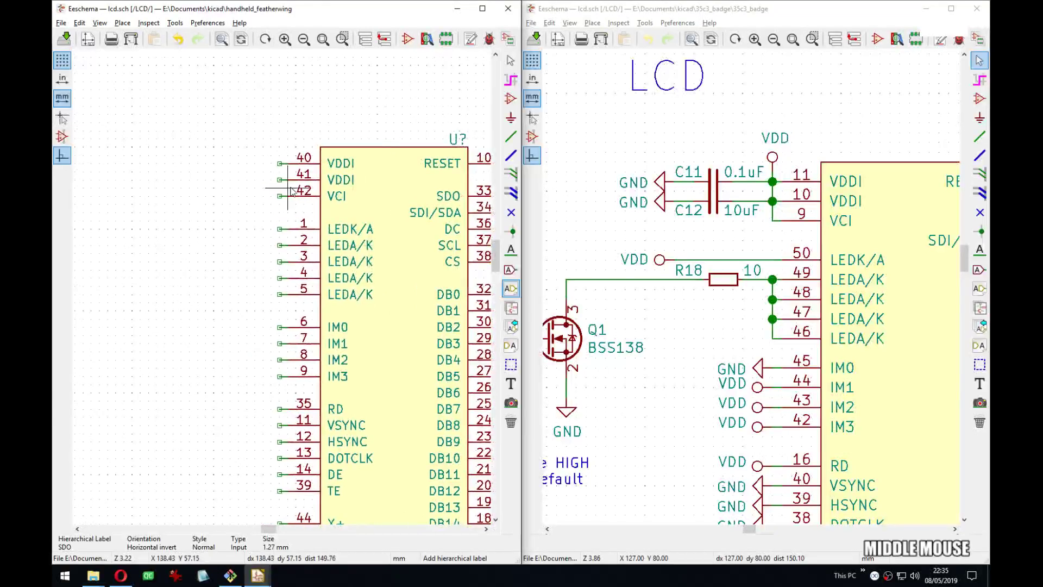
Wire LCD pins 40–42 together and attach a +3.3V power symbol at pin 40.
key(w)
click(279, 179)
key(w)
click(279, 163)
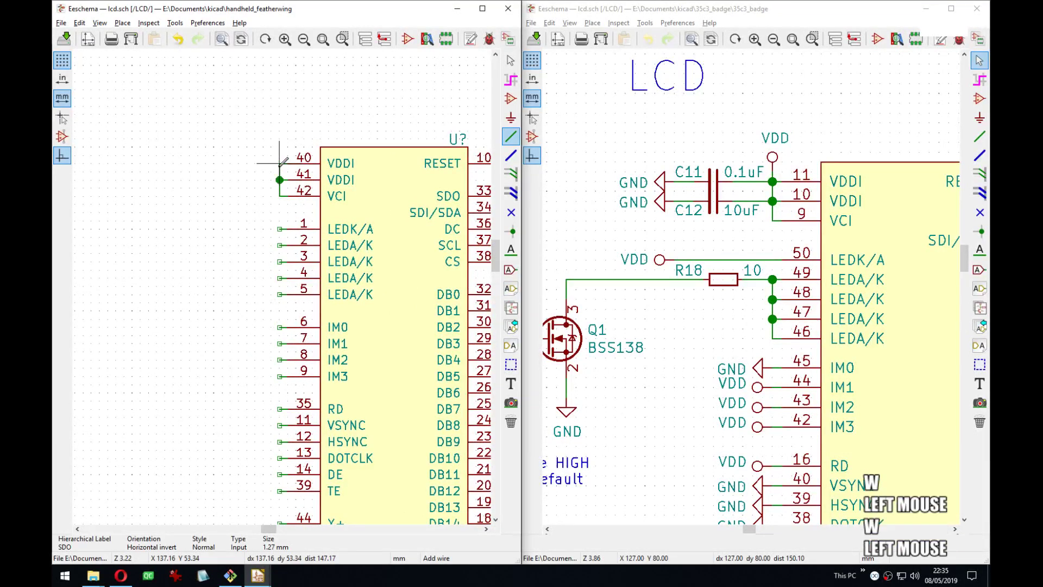
key(w)
click(279, 156)
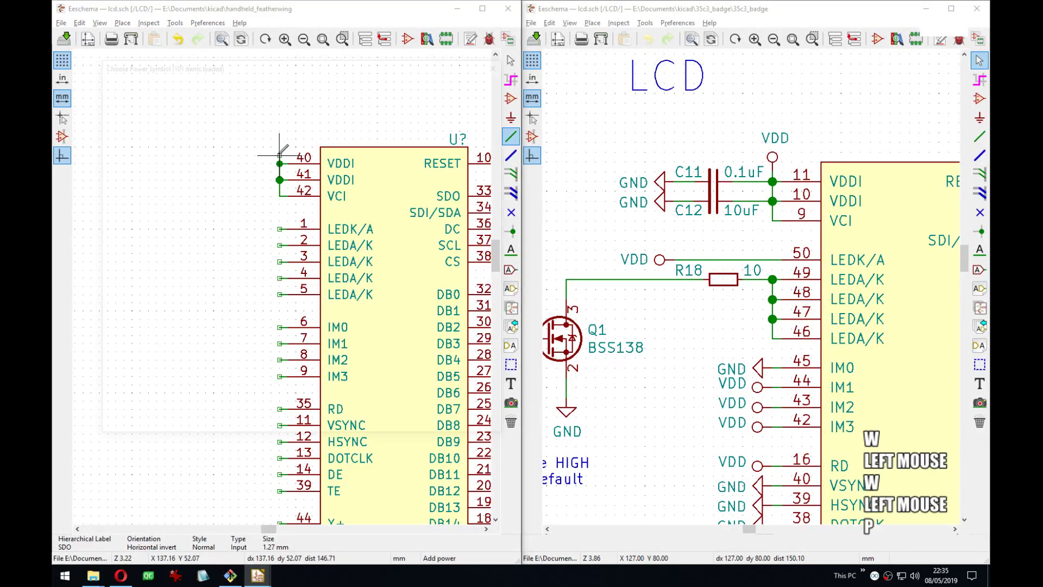
text(p3)
key(Return)
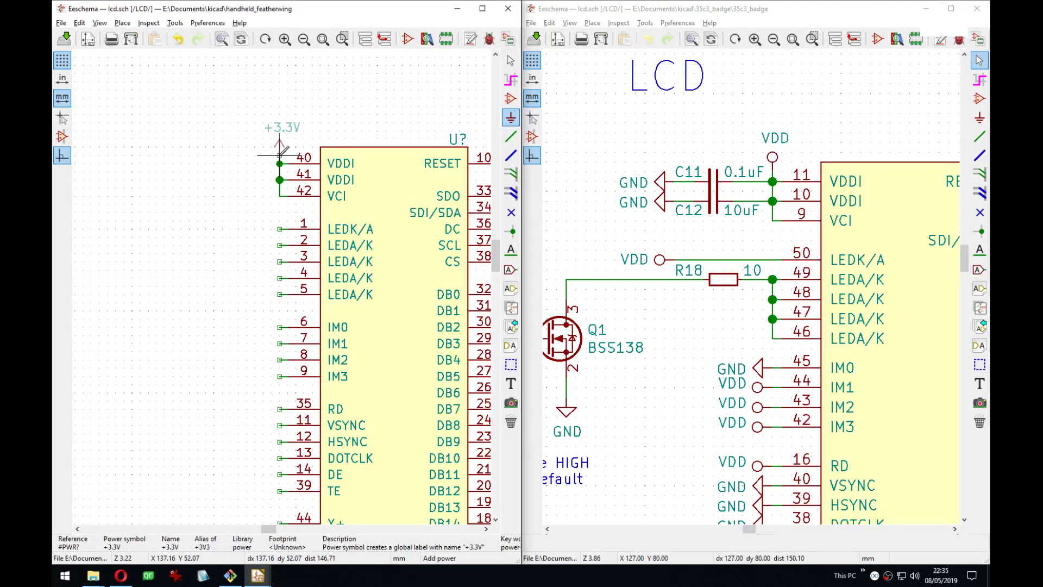
click(280, 148)
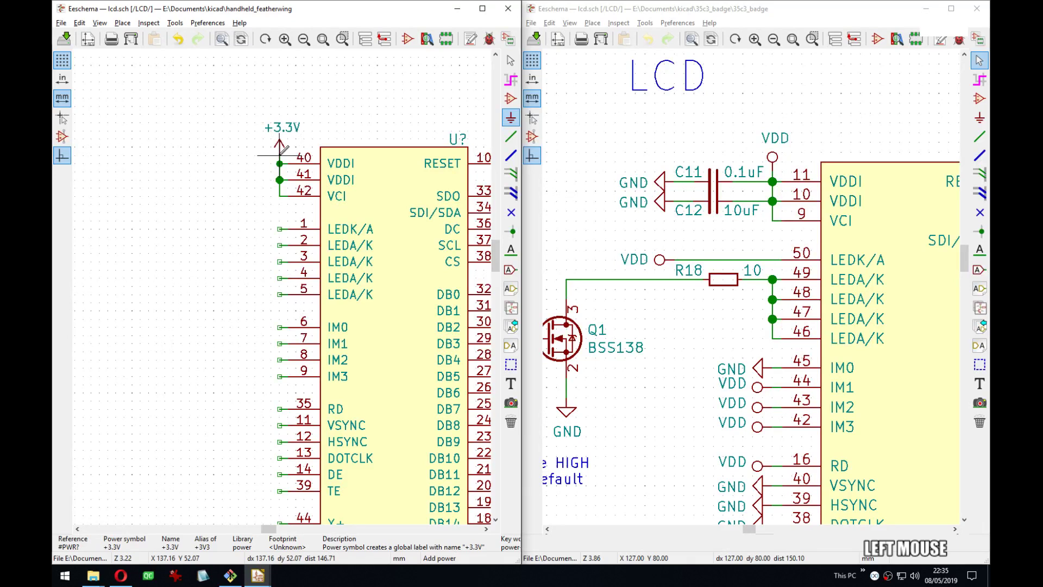
Draw short wire stubs running left from pins 40 and 41.
scroll(283, 149, up, 2)
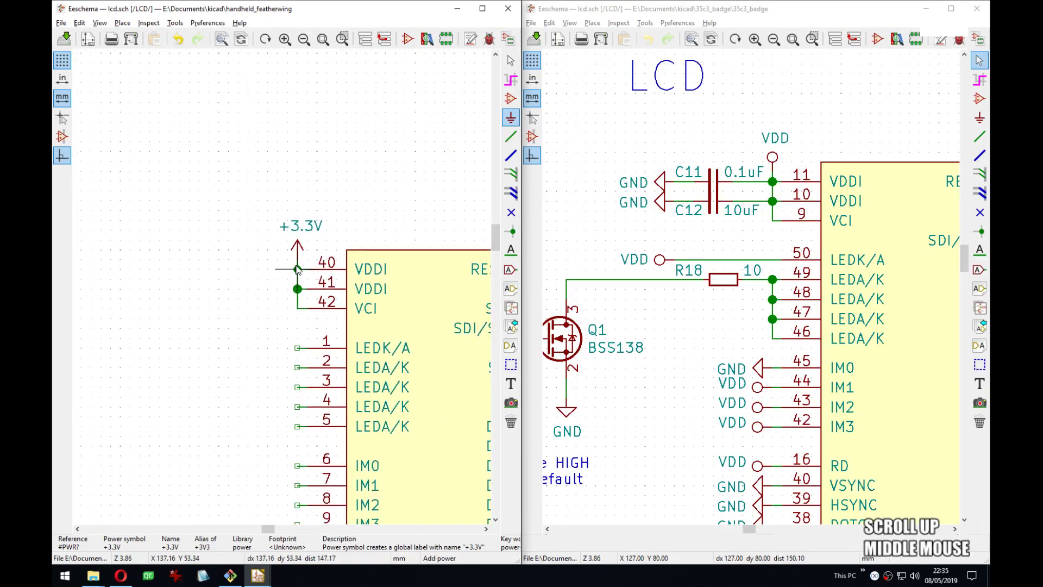
key(w)
double_click(258, 269)
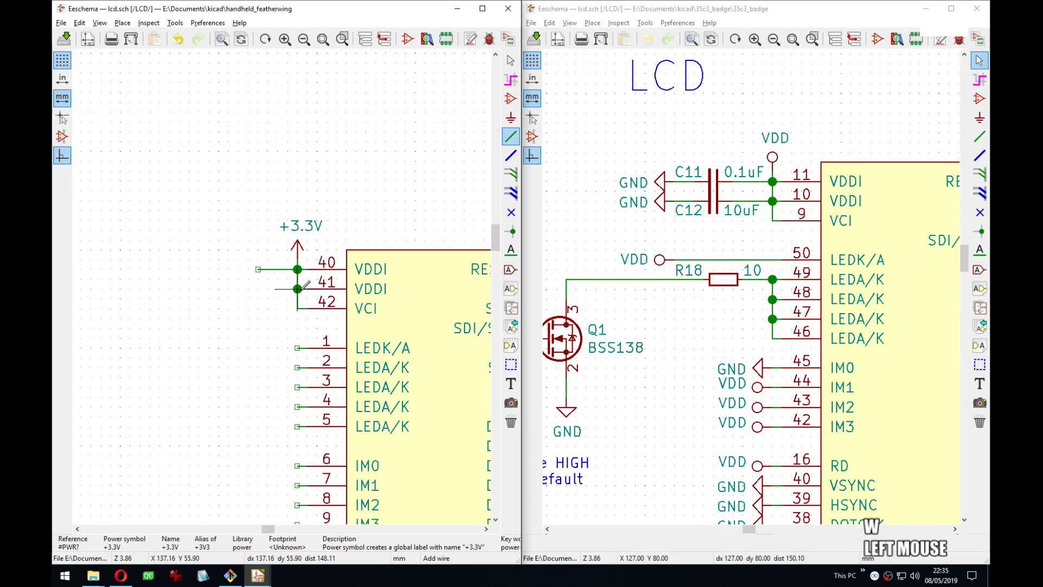
key(w)
double_click(258, 288)
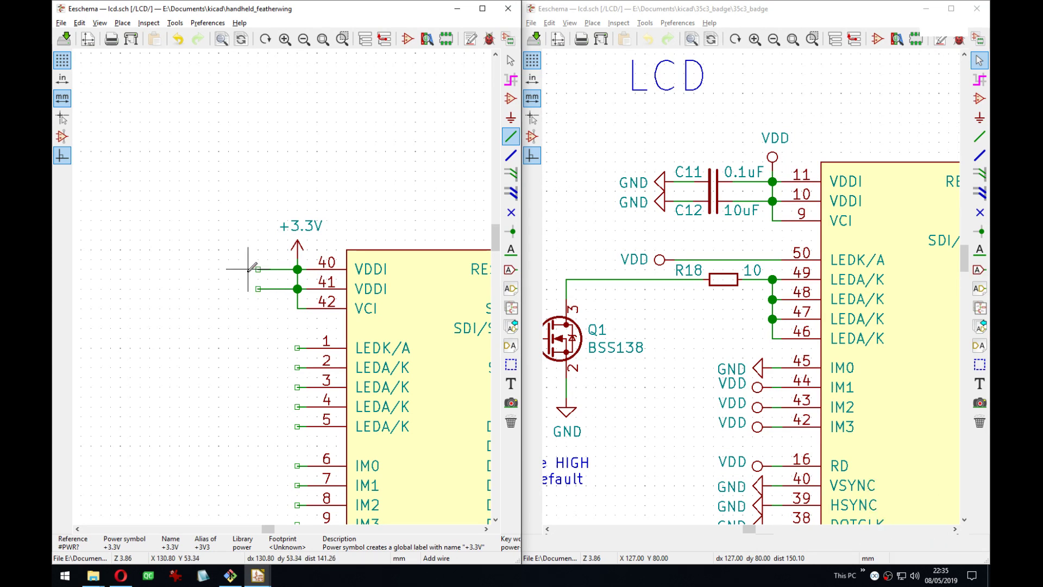
middle_drag(248, 269, 214, 291)
key(a)
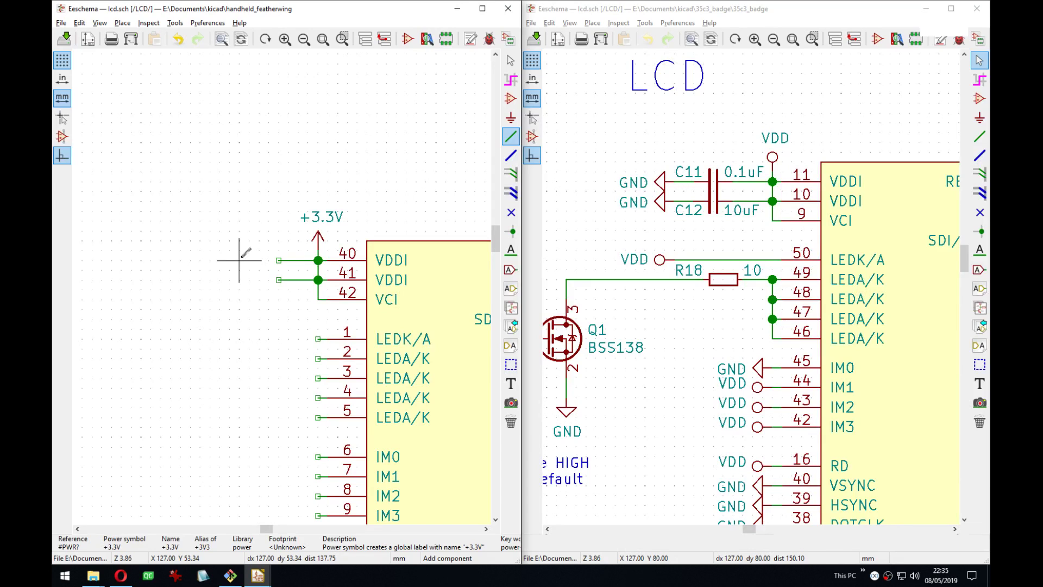
Place a horizontal C_Small capacitor on pin 40's wire with value 0.1uF.
click(239, 260)
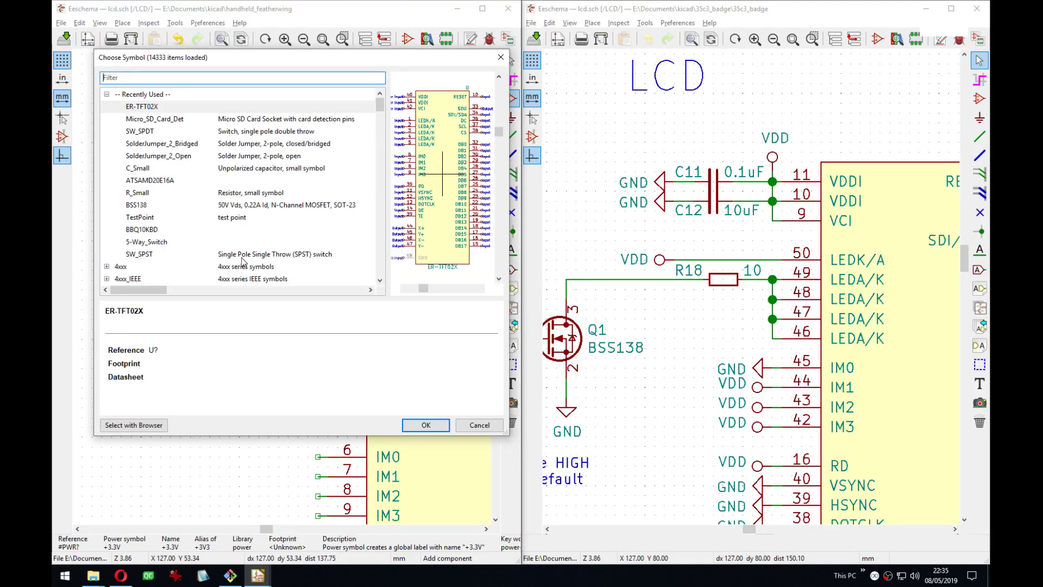
text(c_sm)
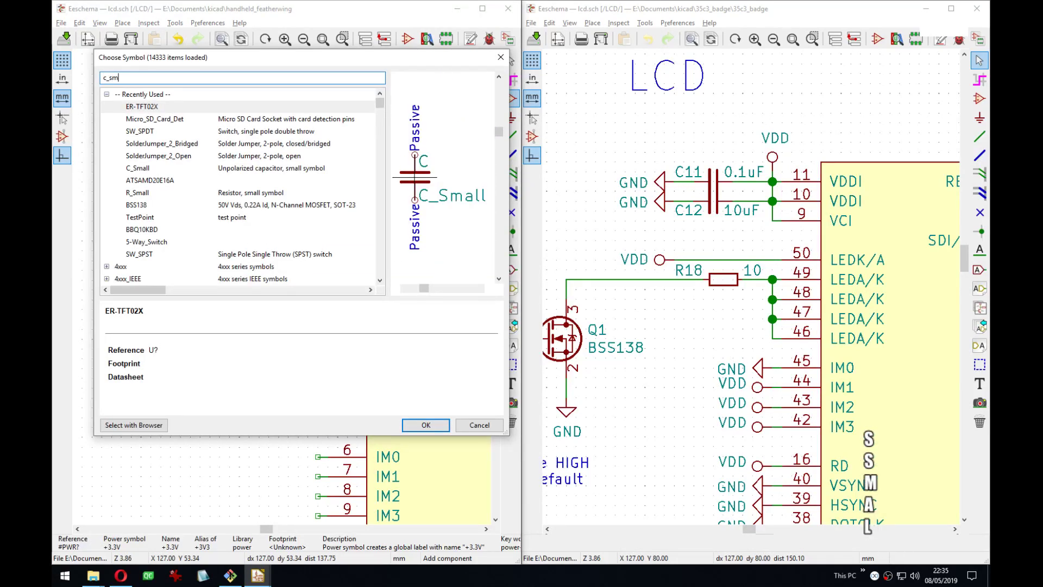
text(all)
key(Return)
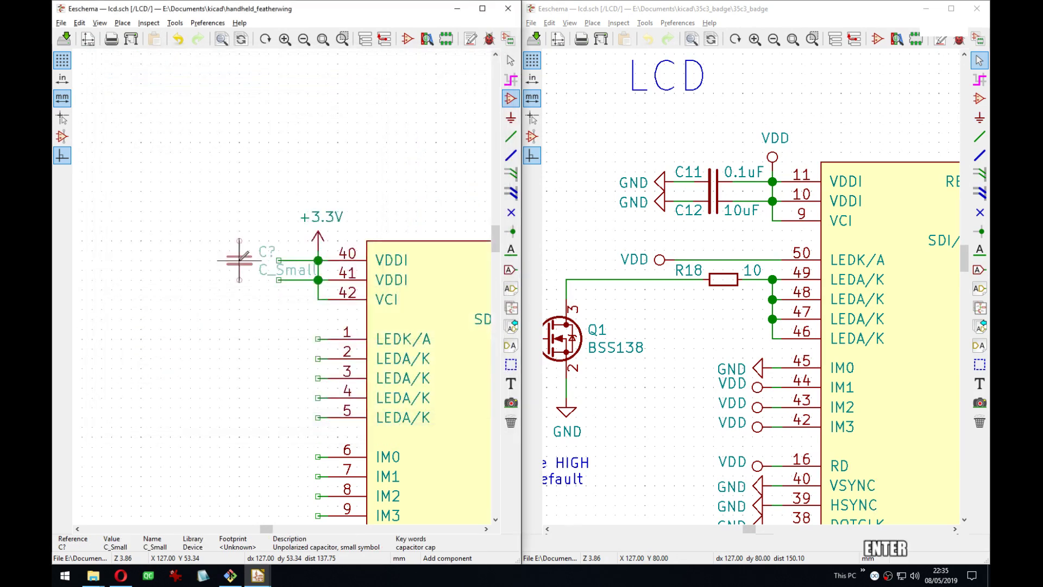
key(r)
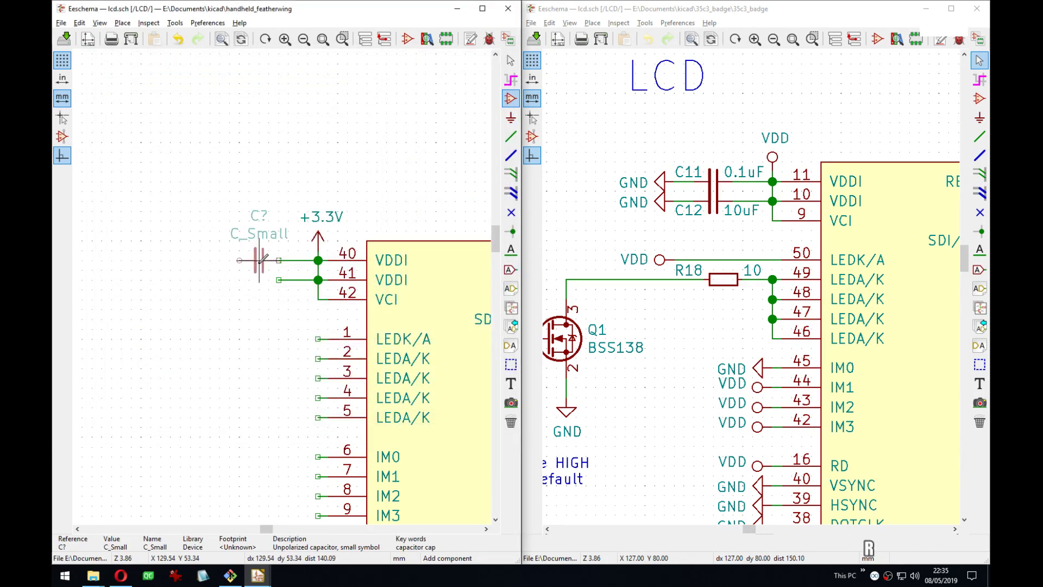
click(261, 260)
text(v)
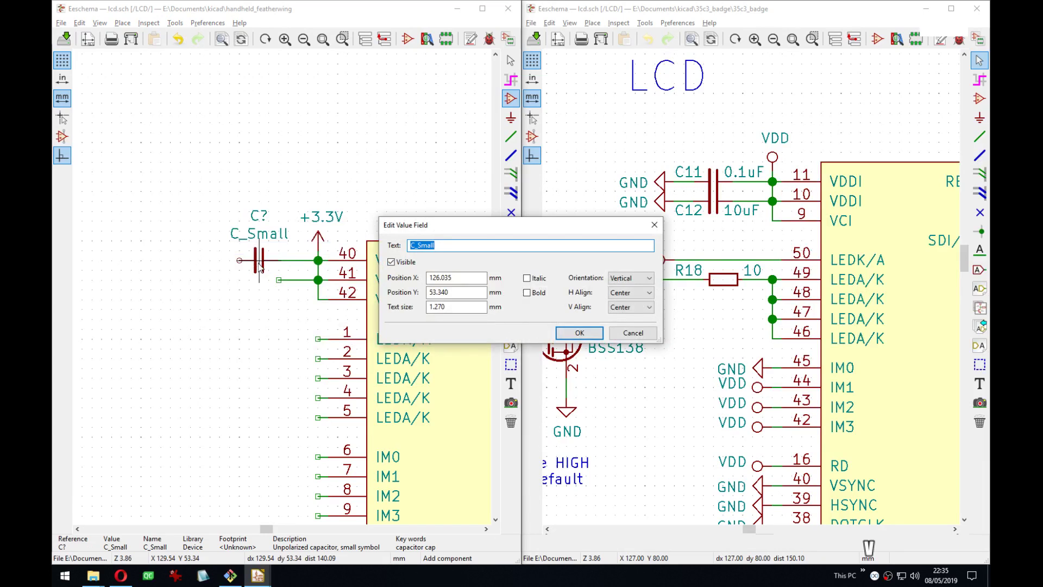
text(01uF)
key(Left)
key(Left)
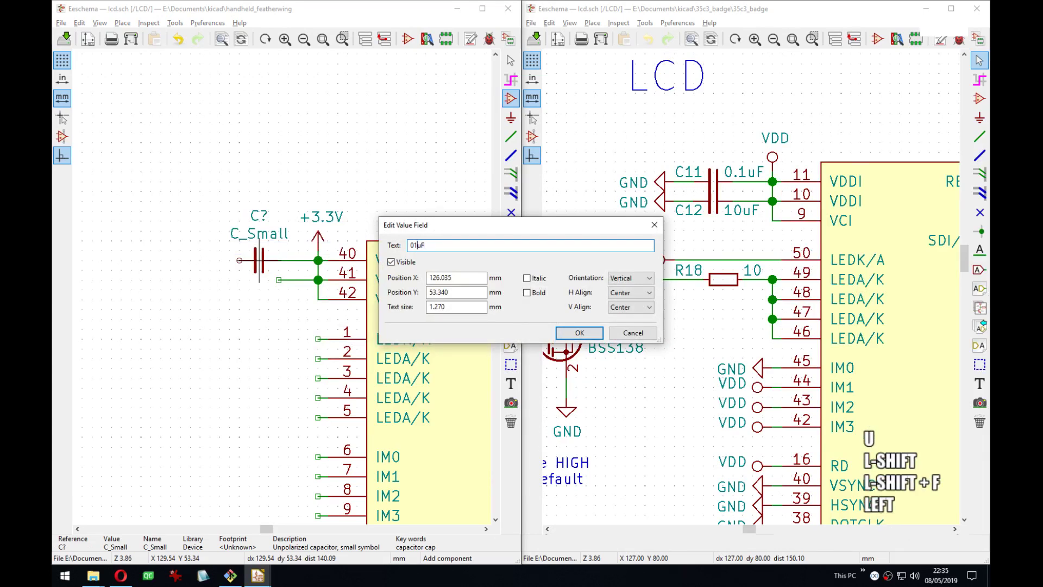
text(.)
key(Return)
Move the 0.1uF and C? labels beside the capacitor and right-align the C? reference.
scroll(306, 238, up, 3)
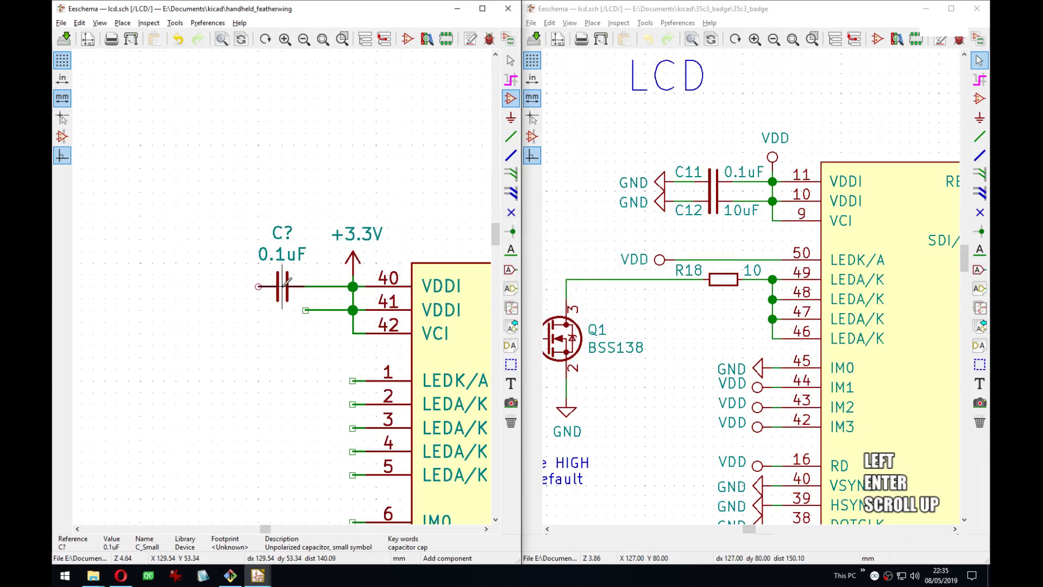
key(m)
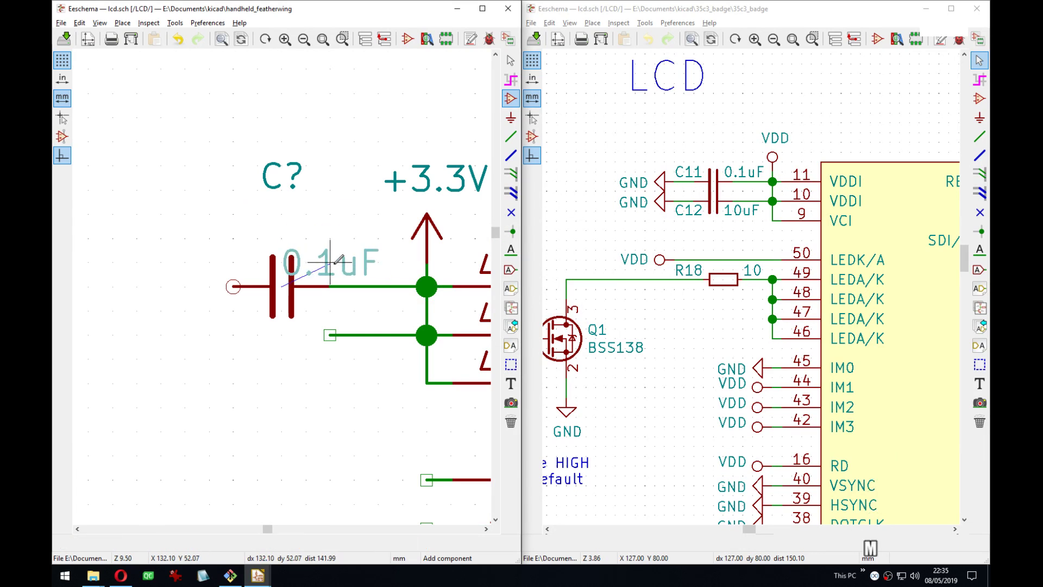
click(330, 263)
key(m)
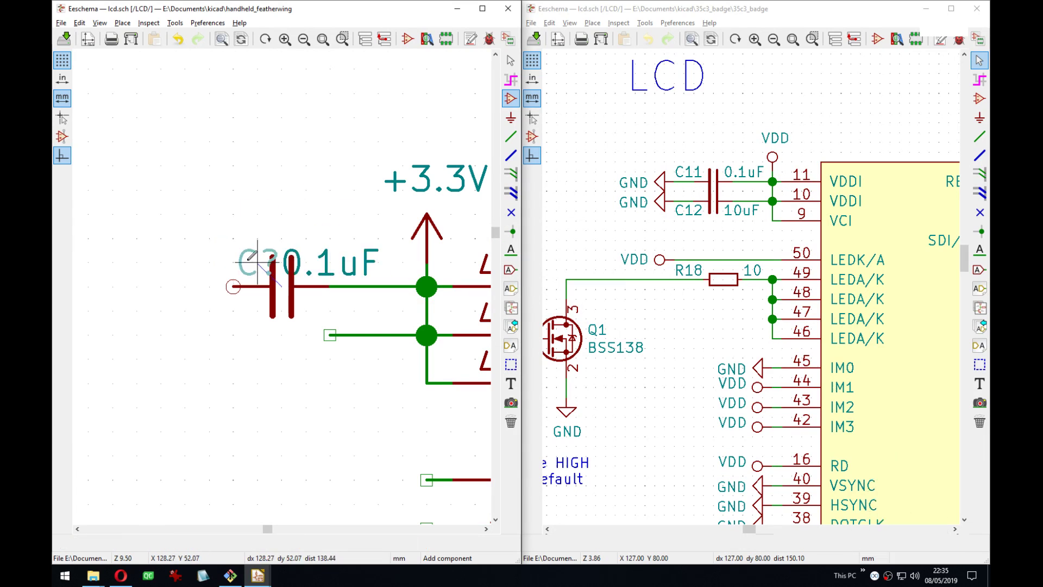
click(236, 258)
double_click(237, 255)
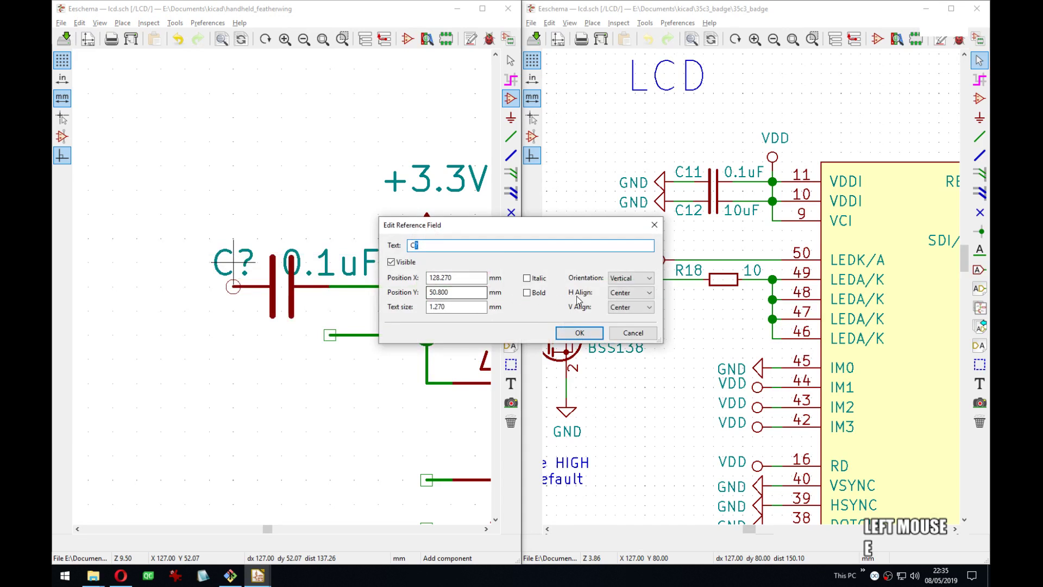
click(631, 293)
click(618, 317)
click(579, 332)
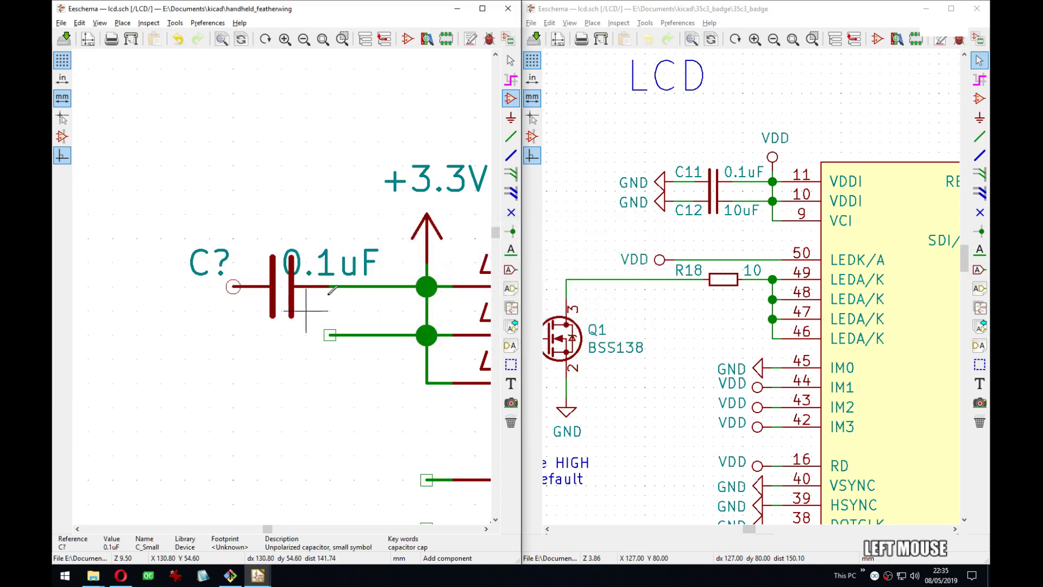
Left-align the 0.1uF value text and reposition both labels neatly above the capacitor.
double_click(328, 260)
click(631, 292)
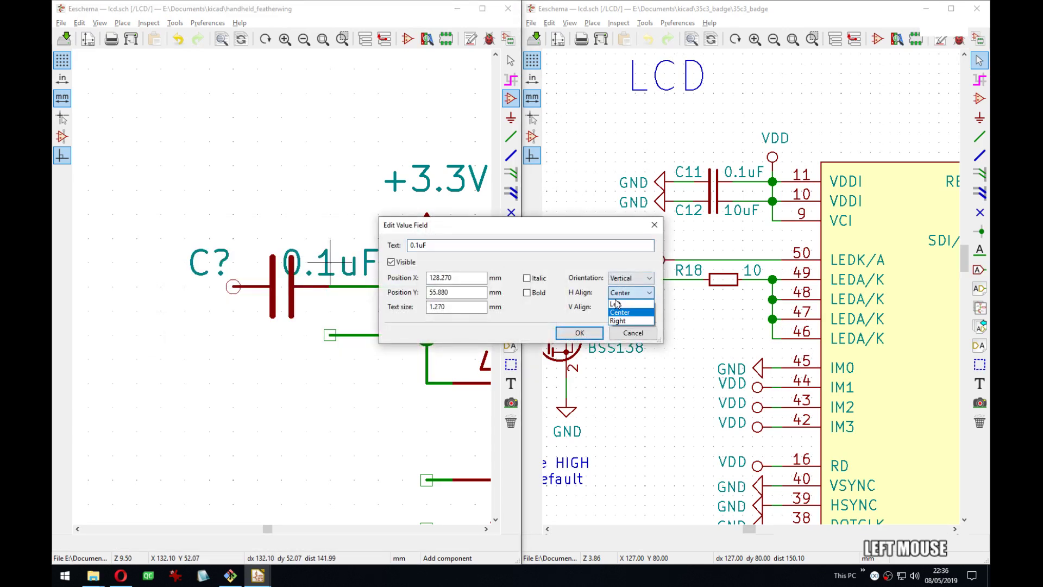
click(618, 302)
click(600, 333)
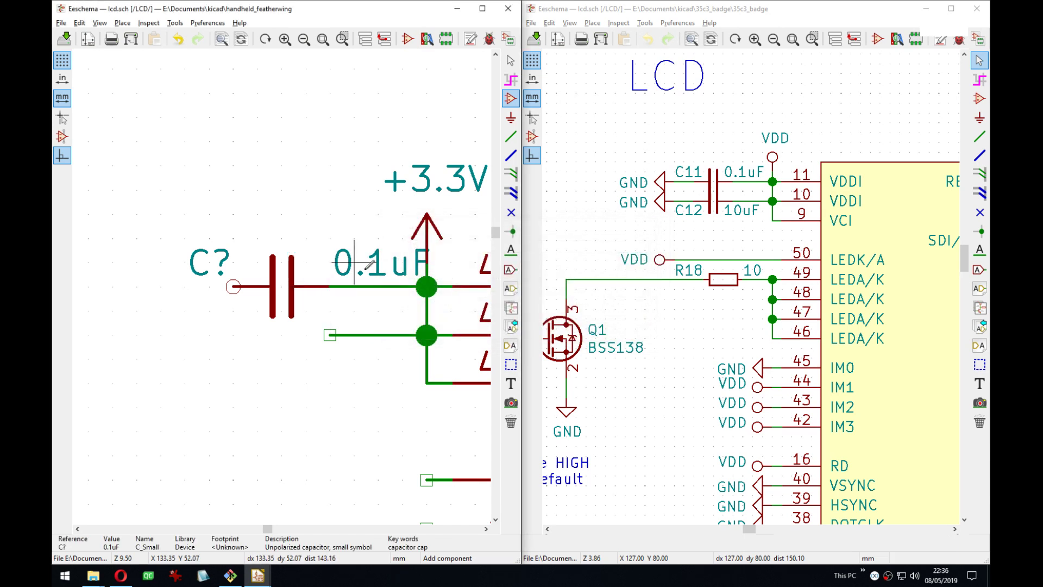
key(m)
click(307, 260)
key(m)
click(239, 263)
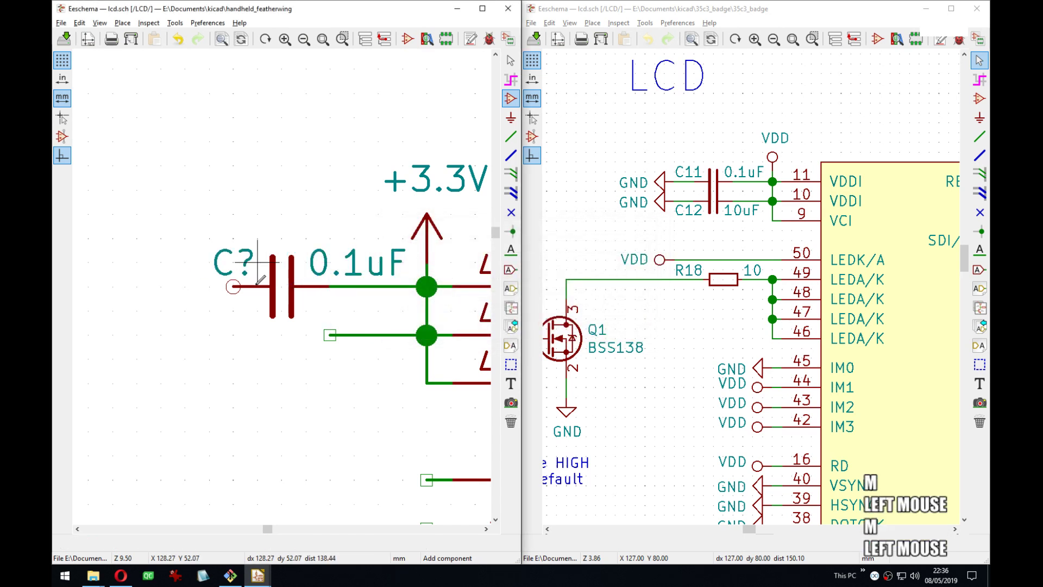
middle_drag(262, 296, 287, 286)
Draw a wire leading left from the 0.1uF capacitor's free end.
key(w)
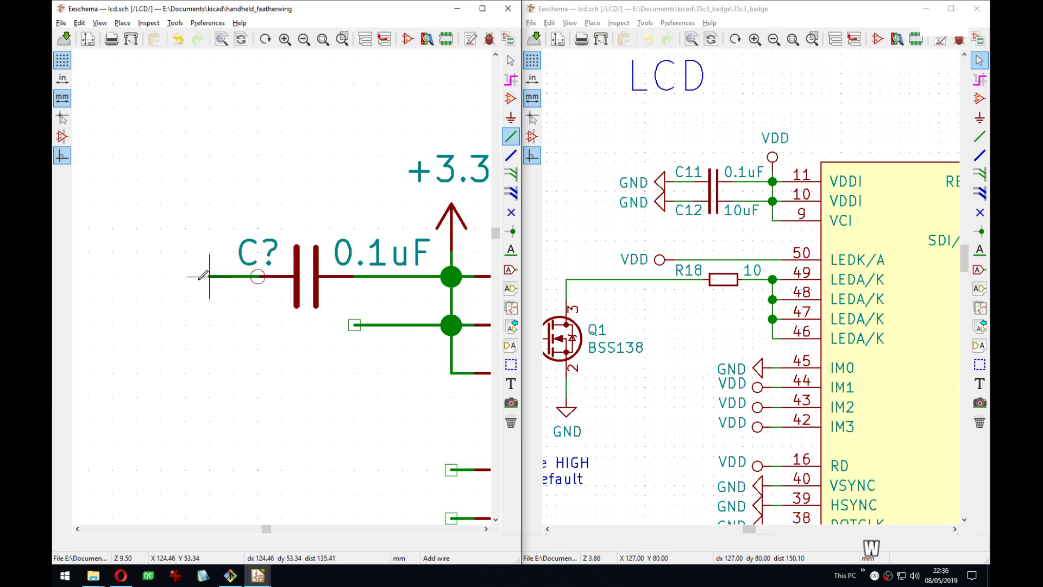
double_click(194, 279)
scroll(194, 279, down, 3)
middle_drag(390, 375, 358, 147)
middle_drag(353, 220, 367, 164)
Ground the wire end with a rotated GND copy, its text set horizontal on the left.
key(c)
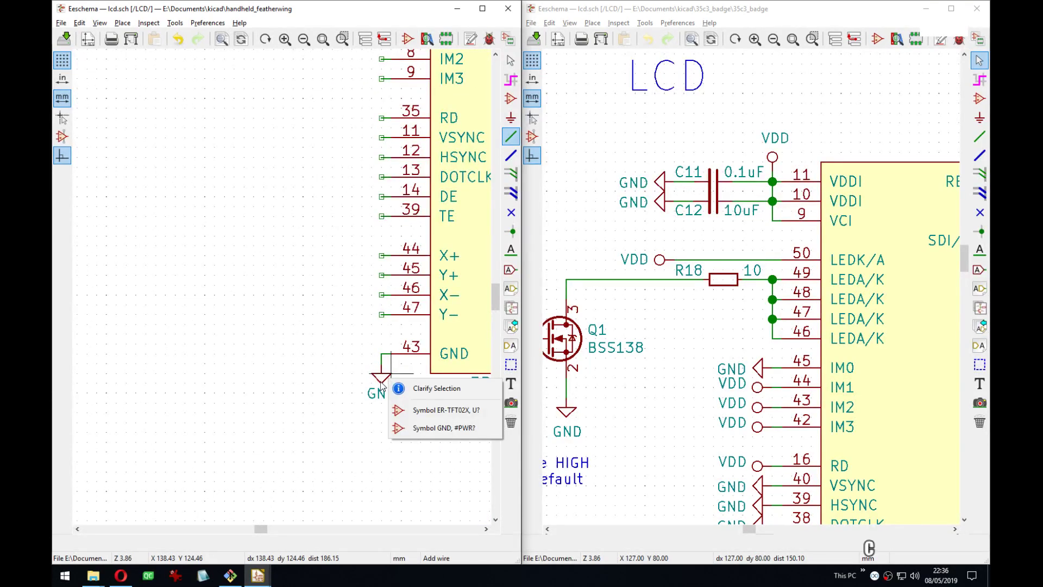
key(Escape)
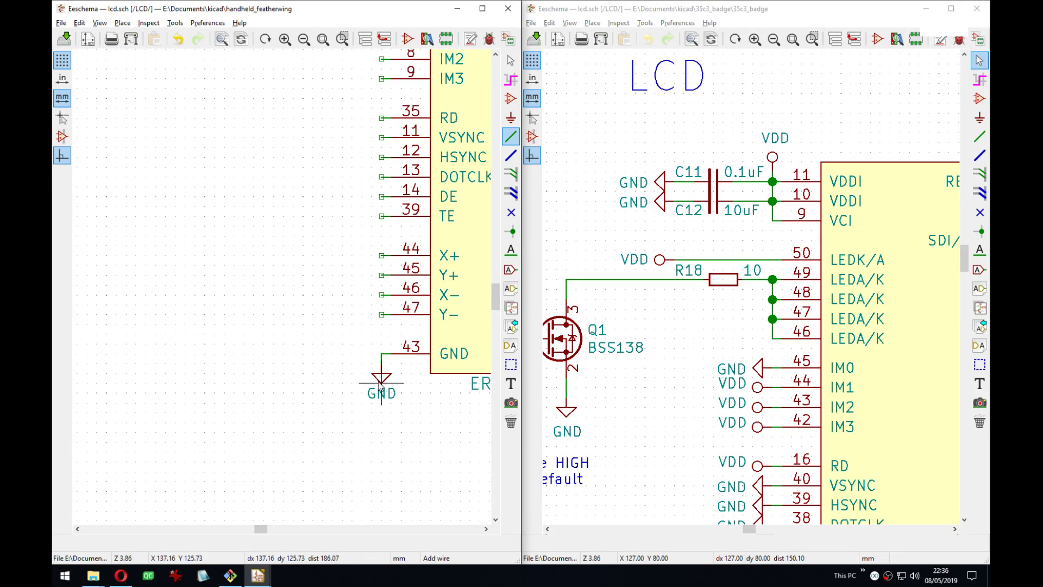
middle_drag(359, 383, 283, 293)
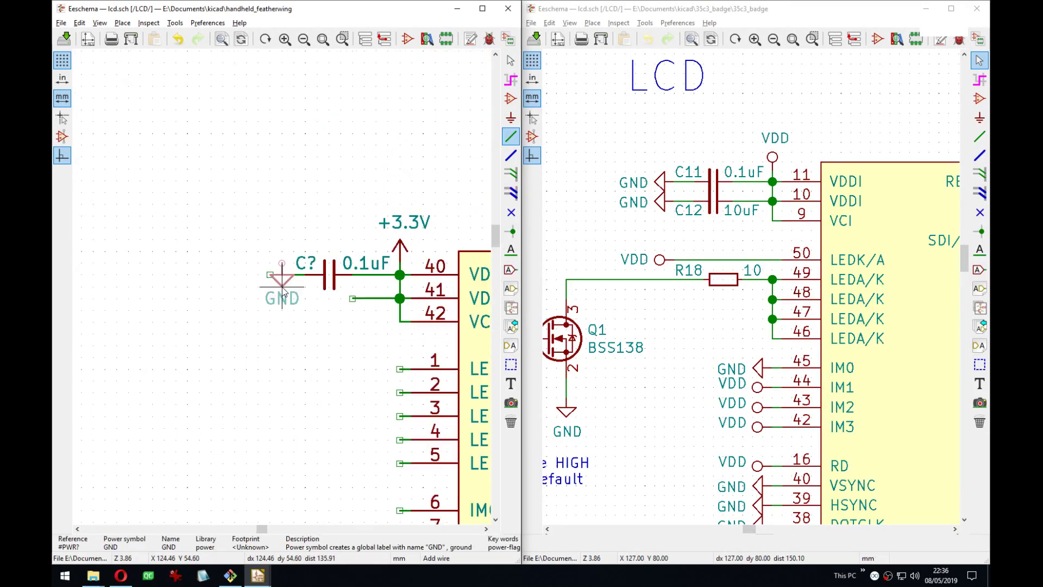
key(r)
key(r)
key(r)
key(r)
key(r)
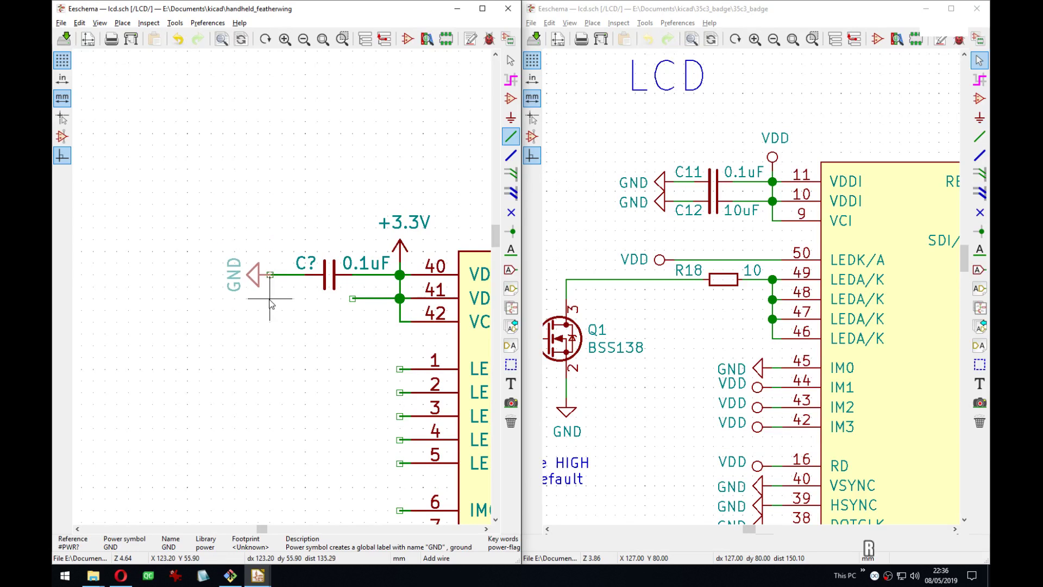
click(270, 298)
key(m)
key(r)
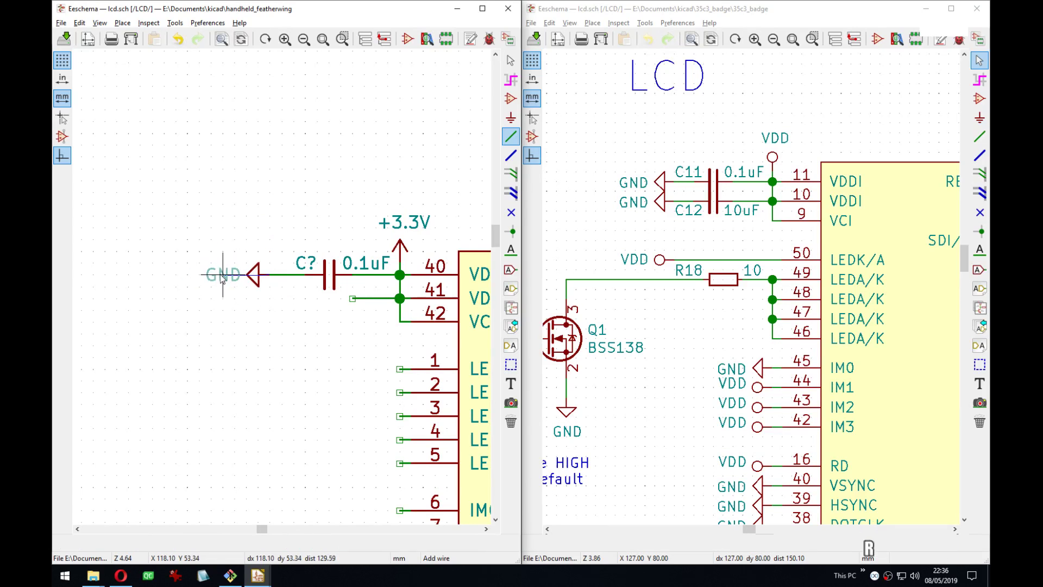
click(223, 278)
Undo an overlapping GND duplicate and save the schematic.
middle_drag(259, 291, 227, 291)
key(c)
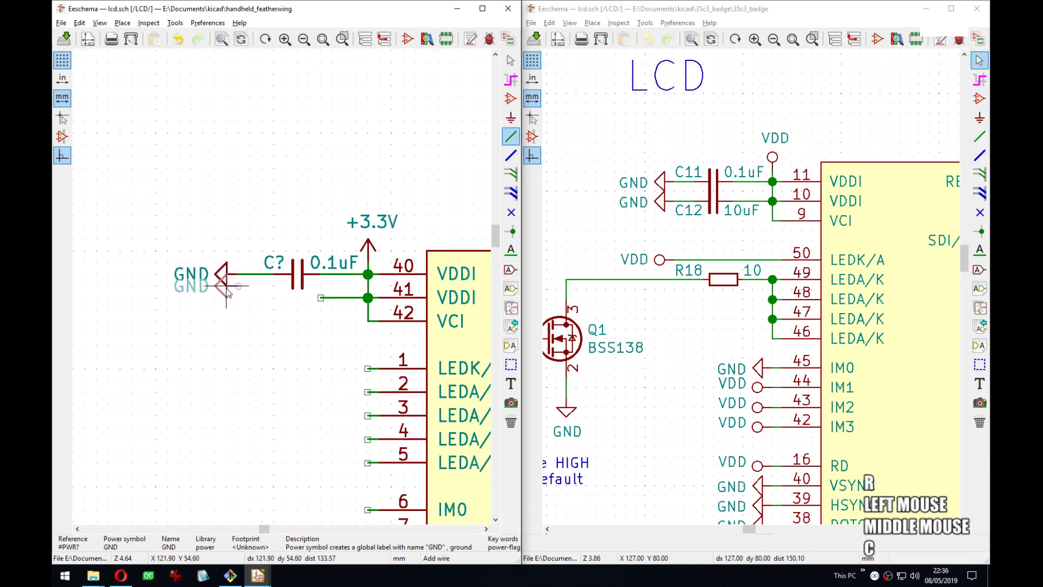
click(228, 289)
key(Escape)
key(ctrl+z)
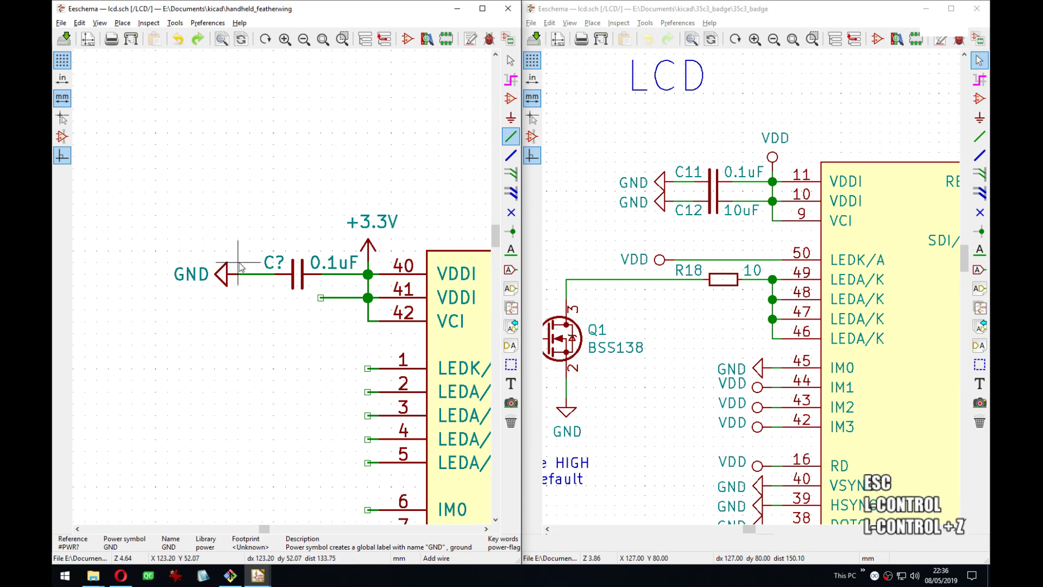
key(ctrl+s)
Place a second GND below the first and shift both right with their wire.
key(c)
click(225, 294)
drag(143, 238, 226, 334)
key(Tab)
click(237, 337)
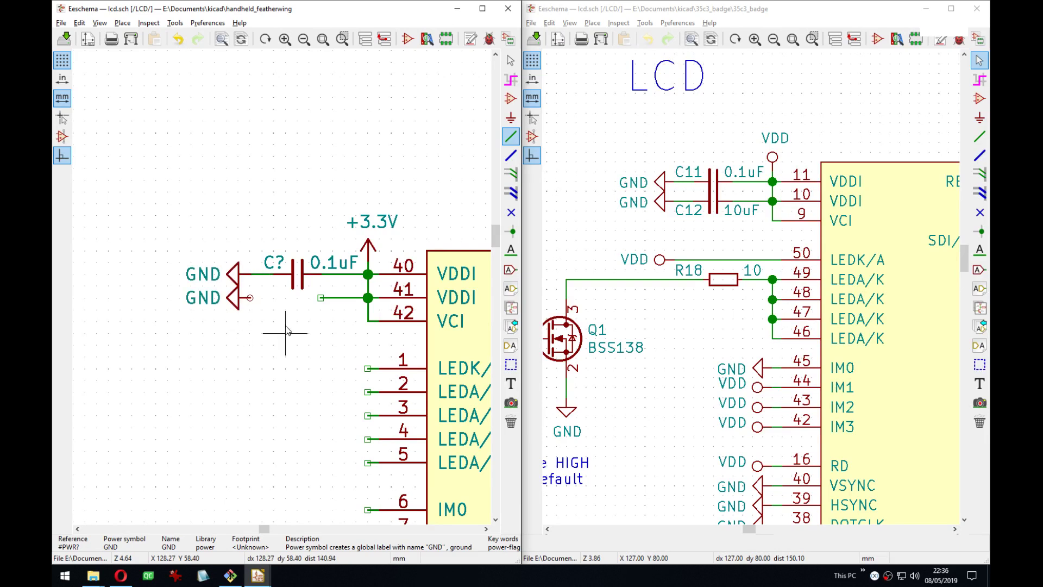
scroll(280, 288, up, 3)
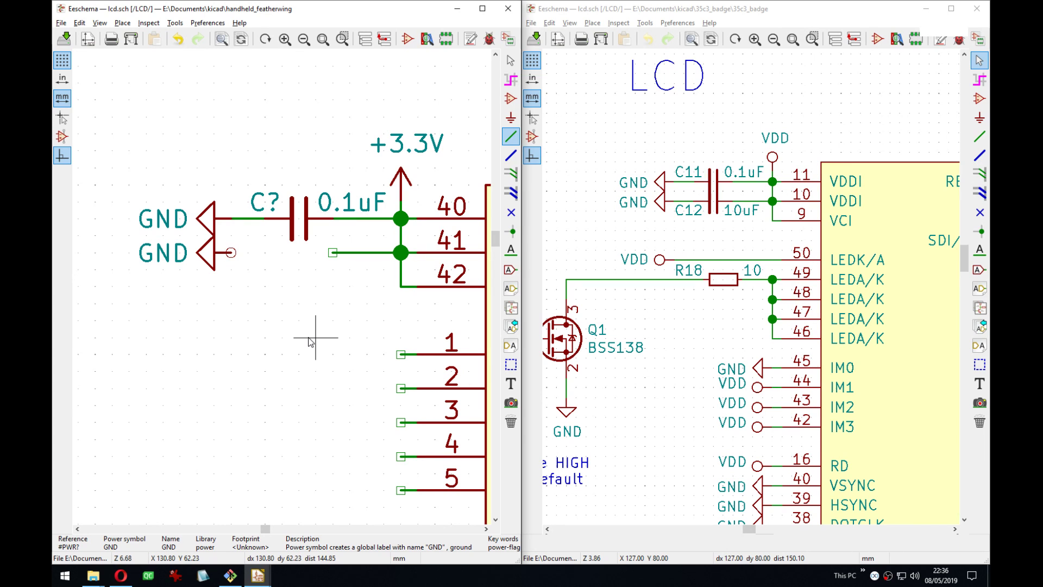
middle_drag(287, 273, 310, 274)
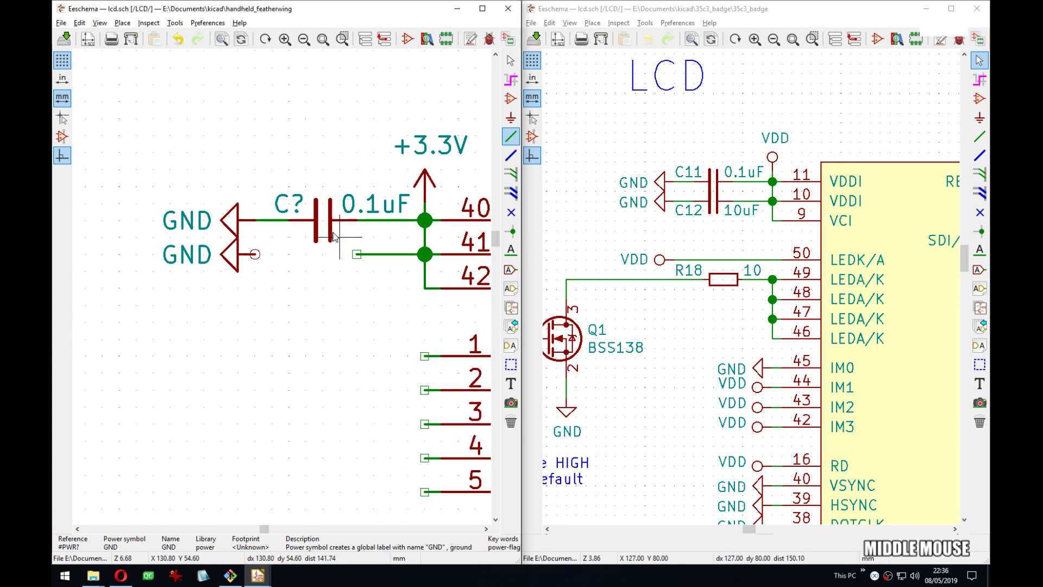
Duplicate the 0.1uF capacitor below the first one and wire it to the lower GND.
key(c)
click(323, 257)
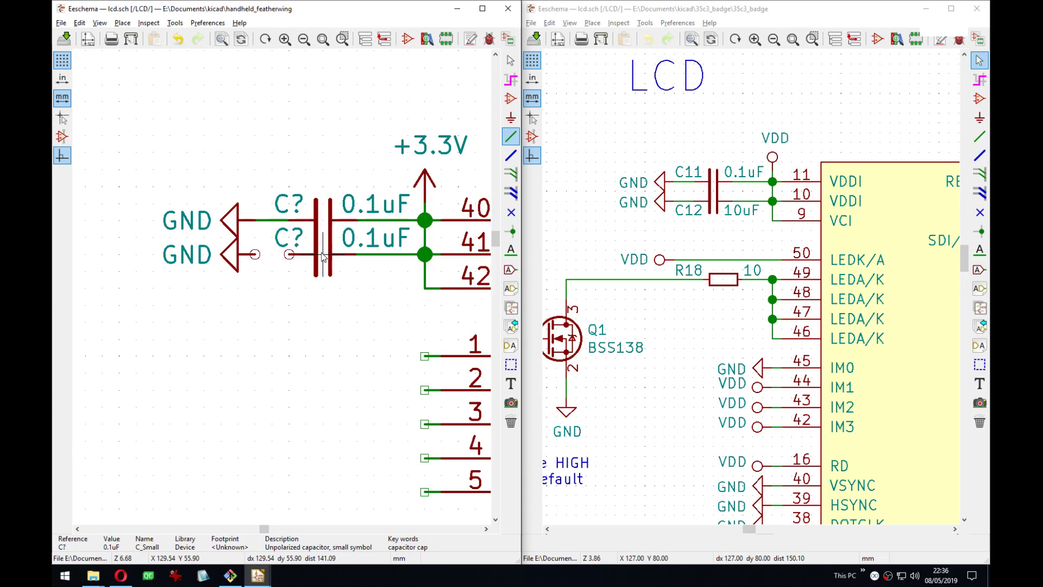
click(289, 254)
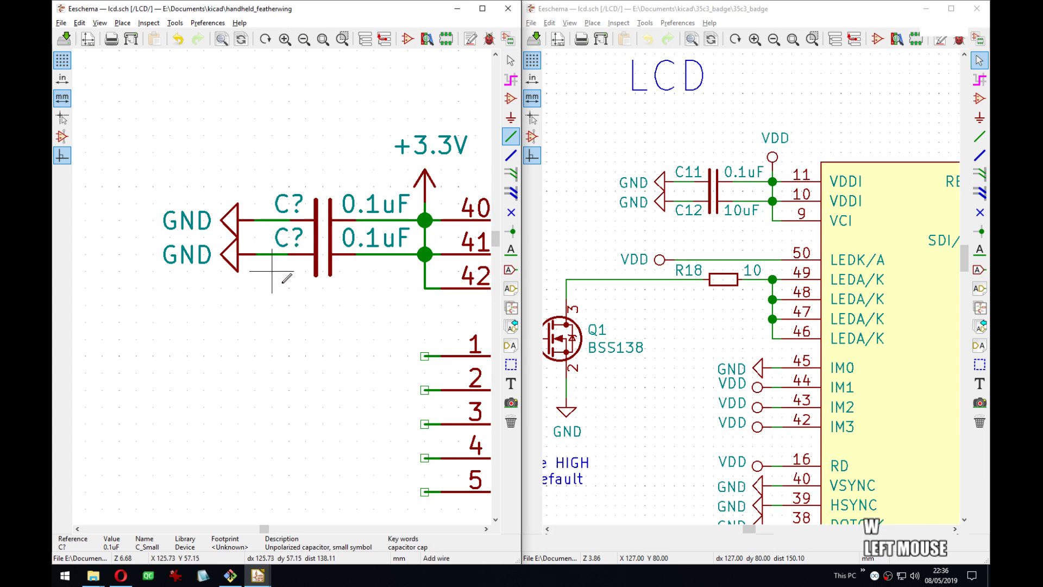
key(x)
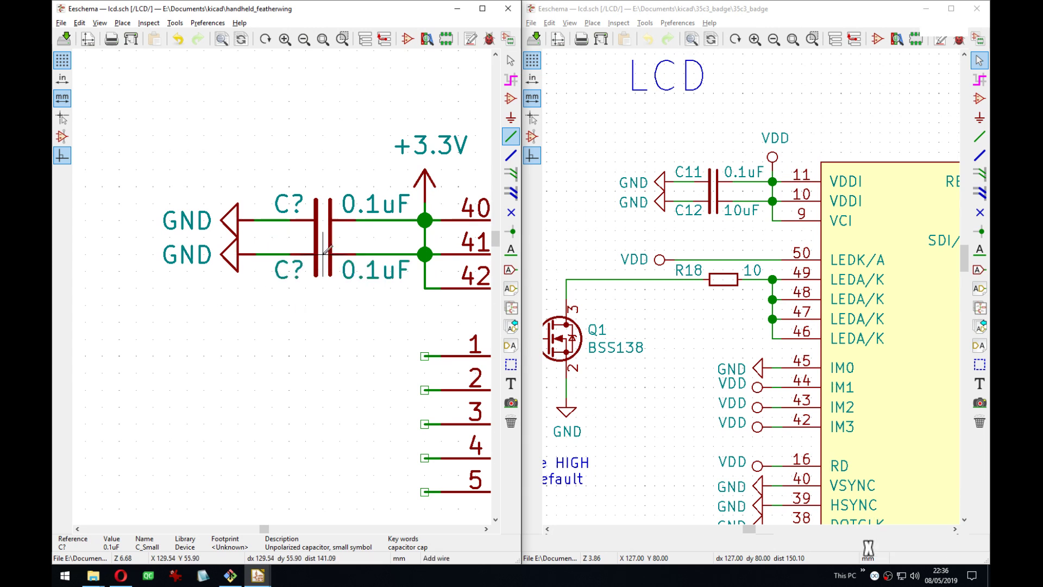
key(x)
middle_drag(326, 255, 291, 267)
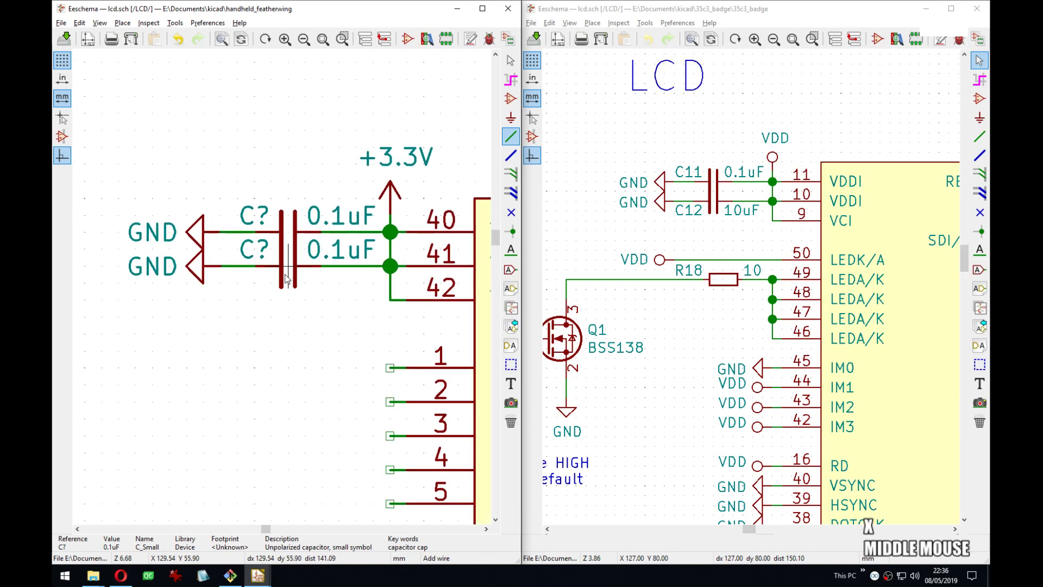
Set the new capacitor's value to 10uF and mirror it so its labels sit below.
text(v10uF)
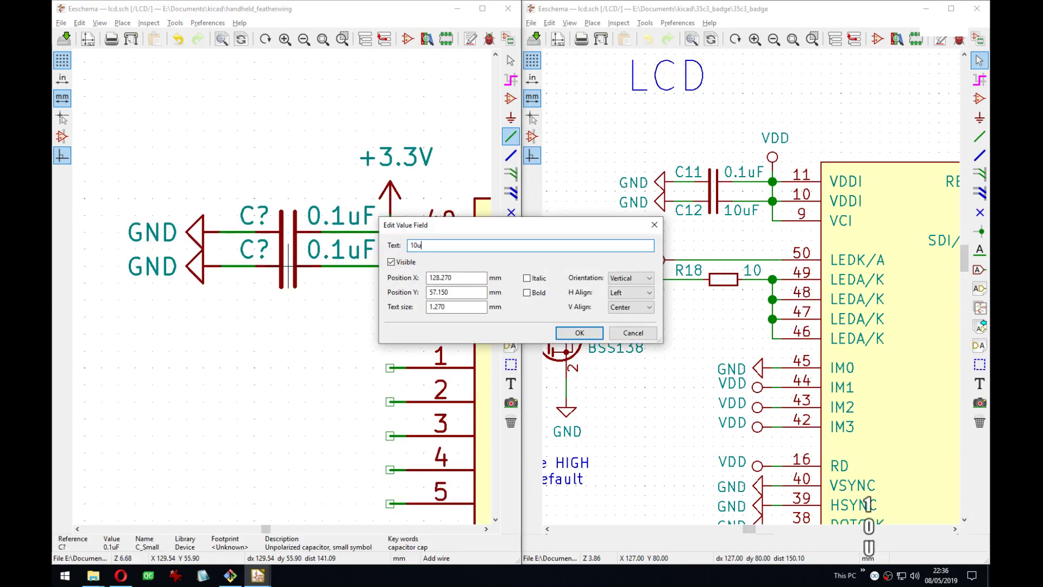
key(Return)
key(x)
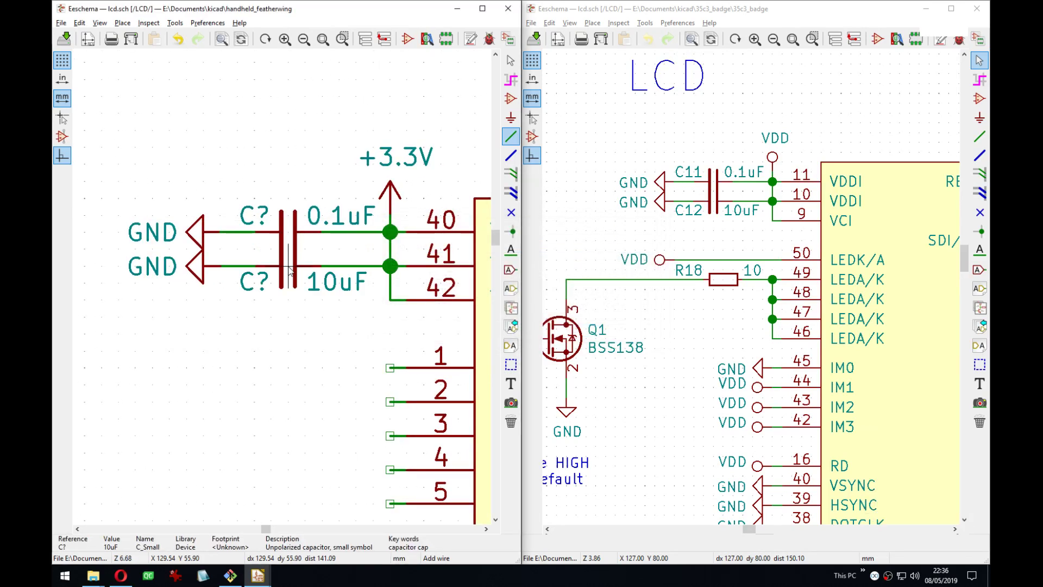
middle_drag(291, 271, 289, 292)
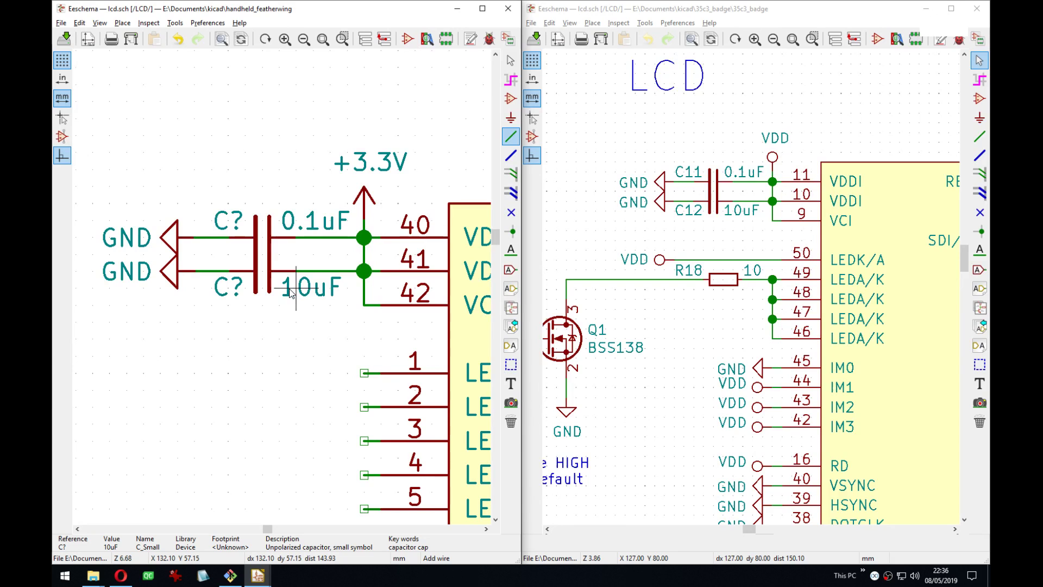
middle_drag(313, 339, 313, 279)
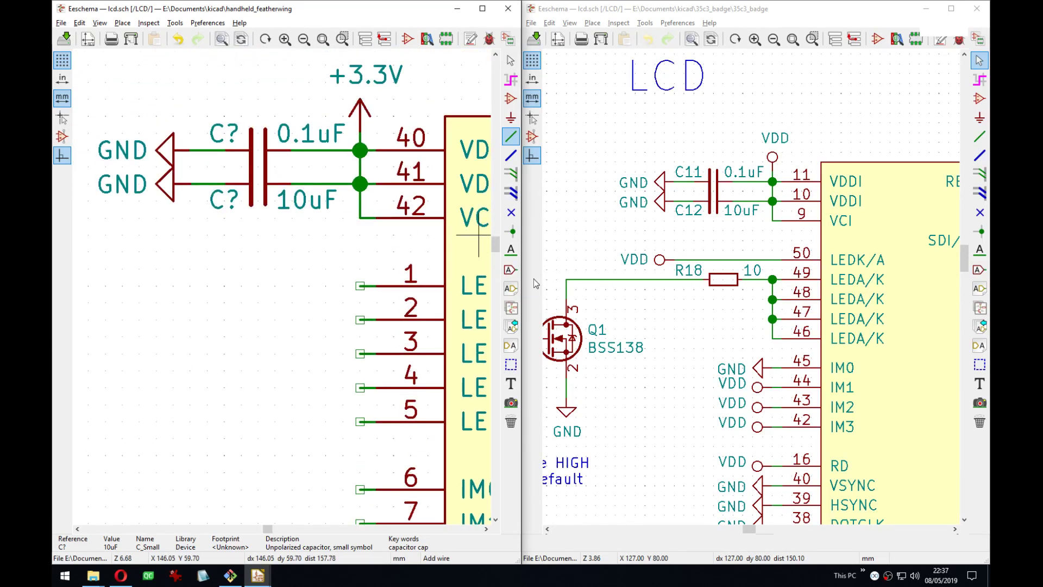
middle_drag(456, 278, 451, 278)
Wire LEDK pin 1 to the pin 42 supply wire.
key(w)
click(360, 217)
middle_drag(381, 324, 317, 313)
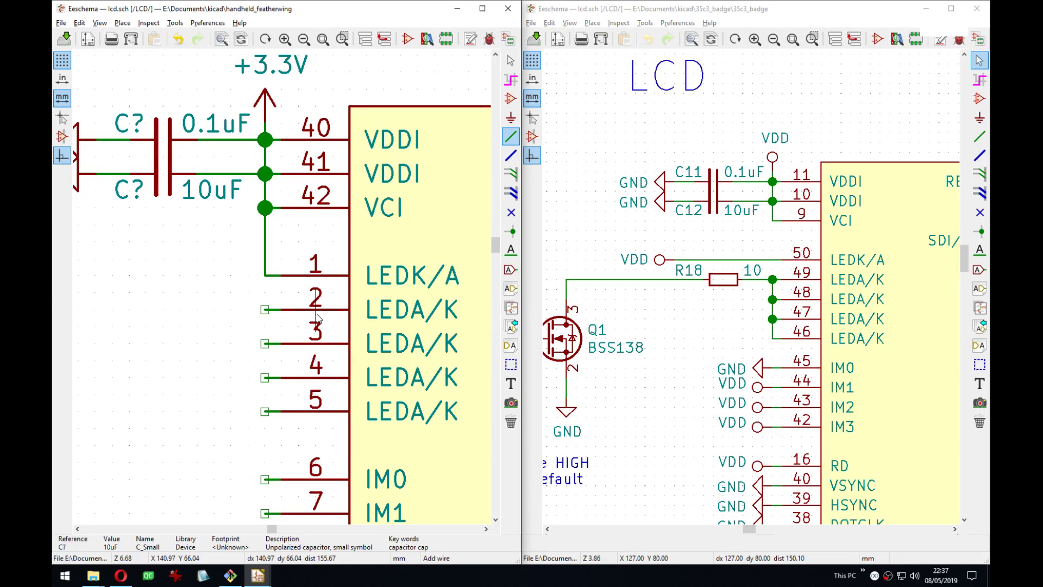
middle_drag(318, 319, 354, 245)
Pan around the badge reference schematic's LCD block to check the LED pin wiring.
click(756, 405)
middle_drag(756, 405, 819, 341)
scroll(752, 292, down, 5)
mouse_move(752, 292)
middle_down()
mouse_move(770, 284)
mouse_move(754, 292)
mouse_move(772, 293)
middle_up()
scroll(755, 292, up, 1)
scroll(752, 292, up, 1)
middle_drag(313, 290, 338, 304)
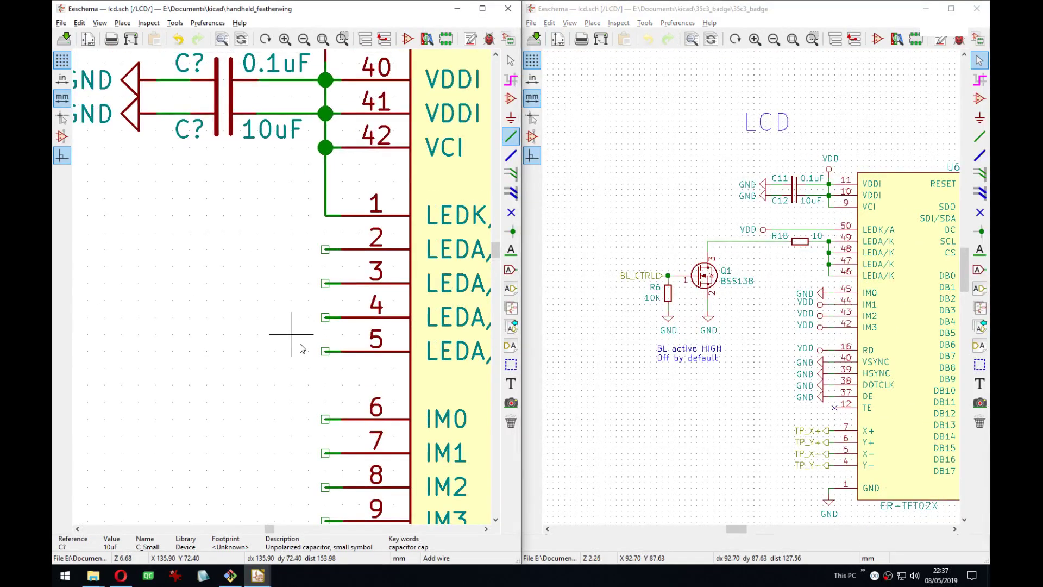
Tie LEDA pins 2–5 together with a lead-out wire and search the symbol chooser for R_Small.
key(w)
click(325, 283)
key(w)
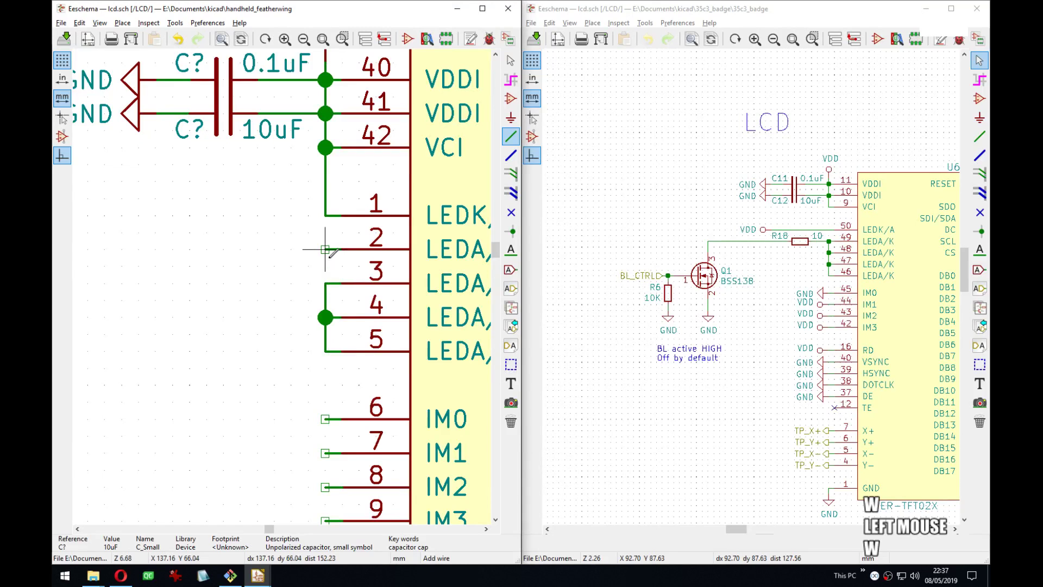
click(325, 249)
key(w)
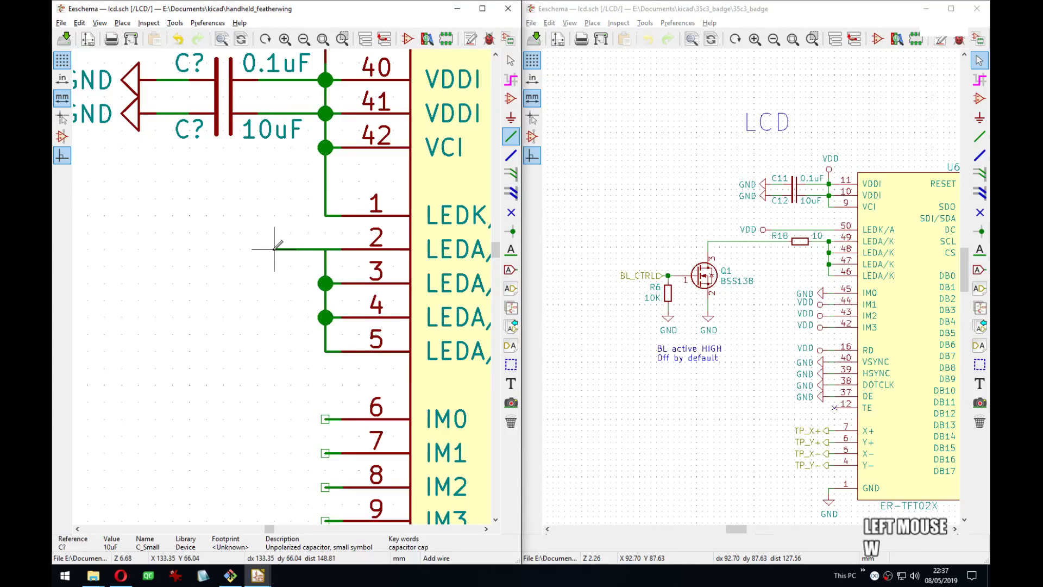
click(274, 249)
text(a)
text(r_Small)
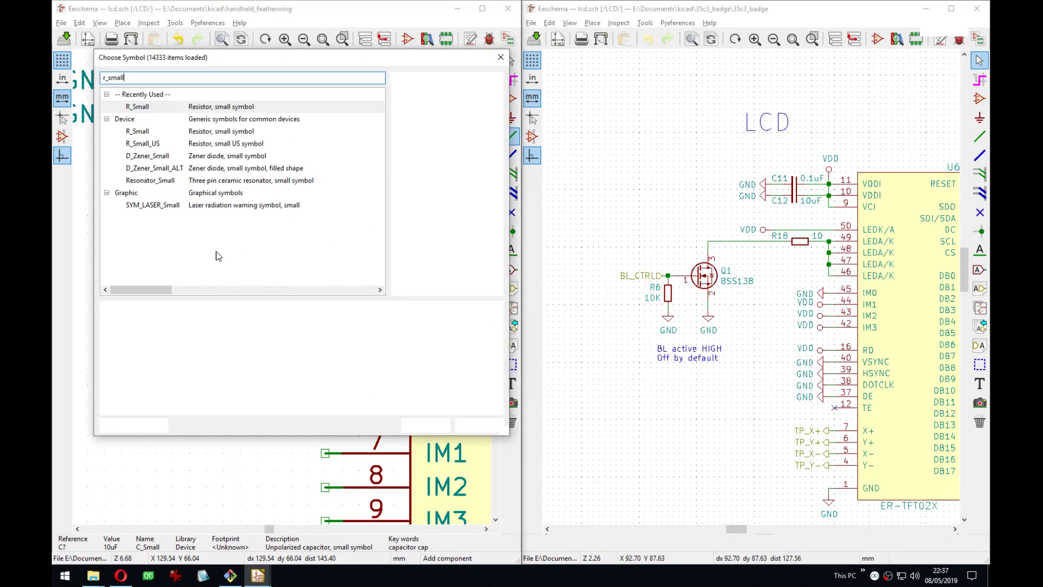
Place a horizontal R_Small resistor on the pin 2 wire and give it the value 10R.
key(Return)
key(r)
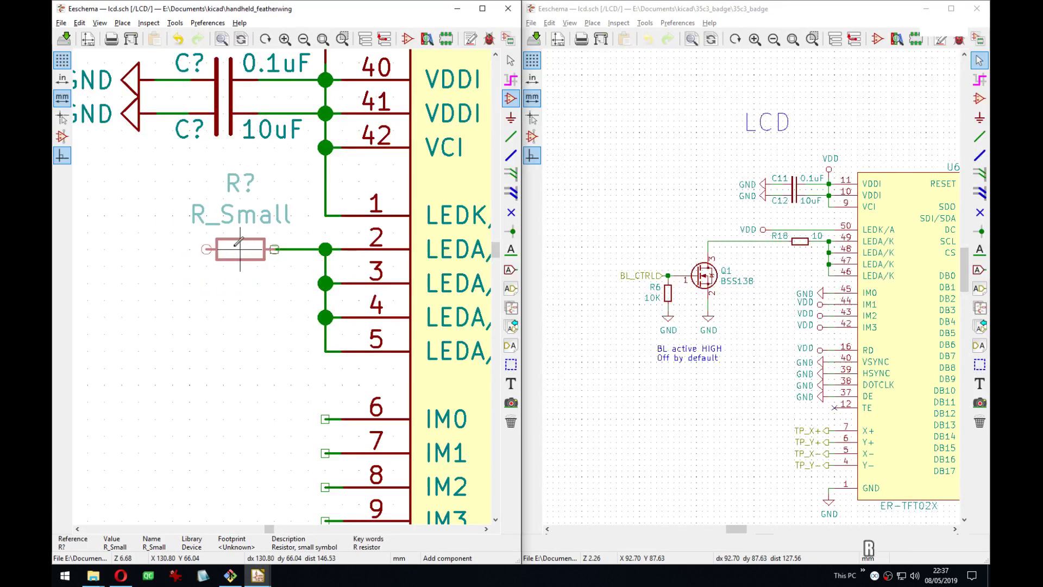
click(239, 250)
key(v)
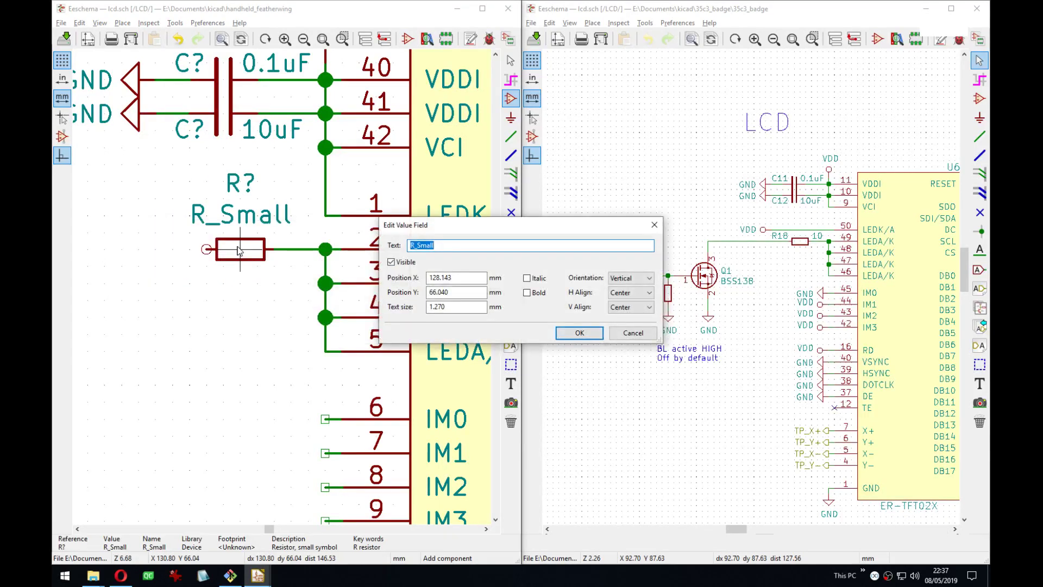
text(10R)
key(Return)
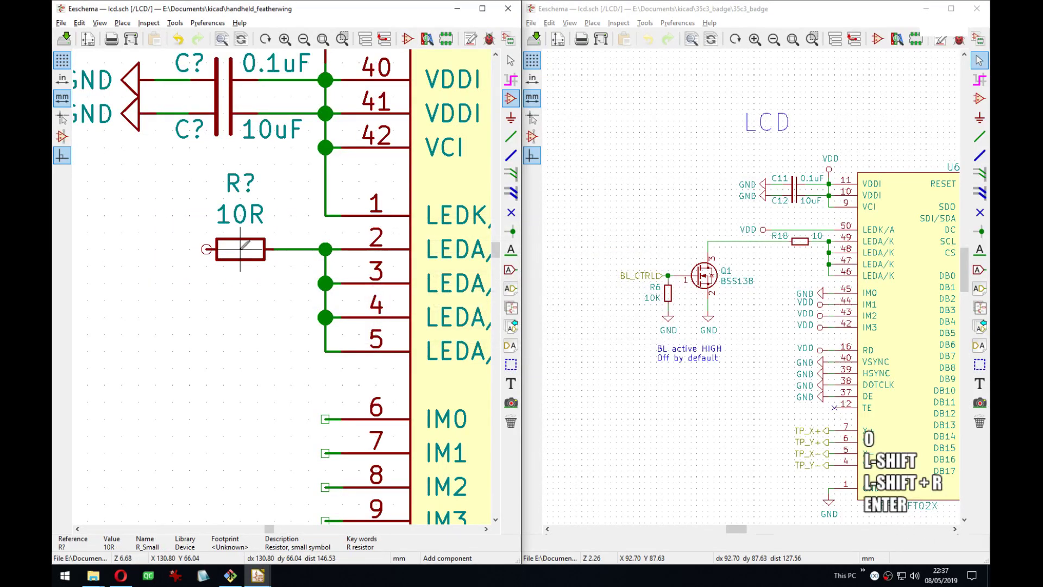
Move the 10R value text beside the resistor, leaving the value unchanged.
middle_drag(240, 249, 291, 267)
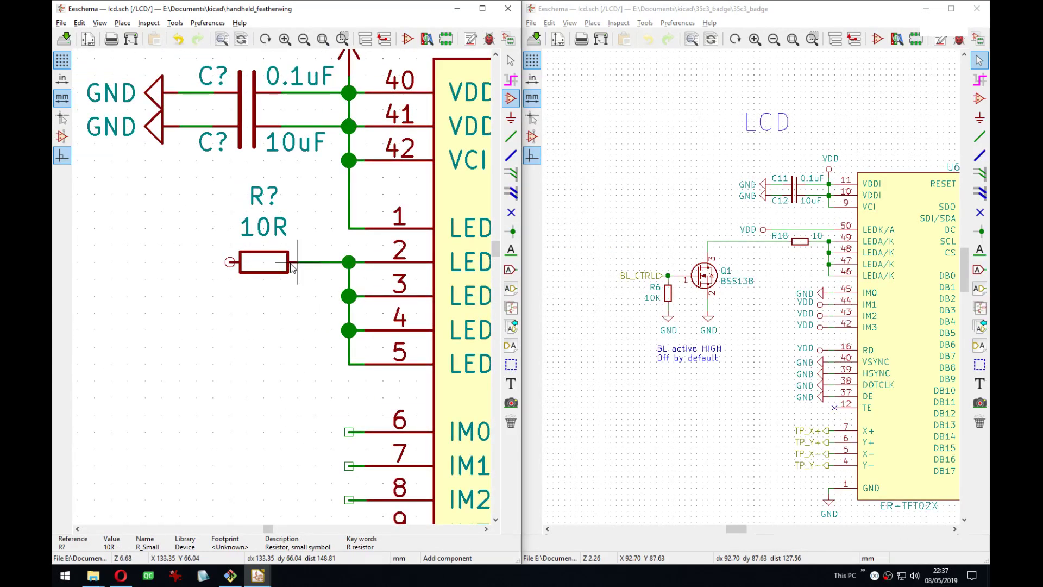
middle_drag(292, 267, 302, 267)
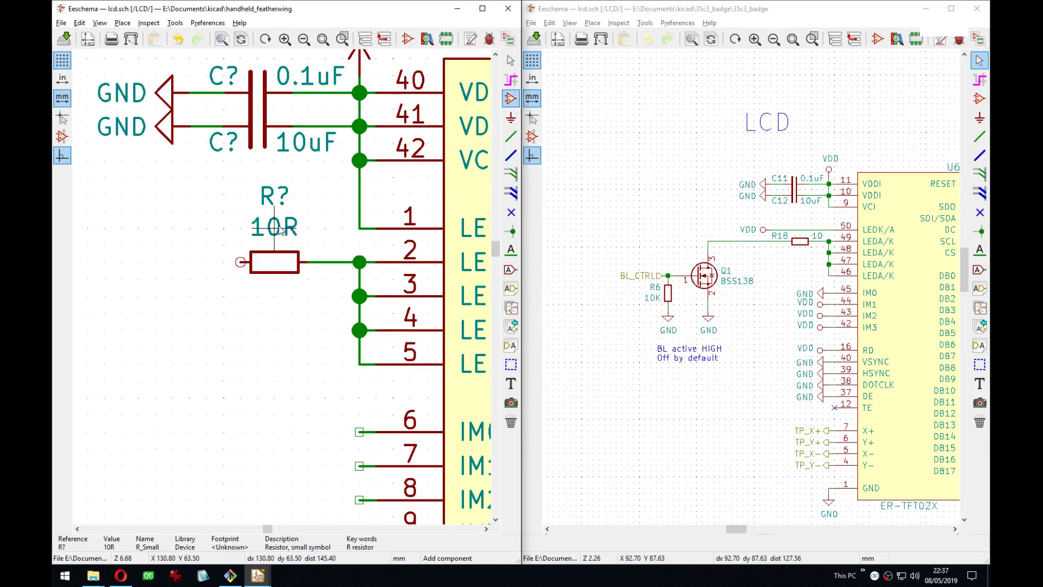
key(m)
click(313, 246)
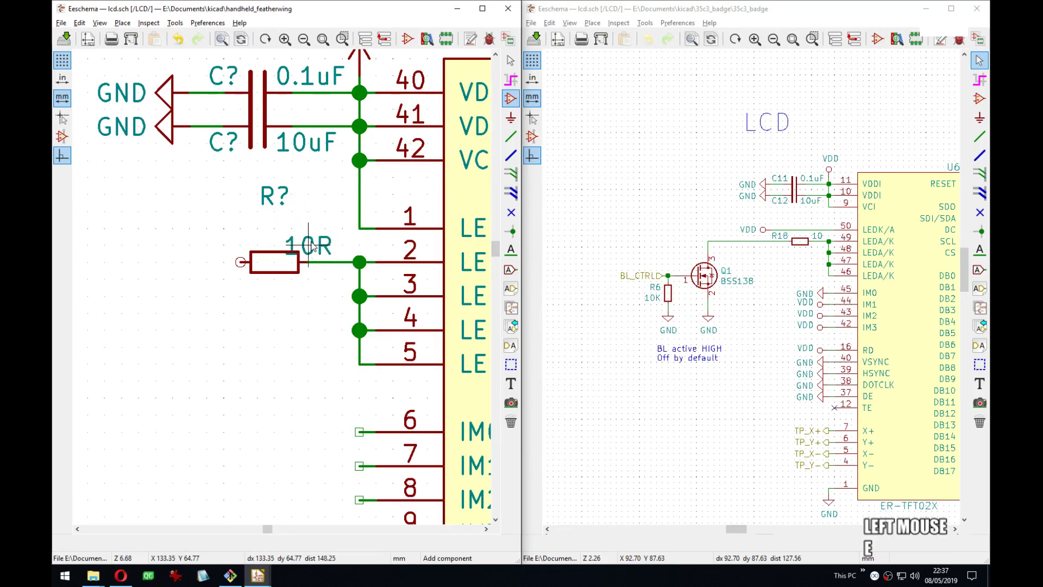
key(e)
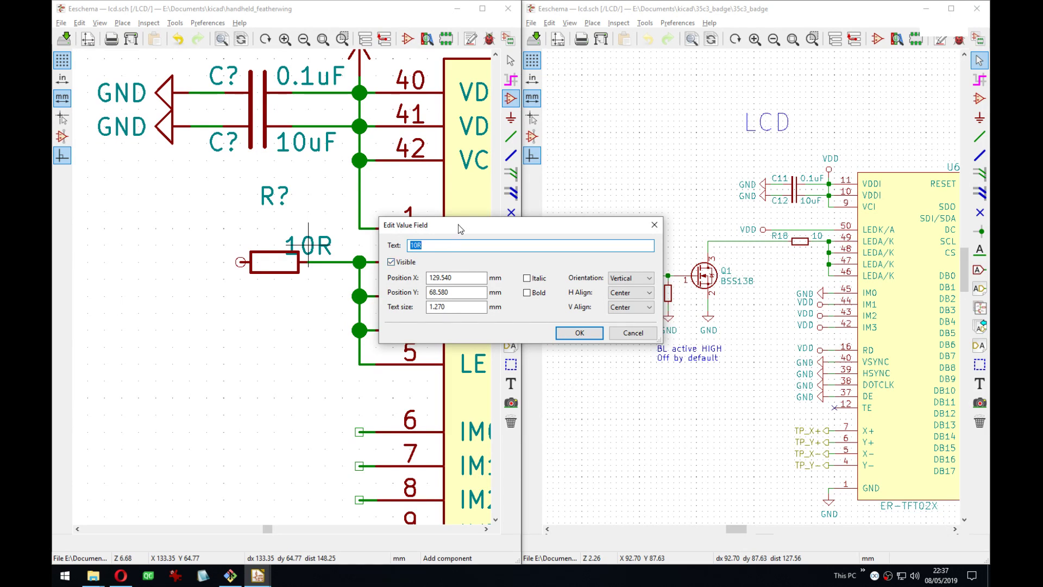
drag(459, 228, 394, 232)
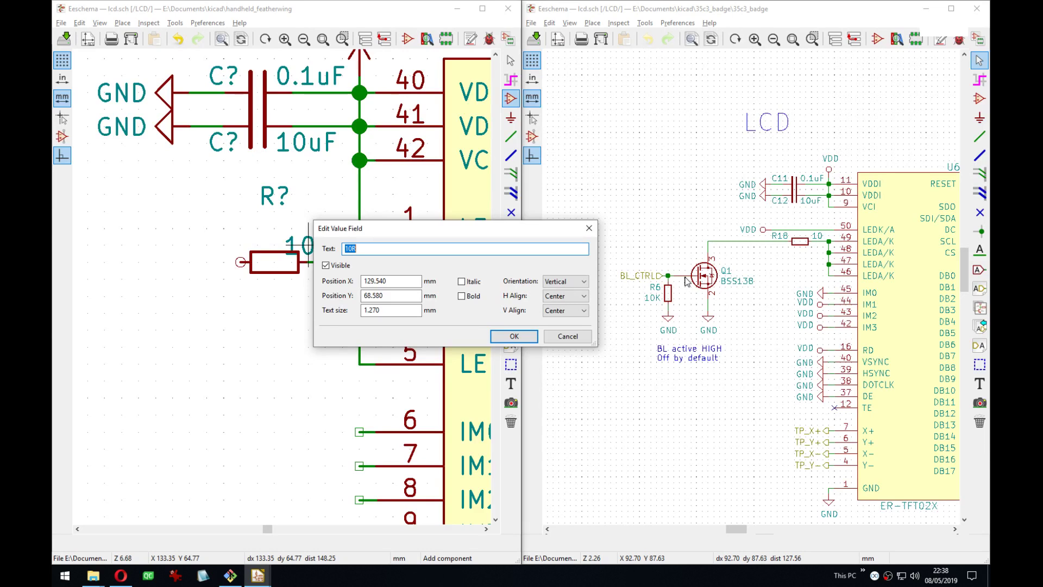
click(514, 336)
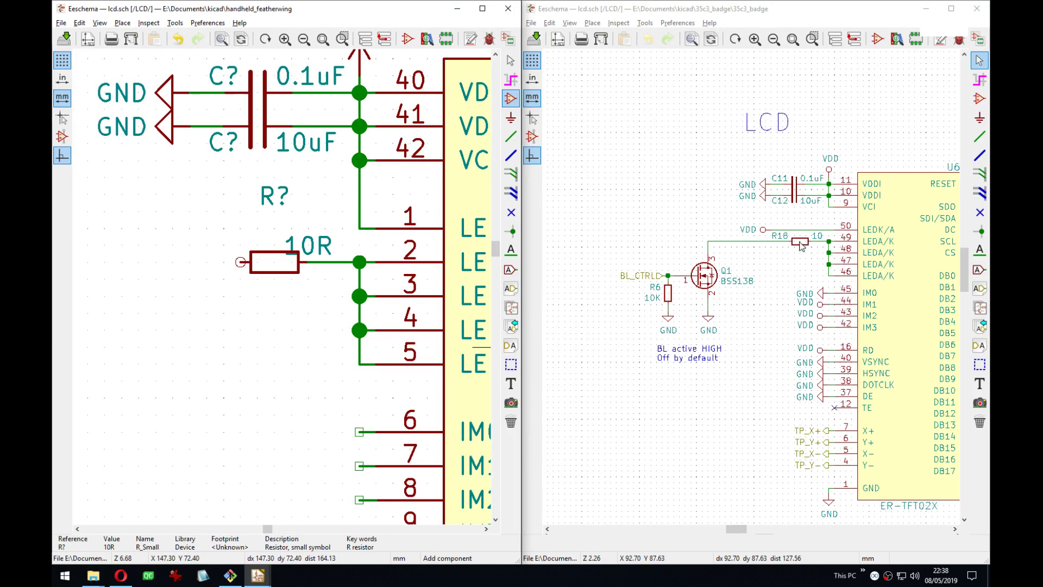
Set the 10R value text's horizontal alignment to Left.
middle_drag(300, 264, 312, 265)
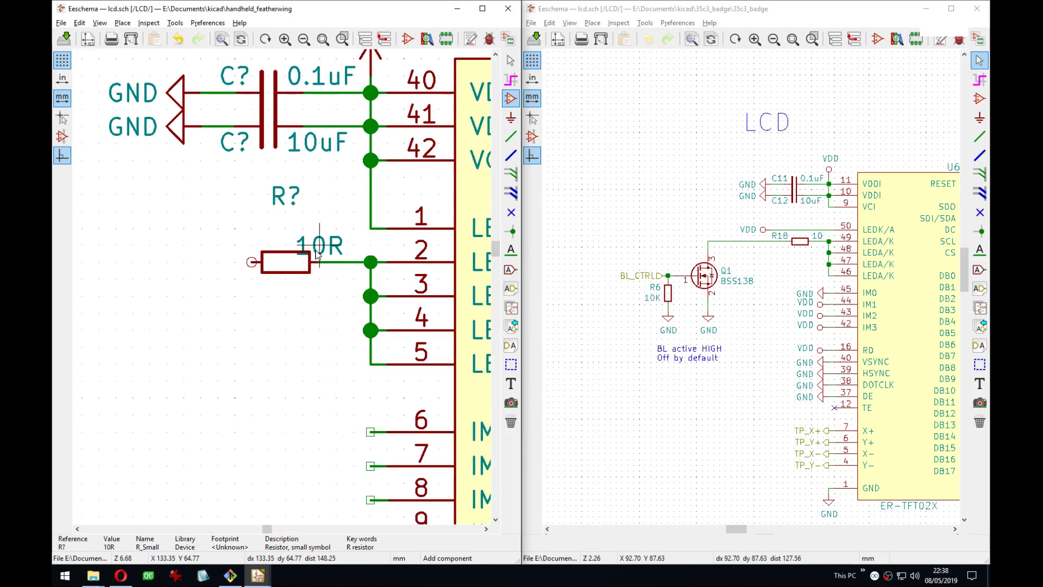
click(318, 253)
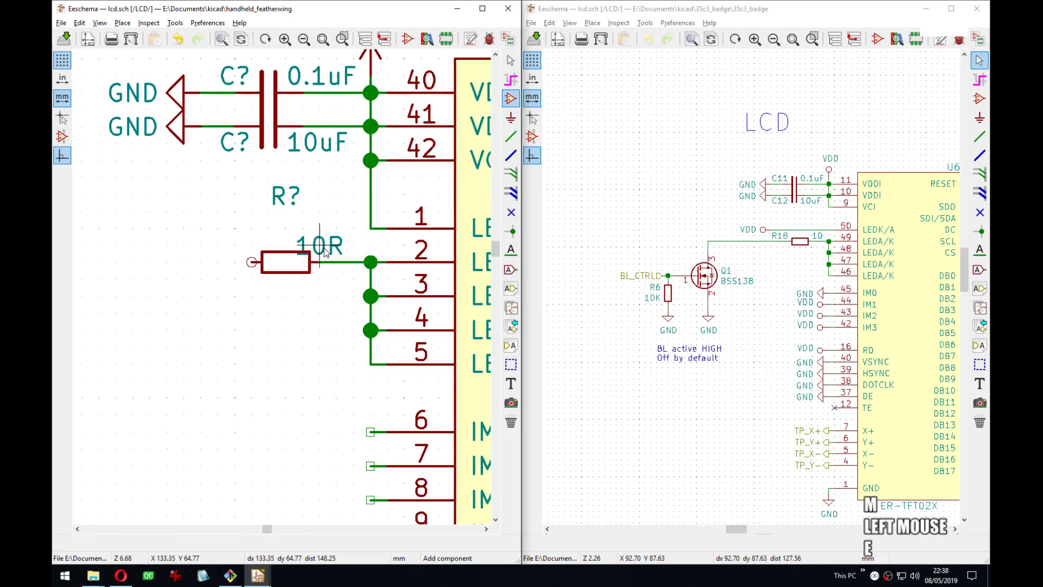
key(e)
click(567, 297)
click(565, 306)
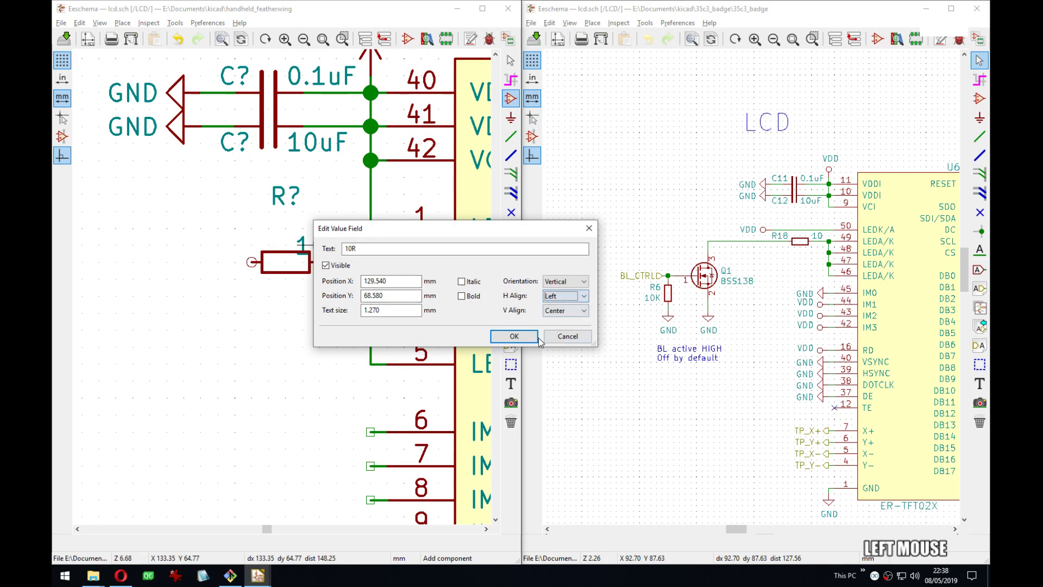
click(535, 337)
Reposition the 10R resistor into its final spot on the wire.
middle_drag(235, 248, 309, 268)
key(g)
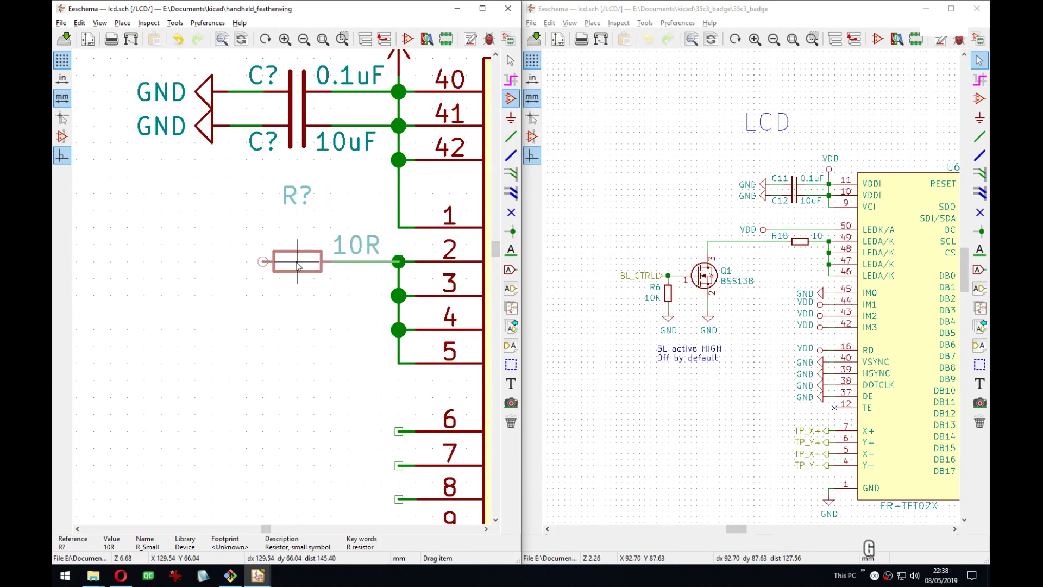
click(290, 266)
key(g)
click(304, 266)
middle_drag(269, 257, 333, 273)
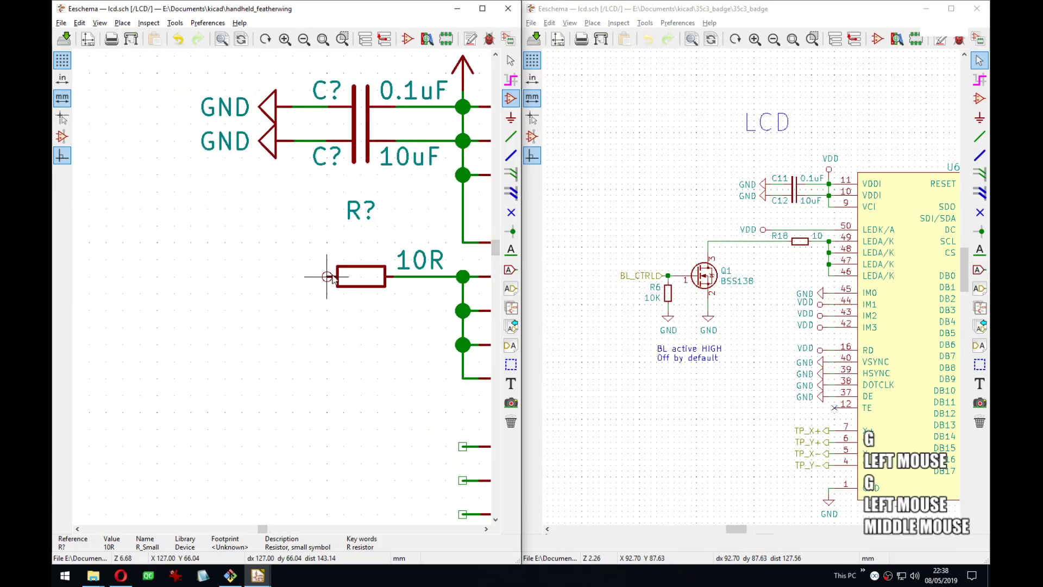
Move the R? reference above the resistor's left end and right-align it.
key(m)
click(322, 260)
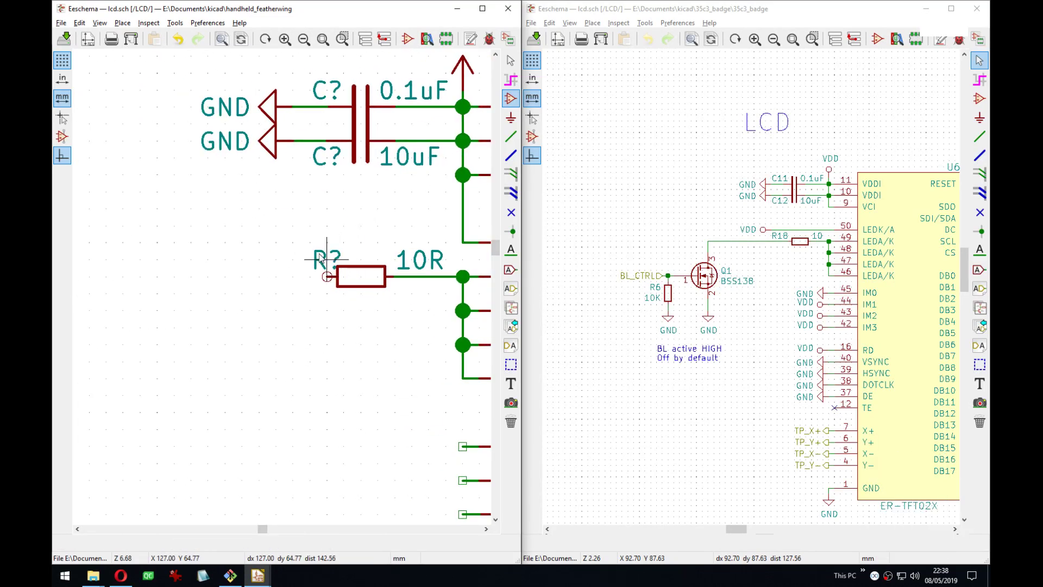
key(e)
click(565, 296)
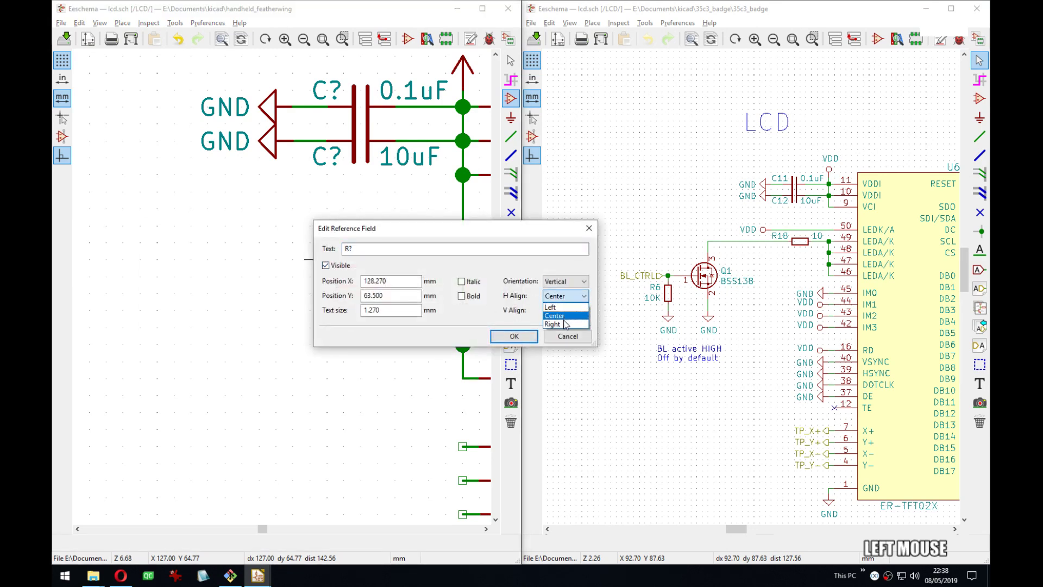
click(563, 325)
click(514, 337)
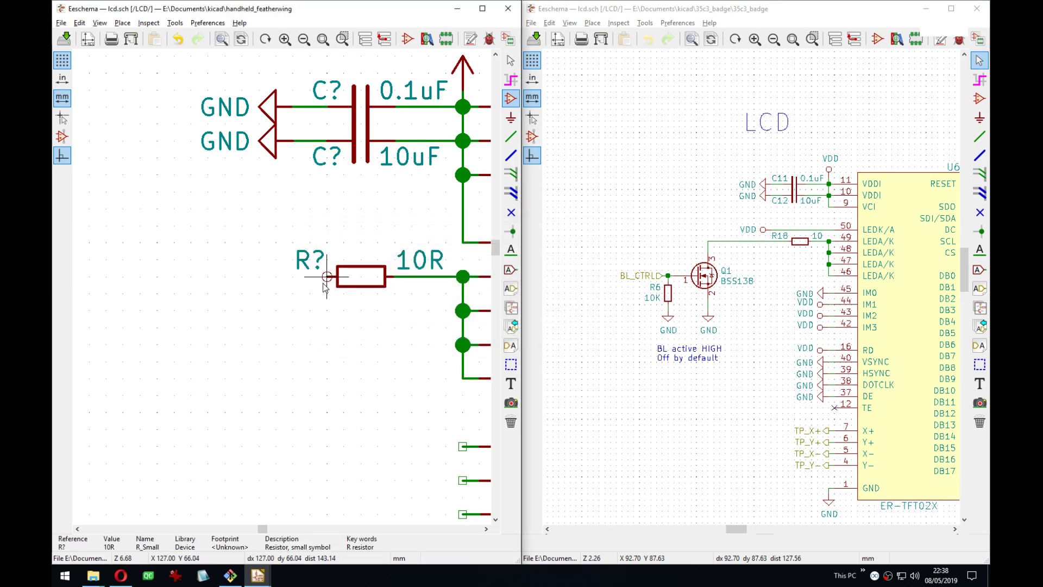
Draw a wire running down-left from the resistor's left end.
key(w)
middle_drag(175, 325, 321, 263)
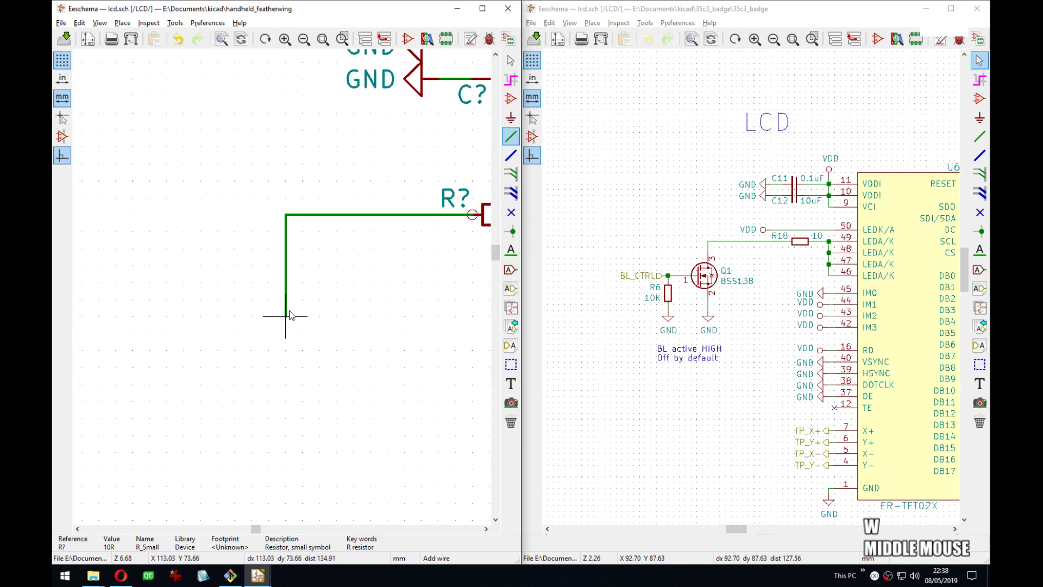
double_click(289, 311)
scroll(289, 315, down, 3)
key(Escape)
Copy the BL_CTRL MOSFET circuit block from the Keyboard sub-sheet.
right_click(316, 286)
click(340, 296)
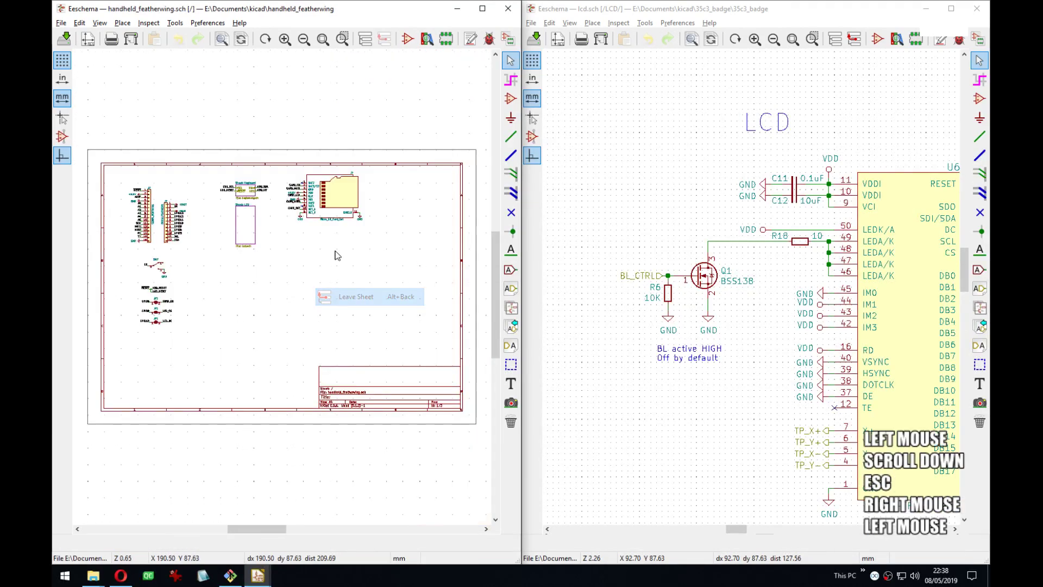
double_click(245, 201)
scroll(276, 240, up, 3)
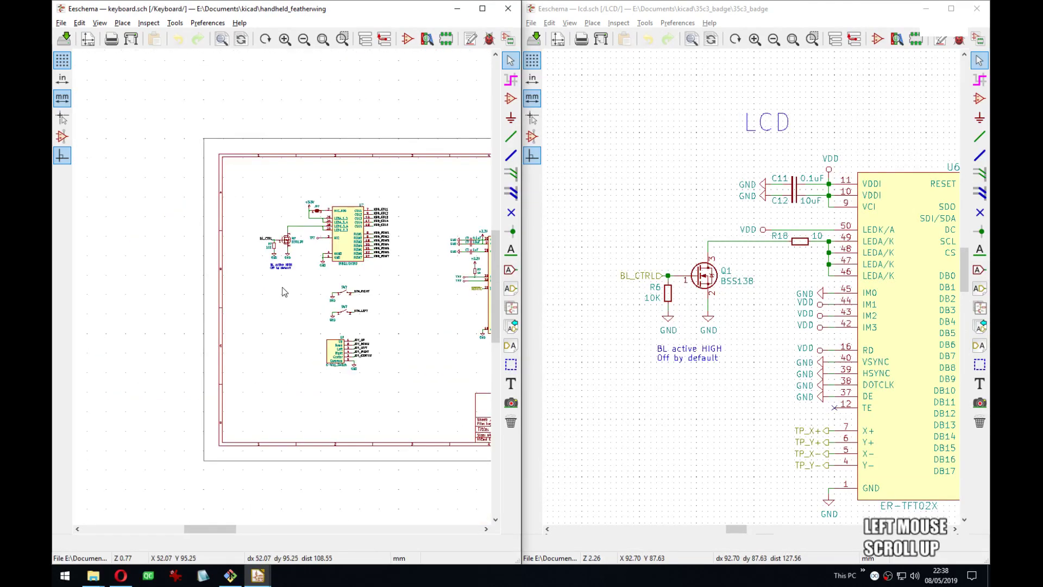
drag(226, 141, 296, 279)
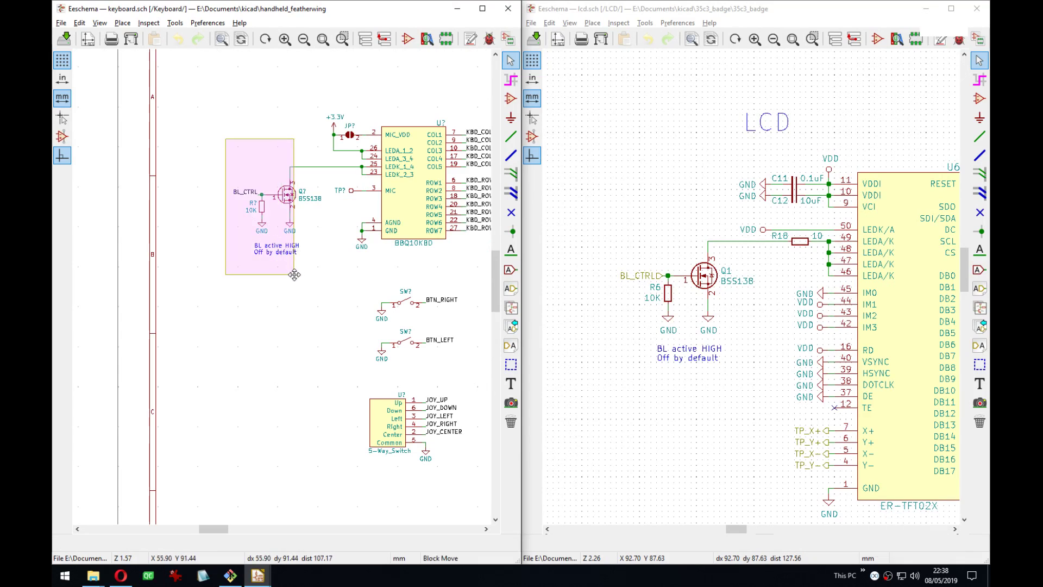
right_click(296, 278)
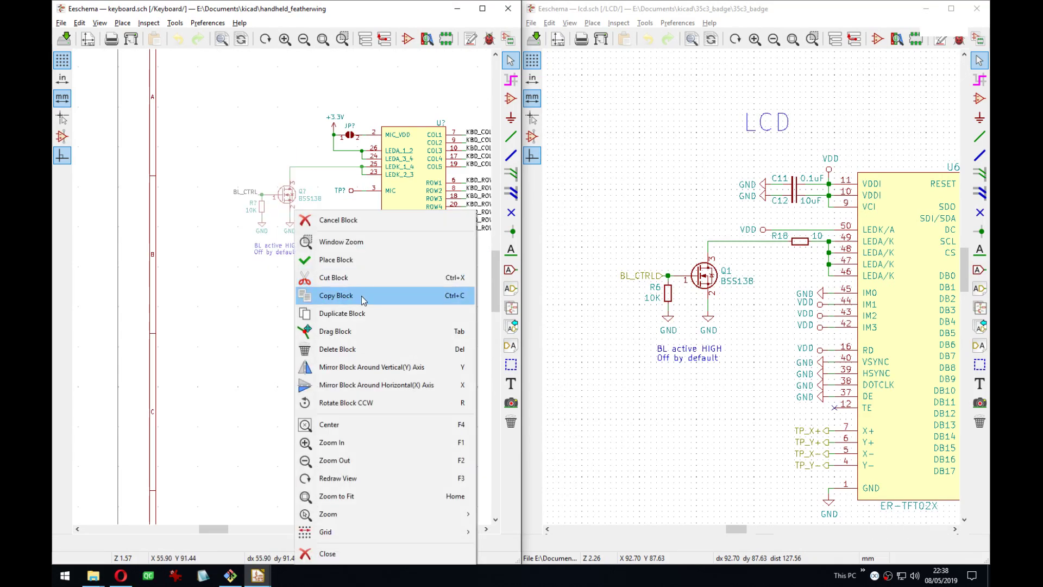
click(363, 296)
key(Escape)
Back in the LCD sheet, delete the new vertical wire and paste the backlight circuit.
key(alt+BackSpace)
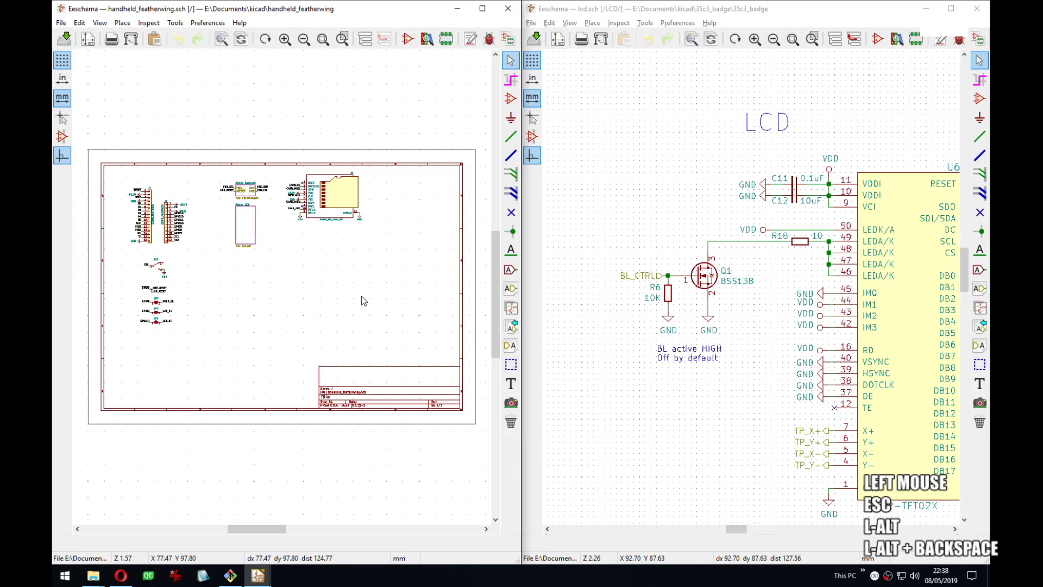
double_click(247, 231)
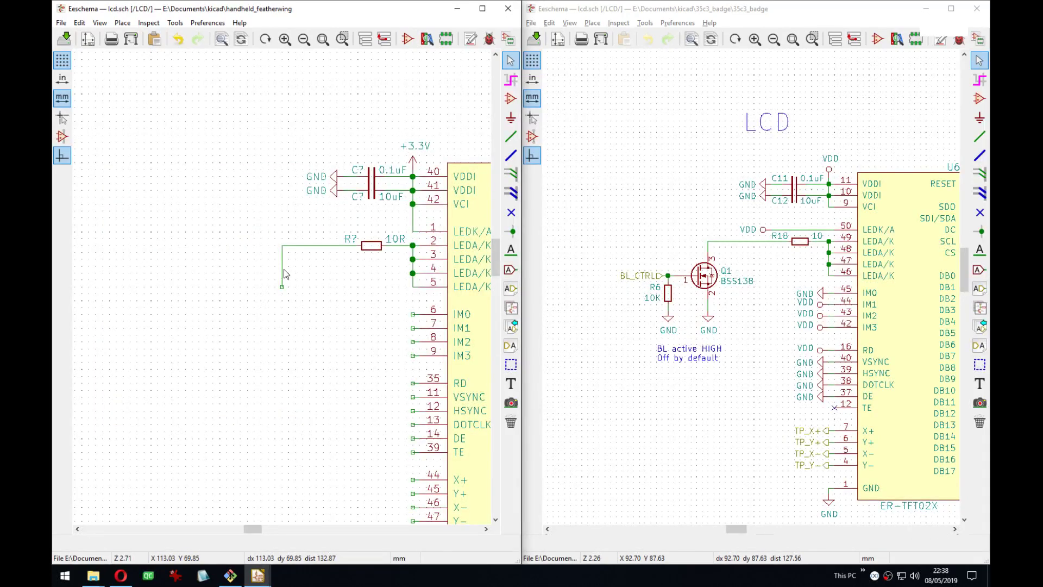
key(Delete)
right_click(202, 269)
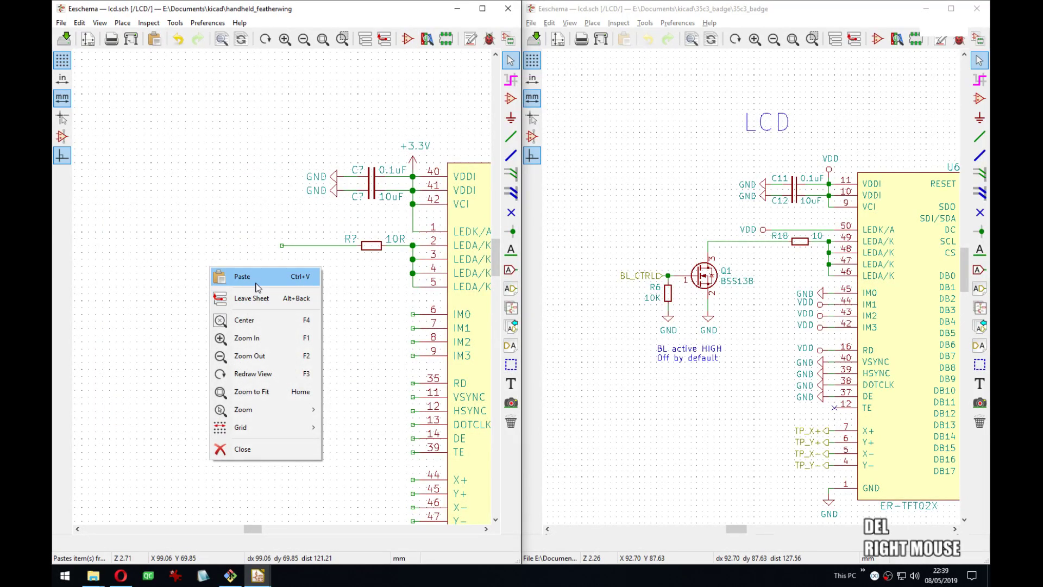
click(239, 277)
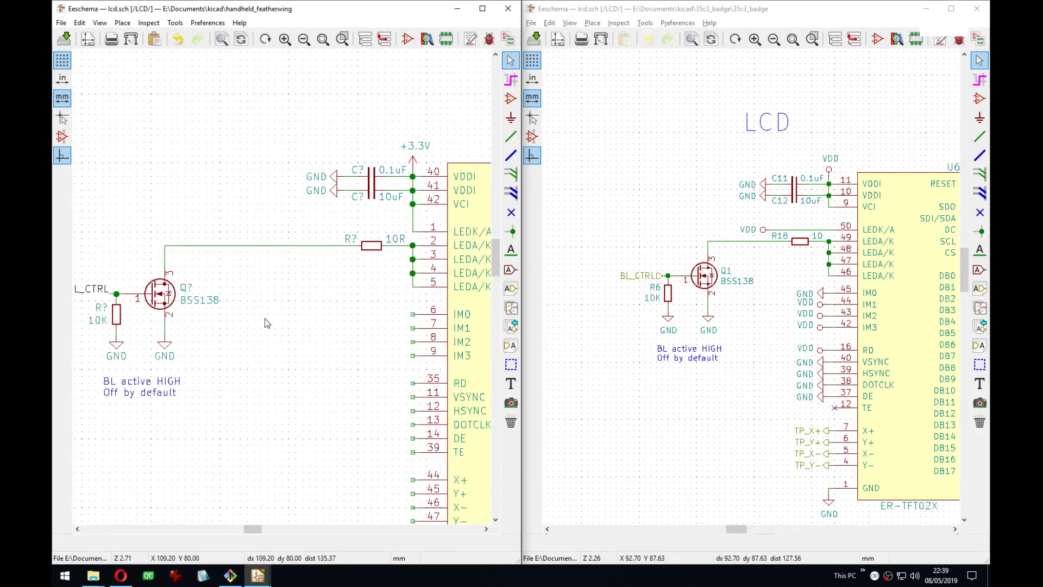
click(278, 332)
Drag the pasted MOSFET block with its wires onto the resistor wire.
drag(137, 195, 347, 395)
key(Tab)
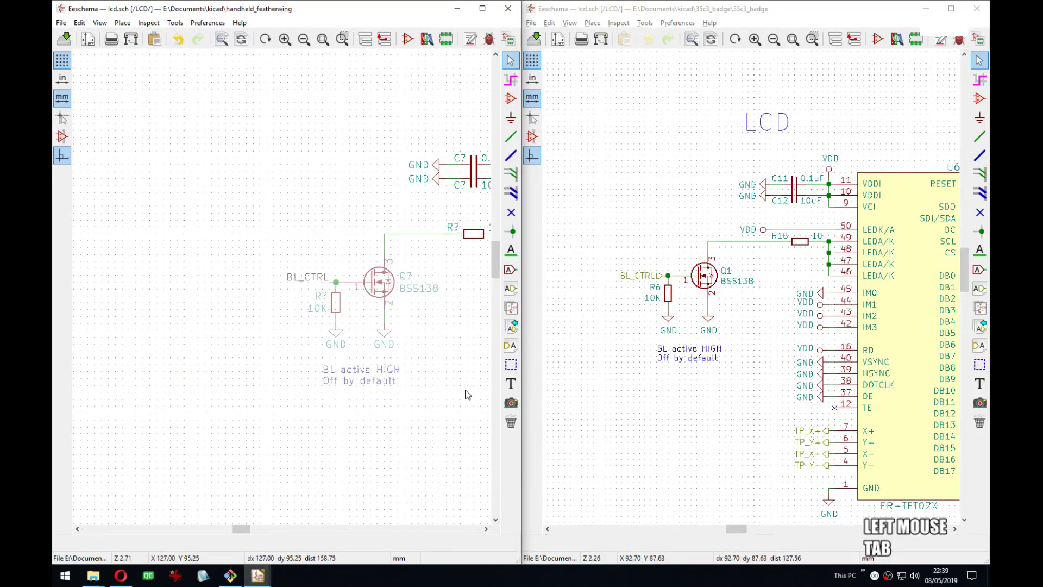
click(464, 392)
middle_drag(398, 378, 298, 355)
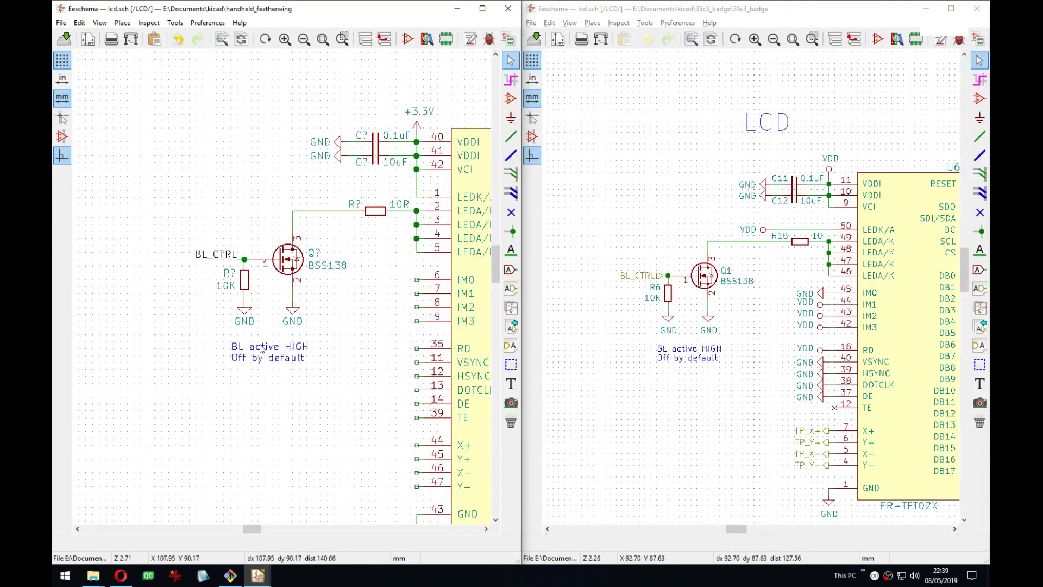
Convert the BL_CTRL label to a hierarchical label and rotate it to face the BSS138 gate.
double_click(220, 259)
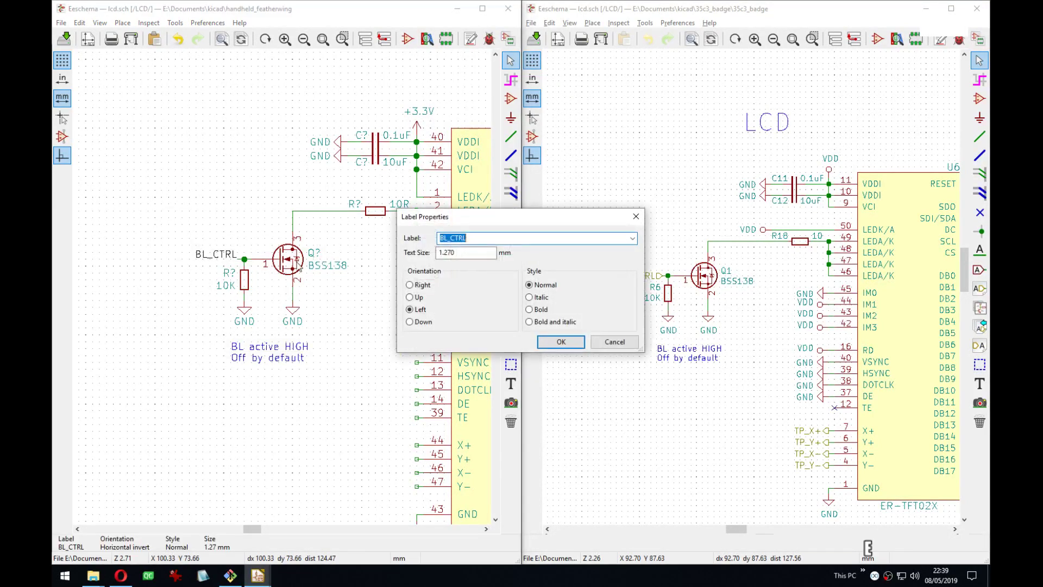
key(Escape)
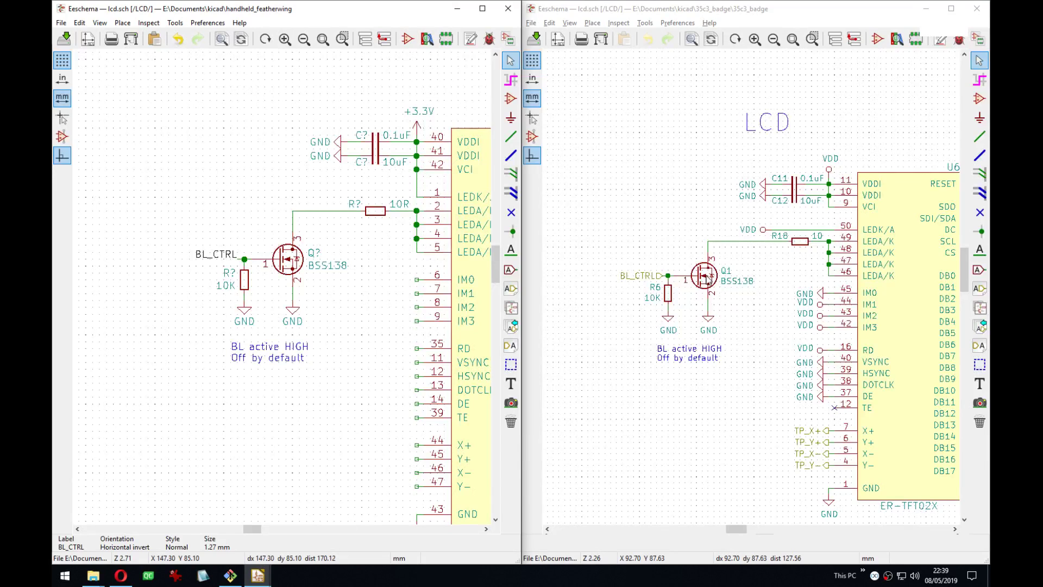
middle_drag(359, 309, 375, 301)
key(e)
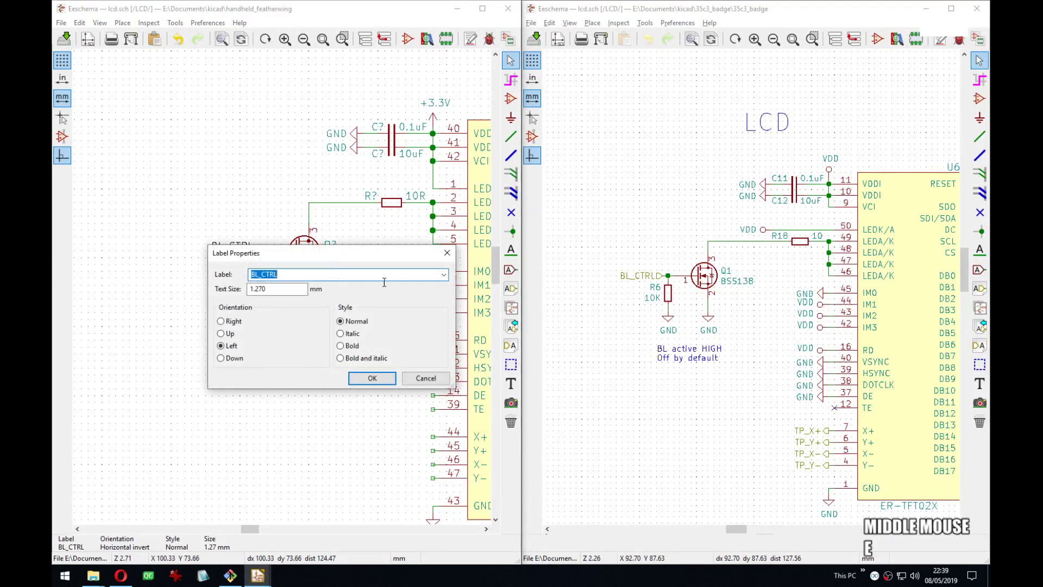
key(Escape)
right_click(246, 244)
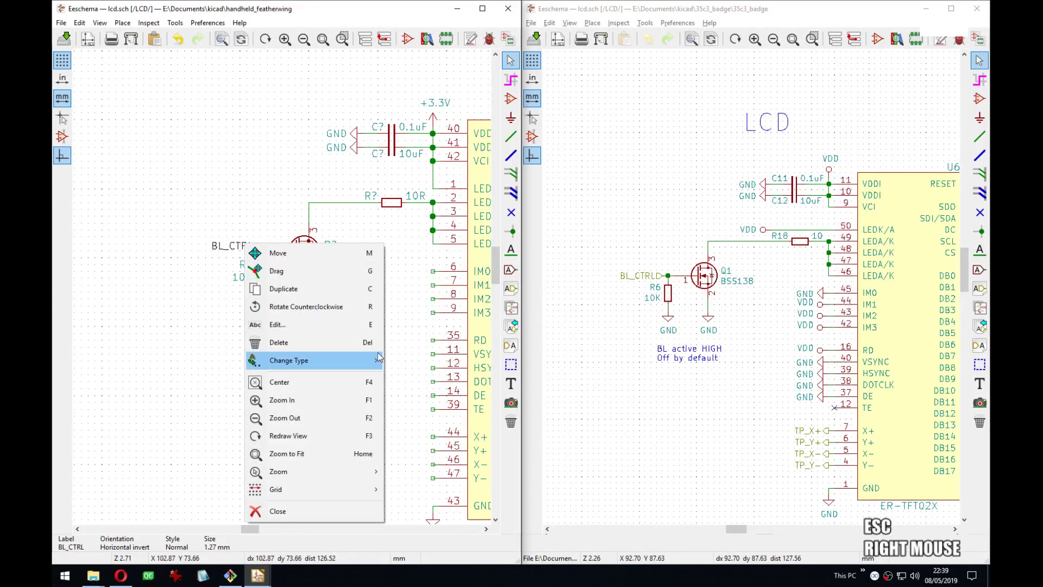
click(440, 360)
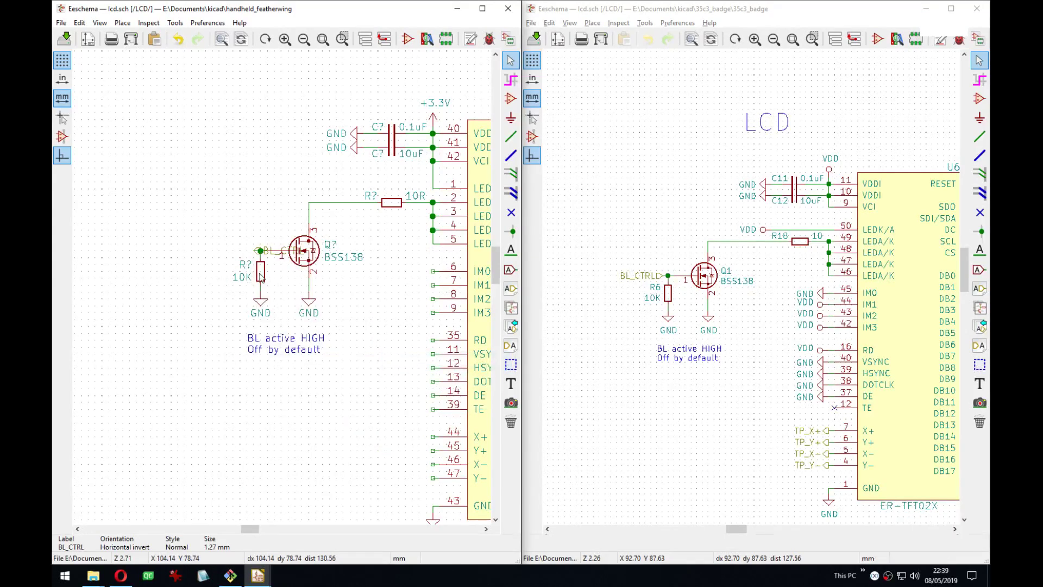
key(r)
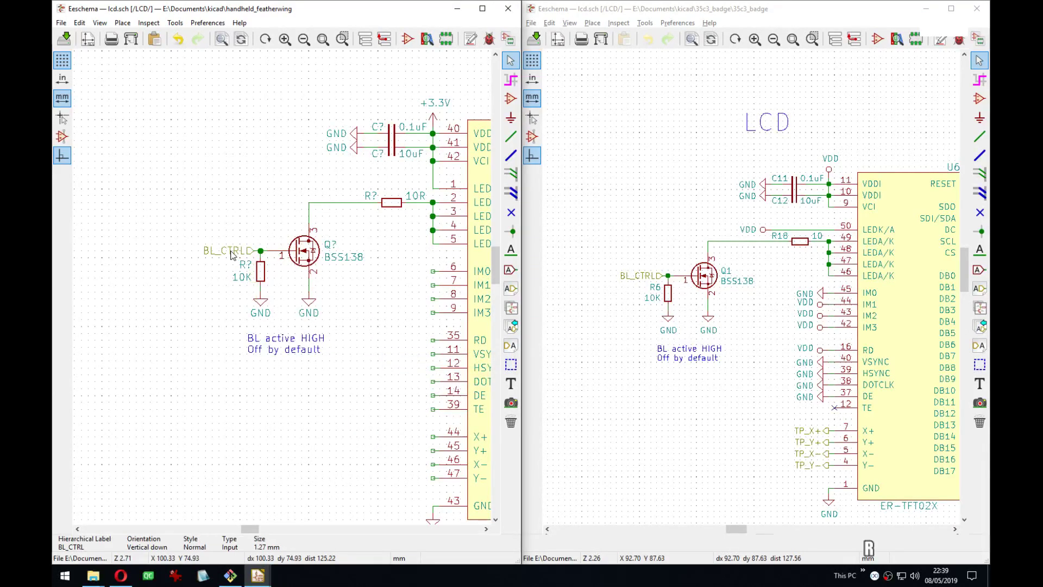
middle_drag(230, 255, 344, 337)
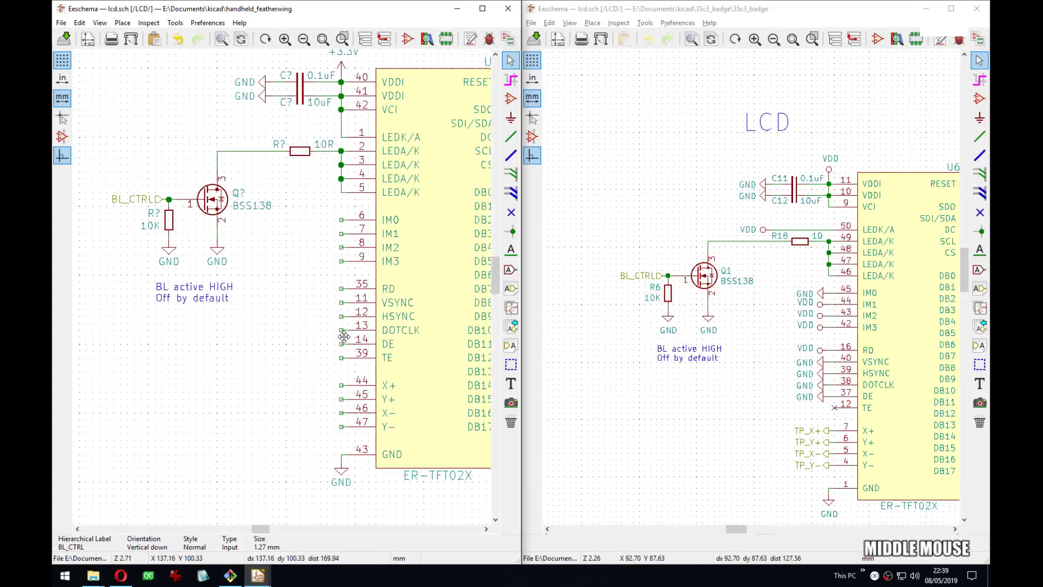
Ground pin 6 IM0 of the featherwing LCD with a copied GND symbol.
scroll(282, 292, up, 1)
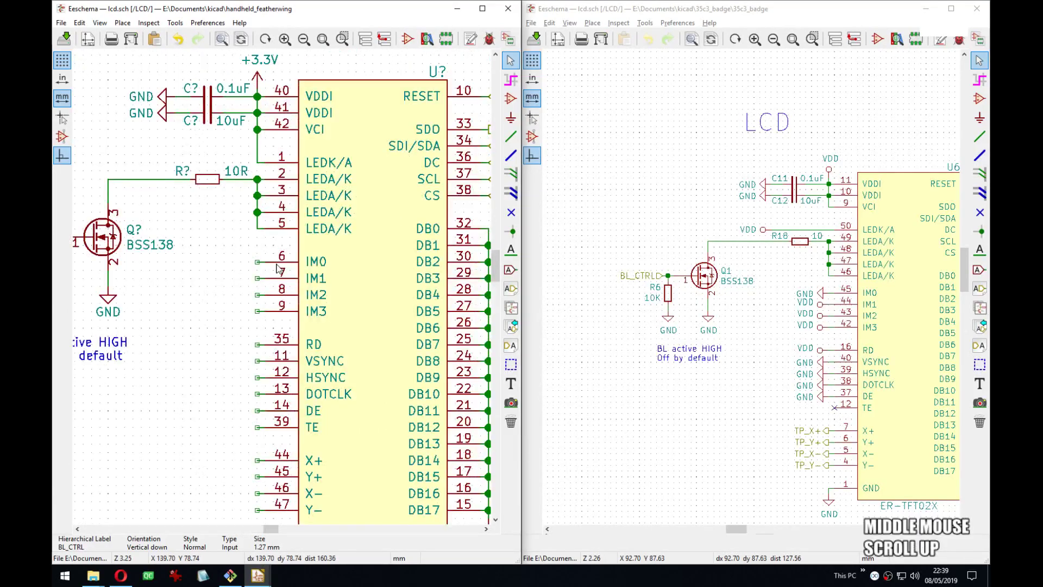
middle_drag(797, 345, 728, 356)
scroll(728, 356, up, 3)
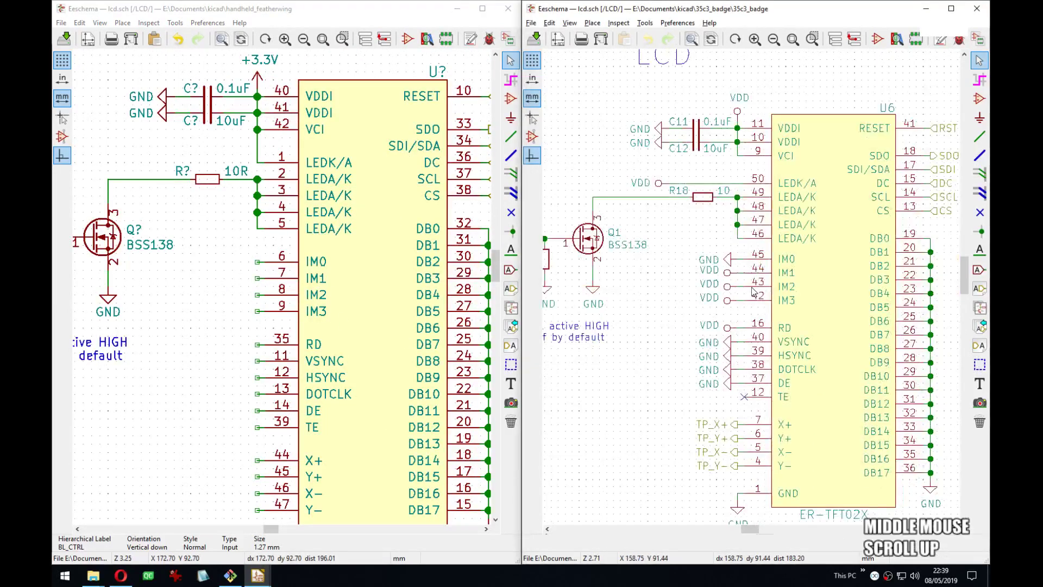
middle_drag(254, 296, 311, 273)
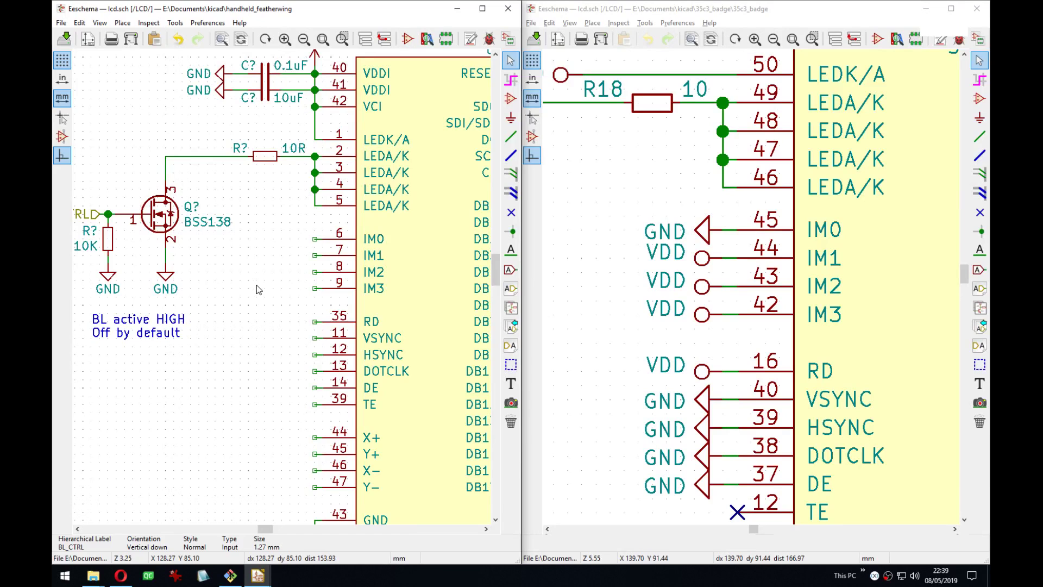
middle_drag(243, 288, 269, 306)
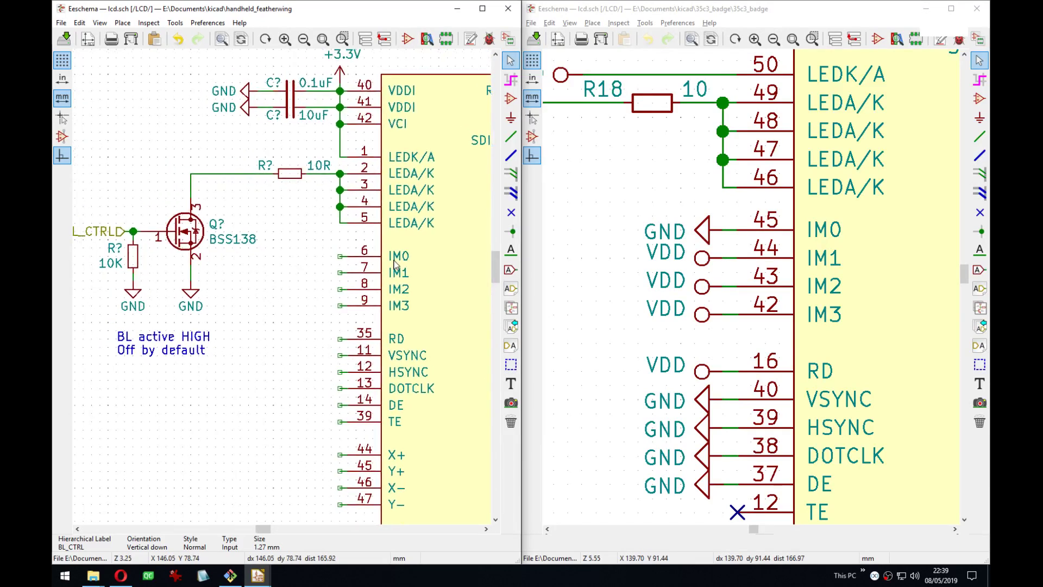
middle_drag(364, 288, 355, 329)
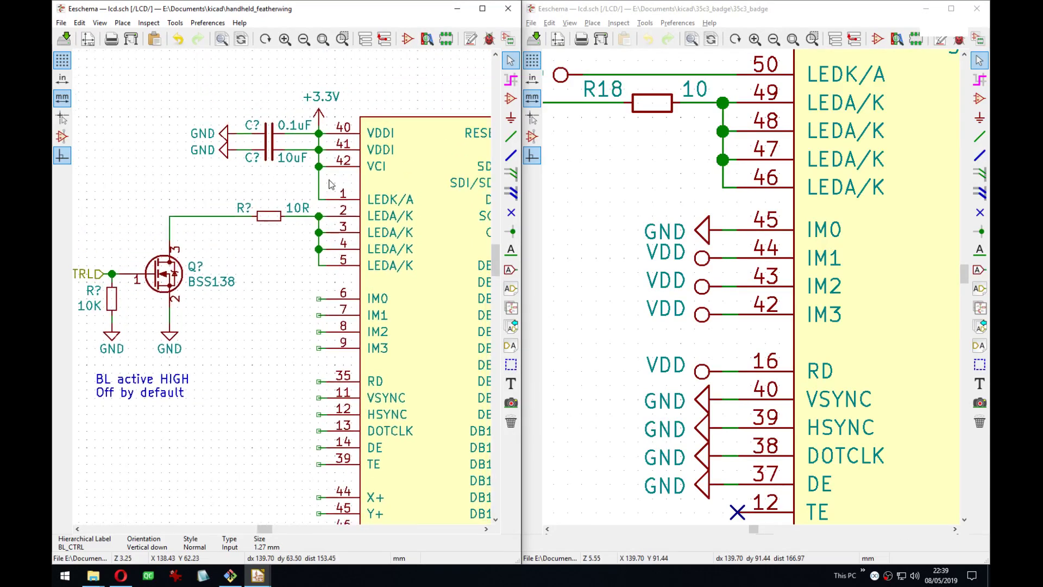
key(c)
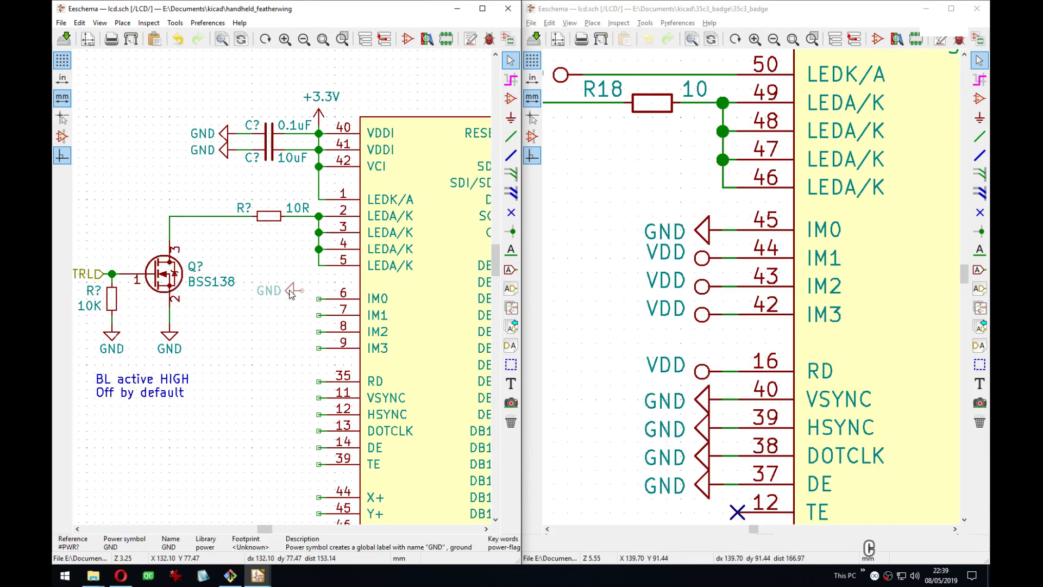
click(304, 302)
Copy and rotate a +3.3V symbol, then attach it to pin 7 IM1.
middle_drag(260, 364, 282, 362)
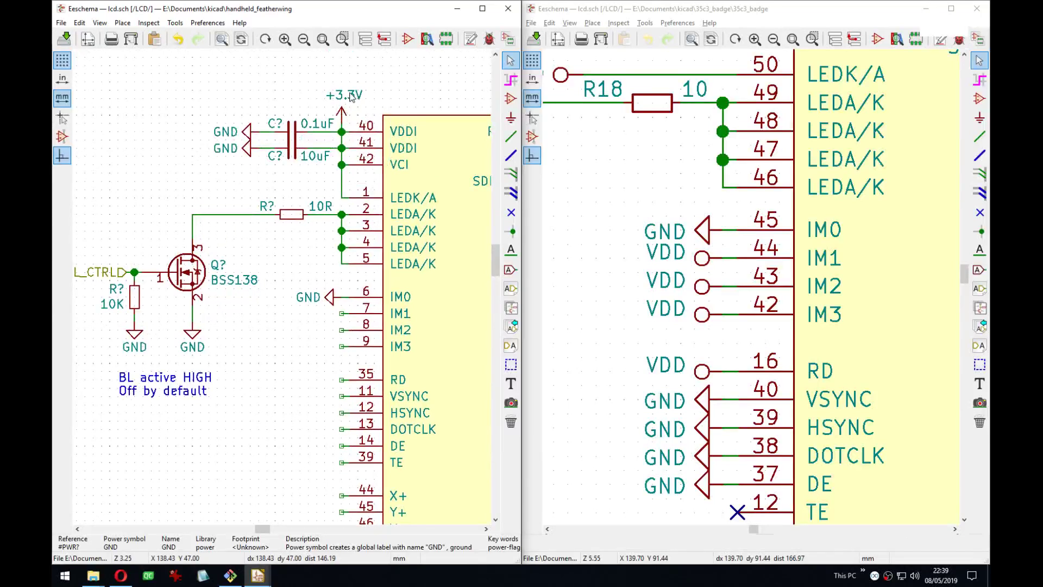
key(m)
click(349, 99)
key(c)
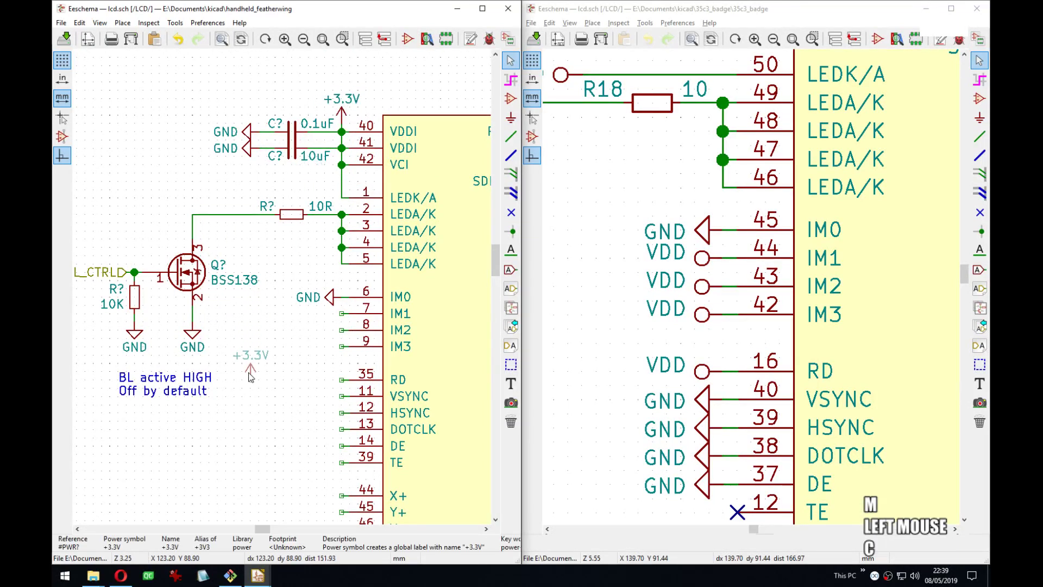
key(r)
click(261, 359)
key(m)
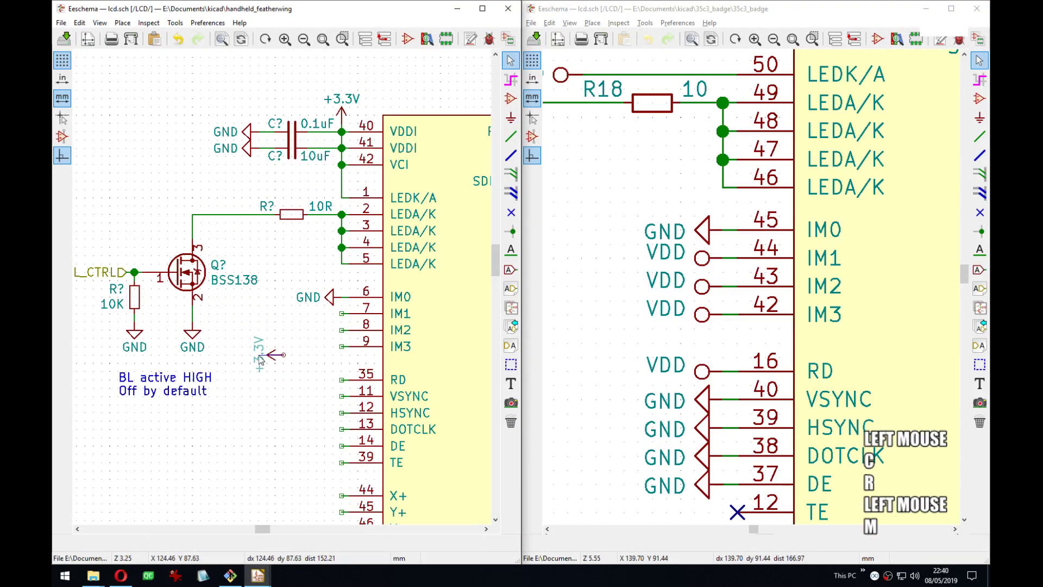
key(r)
click(274, 360)
middle_drag(275, 359, 286, 257)
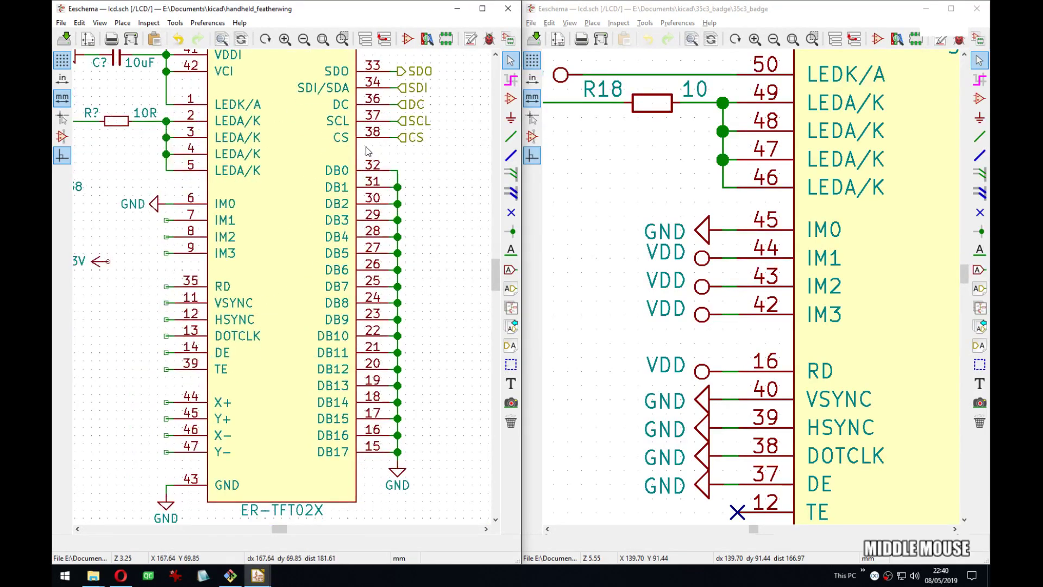
middle_drag(168, 262, 219, 300)
key(m)
click(351, 271)
Tie pins 8 IM2 and 9 IM3 to +3.3V with copied supply symbols.
middle_drag(441, 193, 422, 148)
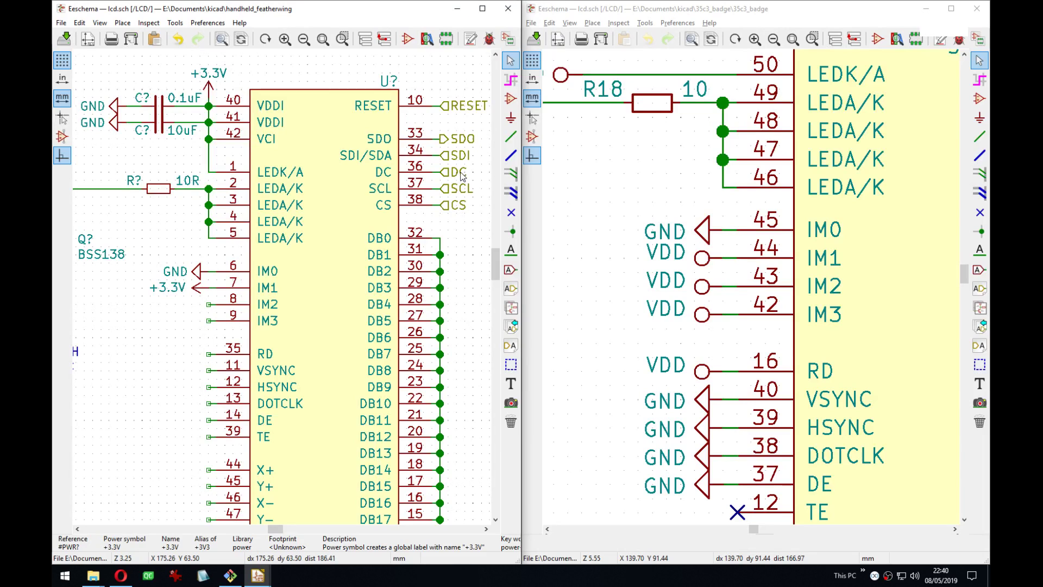
middle_drag(461, 174, 321, 267)
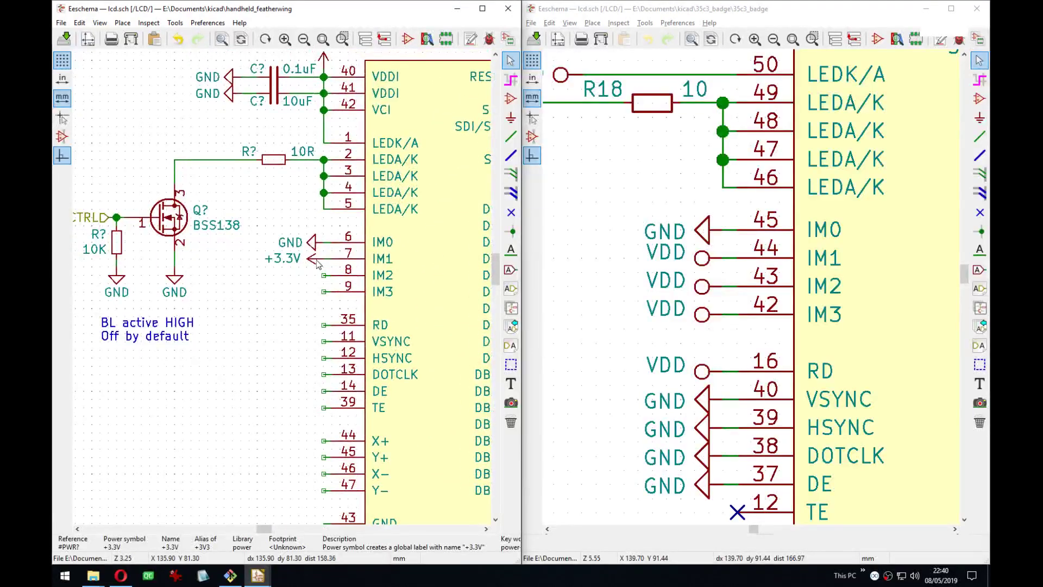
key(c)
click(317, 280)
key(c)
click(317, 298)
Put a no-connect flag on pin 39 TE and tie pin 35 RD to +3.3V.
middle_drag(441, 293, 382, 312)
middle_drag(406, 360, 379, 353)
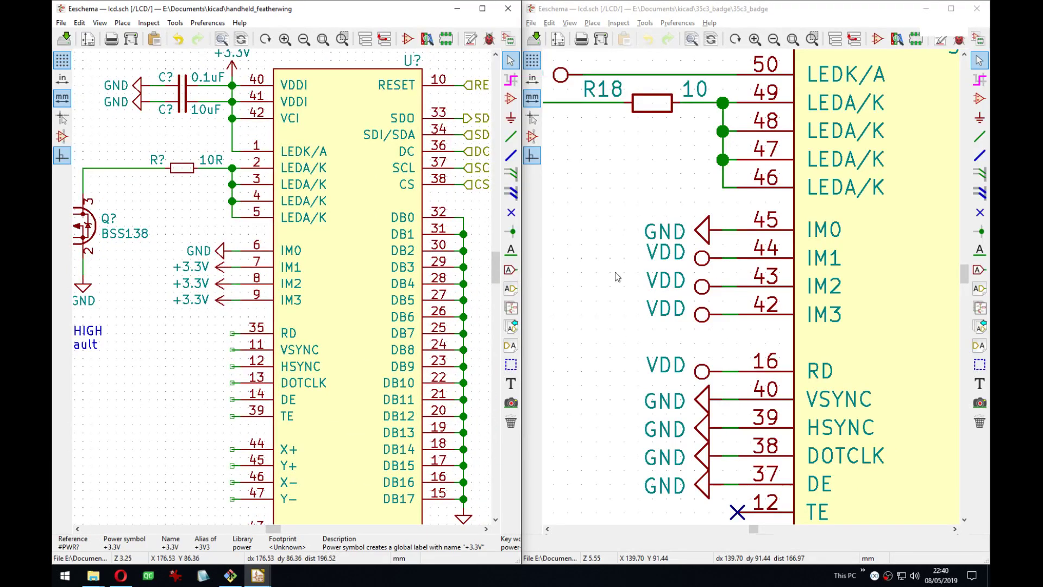
middle_drag(718, 390, 759, 208)
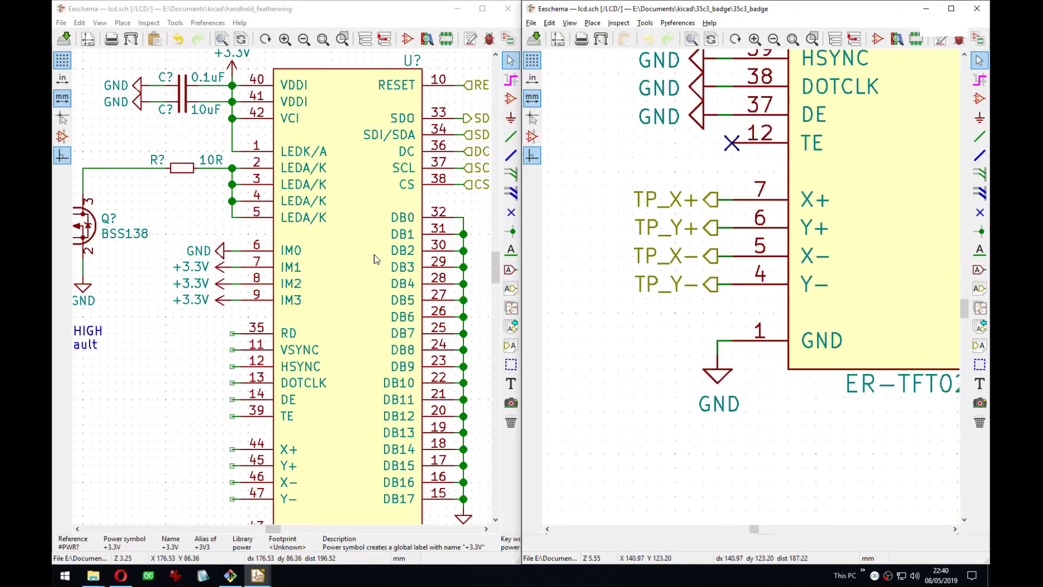
middle_drag(311, 398, 393, 325)
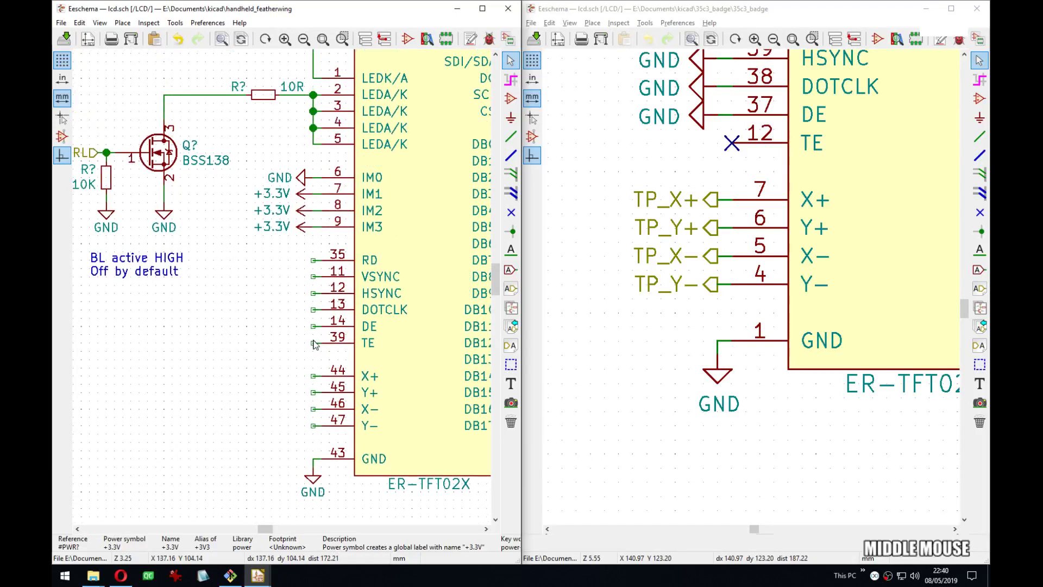
key(q)
middle_drag(665, 261, 669, 418)
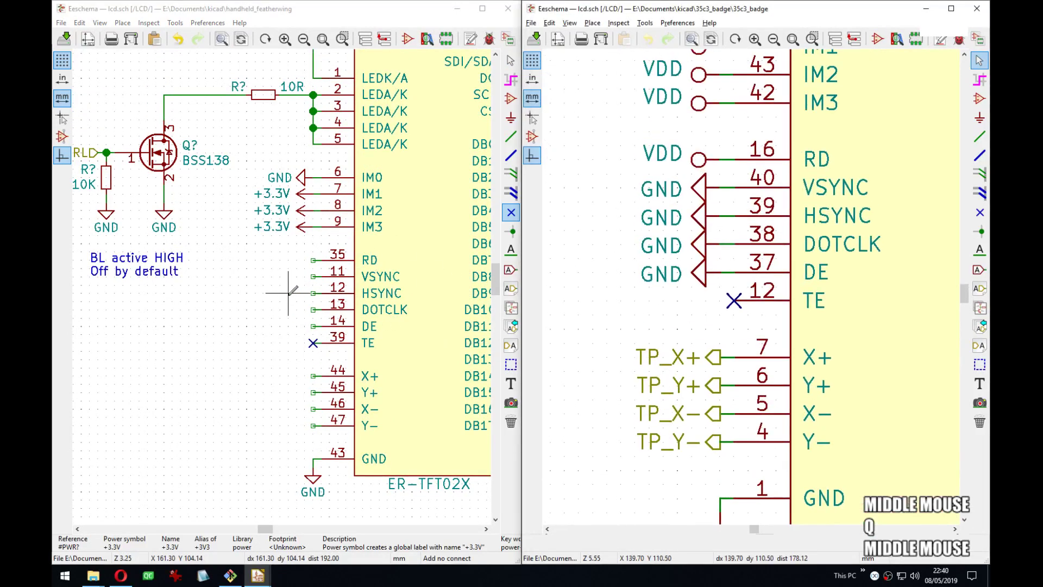
middle_drag(300, 194, 314, 205)
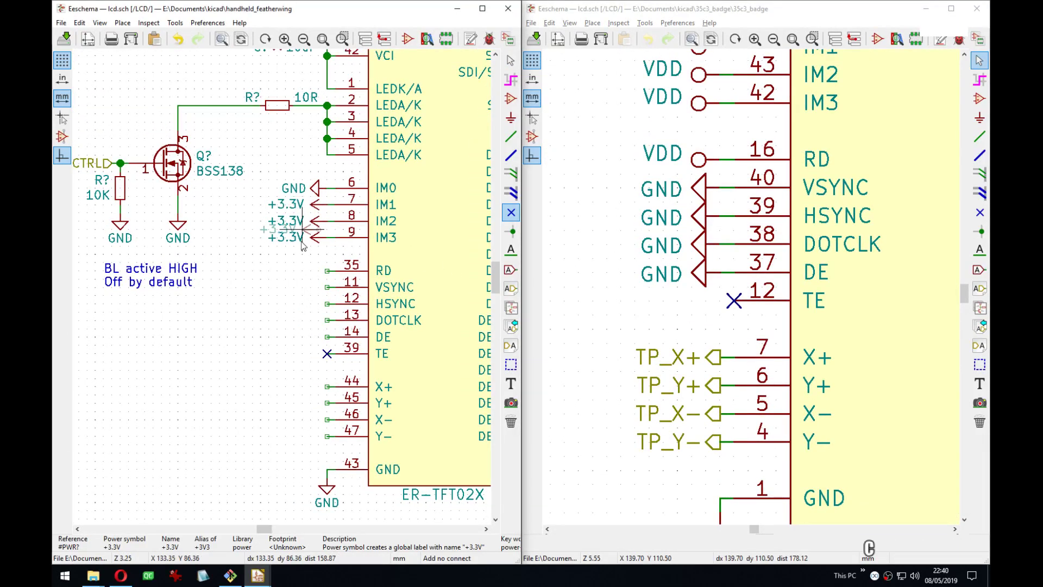
click(314, 272)
Ground pins 11 VSYNC, 12 HSYNC, 13 DOTCLK and 14 DE with GND copies.
key(c)
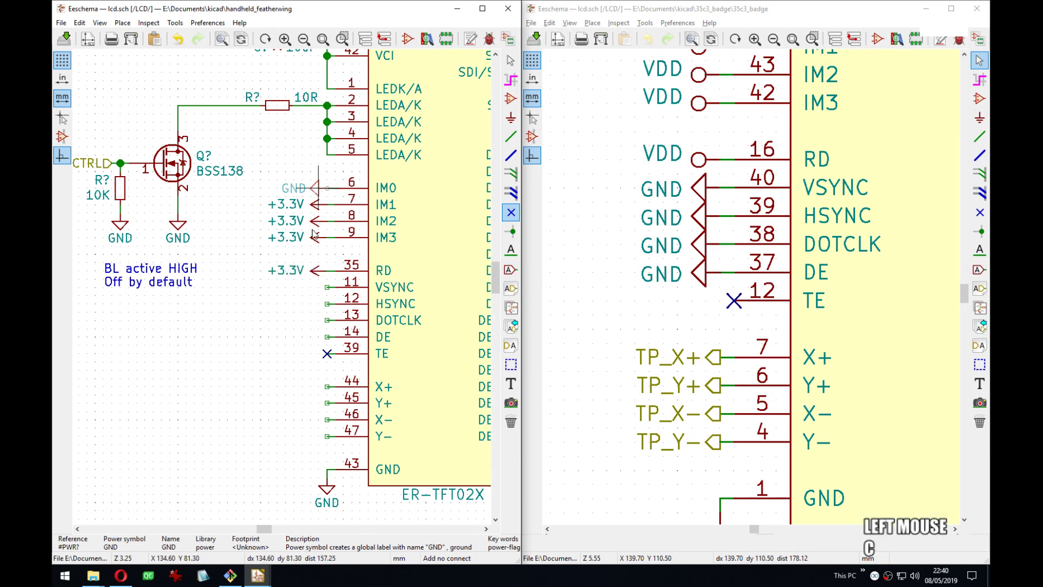
click(320, 287)
key(c)
click(320, 304)
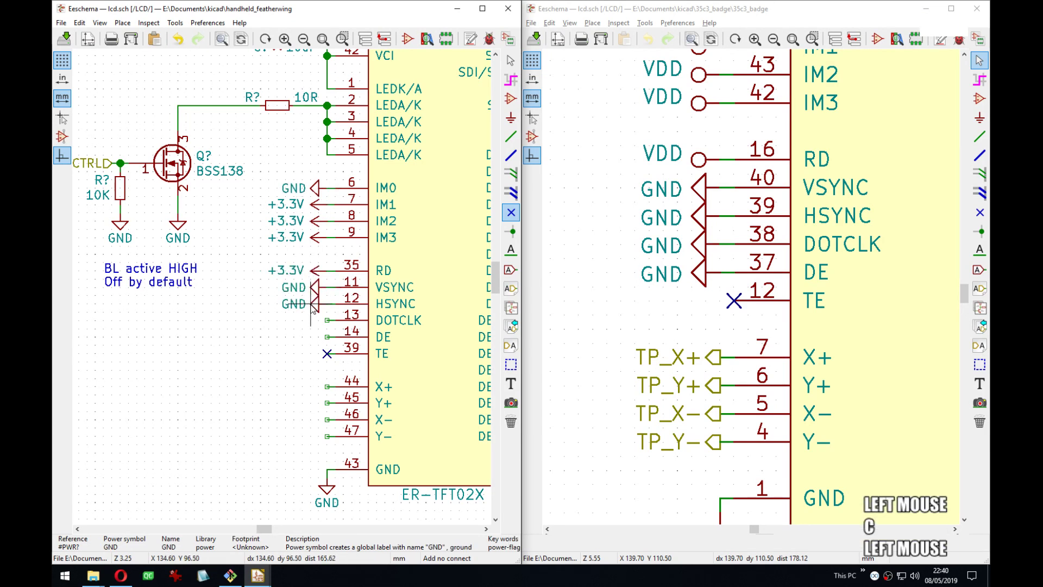
key(c)
click(319, 320)
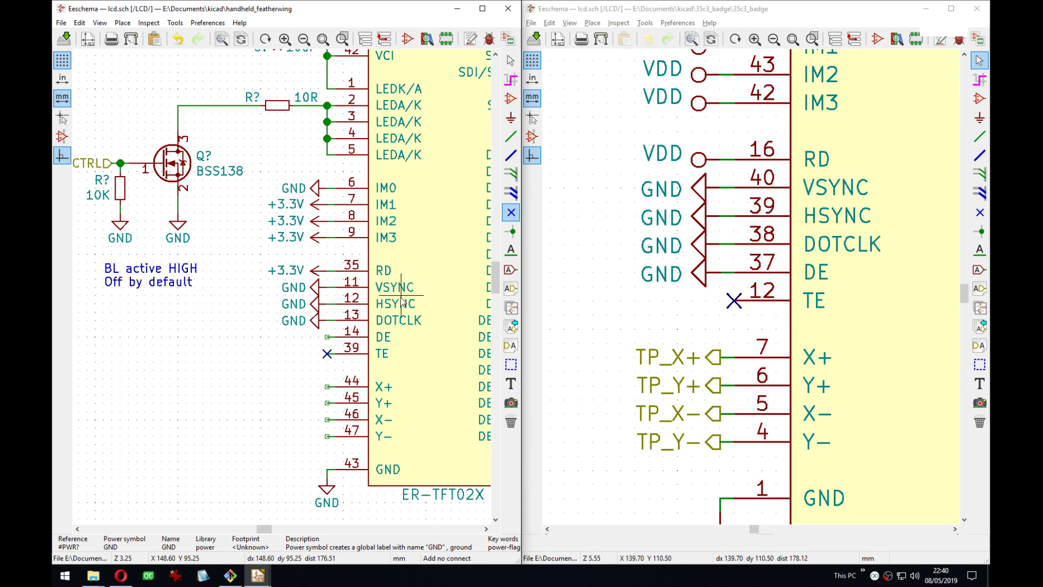
key(c)
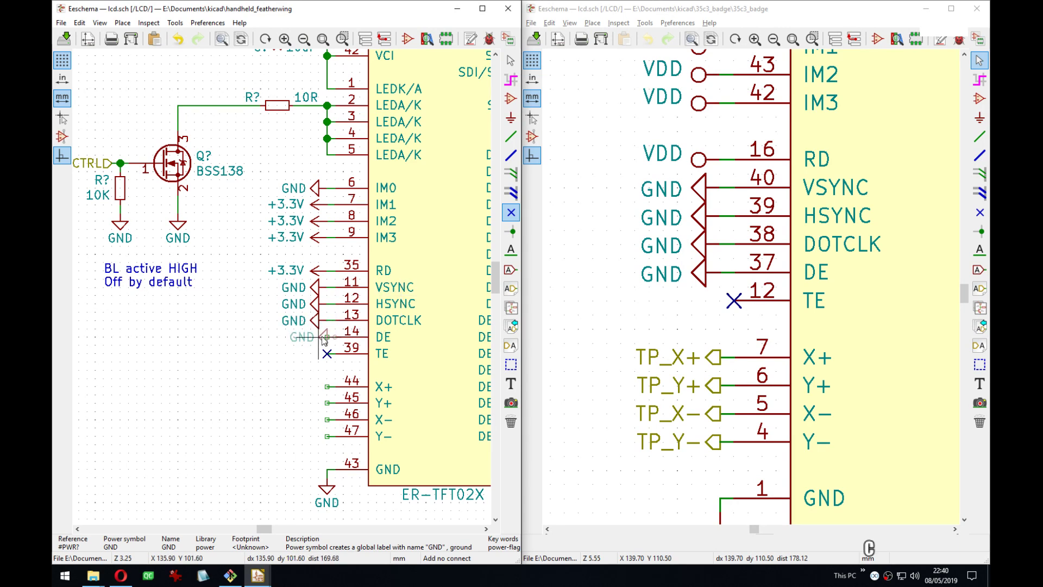
click(314, 338)
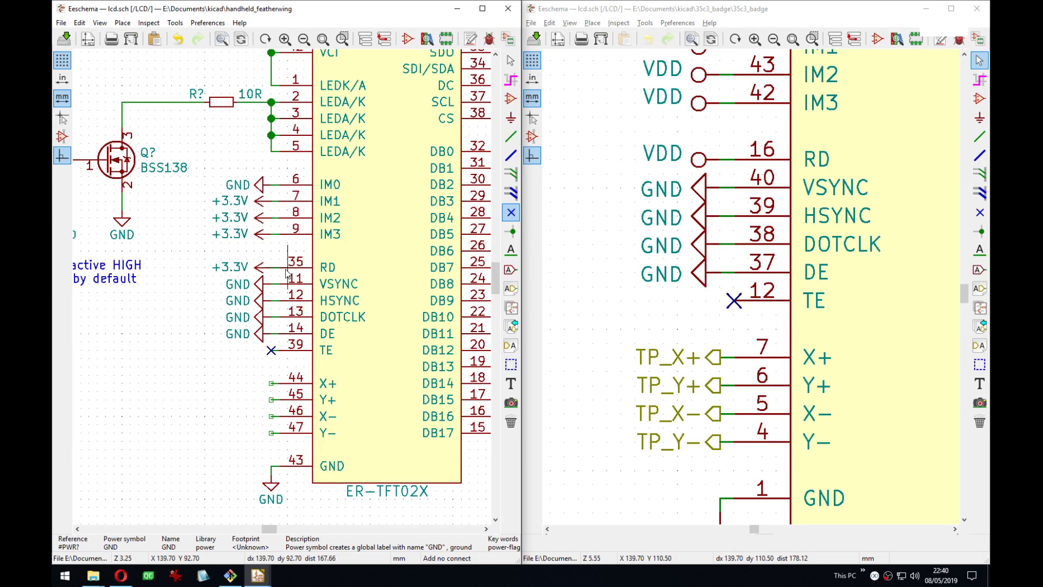
Zoom out over both LCD sheets and open the badge board from the Tools menu's PCB editor entry.
scroll(603, 326, down, 4)
middle_drag(751, 288, 737, 305)
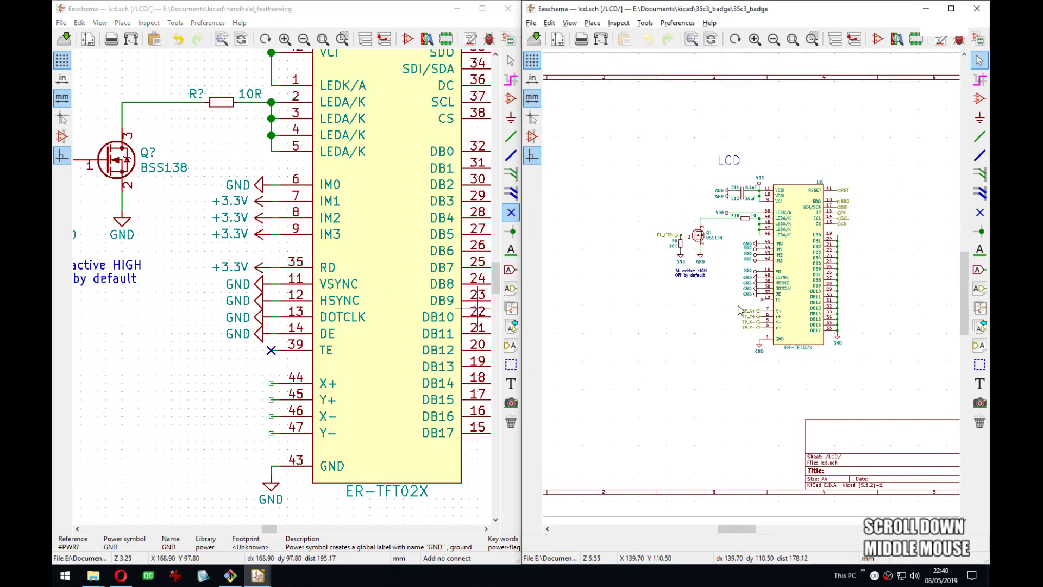
scroll(343, 260, down, 3)
scroll(278, 337, up, 2)
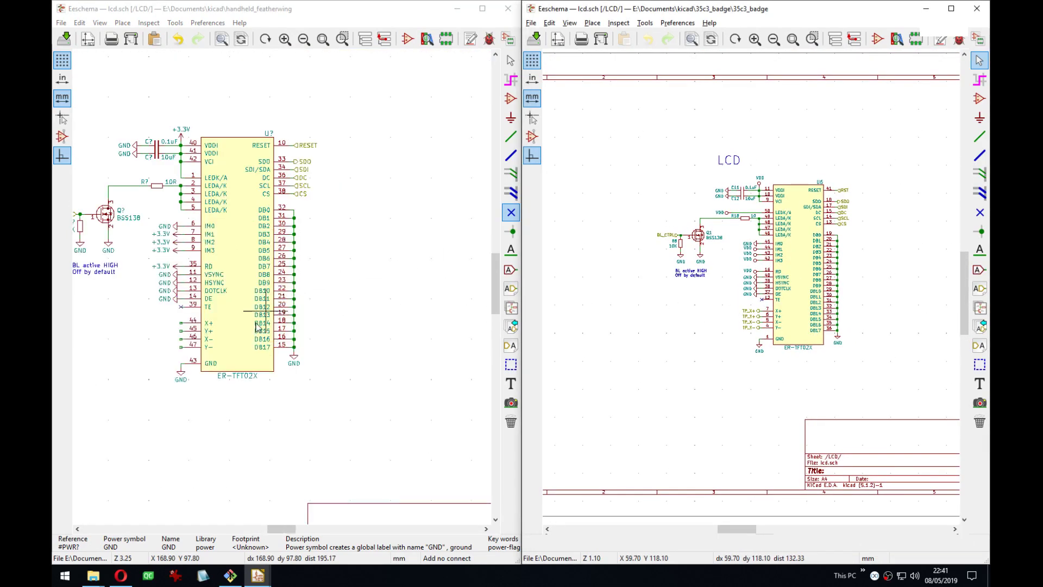
middle_drag(282, 287, 333, 295)
scroll(325, 296, up, 3)
mouse_move(563, 284)
middle_down()
mouse_move(729, 278)
mouse_move(706, 300)
mouse_move(571, 280)
middle_up()
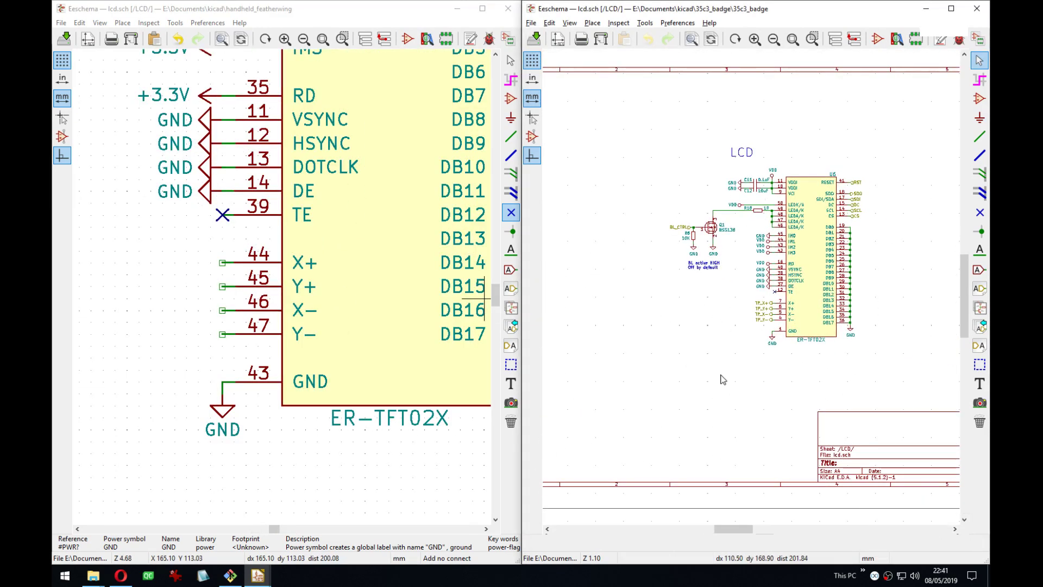
click(688, 23)
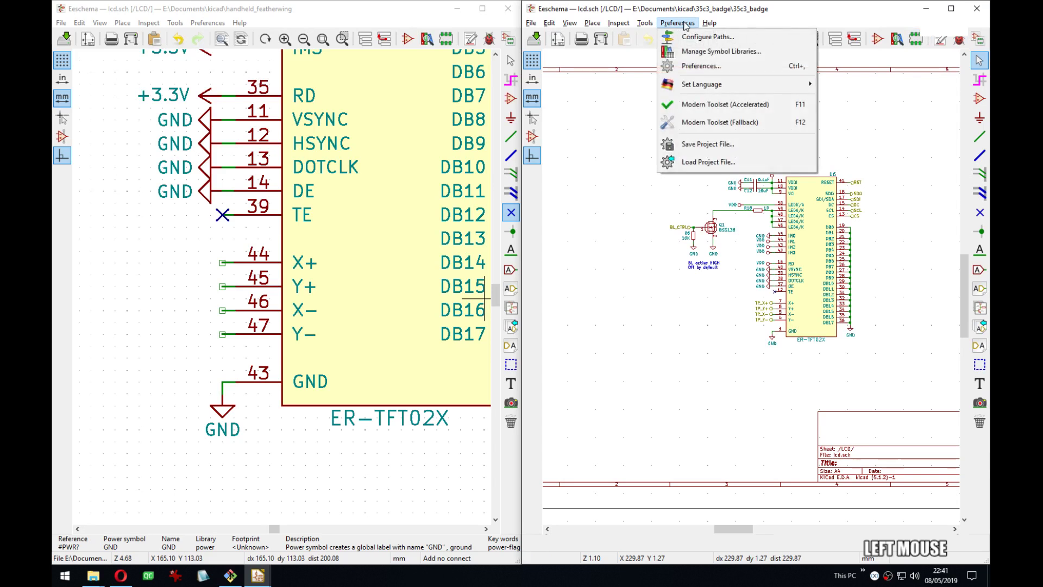
click(788, 15)
click(644, 23)
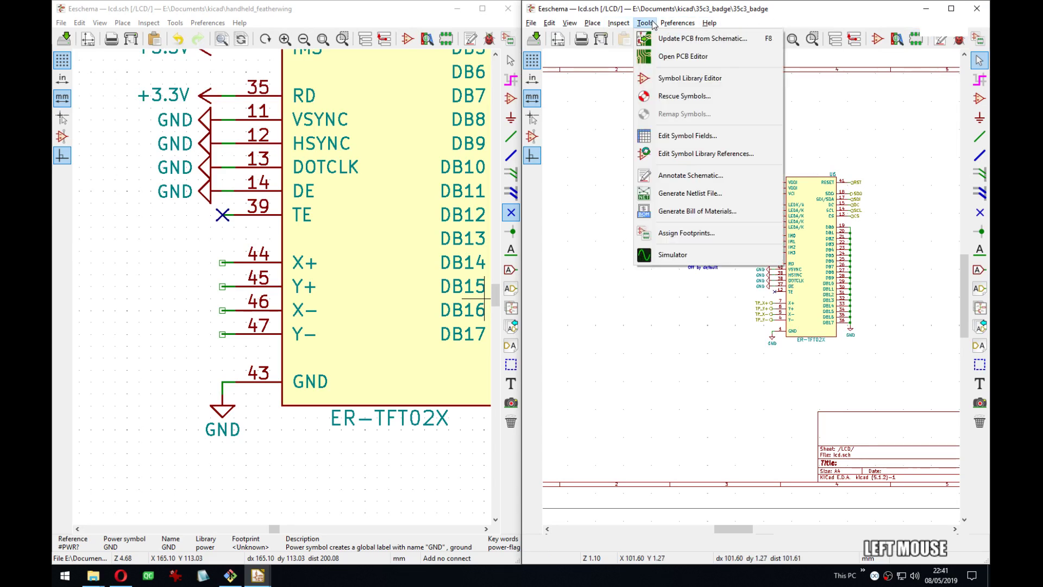
click(661, 55)
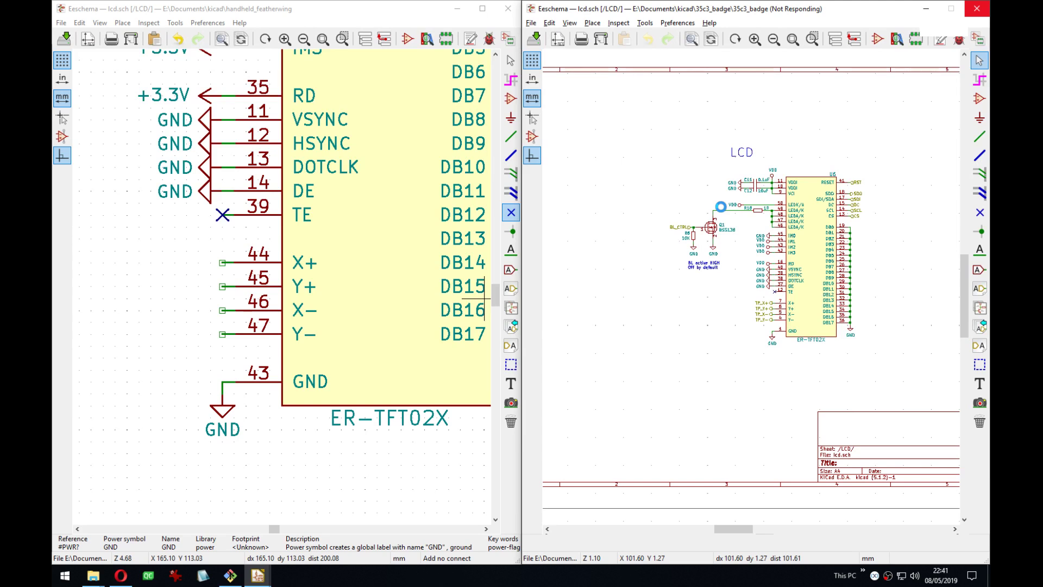
middle_drag(224, 266, 280, 237)
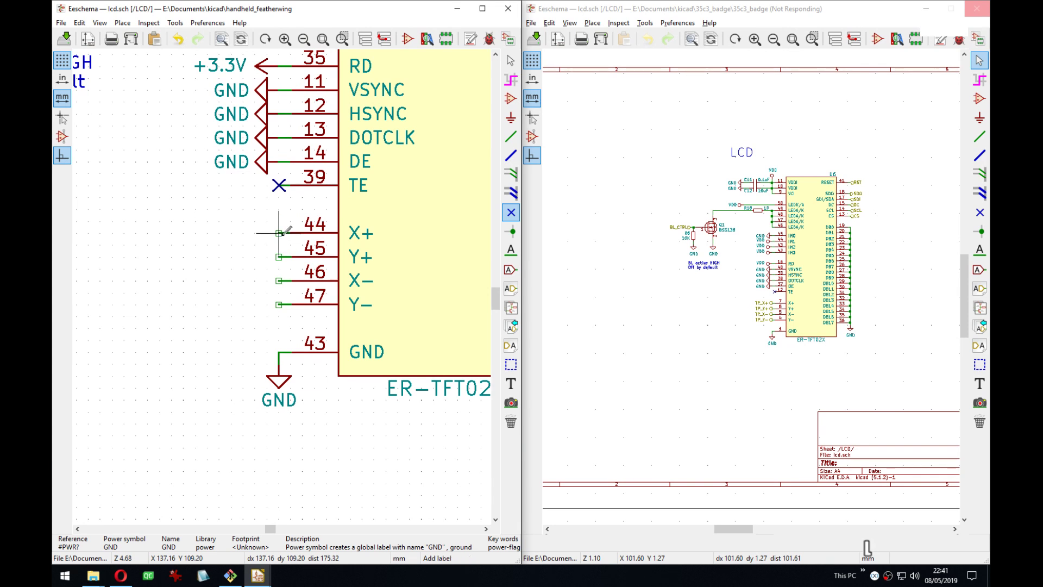
Add a rotated TP_XP net label on pin 44.
key(l)
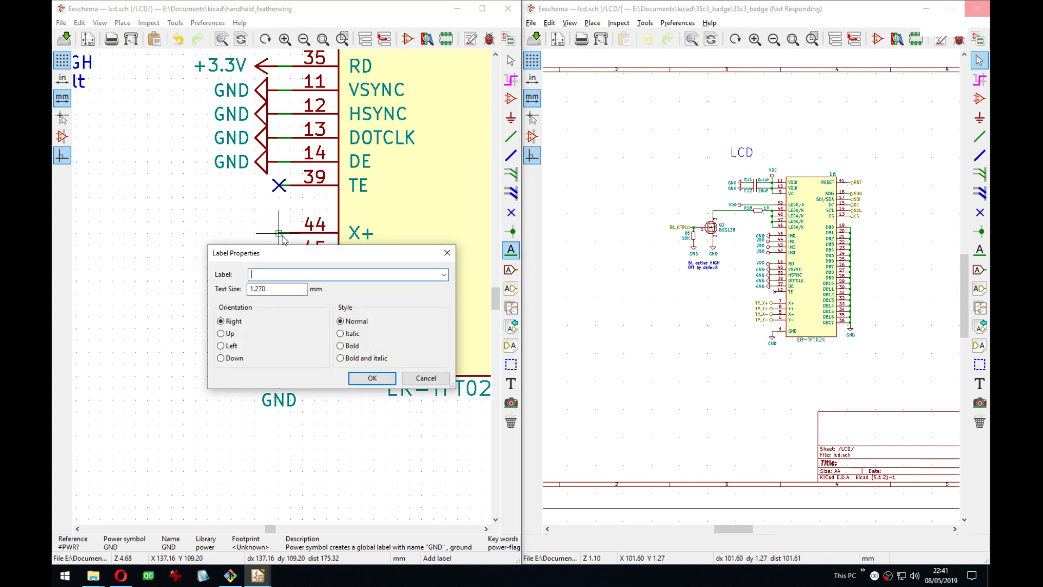
text(TP_XP)
key(Return)
key(r)
key(Return)
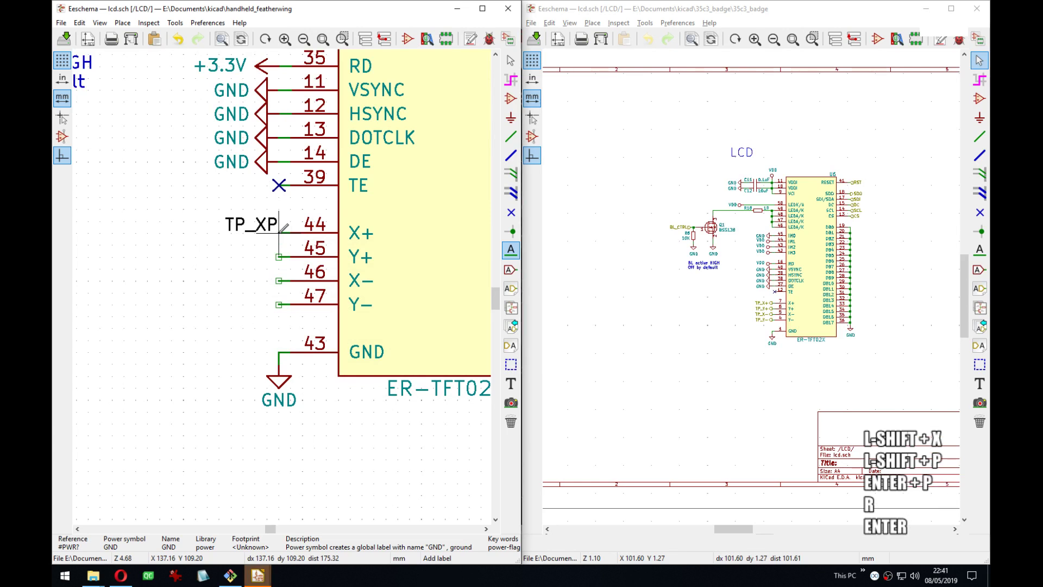
Add a rotated TP_XM net label at pin 45.
key(Down)
key(Return)
text(TP)
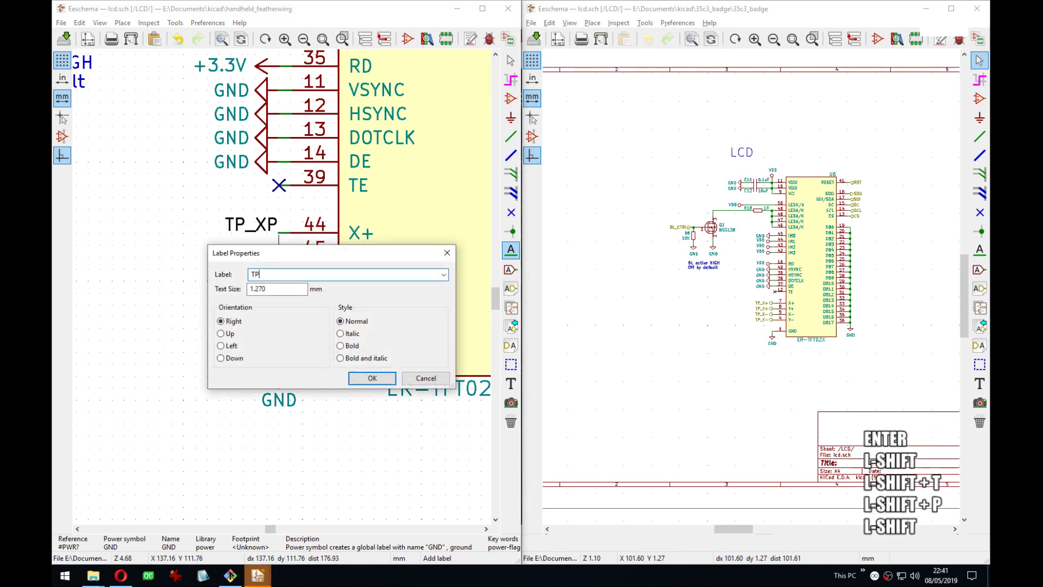
text(_XM)
key(Return)
key(r)
key(Return)
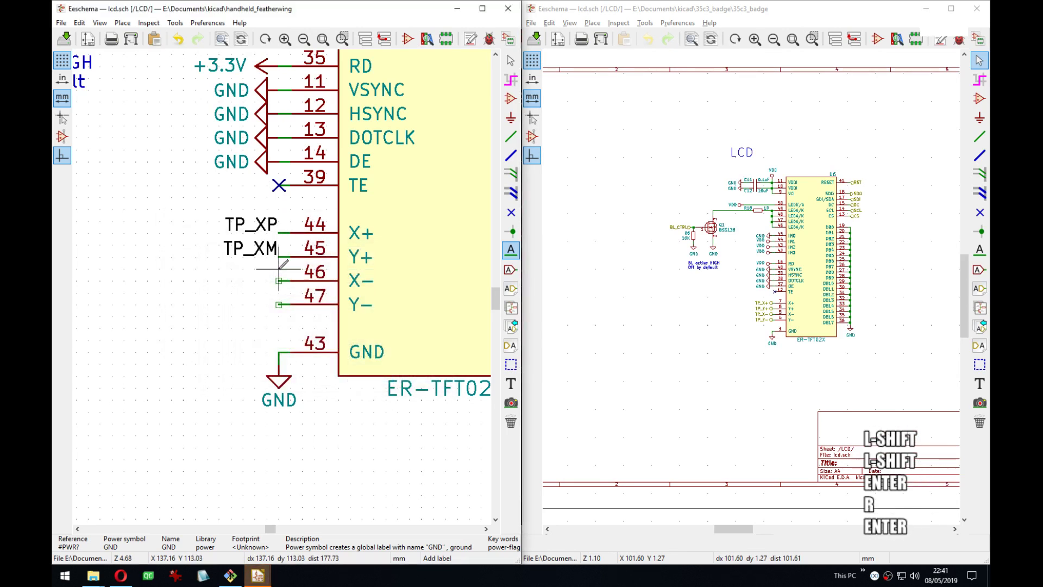
Add a TP_YP label and swap positions so pin 45 reads TP_YP and pin 46 TP_XM.
key(Down)
key(Return)
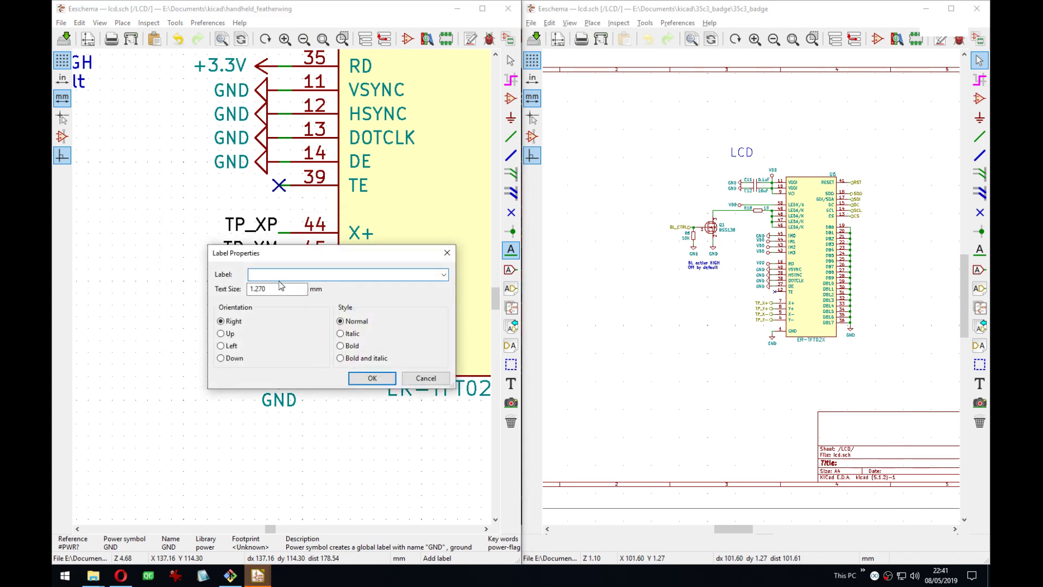
text(TP_YM)
key(BackSpace)
text(P)
key(Return)
key(r)
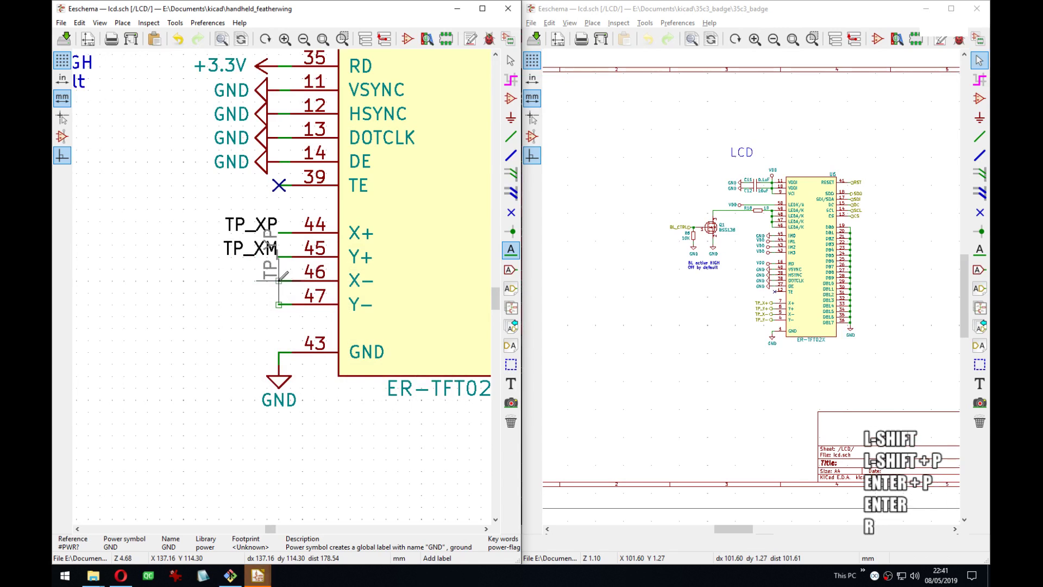
key(r)
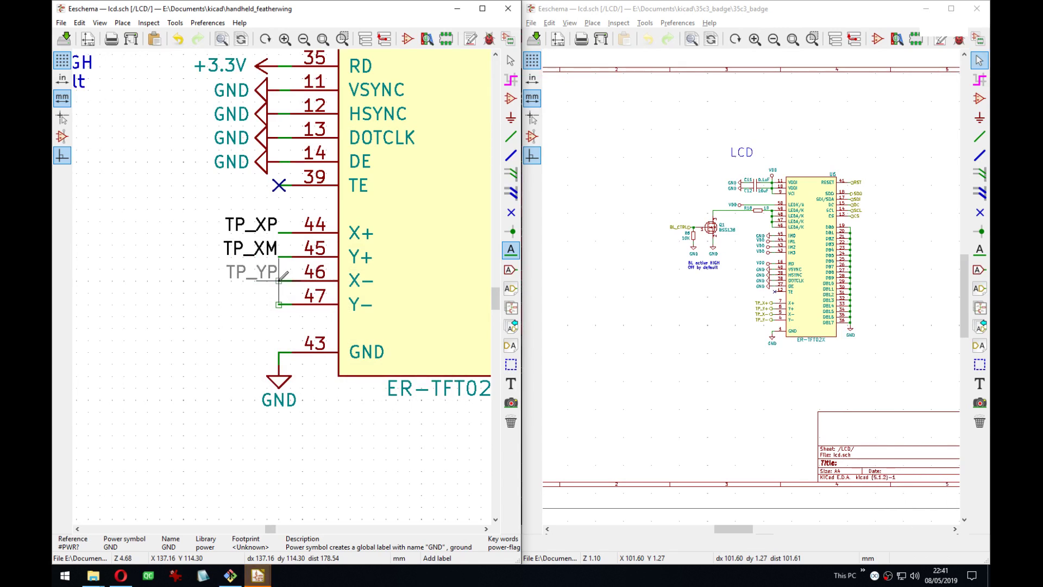
click(219, 293)
key(m)
click(278, 281)
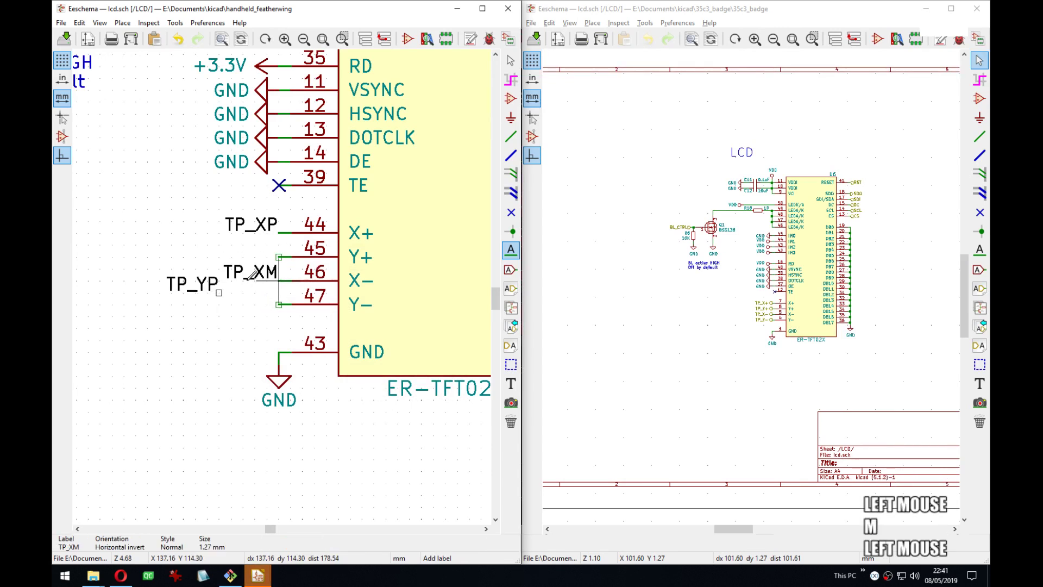
key(m)
click(279, 257)
Label pin 47 TP_YM by editing a TP_XM label, then return to the badge board editor.
click(278, 304)
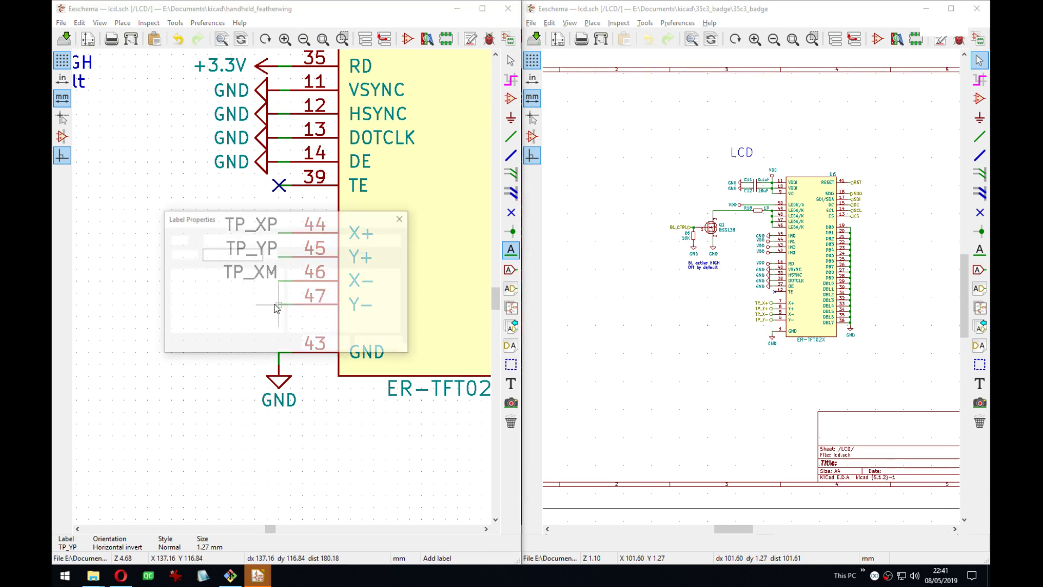
text(TP_XM)
key(Return)
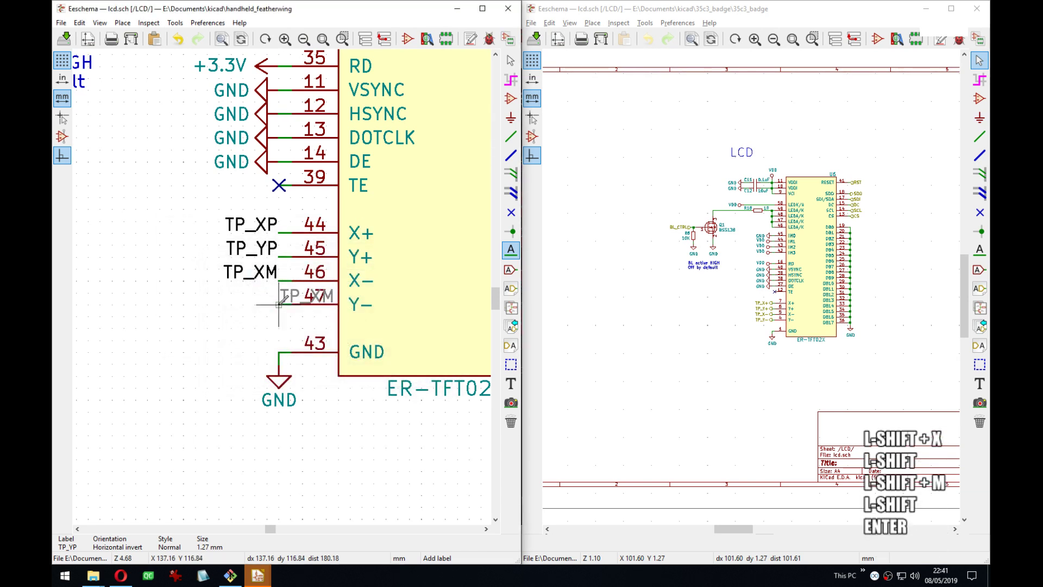
key(r)
click(279, 304)
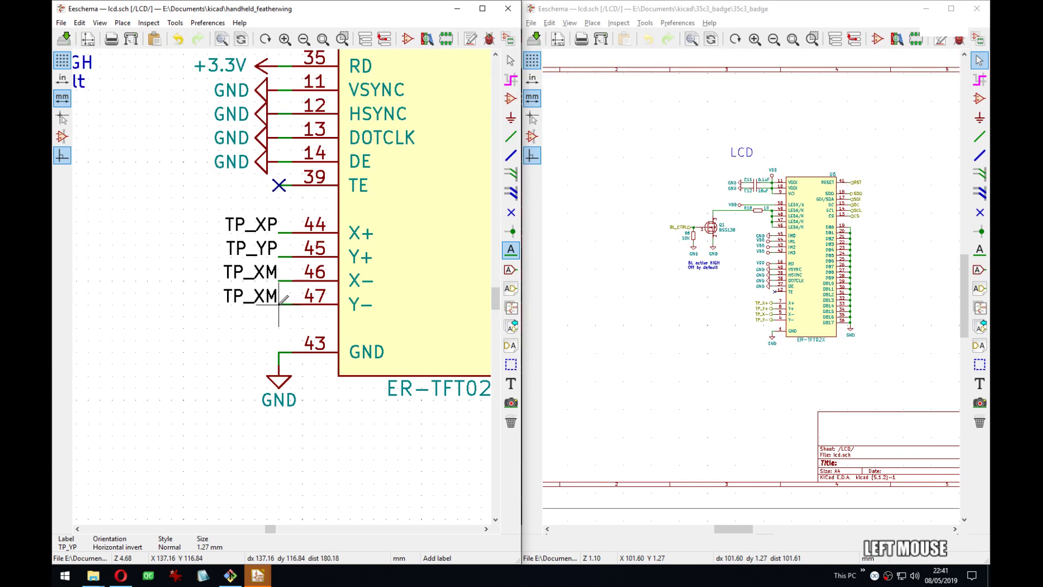
key(e)
key(Right)
key(Left)
key(shift+Left)
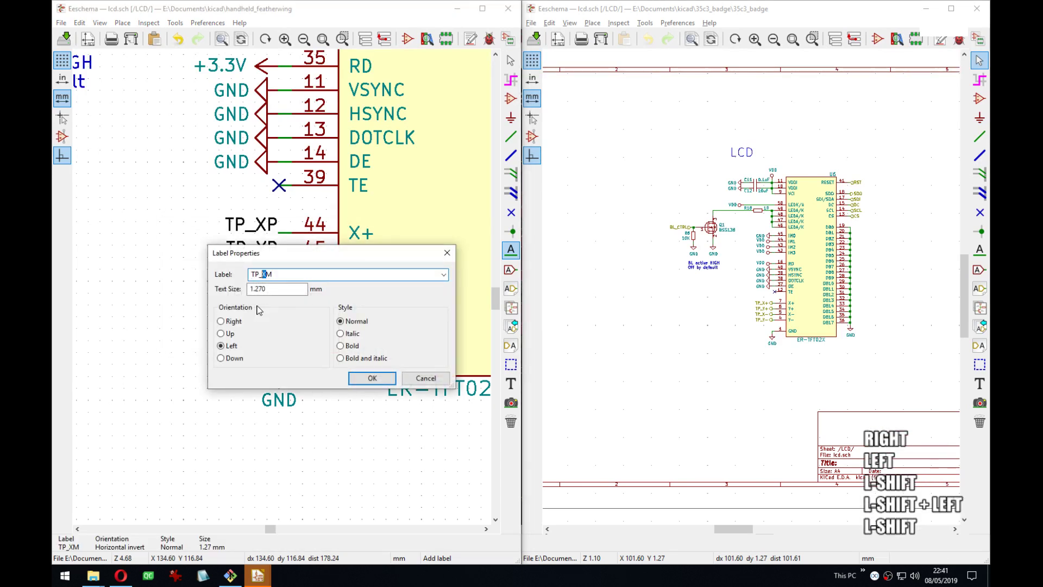
text(Y)
key(Return)
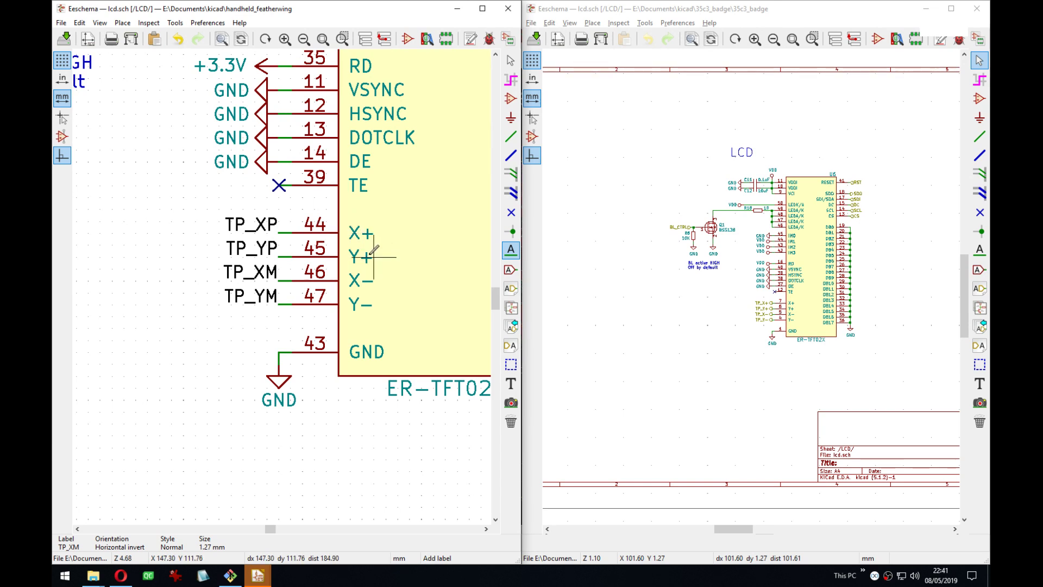
click(257, 576)
click(588, 527)
Copy the 'Remember to order 1.2mm!' text from the badge board.
middle_drag(507, 299, 525, 122)
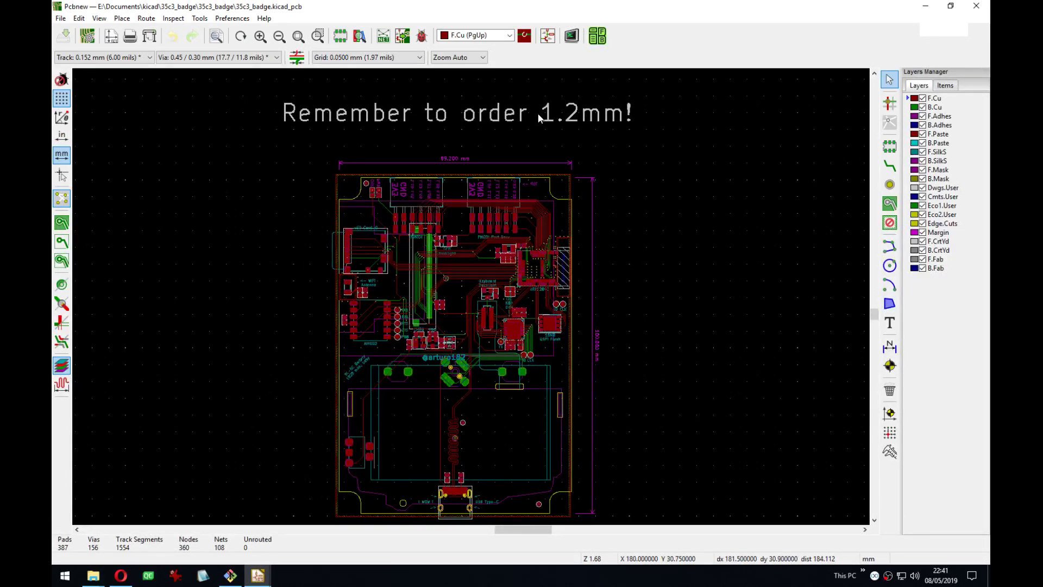
middle_drag(499, 304, 500, 274)
middle_drag(587, 194, 586, 211)
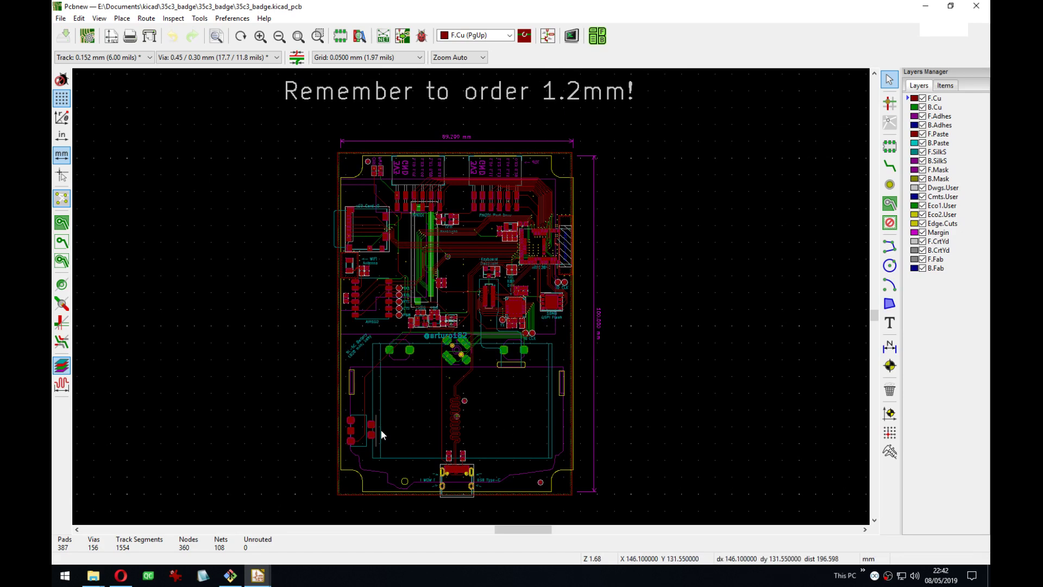
click(258, 575)
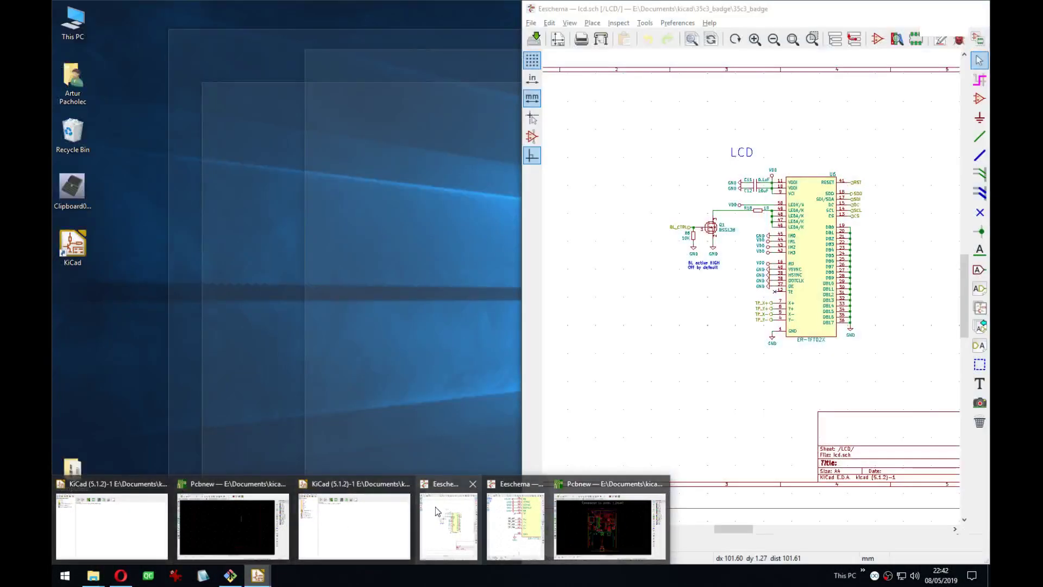
click(437, 510)
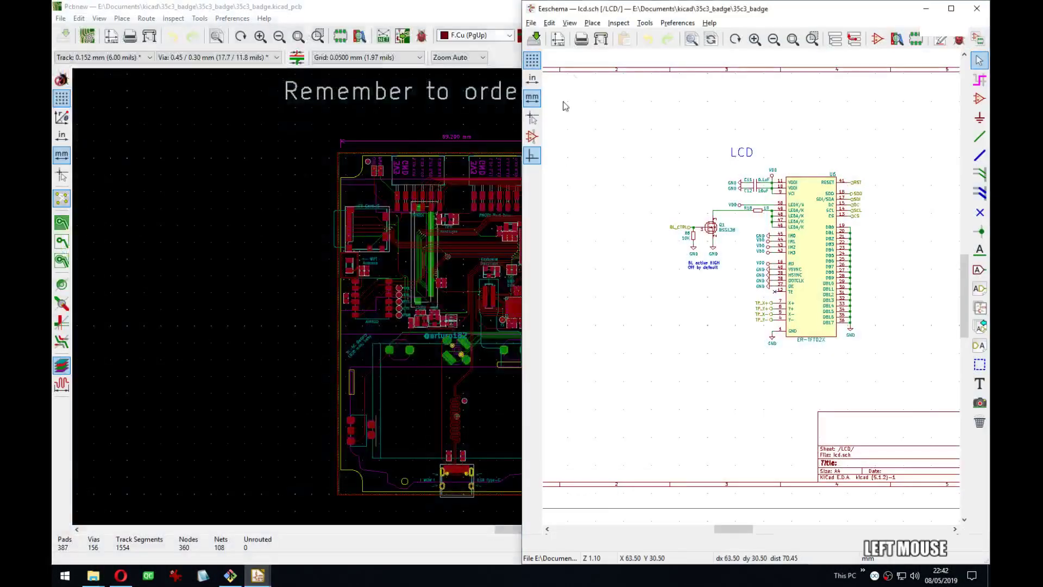
click(258, 571)
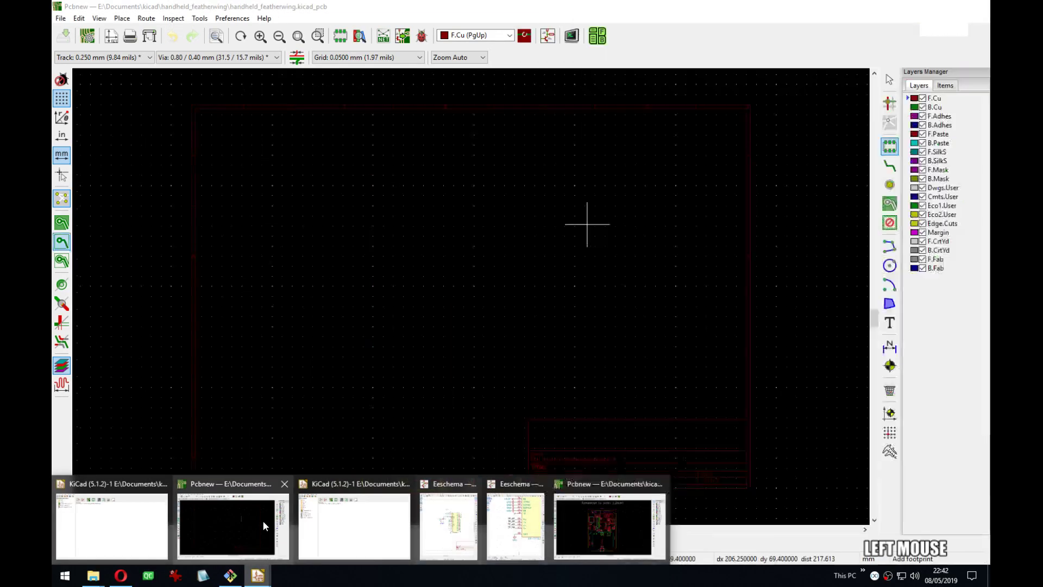
click(431, 96)
right_click(432, 95)
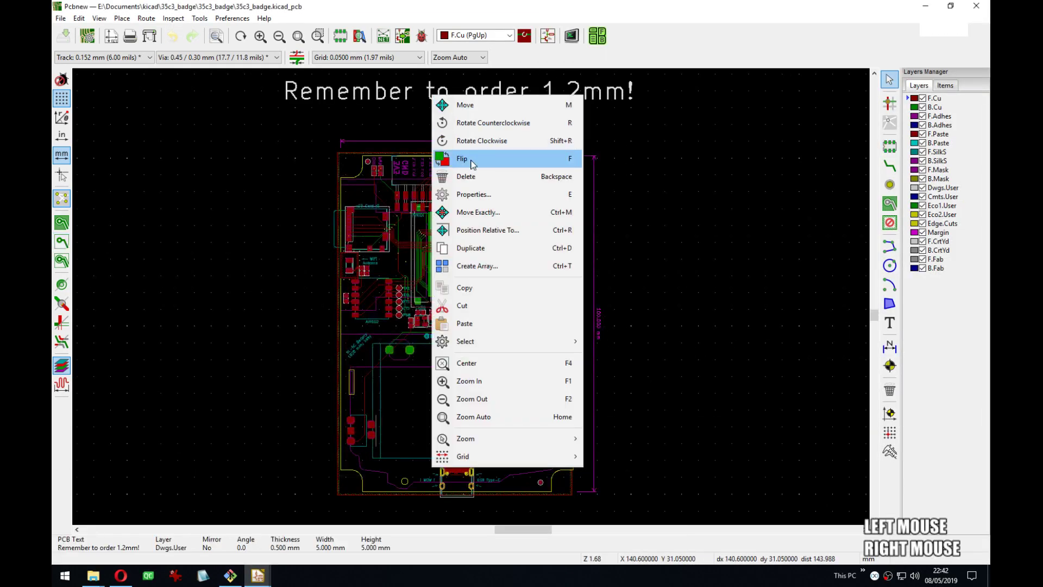
click(487, 288)
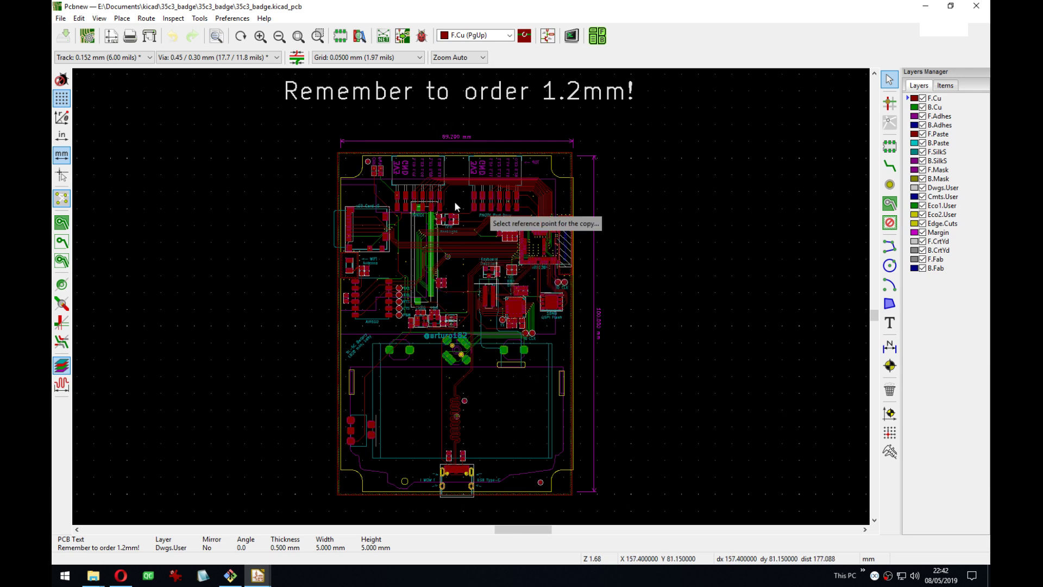
click(426, 92)
click(311, 198)
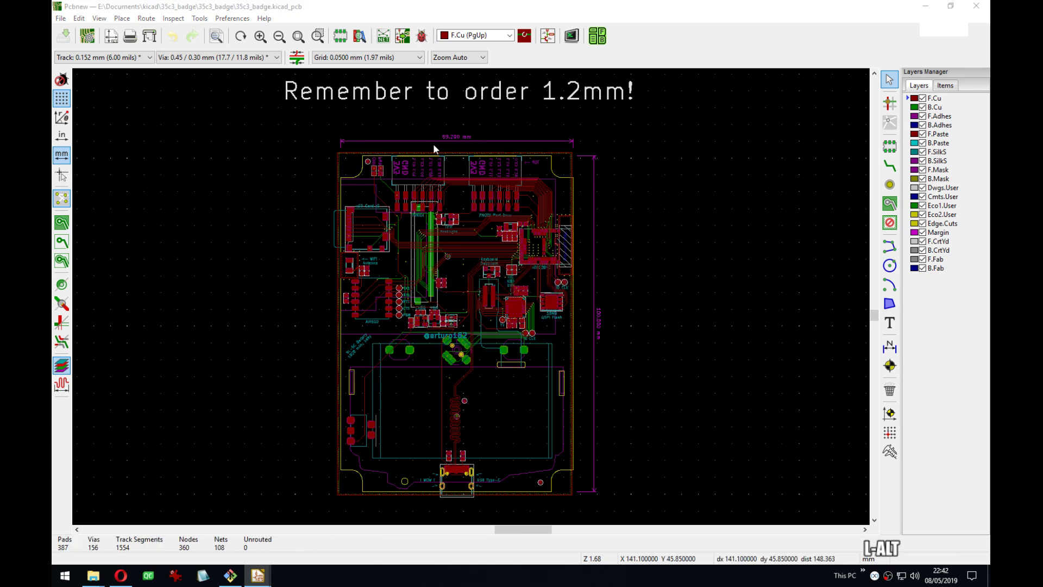
Paste the reminder note near the top of the handheld featherwing board.
key(alt+Tab)
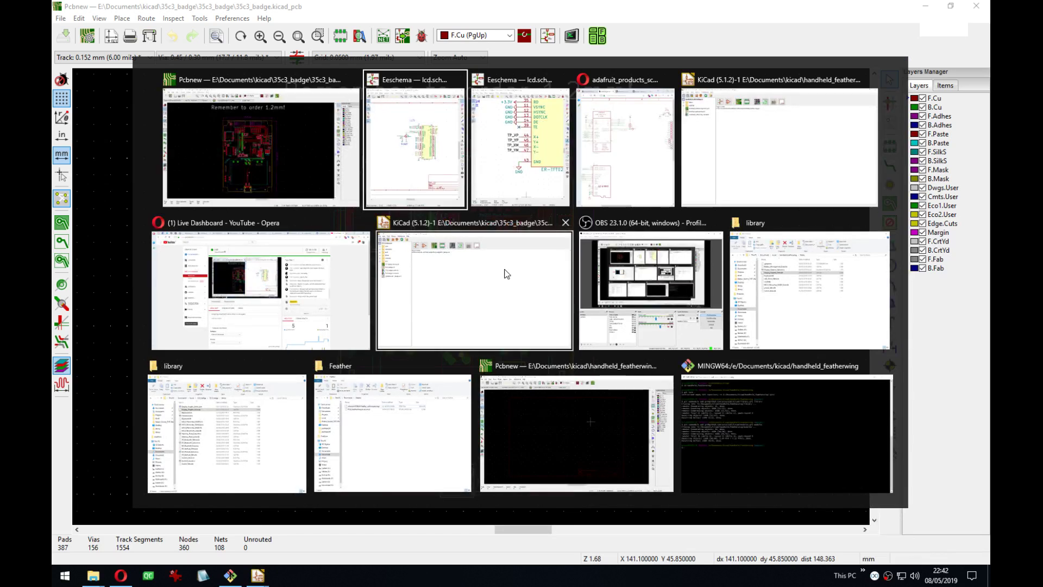
click(599, 432)
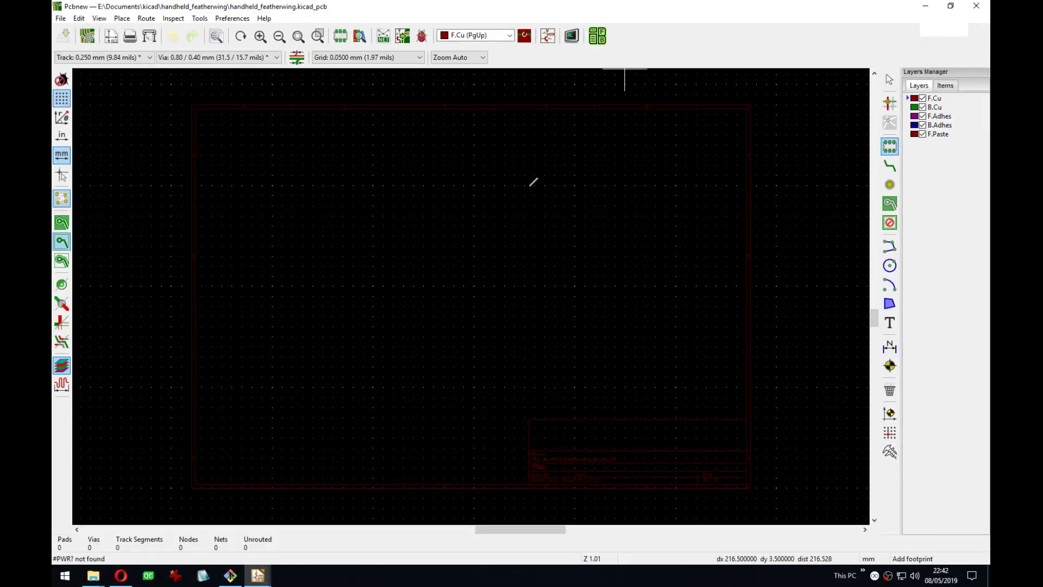
right_click(469, 207)
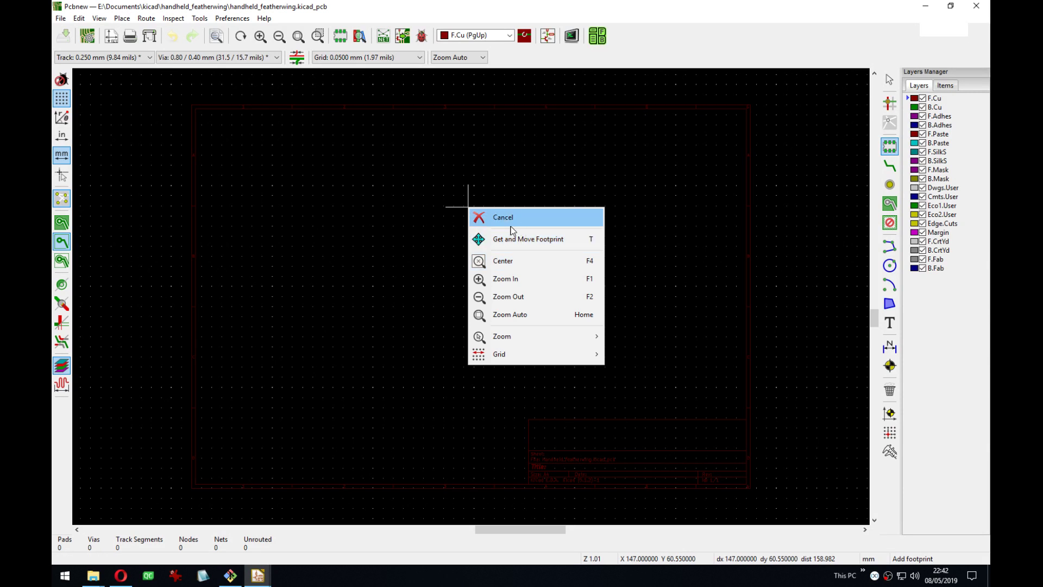
key(Escape)
right_click(472, 183)
click(502, 215)
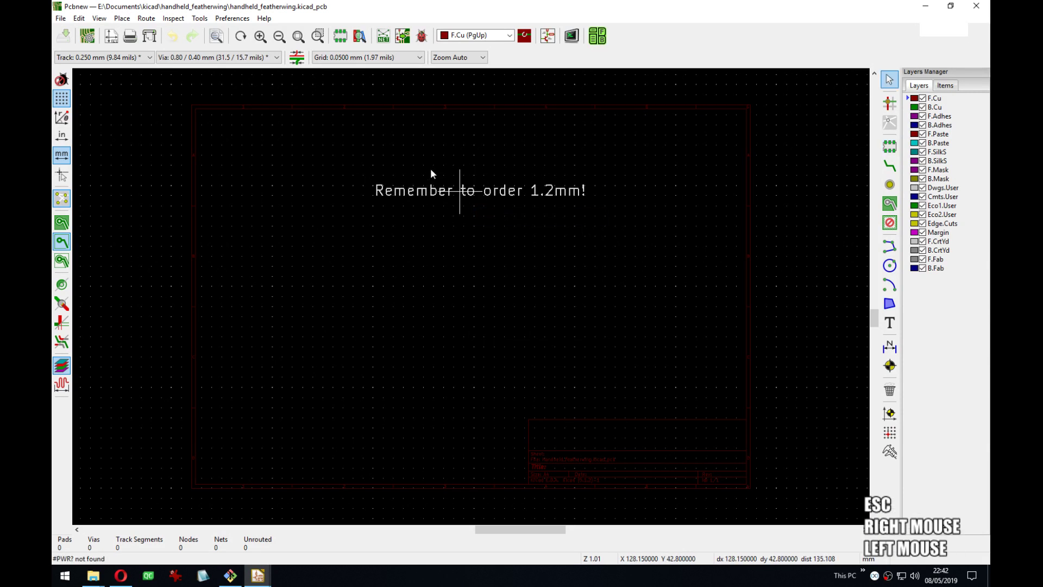
click(456, 172)
middle_drag(623, 179, 628, 179)
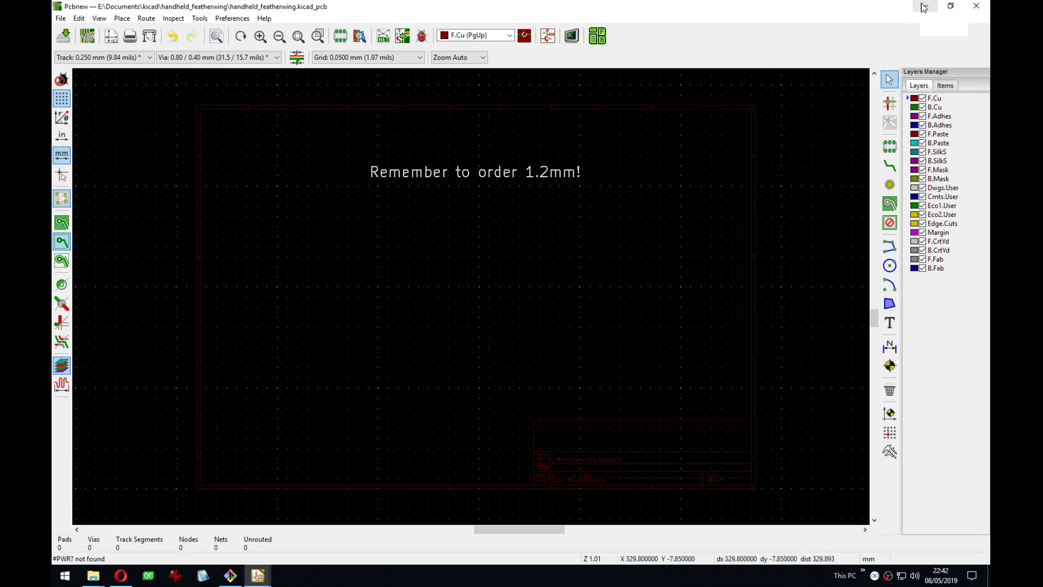
Save the featherwing board with Ctrl+S and open the badge board's 3D view with Alt+3.
key(ctrl+s)
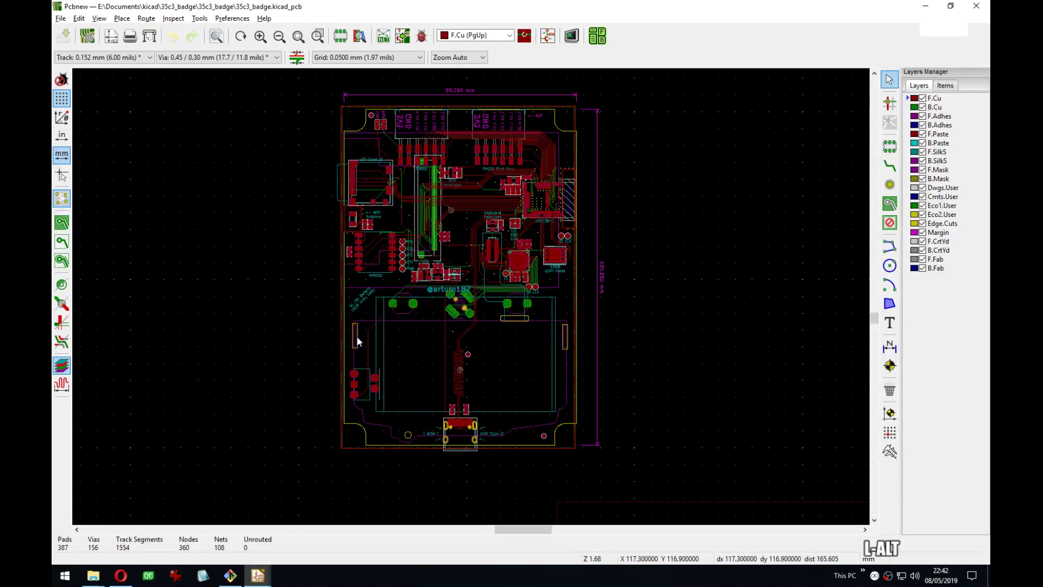
key(alt+3)
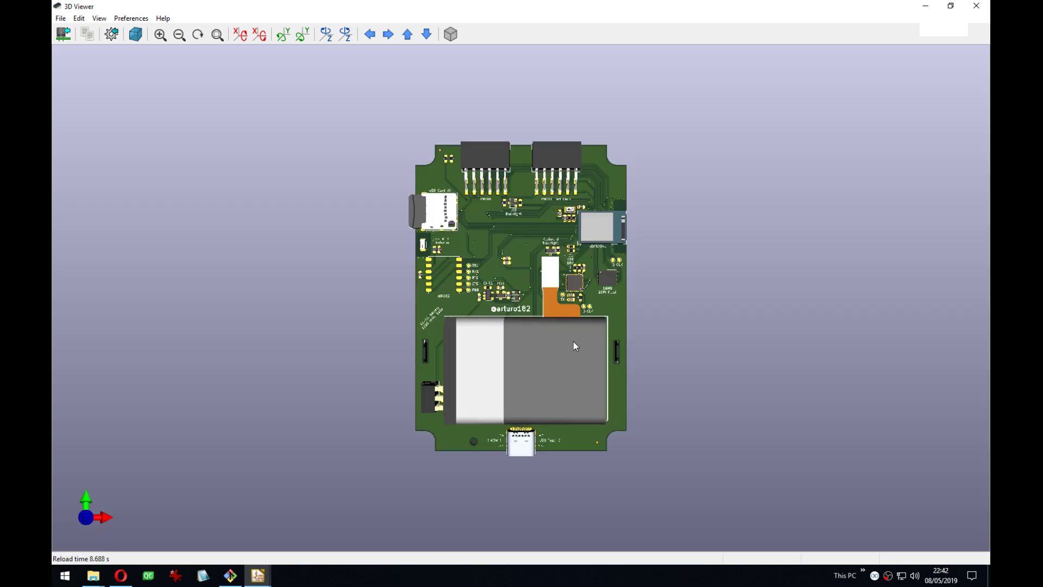
Orbit, pan and tilt the 3D badge model to inspect it edge-on and from below.
mouse_move(414, 339)
mouse_down()
mouse_move(733, 263)
mouse_move(540, 426)
mouse_move(503, 281)
mouse_move(411, 202)
mouse_move(455, 327)
mouse_move(433, 367)
mouse_move(389, 334)
mouse_move(455, 379)
mouse_move(400, 351)
mouse_up()
scroll(627, 387, up, 4)
middle_drag(677, 396, 677, 230)
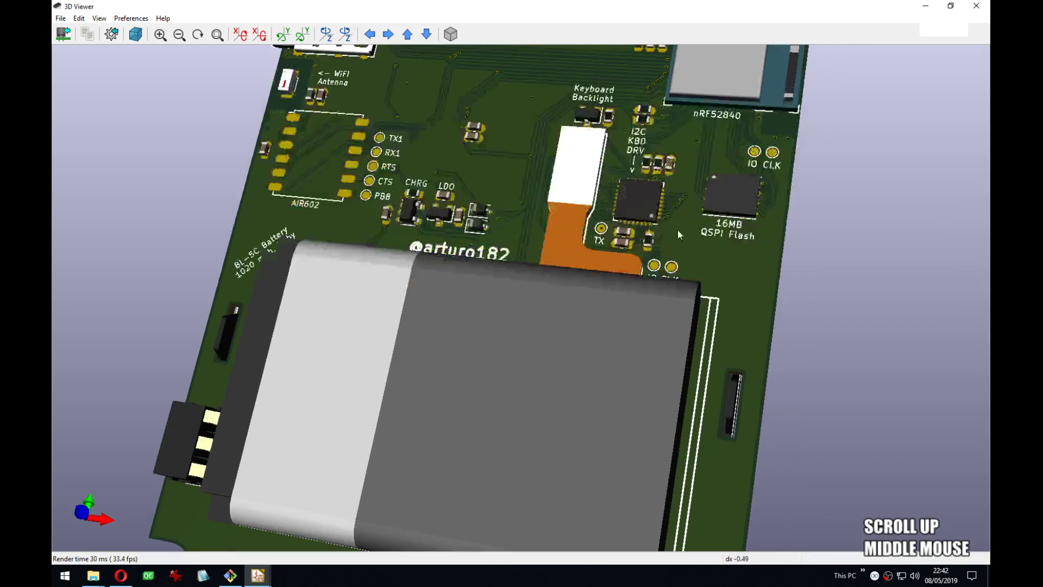
drag(677, 230, 339, 277)
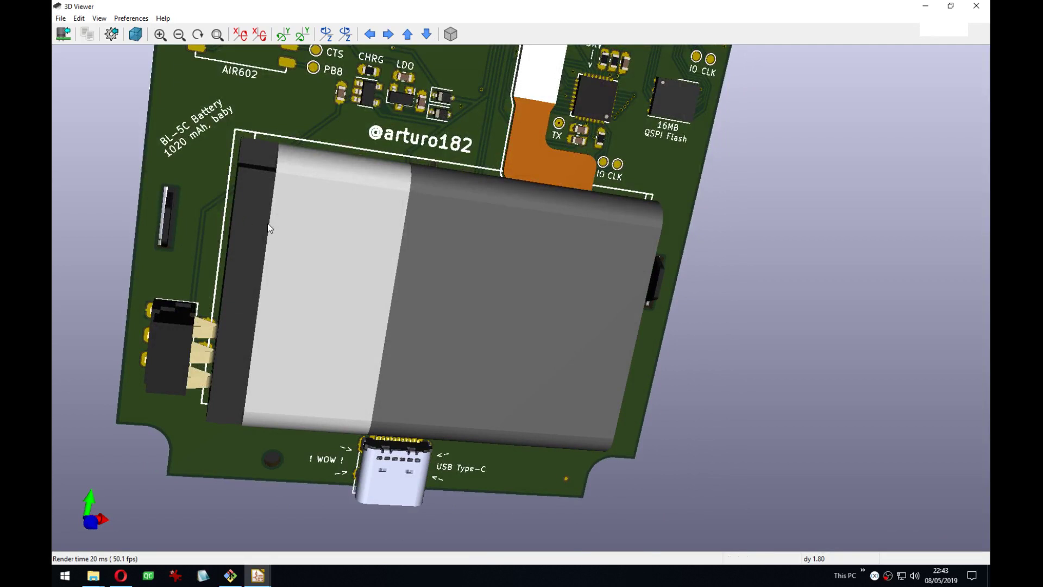
middle_drag(269, 228, 332, 241)
drag(330, 243, 440, 253)
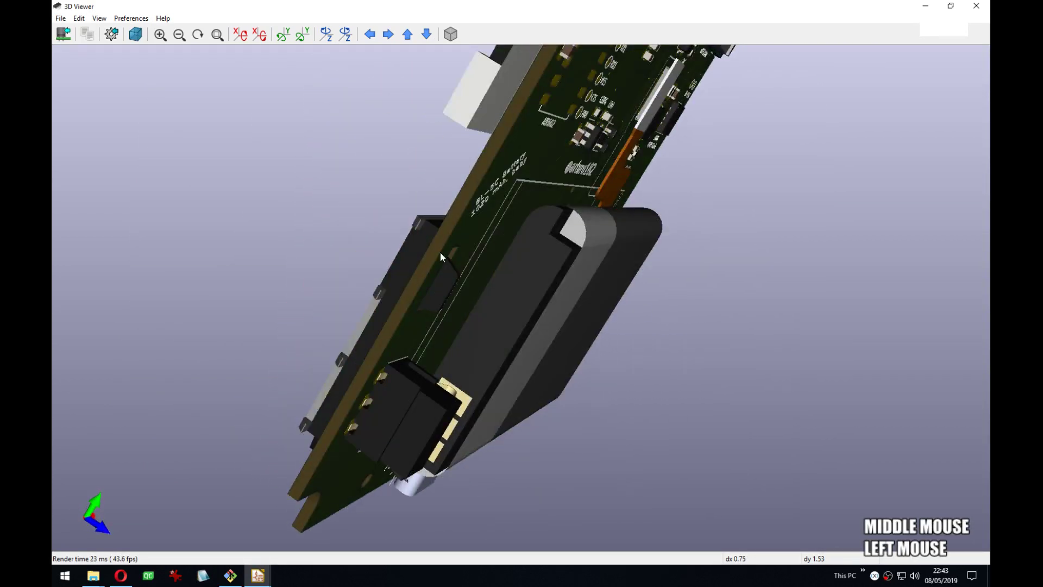
scroll(549, 206, up, 2)
scroll(549, 207, down, 2)
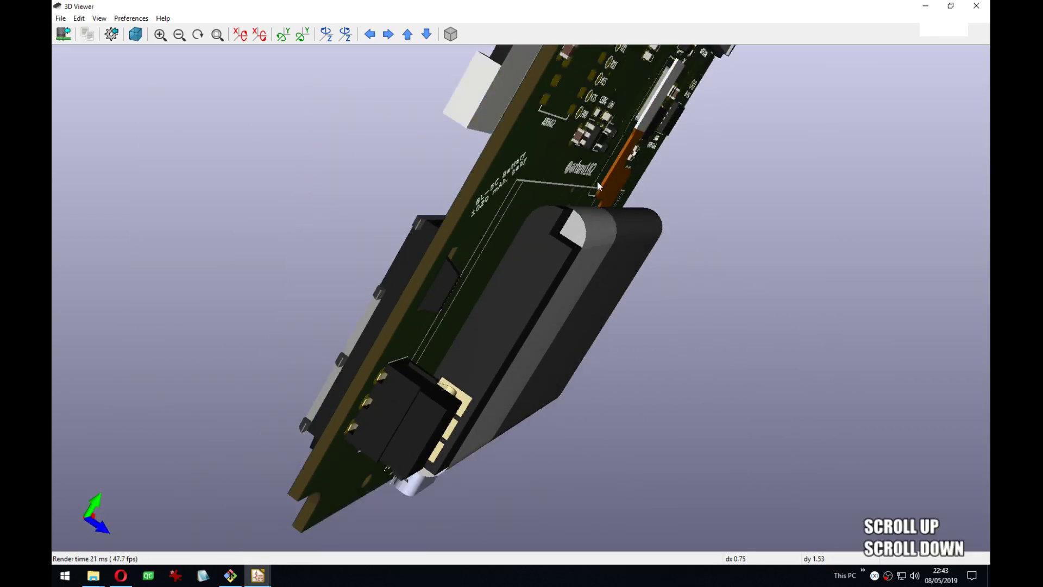
drag(602, 151, 635, 227)
middle_drag(623, 190, 657, 302)
drag(612, 261, 699, 264)
middle_drag(700, 265, 586, 318)
scroll(614, 286, down, 3)
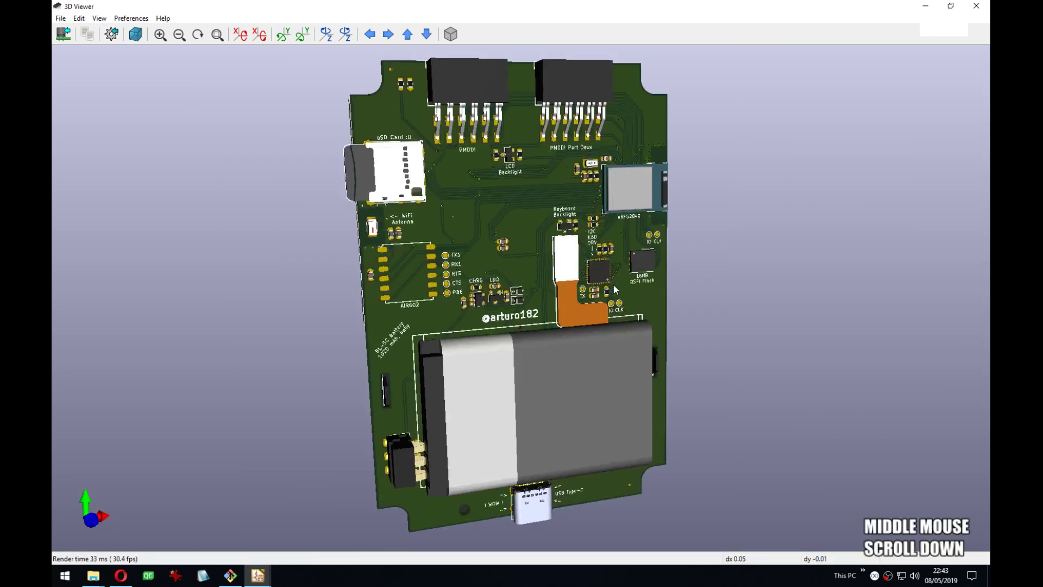
drag(584, 308, 549, 300)
Reset to the flat top view, adjust the zoom, then flip to the bottom view.
key(z)
scroll(549, 280, down, 4)
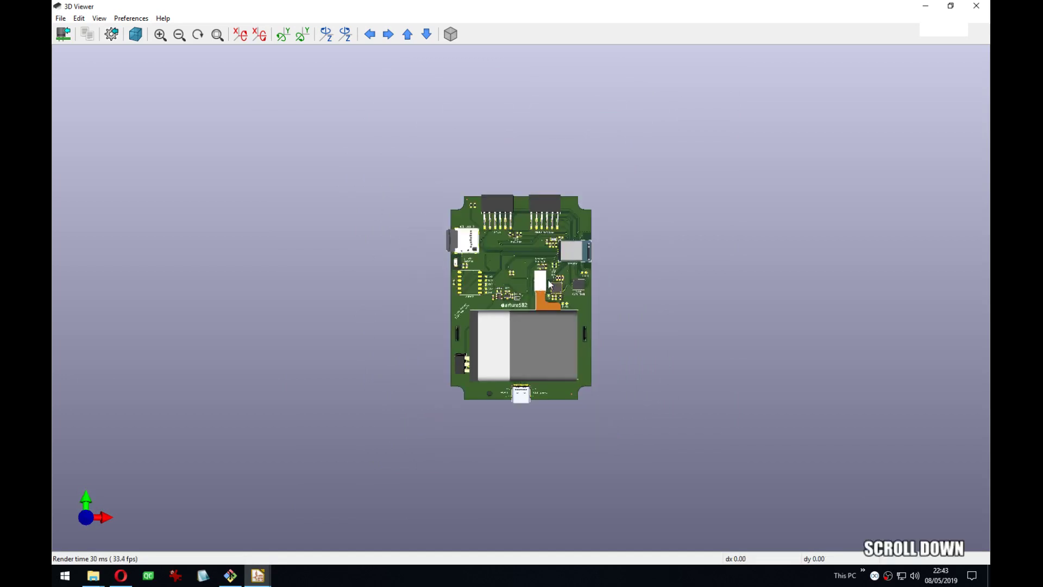
scroll(549, 283, up, 3)
scroll(549, 283, up, 2)
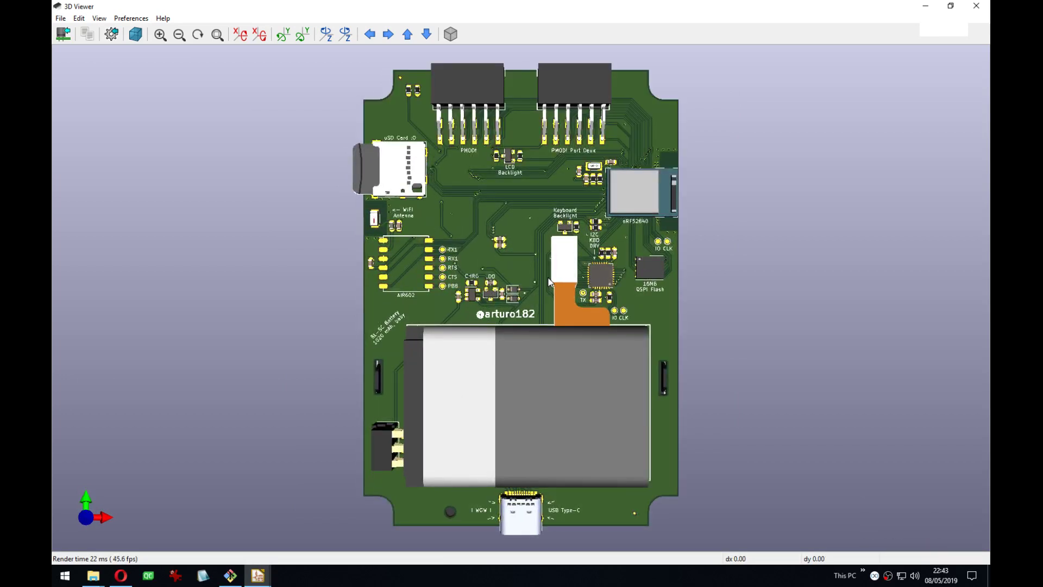
key(shift+z)
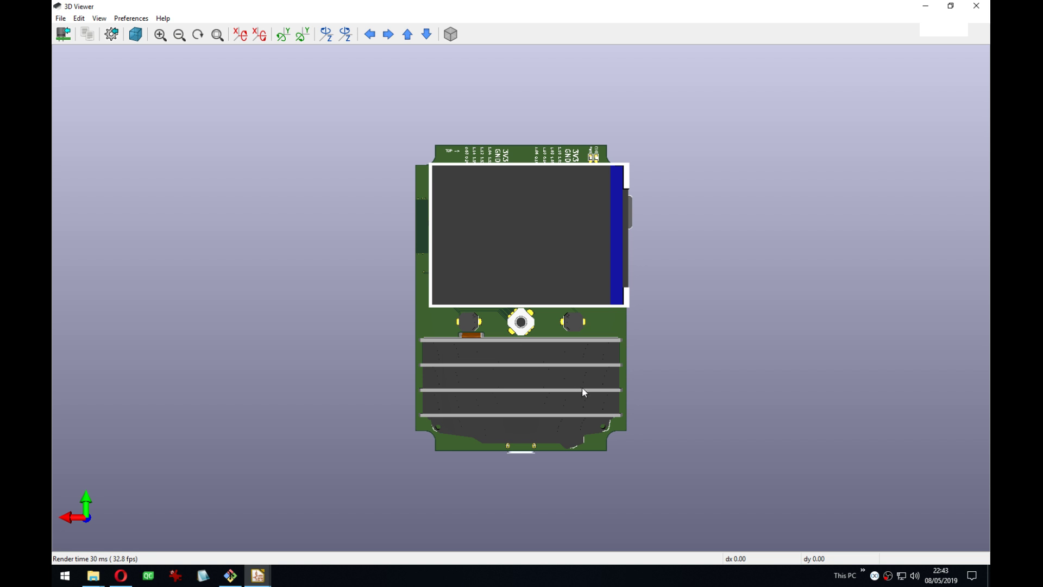
Adjust the zoom on the badge board's underside showing LCD, joystick and keyboard rows.
scroll(528, 354, down, 1)
scroll(522, 337, up, 2)
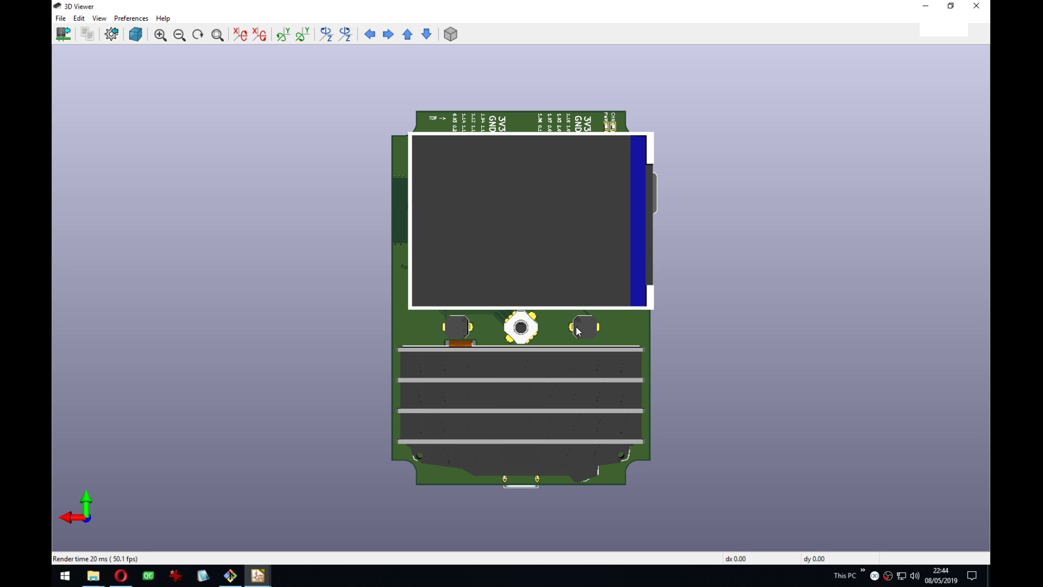
Zoom in and tilt the board for an oblique close-up of the joystick.
scroll(533, 350, down, 2)
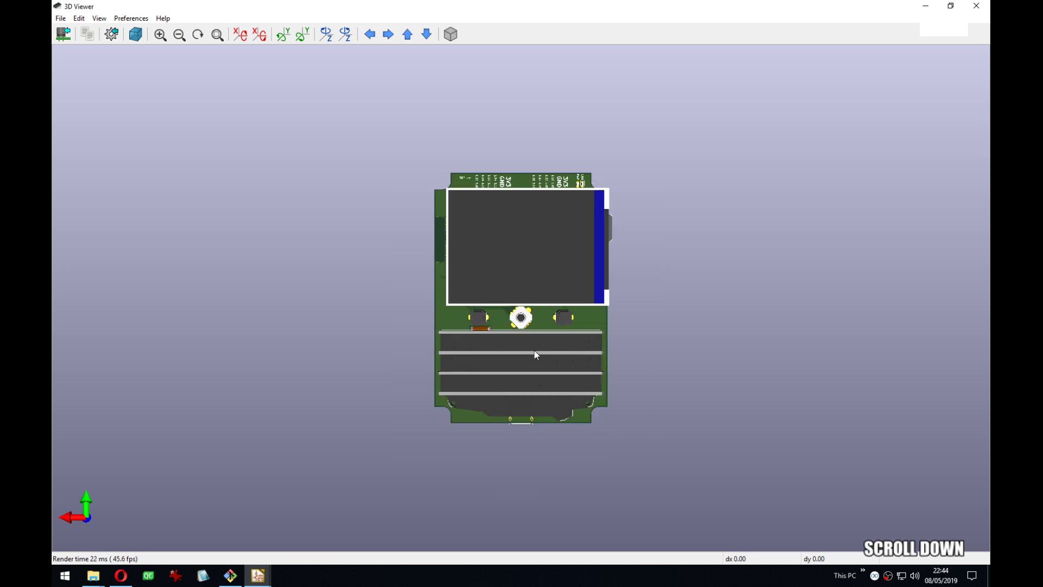
scroll(519, 355, up, 5)
drag(587, 483, 489, 358)
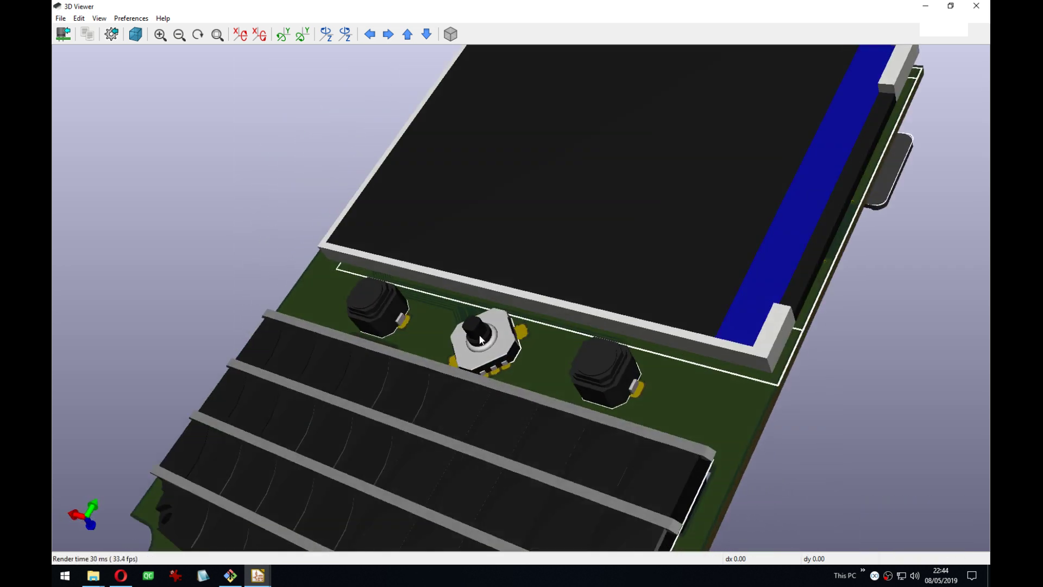
scroll(478, 352, up, 4)
middle_drag(477, 353, 536, 381)
drag(536, 381, 577, 369)
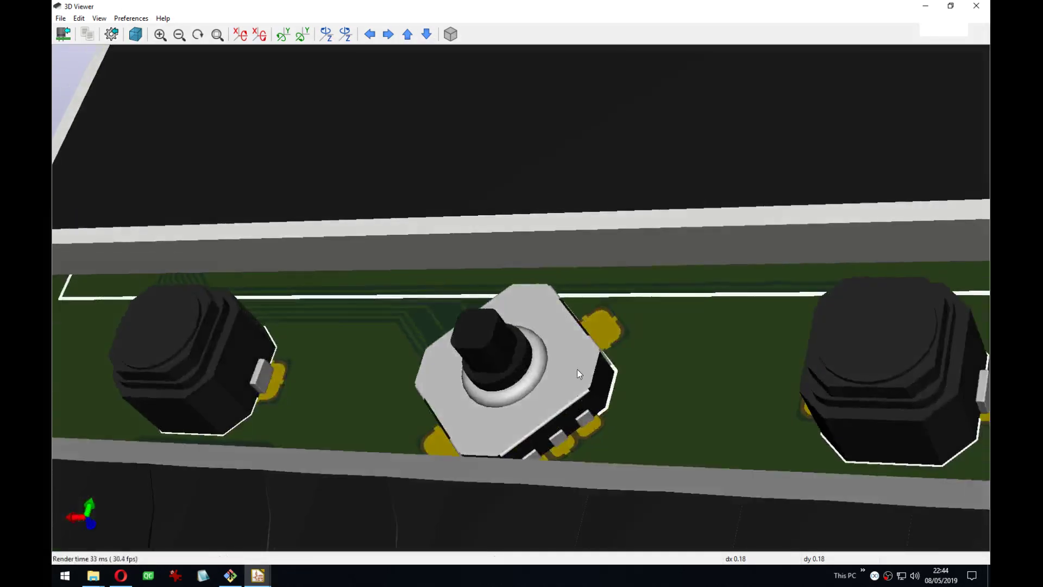
scroll(575, 370, down, 2)
scroll(574, 371, down, 2)
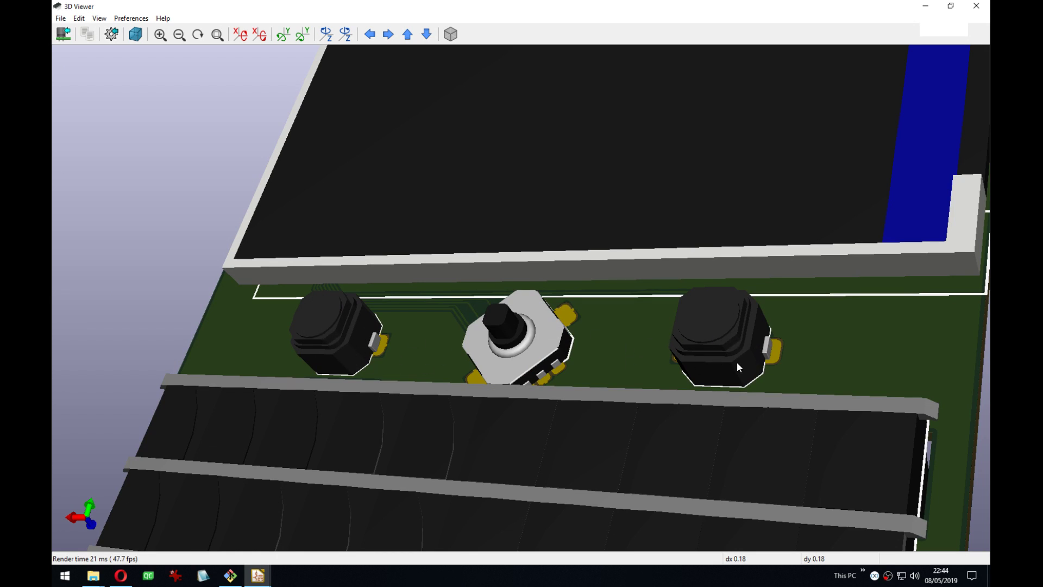
scroll(673, 363, down, 3)
Orbit around the two buttons from several tilted angles, then recentre the board.
drag(625, 354, 413, 329)
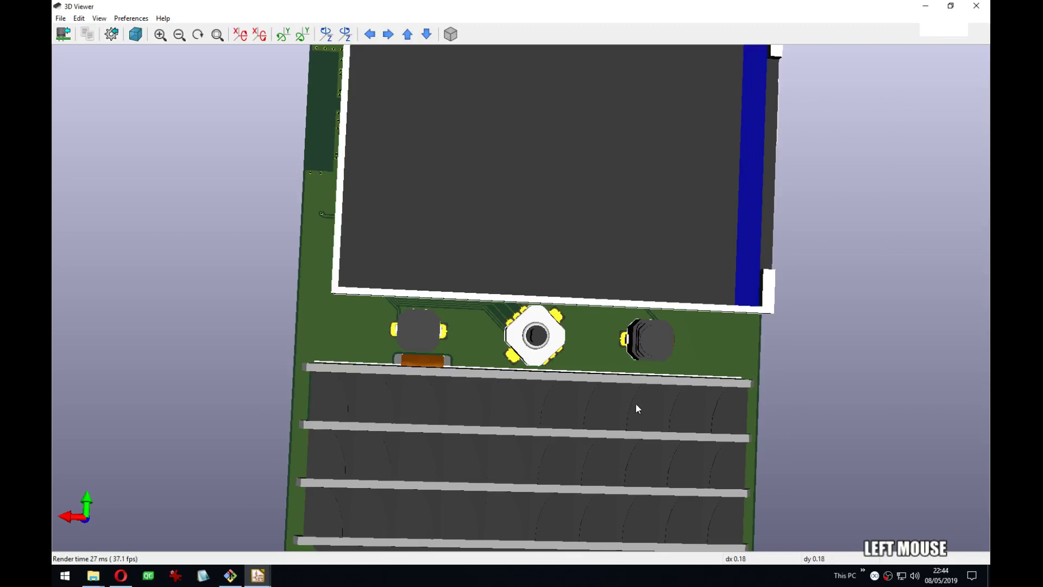
drag(637, 408, 461, 422)
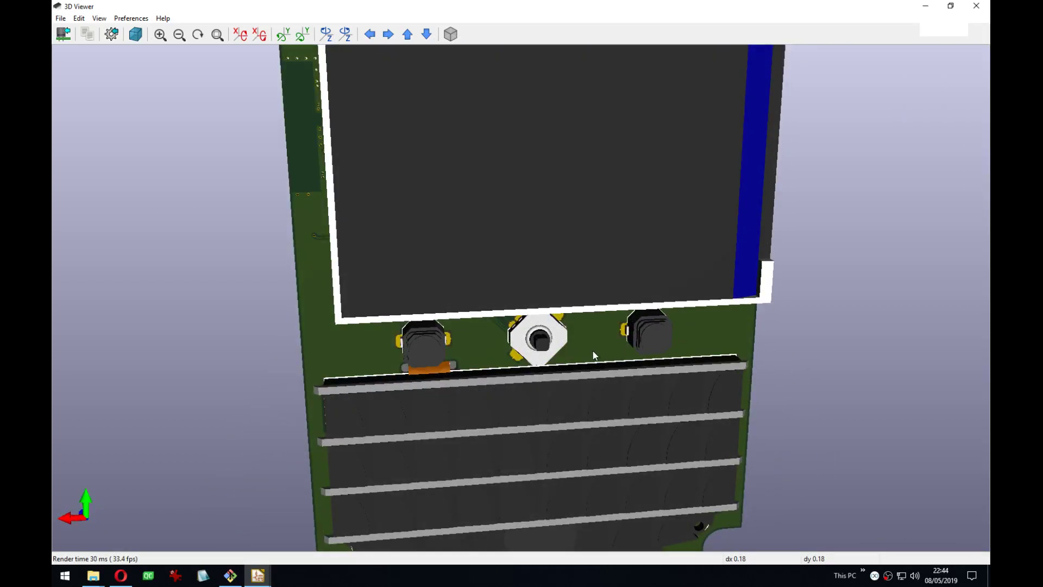
drag(571, 299, 645, 375)
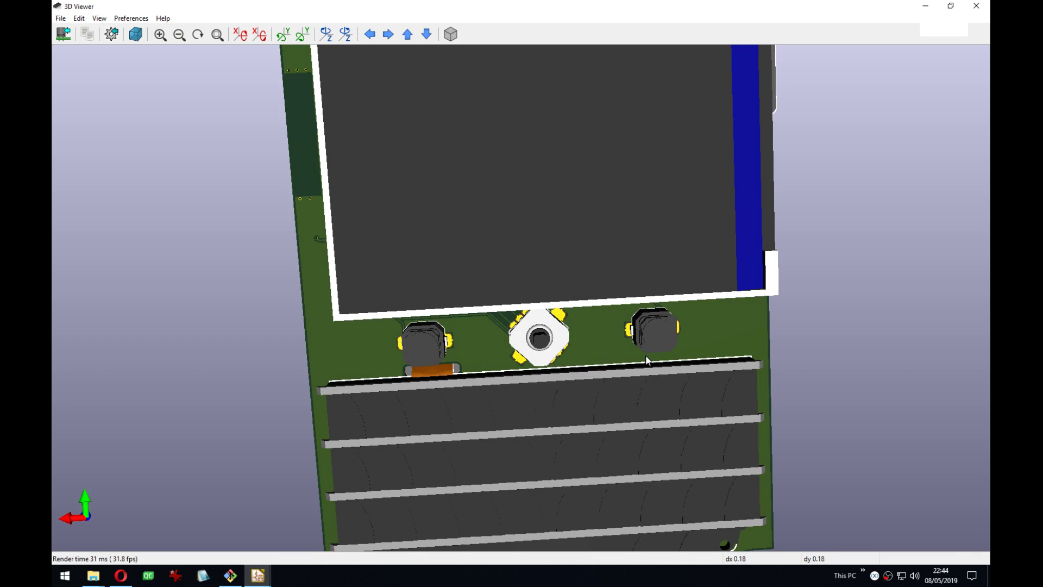
drag(647, 360, 563, 338)
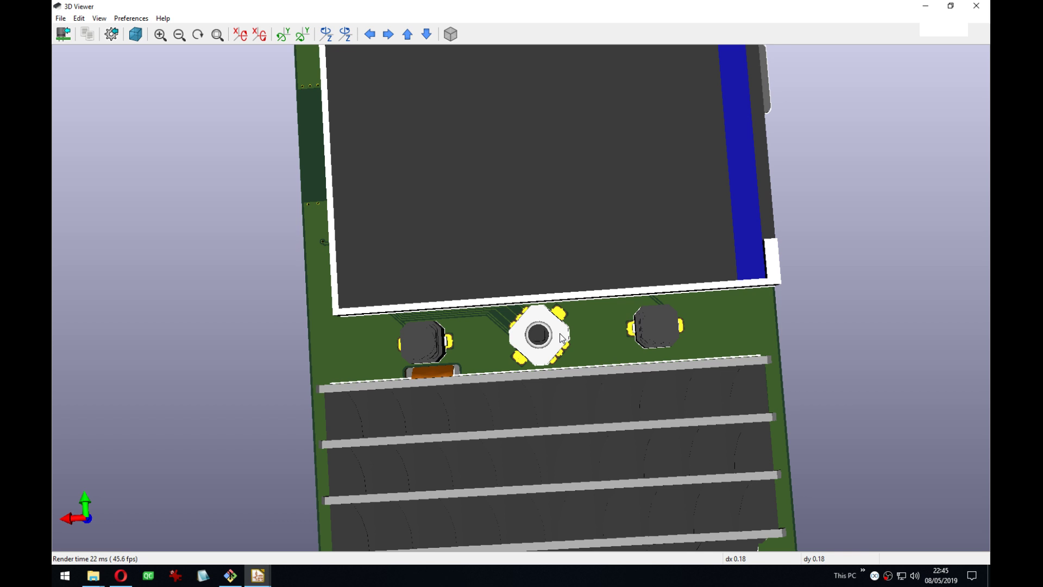
drag(522, 475, 587, 415)
middle_drag(587, 416, 504, 400)
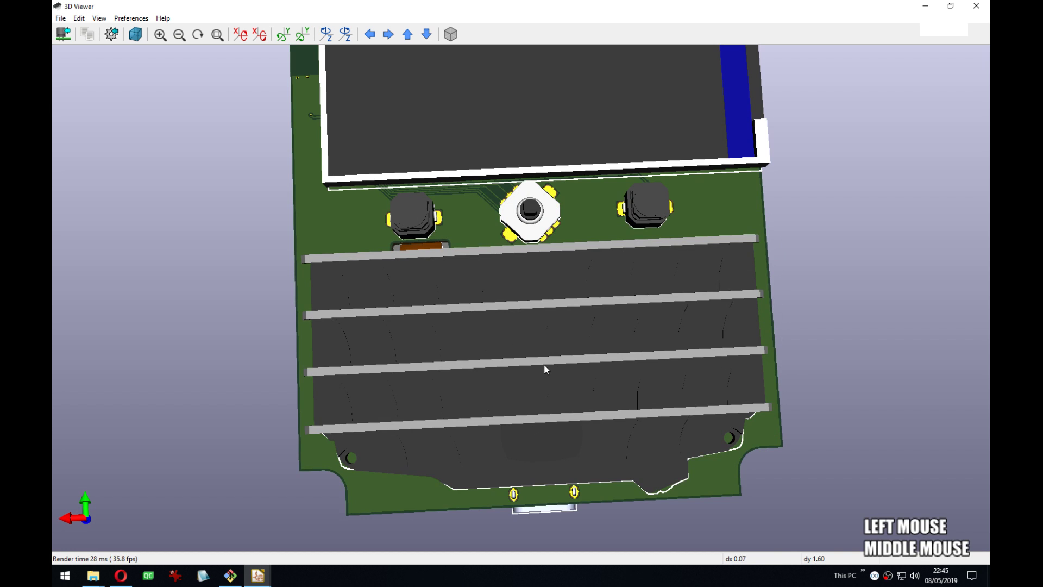
drag(587, 389, 555, 344)
middle_drag(570, 201, 568, 244)
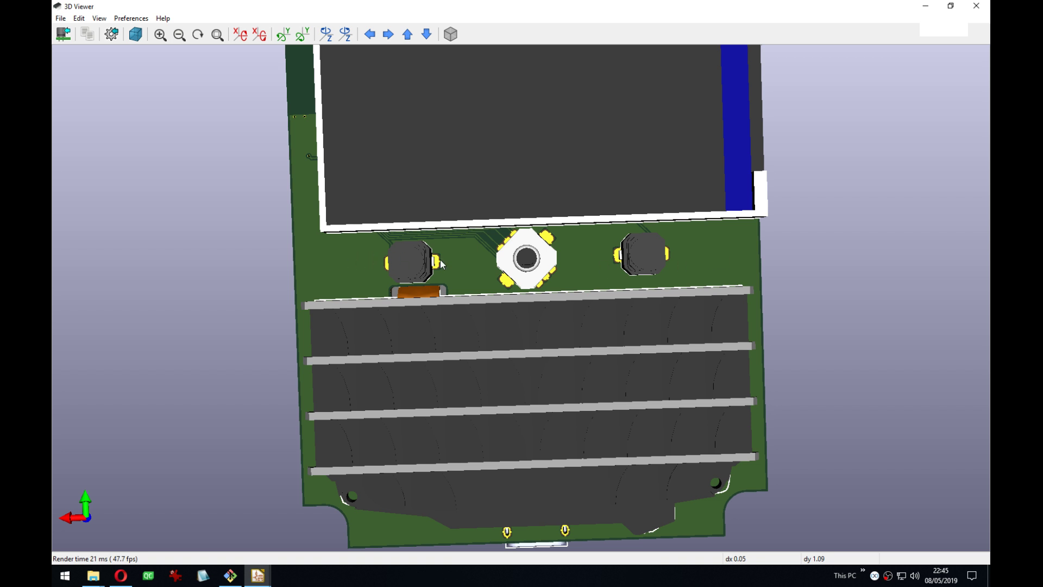
click(651, 277)
Return to the straight top view and zoom toward the top connectors and nRF52840 module.
key(z)
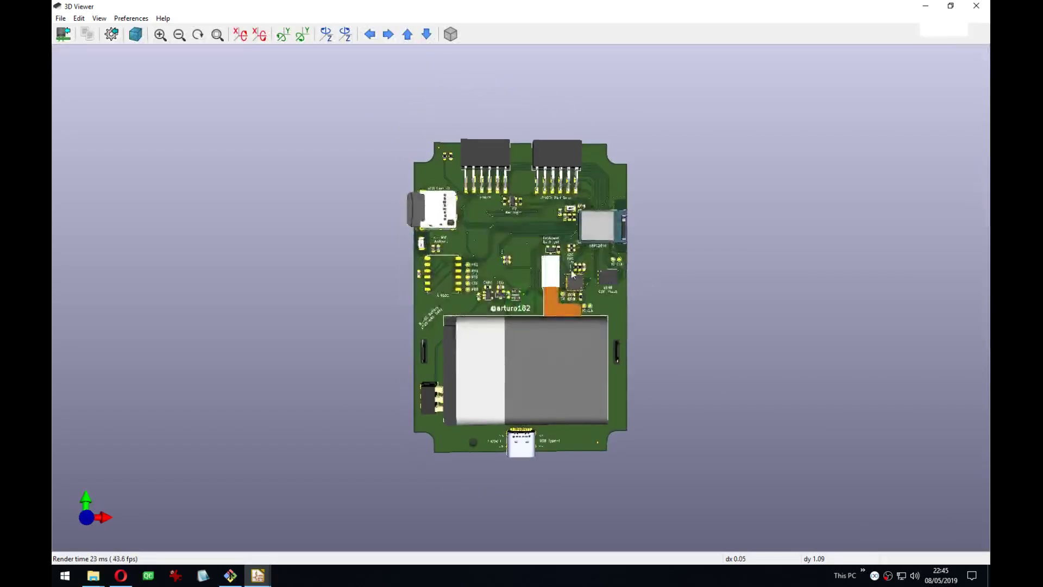
scroll(522, 252, down, 3)
scroll(523, 252, up, 4)
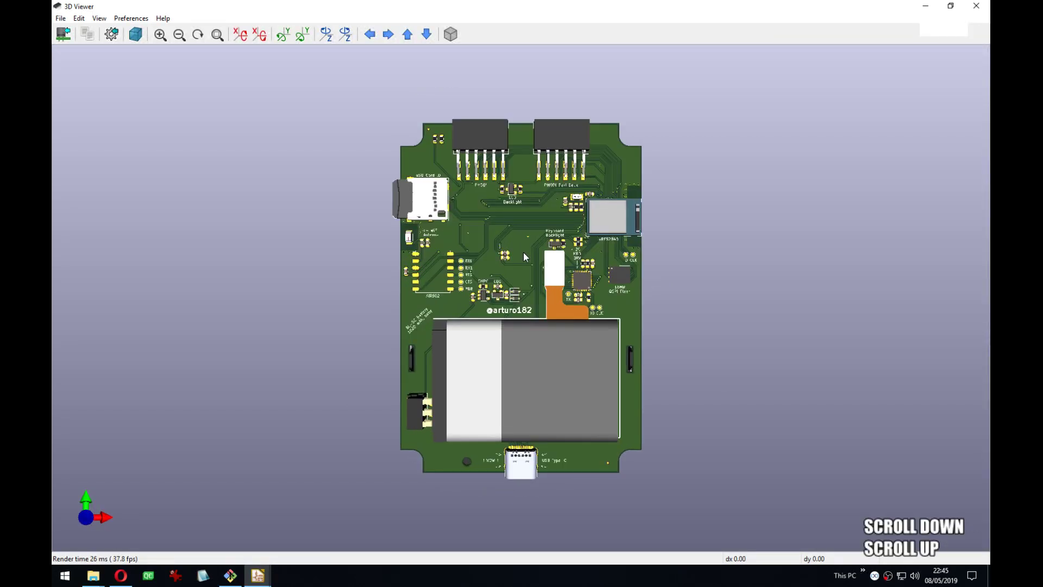
scroll(523, 252, up, 2)
scroll(503, 120, up, 3)
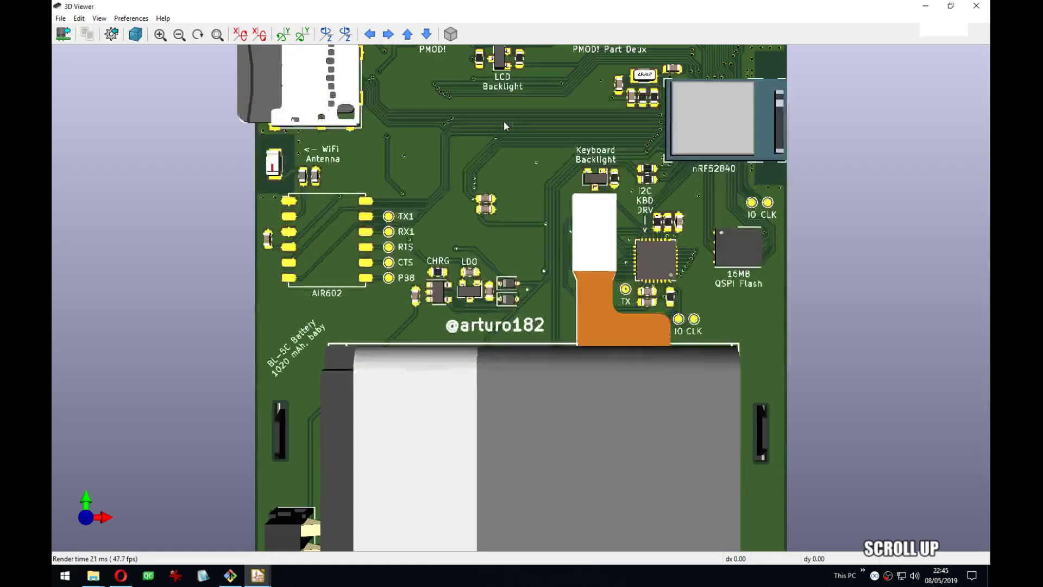
middle_drag(501, 69, 493, 162)
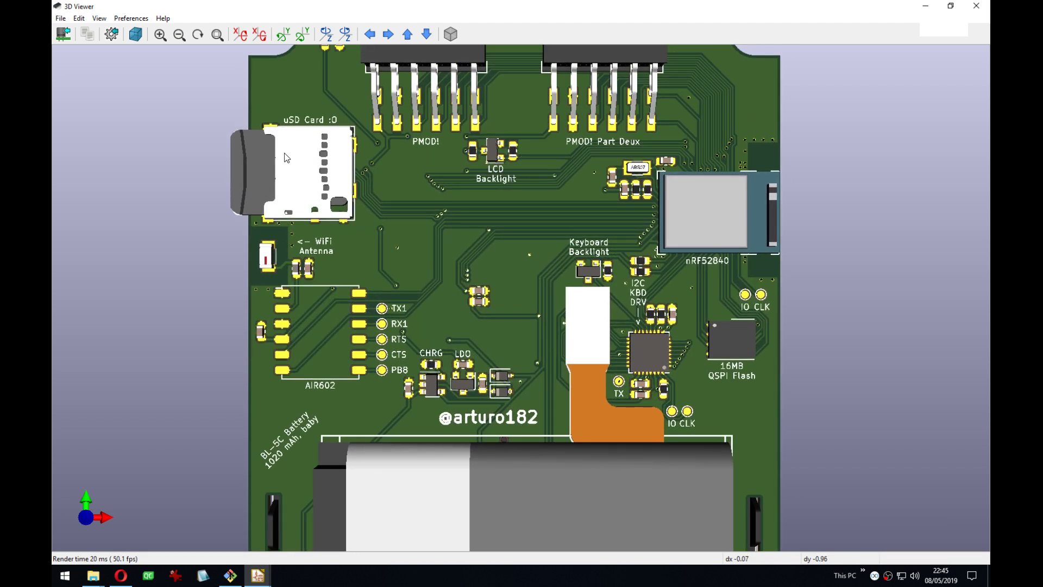
middle_drag(339, 175, 328, 101)
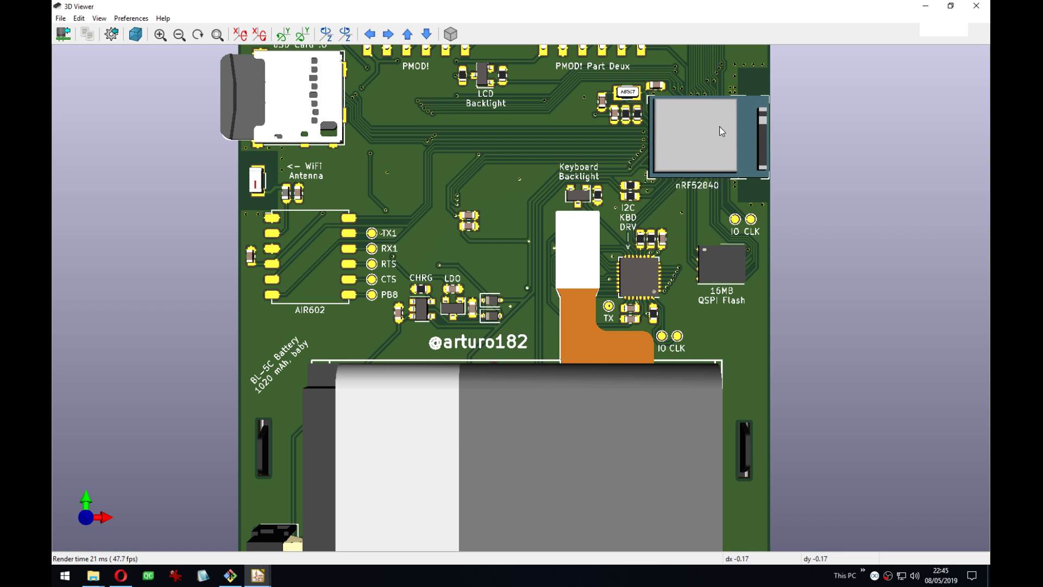
middle_drag(683, 133, 741, 166)
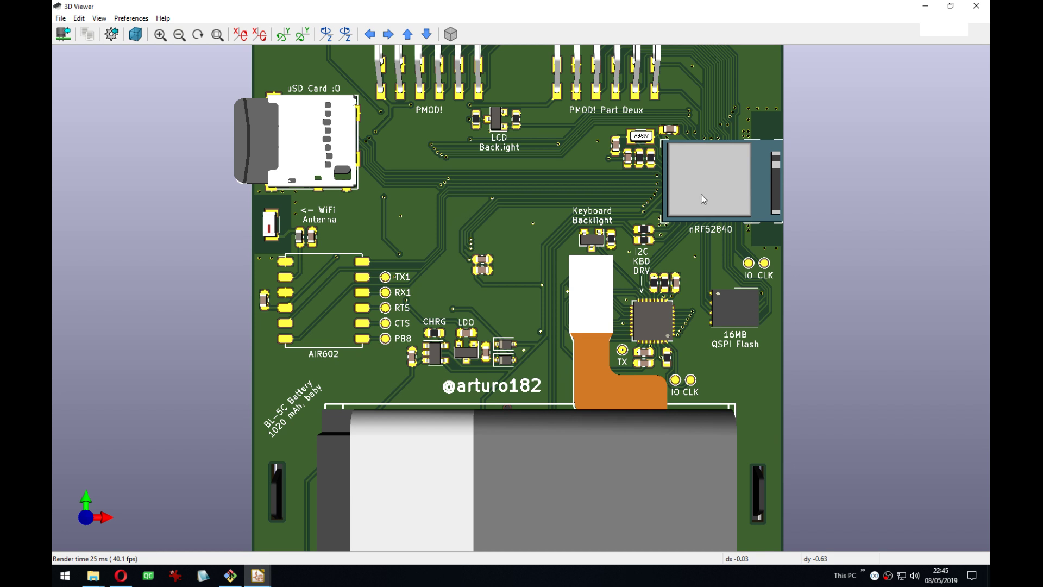
Pan across the QSPI flash to the battery, then tilt toward the USB-C end in perspective.
scroll(701, 194, down, 1)
scroll(701, 194, up, 2)
middle_drag(697, 239, 695, 268)
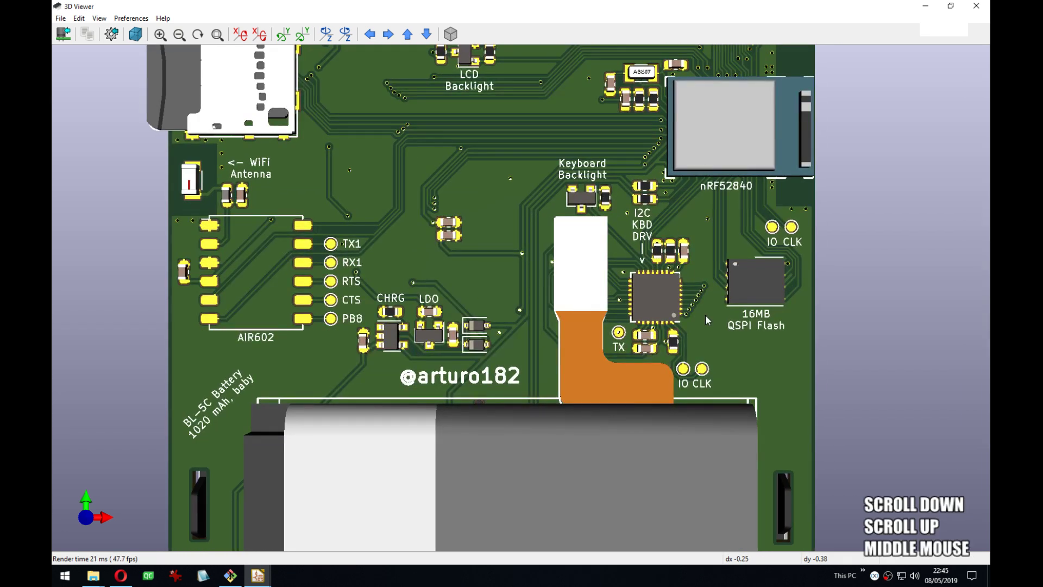
middle_drag(705, 314, 693, 343)
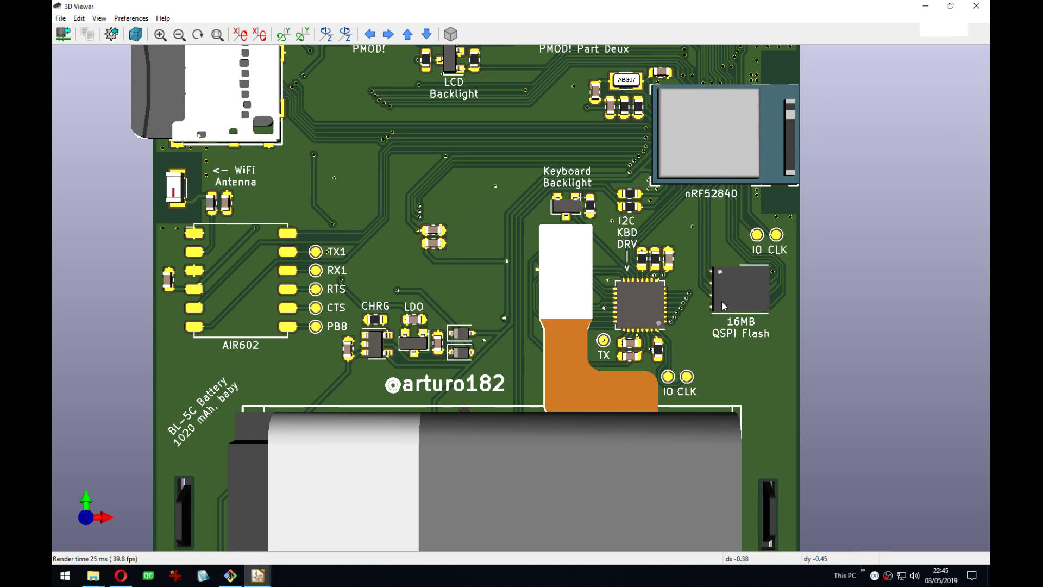
middle_drag(721, 301, 562, 314)
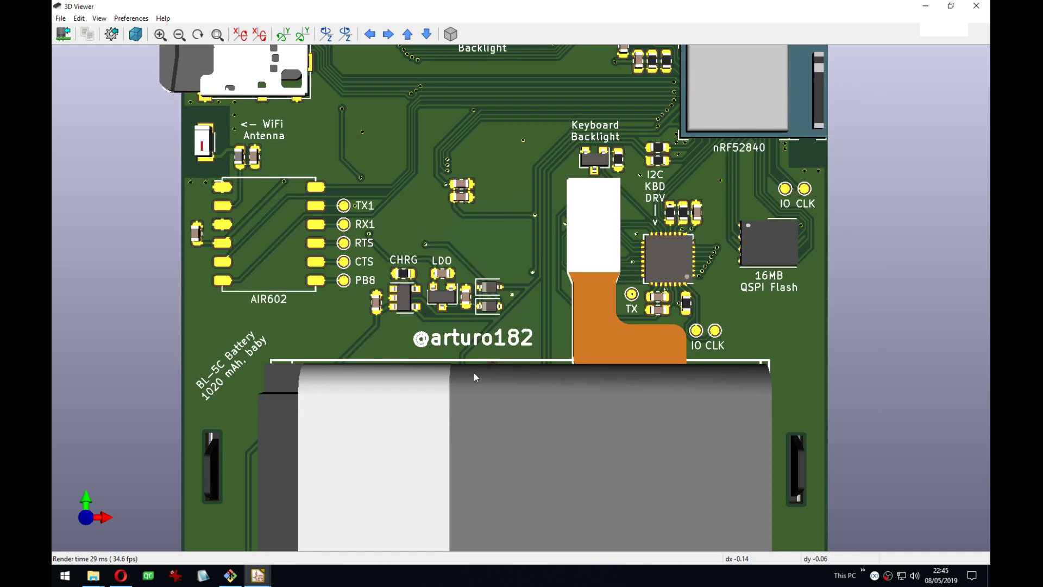
middle_drag(475, 377, 481, 272)
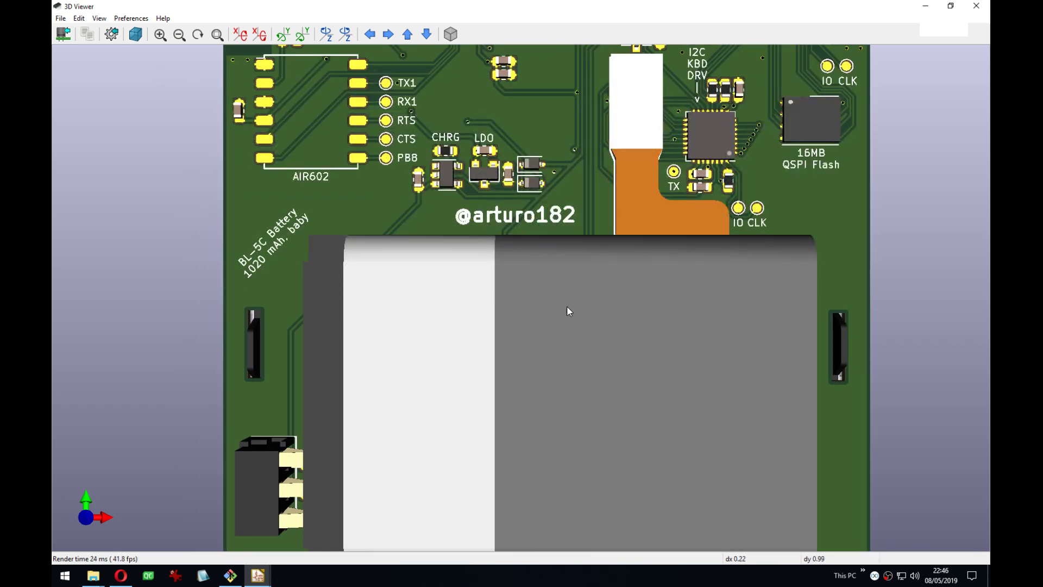
scroll(593, 310, up, 2)
scroll(592, 310, down, 4)
drag(558, 375, 456, 210)
drag(384, 357, 520, 425)
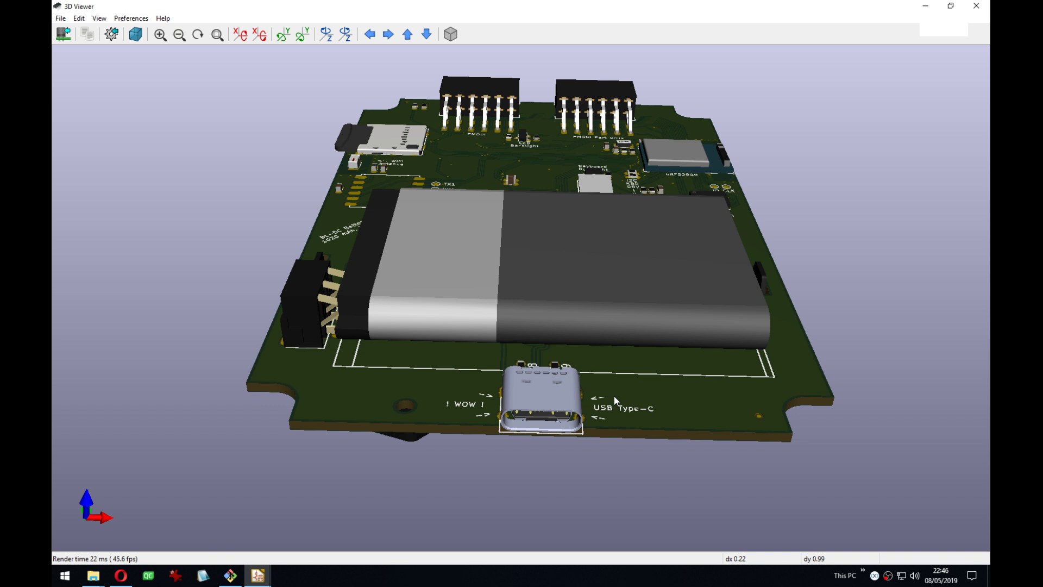
Orbit back near top-down, showing headers, microSD slot, nRF52840 module and battery together.
drag(539, 282, 554, 419)
scroll(552, 420, down, 3)
drag(593, 466, 592, 515)
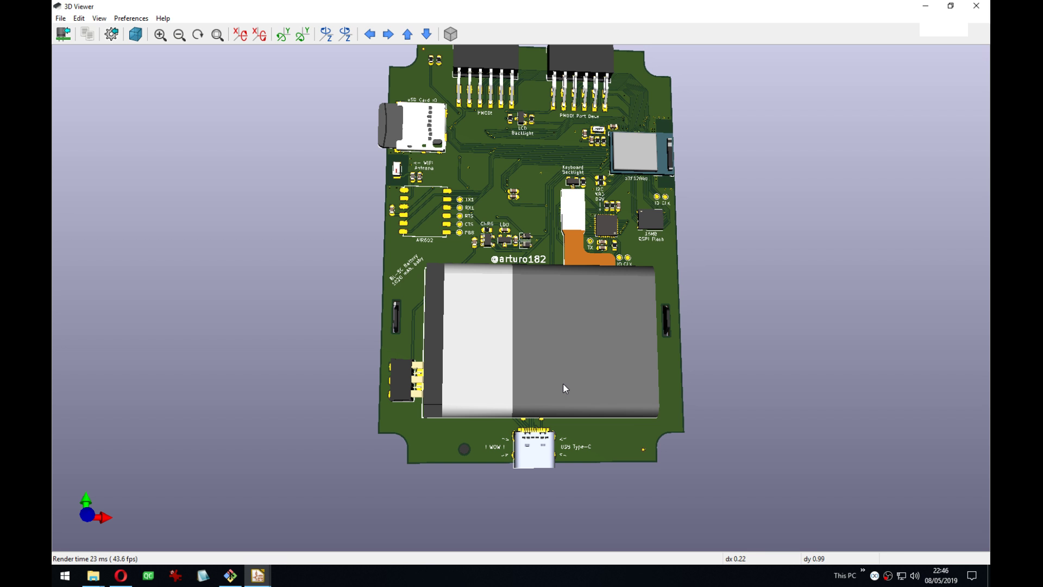
drag(484, 370, 565, 353)
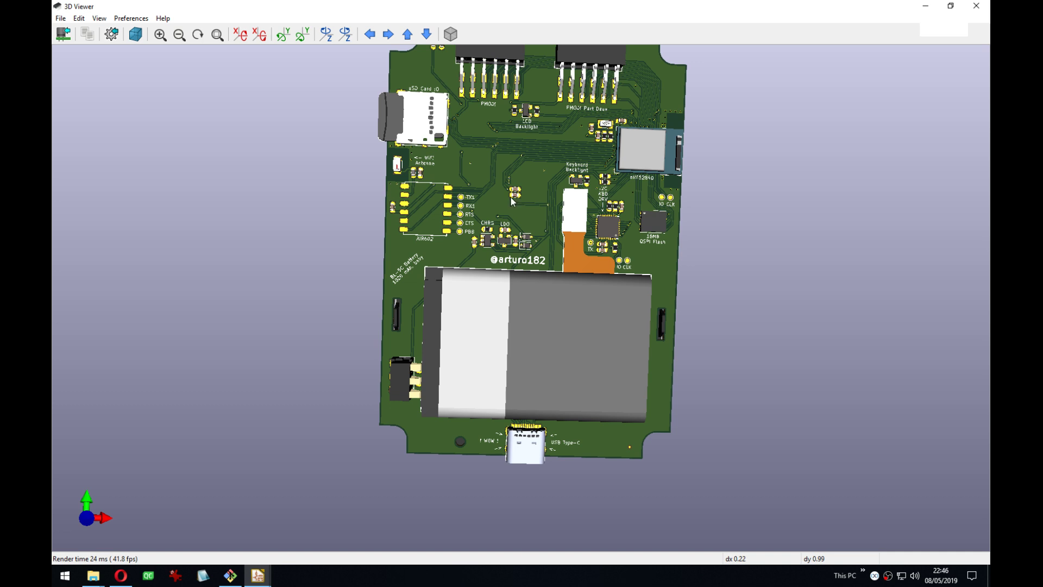
drag(545, 146, 508, 139)
middle_drag(535, 173, 514, 221)
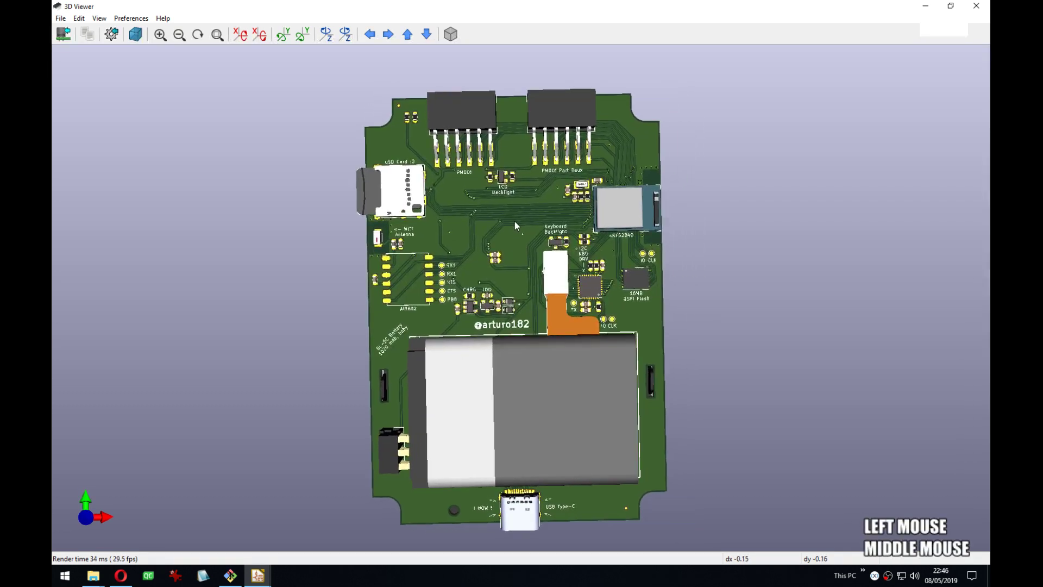
drag(466, 350, 505, 402)
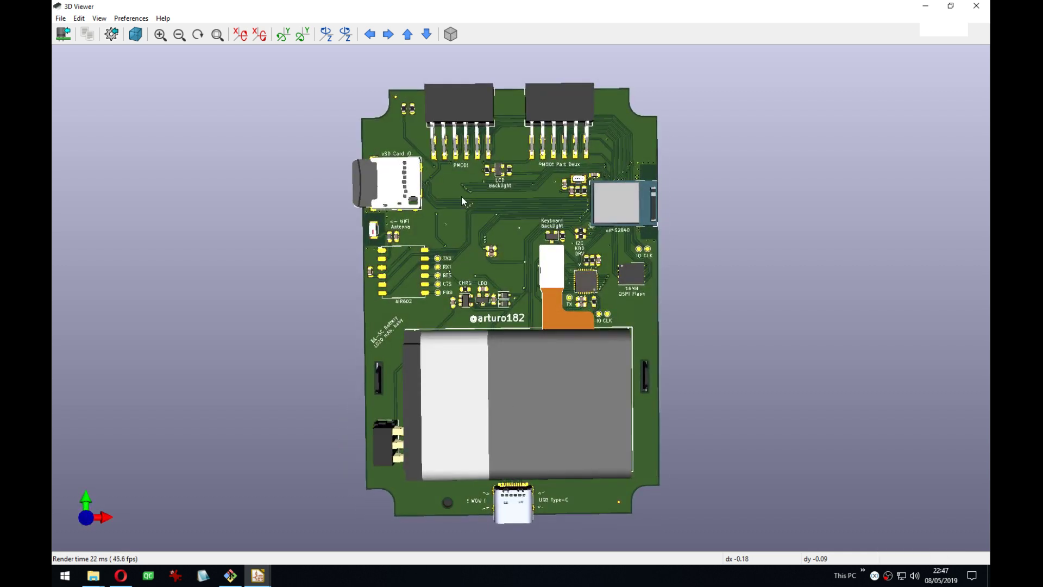
drag(462, 200, 474, 199)
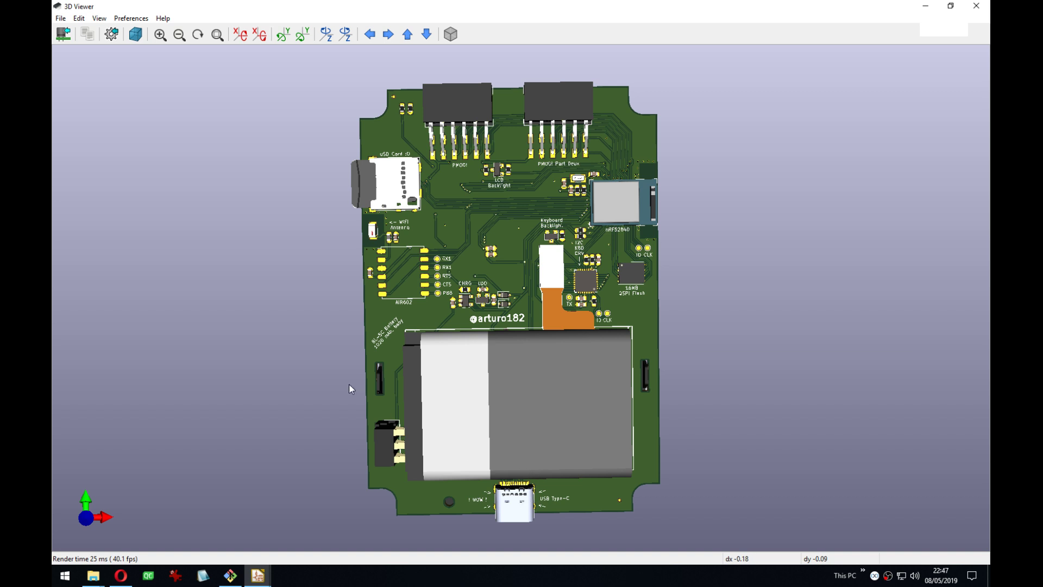
Orbit the board to its display side, back to the component side, then tilt it to face the viewer.
drag(351, 387, 549, 422)
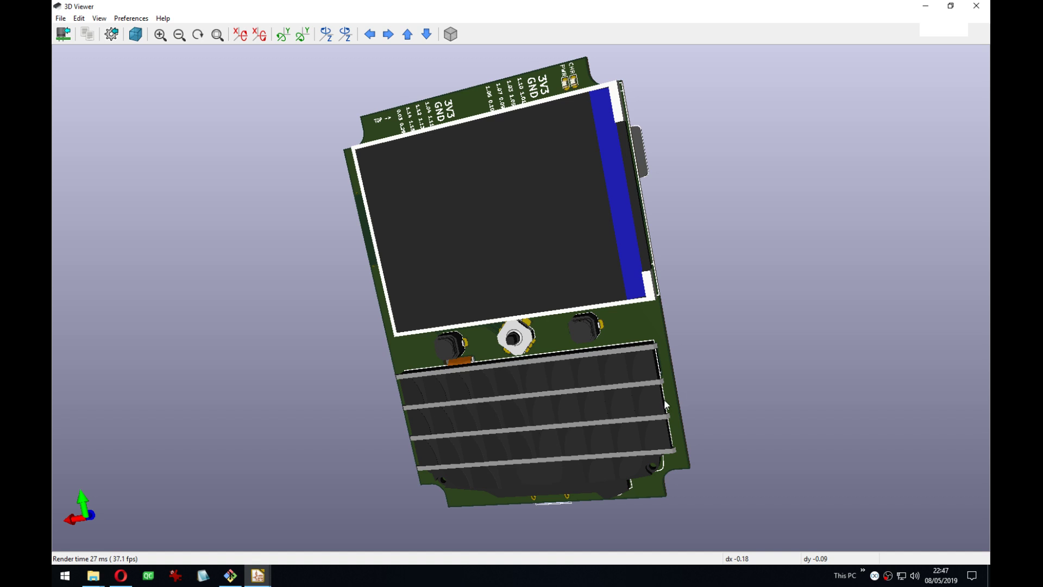
drag(665, 405, 601, 439)
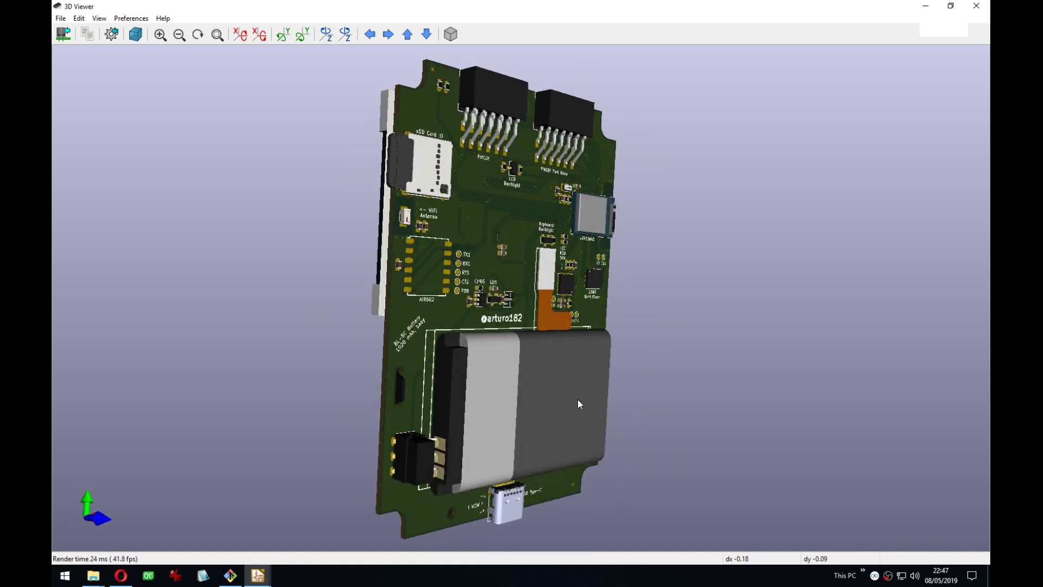
drag(578, 400, 357, 391)
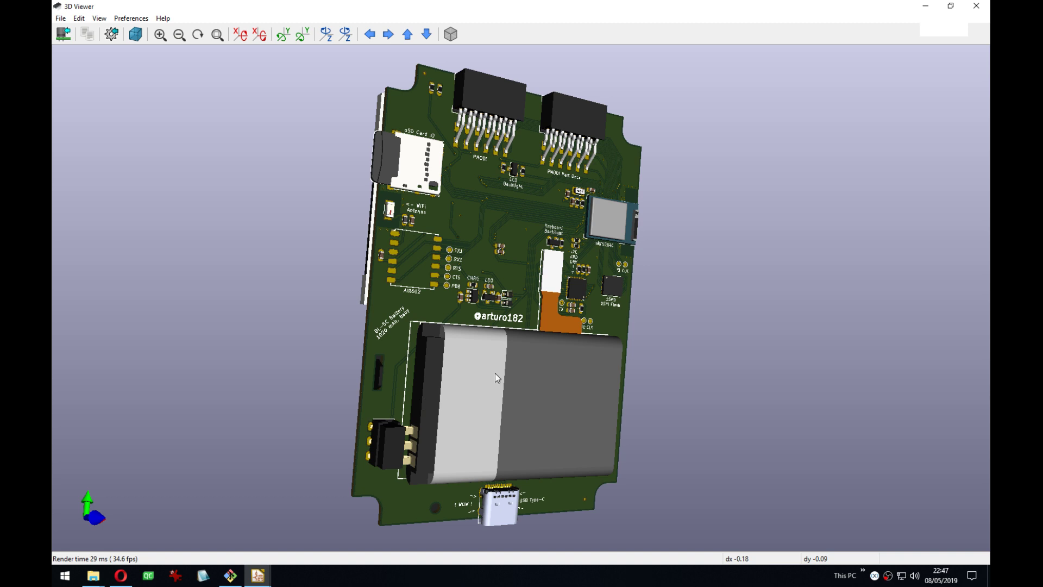
drag(493, 332, 426, 333)
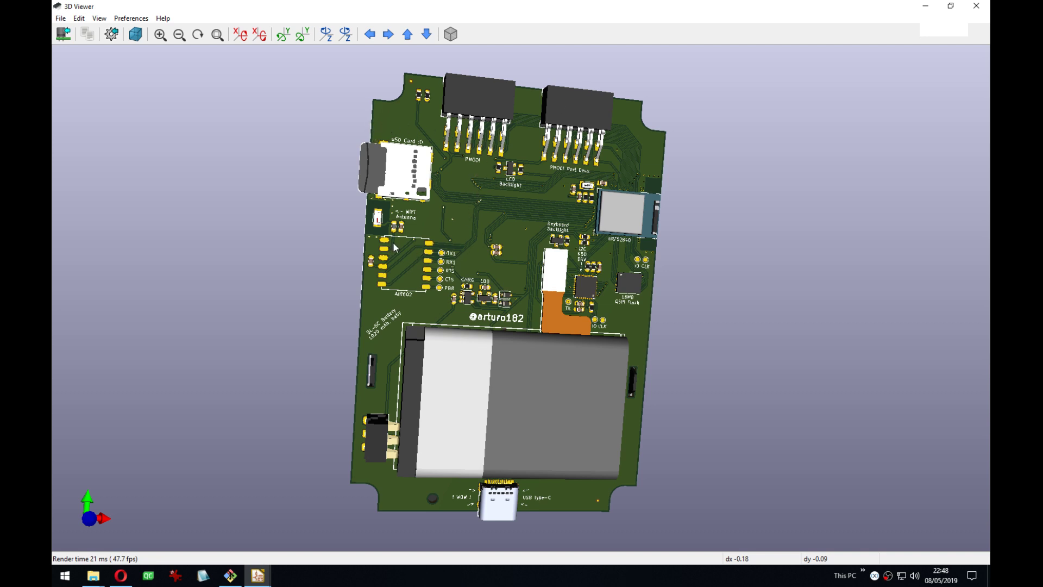
Tumble the board to a face-on view and round to its display side.
drag(395, 247, 443, 144)
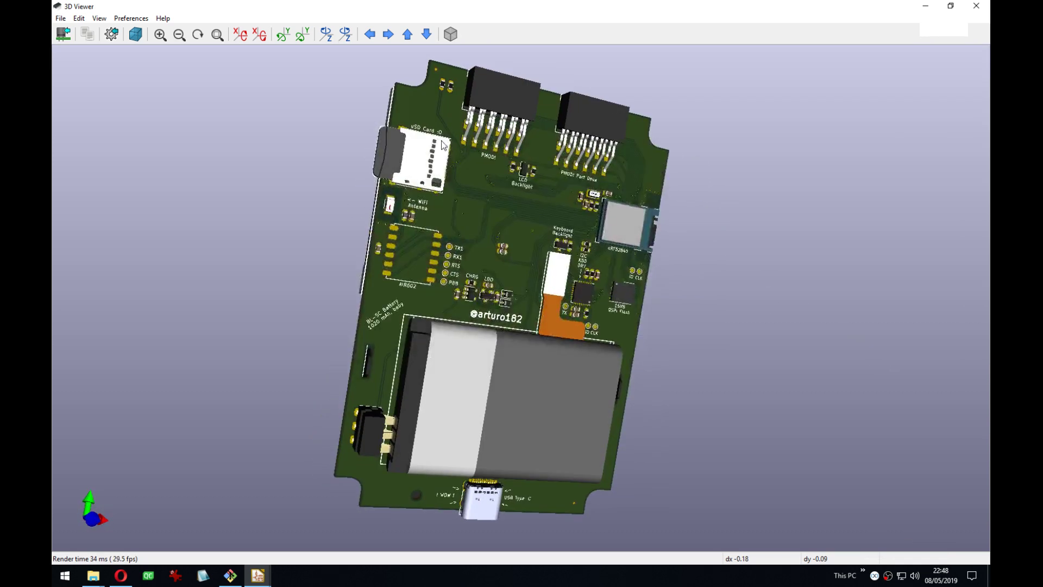
drag(449, 246, 455, 213)
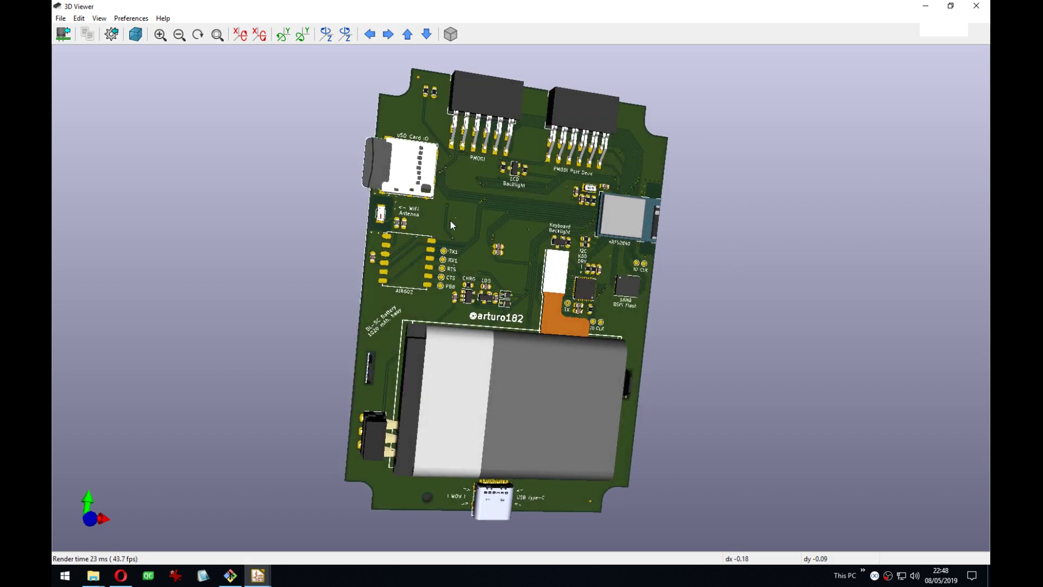
drag(446, 216, 557, 327)
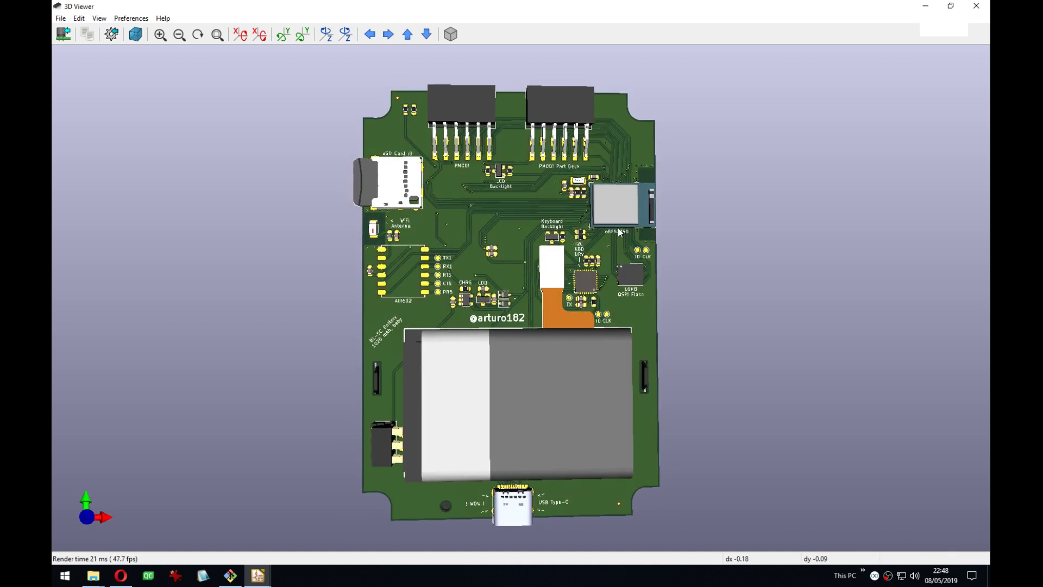
drag(586, 279, 426, 403)
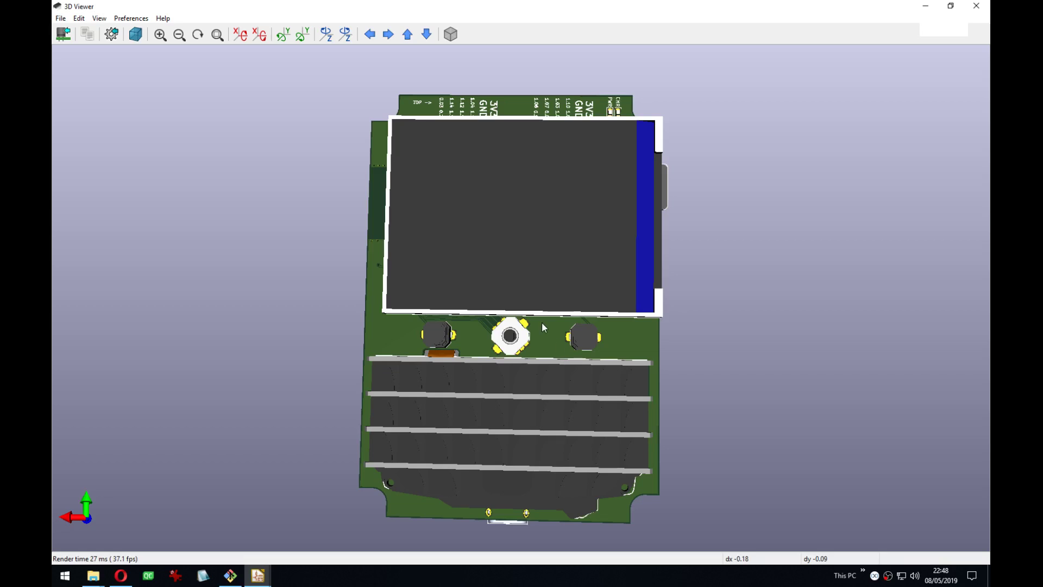
Close the 3D viewer, minimize Pcbnew and pan the LCD schematic to centre the display symbol.
click(976, 6)
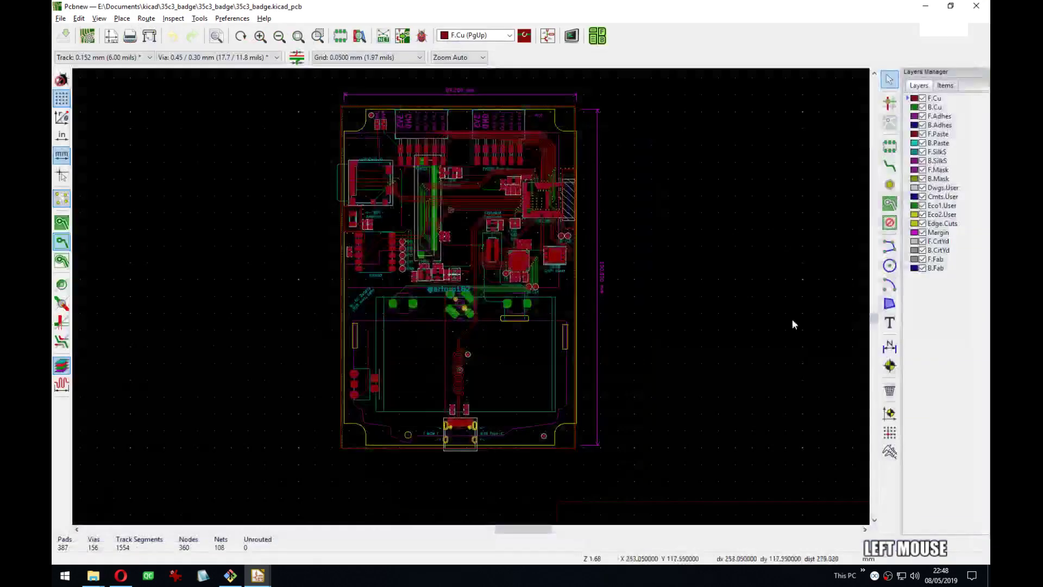
click(926, 6)
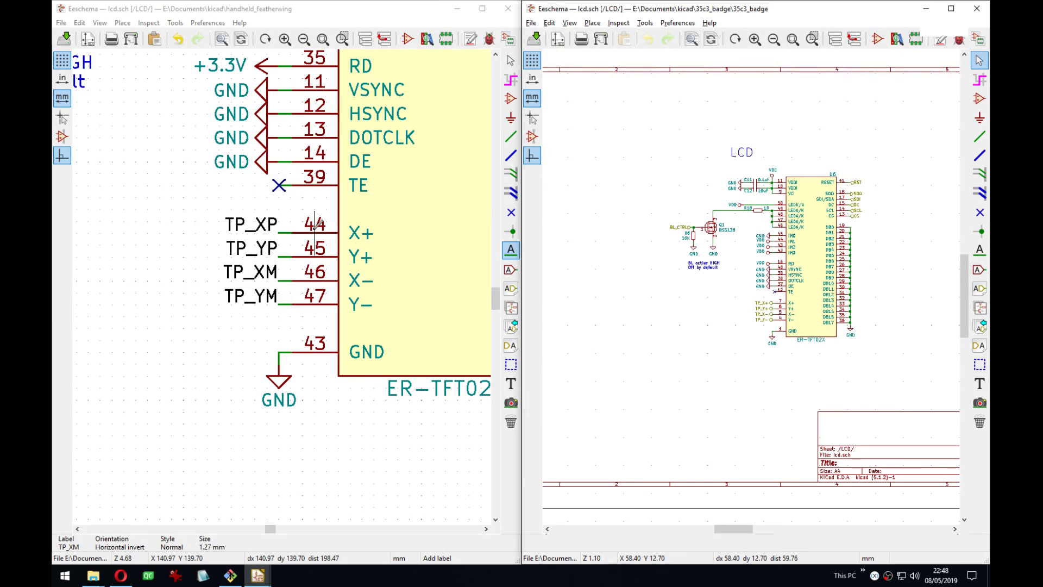
middle_drag(313, 245, 291, 269)
scroll(292, 269, down, 3)
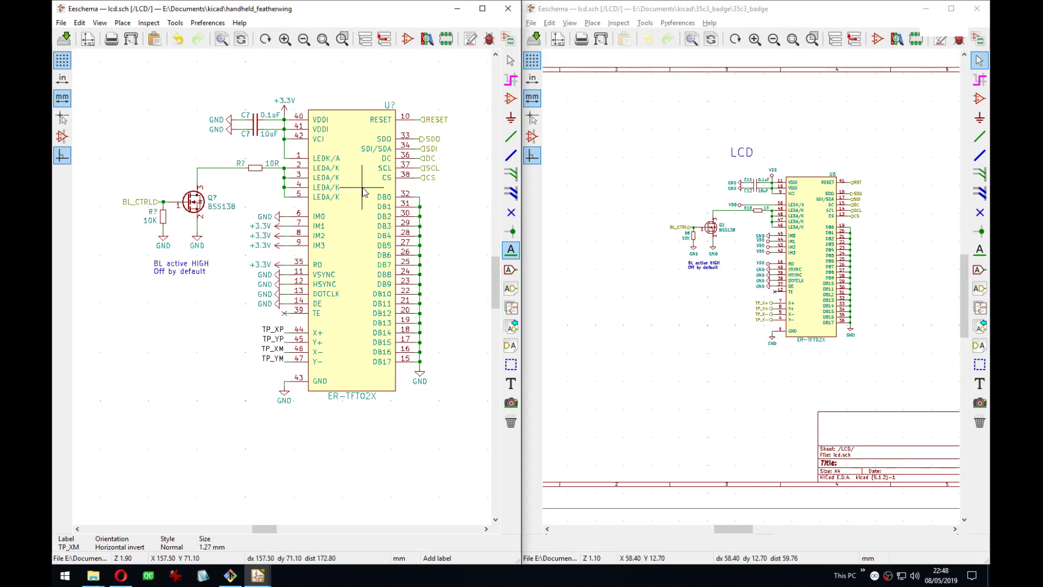
middle_drag(348, 196, 409, 226)
Cancel the pending label placement and return the featherwing window to its root sheet.
key(Escape)
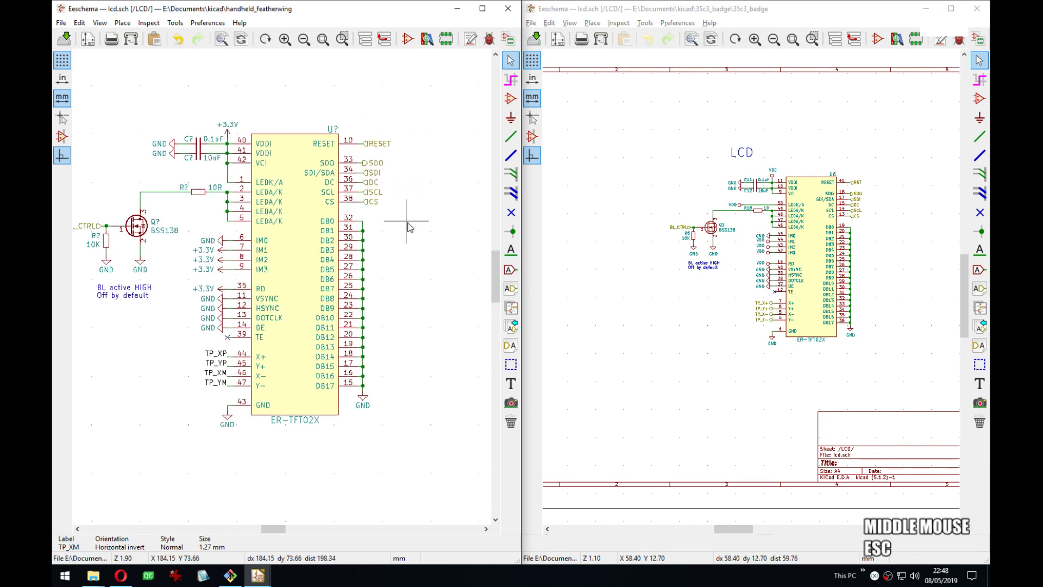
click(410, 226)
key(alt+BackSpace)
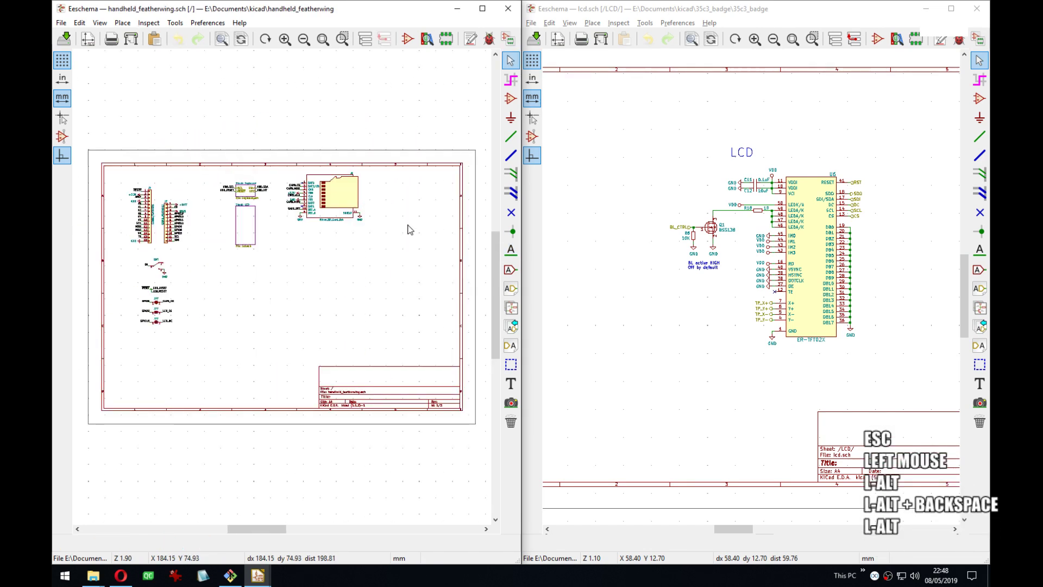
Import the RESET and SDO pins onto the LCD sheet symbol.
right_click(238, 228)
key(Escape)
scroll(282, 289, up, 5)
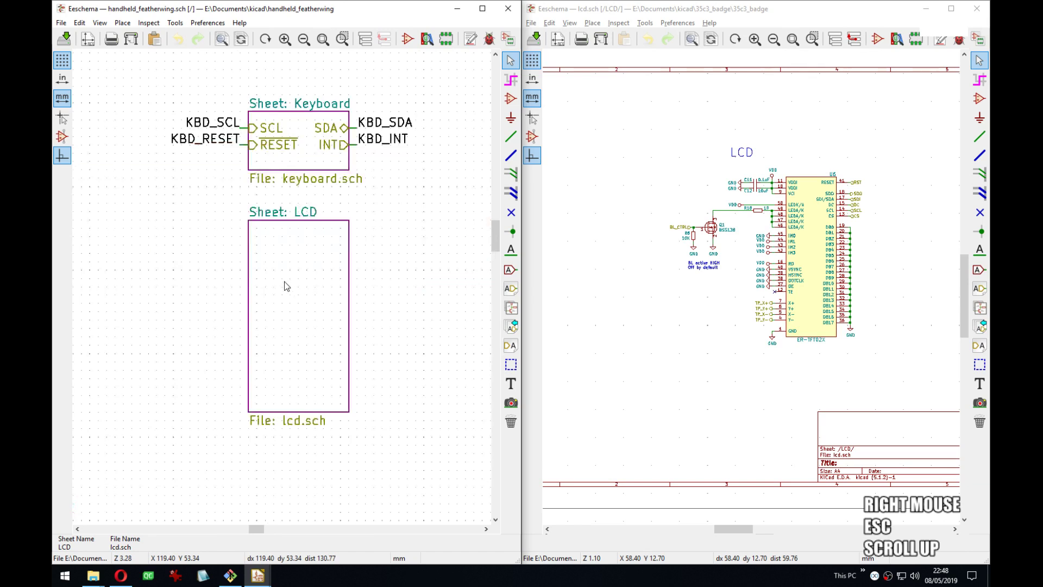
middle_drag(284, 286, 265, 238)
right_click(266, 238)
click(347, 388)
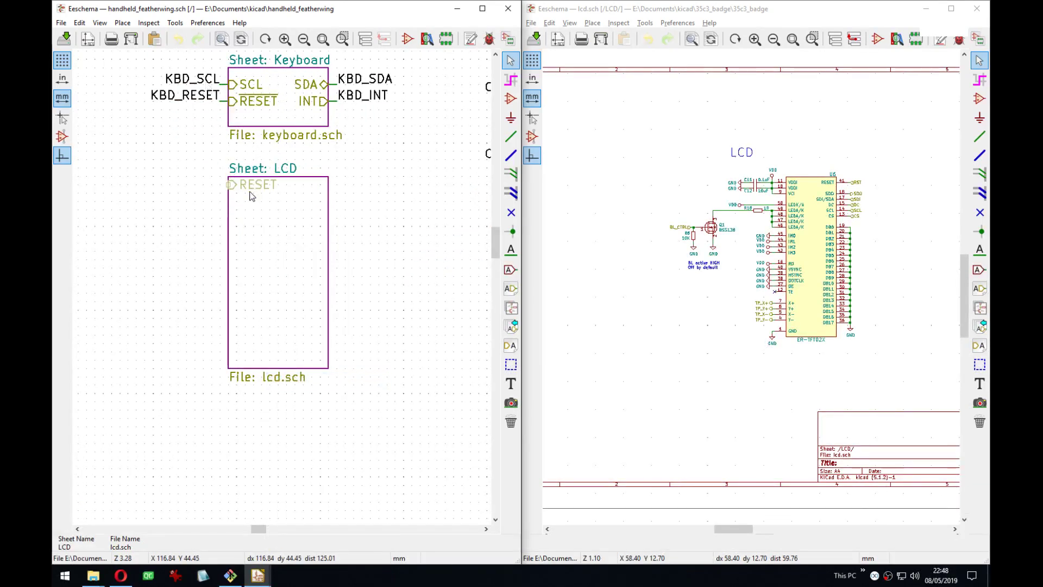
click(239, 193)
right_click(239, 205)
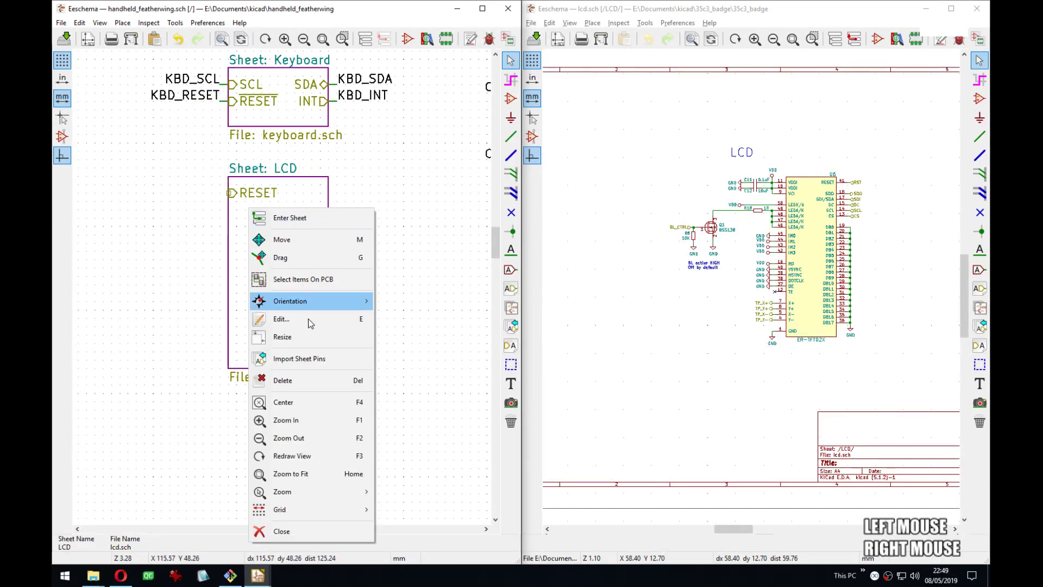
click(294, 359)
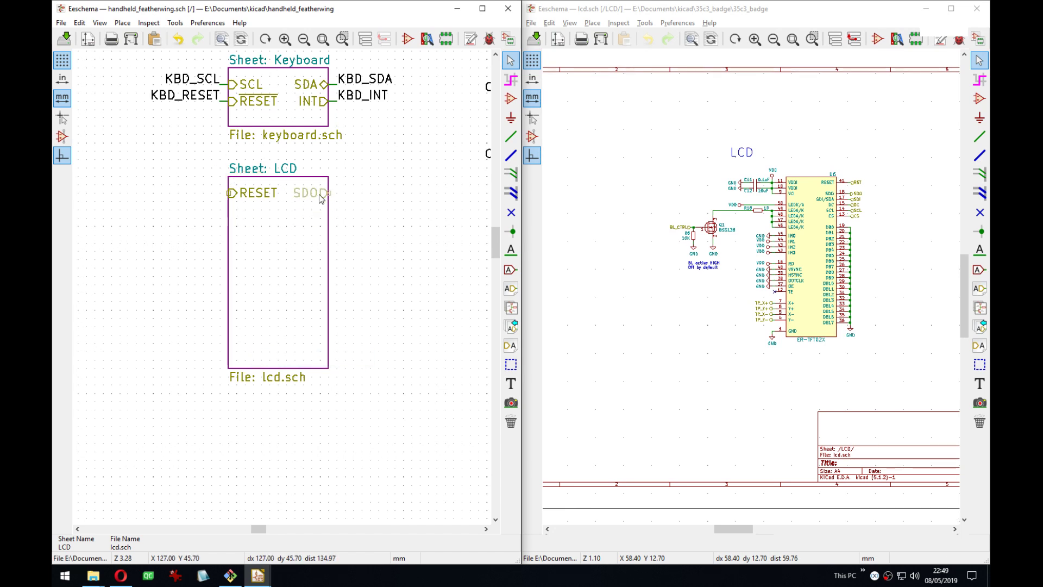
click(320, 194)
Move RESET lower on the left edge, then import SDI at the top and DC below it.
right_click(295, 222)
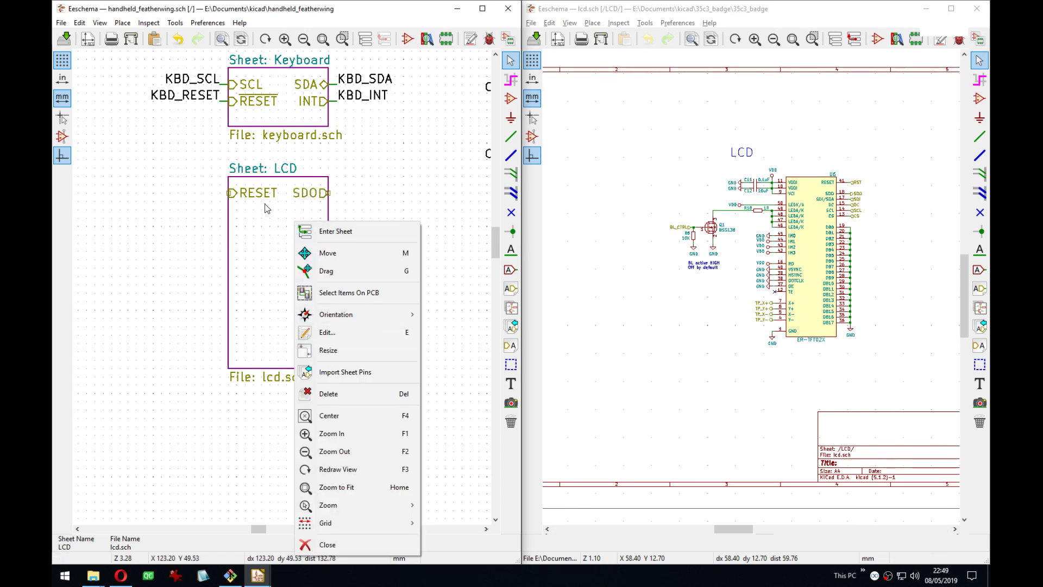
key(Escape)
click(230, 197)
key(m)
click(233, 277)
right_click(256, 218)
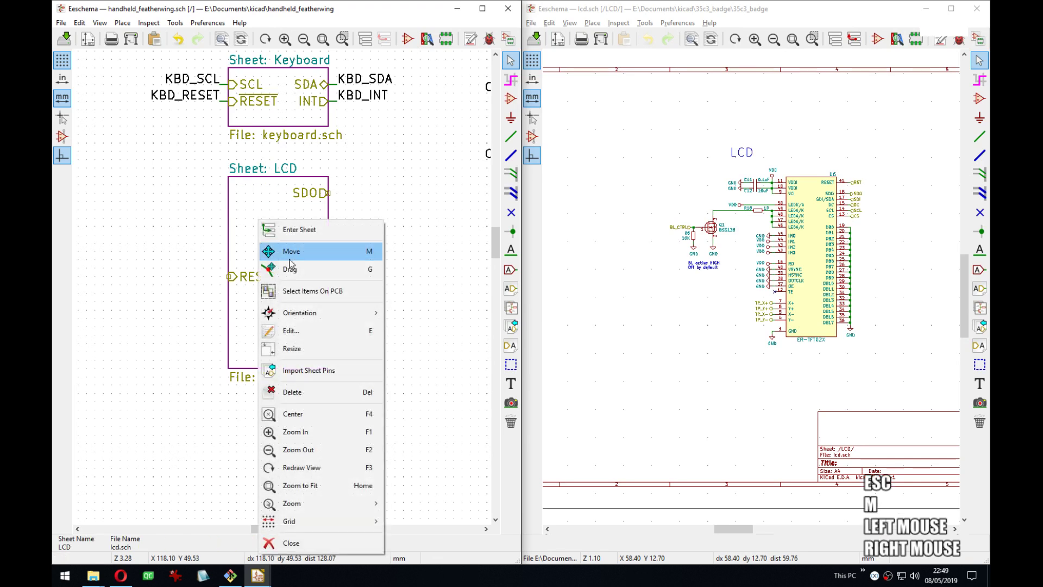
click(304, 370)
click(239, 194)
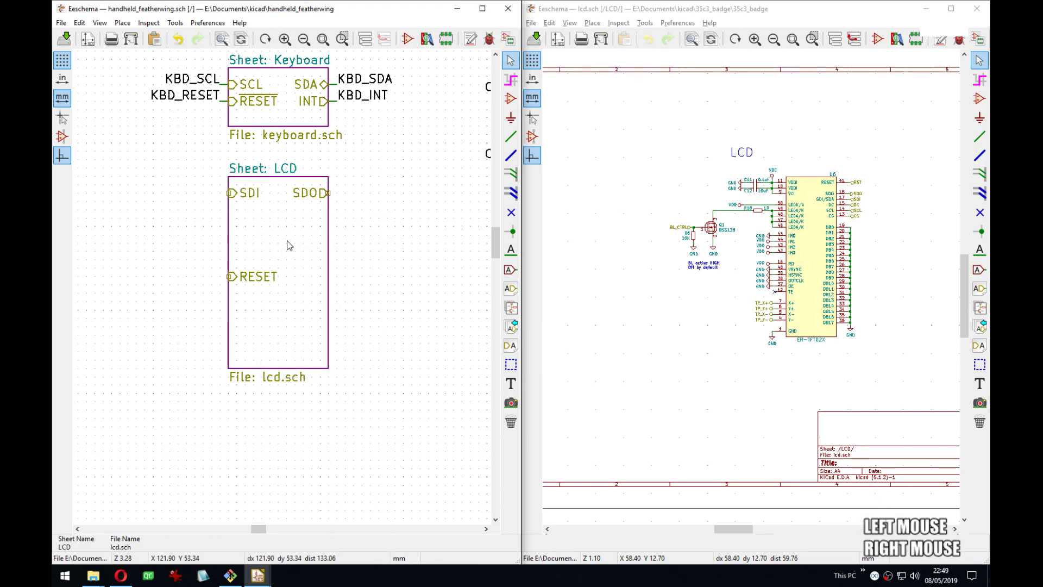
right_click(288, 229)
click(354, 381)
click(232, 209)
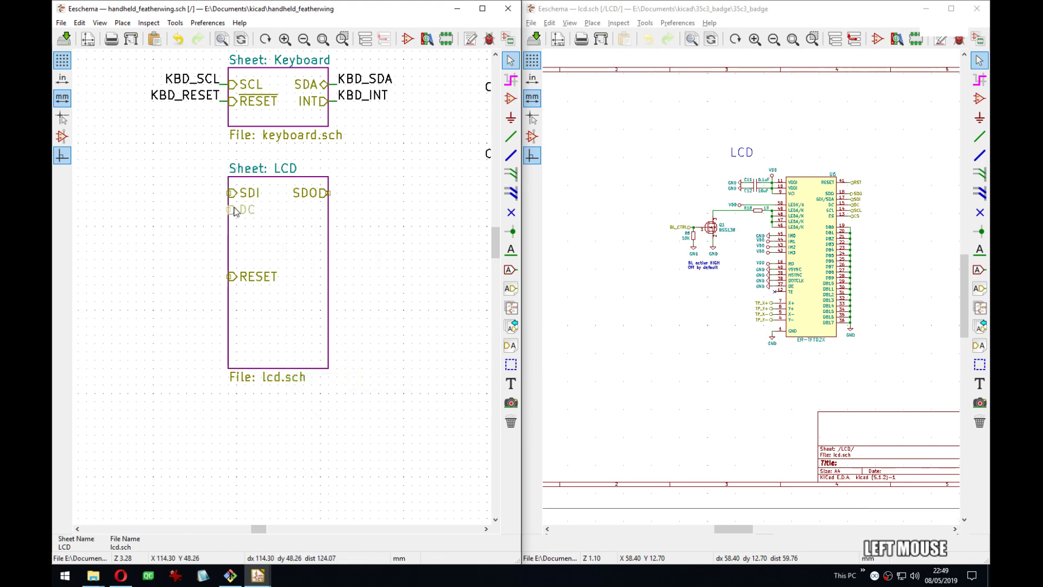
Import the SCL, CS and BL_CTRL pins down the left edge, confirming no pins remain.
right_click(263, 230)
click(313, 381)
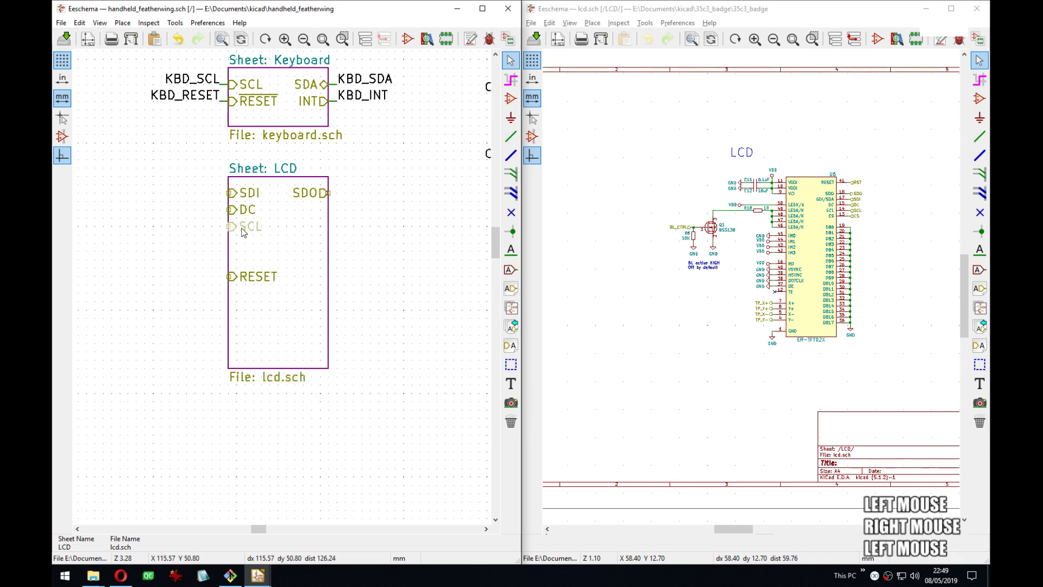
click(233, 226)
right_click(253, 229)
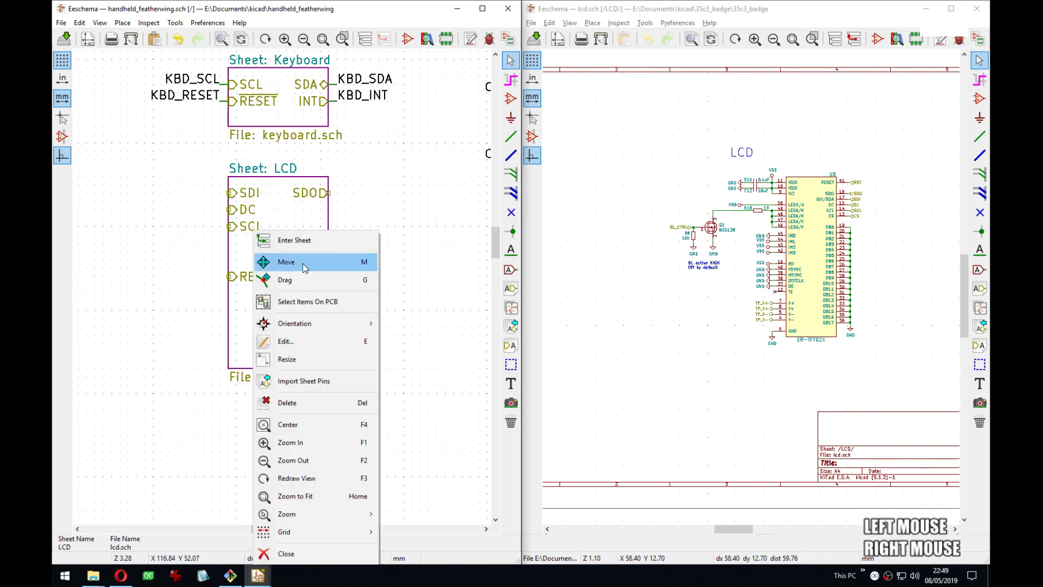
click(304, 381)
click(243, 243)
right_click(276, 229)
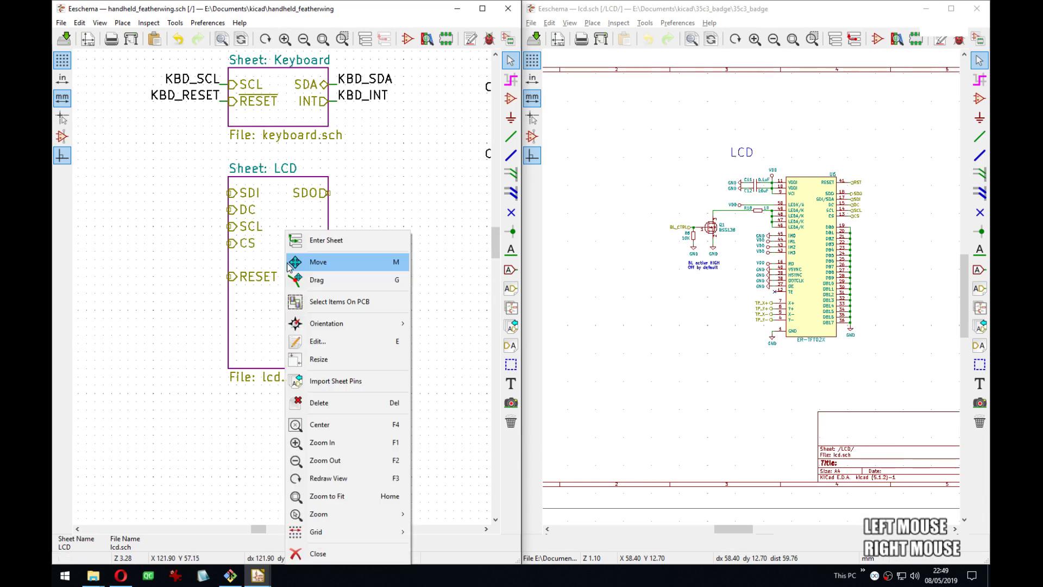
click(314, 380)
click(243, 259)
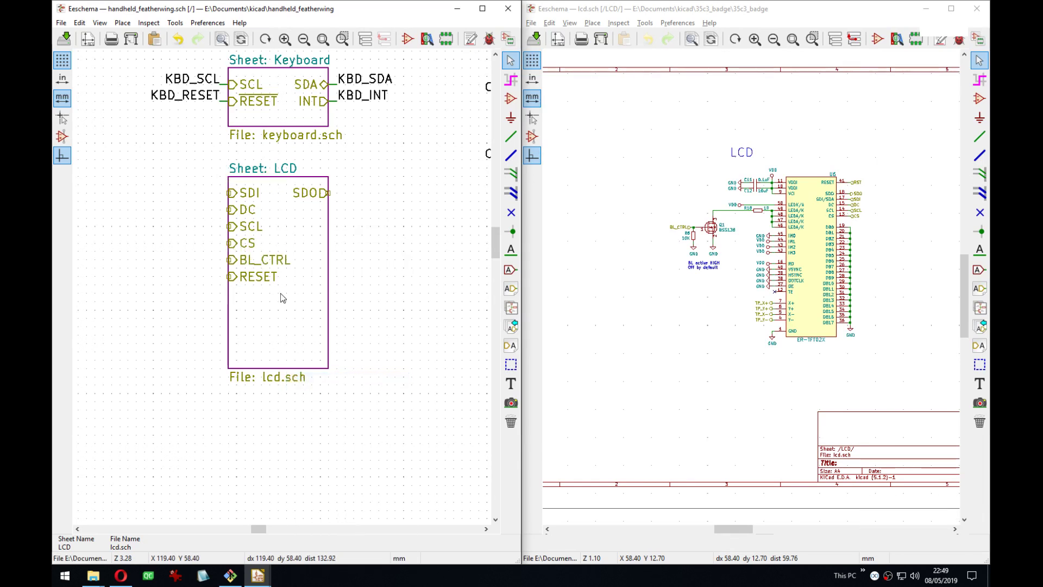
right_click(283, 230)
click(343, 381)
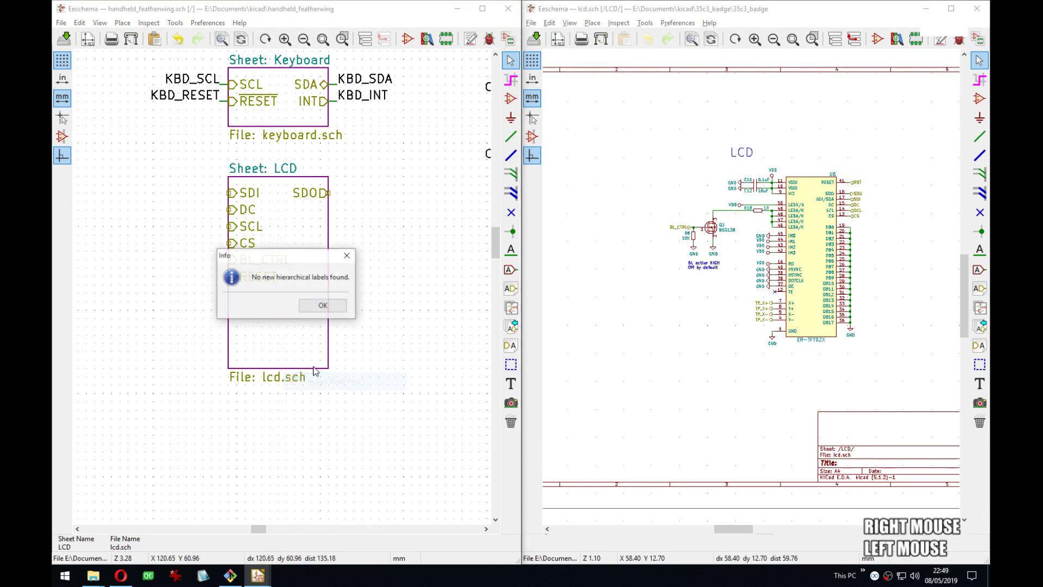
click(331, 309)
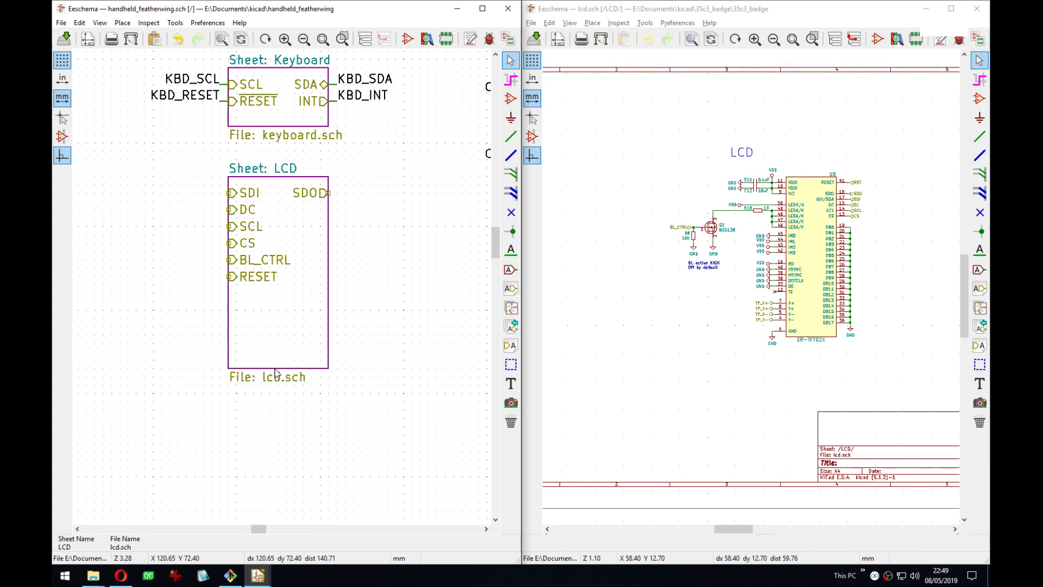
Resize the LCD sheet box so it ends just below the RESET pin.
key(e)
key(Escape)
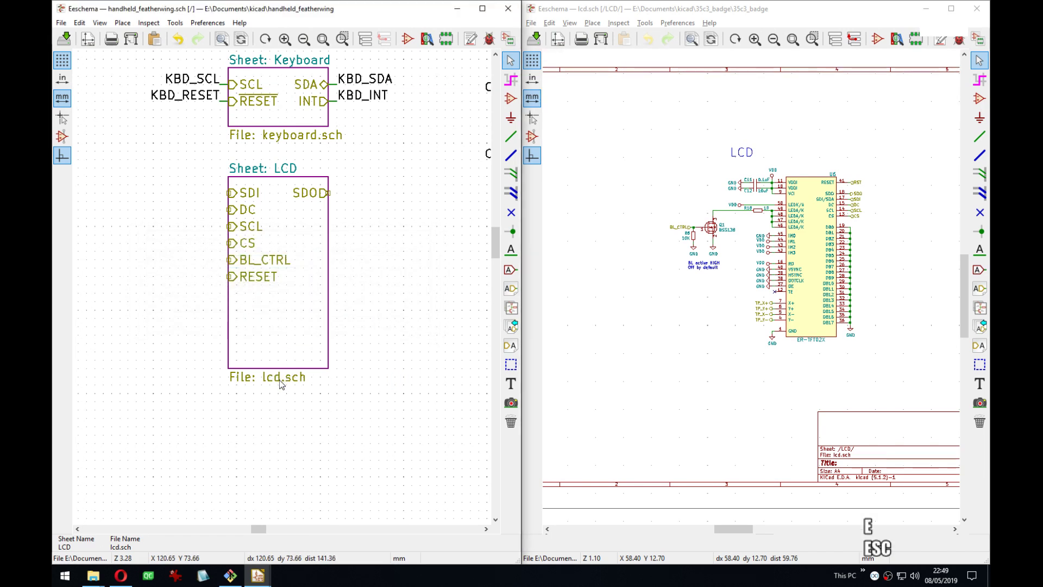
key(g)
key(Escape)
right_click(282, 350)
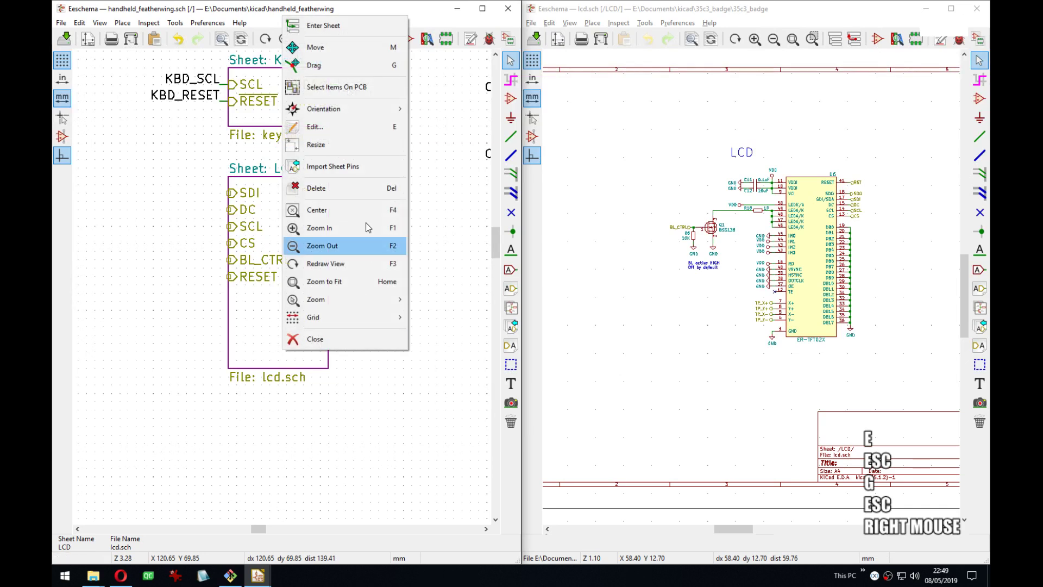
key(Escape)
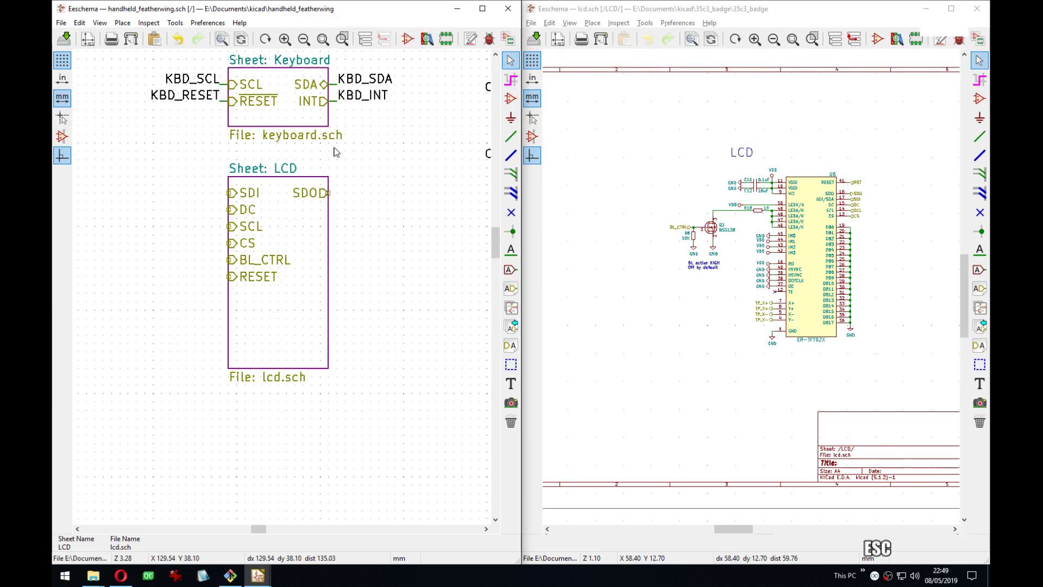
right_click(274, 366)
click(305, 161)
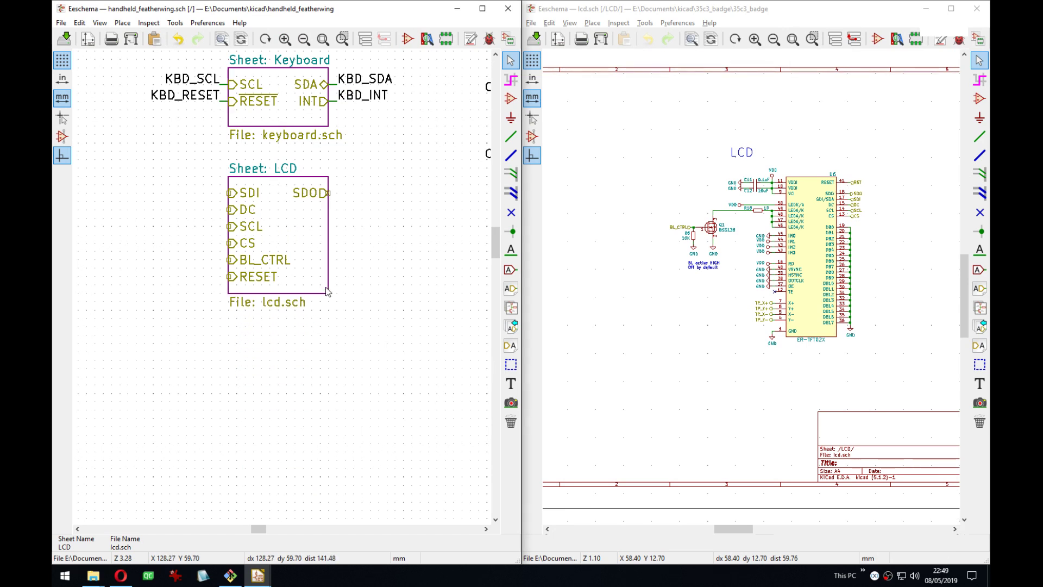
click(314, 296)
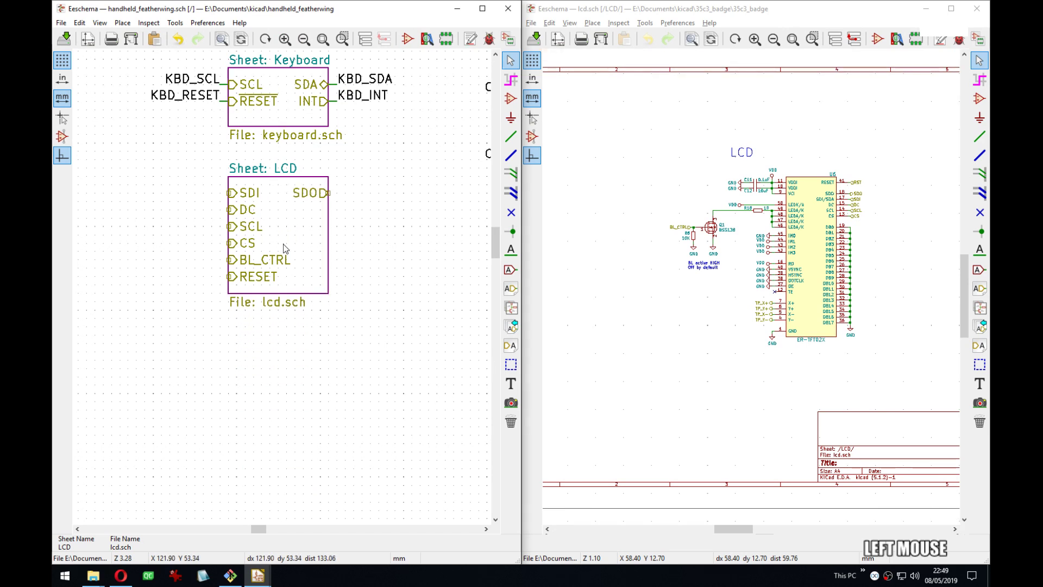
Draw short wire stubs on every LCD sheet pin, including SDO, and save the schematic.
key(w)
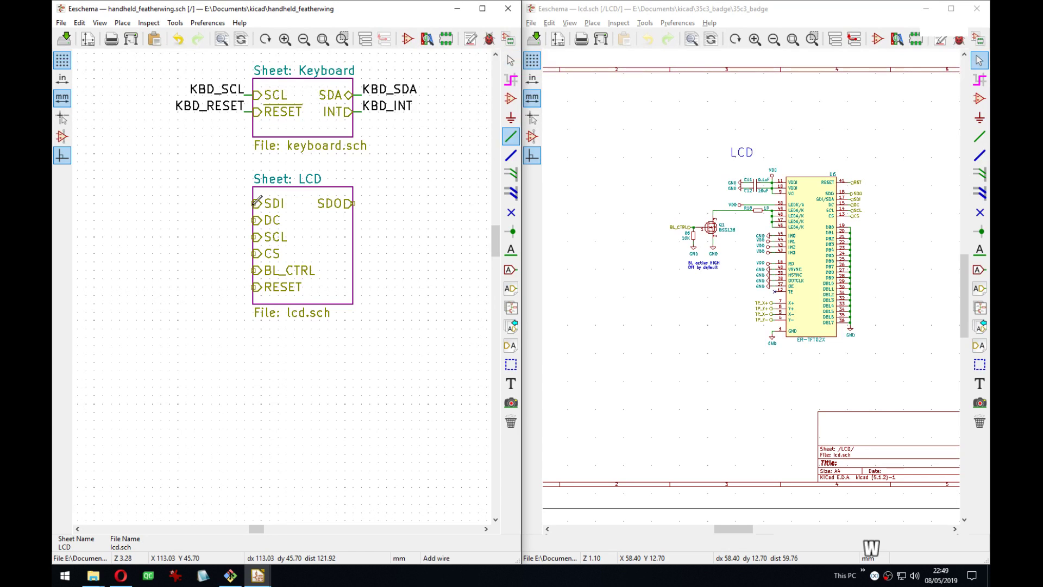
double_click(244, 203)
key(Insert)
key(Insert)
key(Insert)
key(Insert)
key(Insert)
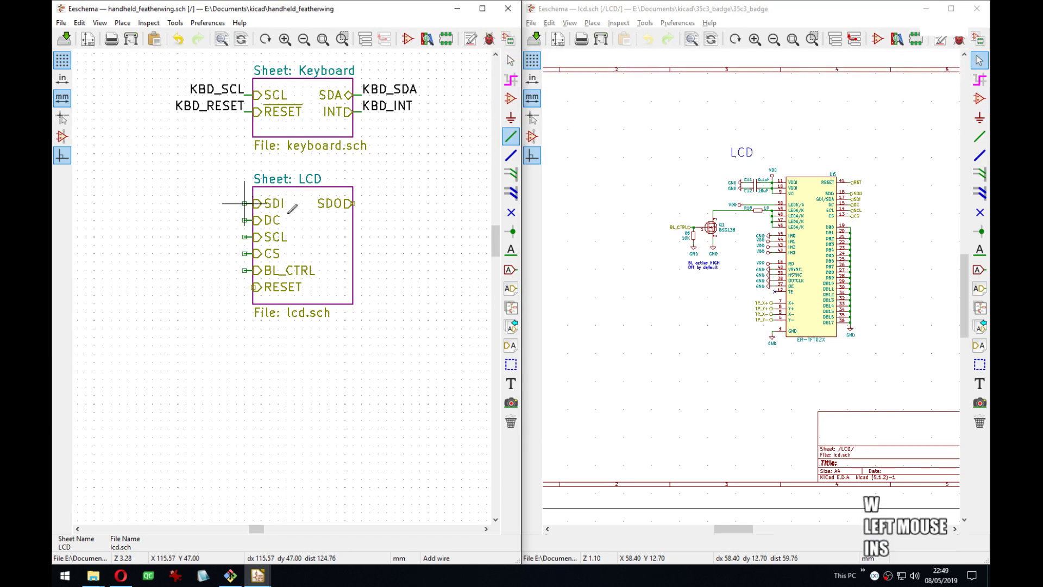
double_click(361, 204)
key(Escape)
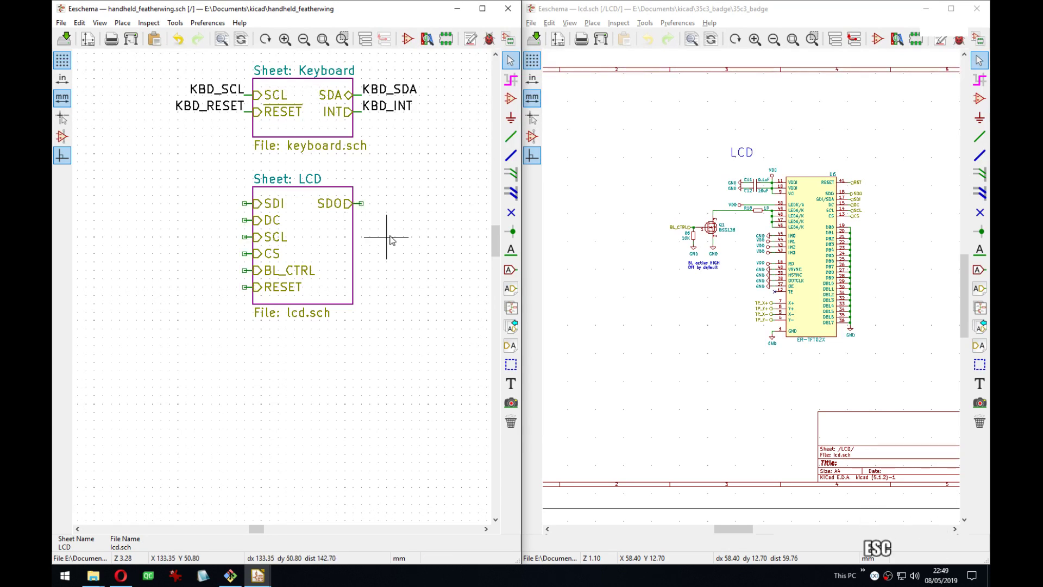
key(ctrl+s)
Show the badge's root sheet with its LCD, Keyboard and Power blocks in the right window.
click(605, 244)
key(alt+BackSpace)
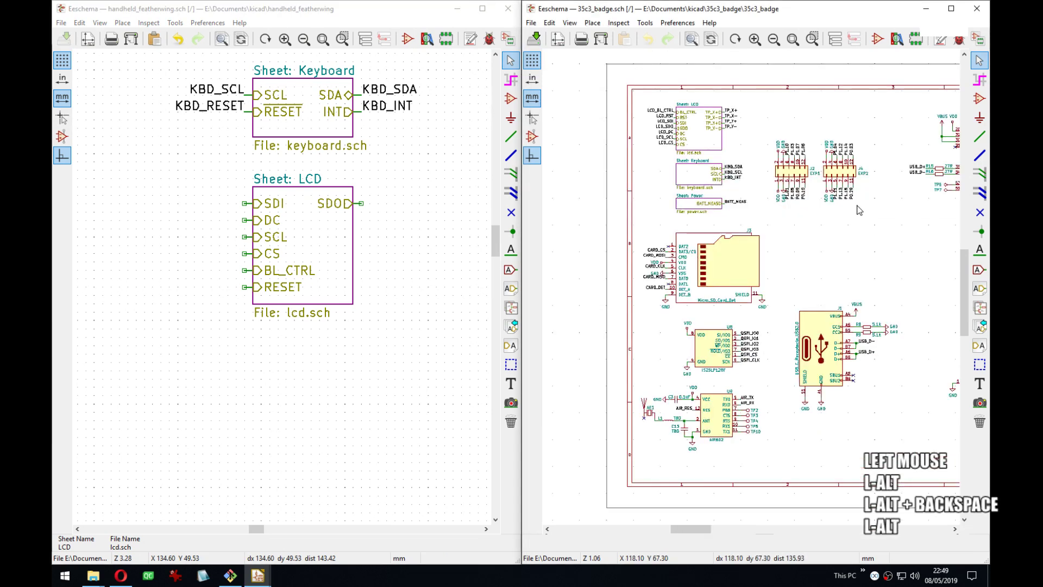
scroll(654, 164, up, 4)
middle_drag(766, 353, 677, 309)
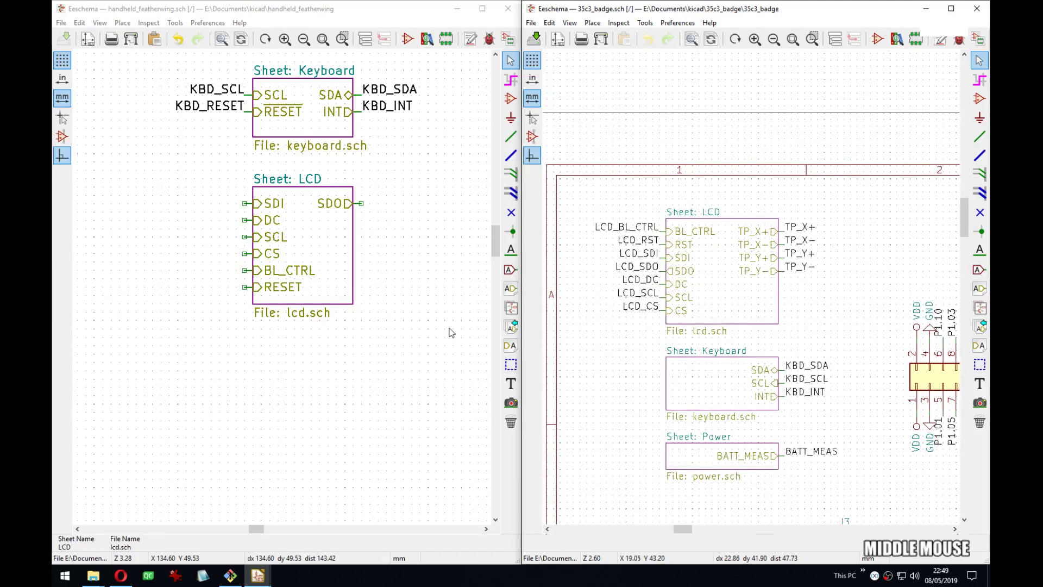
Enter the LCD sub-sheet and change the TP_XP label to a hierarchical label.
right_click(318, 251)
click(348, 235)
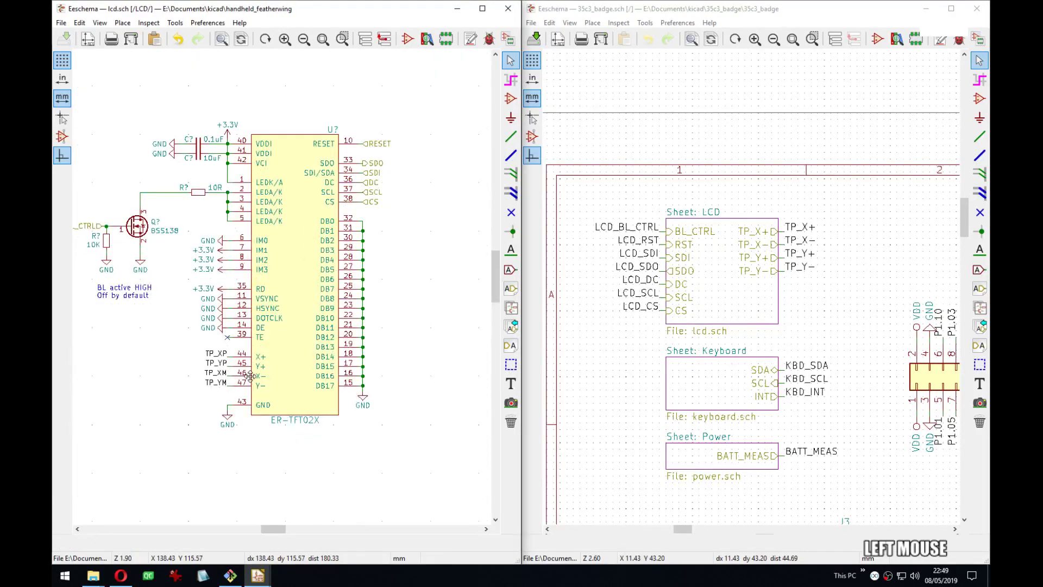
scroll(283, 291, up, 2)
scroll(283, 291, up, 2)
scroll(280, 277, down, 3)
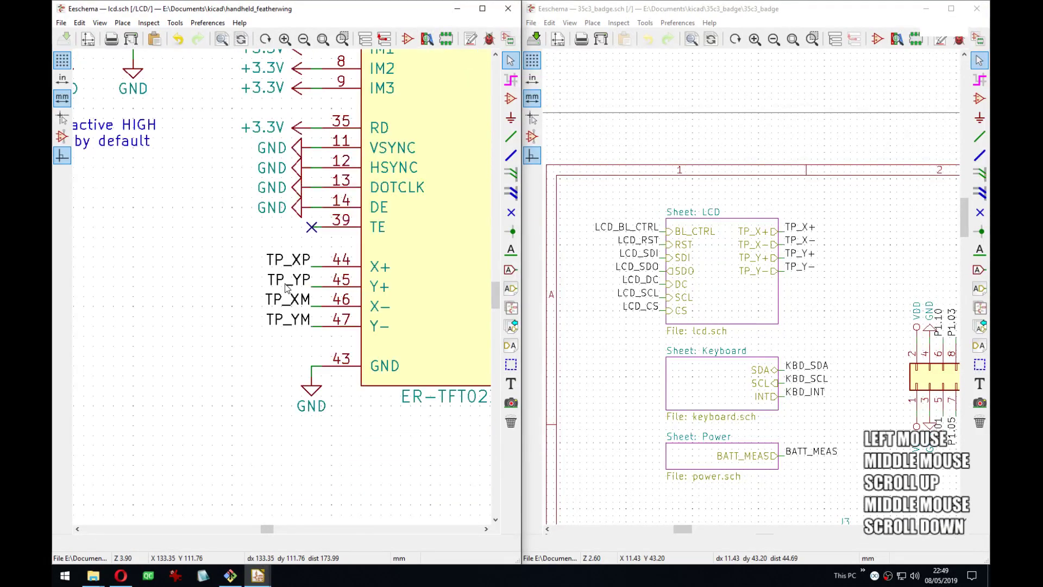
right_click(277, 274)
click(348, 377)
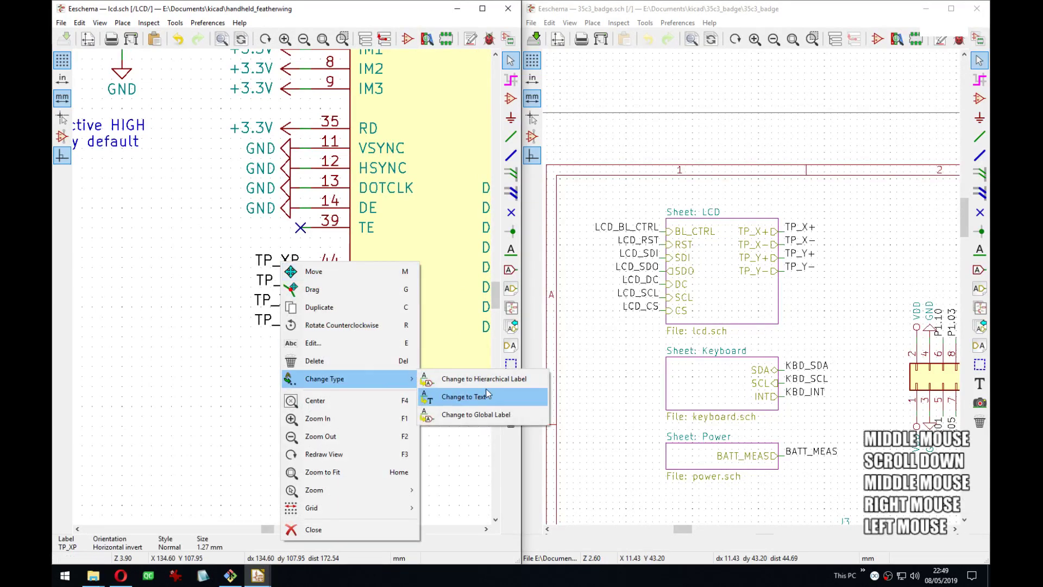
click(471, 379)
Change the TP_YP, TP_XM and TP_YM labels to hierarchical labels.
right_click(288, 270)
right_click(271, 282)
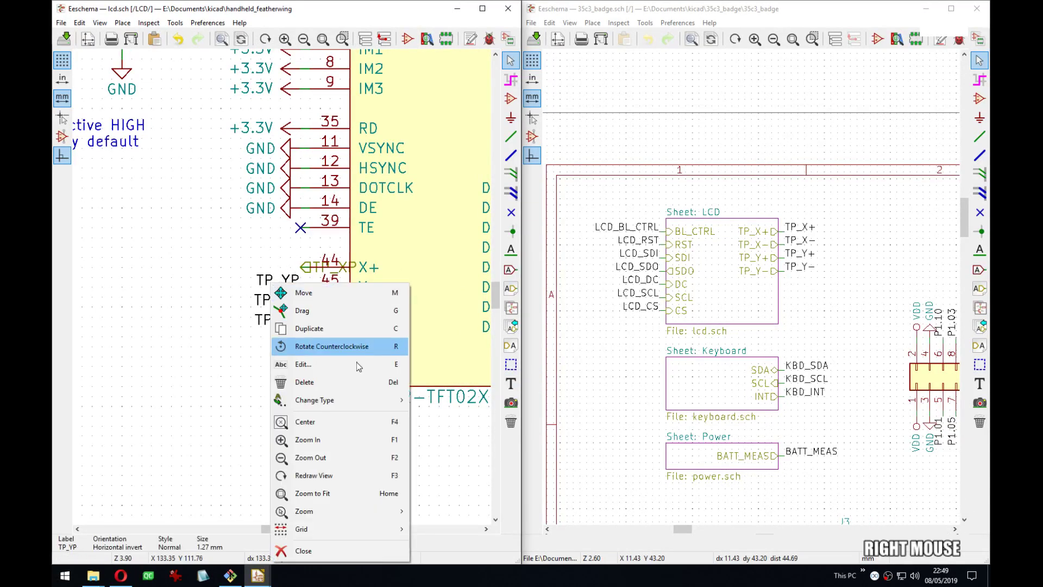
click(391, 400)
click(418, 402)
right_click(297, 298)
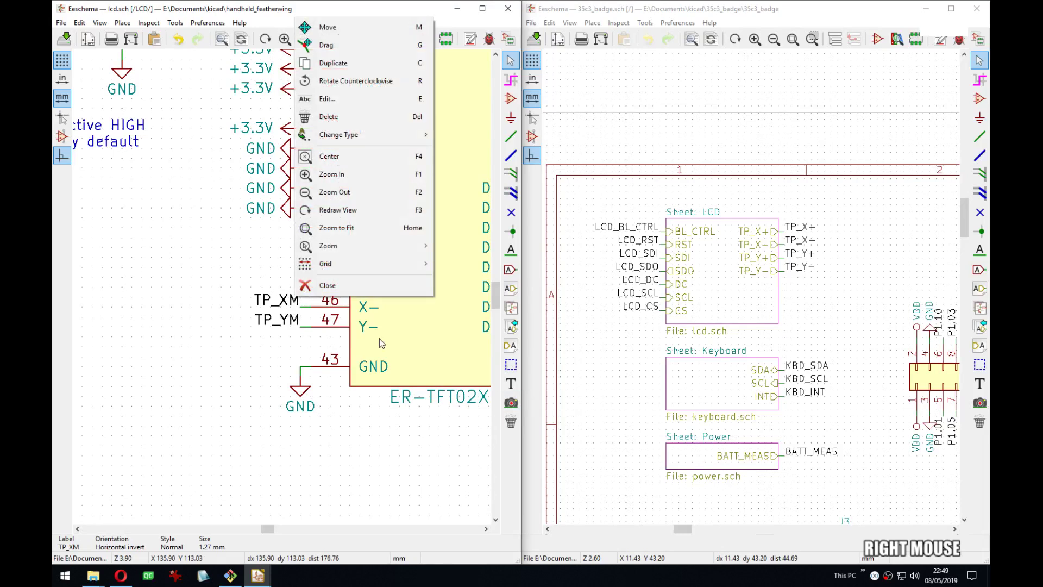
click(467, 135)
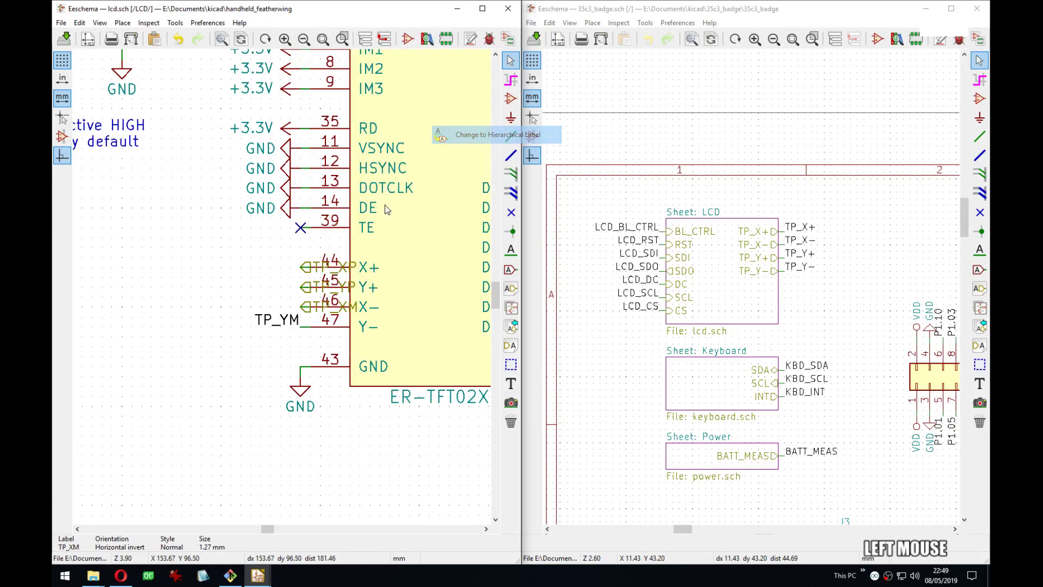
right_click(271, 321)
mouse_move(375, 264)
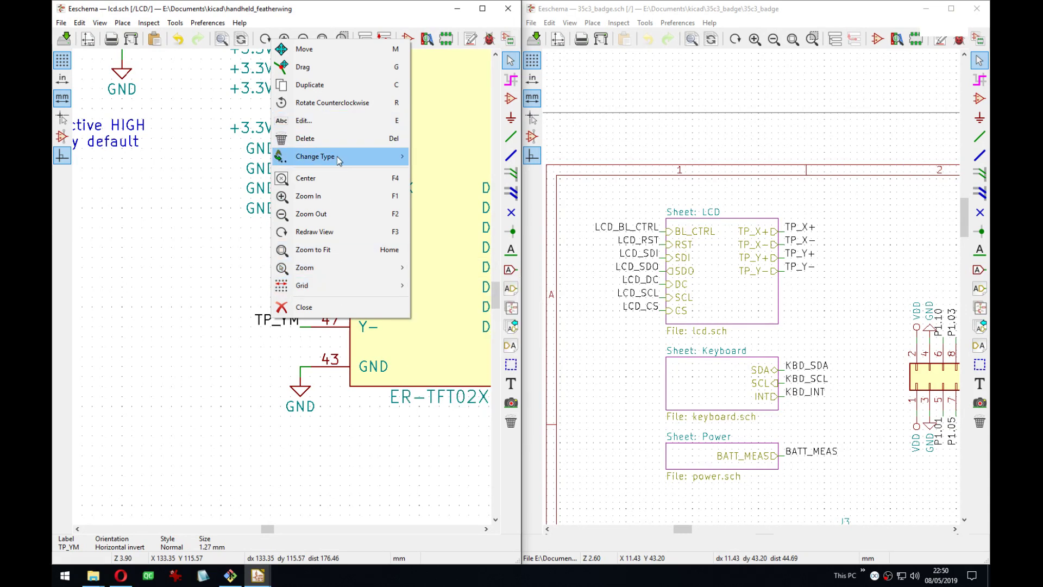
mouse_move(339, 160)
click(443, 157)
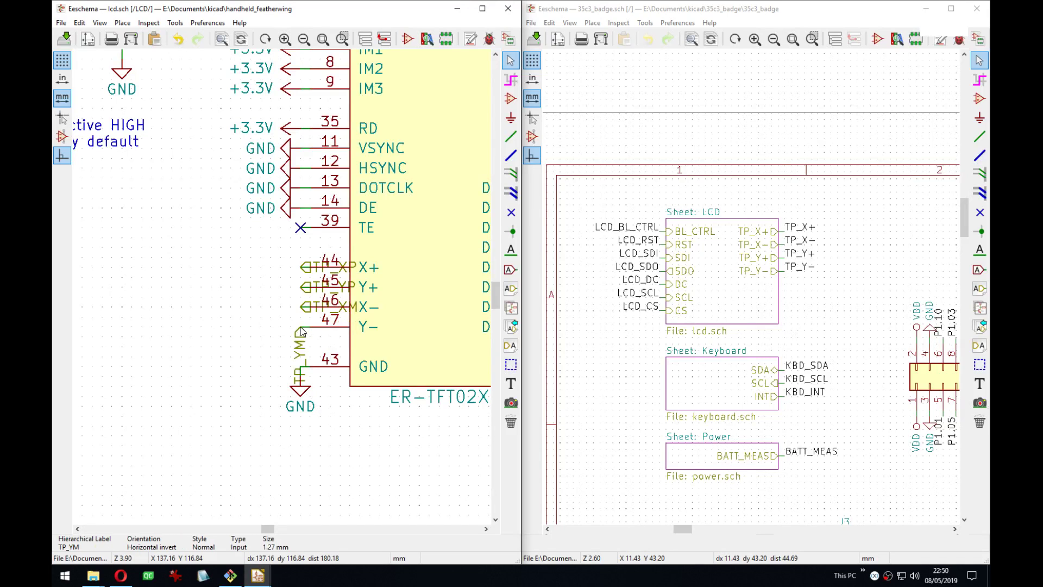
Rotate the TP labels to face left and save the LCD sheet.
key(r)
key(r)
key(r)
key(r)
click(304, 263)
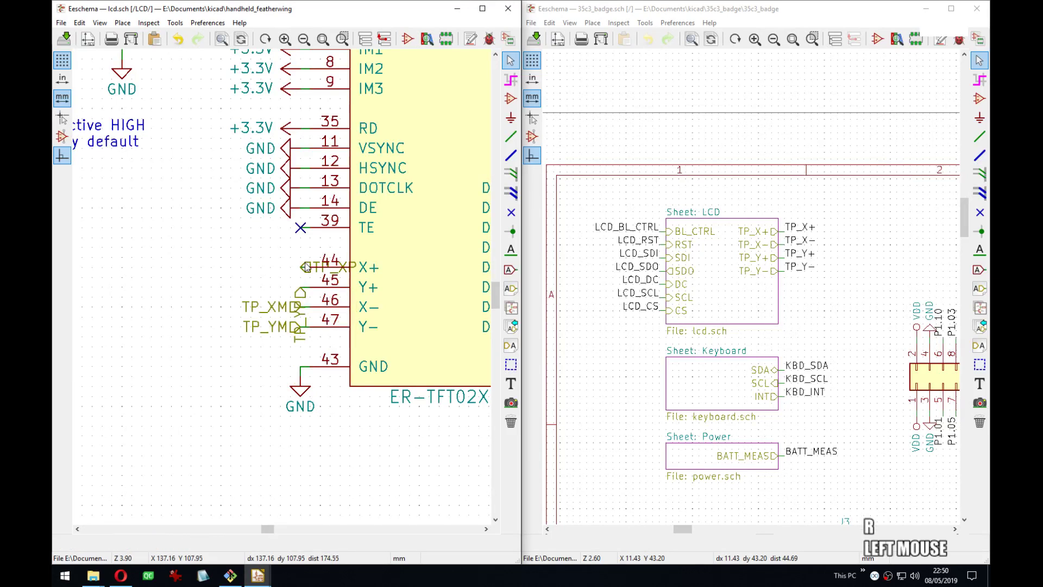
key(r)
key(Escape)
key(r)
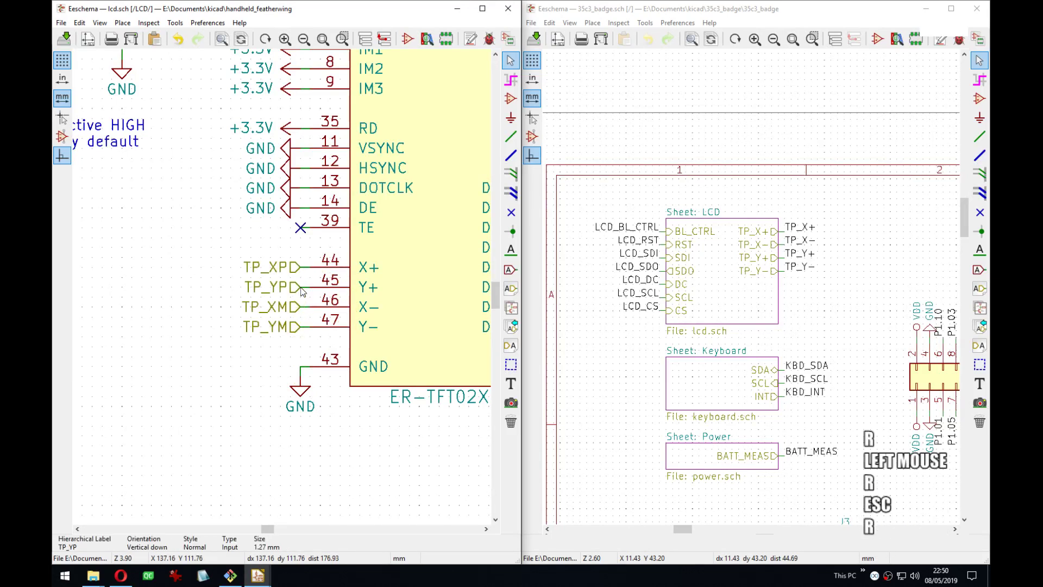
middle_drag(302, 292, 295, 285)
key(ctrl+s)
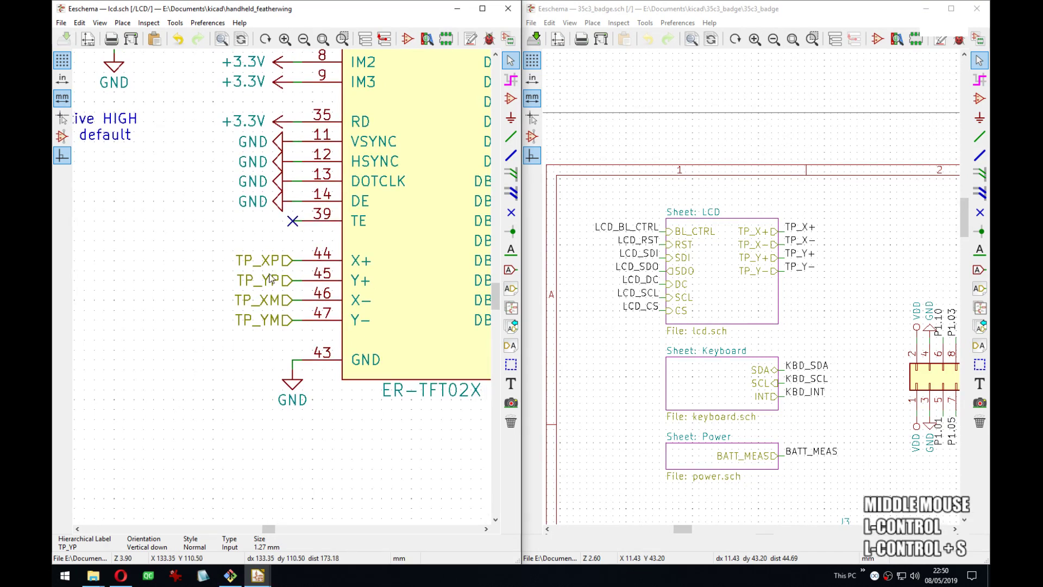
Go up to the root sheet and re-enter the LCD sub-sheet to view the TP labels.
middle_click(203, 322)
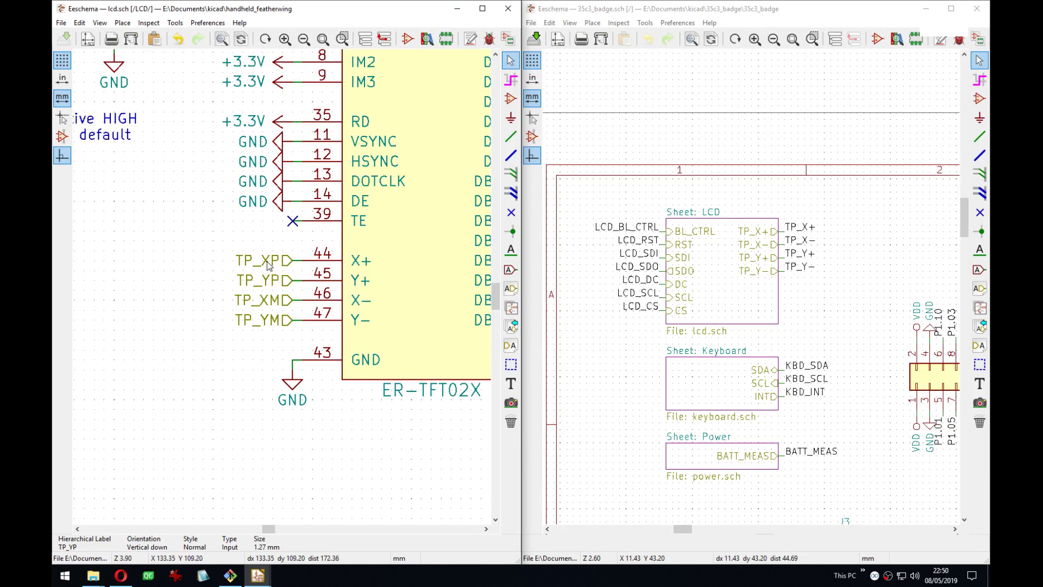
scroll(272, 275, down, 8)
key(alt)
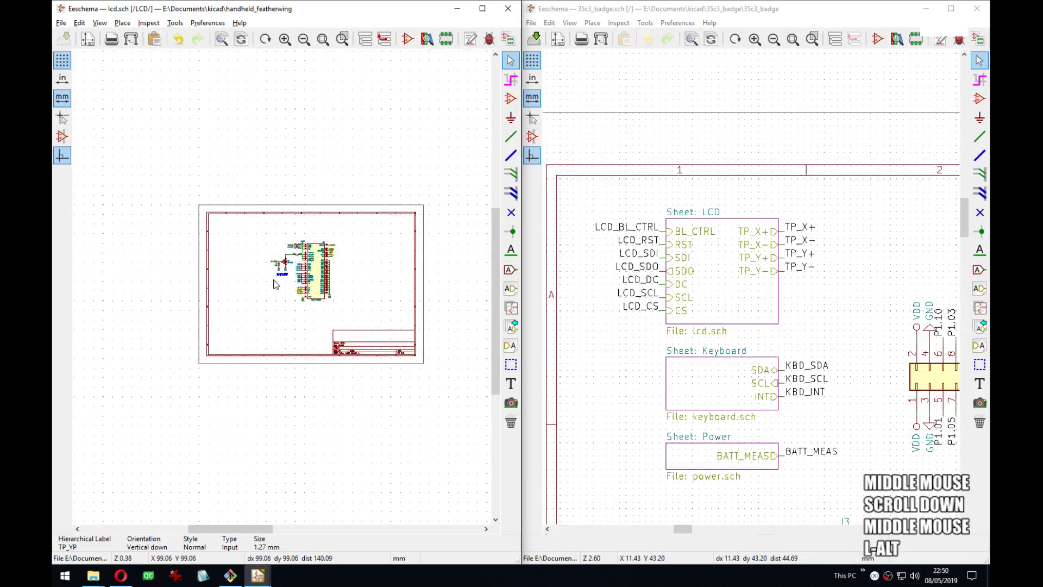
key(alt+BackSpace)
scroll(276, 285, down, 4)
middle_drag(277, 287, 388, 274)
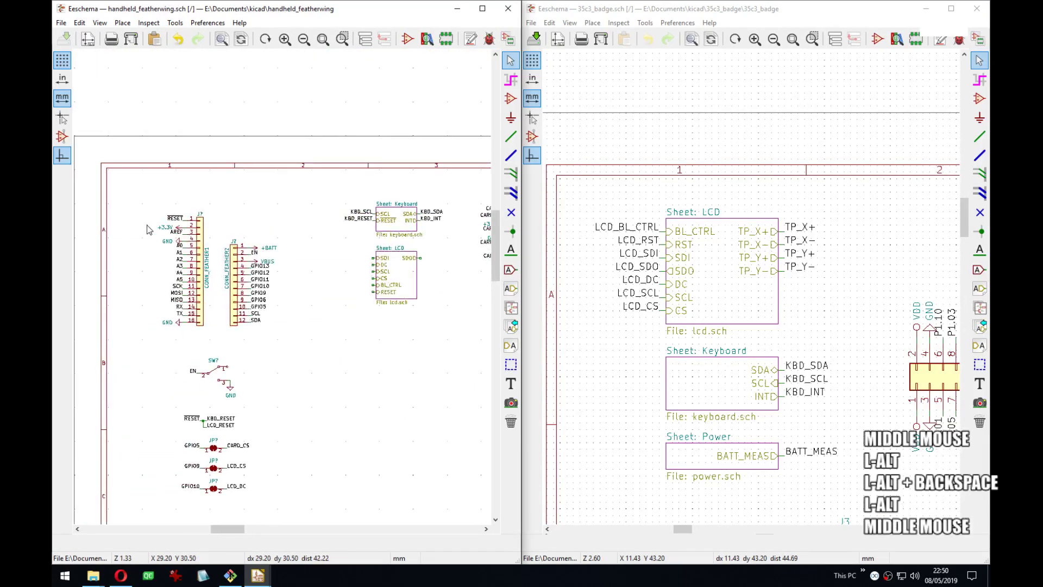
double_click(401, 282)
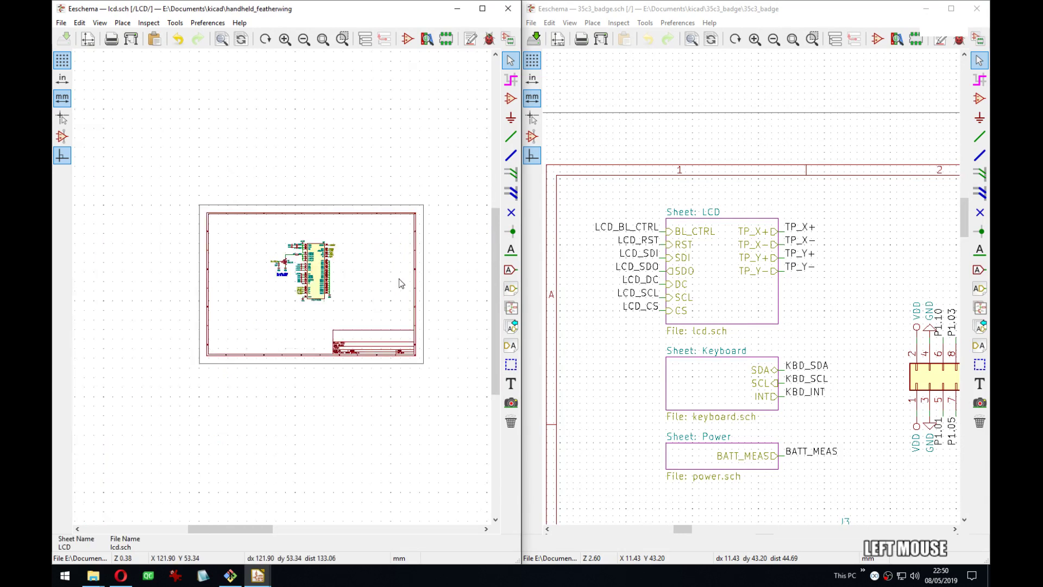
middle_drag(288, 290, 234, 228)
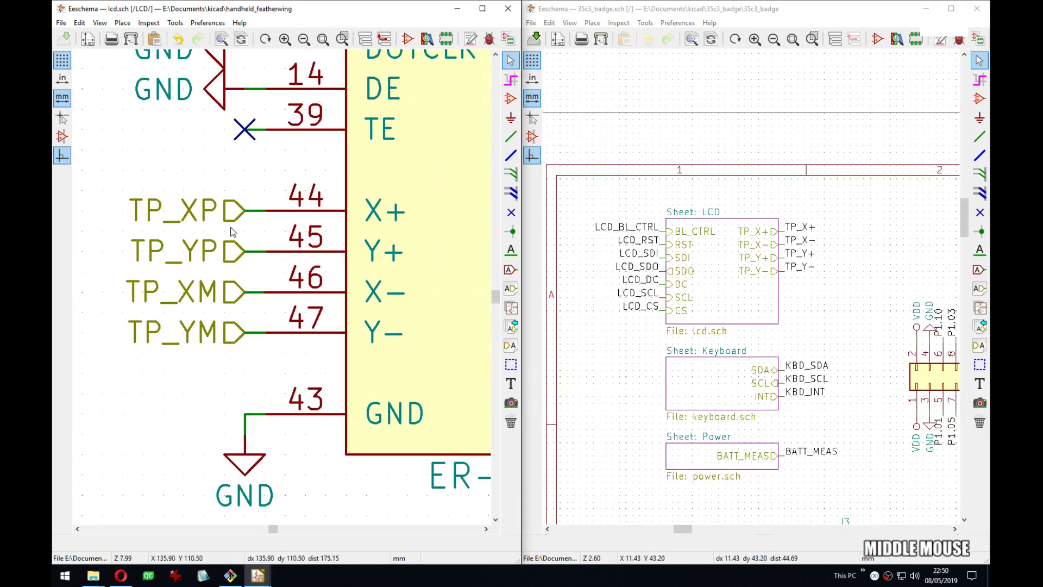
Set the TP_XP, TP_YP, TP_XM and TP_YM hierarchical labels to Output type.
double_click(232, 216)
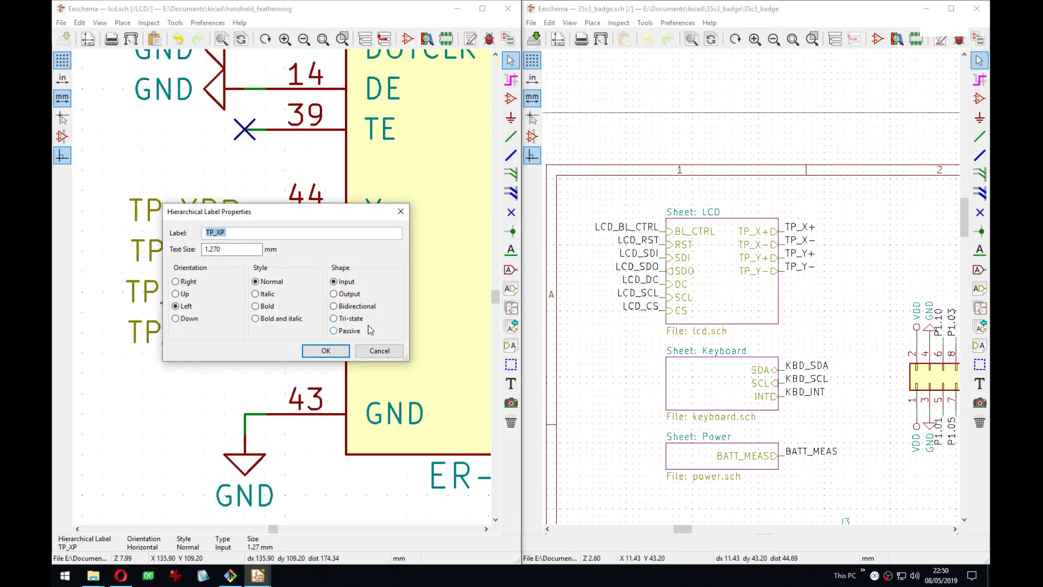
click(349, 296)
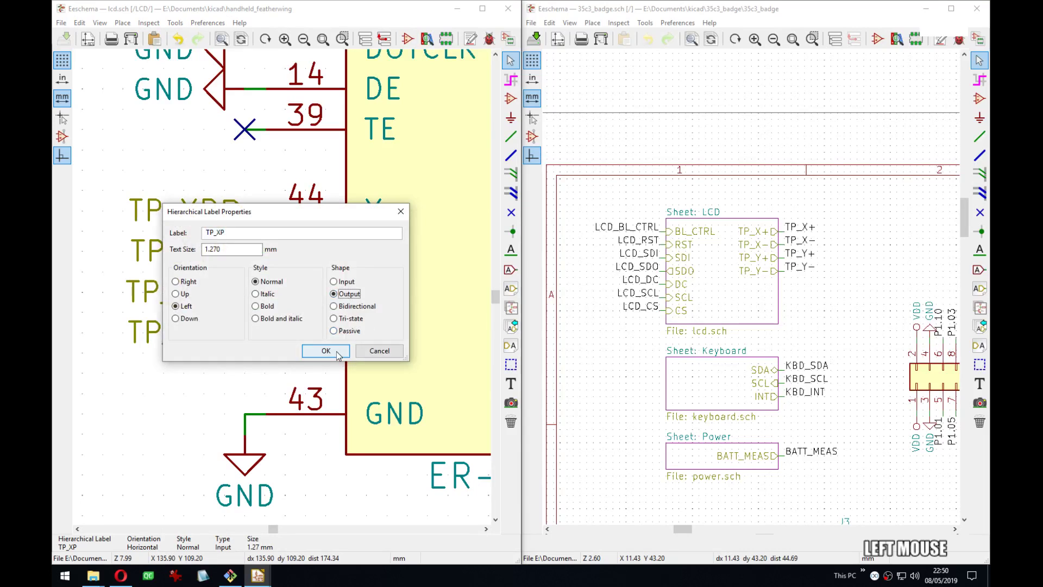
click(326, 350)
double_click(230, 253)
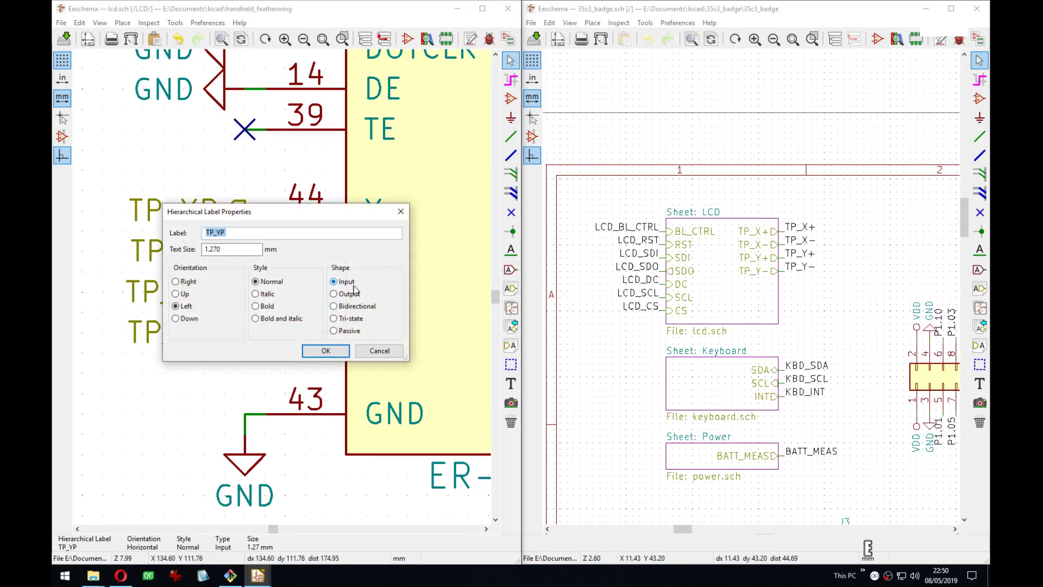
click(355, 294)
click(326, 351)
double_click(211, 288)
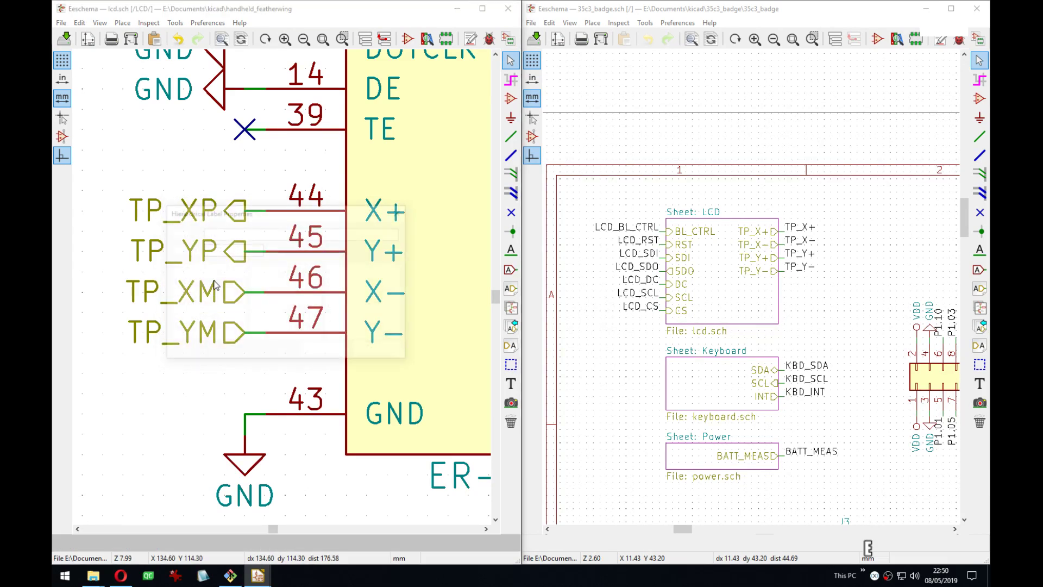
click(330, 354)
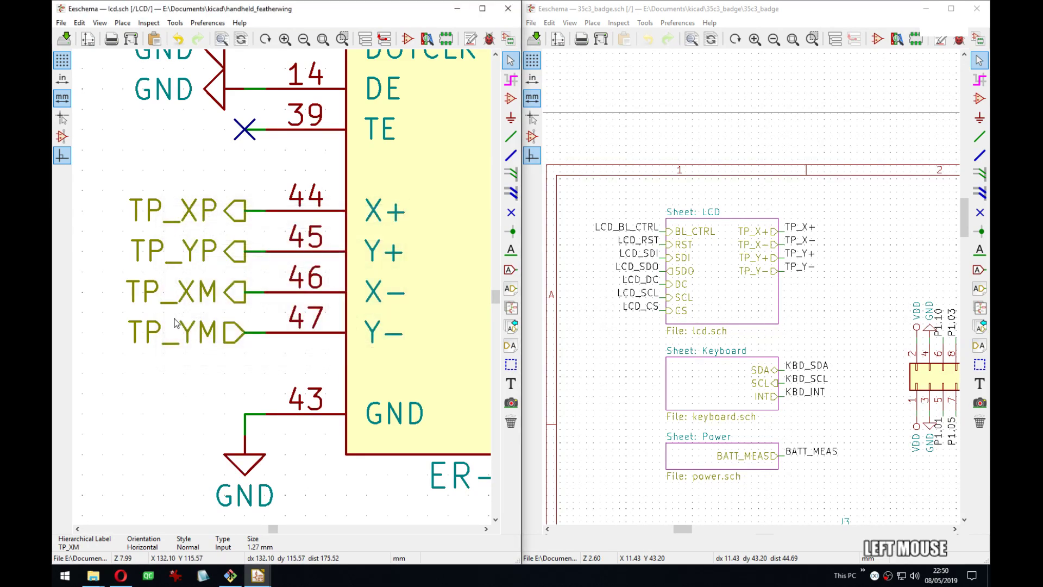
double_click(179, 330)
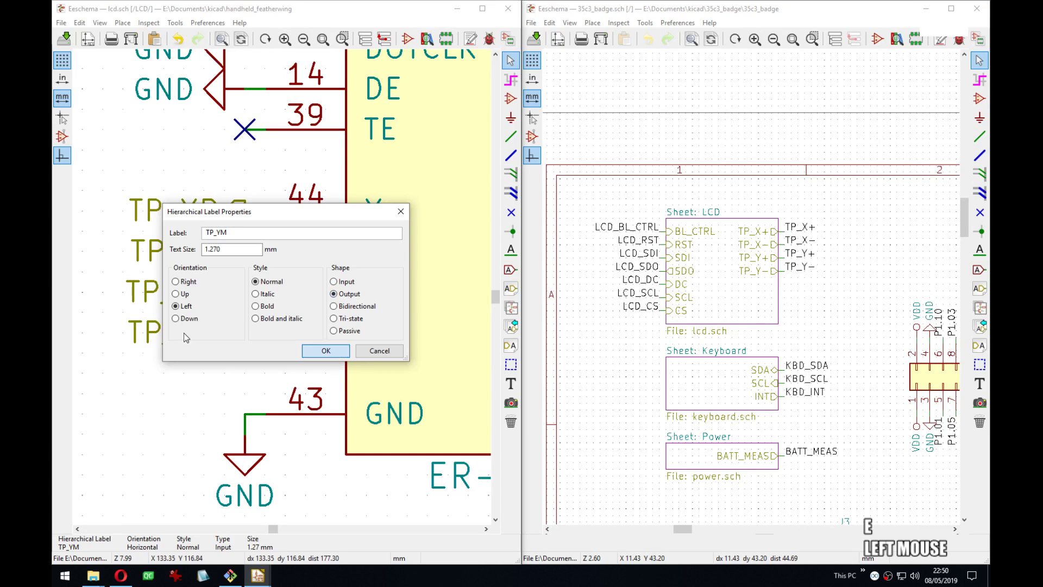
click(326, 351)
Leave lcd.sch for the handheld_featherwing root sheet with Alt+Backspace.
scroll(243, 270, down, 4)
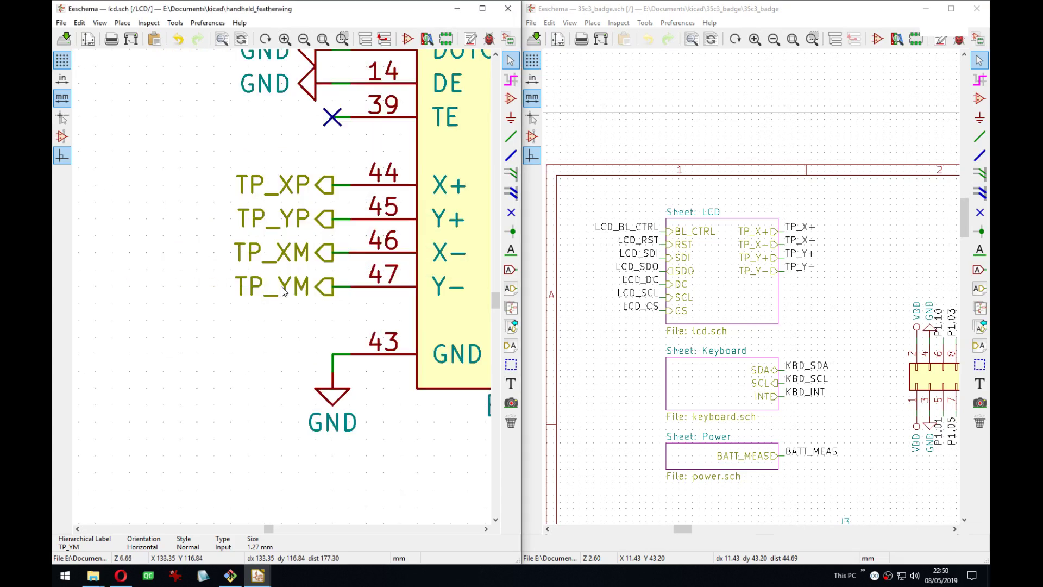
click(167, 267)
key(alt+BackSpace)
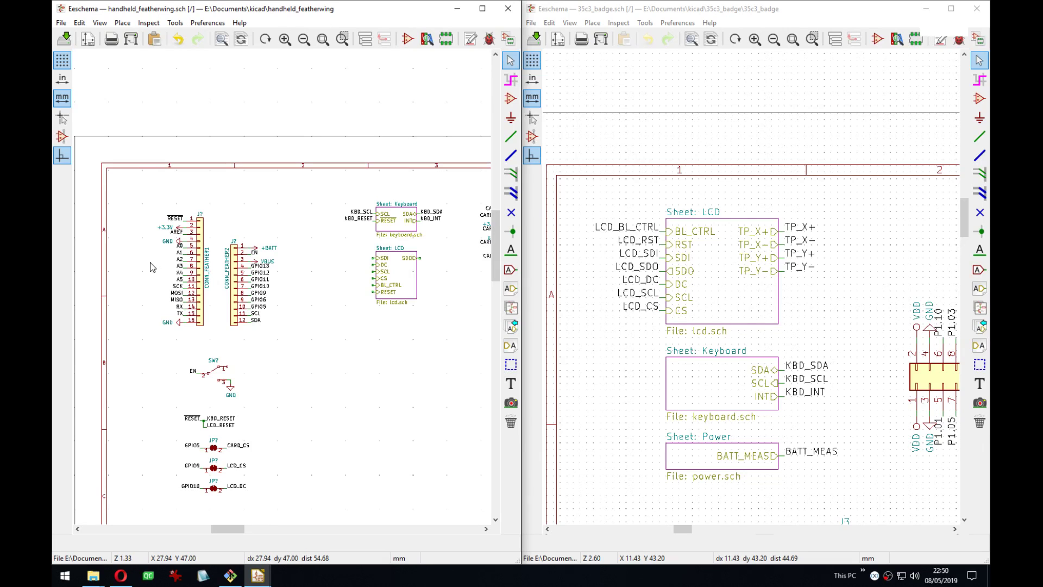
Place an LCD_RESET net label facing left on the LCD sheet's RESET pin.
scroll(405, 285, up, 6)
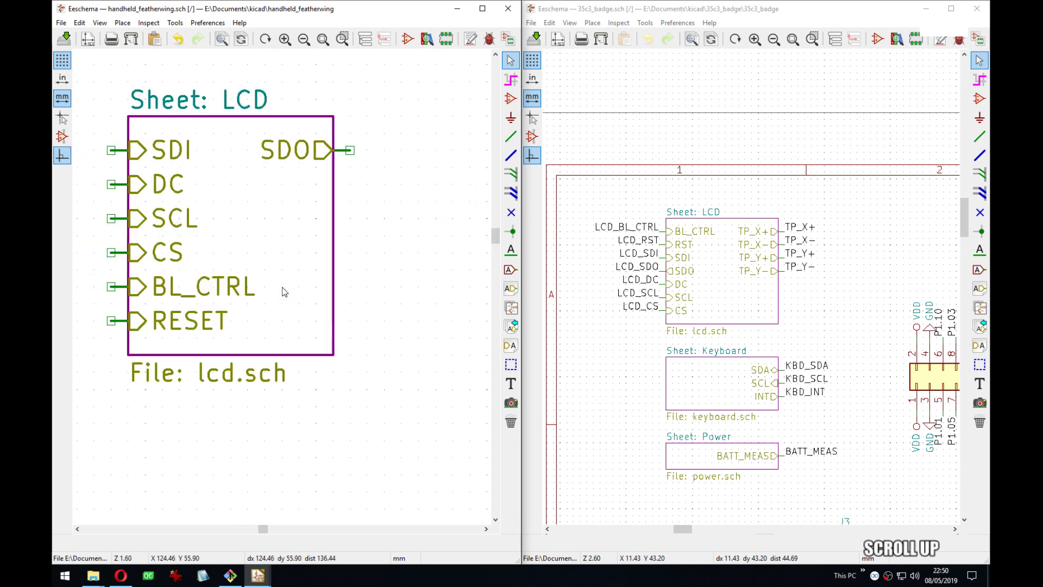
middle_drag(285, 291, 426, 318)
scroll(288, 292, down, 3)
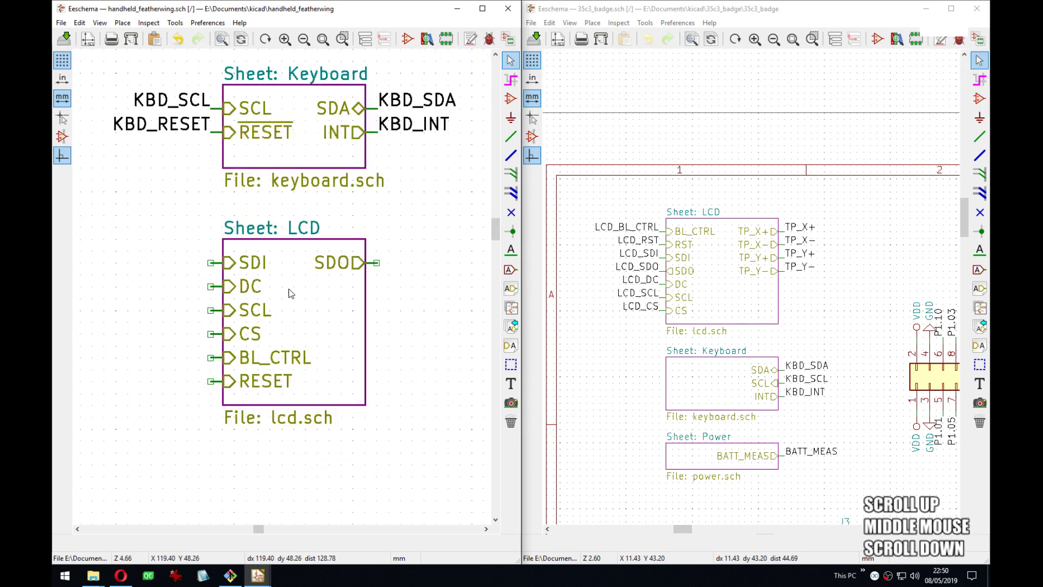
mouse_move(283, 292)
middle_down()
mouse_move(288, 280)
mouse_move(282, 287)
middle_up()
scroll(282, 289, up, 1)
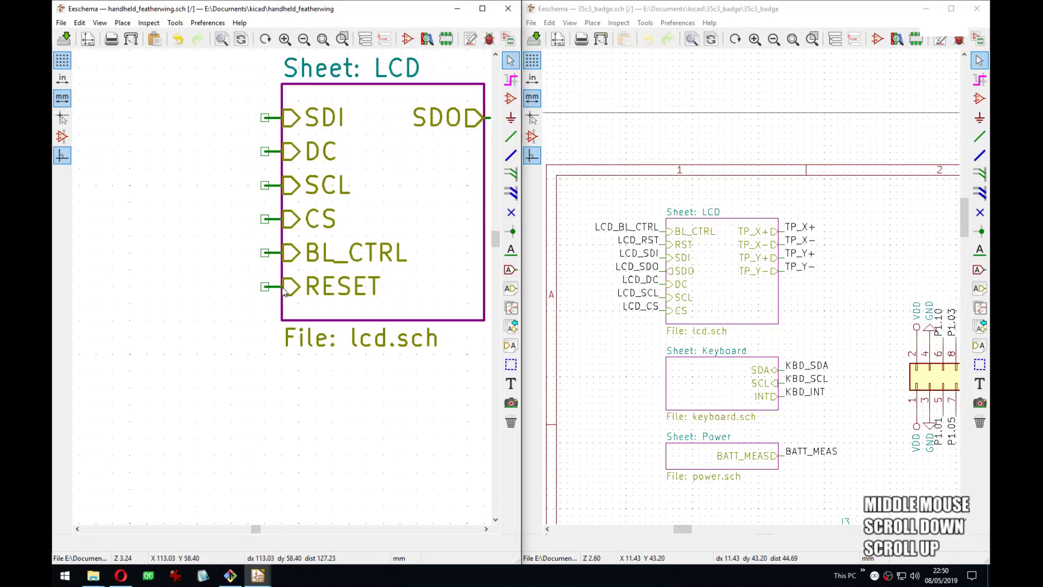
click(265, 286)
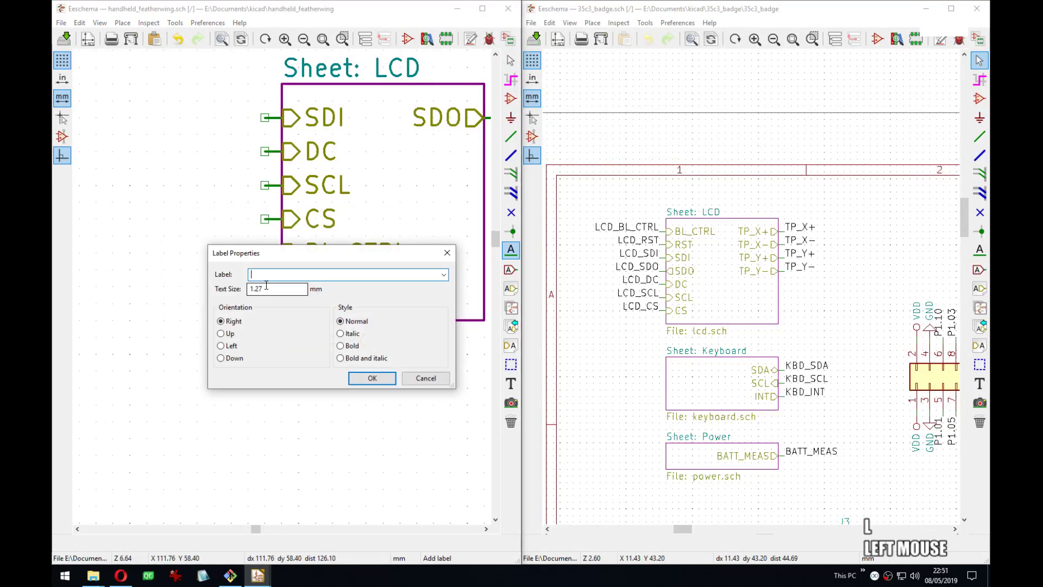
text(LCD_RESET)
key(Return)
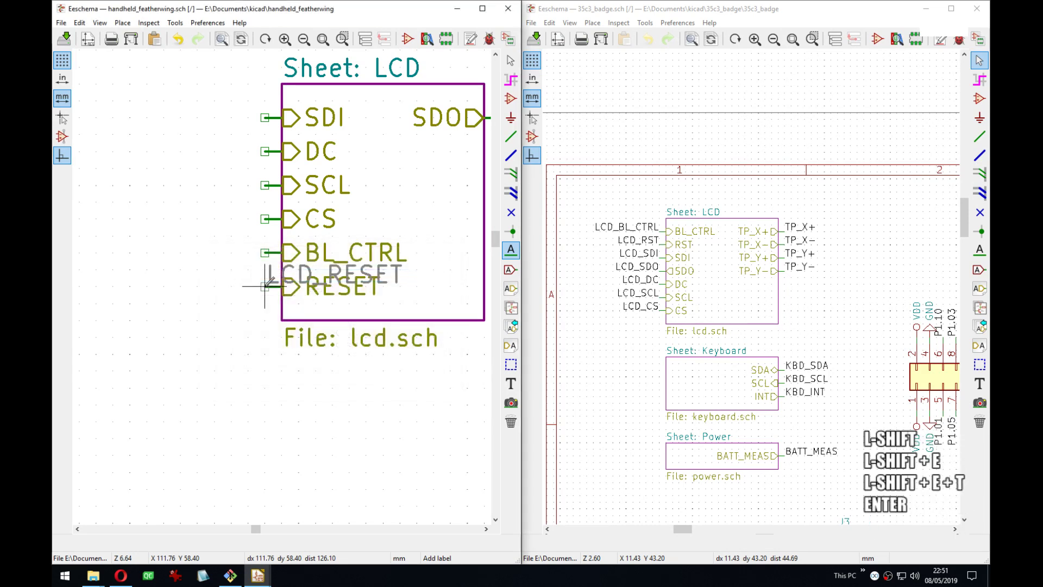
key(r)
key(Return)
Add an LCD_BL_CTRL label facing left on the BL_CTRL pin.
key(Up)
key(Return)
text(LCD)
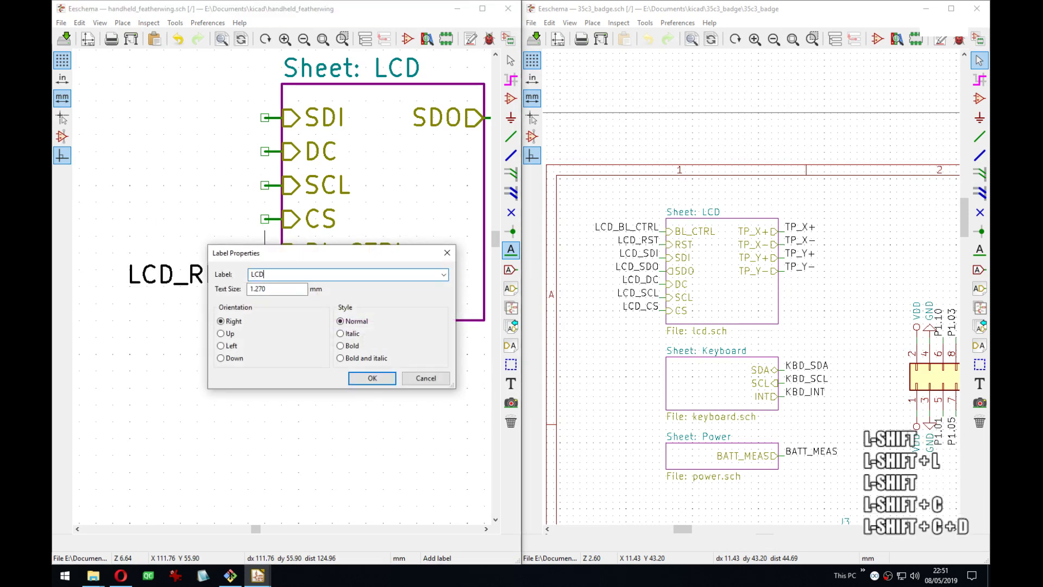
text(_BL_CTR)
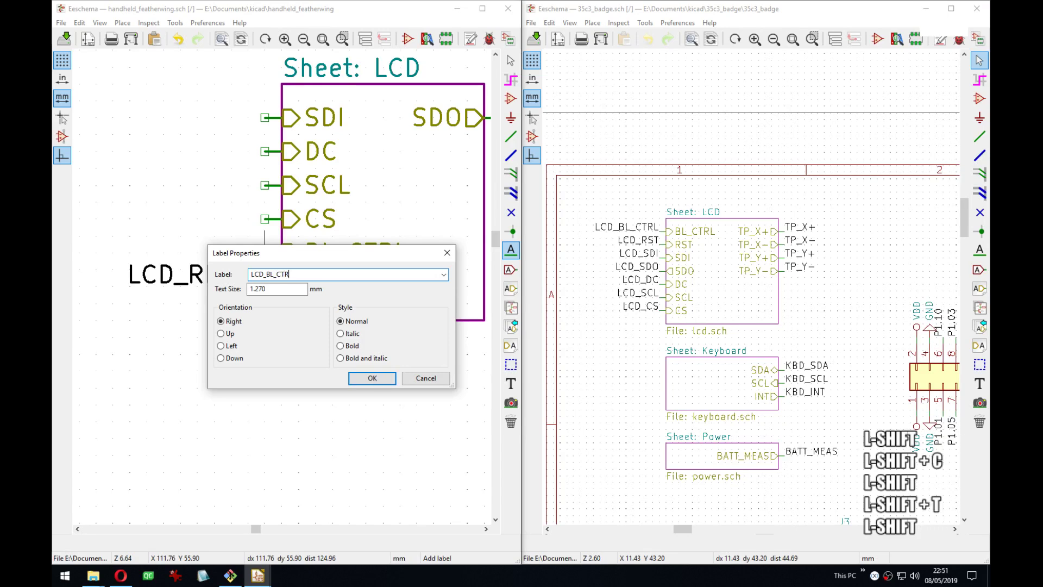
text(L)
key(Return)
key(r)
key(Return)
Add an LCD_CS label facing left on the CS pin.
key(Up)
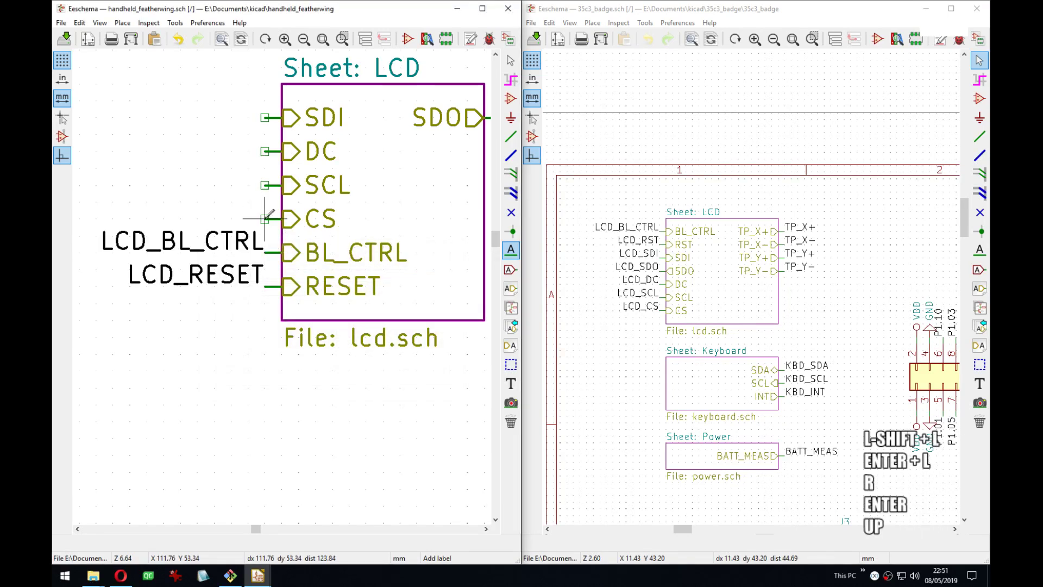
key(Return)
text(CD)
key(BackSpace)
key(BackSpace)
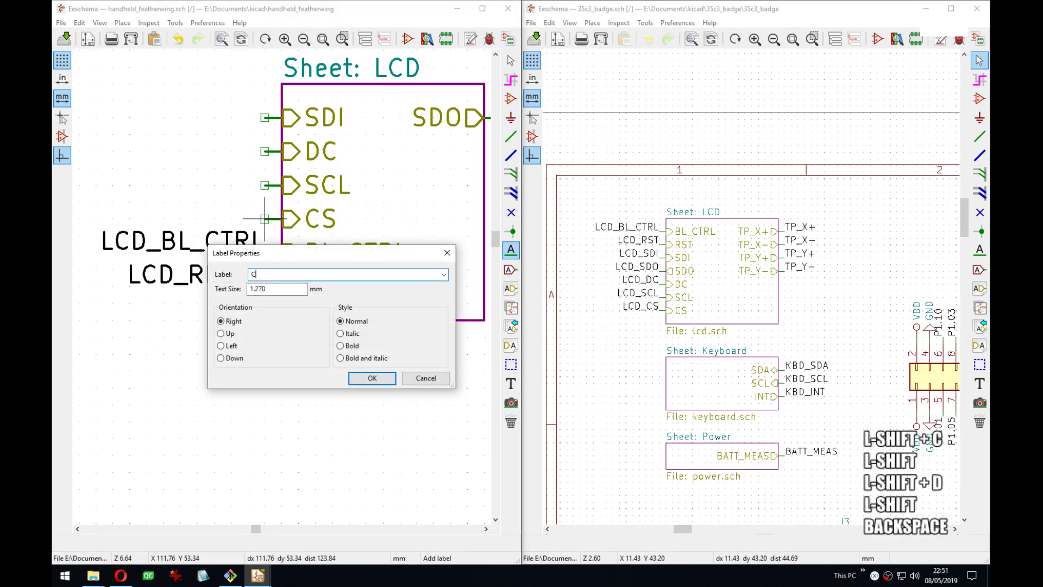
text(LCD_CS)
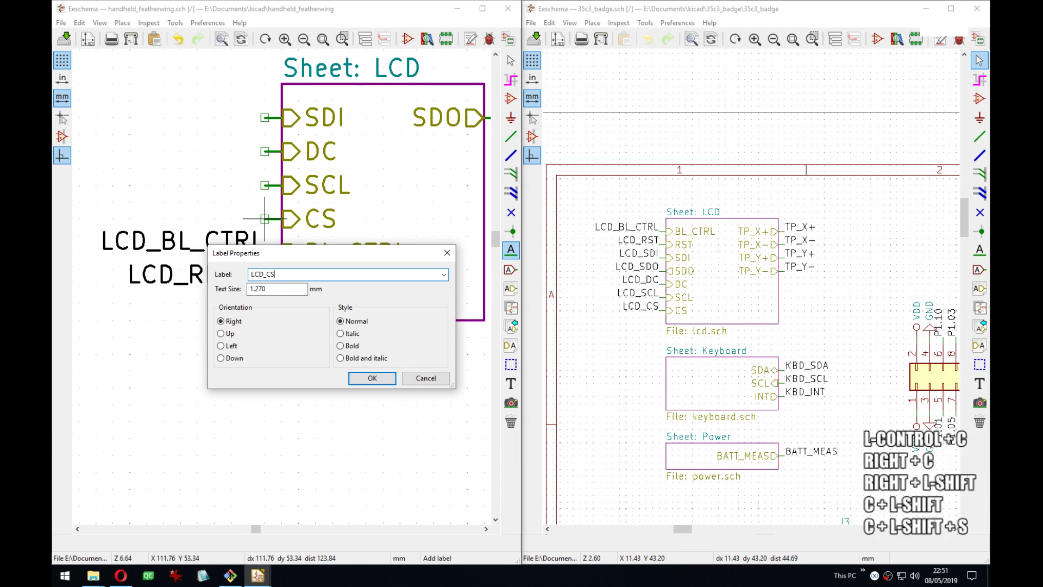
key(Return)
key(r)
key(Return)
key(Up)
key(ctrl+v)
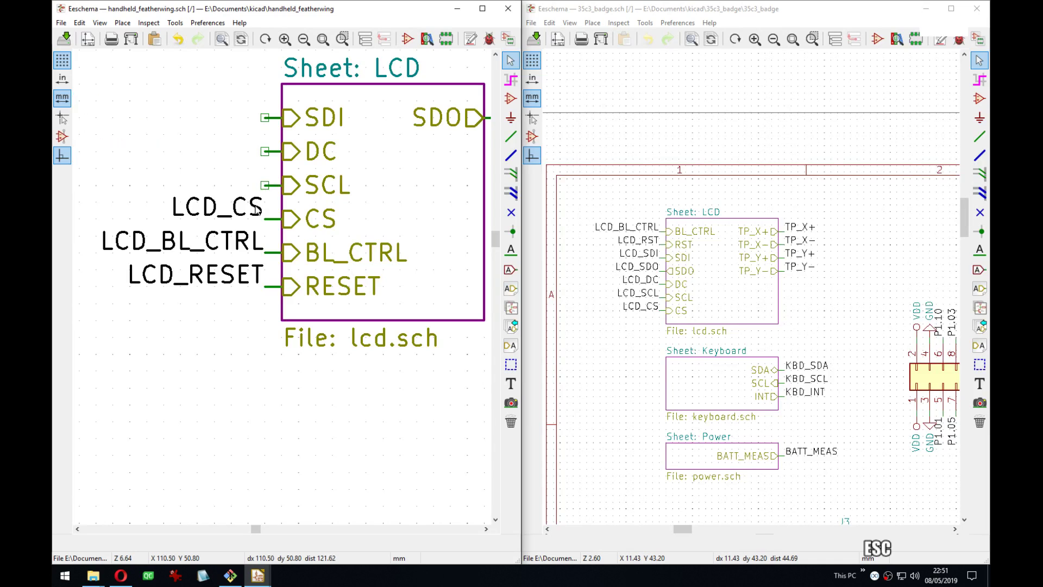
Place a rotated LCD_ label on the LCD sheet's SCL pin.
scroll(212, 246, down, 4)
scroll(282, 292, up, 5)
middle_drag(317, 295, 282, 250)
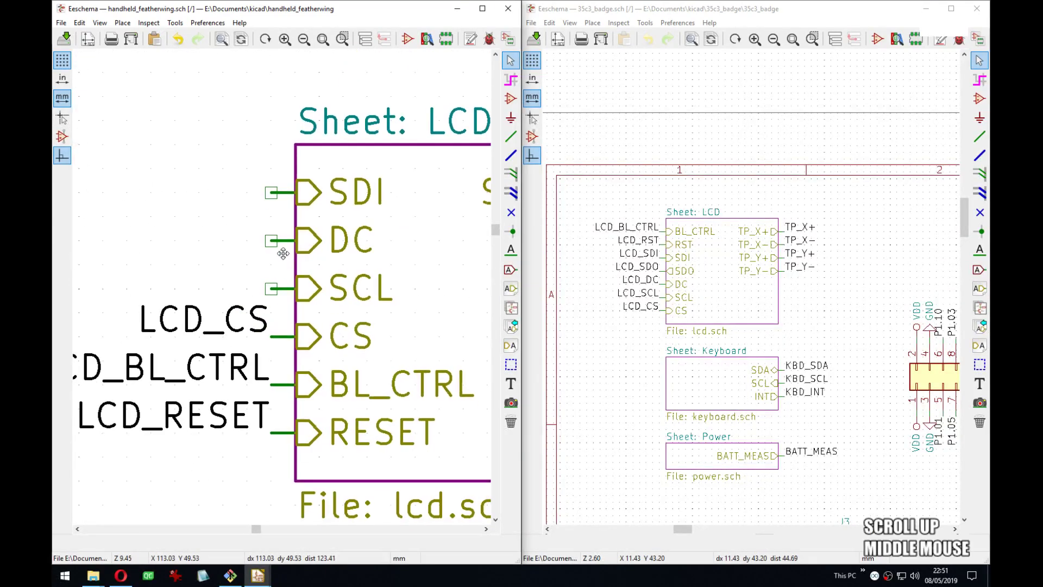
key(l)
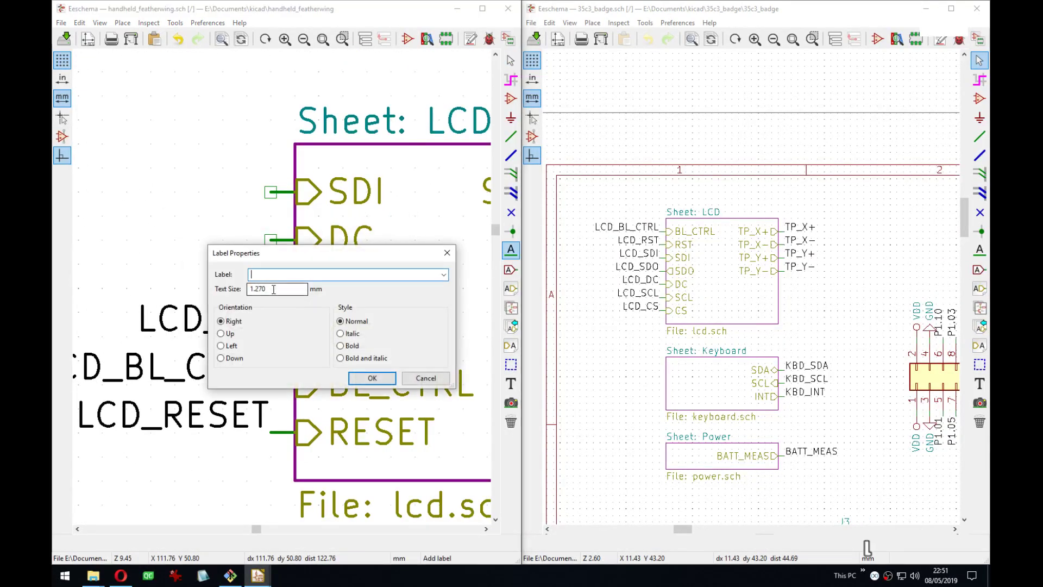
text(LCD_)
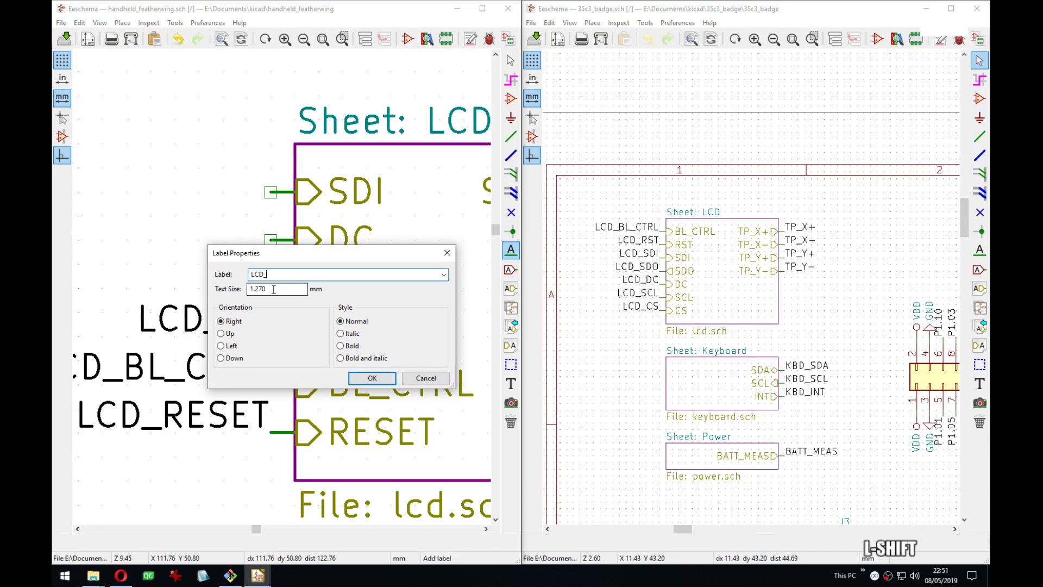
text(SCK)
key(Return)
key(r)
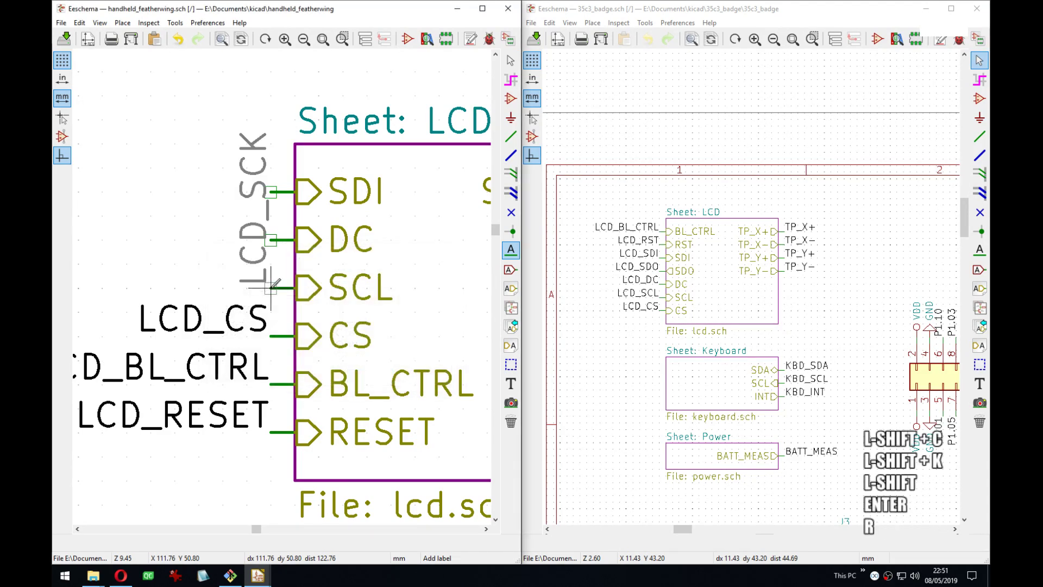
click(272, 287)
Correct the SCL pin's label so it reads LCD_SCL.
scroll(271, 286, down, 1)
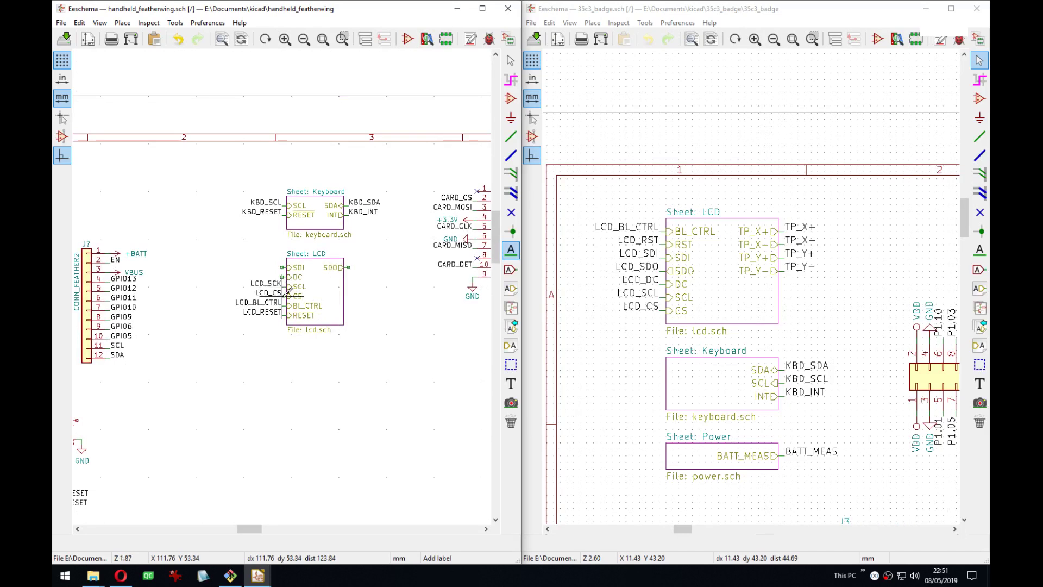
scroll(294, 285, up, 1)
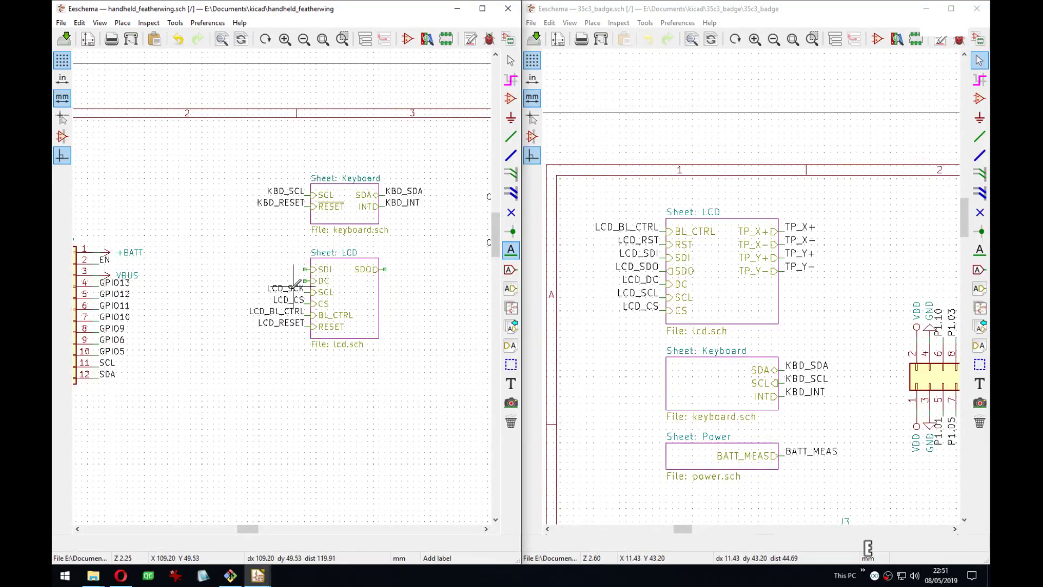
key(e)
key(Right)
key(BackSpace)
text(L)
key(Return)
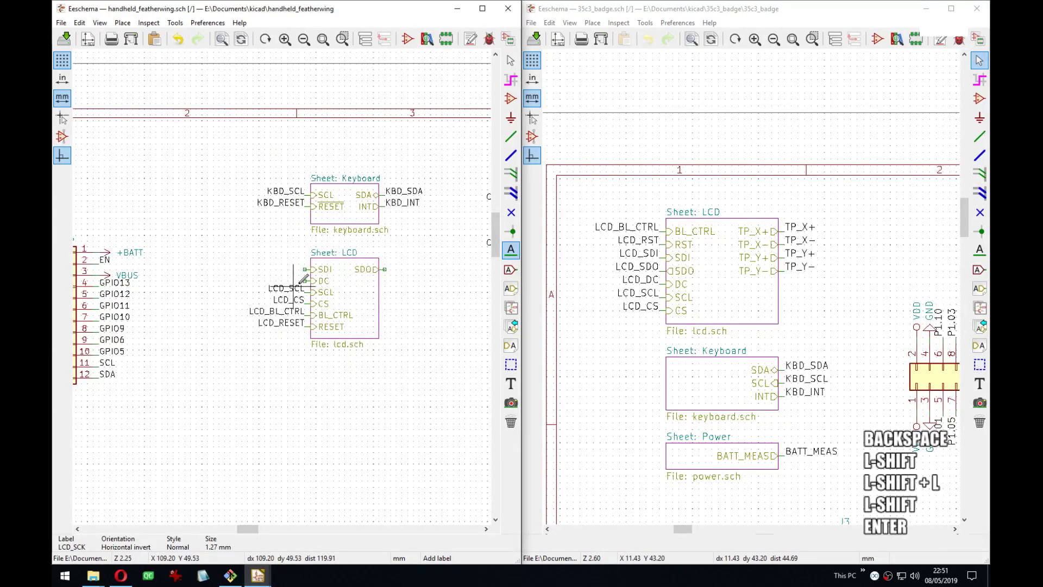
Add an LCD_DC label facing left on the DC pin.
click(305, 270)
text(LC)
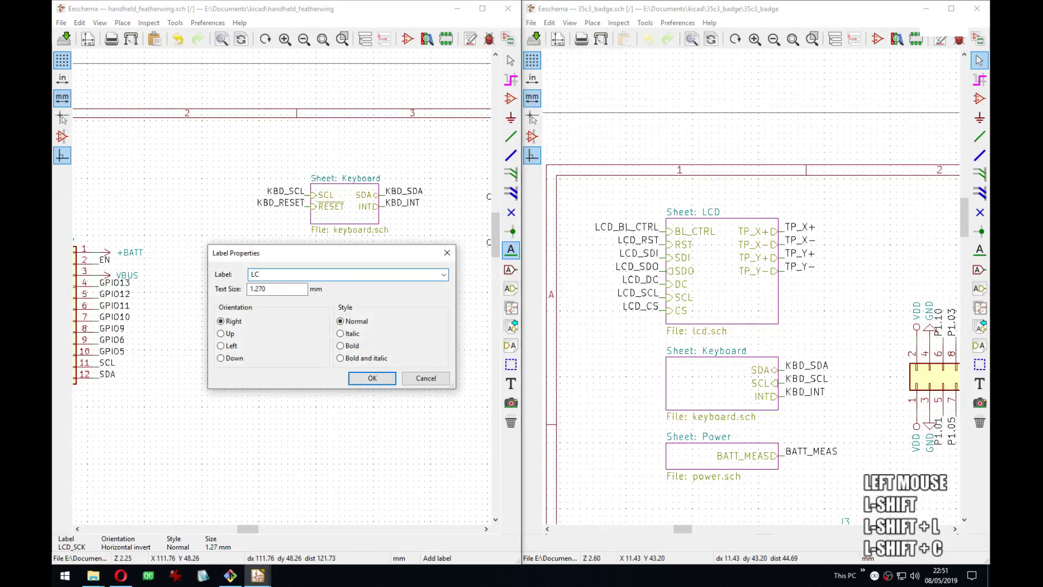
text(D_DC)
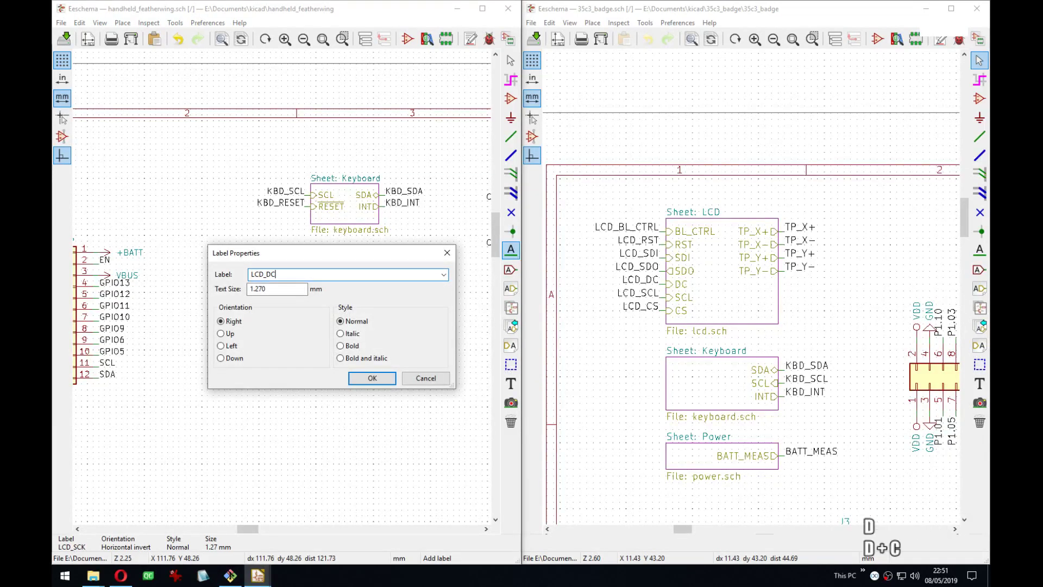
key(Return)
key(r)
key(Return)
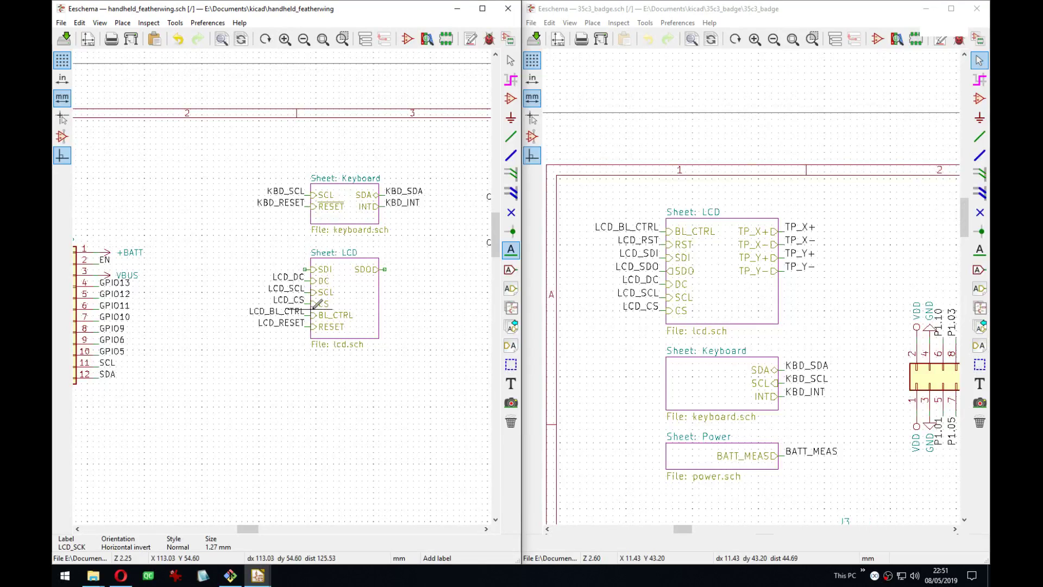
key(Escape)
Place an LCD_MOSI label facing left on the SDI pin.
scroll(348, 287, up, 4)
middle_drag(233, 281, 254, 279)
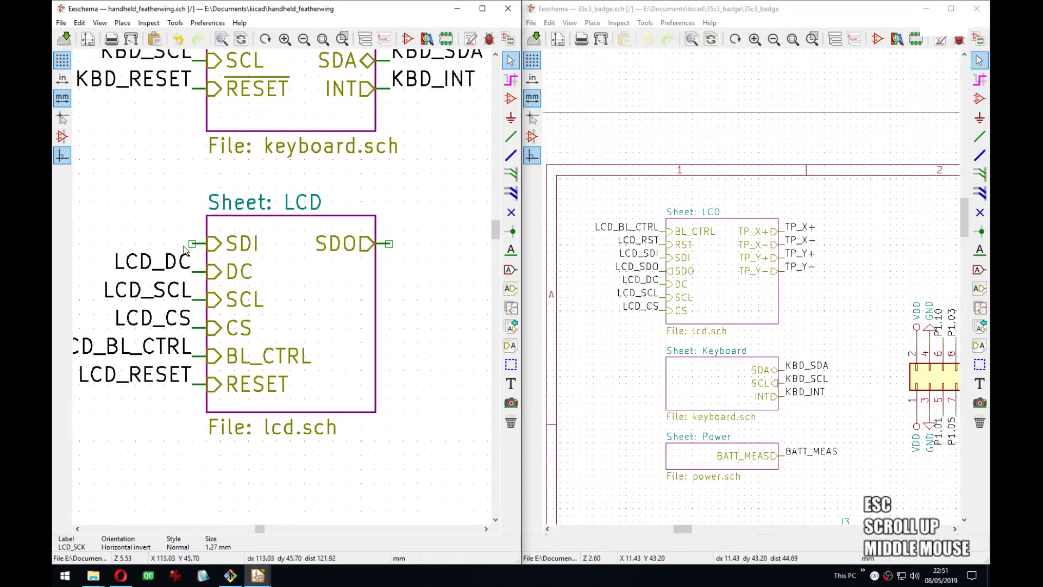
key(l)
key(Escape)
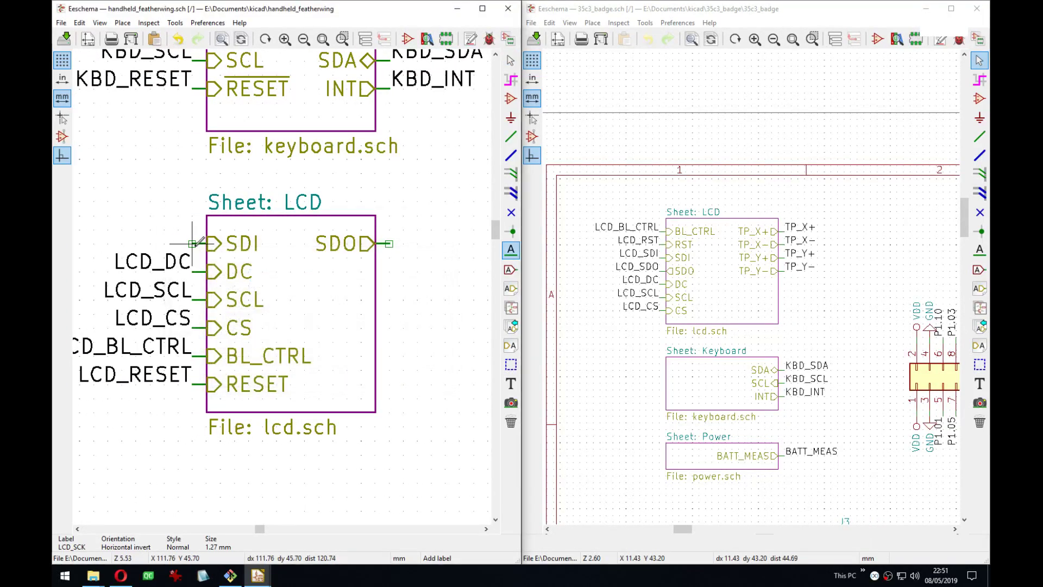
click(191, 244)
text(LCD_)
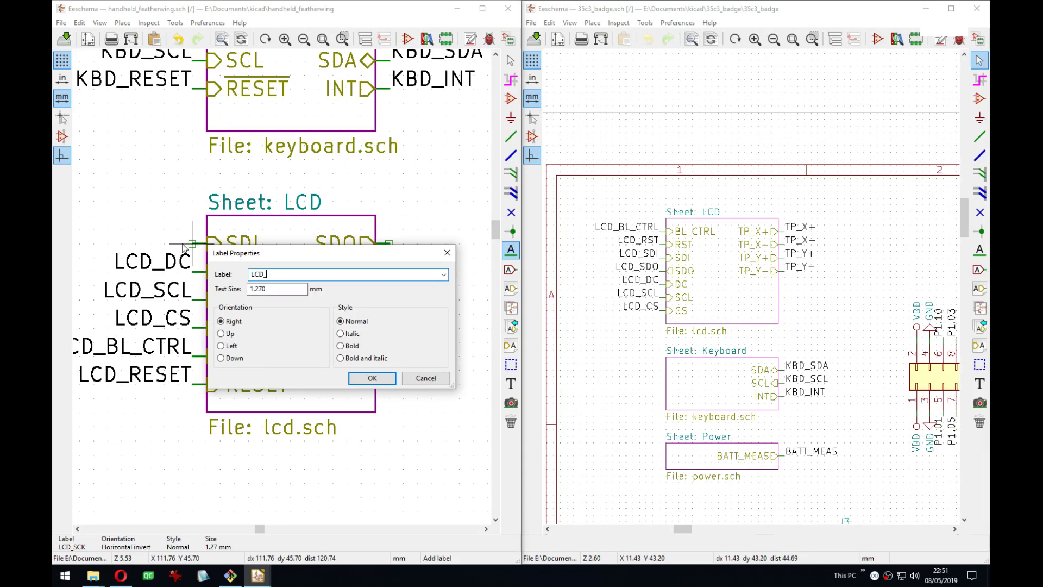
text(MOSI)
key(Return)
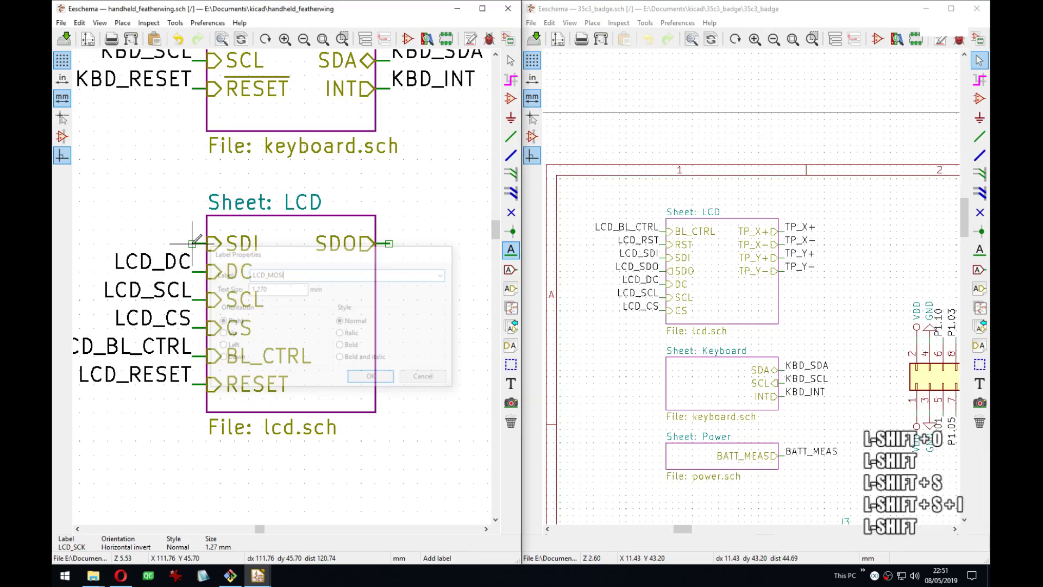
key(r)
key(Return)
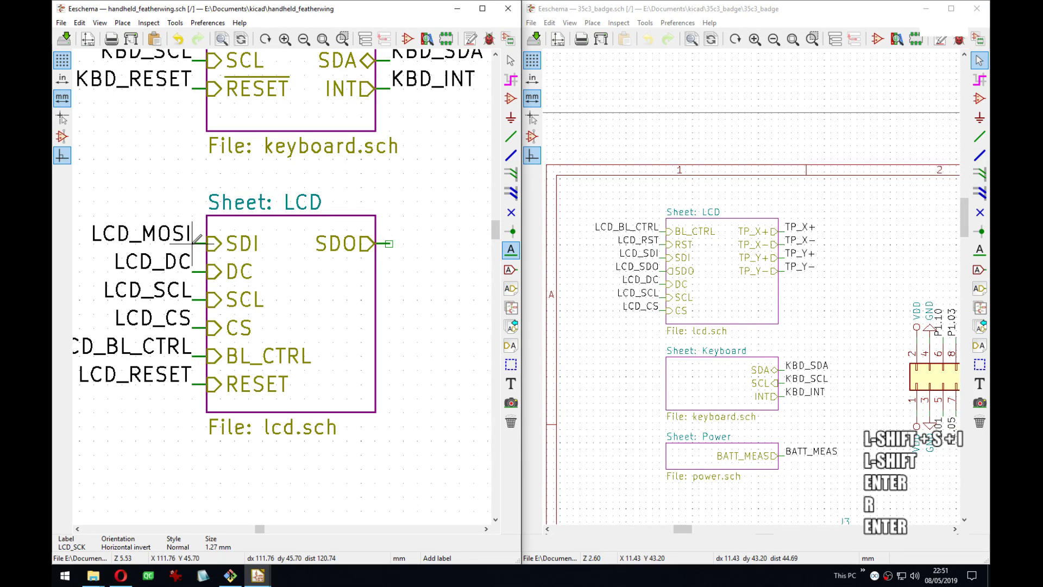
Place a horizontal LCD_MISO label on the SDO pin.
click(389, 243)
text(M)
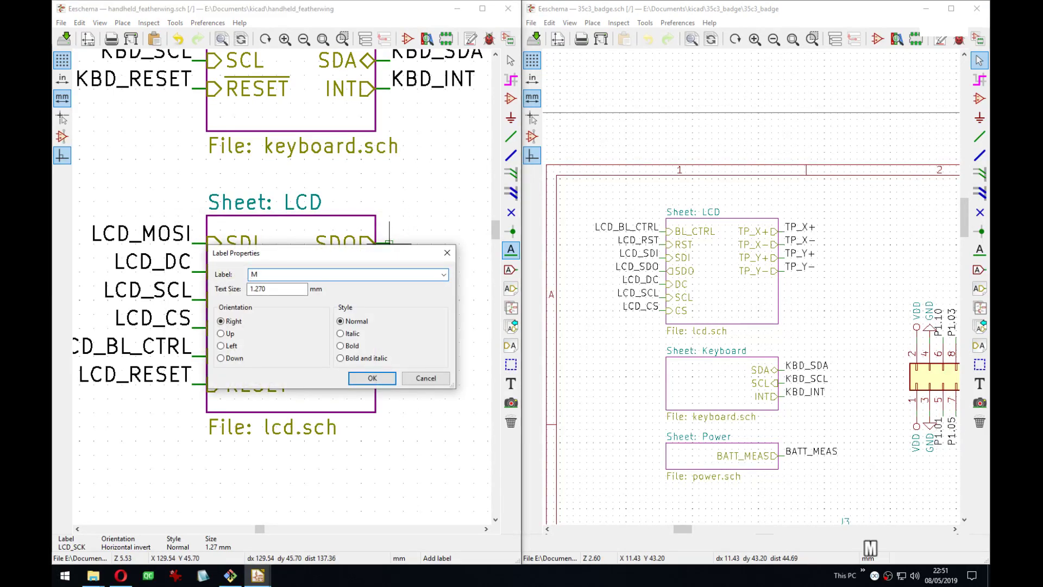
text(LCD_)
text(MISO)
key(Return)
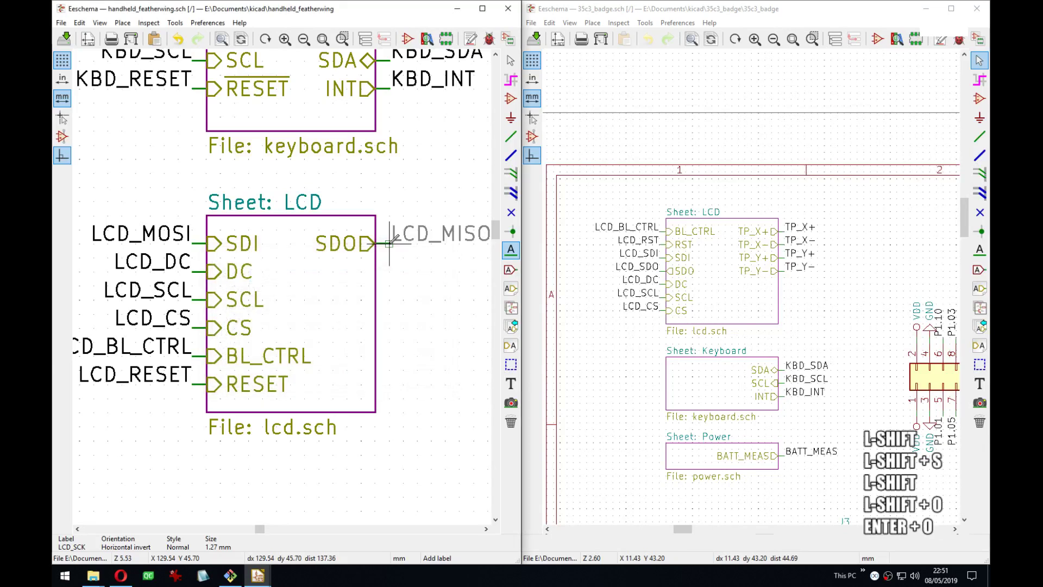
key(r)
key(r)
key(Return)
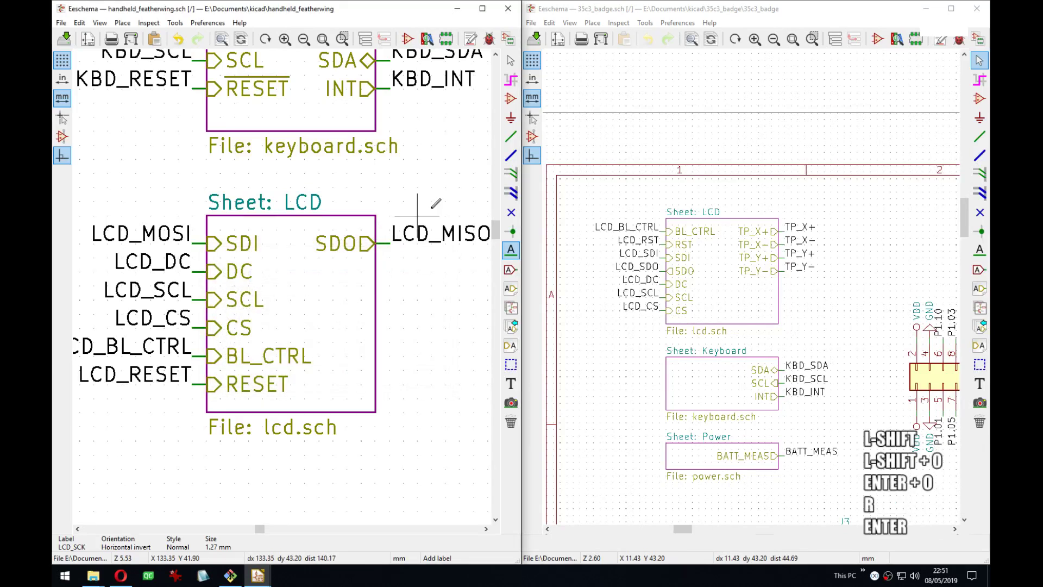
scroll(417, 216, down, 6)
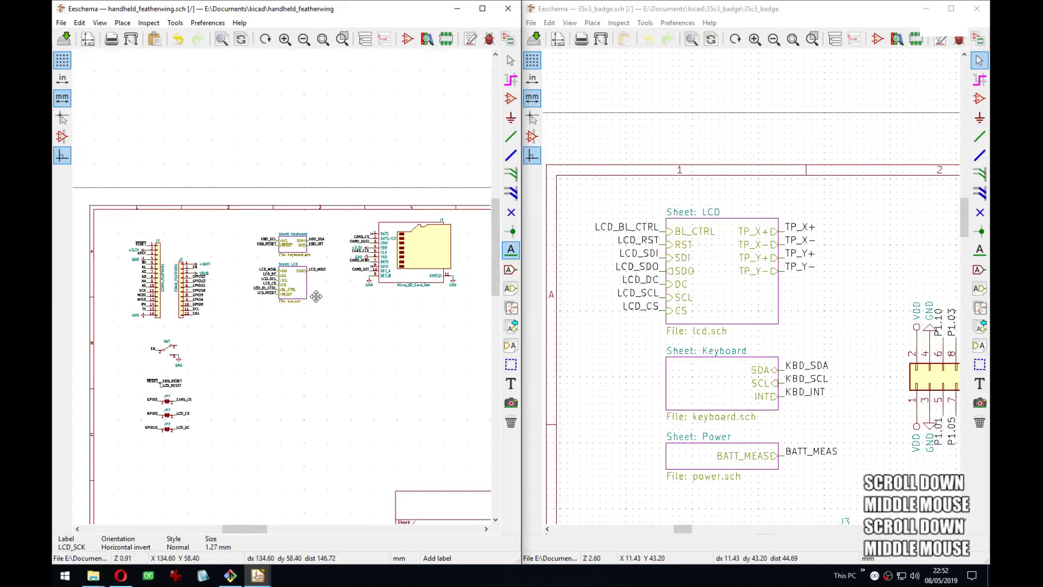
Move the SD card symbol slightly right and down.
middle_drag(317, 296, 262, 286)
drag(297, 205, 413, 278)
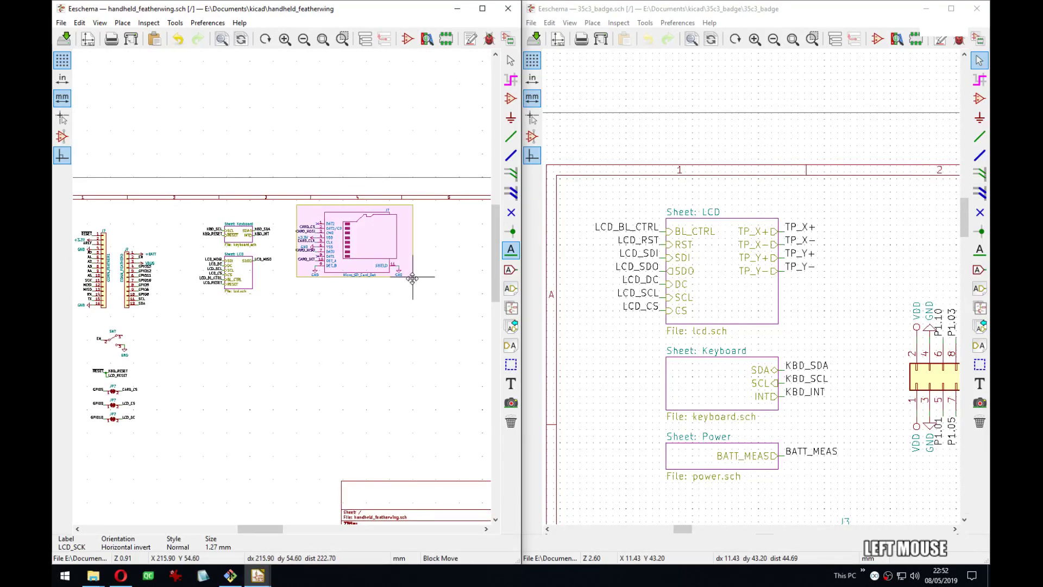
click(424, 298)
middle_drag(383, 340, 363, 321)
Save the schematic and bring the feather headers and jumpers into view.
scroll(305, 285, down, 2)
middle_drag(300, 337, 243, 309)
key(ctrl+s)
scroll(243, 310, up, 3)
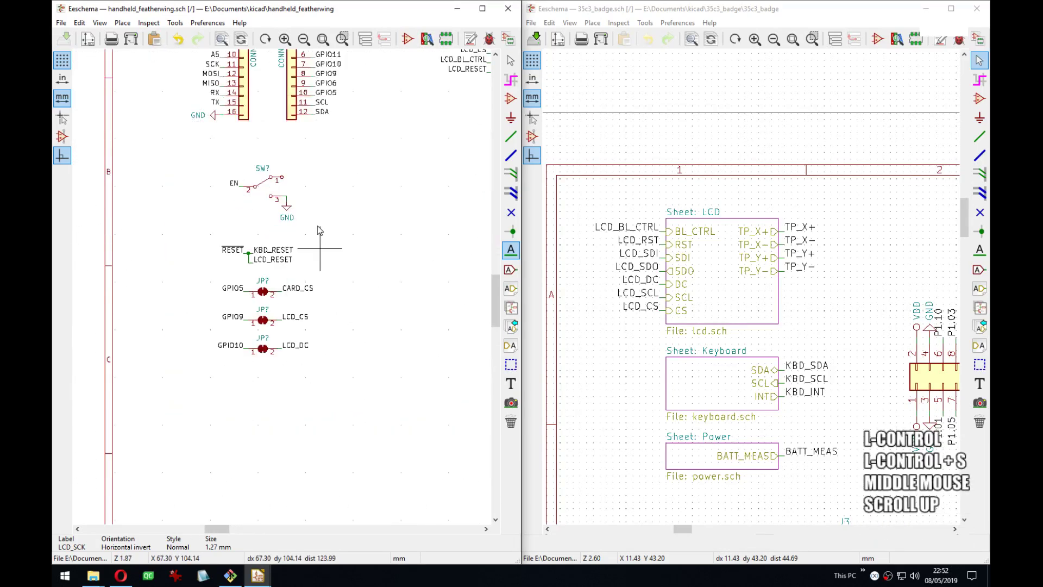
middle_drag(319, 231, 270, 308)
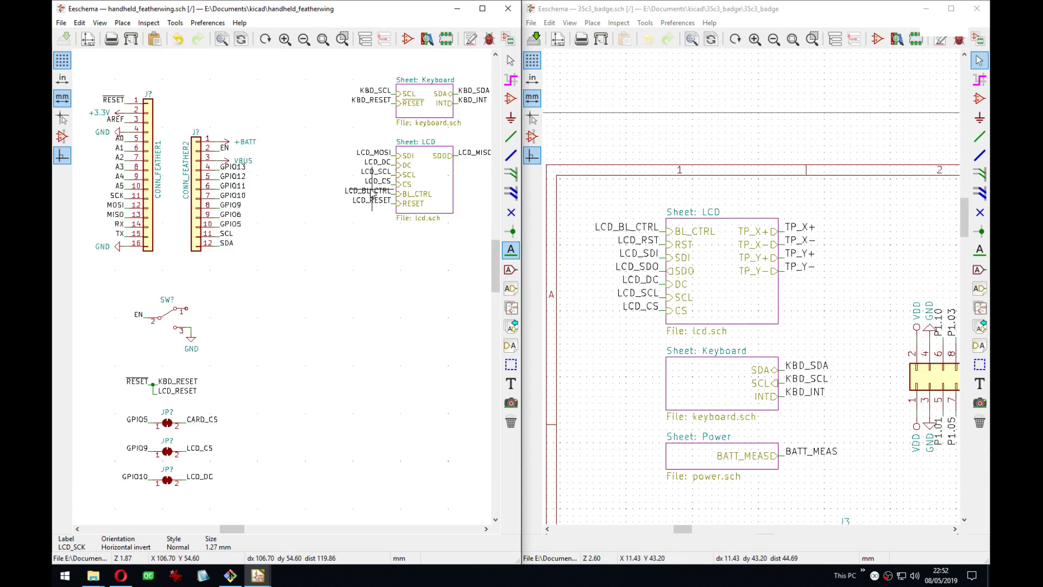
Place a horizontal copy of the LCD_BL_CTRL label below the jumpers.
key(c)
middle_drag(372, 348, 386, 227)
key(r)
key(r)
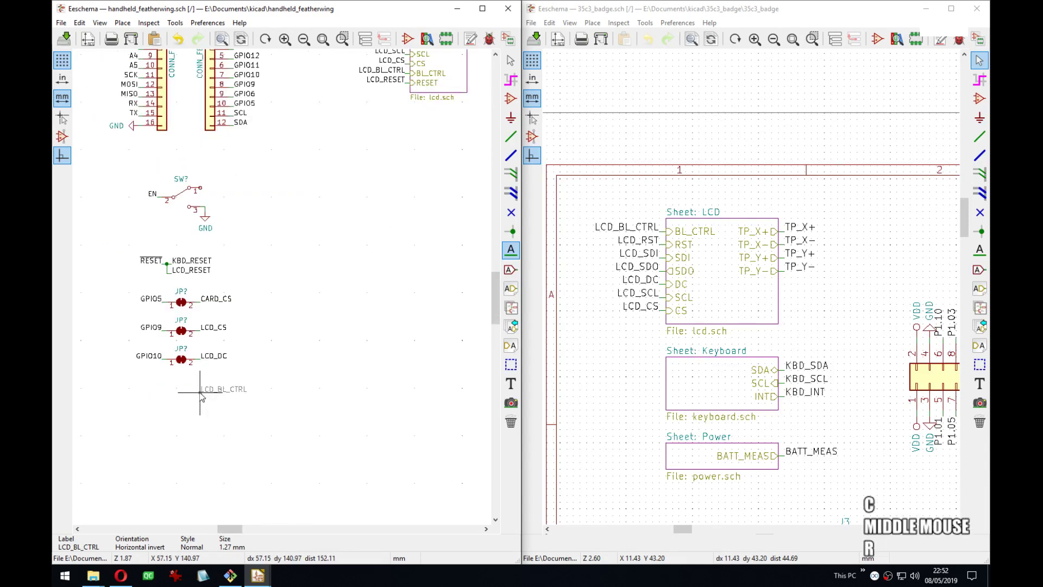
click(200, 393)
Select the LCD_MISO label to move it off the LCD sheet.
middle_drag(305, 292, 274, 383)
middle_drag(324, 258, 220, 311)
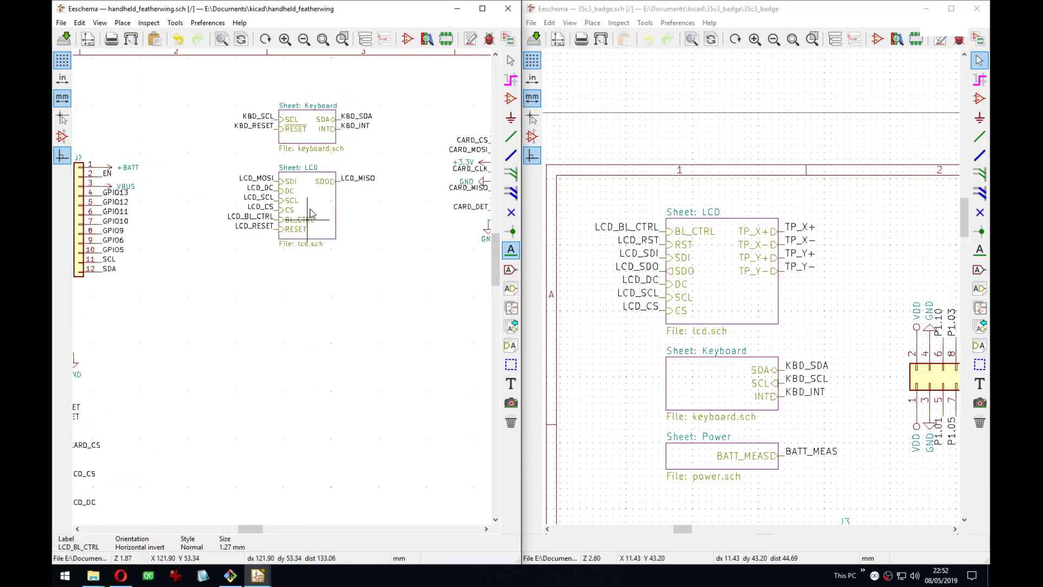
right_click(326, 220)
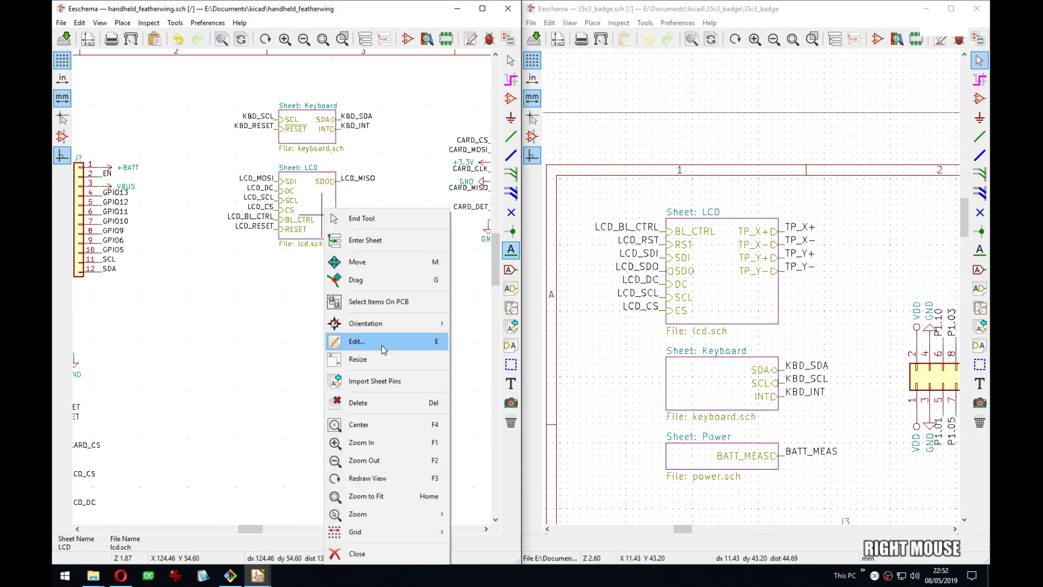
key(Escape)
scroll(327, 221, up, 3)
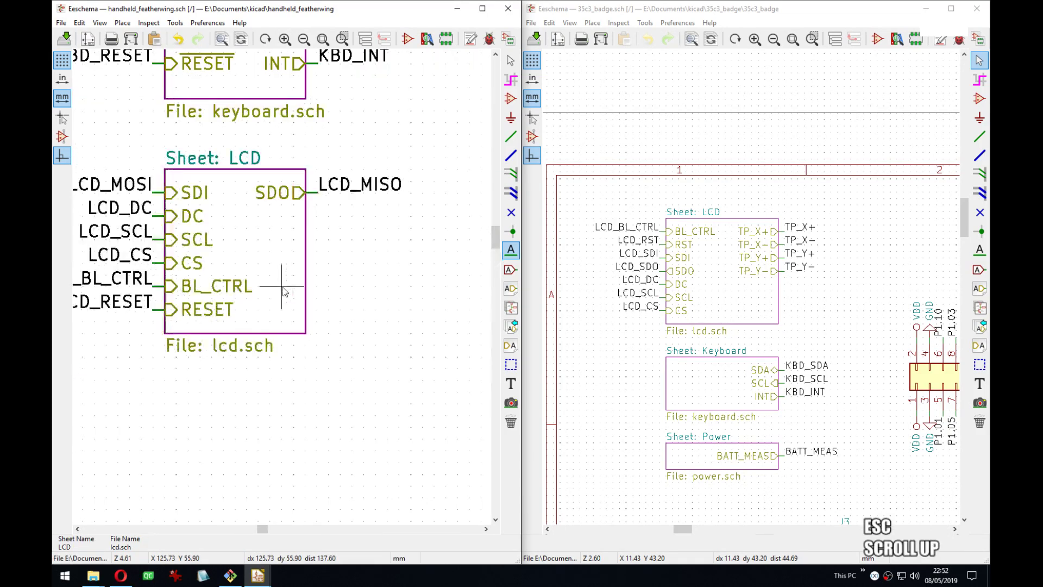
drag(411, 158, 319, 194)
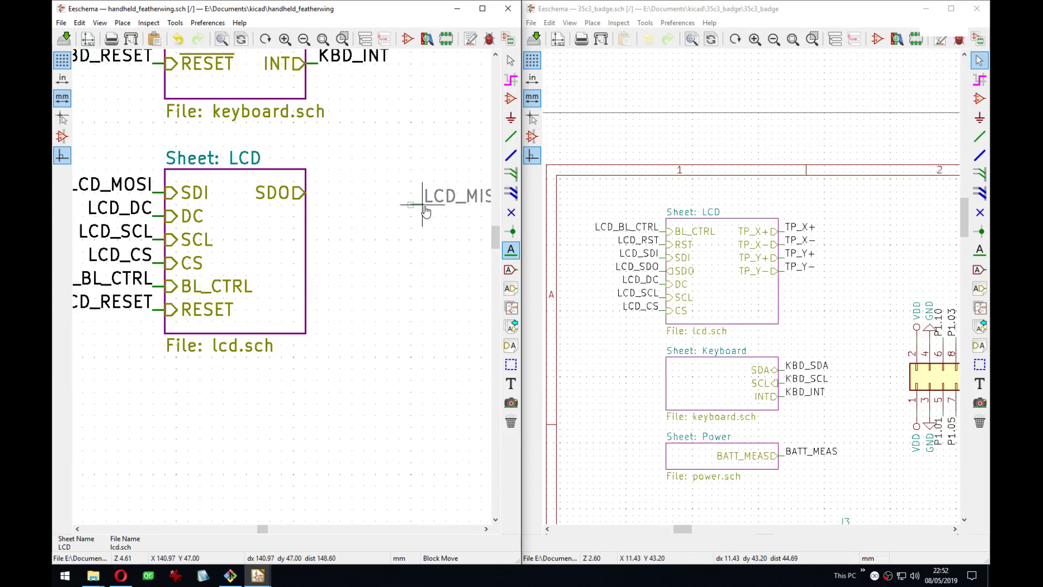
Drop LCD_MISO further right and resize the LCD sheet wider.
click(412, 193)
right_click(304, 233)
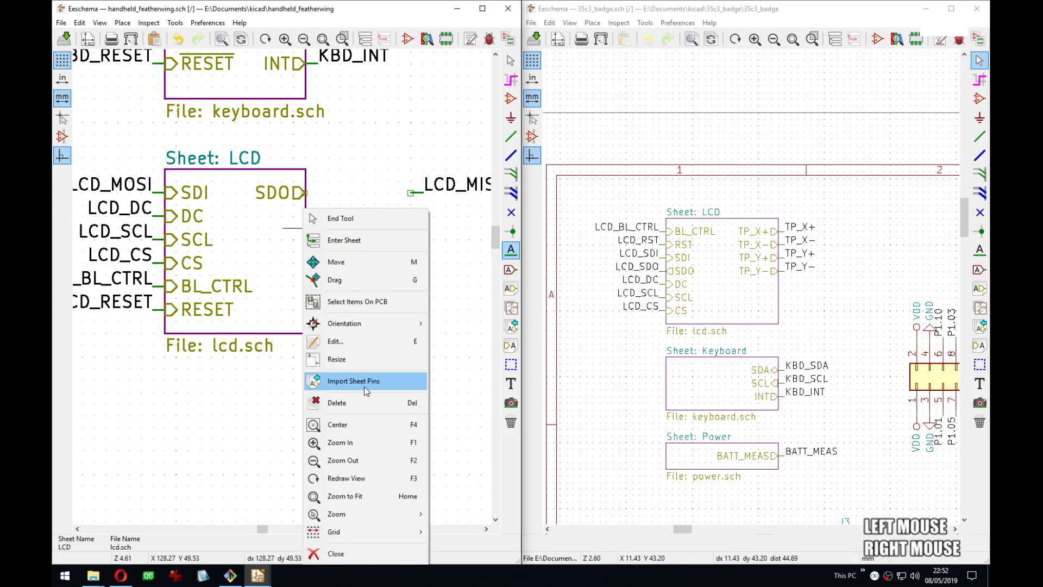
click(365, 386)
key(Escape)
key(Escape)
right_click(288, 237)
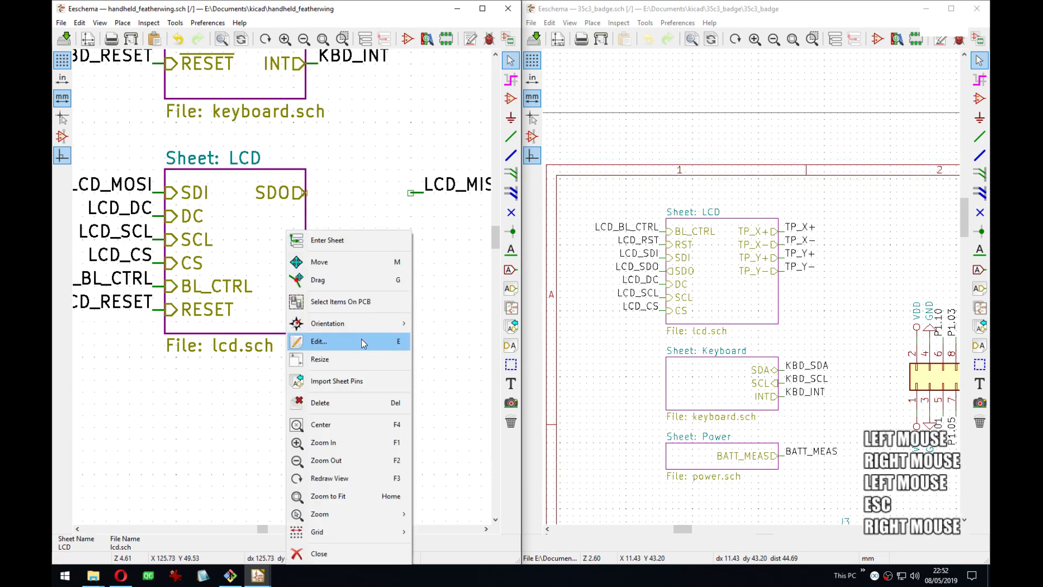
click(327, 357)
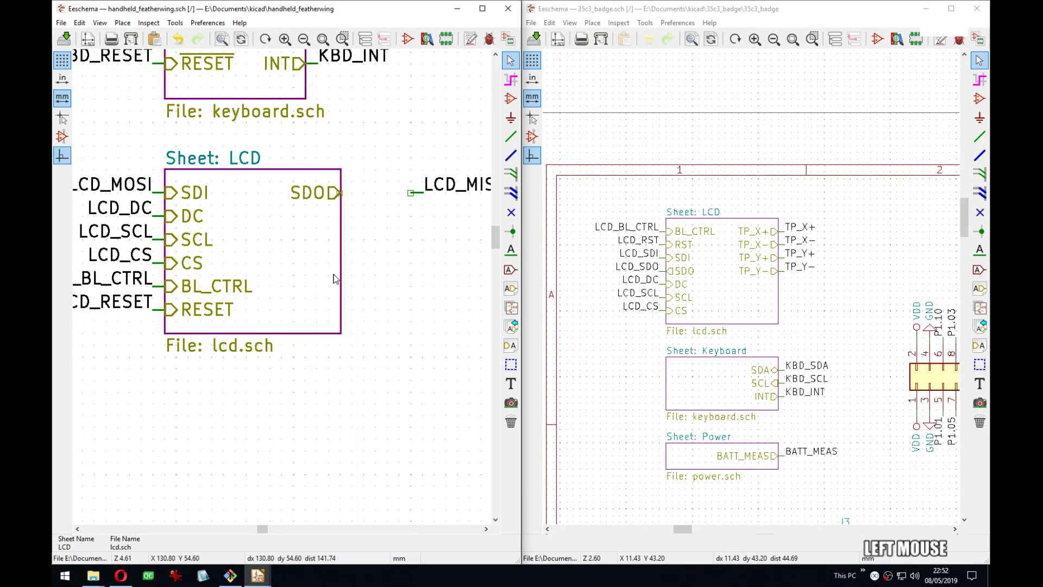
Import TP_XP, TP_YP, TP_XM and TP_YM sheet pins down the LCD sheet's right edge.
right_click(336, 279)
click(375, 358)
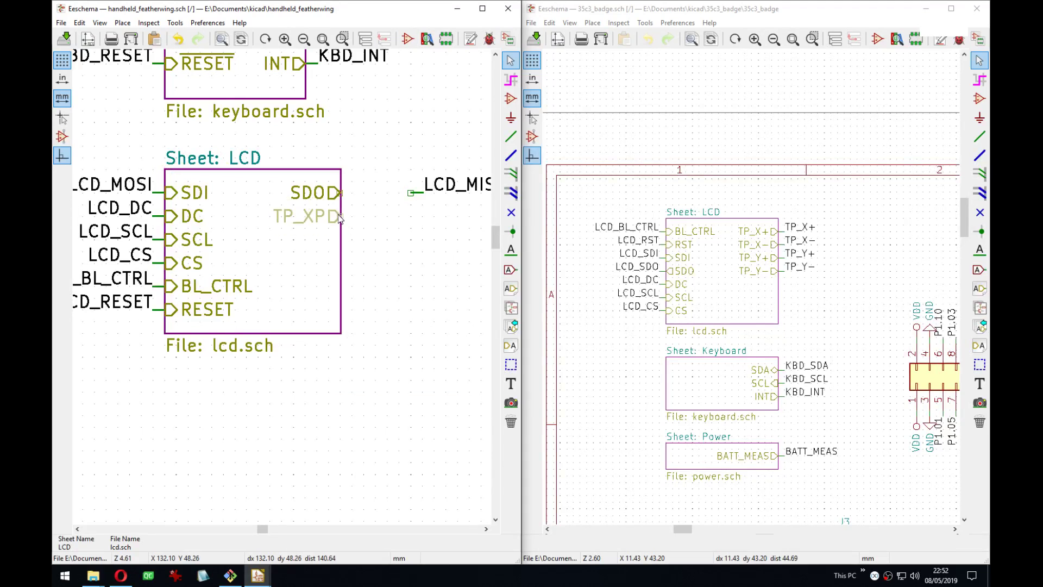
click(340, 239)
right_click(326, 236)
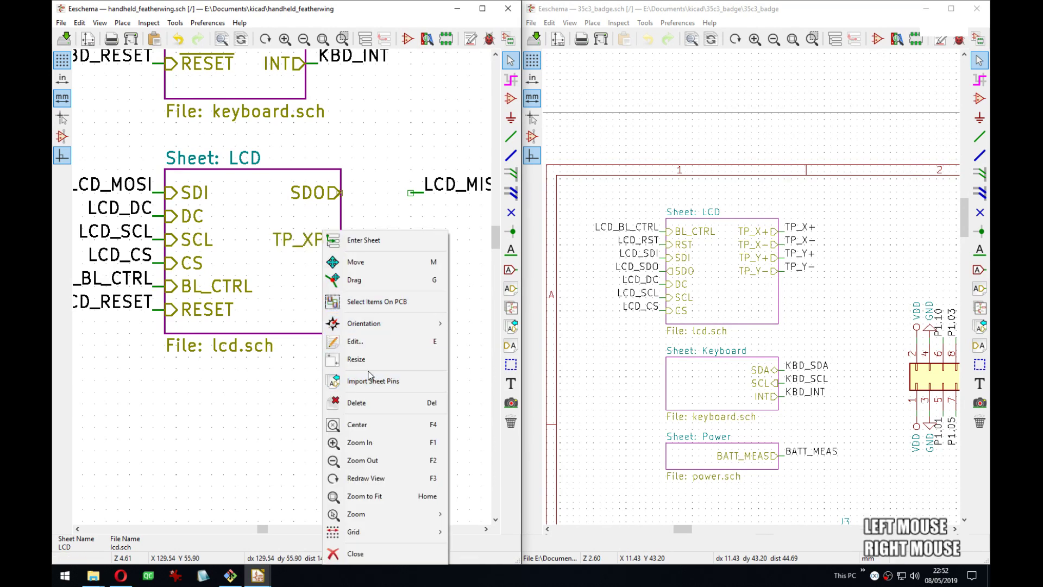
click(370, 382)
click(344, 264)
right_click(343, 265)
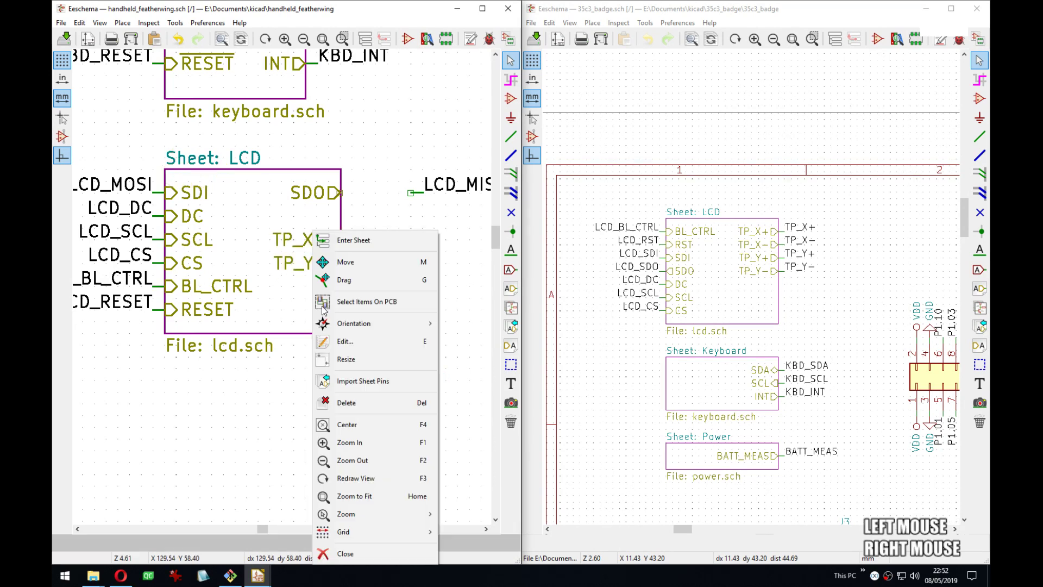
click(413, 374)
click(318, 286)
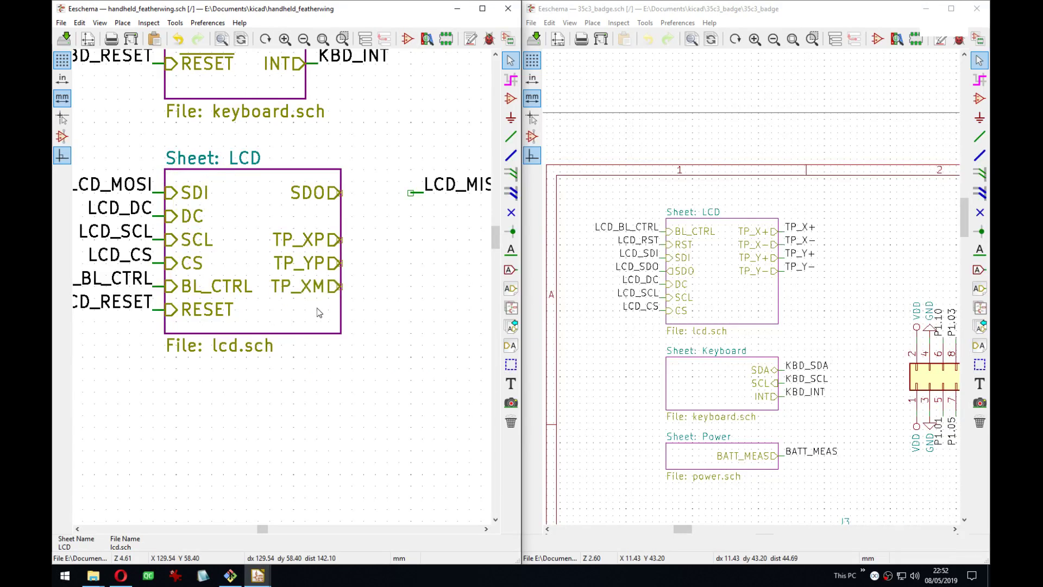
right_click(319, 286)
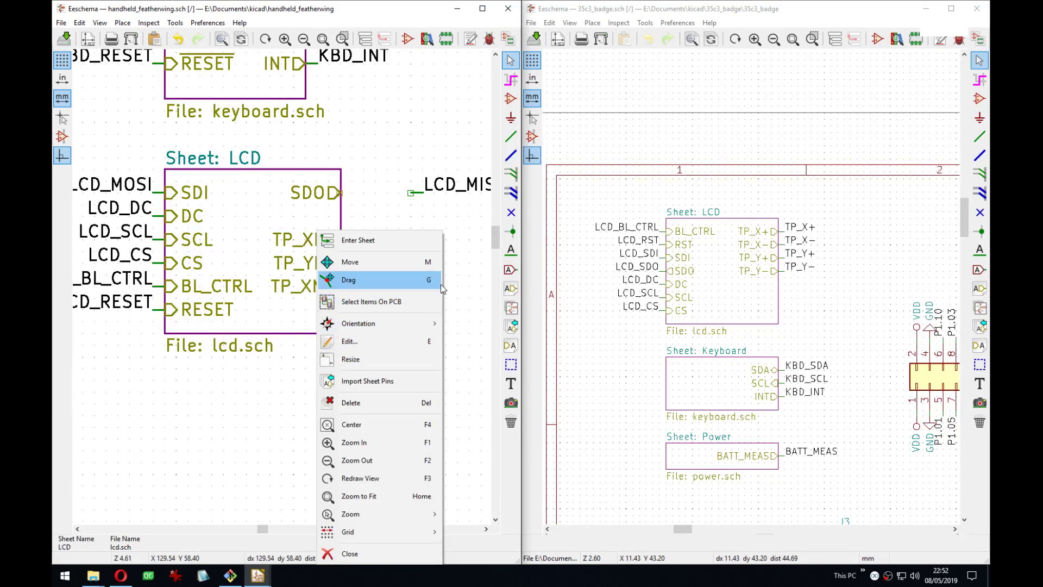
click(384, 381)
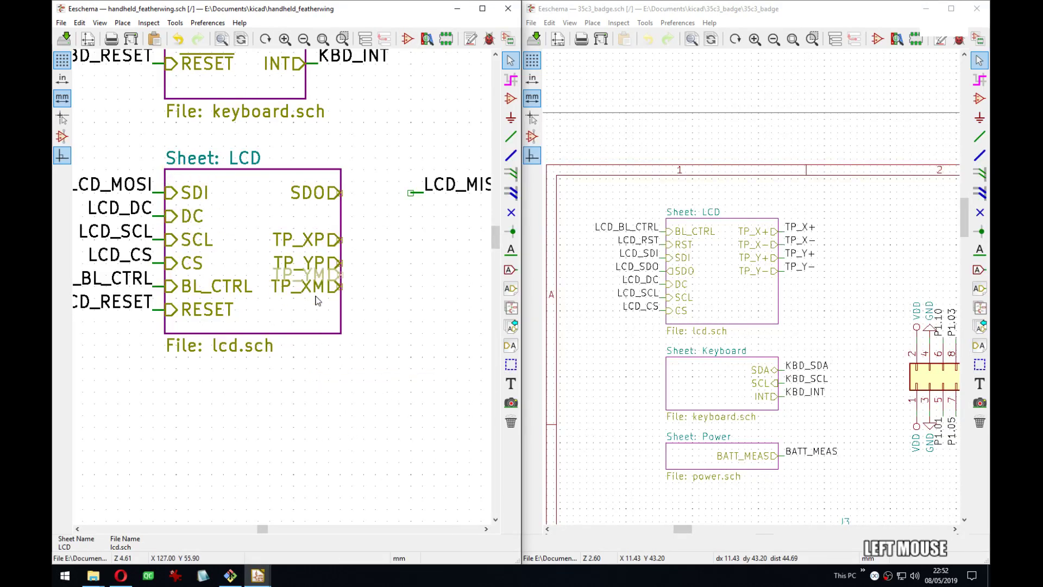
click(326, 309)
Move the LCD_MISO label back beside the SDO pin.
drag(445, 216, 422, 191)
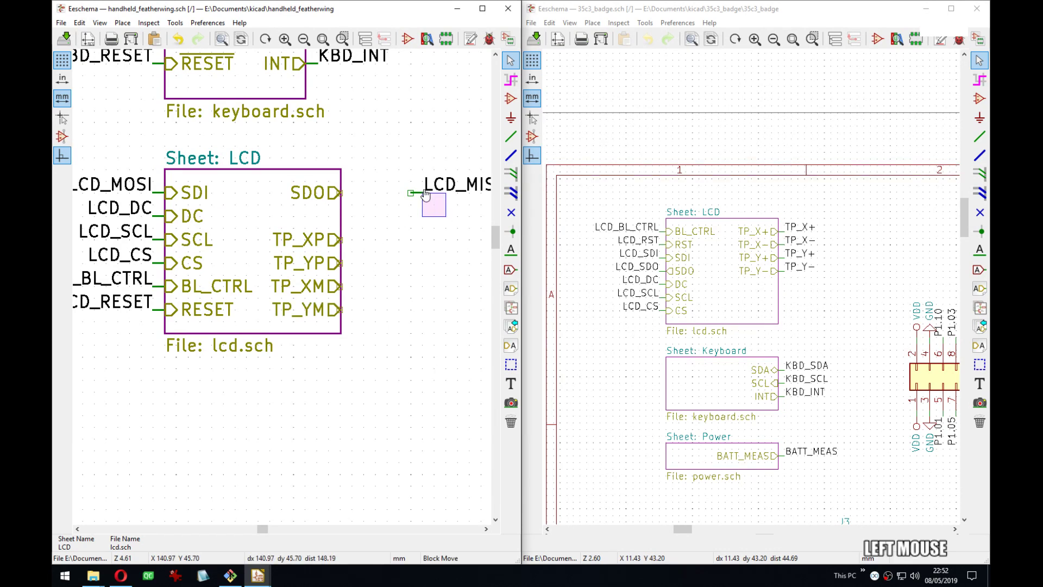
click(353, 200)
double_click(359, 207)
key(Escape)
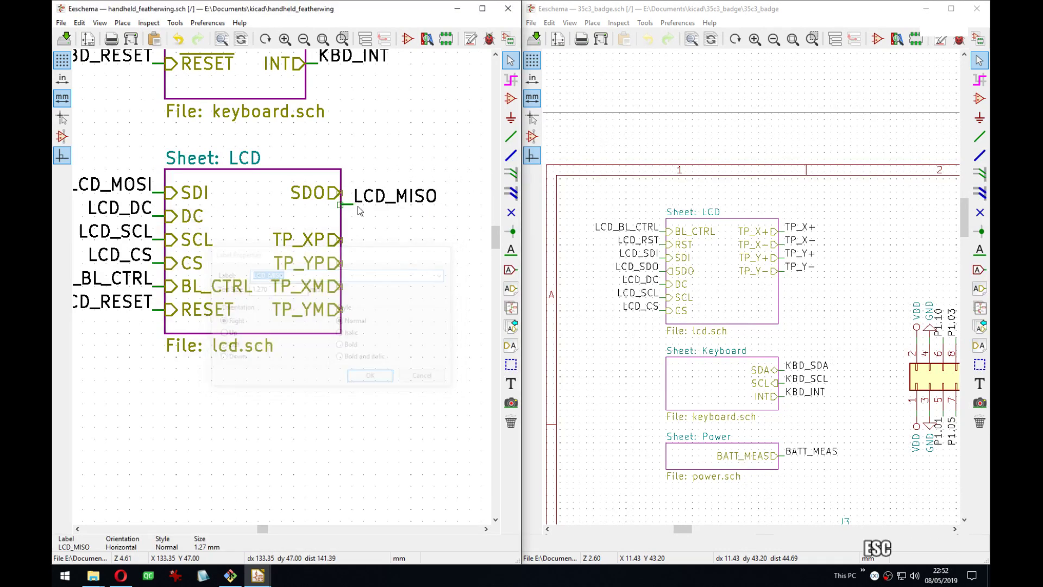
Draw a short wire stub at TP_XP and attach a TP_XP net label.
key(w)
click(352, 239)
key(Insert)
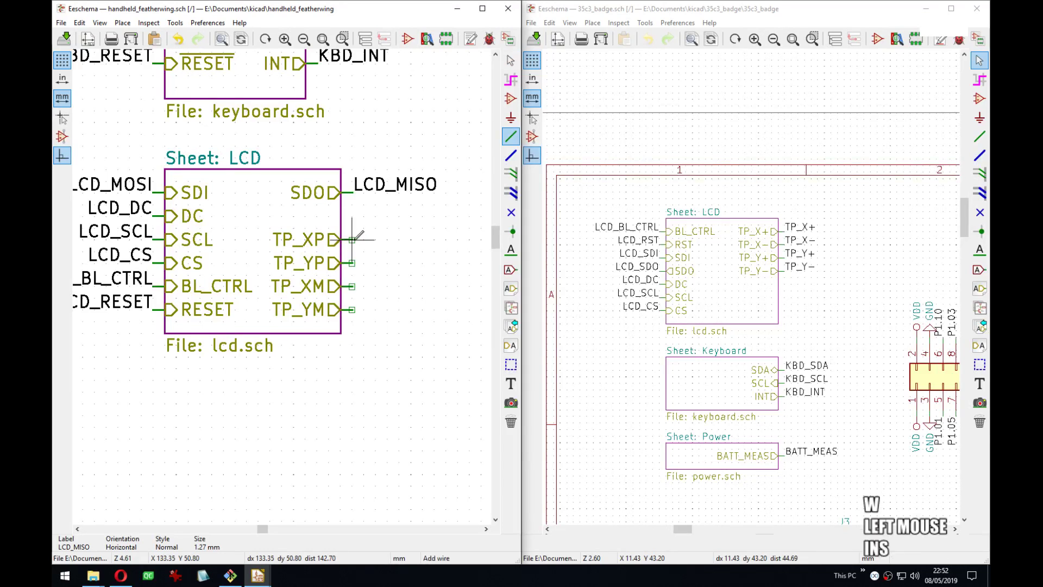
click(357, 240)
key(Escape)
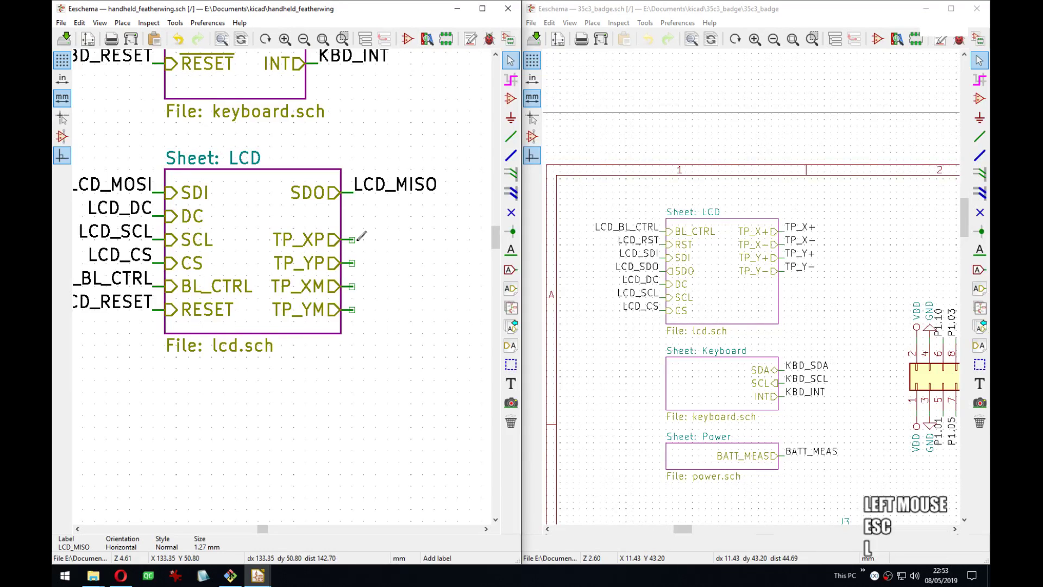
text(lTP_)
key(Return)
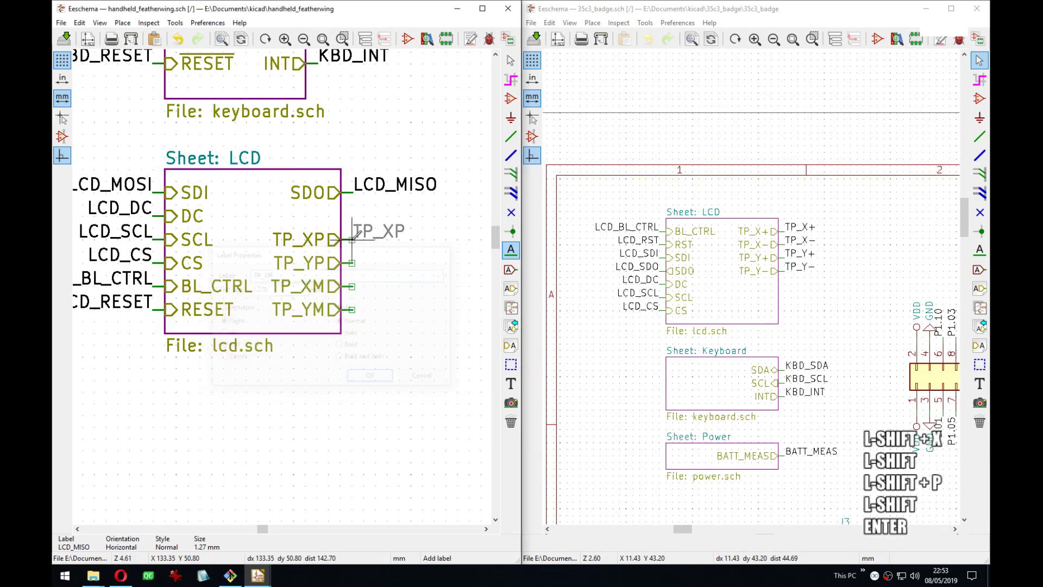
Add TP_YP, TP_XM and TP_YM net labels on the remaining touch pins.
key(Down)
key(Return)
text(TP_YP)
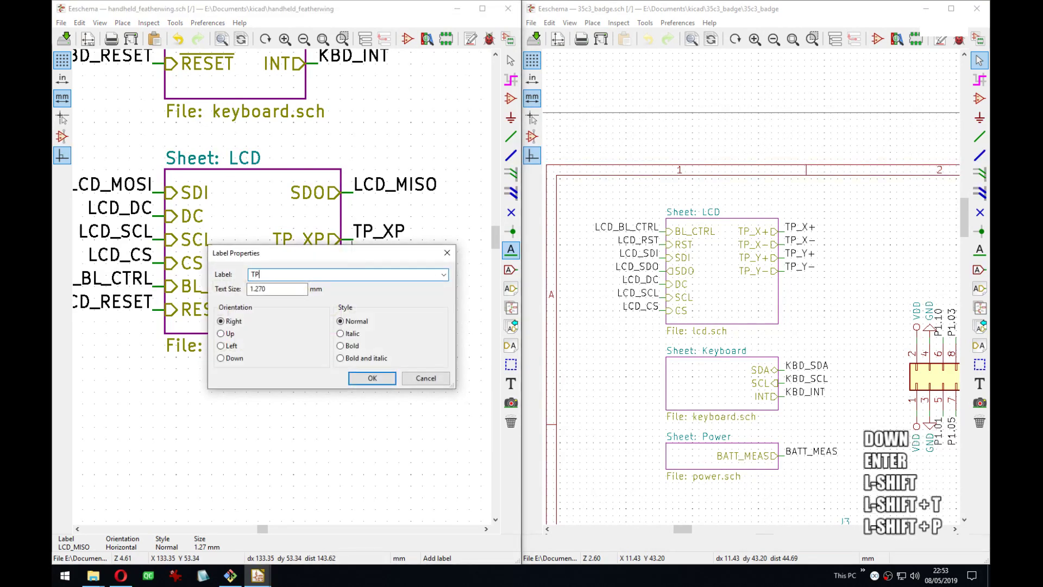
key(Return)
key(Down)
key(Return)
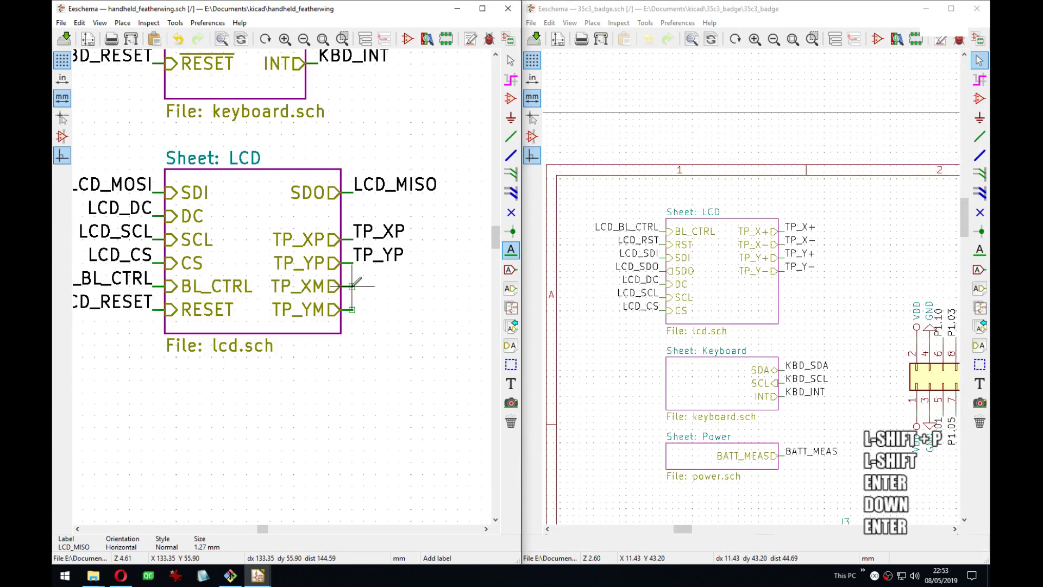
text(TP_XM)
key(Return)
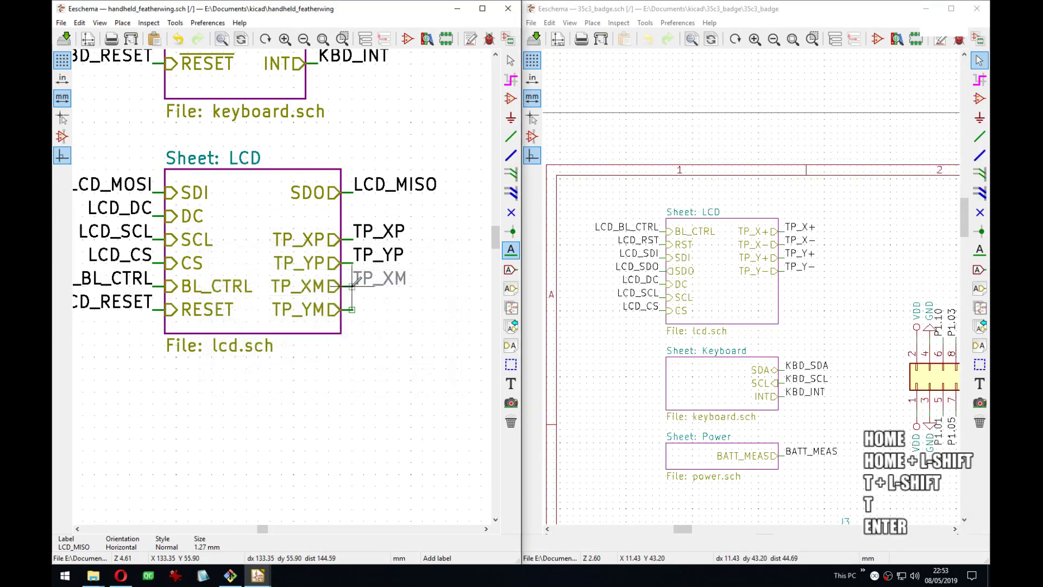
key(Down)
key(Return)
text(TP_YM)
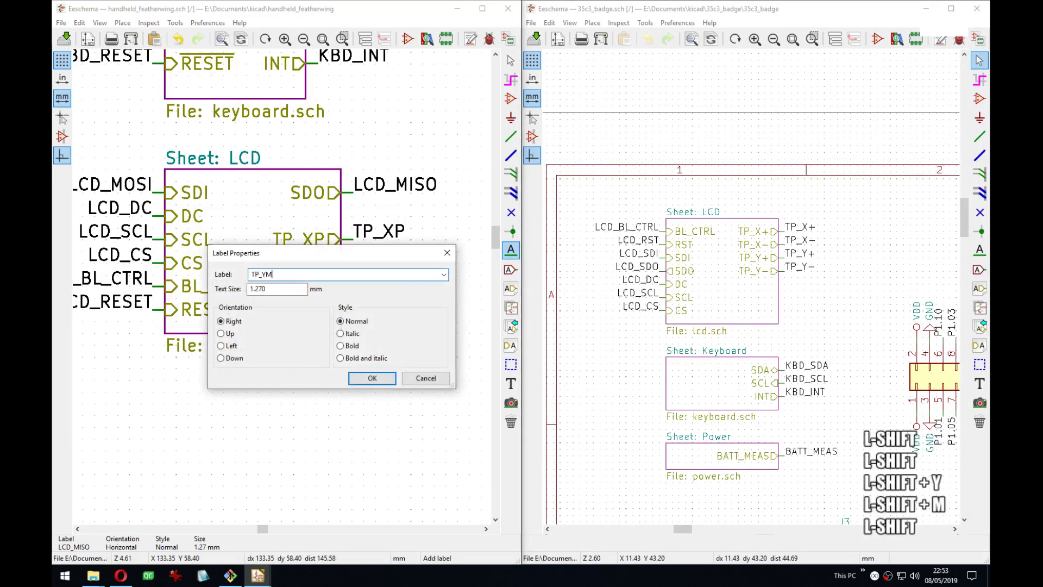
key(Return)
Save the schematic and zoom out to review the sheet.
key(ctrl+s)
scroll(247, 326, down, 2)
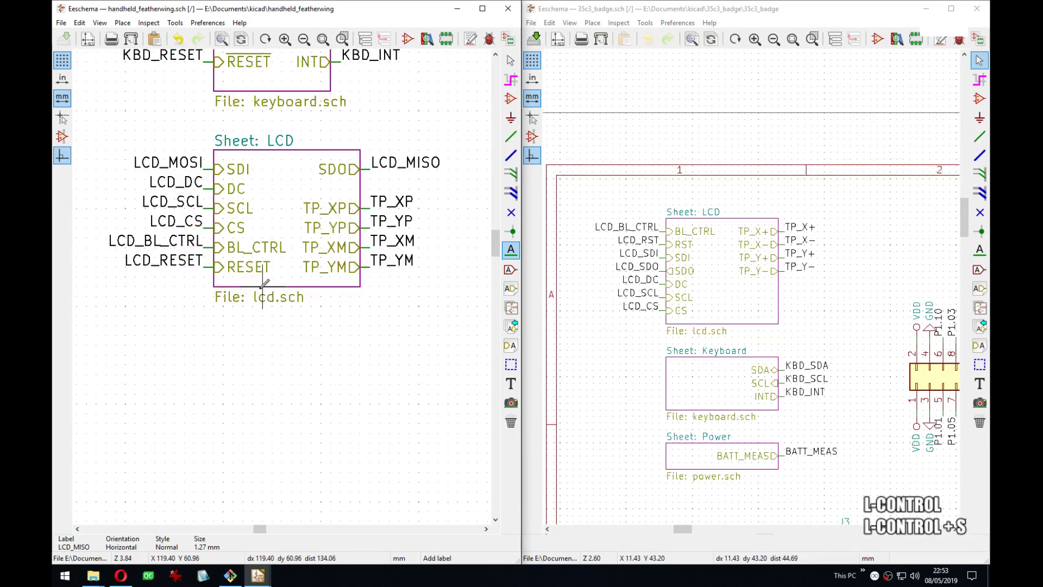
middle_drag(265, 284, 217, 277)
scroll(211, 279, down, 5)
middle_drag(340, 306, 327, 296)
key(a)
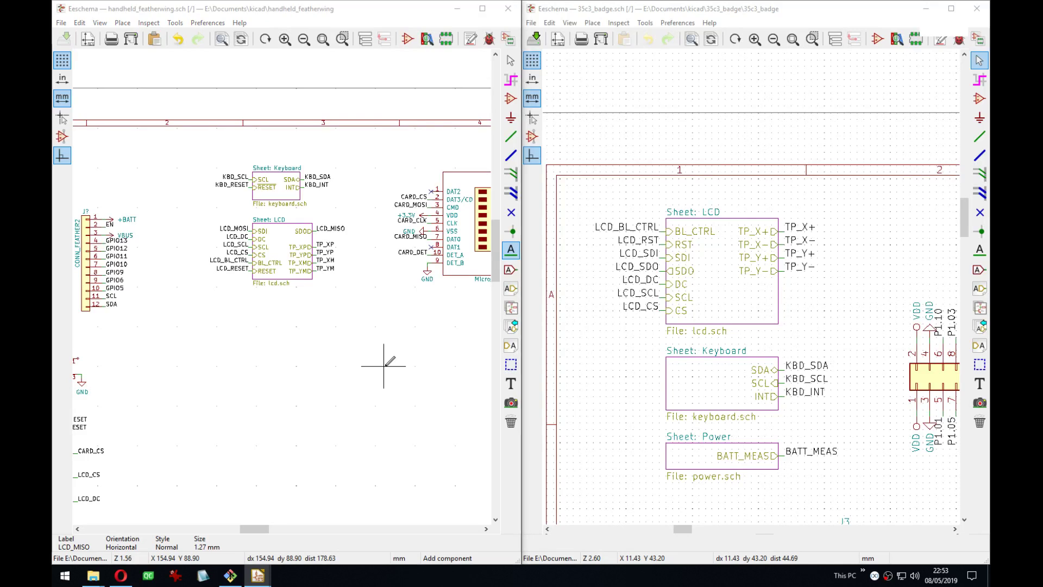
Search the symbol library for 'stmp' to check the STMPE1600, then cancel without placing.
click(386, 367)
text(s)
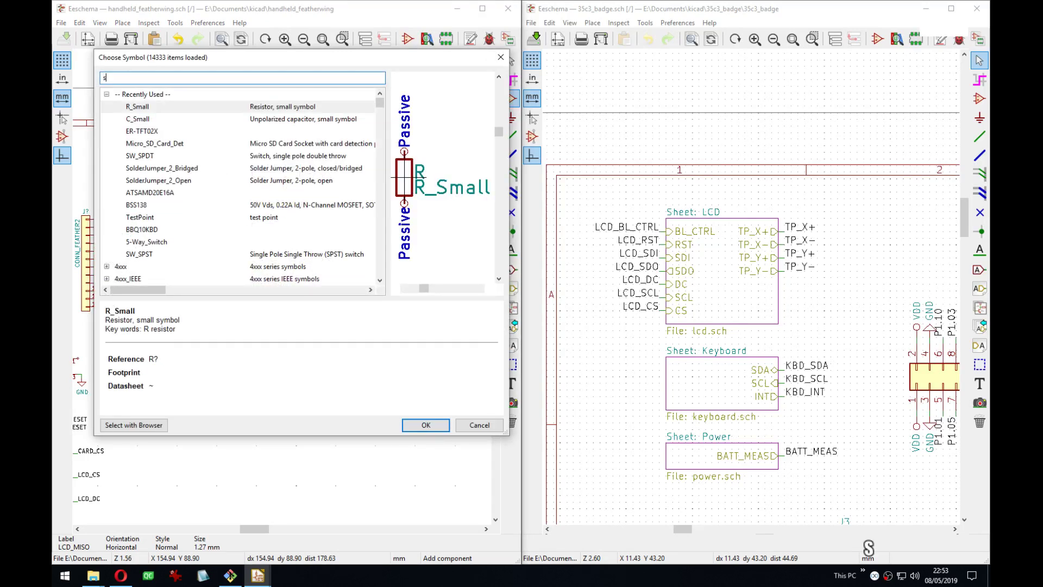
text(tmp)
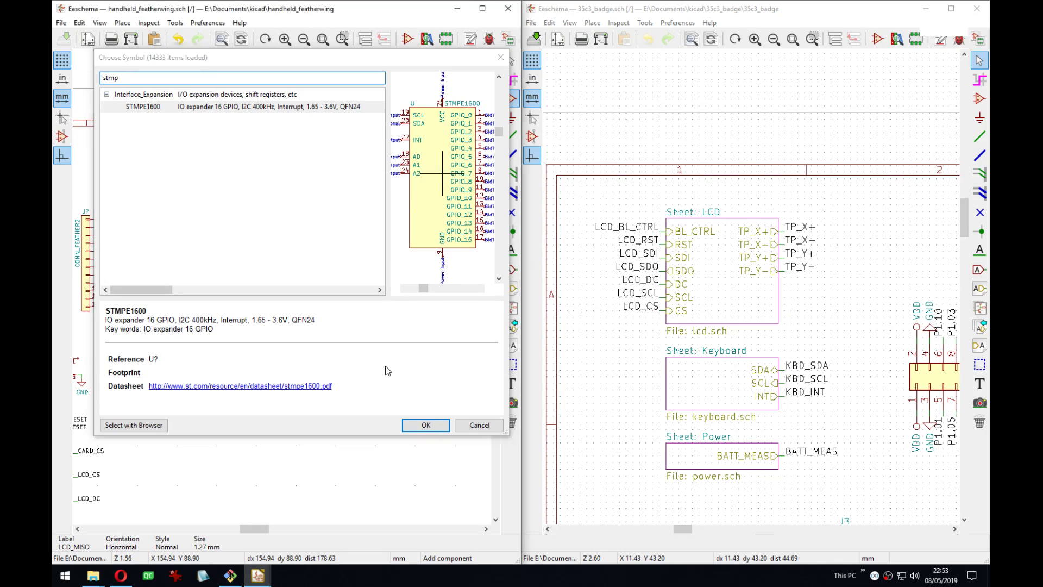
key(Escape)
middle_drag(312, 344, 308, 289)
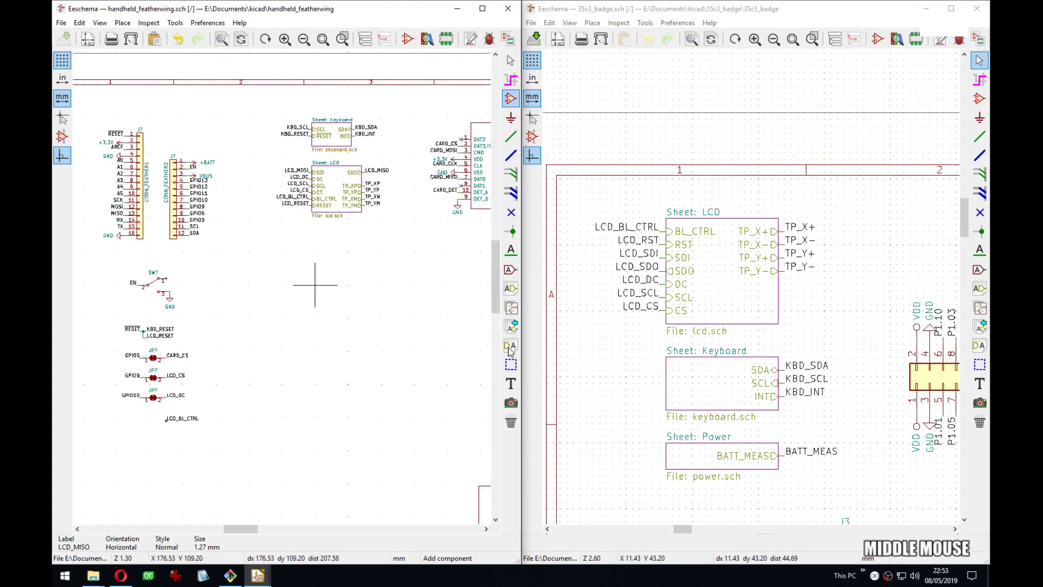
Place the Adafruit reference PDF beside the Featherwing schematic, scrolled to the Feather header's jumpers and diodes.
middle_drag(650, 427, 641, 281)
scroll(639, 279, down, 3)
middle_drag(856, 352, 686, 297)
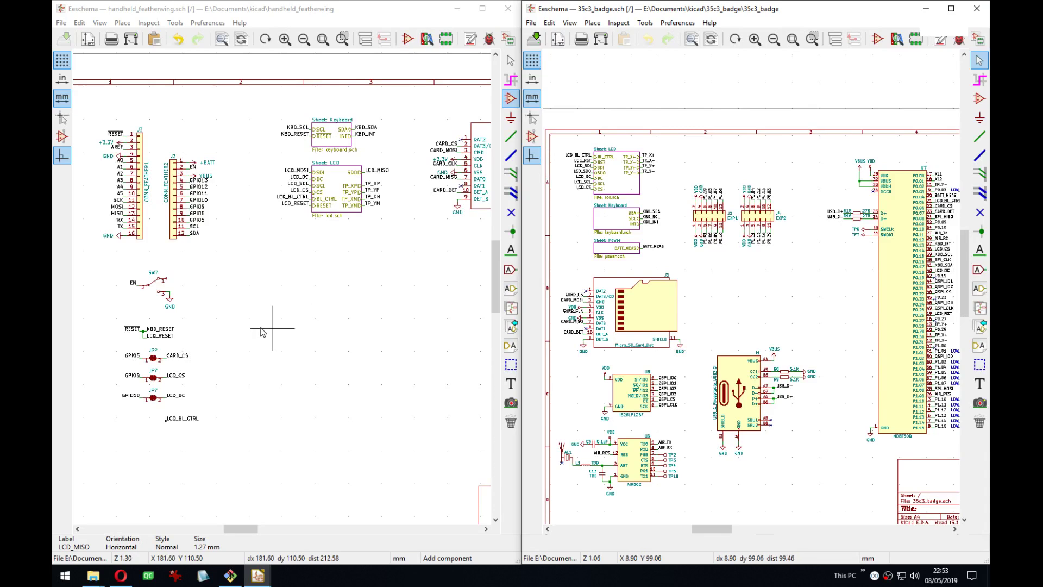
middle_drag(269, 327, 317, 291)
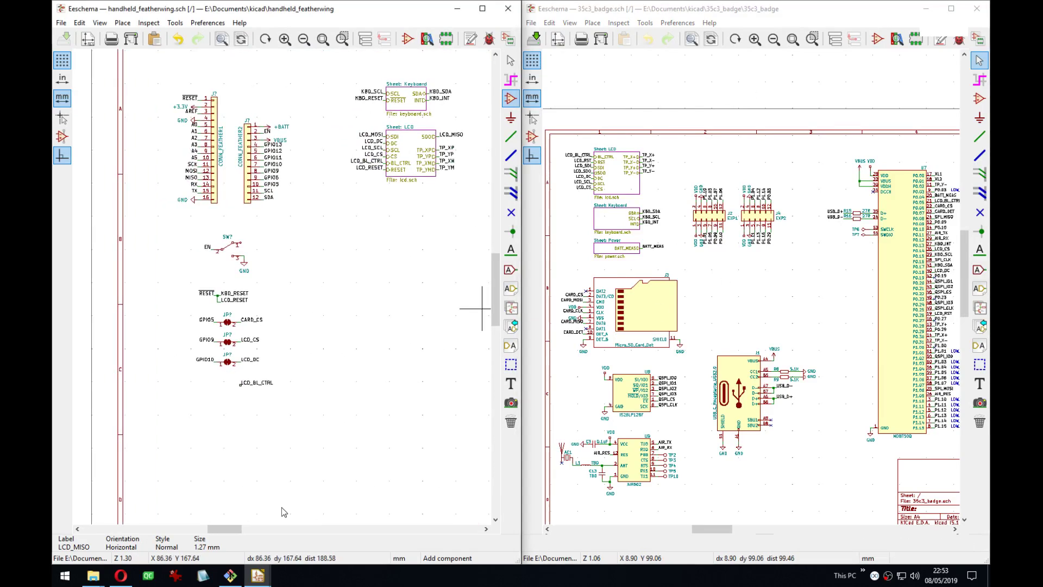
click(120, 575)
drag(692, 568, 909, 559)
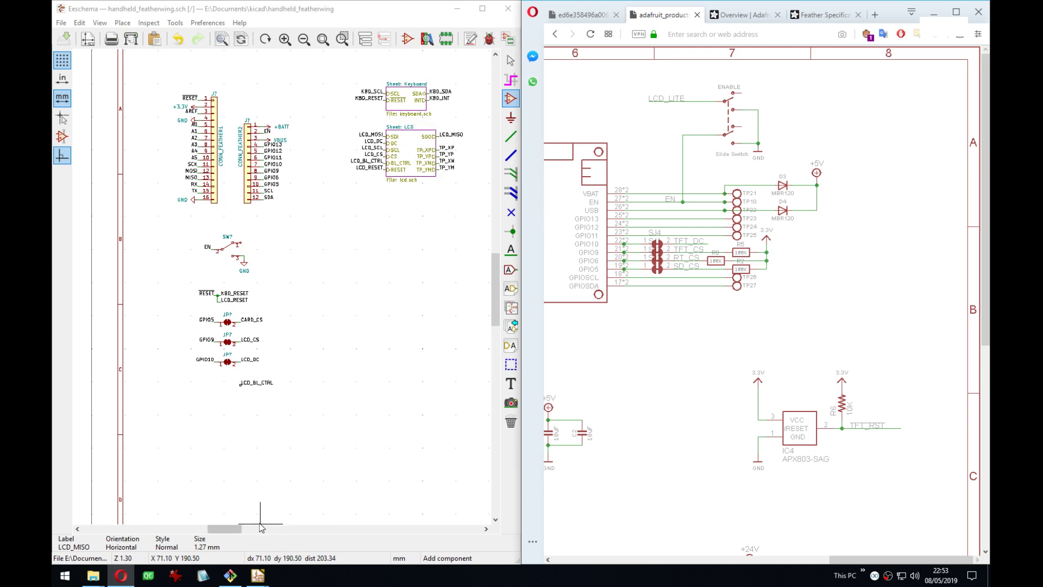
Locate the Keyboard and LCD sheet blocks, briefly entering the LCD sheet and returning to root.
drag(236, 528, 288, 529)
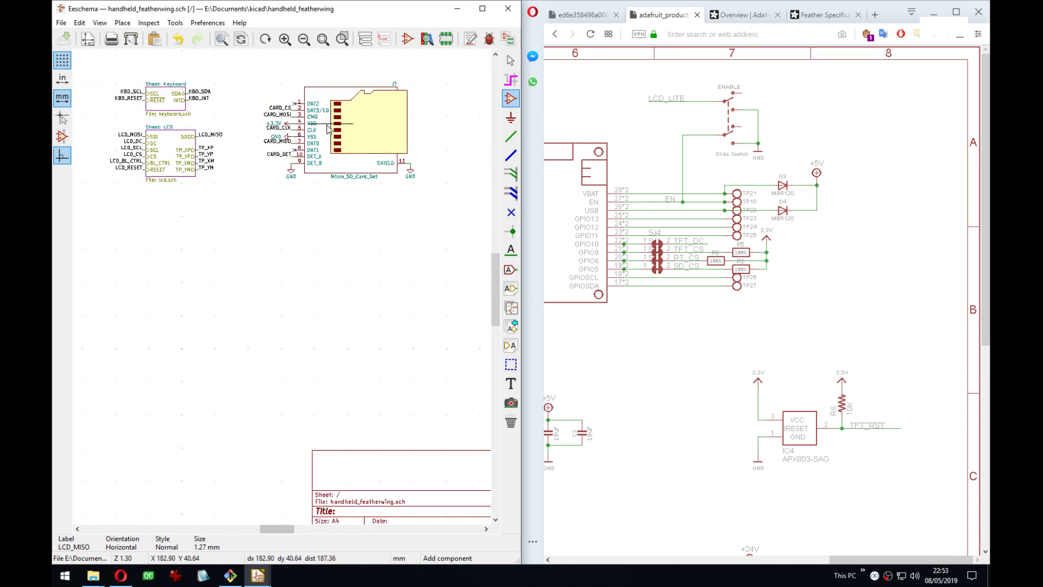
scroll(324, 135, up, 4)
middle_drag(283, 291, 304, 315)
click(298, 328)
key(Escape)
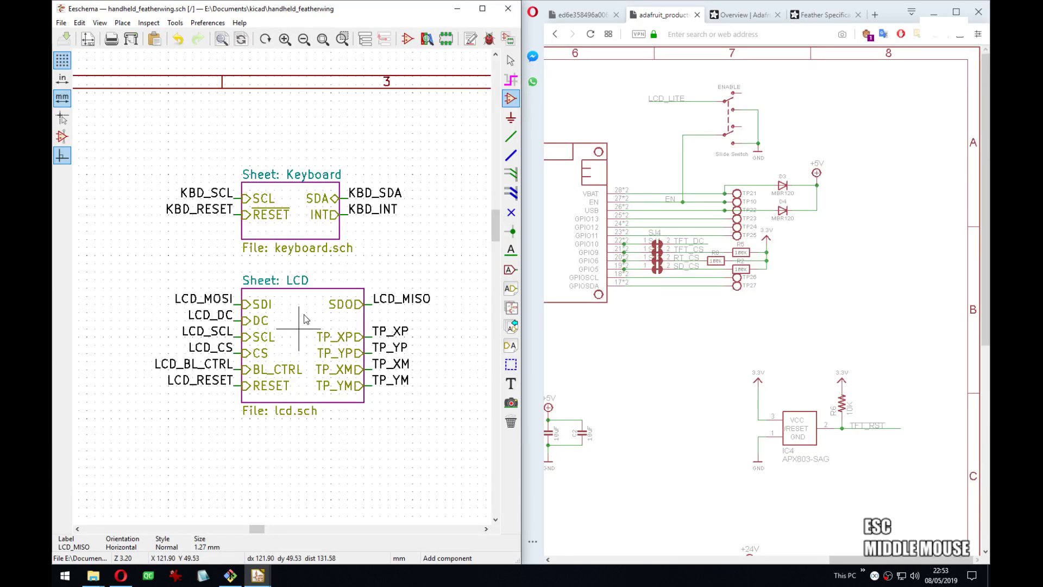
double_click(268, 320)
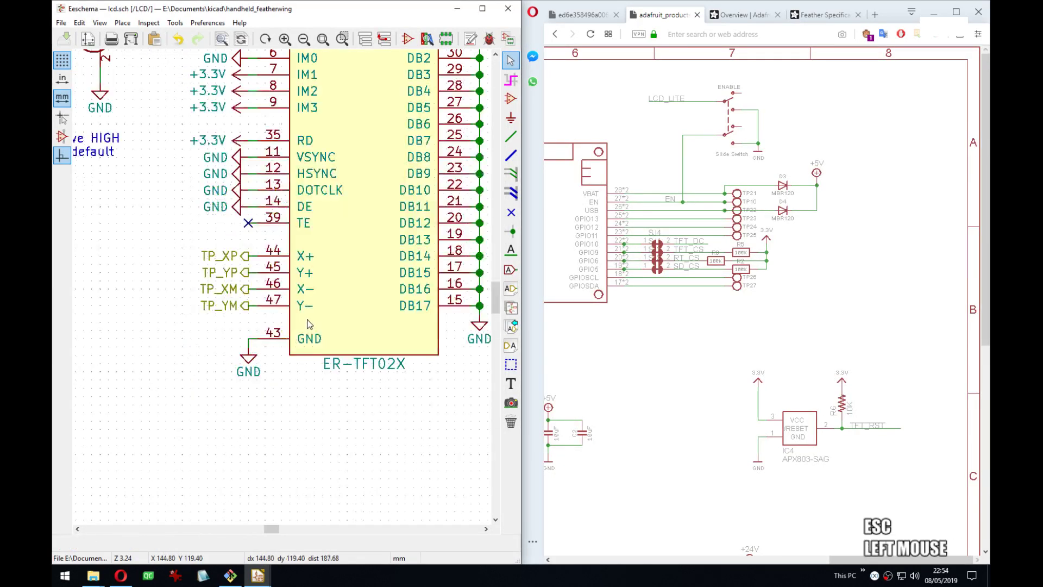
key(alt+BackSpace)
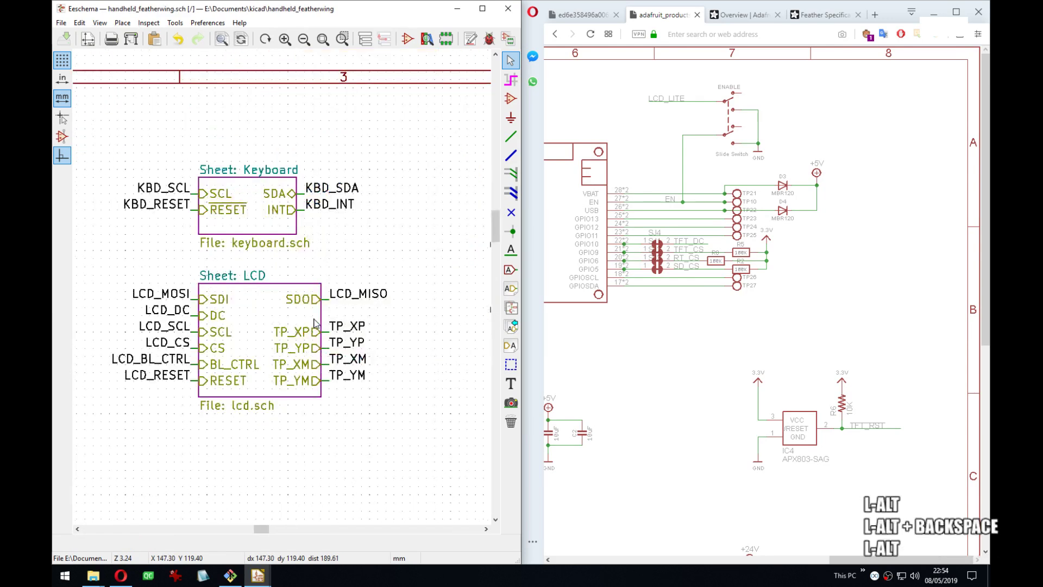
Move the Keyboard sheet's RESET pin onto the sheet's left edge.
drag(368, 169, 333, 214)
right_click(268, 211)
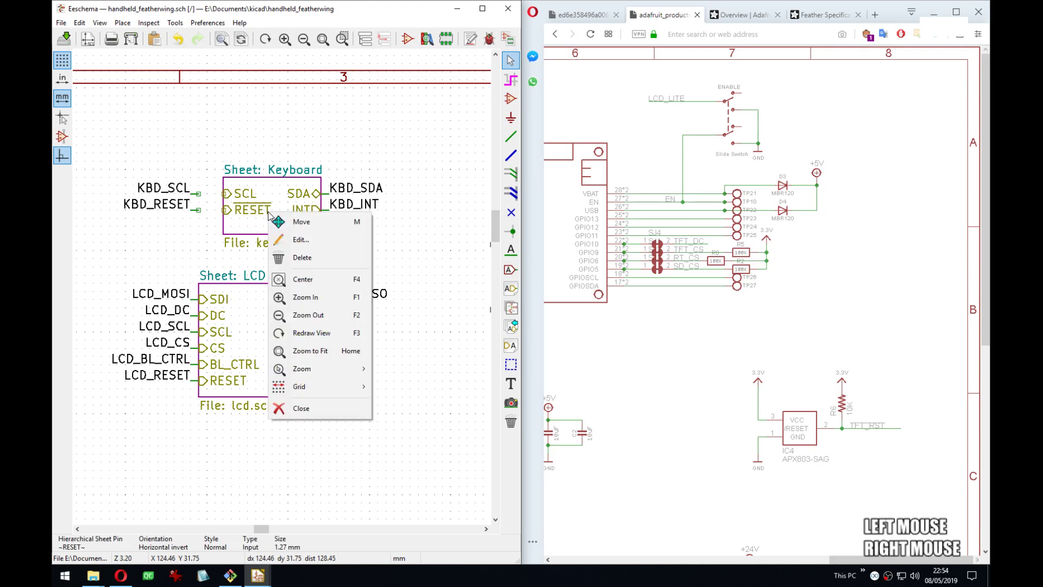
key(Escape)
key(m)
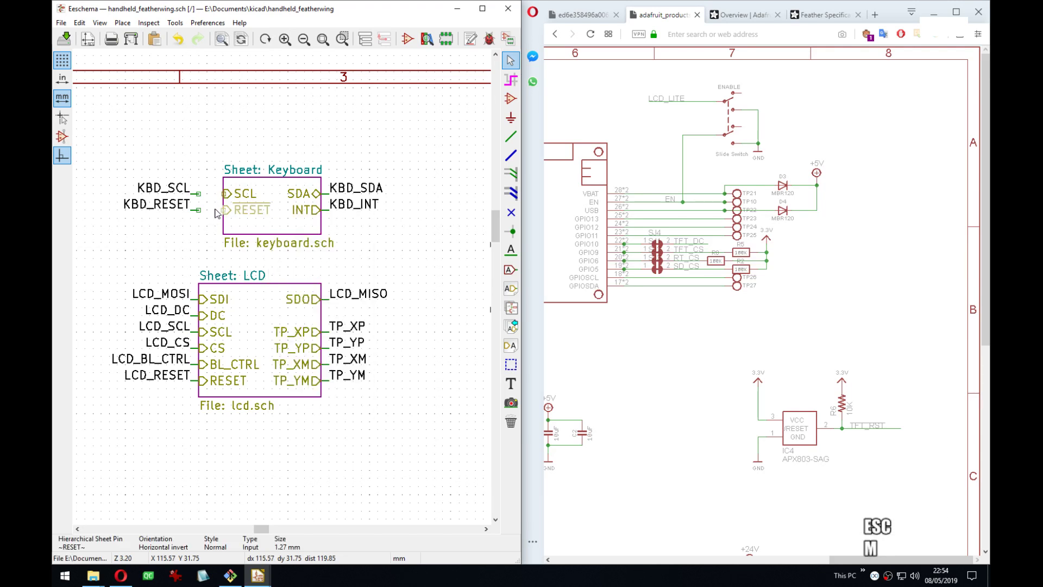
click(221, 212)
Shift the Keyboard sheet slightly left and widen its box so its pins meet the KBD labels.
key(m)
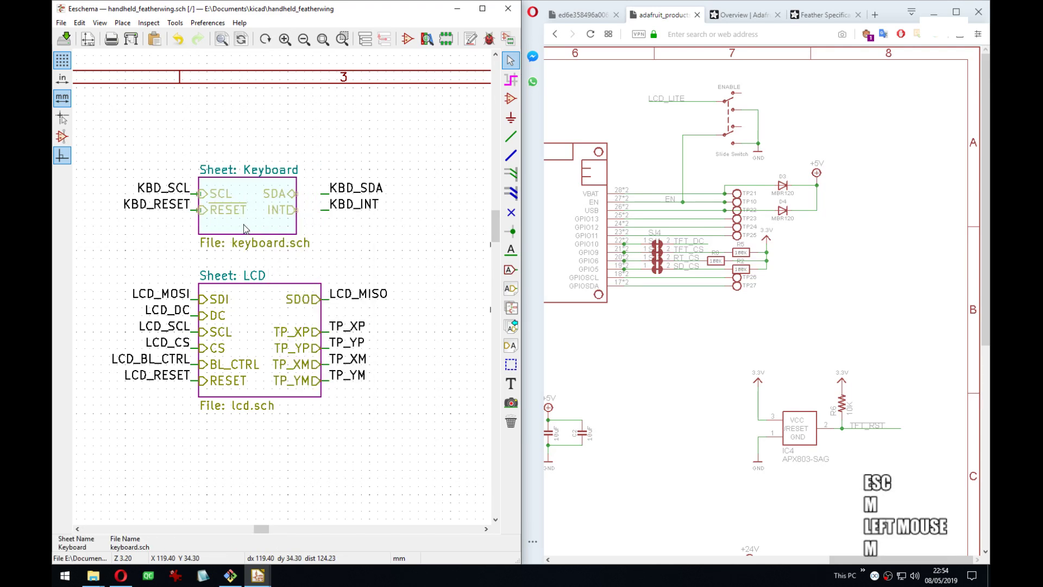
click(243, 231)
right_click(259, 225)
click(323, 361)
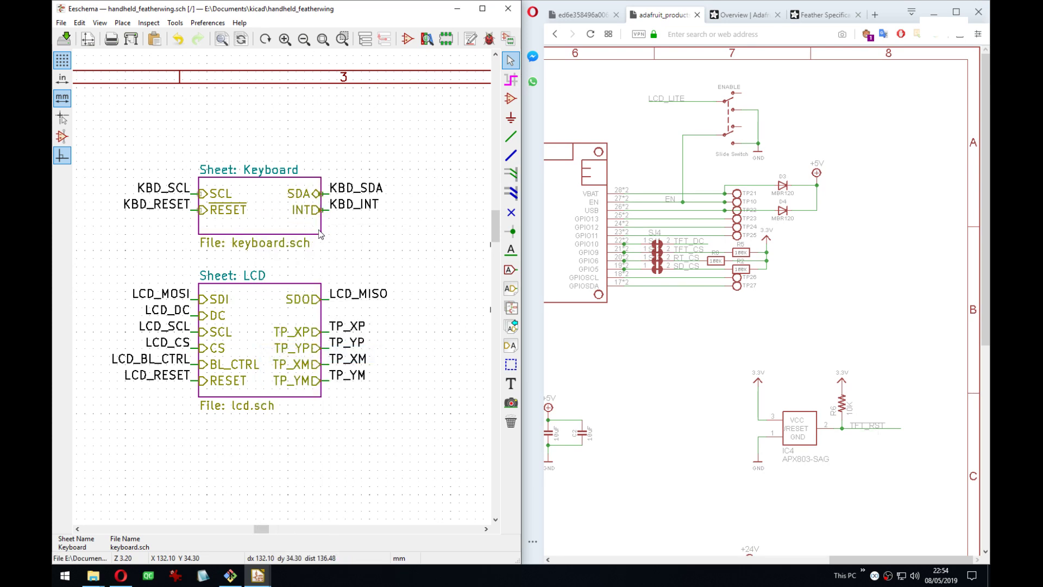
click(321, 226)
middle_drag(378, 277, 397, 273)
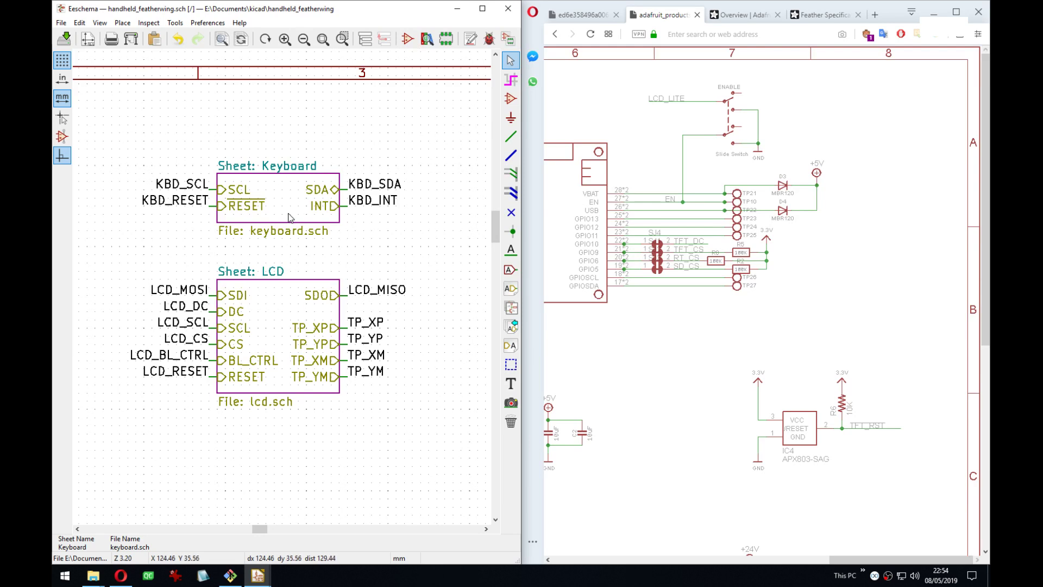
click(378, 225)
scroll(378, 225, down, 1)
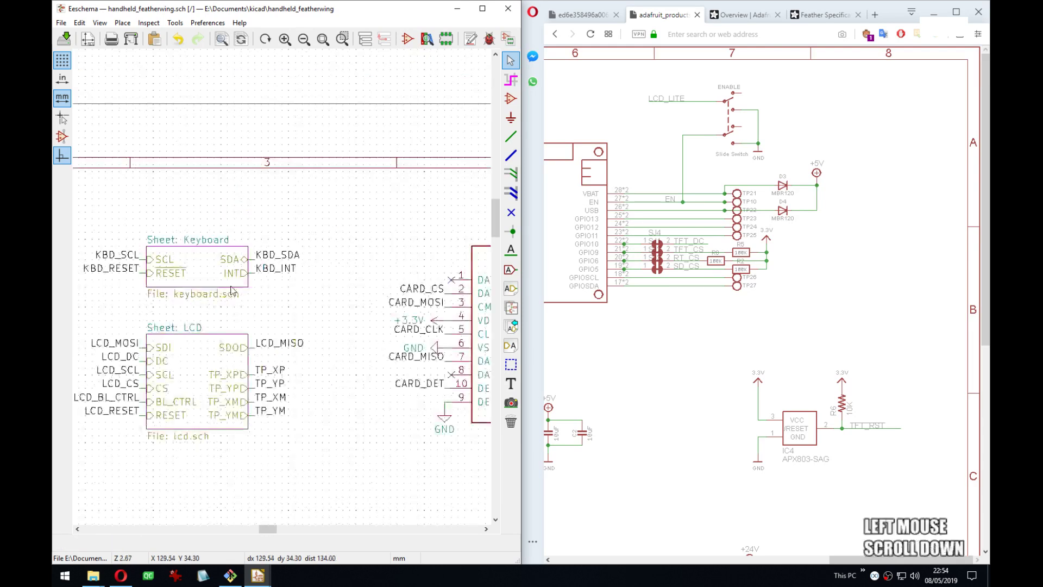
Enter the LCD sheet and inspect the display's RESET-to-CS control labels.
double_click(196, 384)
middle_drag(305, 54, 314, 256)
scroll(314, 256, up, 1)
drag(360, 316, 278, 157)
key(Tab)
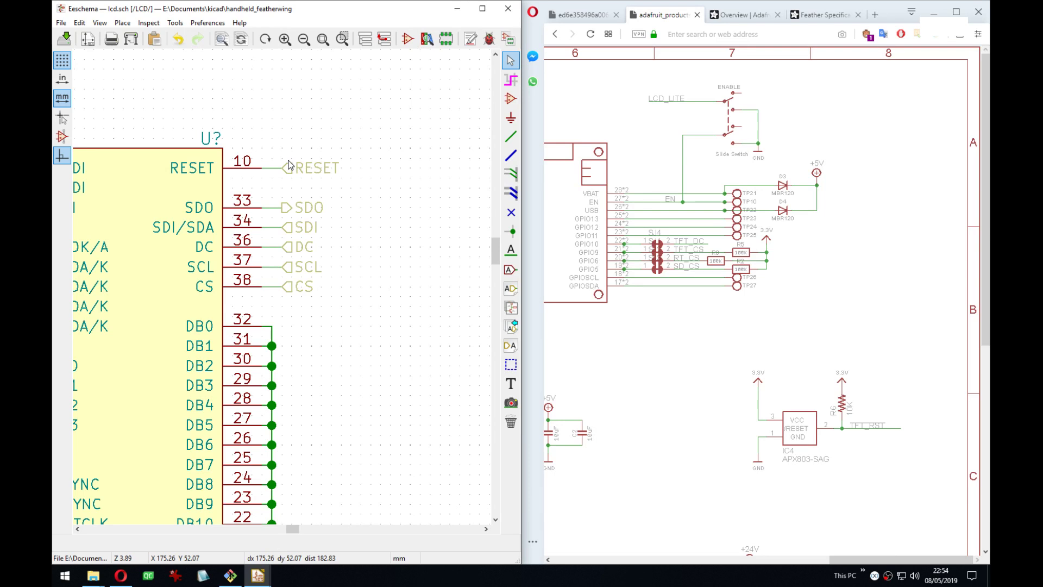
key(Escape)
middle_drag(260, 258, 341, 258)
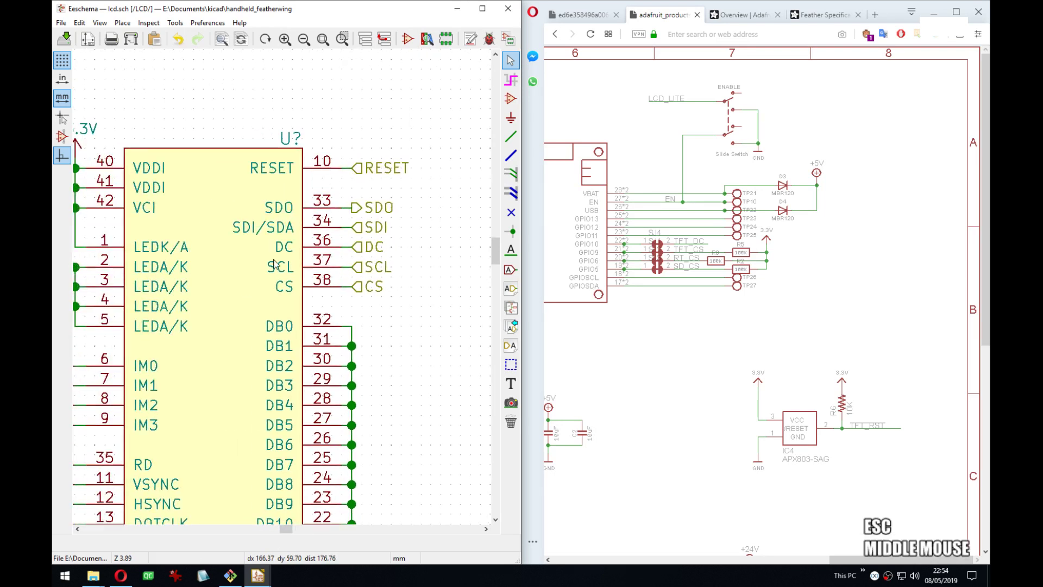
Open the ER-TFT02X symbol in the Symbol Editor with Ctrl+E, snapped to the right half.
key(ctrl+e)
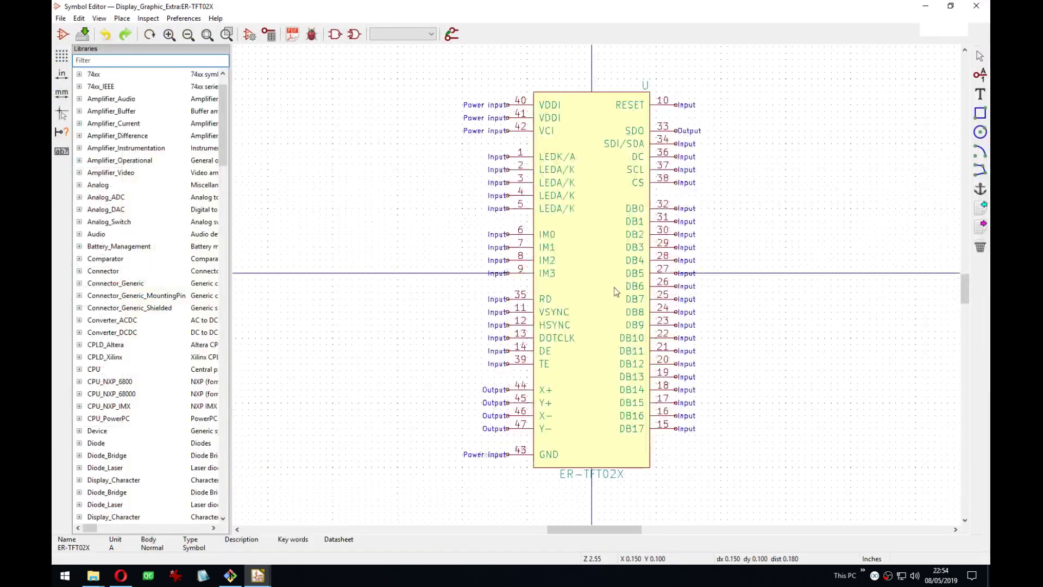
middle_drag(615, 292, 524, 357)
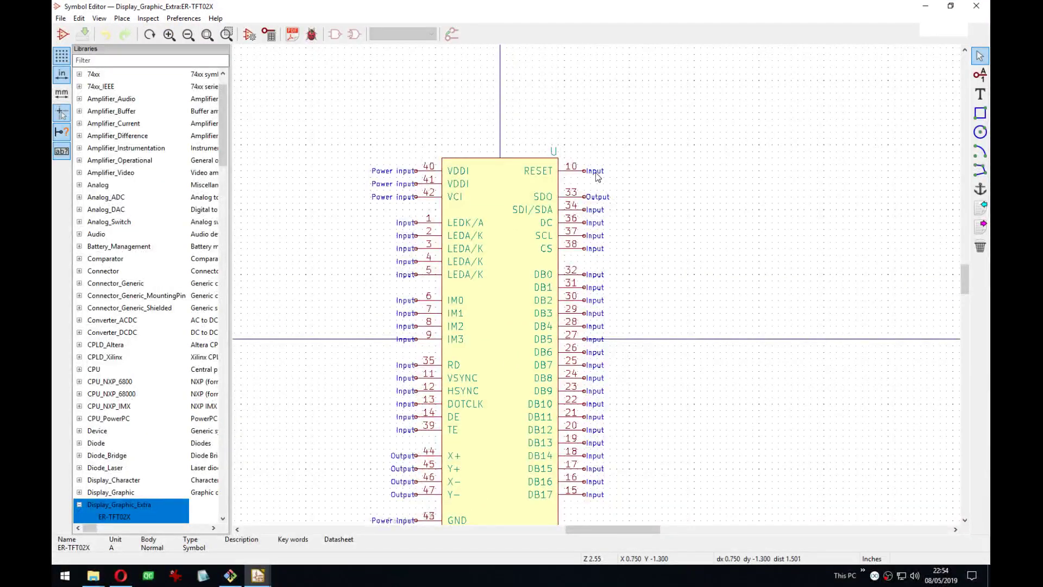
click(462, 13)
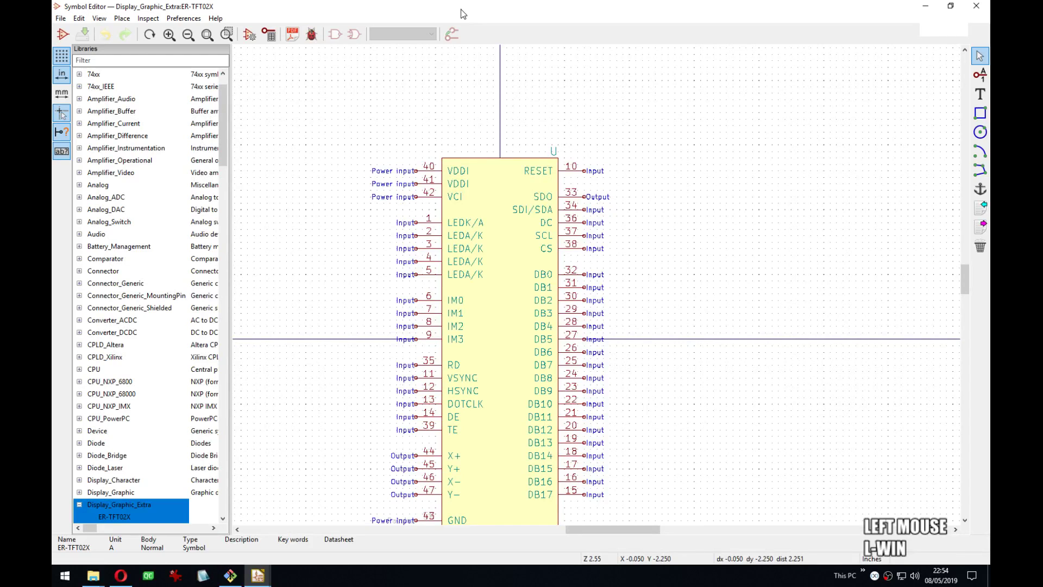
key(super+Right)
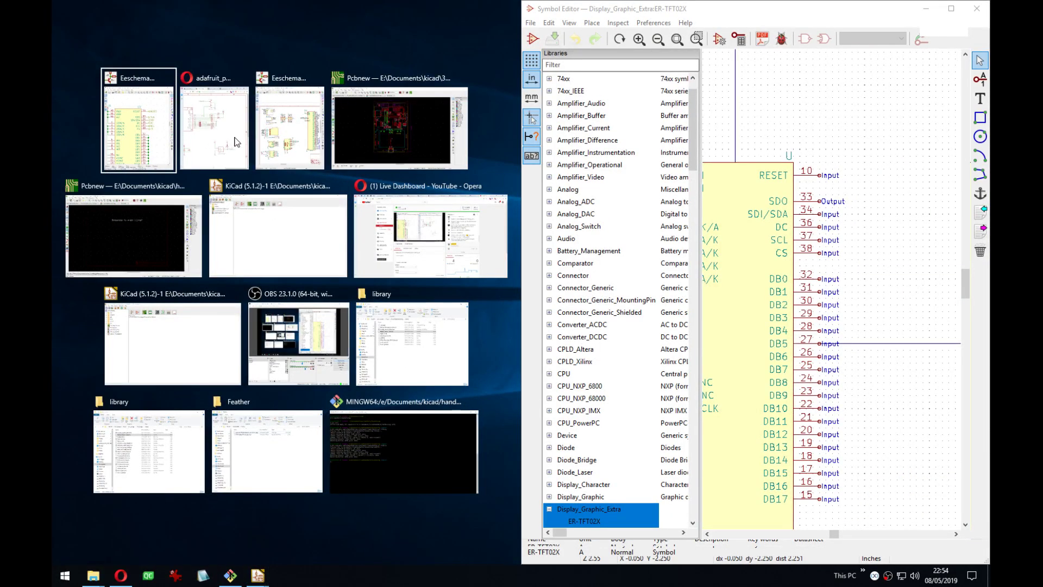
Put the LCD sheet on the left half and move the RESET through CS labels right, off the pins.
click(283, 143)
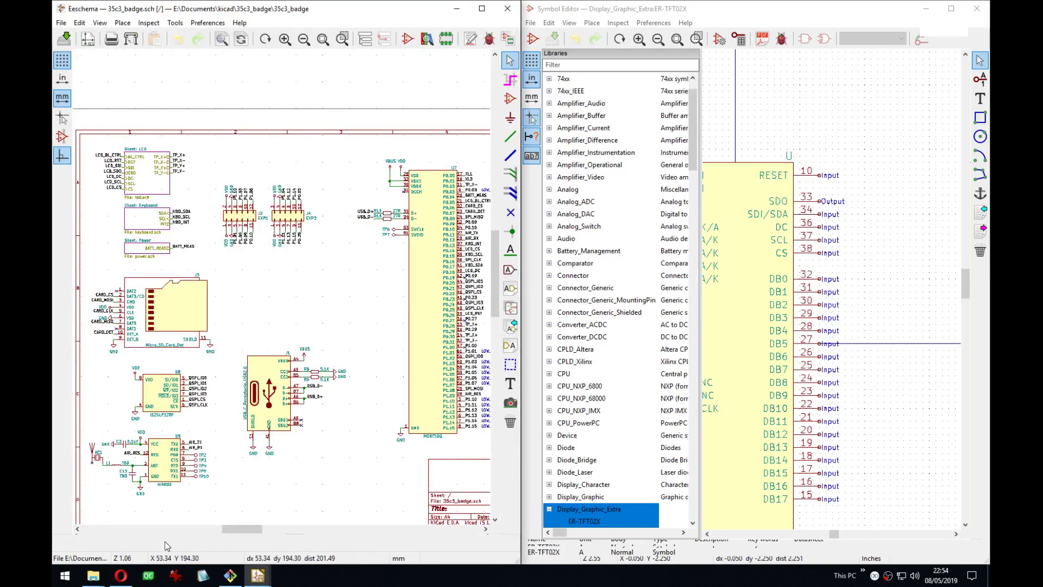
click(452, 12)
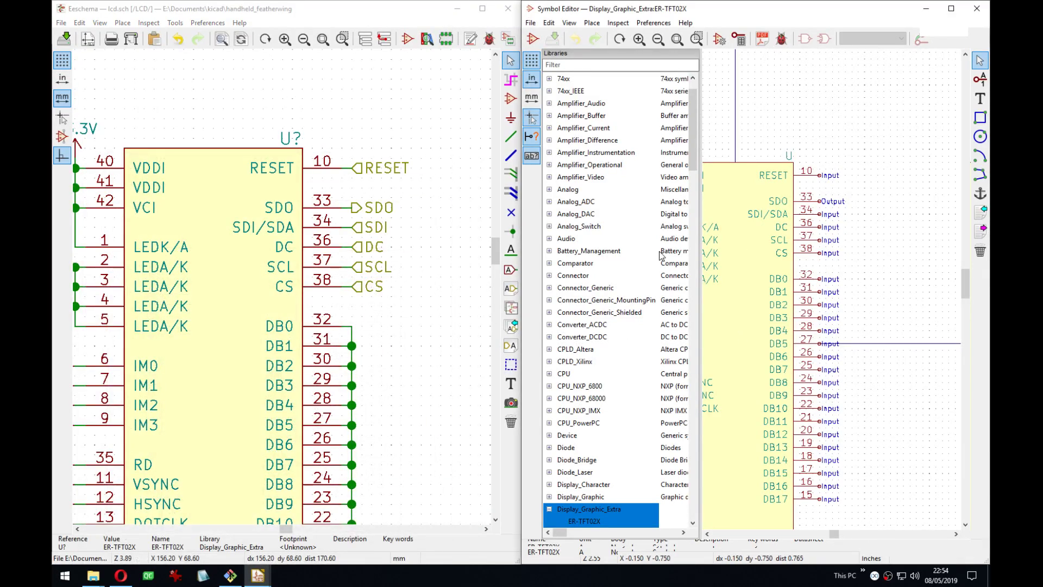
middle_click(364, 243)
drag(420, 126, 316, 303)
Hide the Symbol Editor's library tree and centre the ER-TFT02X control pins.
click(352, 300)
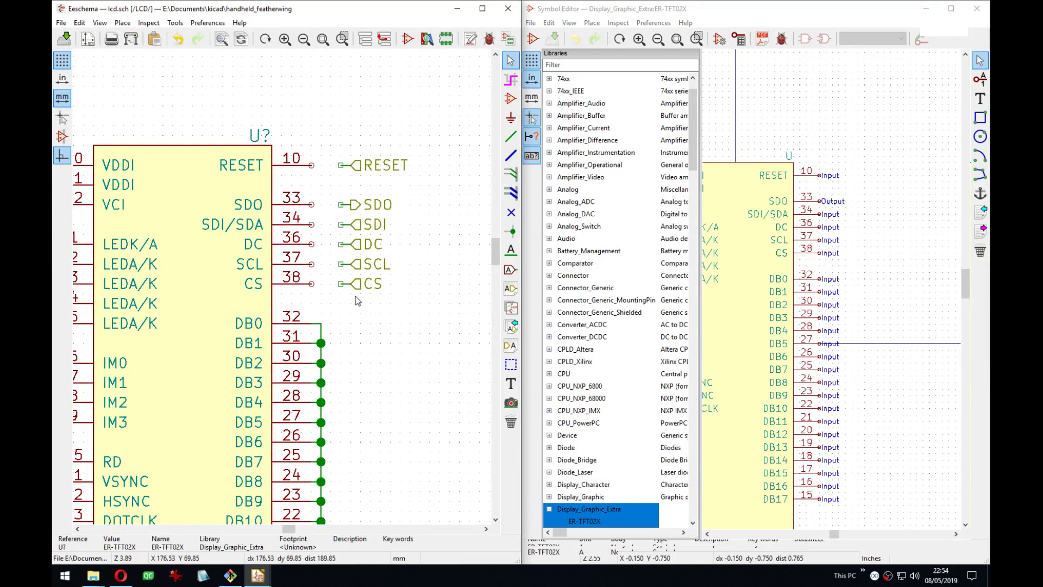
middle_click(590, 266)
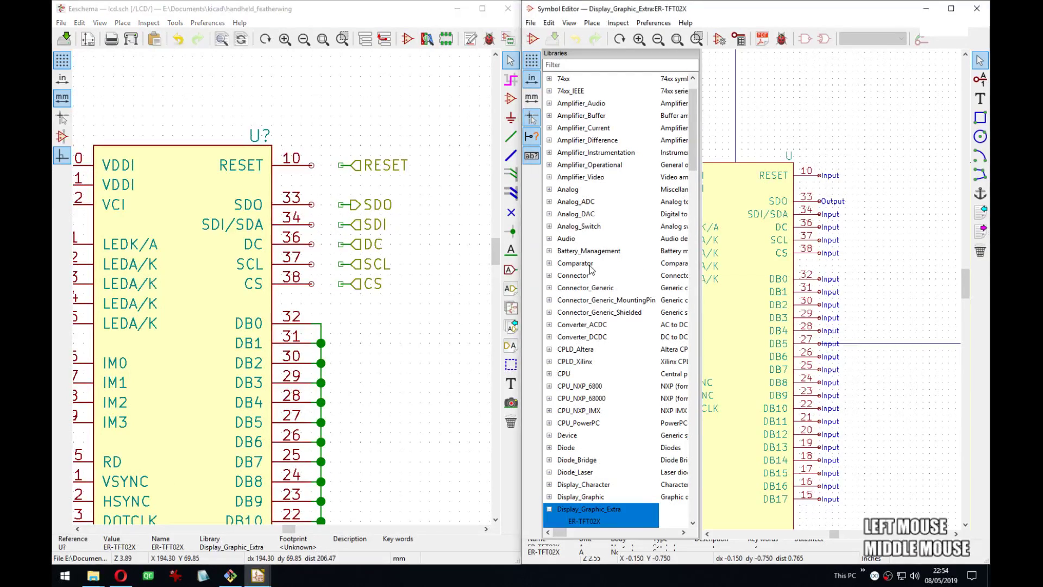
click(532, 158)
middle_drag(799, 223, 747, 223)
scroll(845, 288, up, 3)
middle_drag(845, 288, 818, 269)
scroll(824, 207, down, 1)
middle_drag(753, 291, 752, 341)
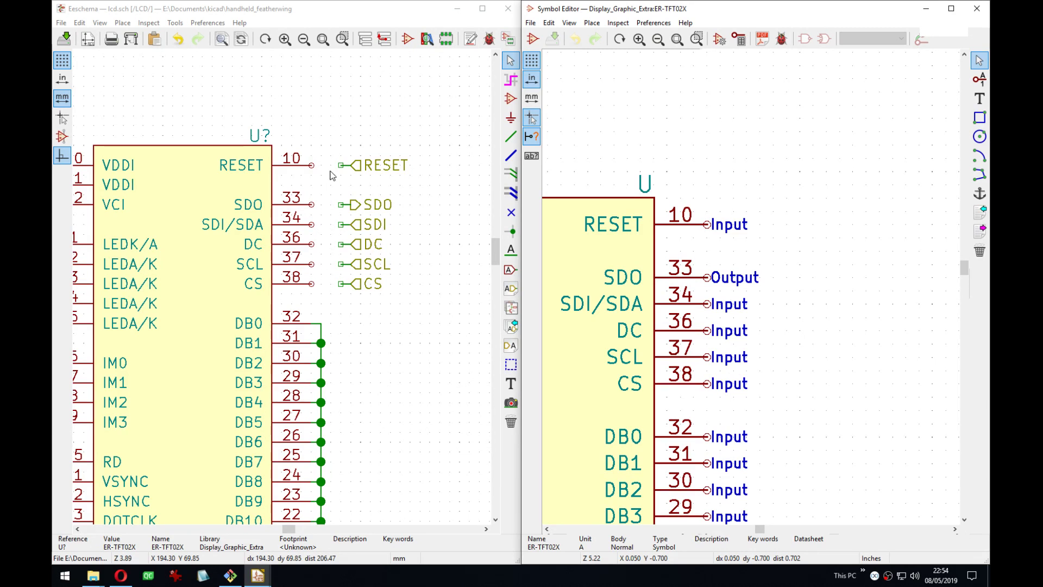
Move CS pin 38 between RESET and SDO, and RESET below SCL.
middle_drag(792, 376, 770, 379)
key(m)
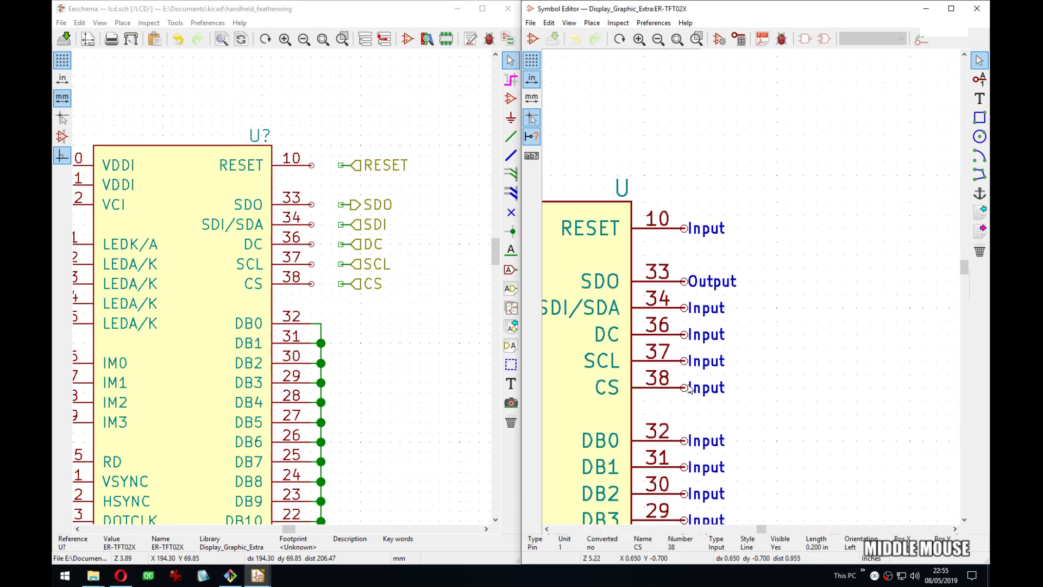
click(683, 257)
middle_drag(684, 257, 725, 239)
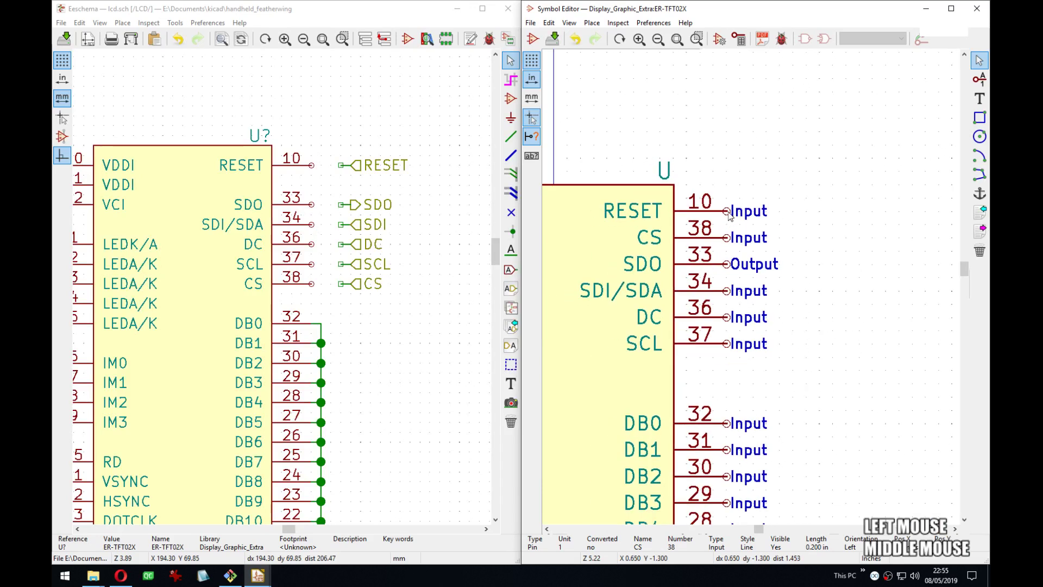
key(m)
click(733, 379)
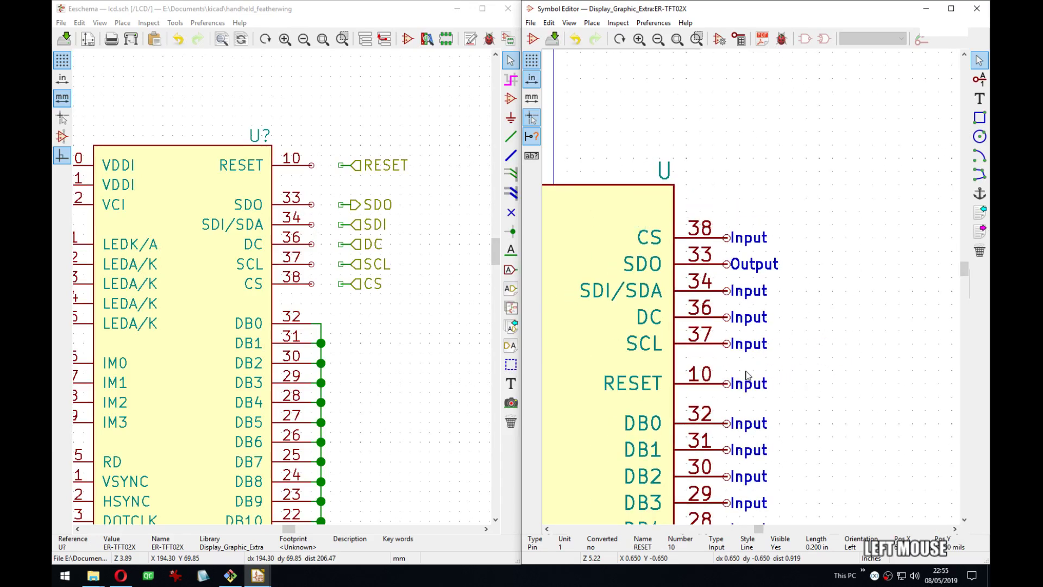
double_click(731, 371)
click(871, 381)
Raise the CS-to-RESET pin group one grid step, then drop RESET one step lower.
drag(762, 394, 732, 240)
drag(810, 227, 726, 389)
click(713, 372)
click(713, 361)
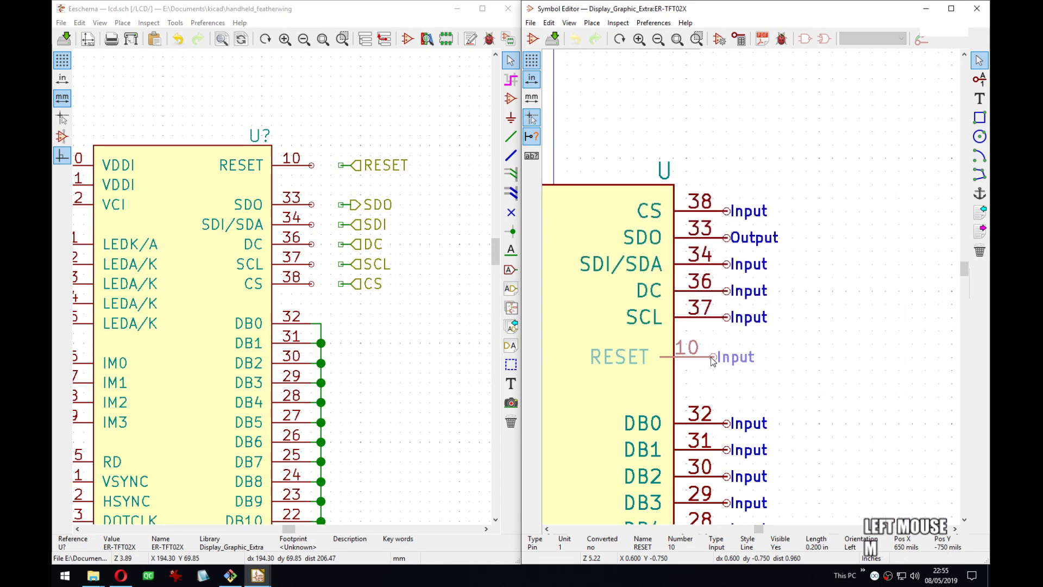
click(729, 355)
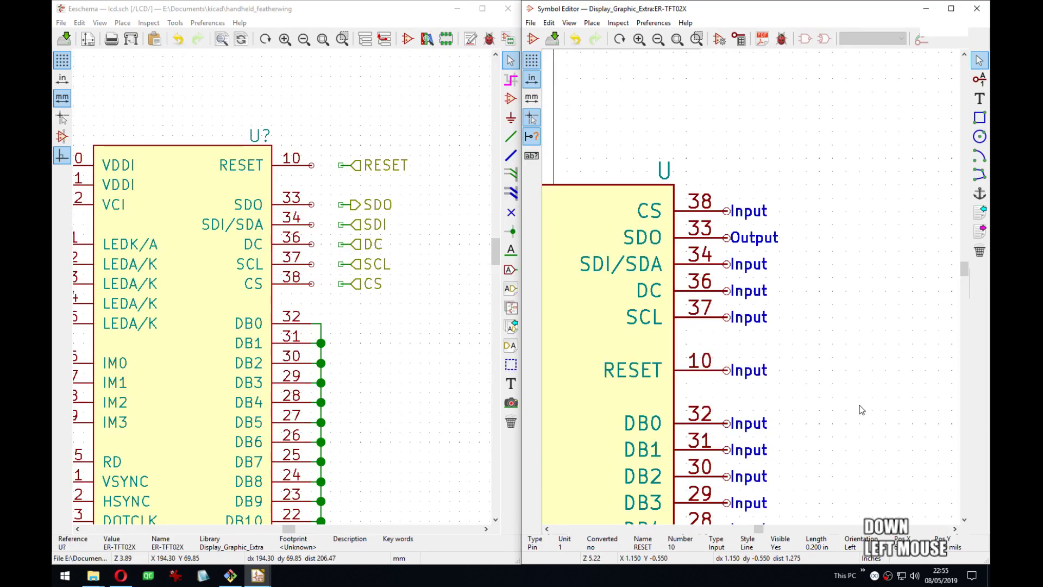
Return the IM0 pin to its row on the symbol's left side.
middle_drag(730, 382, 825, 292)
scroll(799, 301, down, 3)
scroll(672, 301, up, 5)
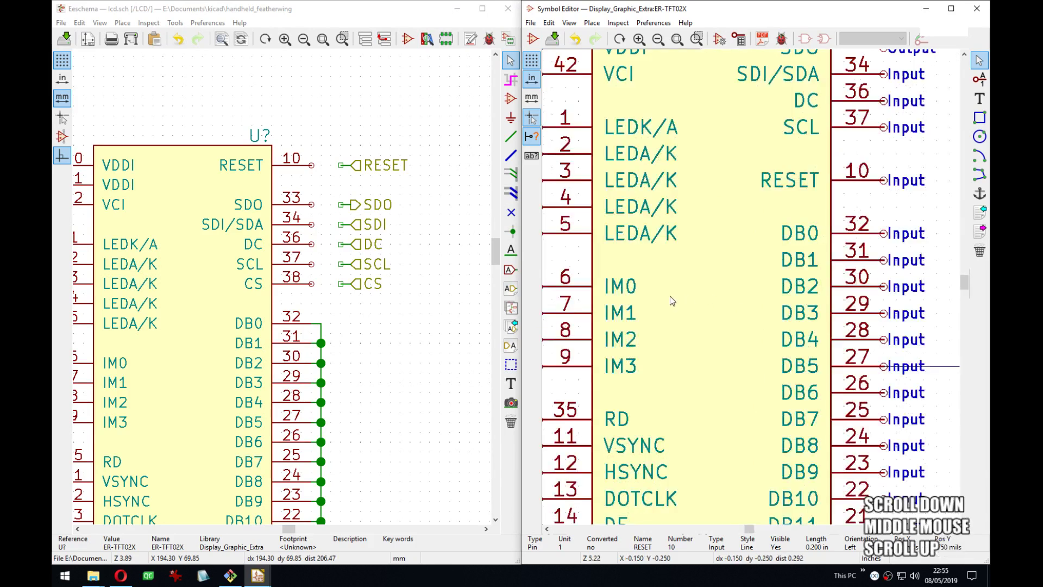
middle_drag(673, 301, 645, 296)
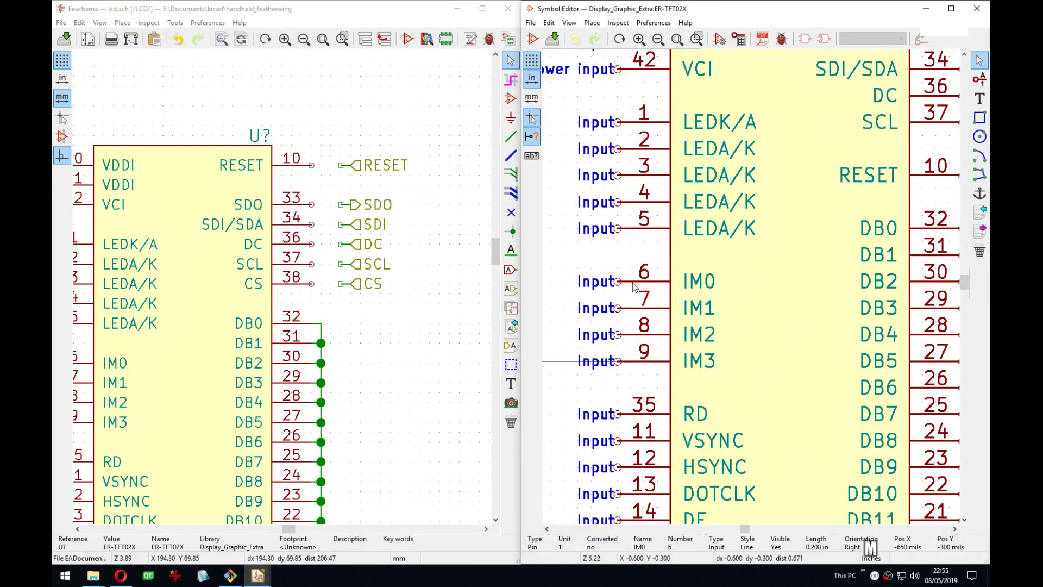
key(m)
key(Down)
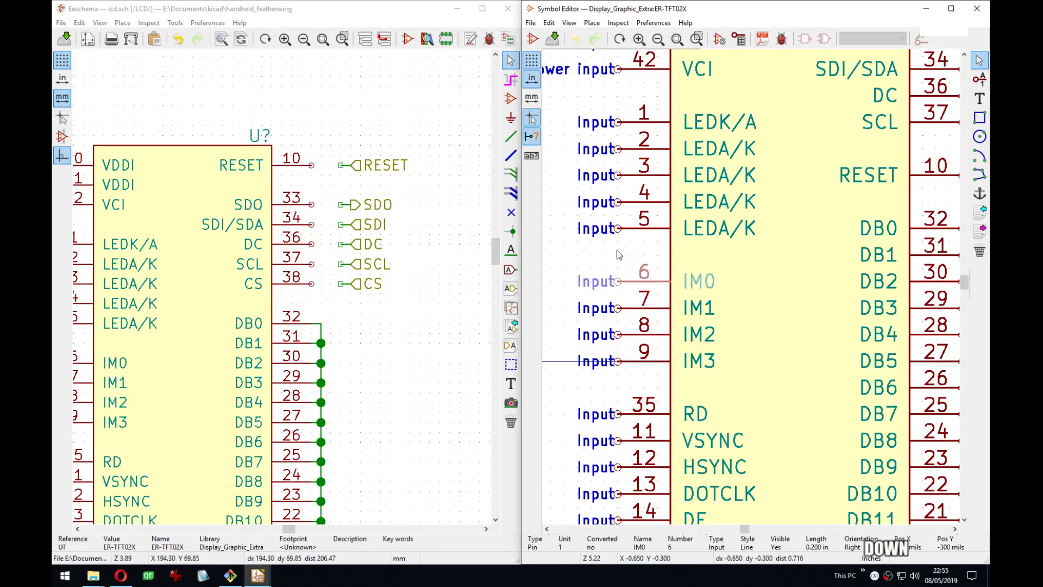
click(618, 250)
Place the DB0 pin just above DB1 and save the reordered ER-TFT02X symbol.
middle_drag(866, 280, 596, 235)
click(705, 242)
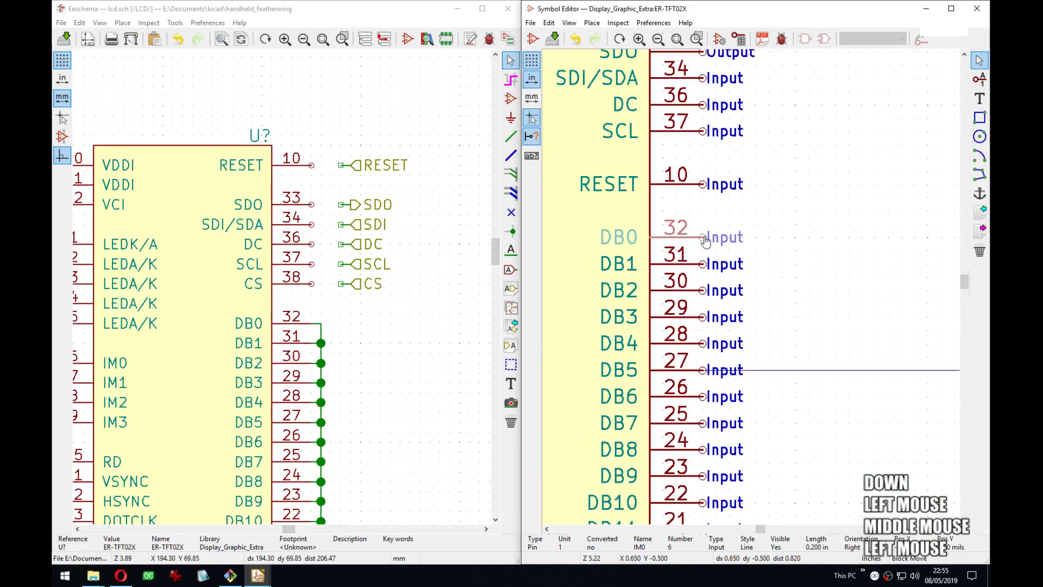
key(Up)
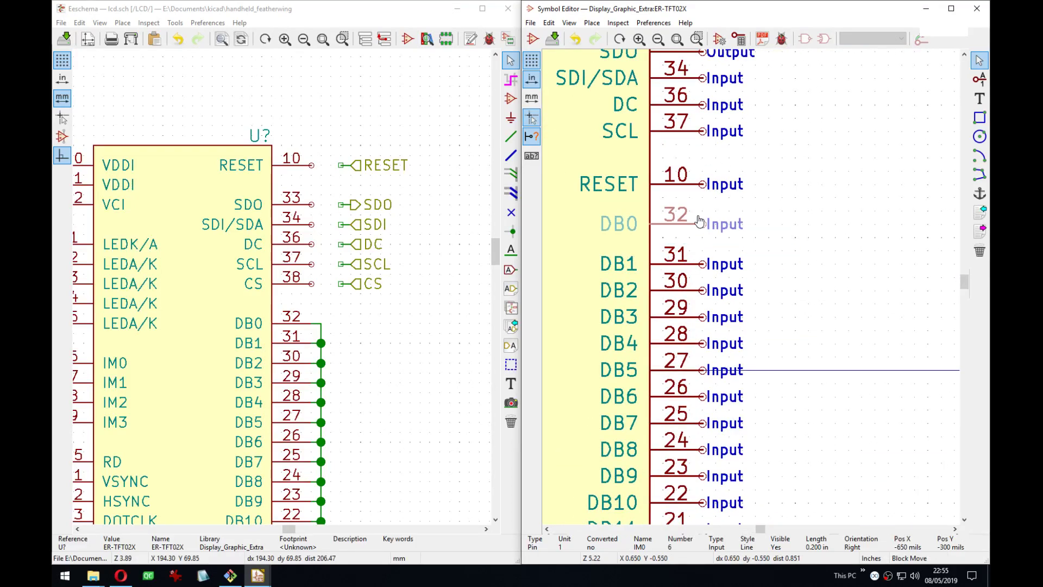
key(Down)
click(678, 251)
middle_drag(678, 251, 660, 307)
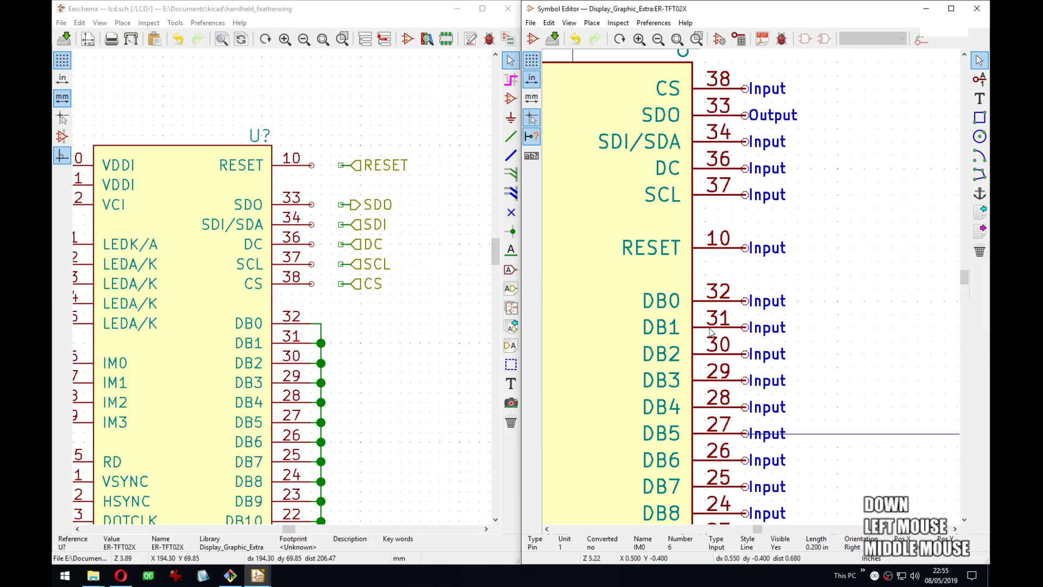
scroll(711, 333, down, 3)
middle_drag(794, 281, 787, 282)
key(ctrl+s)
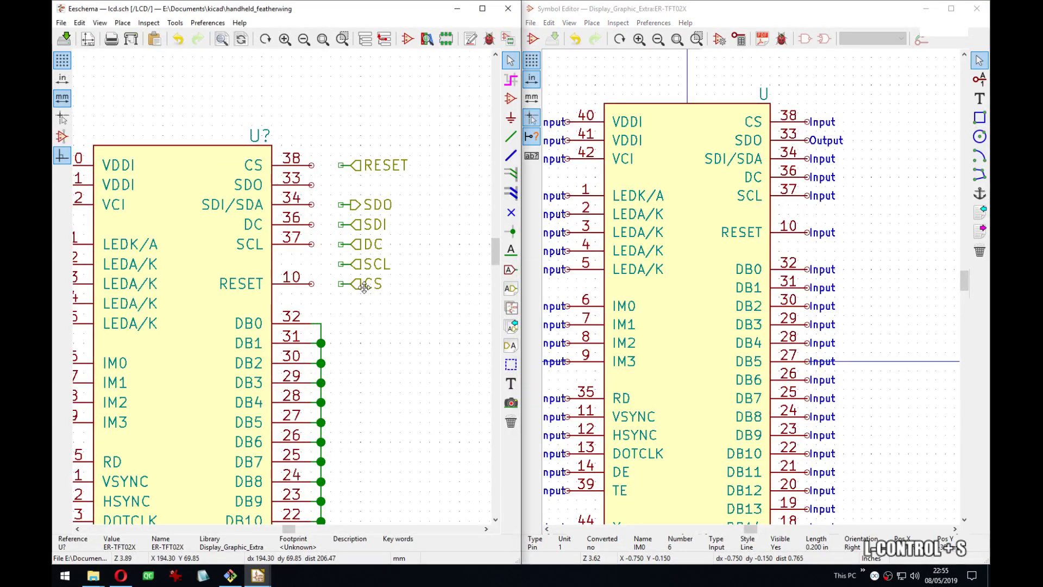
Move the six global labels beside the display pins and put RESET at pin 10.
middle_drag(399, 224, 439, 228)
click(464, 146)
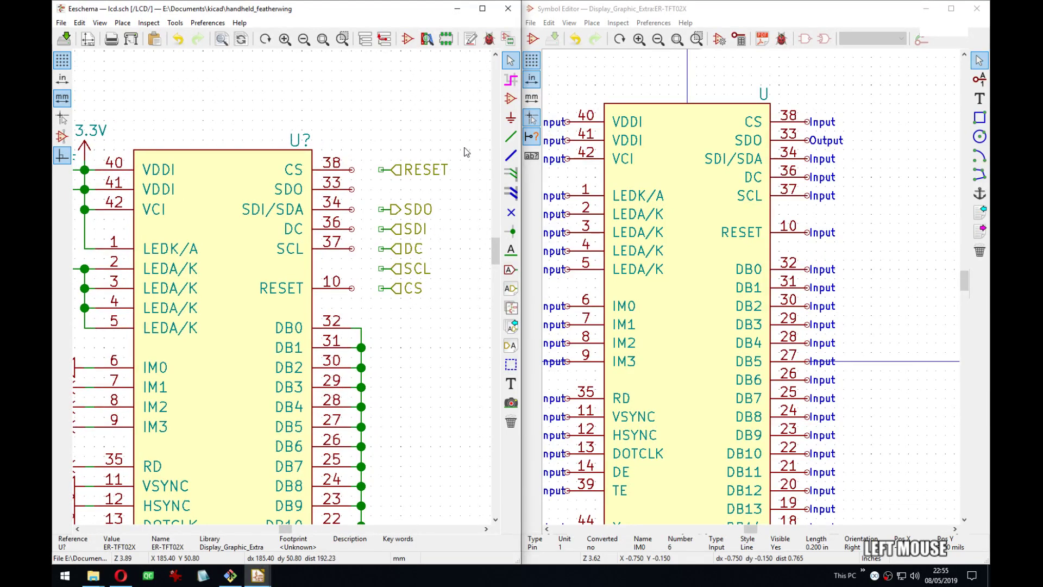
drag(467, 155, 382, 325)
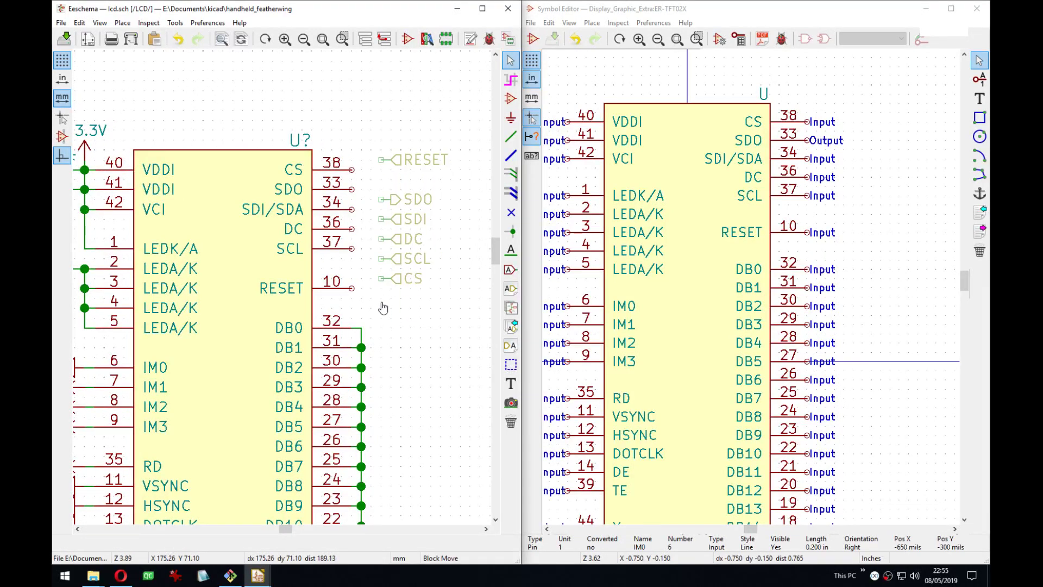
click(353, 304)
drag(438, 142, 354, 152)
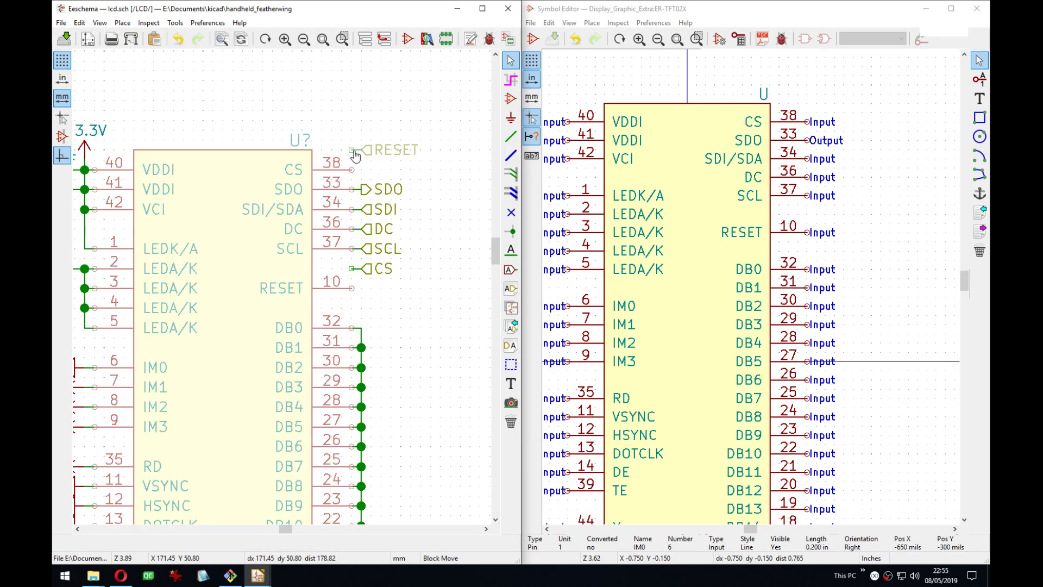
key(Escape)
drag(427, 143, 361, 151)
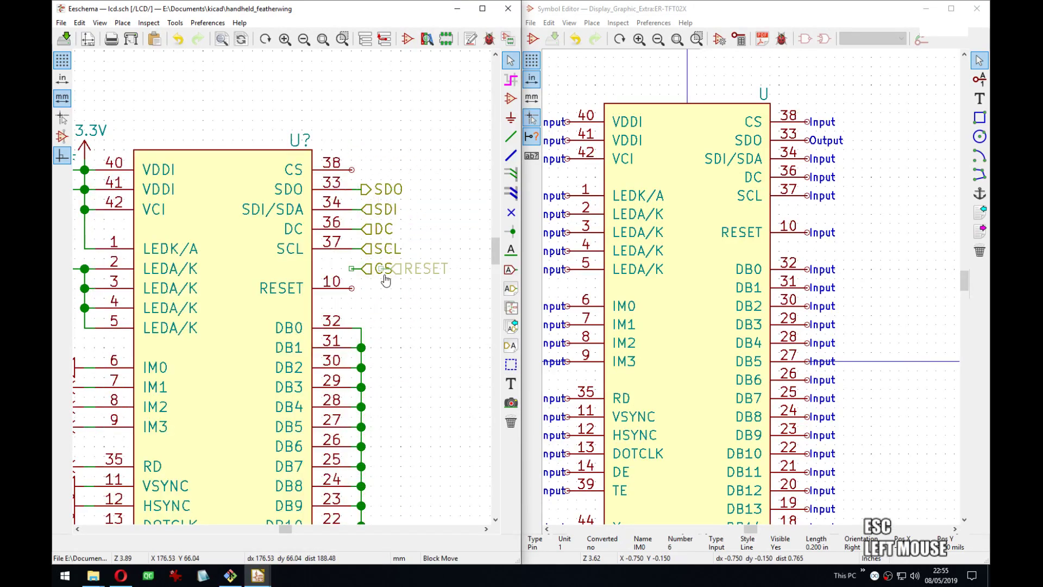
click(361, 289)
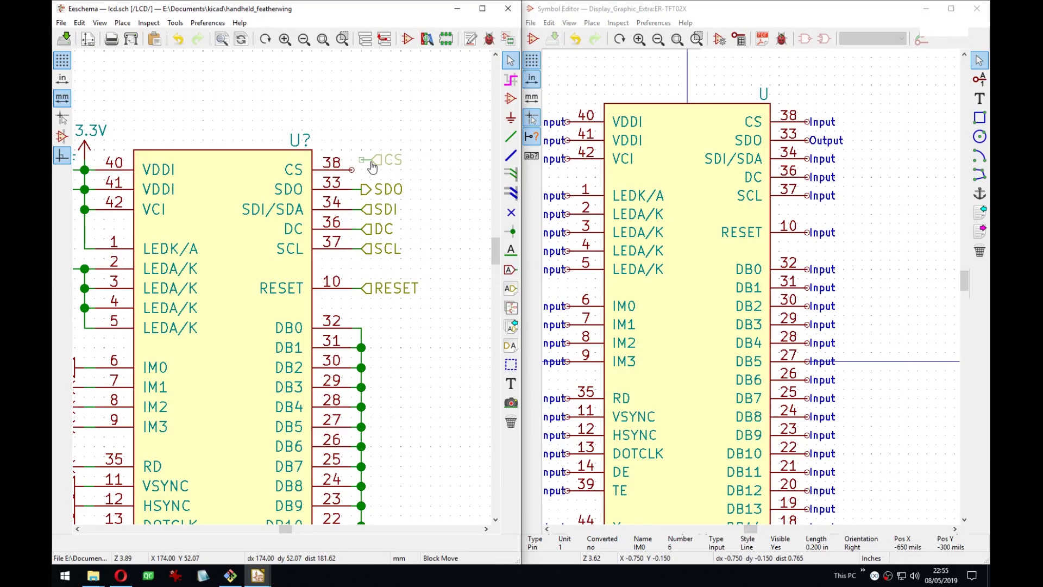
Place CS at pin 38 and shift all six labels one grid step right, keeping wires attached.
click(368, 171)
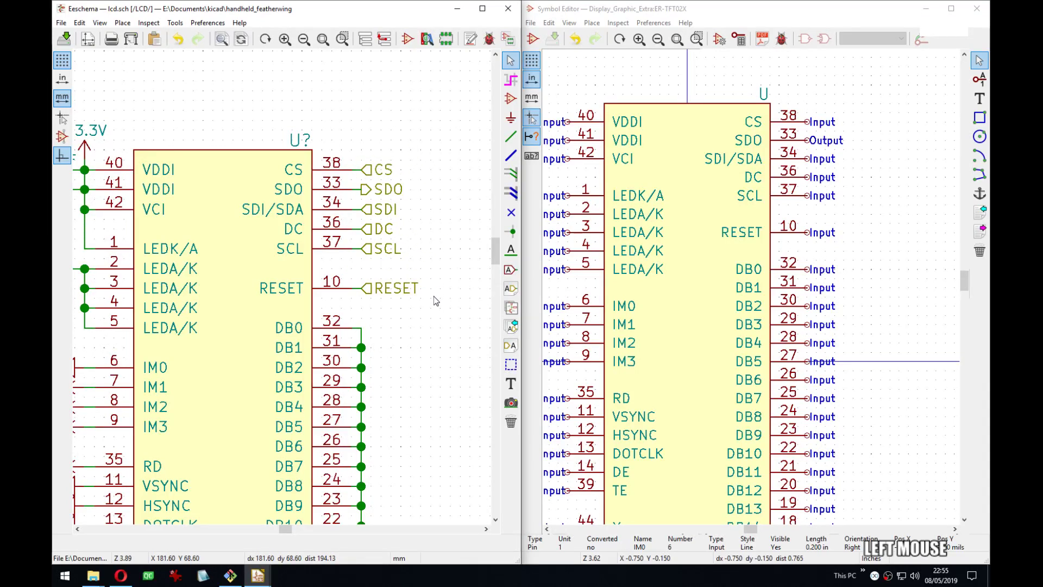
drag(432, 299, 361, 166)
key(Tab)
click(370, 170)
Add a junction on the CS wire and move the spare 10K resistor above it.
middle_drag(358, 175, 395, 198)
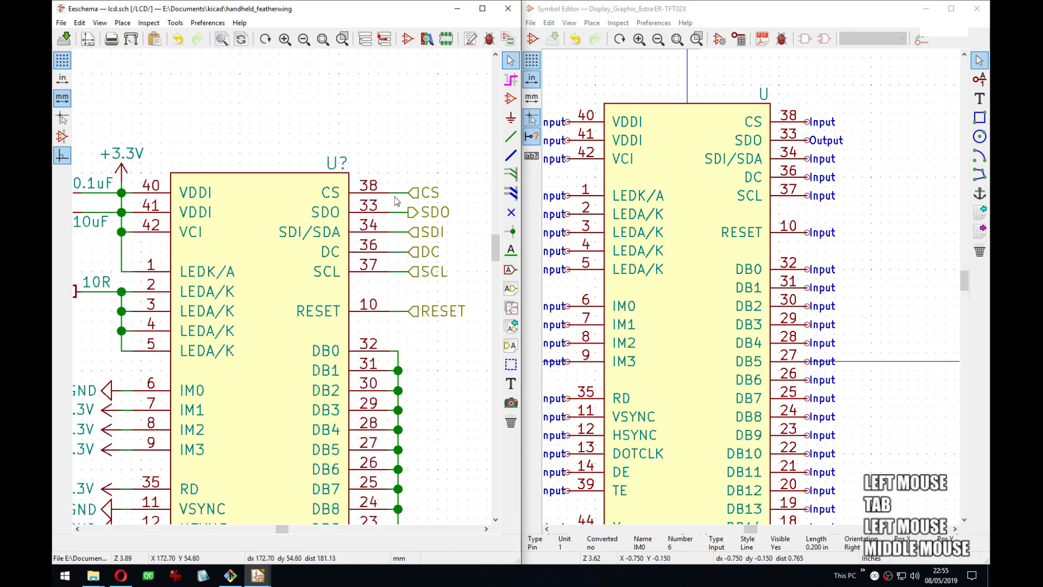
key(w)
click(399, 193)
middle_drag(223, 212, 315, 223)
middle_drag(218, 320, 394, 214)
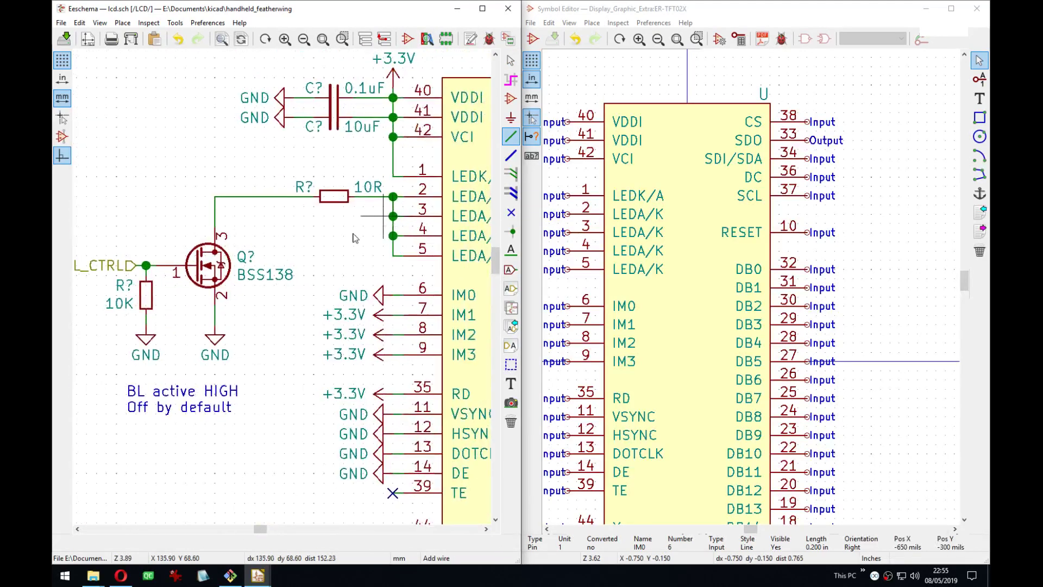
key(m)
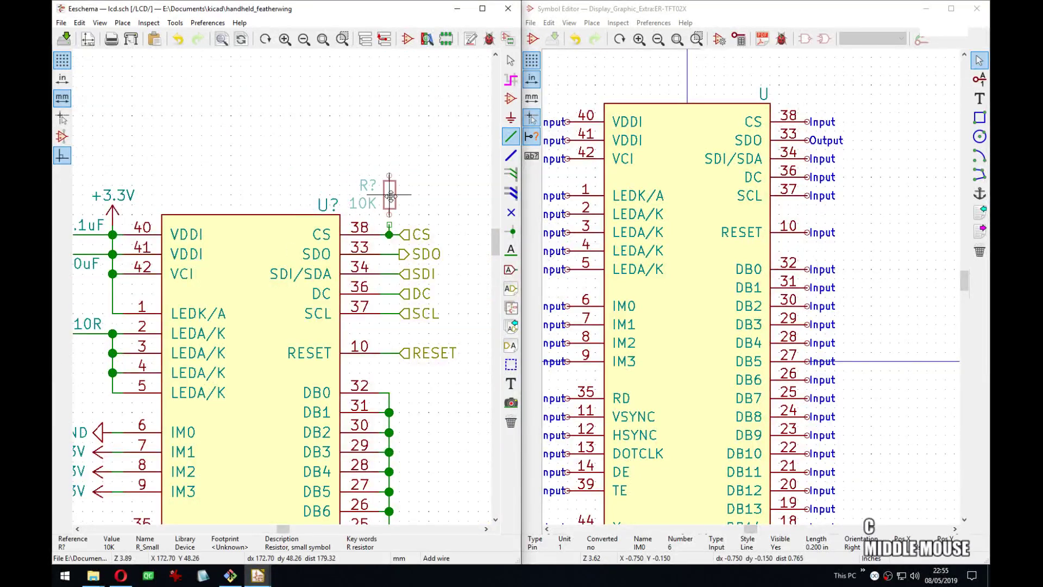
click(390, 203)
Mirror the 10K resistor so its labels sit on the right, and wire it upward.
key(x)
middle_drag(434, 214, 177, 357)
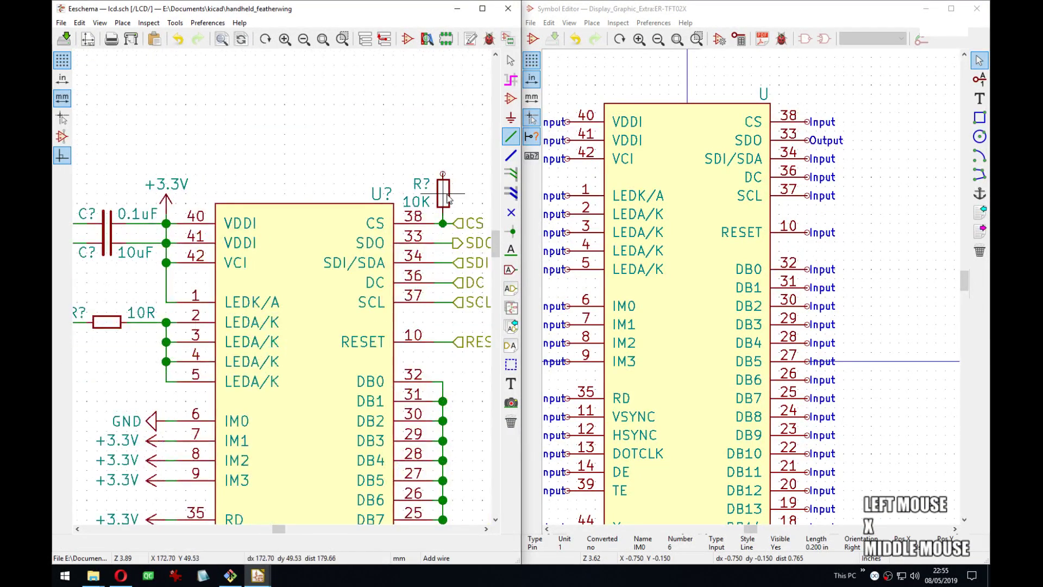
key(x)
middle_drag(446, 199, 348, 221)
key(x)
key(y)
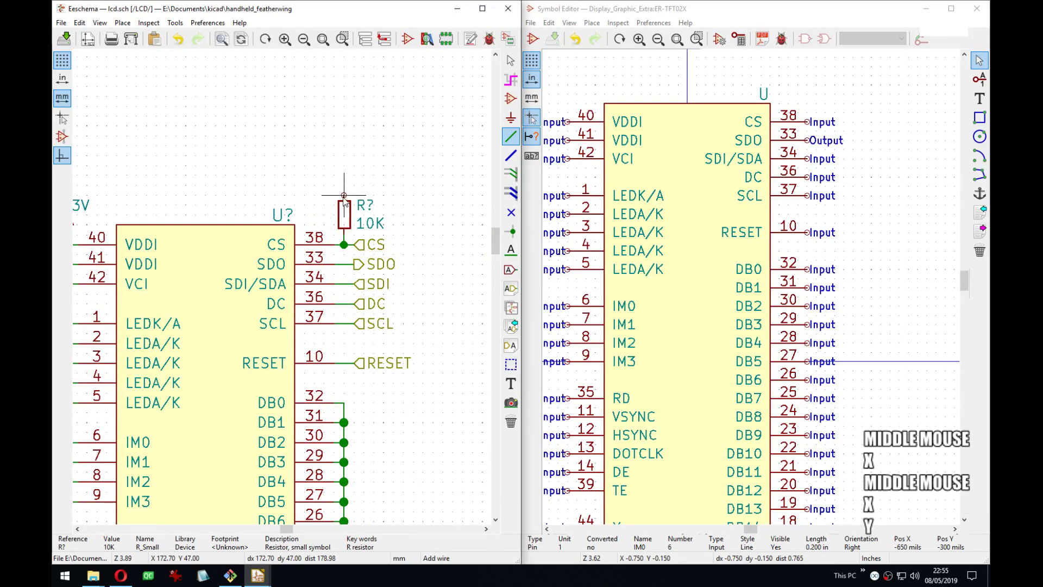
key(w)
double_click(344, 186)
Copy a +3.3V supply symbol onto the top of the resistor's wire.
middle_drag(205, 223, 326, 218)
key(c)
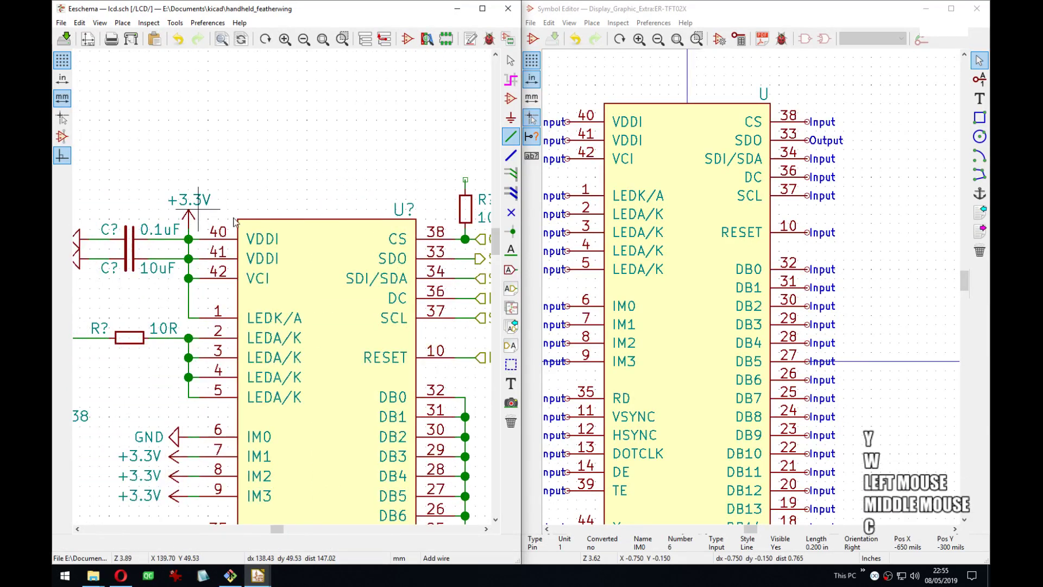
middle_drag(191, 216, 310, 161)
click(315, 163)
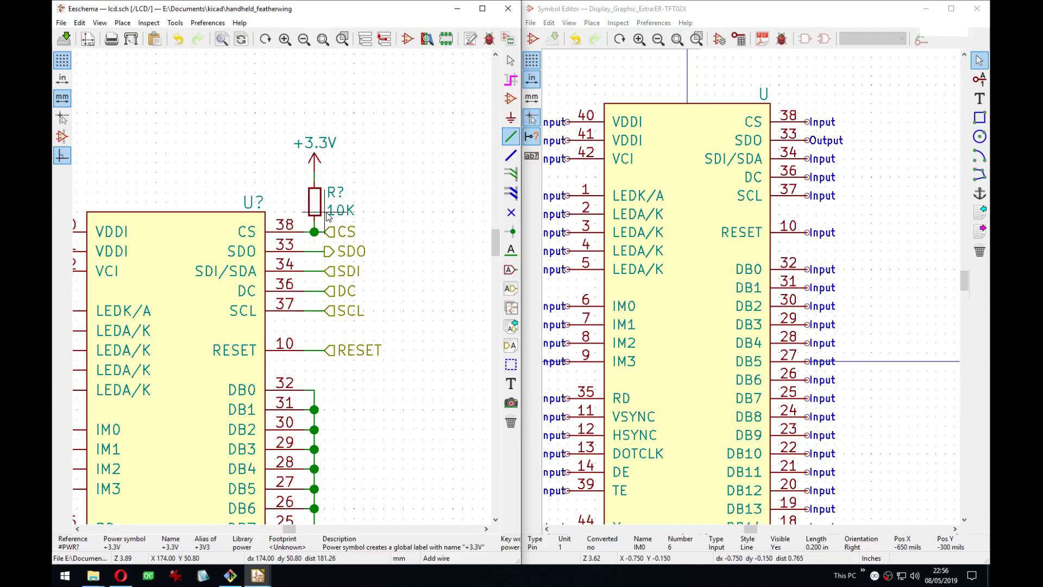
scroll(334, 228, down, 3)
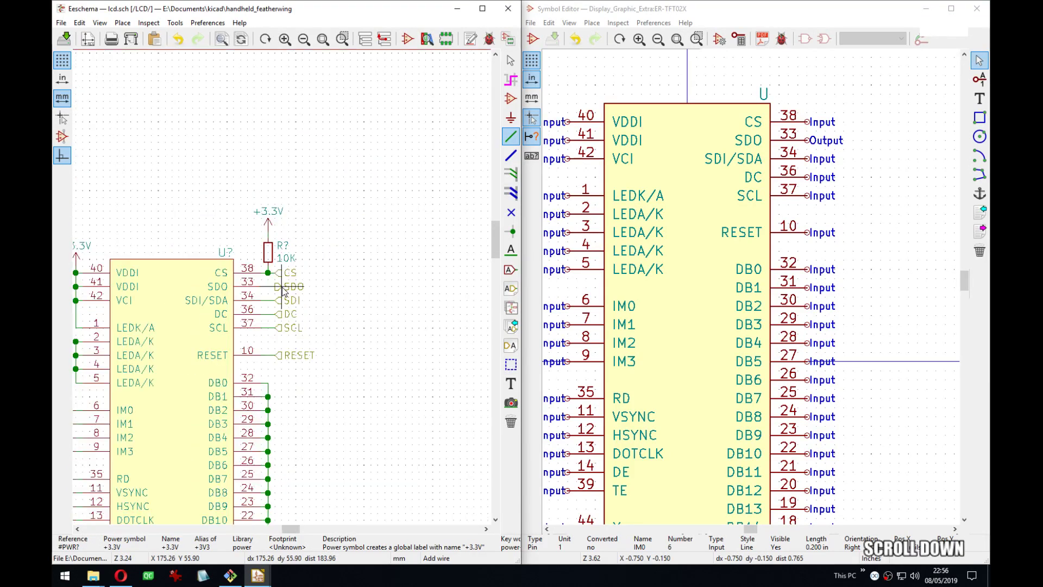
Save the LCD sheet and return to the root handheld_featherwing sheet.
key(ctrl+s)
scroll(334, 237, down, 7)
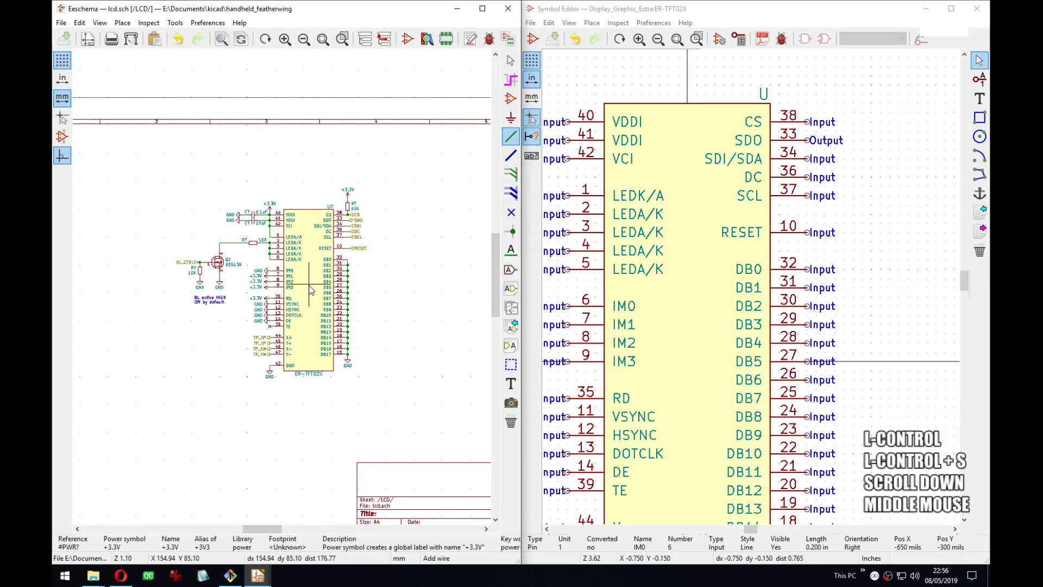
key(alt+BackSpace)
Shift the Micro SD card's CARD_ labels, +3.3V and GND left onto lengthened wires.
middle_drag(358, 305, 256, 282)
scroll(261, 315, up, 2)
drag(238, 220, 334, 475)
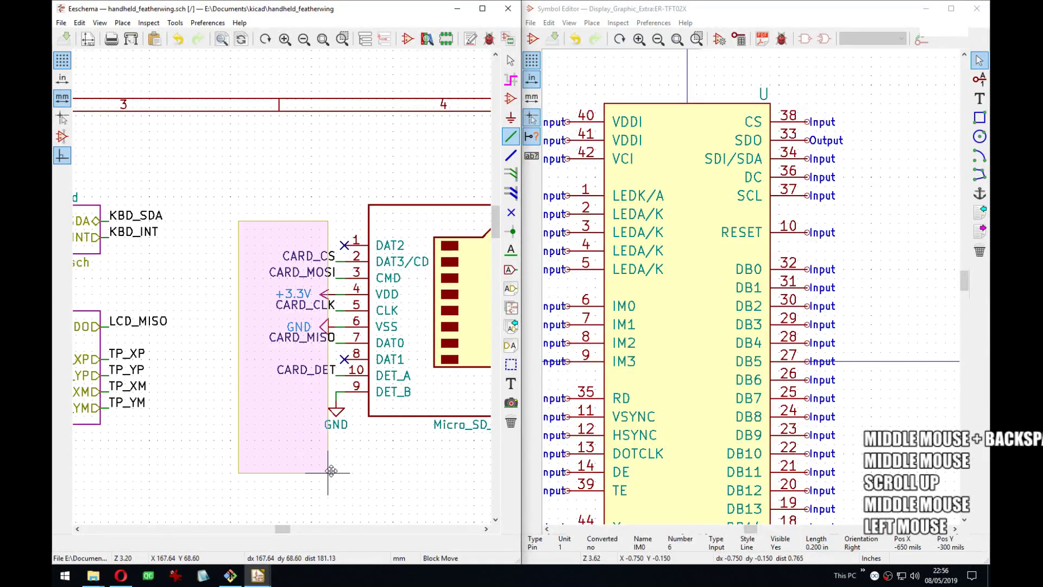
click(326, 477)
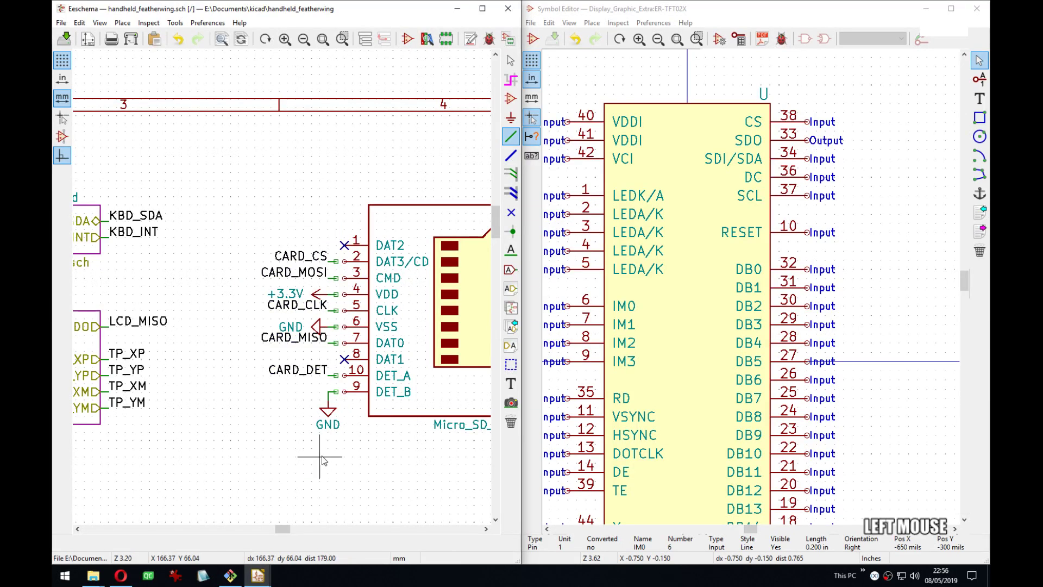
key(Escape)
key(ctrl+z)
drag(238, 195, 329, 468)
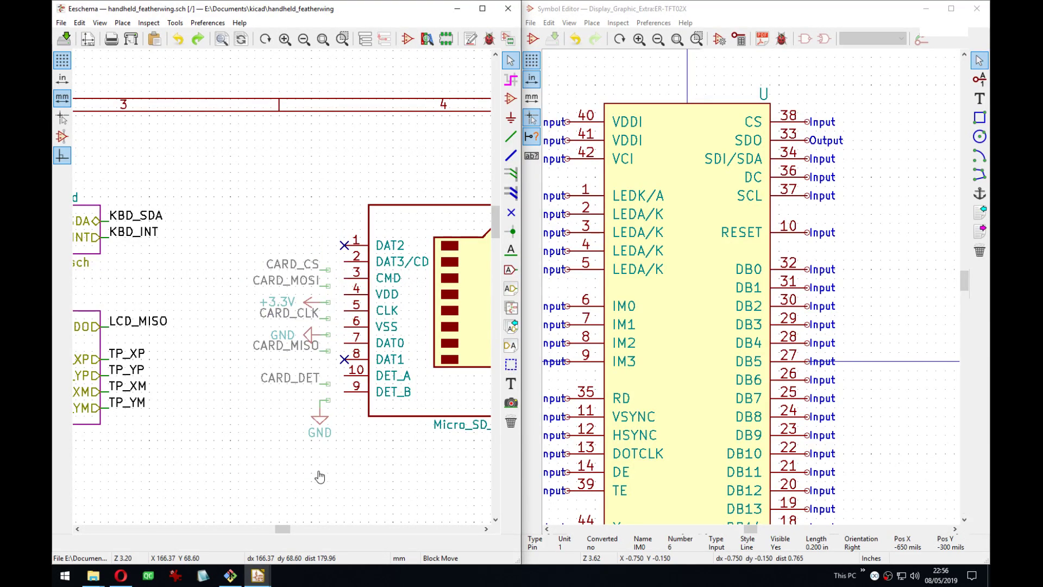
click(329, 468)
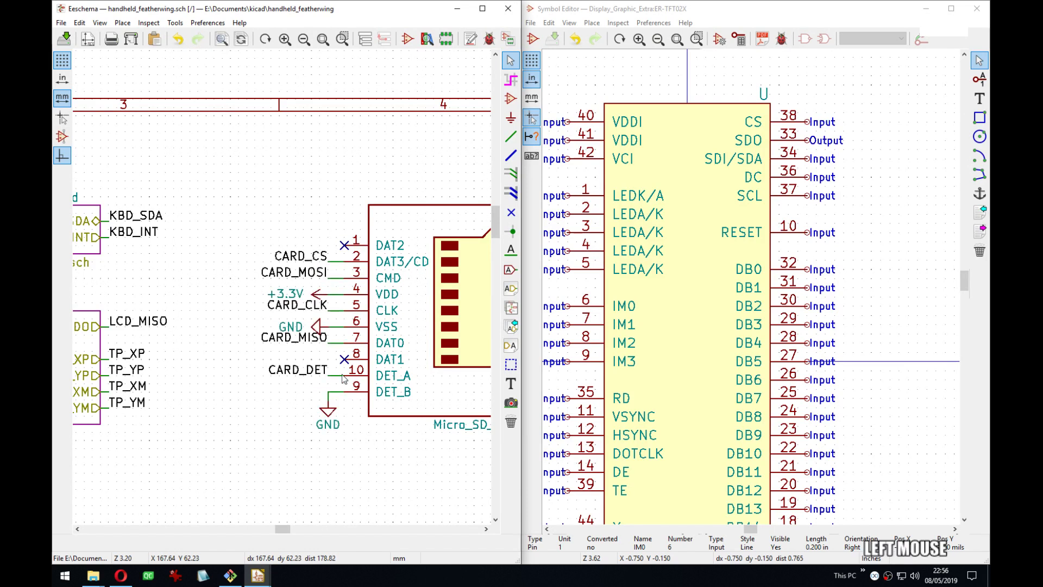
Start a wire near the SD card's DAT2 pin.
key(w)
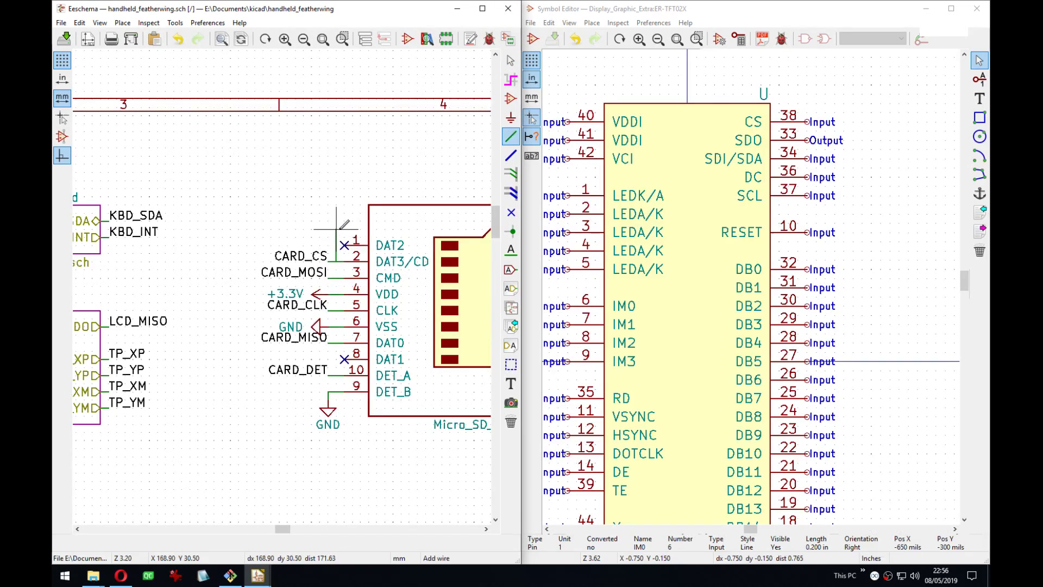
click(336, 237)
middle_drag(111, 316, 405, 277)
Bring the SD card connector into view, discarding an accidental paste and the power-symbol chooser.
middle_drag(91, 302, 452, 250)
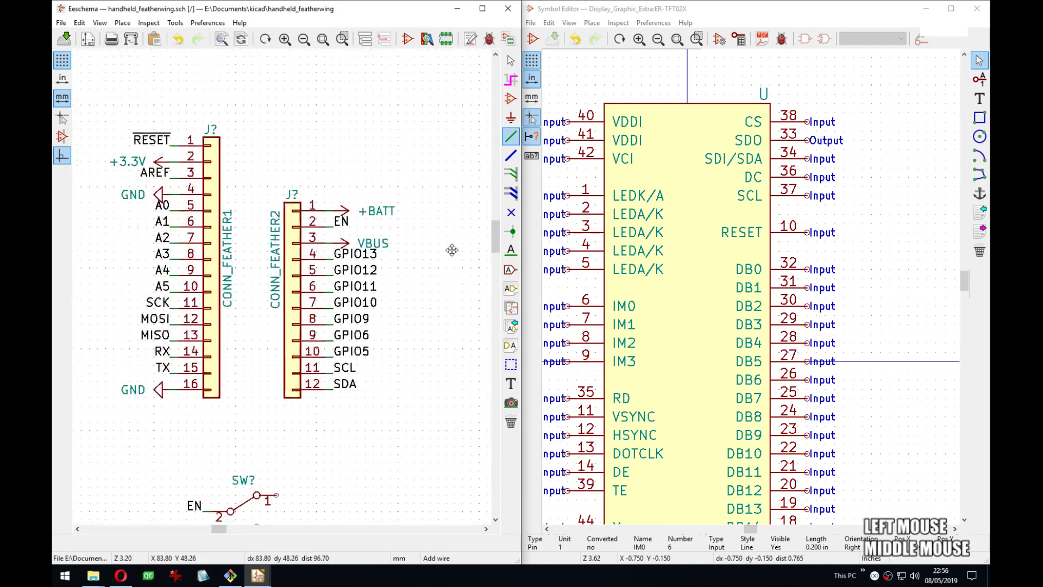
scroll(285, 287, down, 1)
middle_drag(283, 292, 370, 60)
scroll(263, 303, down, 5)
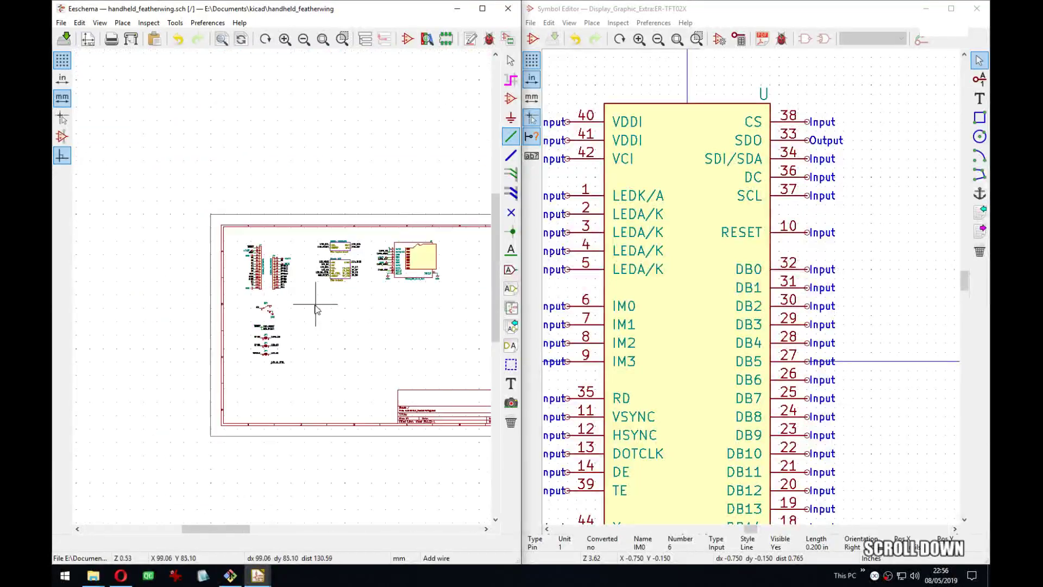
scroll(307, 272, up, 7)
middle_drag(321, 161, 298, 186)
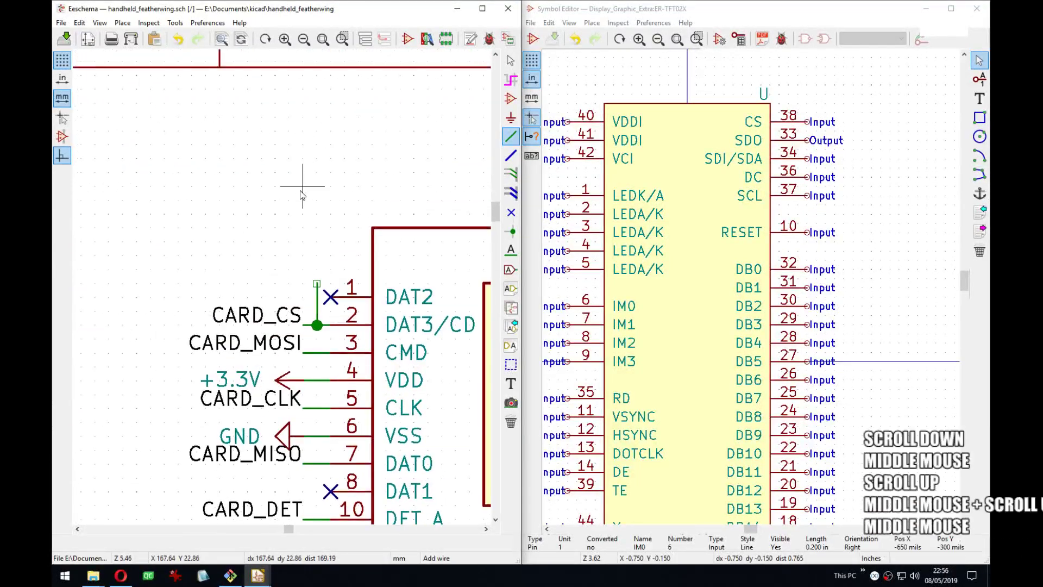
right_click(302, 186)
key(Escape)
key(Escape)
right_click(315, 185)
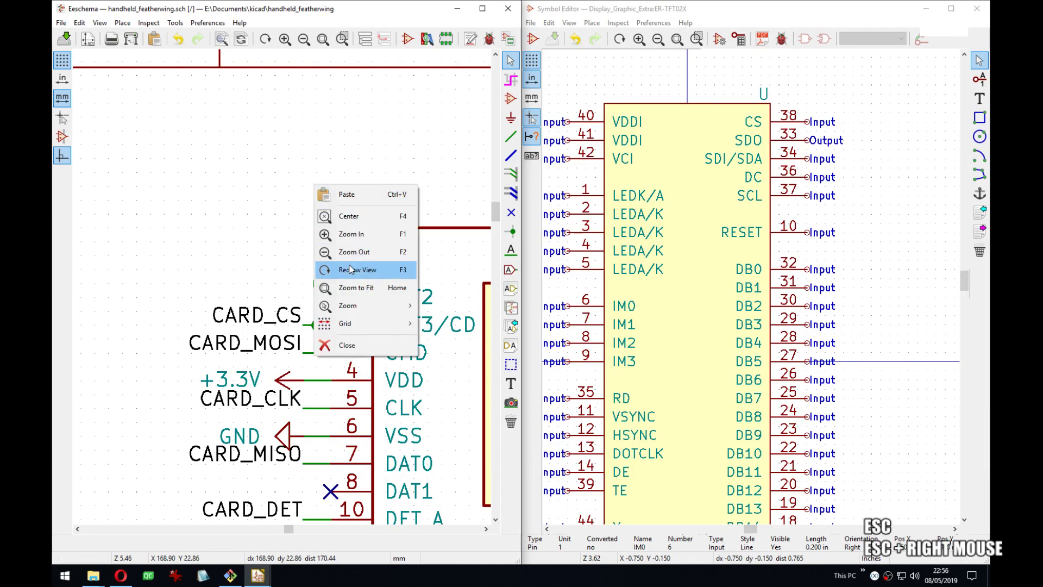
click(347, 194)
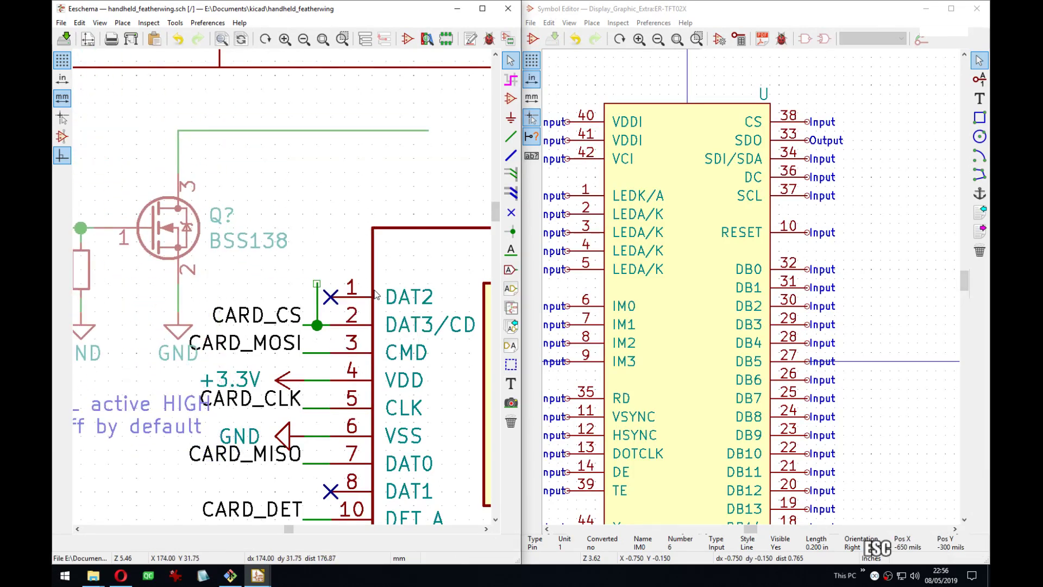
key(Escape)
key(p)
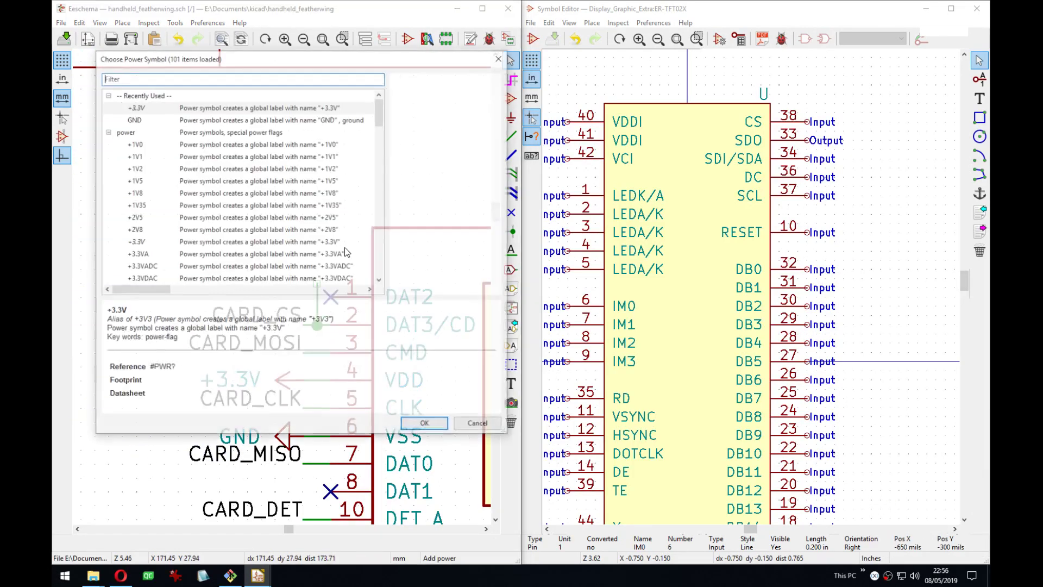
key(Escape)
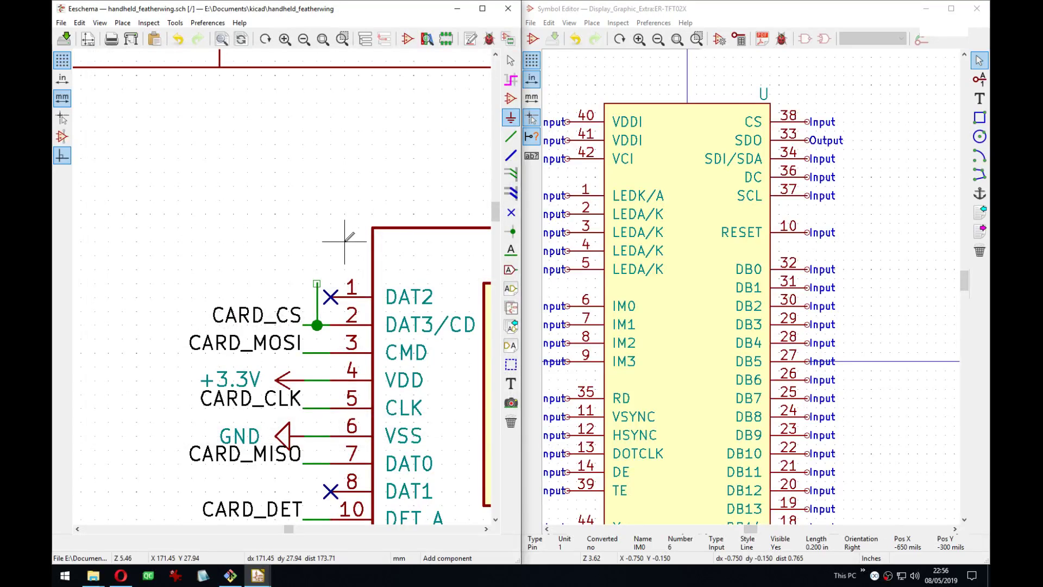
Place an R_Small resistor above the CARD_CS pin and give it the value 10K.
click(345, 241)
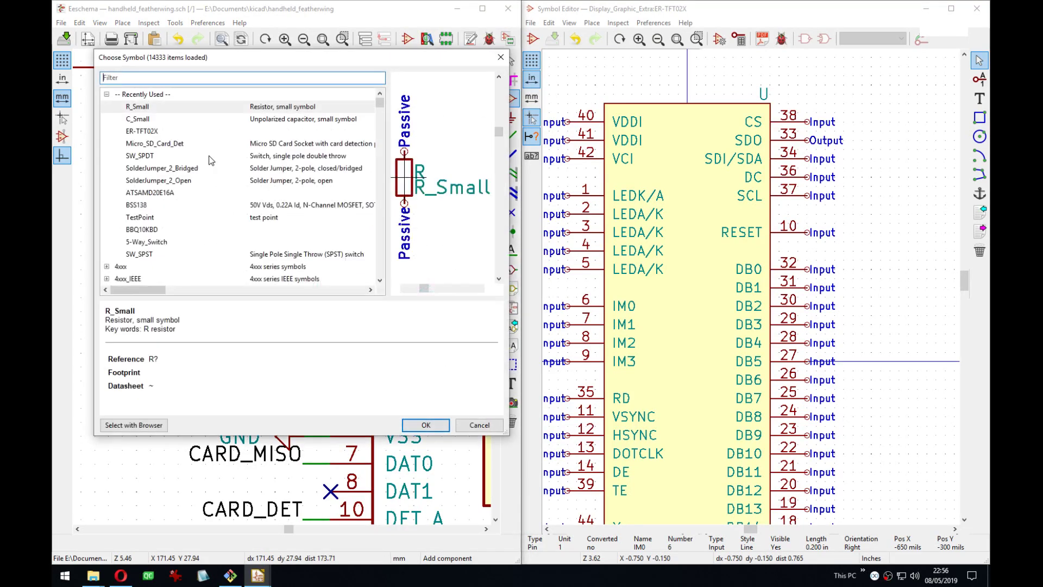
text(r_smal)
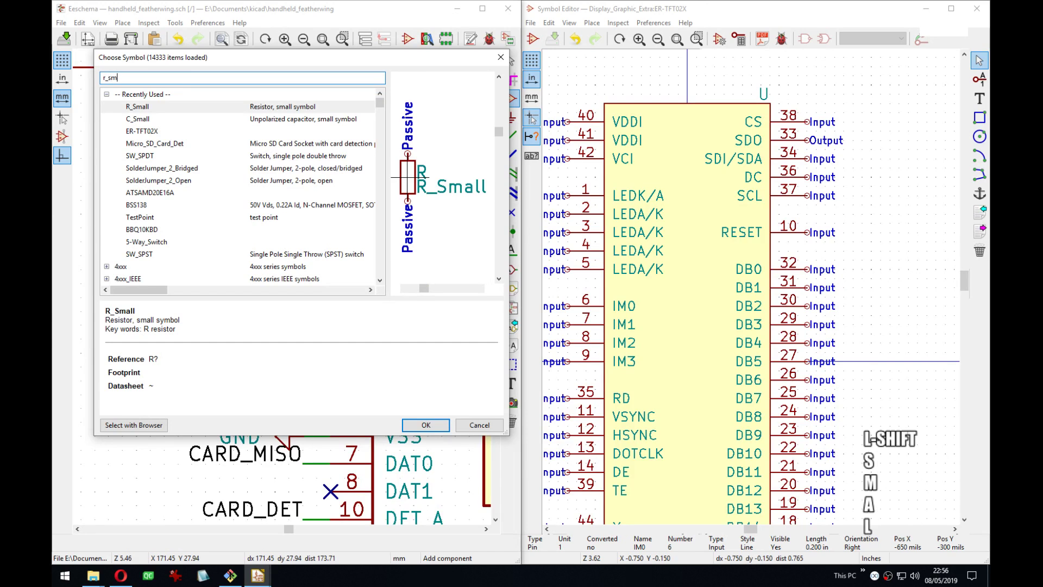
key(Return)
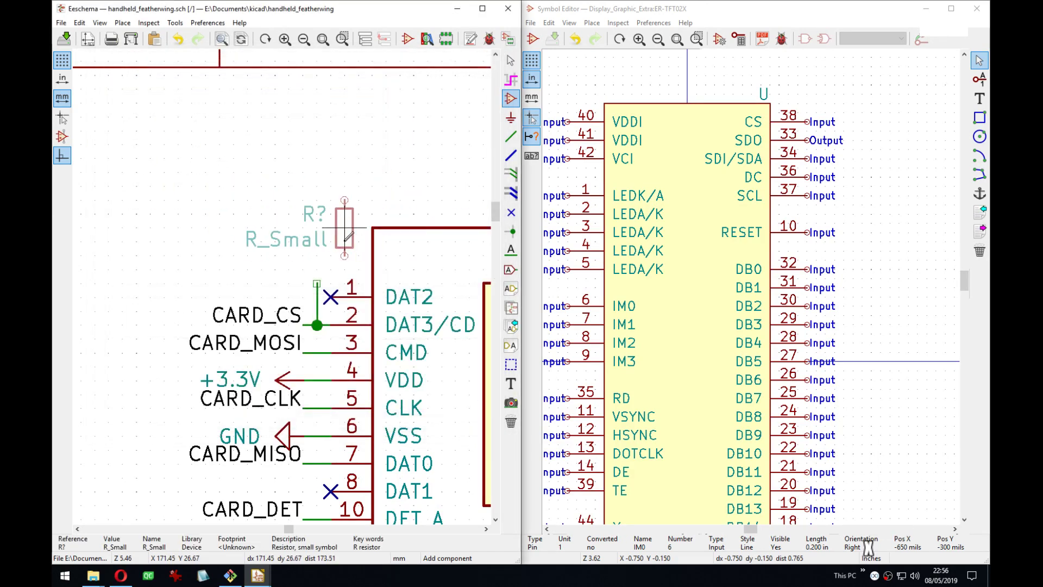
click(317, 256)
double_click(317, 261)
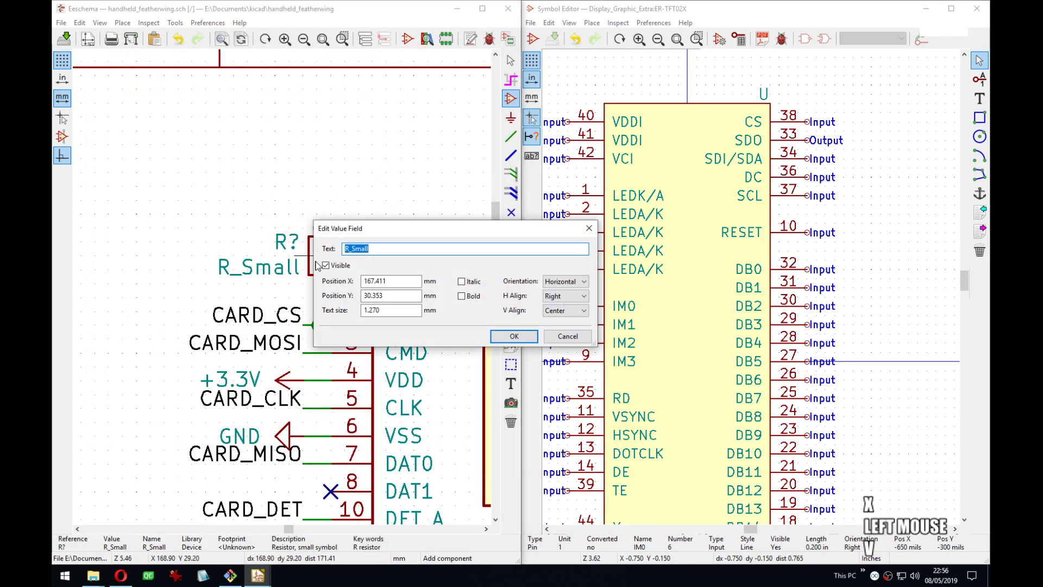
text(10K)
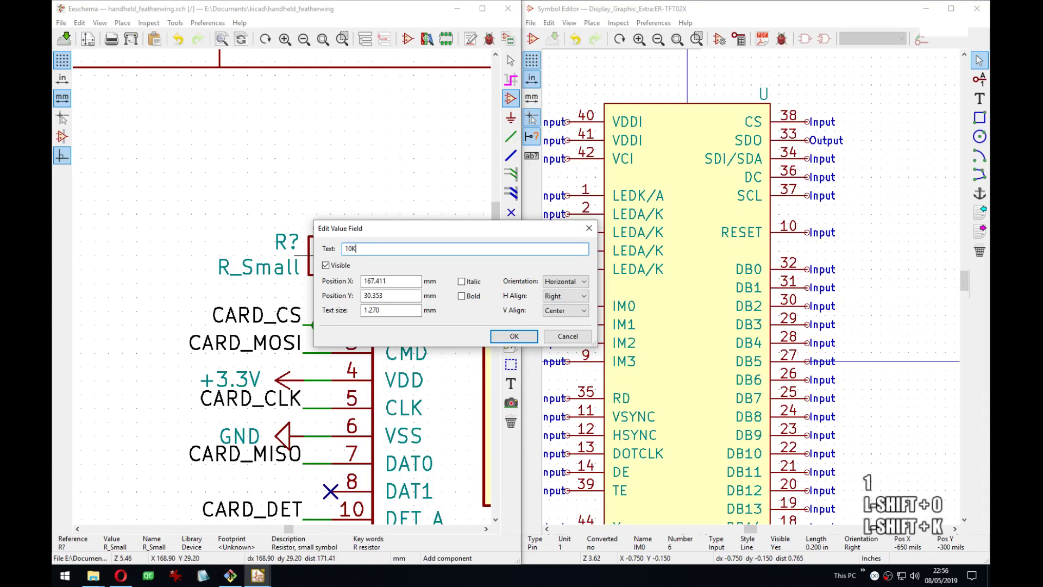
key(Return)
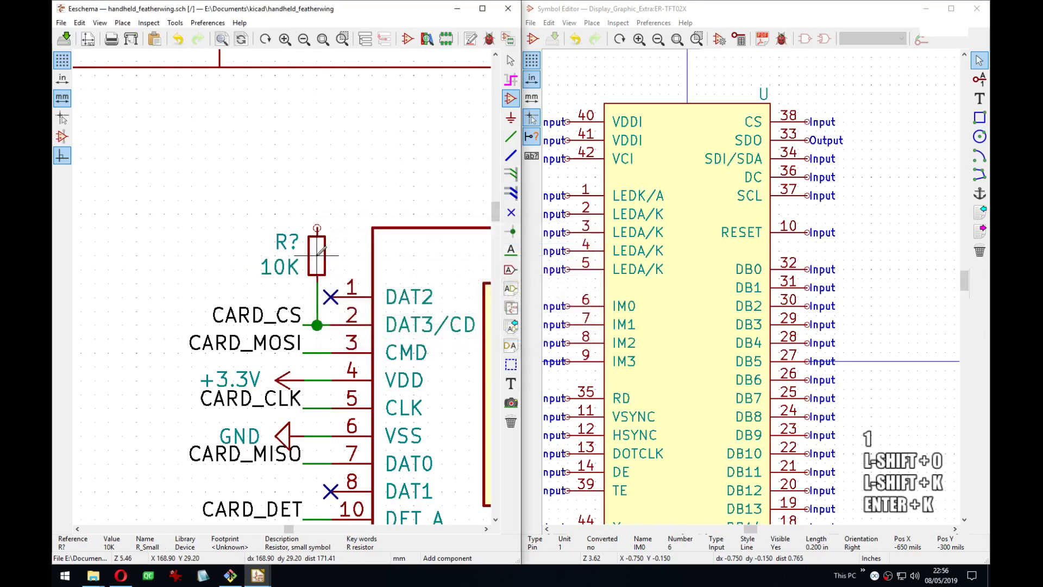
Wire the resistor to CARD_CS and put a rotated copy of +3.3V on its top pin.
key(w)
click(317, 227)
scroll(282, 287, down, 3)
middle_drag(224, 298, 267, 246)
mouse_move(203, 251)
middle_down()
mouse_move(225, 172)
mouse_move(113, 107)
mouse_move(207, 239)
middle_up()
key(c)
middle_drag(343, 259, 143, 263)
middle_drag(373, 263, 152, 266)
scroll(320, 251, up, 3)
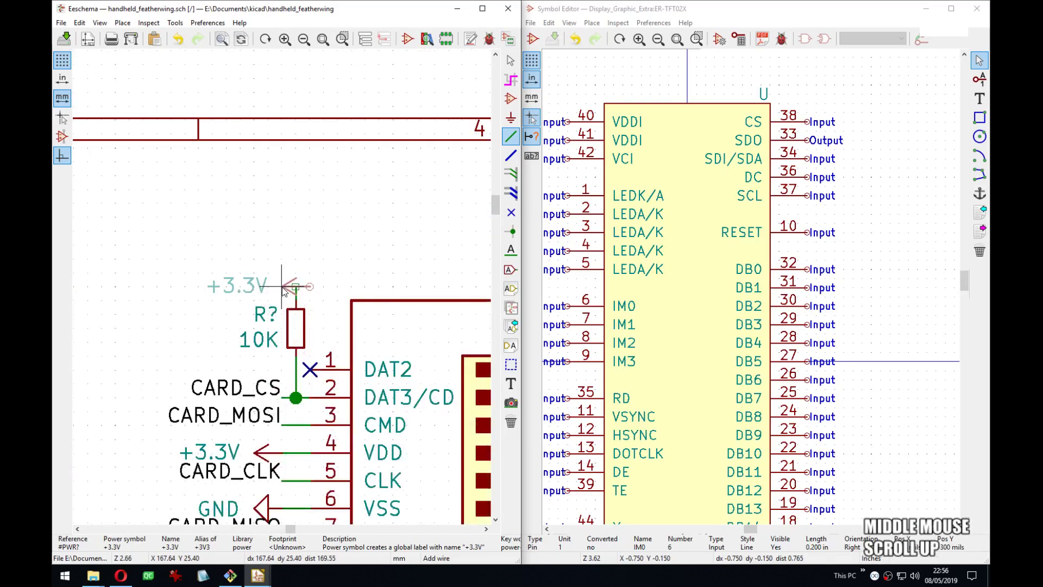
key(r)
click(296, 272)
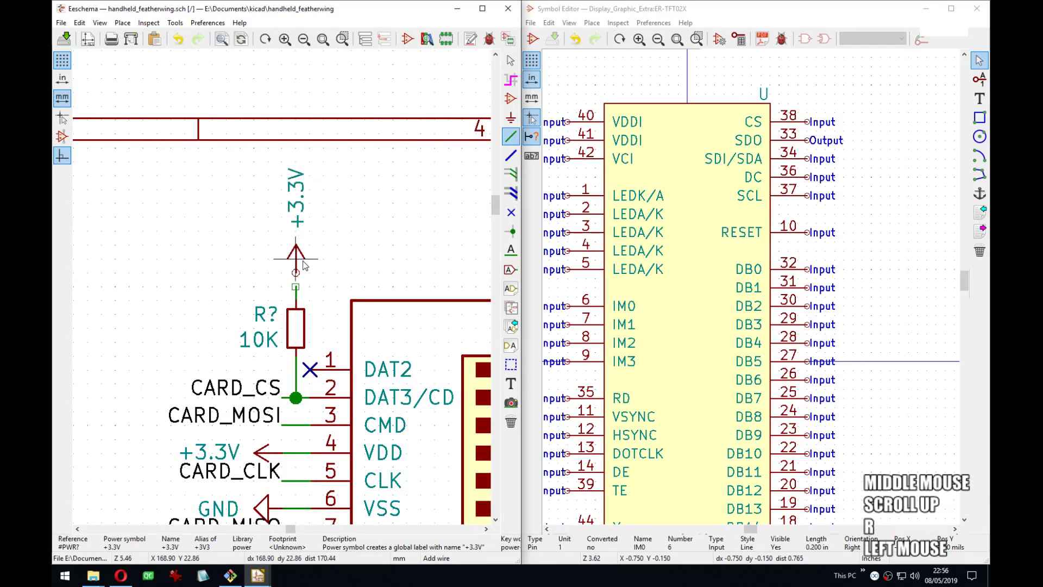
key(m)
key(m)
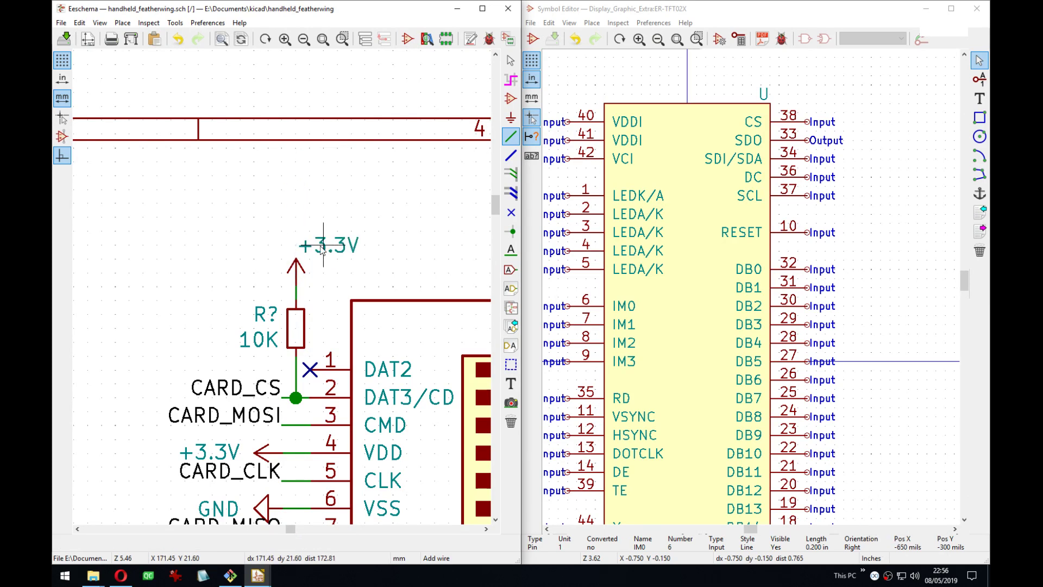
Center the +3.3V symbol's label text horizontally.
key(e)
click(582, 297)
click(574, 316)
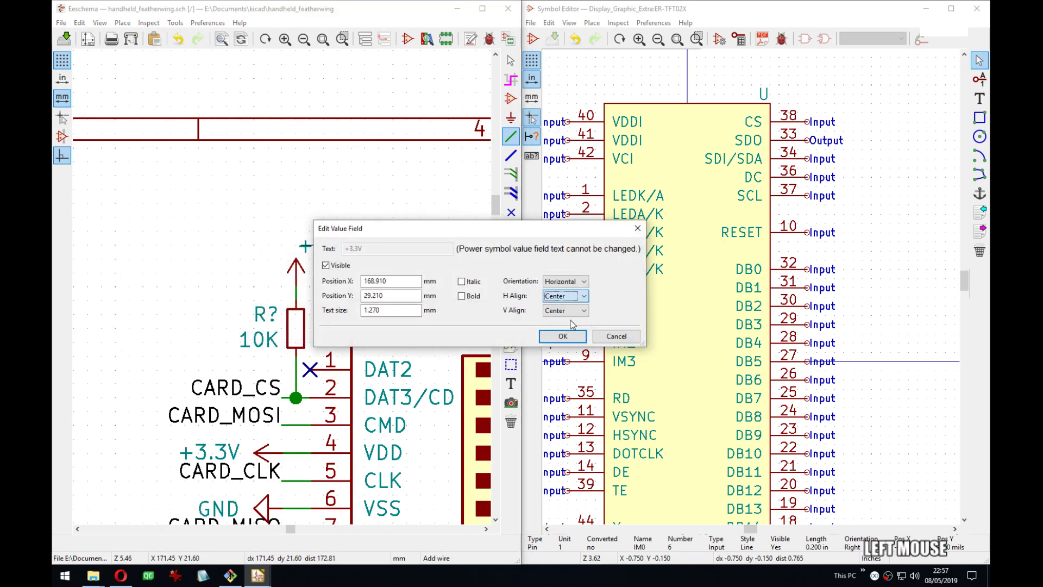
click(563, 336)
Save the schematic with the CARD_CS pull-up circuit in place.
middle_drag(366, 377, 377, 277)
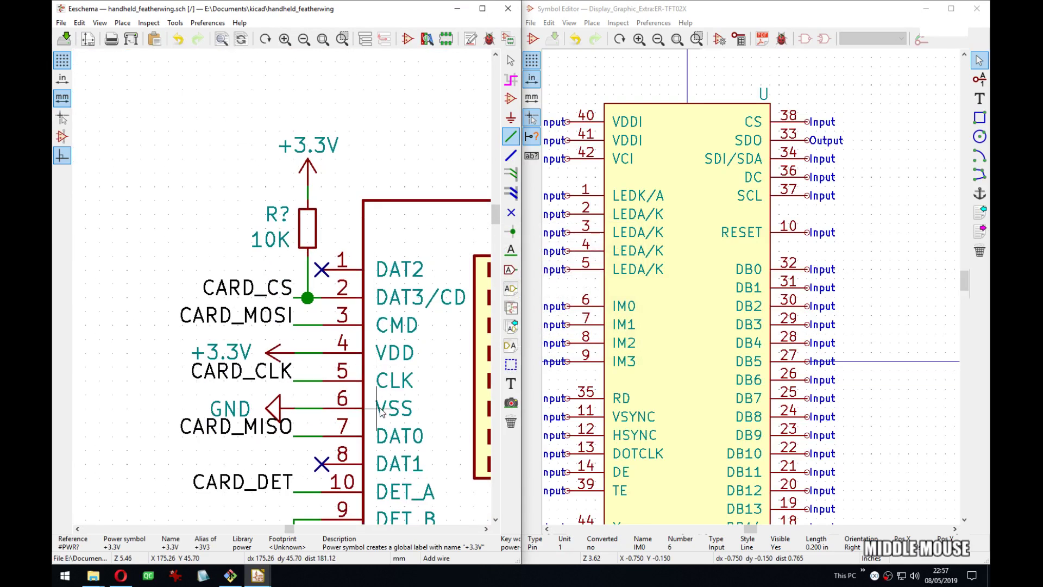
scroll(380, 411, down, 3)
key(ctrl+s)
middle_drag(310, 295, 384, 297)
Minimize the Symbol Editor so the reference schematic is visible alongside.
scroll(245, 271, down, 3)
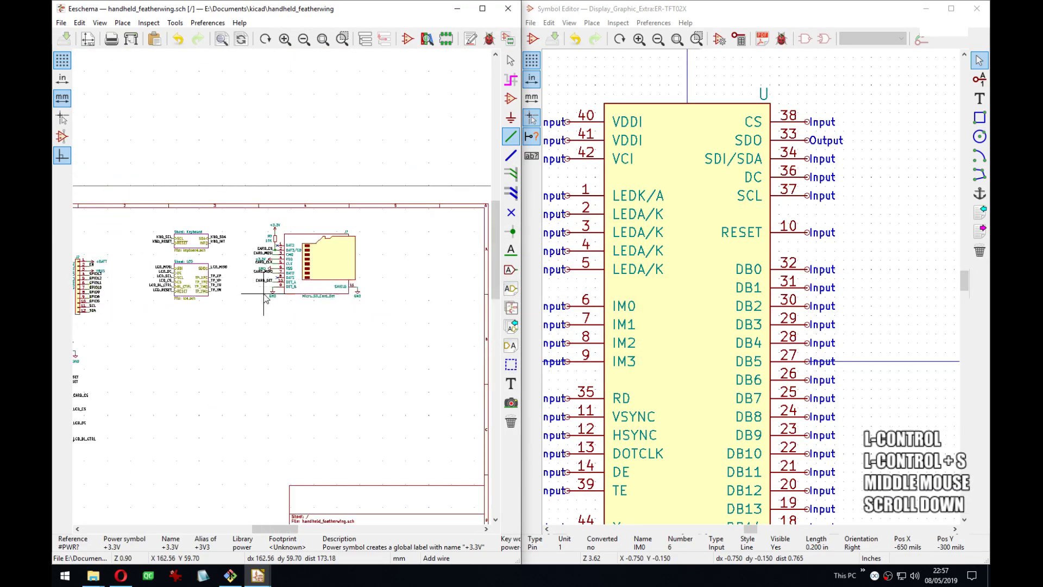
middle_drag(255, 286, 342, 273)
click(805, 51)
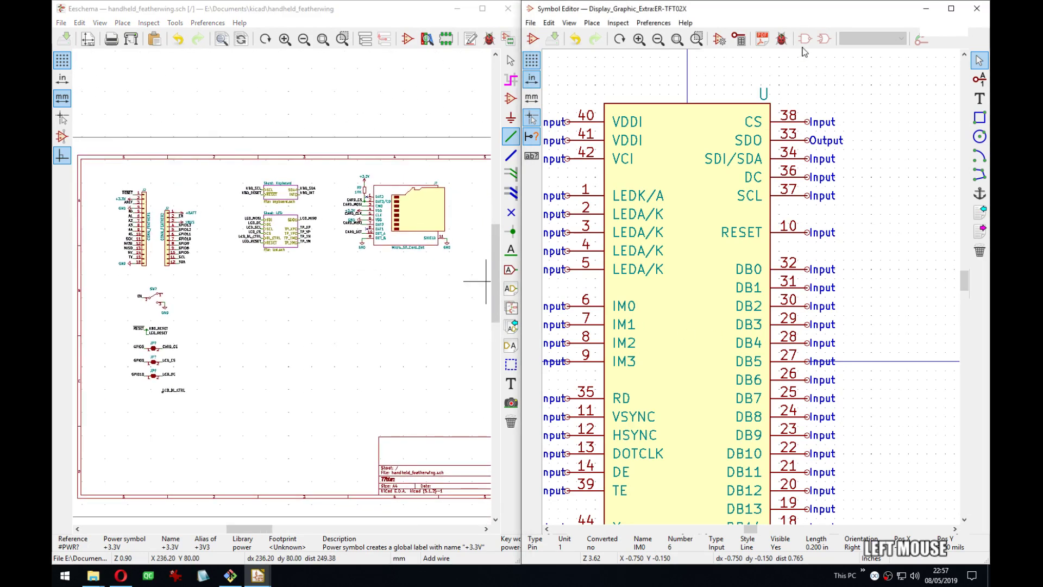
scroll(753, 292, down, 3)
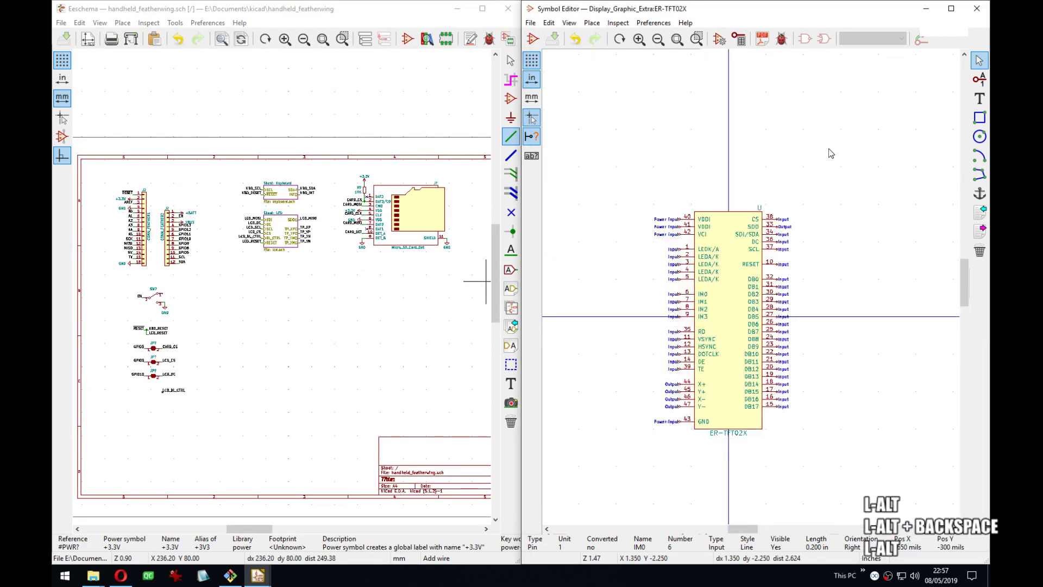
click(925, 8)
middle_drag(741, 191, 743, 201)
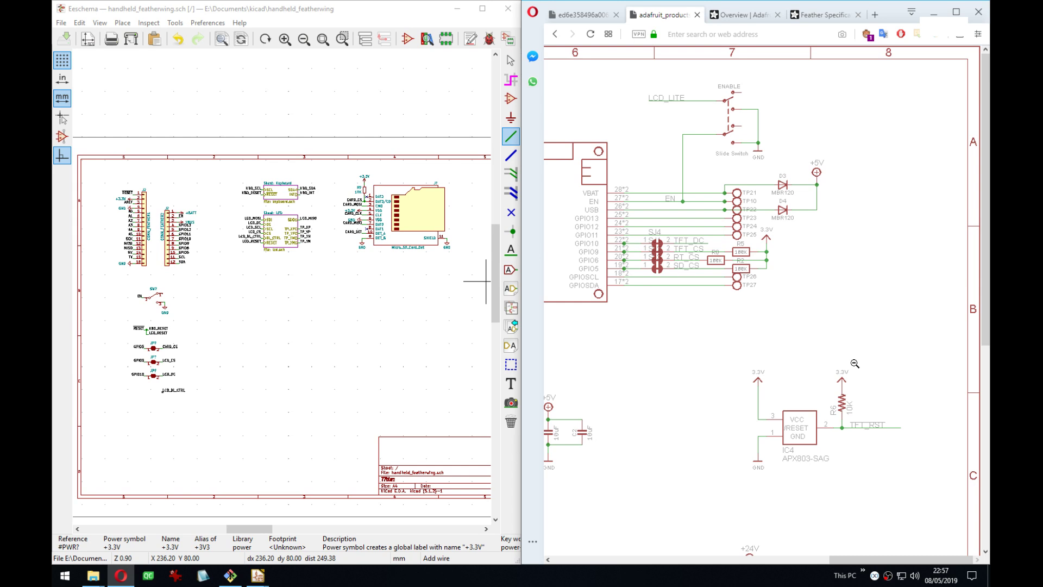
Copy the KBD_INT label from the Keyboard sheet and place it below LCD_BL_CTRL.
middle_drag(161, 293, 241, 297)
scroll(259, 209, up, 3)
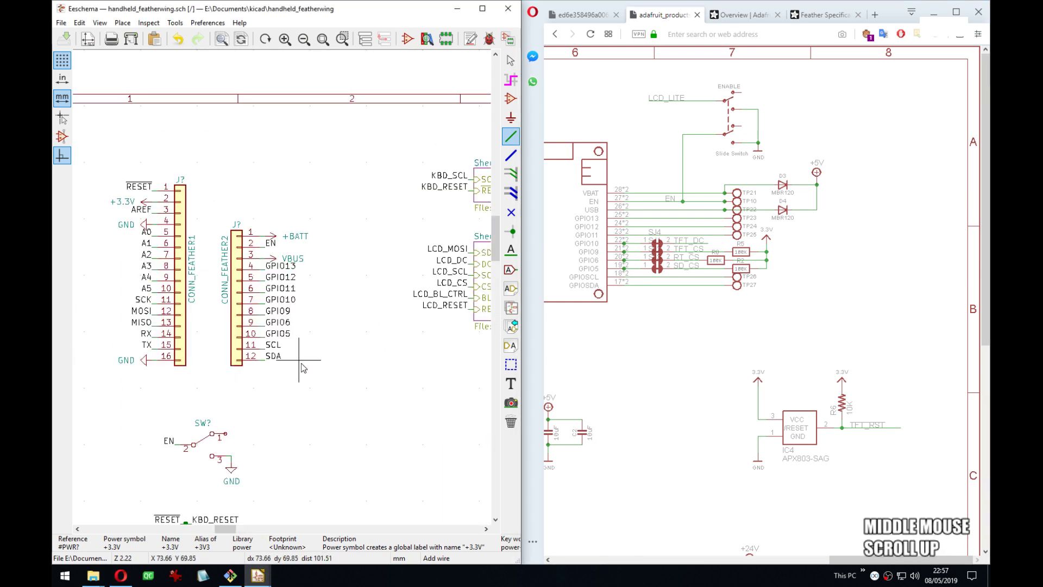
middle_drag(299, 361, 386, 194)
middle_drag(374, 280, 364, 217)
middle_drag(419, 285, 157, 417)
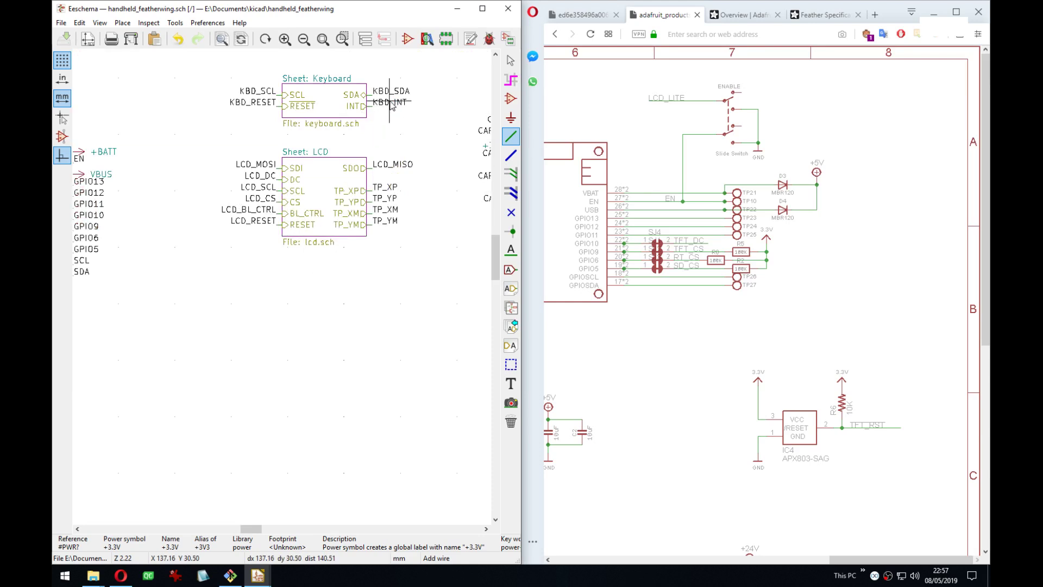
key(c)
middle_drag(275, 331, 453, 189)
middle_drag(264, 366, 343, 292)
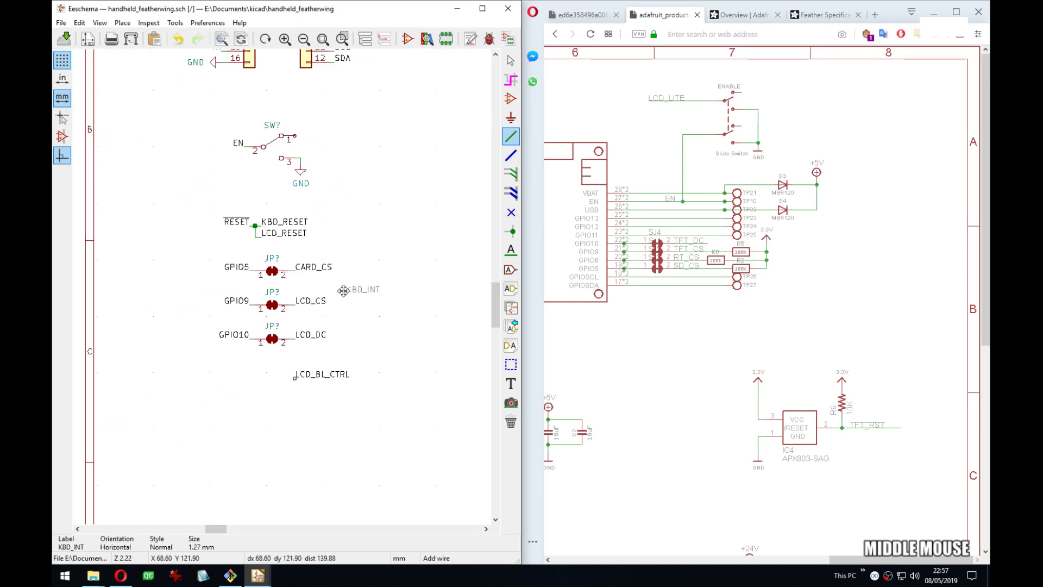
click(298, 391)
Open the Keyboard sub-sheet to inspect it, then return to the root schematic.
middle_drag(401, 288, 233, 469)
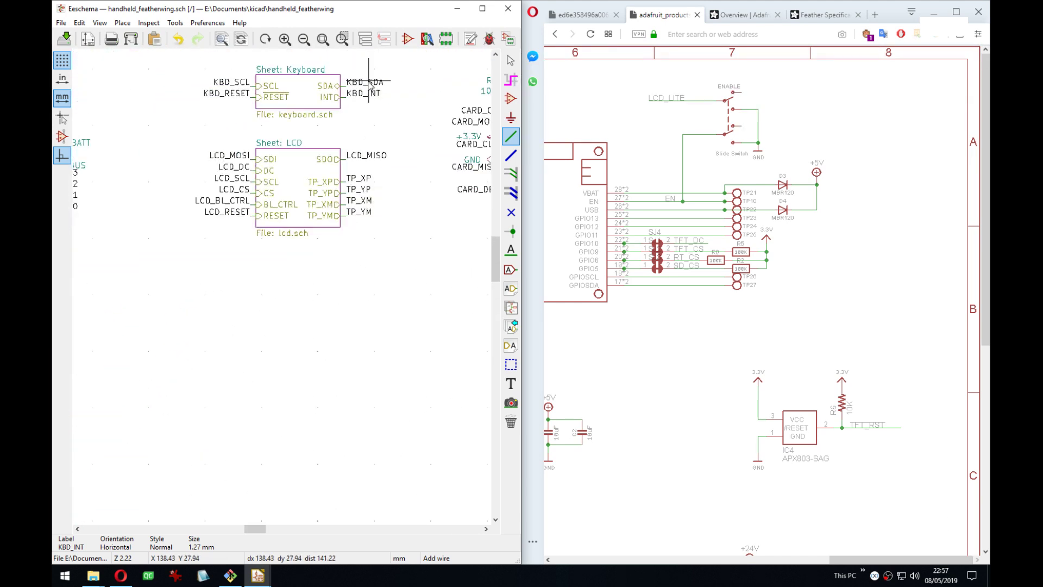
middle_drag(369, 84, 133, 294)
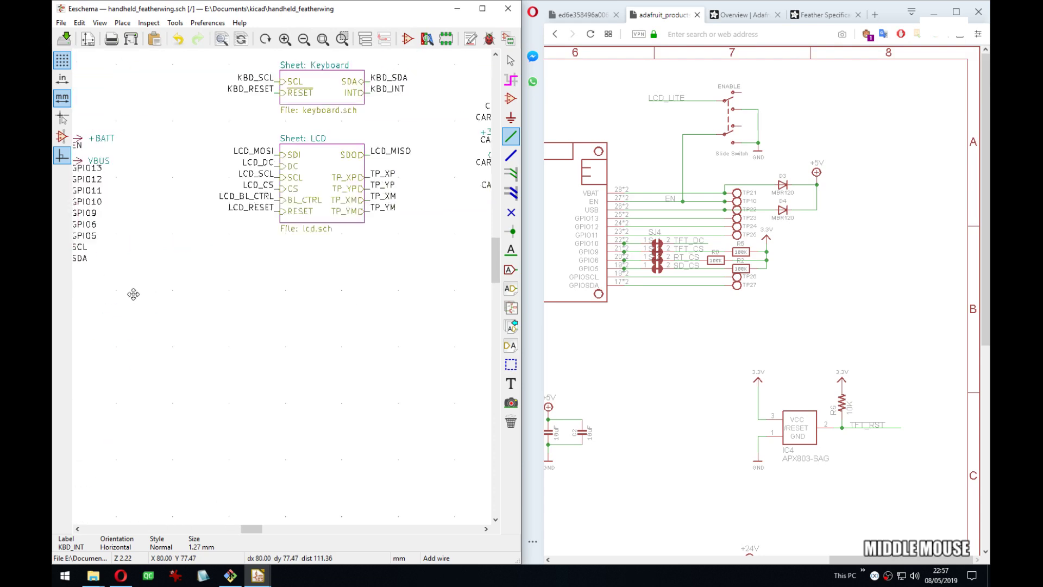
key(Escape)
double_click(326, 97)
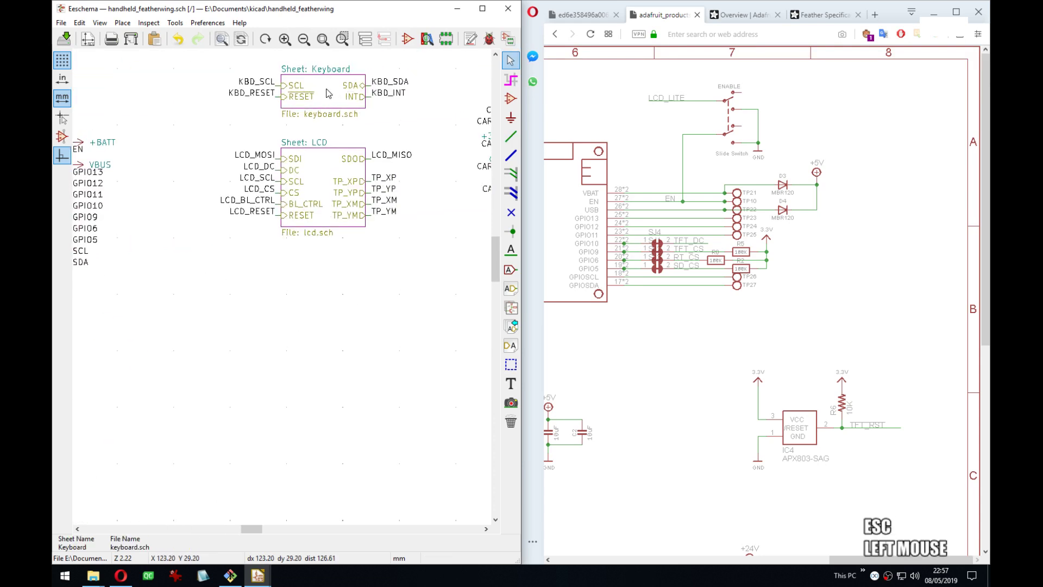
scroll(397, 232, down, 3)
middle_drag(291, 341, 400, 164)
key(alt+BackSpace)
Copy the KBD_SDA and KBD_SCL labels and drop them below KBD_INT.
key(c)
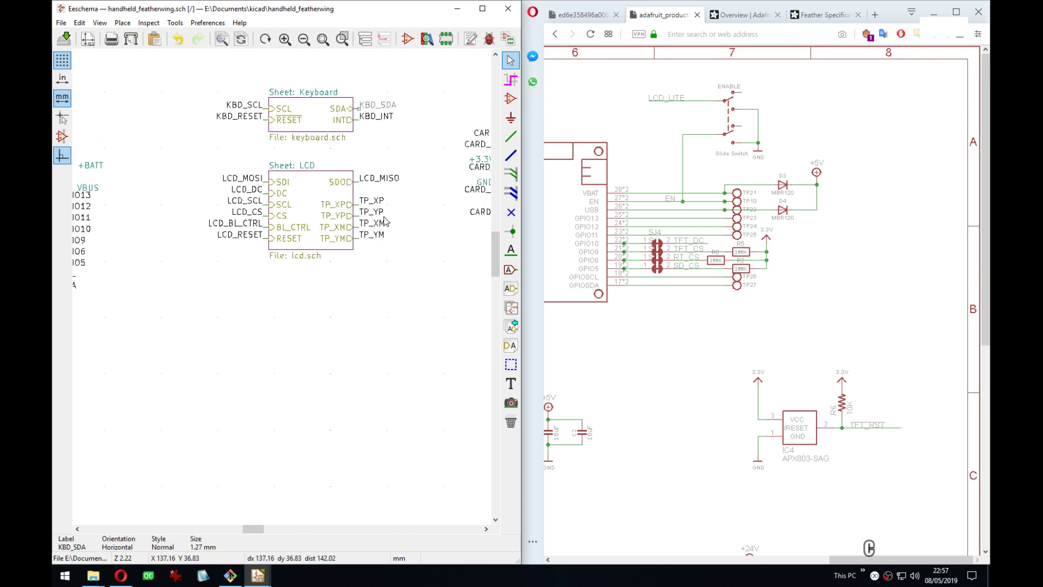
click(364, 337)
key(c)
key(r)
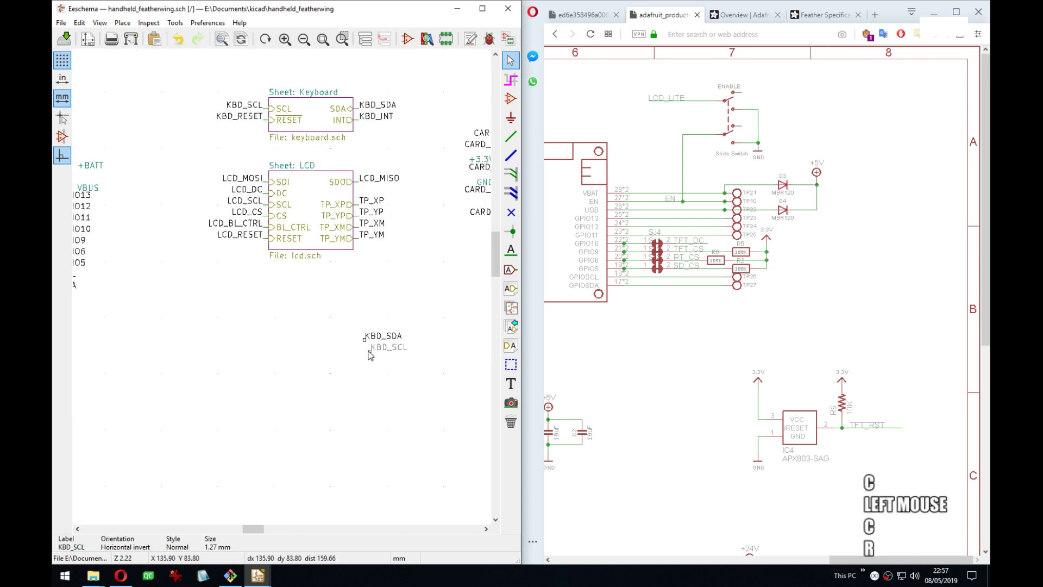
click(364, 349)
drag(407, 386, 358, 329)
middle_drag(216, 445, 321, 326)
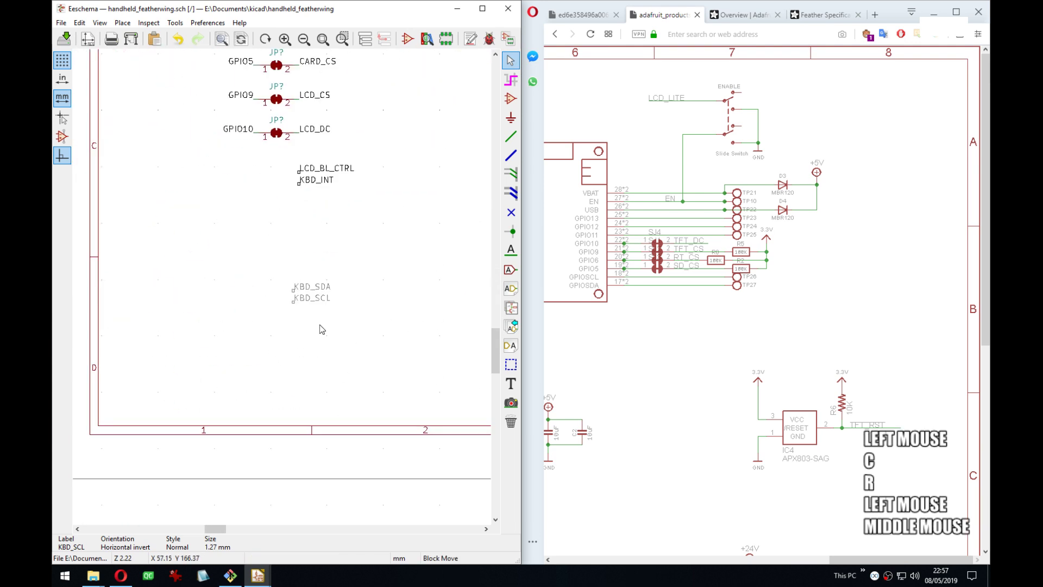
click(338, 400)
Duplicate the header's SCL and SDA labels below the jumpers, deleting the extra LCD_BL_CTRL and KBD_INT copies.
middle_drag(403, 174, 406, 373)
drag(348, 257, 329, 225)
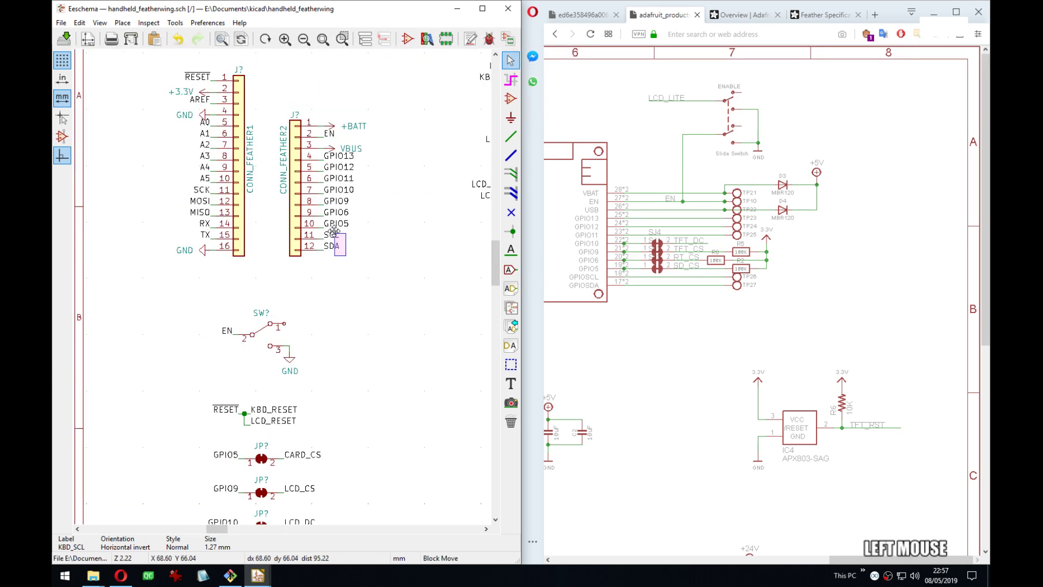
right_click(333, 226)
click(379, 322)
scroll(243, 360, down, 5)
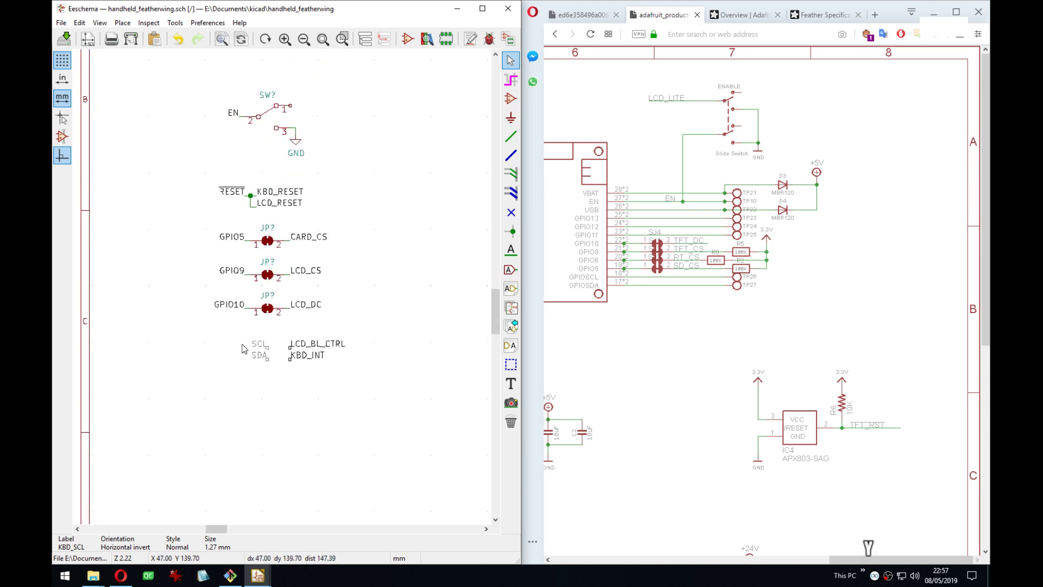
click(243, 348)
middle_drag(347, 374, 281, 383)
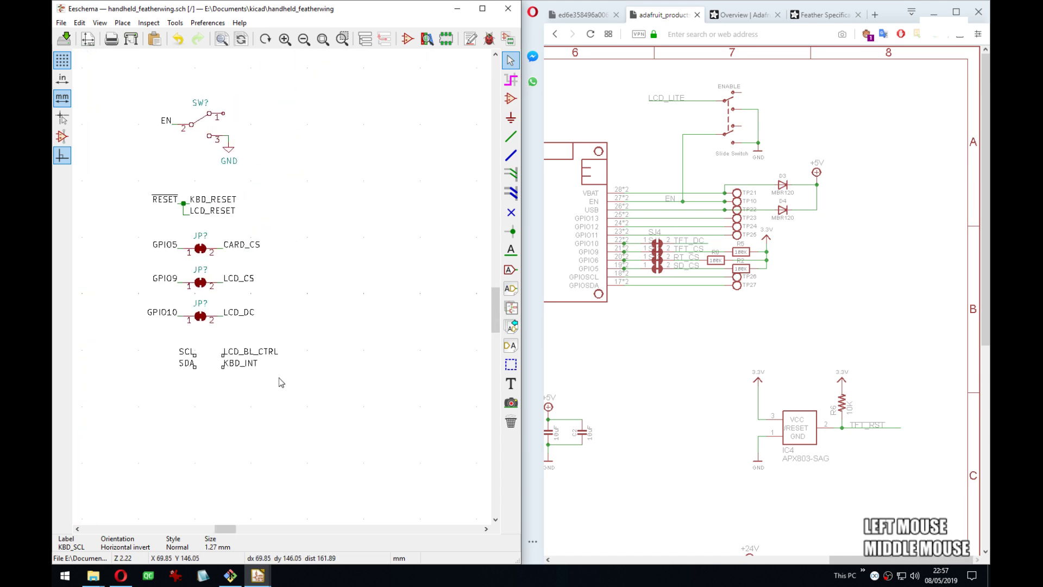
key(Delete)
key(Delete)
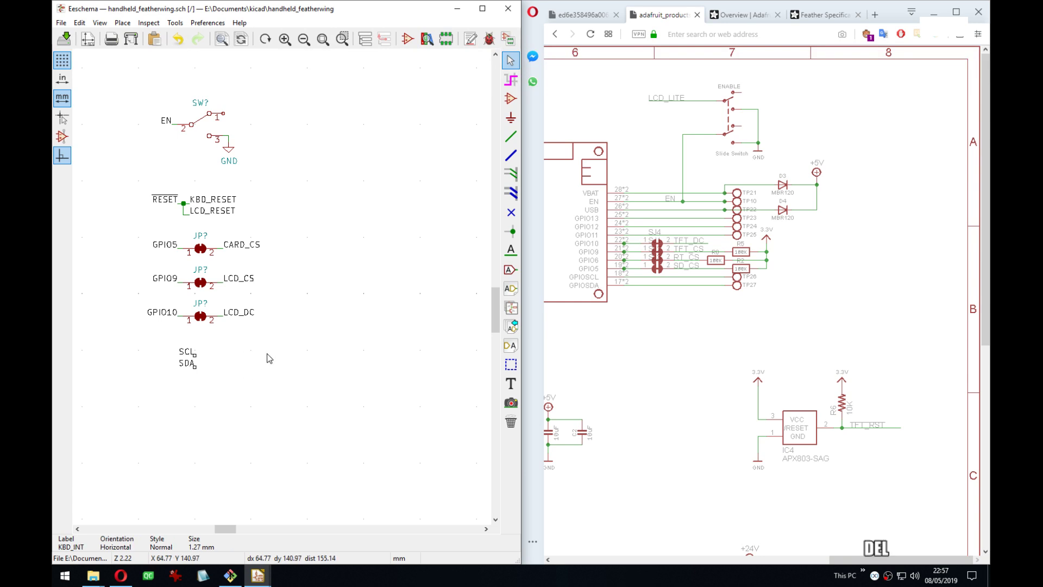
Copy KBD_SDA and KBD_SCL from the Keyboard sheet and drop them near SCL and SDA.
middle_drag(367, 135, 259, 361)
middle_drag(356, 248, 254, 334)
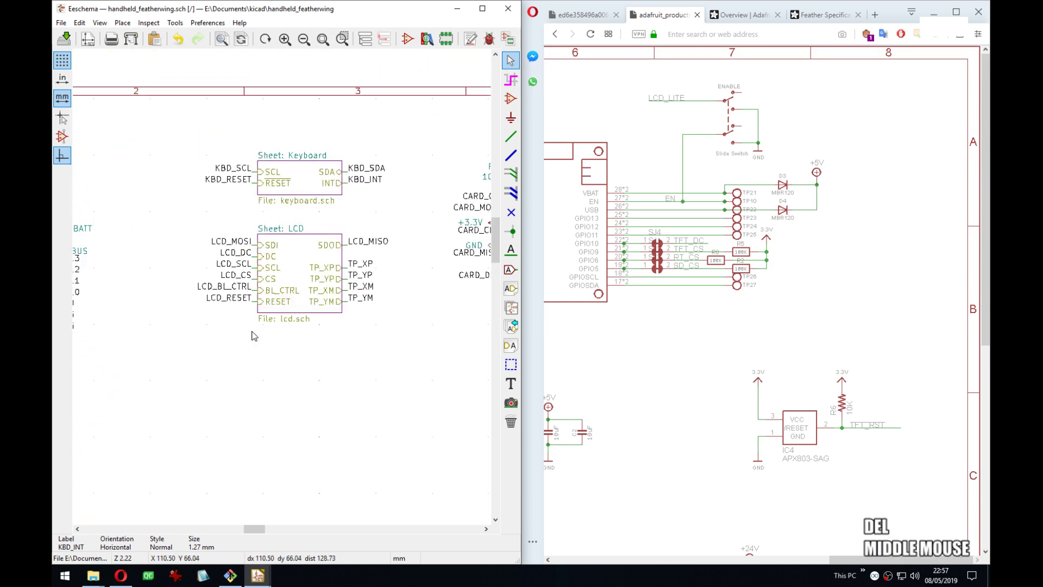
click(363, 168)
key(c)
click(376, 126)
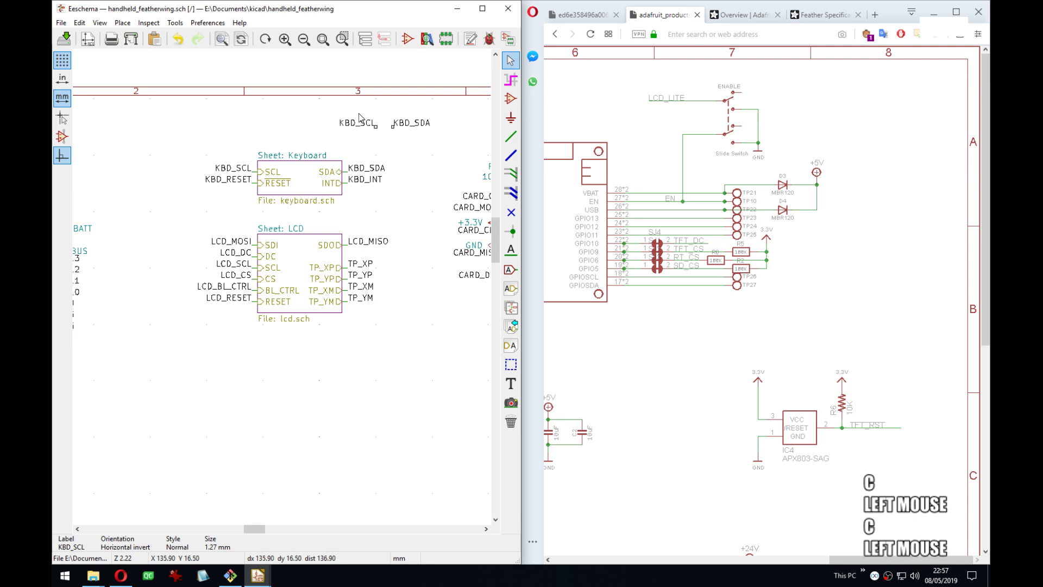
drag(359, 115, 412, 143)
middle_drag(349, 414, 444, 211)
middle_drag(300, 378, 393, 239)
click(282, 351)
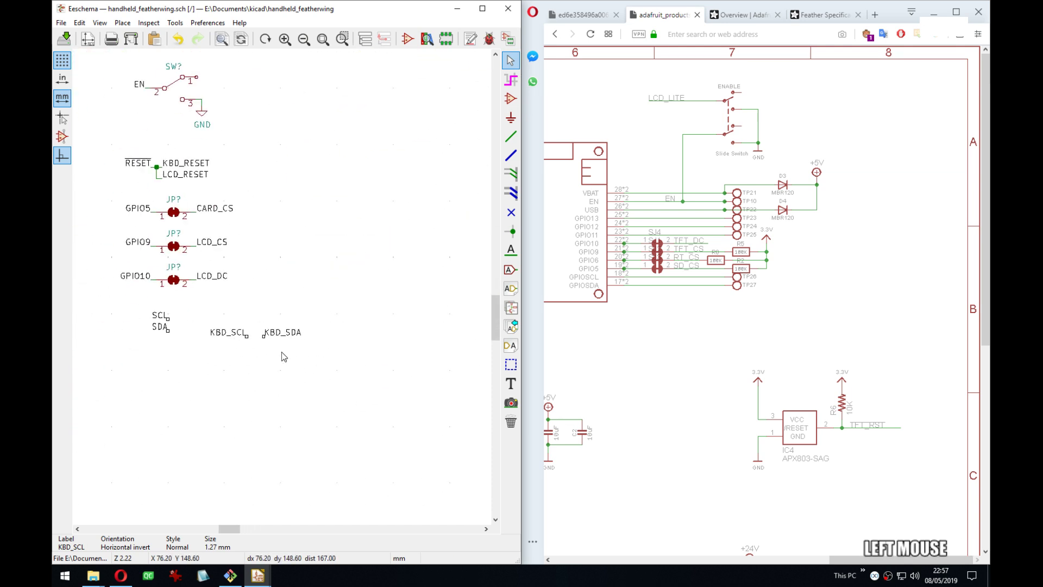
scroll(239, 358, up, 4)
middle_drag(265, 213, 361, 240)
Line up KBD_SCL beside SCL and KBD_SDA level with SDA, moving the SDA pair lower.
key(m)
key(r)
key(r)
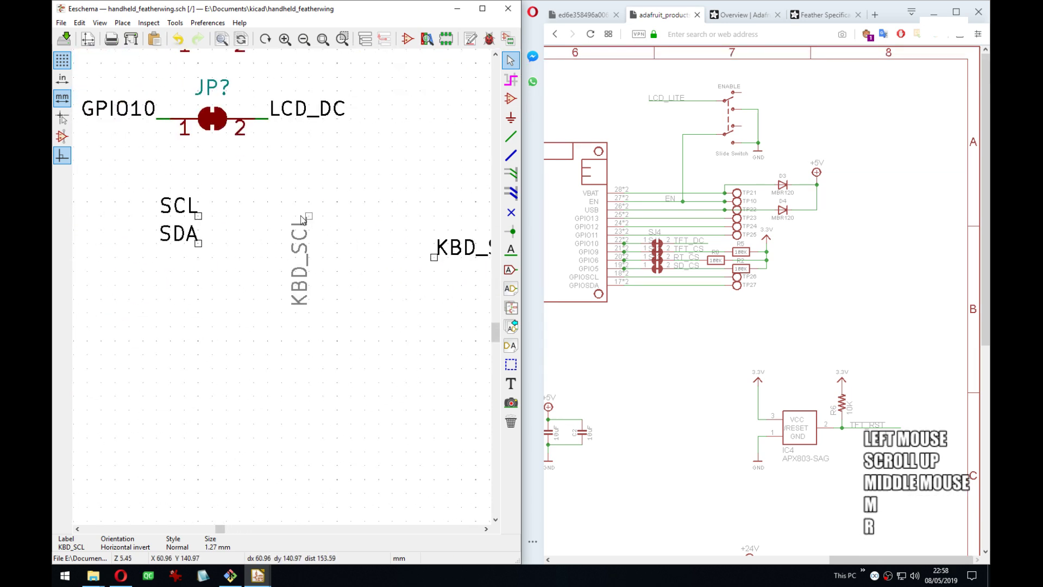
click(241, 219)
key(m)
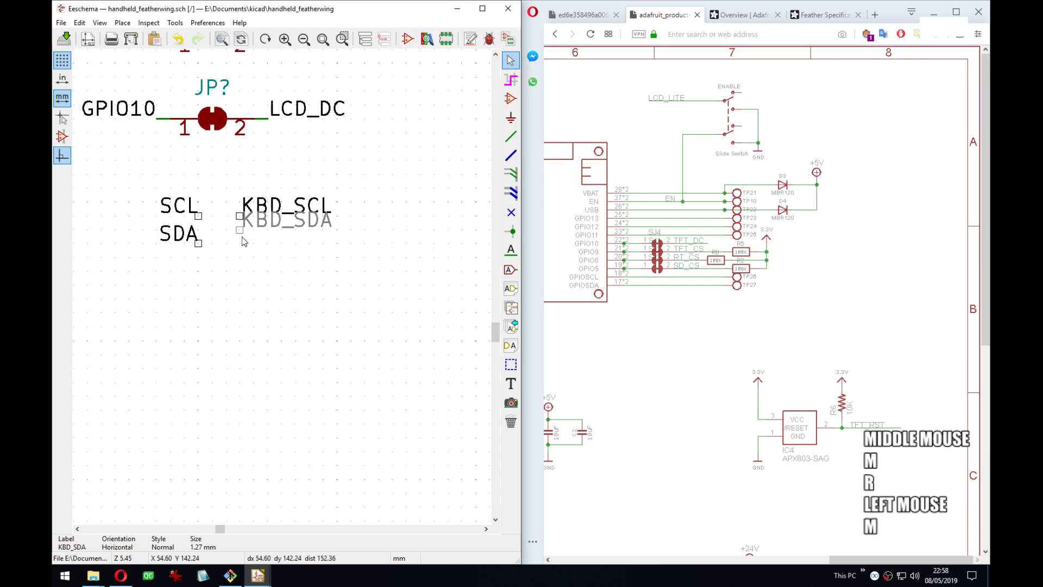
click(244, 233)
key(m)
click(242, 244)
middle_drag(286, 291, 268, 326)
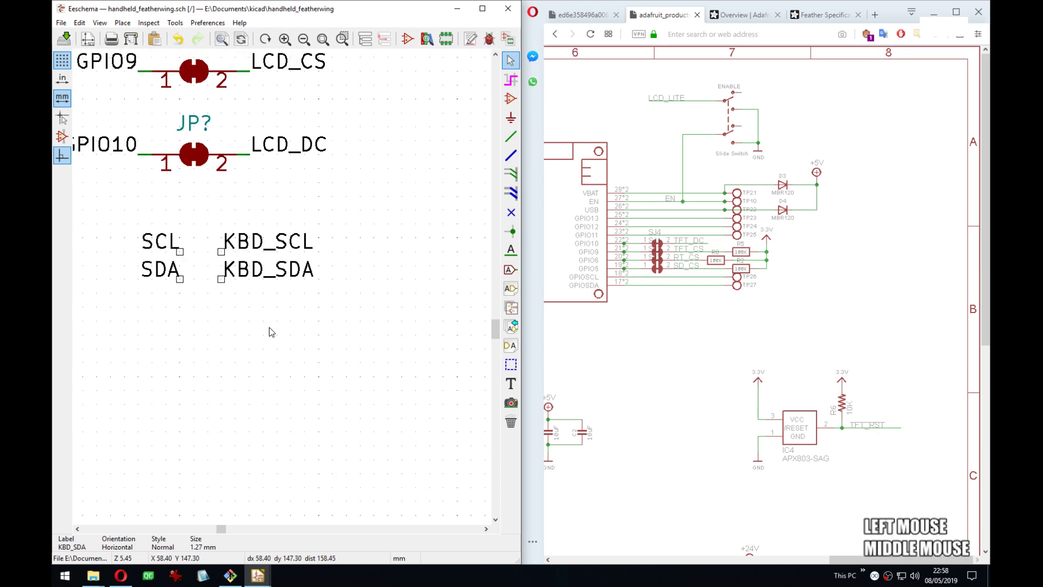
drag(265, 323, 151, 279)
click(157, 397)
middle_drag(194, 245, 260, 276)
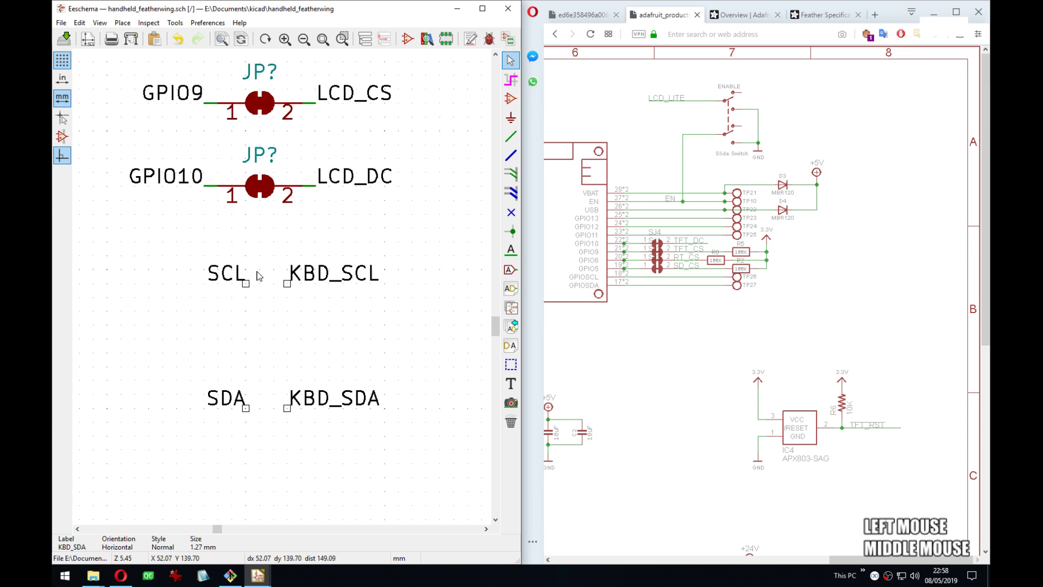
Wire SCL to KBD_SCL and SDA to KBD_SDA.
key(w)
click(287, 283)
key(w)
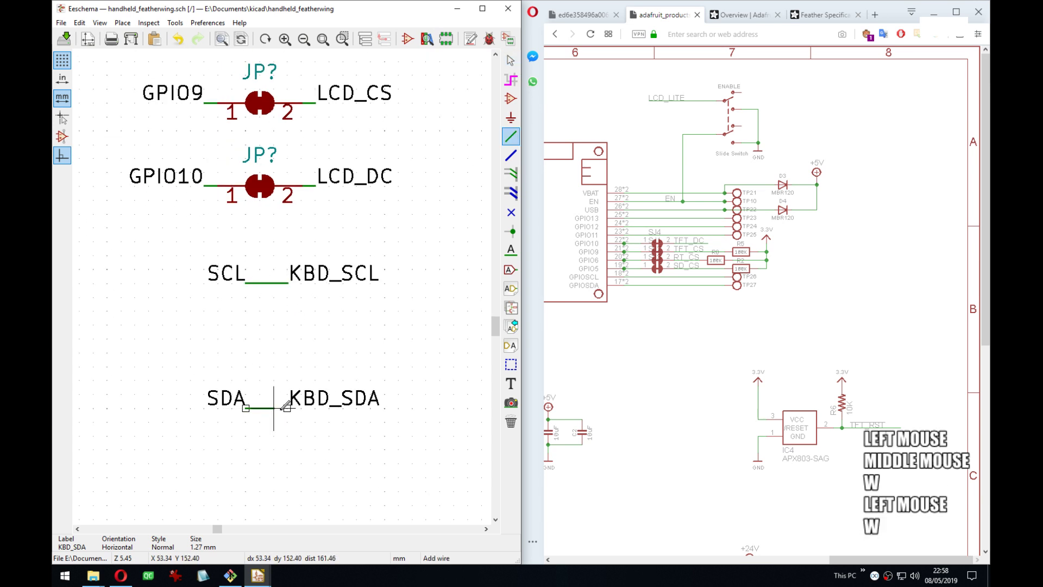
click(287, 407)
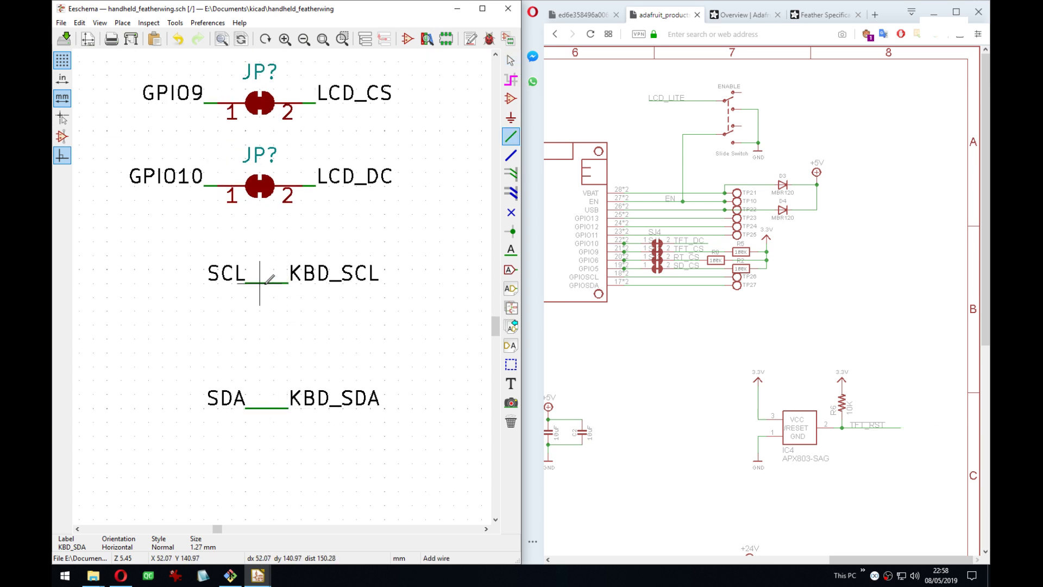
mouse_move(259, 302)
middle_down()
mouse_move(248, 311)
mouse_move(272, 293)
middle_up()
scroll(285, 282, down, 3)
key(Escape)
Reposition the SDA–KBD_SDA and SCL–KBD_SCL pairs so they sit level.
drag(233, 327, 276, 349)
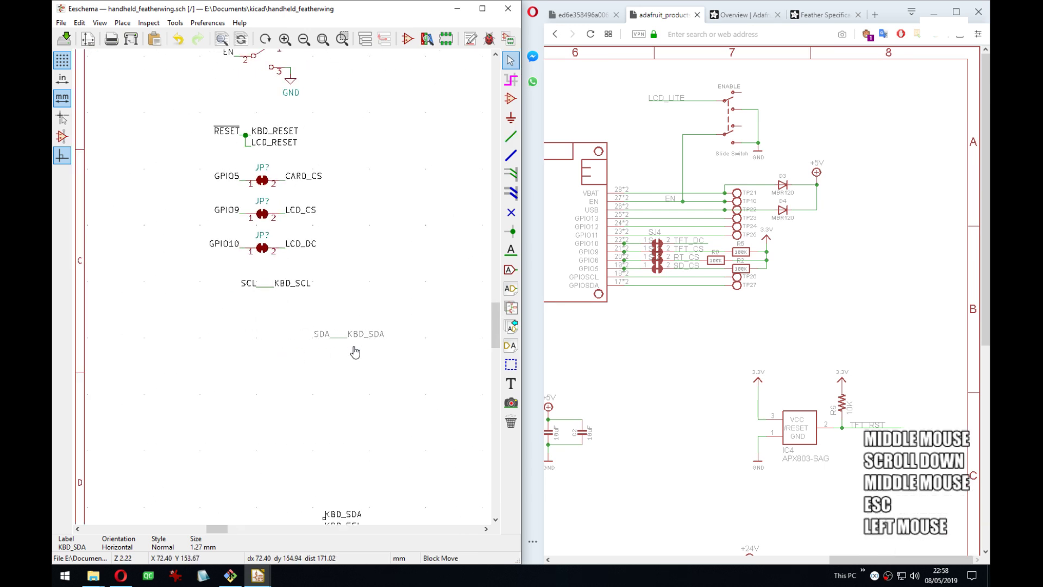
click(354, 346)
drag(242, 271, 308, 307)
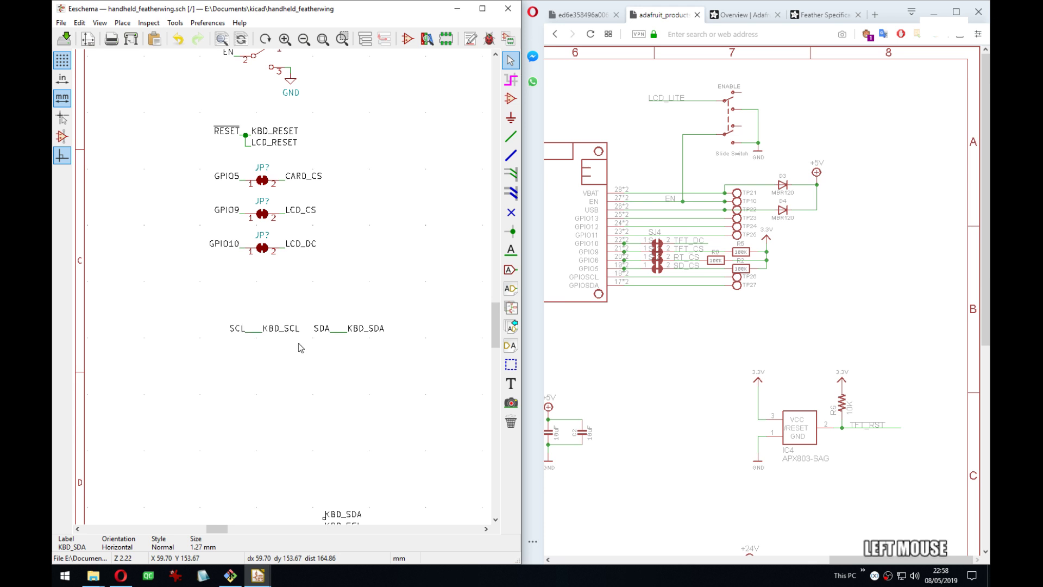
drag(389, 363, 233, 344)
Undo the SCL pair move and start a wire branching up from the SDA wire.
key(ctrl+z)
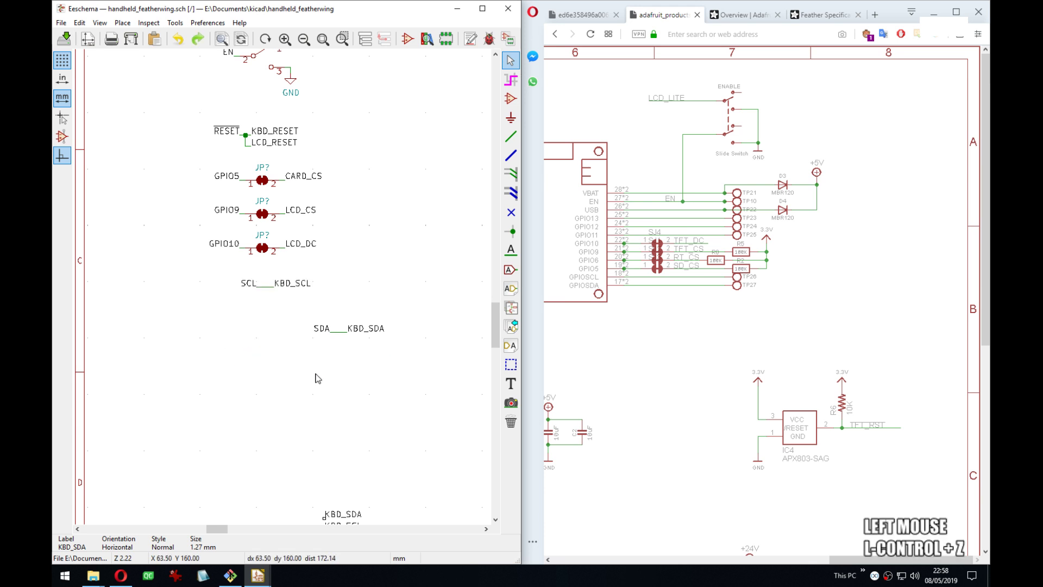
drag(335, 396, 274, 382)
scroll(282, 291, up, 1)
scroll(281, 283, up, 9)
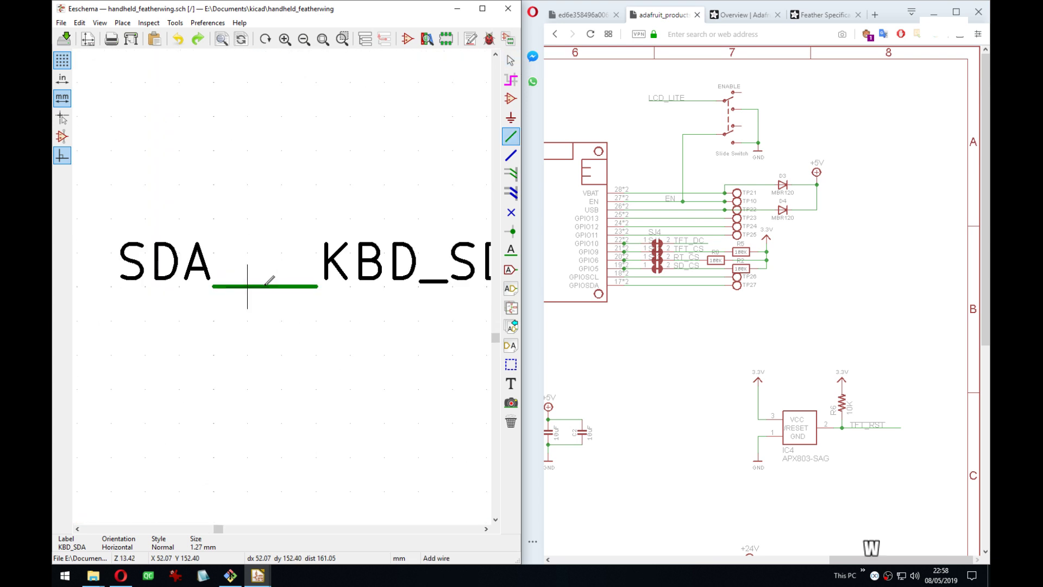
click(248, 286)
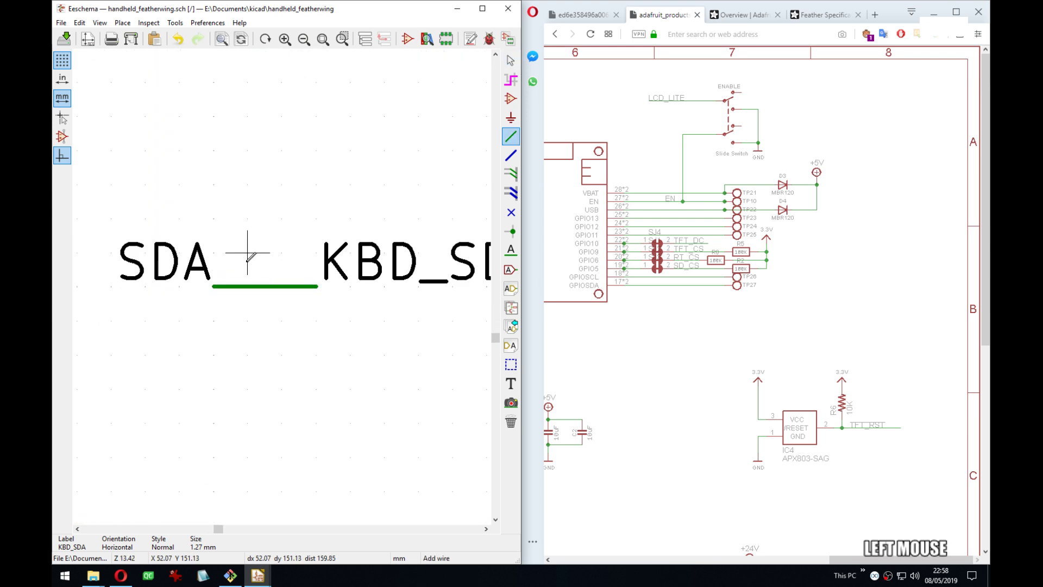
click(247, 252)
Copy the SD card's 10K resistor onto the SDA junction, keeping its labels on the right.
scroll(247, 252, down, 5)
middle_drag(388, 133, 297, 290)
scroll(298, 290, down, 3)
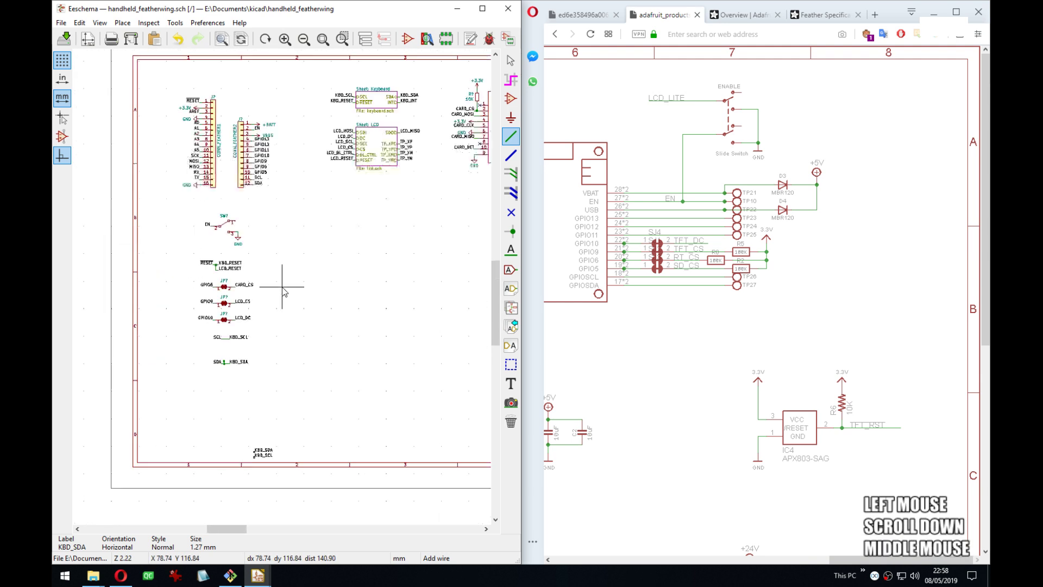
middle_drag(373, 223, 243, 278)
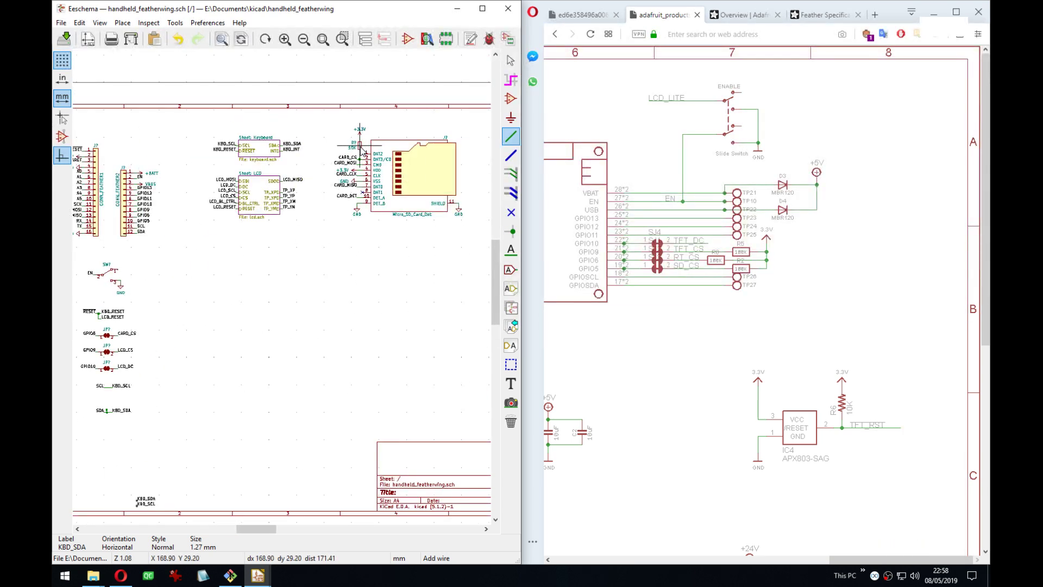
key(c)
middle_drag(233, 332, 348, 317)
scroll(245, 338, up, 3)
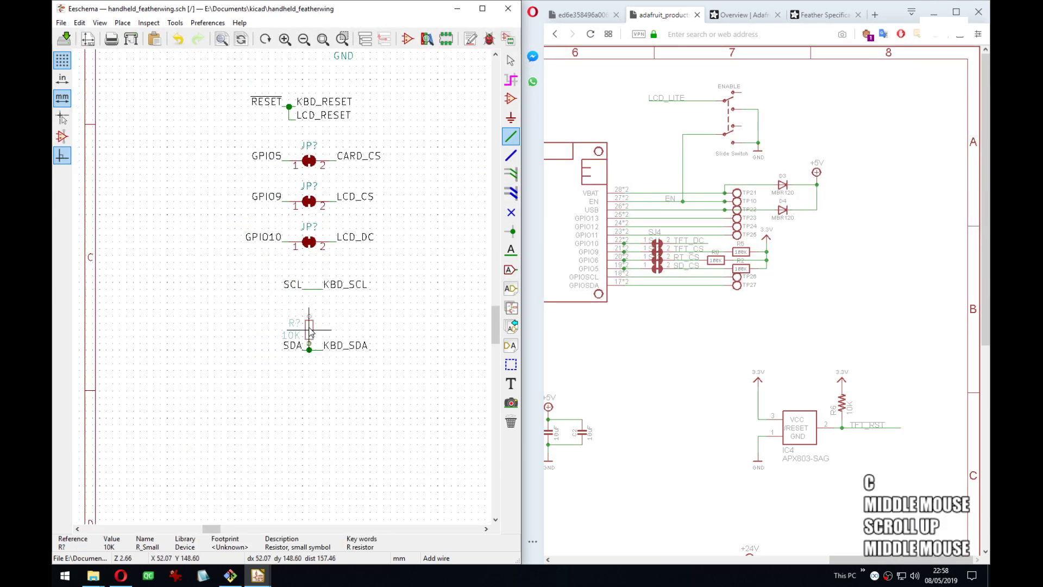
click(309, 331)
scroll(305, 326, up, 3)
key(x)
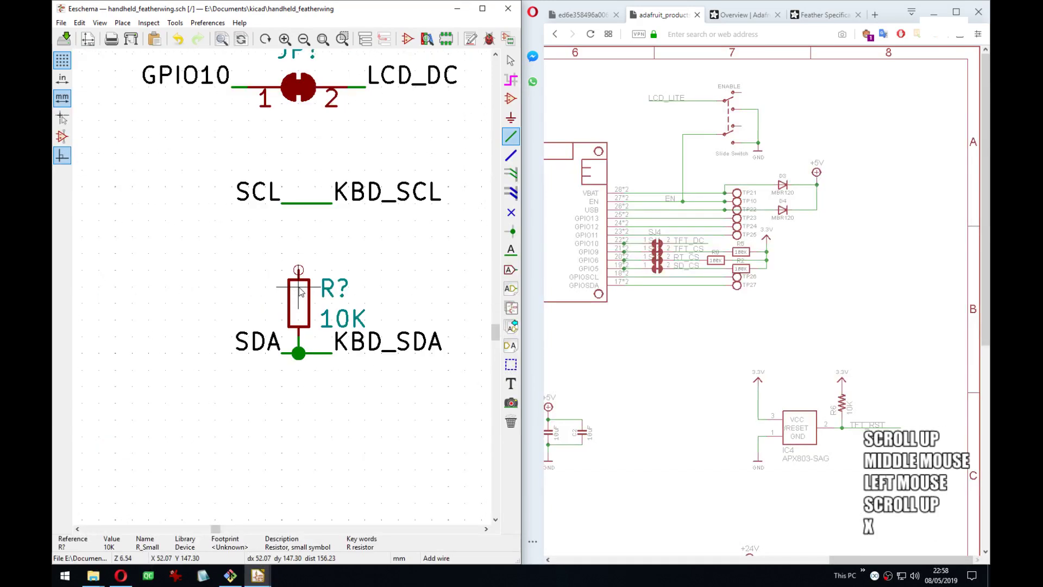
key(x)
key(x)
Slide KBD_SDA further right along its wire and start a wire from the resistor's top pin.
middle_drag(380, 317, 323, 293)
key(Escape)
drag(359, 346, 275, 324)
key(Tab)
click(309, 333)
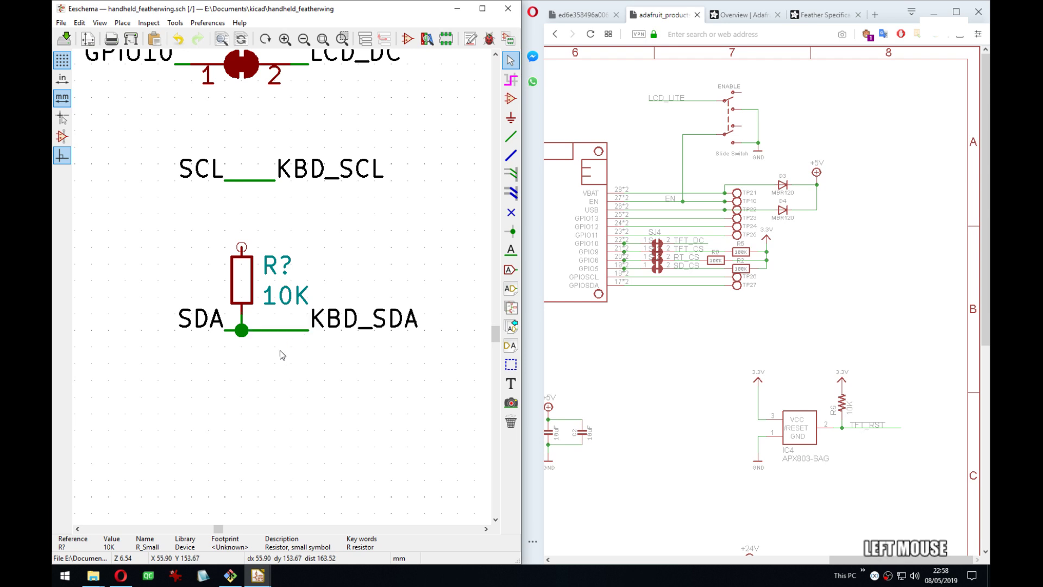
middle_drag(242, 245, 300, 283)
key(w)
click(300, 284)
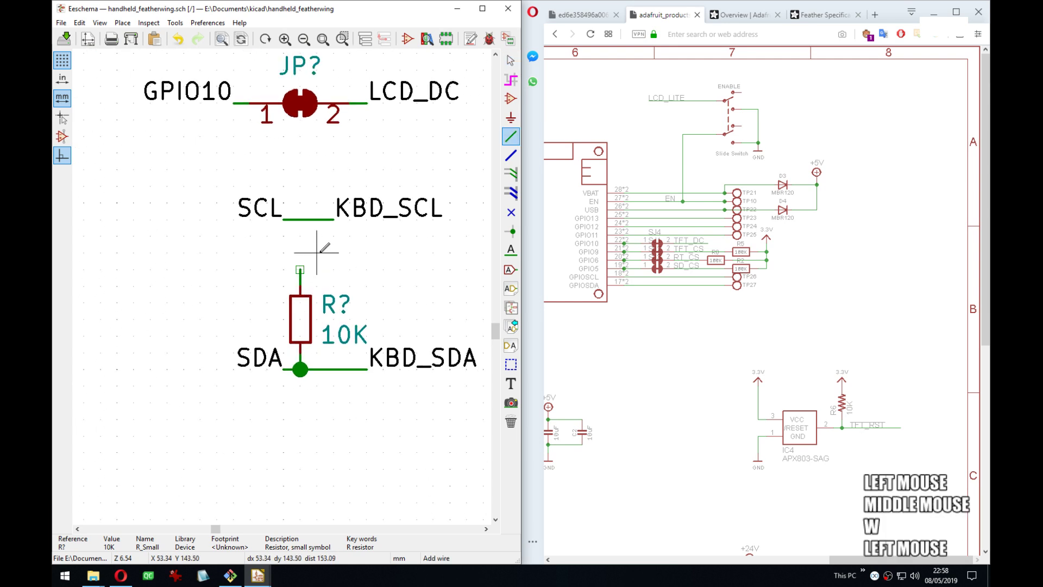
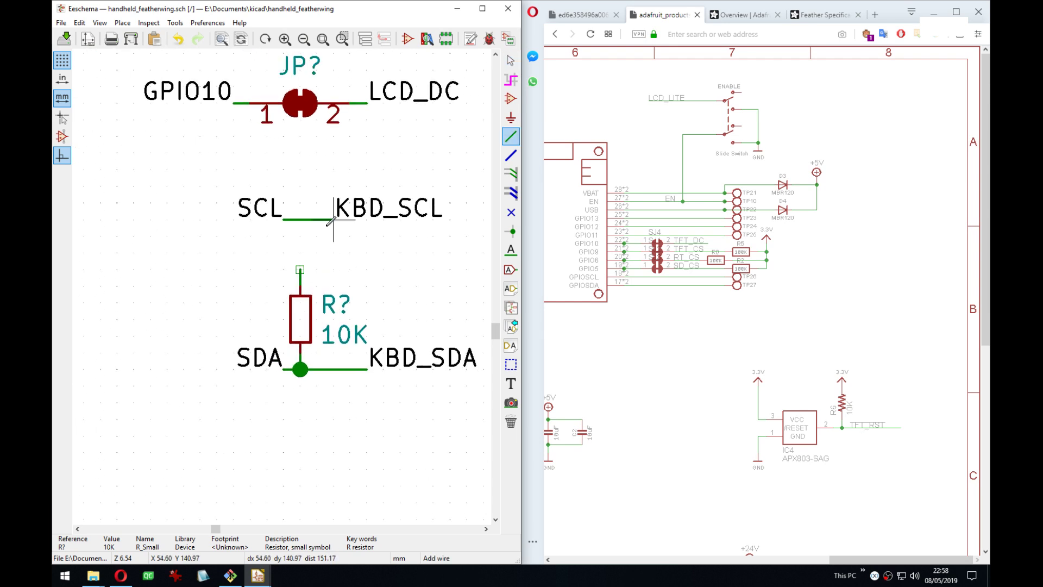
Cancel the unfinished wire and pan across the featherwing schematic.
scroll(332, 220, down, 5)
middle_drag(332, 220, 278, 323)
key(Escape)
middle_drag(442, 68, 333, 115)
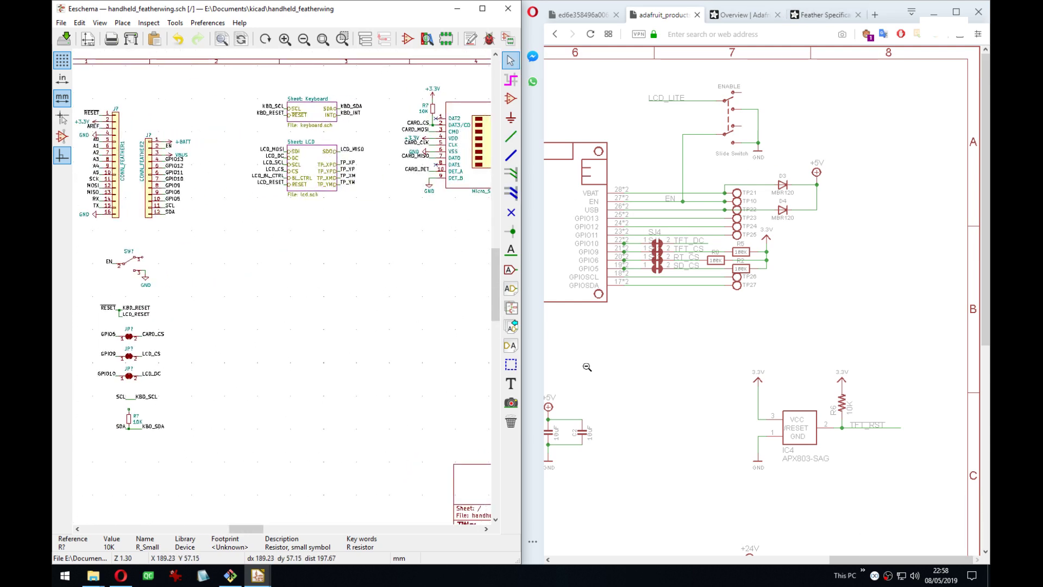
Inspect the pull-ups on the 35c3_badge's LCD and Keyboard sub-sheets.
click(261, 574)
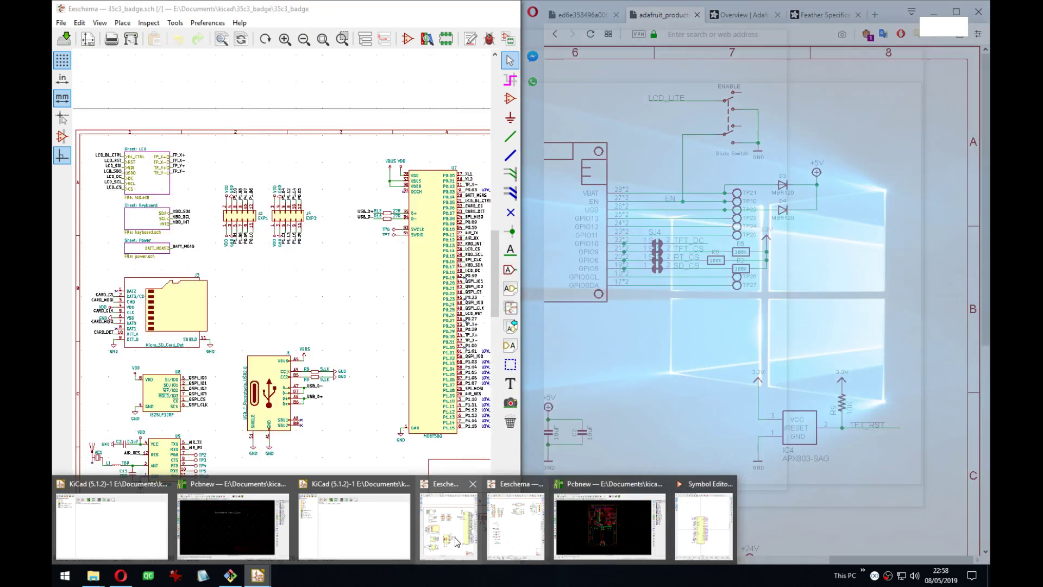
click(455, 537)
double_click(154, 187)
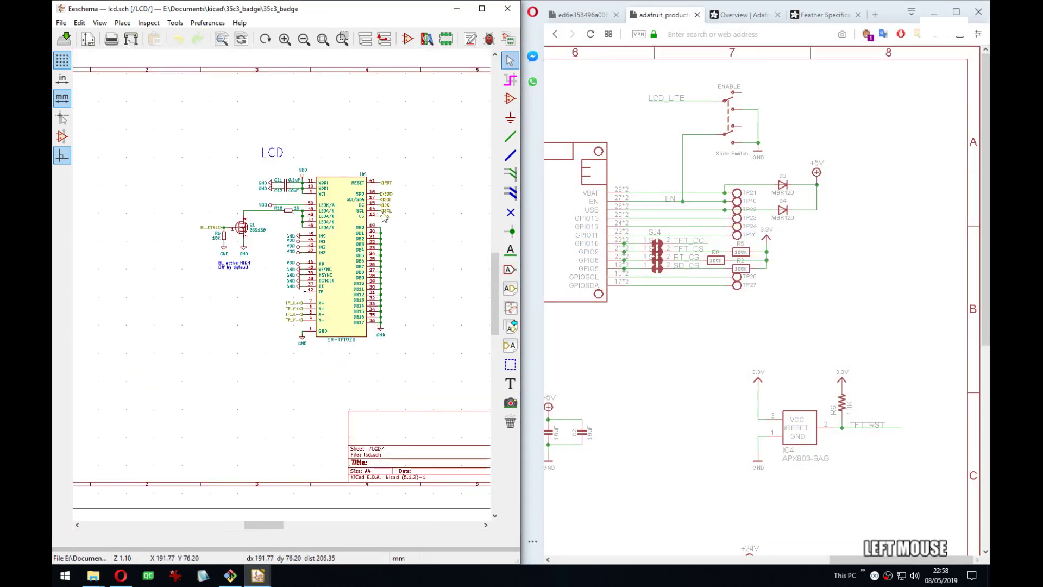
middle_drag(385, 218, 201, 198)
key(alt+BackSpace)
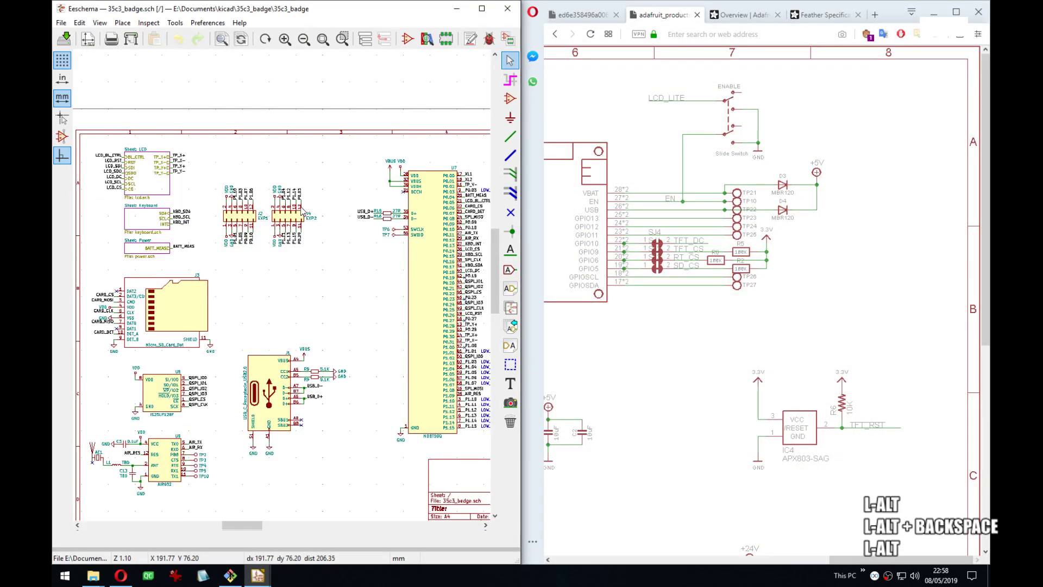
double_click(169, 227)
scroll(282, 291, up, 2)
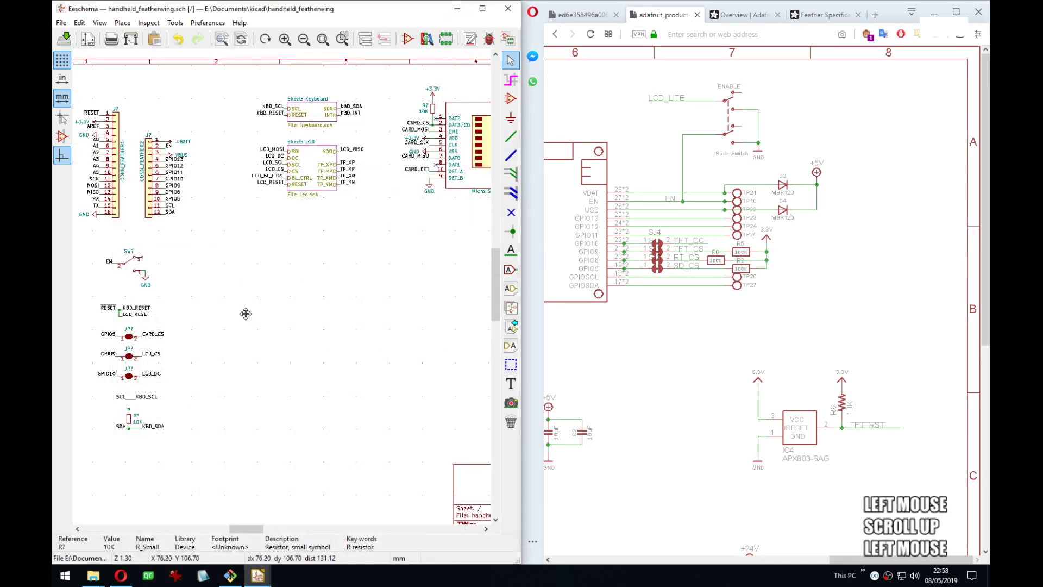
Back in handheld_featherwing, move the SDA resistor block slightly lower.
middle_drag(245, 310, 282, 306)
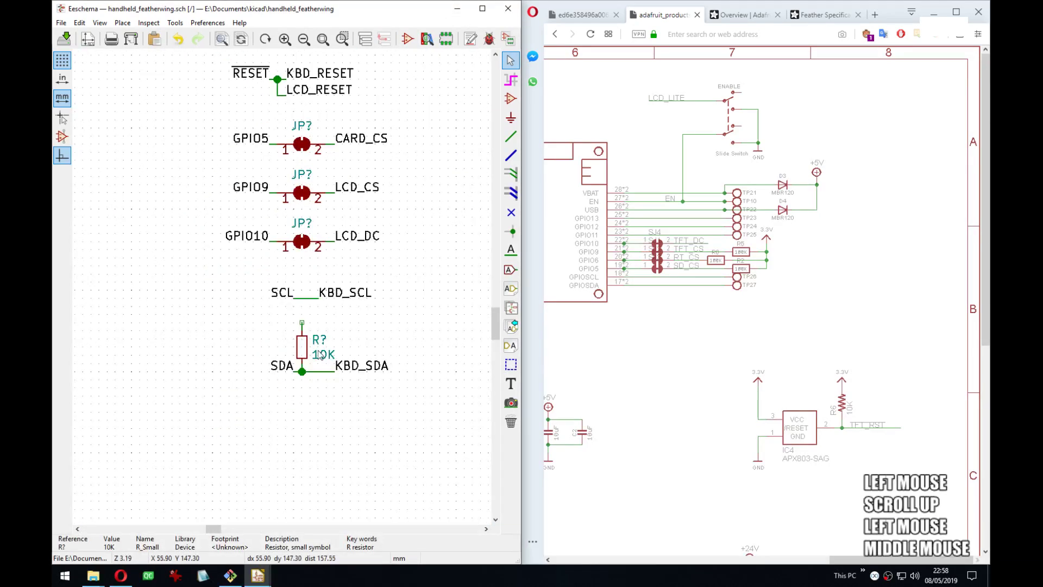
scroll(318, 370, up, 1)
middle_drag(280, 243, 315, 261)
mouse_move(408, 371)
middle_down()
mouse_move(289, 315)
mouse_move(406, 375)
middle_up()
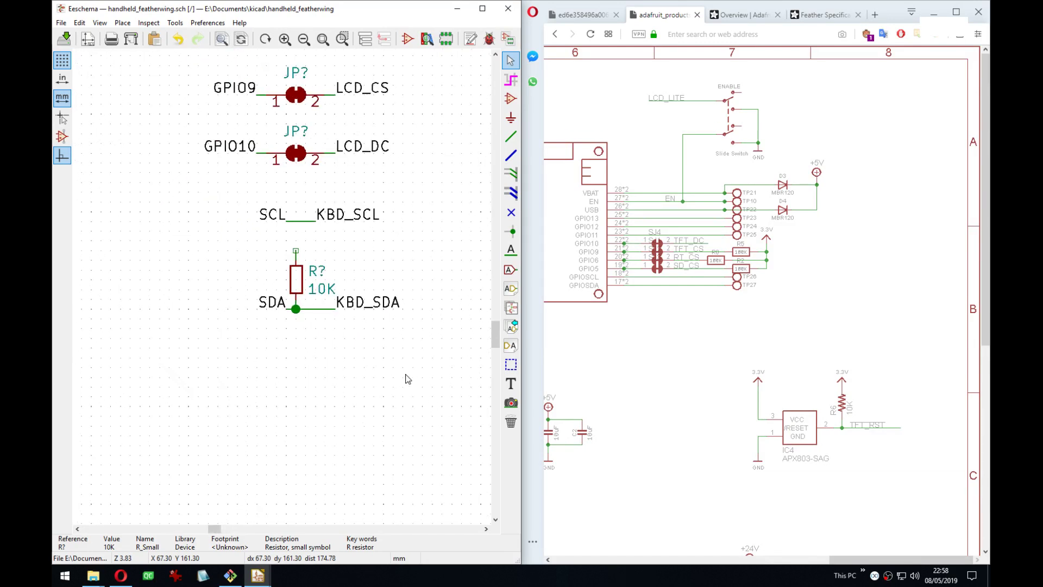
drag(384, 358, 263, 248)
click(271, 266)
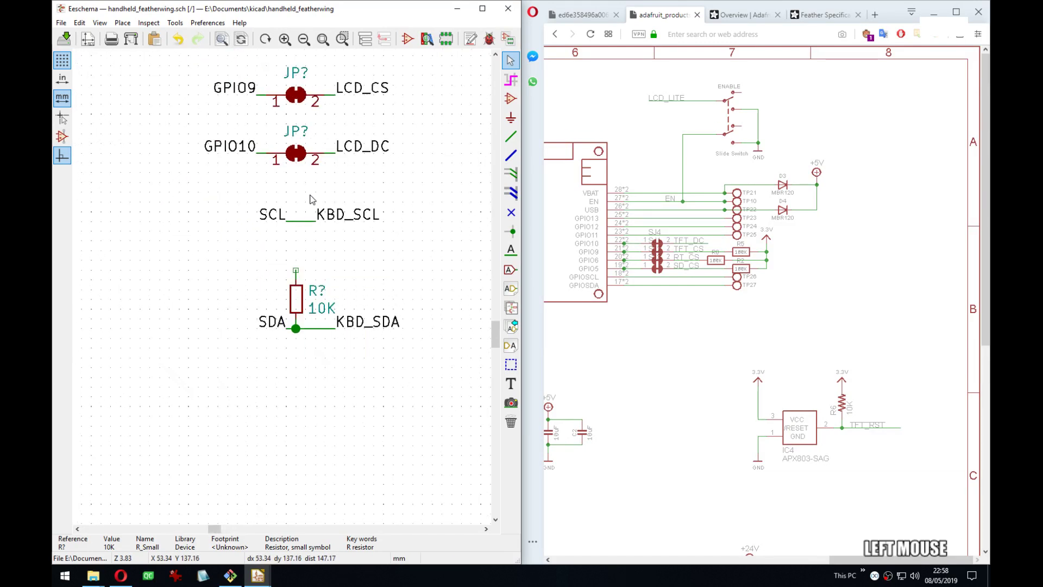
Pan across the sheet to bring the SD card's +3.3V symbol into view.
scroll(312, 199, down, 5)
scroll(288, 263, up, 1)
middle_drag(305, 250, 283, 292)
scroll(283, 291, up, 3)
middle_drag(350, 239, 366, 356)
middle_drag(448, 164, 209, 193)
Tie a copied +3.3V symbol to the SDA resistor's top and change its value to 4.7K.
key(c)
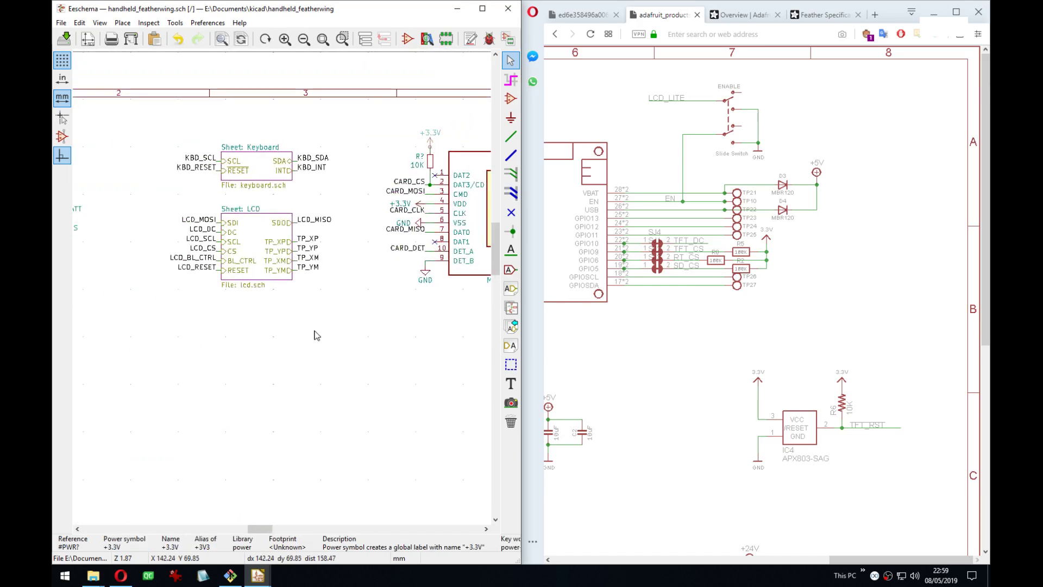
middle_drag(275, 370, 420, 139)
middle_drag(197, 351, 388, 310)
scroll(313, 370, up, 3)
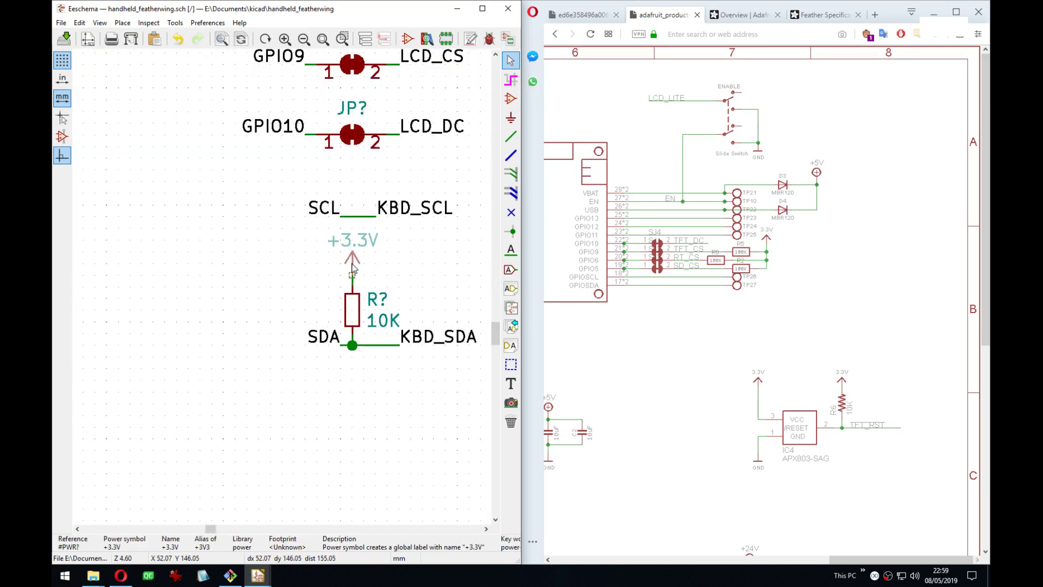
middle_drag(421, 265, 344, 279)
drag(403, 418, 236, 258)
click(240, 272)
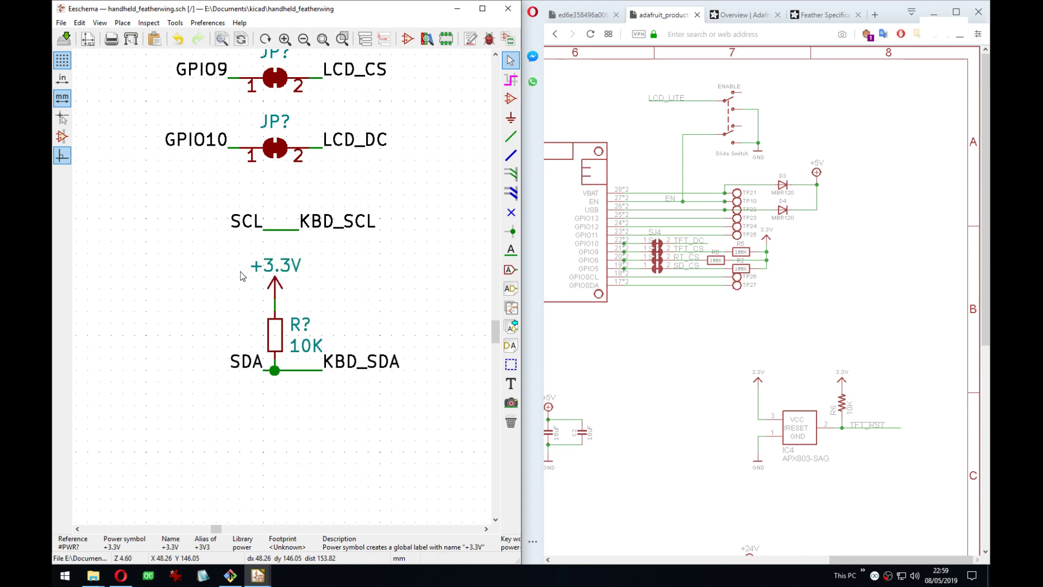
text(v)
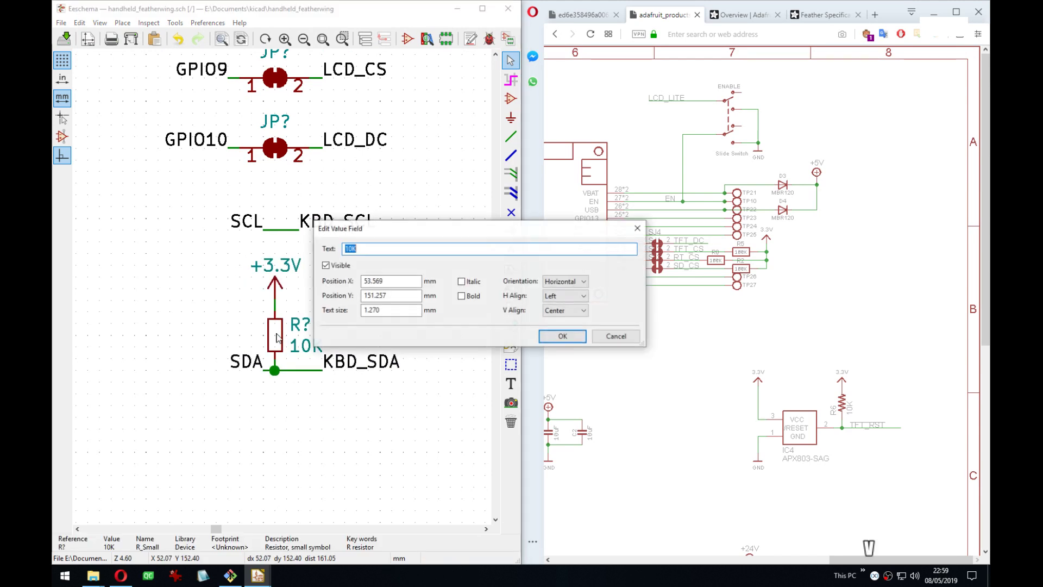
text(4.7K)
key(Return)
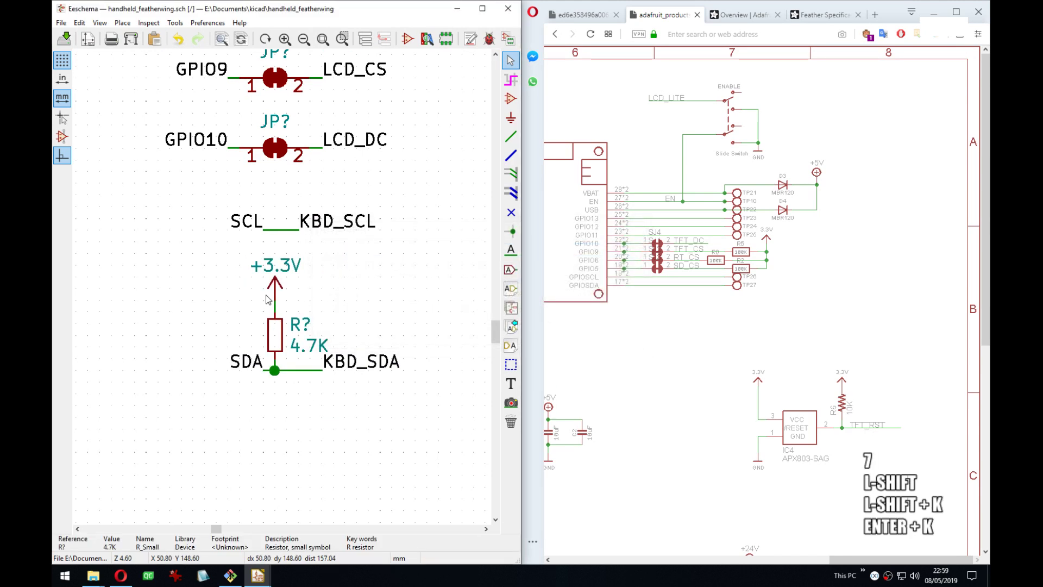
Move the SCL to KBD_SCL link further down the sheet.
drag(381, 452, 288, 473)
middle_drag(314, 436, 305, 369)
drag(384, 129, 234, 168)
middle_drag(236, 456, 234, 271)
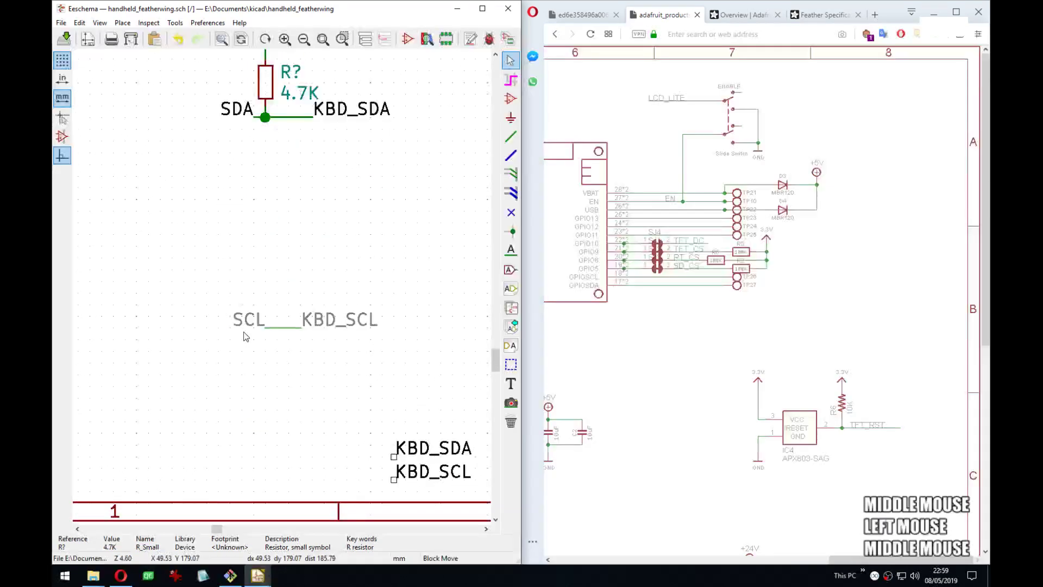
click(244, 336)
Select the +3.3V symbol and SDA resistor column together.
middle_drag(268, 179, 294, 296)
drag(277, 93, 315, 224)
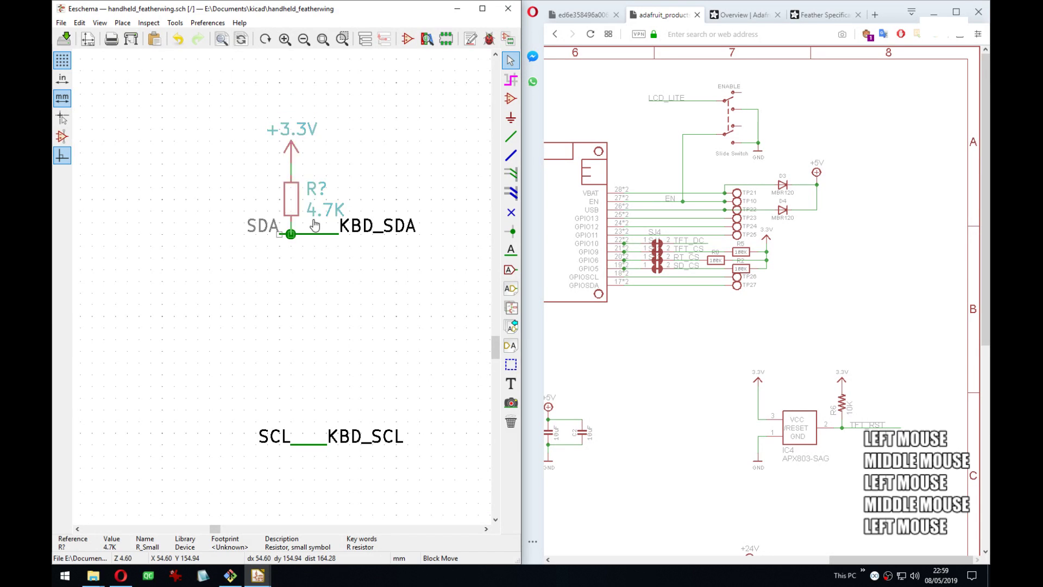
key(Escape)
click(315, 107)
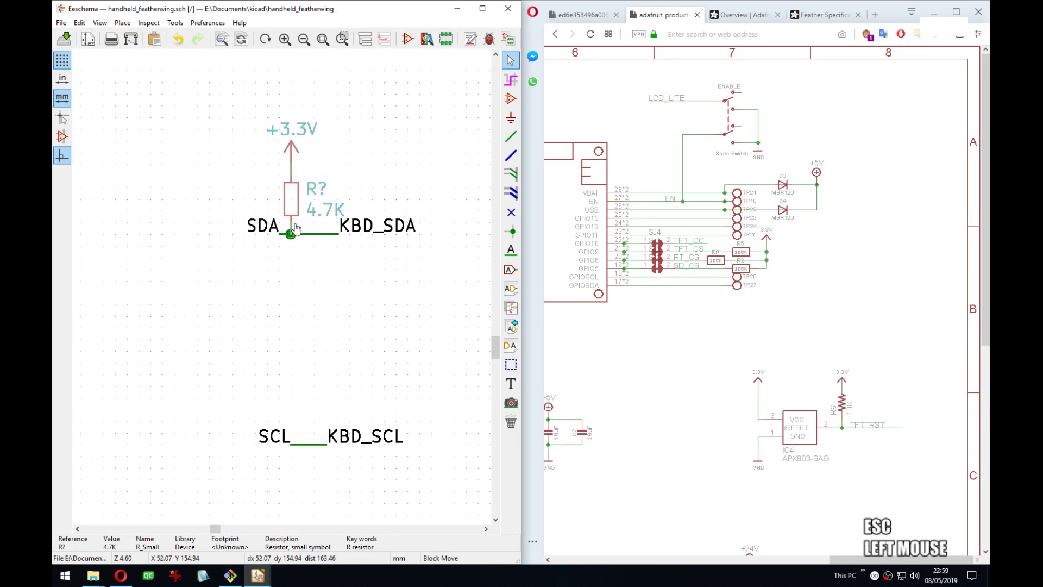
Duplicate the +3.3V 4.7K pull-up onto SCL, just below SDA's, with KBD_SCL at the wire end.
right_click(296, 227)
click(349, 310)
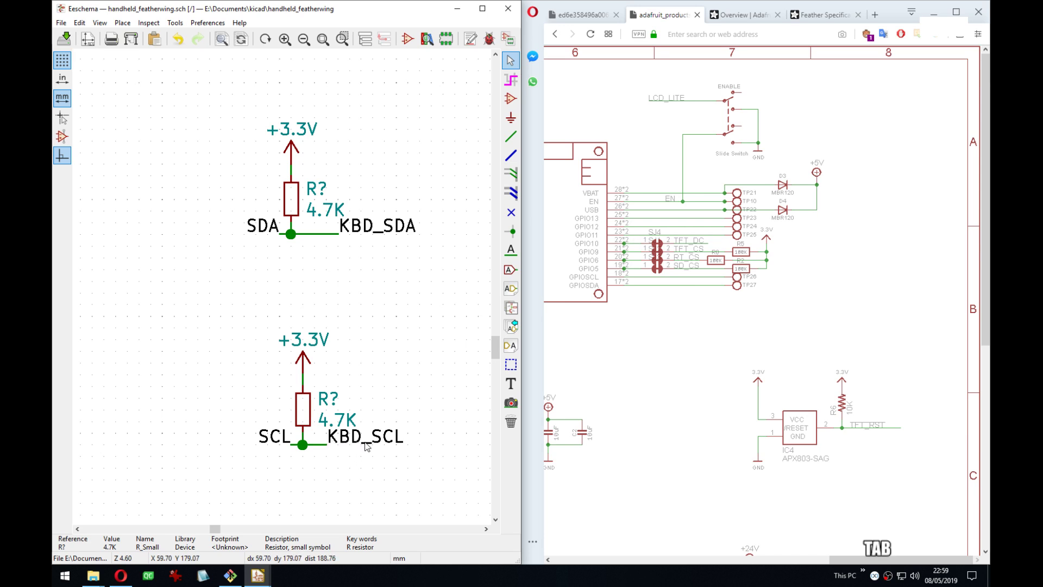
key(g)
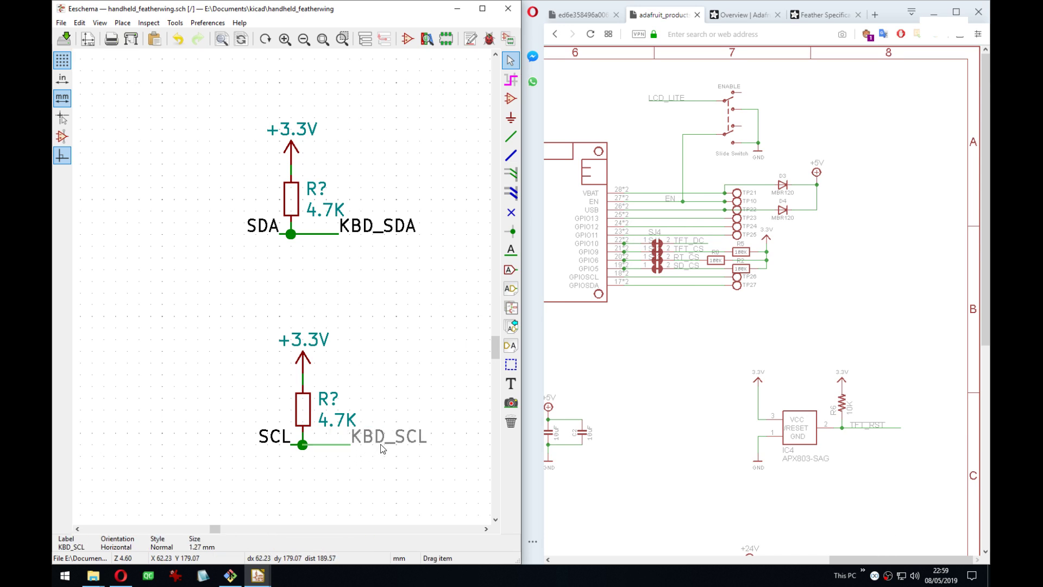
click(381, 445)
drag(413, 493, 233, 354)
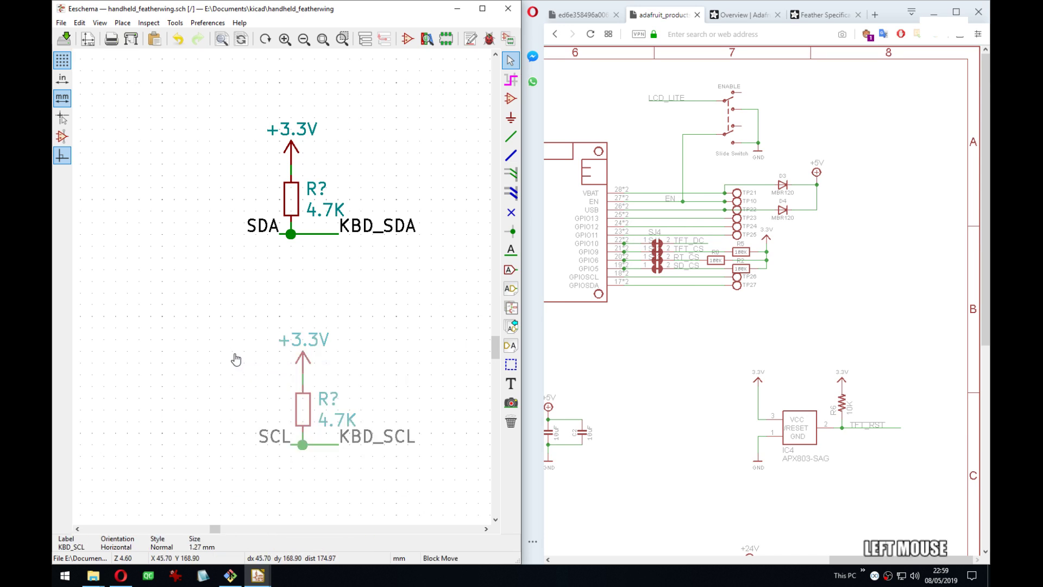
click(223, 289)
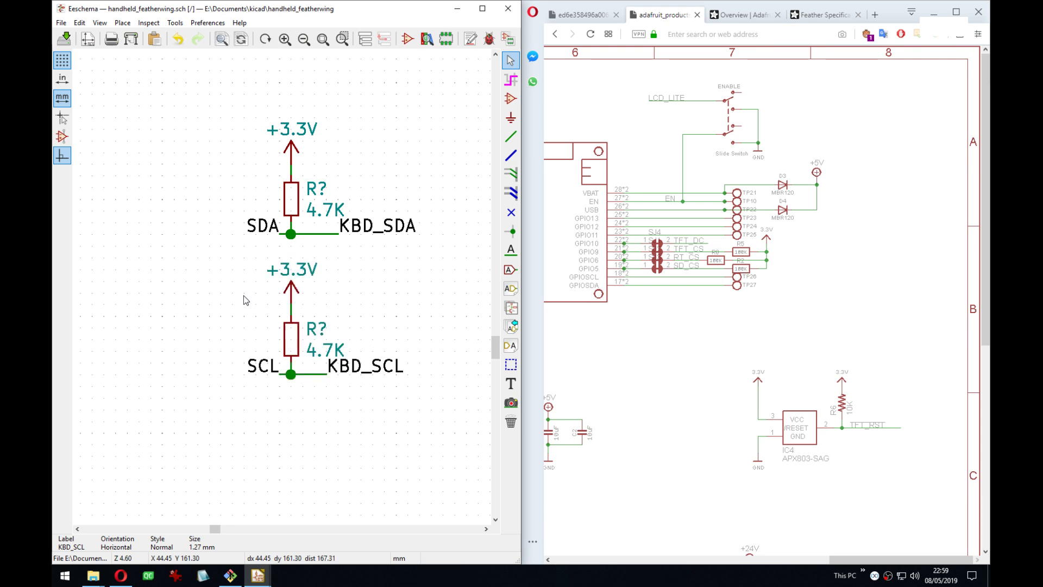
click(376, 369)
Align the KBD_SCL and KBD_SDA labels with each other at their wire ends.
scroll(375, 374, down, 1)
middle_drag(282, 269, 359, 332)
key(g)
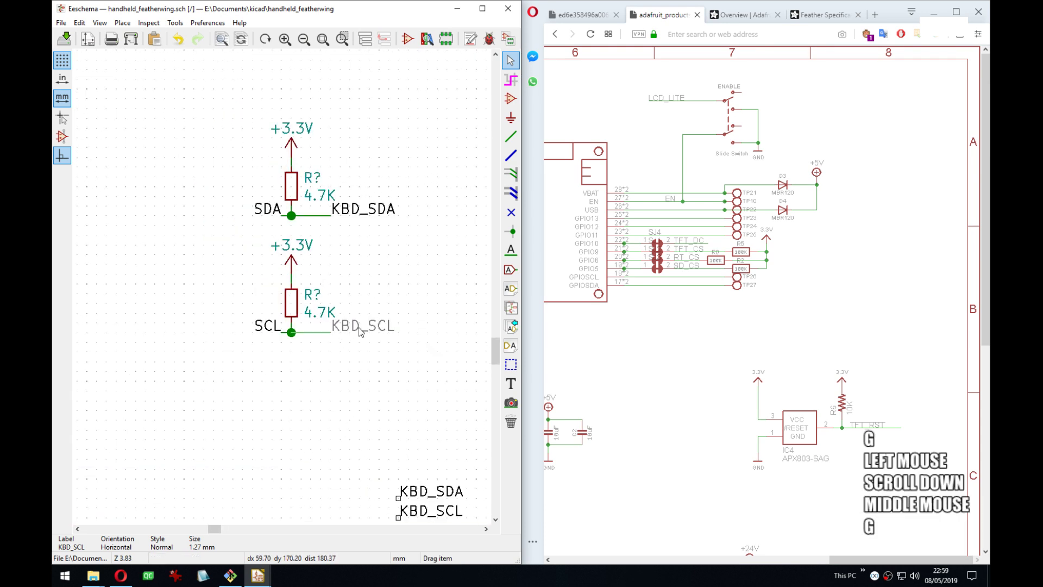
click(368, 331)
key(g)
click(368, 331)
key(g)
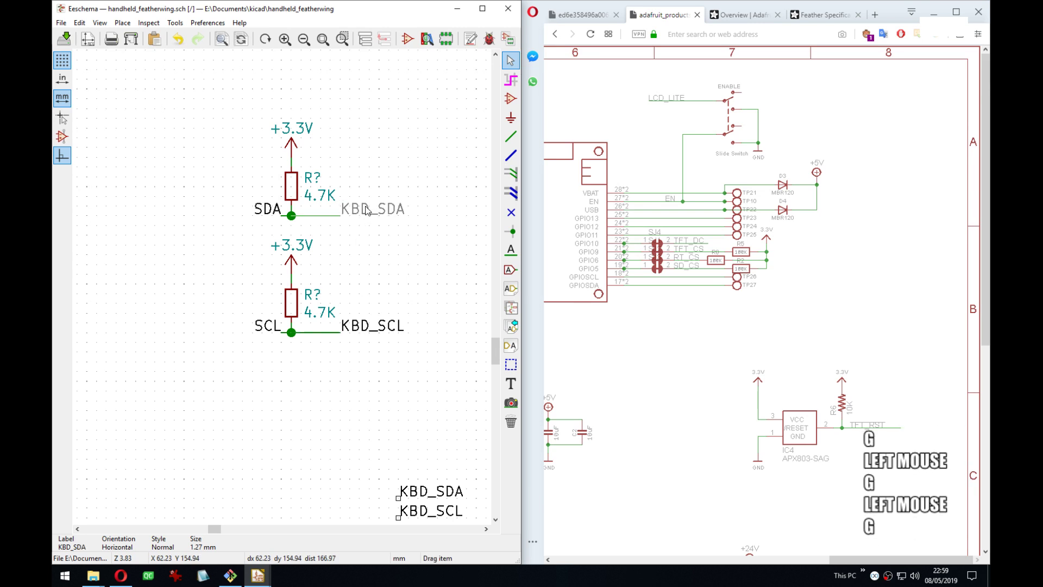
click(367, 211)
Move both pull-up resistor blocks beside the GPIO jumpers.
scroll(367, 211, down, 1)
middle_drag(326, 305, 337, 282)
drag(237, 247, 320, 375)
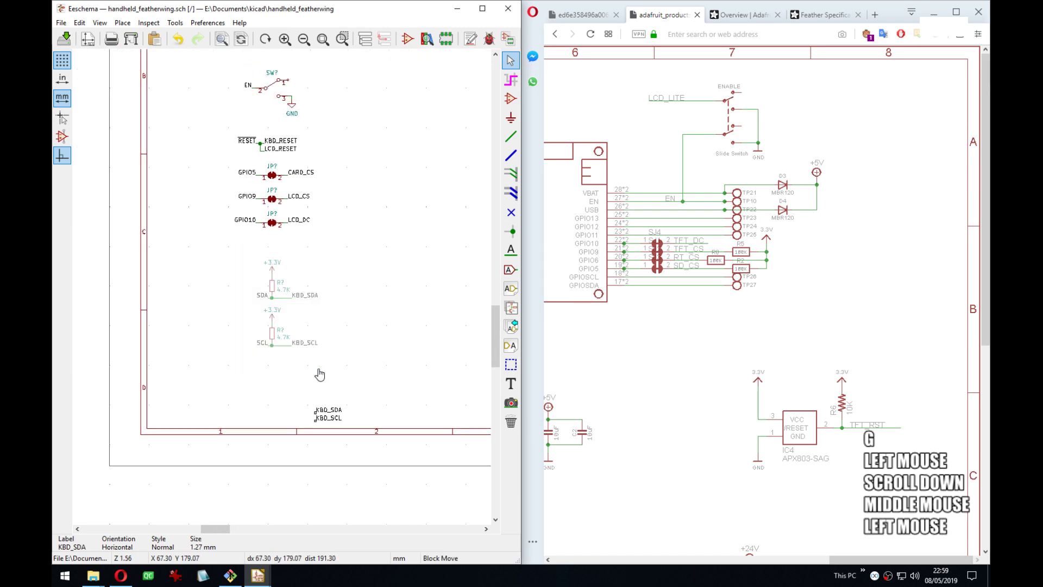
middle_drag(372, 339, 316, 369)
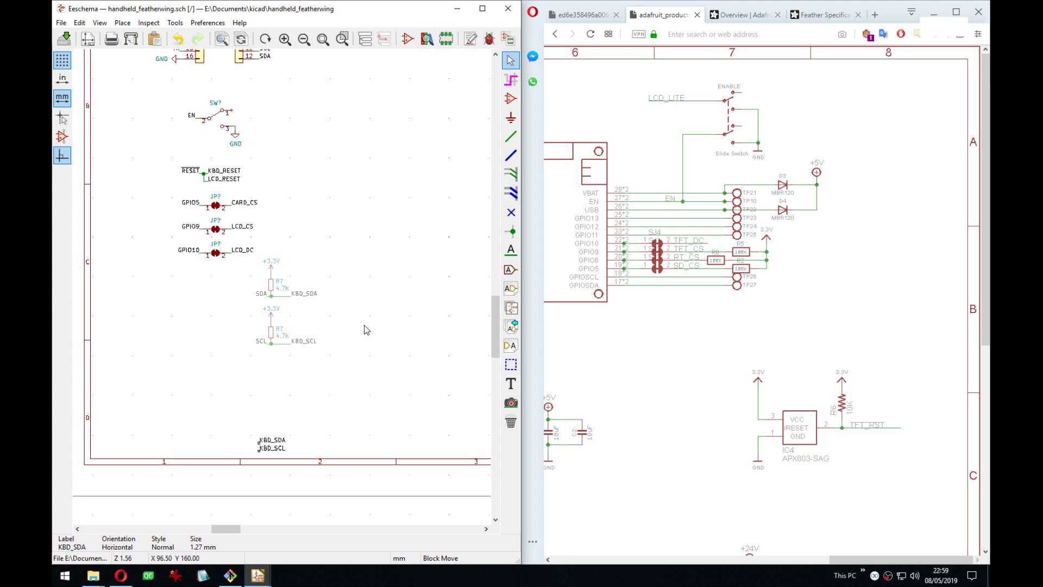
click(337, 281)
middle_drag(223, 300, 321, 386)
mouse_move(378, 224)
middle_down()
mouse_move(293, 417)
mouse_move(372, 242)
middle_up()
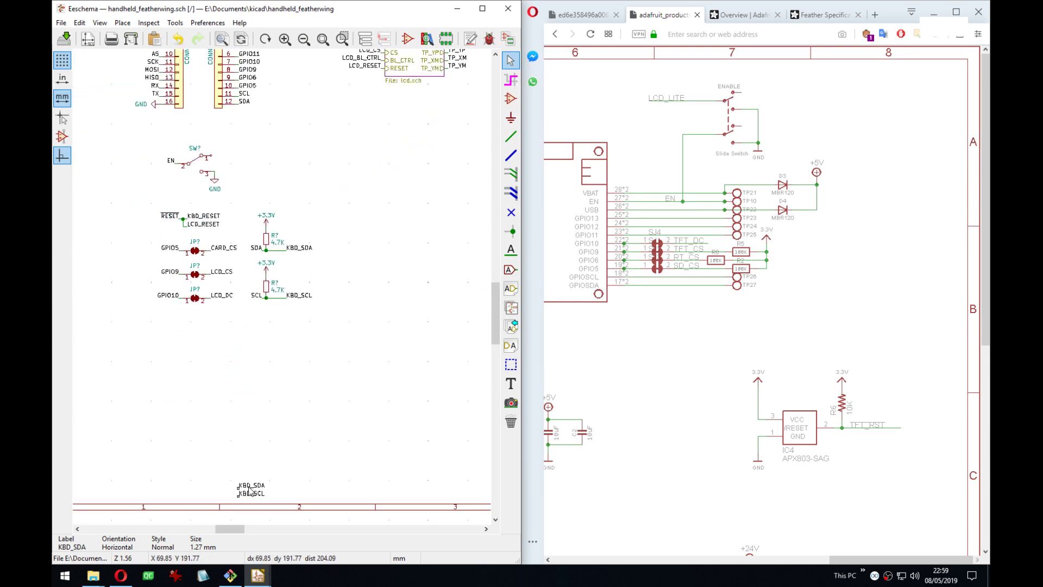
middle_drag(265, 486, 331, 356)
Save the featherwing schematic and launch the electrical rules check.
key(ctrl+s)
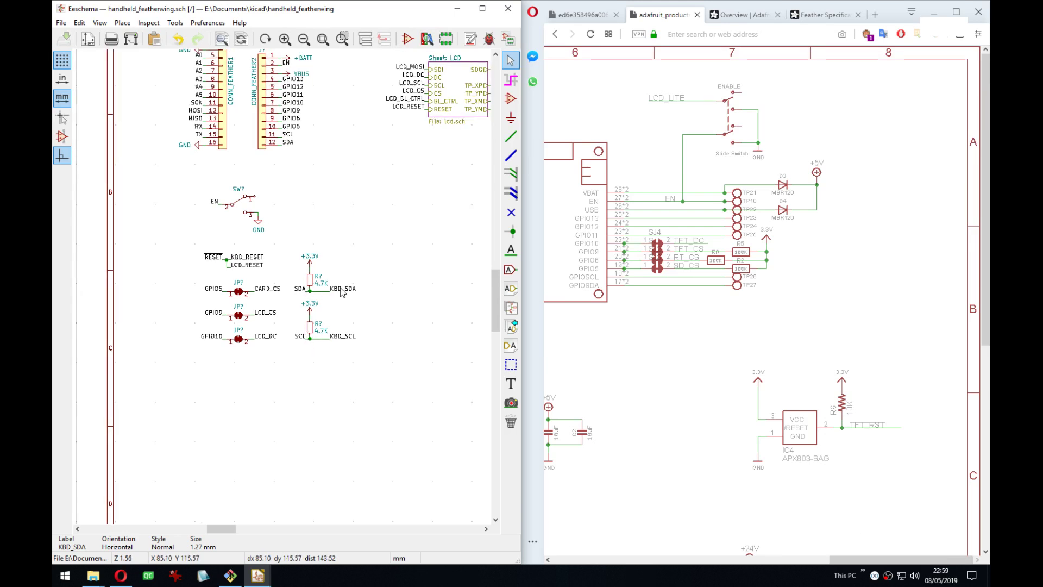
middle_drag(332, 205, 268, 281)
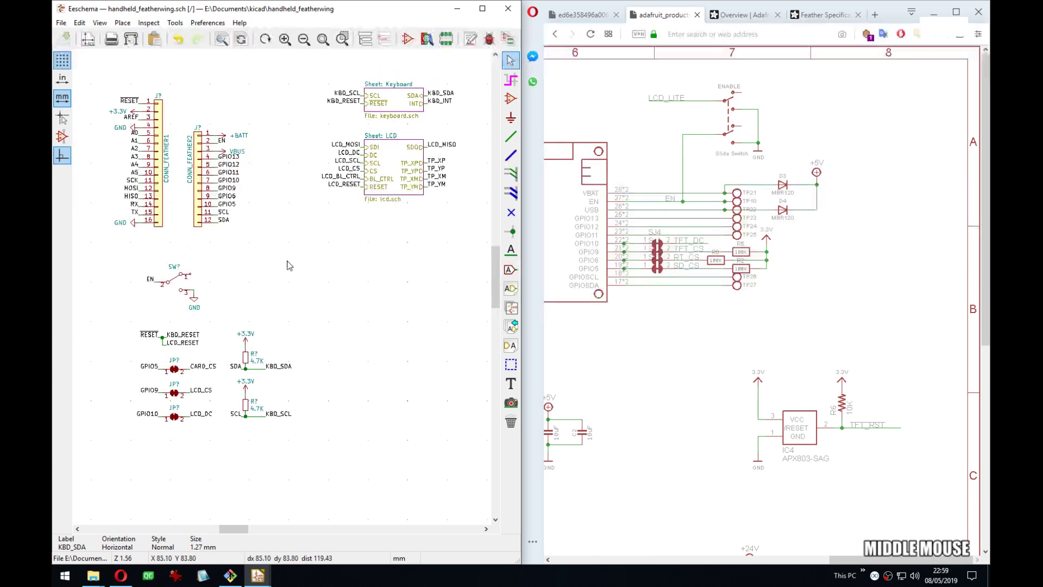
click(490, 39)
Annotate the unnumbered parts so the pull-ups become R1, R2 and R3.
key(Escape)
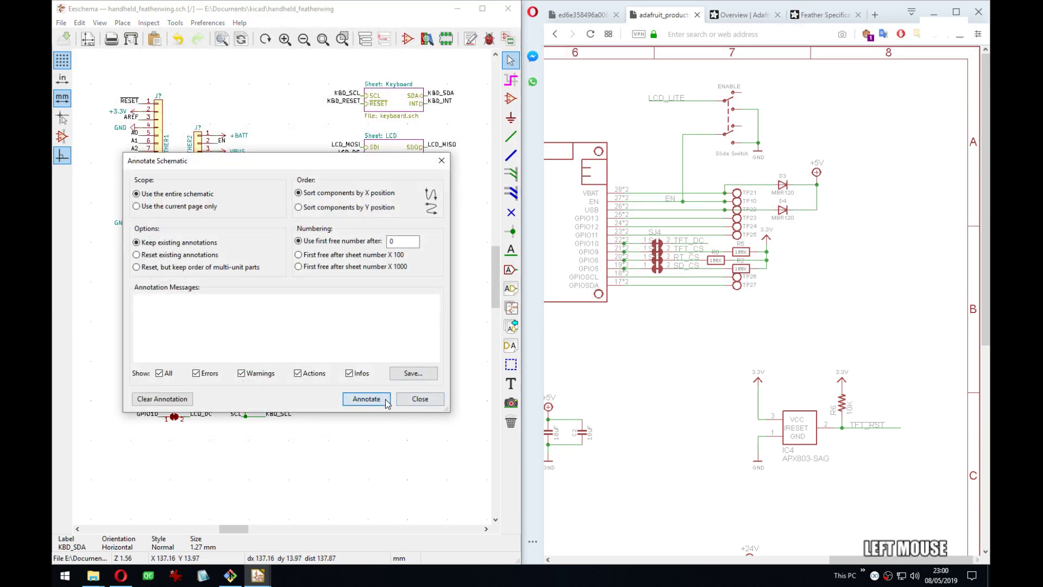
click(366, 399)
click(419, 399)
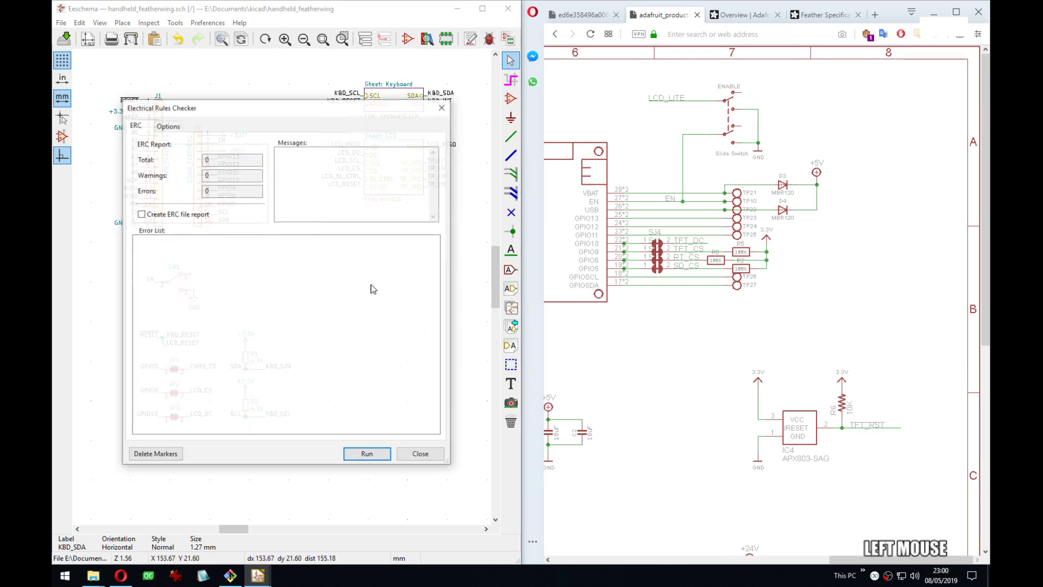
Rerun the electrical rules check and review the 34 remaining warnings.
click(369, 454)
scroll(423, 272, down, 10)
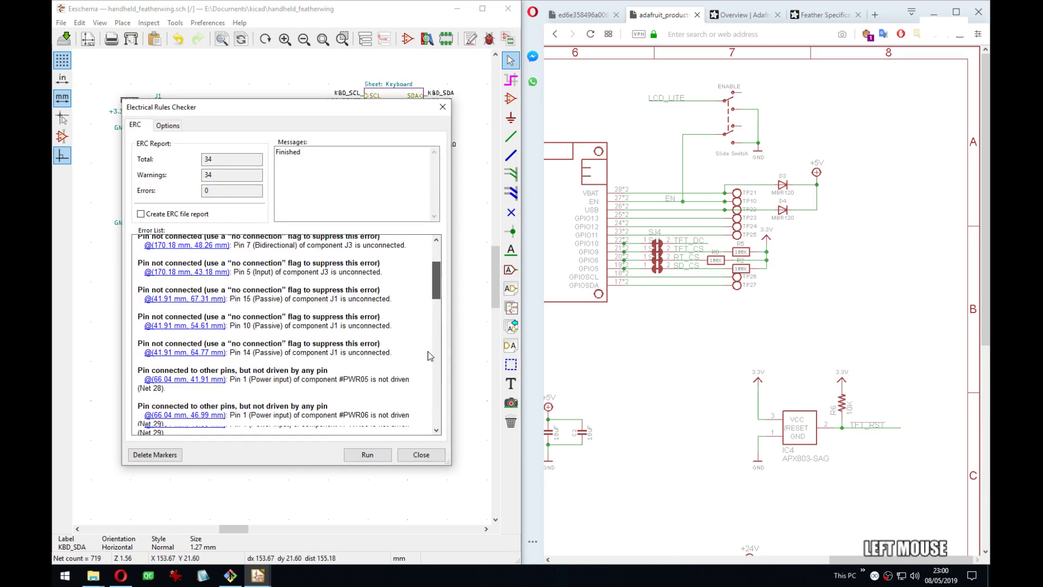
key(Escape)
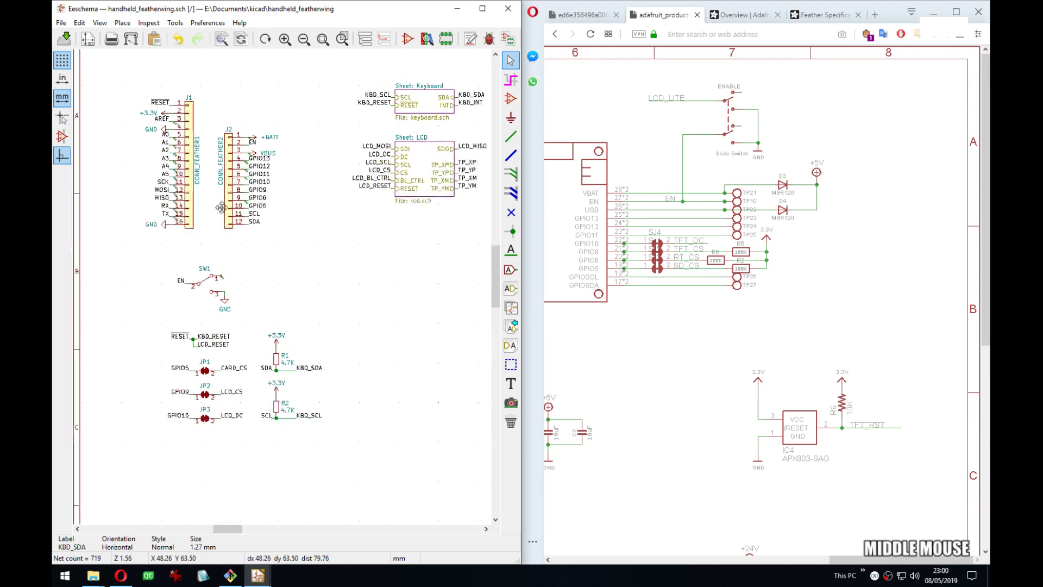
Pan around the schematic to the connectors, jumpers and resistors.
middle_drag(150, 201, 197, 279)
scroll(241, 202, up, 1)
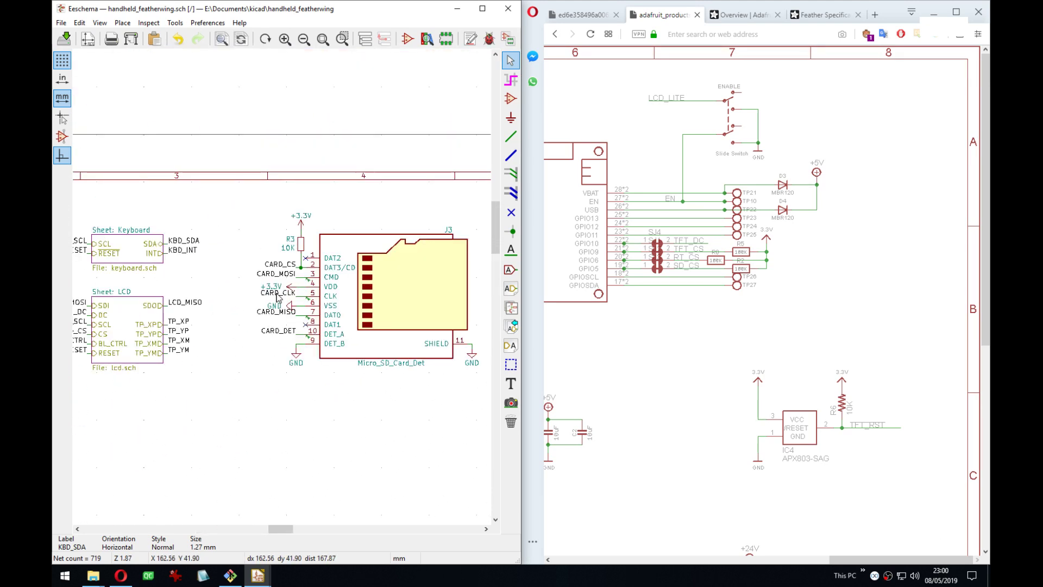
middle_drag(278, 297, 445, 258)
middle_drag(246, 333, 276, 133)
middle_drag(338, 171, 311, 279)
scroll(258, 286, up, 1)
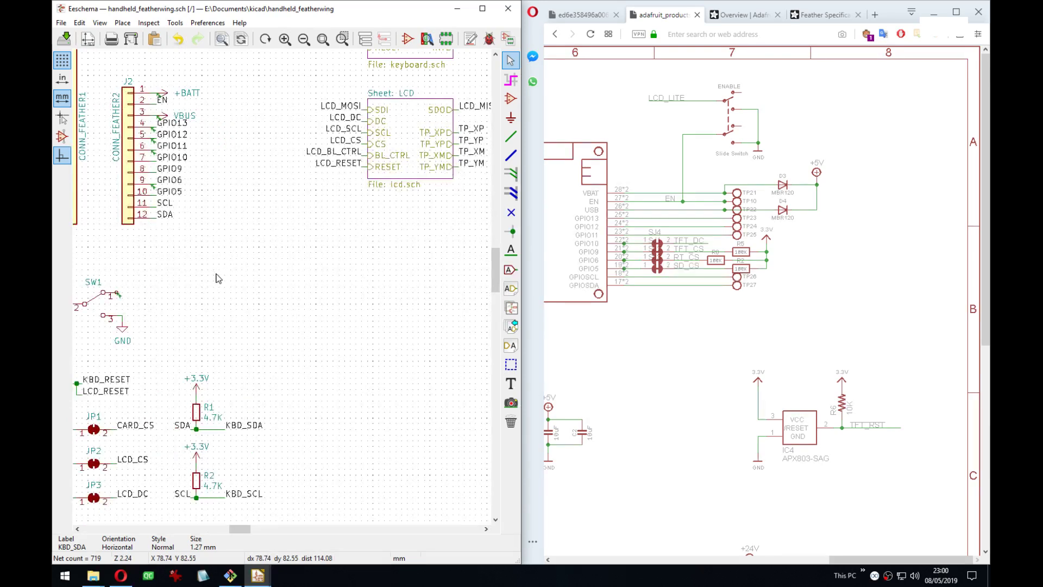
middle_drag(246, 274, 395, 188)
middle_drag(255, 197, 226, 231)
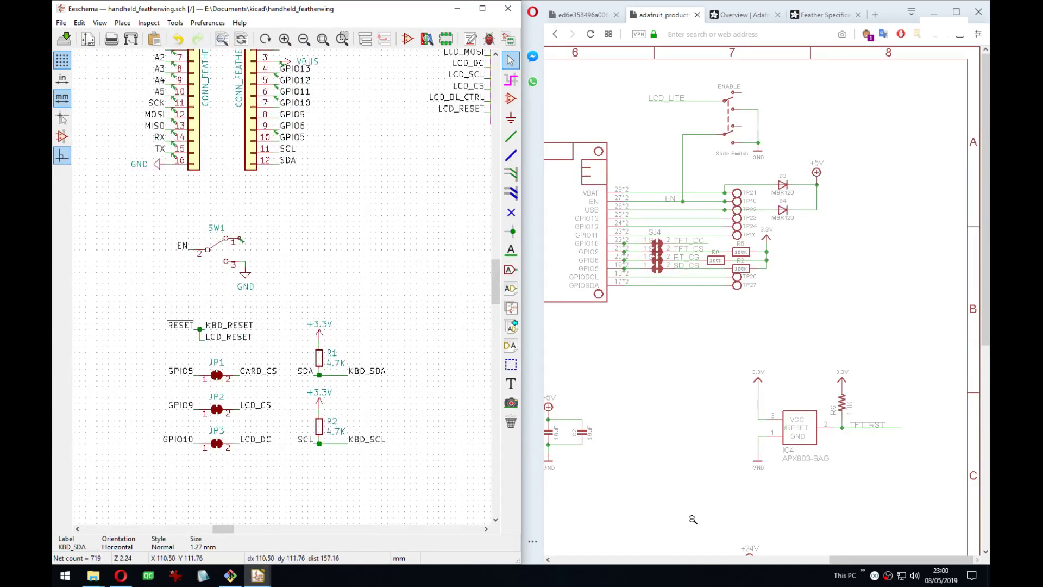
drag(860, 560, 616, 581)
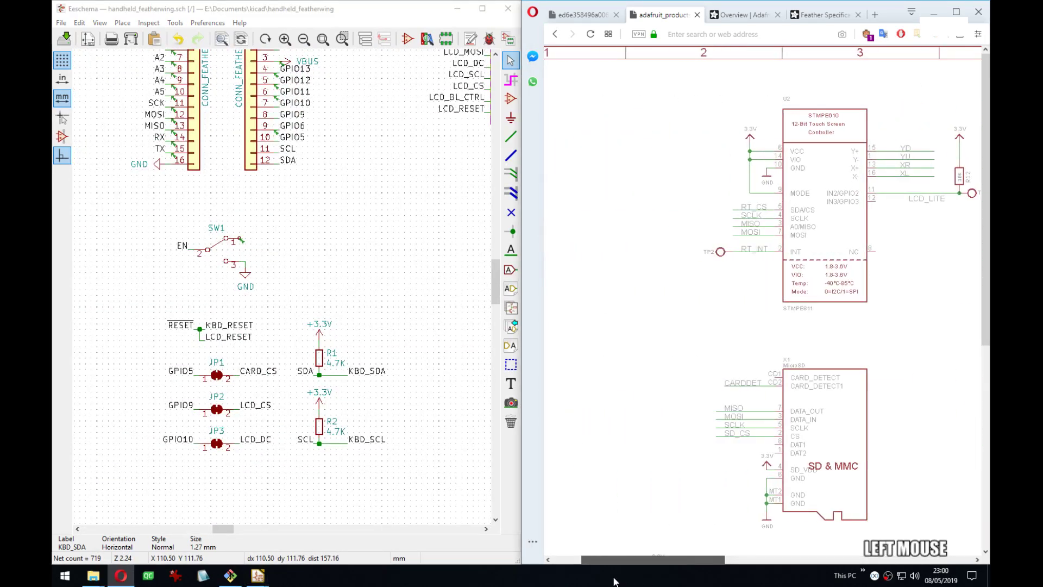
Select the SCK, MOSI and MISO labels by J1 and copy them.
middle_drag(209, 212, 290, 303)
scroll(290, 303, up, 4)
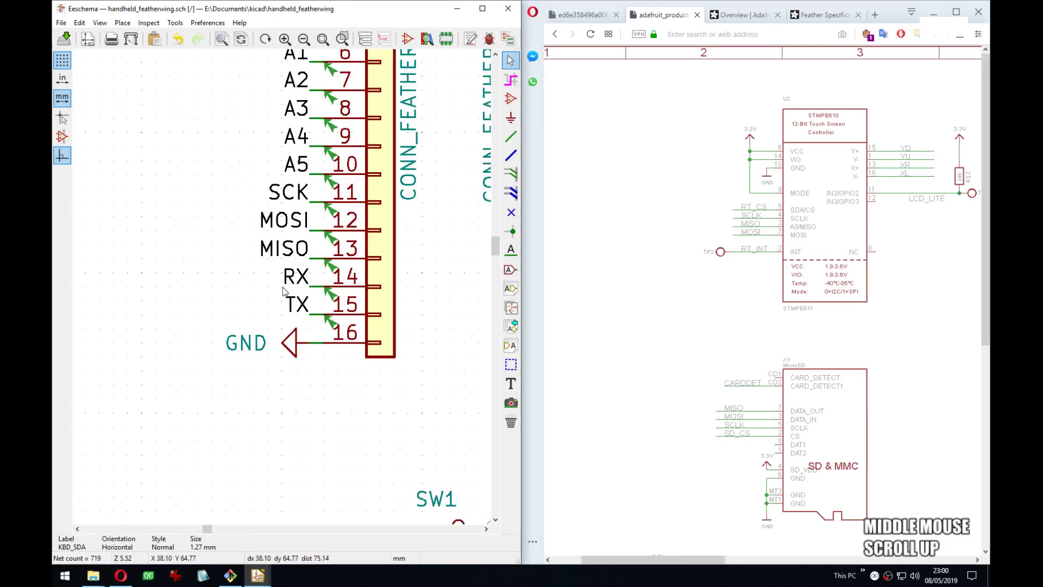
middle_drag(330, 272, 288, 326)
drag(183, 240, 249, 303)
right_click(249, 302)
click(289, 296)
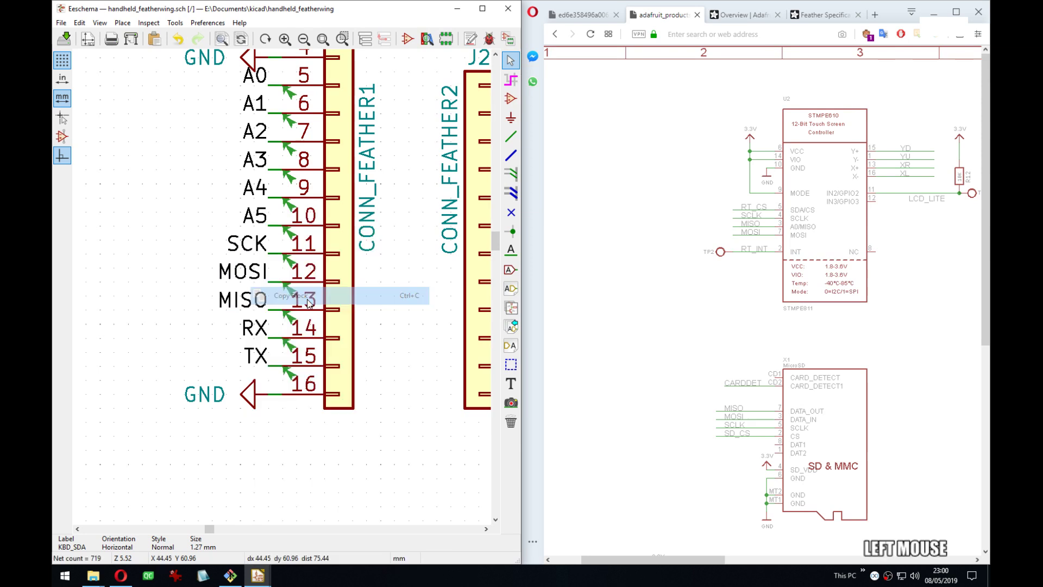
Duplicate the SCK, MOSI and MISO labels below jumper JP3 and adjust MOSI and MISO.
scroll(235, 268, down, 1)
drag(178, 216, 229, 285)
right_click(227, 284)
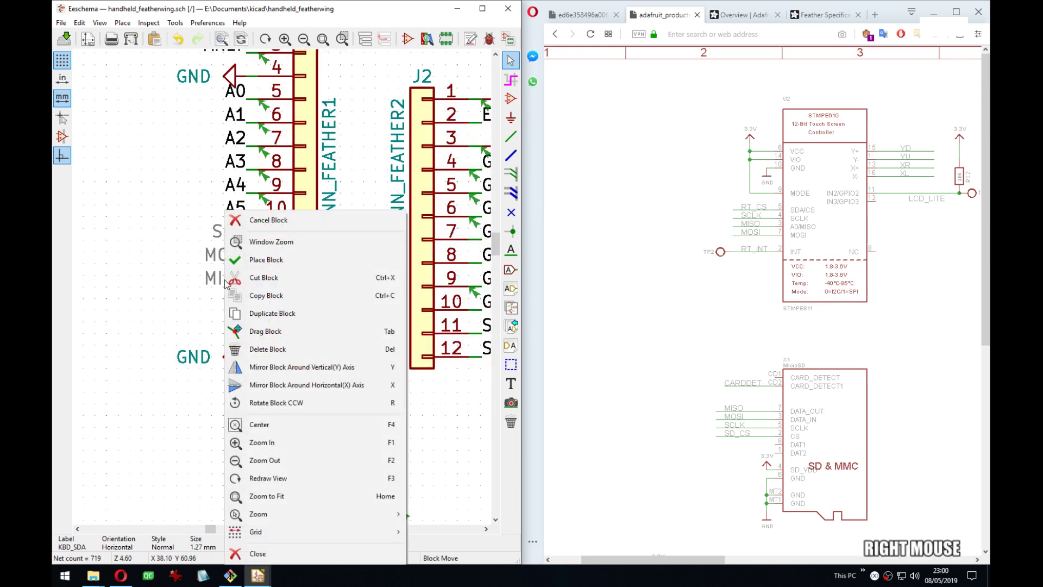
click(296, 316)
middle_drag(287, 411, 320, 189)
middle_drag(314, 435, 343, 204)
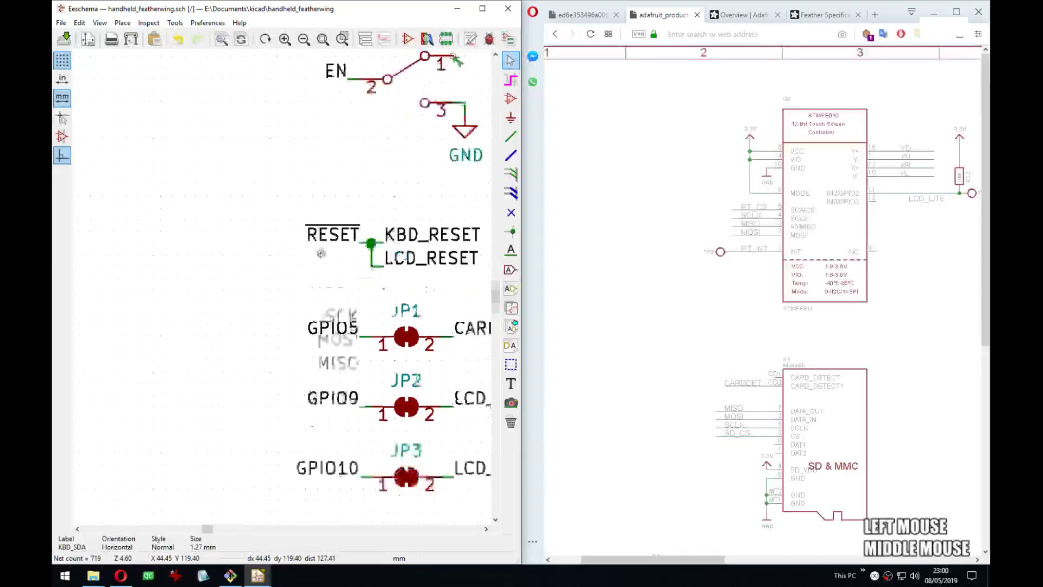
middle_drag(343, 472, 300, 157)
click(286, 343)
middle_drag(359, 335, 304, 338)
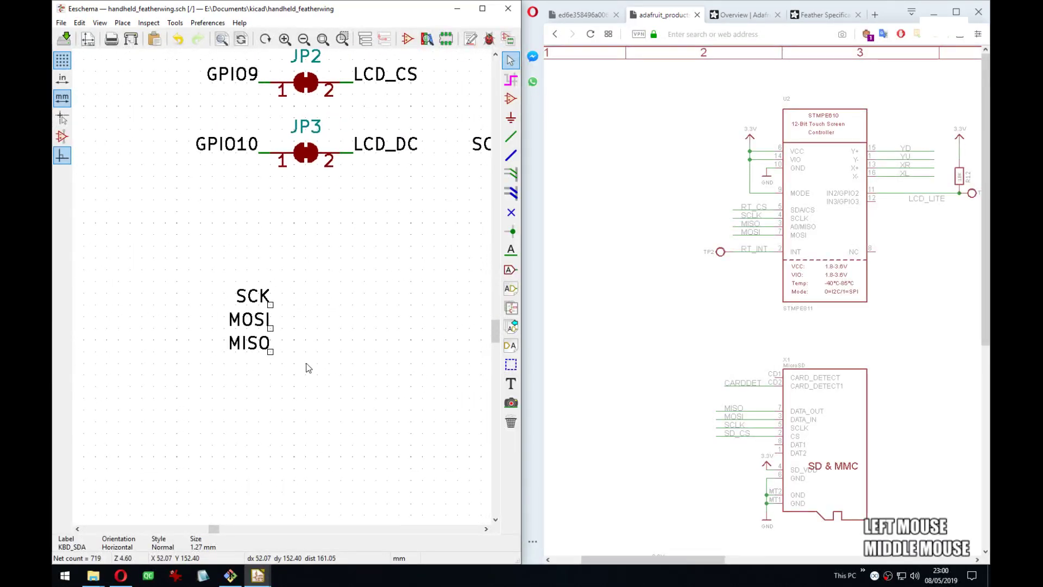
drag(293, 386, 271, 336)
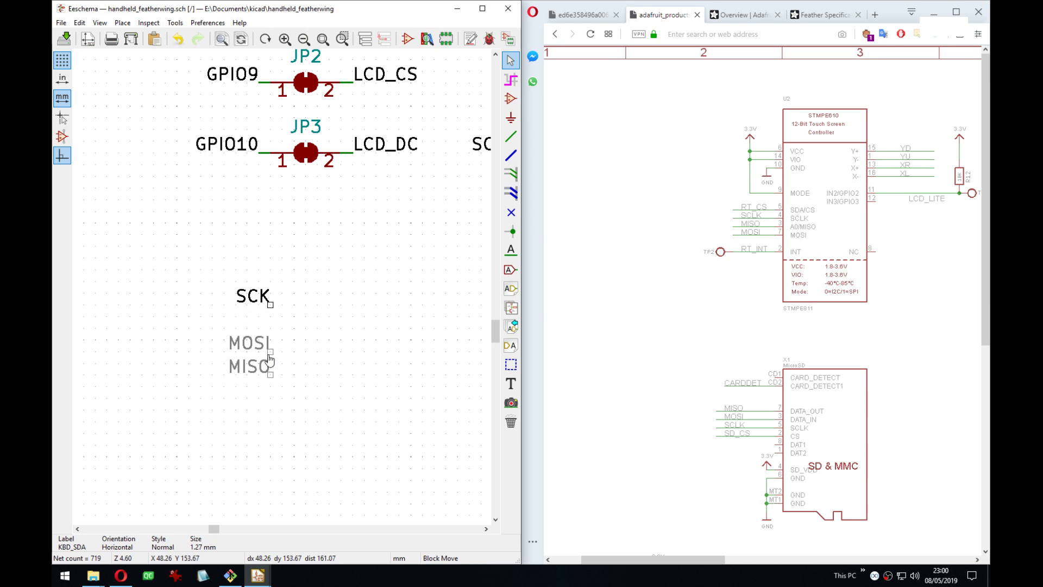
click(270, 346)
Draw a short bent wire stub from the SCK label.
key(w)
click(282, 305)
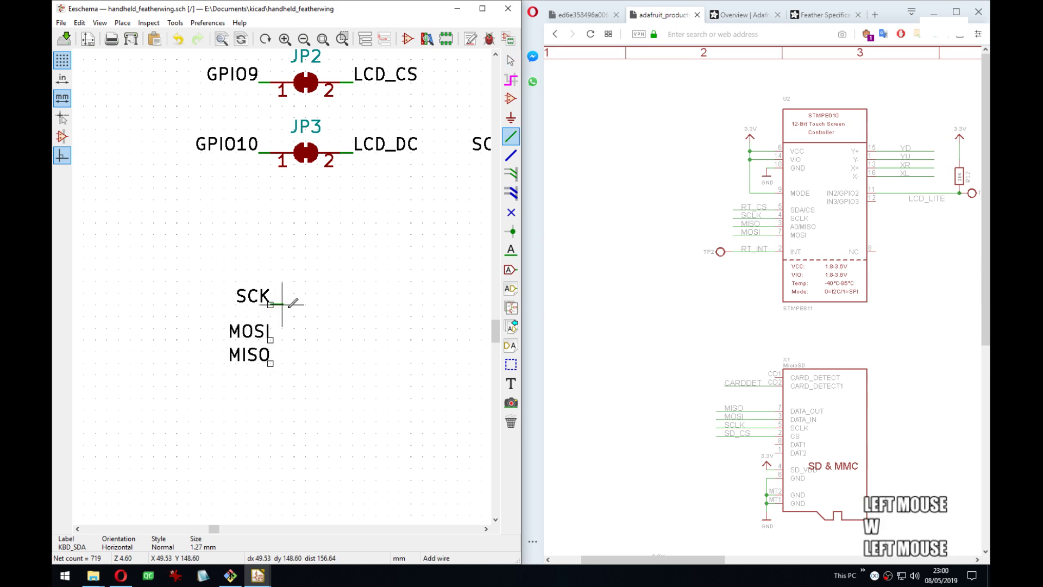
click(294, 315)
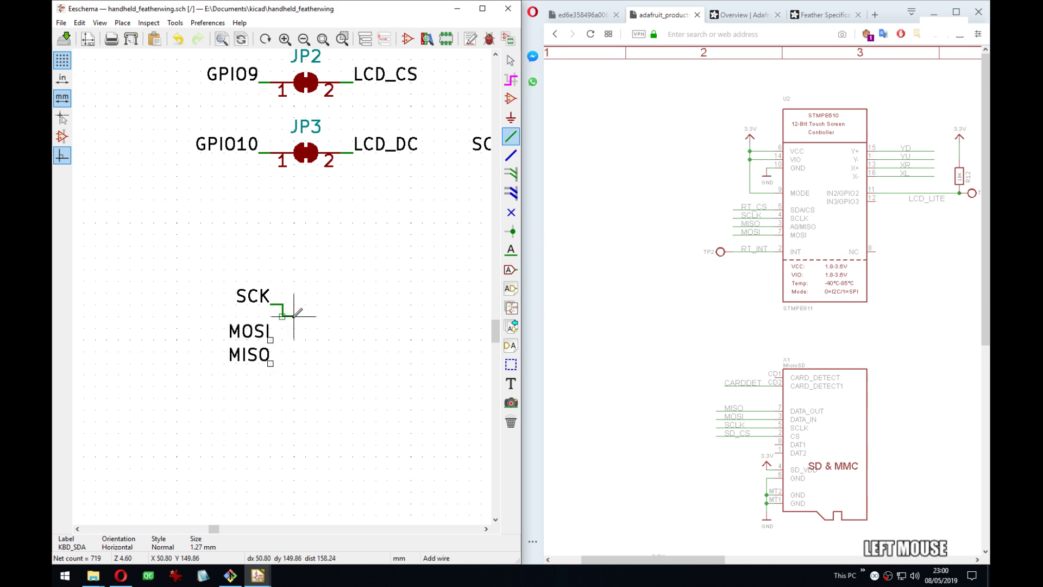
click(286, 308)
key(Escape)
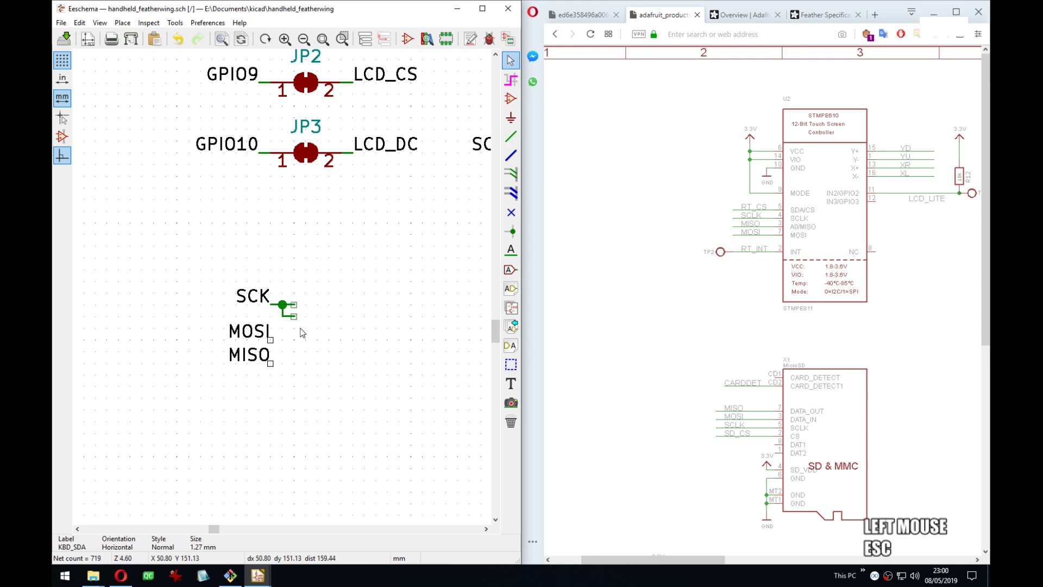
click(297, 329)
Shift the MOSI and MISO labels further down.
key(Tab)
click(282, 331)
drag(247, 357, 248, 342)
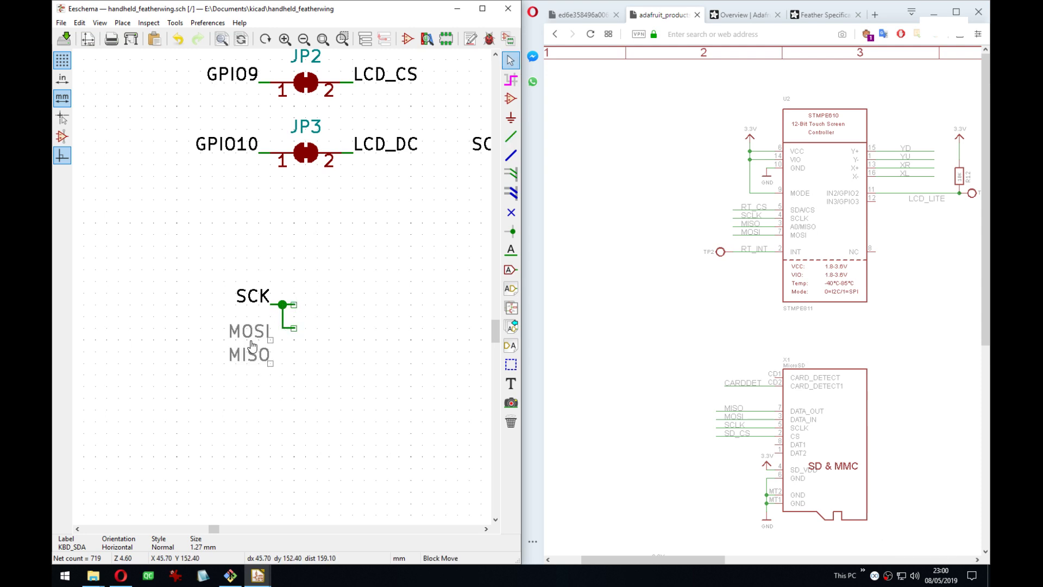
click(248, 392)
middle_drag(345, 336, 255, 349)
Place the SCK, MOSI and MISO labels above jumper JP1.
middle_drag(282, 292, 387, 149)
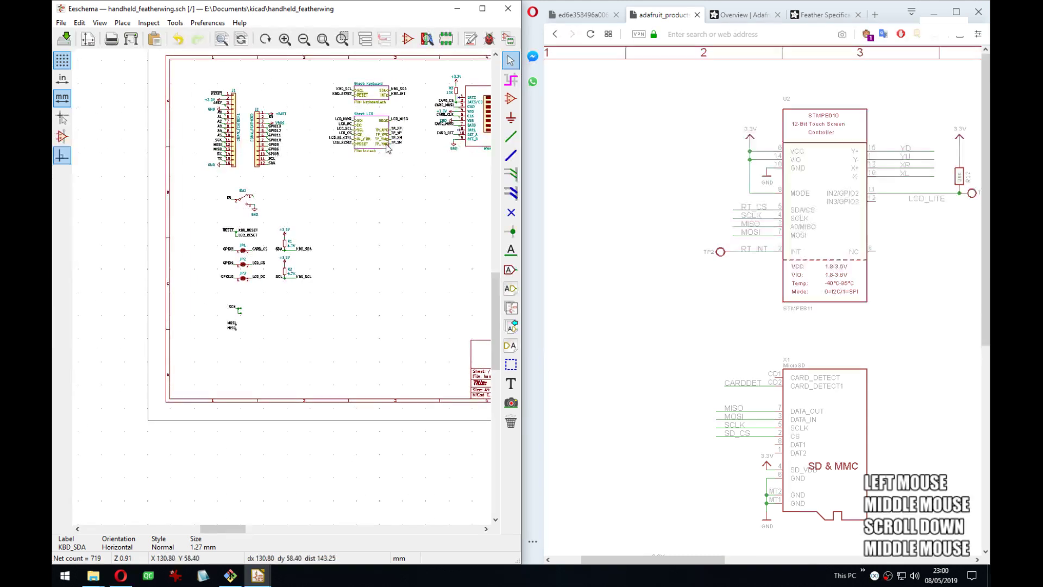
scroll(280, 269, up, 3)
middle_drag(312, 377, 365, 312)
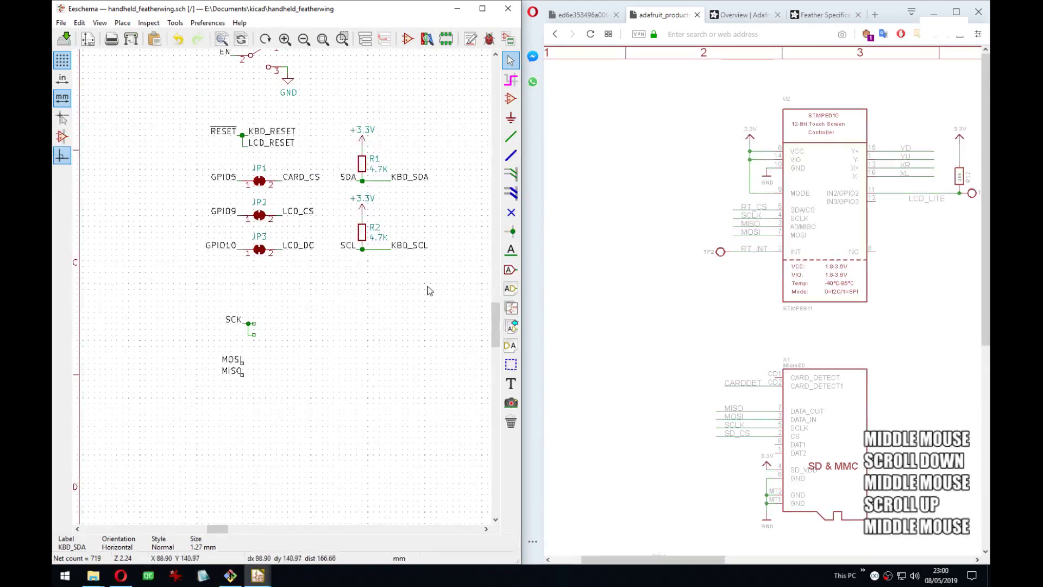
drag(431, 283, 371, 353)
drag(201, 164, 319, 394)
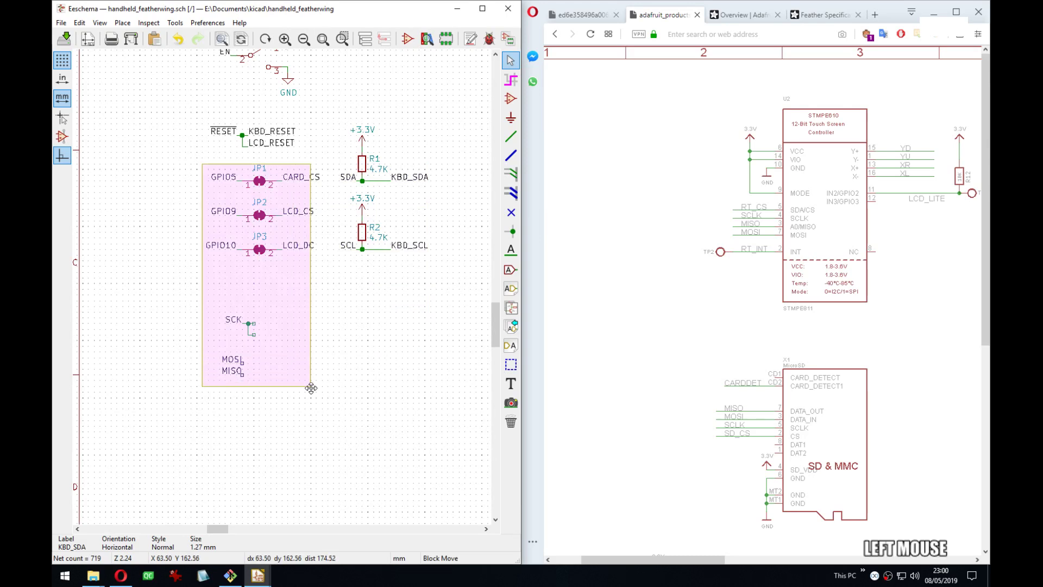
click(300, 446)
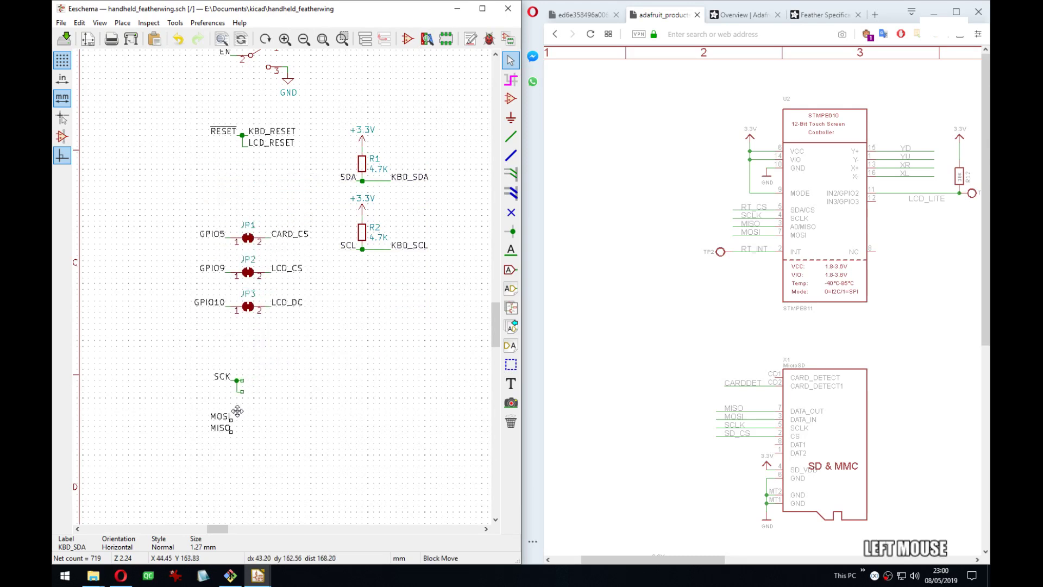
click(266, 231)
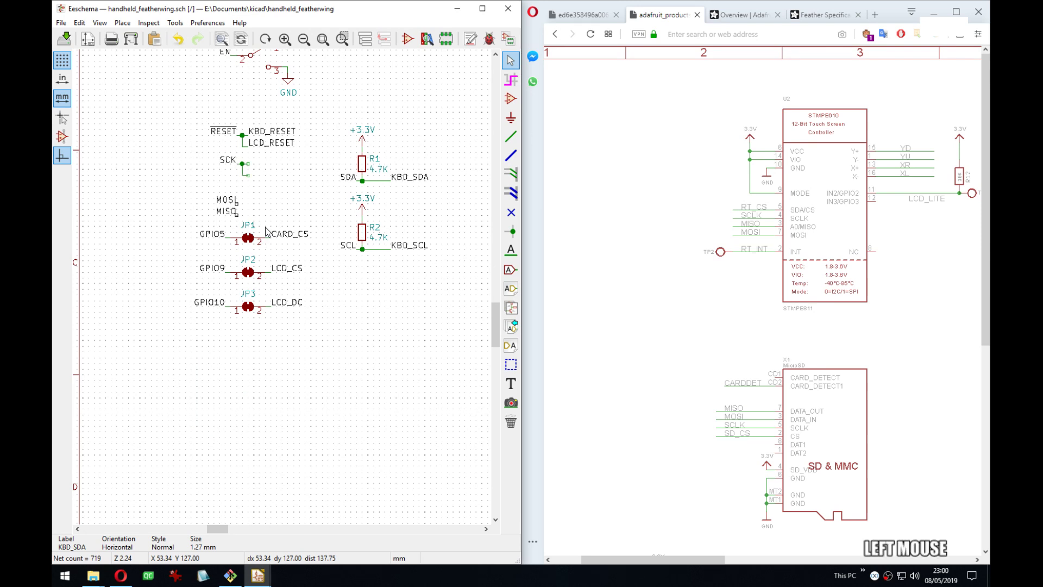
Move jumpers JP1–JP3 lower, then shift R1 and R2 down beside them.
drag(283, 381, 216, 225)
click(216, 270)
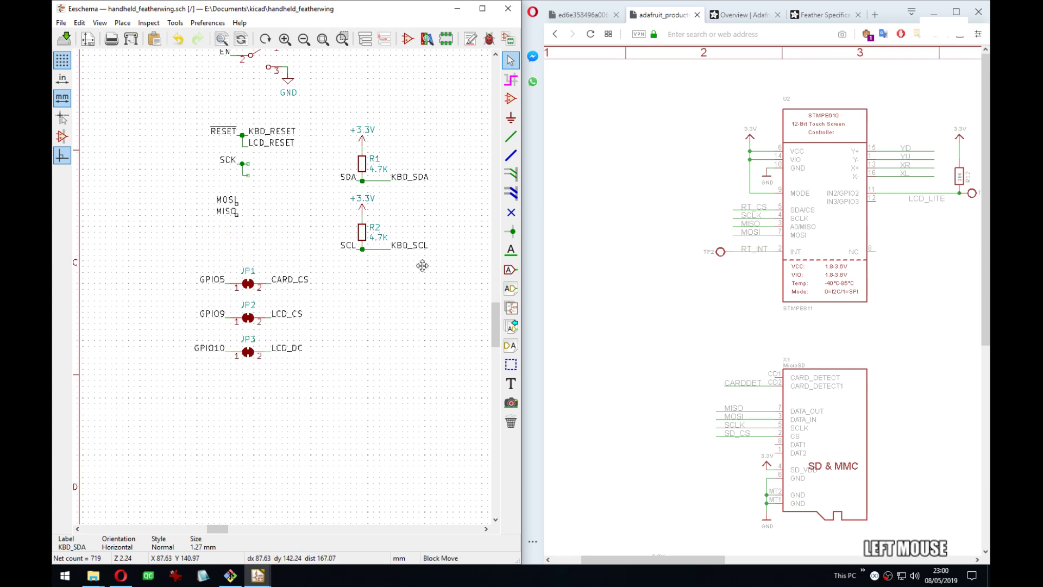
drag(419, 300, 355, 126)
click(349, 237)
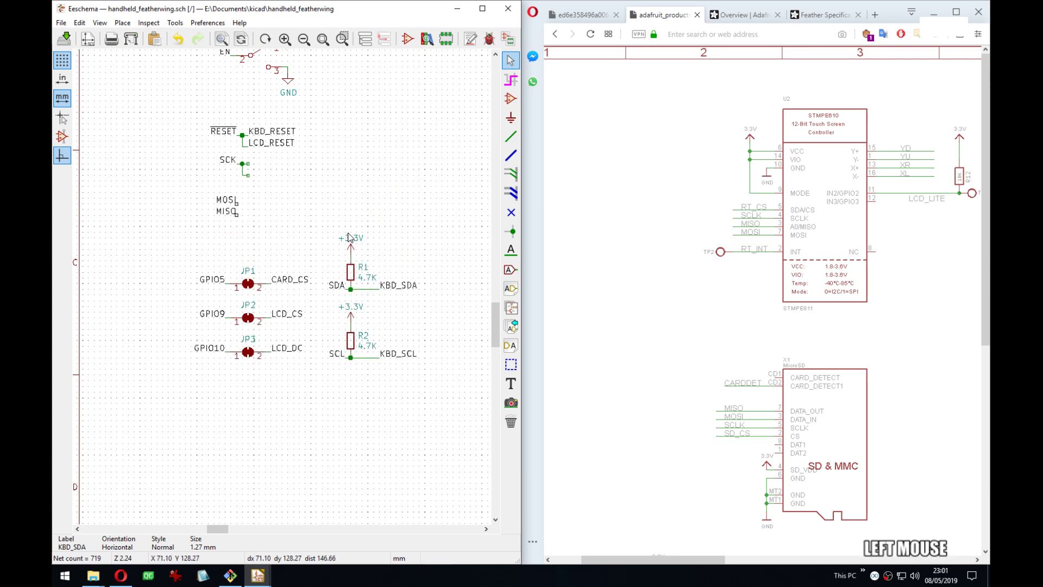
click(363, 281)
middle_drag(242, 165, 286, 220)
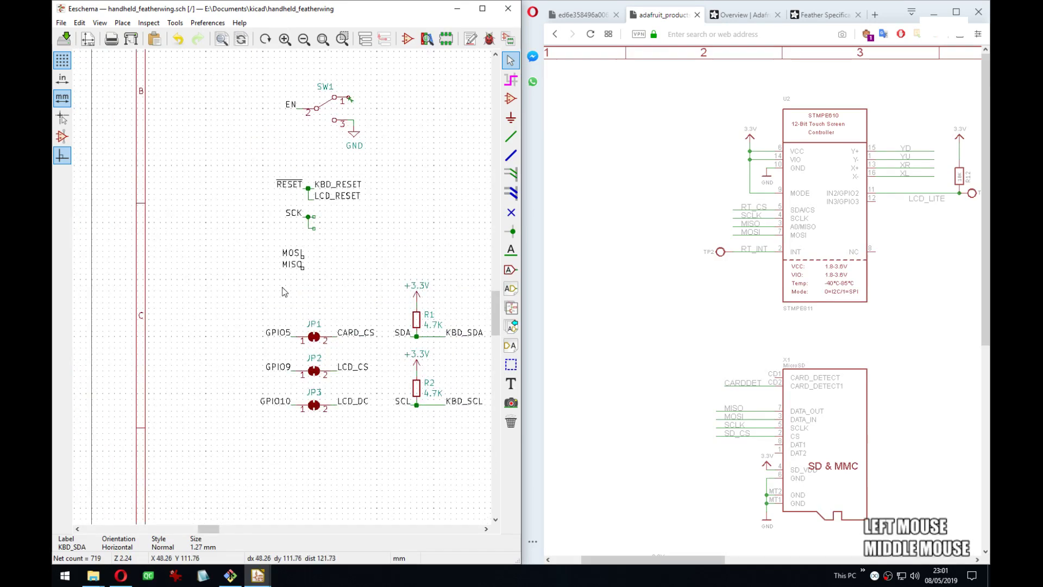
scroll(286, 220, up, 4)
middle_drag(294, 263, 369, 159)
scroll(282, 291, down, 4)
Rename the keyboard and LCD clock labels to KBD_SCK and LCD_SCK.
scroll(369, 159, up, 1)
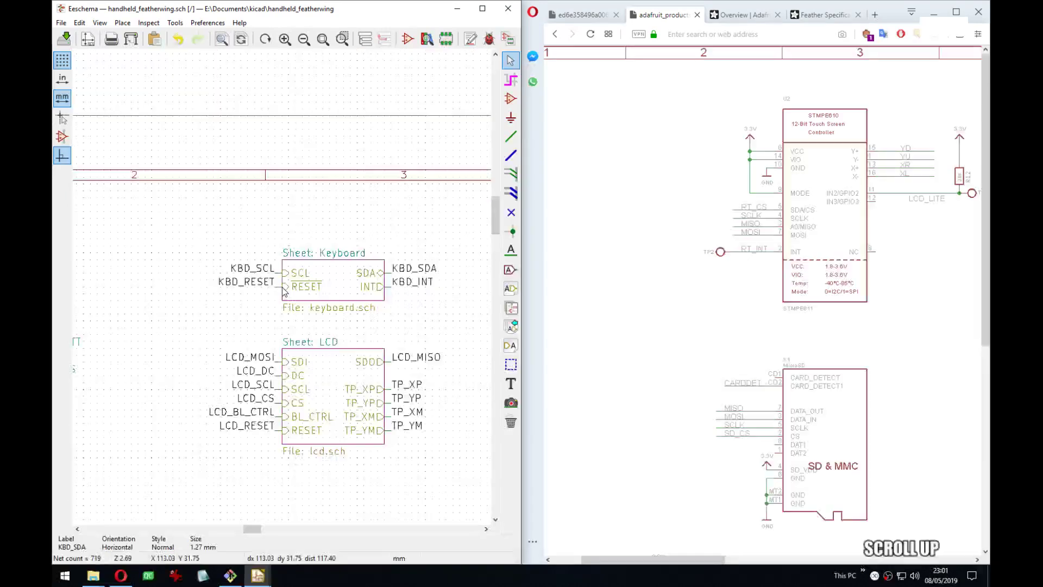
middle_drag(282, 288, 275, 261)
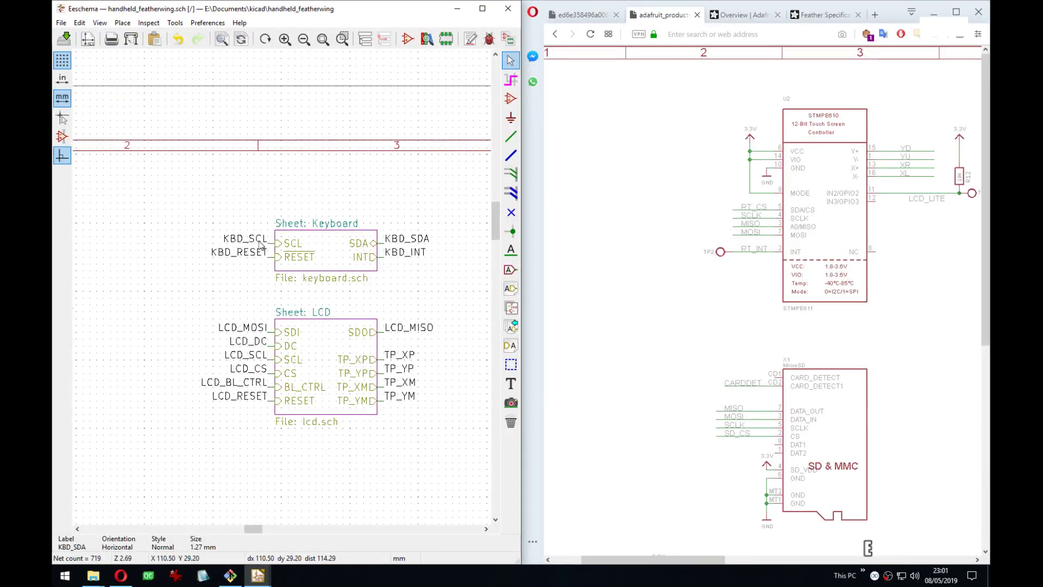
key(e)
key(Right)
key(BackSpace)
key(BackSpace)
text(CK)
key(Return)
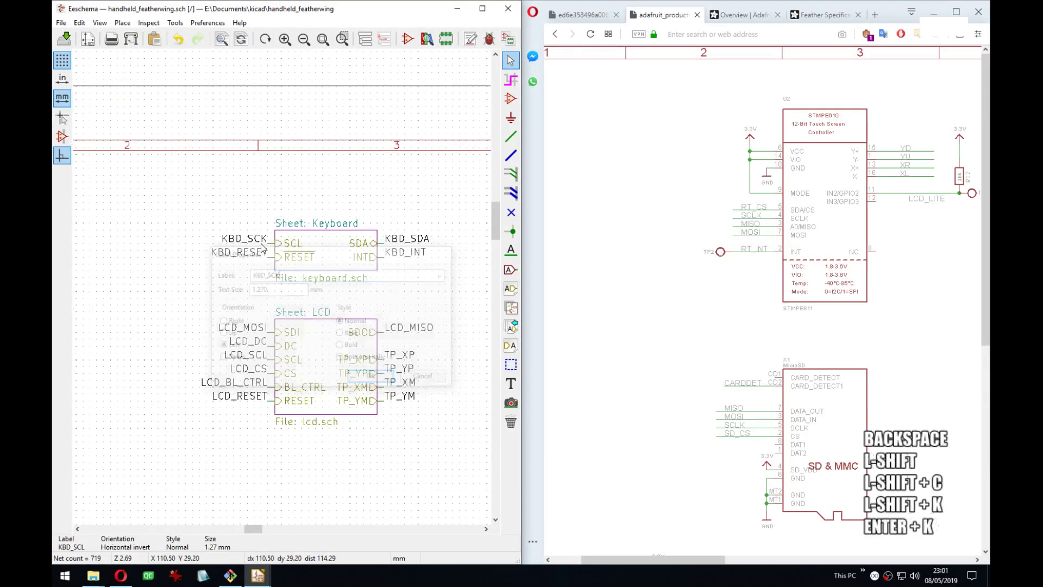
key(e)
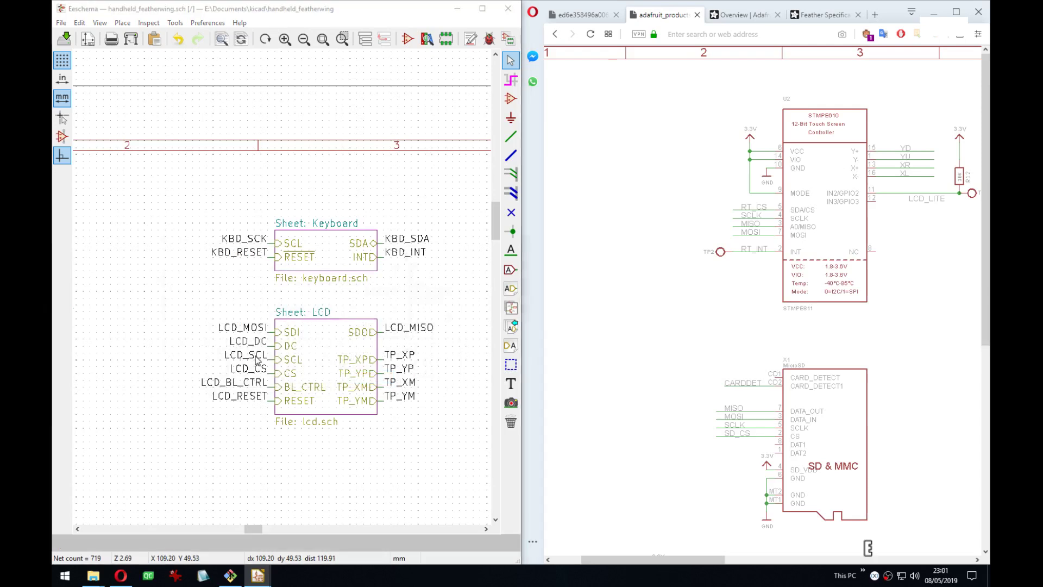
key(Right)
key(BackSpace)
text(K)
key(Return)
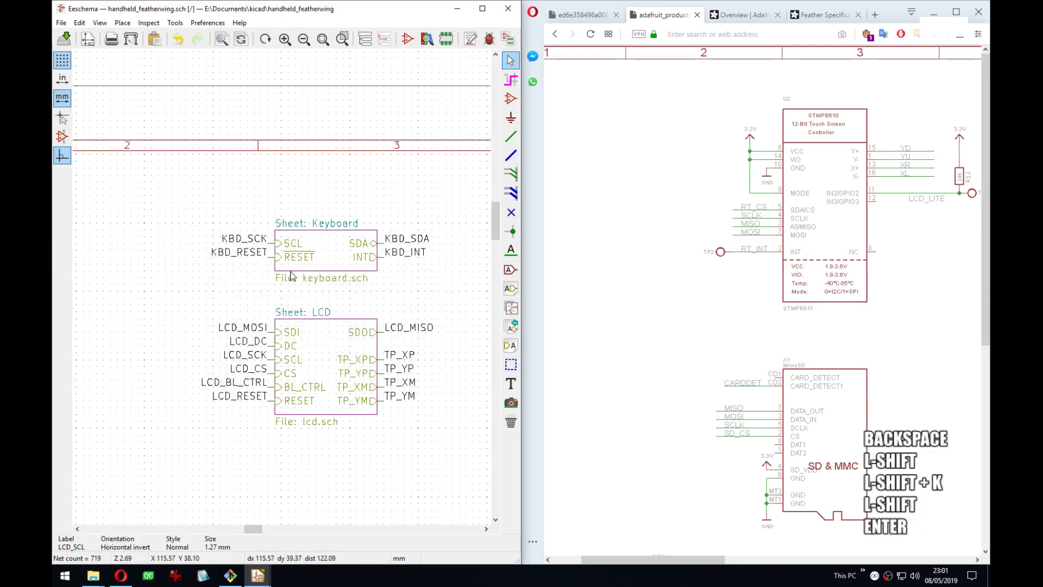
Check the SCL label on U3 inside the Keyboard sub-sheet, then return to the root sheet.
double_click(312, 255)
scroll(325, 255, up, 5)
middle_drag(112, 240, 368, 272)
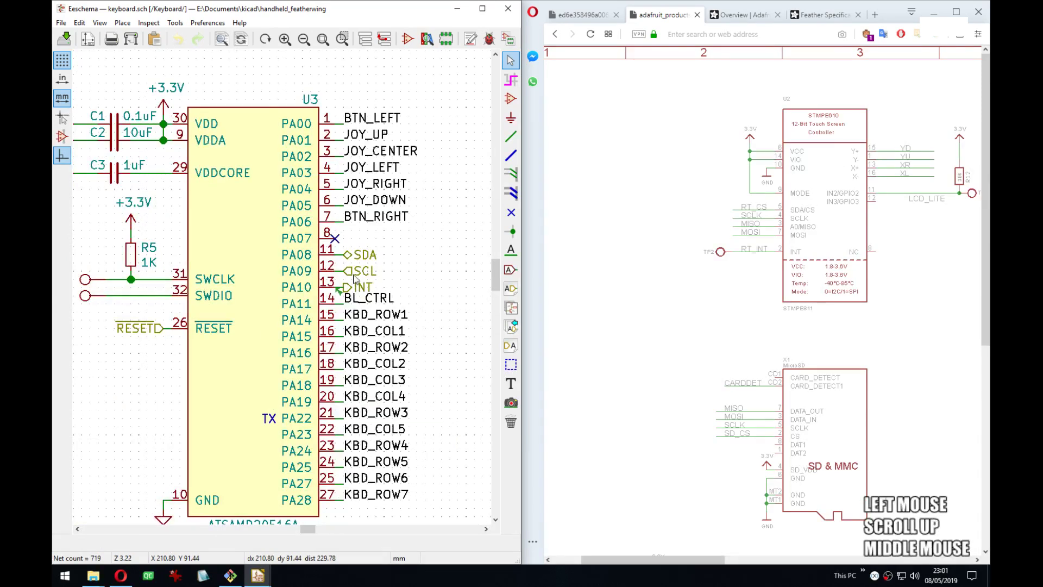
key(e)
key(Right)
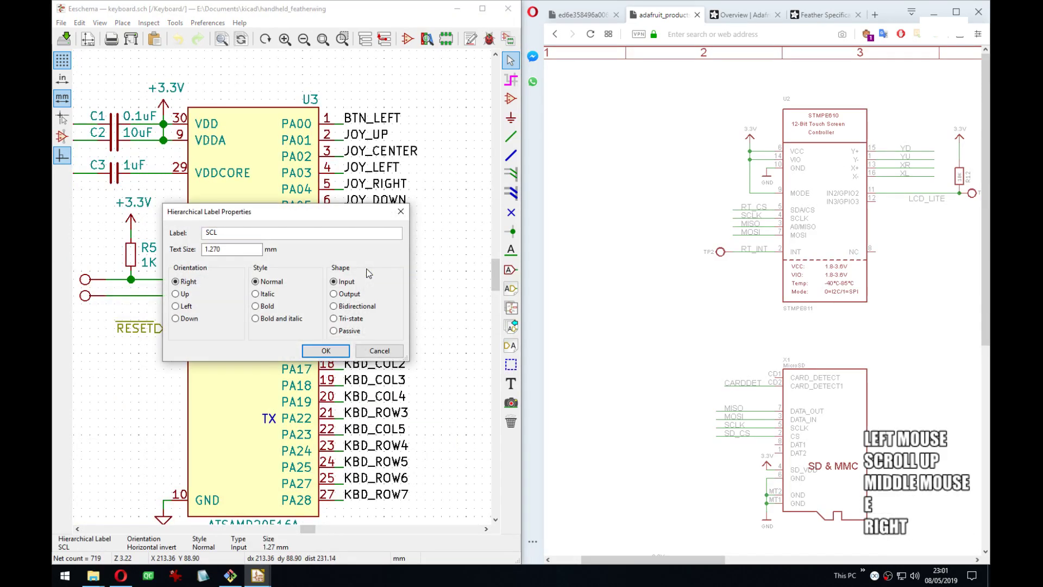
key(Escape)
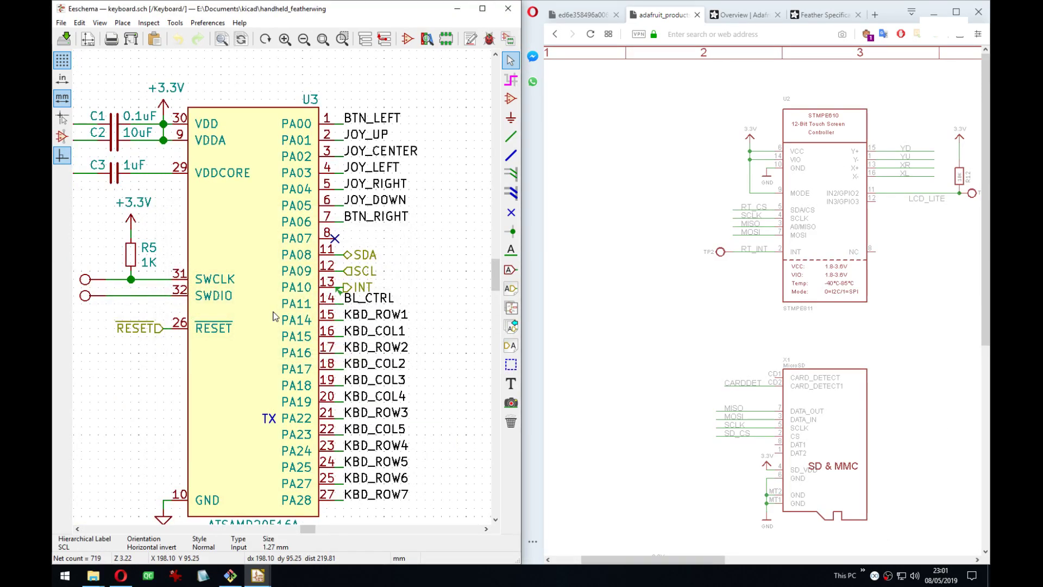
key(alt+BackSpace)
Inspect the LCD sheet's properties, then undo and redo the LCD_SCK rename.
middle_drag(231, 344, 285, 320)
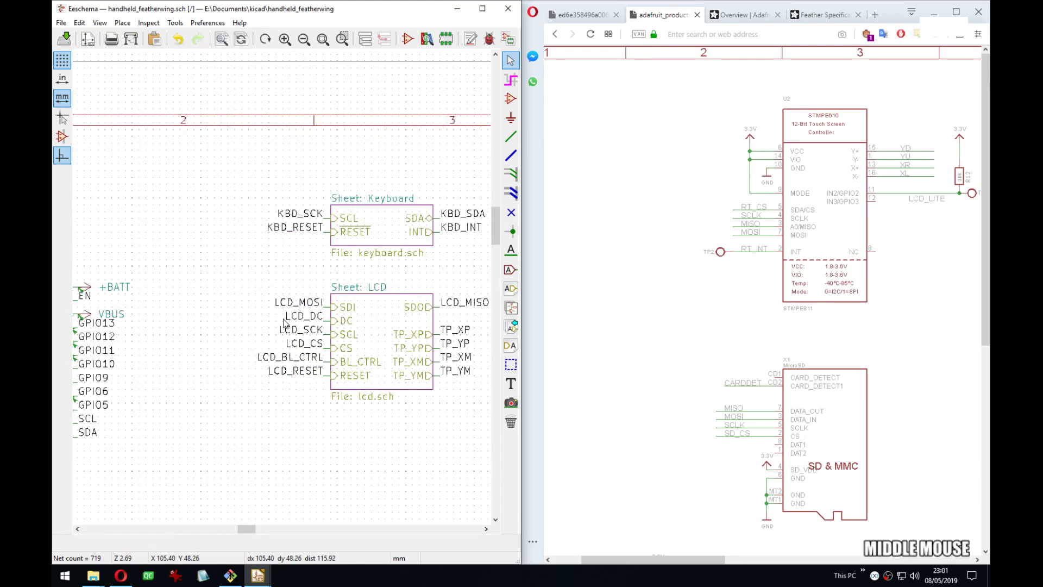
middle_drag(327, 353, 390, 353)
scroll(391, 375, down, 1)
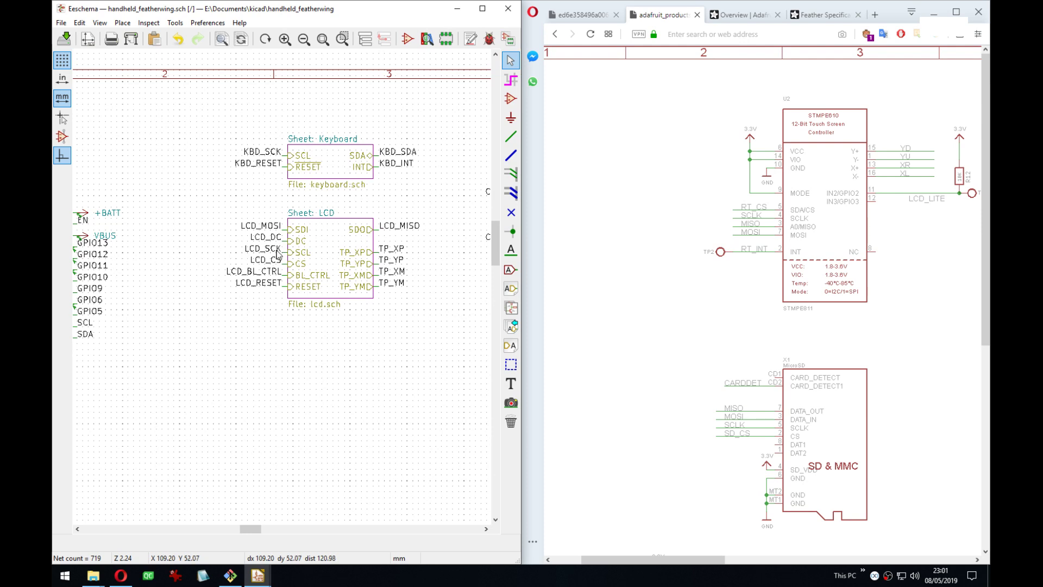
middle_drag(261, 292, 258, 331)
click(326, 246)
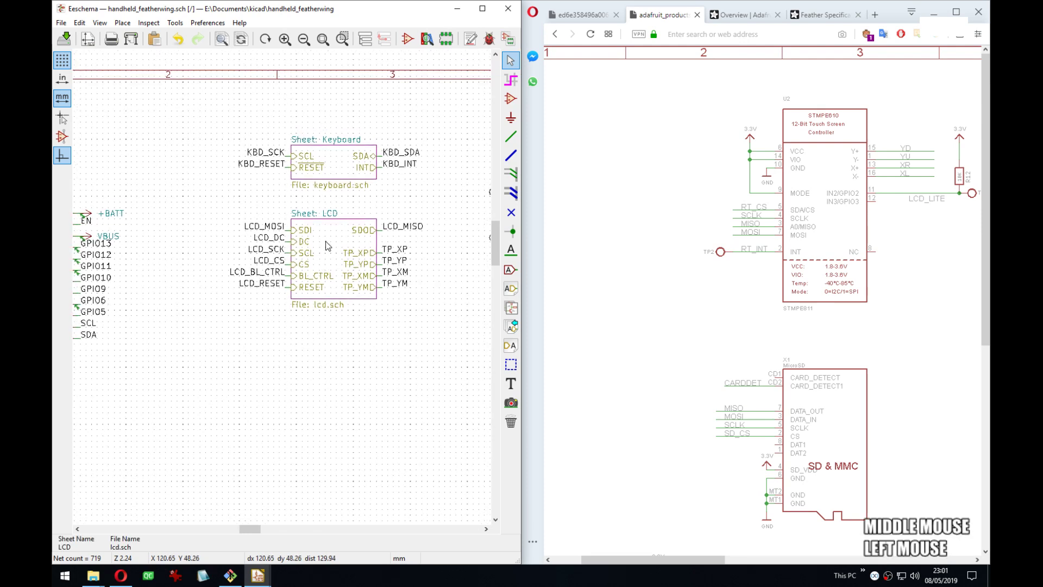
key(e)
key(Escape)
key(ctrl+z)
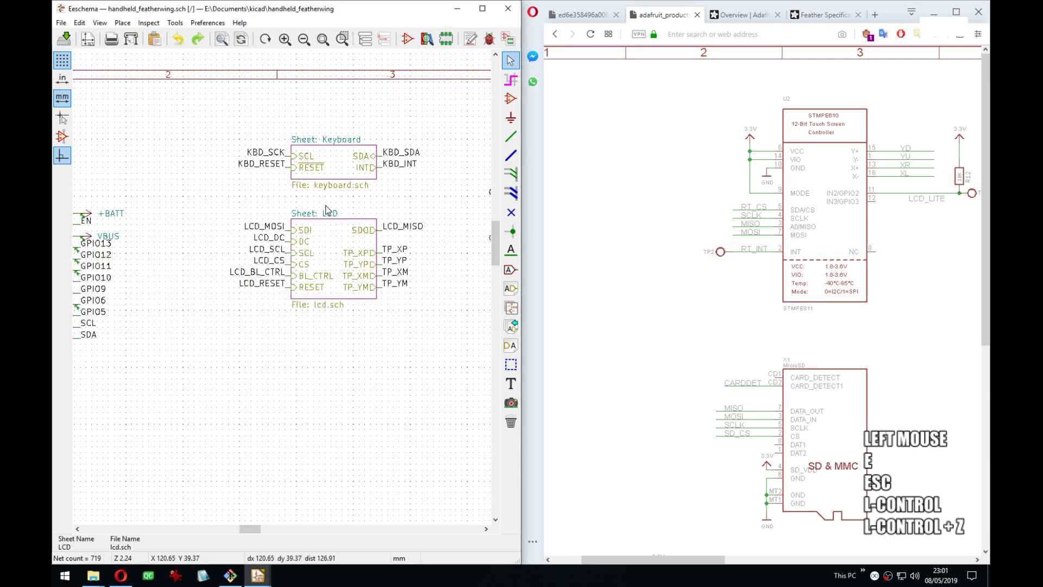
key(y)
Rename the keyboard clock label KBD_SCK to KBD_SCL.
key(e)
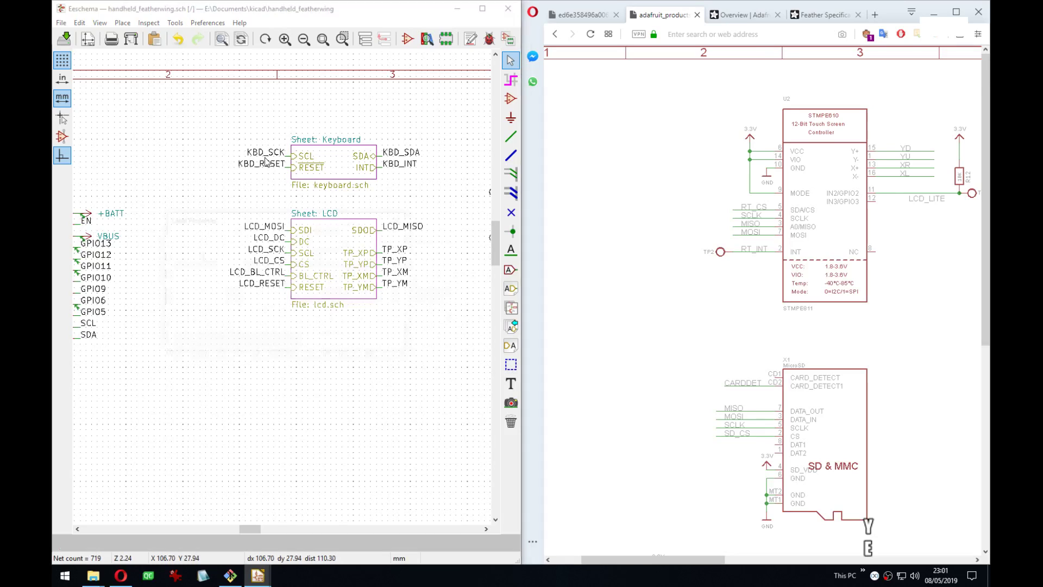
key(Right)
key(BackSpace)
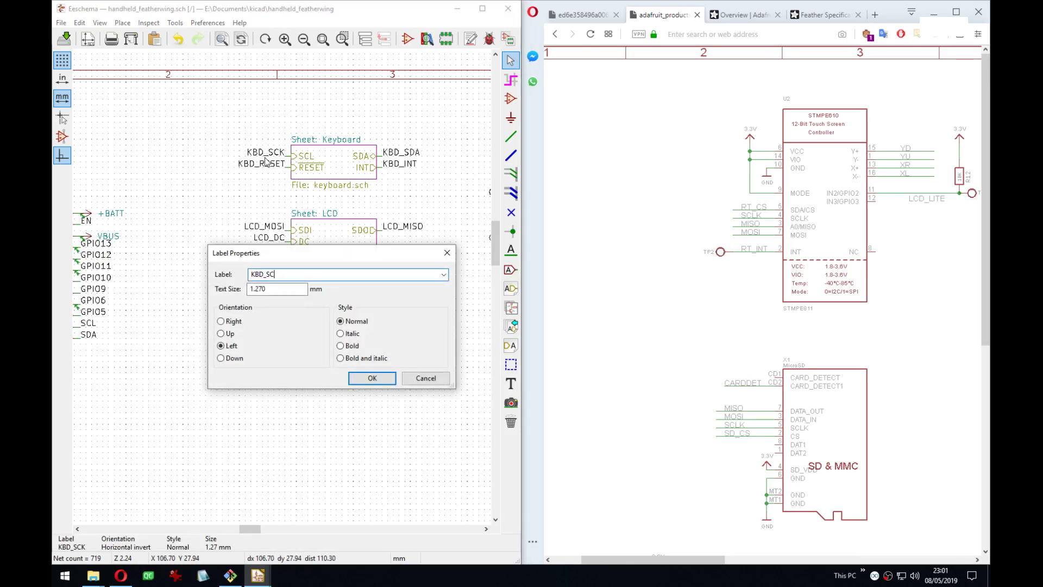
text(L)
key(Return)
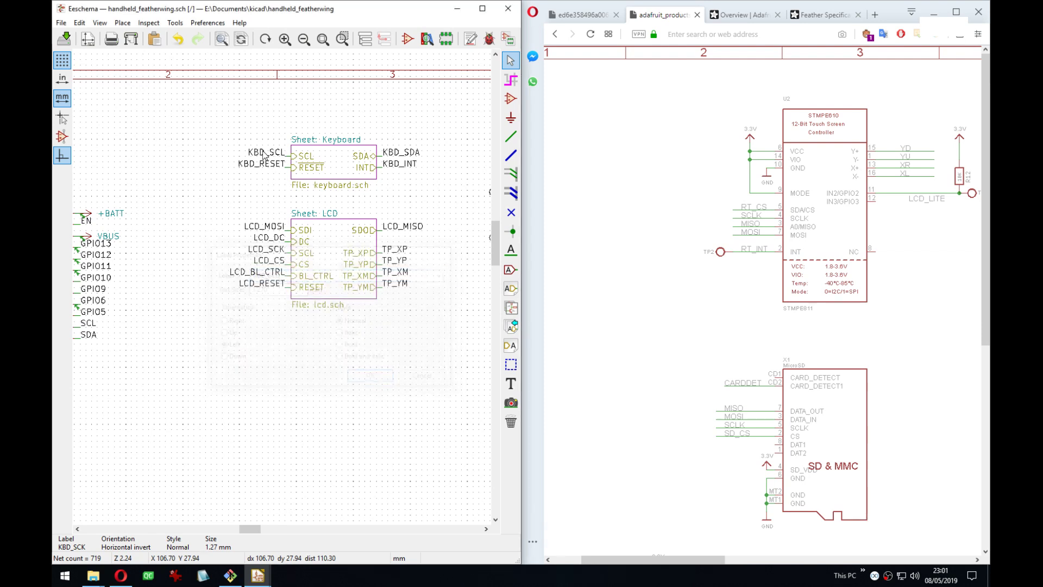
Look over the LCD sub-sheet's schematic, then return to the root sheet.
scroll(287, 309, down, 3)
middle_drag(190, 467, 341, 239)
scroll(283, 290, up, 1)
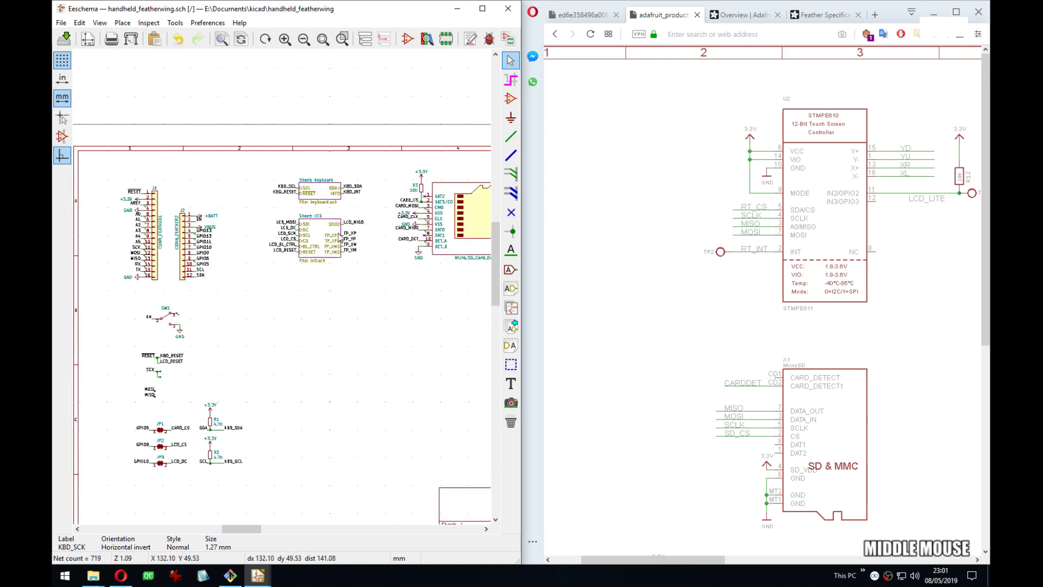
double_click(316, 231)
scroll(282, 292, up, 3)
middle_drag(282, 292, 314, 288)
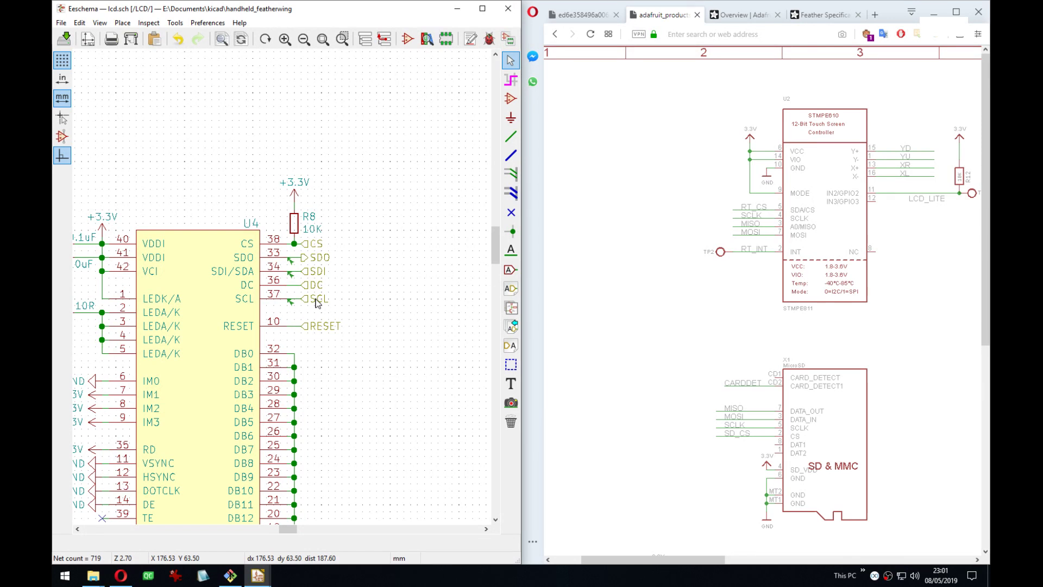
click(365, 306)
key(alt)
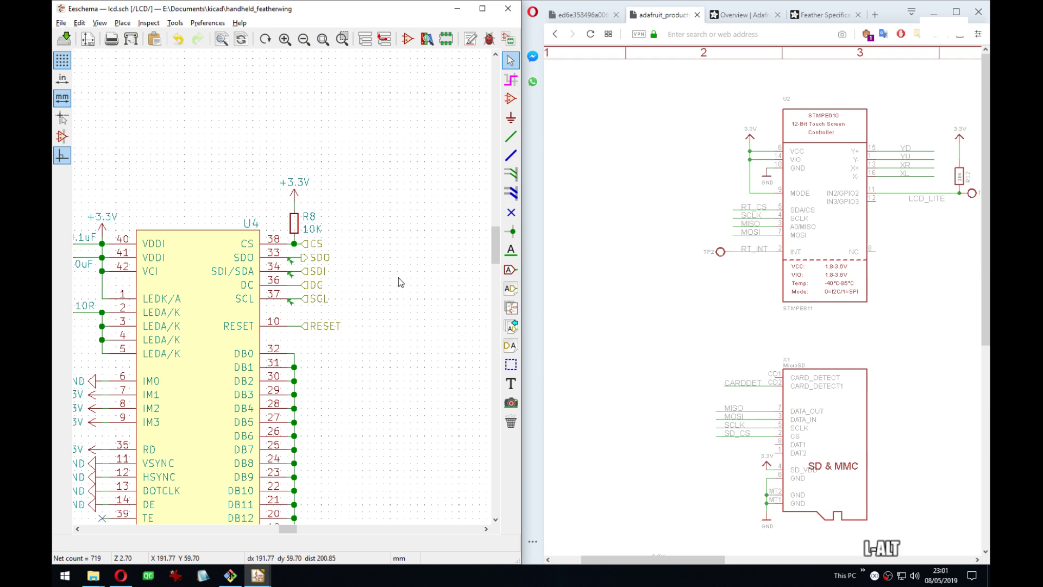
key(alt+BackSpace)
Rename the LCD clock label LCD_SCK to LCD_SCL to match its SCL pin.
scroll(271, 203, up, 6)
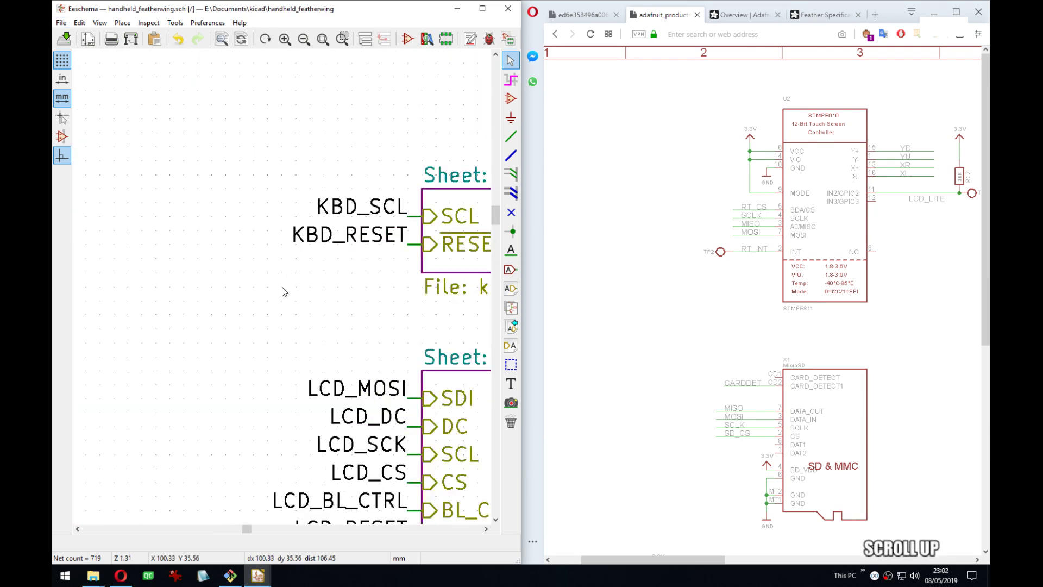
middle_drag(465, 455, 308, 322)
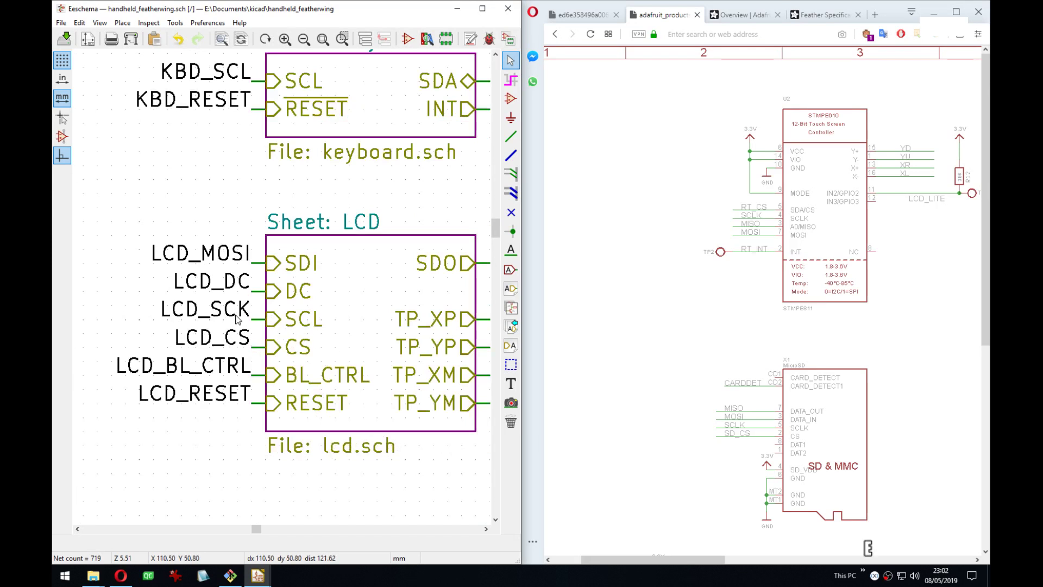
key(e)
key(Right)
key(BackSpace)
text(L)
key(Return)
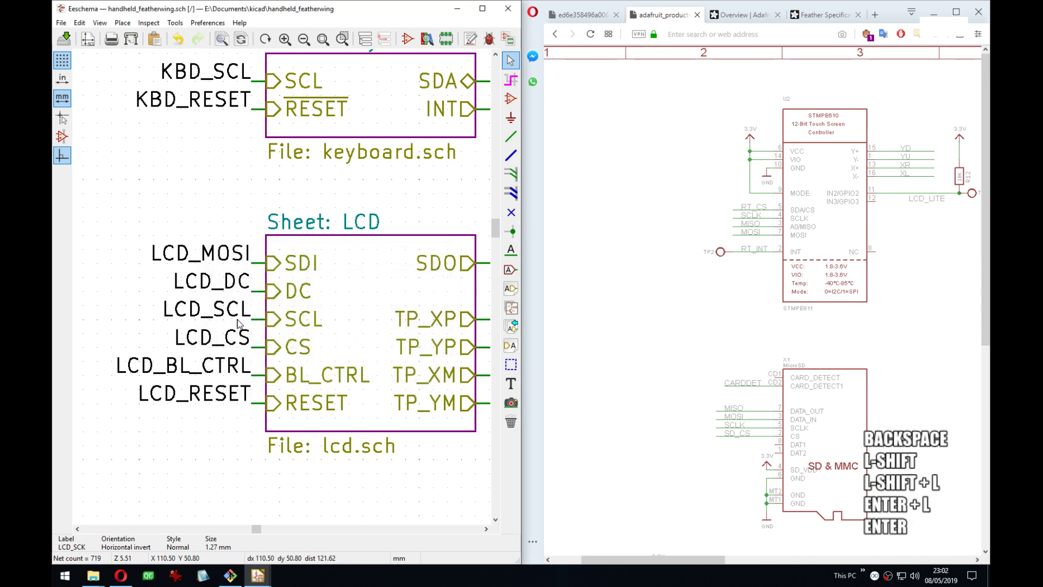
Place a rotated copy of the LCD_SCL label at the end of the SCK wire.
key(c)
scroll(243, 326, down, 4)
middle_drag(243, 327, 283, 293)
scroll(283, 293, up, 2)
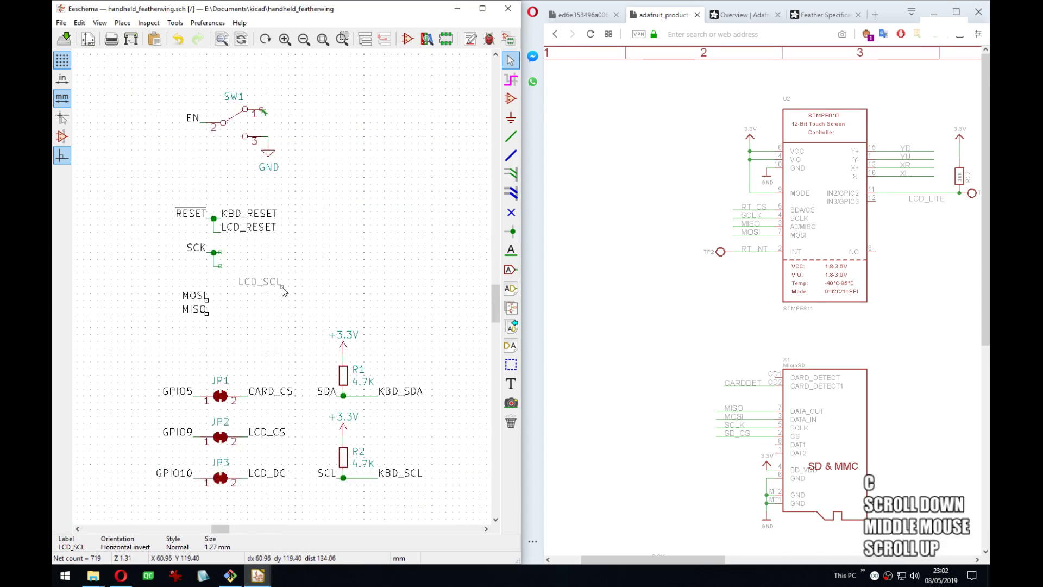
key(r)
key(r)
click(241, 271)
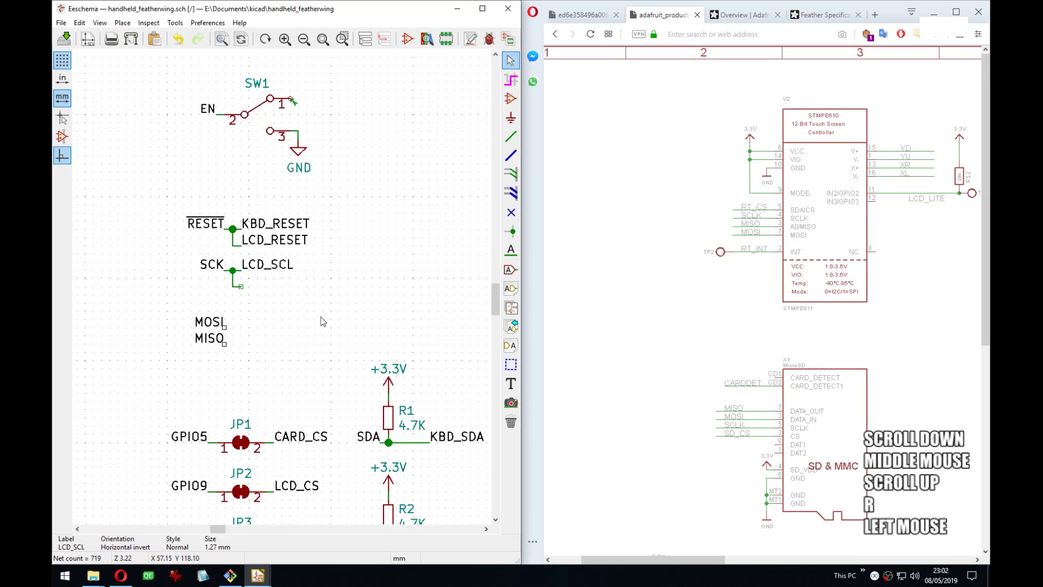
Add a CARD_CLK label on the wire below LCD_SCL and move the MISO label lower.
scroll(299, 288, down, 3)
middle_drag(352, 261, 283, 265)
scroll(282, 264, up, 3)
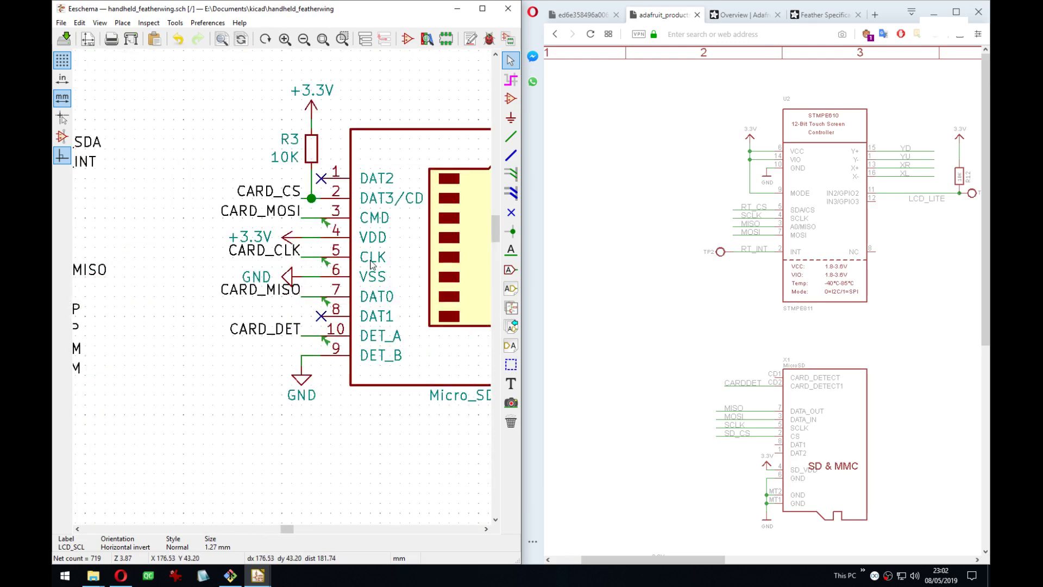
key(c)
scroll(285, 249, down, 3)
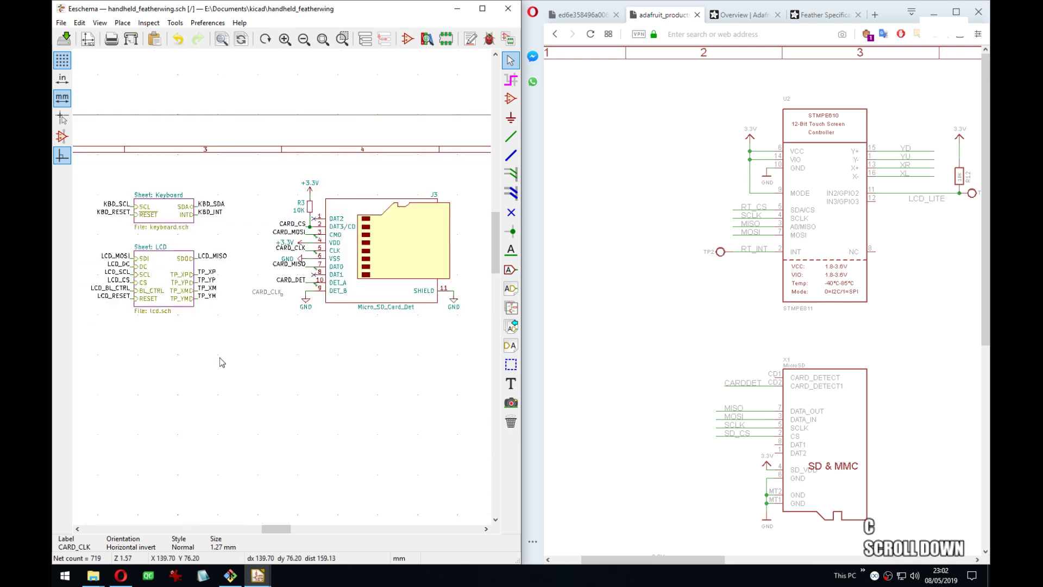
middle_drag(285, 255, 272, 295)
scroll(272, 295, up, 3)
key(r)
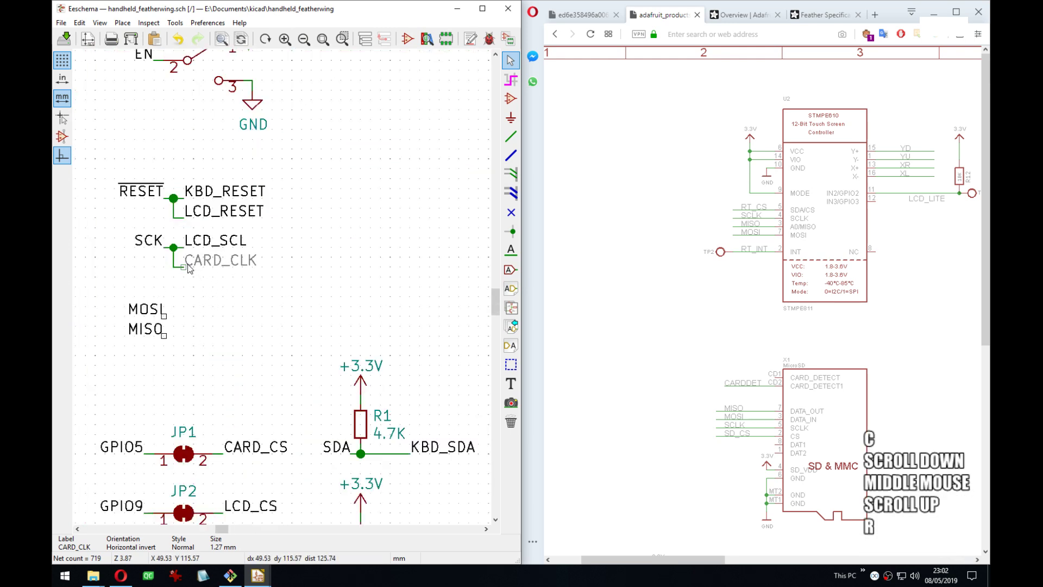
click(188, 267)
middle_drag(258, 358, 295, 324)
key(m)
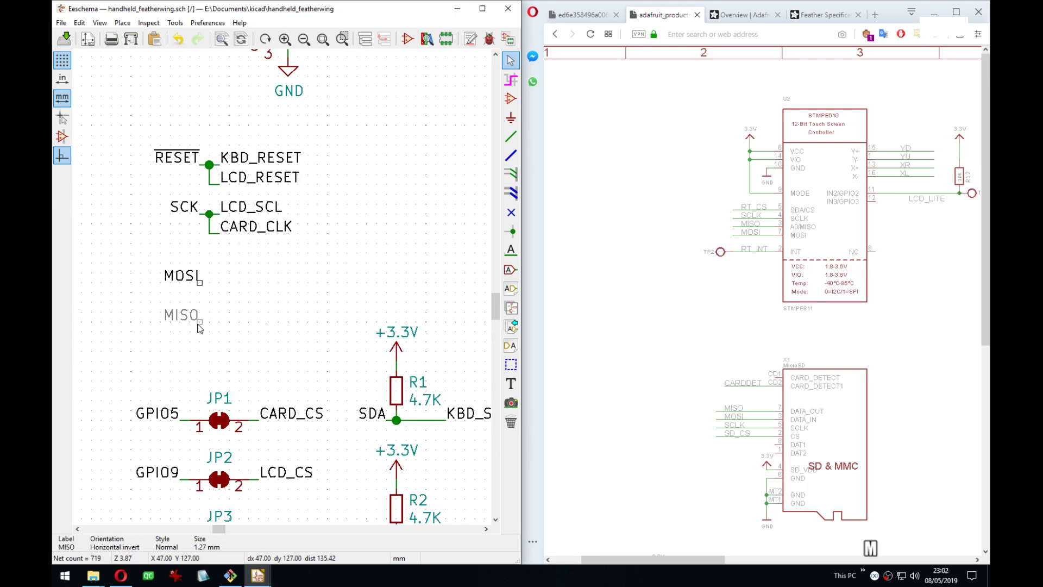
click(200, 338)
Place rotated copies of the CARD_DET and KBD_INT labels in the loose label group.
scroll(289, 315, down, 4)
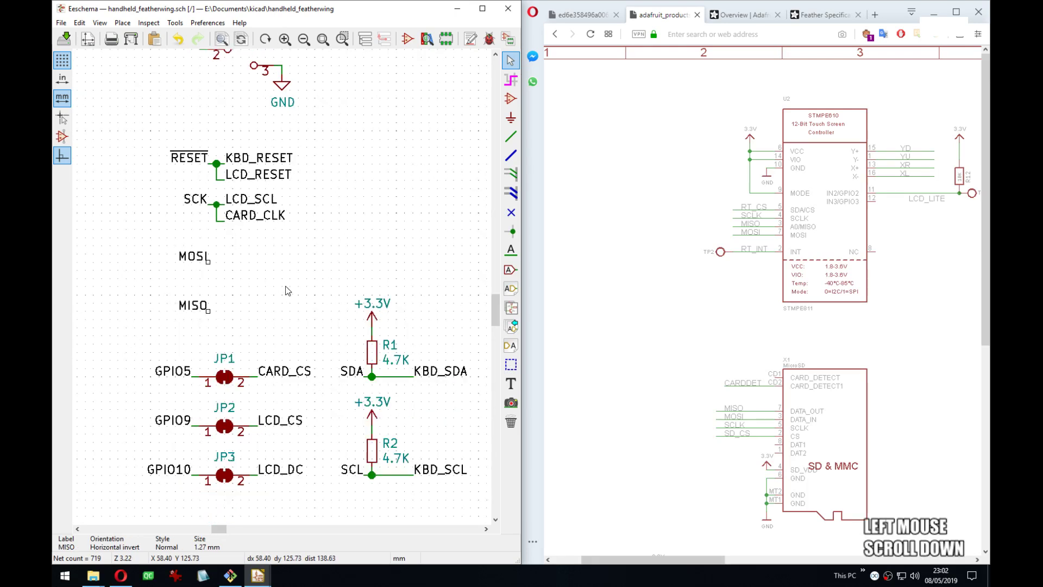
middle_drag(384, 240, 156, 318)
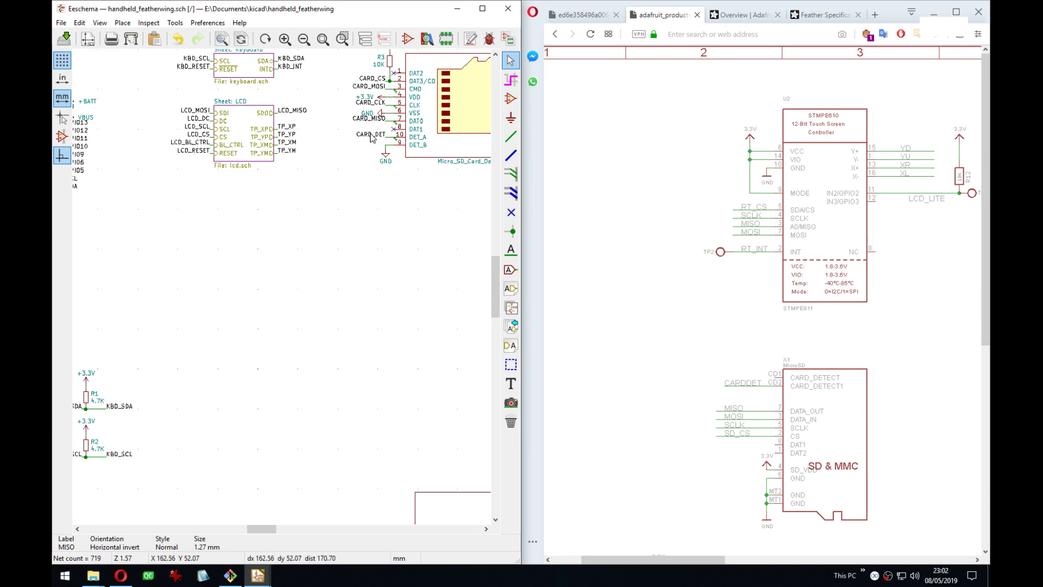
key(c)
middle_drag(244, 321, 408, 242)
middle_drag(334, 261, 345, 305)
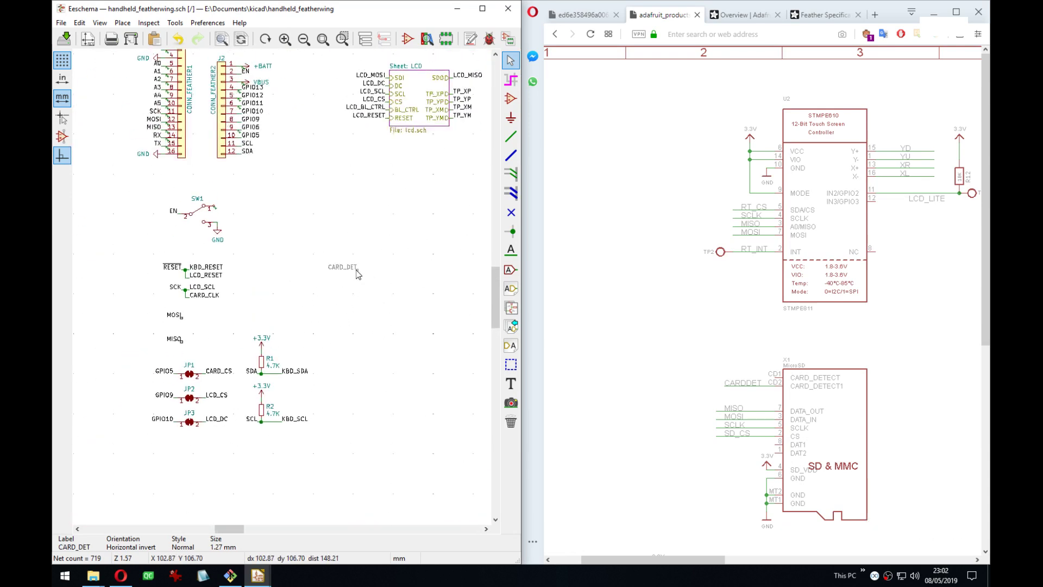
key(r)
click(318, 204)
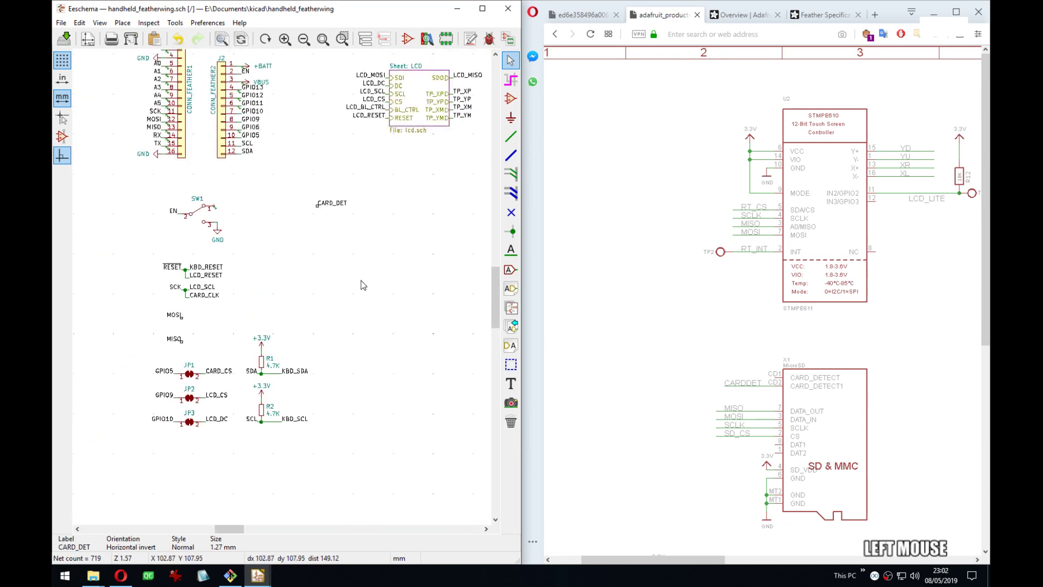
middle_drag(359, 277, 245, 428)
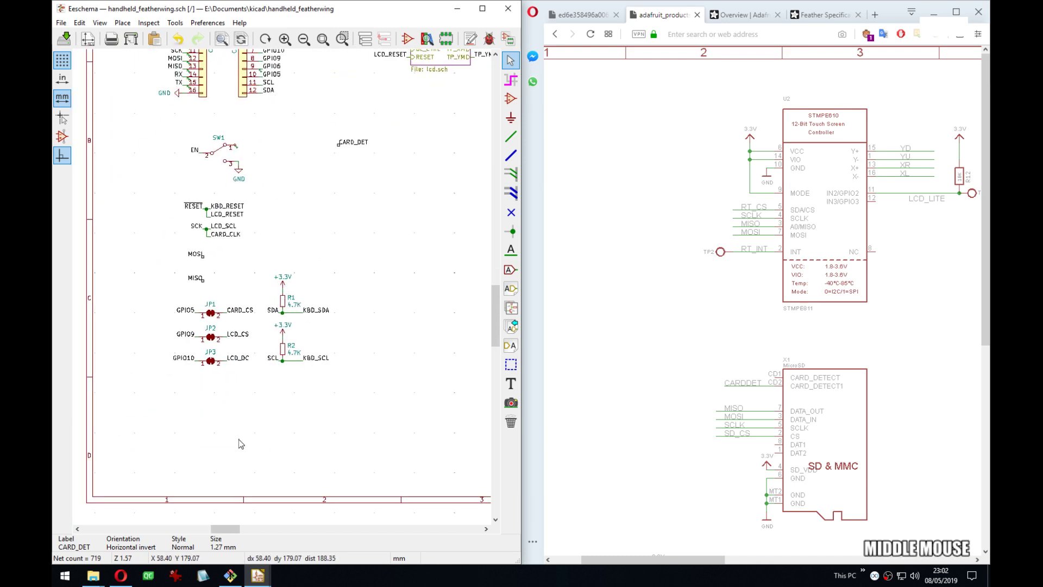
middle_drag(391, 288, 412, 141)
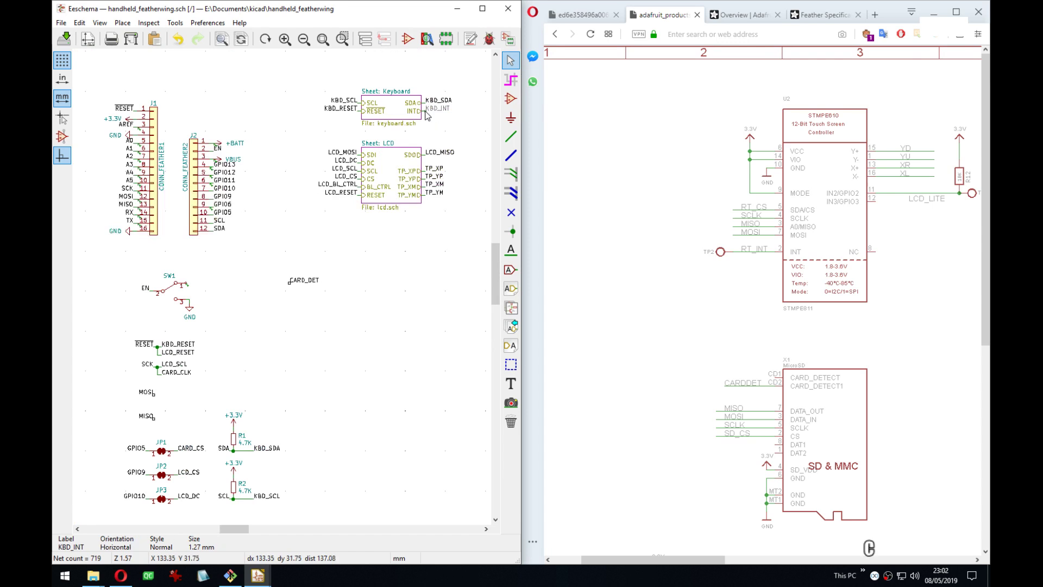
click(290, 295)
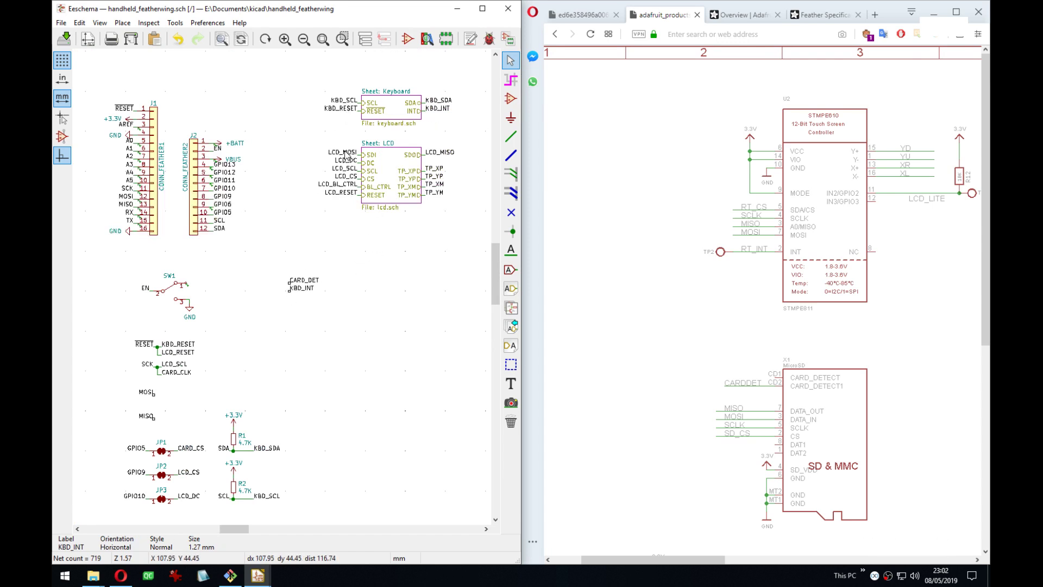
Add a right-facing LCD_BL_CTRL label copy below KBD_INT.
key(c)
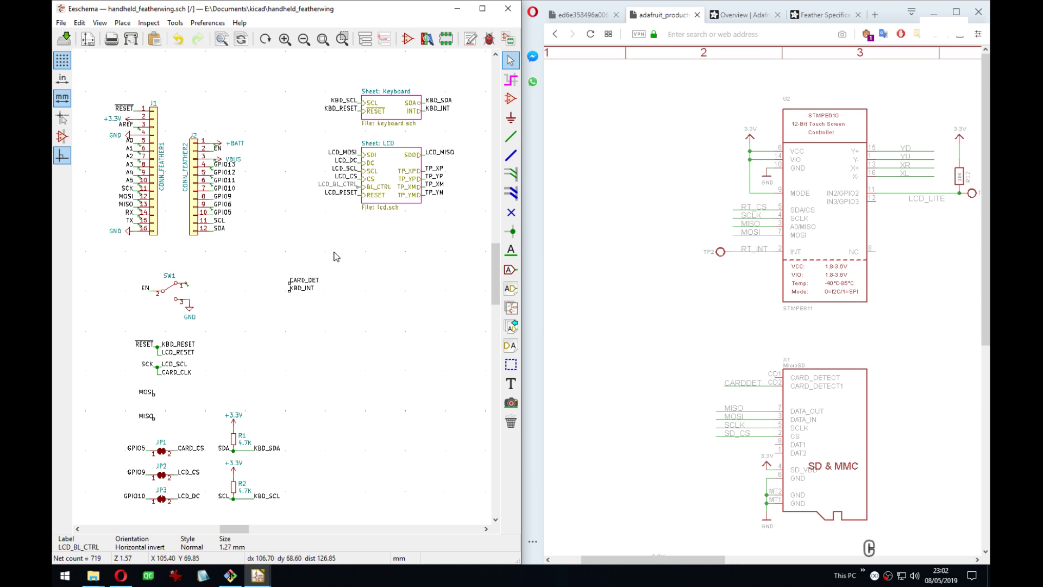
key(r)
key(r)
click(291, 300)
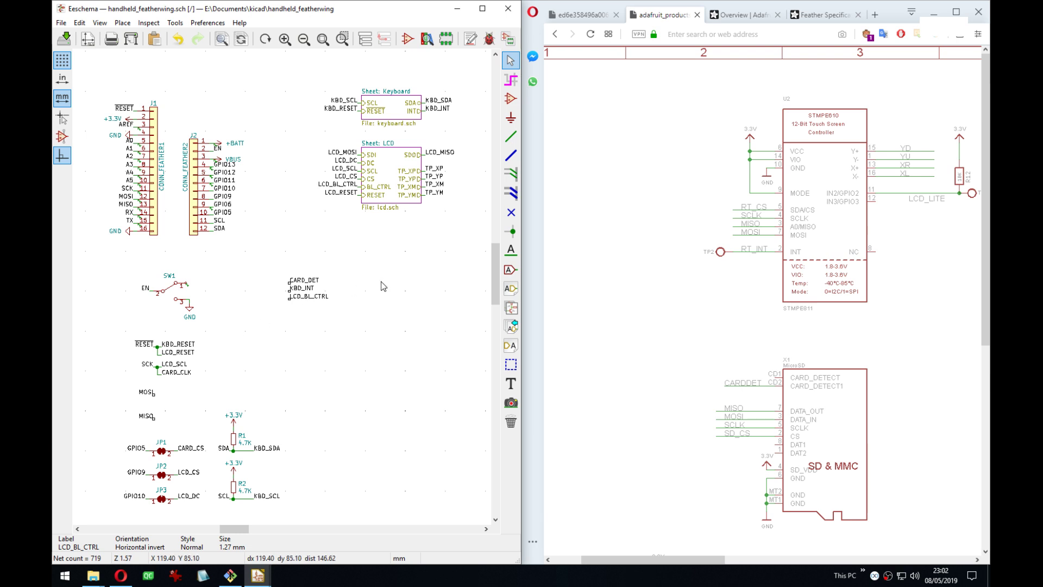
middle_drag(384, 287, 339, 275)
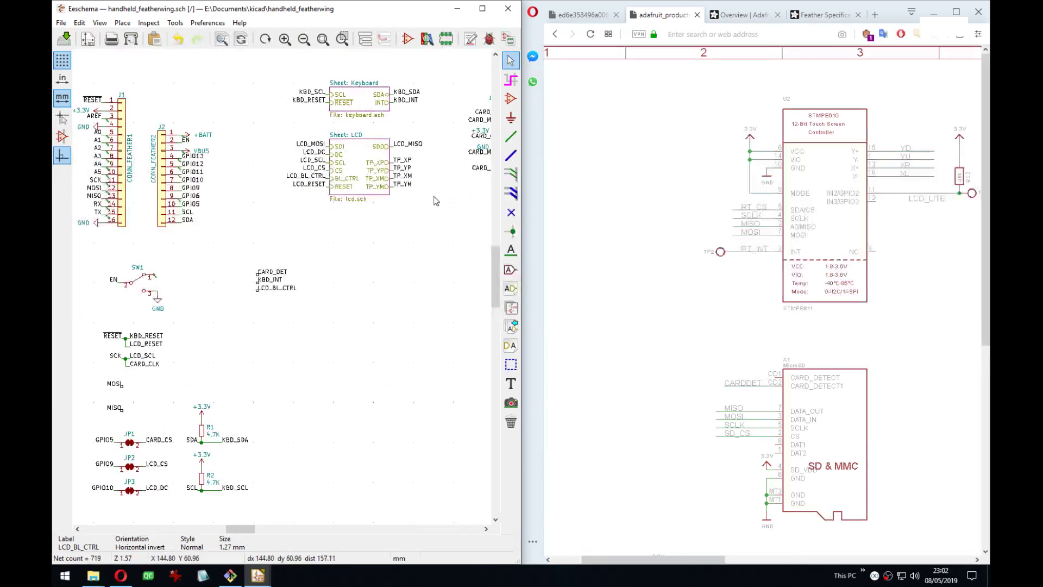
middle_drag(436, 201, 365, 224)
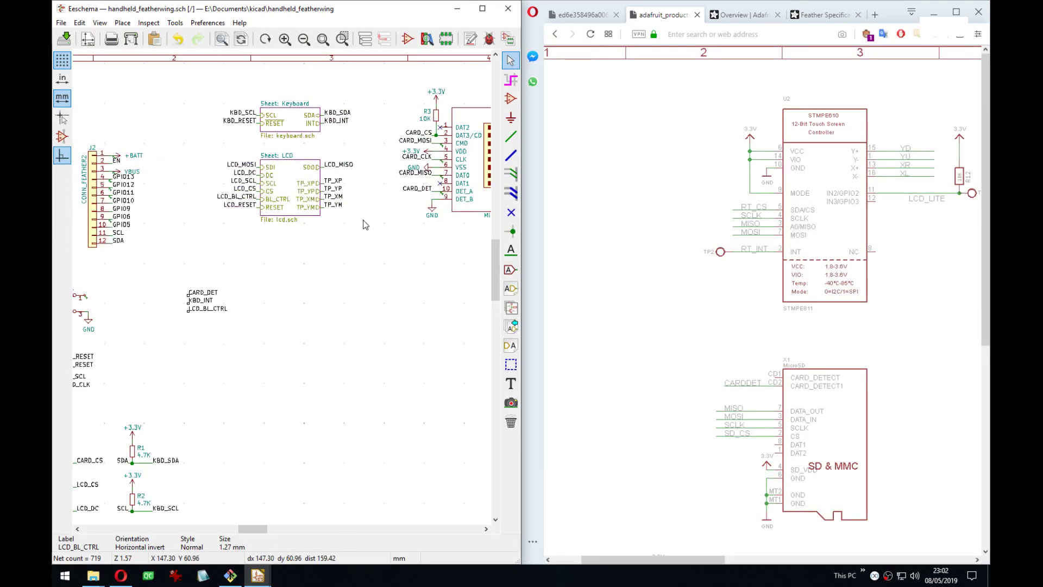
middle_drag(272, 267, 364, 219)
scroll(190, 291, up, 5)
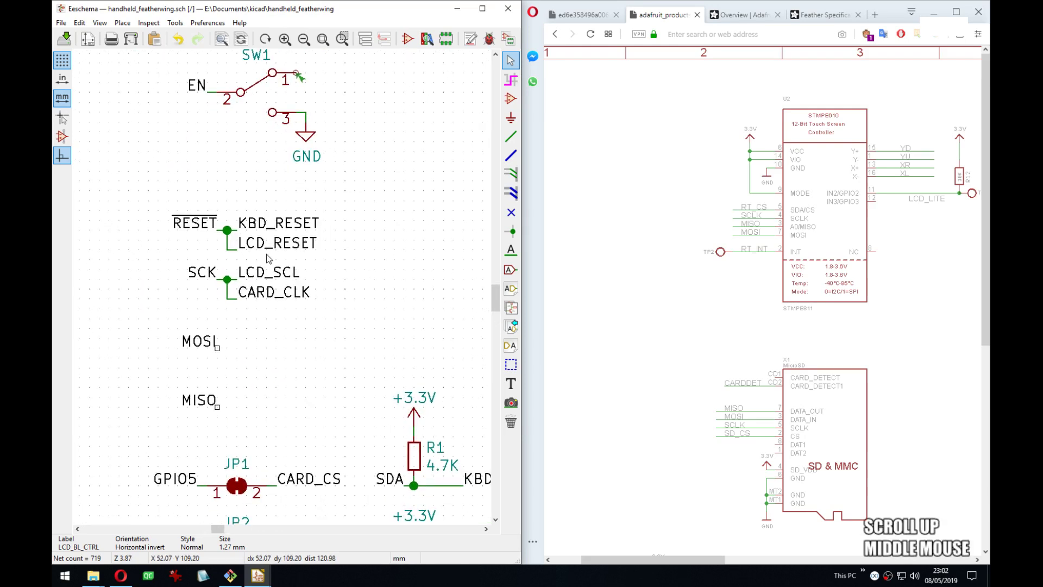
Draw short branch wires down from the MOSI and MISO pins.
middle_drag(327, 209, 324, 175)
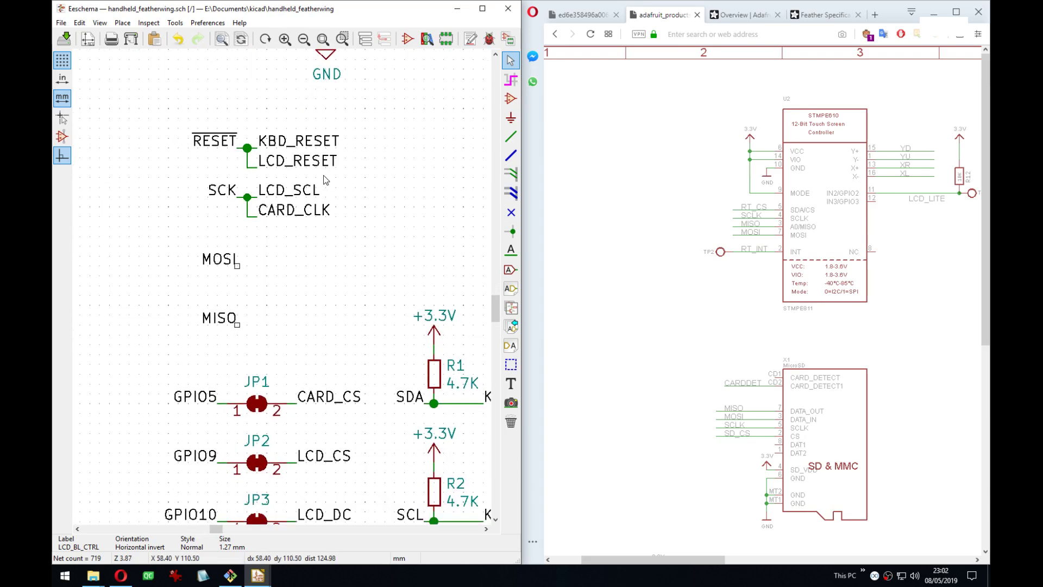
key(w)
click(257, 265)
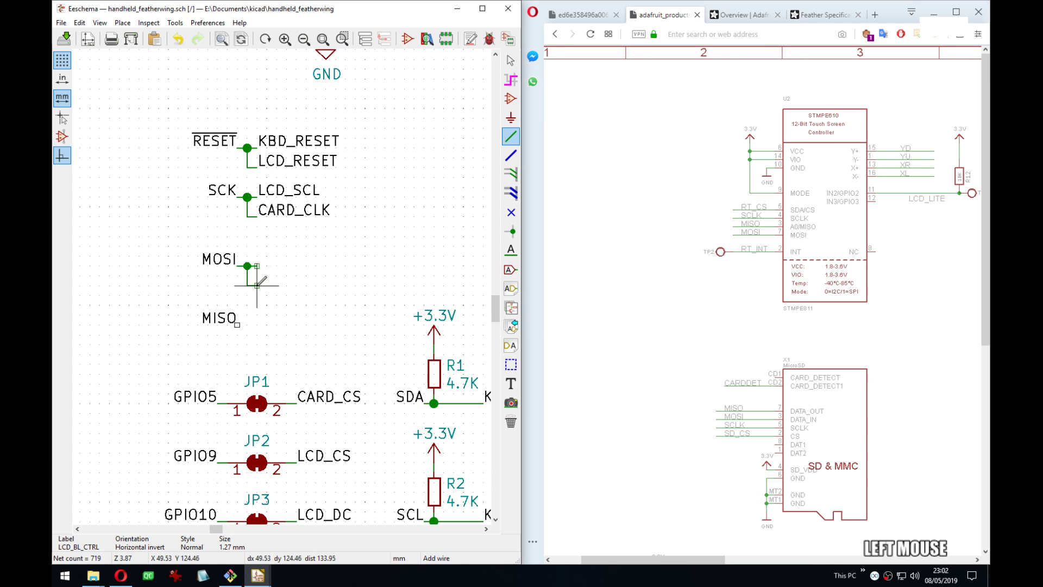
double_click(257, 285)
click(256, 324)
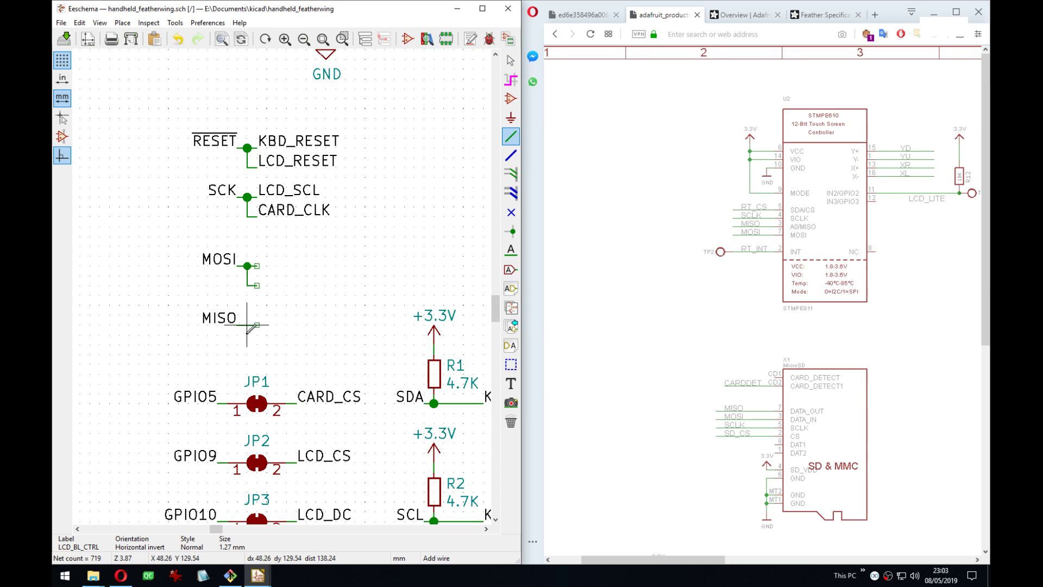
double_click(257, 345)
scroll(257, 344, down, 5)
middle_drag(361, 265, 328, 274)
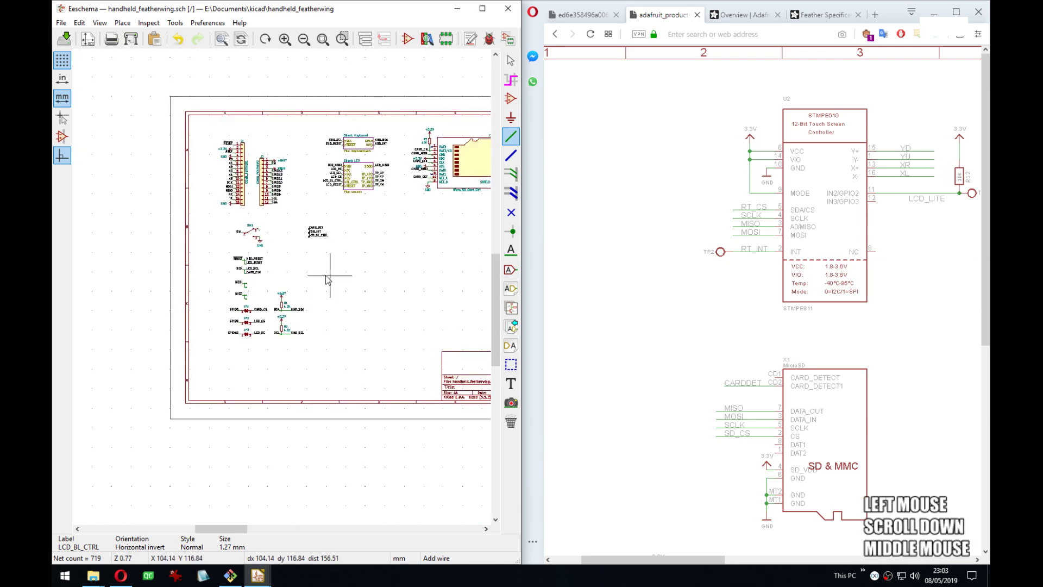
scroll(326, 276, up, 3)
key(Escape)
Place LCD_MOSI and LCD_MISO label copies on the MOSI and MISO wire ends.
middle_drag(260, 199, 366, 242)
key(c)
key(r)
key(r)
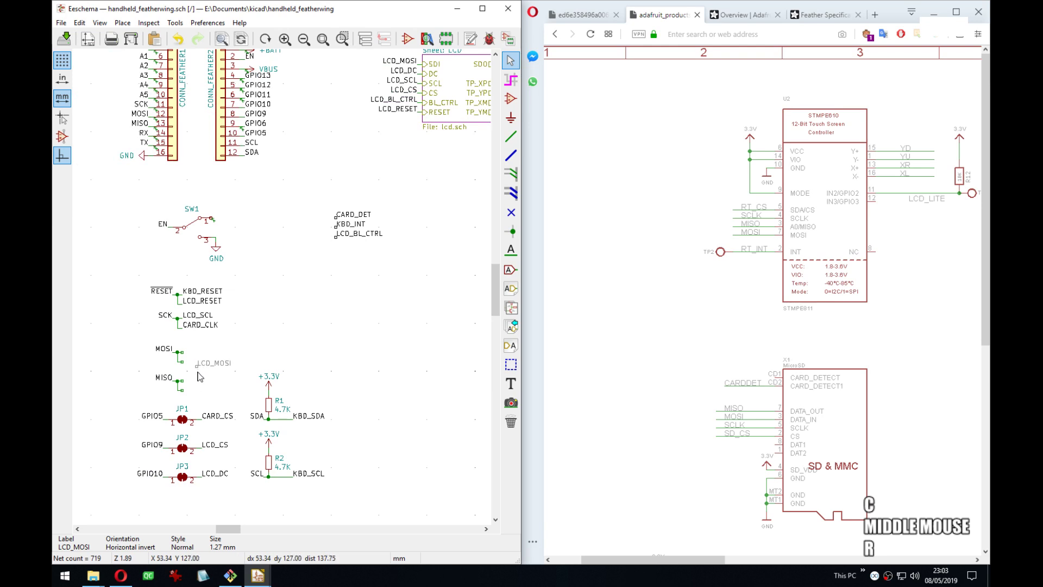
click(185, 356)
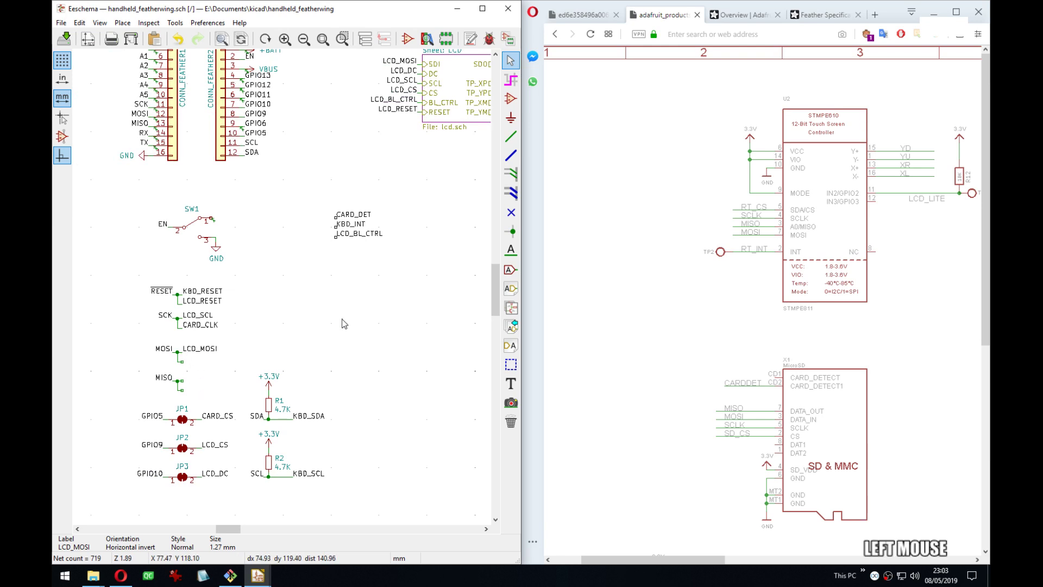
middle_drag(478, 59, 411, 83)
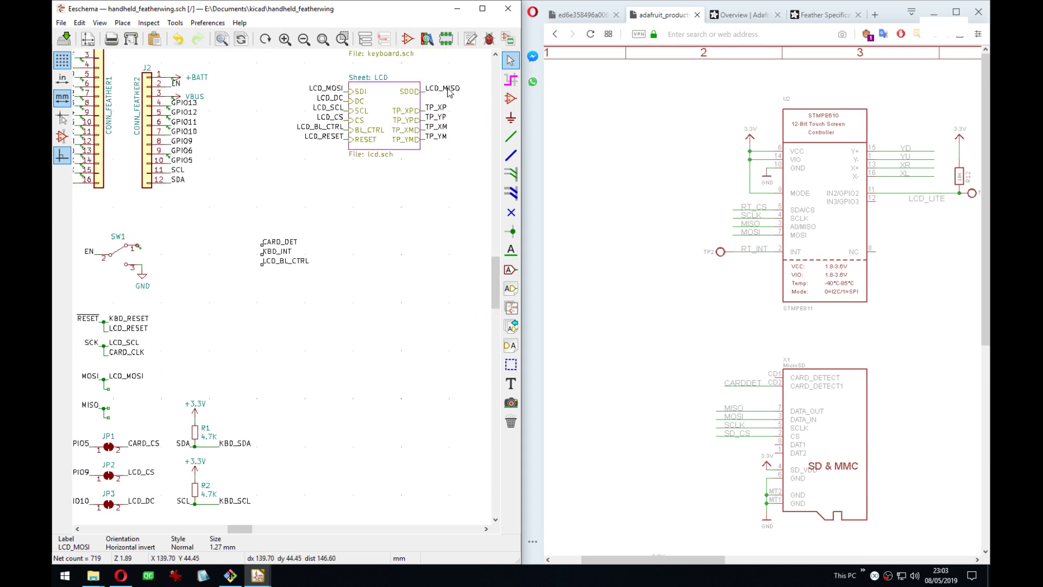
key(c)
middle_drag(255, 328, 283, 321)
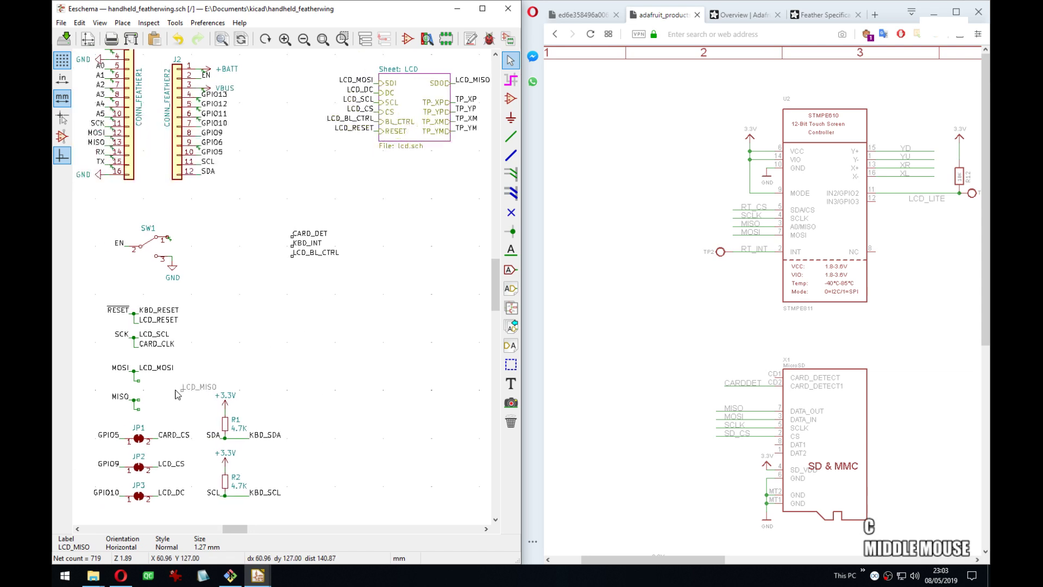
click(141, 402)
Copy the CARD_MISO and CARD_MOSI labels and bring them beside the new wire stubs.
middle_drag(262, 361, 283, 325)
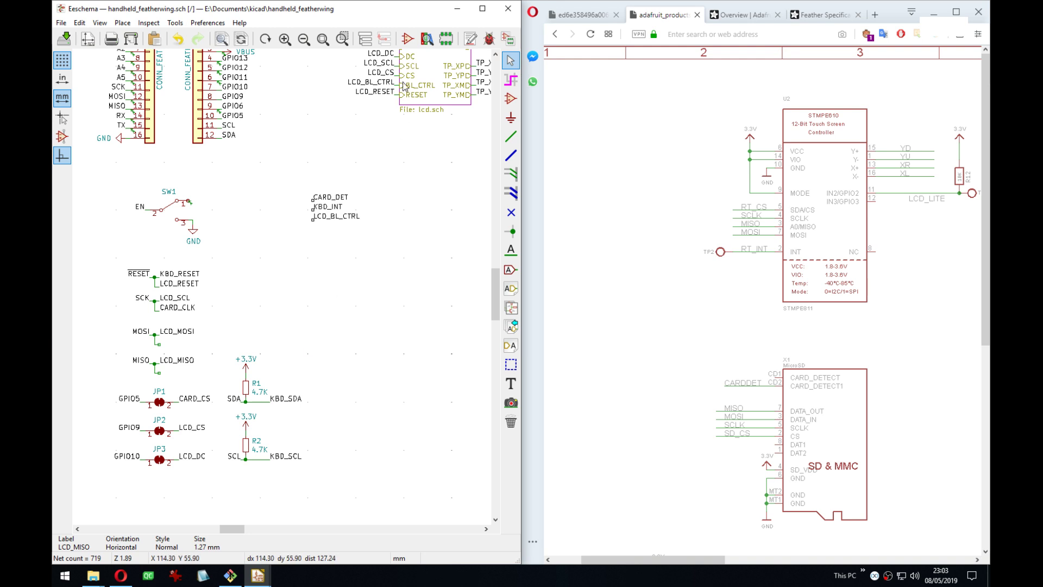
middle_drag(374, 152, 360, 196)
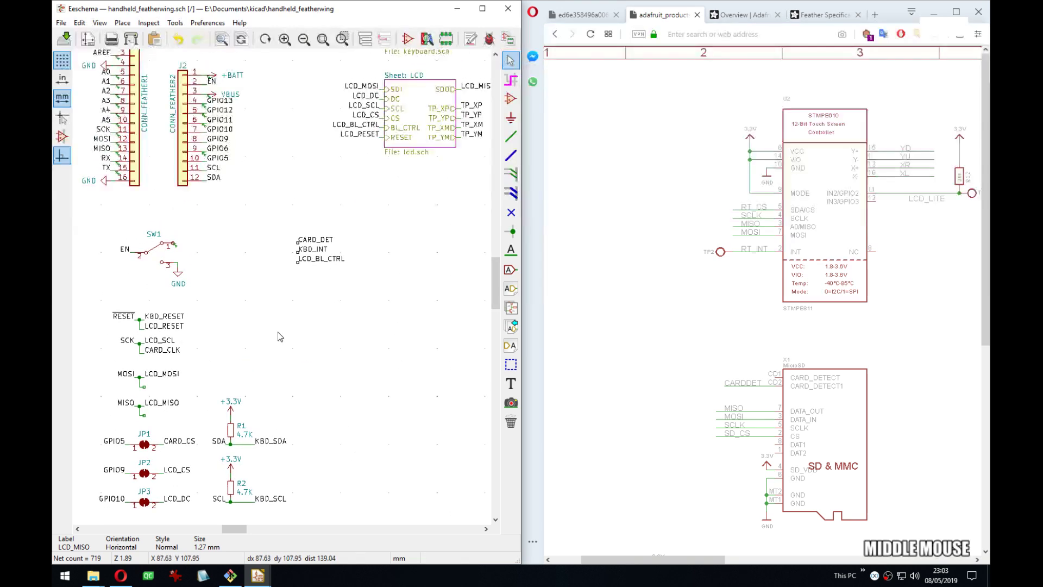
middle_drag(320, 332, 93, 453)
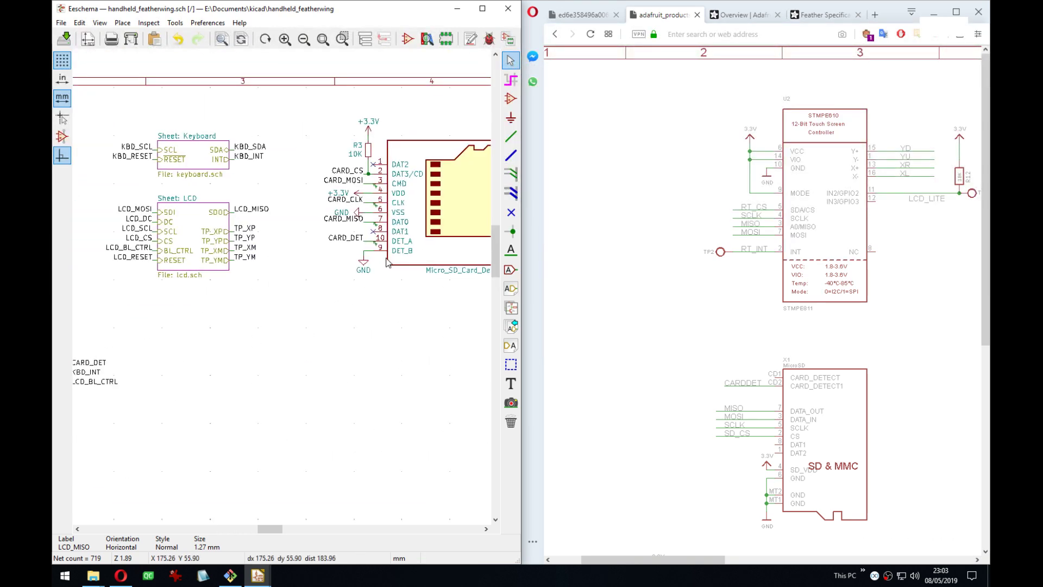
key(c)
click(293, 345)
key(c)
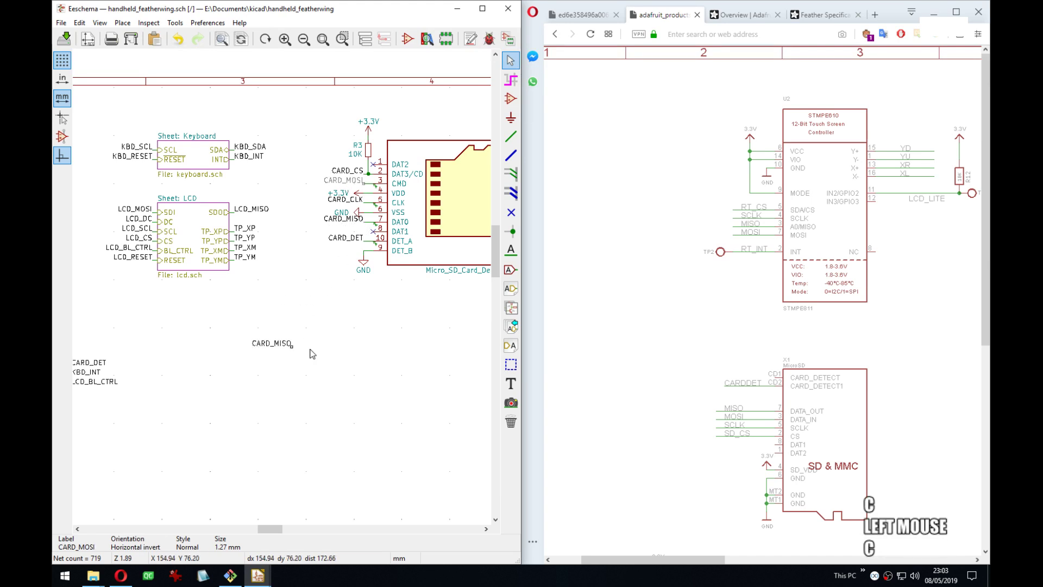
click(292, 356)
drag(302, 365, 266, 335)
middle_drag(161, 445, 422, 279)
middle_drag(321, 305, 377, 273)
click(314, 262)
drag(350, 293, 309, 246)
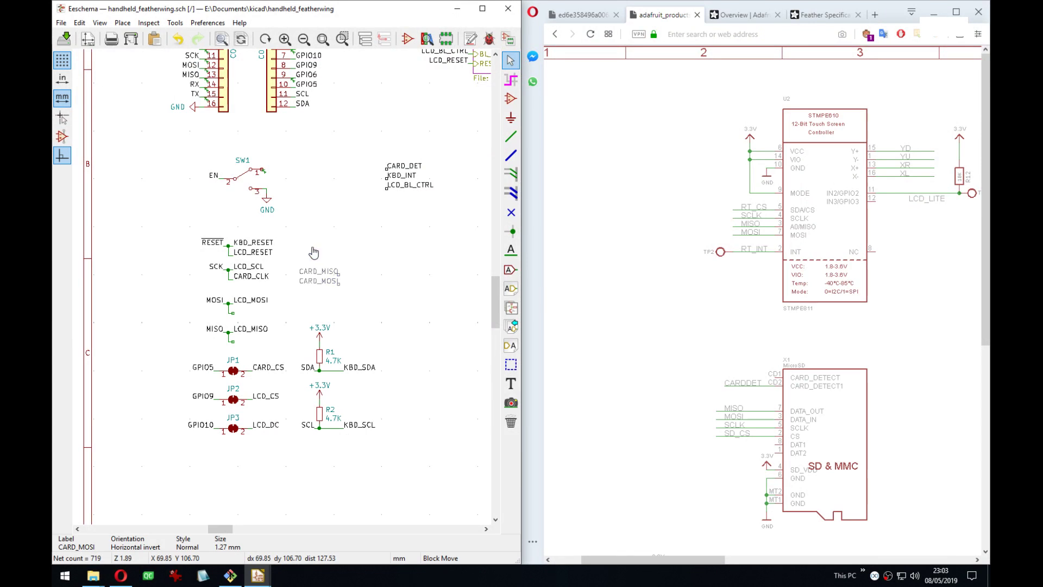
click(322, 240)
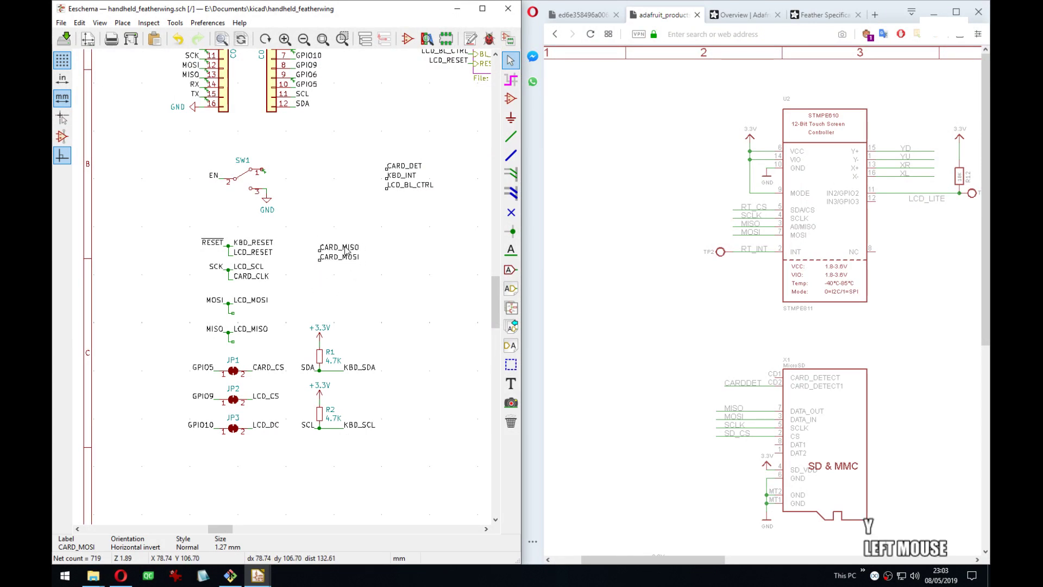
Attach CARD_MISO and CARD_MOSI to the MISO and MOSI wires below the LCD labels, and save.
key(m)
click(235, 342)
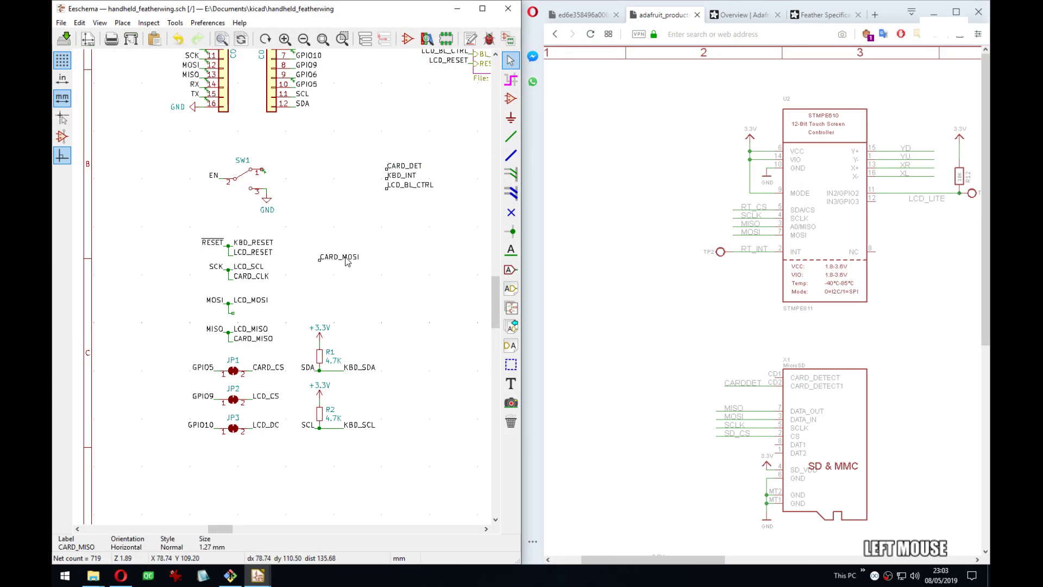
key(m)
click(234, 310)
key(ctrl+s)
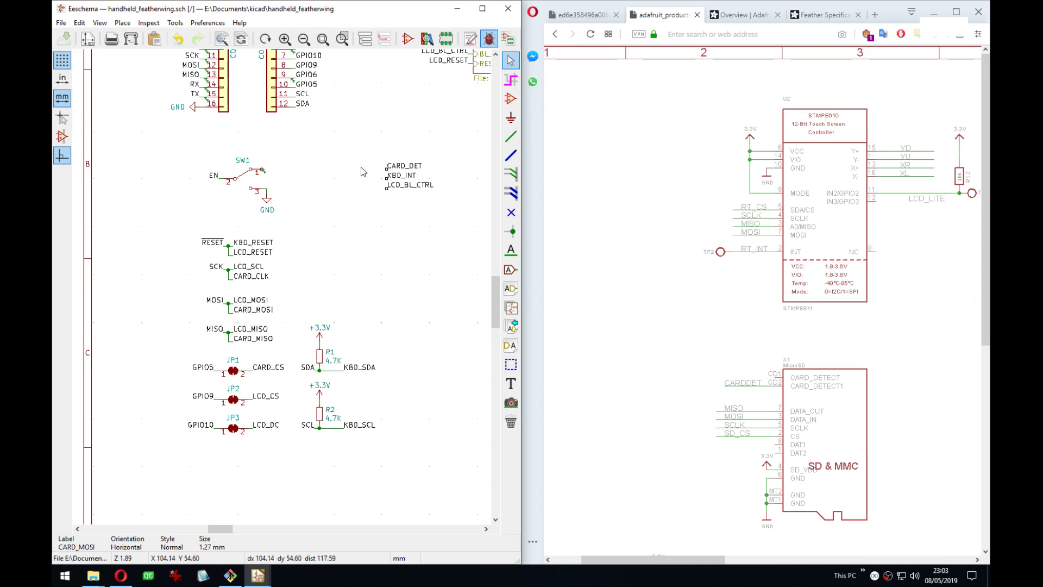
Rerun the electrical rules check, close its results, and save the schematic.
click(366, 457)
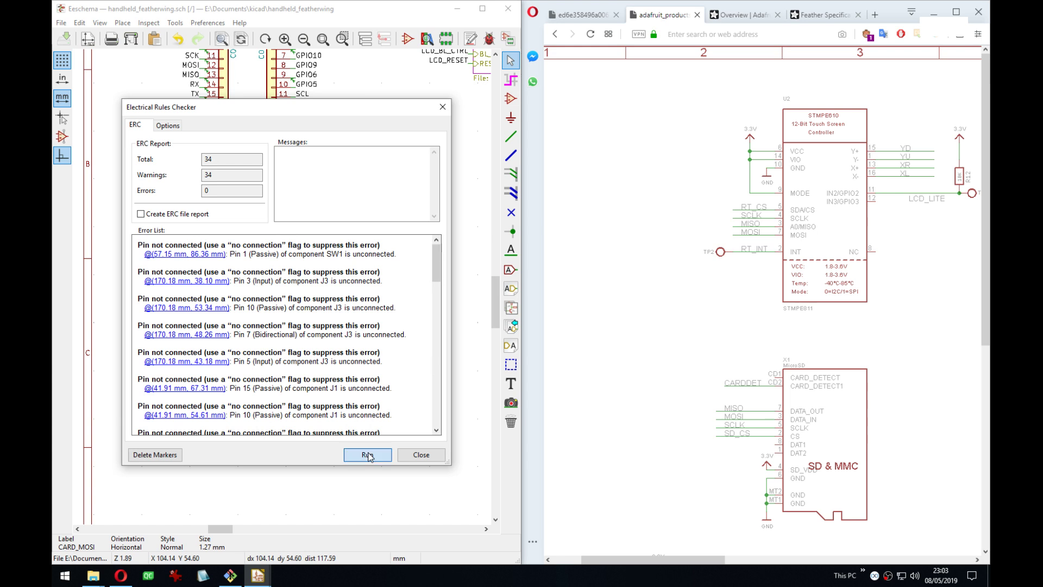
click(420, 451)
key(ctrl+s)
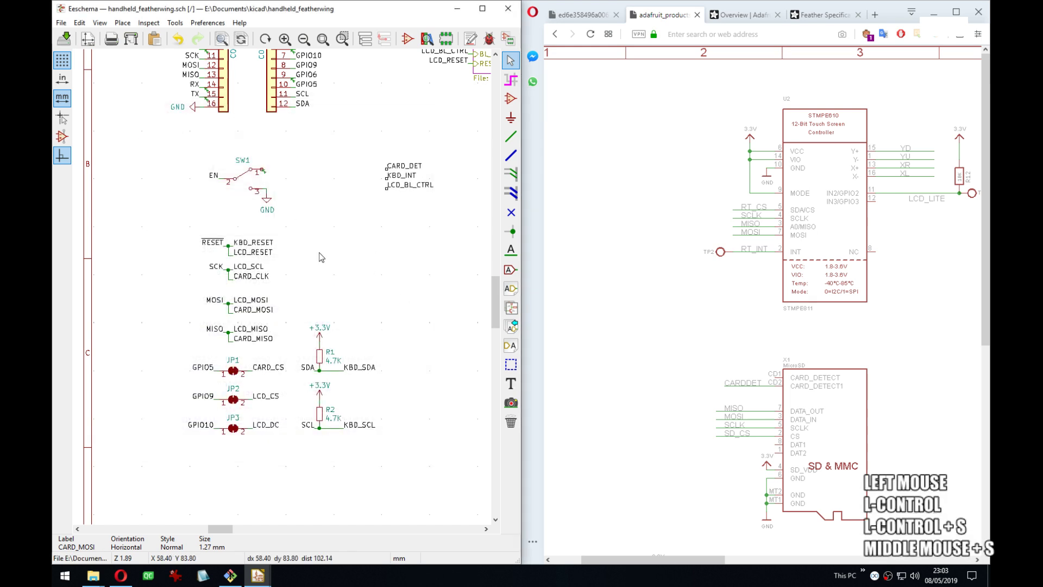
Place a rotated copy of the +BATT power symbol from the J2 header's power pins.
middle_drag(321, 256, 384, 376)
scroll(269, 120, up, 1)
scroll(304, 327, up, 3)
middle_drag(283, 288, 282, 267)
scroll(282, 287, down, 2)
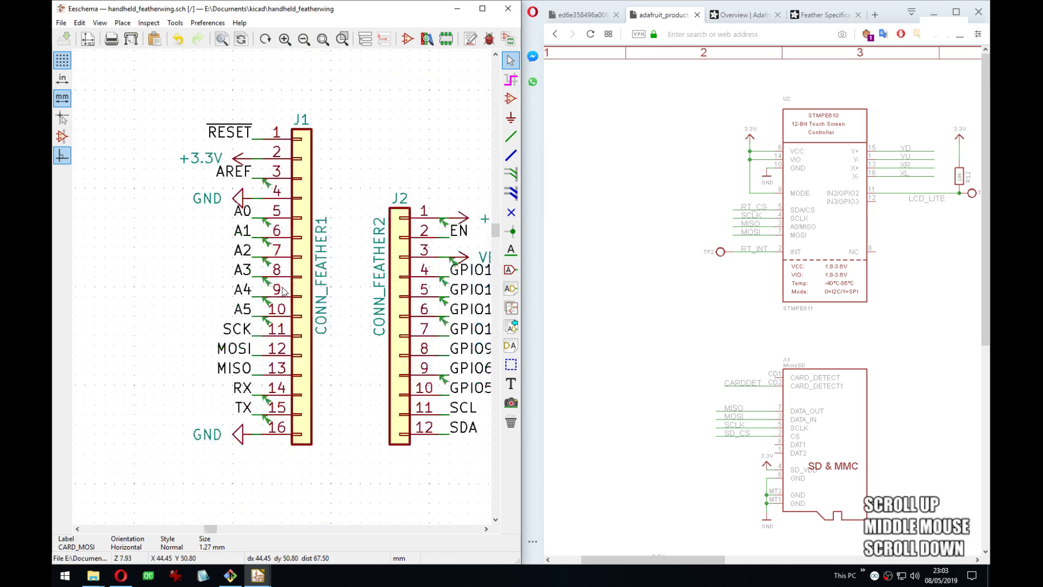
middle_drag(319, 339, 185, 302)
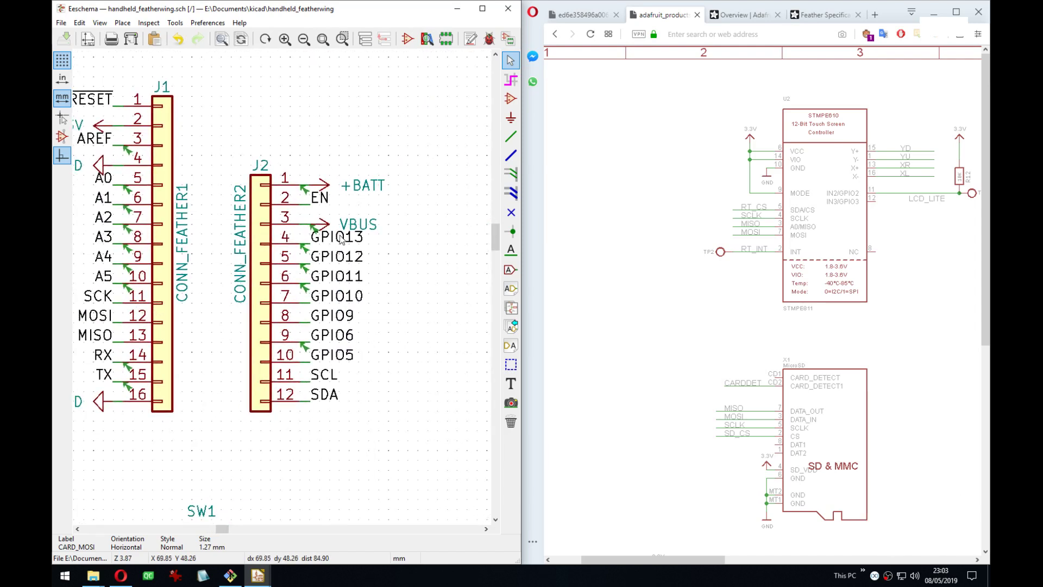
middle_drag(200, 298, 293, 334)
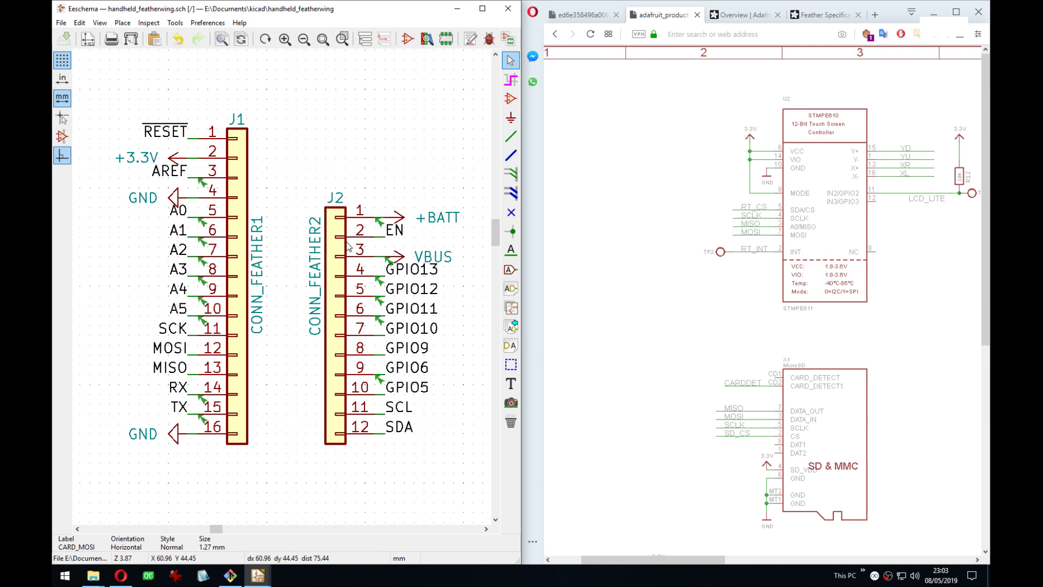
middle_drag(308, 235, 275, 220)
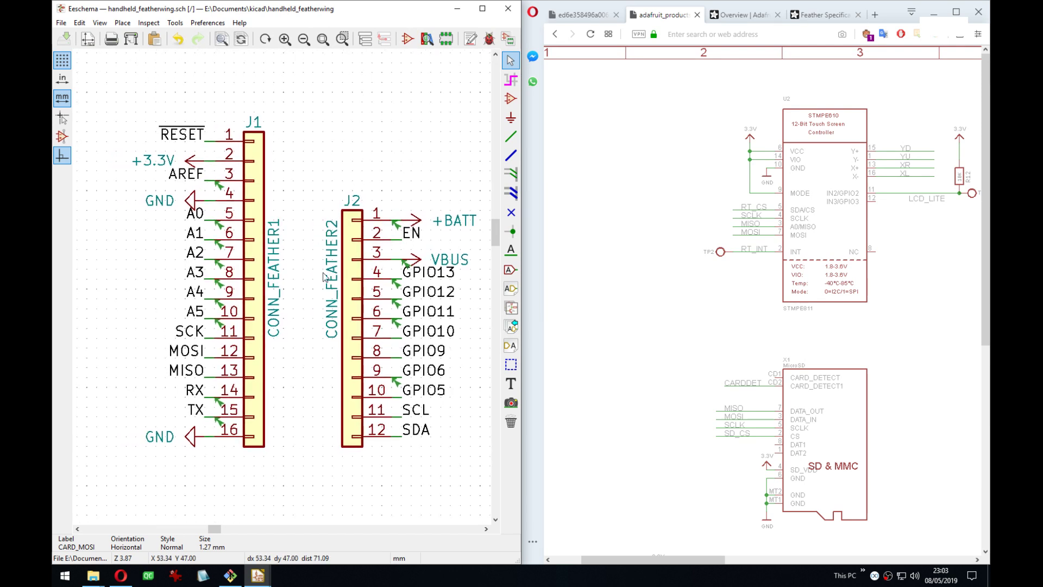
middle_drag(369, 313, 301, 179)
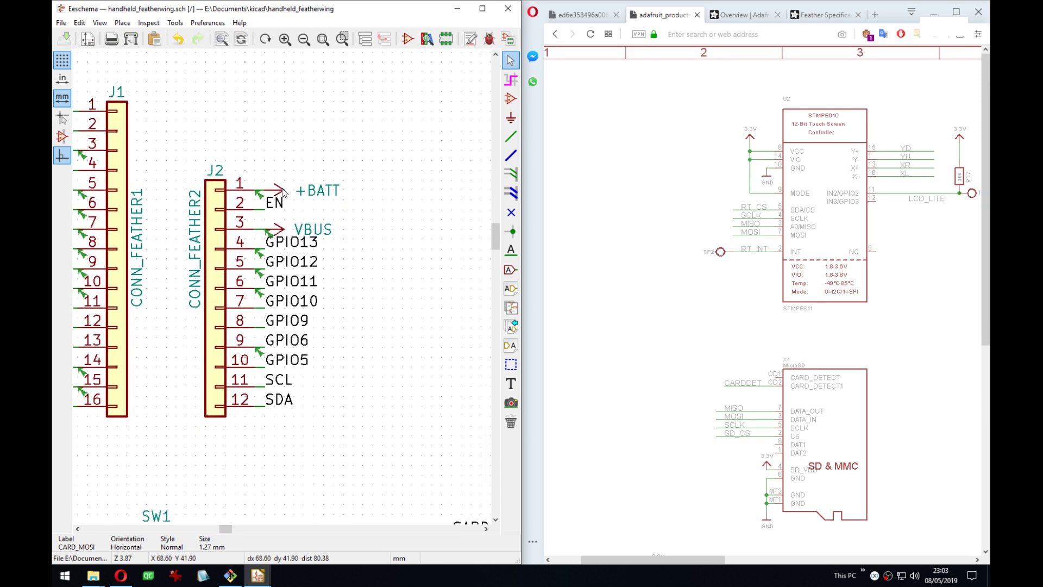
key(c)
middle_drag(367, 259, 237, 287)
key(r)
key(r)
key(r)
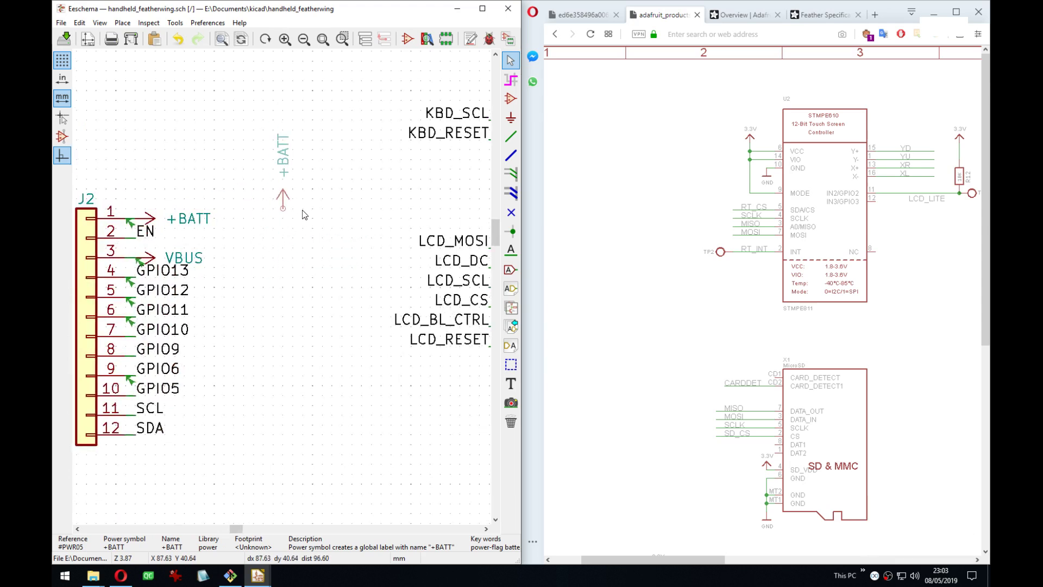
click(302, 214)
Turn the +BATT label horizontal and set it above its symbol.
key(m)
key(r)
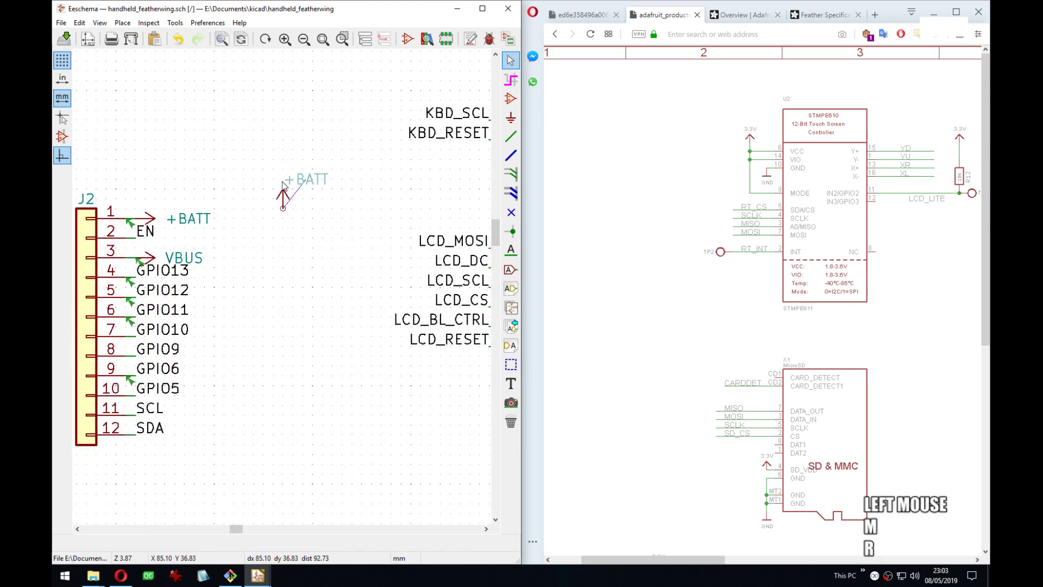
click(283, 185)
key(e)
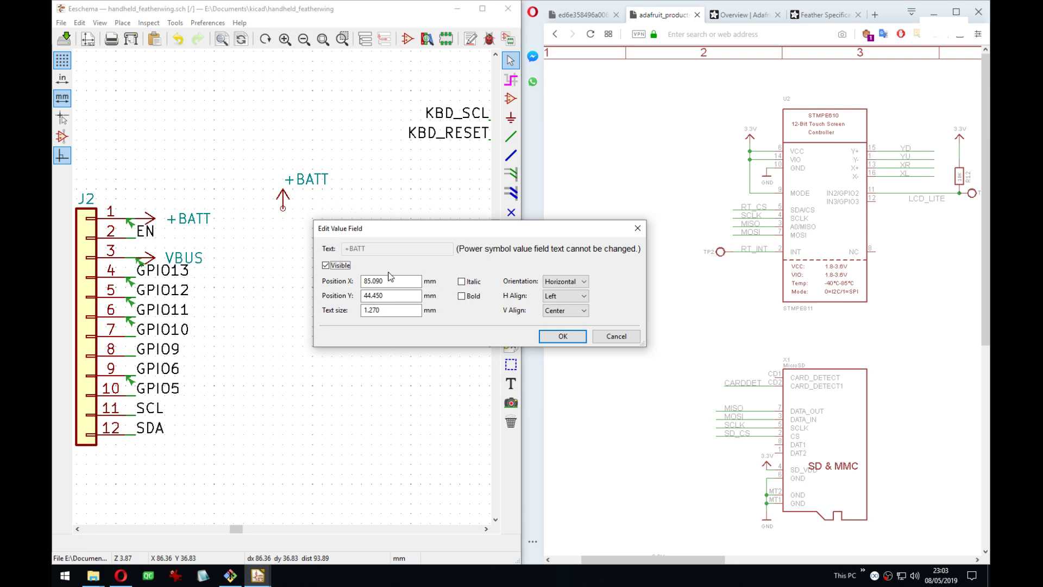
click(549, 281)
click(560, 289)
click(563, 336)
Stand VBUS upright beside +BATT, with its label horizontal and centred above it.
middle_drag(178, 252, 327, 264)
key(m)
key(r)
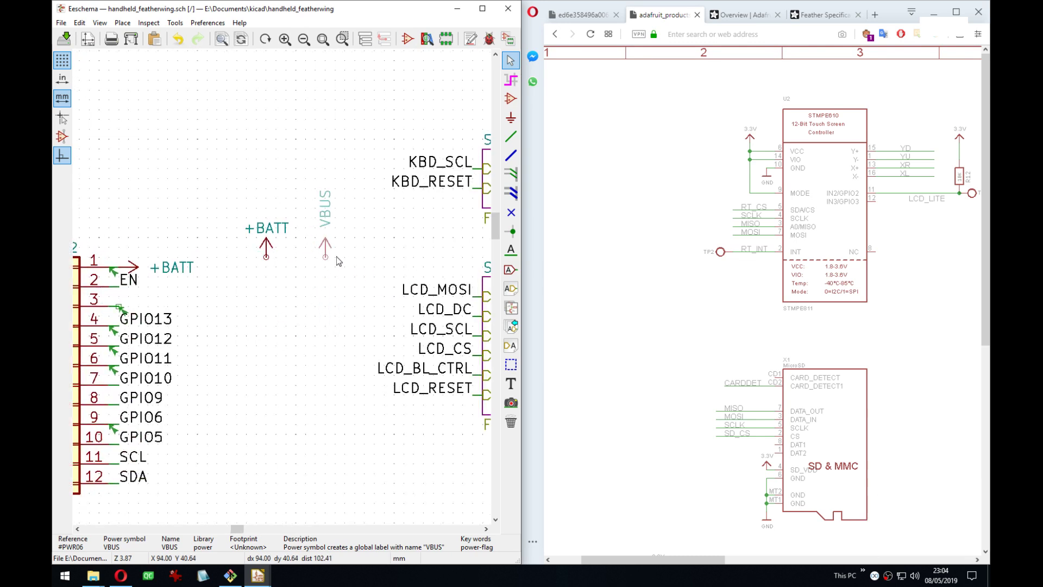
click(337, 256)
key(m)
key(r)
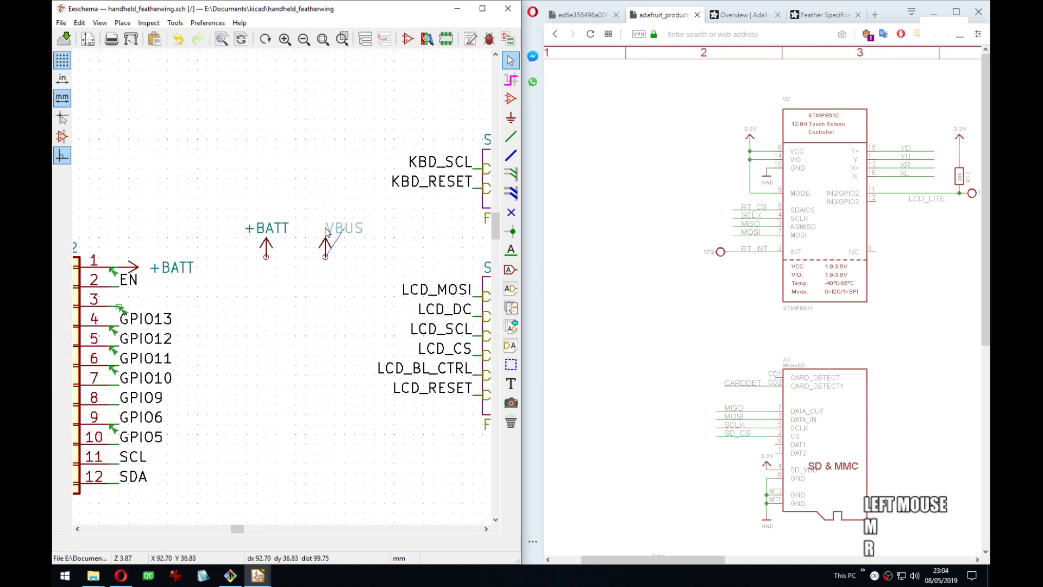
click(337, 235)
key(e)
click(565, 295)
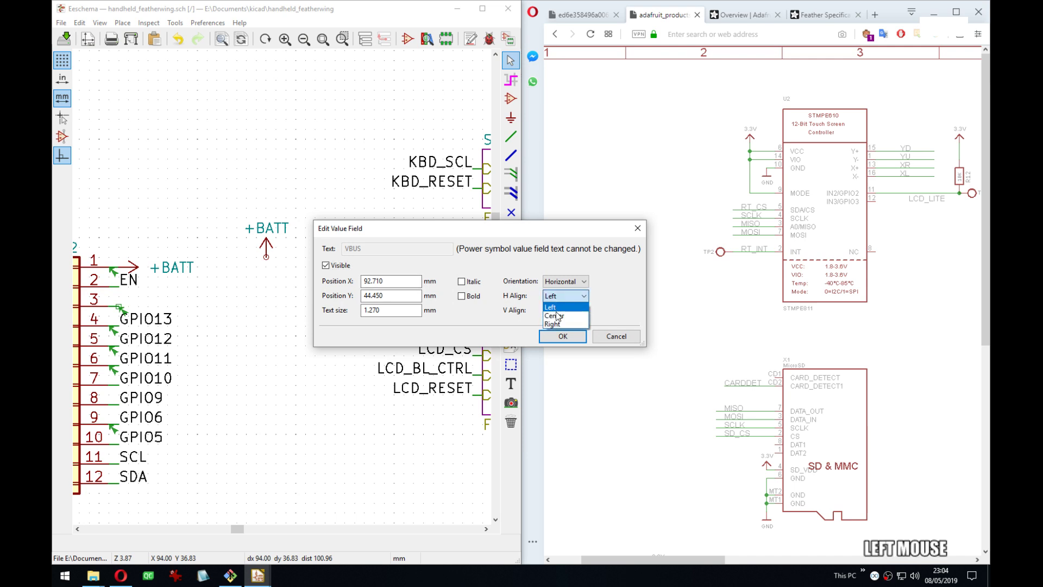
click(560, 313)
click(563, 337)
Block-move the +BATT and VBUS pair to empty space lower on the sheet.
scroll(310, 250, down, 3)
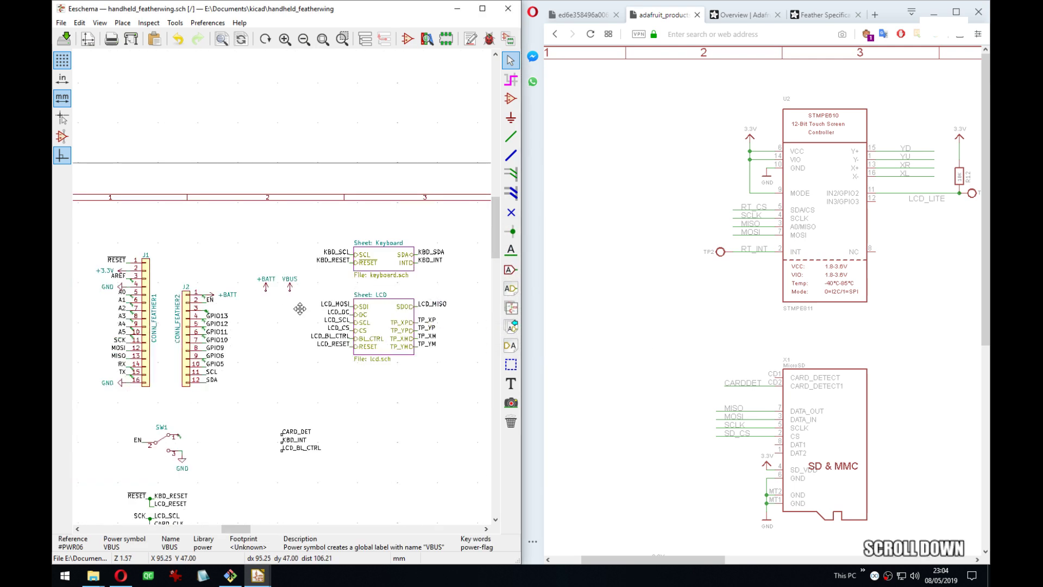
middle_drag(300, 309, 312, 272)
mouse_move(263, 216)
mouse_down()
mouse_move(338, 272)
mouse_move(310, 264)
mouse_up()
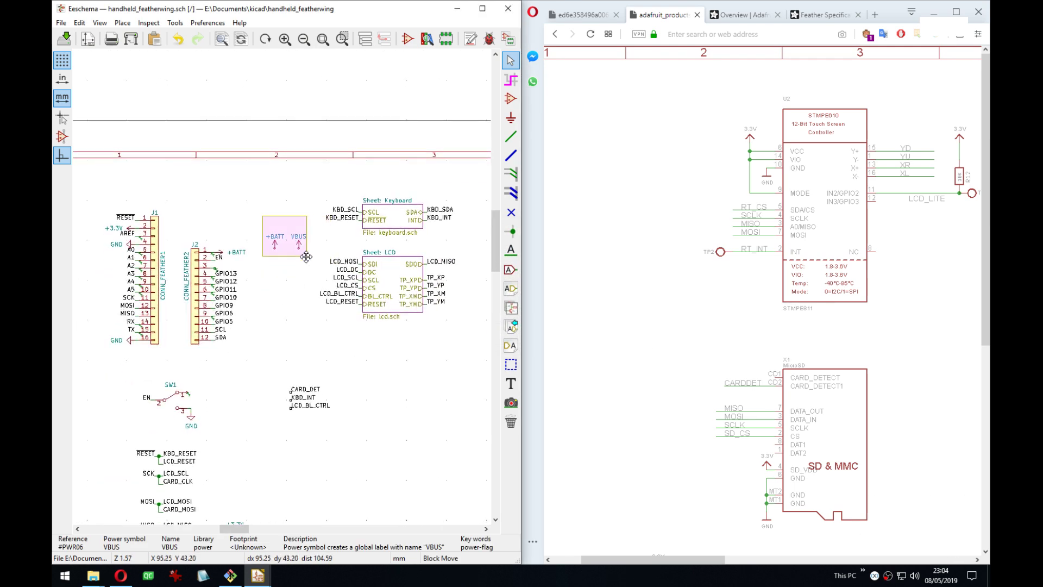
middle_drag(310, 264, 356, 337)
click(360, 339)
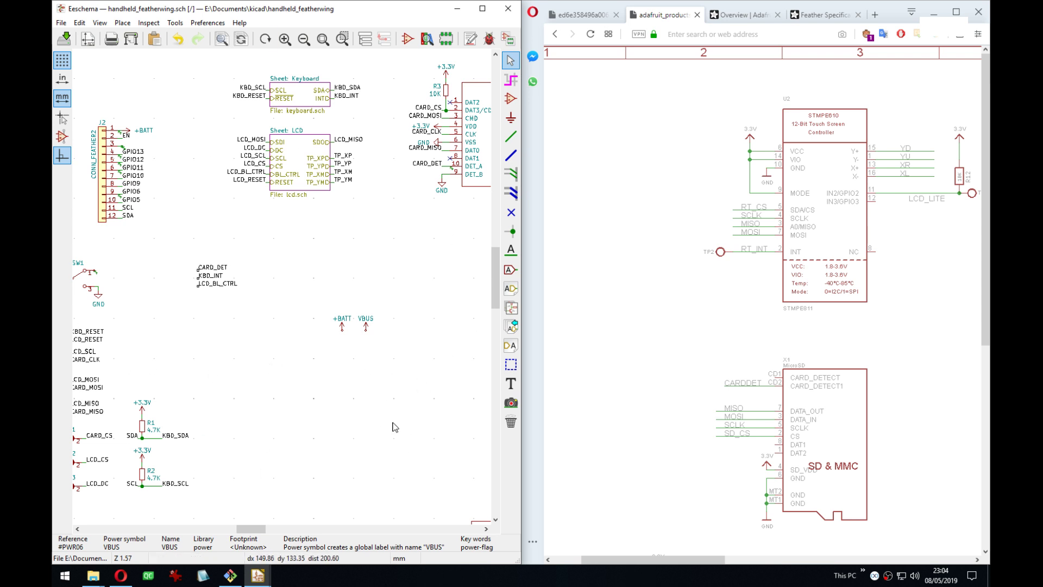
Copy the +3.3V and GND symbols from J1 and place them rotated beside the pair.
middle_drag(185, 306, 153, 137)
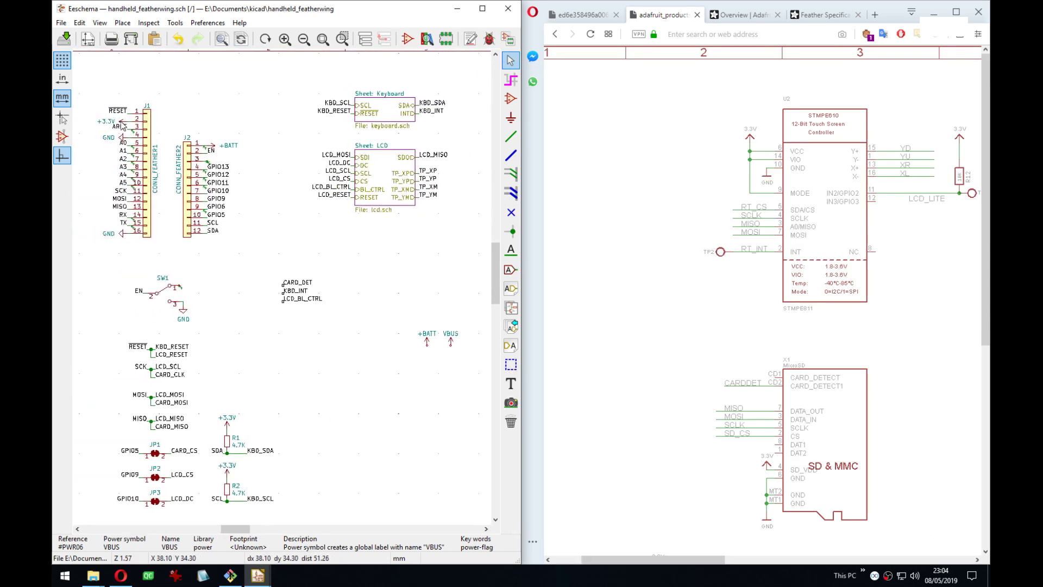
key(c)
middle_drag(228, 310, 333, 373)
key(r)
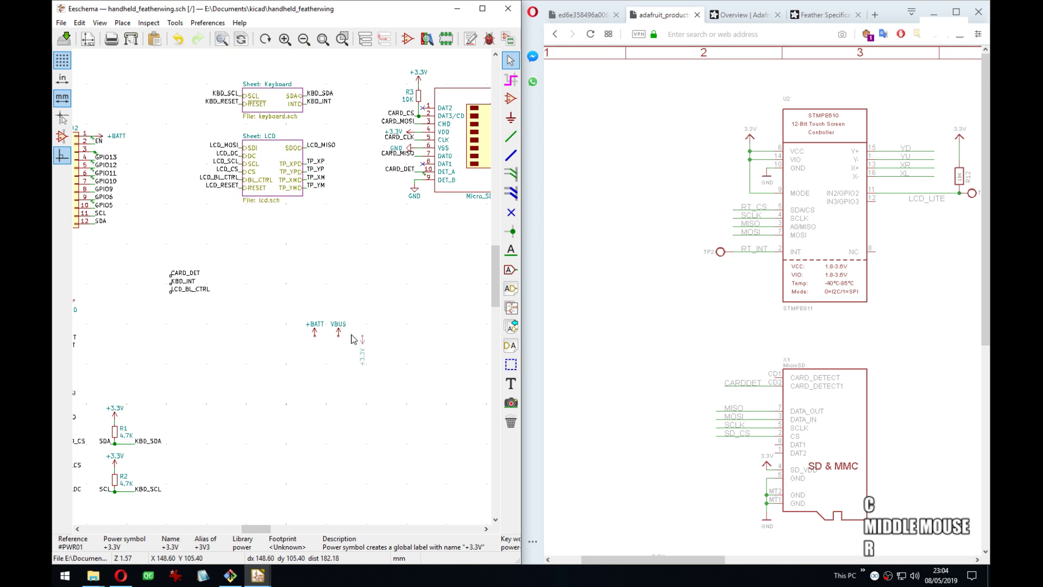
key(r)
middle_drag(227, 331, 372, 332)
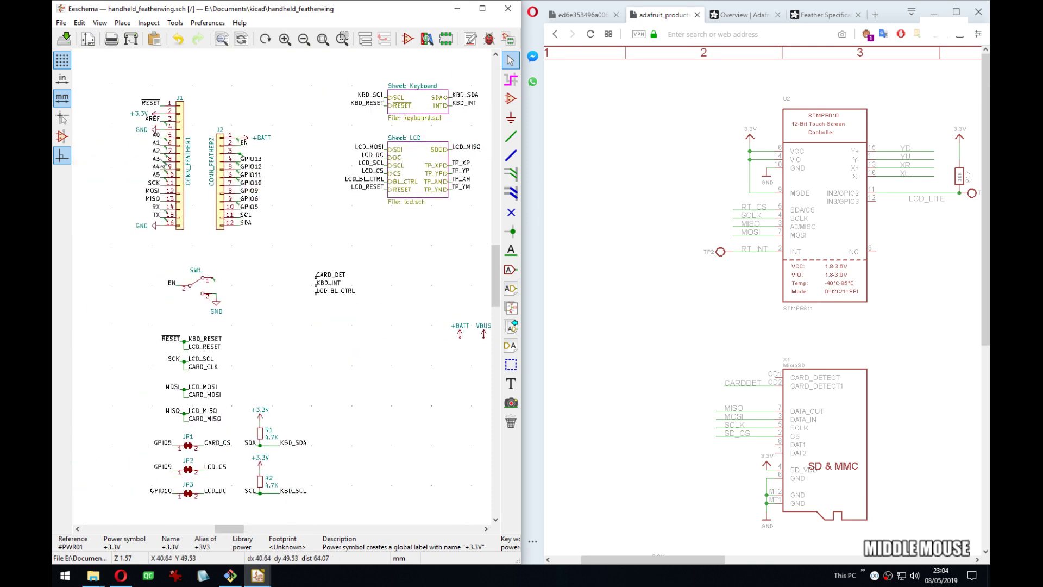
key(c)
scroll(281, 287, up, 3)
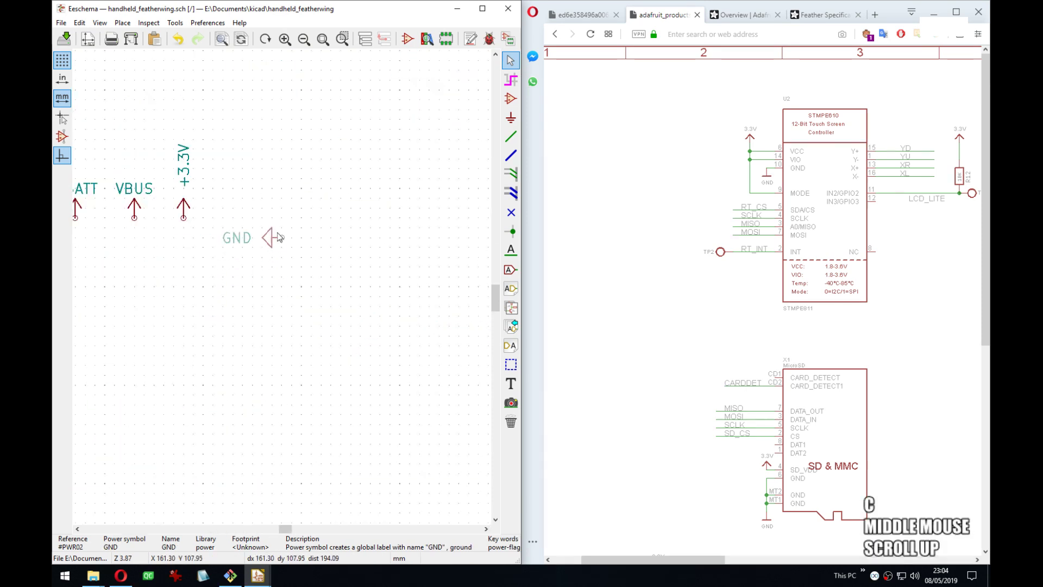
key(r)
key(r)
click(243, 217)
middle_drag(182, 183, 312, 201)
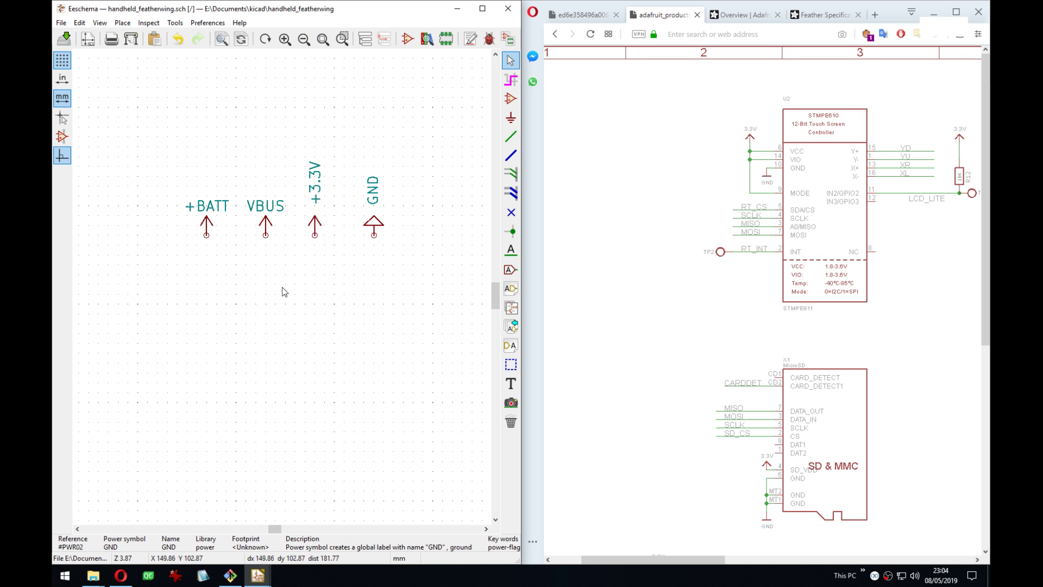
scroll(282, 292, up, 1)
middle_drag(285, 292, 317, 292)
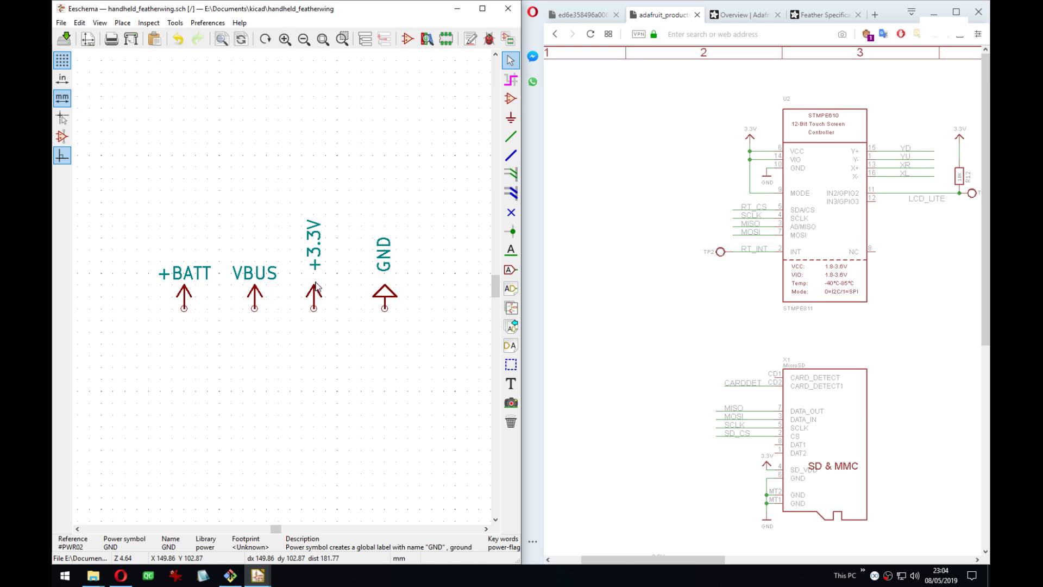
Turn the +3.3V label horizontal, centred above its symbol.
key(m)
key(r)
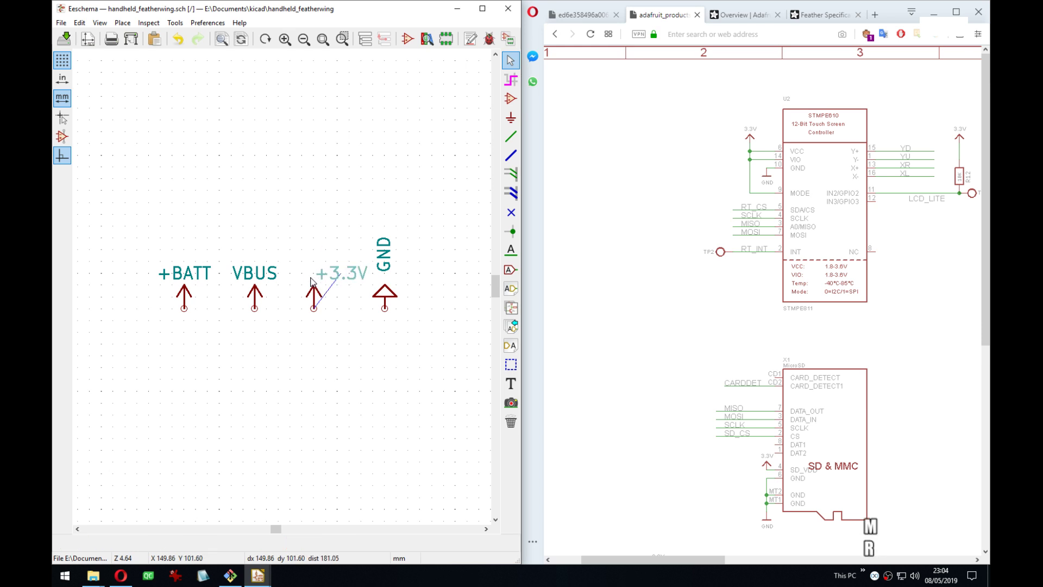
click(323, 279)
key(e)
click(565, 295)
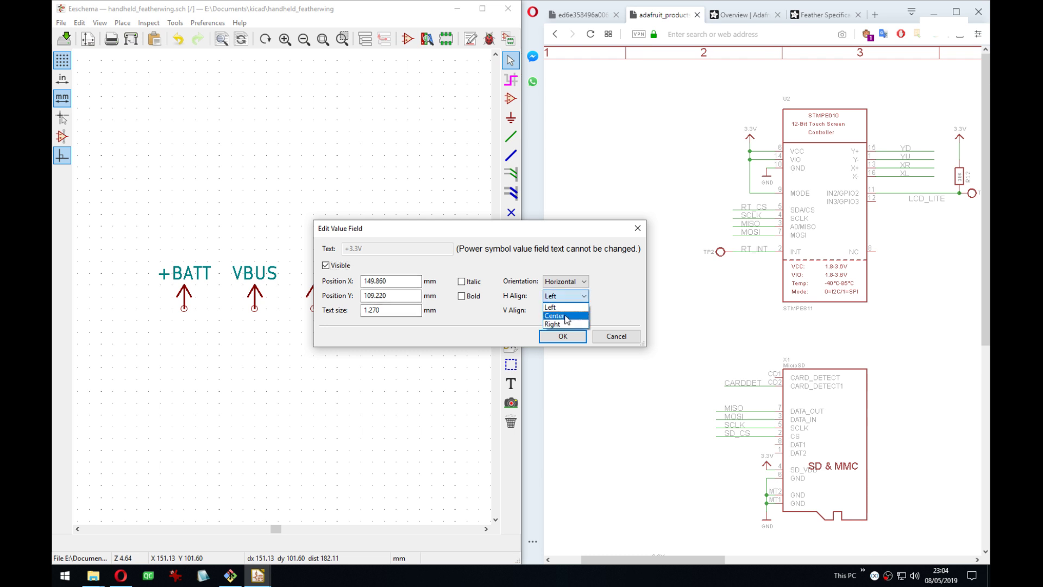
click(563, 315)
click(563, 336)
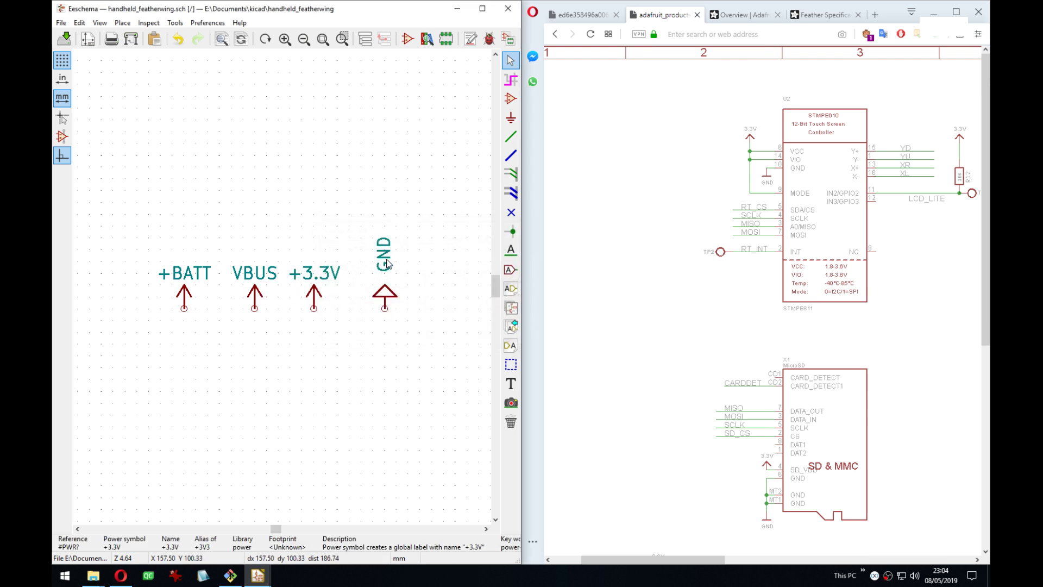
Centre the GND label horizontally above it and flip GND to point downward lower.
key(m)
key(r)
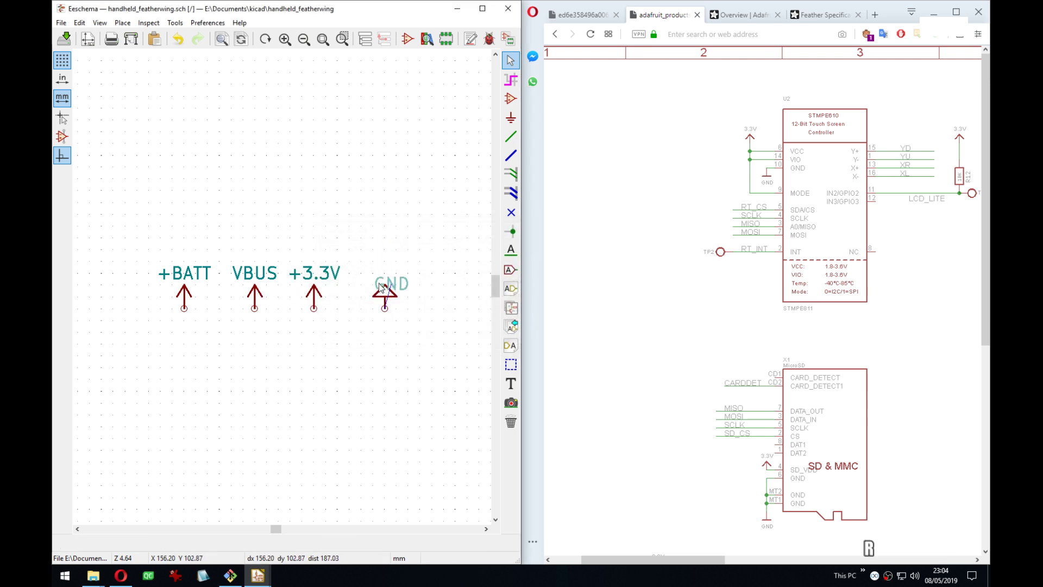
click(384, 269)
key(e)
click(579, 298)
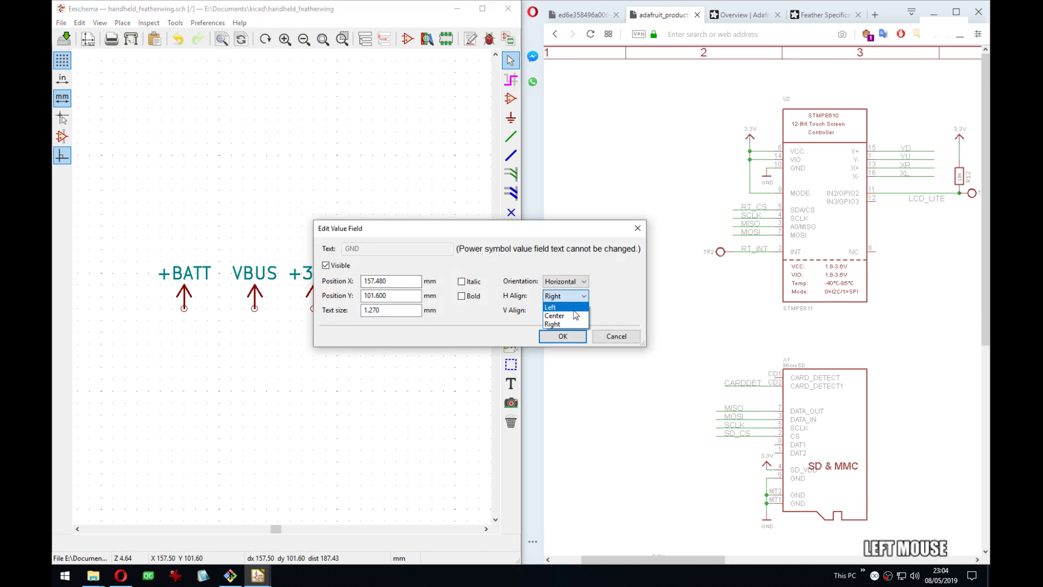
click(572, 315)
click(567, 335)
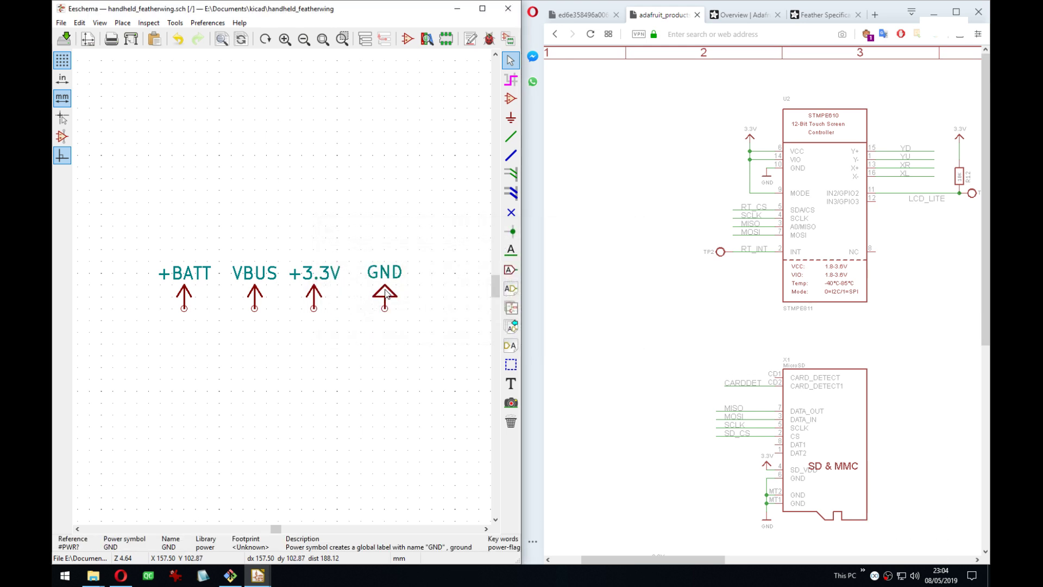
key(m)
key(r)
key(r)
click(384, 346)
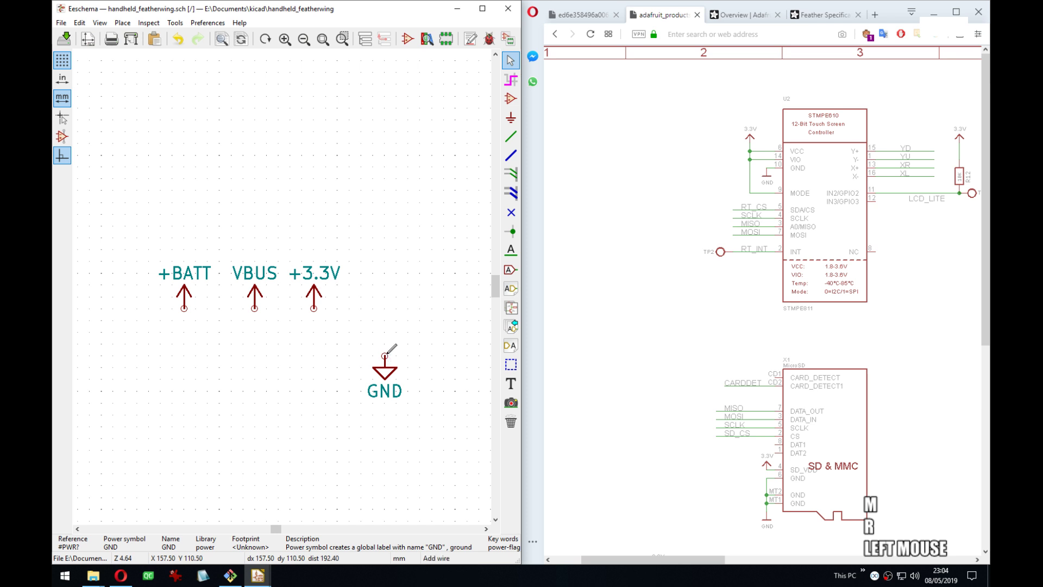
Draw short wire stubs from the GND, +3.3V, VBUS and +BATT pins.
key(w)
click(385, 320)
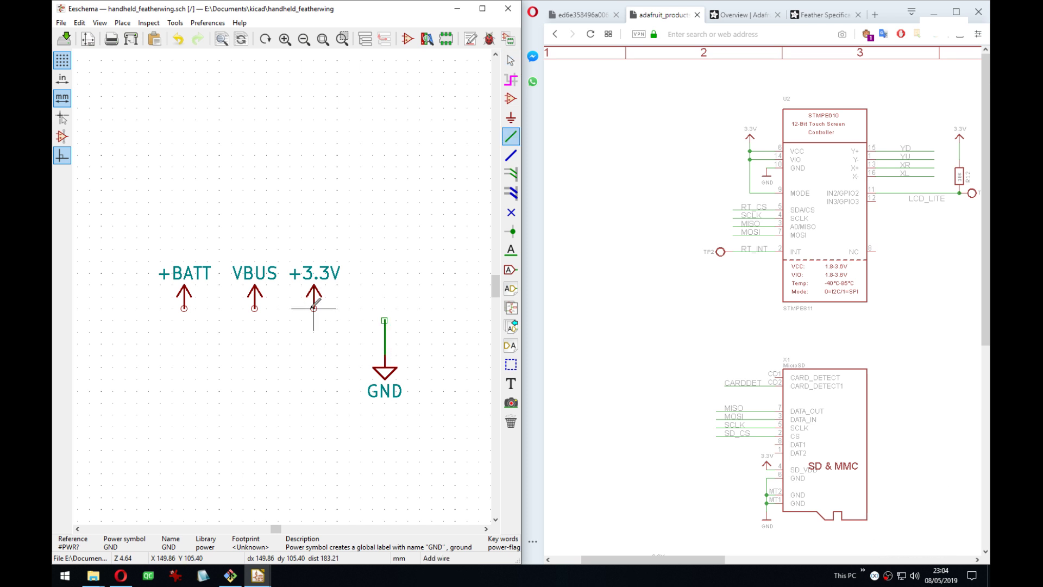
key(w)
click(313, 355)
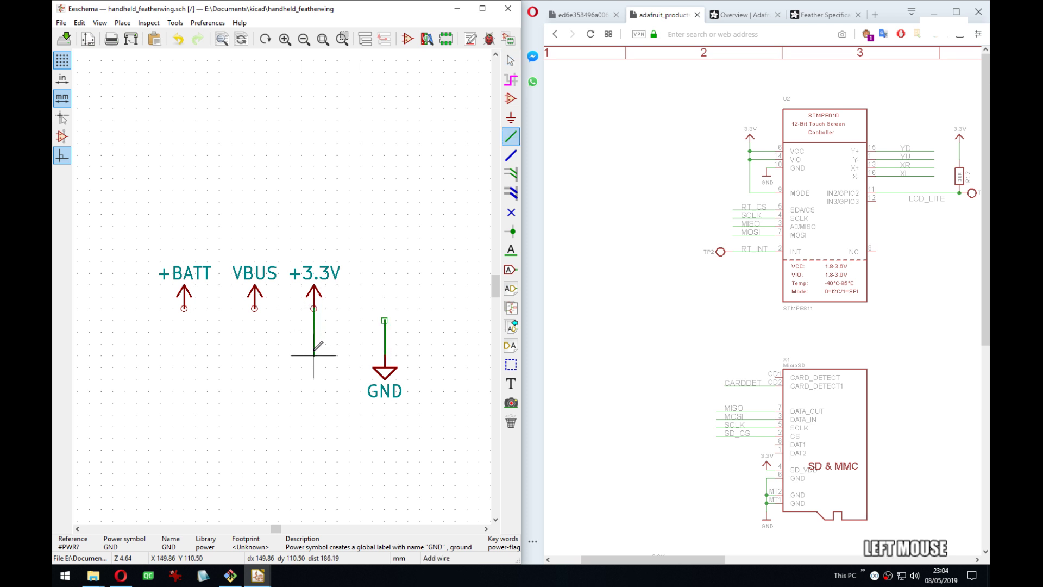
key(w)
click(254, 308)
key(w)
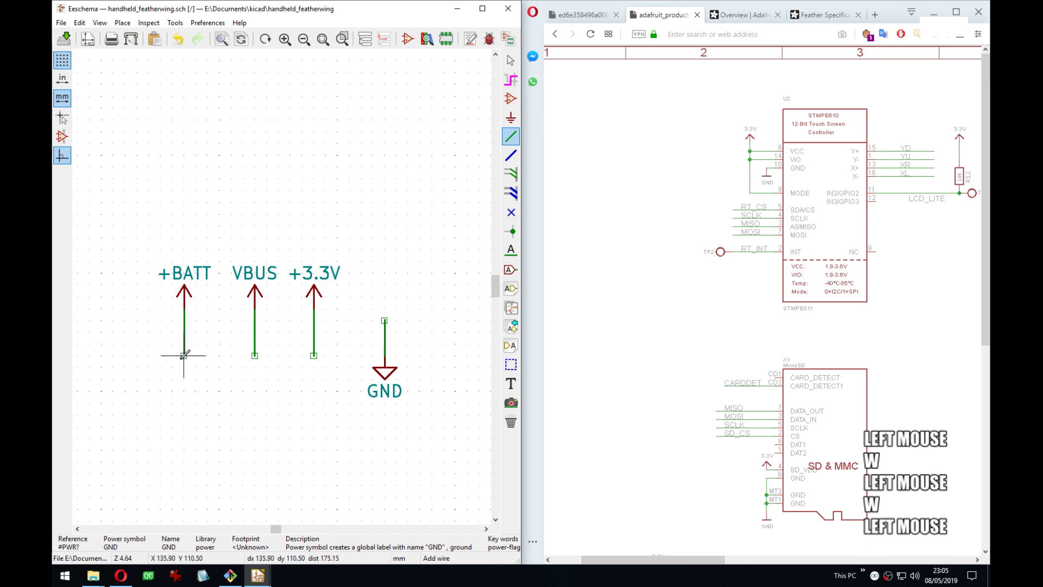
click(184, 355)
Cancel the unfinished wire and bring up the power symbol list.
middle_click(326, 318)
key(Escape)
key(p)
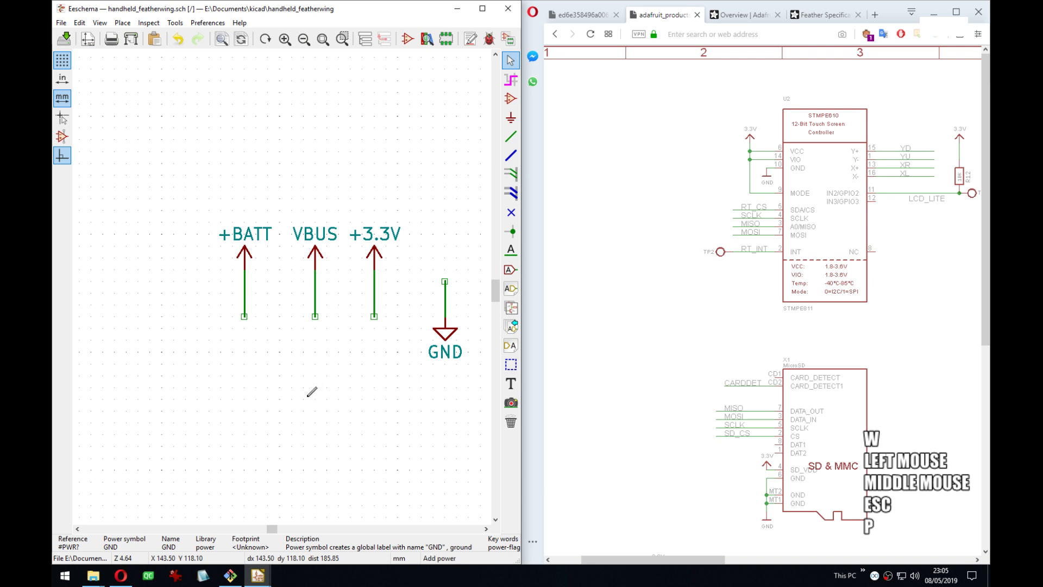
click(309, 399)
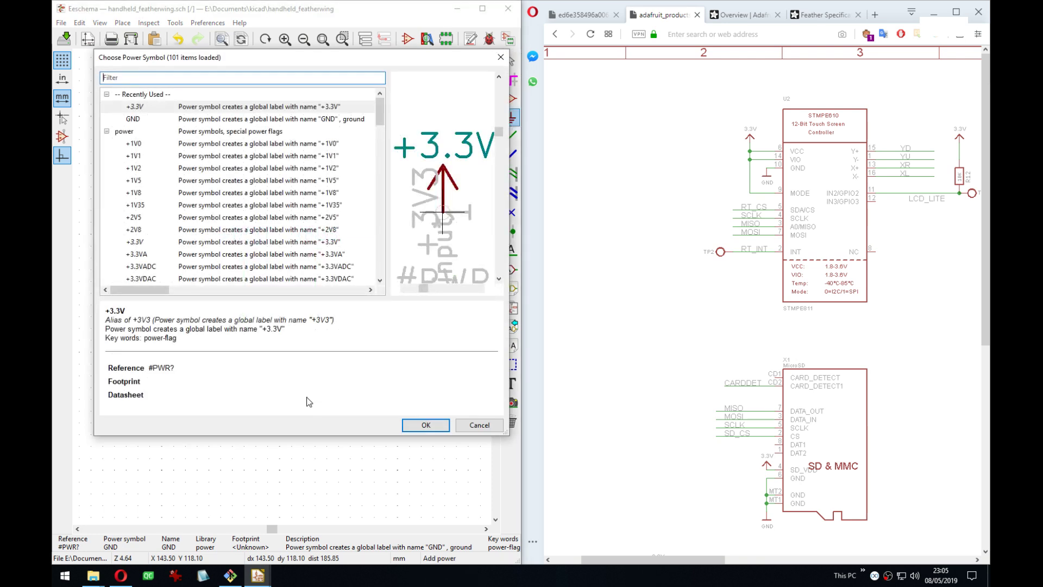
Place PWR_FLAG symbols at the bottom of the +BATT and VBUS wires.
text(g)
key(BackSpace)
text(flag)
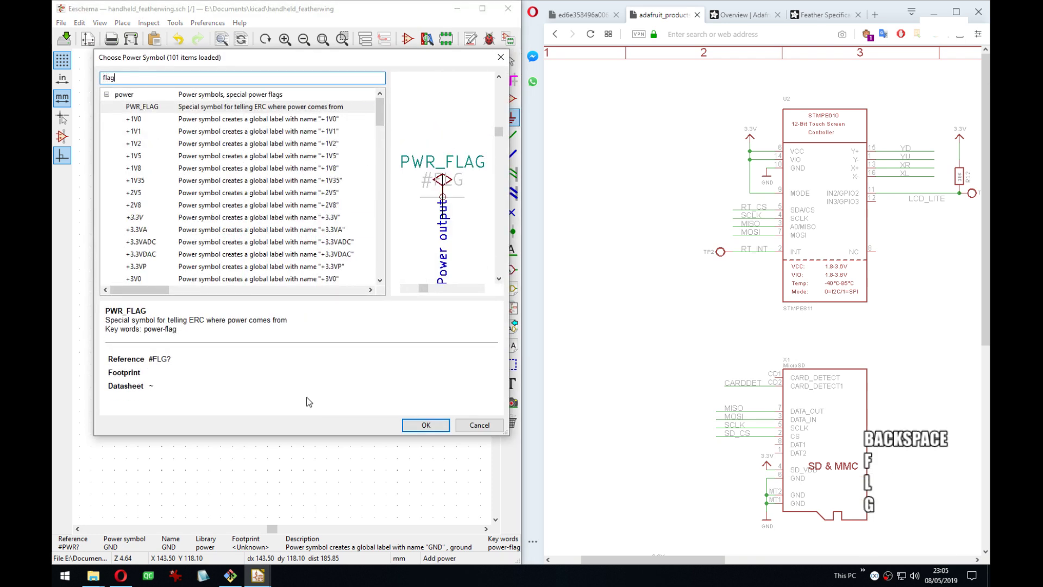
key(Return)
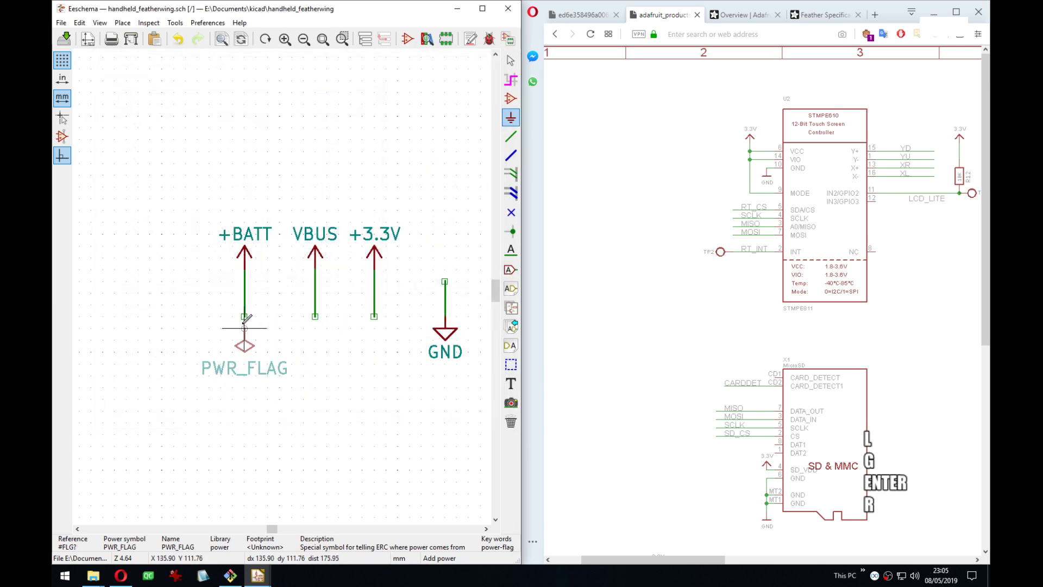
click(246, 328)
key(c)
click(315, 328)
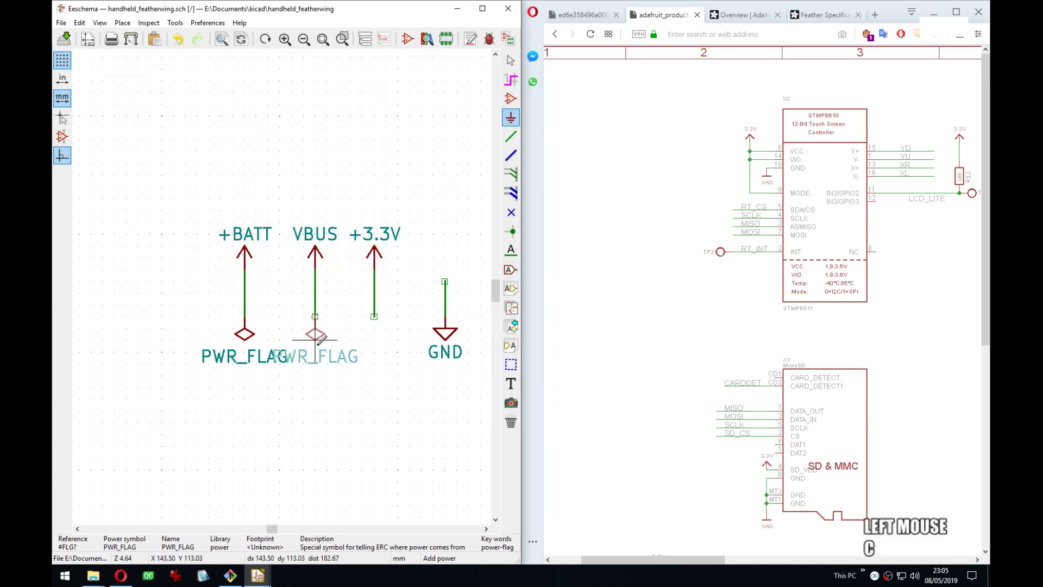
key(Escape)
Shift the +BATT and VBUS groups left and copy a PWR_FLAG under +3.3V.
drag(185, 197, 244, 405)
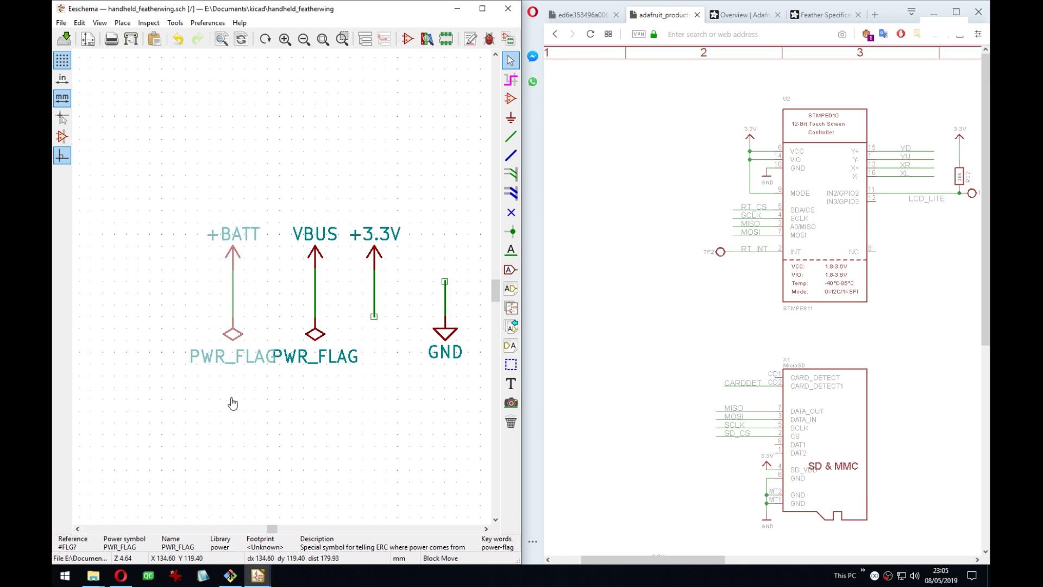
click(218, 404)
middle_drag(302, 407, 294, 407)
drag(166, 210, 321, 389)
click(297, 395)
key(c)
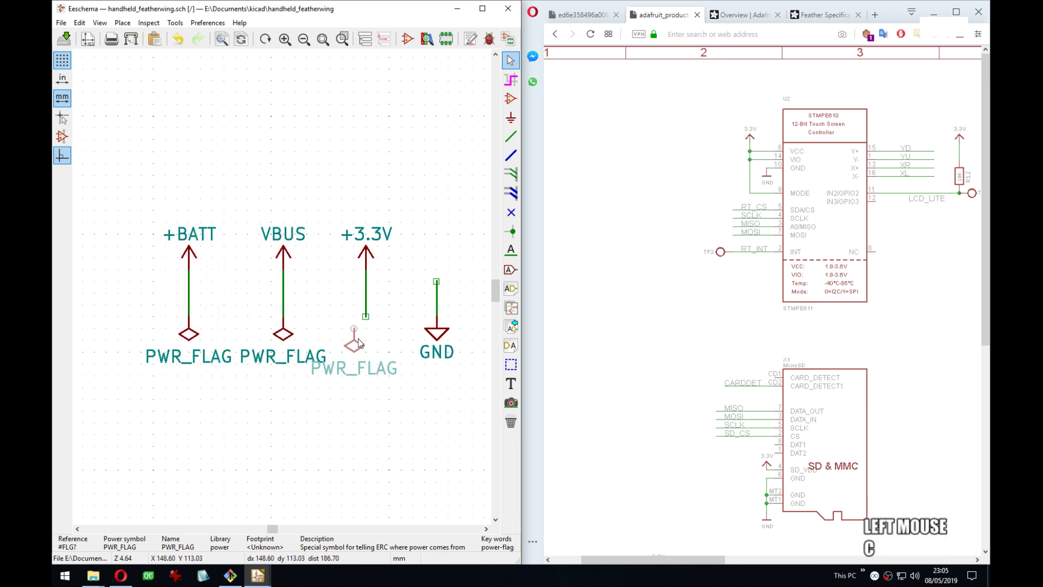
click(373, 333)
Nudge the +BATT and VBUS groups left and lower until they line up.
drag(165, 199, 298, 397)
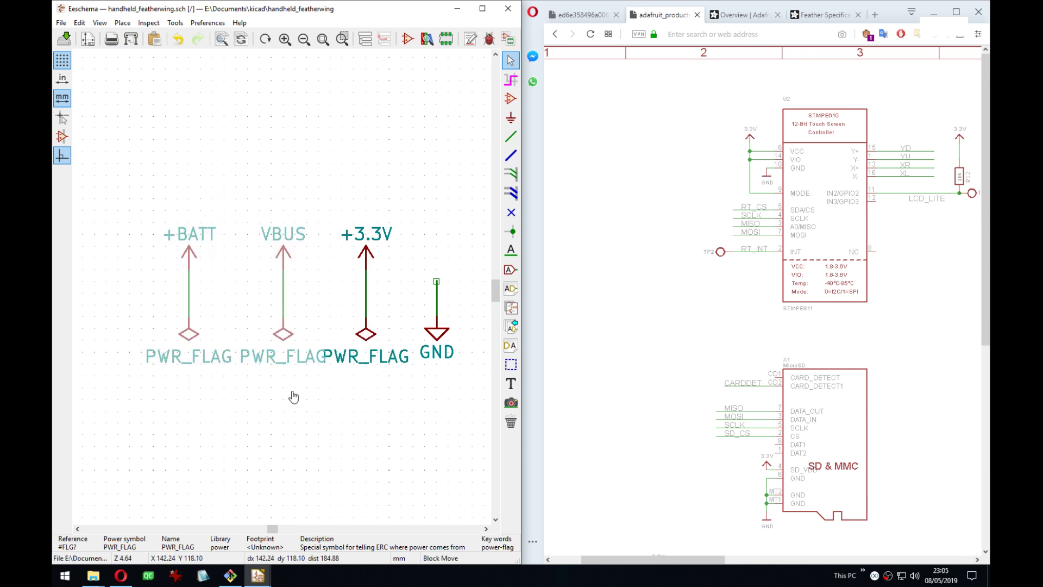
click(286, 395)
middle_drag(283, 391, 359, 391)
drag(182, 198, 269, 373)
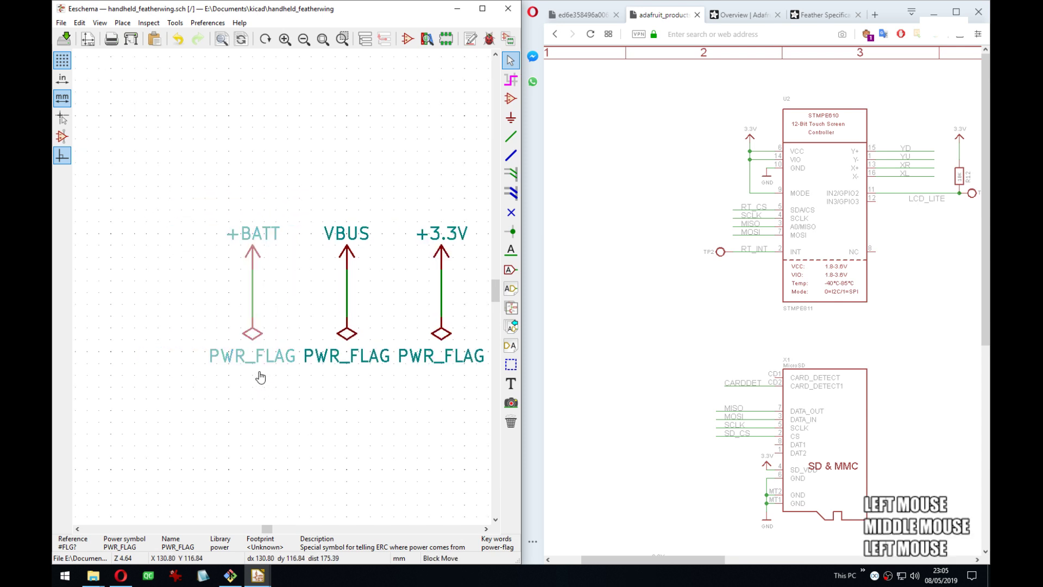
click(256, 373)
drag(165, 217, 351, 403)
click(337, 408)
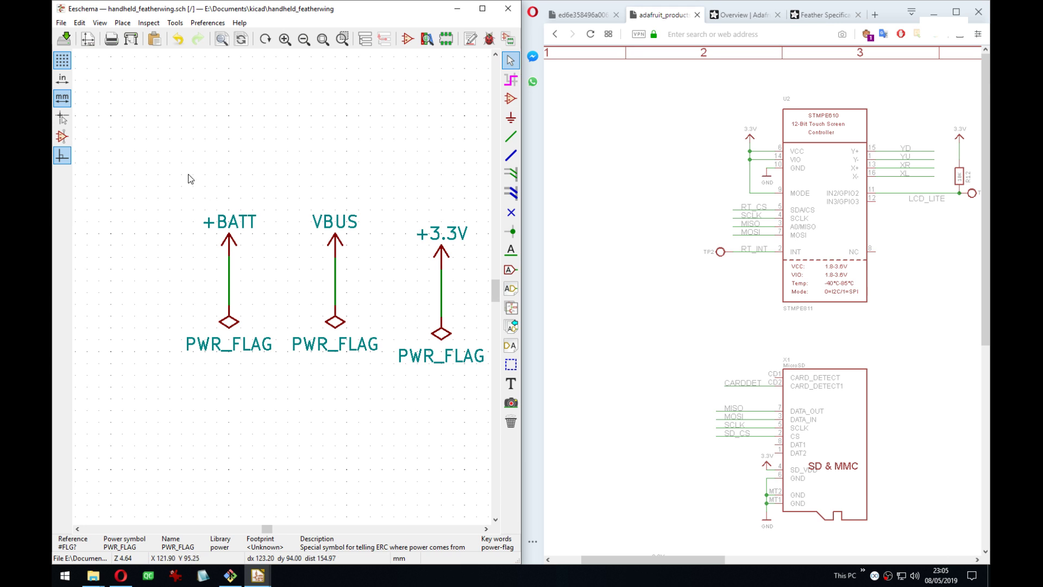
drag(193, 175, 333, 384)
click(333, 395)
Move GND further right and place an upside-down PWR_FLAG on top of it.
middle_drag(383, 402, 225, 389)
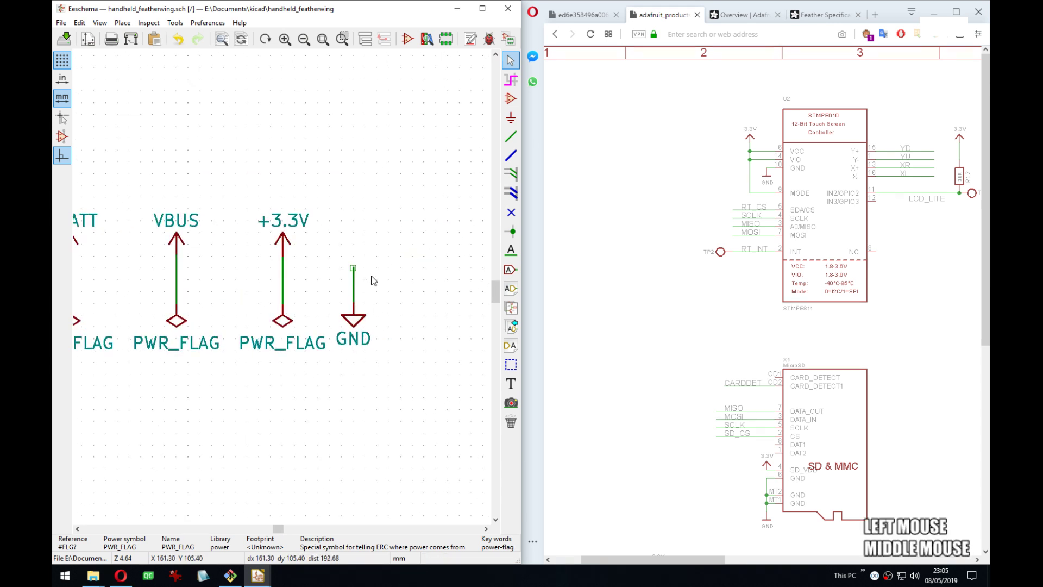
drag(387, 246, 364, 349)
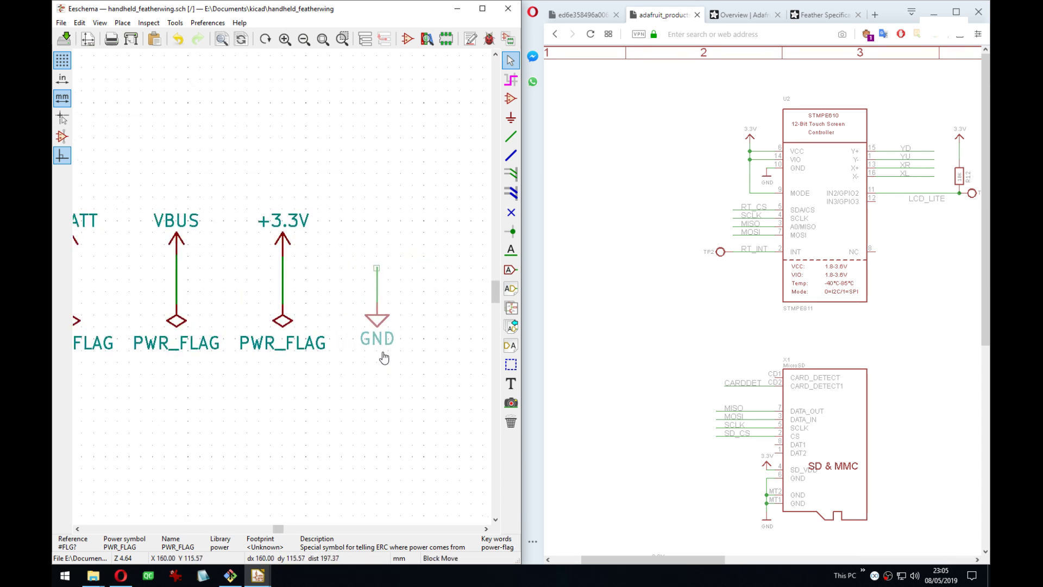
click(386, 357)
middle_drag(365, 338, 333, 321)
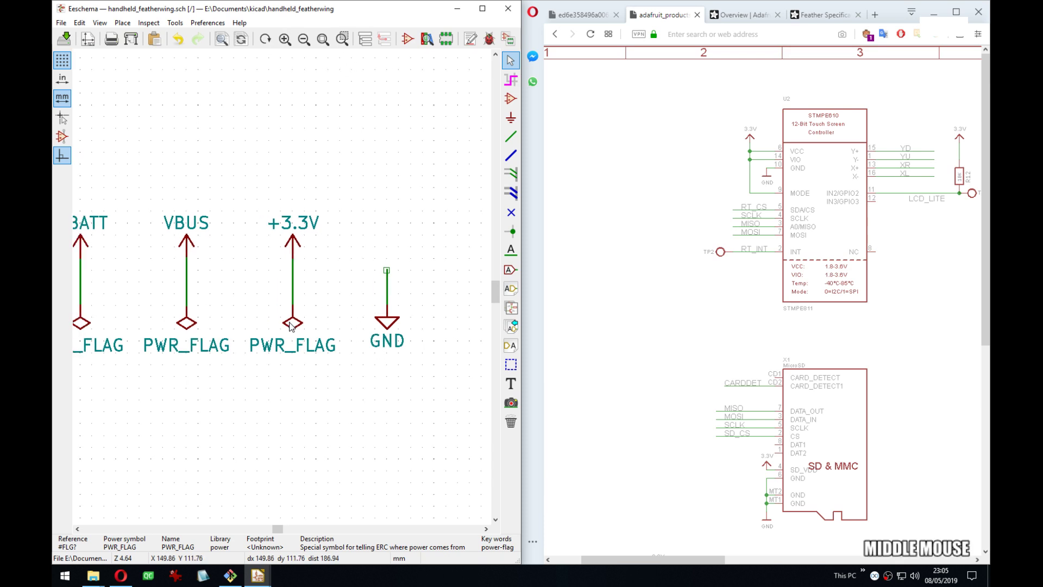
key(c)
key(r)
click(386, 269)
Lower the +BATT, VBUS and +3.3V symbols with wires attached, and seat GND's flag closer.
middle_drag(388, 272, 311, 308)
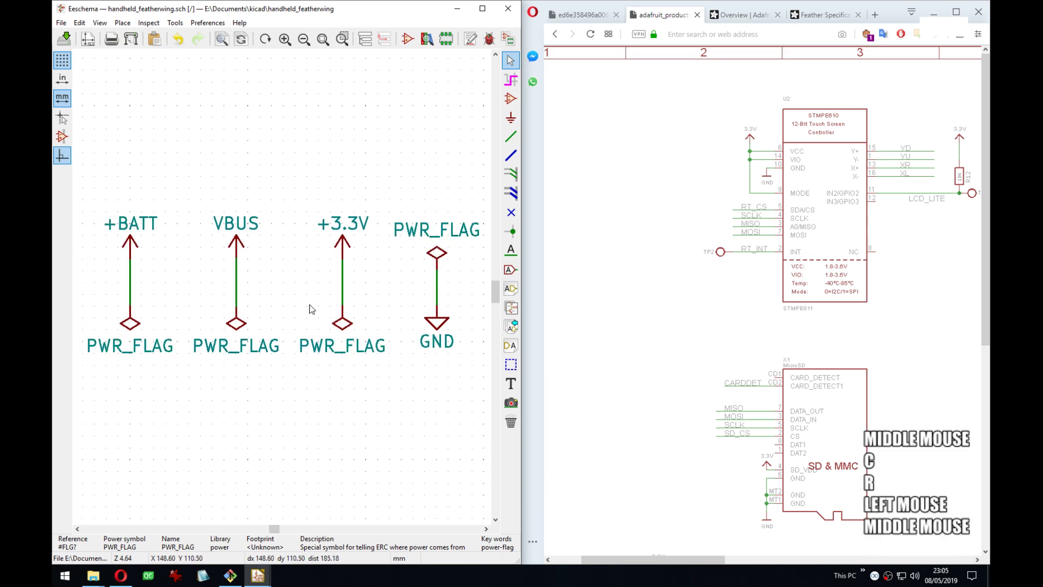
drag(118, 176, 343, 233)
key(Tab)
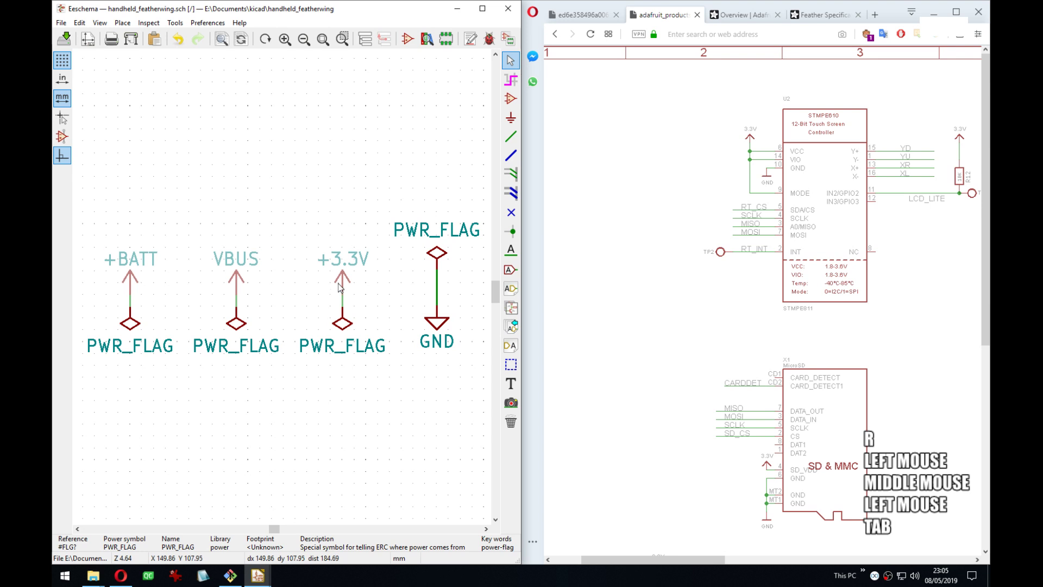
click(339, 287)
key(Tab)
key(g)
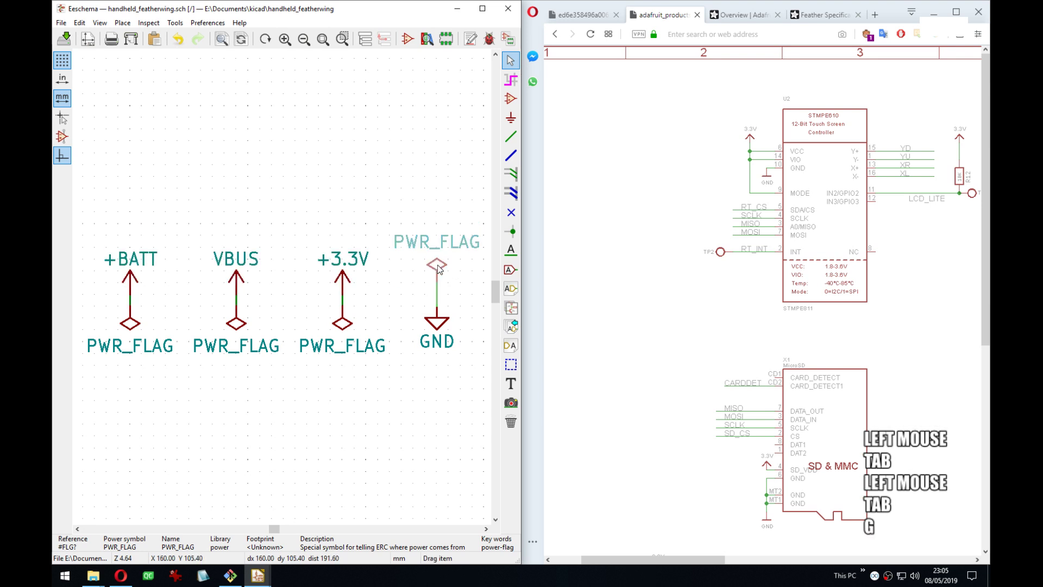
click(437, 282)
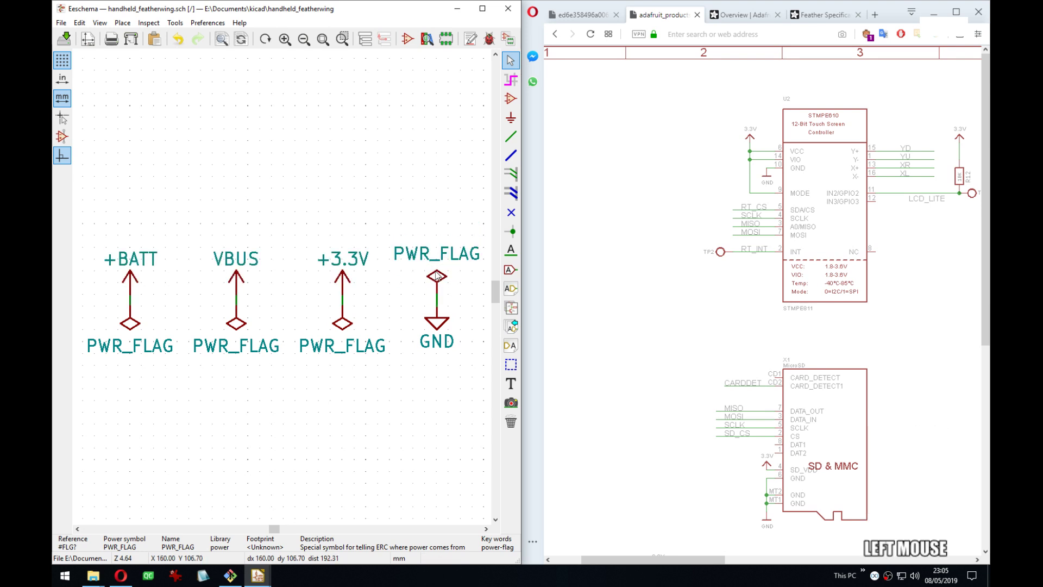
middle_drag(425, 298, 343, 299)
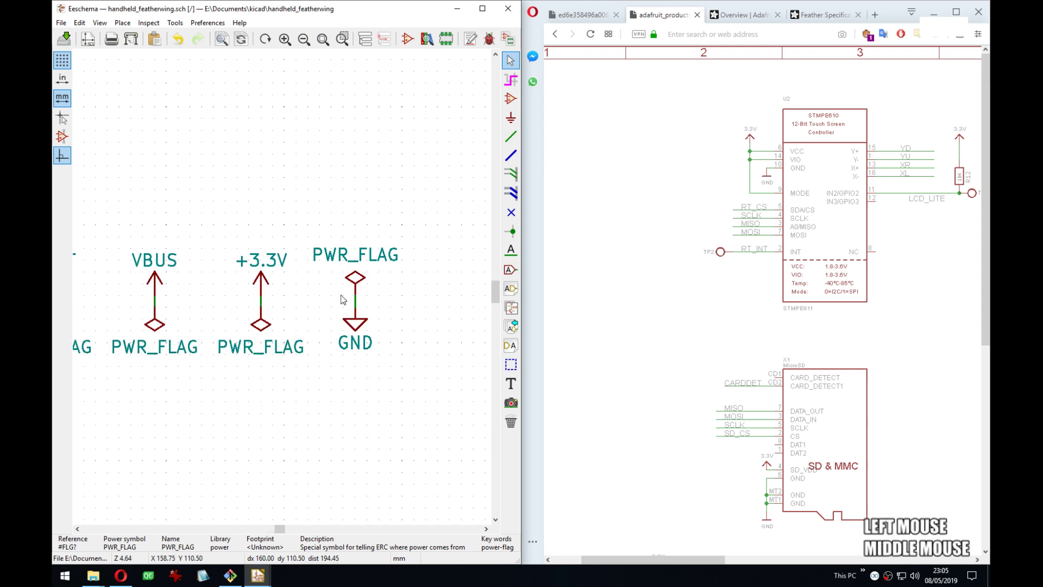
key(m)
click(359, 262)
Carry all four power symbol groups down beside the title block.
middle_drag(363, 343, 406, 349)
scroll(406, 349, down, 3)
middle_drag(255, 305, 297, 296)
drag(161, 212, 362, 339)
middle_drag(317, 417, 377, 288)
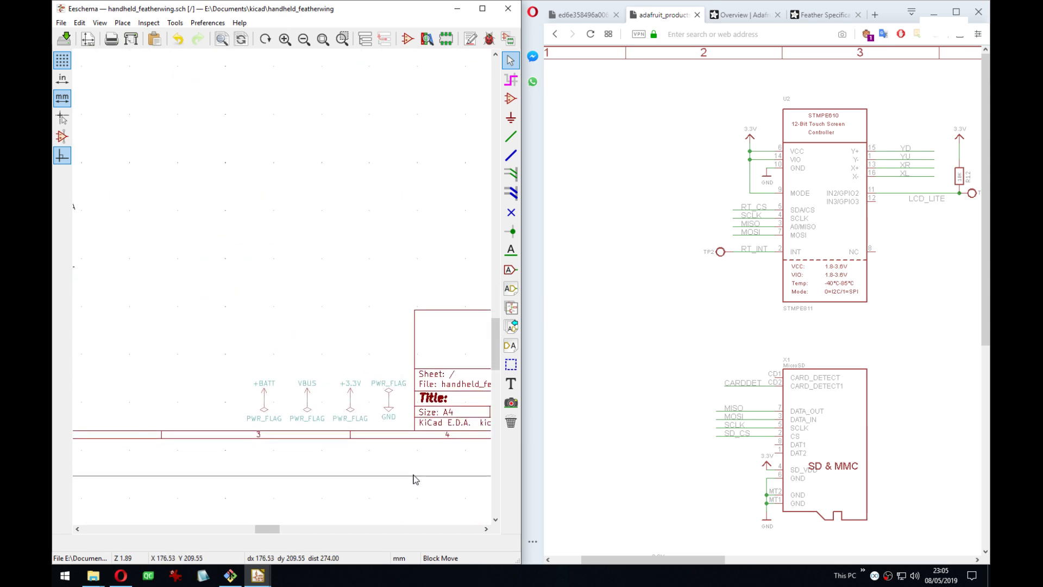
Drop the power symbols beside the title block, save, and view the whole sheet.
click(372, 457)
key(ctrl+s)
scroll(282, 290, down, 4)
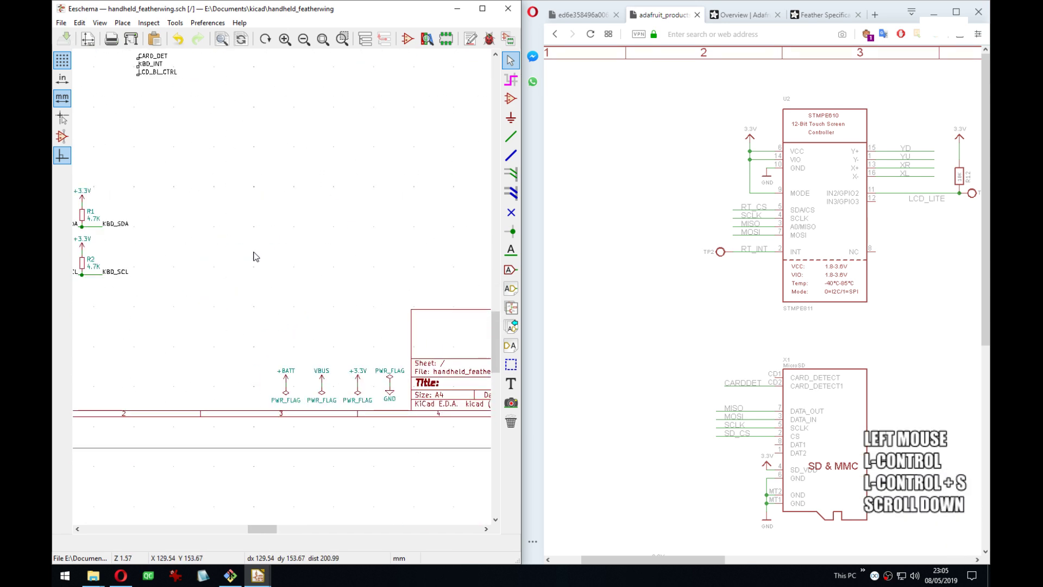
middle_drag(257, 253, 281, 287)
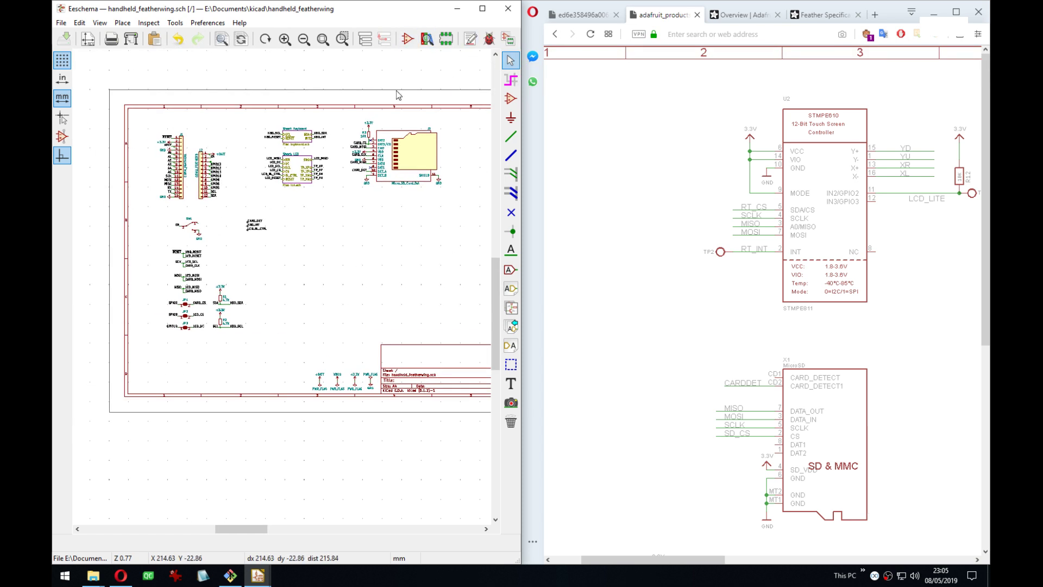
scroll(298, 321, down, 2)
scroll(298, 320, up, 7)
Zoom in on the J1 and J2 Feather headers, centring J1's top pins.
middle_drag(298, 320, 287, 369)
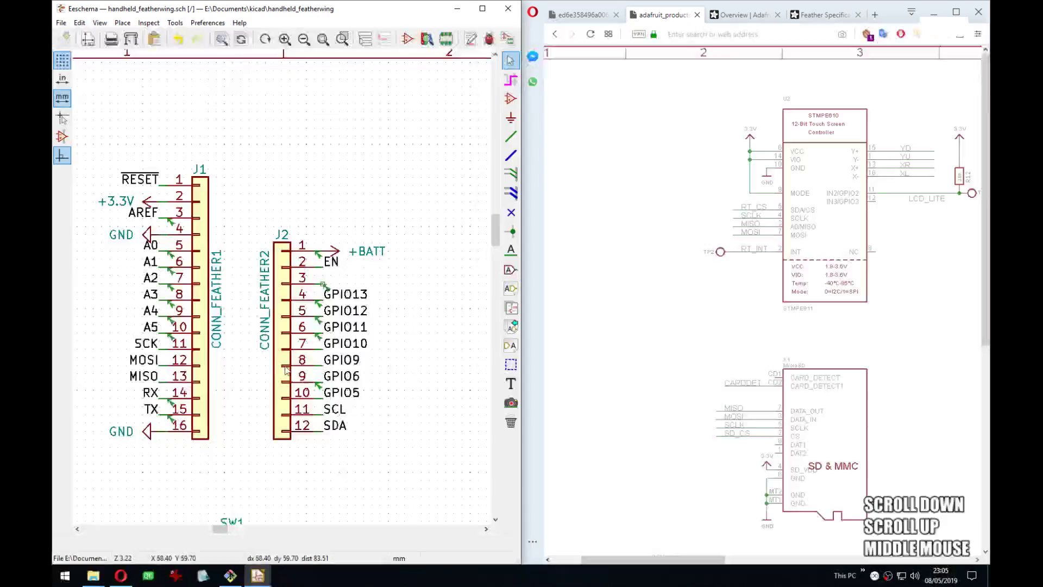
middle_drag(387, 372, 385, 303)
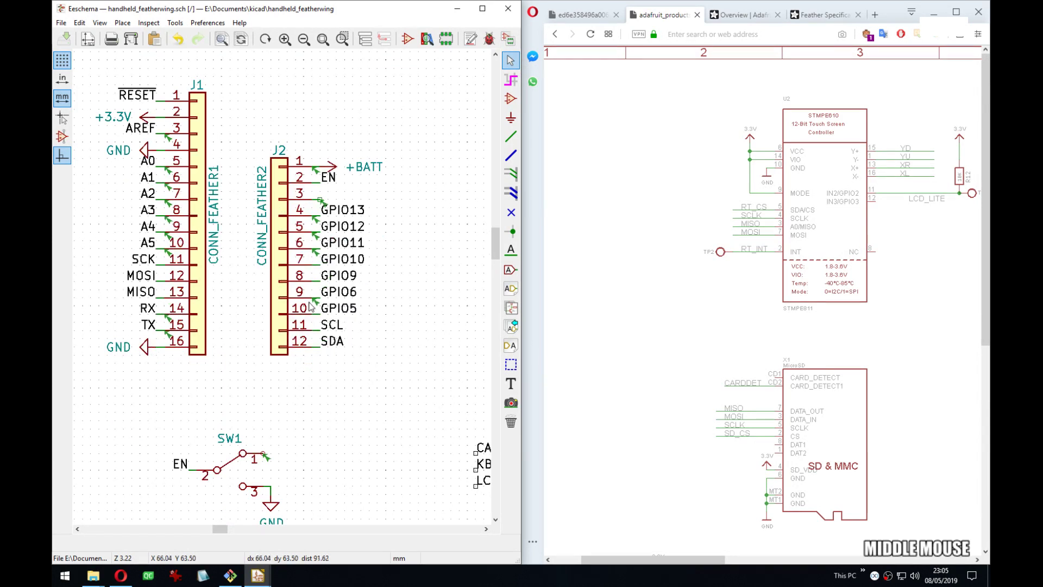
middle_drag(154, 160, 190, 158)
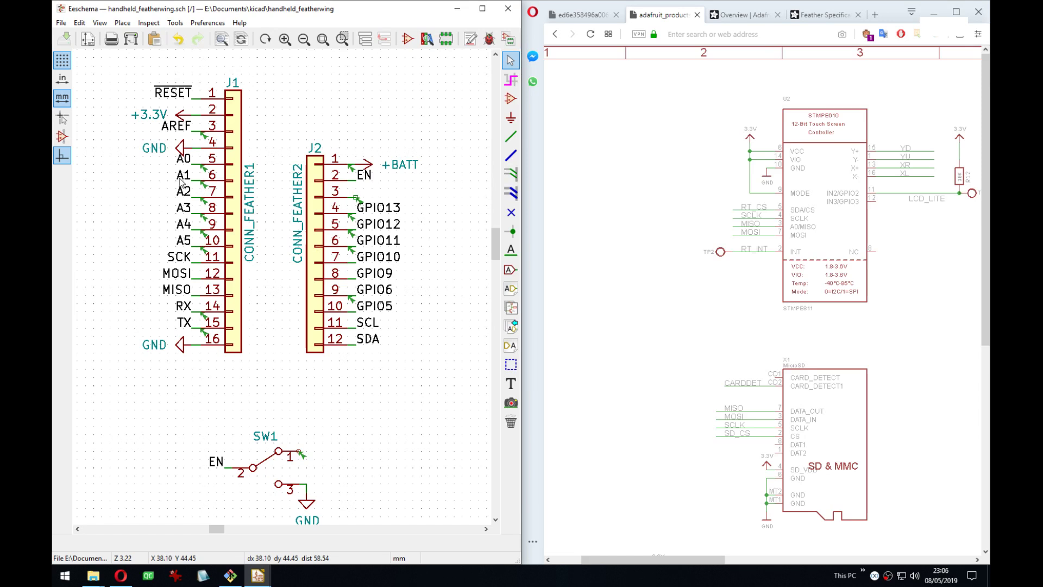
scroll(181, 184, up, 3)
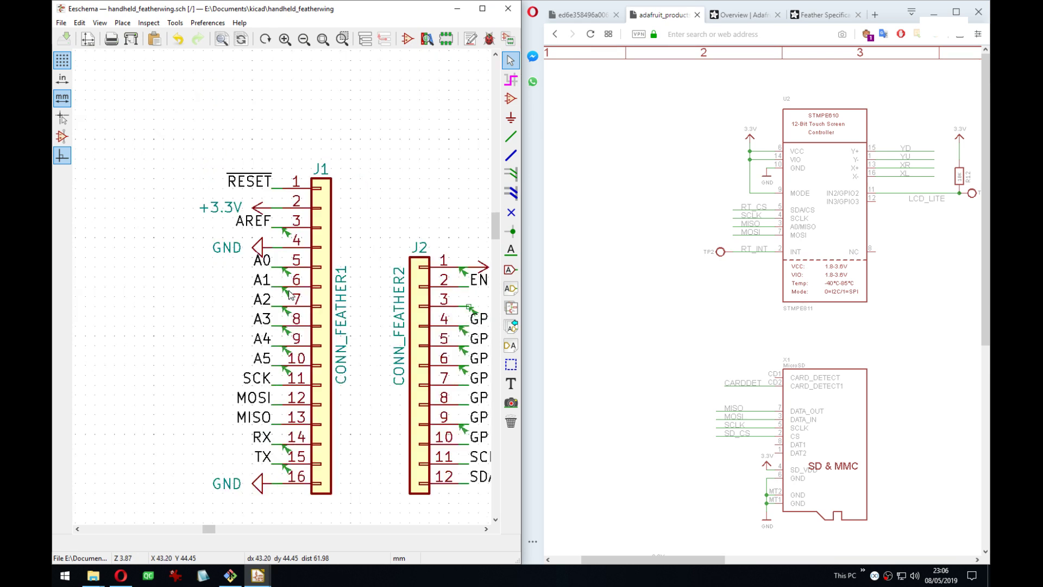
middle_drag(283, 292, 232, 144)
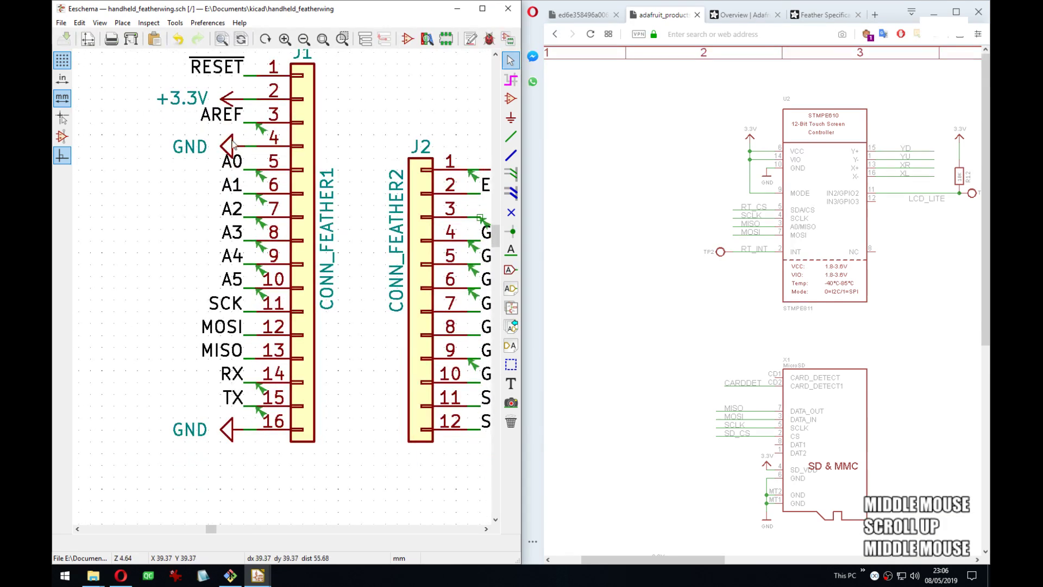
Flag J1's unused A0, A1, A3 and A5 pins as not connected.
key(q)
click(245, 170)
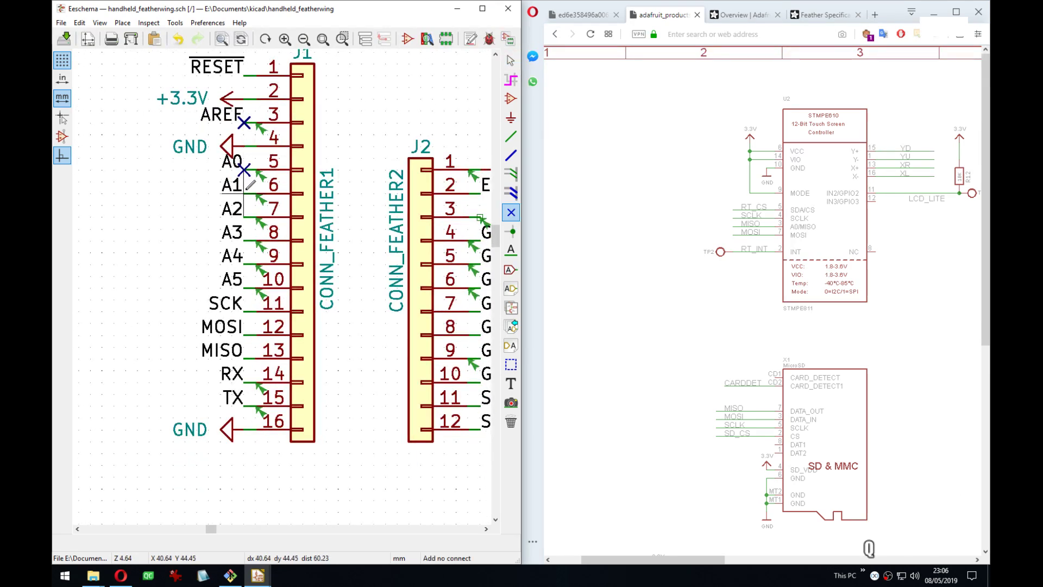
click(244, 194)
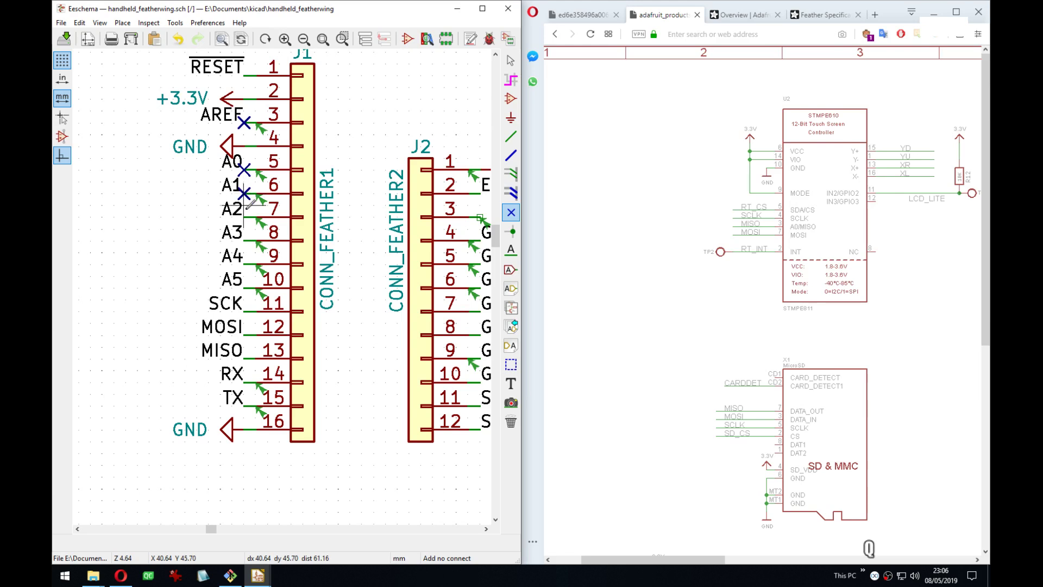
click(244, 241)
click(244, 287)
Add no-connect flags to RX, TX and J2's GPIO6, GPIO12 and GPIO13 pins.
middle_drag(343, 353, 212, 364)
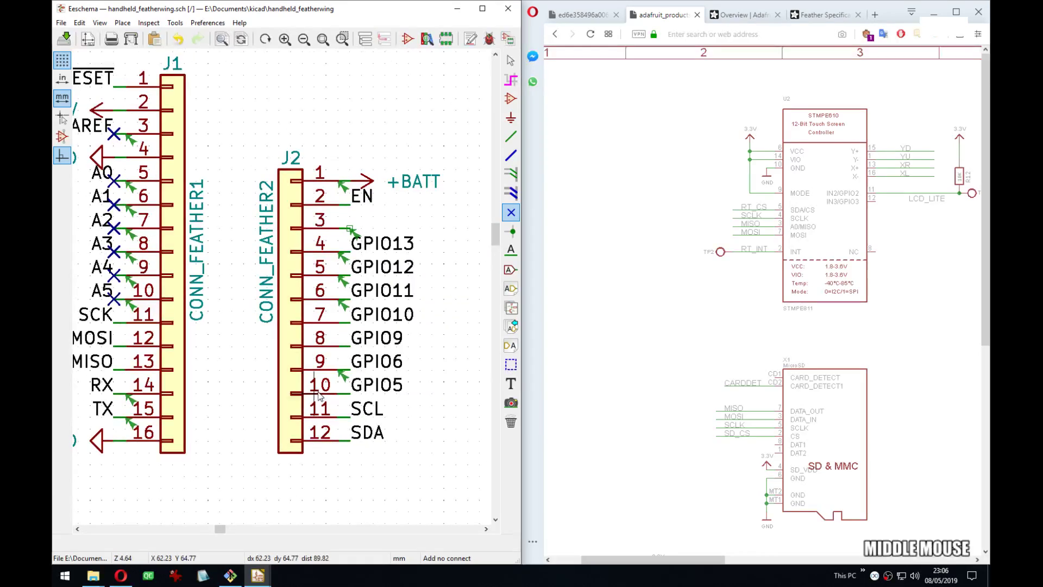
click(113, 391)
click(114, 416)
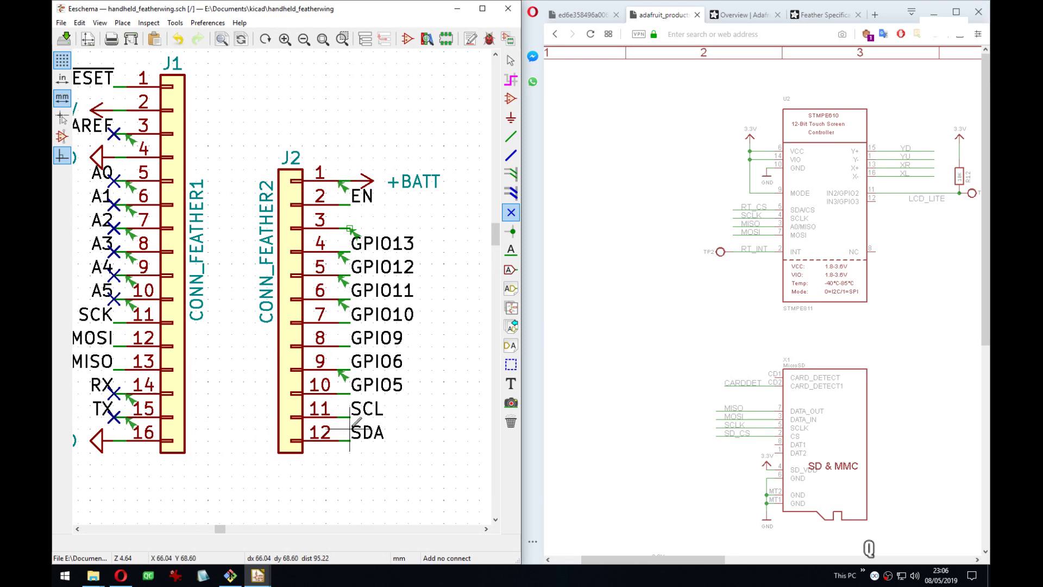
click(349, 369)
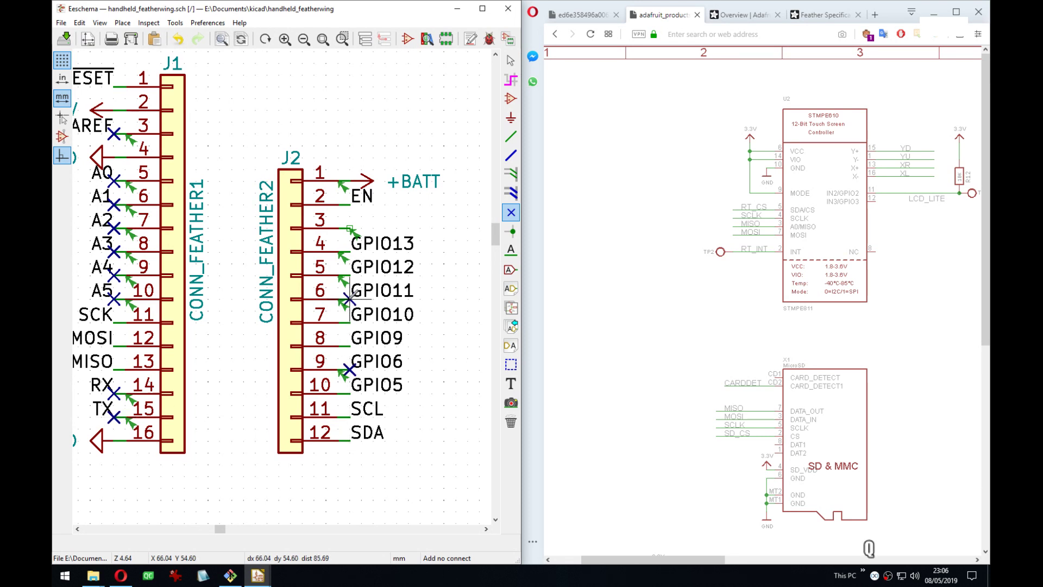
click(349, 276)
click(350, 252)
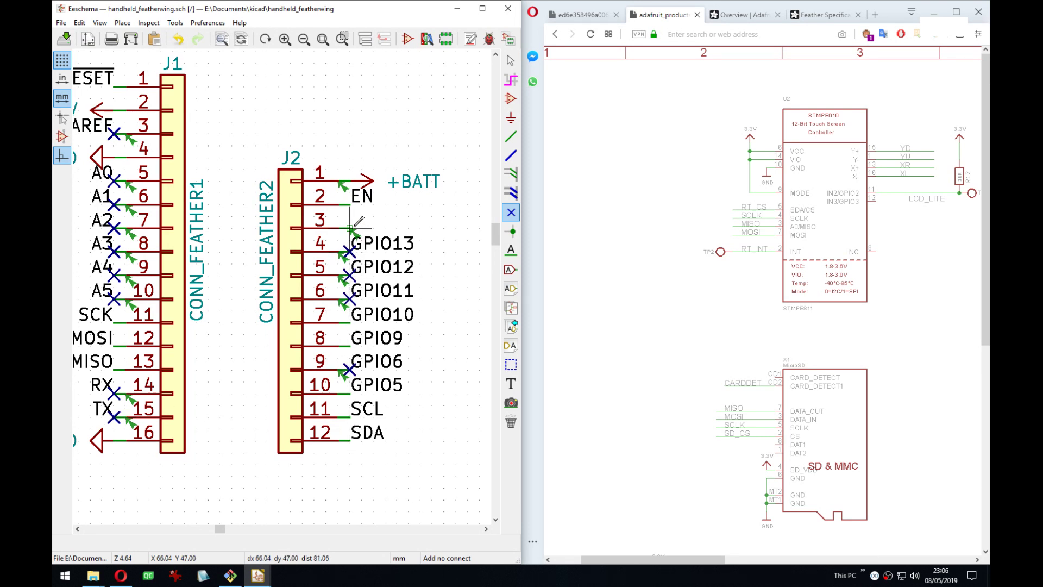
Pan the view over to the PWR_FLAG symbols near the title block.
scroll(349, 229, down, 3)
middle_drag(371, 418, 230, 290)
middle_drag(396, 394, 210, 258)
middle_drag(311, 409, 181, 231)
middle_drag(209, 363, 347, 315)
Place a copy of the VBUS power symbol on J2 pin 3.
key(c)
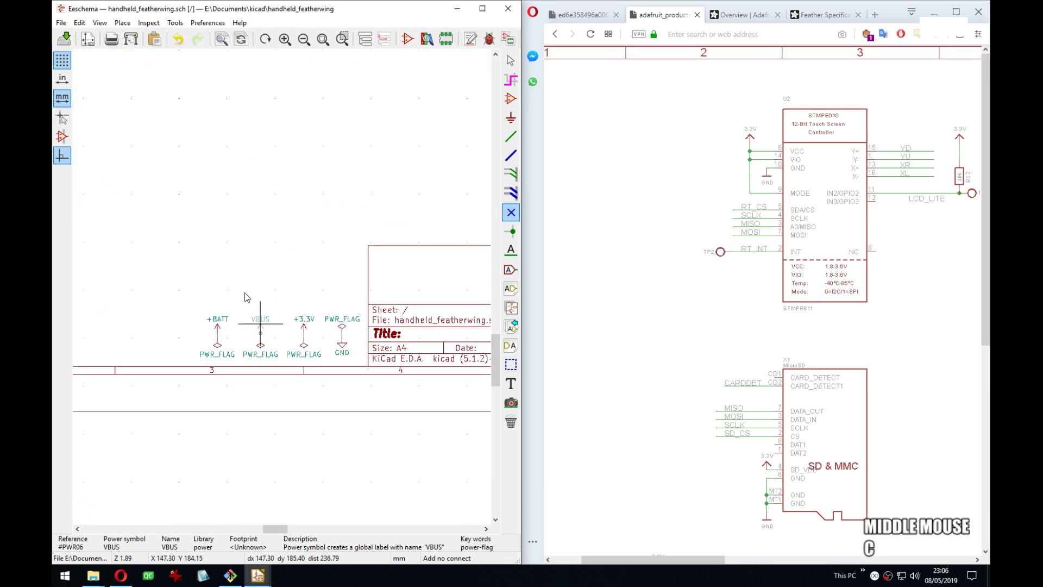
middle_drag(207, 219, 368, 428)
middle_drag(224, 197, 356, 472)
scroll(293, 312, up, 1)
scroll(283, 291, up, 2)
key(r)
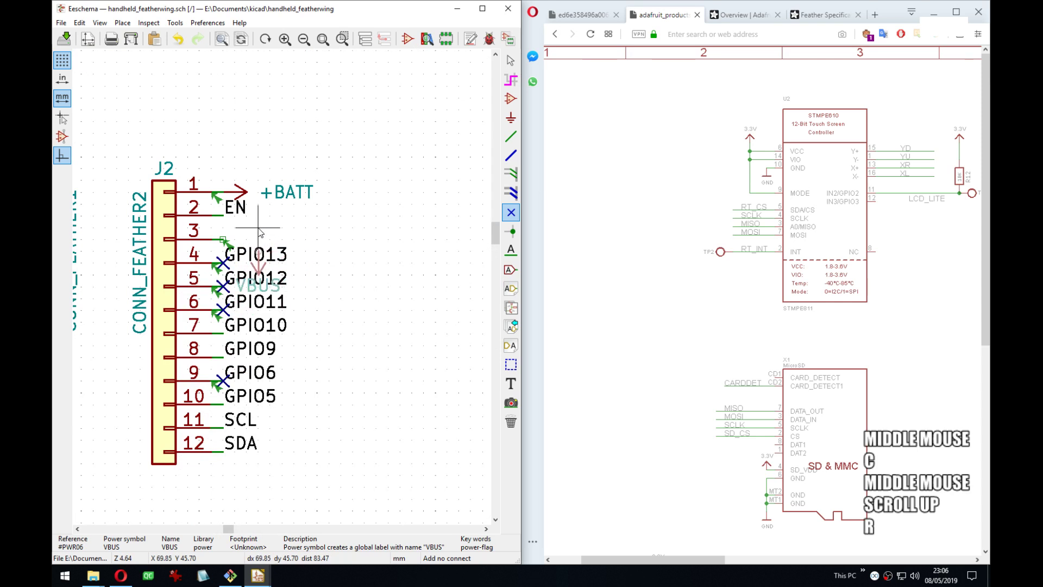
click(230, 226)
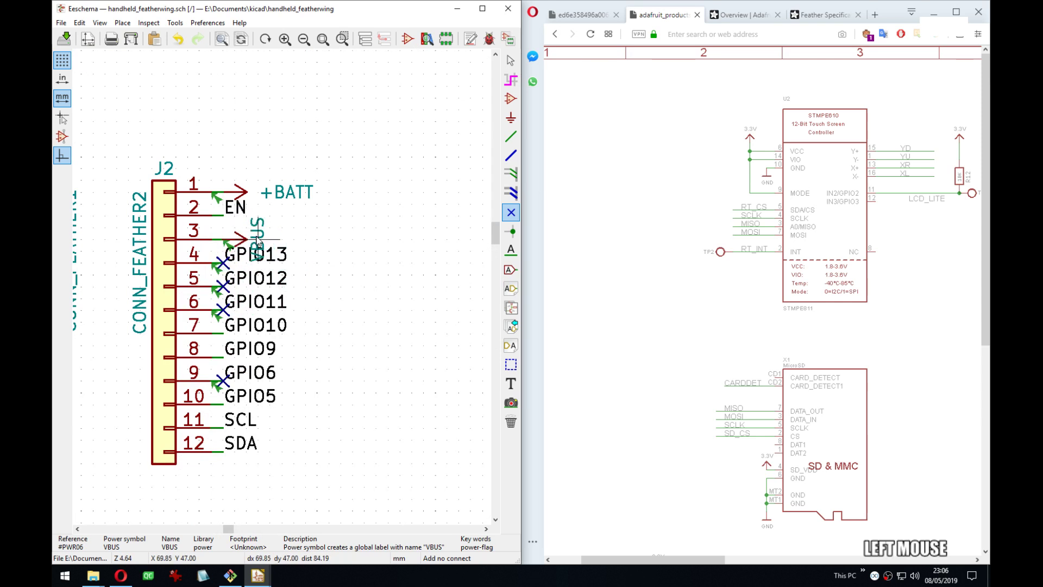
Turn the VBUS symbol horizontal and left-align its label text.
key(m)
key(r)
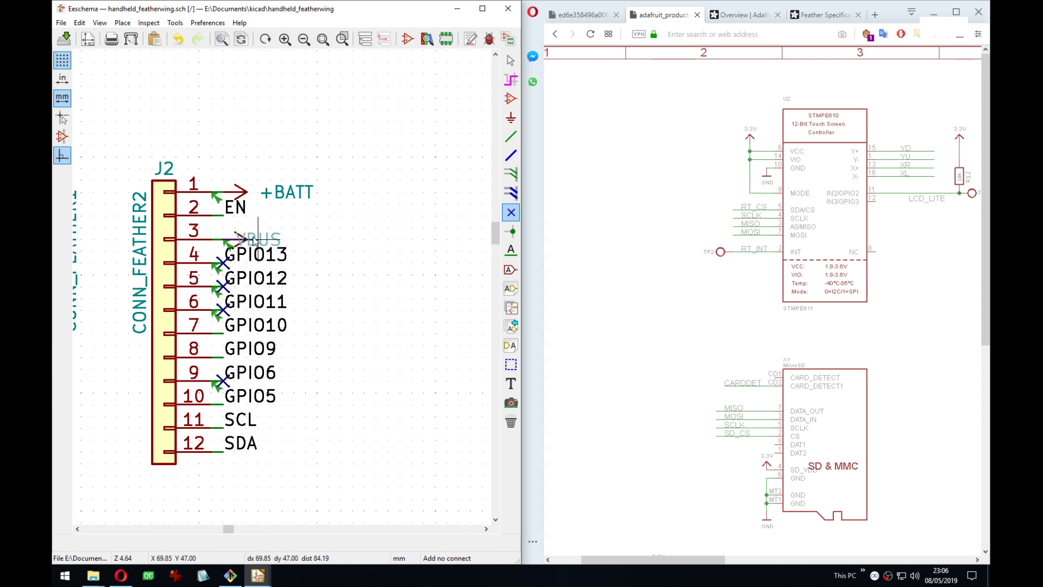
double_click(254, 241)
click(568, 296)
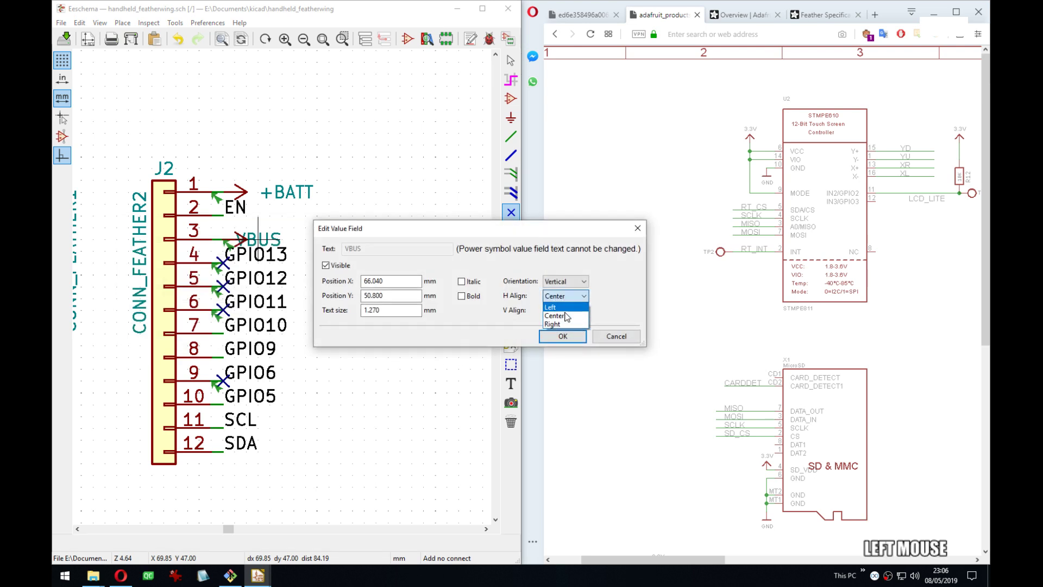
click(568, 308)
click(563, 336)
Save the schematic and run the electrical rules check.
middle_drag(307, 284, 336, 262)
key(ctrl+s)
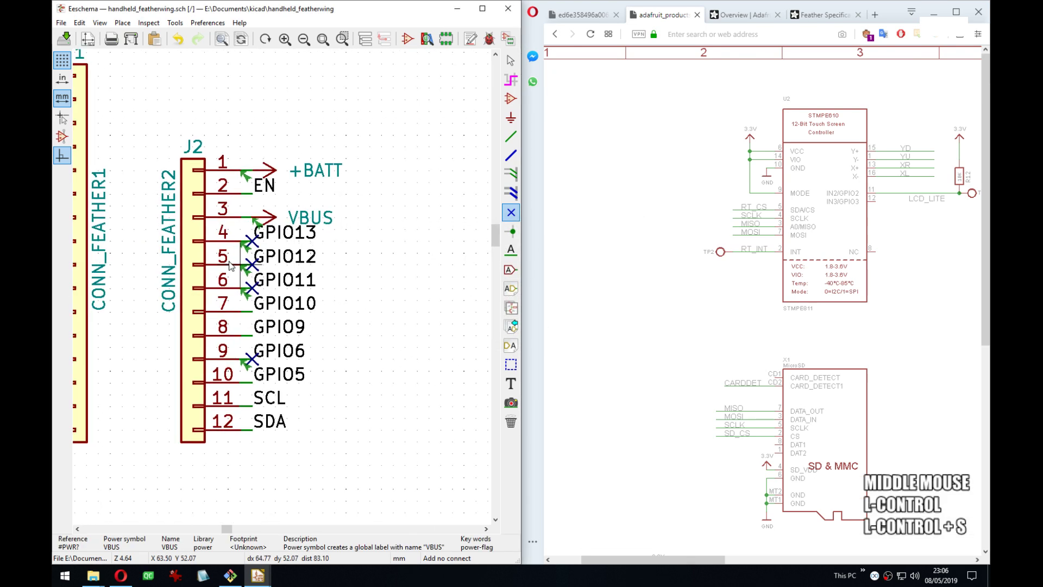
click(488, 38)
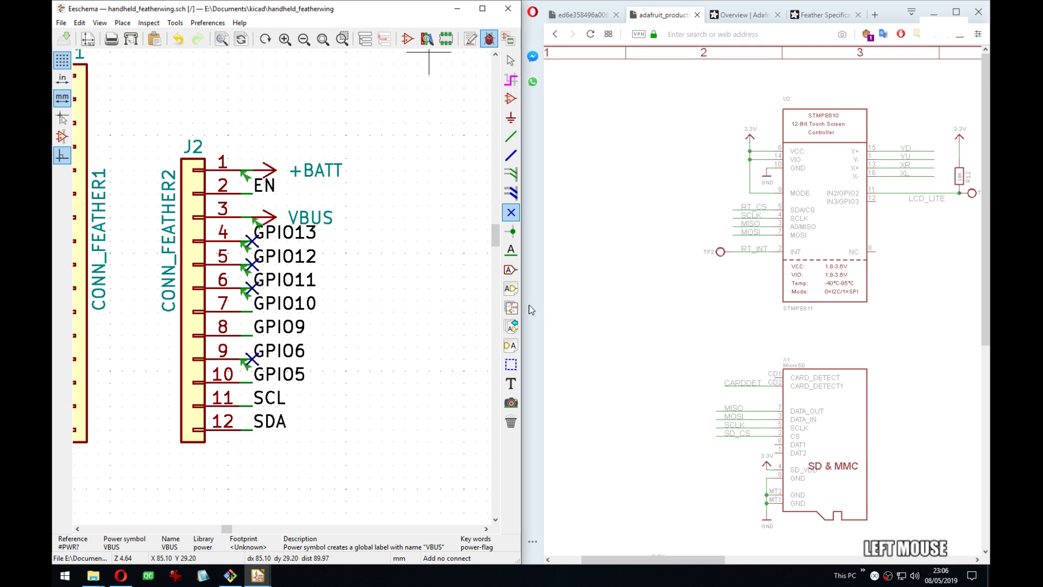
click(367, 457)
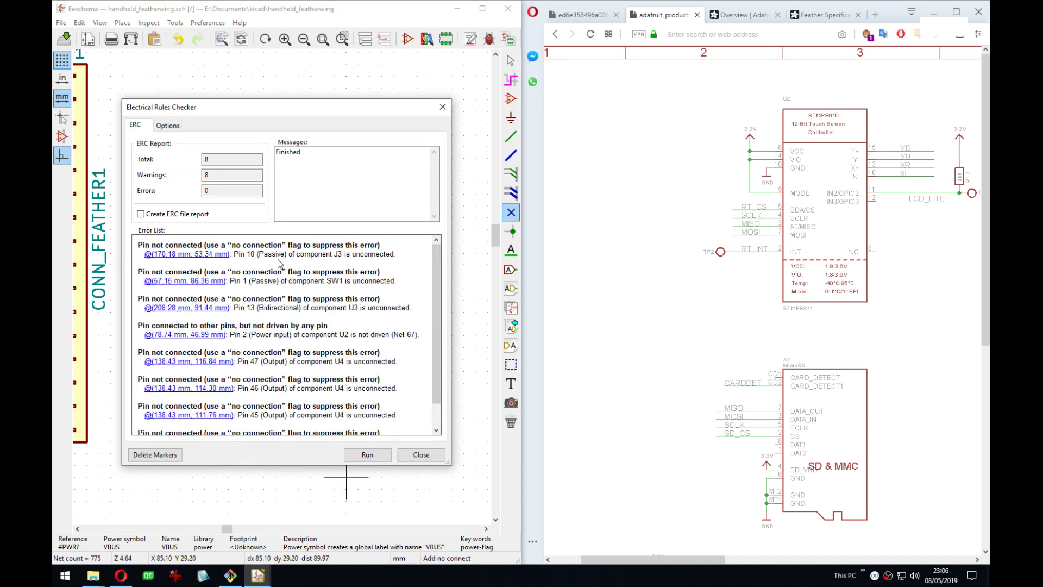
Add short wire stubs to the loose CARD_DET and KBD_INT labels.
click(218, 255)
click(421, 455)
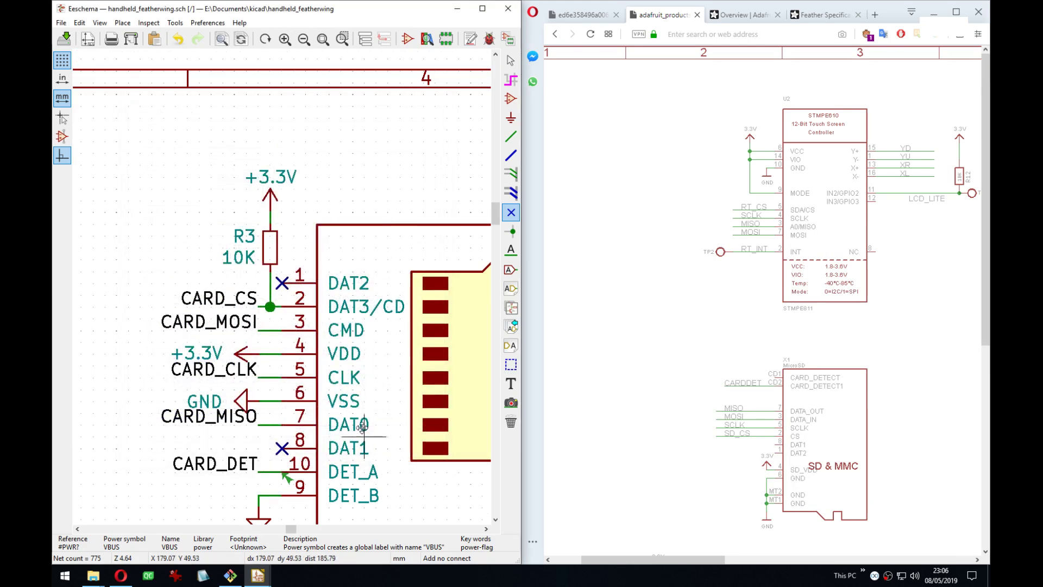
middle_drag(363, 428, 356, 356)
scroll(273, 302, down, 1)
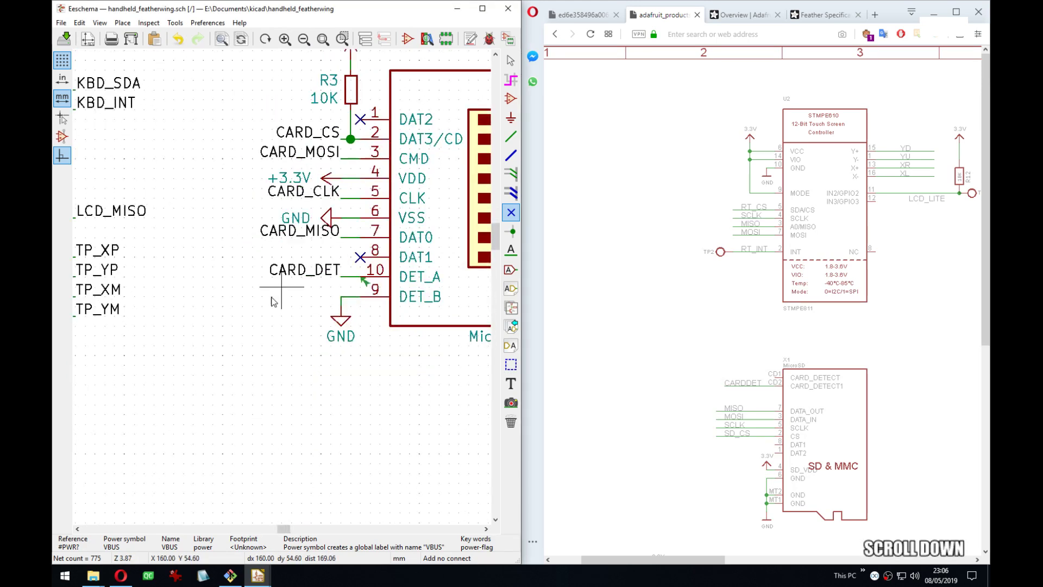
middle_drag(273, 302, 413, 280)
mouse_move(82, 325)
middle_down()
mouse_move(407, 284)
mouse_move(468, 145)
middle_up()
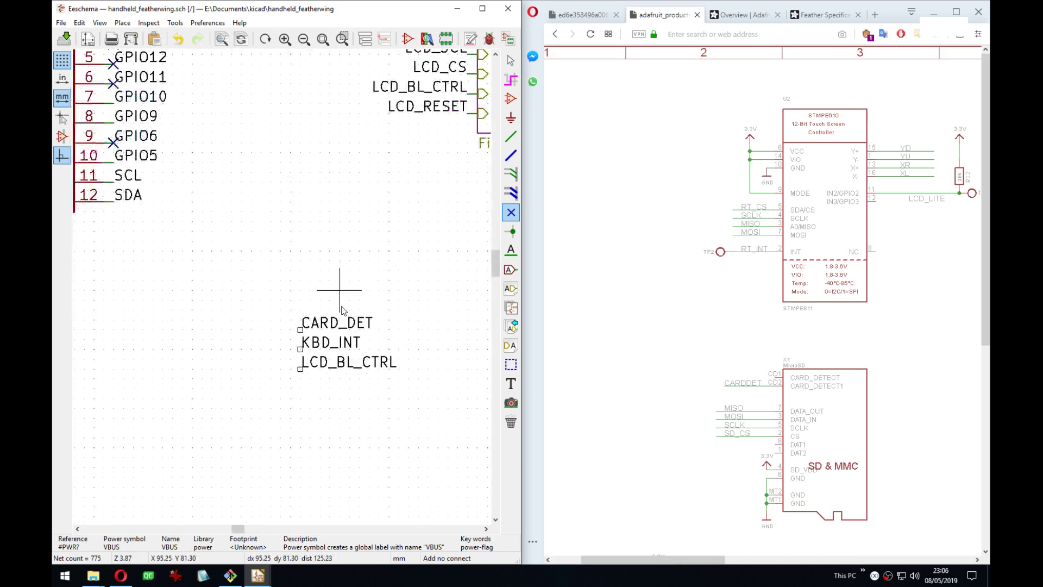
key(w)
click(290, 329)
key(Insert)
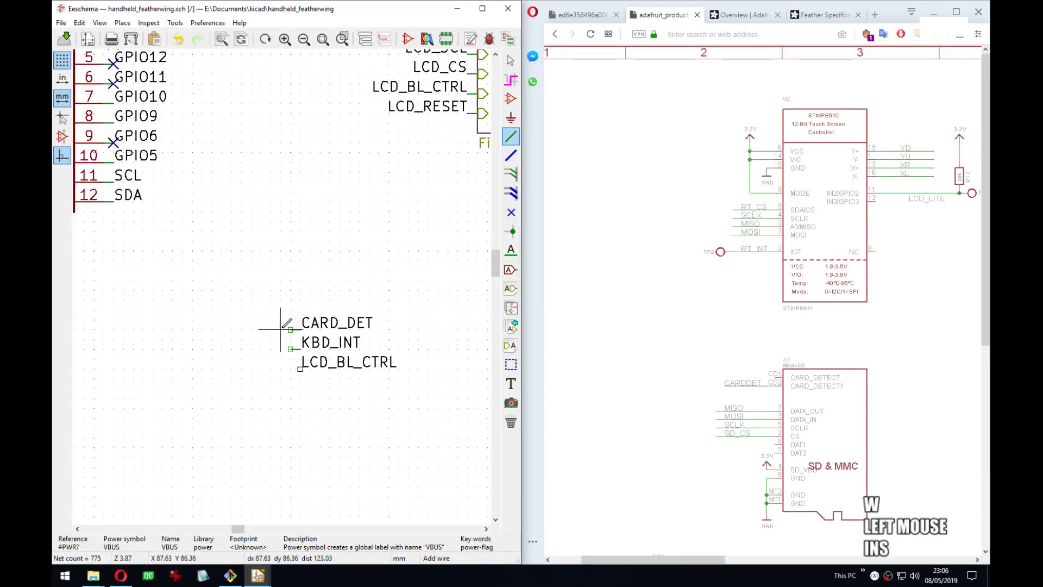
Save, rerun ERC, and step to the SD socket and SW1 pin 1 warnings.
key(ctrl+s)
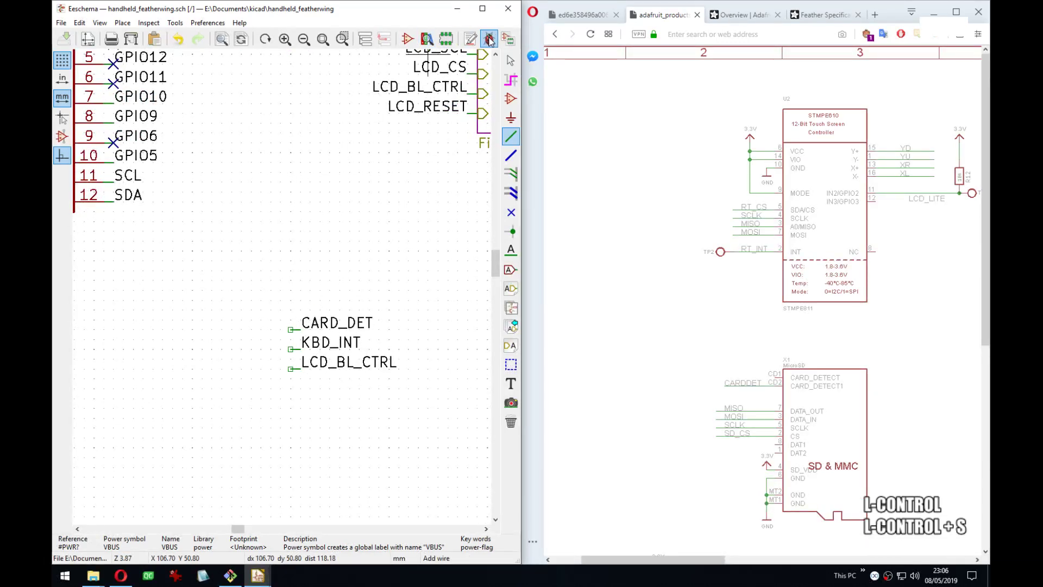
click(351, 259)
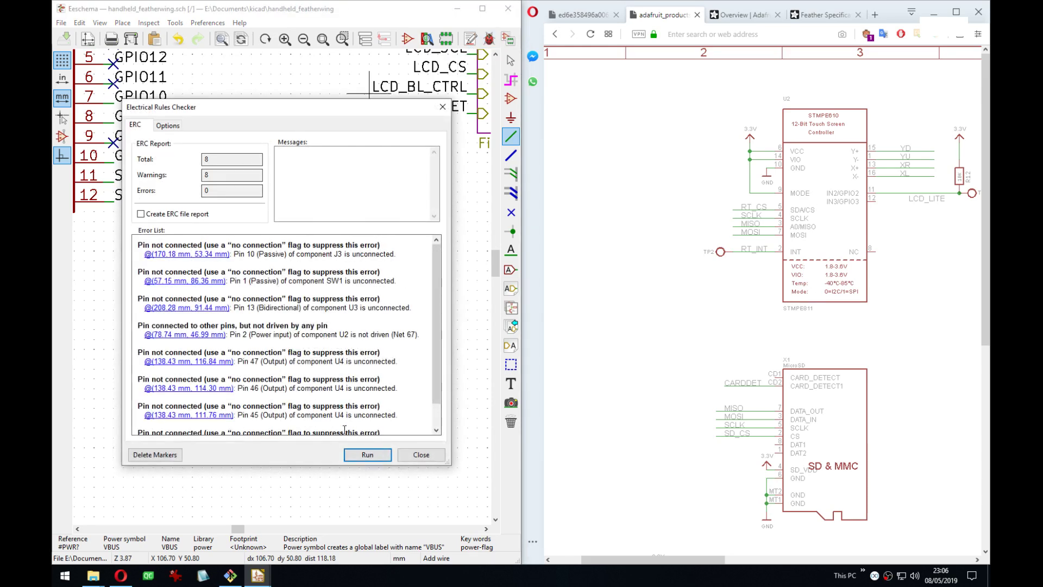
click(361, 452)
drag(241, 113, 736, 99)
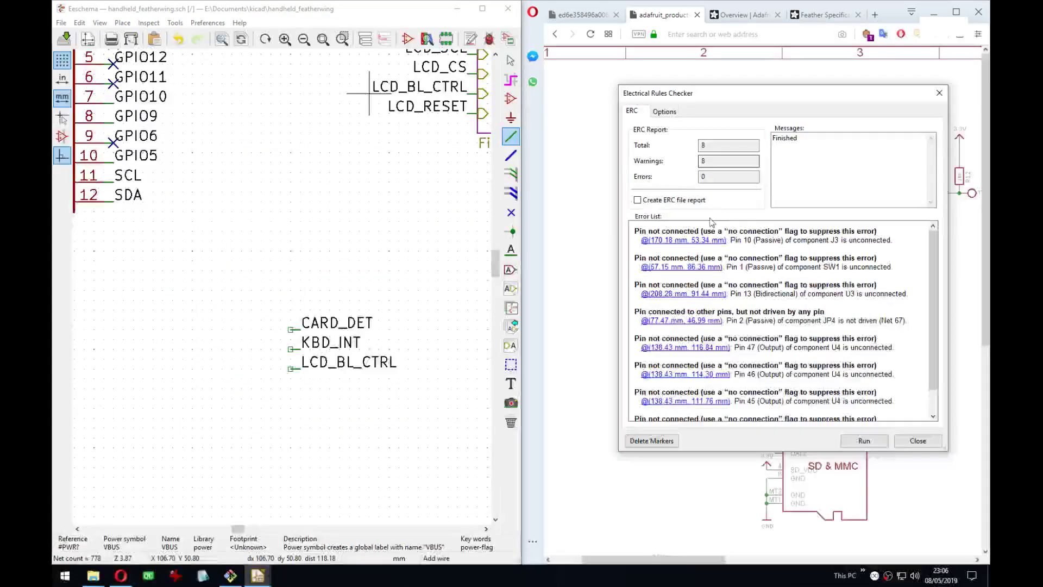
click(682, 241)
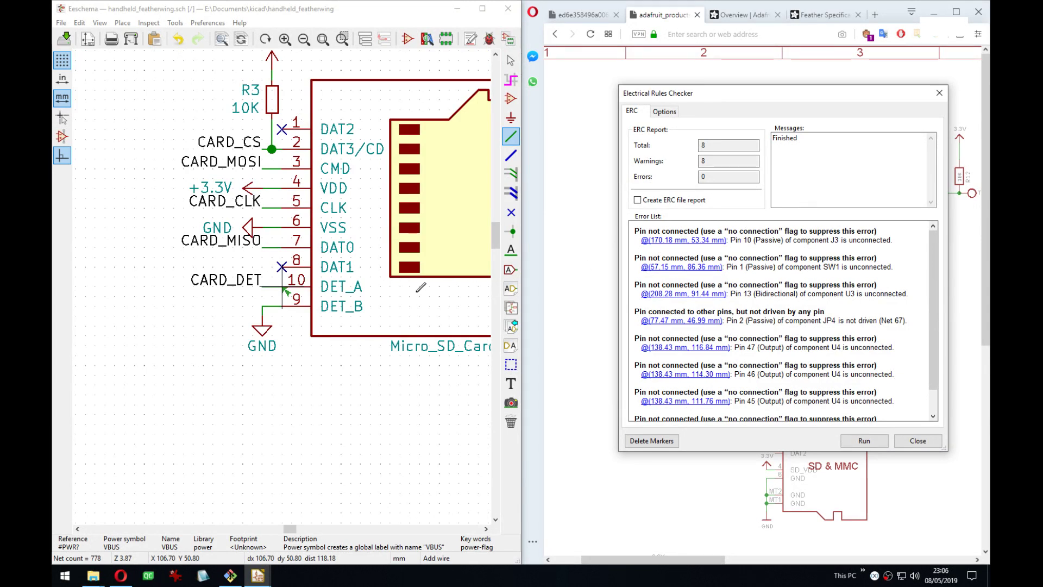
click(698, 267)
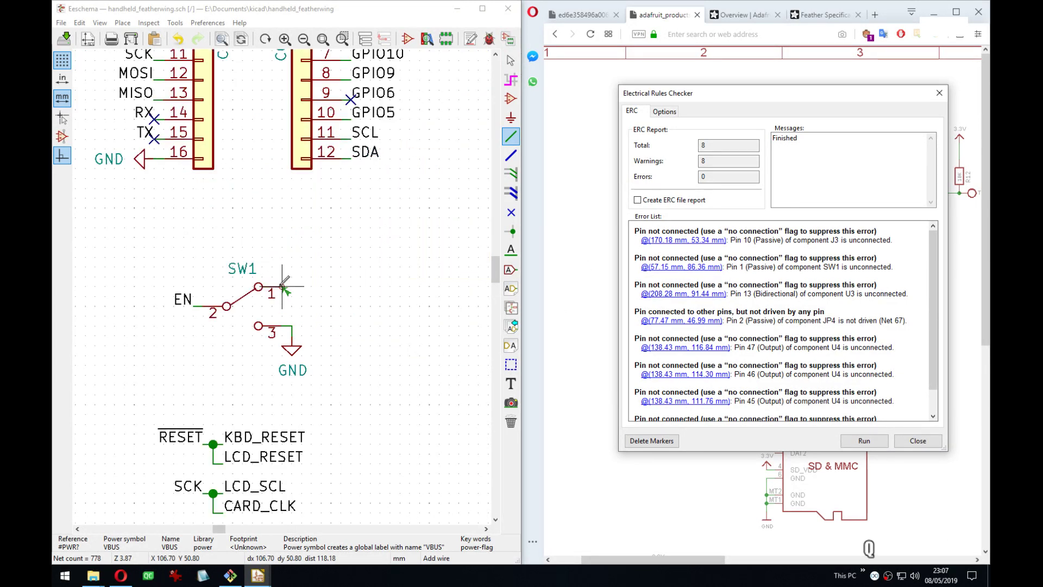
Flag SW1 pin 1 as not connected and rerun the rules check.
click(283, 287)
key(n)
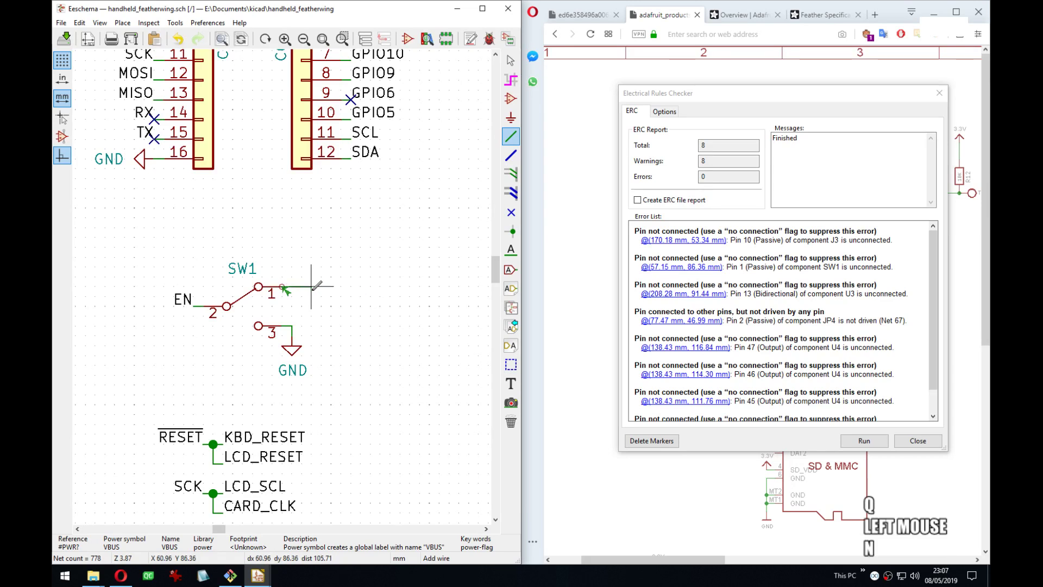
key(Escape)
key(q)
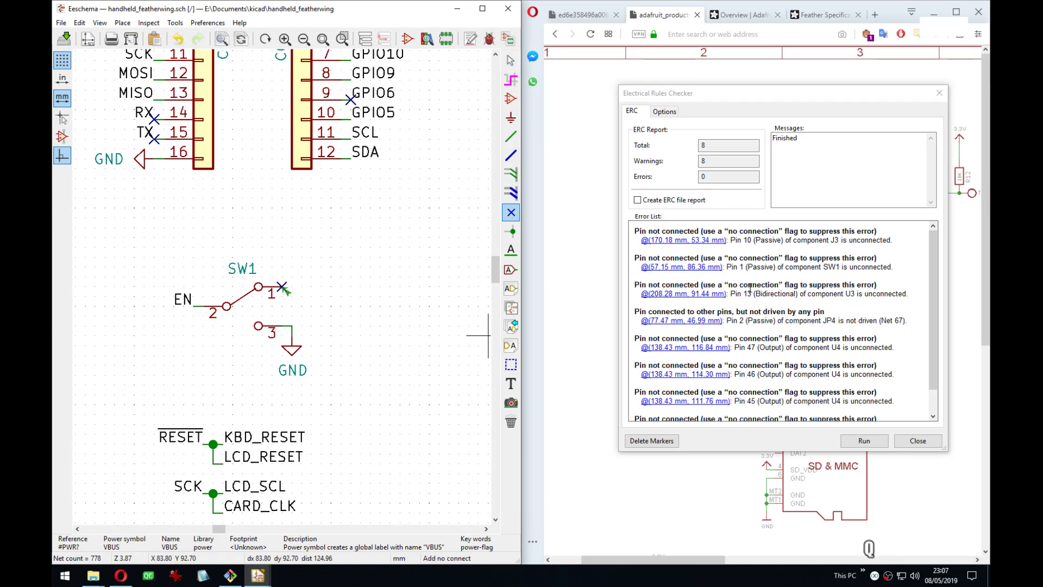
click(880, 438)
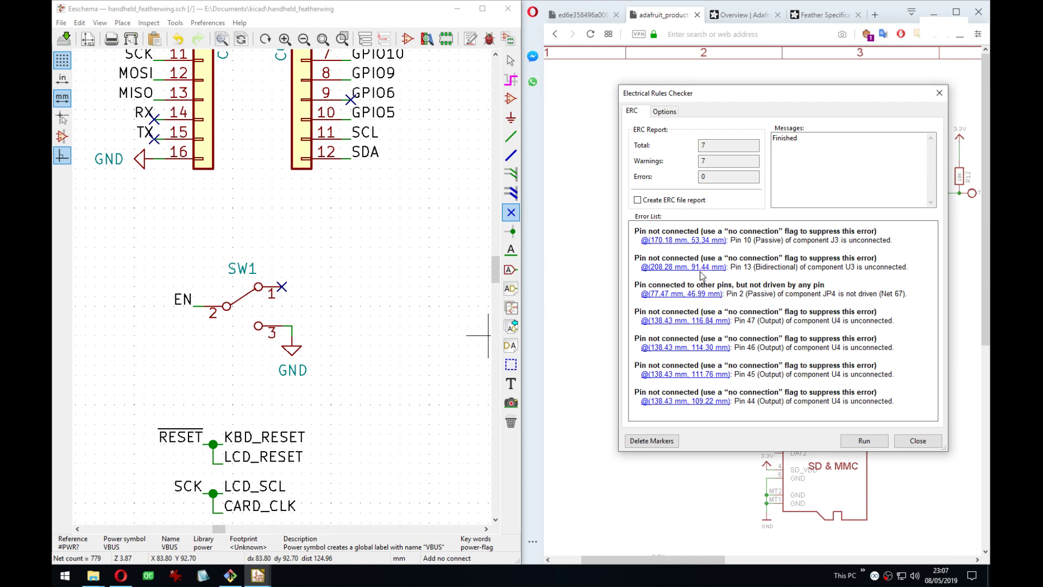
click(701, 269)
Inspect the keyboard sheet, then go back up to the main featherwing sheet.
middle_drag(306, 294, 370, 282)
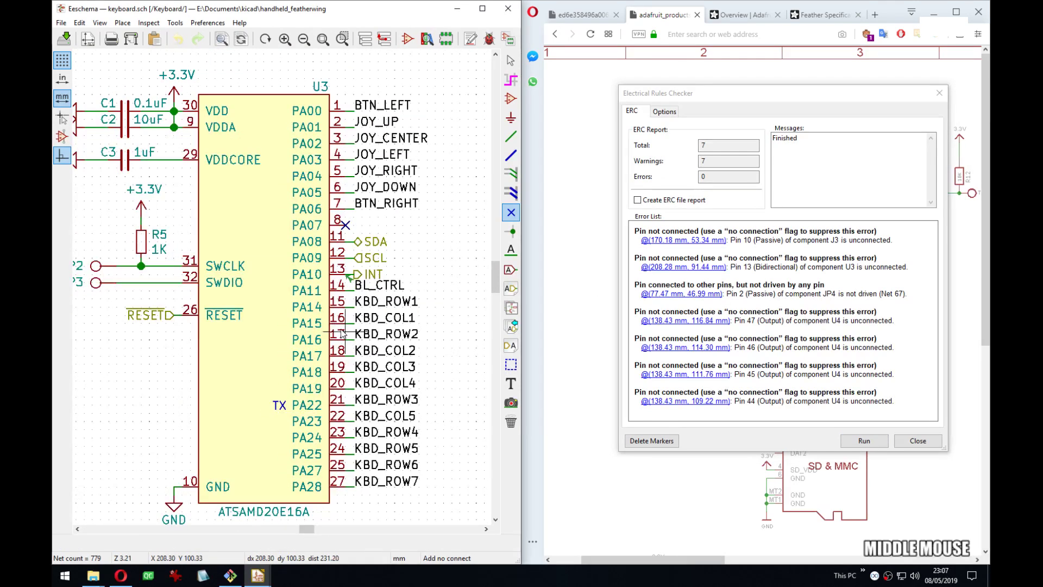
scroll(338, 331, down, 3)
middle_drag(287, 308, 315, 274)
scroll(283, 291, up, 3)
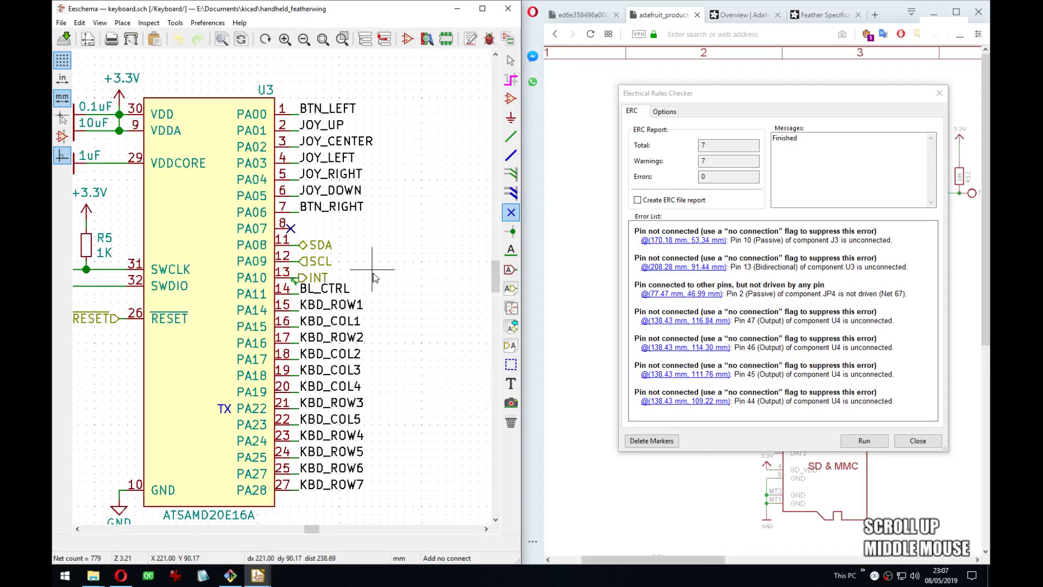
key(Escape)
click(395, 277)
key(alt+BackSpace)
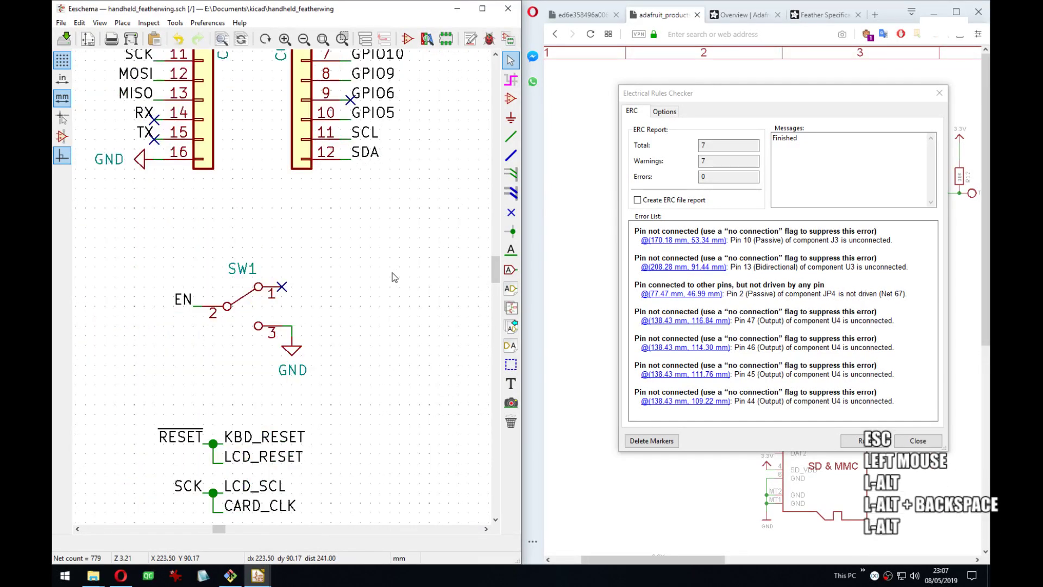
Step through the U4 pin 47, 46, 45 and 44 warnings in lcd.sch.
middle_drag(279, 296, 277, 340)
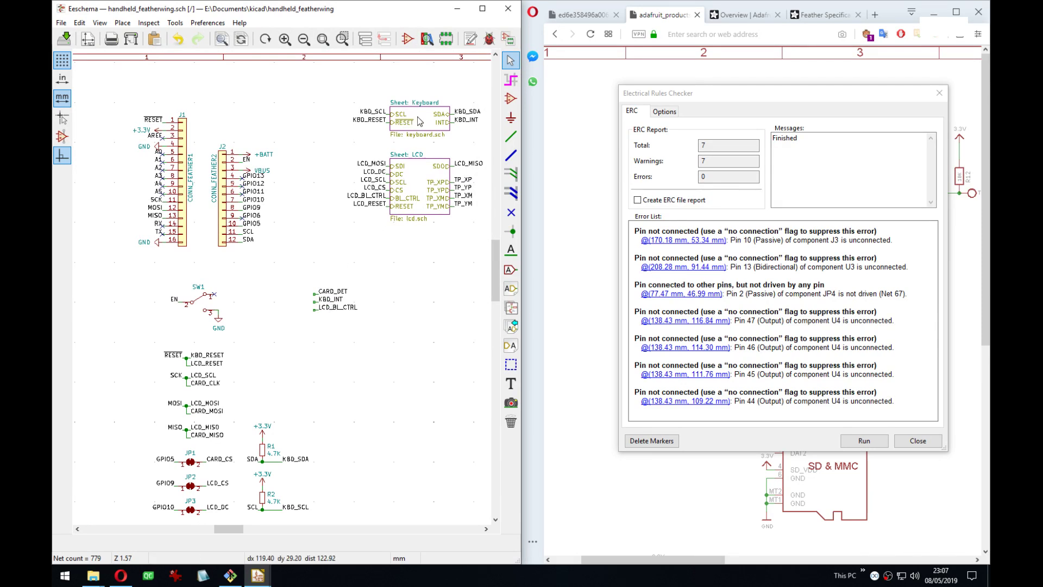
click(705, 320)
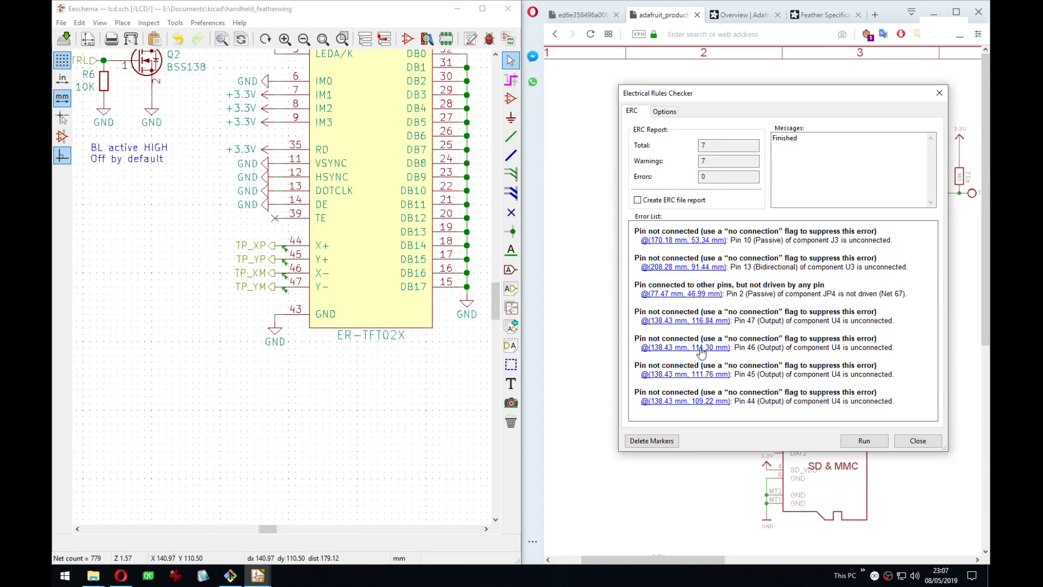
click(701, 347)
click(700, 374)
click(701, 401)
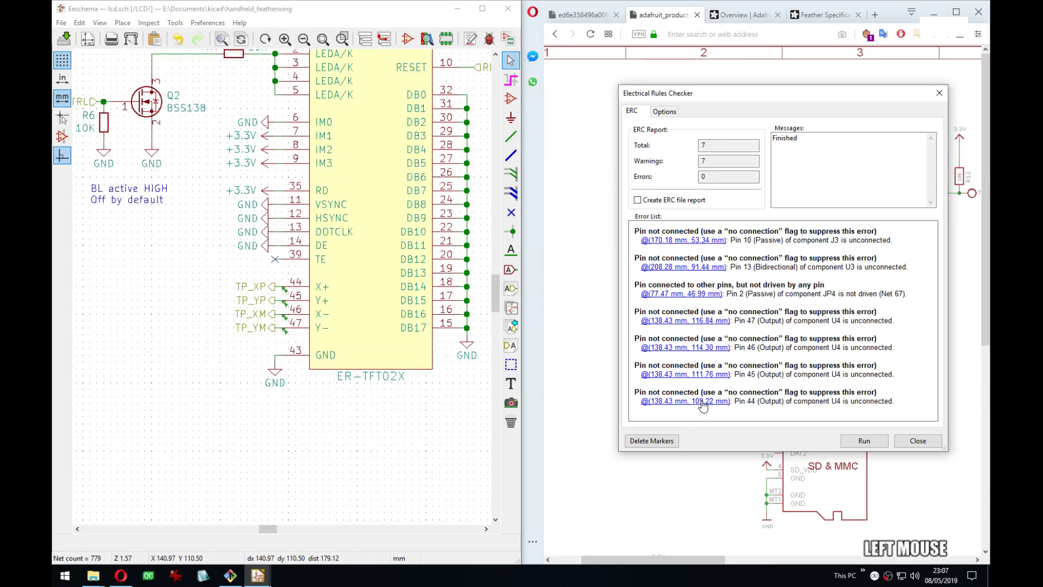
scroll(700, 426, down, 1)
middle_drag(373, 391, 352, 273)
Close the rules check, return to the root sheet, and box-select the four TP_ labels.
click(354, 273)
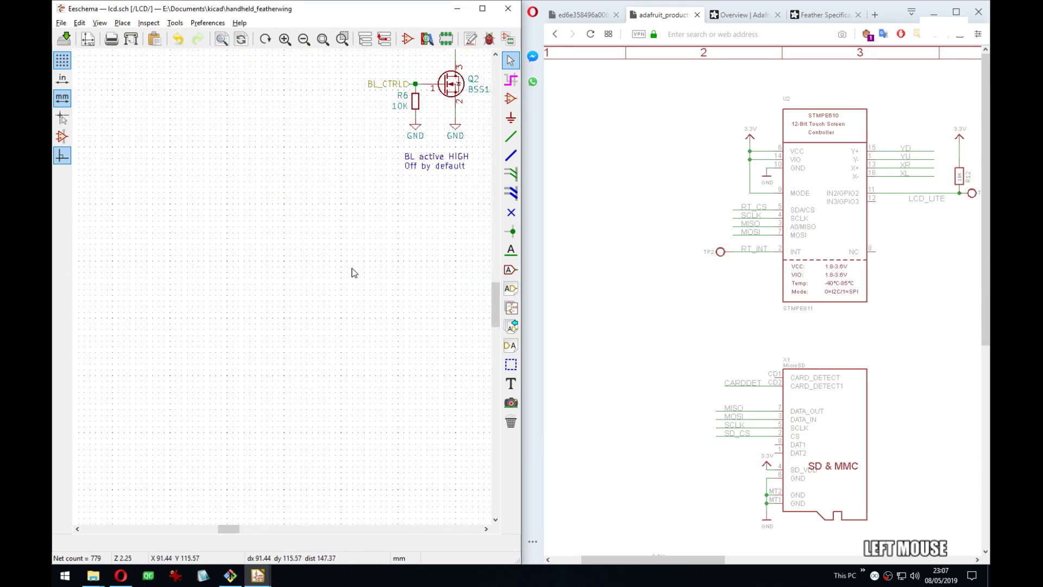
key(alt+BackSpace)
middle_drag(354, 272, 251, 238)
scroll(282, 292, down, 5)
scroll(228, 279, up, 4)
drag(413, 168, 386, 140)
Duplicate the four TP_ labels and drop the copy in open space lower on the sheet.
right_click(386, 139)
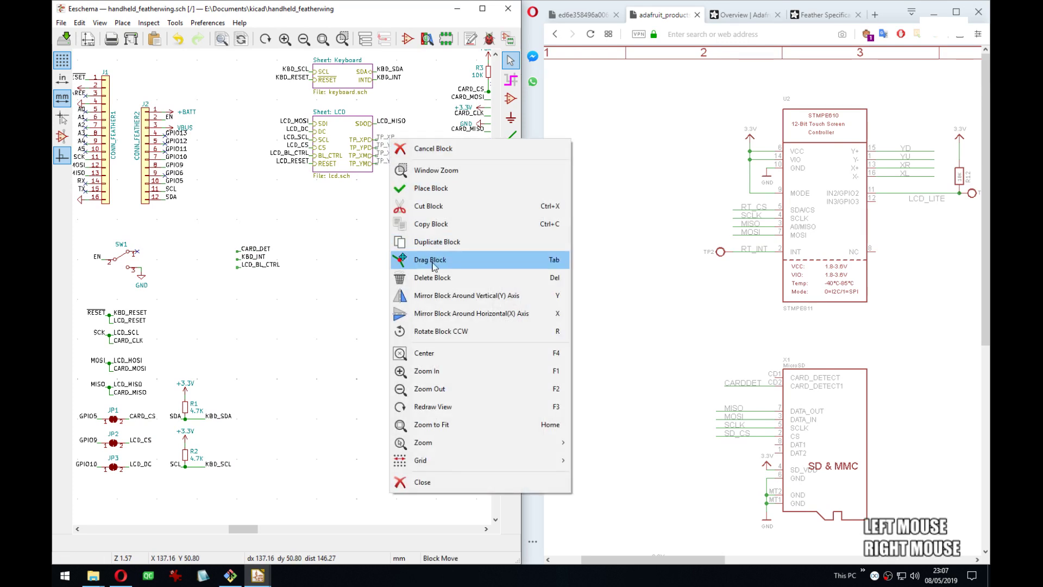
click(407, 240)
click(387, 321)
middle_drag(347, 309, 282, 281)
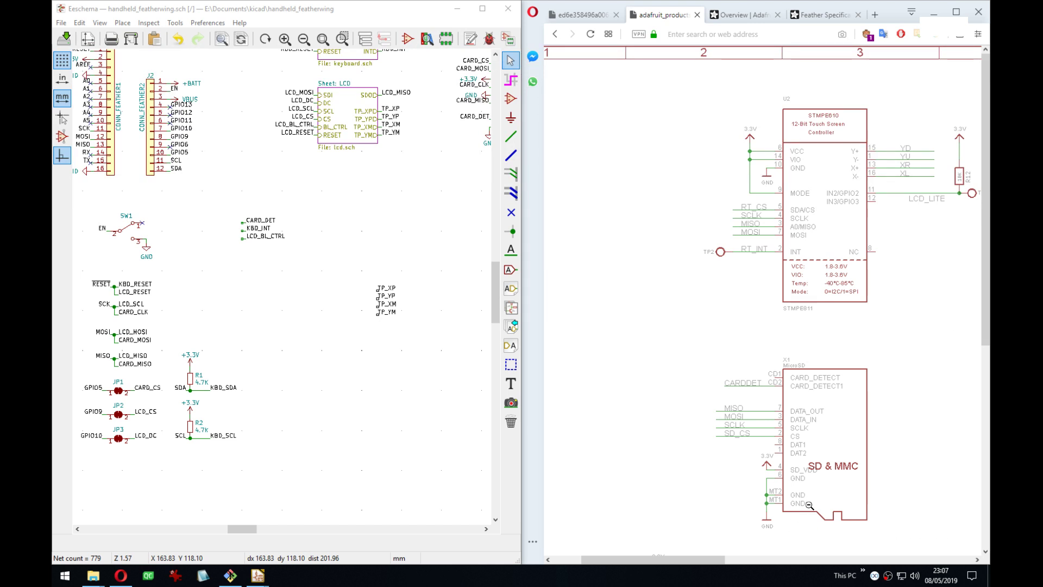
drag(711, 560, 757, 560)
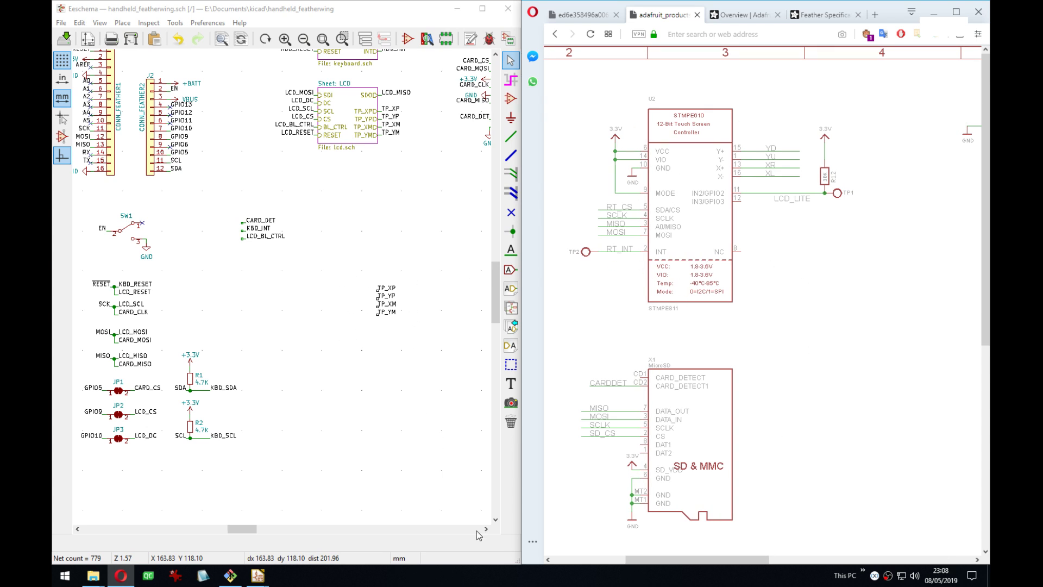
drag(702, 562, 894, 549)
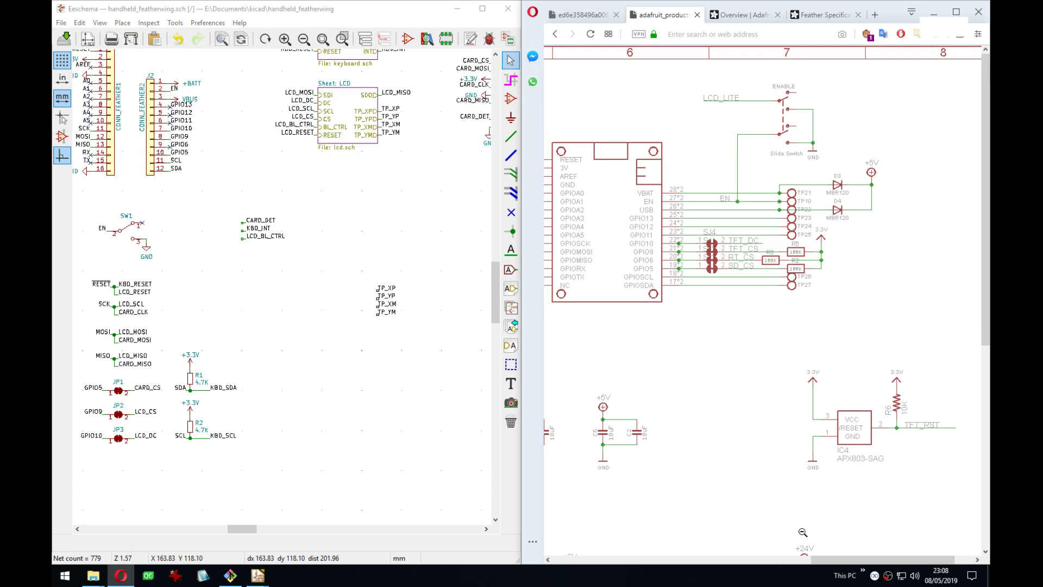
mouse_move(834, 559)
mouse_down()
mouse_move(788, 574)
mouse_move(736, 556)
mouse_move(652, 569)
mouse_move(799, 540)
mouse_move(868, 560)
mouse_move(680, 560)
mouse_move(861, 568)
mouse_move(845, 567)
mouse_up()
scroll(799, 539, down, 5)
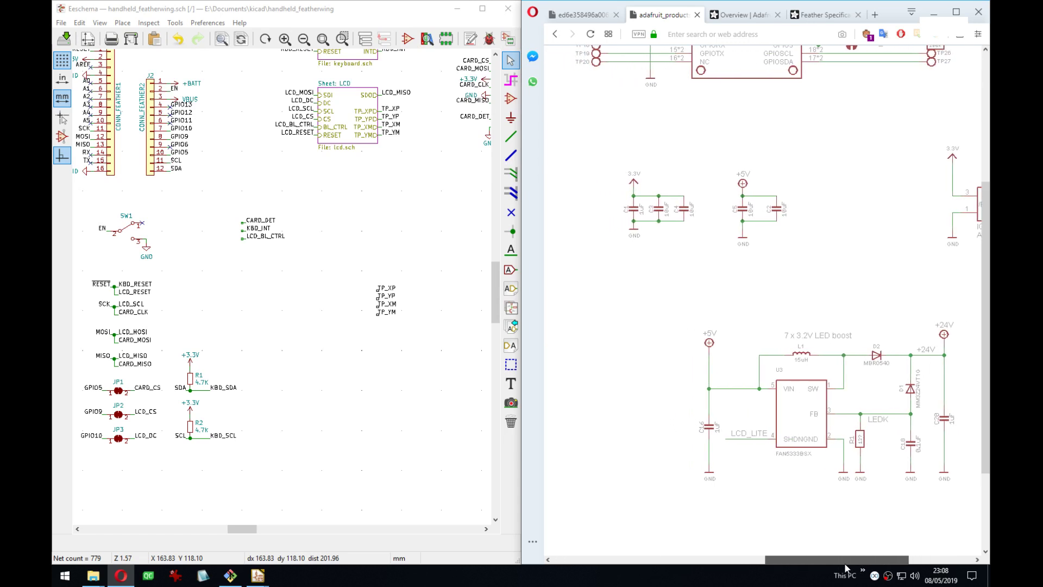
middle_drag(197, 287, 103, 375)
middle_drag(328, 328, 383, 333)
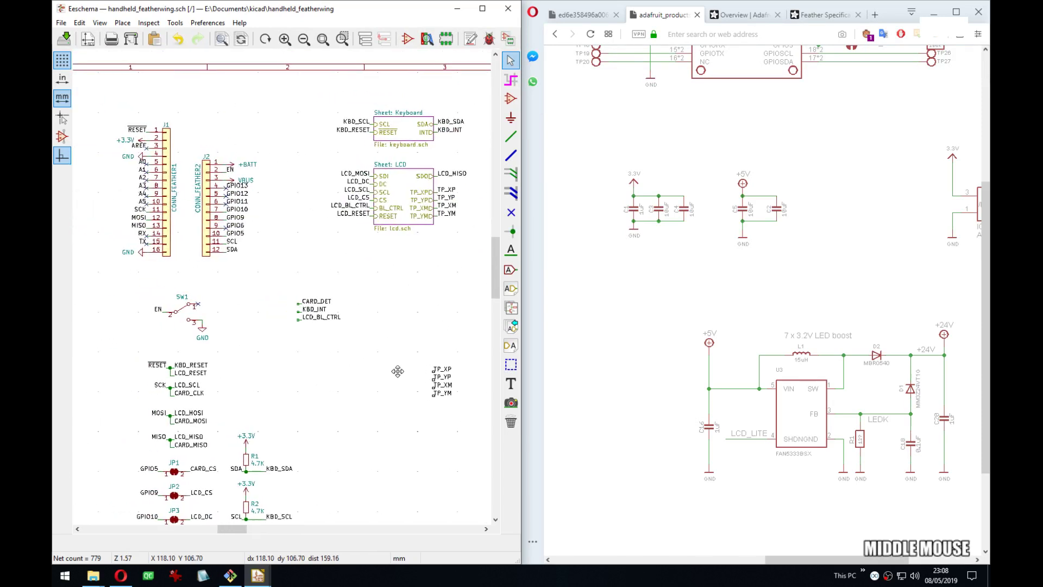
middle_drag(398, 371, 421, 368)
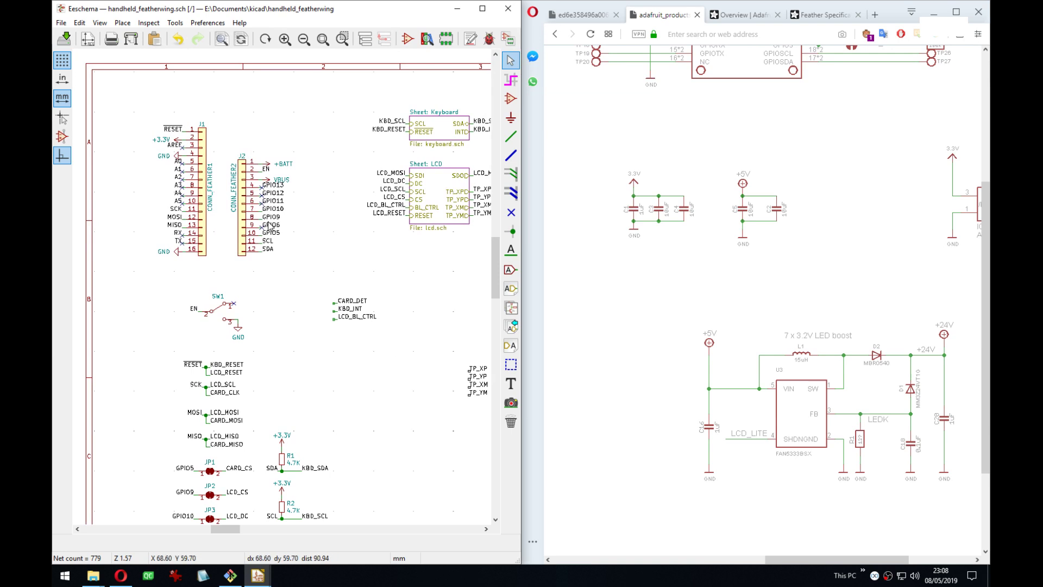
middle_drag(322, 222, 307, 224)
scroll(266, 234, up, 1)
middle_drag(342, 433, 413, 250)
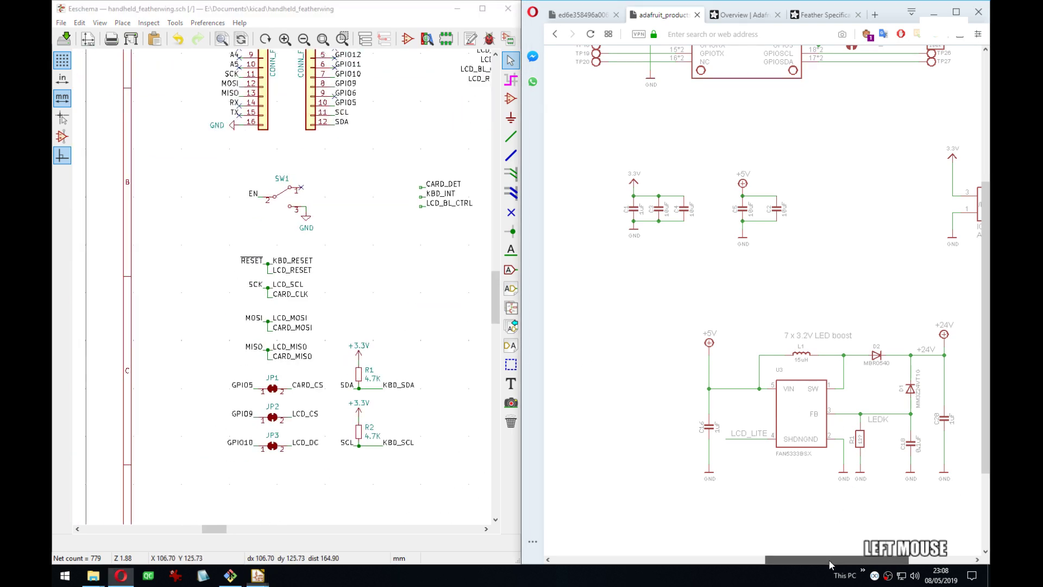
drag(826, 559, 924, 559)
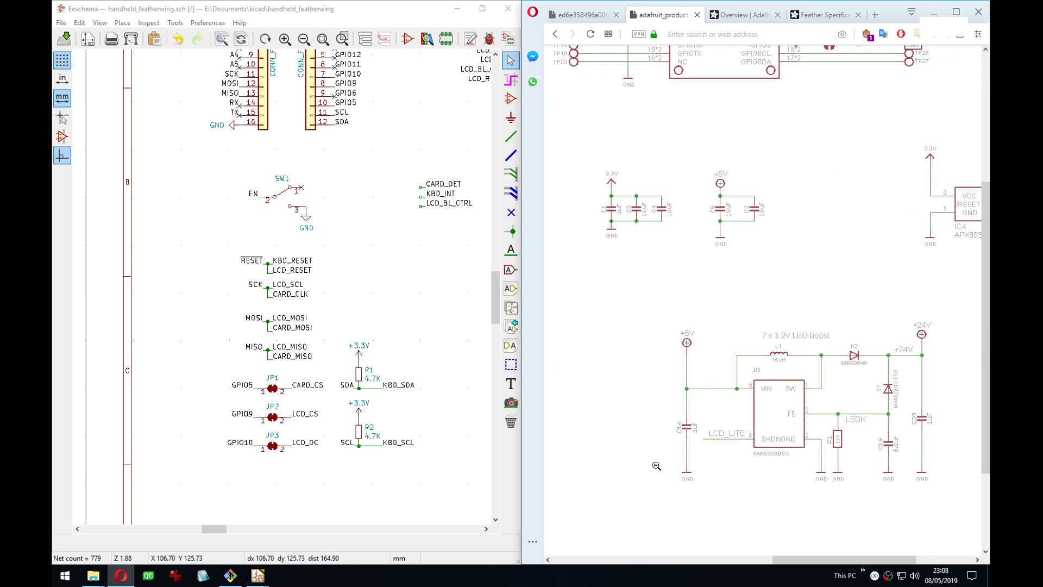
middle_drag(437, 273, 372, 305)
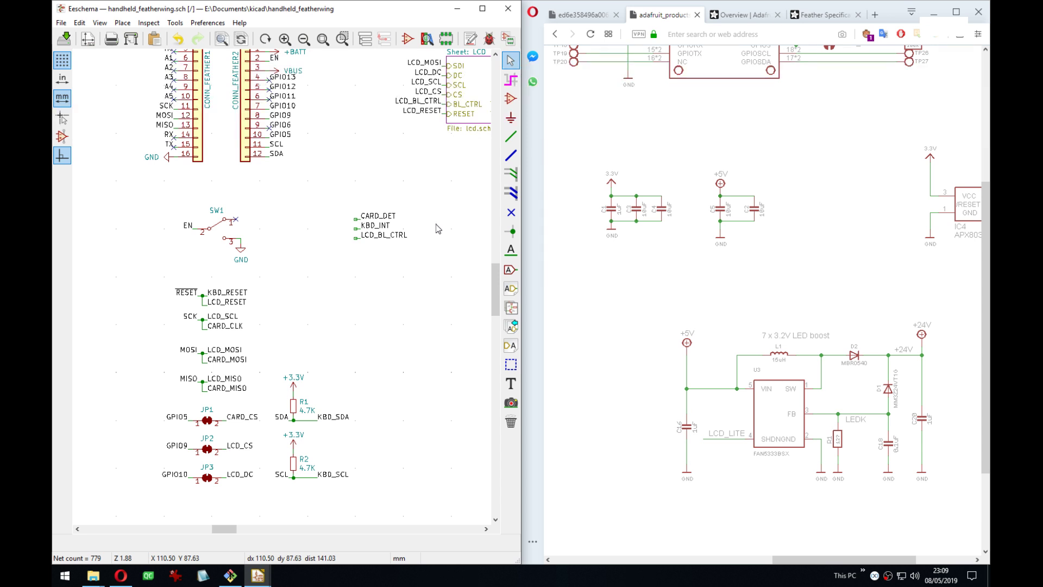
Open the copied Mouser page address in a new Opera tab.
click(679, 16)
key(ctrl+t)
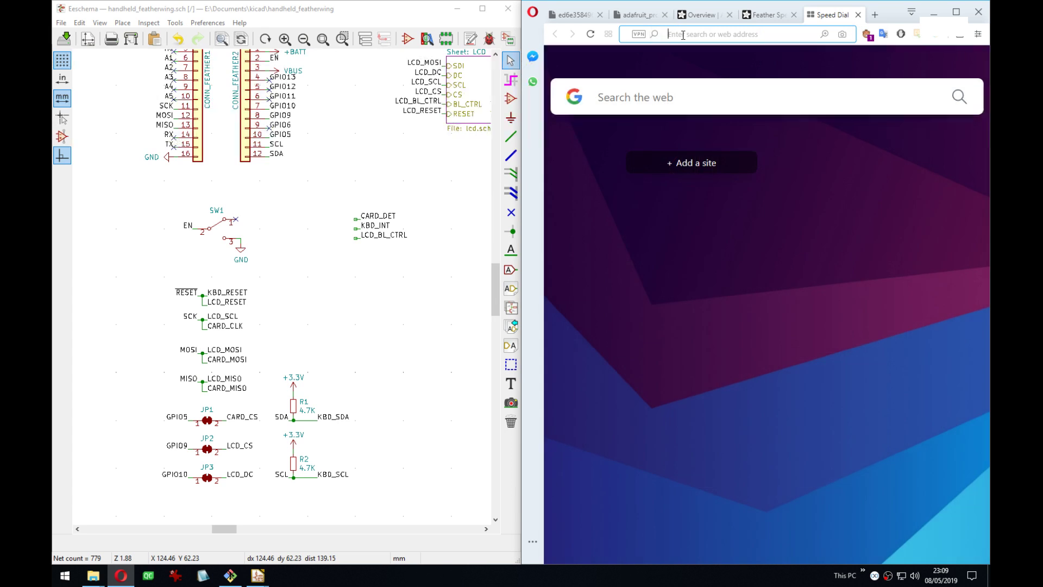
click(684, 34)
key(ctrl+v)
key(Return)
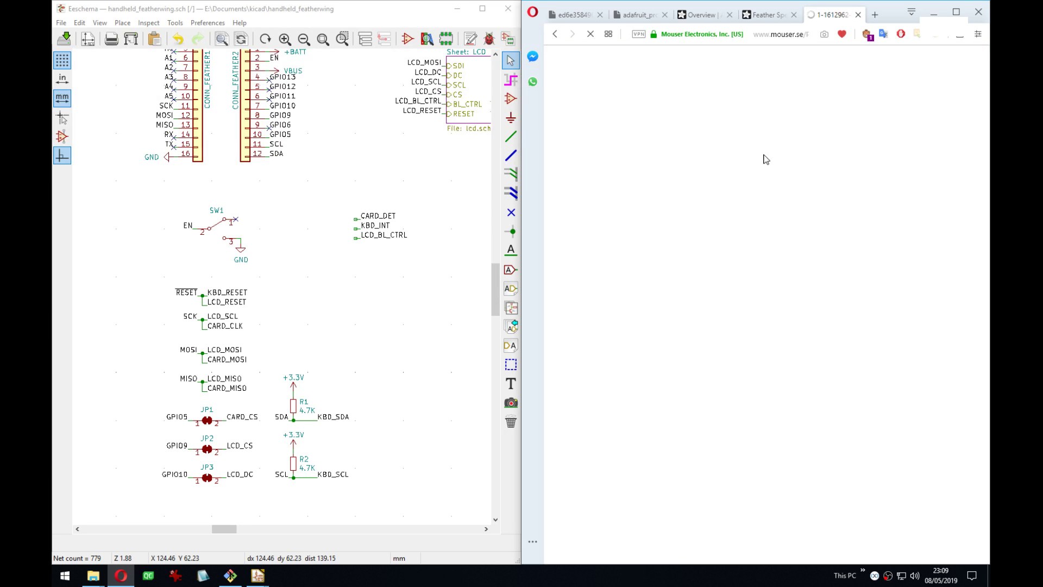
Search Mouser for 'i2c pwm'.
click(775, 105)
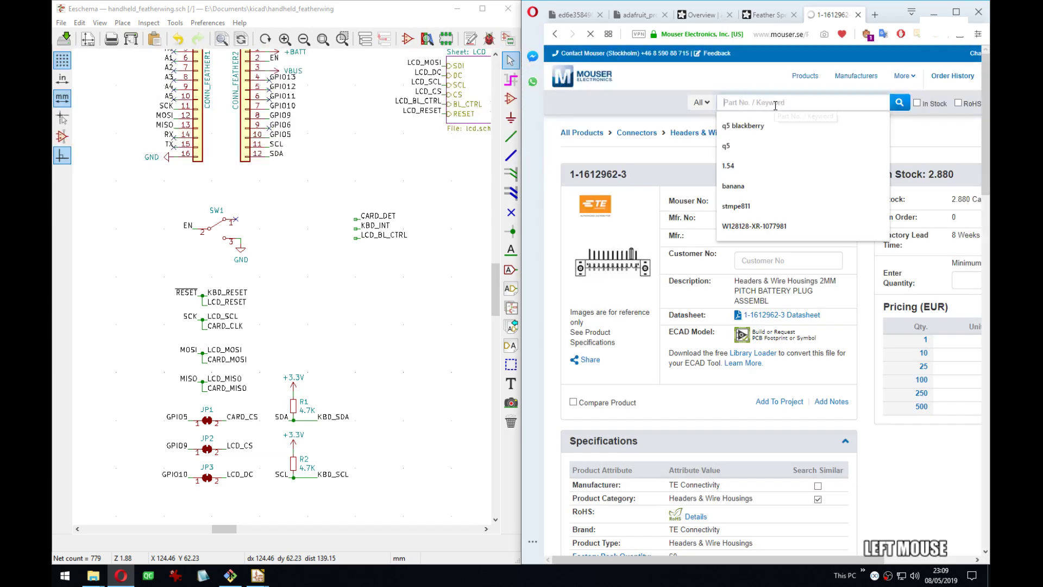
click(776, 104)
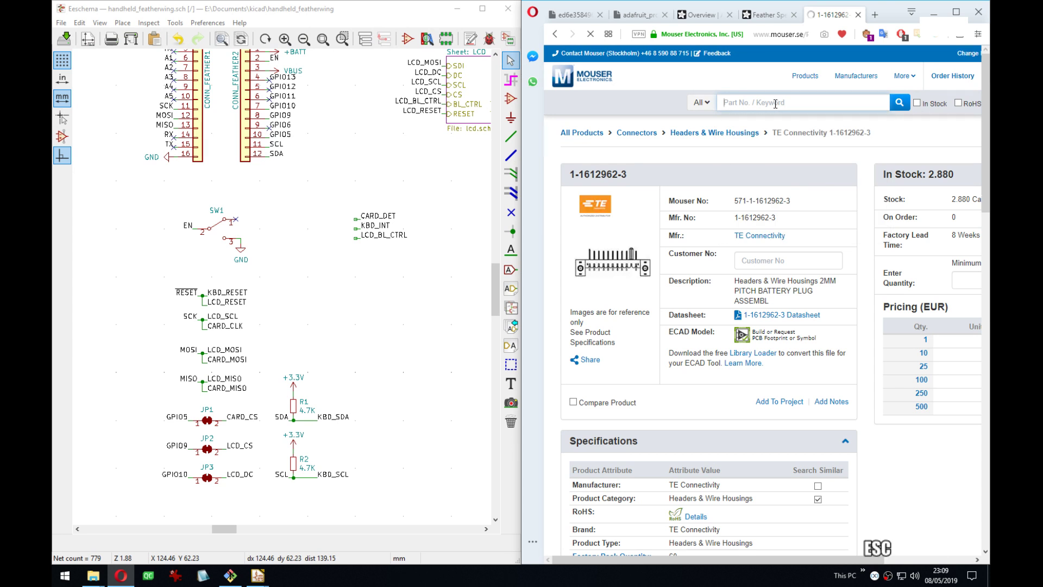
key(Escape)
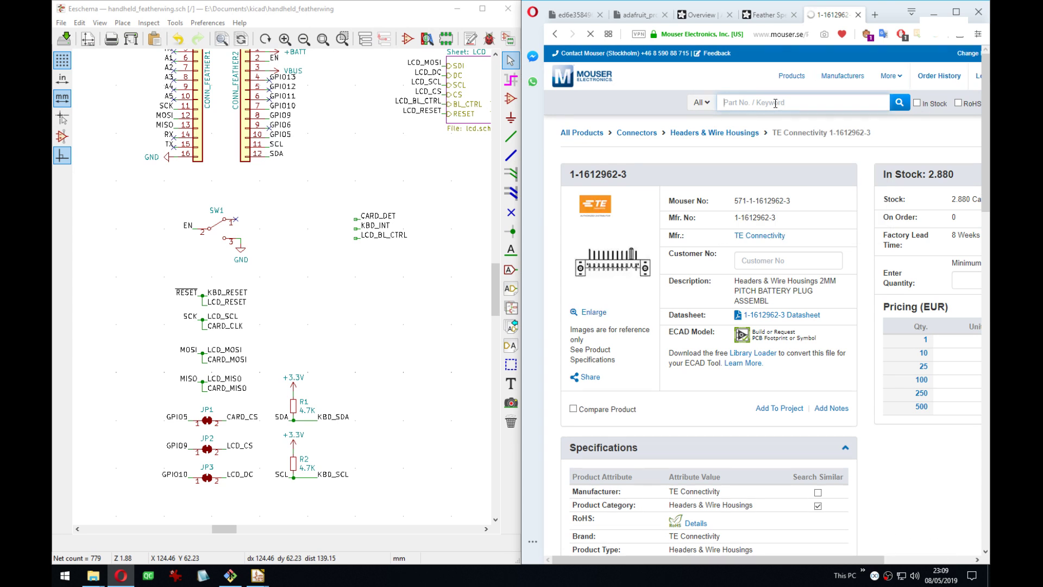
text(i2c pwm)
key(Return)
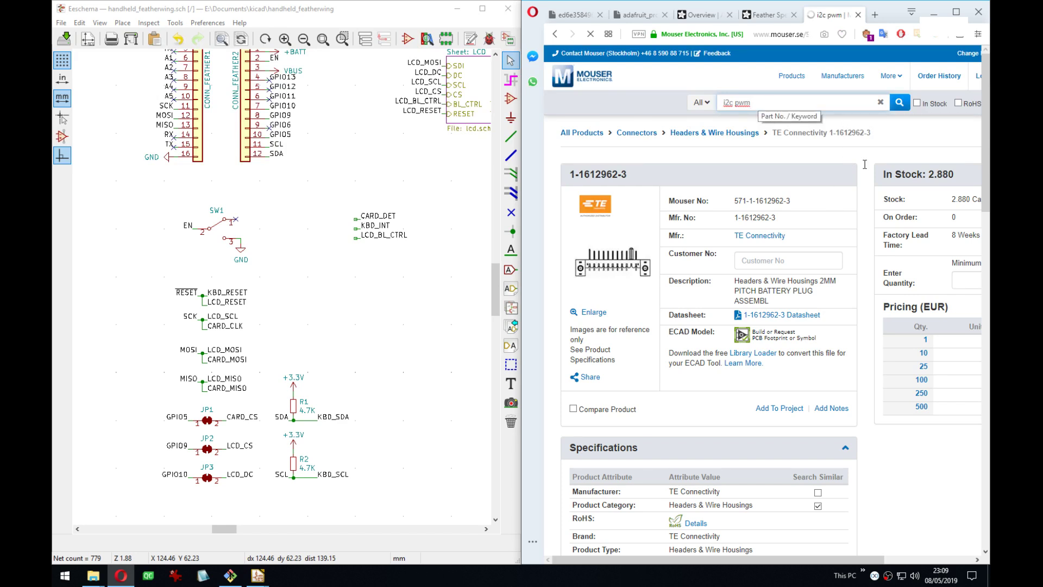
scroll(818, 304, down, 6)
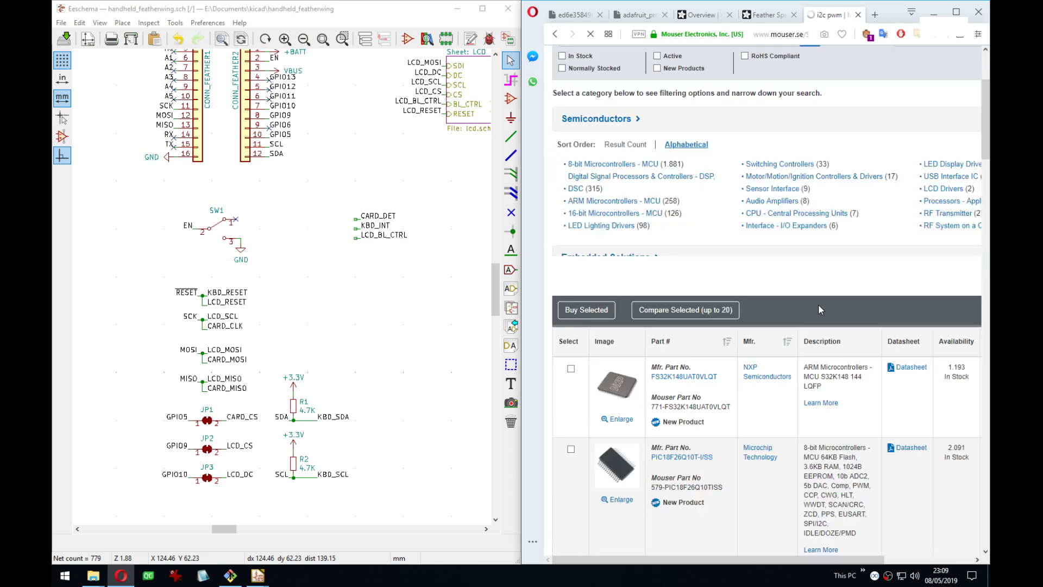
Maximize Opera and expand the i2c pwm results to list every product category.
click(956, 12)
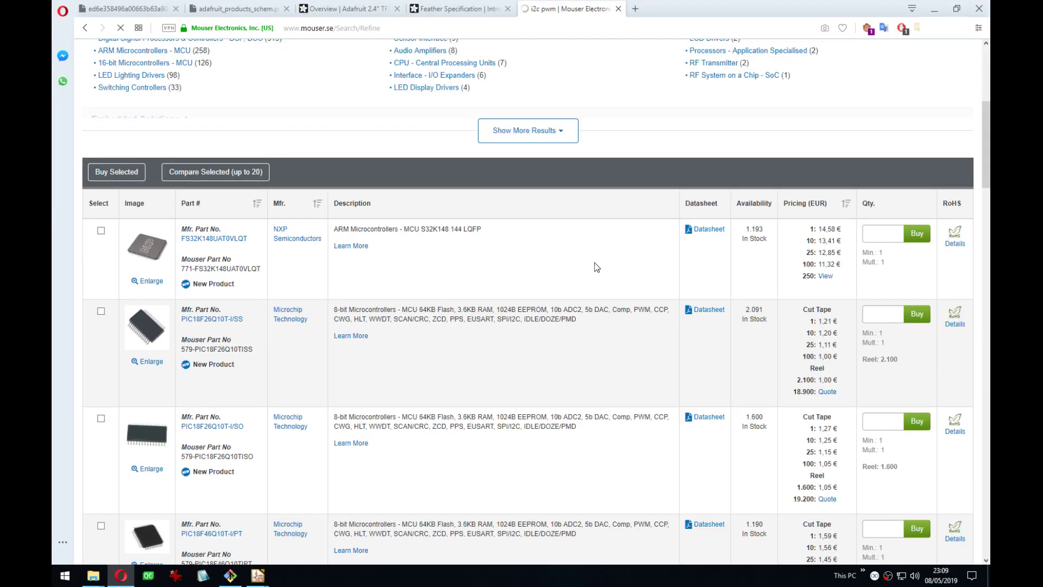
scroll(582, 269, up, 6)
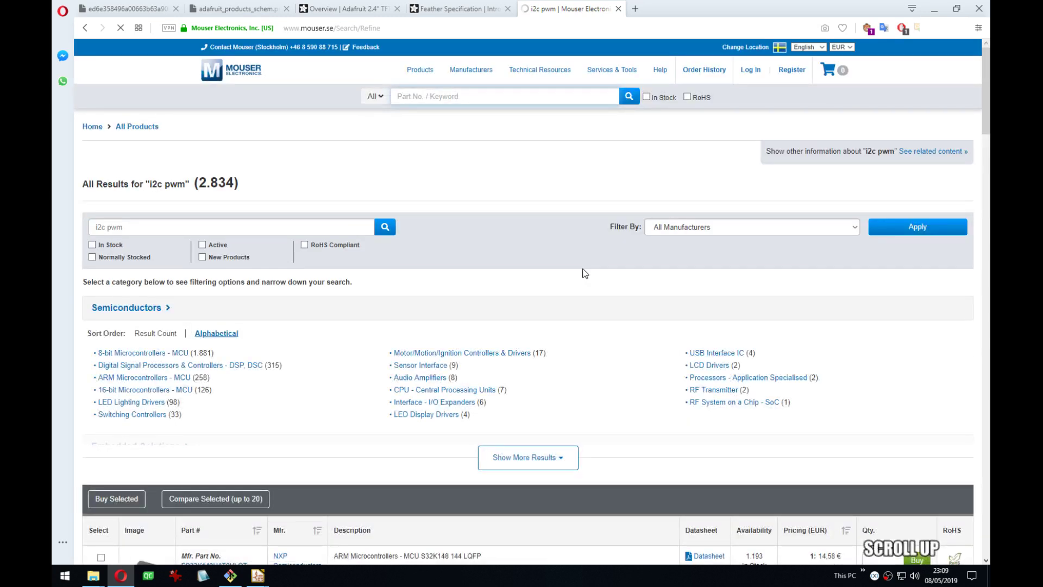
scroll(214, 309, down, 2)
click(524, 346)
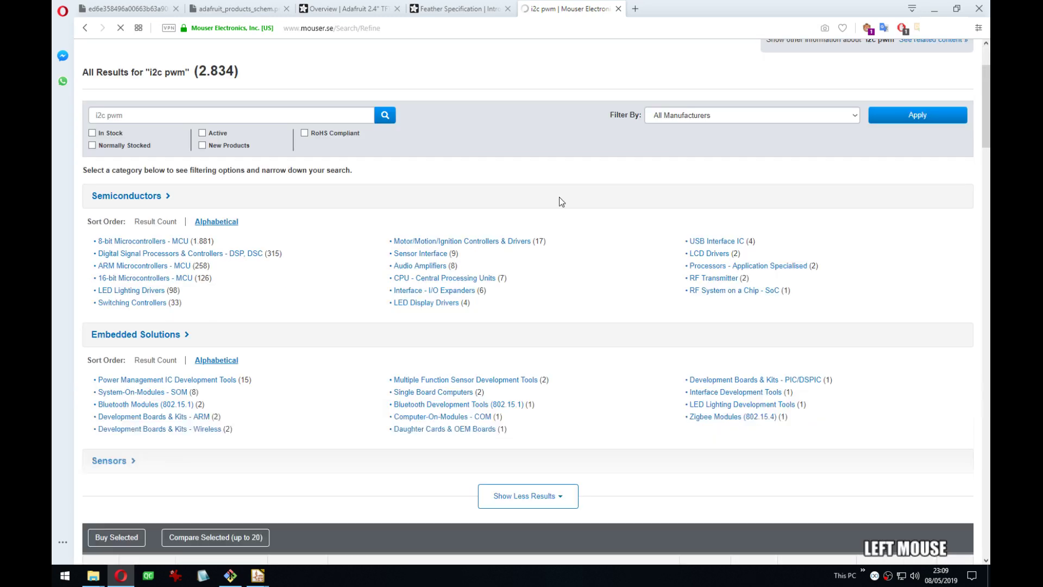
scroll(472, 217, down, 3)
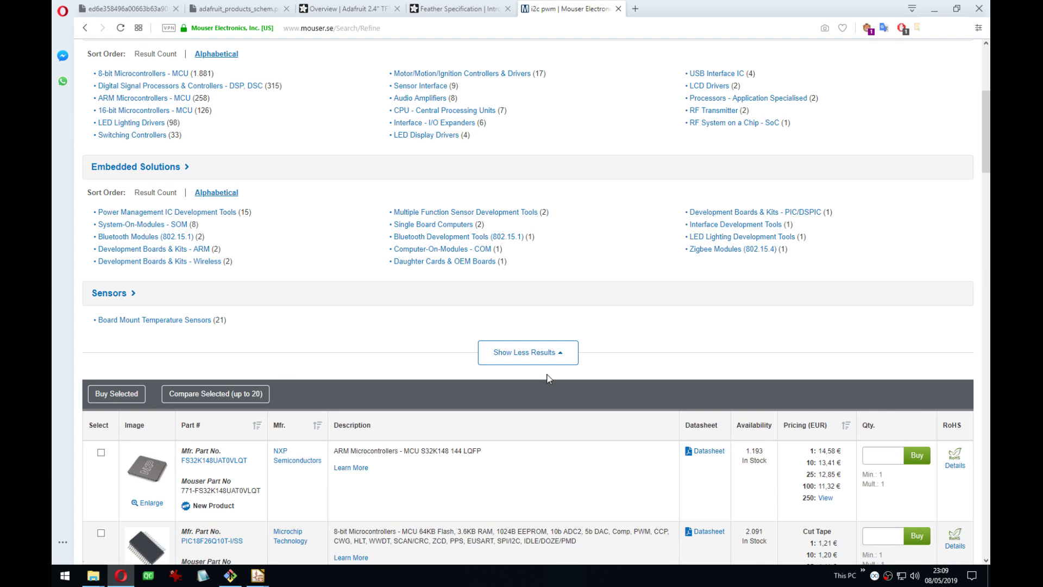
scroll(666, 323, up, 1)
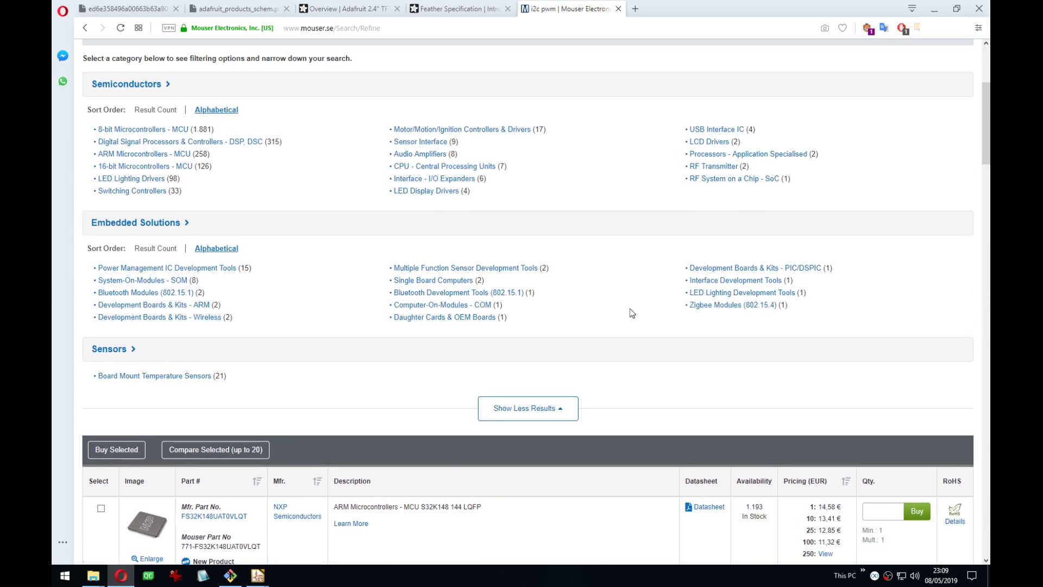
scroll(632, 318, up, 1)
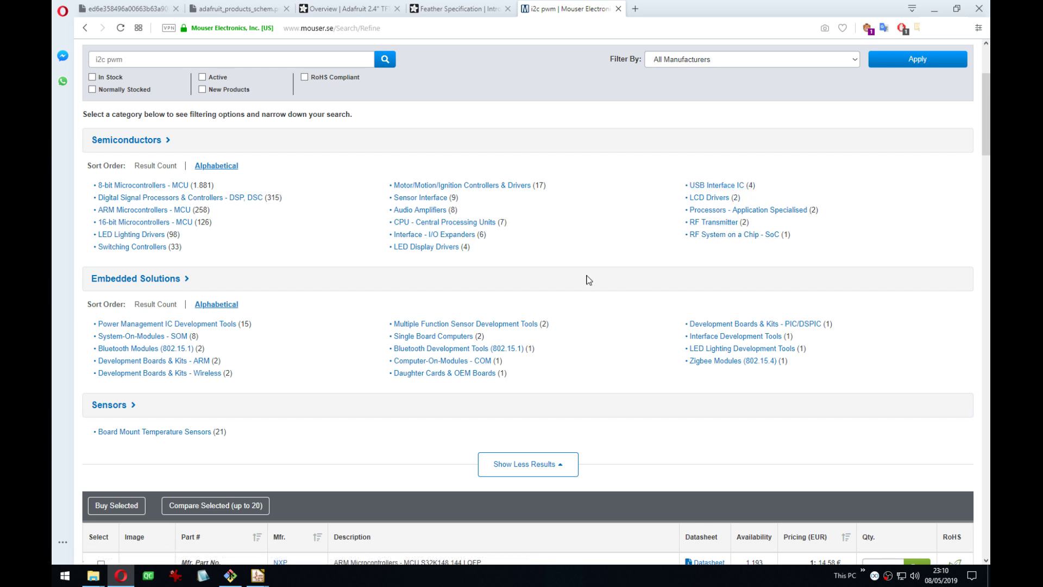
Filter the i2c pwm results to the Interface - I/O Expanders category.
click(434, 236)
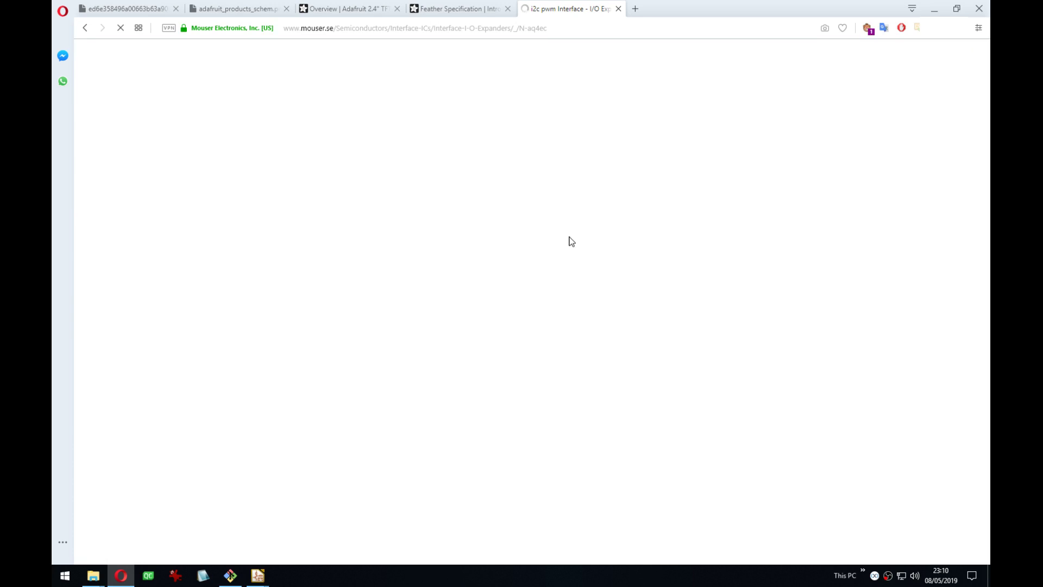
scroll(432, 232, down, 5)
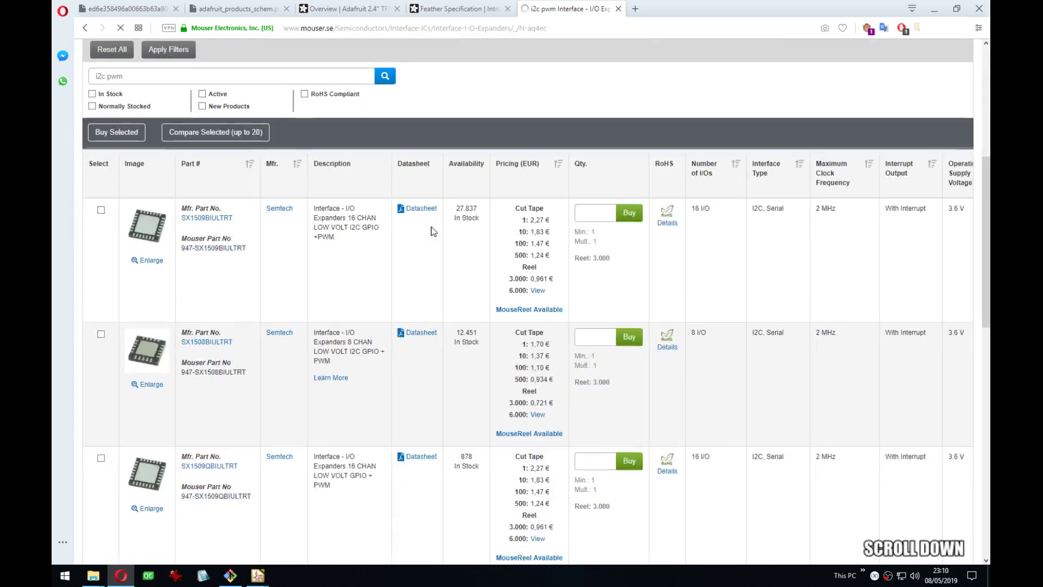
scroll(419, 342, up, 4)
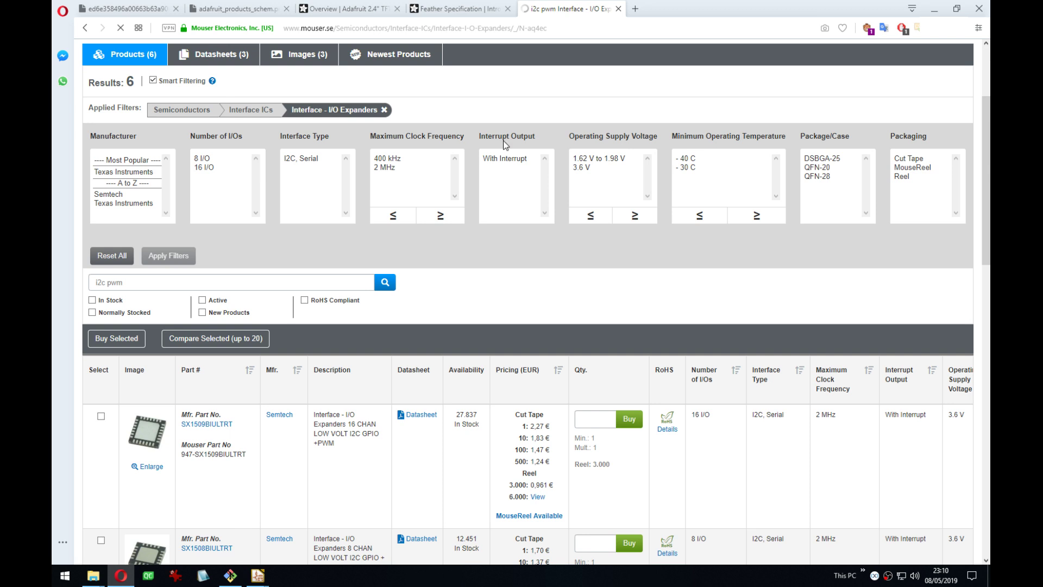
Glance at the Feather specification, then switch to the adafruit_products_schem PDF tab.
click(460, 8)
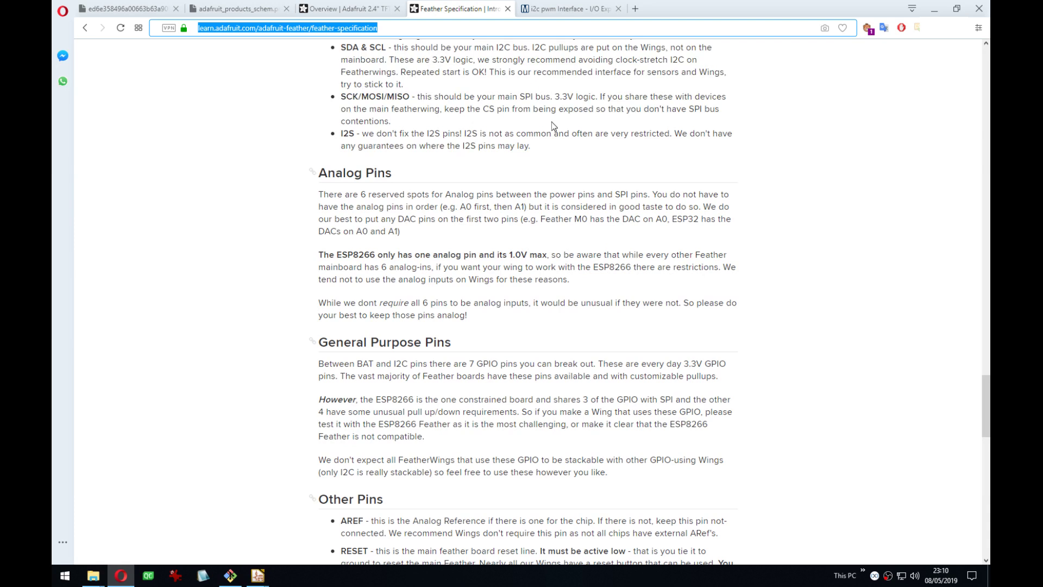
click(565, 9)
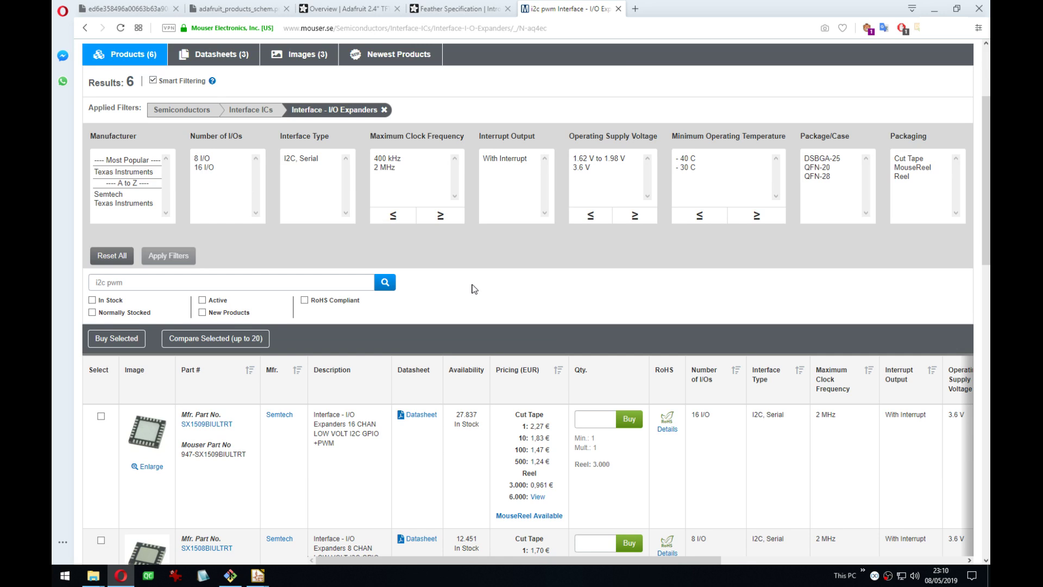
click(326, 8)
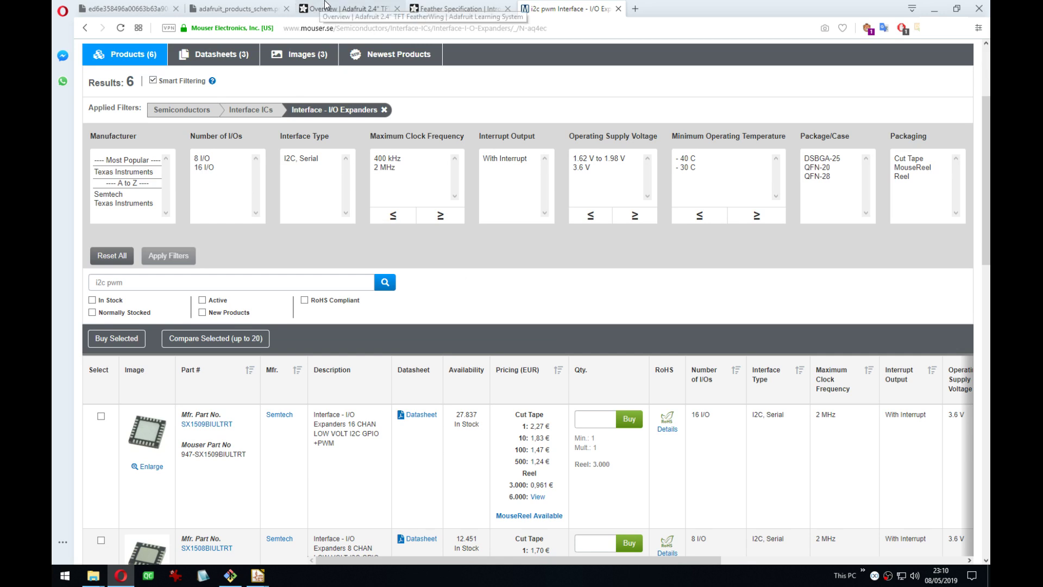
click(234, 9)
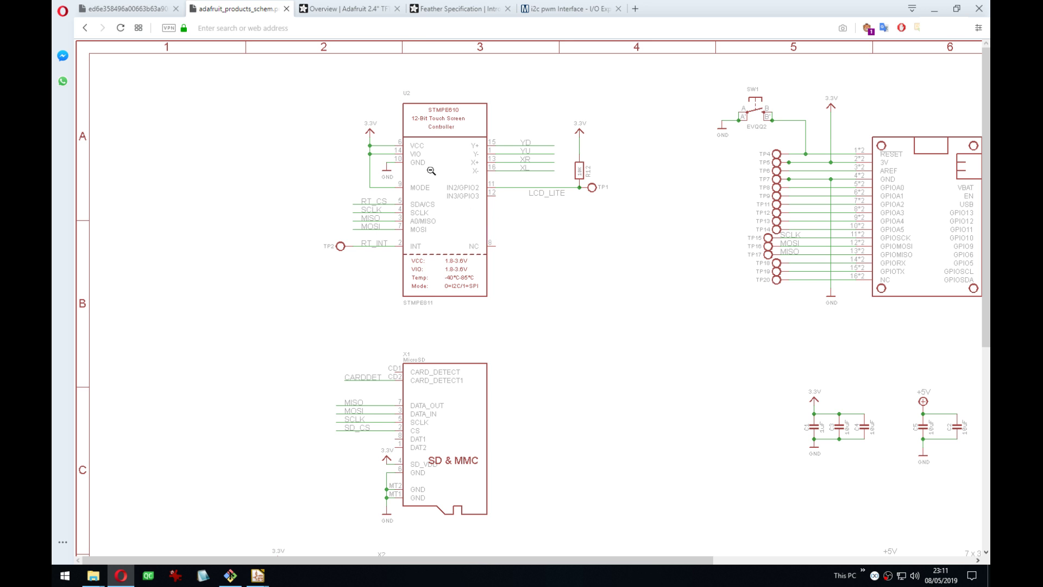
Search 'stmpe610' in a new Opera tab and open the Adafruit-hosted datasheet PDF.
click(635, 10)
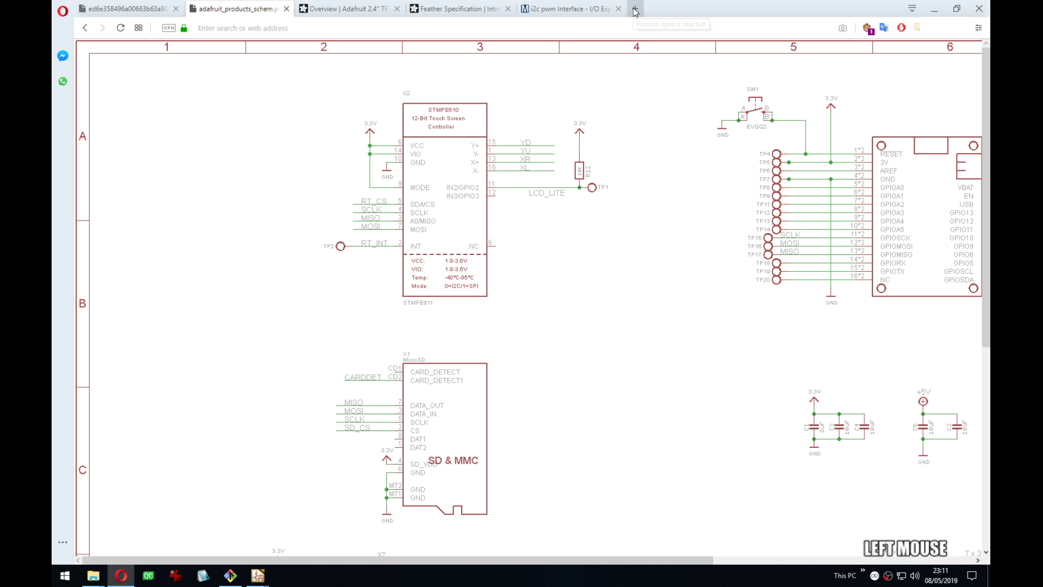
text(stmpe610)
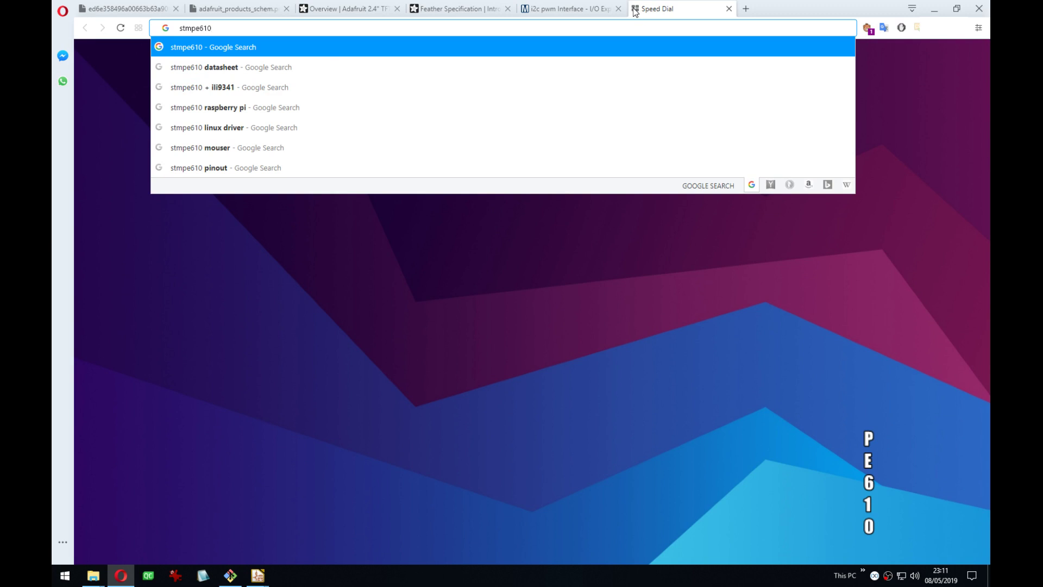
key(Down)
key(Return)
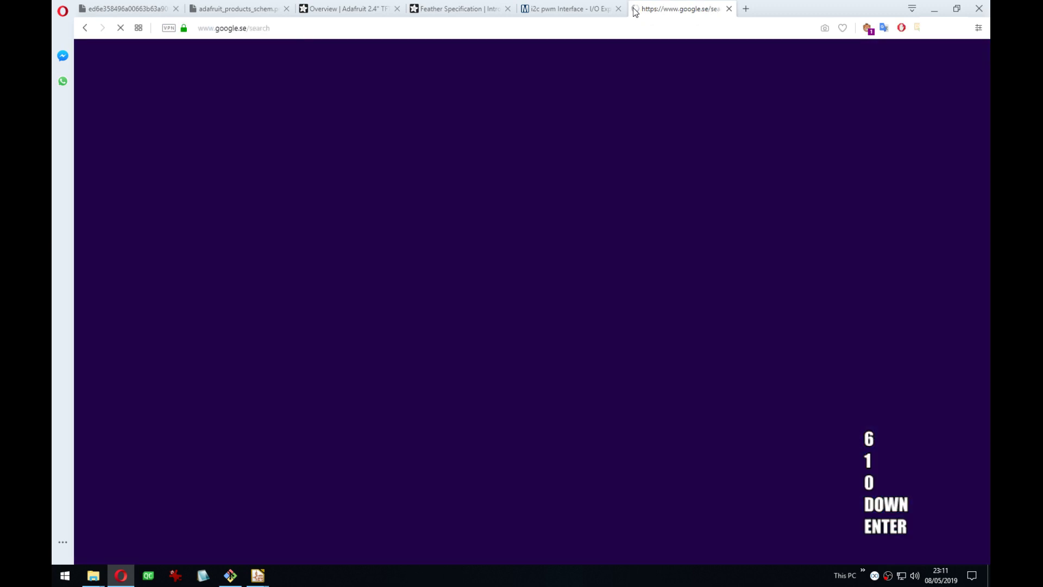
click(238, 145)
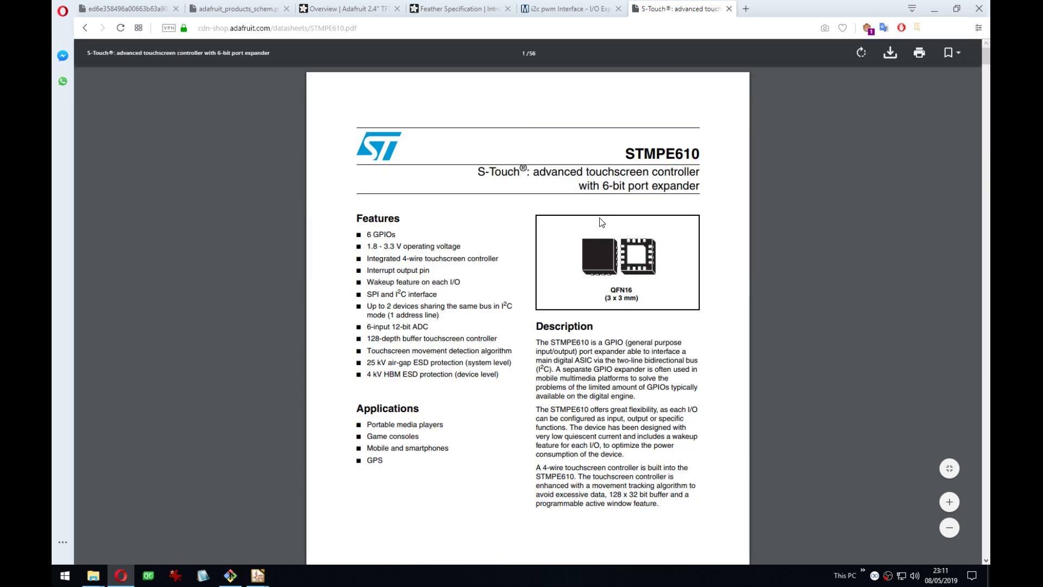
Zoom the STMPE610 datasheet in two levels and page through to the page 4 block diagram.
click(958, 508)
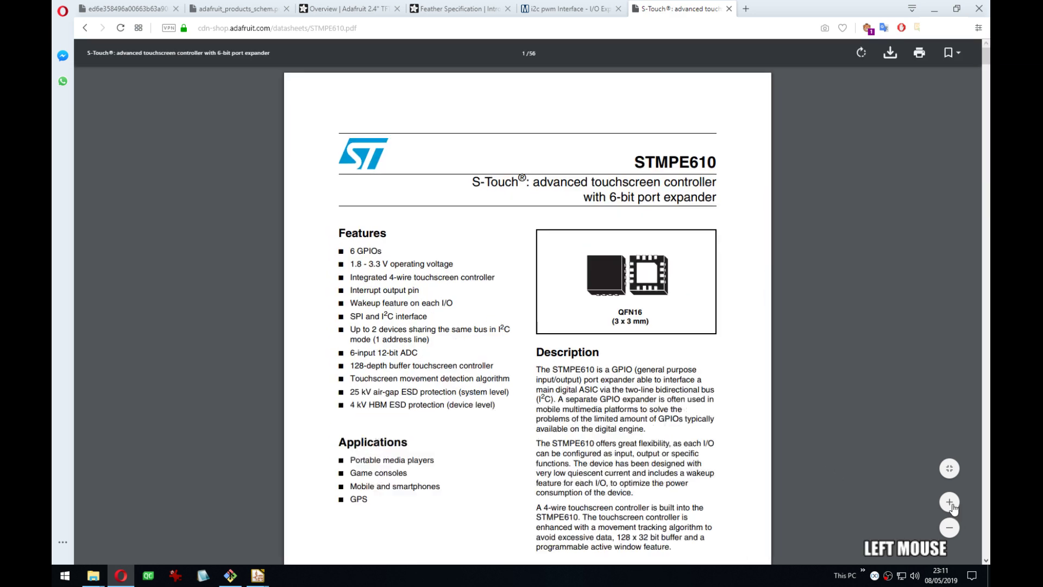
click(957, 508)
scroll(891, 315, down, 3)
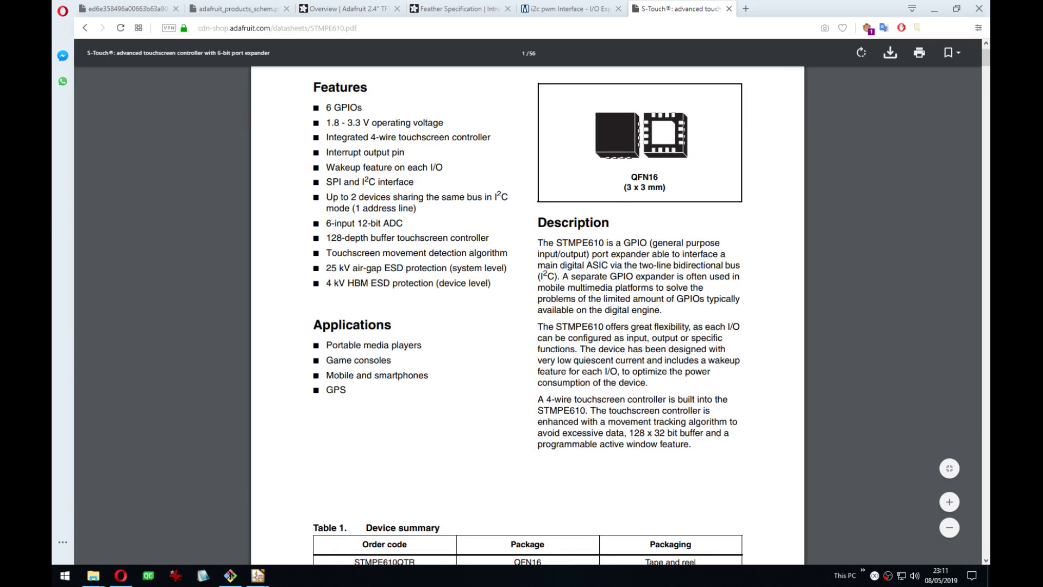
click(665, 294)
scroll(666, 294, down, 1)
scroll(665, 294, down, 4)
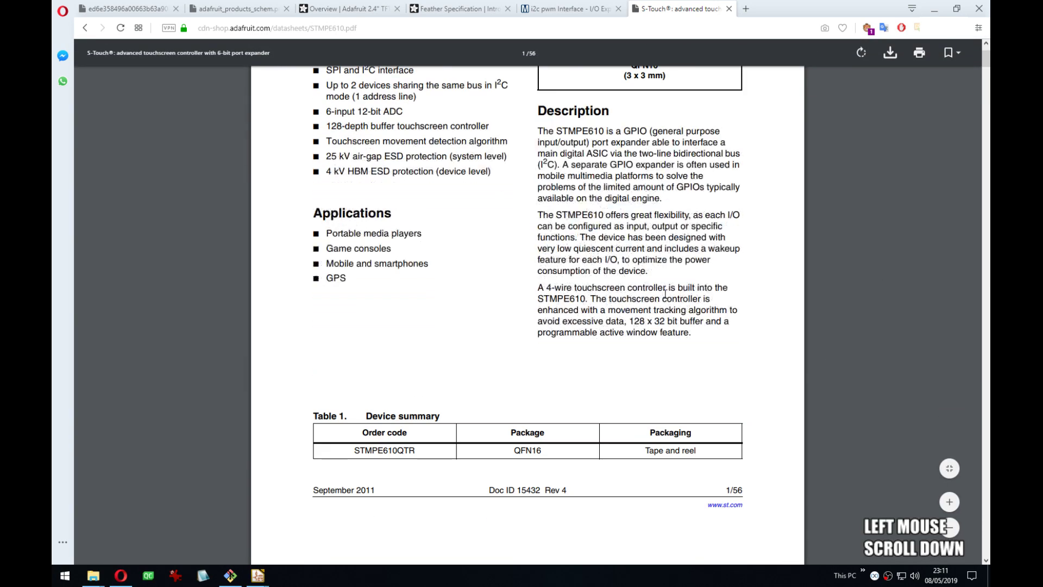
scroll(414, 270, up, 5)
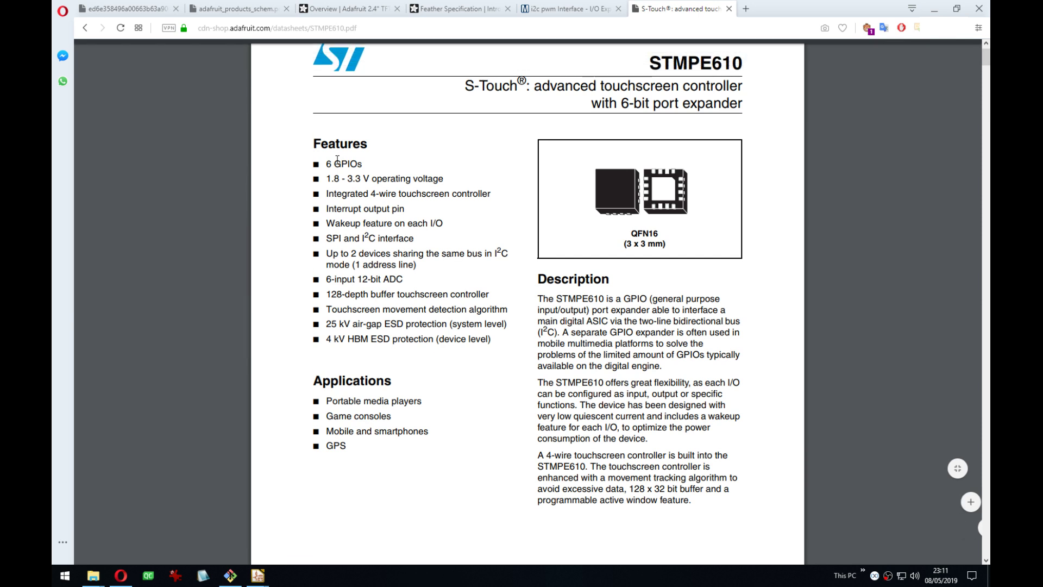
scroll(440, 357, down, 20)
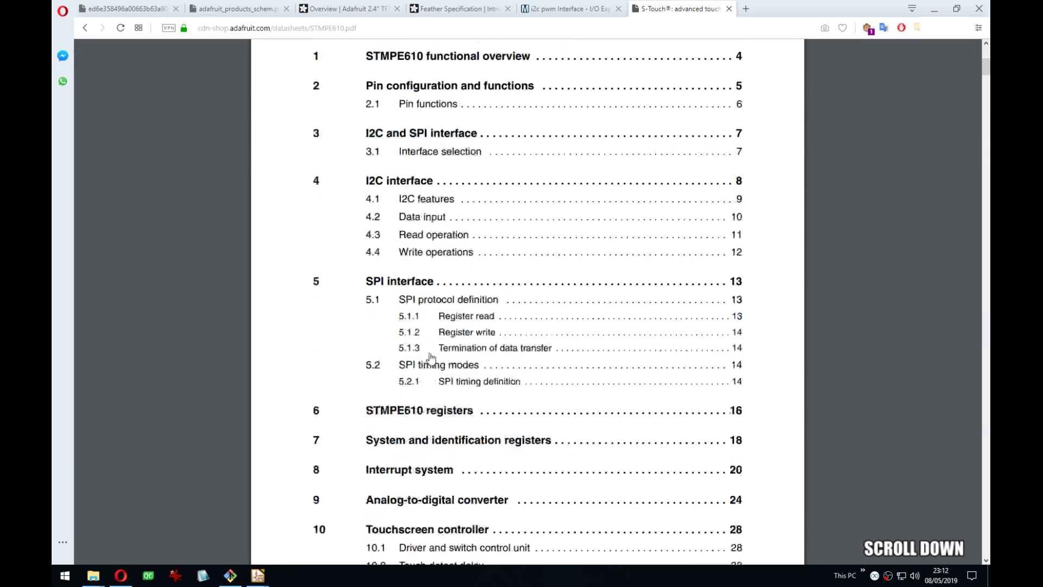
drag(983, 71, 979, 83)
scroll(689, 251, up, 3)
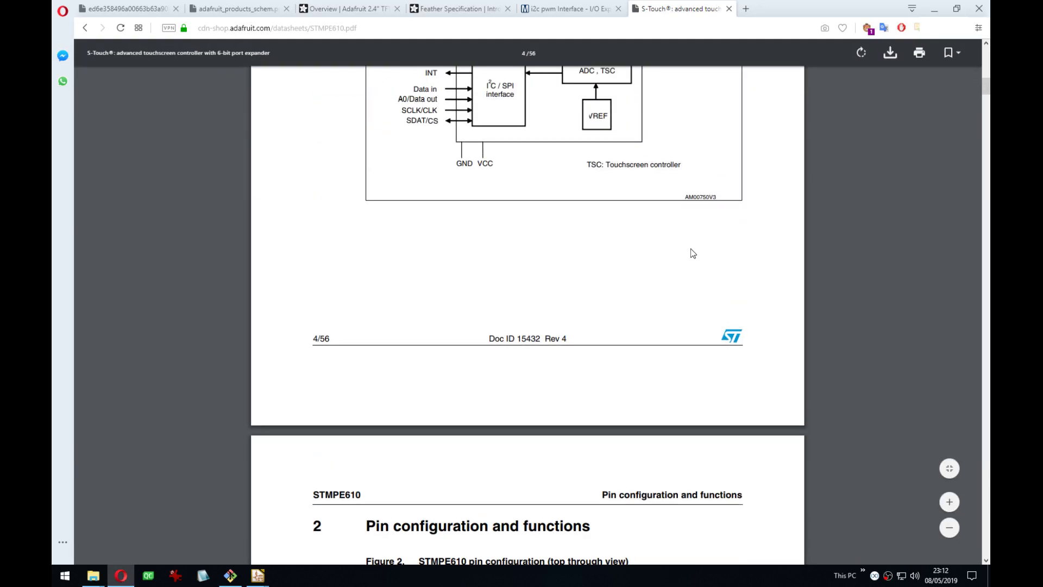
click(257, 575)
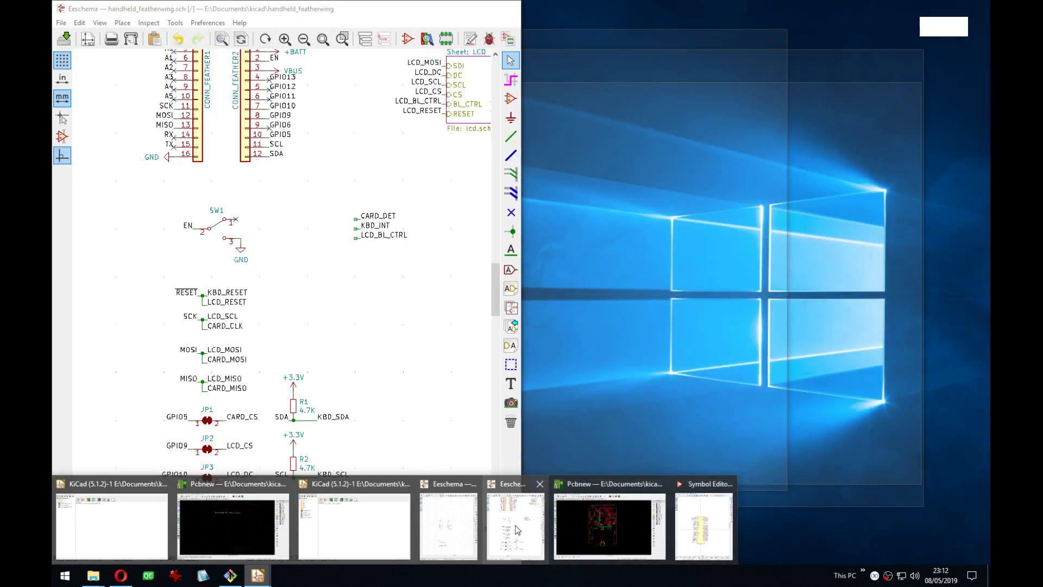
Bring the Eeschema schematic forward, pan it, and switch back to the datasheet browser.
click(515, 525)
middle_drag(416, 278, 404, 283)
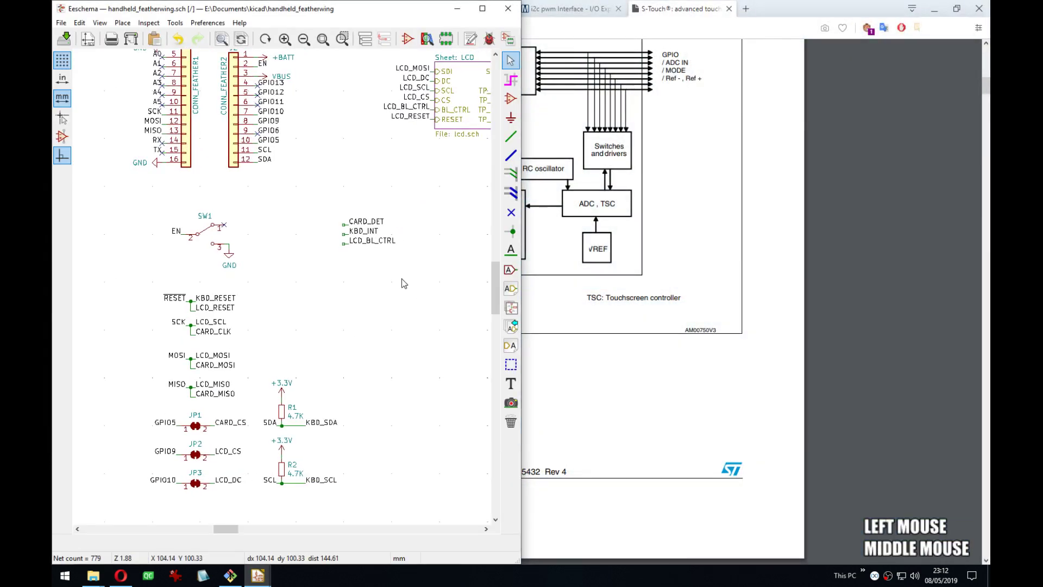
click(673, 348)
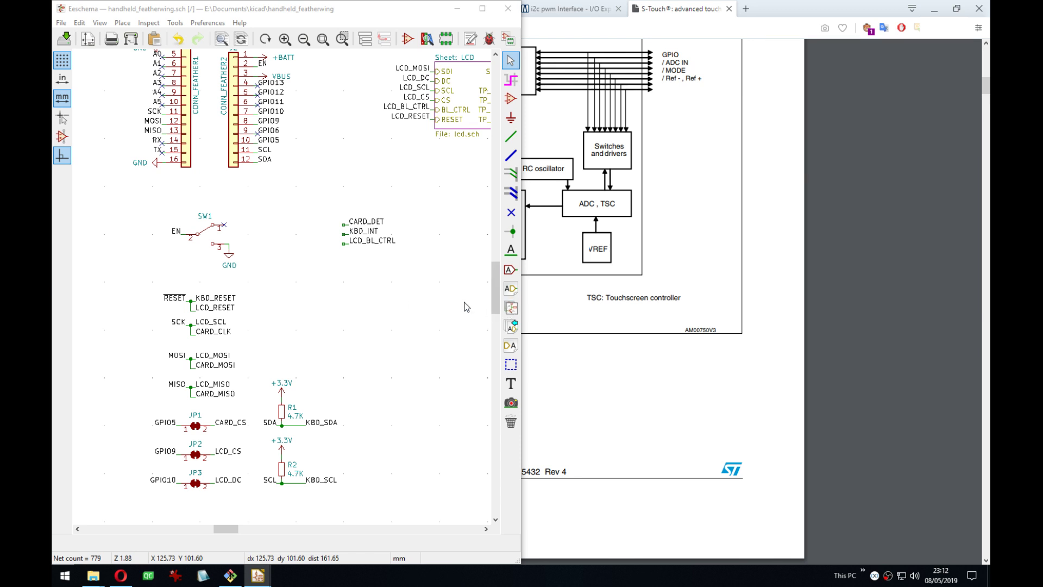
drag(496, 286, 496, 285)
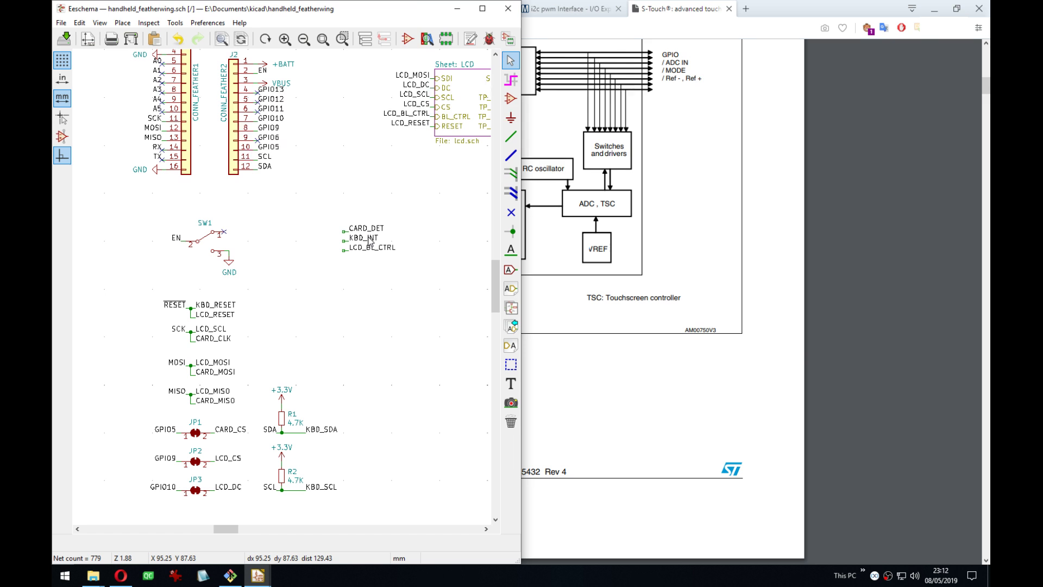
click(851, 247)
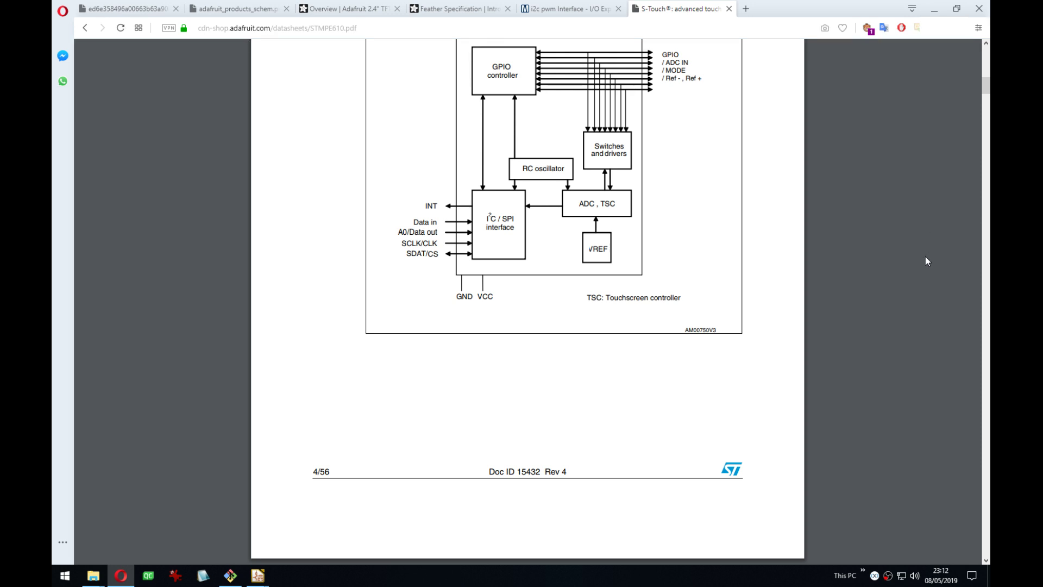
Block-move connector J2 further right of J1, then return to the FeatherWing overview page.
click(934, 9)
middle_drag(219, 167, 284, 203)
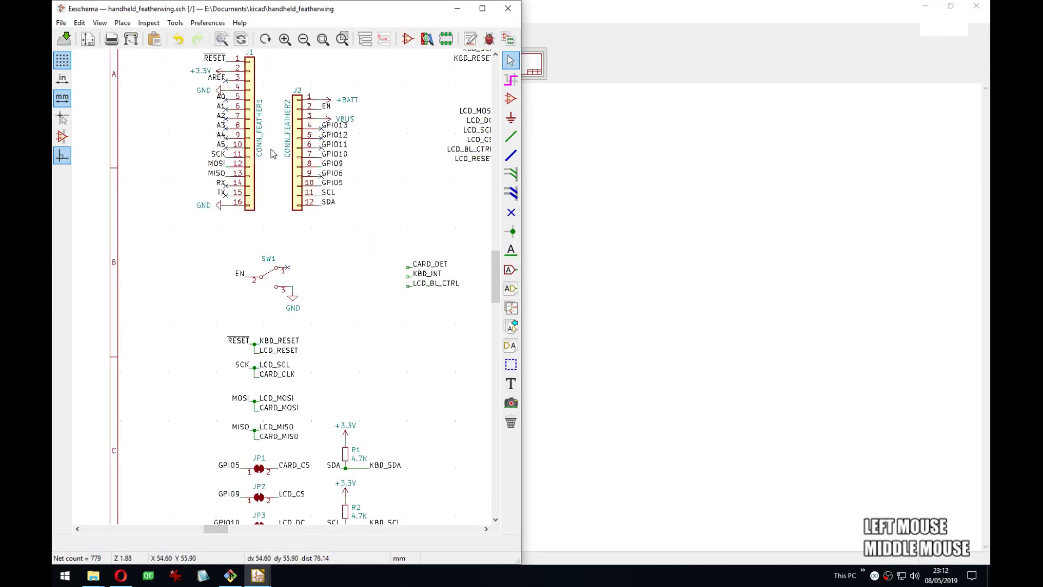
scroll(273, 154, up, 3)
middle_drag(316, 300, 290, 288)
scroll(288, 293, down, 3)
drag(249, 224, 343, 368)
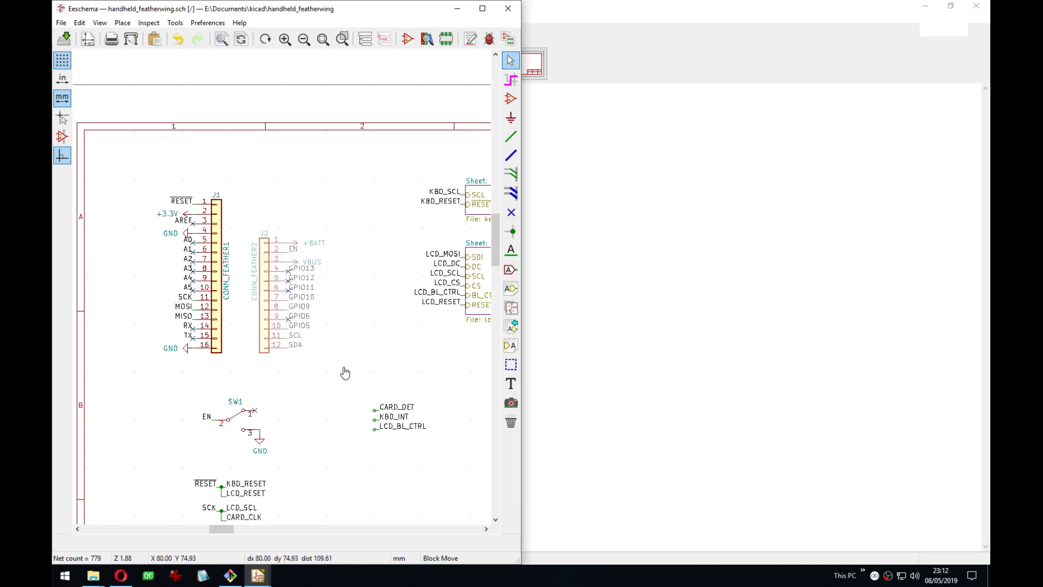
click(362, 372)
scroll(233, 292, up, 1)
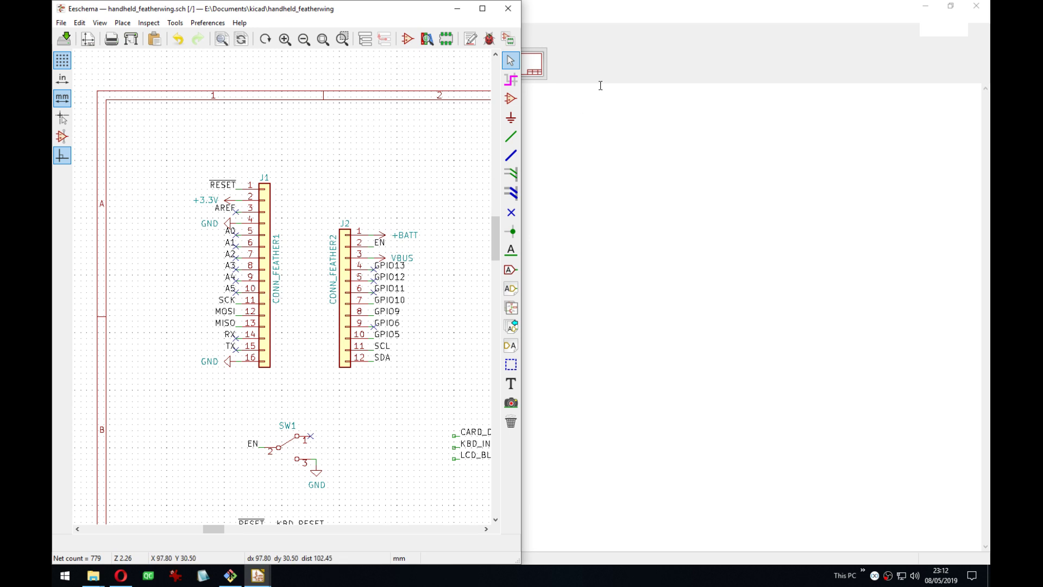
click(120, 575)
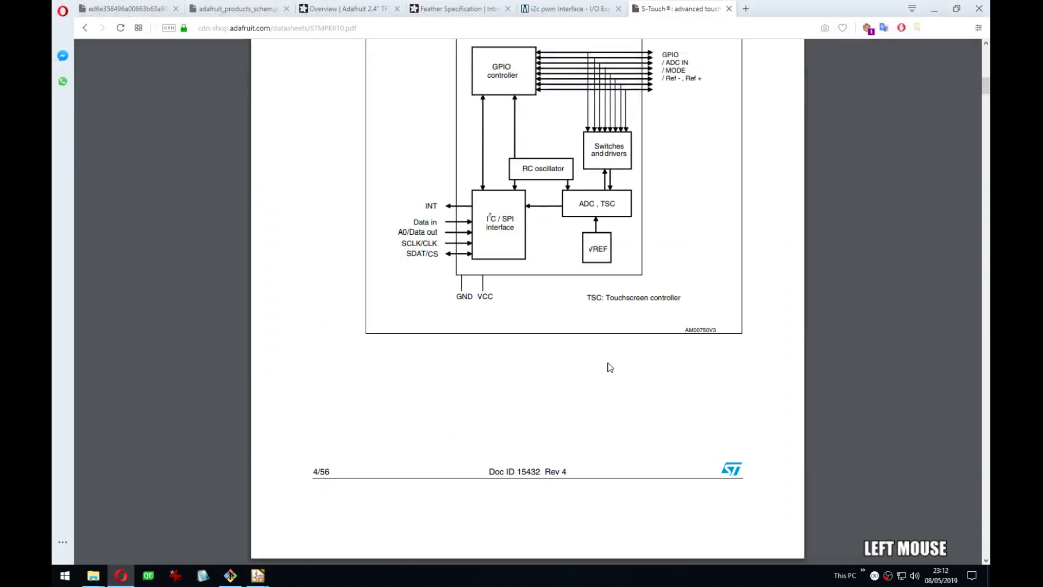
click(367, 17)
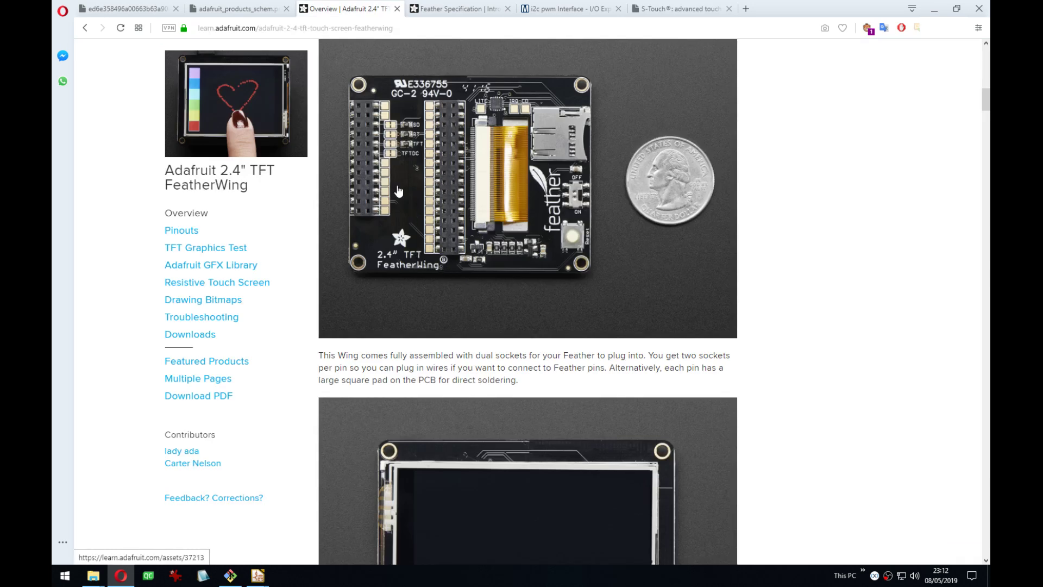
Place a mirrored trial copy of J1, then undo it, leaving J1 and J2 unchanged.
click(934, 9)
middle_drag(275, 270, 292, 223)
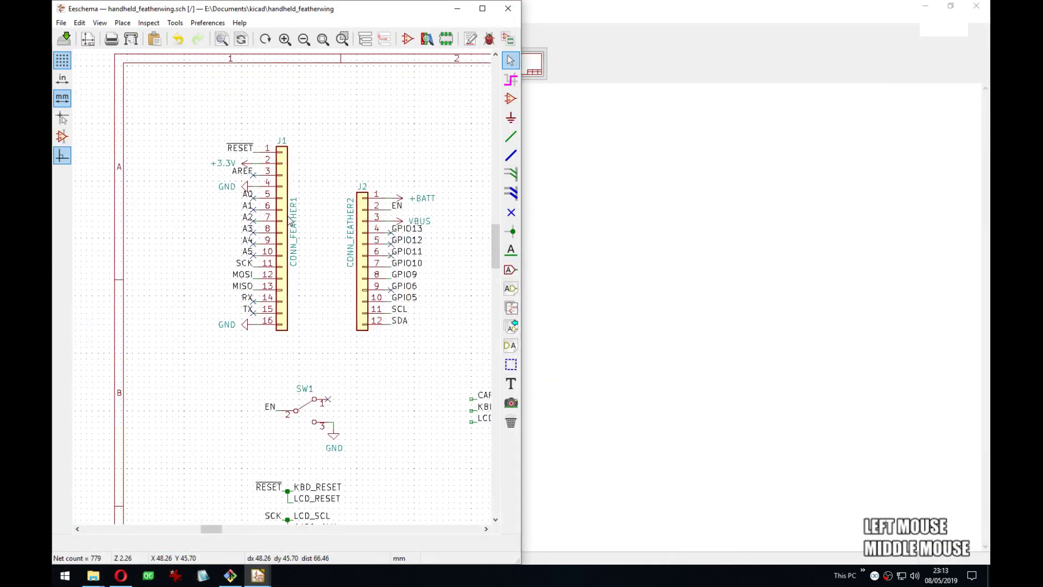
key(c)
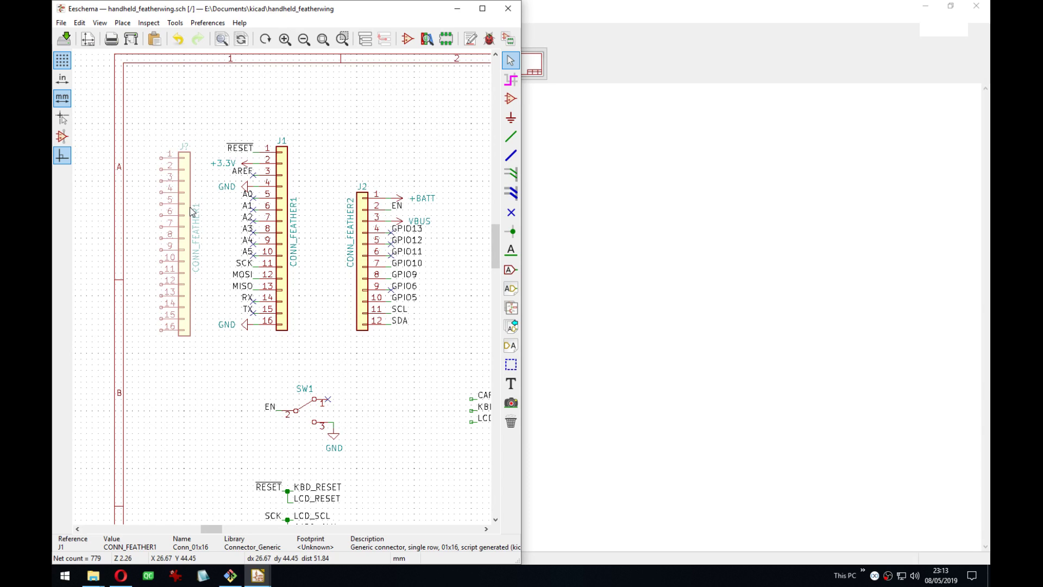
key(y)
click(192, 213)
key(w)
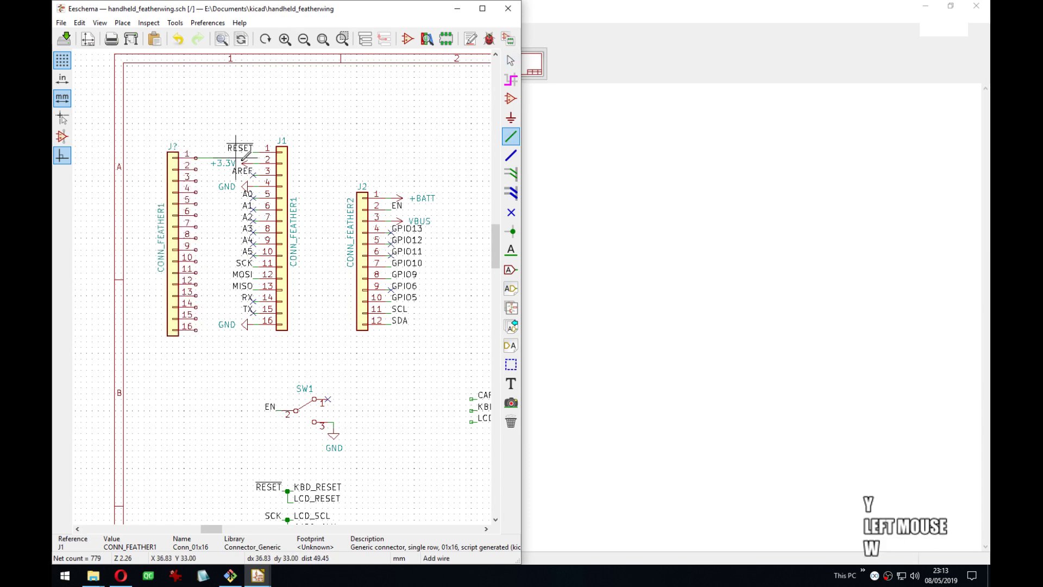
key(Escape)
key(ctrl+z)
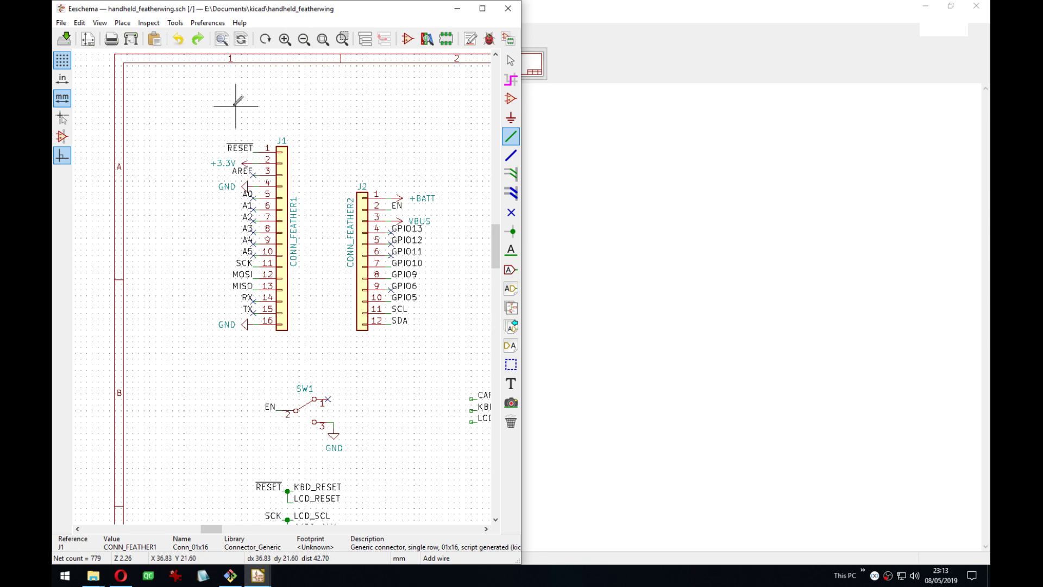
middle_drag(322, 193, 330, 185)
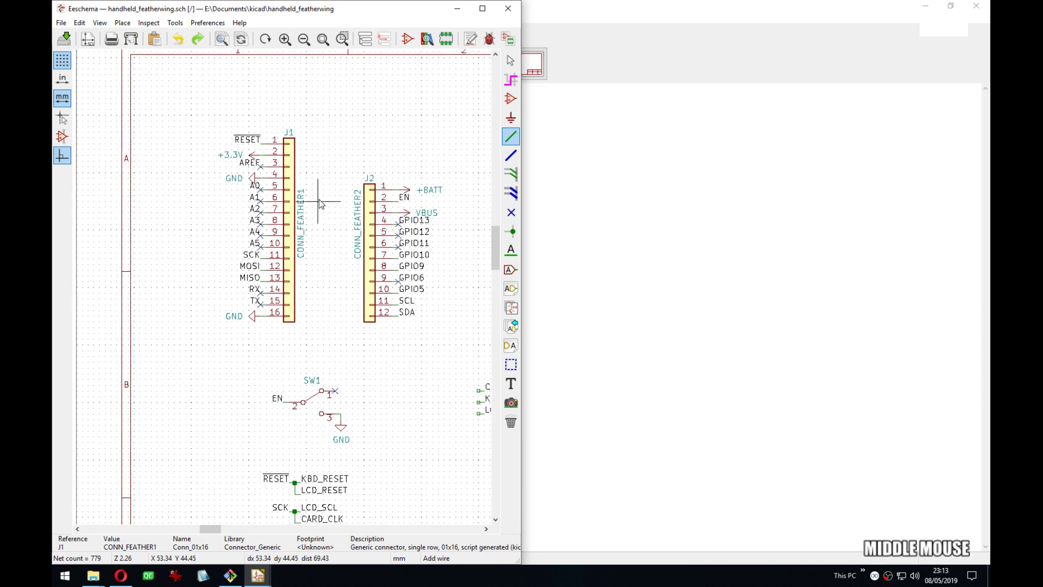
click(329, 183)
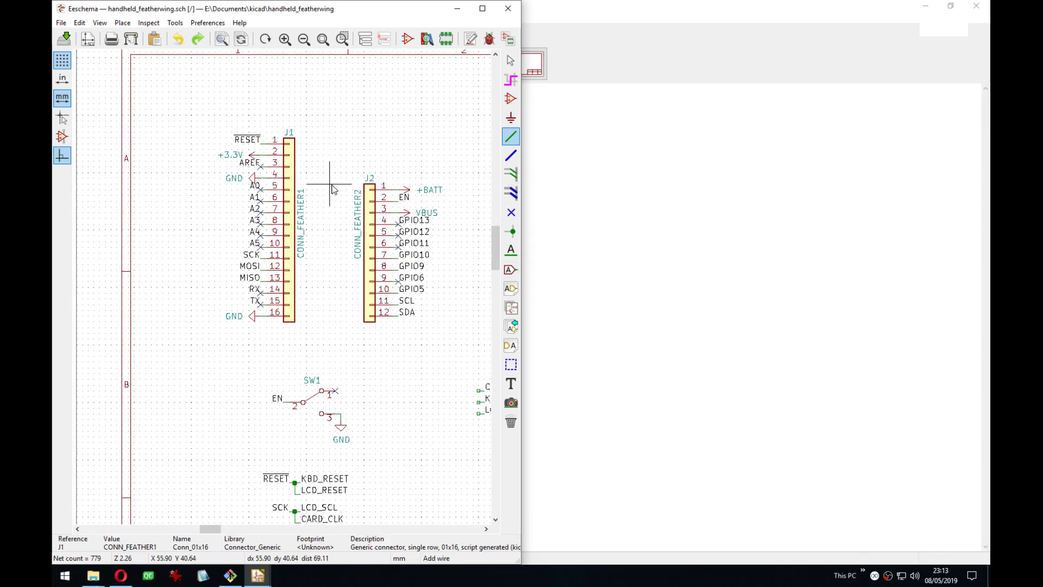
key(Escape)
key(Escape)
Search the symbol chooser for 2x16 and preview the Odd_Even, Row_Letter_First and Top_Bottom connectors.
text(a)
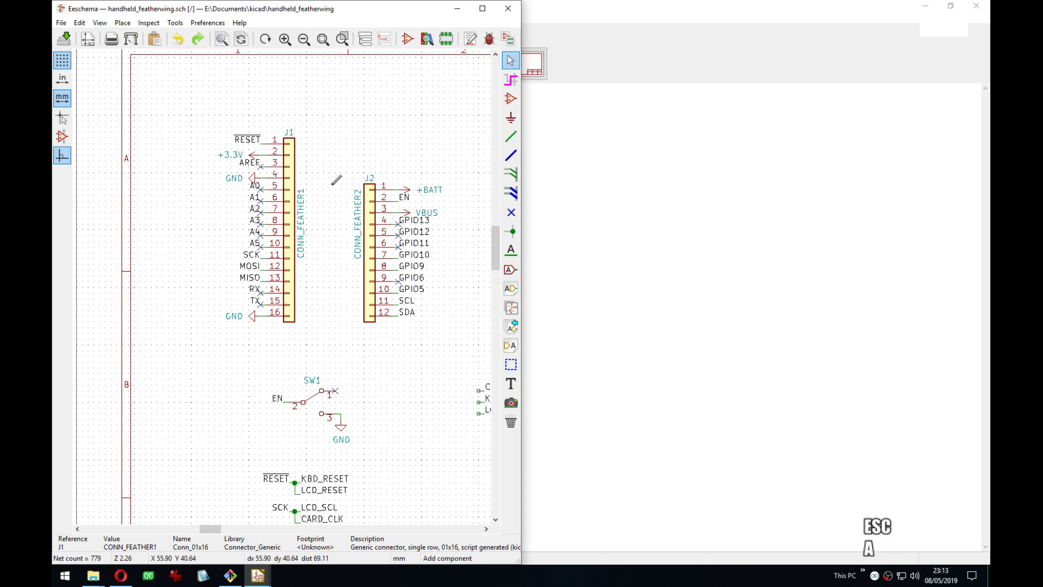
text(2x16)
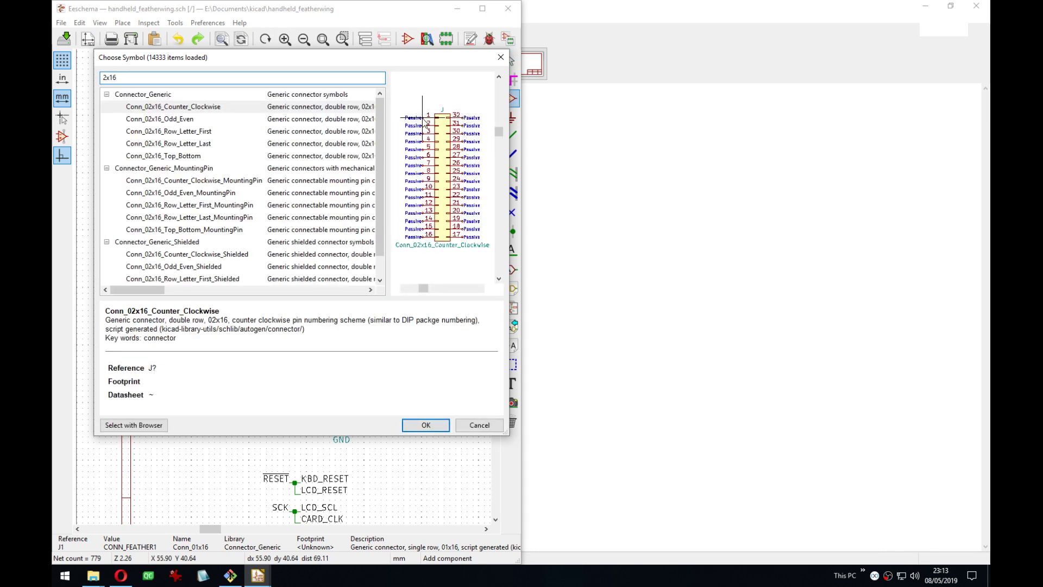
click(186, 119)
click(183, 132)
click(185, 156)
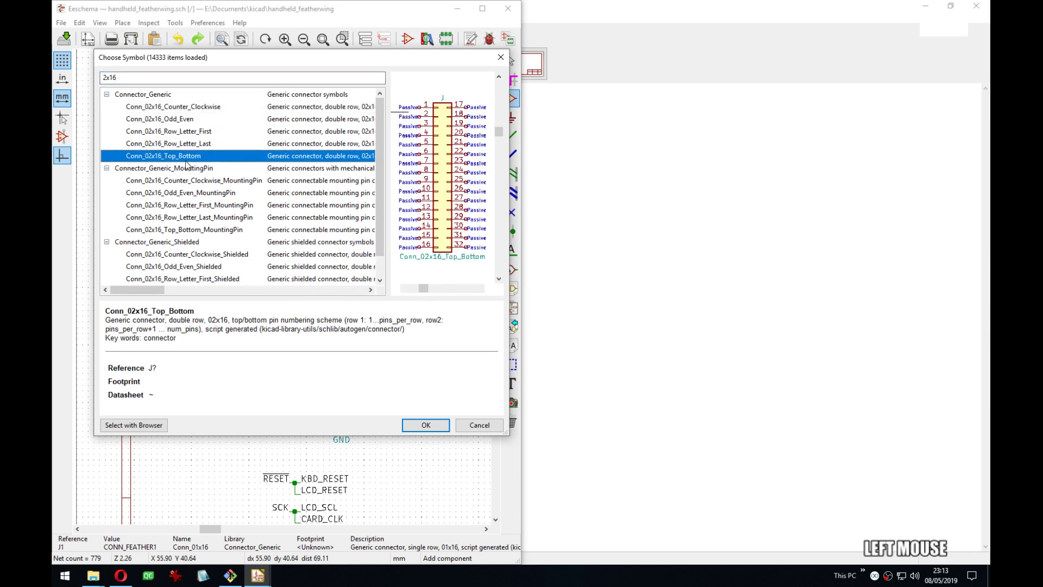
scroll(186, 165, down, 1)
Preview the Conn_02x16 MountingPin and Shielded connector variants in turn.
click(217, 157)
click(215, 168)
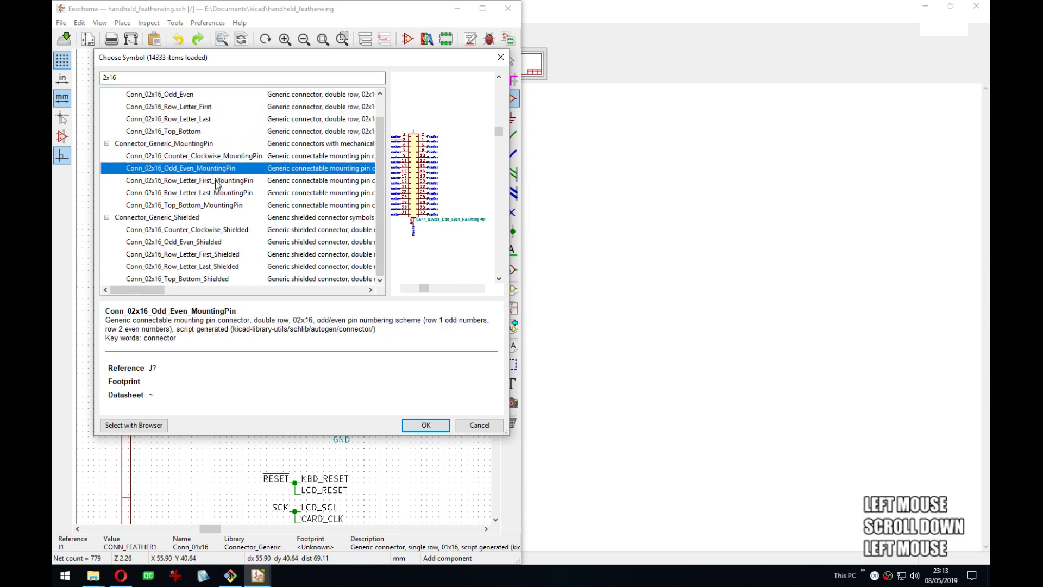
click(214, 180)
click(214, 193)
click(212, 205)
click(247, 230)
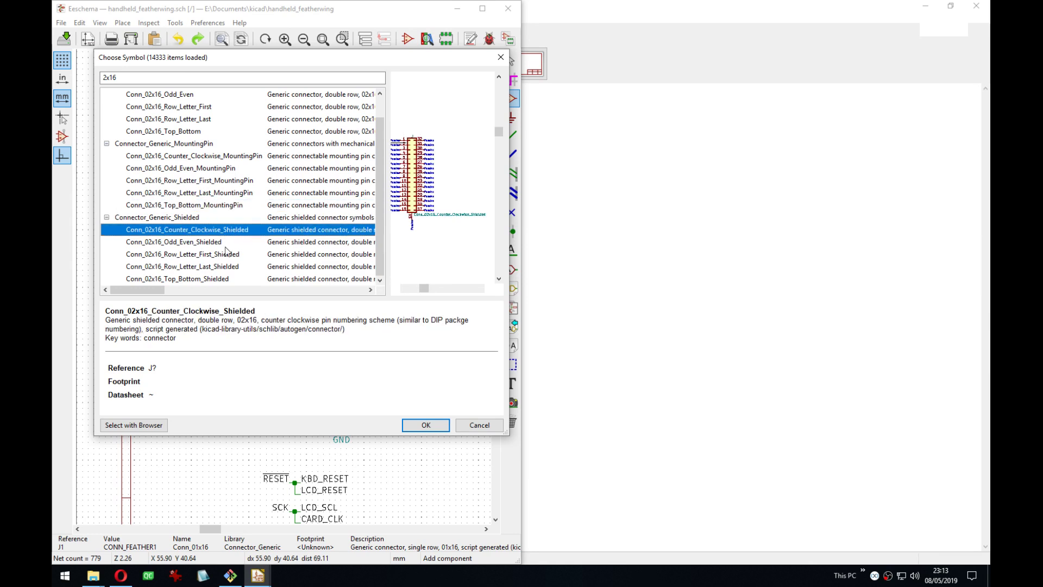
click(234, 254)
click(231, 267)
click(254, 576)
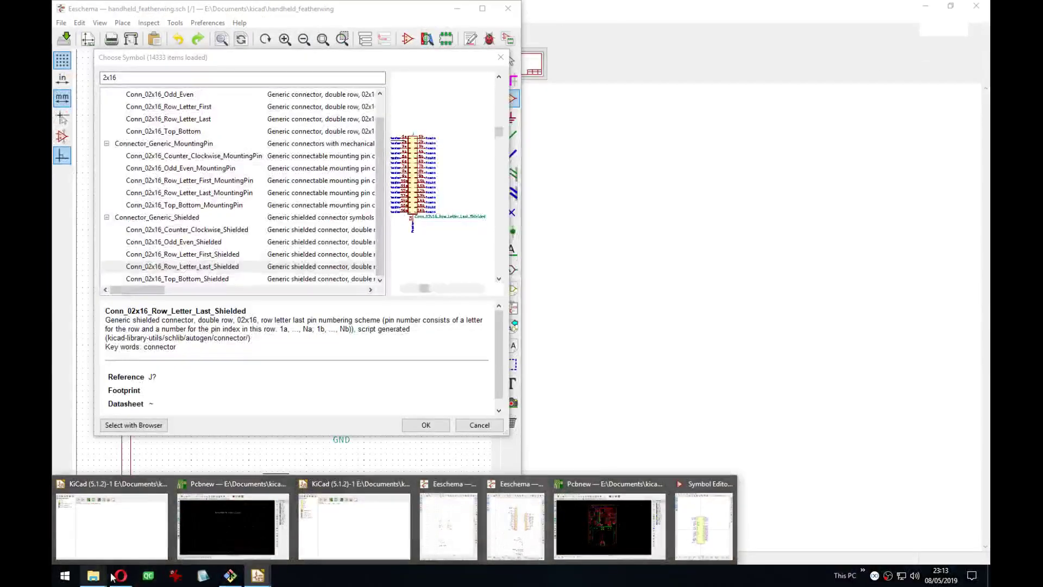
Bring Opera forward and scroll across the Adafruit FeatherWing schematic image.
click(120, 577)
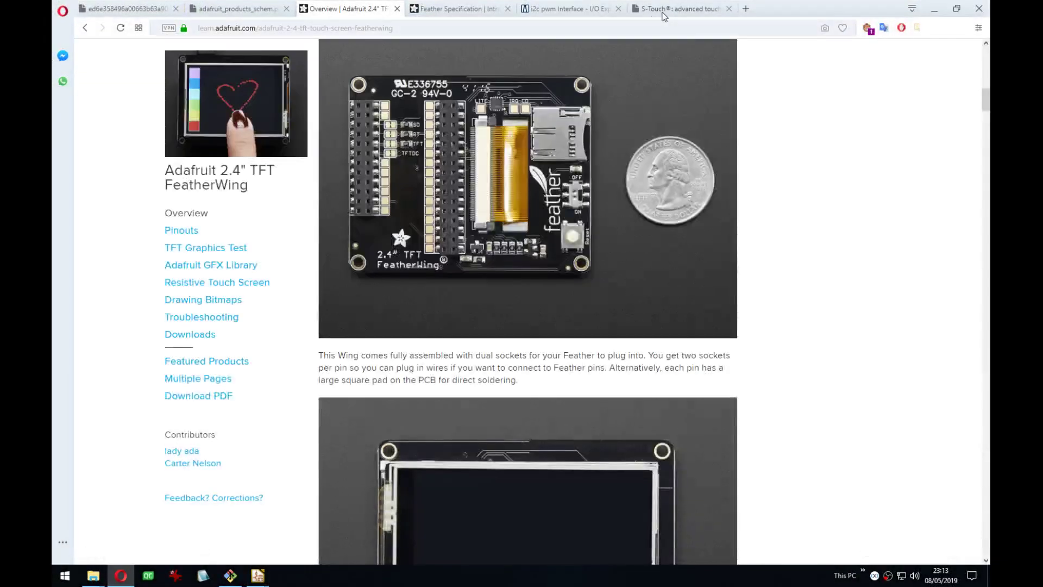
click(234, 9)
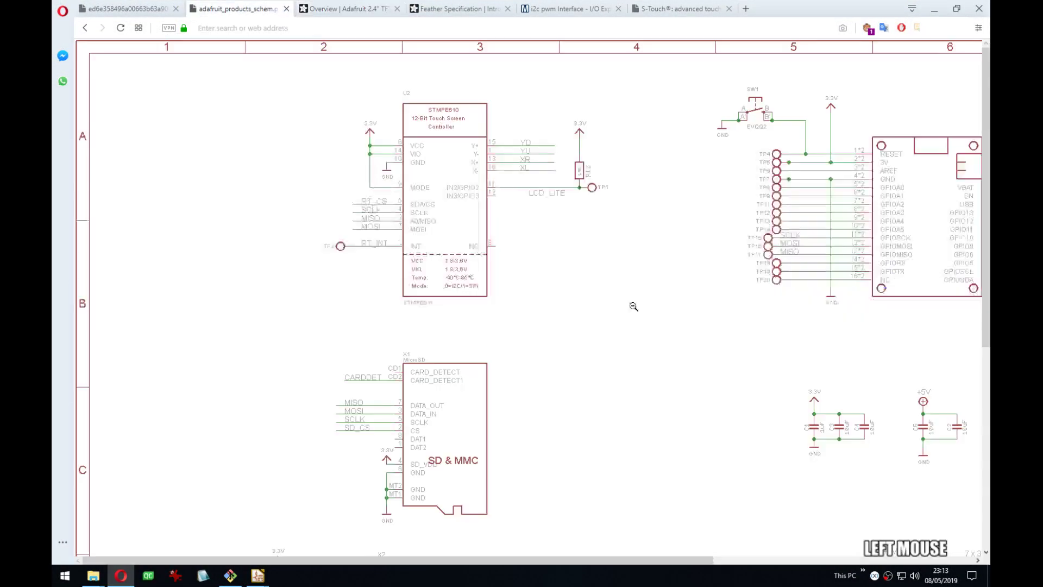
click(396, 564)
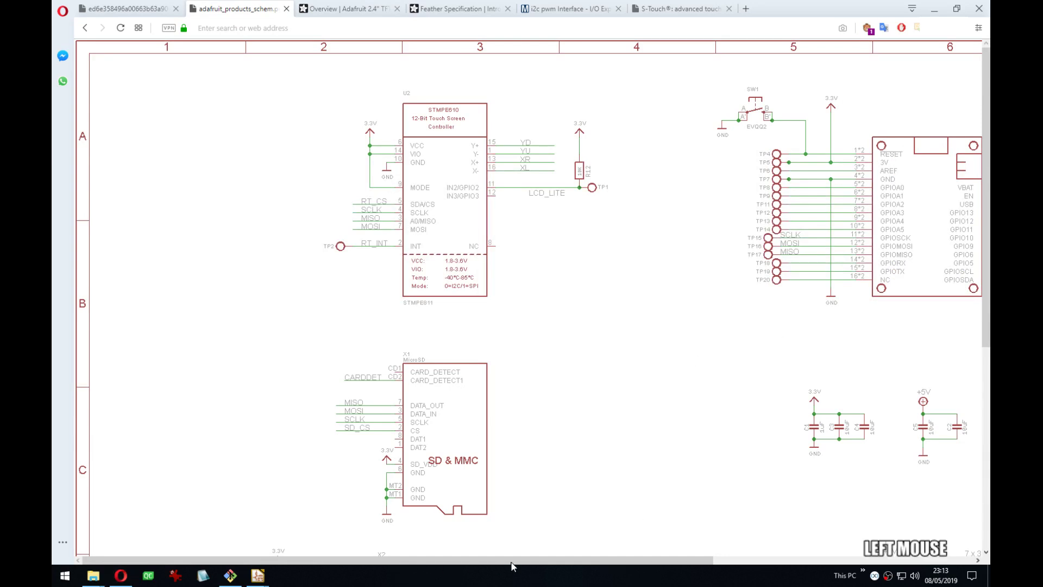
drag(396, 564, 645, 565)
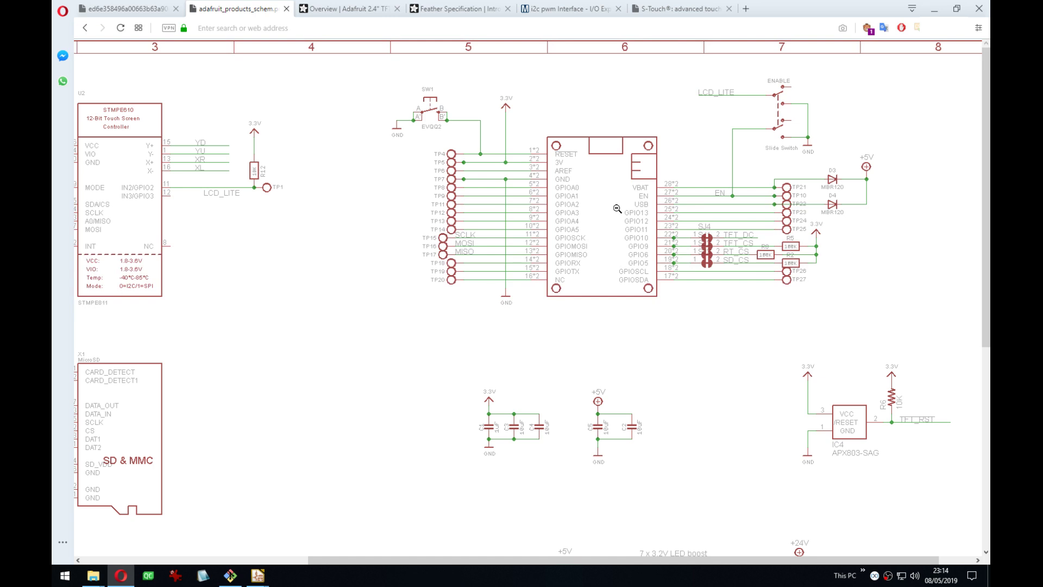
Cancel the Eeschema symbol chooser without placing a connector, then return to Opera.
click(934, 8)
drag(359, 64, 723, 113)
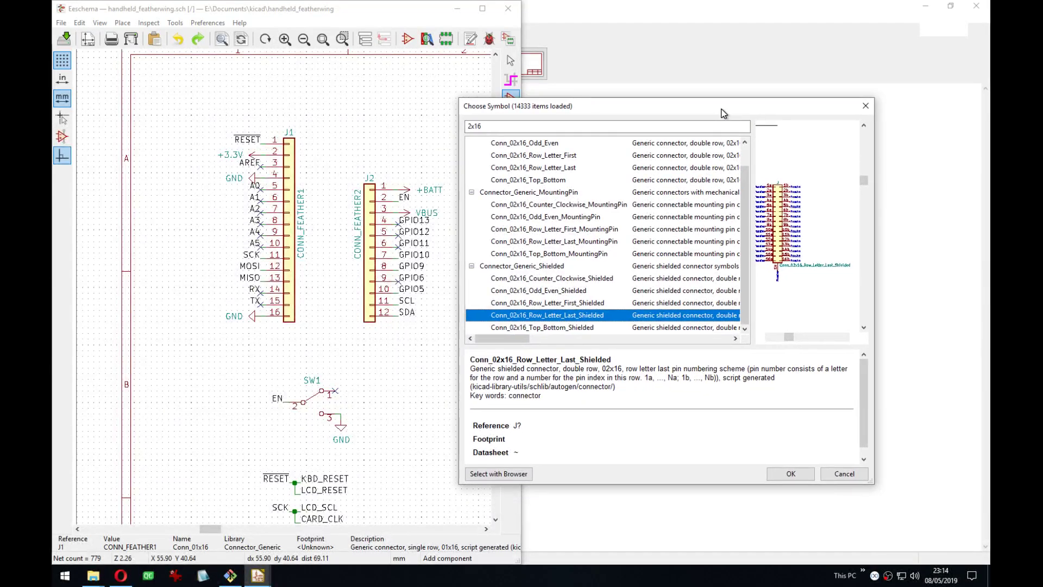
click(844, 473)
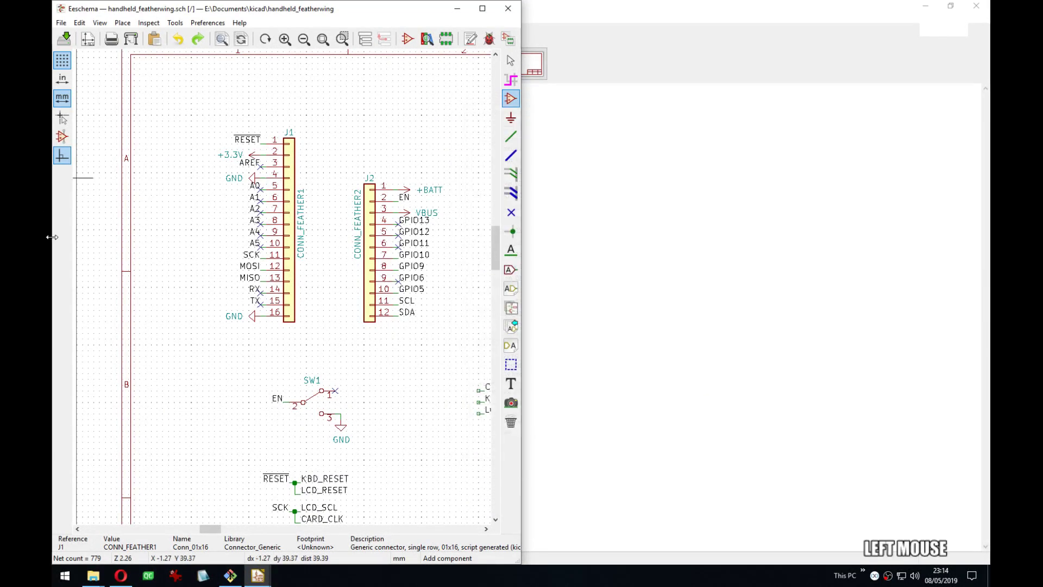
click(120, 575)
Scroll the STMPE610 datasheet to the Table 2 pin assignments and compare with the Adafruit schematic.
click(677, 9)
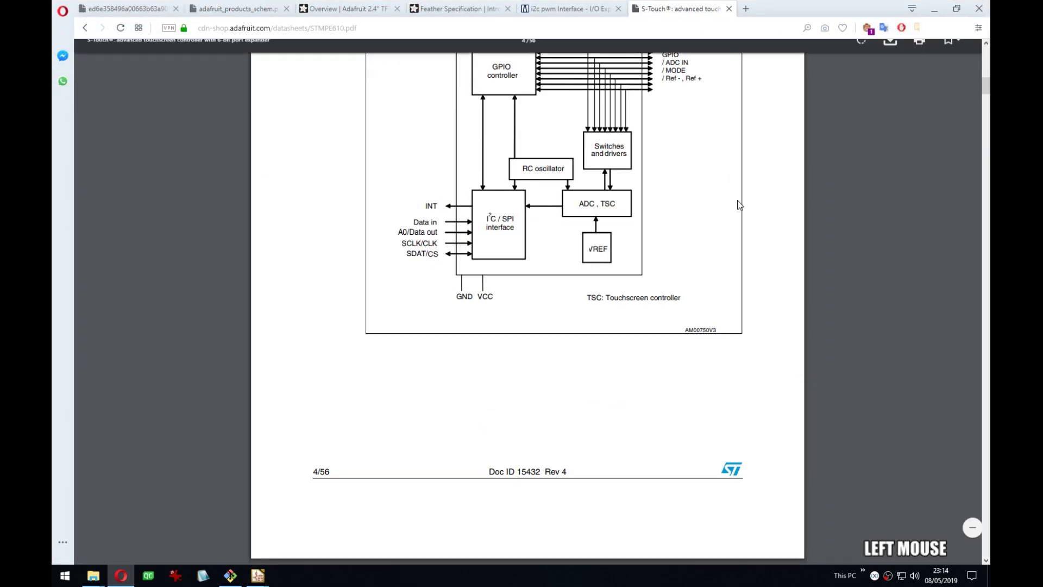
drag(985, 87, 982, 96)
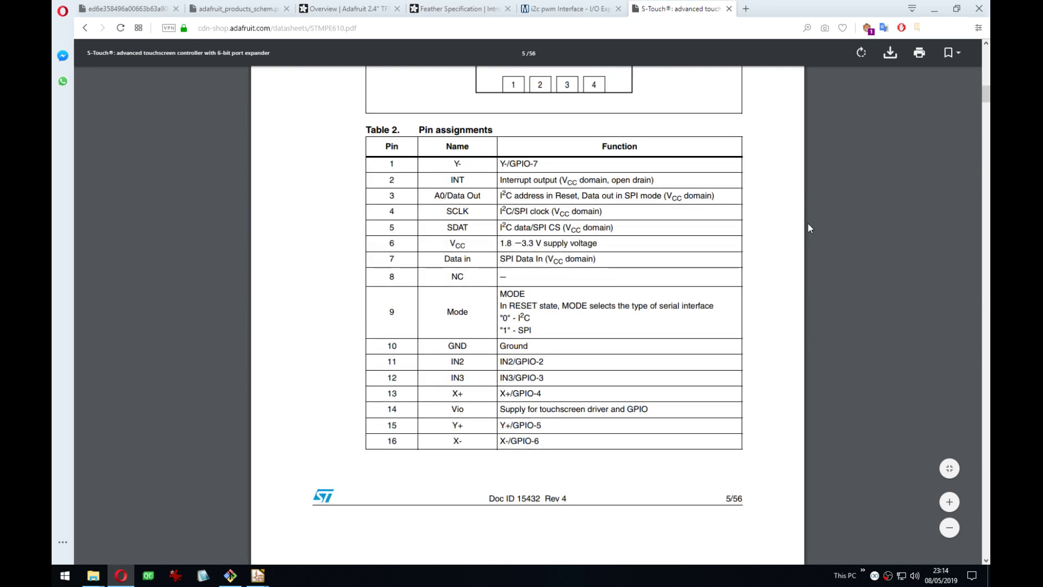
scroll(807, 224, down, 2)
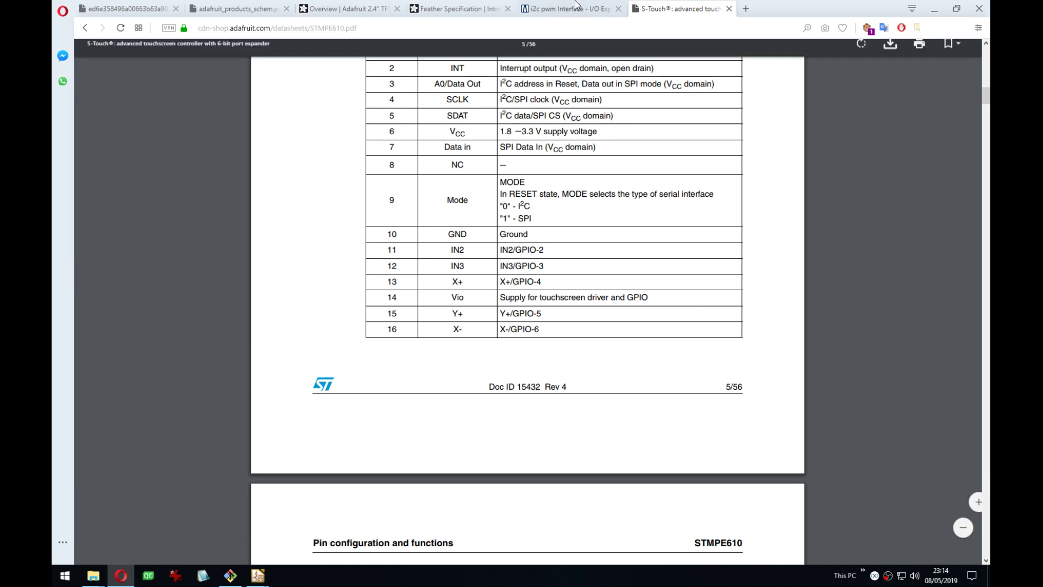
click(453, 8)
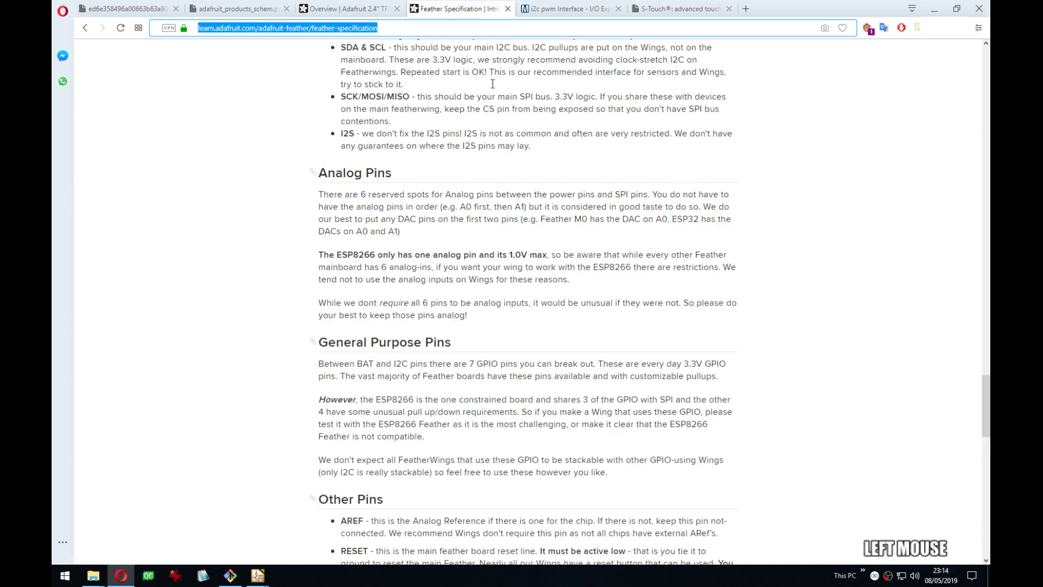
click(239, 9)
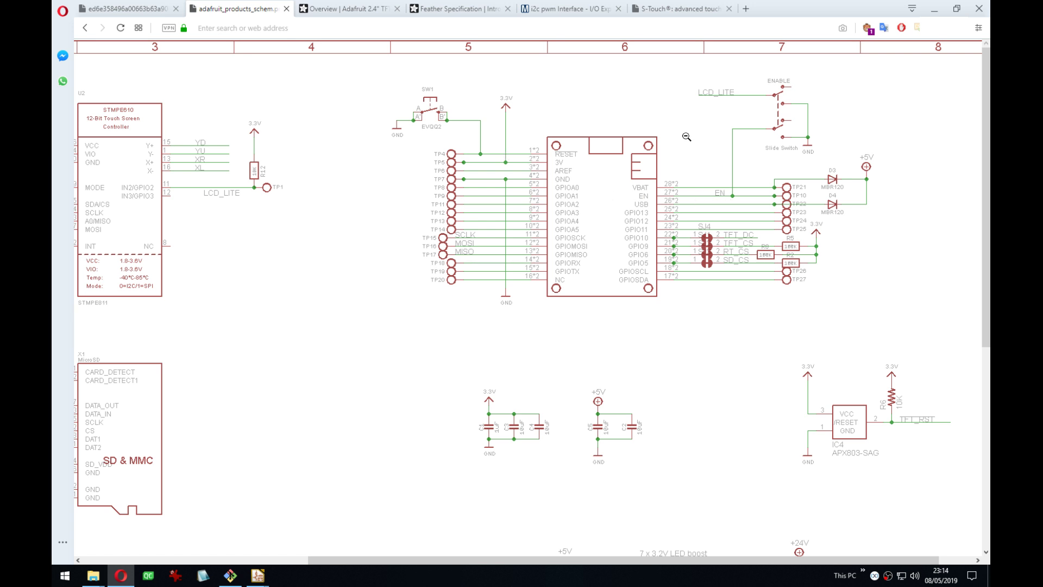
Read datasheet Tables 3–5 and the I2C/SPI interface section, checking back against the schematic.
click(682, 8)
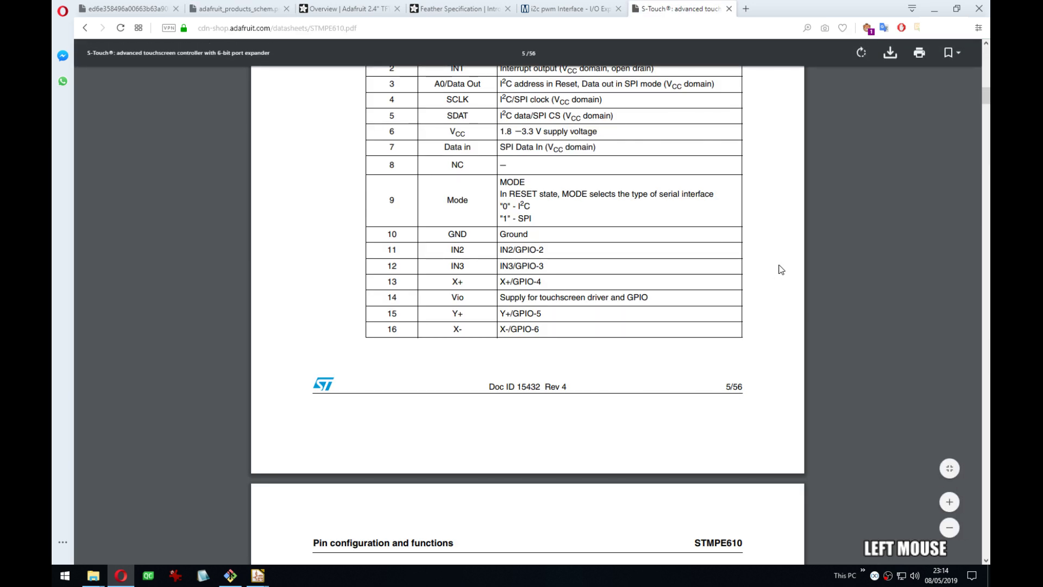
scroll(783, 269, down, 7)
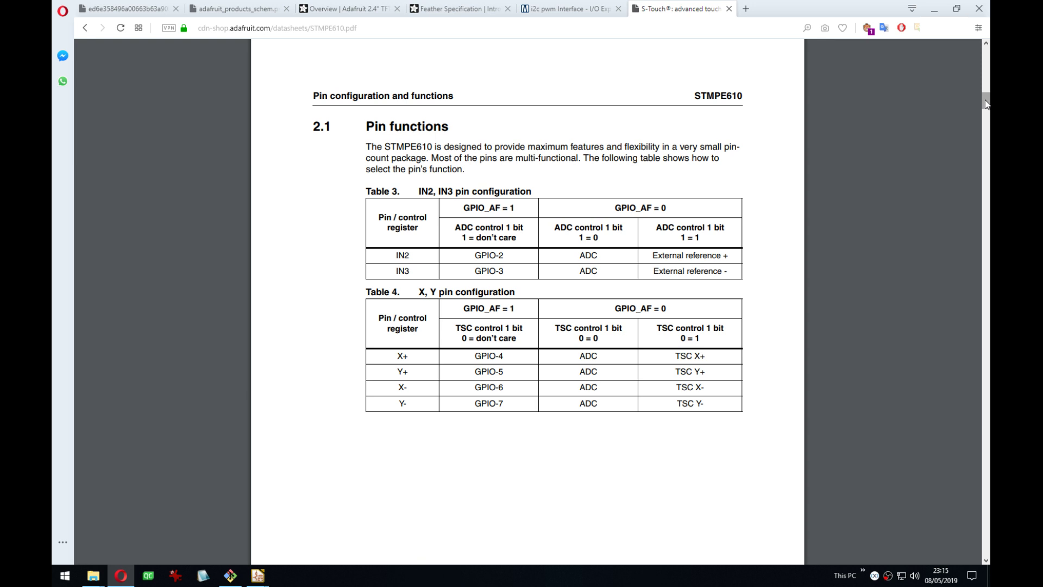
drag(987, 104, 988, 116)
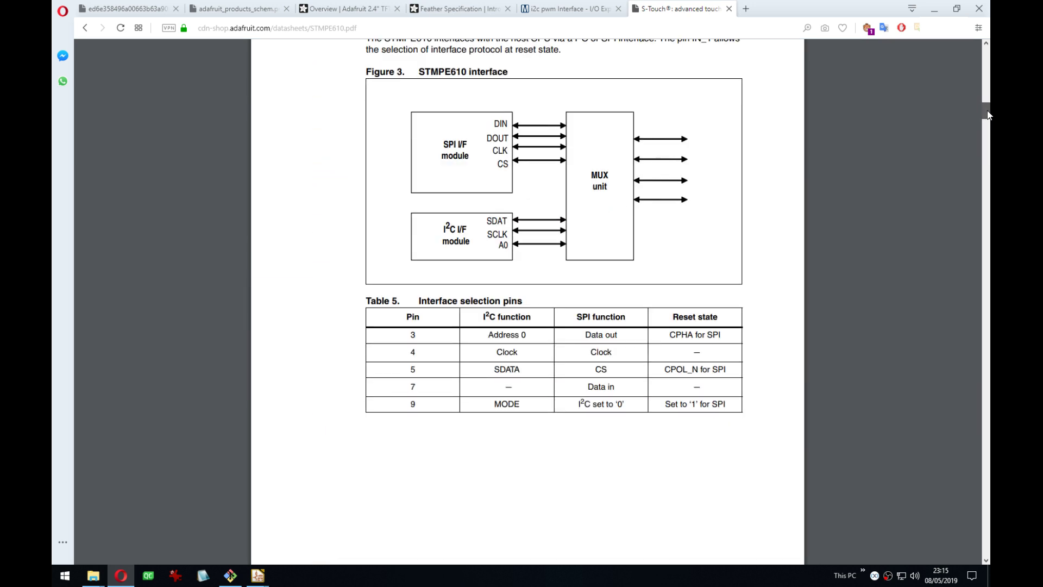
drag(988, 115, 926, 64)
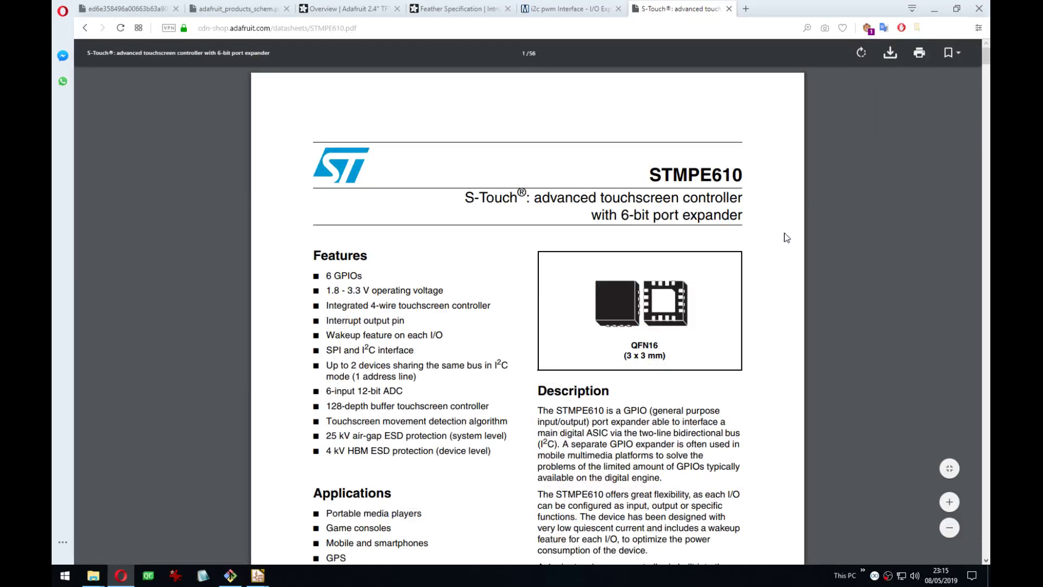
click(259, 10)
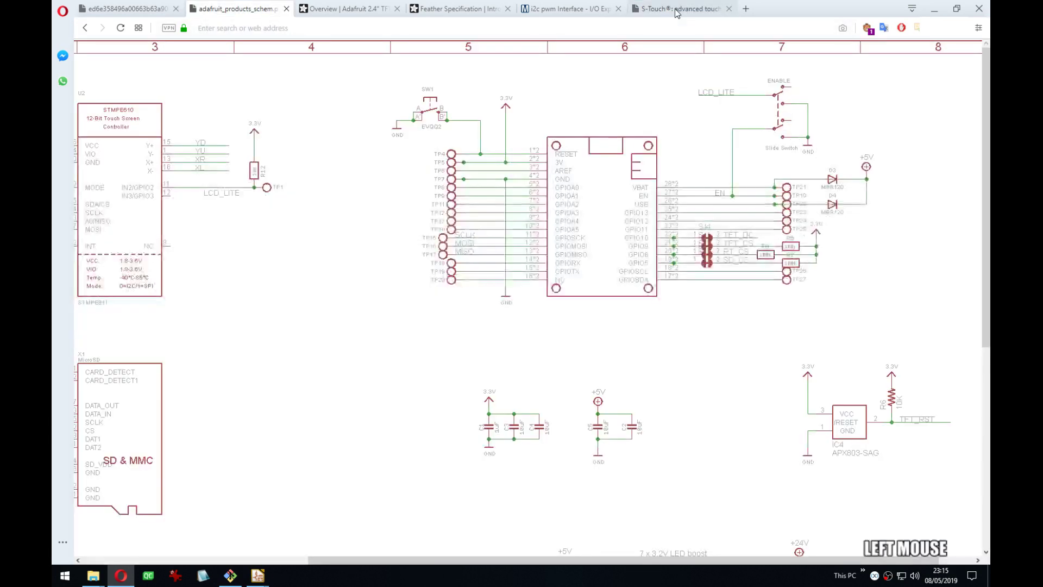
click(678, 10)
Search the datasheet for 'IN2' and then 'GPIO-2', stepping through their matches.
key(ctrl+f)
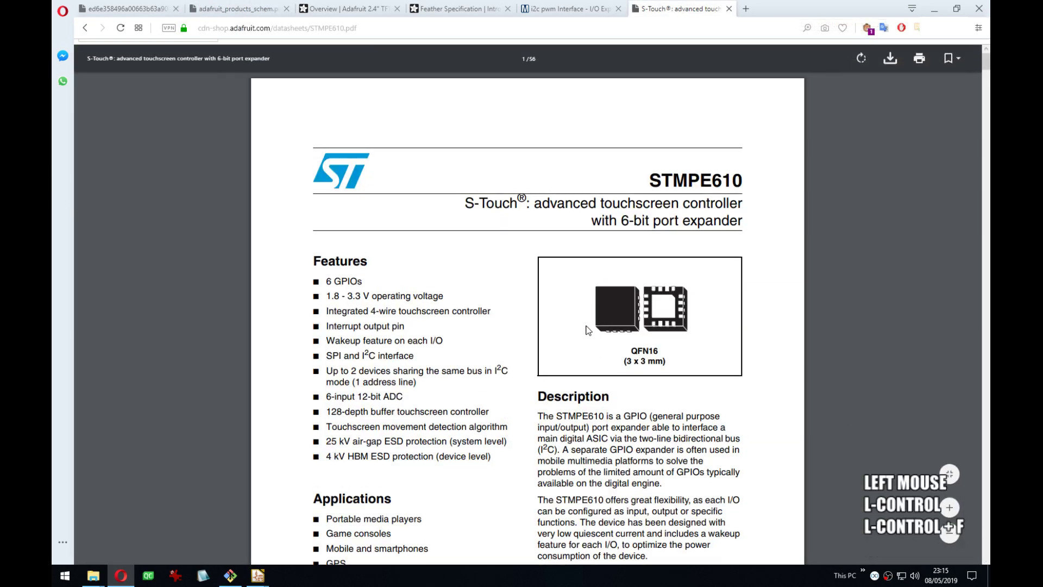
text(IN2)
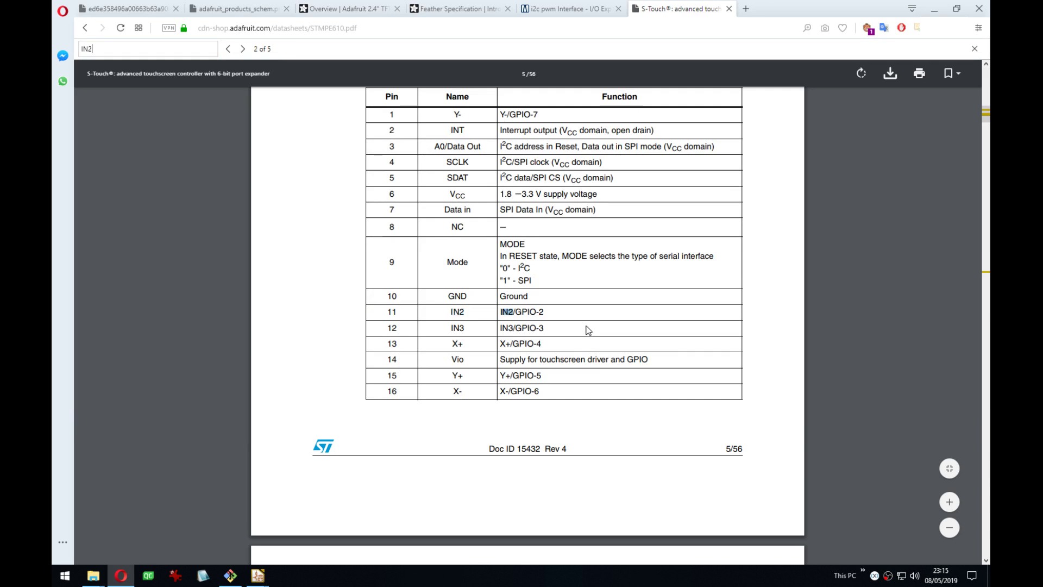
key(Return)
key(Return)
key(Return)
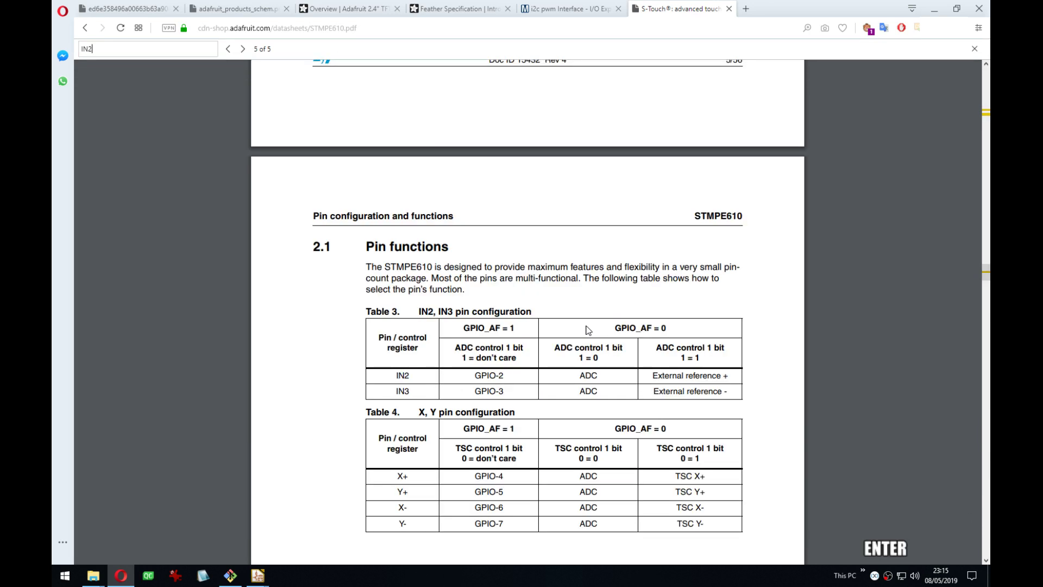
key(Return)
key(Return)
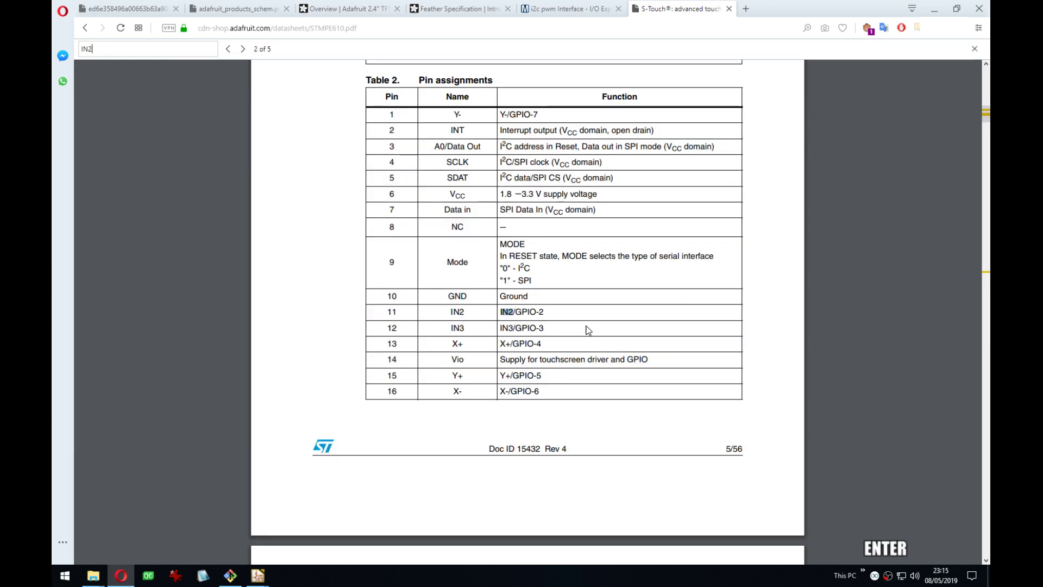
key(Return)
key(Return)
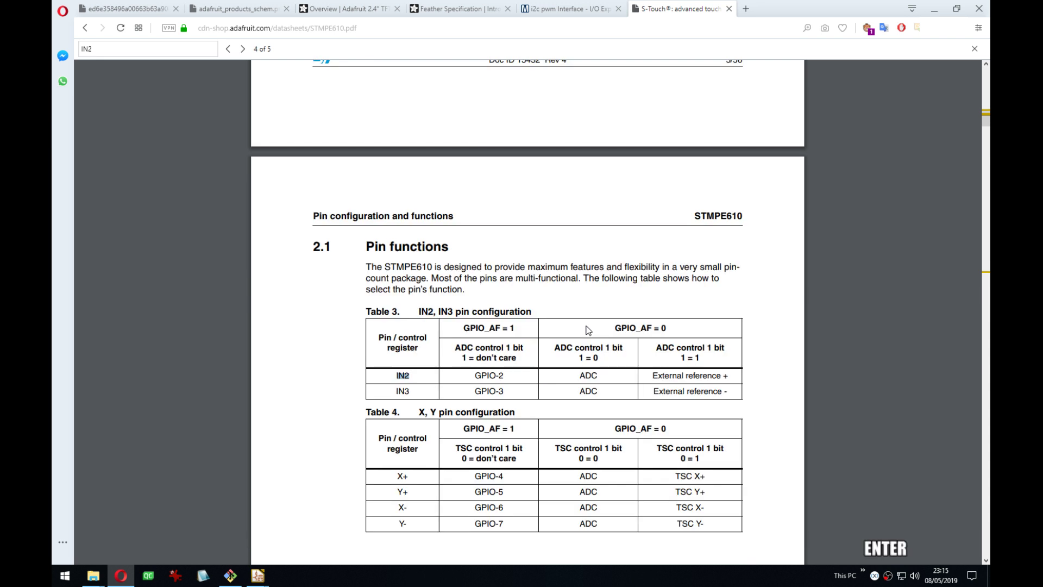
key(ctrl+a)
text(GPIO-2)
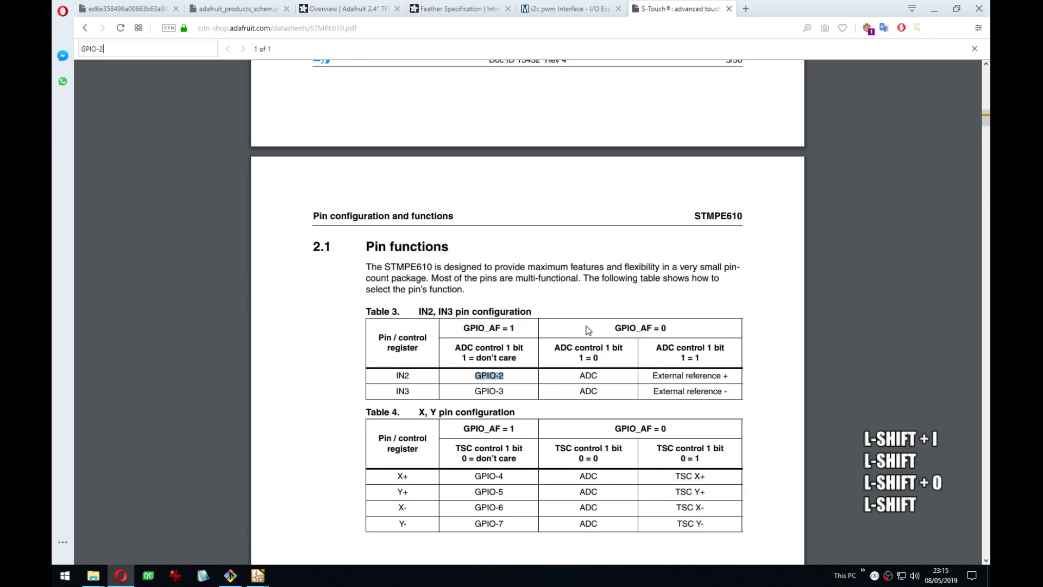
key(Return)
key(Return)
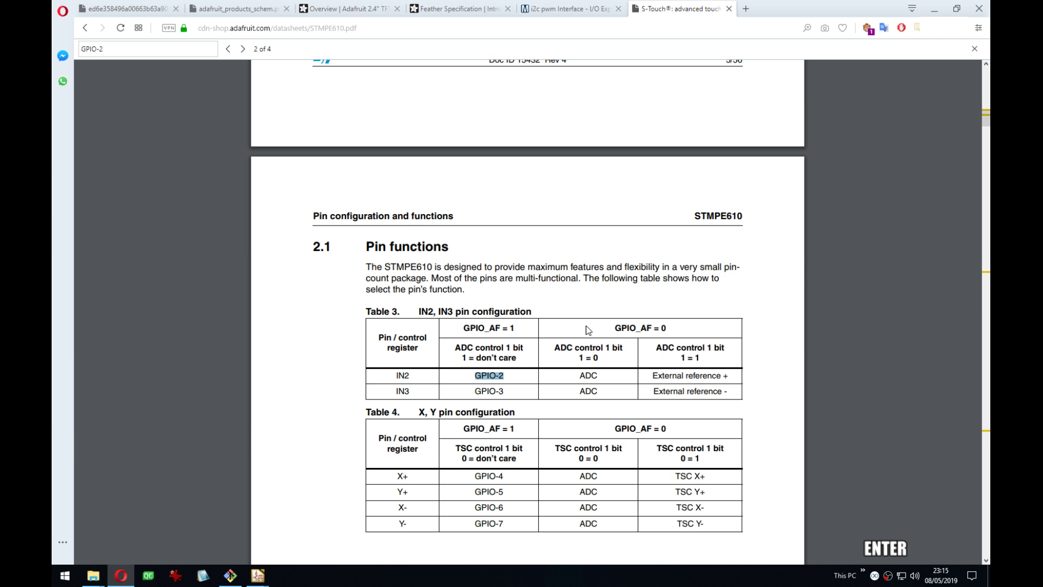
key(Return)
key(Return)
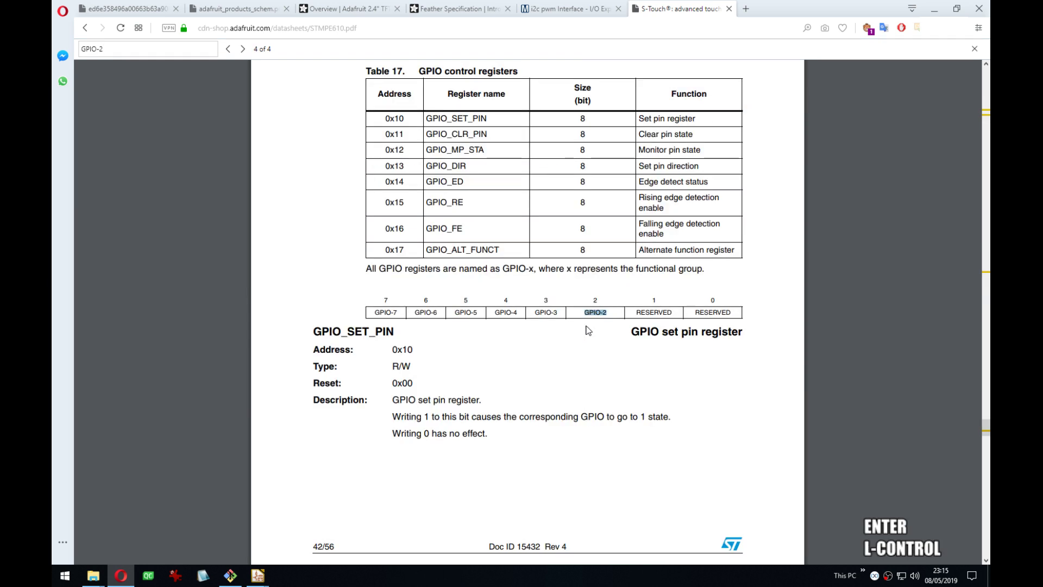
Search for 'shutdown' then 'reset', close the find bar, and switch to the Adafruit schematic image.
key(ctrl+a)
text(shutdown)
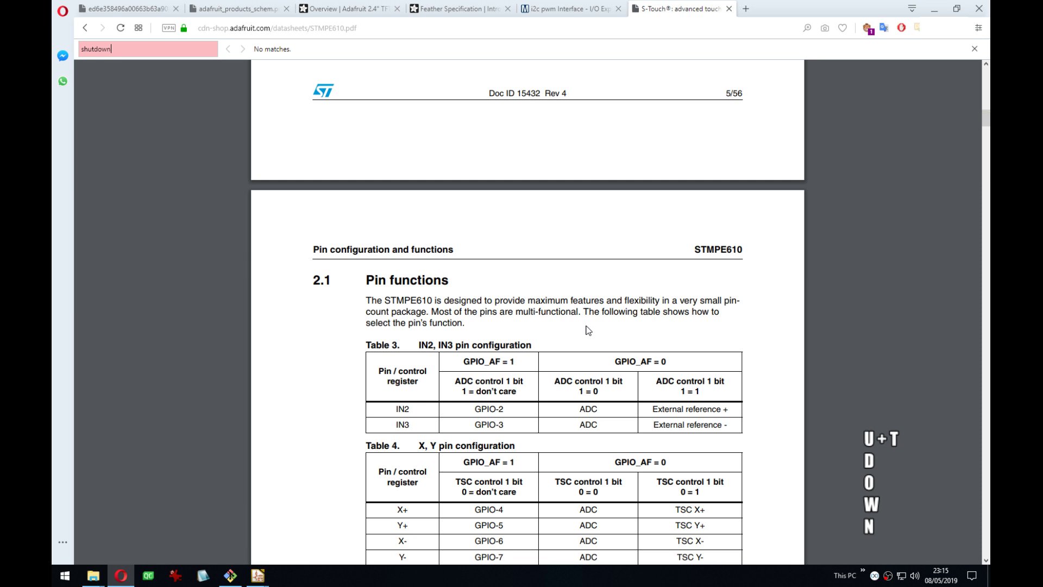
key(ctrl+a)
text(reset)
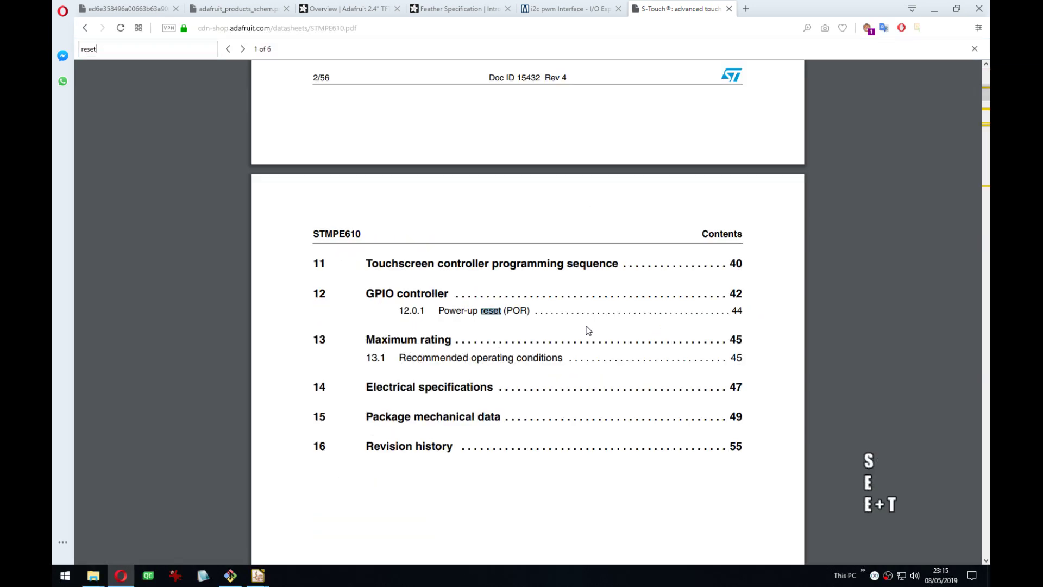
key(Return)
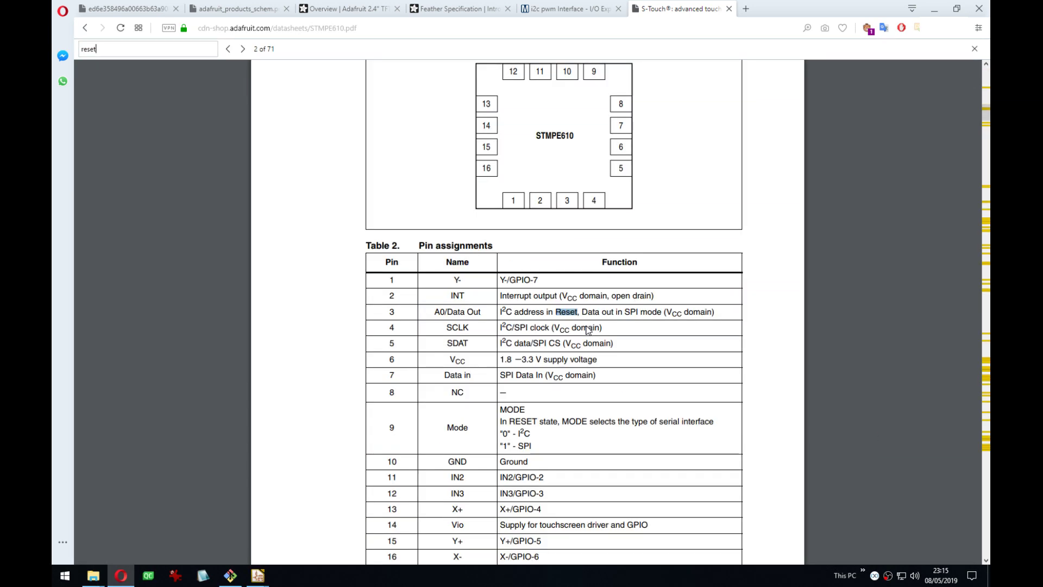
key(Return)
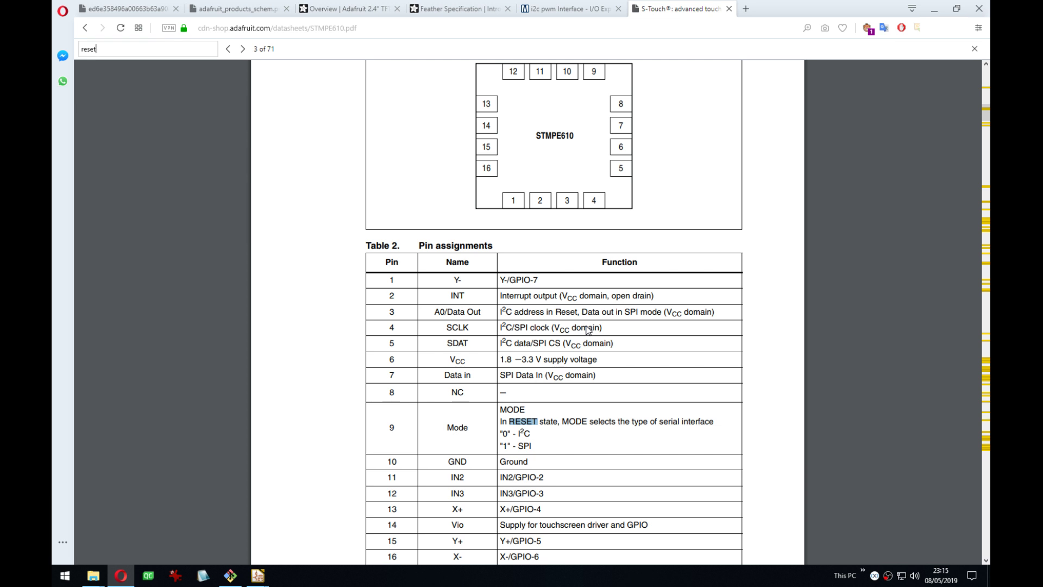
key(Escape)
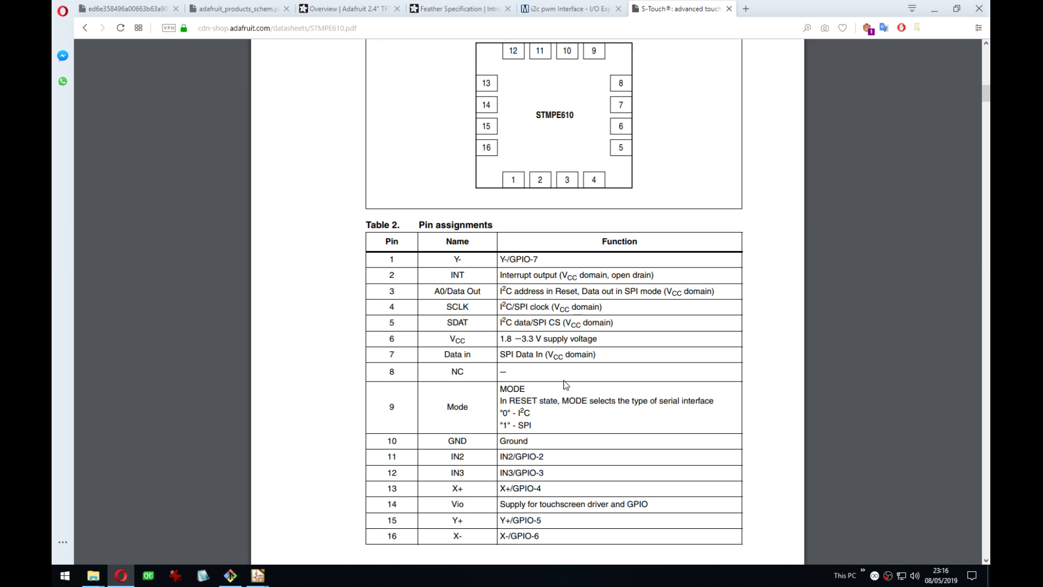
click(223, 9)
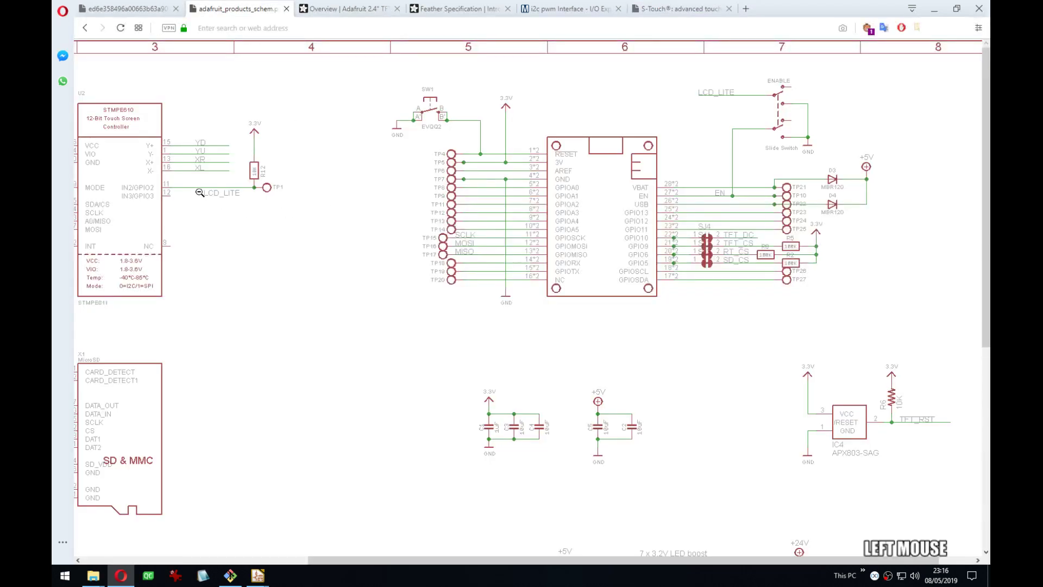
drag(346, 562, 318, 559)
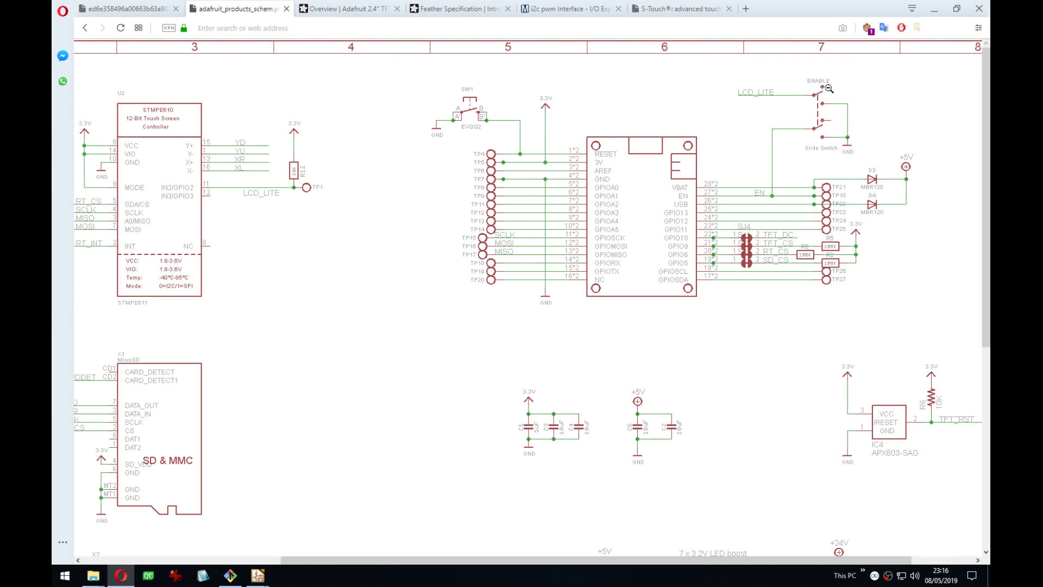
scroll(773, 446, down, 1)
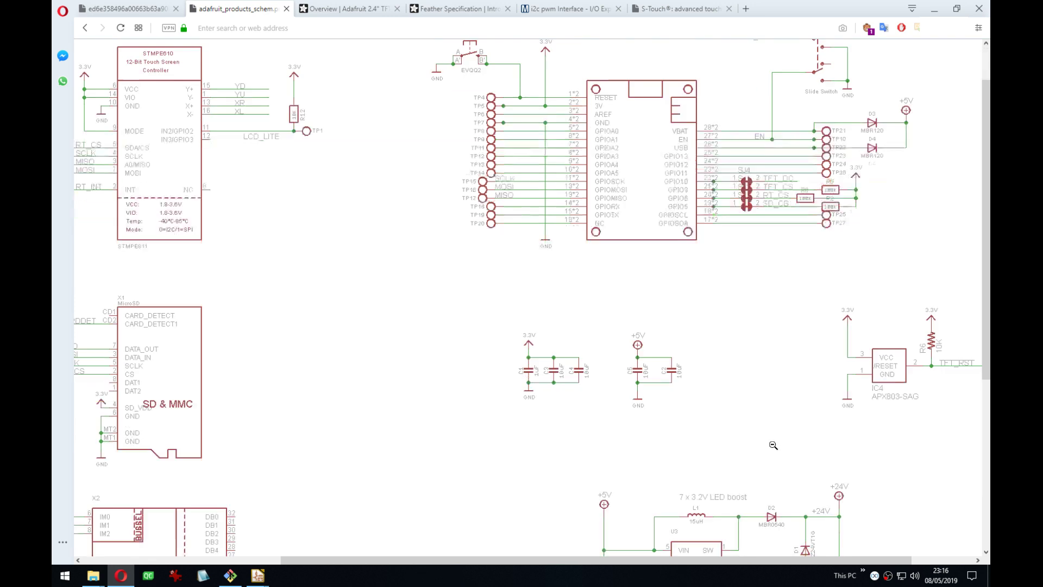
scroll(773, 445, down, 3)
scroll(693, 434, up, 3)
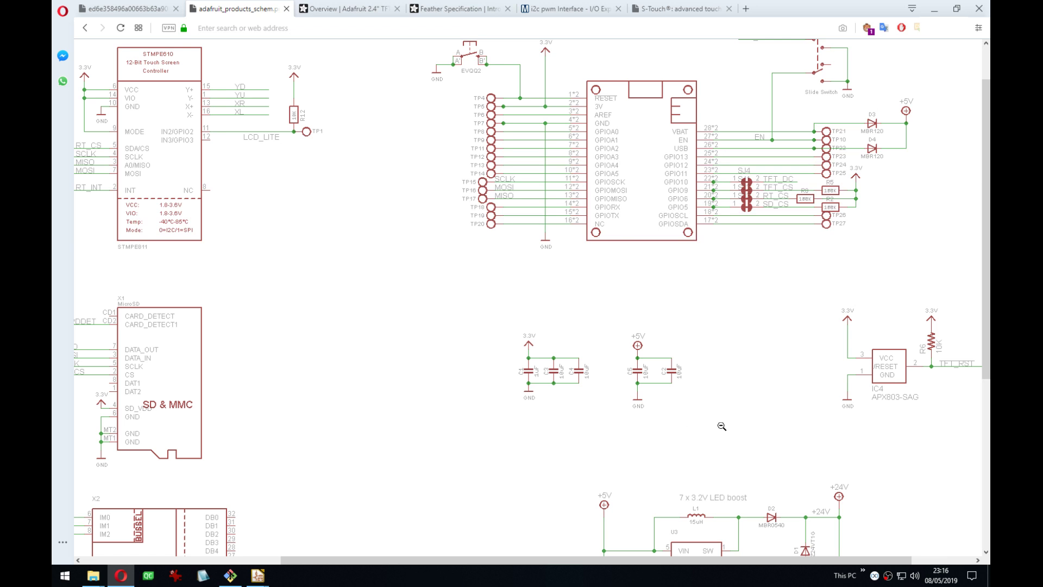
scroll(773, 143, up, 1)
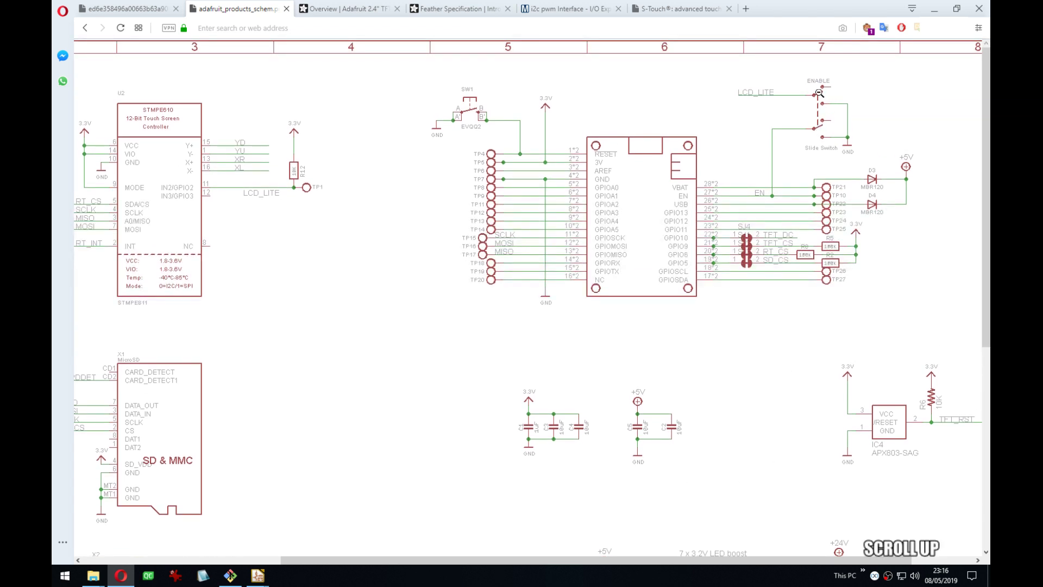
scroll(261, 190, down, 2)
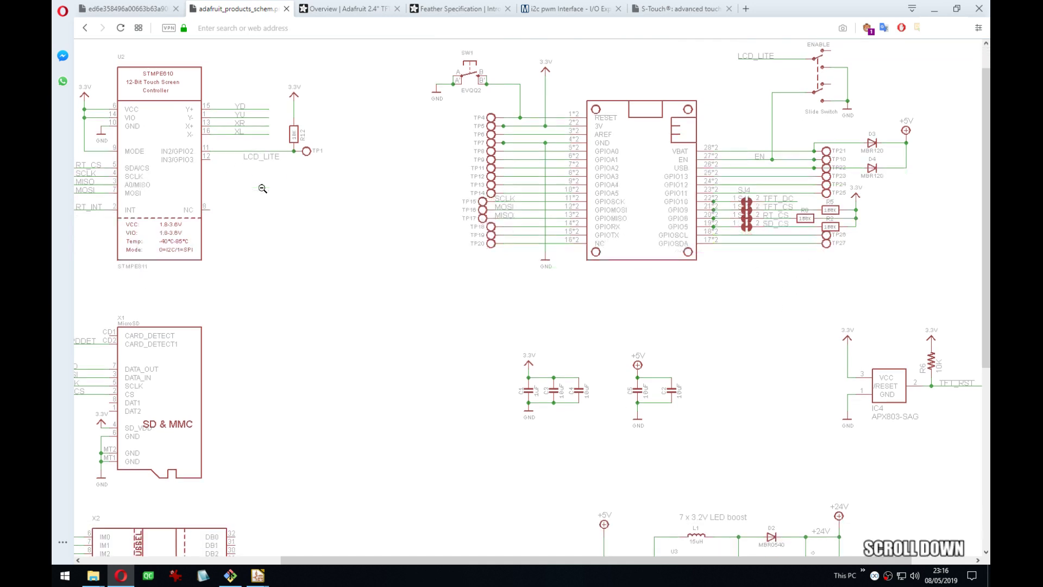
scroll(634, 461, down, 1)
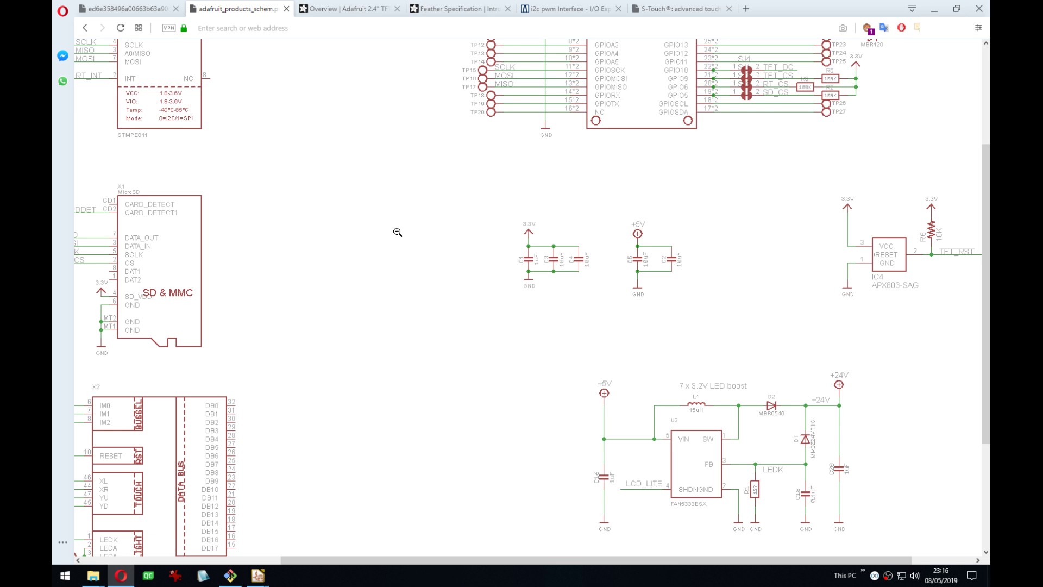
scroll(259, 116, up, 1)
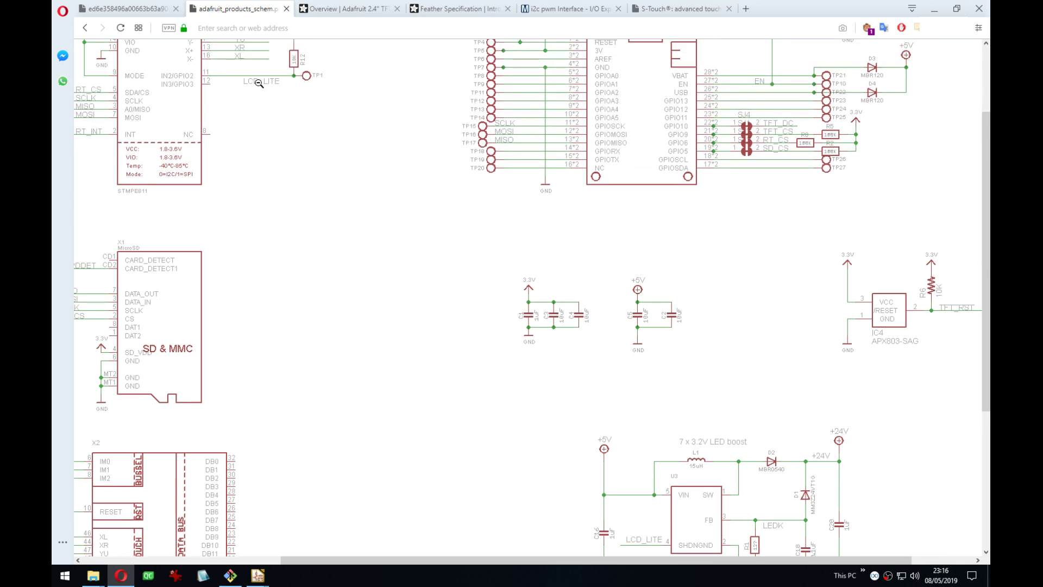
scroll(454, 263, down, 1)
scroll(453, 263, down, 1)
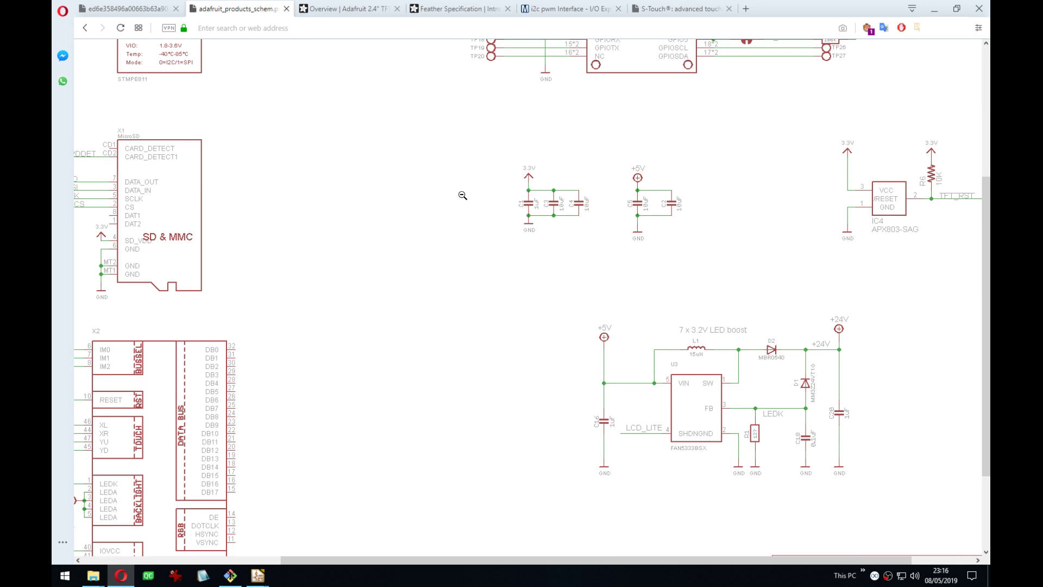
scroll(462, 196, up, 2)
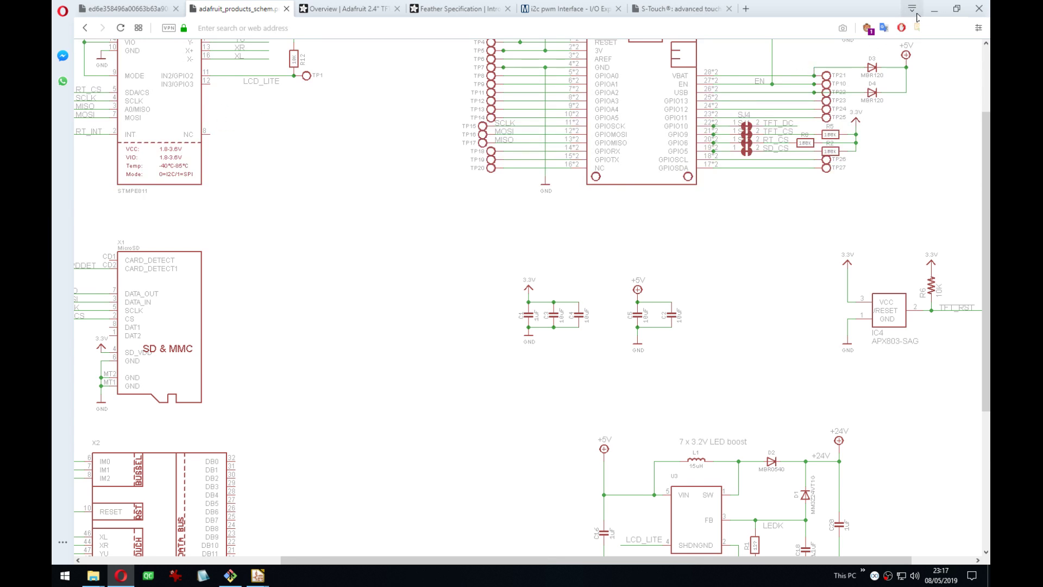
Maximize Eeschema, pan to the touch-panel labels, and snap it to the left half.
click(933, 11)
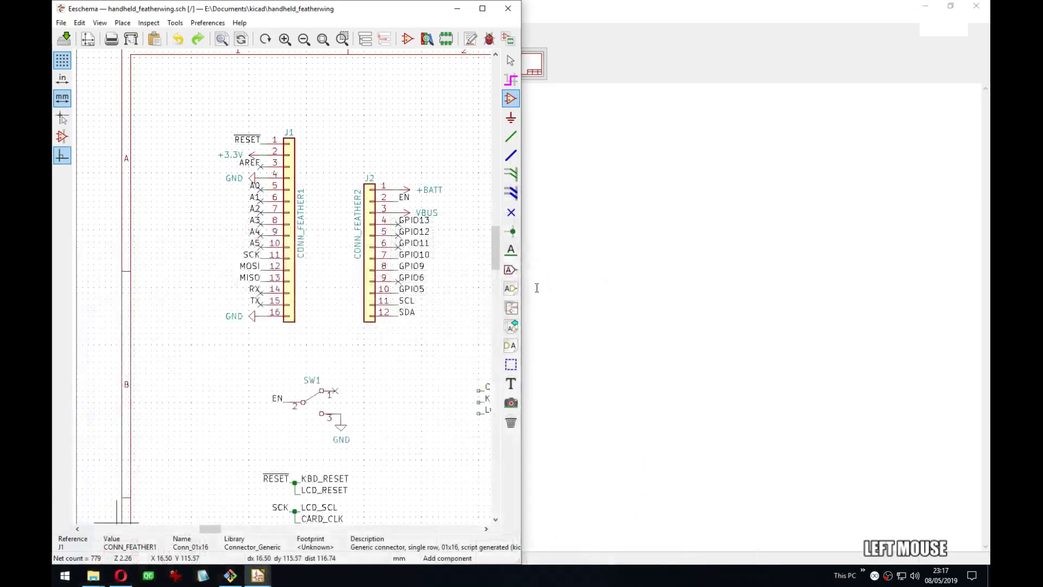
click(480, 11)
middle_drag(332, 205, 393, 179)
middle_drag(602, 352, 237, 193)
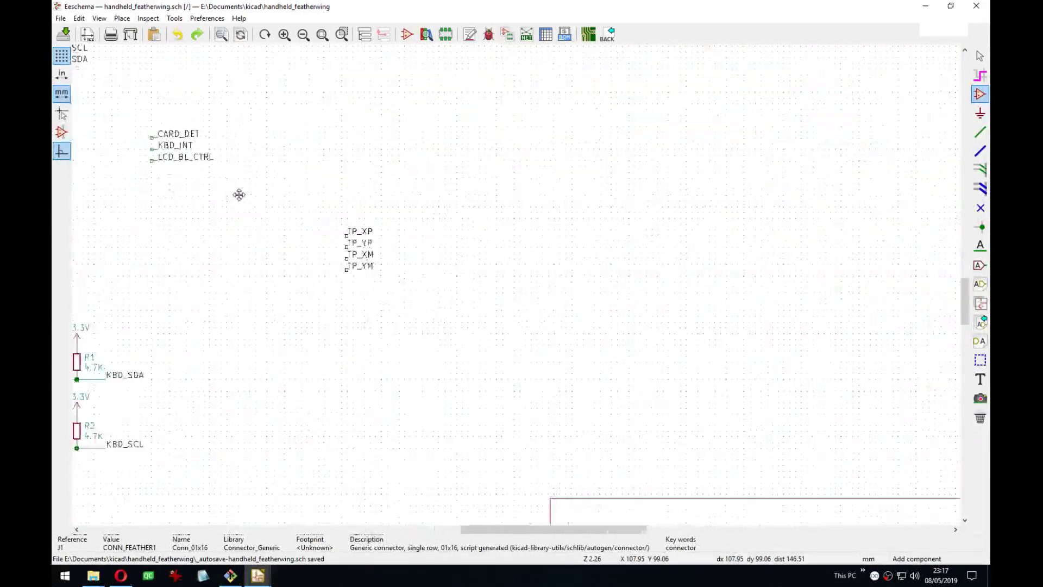
key(super+Left)
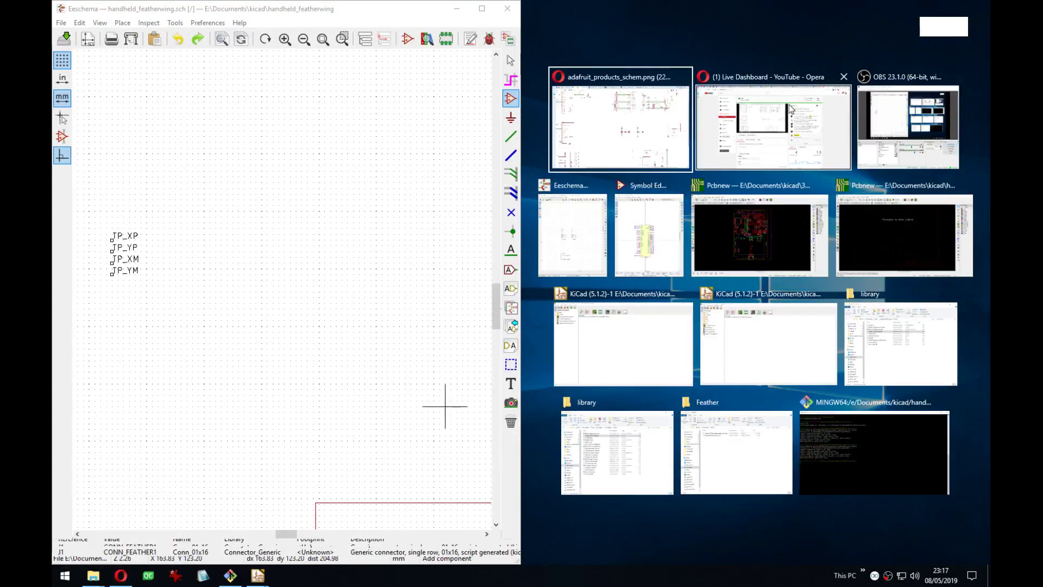
Fill the right half via Snap Assist, move the YouTube dashboard aside, and bring Opera forward.
click(773, 127)
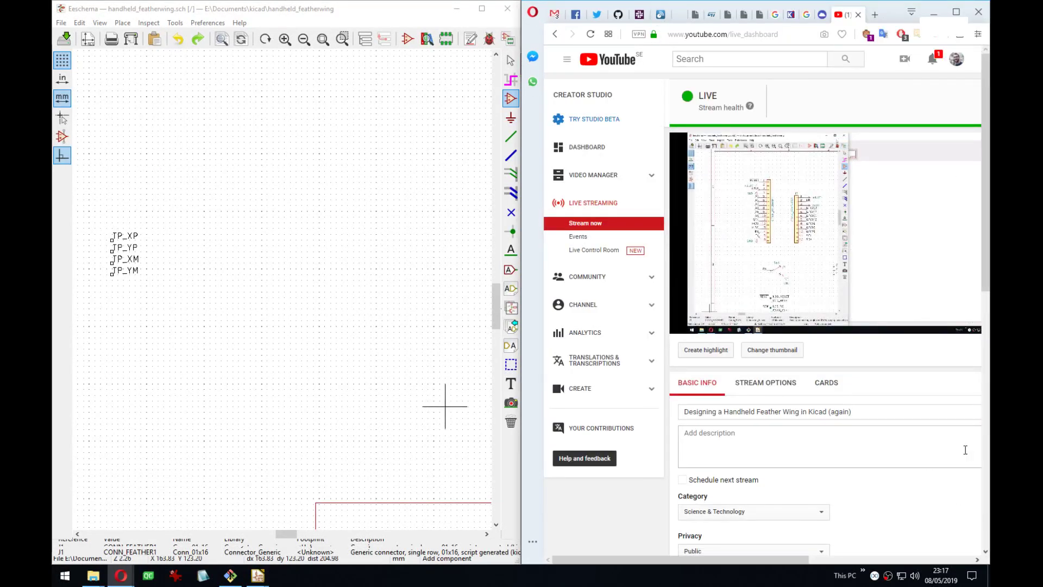
drag(888, 19, 990, 135)
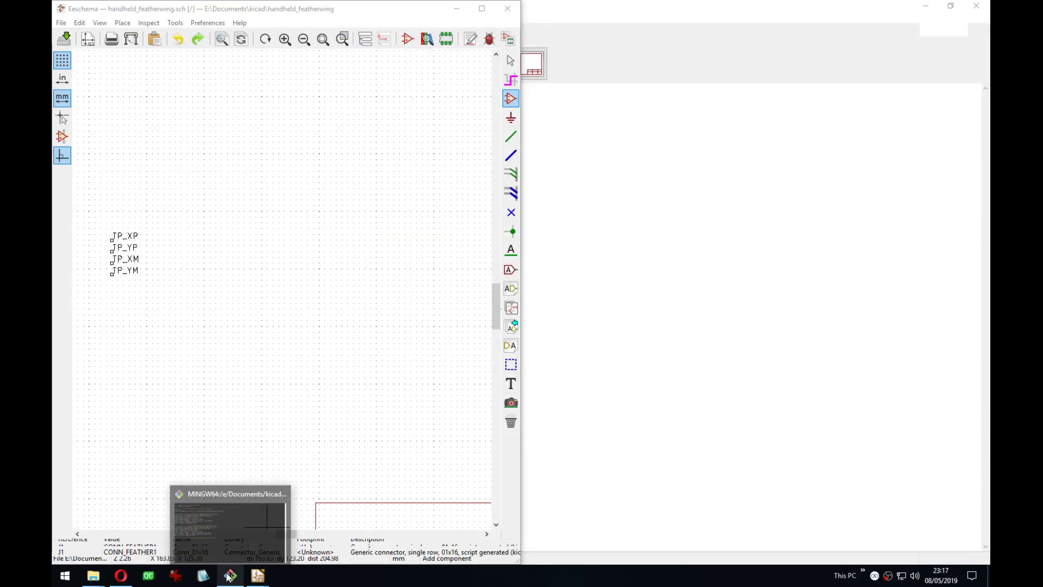
mouse_move(254, 583)
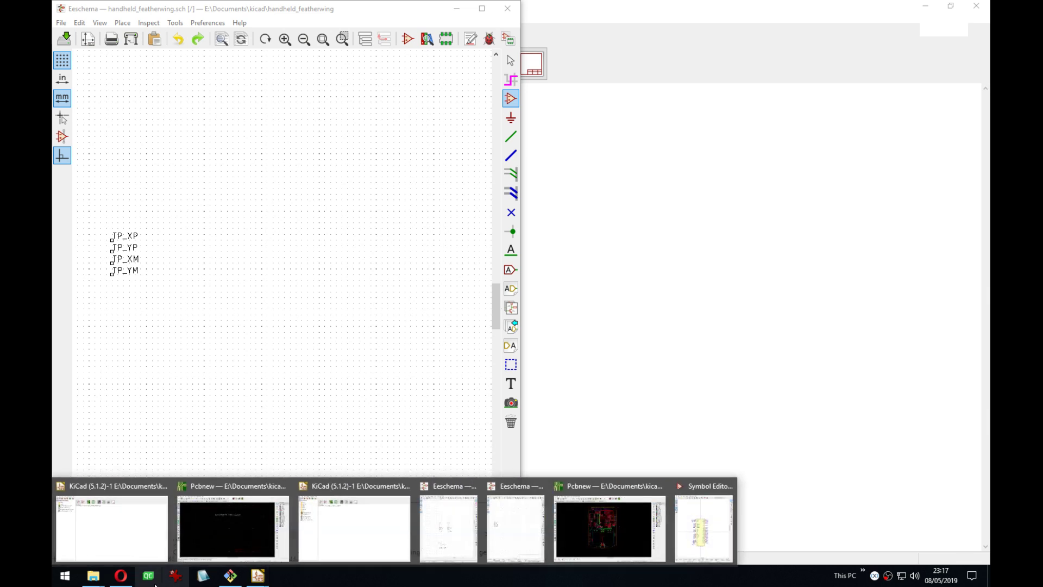
mouse_move(120, 576)
click(166, 516)
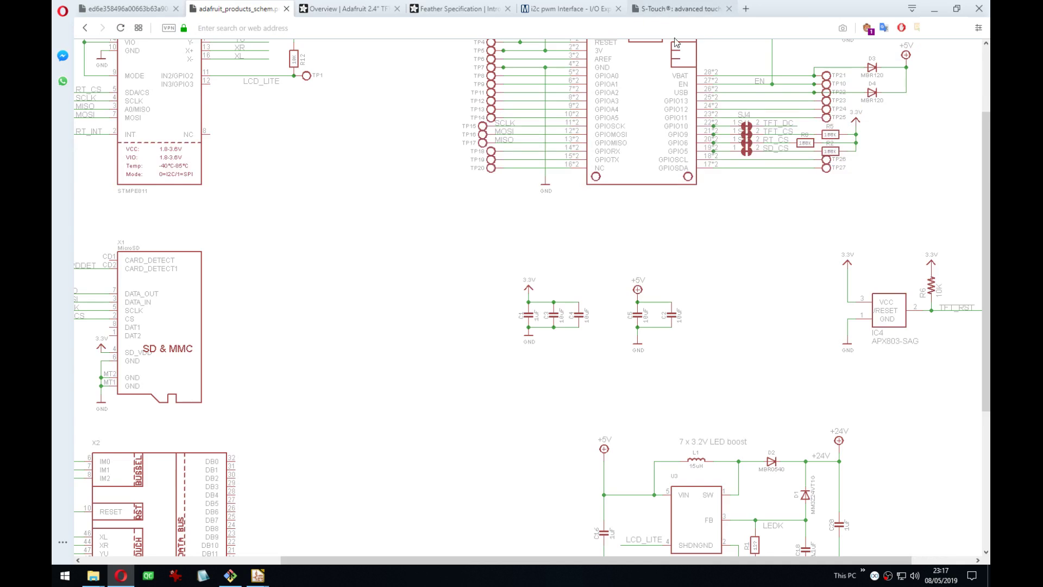
Show the STMPE610 datasheet's Table 2 and snap Opera to the right half beside Eeschema.
click(662, 15)
scroll(869, 237, up, 2)
scroll(869, 236, down, 4)
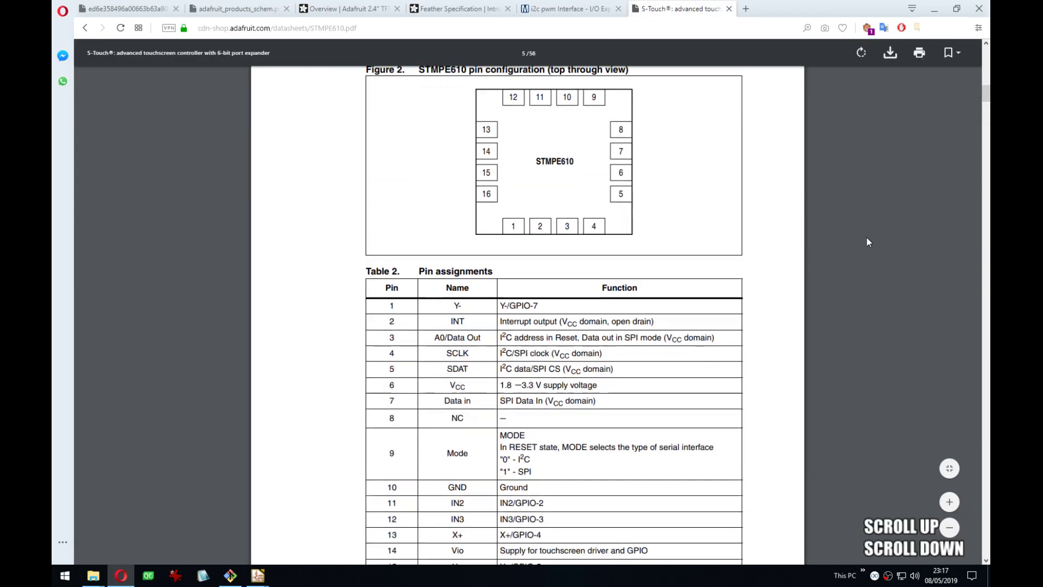
key(super+Right)
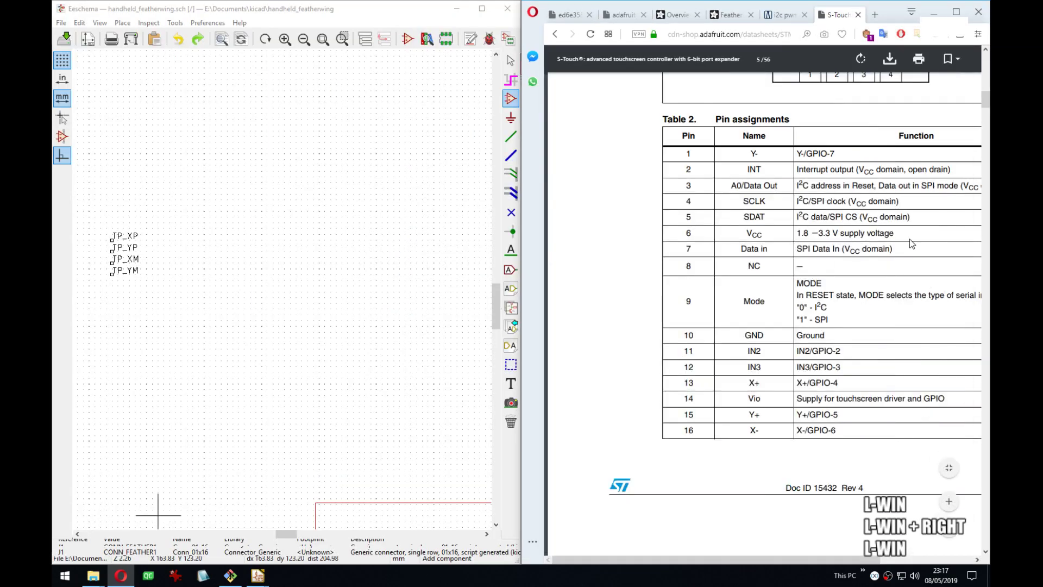
drag(788, 560, 855, 561)
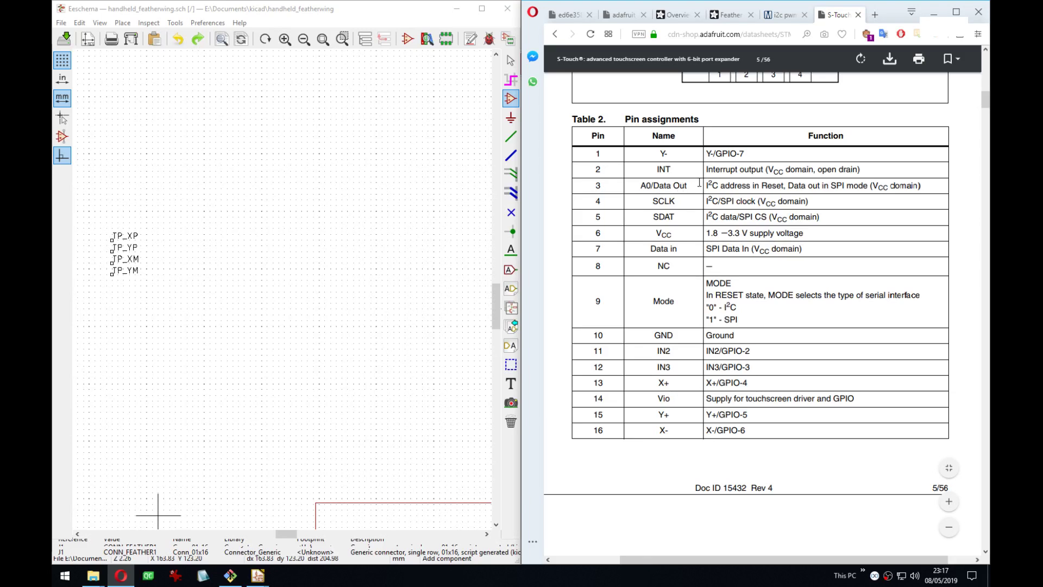
Scroll the Adafruit schematic to the STMPE610 block with its XL/XR/YU/YD touch nets.
click(625, 15)
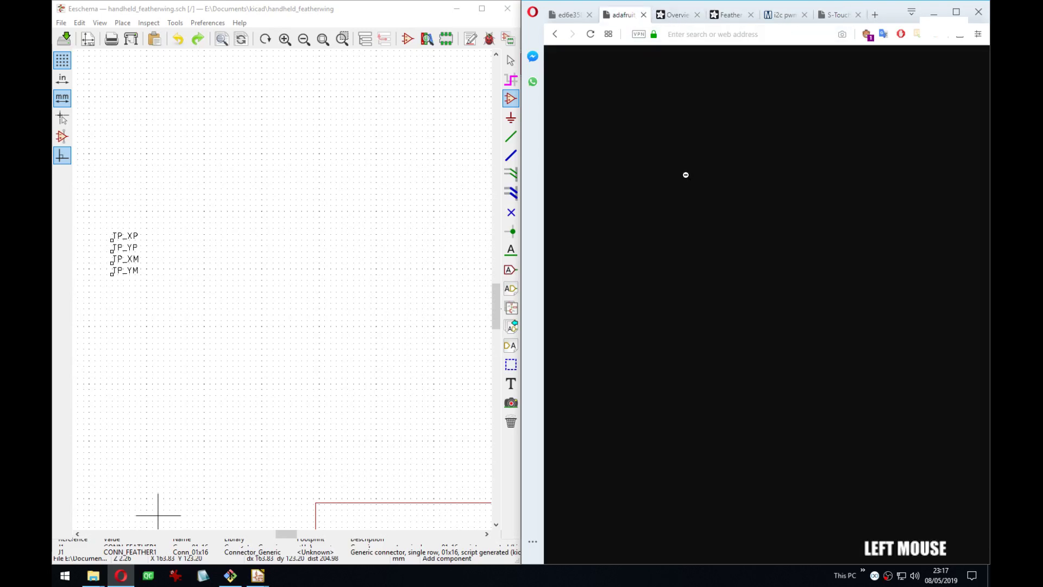
scroll(641, 163, up, 3)
drag(782, 560, 766, 561)
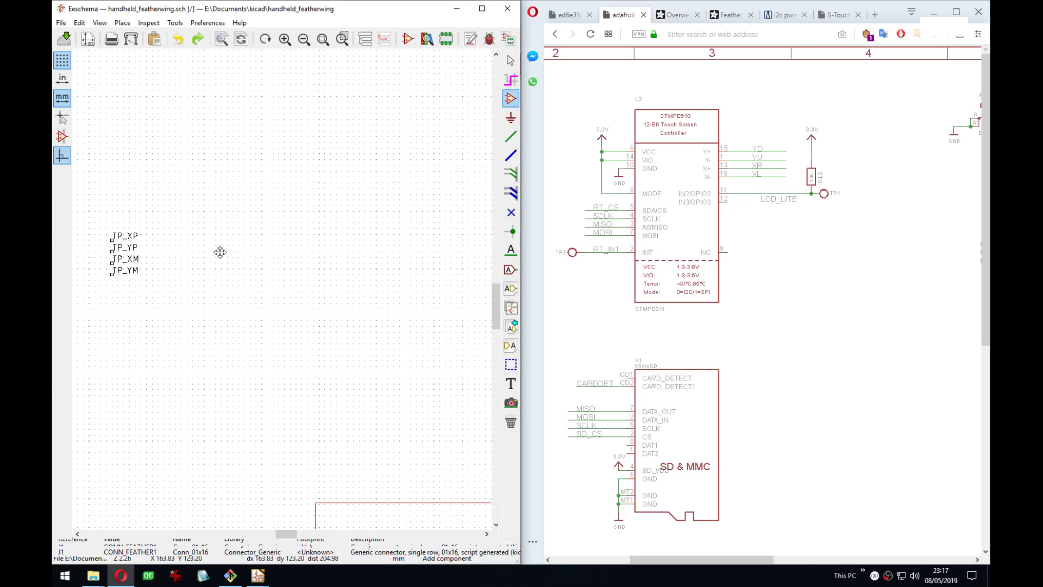
middle_drag(219, 249, 182, 205)
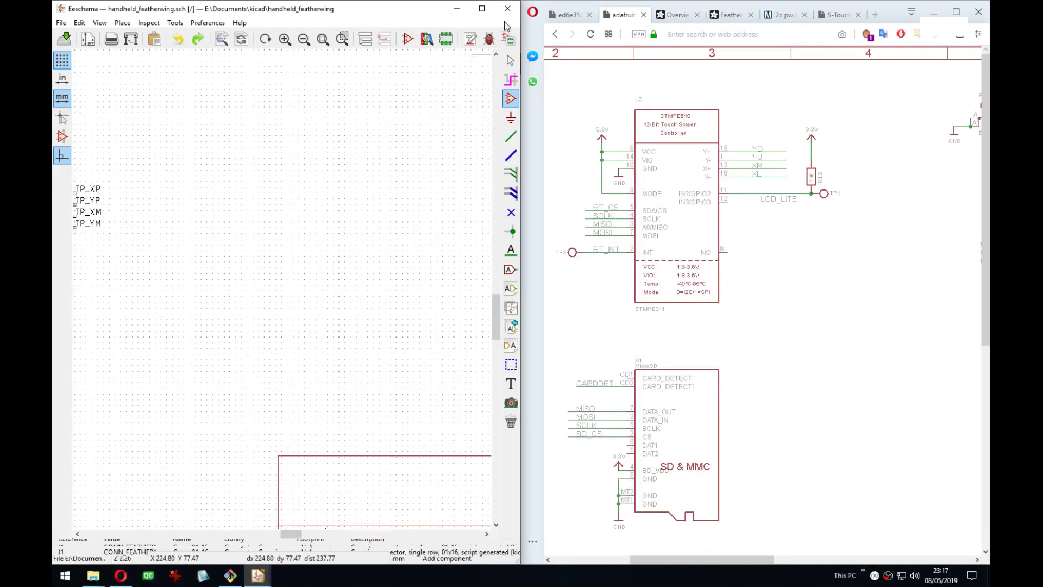
Step through the open KiCad windows, including the keyboard schematic, and bring handheld_featherwing's schematic forward.
click(456, 8)
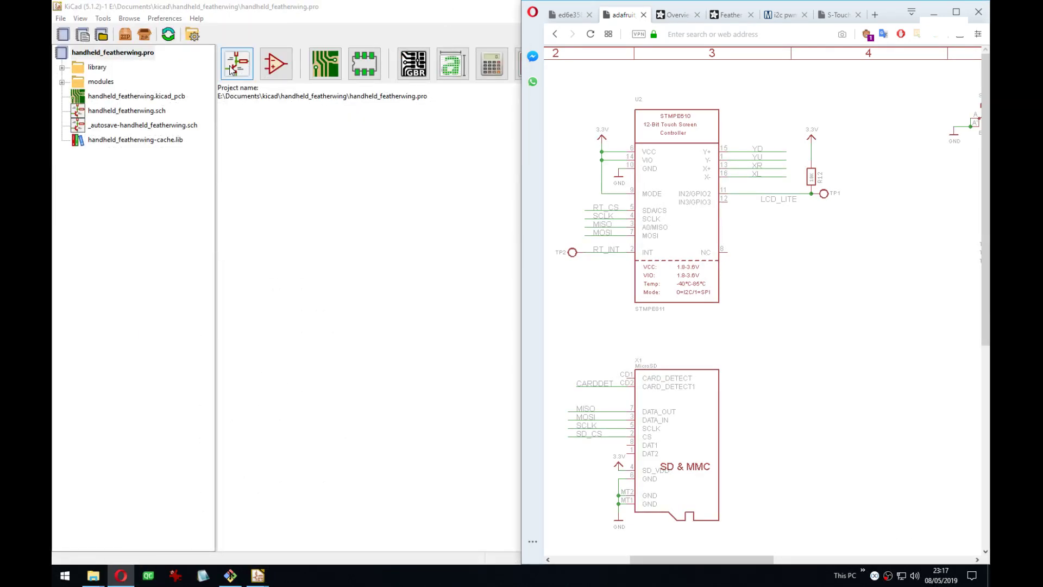
click(278, 37)
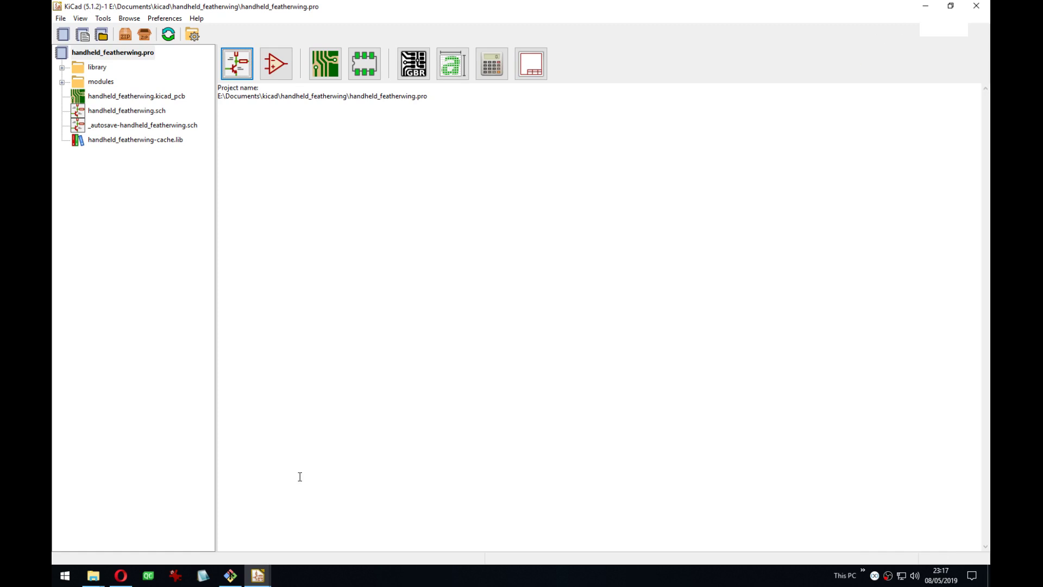
click(258, 574)
mouse_move(335, 539)
mouse_move(128, 523)
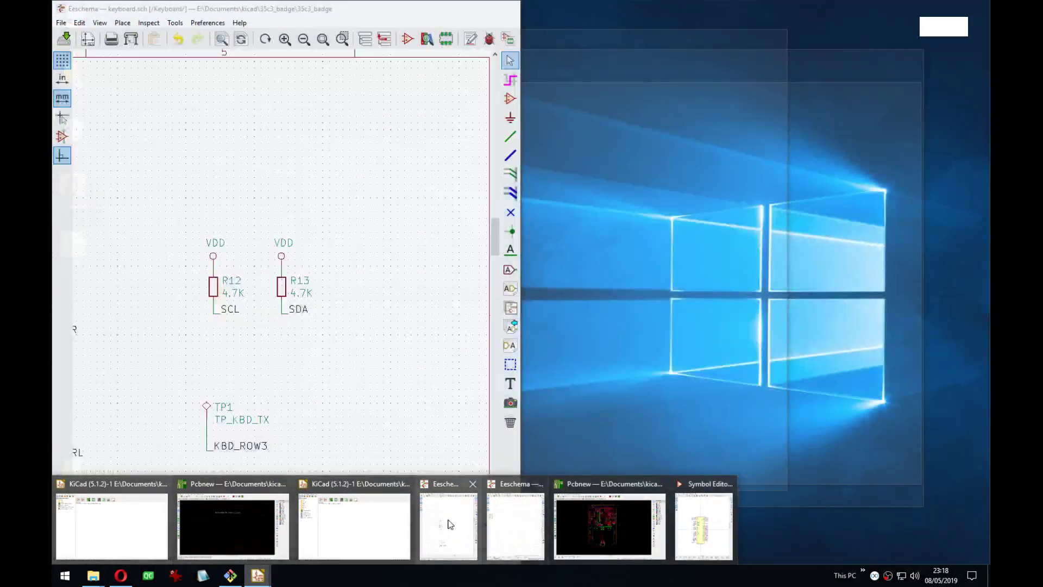
click(448, 524)
middle_drag(276, 149, 281, 149)
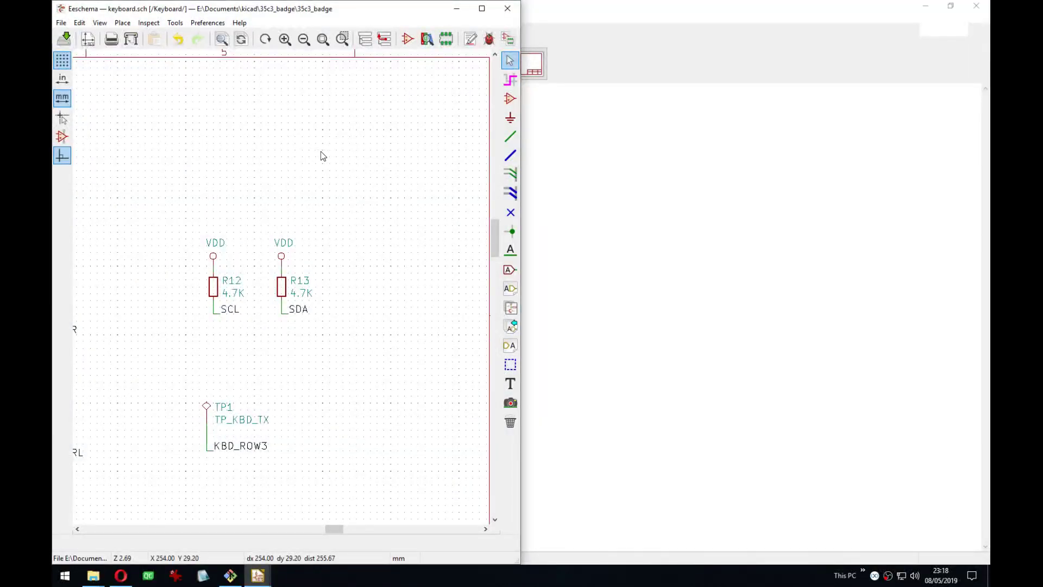
click(257, 576)
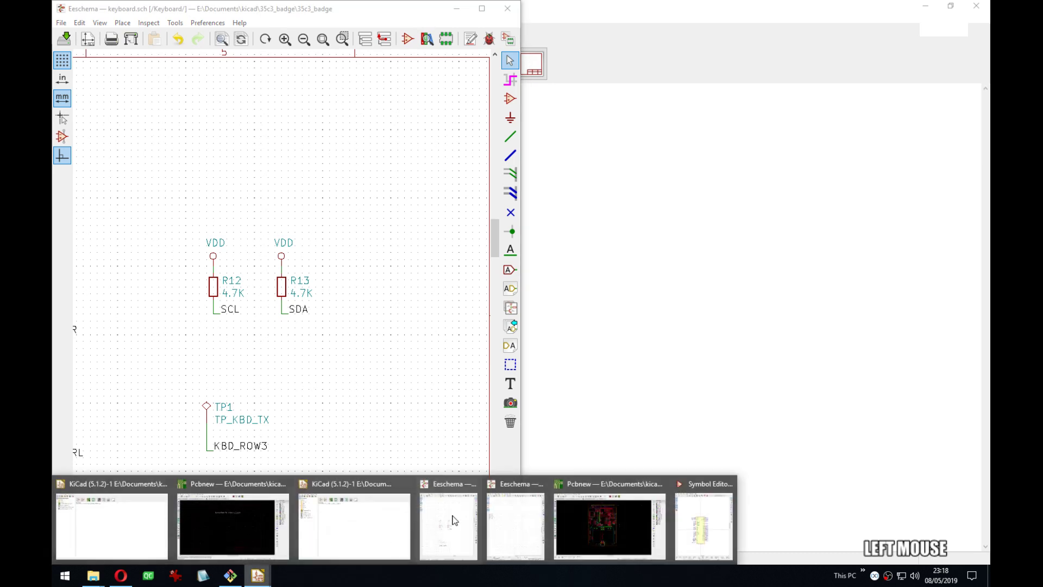
click(518, 525)
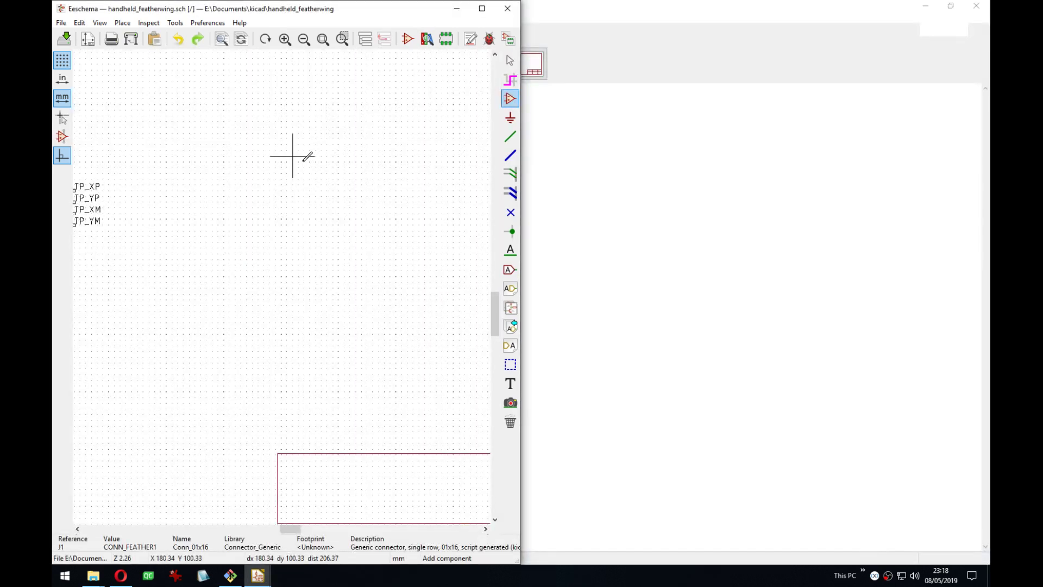
Search the symbol chooser for 'stmp', find only STMPE1600, then switch to the project manager.
click(293, 156)
text(st)
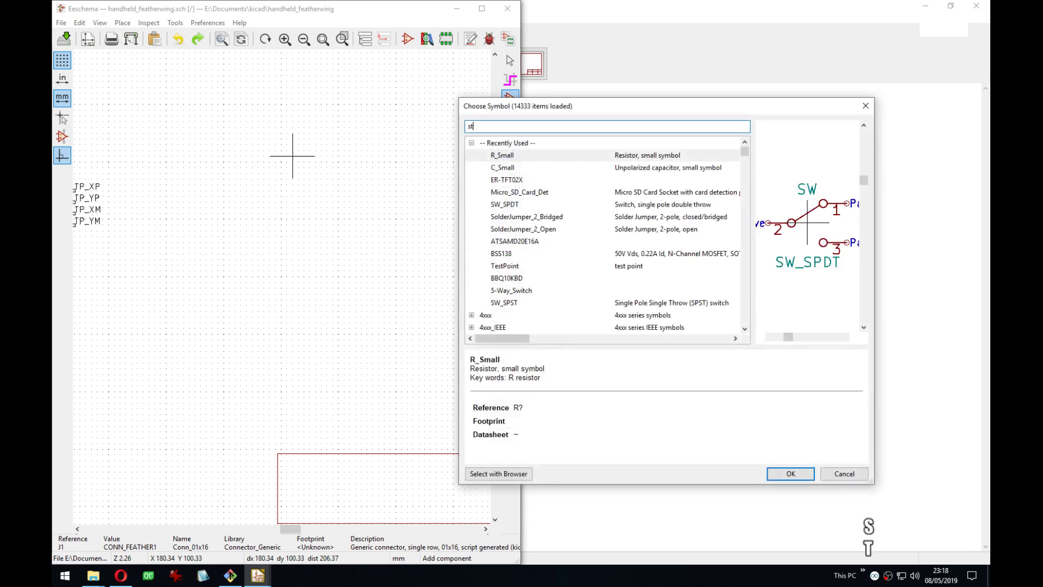
text(mp)
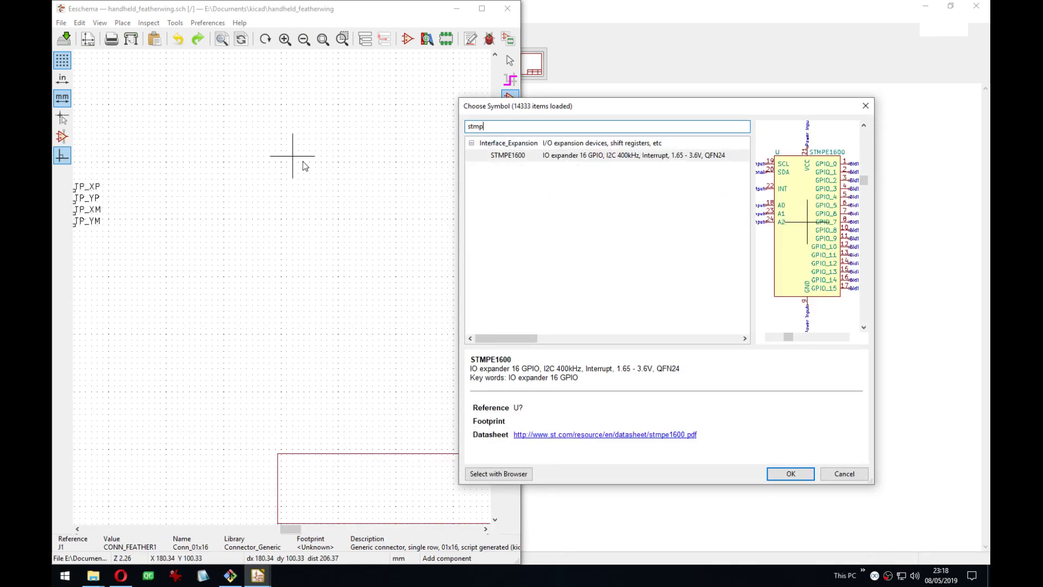
key(Escape)
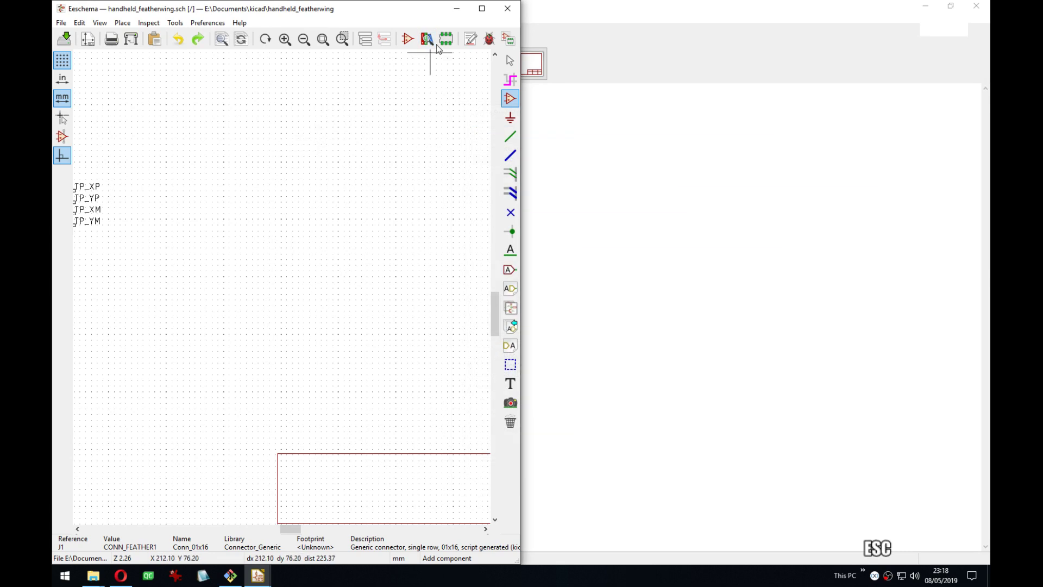
click(298, 96)
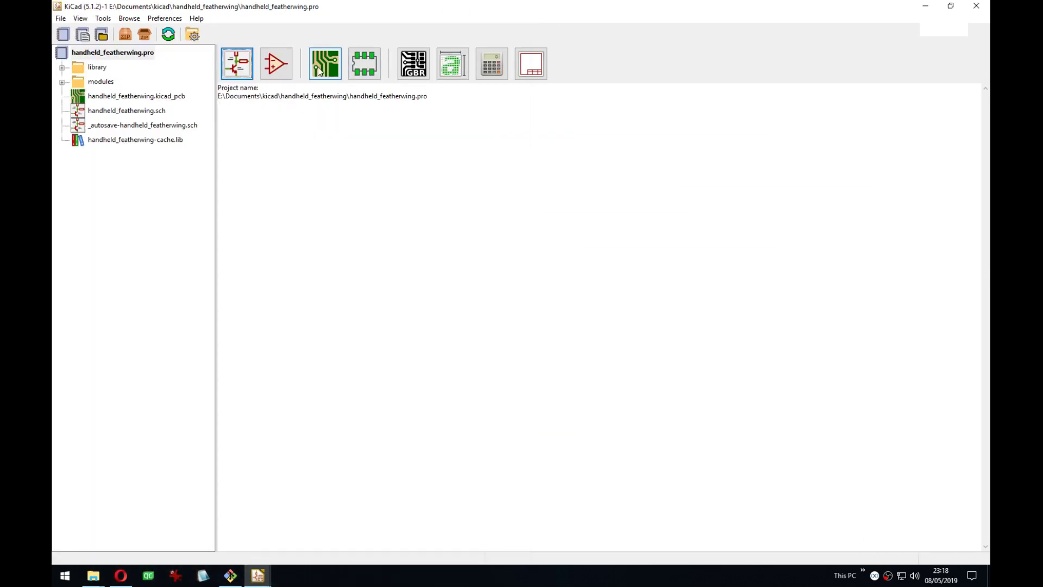
click(276, 64)
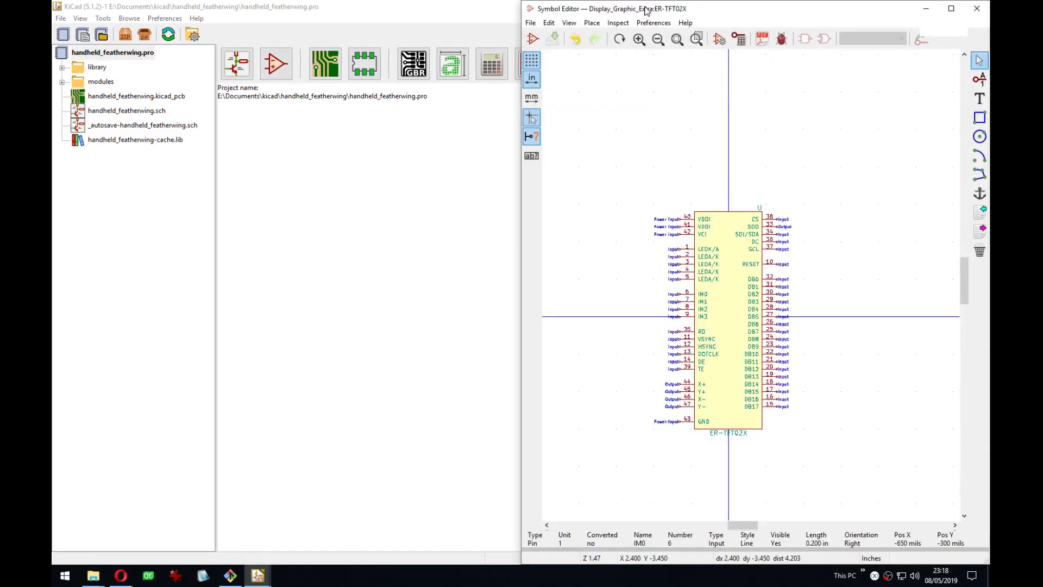
Dock the Symbol Editor on the left beside the Adafruit schematic and show the library tree.
drag(646, 11, 53, 38)
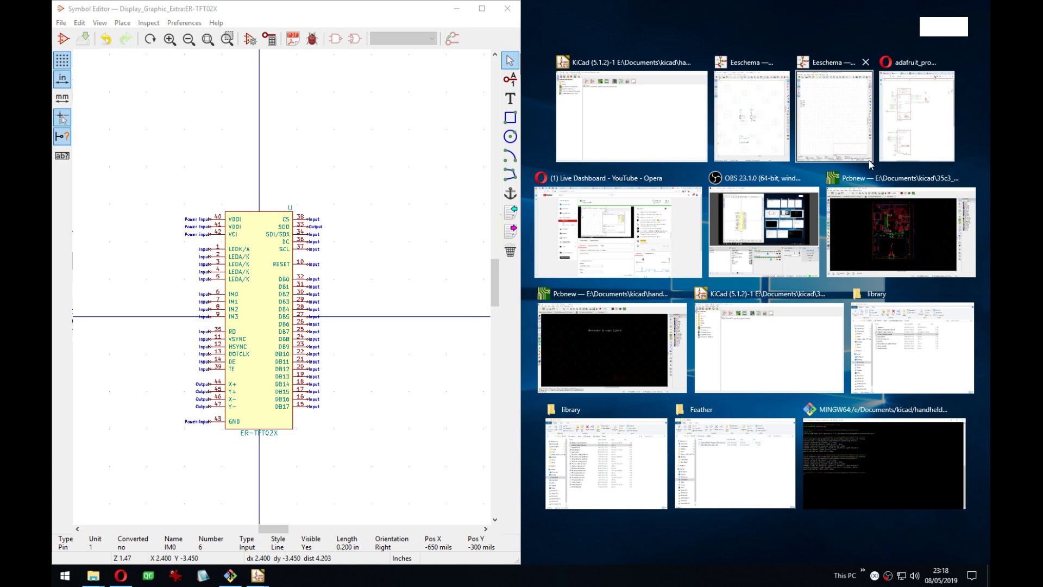
click(924, 115)
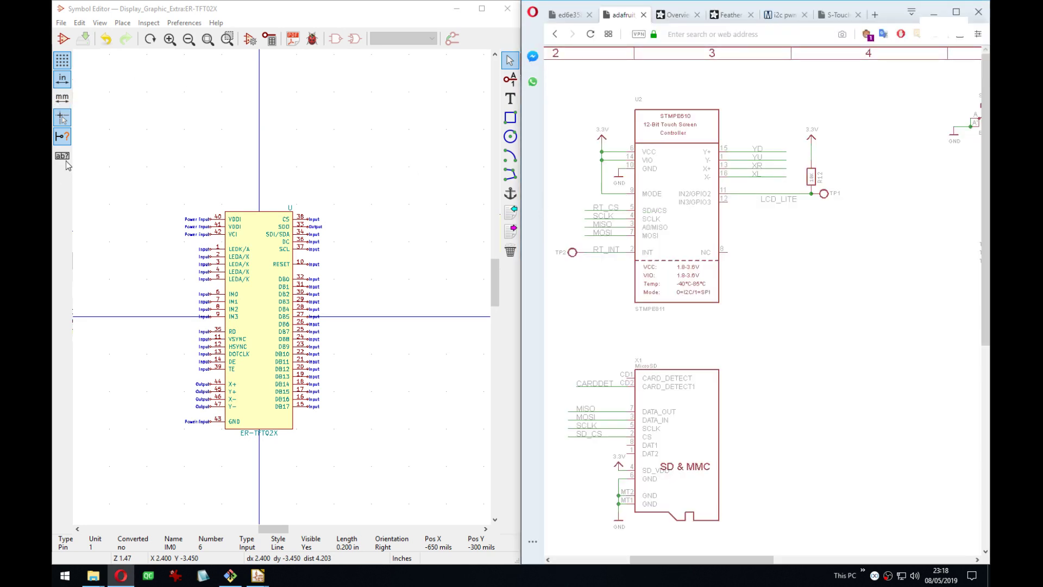
click(61, 117)
drag(209, 165, 209, 254)
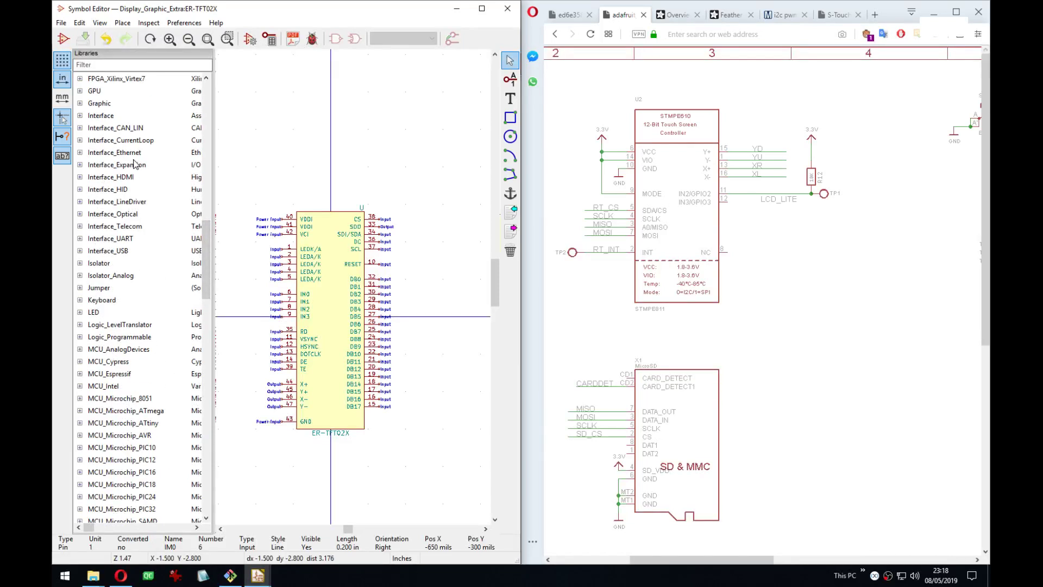
Create library Interface_Expansion_Extra in the project's library folder and add it to the project.
right_click(128, 167)
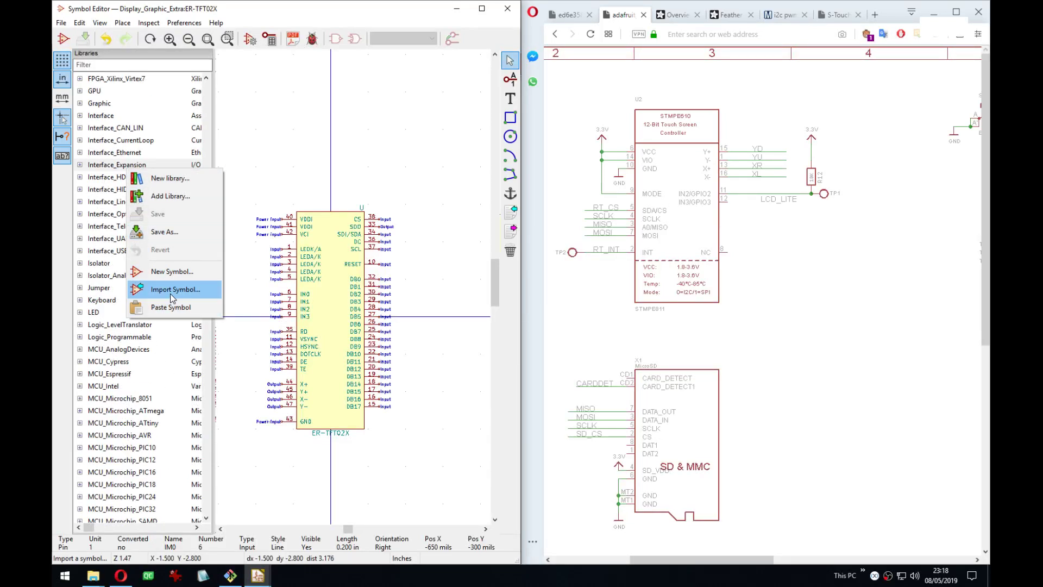
click(152, 179)
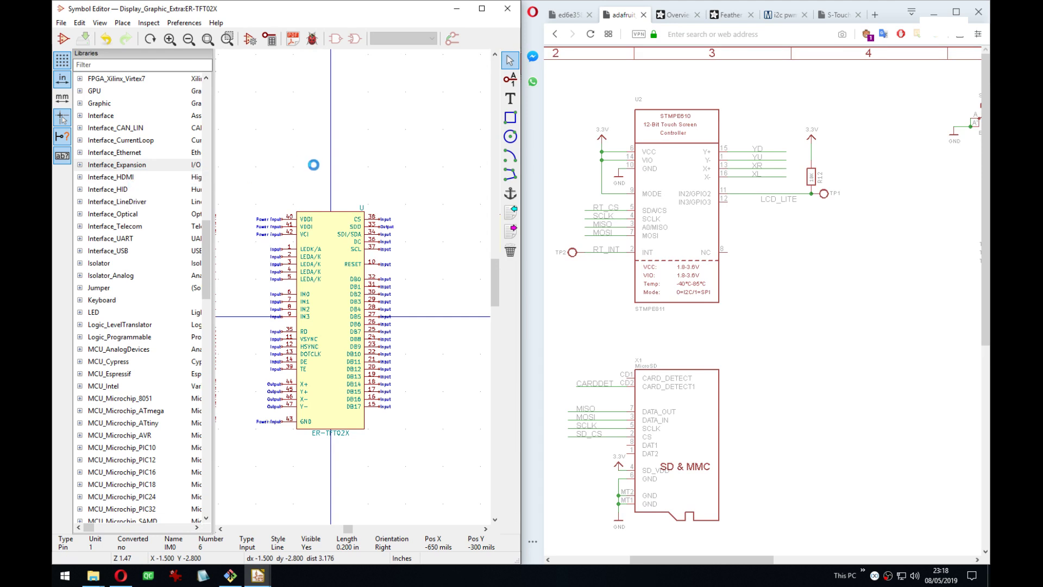
drag(208, 36, 331, 50)
click(305, 115)
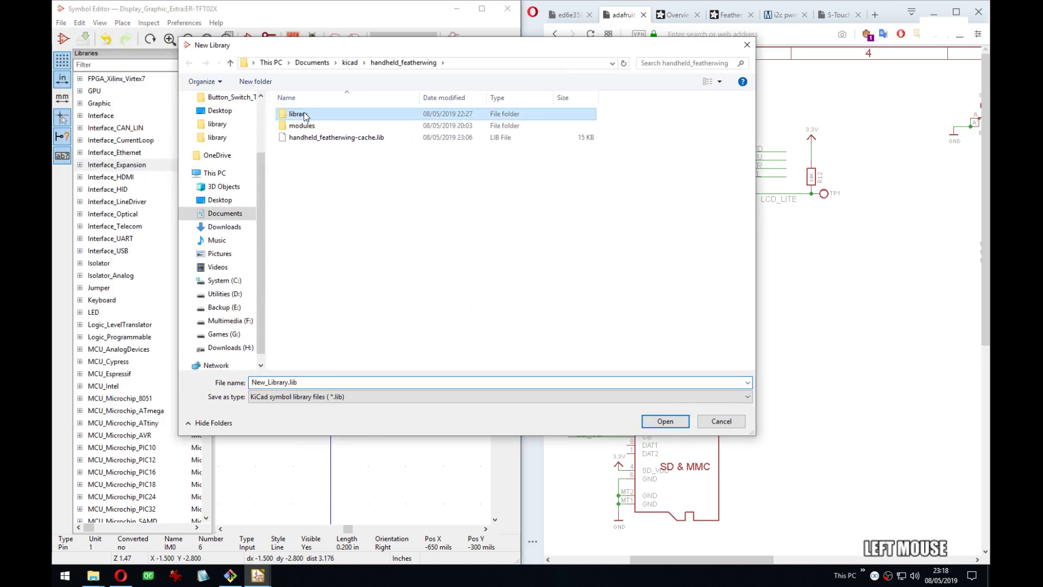
double_click(304, 115)
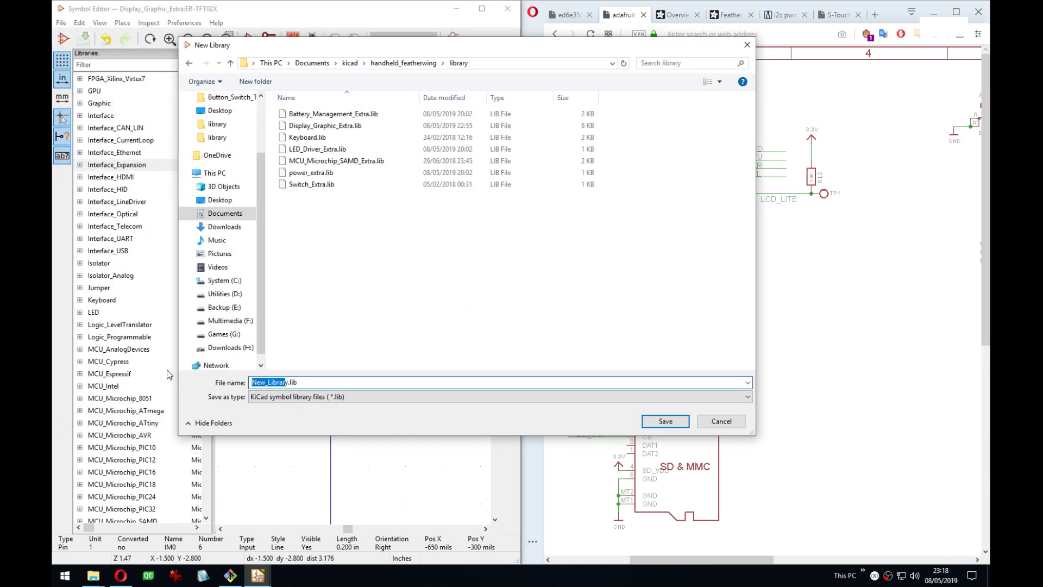
text(Inte)
text(rface_Ex)
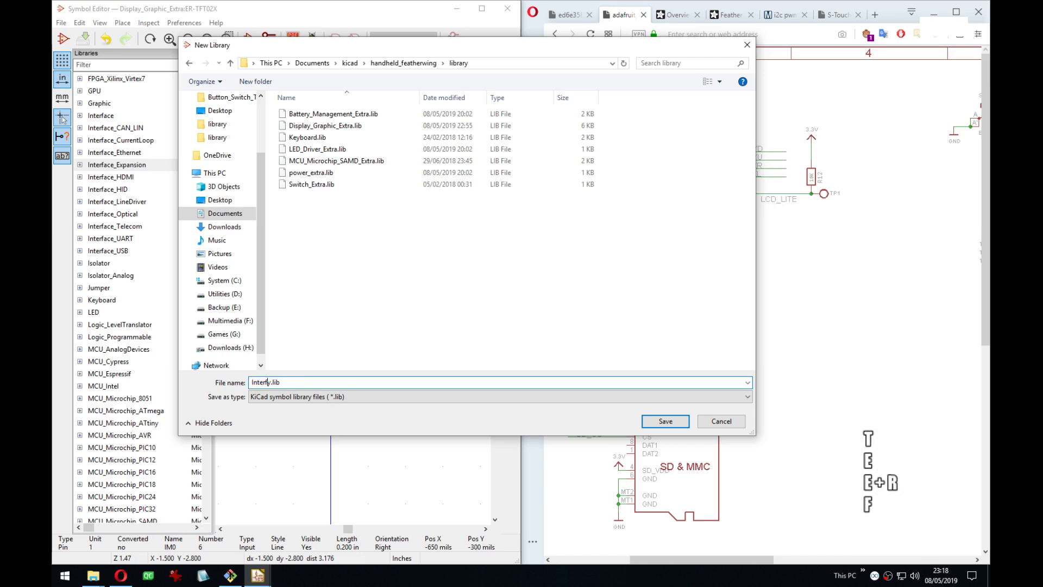
text(pansion_E)
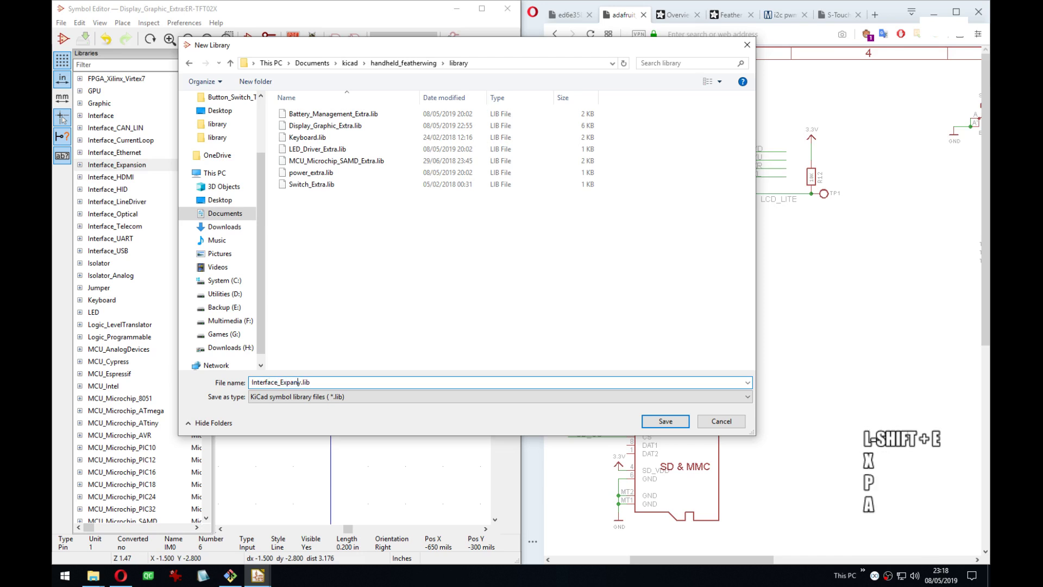
text(xtra)
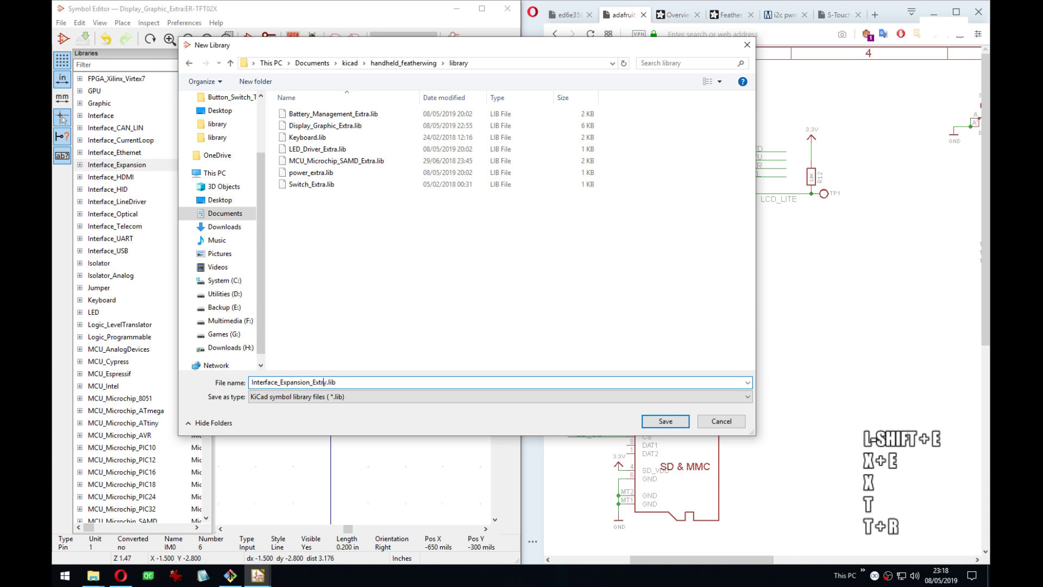
key(Delete)
key(Return)
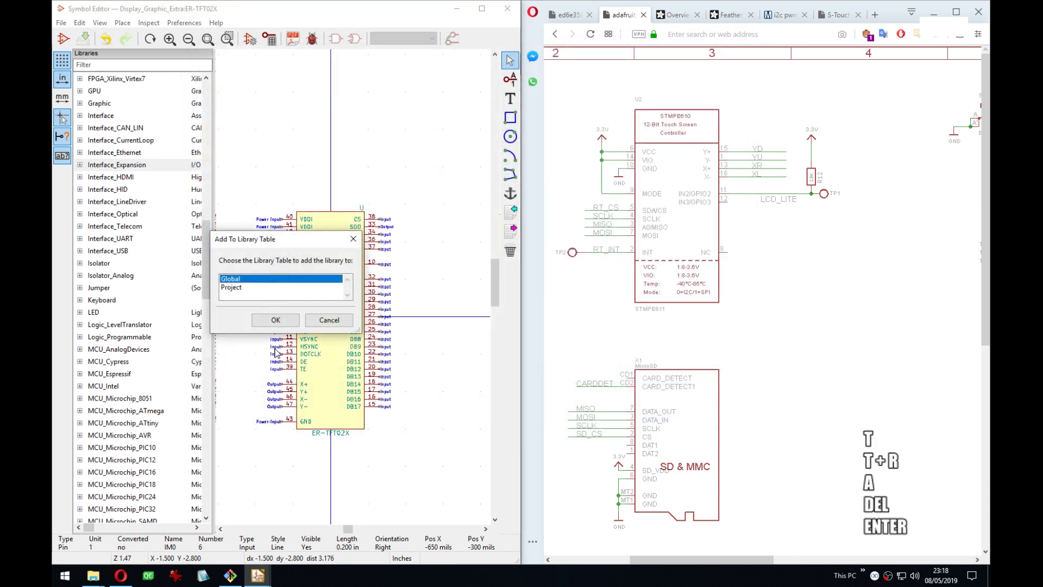
click(257, 287)
click(282, 323)
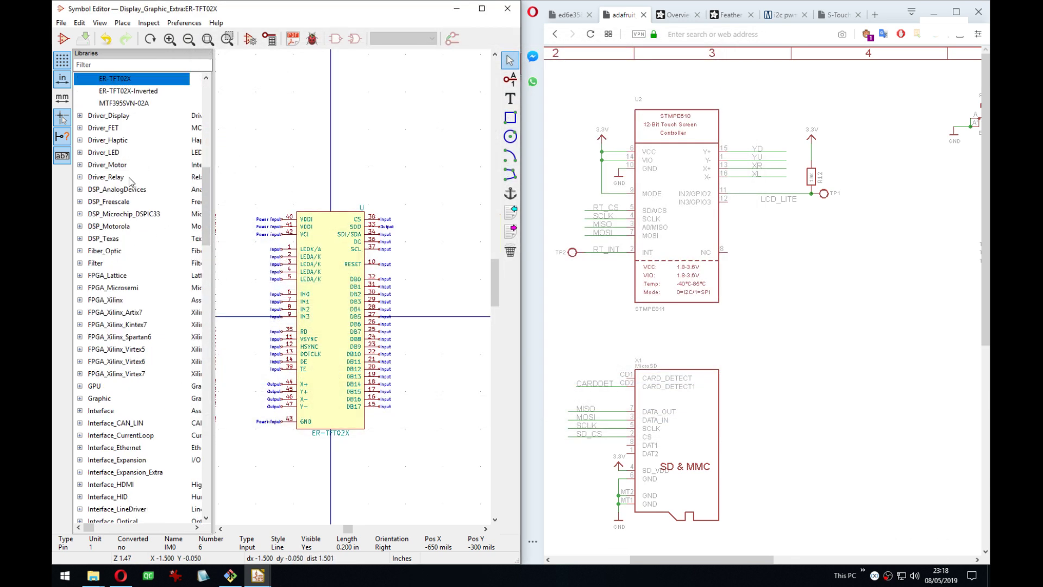
Start a new symbol named STMPE610 in Interface_Expansion_Extra and copy its name.
scroll(155, 244, up, 2)
click(85, 150)
scroll(87, 163, down, 13)
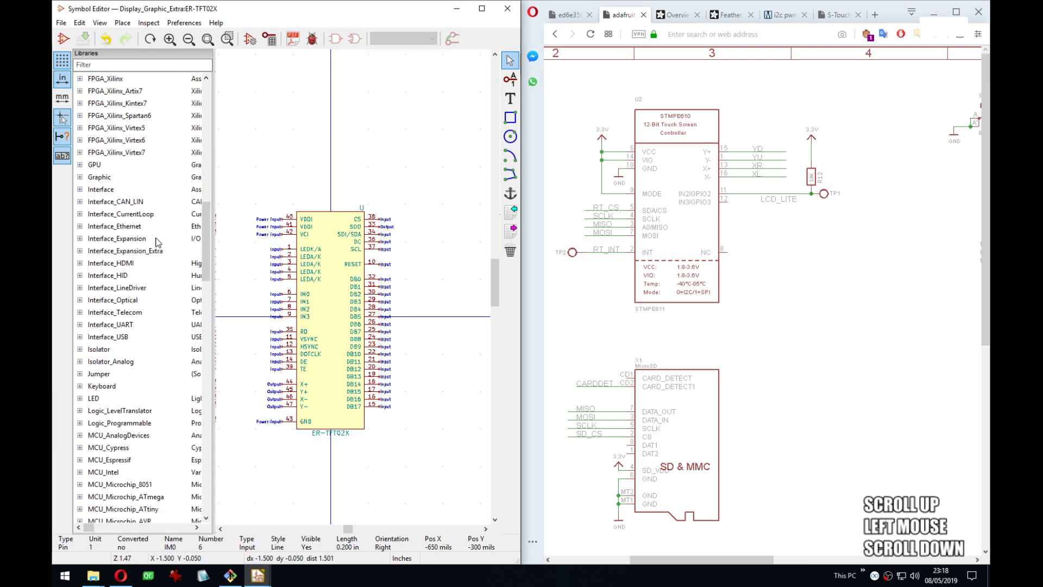
scroll(140, 263, down, 7)
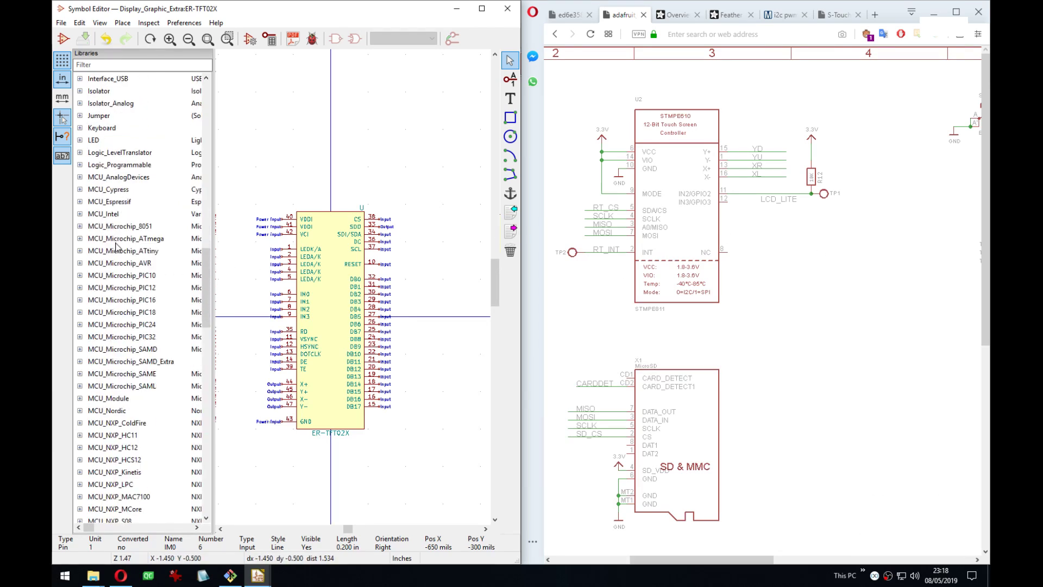
drag(212, 324, 222, 251)
right_click(139, 190)
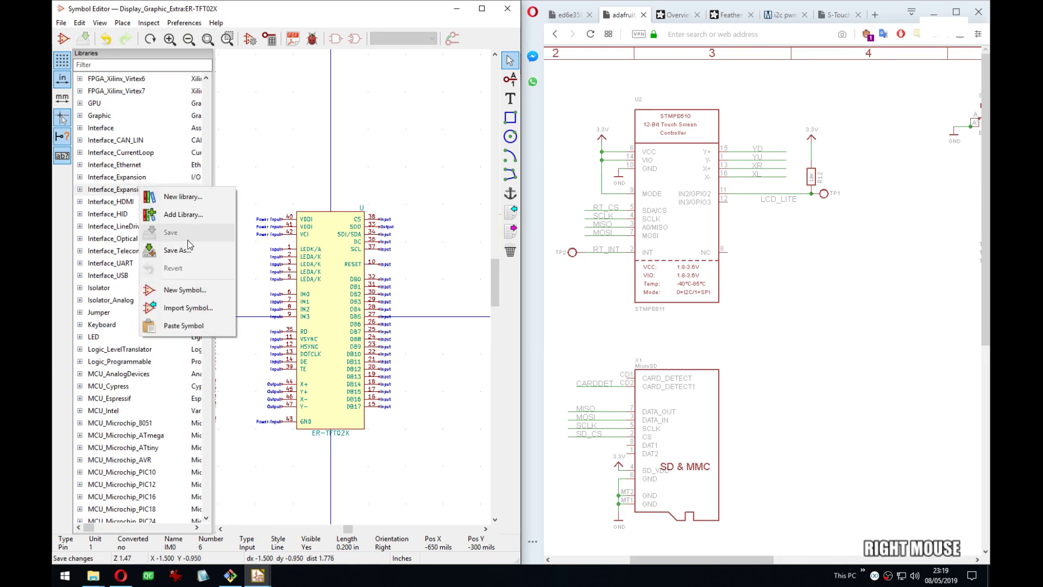
click(184, 290)
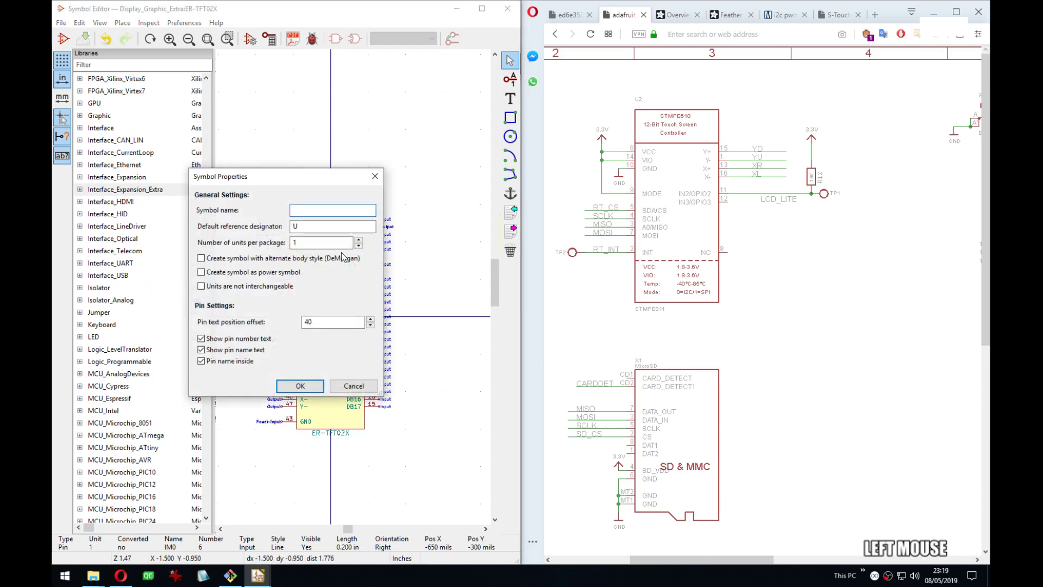
text(STMP)
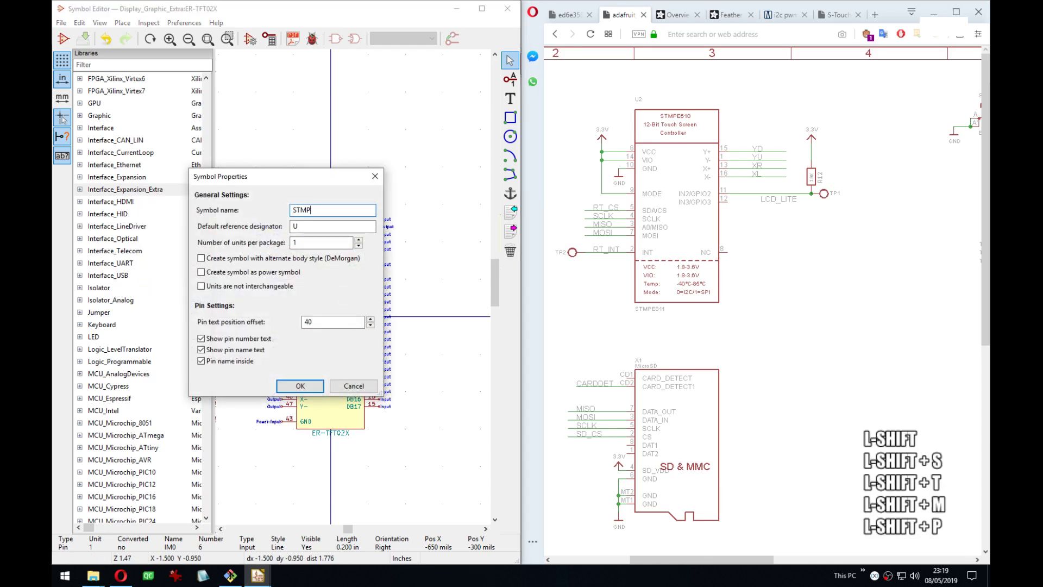
text(E610)
key(ctrl+a)
key(ctrl+c)
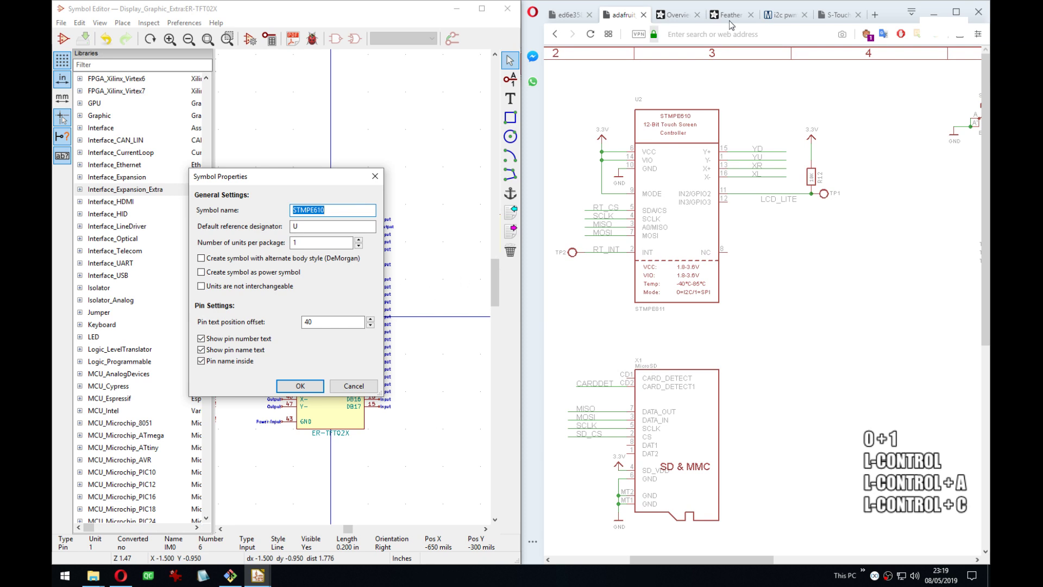
click(786, 15)
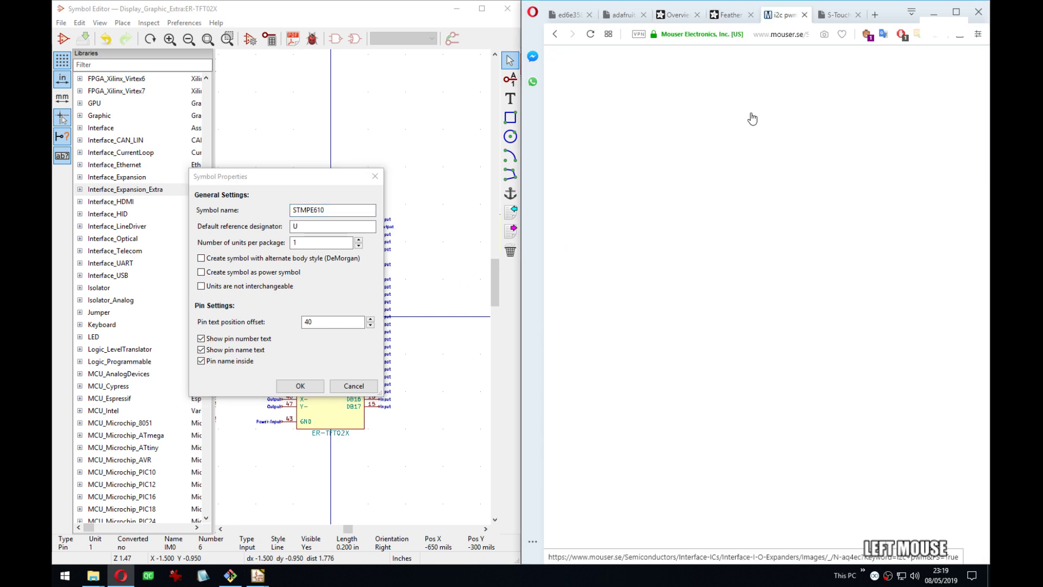
Search Mouser's parts for the pasted name STMPE610 and review the results.
scroll(770, 116, up, 3)
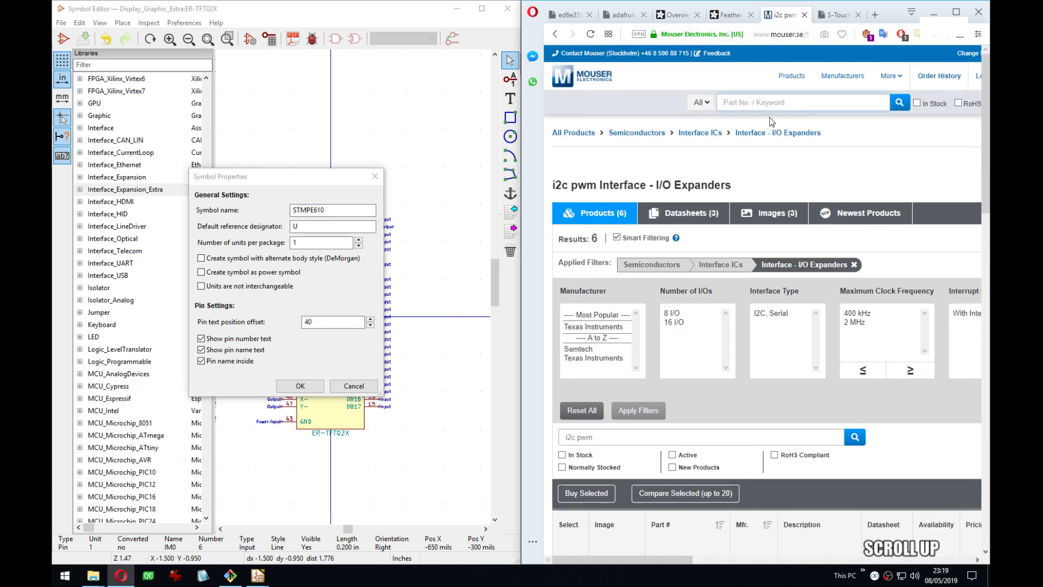
click(773, 105)
key(ctrl+v)
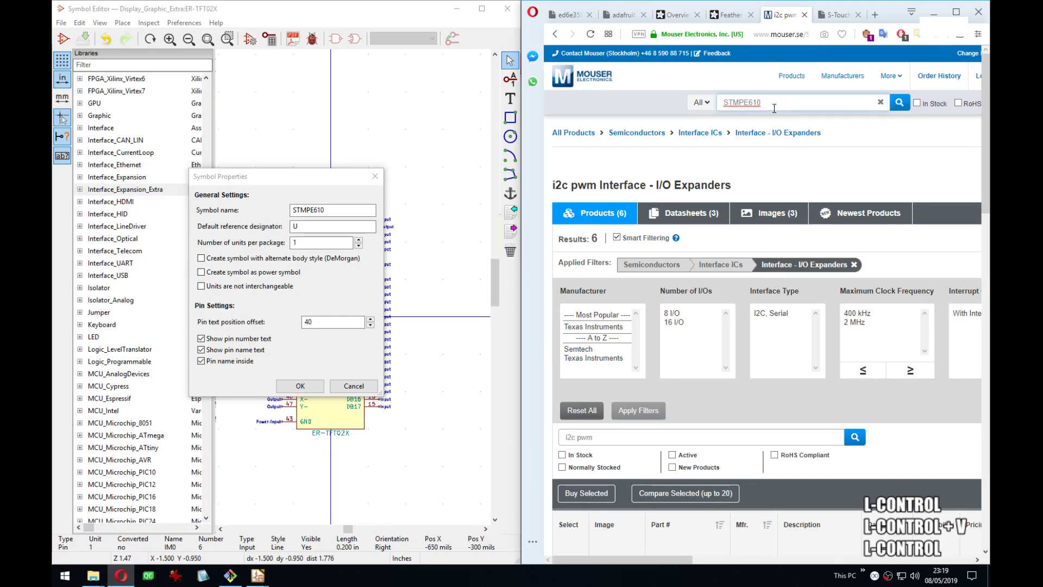
key(Return)
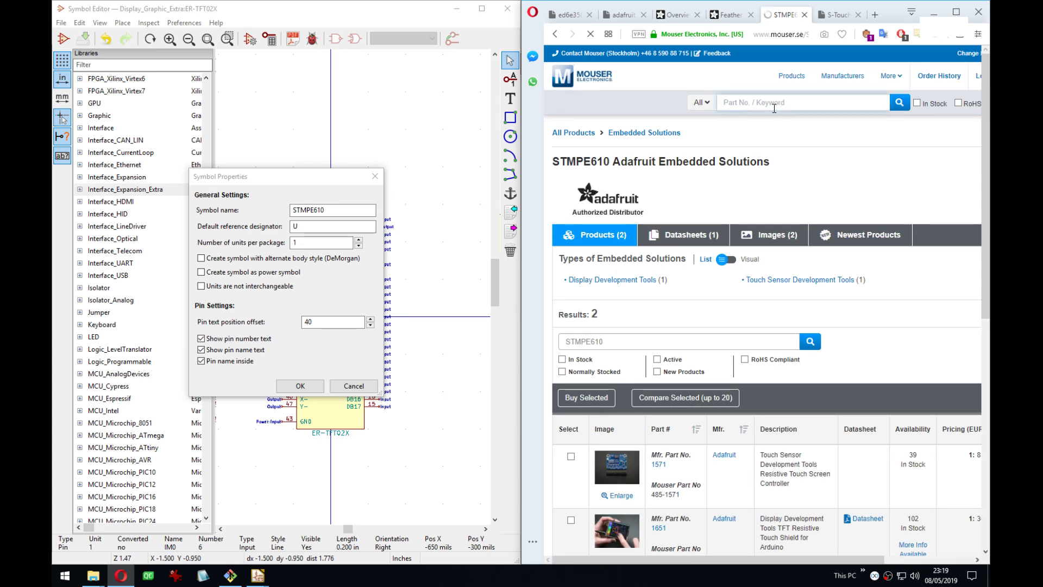
scroll(738, 264, down, 6)
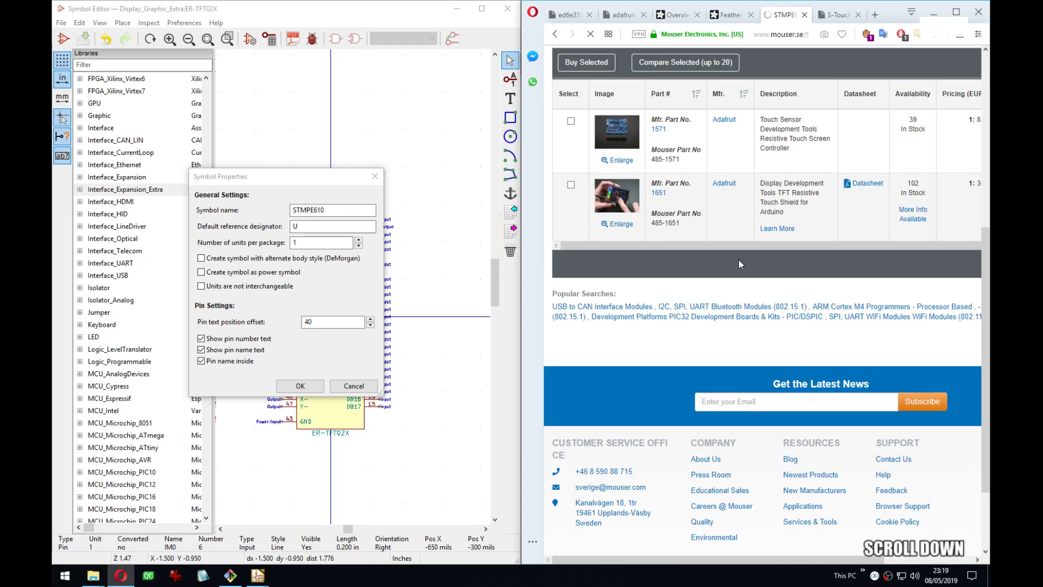
scroll(736, 262, up, 2)
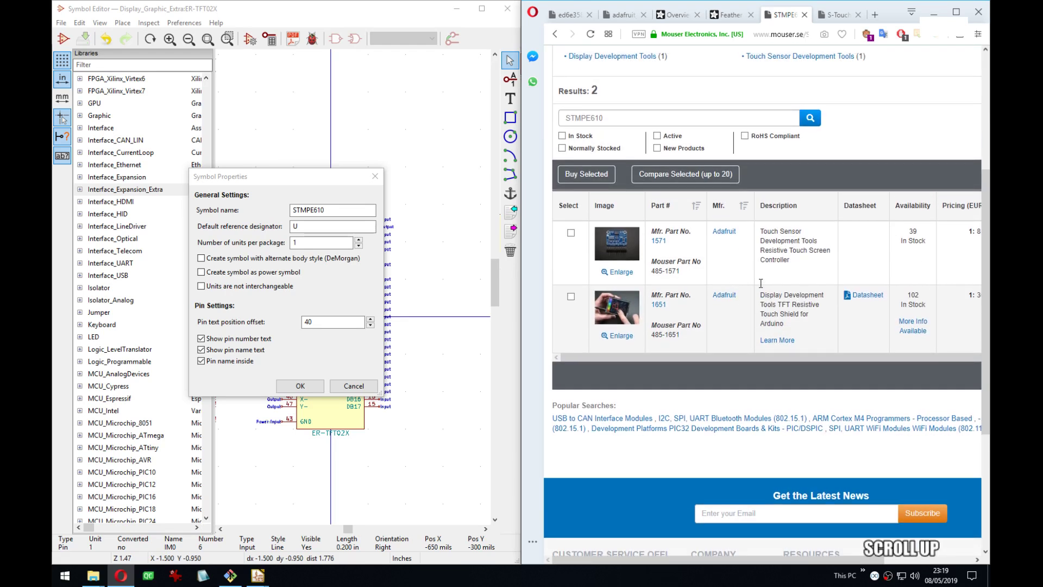
scroll(761, 283, up, 4)
Search Mouser for 'stmpe6' and open the STMPE811QTR product suggestion.
click(793, 95)
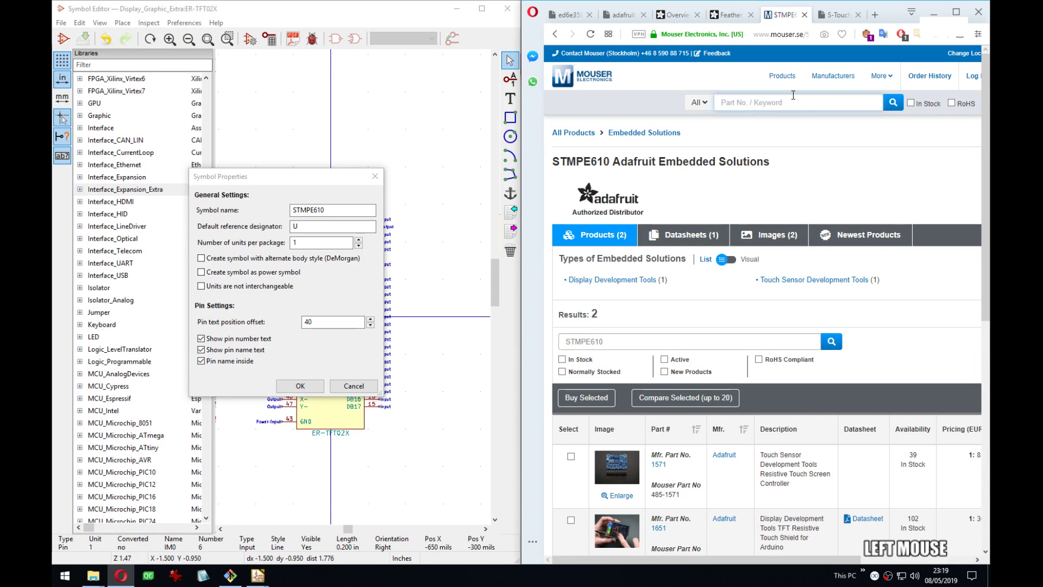
text(stmpe)
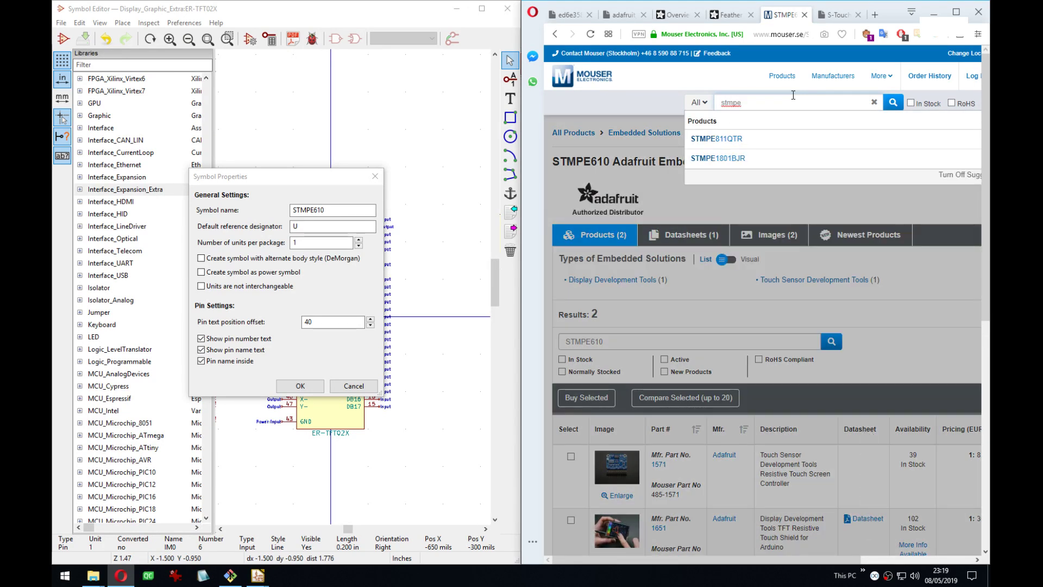
text(6)
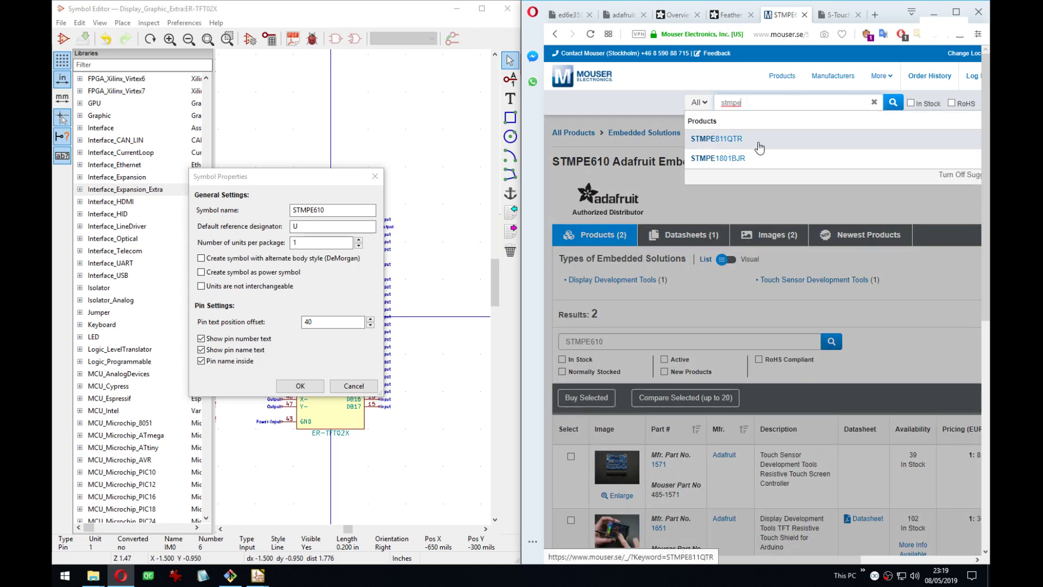
click(759, 145)
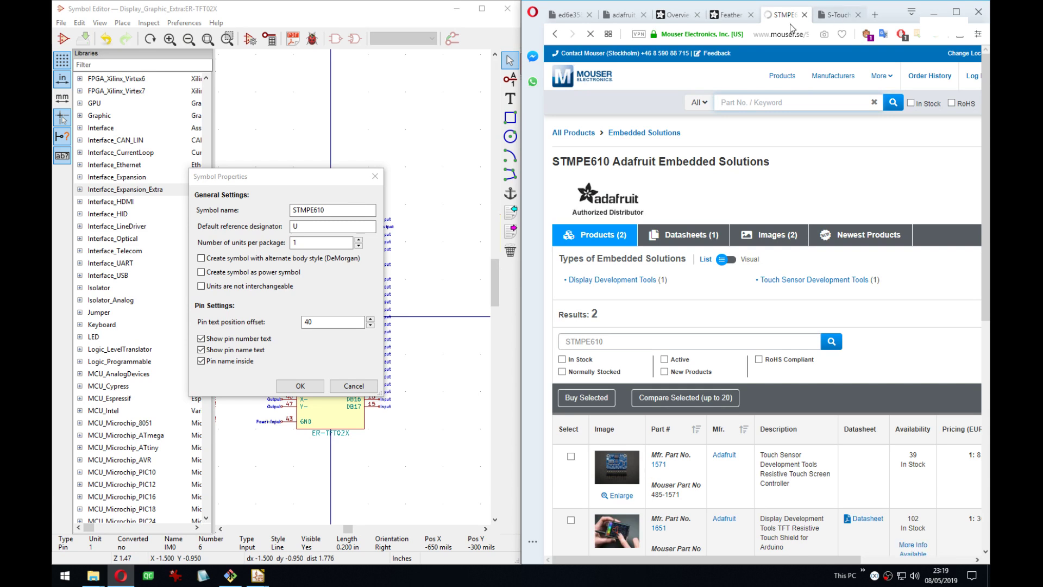
Select the STMPE610.pdf part of the STMPE610 datasheet's web address.
click(835, 16)
click(784, 38)
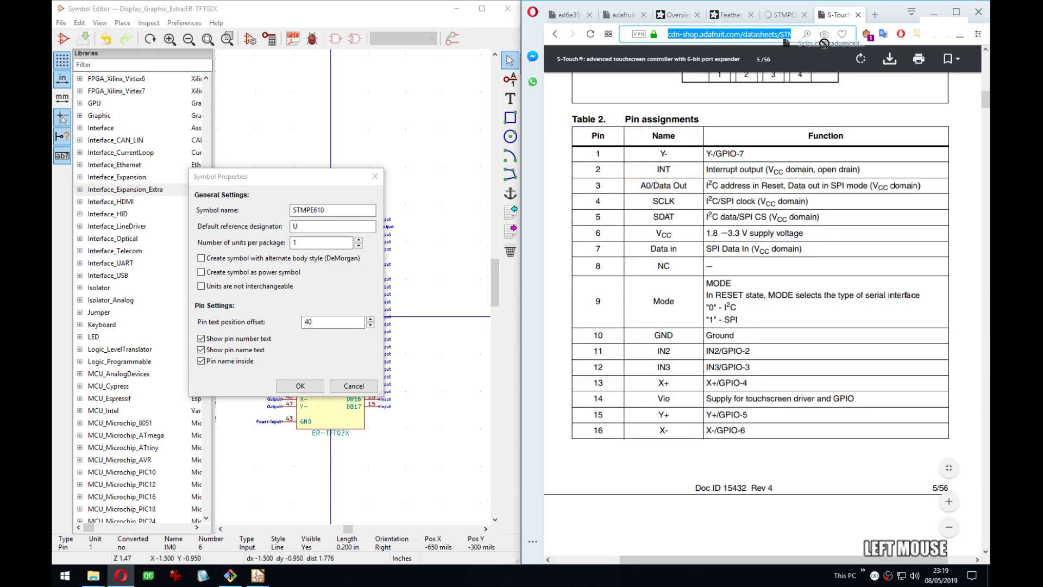
click(778, 35)
drag(778, 35, 821, 33)
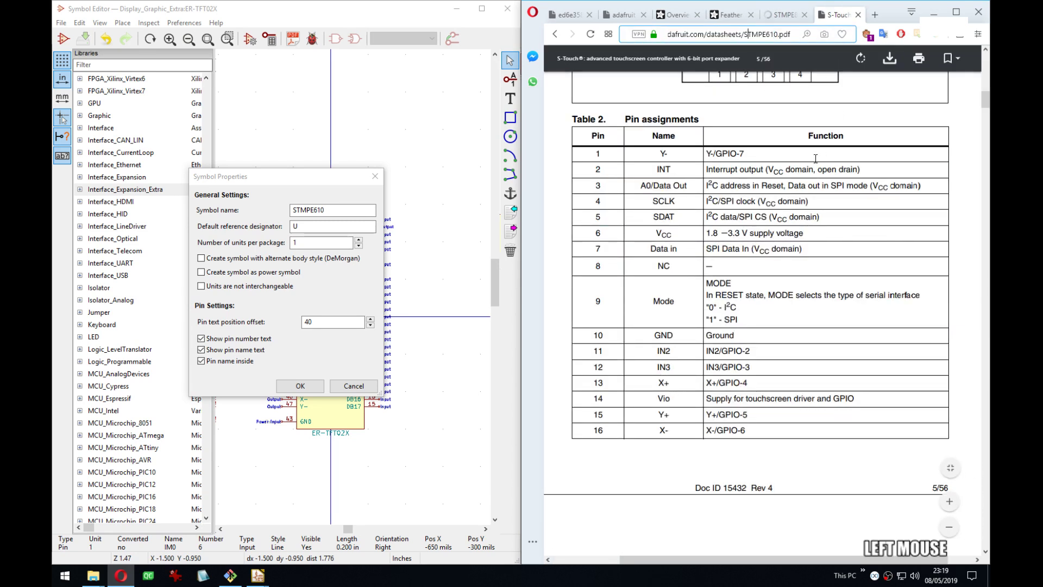
Open the STMPE811QTR datasheet from its product page in a new tab and maximize Opera.
click(782, 15)
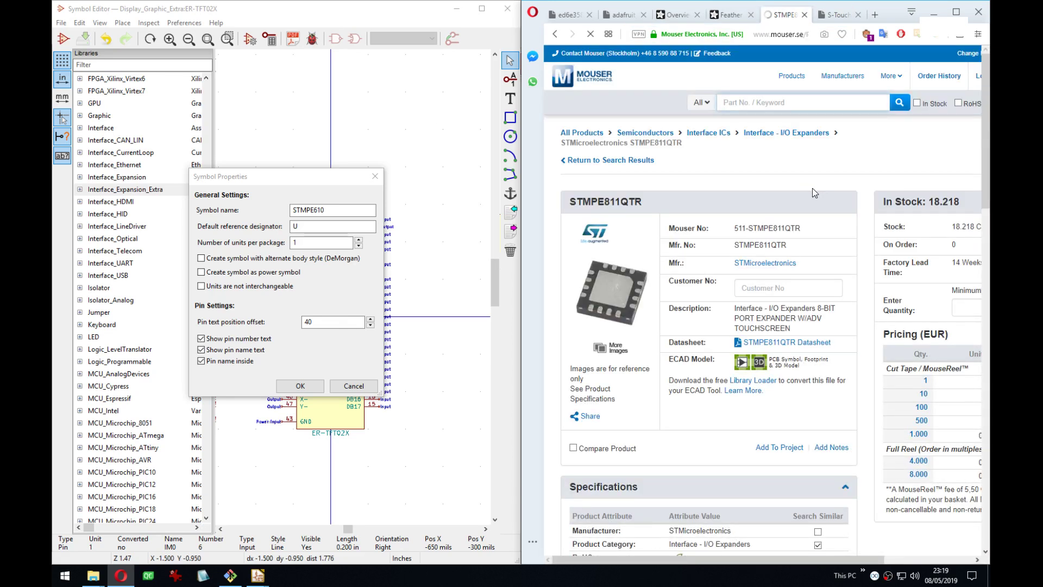
scroll(812, 188, down, 2)
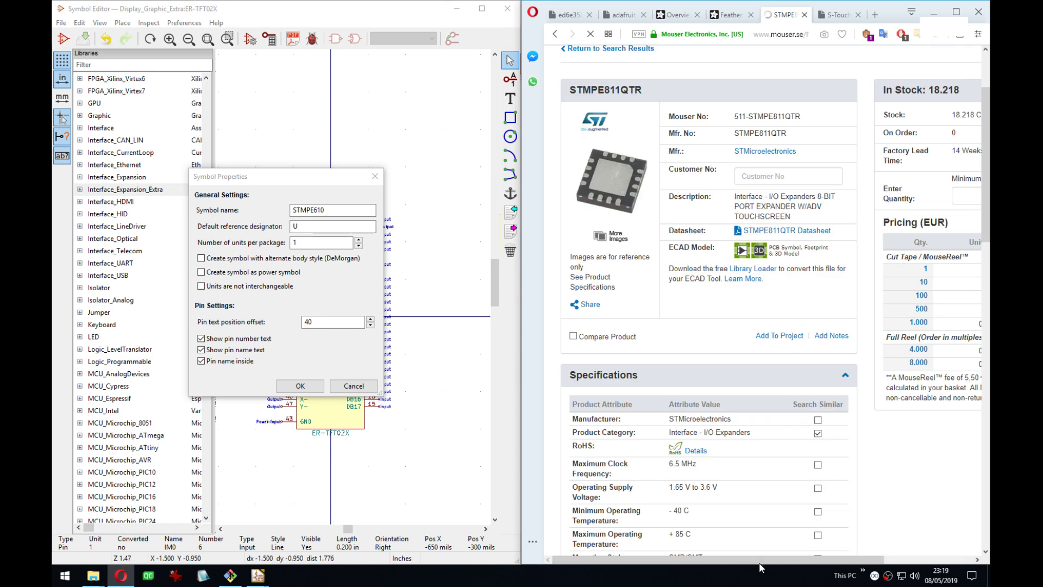
drag(759, 563, 796, 574)
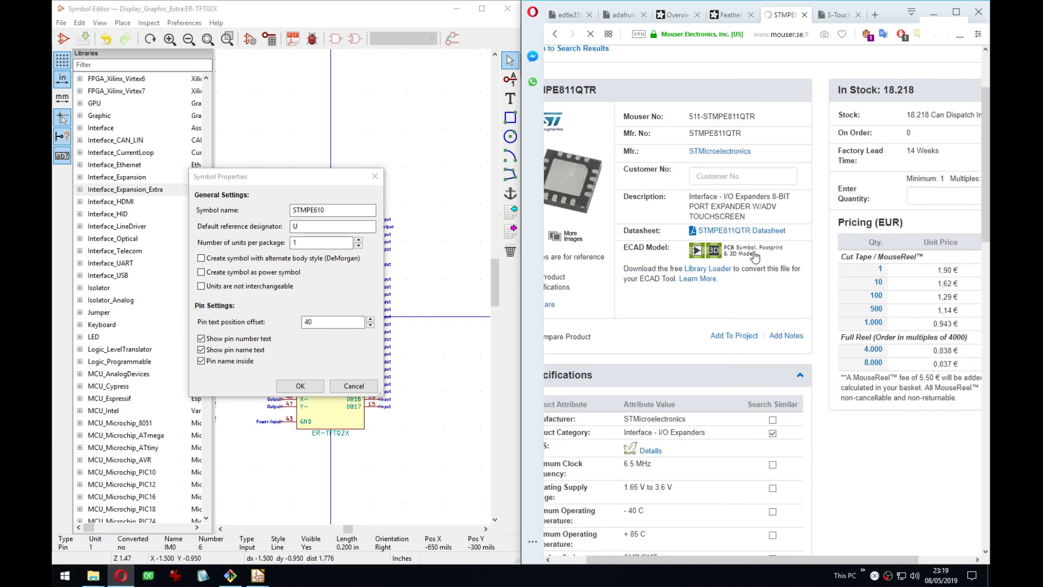
click(744, 232)
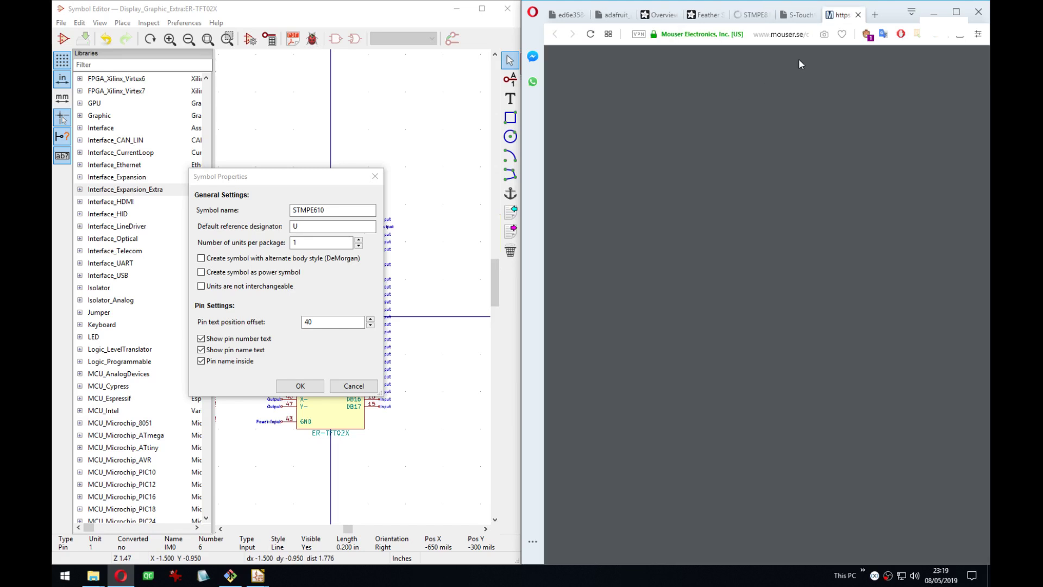
click(956, 11)
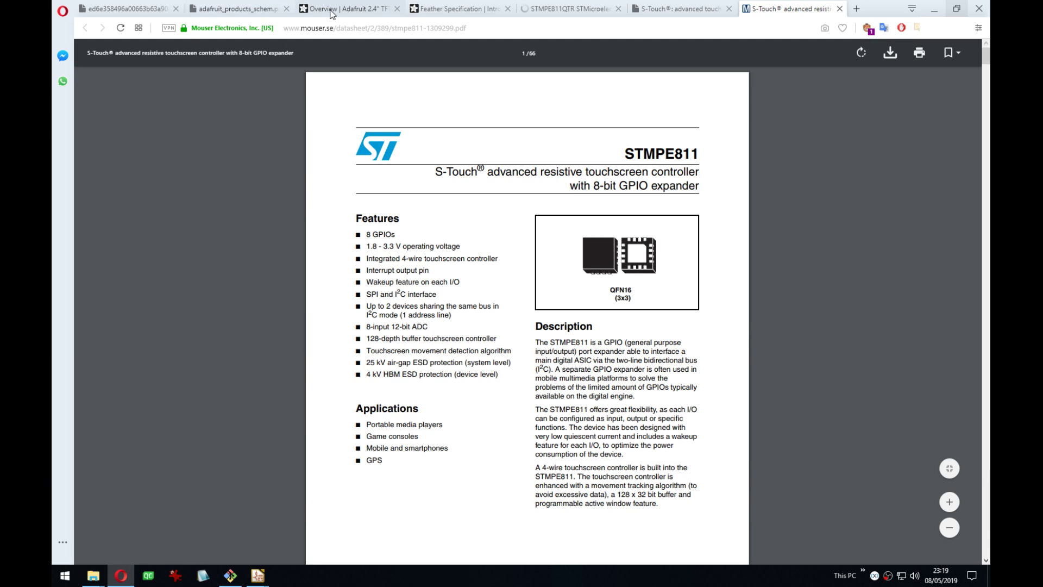
Flip between the Adafruit schematic, STMPE811QTR page, and the STMPE610 and STMPE811 datasheets.
click(263, 12)
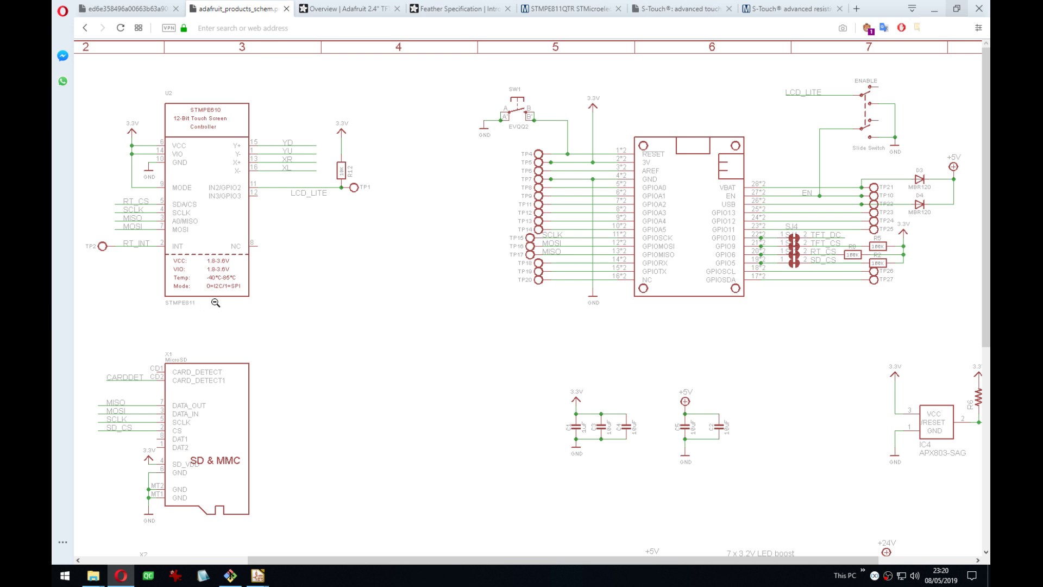
click(788, 9)
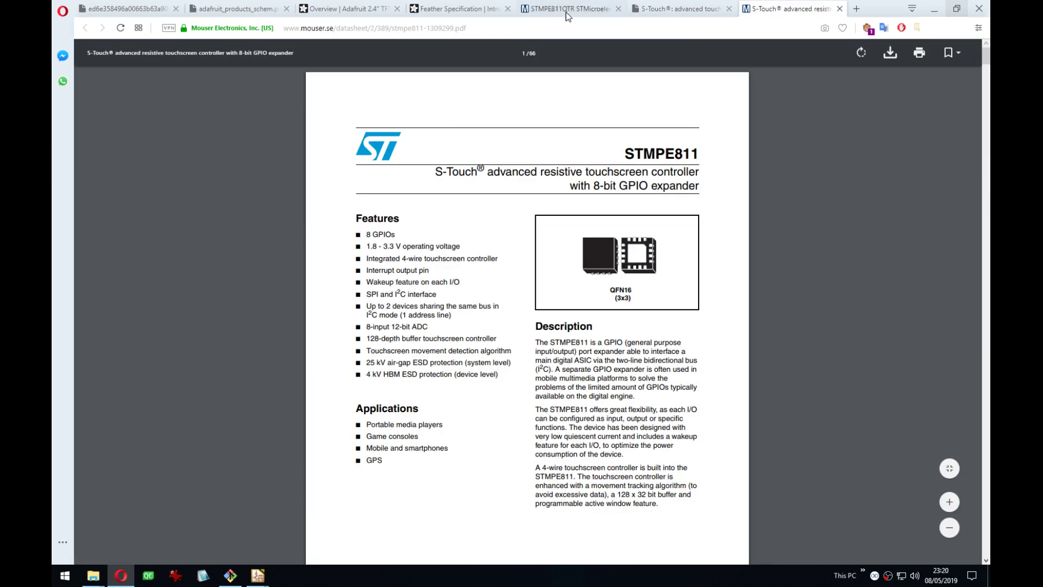
click(566, 12)
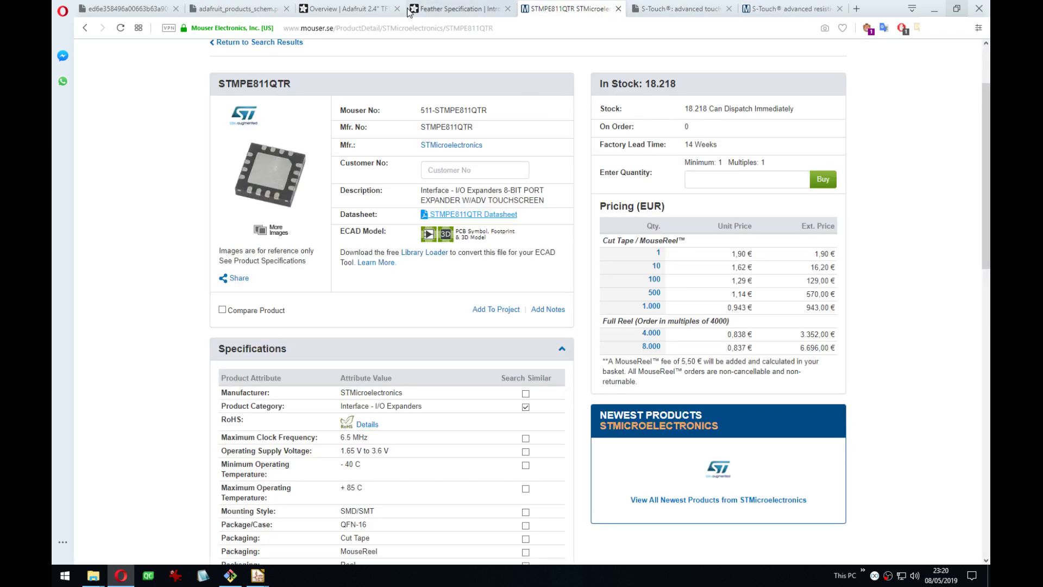
click(680, 9)
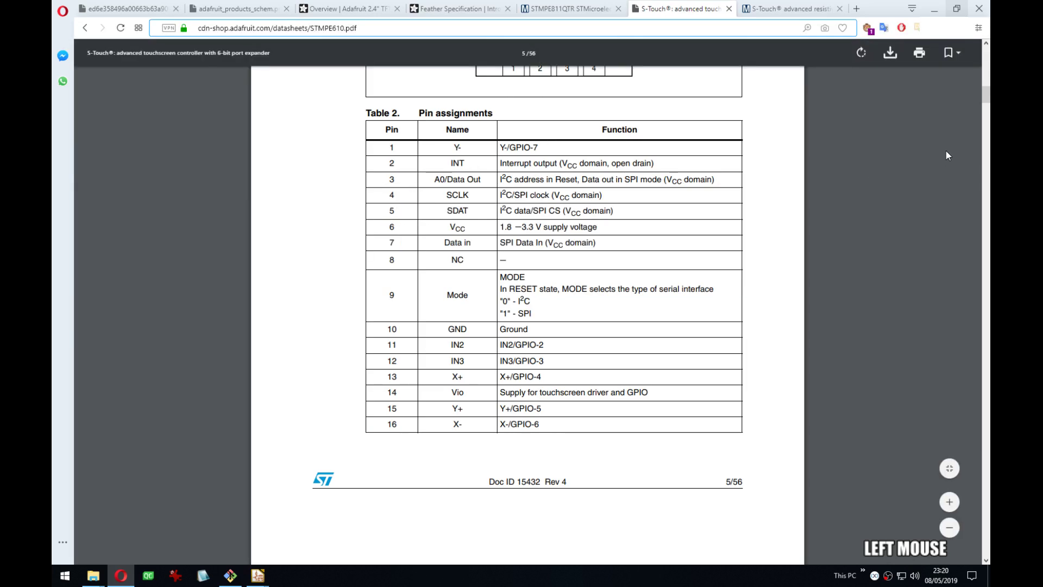
drag(986, 96, 978, 48)
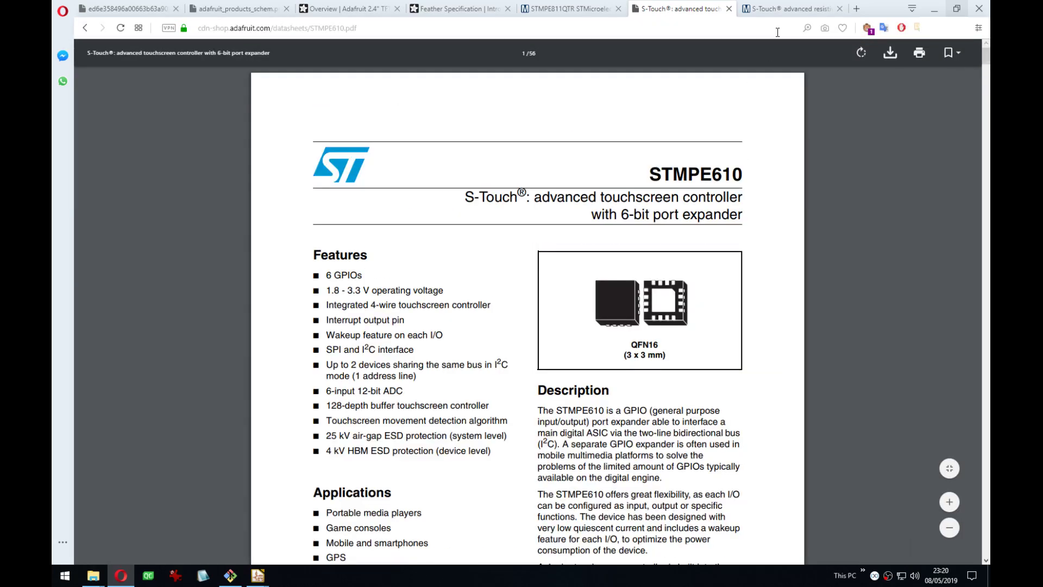
click(791, 9)
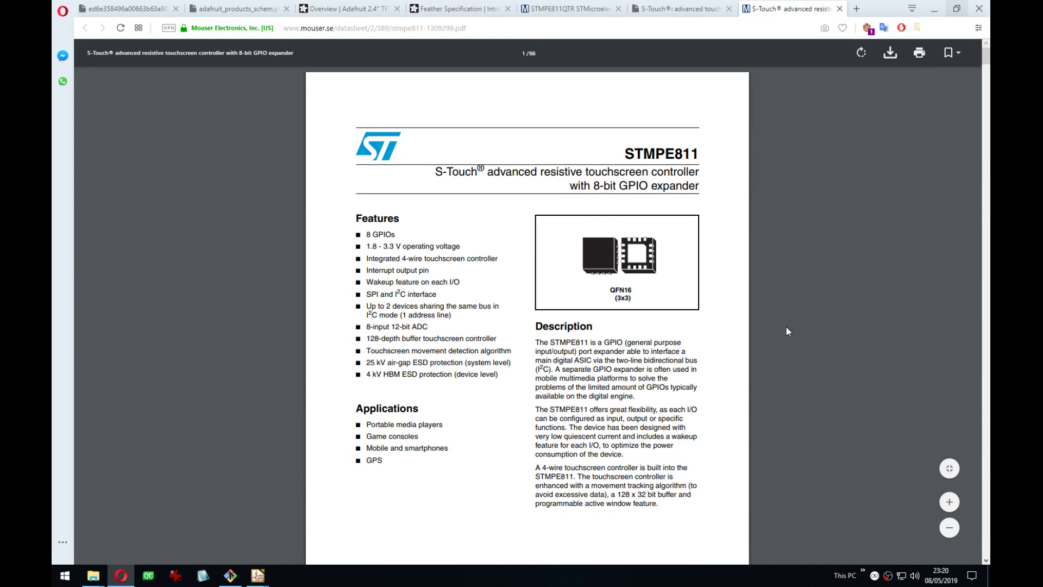
click(680, 9)
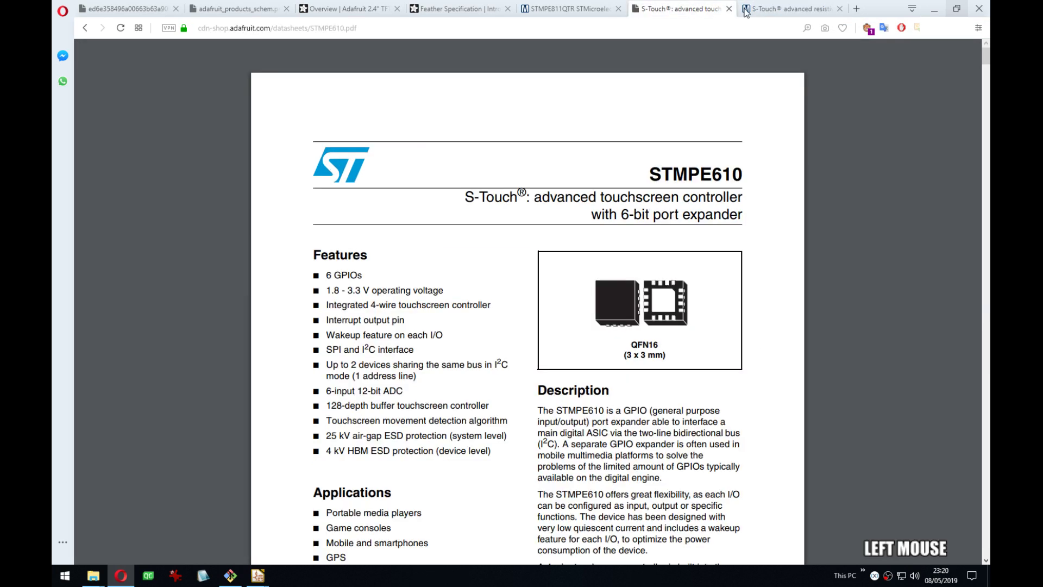
click(794, 13)
click(679, 9)
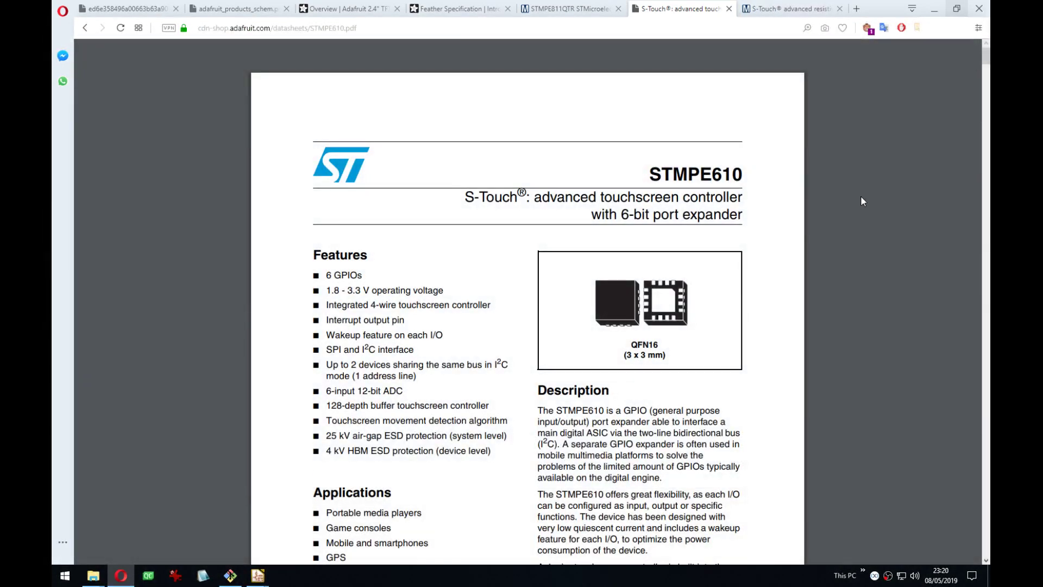
click(790, 9)
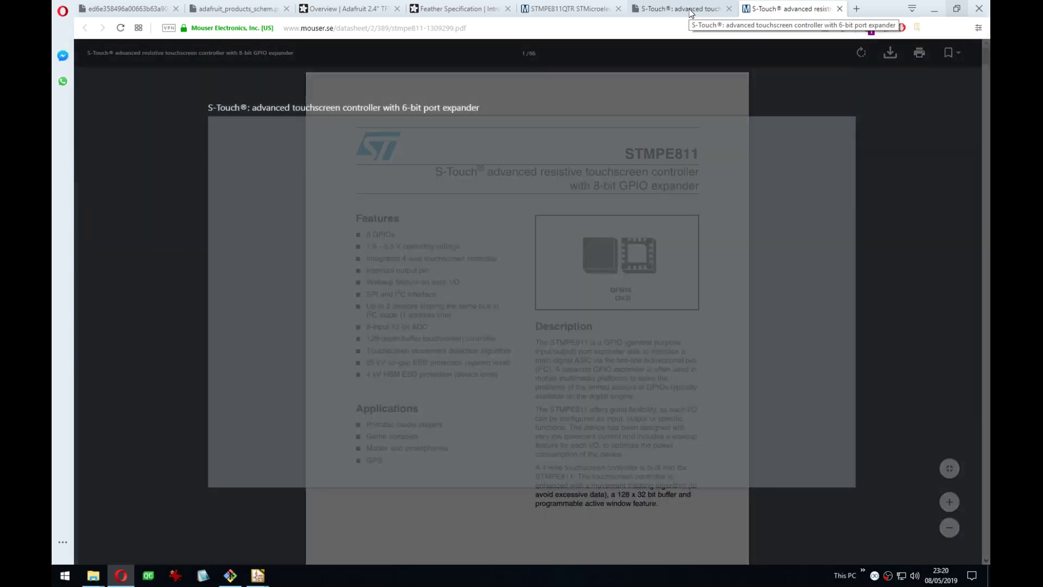
click(691, 12)
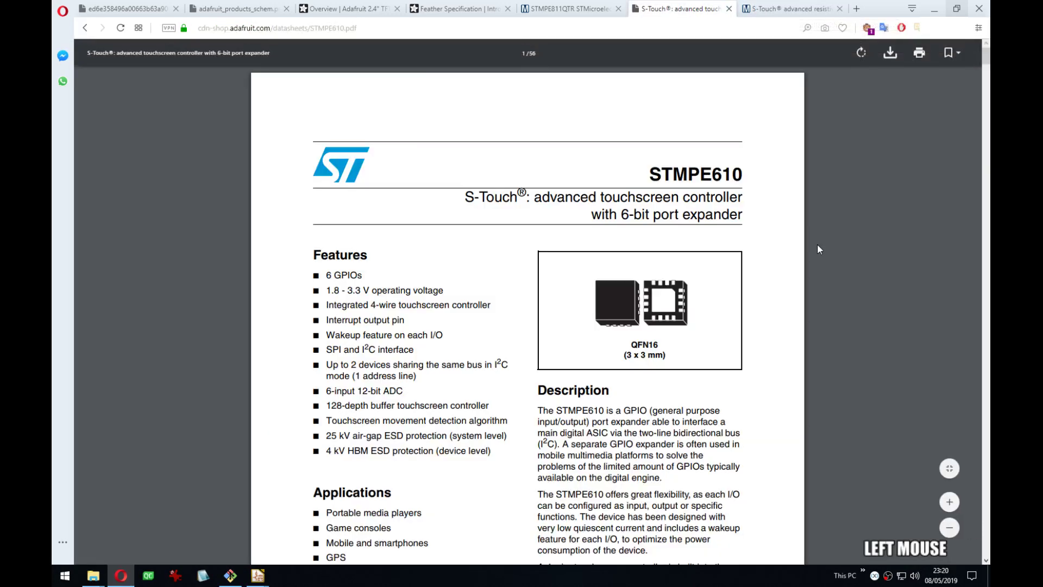
Scroll through the STMPE610 and STMPE811 datasheets to locate their pin assignment tables.
scroll(816, 252, down, 5)
scroll(815, 263, down, 20)
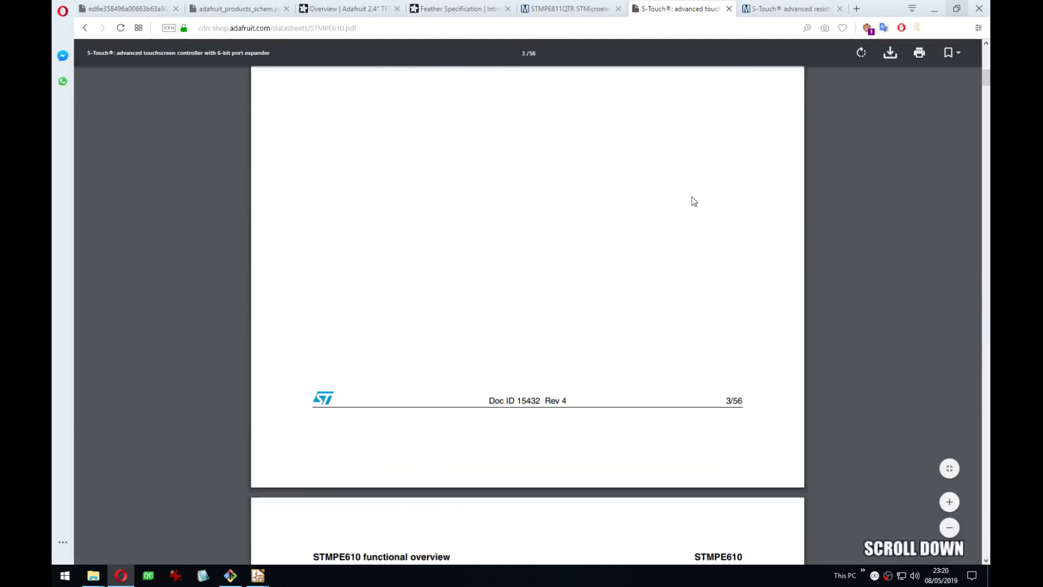
scroll(696, 200, down, 20)
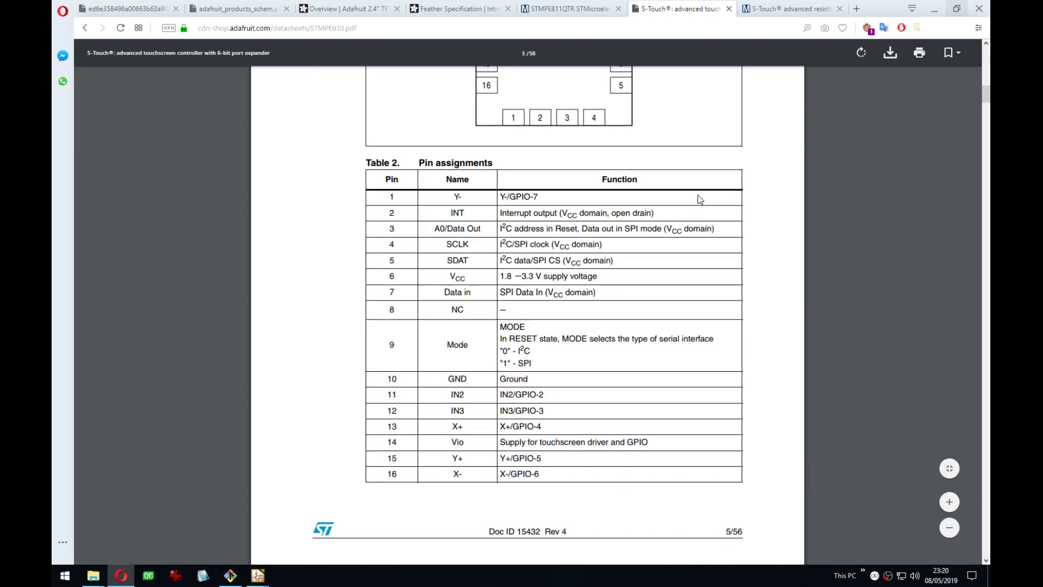
scroll(697, 199, up, 5)
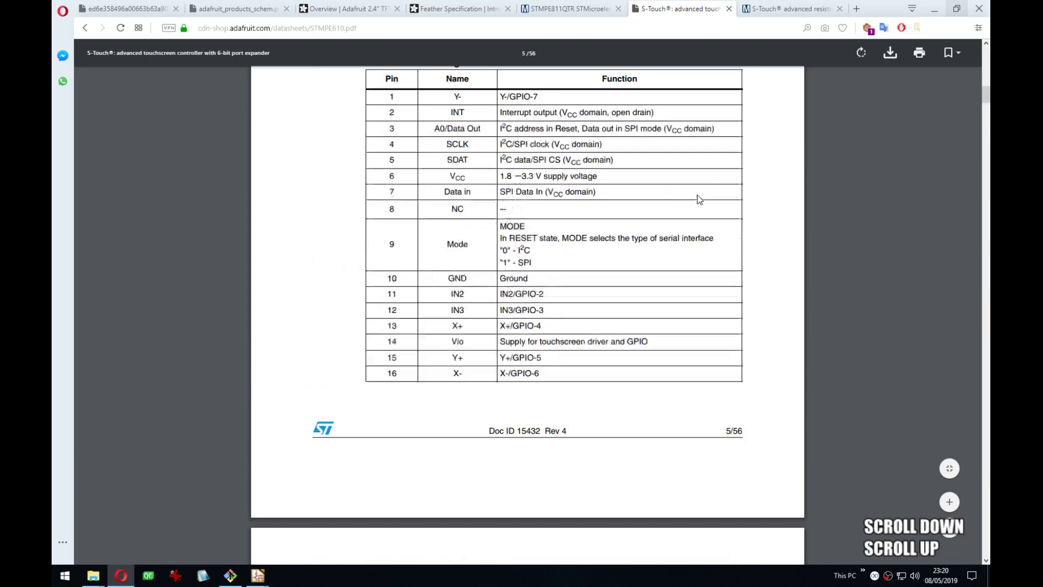
click(776, 11)
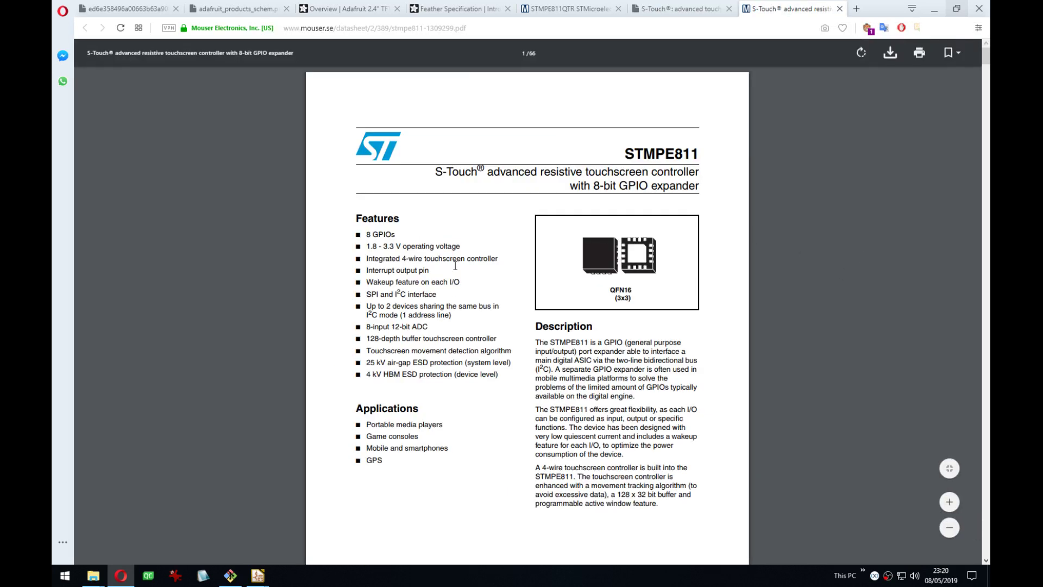
scroll(381, 298, down, 20)
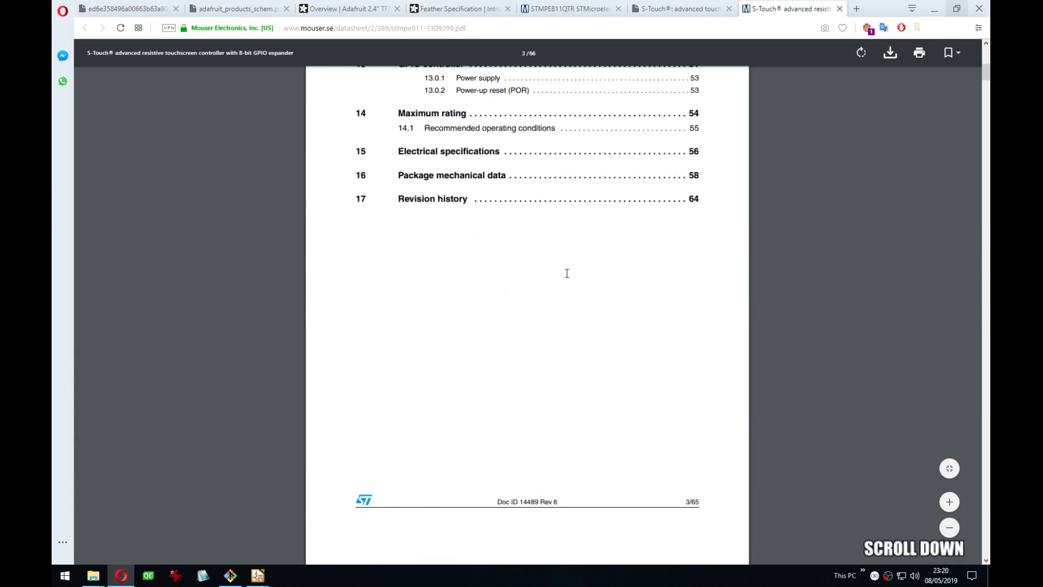
scroll(567, 273, down, 20)
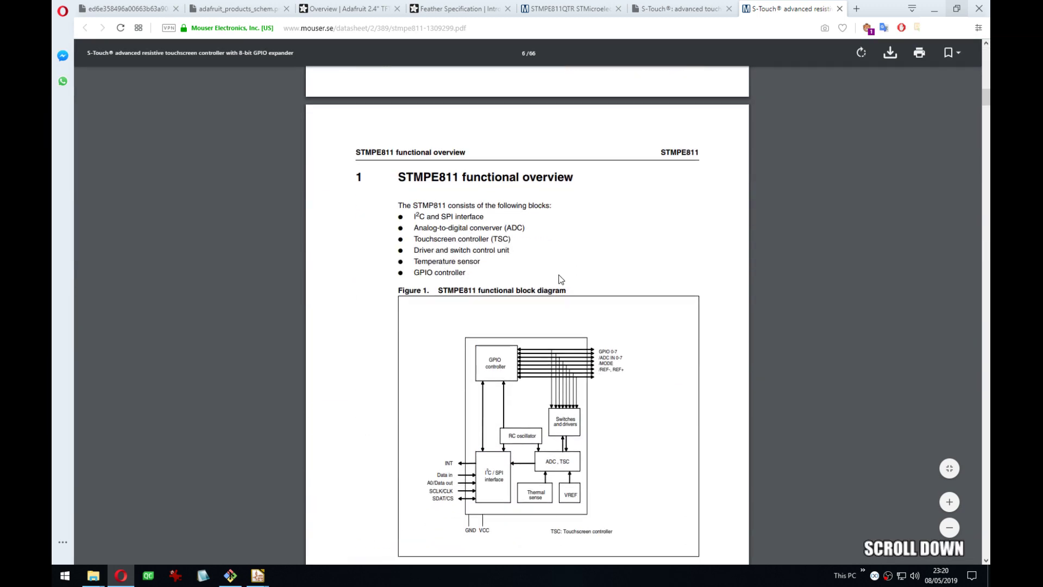
ctrl+scroll(572, 278, up, 4)
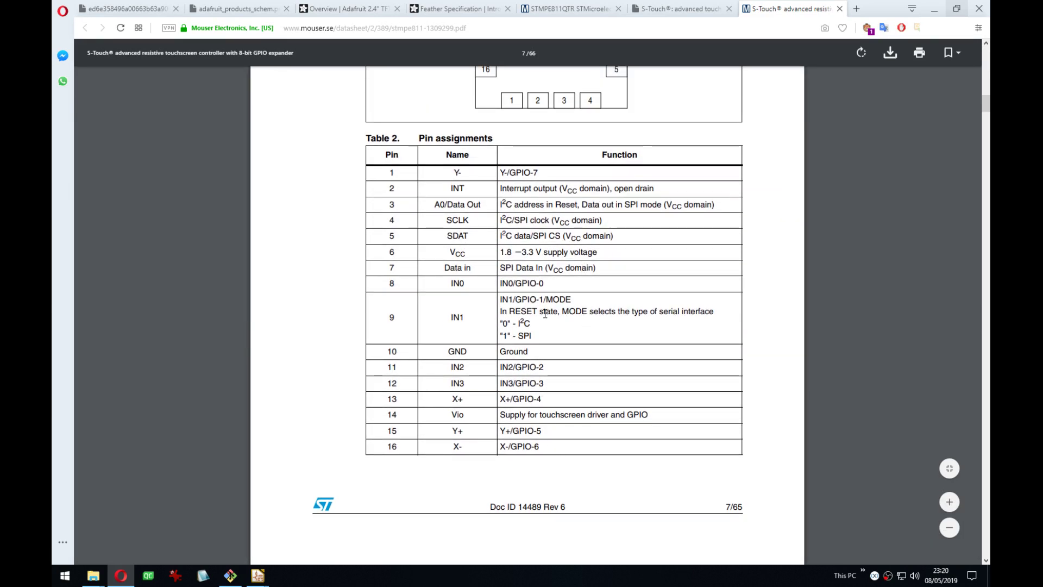
scroll(546, 448, down, 7)
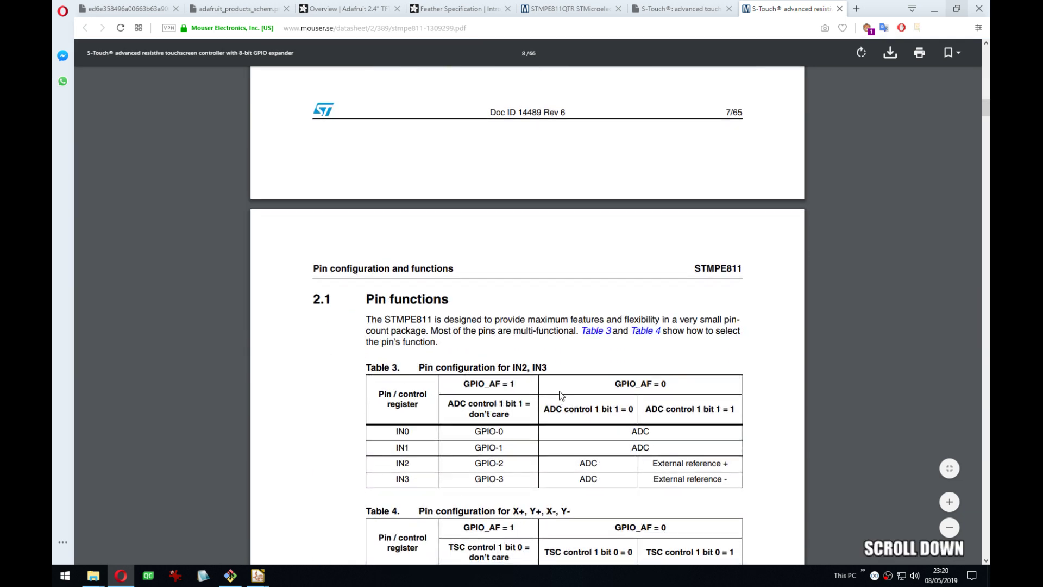
scroll(559, 390, down, 3)
scroll(517, 295, up, 10)
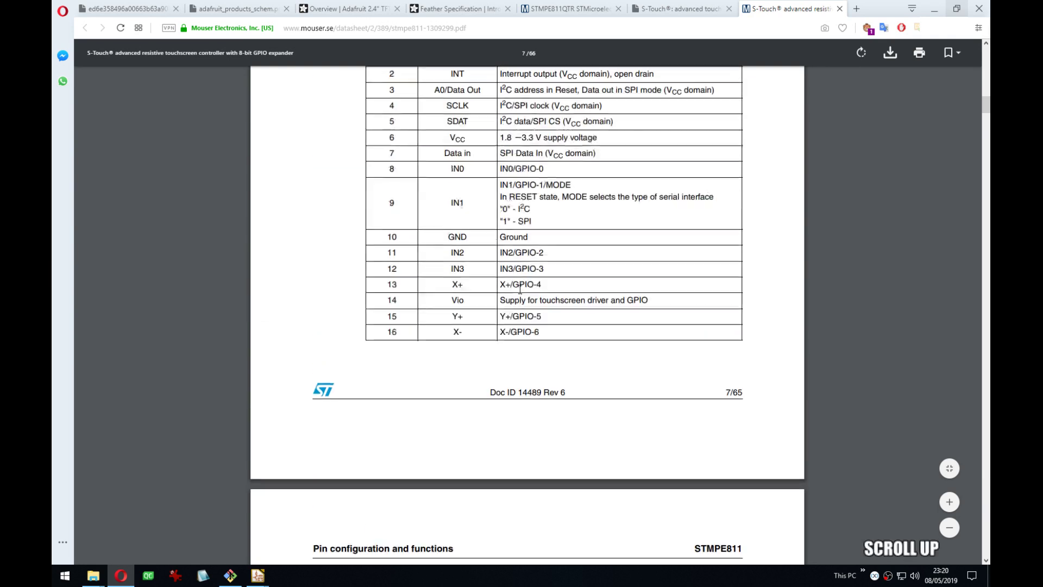
Leave the STMPE811 page 7 pin table showing and snap Opera to the left half.
click(699, 10)
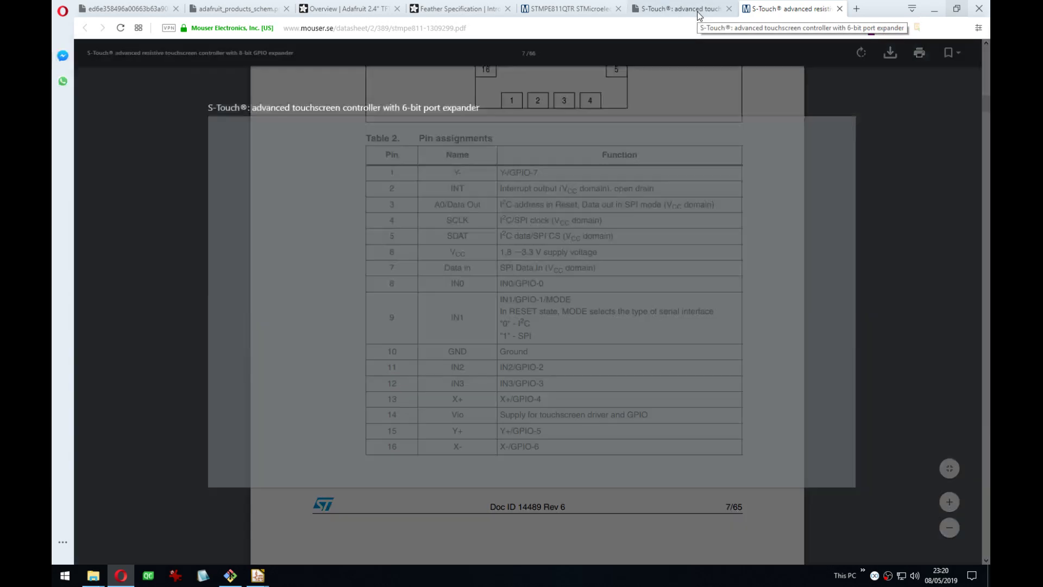
ctrl+scroll(600, 285, up, 5)
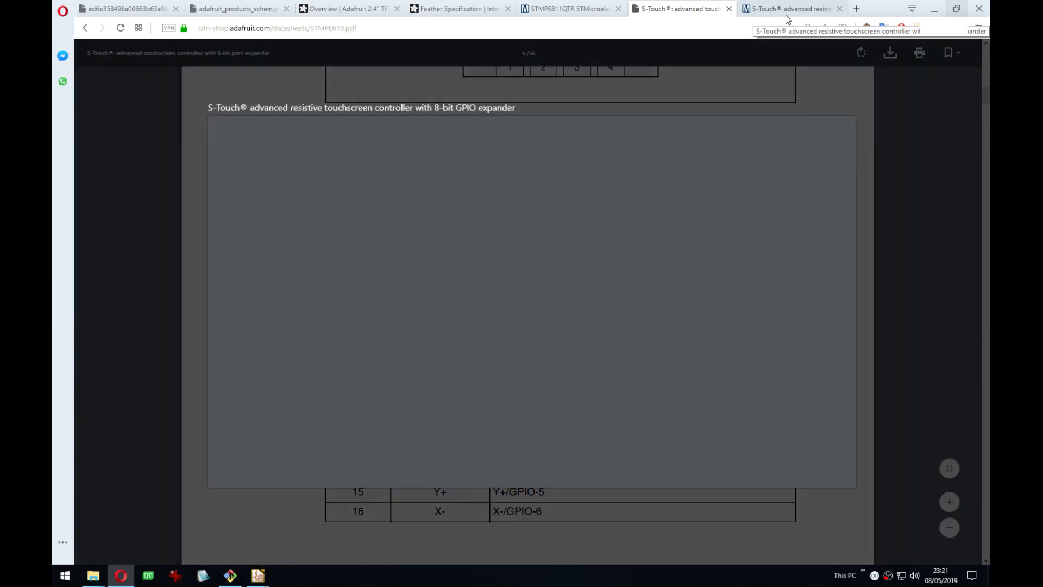
click(787, 12)
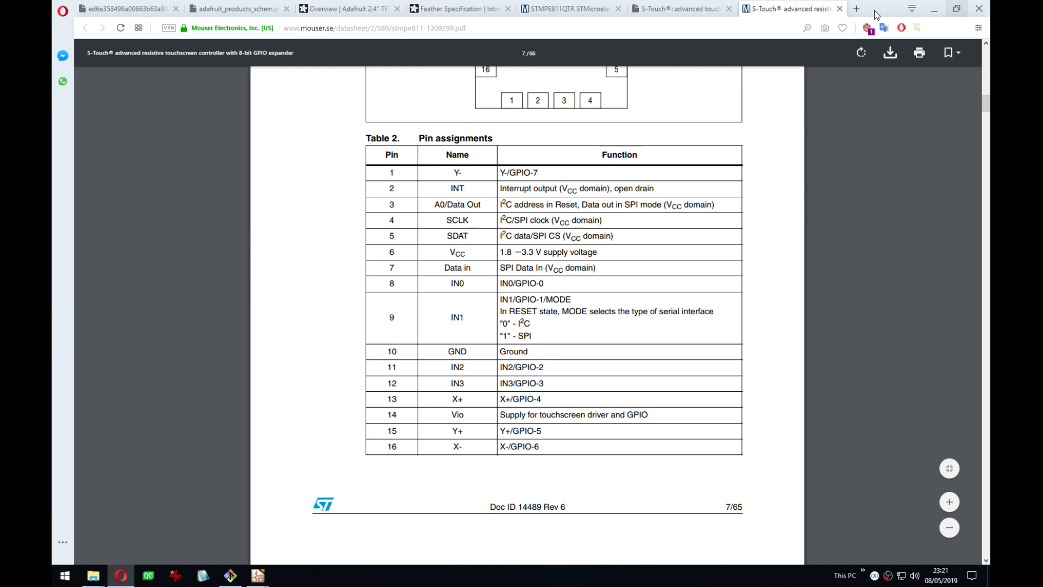
key(super+Left)
Move the STMPE811 datasheet into its own right-half window showing the pin table.
click(763, 64)
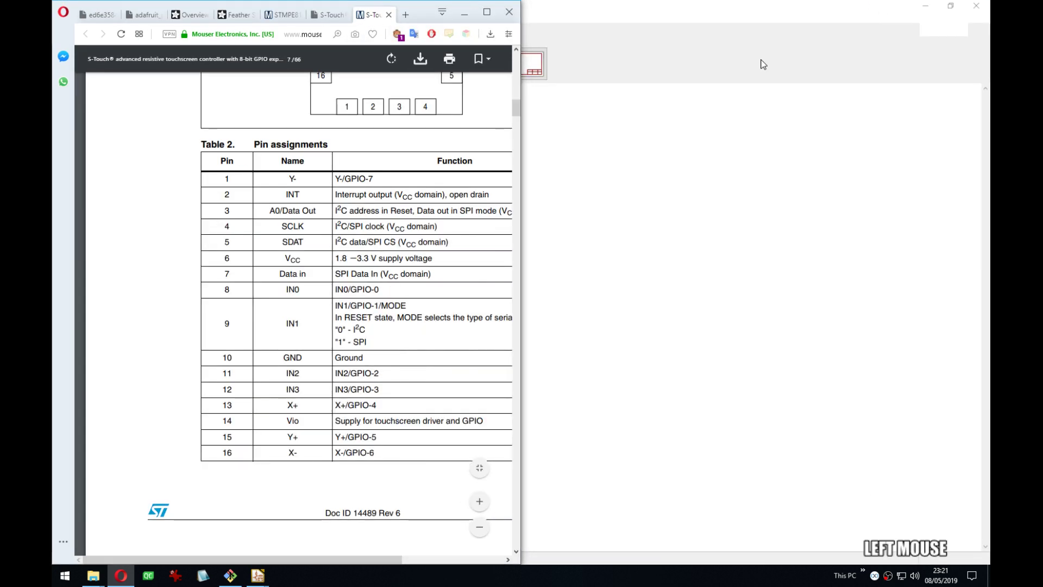
key(super+Right)
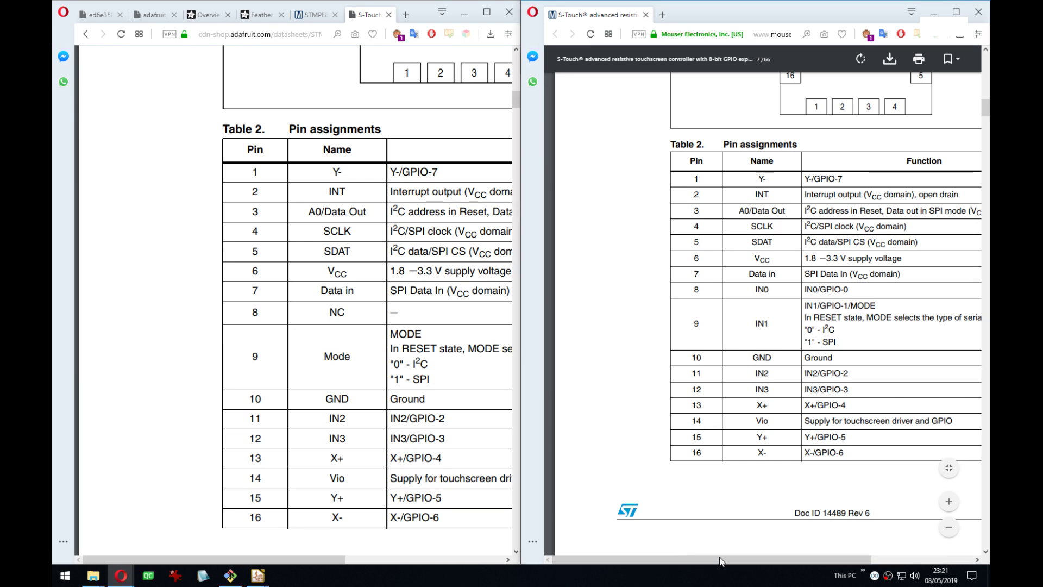
drag(732, 555, 777, 556)
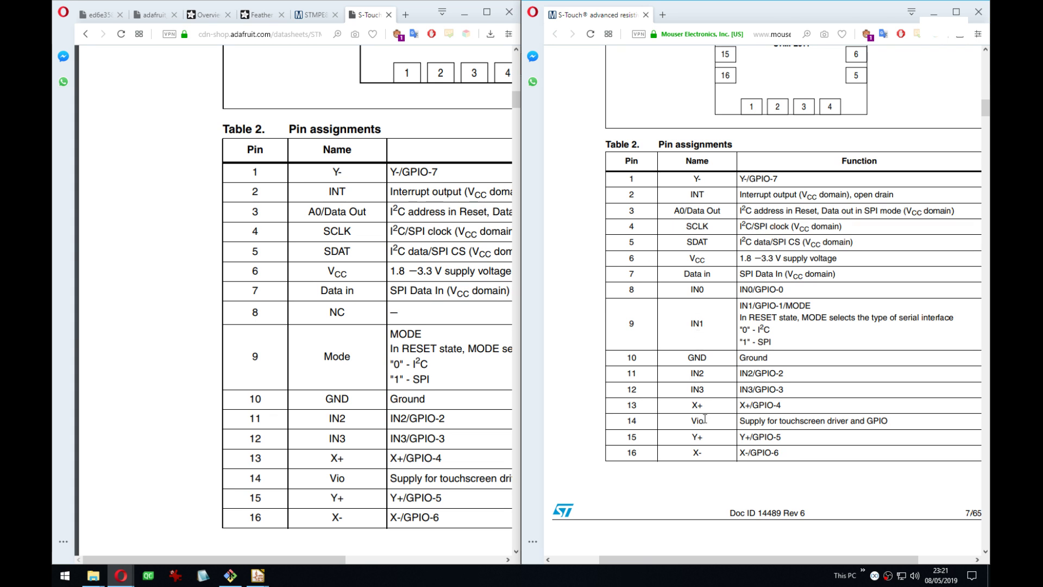
scroll(706, 421, down, 7)
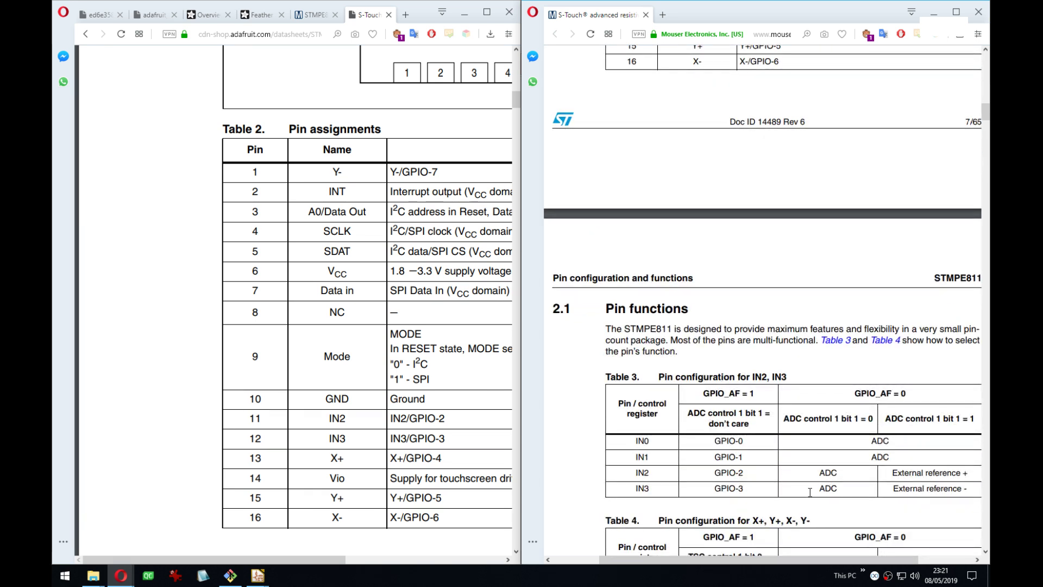
scroll(810, 492, up, 6)
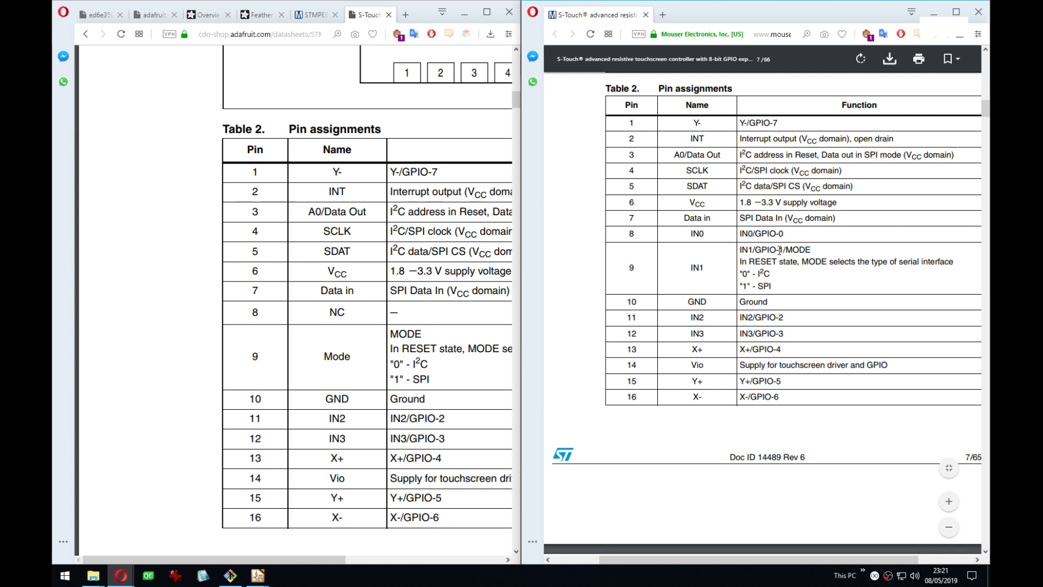
Show the Adafruit STMPE610 schematic in the left window.
mouse_move(319, 10)
click(314, 15)
click(154, 15)
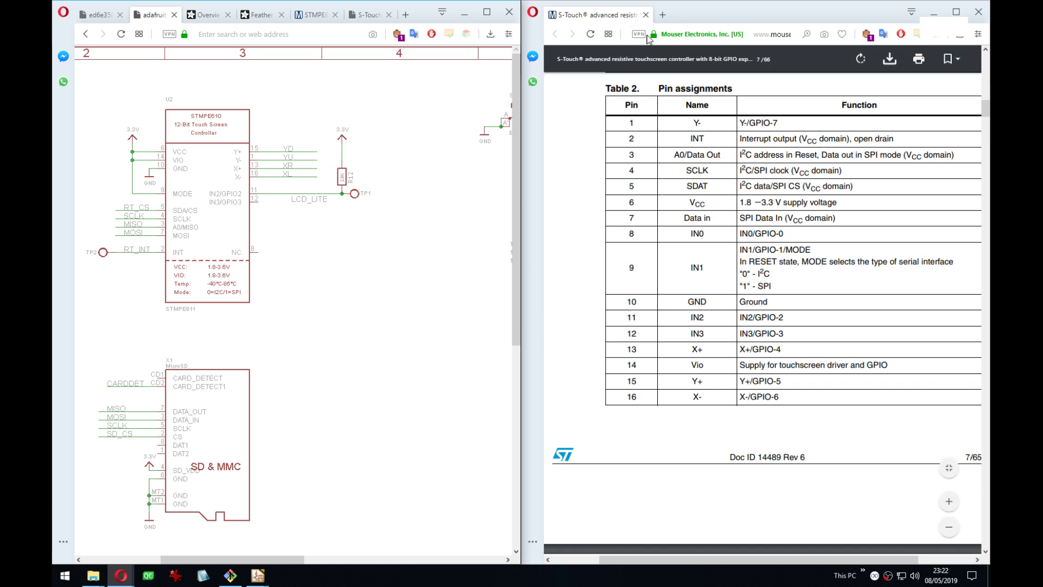
mouse_move(383, 12)
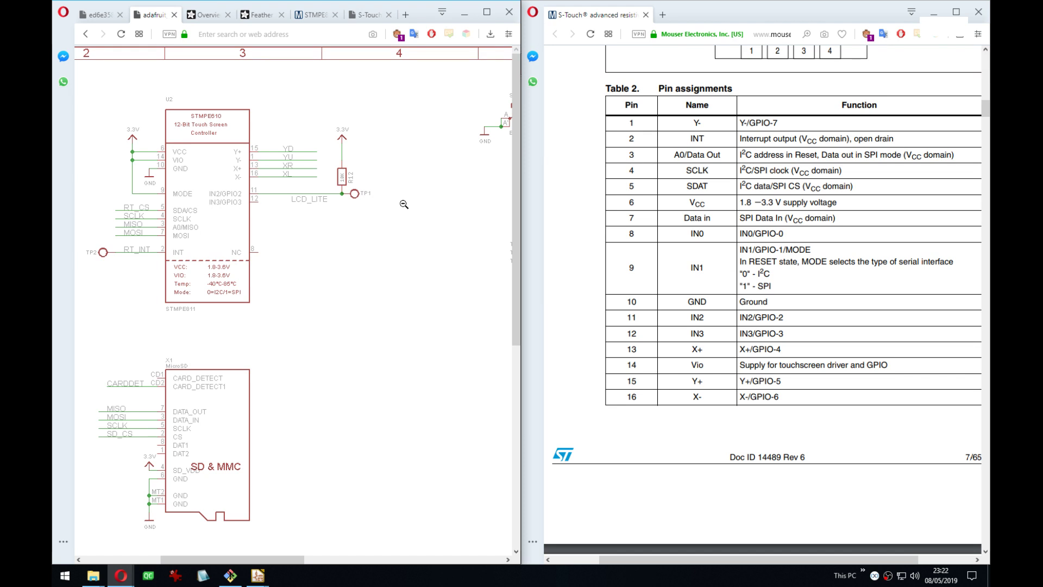
Search Mouser for 'stmpe' and browse the results with the browser maximized.
click(365, 15)
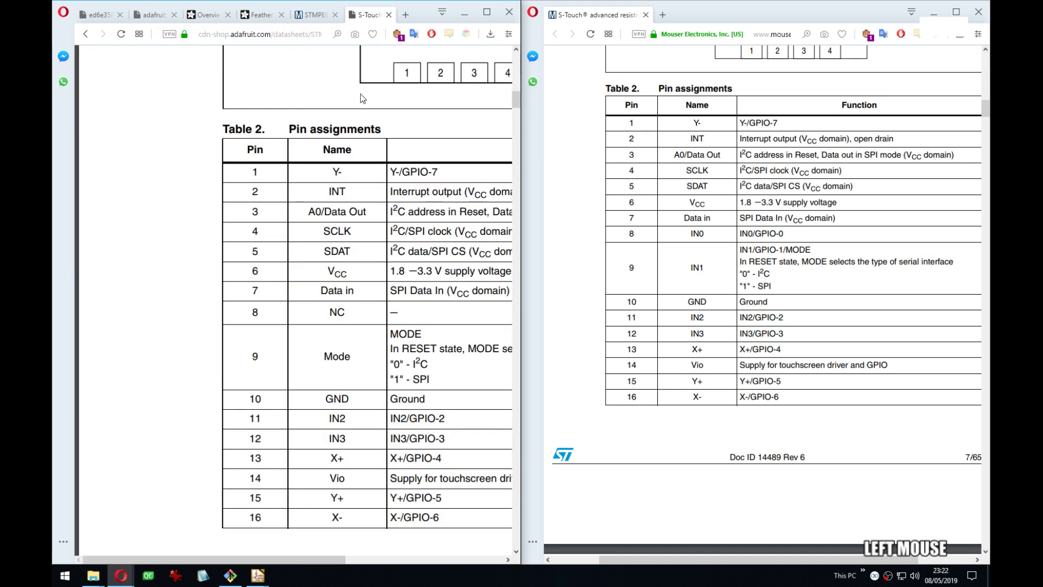
click(312, 14)
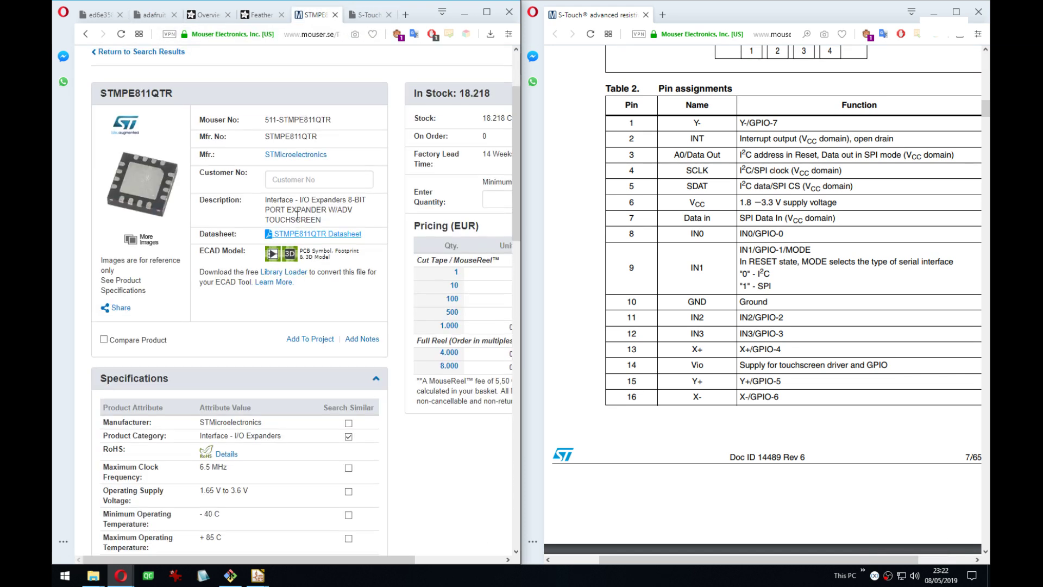
scroll(297, 215, up, 2)
click(293, 102)
text(st)
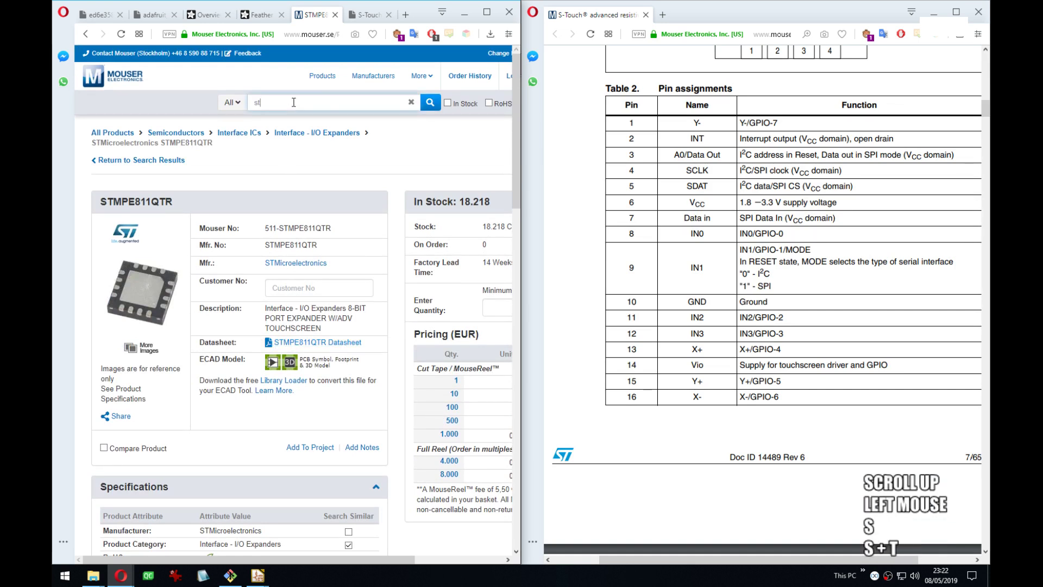
text(mpe)
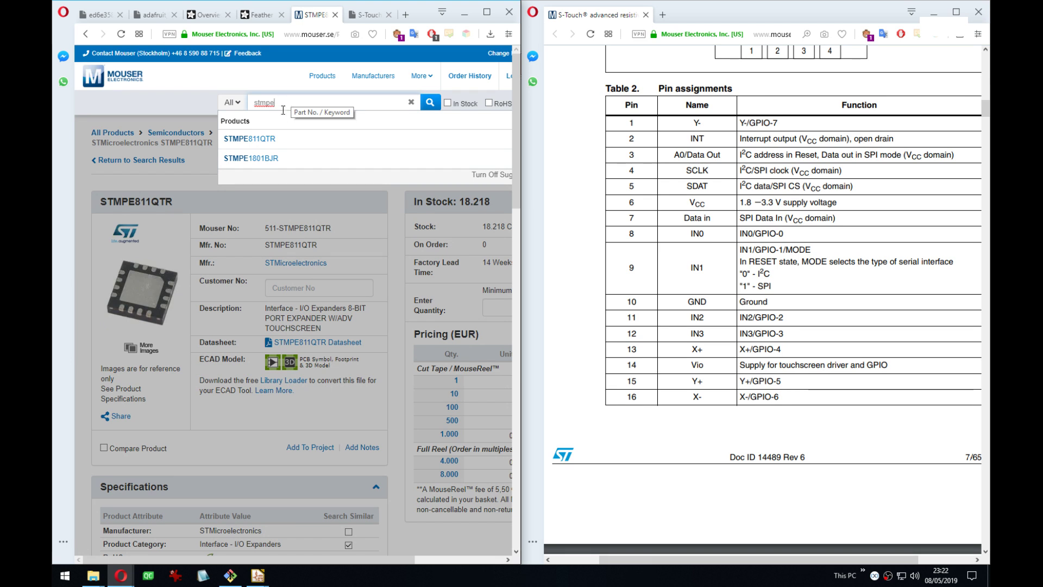
key(Return)
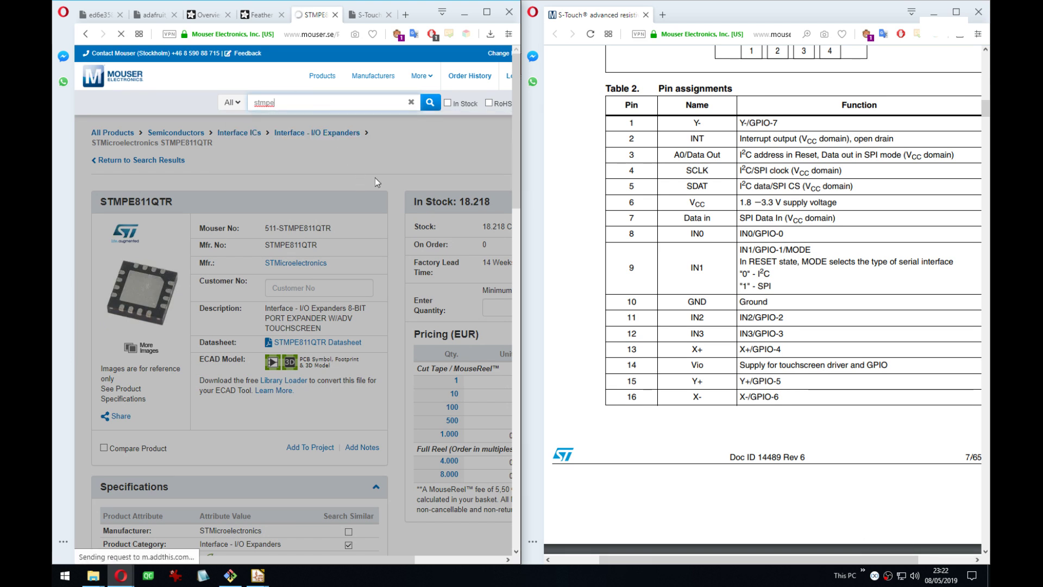
click(487, 12)
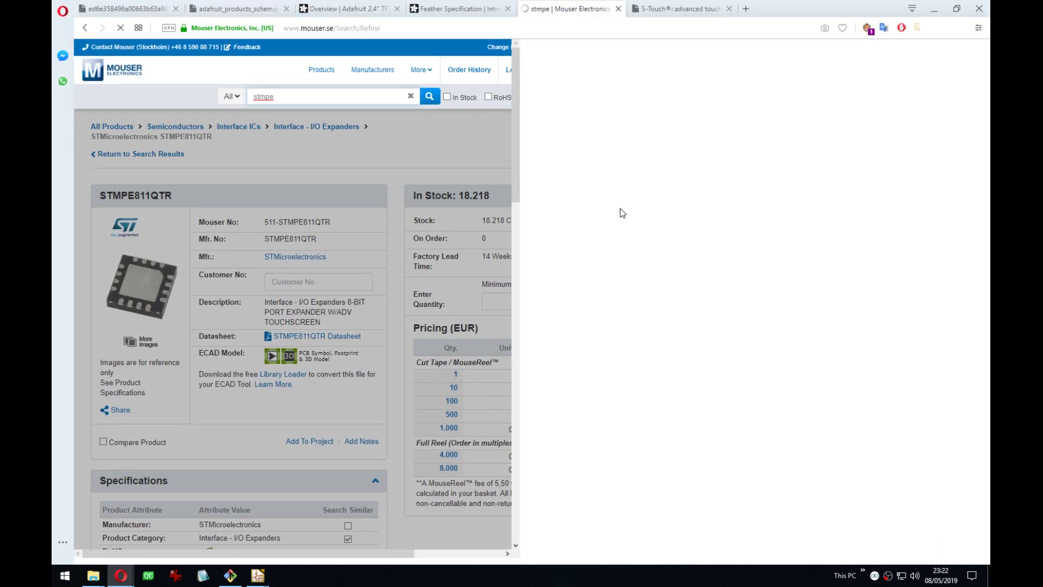
scroll(633, 283, down, 10)
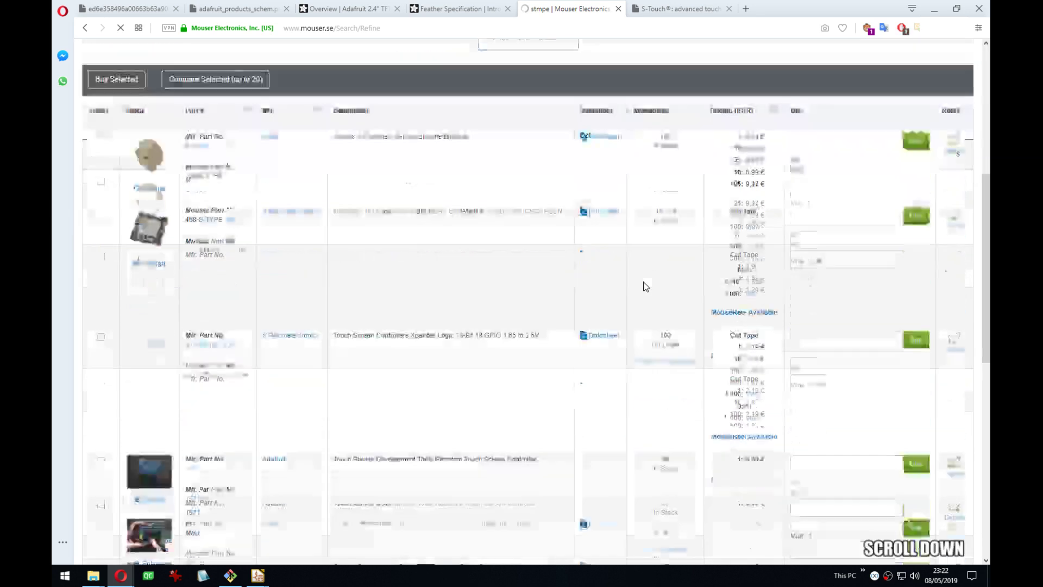
scroll(638, 285, up, 5)
scroll(639, 287, up, 3)
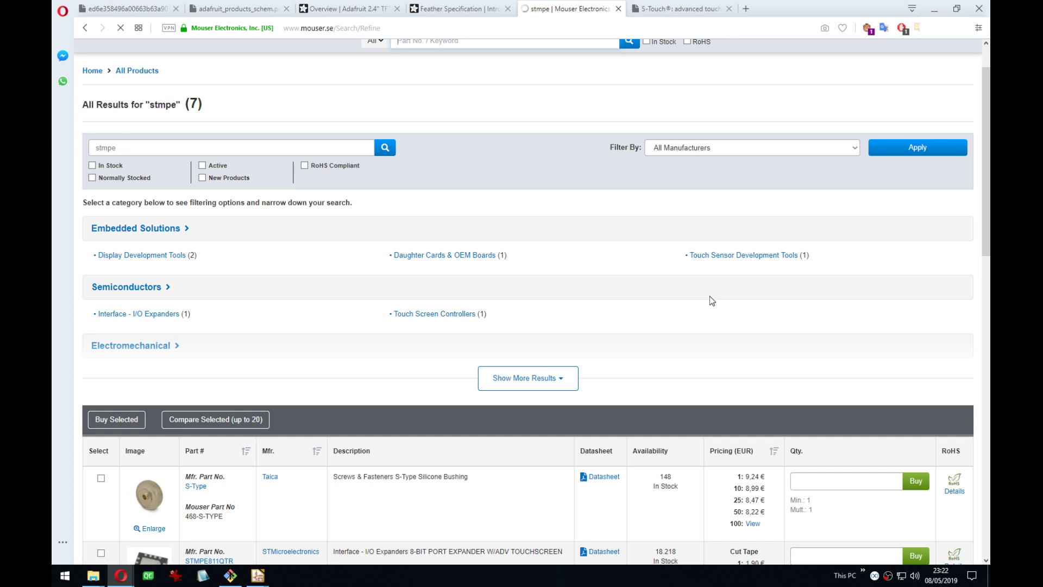
scroll(330, 289, down, 12)
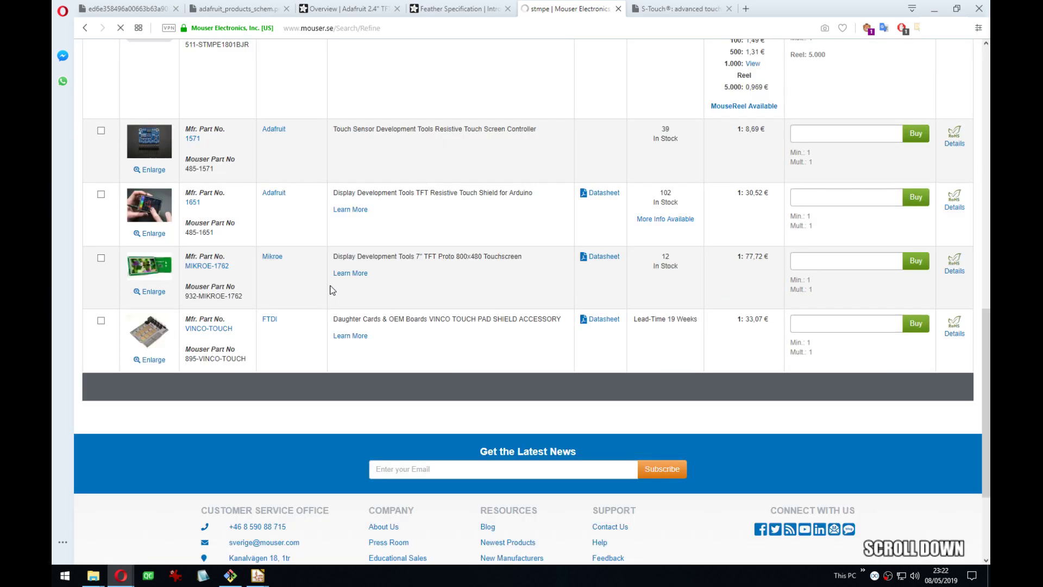
scroll(395, 295, up, 5)
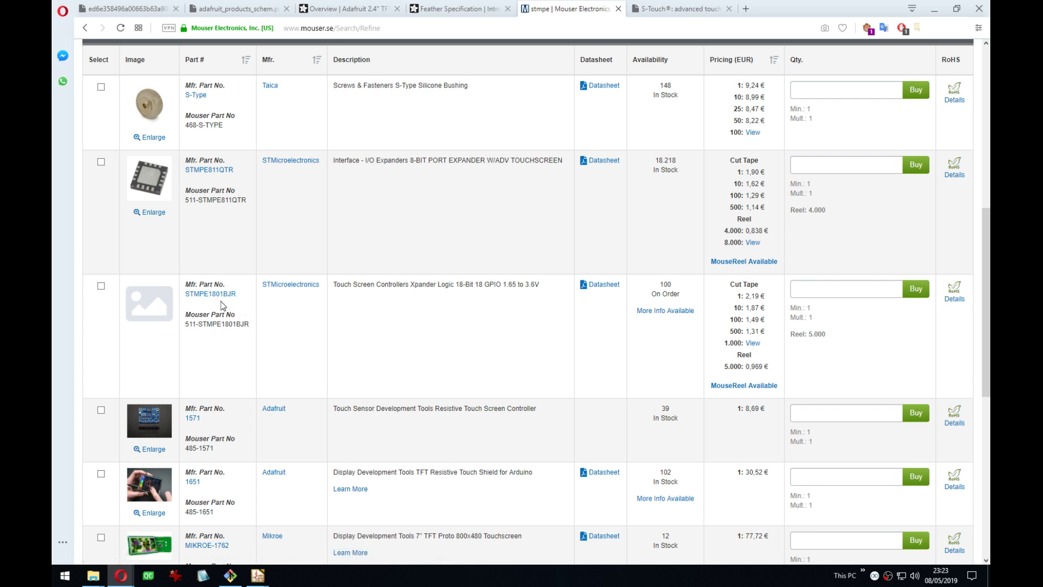
Open STMPE811QTR's page and datasheet, closing the old S-Touch tab, then return to the schematic.
click(202, 171)
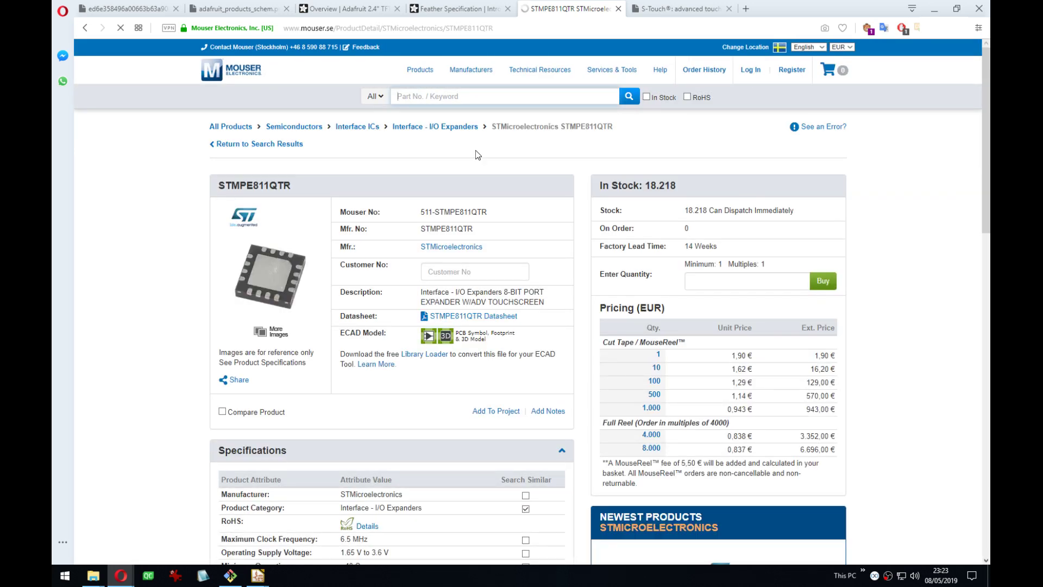
middle_click(685, 6)
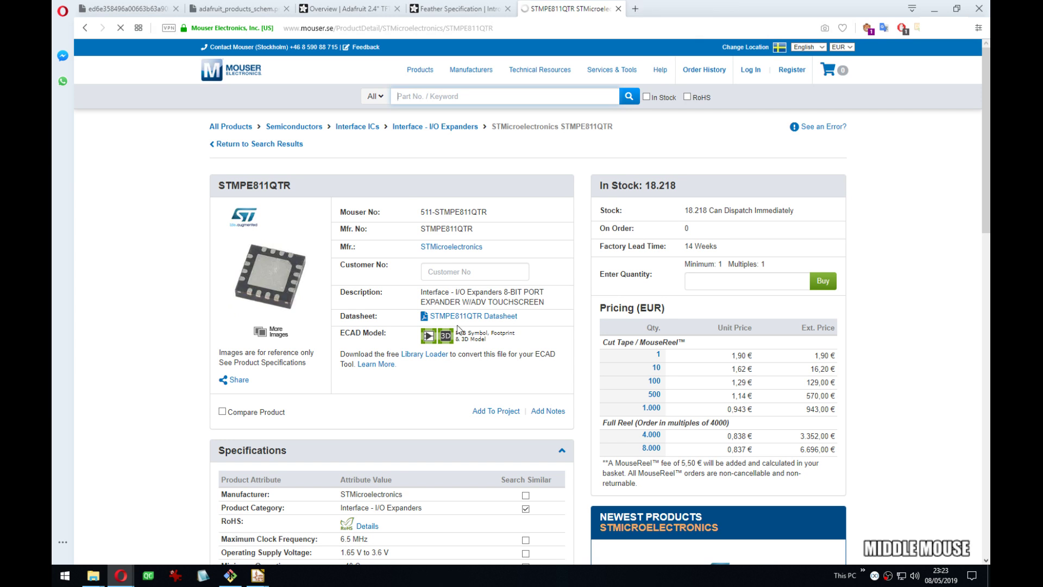
click(466, 317)
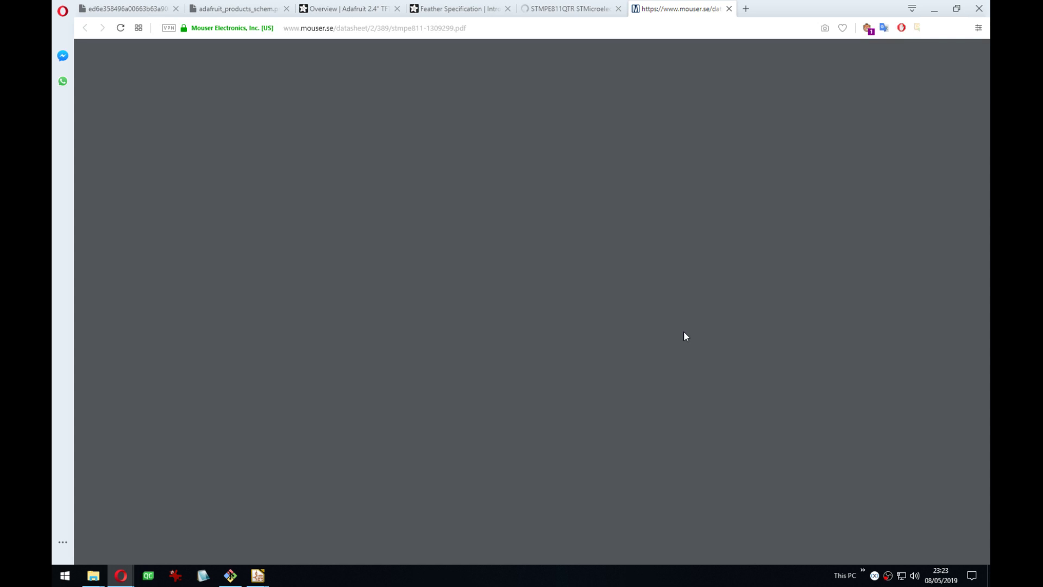
click(233, 9)
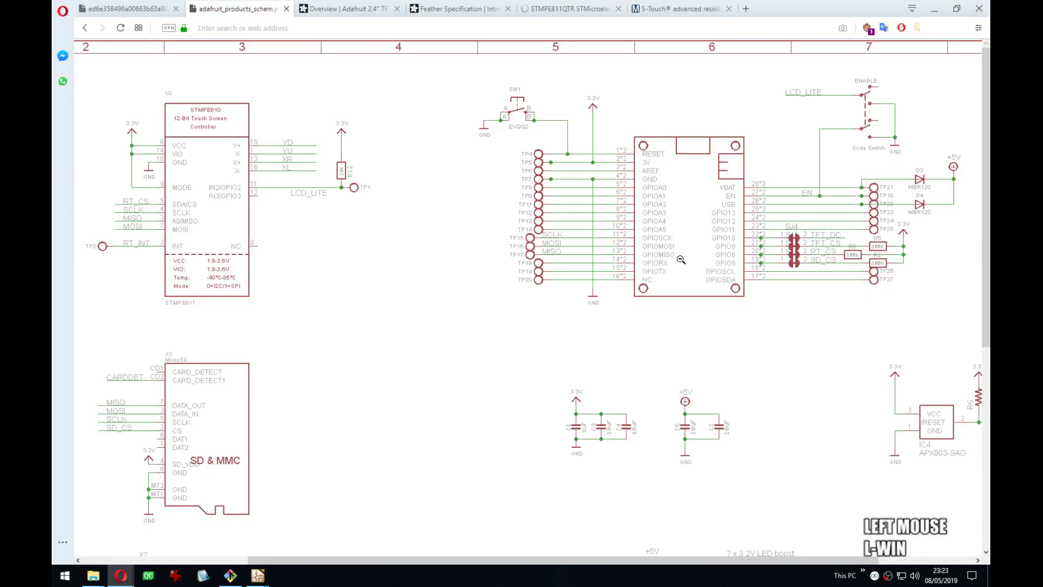
Dock the browser right and change the symbol name from STMPE610 to STMPE811.
key(super+Right)
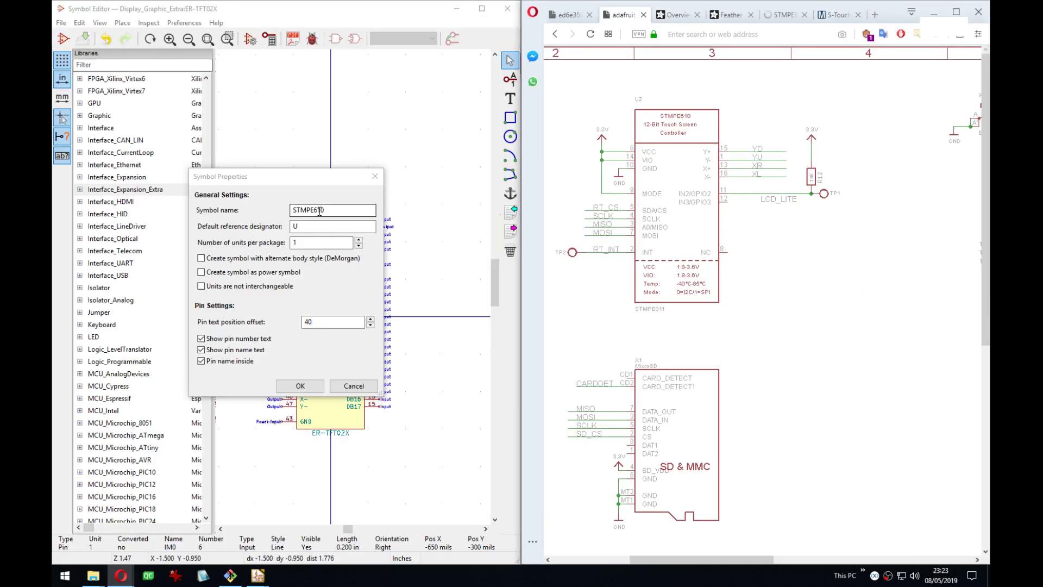
drag(314, 209, 344, 208)
text(811)
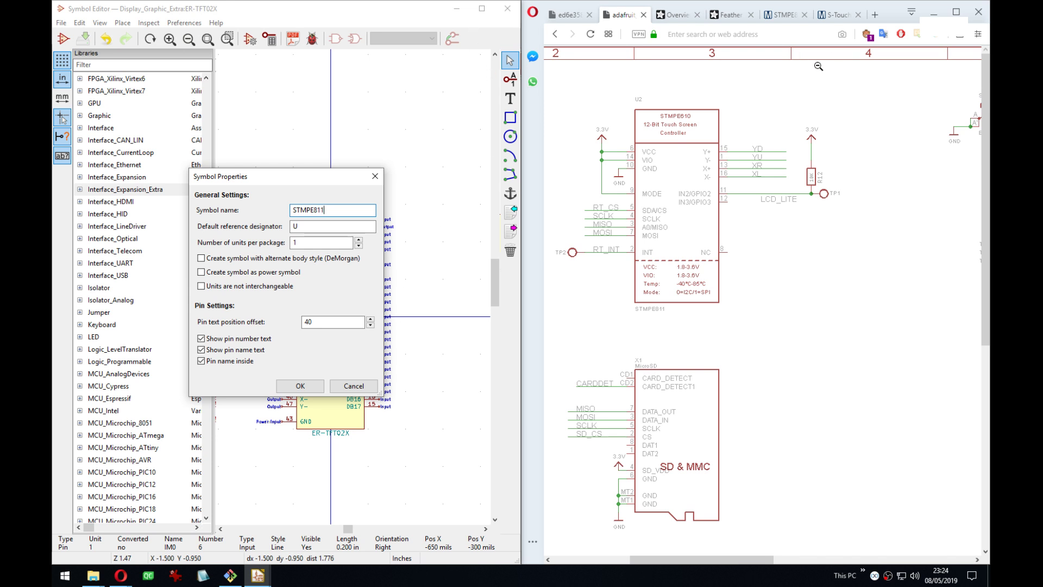
Copy part number STMPE811QTR from Mouser and search the STMPE811 datasheet for 'qtr'.
click(835, 14)
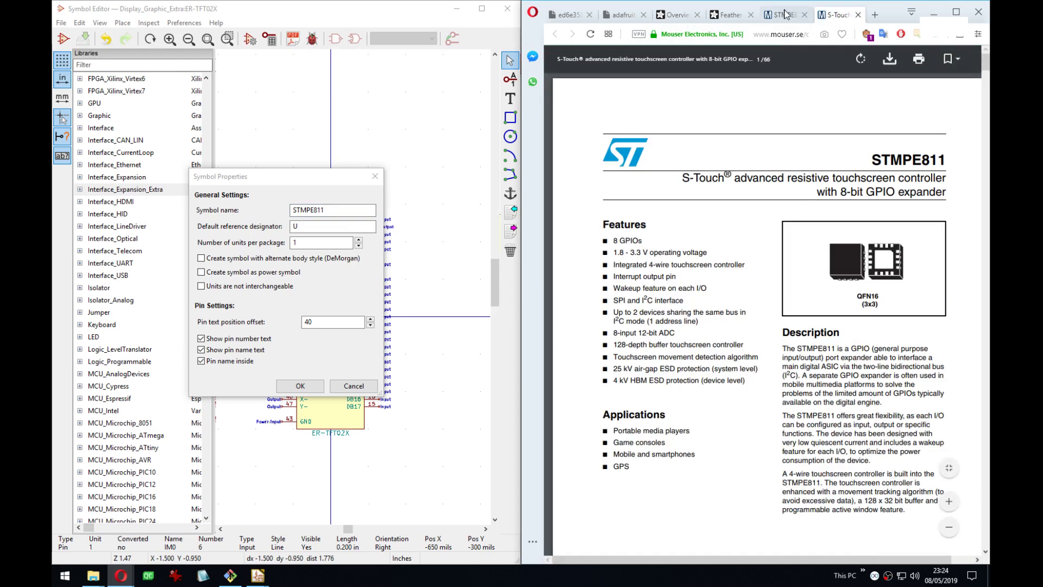
click(784, 14)
double_click(771, 244)
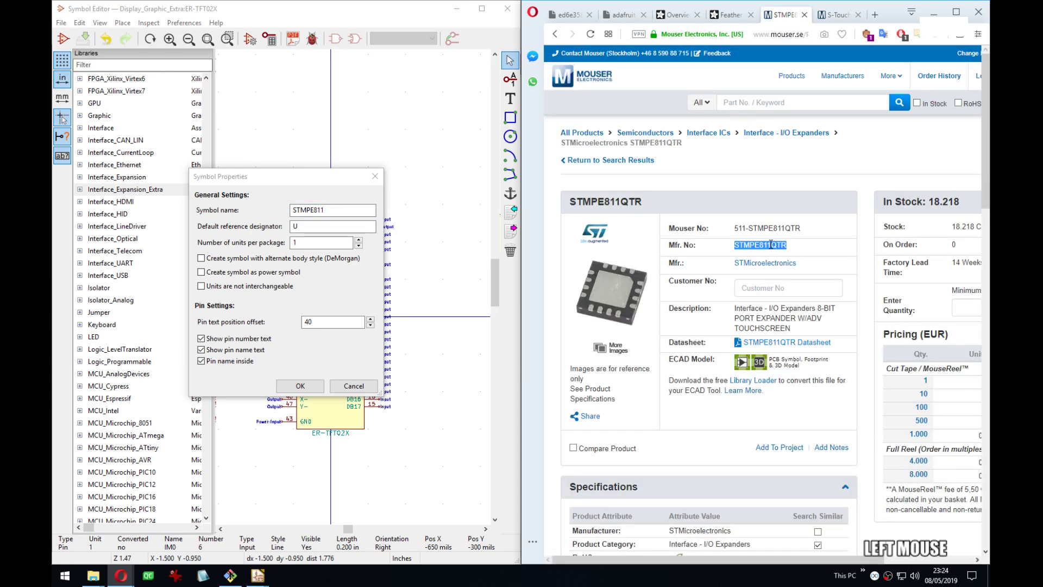
key(ctrl+c)
click(808, 253)
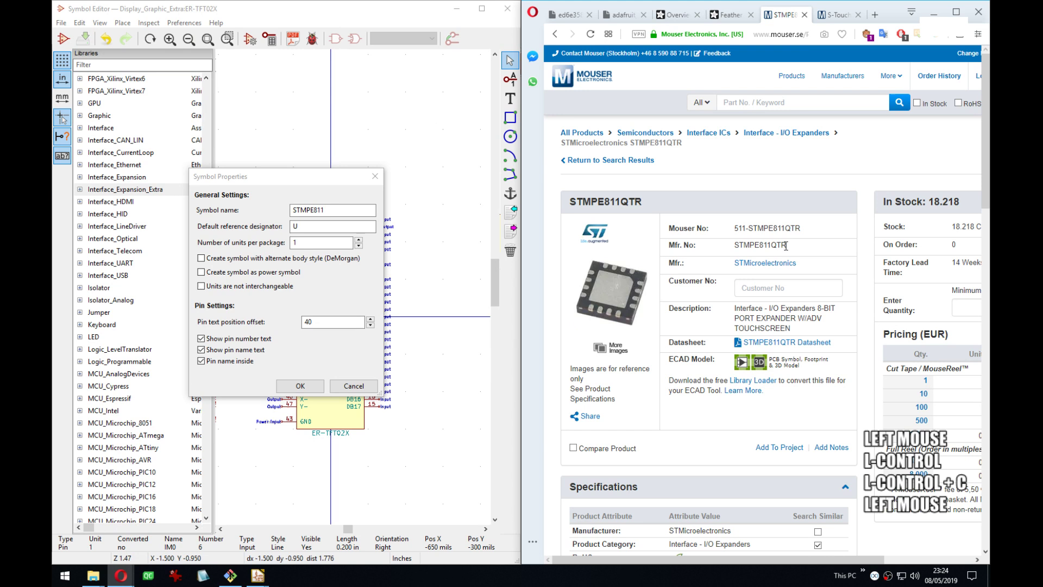
click(835, 15)
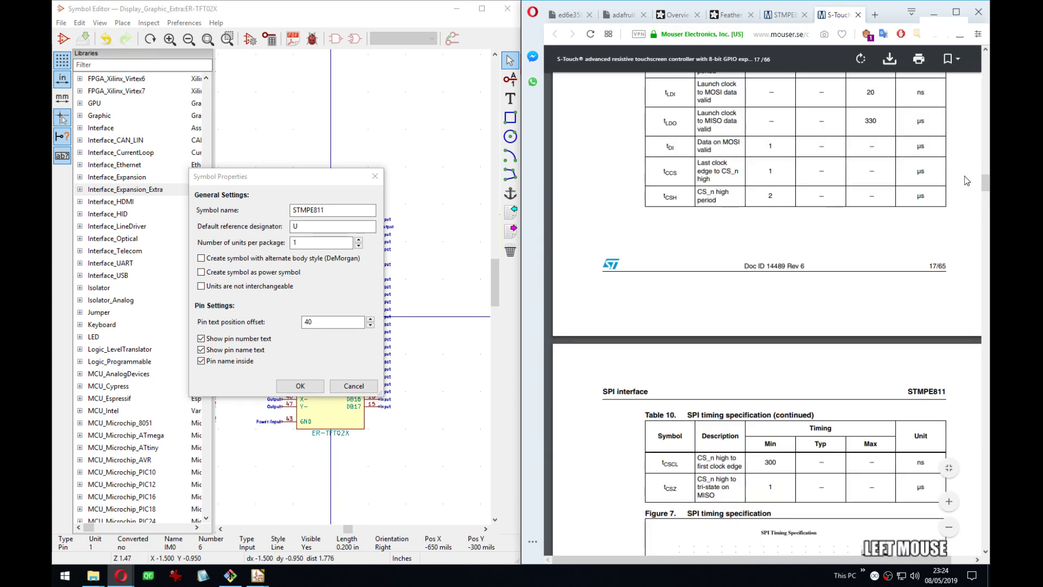
key(ctrl+f)
text(qtr)
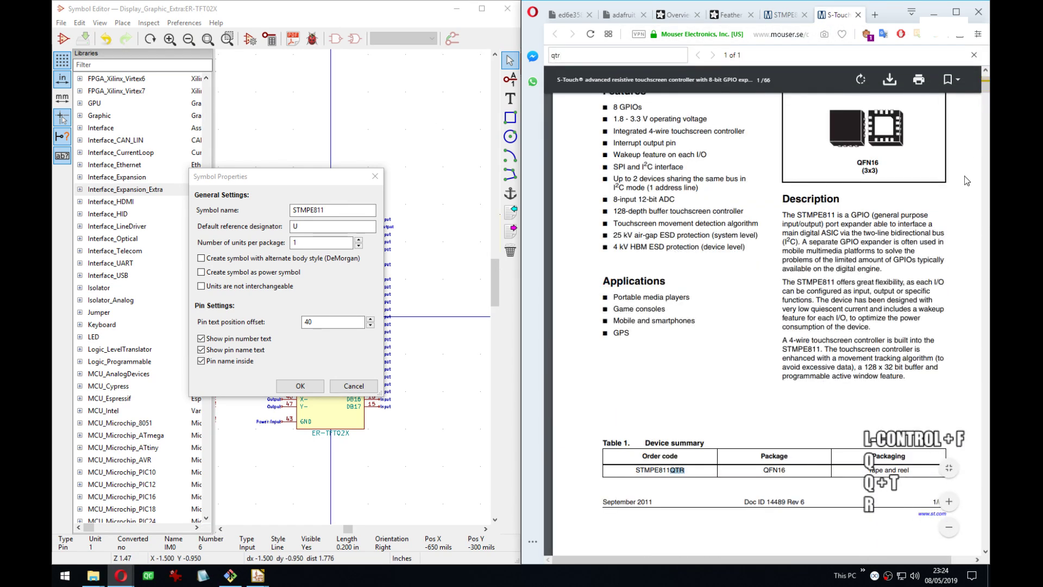
scroll(791, 373, down, 5)
click(696, 246)
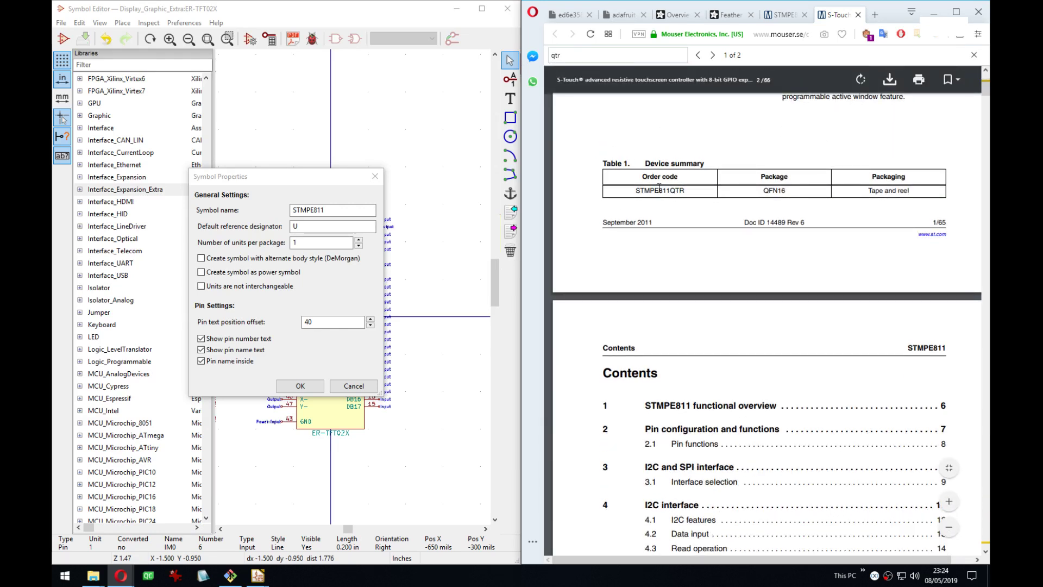
click(713, 195)
Create and save the STMPE811 symbol, hide the library tree, and bring up the Adafruit schematic.
click(300, 386)
middle_drag(314, 368, 306, 371)
scroll(306, 371, down, 3)
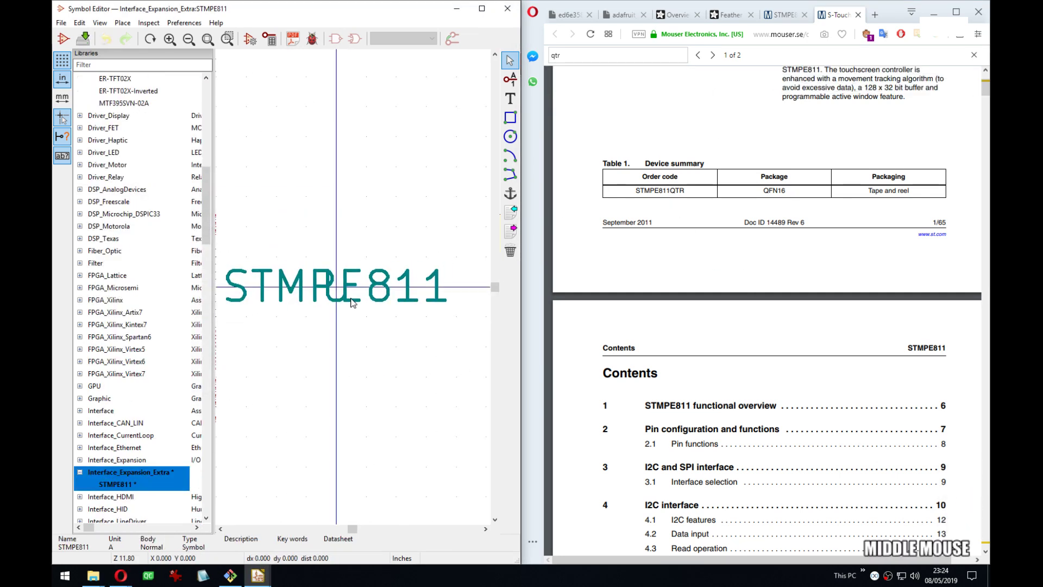
key(ctrl+s)
click(65, 158)
middle_drag(417, 201, 404, 263)
click(727, 21)
click(622, 14)
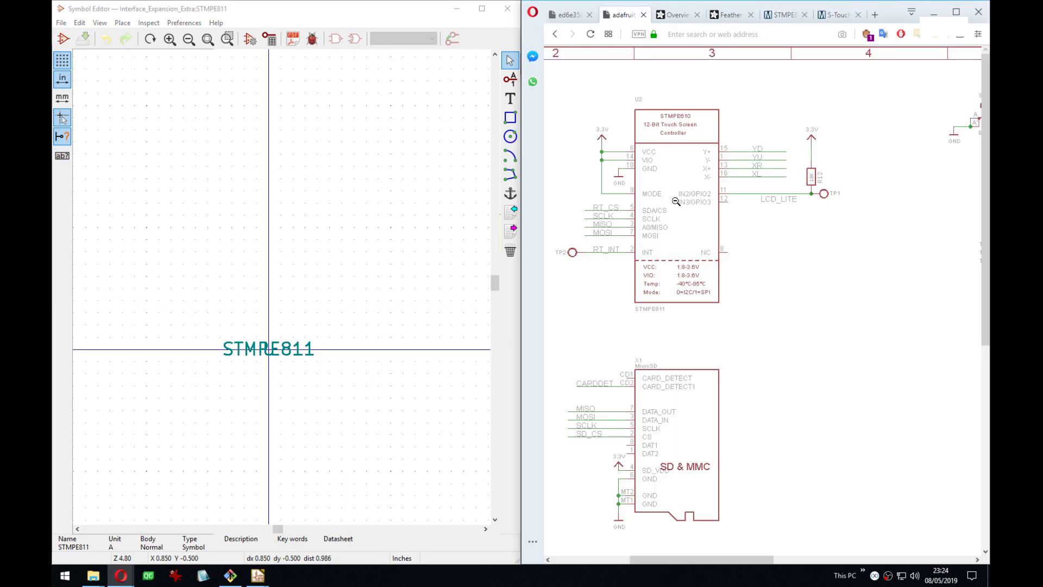
middle_drag(239, 232, 284, 249)
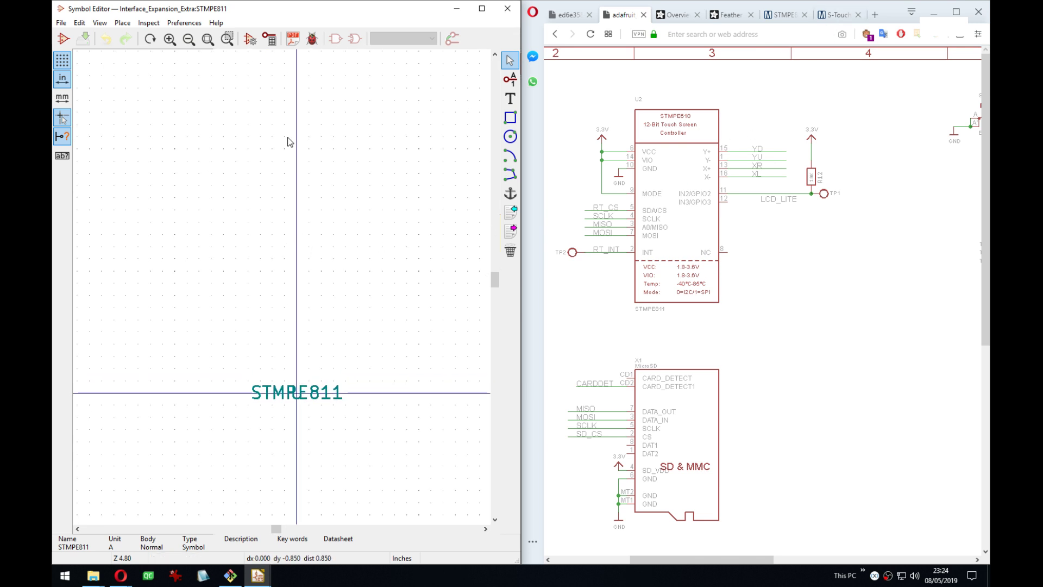
middle_drag(285, 113, 292, 142)
Add power-input pin VCC numbered 1 at the top of the STMPE811 symbol.
key(p)
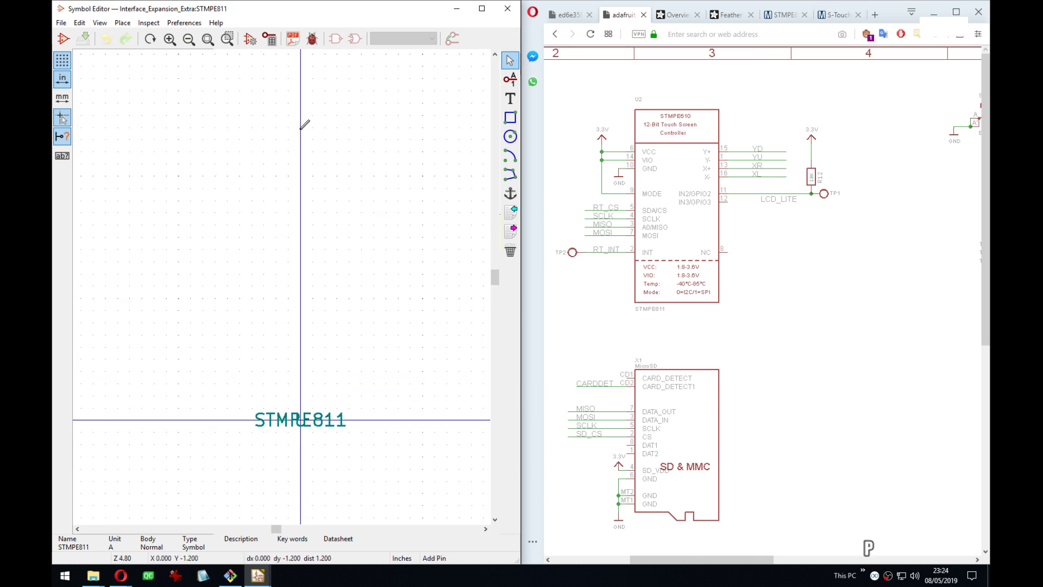
click(301, 133)
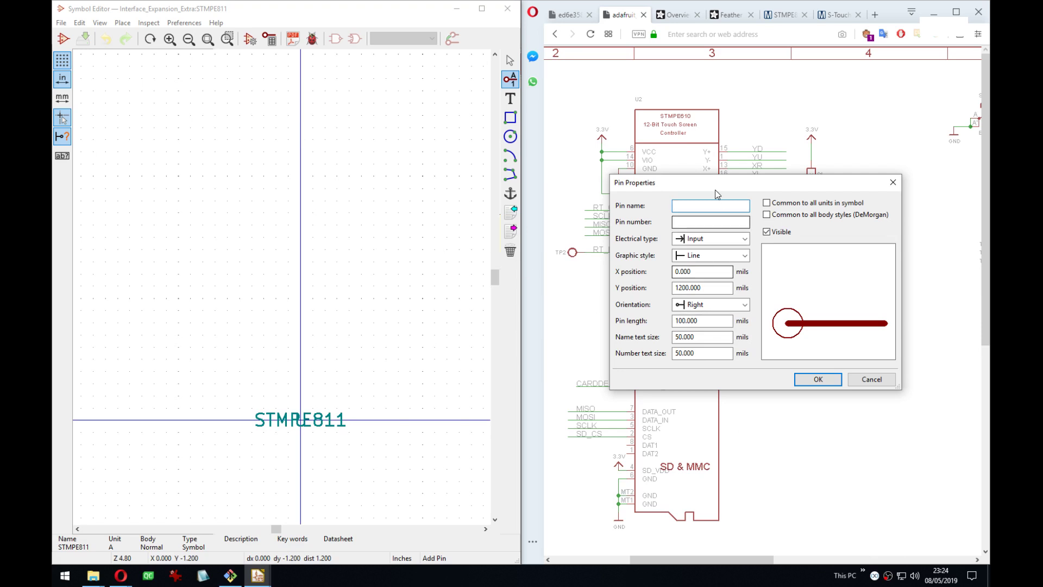
drag(708, 186, 266, 178)
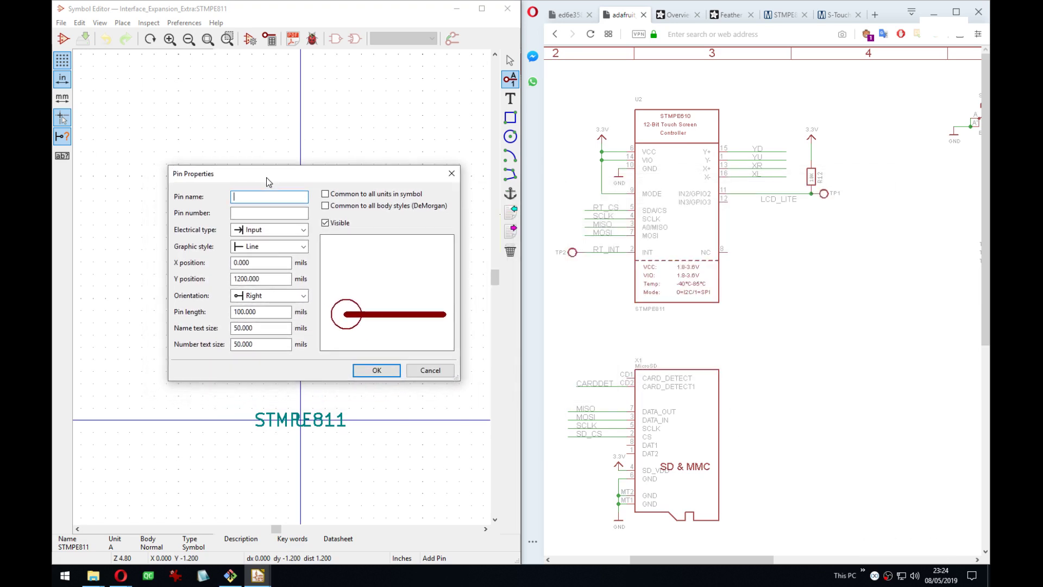
text(VCC)
key(Tab)
text(1)
key(Tab)
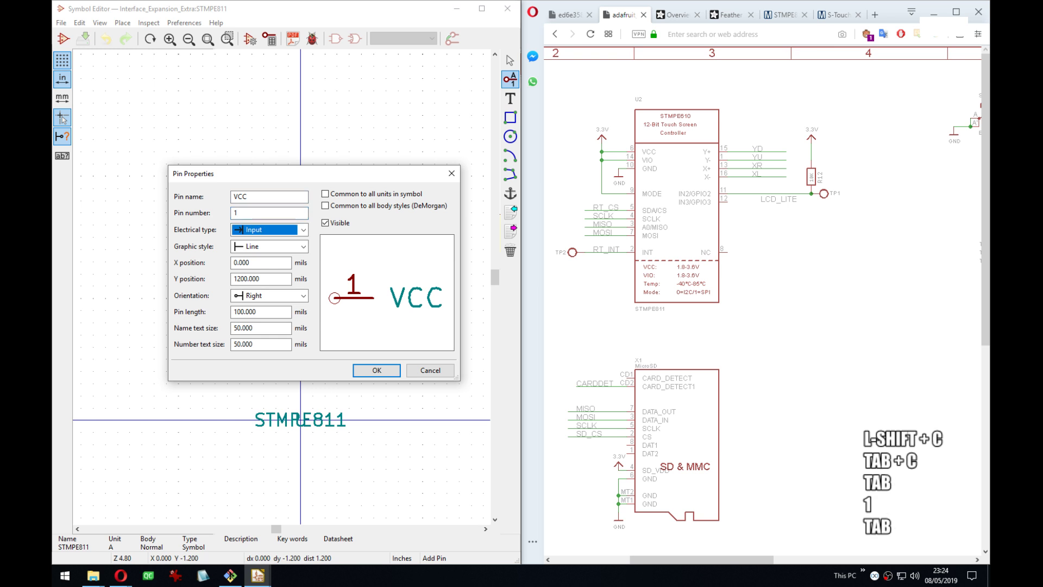
key(p)
key(Return)
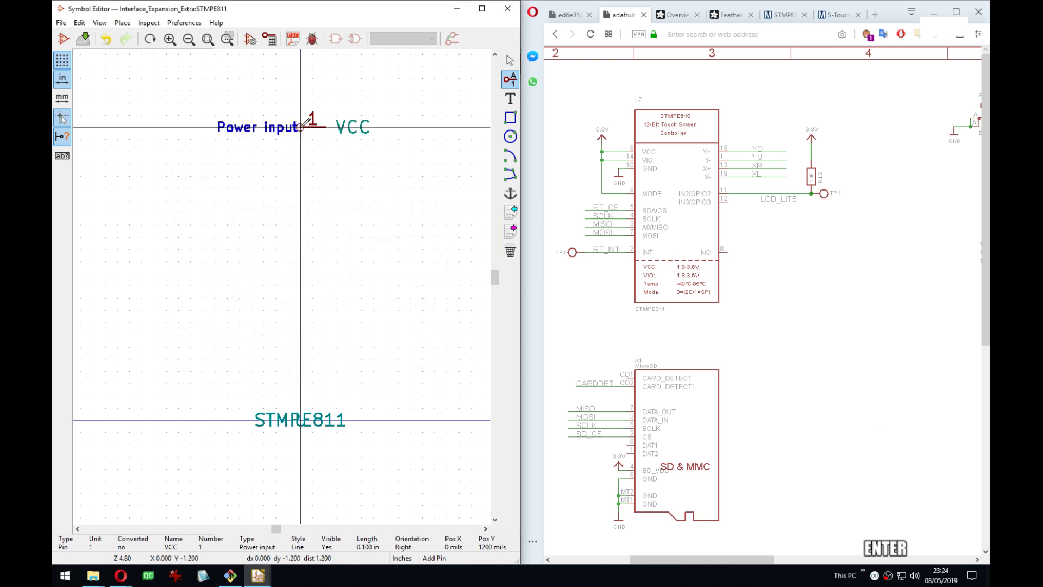
key(Down)
Add power-input pins VIO 14 and GND 10 below VCC.
key(Return)
text(VIO)
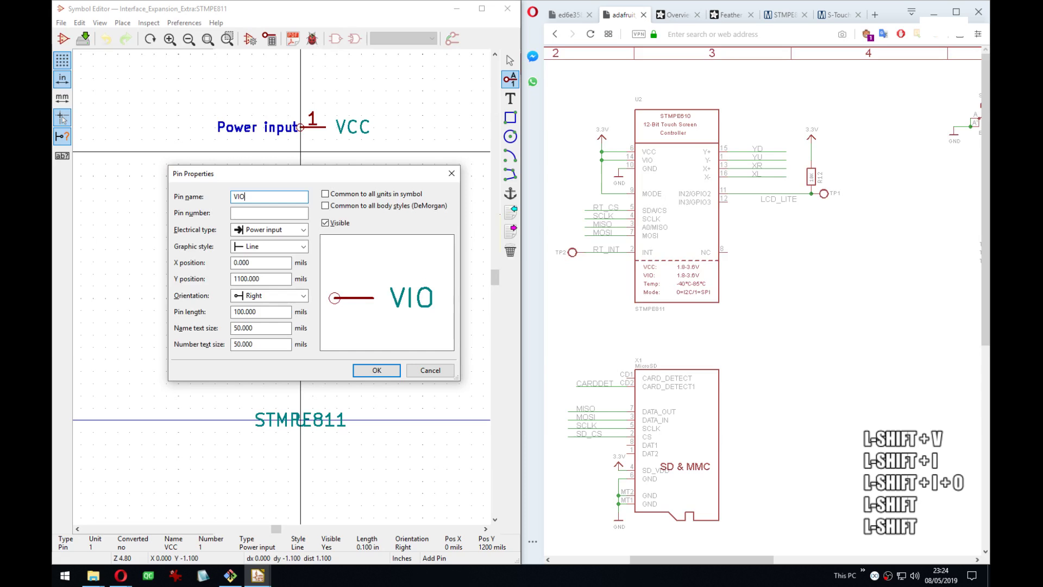
key(Tab)
text(14)
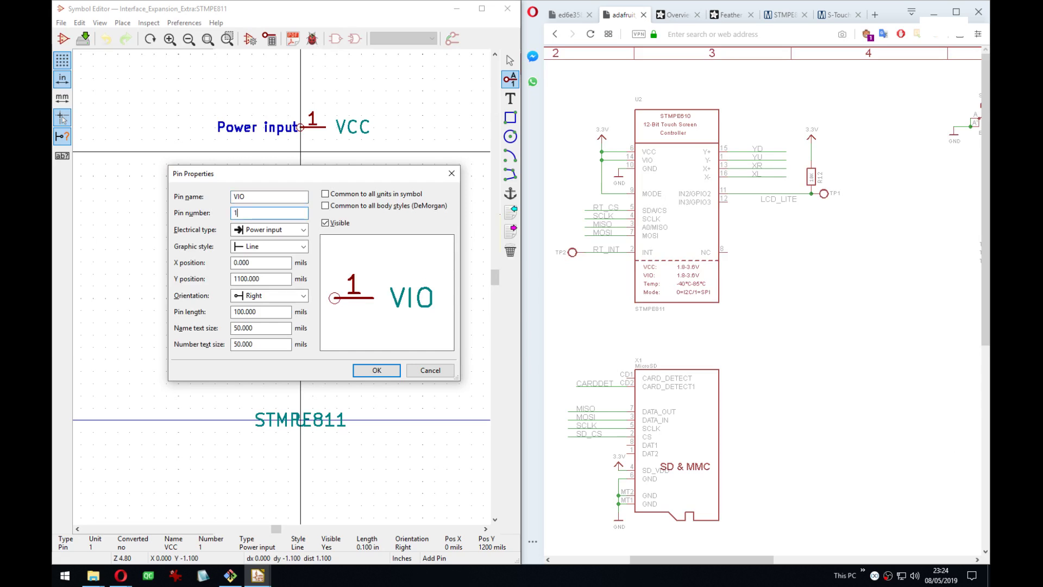
key(Tab)
key(Return)
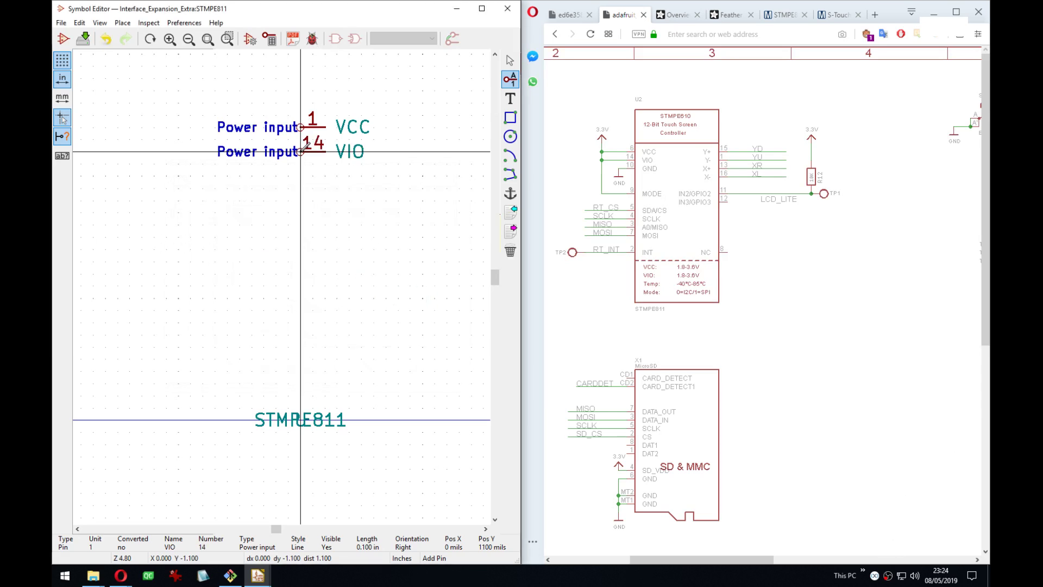
key(Down)
key(Down)
key(Return)
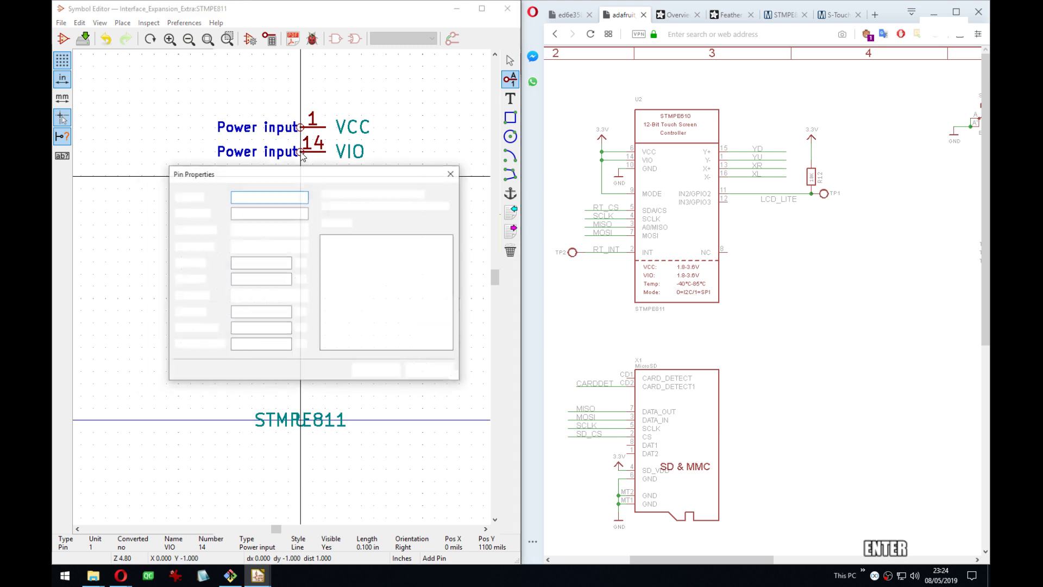
text(GND)
key(Tab)
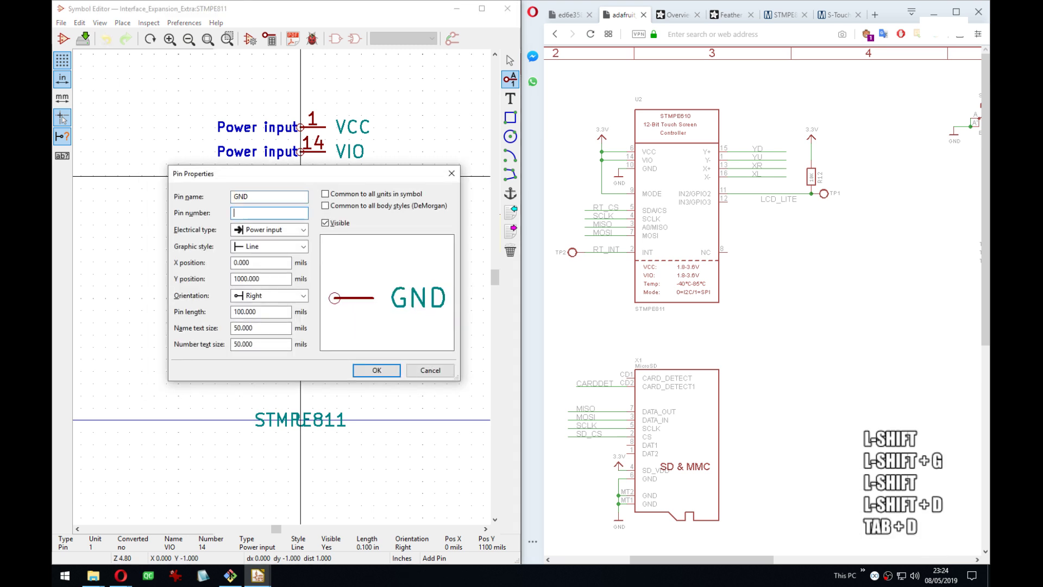
text(10)
key(Return)
Place pin MODE 9 below GND and set its electrical type to Input.
key(Down)
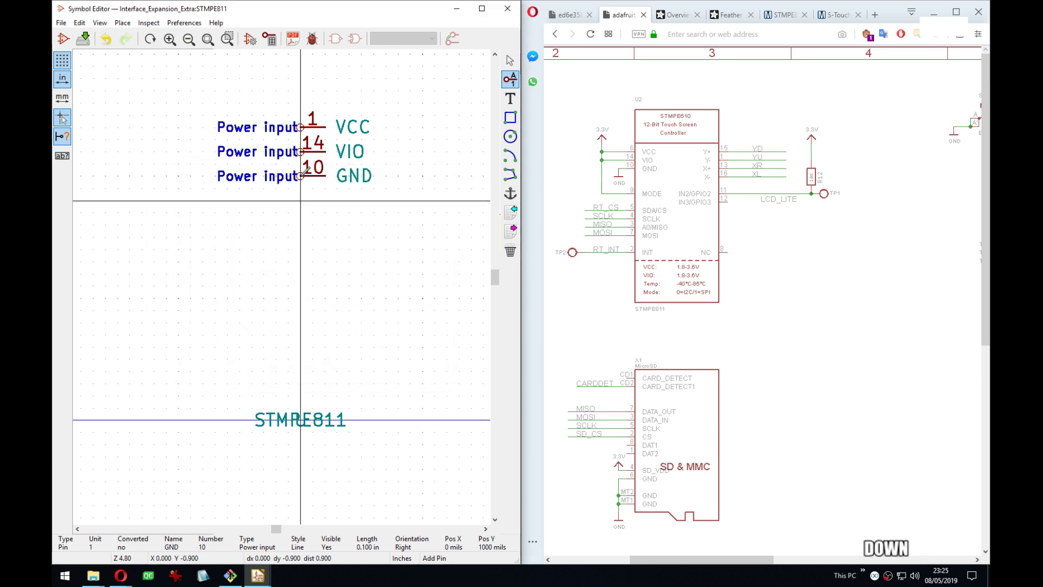
key(Return)
text(MODE)
key(Tab)
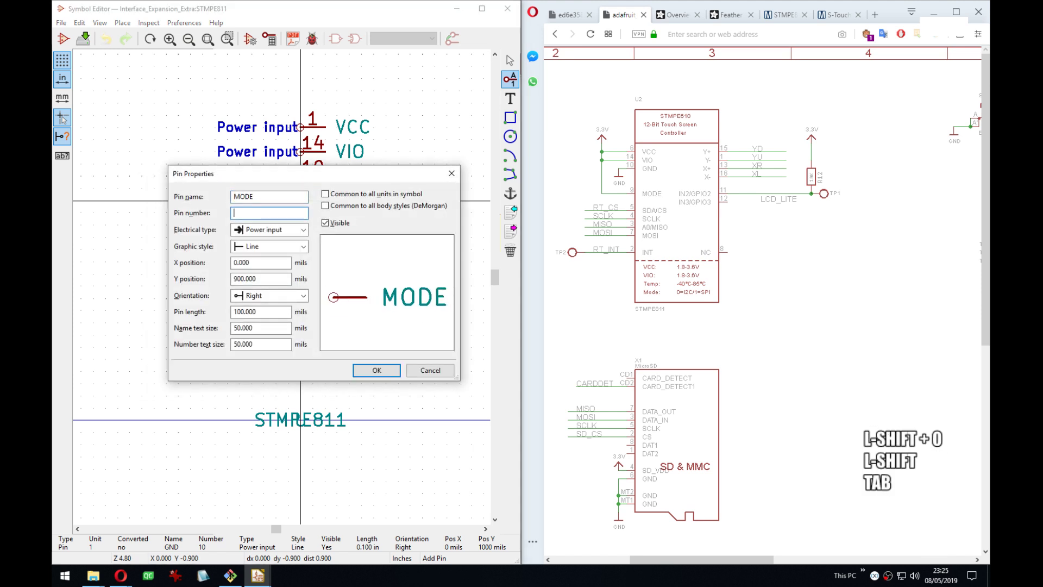
text(9)
key(Tab)
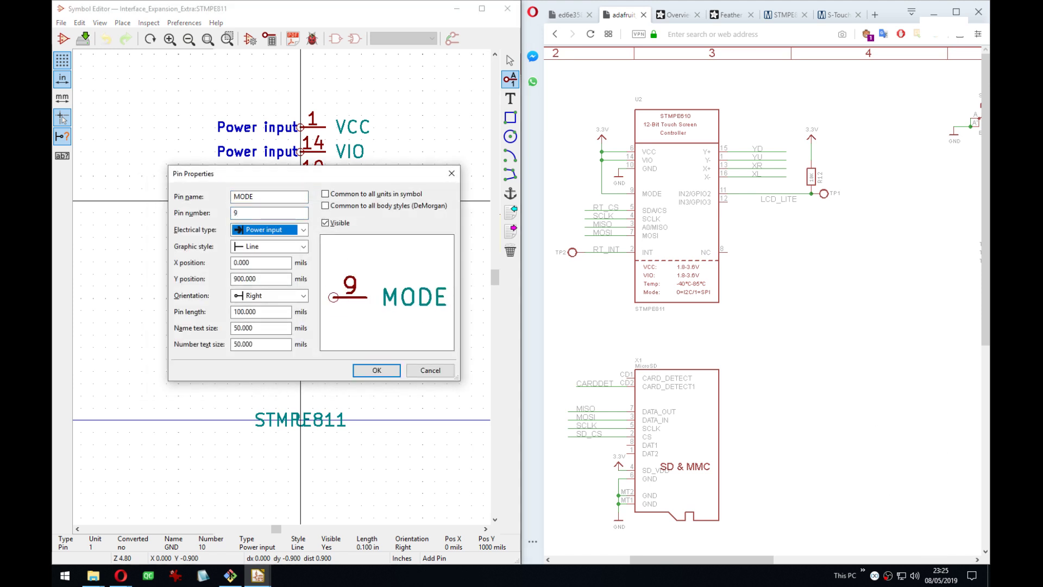
key(n)
key(n)
key(Return)
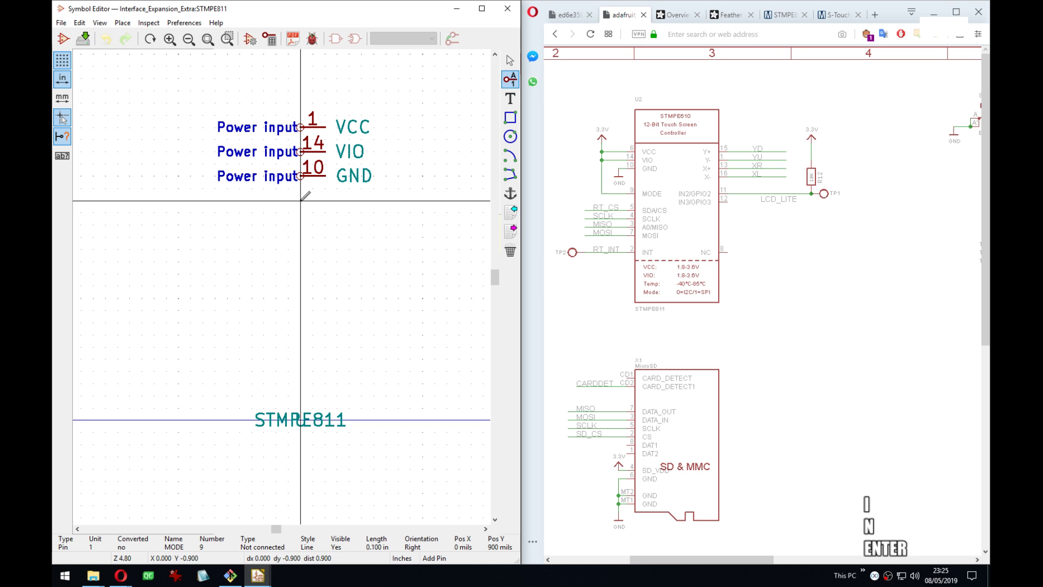
key(Down)
key(Up)
key(Down)
key(Up)
key(Return)
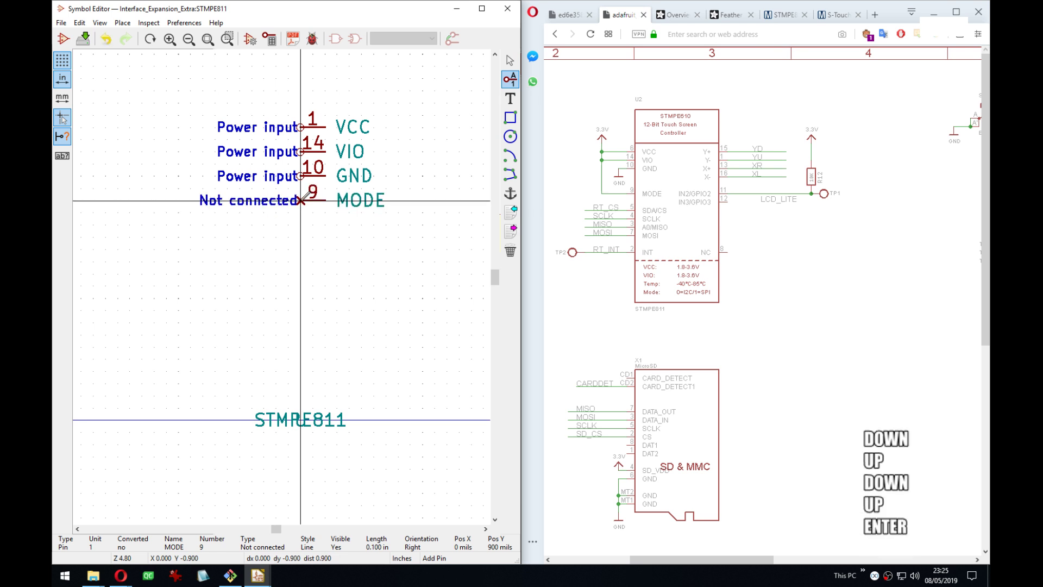
key(e)
key(Tab)
key(i)
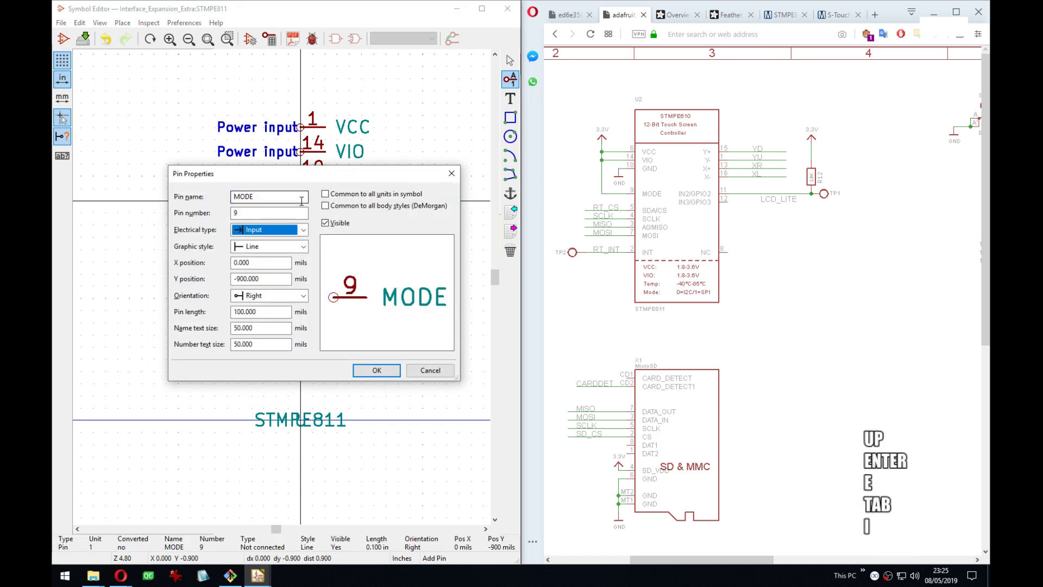
key(Return)
Add input pin CS numbered 5 below MODE.
key(Down)
key(Return)
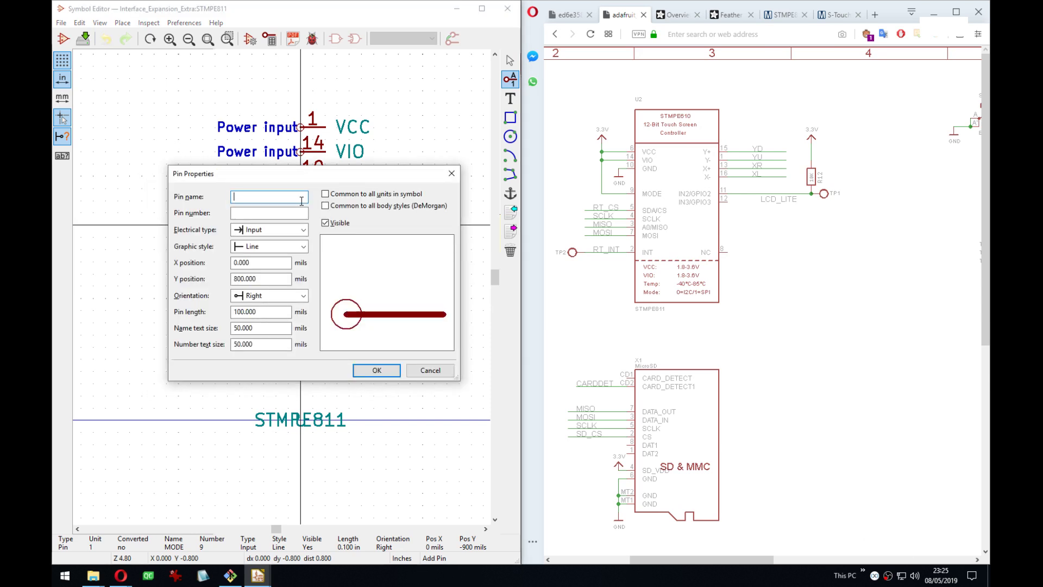
key(shift)
text(CS)
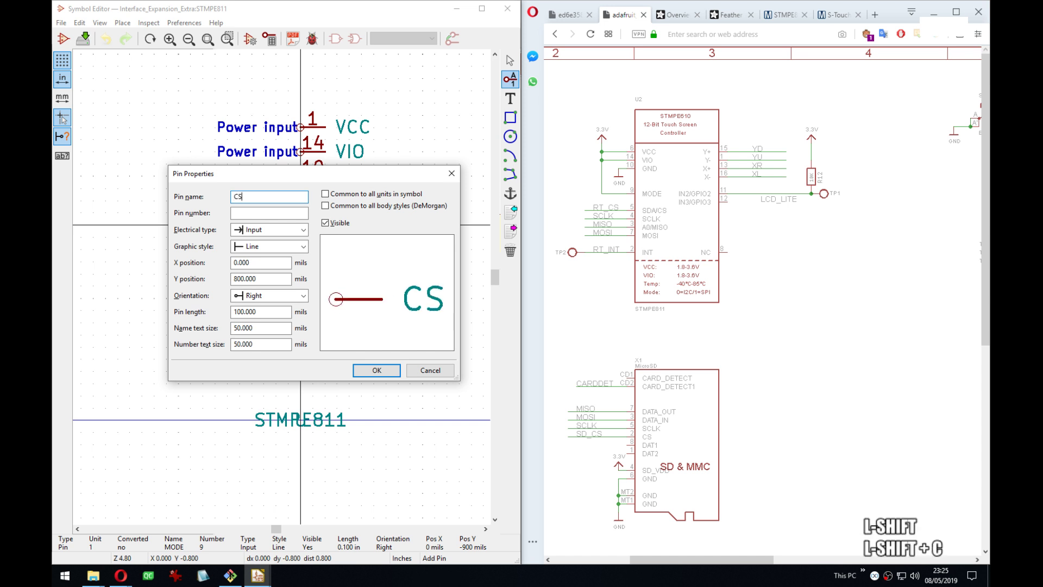
key(Tab)
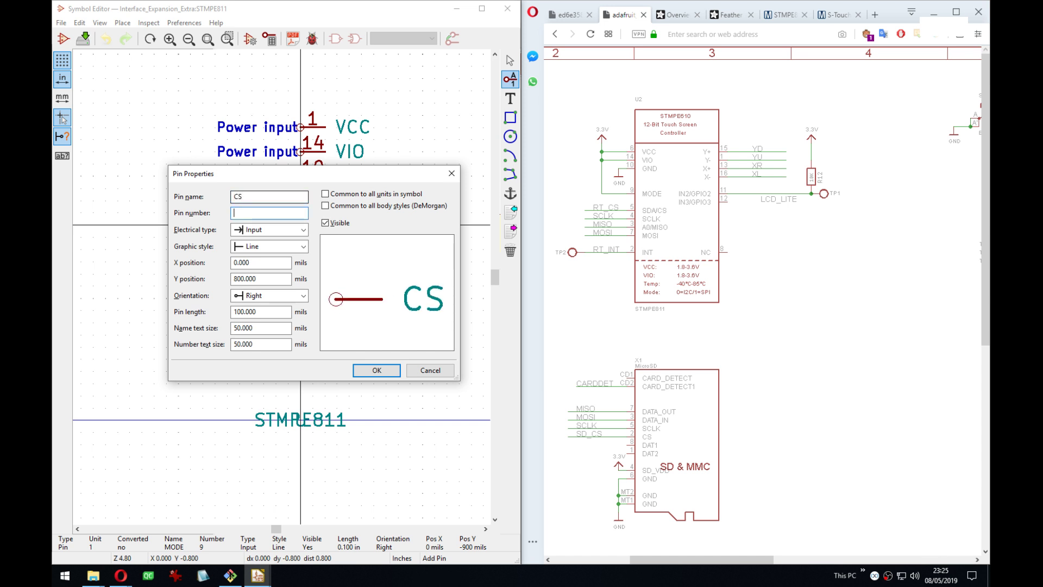
text(5)
key(Tab)
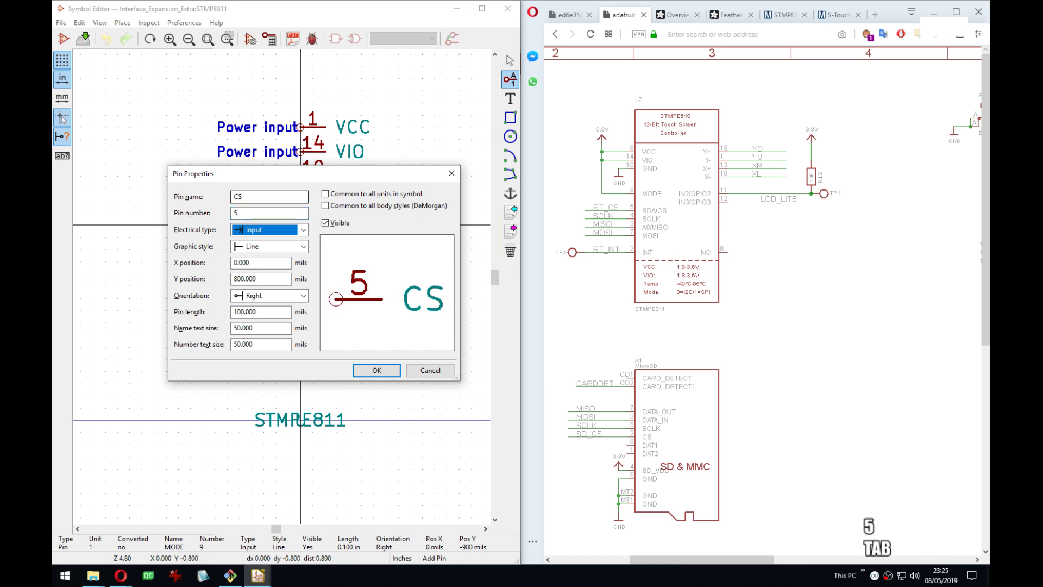
key(Return)
key(Down)
key(Return)
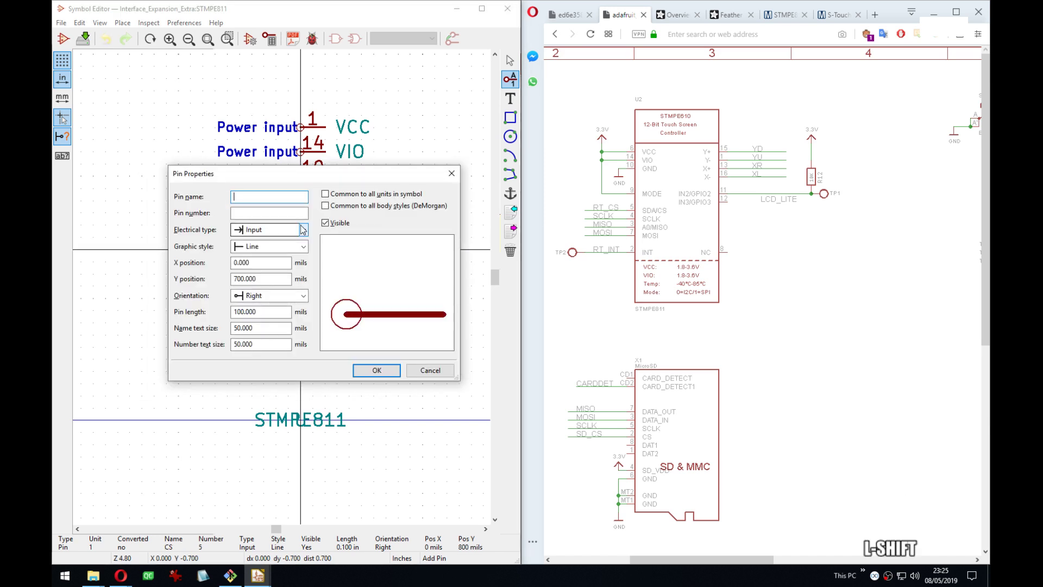
Add input pin SCLK numbered 4 below CS.
text(SCLK)
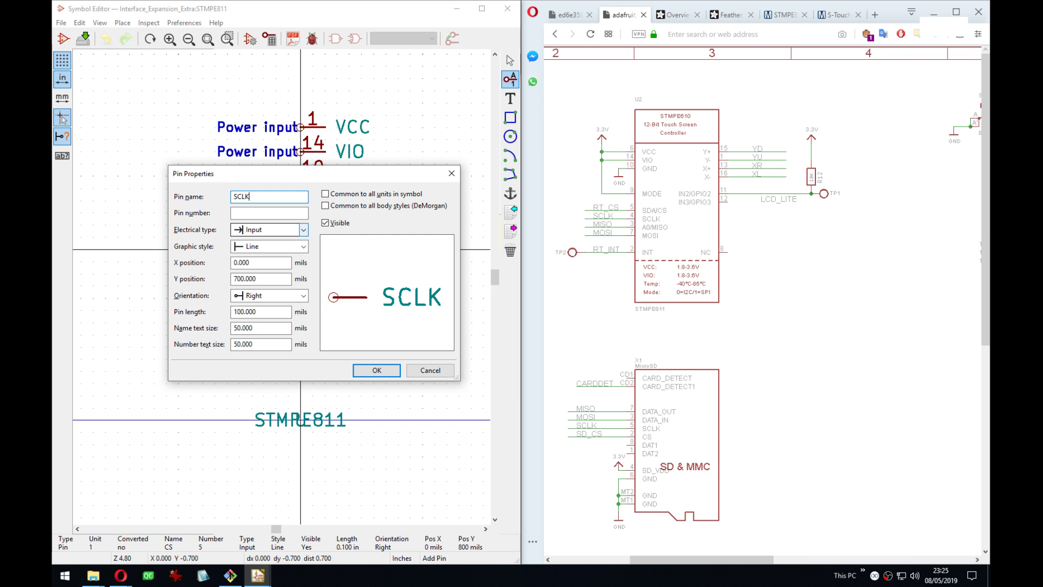
key(Tab)
text(4)
key(Return)
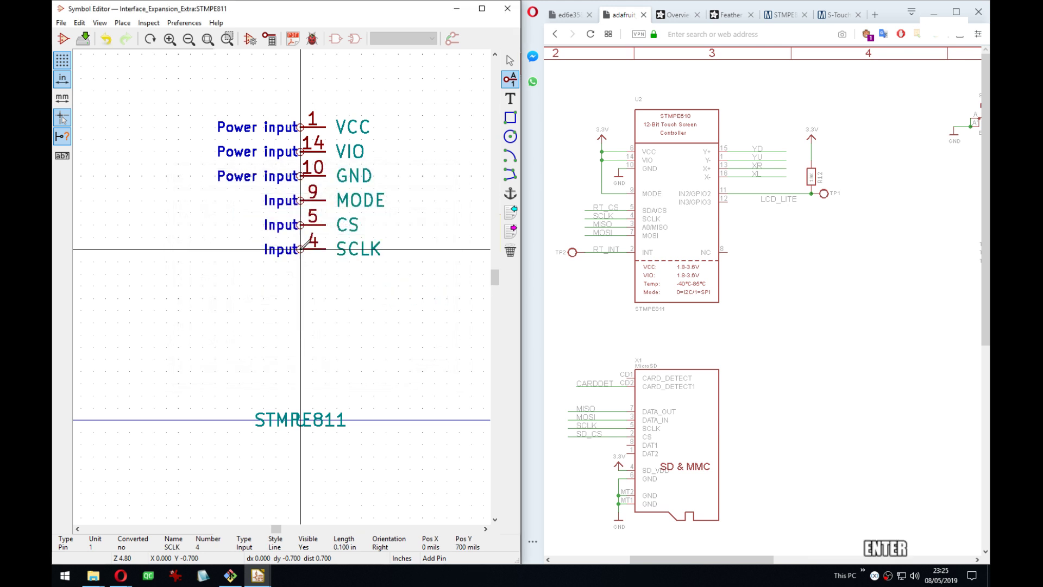
key(Down)
key(Return)
Place pin MISO 3 below SCLK and set its electrical type to Output.
text(MISO)
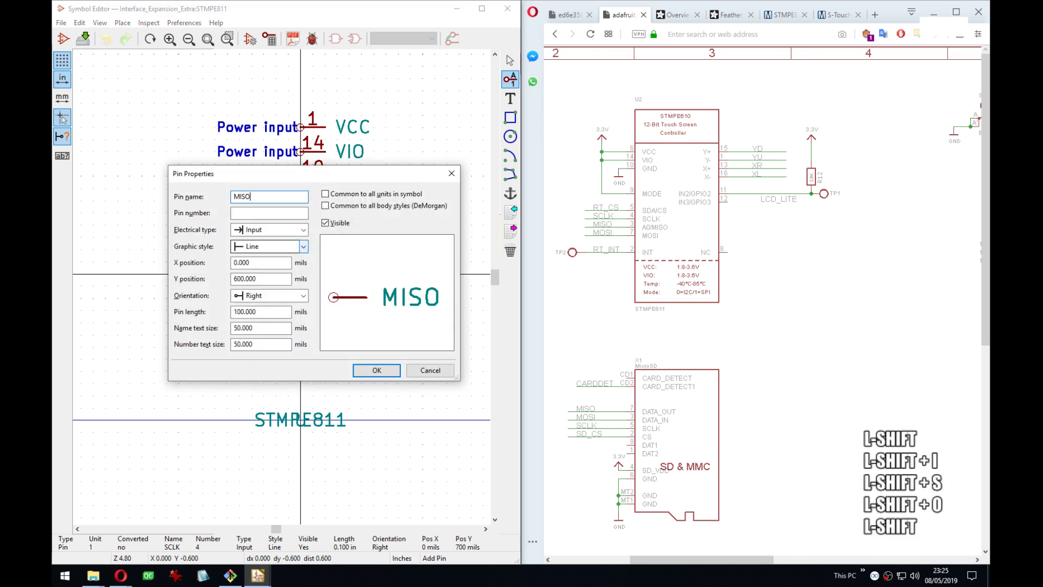
key(Tab)
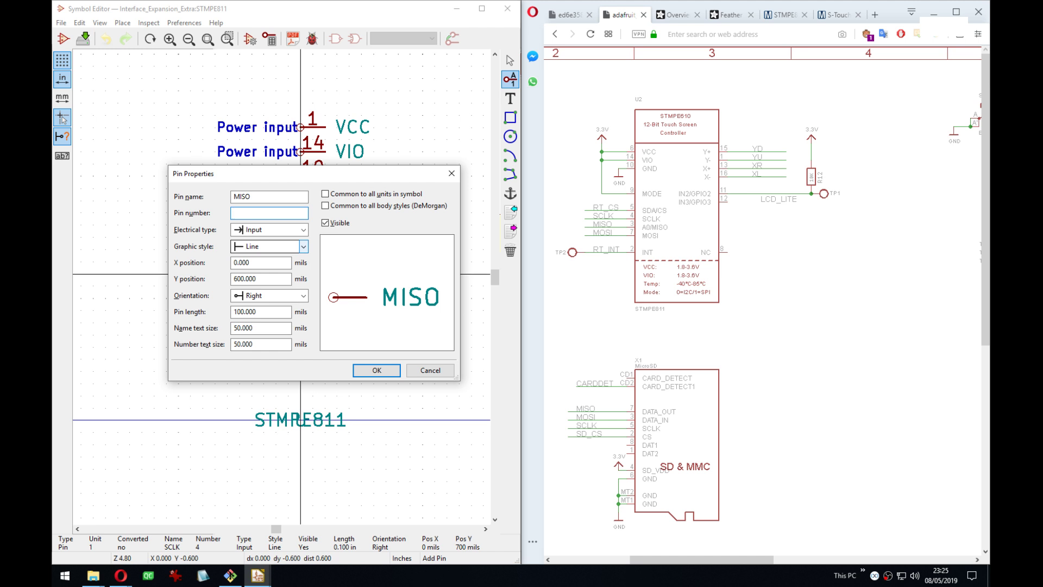
text(3)
key(Return)
key(Return)
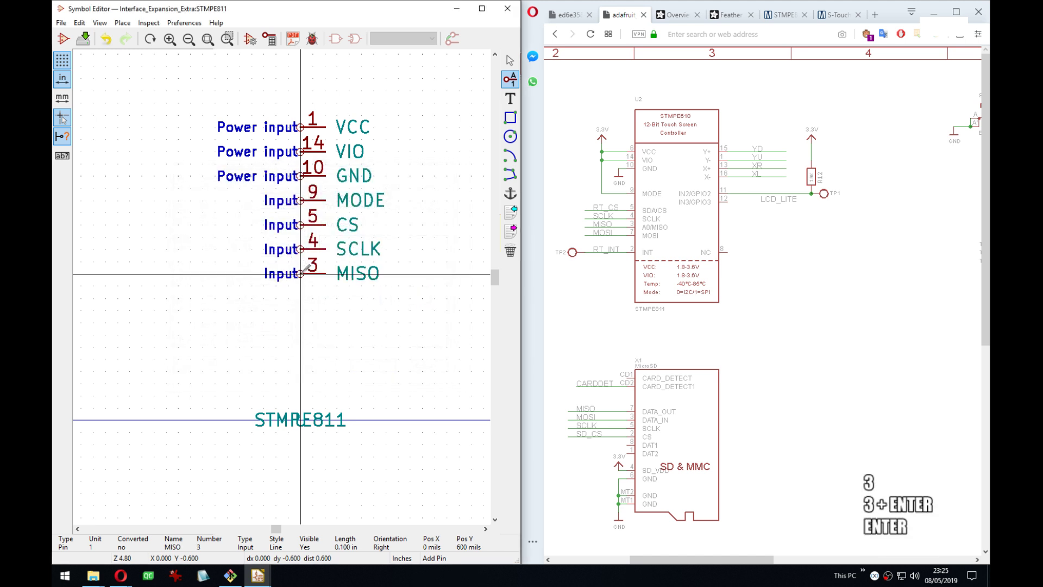
key(Return)
text(e)
key(Tab)
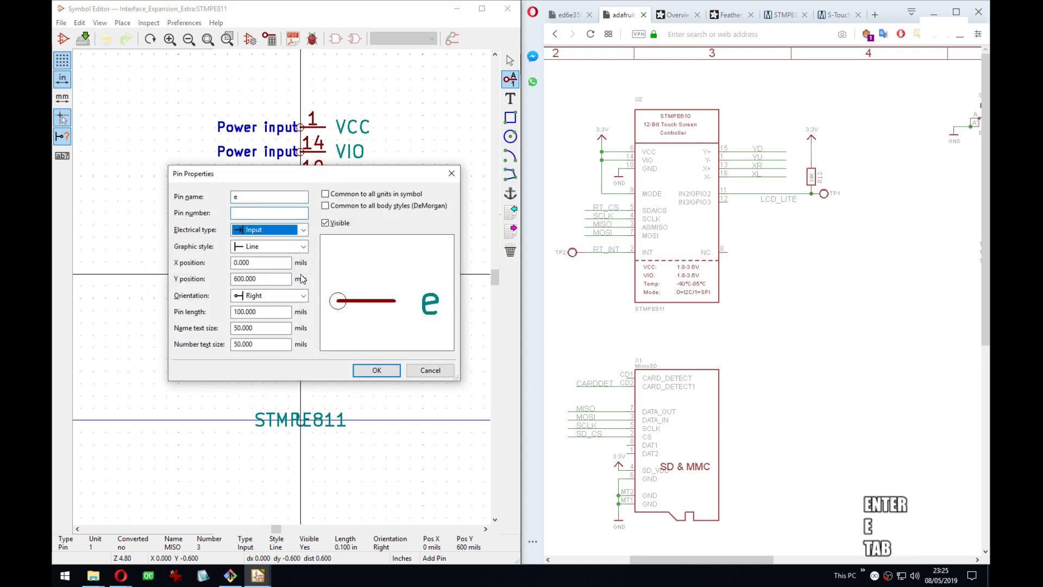
key(Escape)
key(e)
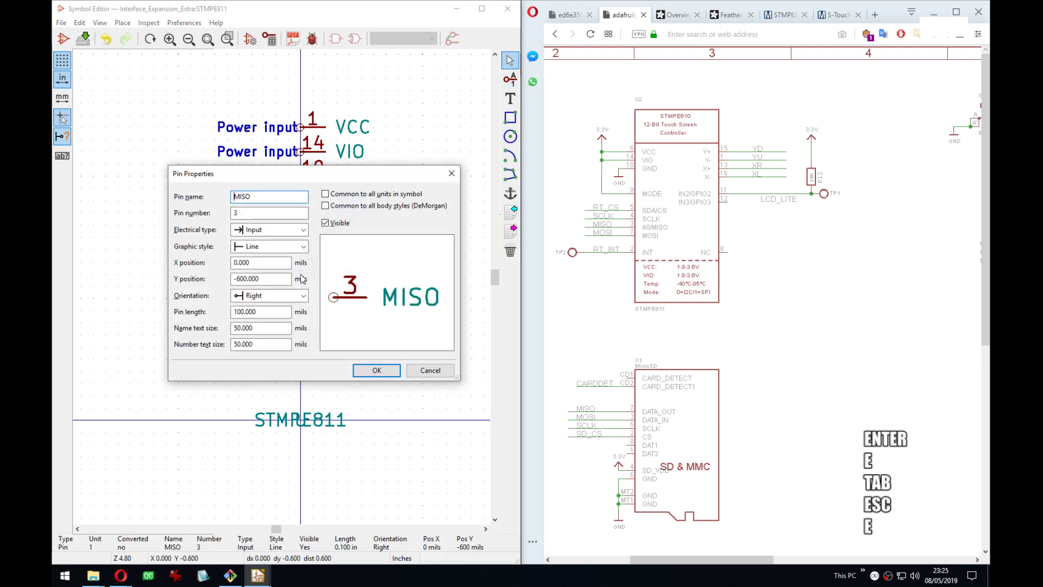
key(Tab)
key(o)
key(Return)
Add input pin MOSI numbered 7 below MISO.
key(Down)
key(Up)
key(Down)
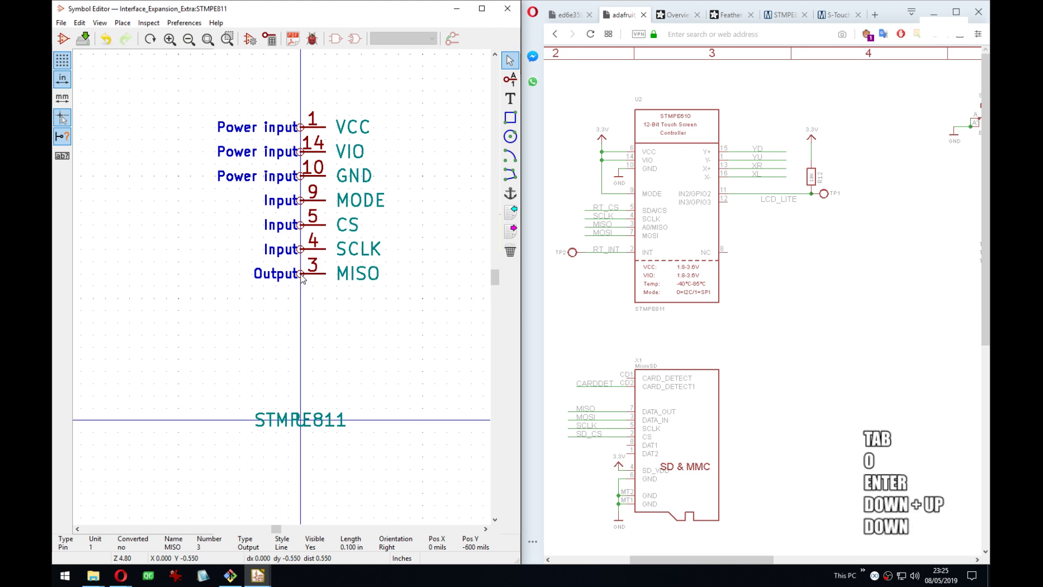
key(p)
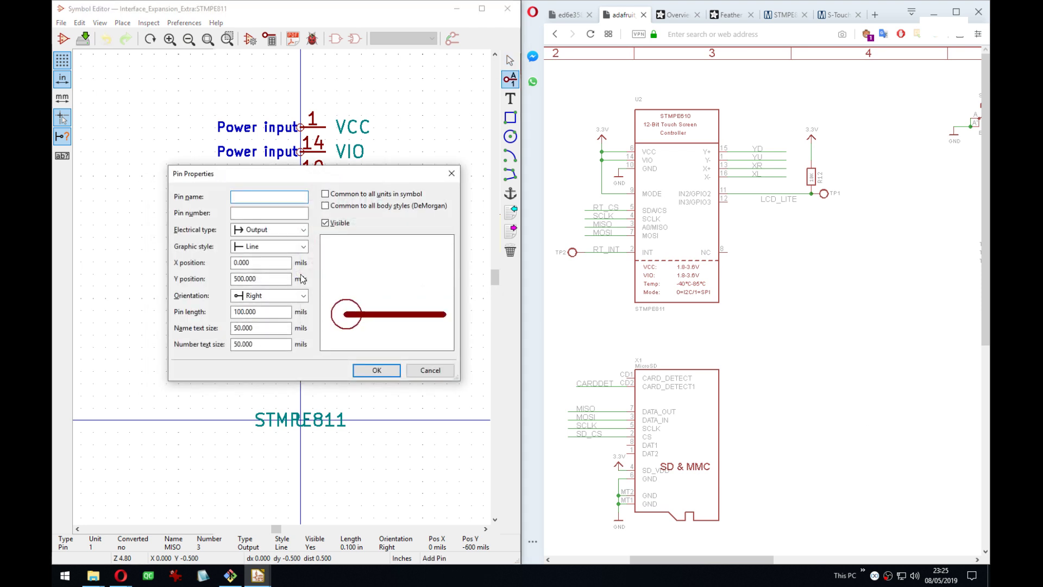
text(MOSI)
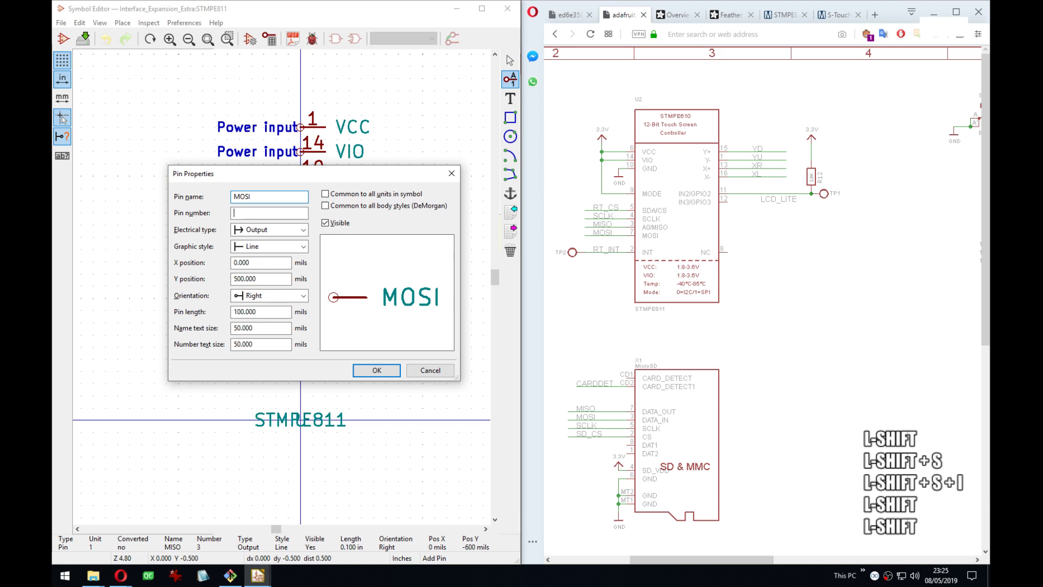
key(Tab)
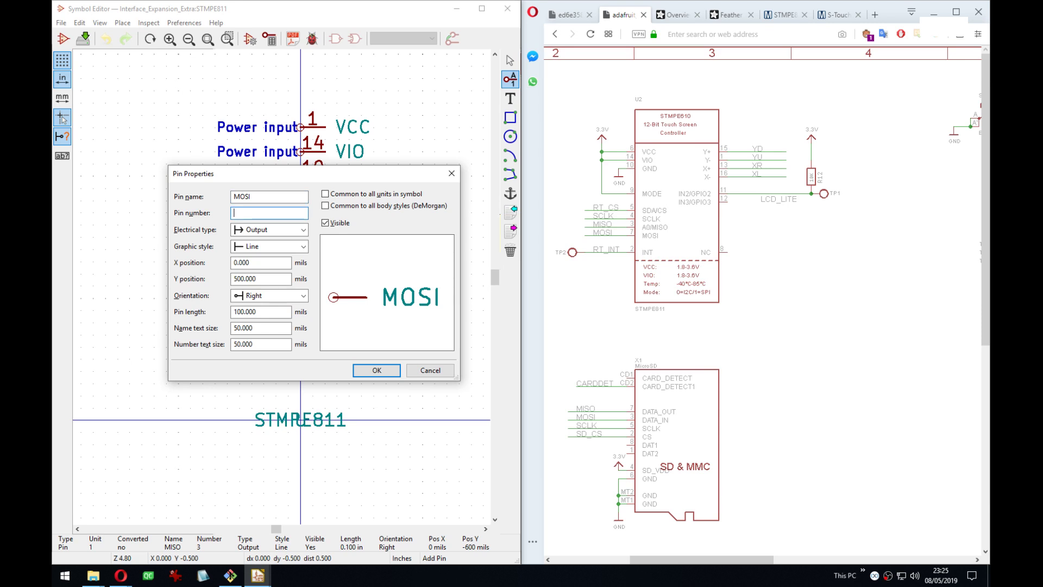
text(7)
key(Tab)
key(i)
key(Return)
key(Down)
key(Up)
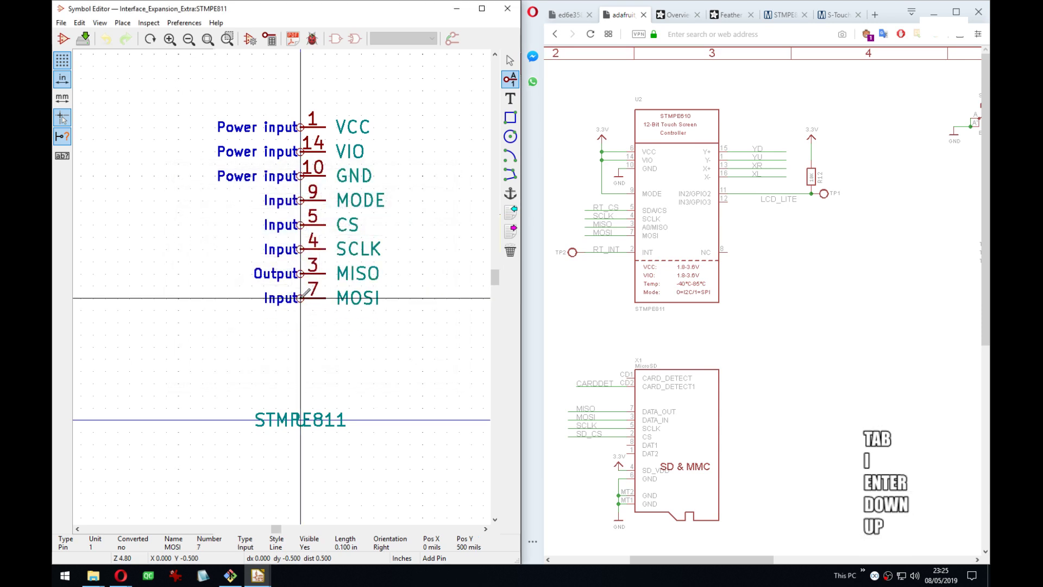
key(Return)
Add output pin INT numbered 2 below MOSI.
key(Down)
key(Return)
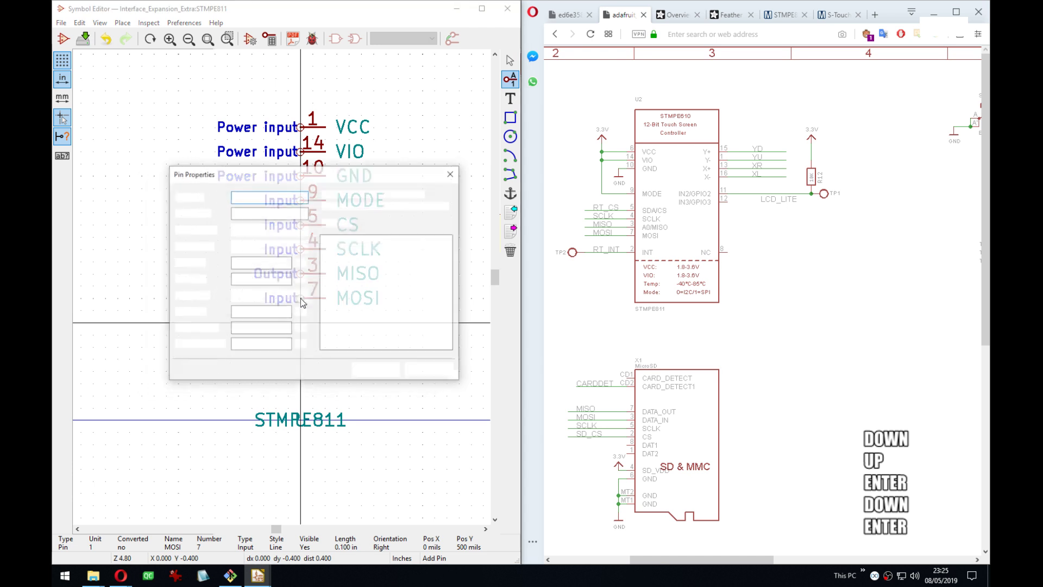
text(INT)
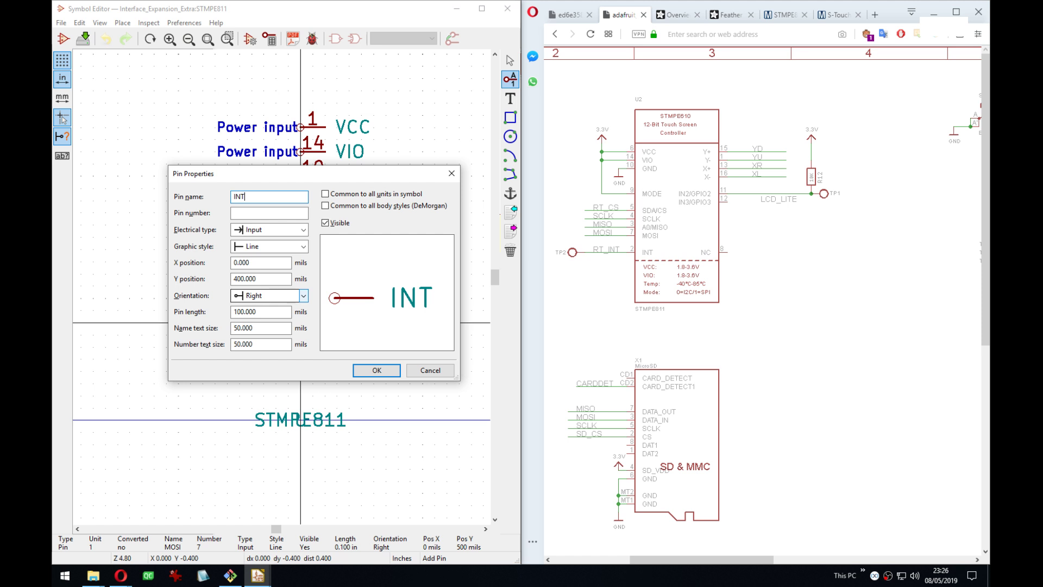
key(Tab)
text(2)
key(Tab)
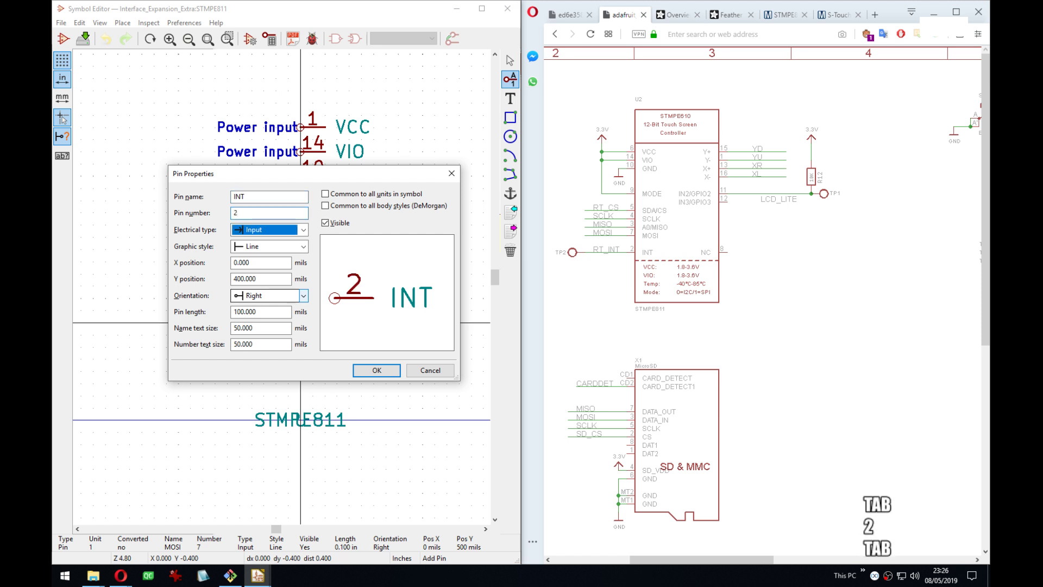
key(o)
key(Return)
key(Down)
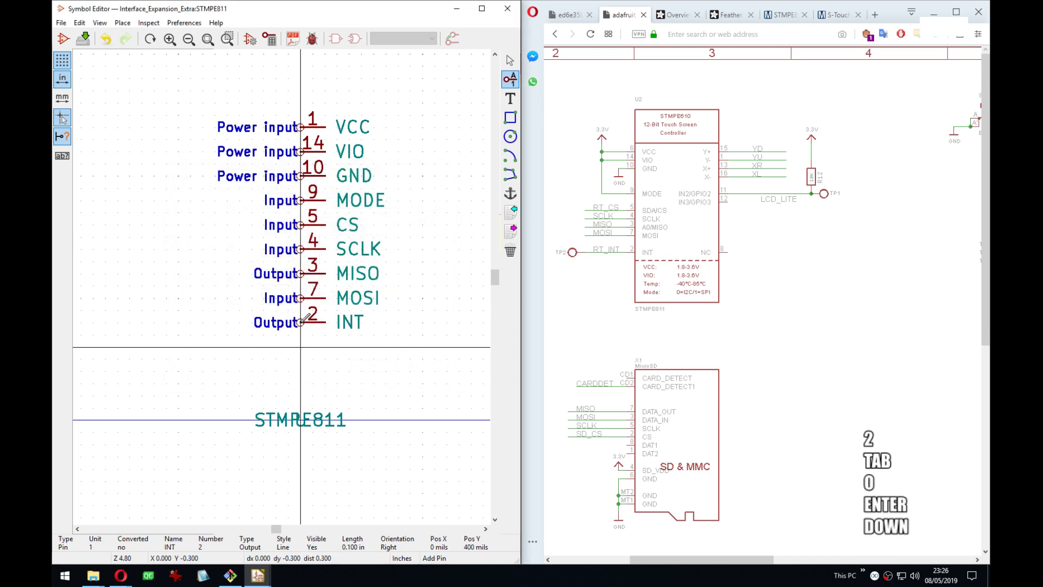
key(Return)
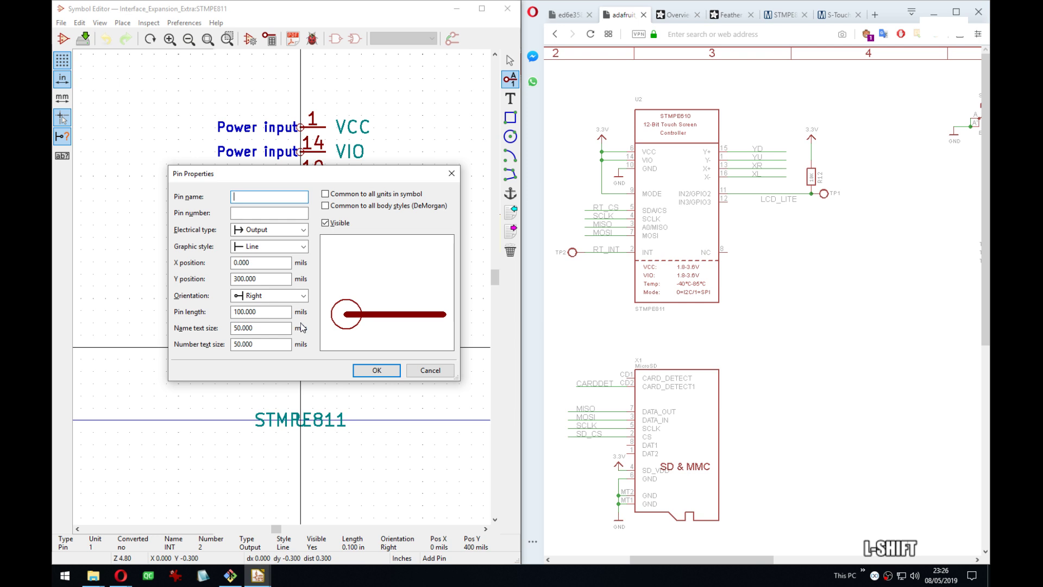
Check the STMPE811 datasheet in the browser for the remaining pins.
click(849, 13)
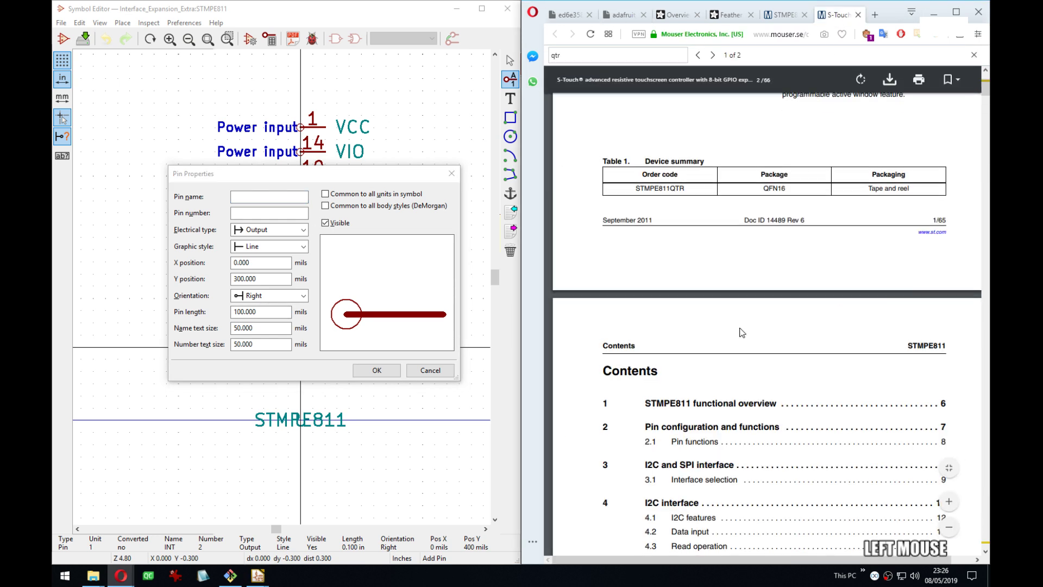
scroll(947, 97, down, 10)
drag(984, 96, 982, 125)
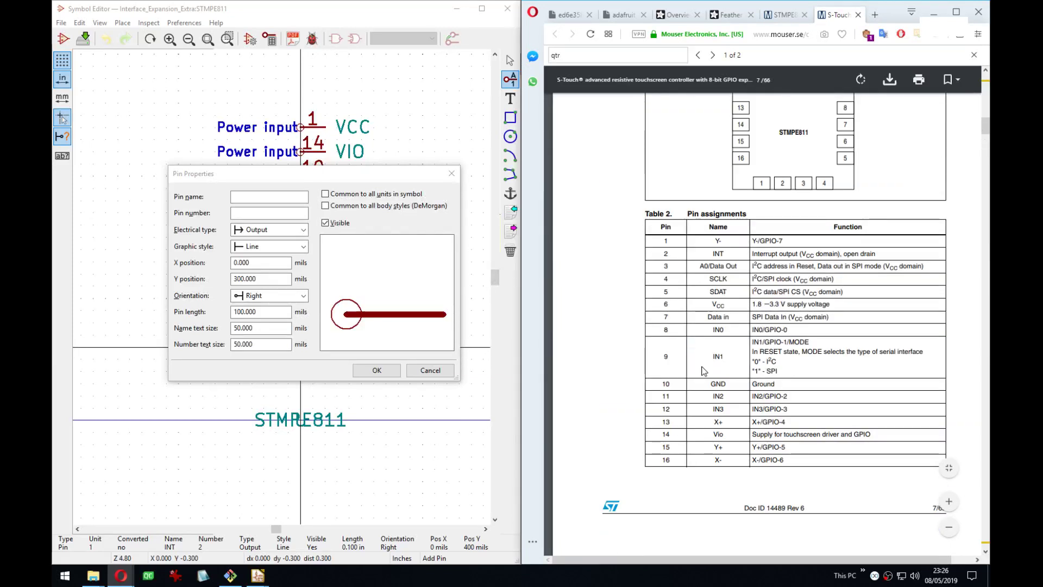
Add touch pins Y+ 15 and Y− 1 below INT, following the Adafruit schematic.
click(625, 15)
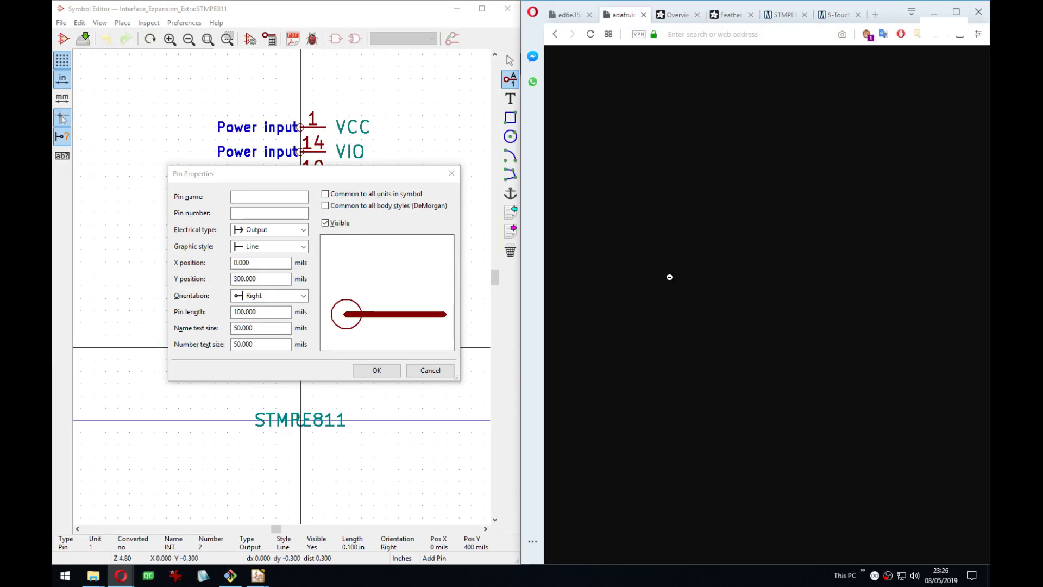
click(260, 198)
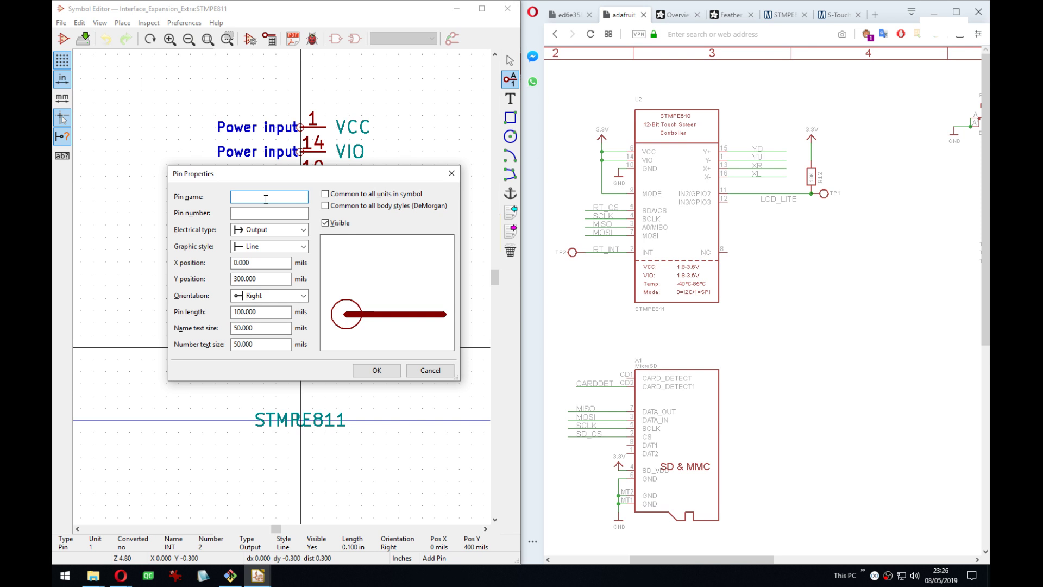
text(Y+)
key(Tab)
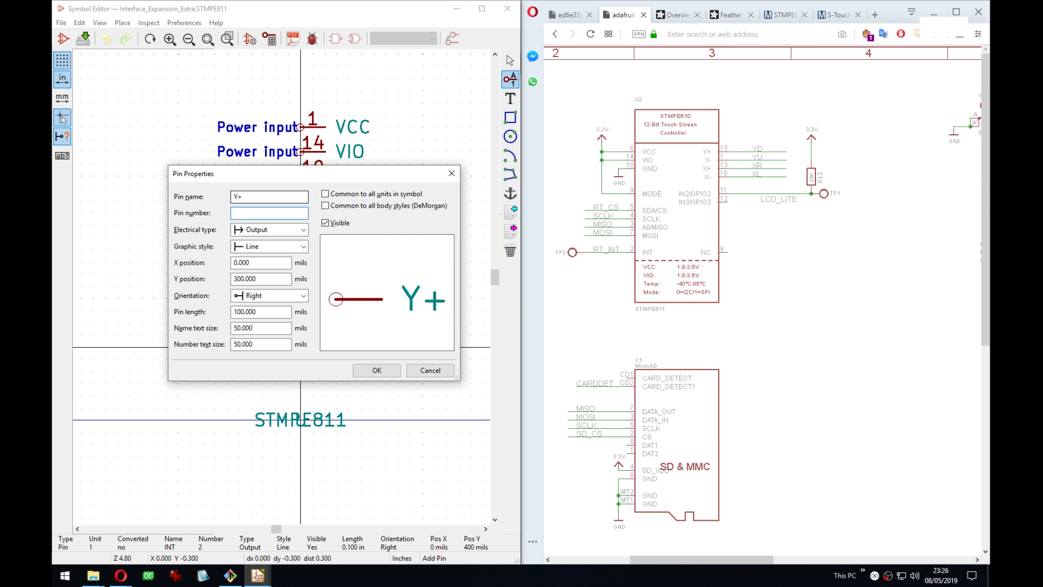
text(15)
key(Return)
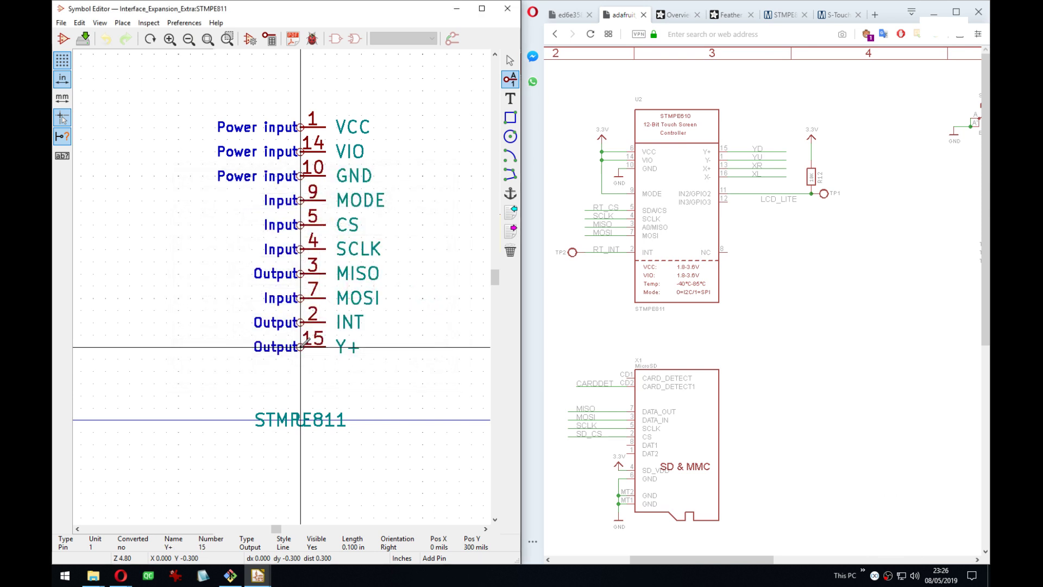
key(Return)
key(Down)
key(Return)
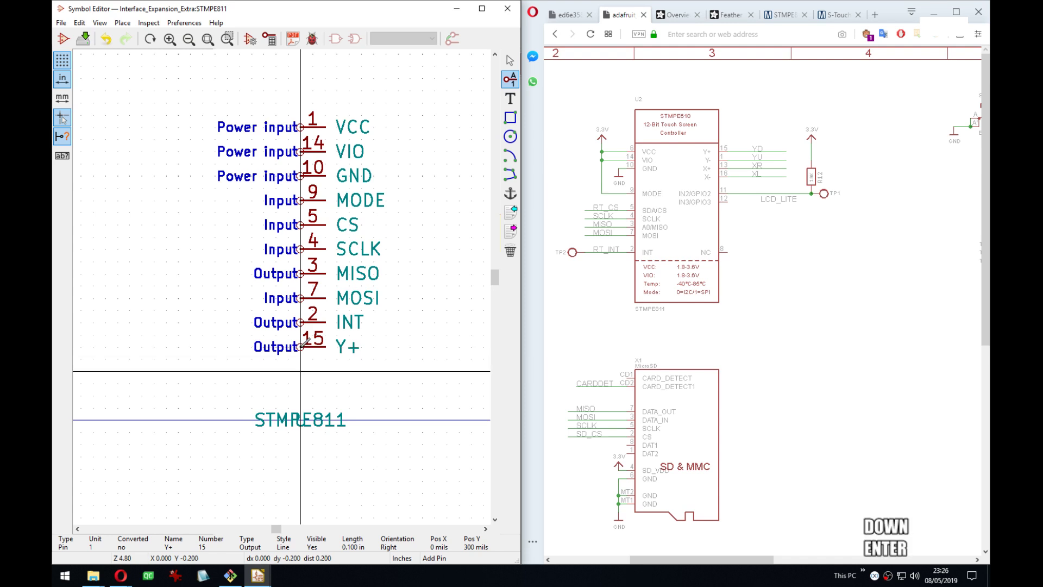
text(Y-)
key(Tab)
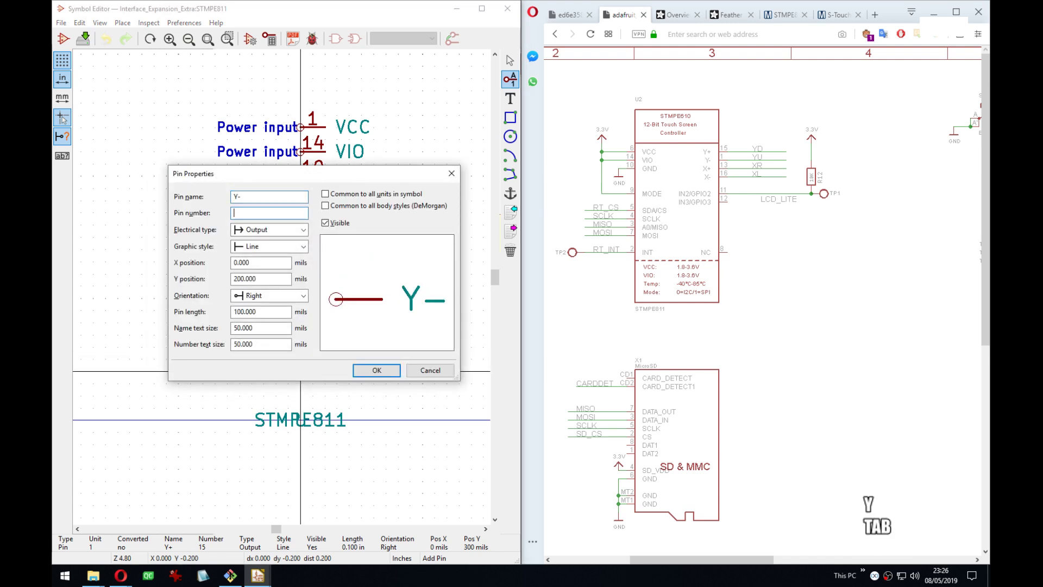
text(1)
key(Return)
key(Down)
key(Return)
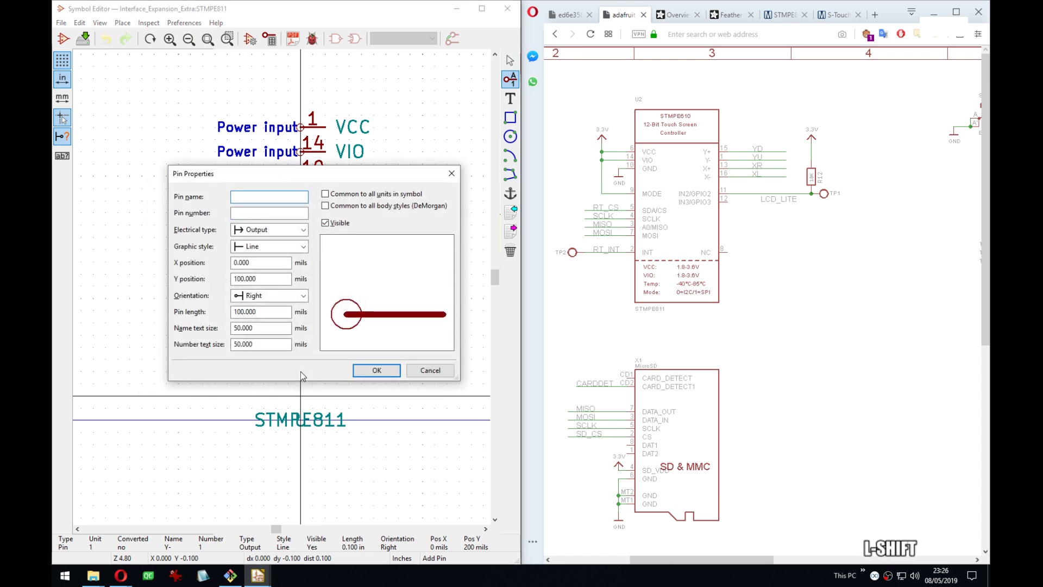
Add touch pins X+ 13 and X− 16 below Y−.
text(X)
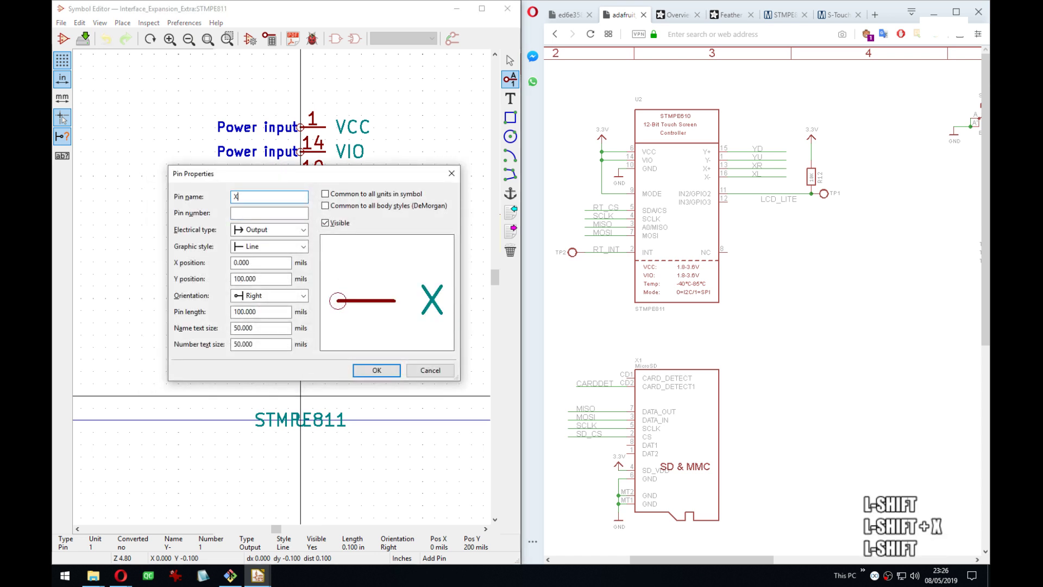
text(+)
key(Tab)
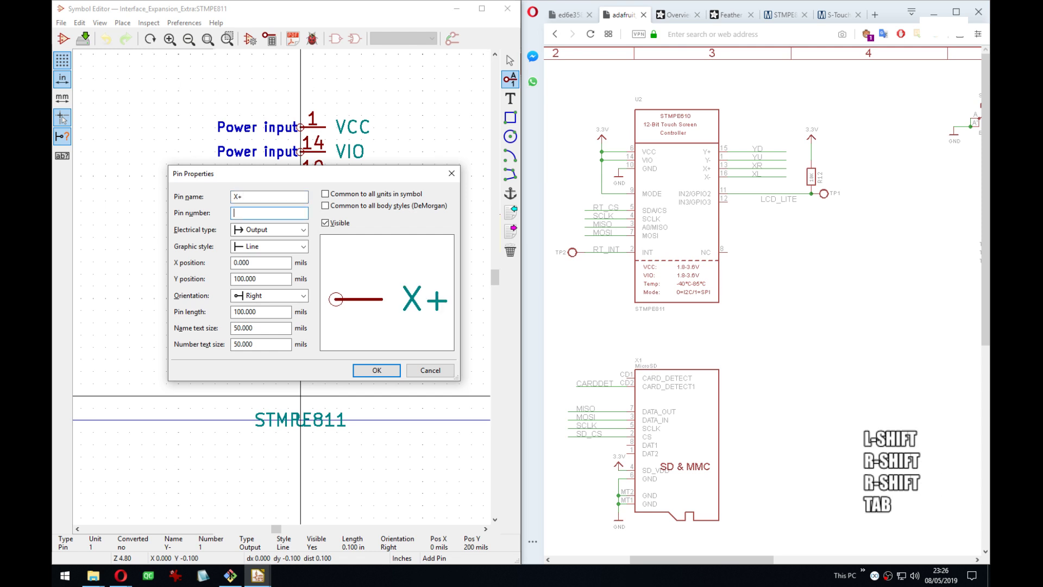
text(13)
key(Return)
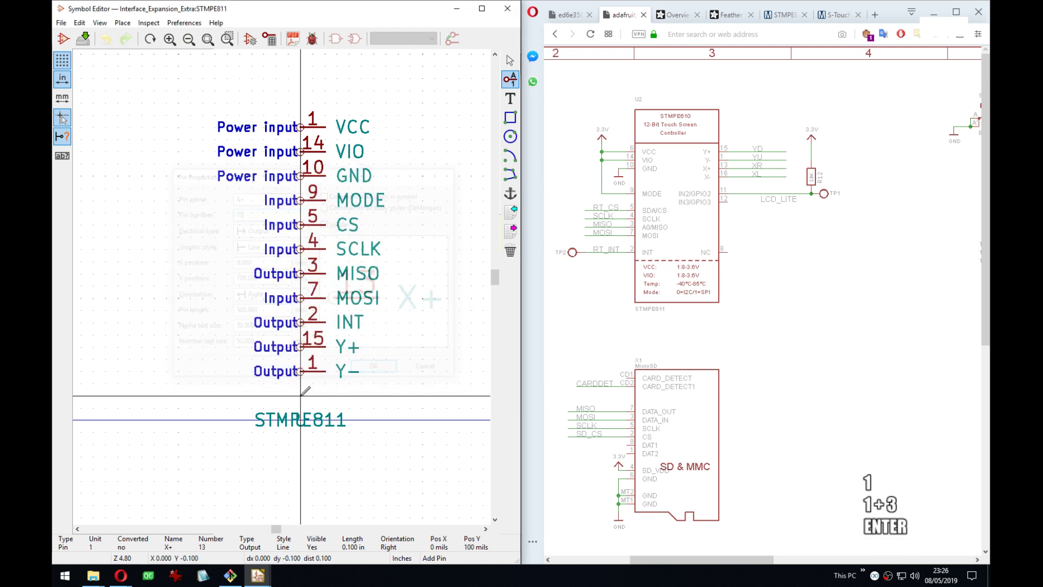
key(Down)
key(Return)
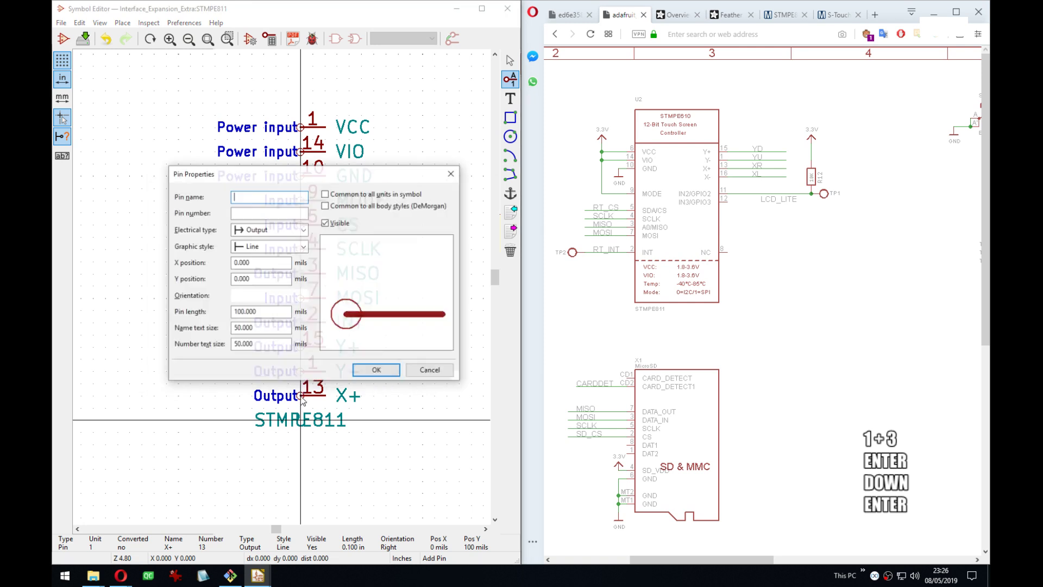
text(X-)
key(Tab)
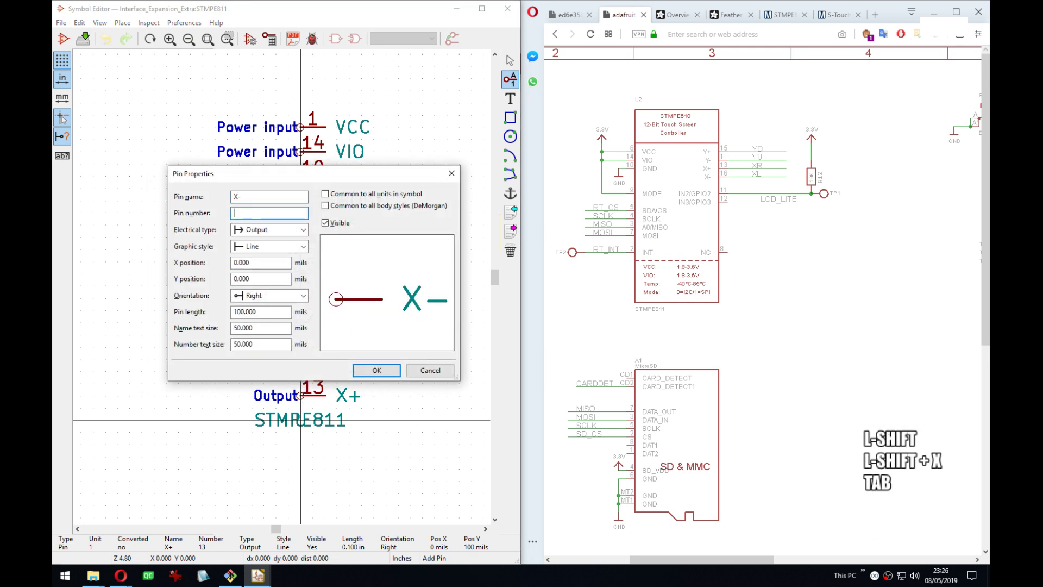
text(16)
key(Return)
key(Down)
key(Return)
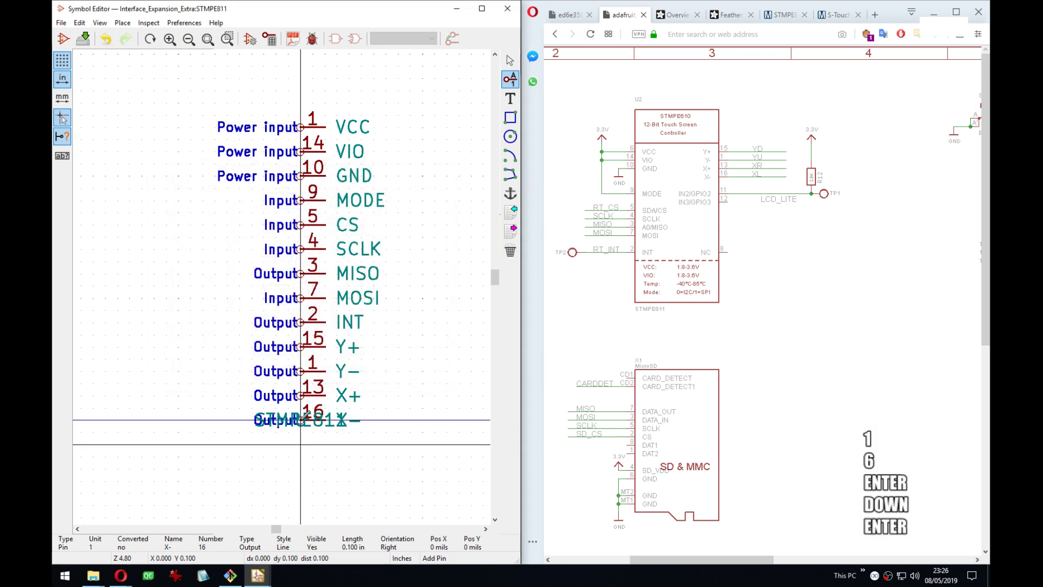
Add bidirectional pins GPIO2 11 and GPIO3 12 below X−.
text(GPIO2)
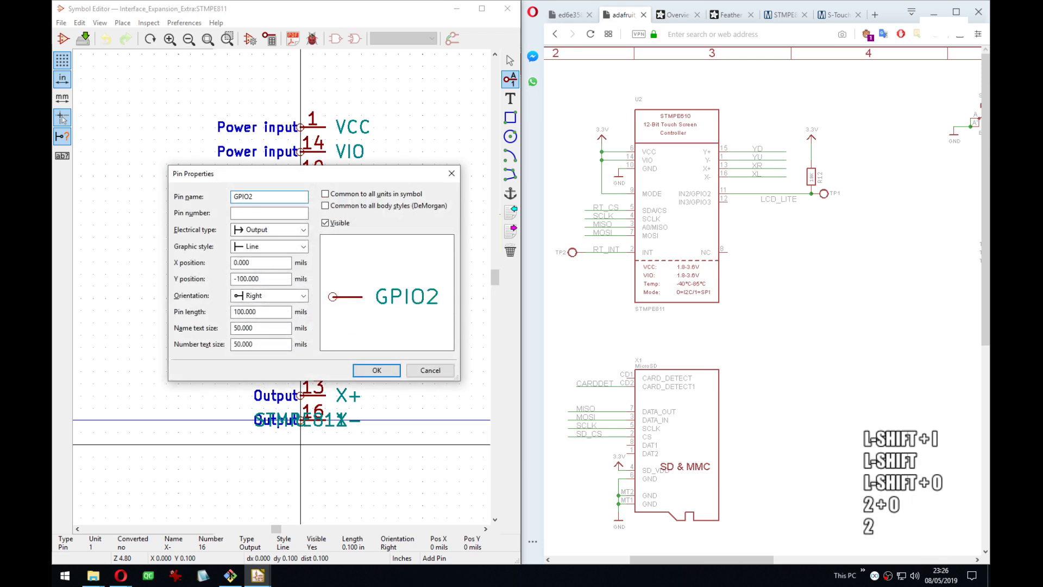
key(Tab)
text(11)
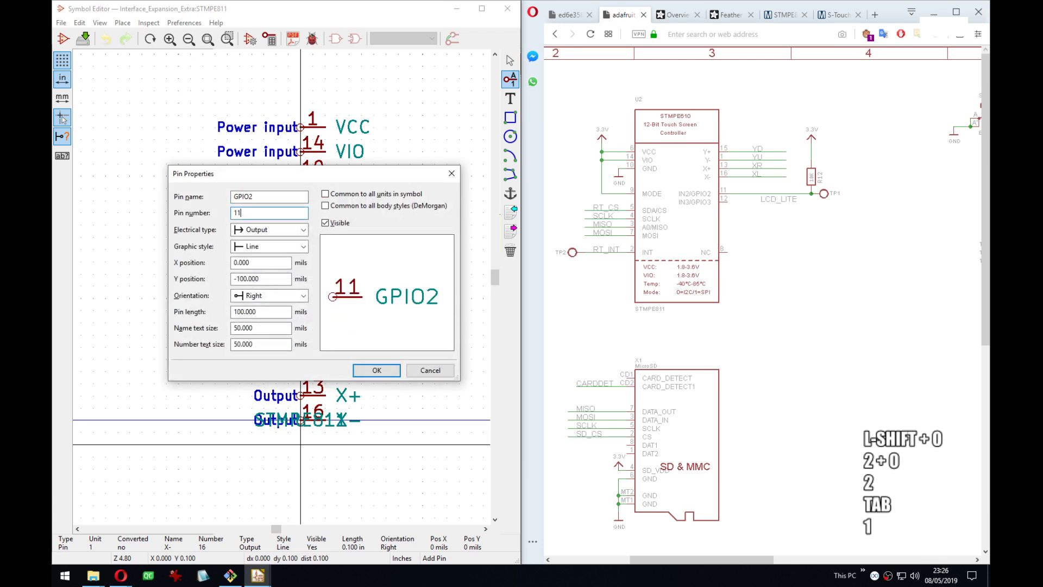
key(Tab)
key(b)
key(Return)
key(Down)
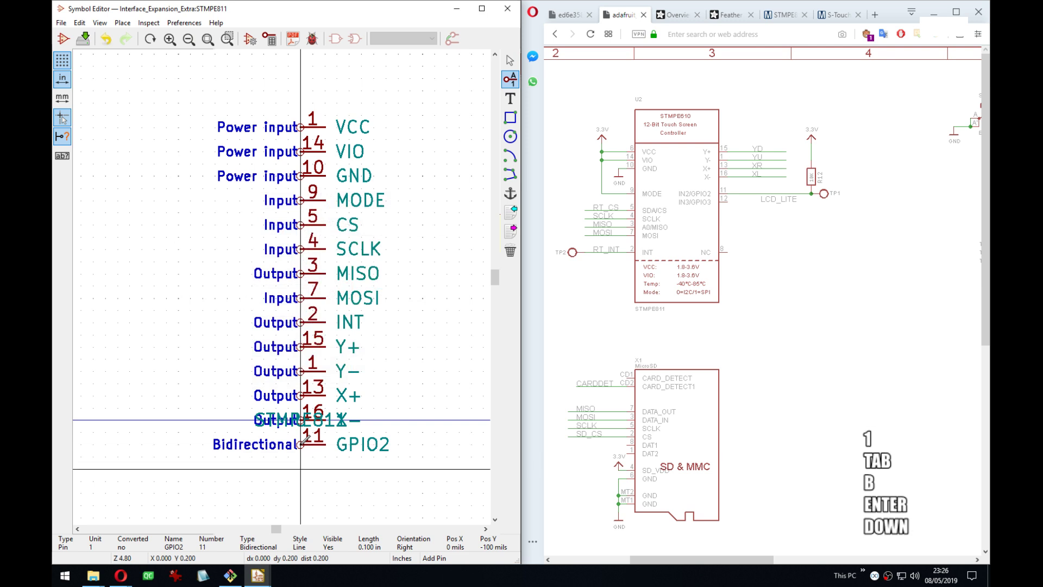
key(Return)
text(GPIO3)
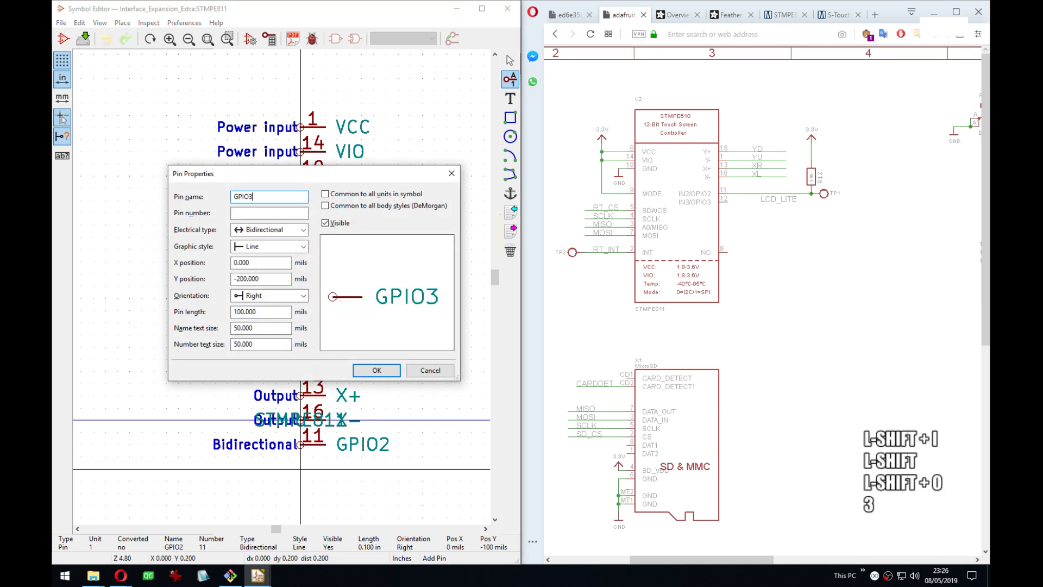
key(Tab)
text(12)
key(Return)
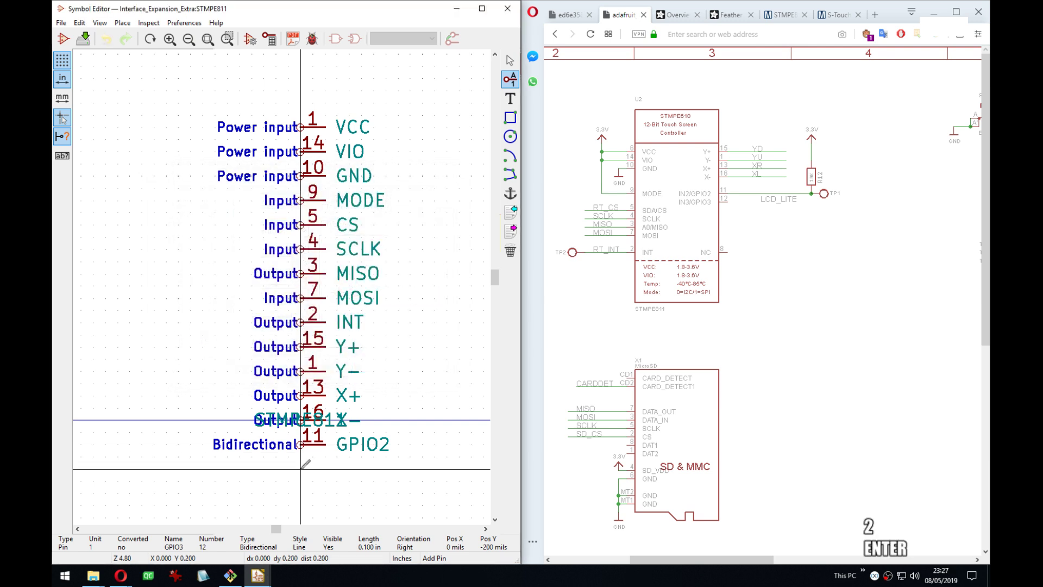
key(Down)
Start a GPIO0 pin, correcting its number to 8.
key(Return)
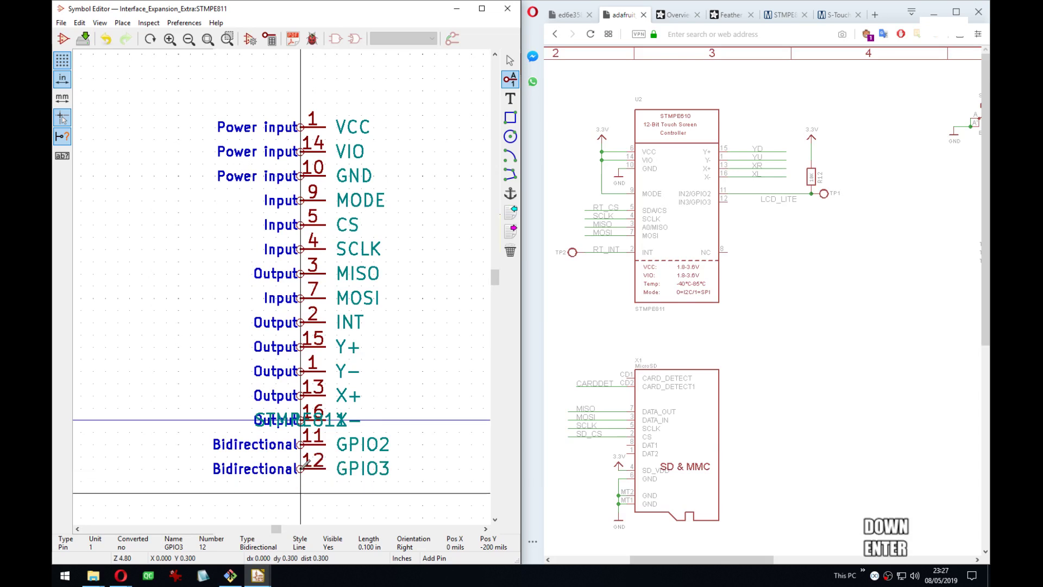
text(GPIO0)
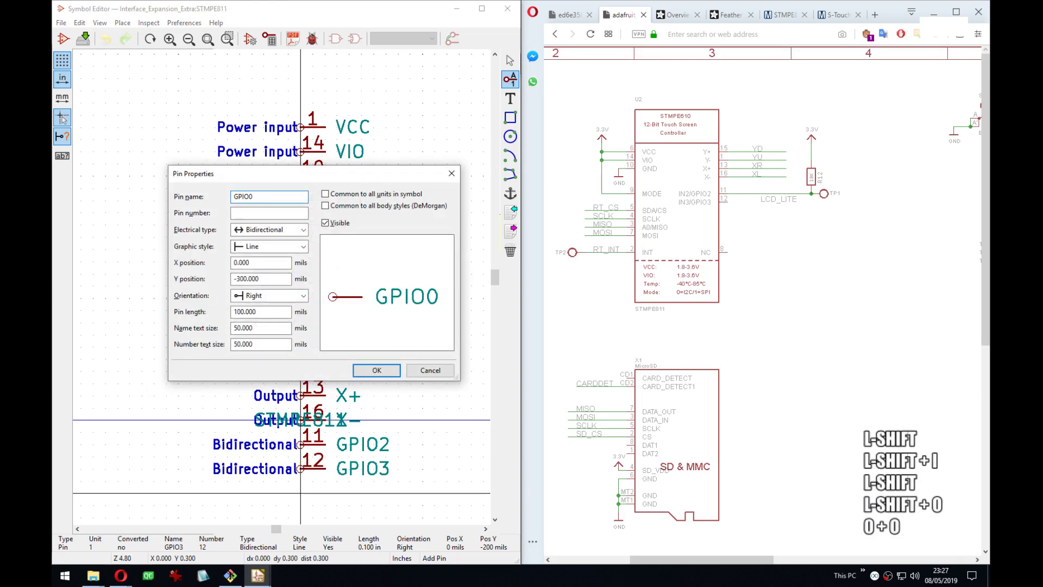
key(Tab)
text(89)
key(BackSpace)
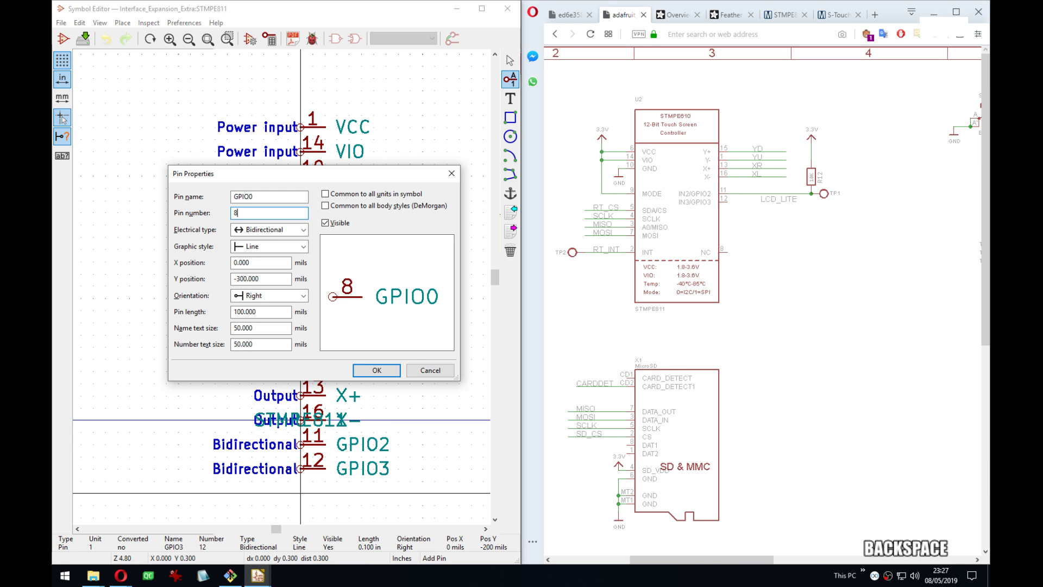
Confirm bidirectional pin GPIO0, number 8, and place it below GPIO3, framing all pins in view.
click(831, 15)
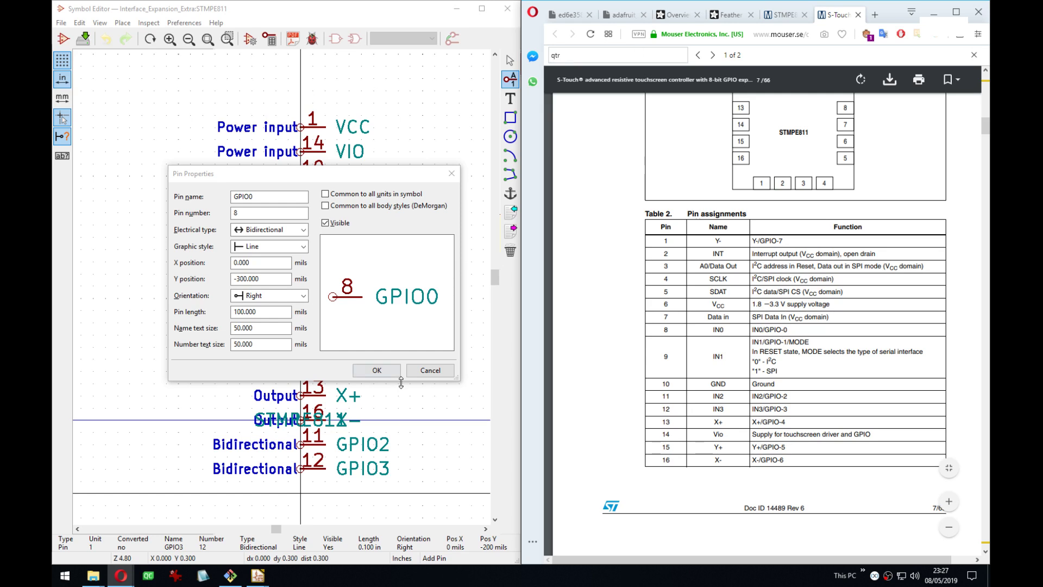
click(377, 370)
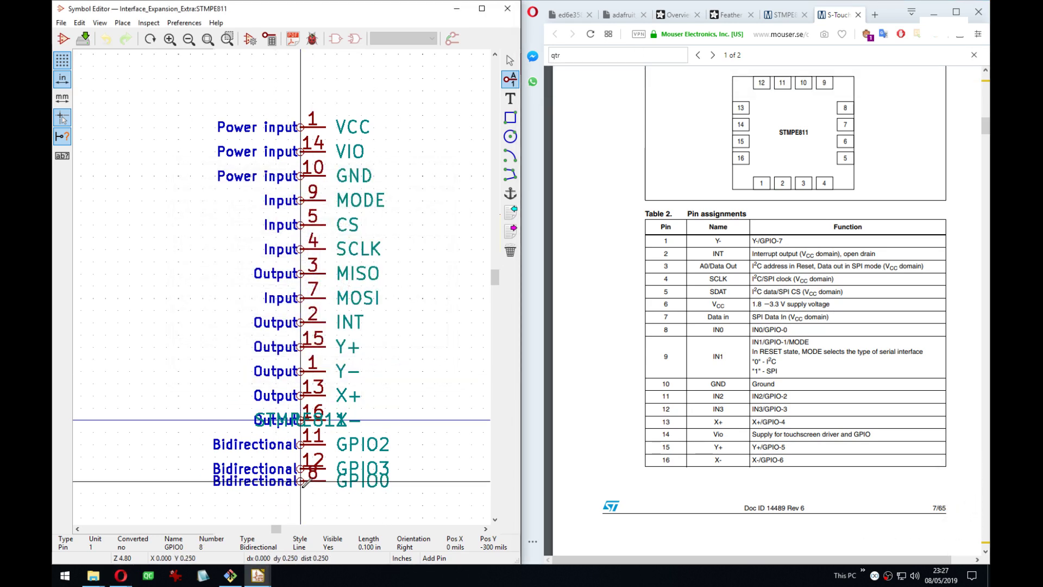
click(334, 468)
middle_drag(337, 465, 332, 390)
scroll(286, 300, down, 5)
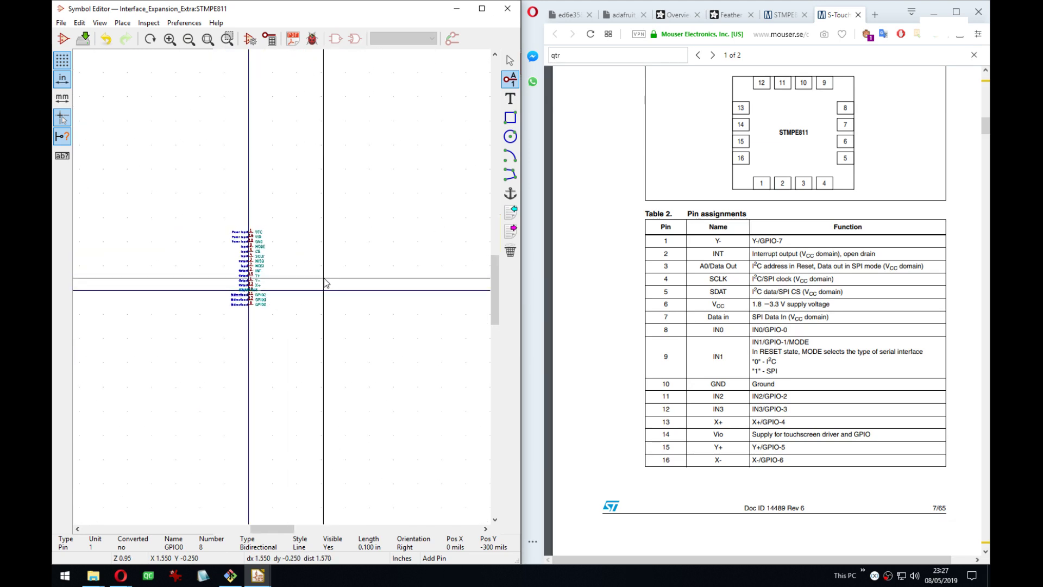
scroll(286, 282, down, 2)
scroll(287, 288, up, 6)
middle_drag(280, 288, 272, 312)
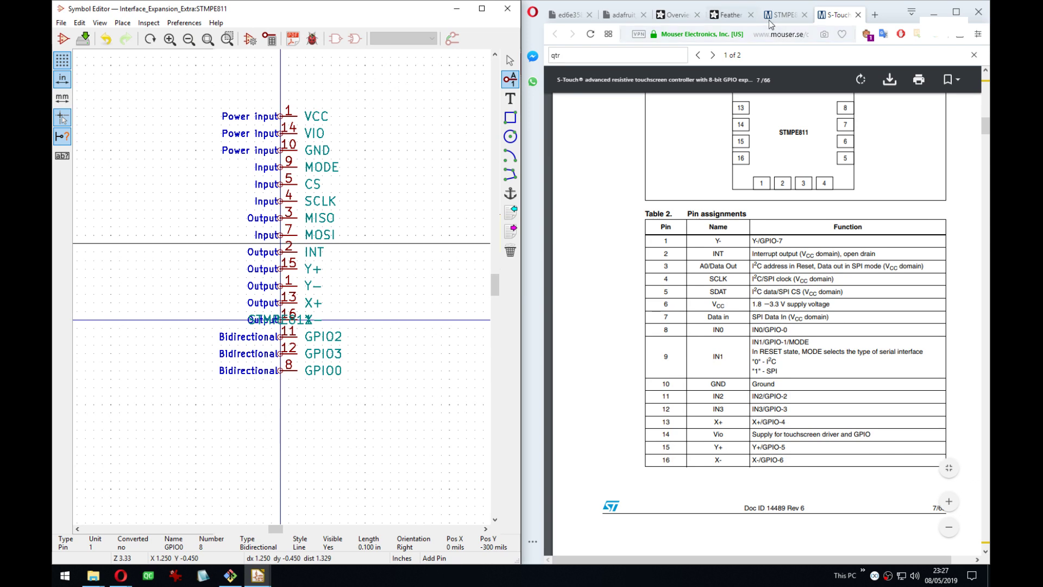
Search the datasheet for 'reg' and jump to the STMPE811 registers section.
click(626, 197)
key(ctrl+f)
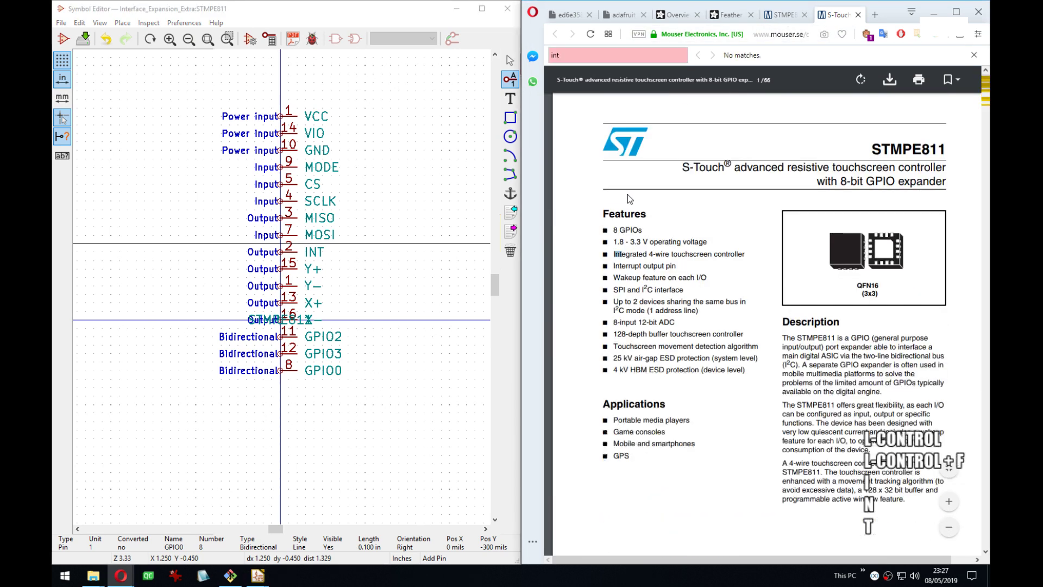
key(ctrl+a)
text(pol)
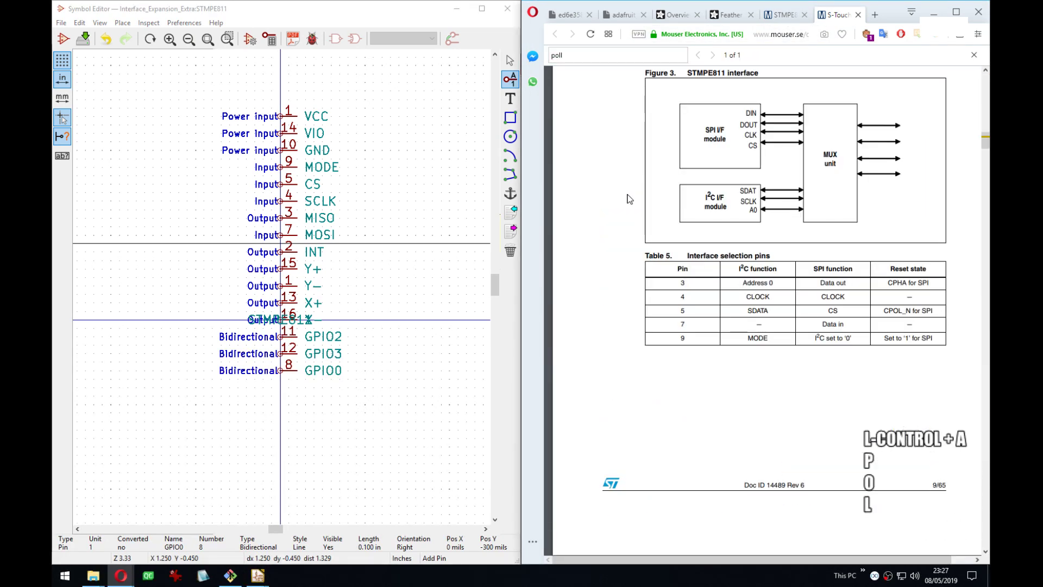
text(l)
key(ctrl+a)
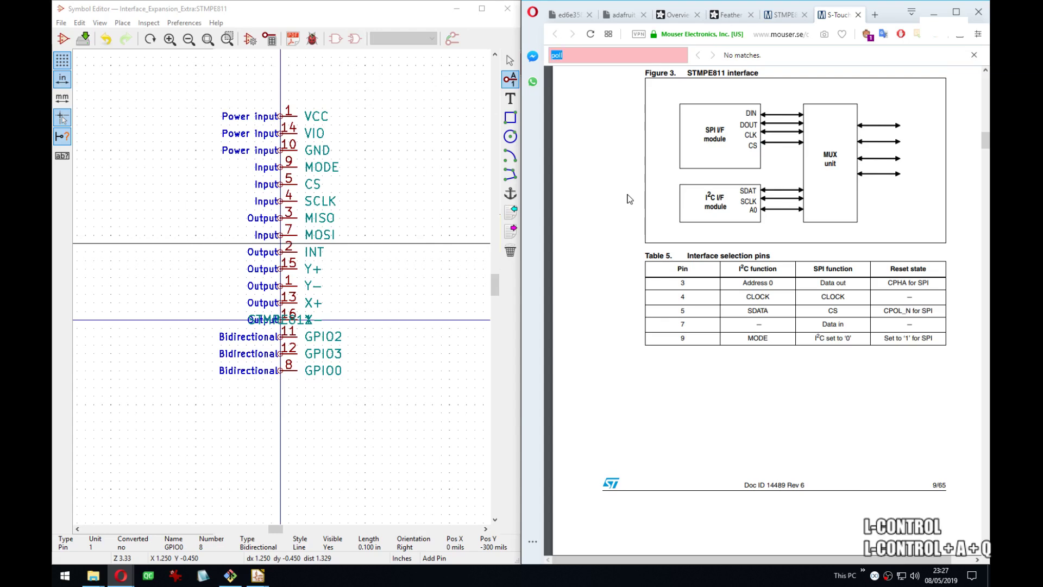
text(reg)
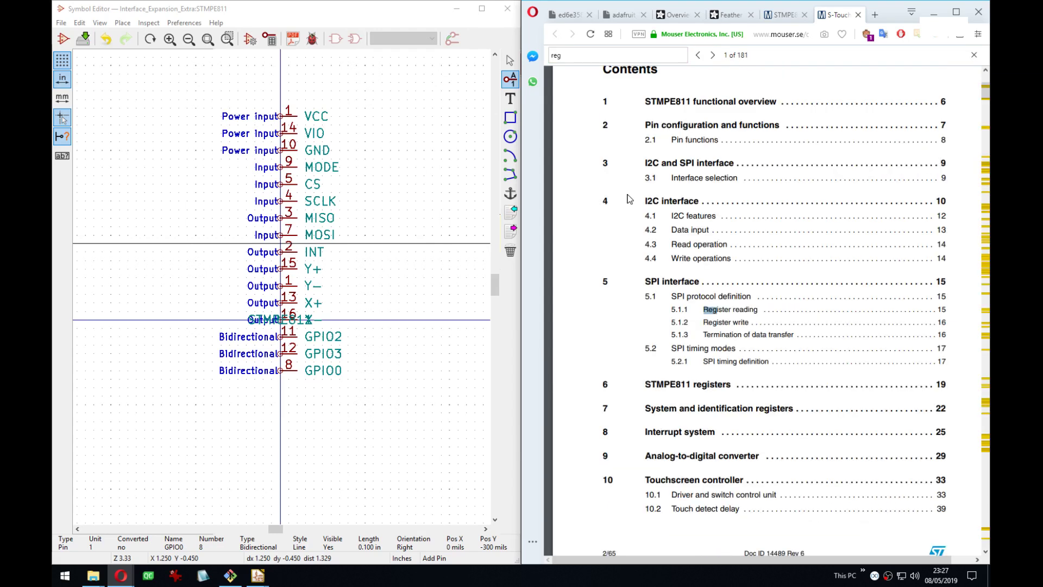
click(711, 389)
Review the Table 11 register summary map, then open a new empty tab.
scroll(800, 261, down, 3)
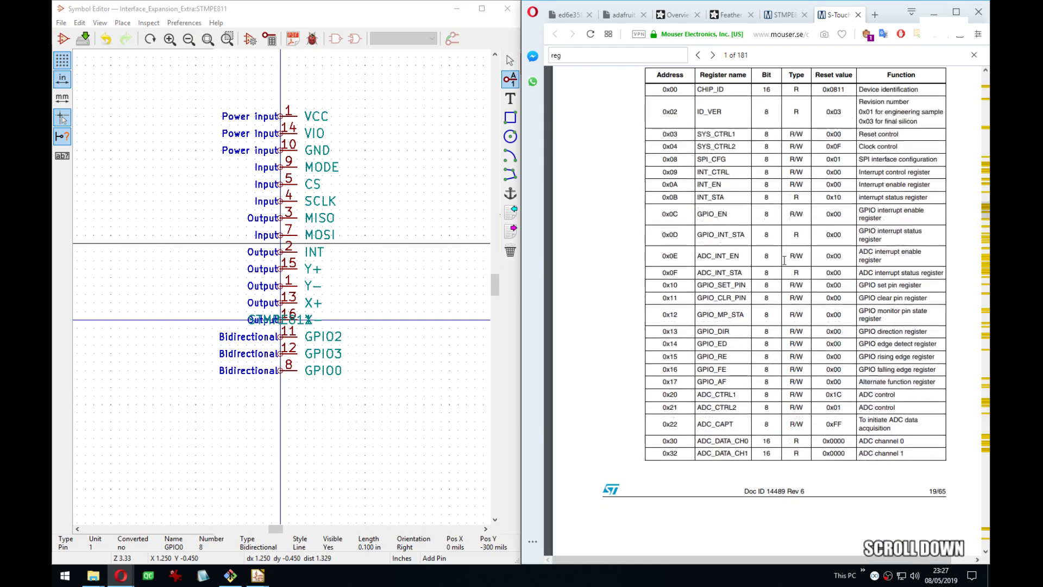
scroll(791, 413, up, 1)
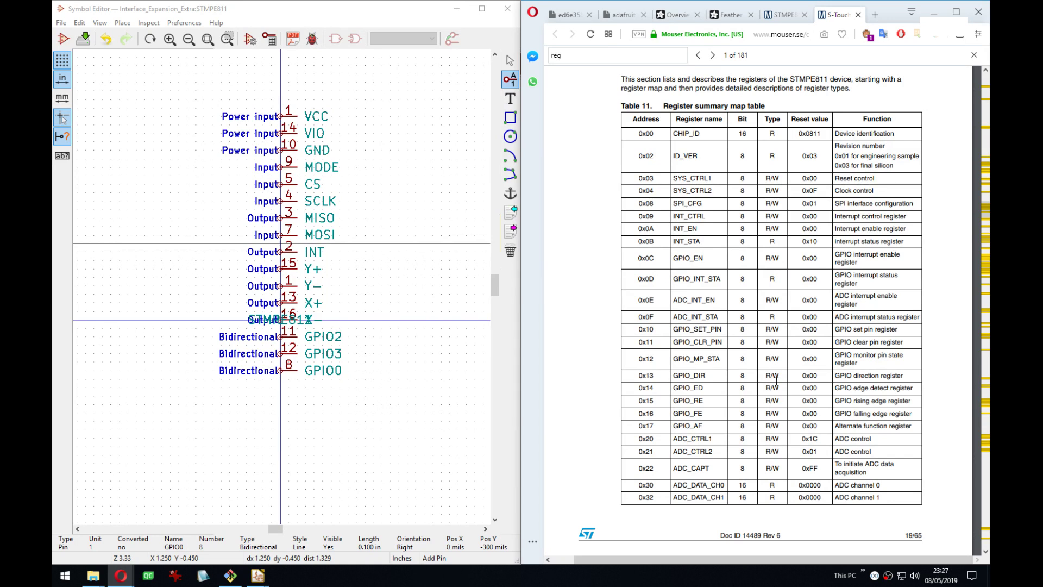
scroll(777, 377, down, 15)
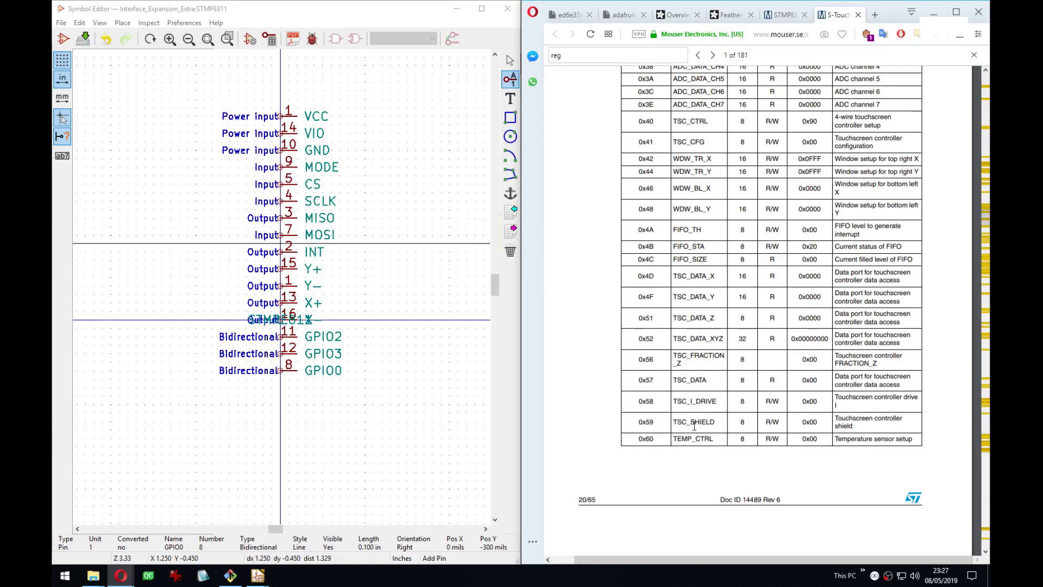
scroll(694, 427, up, 5)
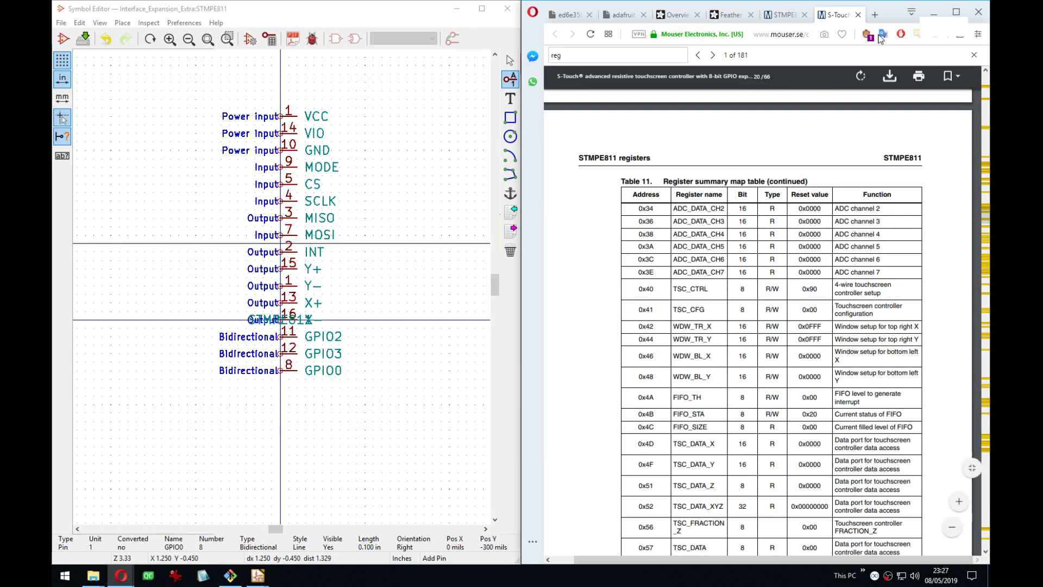
click(874, 16)
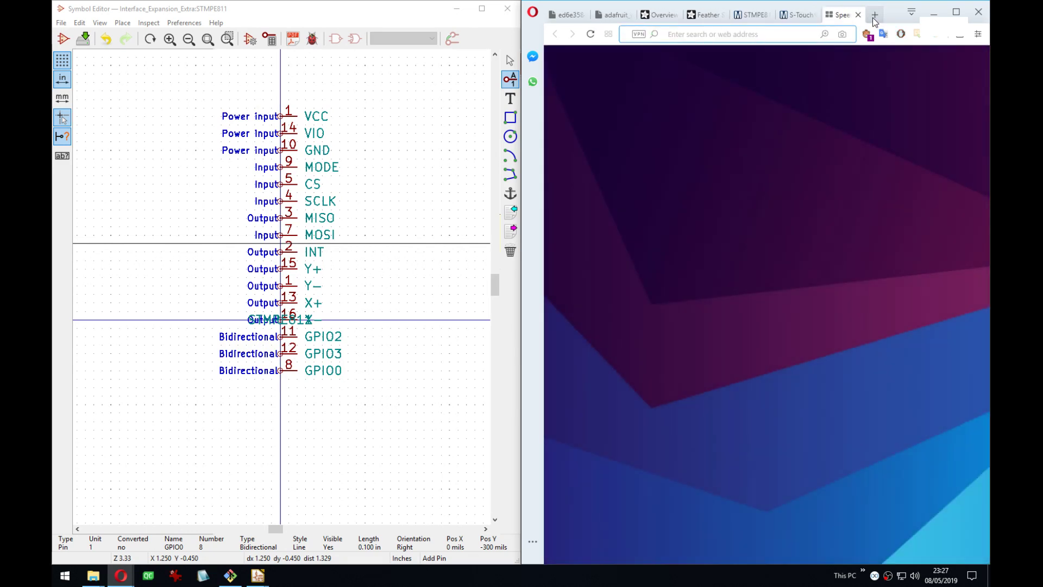
Search 'stmpe610 circuitpython' and open the Adafruit_CircuitPython_STMPE610 GitHub result.
text(stmp)
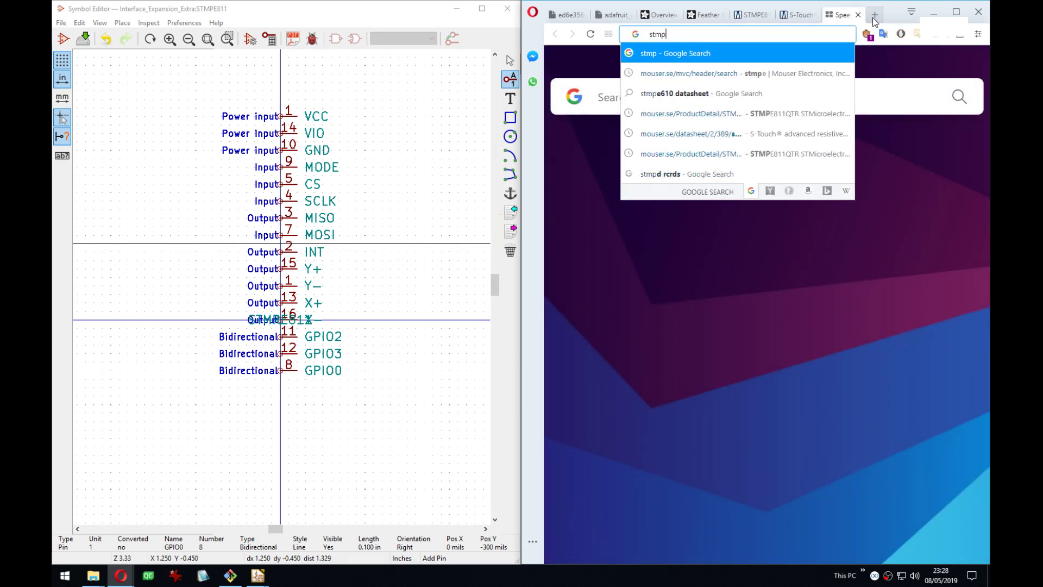
text(e610 )
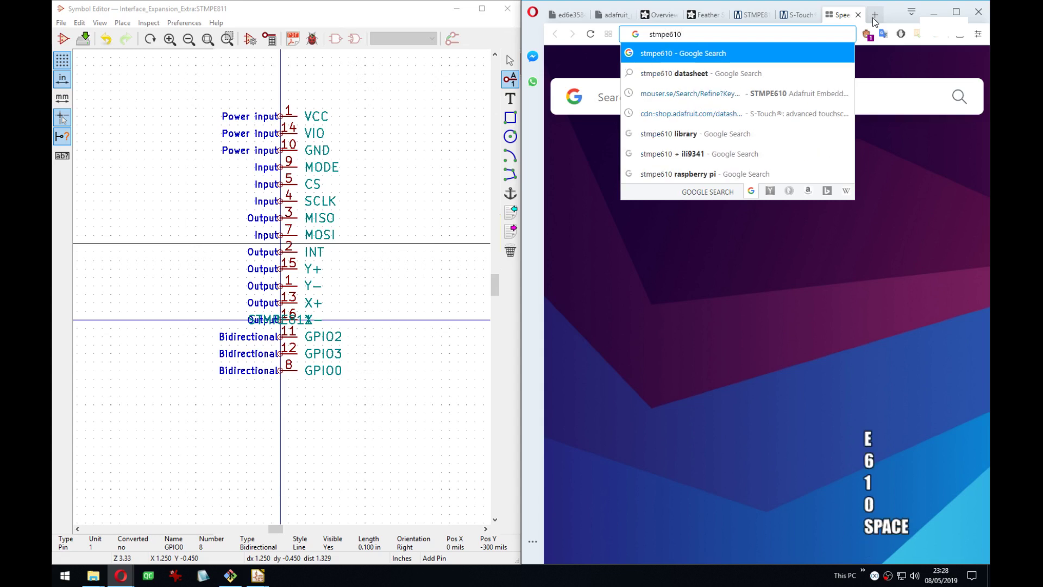
text(circ)
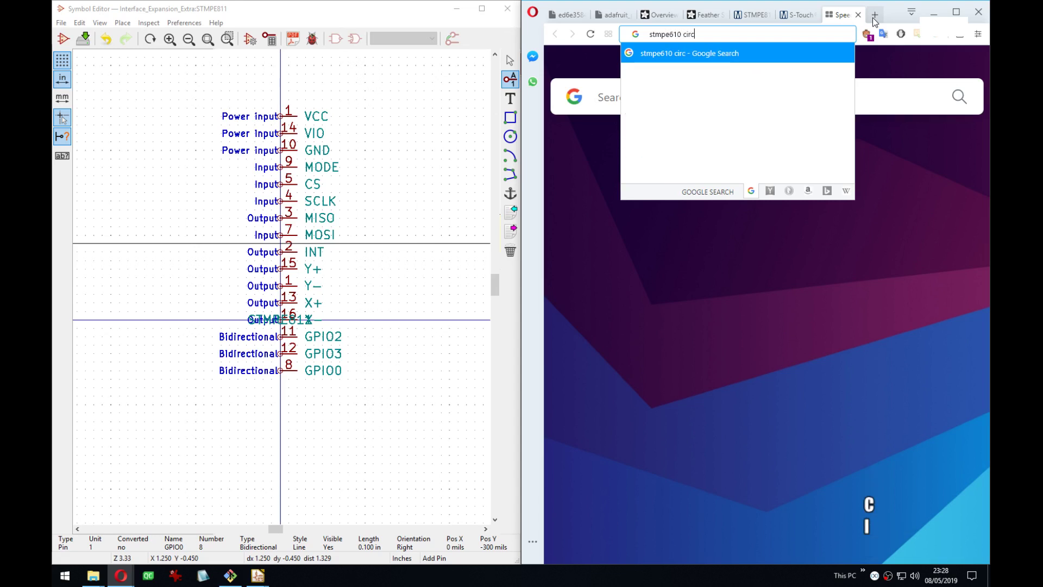
text(uitpython)
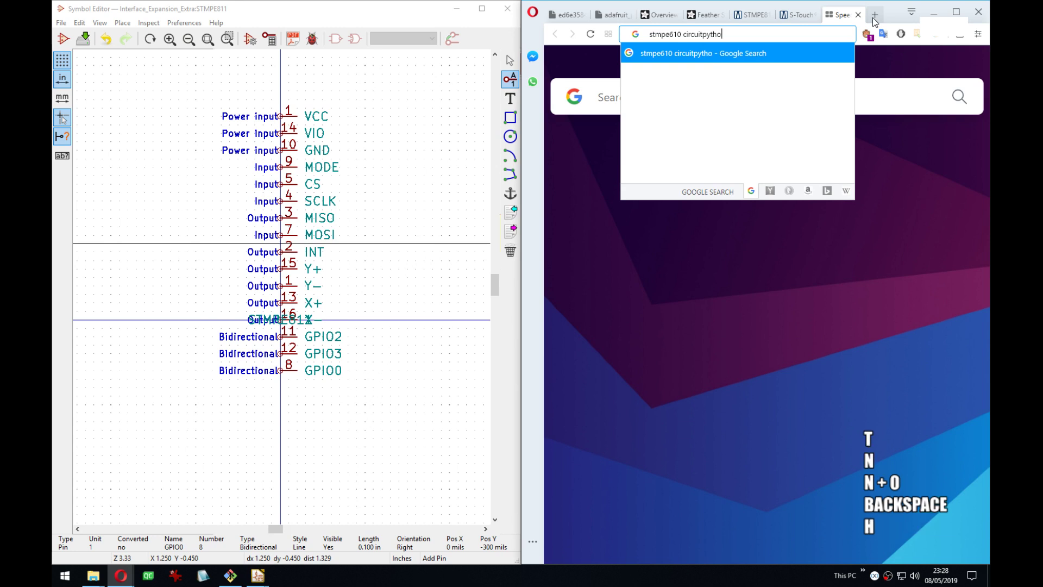
key(Return)
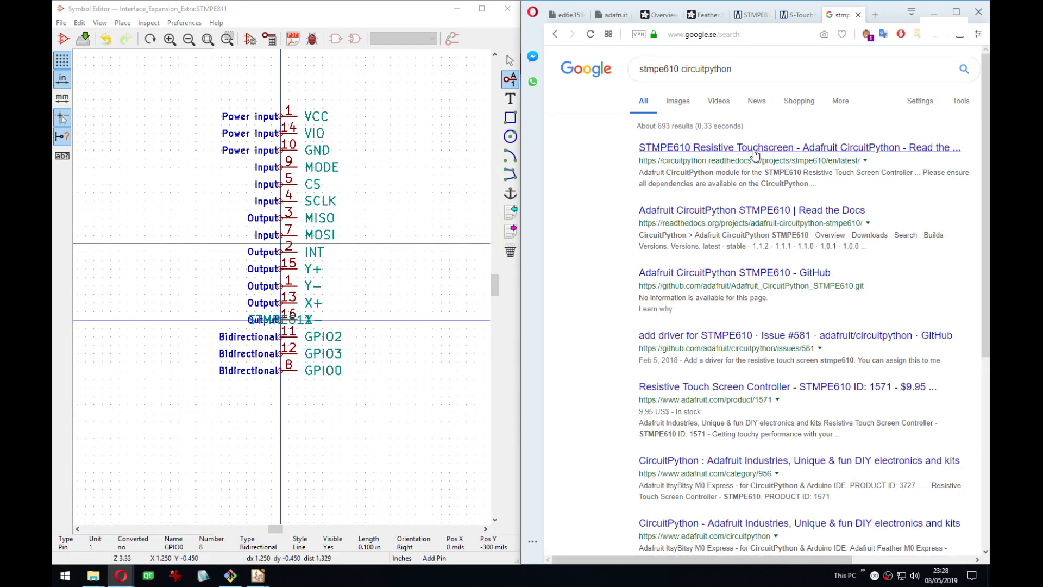
click(770, 337)
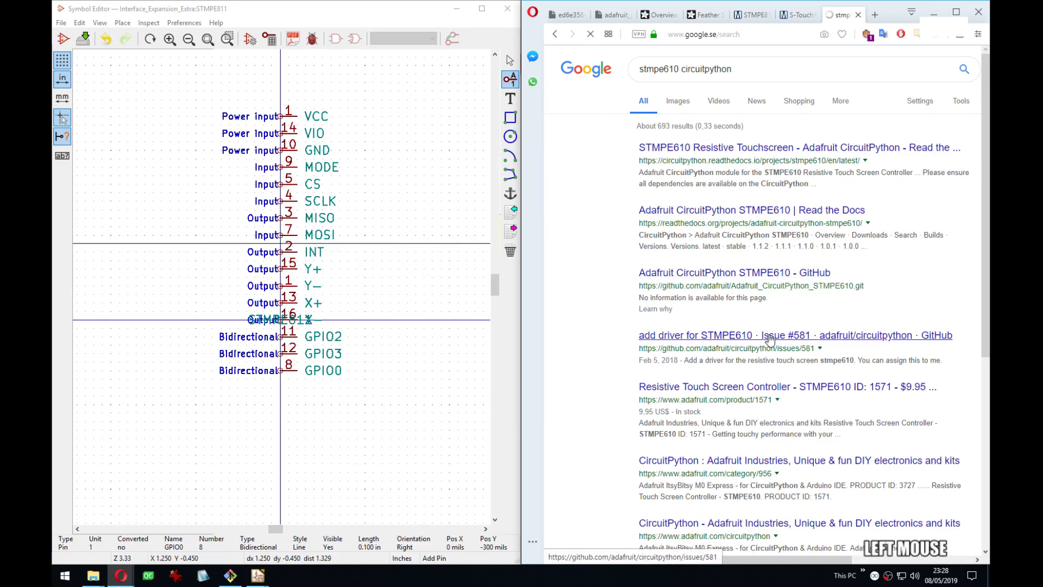
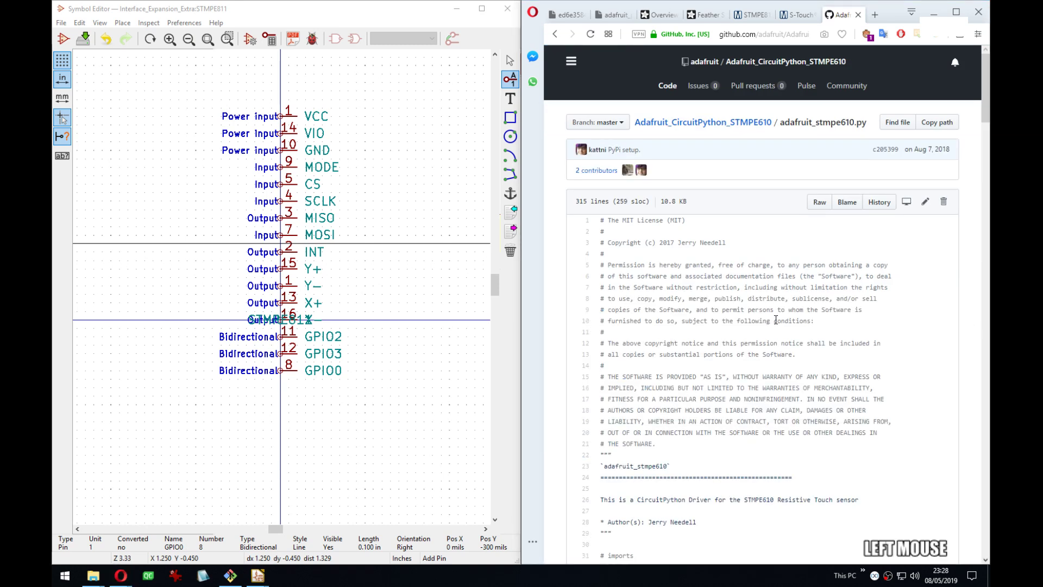
Scroll through the STMPE610 CircuitPython driver code, then close that GitHub page.
scroll(776, 319, down, 20)
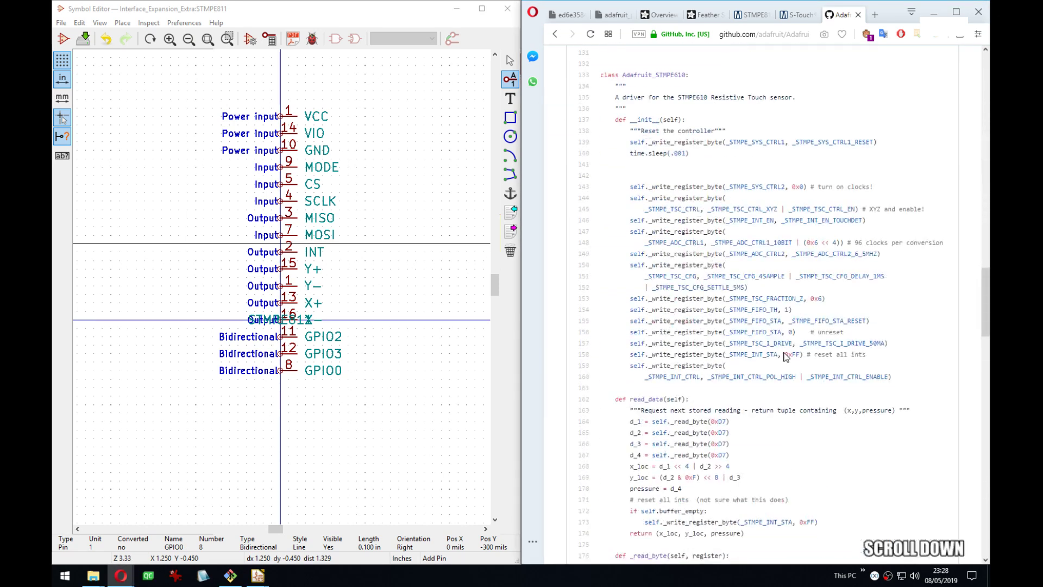
scroll(785, 357, down, 3)
scroll(785, 353, up, 4)
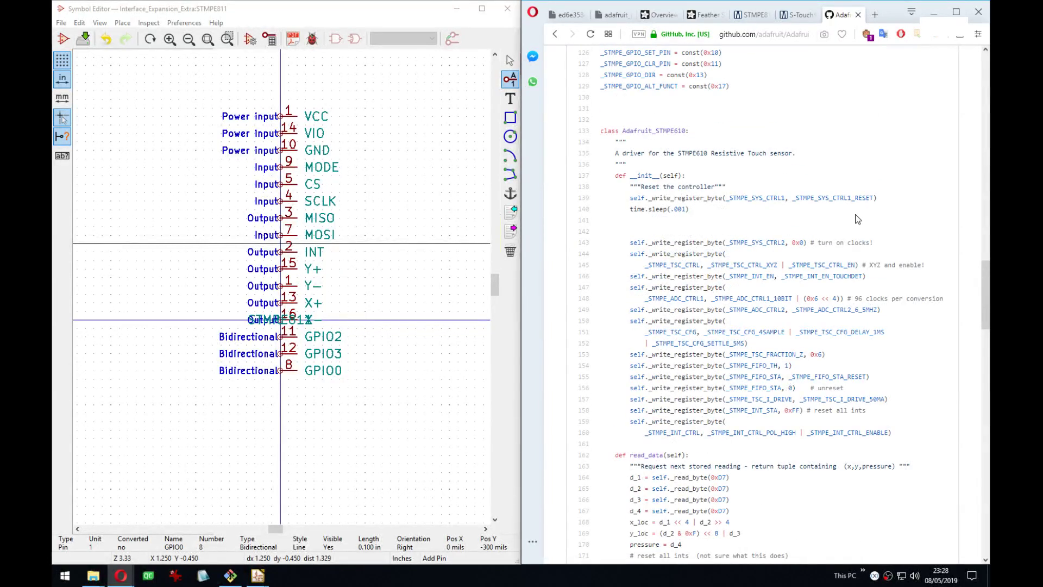
scroll(751, 190, down, 3)
scroll(711, 139, down, 2)
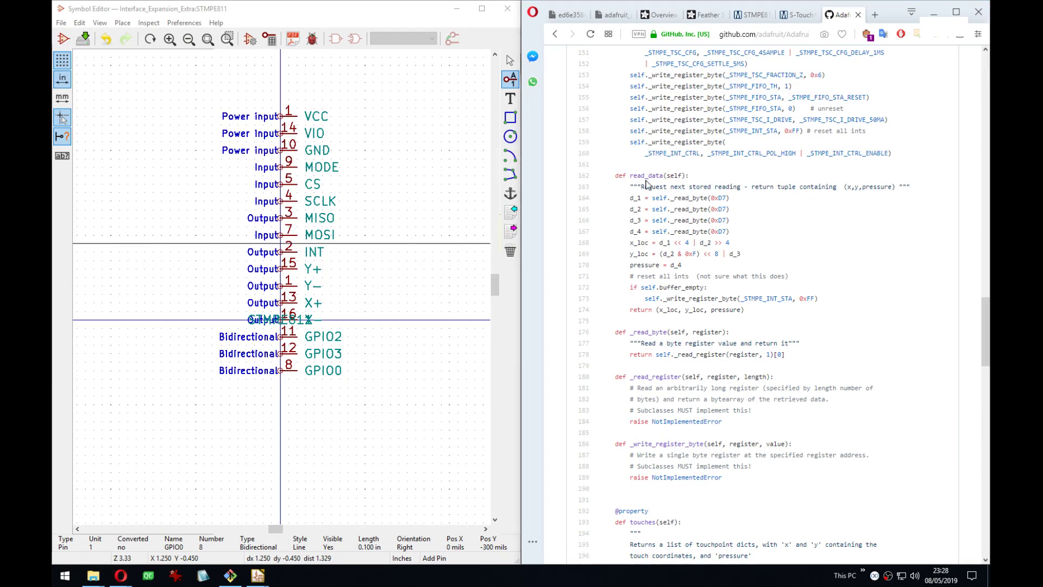
scroll(645, 184, down, 6)
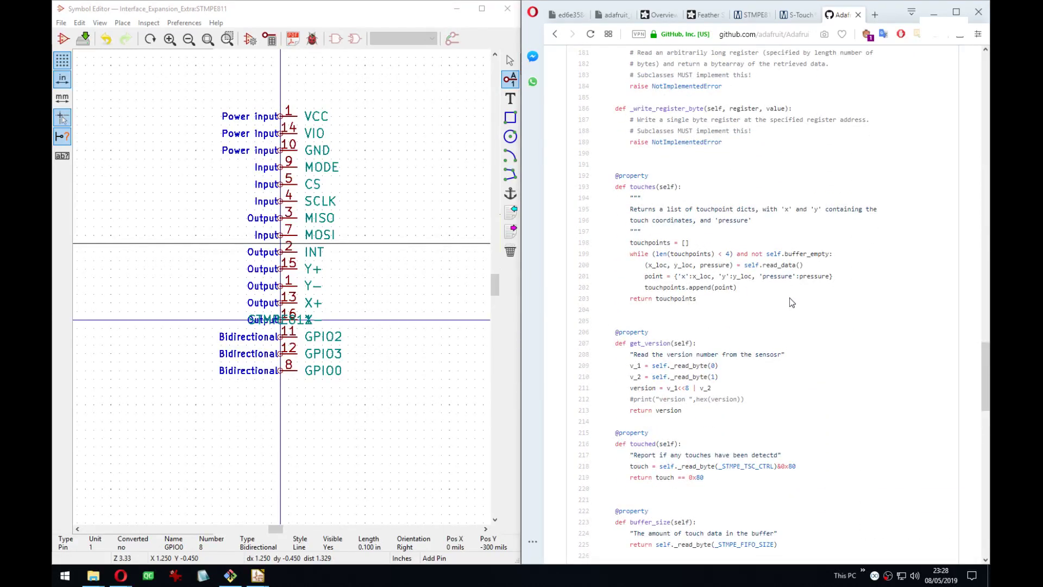
scroll(639, 347, down, 5)
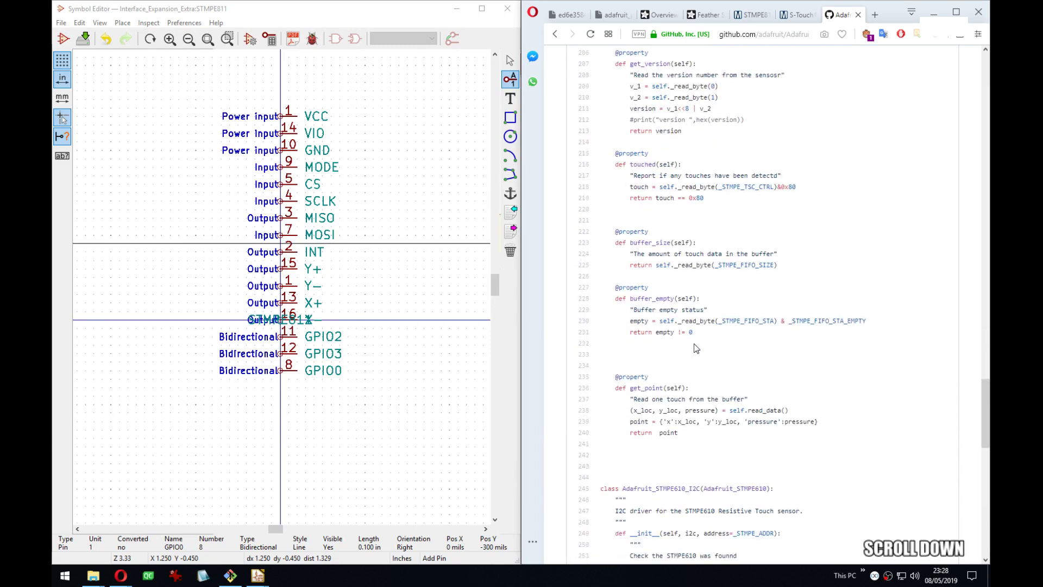
click(621, 163)
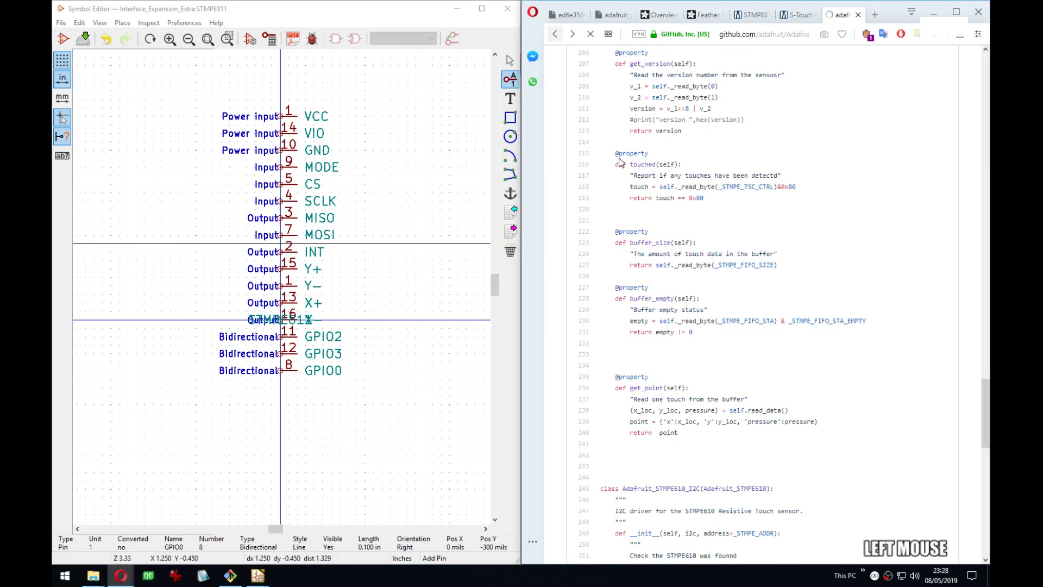
middle_click(845, 18)
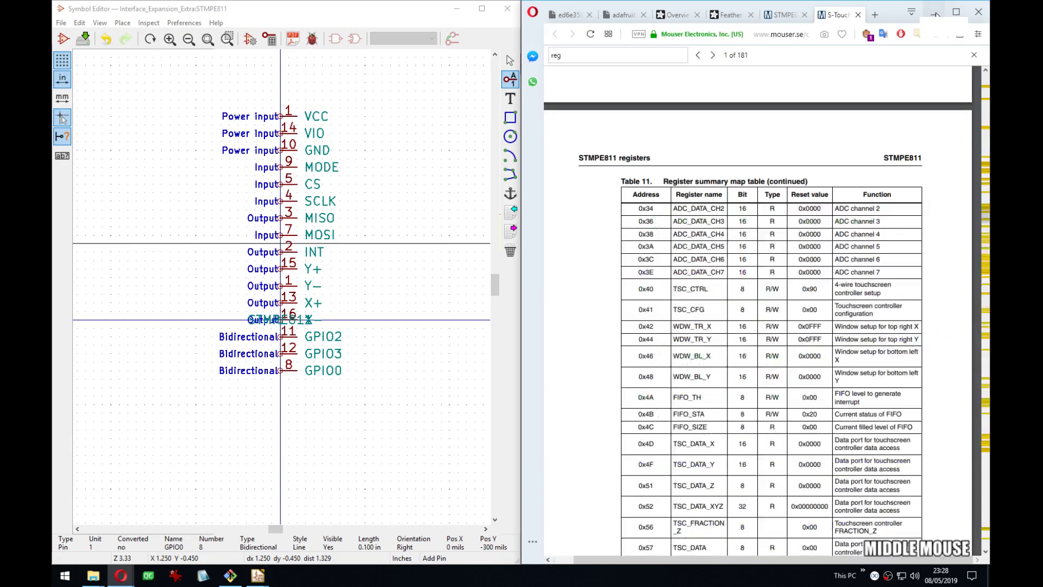
Snap the datasheet window to the right half beside the symbol editor.
click(936, 14)
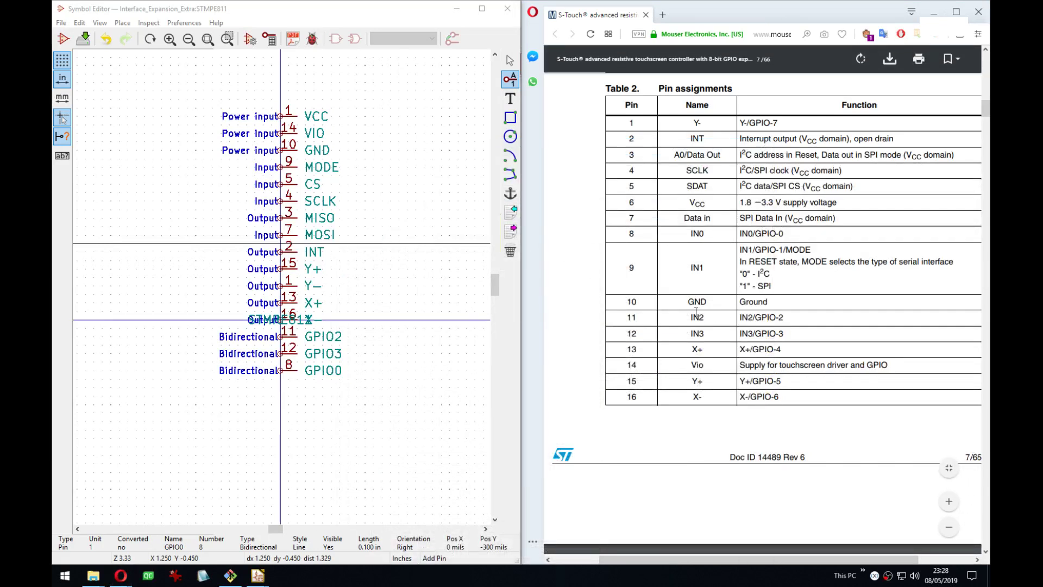
middle_drag(372, 270, 353, 276)
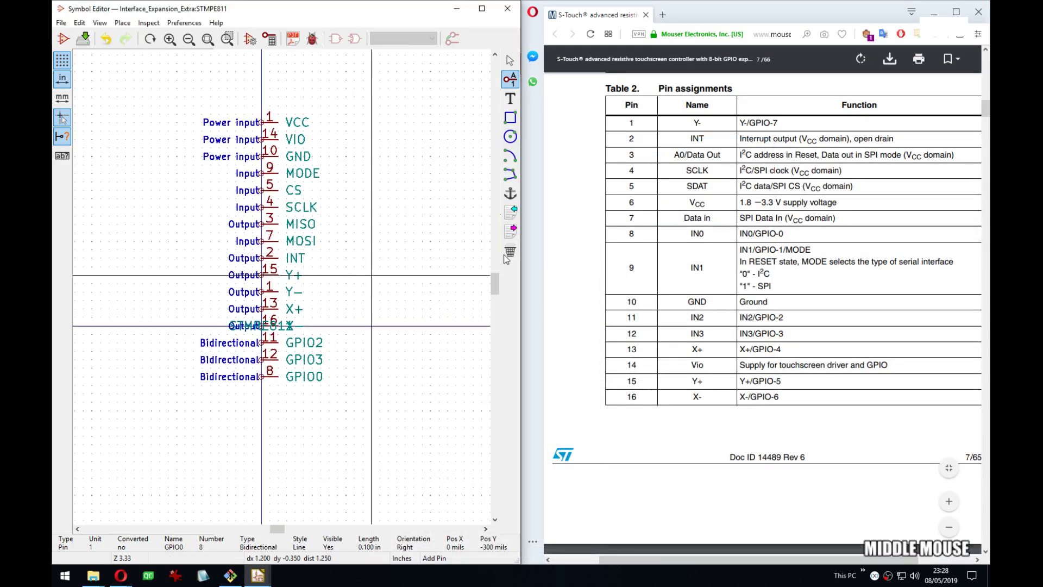
drag(709, 6, 693, 140)
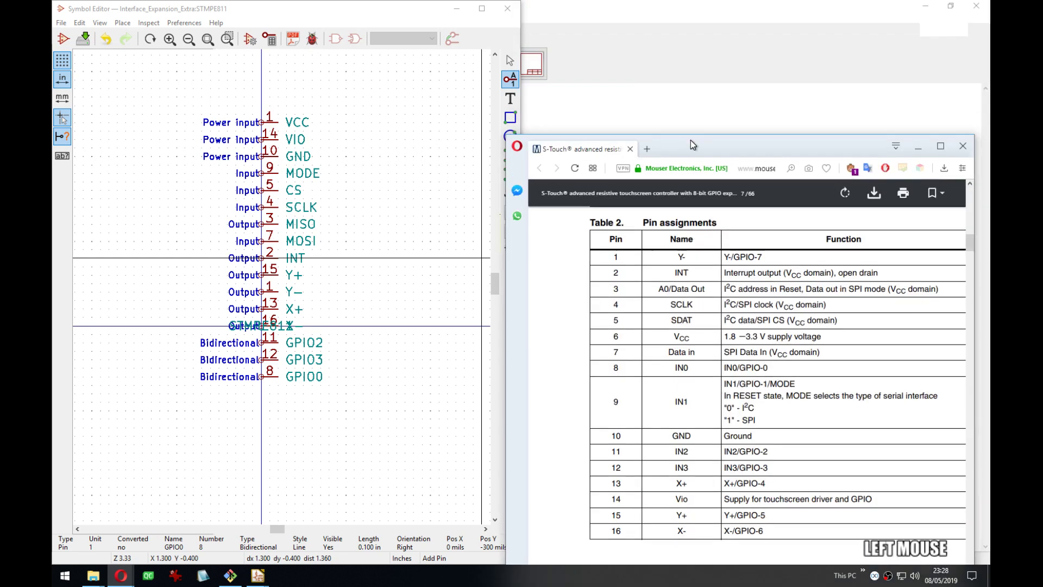
double_click(799, 146)
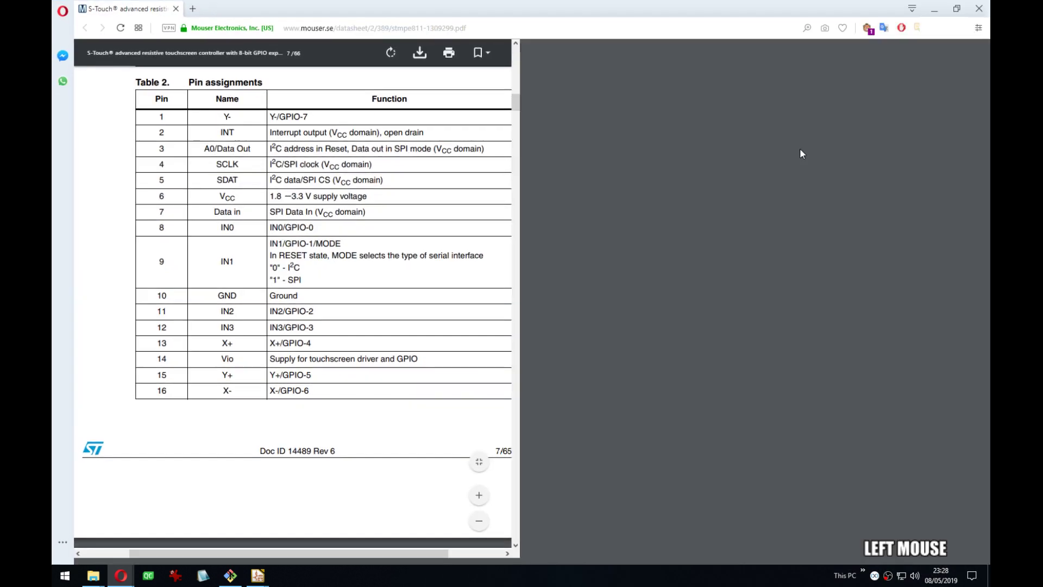
key(super+Right)
key(alt+Tab)
key(alt+Tab)
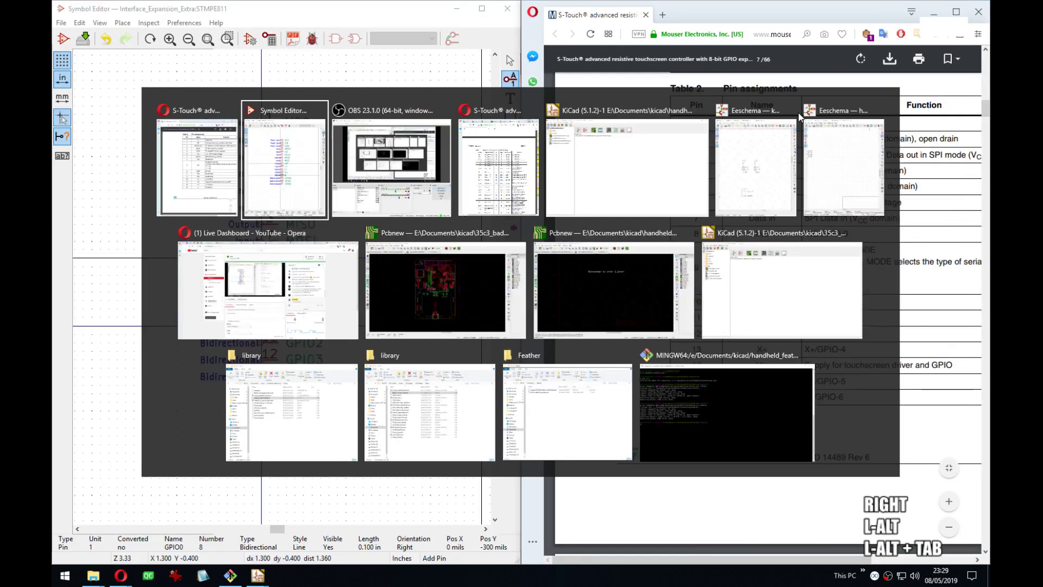
key(alt+Tab)
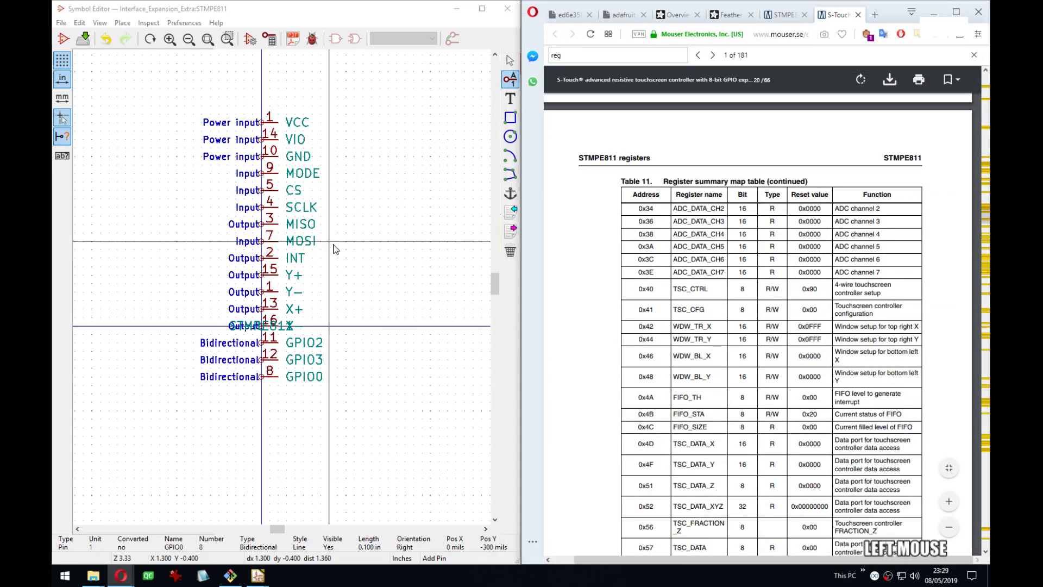
Show the Adafruit STMPE610 schematic and move the VCC and VIO pins up-left.
middle_drag(337, 244, 348, 243)
click(622, 15)
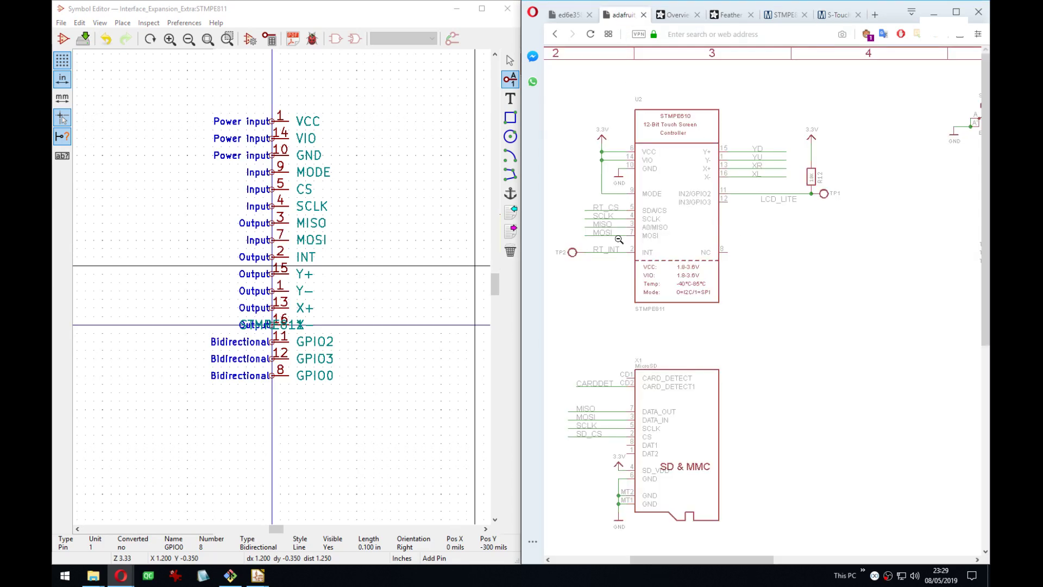
middle_drag(342, 280, 356, 285)
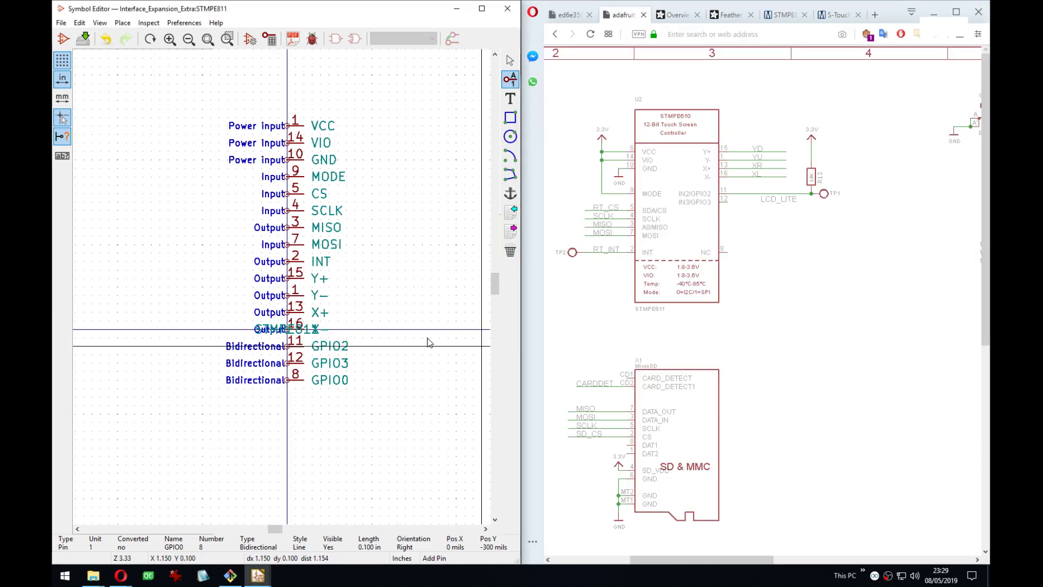
middle_drag(428, 342, 460, 355)
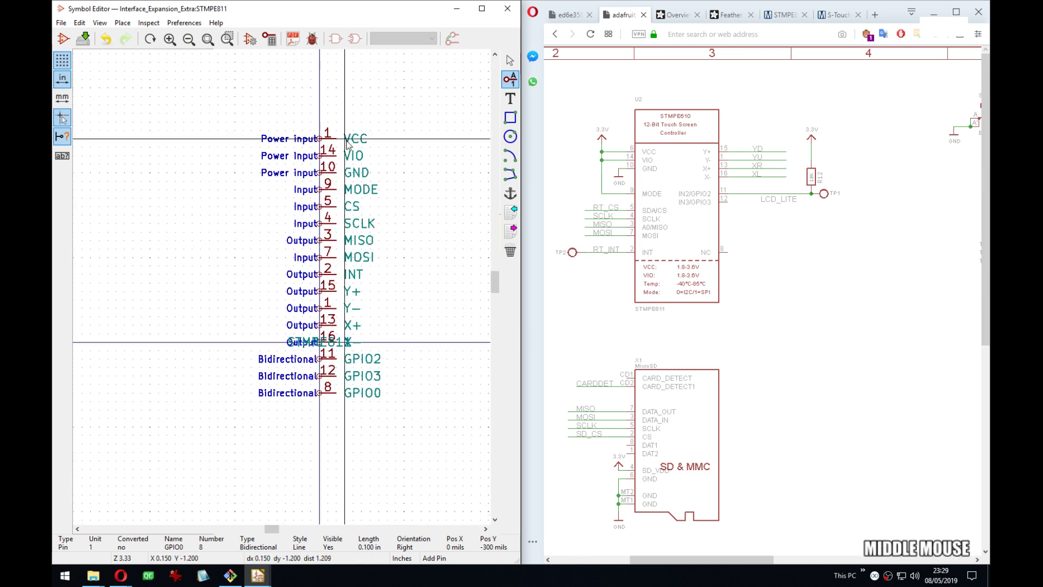
scroll(350, 172, up, 2)
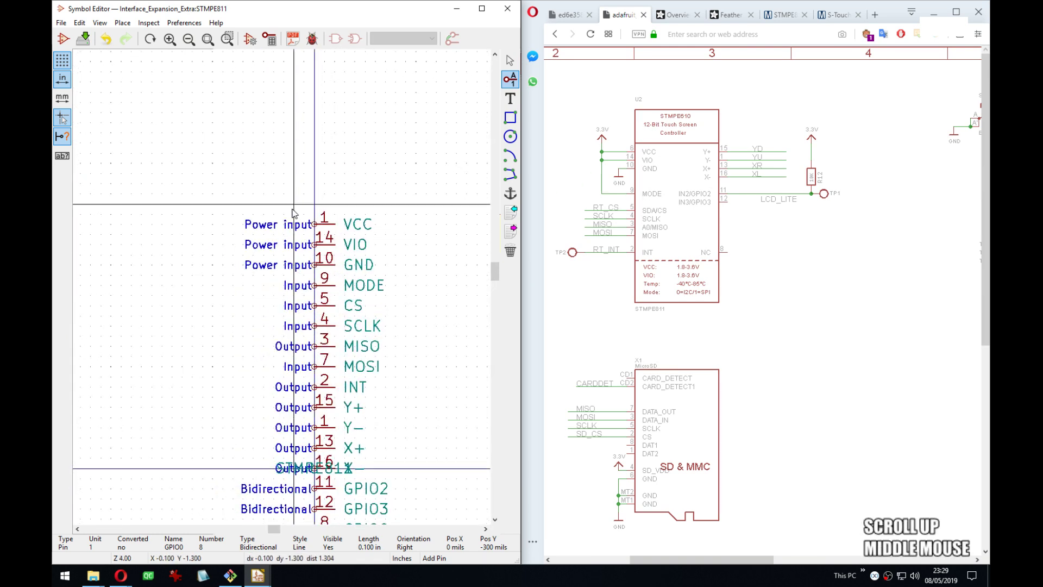
drag(284, 214, 315, 246)
click(263, 134)
middle_drag(353, 256, 389, 229)
Move GND to the lower left and the MODE–INT block up, with MODE left of the body.
key(m)
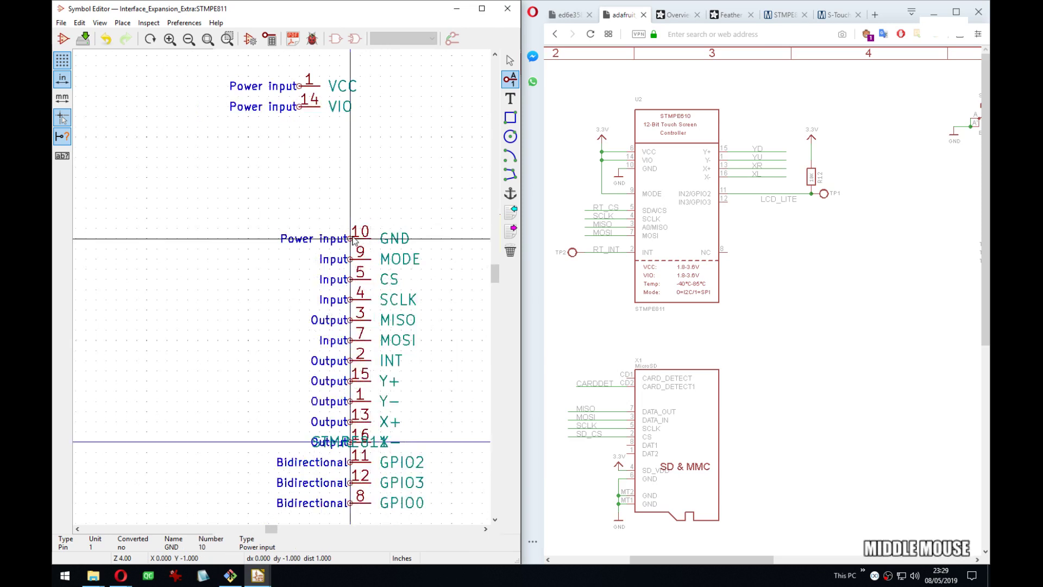
click(137, 411)
middle_drag(317, 236, 275, 236)
drag(359, 218, 315, 367)
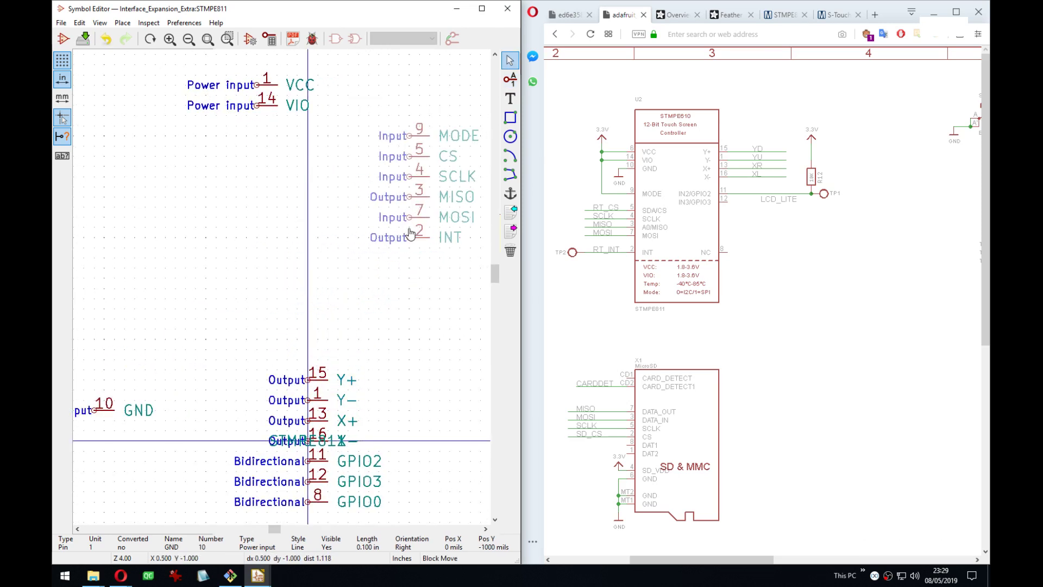
click(401, 213)
key(m)
click(253, 216)
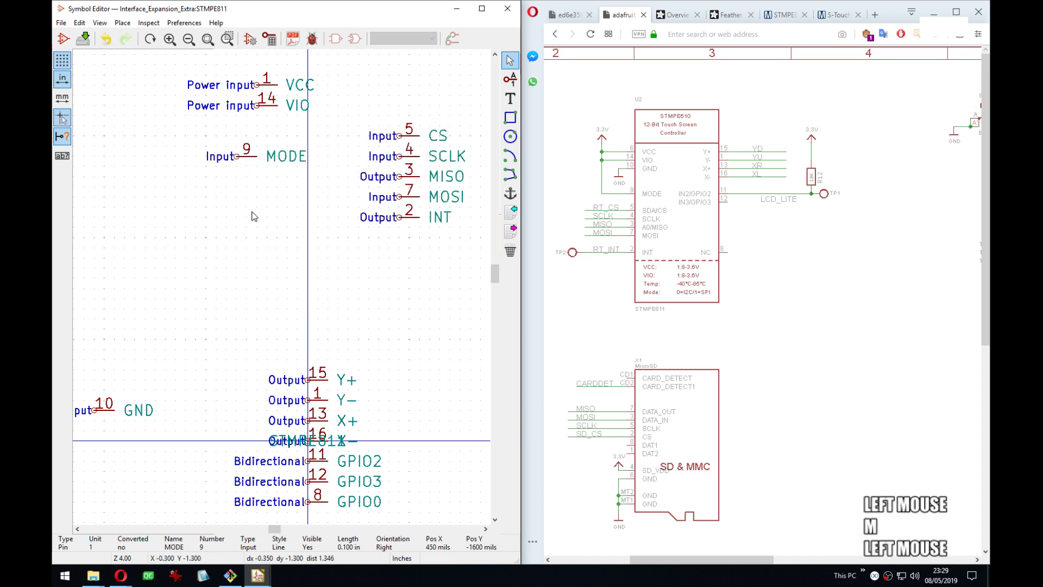
Place the three GPIO pins below INT.
middle_drag(379, 396, 385, 360)
drag(365, 315, 312, 417)
click(403, 196)
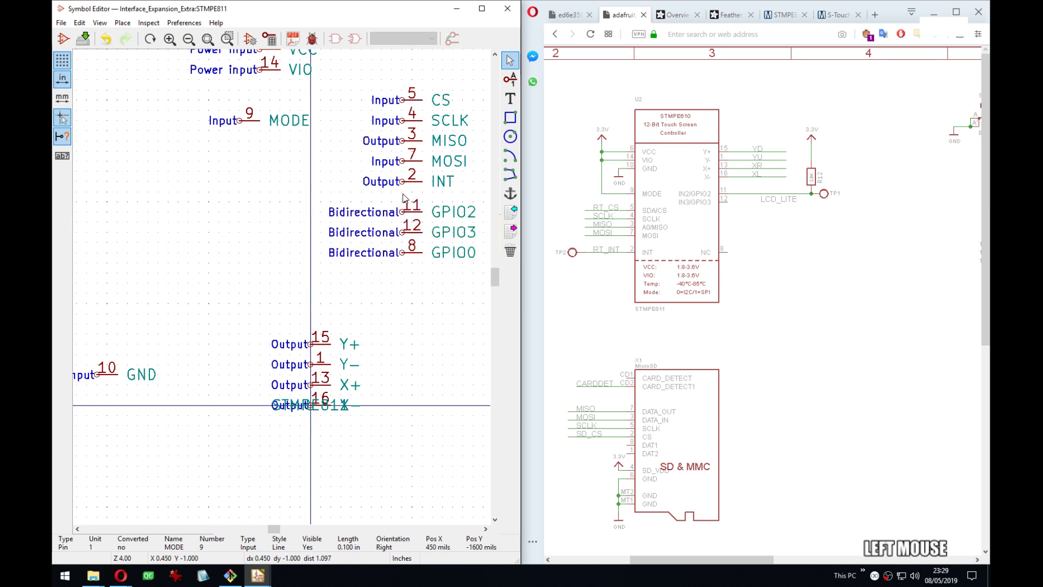
middle_drag(403, 185, 398, 205)
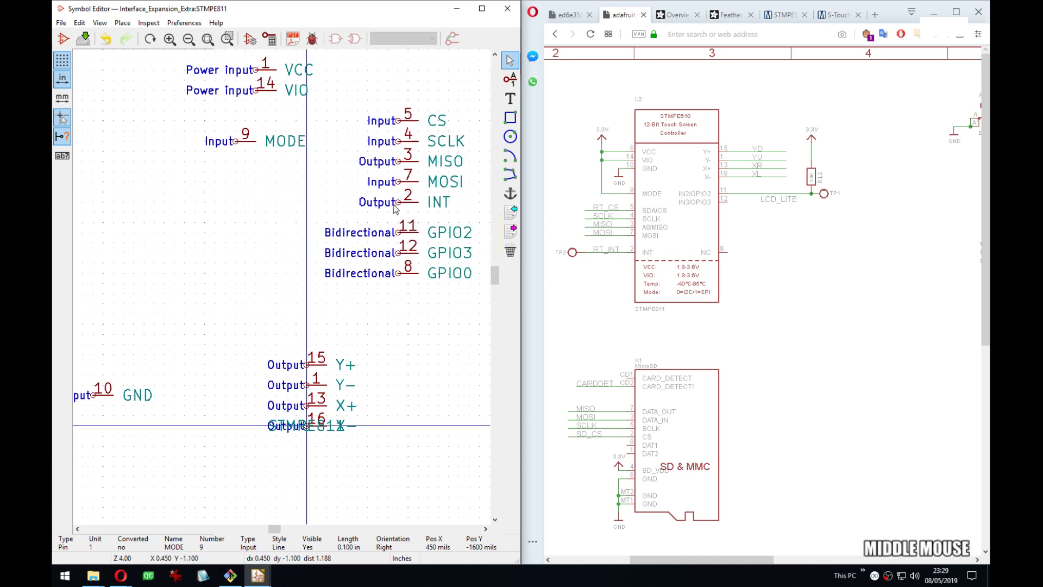
Place the STMPE811 value below the pins and the U reference just above it.
click(315, 429)
click(315, 470)
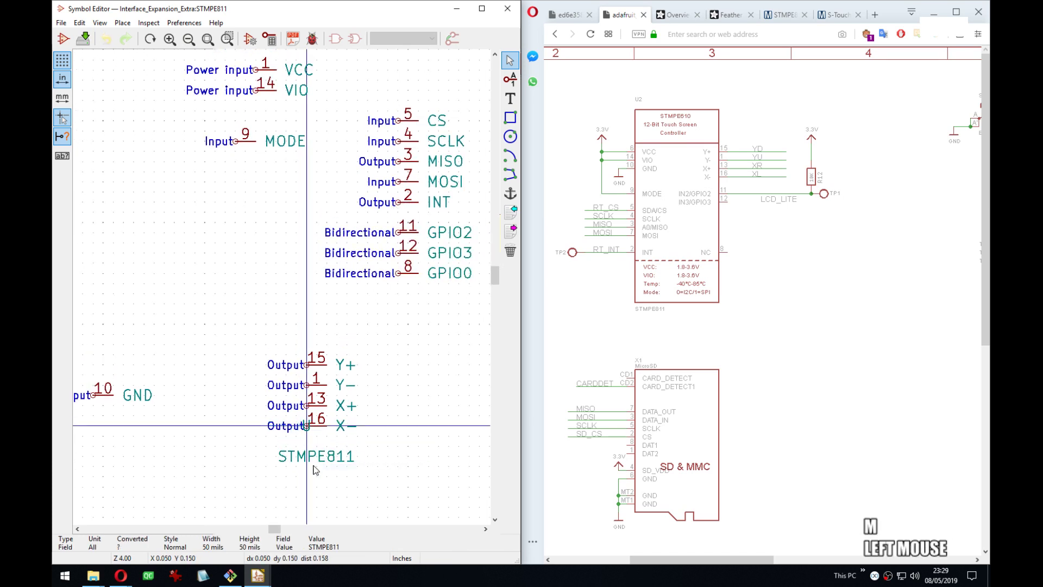
click(309, 468)
key(m)
click(362, 475)
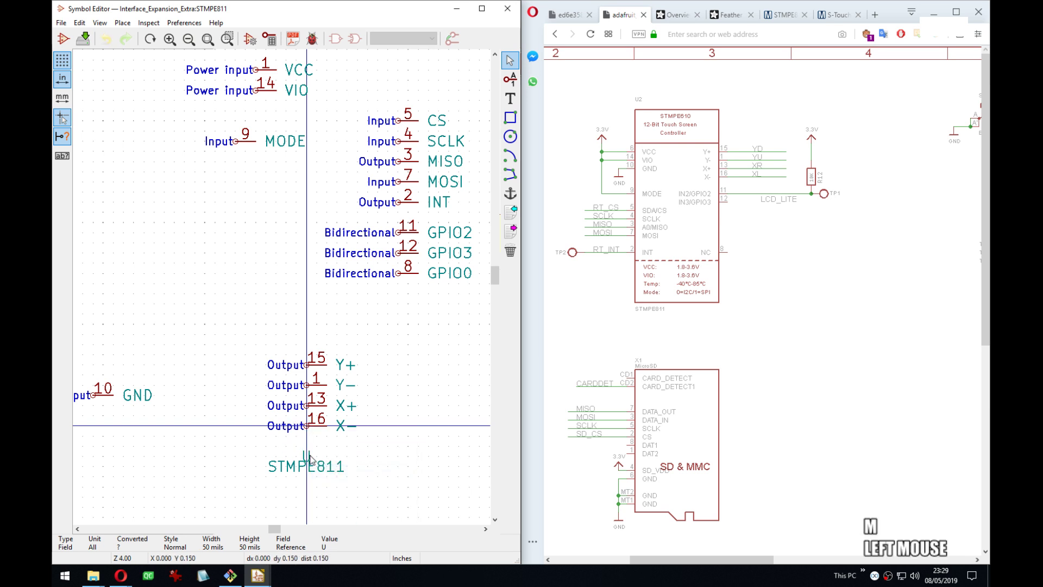
click(307, 446)
Place the four touchscreen Y/X pins under MODE.
drag(328, 435, 303, 375)
click(303, 376)
drag(367, 335, 305, 427)
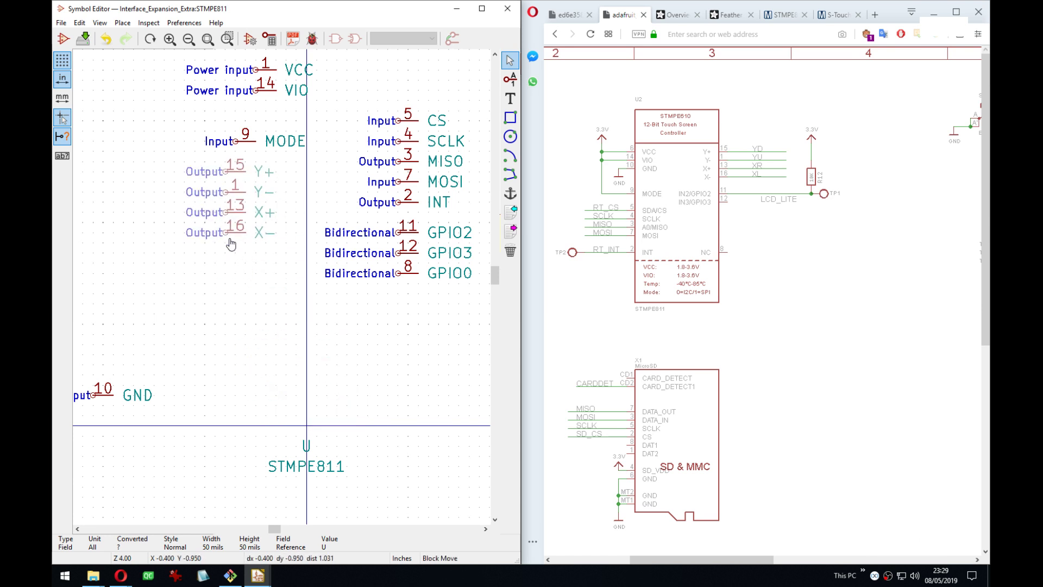
key(Down)
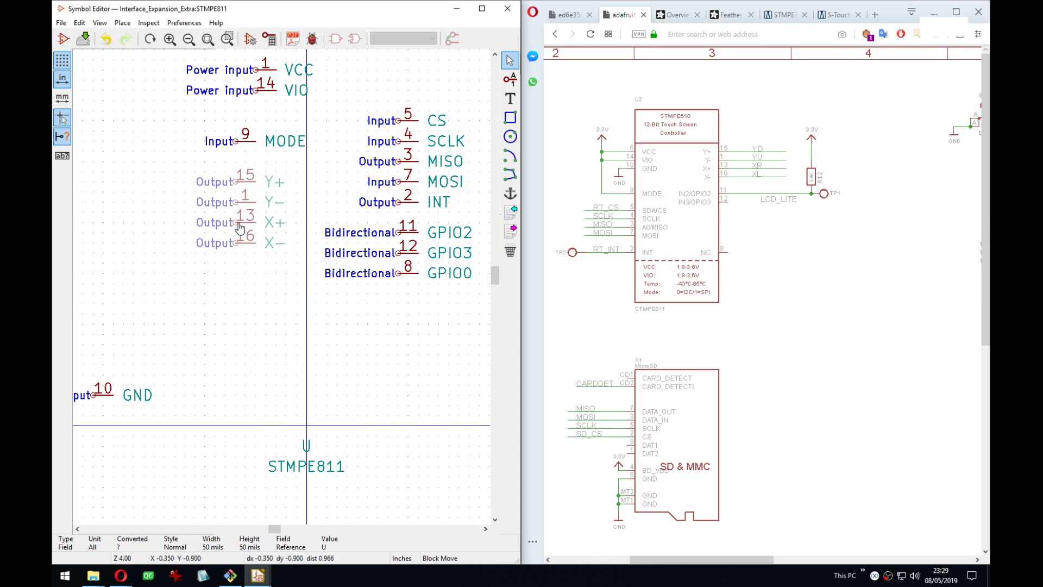
click(239, 248)
middle_drag(242, 356, 275, 363)
Put GND below the X− pin and VCC with VIO just above MODE.
key(m)
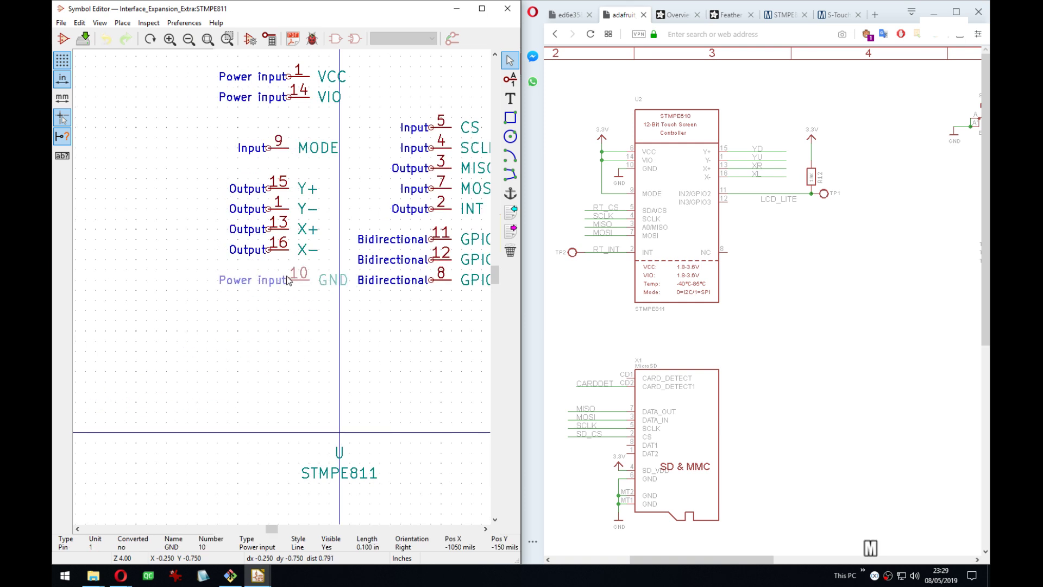
key(Down)
click(277, 292)
middle_drag(278, 292, 248, 389)
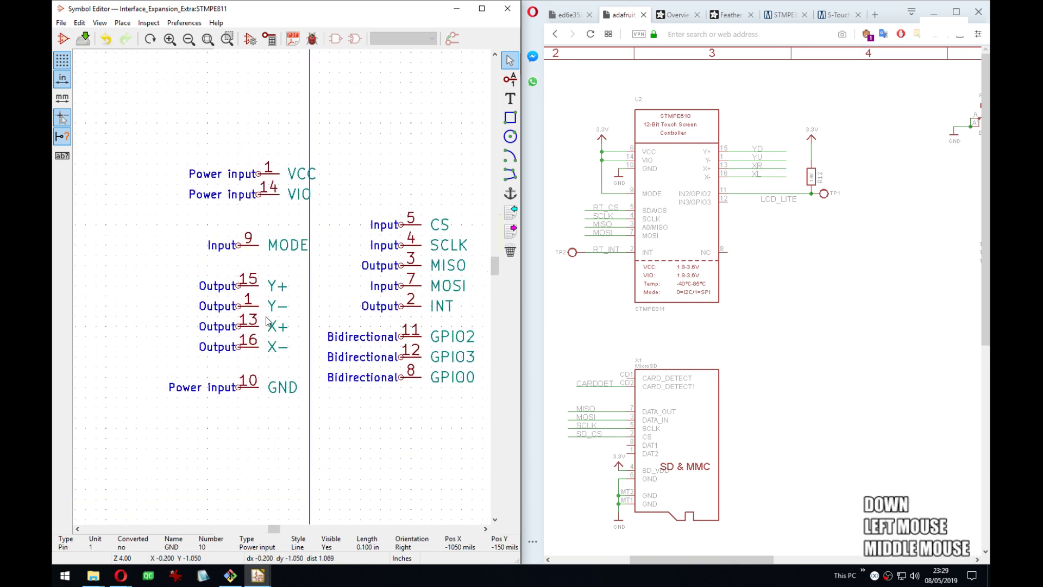
drag(237, 133, 284, 190)
key(Up)
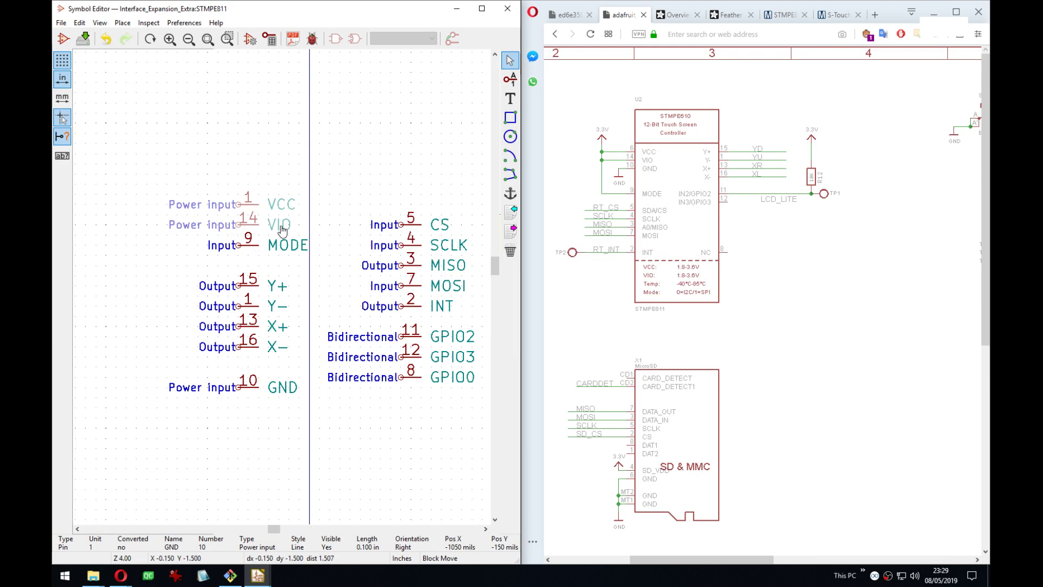
click(281, 230)
middle_drag(282, 229, 352, 233)
Mirror the right-hand pin column so it faces left, and place it.
drag(421, 192, 314, 421)
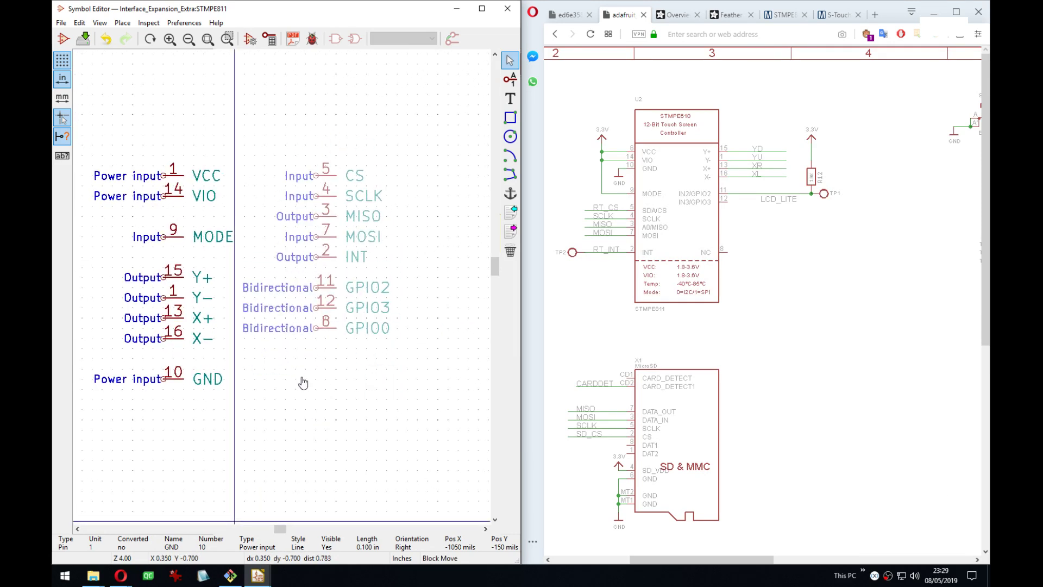
key(y)
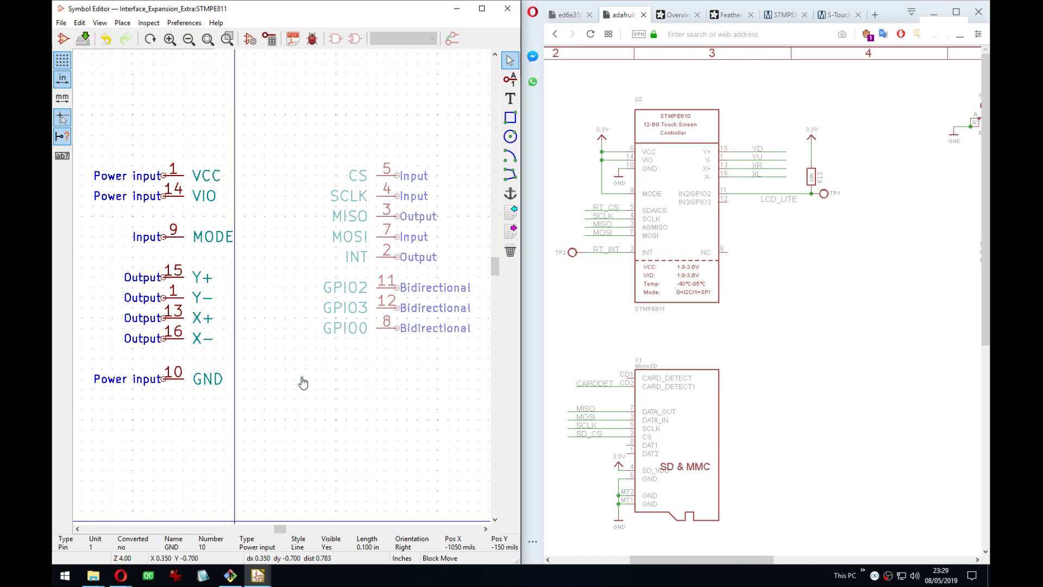
click(242, 377)
middle_drag(395, 372, 402, 352)
Move GPIO0 to the top of the GPIO group and shift GPIO0/2/3 down together.
drag(383, 349, 343, 246)
click(345, 253)
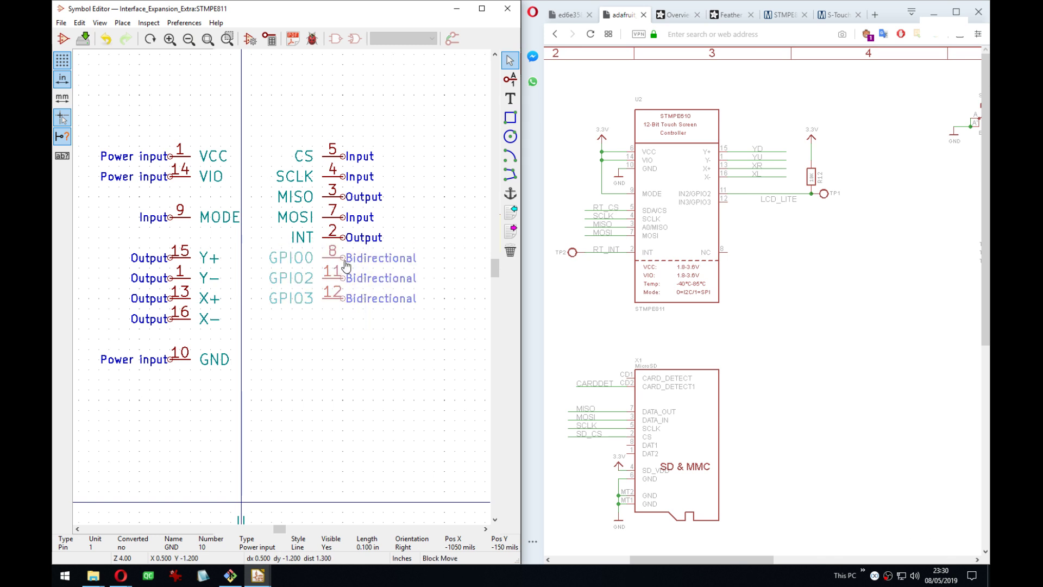
key(Down)
key(Down)
click(346, 266)
middle_drag(234, 318, 261, 339)
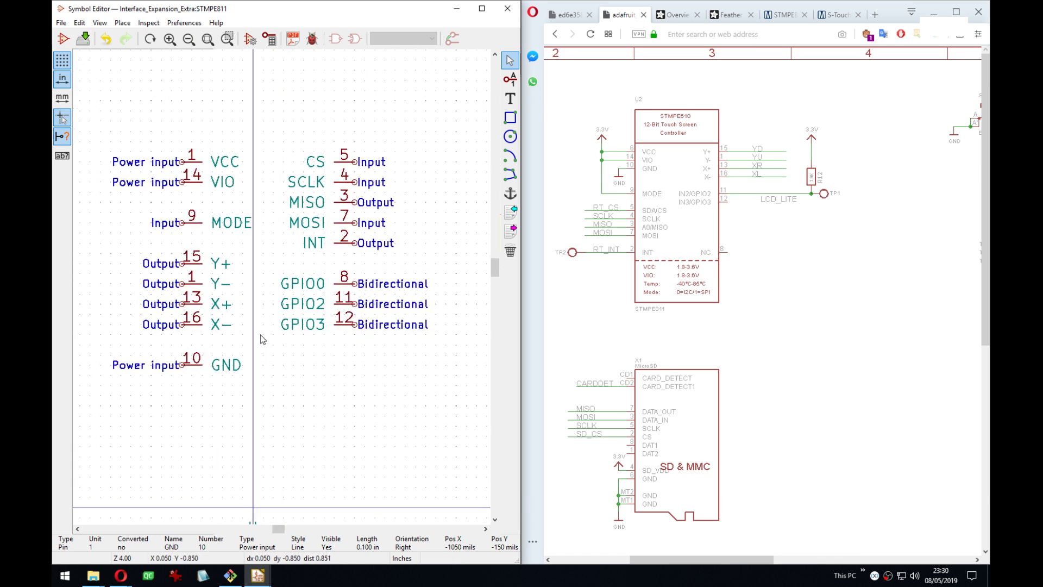
click(510, 117)
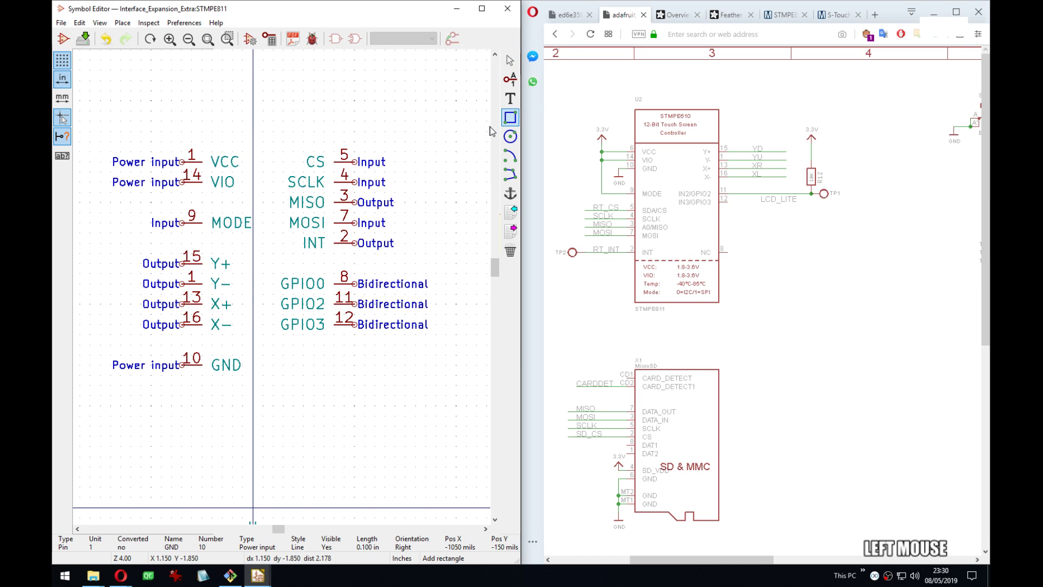
Draw the body rectangle from above VCC to below GND, filled with body background colour.
click(202, 141)
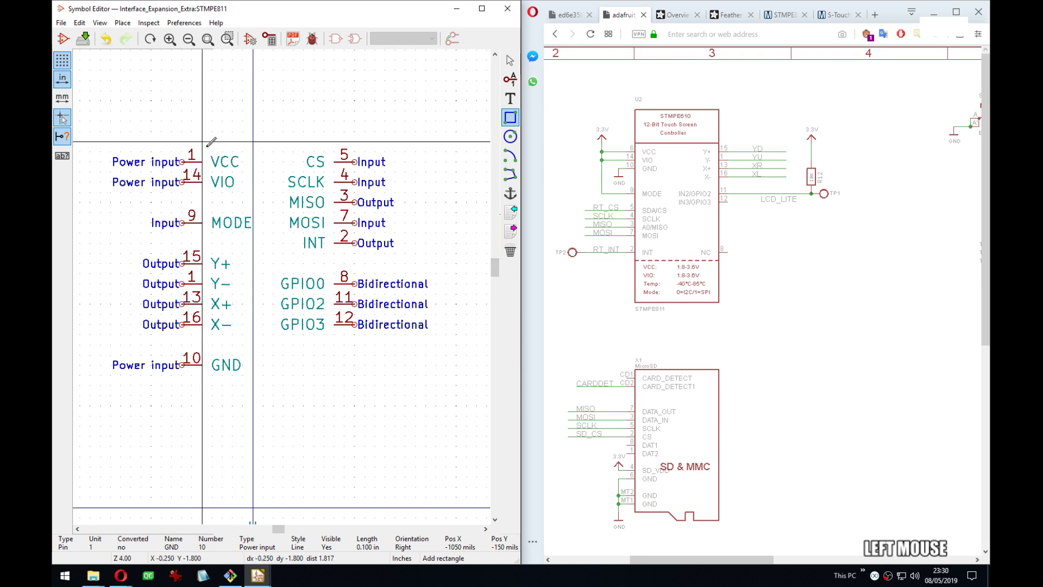
click(335, 375)
key(Escape)
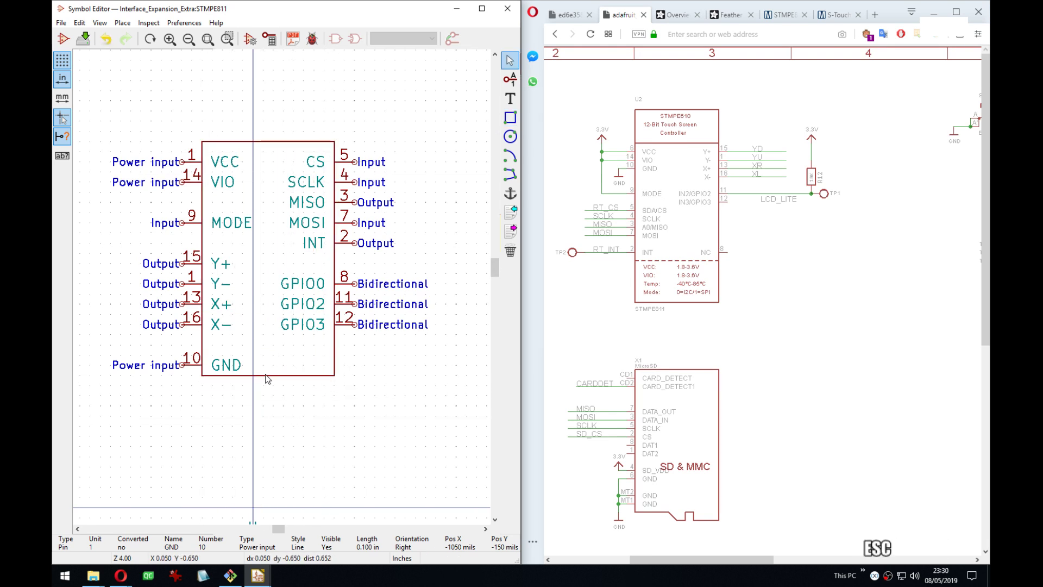
key(g)
click(268, 386)
key(e)
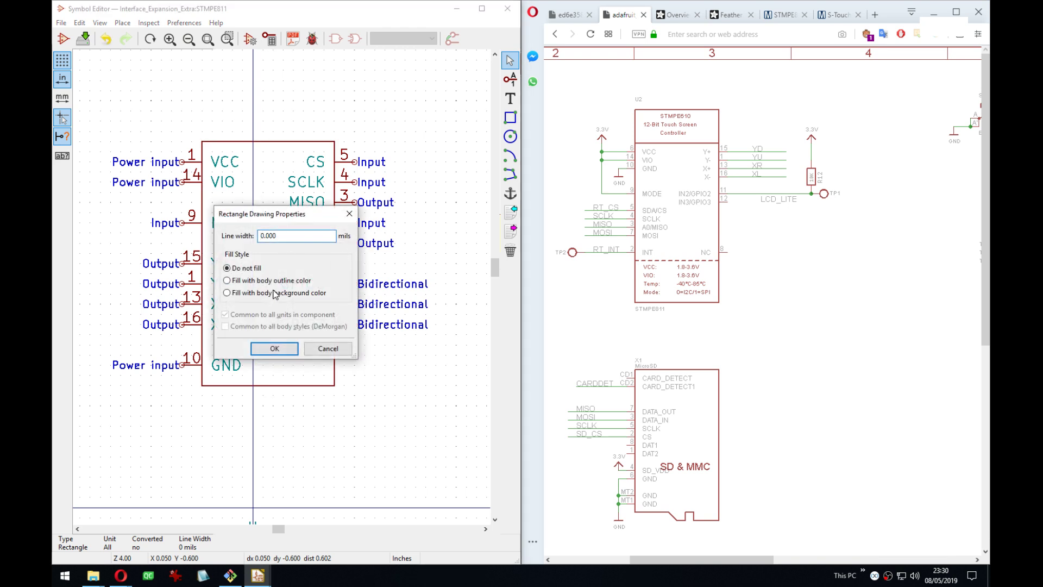
click(274, 291)
click(275, 346)
Place U at the body's top-right corner and STMPE811 just below the body.
scroll(296, 448, down, 3)
middle_drag(296, 449, 282, 291)
scroll(282, 352, up, 1)
scroll(282, 288, up, 1)
key(m)
middle_drag(295, 57, 285, 156)
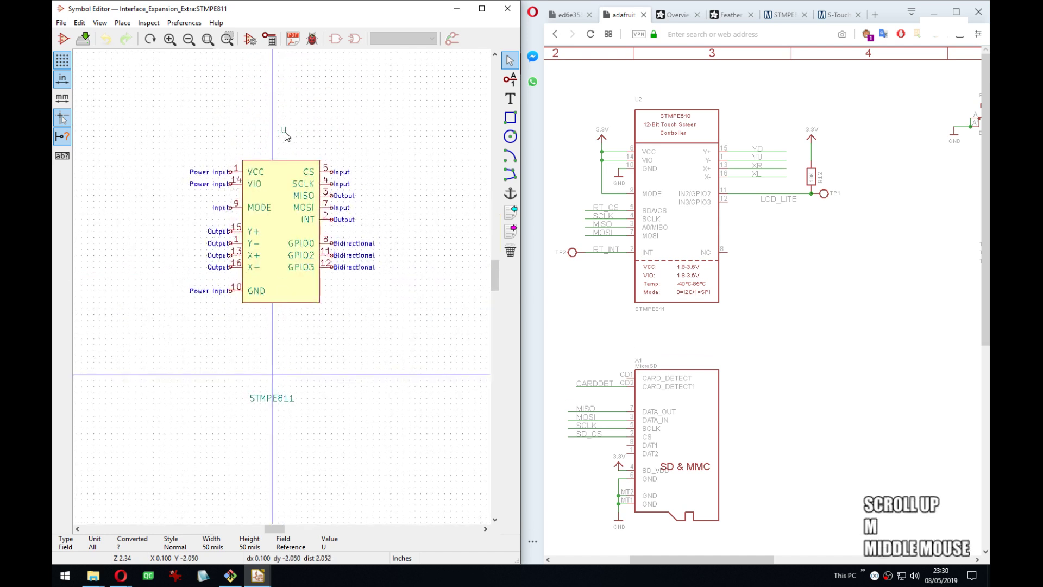
click(285, 154)
key(m)
click(320, 154)
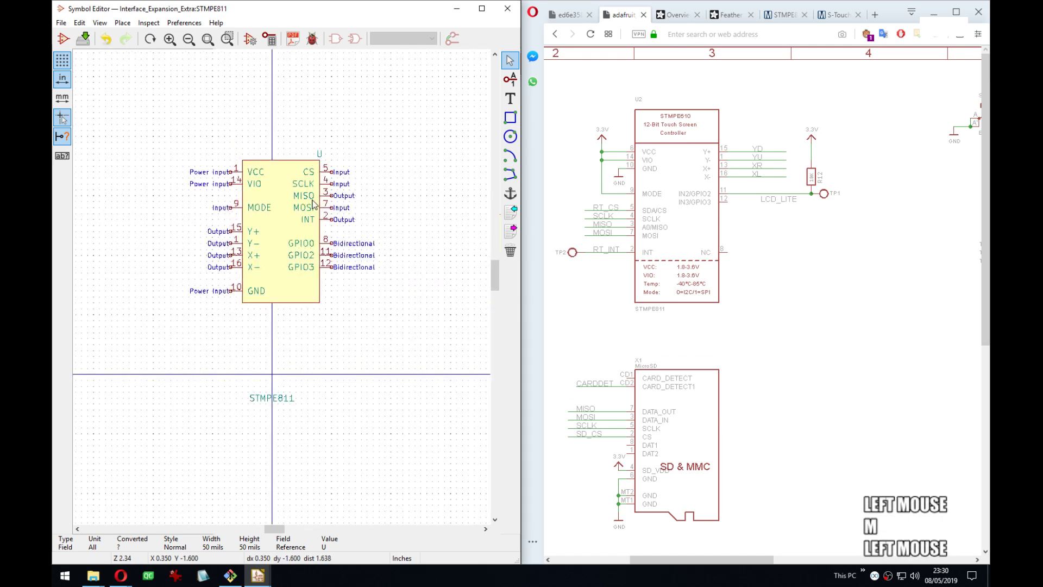
key(m)
click(282, 313)
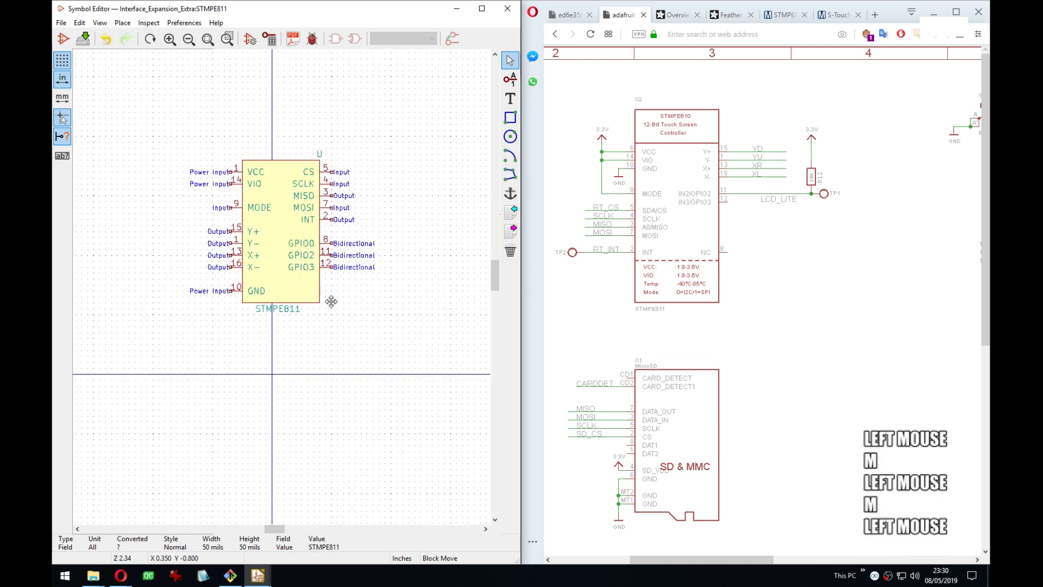
Pull the body's right edge in one step and set the right-hand pins against it.
drag(331, 301, 361, 345)
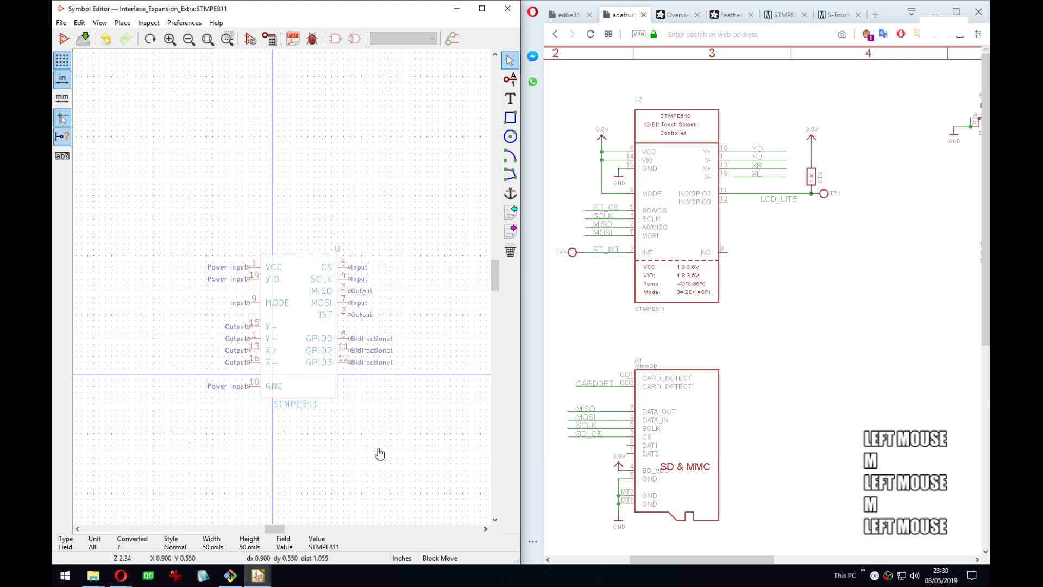
click(357, 488)
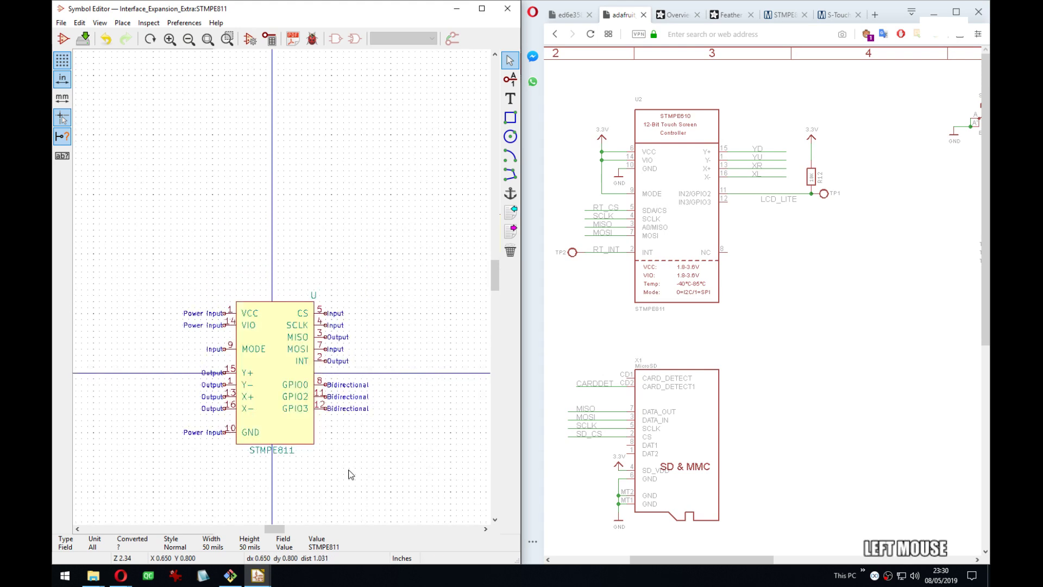
middle_drag(351, 474, 365, 424)
scroll(365, 424, up, 1)
middle_drag(281, 287, 356, 337)
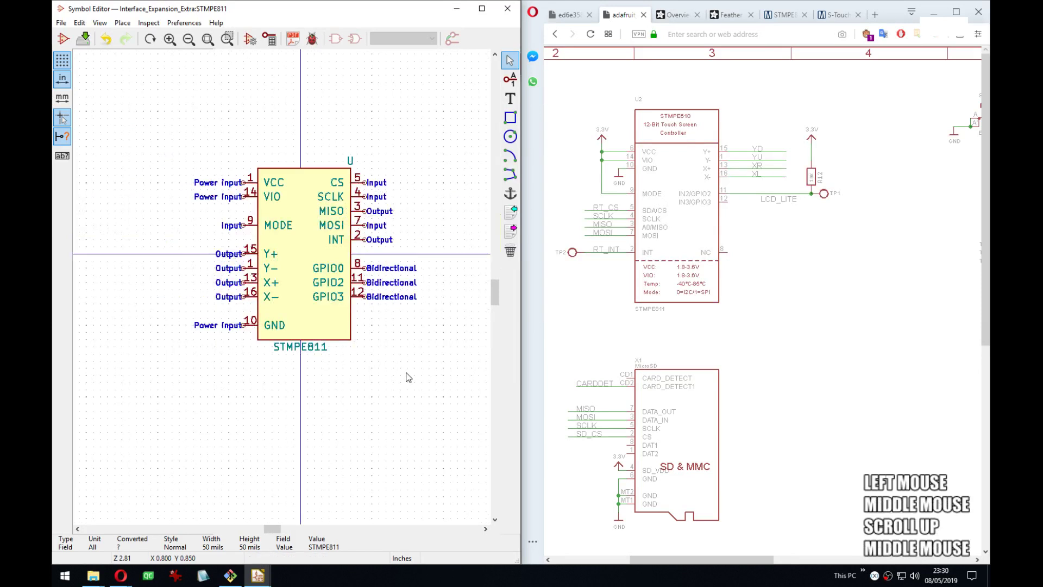
key(g)
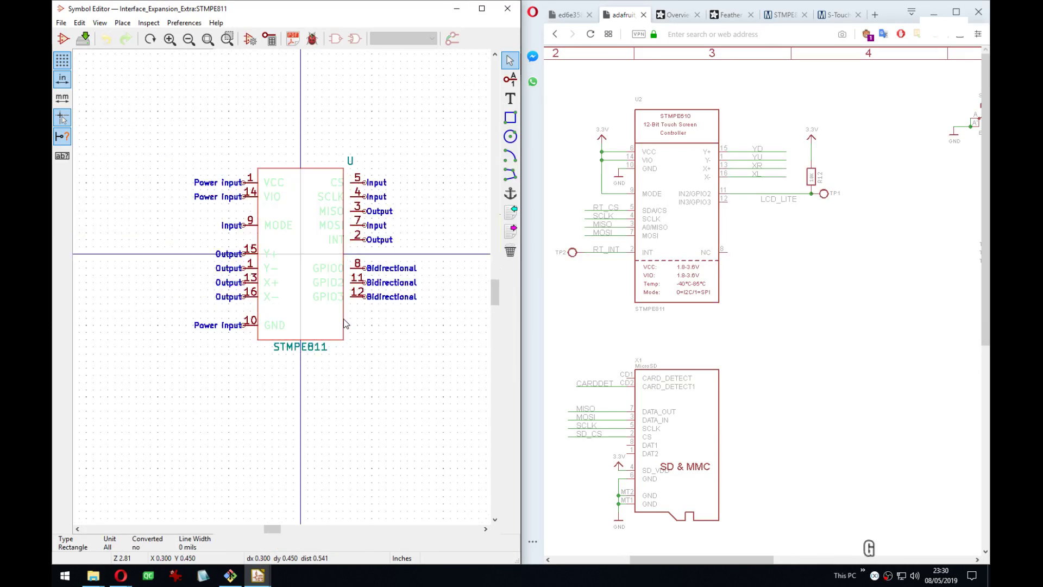
click(344, 317)
drag(458, 347, 362, 154)
click(357, 158)
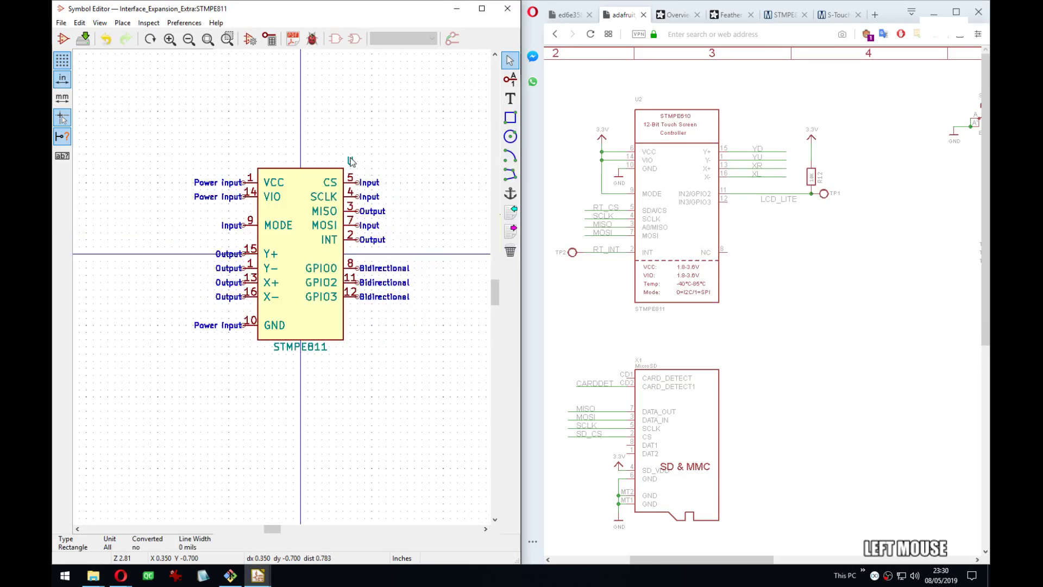
Place the U reference above the body and right-align it.
key(m)
click(350, 163)
key(m)
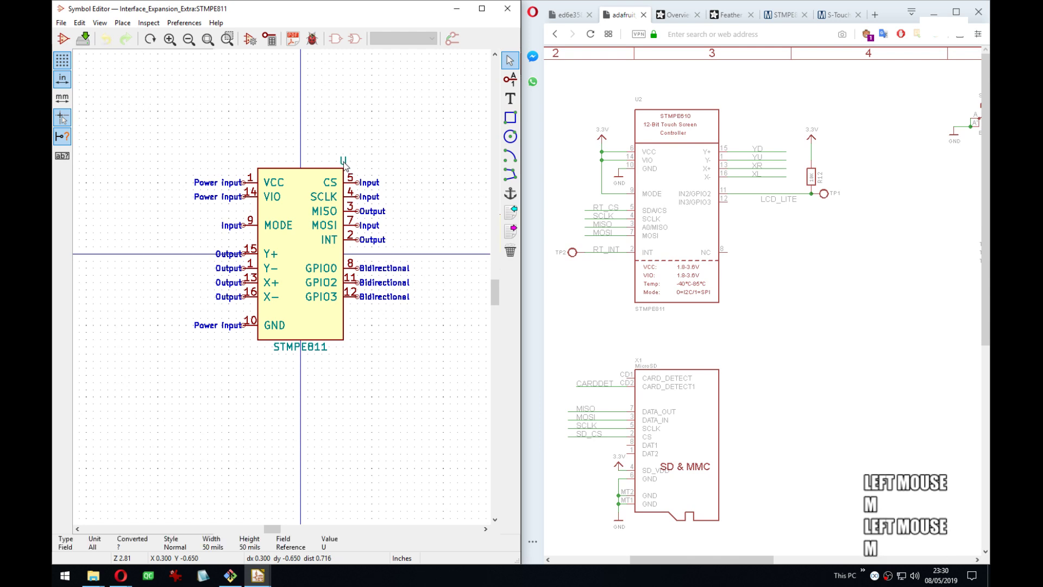
click(337, 166)
key(e)
click(401, 297)
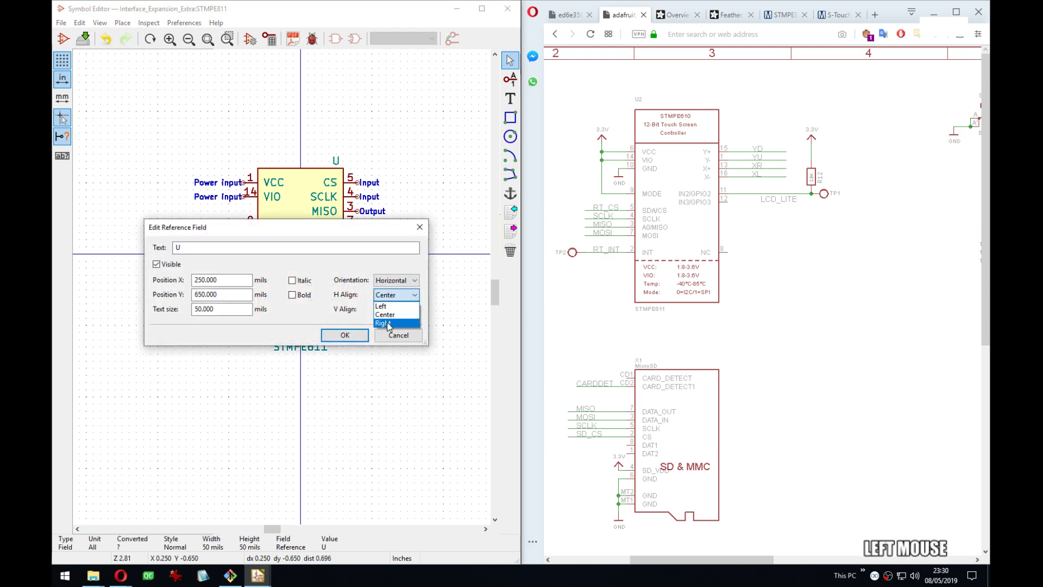
click(391, 325)
click(344, 334)
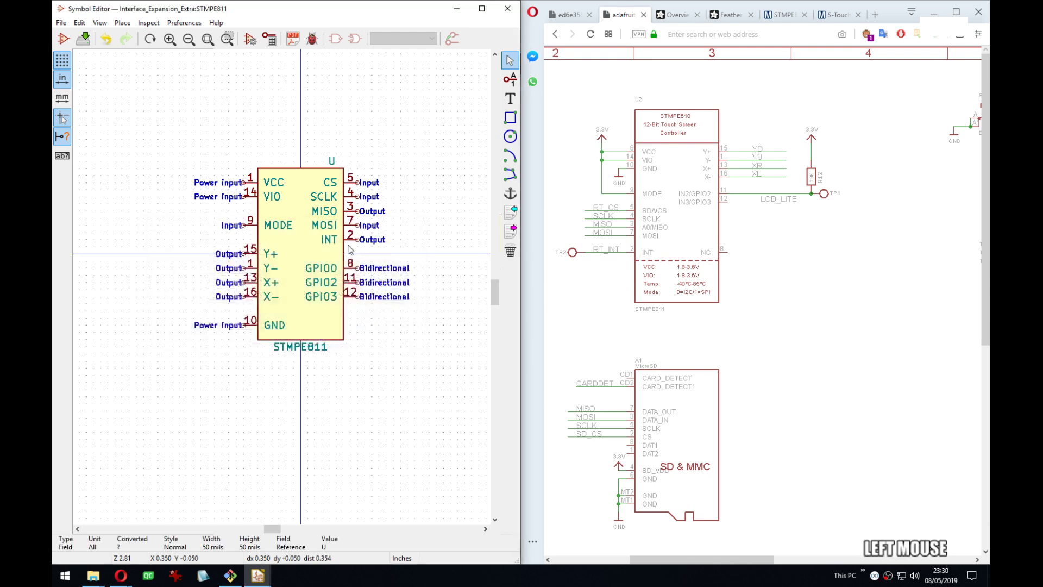
Save the STMPE811 symbol to the library and open its Symbol Properties.
click(348, 165)
key(ctrl+s)
middle_drag(397, 440, 422, 439)
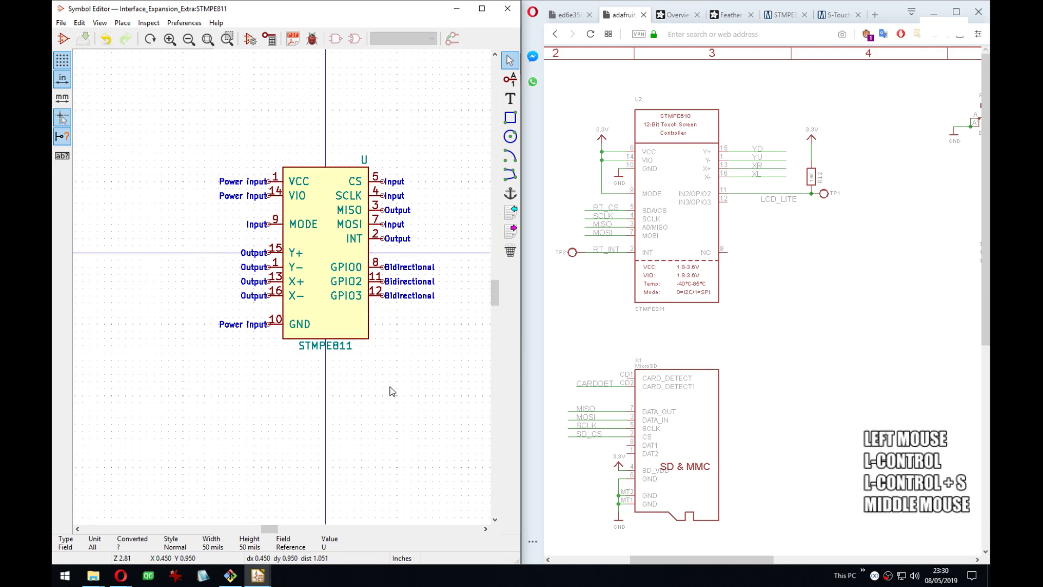
click(250, 38)
Paste the Mouser STMPE811 datasheet PDF address into the Datasheet field.
click(837, 16)
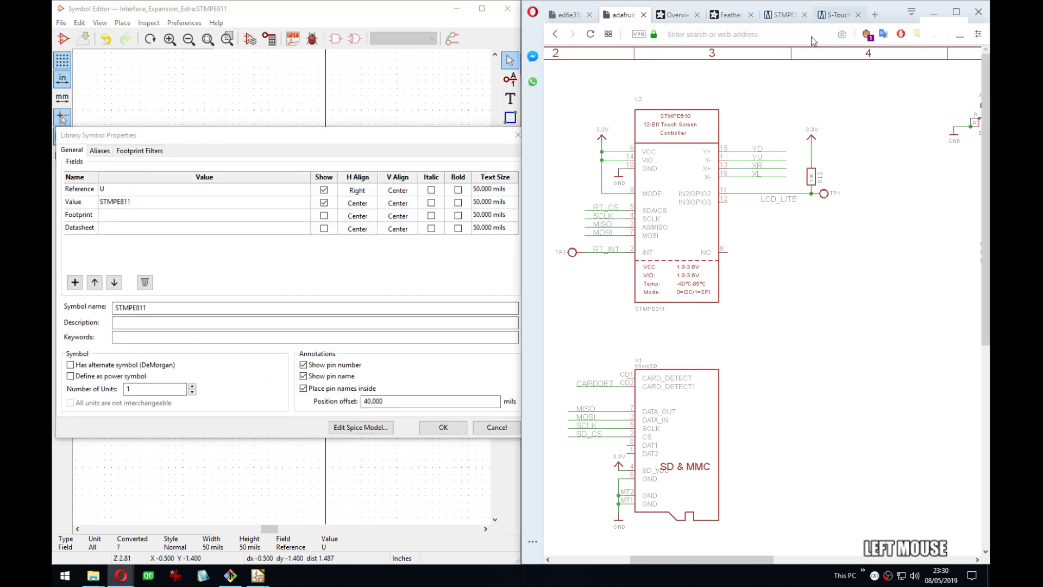
click(783, 34)
key(ctrl+c)
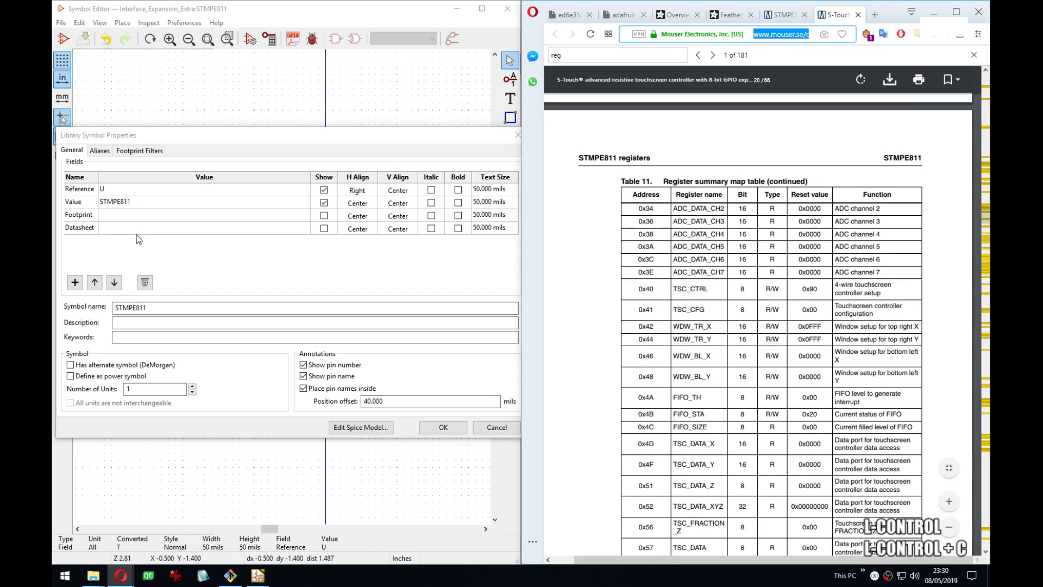
click(154, 229)
key(ctrl+v)
click(260, 251)
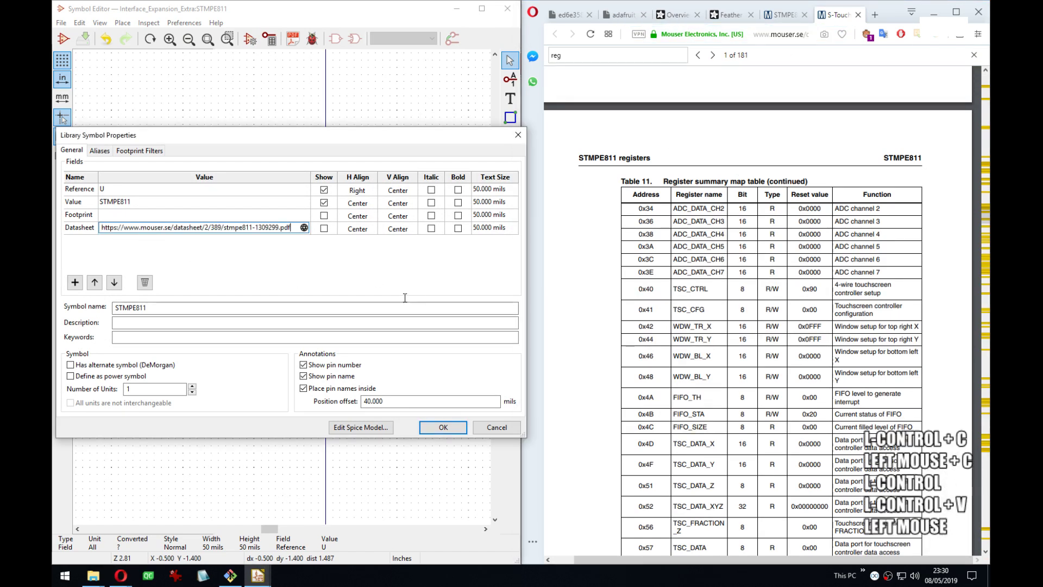
Check the QFN16 package outline in the datasheet and open the Footprint Library Browser.
click(210, 215)
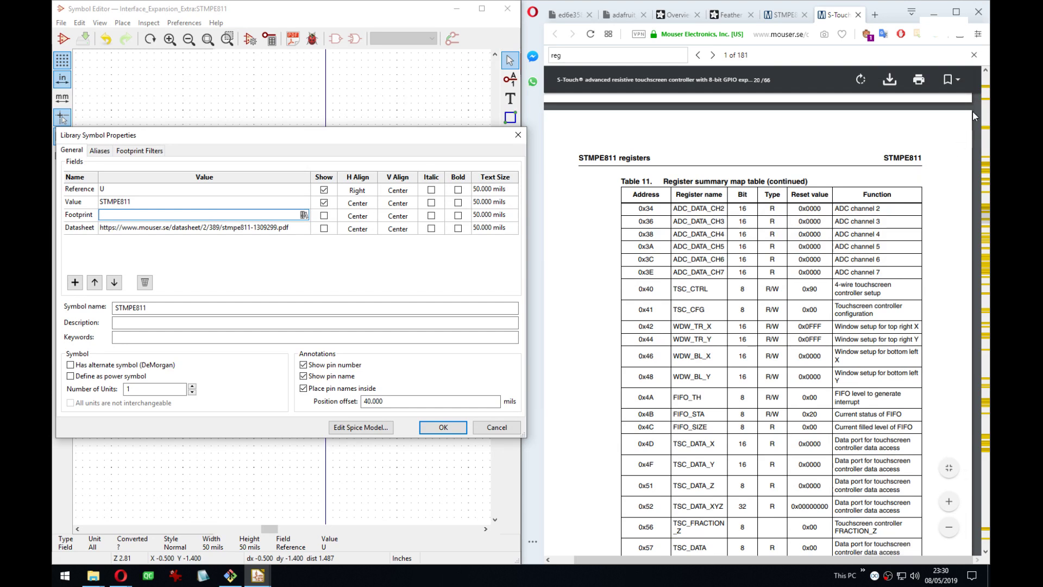
click(977, 57)
drag(985, 205, 981, 492)
scroll(784, 286, up, 10)
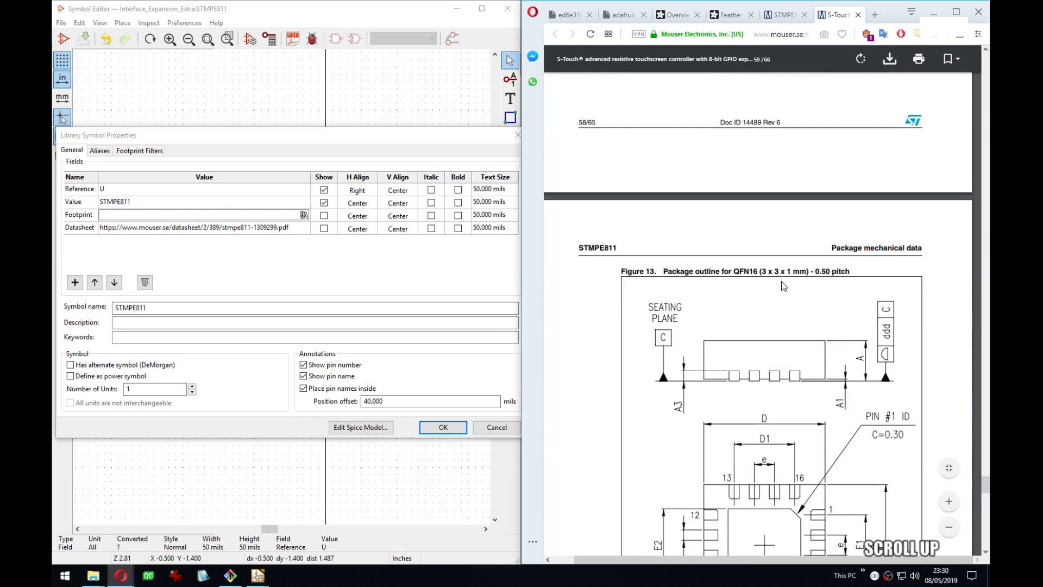
scroll(784, 286, down, 5)
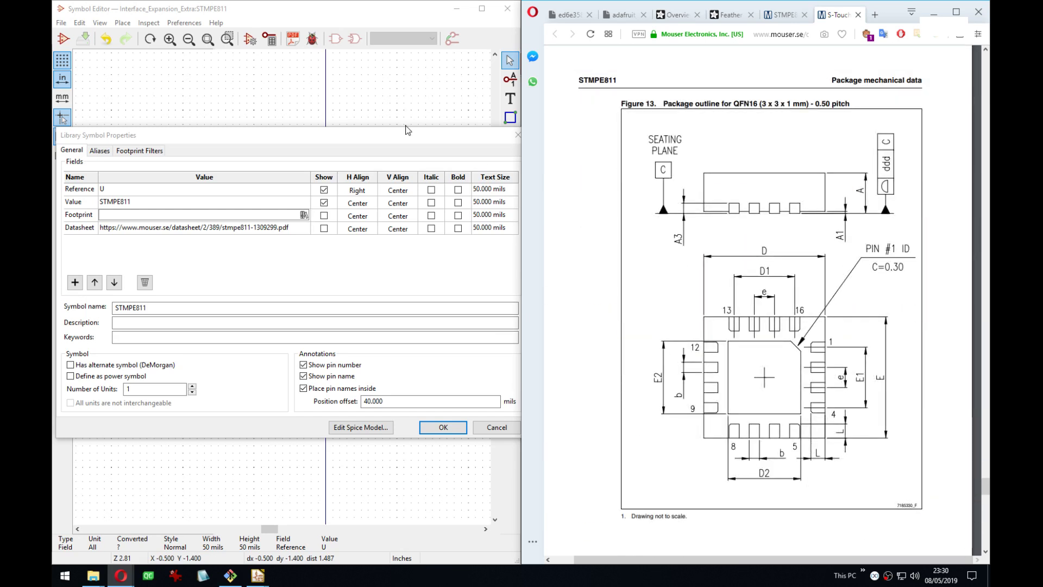
click(304, 216)
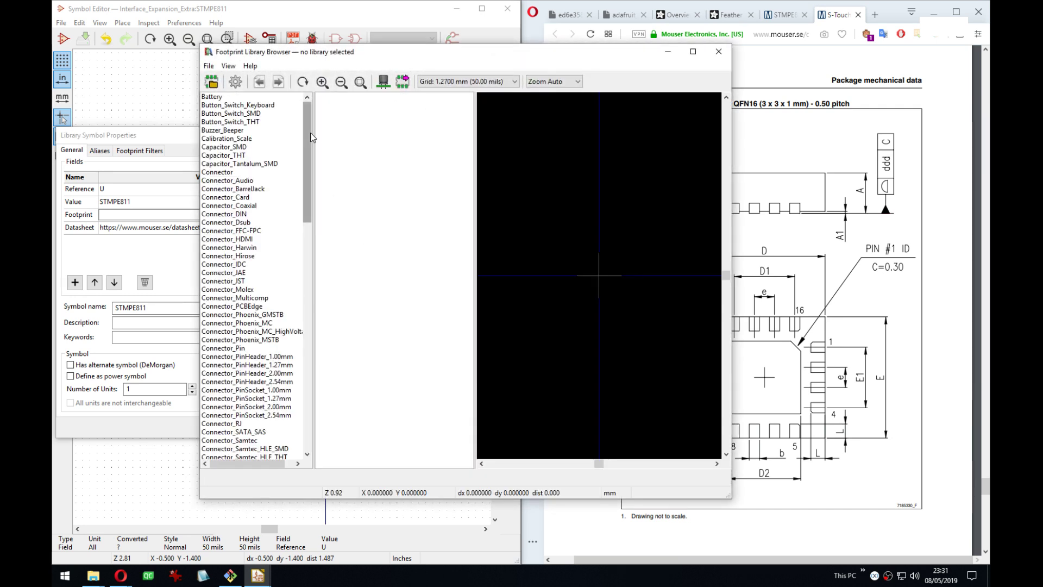
Browse Package_DFN_QFN footprints and preview the 3x3mm QFN-16 variants, choosing the plain one.
drag(312, 138, 289, 385)
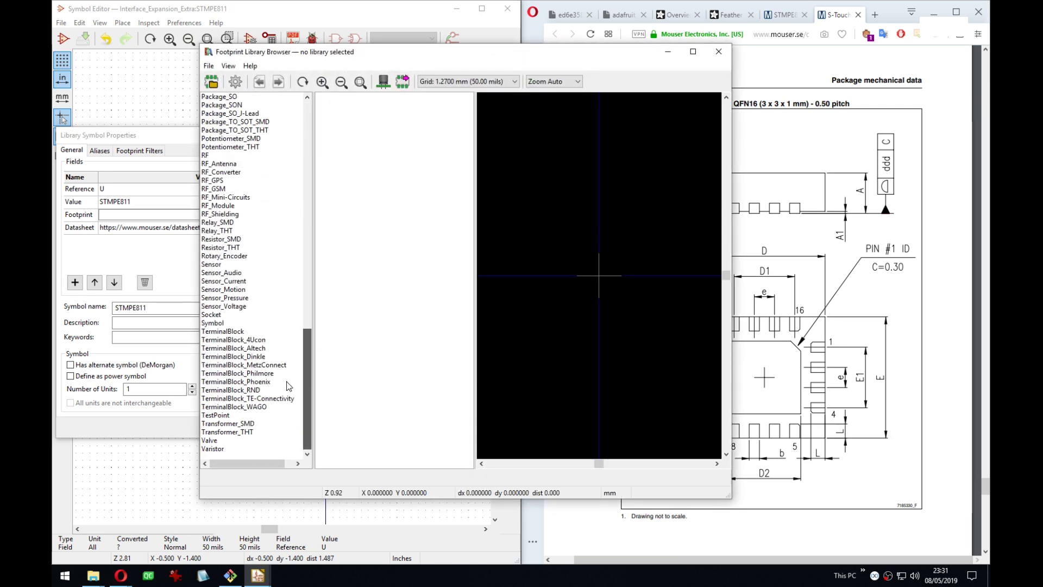
scroll(296, 218, up, 3)
click(272, 114)
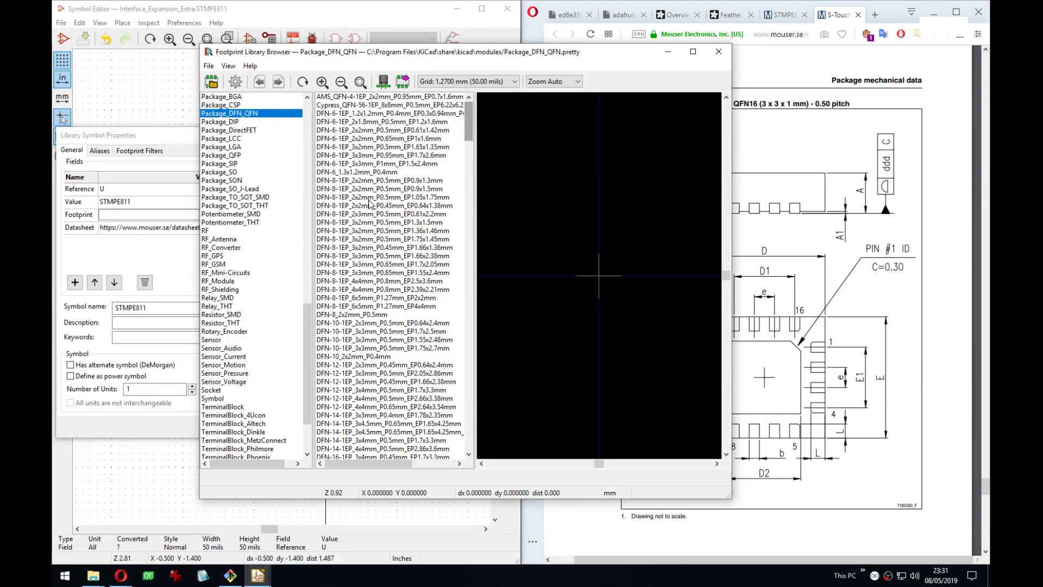
drag(440, 61, 325, 58)
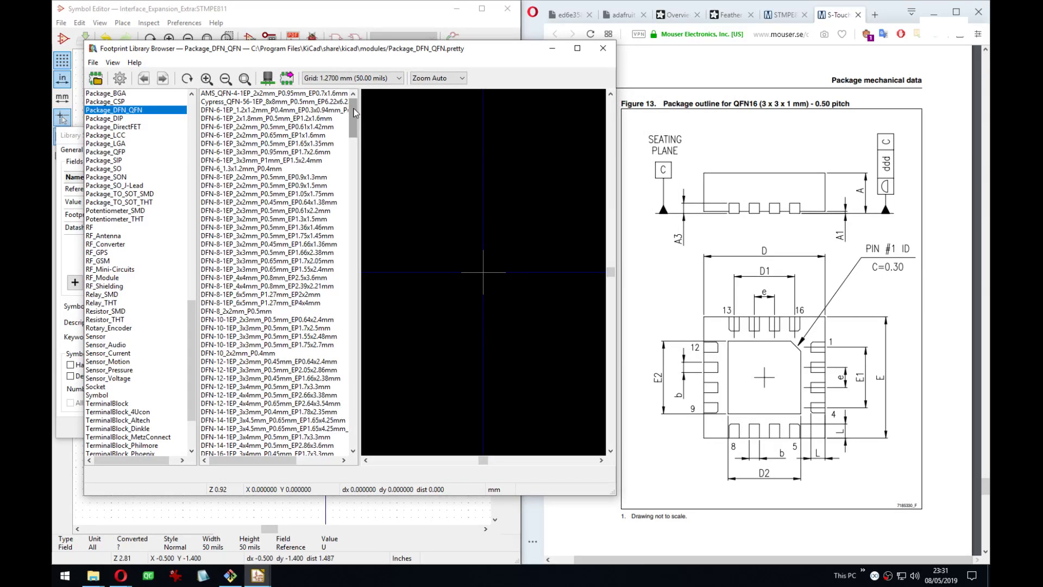
drag(354, 112, 354, 193)
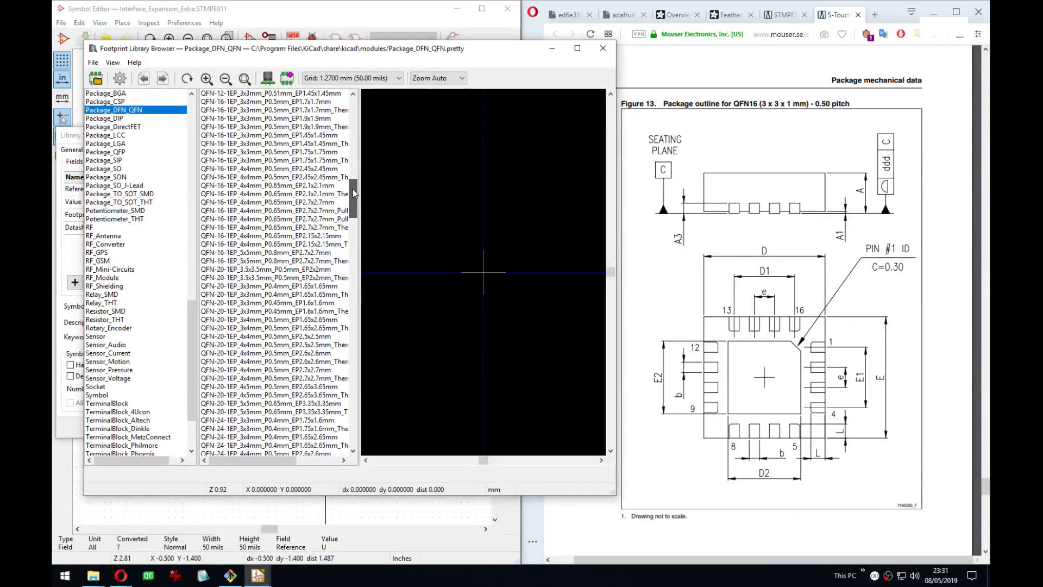
scroll(314, 212, up, 3)
click(264, 228)
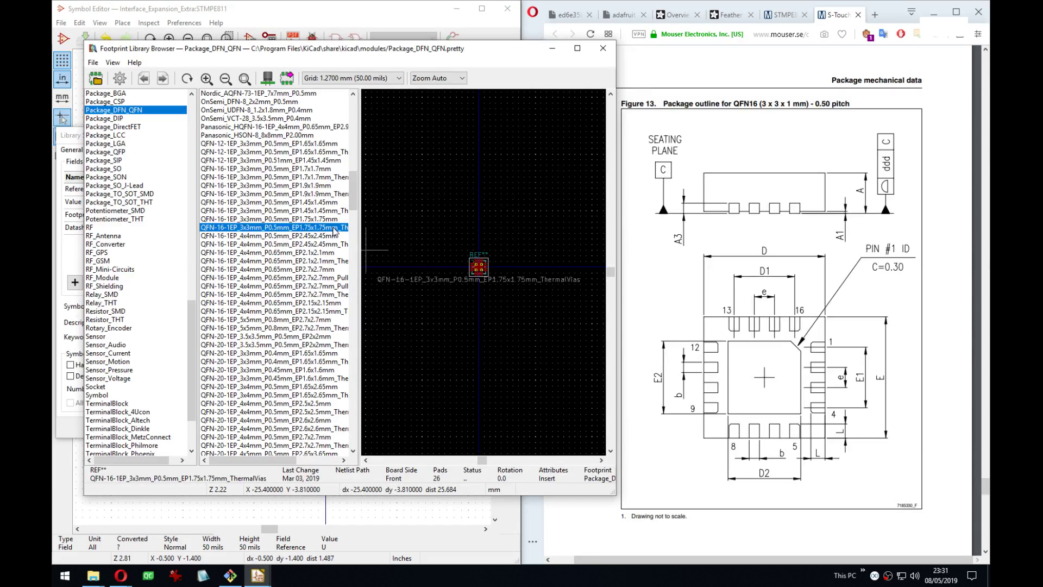
scroll(577, 252, down, 1)
scroll(577, 251, up, 5)
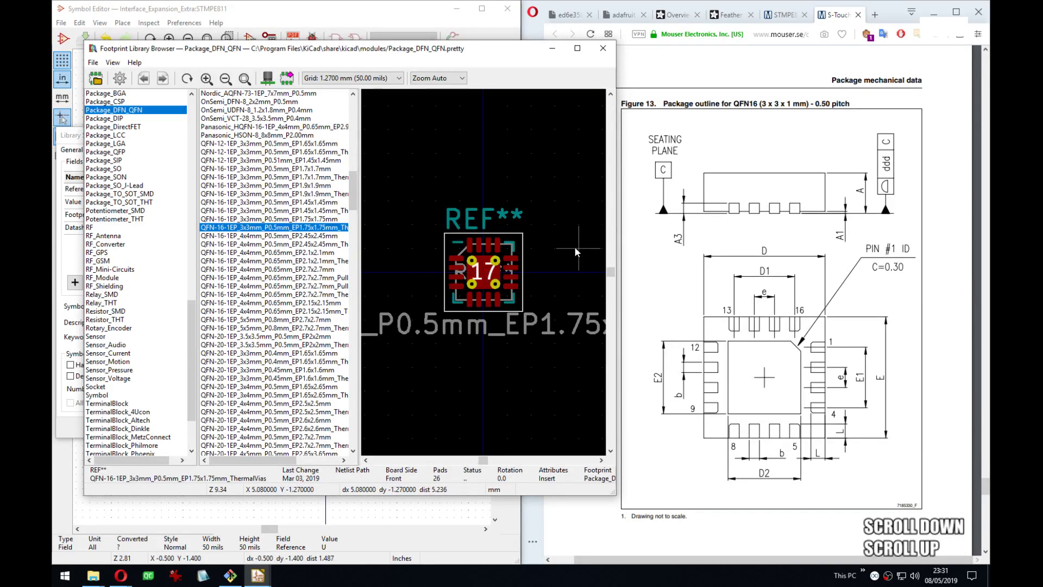
drag(616, 245, 616, 245)
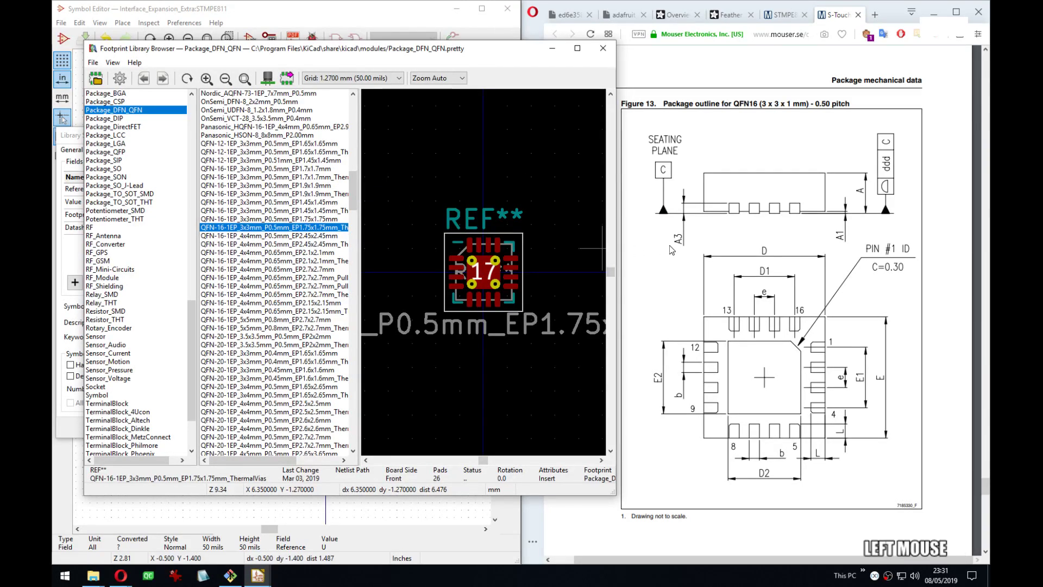
click(325, 219)
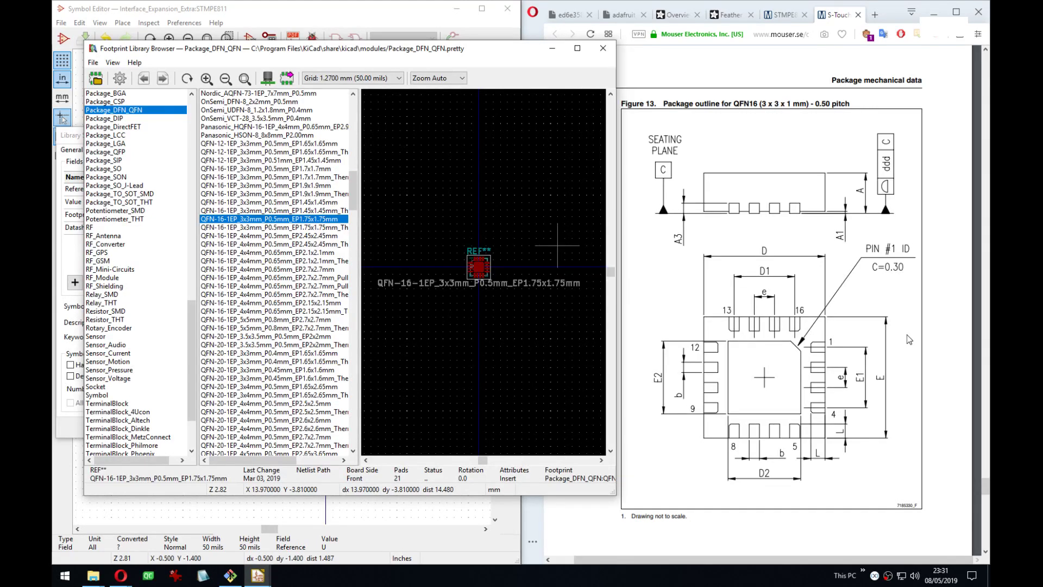
Compare the QFN-16 footprint against the package outline drawing in the STMPE811 datasheet.
click(769, 380)
scroll(766, 358, down, 10)
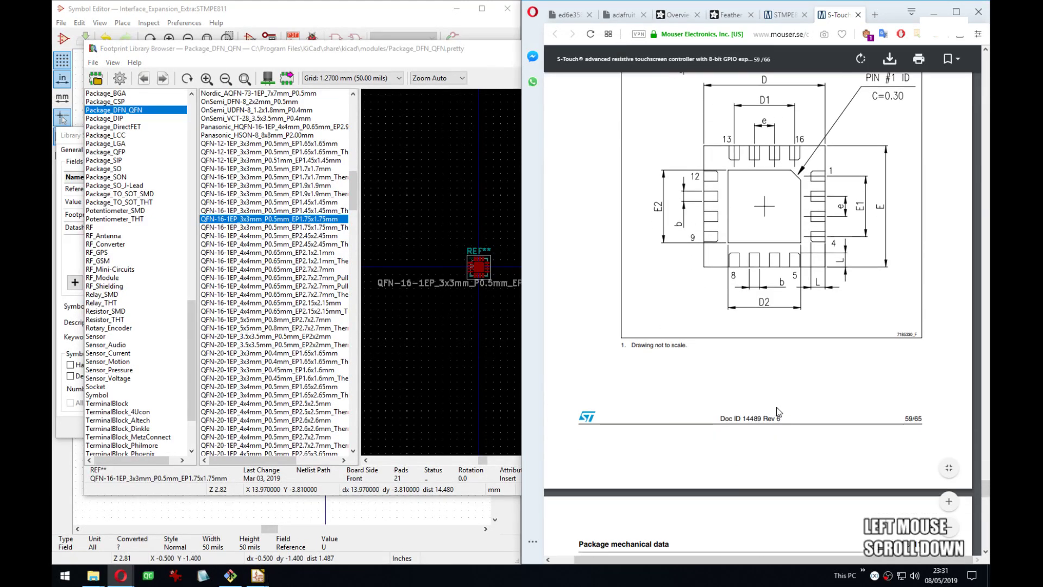
scroll(763, 338, up, 3)
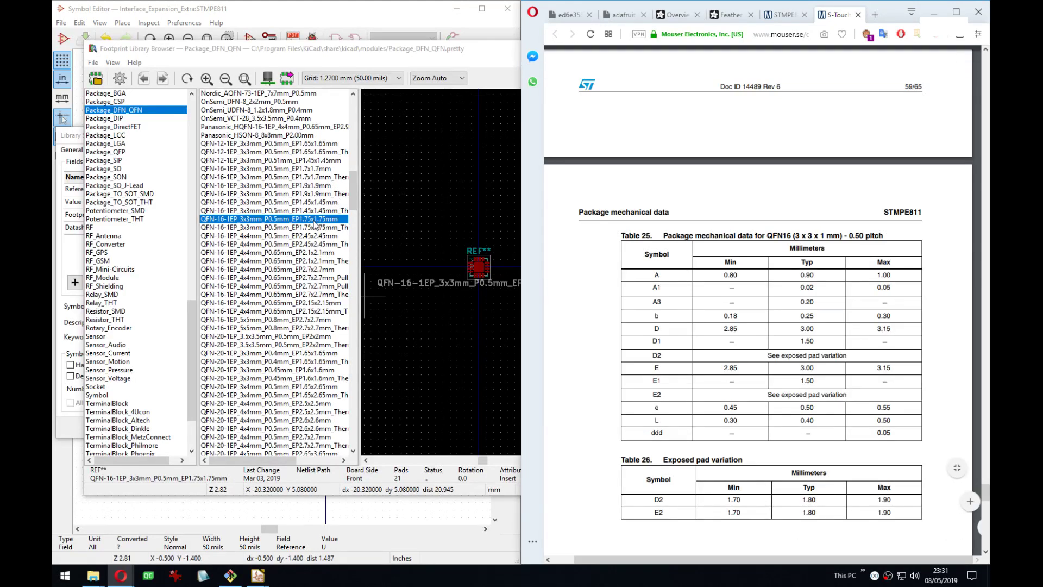
click(386, 226)
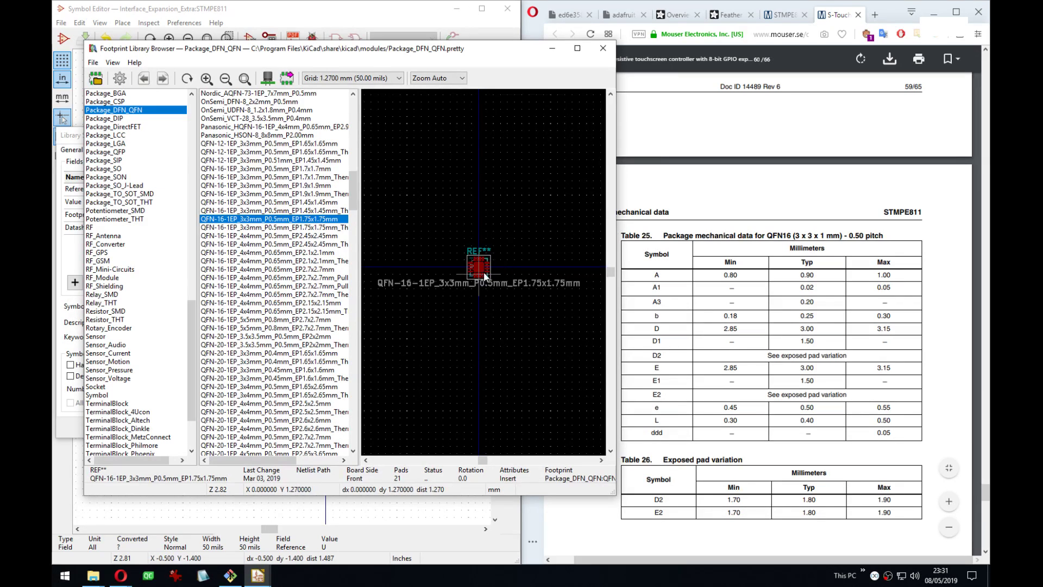
scroll(486, 261, up, 5)
click(755, 356)
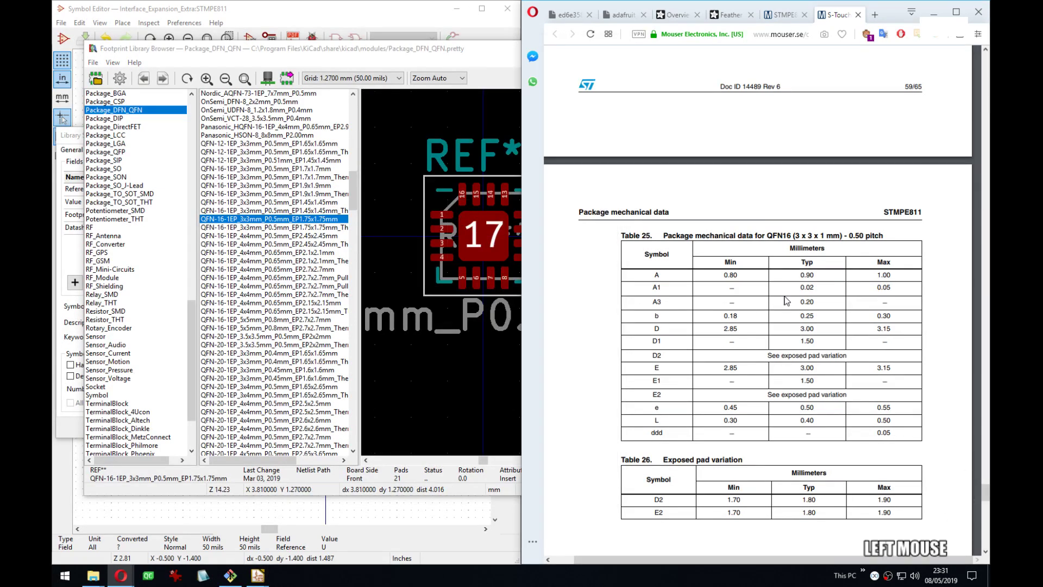
scroll(791, 292, up, 5)
scroll(790, 292, down, 2)
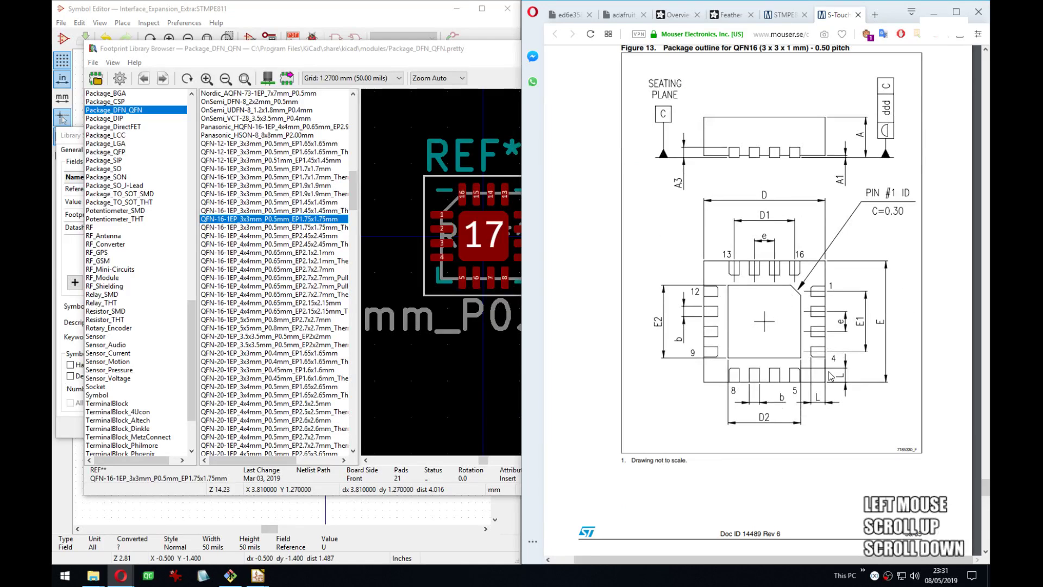
scroll(828, 371, up, 3)
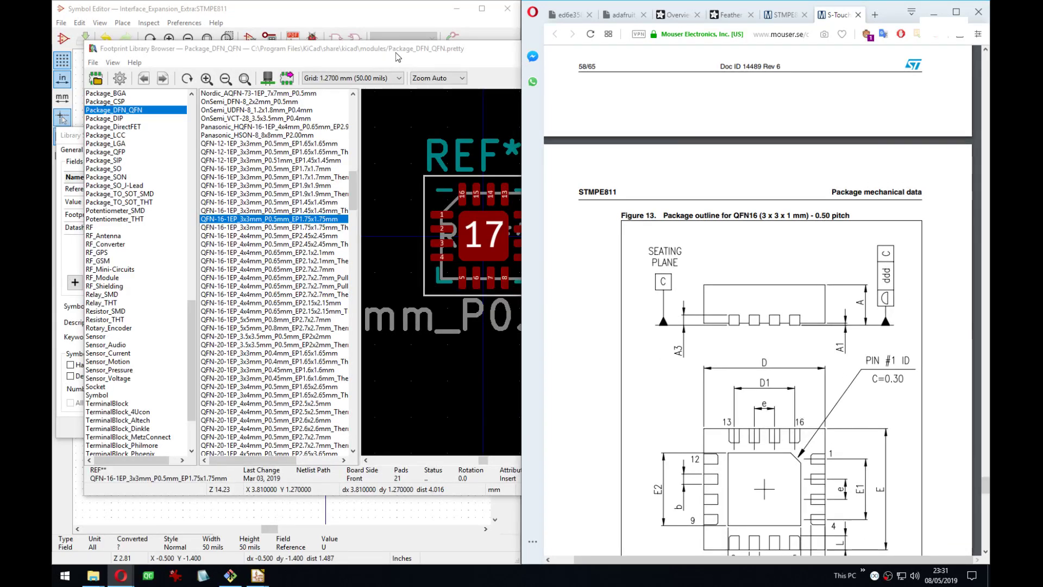
click(399, 54)
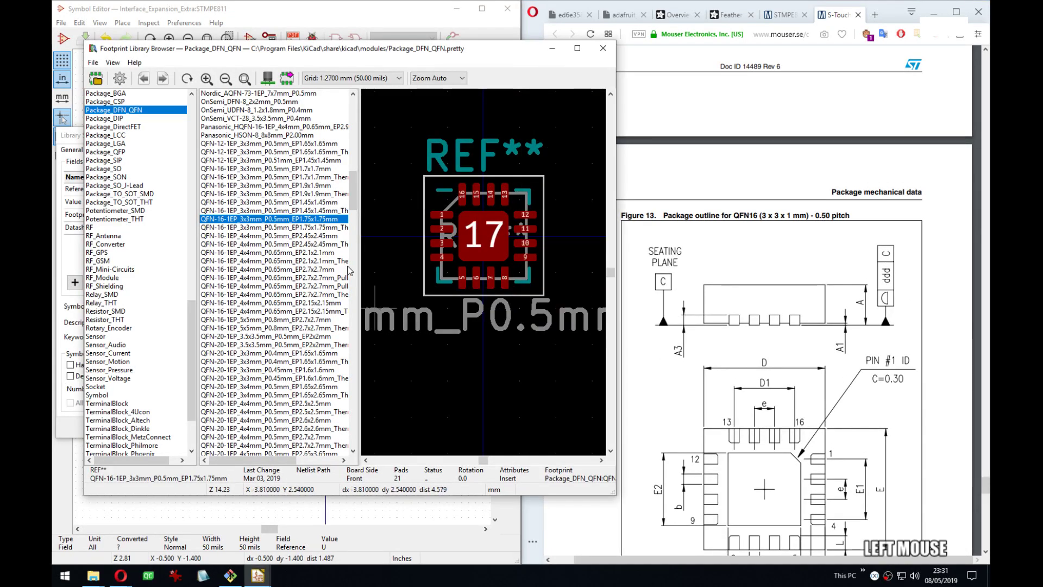
Assign QFN-16-1EP_3x3mm_P0.5mm_EP1.75x1.75mm as the STMPE811 footprint and confirm the properties.
double_click(305, 220)
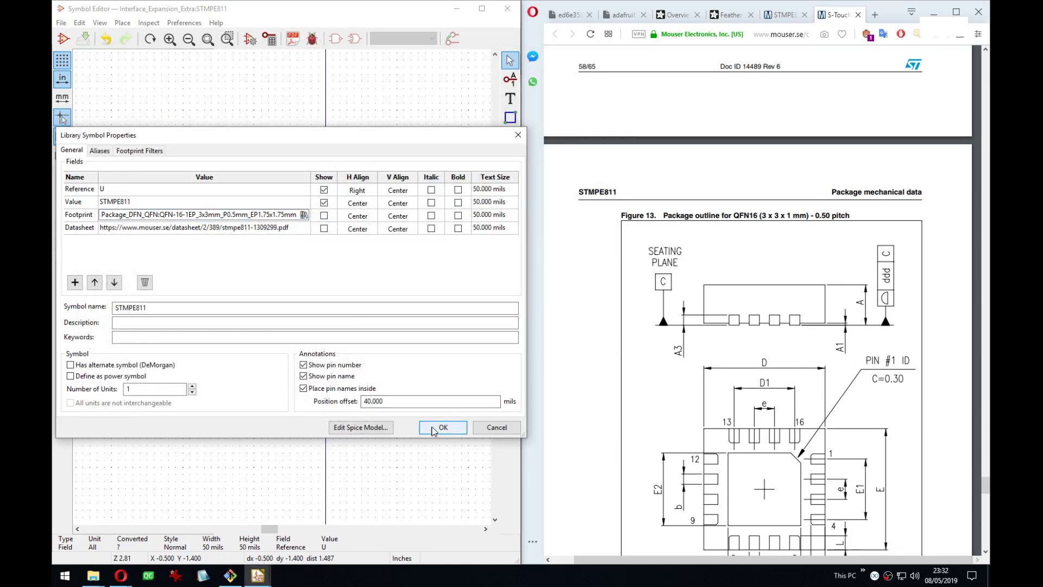
click(443, 427)
scroll(162, 258, down, 2)
middle_drag(163, 258, 215, 253)
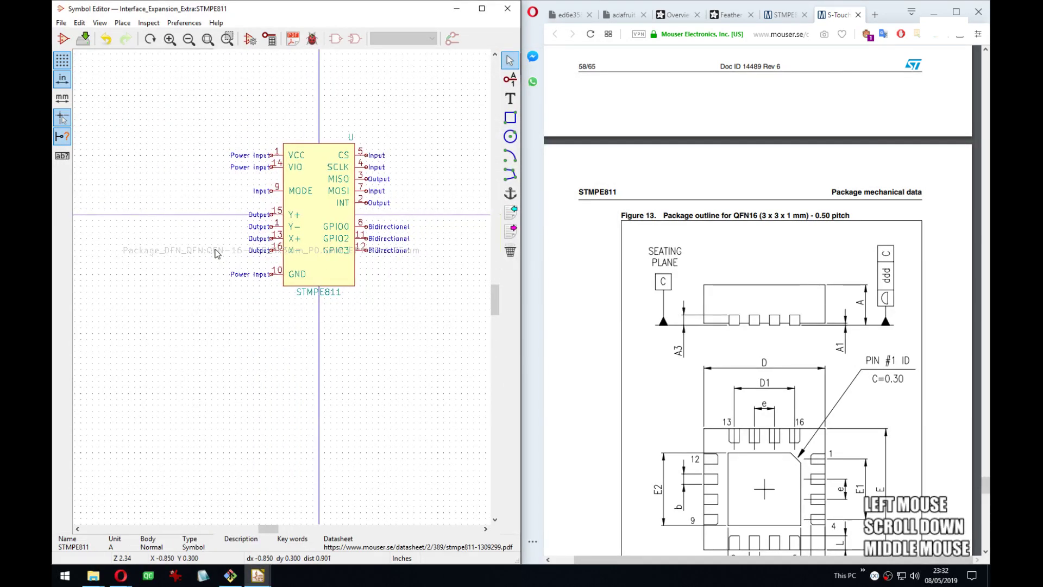
Move the footprint text below the STMPE811 body and save the symbol library.
key(m)
click(320, 306)
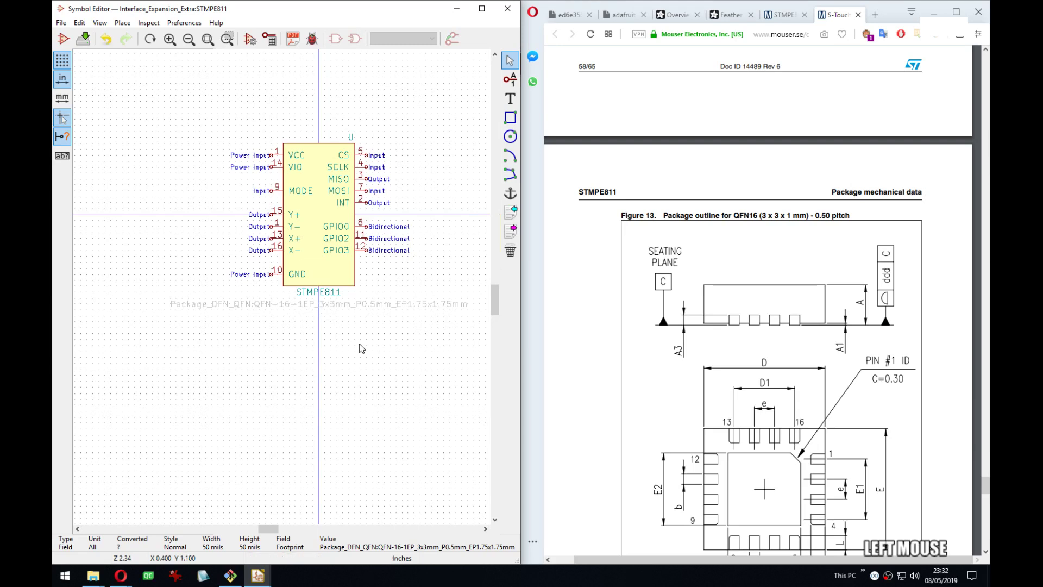
middle_drag(362, 349, 386, 363)
key(ctrl+s)
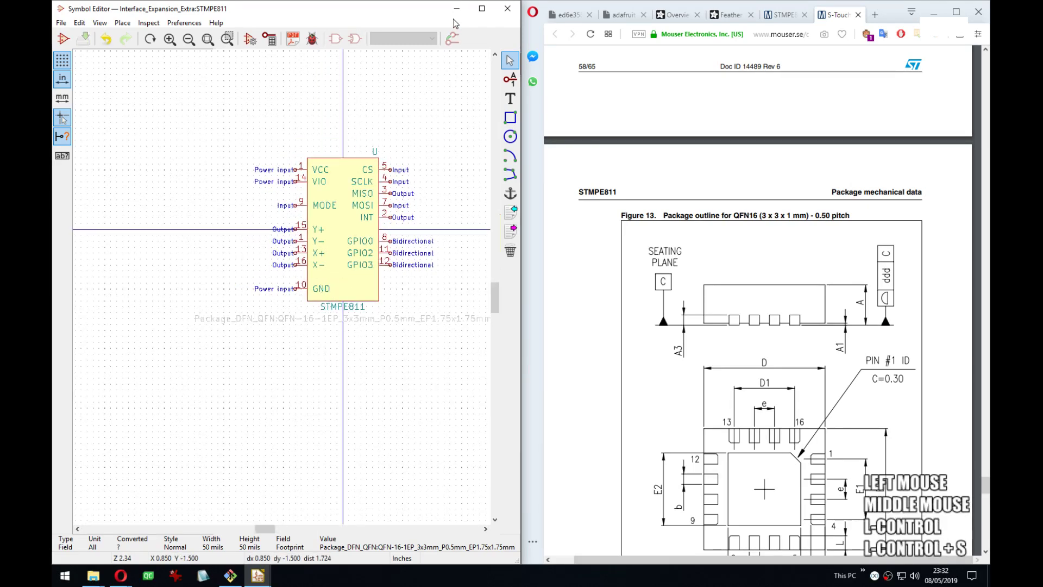
click(456, 8)
Open the project schematic and close the extra Opera window and the STMPE811 datasheet tab.
click(237, 69)
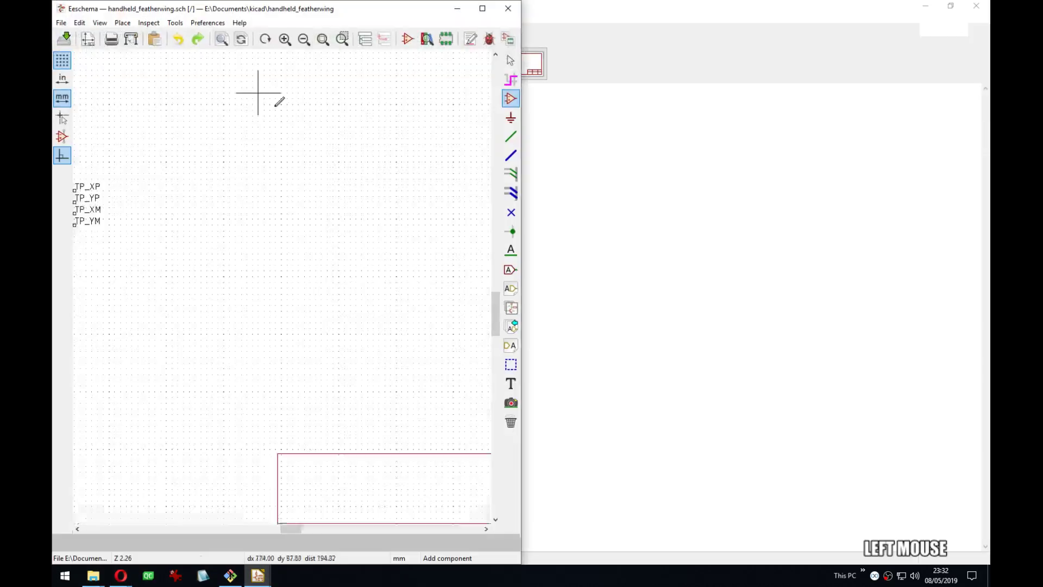
middle_drag(331, 340, 303, 242)
scroll(303, 242, down, 4)
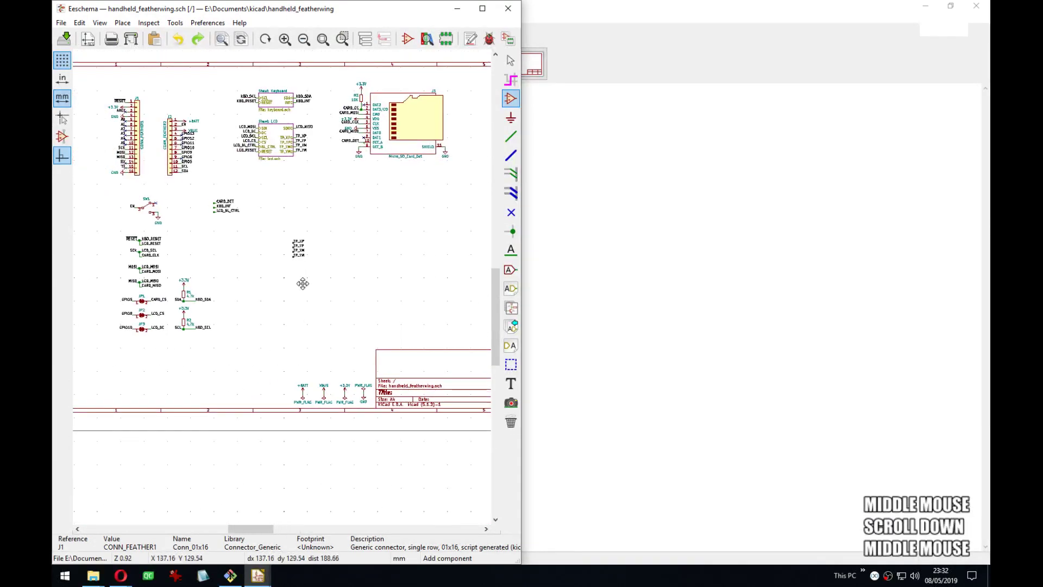
click(120, 574)
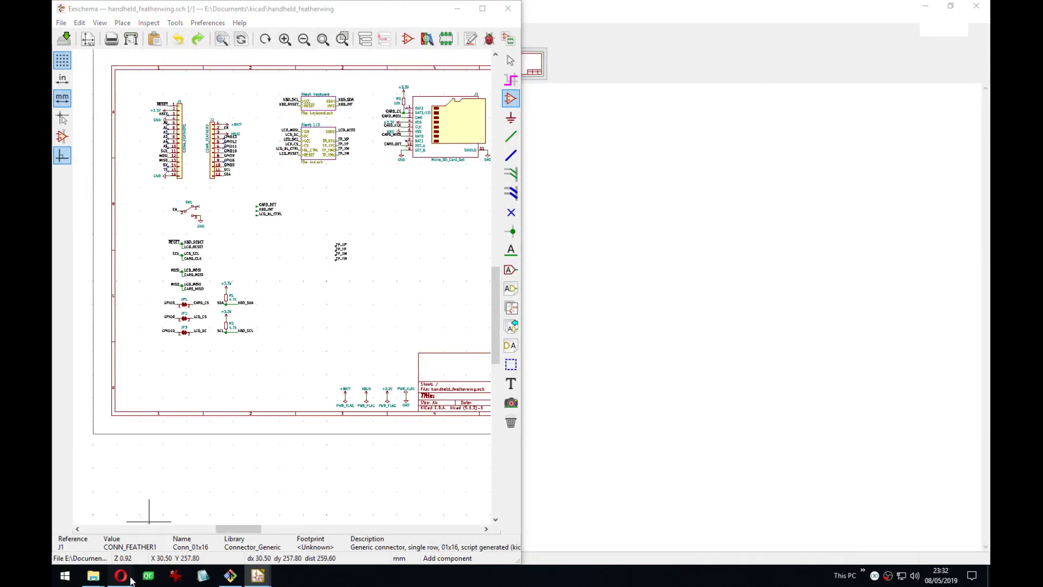
mouse_move(144, 529)
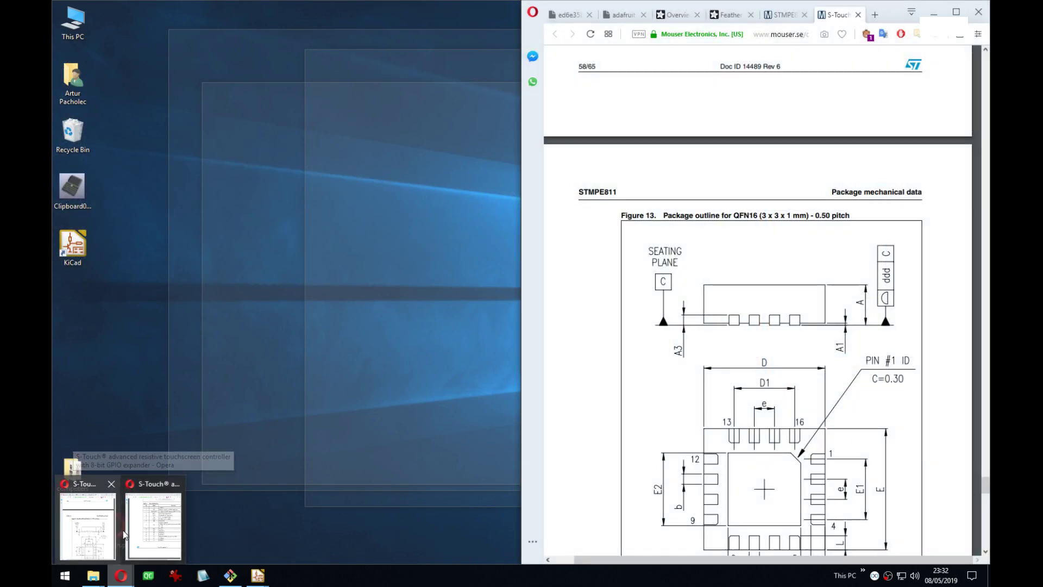
click(146, 528)
middle_click(616, 18)
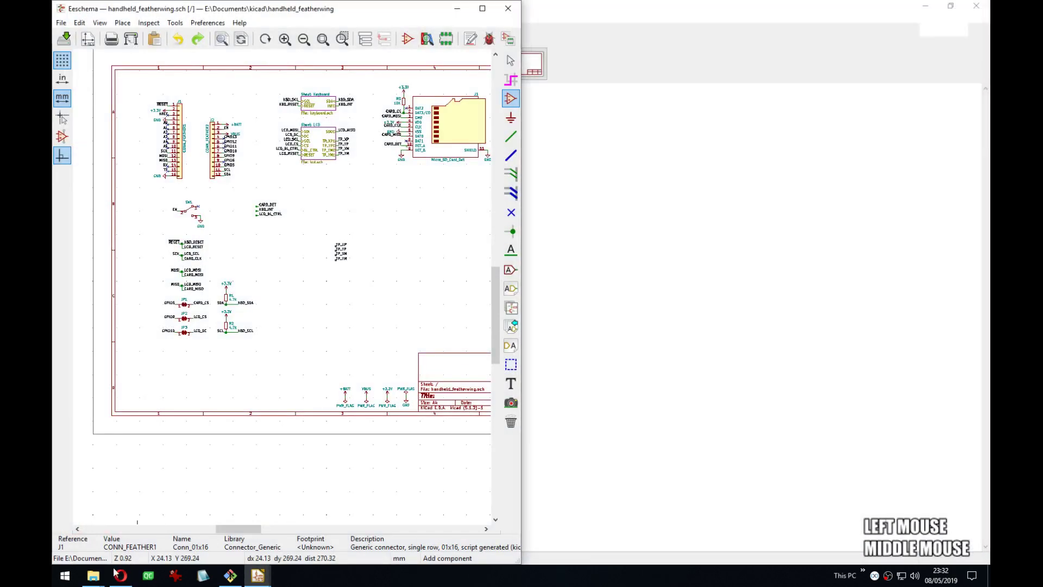
click(120, 575)
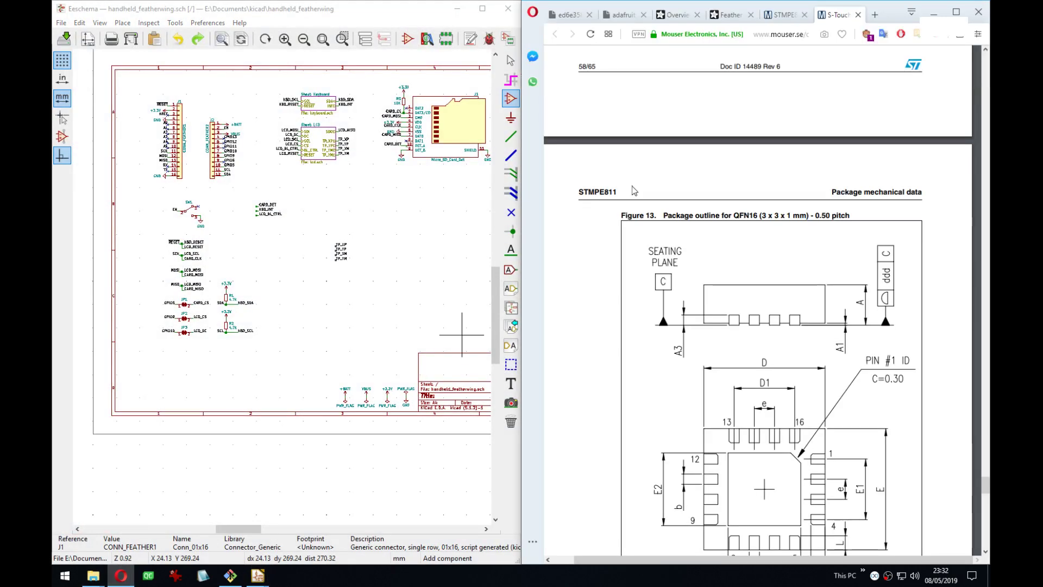
middle_click(840, 21)
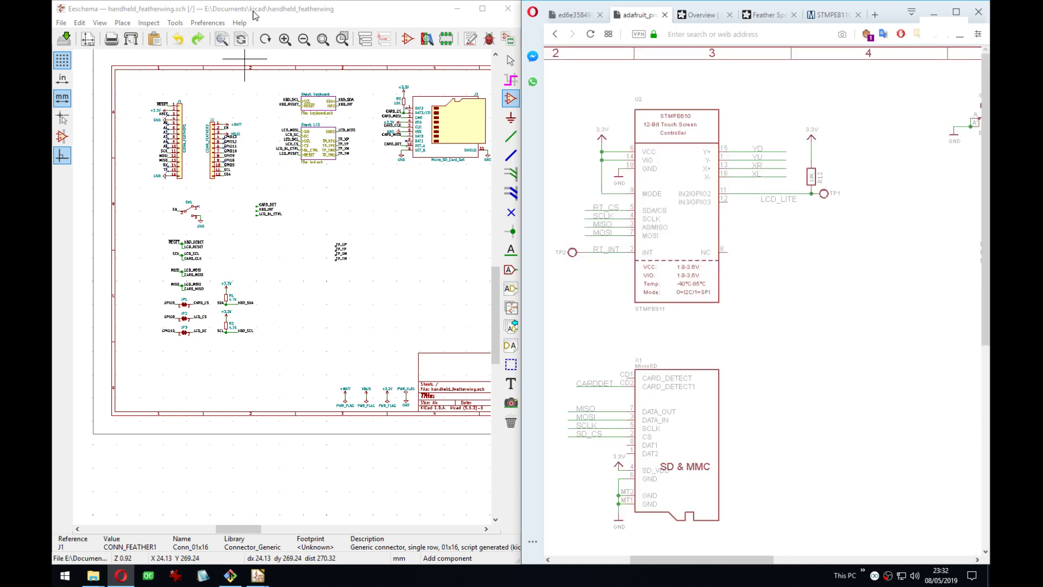
click(276, 11)
middle_drag(303, 300, 306, 303)
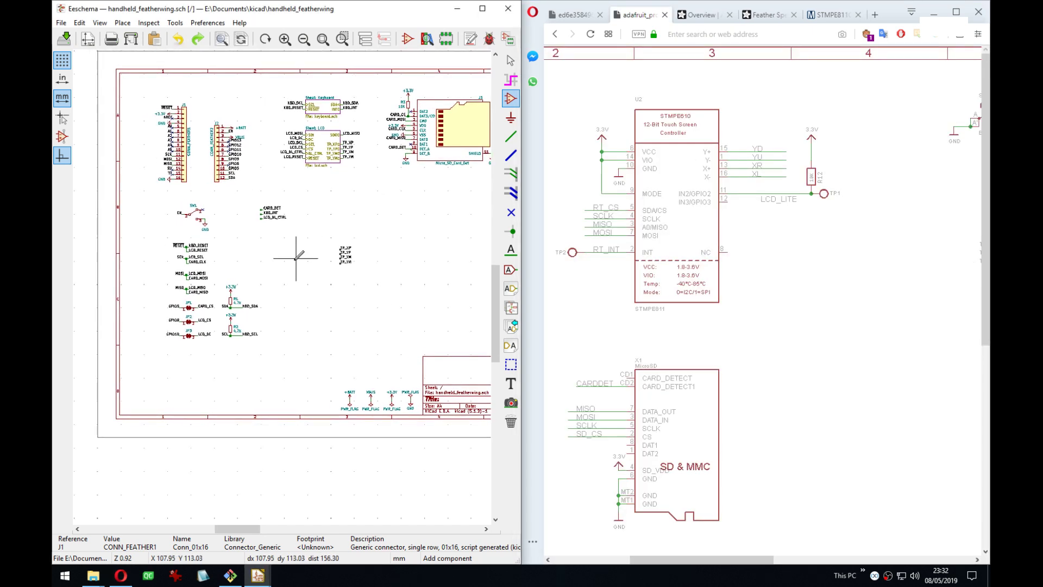
Start adding a symbol and search the library for 'stmp'.
text(tmp)
click(297, 258)
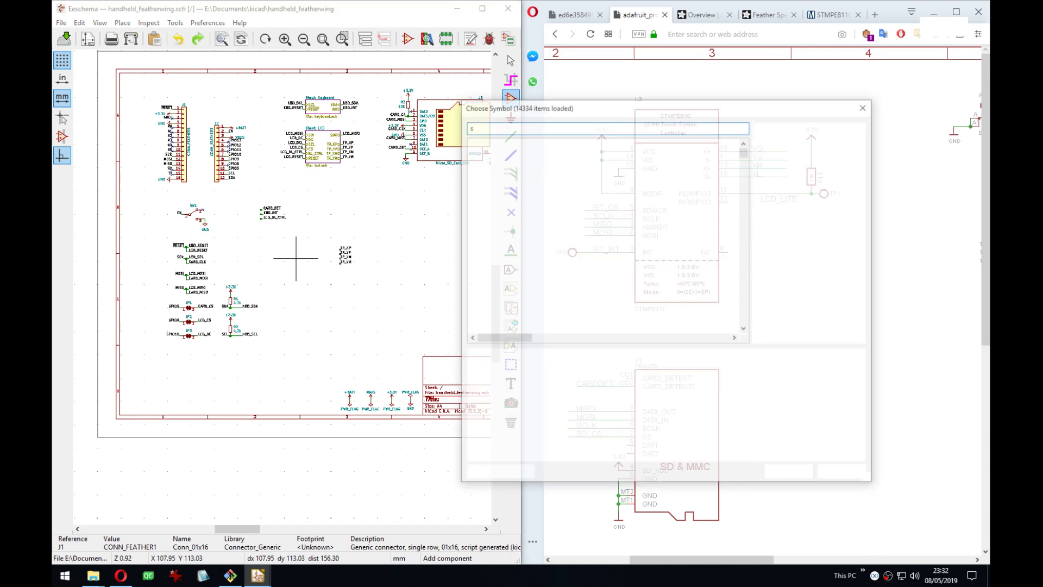
text(stmp)
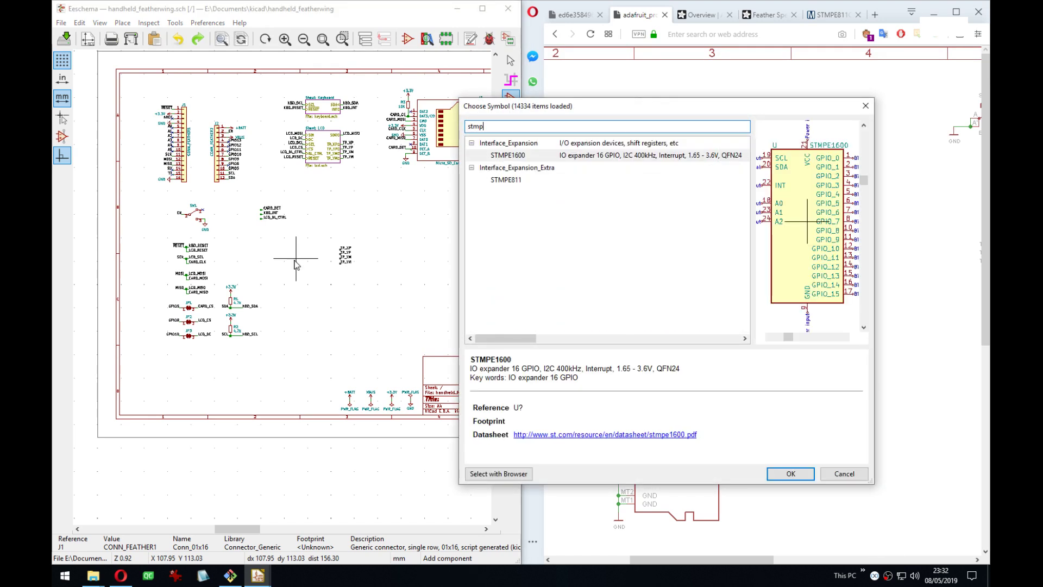
key(Down)
key(Down)
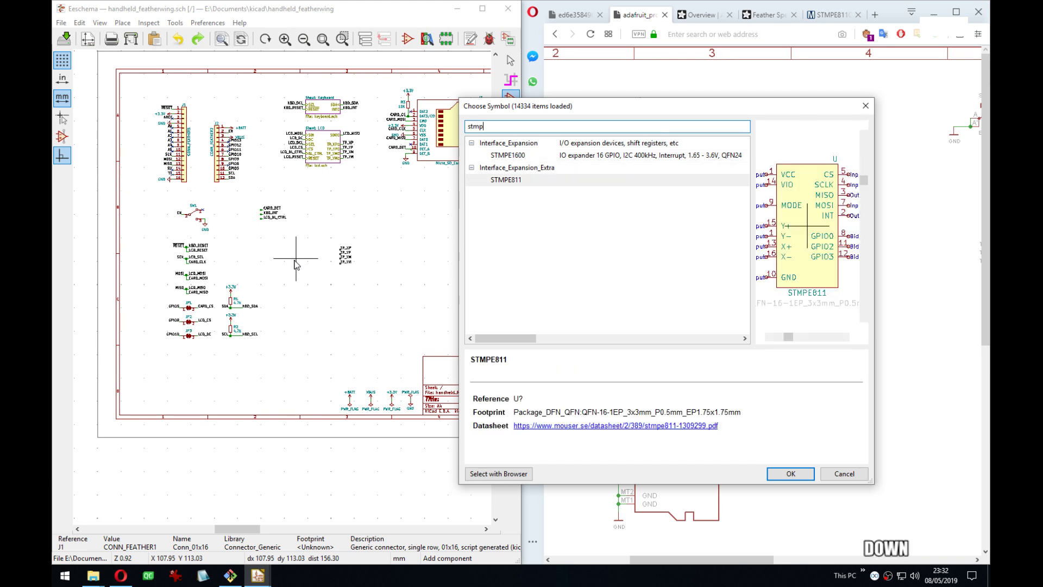
key(Up)
key(Up)
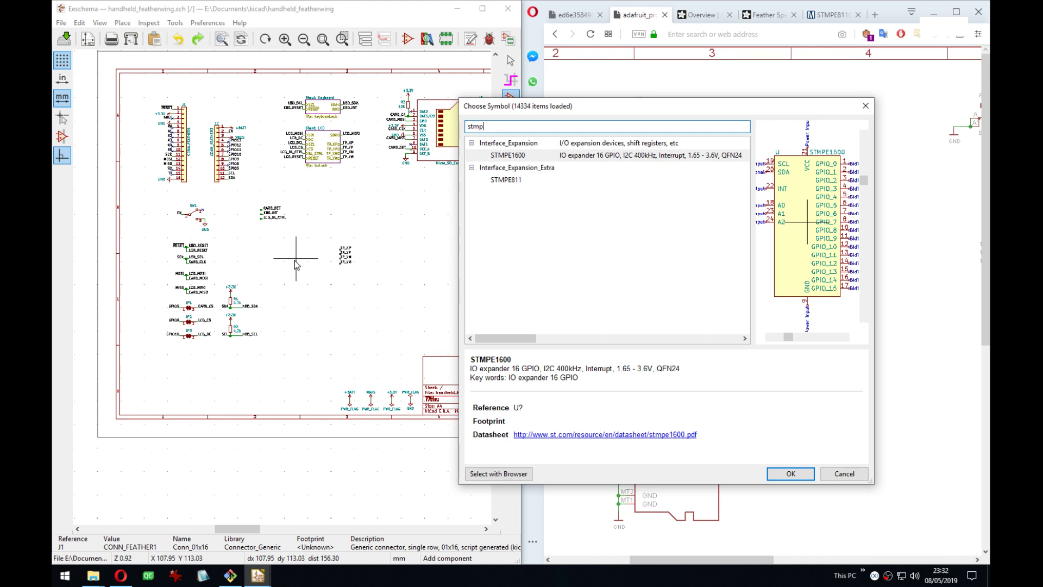
Enlarge the chooser, compare the STMPE811 and STMPE1600 previews, and pick STMPE811.
drag(629, 106, 514, 134)
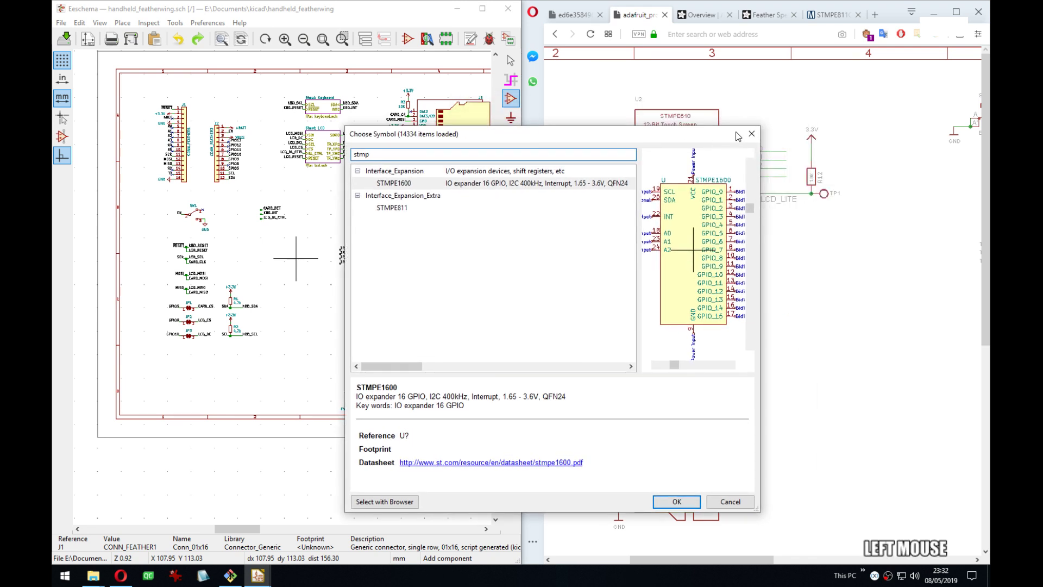
drag(758, 126, 868, 90)
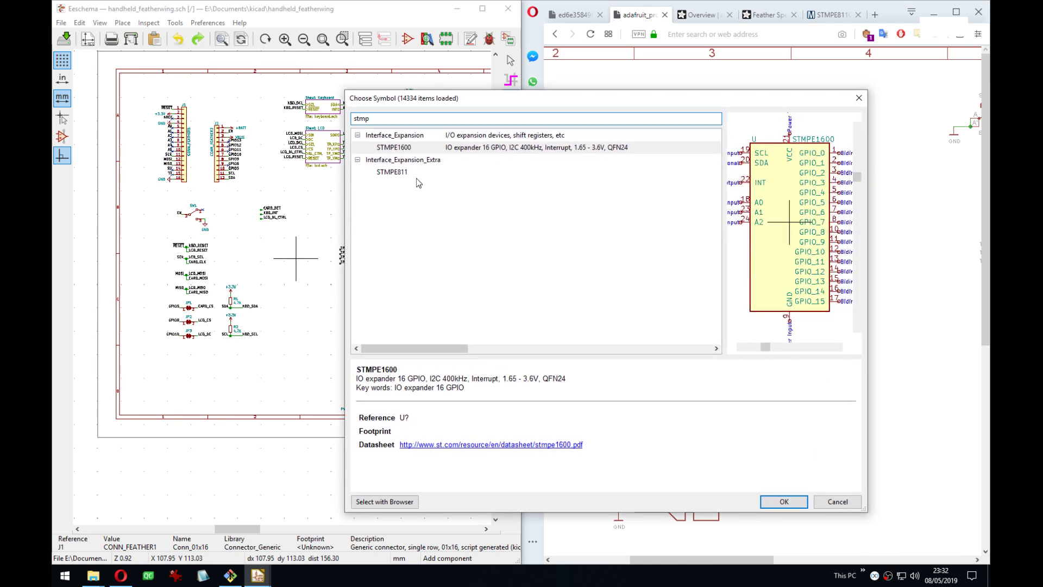
drag(724, 205, 679, 222)
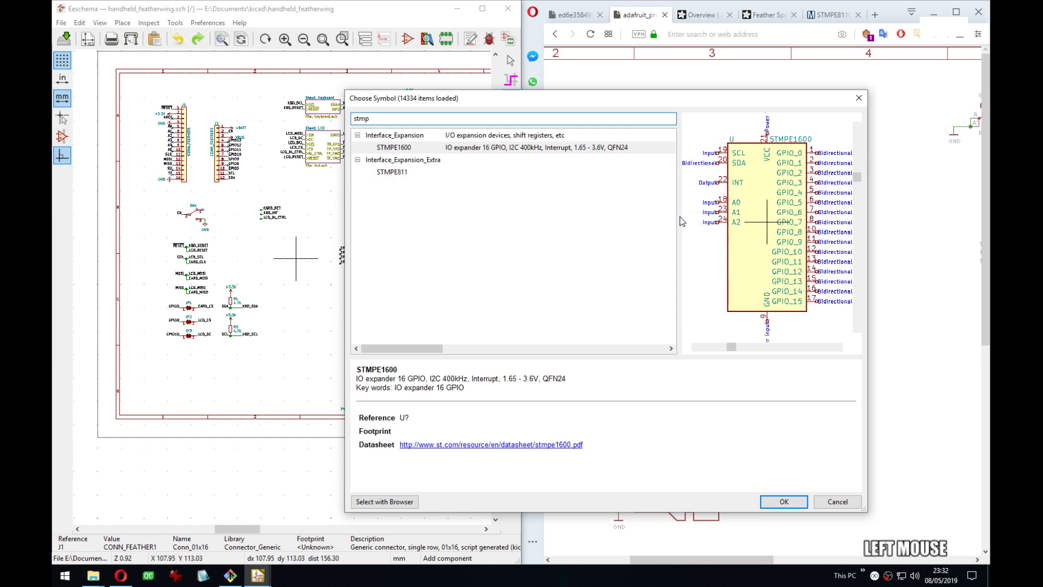
click(398, 172)
scroll(558, 193, down, 1)
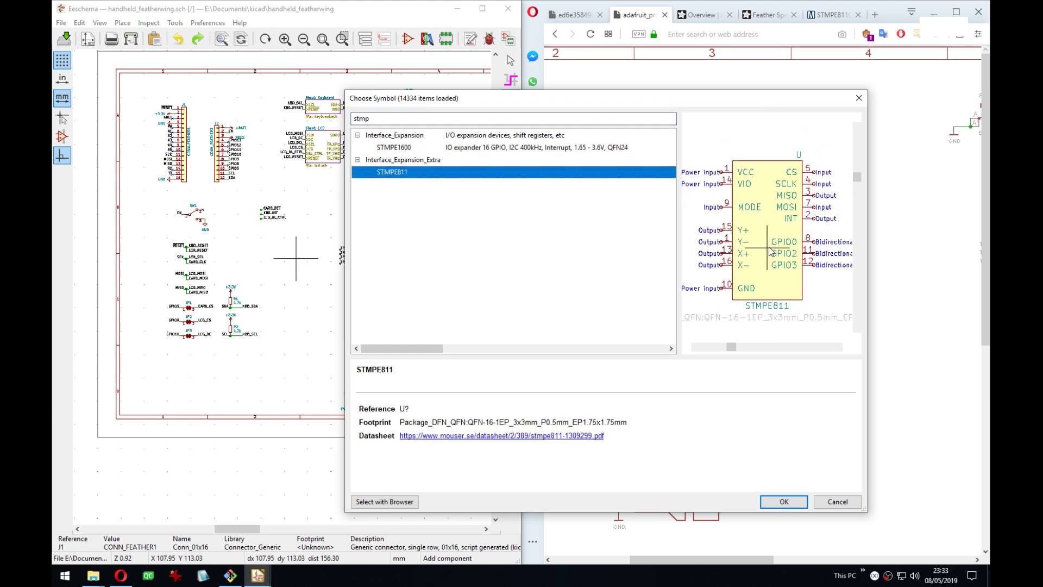
click(445, 149)
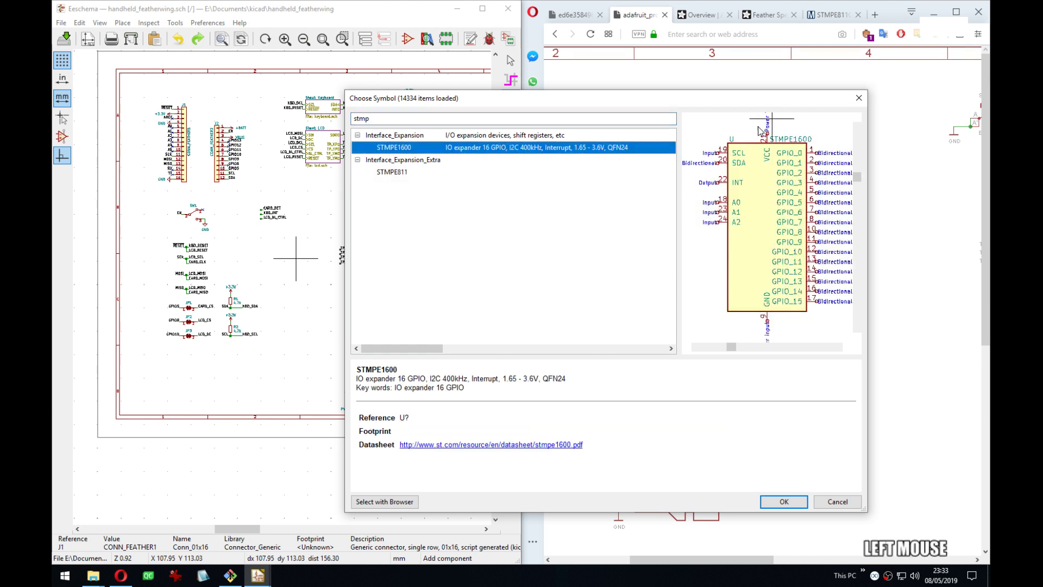
middle_drag(777, 242, 707, 228)
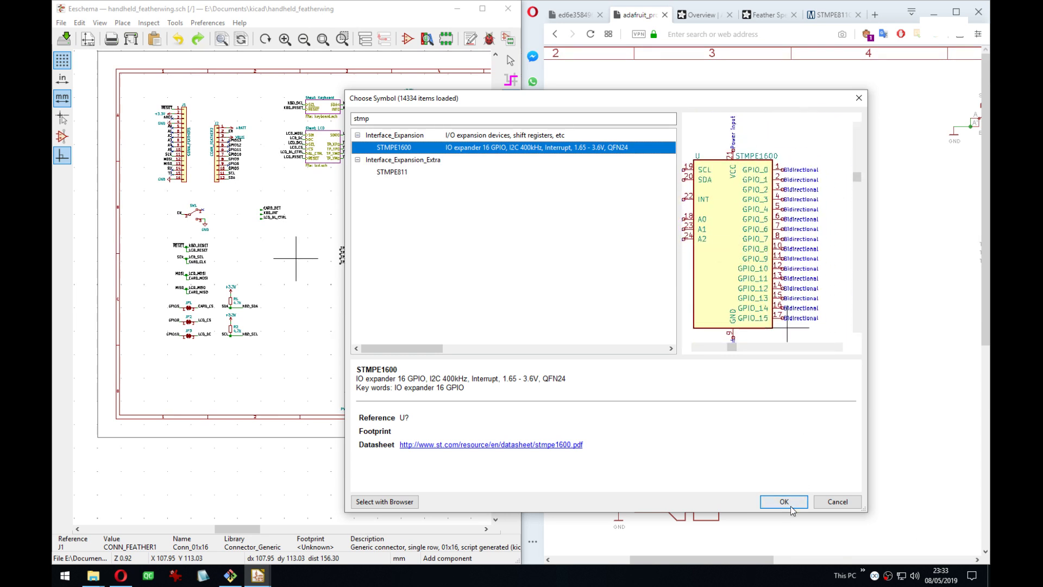
double_click(394, 173)
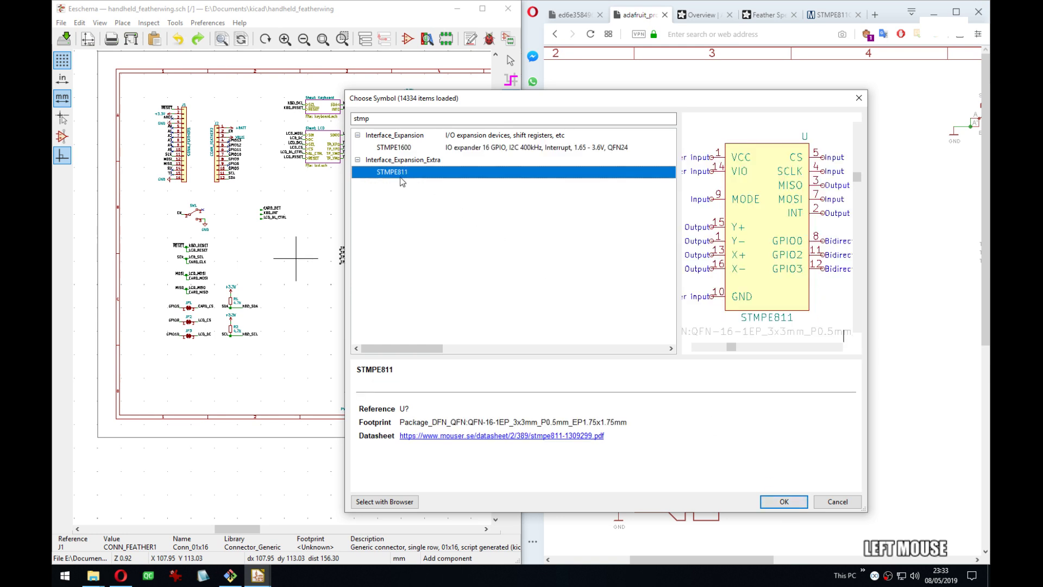
Place STMPE811 with its value text below and the U? reference right-aligned at upper right.
scroll(283, 293, up, 4)
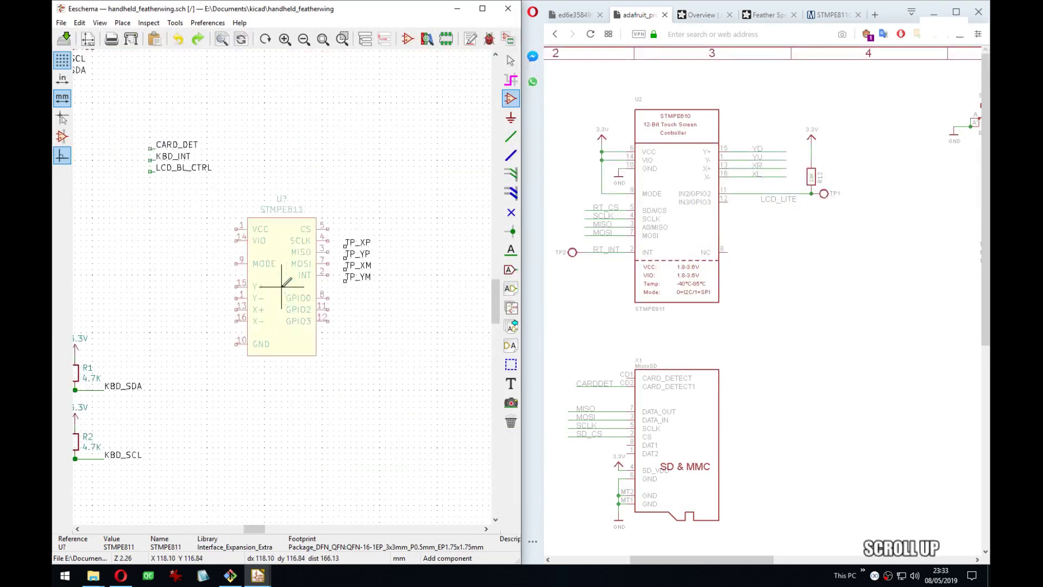
middle_drag(289, 285, 312, 285)
click(312, 283)
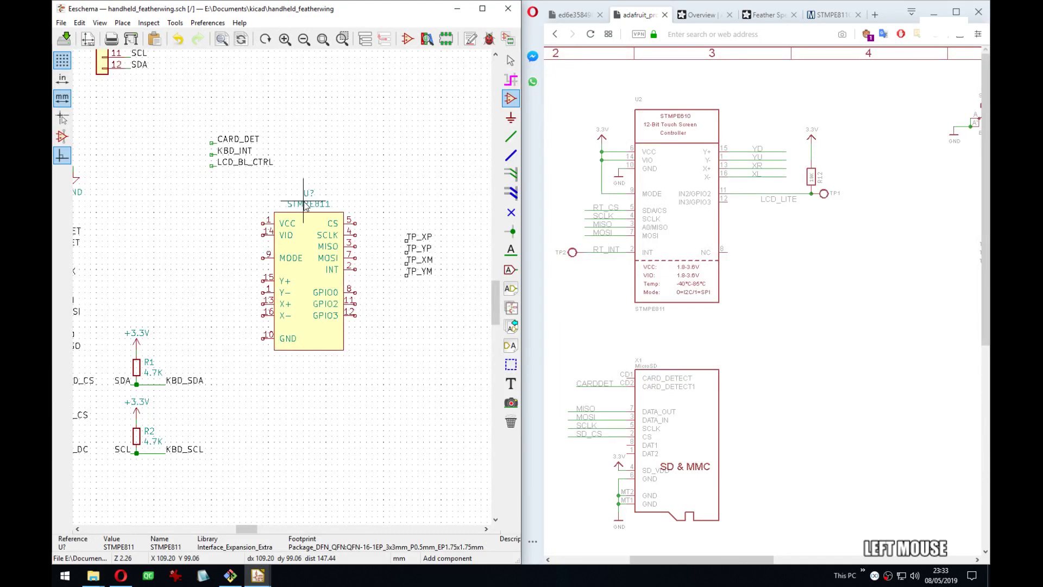
key(m)
click(309, 357)
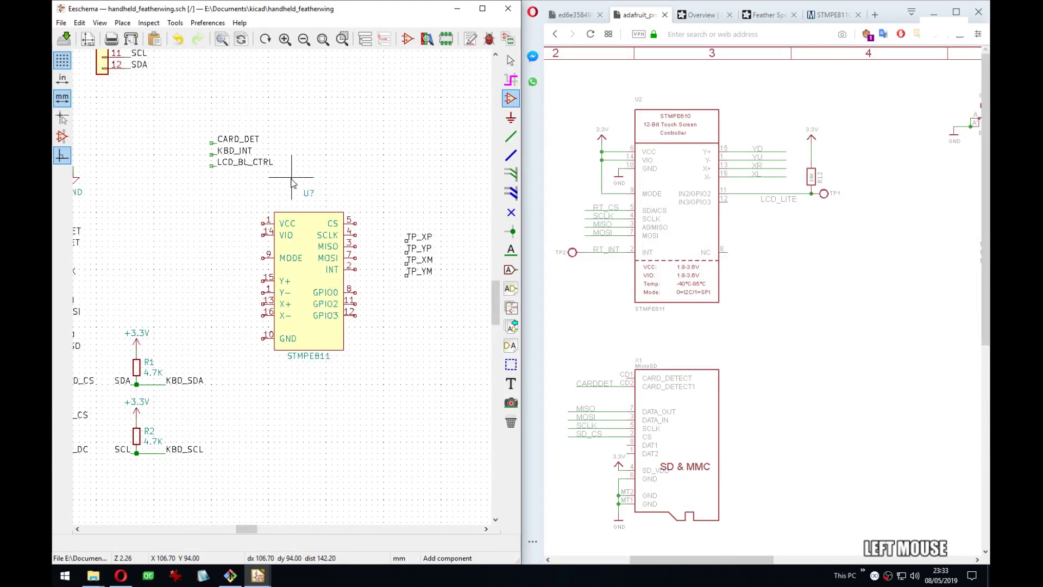
key(m)
click(344, 206)
key(e)
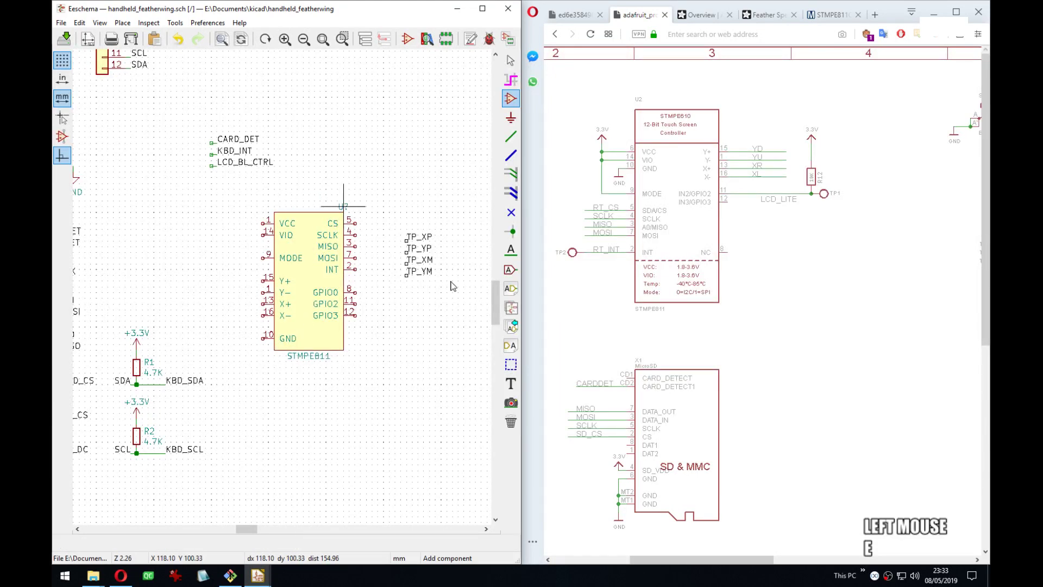
click(579, 296)
click(568, 326)
click(566, 334)
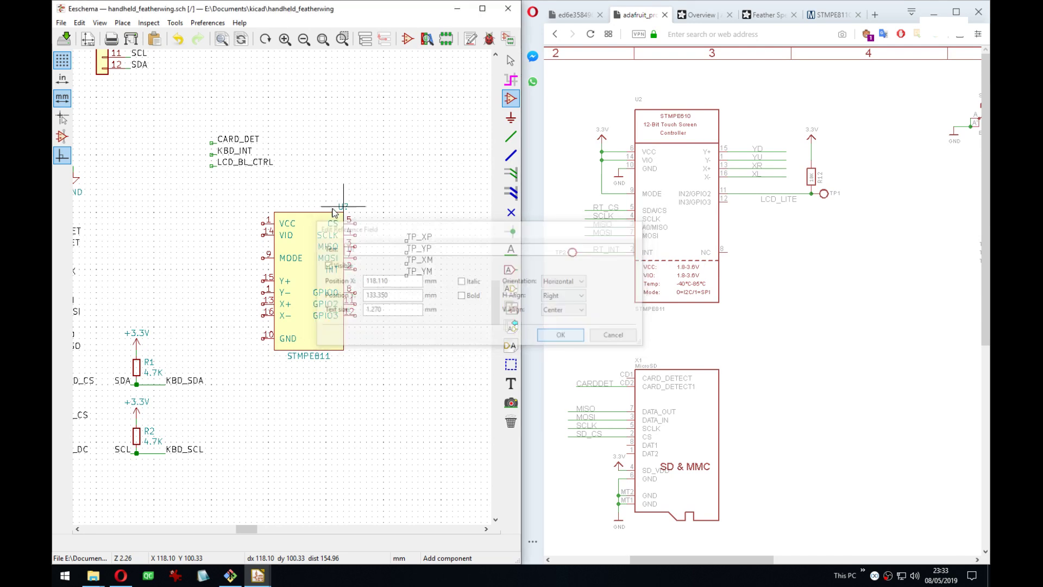
Select the four TP_ labels, mirror them left-to-right, and drop them left of the chip.
middle_drag(297, 228, 303, 223)
drag(454, 212, 418, 270)
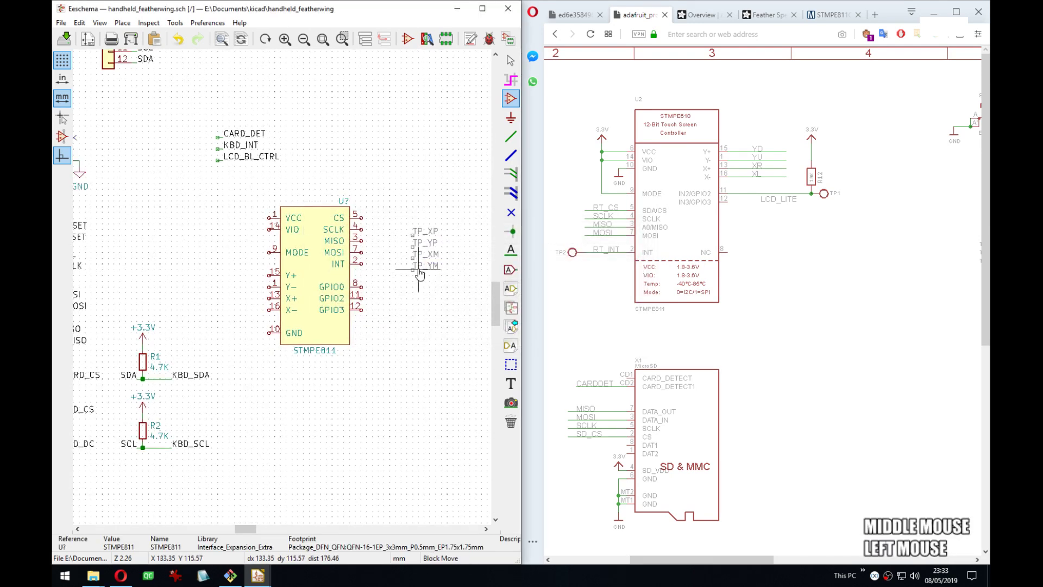
key(y)
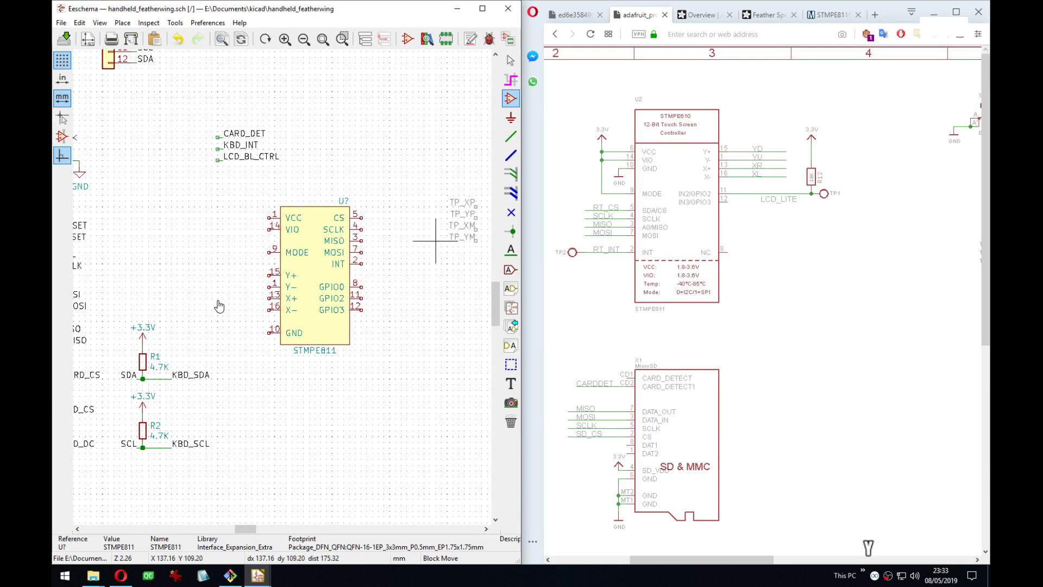
scroll(204, 316, up, 3)
middle_drag(283, 279, 195, 284)
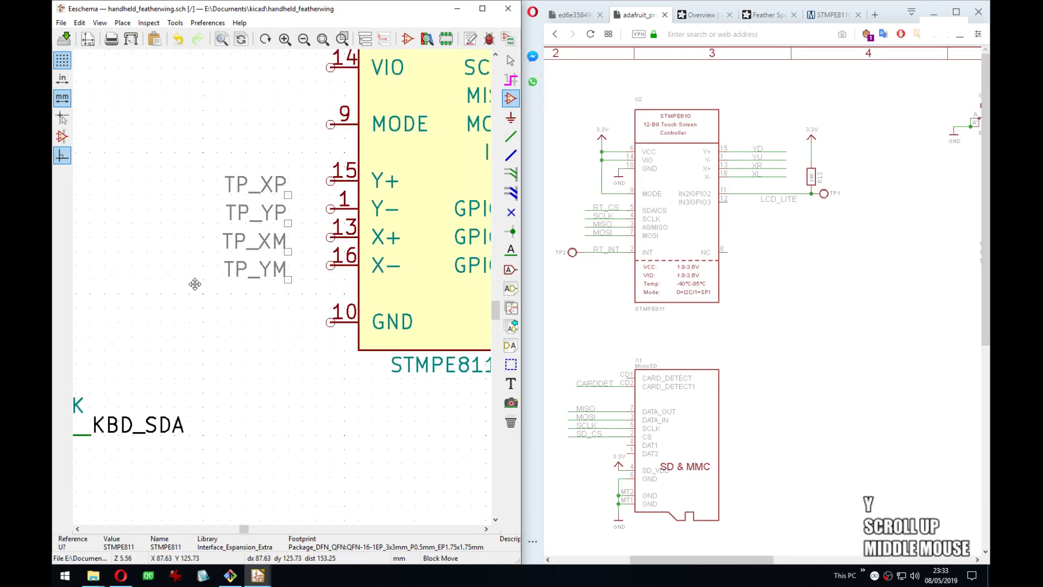
click(123, 227)
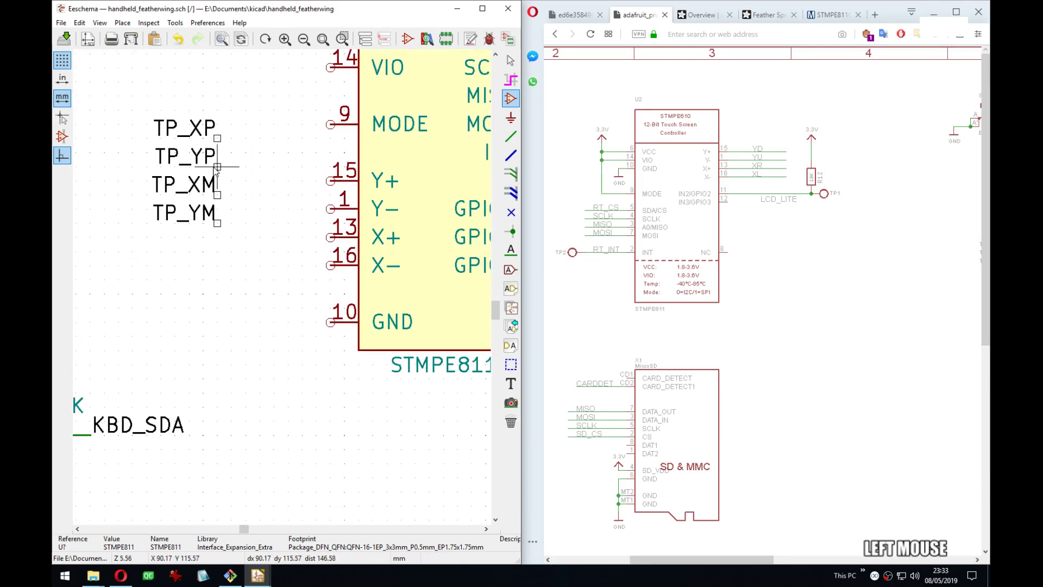
Place TP_YP, TP_XP, TP_YM and TP_XM beside pins 15, 13, 1 and 16.
key(m)
click(316, 181)
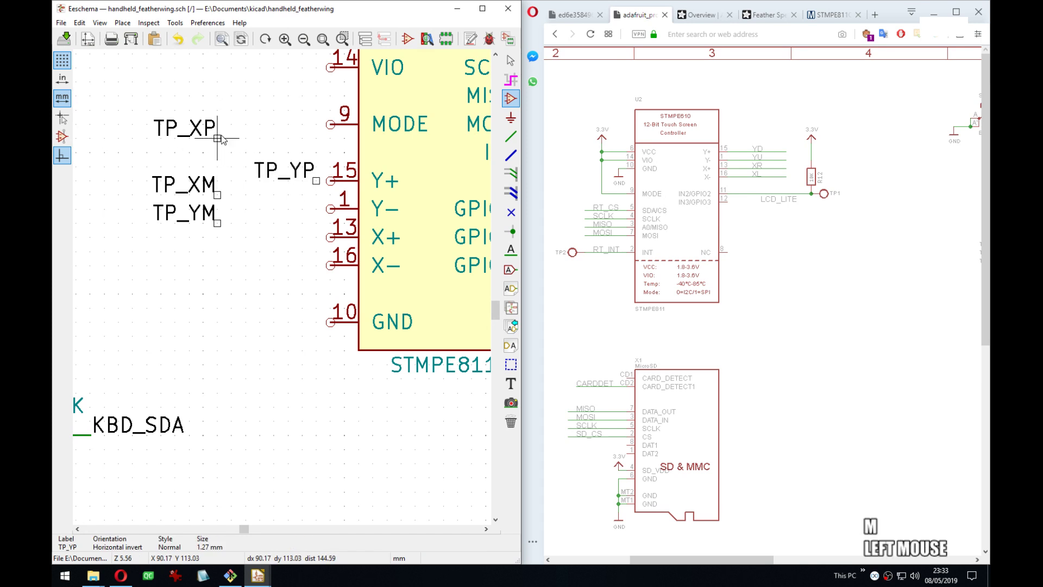
key(m)
click(320, 238)
key(m)
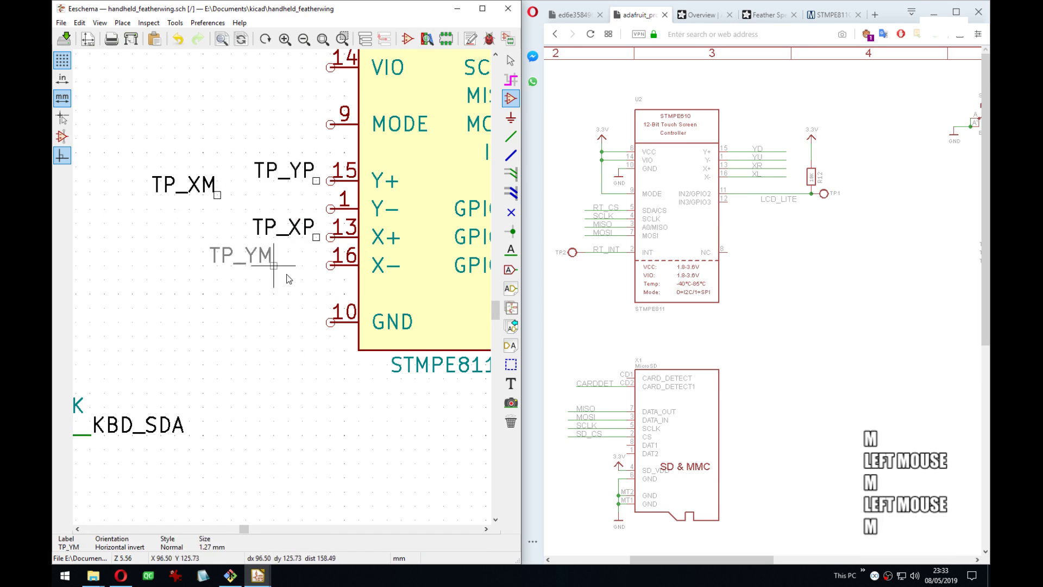
click(317, 209)
key(m)
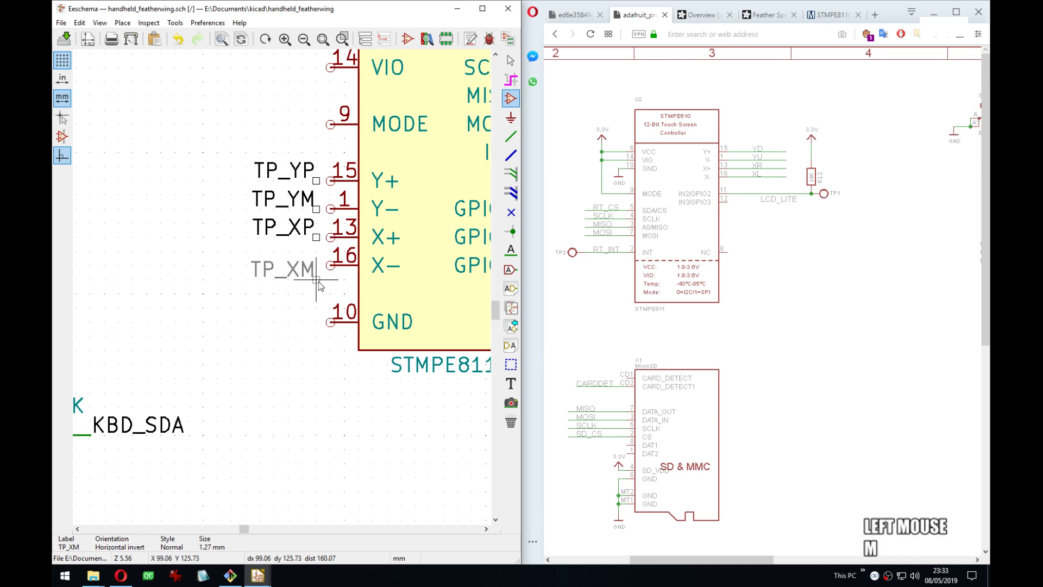
click(316, 266)
middle_drag(347, 239, 283, 333)
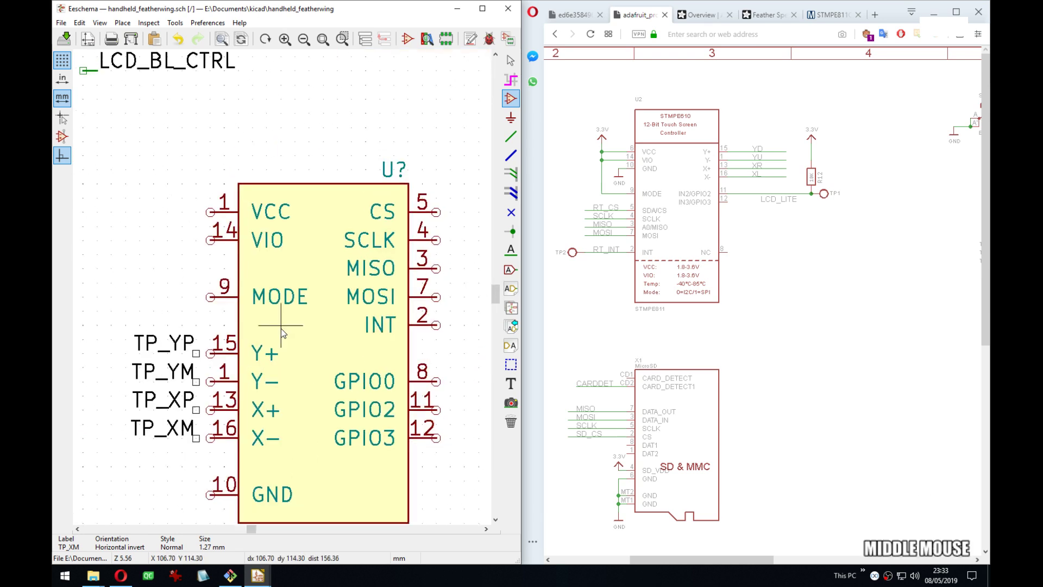
middle_drag(243, 225, 294, 222)
Add wire stubs down the left-side pins starting at VCC, deleting the stray stubs.
key(w)
click(248, 208)
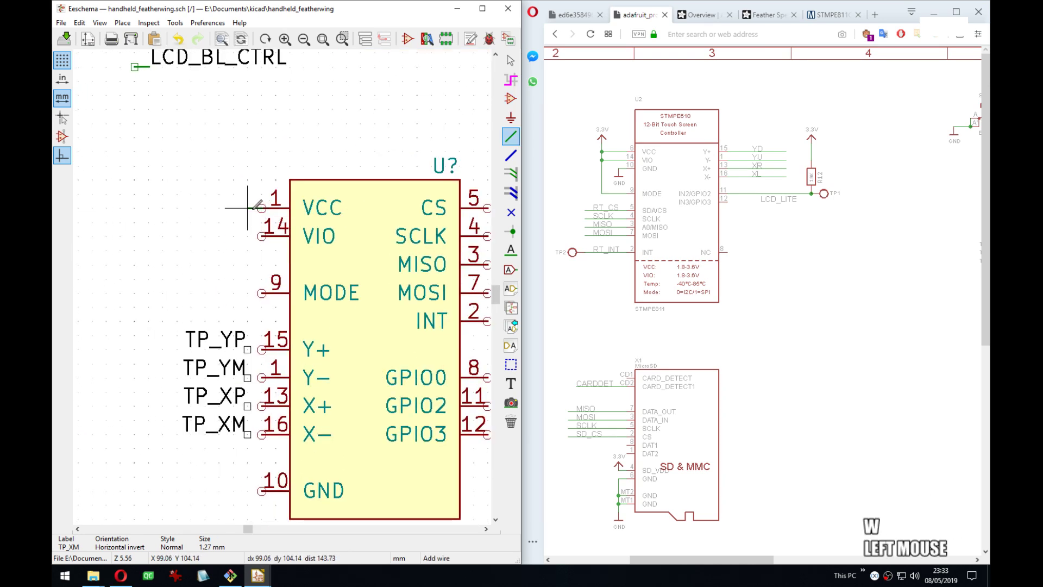
key(Insert)
key(Insert)
key(Insert)
middle_drag(374, 378, 379, 260)
key(Insert)
key(Insert)
key(Insert)
key(Insert)
key(Insert)
key(Insert)
key(Insert)
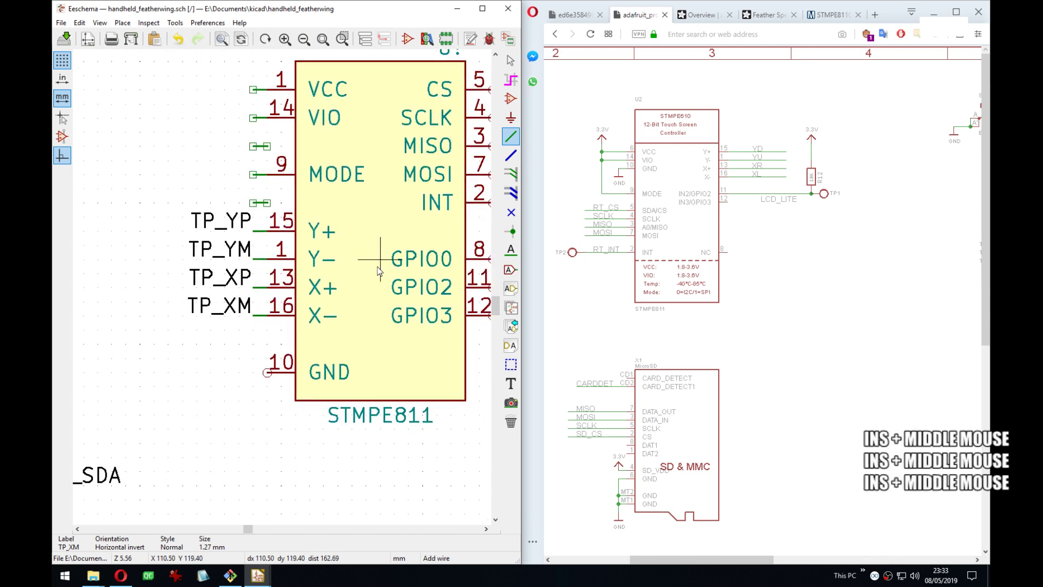
key(Delete)
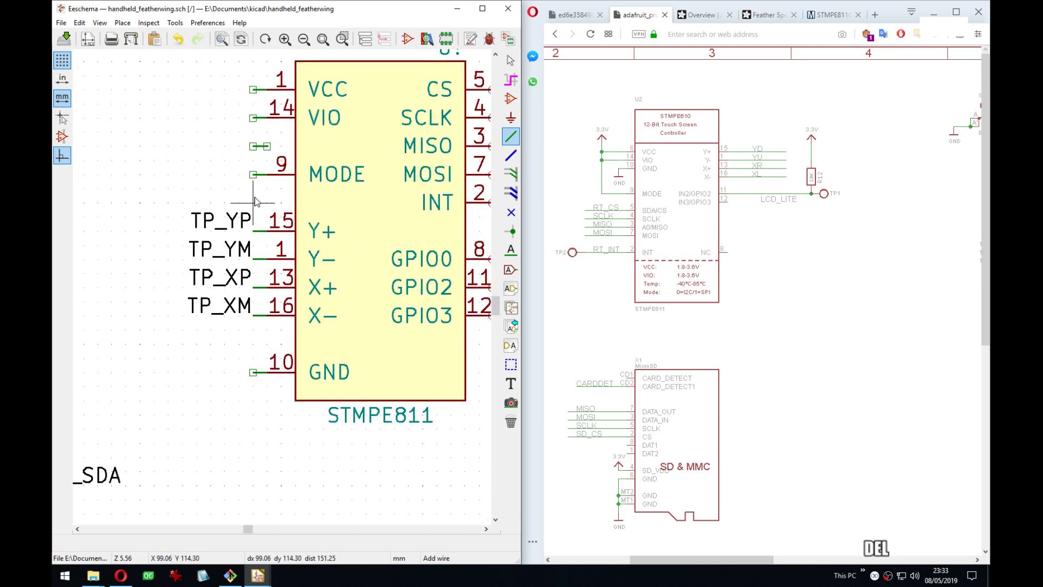
key(Delete)
middle_drag(253, 133, 258, 161)
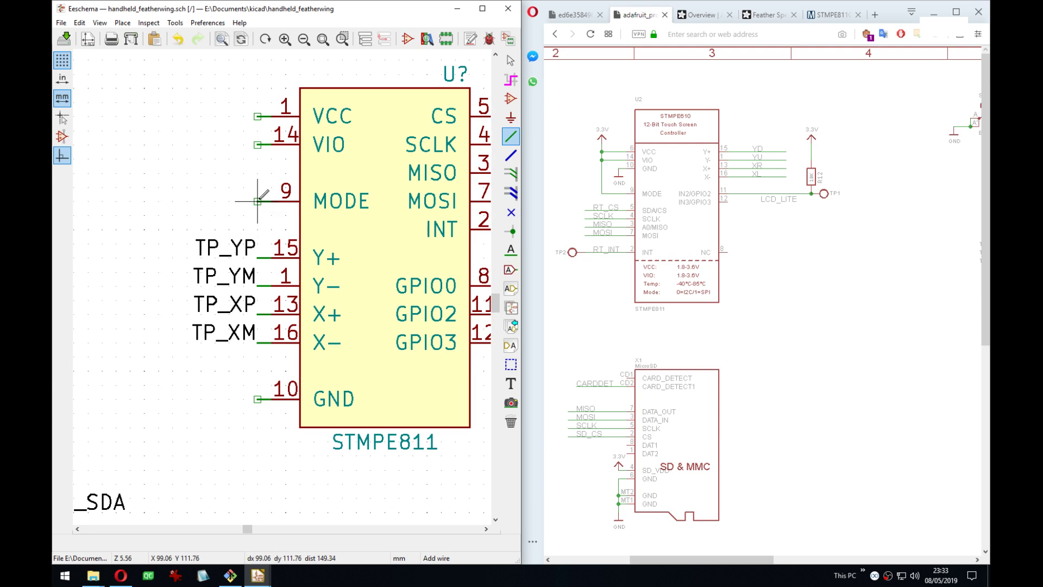
Wire the MODE, VIO and VCC pins together with a stub above VCC.
click(258, 201)
key(w)
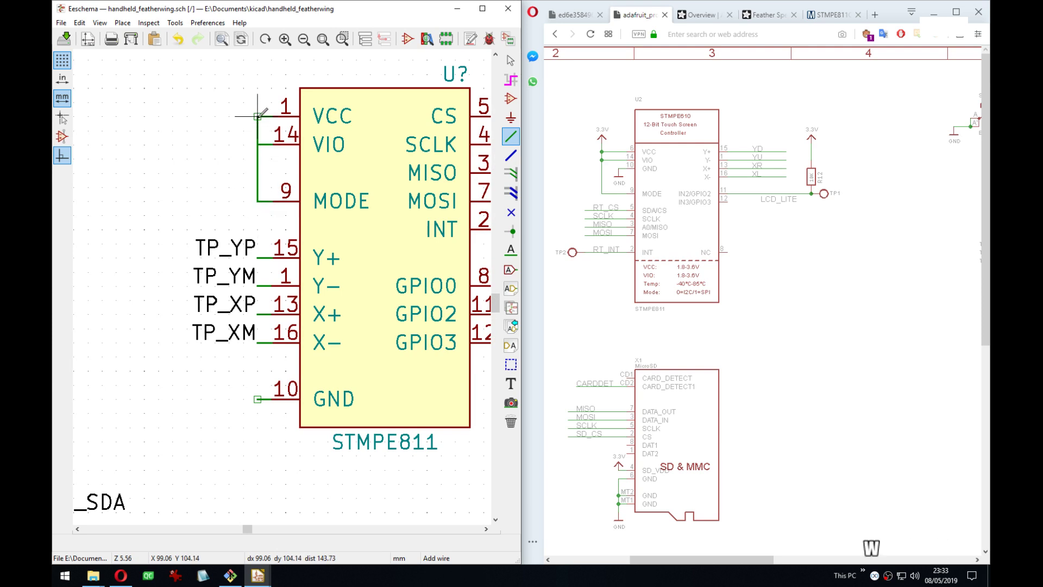
click(259, 117)
key(w)
double_click(259, 103)
Copy the +3.3V power symbol from the SD card section onto the VCC wire.
scroll(261, 103, down, 1)
scroll(287, 298, down, 4)
middle_drag(283, 288, 327, 297)
scroll(246, 272, up, 3)
middle_drag(399, 274, 166, 446)
middle_drag(392, 283, 154, 306)
key(c)
middle_drag(191, 376, 421, 185)
scroll(266, 256, up, 2)
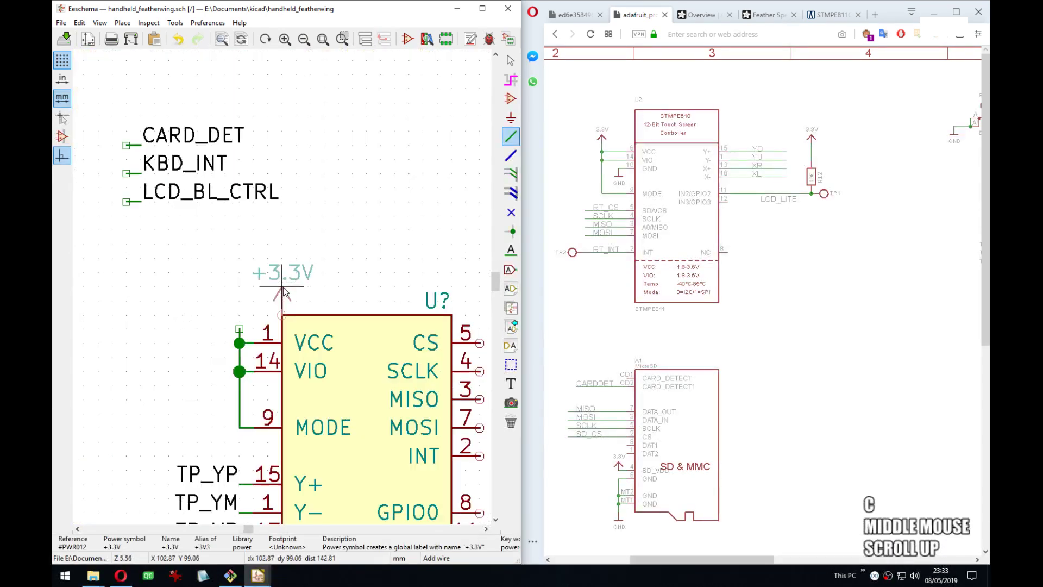
click(236, 309)
middle_drag(235, 359, 330, 269)
Add wire stubs on the CS, SCLK, MISO, MOSI and GPIO pins, removing a stray one below INT.
key(w)
click(347, 298)
scroll(348, 299, down, 5)
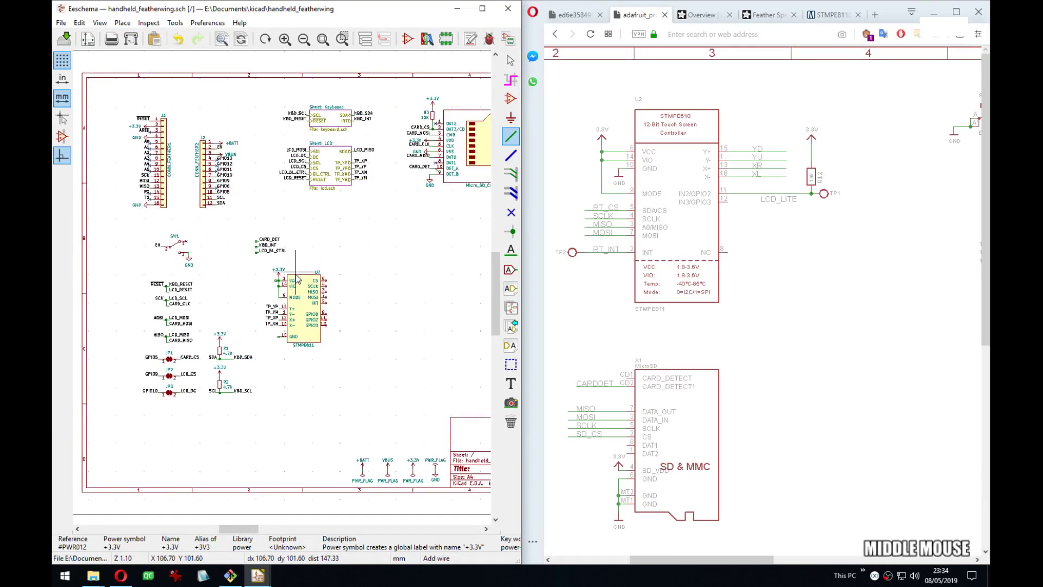
scroll(297, 279, up, 5)
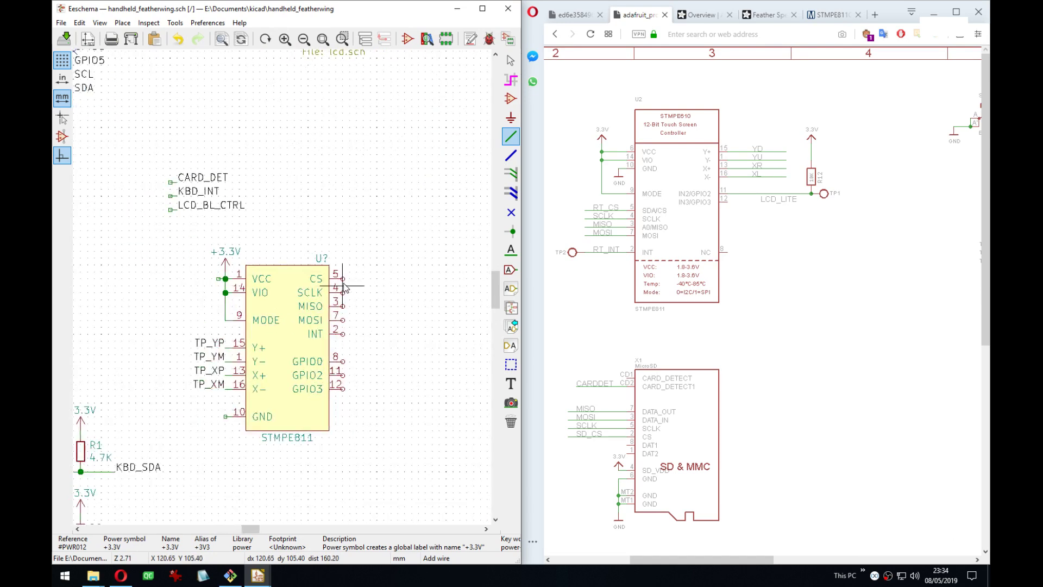
scroll(343, 281, up, 1)
key(w)
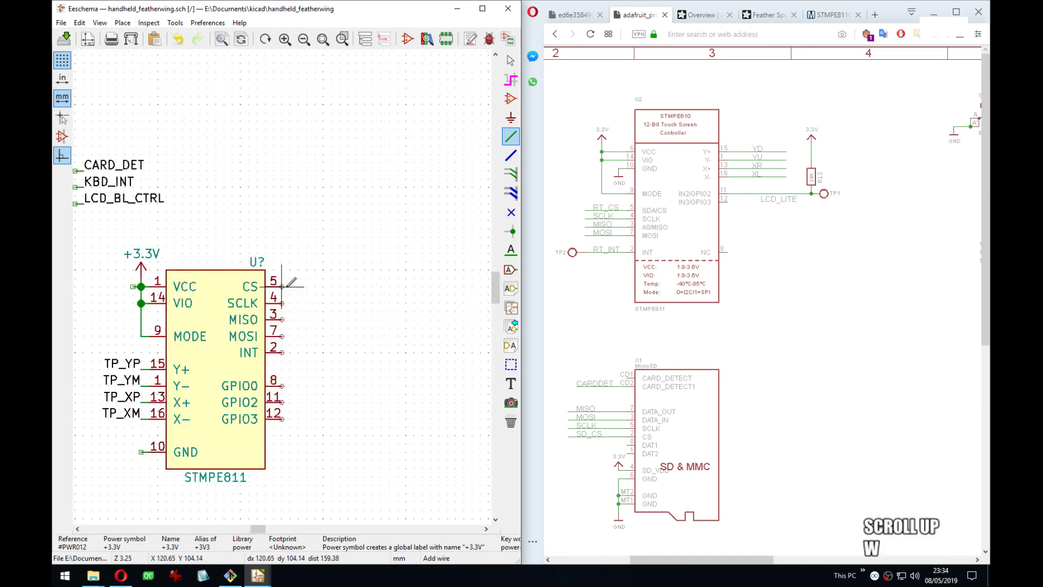
click(299, 286)
key(Insert)
key(Insert)
key(Insert)
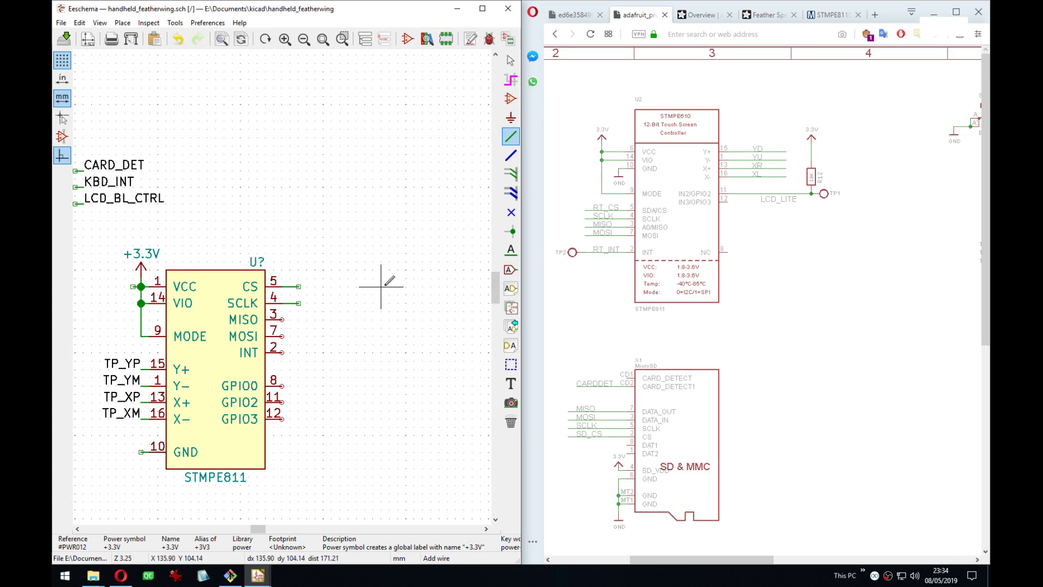
key(Insert)
key(Insert)
key(Insert)
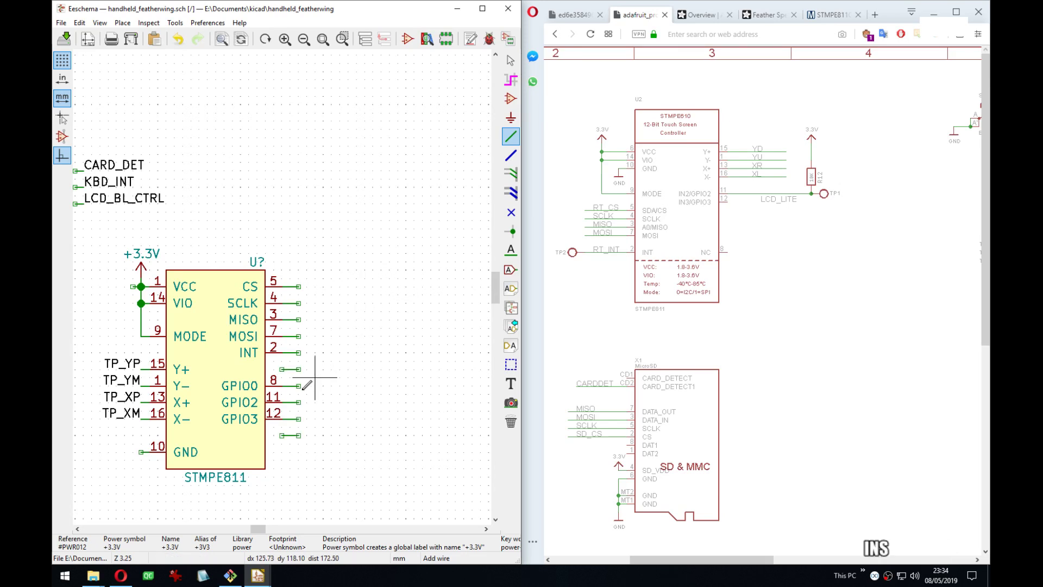
key(Delete)
middle_drag(292, 385, 323, 381)
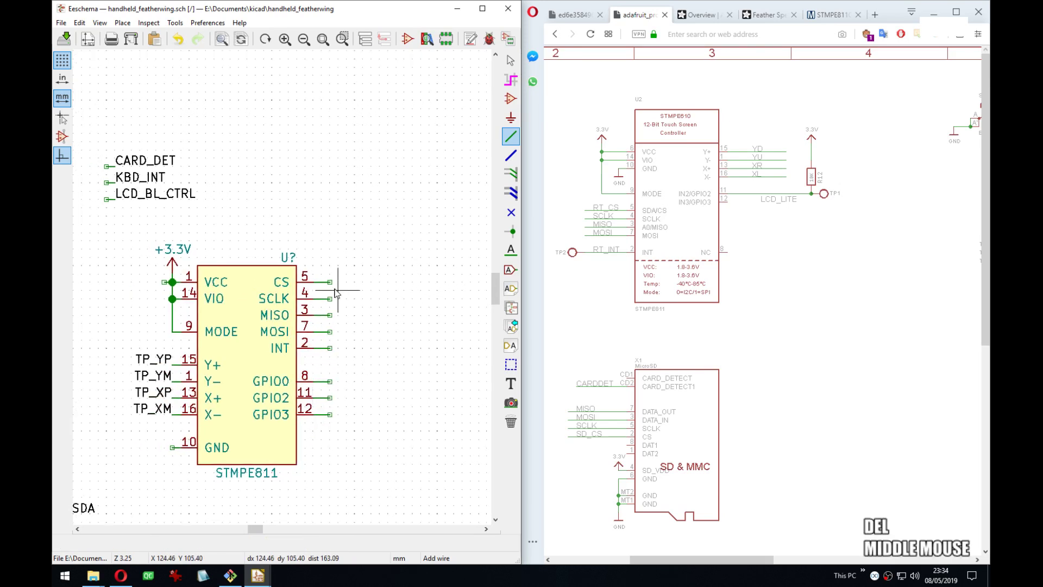
Begin a wire from the CS stub toward the SD card resistor, then stop wiring.
key(w)
click(325, 274)
scroll(323, 273, down, 3)
middle_drag(322, 273, 279, 320)
key(Escape)
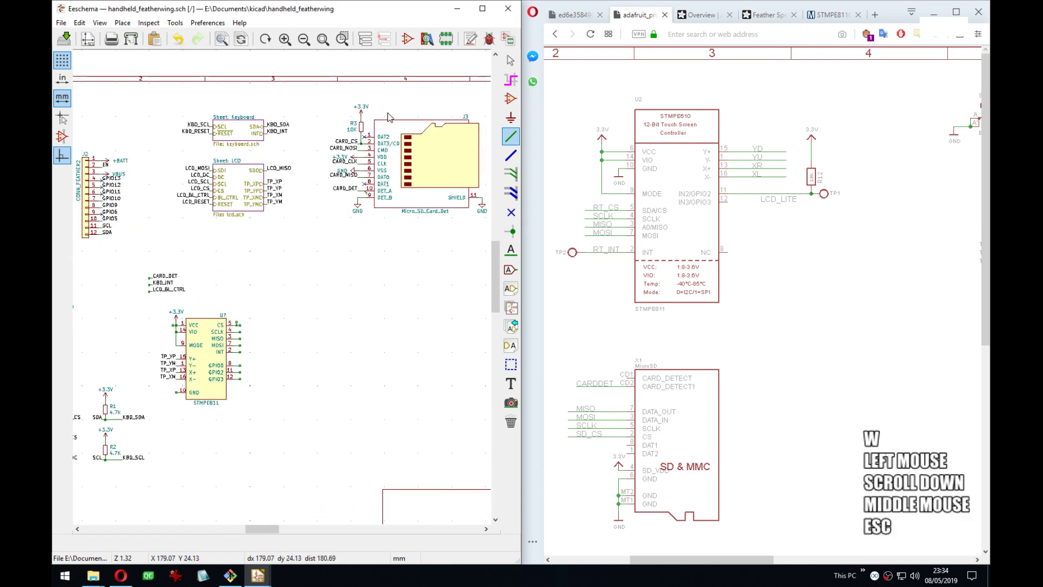
Duplicate the R3 10K resistor, mirror it, and place it as a +3.3V pull-up on the STMPE811 CS pin.
drag(348, 100, 363, 130)
right_click(362, 132)
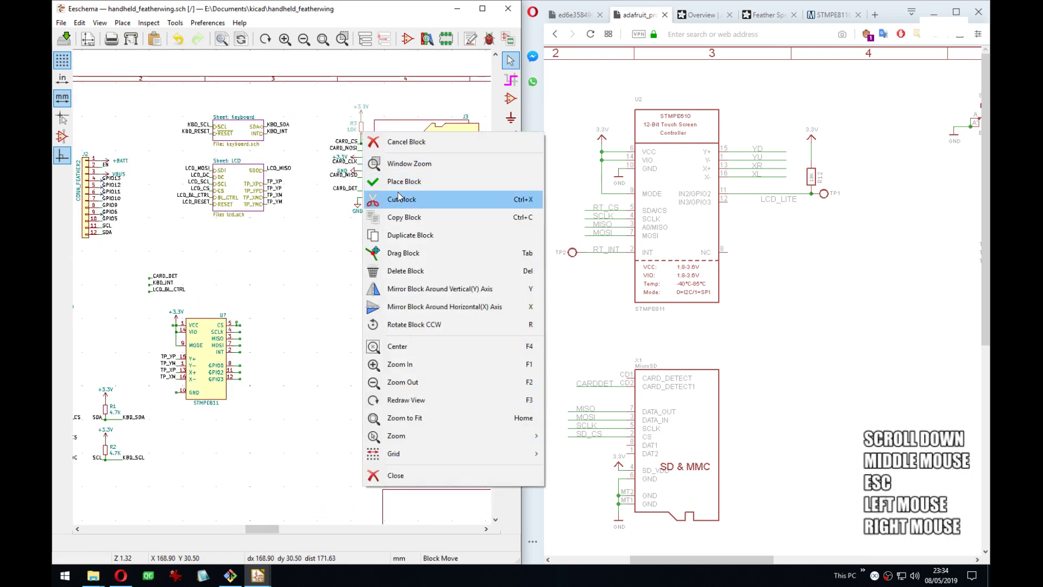
click(435, 226)
middle_drag(292, 396, 427, 310)
key(y)
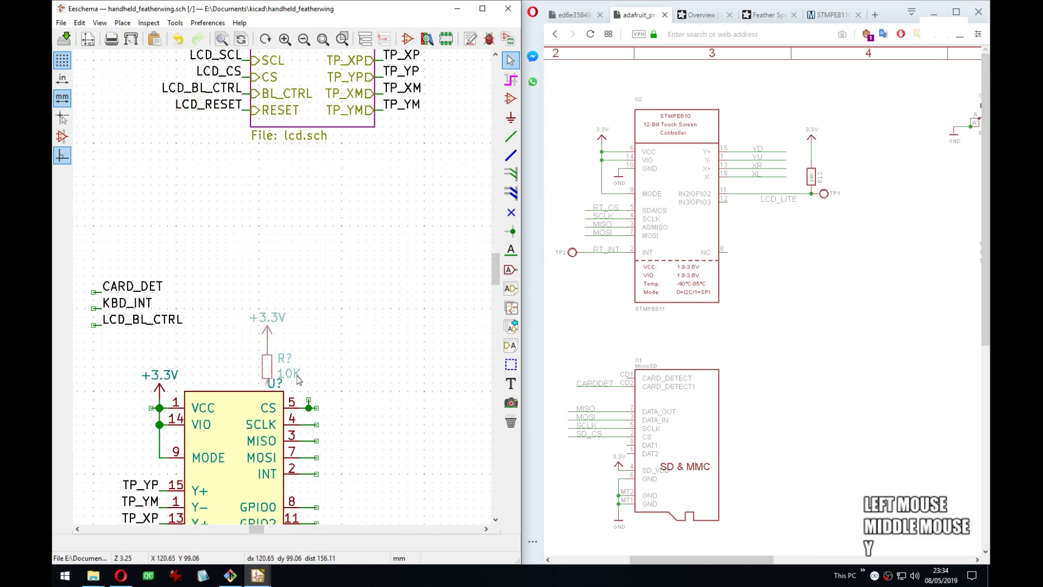
click(347, 392)
click(347, 391)
Move the CARD_DET, KBD_INT and LCD_BL_CTRL labels with their wires onto GPIO0, GPIO2 and GPIO3.
middle_drag(347, 391, 410, 263)
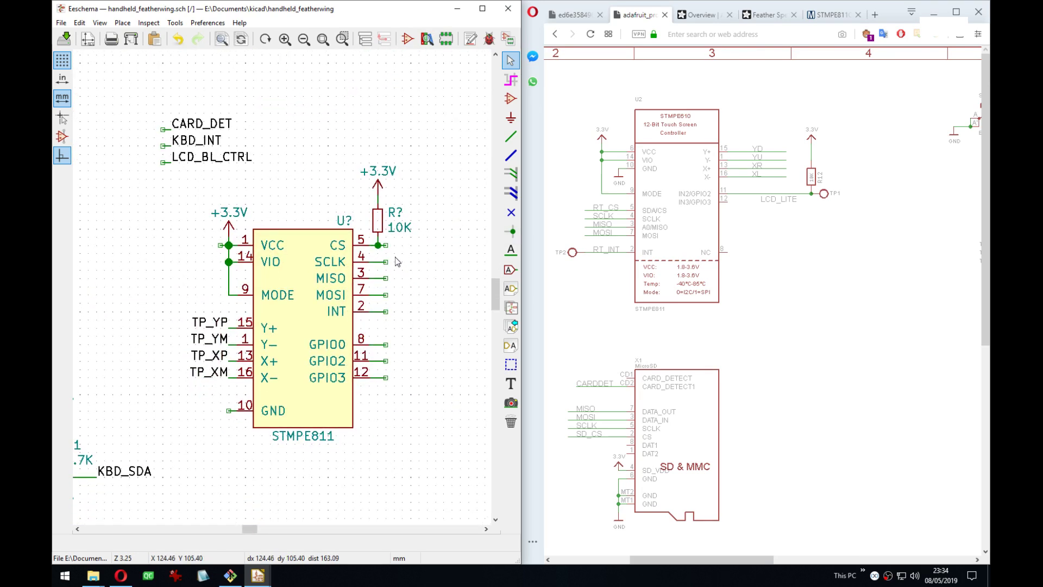
middle_drag(280, 271, 236, 275)
drag(210, 90, 111, 189)
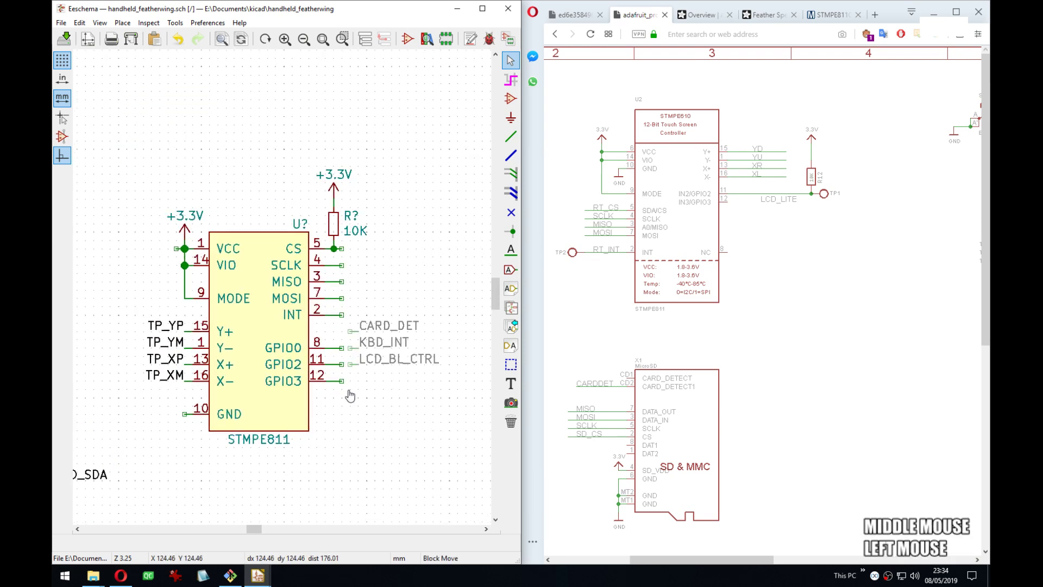
middle_drag(350, 395, 350, 367)
click(320, 339)
middle_drag(283, 327, 330, 357)
drag(446, 298, 366, 362)
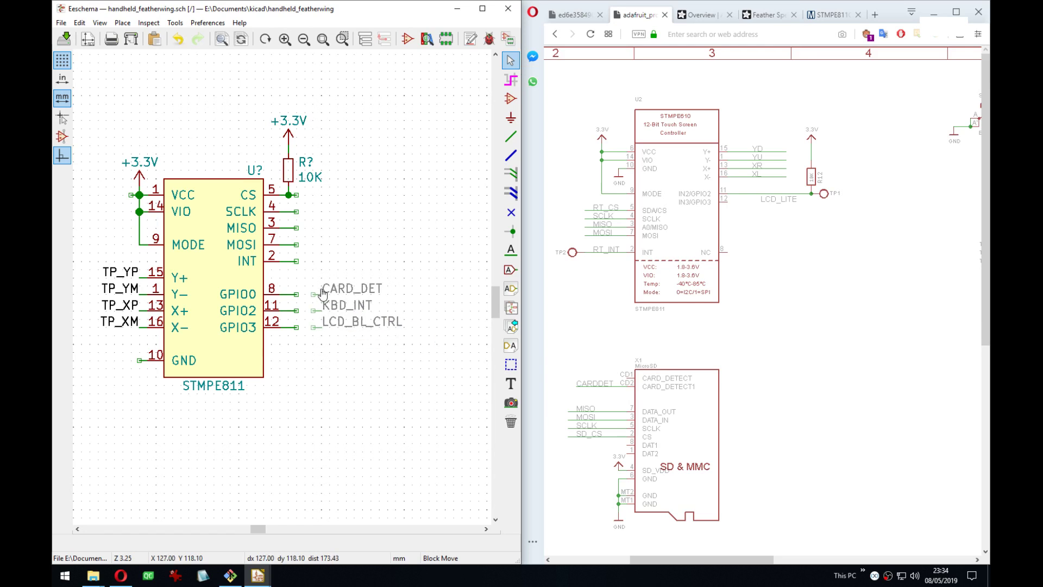
click(313, 298)
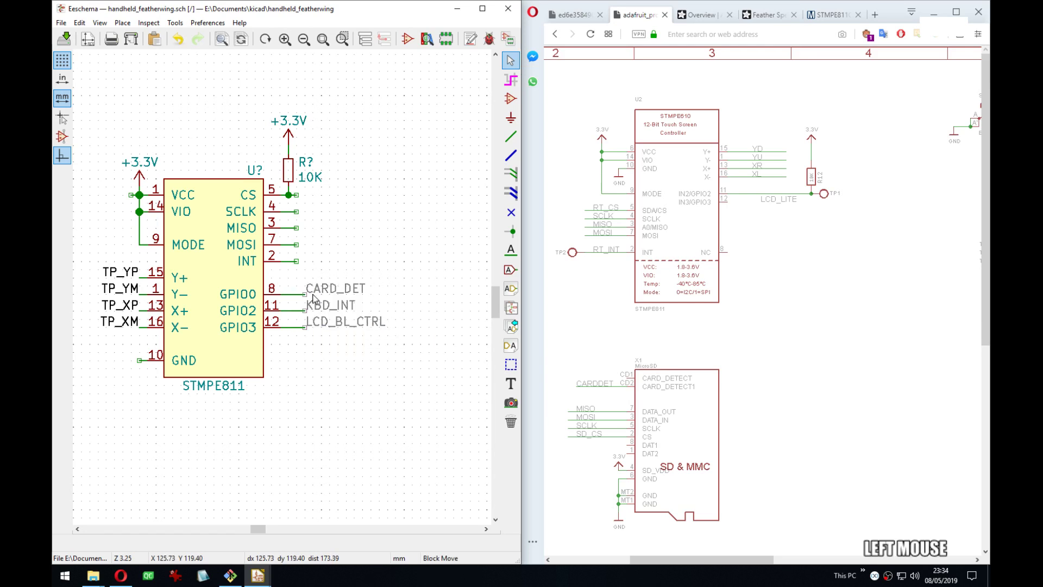
click(299, 296)
drag(346, 376, 304, 283)
key(Tab)
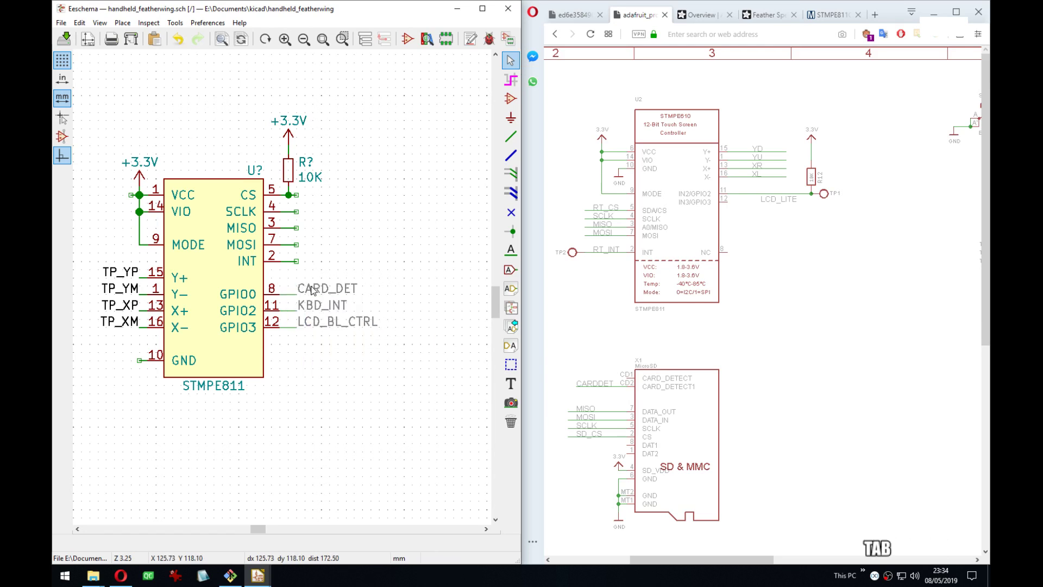
click(312, 290)
middle_drag(334, 431, 359, 433)
Save the schematic and scroll the Adafruit reference PDF to the LED boost circuit.
key(ctrl+s)
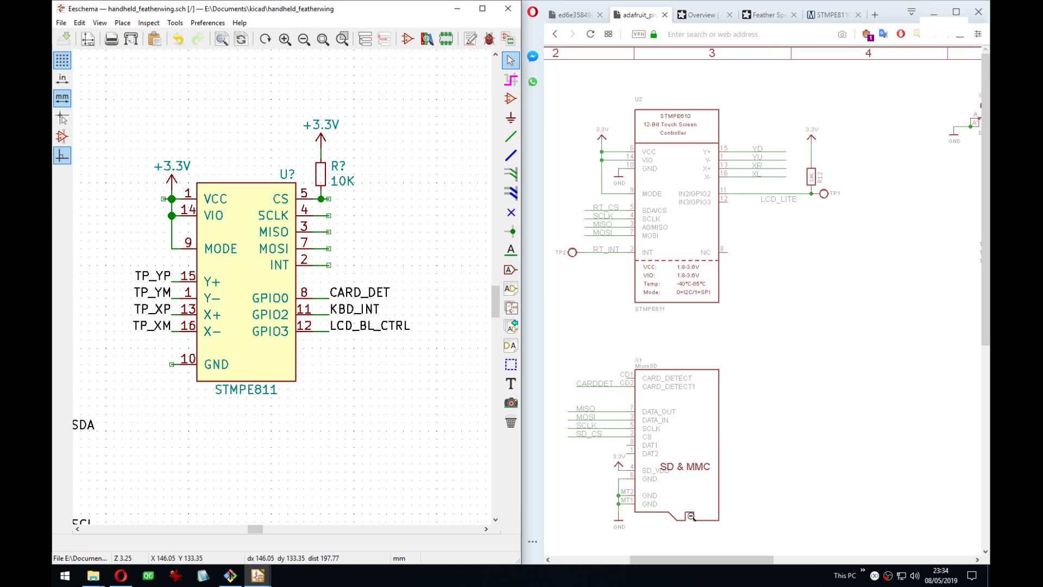
middle_drag(258, 238, 286, 261)
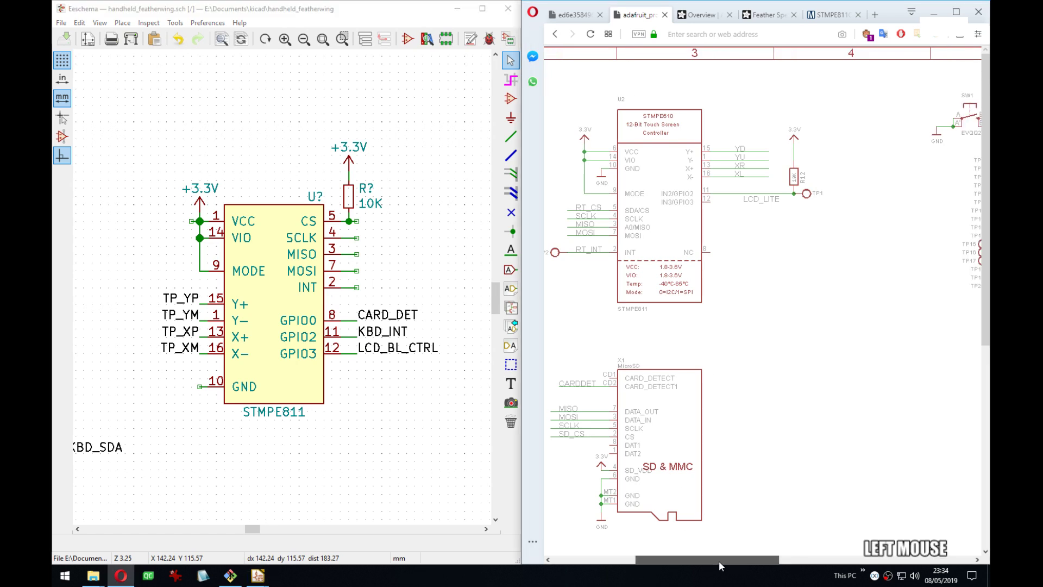
drag(718, 561, 744, 555)
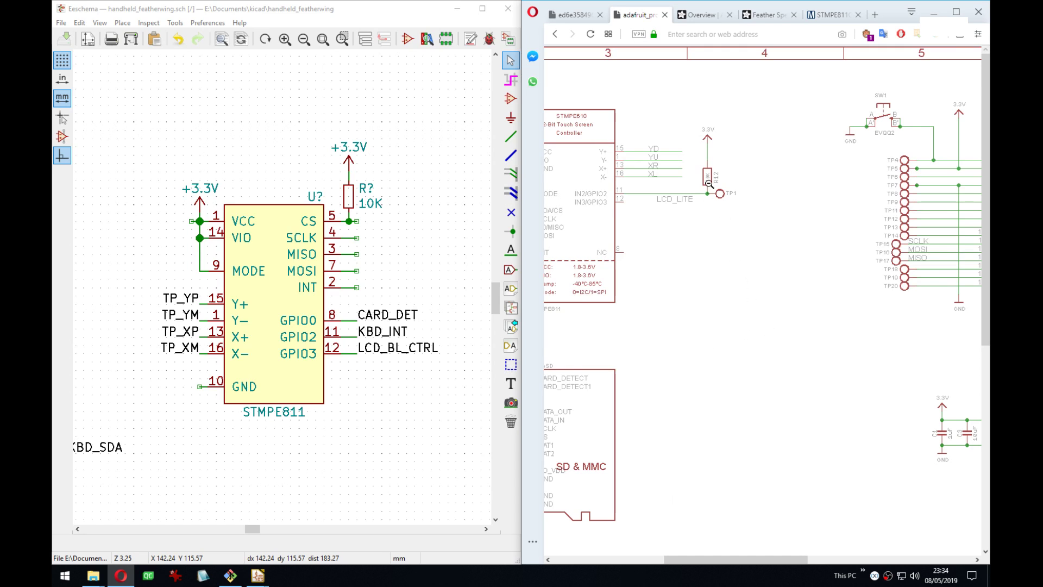
scroll(709, 183, down, 7)
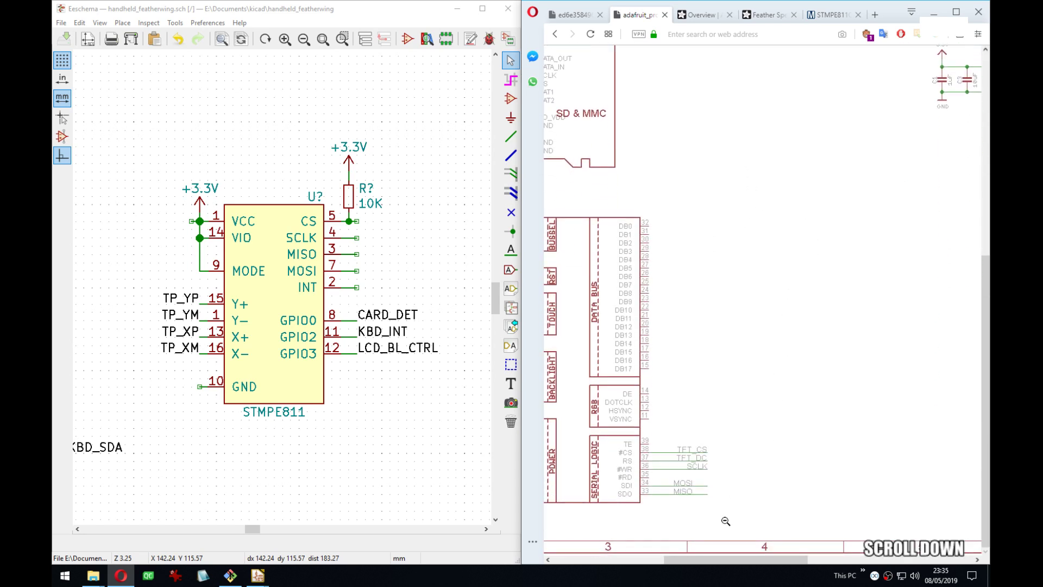
drag(720, 563, 841, 563)
Search Google for fan5333bsx in a new browser tab.
click(733, 33)
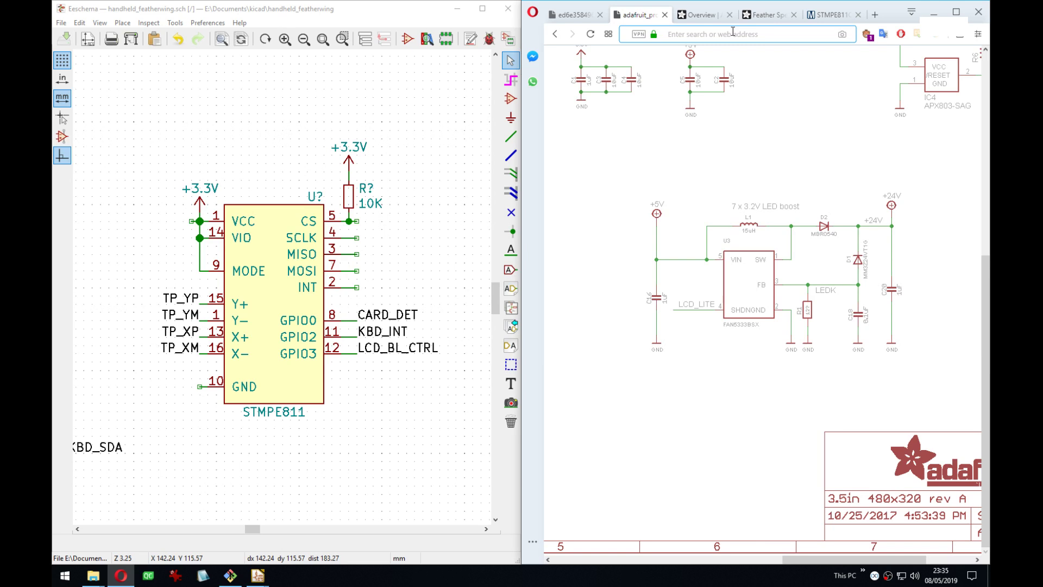
text(fan5333)
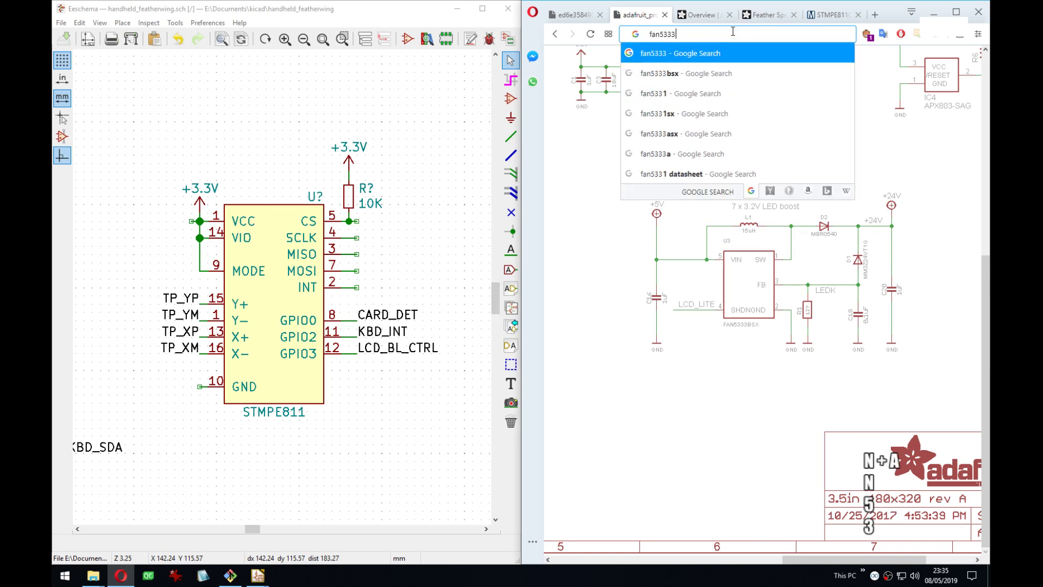
key(Down)
key(ctrl+a)
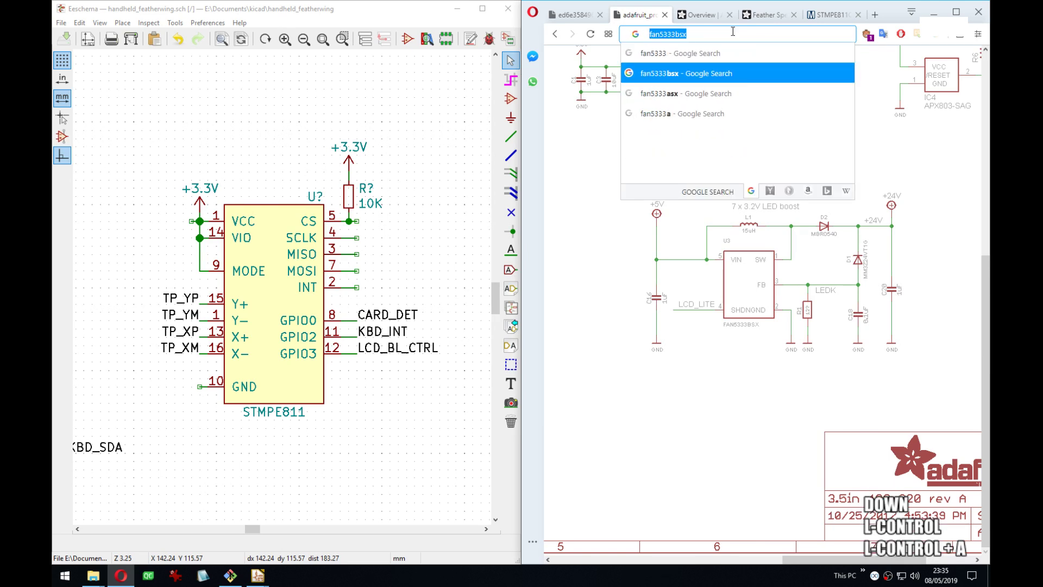
key(ctrl+c)
key(ctrl+t)
key(ctrl+v)
key(Return)
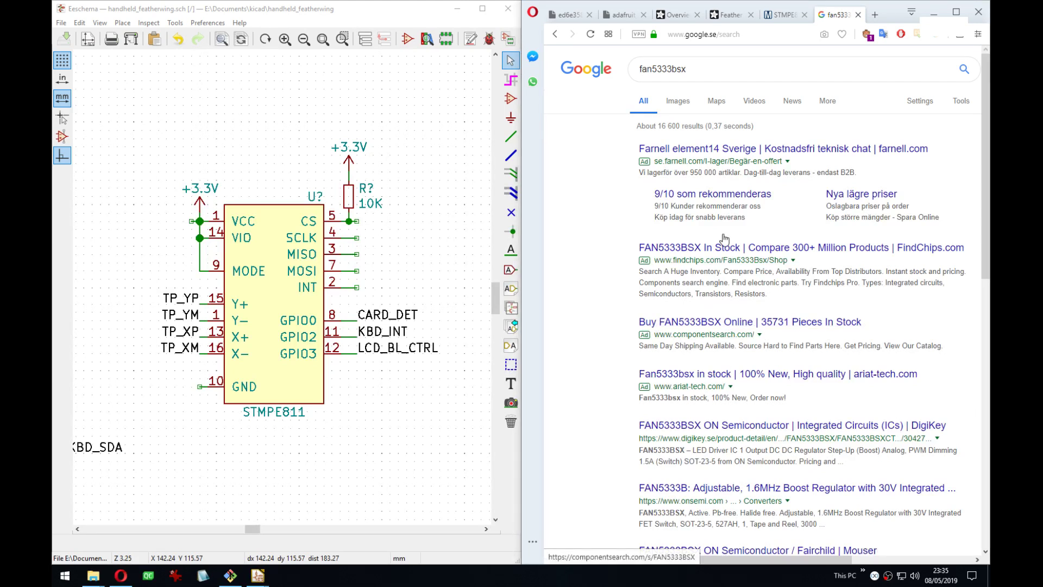
Open the FAN5333A/B datasheet from the DigiKey product page and close the DigiKey tab.
click(722, 427)
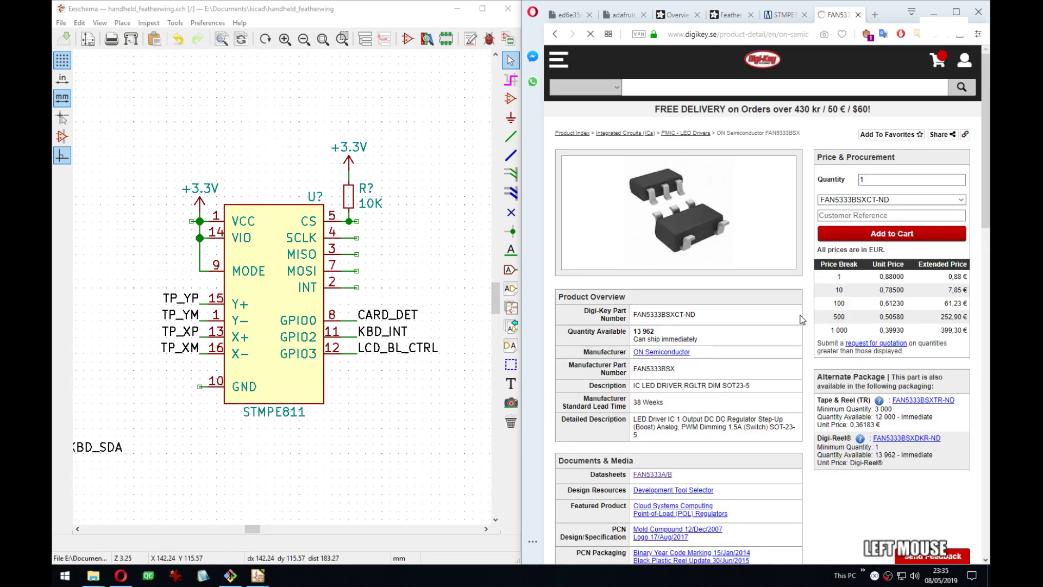
scroll(690, 304, down, 2)
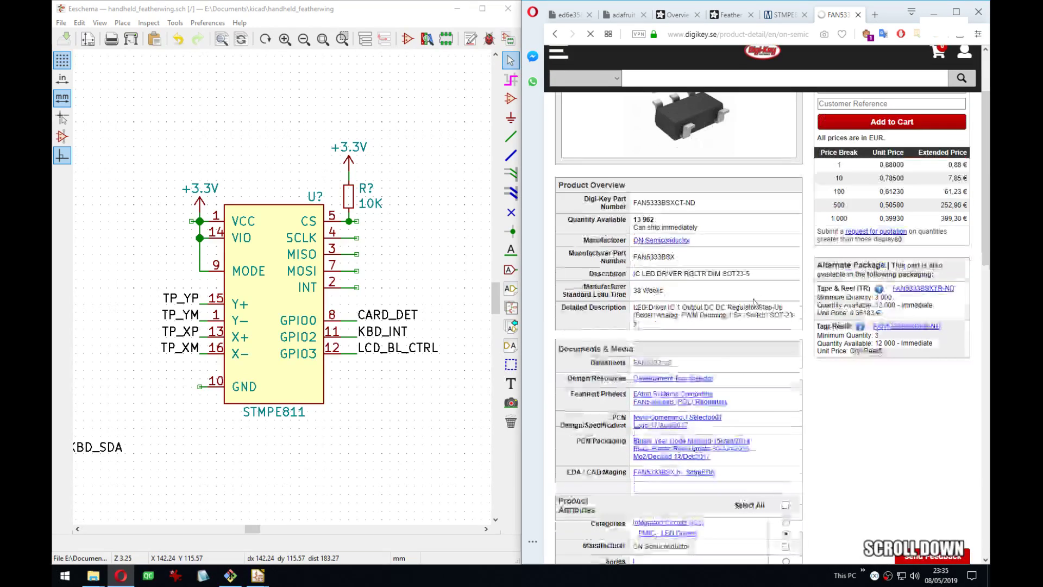
click(644, 364)
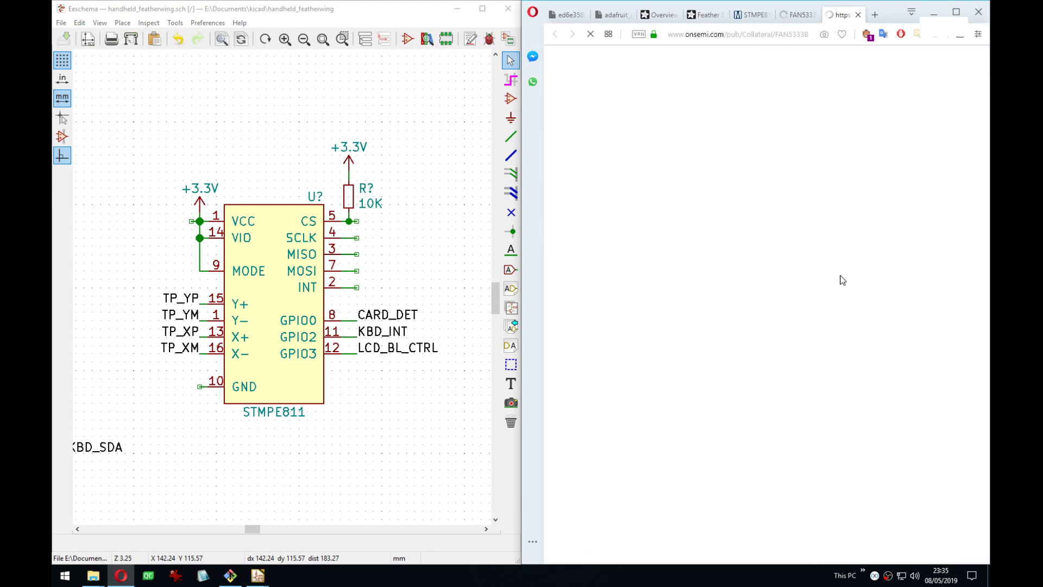
click(812, 15)
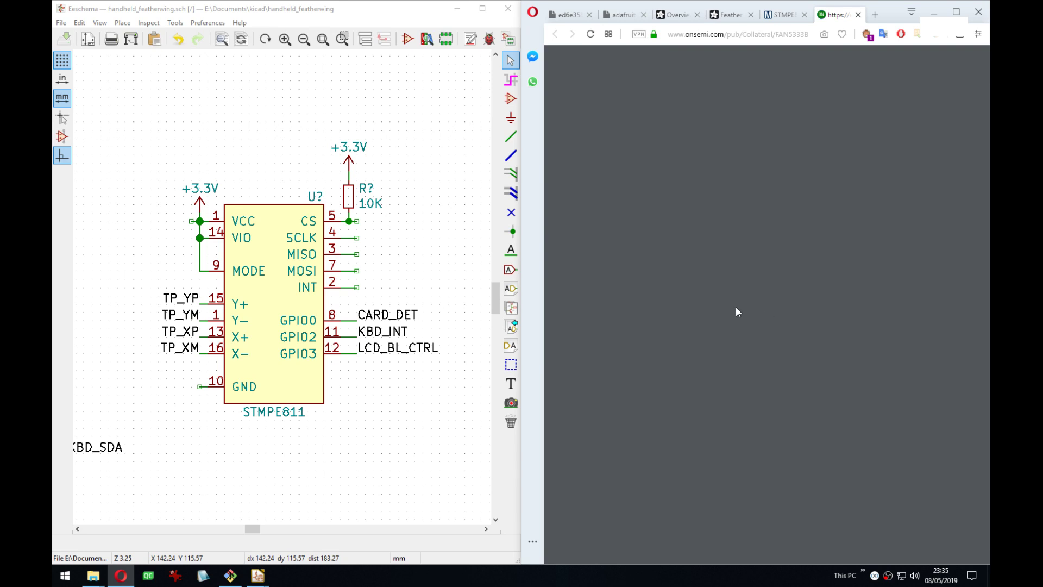
Check the pin assignment on datasheet page 3, then return to the Adafruit schematic.
scroll(753, 314, down, 1)
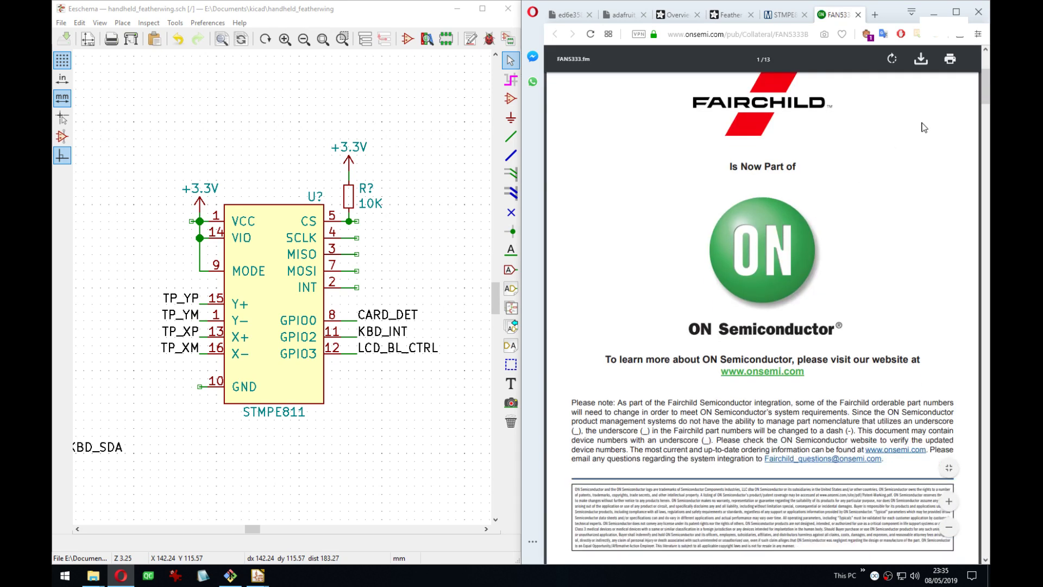
scroll(925, 125, down, 3)
drag(986, 83, 977, 150)
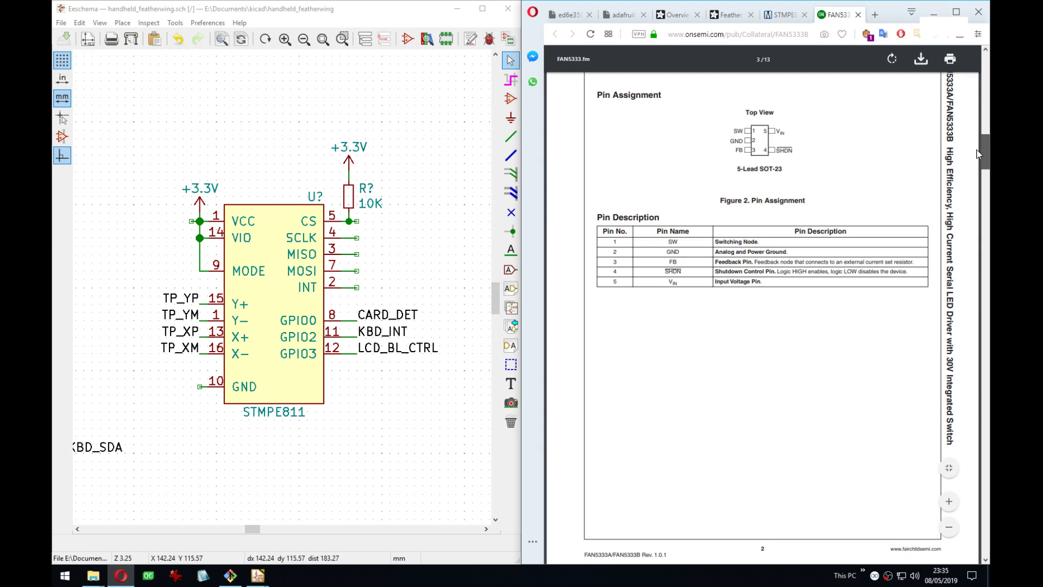
click(625, 14)
scroll(723, 212, up, 3)
drag(812, 561, 770, 561)
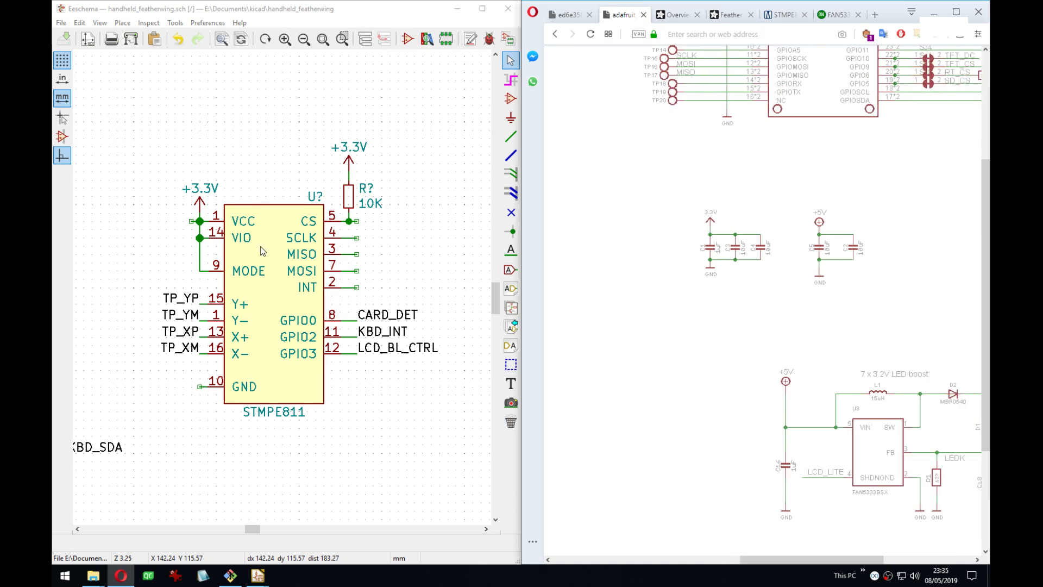
Box-select the STMPE811 block and drop it near the SD card, cancelling the extra move with Esc.
scroll(199, 193, down, 5)
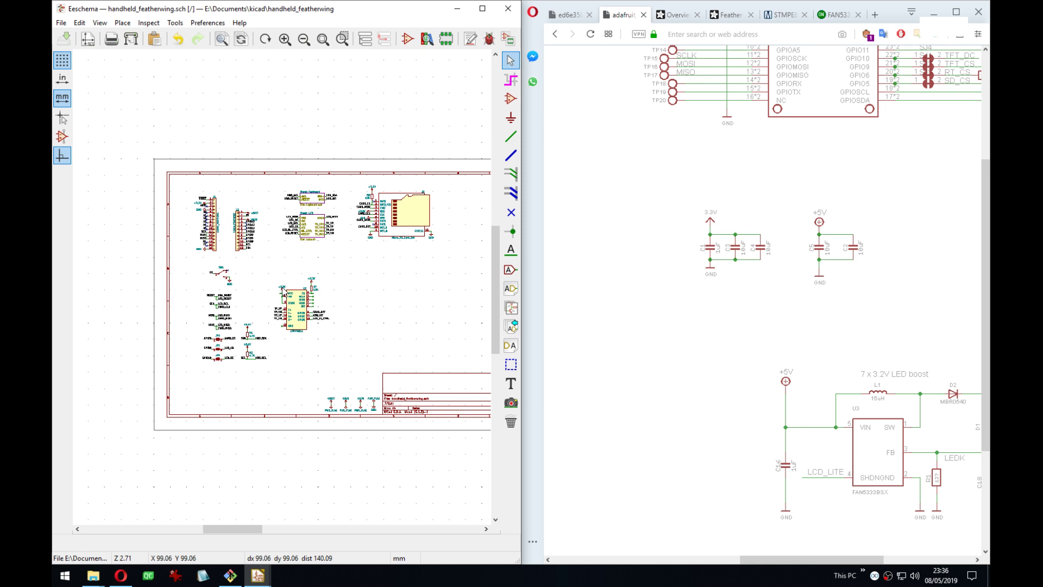
scroll(322, 256, up, 1)
middle_drag(319, 252, 346, 266)
drag(256, 309, 328, 380)
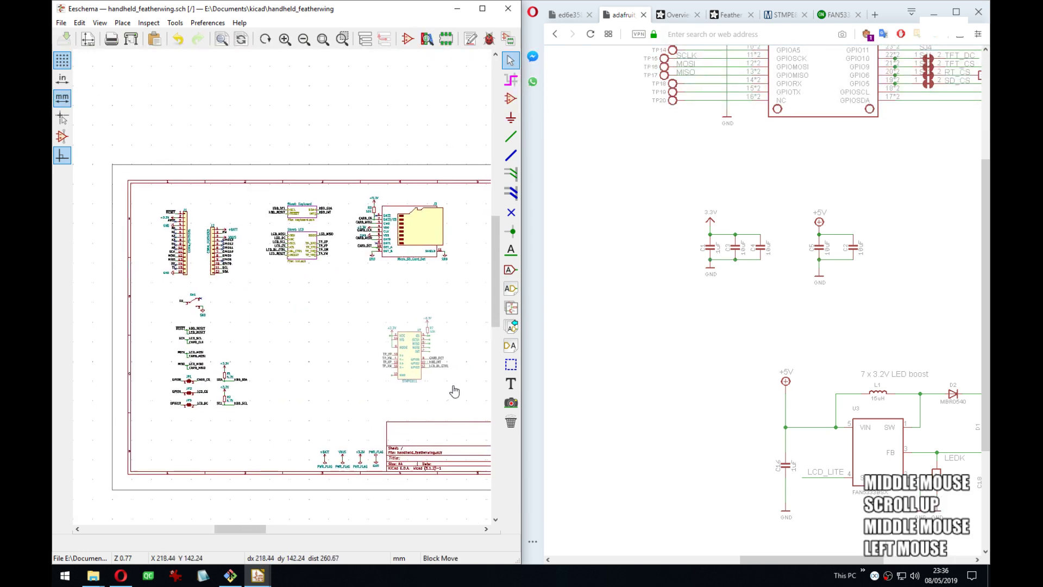
middle_drag(440, 356, 366, 353)
click(436, 271)
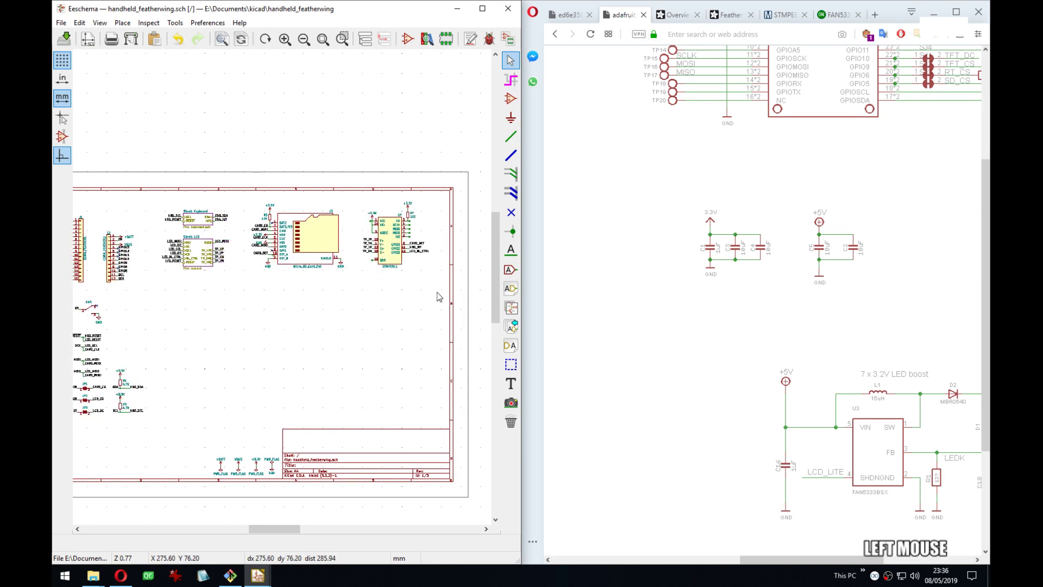
drag(436, 294, 240, 187)
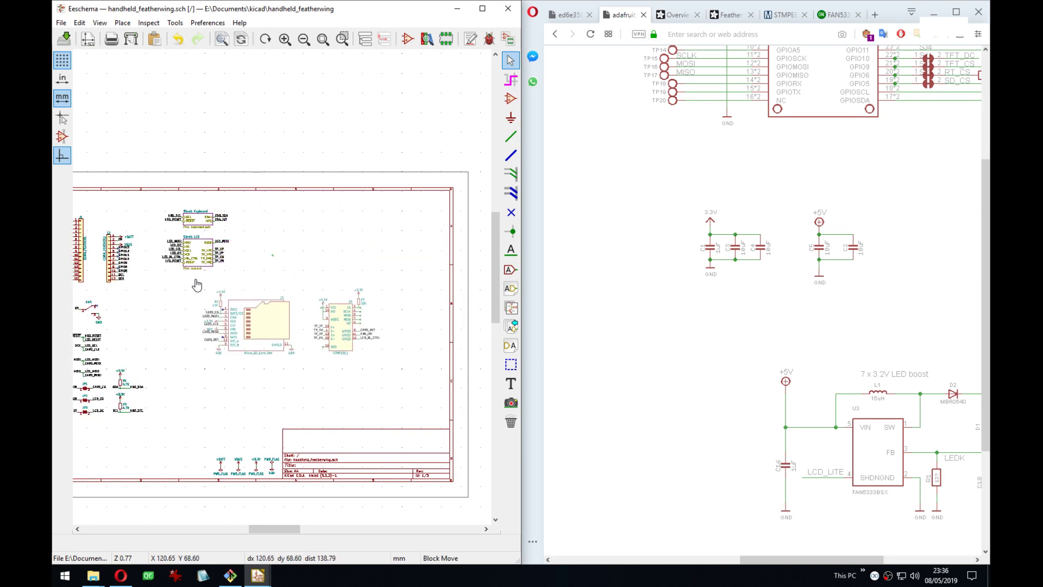
key(Escape)
Reselect the STMPE811 block and place it right of the microSD socket on the top row.
middle_drag(244, 278, 428, 286)
drag(436, 281, 352, 173)
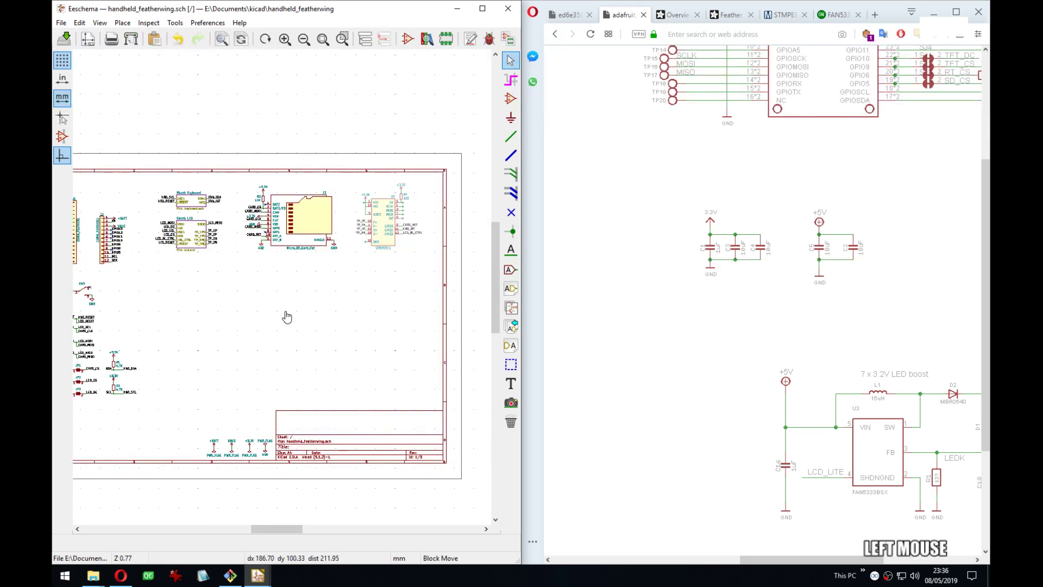
click(238, 345)
scroll(239, 345, up, 1)
middle_drag(277, 291, 324, 272)
scroll(307, 293, up, 3)
In the LCD sub-sheet, move R6 above the BL_CTRL junction and delete its ground wire.
click(303, 270)
double_click(303, 266)
middle_drag(454, 112, 422, 317)
scroll(342, 230, up, 3)
key(m)
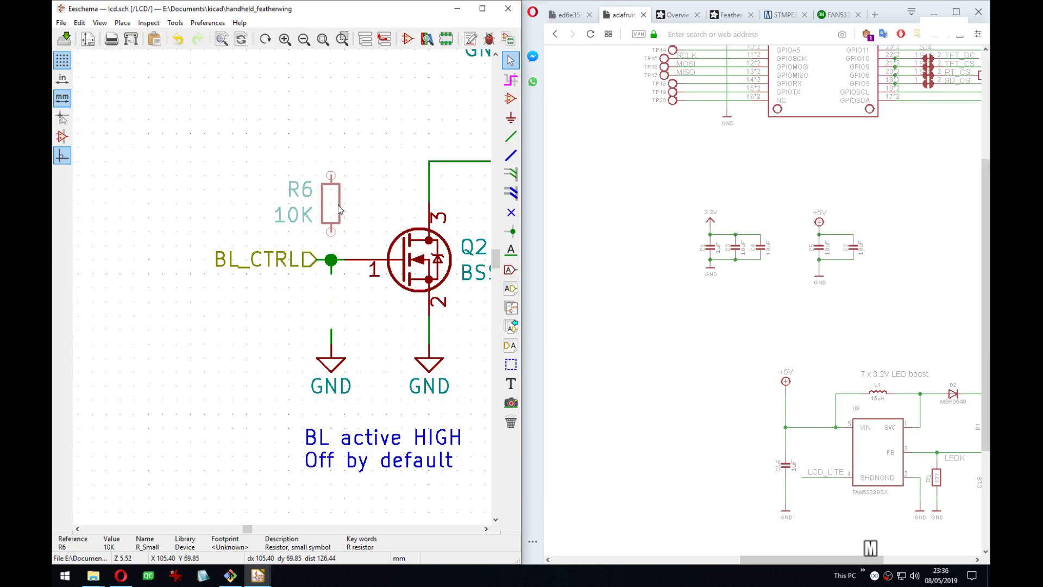
click(338, 228)
key(w)
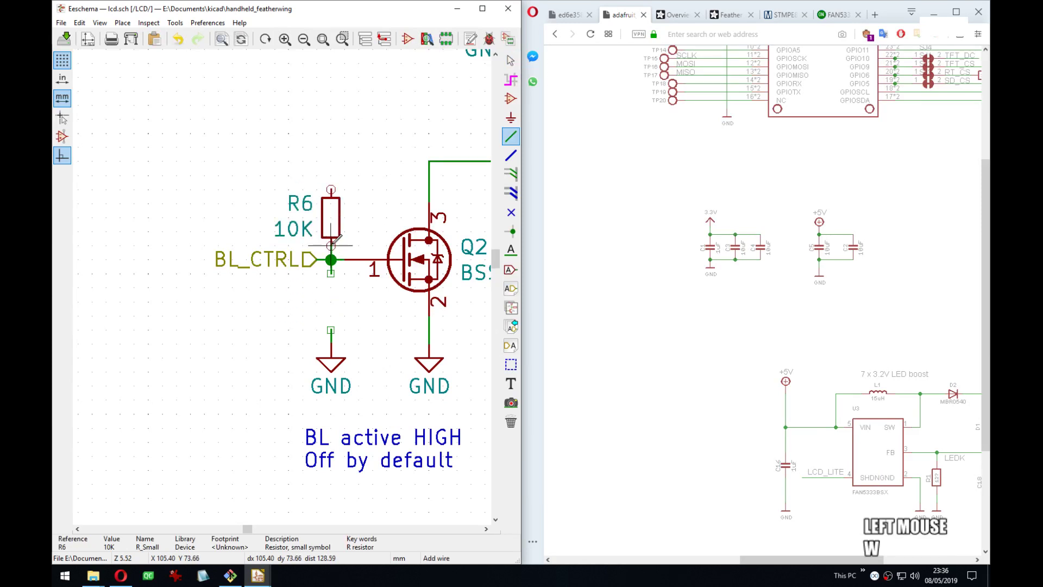
click(331, 273)
key(Delete)
key(Delete)
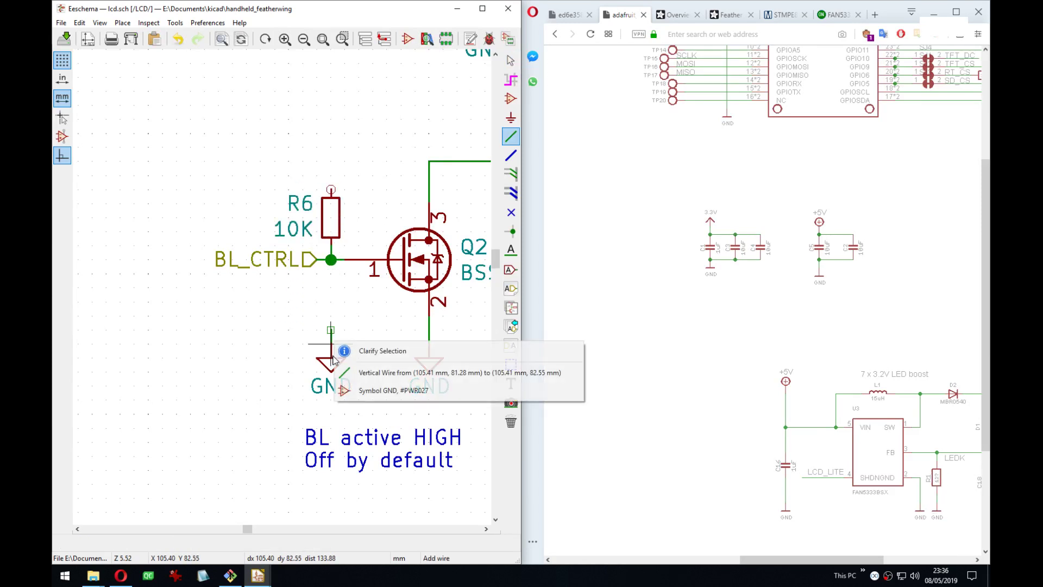
click(361, 372)
key(Delete)
Copy the +3.3V power symbol onto R6, mirror R6 with X and Y, and save the sheet.
scroll(245, 244, down, 3)
middle_drag(405, 159, 316, 182)
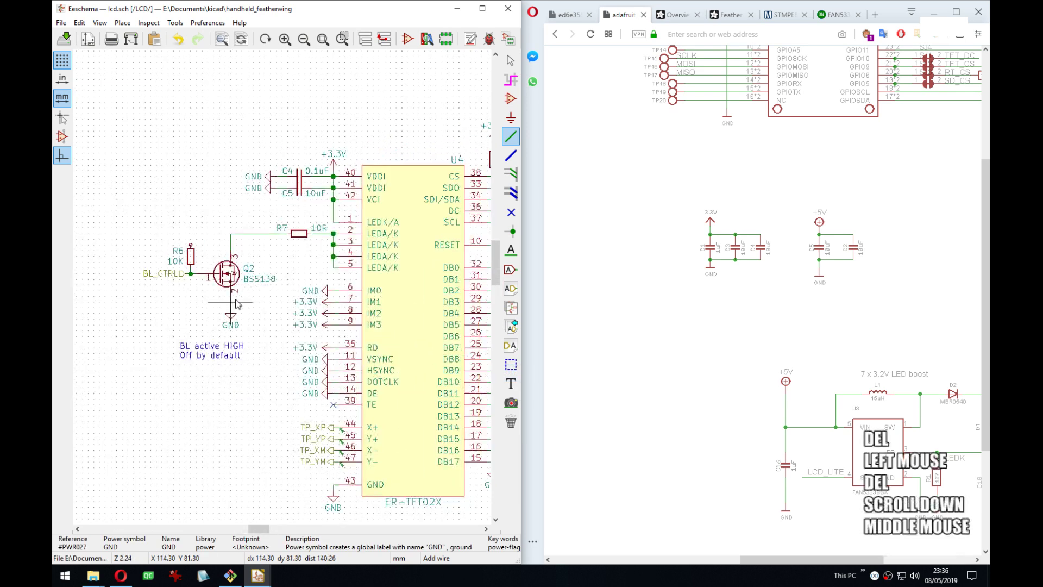
key(c)
scroll(191, 244, up, 2)
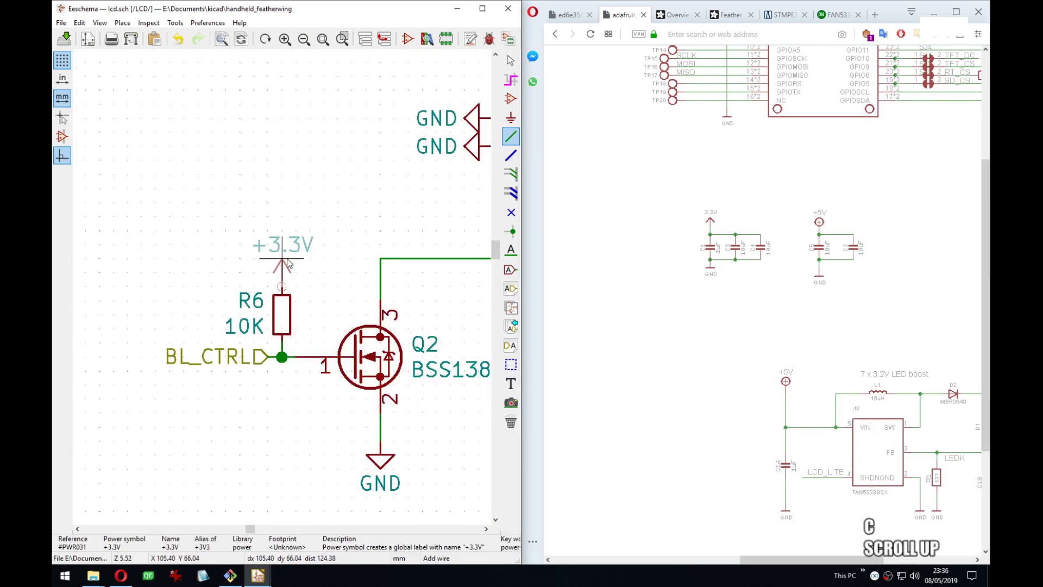
click(282, 304)
key(x)
key(y)
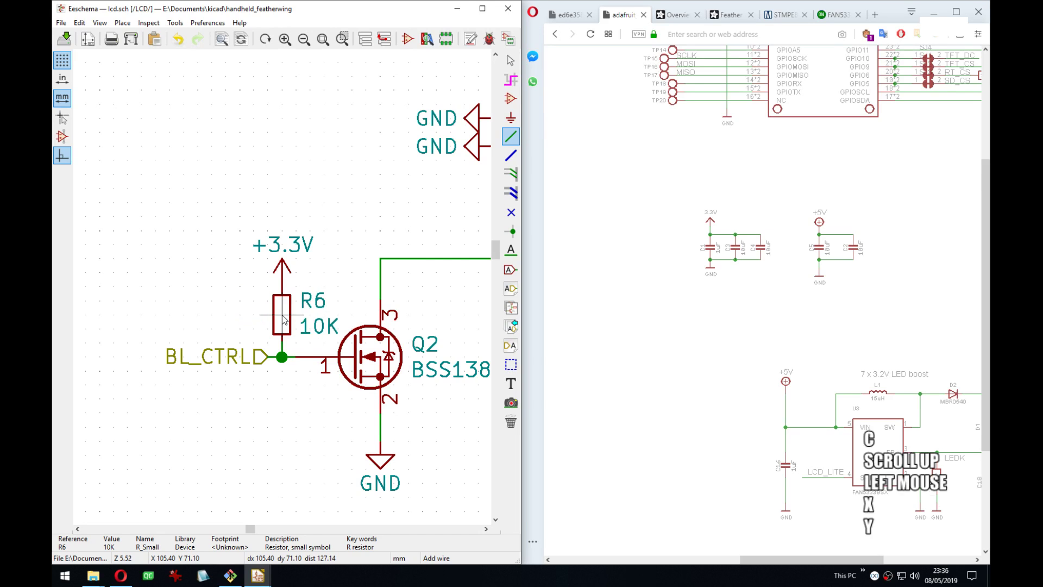
key(ctrl+s)
Change the backlight note from Off to 'On by default' and return to the root sheet.
middle_drag(367, 372, 345, 214)
key(e)
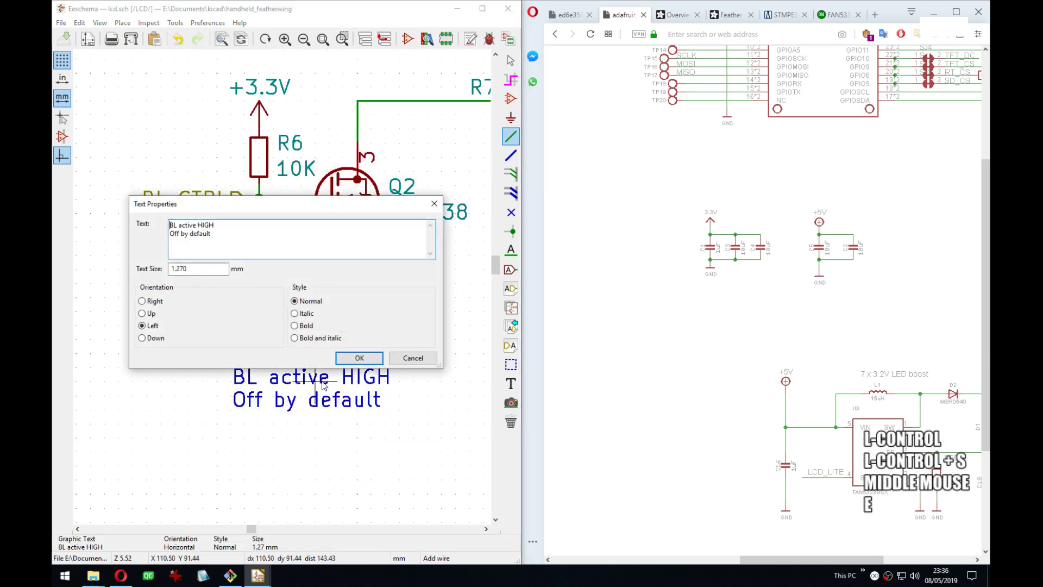
double_click(174, 233)
text(On)
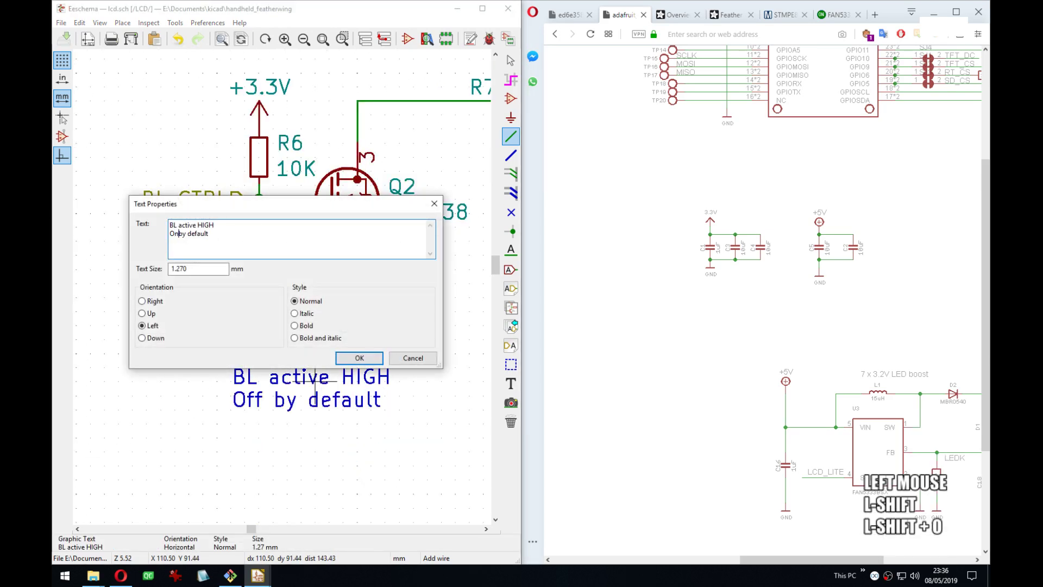
click(339, 358)
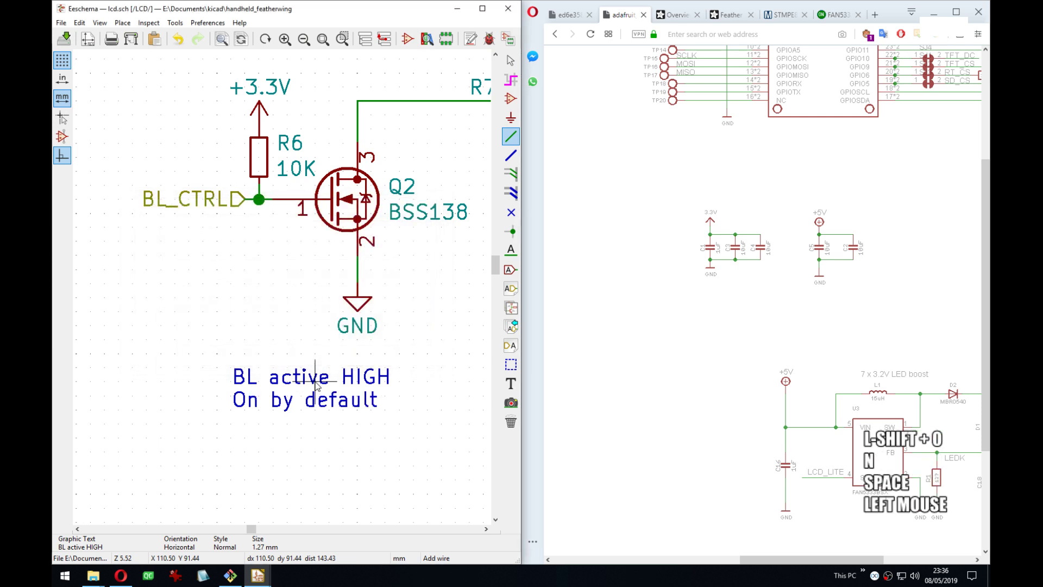
scroll(333, 322, down, 3)
key(alt+BackSpace)
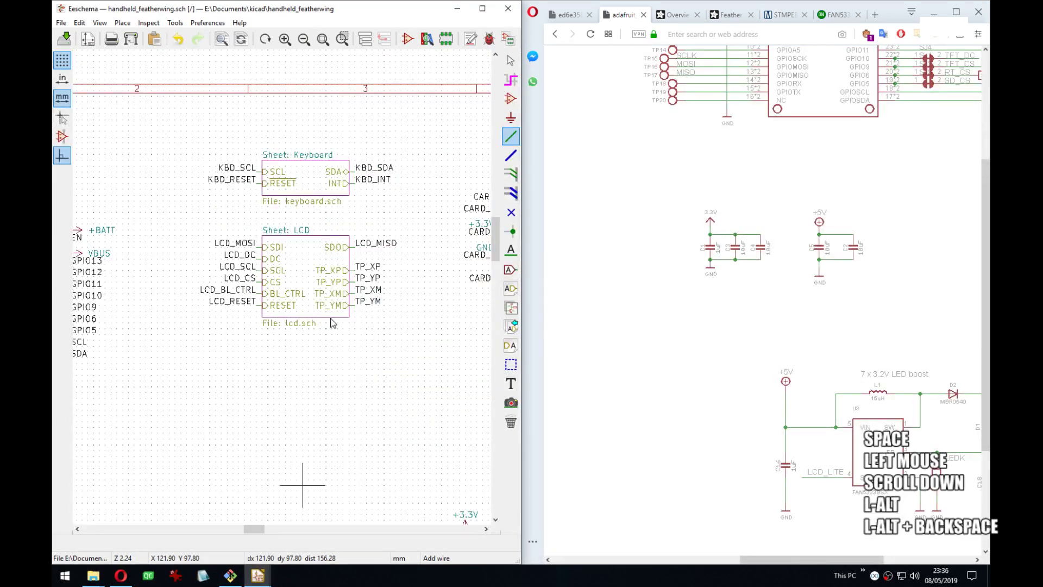
Save the root schematic and inspect the STMPE811 and SD card connector wiring.
key(ctrl+s)
middle_drag(333, 323, 317, 221)
scroll(284, 284, down, 1)
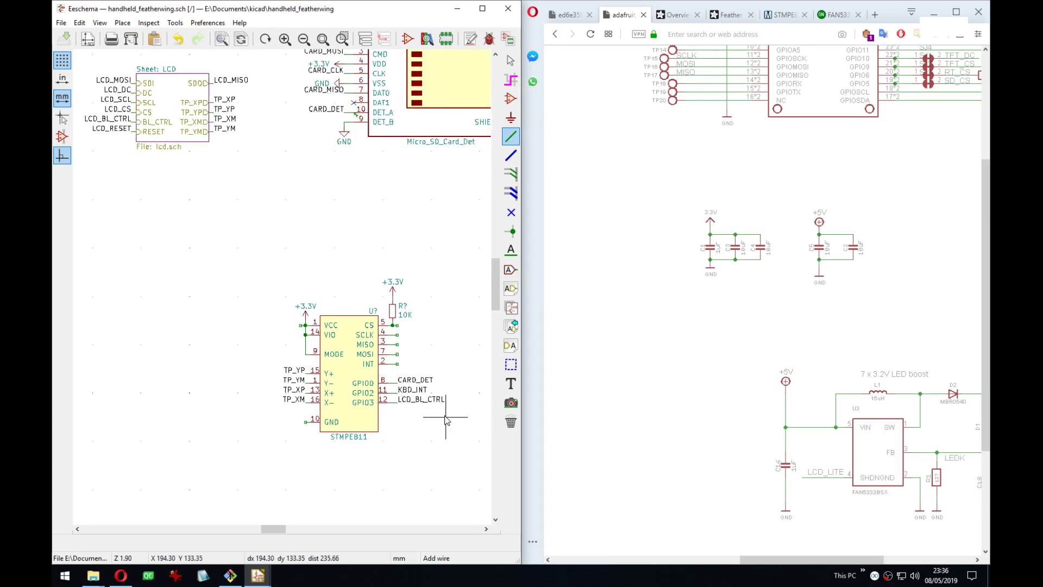
middle_drag(401, 226, 377, 233)
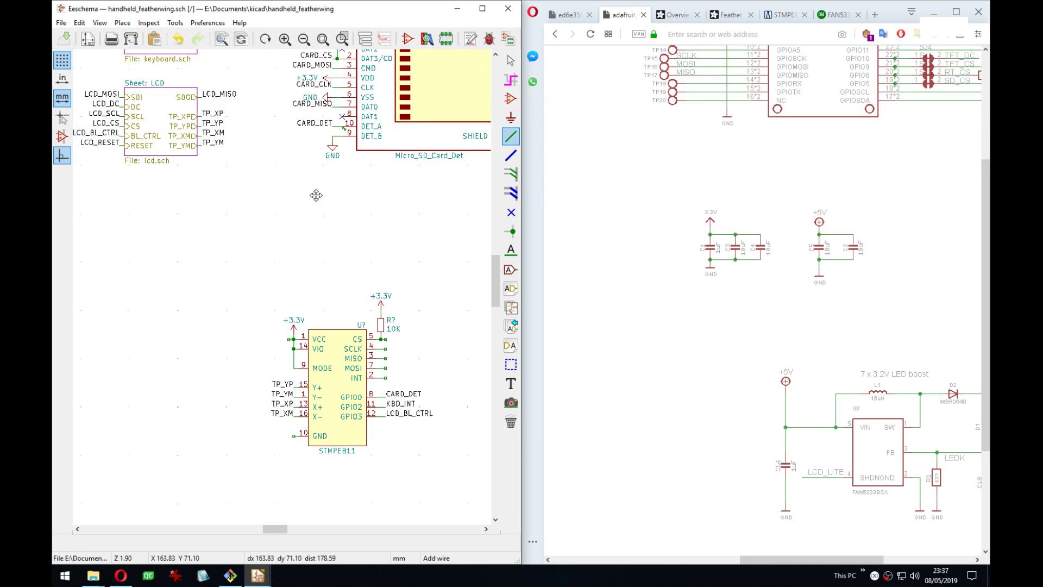
middle_drag(315, 191, 231, 281)
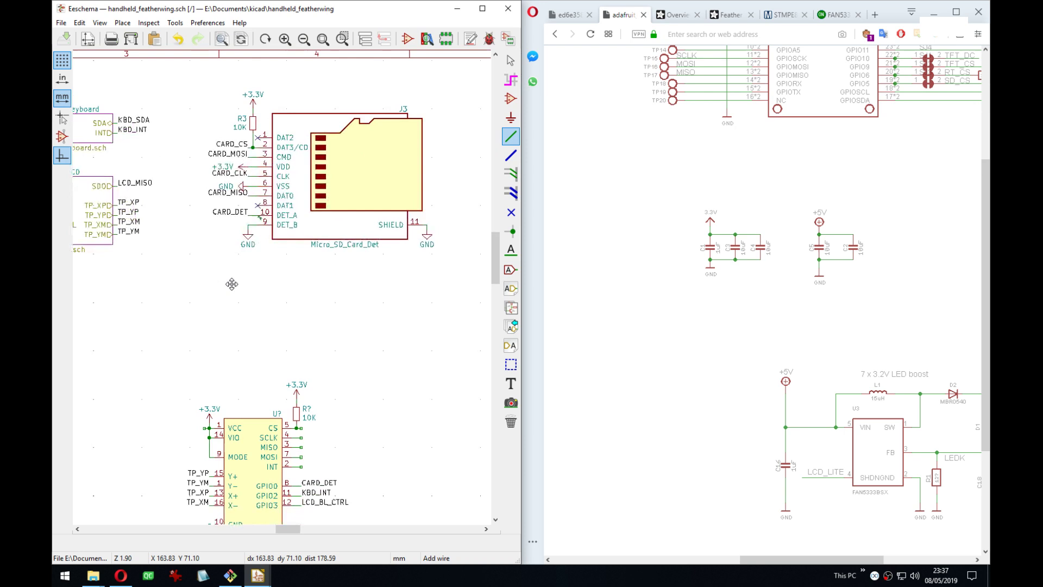
click(253, 243)
middle_drag(221, 315, 286, 223)
Compare the LCD sheet and STMPE811 wiring against the reference PDF, then exit the wire tool.
middle_drag(431, 221, 307, 266)
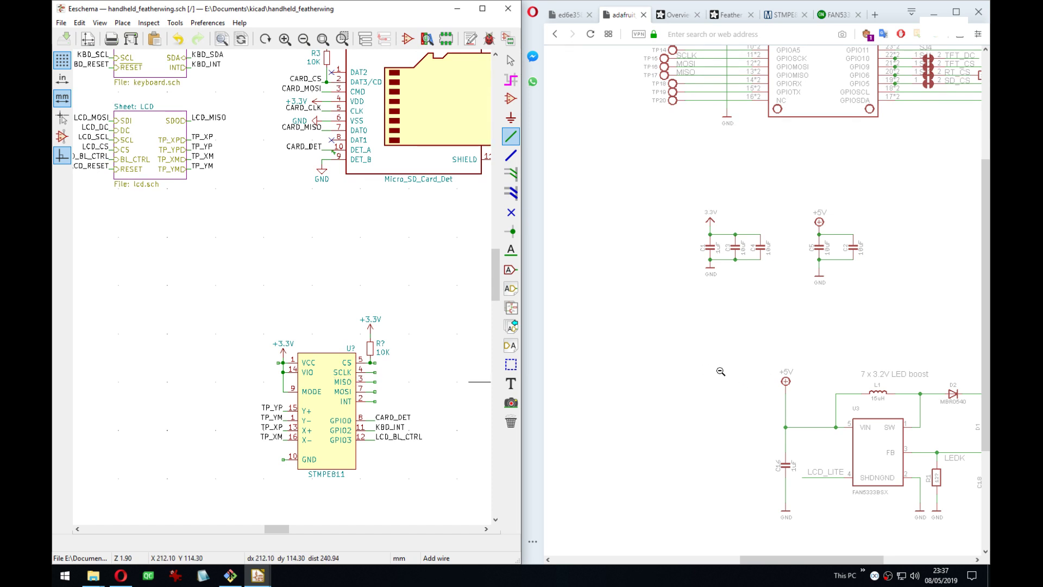
scroll(813, 380, up, 3)
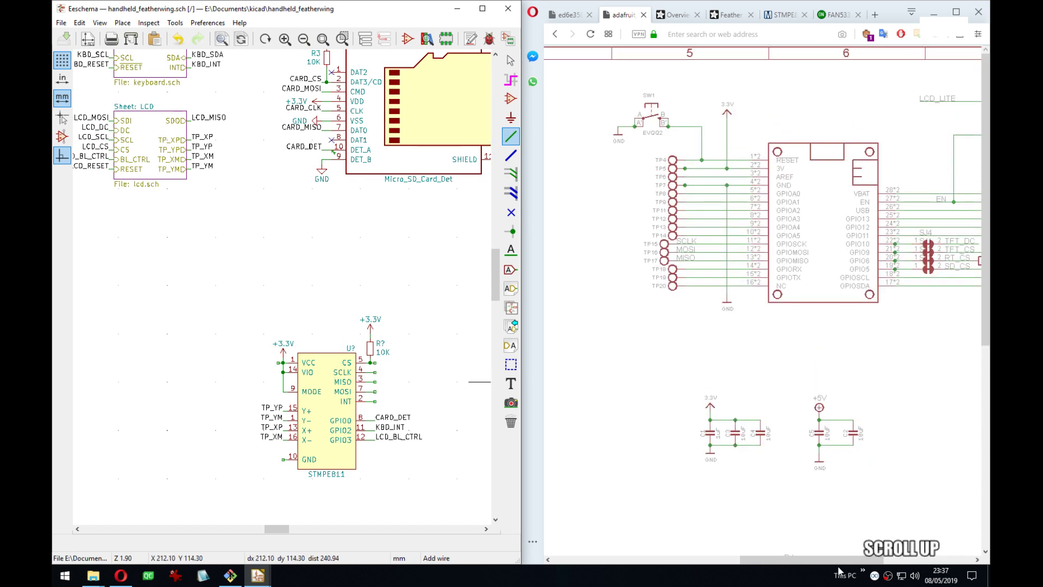
drag(842, 559, 729, 554)
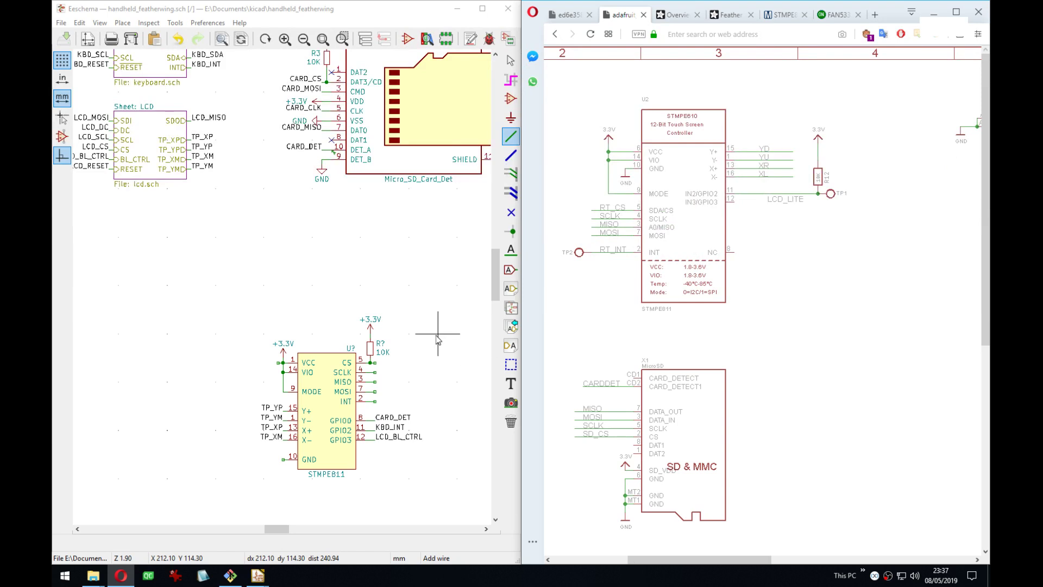
middle_drag(434, 335, 398, 308)
scroll(344, 338, up, 2)
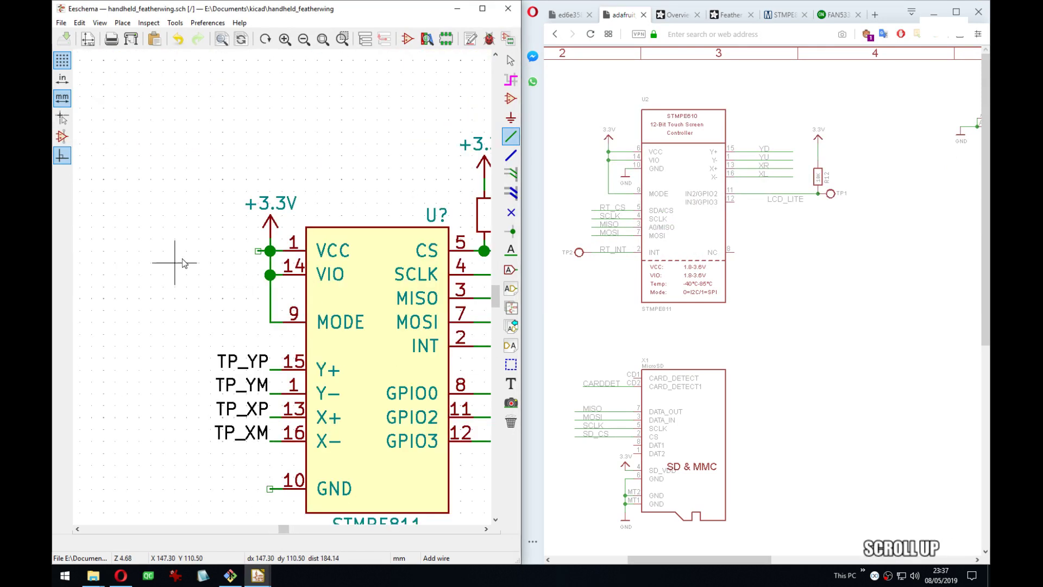
scroll(209, 262, down, 2)
middle_drag(256, 279, 403, 375)
key(Escape)
Copy the C4 capacitor from the LCD sub-sheet.
double_click(334, 159)
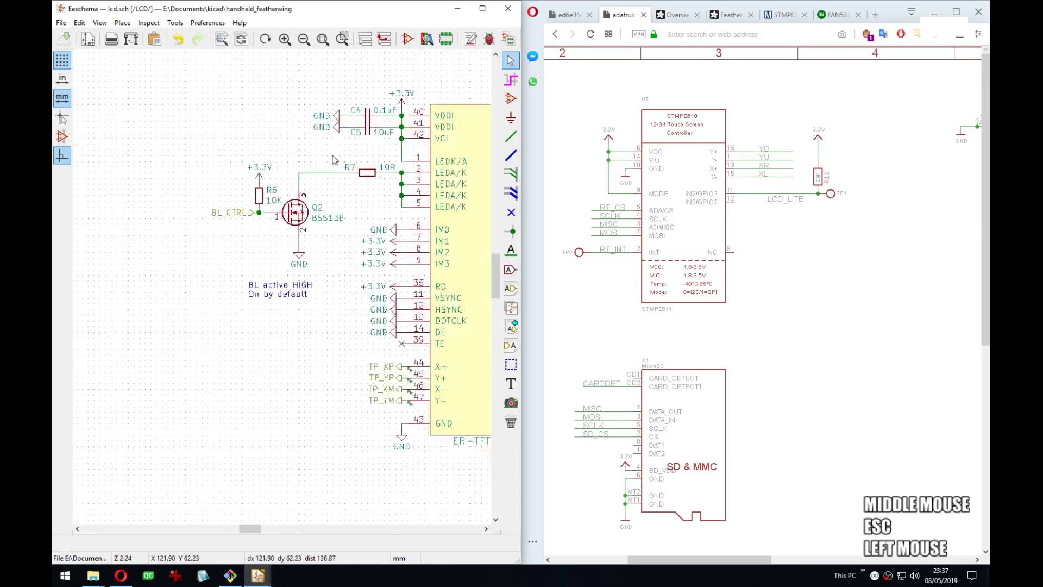
right_click(370, 116)
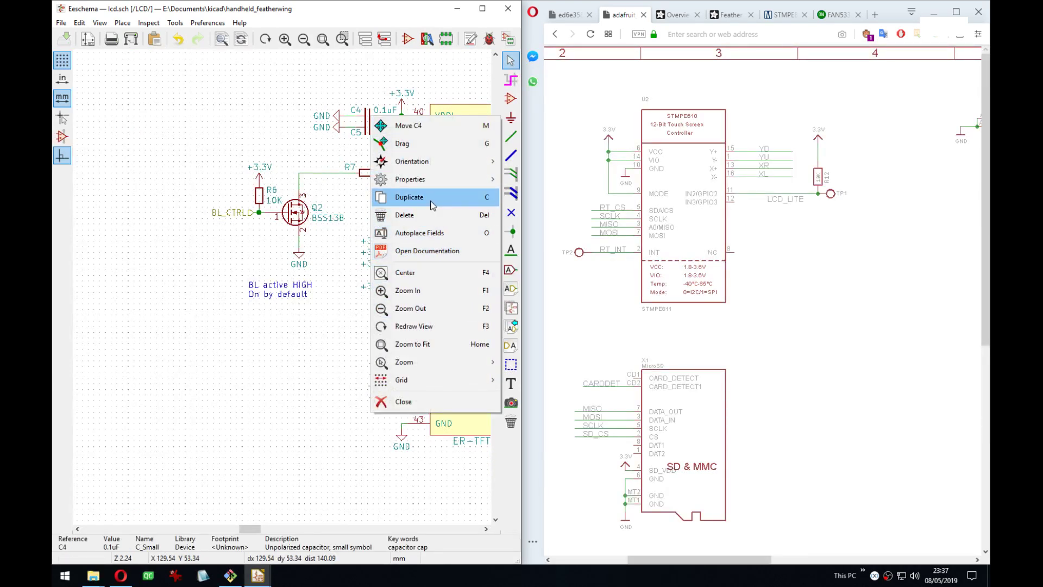
key(Escape)
click(367, 119)
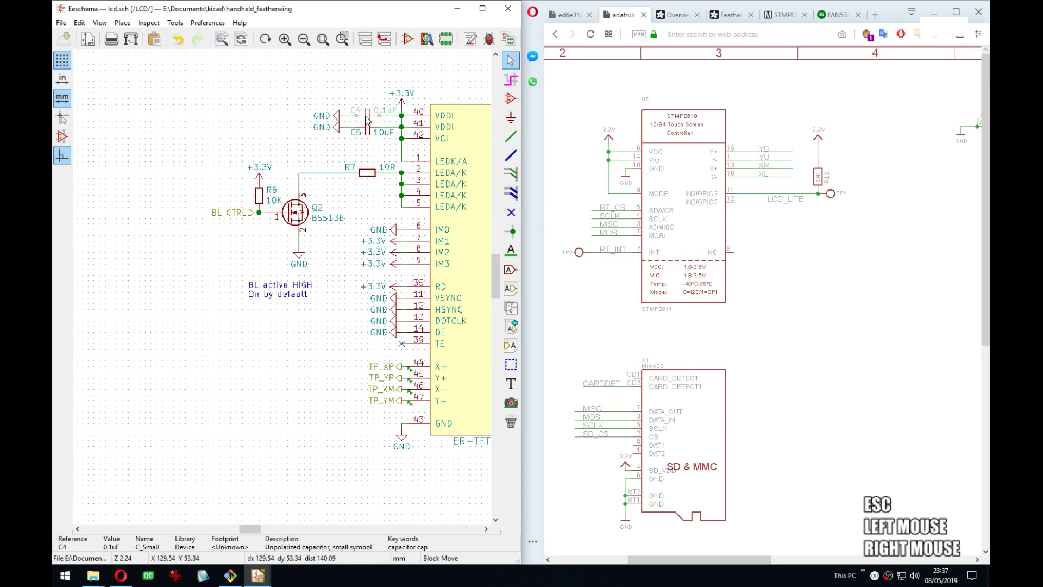
right_click(367, 119)
click(381, 201)
key(Escape)
Back on the root sheet, paste the 0.1uF capacitor beside VCC and wire it to VCC pin 1.
key(alt+BackSpace)
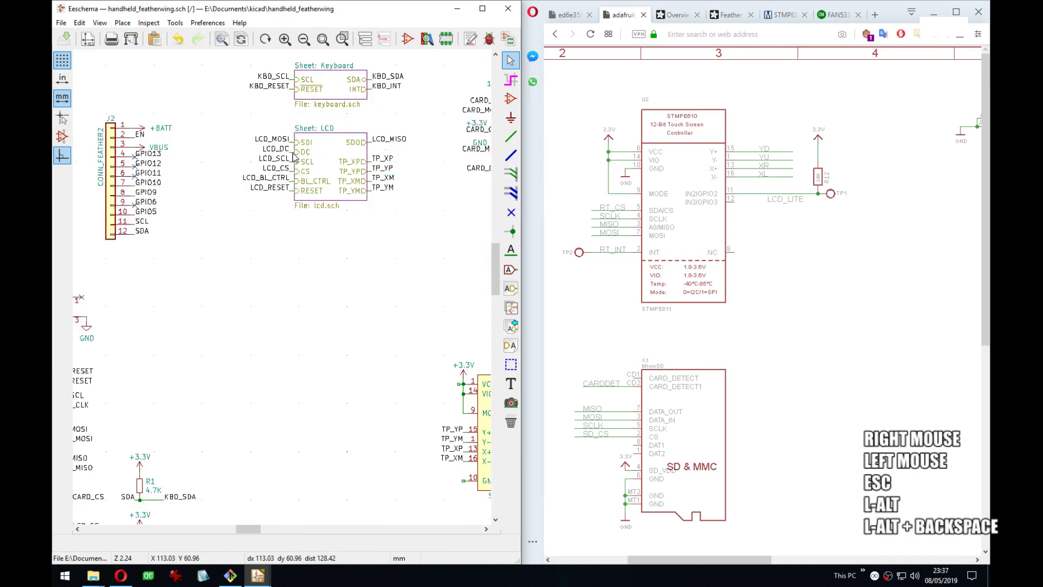
middle_drag(228, 284, 321, 354)
scroll(321, 353, up, 3)
right_click(249, 270)
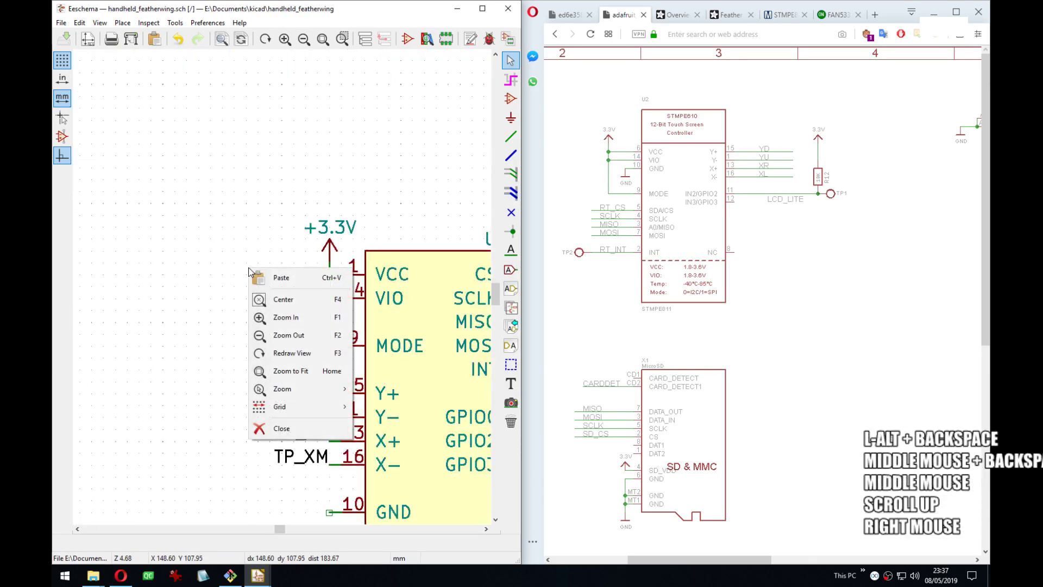
click(281, 278)
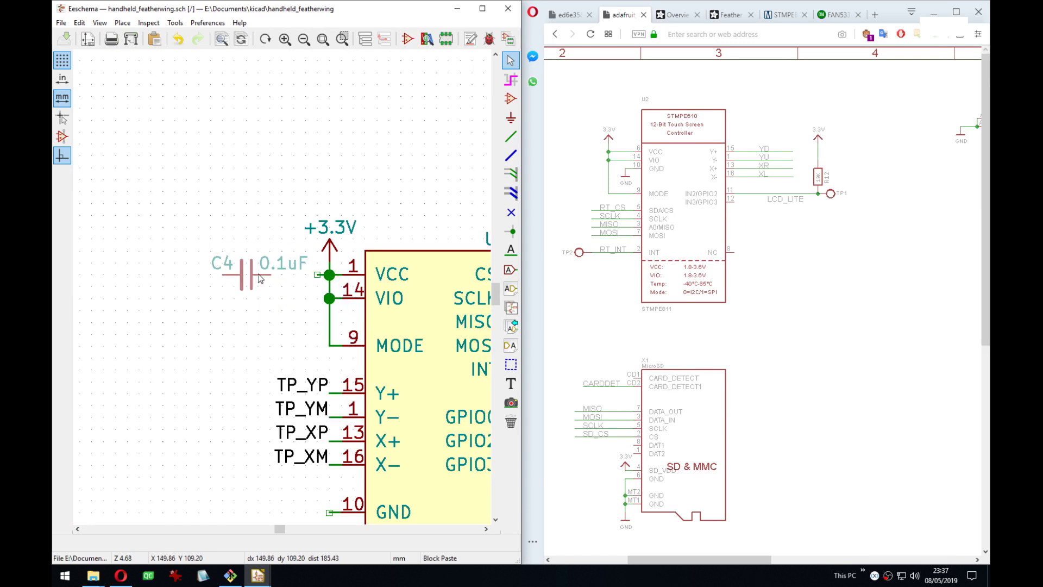
click(267, 274)
key(w)
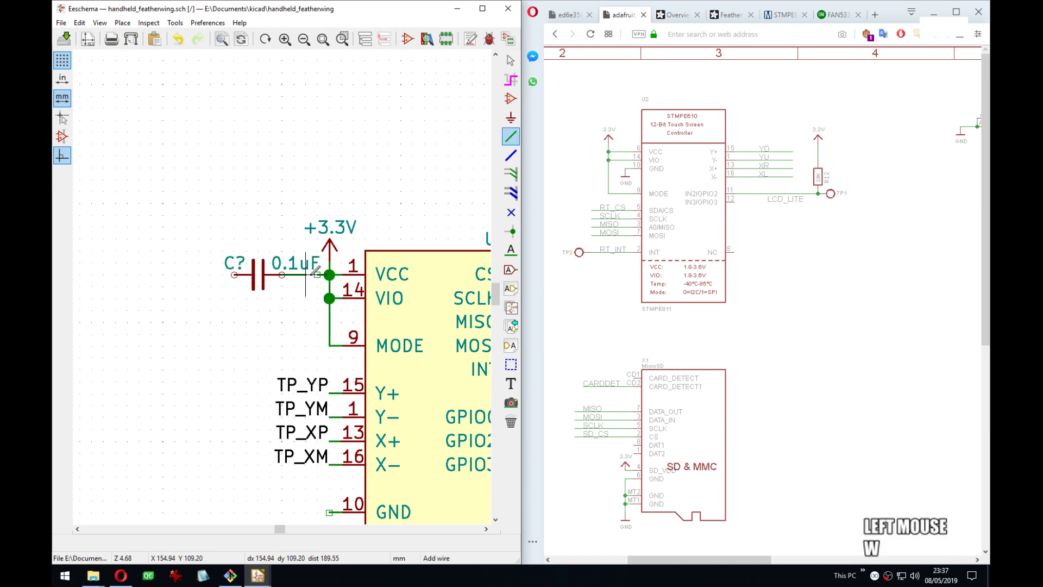
click(329, 275)
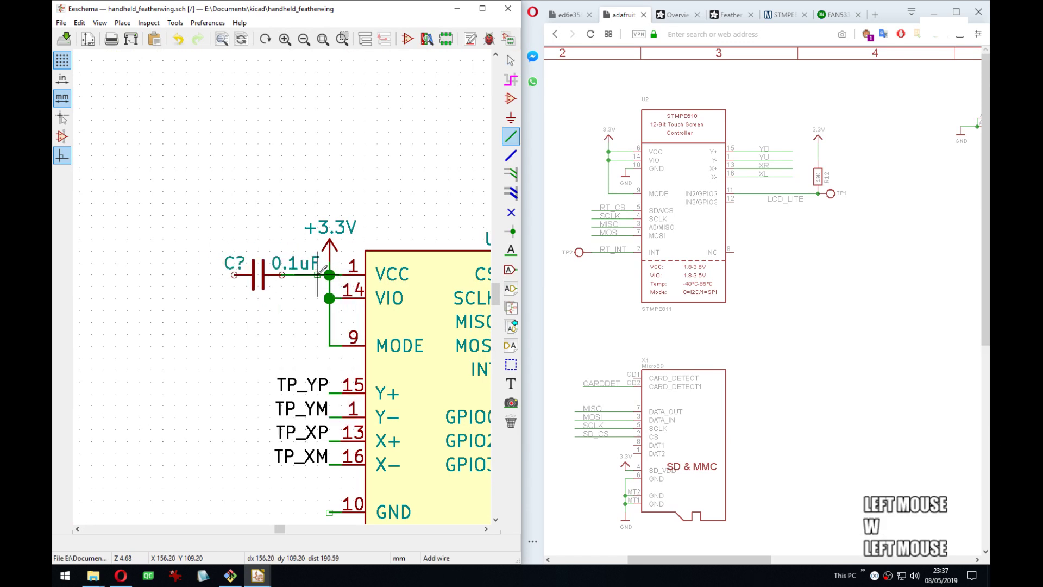
double_click(211, 274)
Attach a GND power symbol to the wire from the STMPE811's GND pin.
middle_drag(280, 434, 264, 250)
click(314, 327)
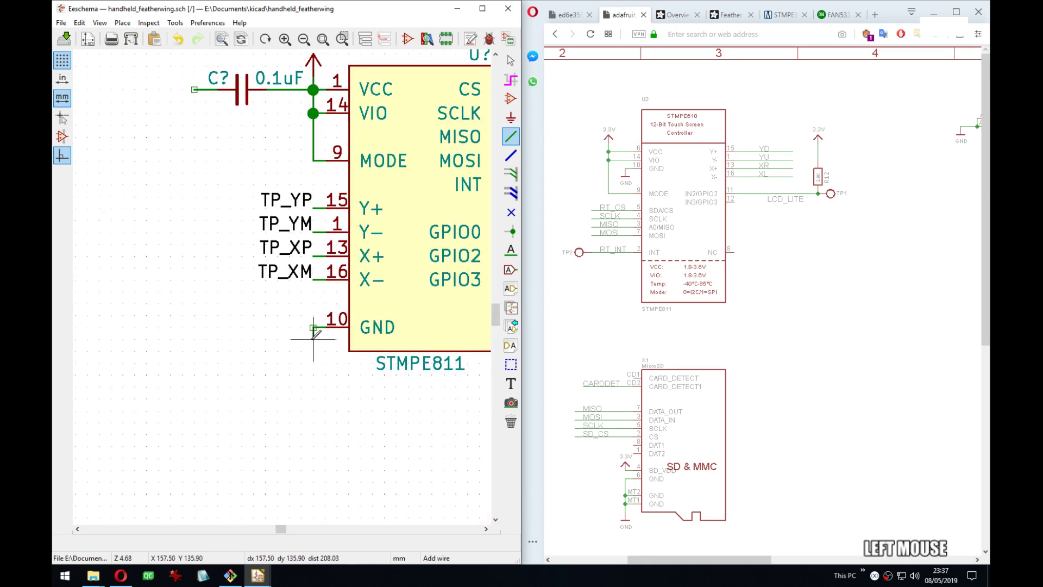
scroll(313, 337, down, 8)
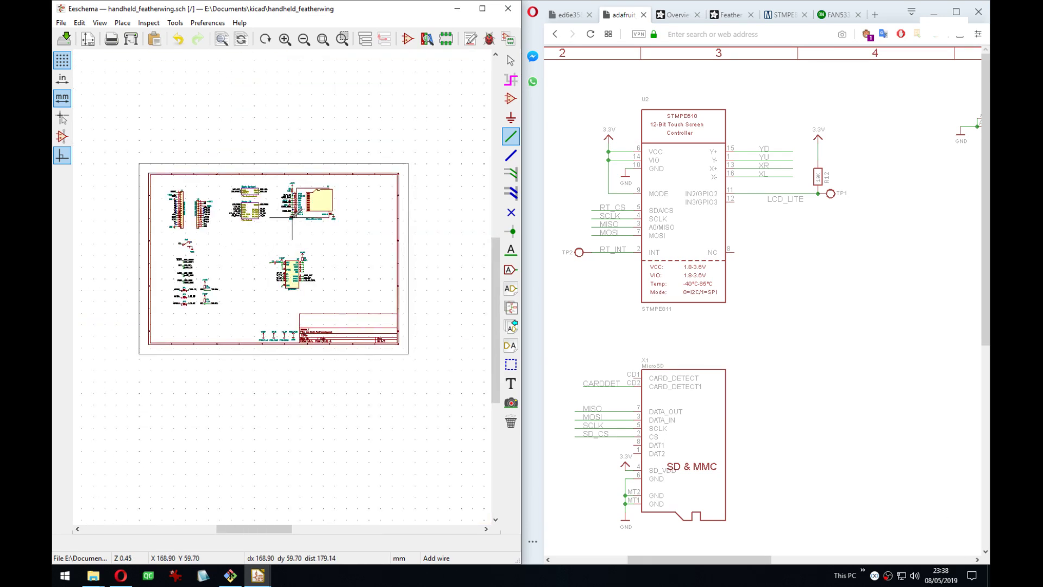
key(c)
scroll(281, 288, up, 8)
click(404, 251)
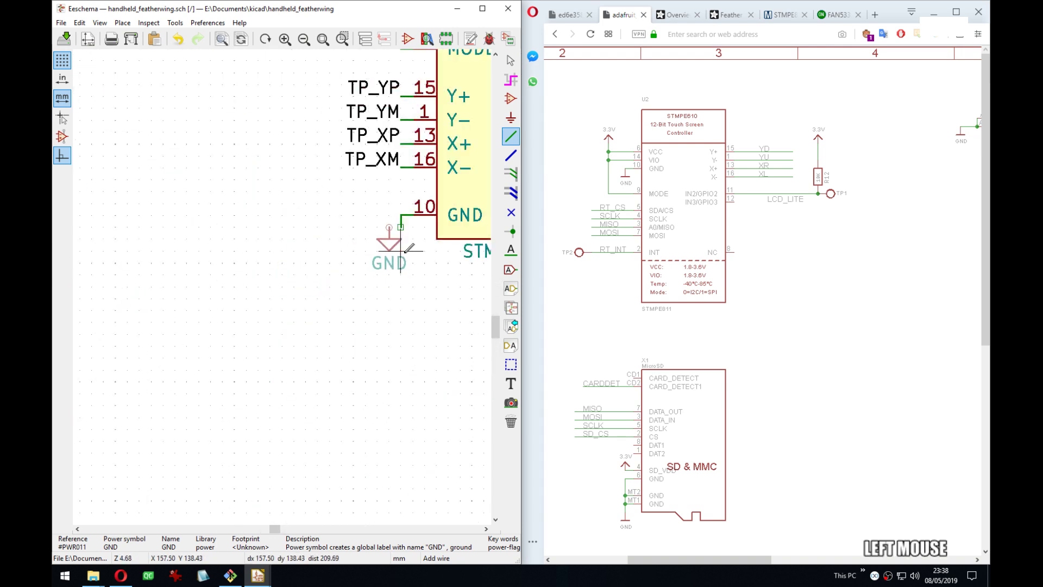
key(m)
click(415, 239)
Connect a rotated GND symbol to the capacitor's left end and save the schematic.
middle_drag(415, 237, 396, 329)
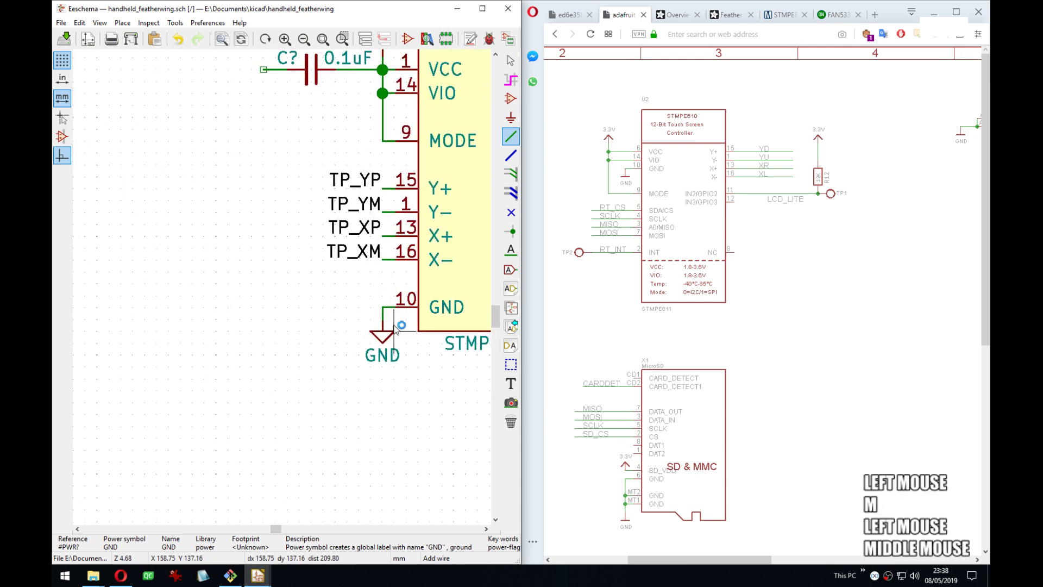
key(c)
middle_drag(290, 98, 263, 268)
key(r)
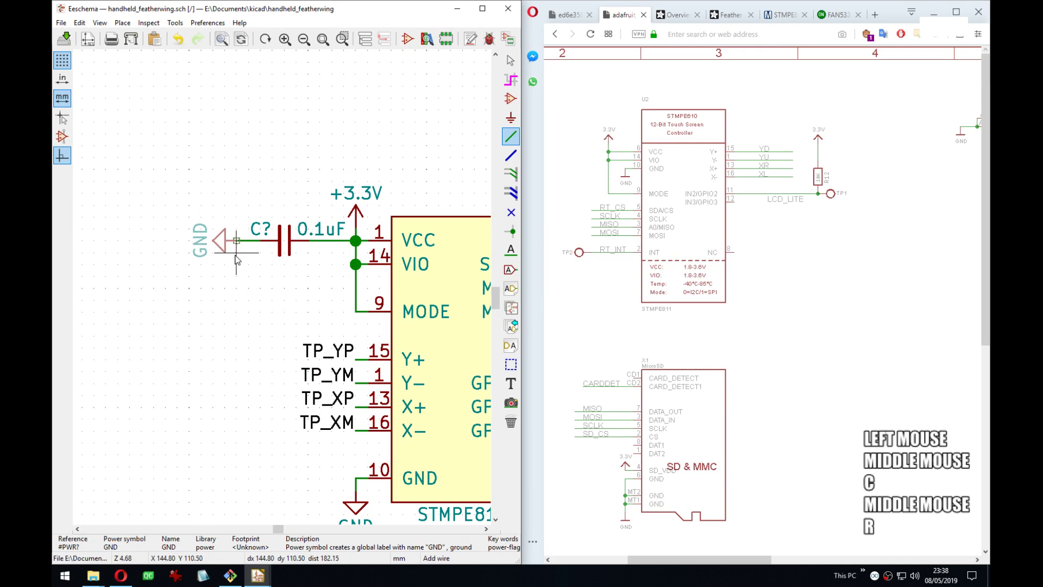
click(236, 260)
key(m)
key(r)
click(226, 256)
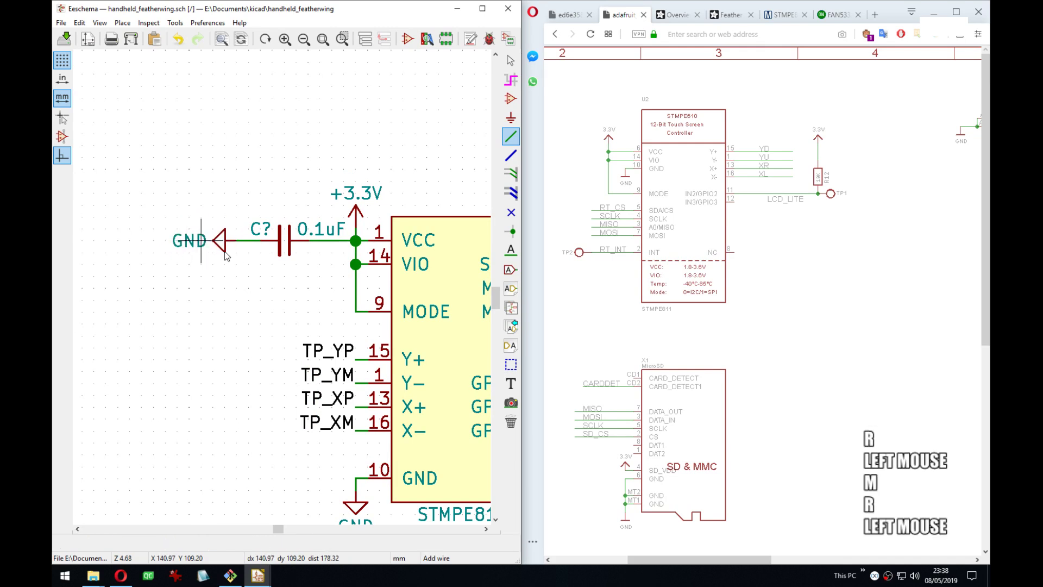
key(ctrl+s)
Bring the whole STMPE811 area back into view and end the wire tool.
middle_drag(226, 257, 304, 283)
scroll(304, 283, down, 1)
middle_drag(375, 318, 316, 293)
scroll(316, 293, down, 2)
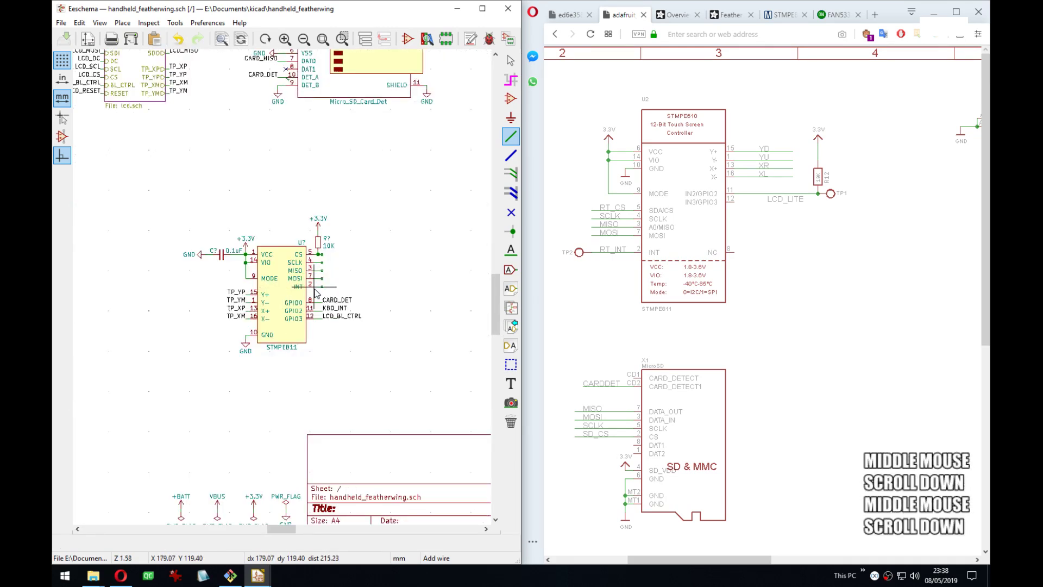
scroll(321, 288, up, 5)
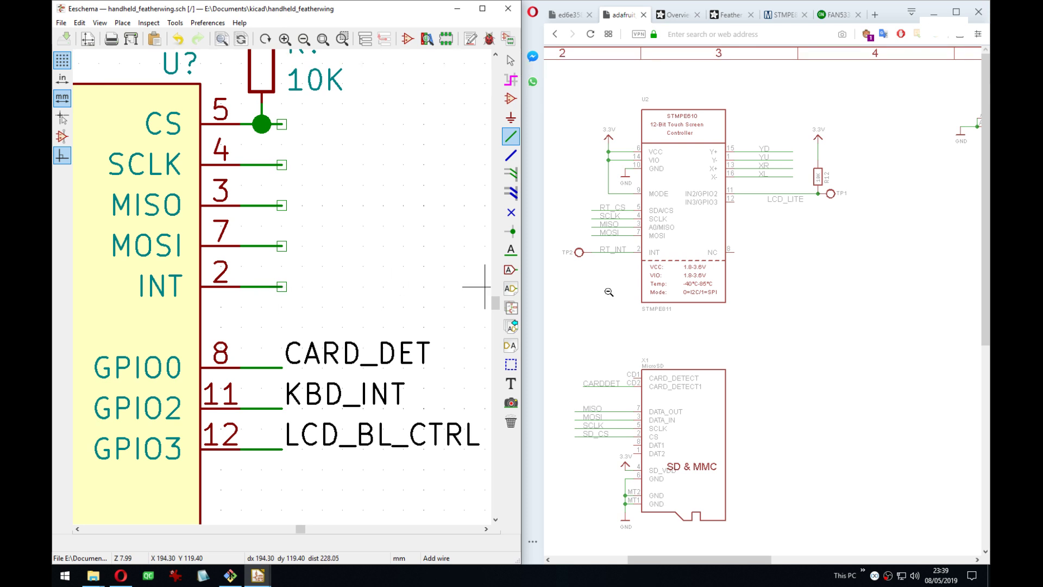
scroll(353, 294, down, 3)
scroll(202, 290, down, 4)
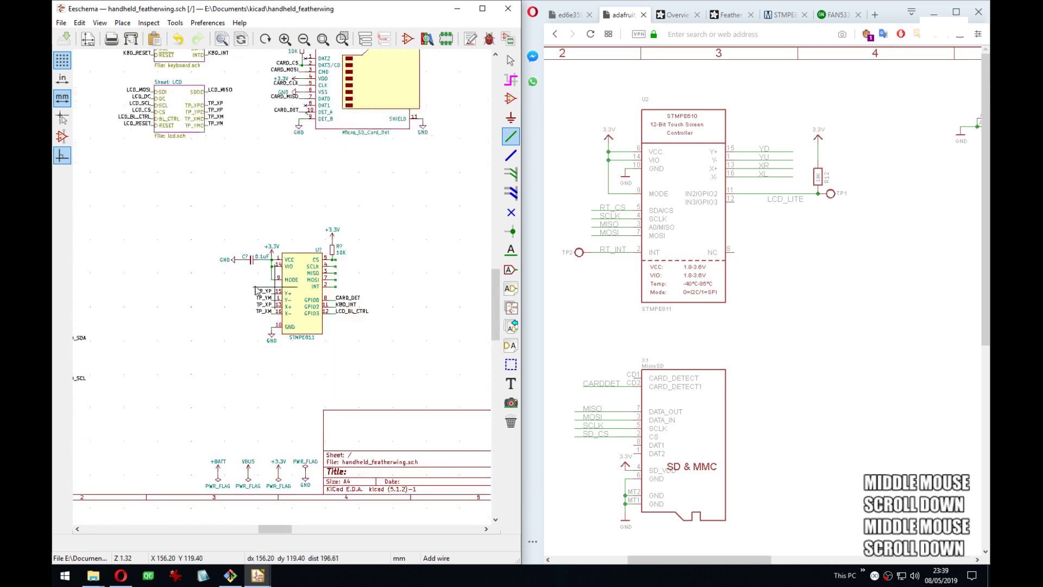
middle_drag(262, 284, 229, 252)
scroll(382, 321, up, 4)
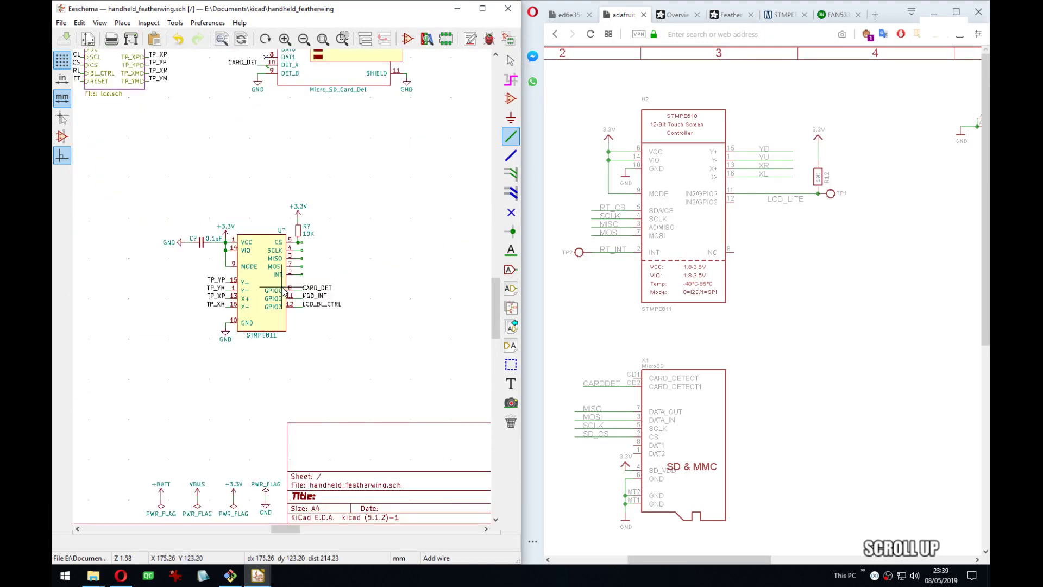
middle_drag(338, 287, 302, 287)
scroll(301, 287, up, 1)
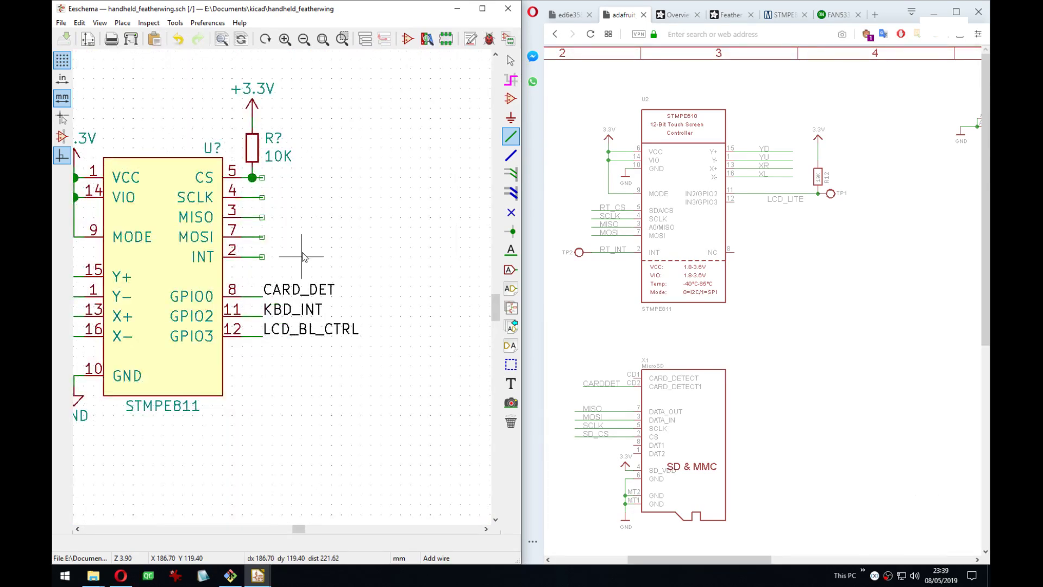
key(Escape)
Place a rotated Connector TestPoint symbol on the STMPE811's INT pin wire.
text(a)
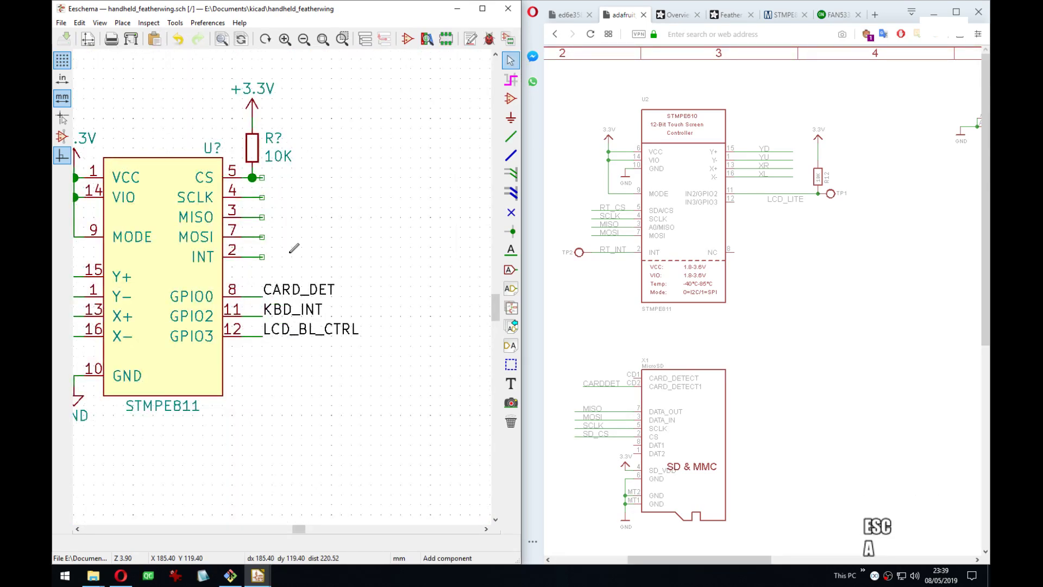
text(t)
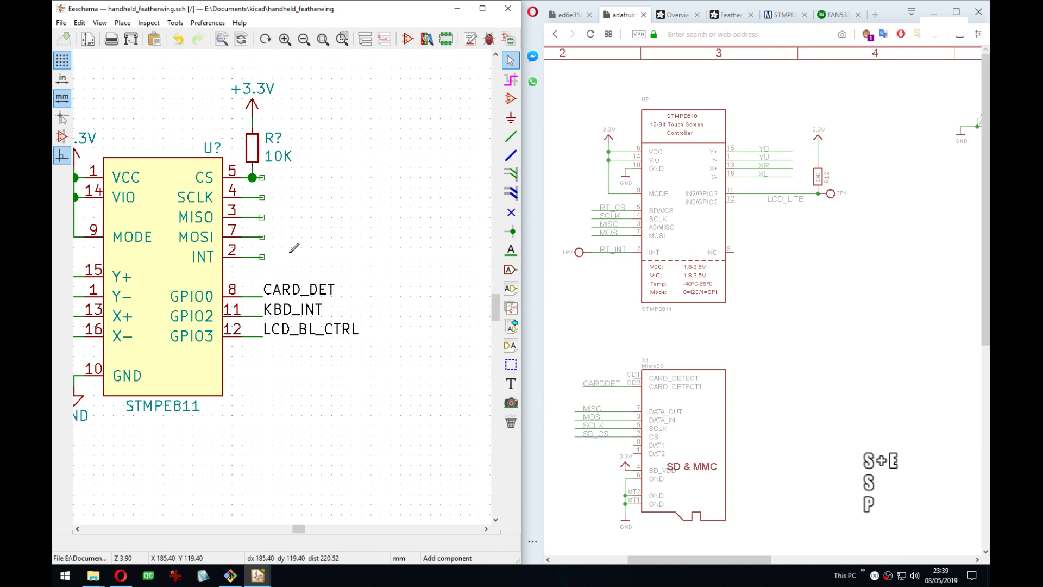
text(estp)
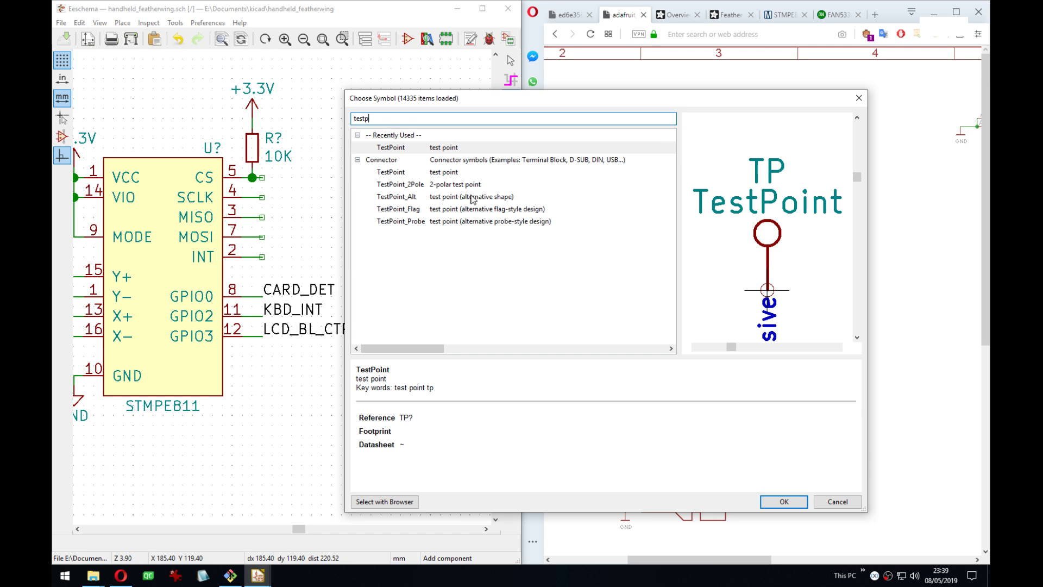
double_click(432, 173)
middle_drag(330, 237, 407, 226)
key(r)
key(r)
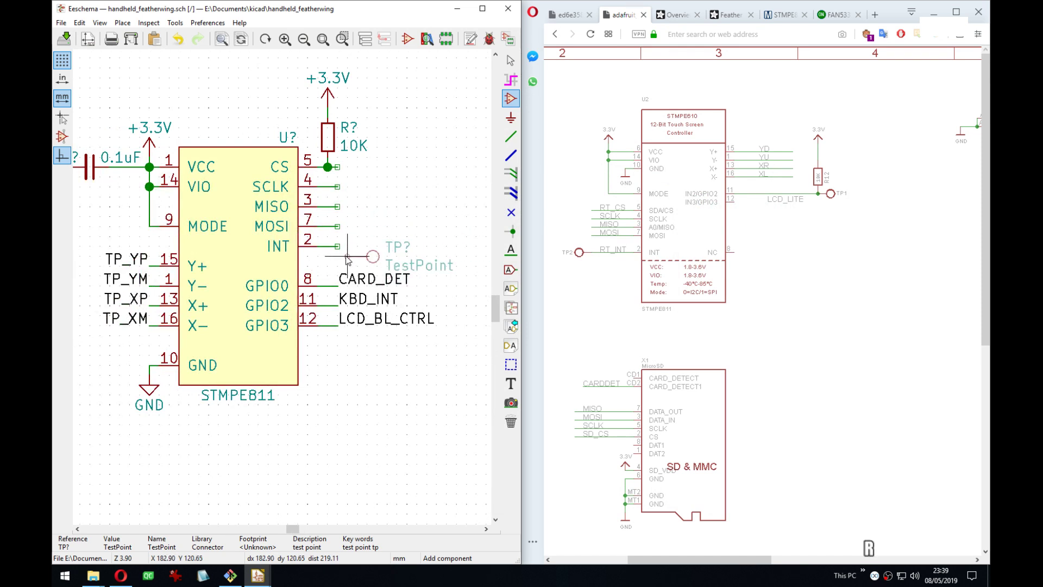
click(364, 247)
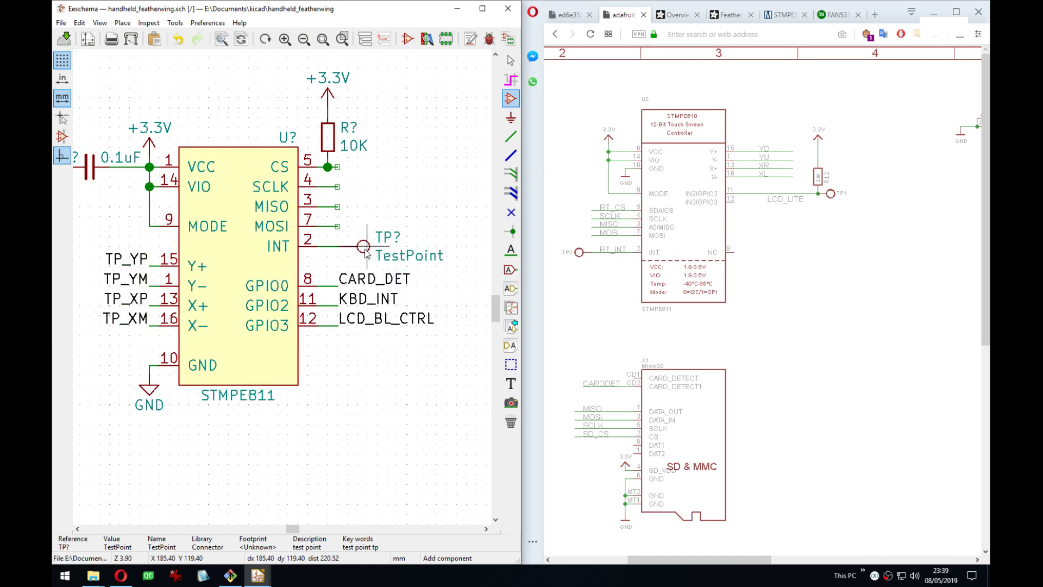
Set the test point's value to TP_STM_INT and save the schematic.
text(vTP_)
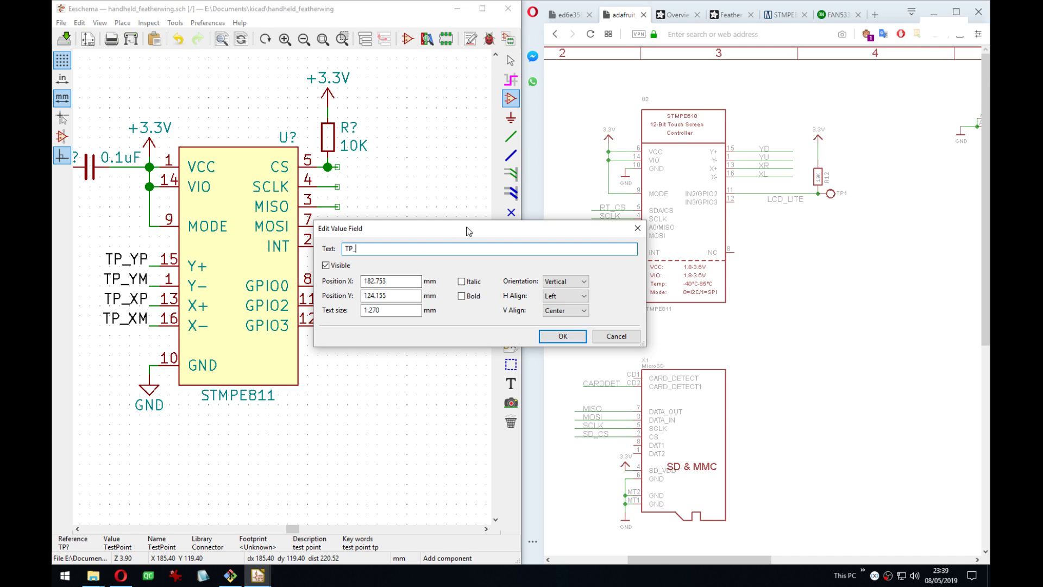
drag(465, 229, 384, 213)
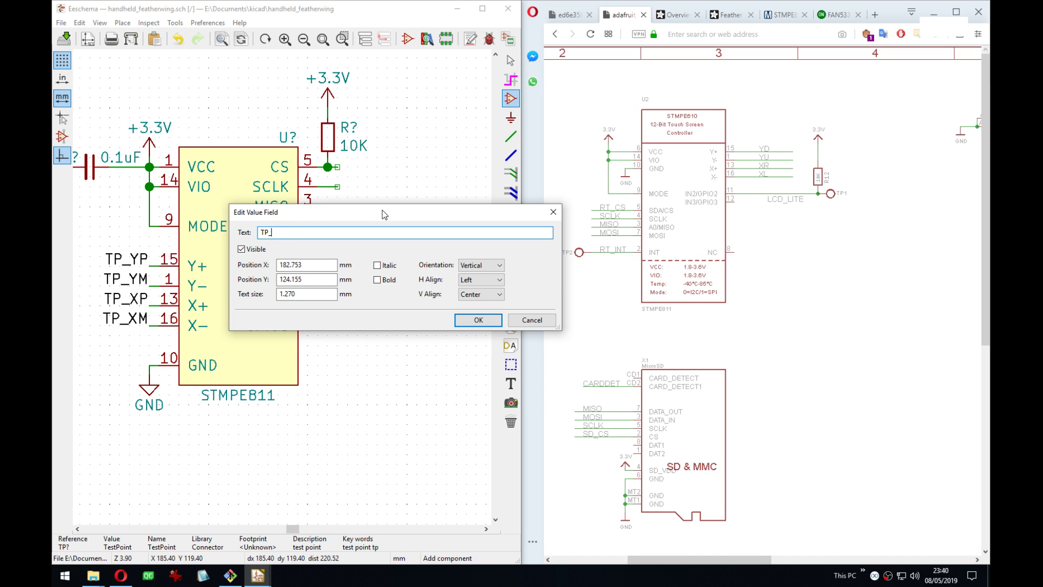
text(STM_)
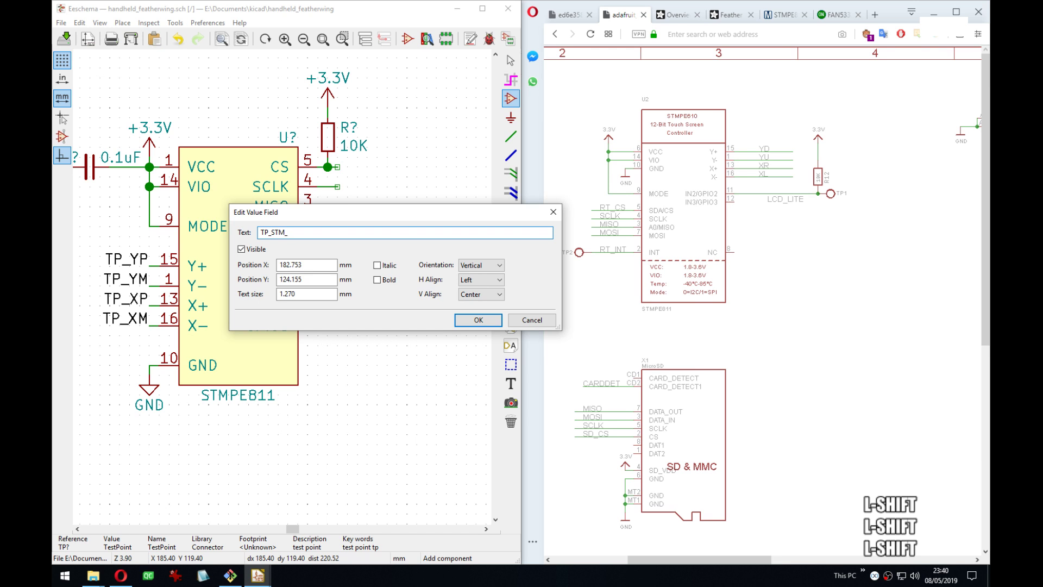
text(INT)
key(Return)
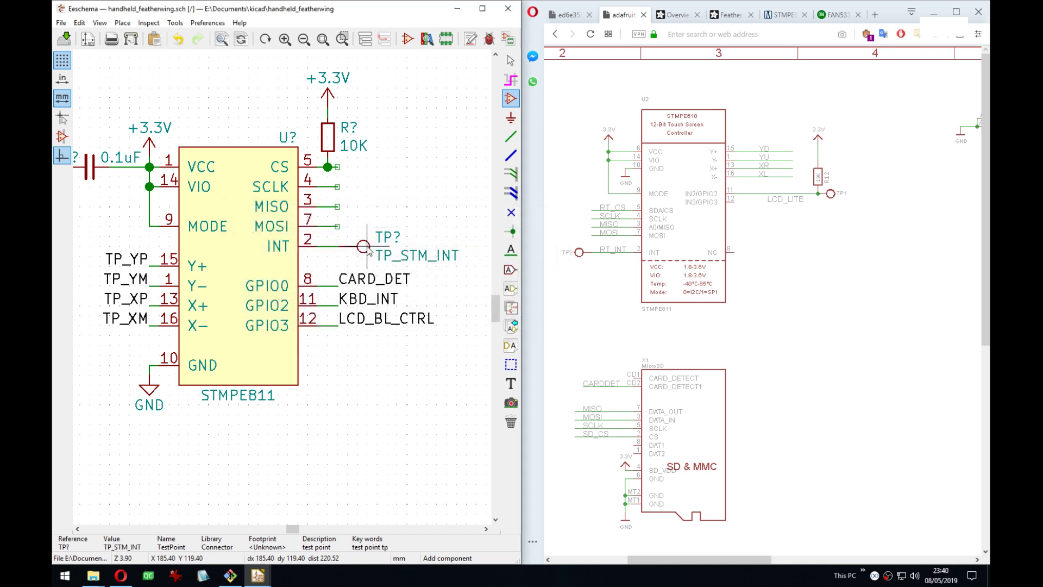
key(v)
middle_click(399, 241)
key(ctrl+s)
key(Escape)
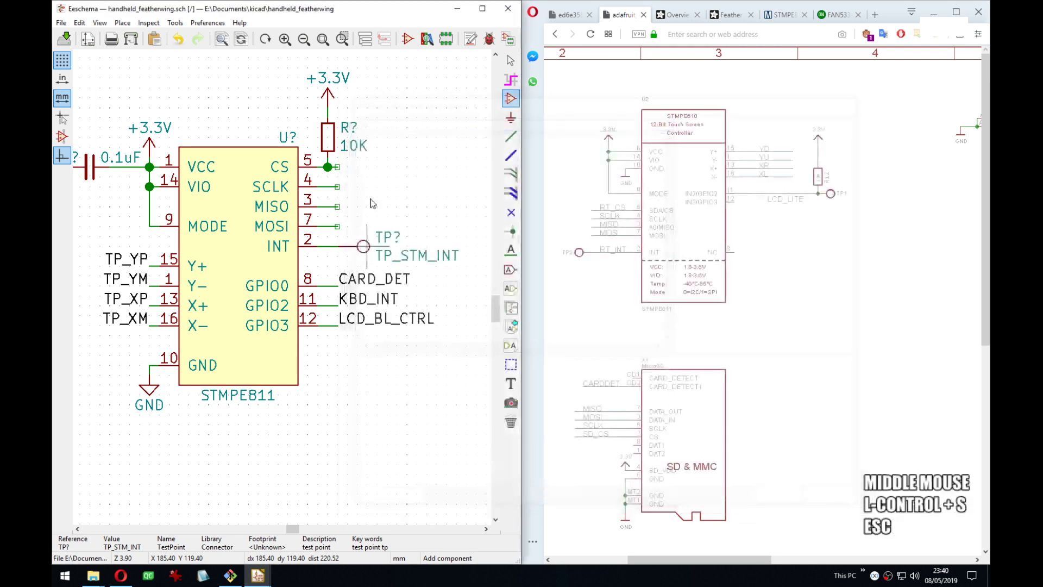
key(Escape)
Untick Visible for the TP_STM_INT value field so it no longer shows.
key(ctrl+s)
middle_drag(373, 227, 379, 185)
key(e)
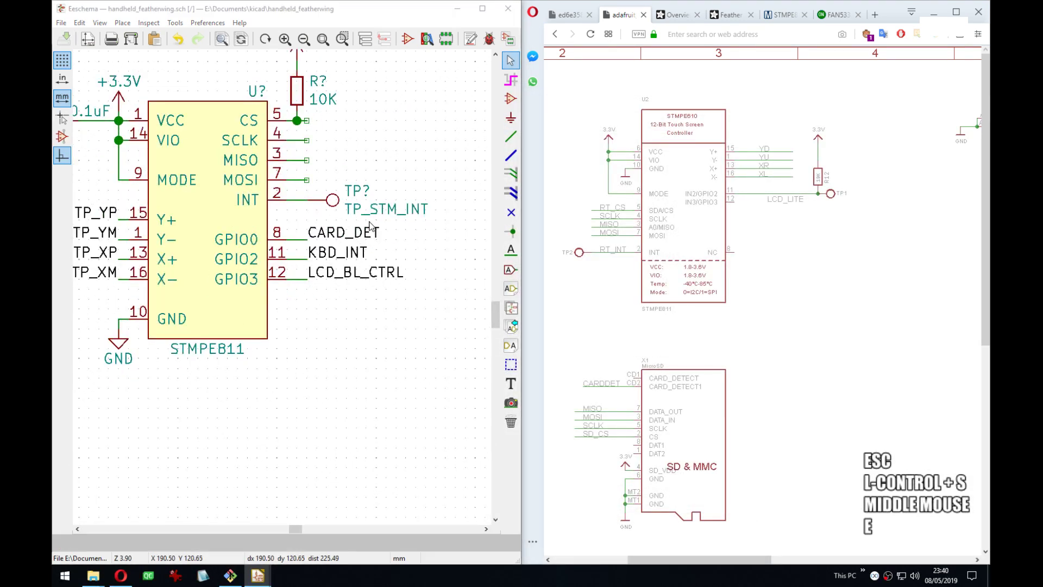
click(251, 252)
click(479, 320)
Pan from the STMPE811 over to the SCK, MOSI and MISO labels near SW1.
middle_drag(315, 278, 380, 298)
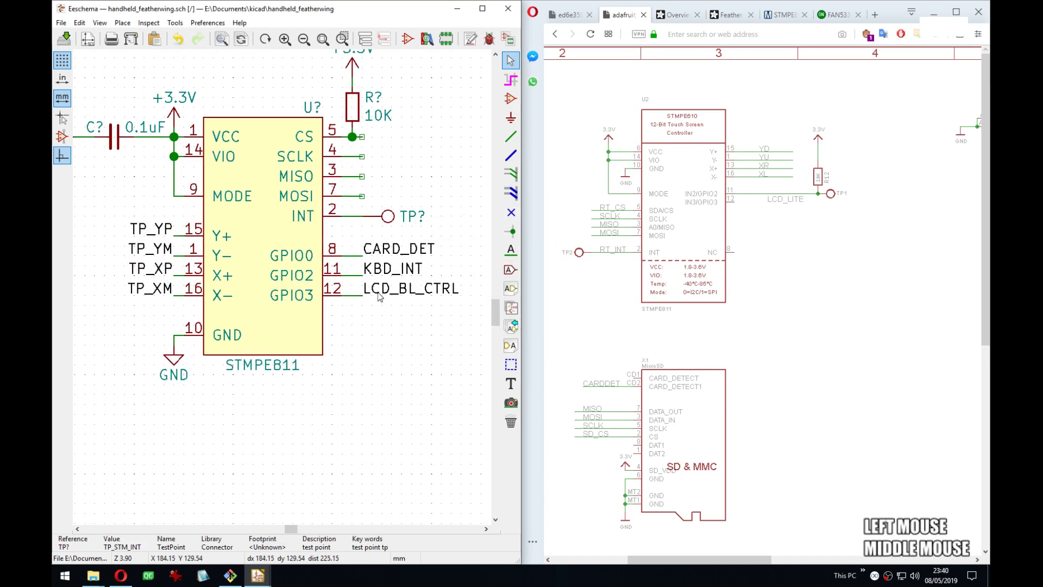
middle_drag(362, 235, 347, 242)
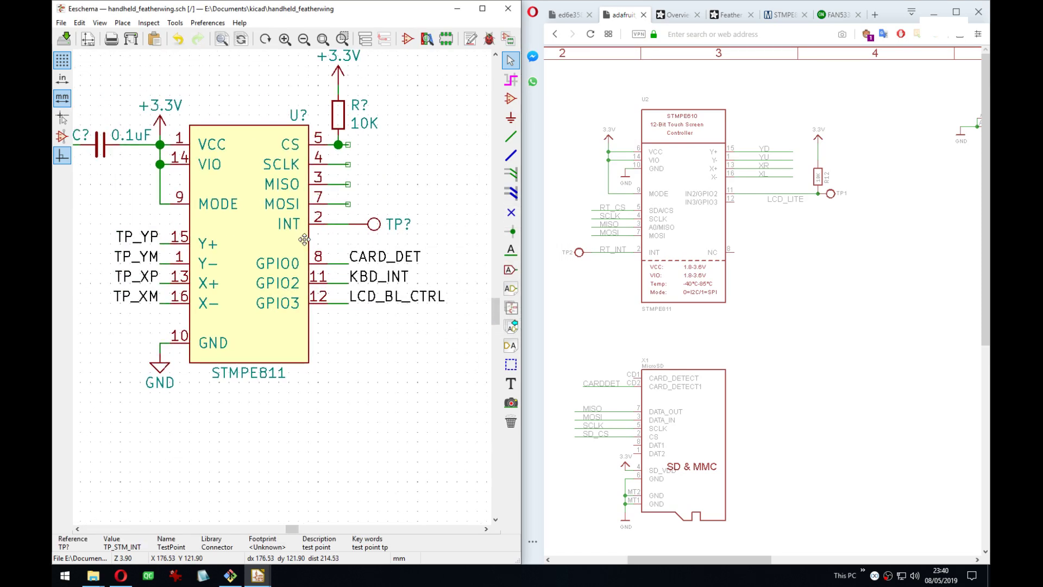
middle_drag(304, 240, 289, 258)
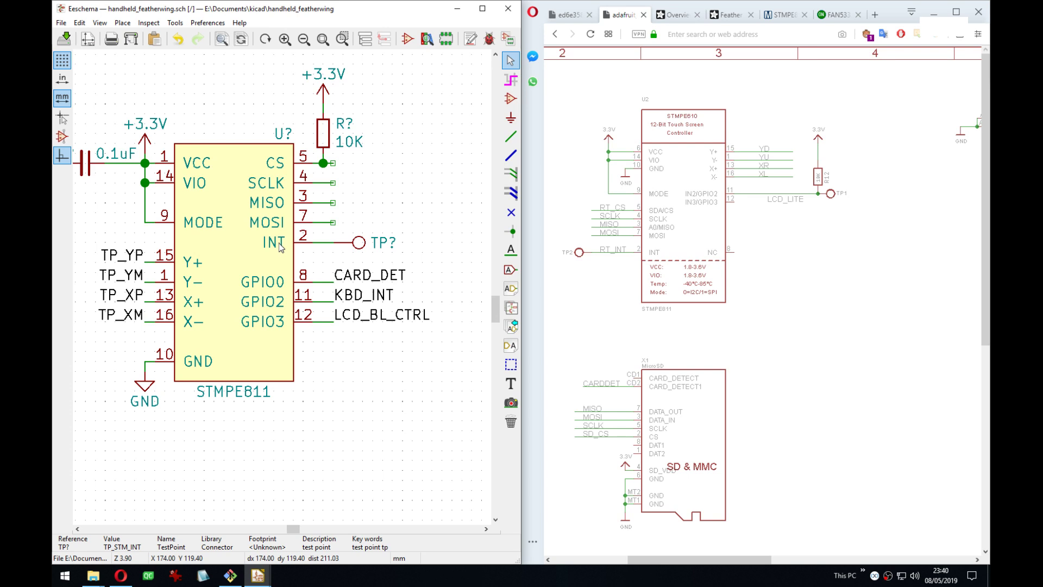
scroll(223, 234, down, 4)
middle_drag(263, 288, 253, 321)
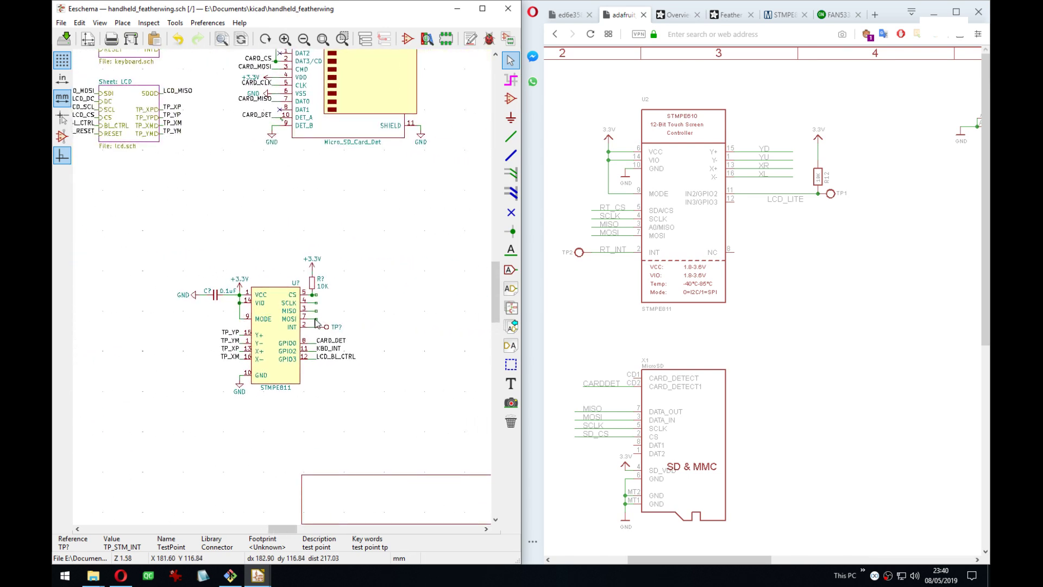
middle_drag(317, 323, 290, 278)
scroll(290, 277, up, 3)
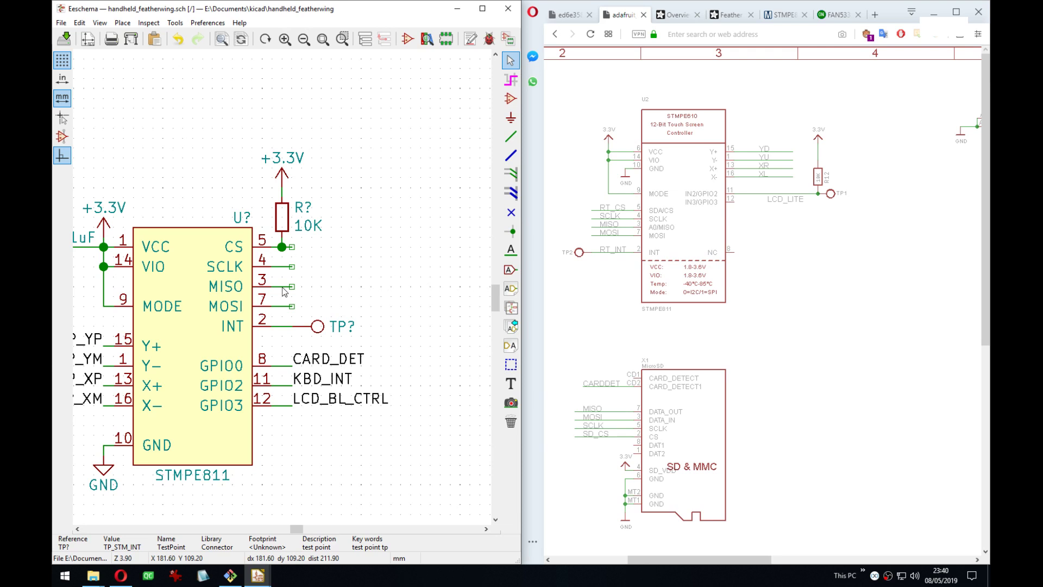
scroll(283, 291, down, 4)
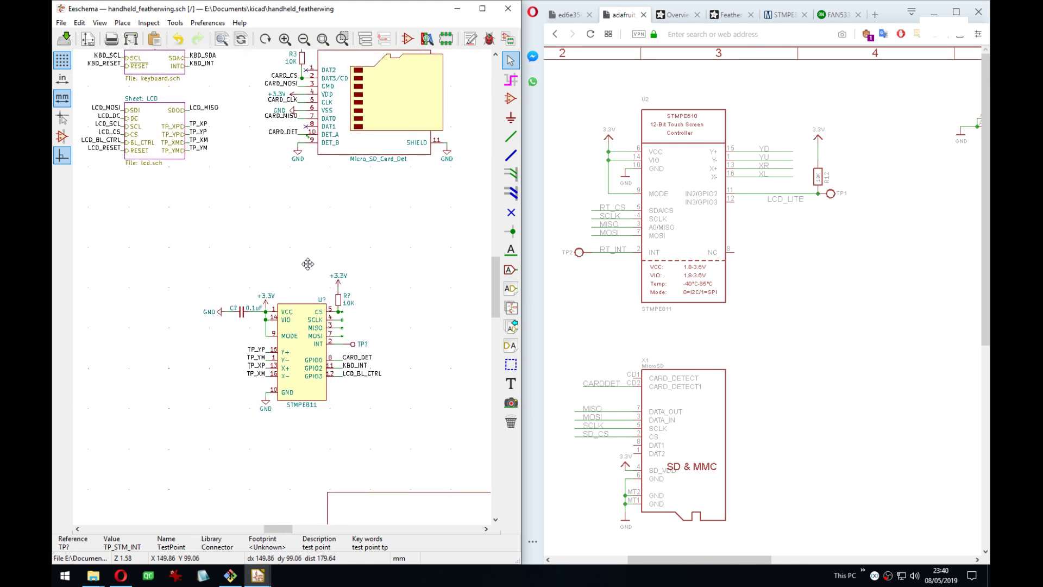
middle_drag(307, 264, 353, 212)
scroll(353, 212, up, 3)
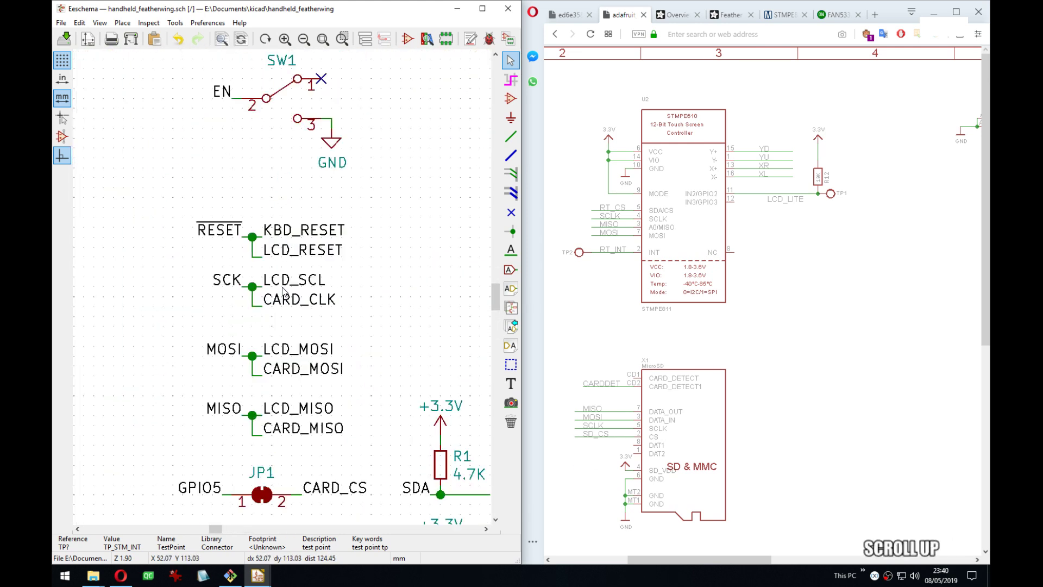
middle_drag(283, 292, 288, 269)
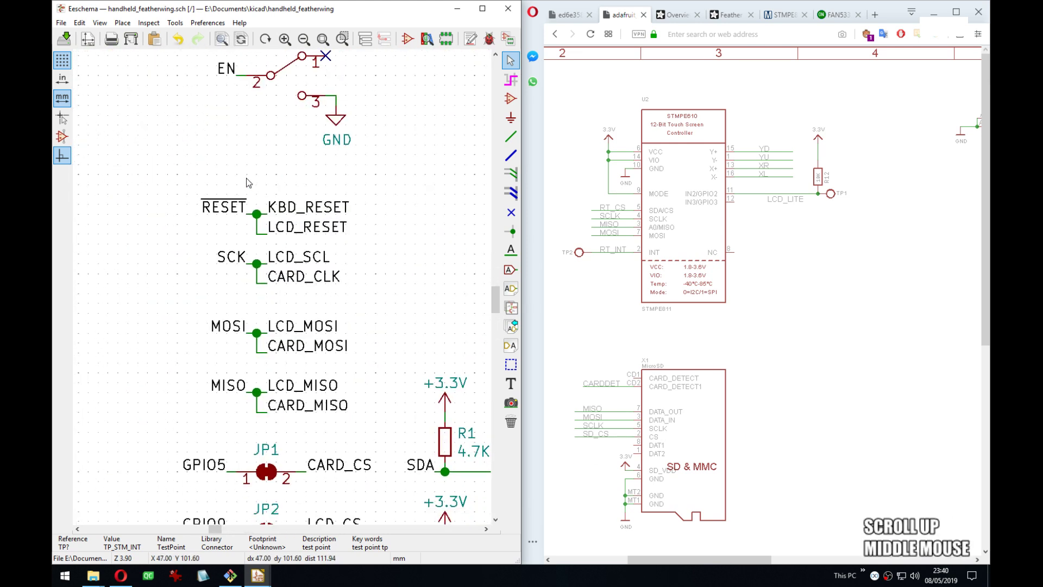
Add a wire below CARD_CLK with an STM_CS label, and put a copy on the STMPE811's CS pin.
key(w)
click(256, 283)
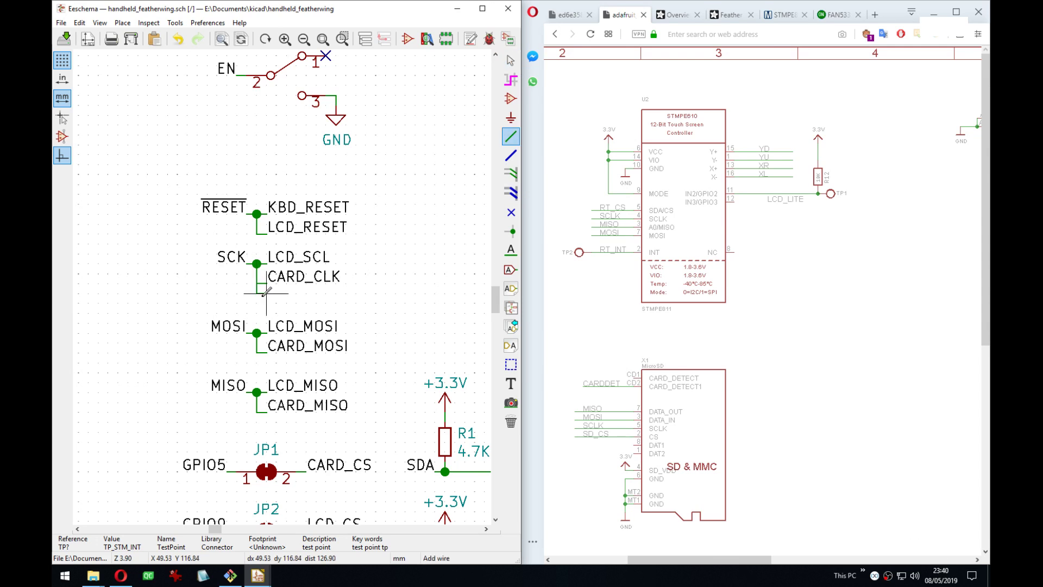
click(257, 303)
key(Escape)
key(l)
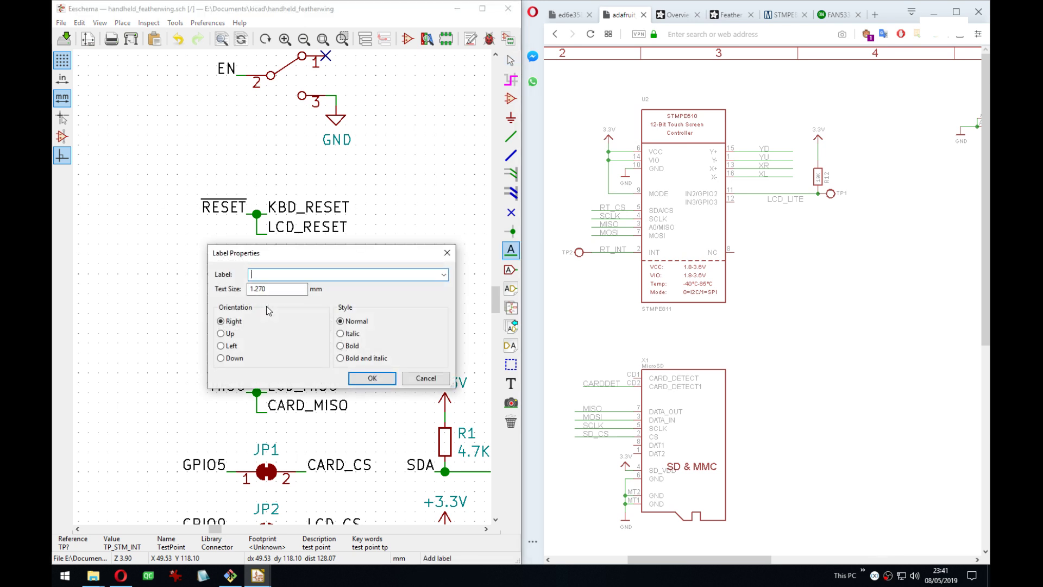
text(STM_)
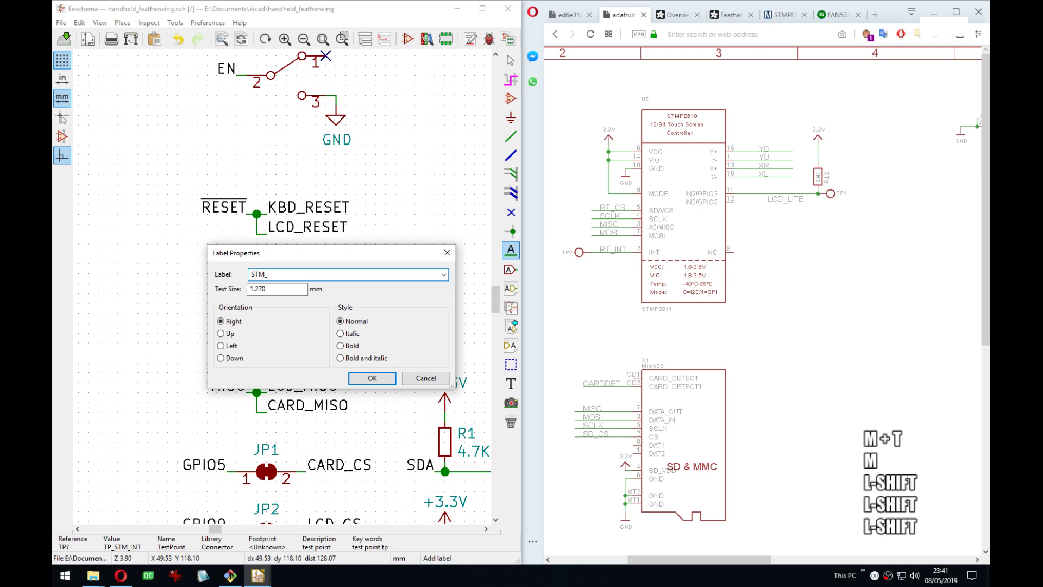
text(CS)
key(Return)
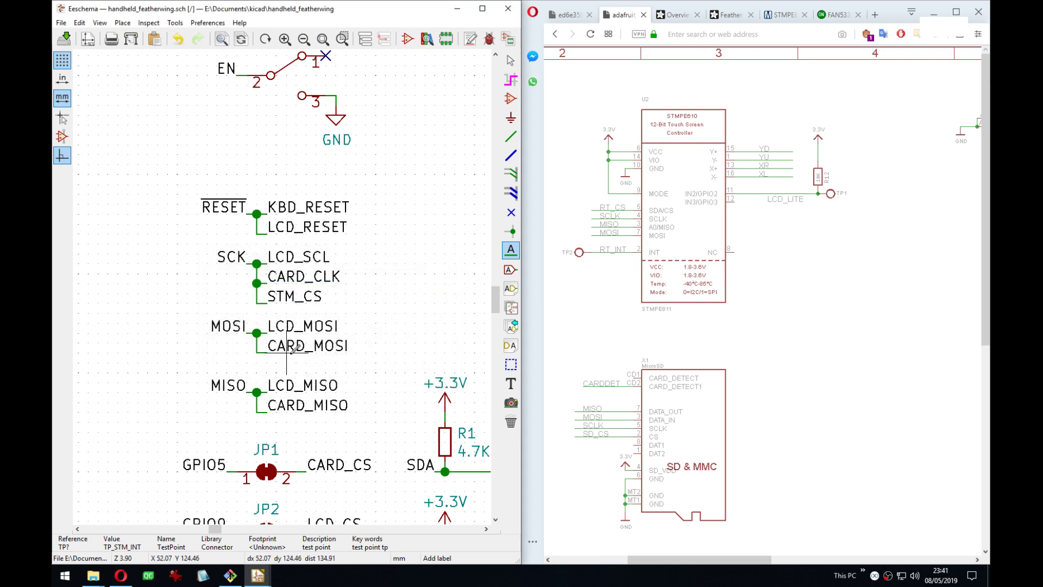
key(c)
middle_drag(435, 299, 74, 277)
middle_drag(473, 316, 184, 298)
click(298, 177)
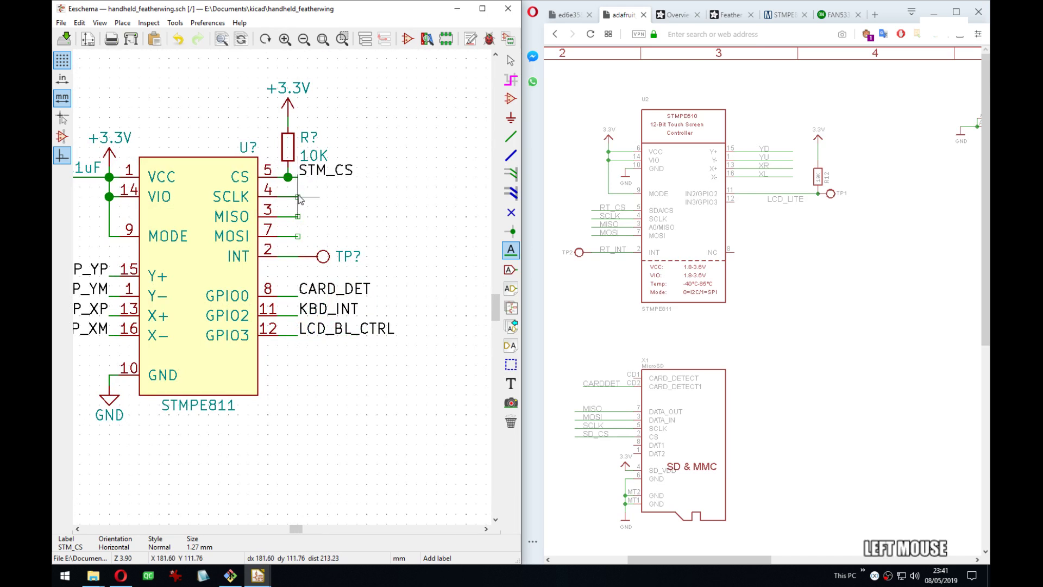
Label the SCLK, MISO and pin 7 MOSI pins STM_CLK, STM_MISO and STM_MOSI.
click(297, 196)
text(STM_CLK)
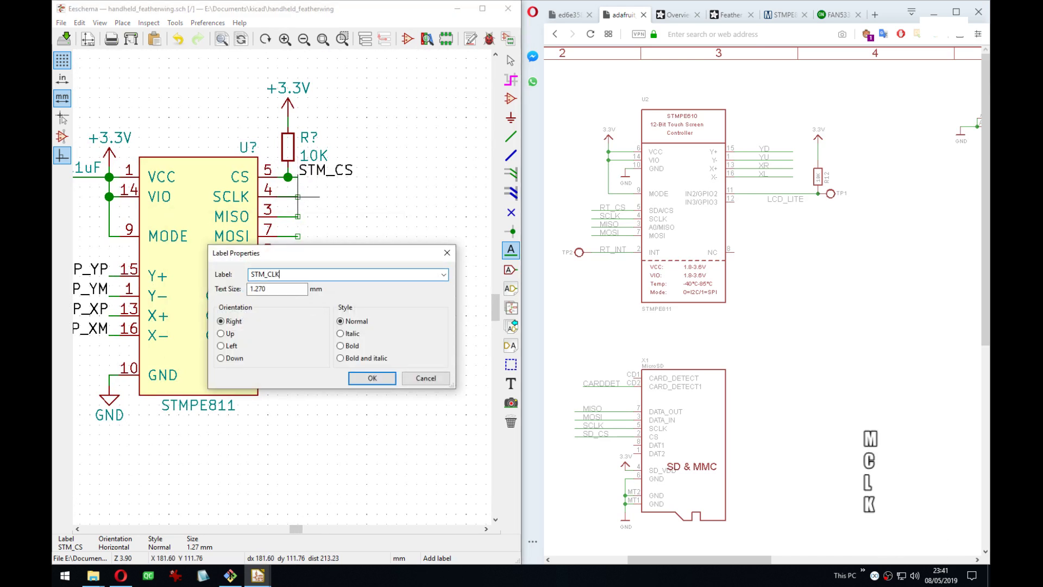
key(Return)
key(Down)
key(Return)
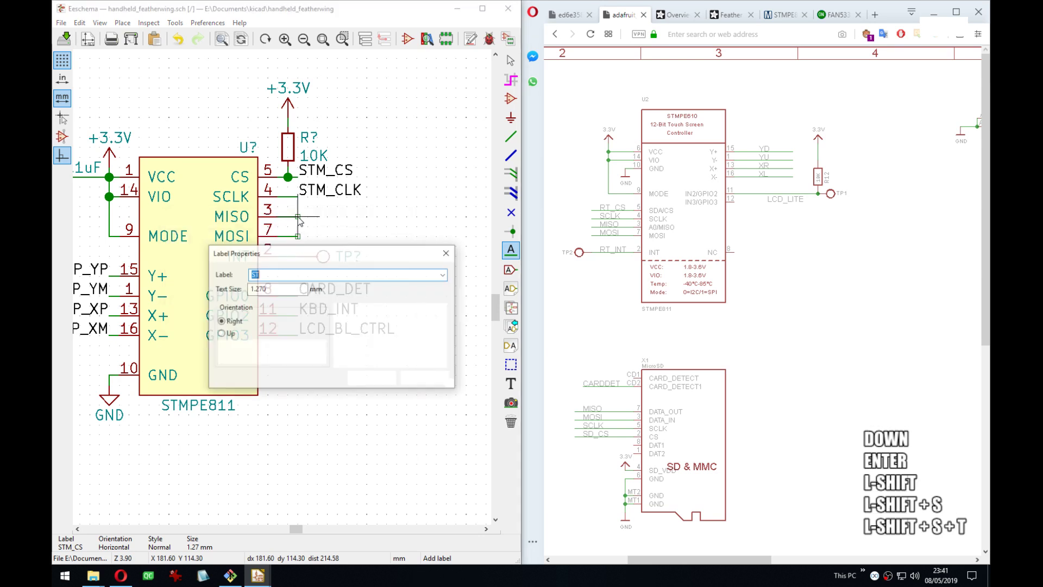
text(M_MISO)
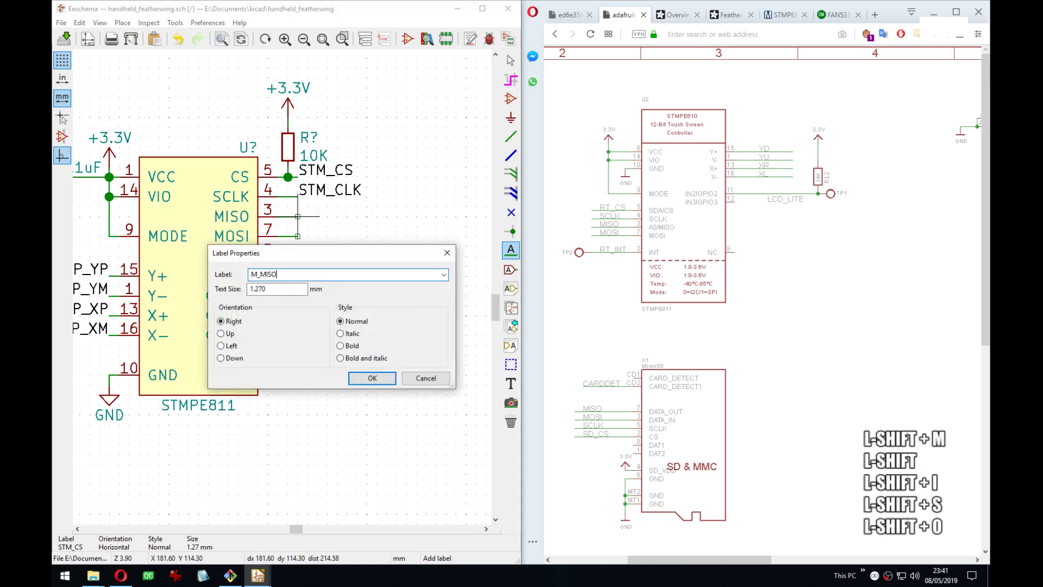
key(Home)
text(ST)
key(Return)
key(Down)
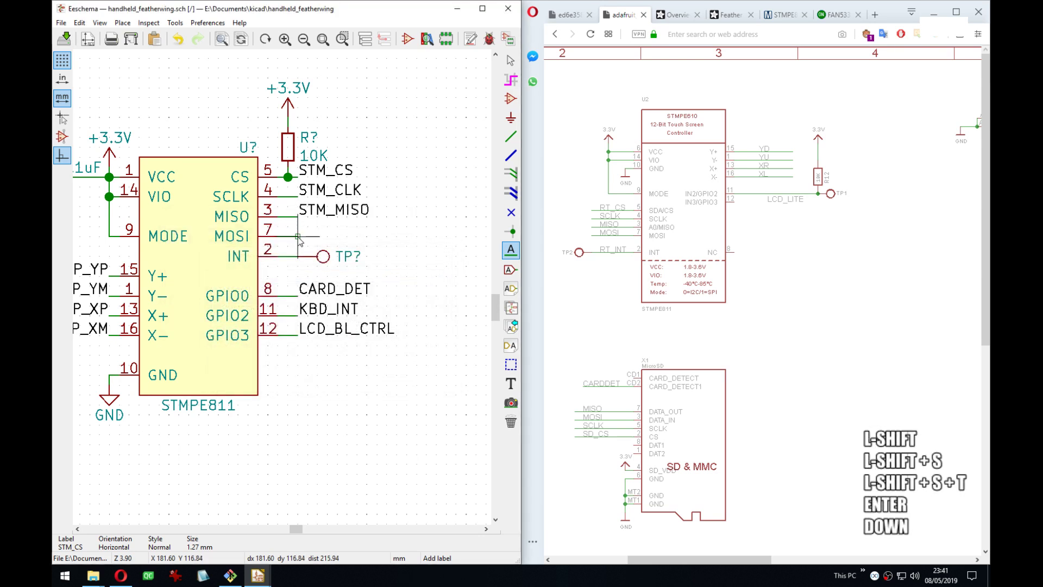
key(Return)
text(STM)
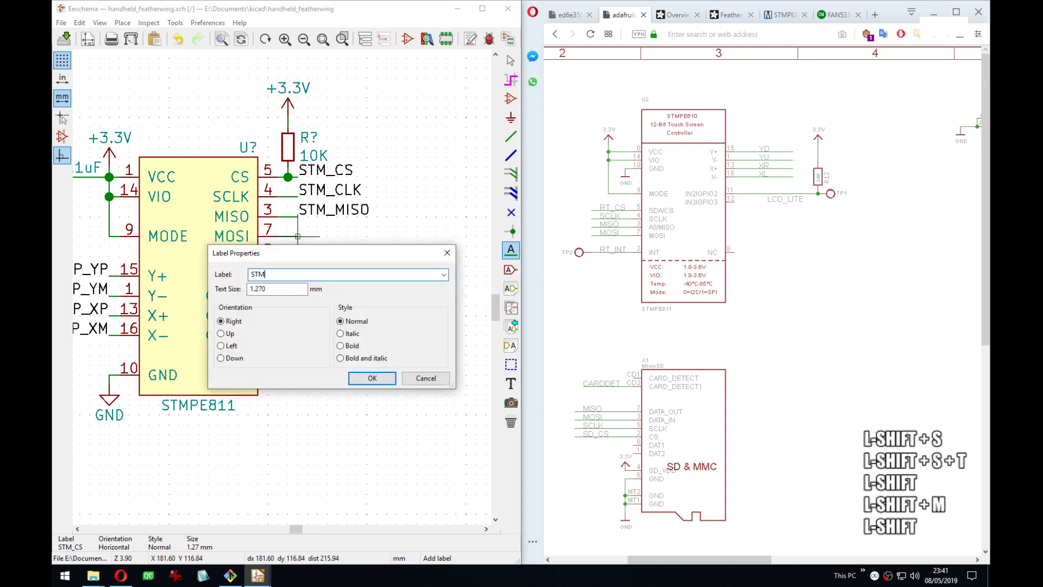
text(_MOSI)
key(Return)
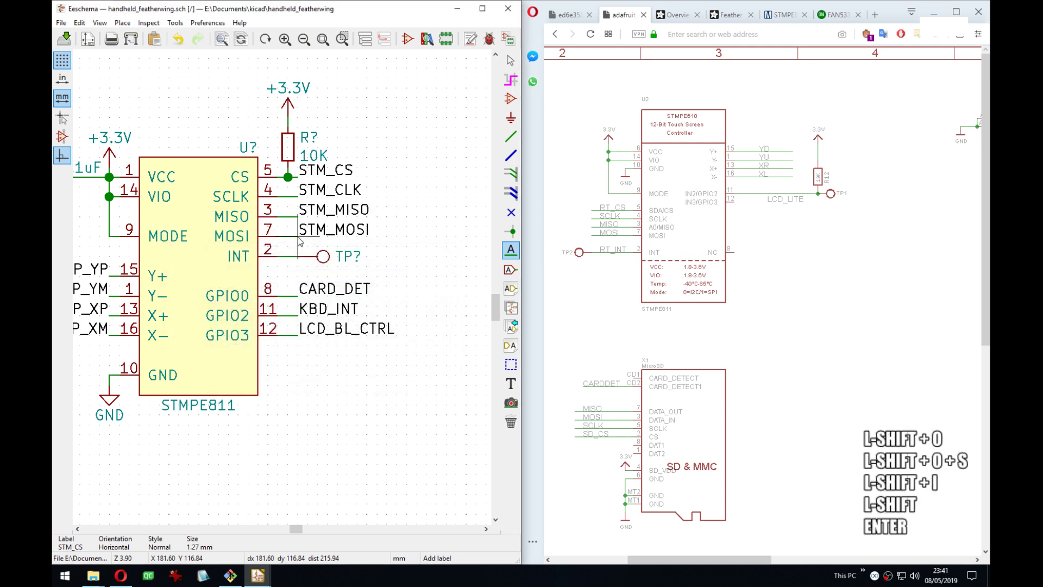
scroll(307, 269, down, 3)
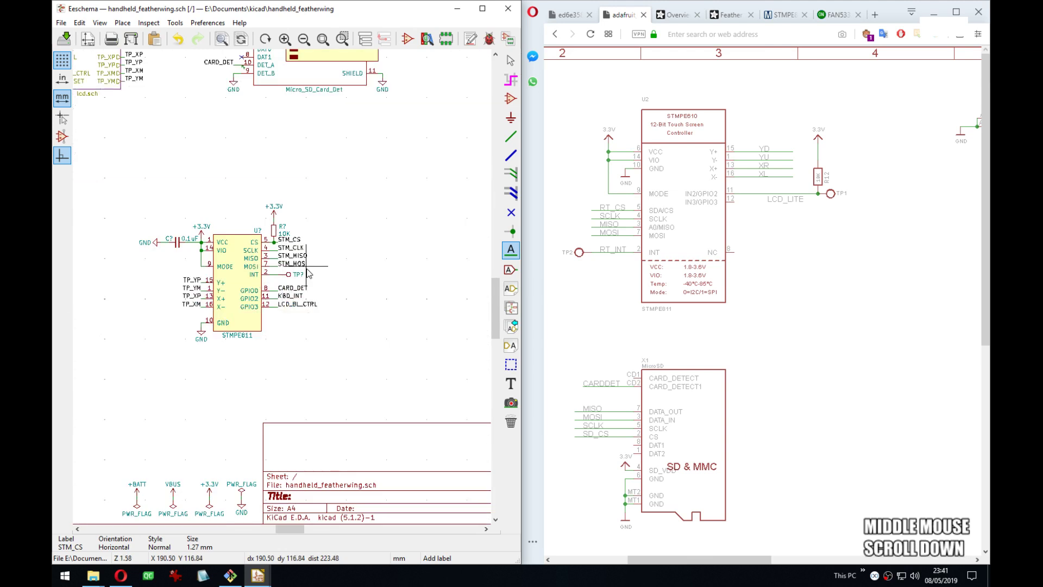
Duplicate the STM_CLK, STM_MISO and STM_MOSI labels and place the copies near the SPI bus.
key(Escape)
drag(309, 262, 290, 246)
right_click(289, 246)
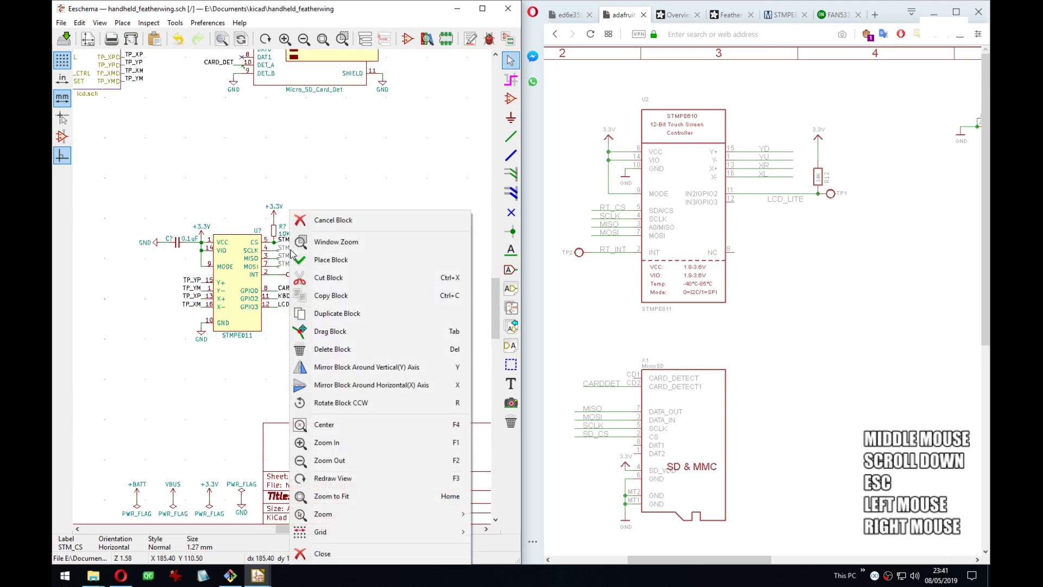
click(335, 314)
middle_drag(147, 275, 347, 275)
middle_drag(202, 287, 402, 272)
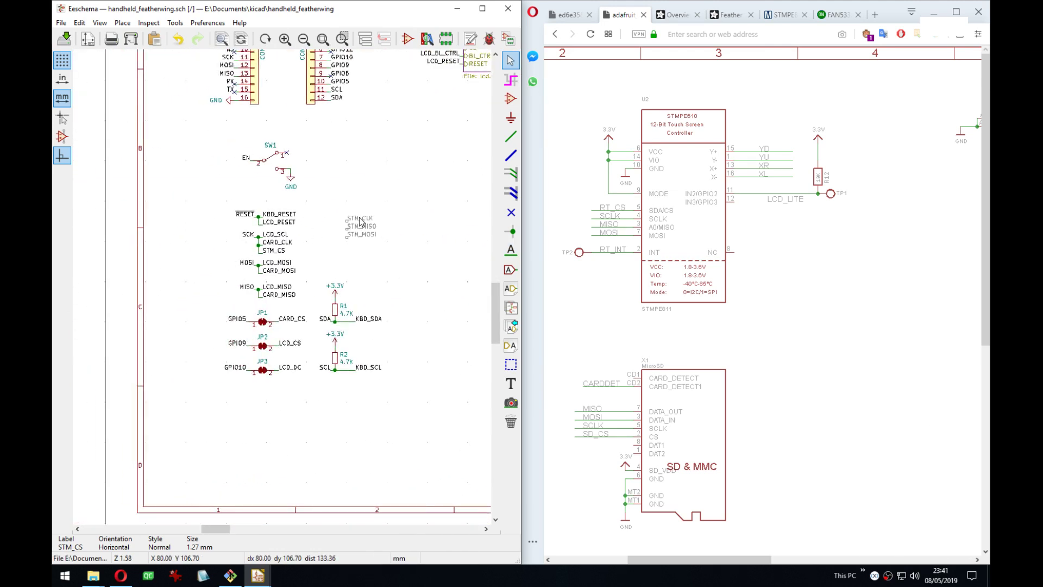
click(359, 218)
Move the STM_CS label to the left of the jumpers.
scroll(299, 249, up, 4)
middle_drag(312, 251, 351, 103)
scroll(307, 375, down, 1)
middle_drag(287, 293, 304, 245)
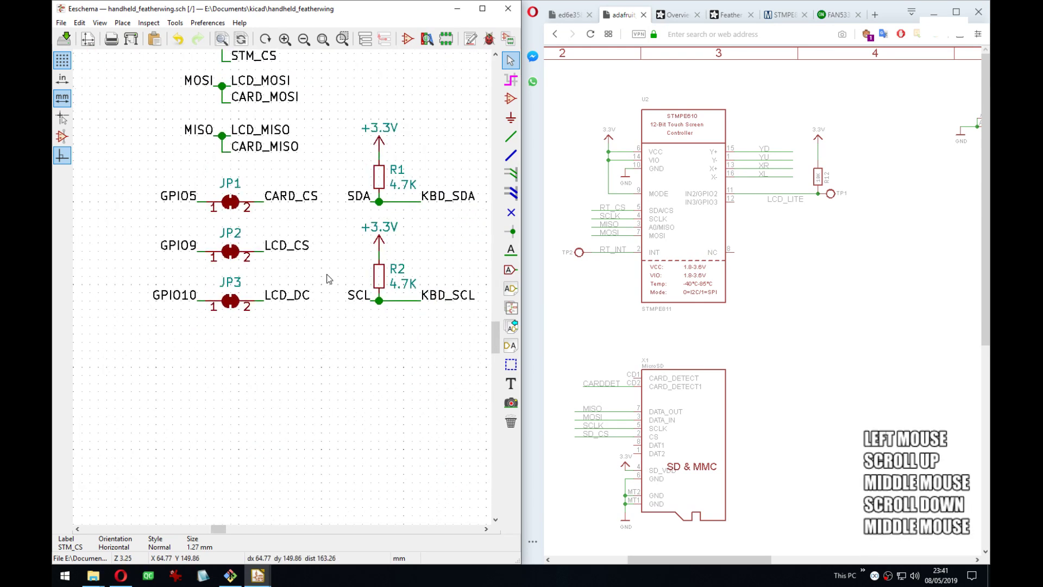
scroll(328, 279, down, 1)
middle_drag(279, 292, 349, 358)
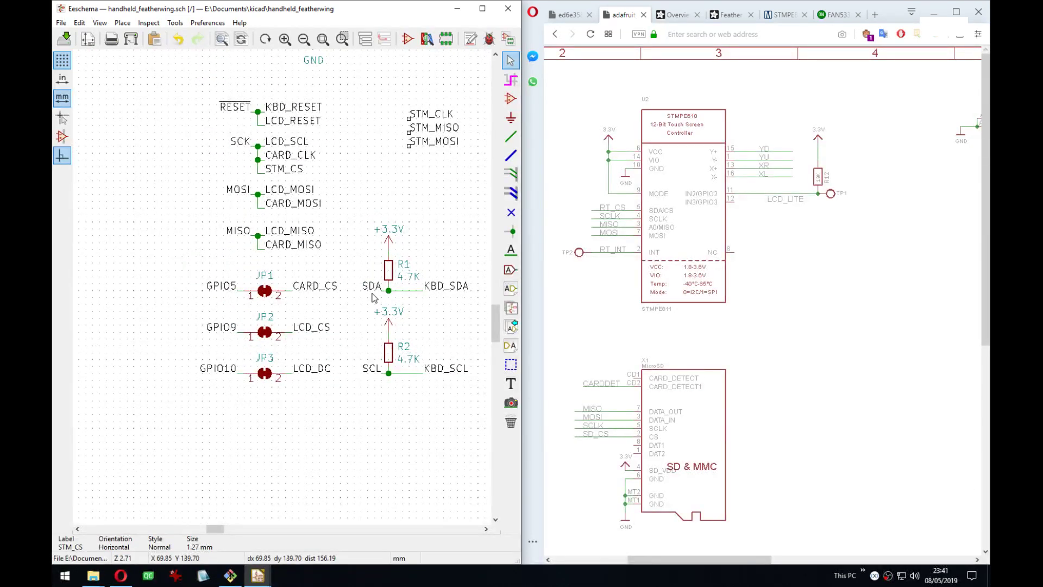
middle_drag(290, 269, 281, 297)
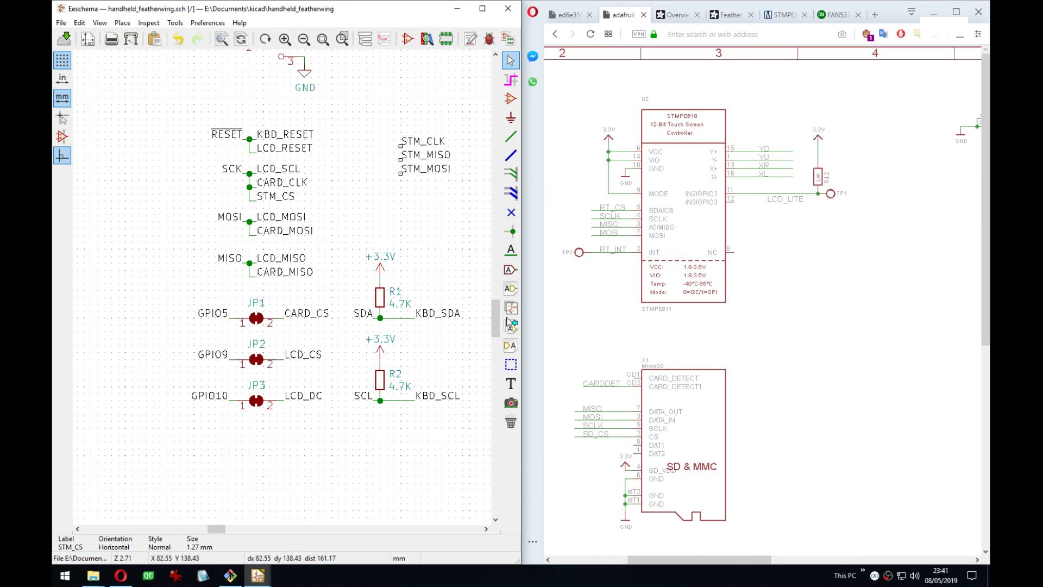
scroll(789, 452, down, 8)
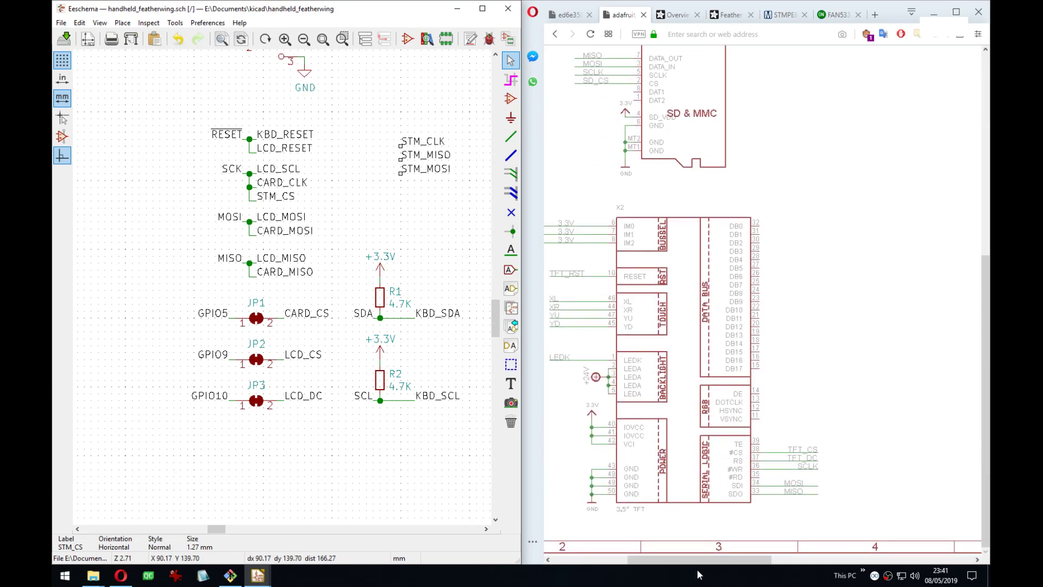
mouse_move(724, 560)
mouse_down()
mouse_move(804, 570)
mouse_move(710, 560)
mouse_up()
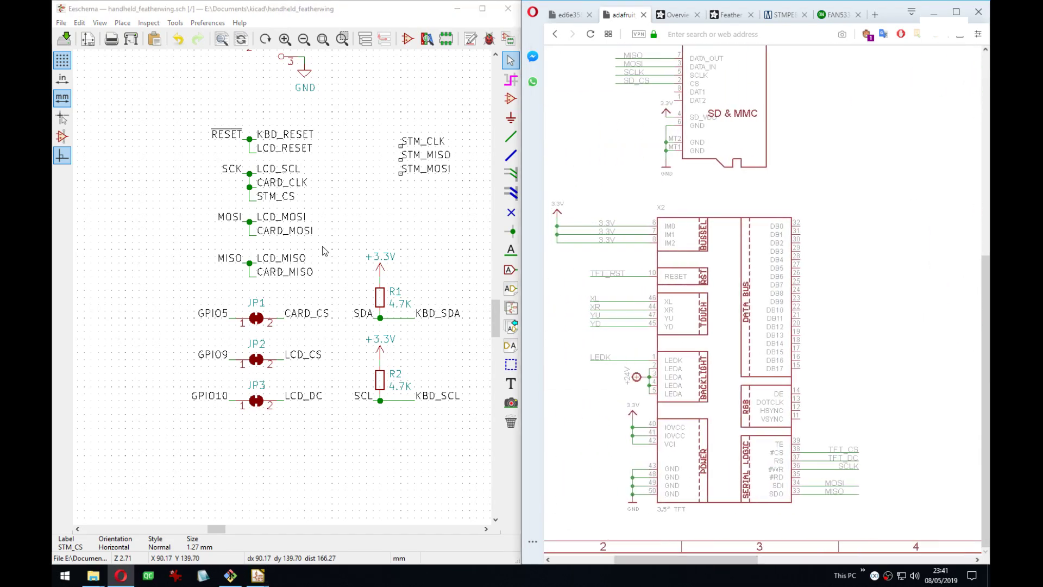
middle_drag(334, 219, 321, 222)
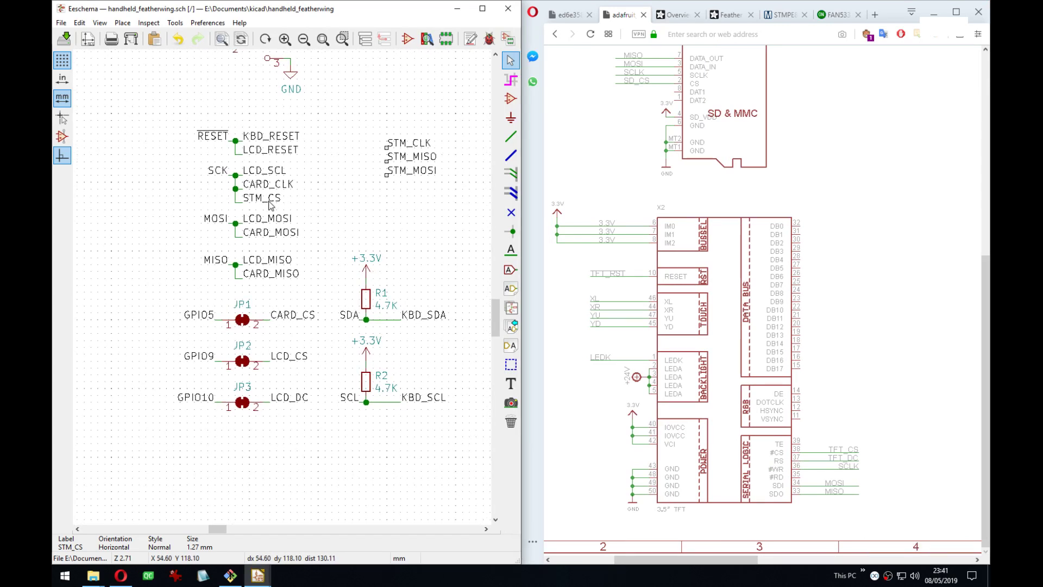
key(m)
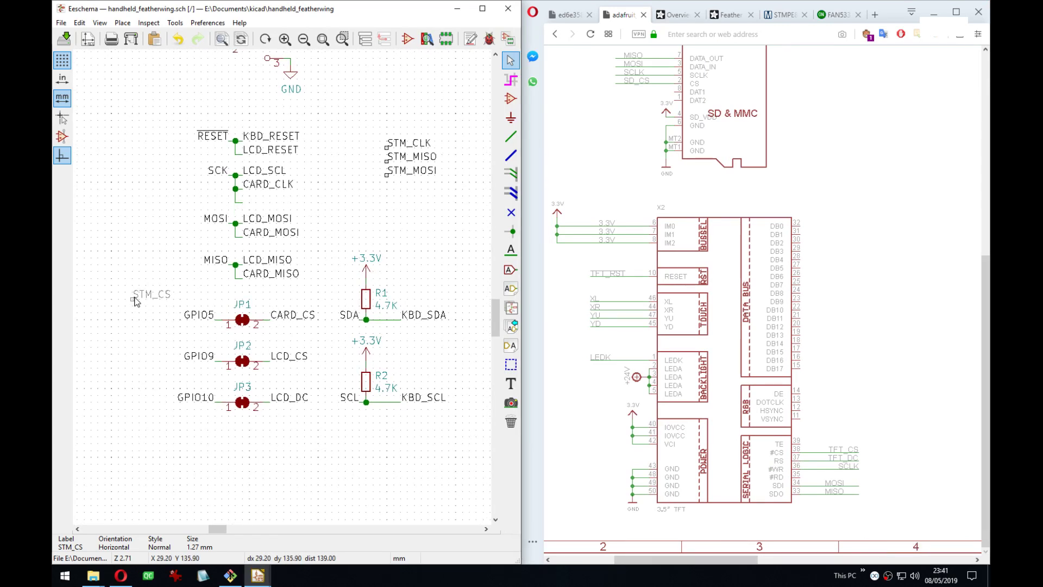
click(135, 302)
middle_drag(393, 209, 387, 206)
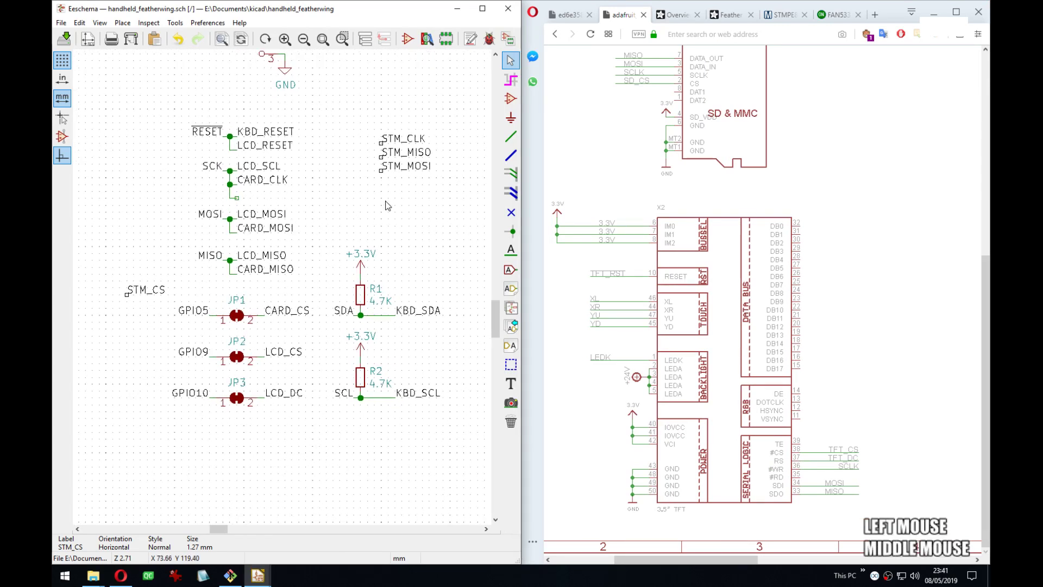
Draw a wire from the MISO junction down to the CARD_MISO line.
key(w)
click(237, 245)
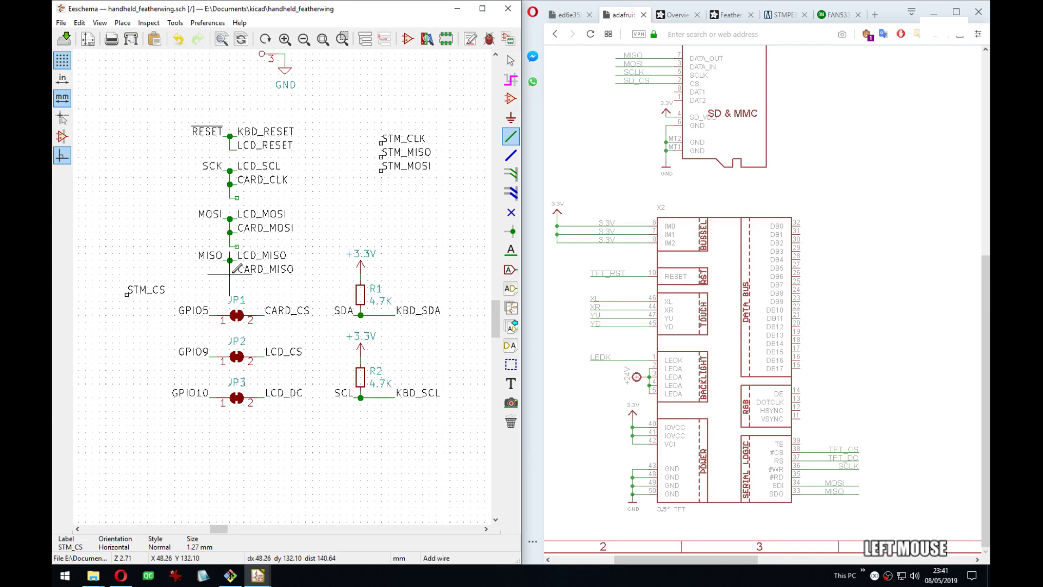
key(w)
click(237, 287)
key(Escape)
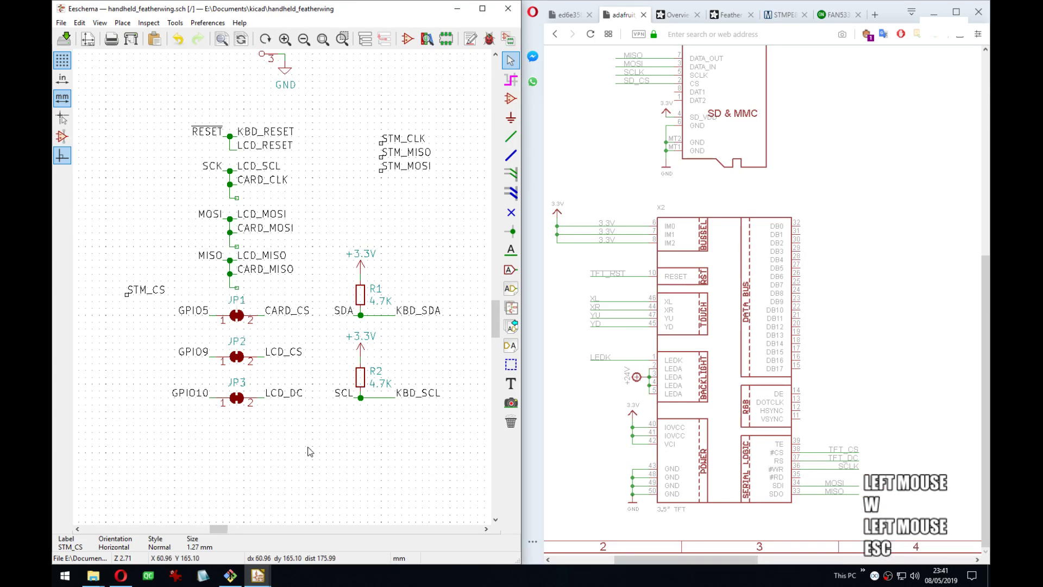
Shift jumpers JP1–JP3, the MOSI rows and resistors R1/R2 one grid lower.
drag(305, 439, 189, 260)
key(Tab)
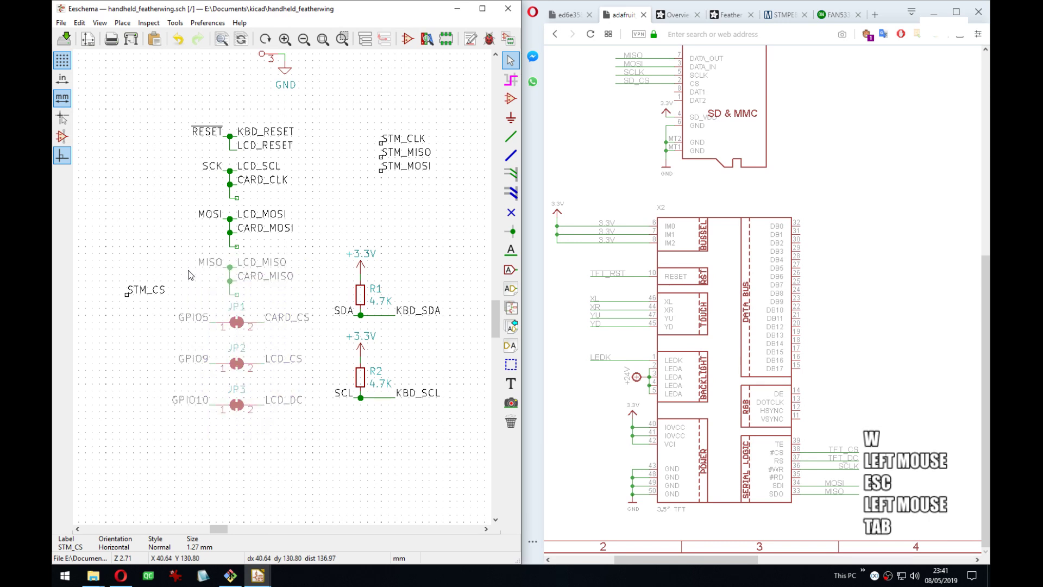
click(189, 276)
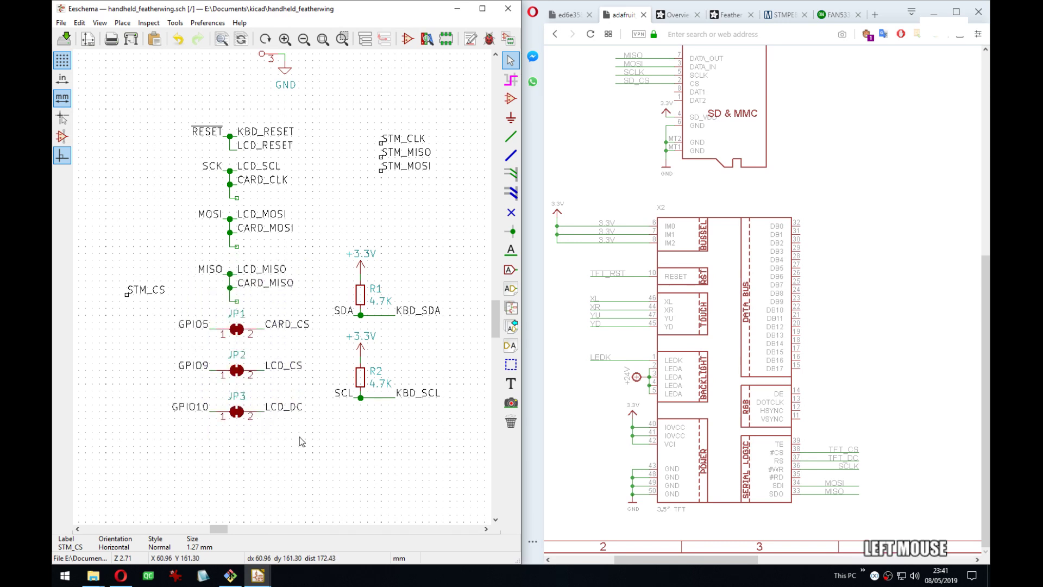
drag(298, 438, 187, 213)
key(Tab)
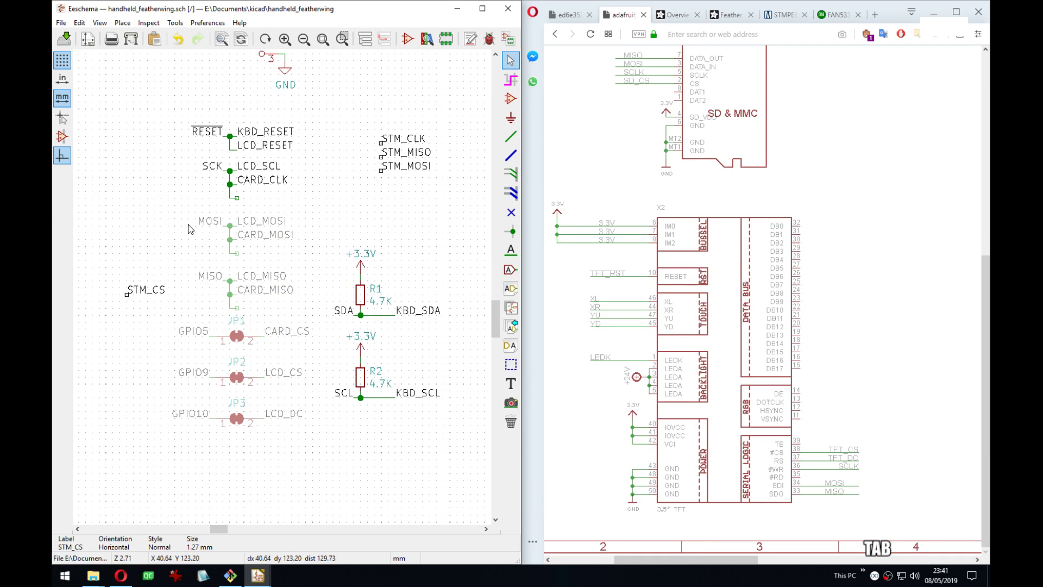
click(188, 228)
drag(304, 449, 190, 320)
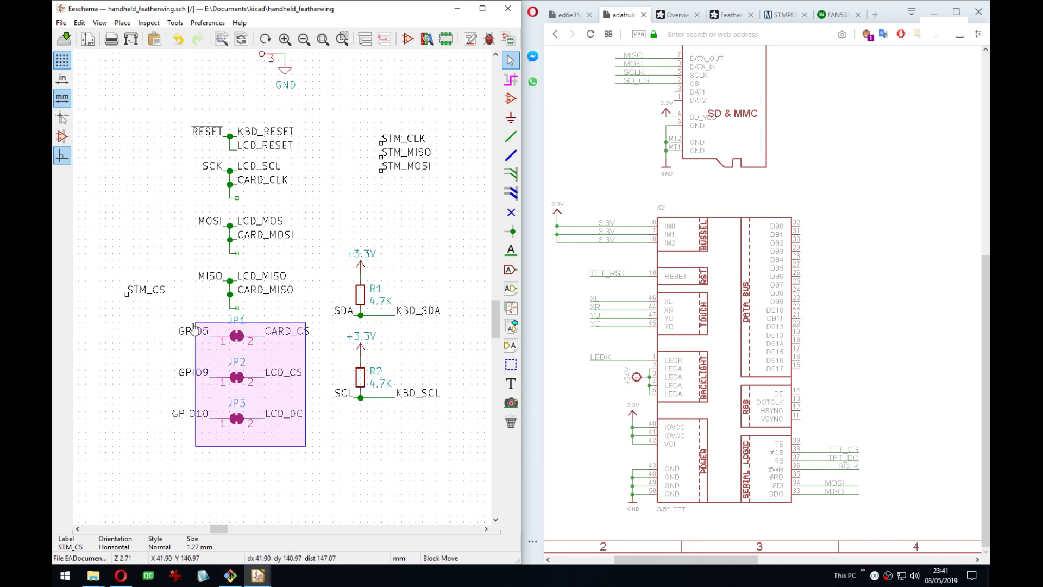
click(189, 327)
drag(438, 432, 345, 250)
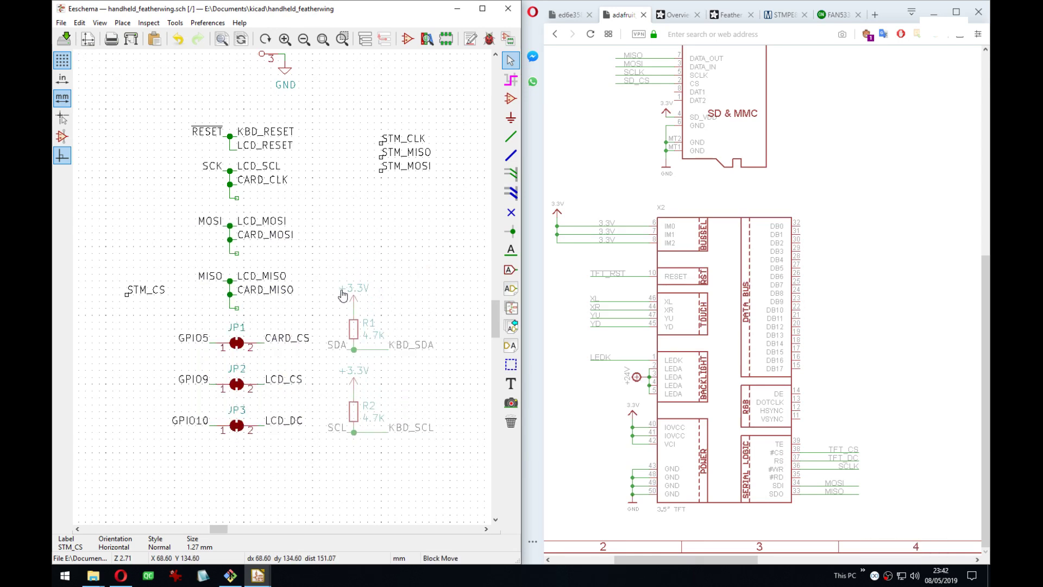
click(345, 288)
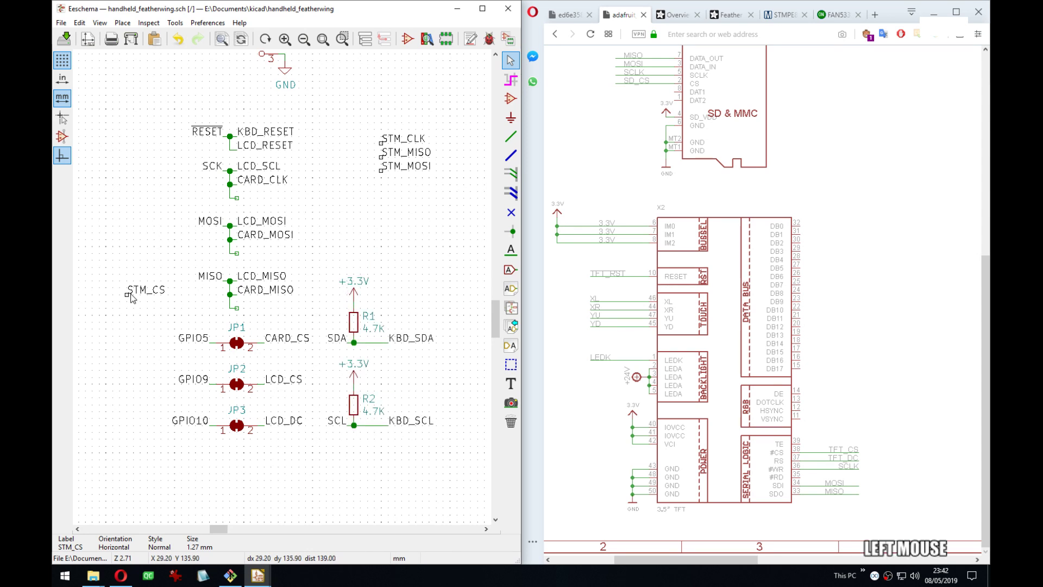
Place STM_CLK, STM_MISO and STM_MOSI below CARD_CLK, CARD_MISO and CARD_MOSI.
middle_drag(406, 204, 405, 207)
key(m)
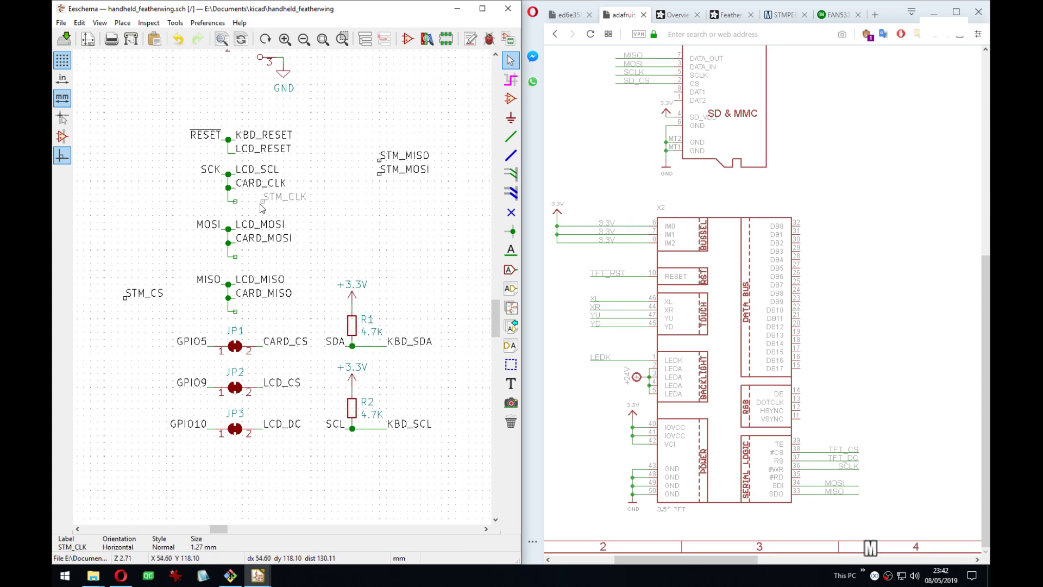
click(237, 205)
key(m)
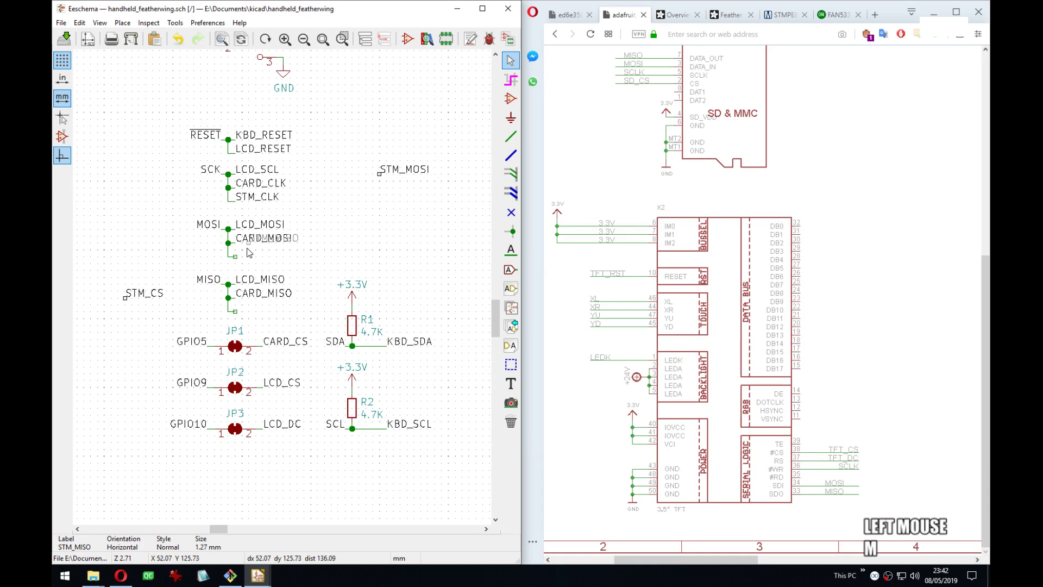
click(237, 316)
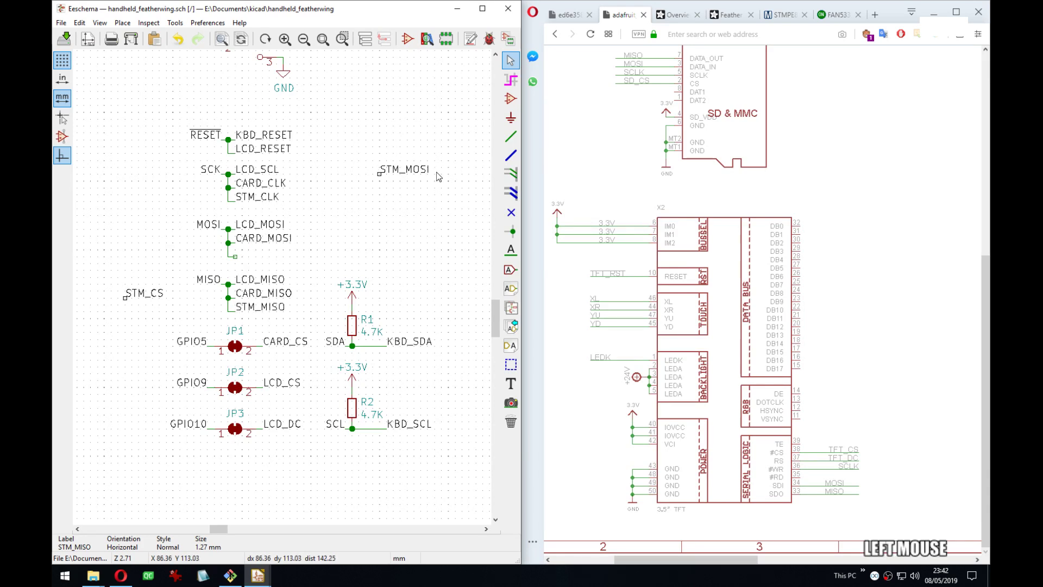
key(m)
click(238, 260)
middle_drag(282, 335, 322, 247)
Save, duplicate the JP1 jumper row below JP3, and attach STM_CS to its pin 2.
key(ctrl+s)
drag(215, 265, 324, 252)
right_click(324, 252)
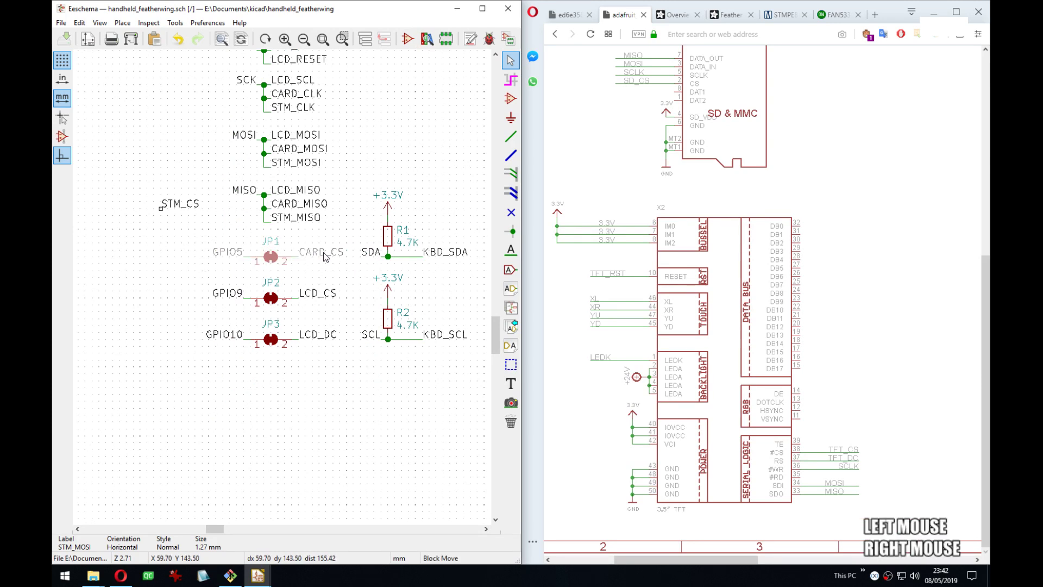
click(371, 313)
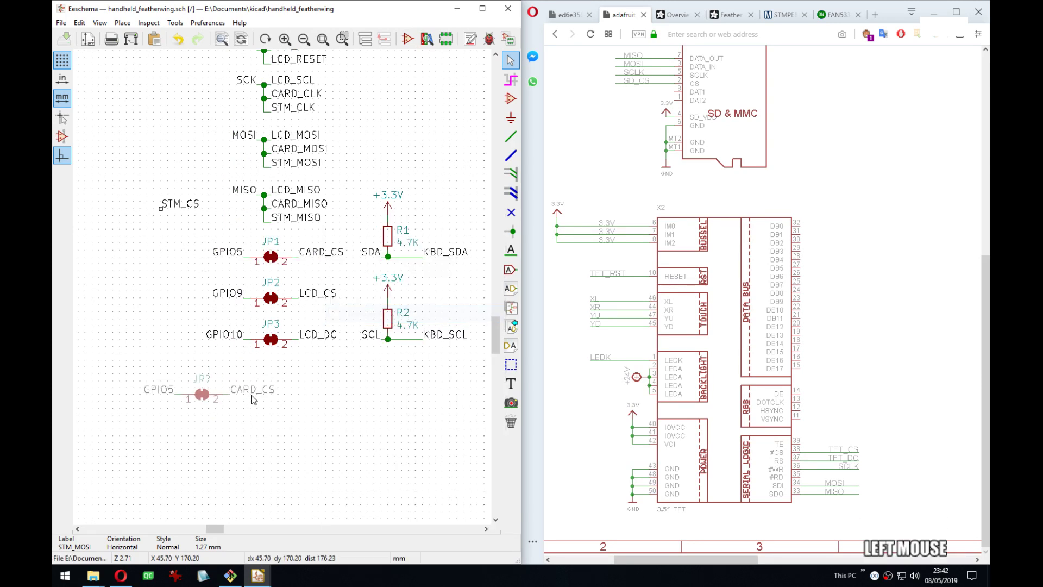
click(305, 430)
key(Delete)
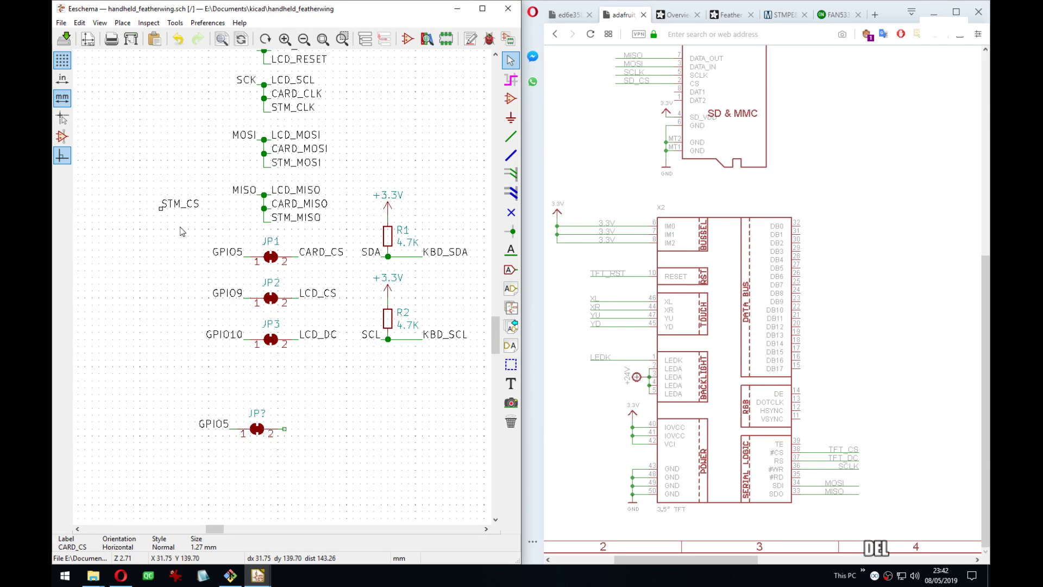
key(m)
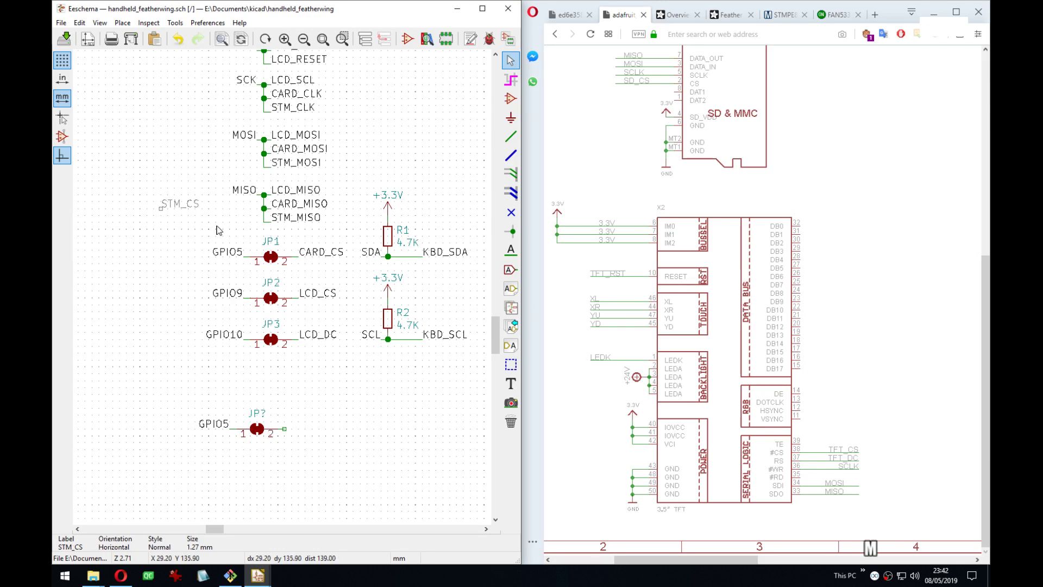
click(284, 430)
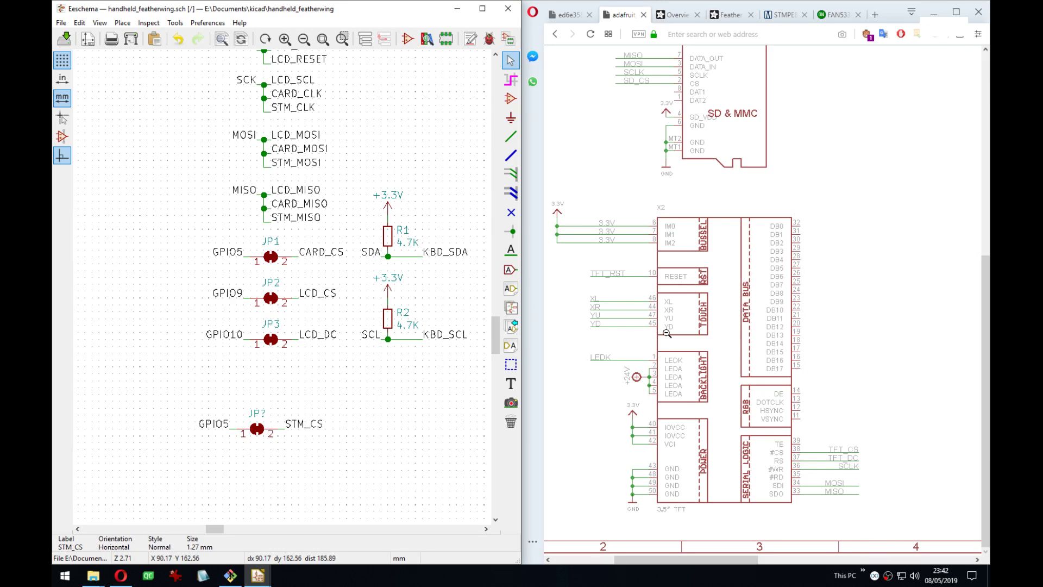
Delete the no-connect flag on the J2 GPIO6 pin.
click(978, 324)
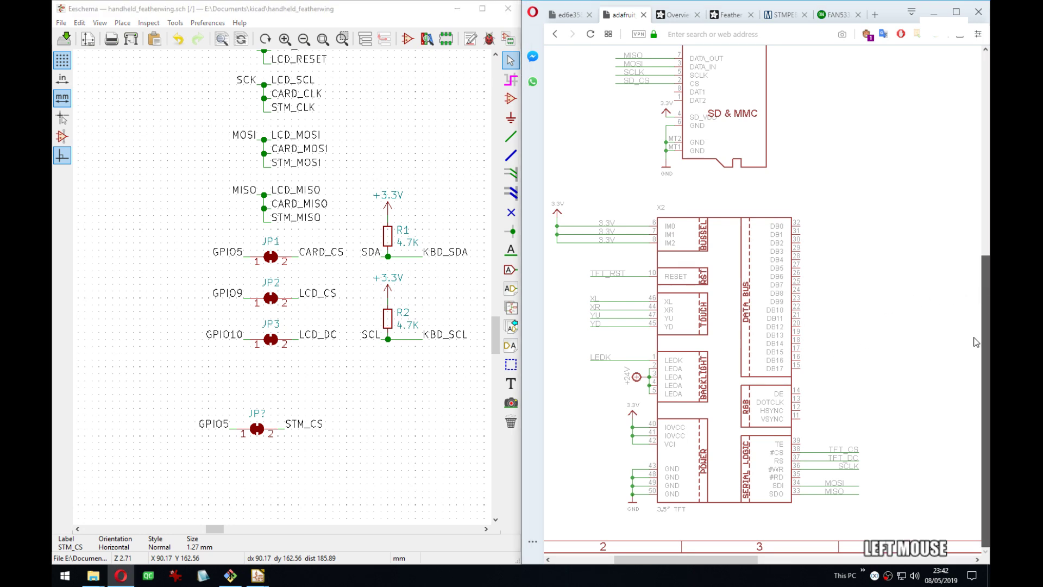
drag(985, 436, 975, 281)
drag(660, 562, 825, 560)
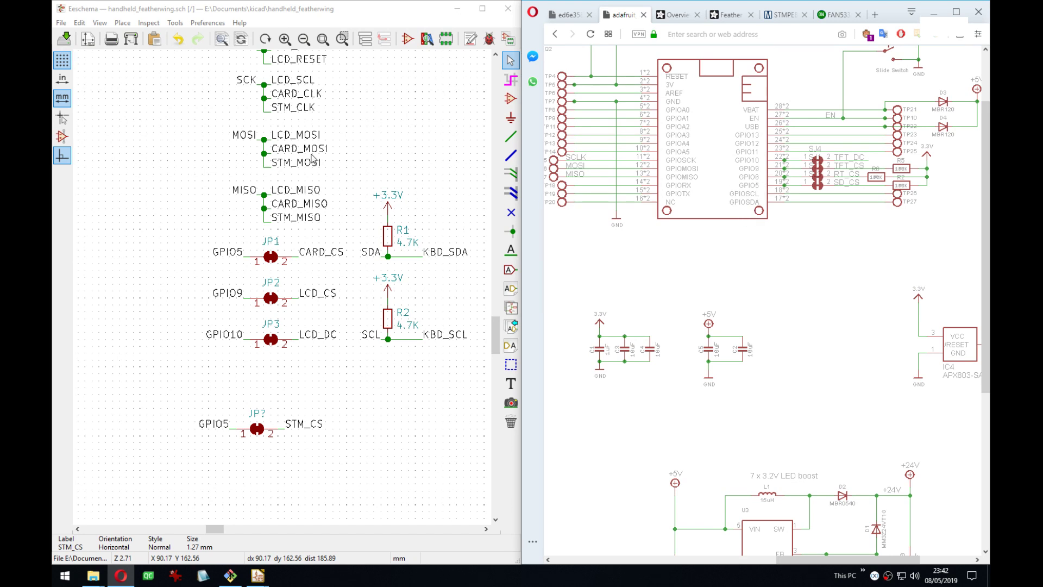
middle_drag(312, 158, 330, 183)
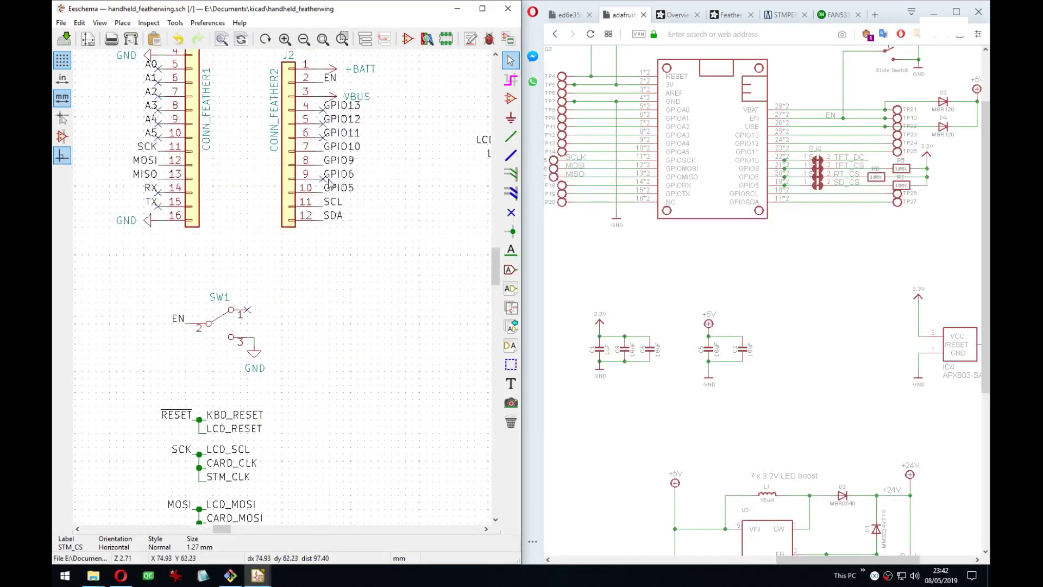
key(Delete)
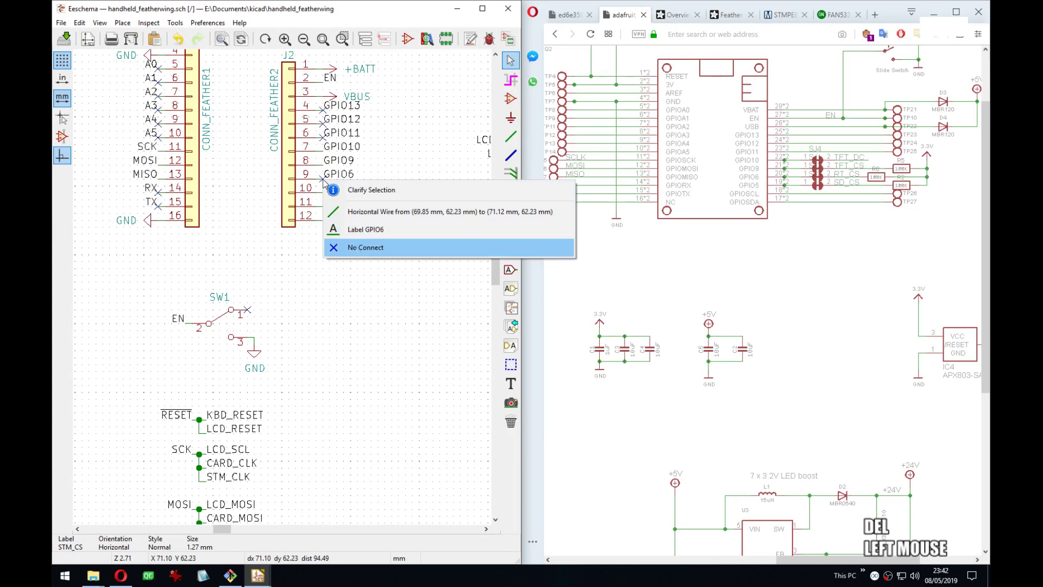
click(359, 248)
Replace the new jumper's GPIO5 label with a rotated copy of the GPIO6 label on pin 1.
key(c)
middle_drag(368, 337, 426, 215)
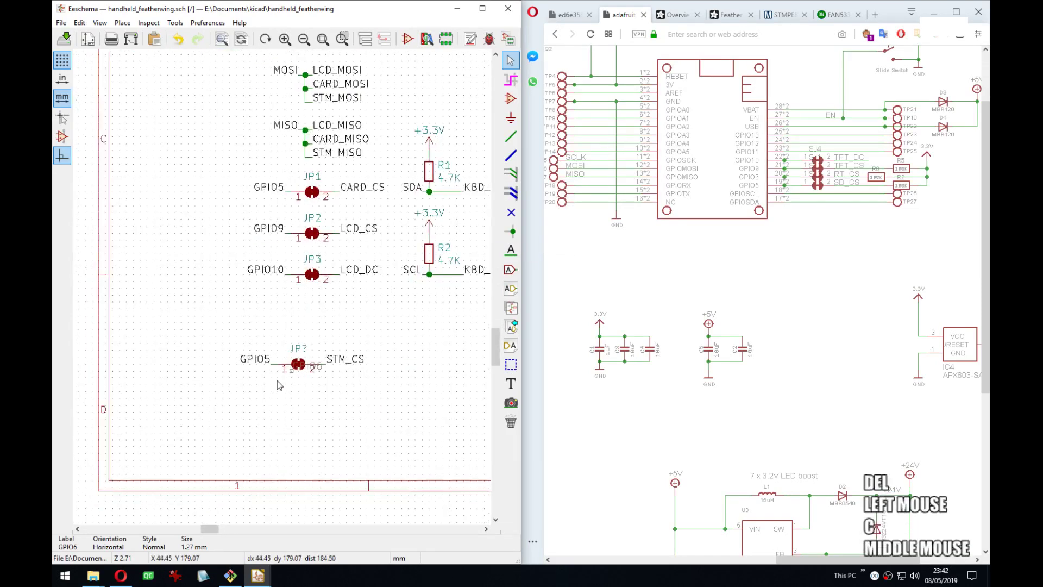
click(245, 336)
click(261, 363)
key(Delete)
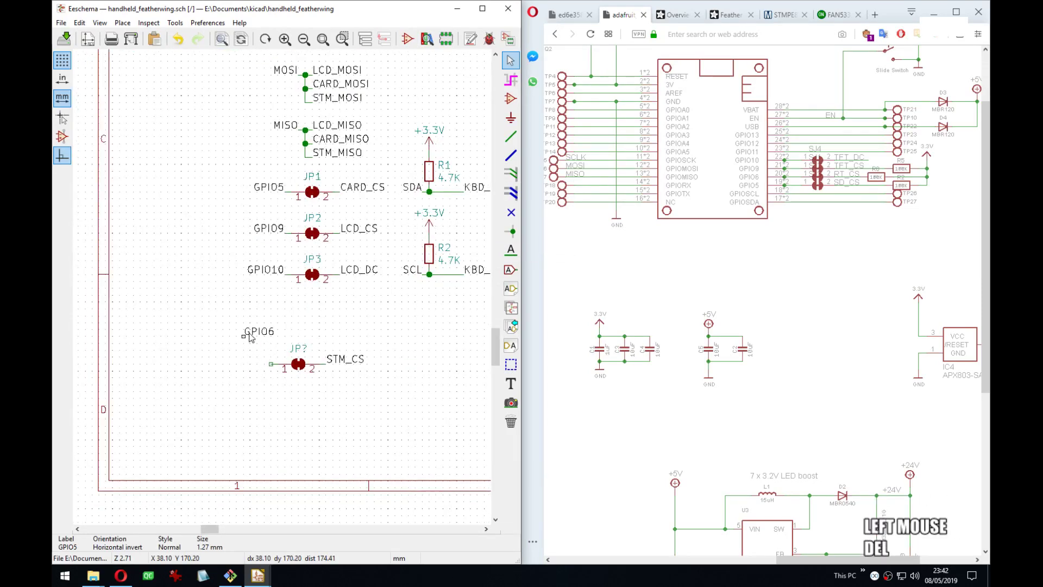
key(m)
key(r)
click(271, 363)
Move the JP2 and JP3 rows one row lower and pick up the STM_CS jumper row.
middle_drag(373, 305, 354, 341)
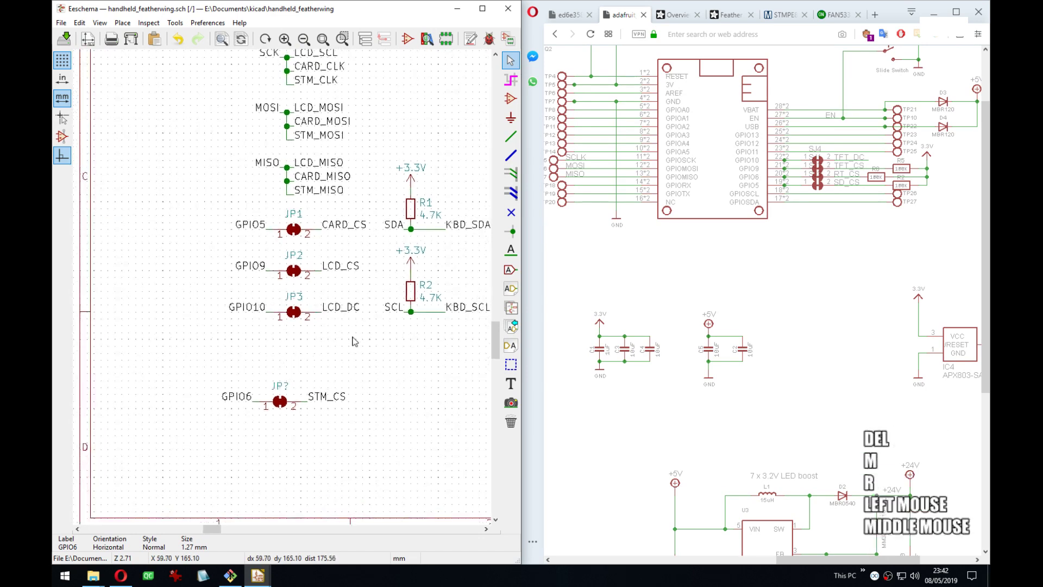
drag(355, 340, 239, 267)
click(240, 307)
drag(336, 435, 249, 392)
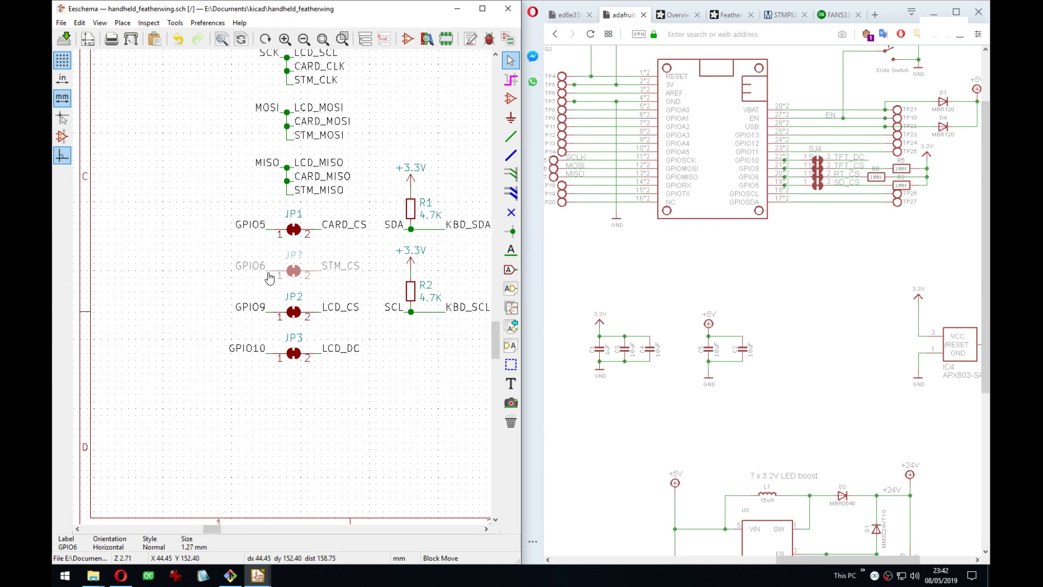
Set the STM_CS jumper row below JP1 and reposition the R1/R2 pull-ups, undoing one attempt.
click(270, 278)
middle_drag(363, 359, 285, 384)
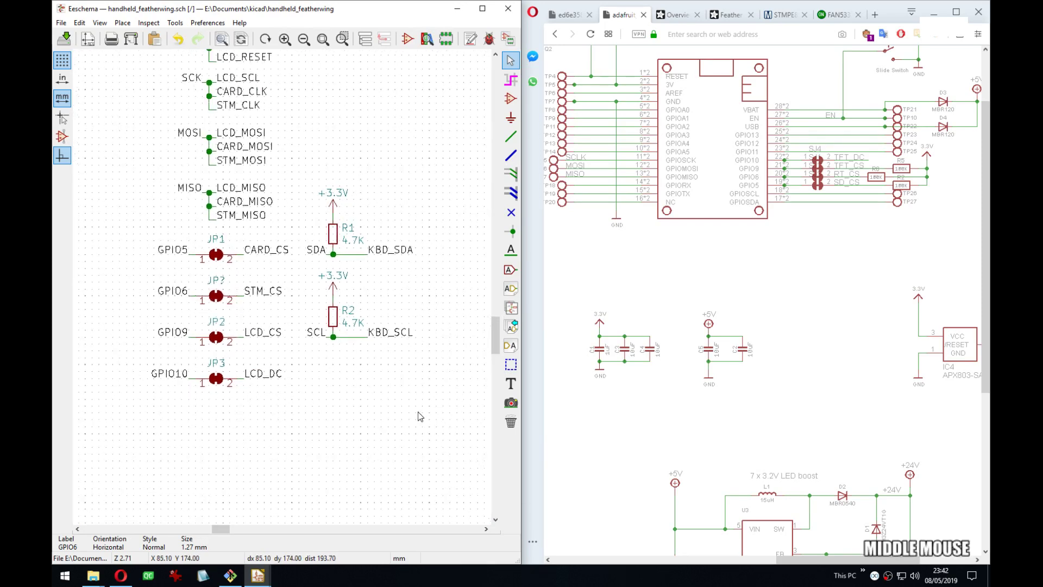
drag(419, 406, 327, 192)
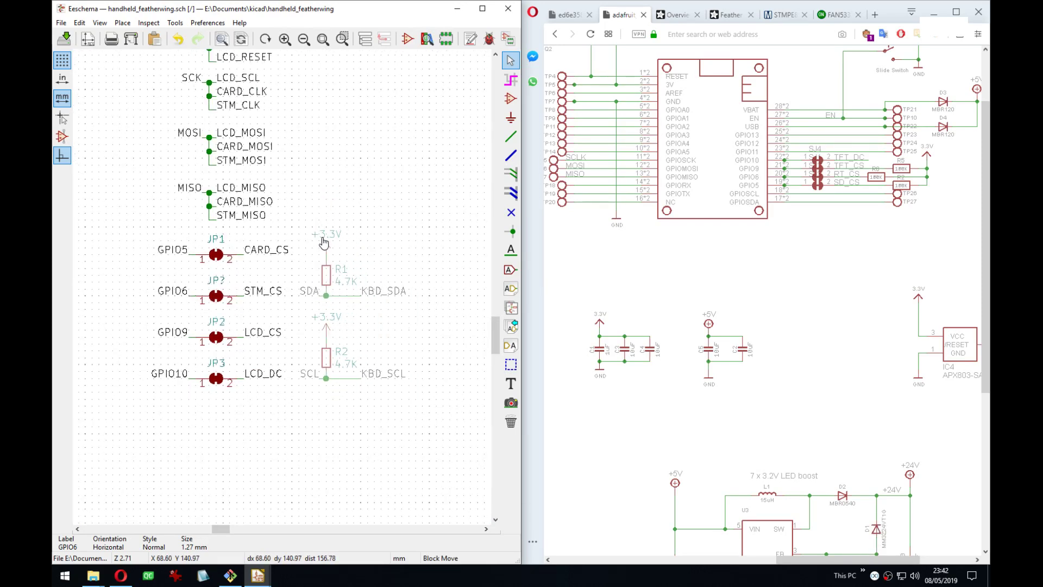
click(336, 244)
drag(419, 416, 343, 242)
click(337, 243)
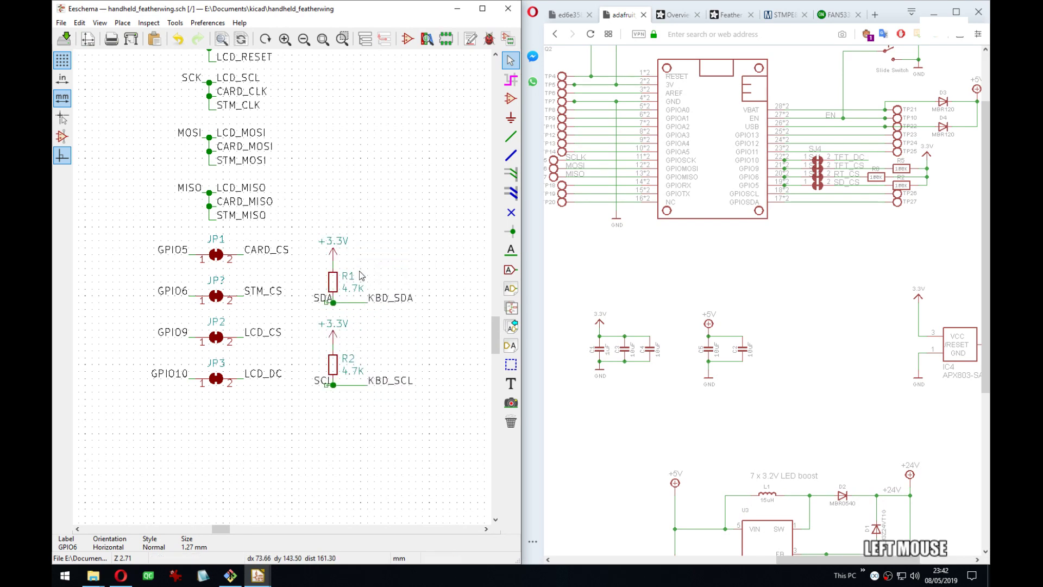
key(ctrl+z)
drag(430, 408, 313, 233)
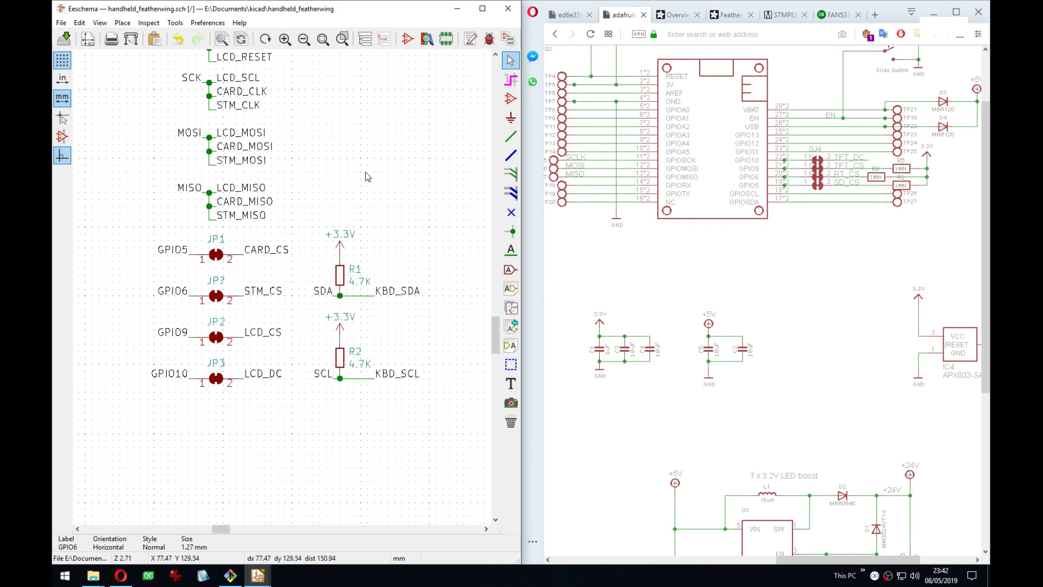
Move the labels, jumpers and pull-ups together as one group further left.
scroll(364, 174, down, 3)
mouse_move(284, 291)
middle_down()
mouse_move(312, 281)
mouse_move(295, 326)
mouse_move(270, 339)
middle_up()
drag(310, 398, 185, 304)
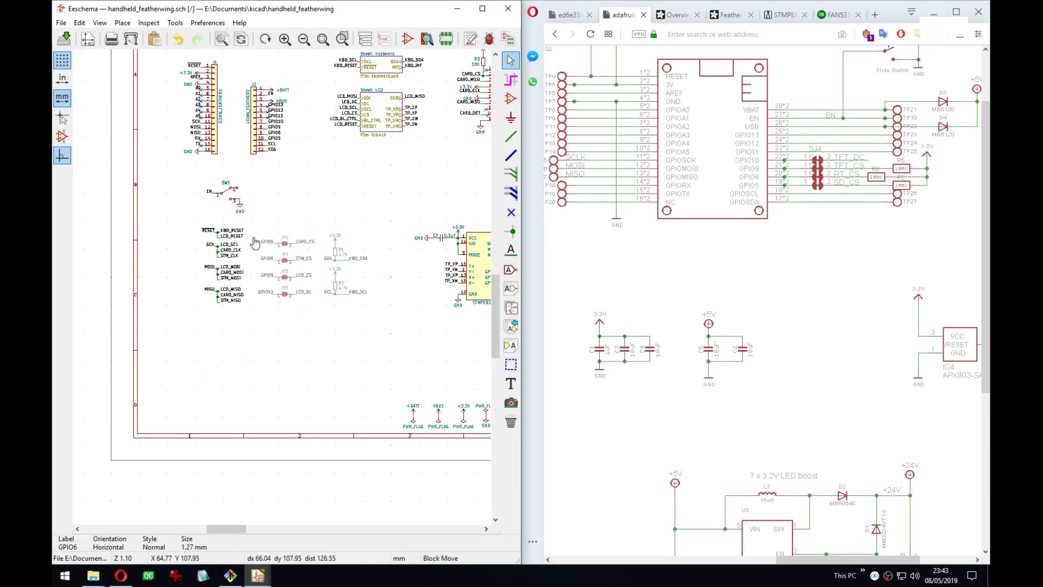
click(251, 241)
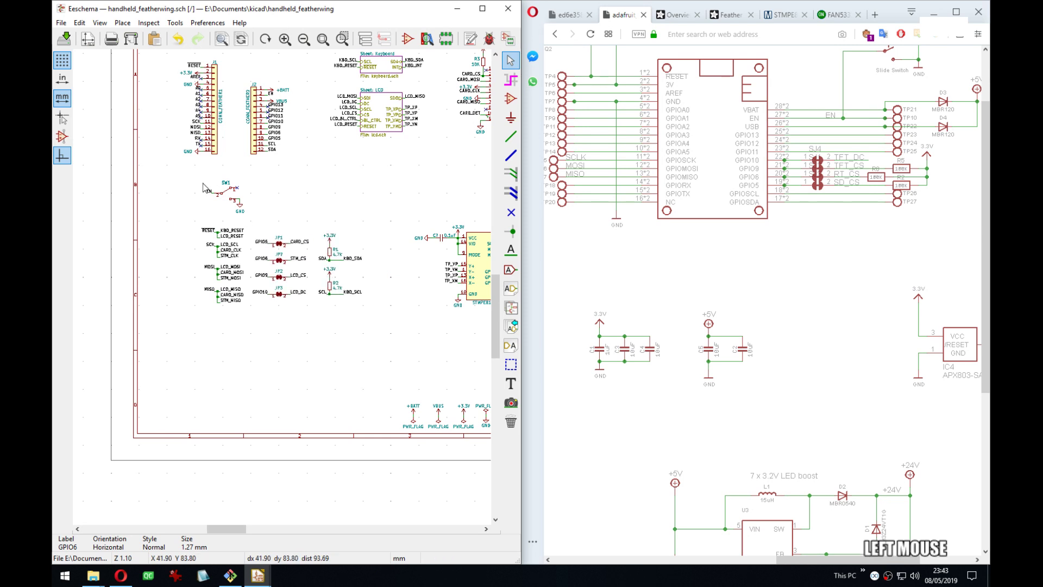
drag(365, 342, 184, 220)
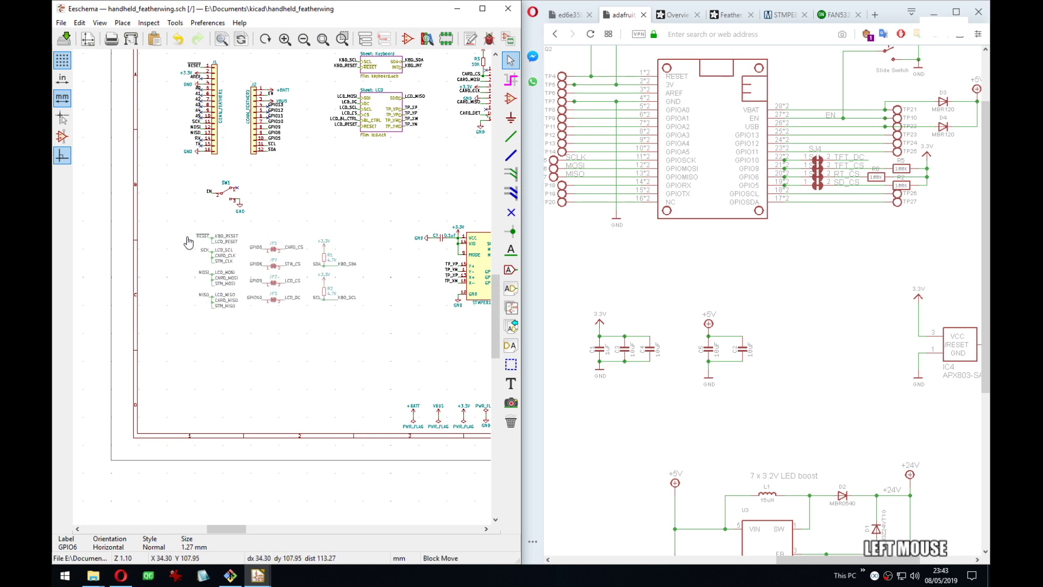
click(171, 253)
drag(348, 353, 157, 249)
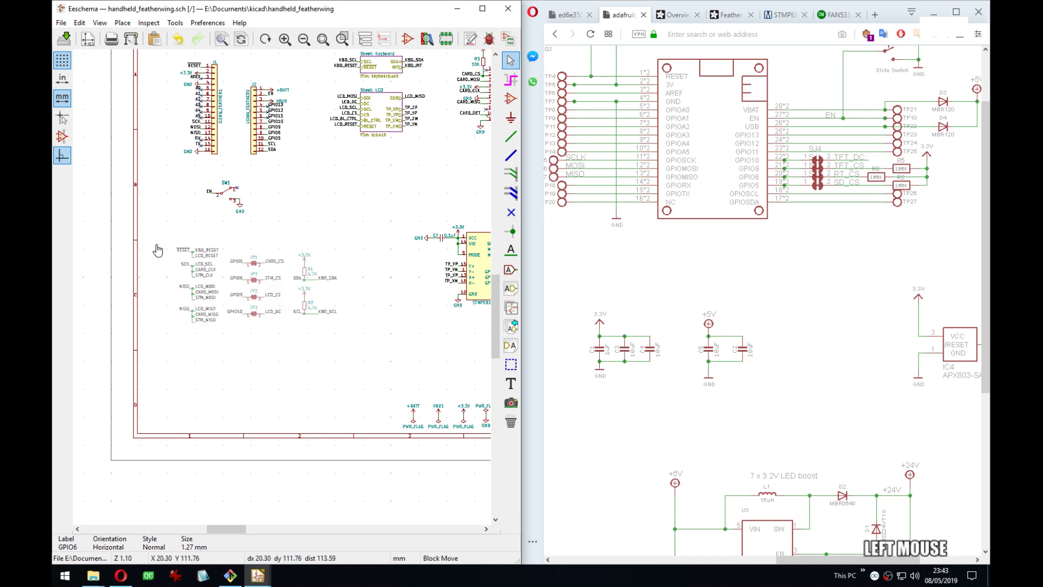
click(135, 220)
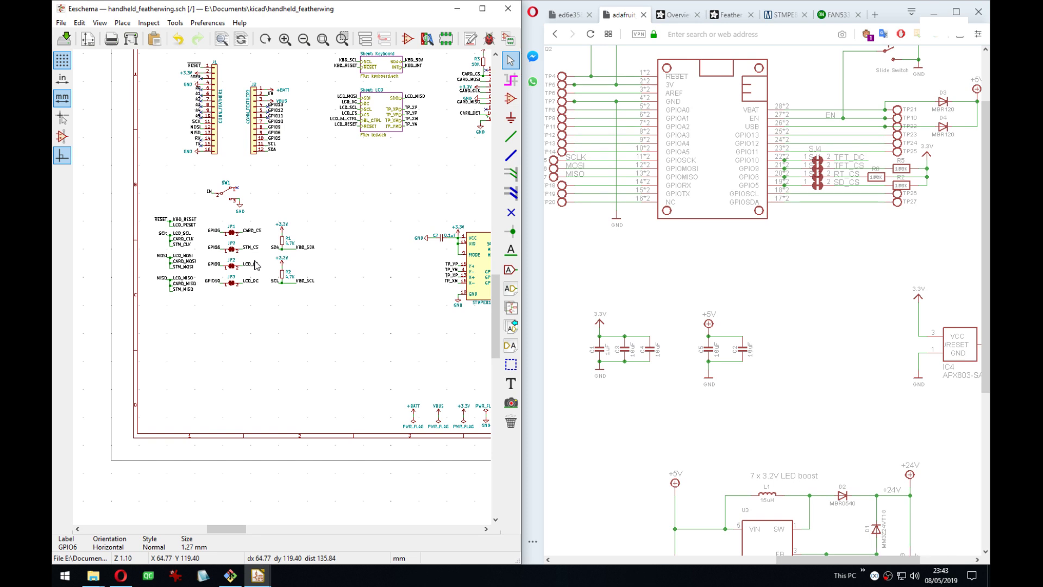
middle_drag(270, 266, 288, 217)
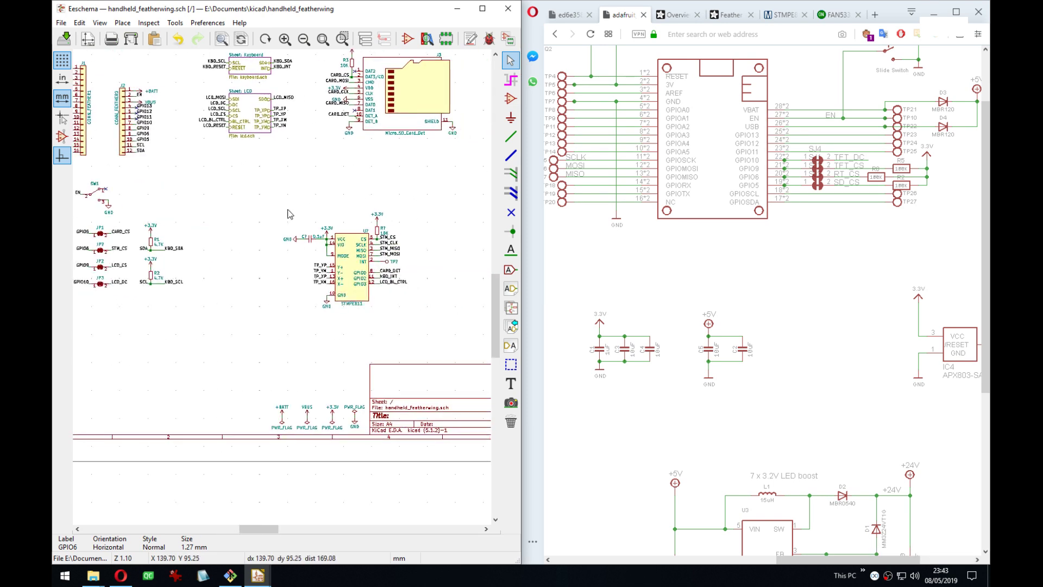
Save the schematic and annotate all unannotated components.
key(ctrl+s)
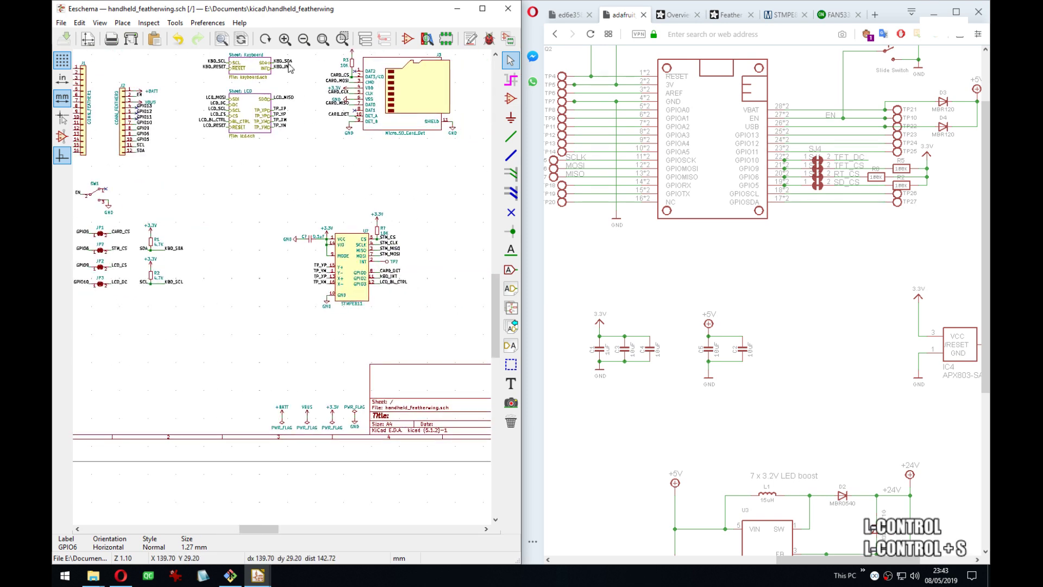
click(471, 40)
click(377, 405)
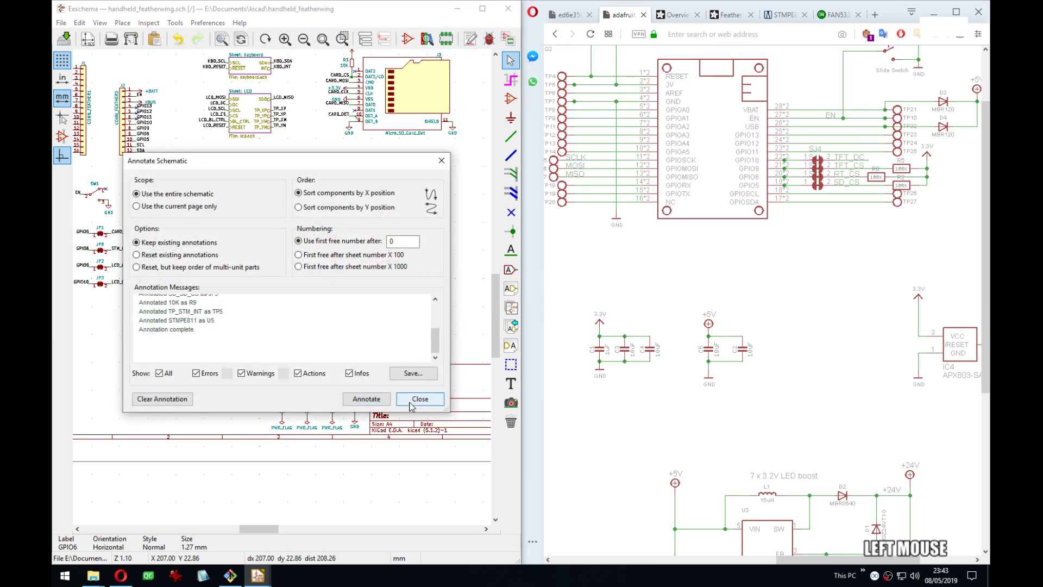
click(419, 400)
Run the electrical rules check and jump to the first reported error.
middle_drag(148, 116, 177, 129)
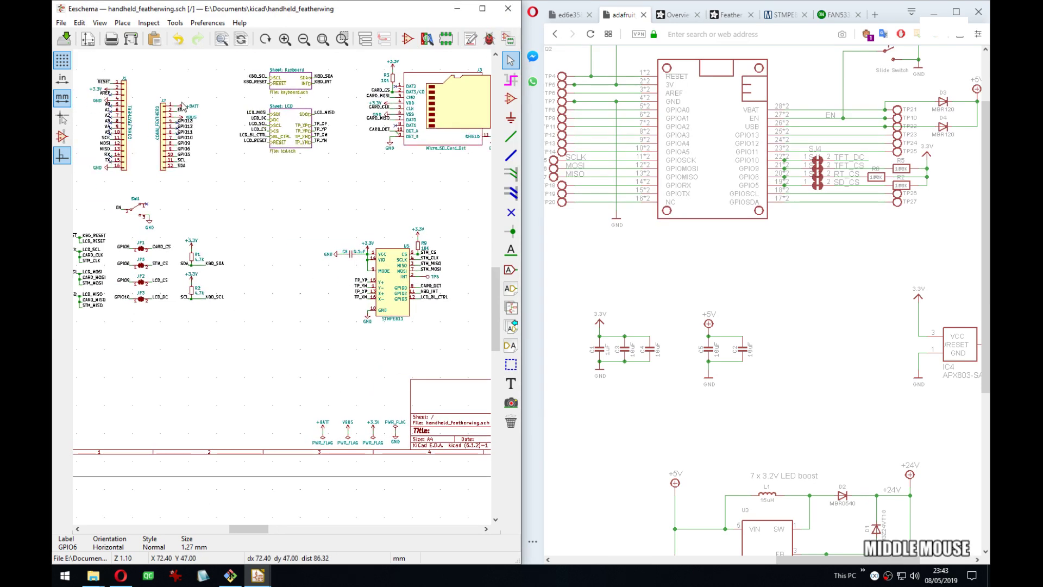
middle_drag(365, 168, 313, 172)
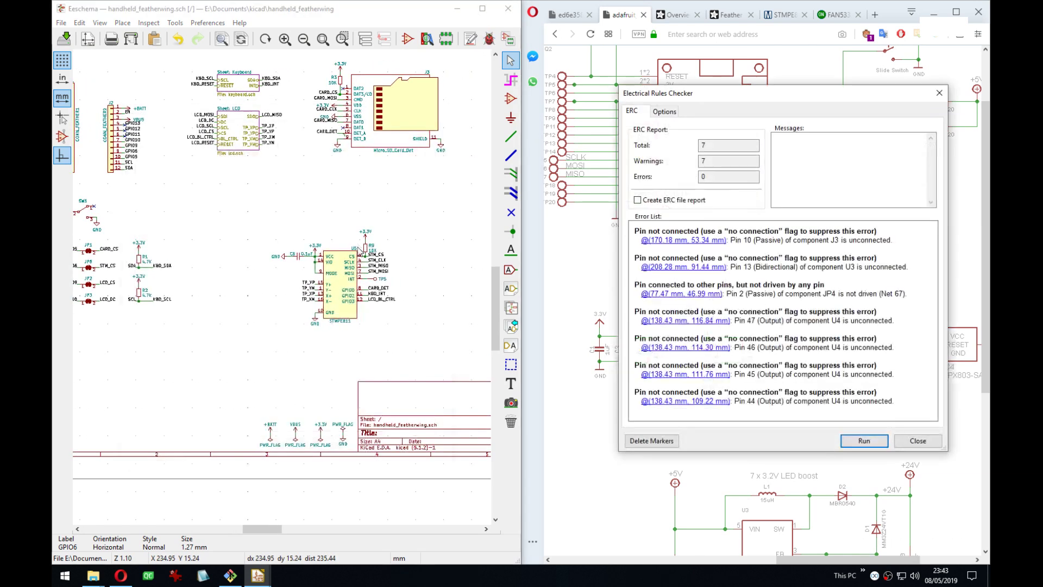
click(864, 440)
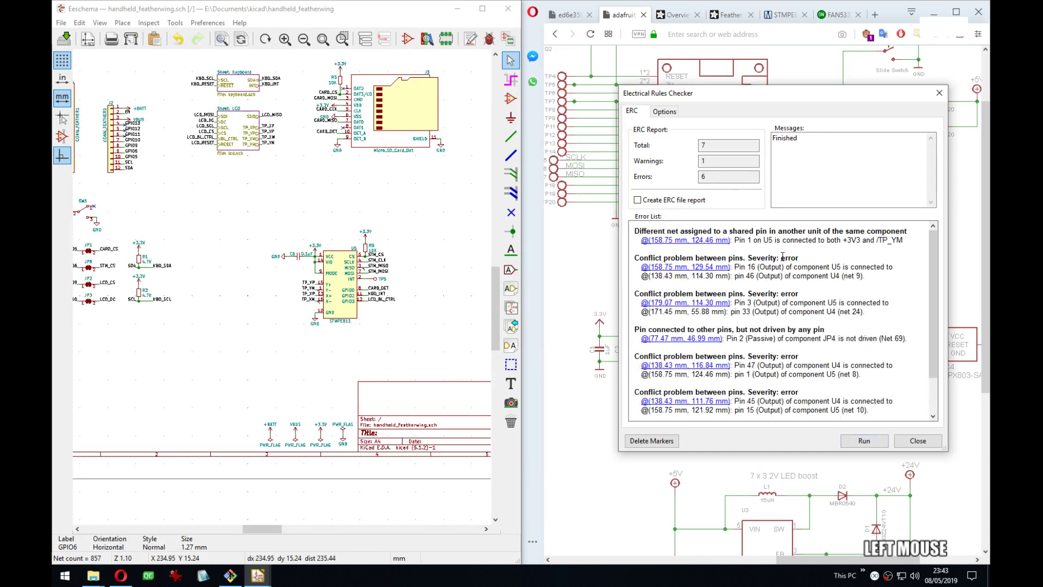
click(718, 244)
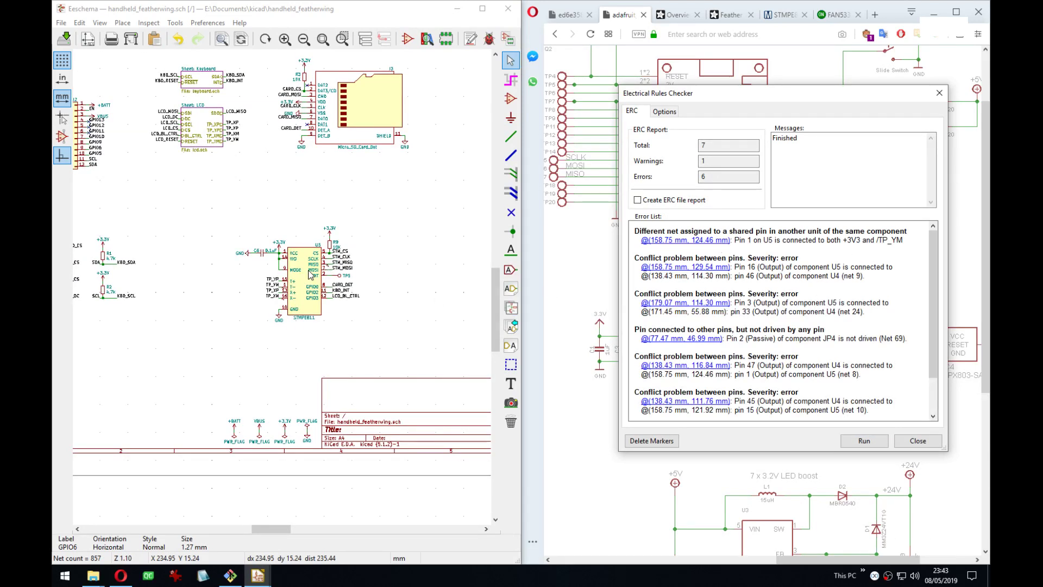
scroll(318, 274, up, 4)
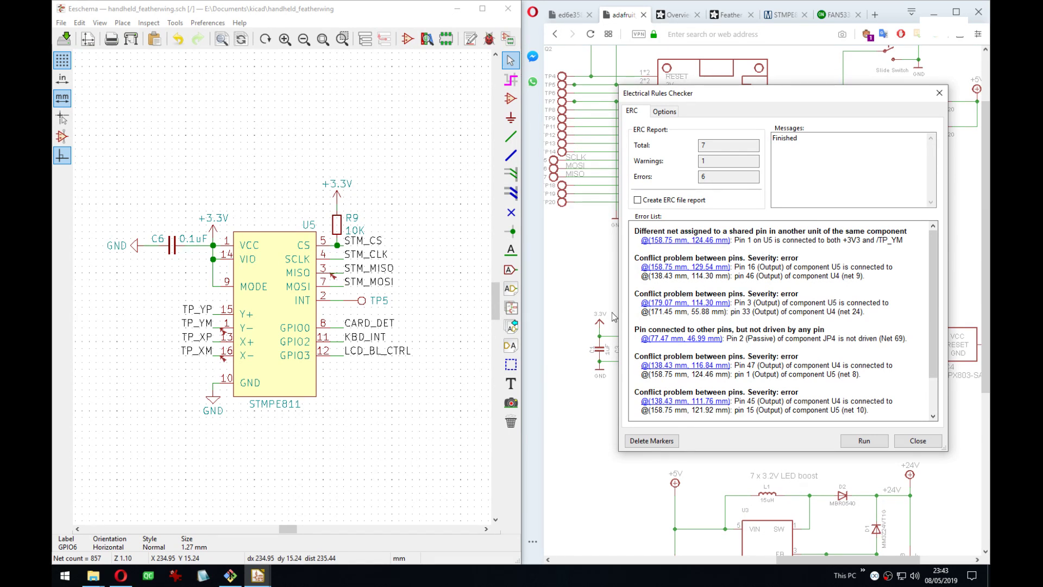
Jump to the U5 pin 16 conflict on the root sheet and inspect the STMPE811 and jumper area.
click(701, 268)
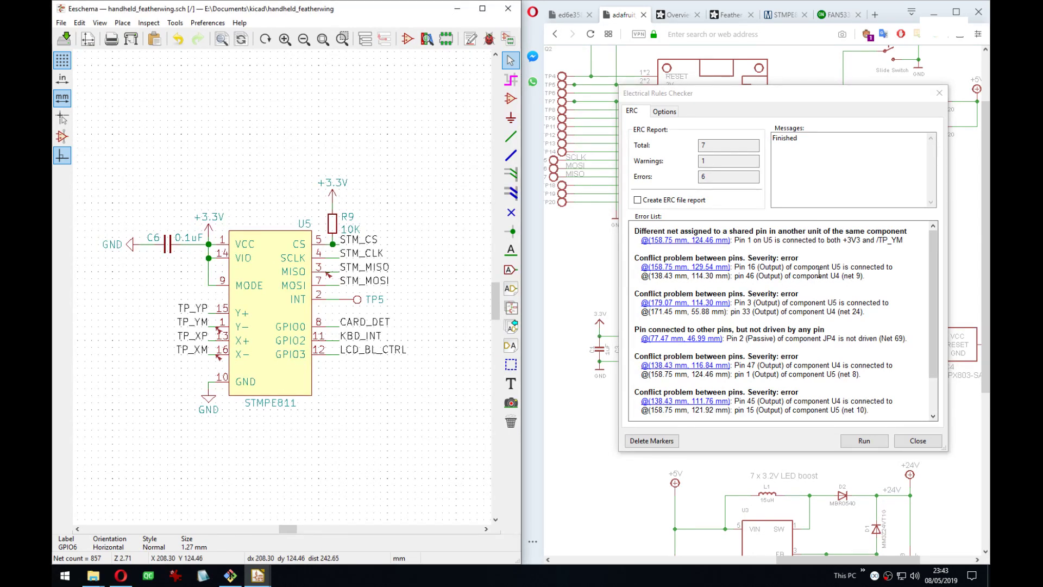
click(697, 268)
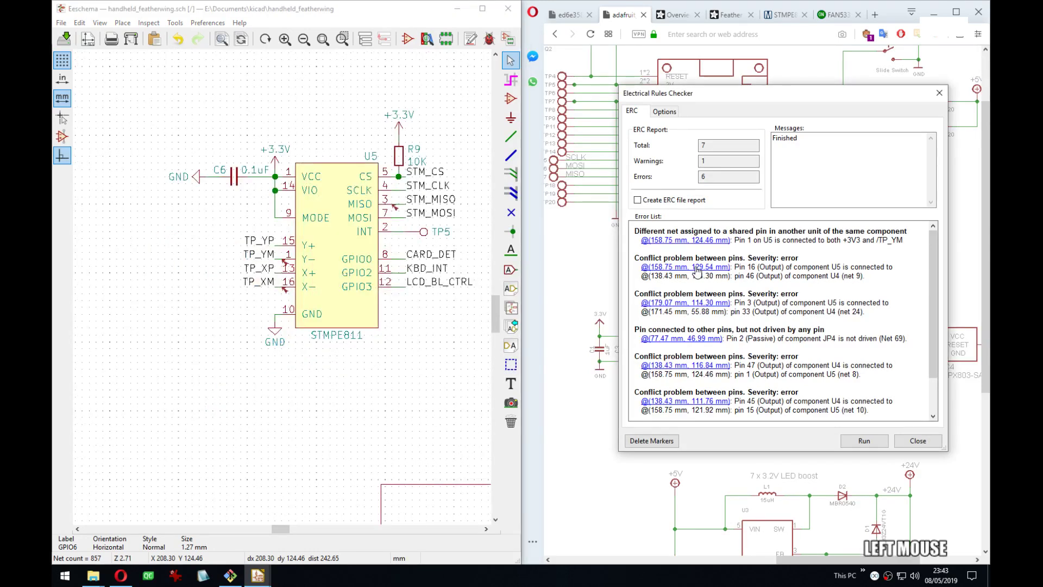
middle_drag(338, 310, 314, 315)
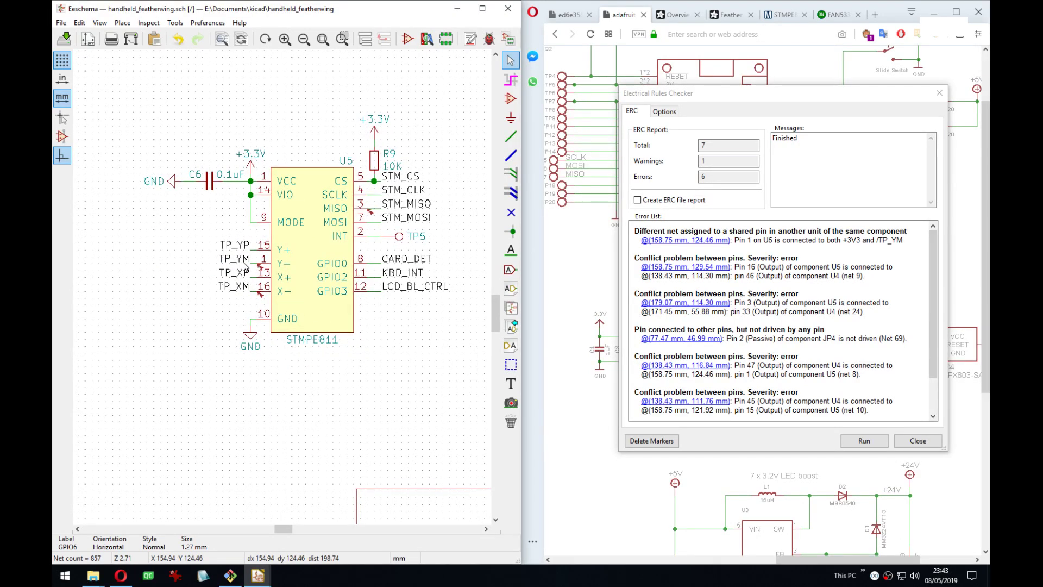
middle_drag(299, 265, 299, 266)
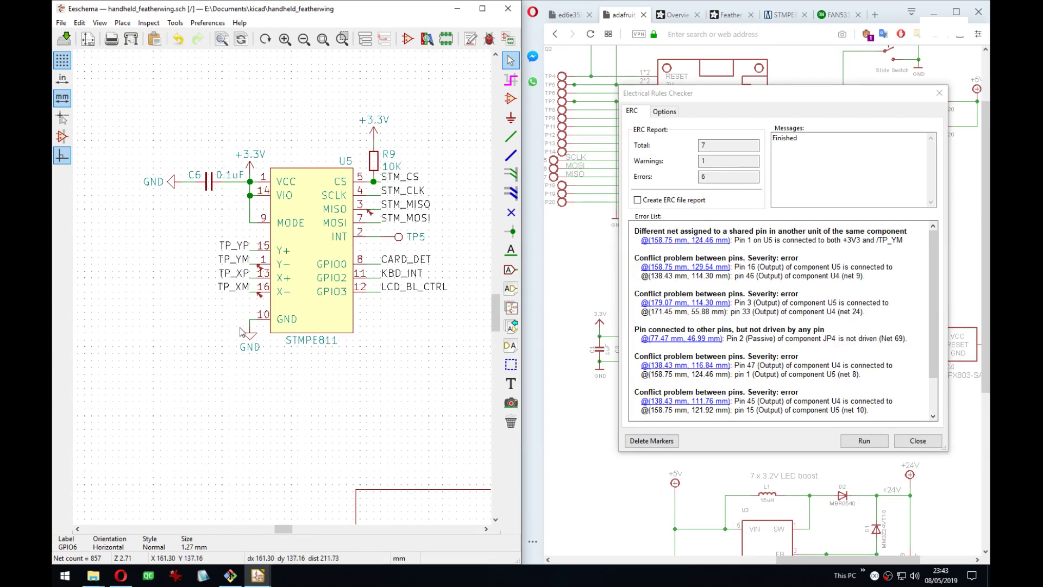
mouse_move(240, 329)
middle_down()
mouse_move(486, 340)
mouse_move(500, 310)
middle_up()
mouse_move(278, 328)
middle_down()
mouse_move(461, 319)
mouse_move(394, 326)
middle_up()
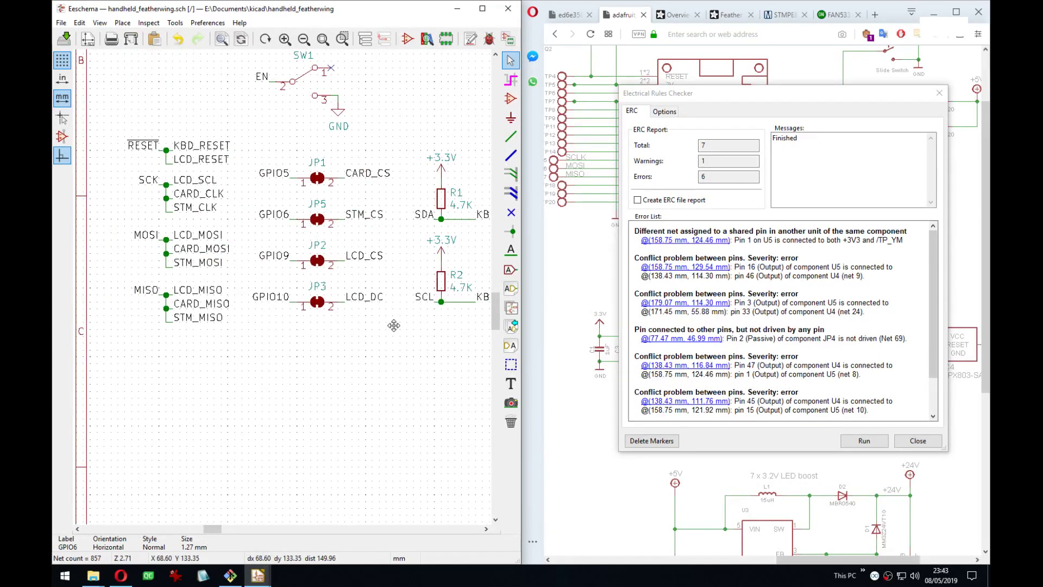
scroll(394, 325, down, 4)
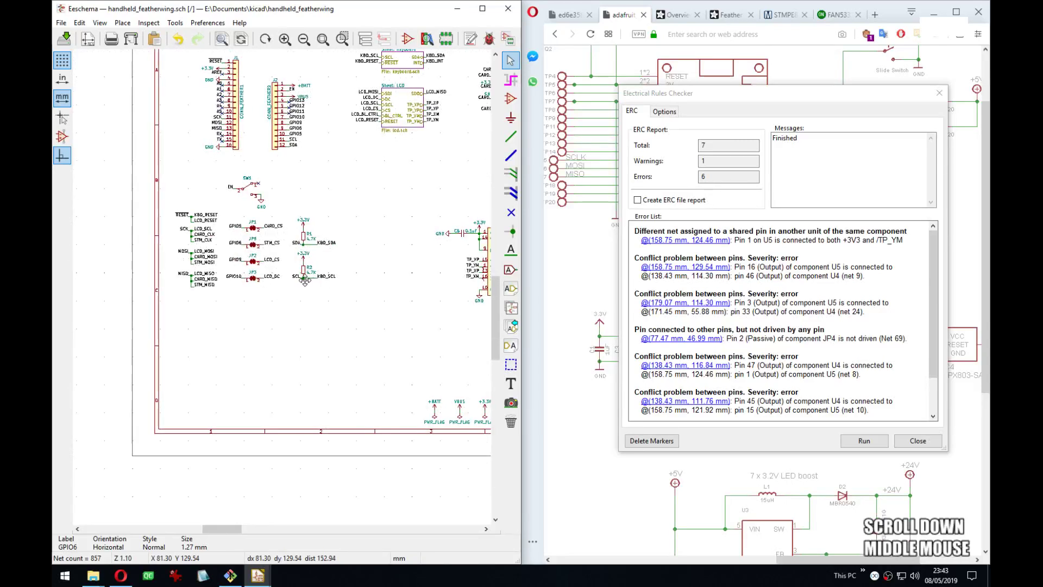
middle_drag(304, 280, 272, 288)
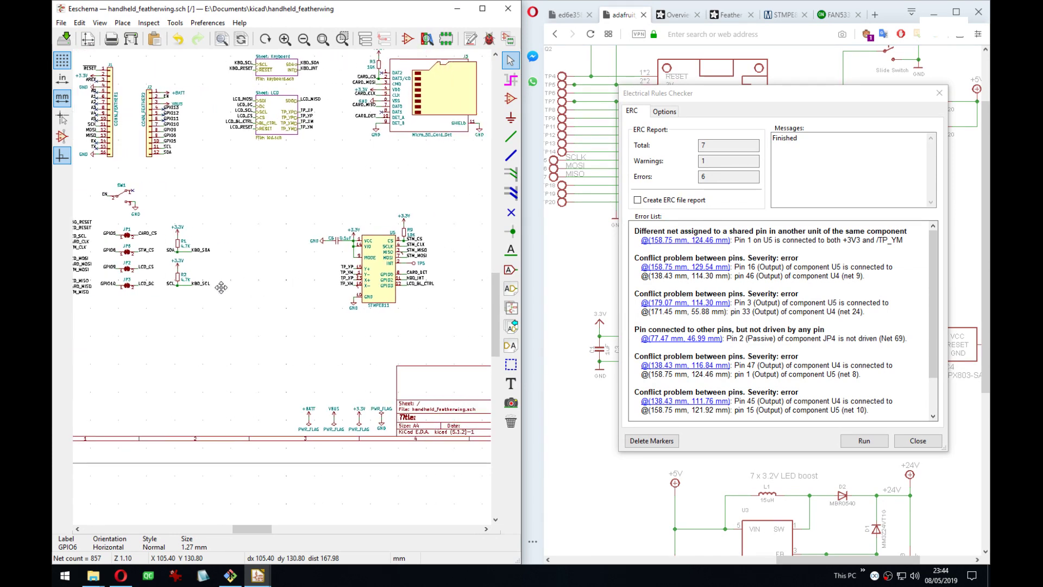
Open the STMPE811 chip U5's symbol in the editor and close it unchanged.
click(346, 286)
key(ctrl+e)
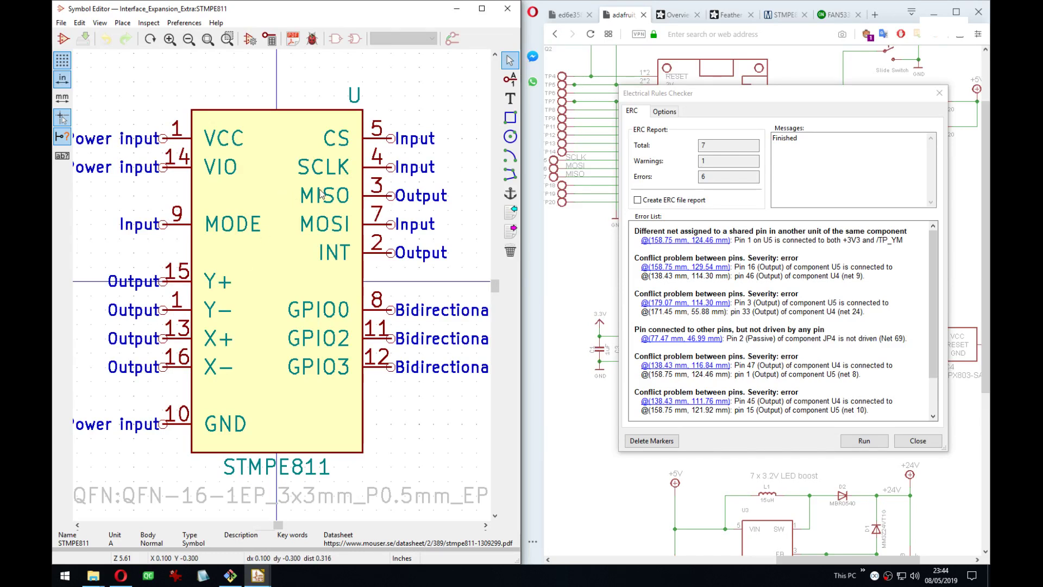
click(507, 8)
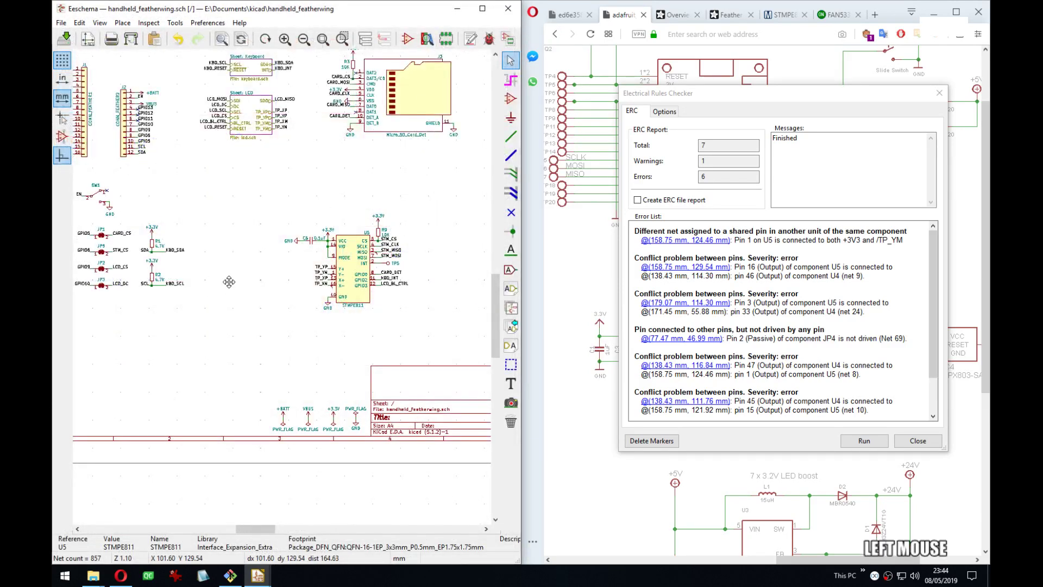
middle_drag(228, 282, 277, 279)
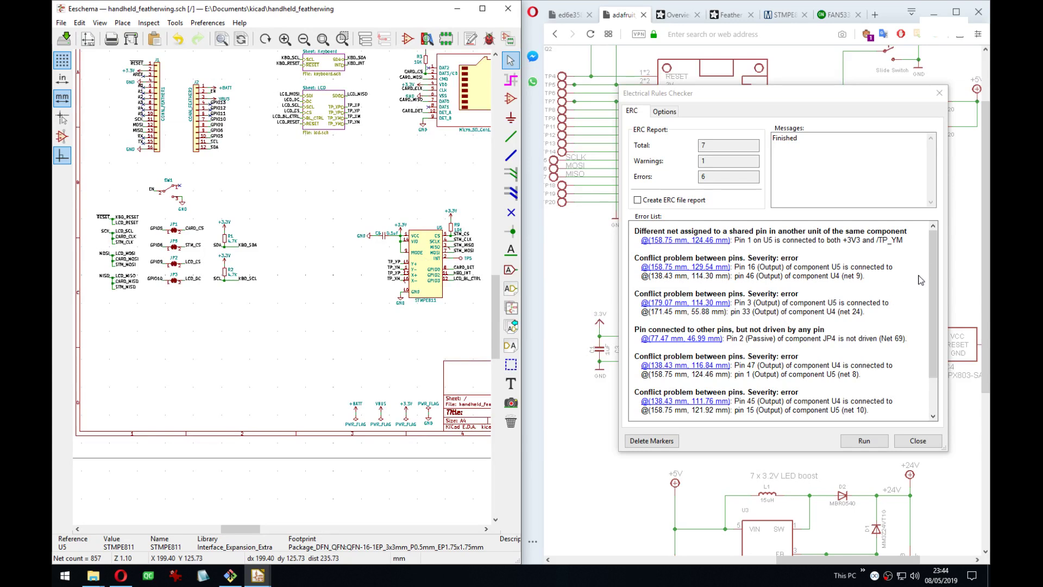
Jump to the JP4 error on the keyboard sheet and inspect the jumper and BBQ10KBD pins.
click(710, 340)
middle_drag(287, 286, 332, 252)
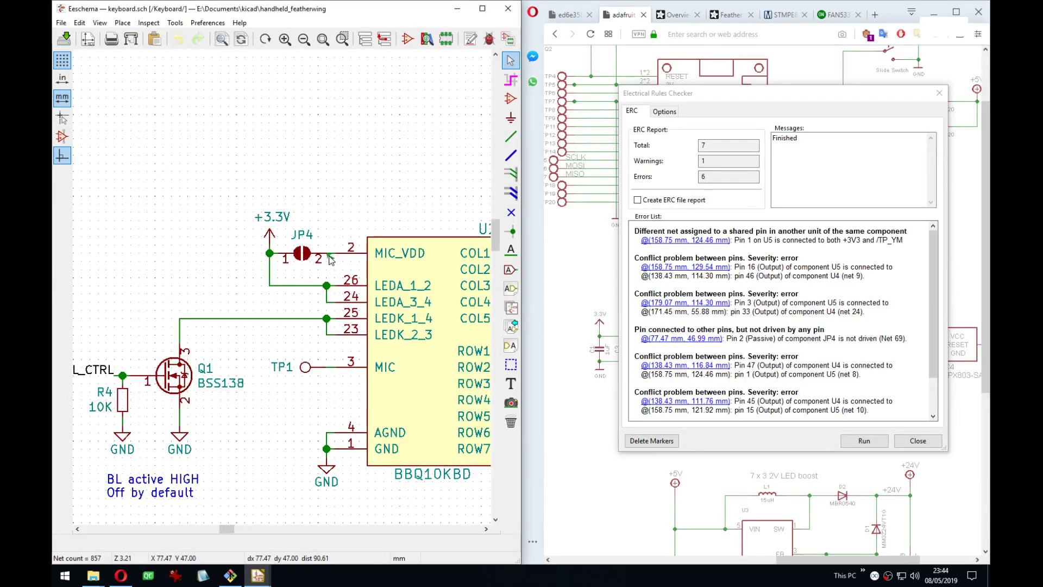
middle_drag(388, 262, 312, 247)
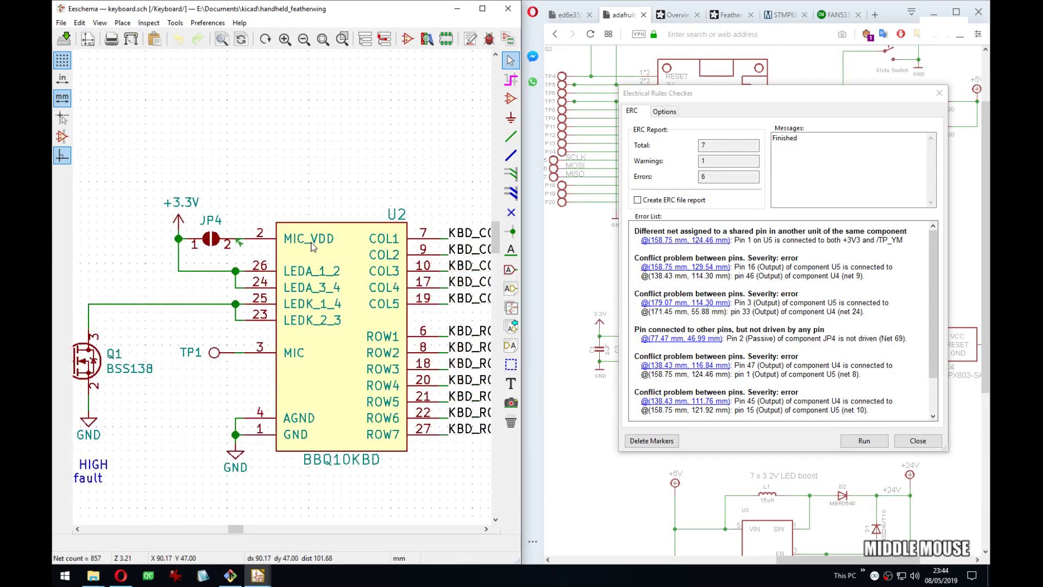
middle_drag(231, 249, 299, 235)
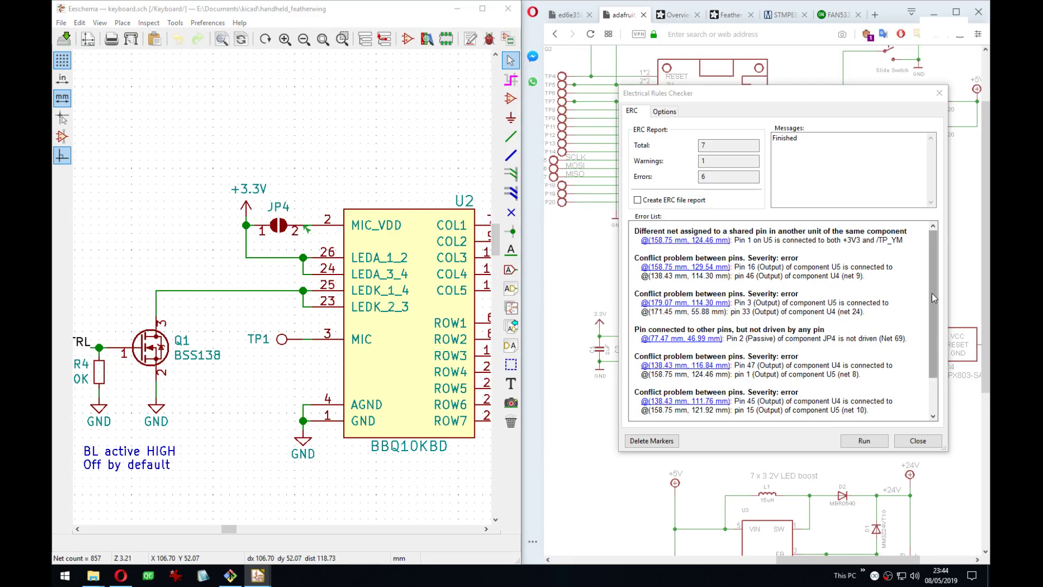
drag(932, 293, 931, 312)
Check the conflict at the LCD sheet's touch pins, then return to the root sheet.
double_click(700, 342)
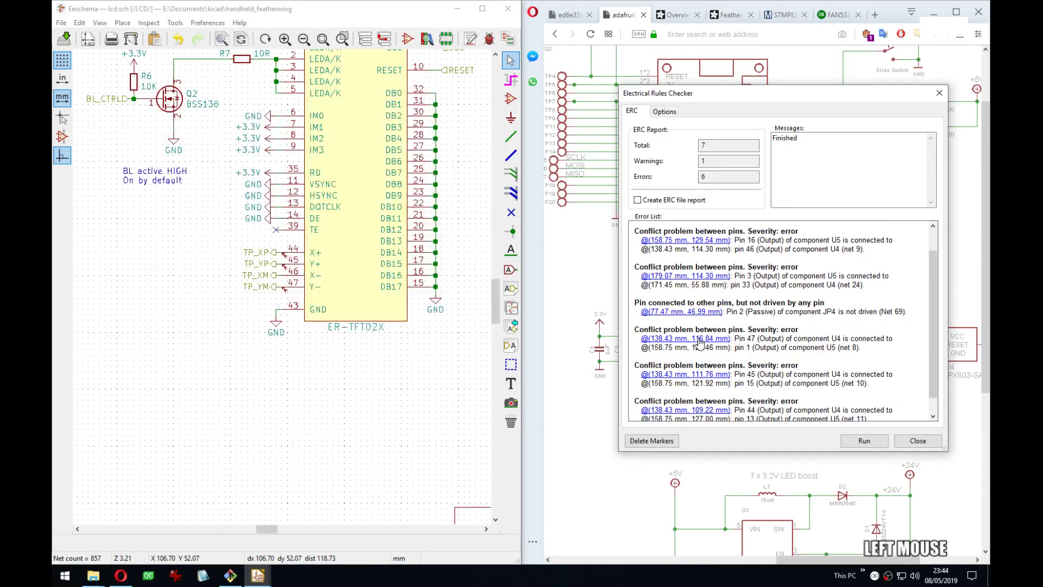
middle_drag(311, 280, 330, 259)
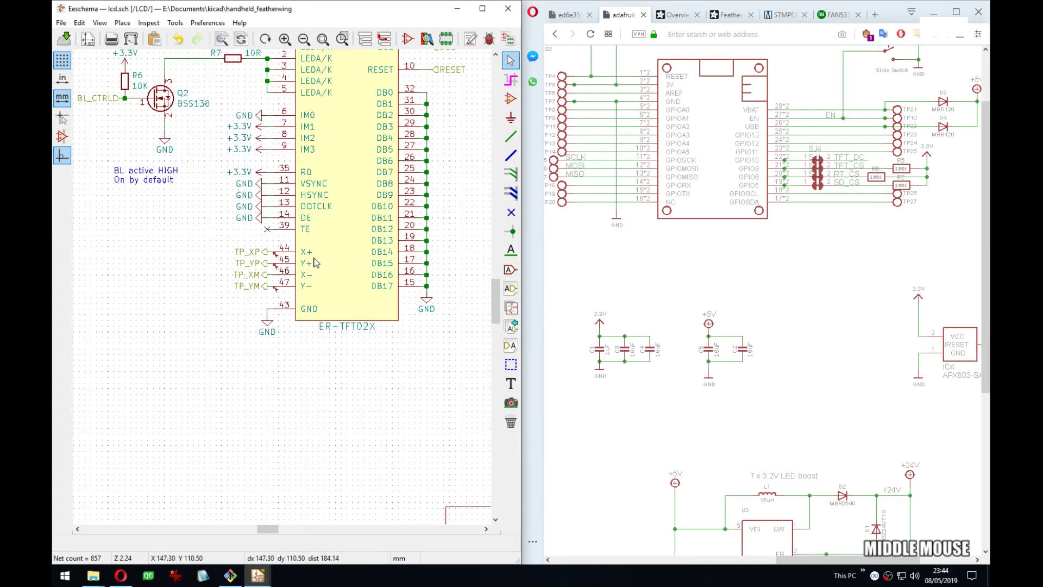
key(alt+BackSpace)
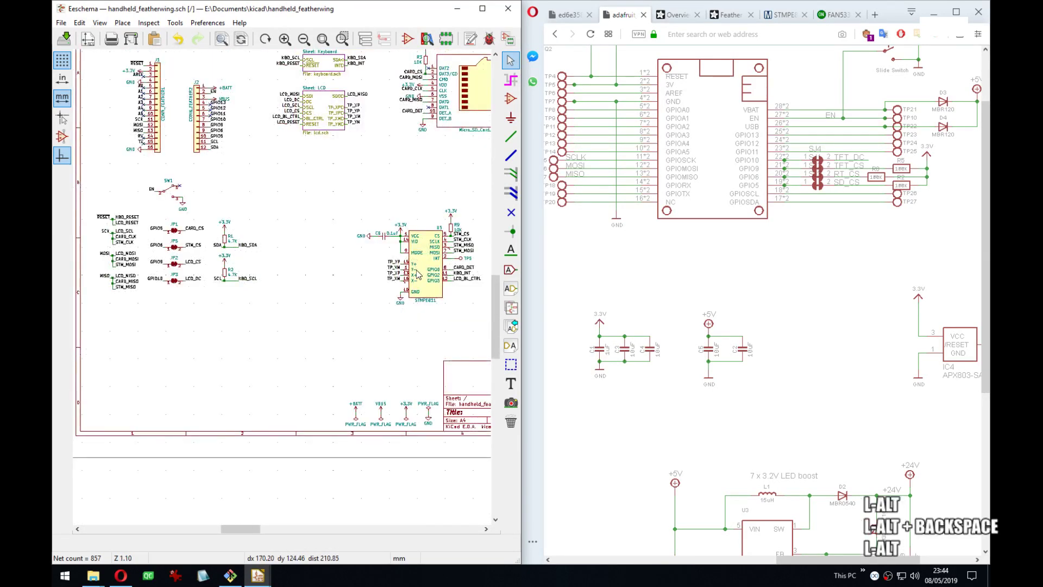
Change STMPE811 pins 15 (Y+) and 1 (Y-) from Output to Input.
key(ctrl+e)
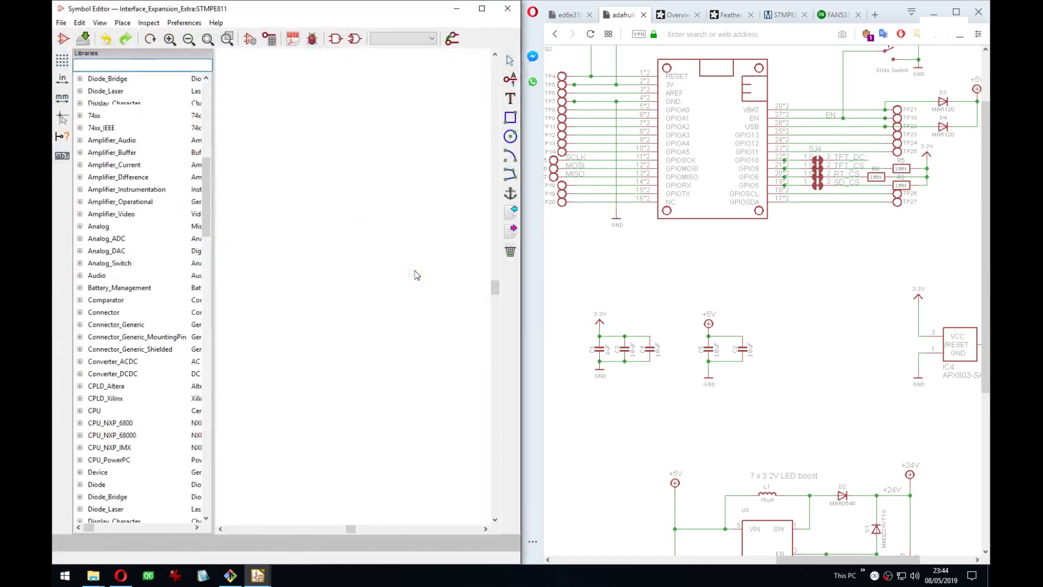
middle_drag(366, 323, 445, 310)
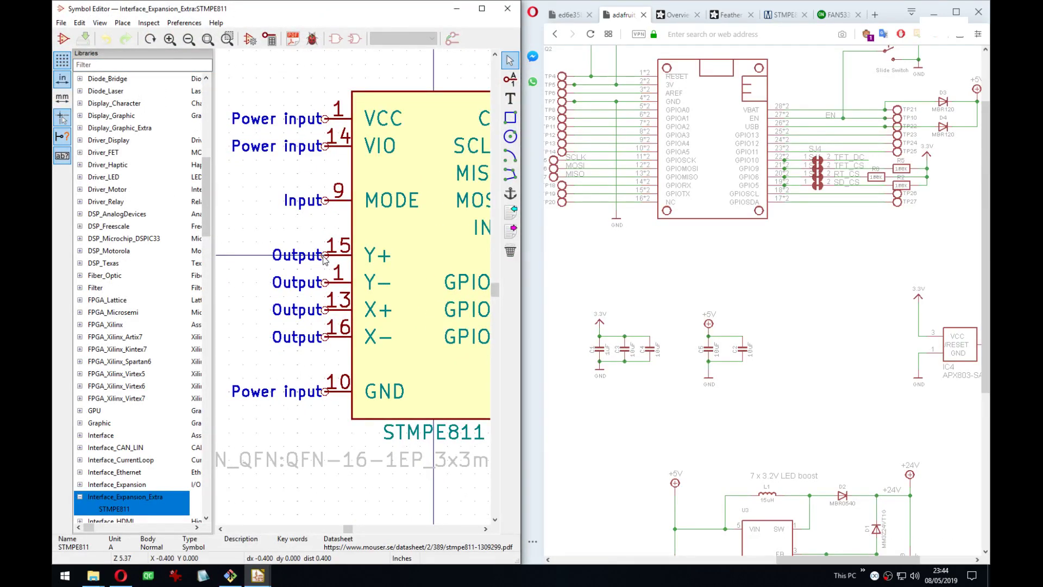
scroll(319, 259, down, 3)
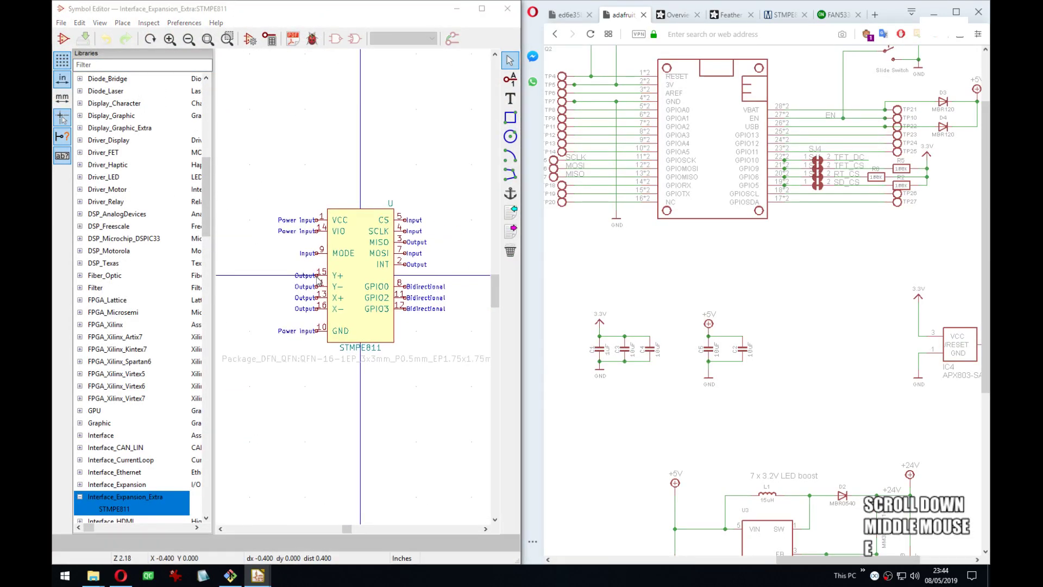
double_click(318, 281)
click(301, 231)
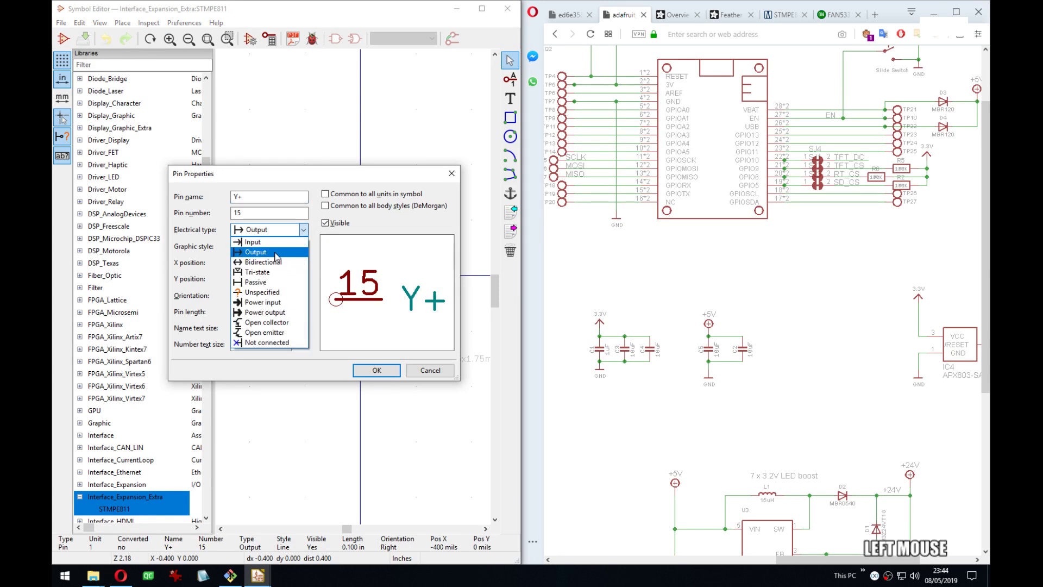
click(269, 241)
click(376, 370)
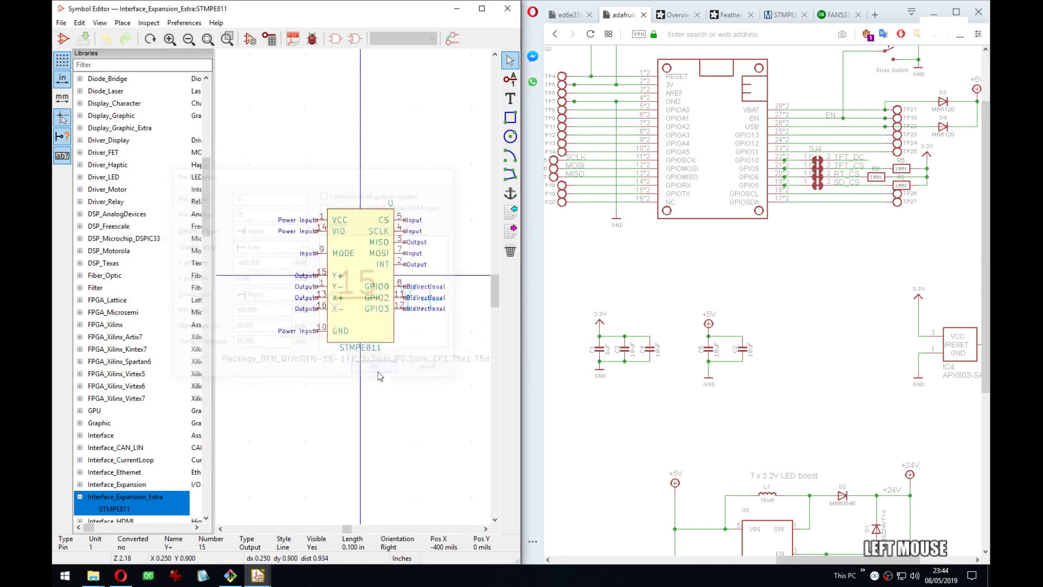
double_click(318, 291)
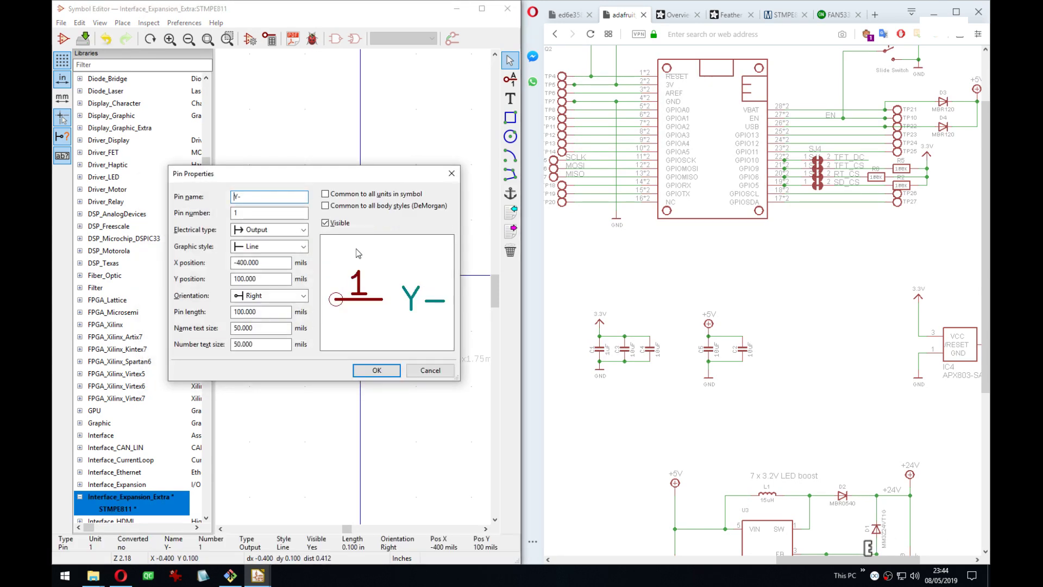
click(274, 231)
click(261, 241)
click(376, 370)
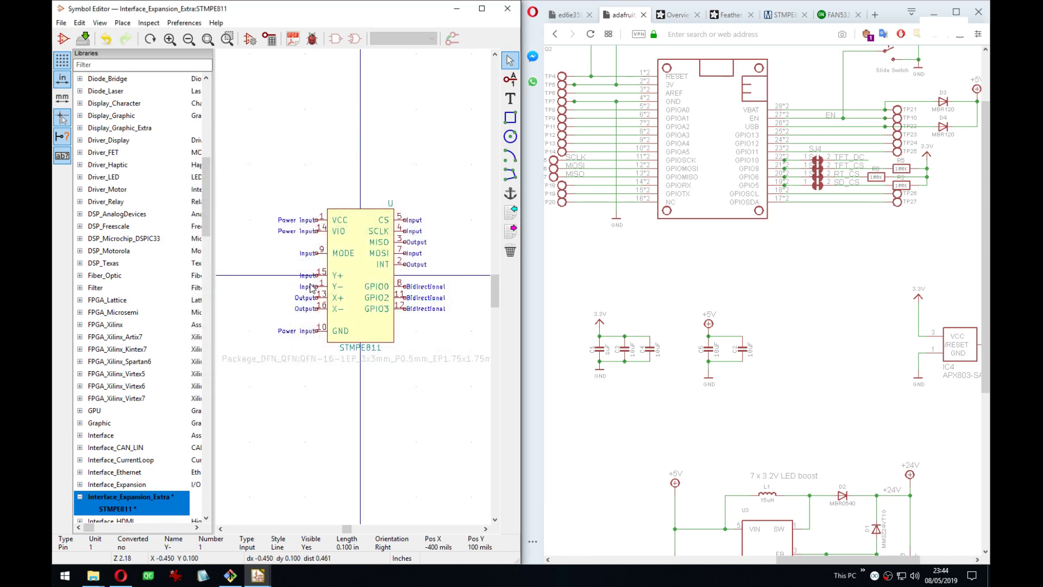
Change pins 13 (X+) and 16 (X-) to Input and save the symbol.
double_click(313, 298)
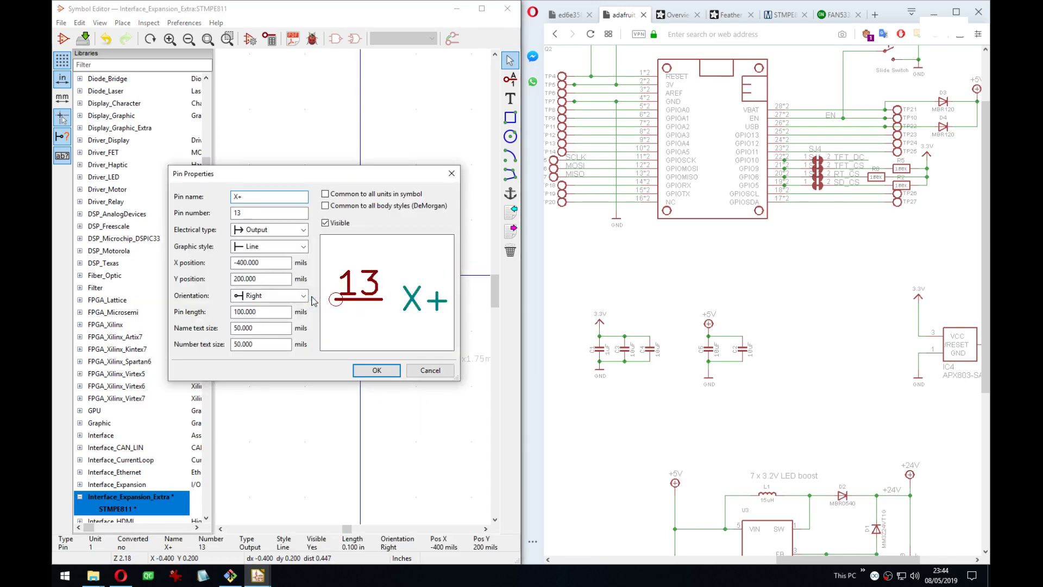
click(274, 230)
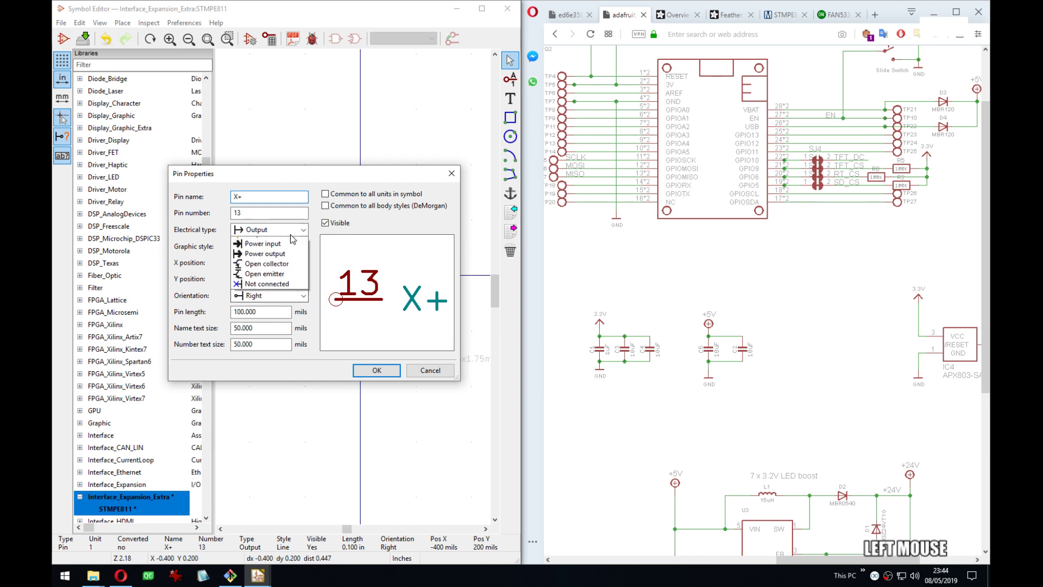
click(261, 242)
click(375, 370)
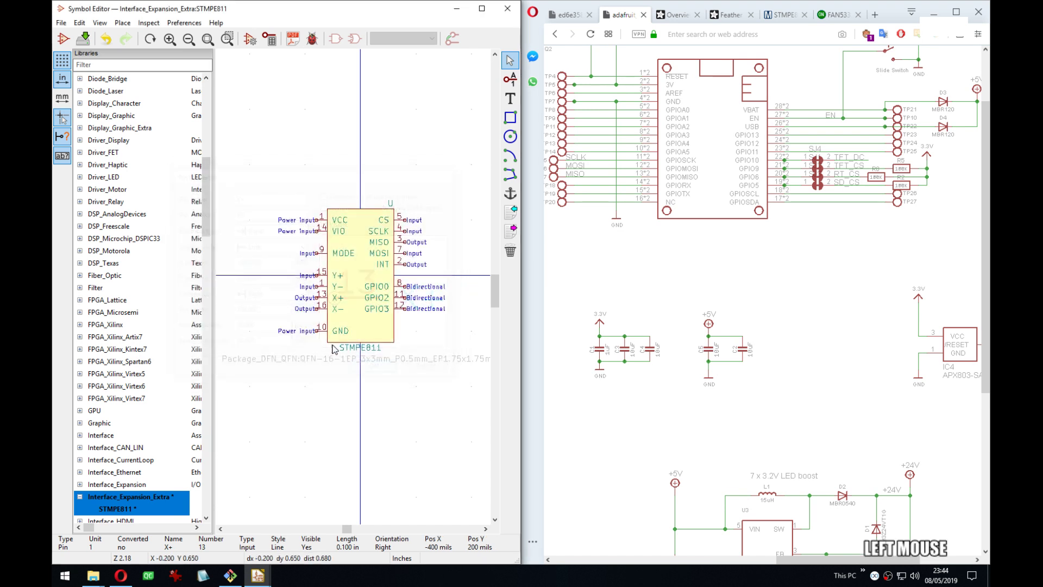
double_click(319, 308)
click(370, 338)
click(274, 230)
click(261, 240)
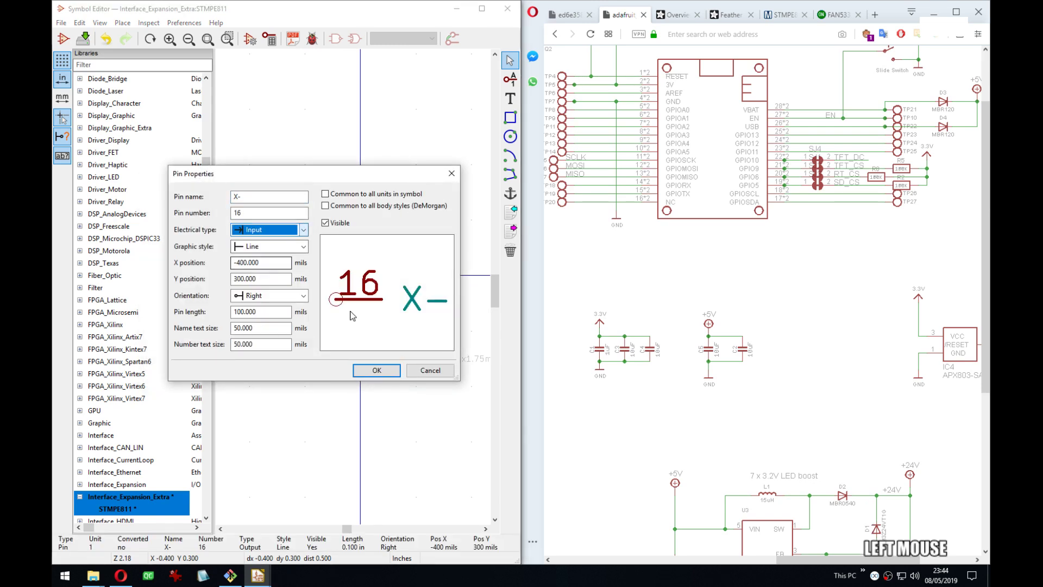
click(376, 370)
key(ctrl+s)
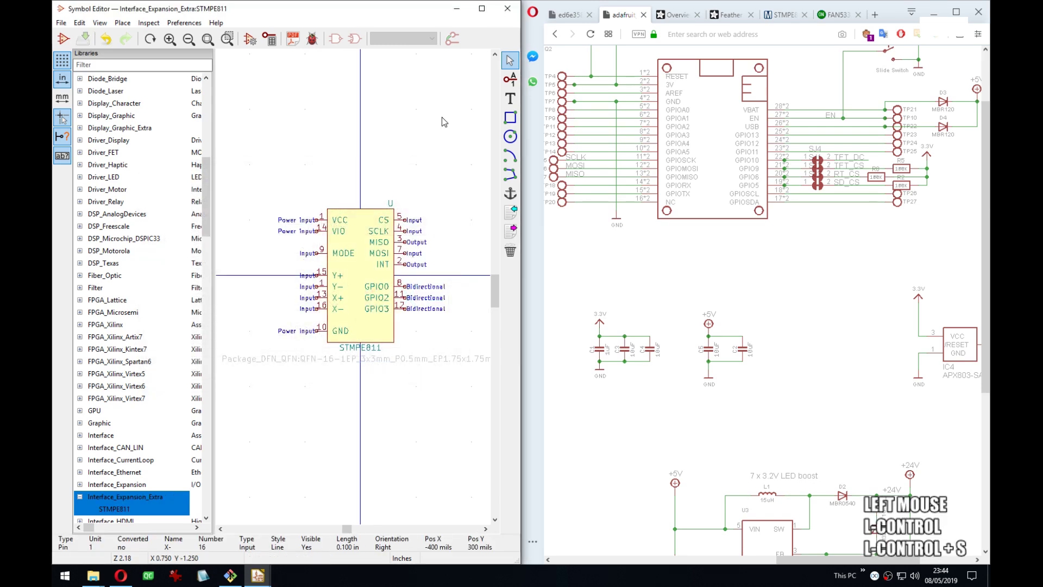
click(457, 9)
Rerun the electrical rules check and jump to the JP4 and U5 error locations.
middle_drag(388, 290, 341, 281)
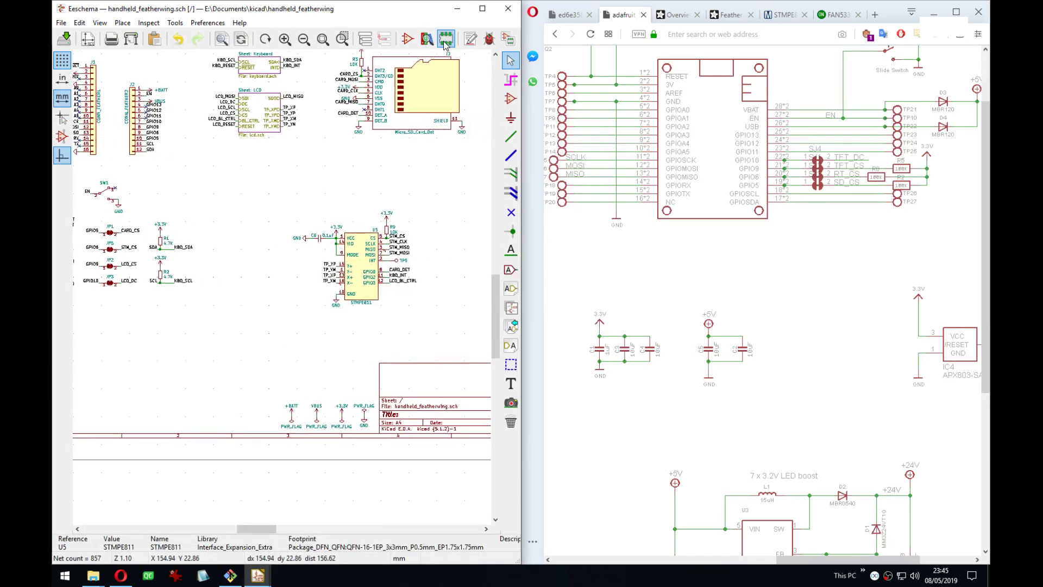
click(487, 46)
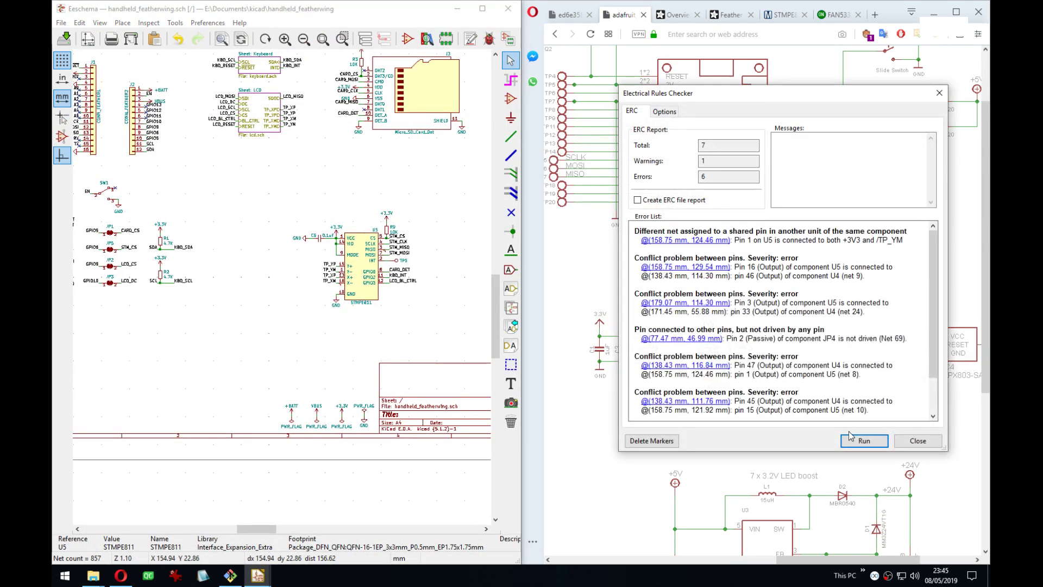
click(864, 441)
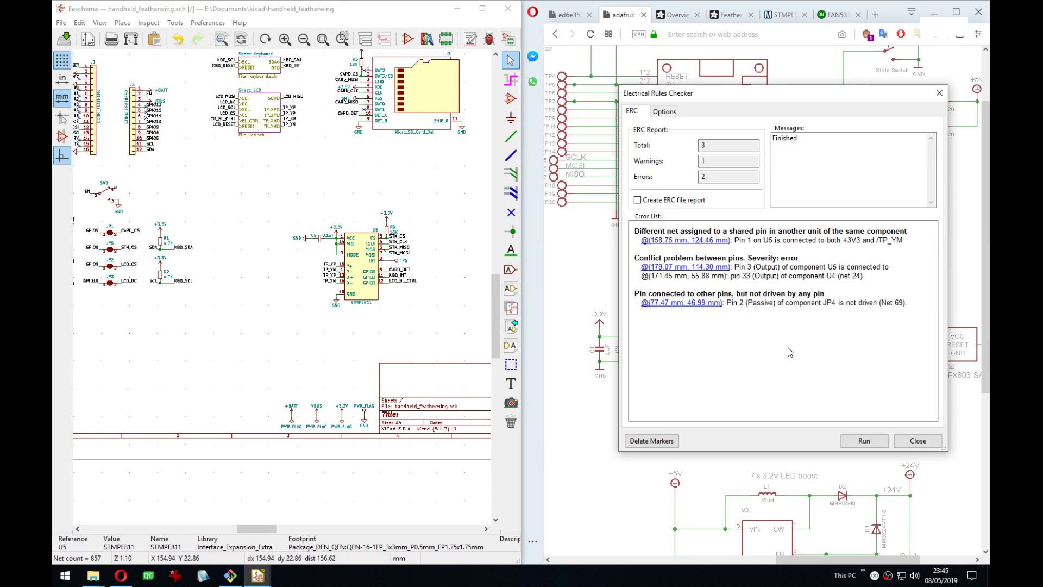
click(687, 305)
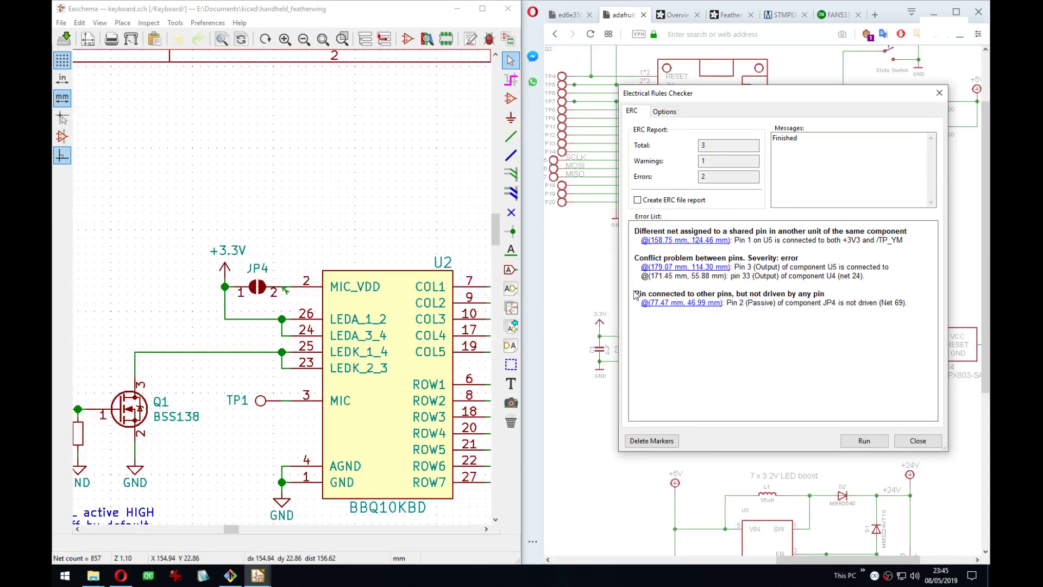
click(696, 270)
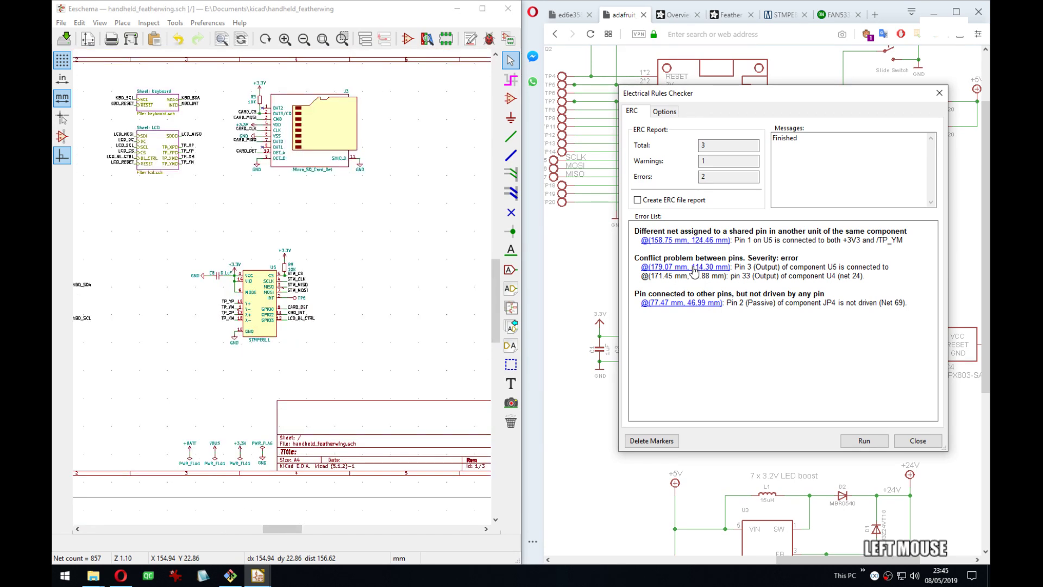
Survey the root sheet around the flagged spots, including the SD card symbol.
scroll(265, 309, up, 3)
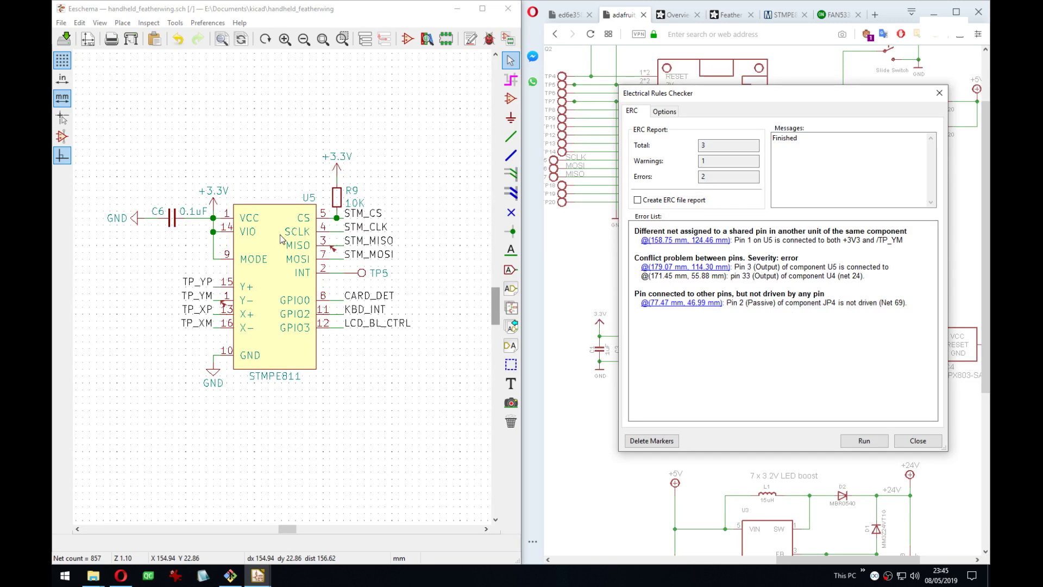
scroll(281, 239, up, 2)
scroll(281, 286, down, 5)
middle_drag(275, 286, 406, 283)
middle_drag(307, 309, 247, 296)
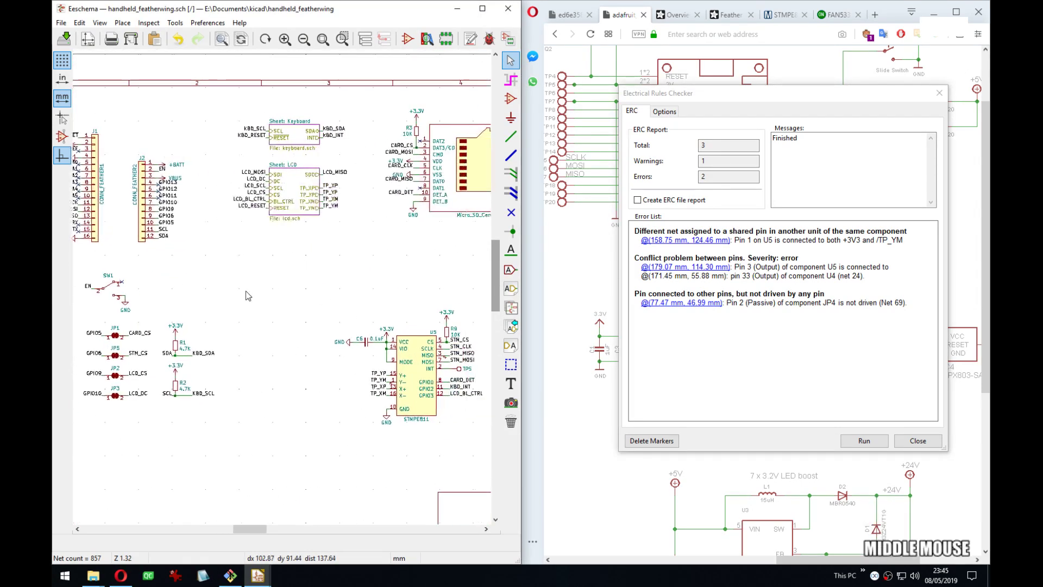
click(707, 278)
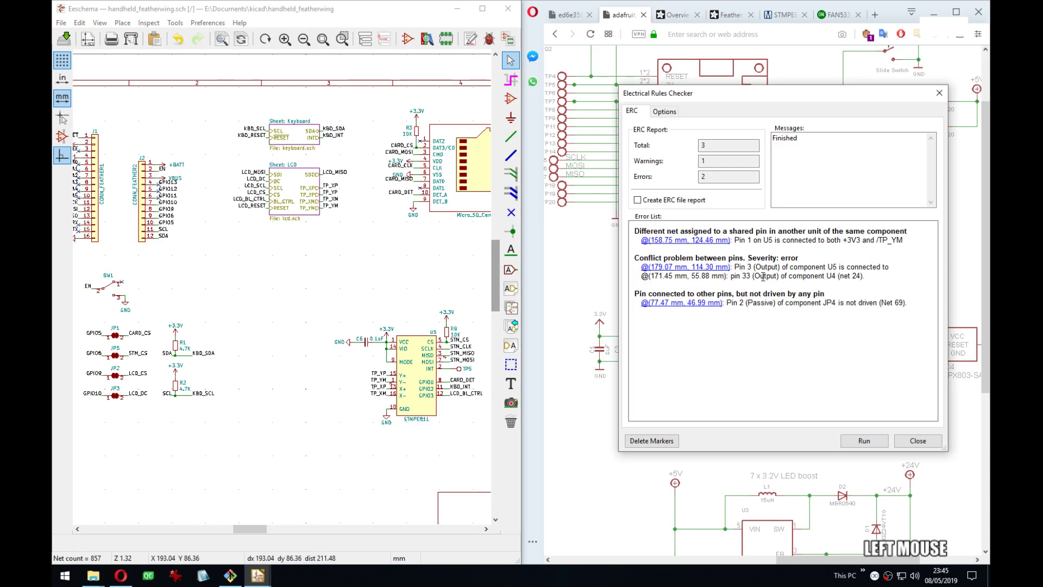
middle_drag(360, 201, 308, 285)
key(Escape)
Inspect the LCD sub-sheet's display driver, returning to the root sheet each time.
double_click(216, 178)
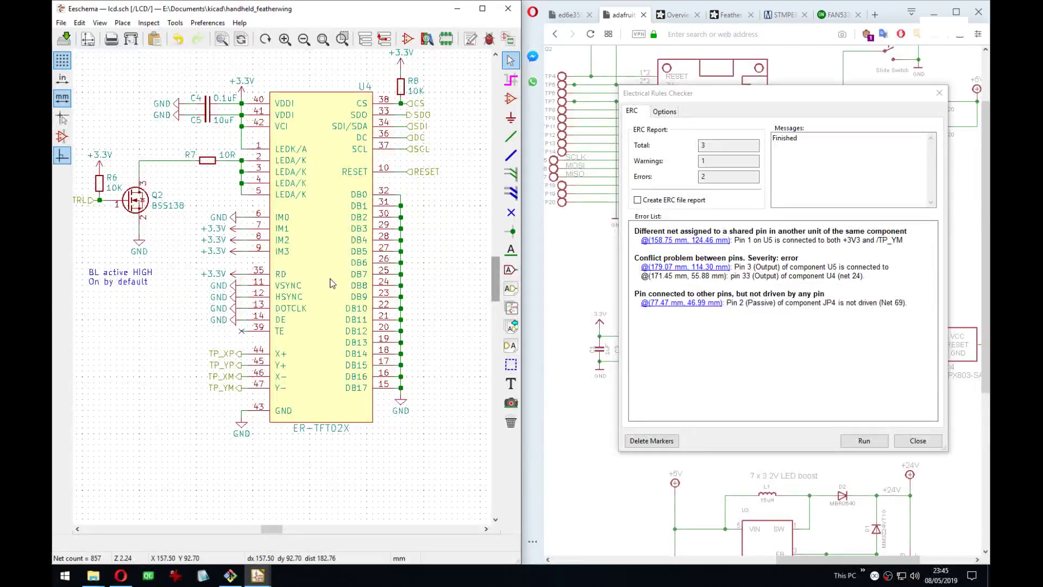
middle_drag(338, 242, 319, 257)
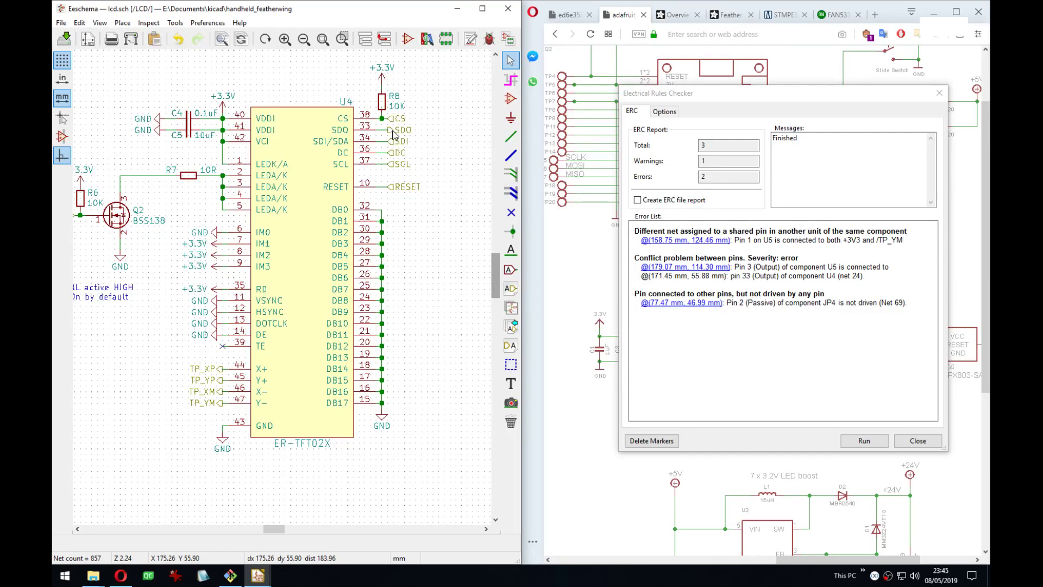
click(432, 224)
key(alt+BackSpace)
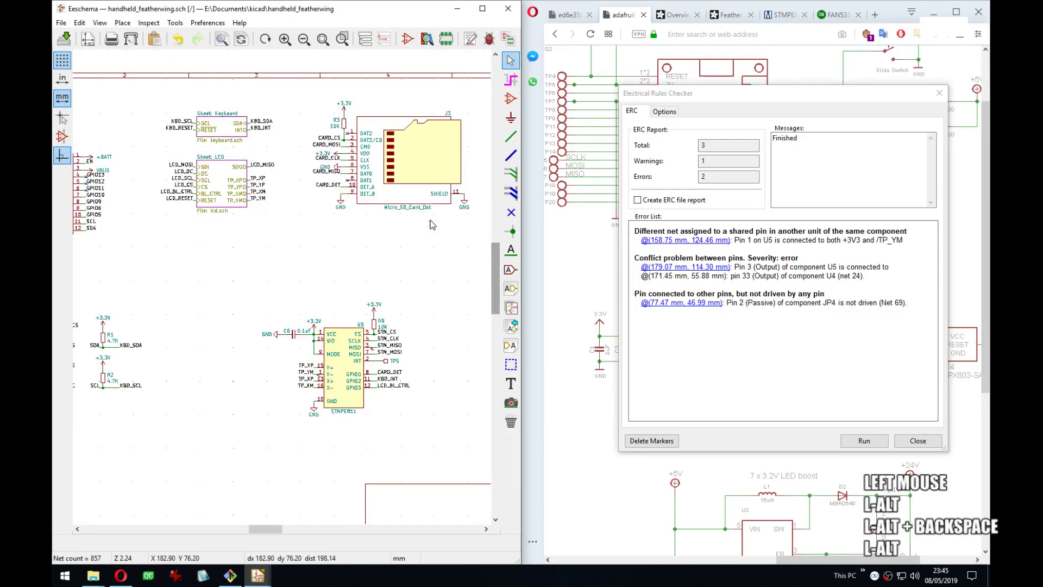
middle_drag(272, 269, 349, 263)
double_click(302, 167)
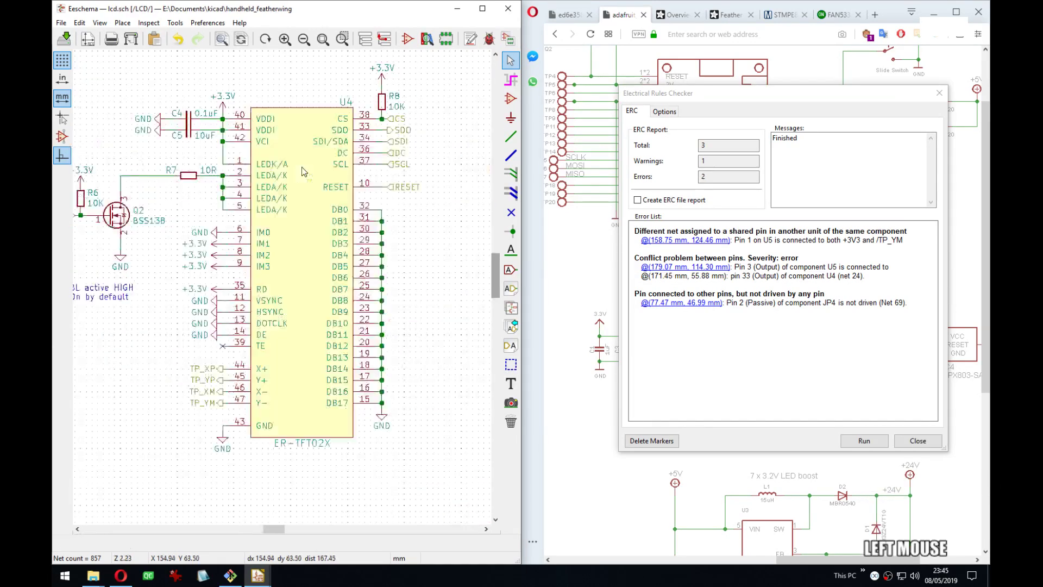
middle_drag(302, 172, 326, 178)
key(alt+BackSpace)
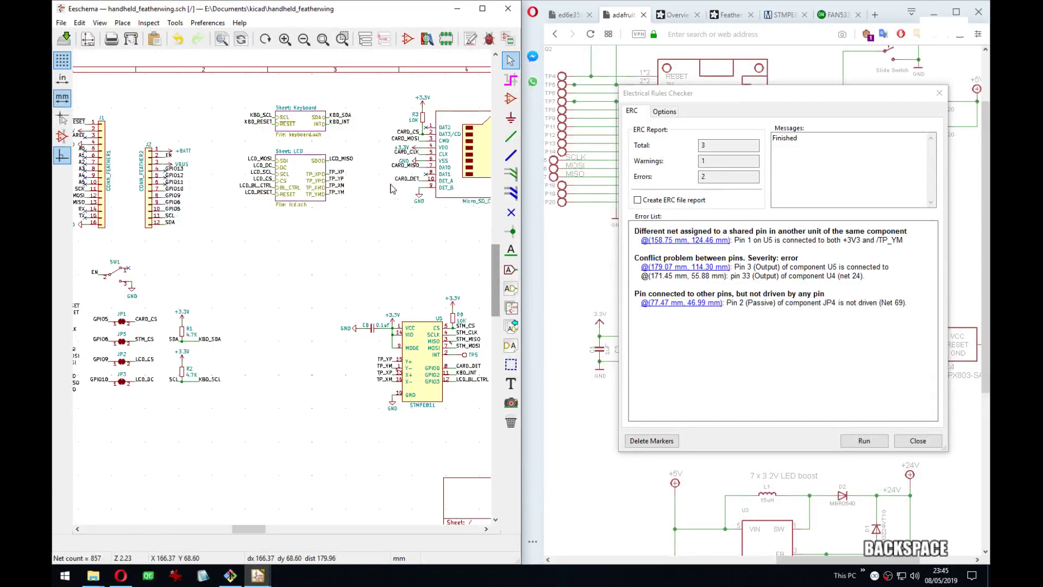
View the micro SD socket J3's symbol, then close the editor and the rules checker.
middle_drag(237, 295, 309, 288)
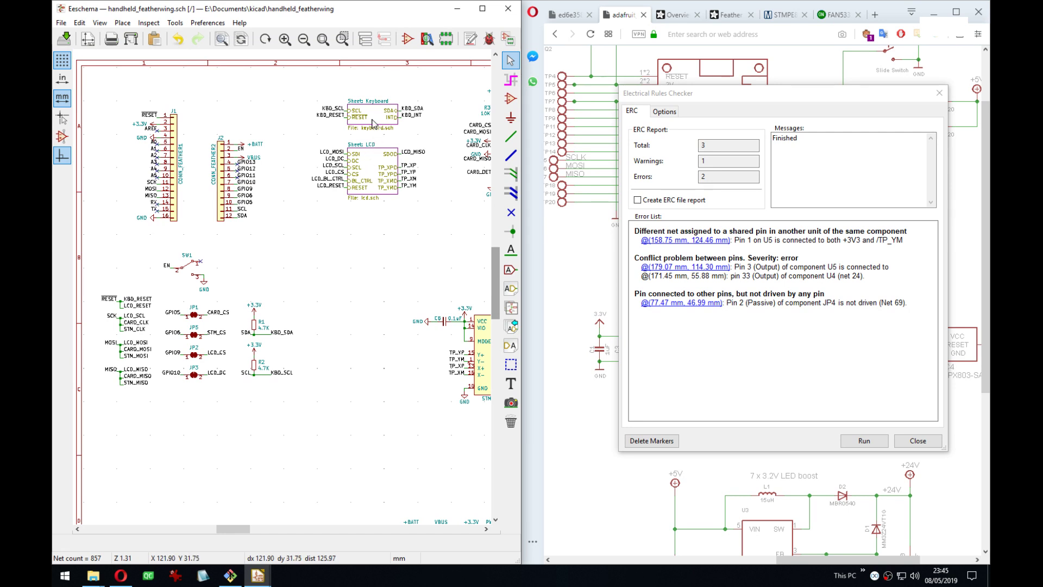
middle_drag(421, 189, 305, 158)
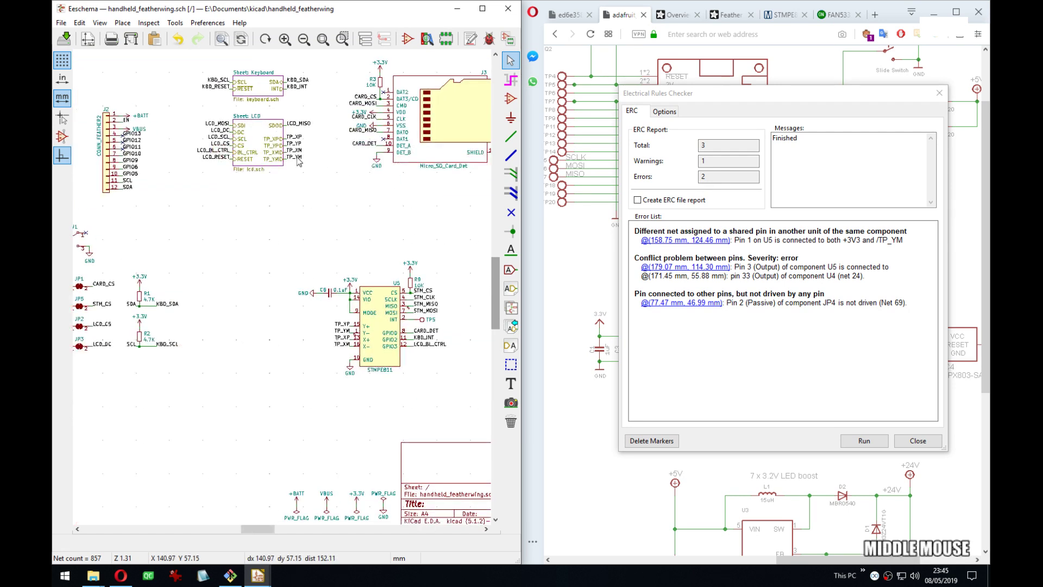
middle_drag(235, 199, 216, 210)
click(426, 172)
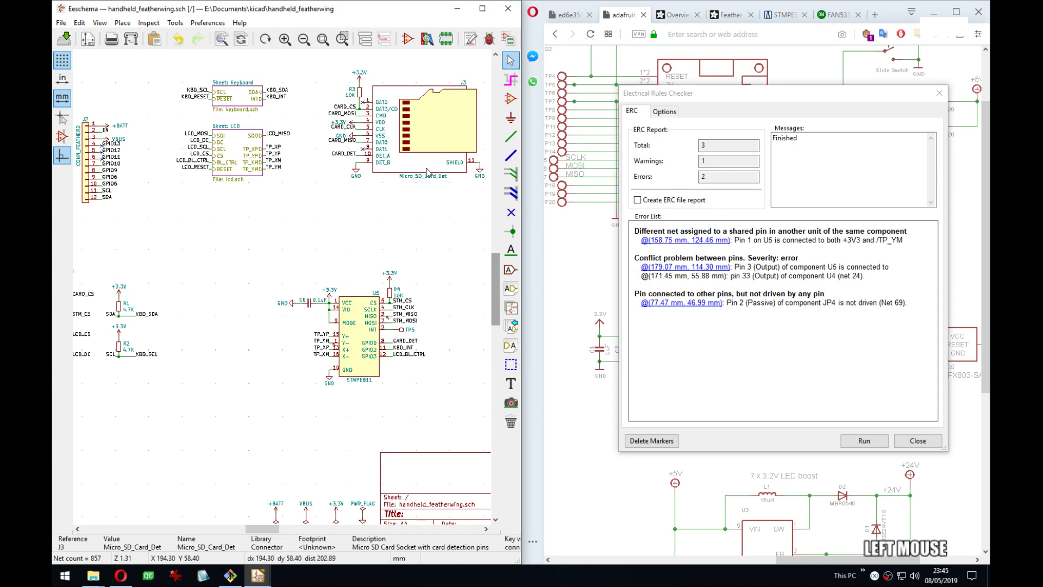
key(ctrl+e)
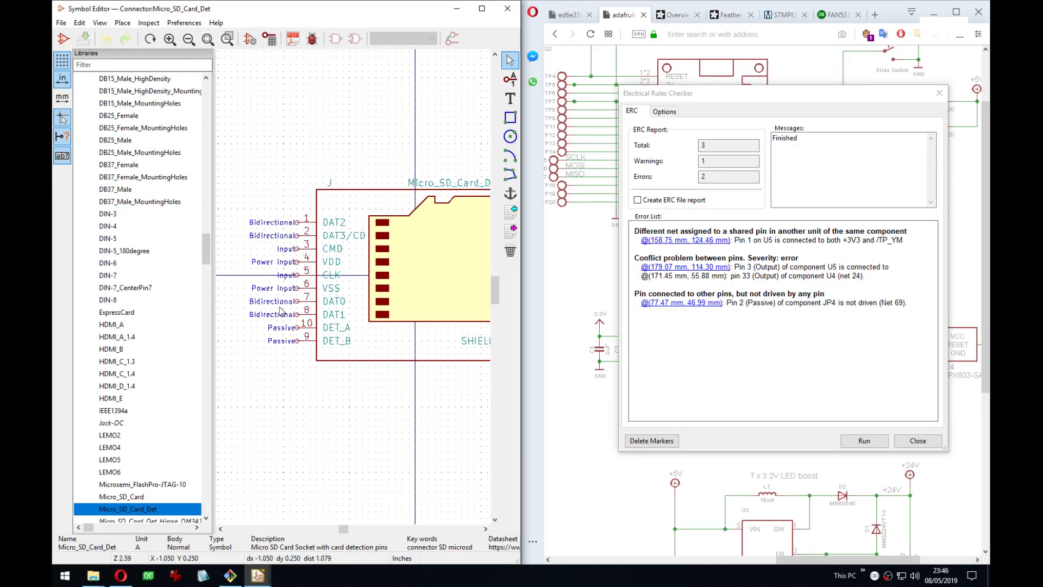
click(507, 8)
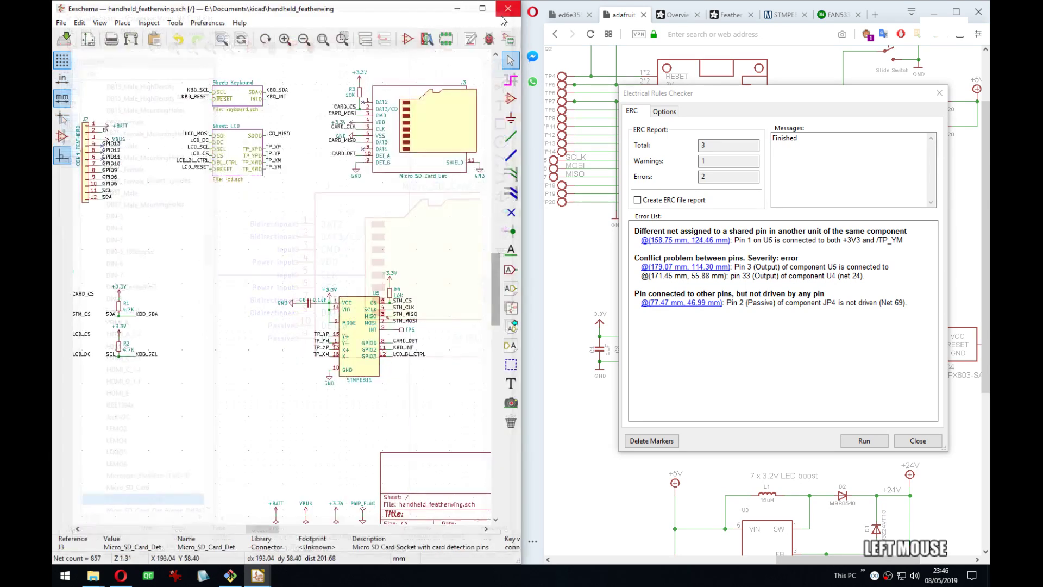
click(940, 93)
middle_drag(359, 368, 386, 353)
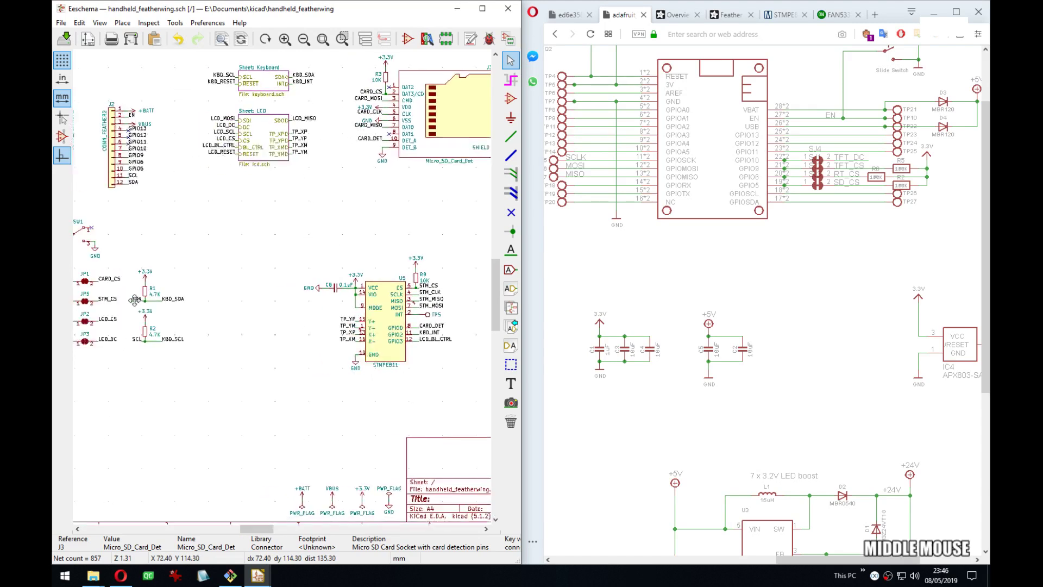
Set the STMPE811's MISO pin 3 to Bidirectional, leaving the MOSI pin unchanged.
key(ctrl+e)
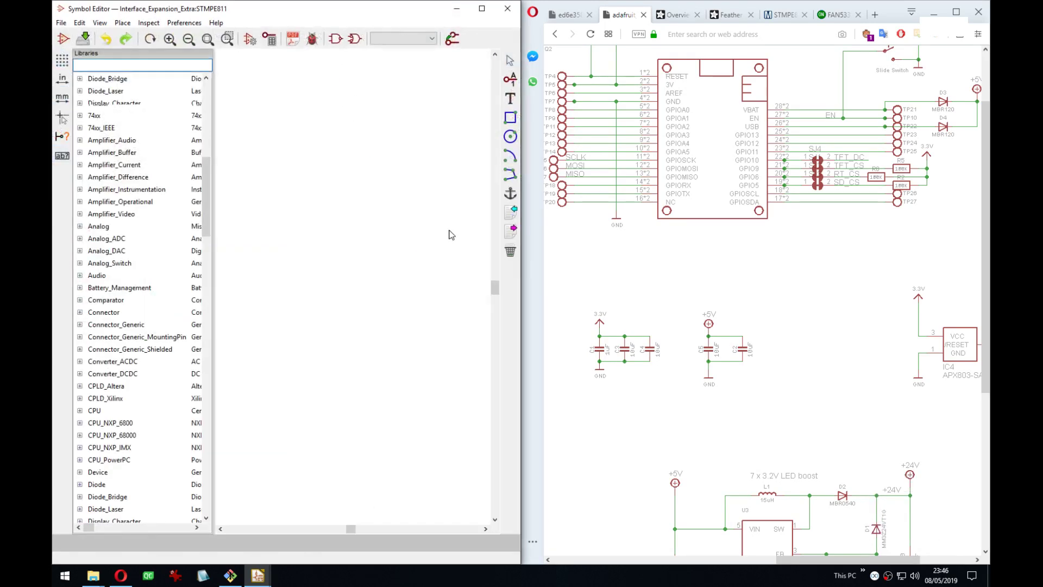
middle_drag(451, 230, 324, 234)
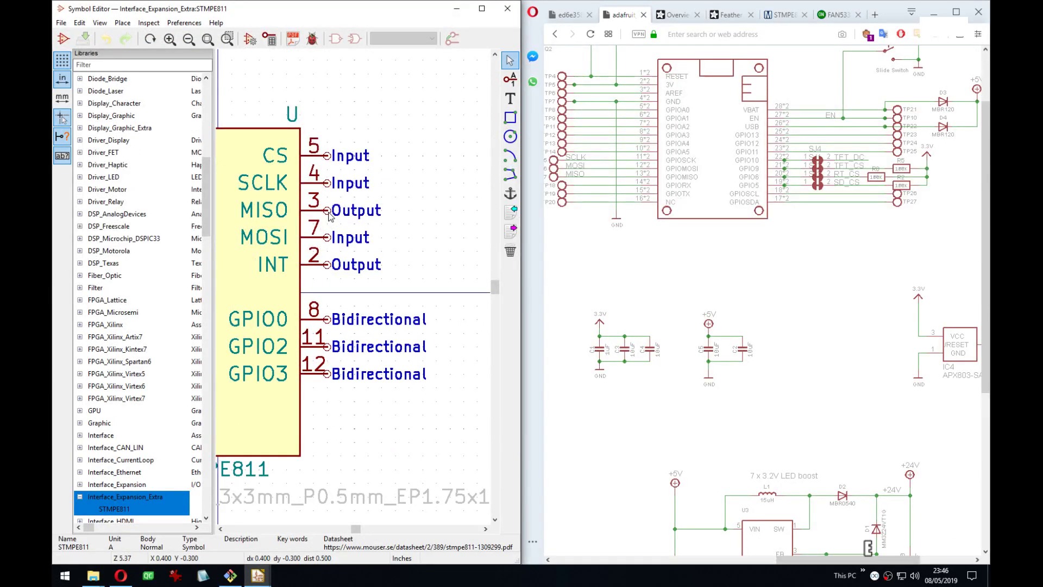
double_click(329, 217)
click(269, 229)
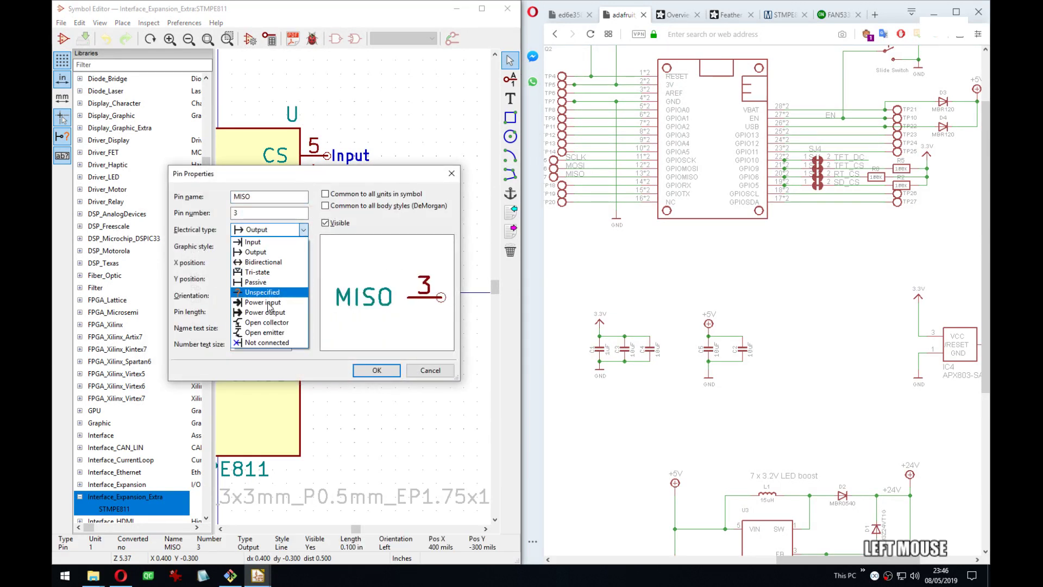
click(263, 262)
click(377, 370)
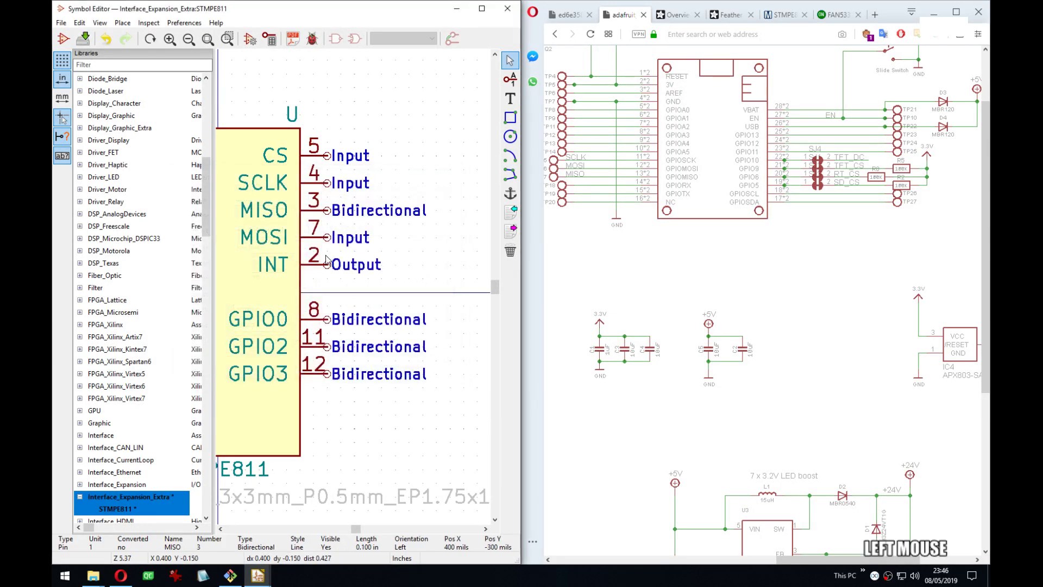
double_click(327, 238)
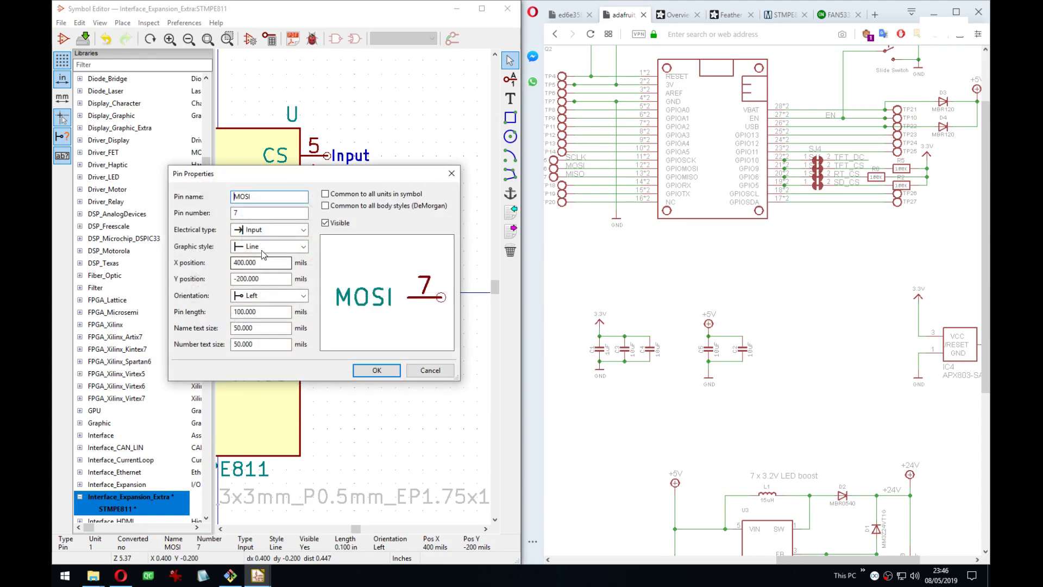
key(Escape)
Save the symbol and rerun the rules check, now 1 error and 1 warning.
key(ctrl+s)
click(508, 9)
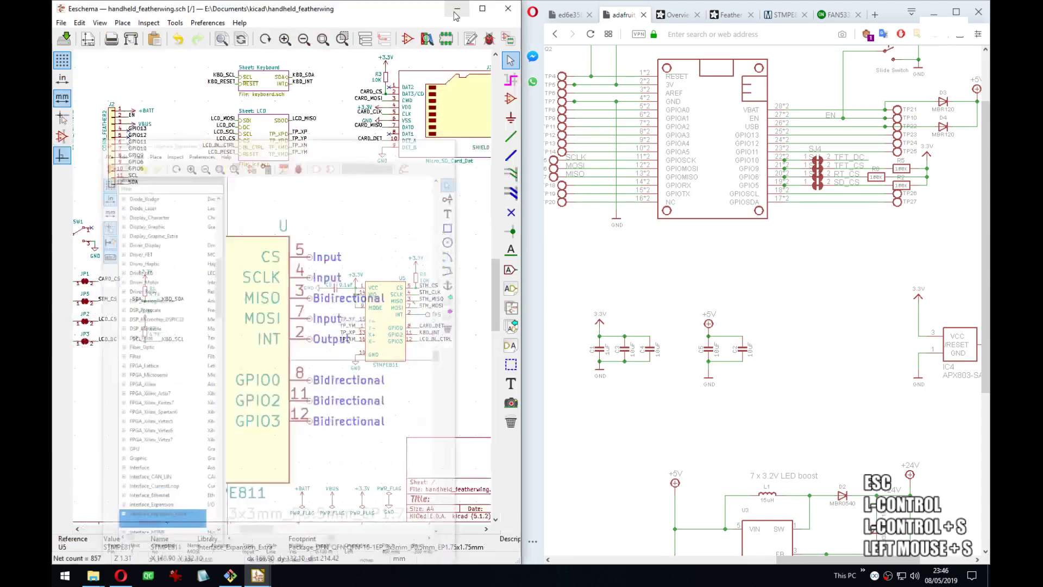
click(488, 40)
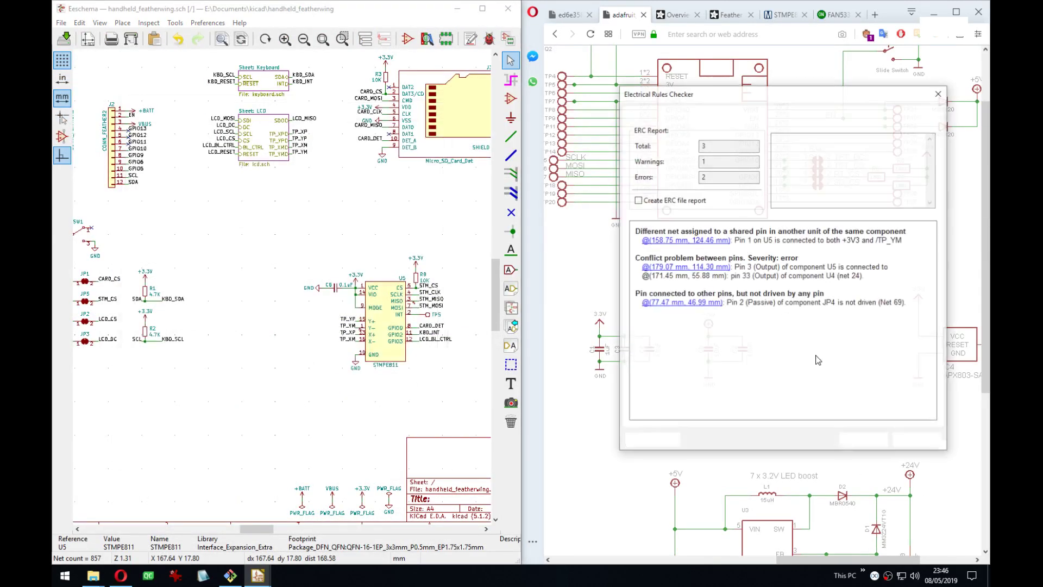
click(848, 439)
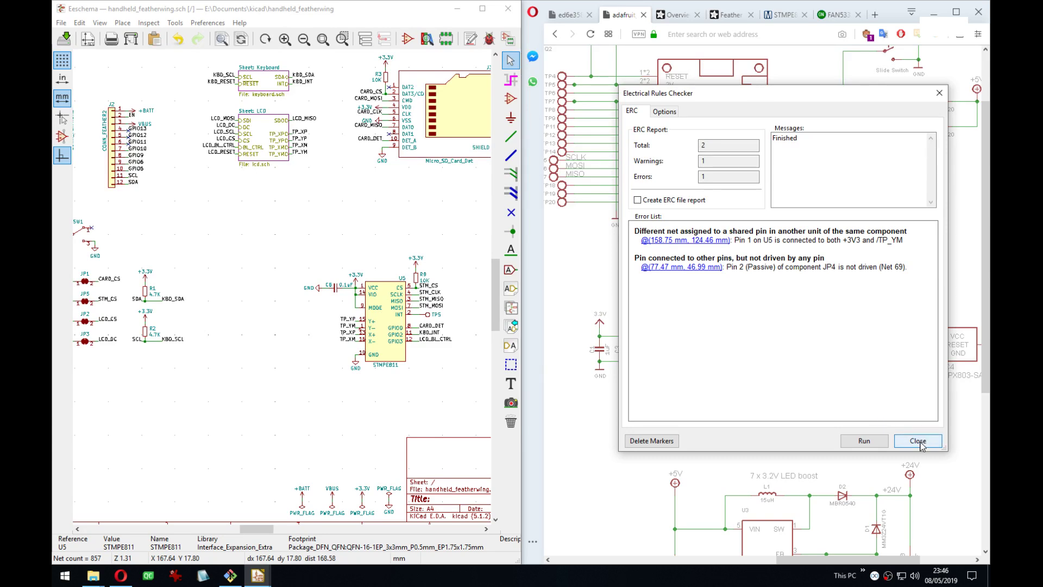
Shift the TP_YM label off pin 1, save, and rerun the rules check.
scroll(327, 371, up, 4)
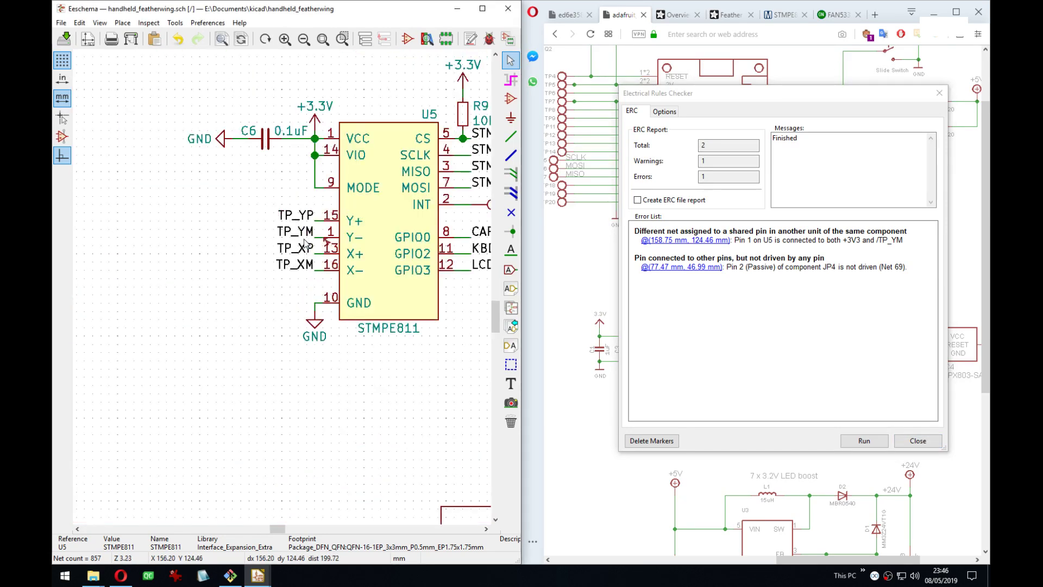
middle_drag(307, 243, 314, 244)
drag(311, 243, 288, 243)
key(ctrl+s)
click(863, 440)
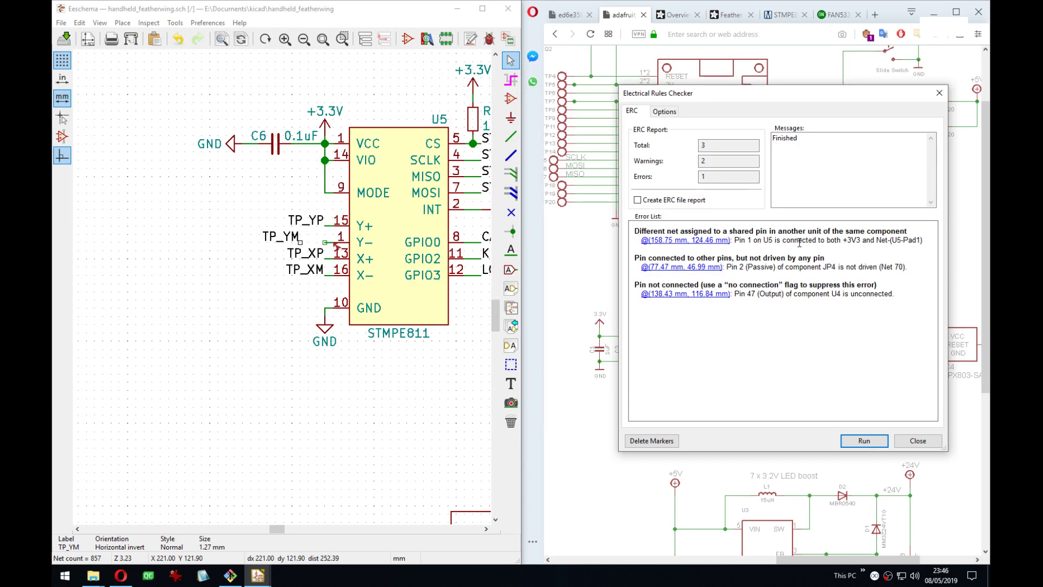
middle_drag(343, 247, 347, 249)
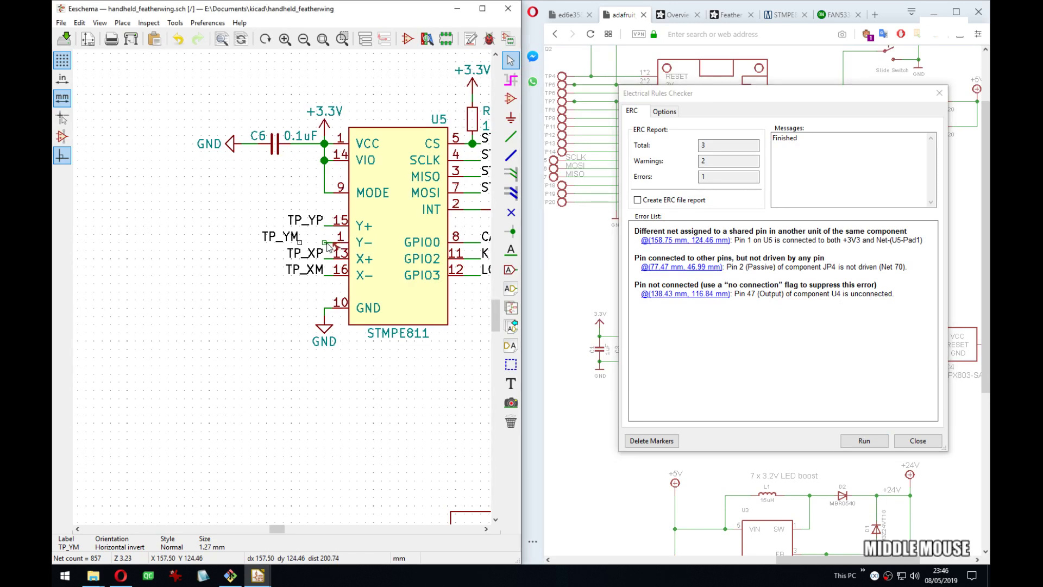
Delete the TP_YM label, then undo the changes to restore the STMPE811 circuit.
key(Delete)
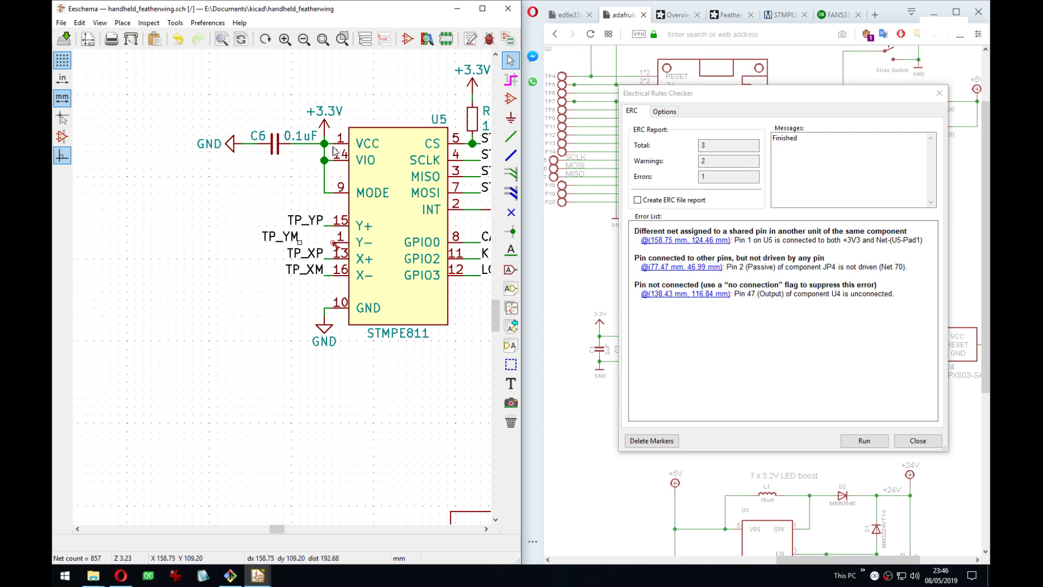
key(ctrl+z)
click(382, 238)
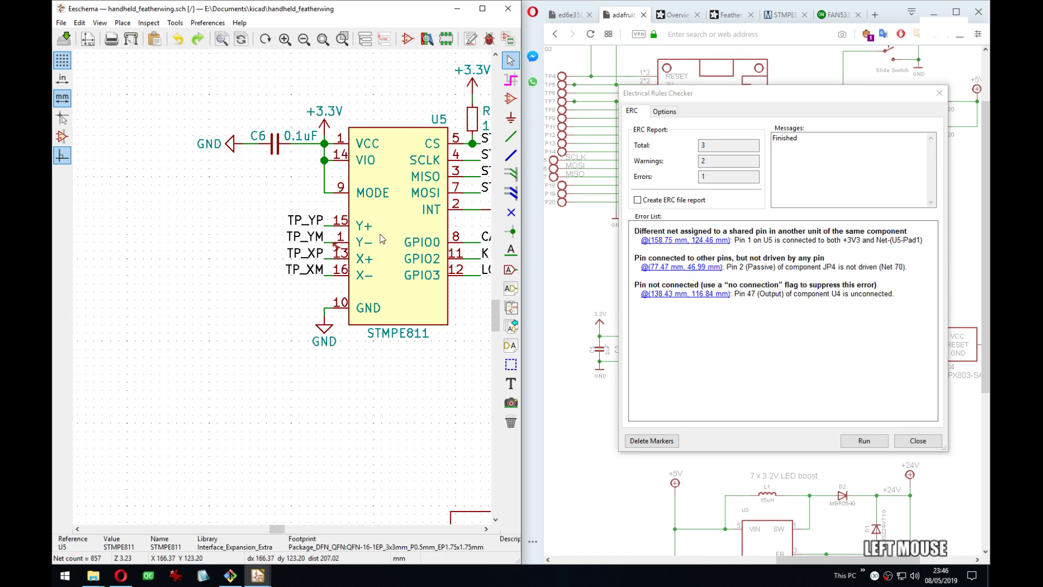
key(alt)
key(alt)
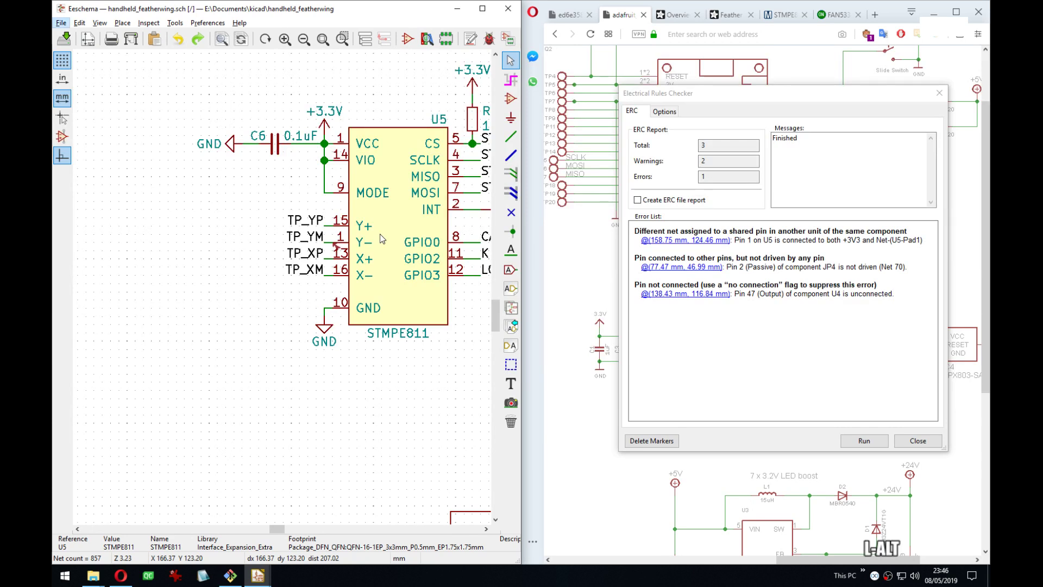
key(alt+e)
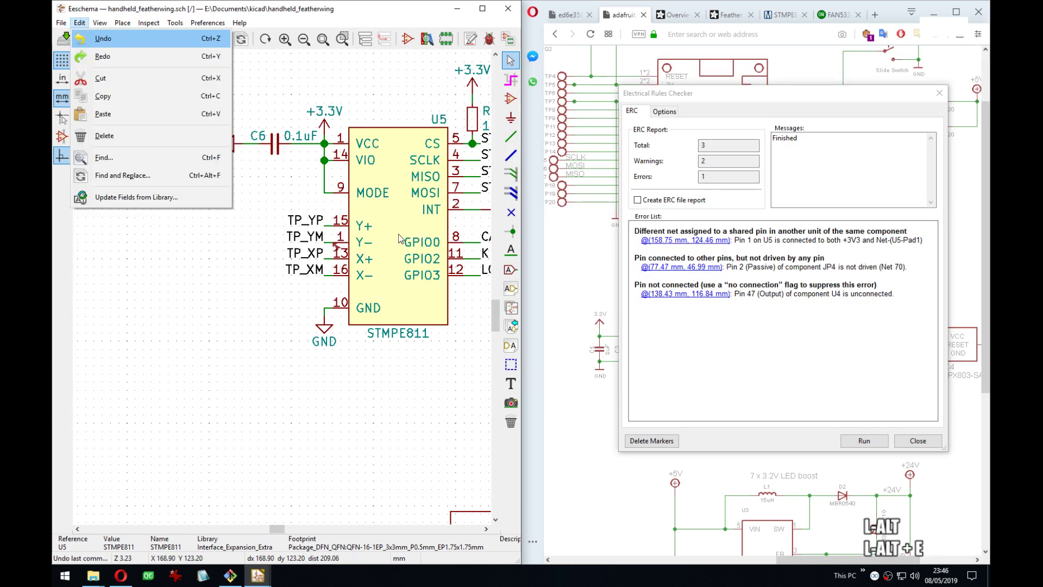
key(Return)
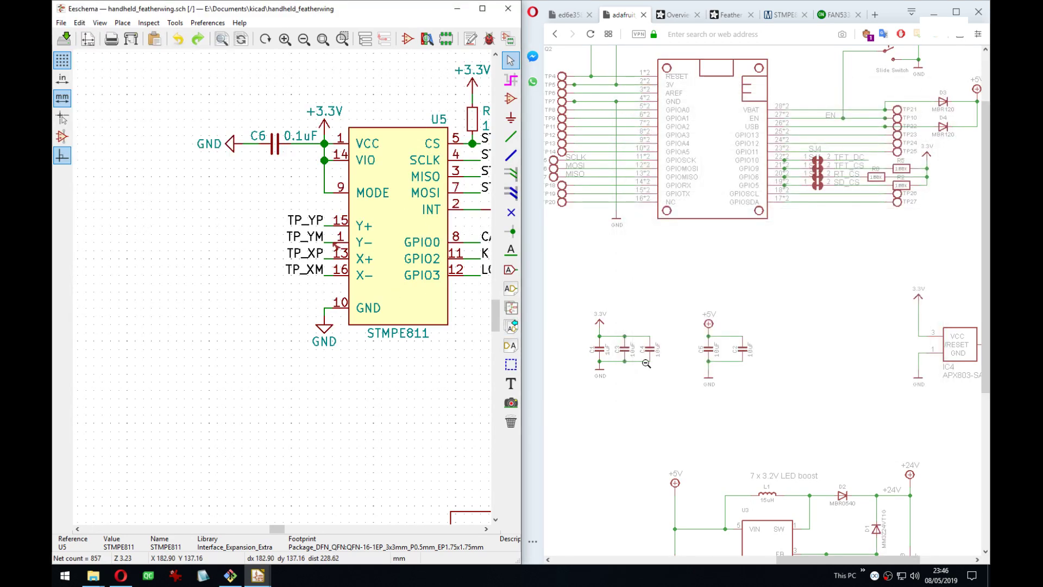
Close the rules checker and bring up the reference STMPE610 touch-controller schematic.
click(791, 552)
drag(796, 561, 623, 556)
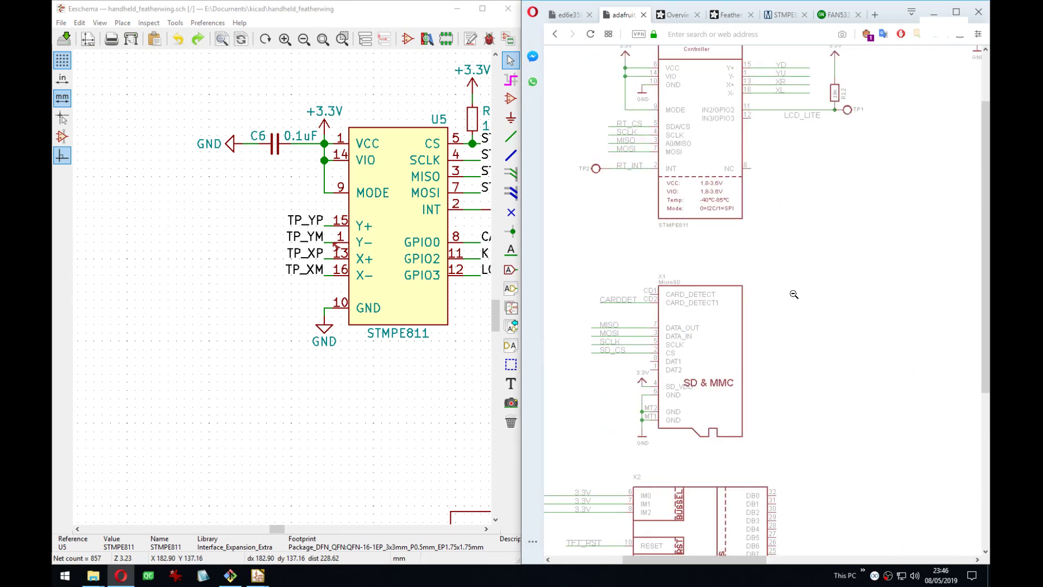
scroll(798, 263, up, 3)
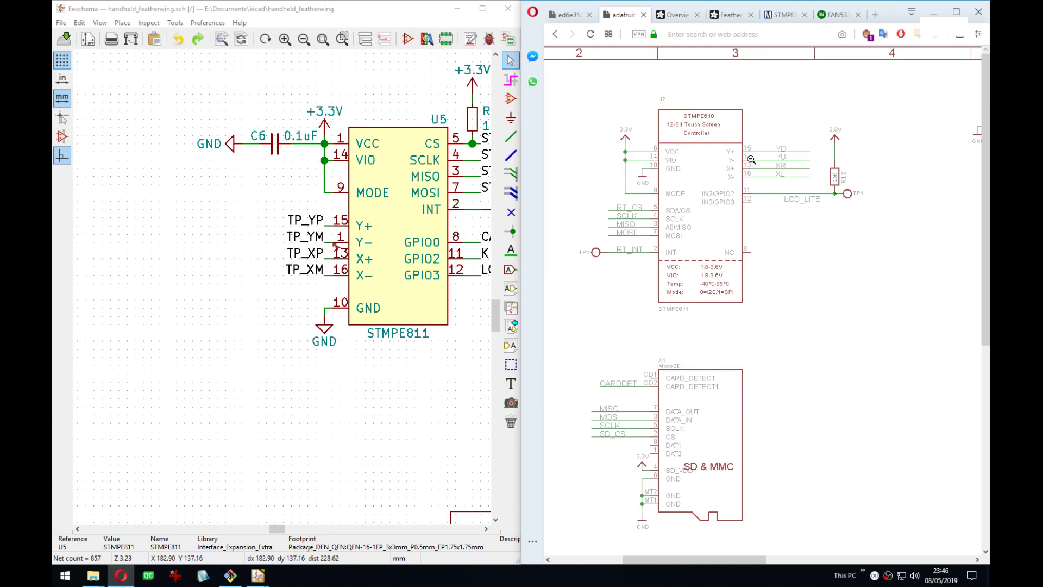
middle_drag(368, 228, 360, 228)
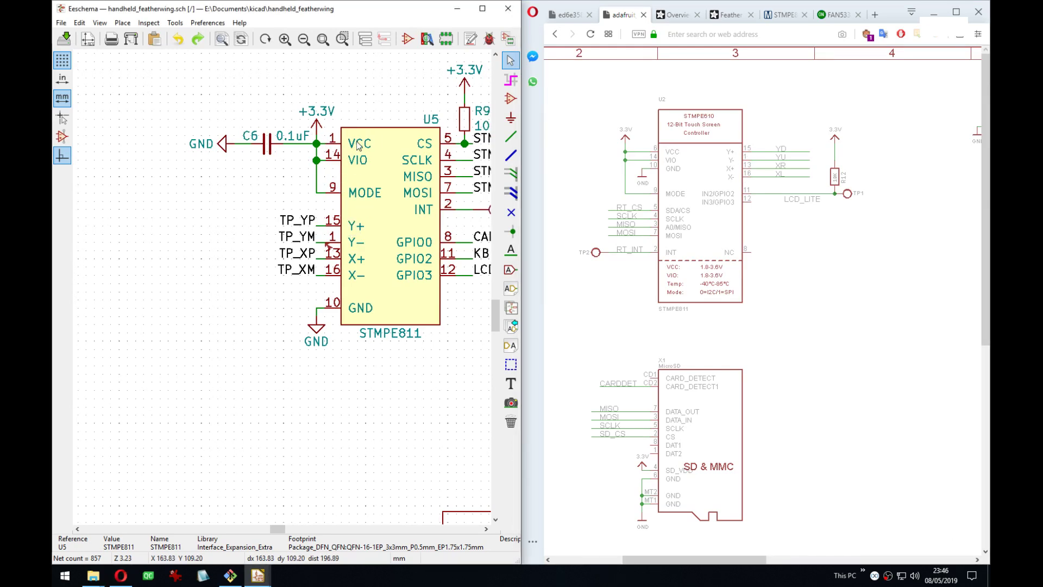
In the STMPE811 symbol, change the VCC pin number from 1 to 6.
middle_drag(411, 166, 377, 167)
click(342, 172)
key(ctrl+e)
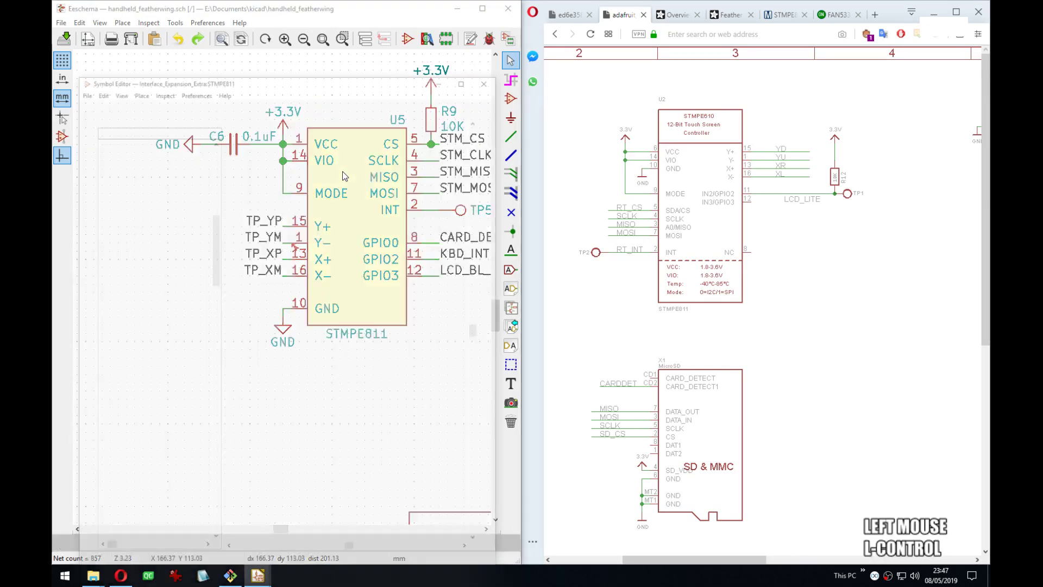
key(e)
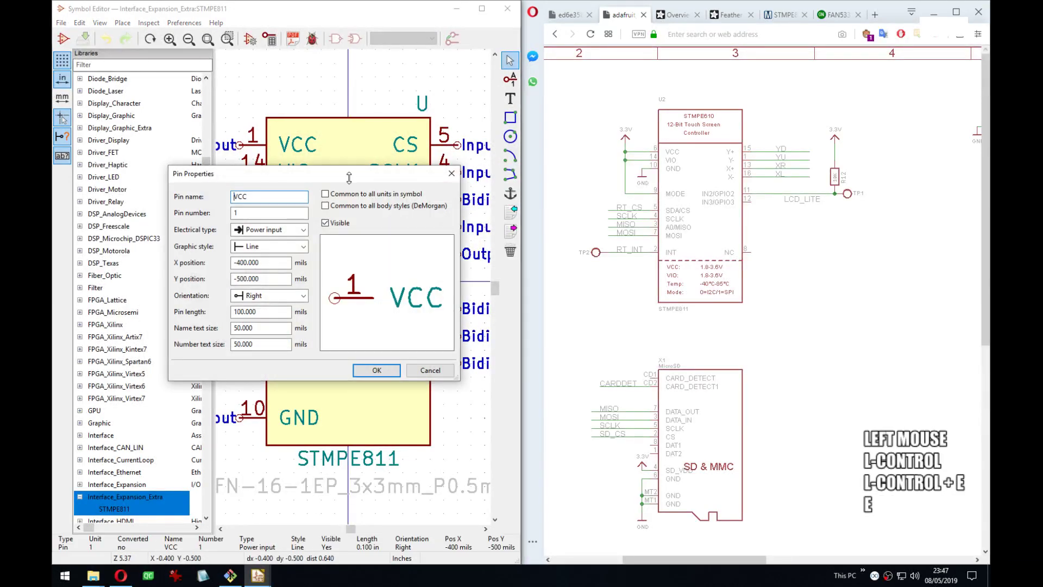
double_click(255, 213)
text(6)
click(376, 370)
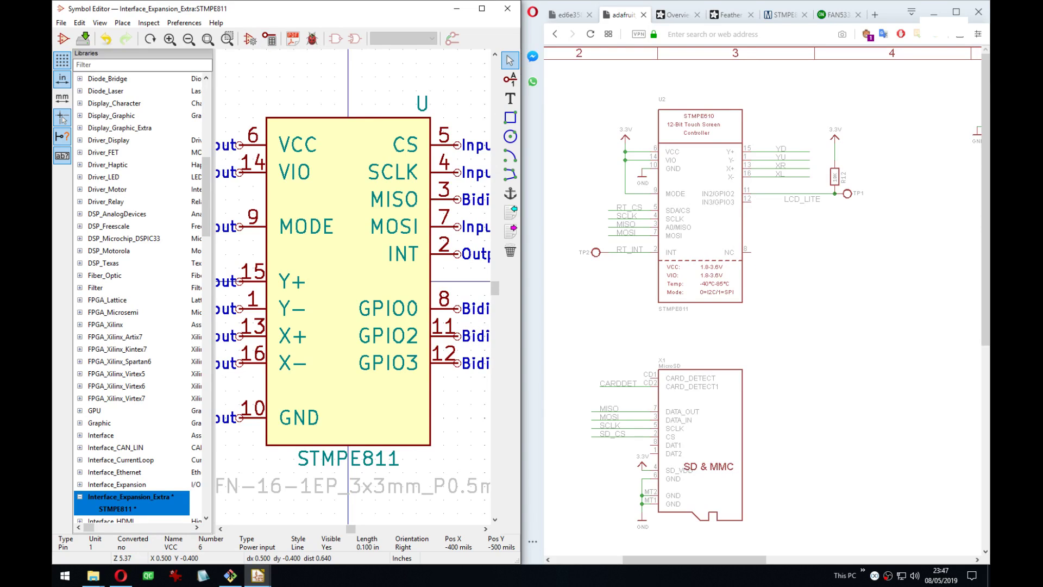
click(763, 304)
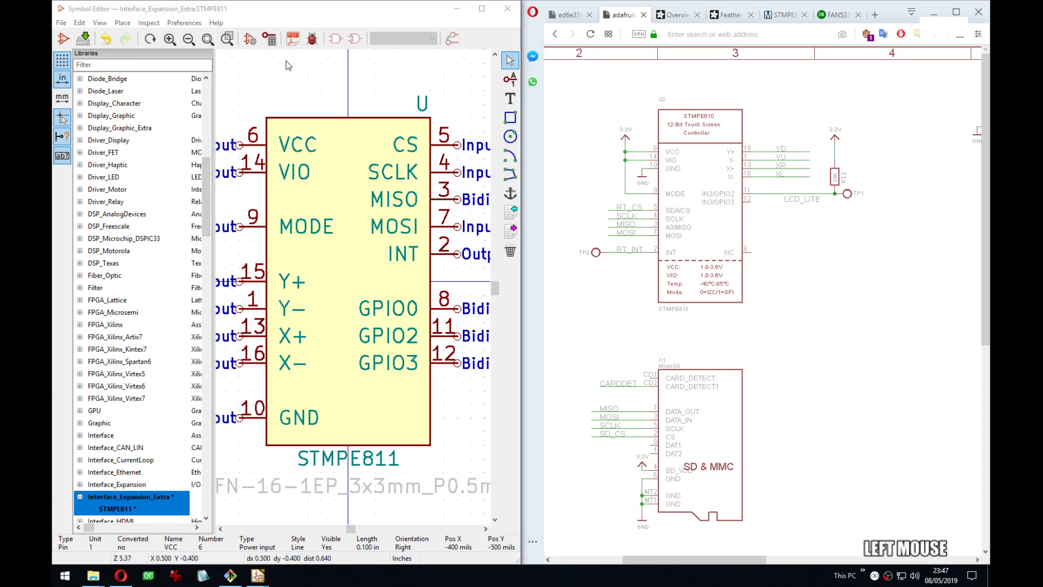
Review the symbol properties and the 16-pin table, then save the STMPE811 symbol.
click(249, 39)
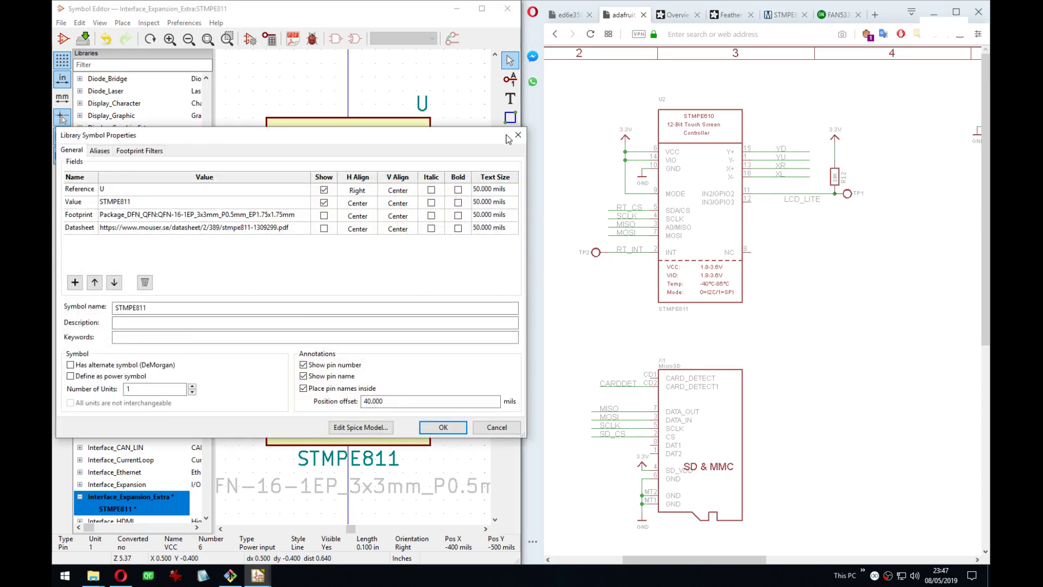
click(517, 135)
click(269, 39)
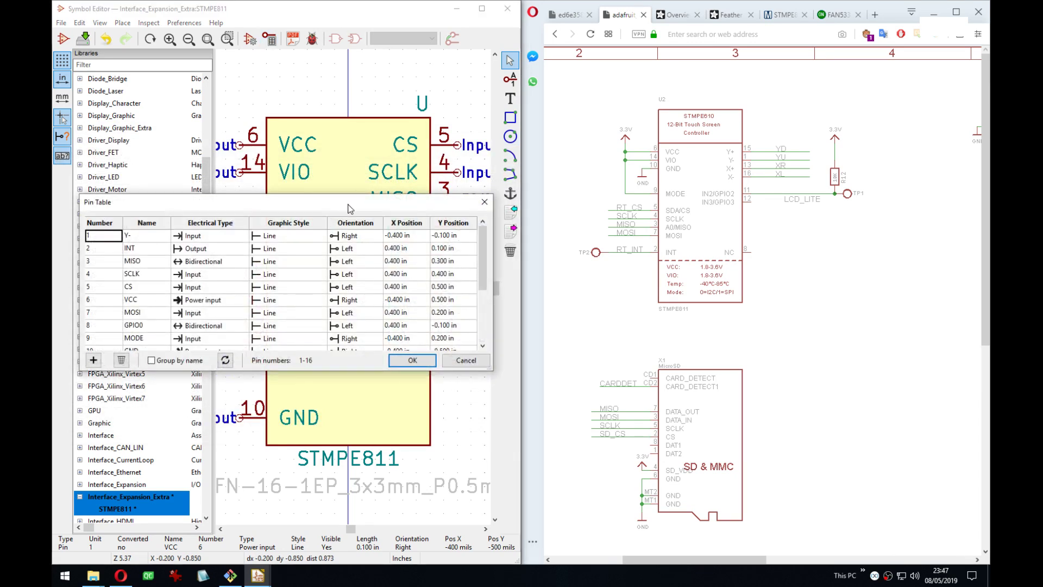
drag(349, 208, 418, 128)
drag(561, 288, 598, 464)
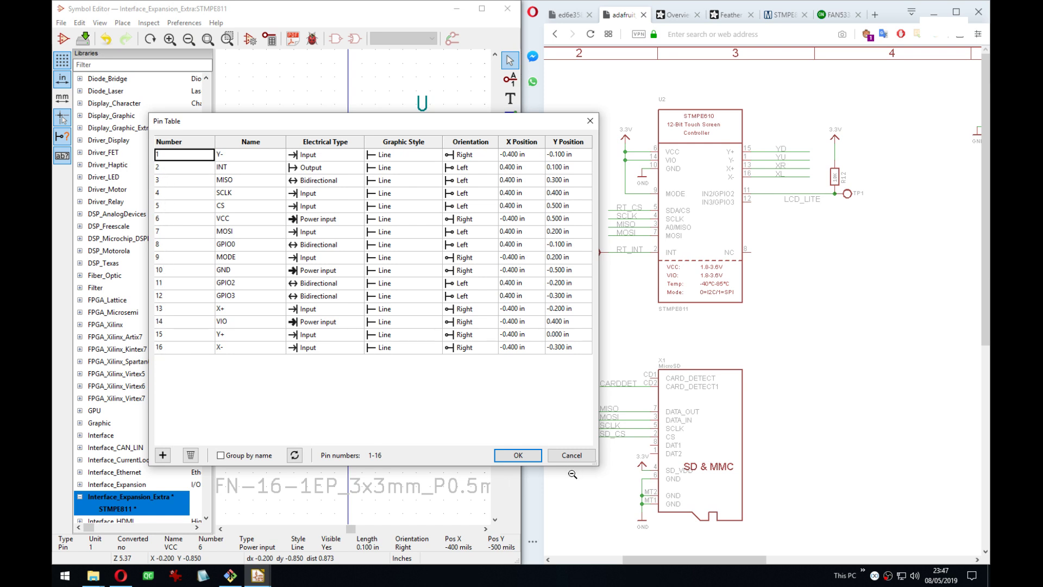
click(518, 456)
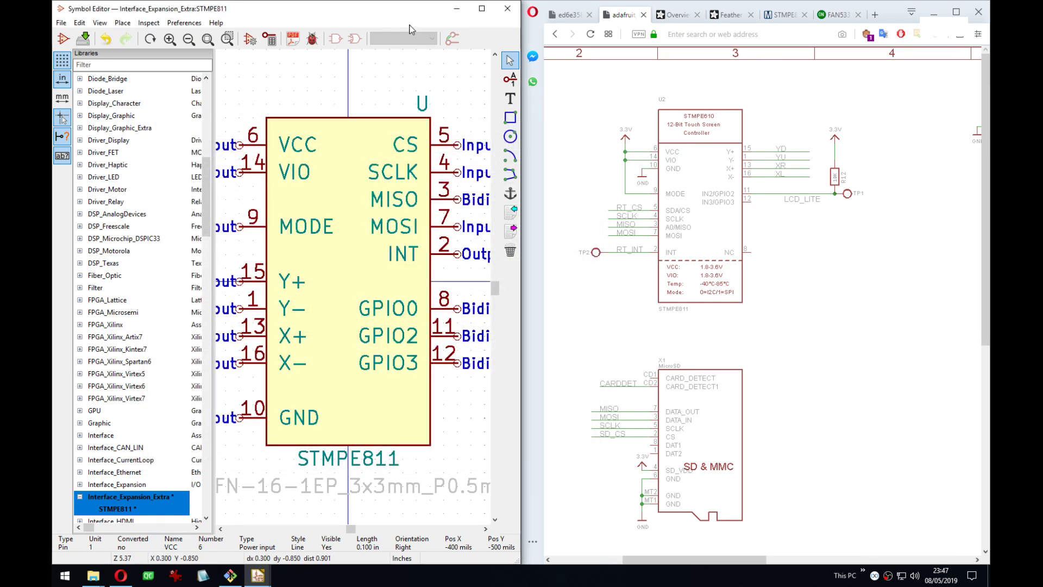
key(ctrl+s)
click(456, 8)
Rerun the electrical rules check, now showing 0 errors and 1 warning.
middle_drag(349, 271, 289, 286)
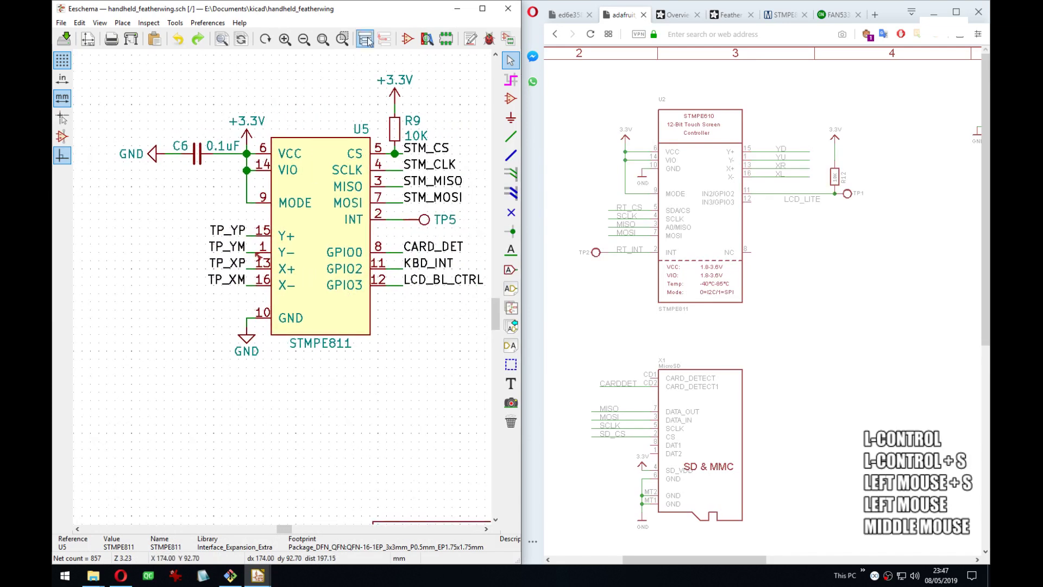
click(489, 39)
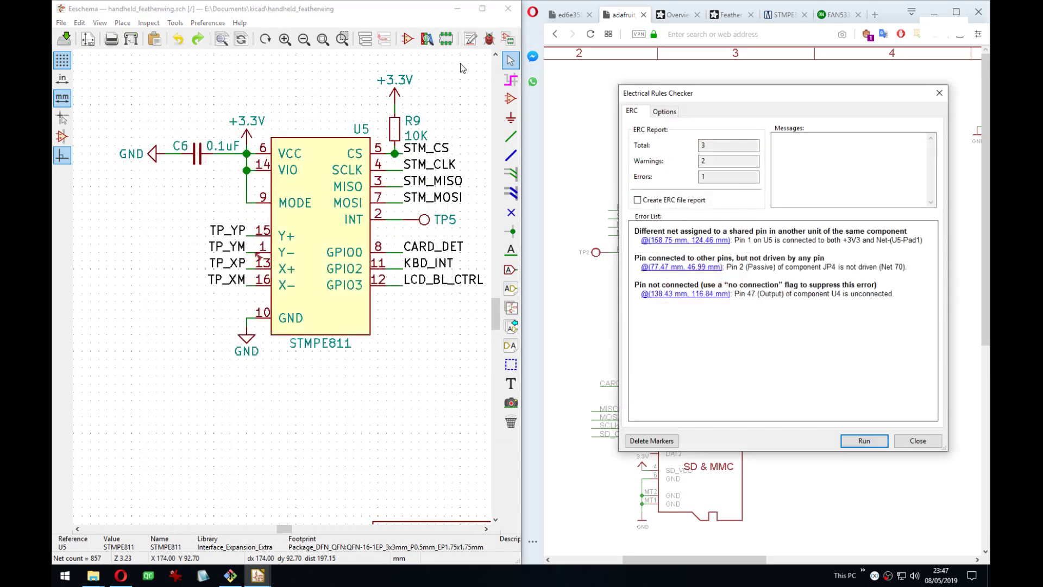
click(868, 442)
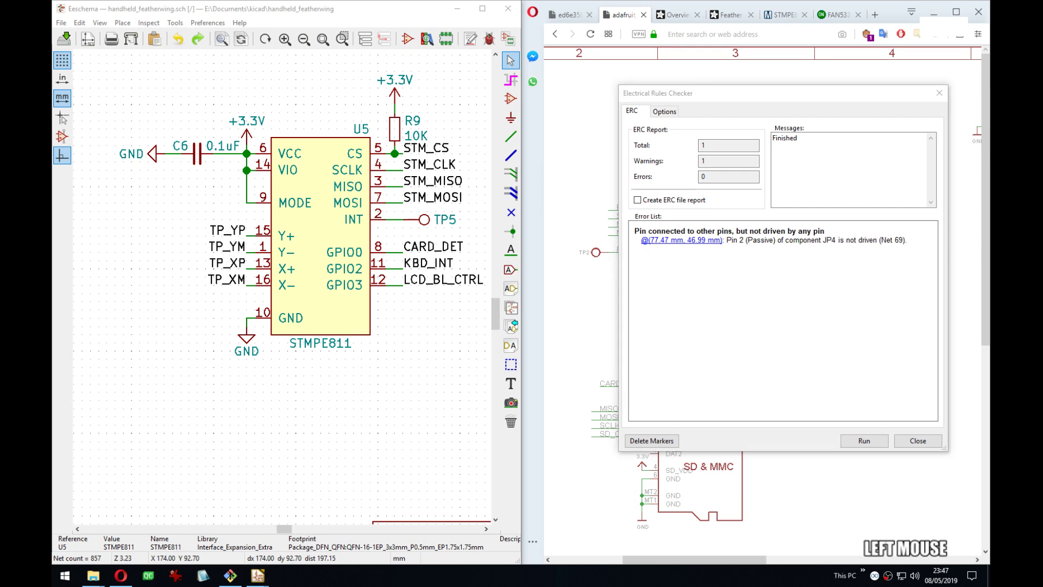
click(723, 255)
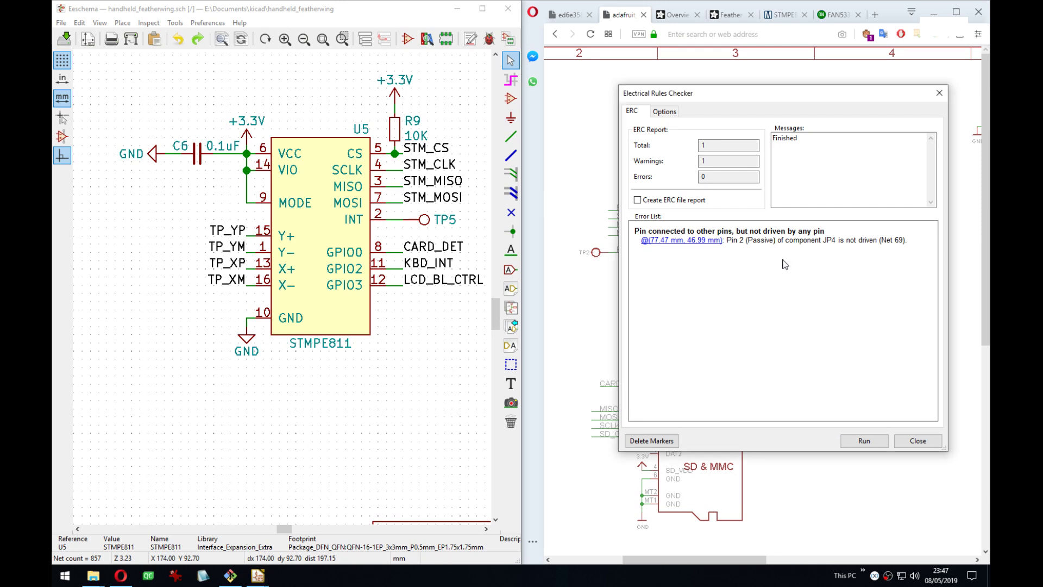
Go to the JP4 pin 2 not-driven warning on the keyboard sheet and pick BBQ10KBD U2.
click(696, 241)
middle_drag(271, 298, 298, 210)
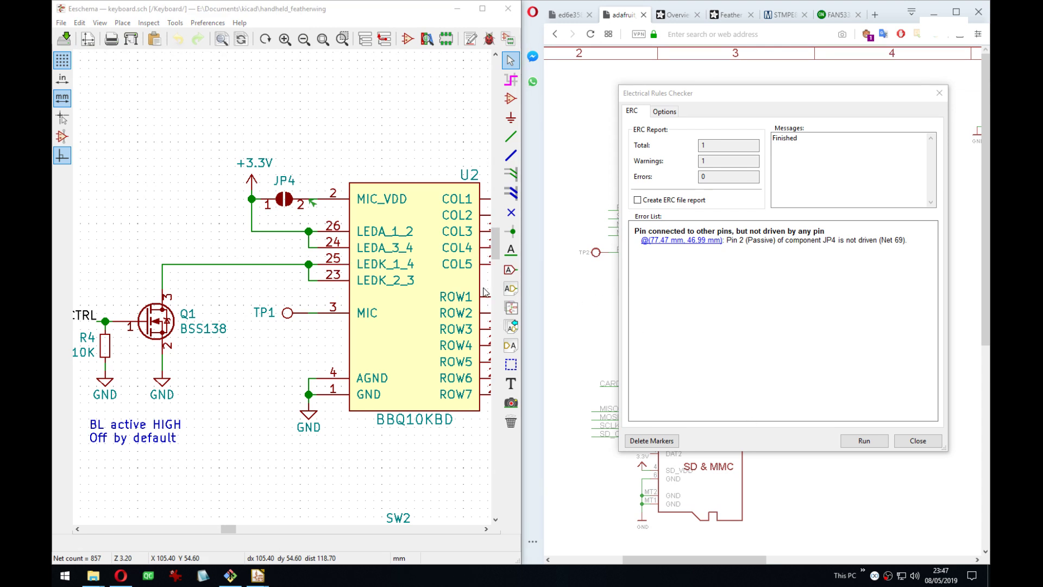
middle_drag(436, 276, 403, 276)
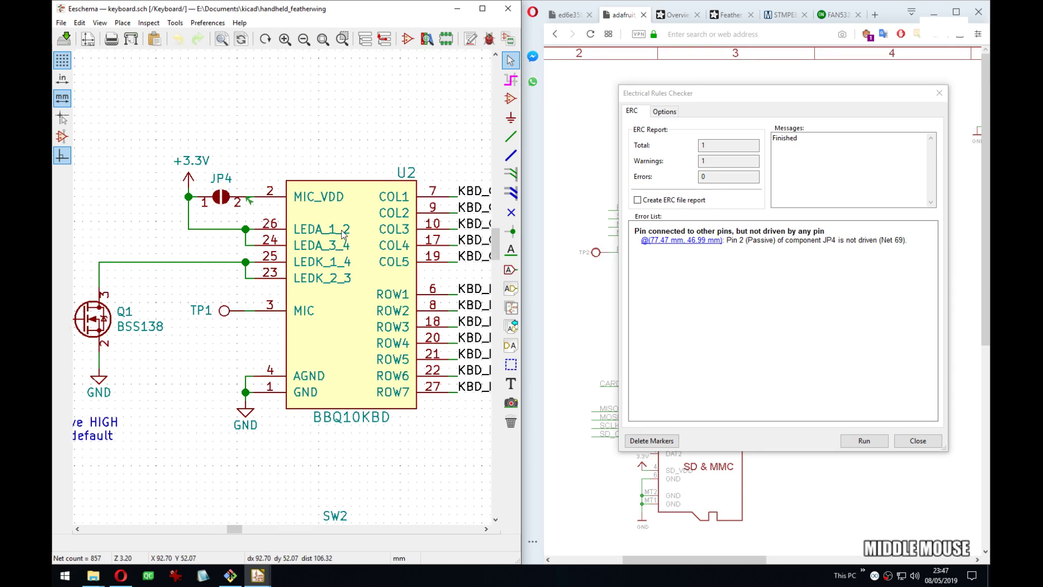
click(368, 233)
key(ctrl+e)
In the BBQ10KBD symbol, change MIC_VDD pin 2 from Power input to Input.
key(Escape)
key(ctrl+e)
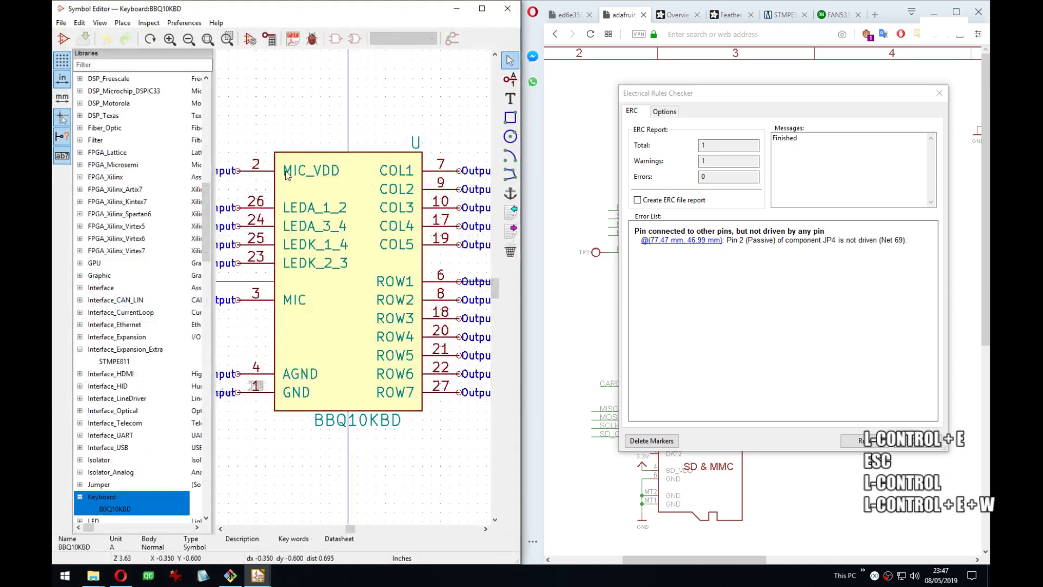
middle_drag(320, 178, 373, 179)
key(e)
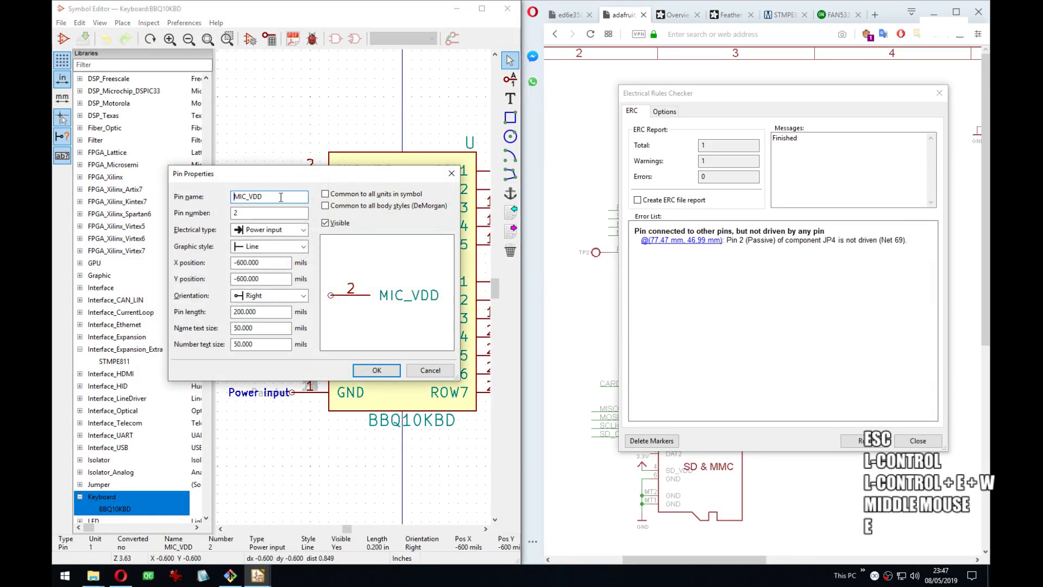
click(286, 232)
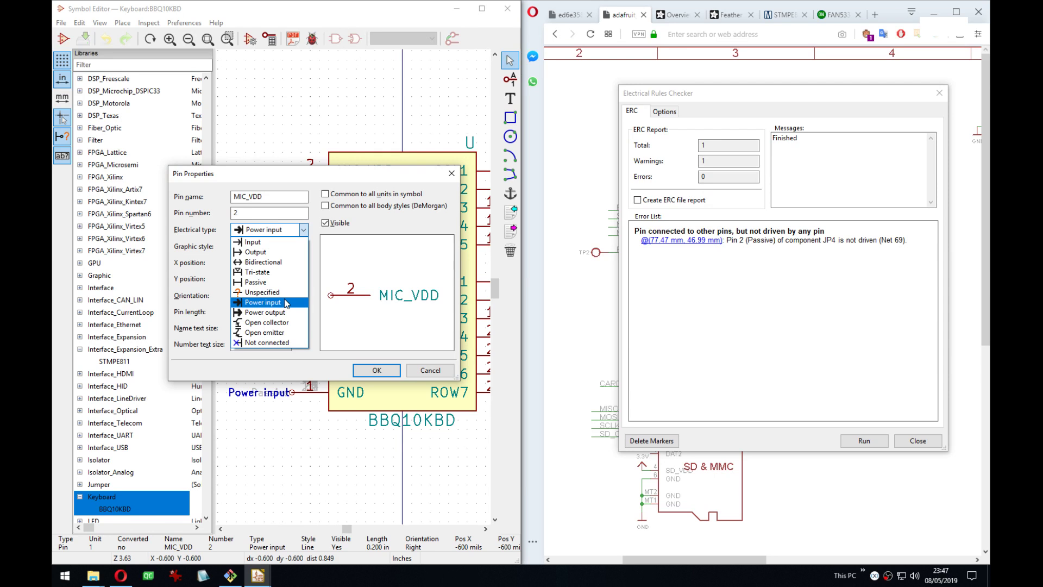
click(253, 242)
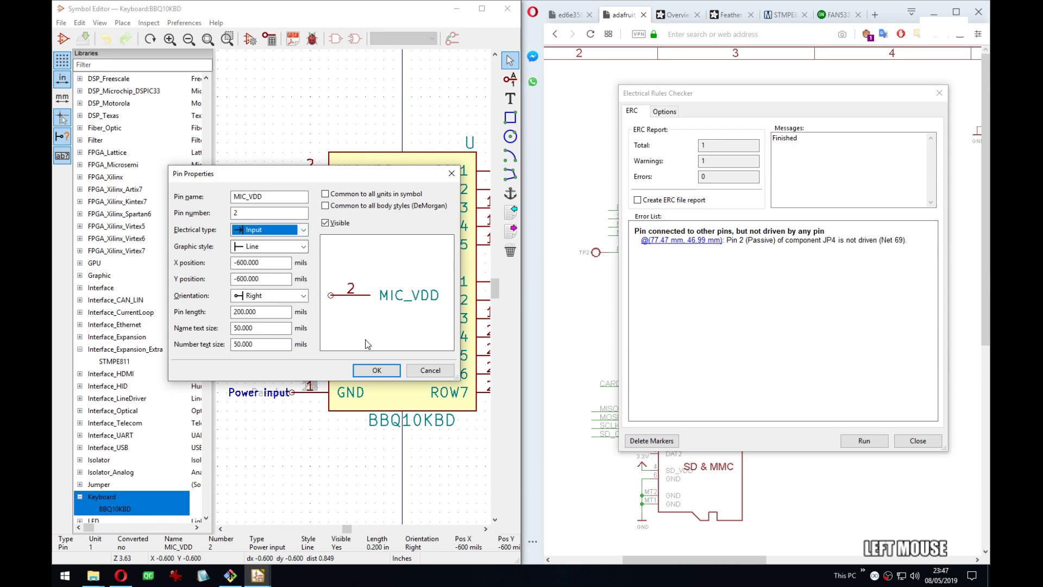
click(287, 230)
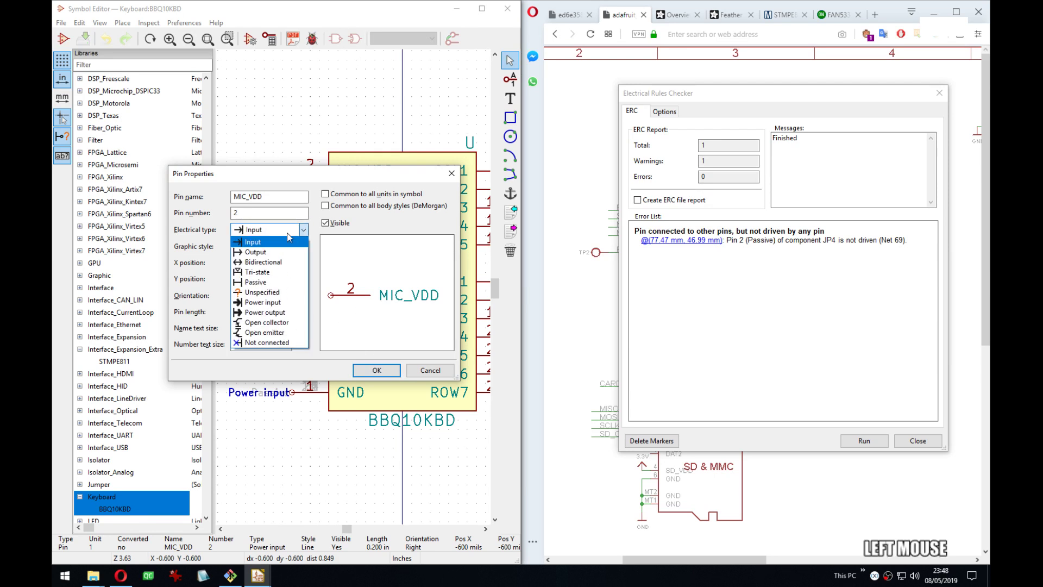
click(286, 233)
click(379, 370)
Save the BBQ10KBD symbol and close the symbol editor.
key(ctrl+s)
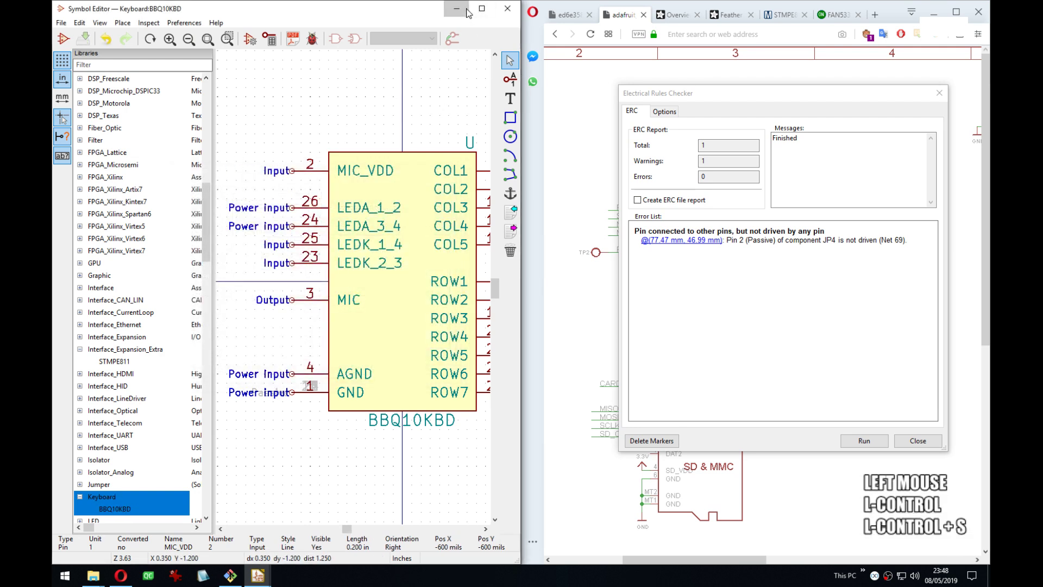
click(508, 8)
middle_drag(353, 218, 319, 240)
Re-run the electrical rules check, then close the ERC dialog.
click(796, 395)
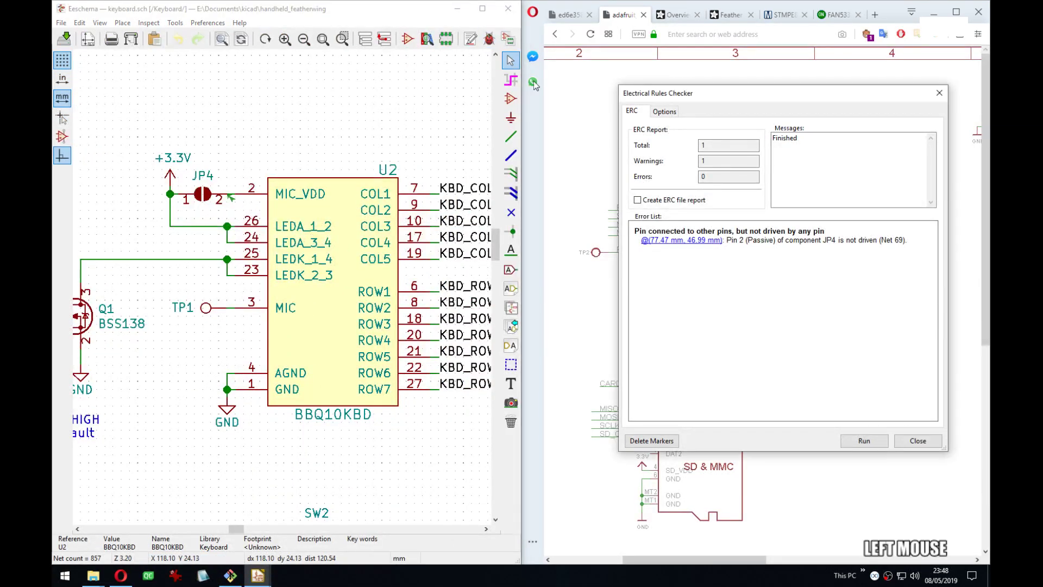
click(864, 441)
click(917, 441)
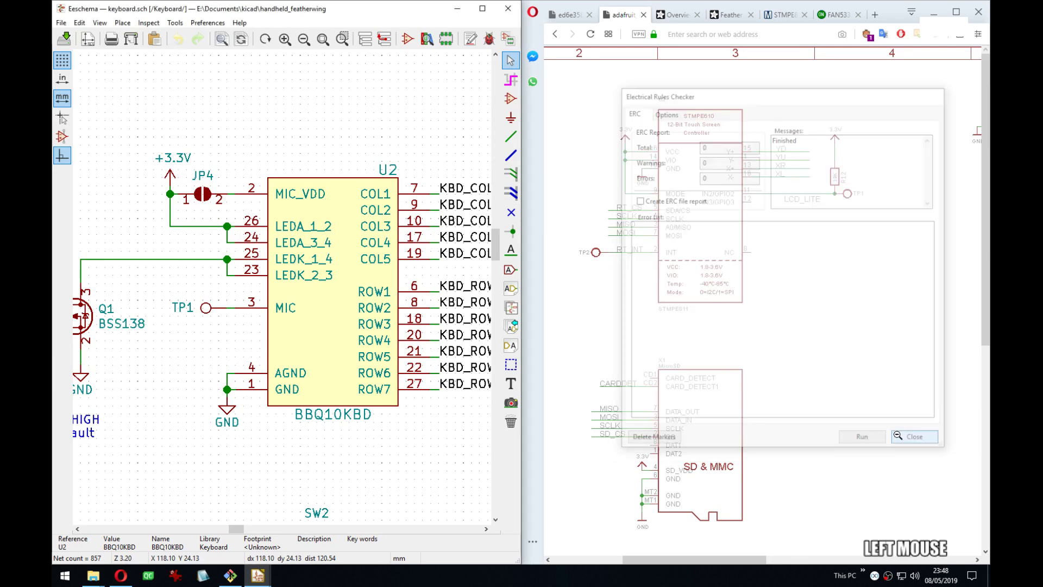
Leave the Keyboard sub-sheet for the parent sheet with Alt+Backspace.
scroll(303, 296, down, 4)
middle_drag(303, 296, 310, 283)
scroll(370, 304, down, 1)
middle_drag(269, 310, 344, 267)
scroll(354, 288, down, 4)
click(291, 298)
key(alt+BackSpace)
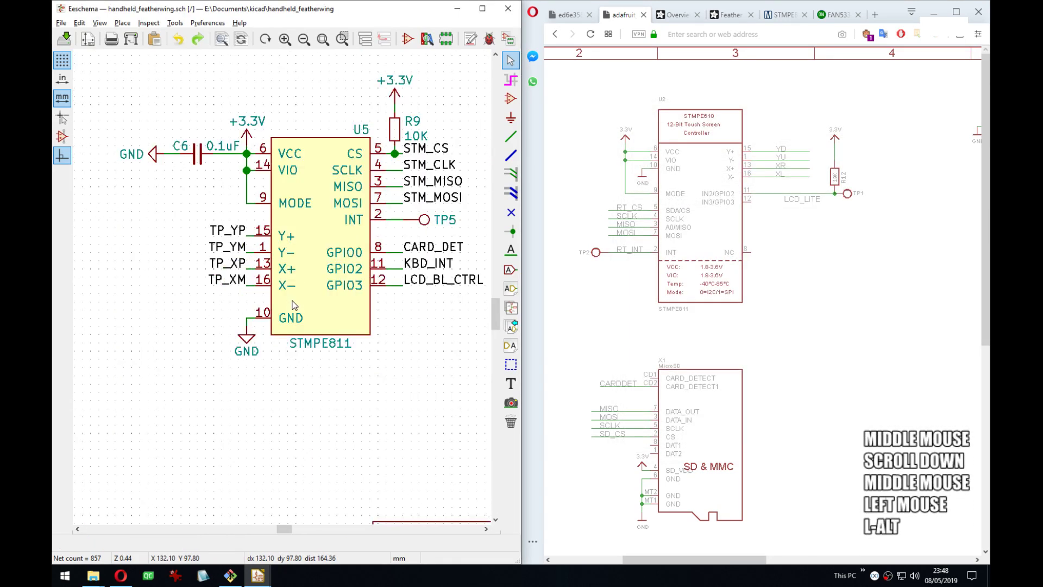
Frame Feather connectors J1 and J2 on the main sheet and begin adding a component.
scroll(282, 292, down, 4)
middle_drag(271, 281, 300, 283)
scroll(301, 283, up, 1)
middle_drag(206, 251, 290, 270)
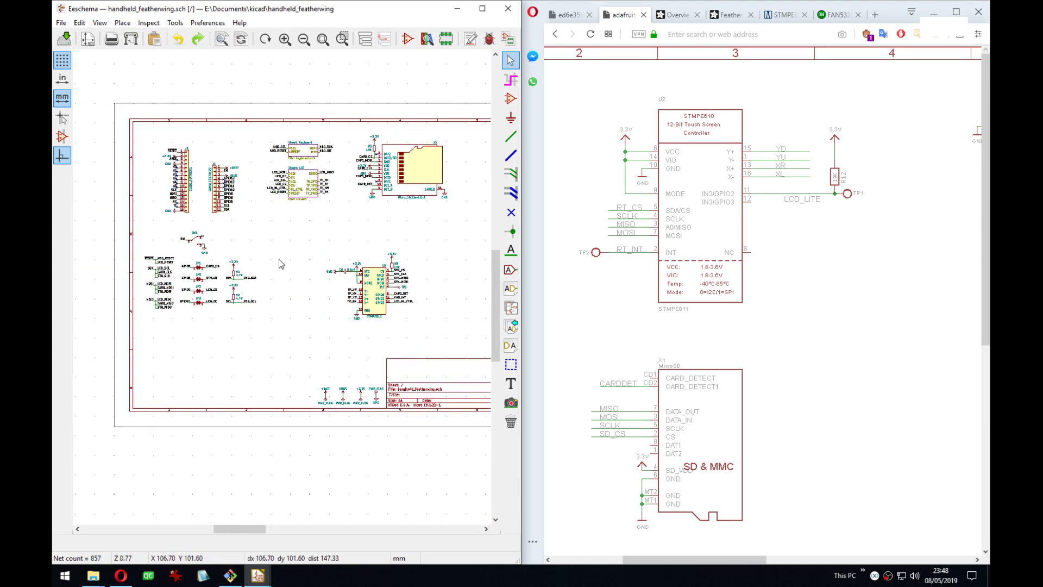
middle_drag(255, 284, 283, 291)
scroll(284, 292, up, 5)
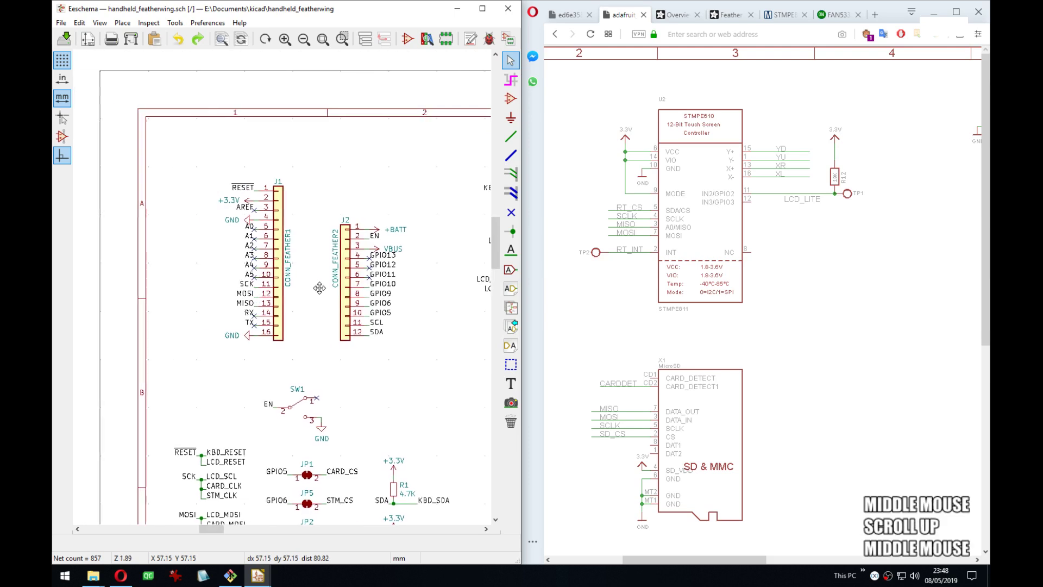
click(763, 304)
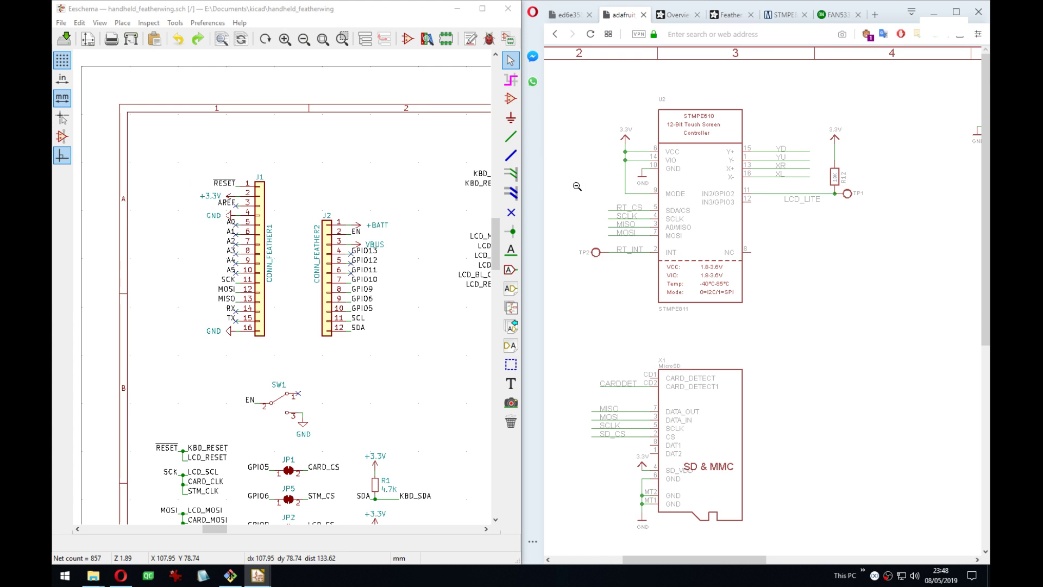
middle_drag(388, 125, 357, 120)
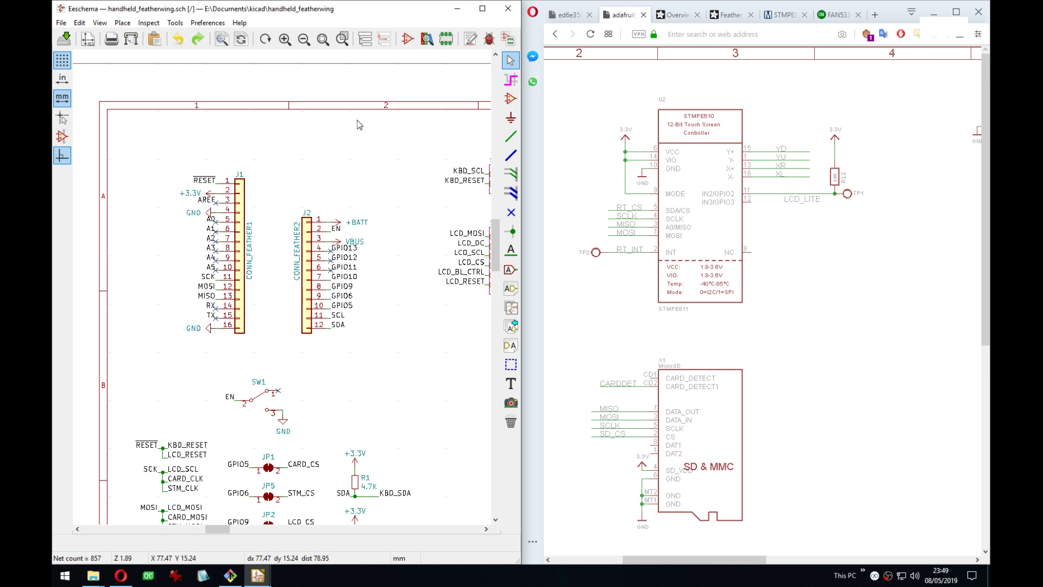
click(358, 162)
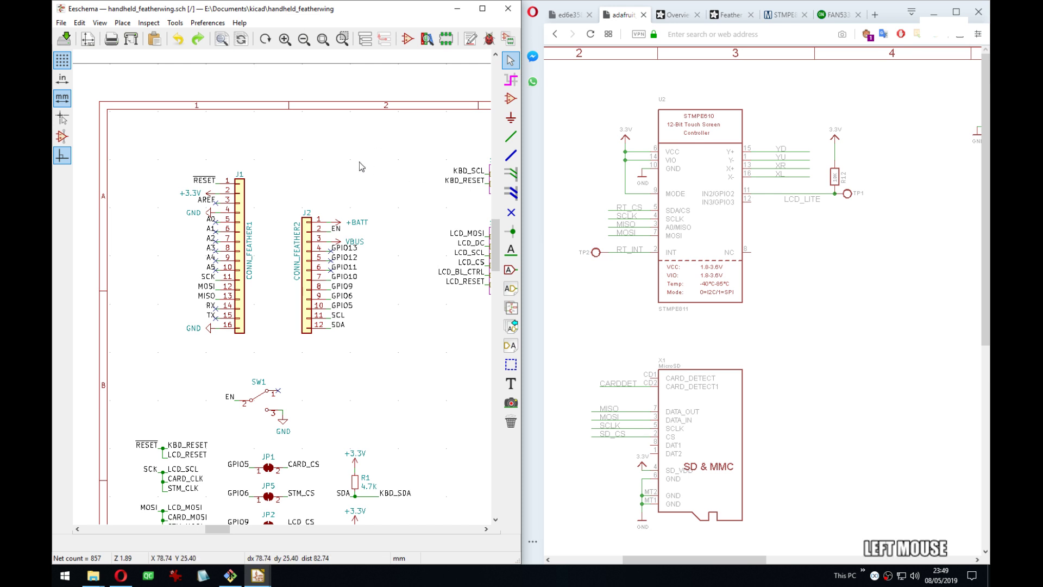
key(a)
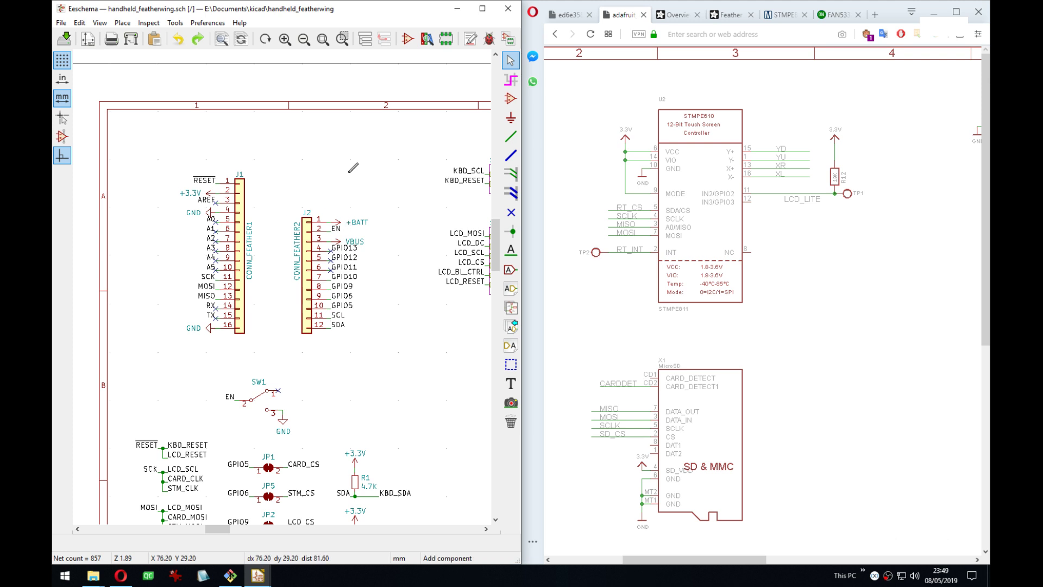
click(350, 171)
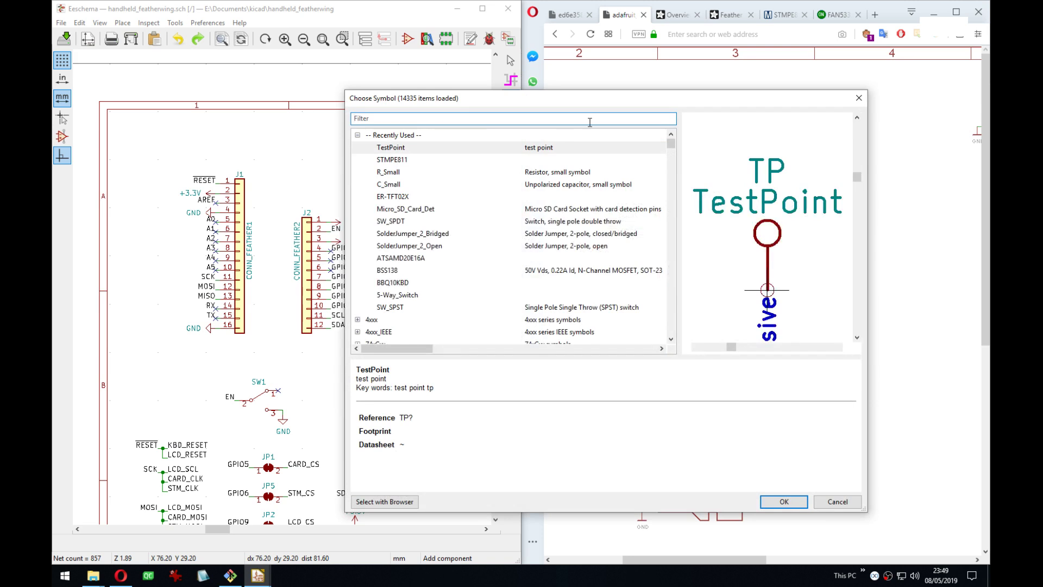
click(359, 135)
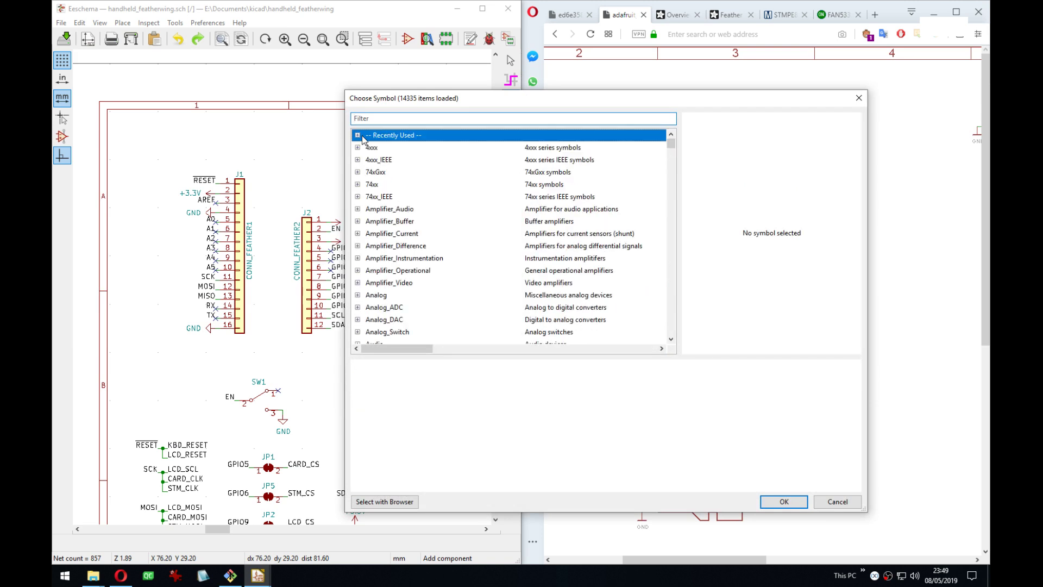
drag(670, 143, 649, 276)
click(357, 307)
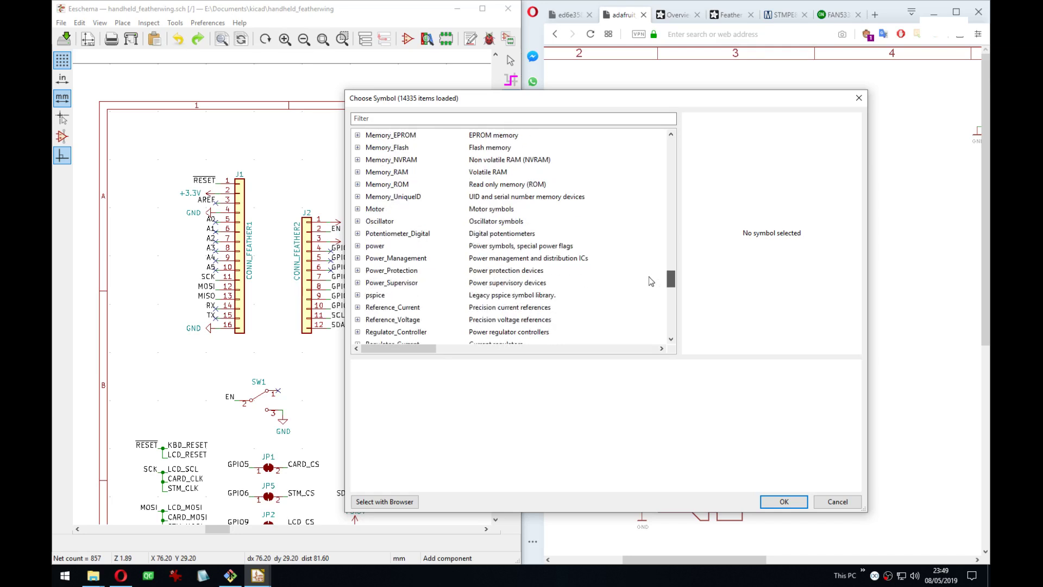
click(388, 119)
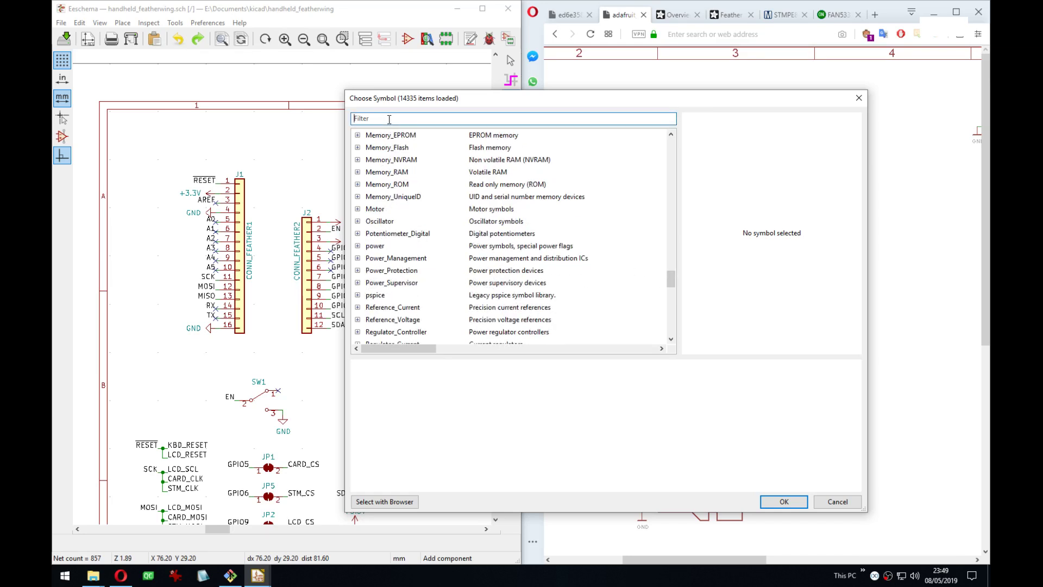
text(wemos)
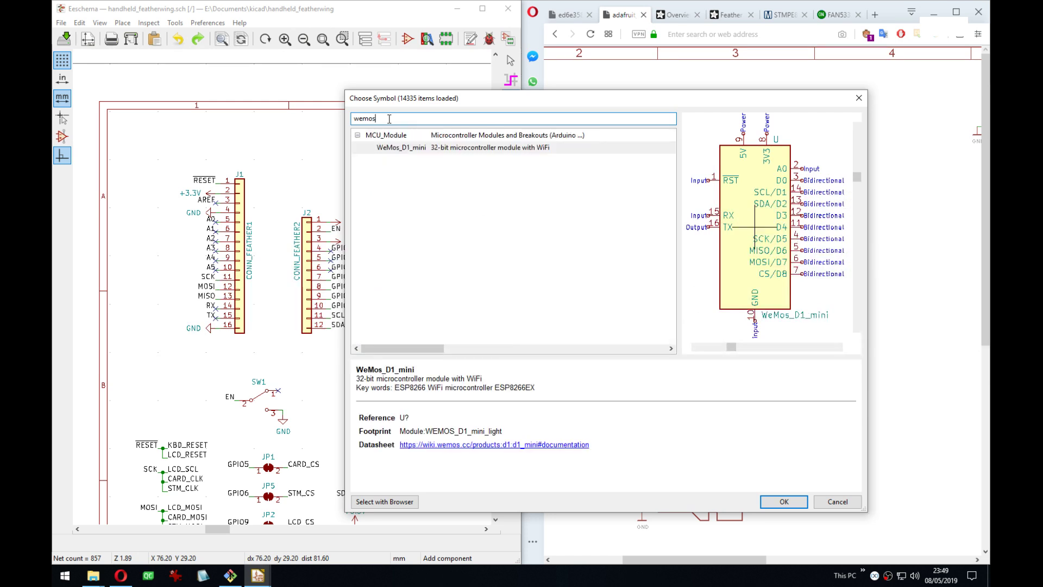
key(ctrl+a)
text(feather)
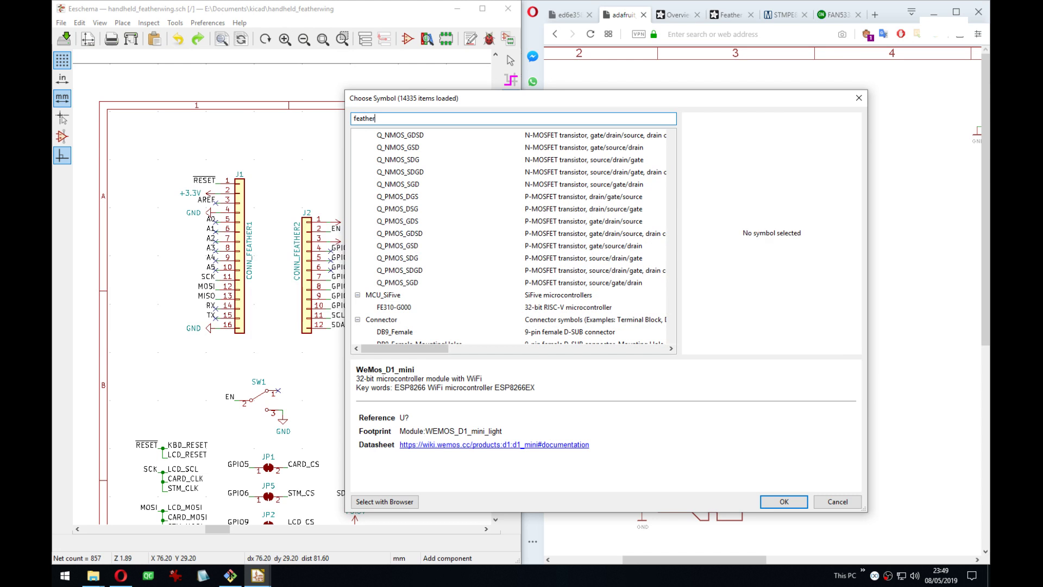
key(ctrl+a)
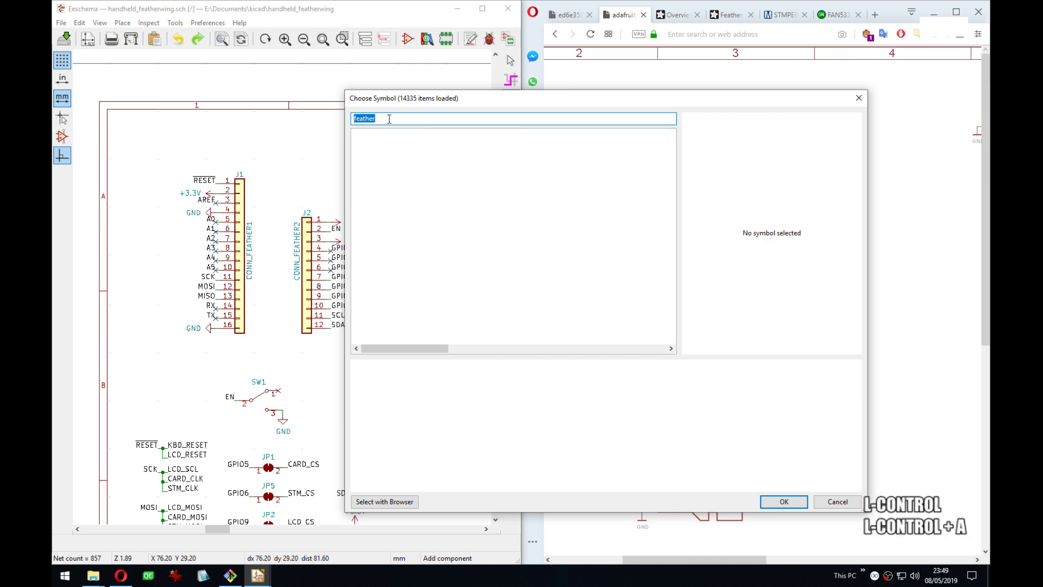
text(adafru)
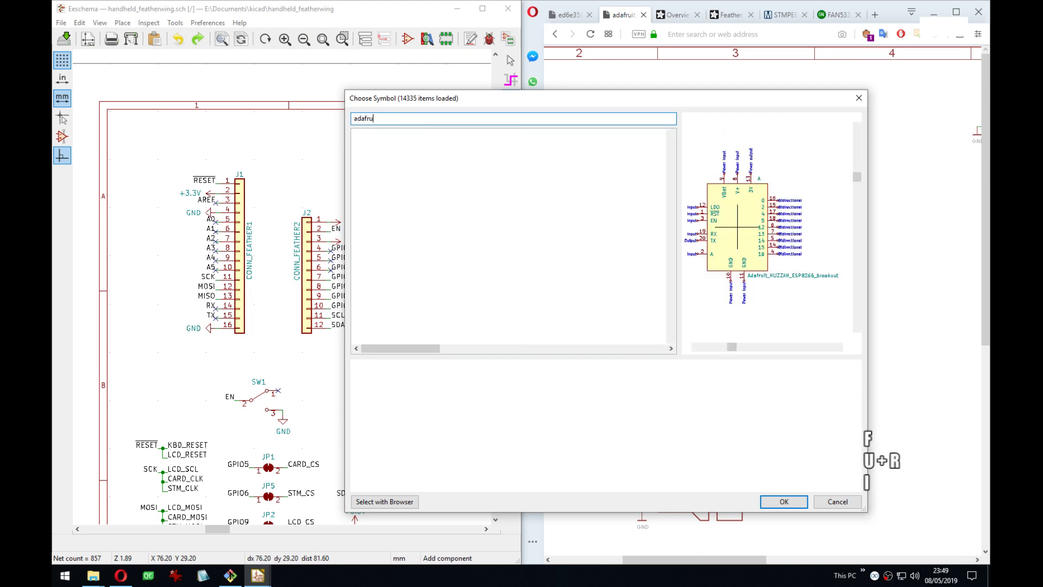
text(it)
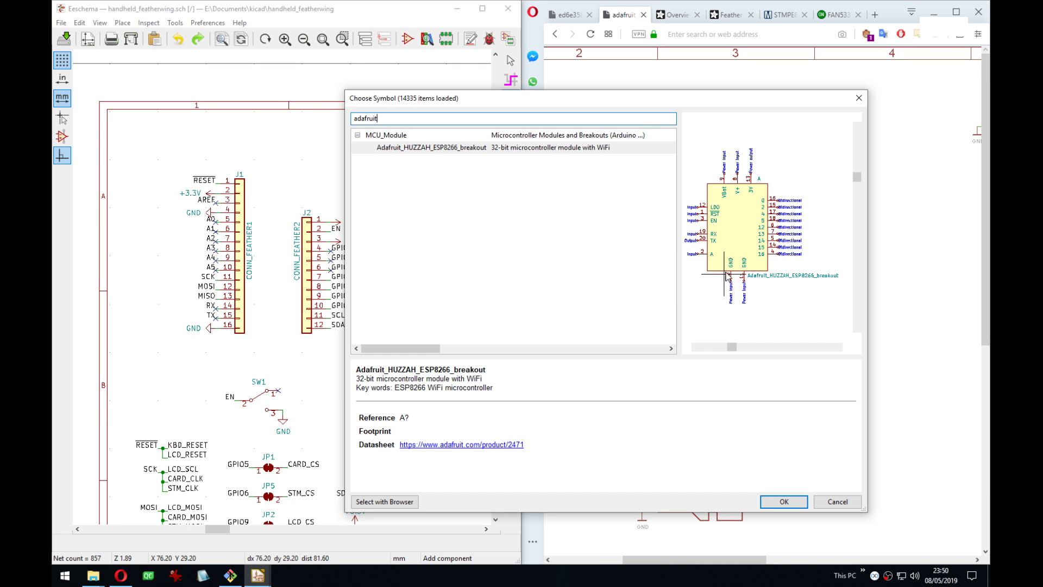
scroll(723, 243, up, 3)
middle_click(723, 243)
scroll(720, 247, down, 3)
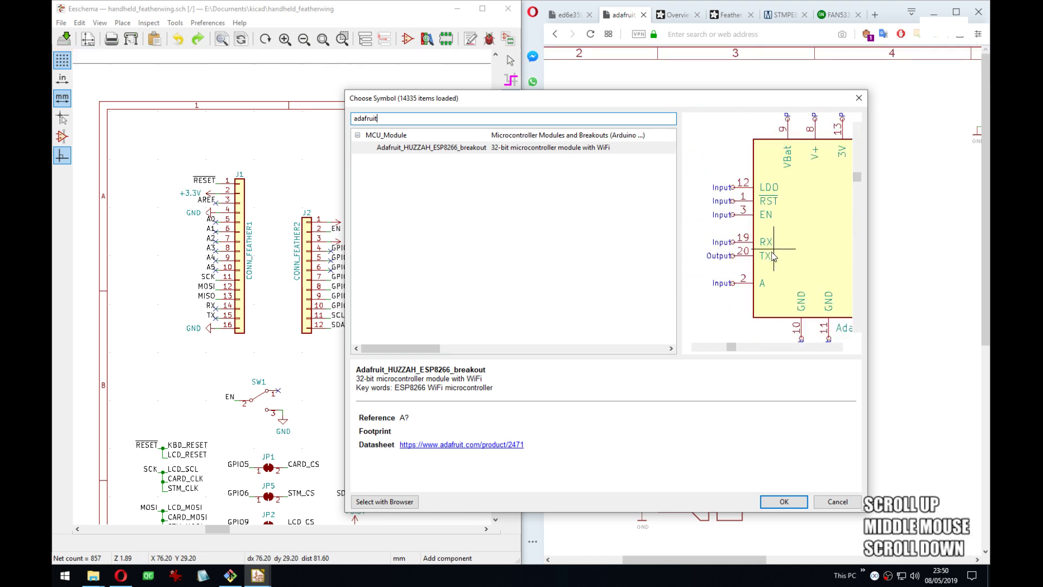
middle_click(718, 251)
scroll(728, 252, up, 3)
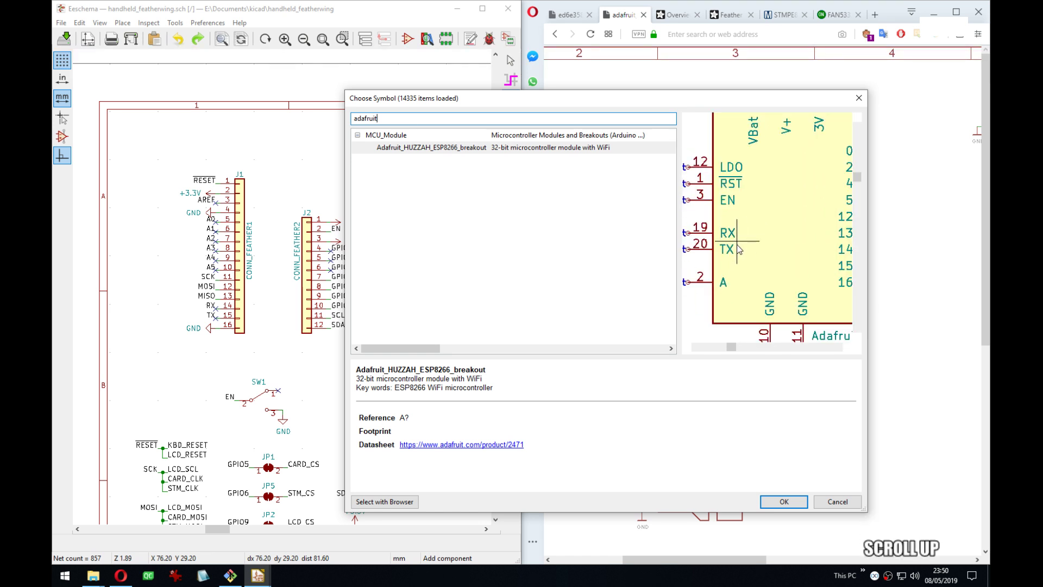
scroll(745, 254, down, 3)
middle_click(757, 256)
click(508, 440)
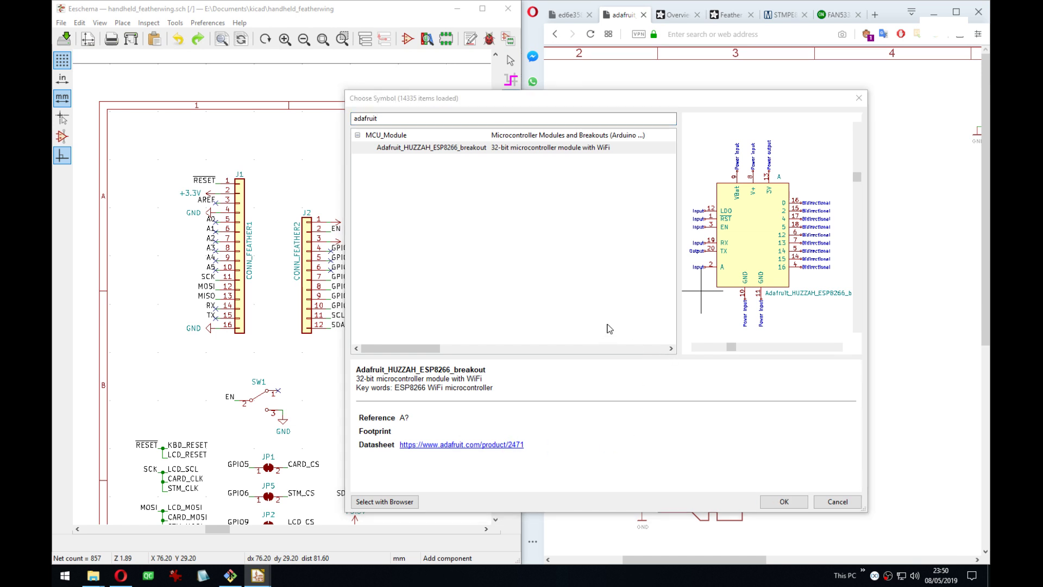
middle_click(841, 266)
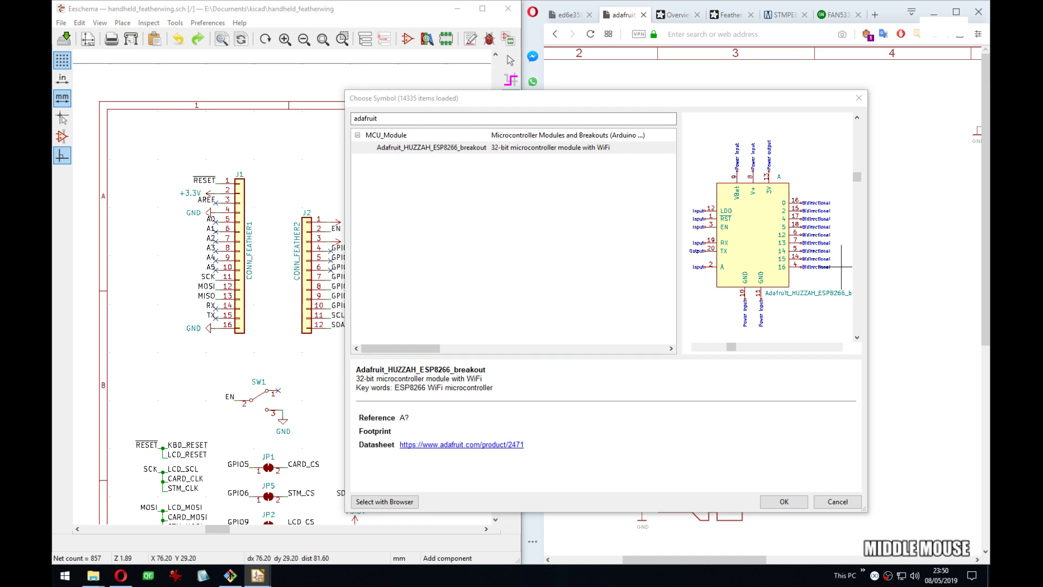
click(858, 104)
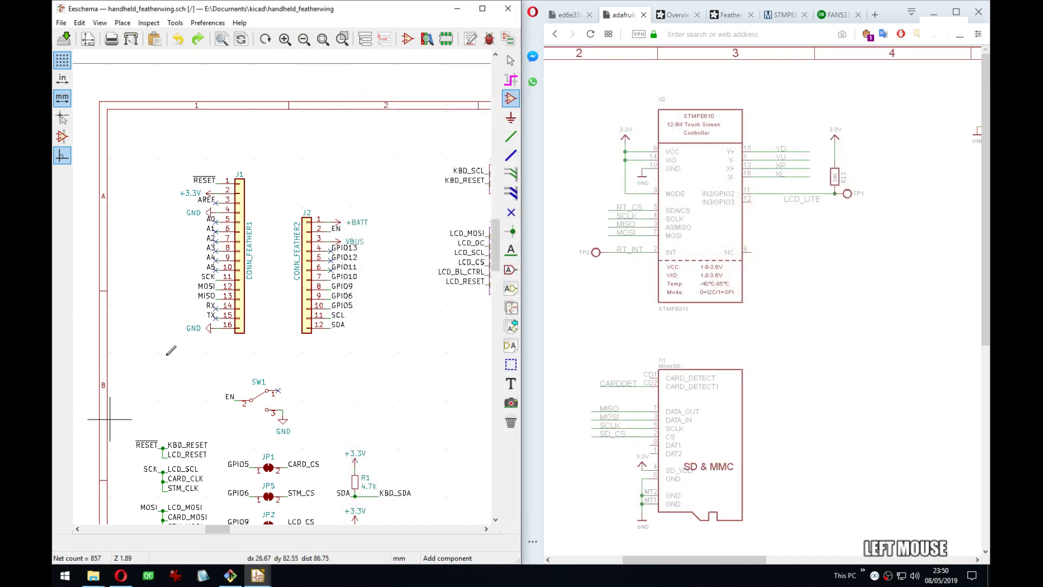
Open the Symbol Editor from the KiCad project manager.
click(458, 11)
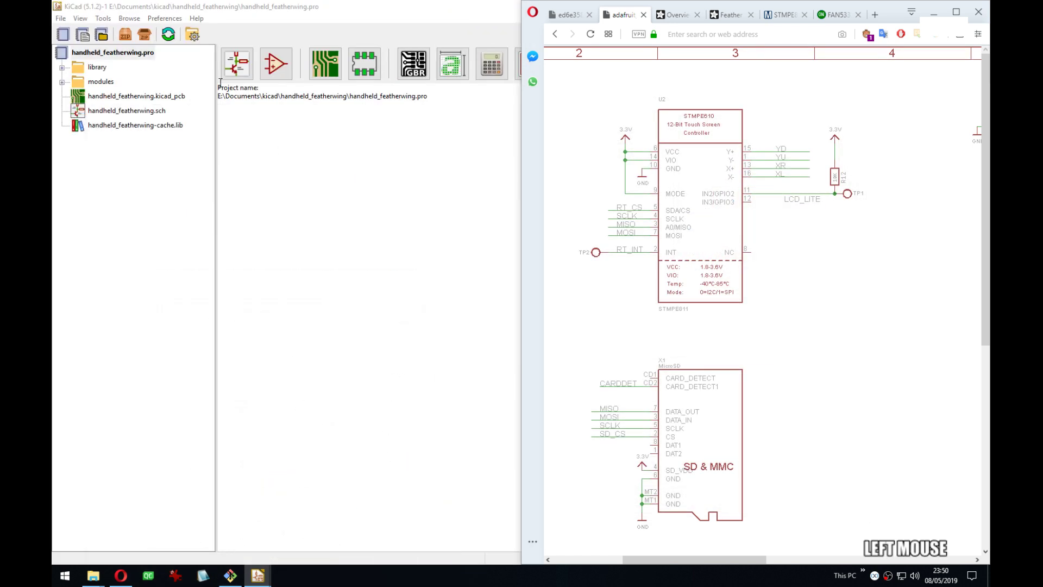
click(224, 54)
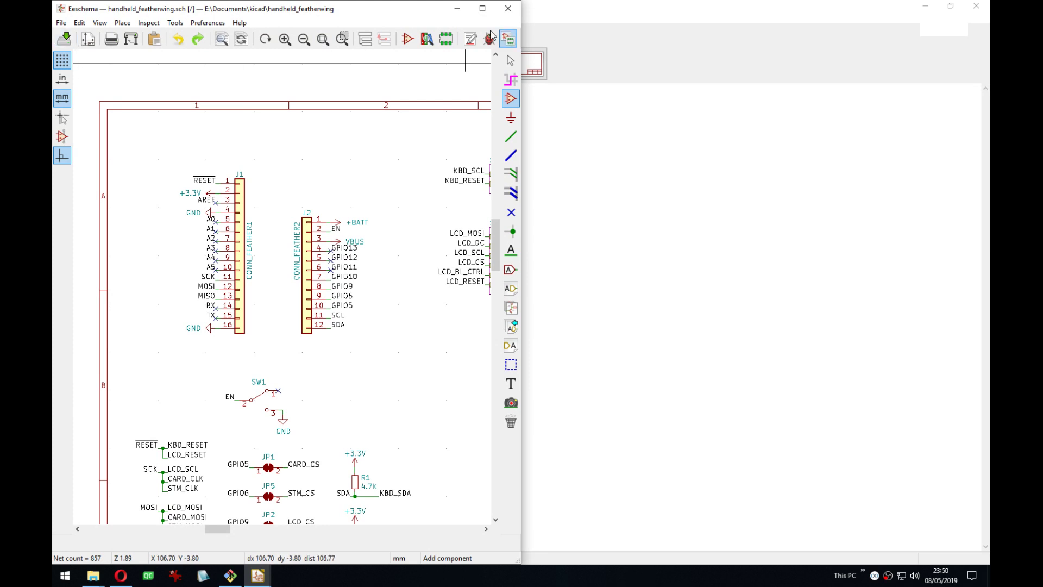
click(594, 36)
click(276, 66)
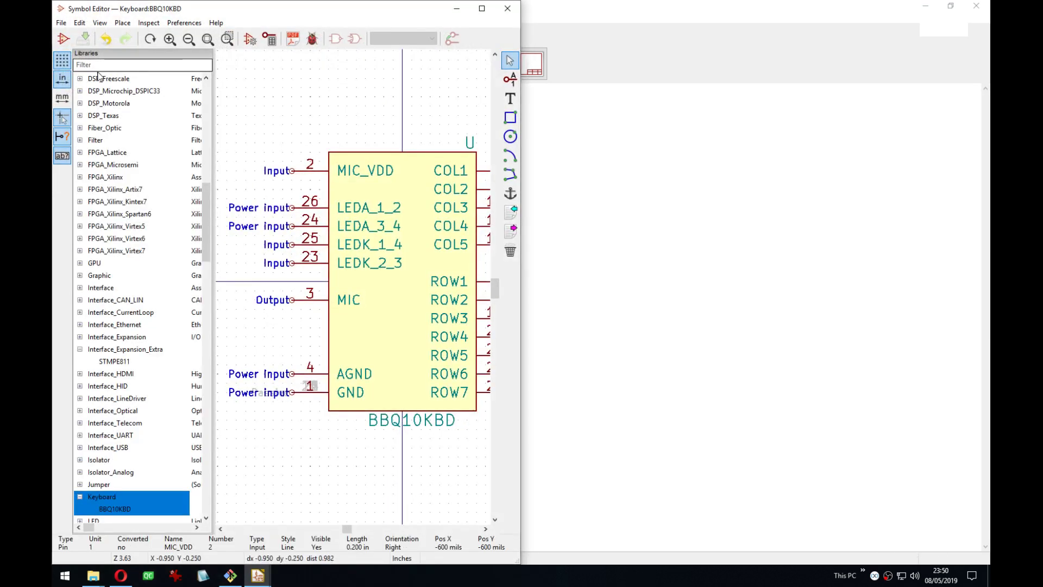
Create library MCU_Module_Extra.lib in the project folder and add it to the library table.
click(145, 69)
right_click(165, 165)
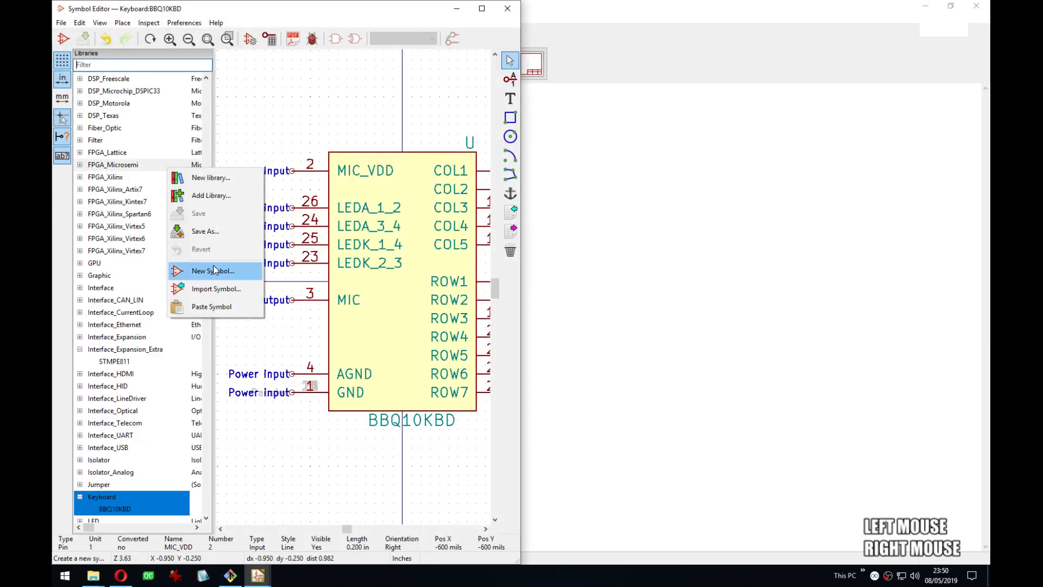
click(212, 178)
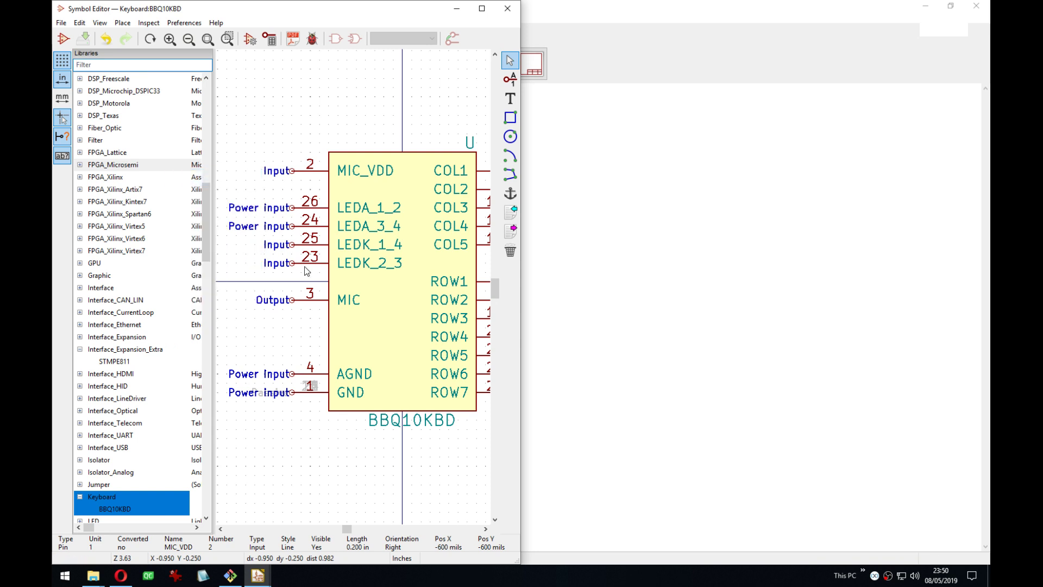
text(MCU)
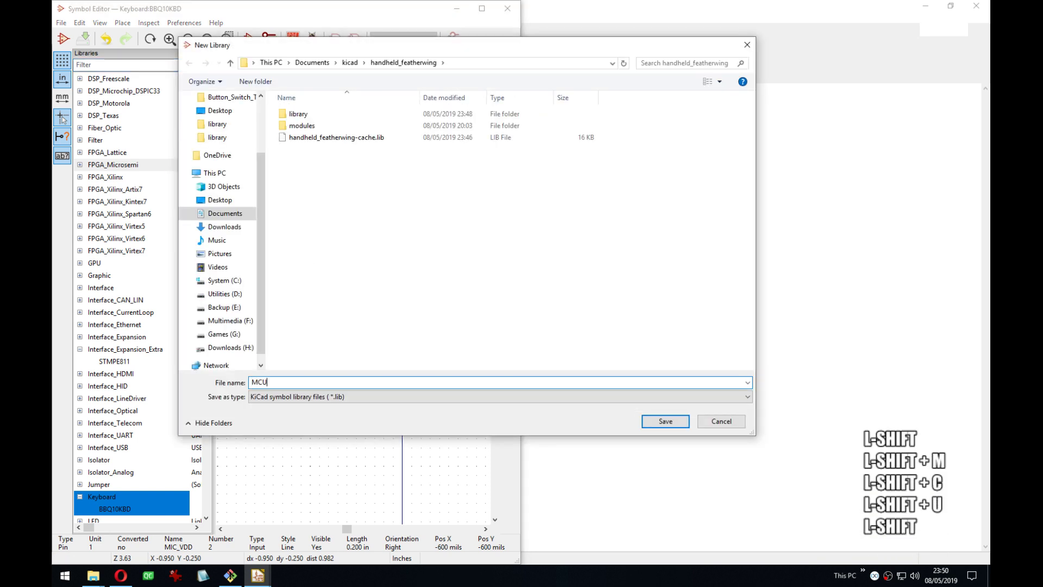
text(_Module_Extr)
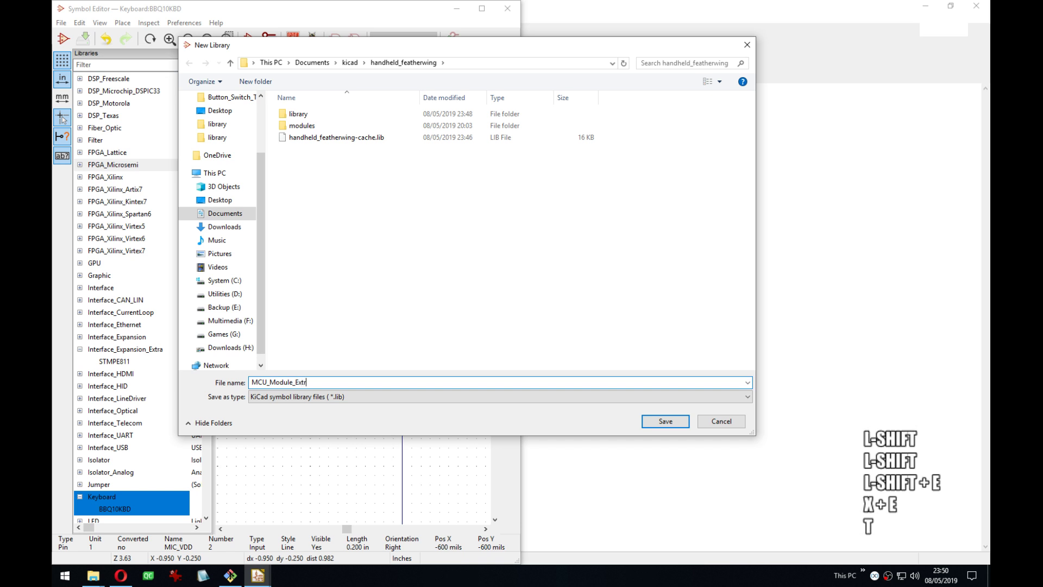
text(a./)
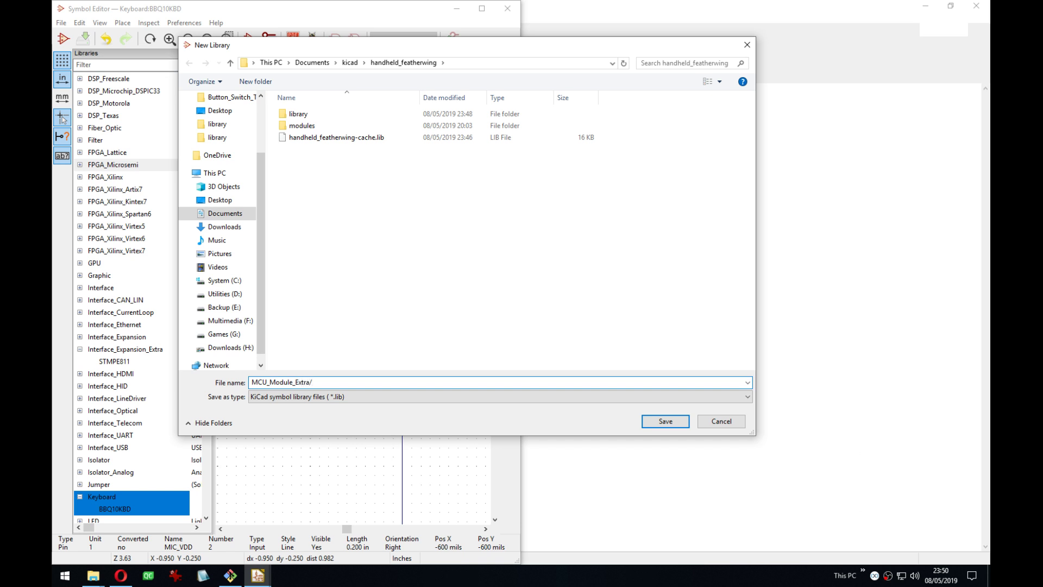
key(BackSpace)
text(l)
key(BackSpace)
text(l)
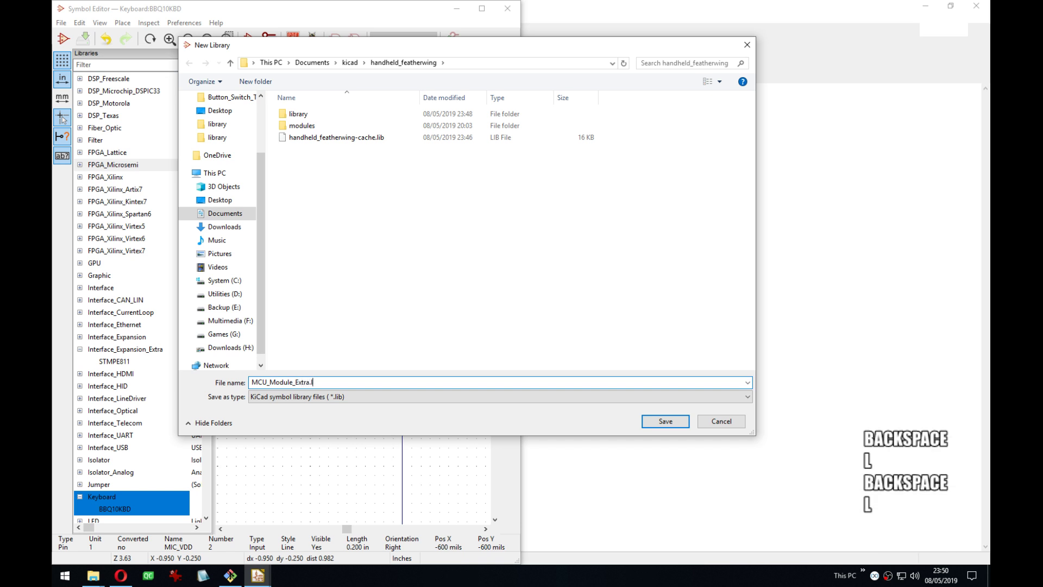
text(ib)
key(Return)
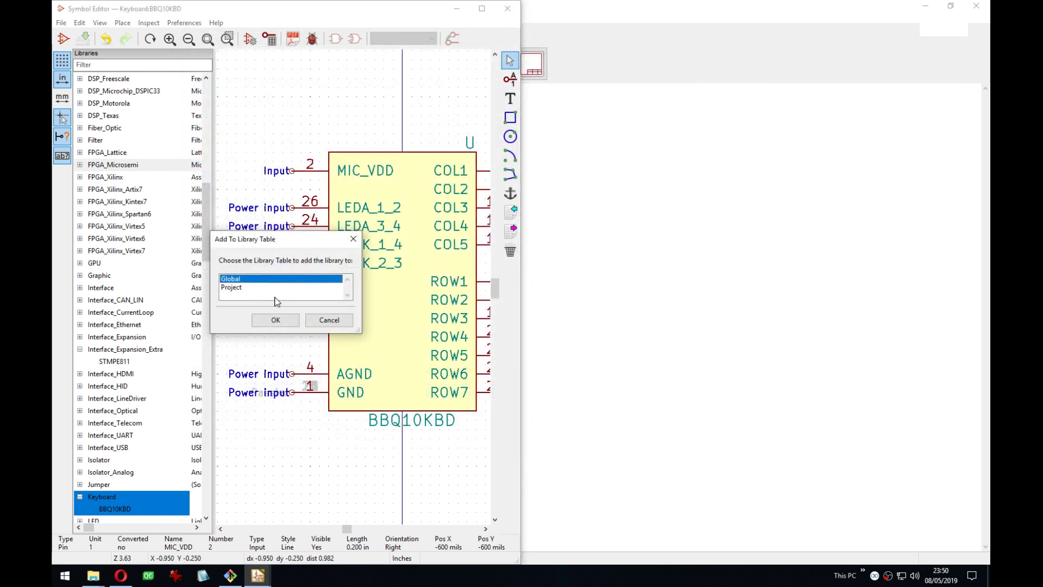
click(251, 288)
click(272, 321)
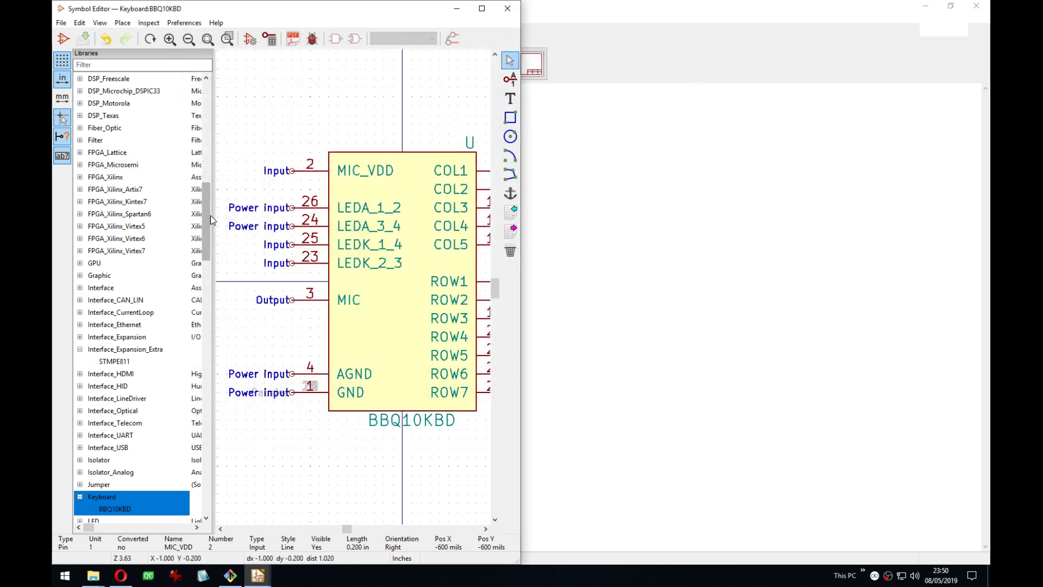
Filter the library list by 'mcu_module' and bring up MCU_Module_Extra's context menu.
click(128, 66)
key(o)
key(shift+u)
key(l)
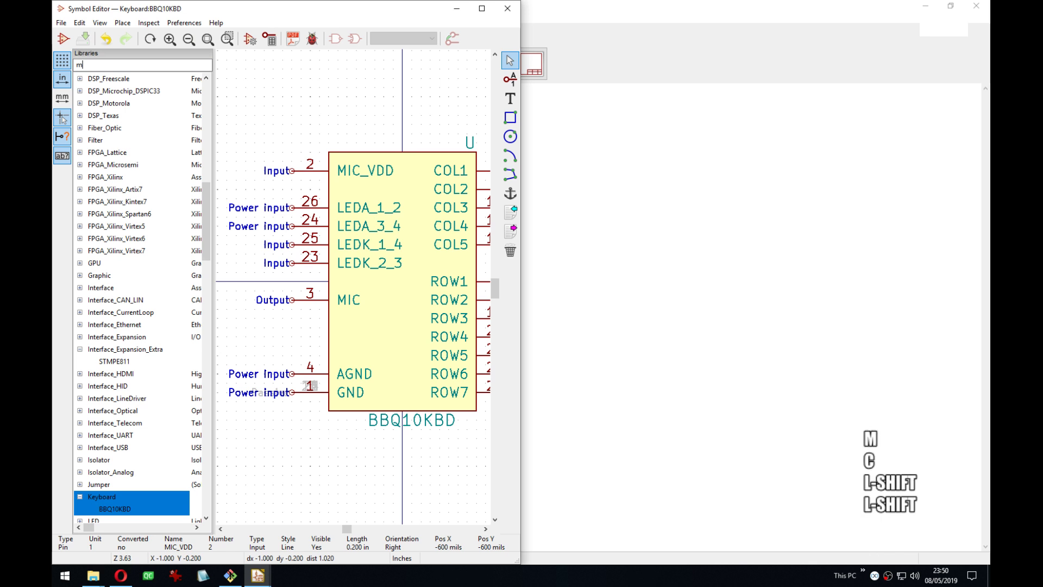
text(c)
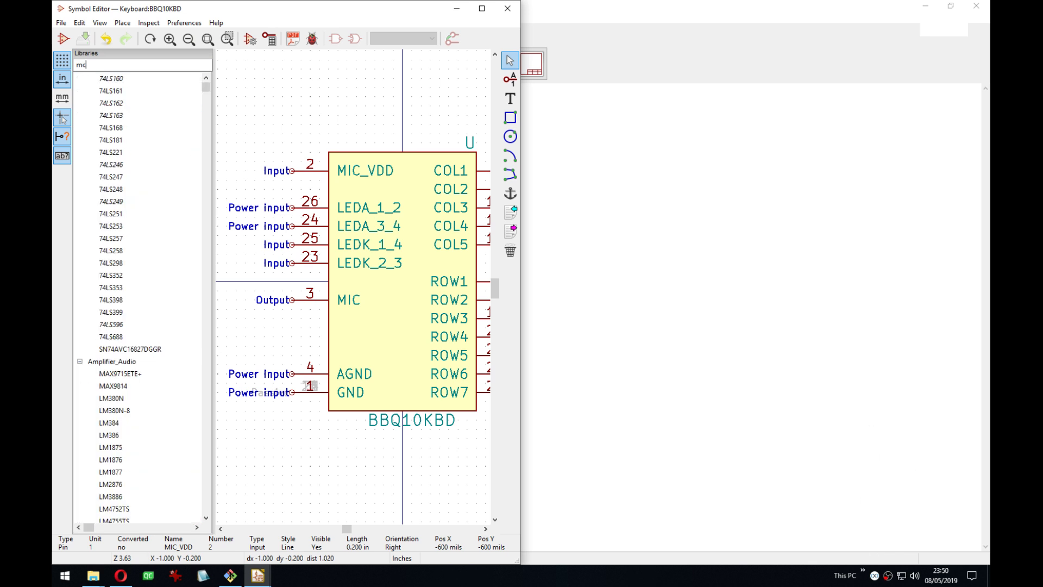
text(u_module)
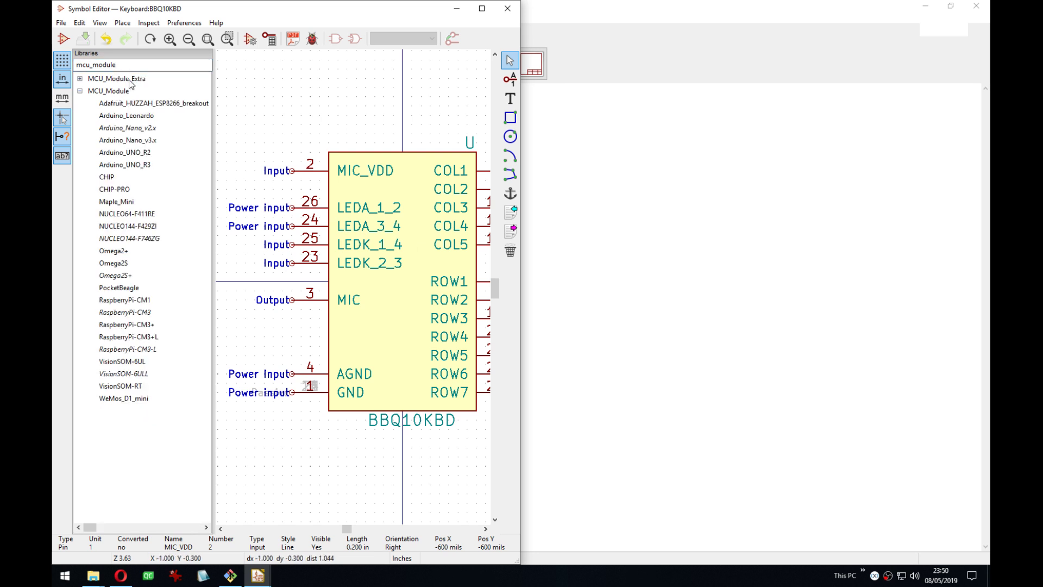
right_click(129, 82)
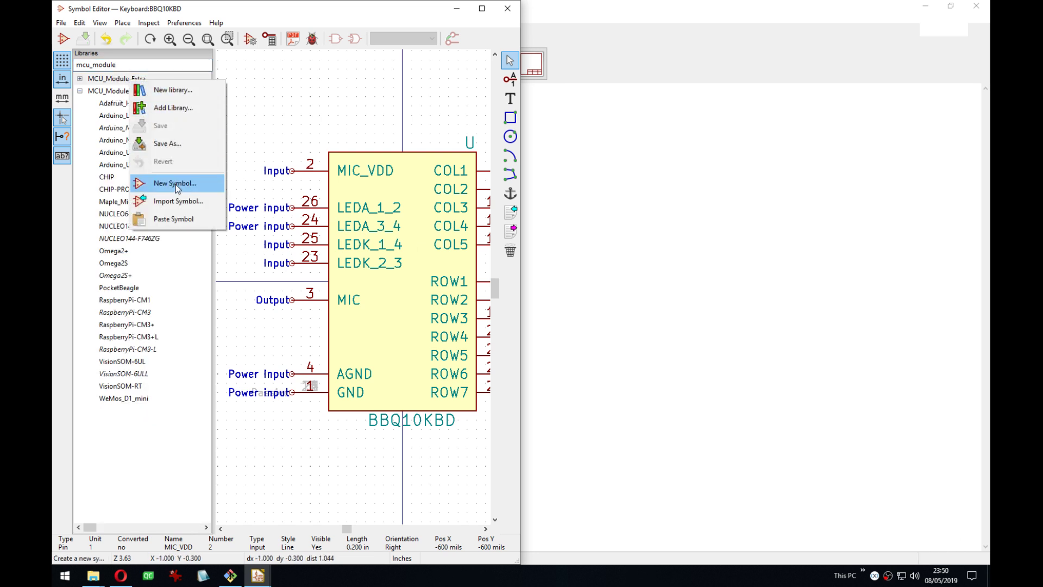
Create symbol Adafruit_Feather_2X in MCU_Module_Extra, correcting the name from Adafruit_Feather_Double.
click(171, 184)
drag(290, 177, 328, 184)
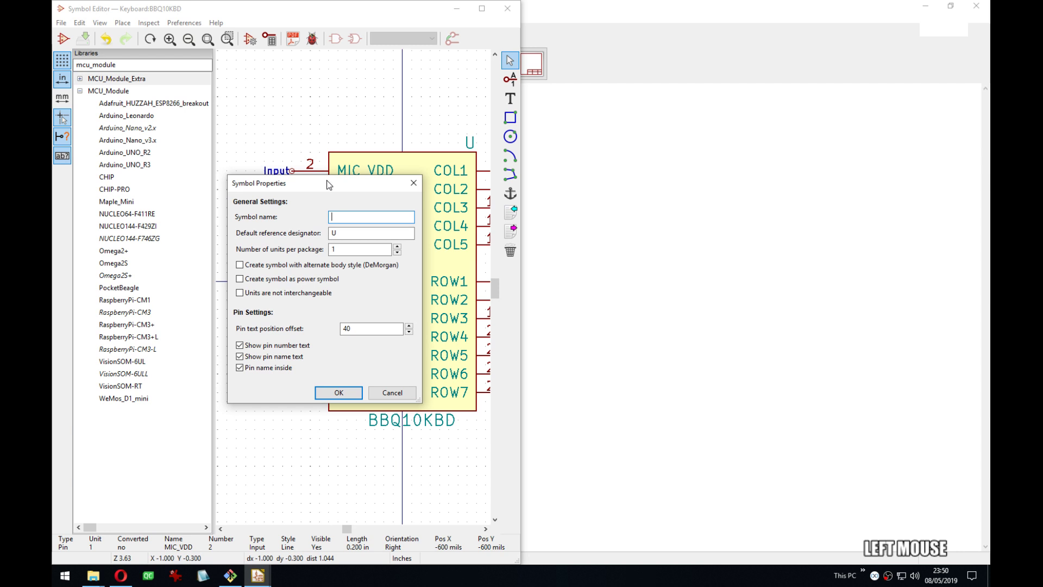
text(Adafruit_Fe)
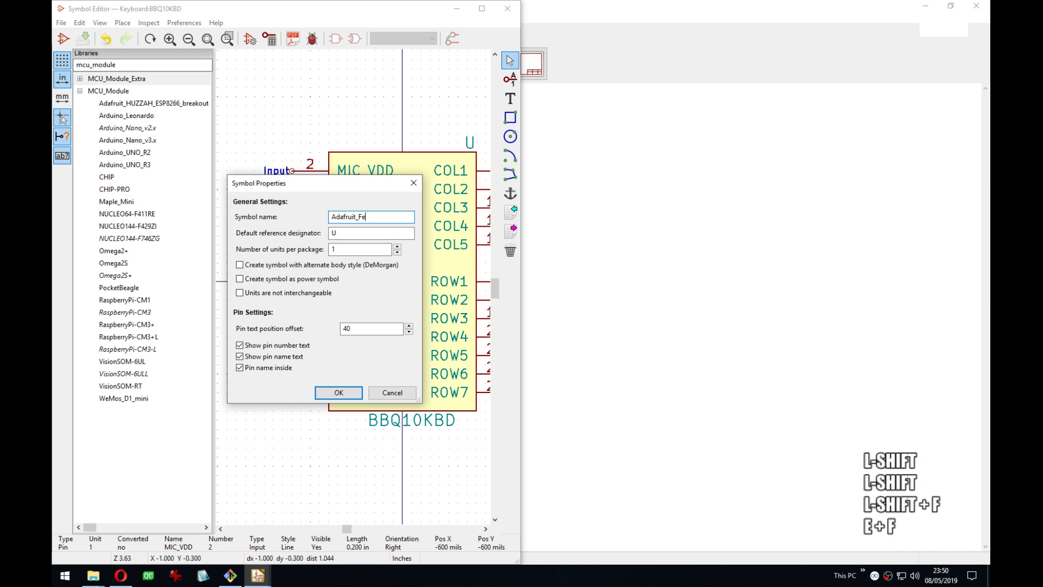
text(ather)
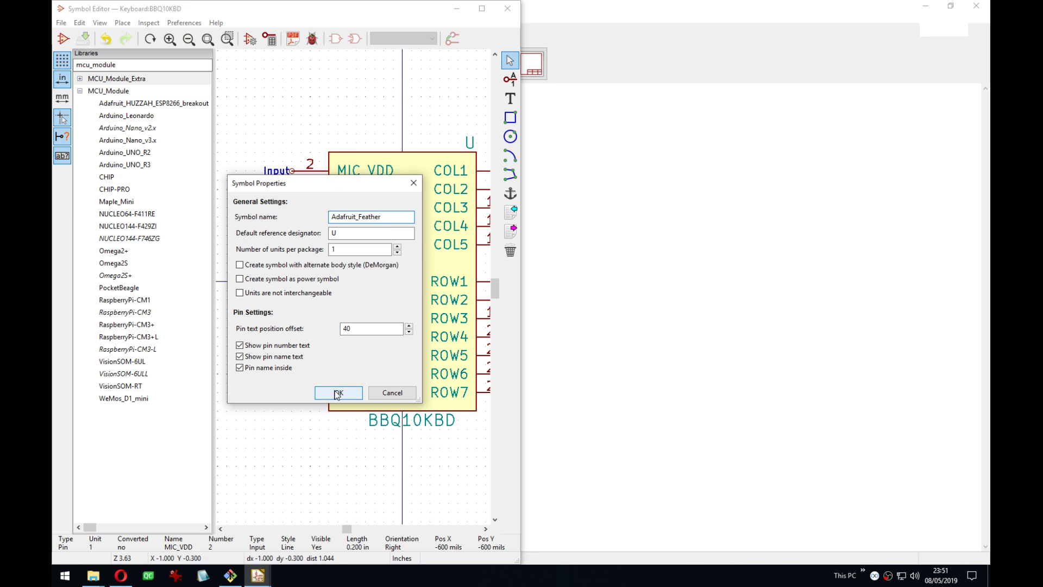
text(_)
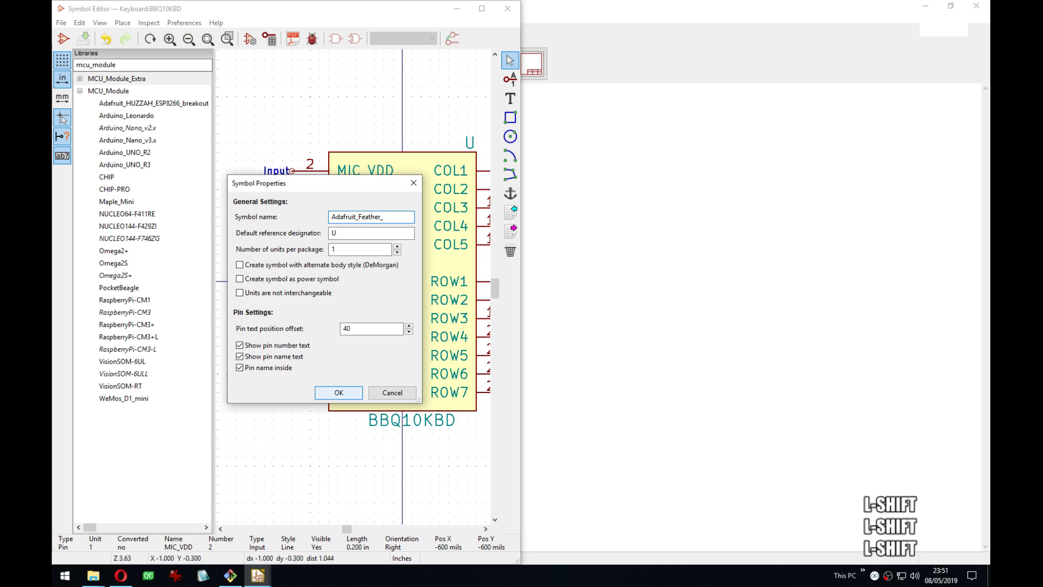
text(Double)
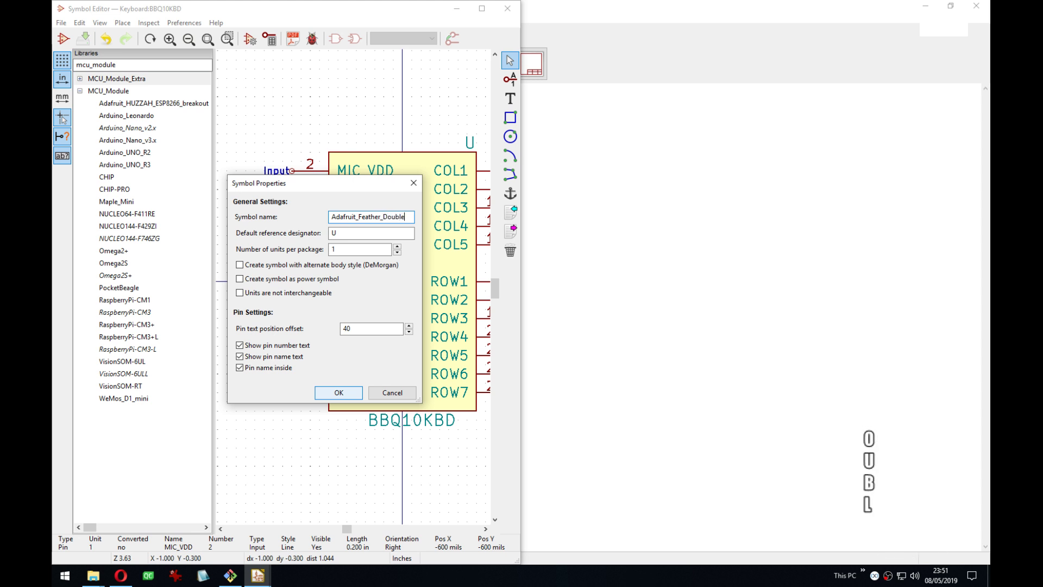
key(ctrl+BackSpace)
key(BackSpace)
key(BackSpace)
key(BackSpace)
key(BackSpace)
key(BackSpace)
key(BackSpace)
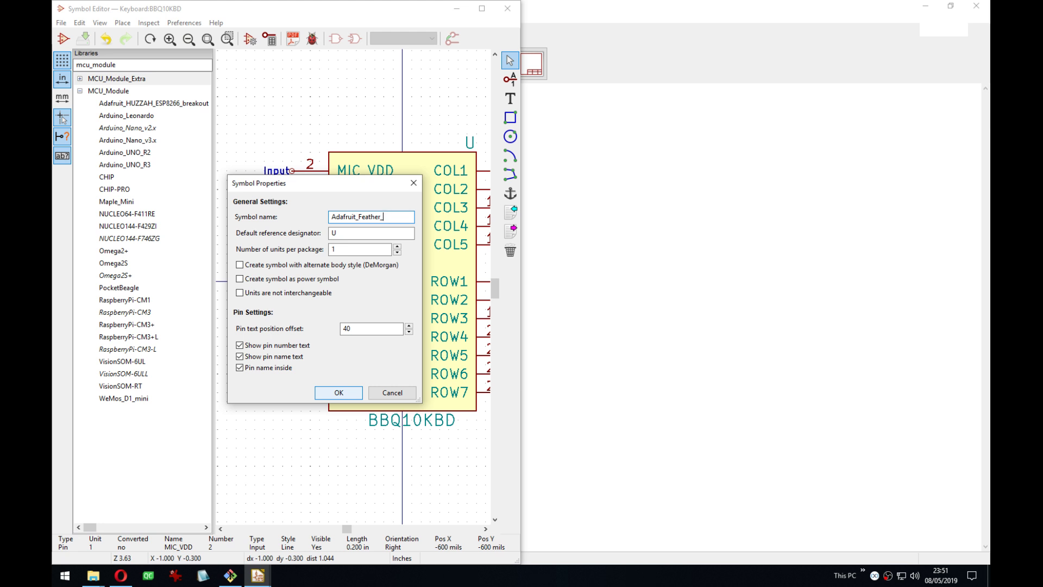
text(2X)
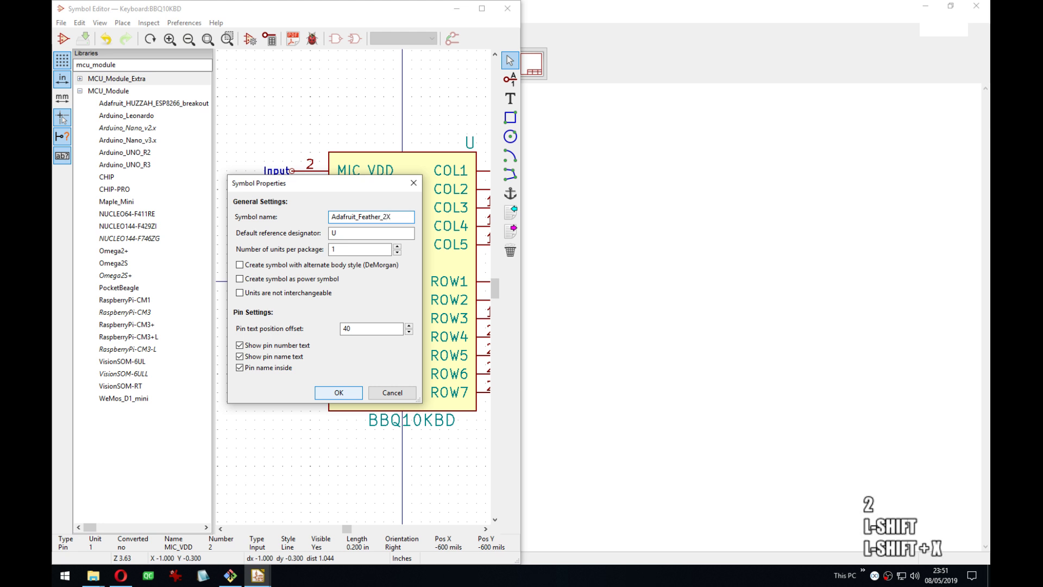
click(347, 396)
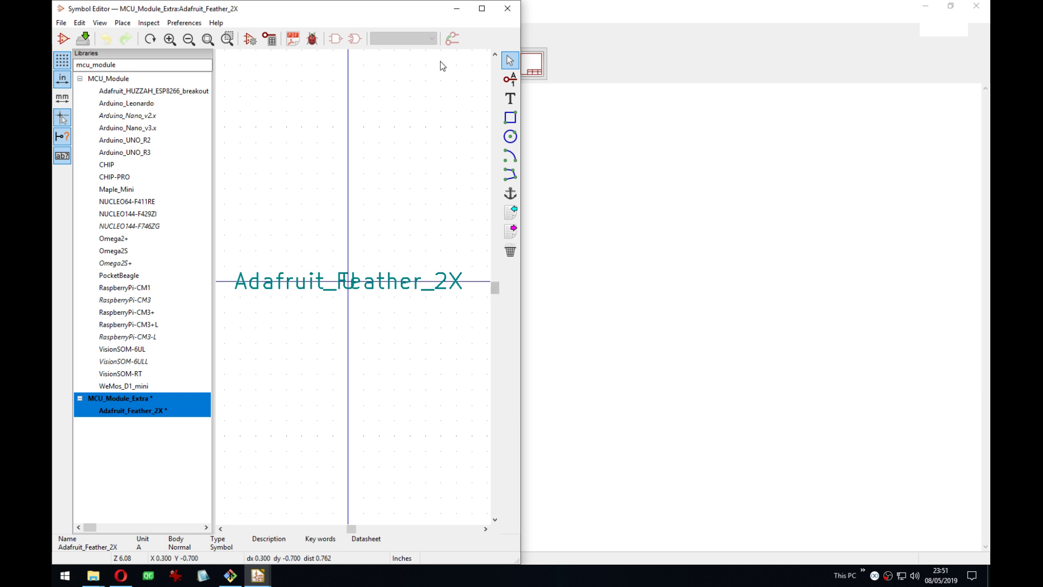
Show the Feather header pin list in Opera, then start a first pin at the symbol origin.
click(118, 578)
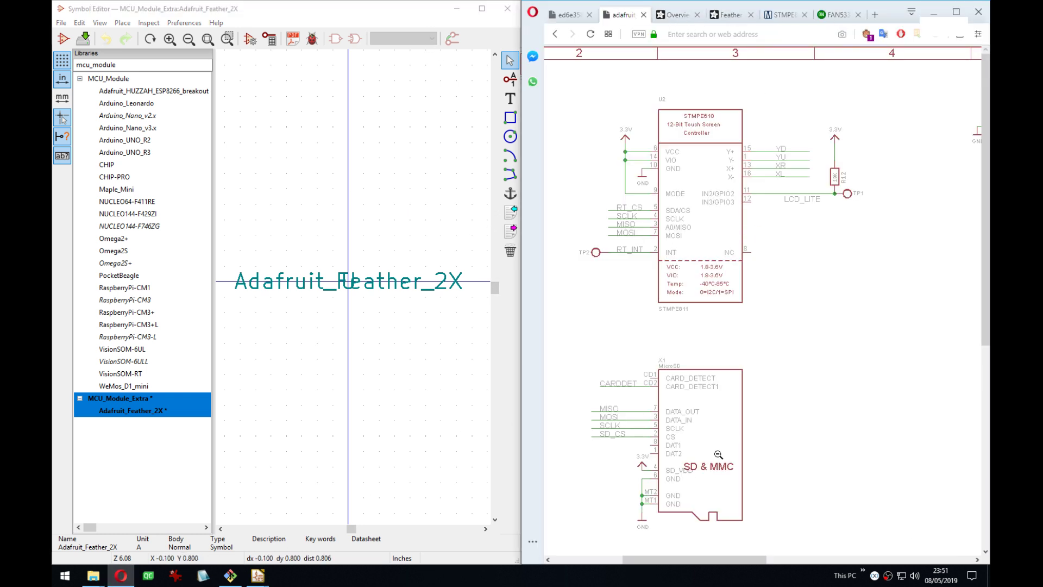
drag(695, 563, 858, 563)
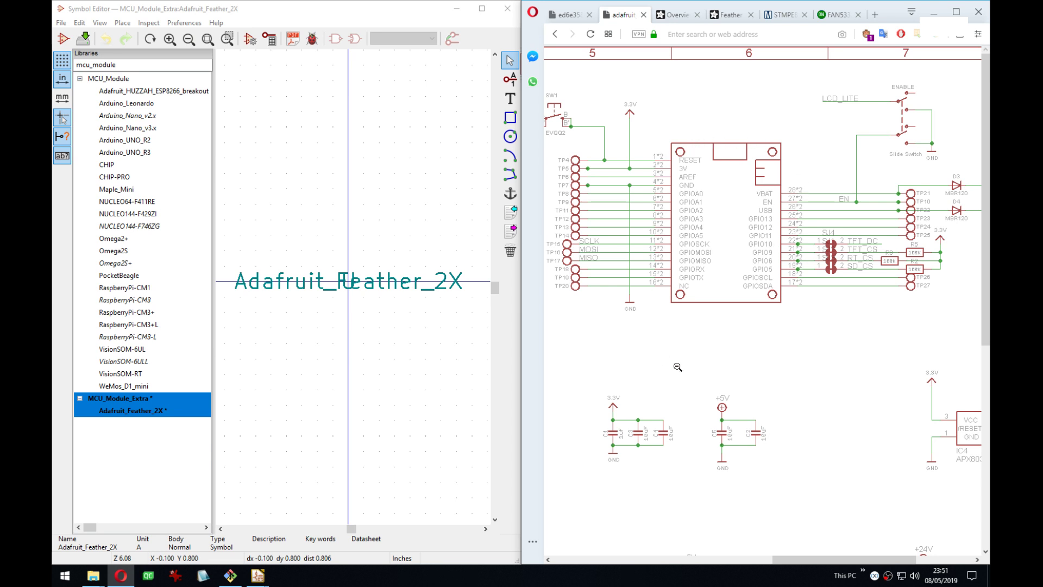
click(296, 15)
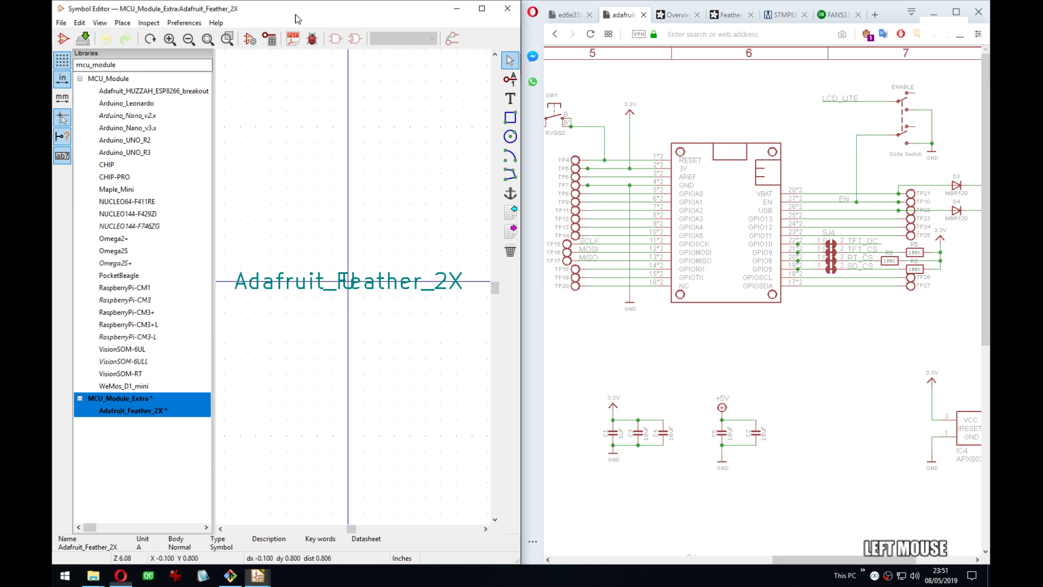
middle_drag(390, 233, 375, 236)
scroll(354, 287, down, 2)
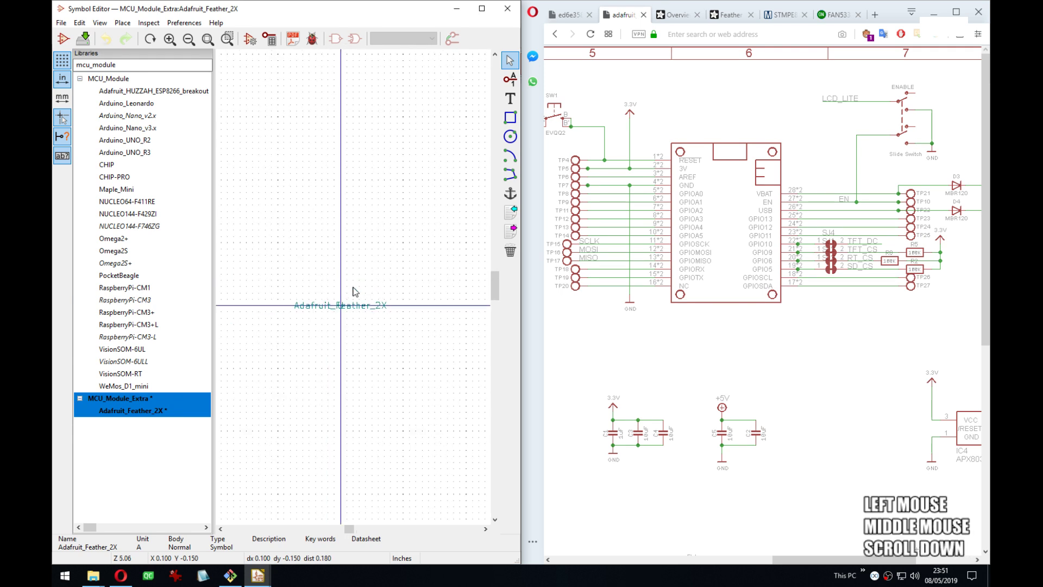
click(511, 79)
middle_drag(347, 162, 338, 255)
click(332, 129)
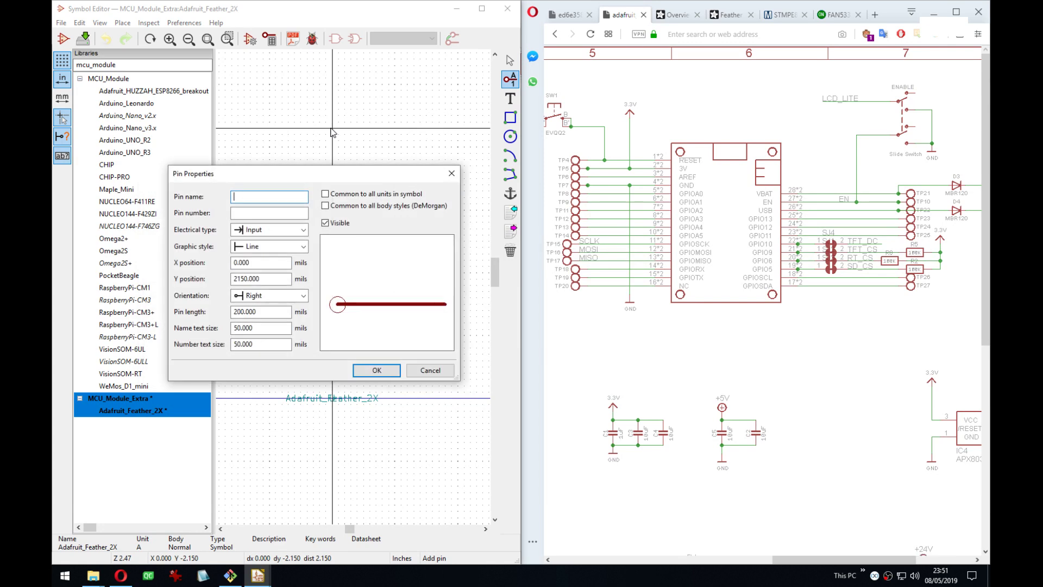
Add pin 1 named ~RESET~ with an overline and place it at the origin.
key(Return)
key(Return)
key(Return)
key(Escape)
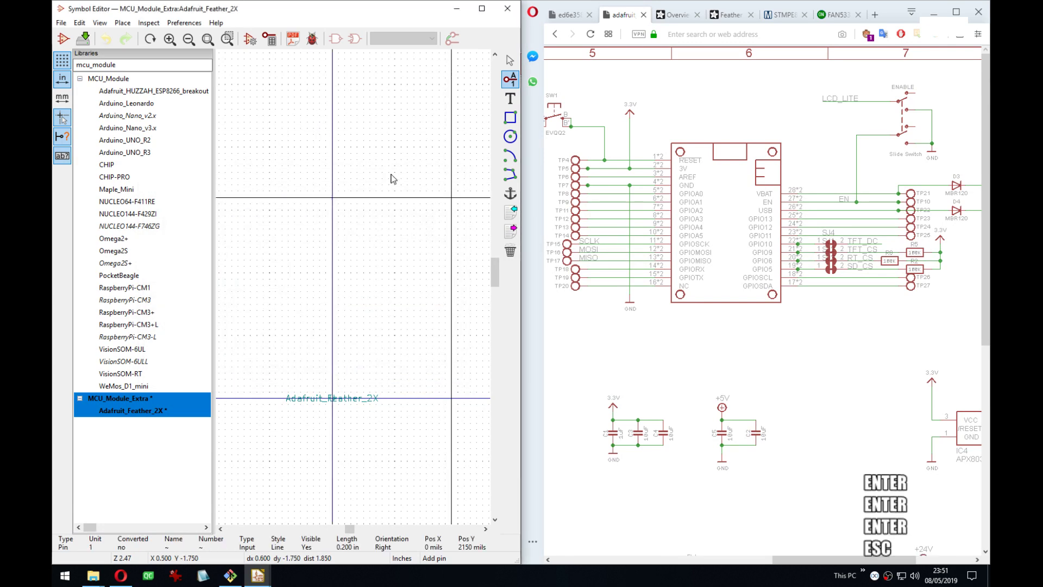
key(p)
click(335, 141)
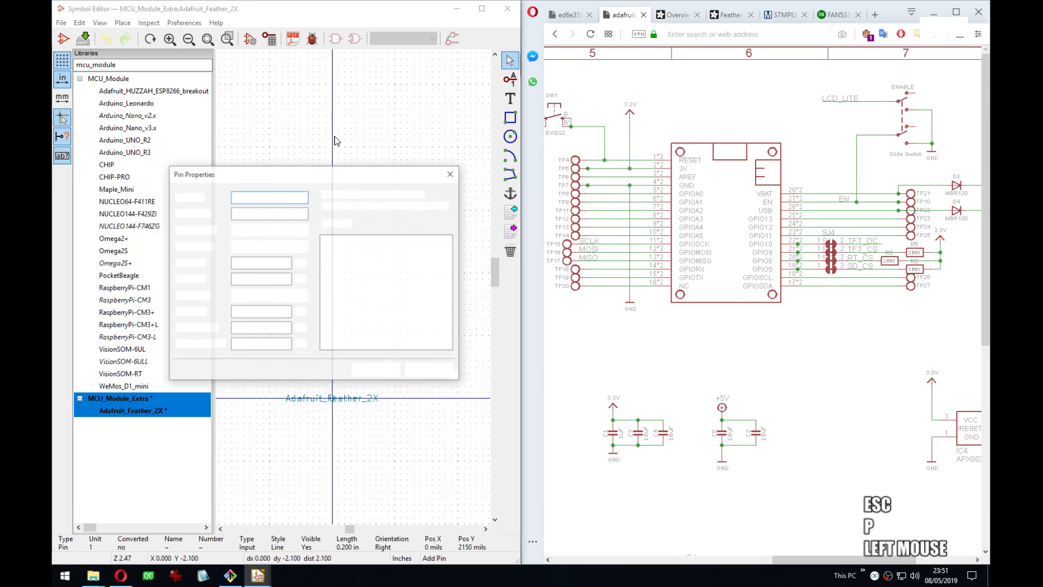
text(~~)
key(Left)
text(RE)
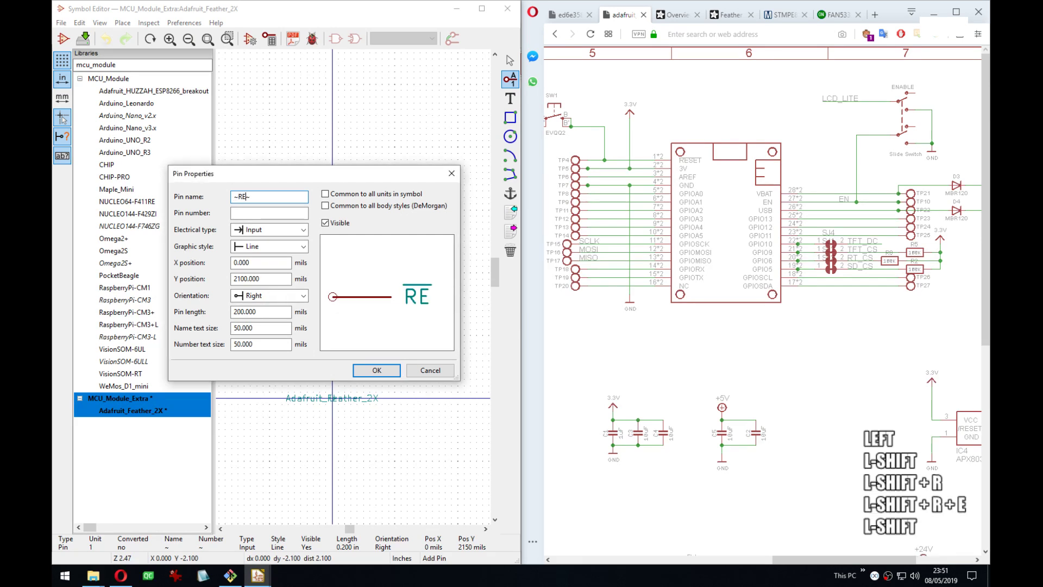
text(SET)
key(Tab)
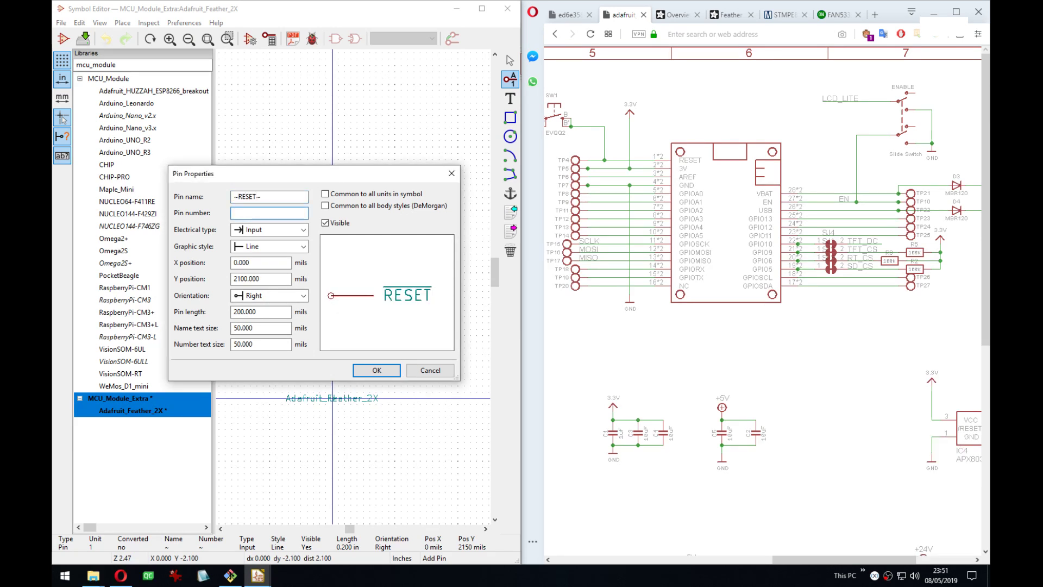
text(1)
key(Return)
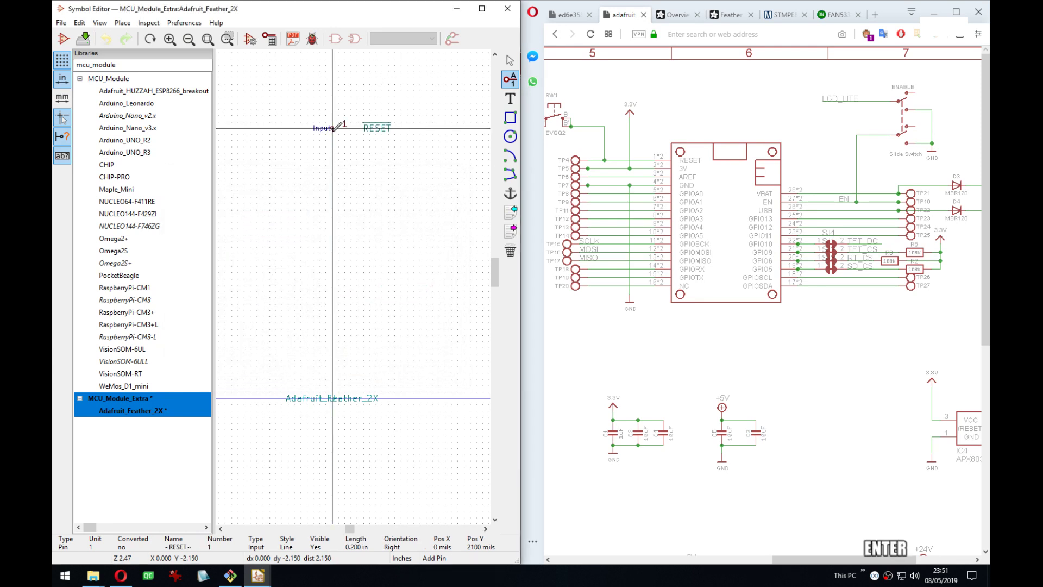
click(333, 128)
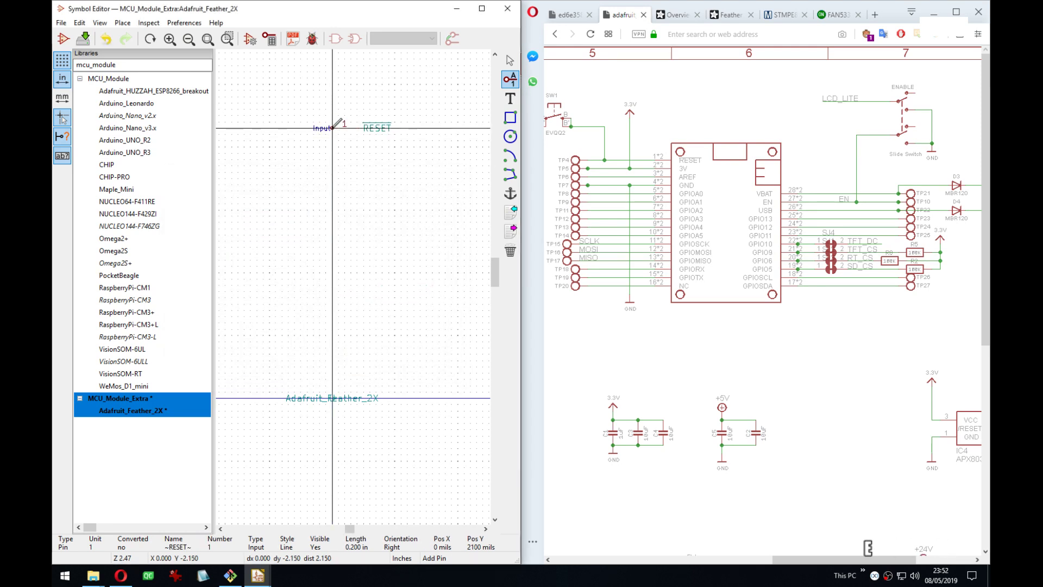
Set the RESET pin's electrical type to Bidirectional and place it on the symbol.
click(333, 166)
click(269, 230)
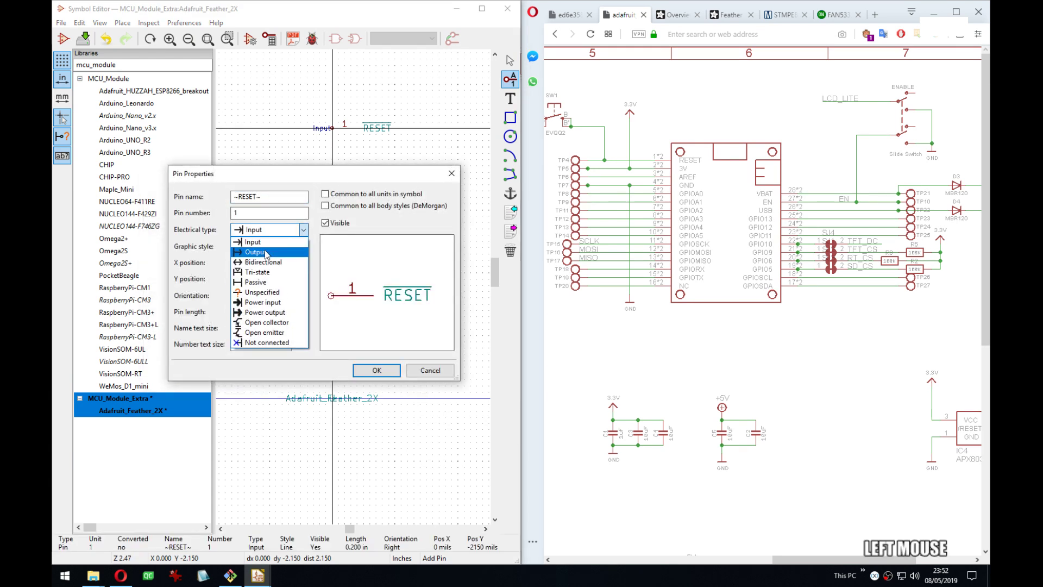
click(266, 253)
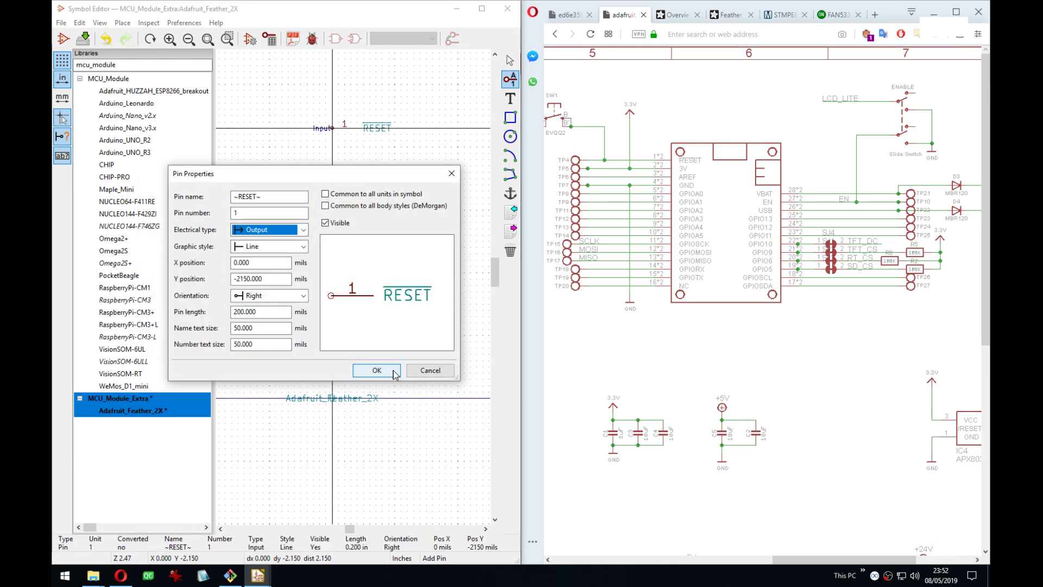
click(292, 230)
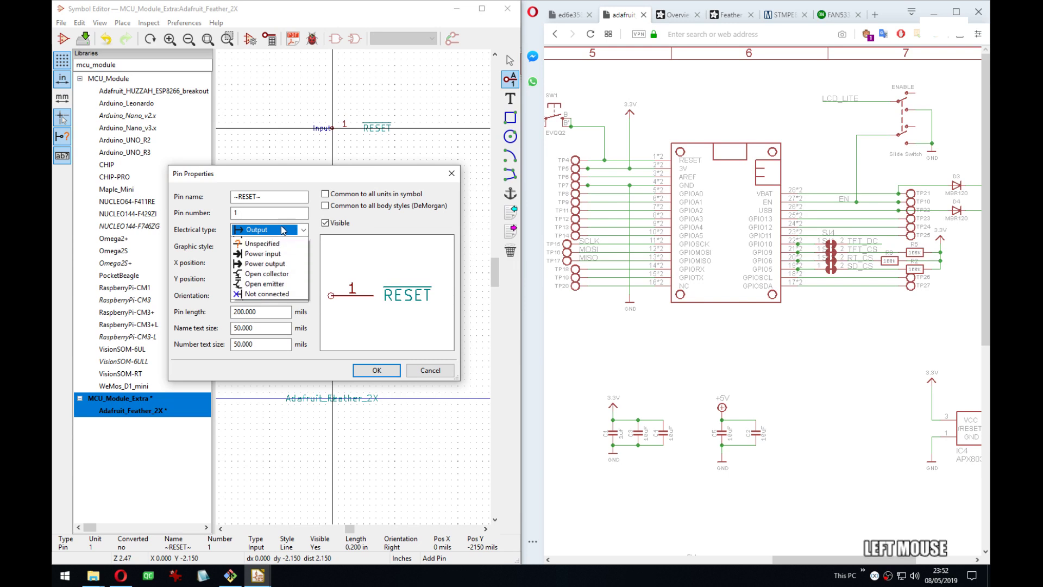
click(263, 262)
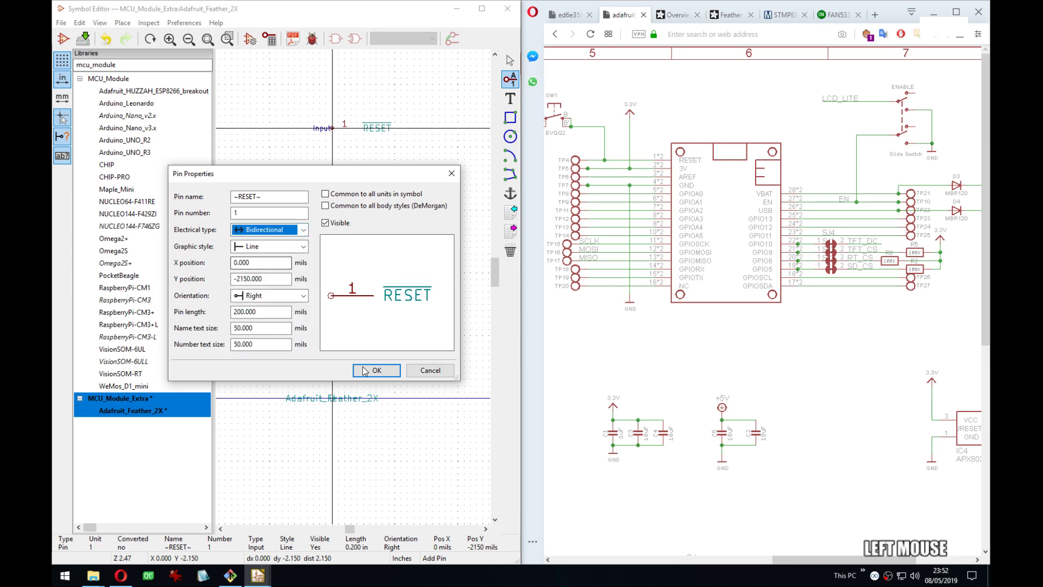
key(Return)
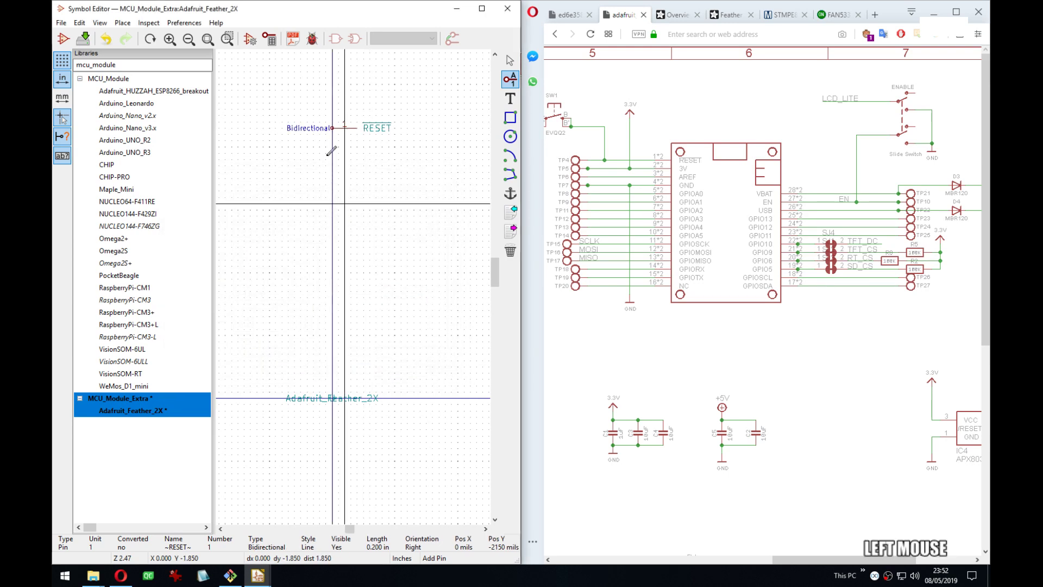
click(333, 126)
click(333, 130)
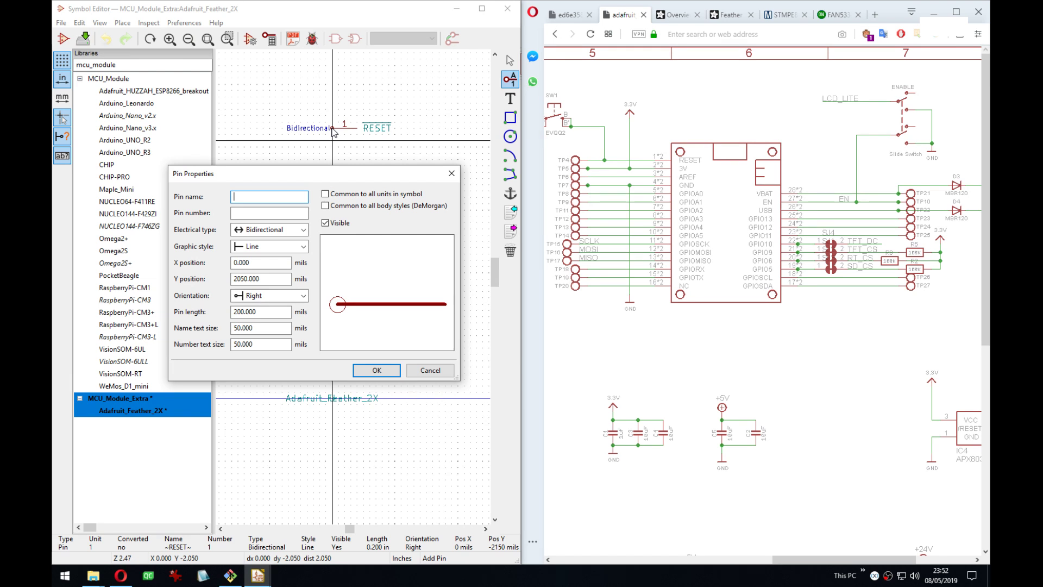
Add 3V as pin 2 with Power output type, placed below RESET.
text(3V)
key(Tab)
text(2)
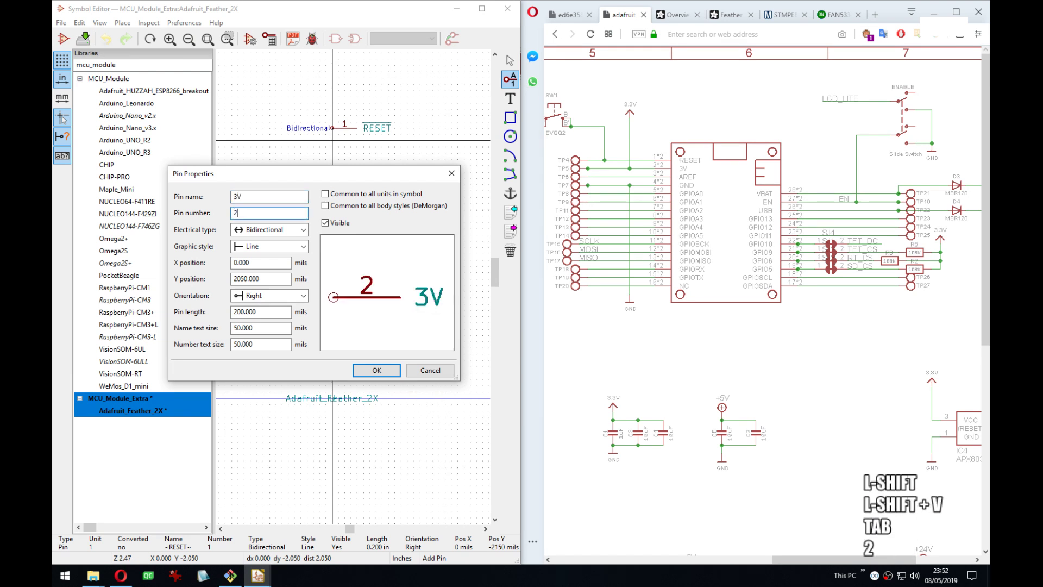
key(Tab)
key(p)
key(p)
key(p)
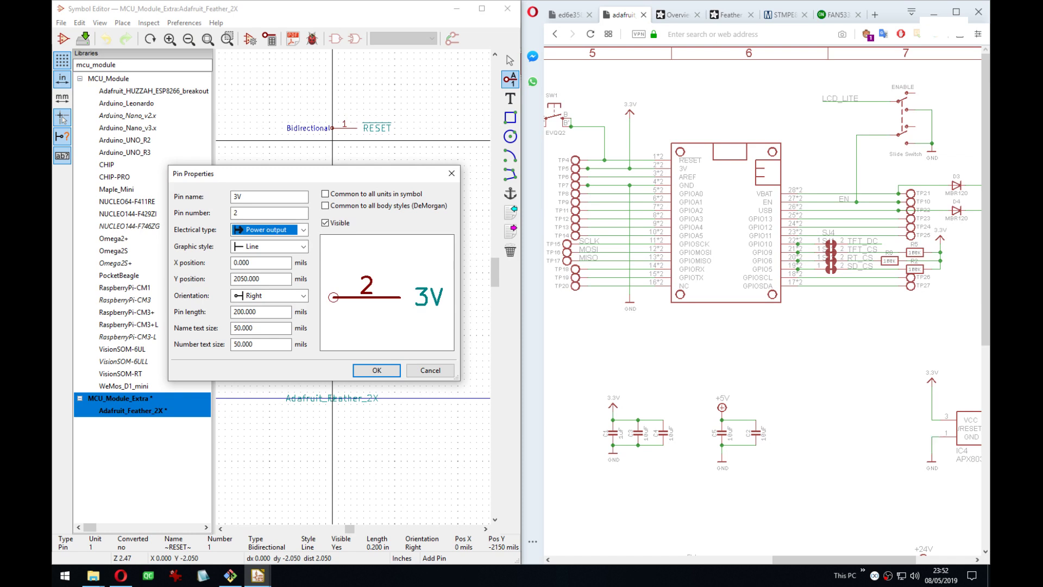
key(Return)
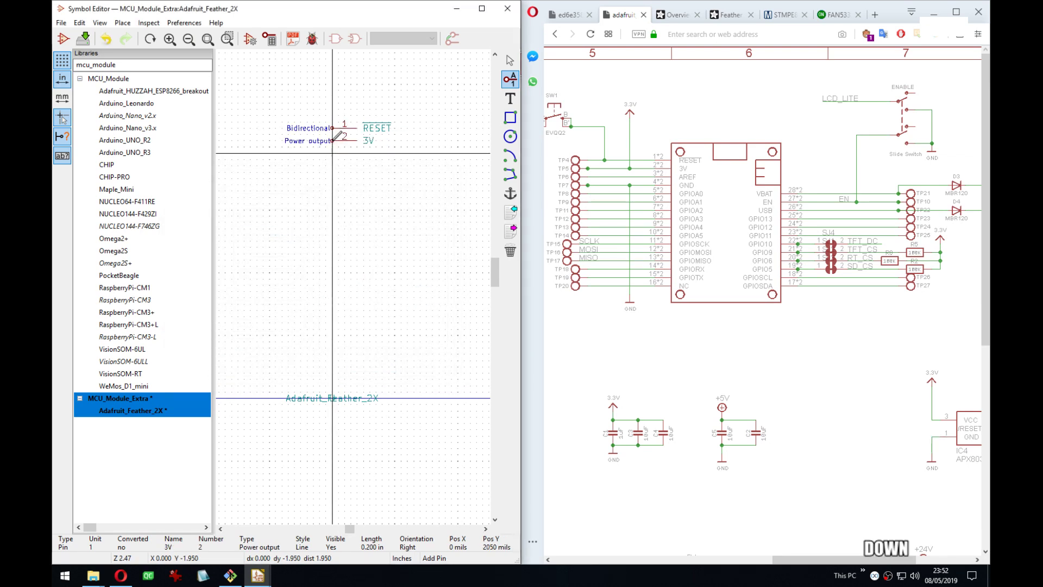
key(Down)
Add AREF as Input pin 3 below the 3V pin.
key(Return)
text(AREF)
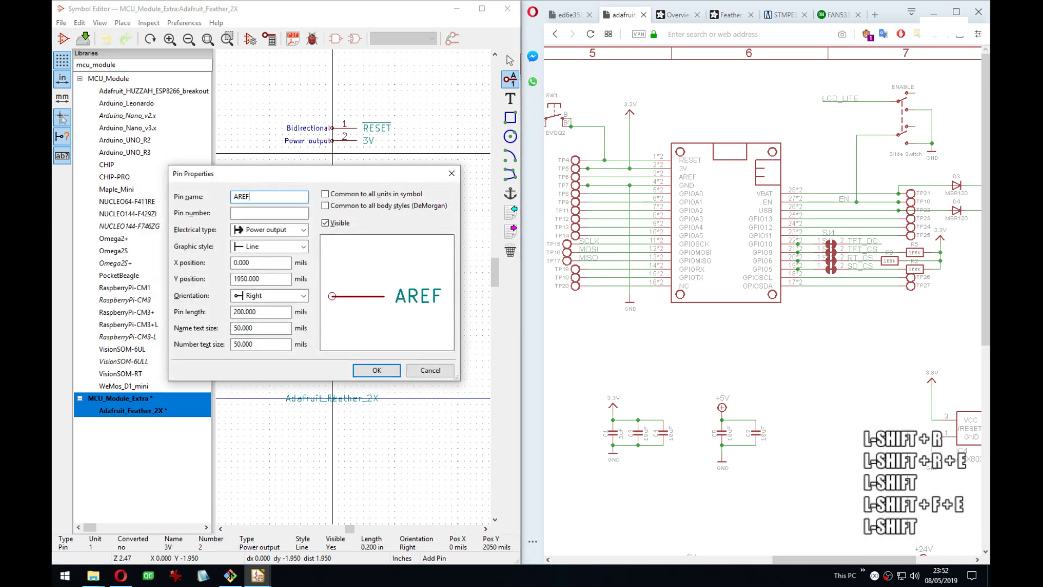
key(Tab)
text(3)
key(Tab)
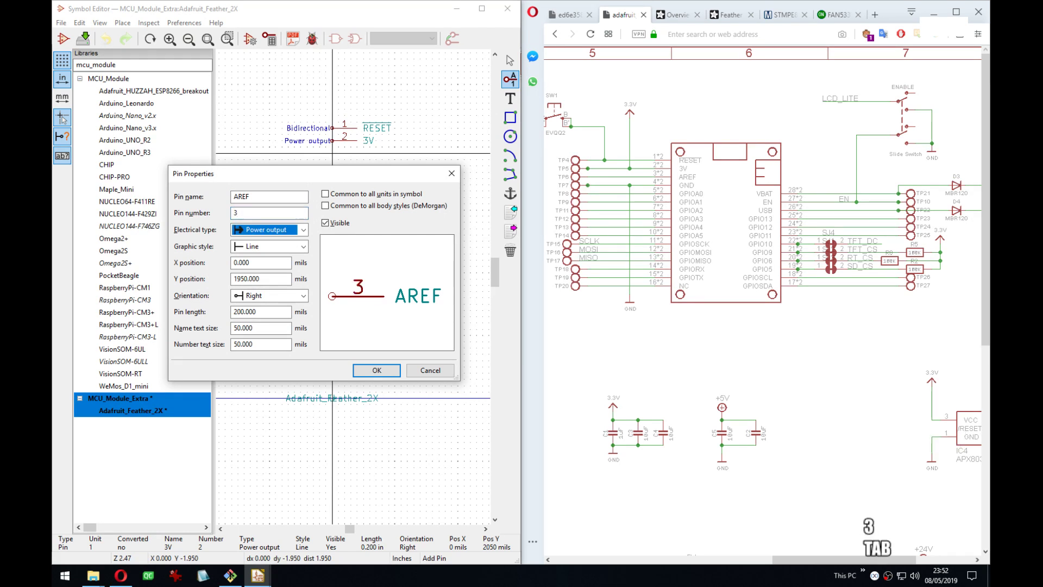
key(i)
key(n)
key(i)
key(Return)
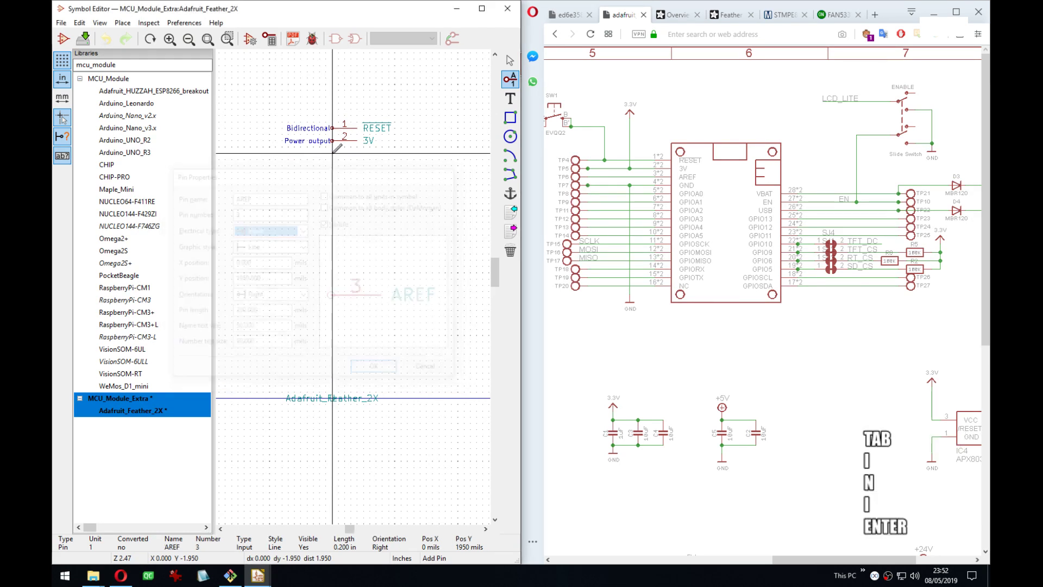
key(Down)
key(Down)
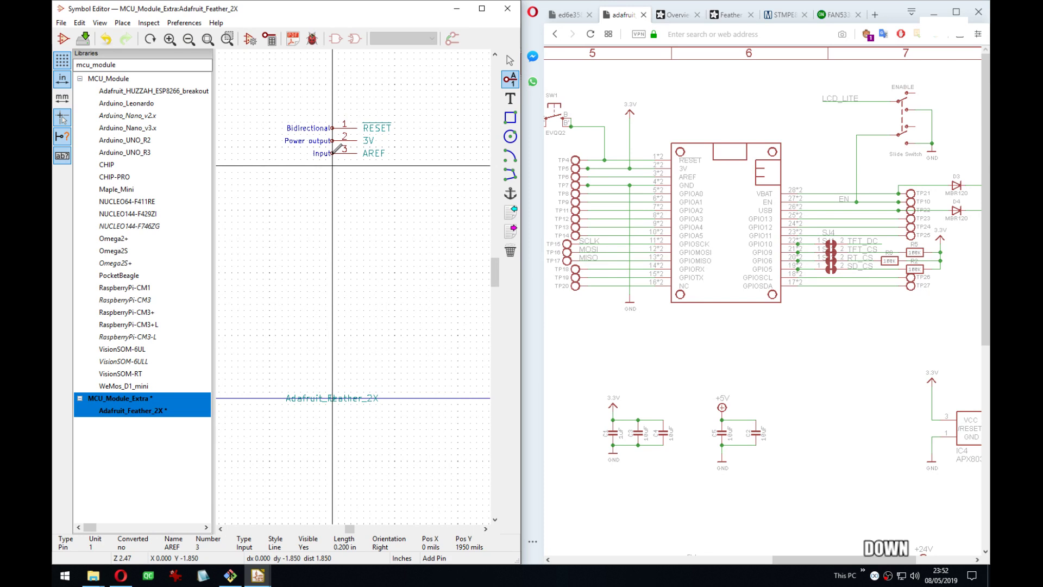
Add GND as pin 4 with Power type below AREF.
key(Return)
text(GND)
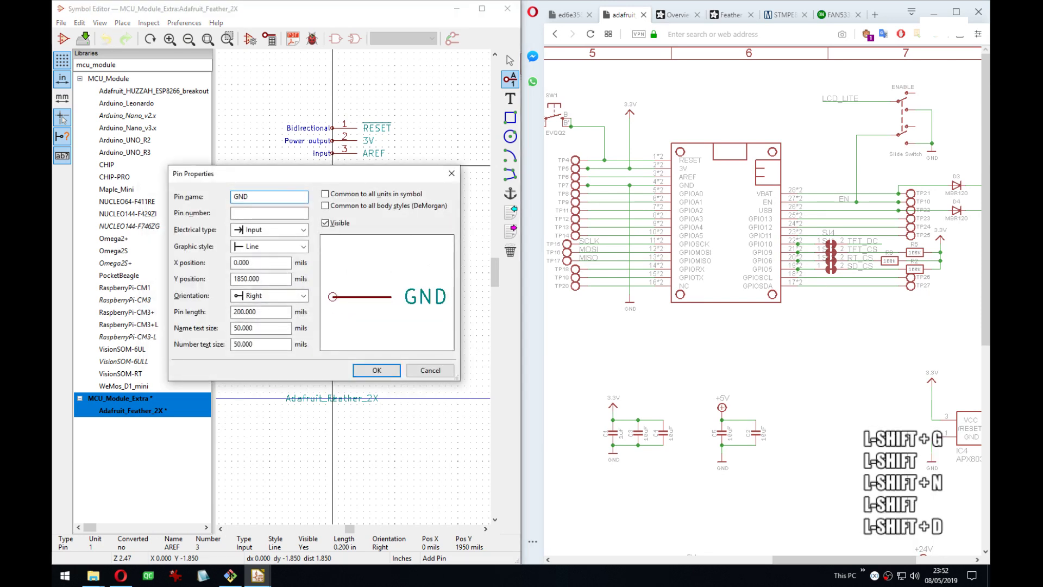
key(Tab)
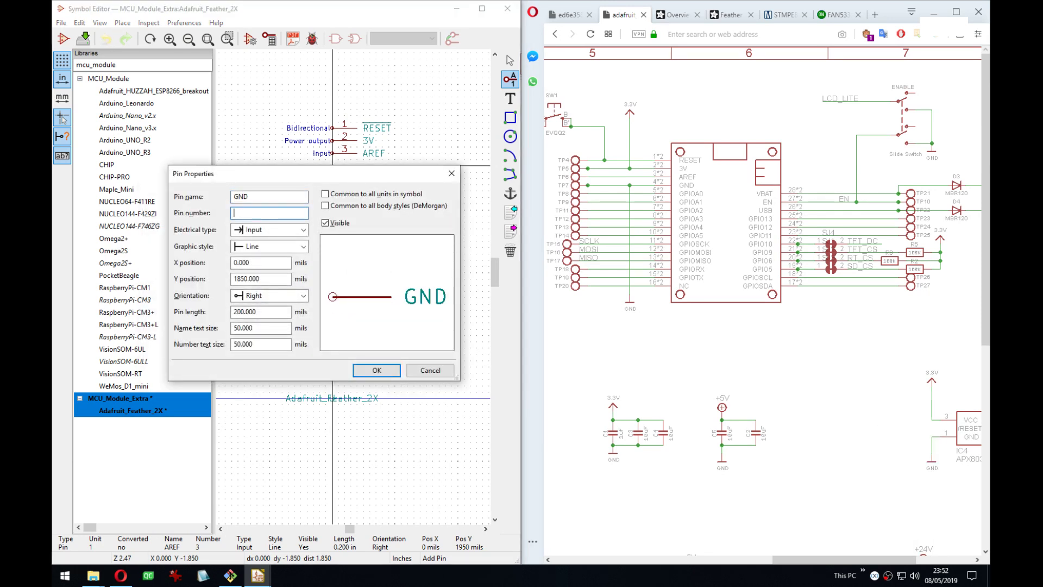
text(4)
key(Tab)
key(p)
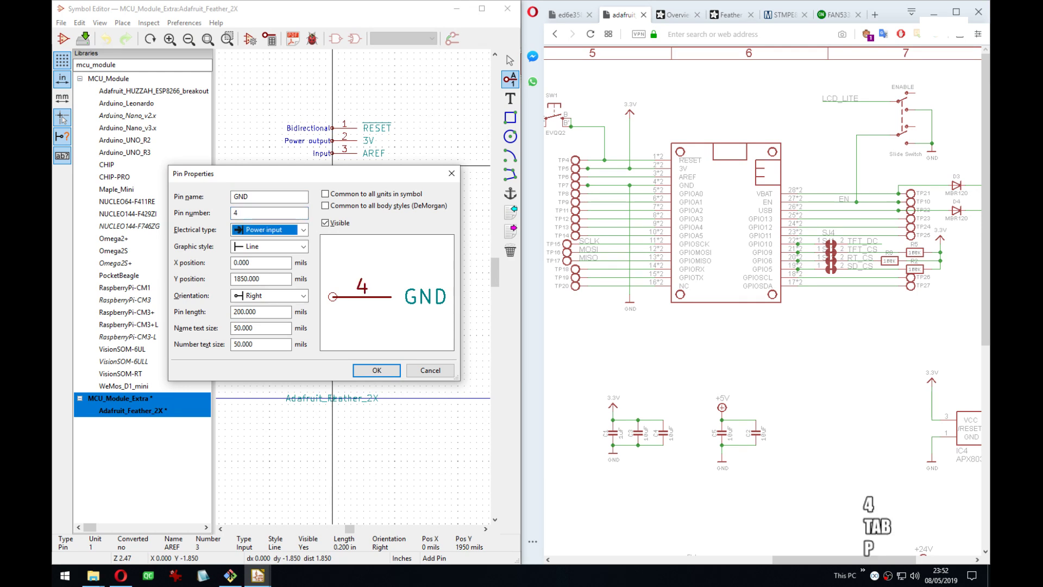
key(Return)
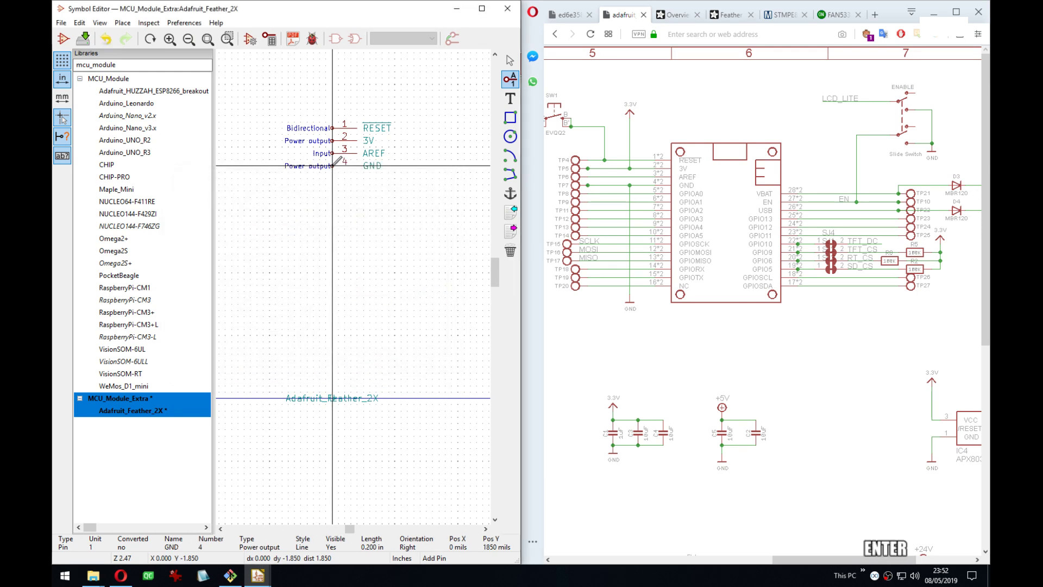
key(Down)
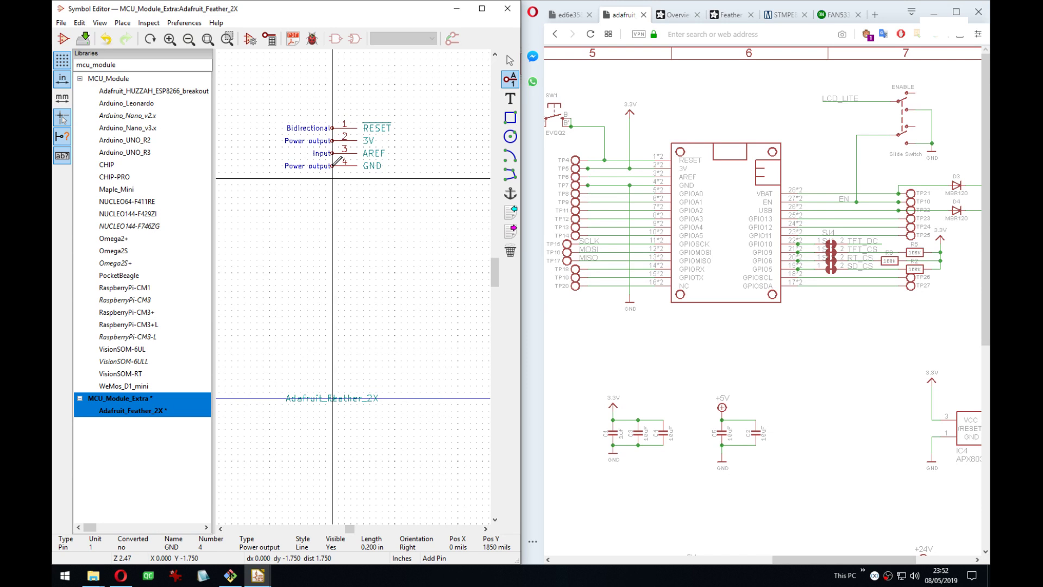
Add A0 as Bidirectional pin 5 below GND.
key(Return)
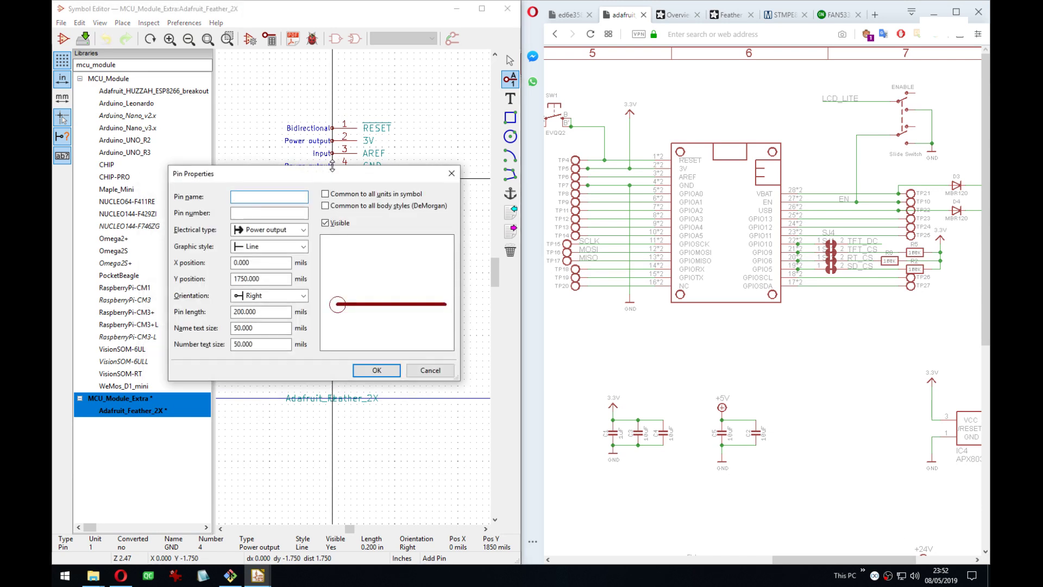
text(A0)
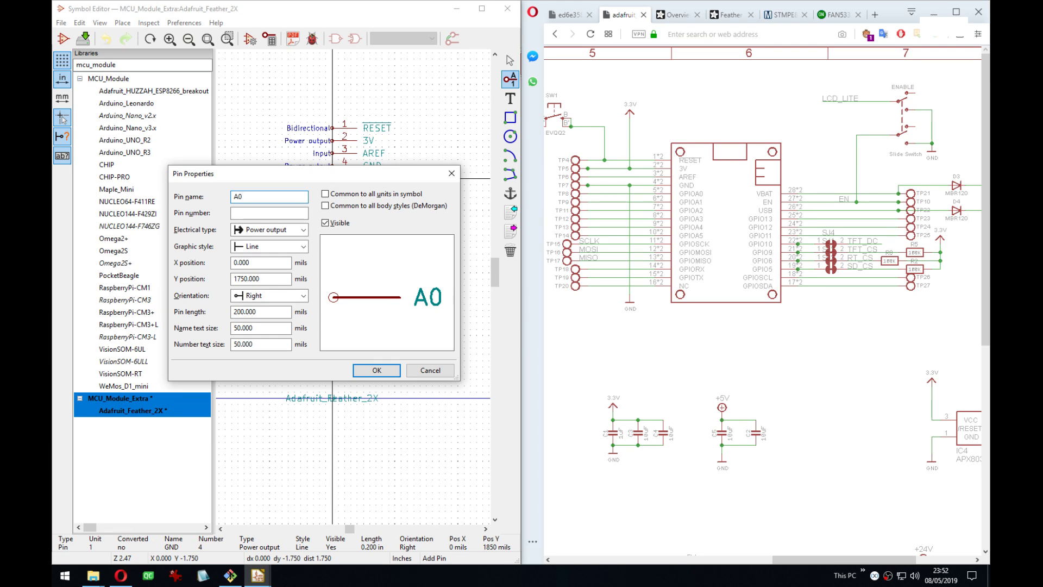
key(Tab)
text(5)
key(Tab)
key(b)
key(Return)
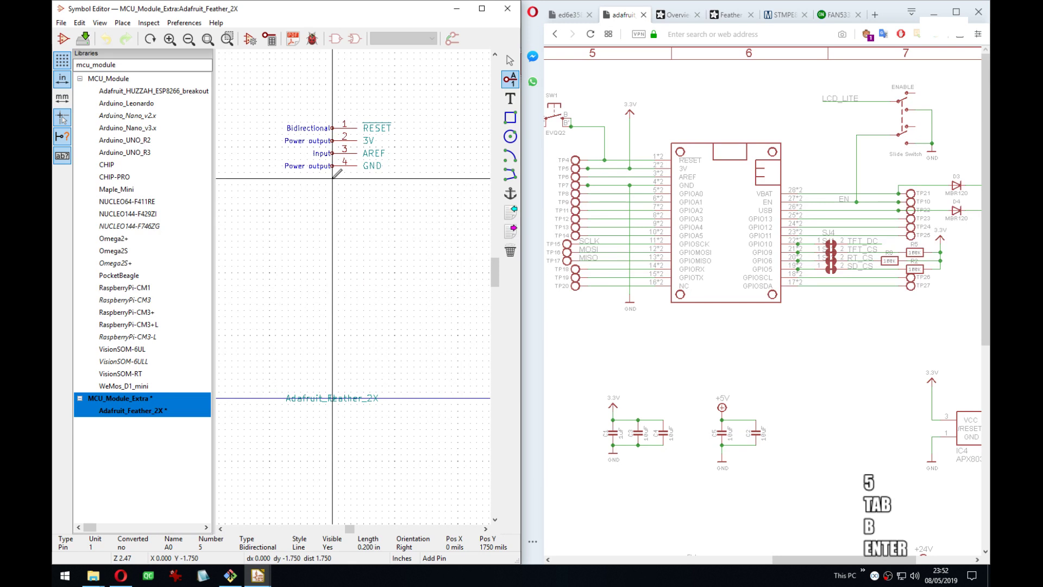
key(Down)
Repeat the A0 pin to create A1 through A5, undoing the extra A6 and A7.
key(Up)
key(Return)
key(Insert)
key(Insert)
key(Insert)
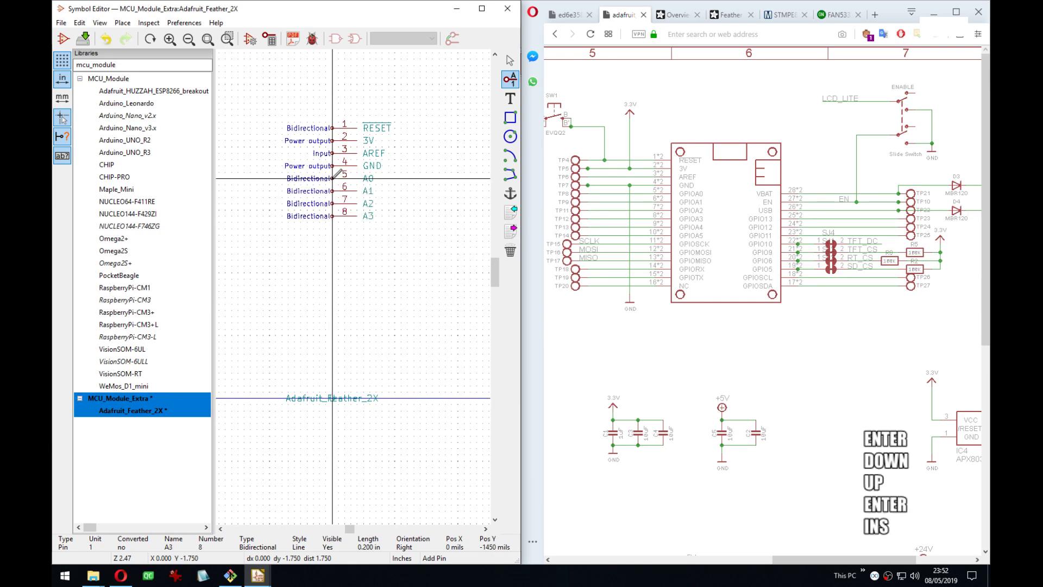
key(Insert)
key(Insert)
key(Insert)
key(Insert)
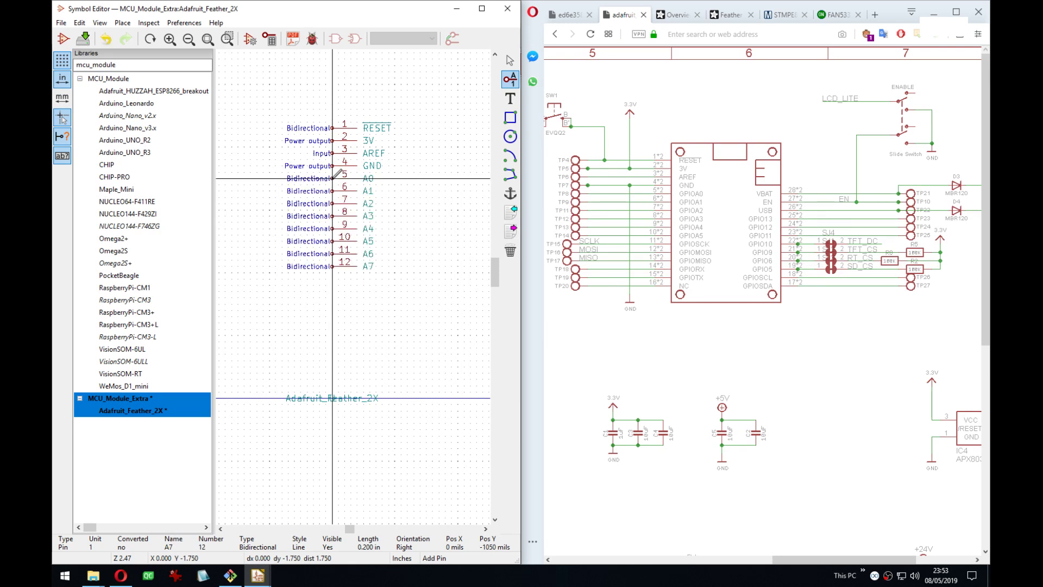
key(ctrl+z)
key(ctrl+z)
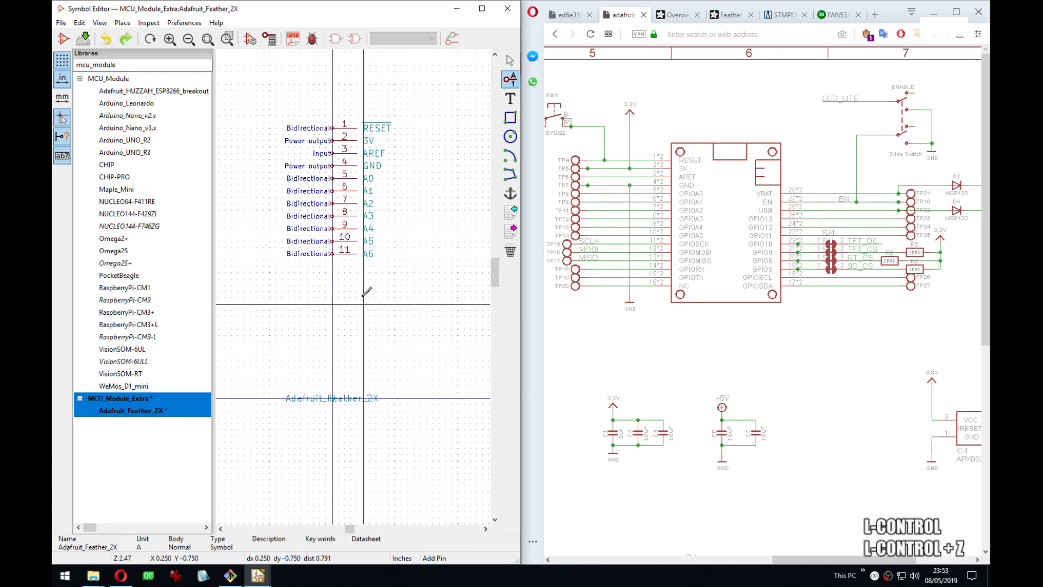
Add SCK as pin 11 below A5.
click(337, 249)
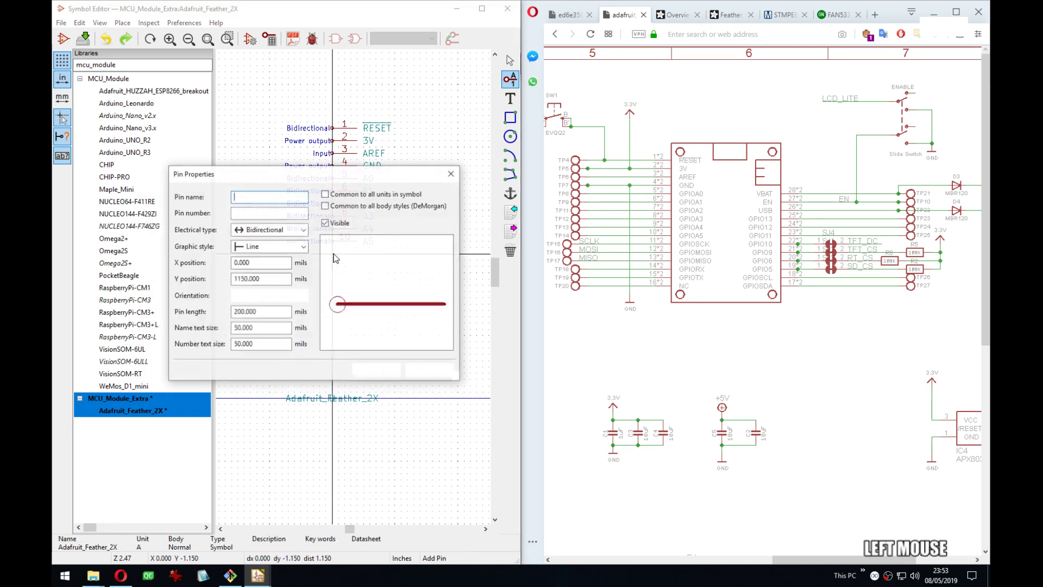
text(SCK)
key(Tab)
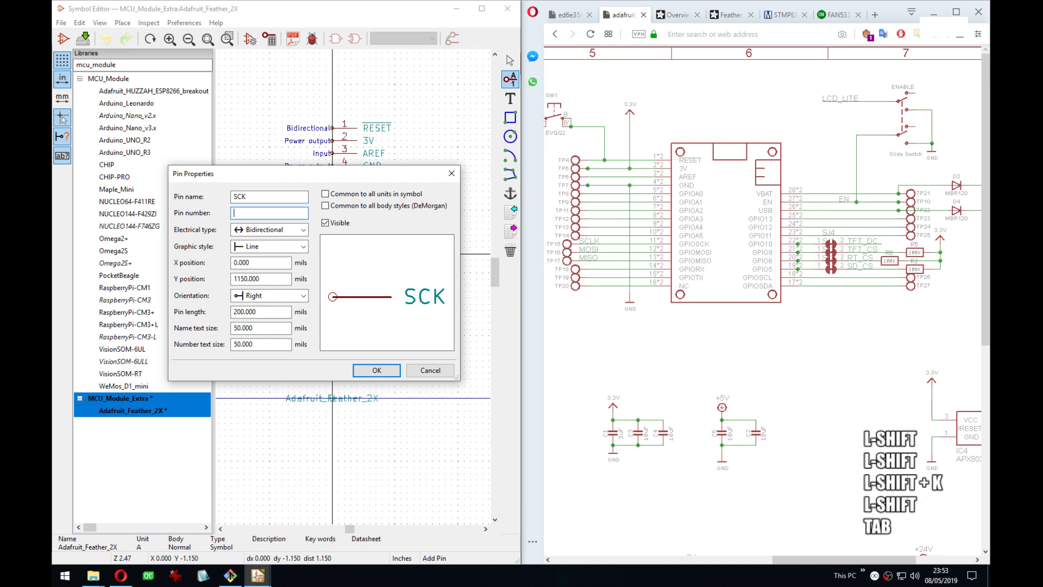
text(11)
key(Return)
click(337, 249)
key(Down)
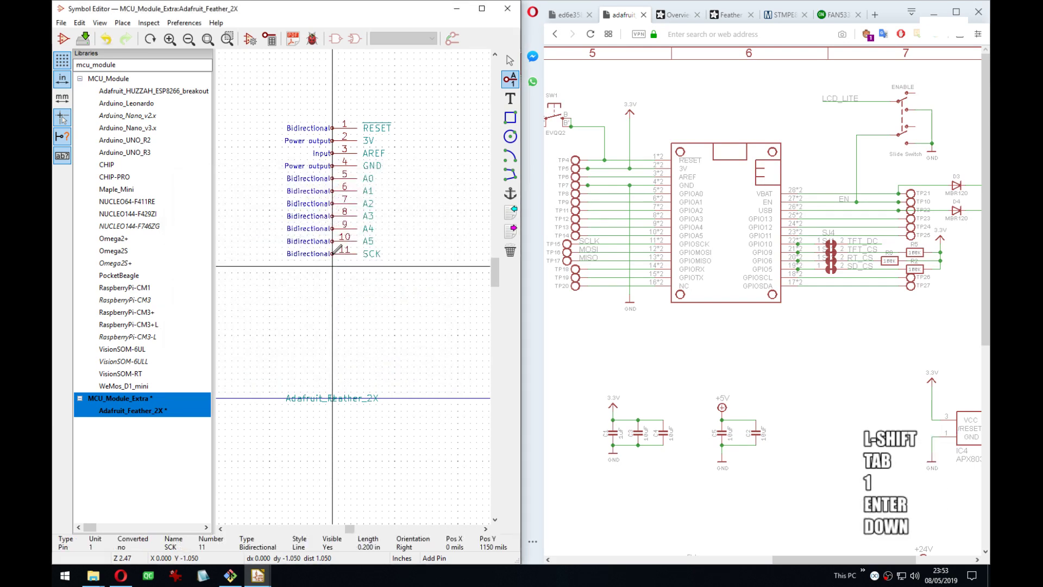
Add MOSI as Output pin 12 below SCK.
key(Return)
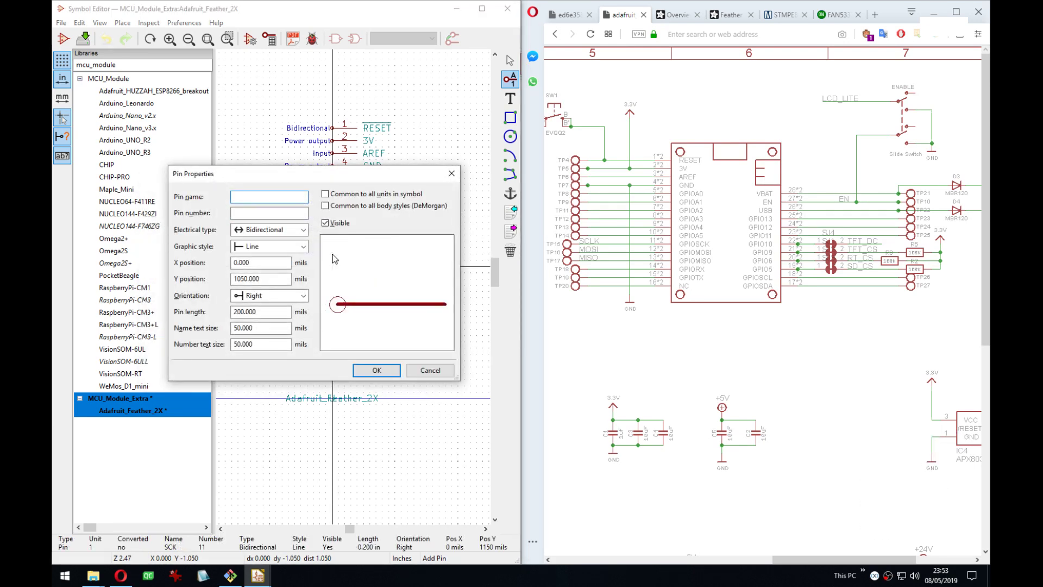
text(MOSI)
key(Tab)
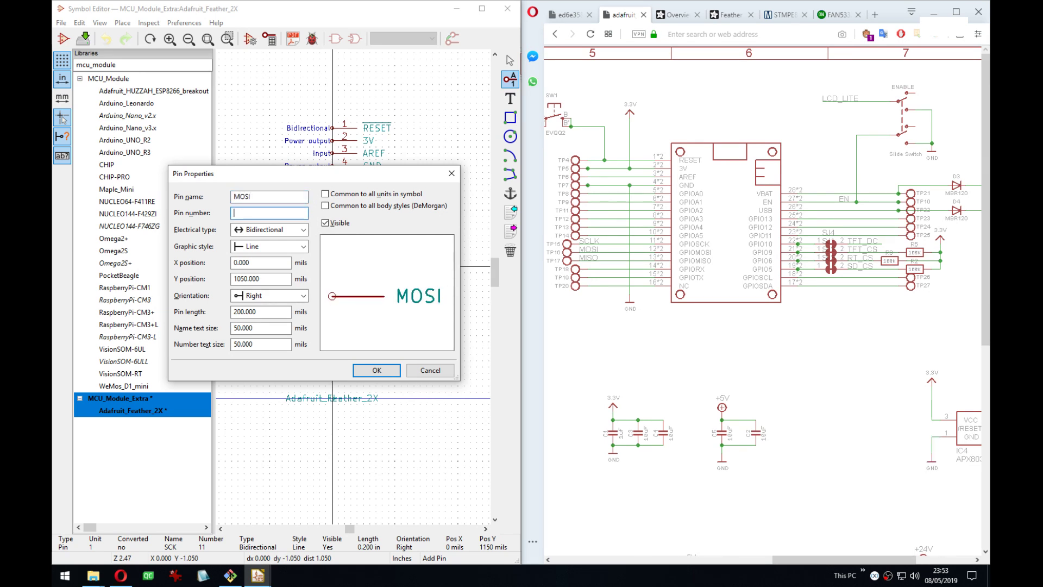
text(12)
key(Tab)
key(o)
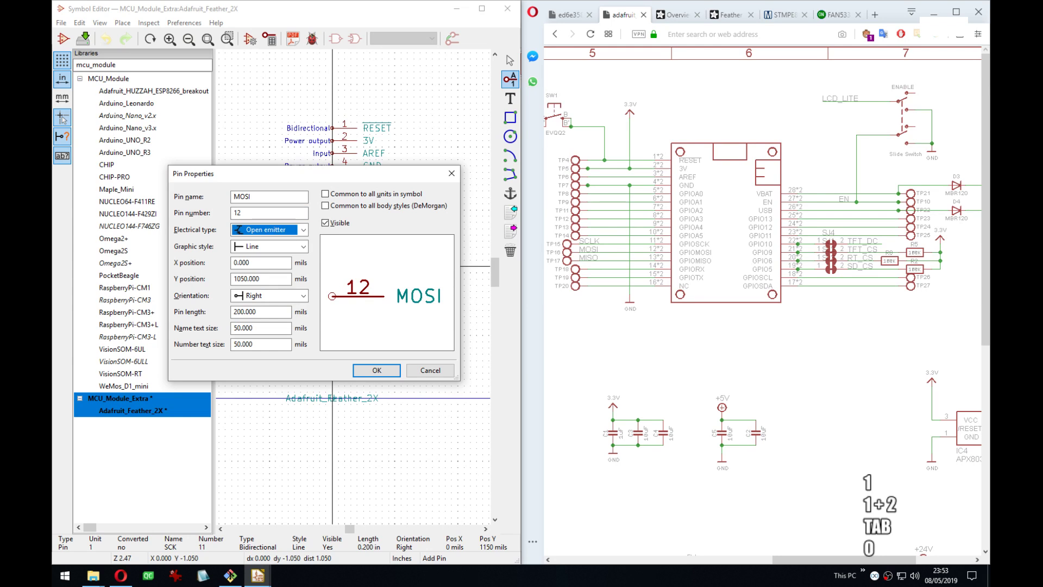
key(o)
key(Return)
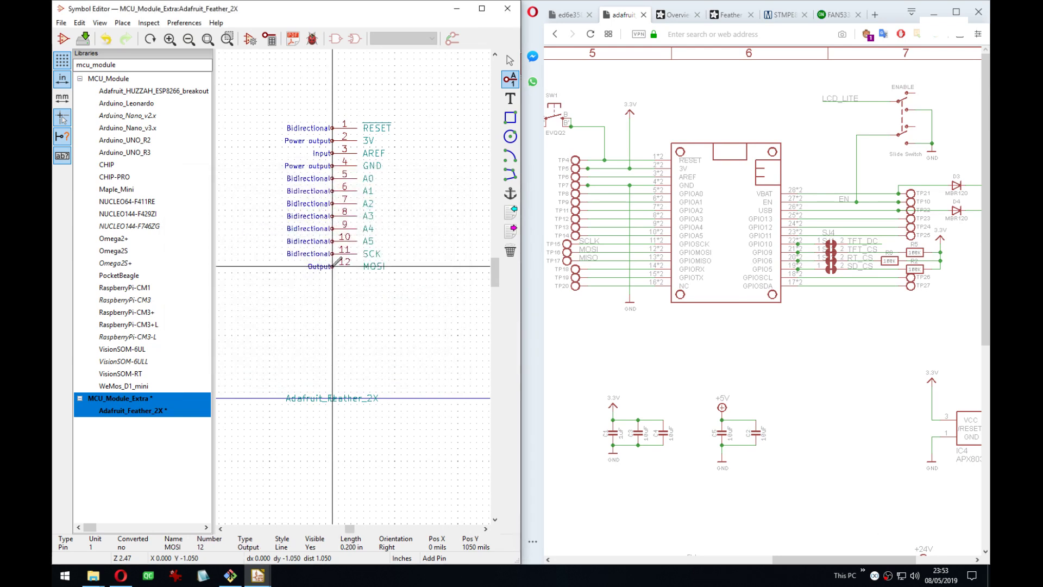
Change the SCK pin's electrical type to Output.
key(Up)
key(e)
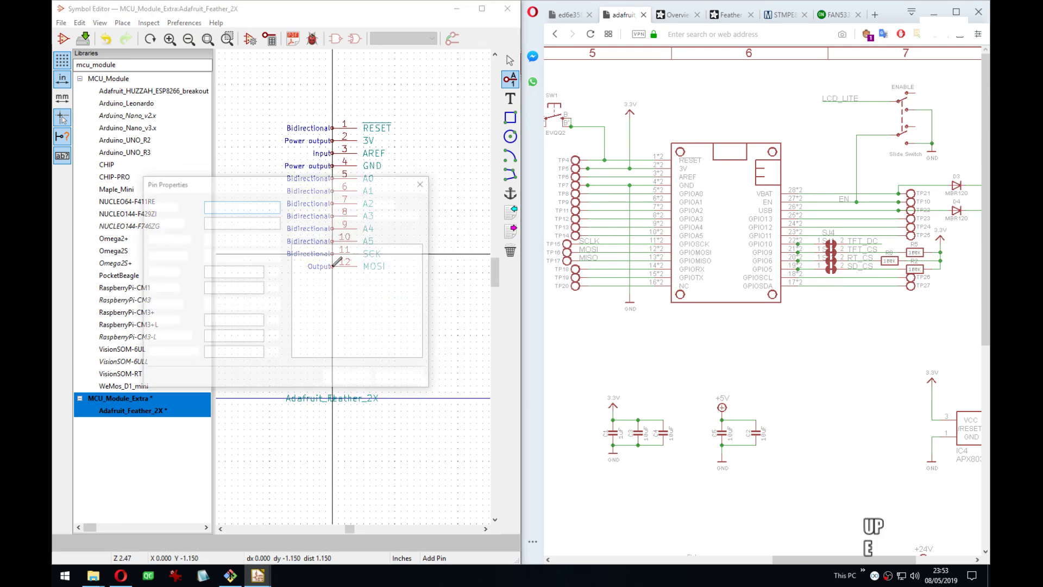
key(Tab)
key(o)
key(o)
key(o)
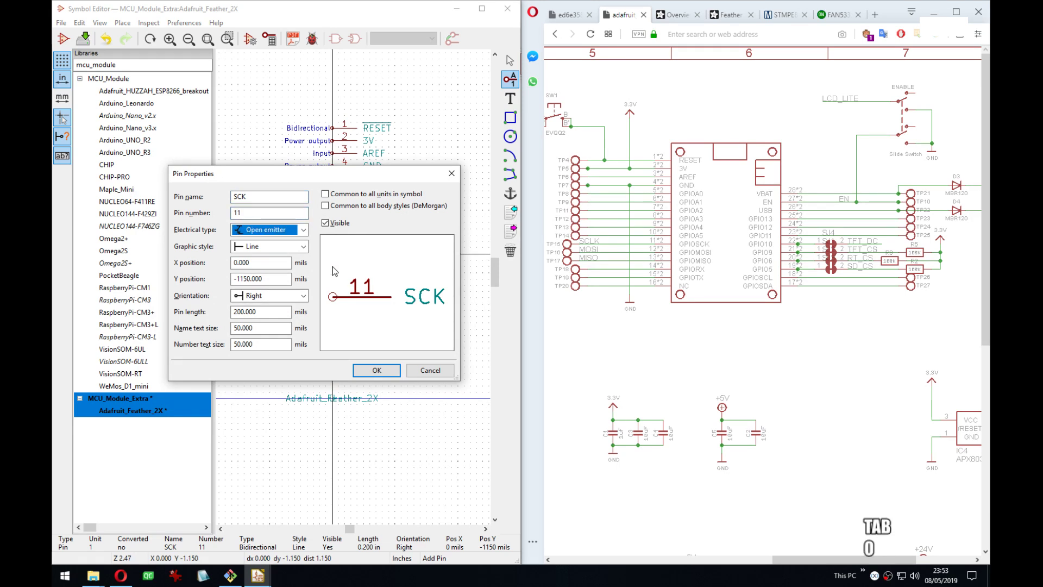
key(Return)
key(Down)
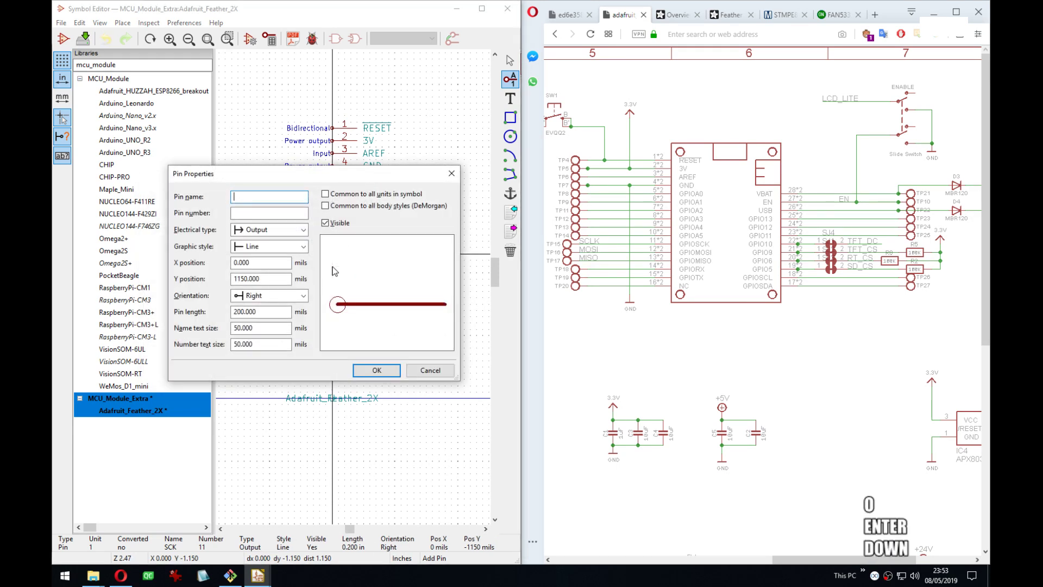
key(Escape)
Create MISO as Input pin 14 on the row below MOSI.
key(Down)
key(Return)
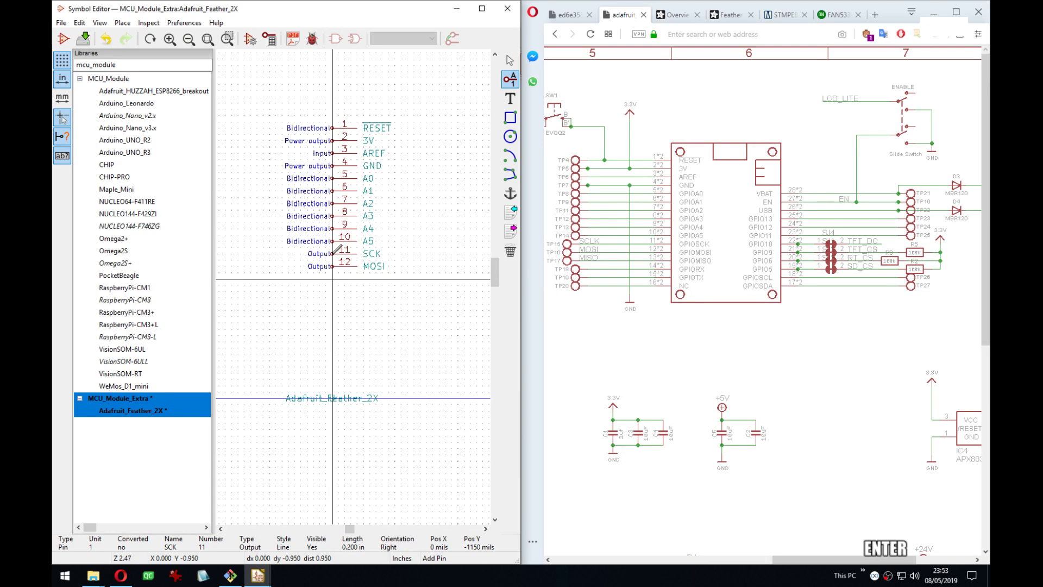
text(MISO)
key(Tab)
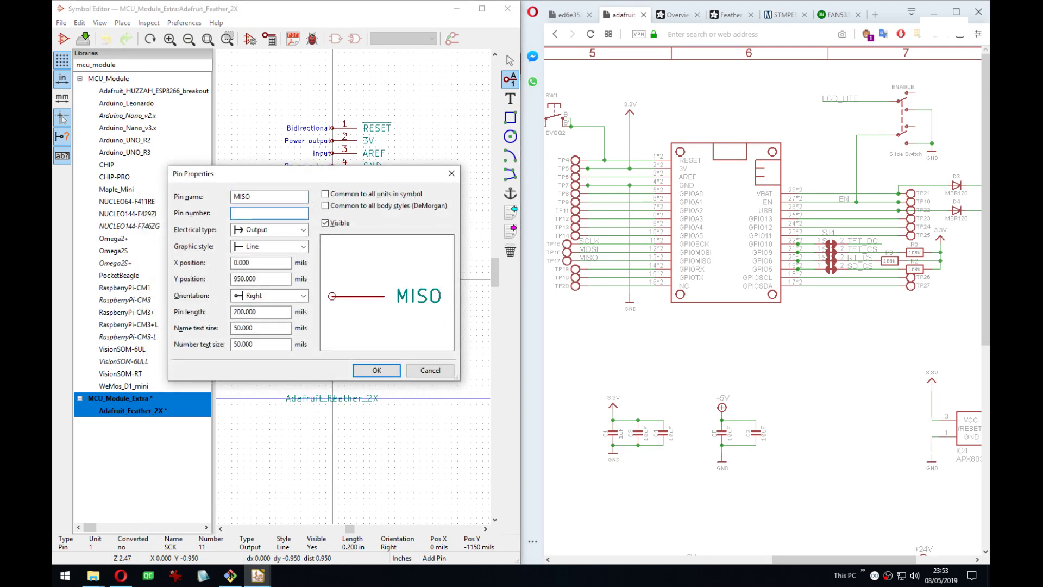
text(14)
key(Tab)
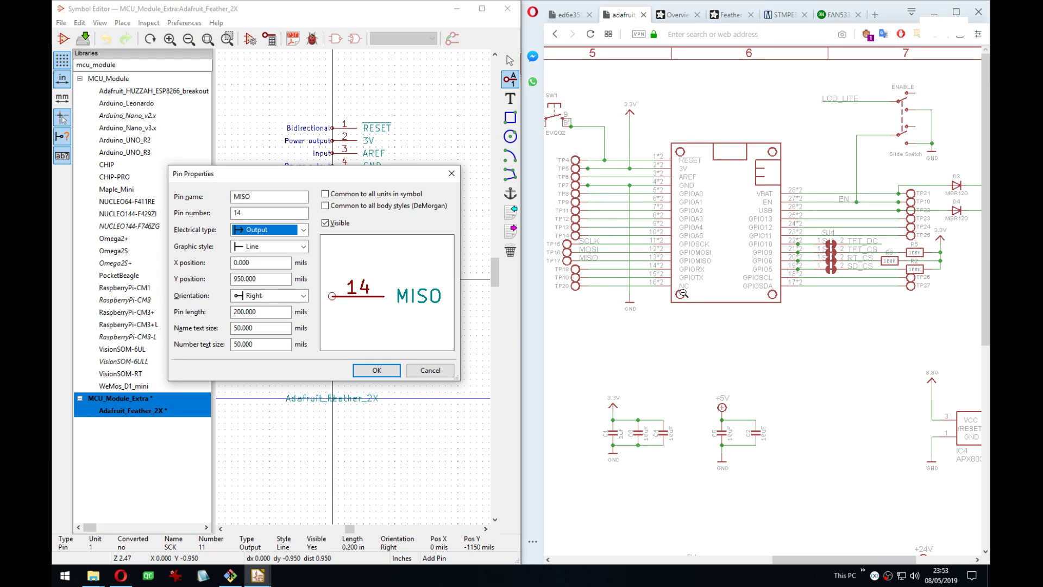
key(Up)
key(Return)
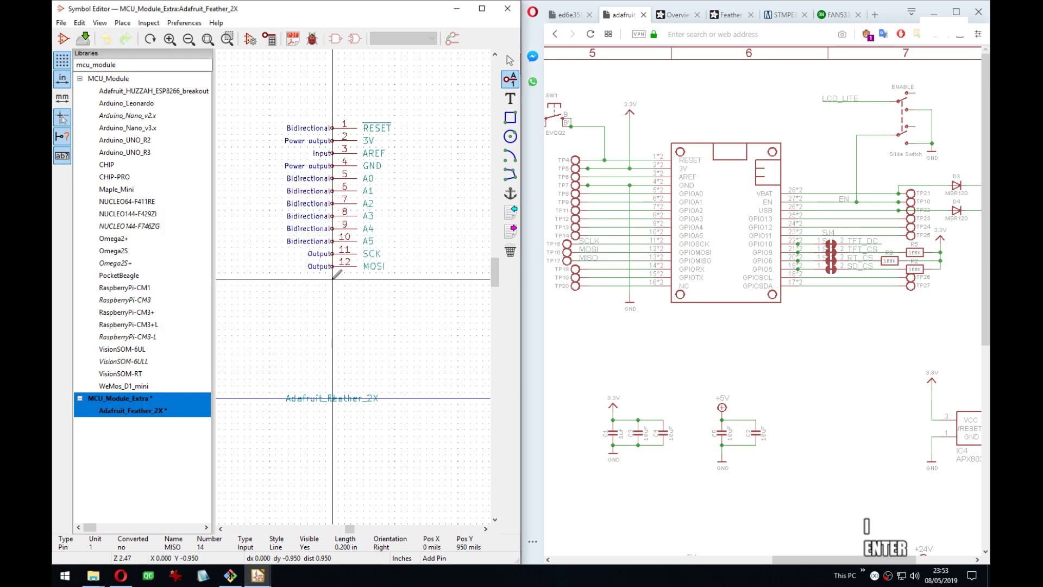
Place MISO below MOSI and renumber it to pin 13.
click(334, 278)
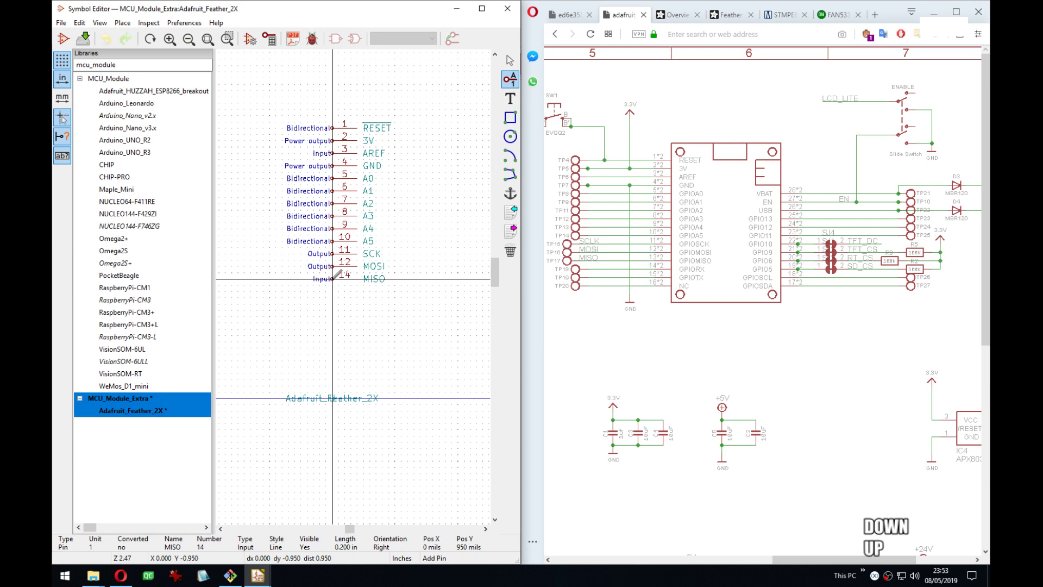
key(Return)
key(e)
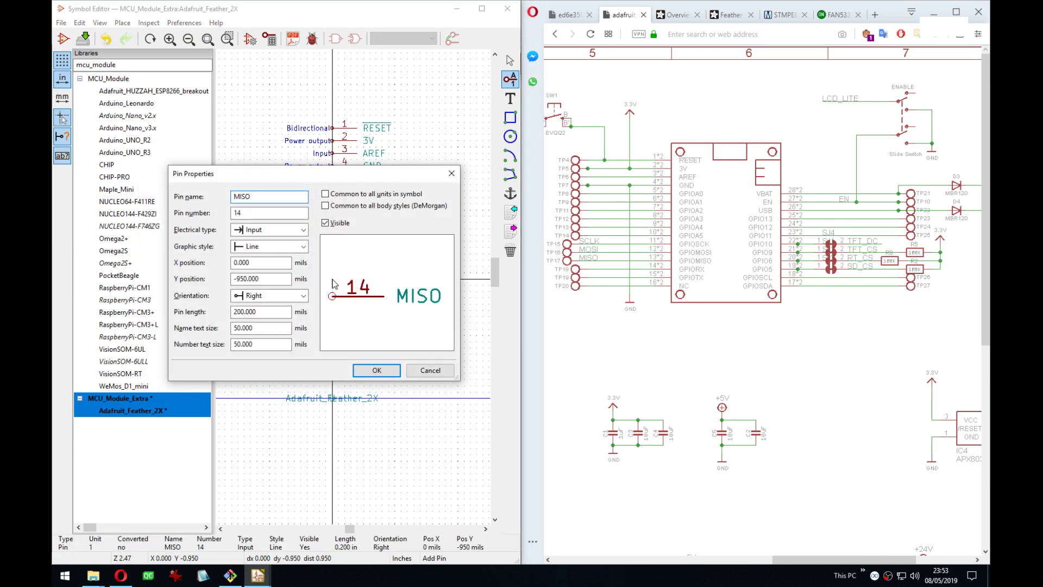
key(Tab)
text(13)
key(Return)
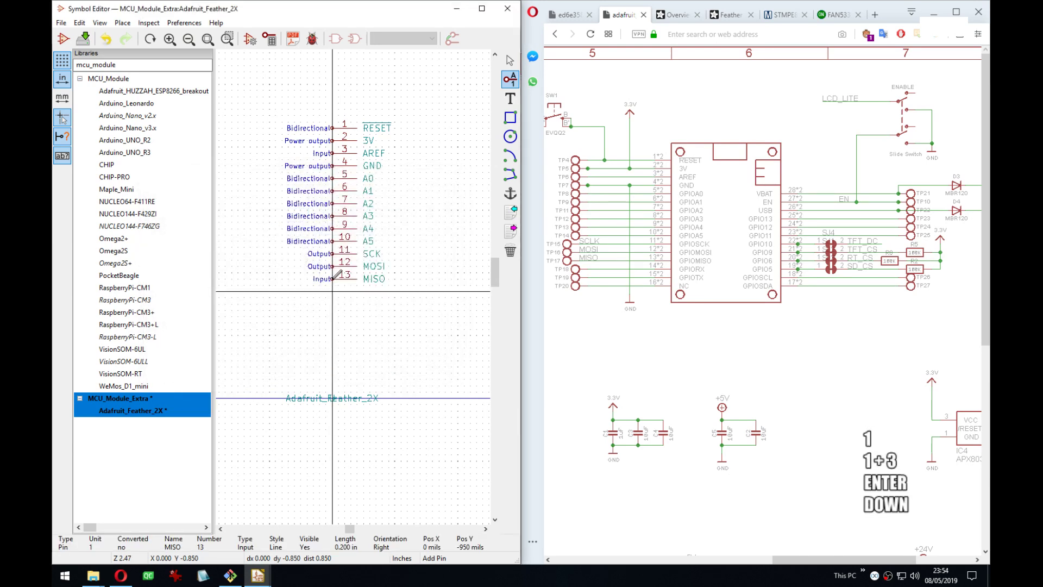
Add RX as Input pin 14 below MISO.
key(Return)
text(R)
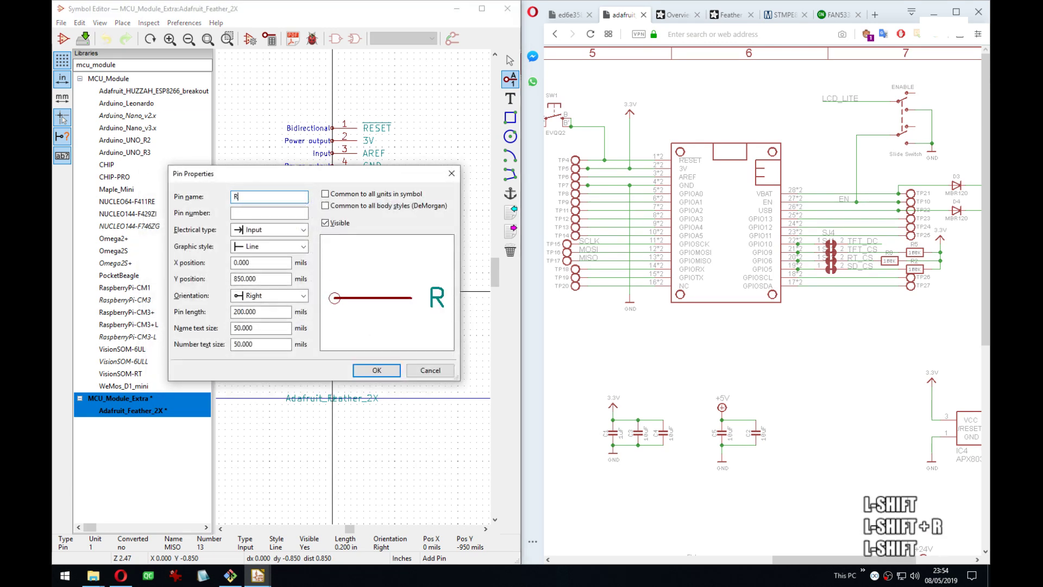
text(X)
key(Tab)
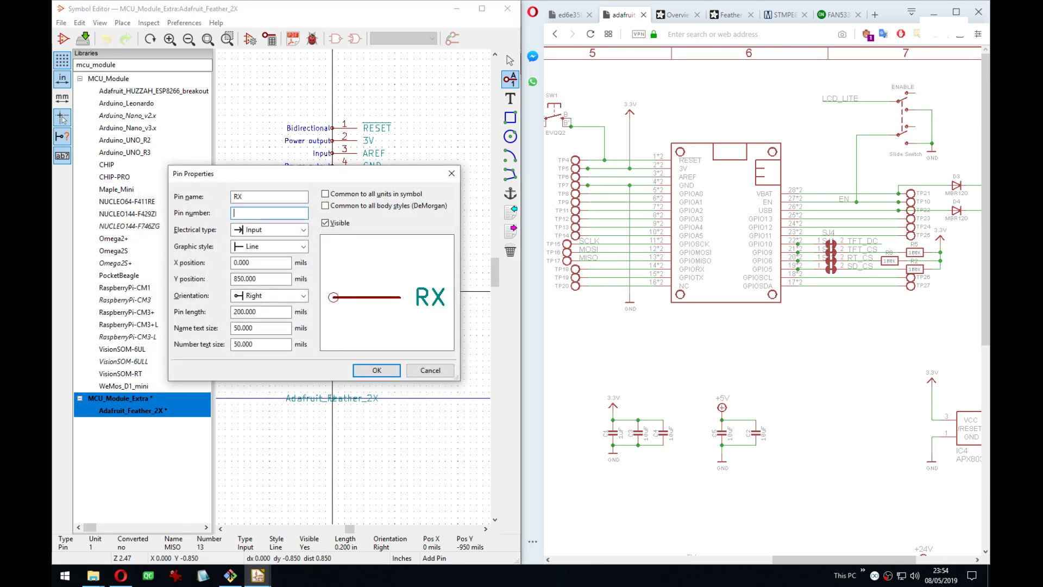
text(14)
key(Tab)
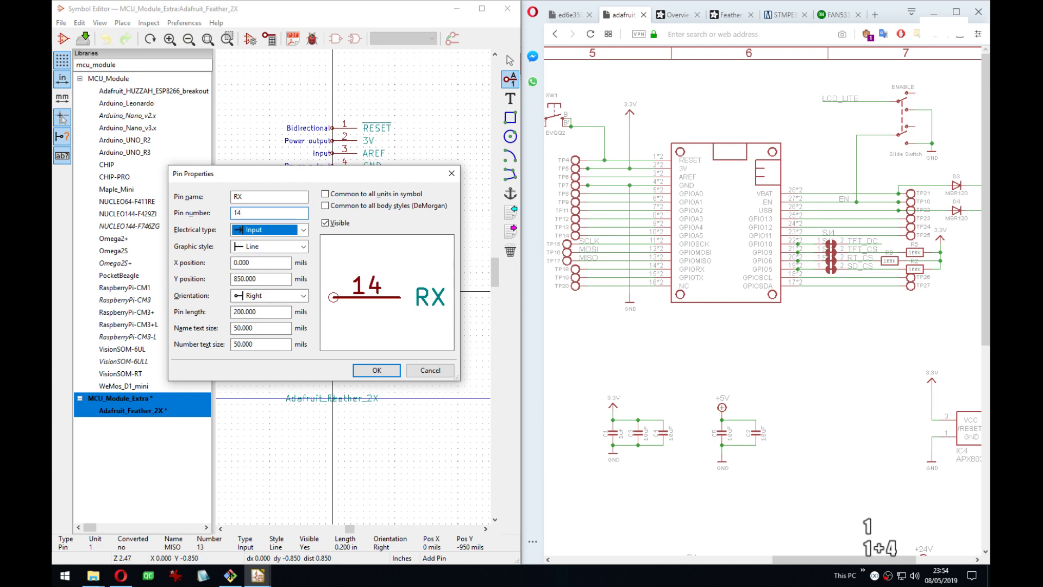
key(i)
key(Return)
Add TX as Output pin 15 below RX, then return to the Eeschema window.
key(Down)
key(Return)
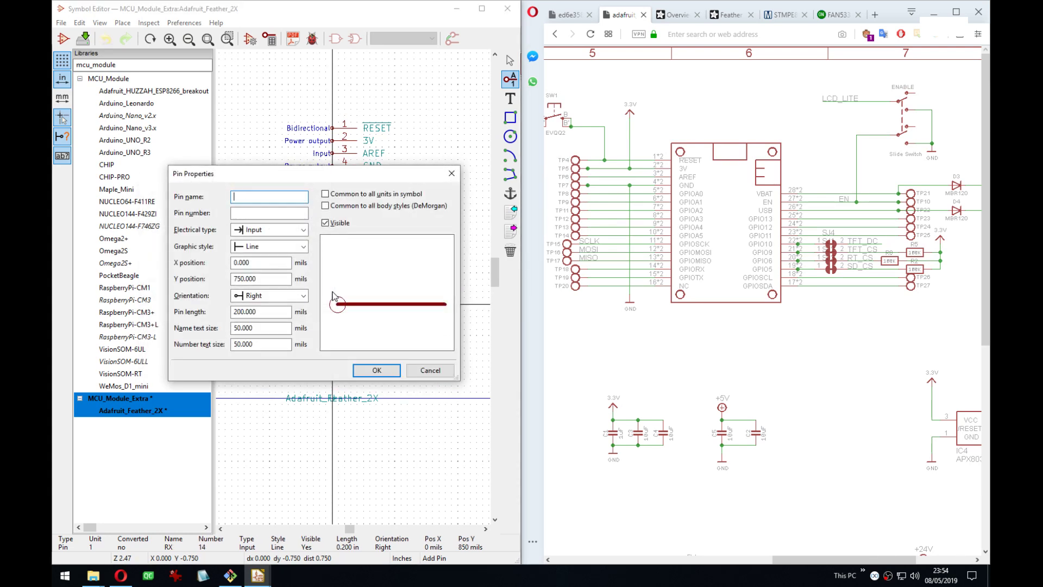
text(TX)
key(Tab)
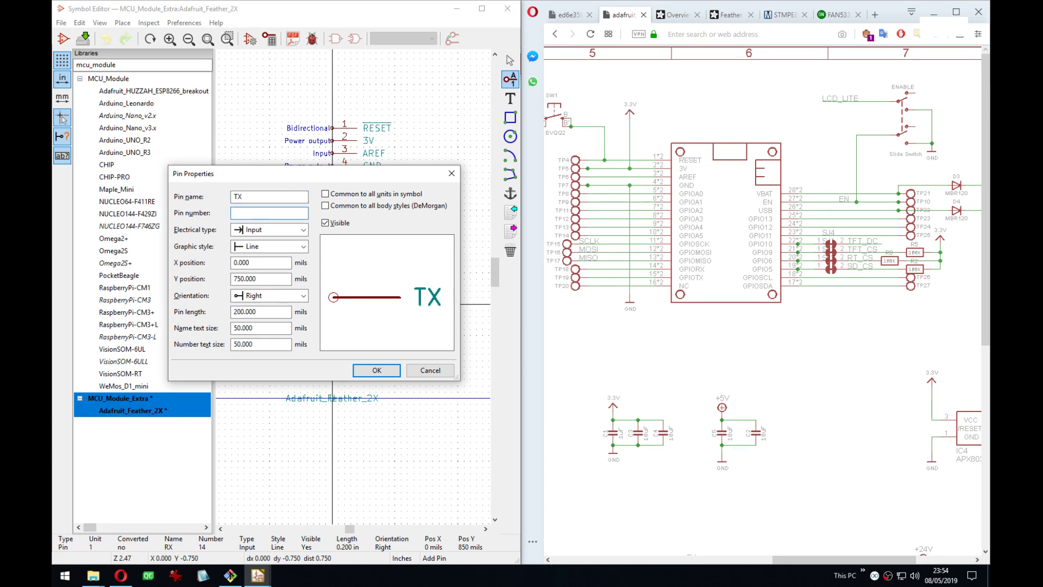
text(15)
key(Tab)
key(o)
key(Return)
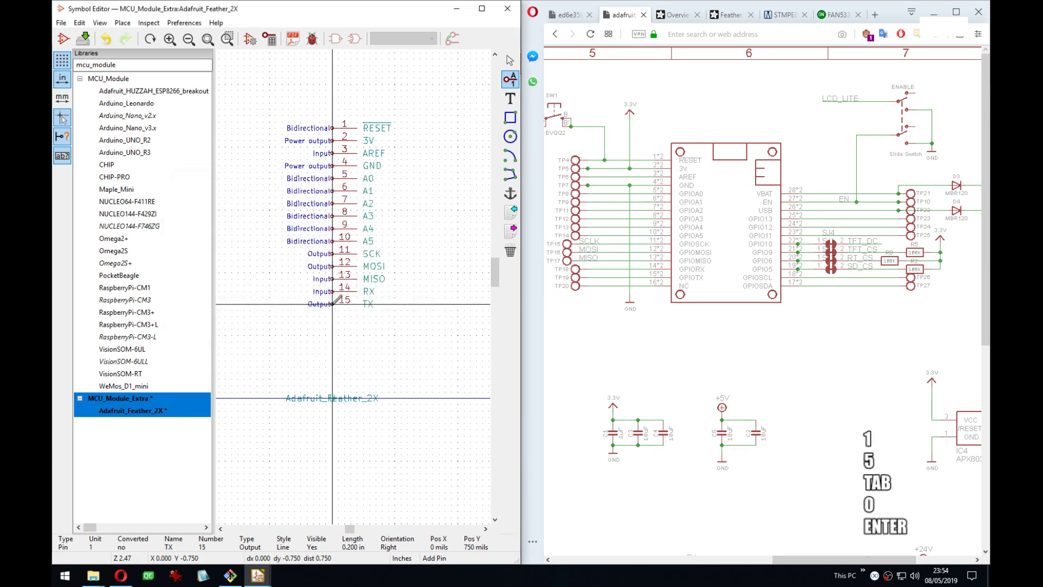
key(alt+Tab)
key(alt+Tab)
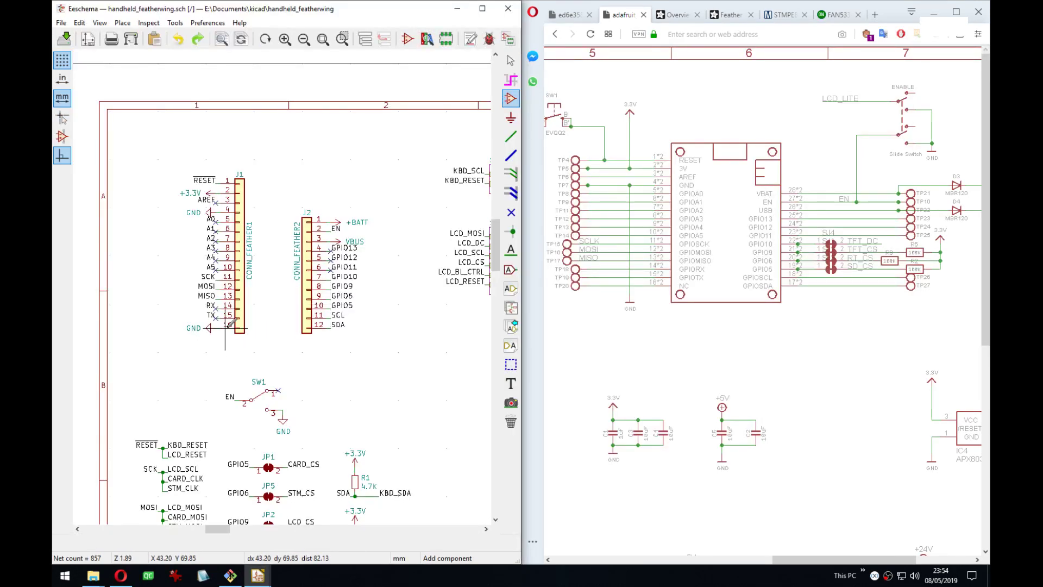
Minimize the schematic, cancel the pending pin placement and pan the symbol view.
click(456, 11)
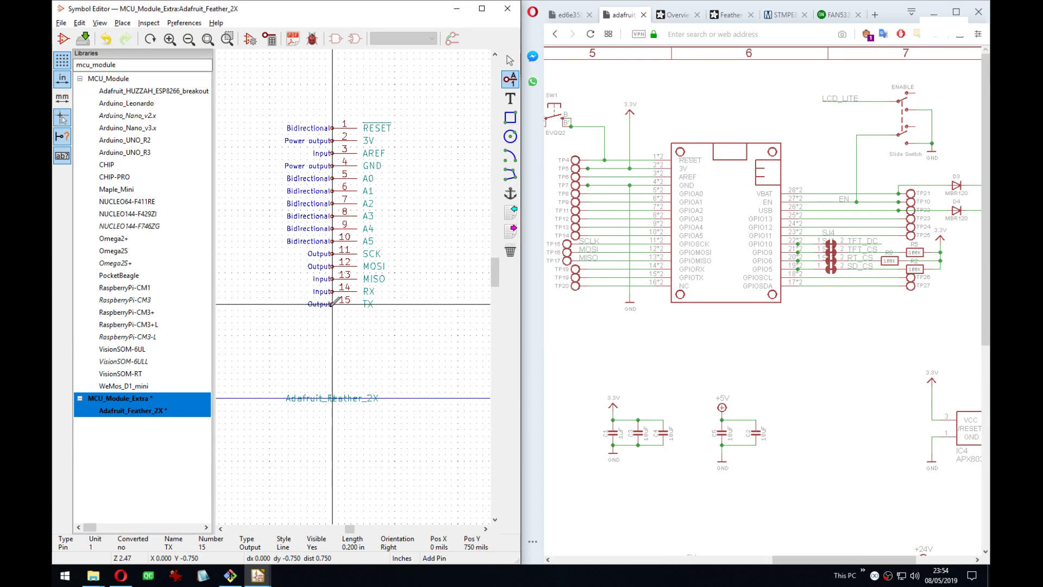
key(Down)
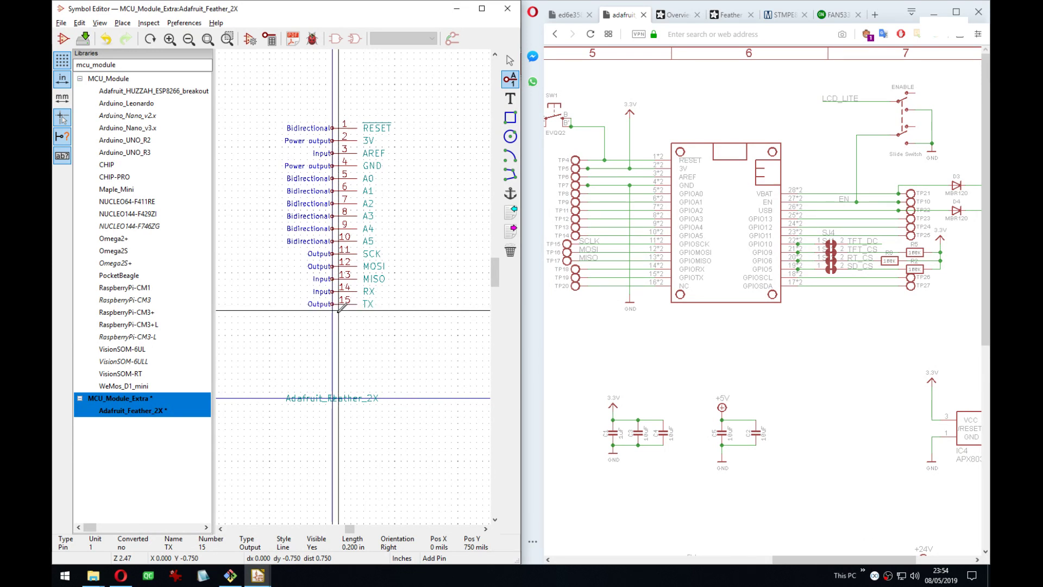
click(333, 315)
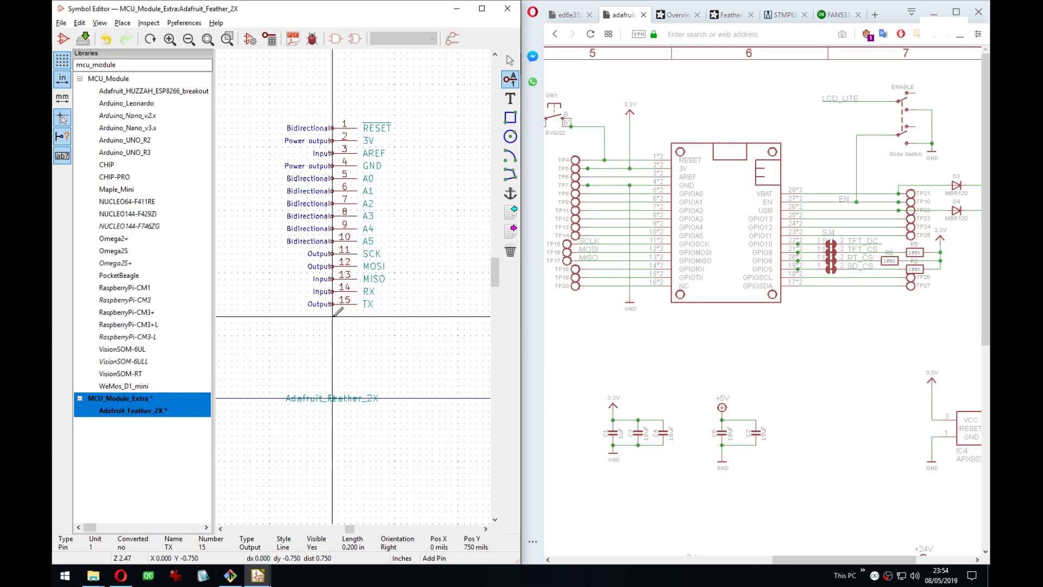
key(Escape)
middle_drag(336, 312, 359, 311)
key(Escape)
Save the MCU_Module_Extra library containing the 15-pin Feather symbol.
key(ctrl+s)
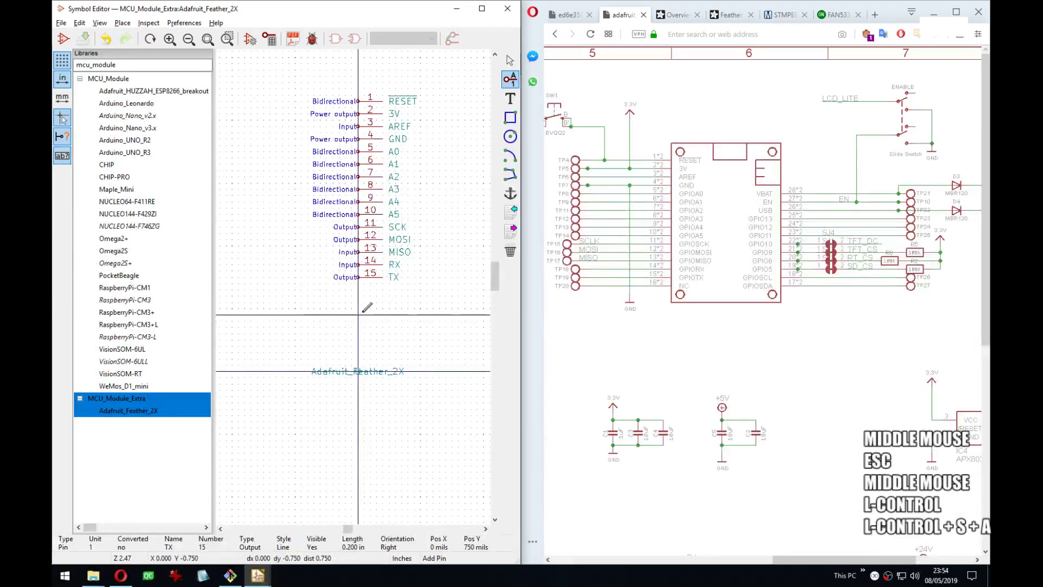
click(514, 64)
click(511, 82)
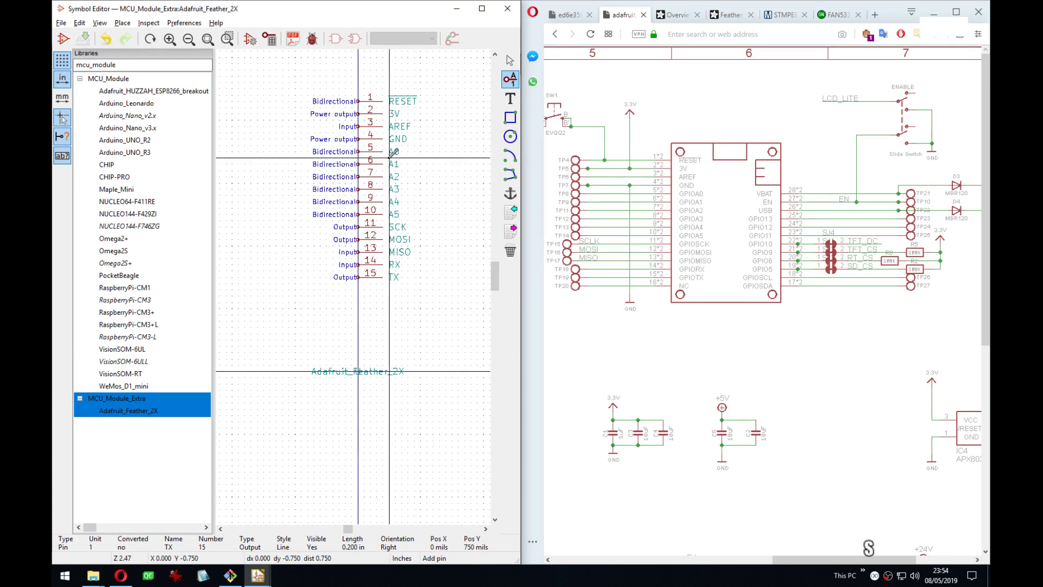
Restart the Symbol Editor, filter for 'fea', open Adafruit_Feather_2X and take the pin tool.
click(508, 8)
click(269, 68)
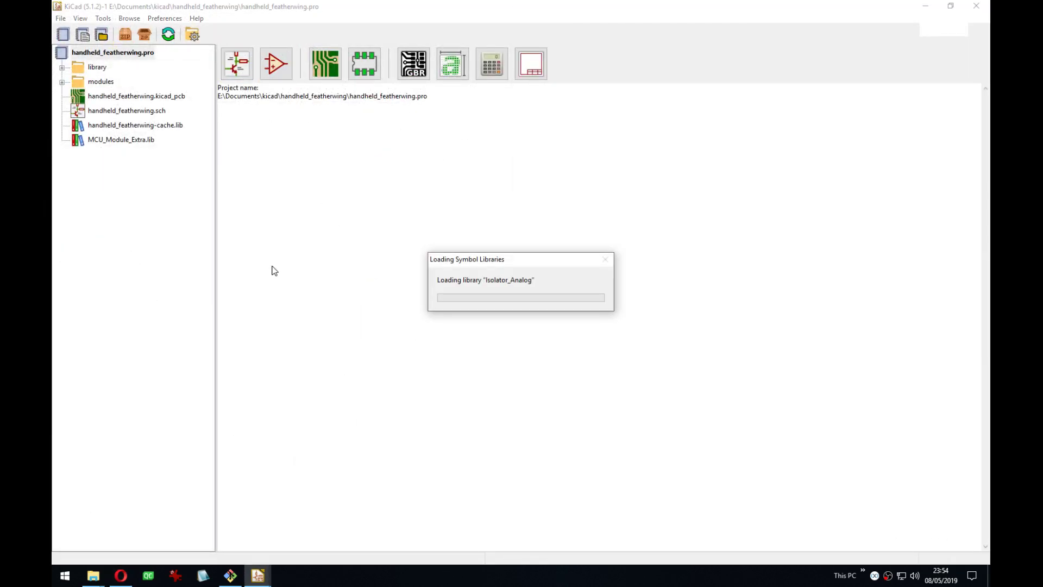
click(117, 68)
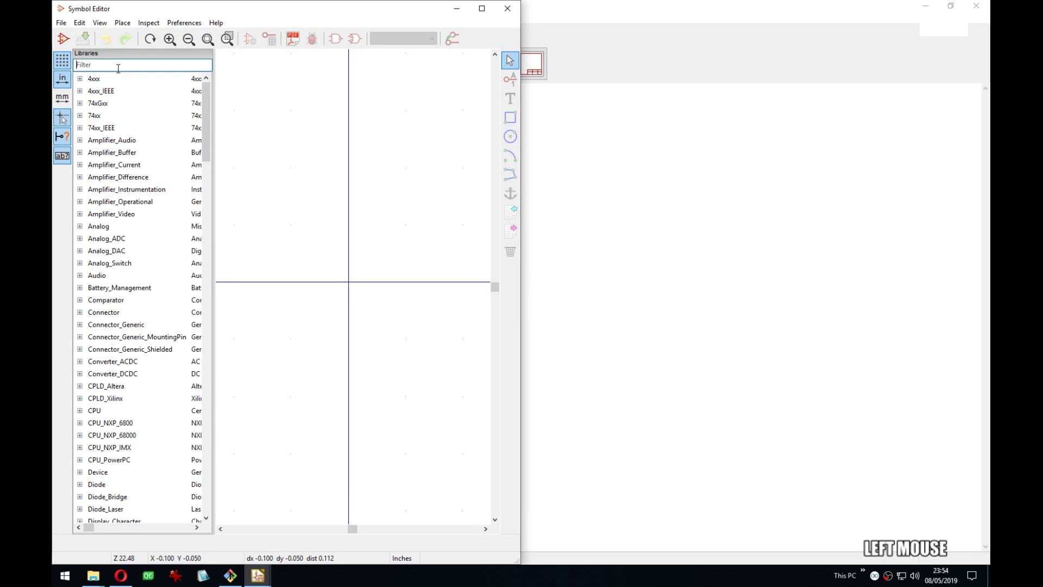
text(f)
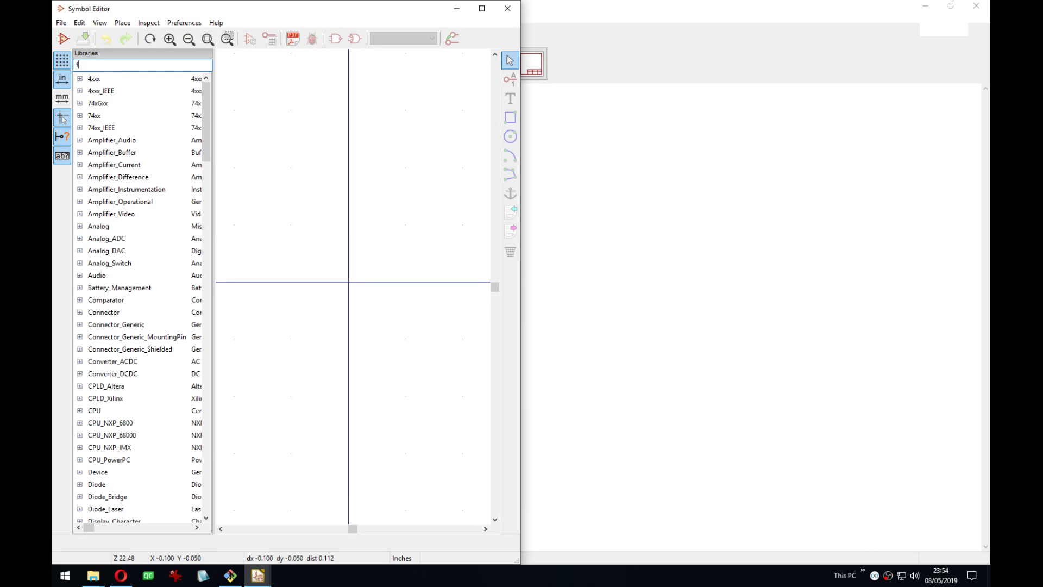
text(eather)
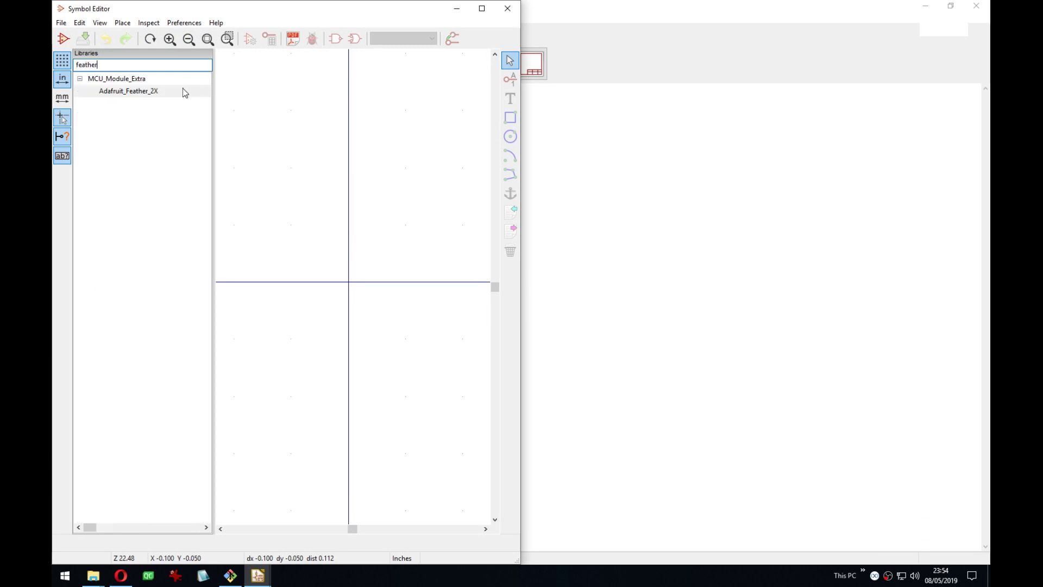
double_click(138, 90)
click(511, 80)
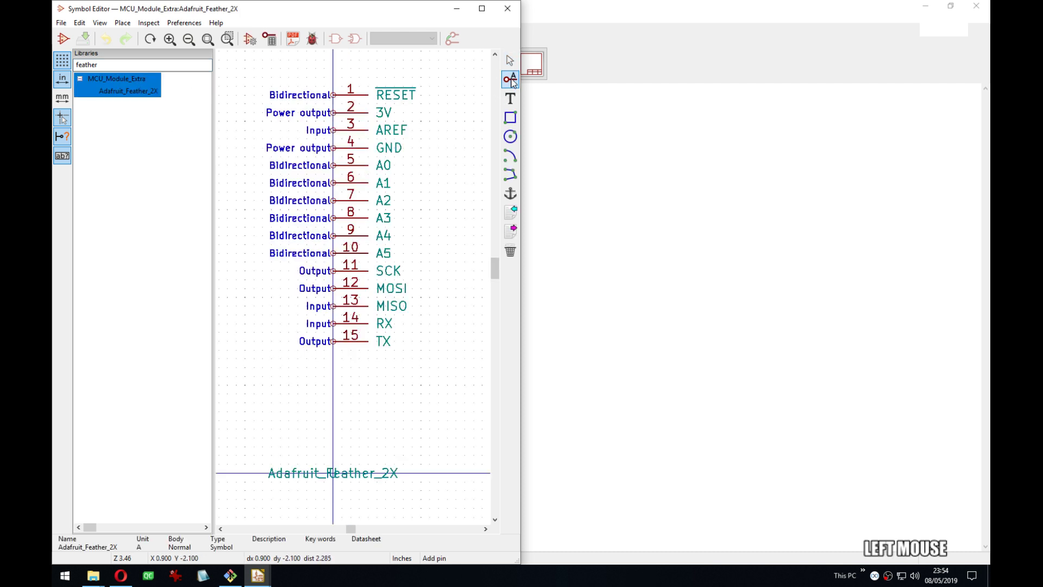
Add Bidirectional pin 16 marked NC just below TX.
mouse_move(131, 580)
click(119, 525)
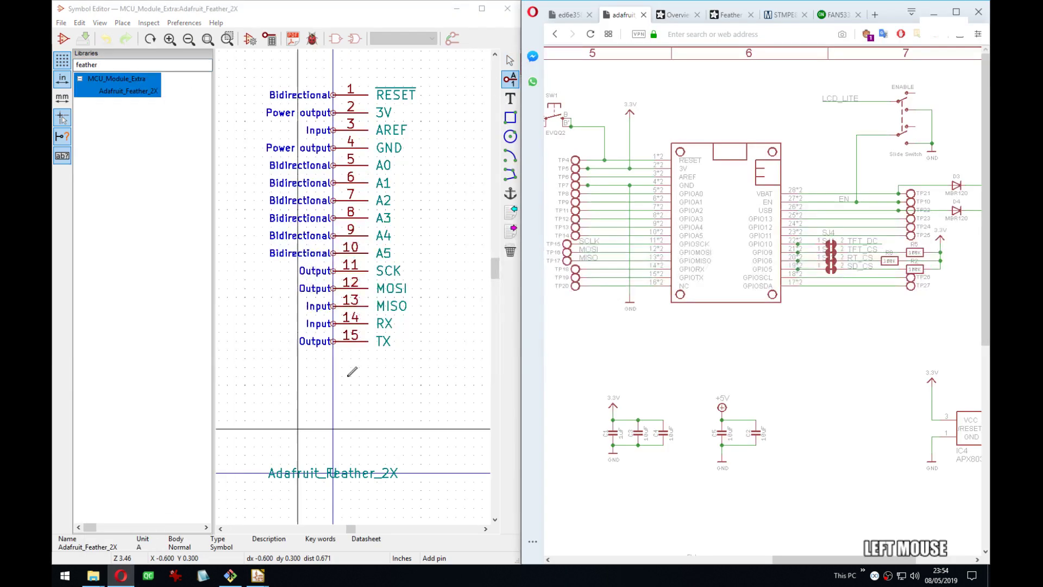
middle_drag(351, 387, 345, 328)
click(328, 301)
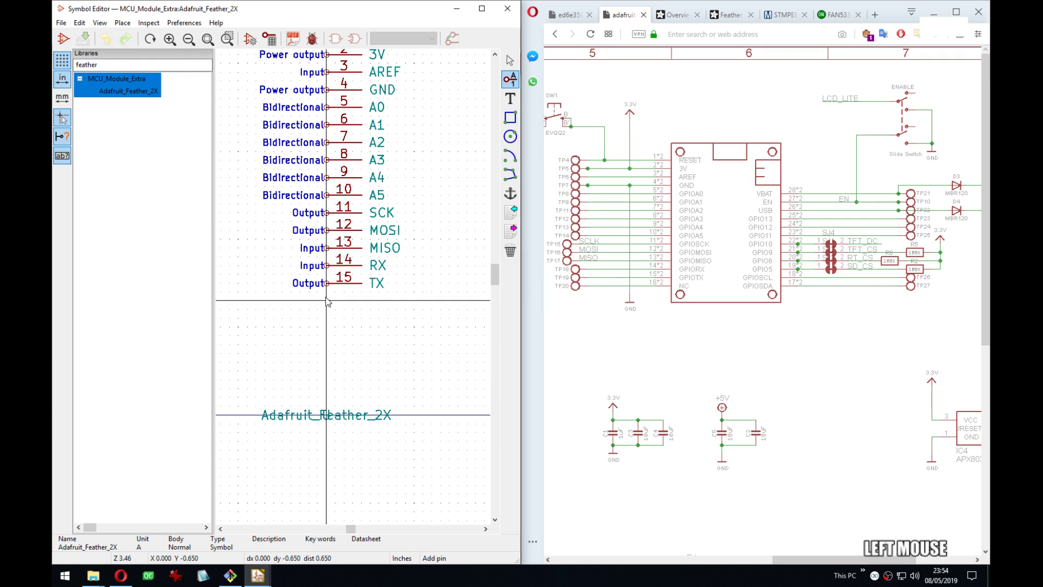
text(16)
key(Tab)
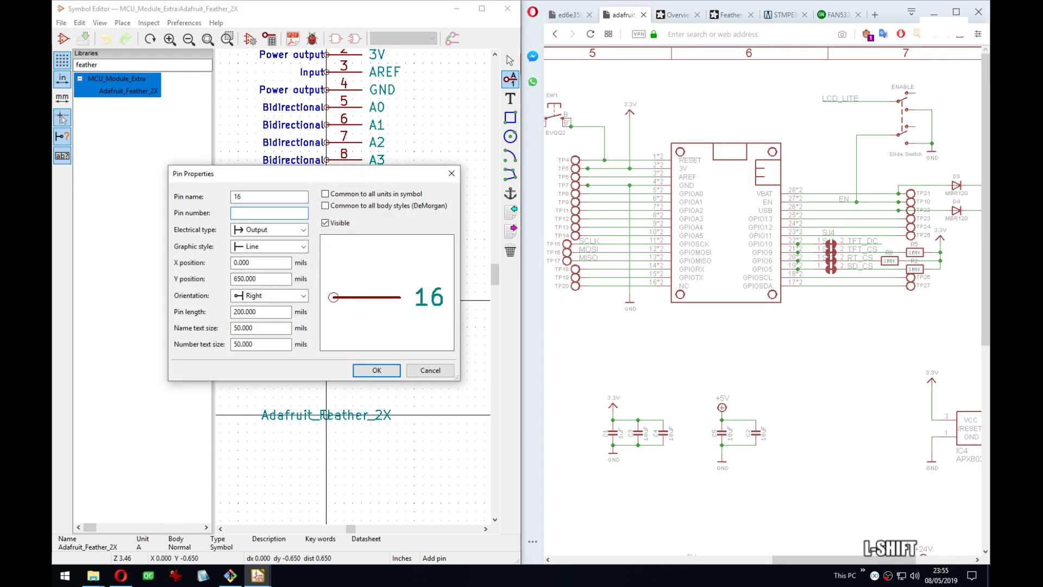
text(NC)
key(Tab)
key(b)
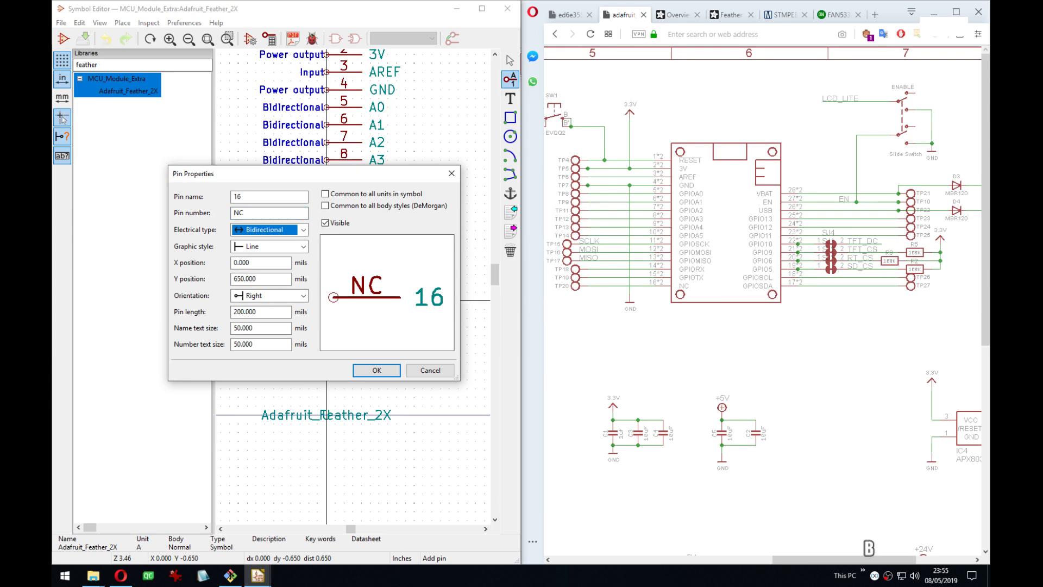
key(Return)
Add SDA as Bidirectional pin 17 on the next row down.
key(Down)
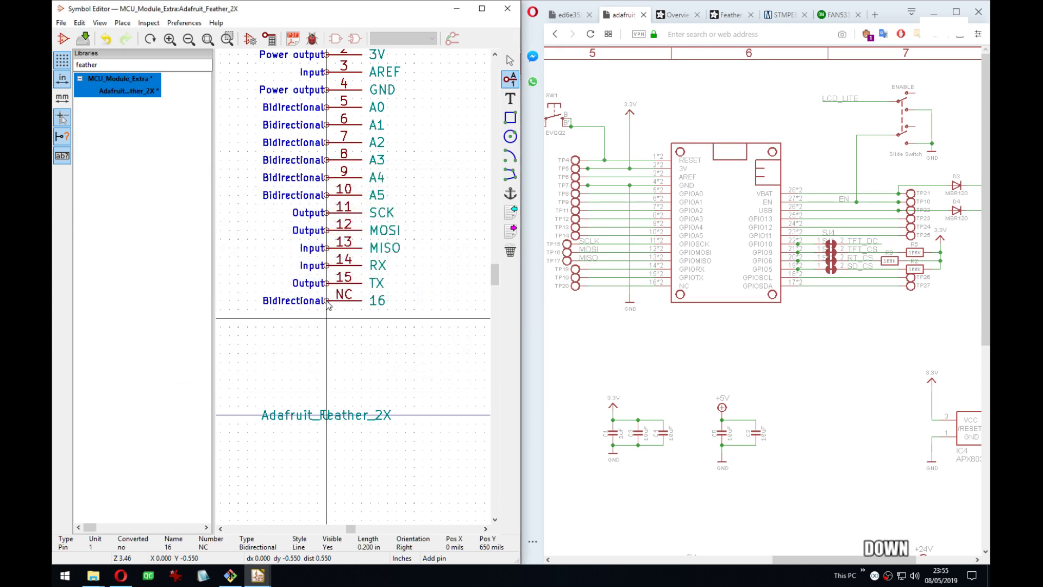
key(Return)
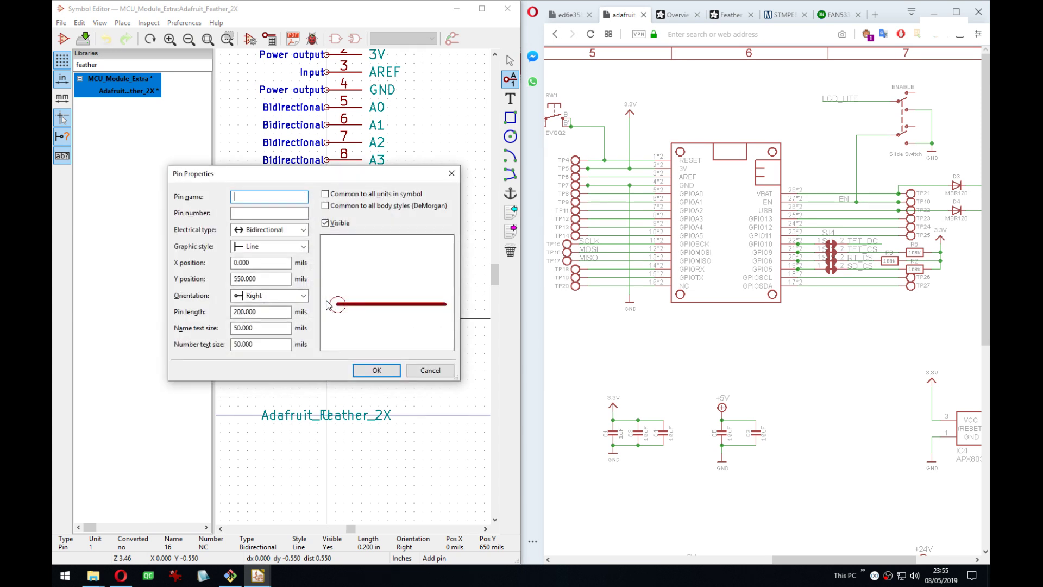
text(17)
key(Tab)
key(shift+Tab)
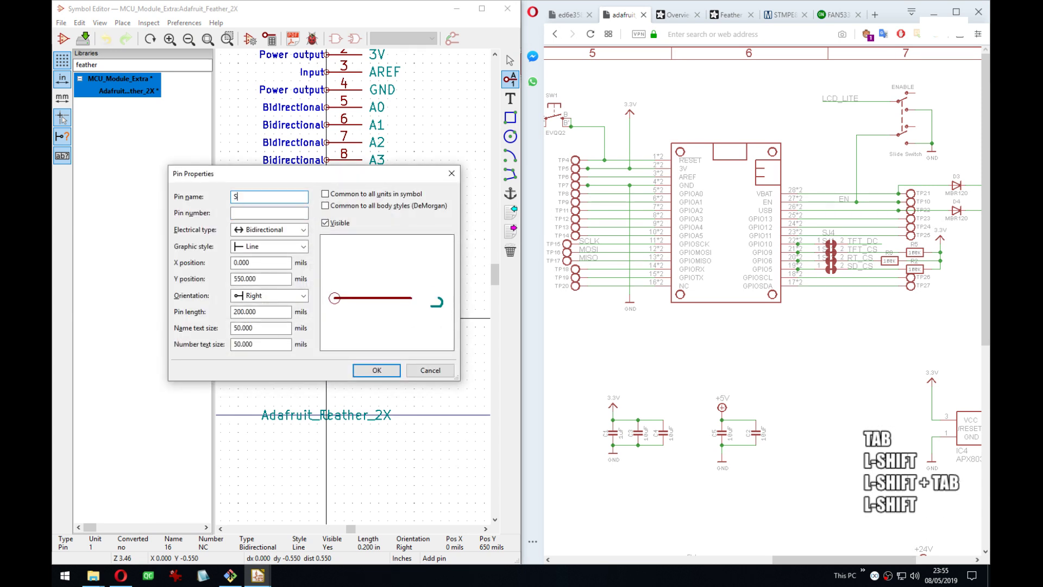
text(SDA)
key(Tab)
text(17)
key(Tab)
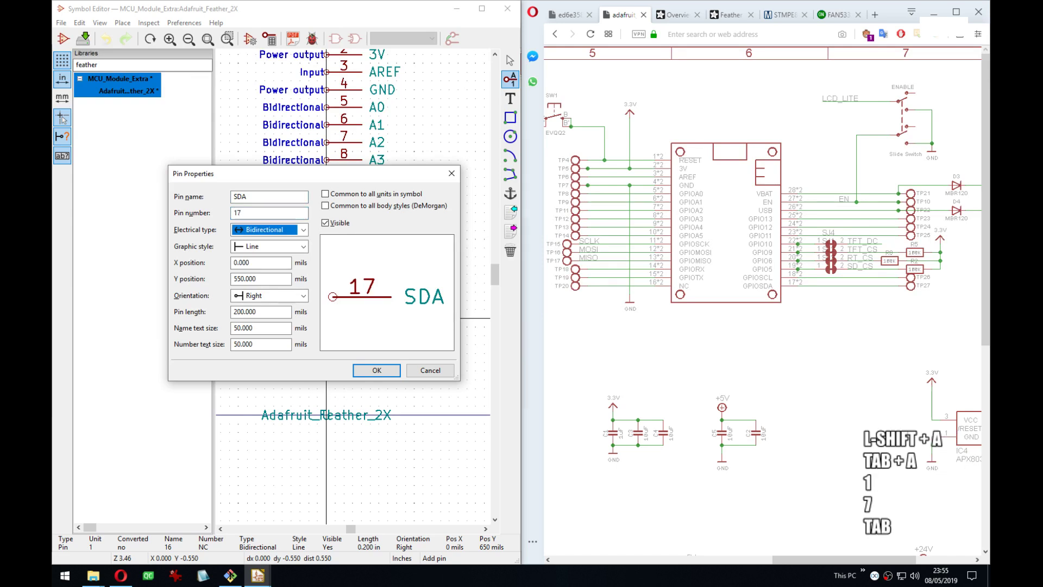
key(Return)
Add SCL as pin 18 below SDA.
key(Down)
key(Return)
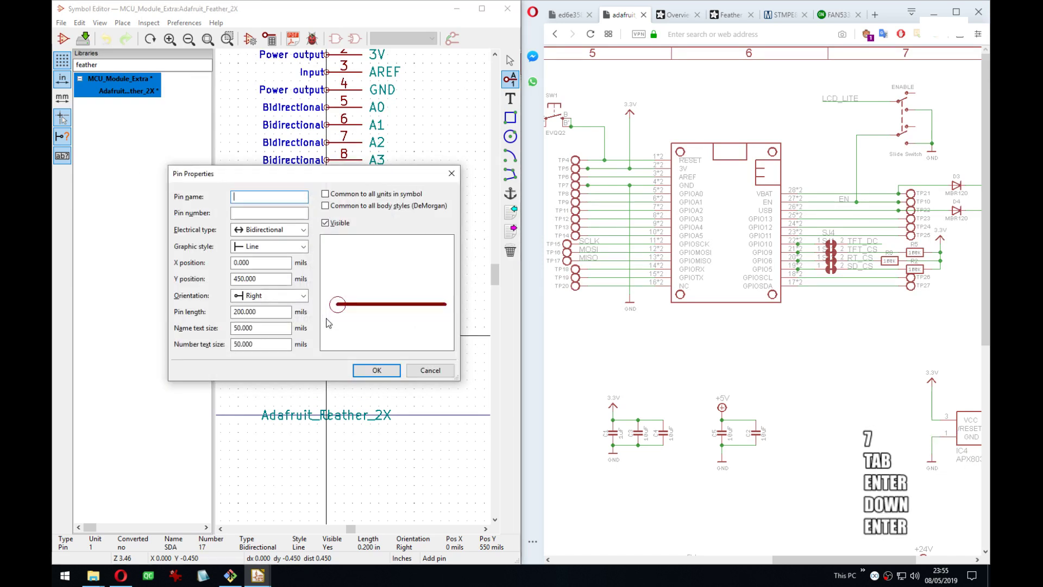
text(SCL)
key(Tab)
text(18)
key(Tab)
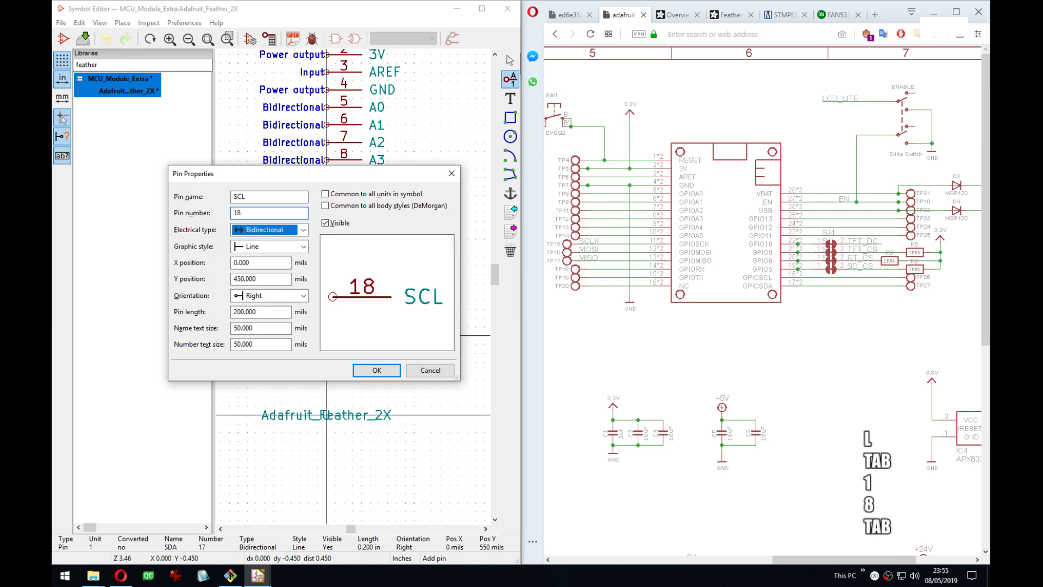
key(Return)
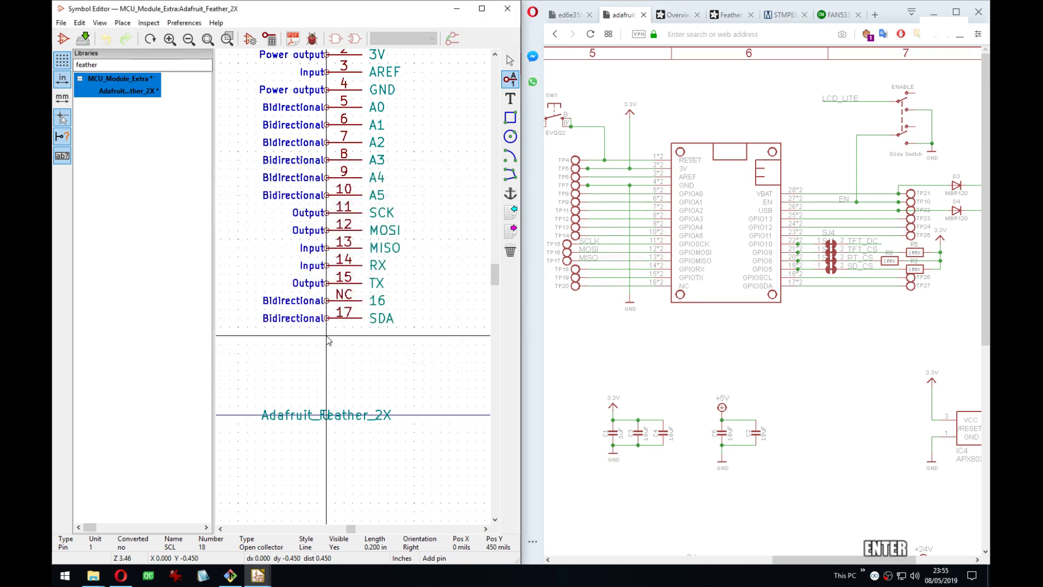
Reopen the SCL pin's properties to make it Open collector.
key(Return)
key(Up)
key(Return)
key(e)
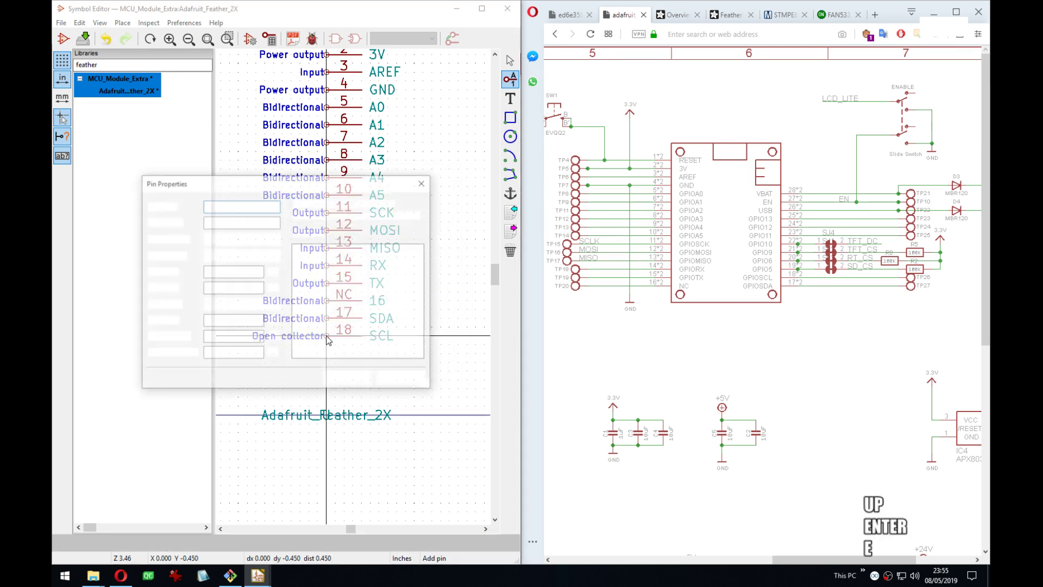
key(Tab)
text(o)
key(Tab)
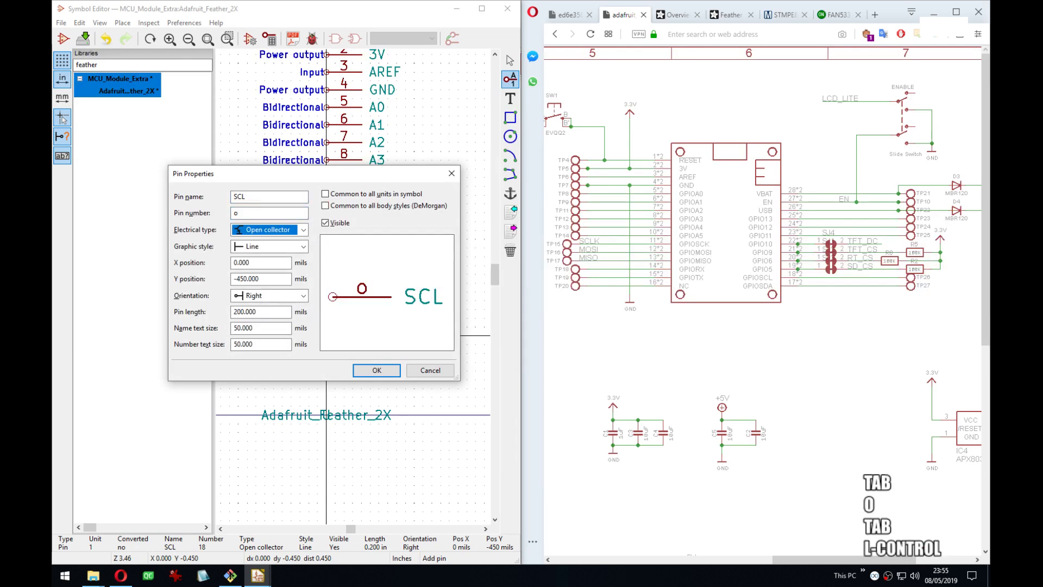
key(ctrl+z)
key(shift+Tab)
Restore SCL's pin number to 18 and set its electrical type to Output.
key(ctrl+z)
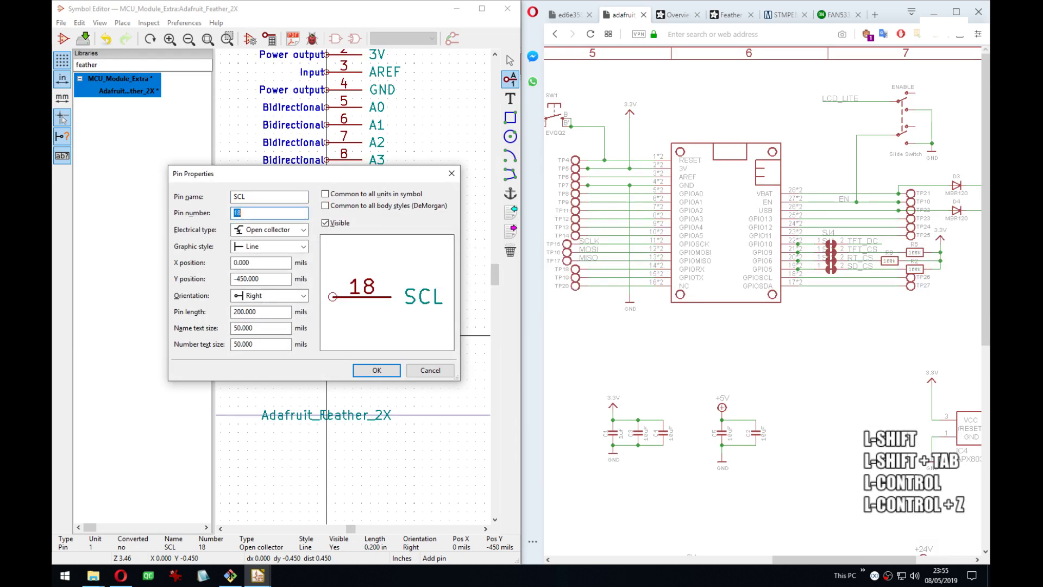
key(Tab)
key(o)
key(Return)
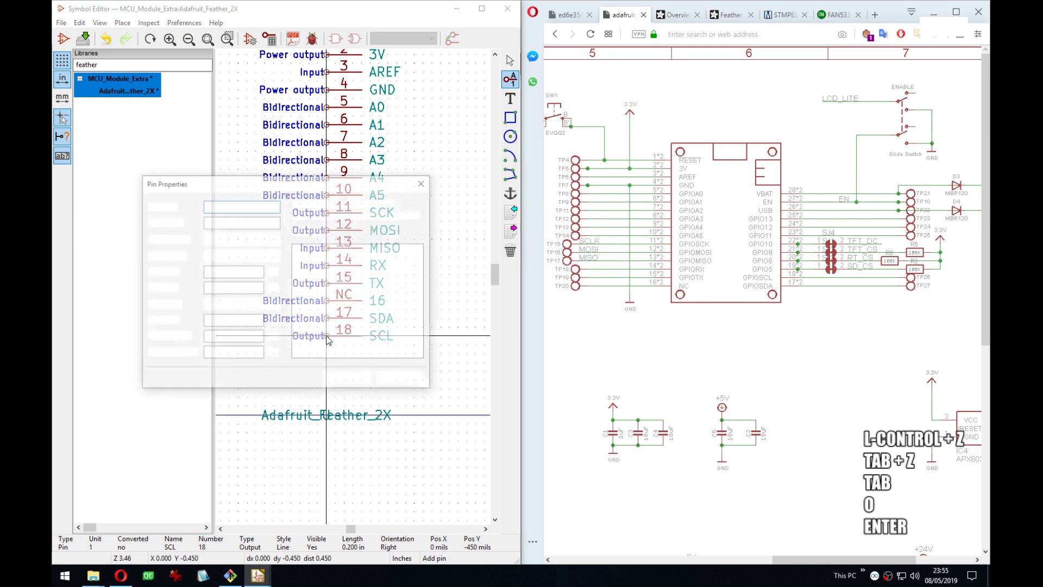
key(Down)
key(Escape)
Add pin 19 GPIO5 as a Bidirectional pin one row below SCL.
key(Down)
key(Return)
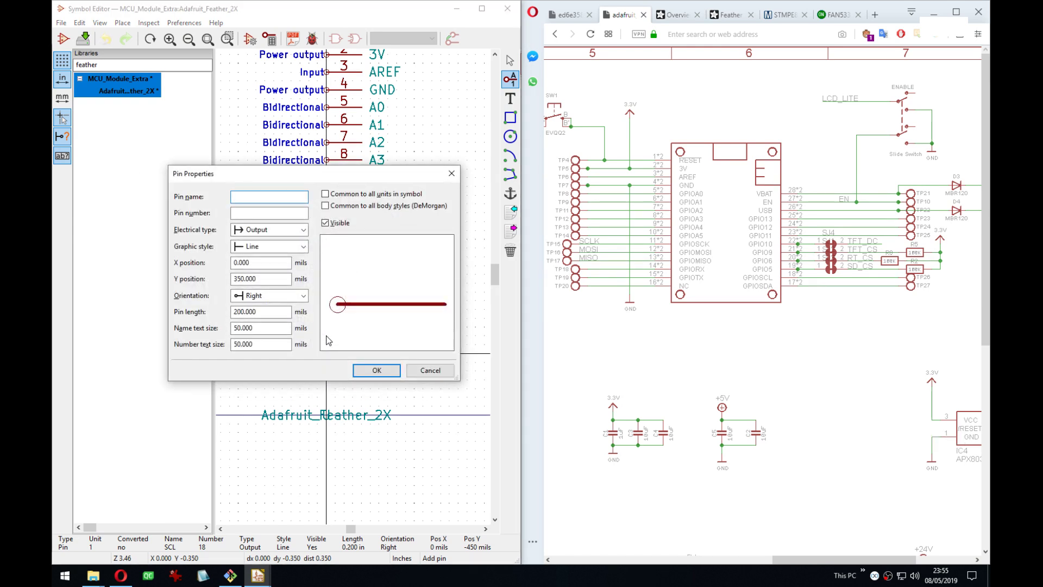
text(GPIO)
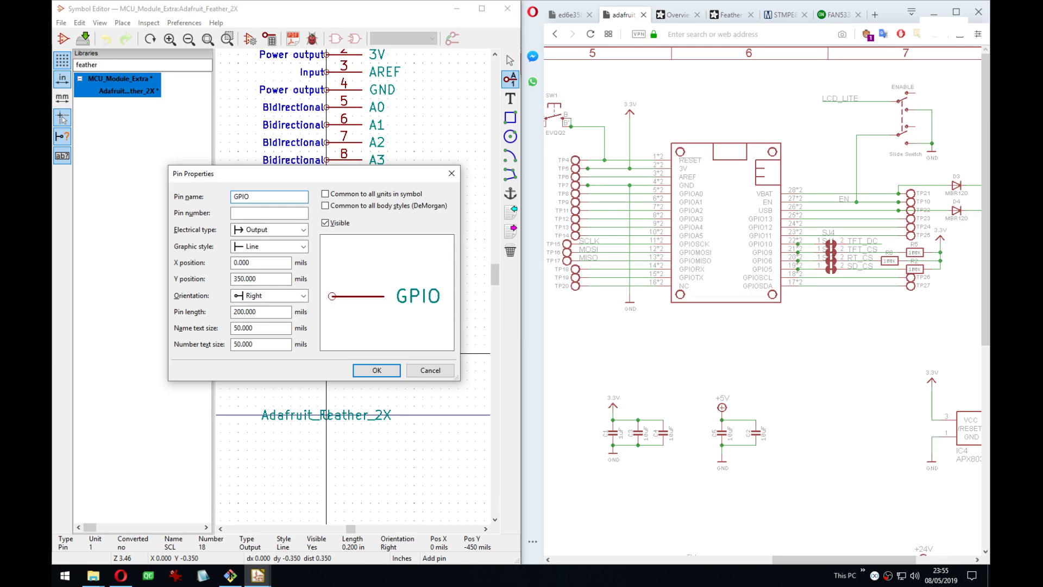
text(5)
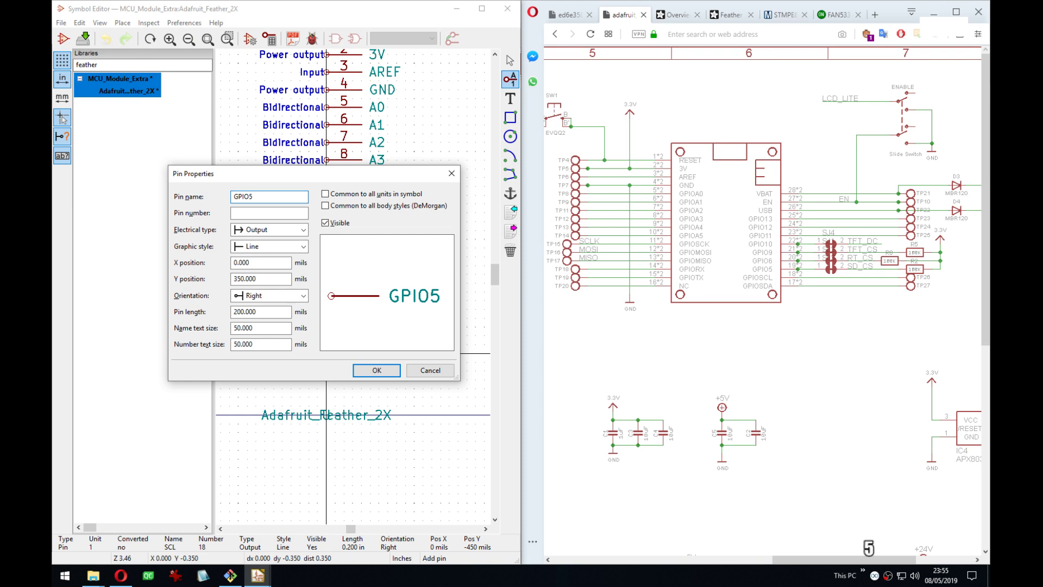
key(Tab)
text(19)
key(Tab)
key(b)
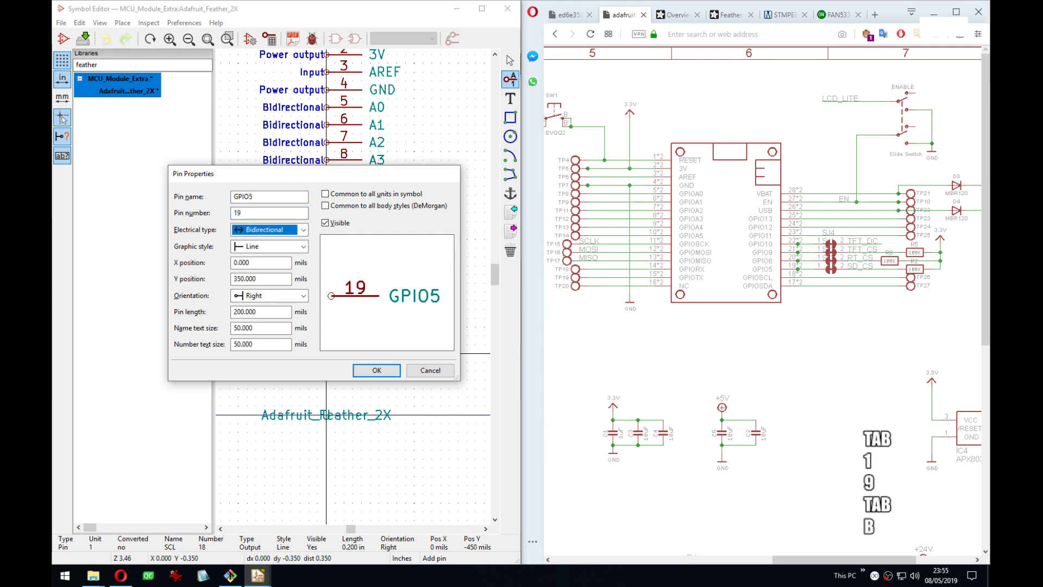
key(Return)
Repeat the pin with Insert to generate incremented GPIO pins, bringing pins up to 27 into view.
key(Down)
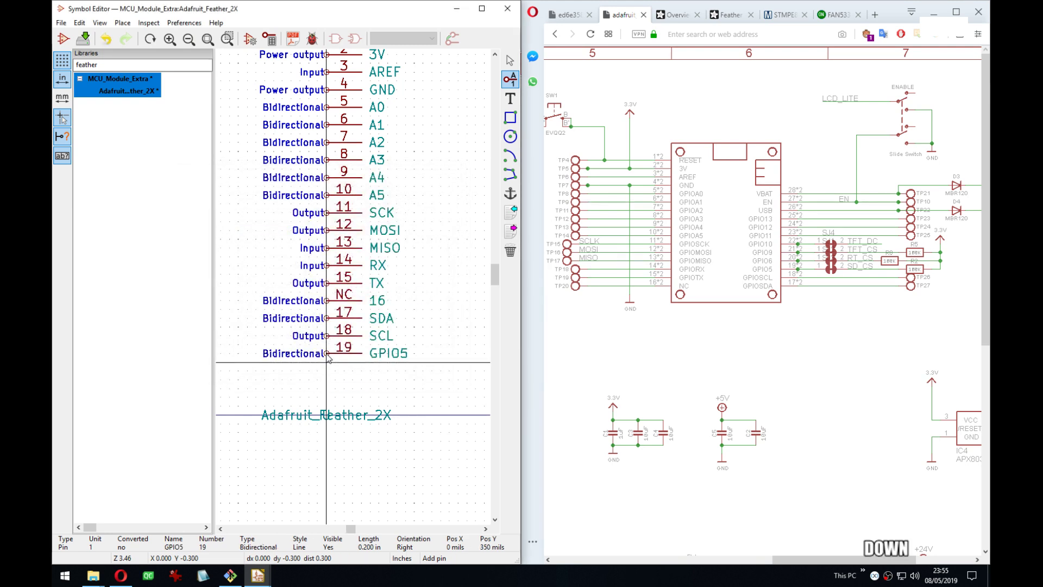
key(Insert)
key(Insert)
key(Insert)
key(Insert)
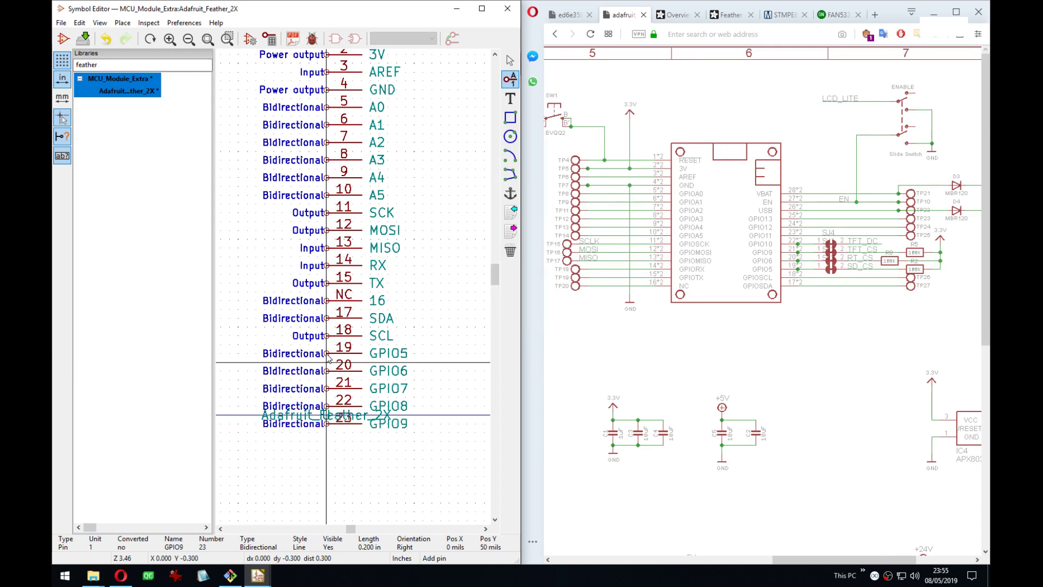
key(Insert)
key(Insert)
key(Insert)
key(Insert)
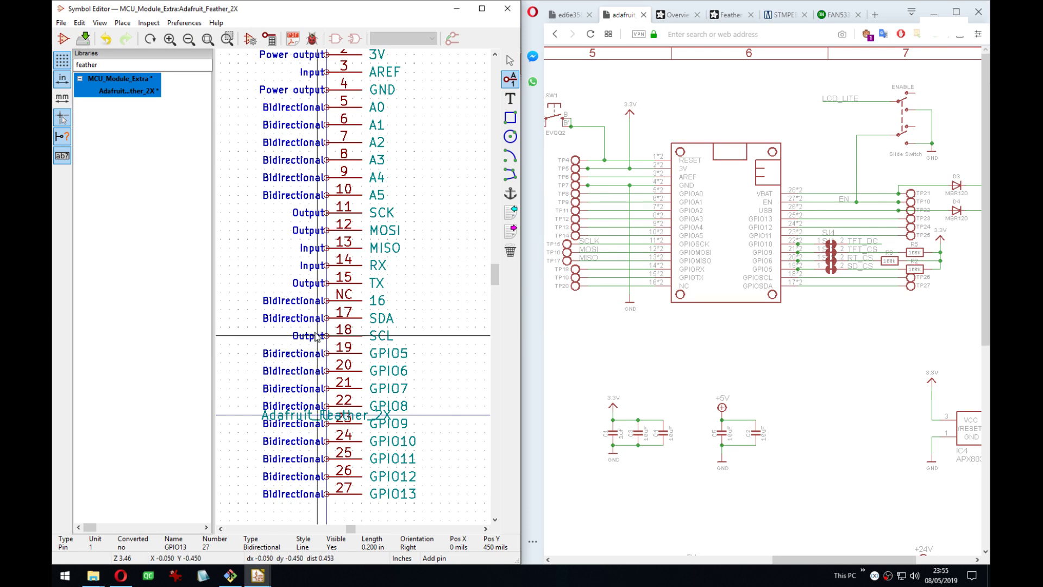
middle_drag(389, 356, 382, 296)
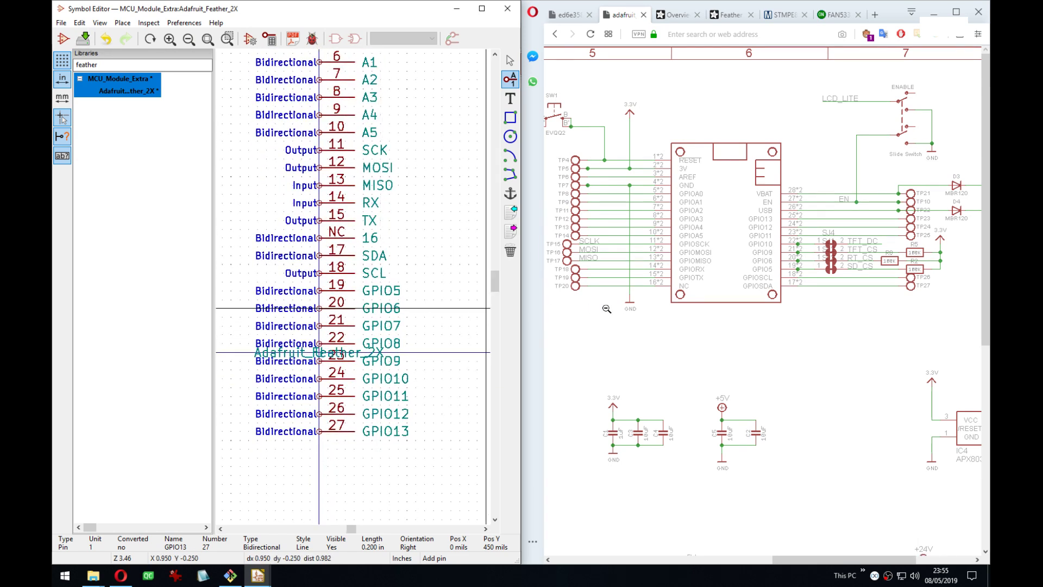
middle_drag(373, 256, 371, 242)
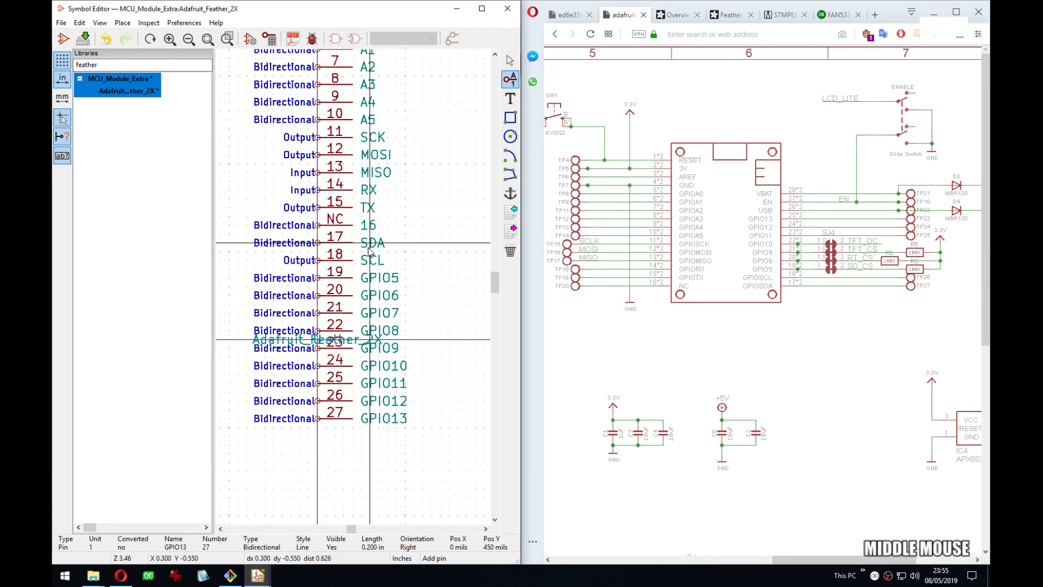
Rename pin 16 to NC, keeping its number 16.
double_click(320, 228)
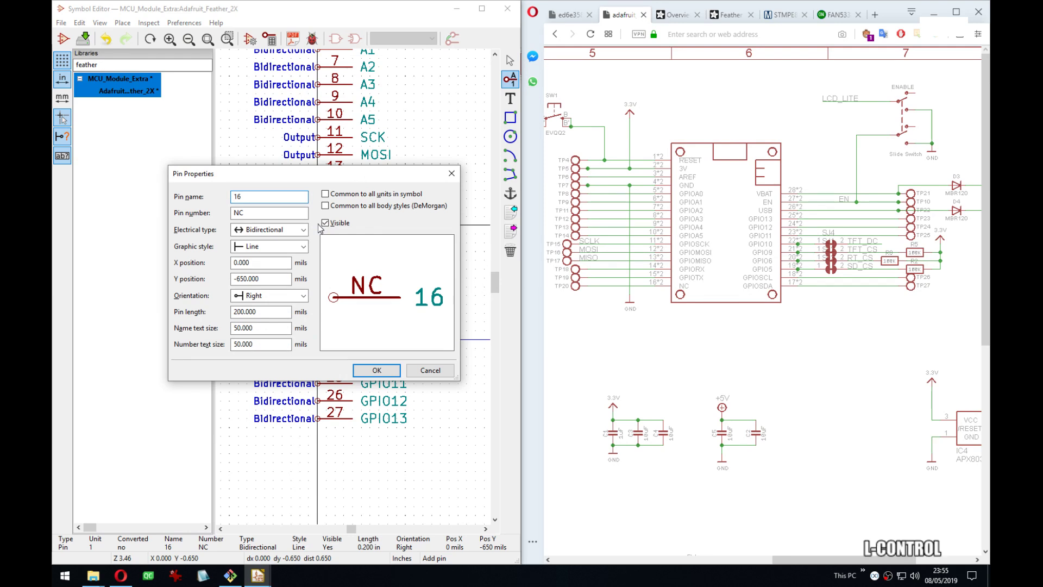
key(ctrl+a)
text(NC)
key(Tab)
text(16)
key(Return)
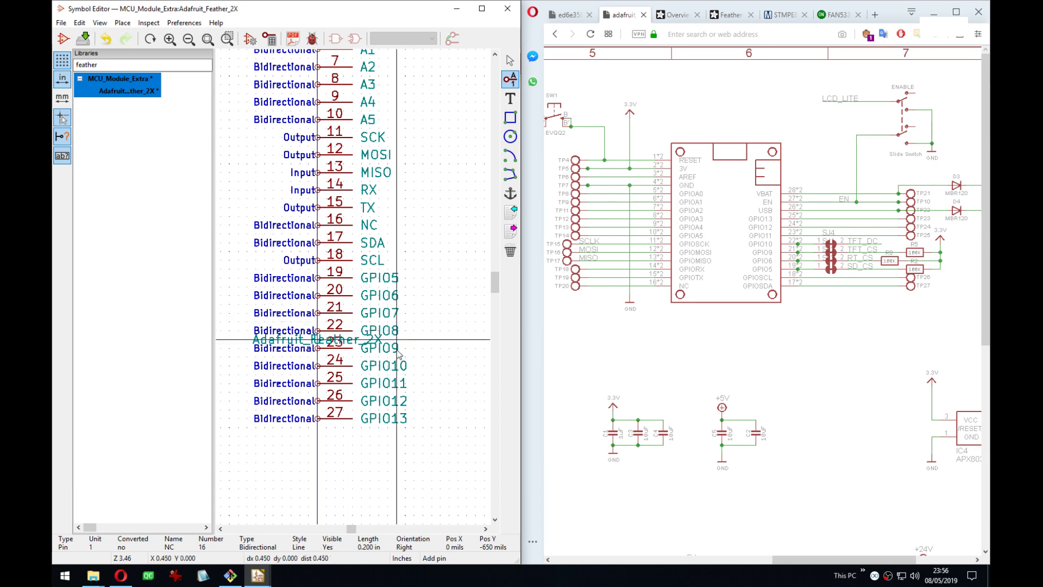
Delete the unwanted extra pins 22–27.
key(ctrl+z)
key(ctrl+z)
key(ctrl+y)
key(ctrl+y)
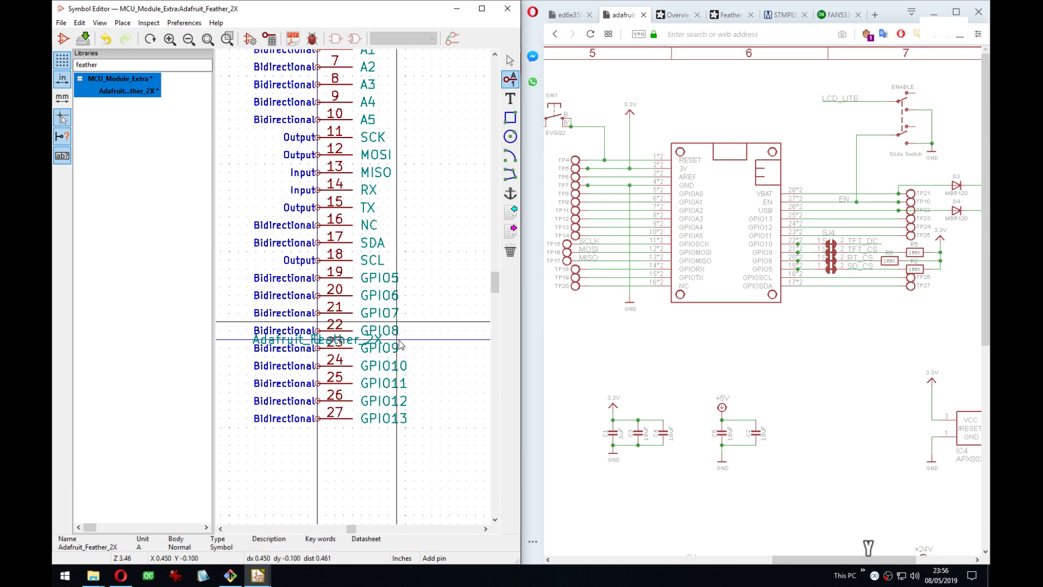
key(Delete)
key(Delete)
key(Delete)
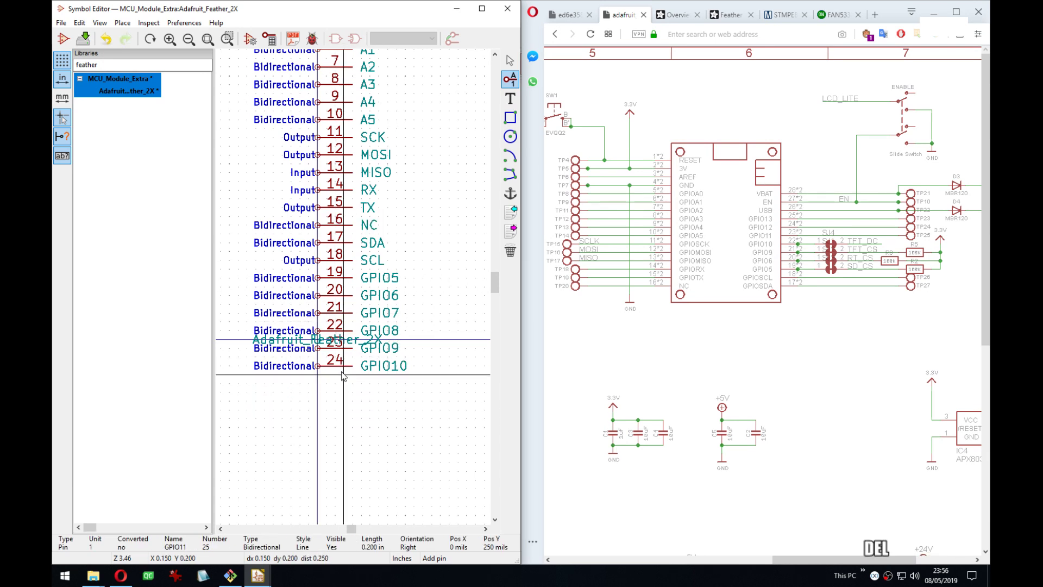
key(Delete)
key(Delete)
key(Delete)
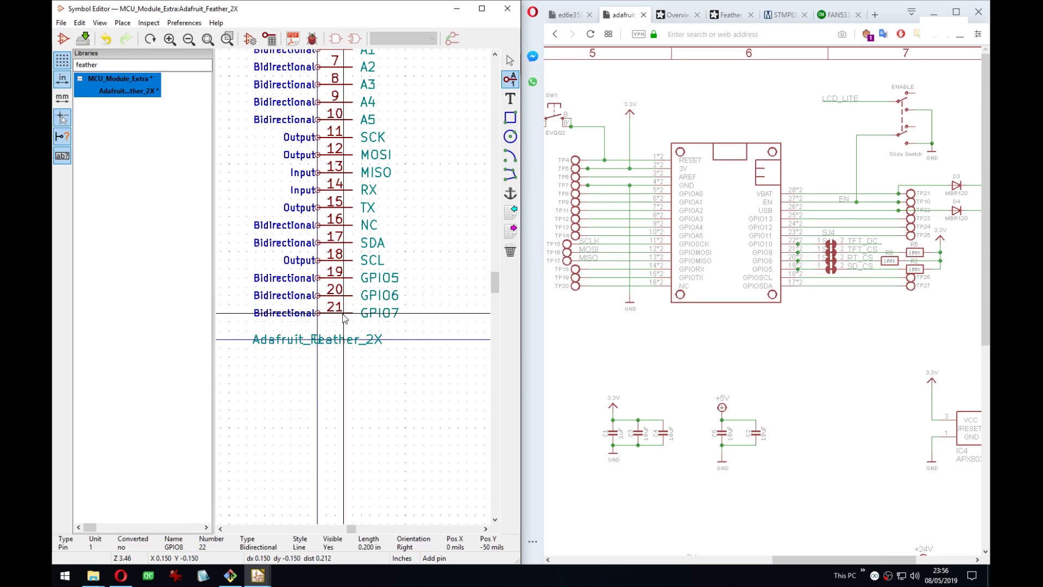
Rename pin 21 from GPIO7 to GPIO9.
key(e)
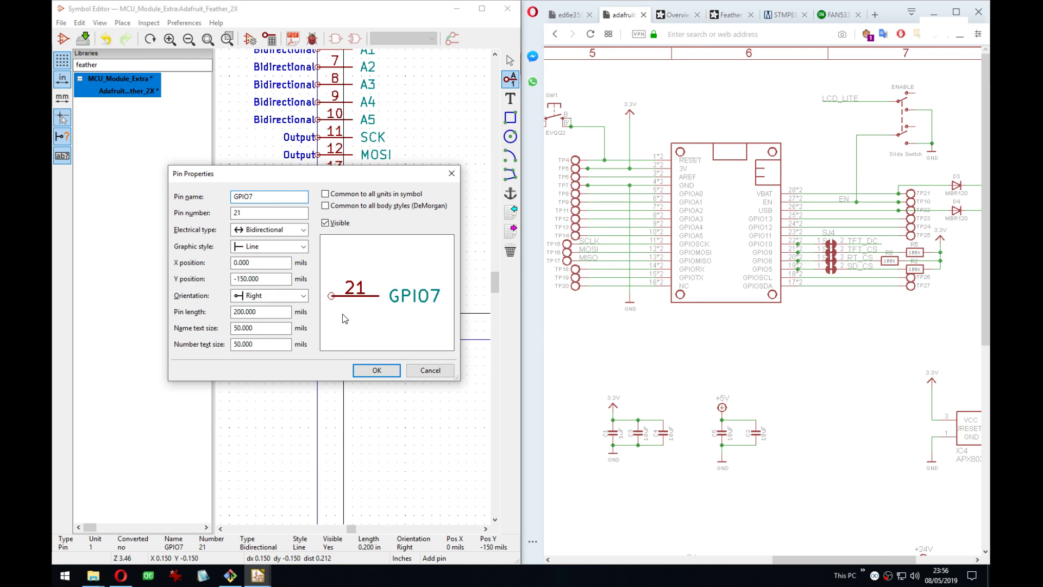
key(End)
key(BackSpace)
text(9)
key(Return)
Start a new pin at the next grid position below GPIO9.
key(Down)
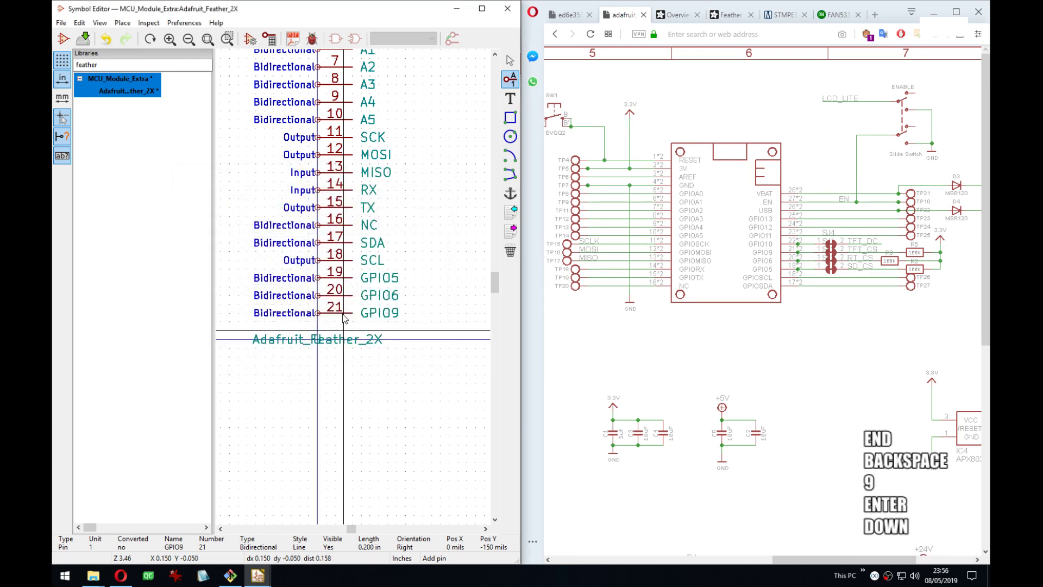
key(Insert)
key(Left)
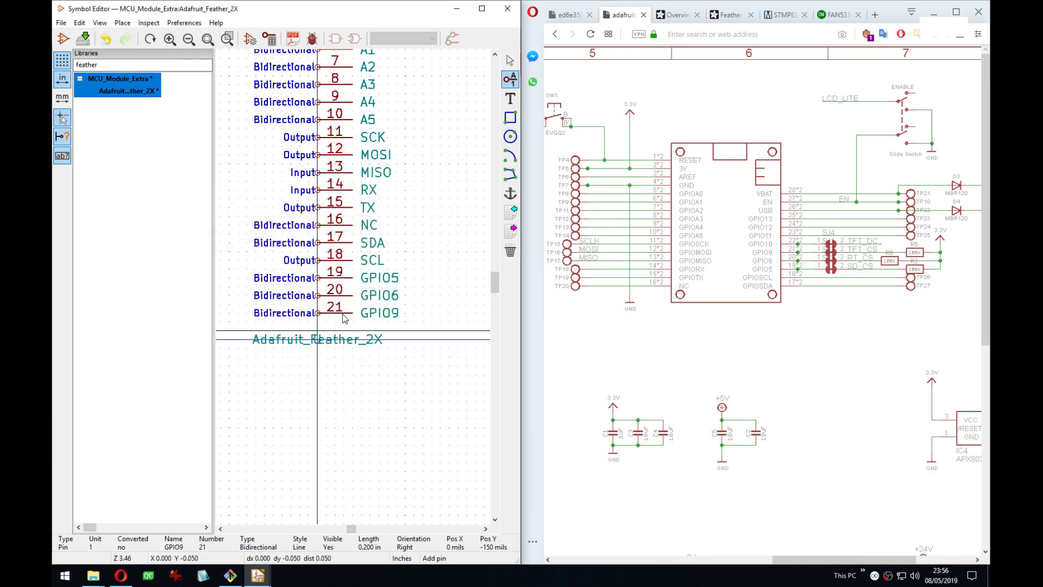
click(343, 318)
Add pin 22 GPIO10, then repeat it to create GPIO11–GPIO13 as pins 23–25.
text(GPIO10)
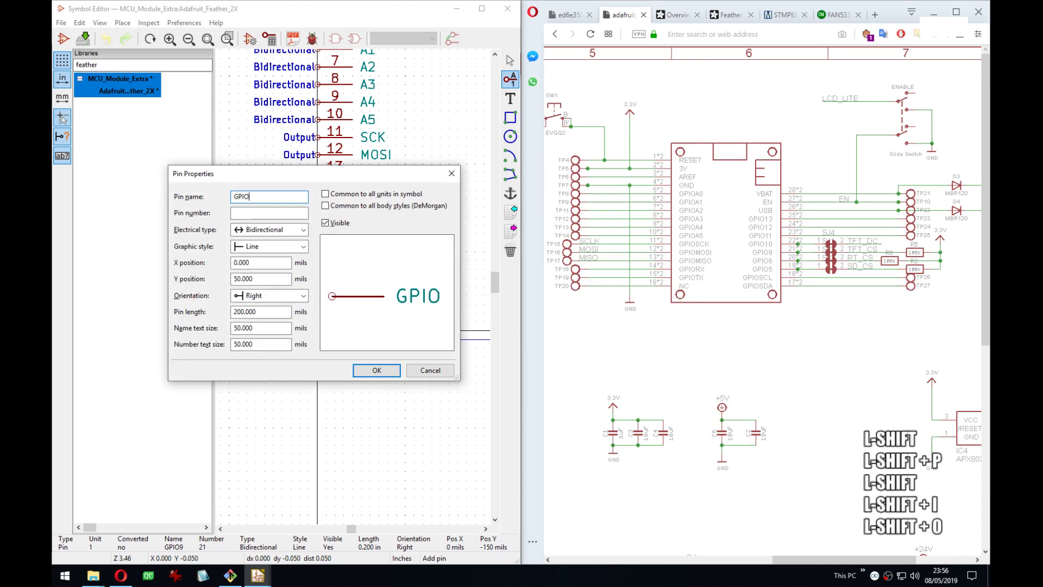
key(Tab)
text(22)
key(Return)
key(Insert)
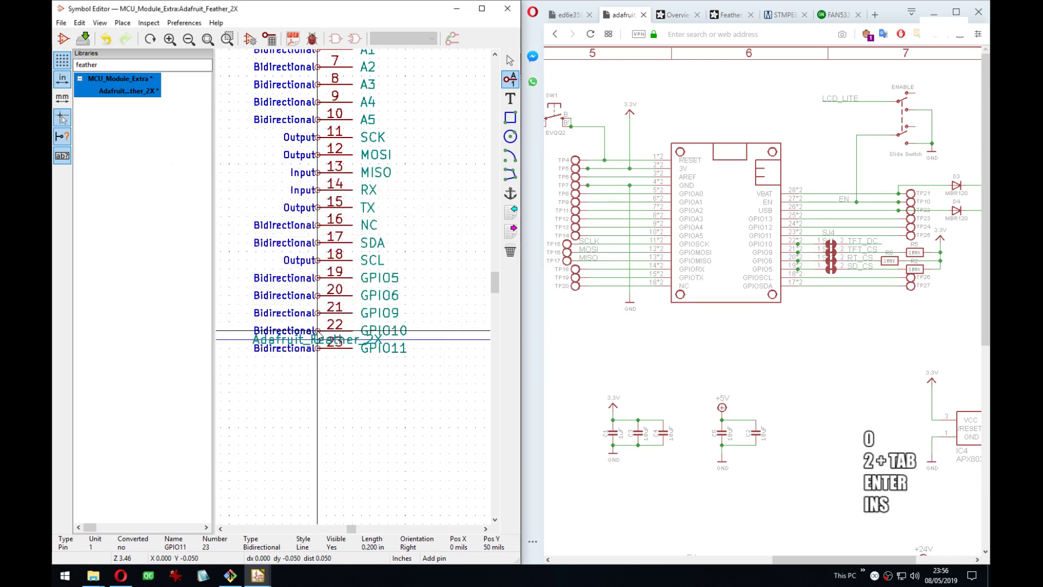
key(Insert)
key(Insert)
key(Down)
key(Down)
key(Down)
key(Down)
key(Down)
key(Down)
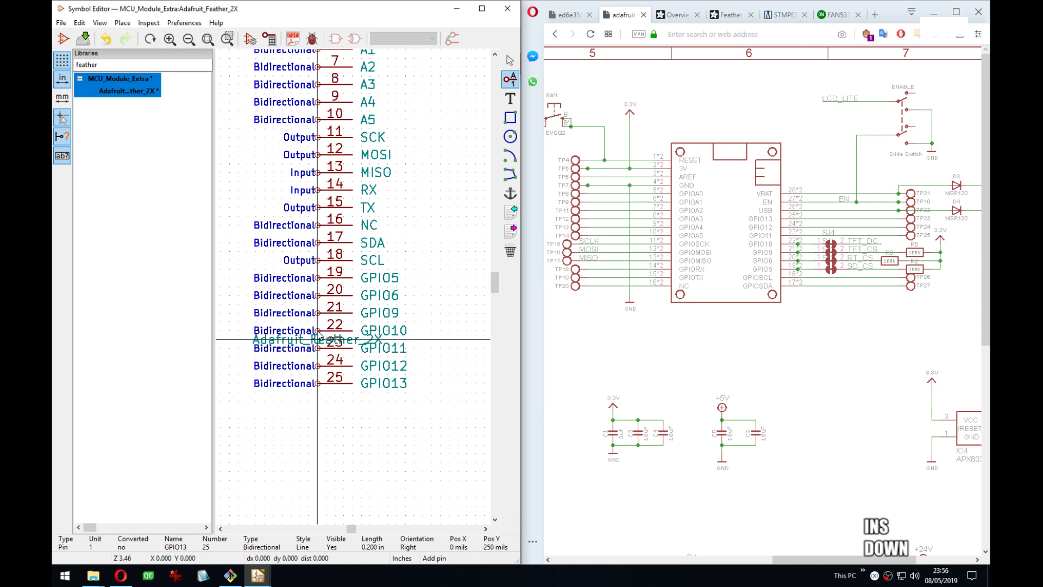
Add pin 26 VUSB with electrical type Power output.
key(Down)
key(Return)
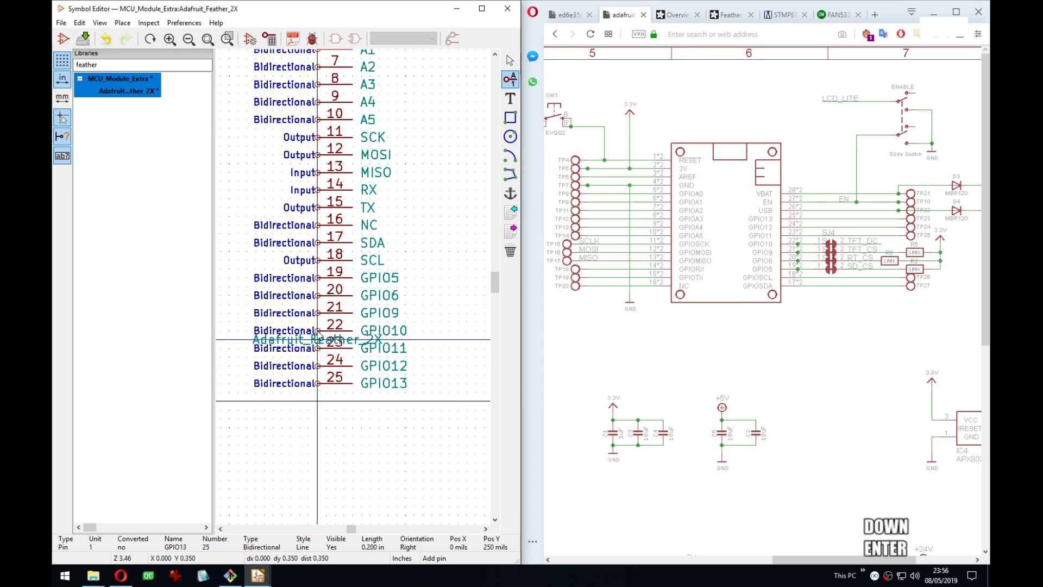
text(V)
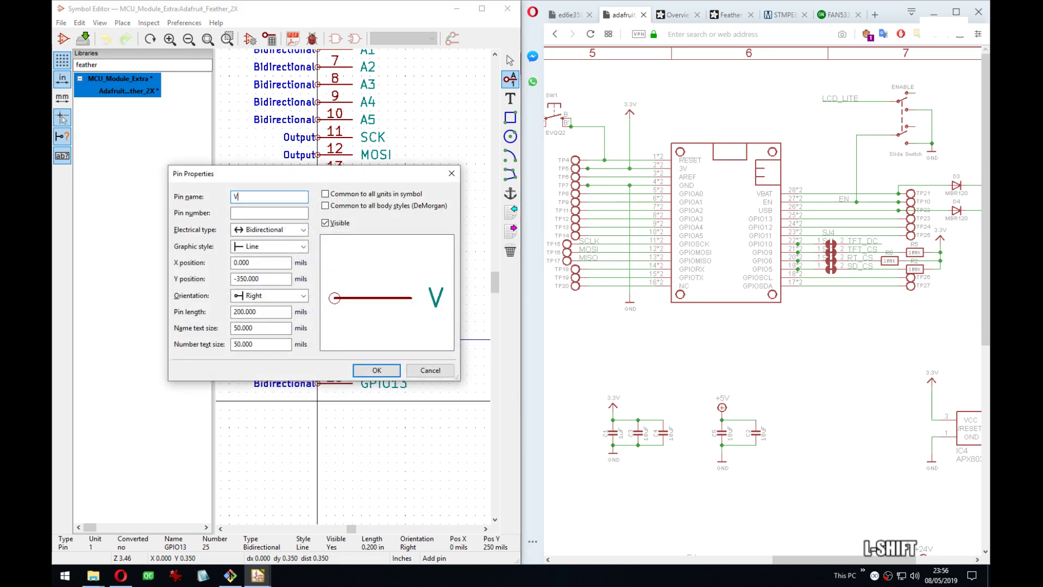
text(USB)
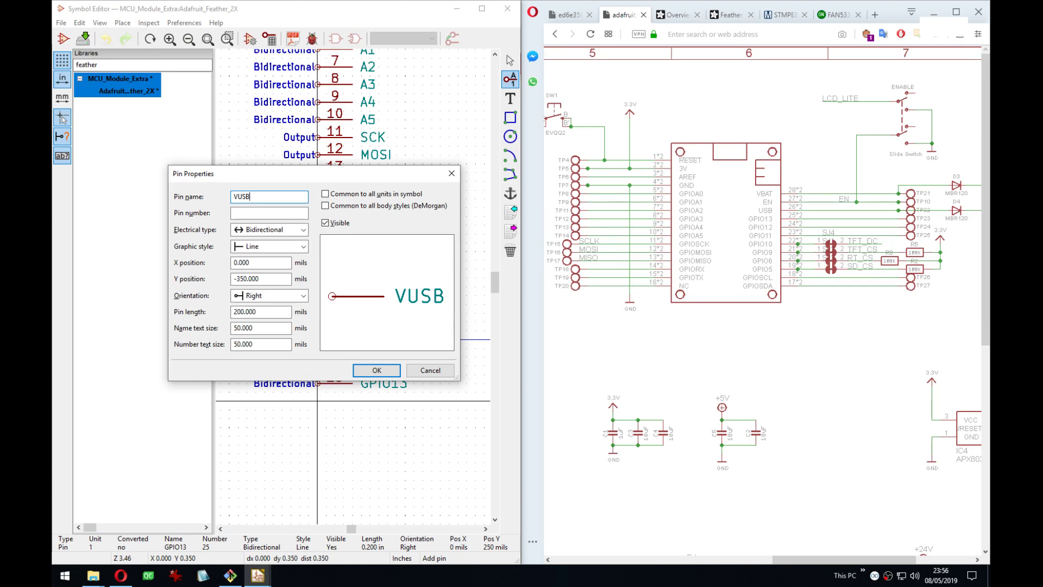
key(Tab)
text(26)
key(Tab)
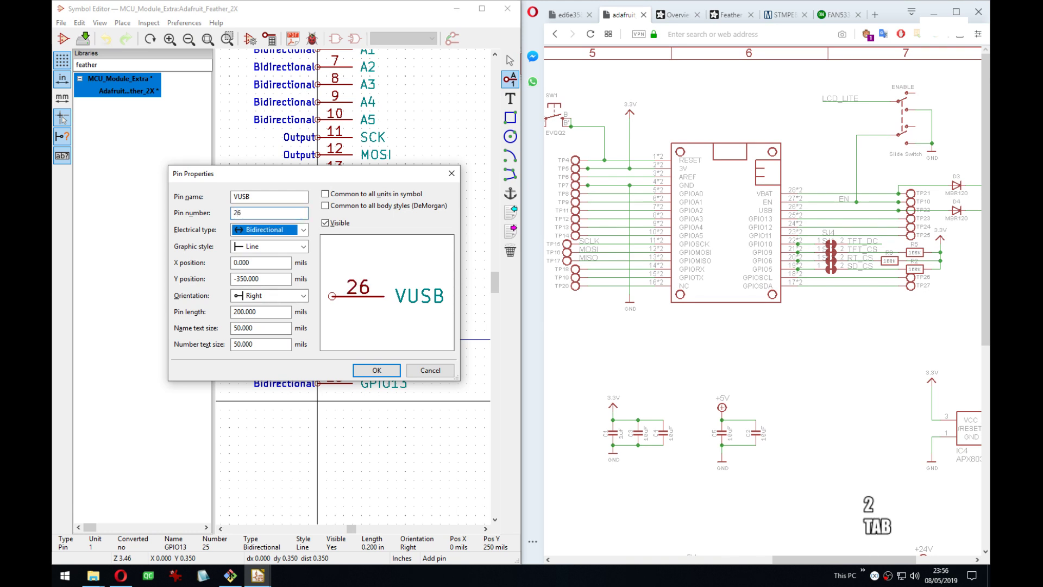
key(p)
key(p)
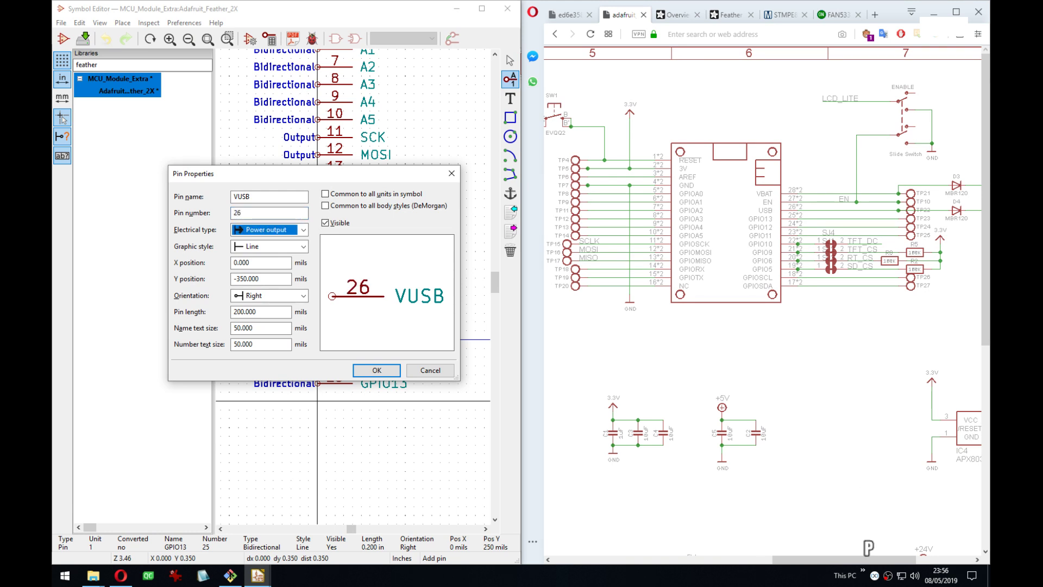
key(Return)
Add pin 27 EN as an Input pin.
key(Down)
key(Return)
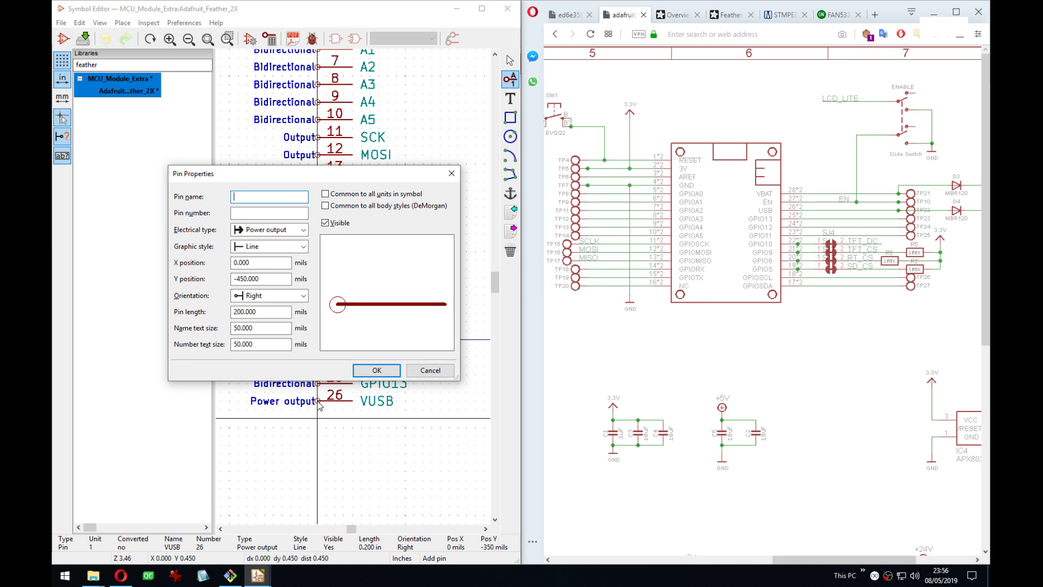
text(EN)
key(Tab)
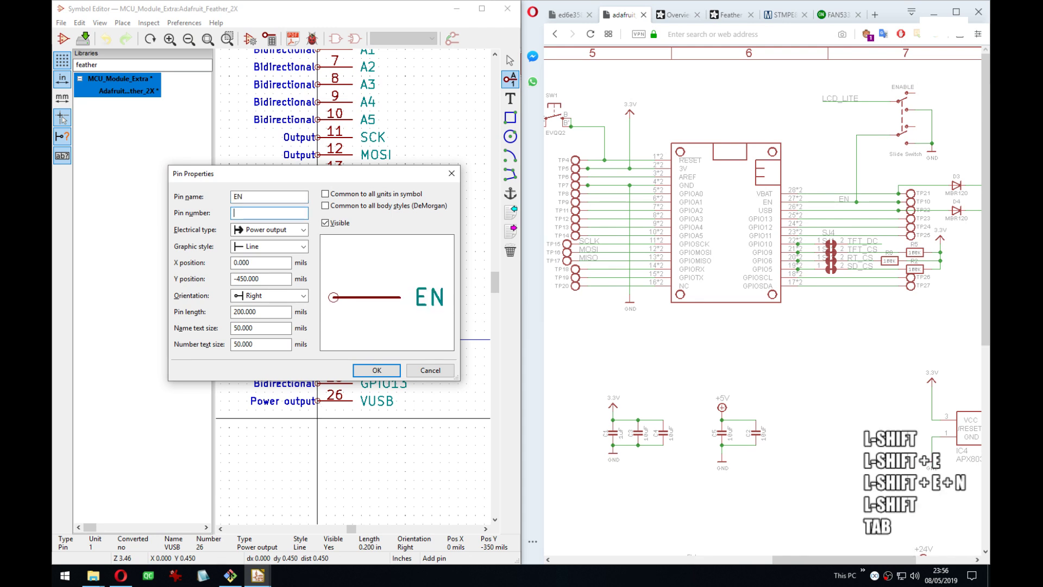
text(27i)
key(Return)
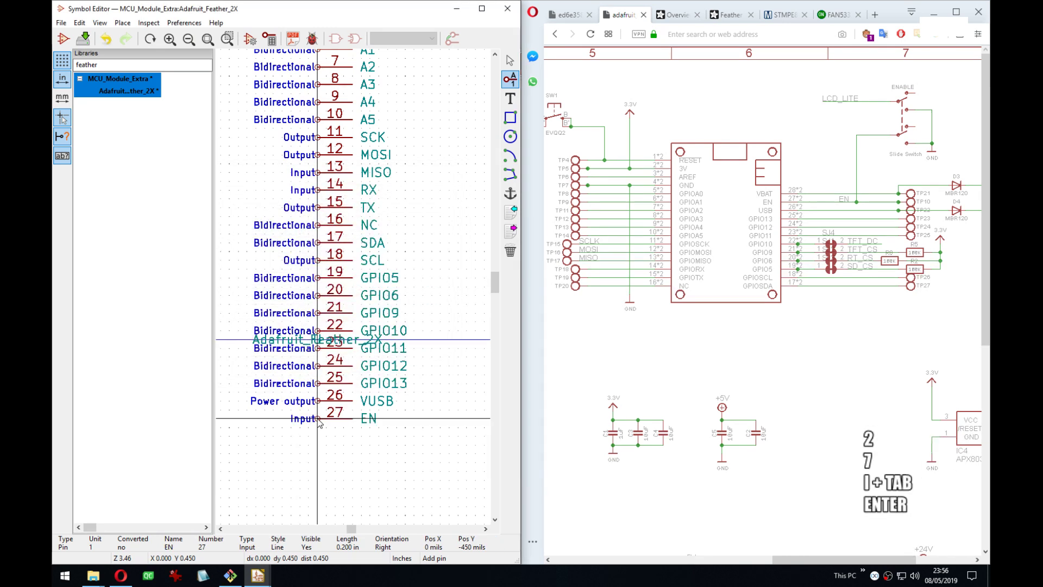
Add pin 28 VBAT with electrical type Power output.
key(Down)
key(Return)
text(VBAT)
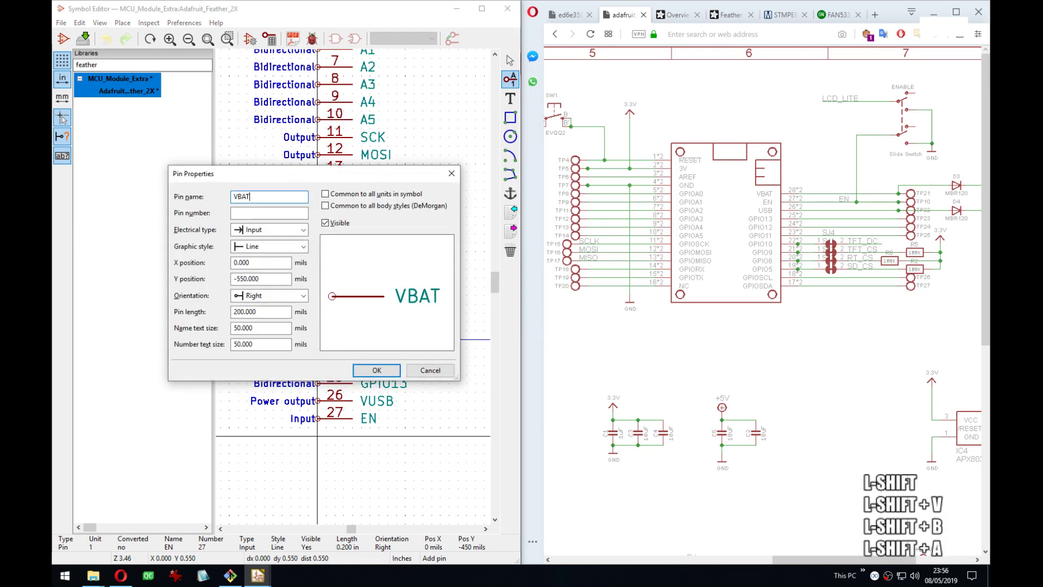
key(Tab)
text(28)
key(Tab)
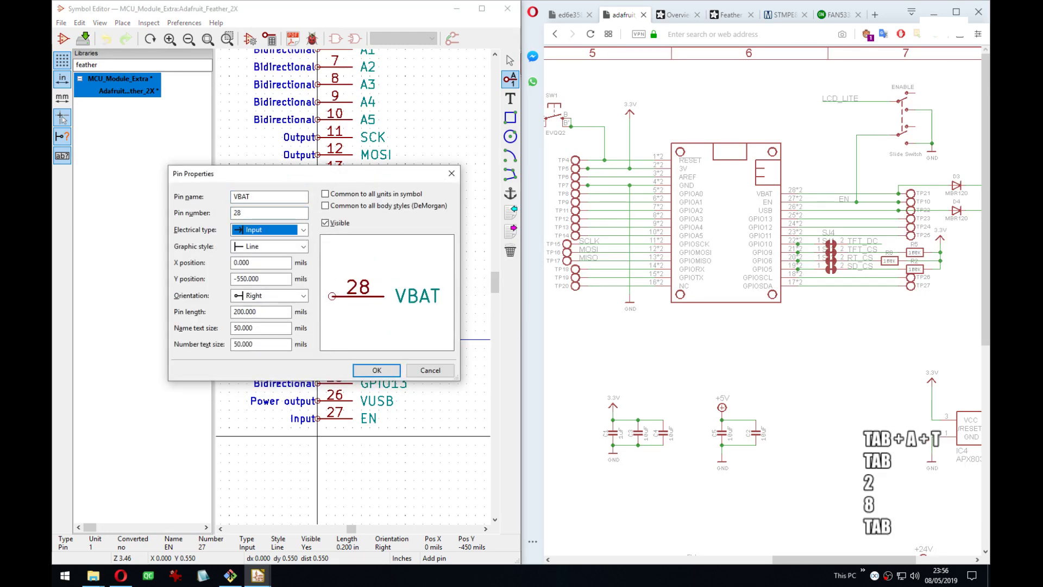
key(p)
key(p)
key(Return)
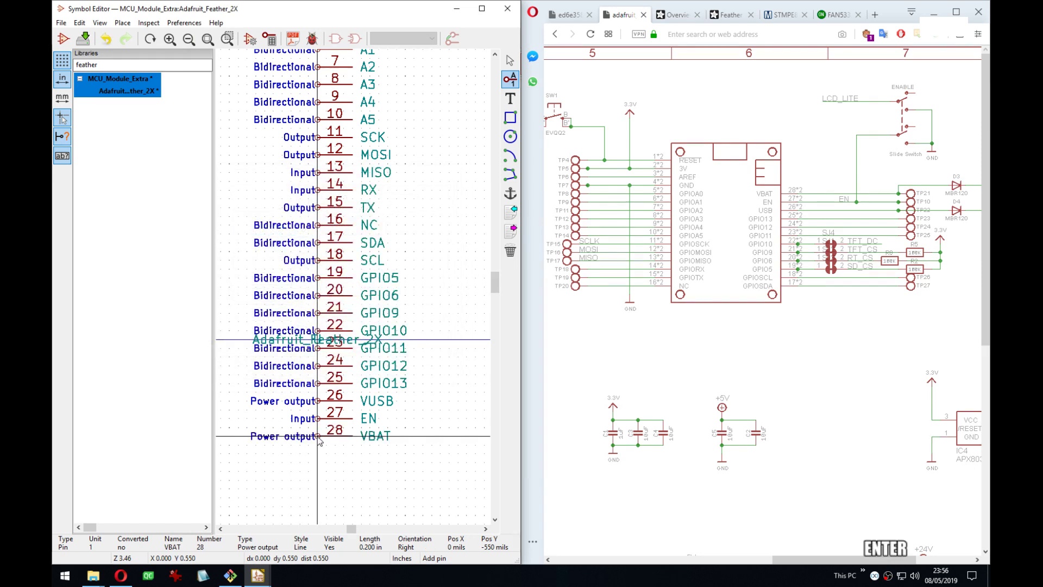
click(481, 9)
Move the Adafruit_Feather_2X name label and U reference to the left of the pins.
middle_drag(574, 338, 515, 365)
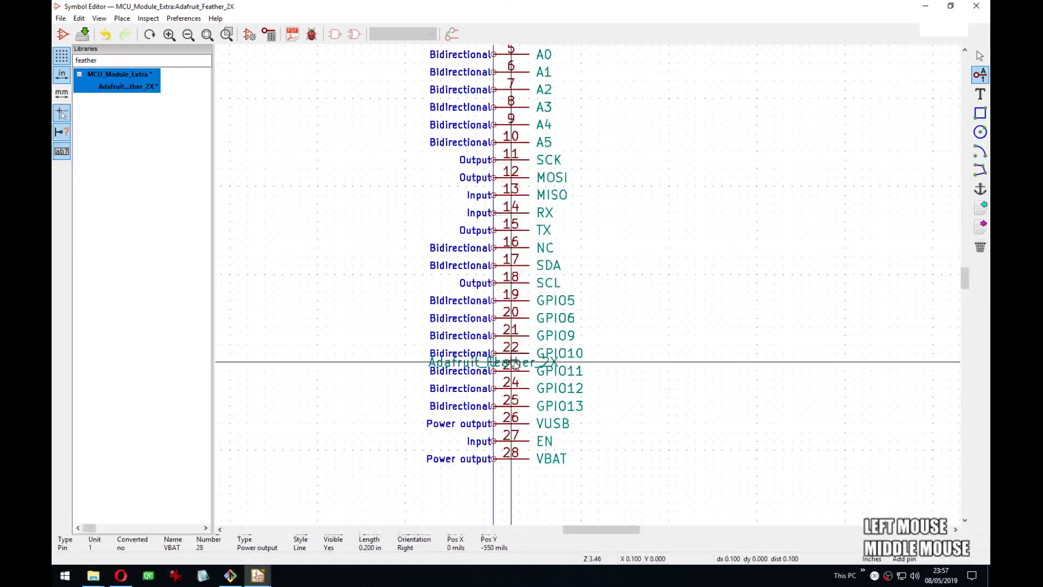
key(m)
click(575, 404)
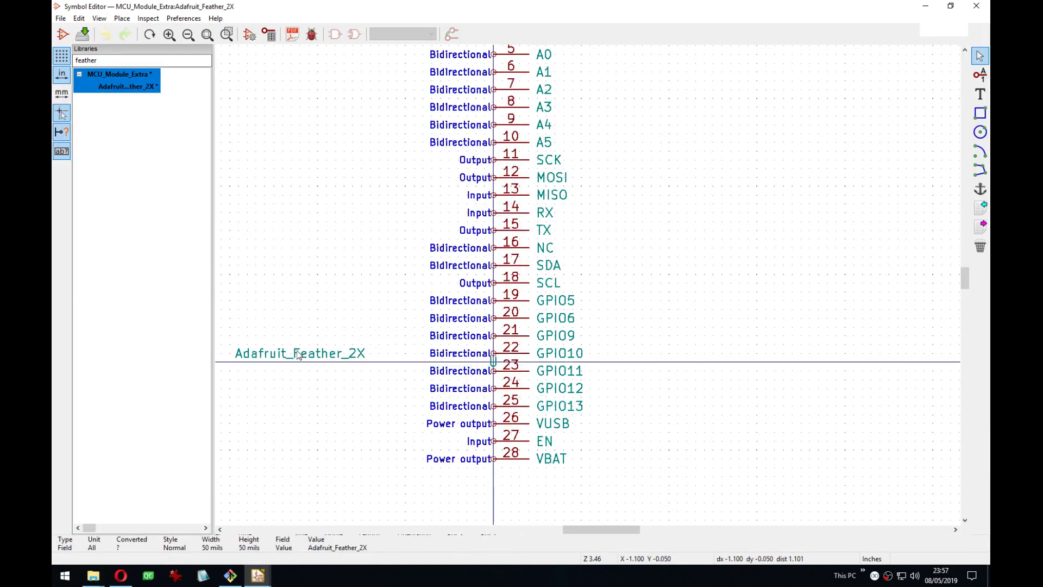
click(298, 355)
key(m)
click(547, 415)
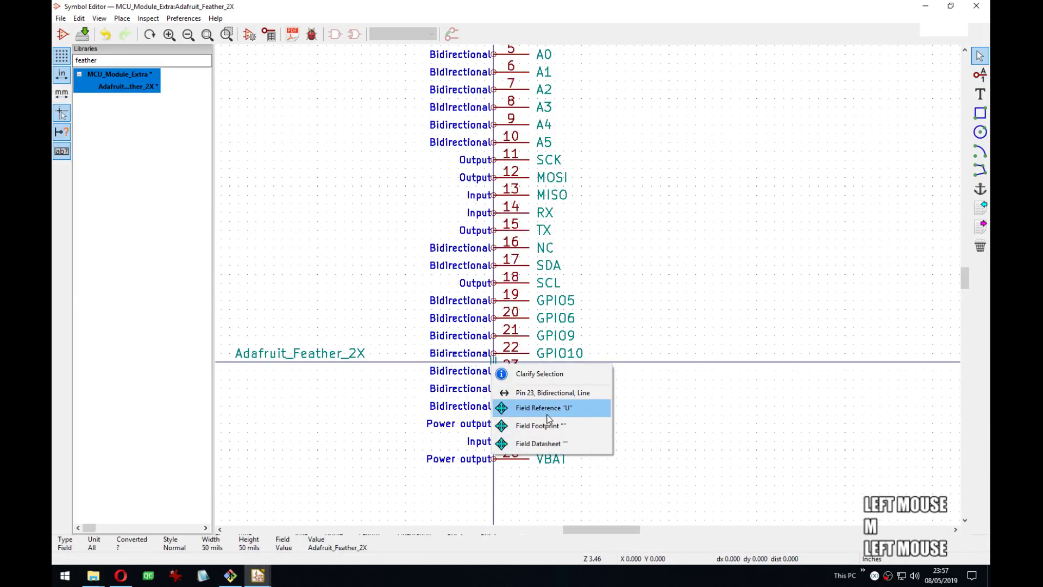
click(300, 405)
Box-select pins 17–28, mirror and flip them, and place them as a right-hand column.
middle_drag(487, 233, 446, 304)
scroll(446, 304, down, 1)
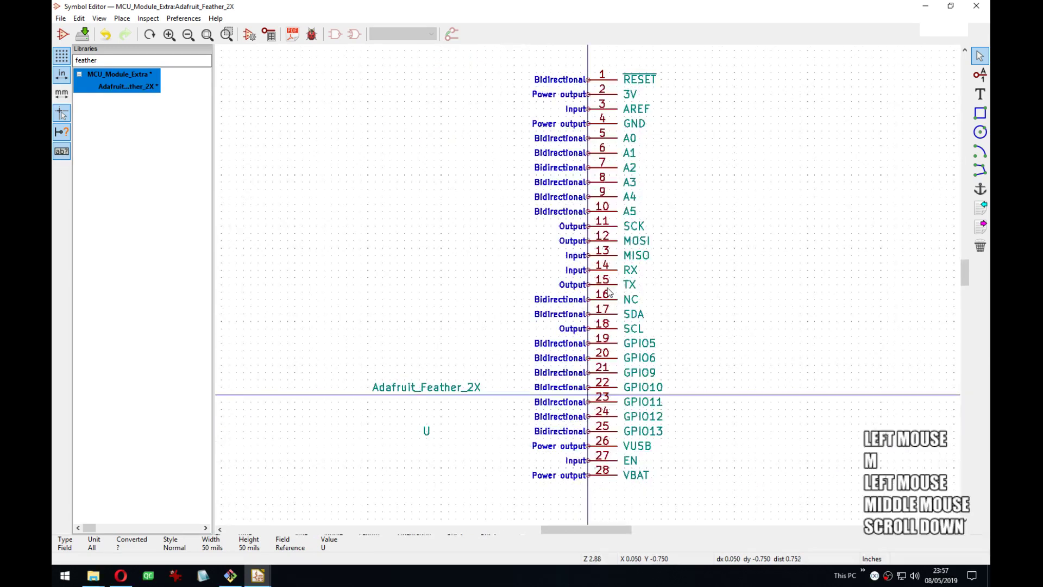
middle_drag(609, 292, 519, 275)
middle_drag(586, 455, 554, 466)
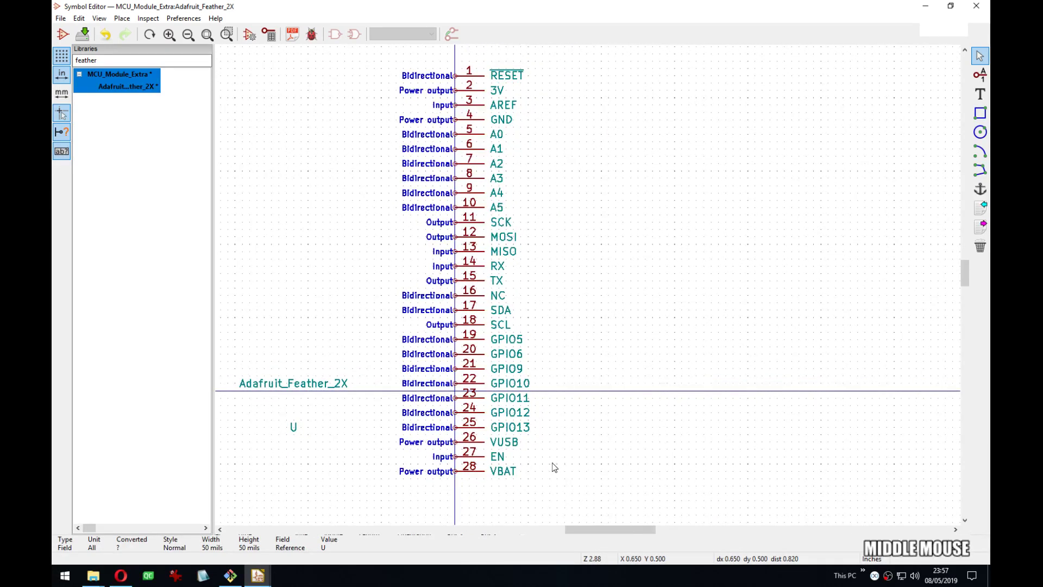
drag(528, 492, 463, 301)
middle_drag(701, 253, 598, 297)
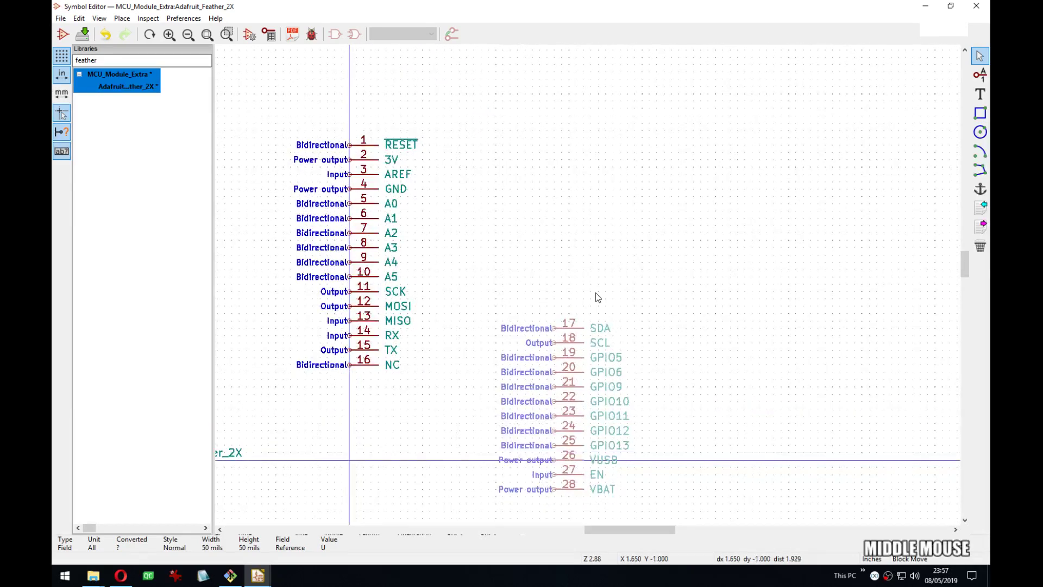
key(y)
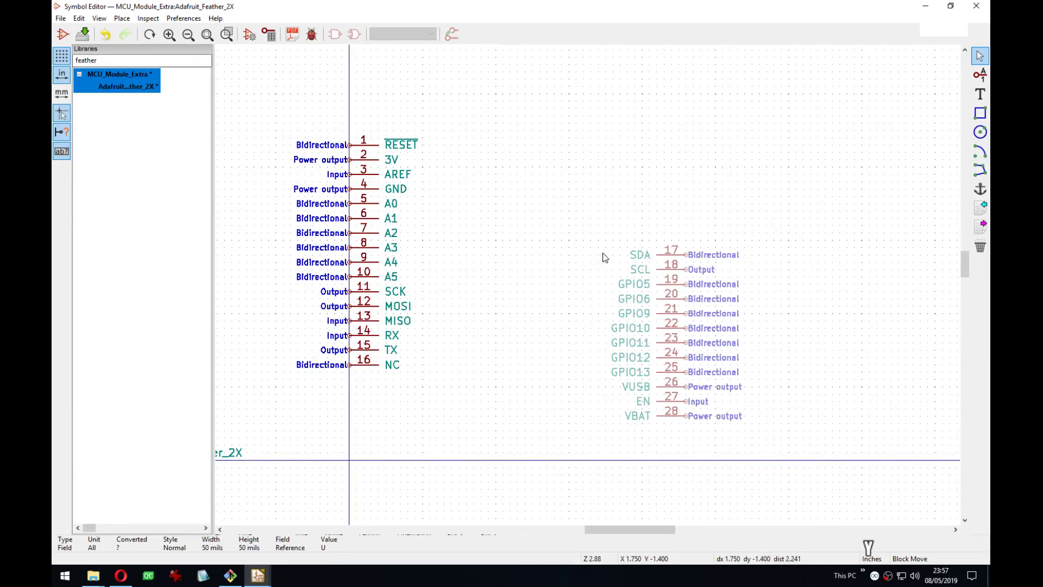
key(x)
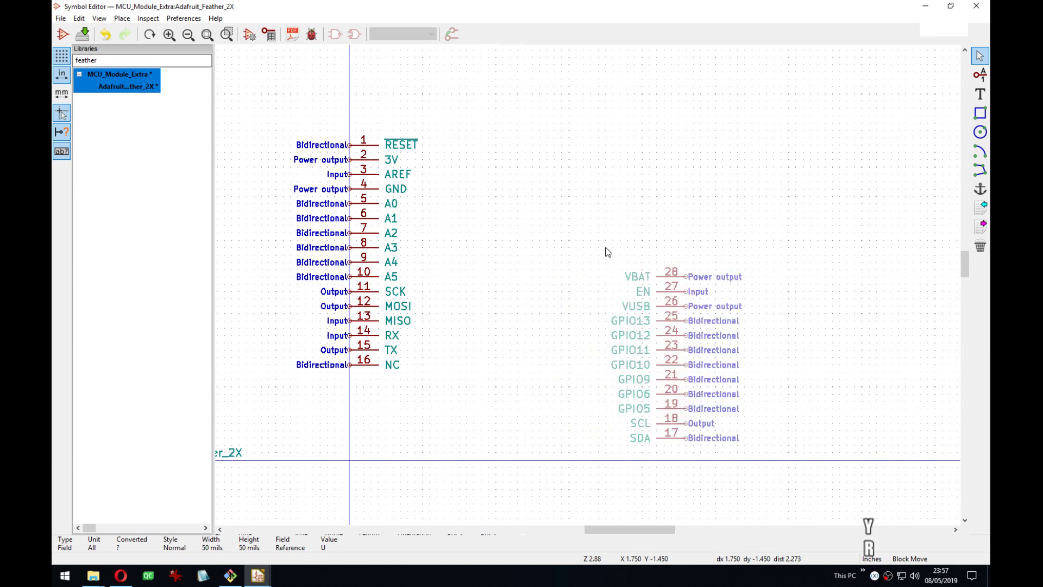
click(459, 176)
middle_drag(593, 331, 605, 332)
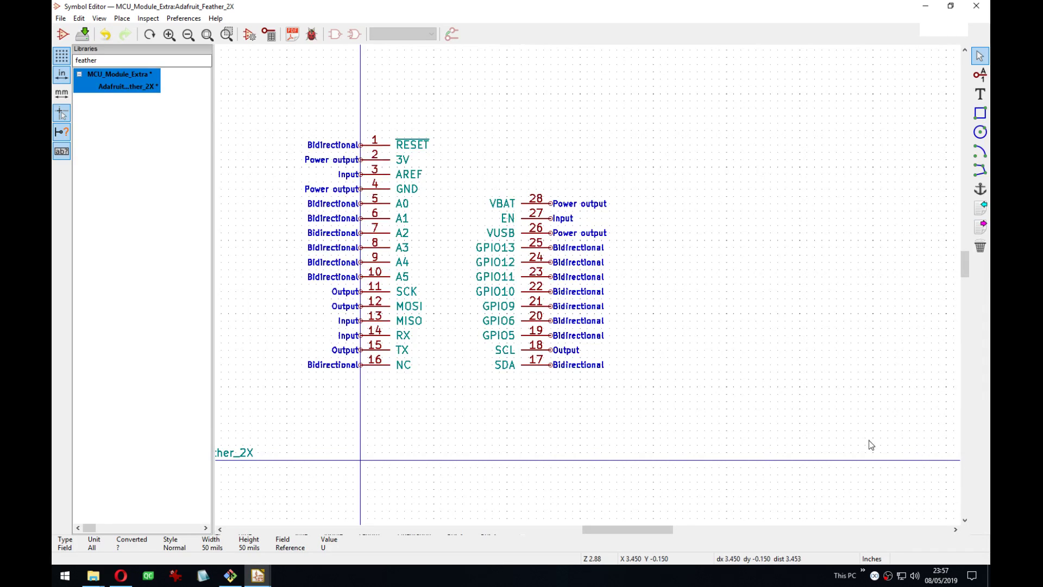
Duplicate pins 1–16 with Duplicate Block and place the copy to the right.
middle_drag(868, 440, 479, 183)
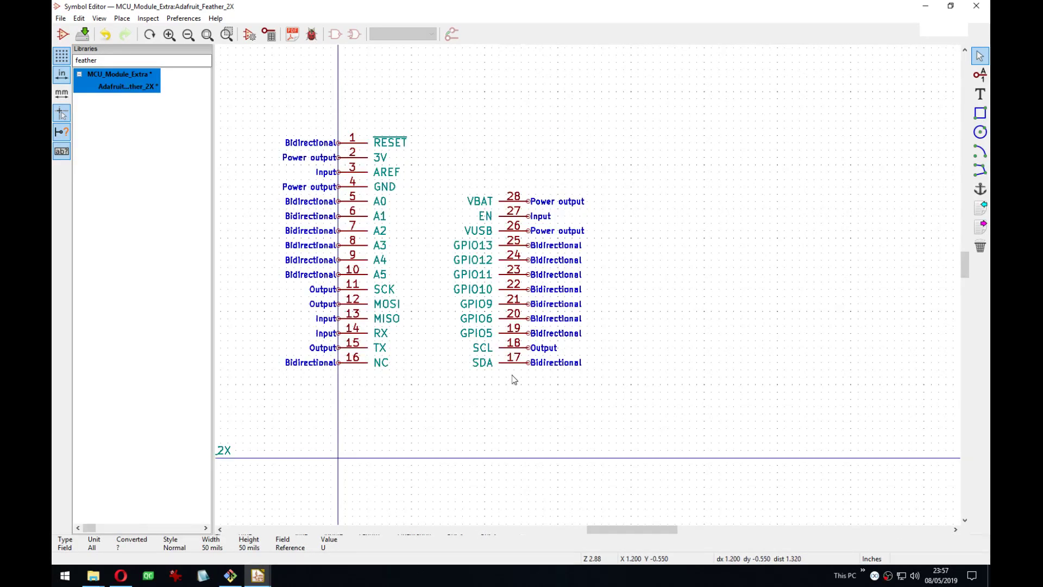
middle_drag(512, 376, 505, 376)
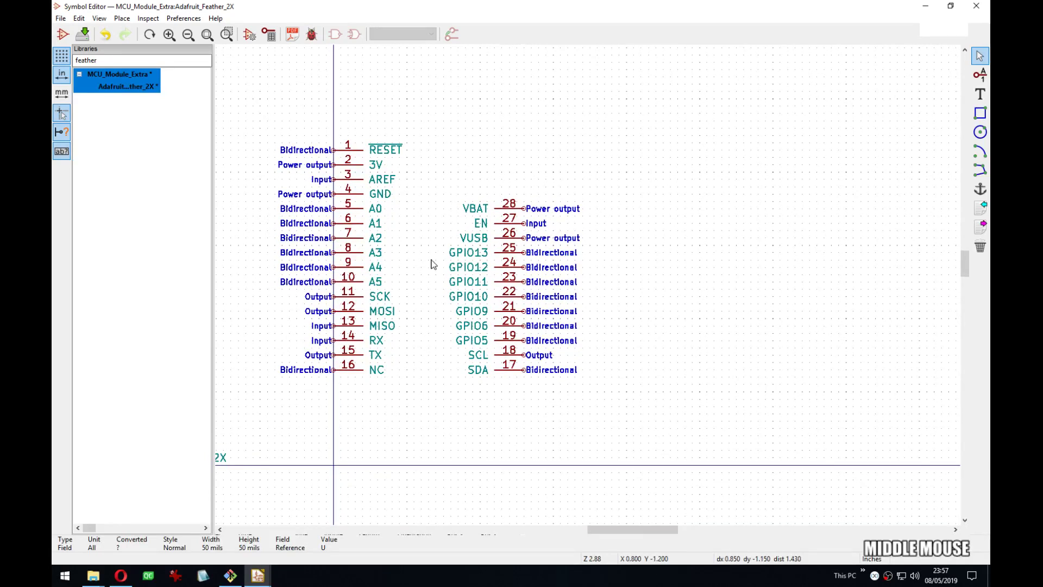
middle_drag(610, 219, 600, 220)
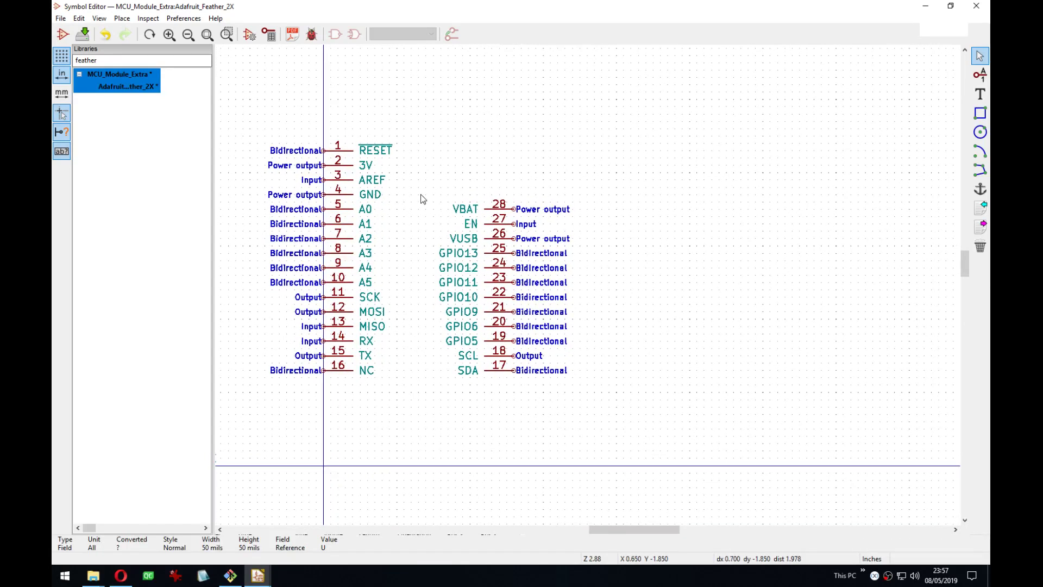
middle_drag(407, 188, 411, 188)
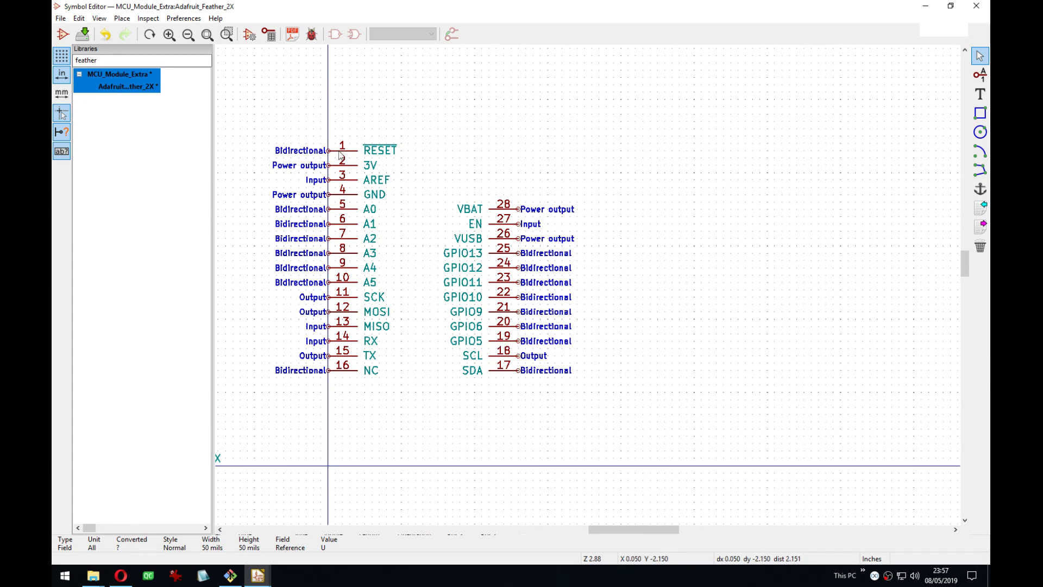
drag(291, 130, 366, 402)
right_click(365, 403)
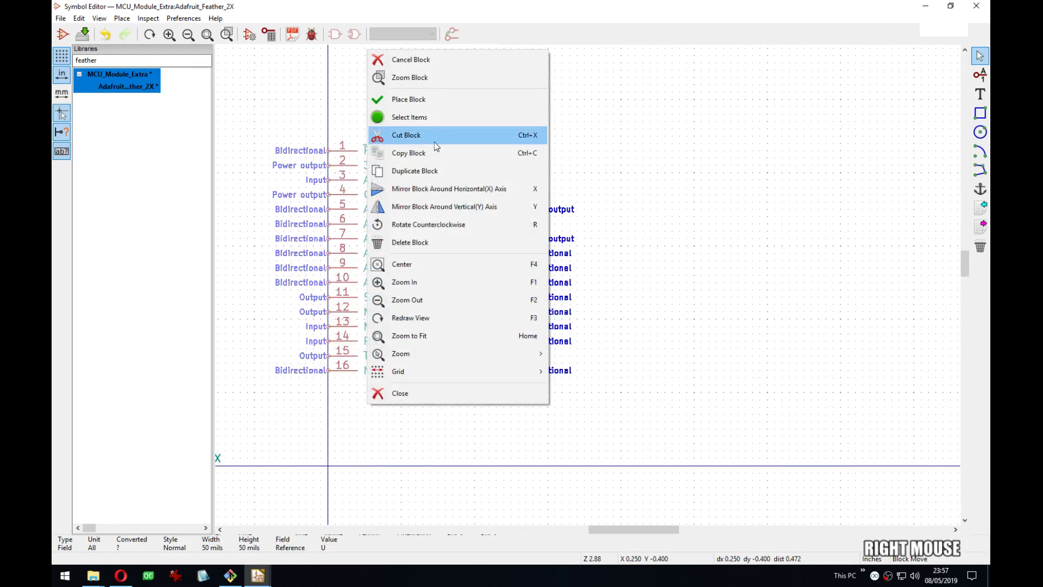
click(422, 172)
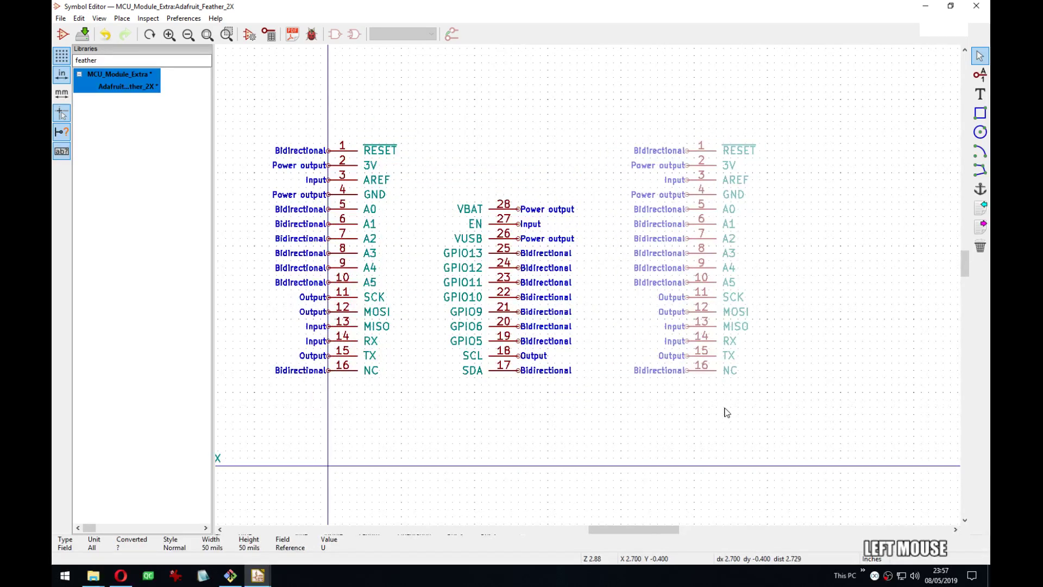
click(720, 411)
In the Pin Table, set the second RESET, 3V, AREF, GND and A0 pins to Passive.
click(292, 34)
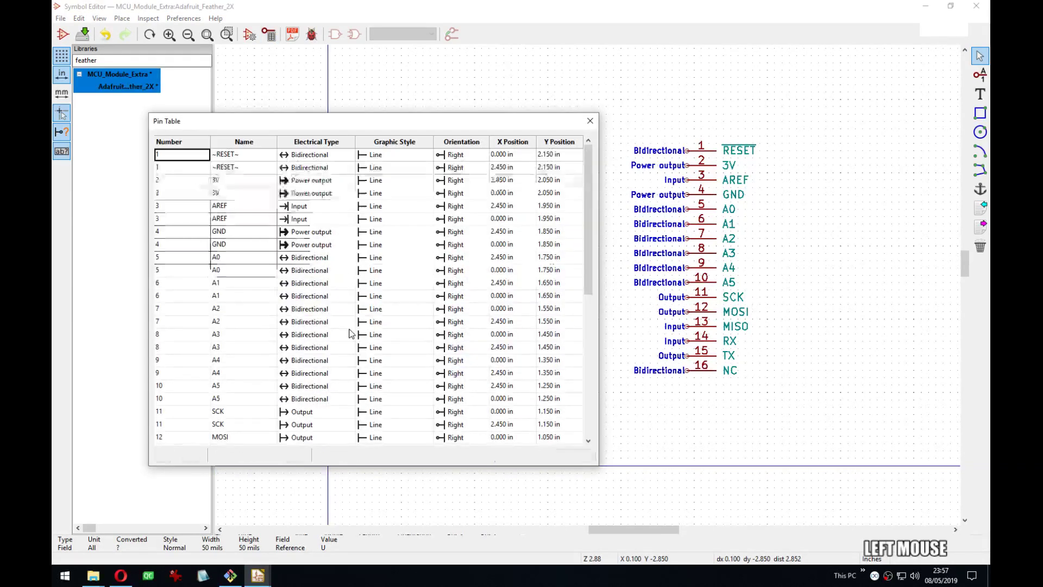
drag(585, 236, 600, 212)
click(312, 167)
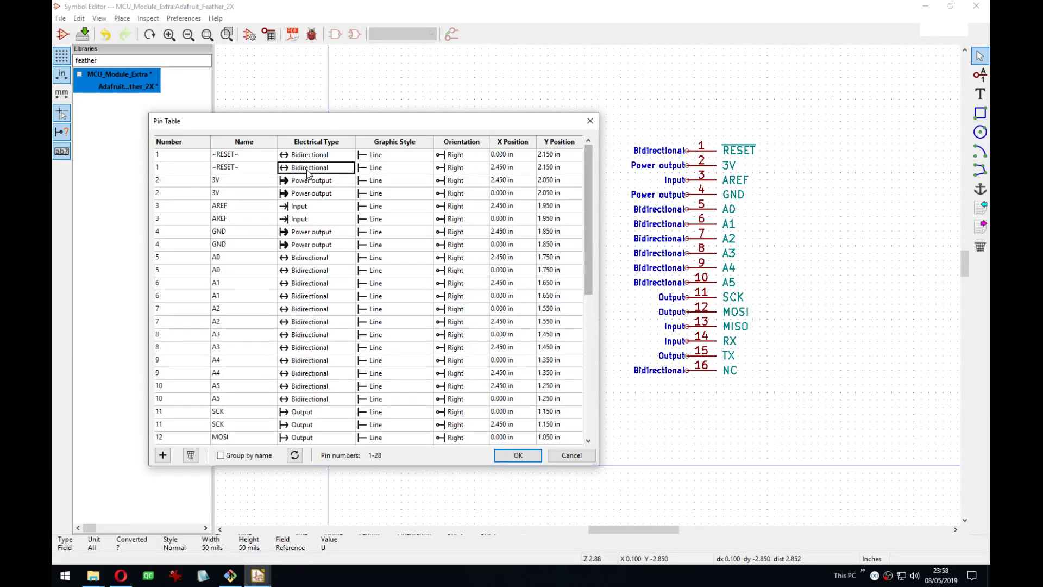
click(308, 169)
click(307, 171)
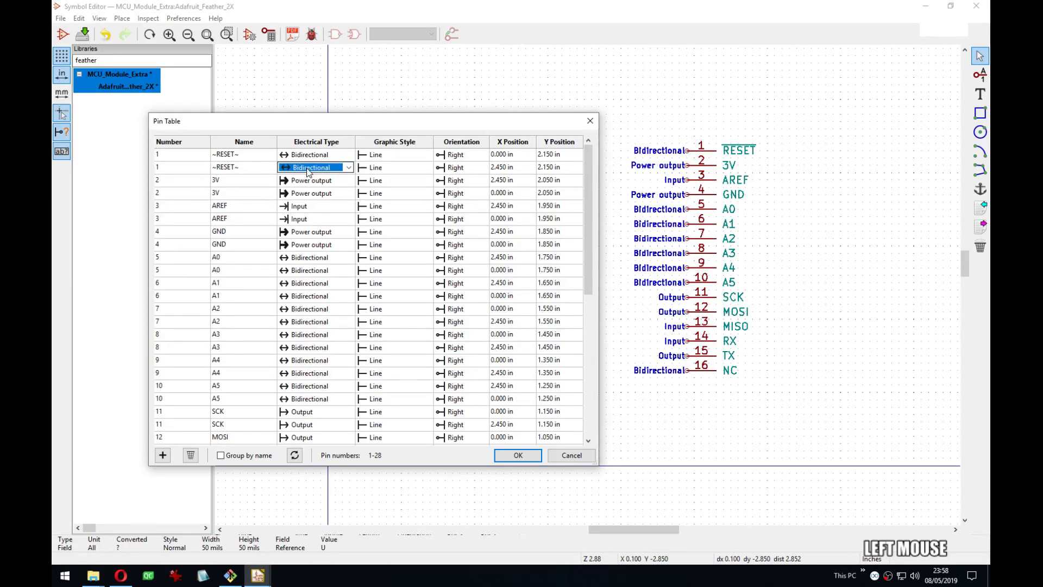
key(p)
click(305, 192)
key(p)
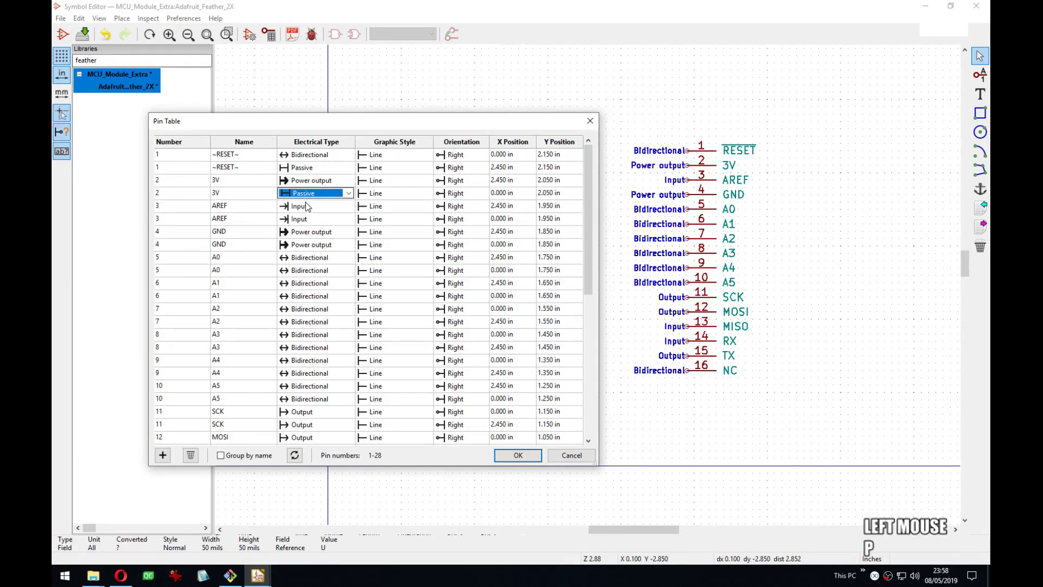
click(306, 220)
key(p)
click(308, 247)
key(p)
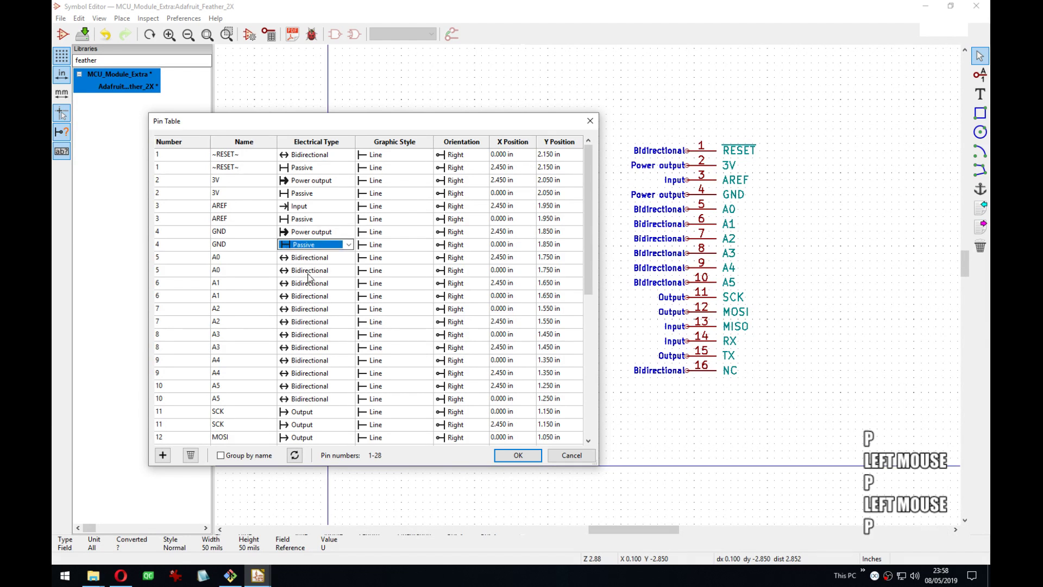
click(308, 274)
key(p)
Set the second A1, A2, A3, A4, A5 and SCK pins to Passive.
click(308, 296)
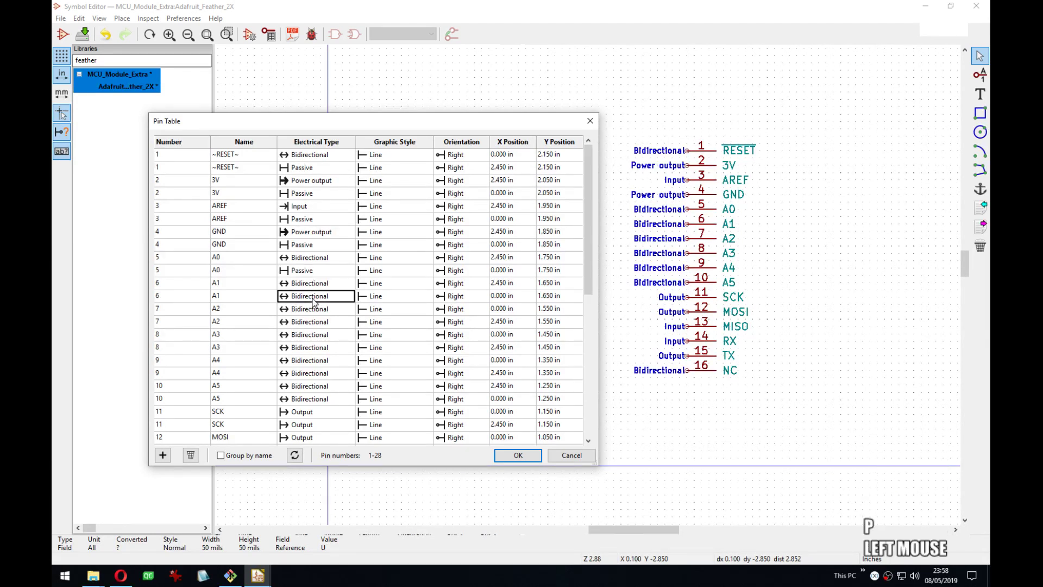
key(p)
click(315, 323)
key(p)
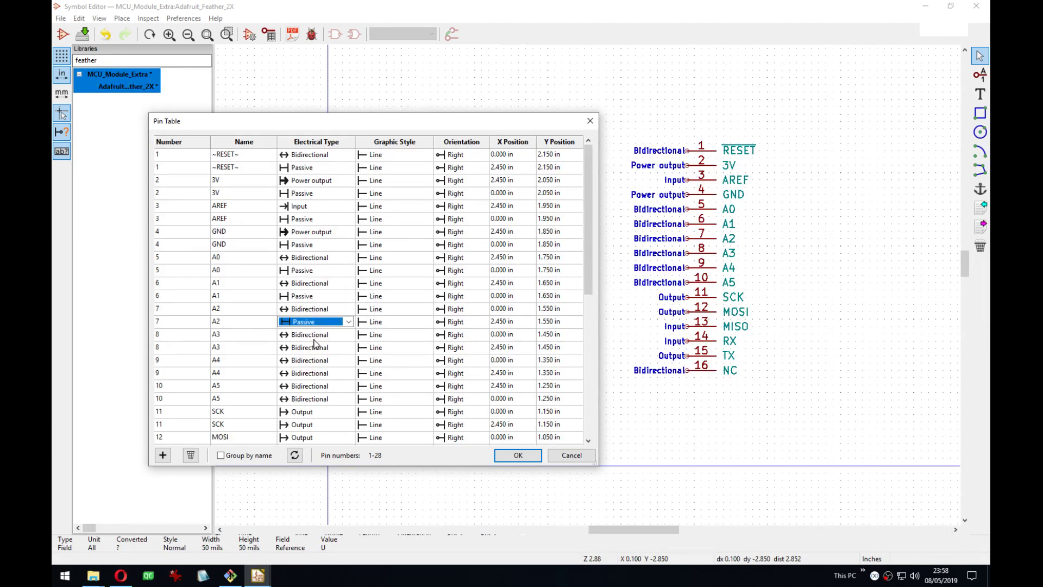
click(313, 348)
key(p)
click(308, 372)
key(p)
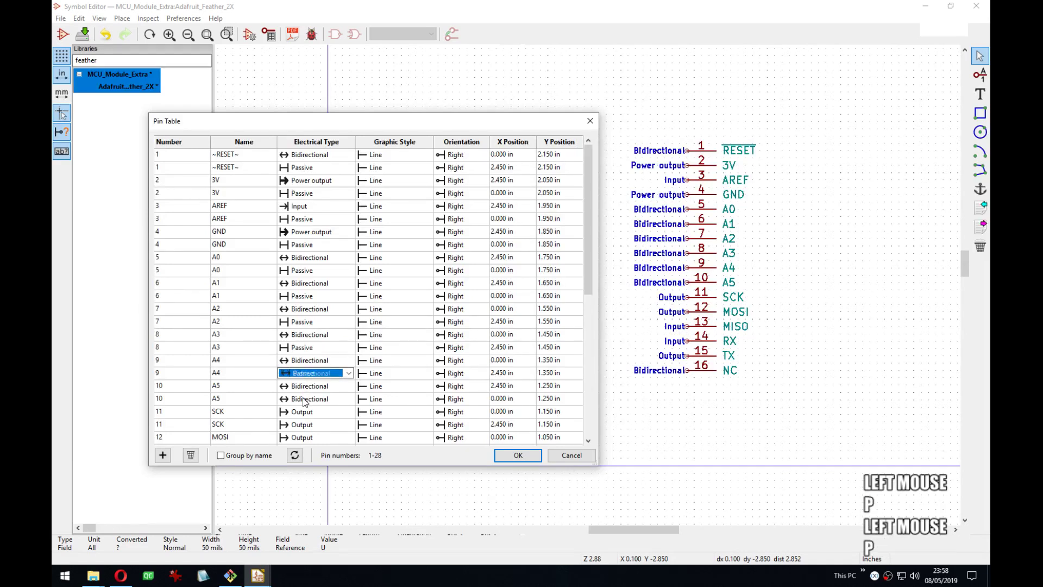
click(318, 398)
key(p)
click(329, 424)
key(p)
scroll(330, 399, down, 3)
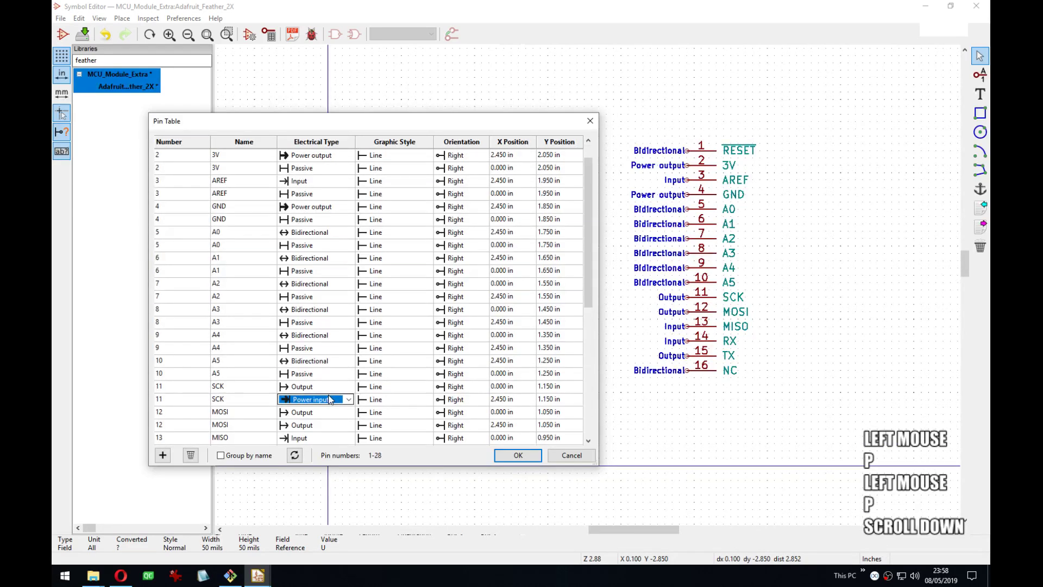
scroll(330, 400, down, 1)
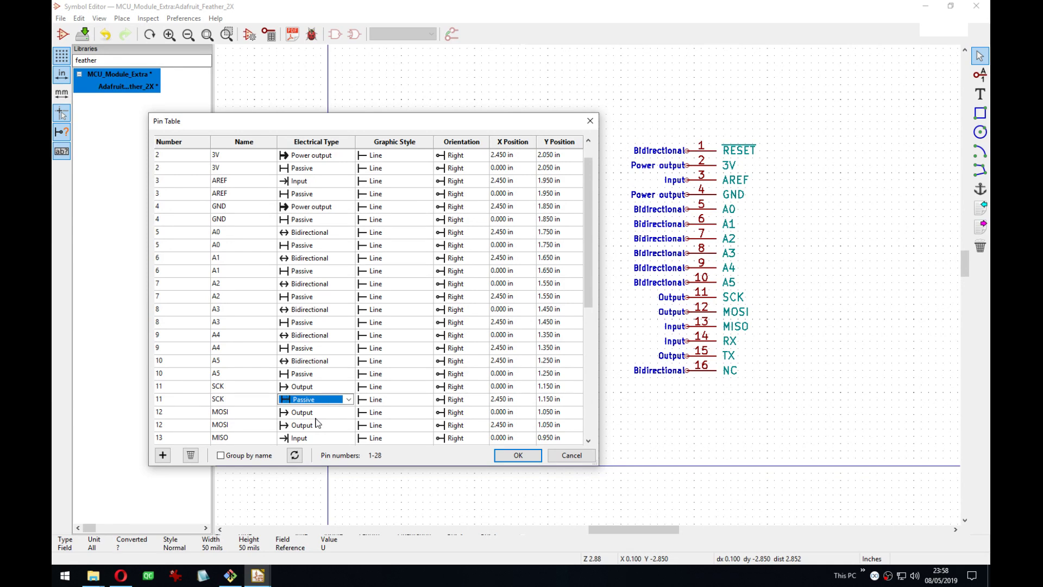
click(318, 423)
drag(560, 296, 575, 353)
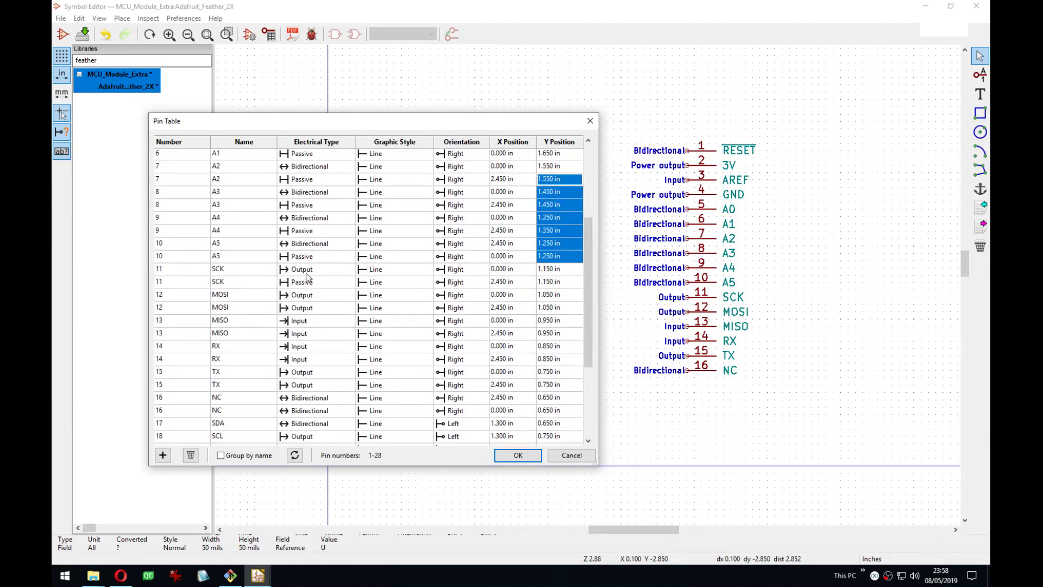
Set the second MOSI, MISO, RX, TX and NC pins to Passive.
click(304, 308)
key(p)
click(305, 333)
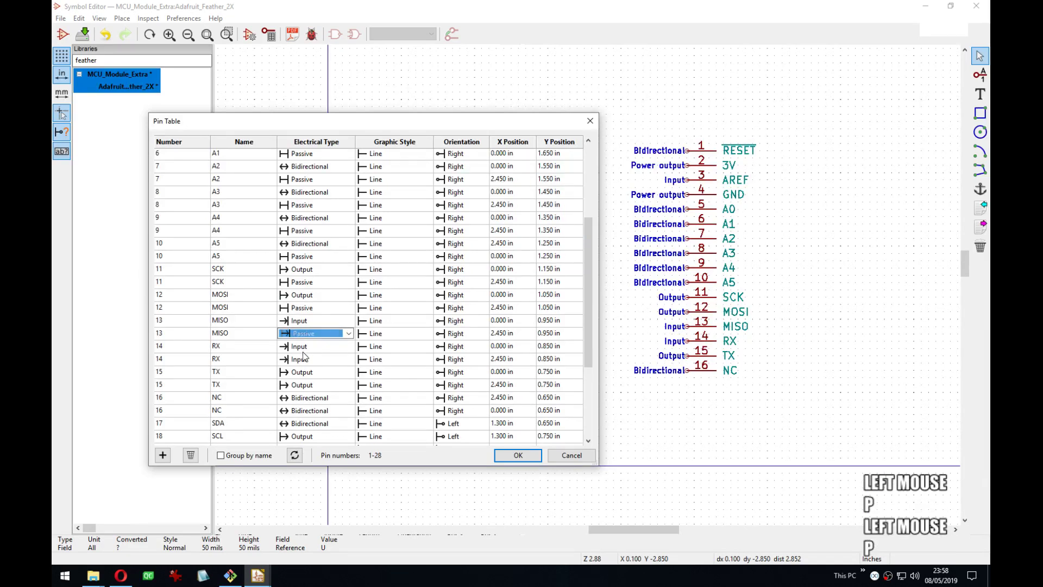
key(p)
click(303, 361)
key(p)
click(302, 384)
key(p)
click(302, 410)
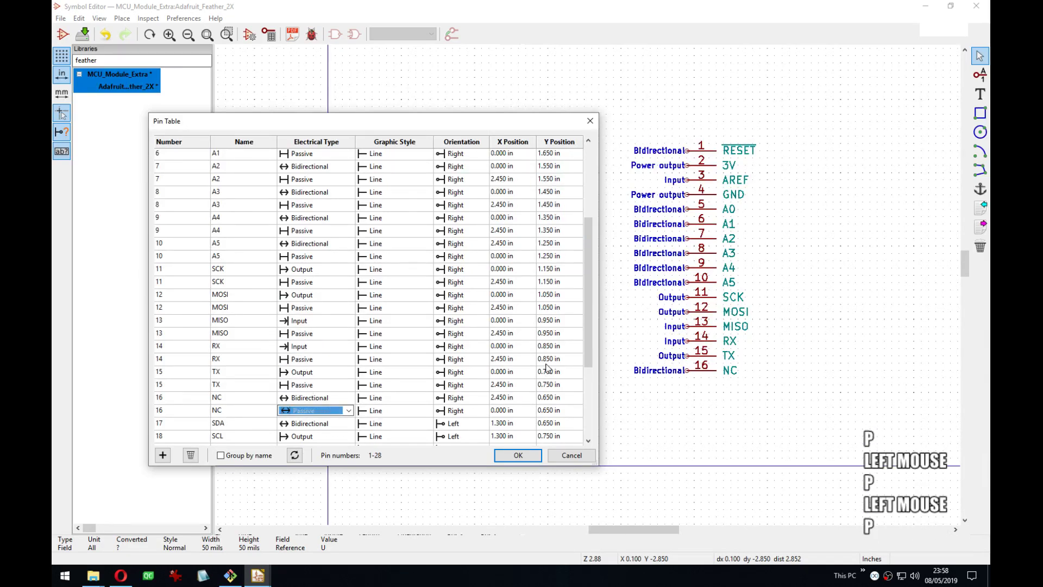
key(p)
Set the SCL, GPIO6, GPIO10 and GPIO12 pins to Passive.
drag(585, 338, 586, 395)
click(314, 327)
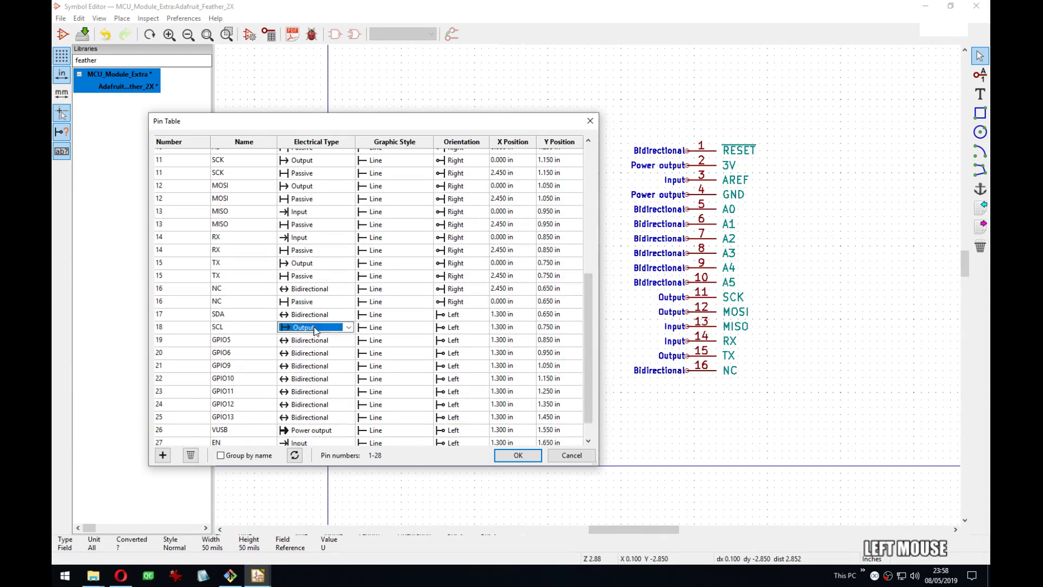
key(p)
click(321, 353)
key(p)
click(315, 379)
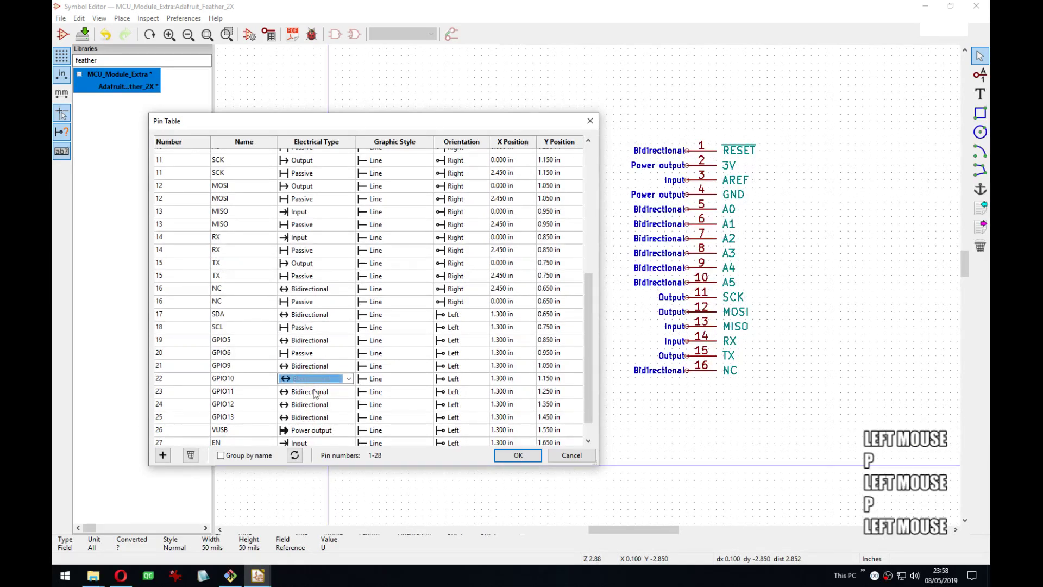
key(p)
click(320, 405)
key(p)
Set VBAT to Passive, then cancel the Pin Table and discard all changes.
scroll(580, 403, down, 1)
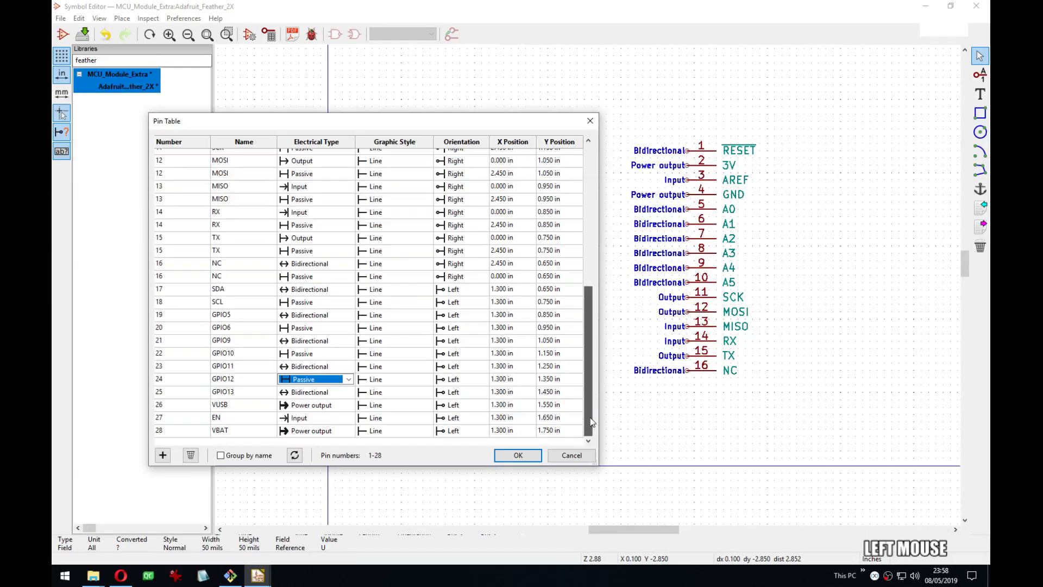
click(310, 407)
click(320, 431)
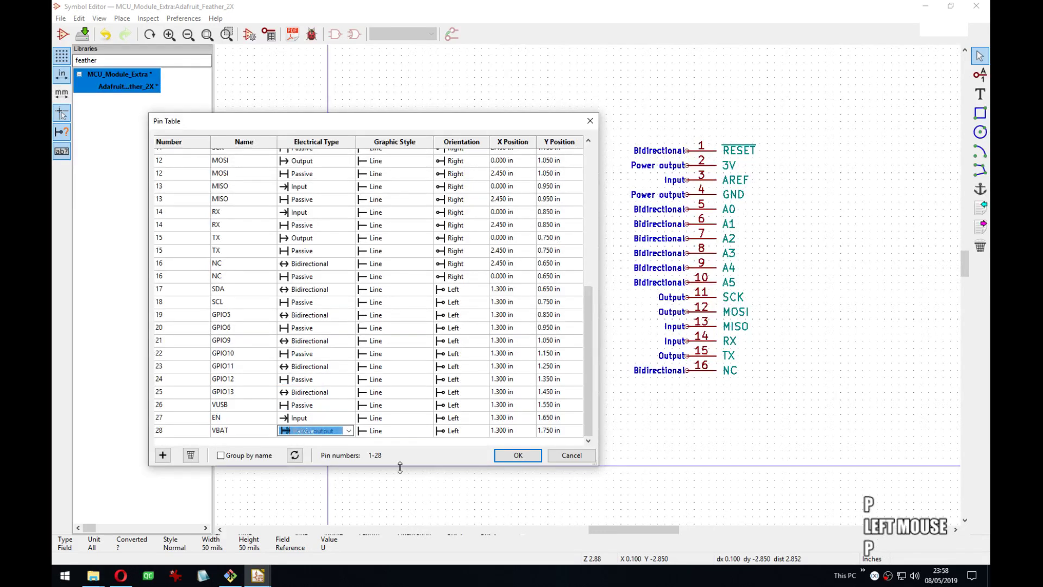
key(p)
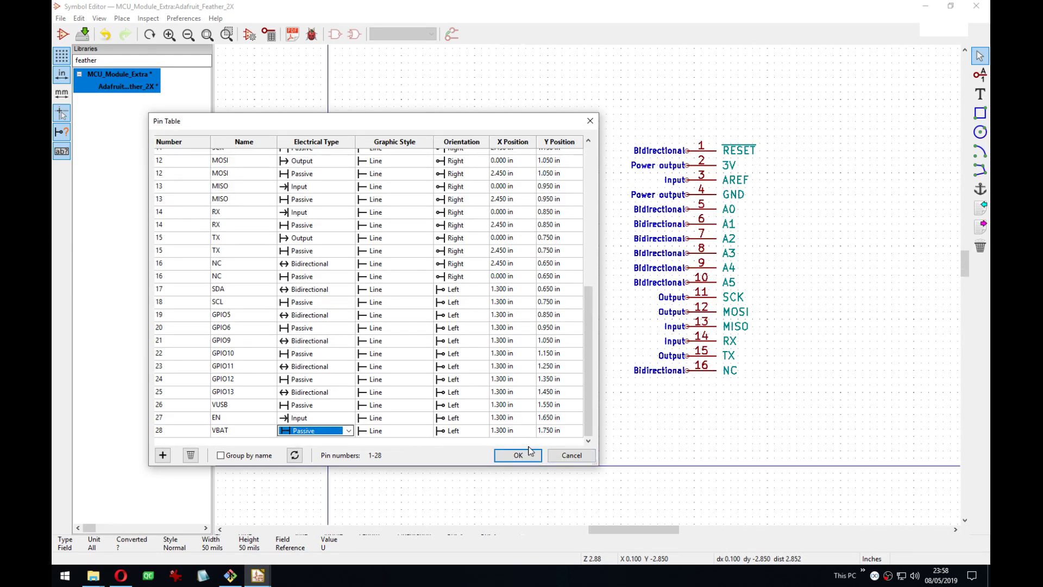
click(572, 455)
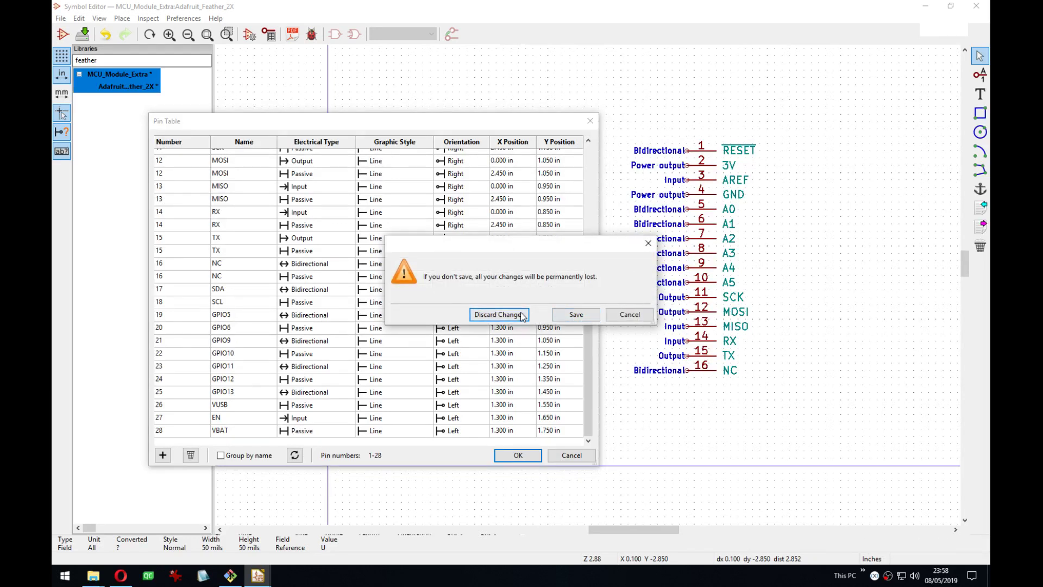
click(522, 315)
Duplicate pins 17–28 and place the copy right of the duplicated pins 1–16.
middle_drag(524, 168, 454, 177)
drag(454, 178, 412, 385)
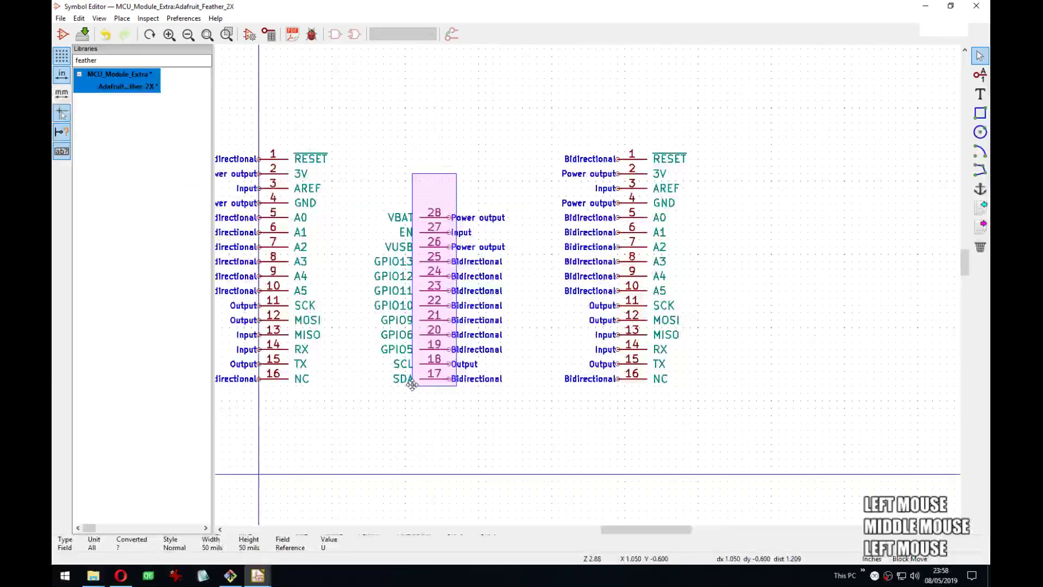
right_click(419, 396)
click(472, 158)
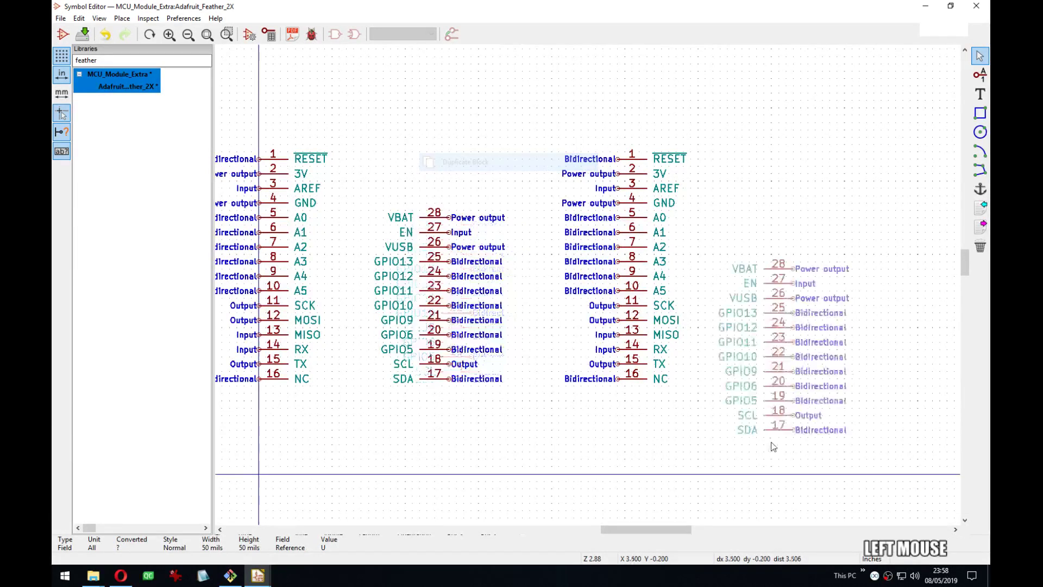
click(773, 410)
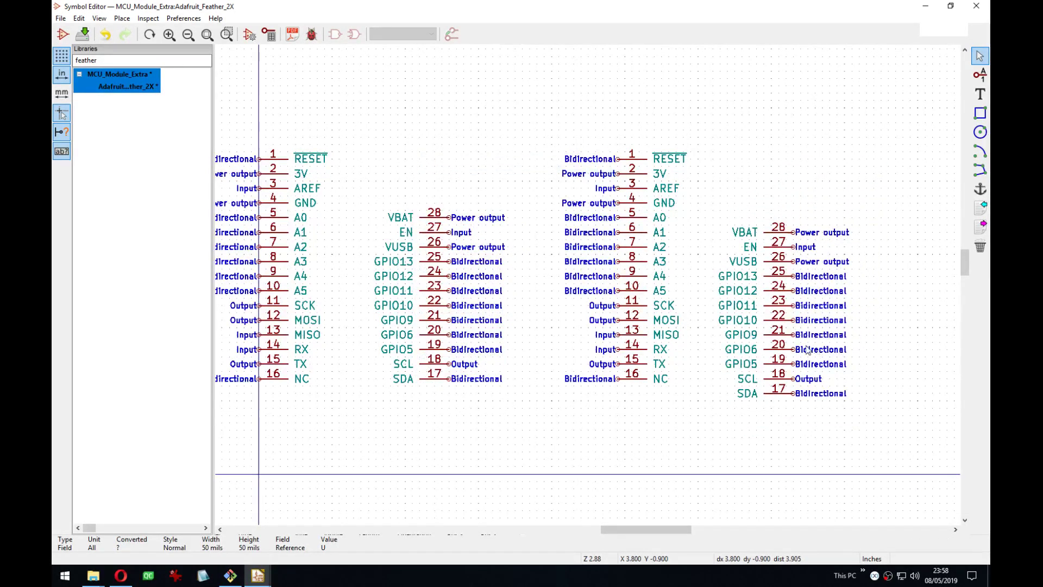
Pan across the symbol and bring up the Pin Table.
middle_drag(808, 351, 340, 231)
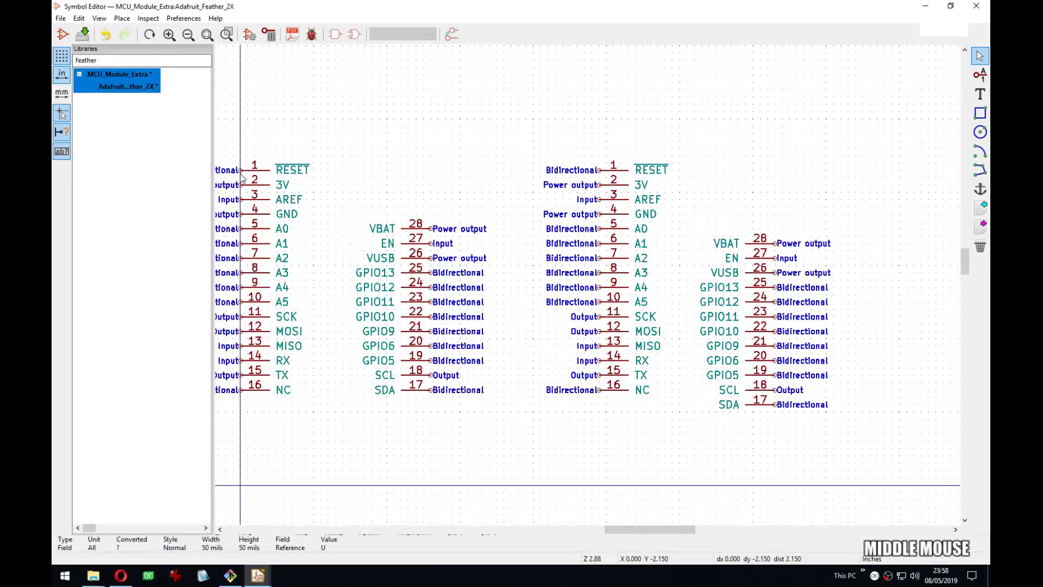
middle_drag(621, 383, 612, 382)
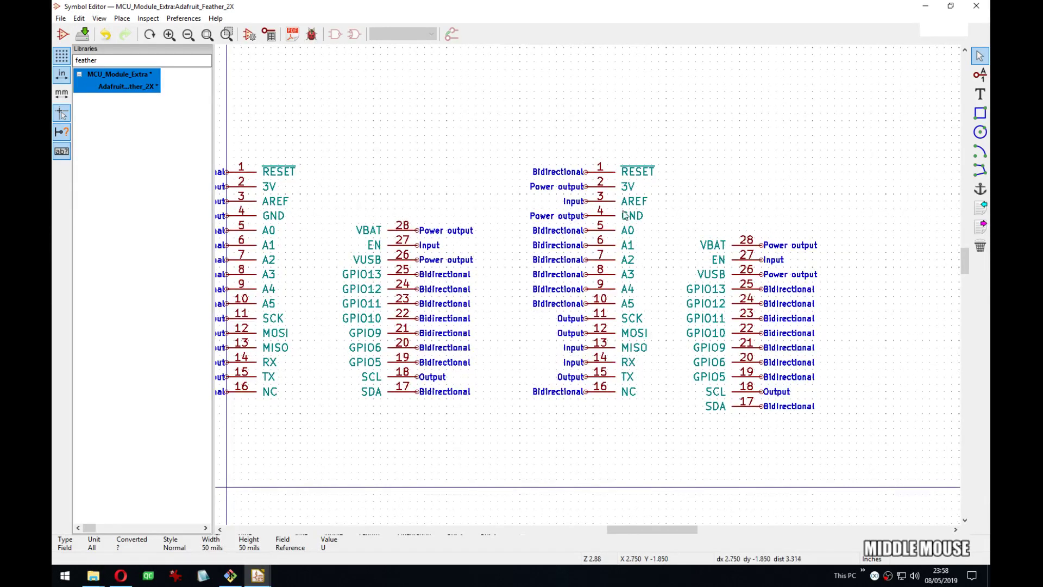
click(270, 34)
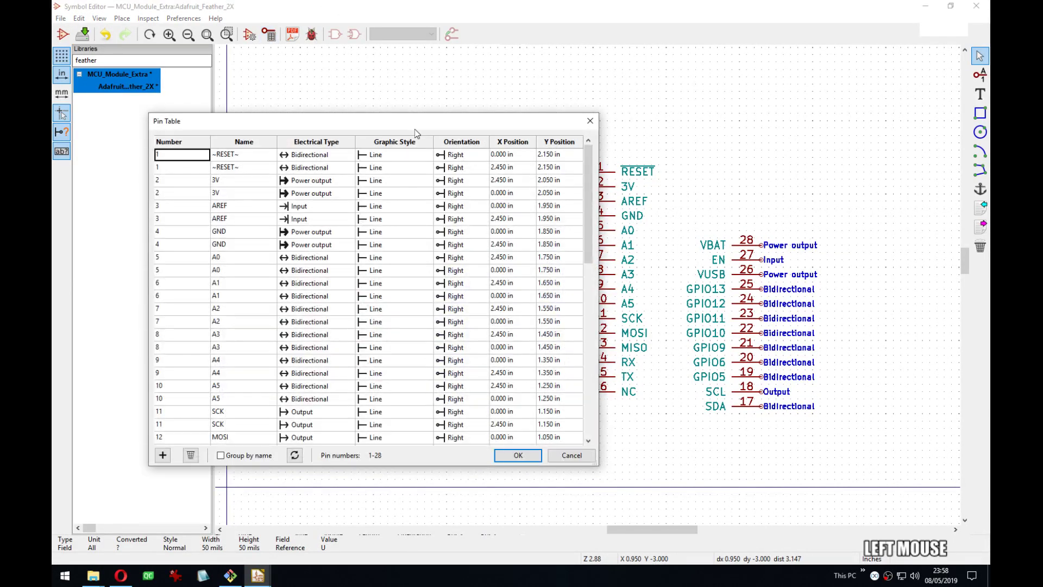
Enlarge the Pin Table and set the duplicate RESET, 3V, AREF, GND and A0 pins to Passive.
drag(511, 392, 510, 523)
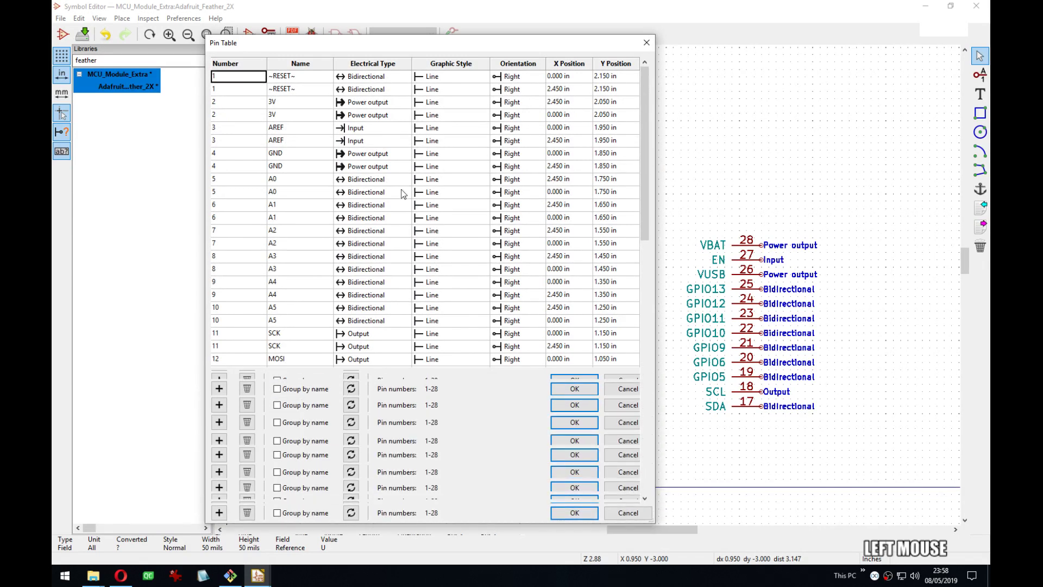
click(359, 87)
click(364, 93)
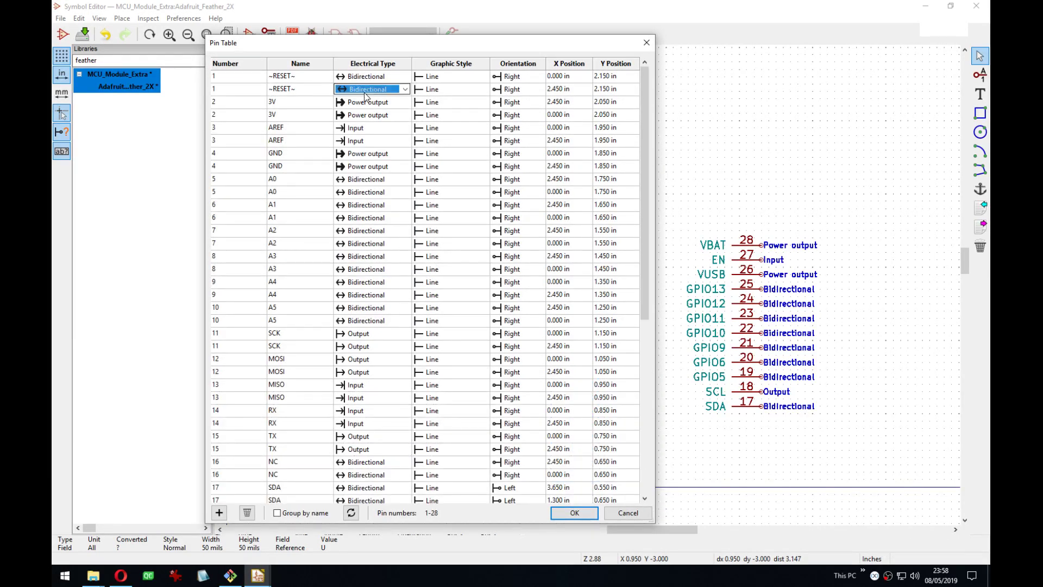
click(372, 115)
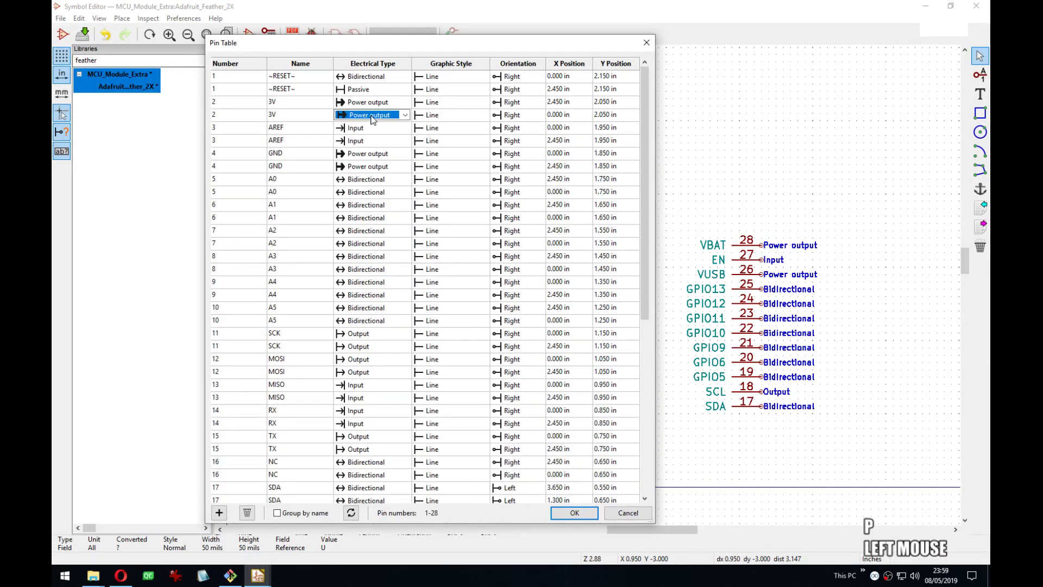
key(p)
click(371, 140)
key(p)
click(371, 166)
key(p)
click(371, 192)
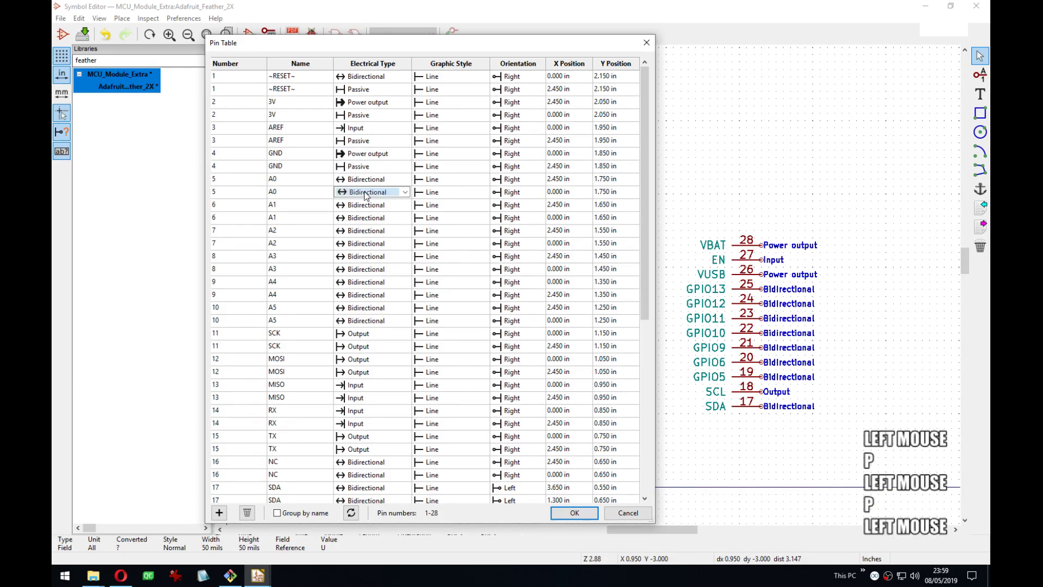
key(p)
click(371, 217)
key(p)
Set the duplicate A1, A2, A3, A4 and A5 pins to Passive.
click(371, 242)
key(p)
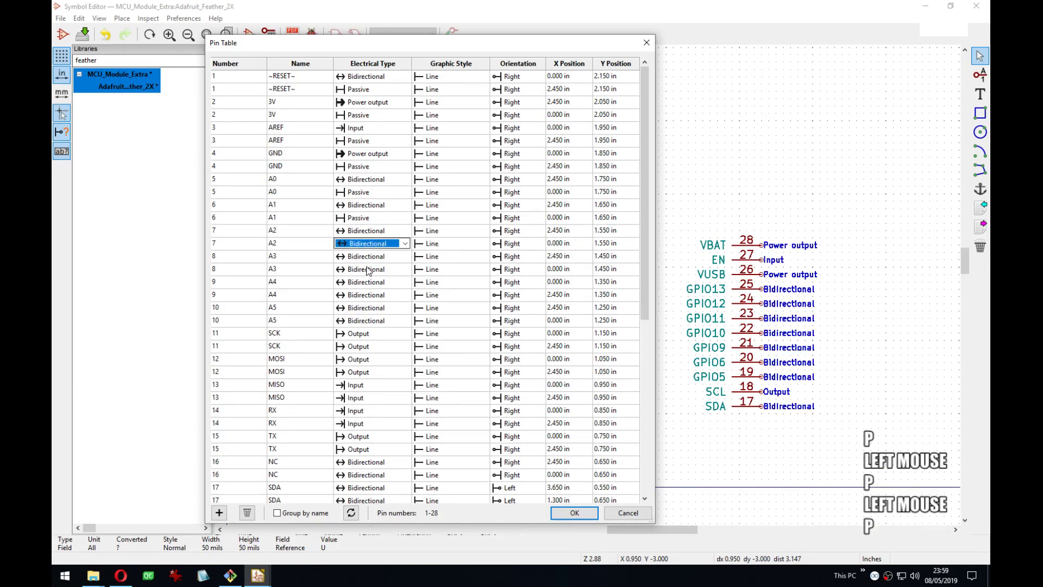
click(372, 269)
key(p)
click(372, 295)
key(p)
click(371, 320)
key(p)
click(371, 346)
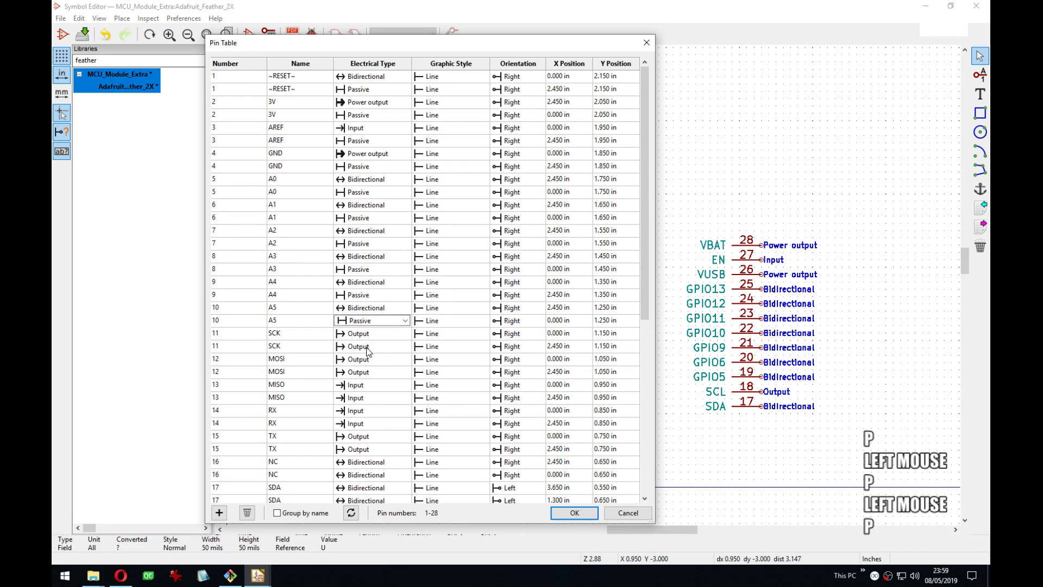
key(p)
Set the duplicate SCK, MOSI, MISO, RX and TX pins to Passive.
click(371, 372)
key(p)
click(371, 397)
key(p)
click(371, 422)
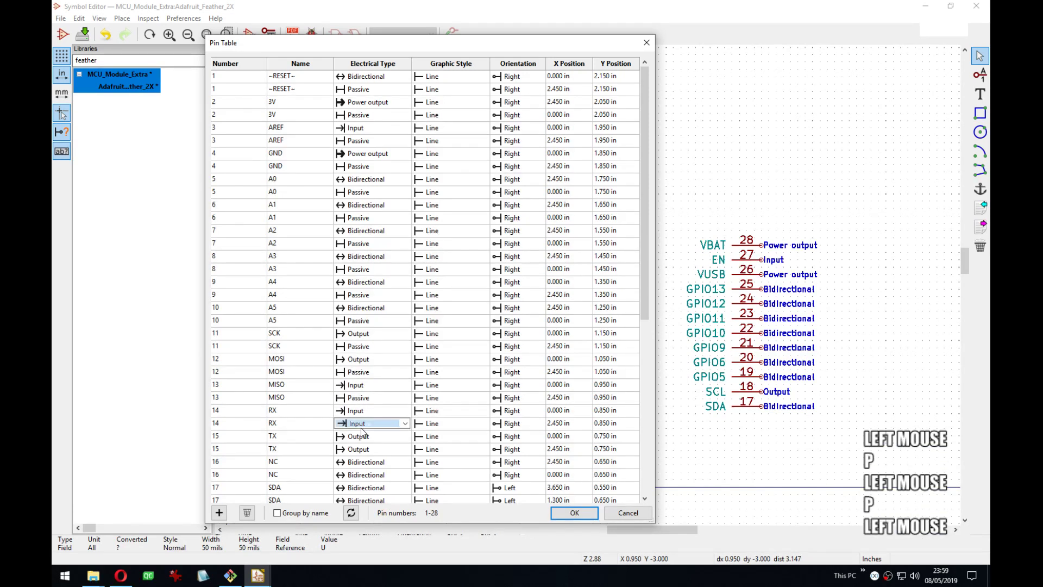
key(p)
click(371, 448)
key(p)
Set the duplicate NC, SDA, SCL, GPIO5, GPIO6, GPIO9 and GPIO10 pins to Passive.
drag(645, 281, 645, 412)
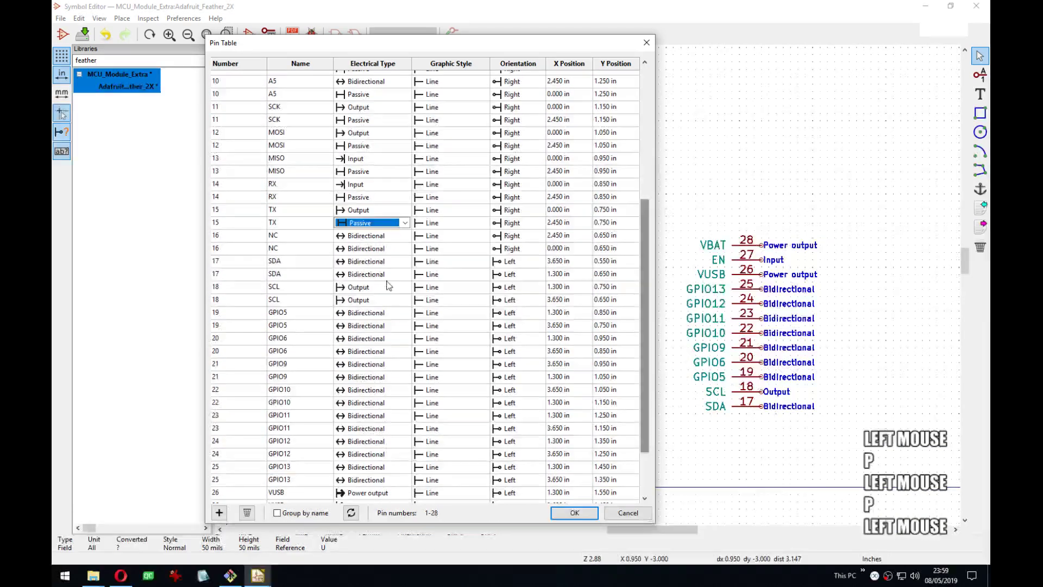
click(371, 249)
key(p)
click(371, 274)
key(p)
click(371, 300)
click(375, 325)
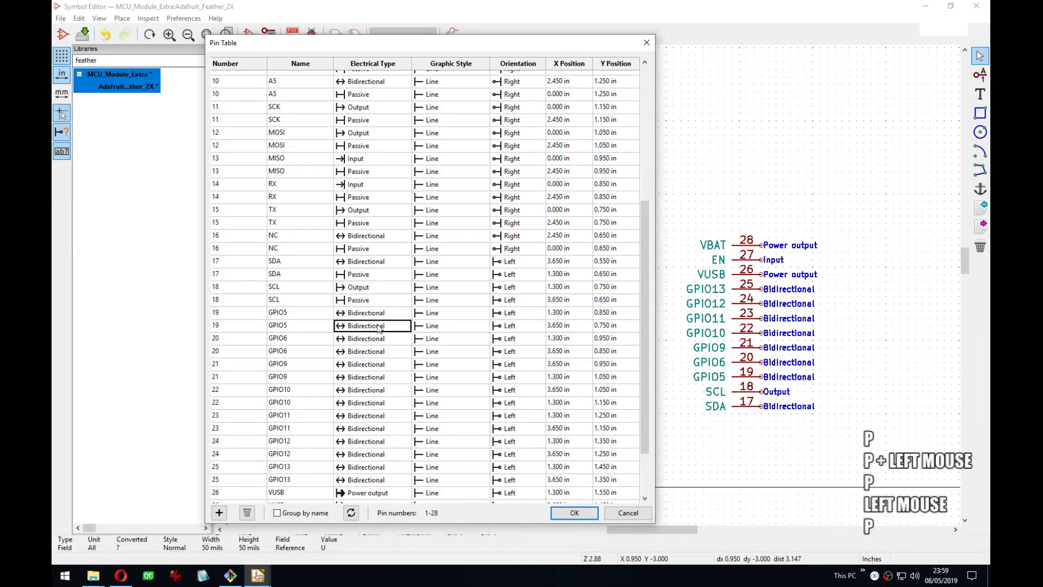
key(p)
click(379, 351)
key(p)
click(381, 378)
key(p)
click(375, 402)
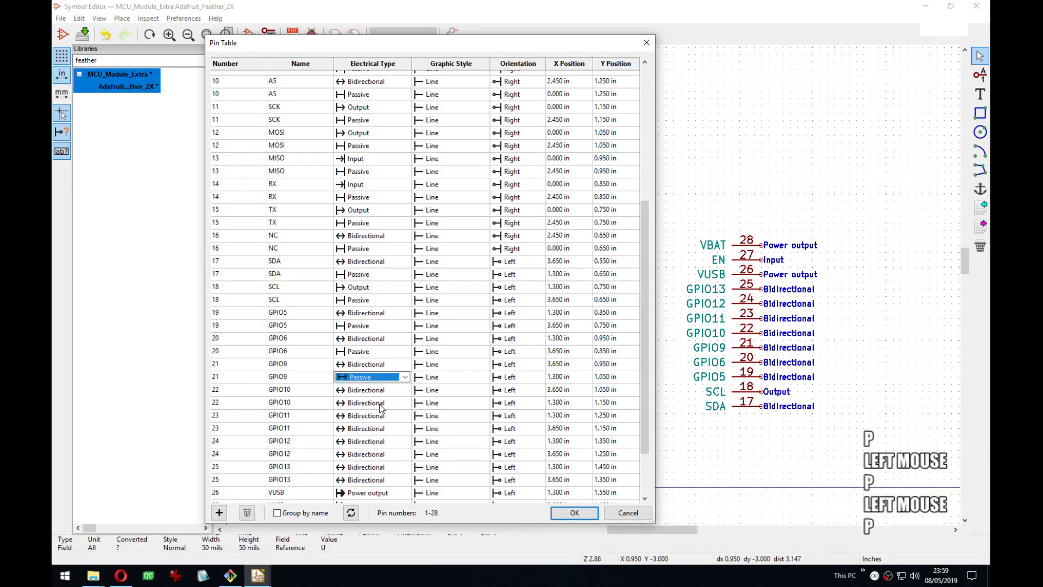
key(p)
click(375, 428)
Set the duplicate GPIO11, GPIO13, VUSB, EN and VBAT pins to Passive and apply the table.
drag(646, 405, 646, 443)
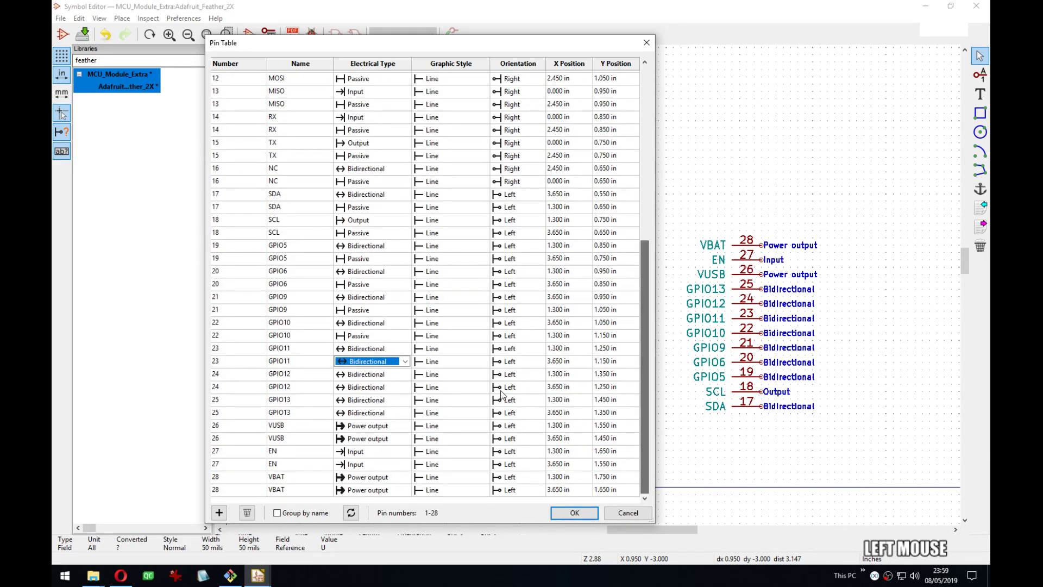
key(p)
click(375, 386)
click(364, 414)
key(p)
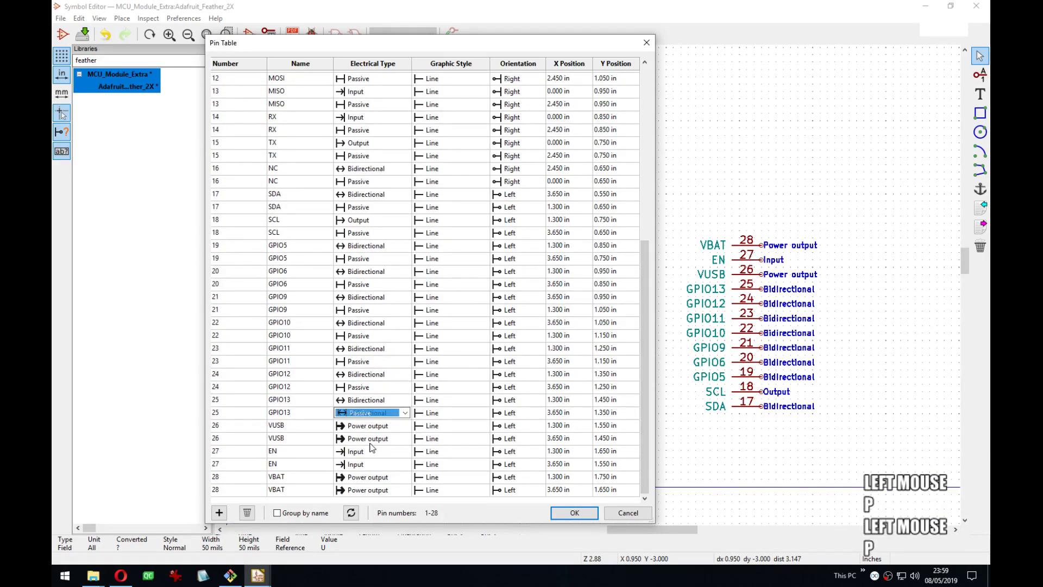
click(374, 439)
key(p)
click(368, 465)
key(p)
click(372, 490)
key(p)
click(576, 516)
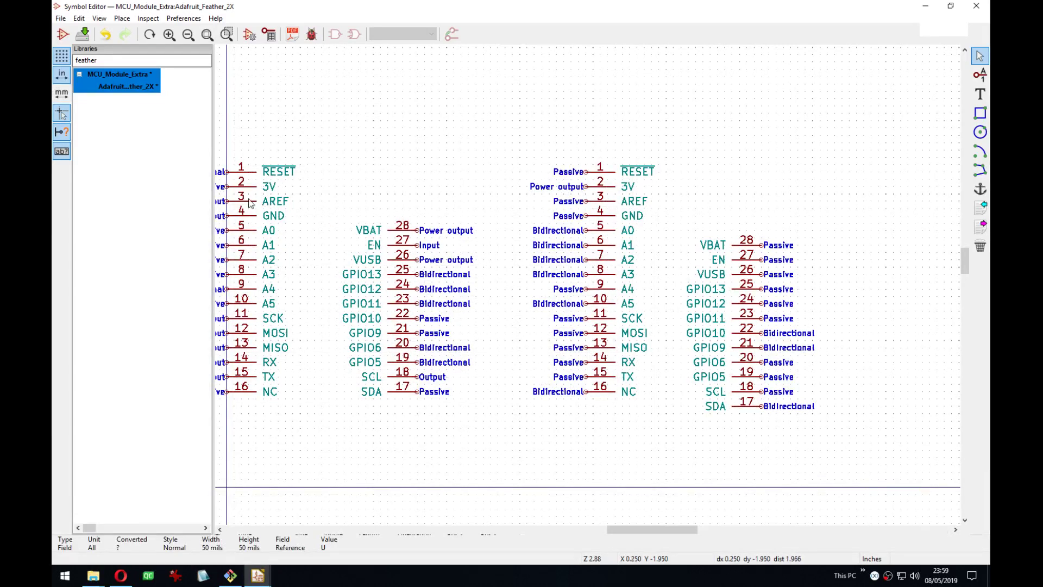
Swap the GPIO10 and GPIO9 pins between the middle and right columns.
middle_drag(264, 195, 352, 191)
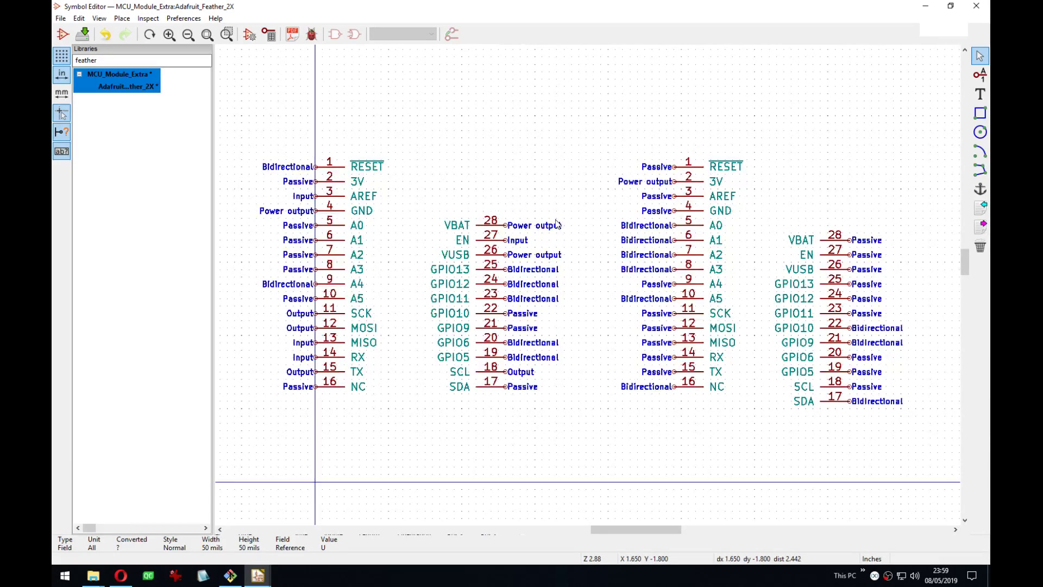
middle_drag(689, 316, 649, 316)
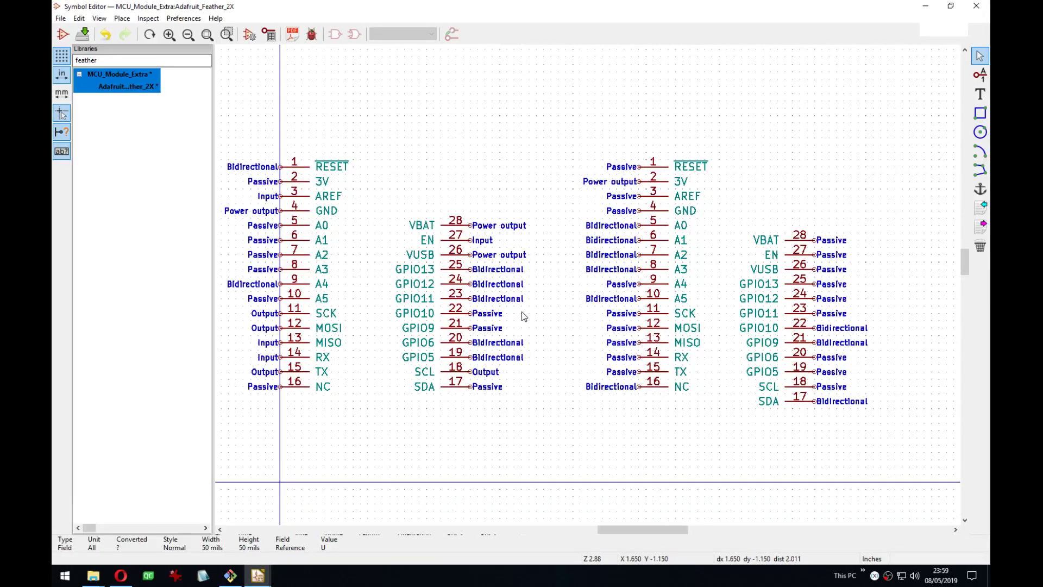
drag(522, 311, 467, 336)
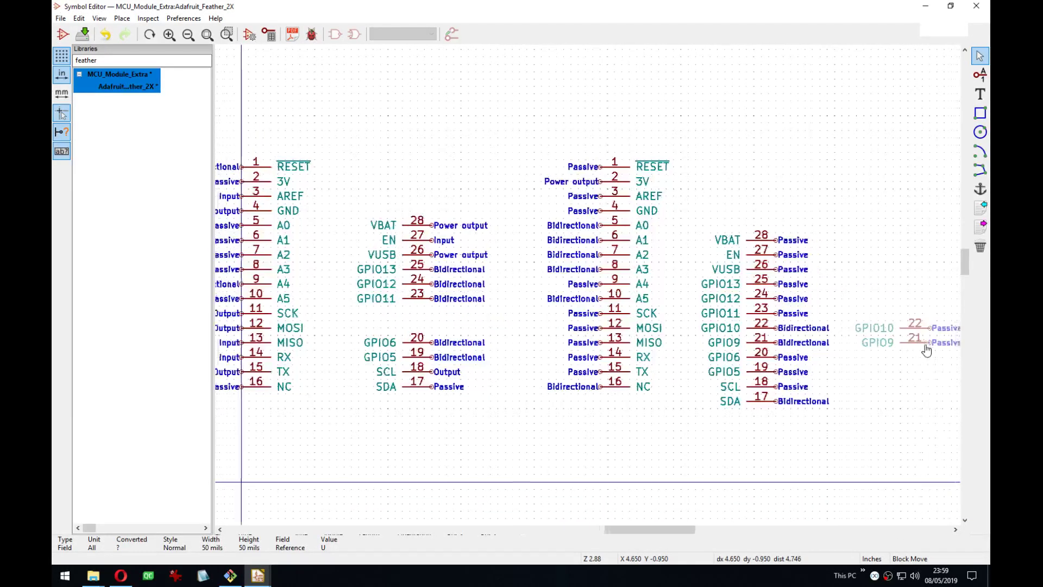
click(896, 346)
drag(770, 325, 743, 347)
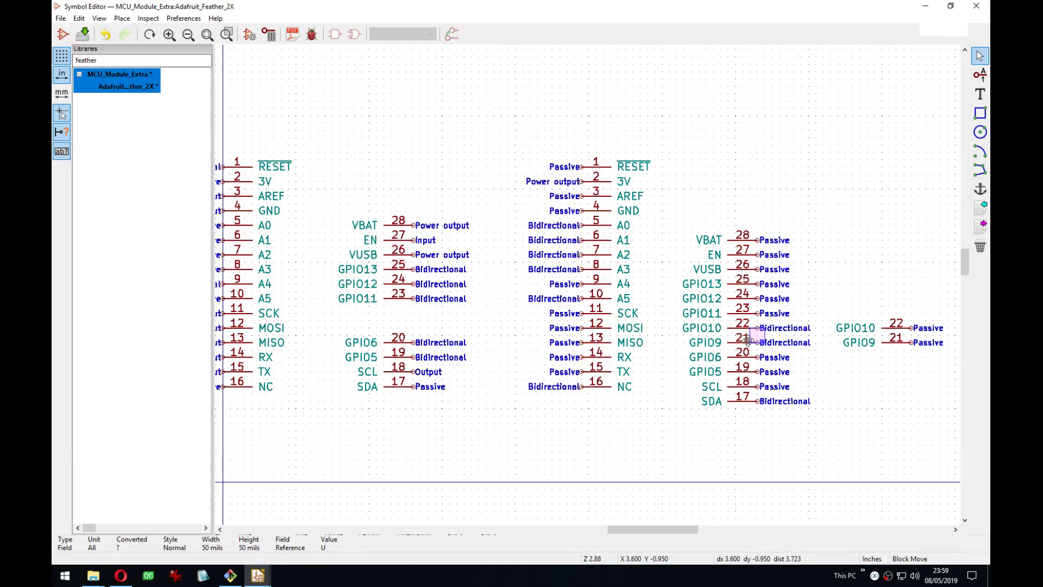
click(407, 331)
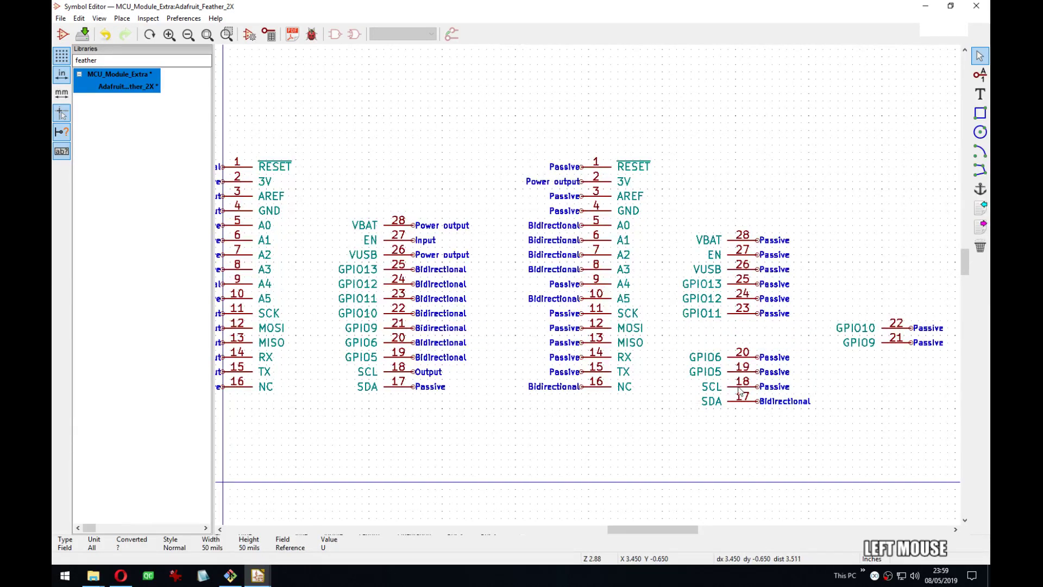
Swap the SDA pins: Bidirectional under SCL in the middle, Passive under SCL on the right.
key(m)
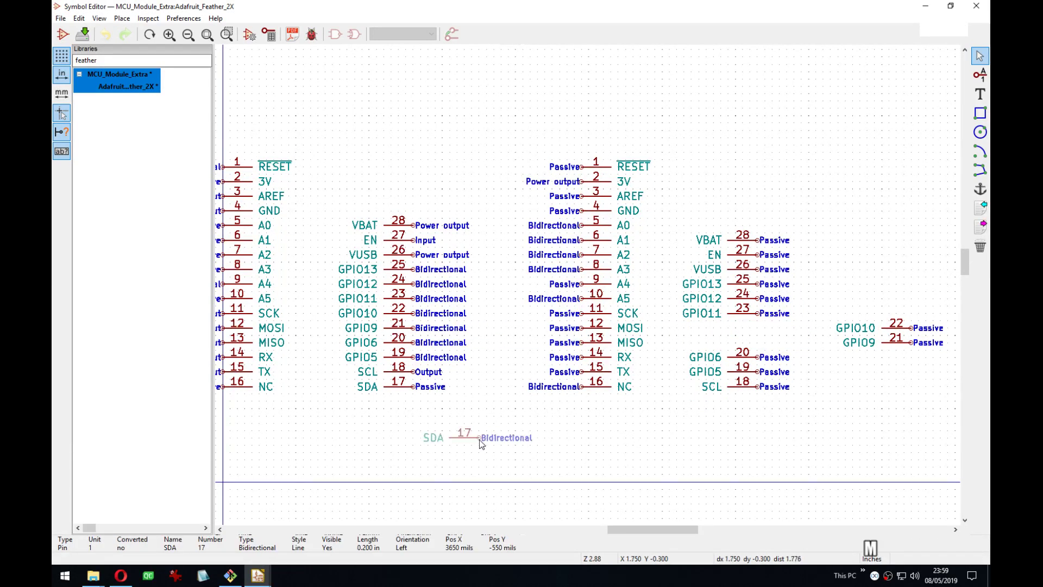
click(476, 443)
key(m)
click(756, 402)
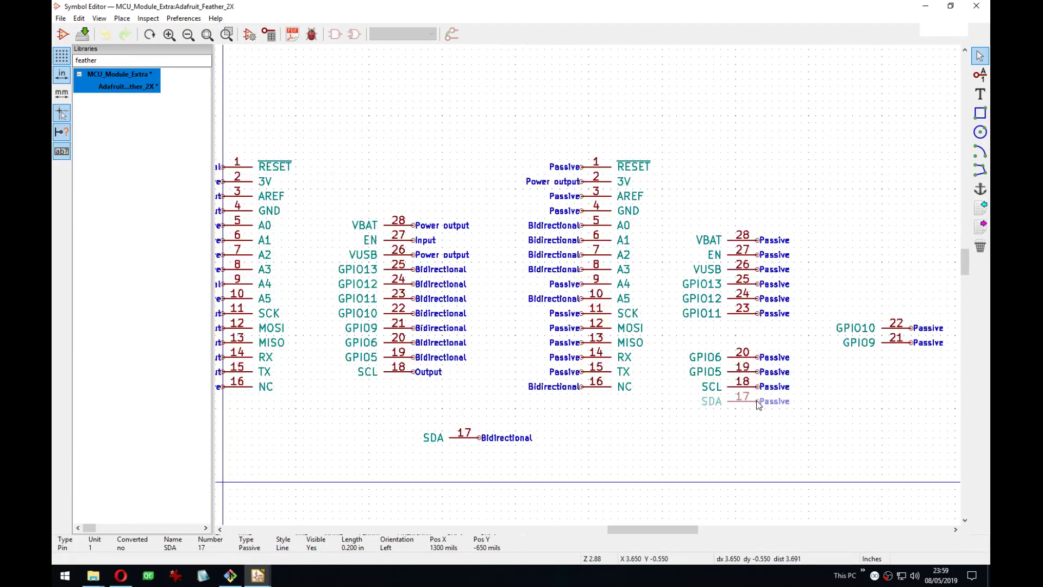
key(m)
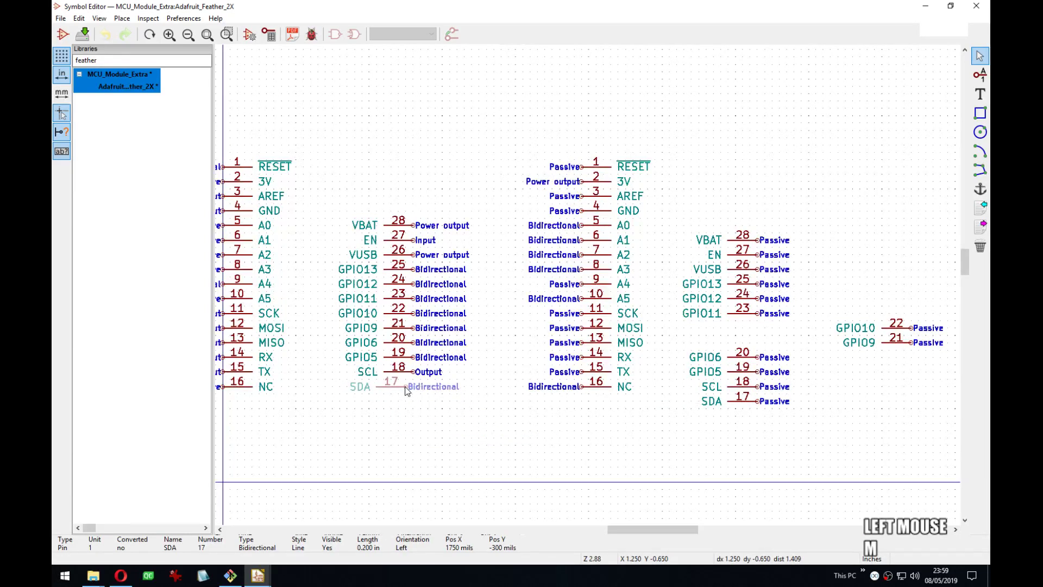
click(413, 387)
key(m)
click(417, 390)
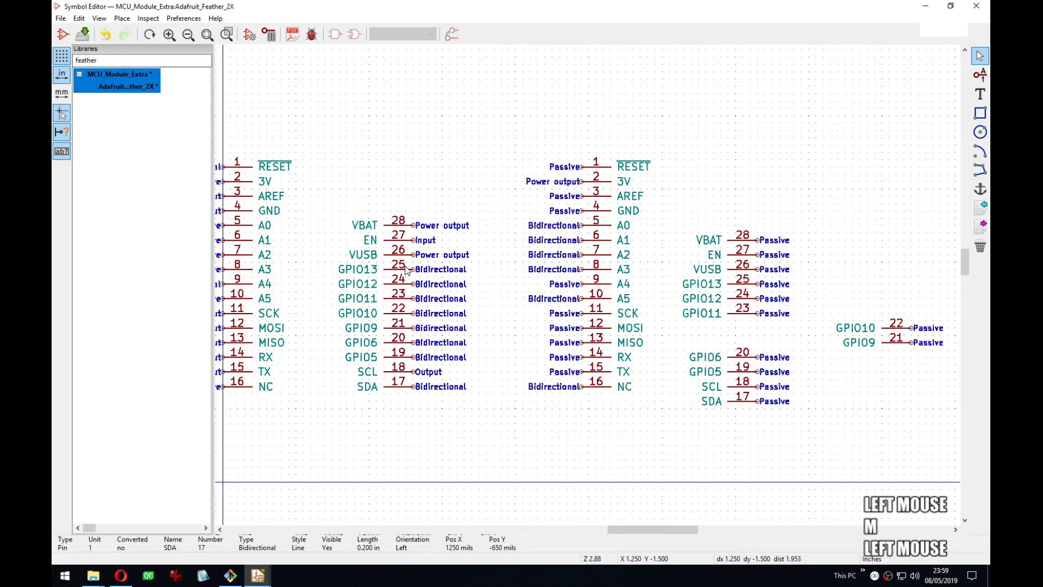
Swap the A5 pins: Bidirectional to the left symbol's row 10, Passive under pin 9 on the right.
middle_drag(406, 269, 419, 275)
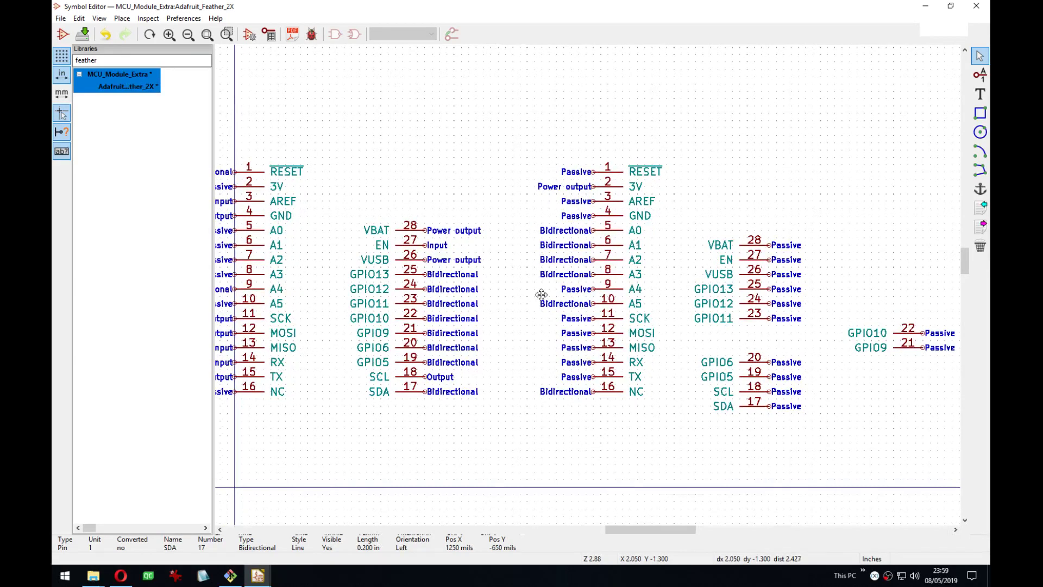
middle_drag(542, 294, 607, 294)
key(m)
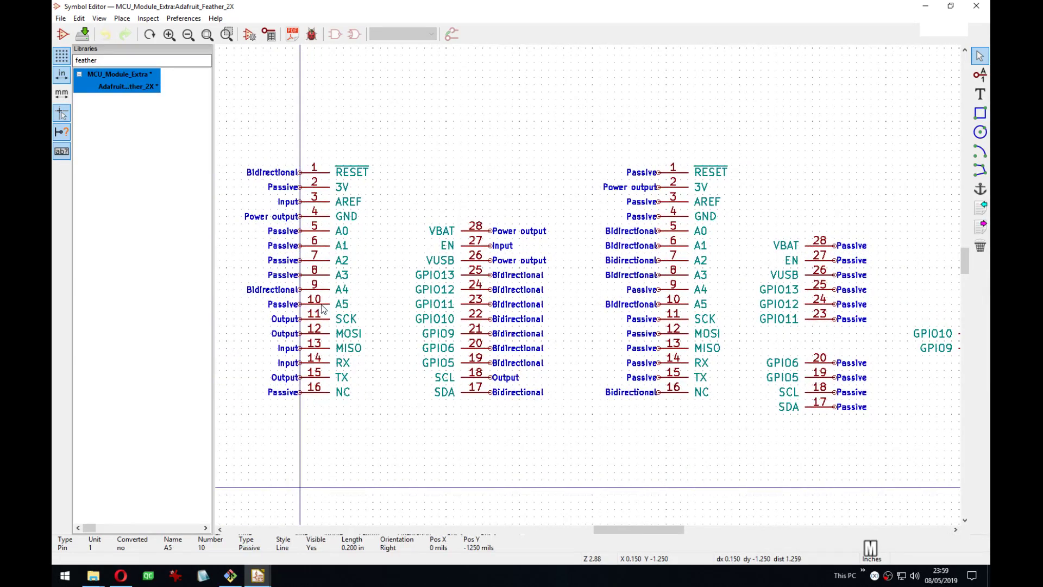
click(732, 305)
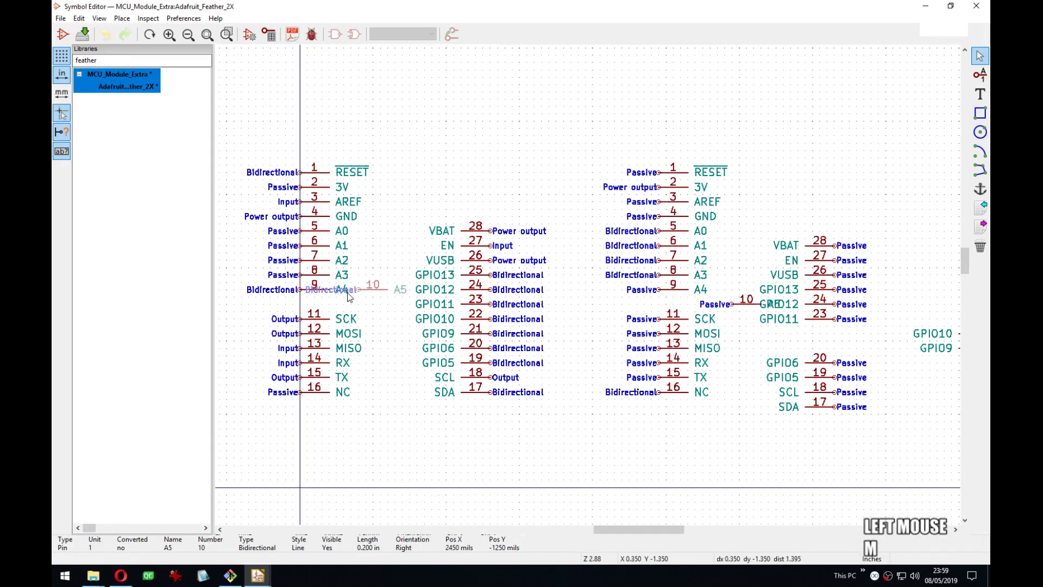
click(331, 306)
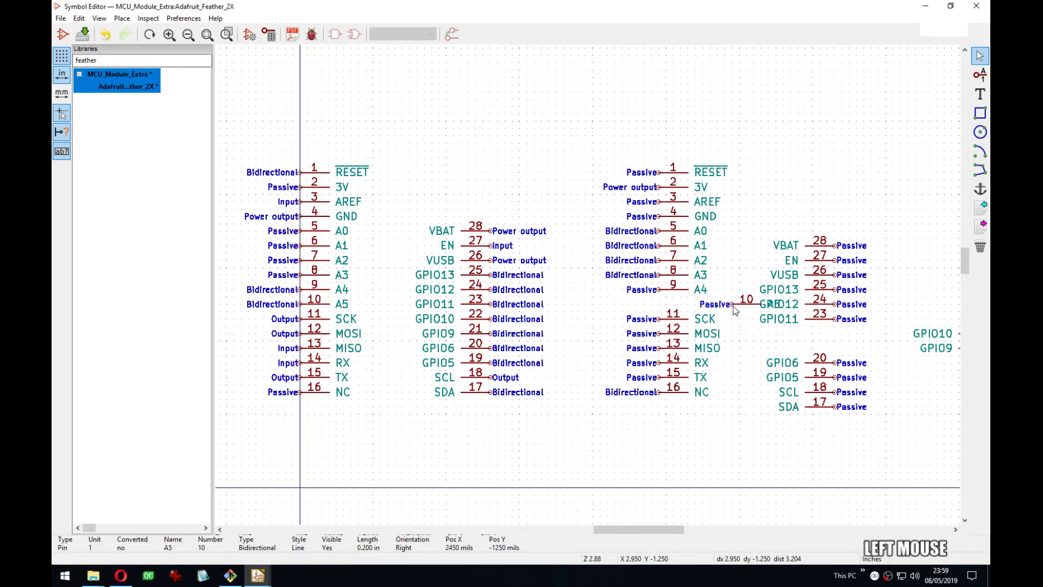
key(m)
click(660, 304)
Exchange the A0–A3 pins: Bidirectional as the left symbol's pins 5–8, Passive into the right symbol.
middle_drag(710, 278, 710, 290)
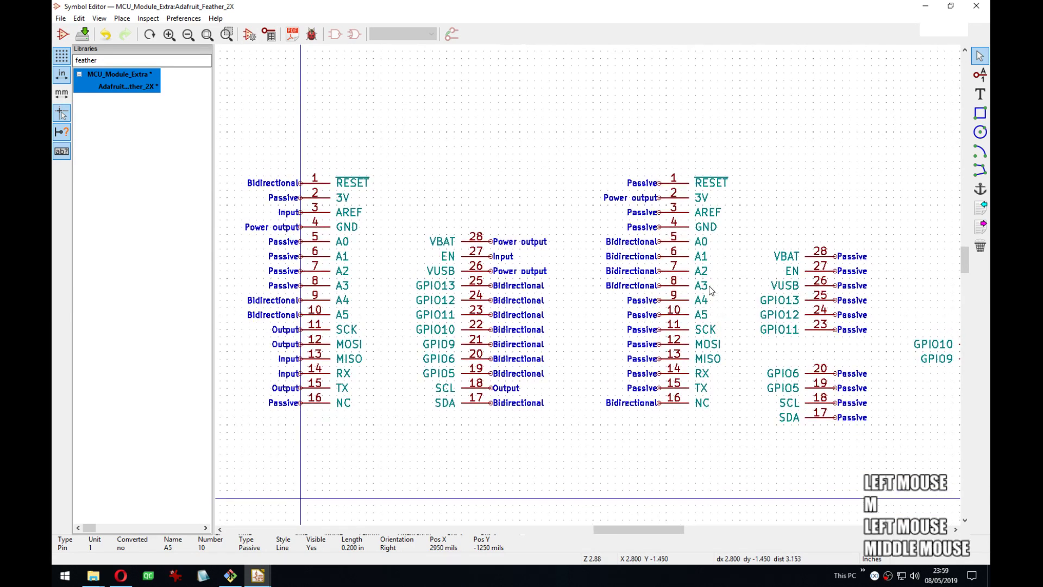
drag(711, 287, 639, 232)
click(433, 115)
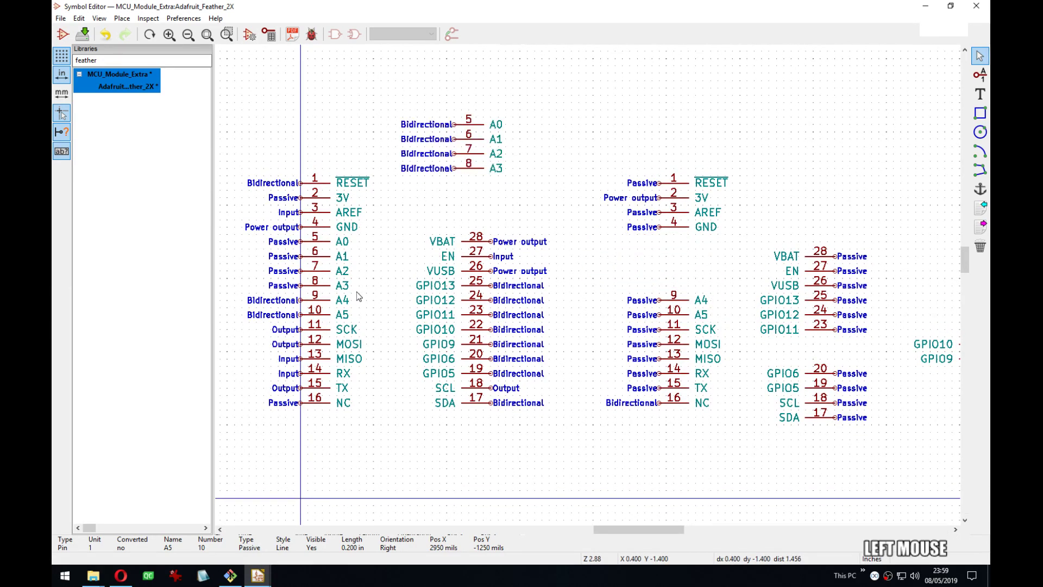
drag(357, 293, 300, 242)
click(657, 243)
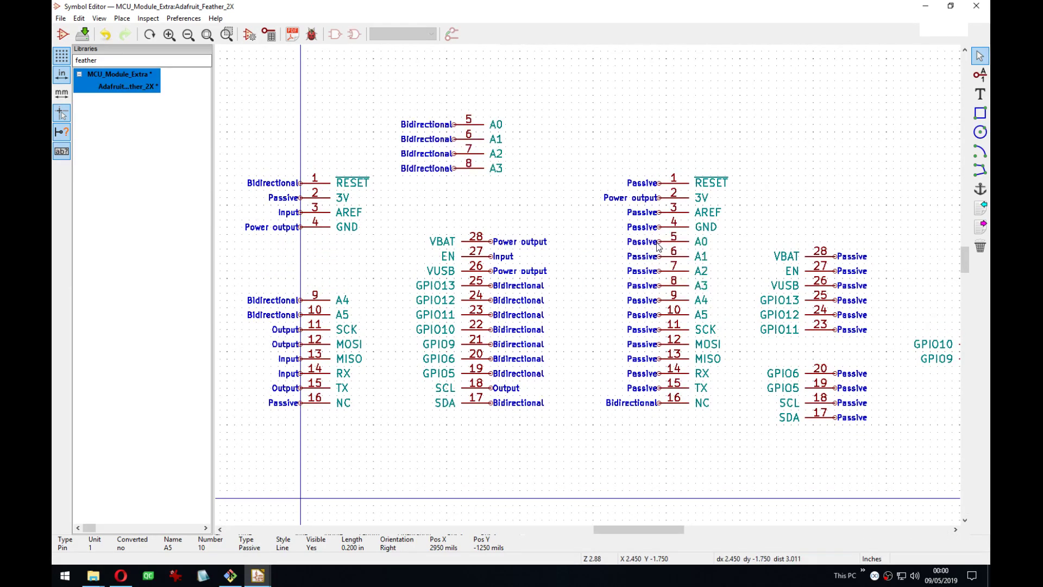
drag(513, 102, 467, 174)
click(316, 287)
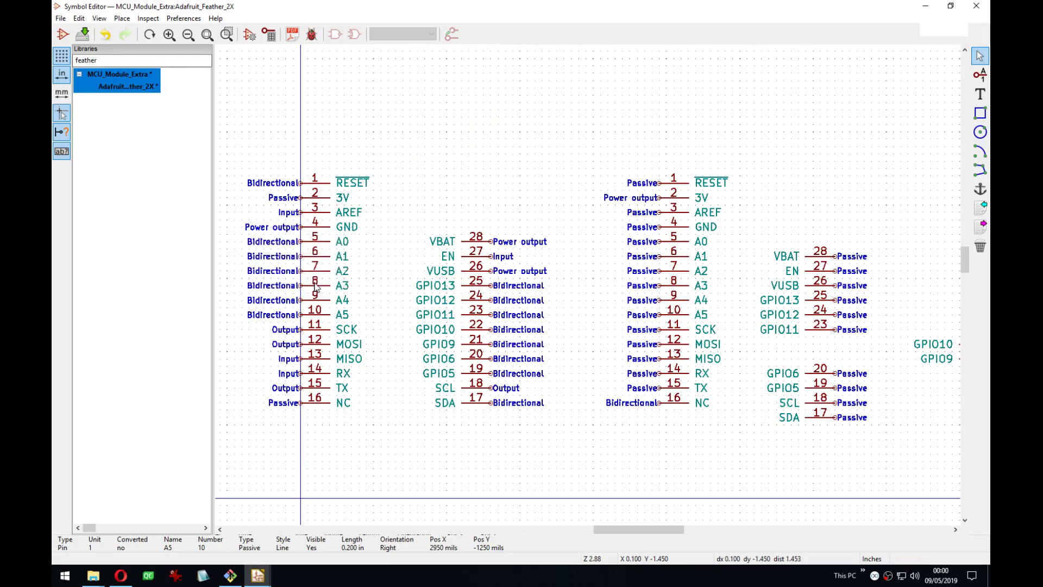
Swap the 3V pins: Power output into the left symbol, Passive pin 2 into the right set.
key(m)
click(746, 151)
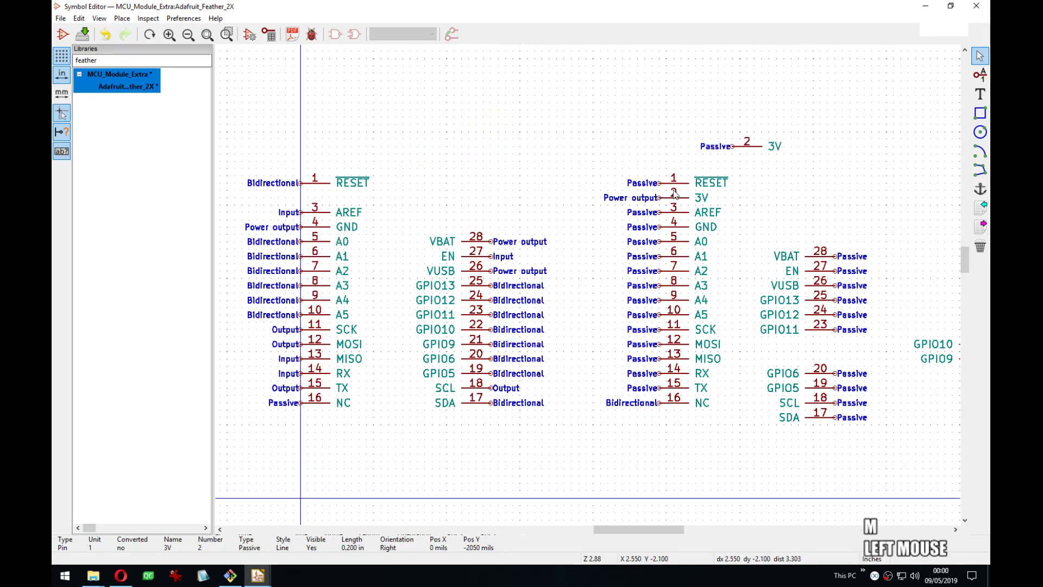
key(m)
click(313, 201)
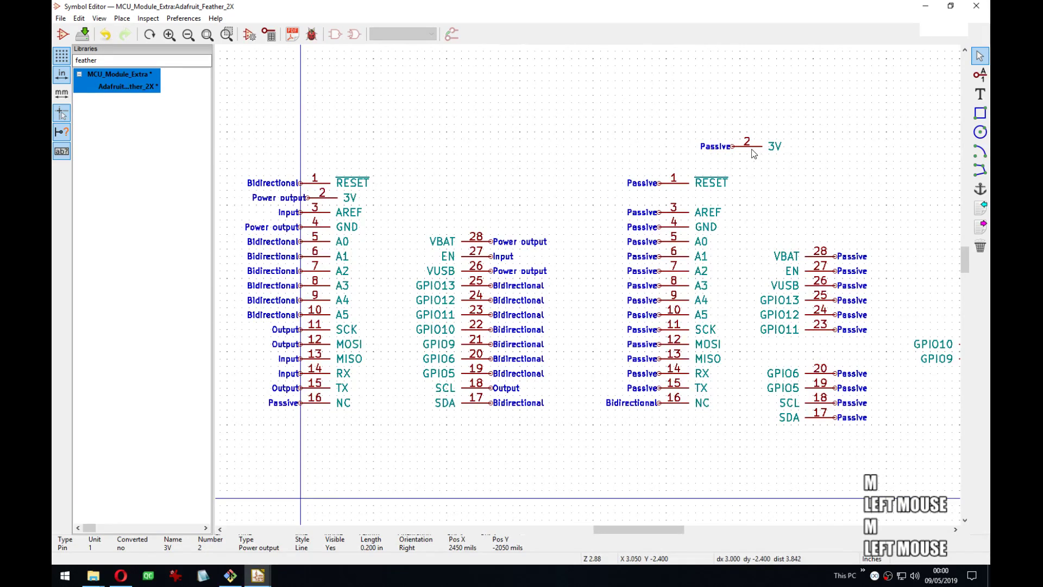
key(m)
click(664, 200)
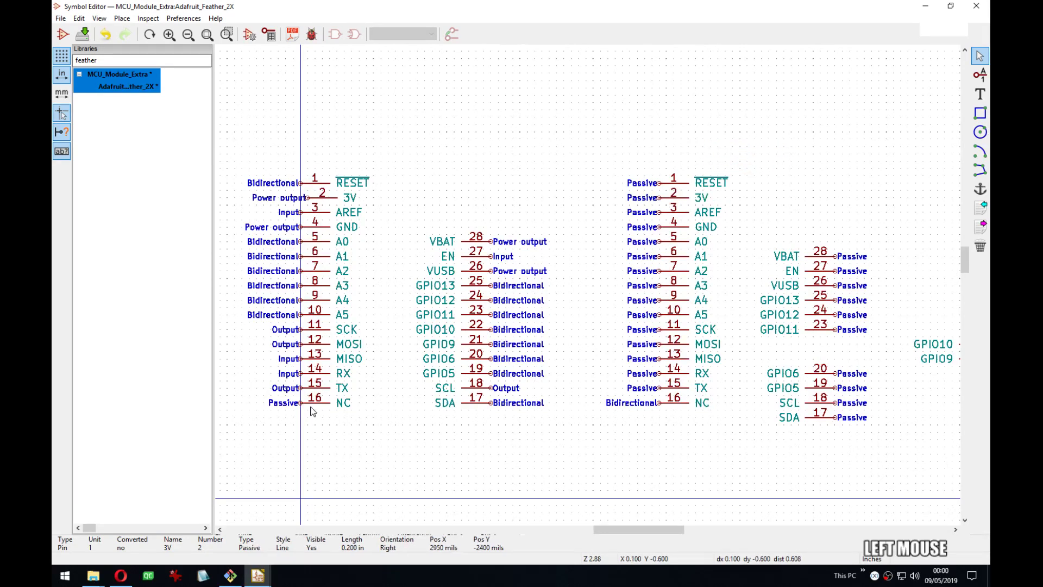
Put Bidirectional pin 16 NC on the left and Passive pin 16 under TX, then open its properties.
key(m)
click(663, 432)
key(m)
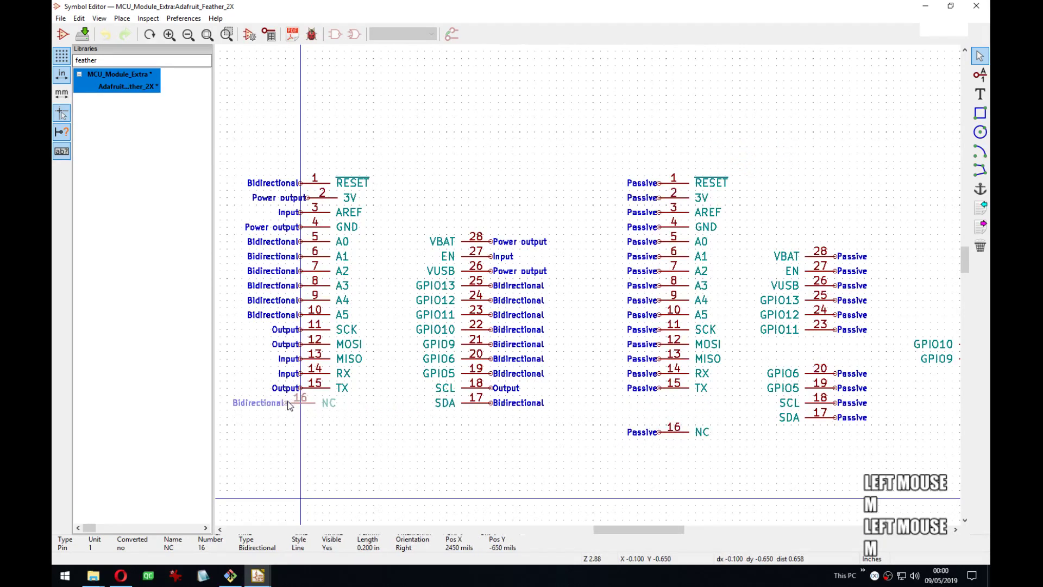
click(302, 406)
key(m)
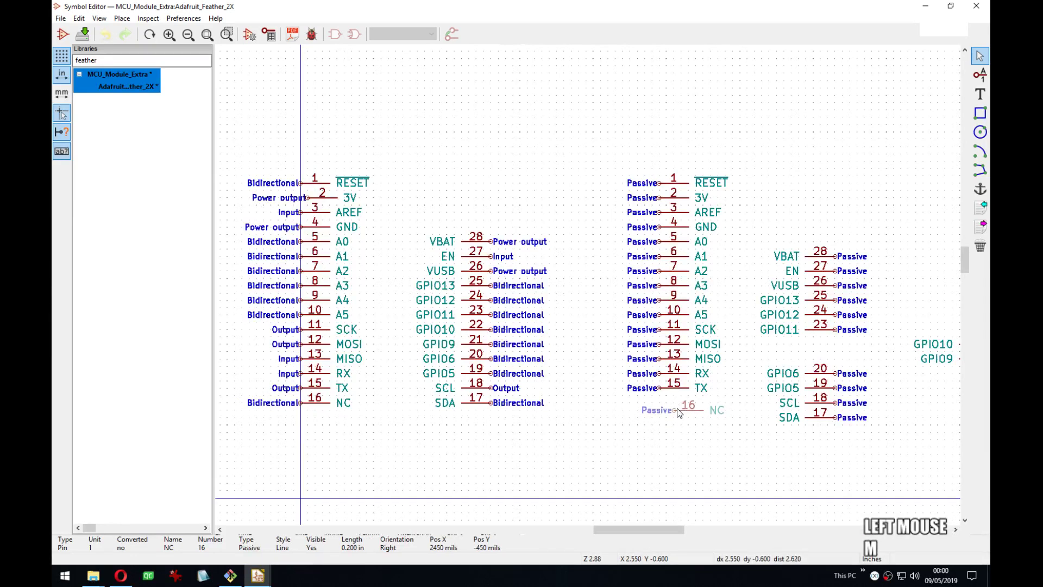
click(664, 407)
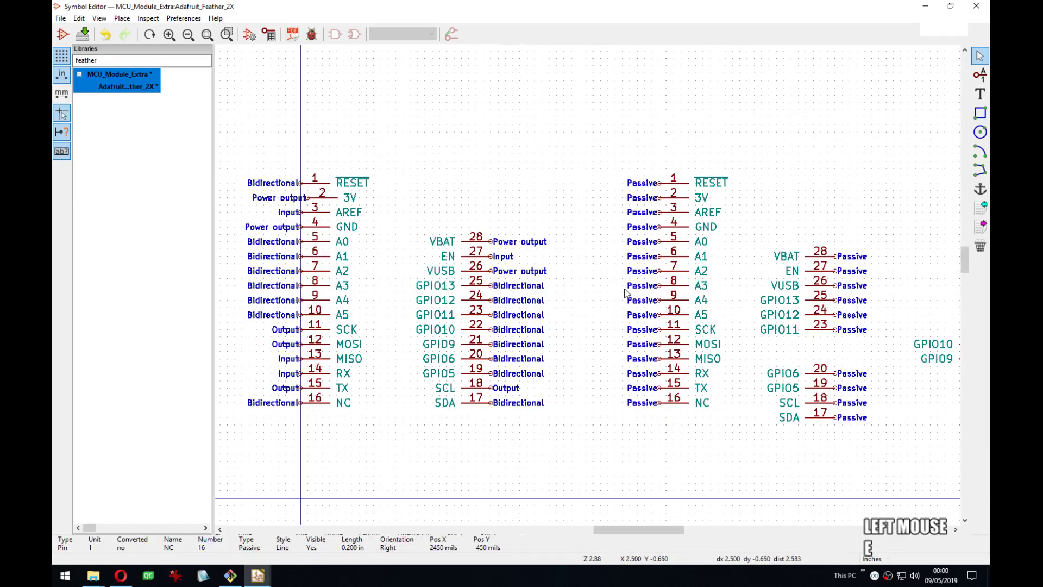
key(e)
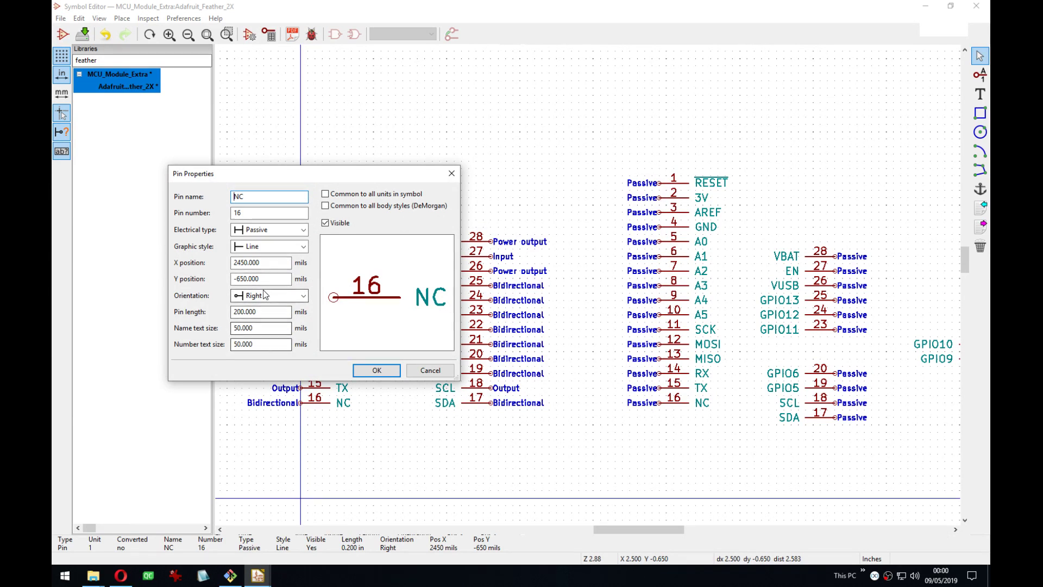
Set pin 16's length to 0.150 in and push that pin size to all other pins.
drag(242, 313, 209, 314)
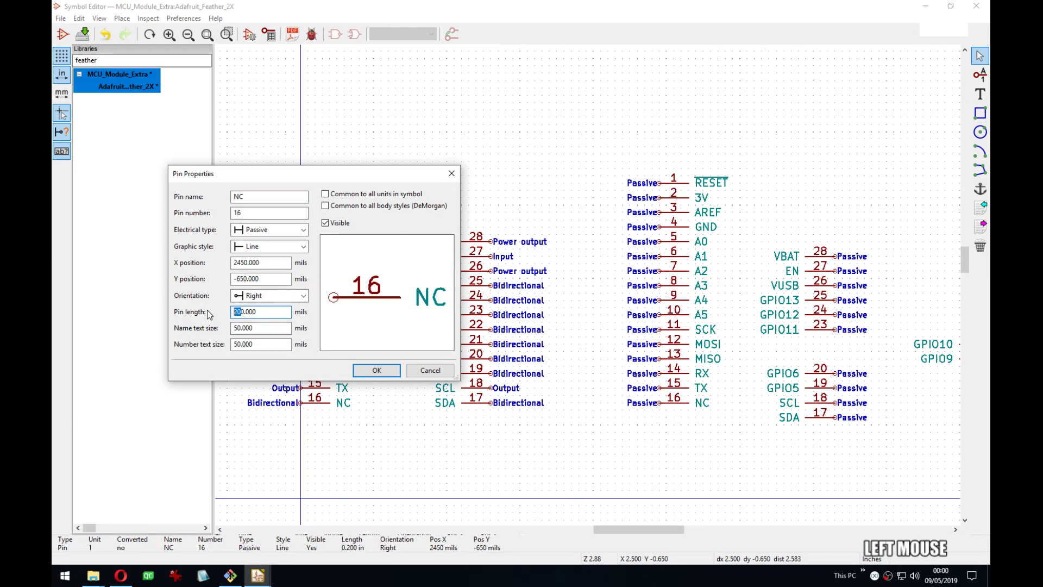
text(15)
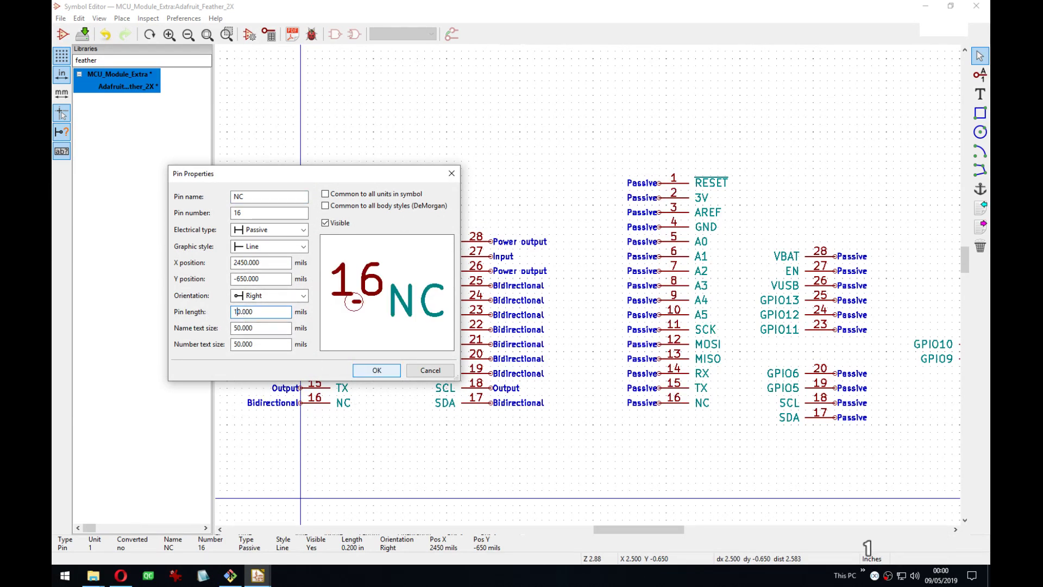
click(373, 370)
right_click(681, 406)
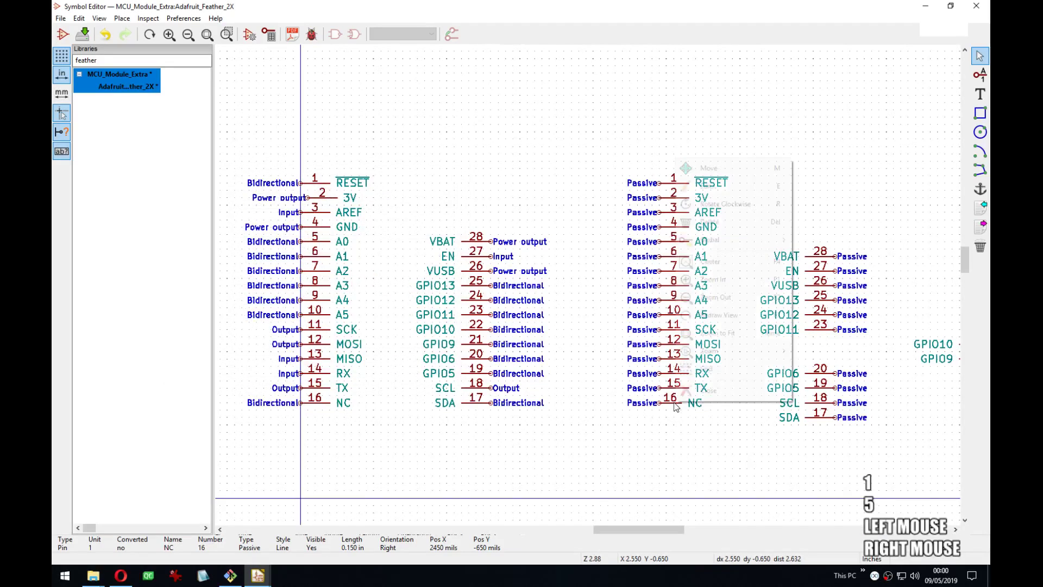
mouse_move(750, 240)
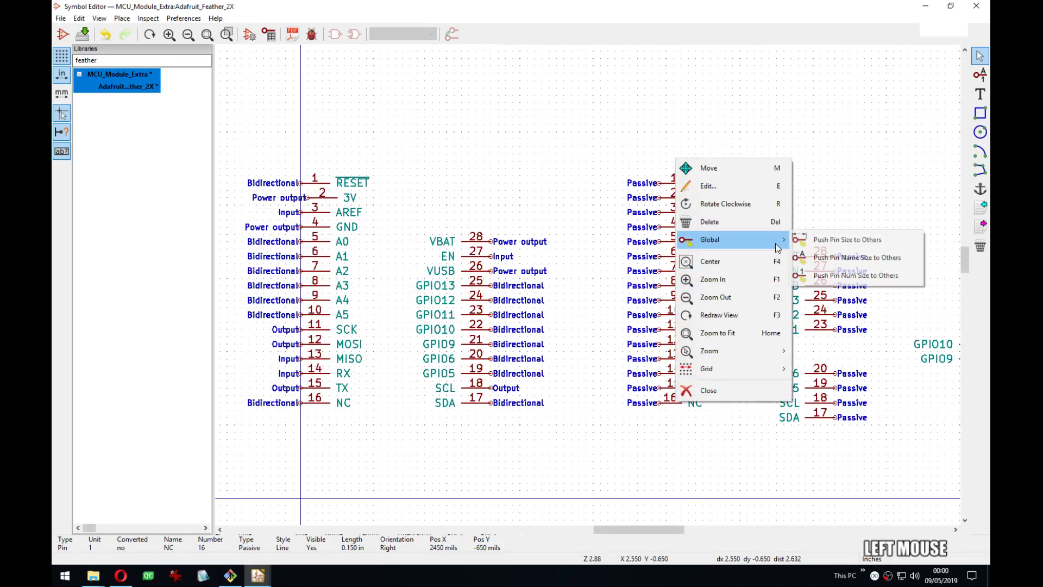
click(903, 241)
Line up GPIO10 and GPIO9 in the right-hand 17–28 column and move pin 2 (3V) into line.
middle_drag(764, 425, 671, 433)
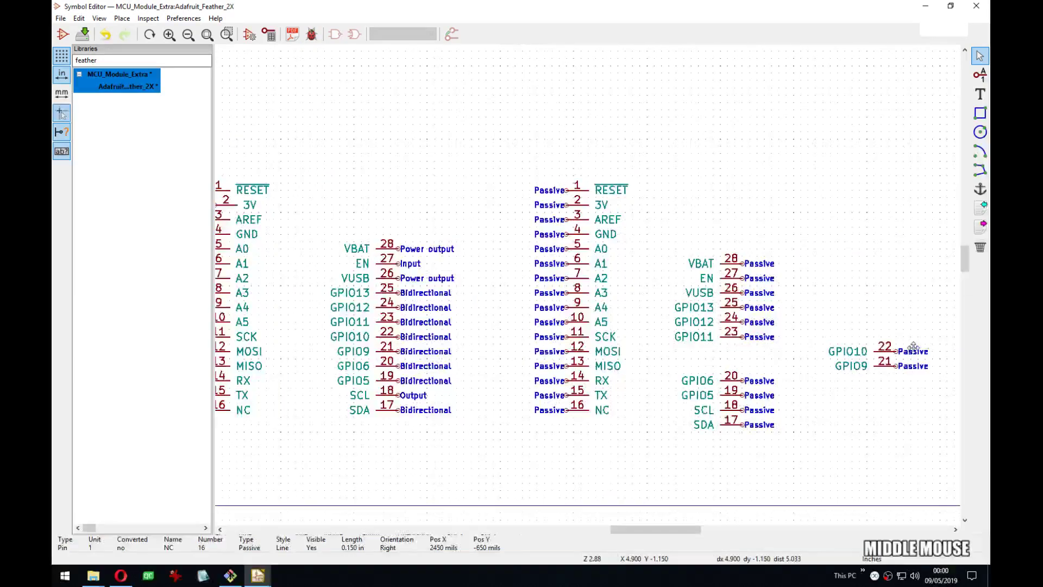
drag(913, 343, 882, 375)
click(729, 378)
middle_drag(543, 383, 633, 388)
click(366, 210)
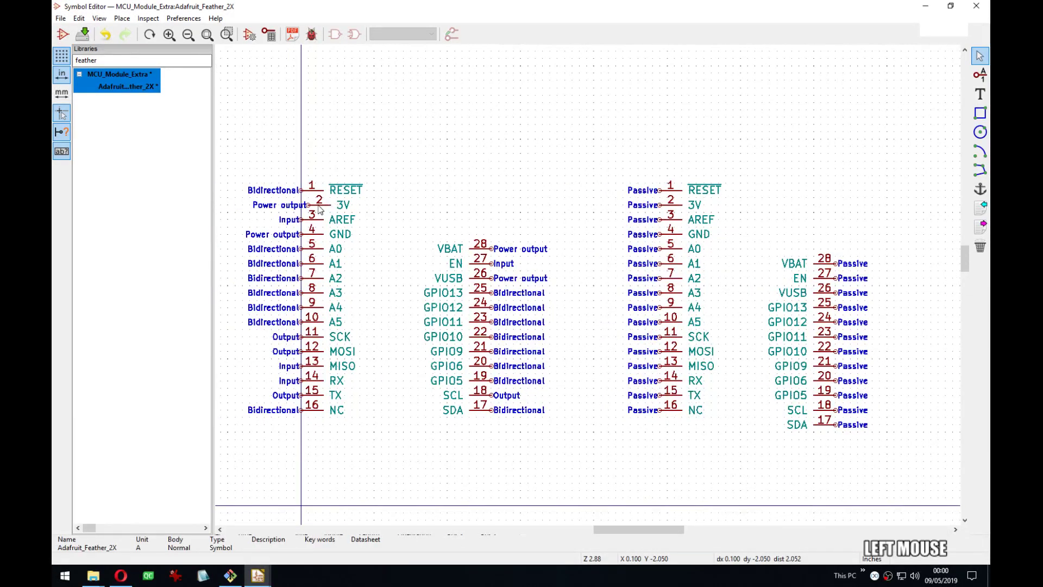
drag(319, 210, 307, 212)
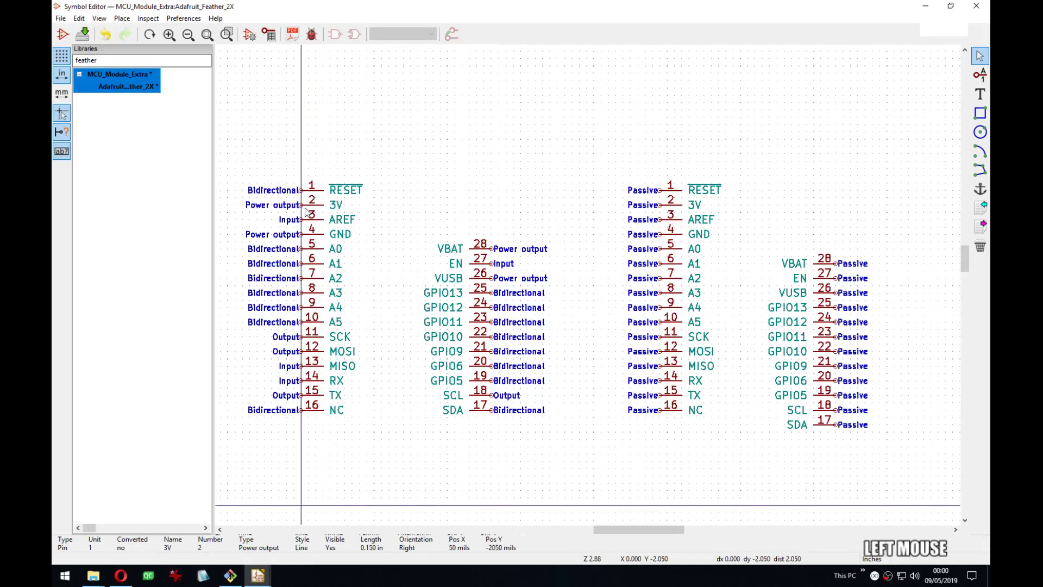
middle_drag(499, 290, 487, 288)
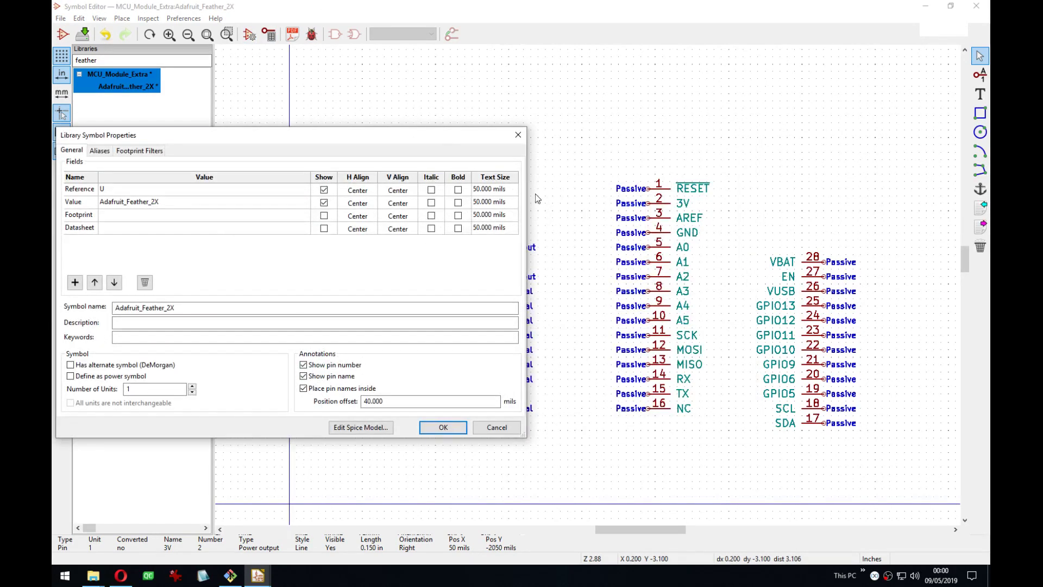
Close the symbol properties and review the Pin Table, keeping pin 1's graphic style as Line.
click(519, 136)
click(269, 34)
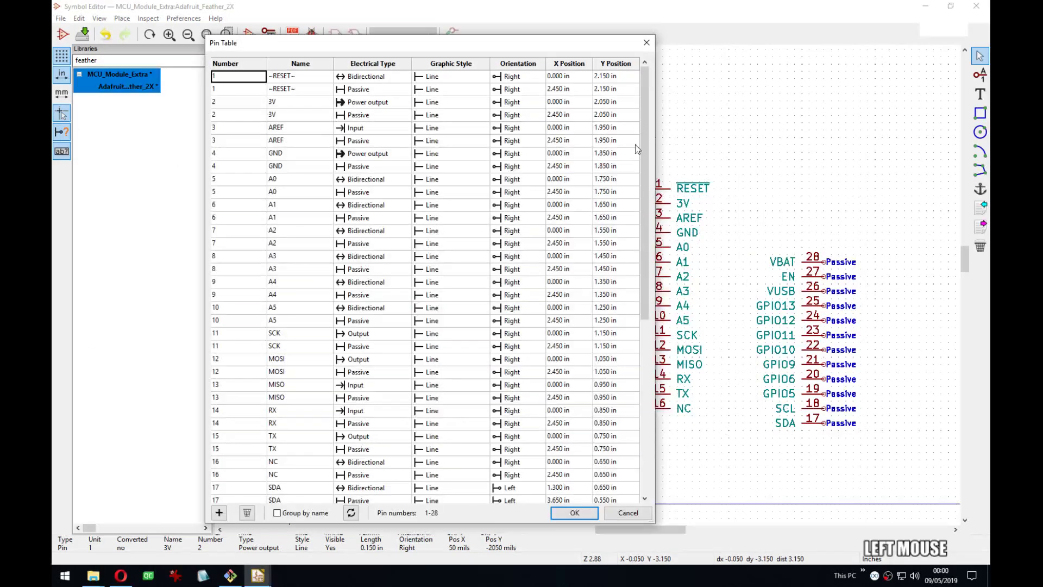
drag(656, 136, 799, 165)
click(600, 78)
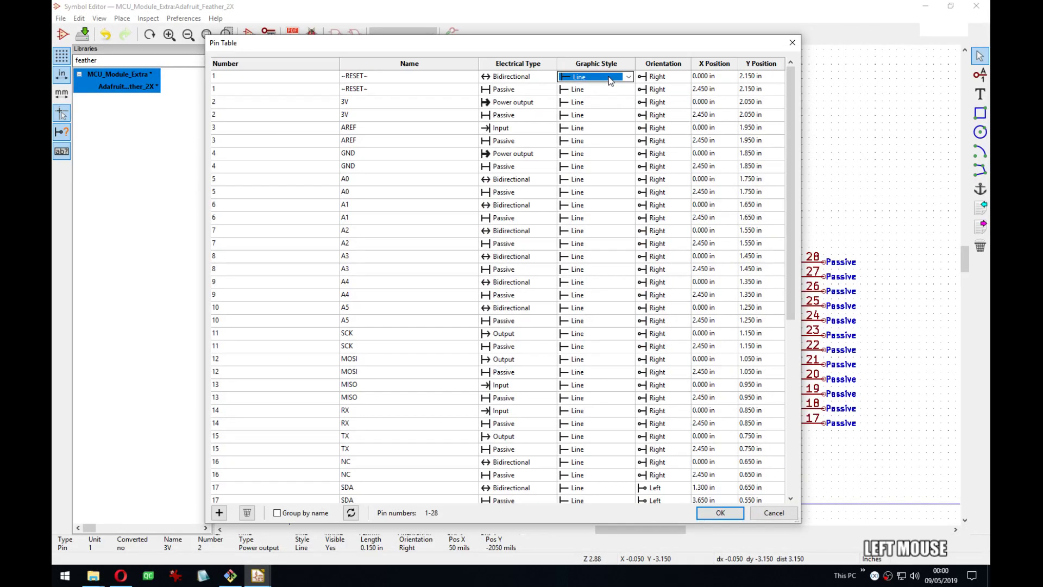
click(628, 78)
click(617, 50)
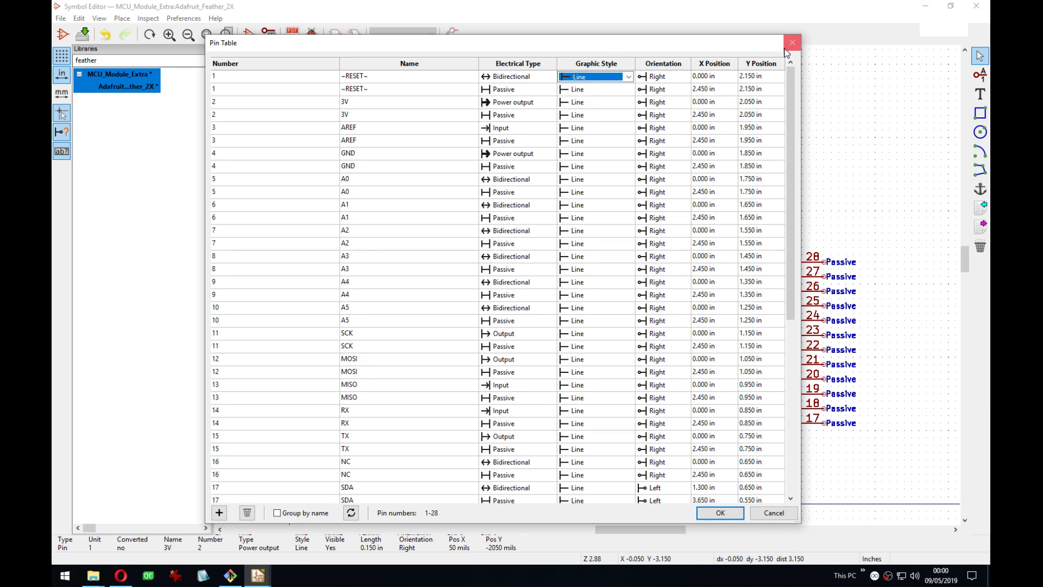
Close the Pin Table without changes and box-select the whole Passive pin set.
key(Escape)
key(Escape)
middle_drag(786, 218, 720, 209)
drag(554, 121, 792, 447)
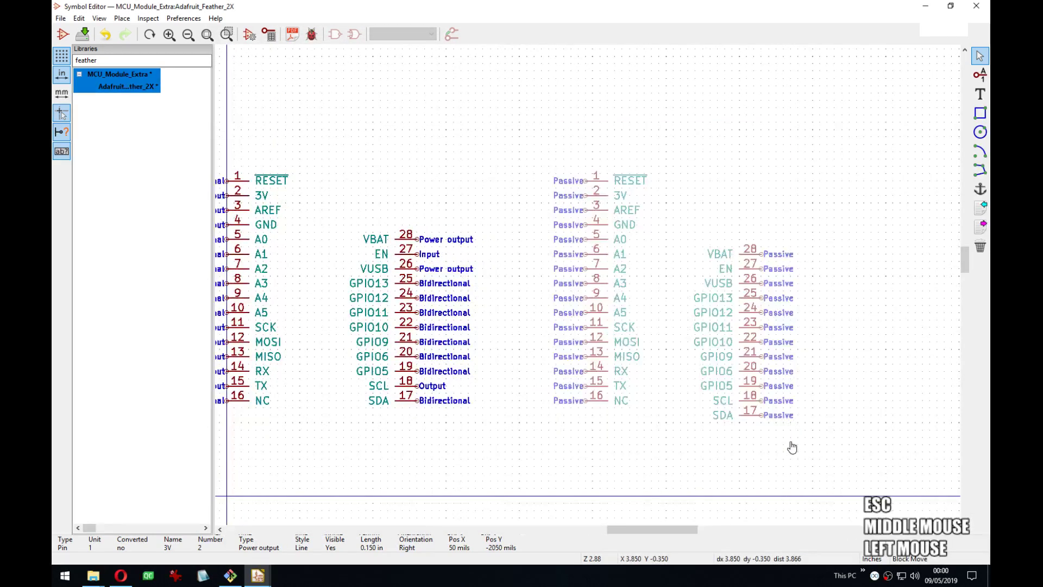
Cancel the block move and hide Passive pins 1–3 (RESET, 3V, AREF).
right_click(792, 446)
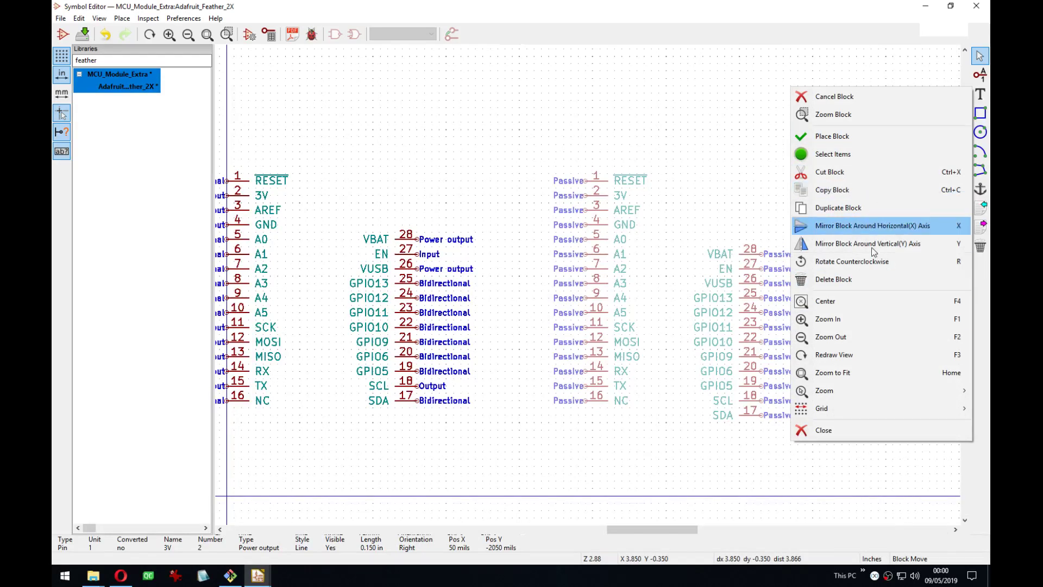
key(Escape)
key(Escape)
middle_drag(637, 182, 532, 185)
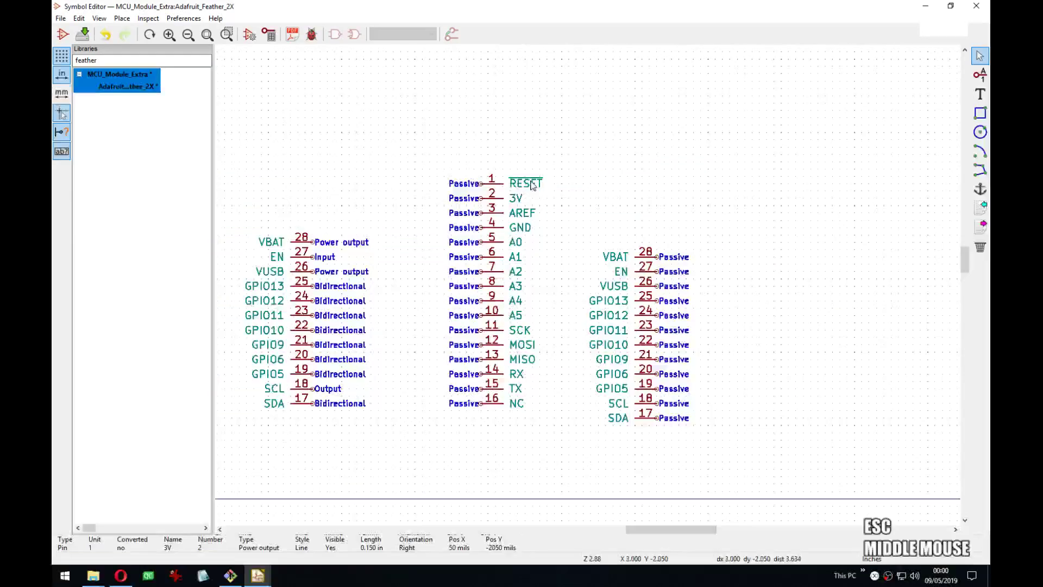
double_click(491, 186)
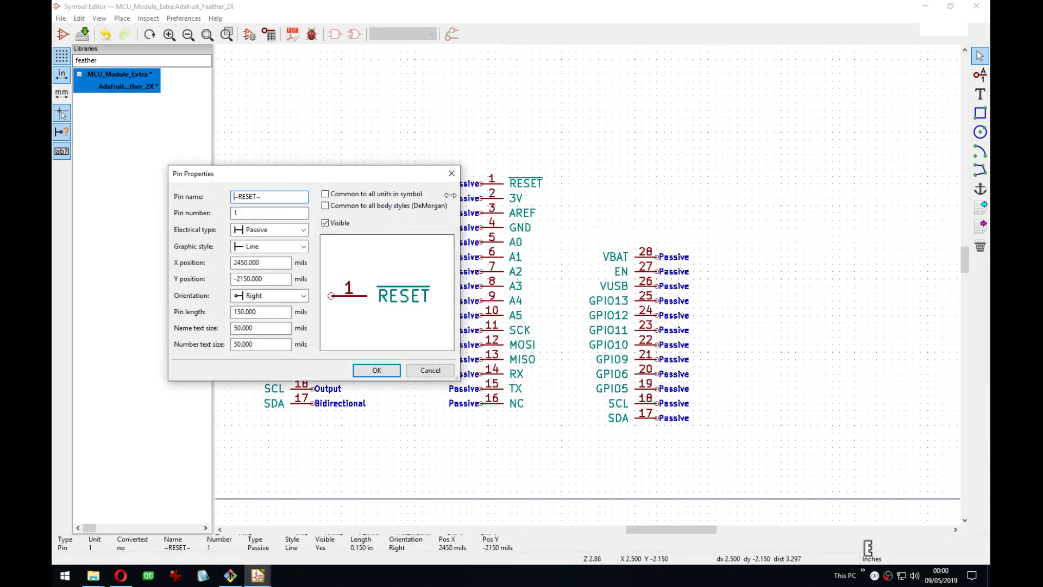
click(338, 224)
click(380, 375)
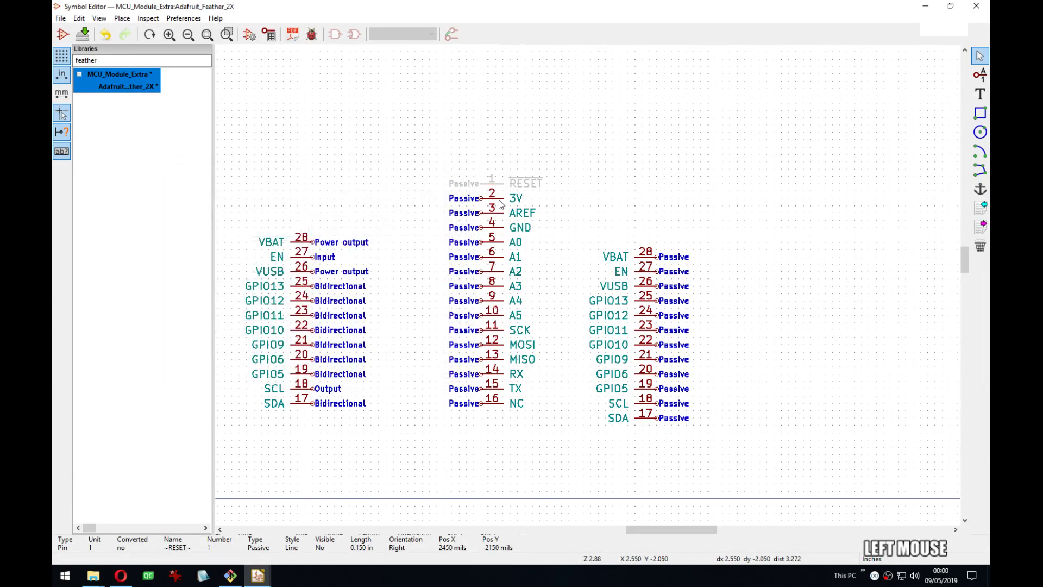
key(e)
click(329, 224)
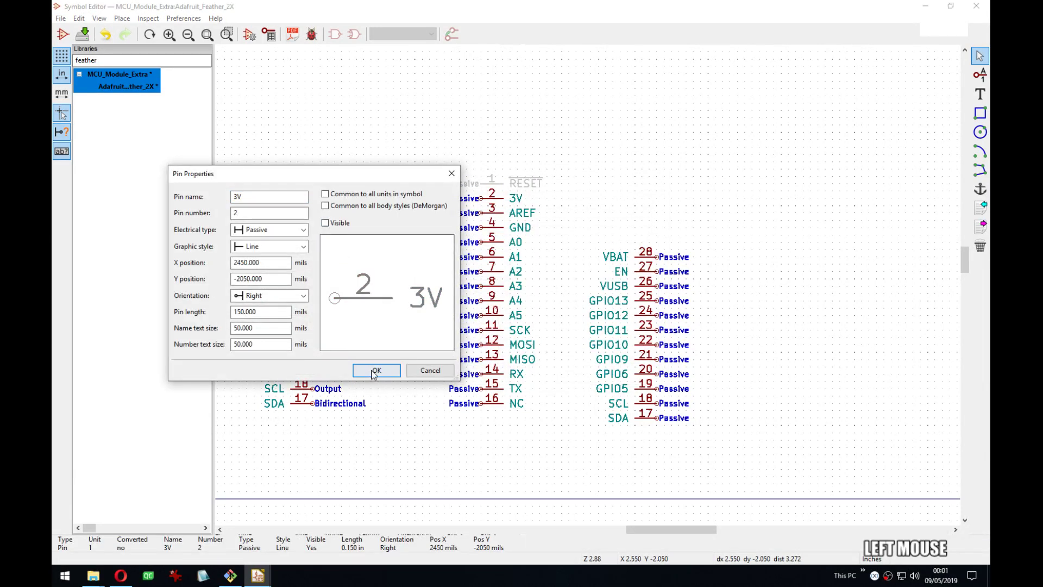
click(373, 370)
key(e)
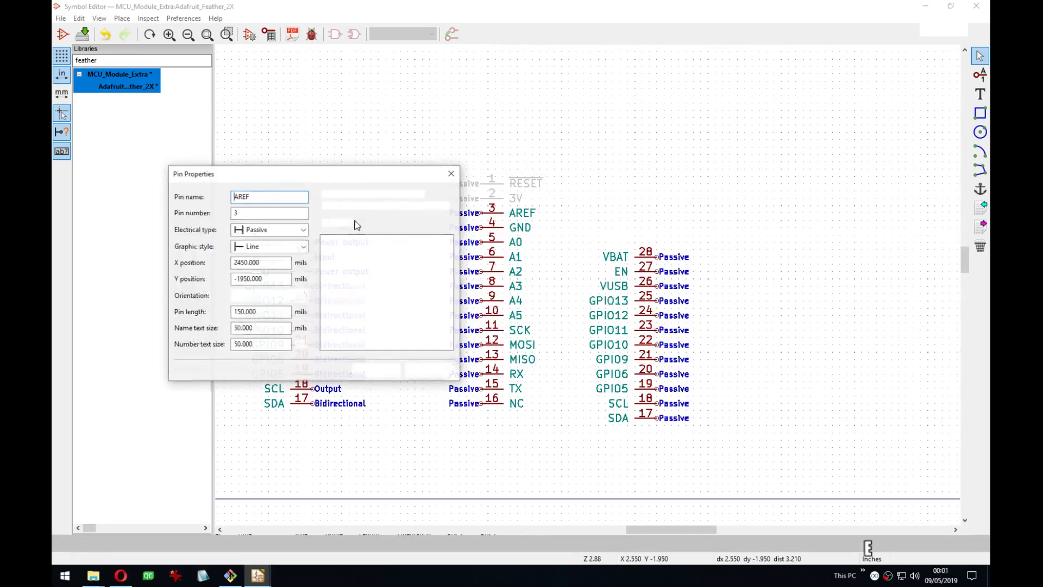
click(329, 223)
click(373, 370)
Hide Passive pins 4–6 (GND, A0, A1).
key(e)
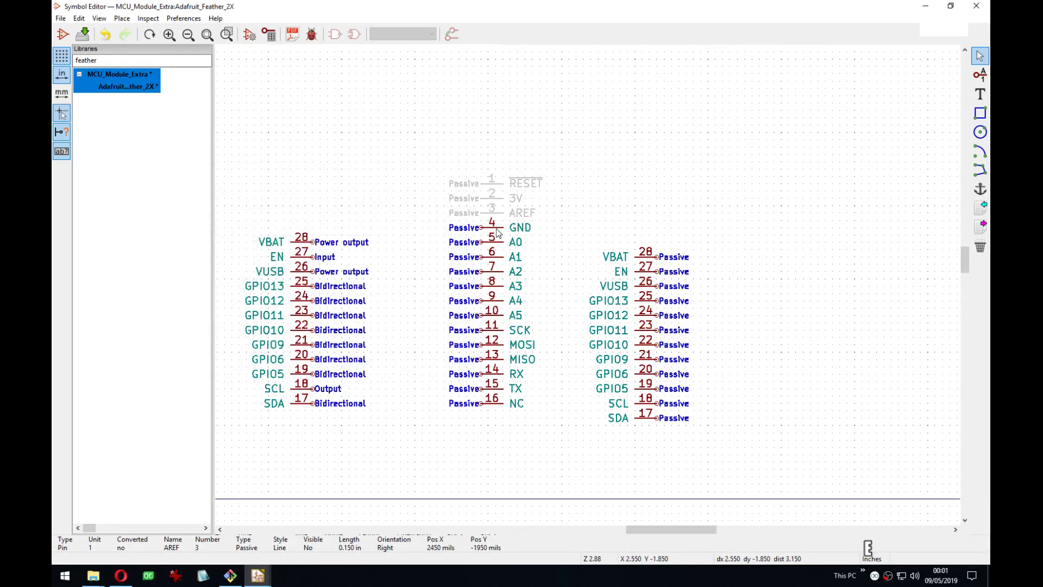
click(341, 224)
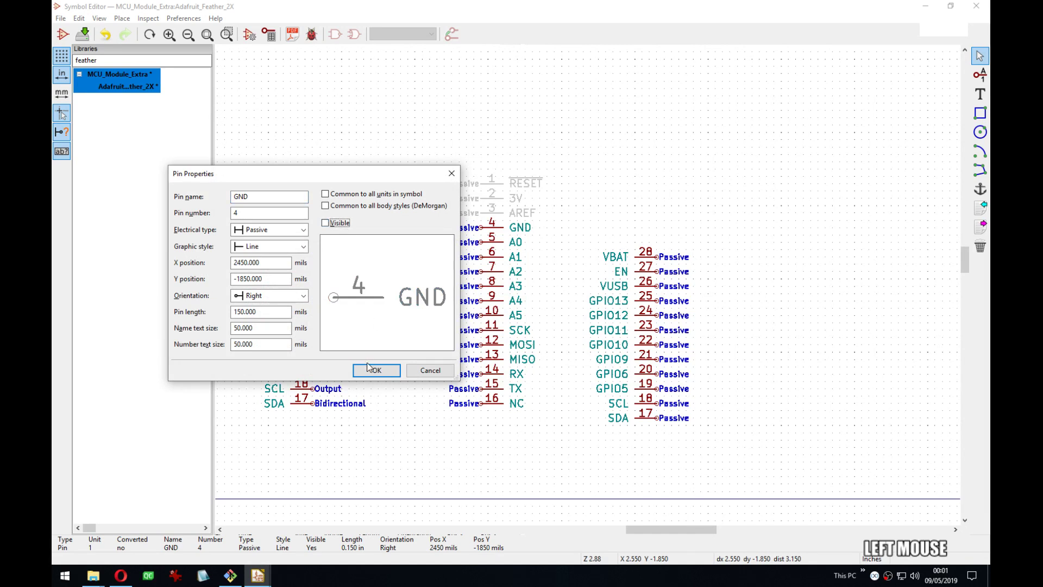
click(377, 370)
key(e)
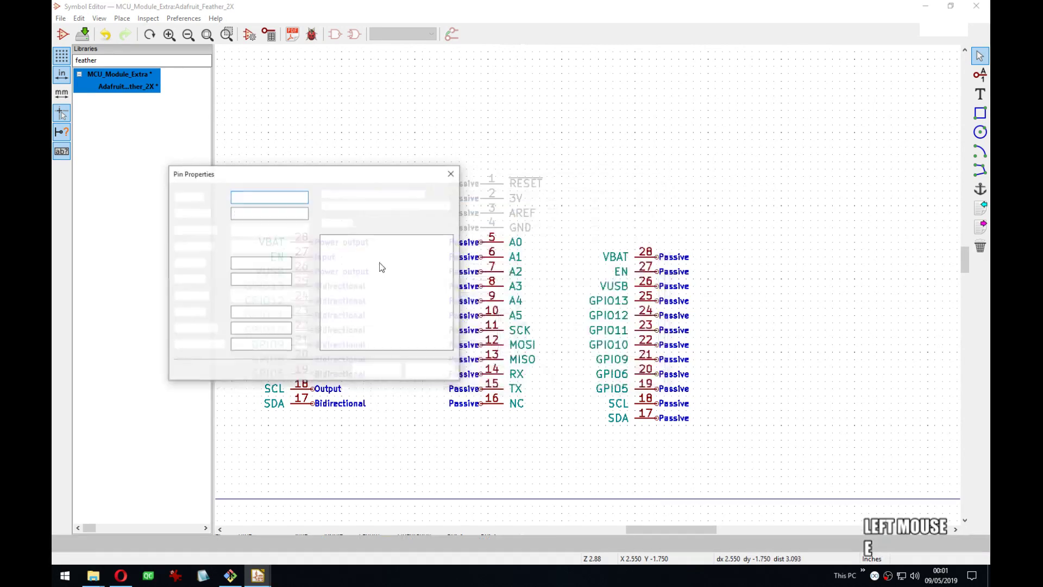
click(329, 223)
click(376, 369)
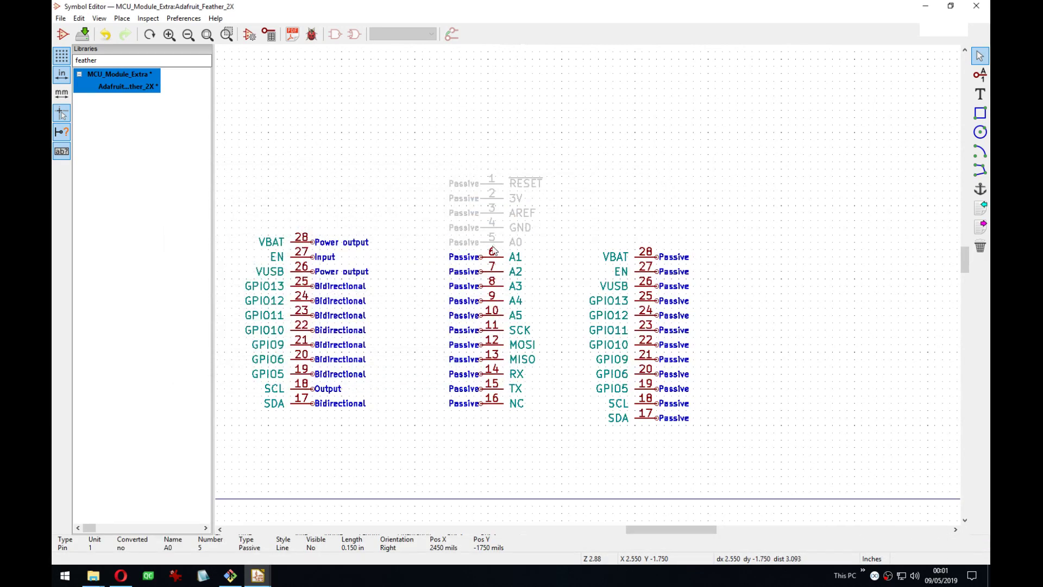
key(e)
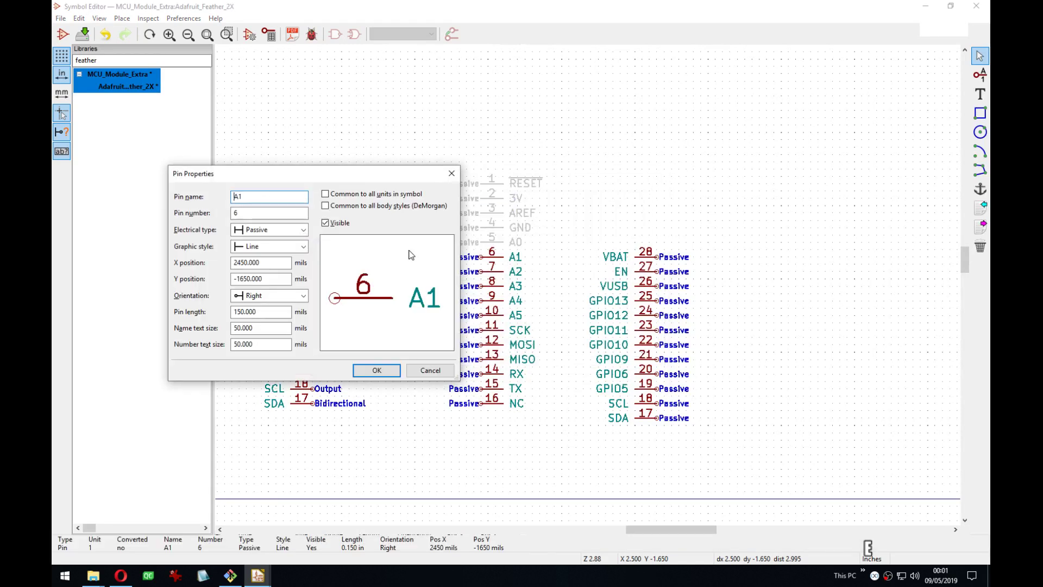
click(331, 224)
click(377, 370)
click(188, 19)
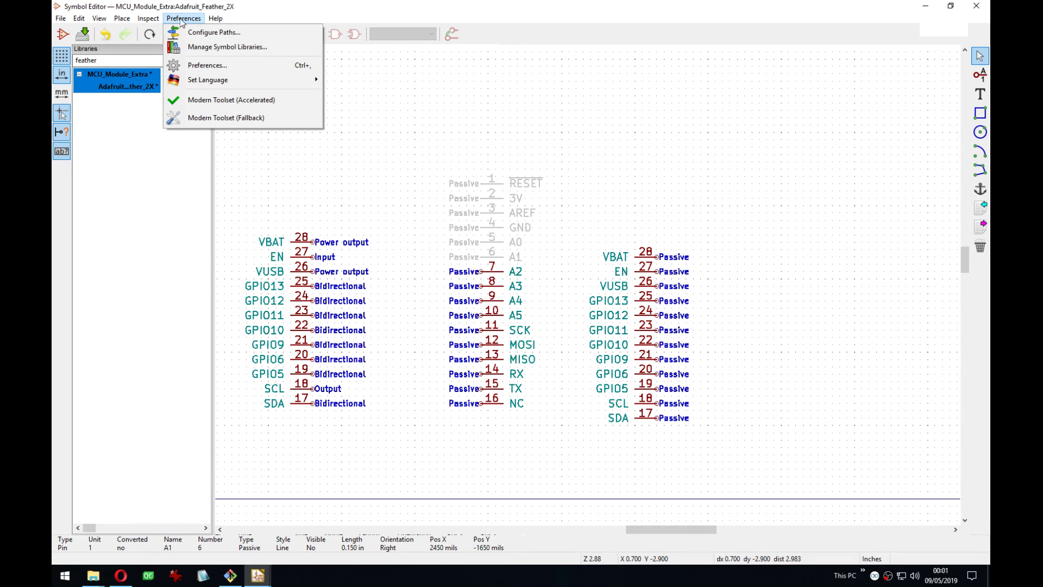
Dismiss the open menu and hide pins A2 and A3, keeping A3 Passive.
mouse_move(221, 19)
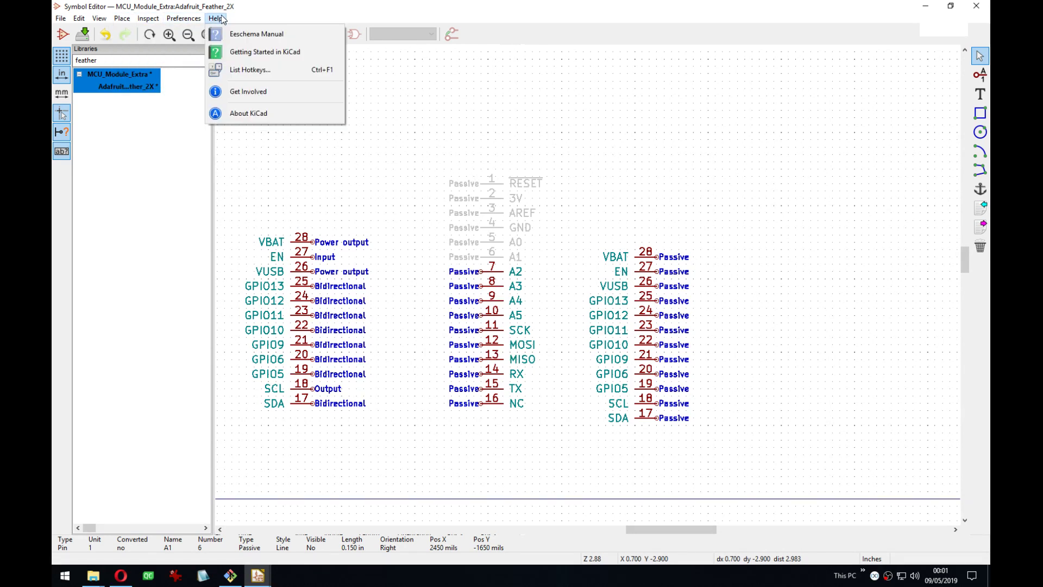
mouse_move(68, 22)
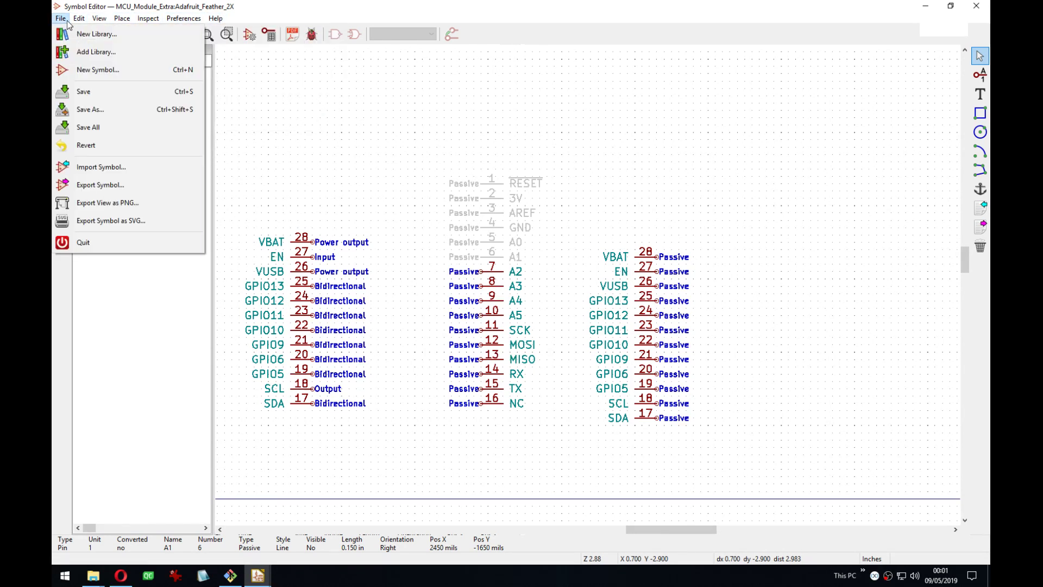
click(554, 267)
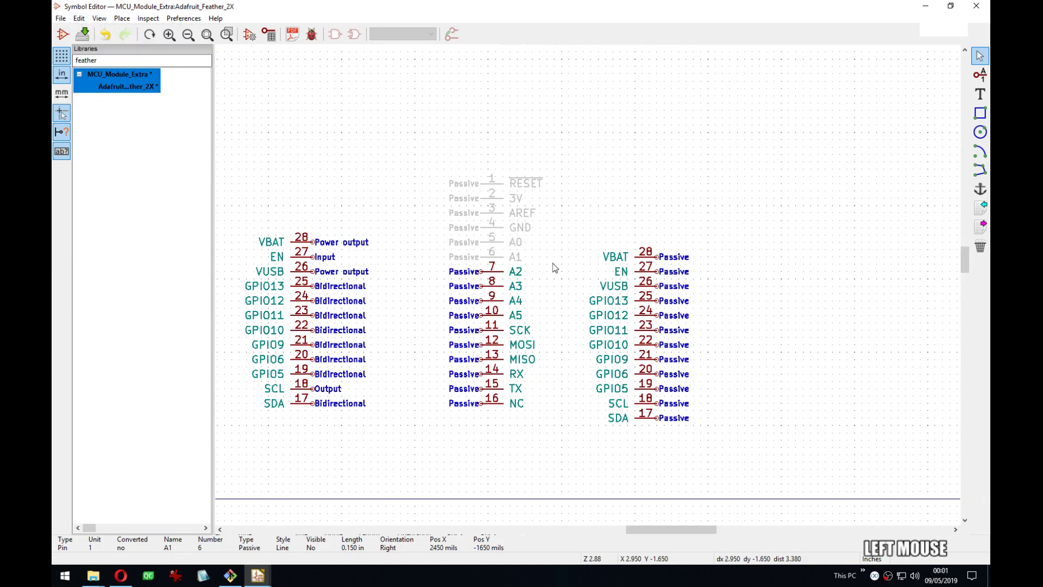
double_click(496, 274)
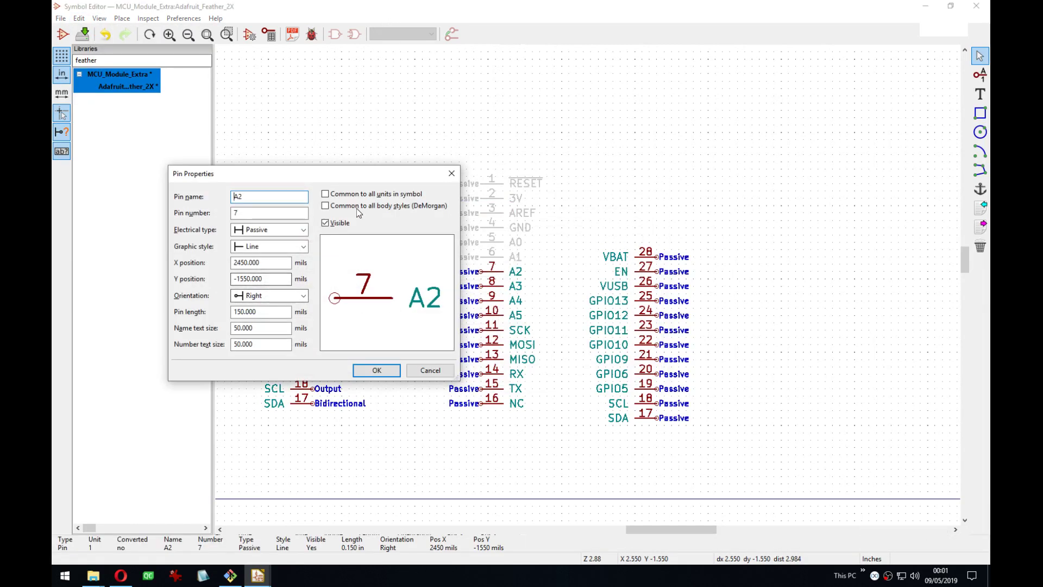
click(326, 223)
click(377, 370)
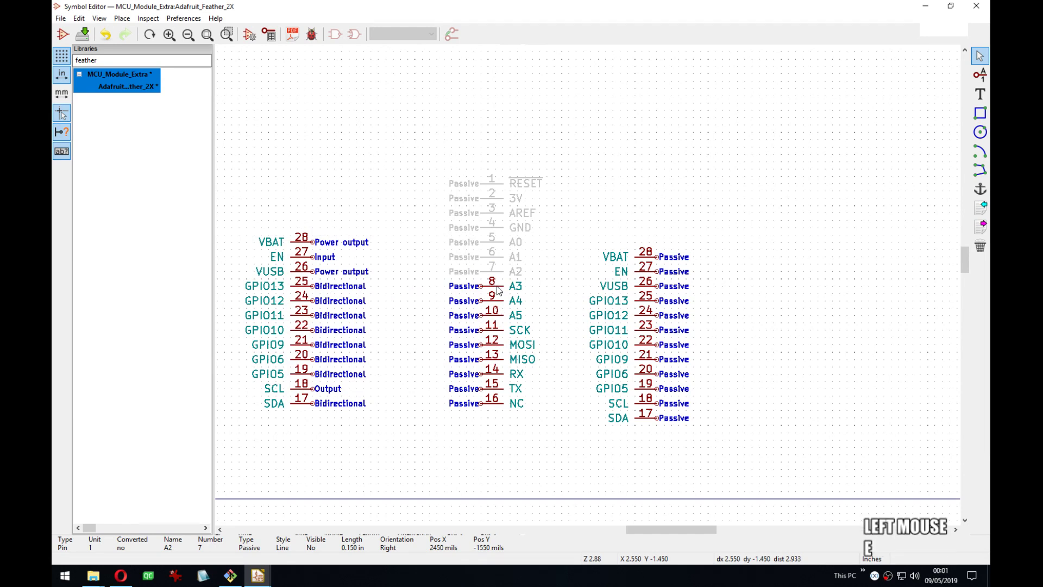
key(e)
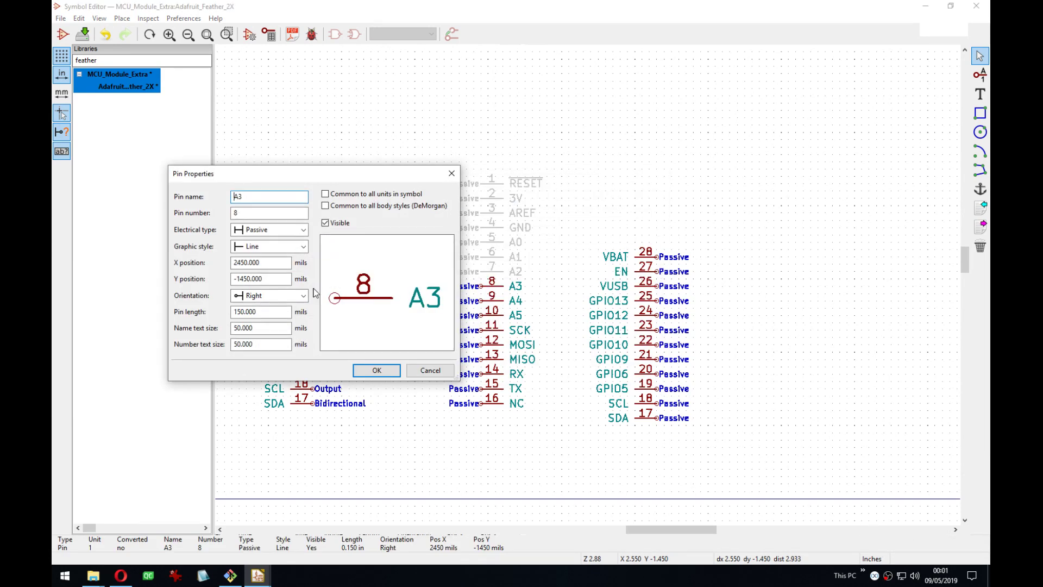
click(294, 230)
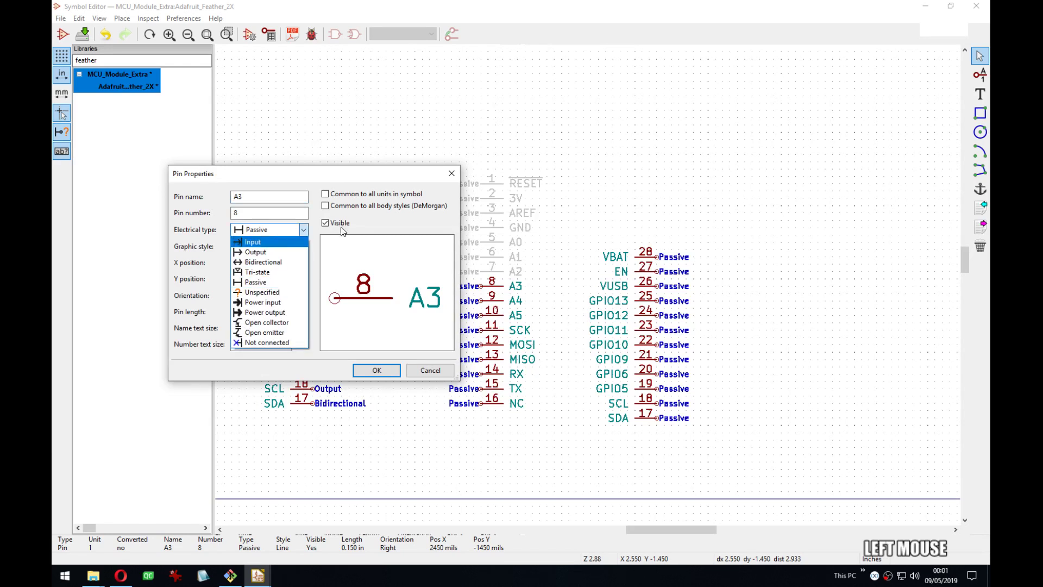
click(296, 230)
click(325, 223)
click(377, 371)
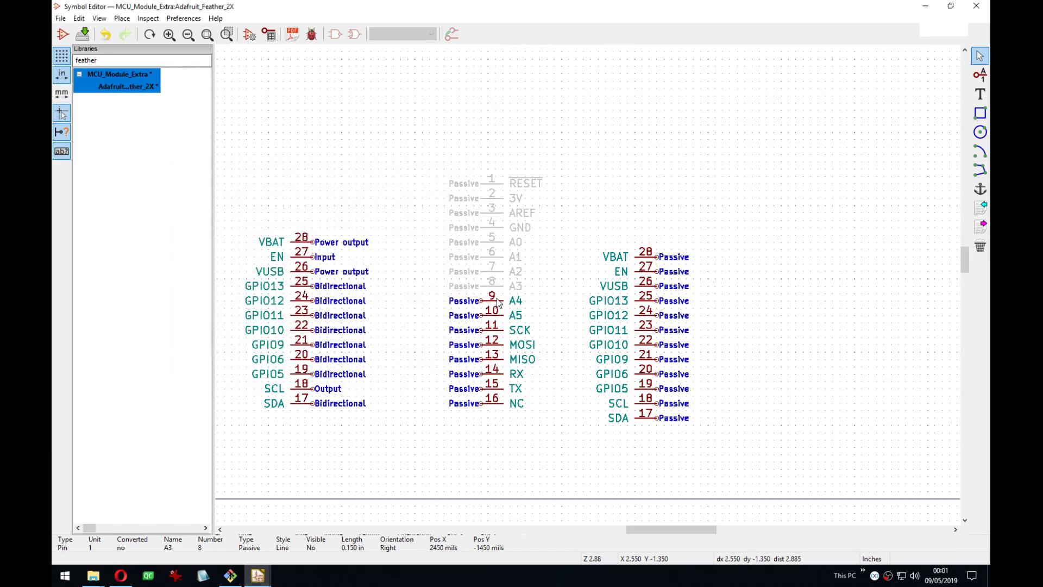
Hide pins A4, A5 and SCK, and save the symbol library.
key(e)
click(326, 223)
click(377, 373)
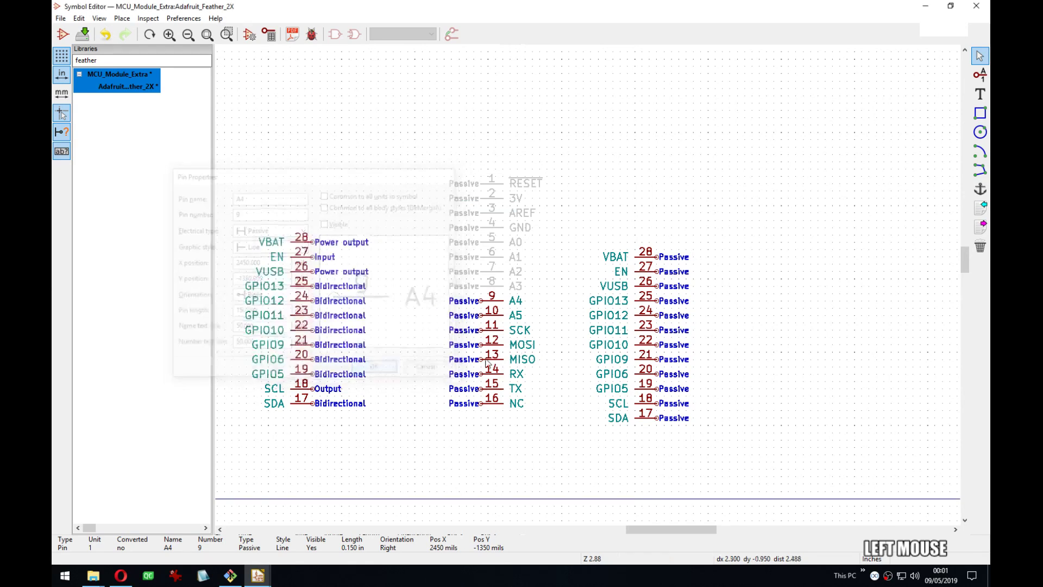
key(e)
click(325, 225)
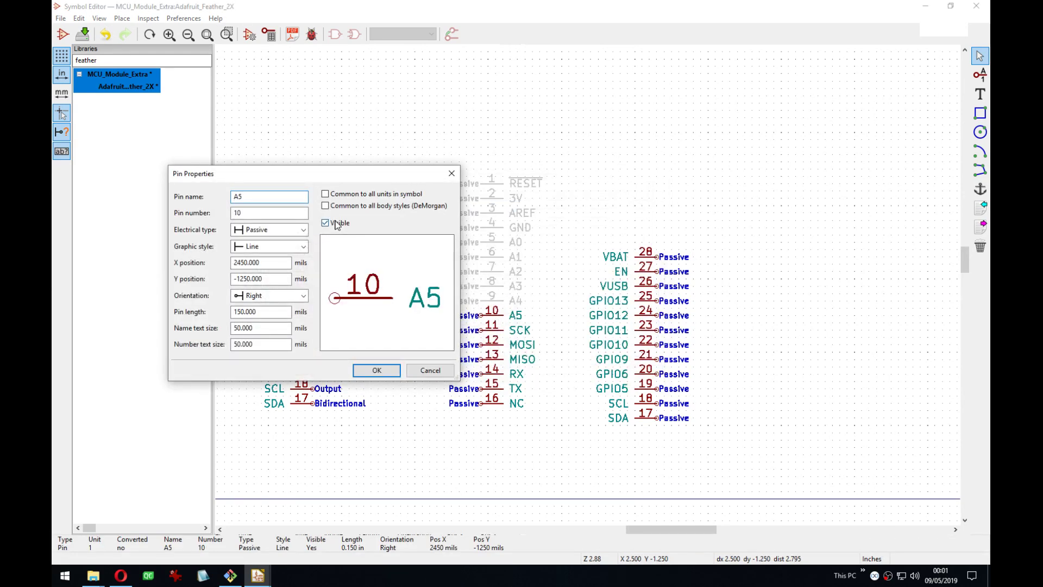
click(375, 370)
key(e)
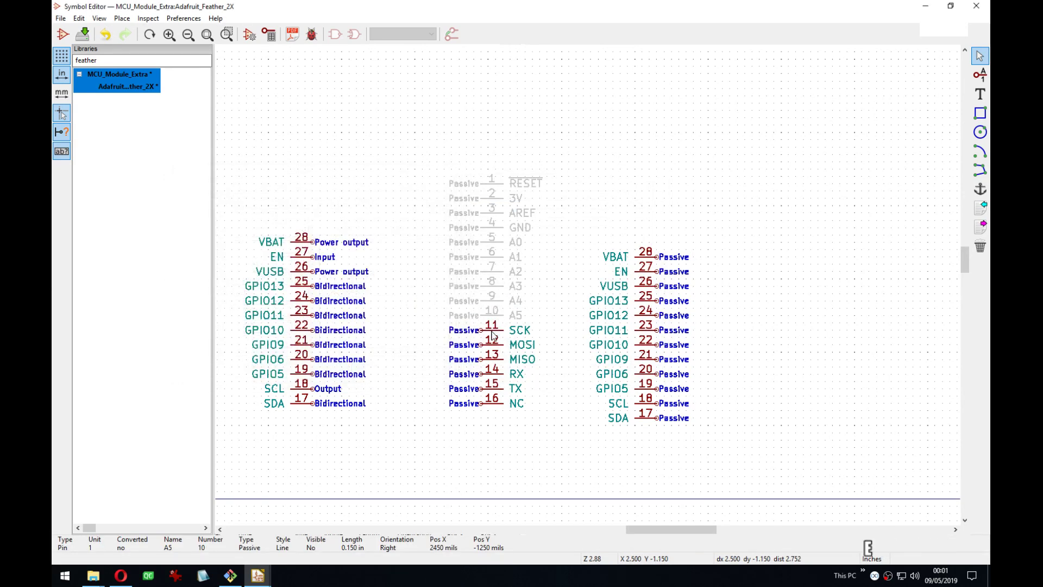
click(339, 223)
click(376, 370)
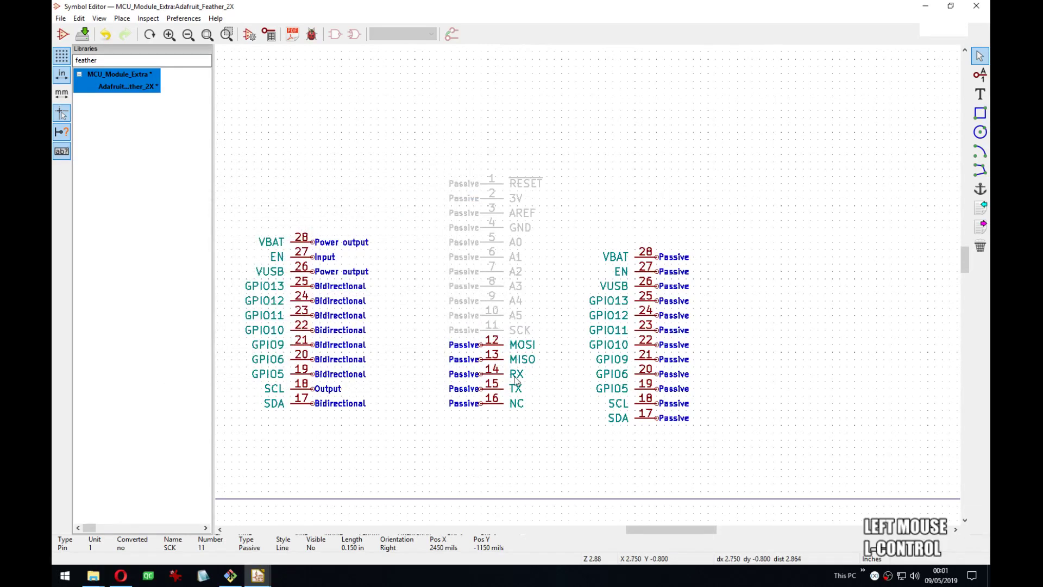
key(ctrl+s)
Hide pins MOSI, MISO, RX and TX, and untick Visible for pin NC.
key(e)
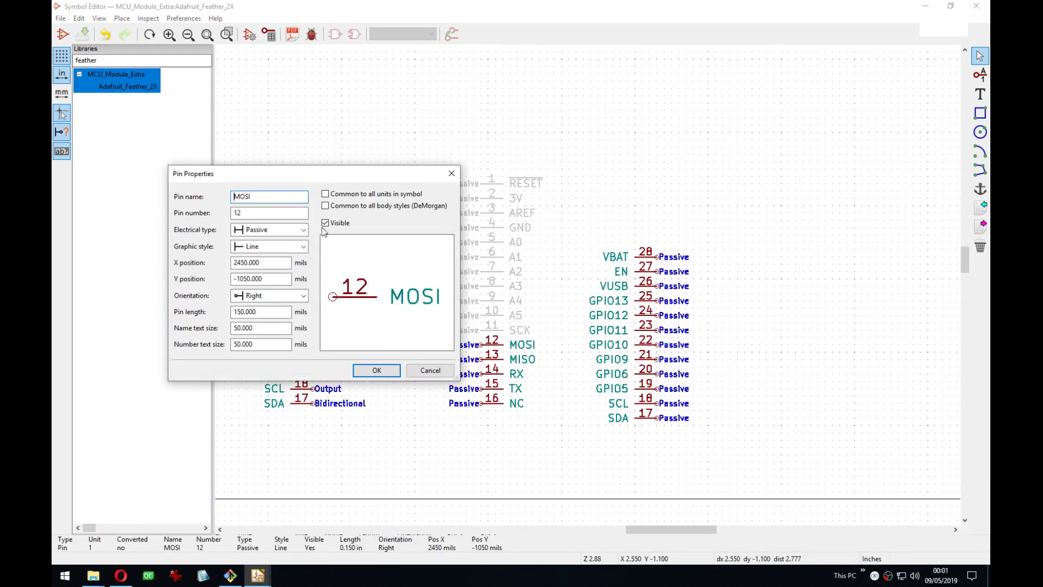
click(337, 225)
click(377, 370)
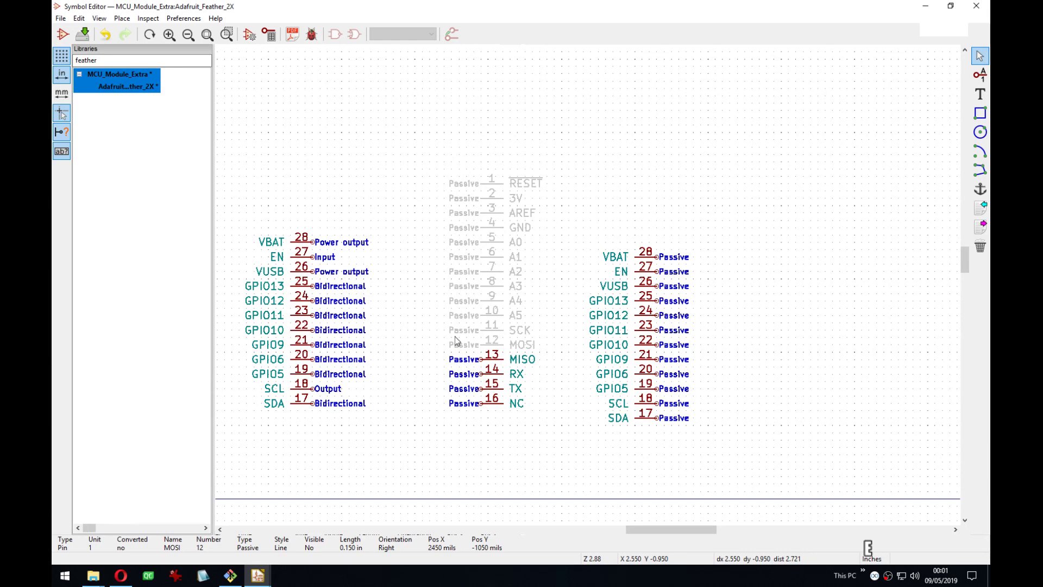
key(e)
click(337, 225)
click(376, 370)
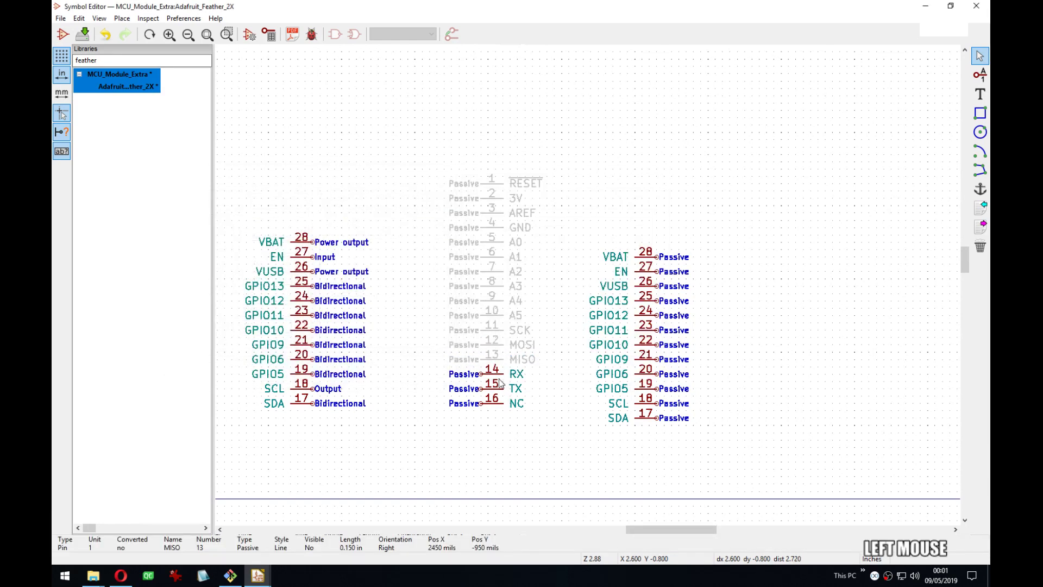
key(e)
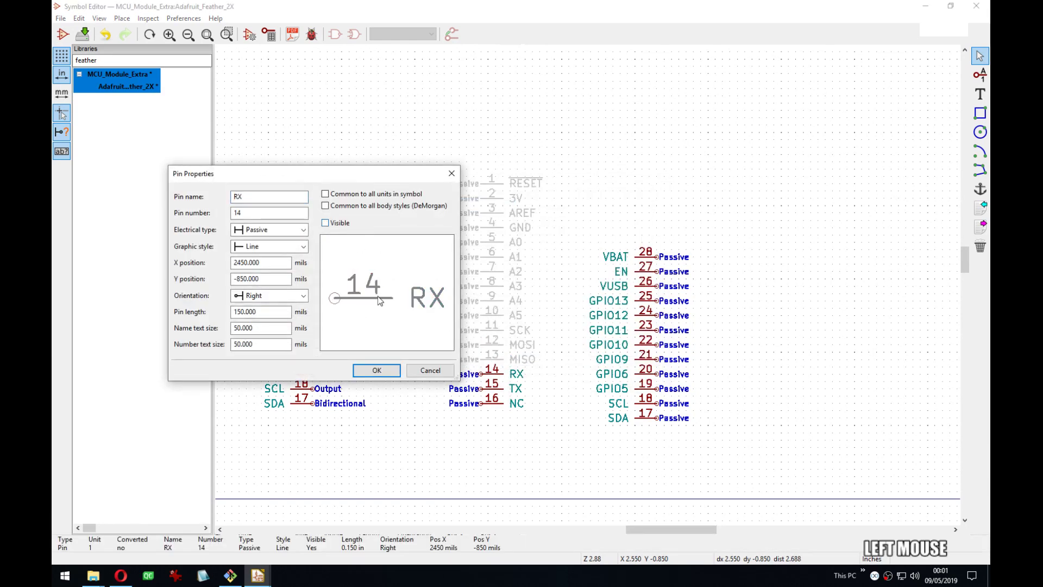
click(387, 371)
key(e)
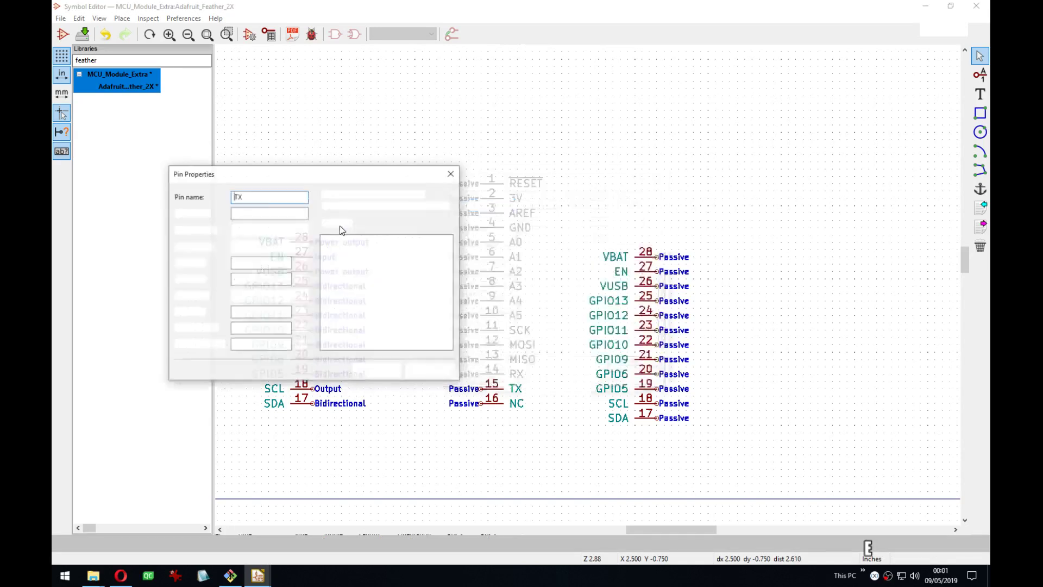
click(329, 224)
click(380, 370)
key(e)
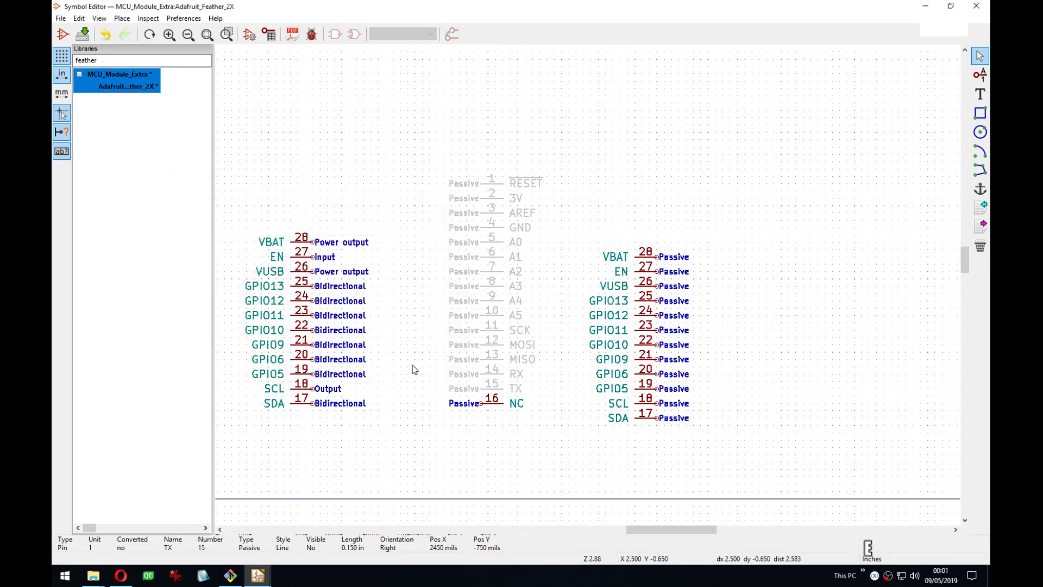
click(326, 223)
Hide pin 16 NC and the right-hand VBAT, EN and VUSB duplicate pins.
click(377, 371)
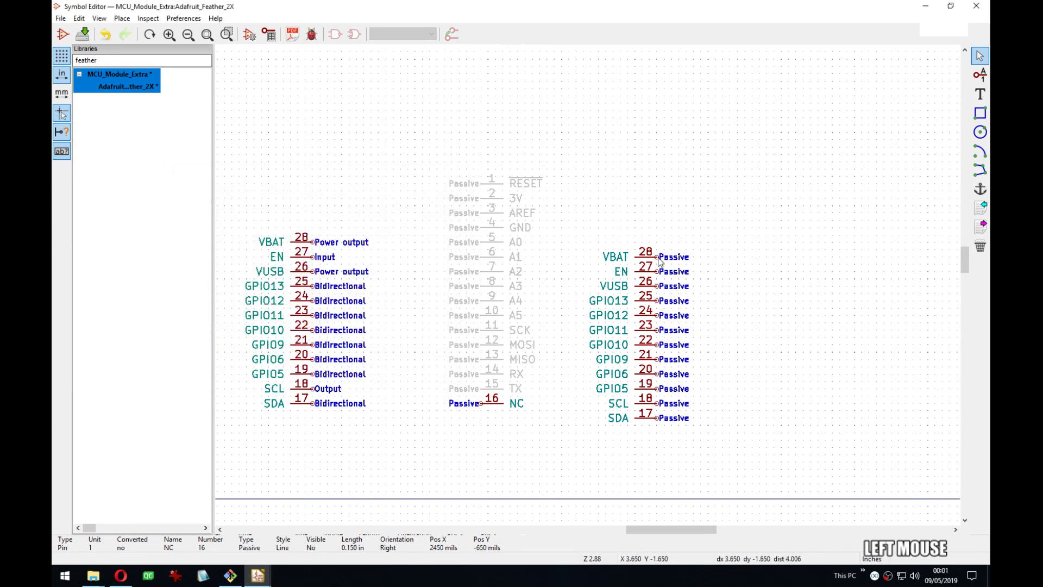
key(e)
click(326, 224)
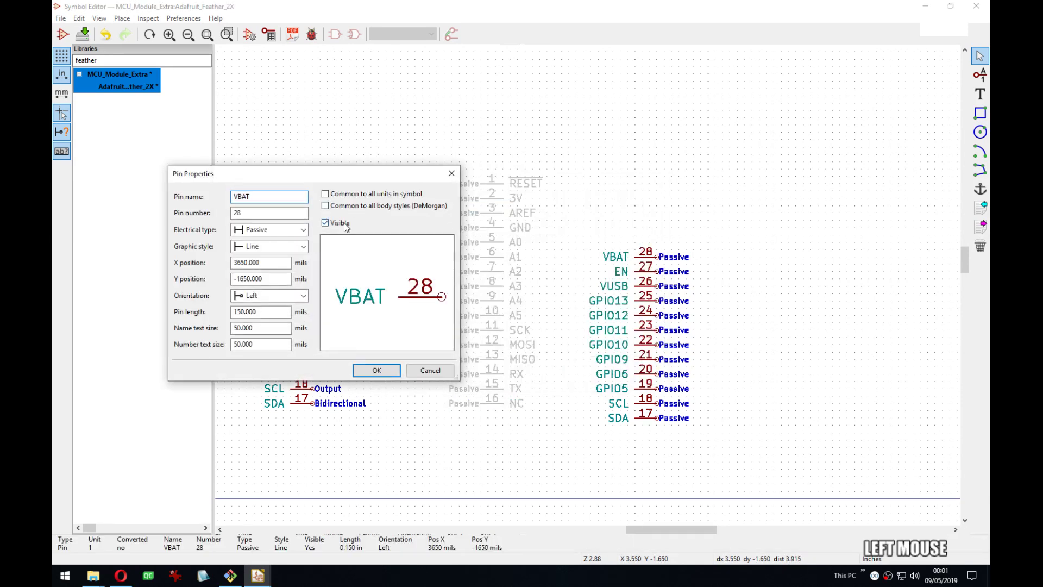
click(378, 371)
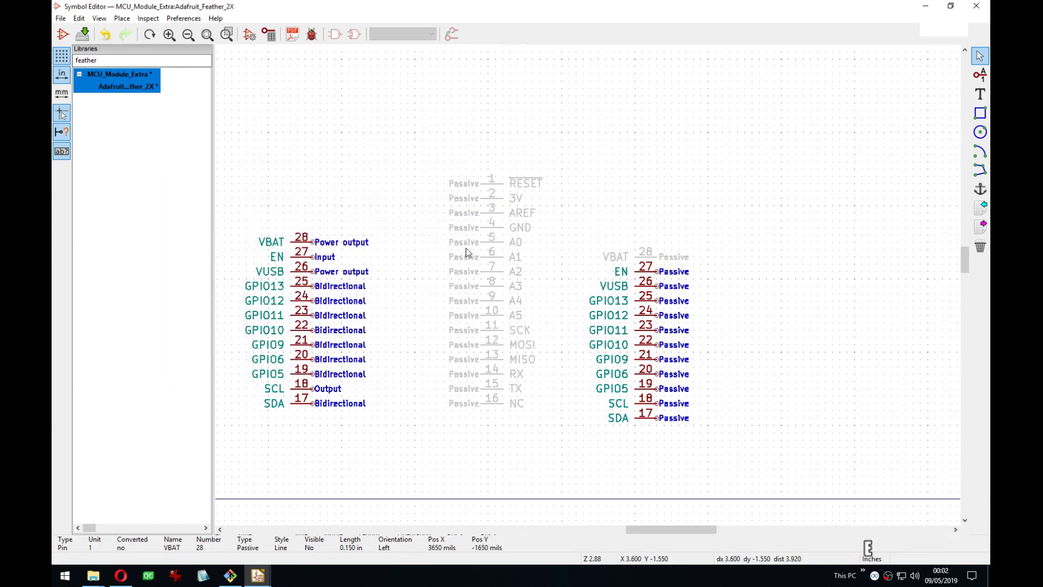
key(e)
click(348, 224)
click(349, 224)
click(327, 223)
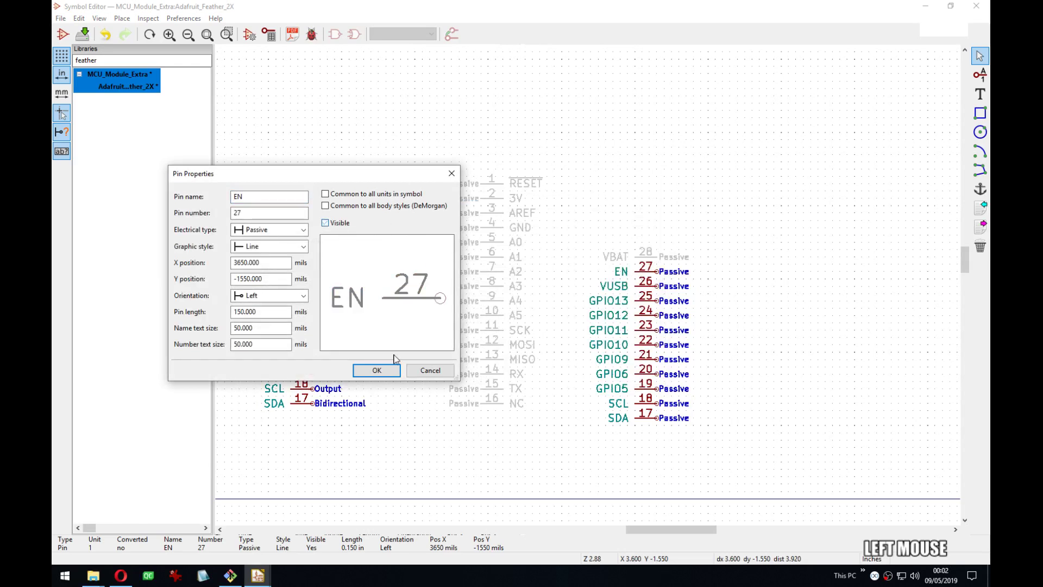
click(377, 371)
key(e)
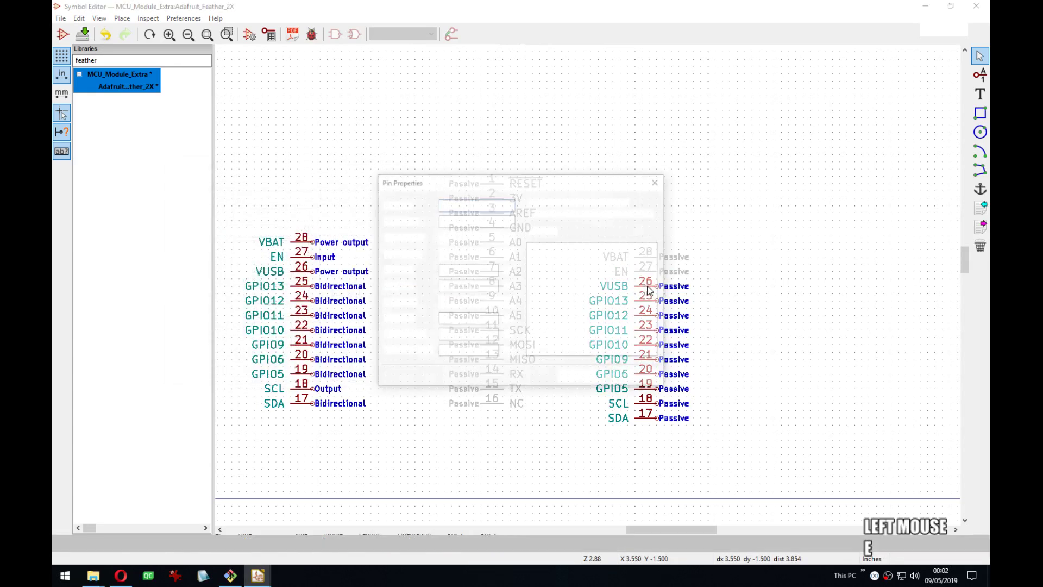
click(345, 224)
click(377, 370)
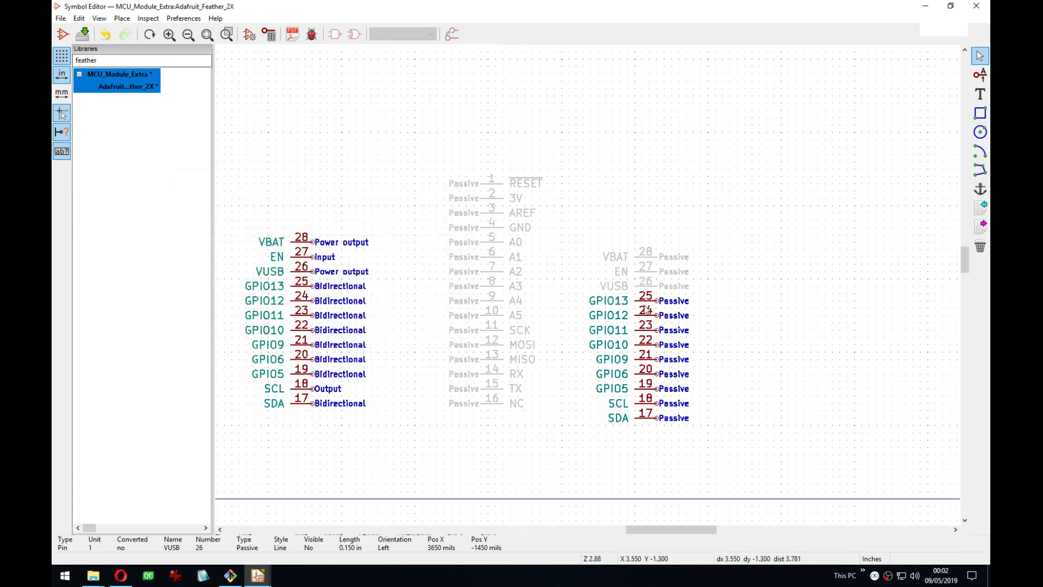
Hide the right-hand GPIO13, GPIO12, GPIO11 and GPIO10 duplicate pins.
key(e)
click(333, 223)
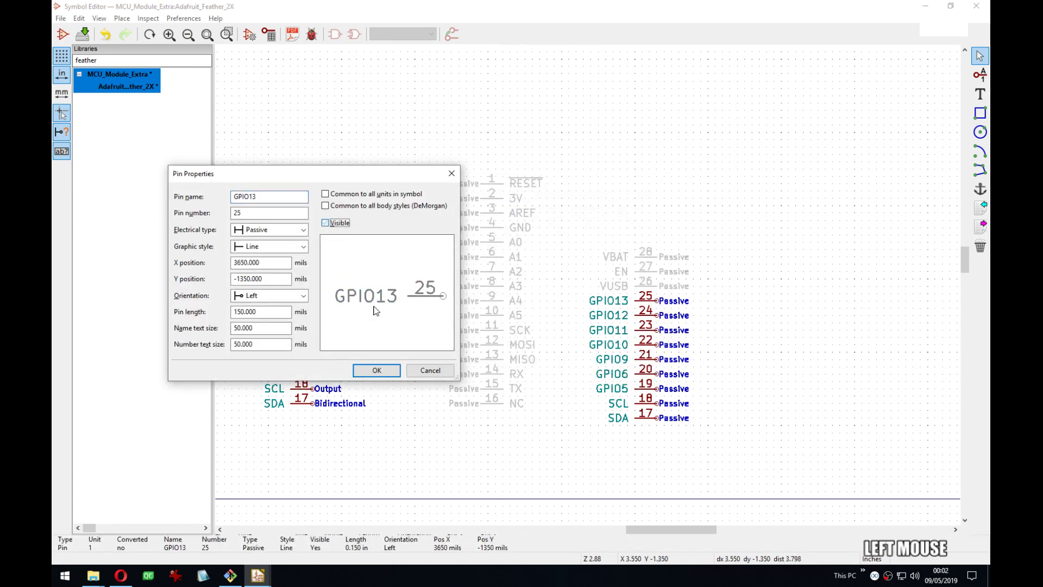
click(377, 371)
key(e)
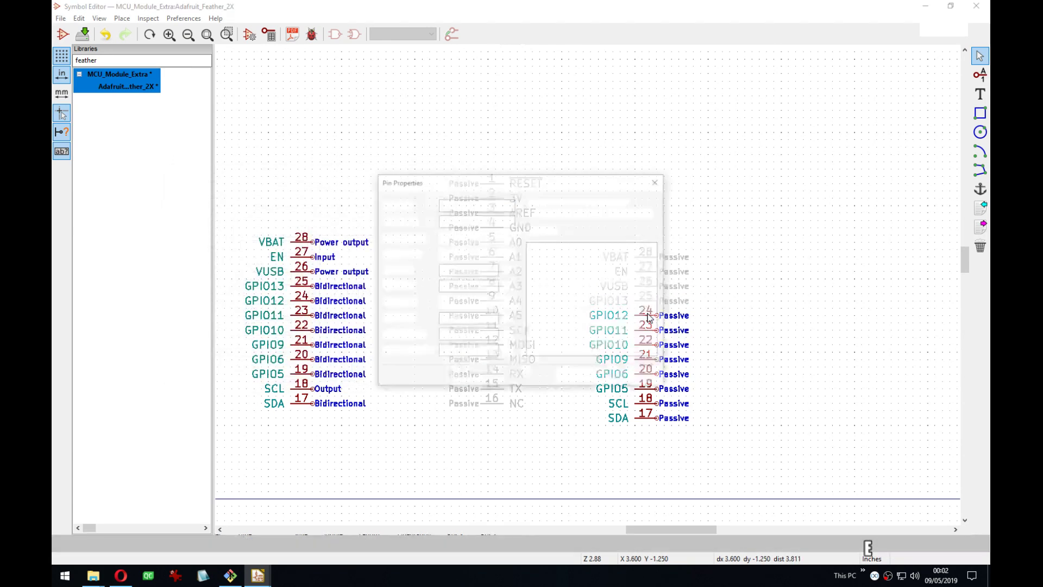
click(332, 223)
click(377, 370)
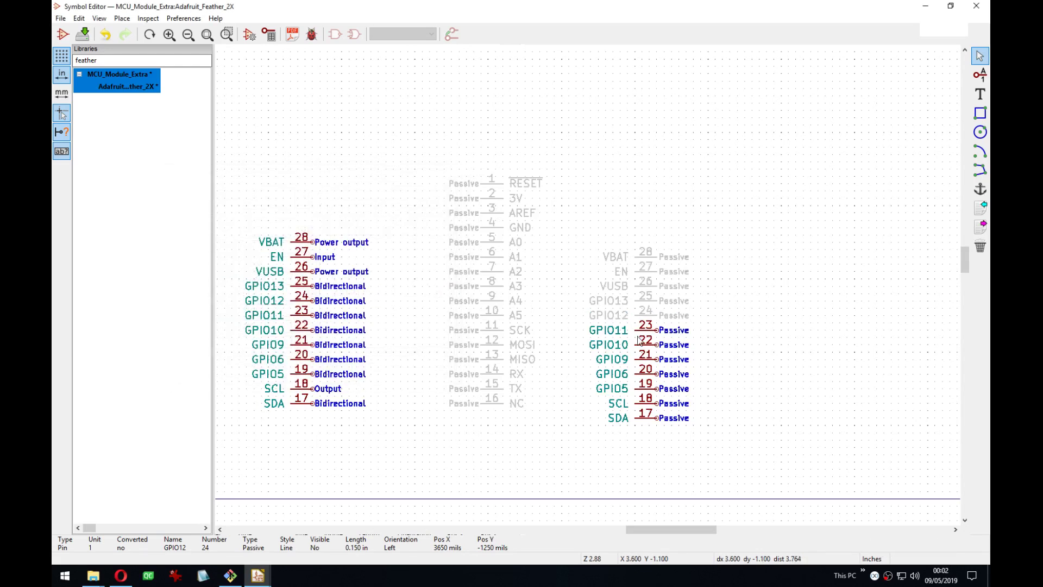
key(e)
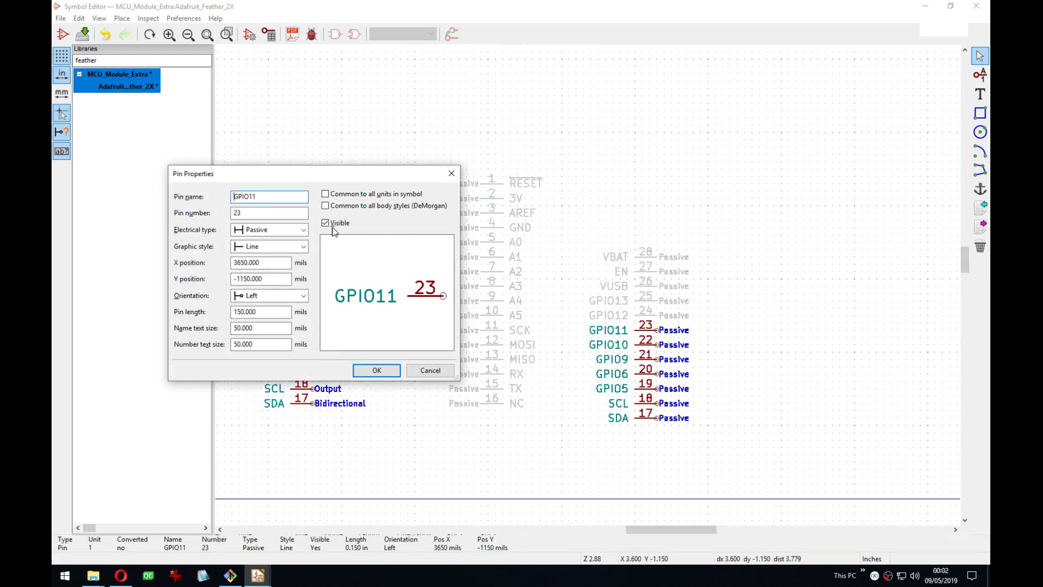
click(333, 224)
click(377, 371)
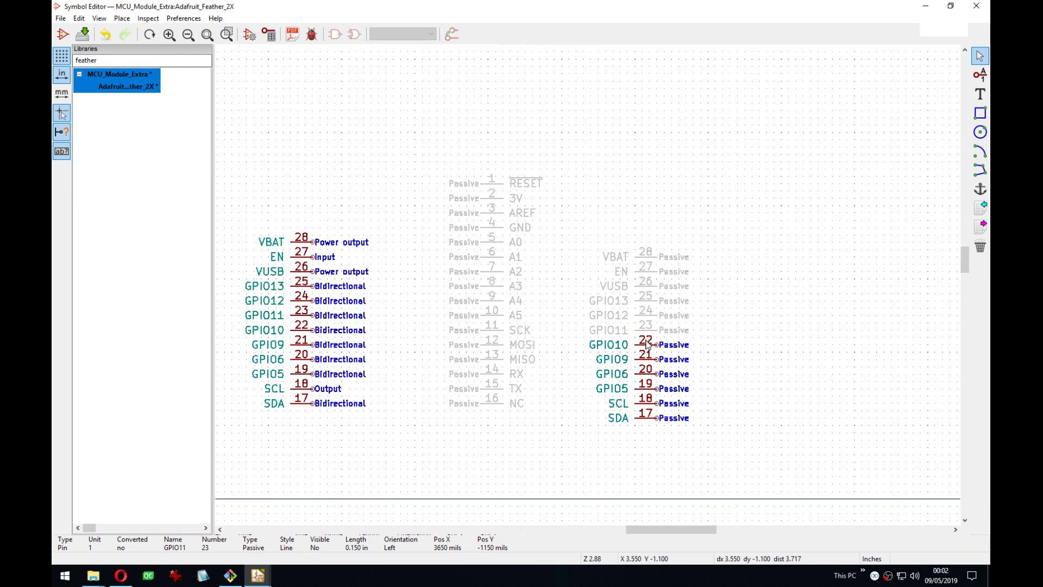
key(e)
click(332, 224)
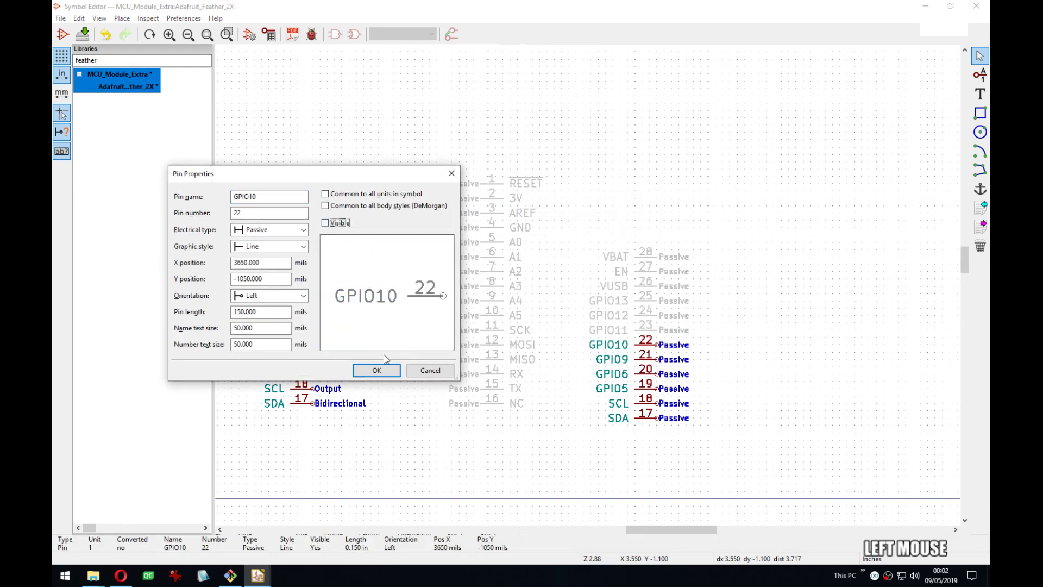
click(375, 369)
Hide the right-hand GPIO9, GPIO6, GPIO5 and SCL 18 duplicate pins.
key(e)
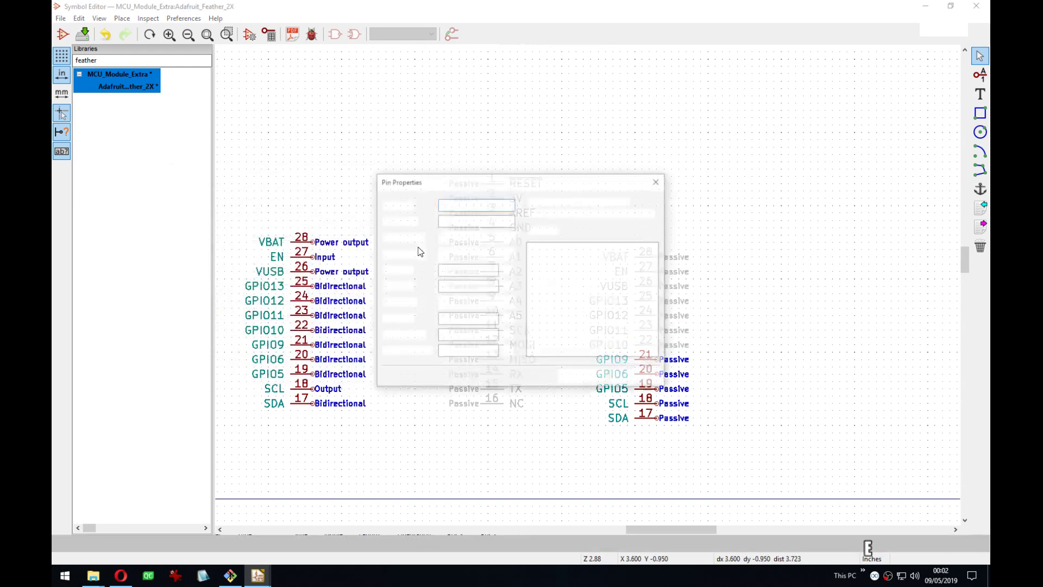
click(331, 223)
click(377, 371)
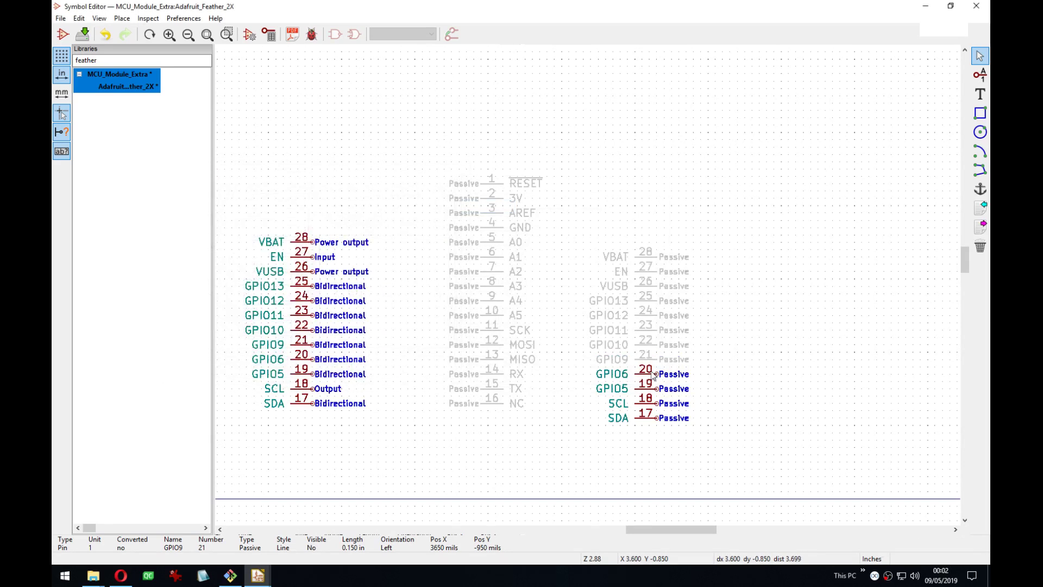
key(e)
click(332, 223)
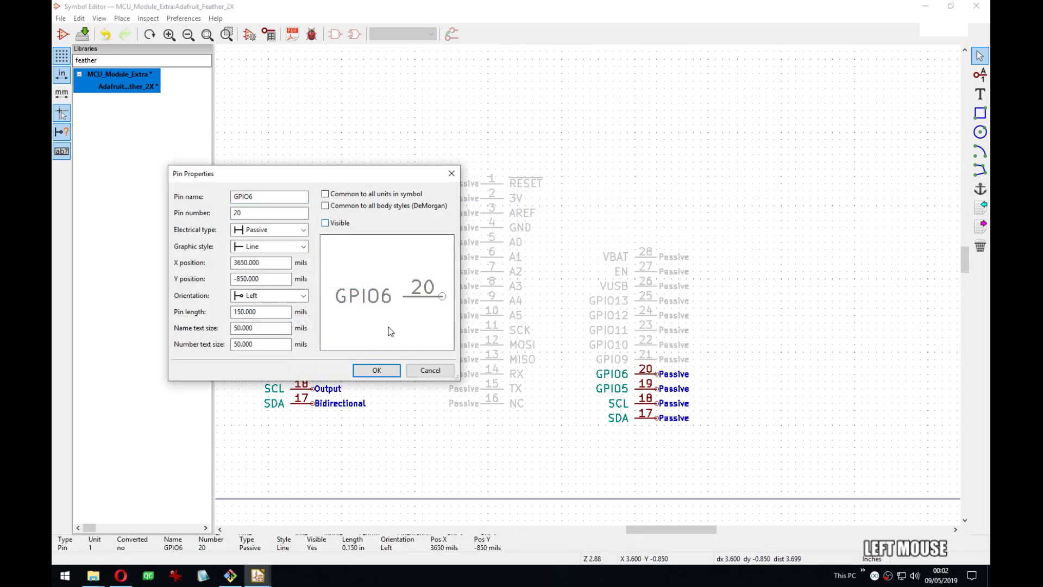
click(378, 369)
key(e)
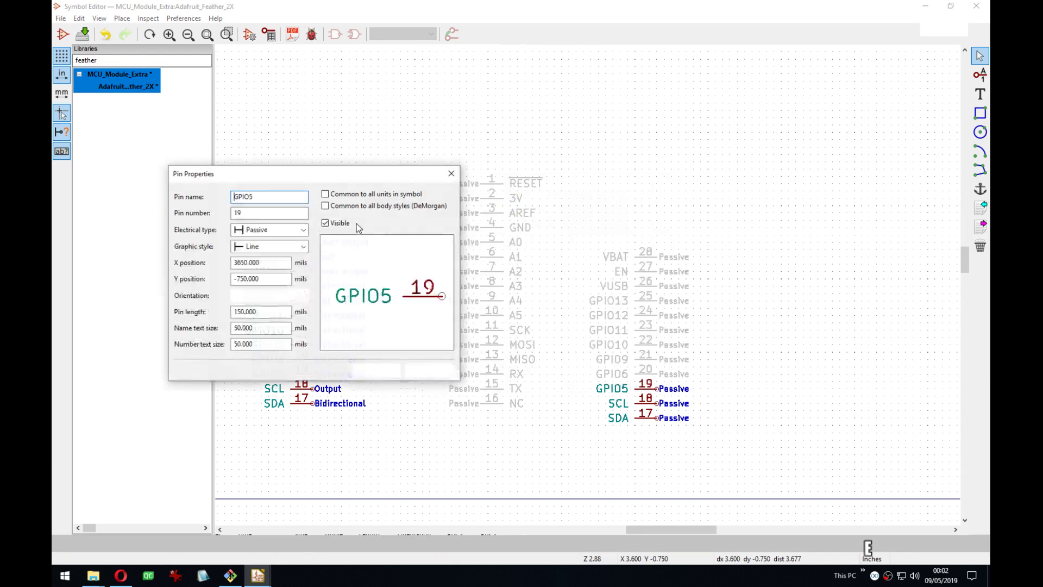
click(341, 226)
click(374, 370)
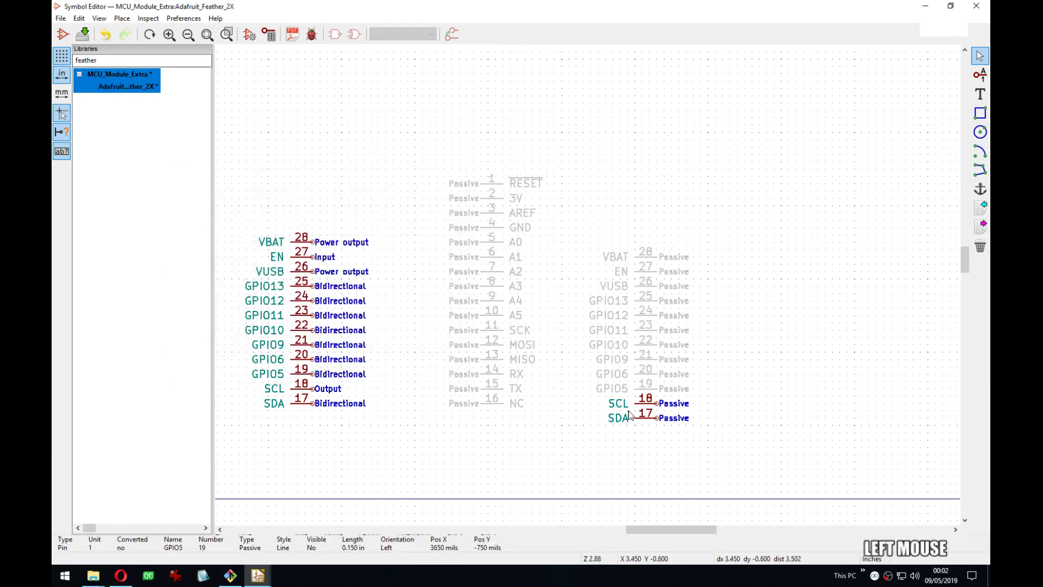
key(e)
click(342, 224)
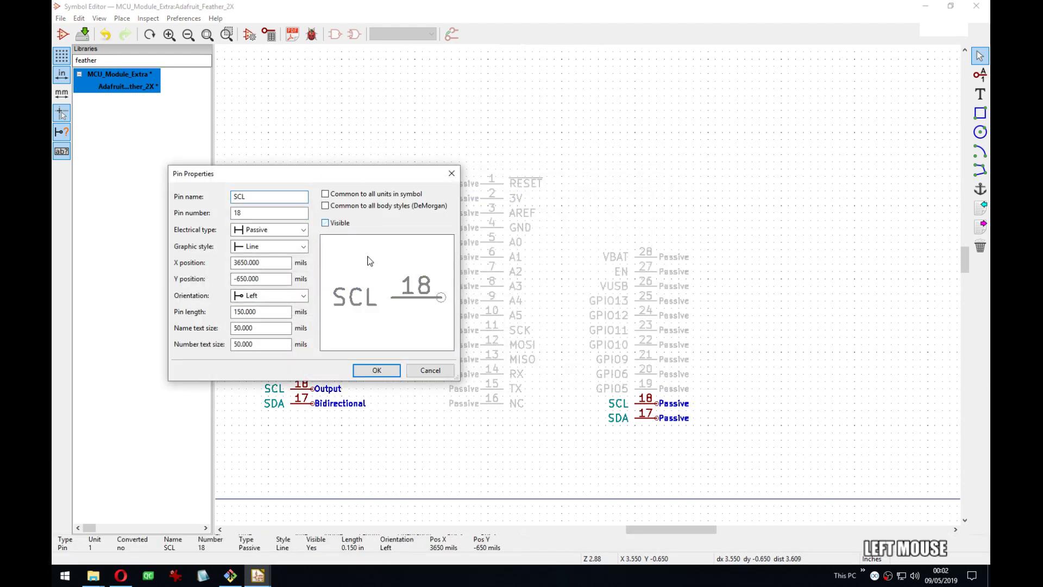
click(375, 369)
Hide the right-hand SDA pin 17.
key(e)
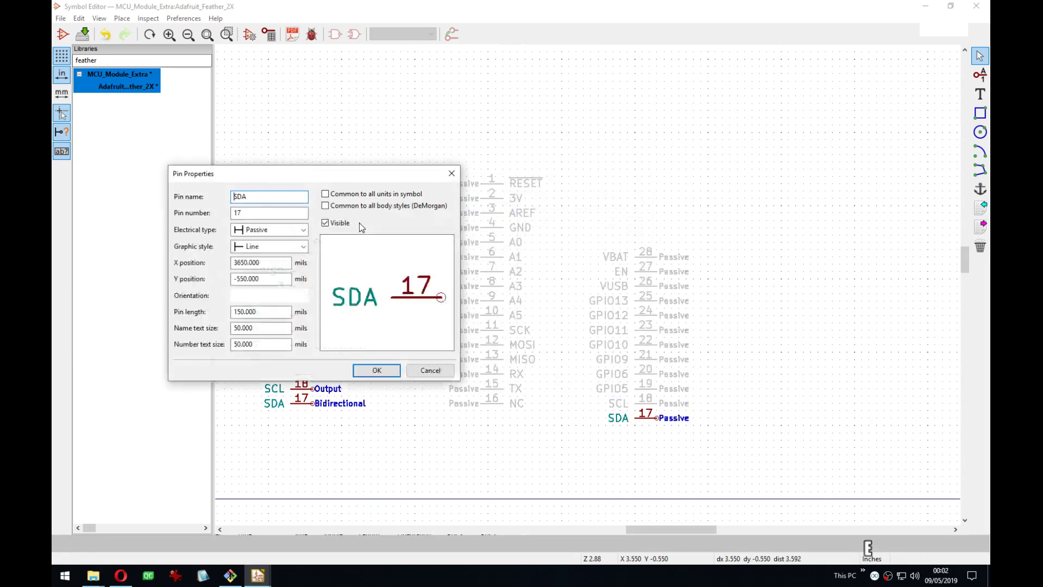
click(341, 225)
click(375, 369)
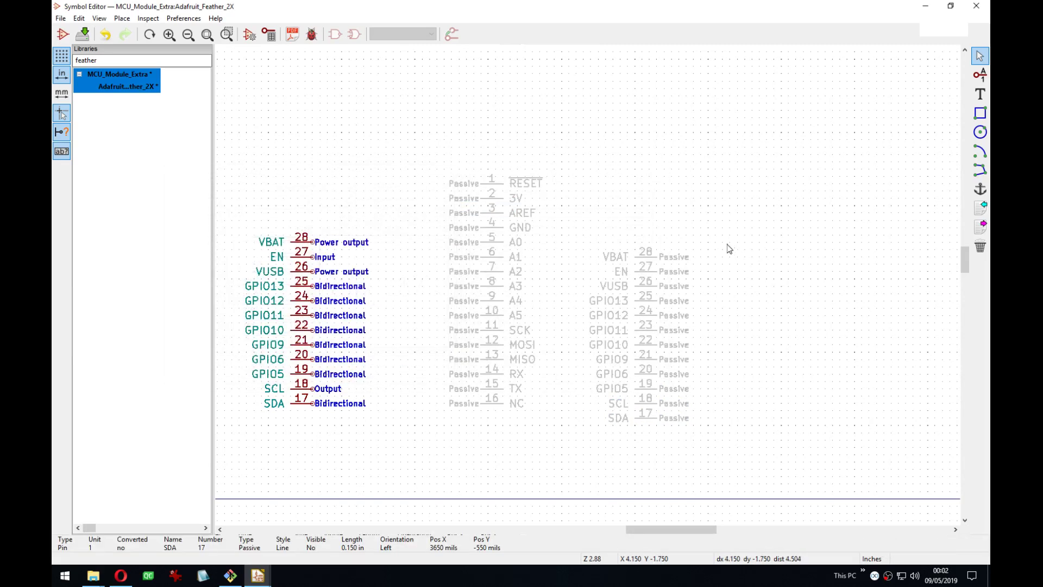
Stack the grey duplicate pins onto visible pins 17–28 and 1–16.
drag(723, 242, 639, 455)
middle_drag(365, 424, 419, 408)
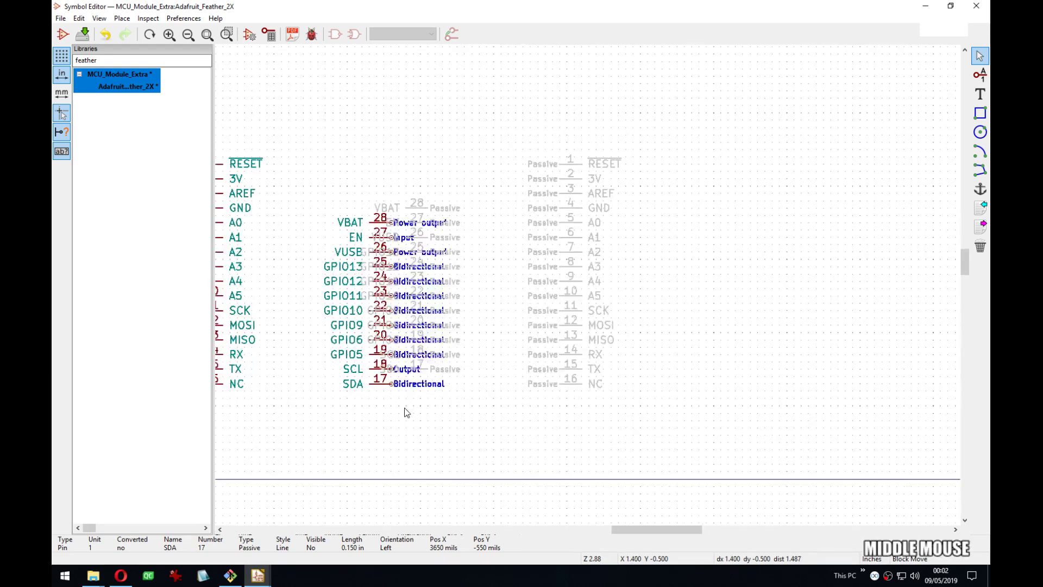
click(375, 424)
drag(660, 232, 563, 460)
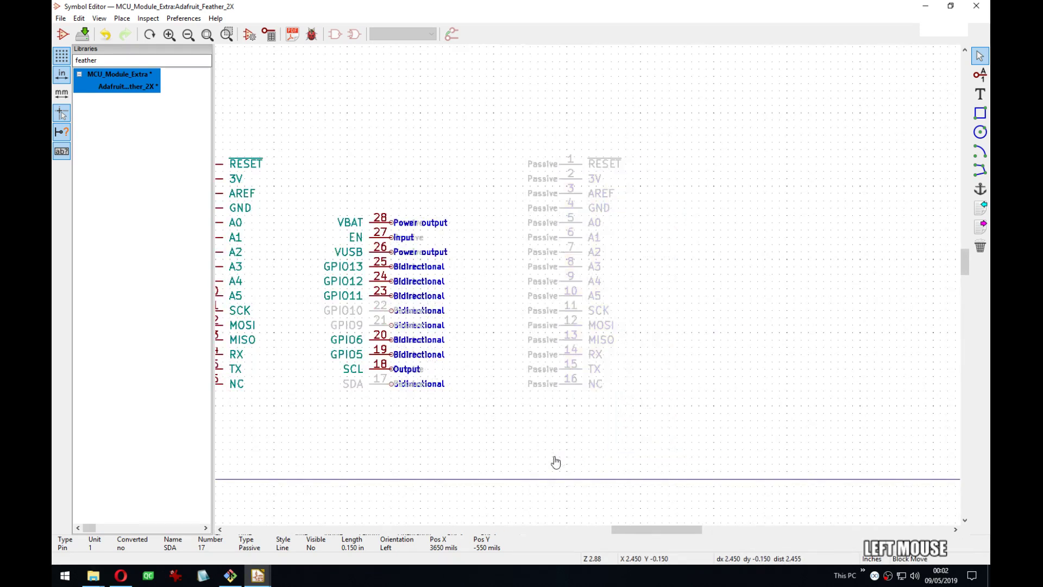
middle_drag(475, 460, 630, 472)
middle_drag(363, 491, 361, 477)
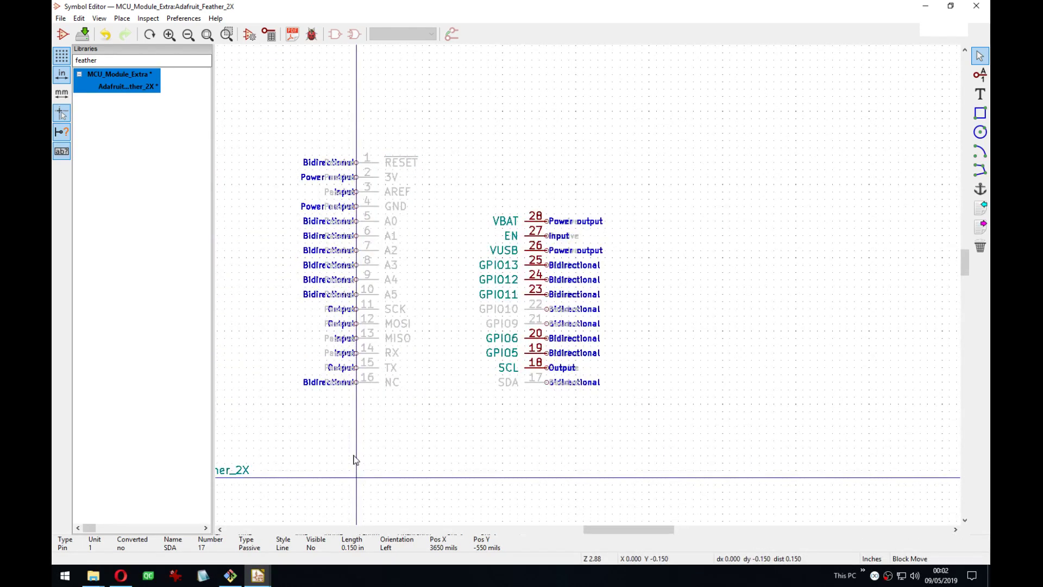
click(354, 460)
Snap the symbol editor to half the screen beside the reference schematic.
middle_drag(422, 390, 464, 413)
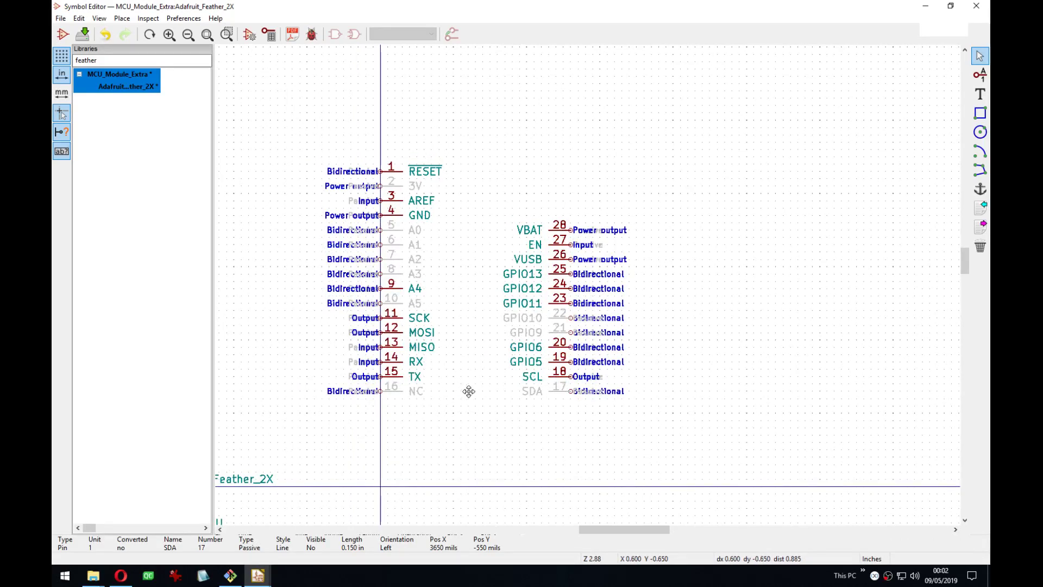
middle_drag(468, 392, 443, 360)
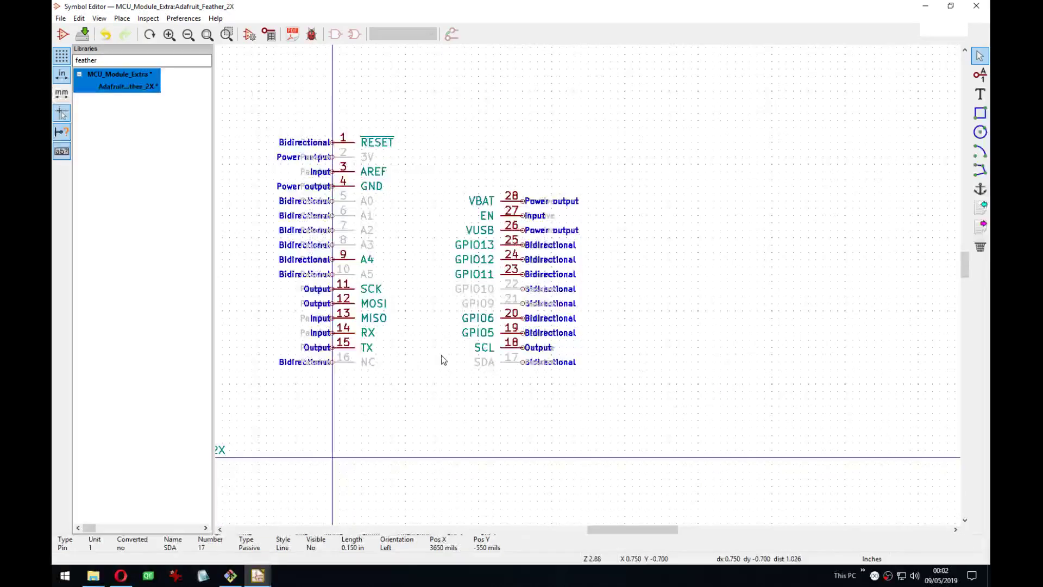
key(super+Left)
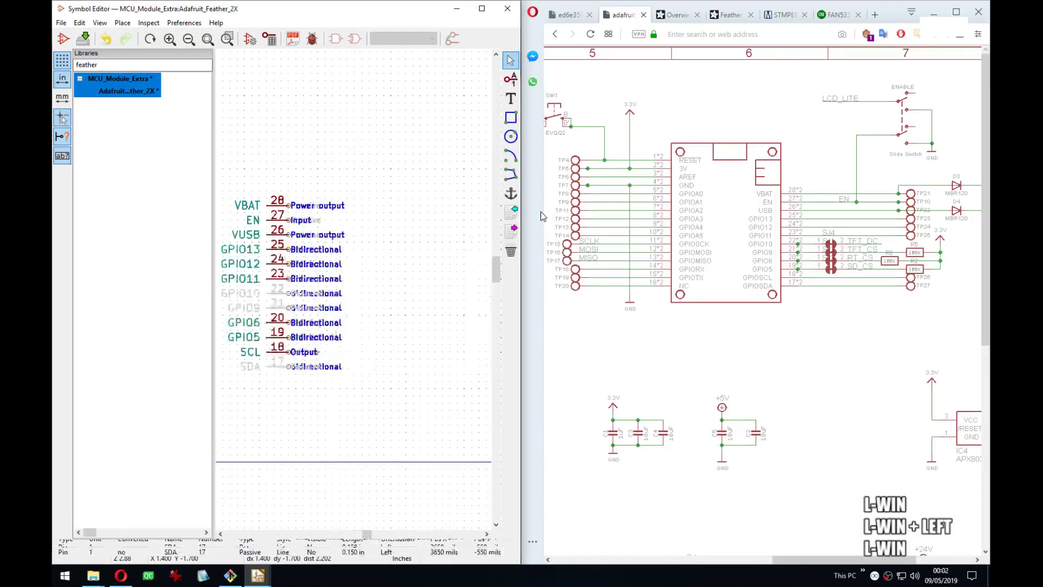
Draw the symbol's body rectangle from above pin 1 around both pin columns.
click(113, 177)
middle_drag(113, 176, 280, 177)
click(511, 118)
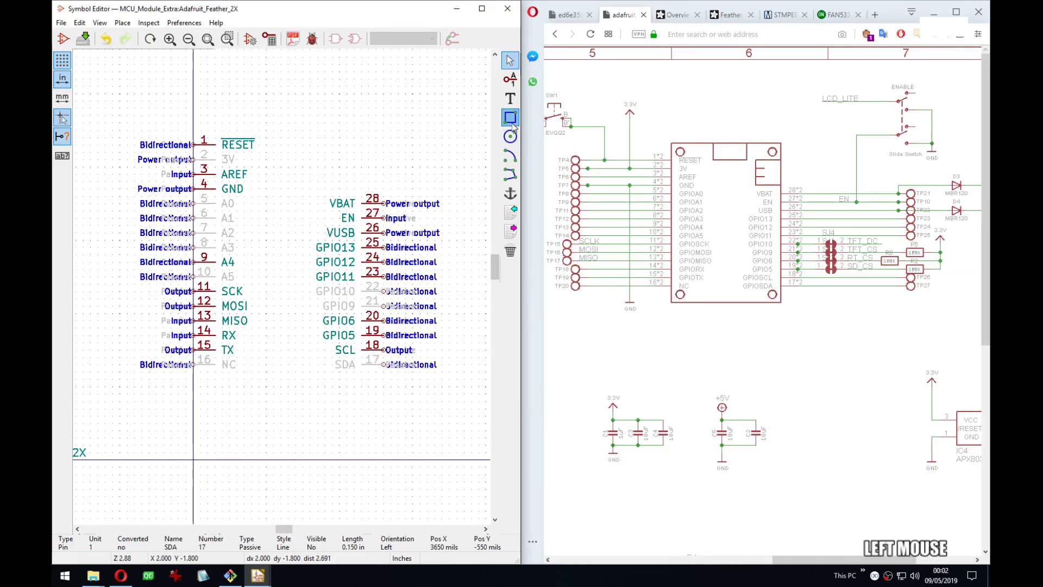
click(194, 122)
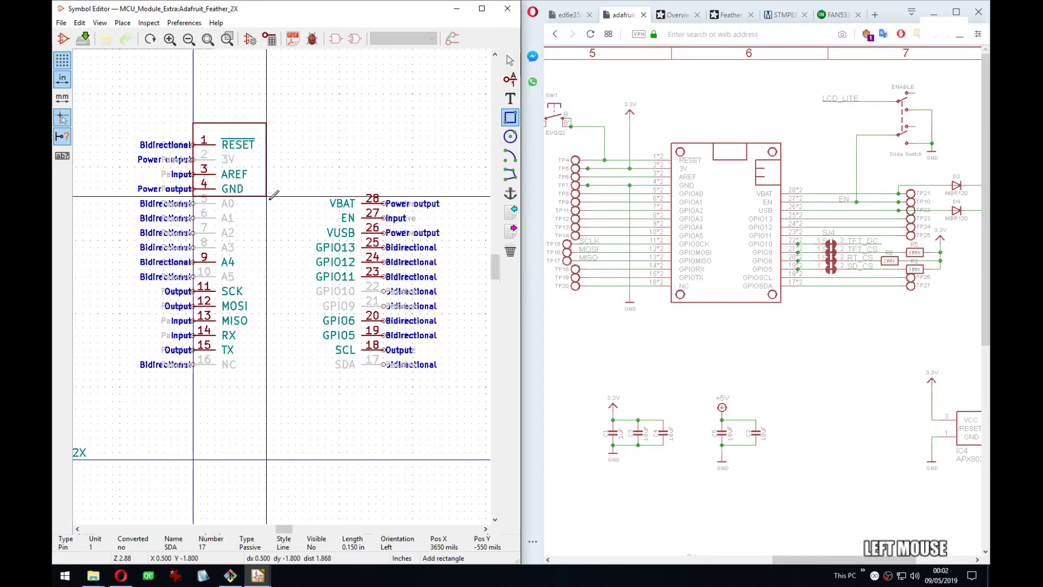
click(354, 415)
key(Escape)
Move pins 17–28 to the body's right edge, pins 1–16 to its left, and set the top edge.
drag(466, 166, 379, 408)
click(379, 407)
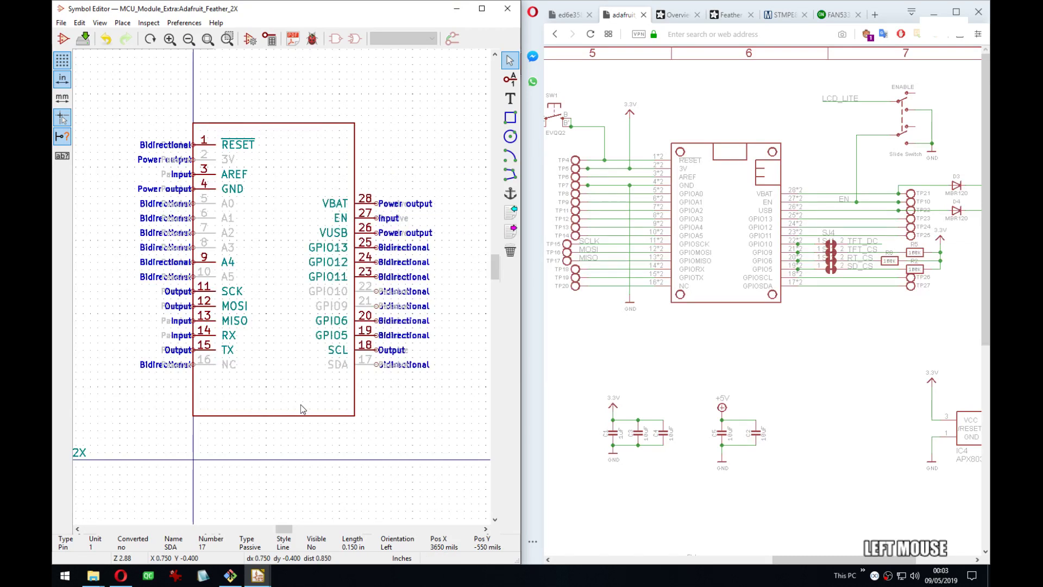
middle_drag(301, 404, 327, 412)
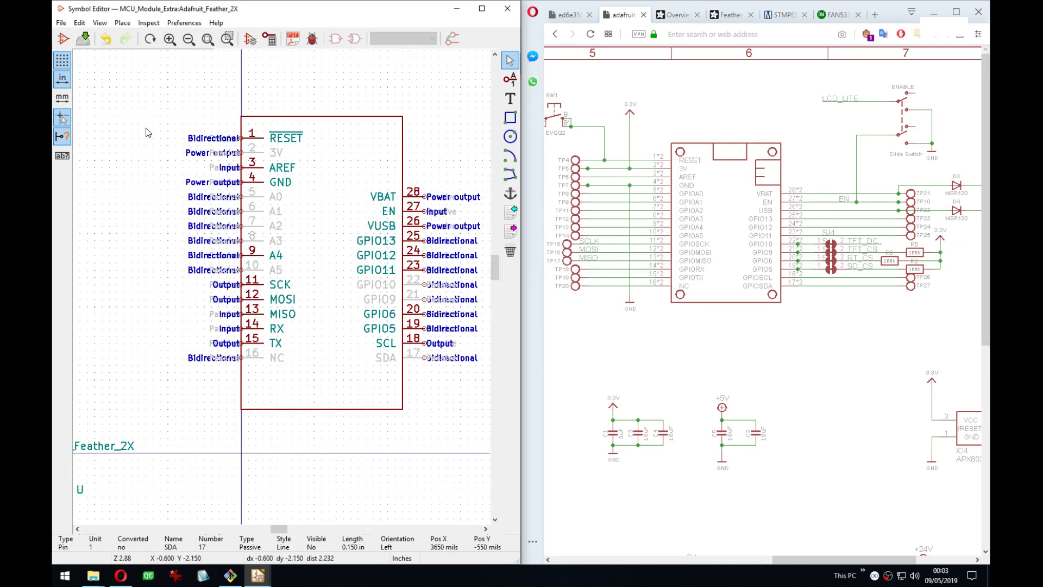
drag(146, 133, 209, 329)
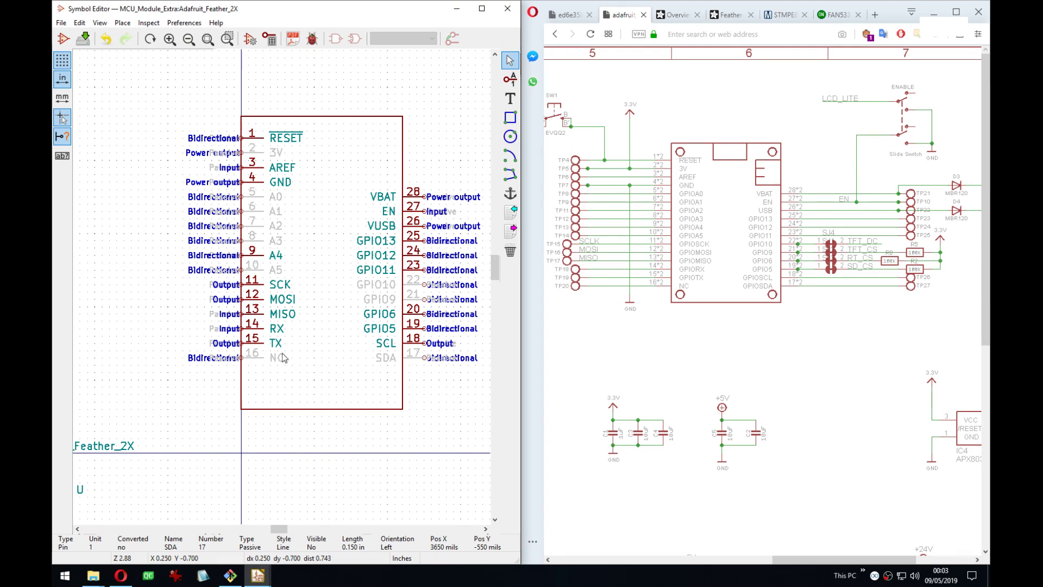
drag(301, 373, 256, 129)
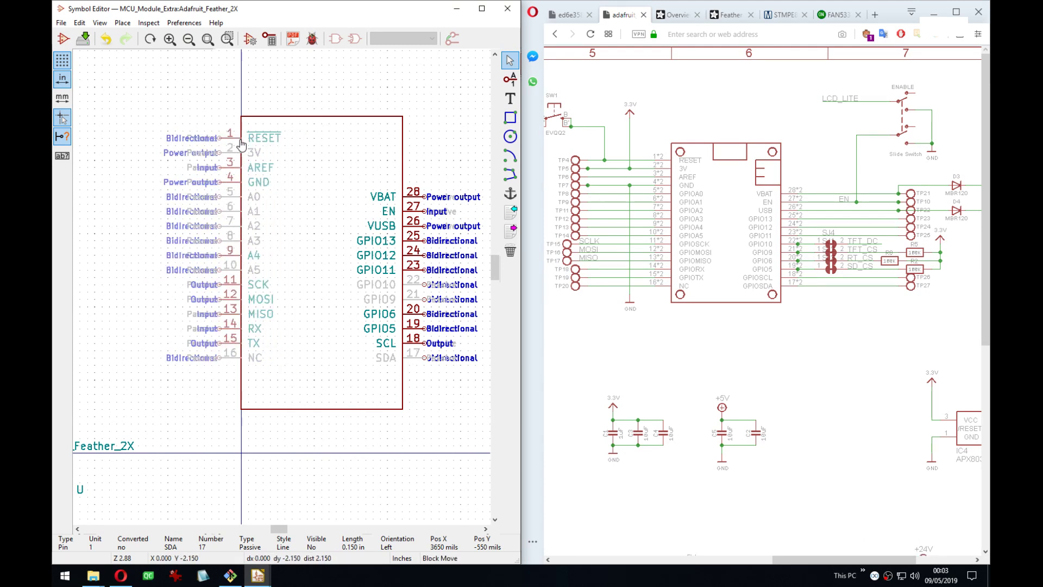
click(242, 143)
middle_drag(310, 116, 307, 143)
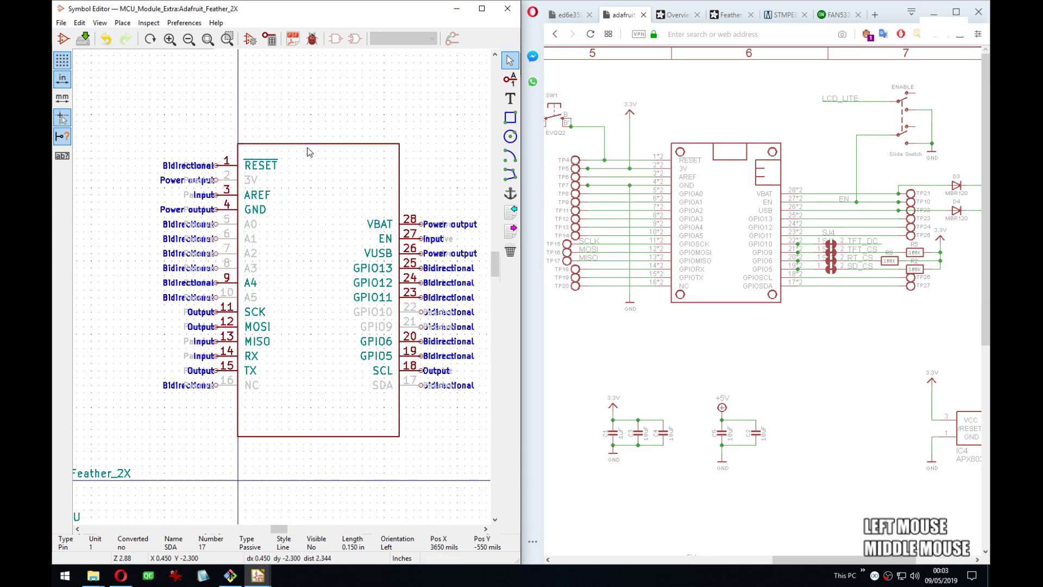
key(g)
click(305, 130)
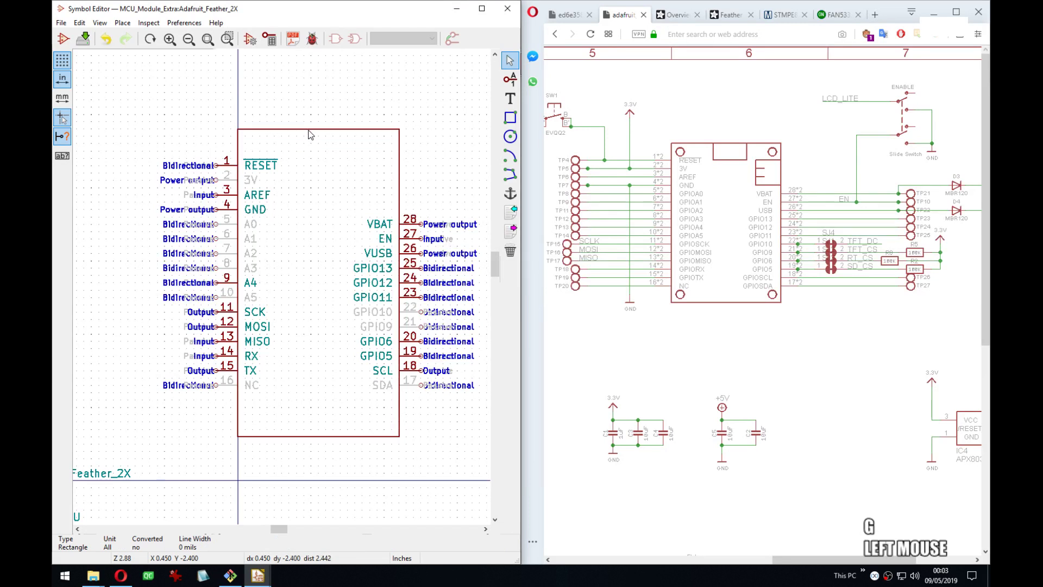
Set the grid to 25 mils and draw a hole circle near the body's top-left corner.
click(510, 137)
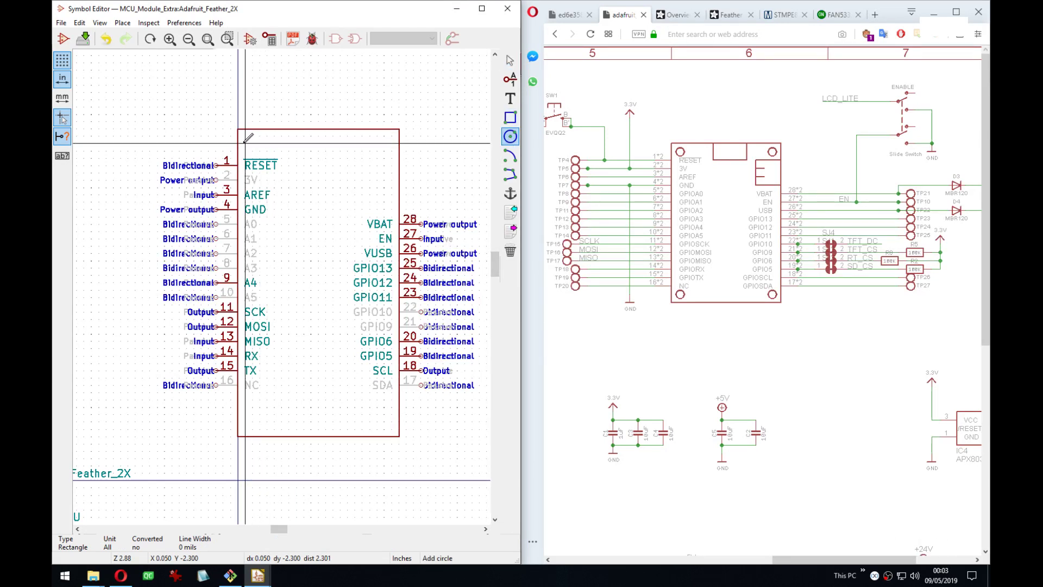
right_click(316, 204)
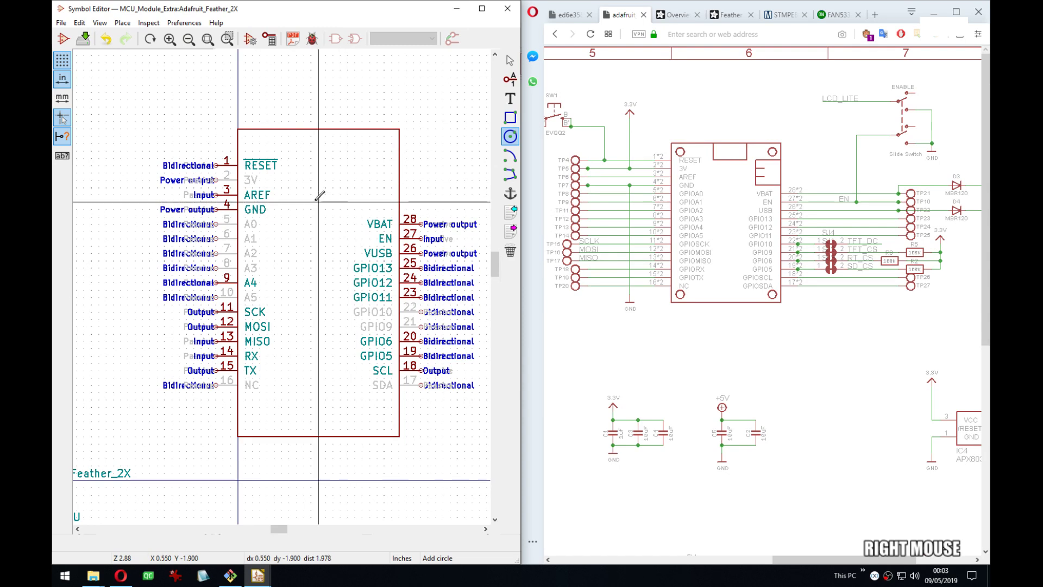
click(363, 341)
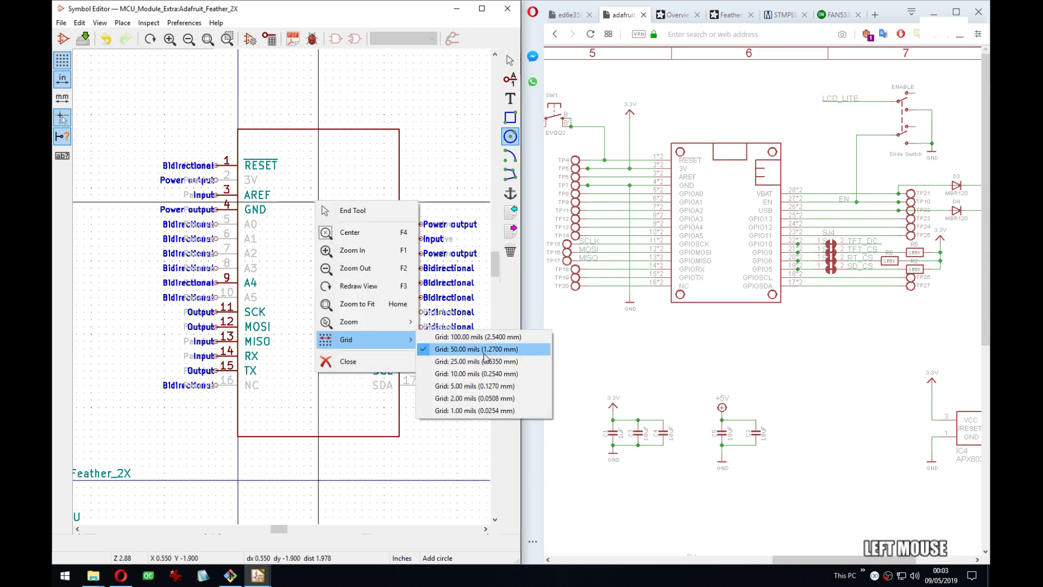
click(475, 360)
scroll(246, 145, up, 5)
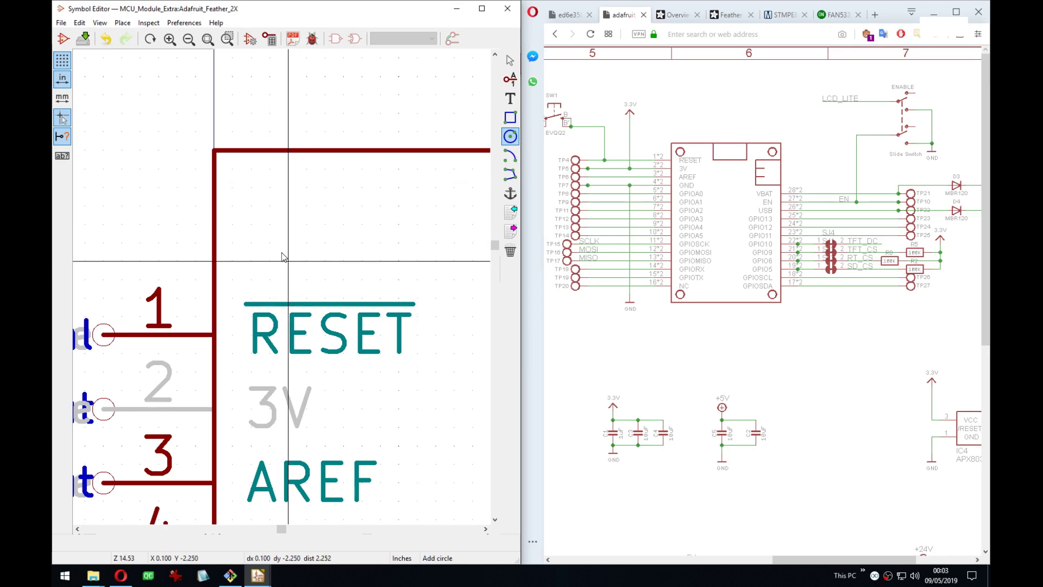
click(267, 244)
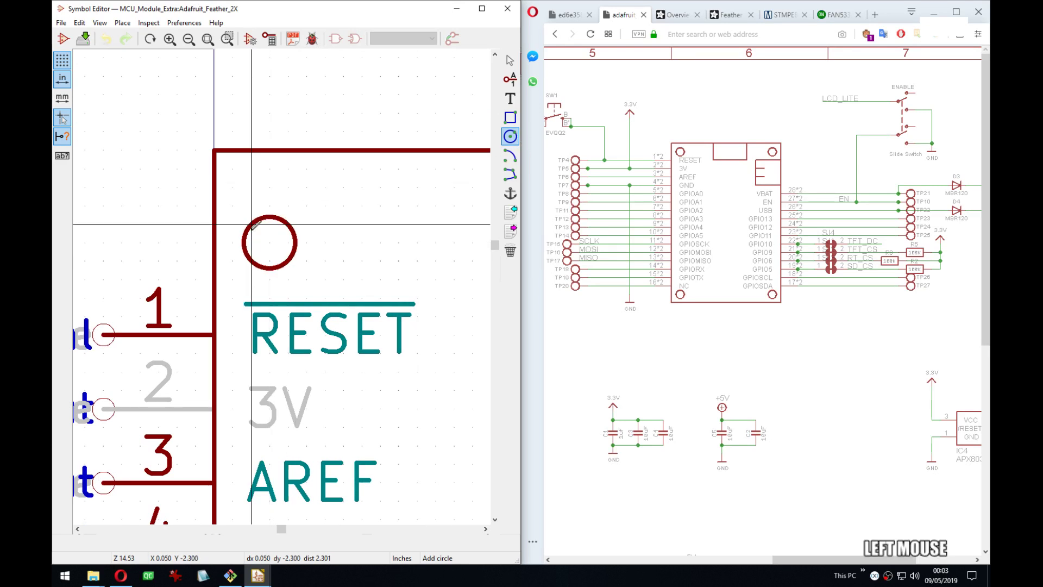
click(252, 236)
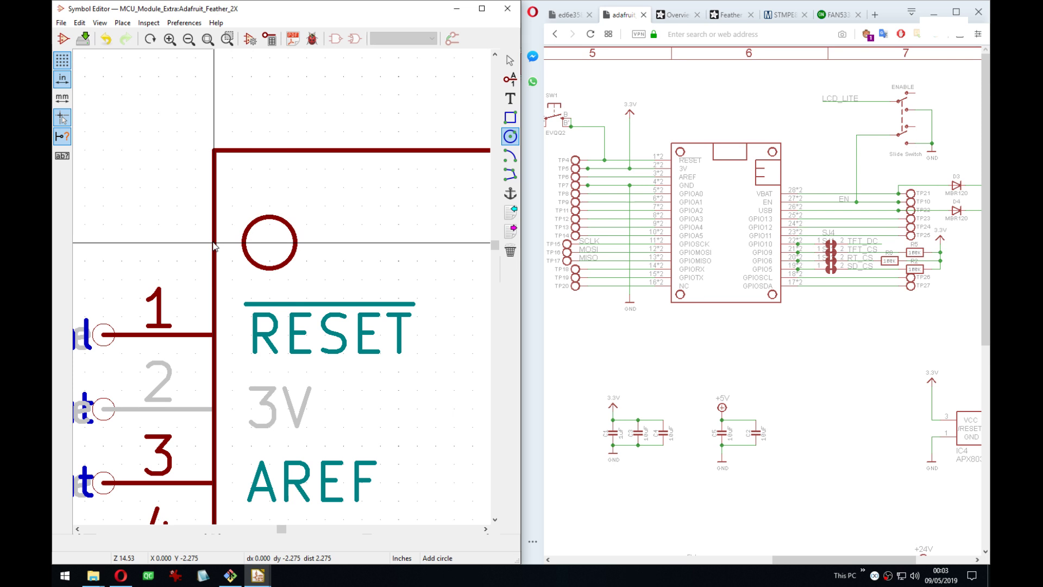
Draw a second hole circle just inside the body's top-right corner.
key(Right)
key(Right)
key(Right)
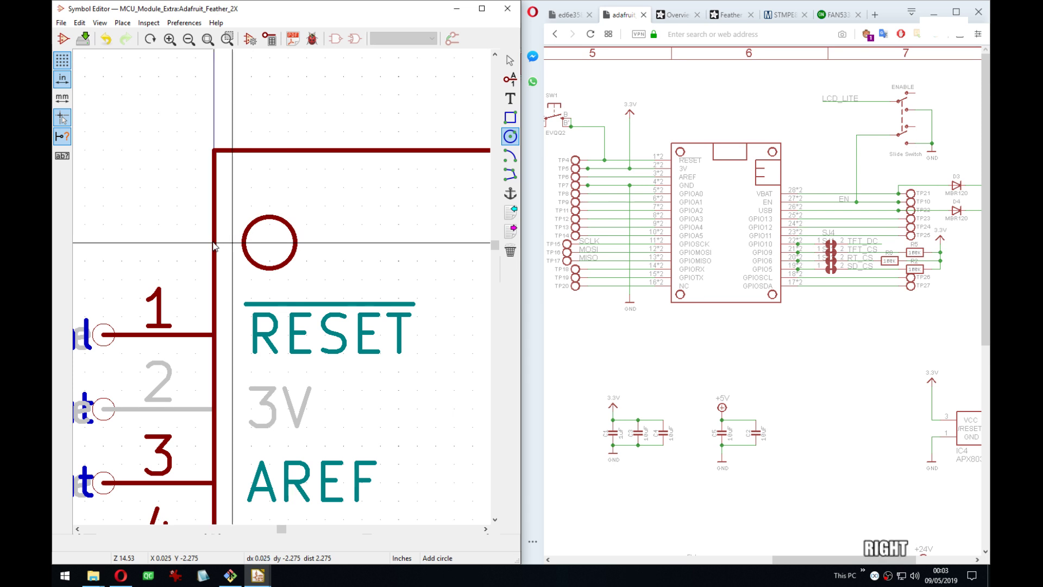
key(Right)
key(Right)
key(Right)
key(Right)
key(Right)
key(Right)
key(Right)
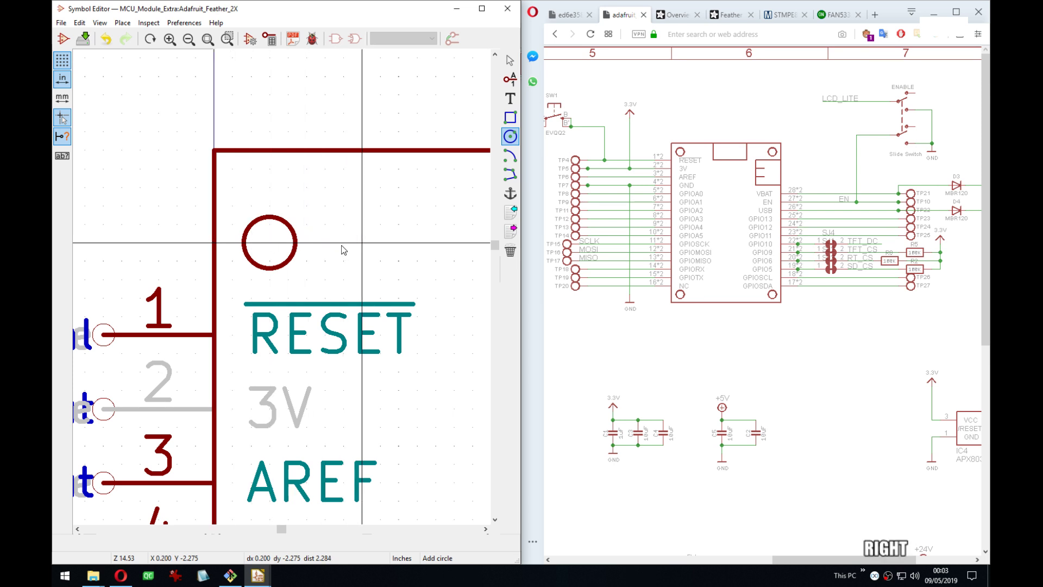
middle_drag(460, 249, 156, 250)
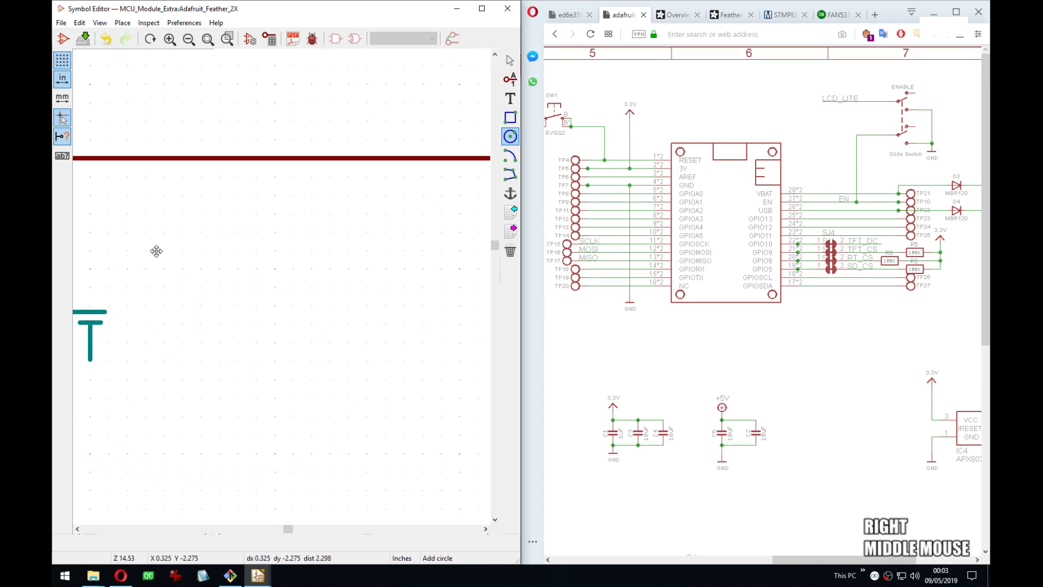
middle_drag(408, 256, 161, 247)
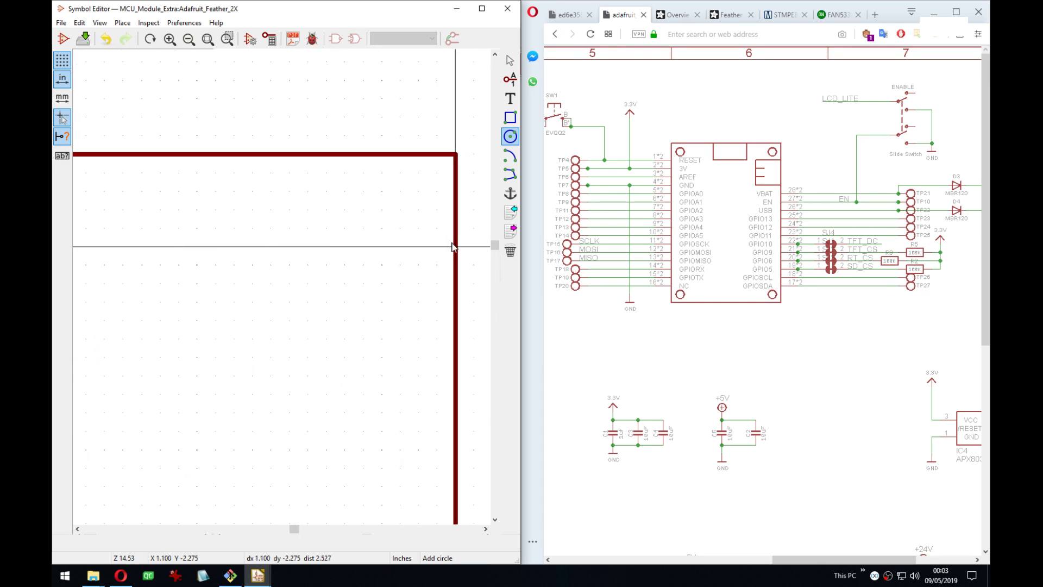
key(Left)
key(Left)
key(Left)
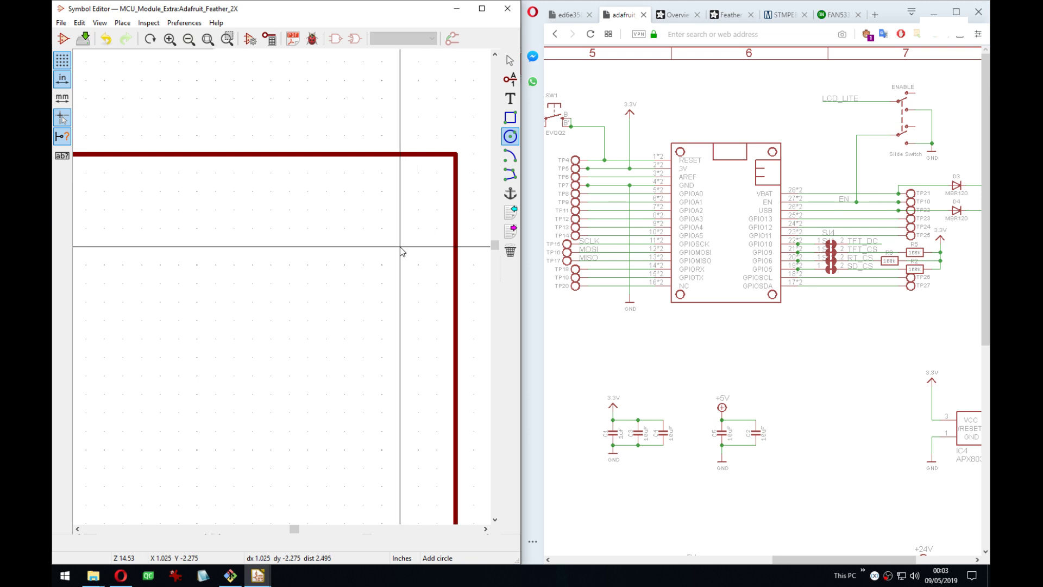
click(400, 247)
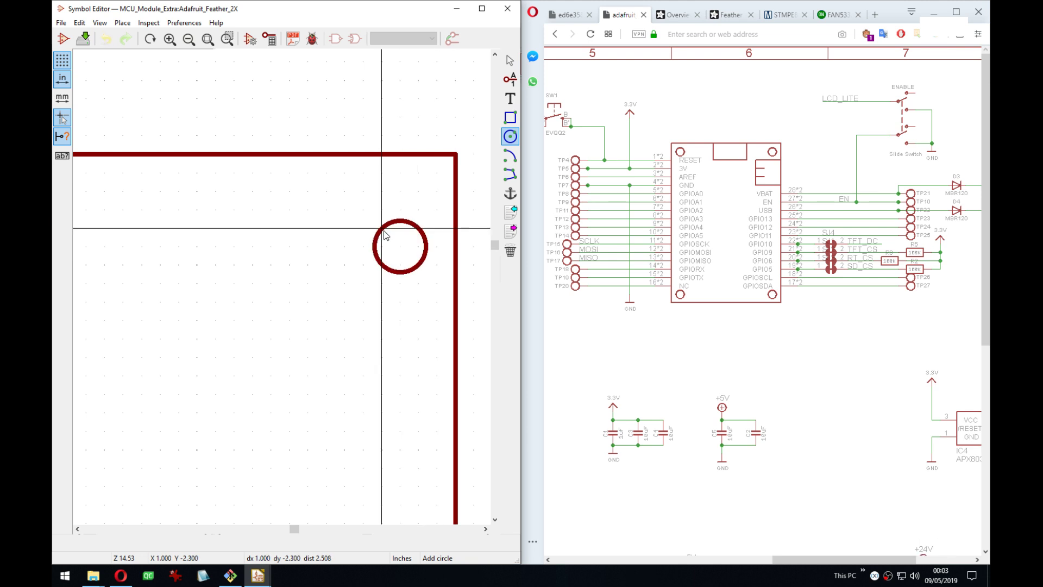
click(384, 231)
scroll(383, 231, down, 4)
middle_drag(218, 332, 326, 310)
scroll(298, 316, up, 3)
key(Escape)
middle_drag(341, 208, 286, 219)
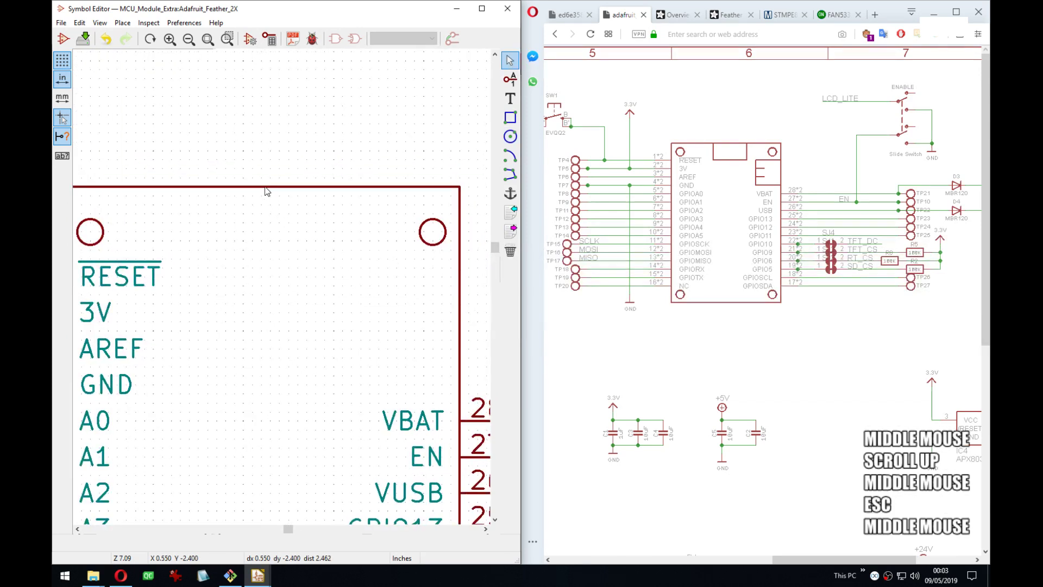
Lower the body's top edge slightly and raise its bottom edge.
key(g)
click(263, 206)
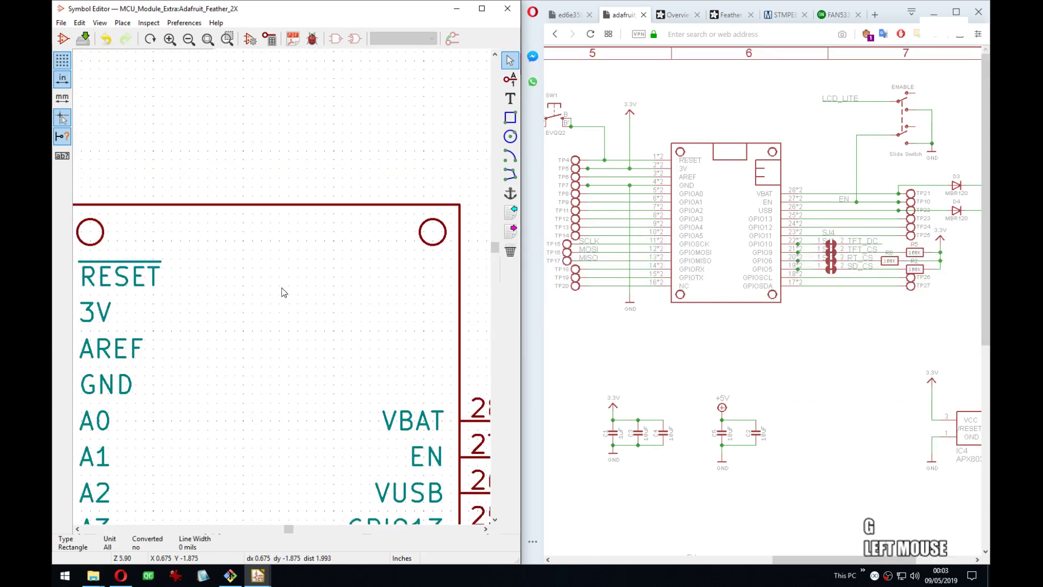
scroll(282, 292, down, 3)
middle_drag(282, 292, 288, 288)
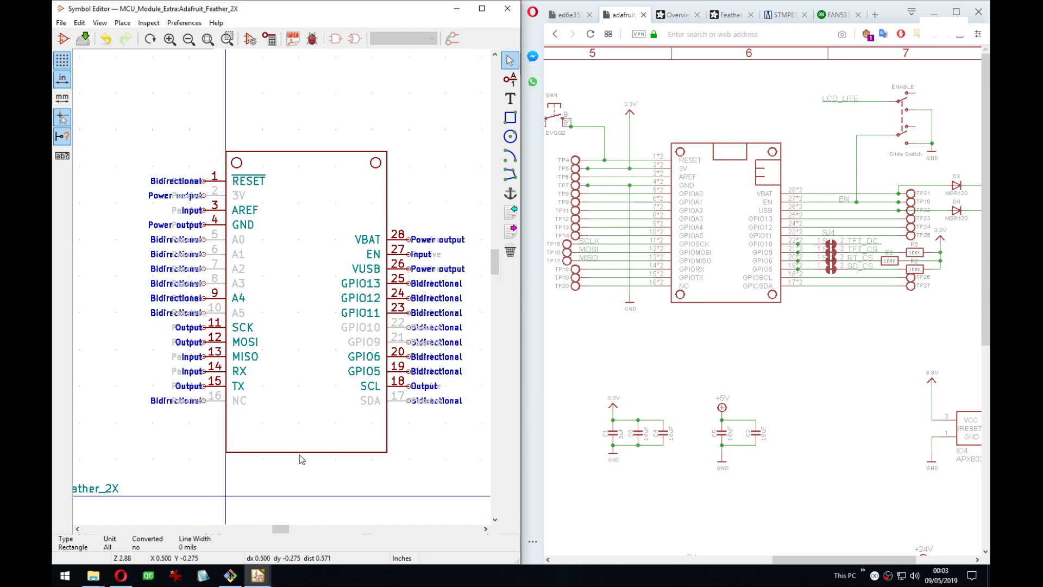
key(g)
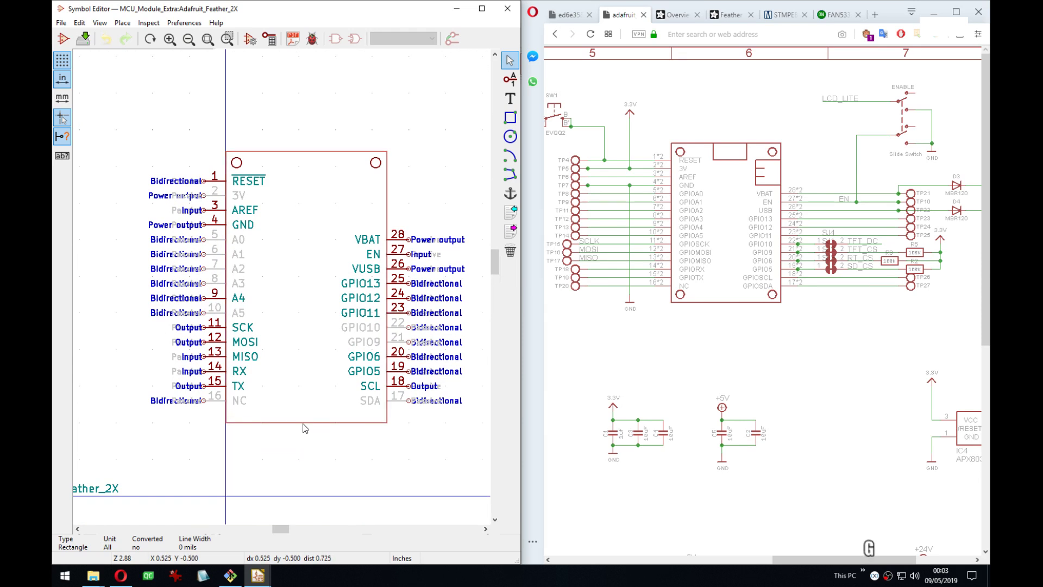
click(303, 424)
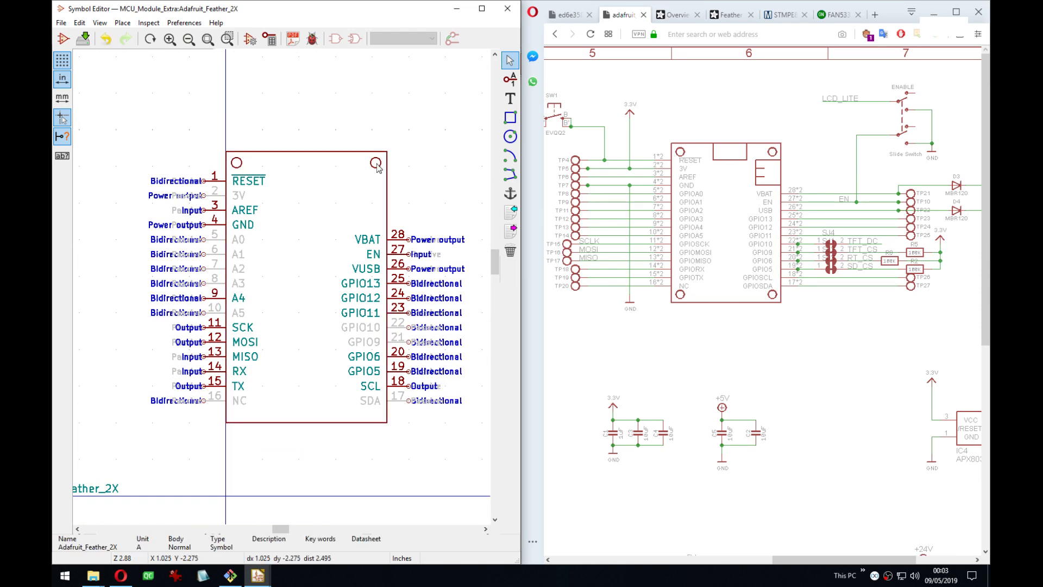
Duplicate the two top holes to the body's bottom corners and readjust the bottom edge.
drag(383, 175, 223, 154)
right_click(230, 160)
click(260, 276)
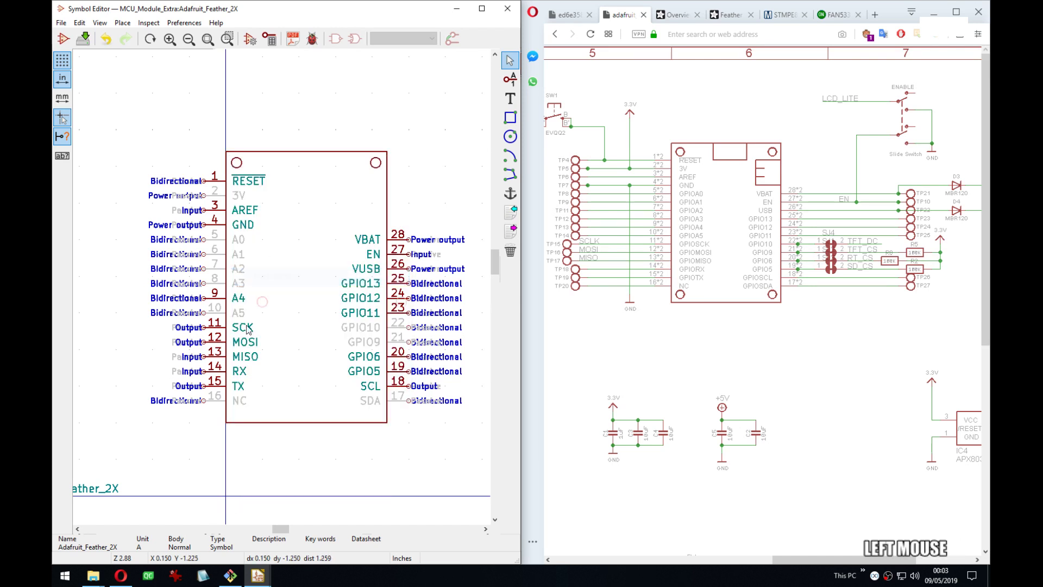
click(232, 413)
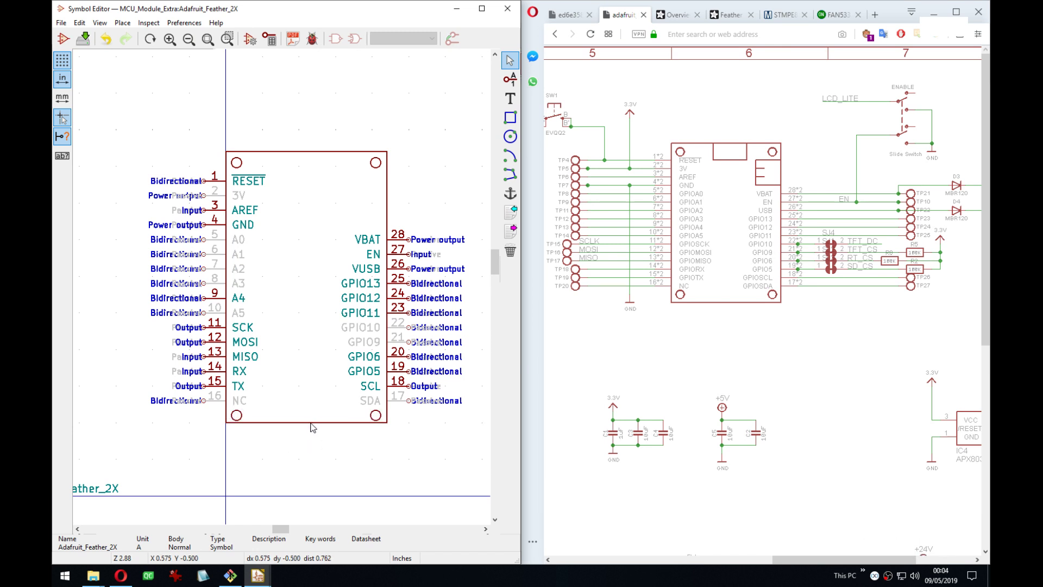
key(g)
click(311, 427)
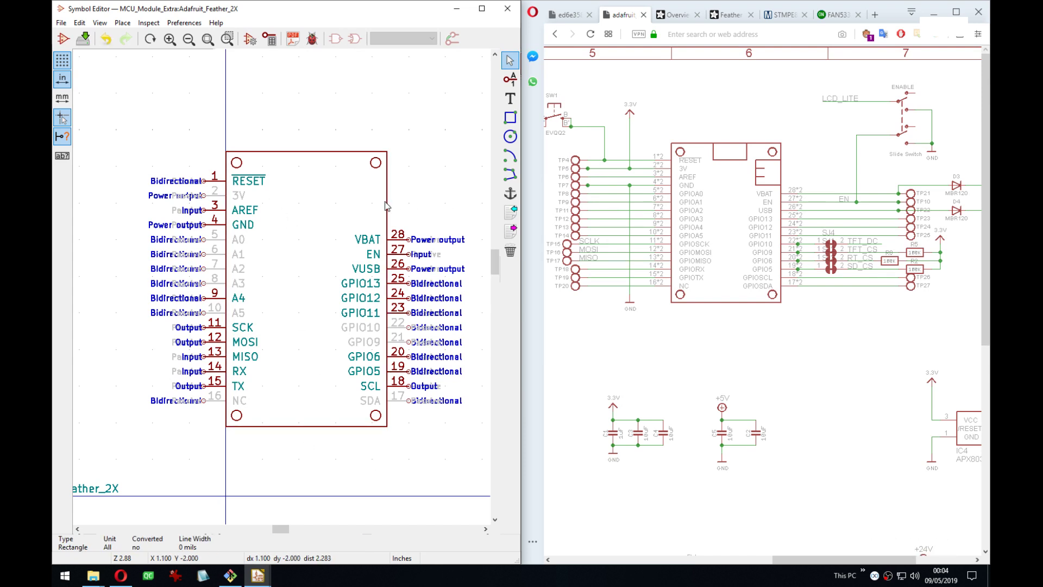
scroll(385, 205, up, 3)
Draw a connector rectangle on the body's upper right and shift it into place.
click(510, 117)
middle_drag(384, 266, 426, 200)
click(419, 153)
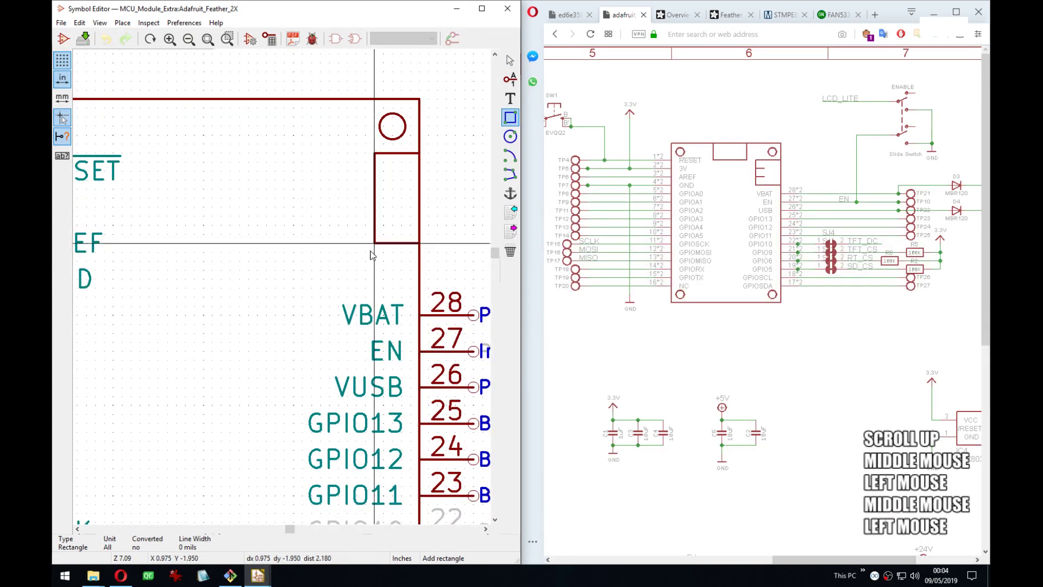
click(318, 258)
key(Escape)
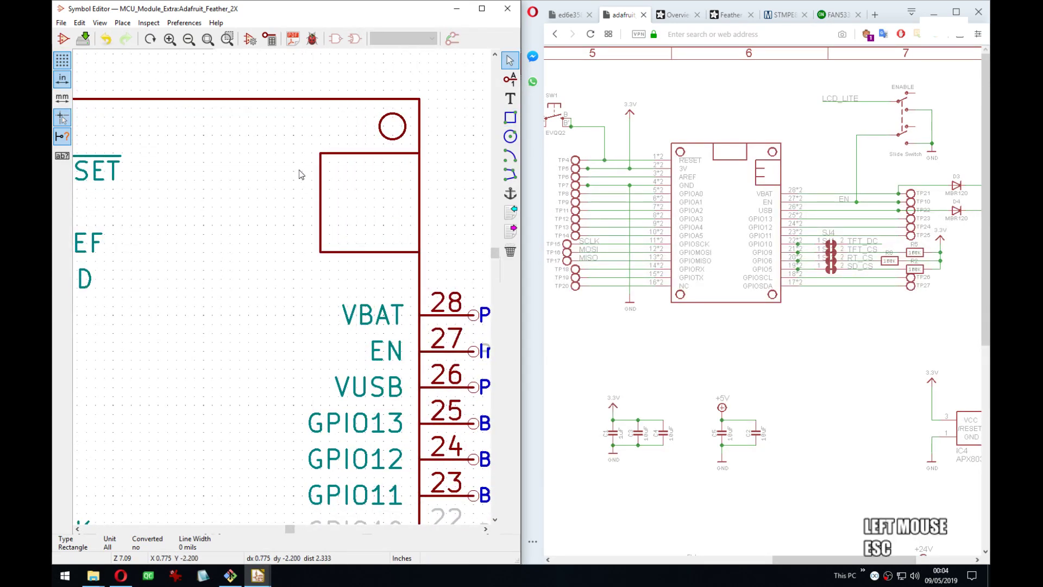
key(m)
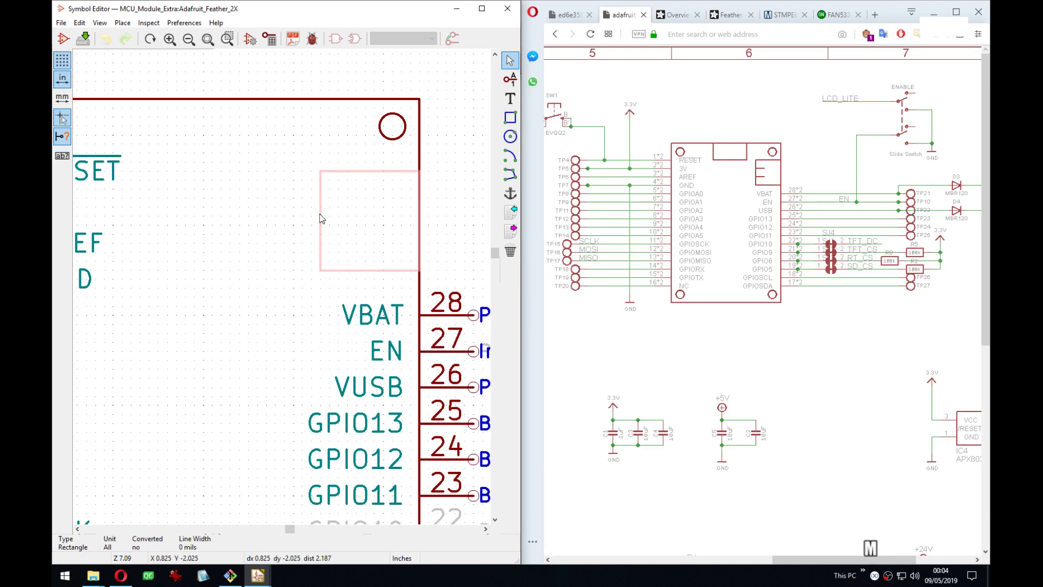
click(320, 217)
key(m)
click(321, 209)
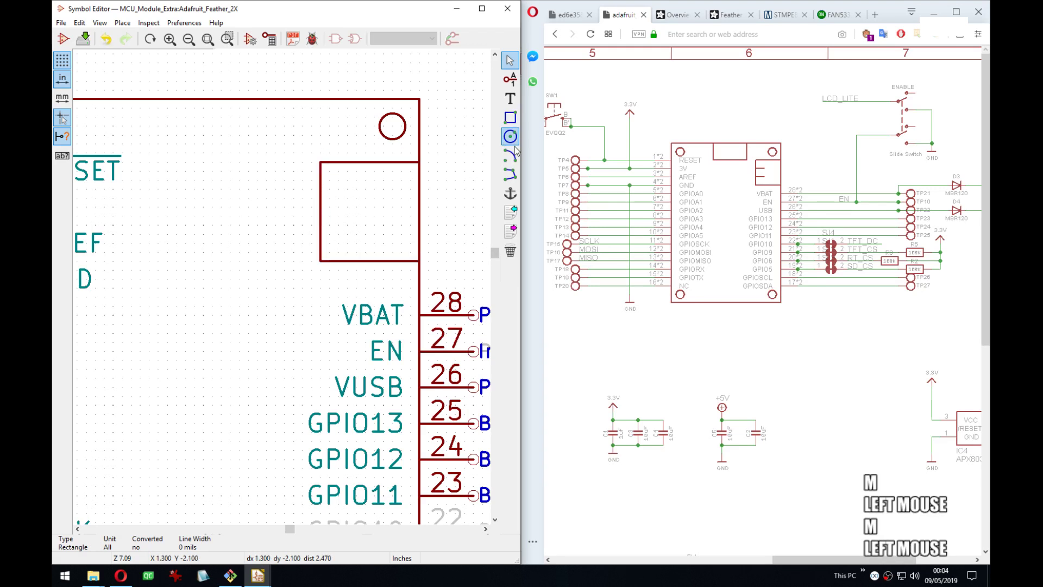
Add two short lines inside the connector outline and reposition the outline.
click(508, 118)
click(321, 189)
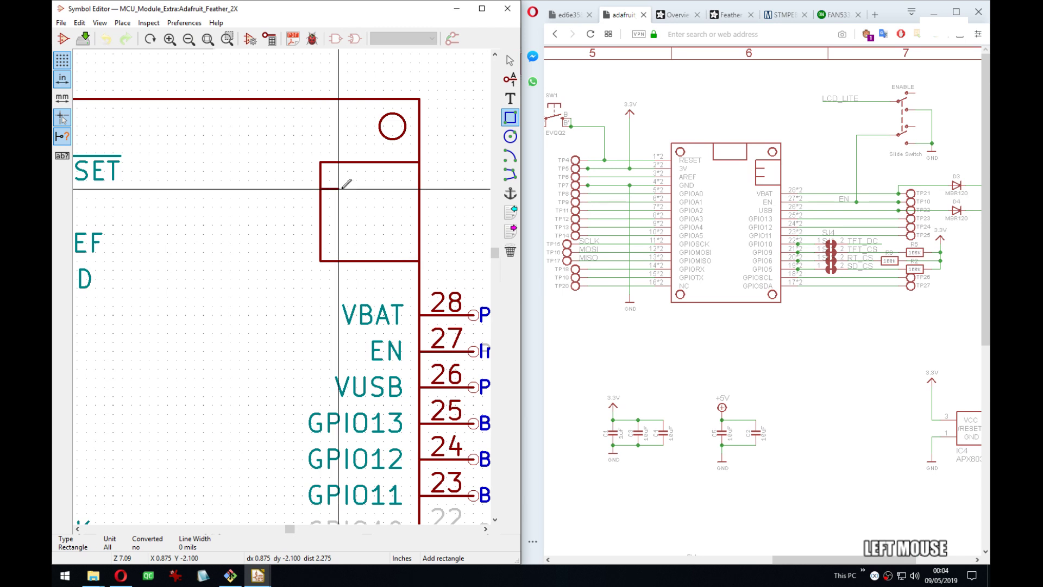
double_click(348, 186)
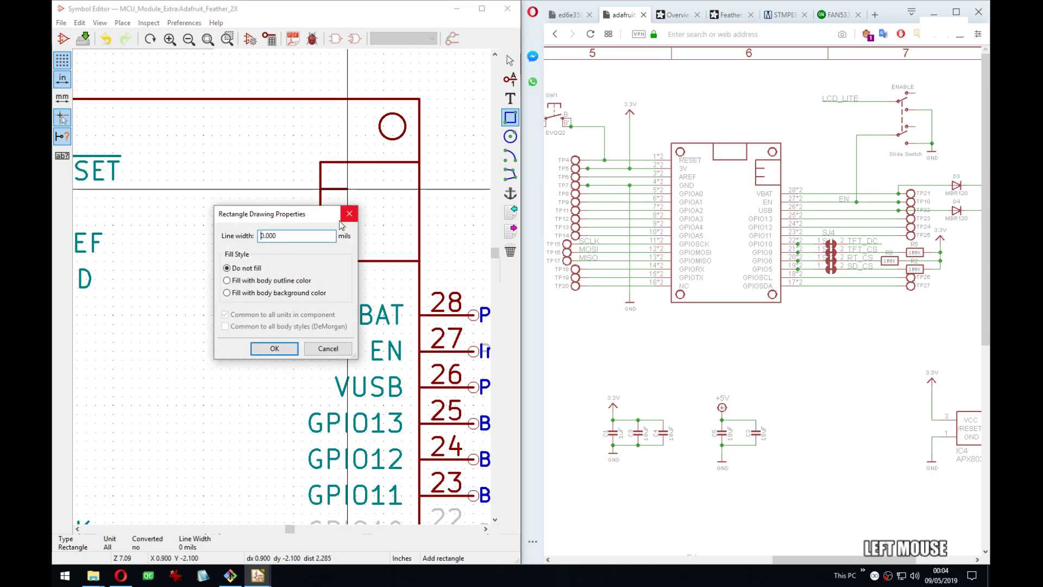
key(Escape)
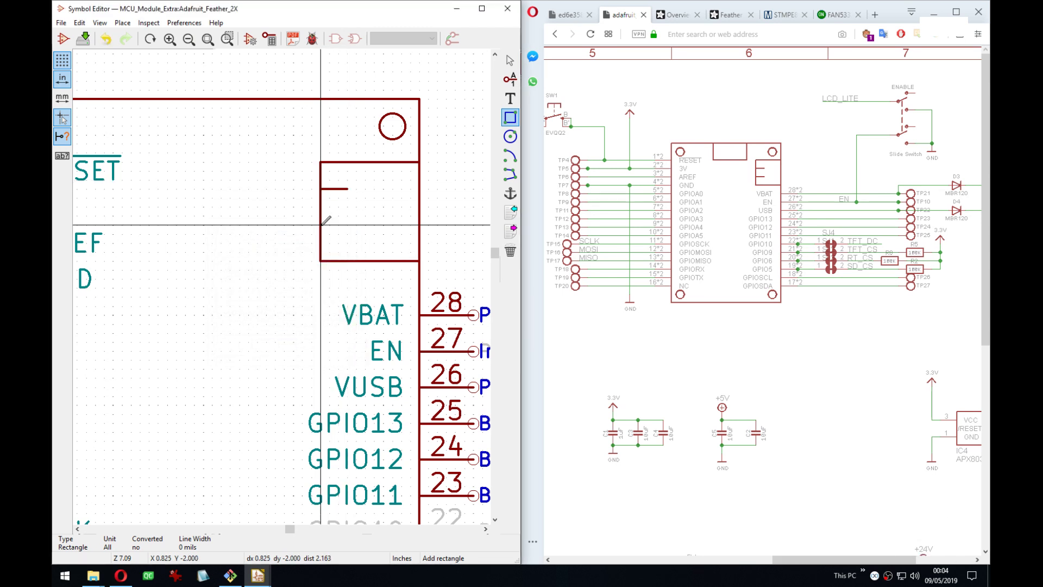
click(320, 224)
click(347, 224)
key(Escape)
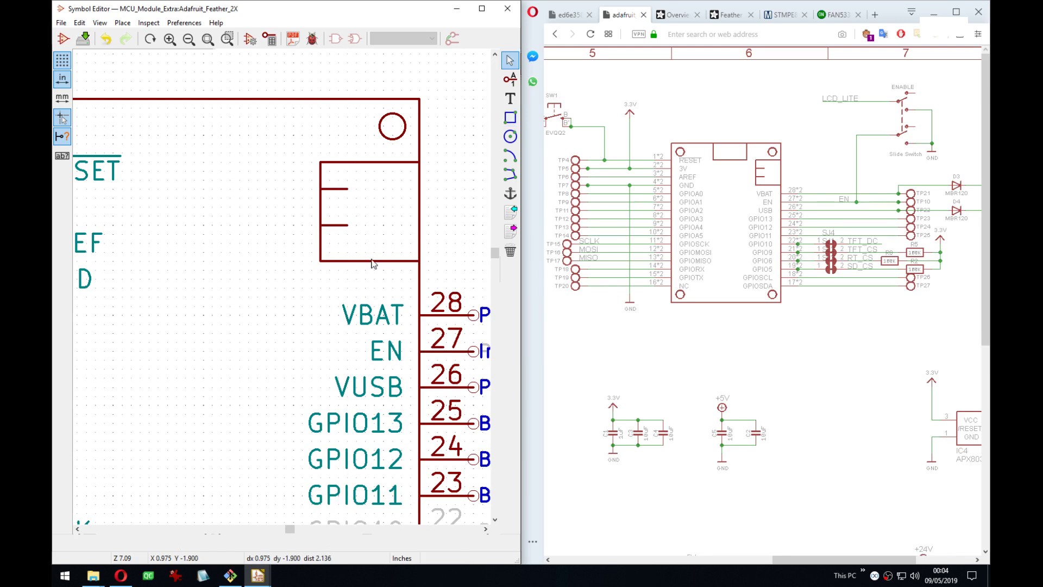
key(g)
click(364, 254)
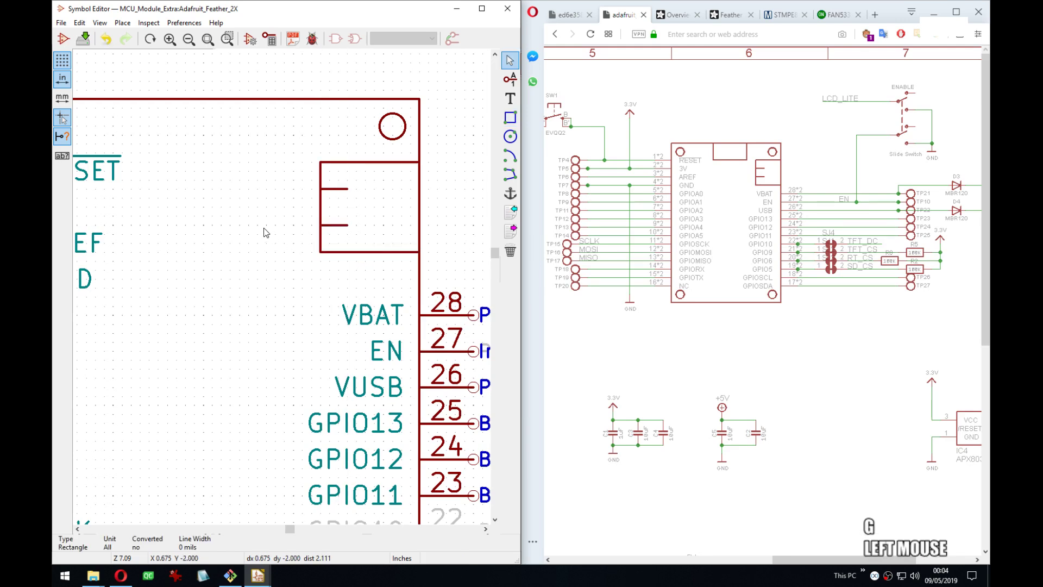
scroll(263, 227, down, 3)
middle_drag(263, 228, 368, 373)
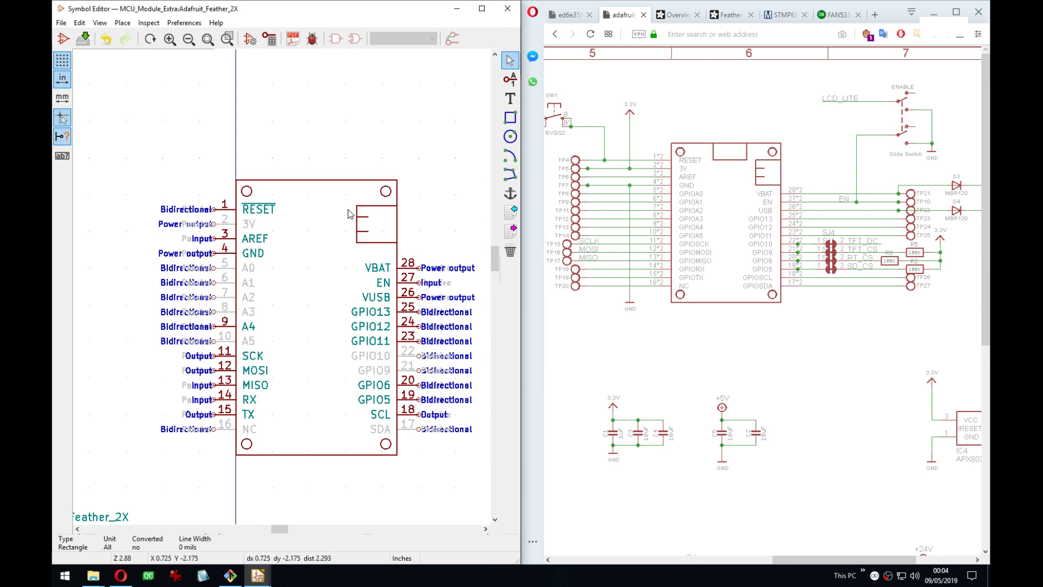
drag(349, 213, 350, 217)
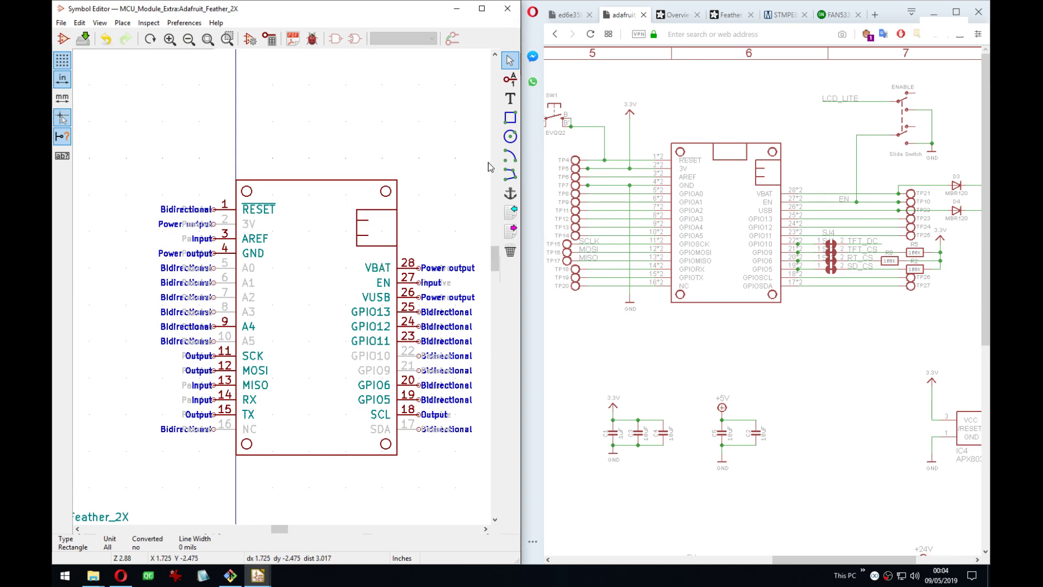
Draw a small rectangle at the centre of the body's top edge.
click(511, 117)
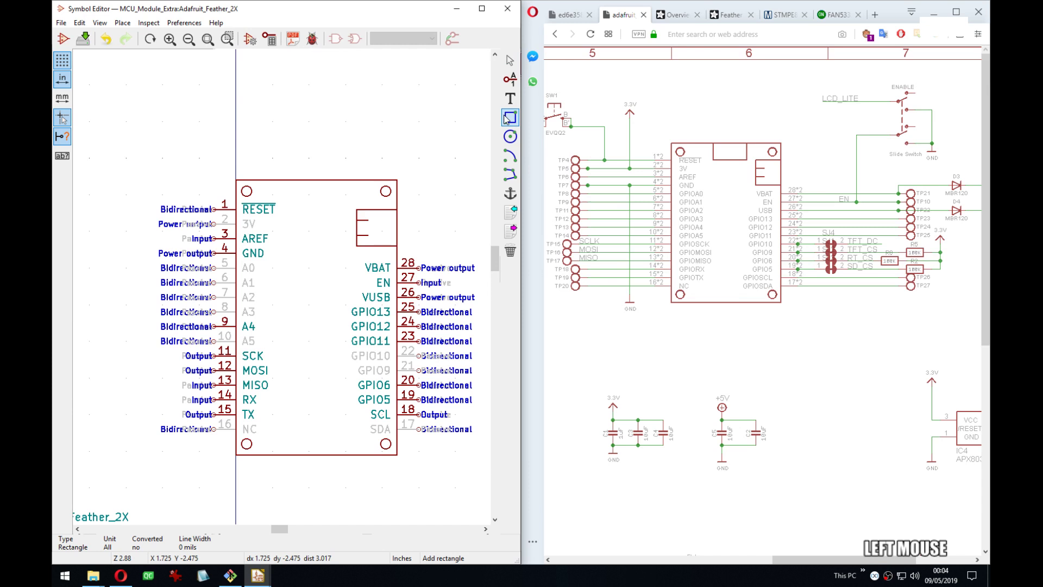
click(299, 180)
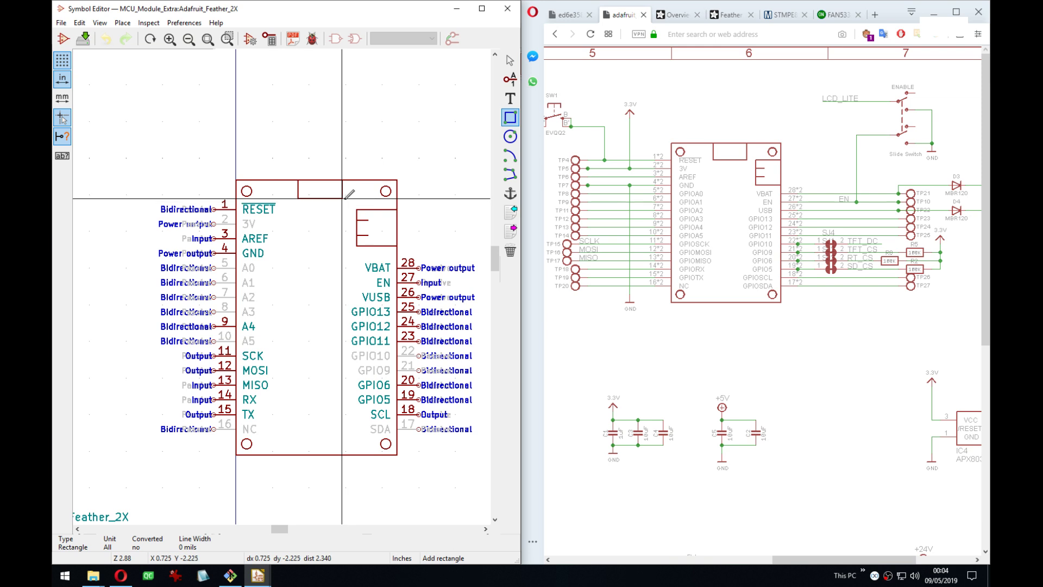
click(347, 200)
scroll(319, 304, down, 4)
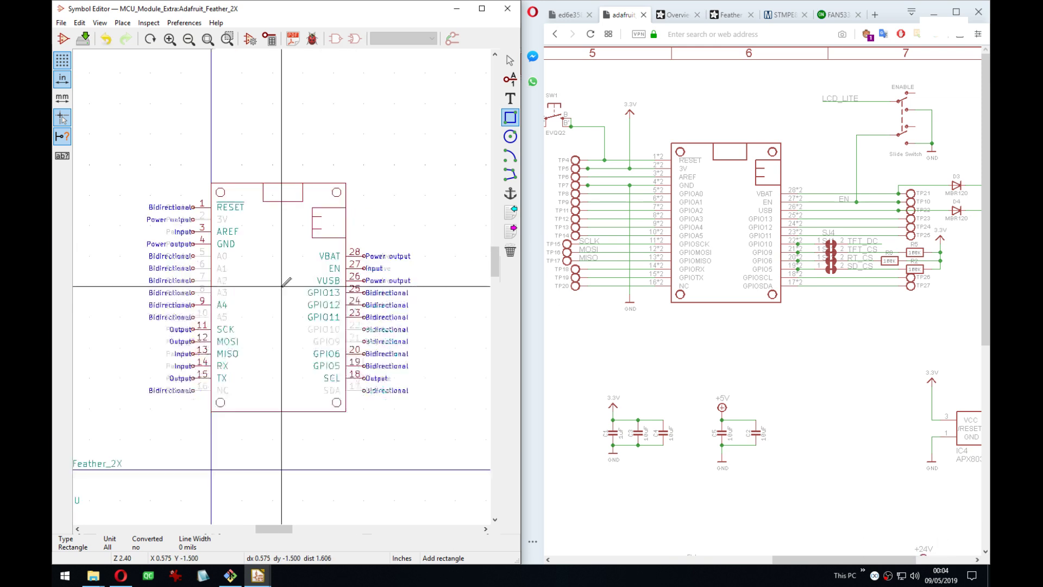
middle_drag(335, 348, 360, 317)
scroll(323, 334, up, 1)
middle_drag(306, 244, 384, 317)
scroll(346, 268, up, 1)
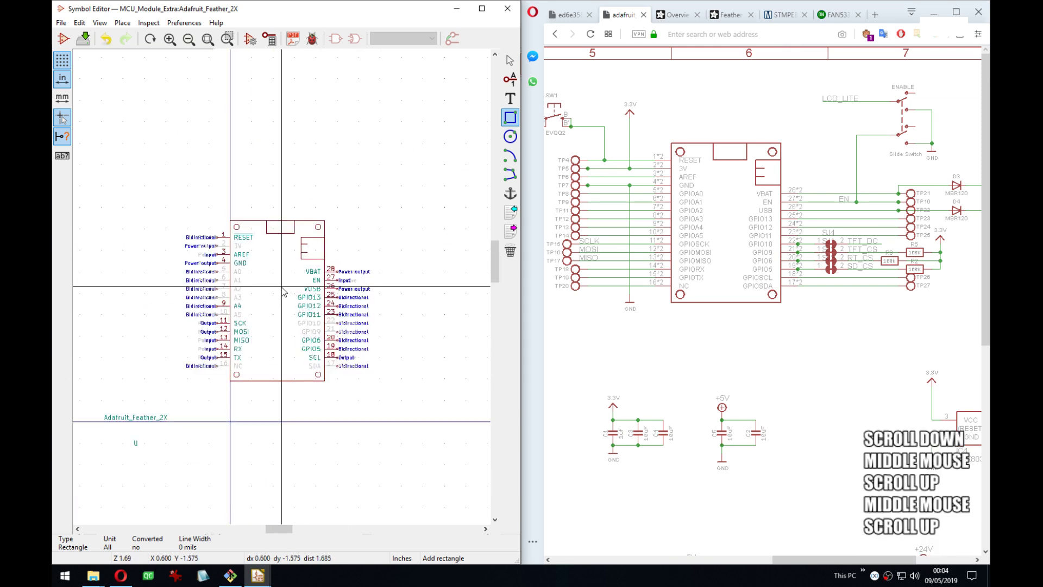
middle_drag(307, 289, 329, 302)
scroll(300, 302, up, 1)
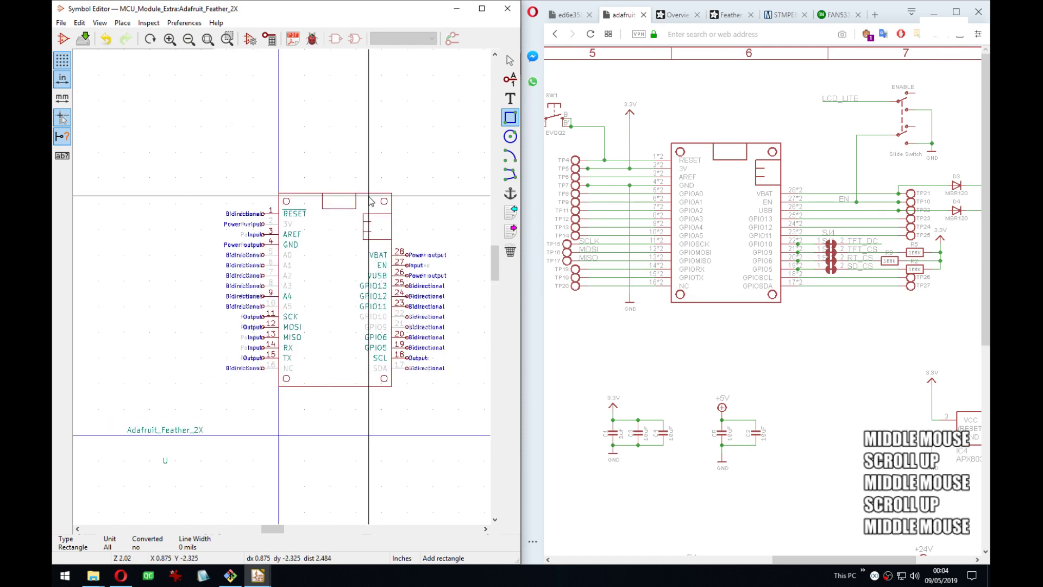
key(Escape)
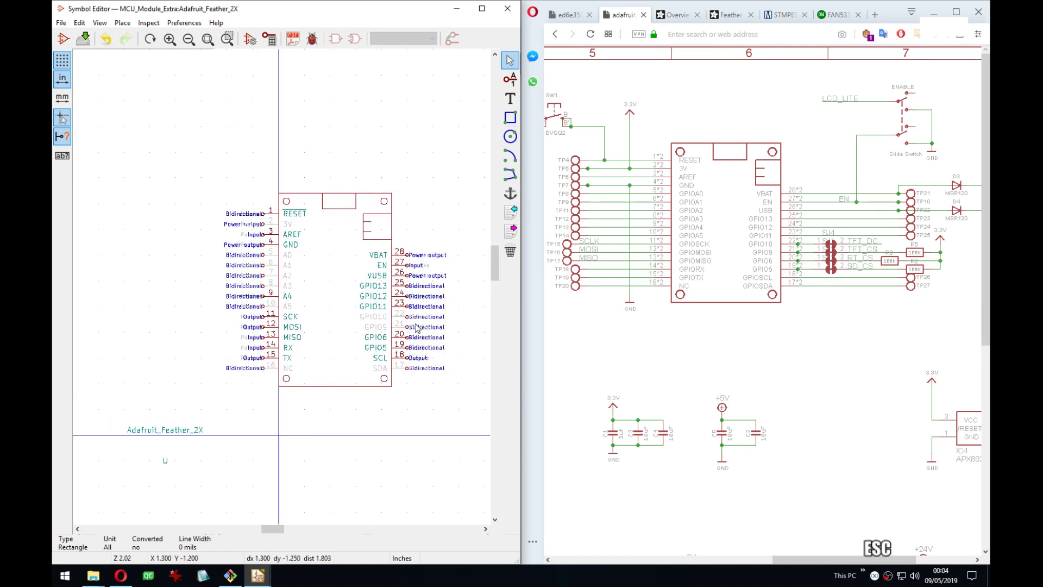
Block-select the whole Feather symbol and move it so its body sits around the origin.
scroll(333, 224, up, 1)
middle_drag(338, 383, 376, 351)
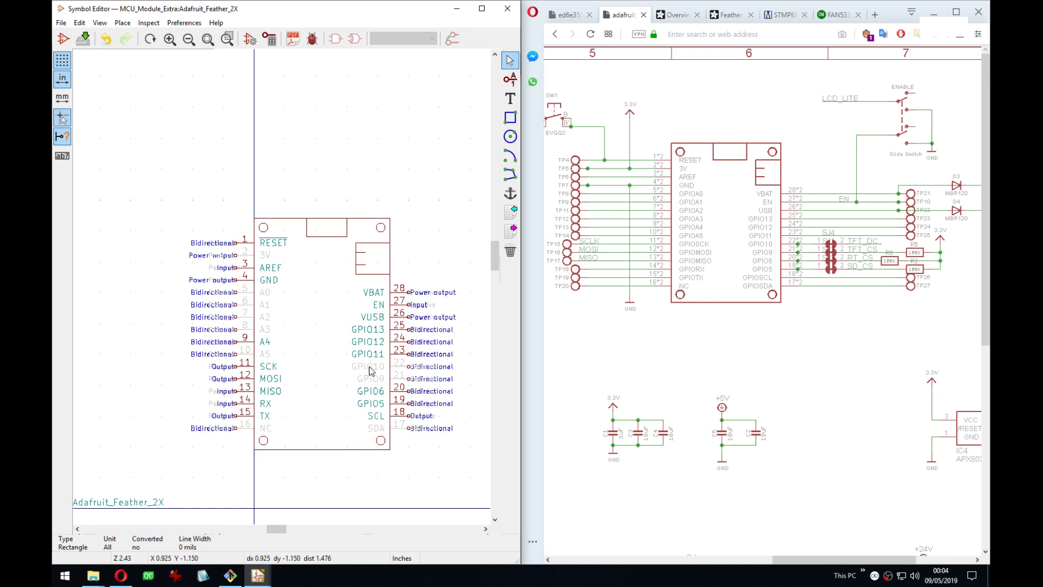
scroll(369, 371, down, 3)
middle_drag(237, 213, 260, 171)
drag(253, 163, 416, 329)
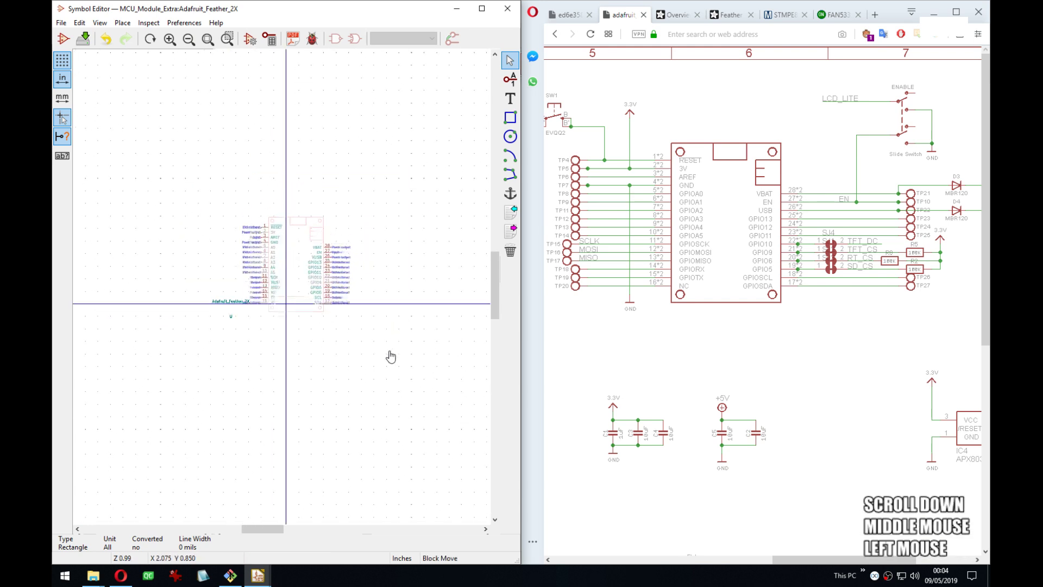
scroll(282, 291, up, 4)
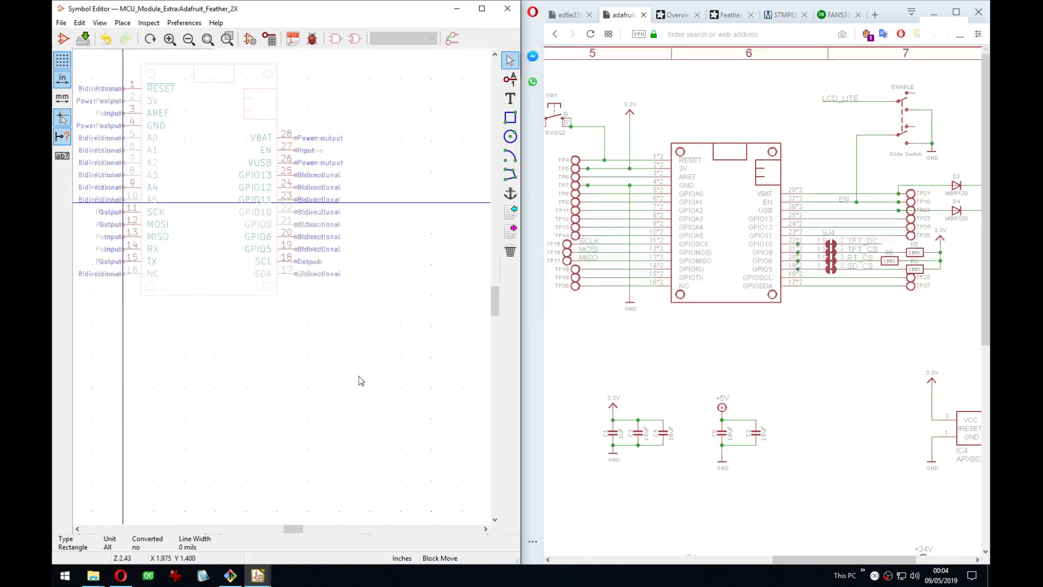
scroll(326, 381, down, 1)
click(344, 328)
middle_drag(328, 328, 546, 426)
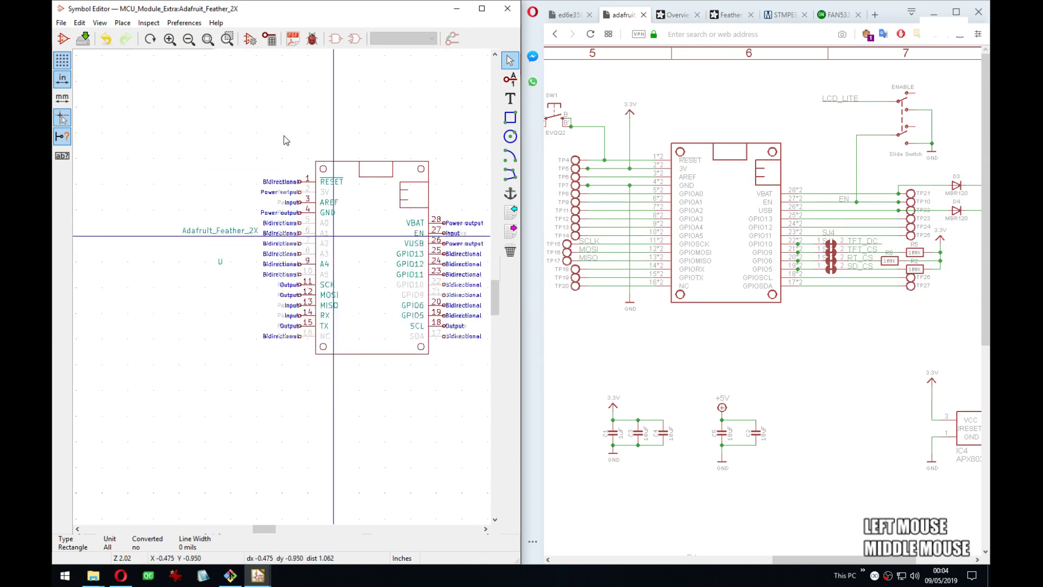
drag(276, 126, 384, 376)
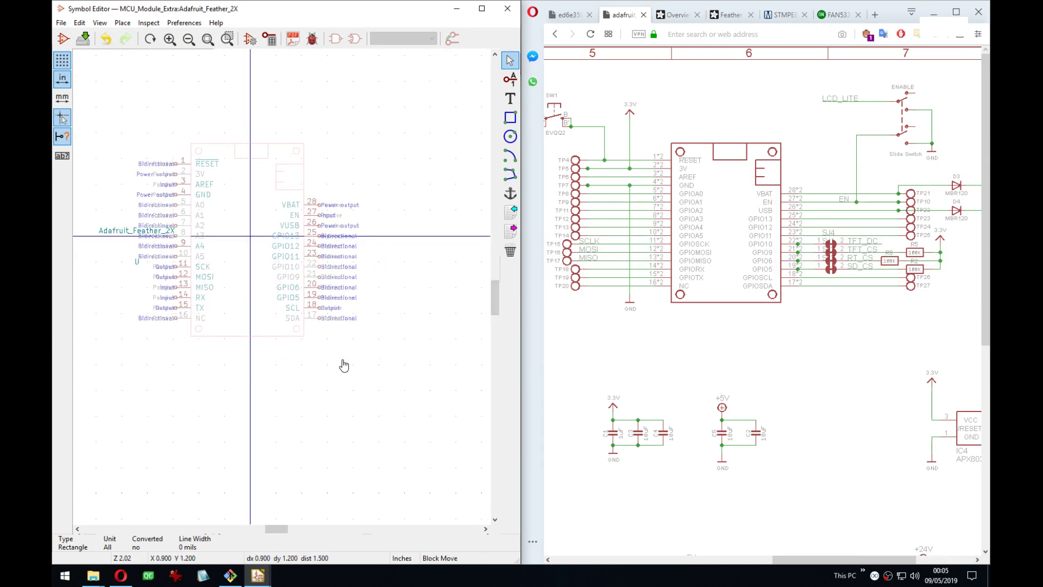
click(344, 365)
middle_drag(262, 372, 377, 383)
Centre the Adafruit_Feather_2X value label below the symbol and set the grid to 50 mils.
key(m)
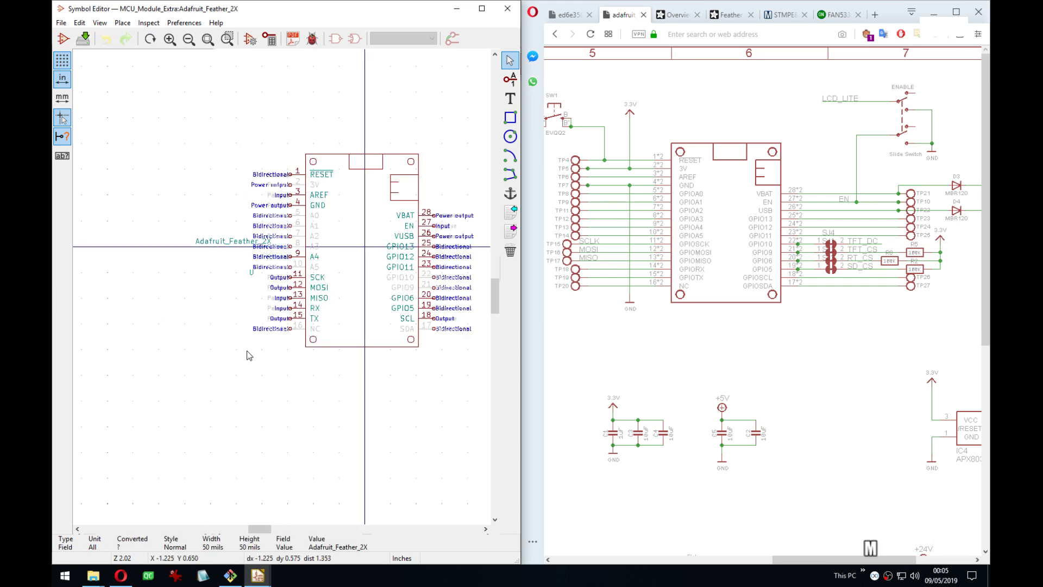
click(365, 354)
right_click(288, 440)
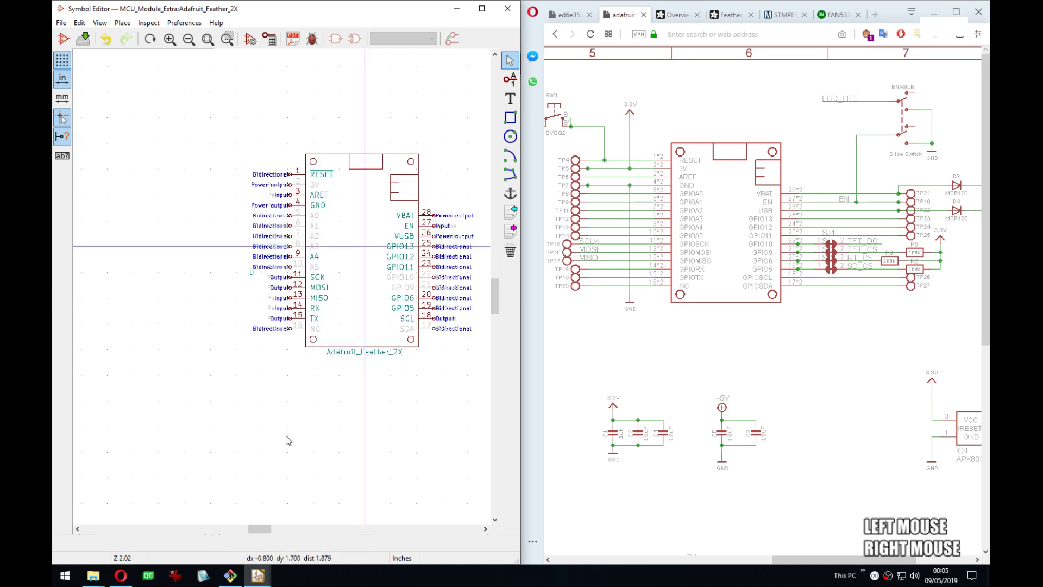
right_click(298, 368)
mouse_move(347, 505)
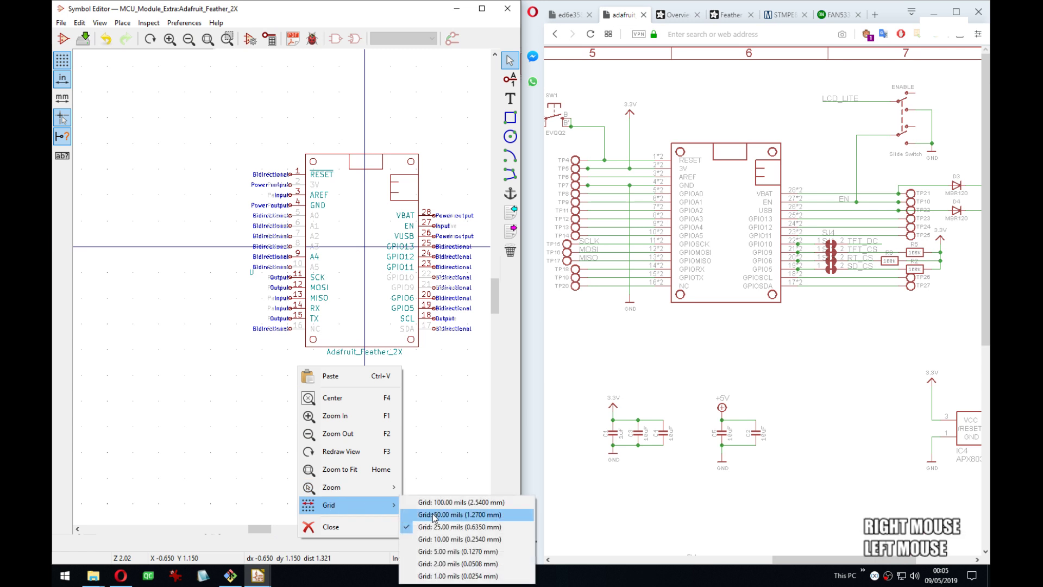
click(466, 515)
Block-move the whole Feather symbol to a new position.
middle_drag(393, 443, 323, 462)
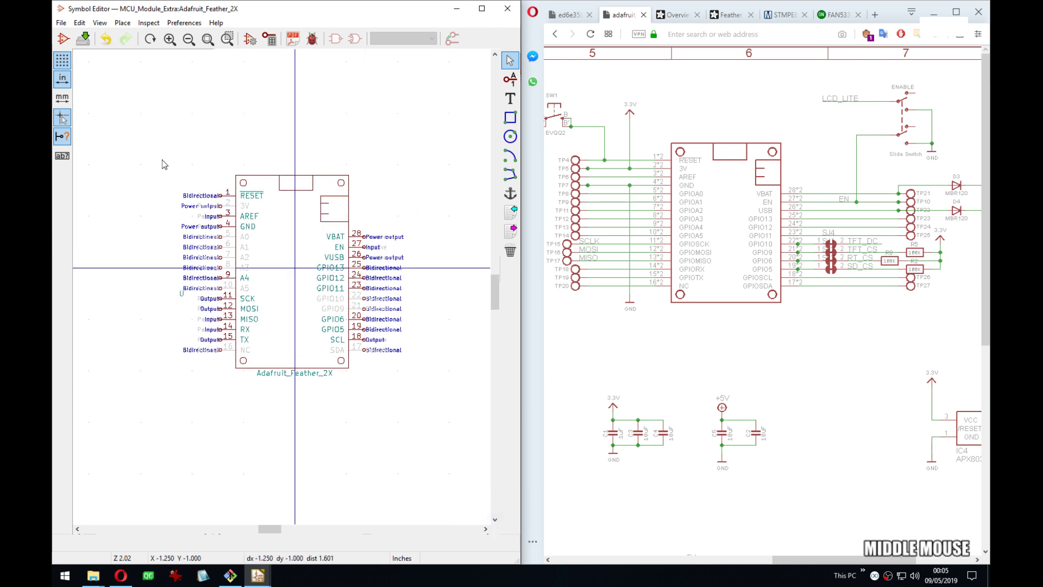
drag(171, 144, 441, 428)
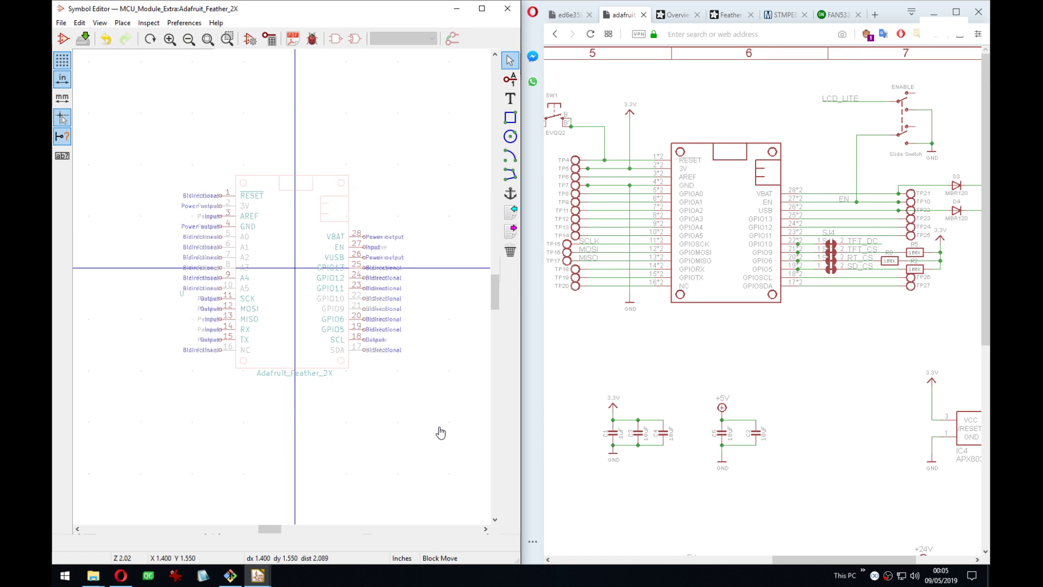
click(402, 425)
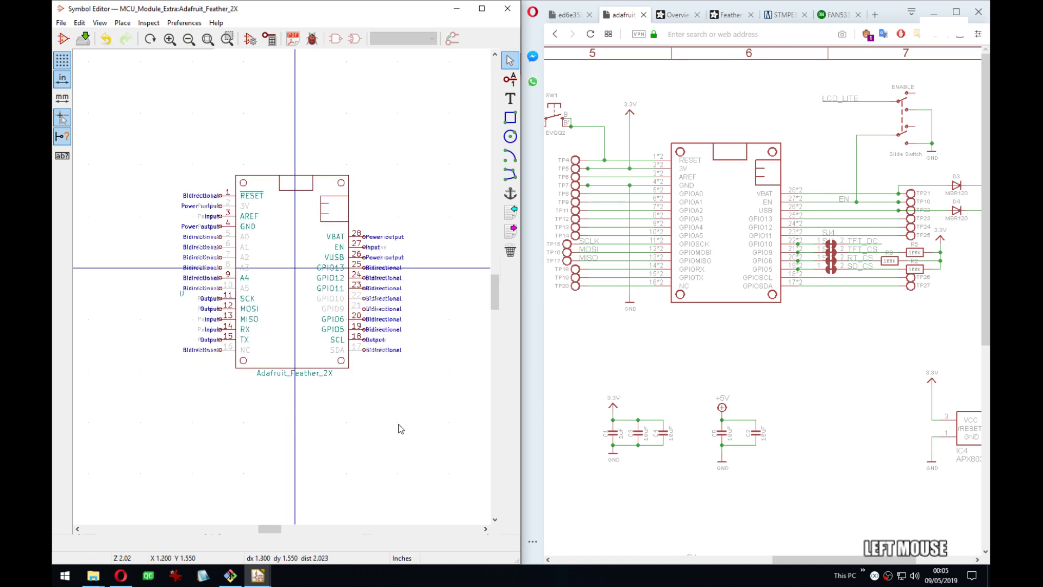
Set the U reference field's horizontal alignment to Right.
key(m)
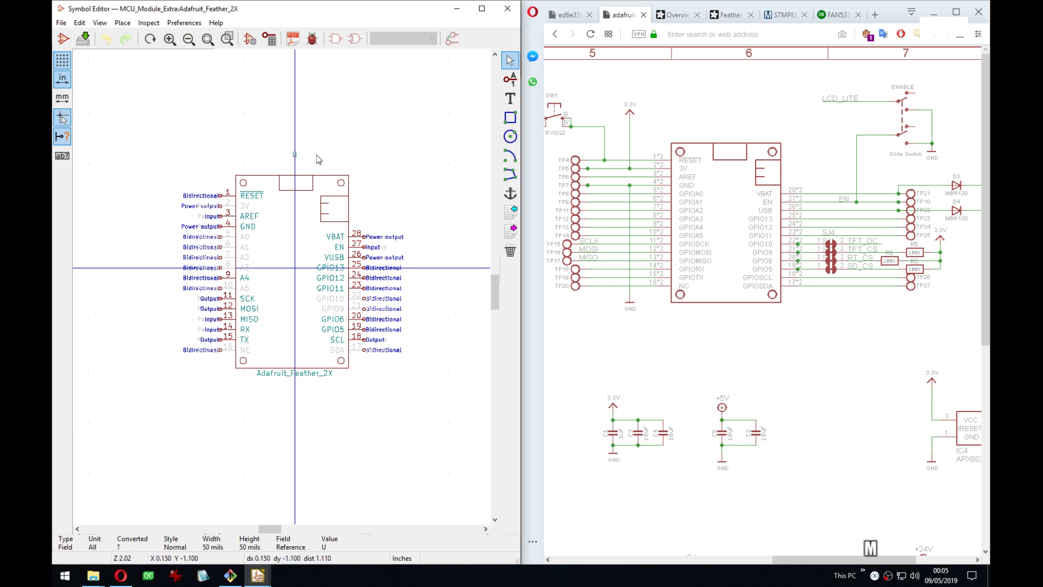
click(347, 173)
key(e)
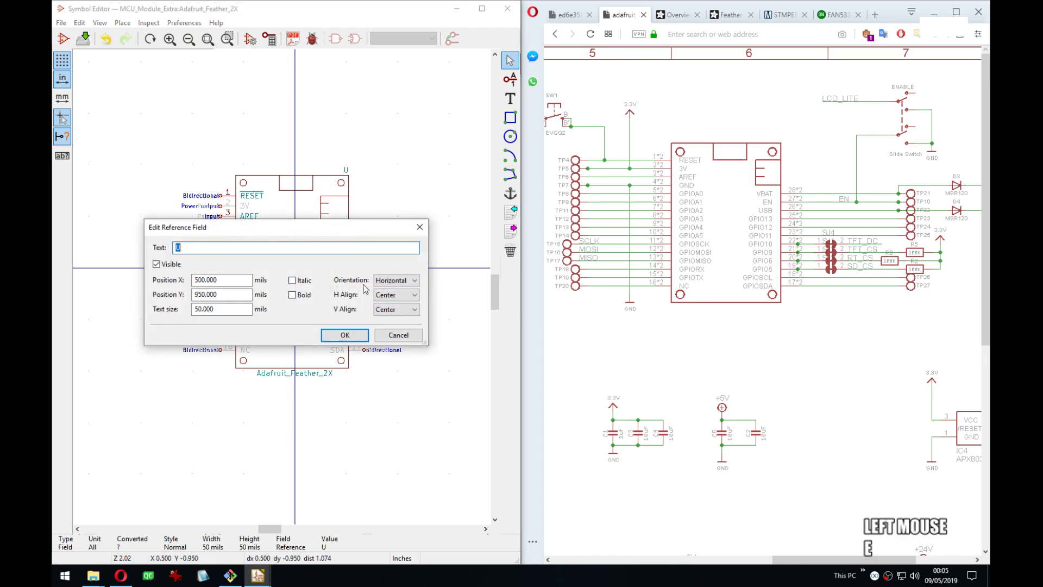
click(394, 295)
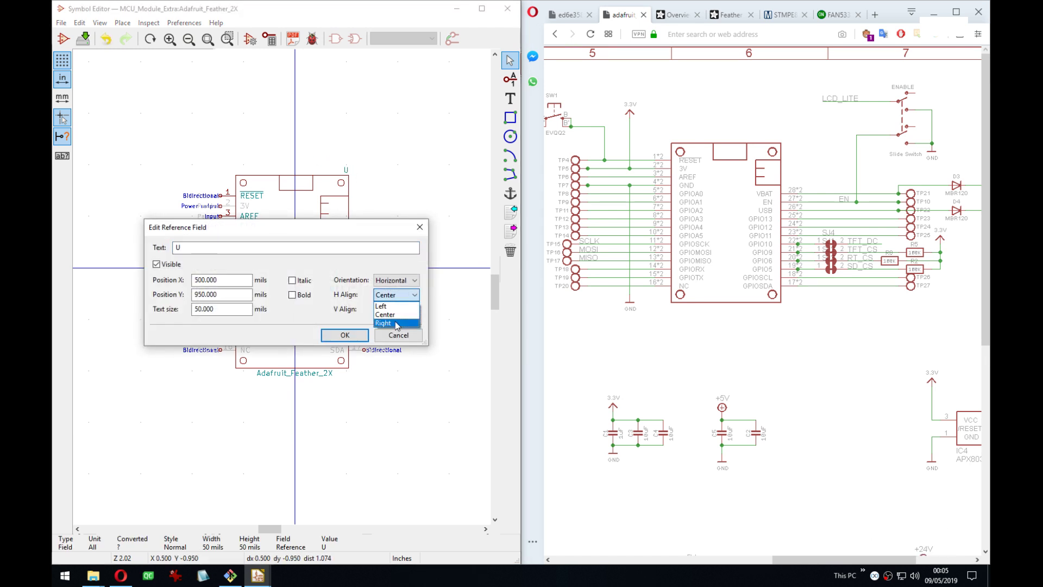
click(389, 320)
click(347, 336)
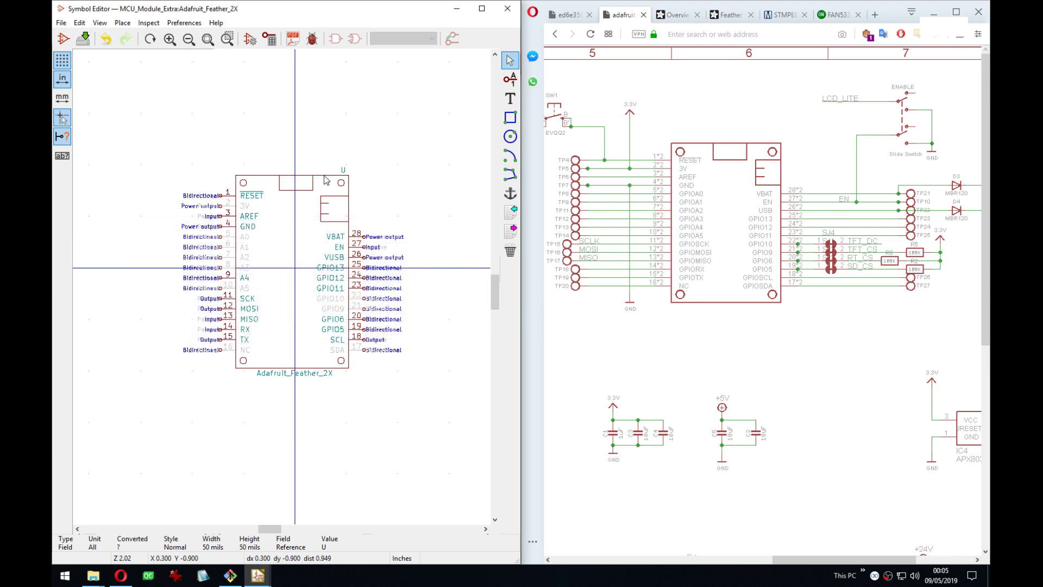
Position U just above the body's top-right corner.
key(m)
click(345, 168)
key(m)
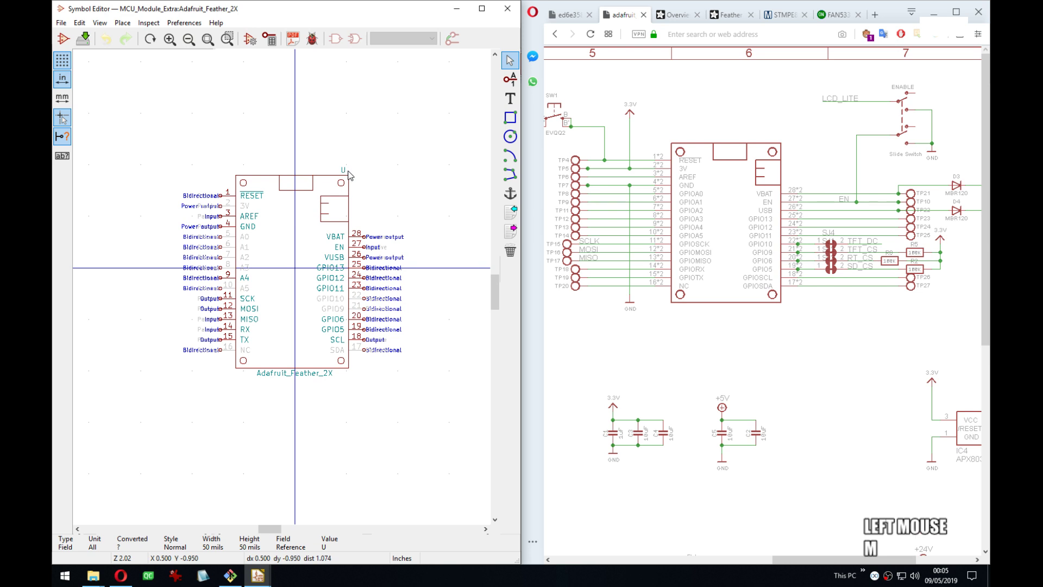
click(350, 172)
On a 25-mil grid, pull the small top rectangle's right edge to the left.
scroll(350, 173, up, 3)
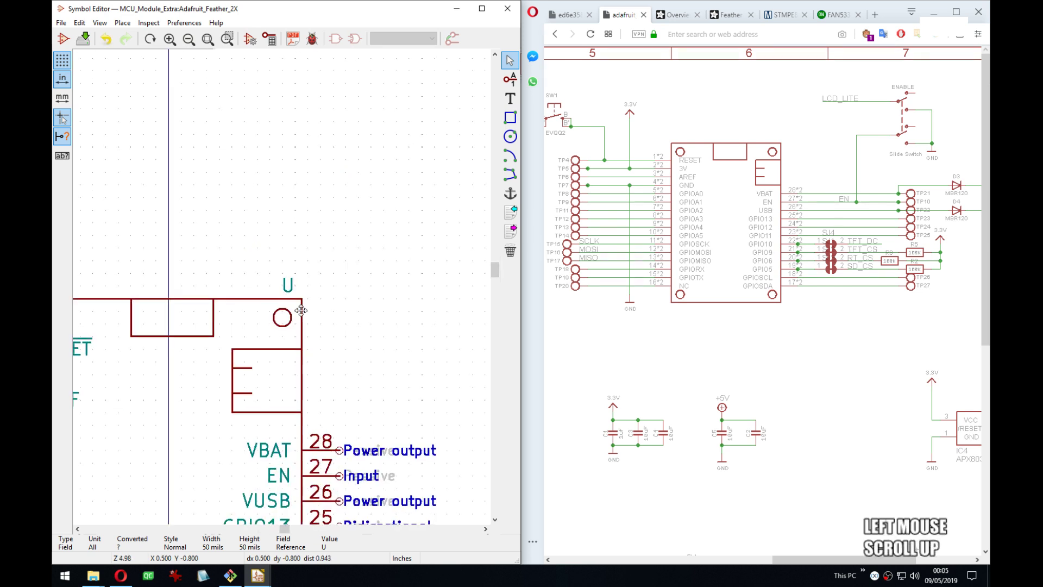
middle_drag(287, 324, 399, 266)
scroll(398, 265, down, 1)
middle_drag(388, 325, 377, 236)
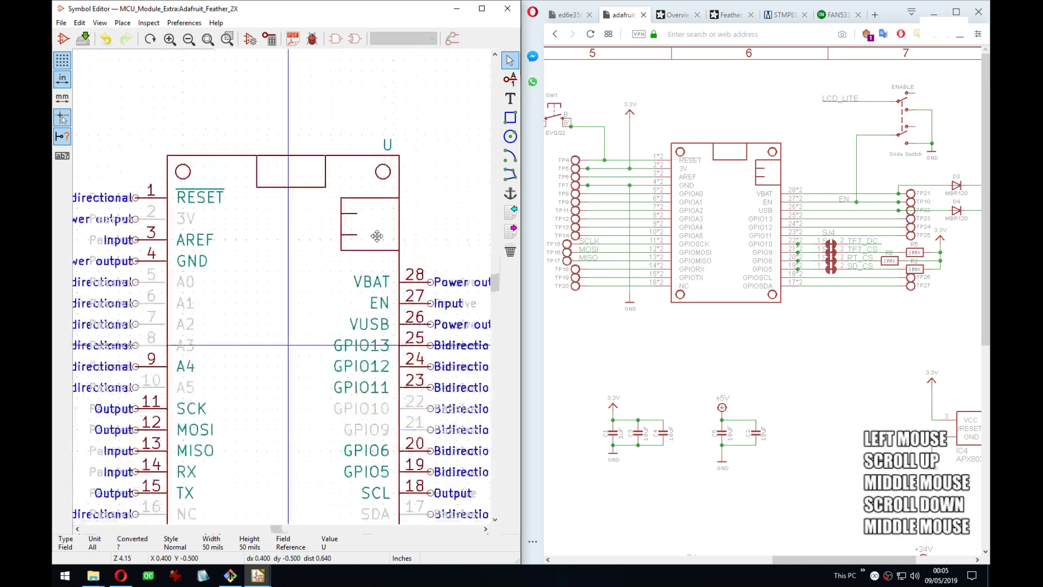
click(326, 177)
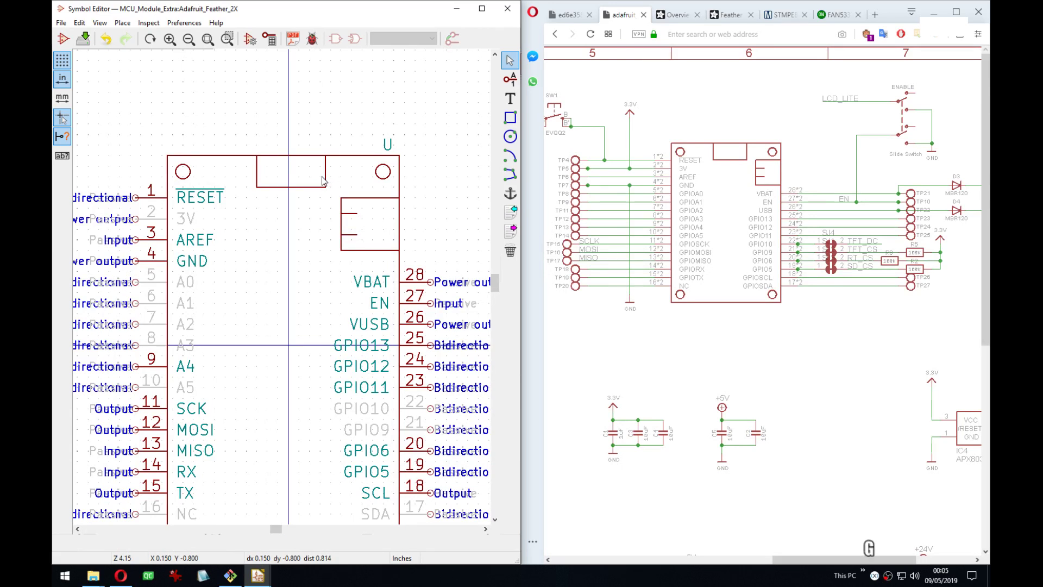
click(326, 181)
key(g)
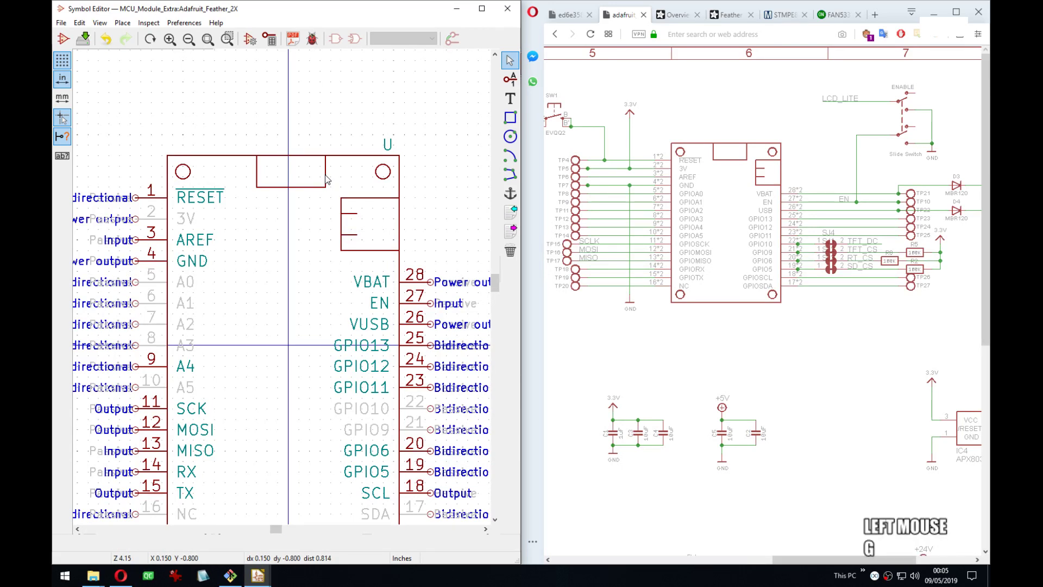
right_click(342, 175)
click(380, 312)
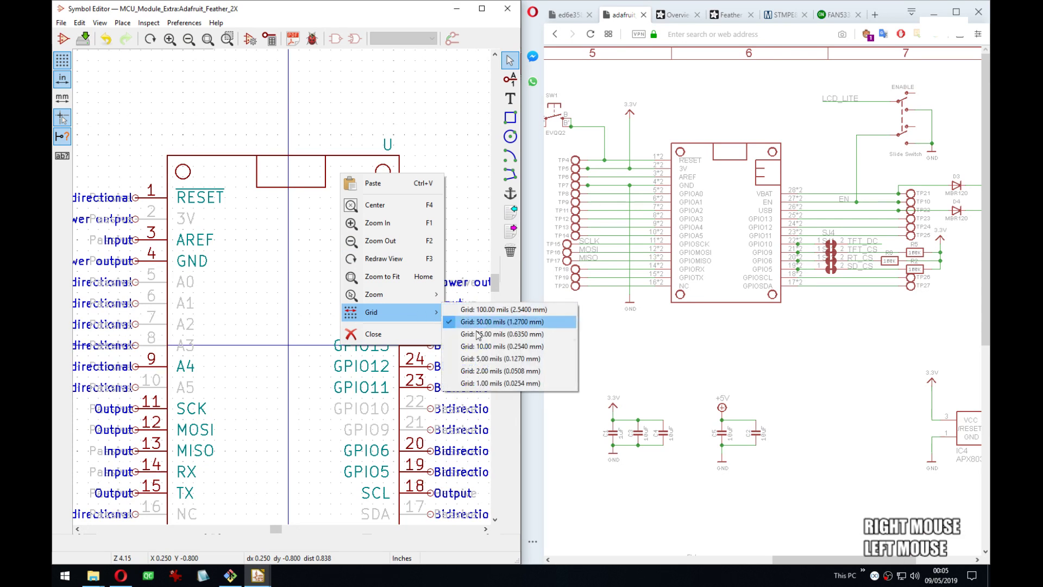
click(478, 333)
key(g)
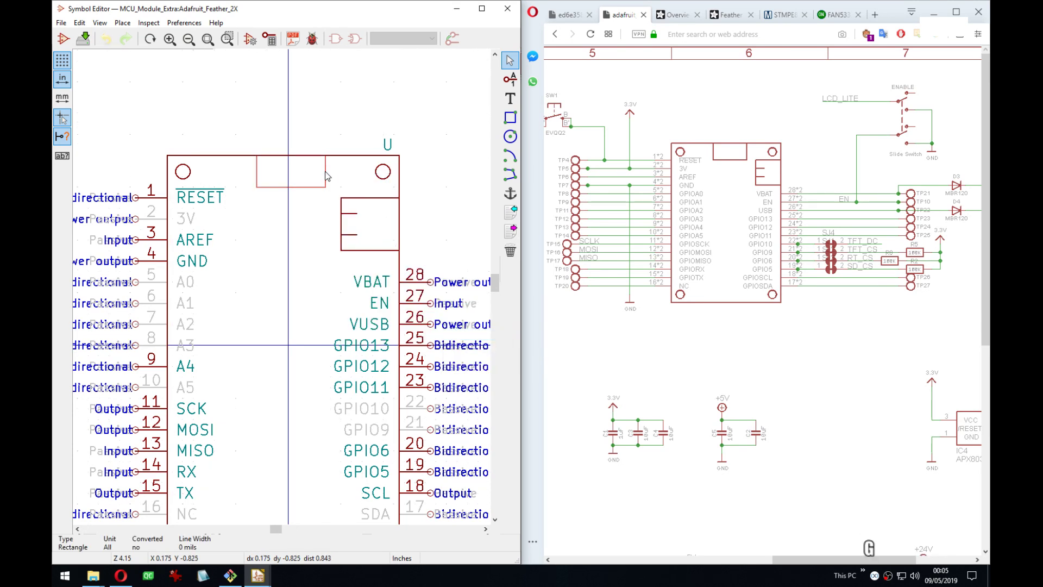
click(321, 171)
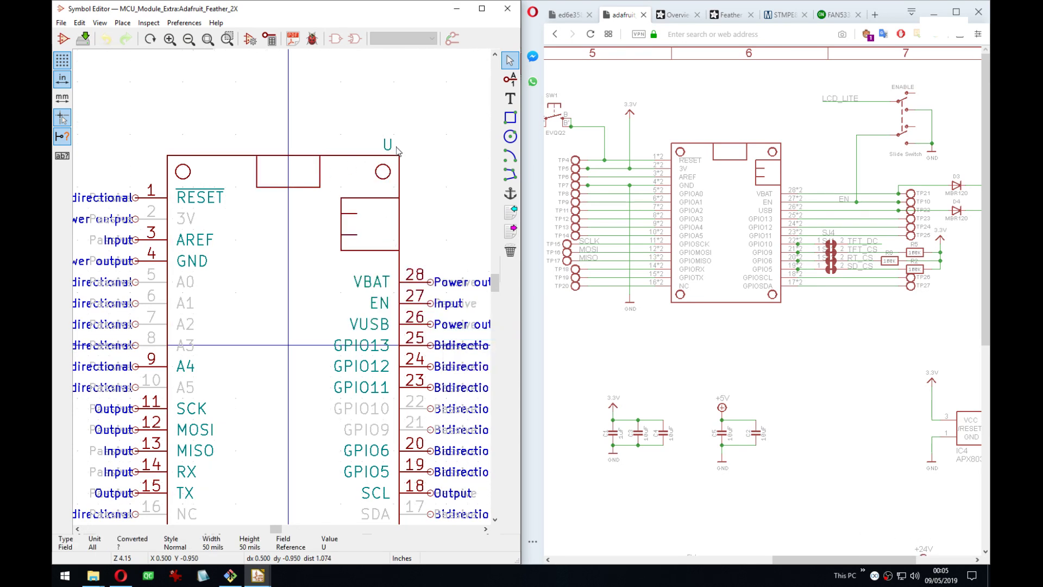
click(390, 149)
Return to a 50-mil grid and shift the right hole circles and connector outline left.
right_click(429, 209)
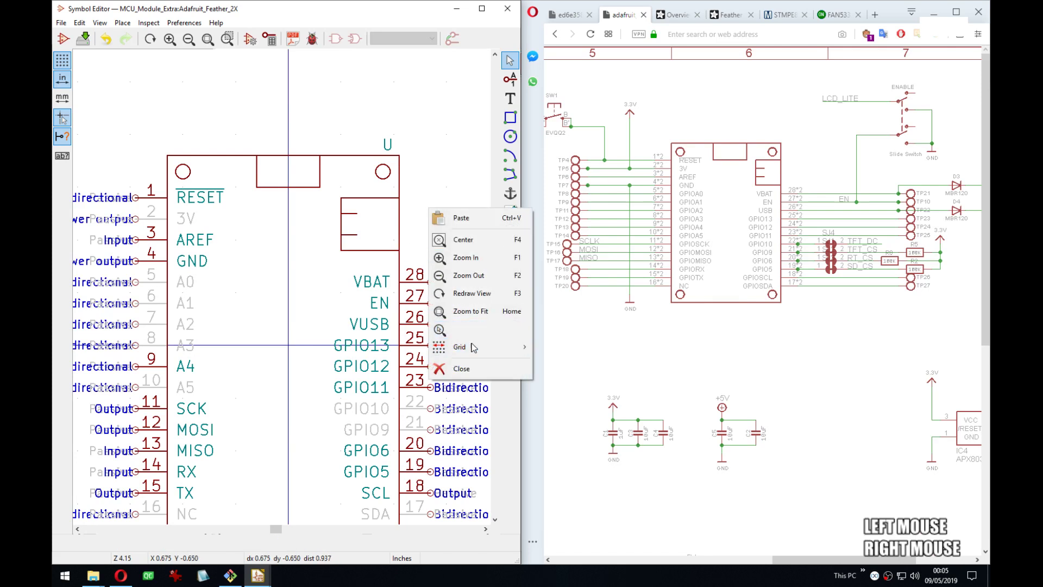
click(472, 347)
click(605, 357)
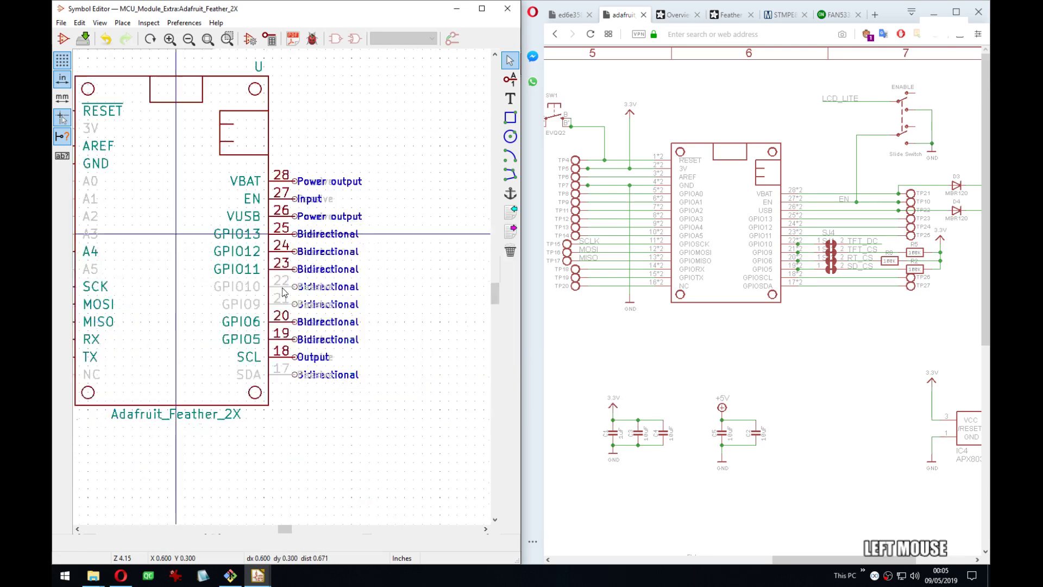
middle_drag(302, 402, 381, 421)
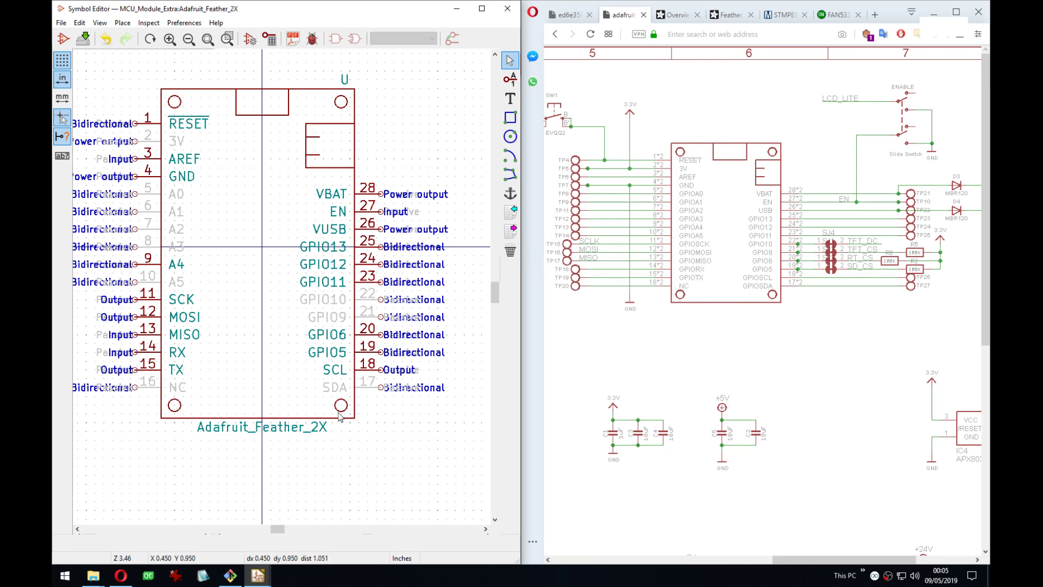
drag(343, 411, 349, 413)
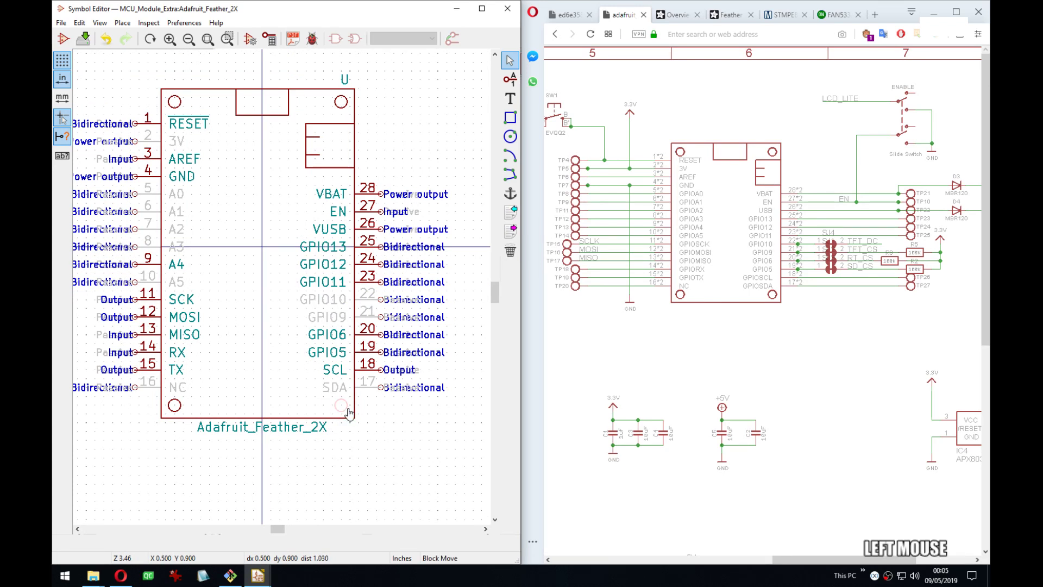
click(342, 411)
middle_drag(342, 216, 350, 303)
click(338, 186)
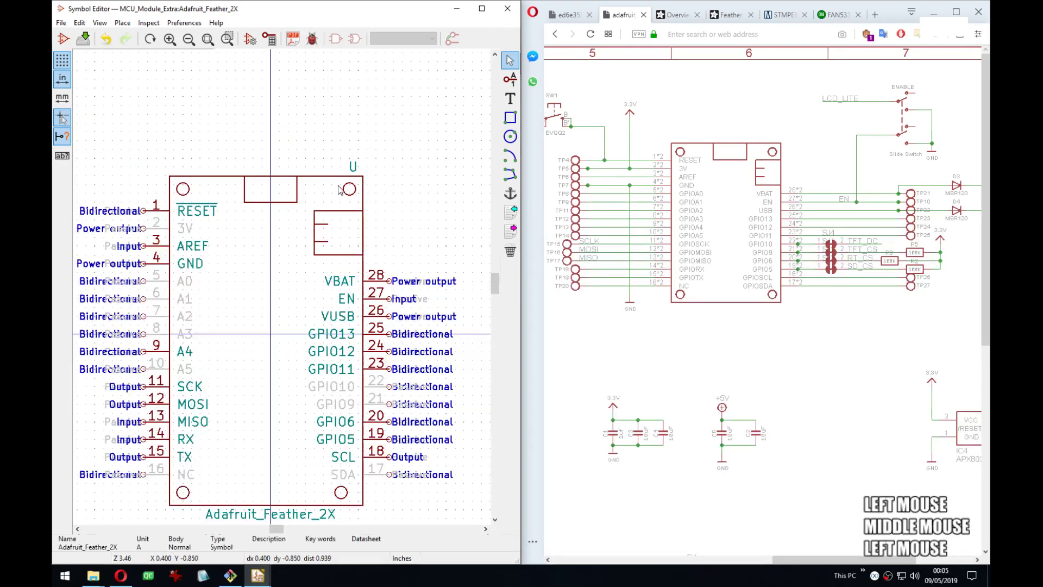
drag(312, 186, 359, 267)
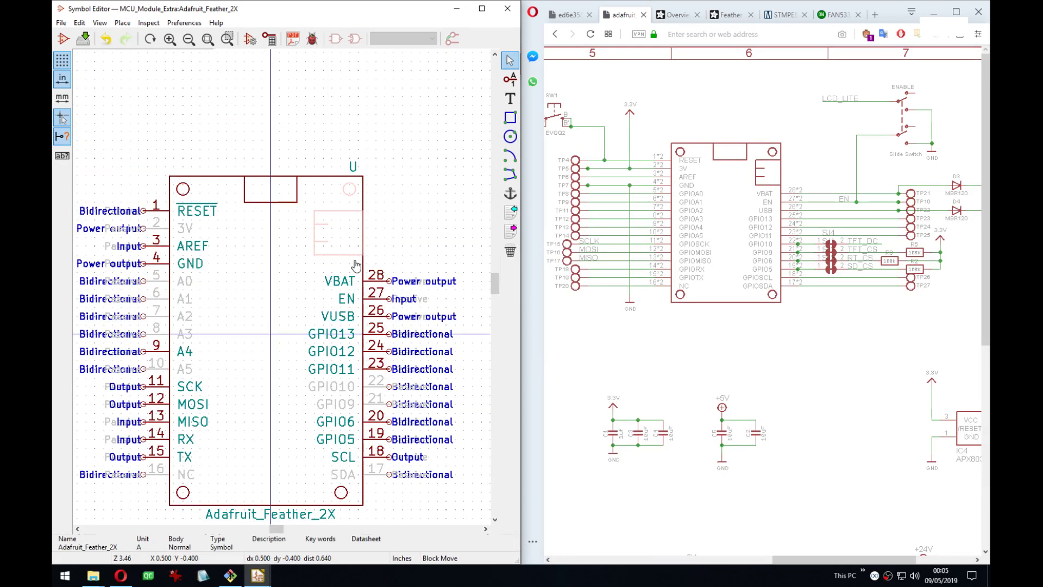
click(350, 265)
Move the right-side pins further left.
middle_drag(350, 265, 333, 233)
drag(448, 204, 368, 463)
click(358, 464)
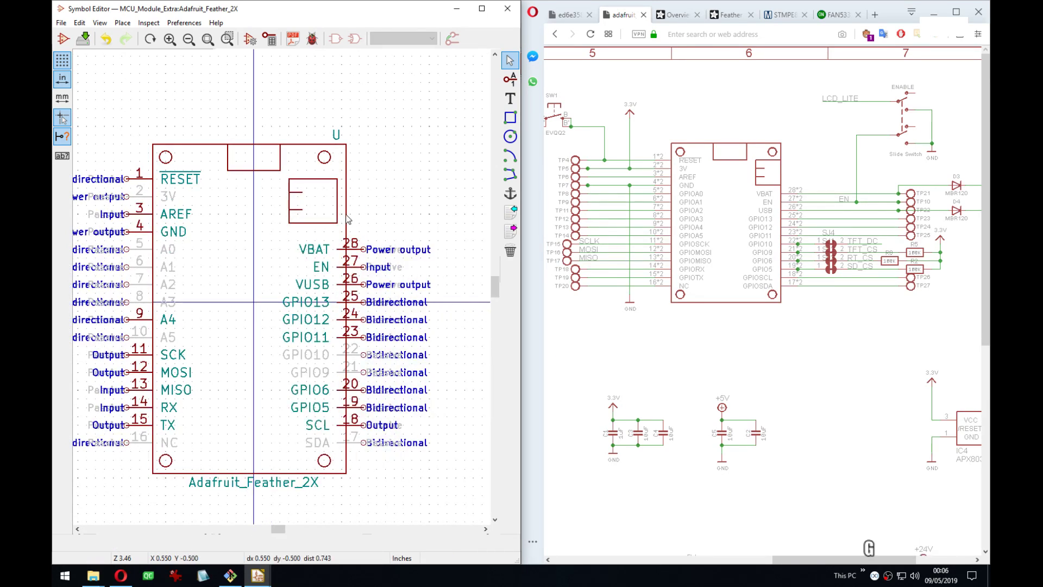
drag(360, 206, 347, 213)
On a 25-mil grid, pull the body outline's right edge in to the pins.
right_click(382, 217)
mouse_move(467, 356)
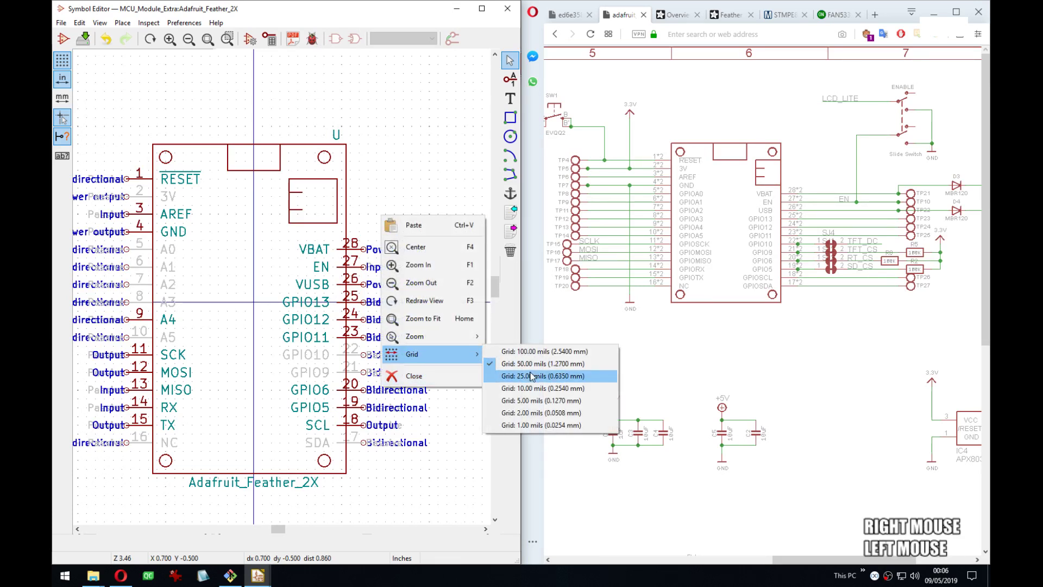
click(524, 377)
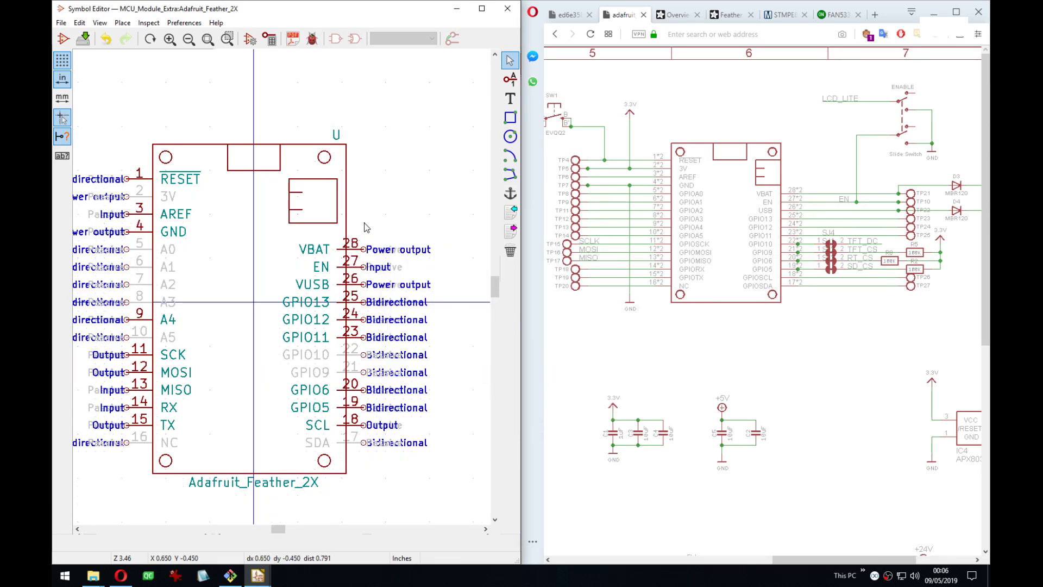
key(g)
click(337, 217)
middle_drag(337, 217, 389, 215)
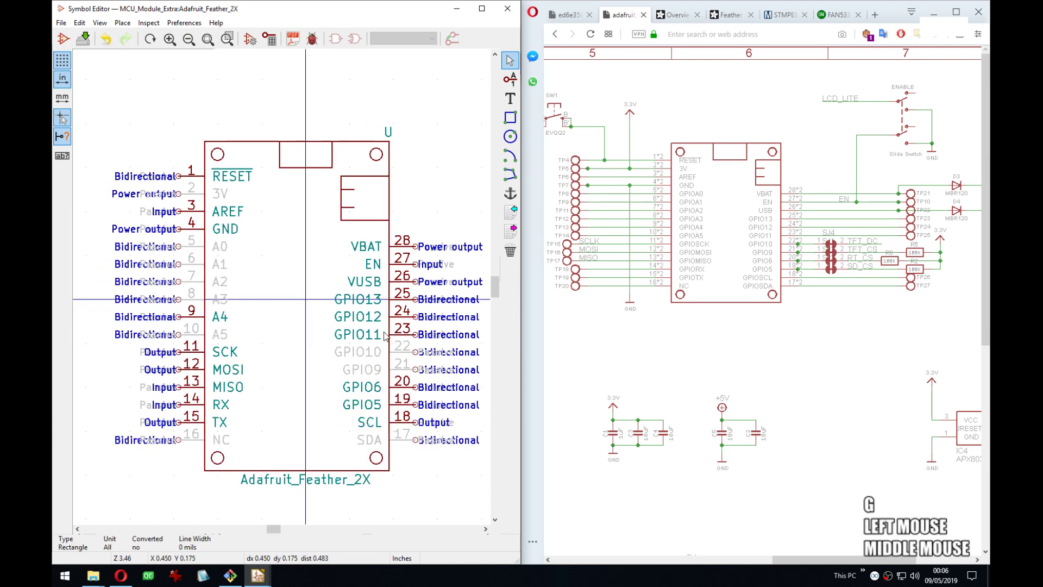
Reposition the U reference above the body's new top-right corner.
key(m)
click(385, 136)
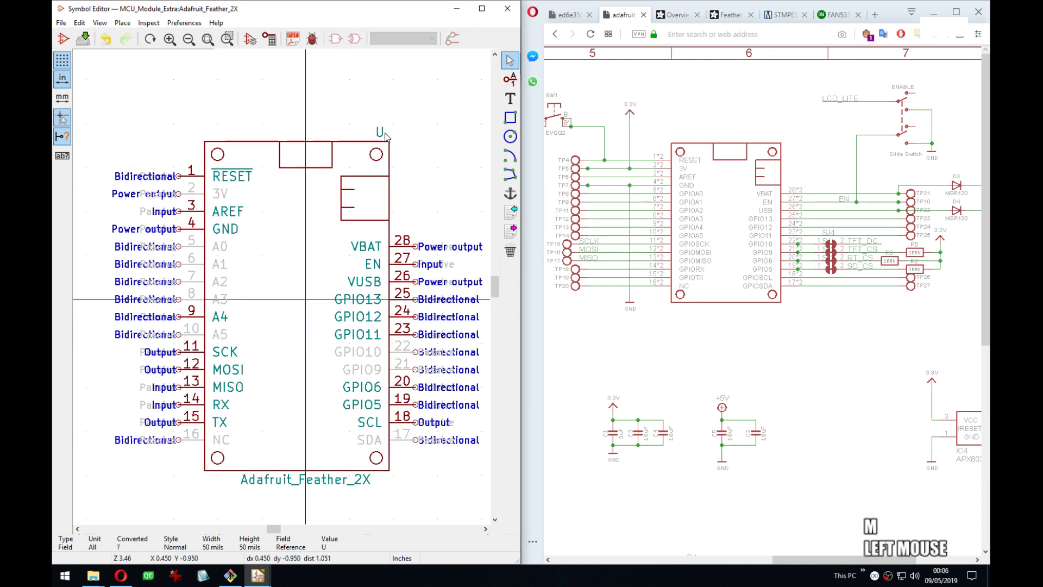
click(379, 136)
right_click(415, 129)
mouse_move(445, 267)
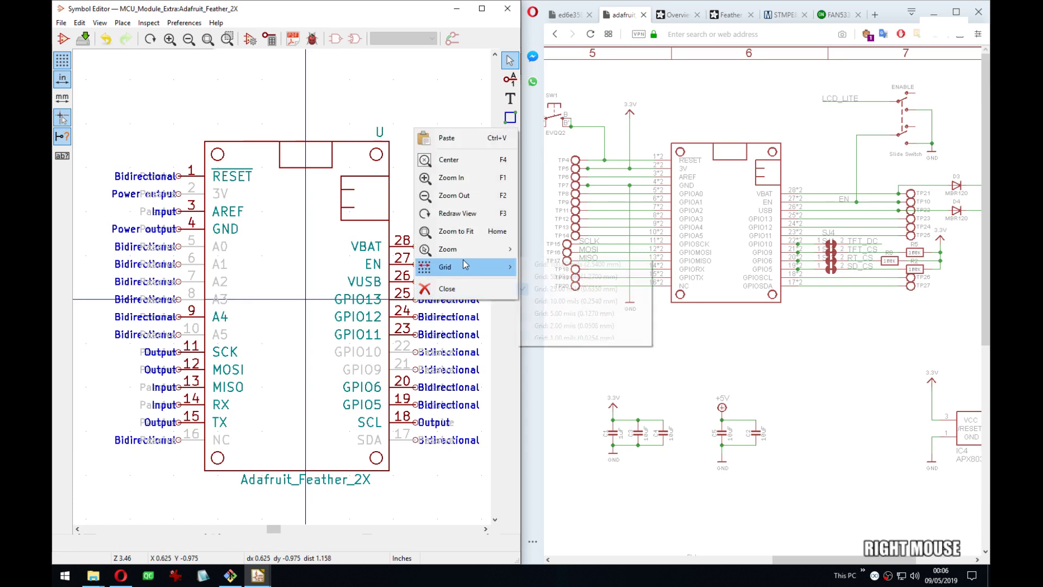
click(553, 289)
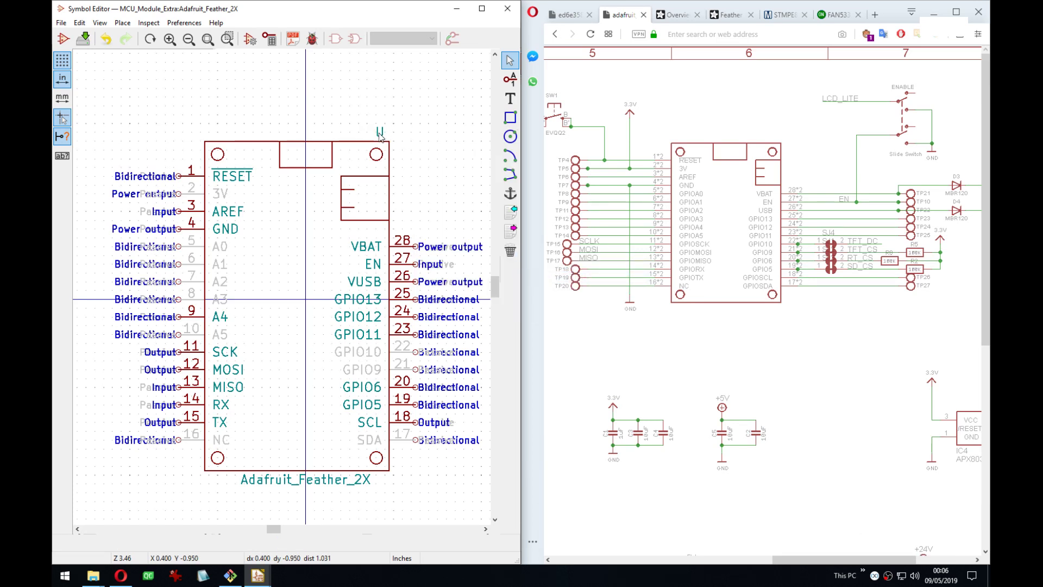
key(m)
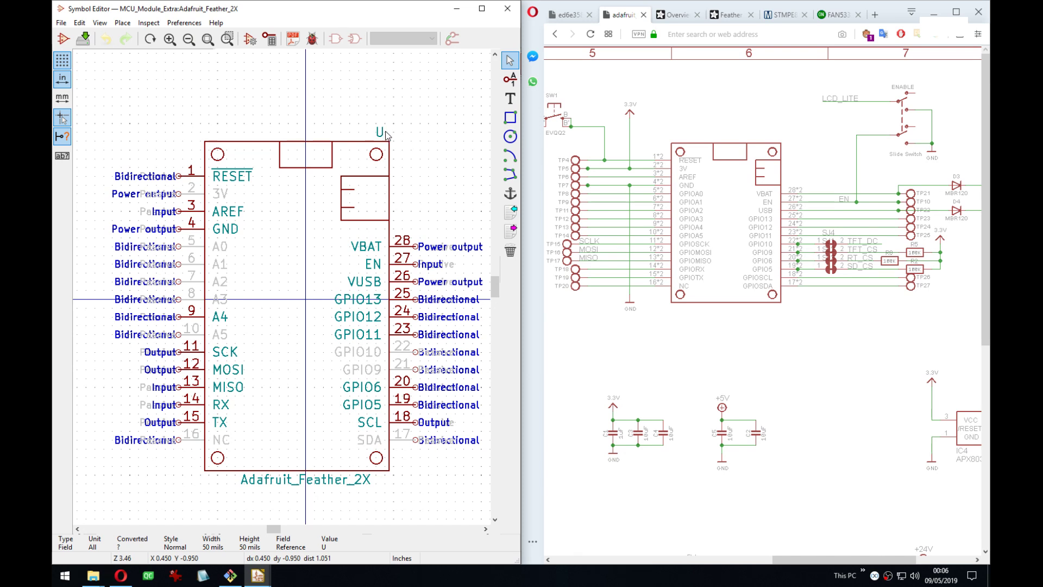
click(388, 135)
Save the symbol.
key(ctrl+s)
middle_drag(365, 274, 311, 255)
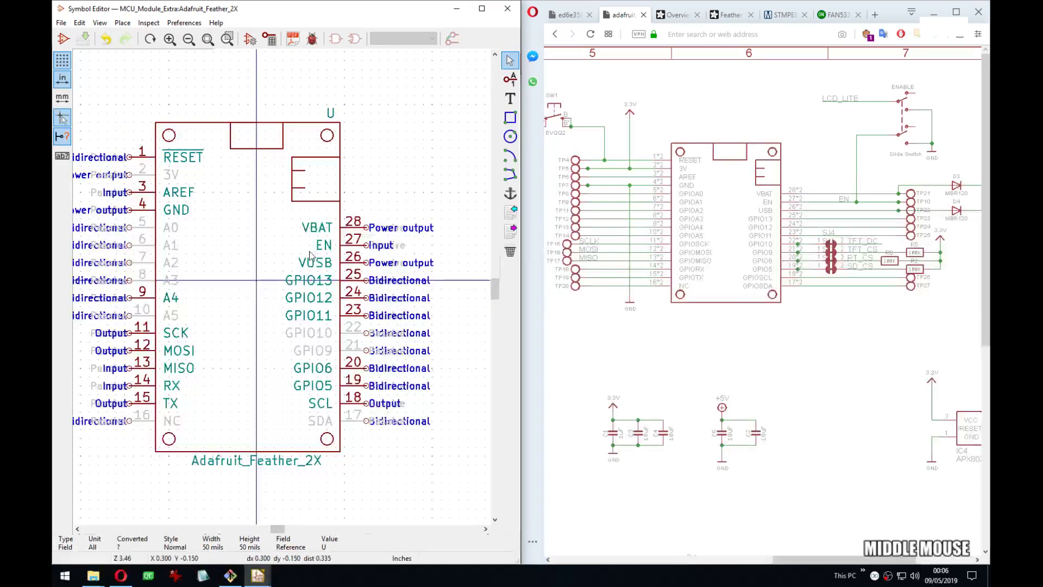
scroll(294, 244, down, 1)
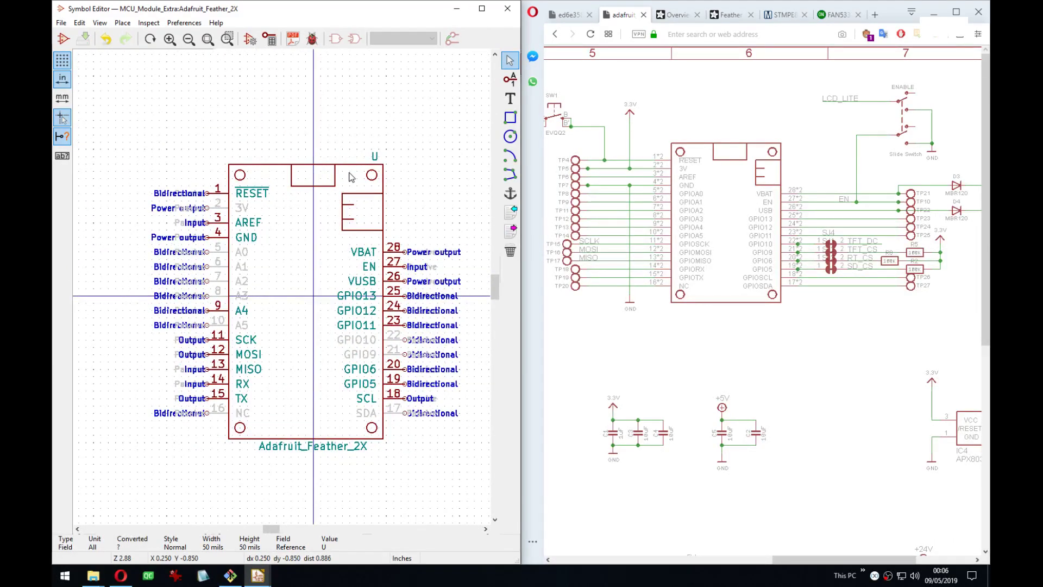
Fill the body rectangle with the yellow background colour.
key(e)
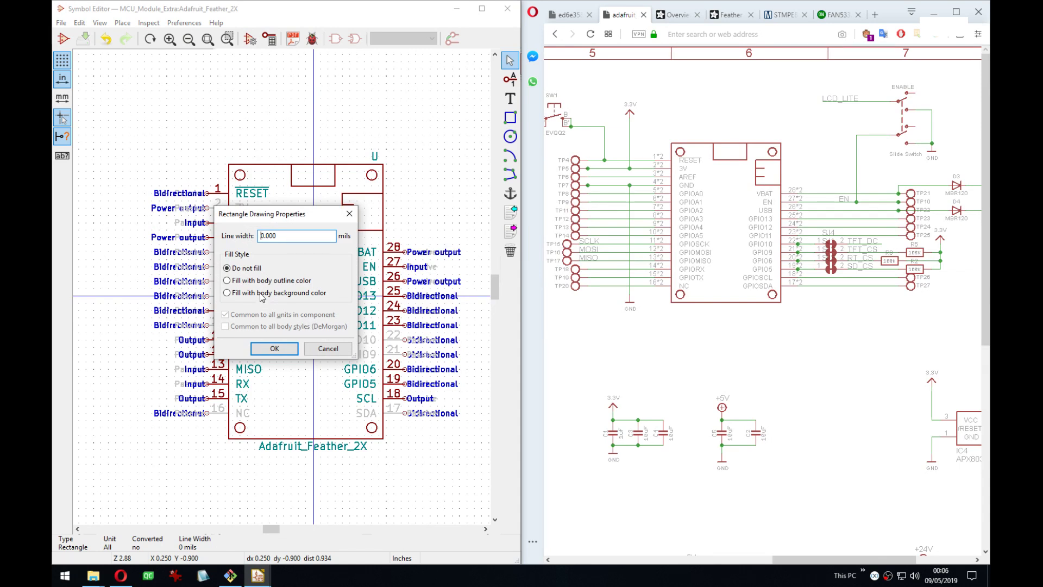
click(262, 296)
click(275, 348)
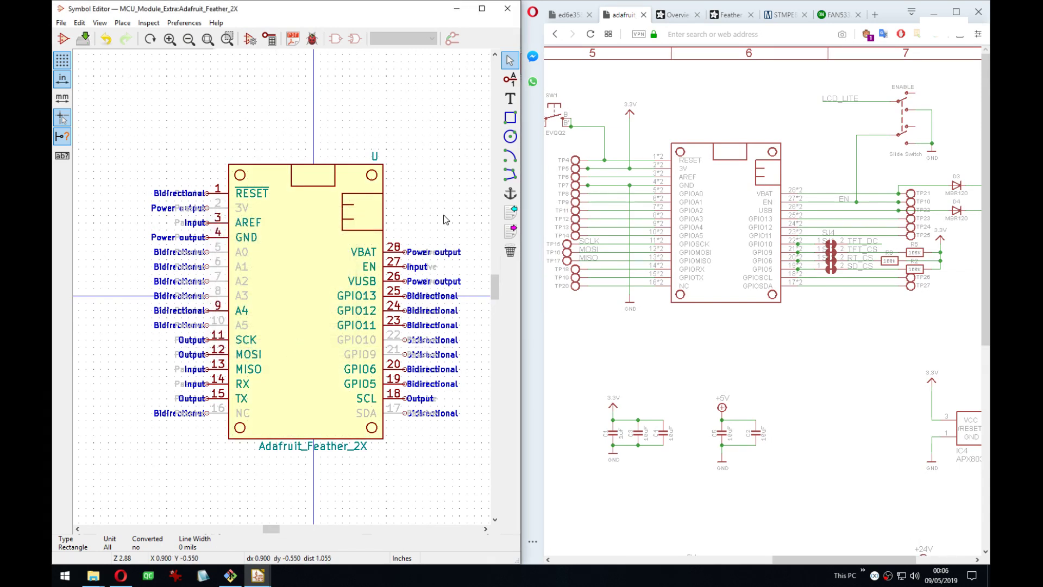
middle_drag(443, 214, 424, 199)
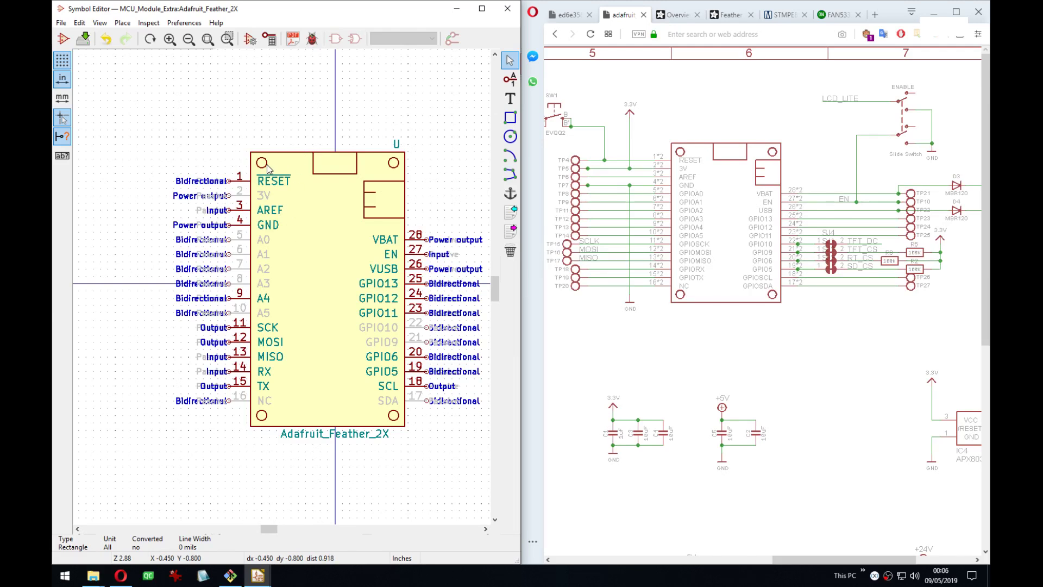
mouse_move(268, 164)
middle_down()
mouse_move(315, 156)
mouse_move(276, 174)
middle_up()
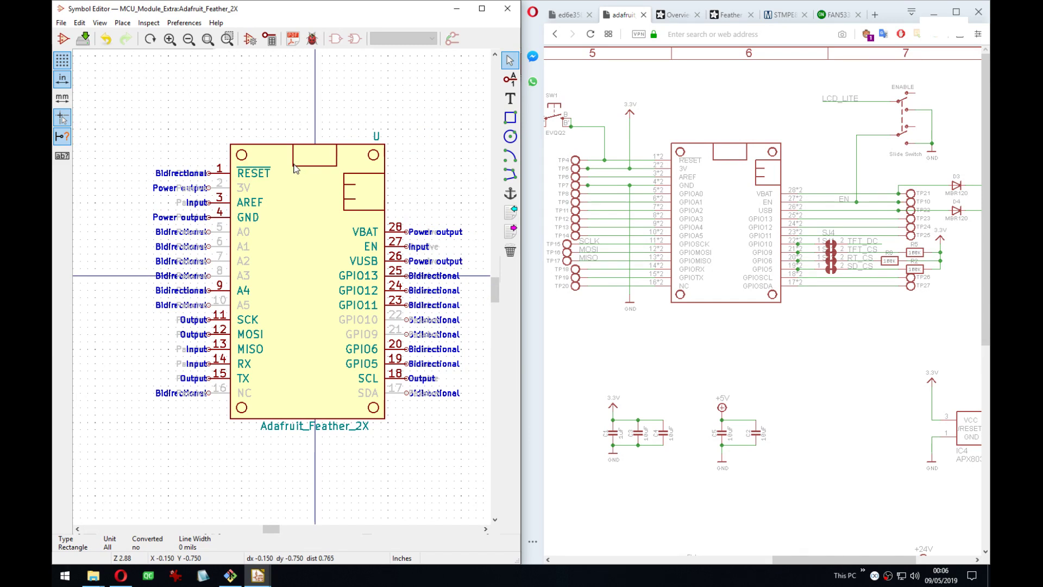
Delete the small rectangle at the top of the body, then undo to restore it.
key(Delete)
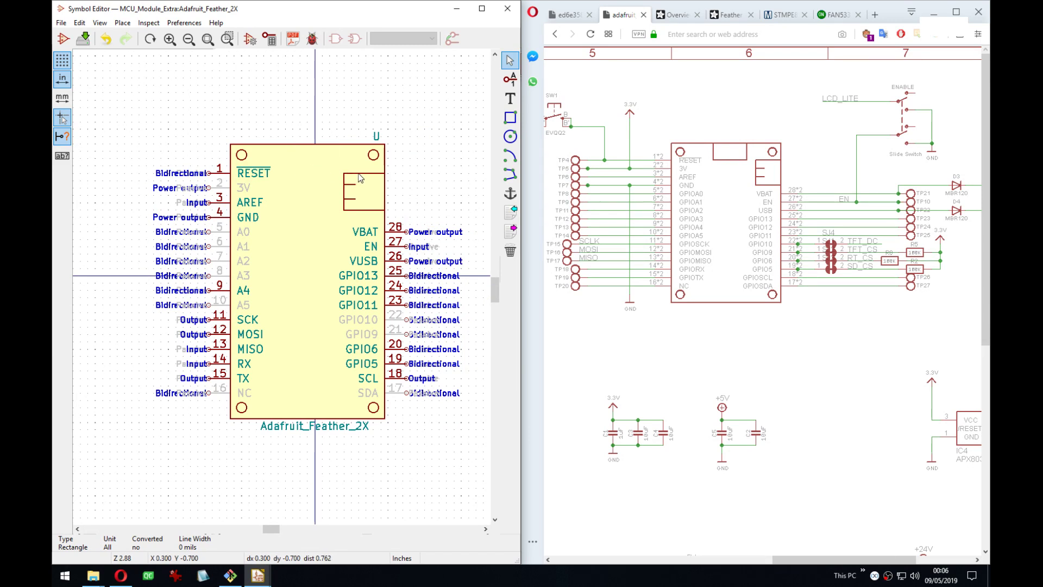
key(ctrl+z)
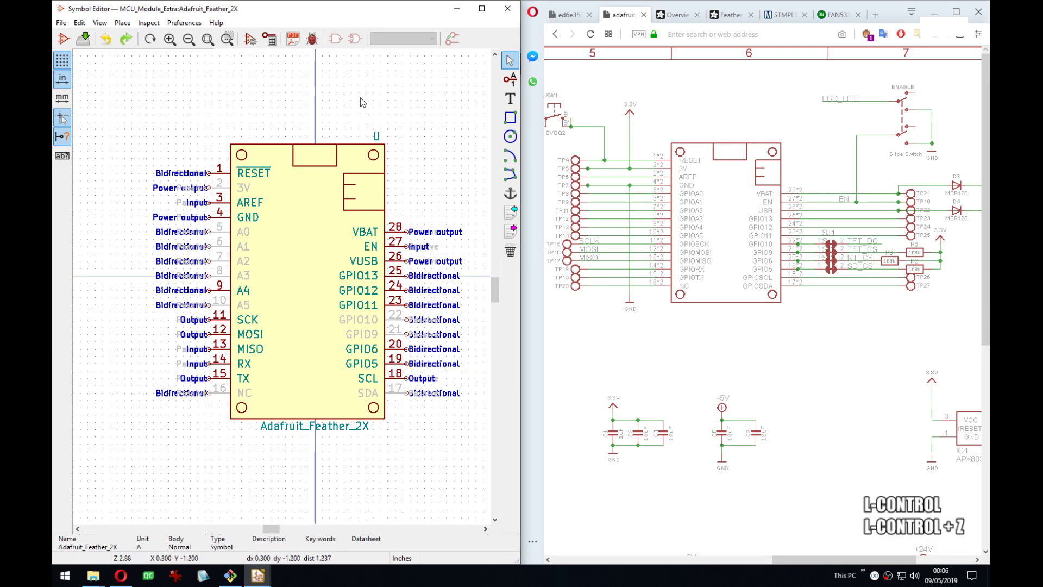
middle_drag(310, 173, 298, 183)
Block-move the whole symbol and reset the relative coordinate origin.
drag(145, 125, 449, 492)
right_click(444, 488)
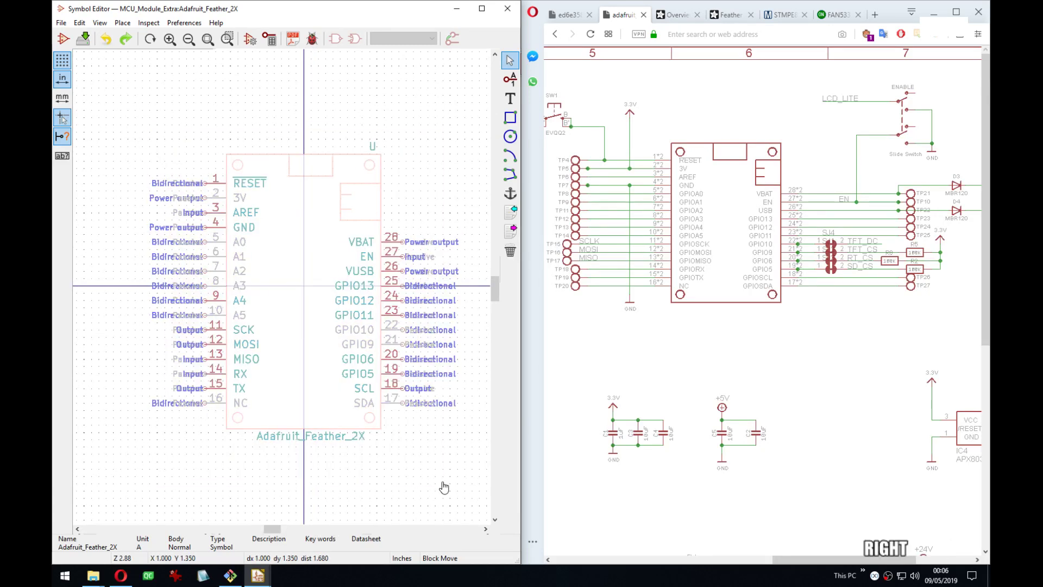
click(444, 487)
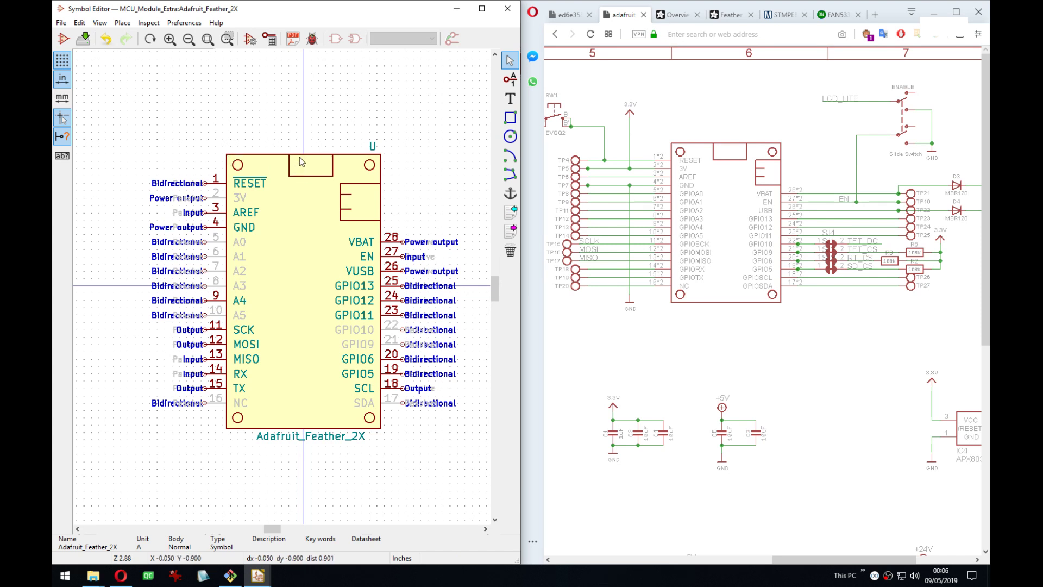
key(space)
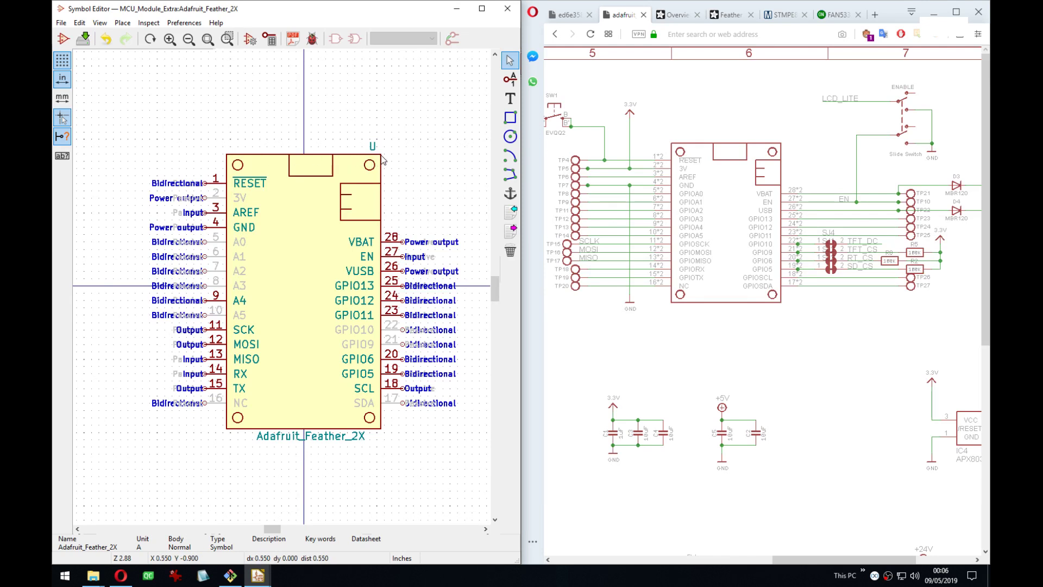
Reposition the small top rectangle, save the symbol library and close the Symbol Editor.
scroll(351, 154, down, 1)
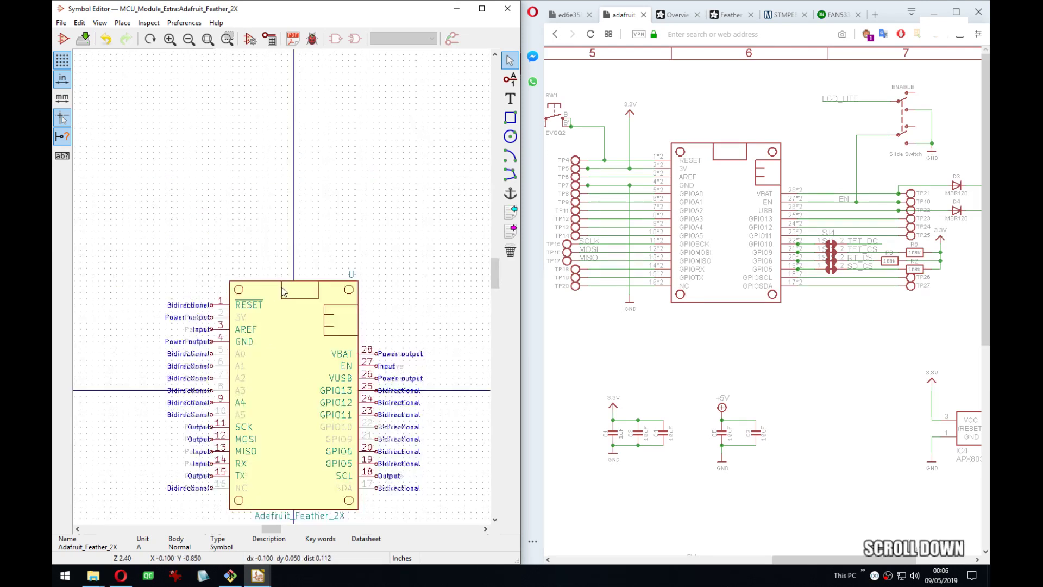
scroll(281, 287, up, 5)
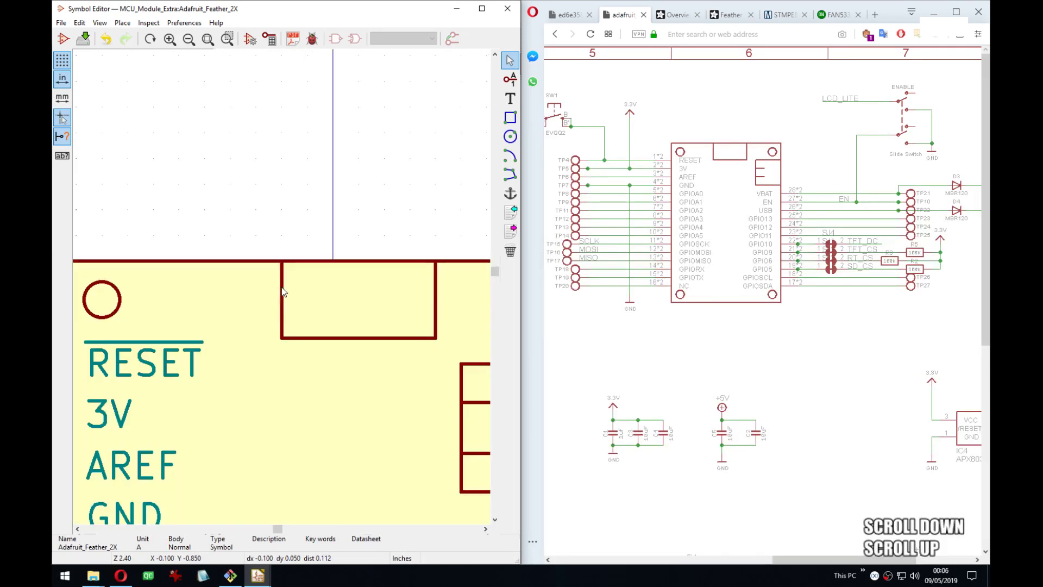
click(416, 341)
click(369, 338)
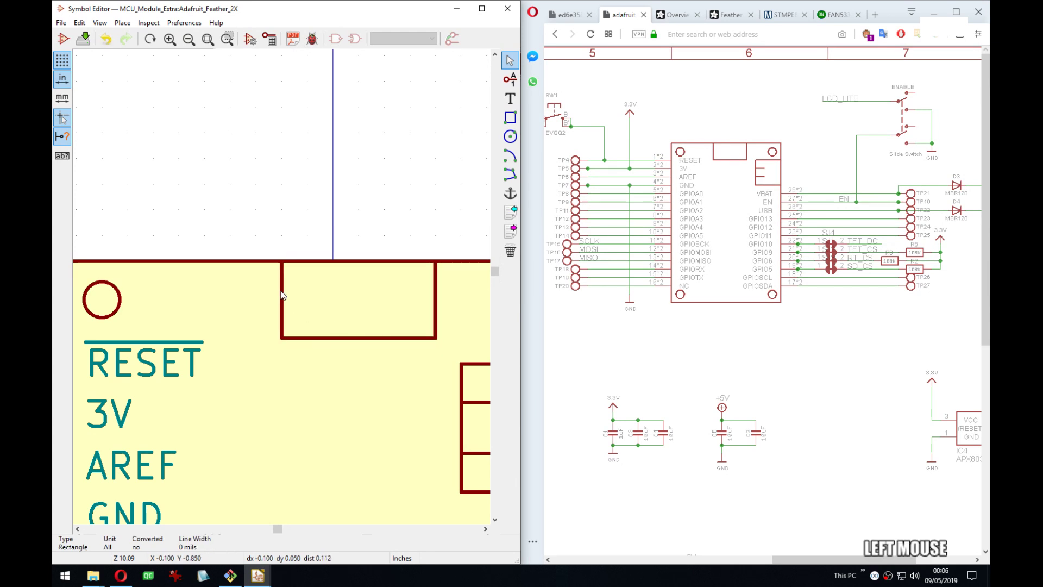
key(g)
click(259, 292)
scroll(285, 294, down, 5)
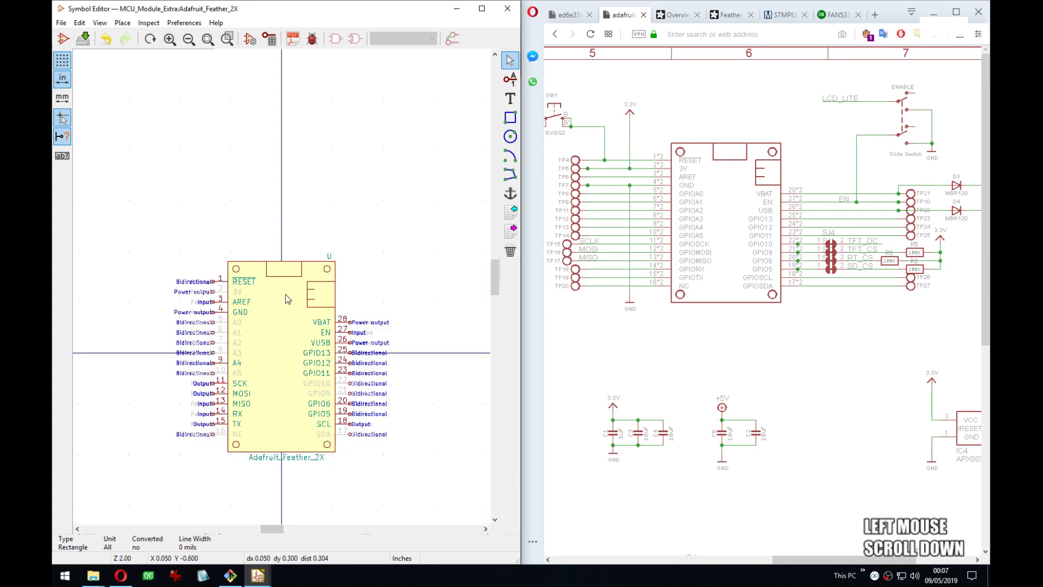
middle_drag(285, 295, 305, 222)
middle_drag(336, 262, 342, 228)
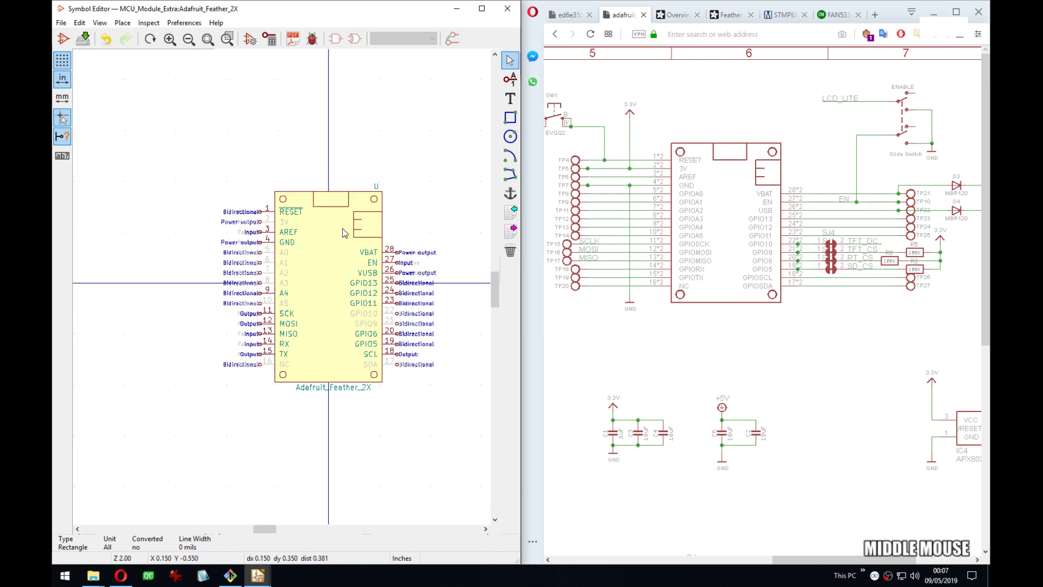
key(ctrl+s)
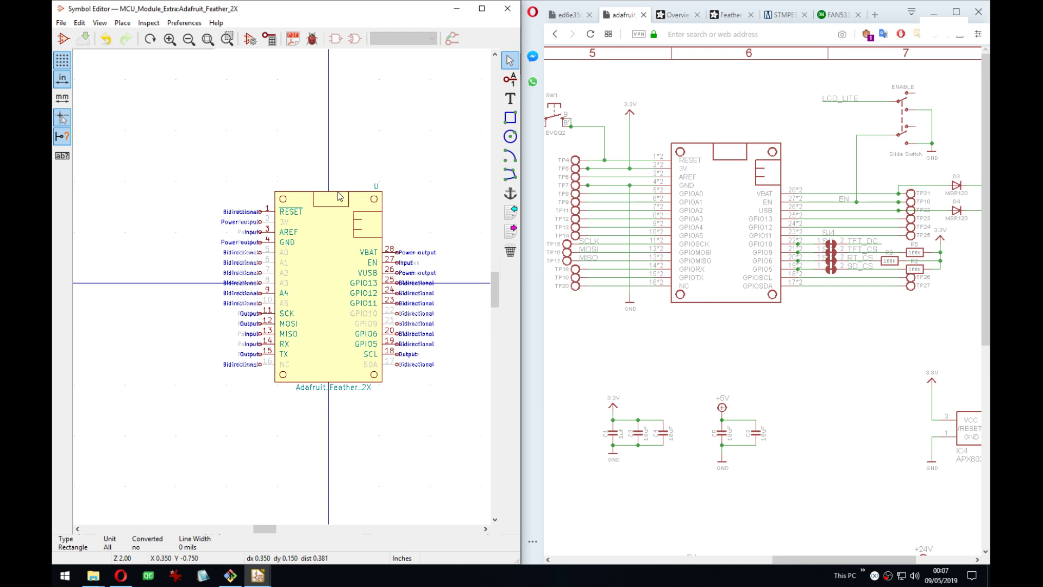
click(458, 8)
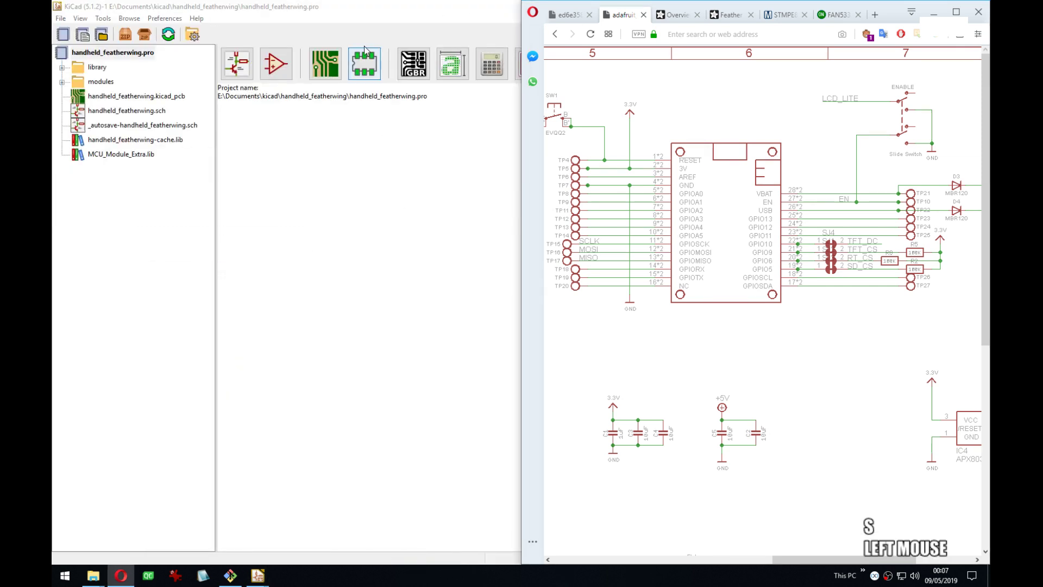
Open the handheld_featherwing schematic and bring the J2 header area into view.
click(236, 64)
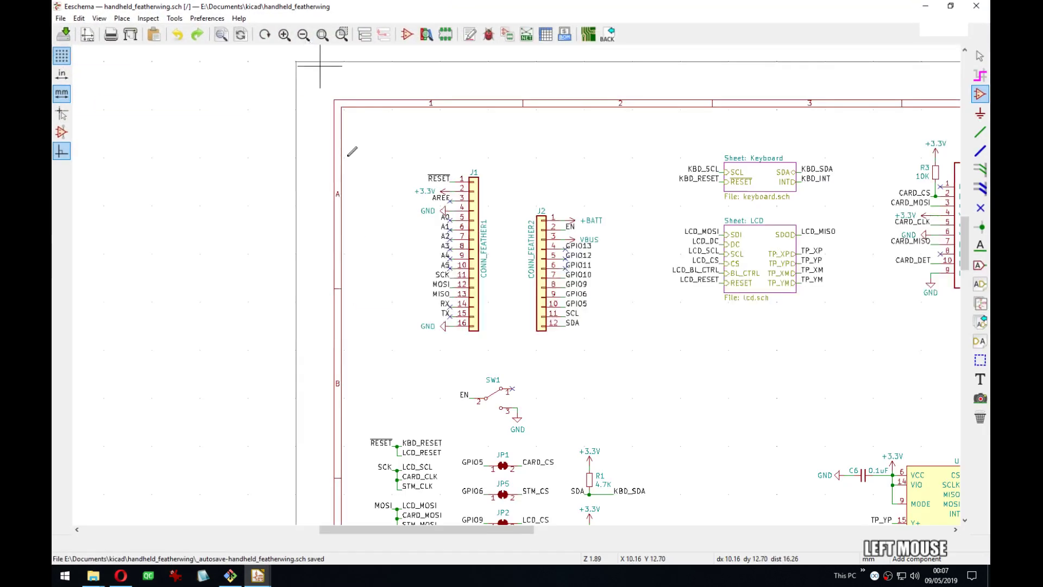
middle_drag(357, 183, 185, 174)
key(Escape)
drag(341, 191, 450, 347)
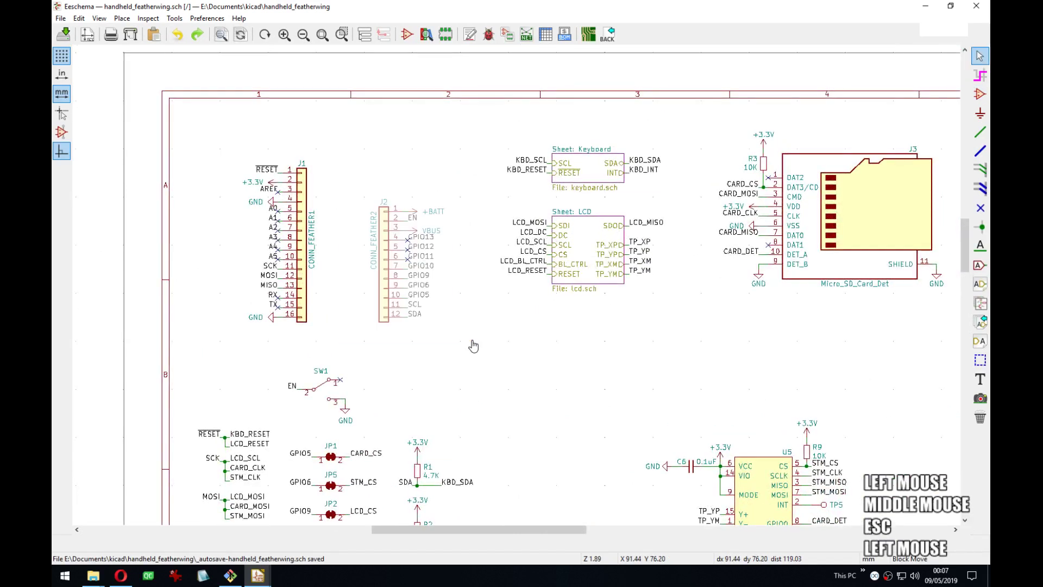
click(494, 345)
middle_drag(371, 181, 380, 235)
Search 'feather' and place the Adafruit_Feather_2X symbol on the sheet.
key(a)
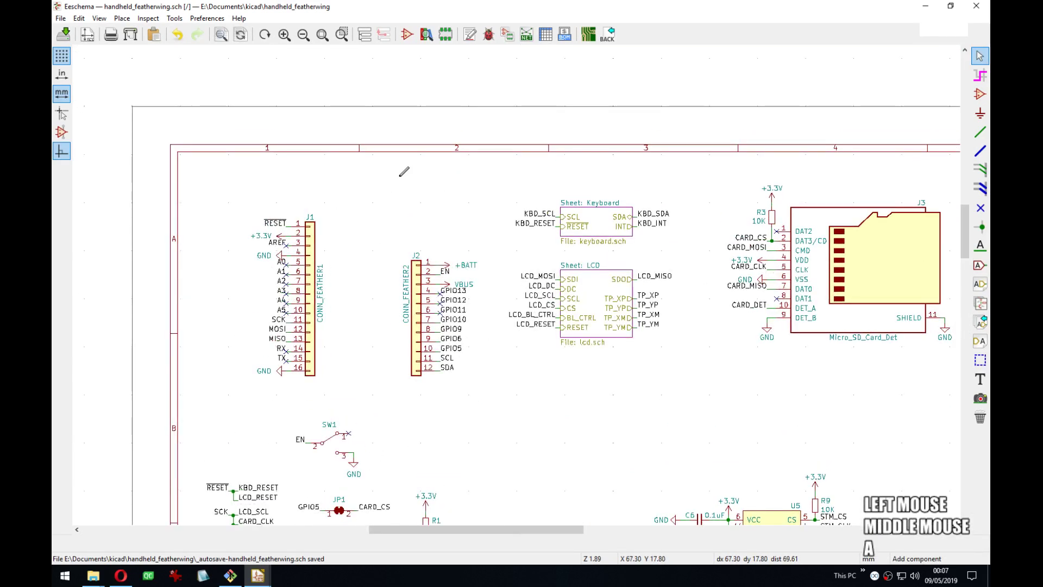
text(feather)
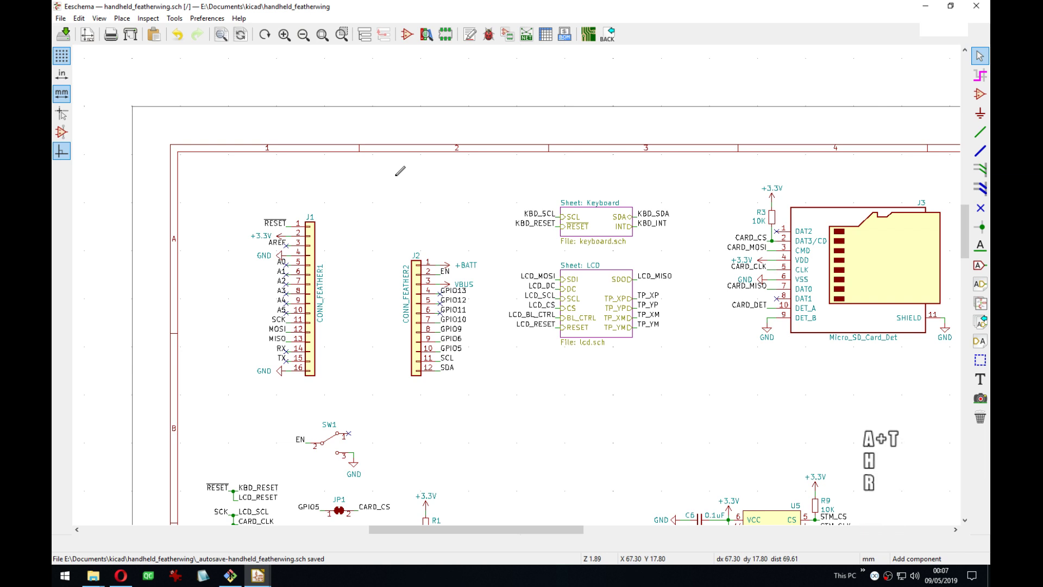
click(399, 170)
text(fe)
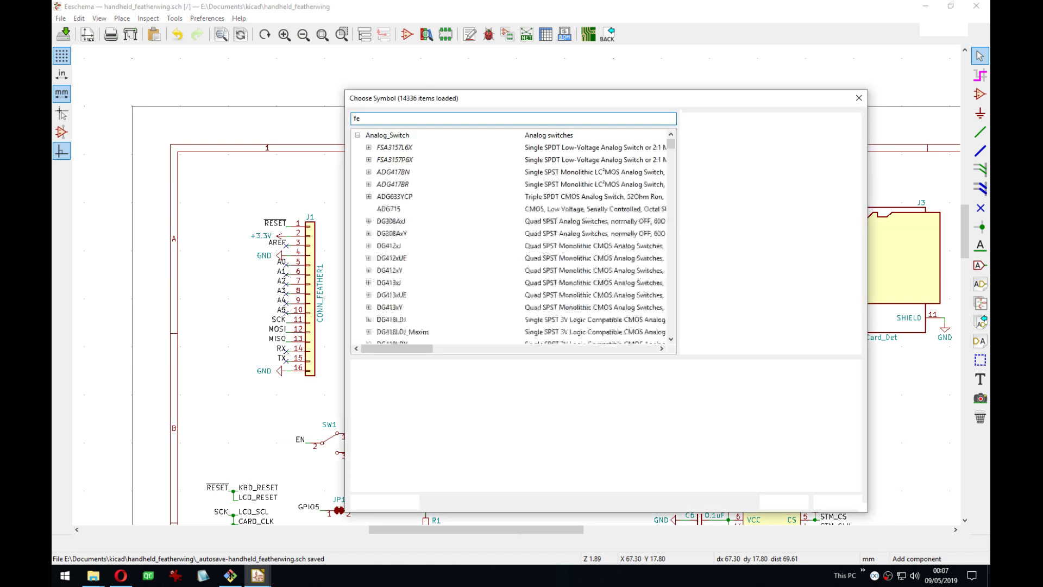
text(ather)
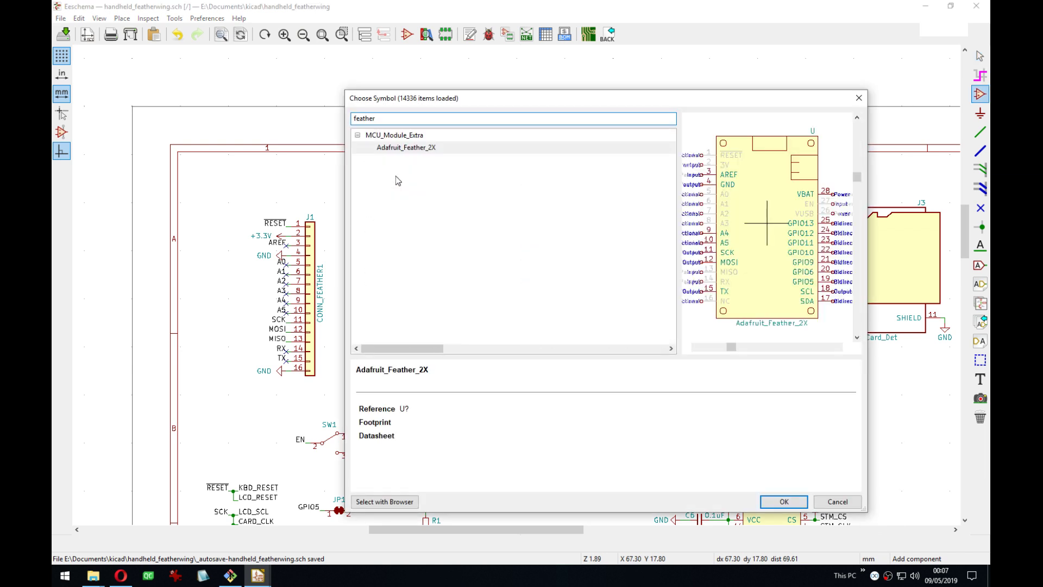
key(Return)
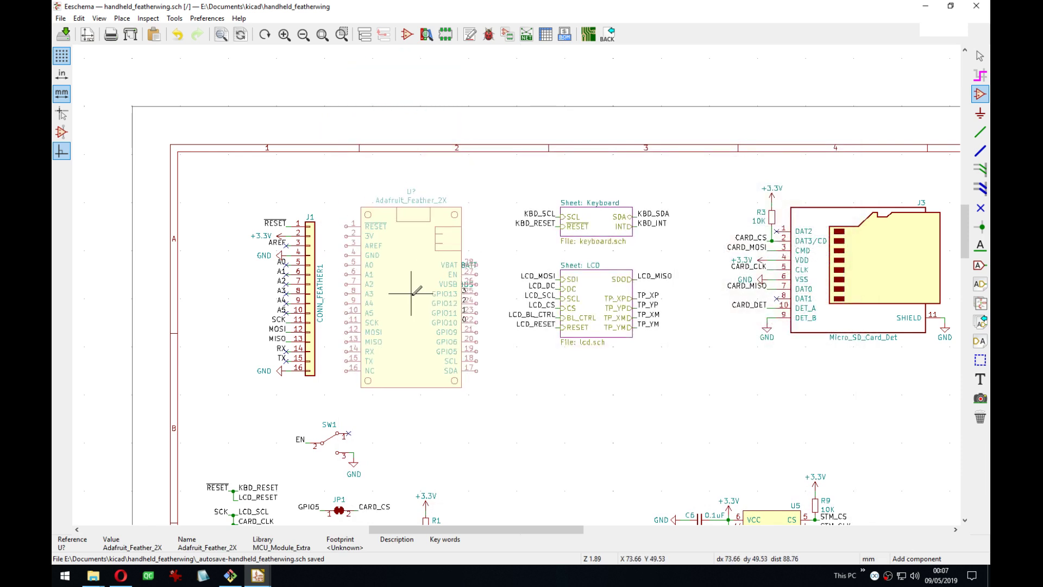
middle_drag(401, 258, 373, 339)
click(378, 190)
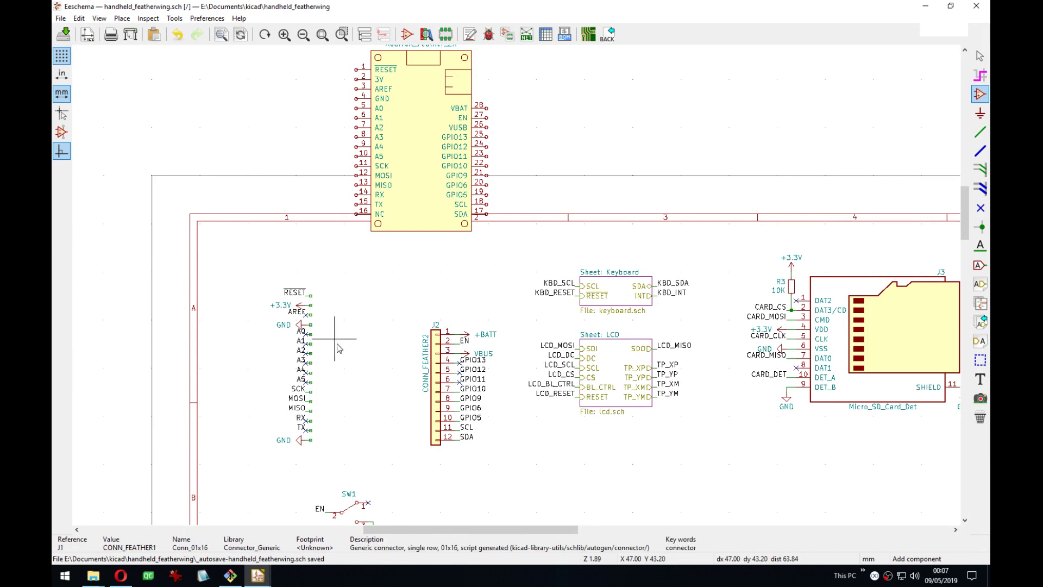
Move the J1 net labels onto the Feather's left-side pins.
drag(251, 256, 323, 472)
middle_drag(322, 472, 343, 331)
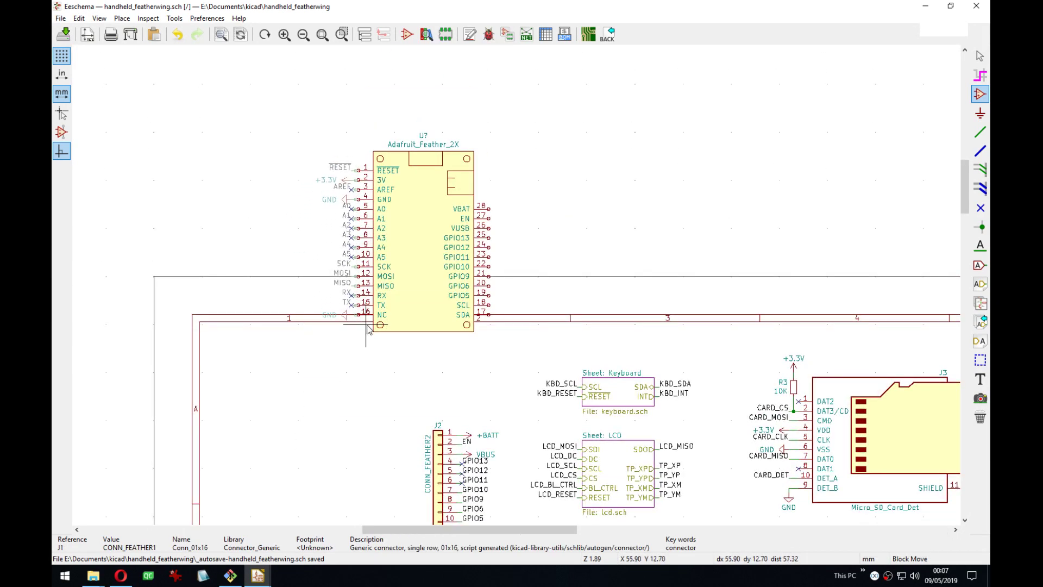
scroll(367, 329, up, 1)
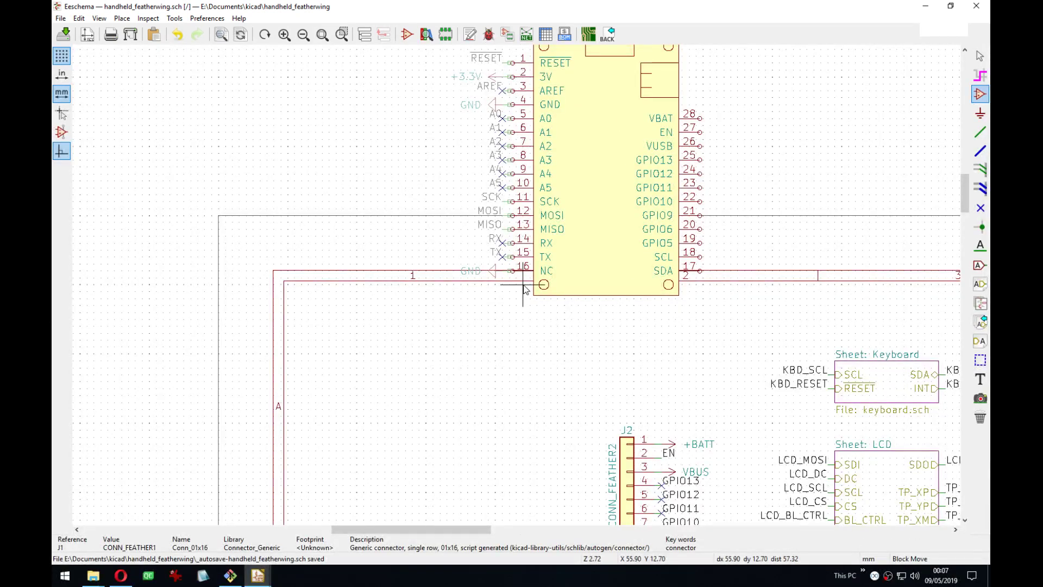
middle_drag(523, 285, 466, 382)
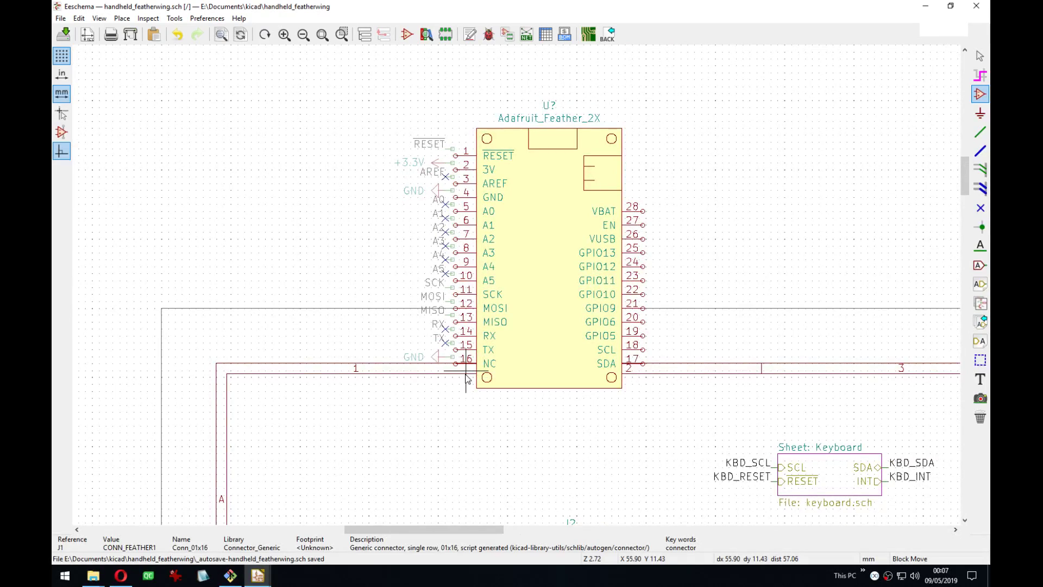
click(466, 381)
Delete connector J2, move its labels beside the right pins, and open the Feather symbol for editing.
middle_drag(465, 381, 364, 378)
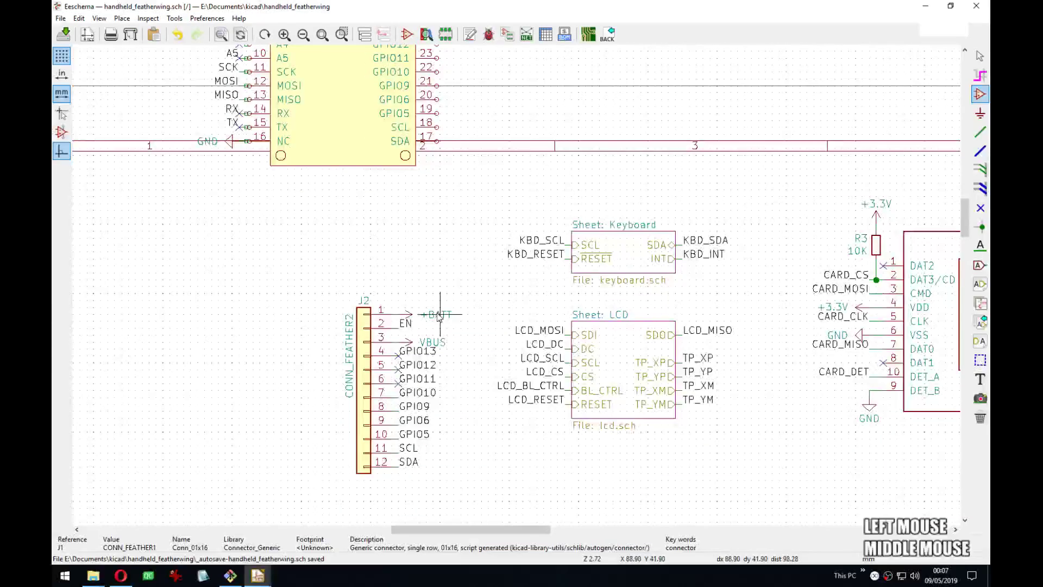
key(Delete)
drag(489, 263, 392, 474)
middle_drag(395, 476, 429, 348)
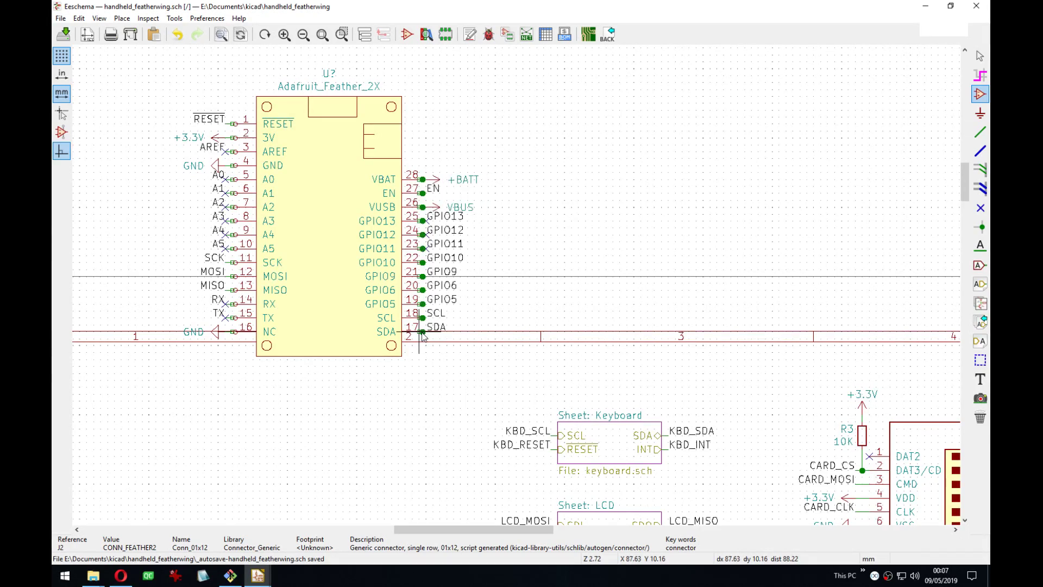
click(423, 336)
middle_drag(422, 337, 522, 369)
key(ctrl+z)
key(ctrl+e)
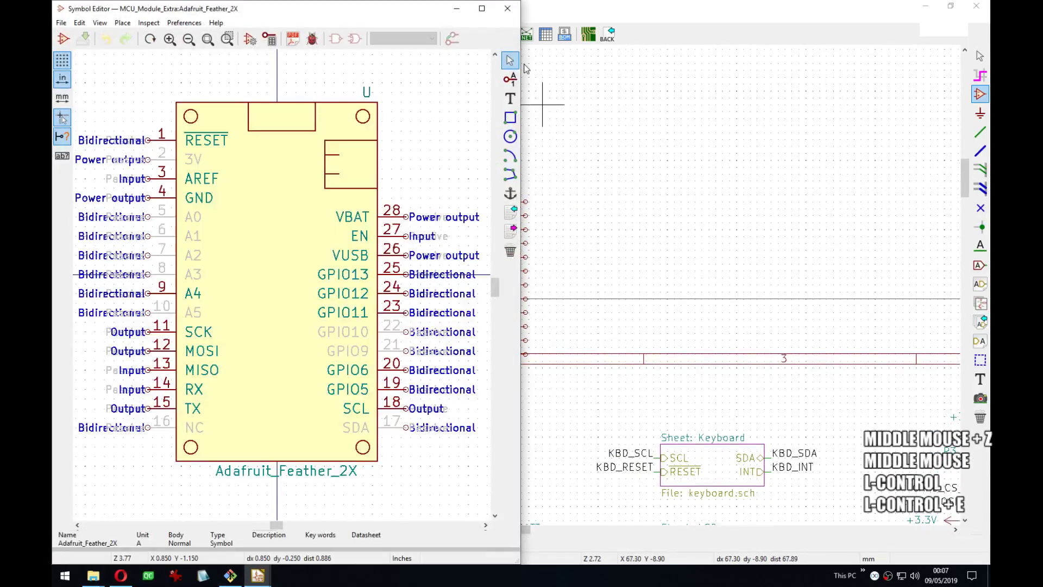
Maximise the Symbol Editor and switch to a 25-mil grid.
click(484, 9)
mouse_move(497, 229)
middle_down()
mouse_move(554, 217)
mouse_move(503, 214)
middle_up()
scroll(511, 231, down, 1)
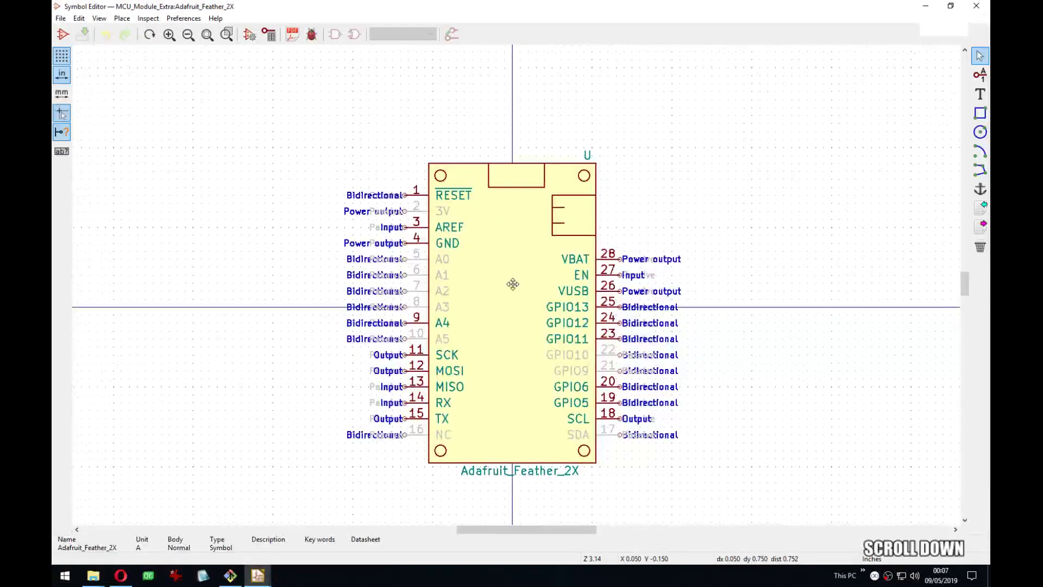
middle_drag(513, 282, 472, 278)
right_click(692, 171)
click(754, 311)
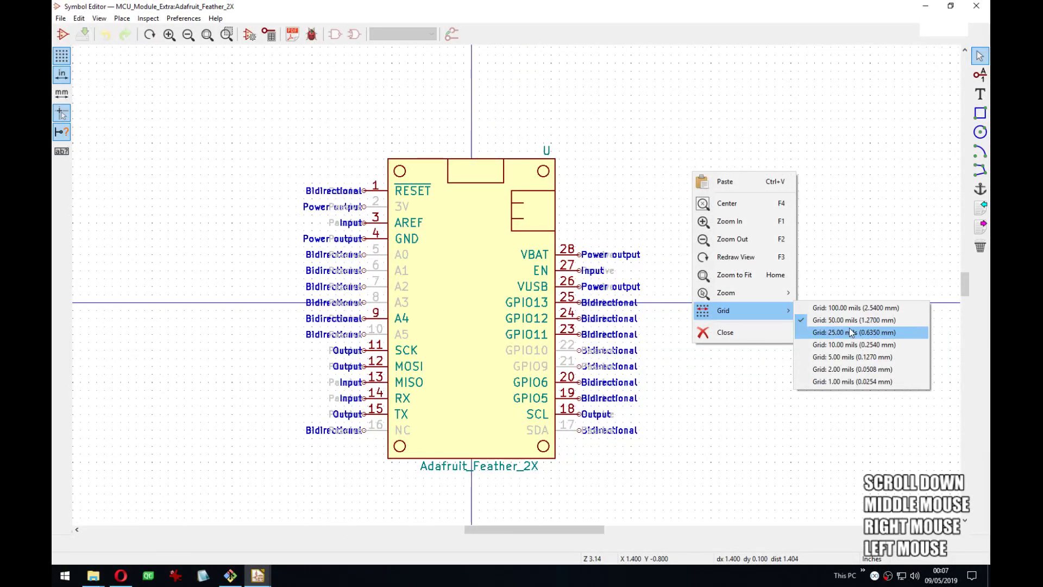
click(851, 332)
Nudge the left and right pin columns one 25-mil step left.
drag(291, 156, 373, 456)
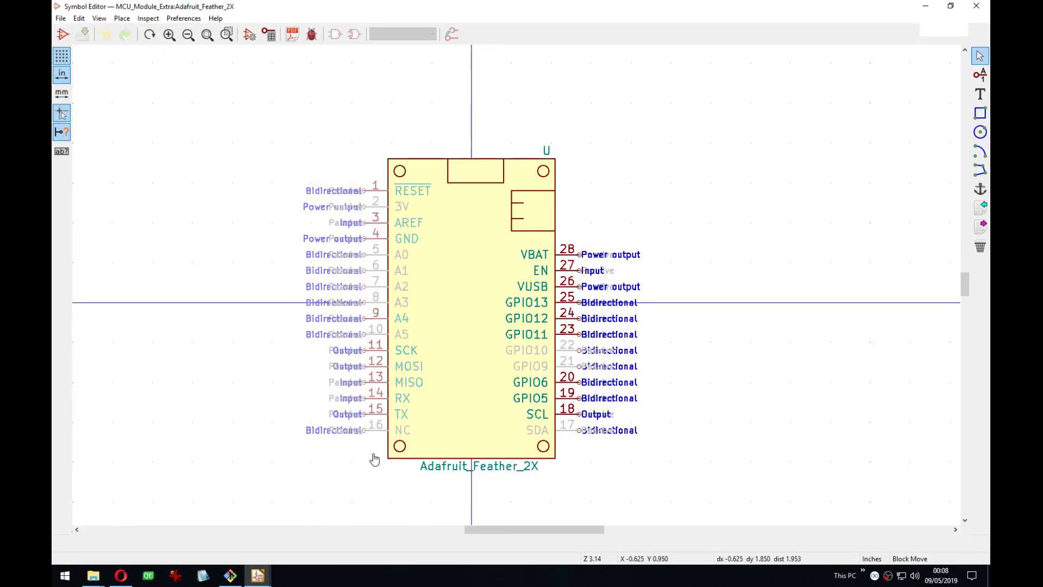
key(Left)
click(658, 225)
drag(656, 220, 569, 478)
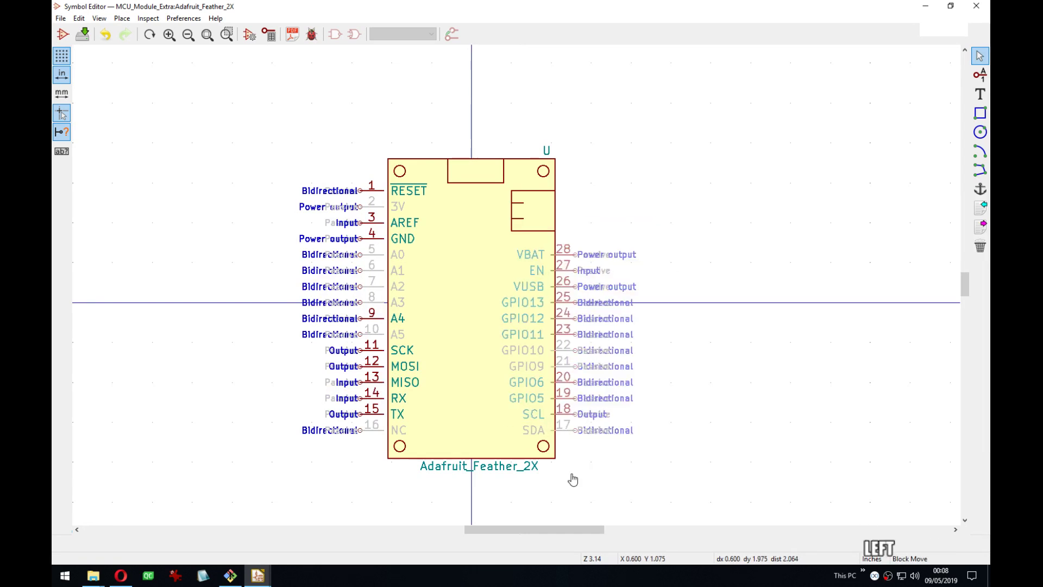
key(Left)
click(648, 270)
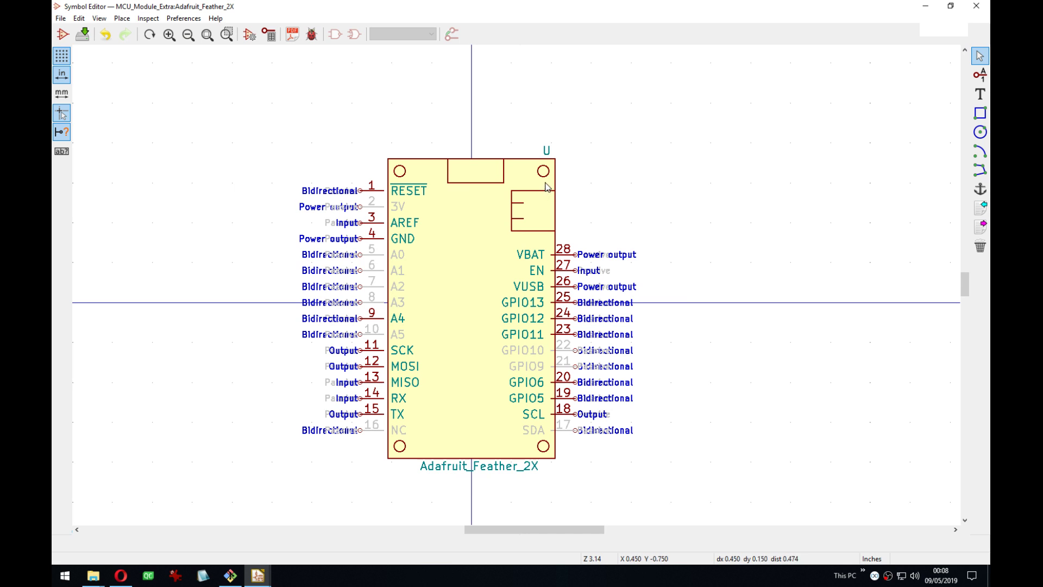
Shift both body edges one step left and restore the 50-mil grid.
drag(554, 185, 551, 185)
drag(389, 181, 384, 172)
right_click(452, 128)
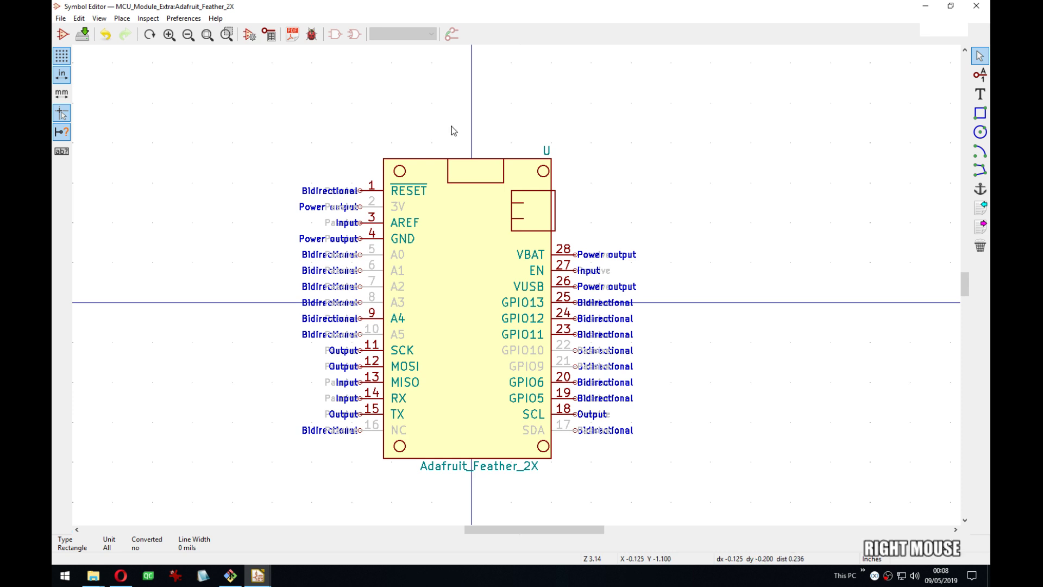
mouse_move(535, 267)
click(607, 275)
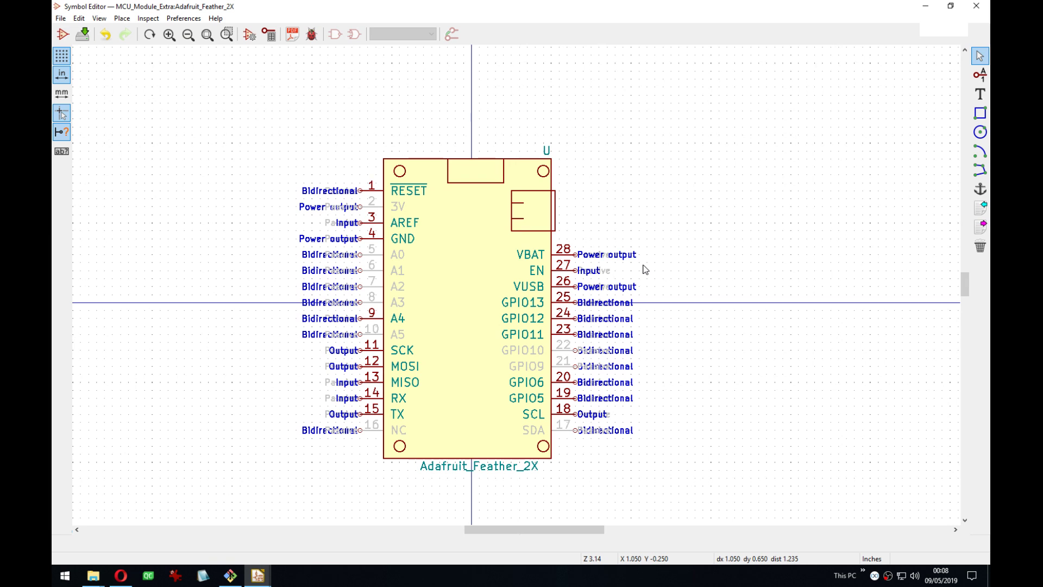
Undo the last body edit on Adafruit_Feather_2X and switch to a 25-mil grid.
key(ctrl+z)
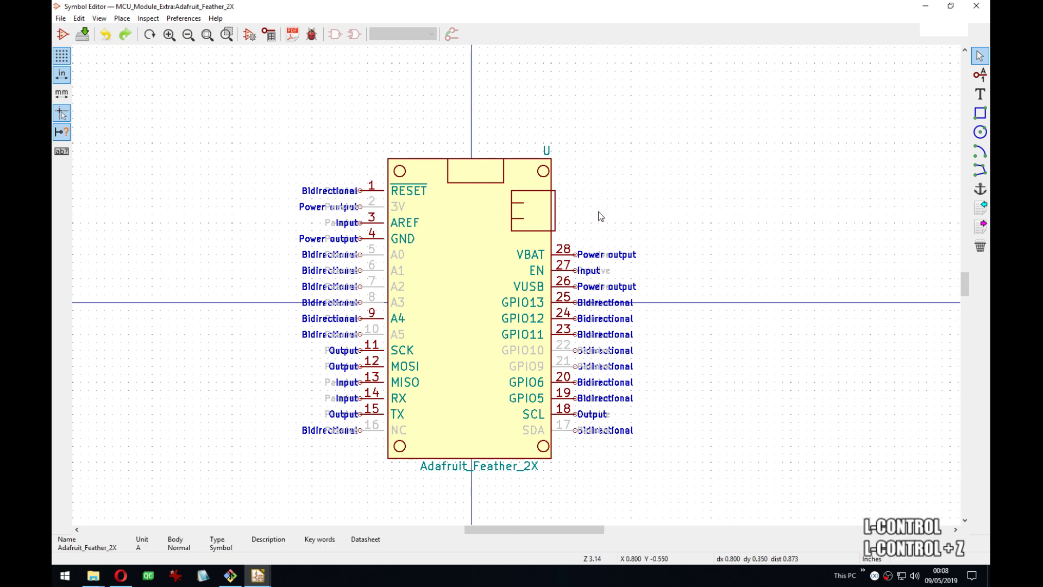
click(392, 253)
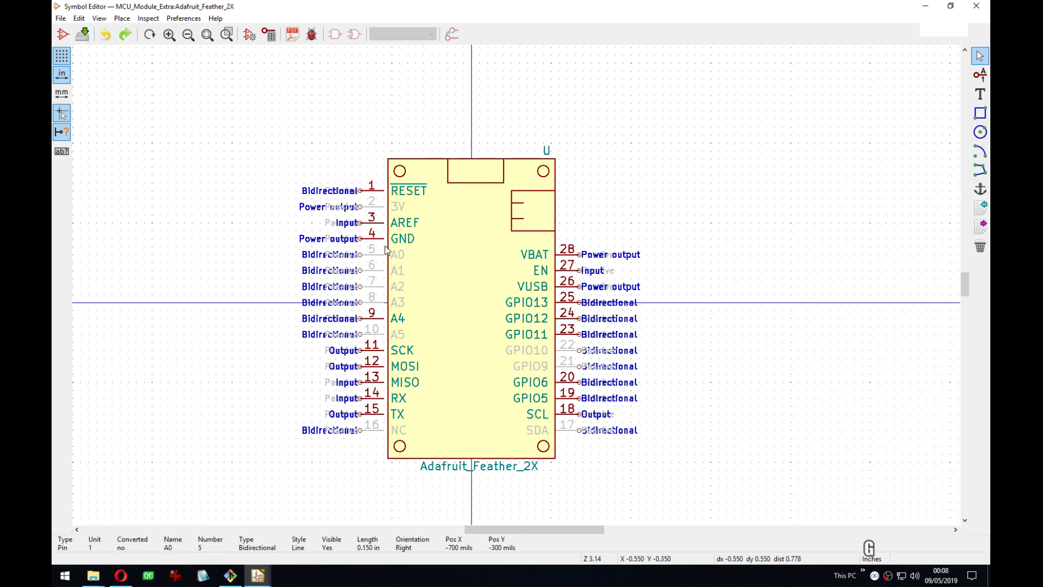
click(384, 247)
right_click(383, 248)
key(Escape)
right_click(561, 388)
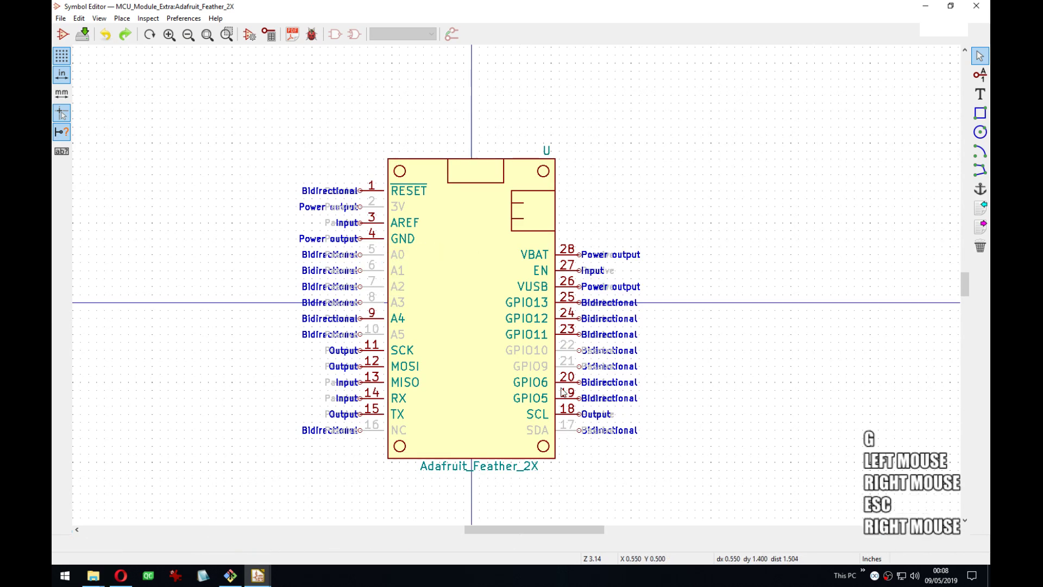
right_click(483, 237)
click(501, 368)
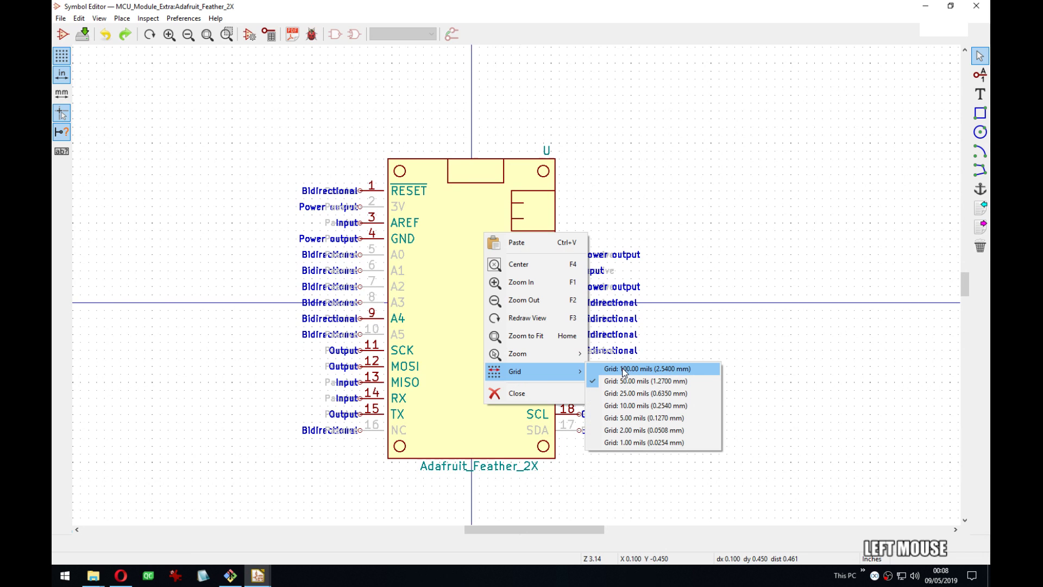
click(646, 392)
Pick the body rectangle, save the symbol, and return to Eeschema.
click(389, 228)
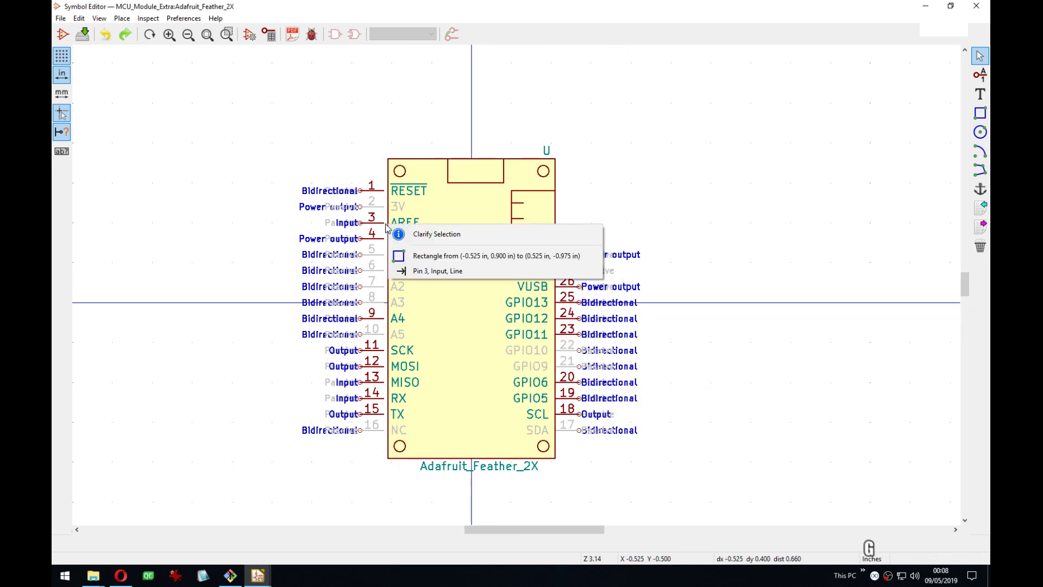
click(468, 256)
click(495, 276)
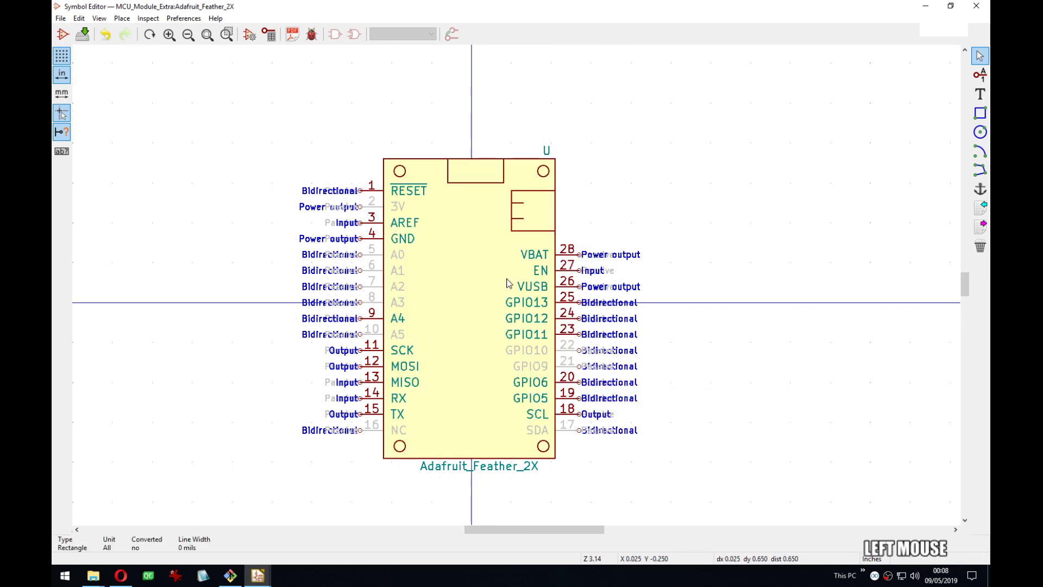
key(ctrl+s)
key(alt+s)
key(alt+Tab)
Move the +BATT, VBUS and GPIO labels up beside the Feather's pins 28–17.
middle_drag(438, 244, 447, 252)
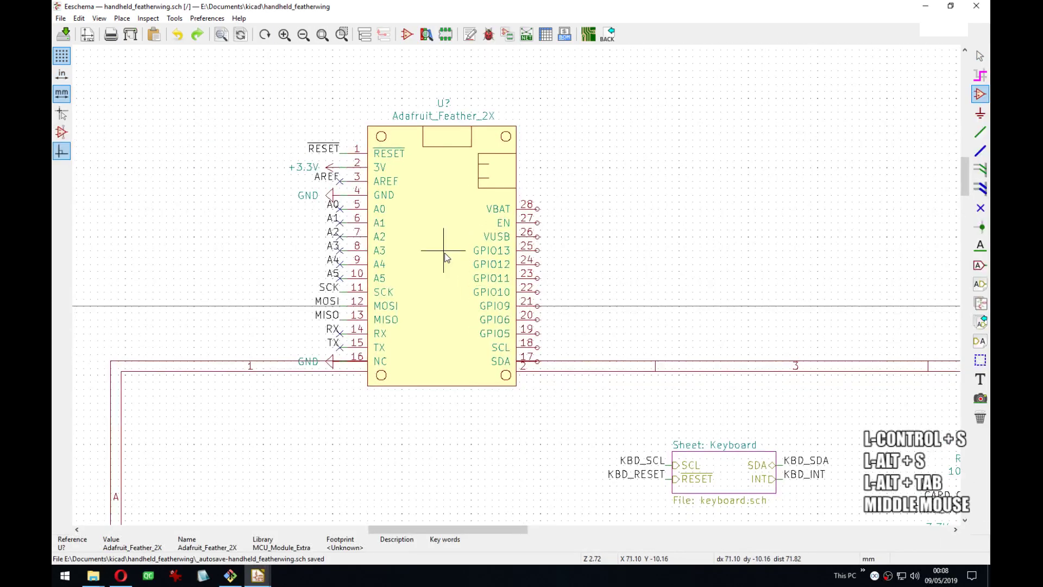
middle_drag(560, 508, 565, 227)
drag(566, 230, 509, 400)
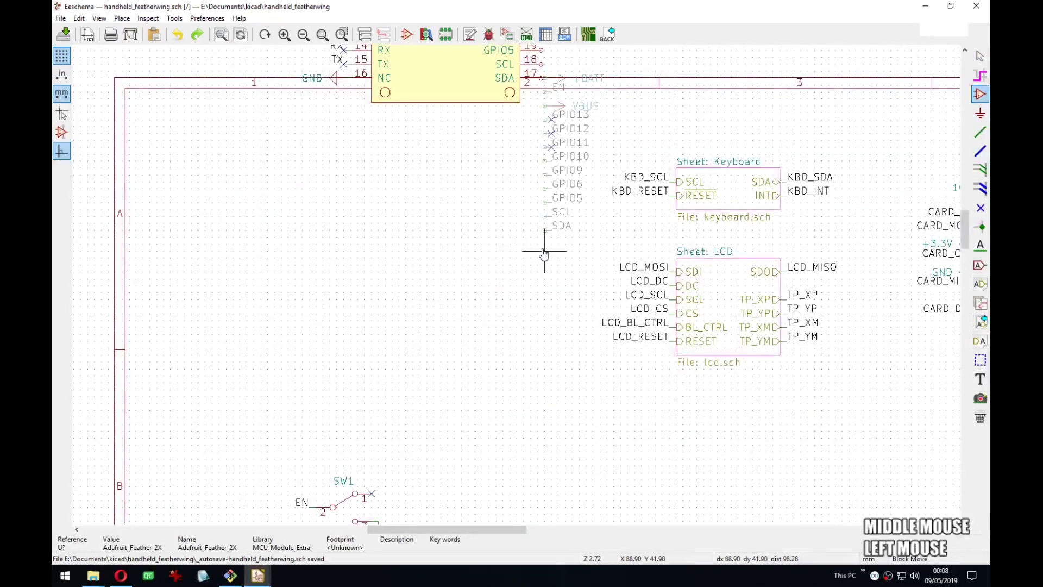
middle_drag(545, 251, 517, 431)
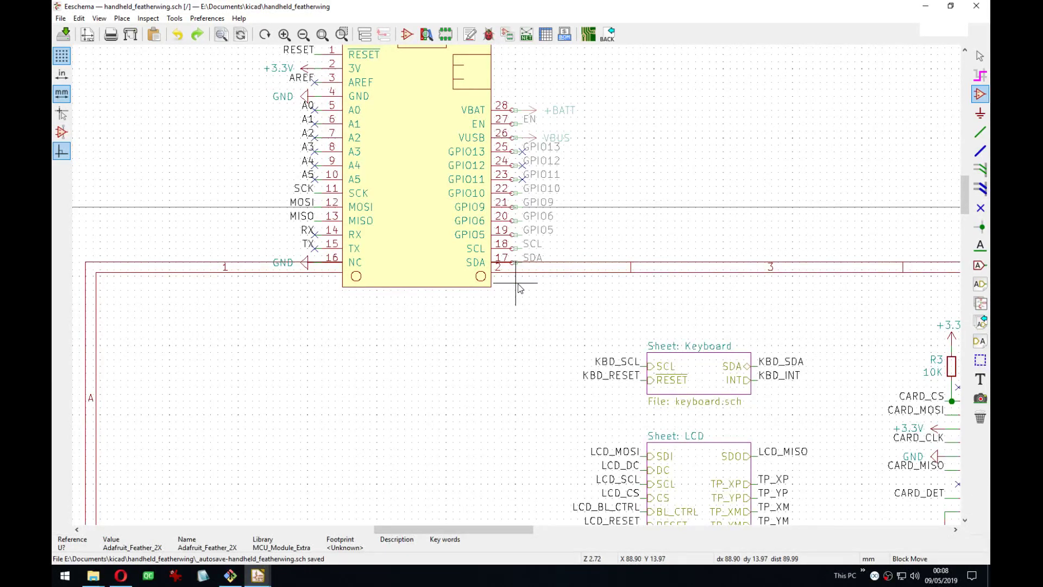
click(520, 287)
key(alt+Tab)
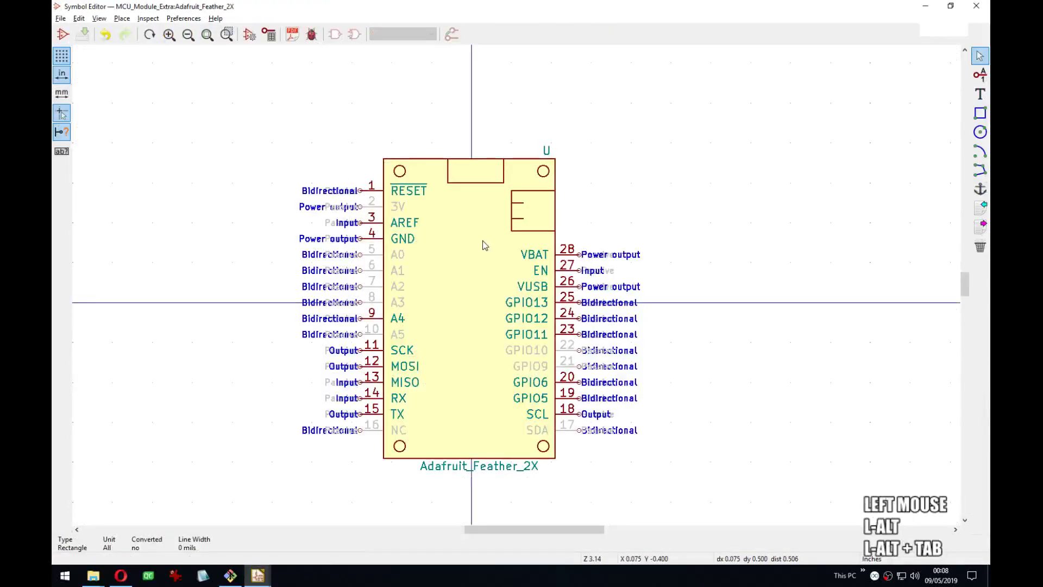
On a 25-mil grid, nudge the right-side pins one step right.
middle_drag(485, 245, 502, 188)
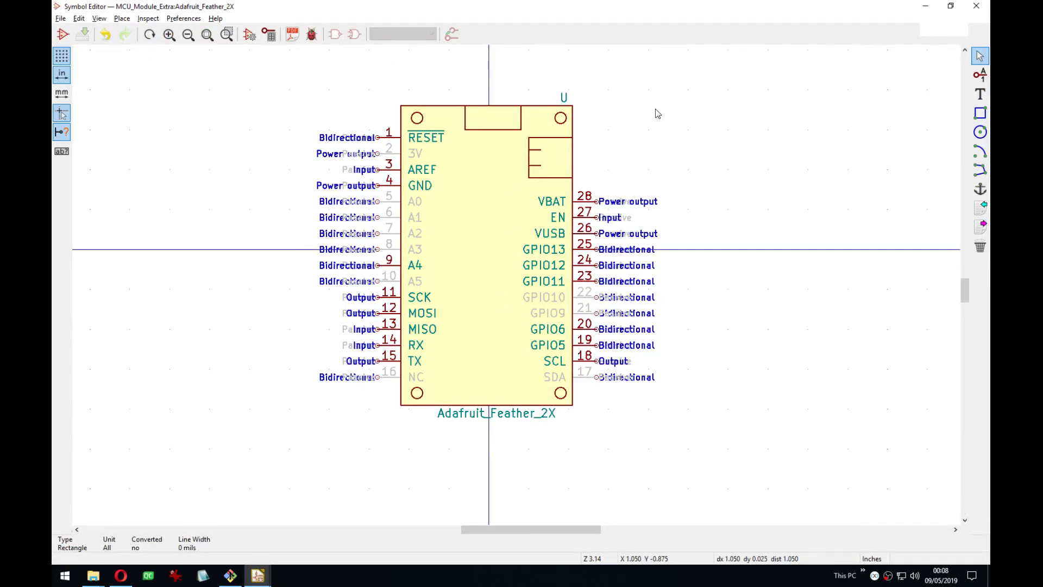
middle_drag(706, 127, 695, 143)
right_click(695, 142)
mouse_move(772, 278)
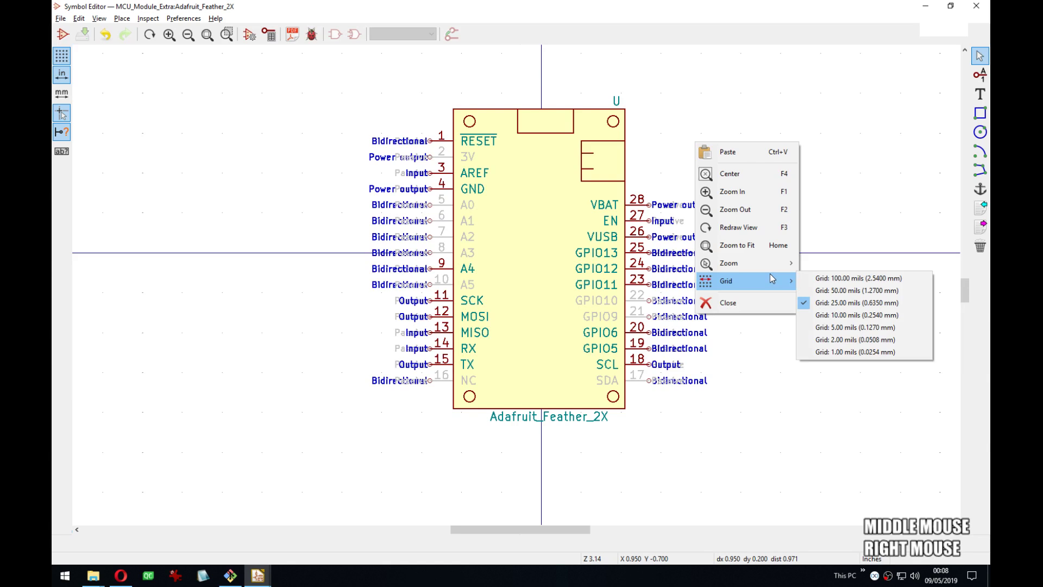
click(852, 291)
scroll(460, 251, up, 1)
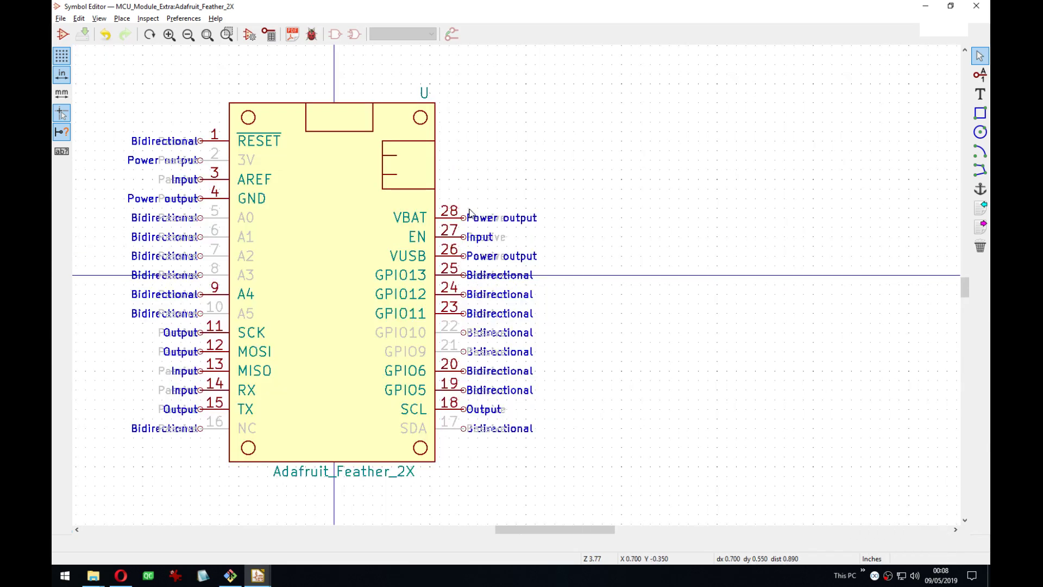
right_click(520, 198)
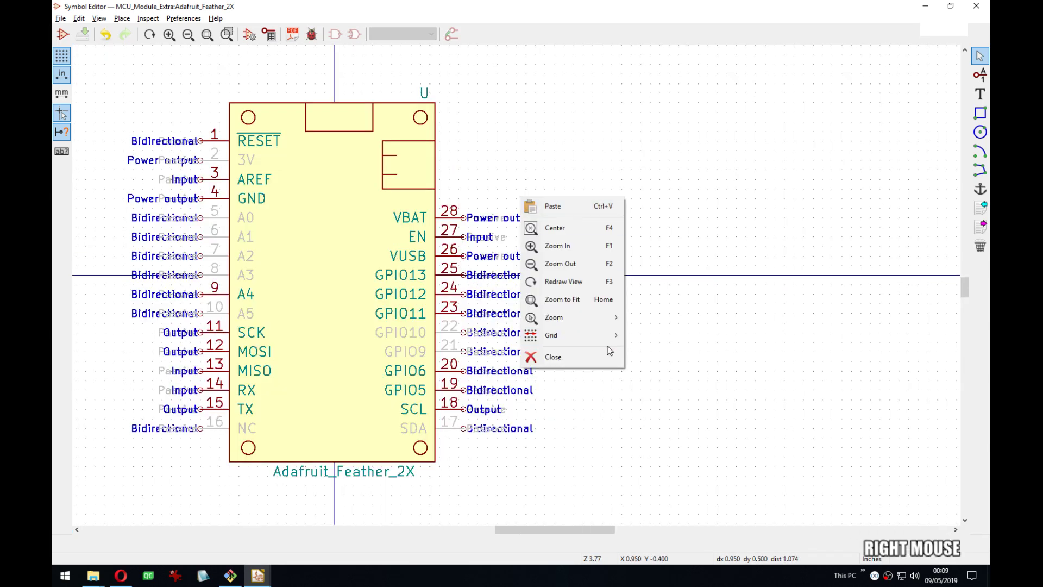
mouse_move(585, 330)
click(663, 357)
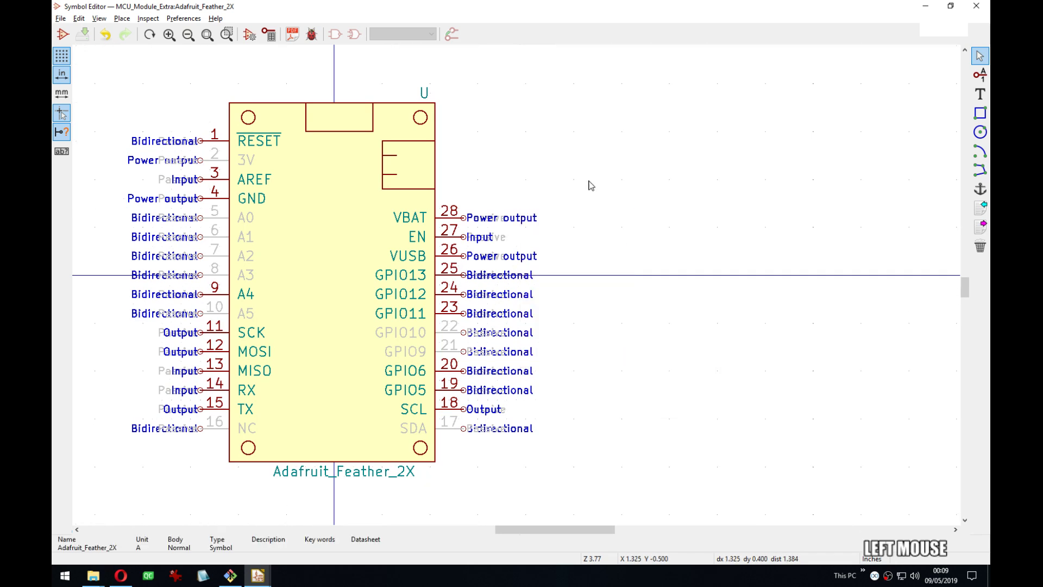
drag(589, 180, 458, 471)
key(Right)
click(463, 471)
Widen the body's right edge out to the pins on the 25-mil grid.
middle_drag(518, 226, 557, 239)
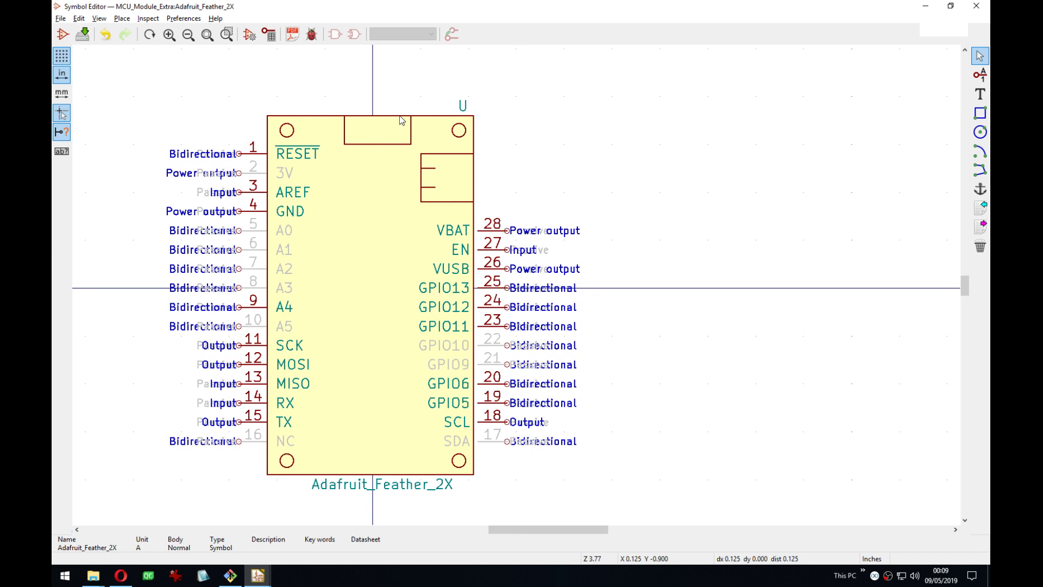
middle_drag(399, 115, 363, 140)
right_click(626, 133)
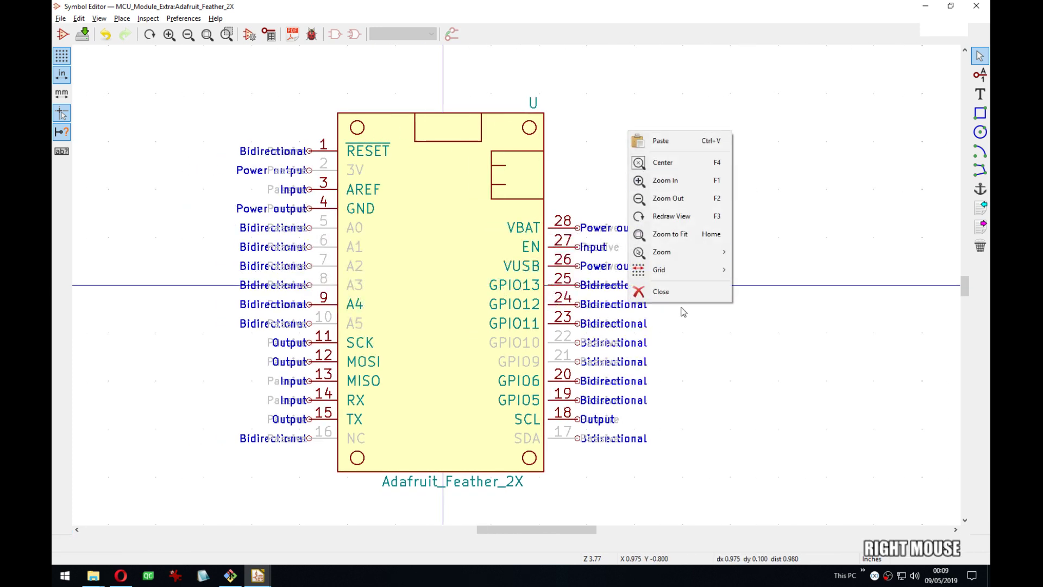
mouse_move(652, 268)
click(768, 283)
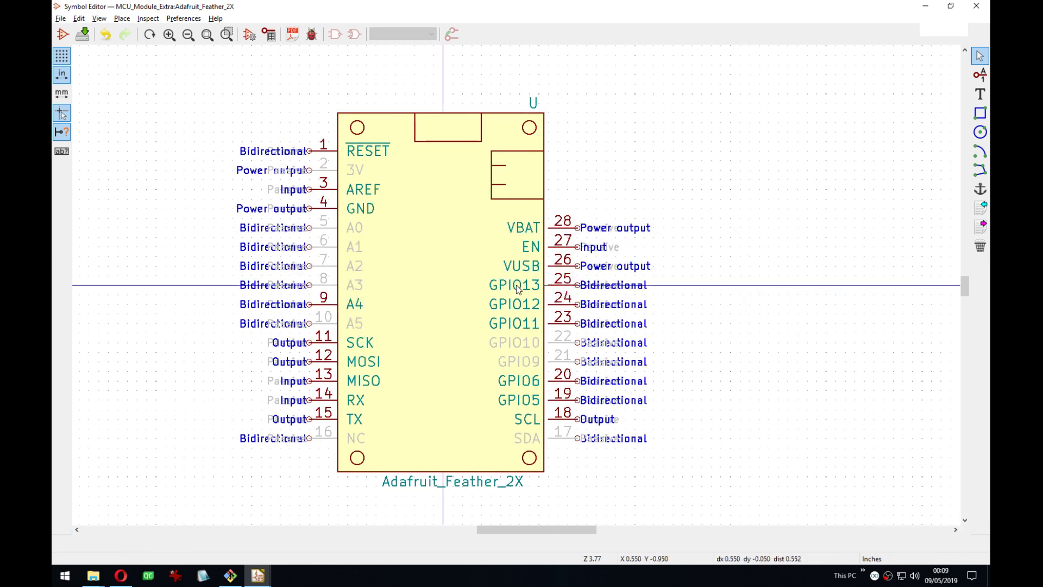
scroll(517, 315, up, 3)
middle_drag(340, 349, 382, 249)
right_click(612, 289)
click(673, 427)
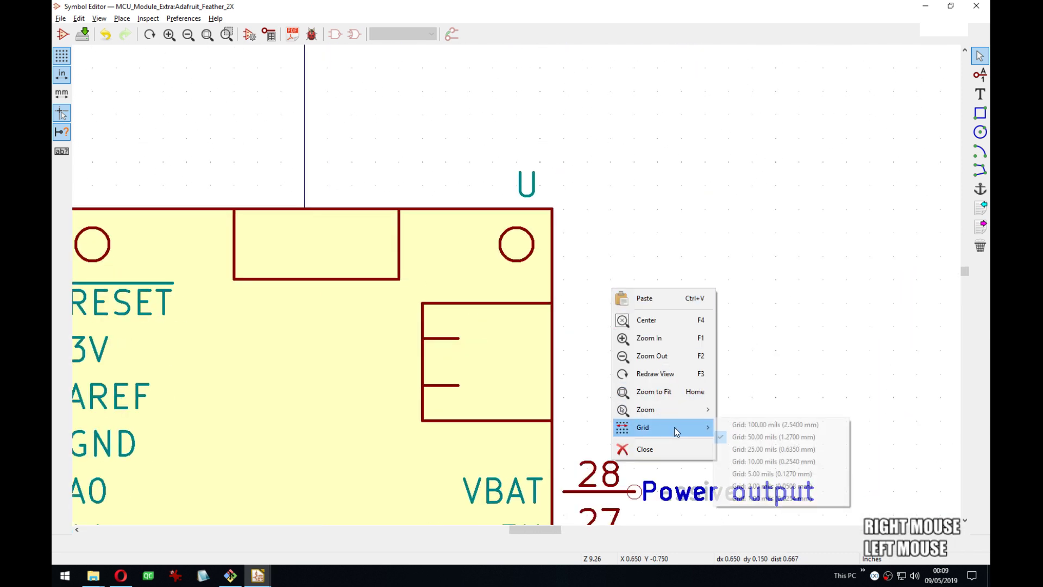
click(759, 450)
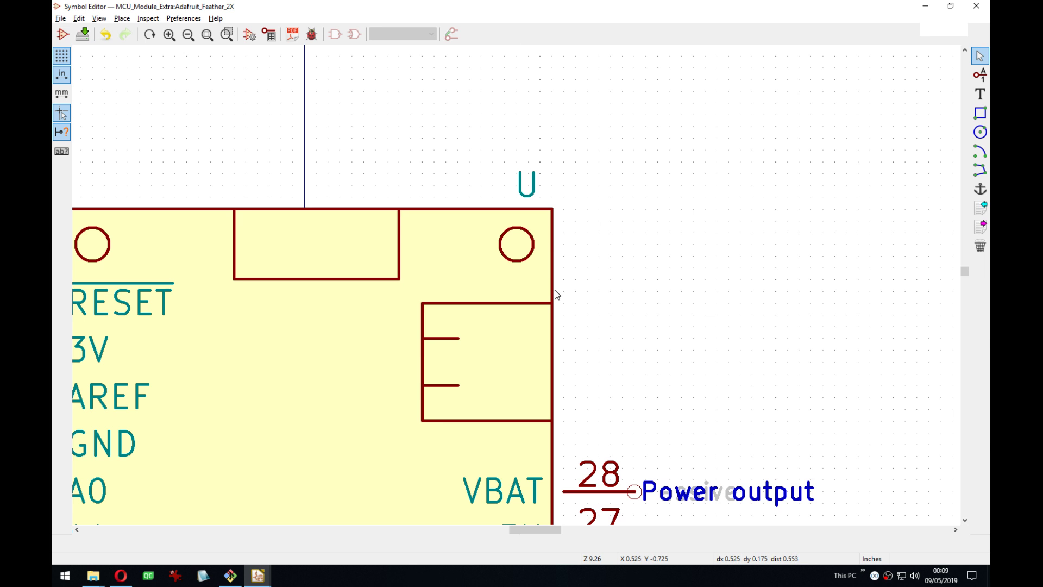
key(g)
click(564, 292)
Move the connector outline right so it sits against the body edge.
right_click(643, 325)
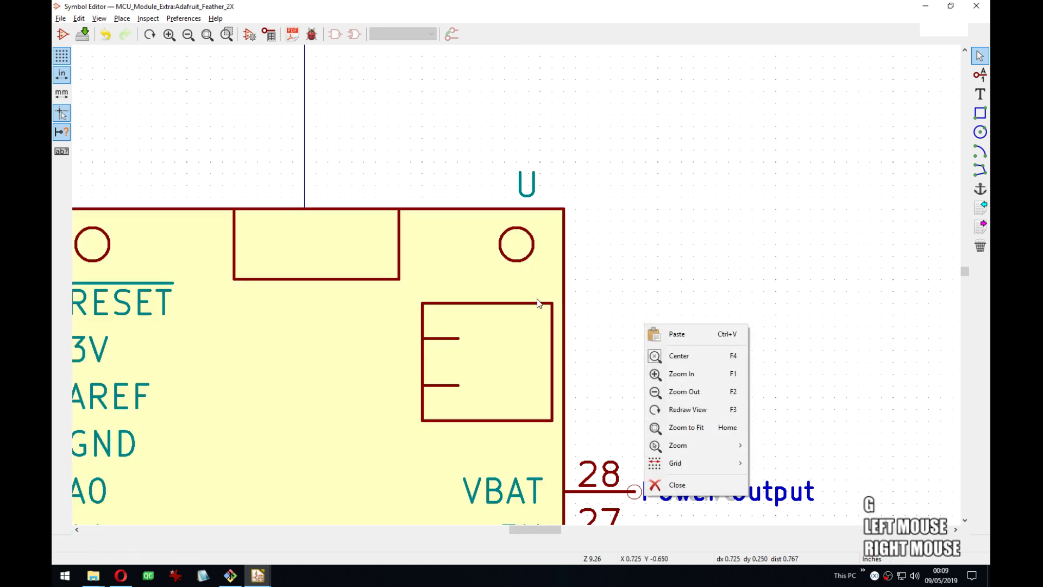
key(Escape)
drag(399, 299, 450, 438)
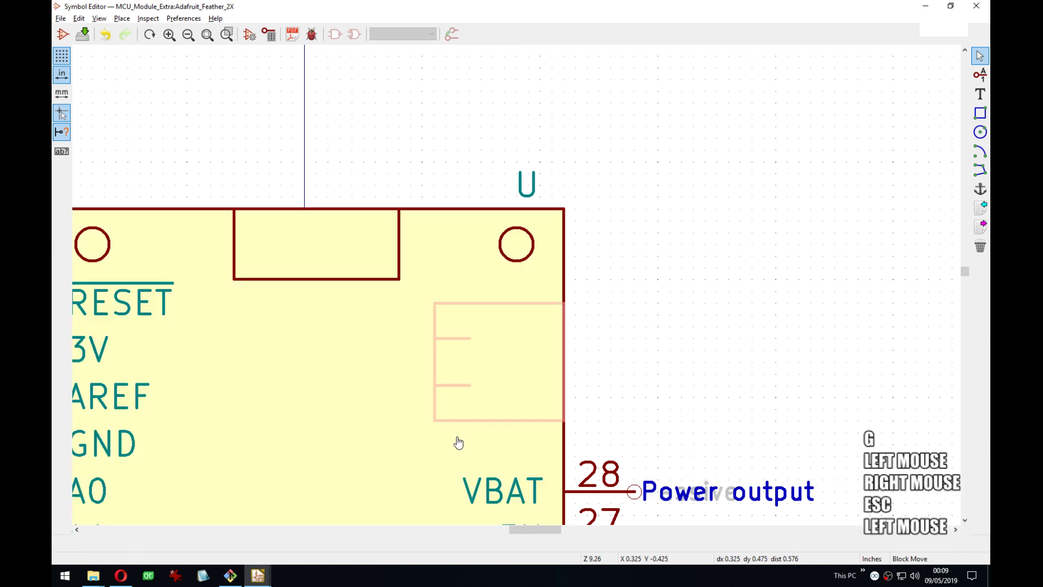
click(459, 441)
Try moving a right-side mounting hole circle, then undo the move.
click(501, 255)
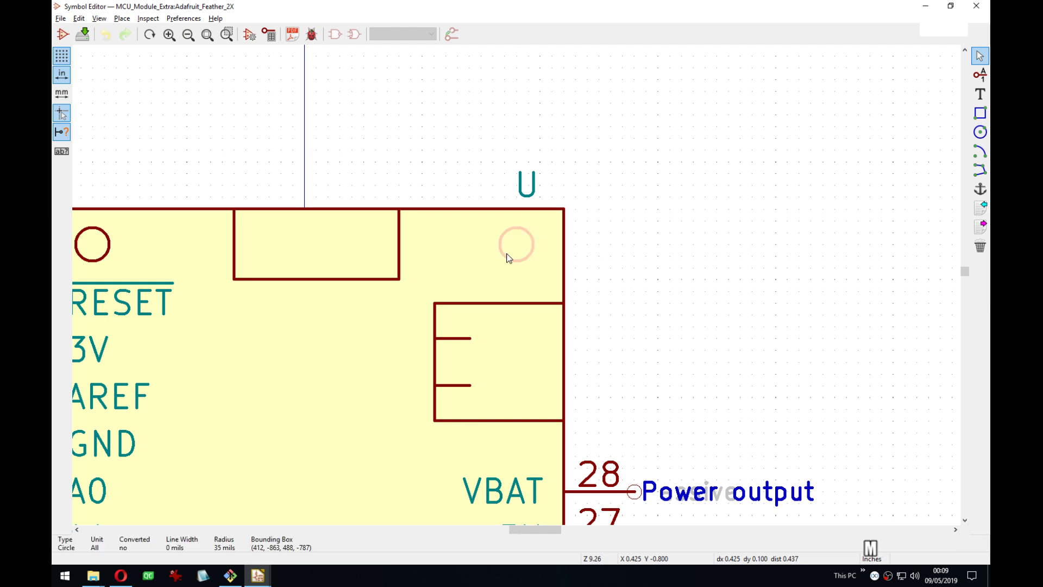
key(m)
middle_drag(516, 256, 454, 138)
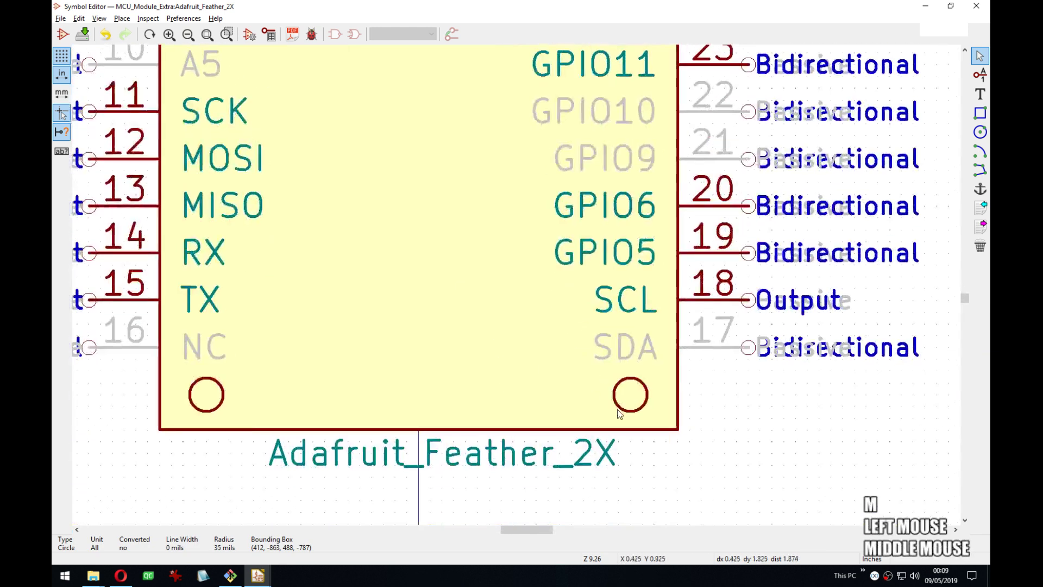
key(m)
click(627, 410)
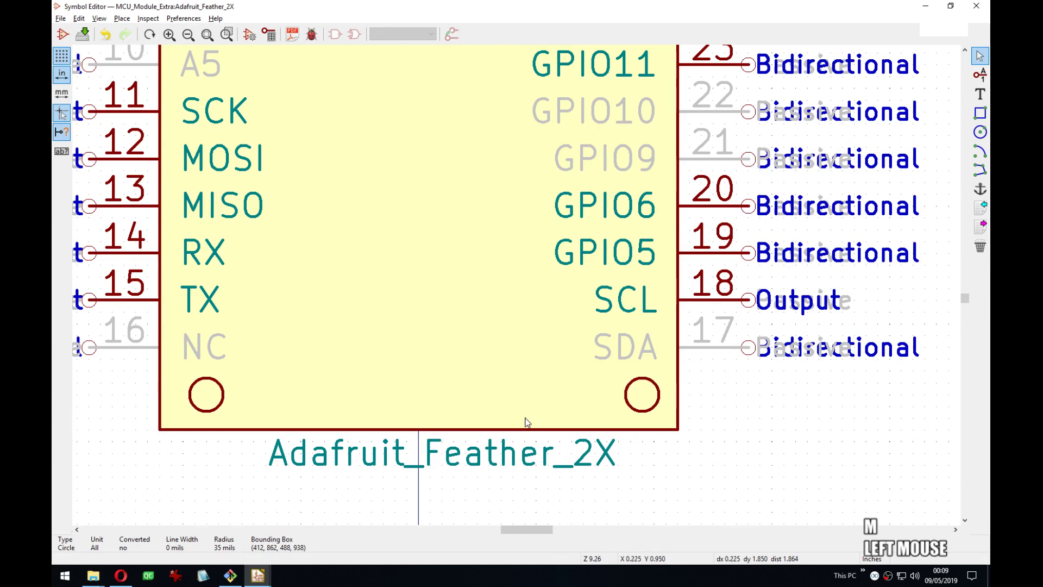
key(ctrl+z)
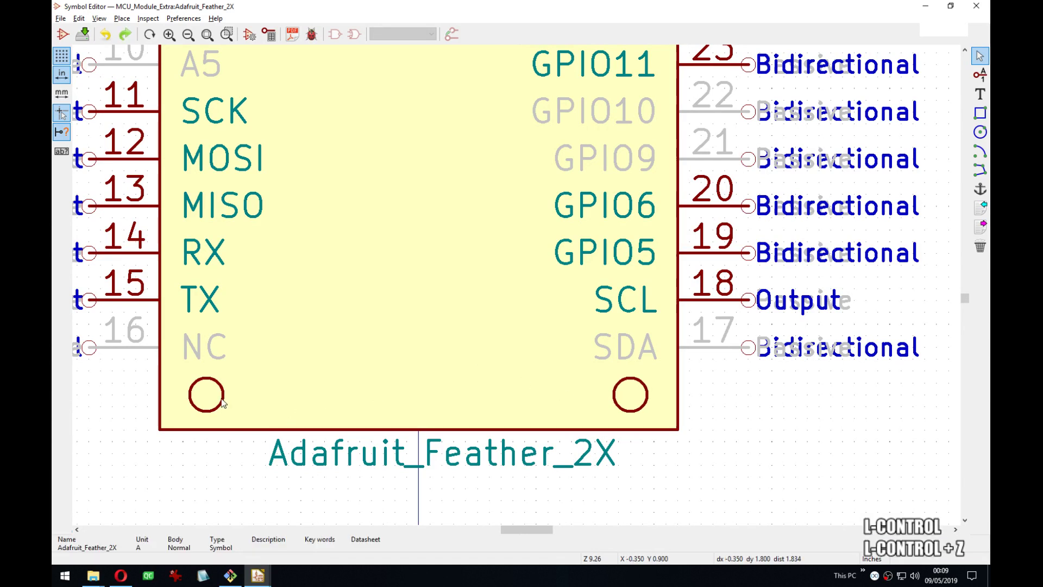
middle_drag(527, 187, 491, 440)
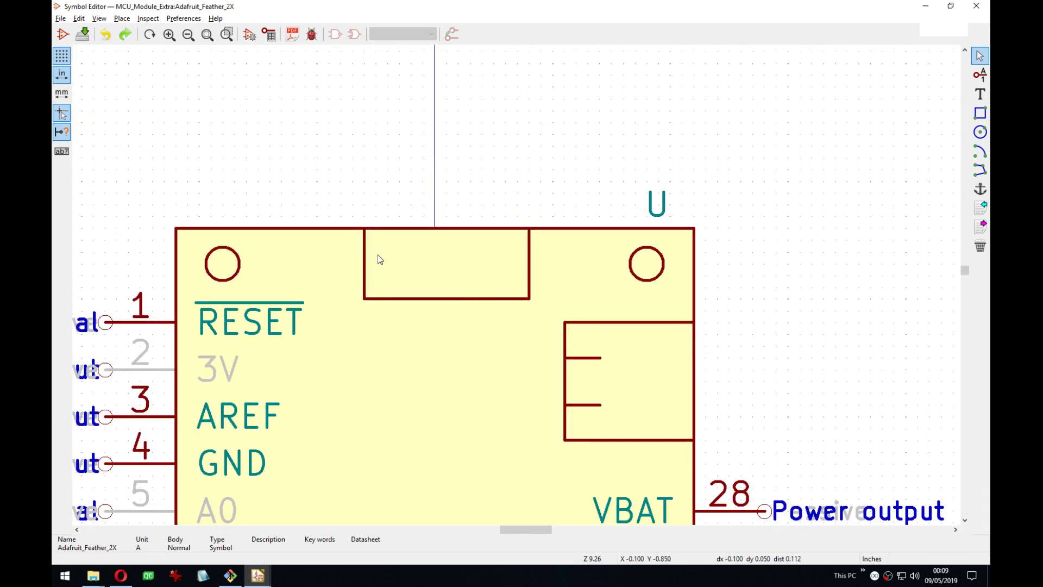
Narrow the top inner rectangle and restore the 50-mil grid.
key(g)
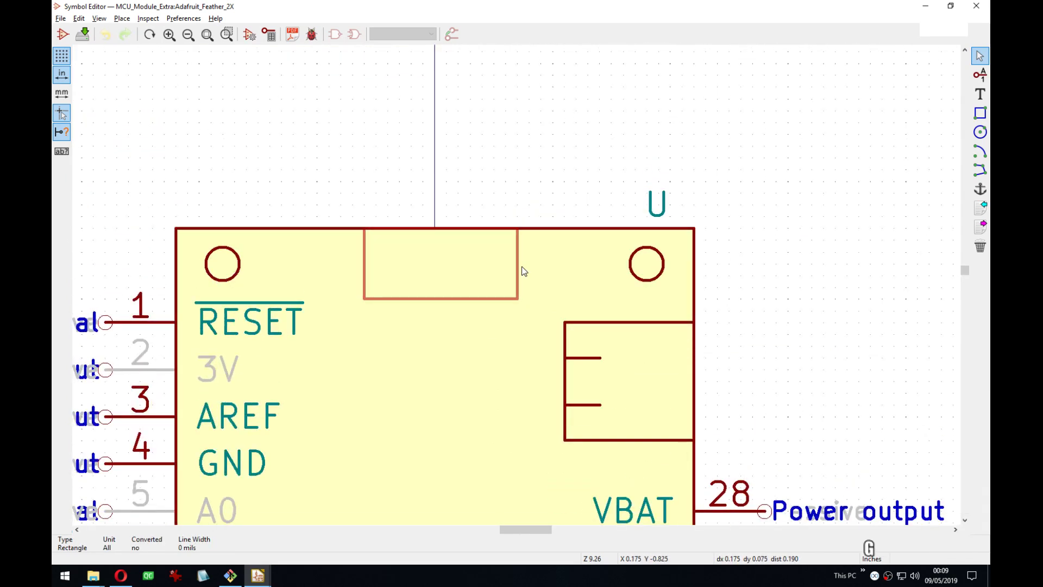
click(521, 270)
right_click(557, 144)
click(625, 279)
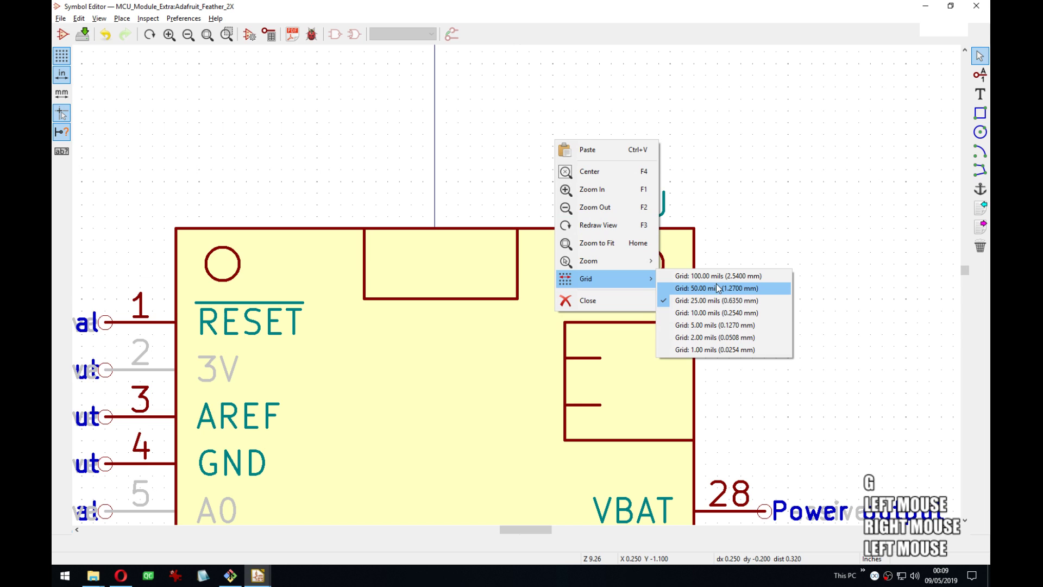
click(718, 288)
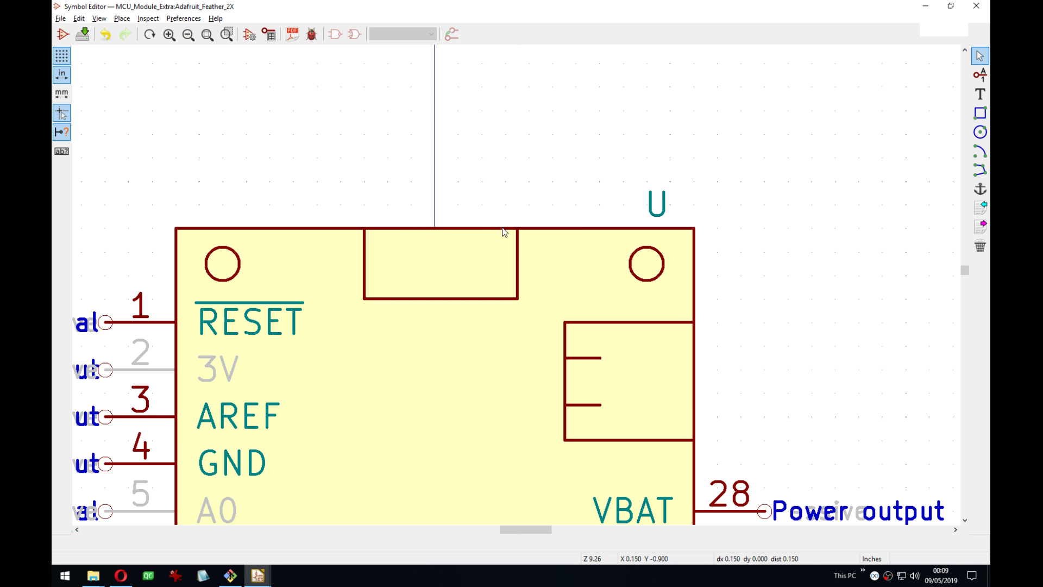
On a finer grid, pull the notch rectangle's right edge one step left.
right_click(576, 184)
mouse_move(608, 323)
click(742, 347)
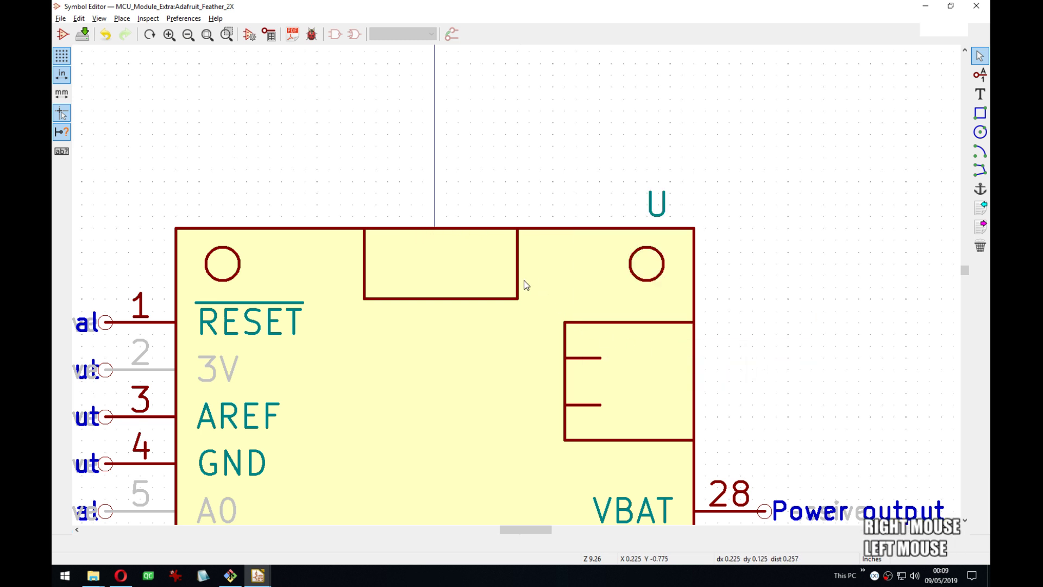
click(511, 264)
key(g)
click(512, 265)
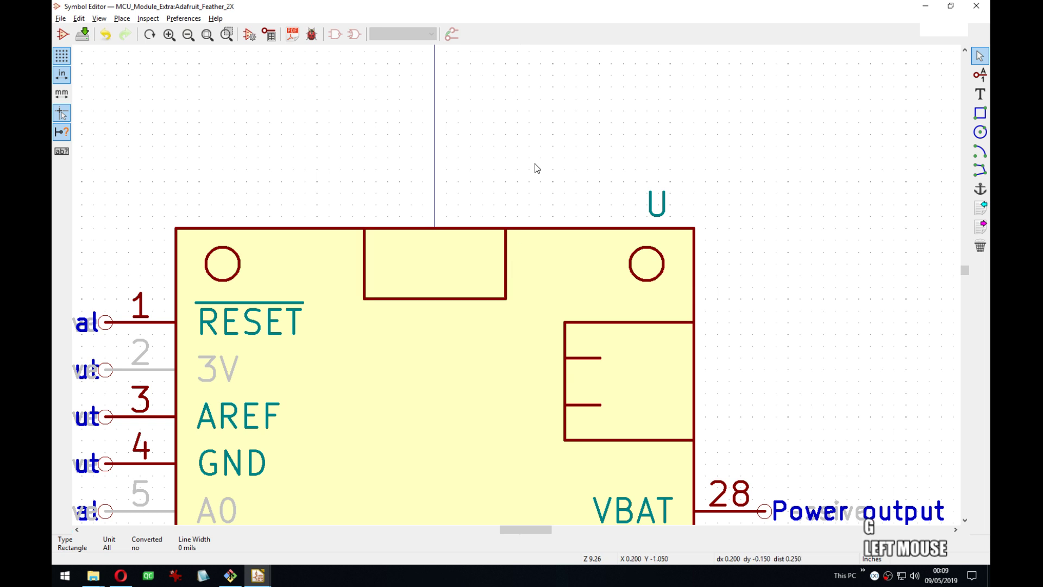
Zoom out over the whole symbol, save it, and return to Eeschema.
right_click(535, 164)
mouse_move(610, 303)
click(679, 300)
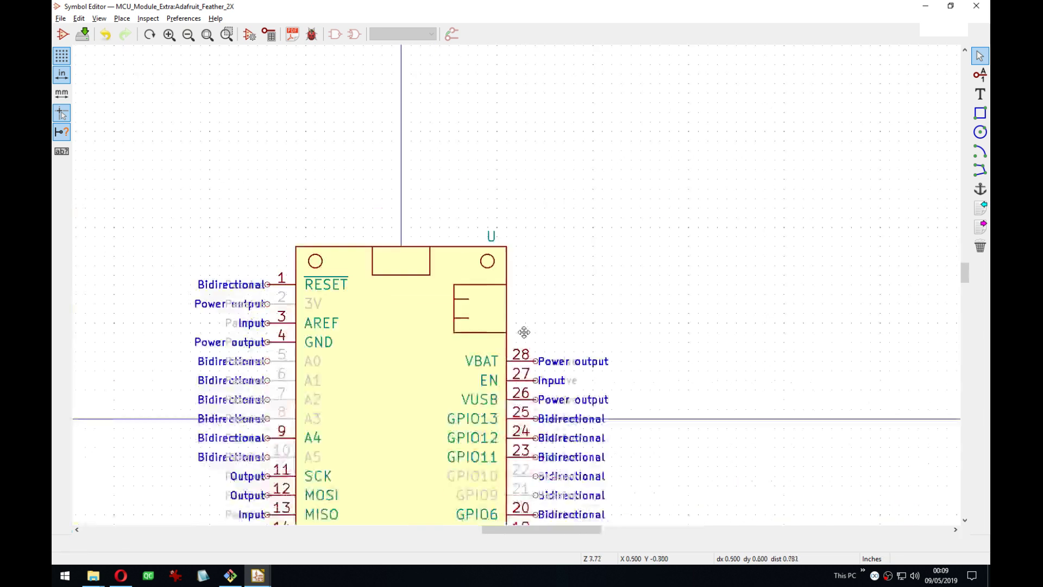
middle_drag(525, 332, 588, 180)
key(ctrl+s)
key(alt+Tab)
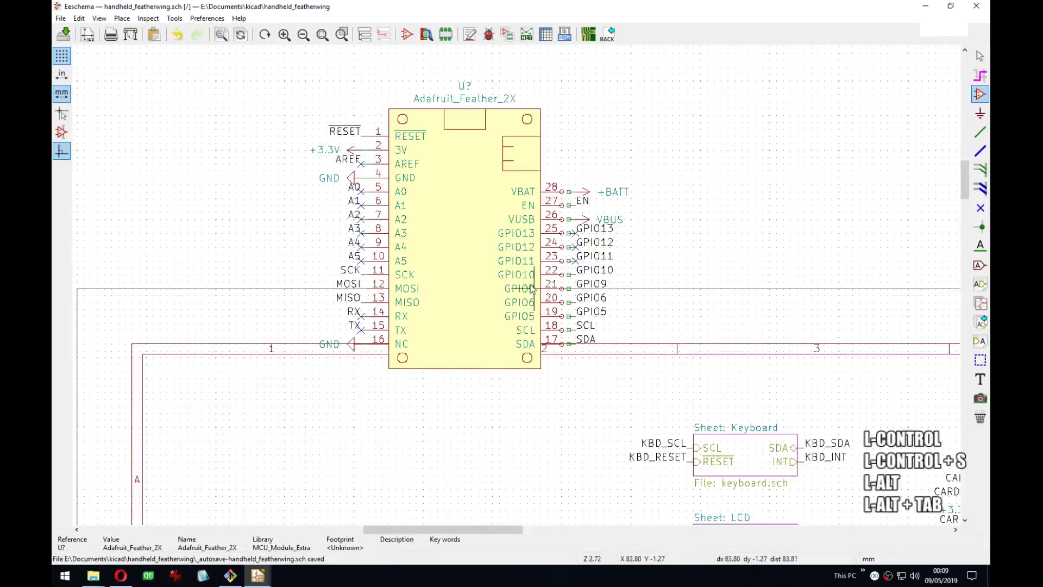
Drop the right-side net labels onto the pin ends and reposition the Feather block.
drag(639, 148, 571, 353)
click(571, 352)
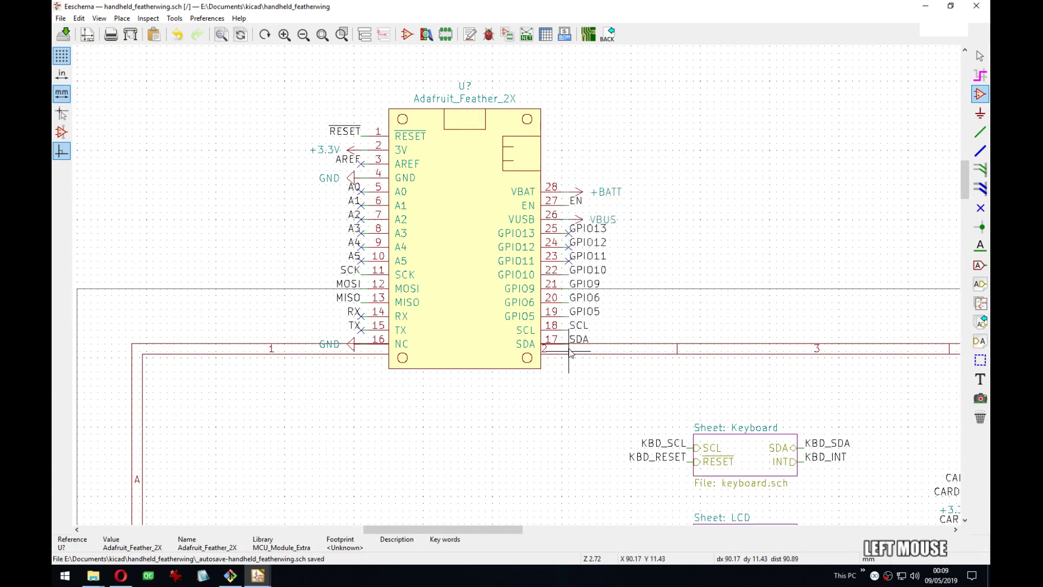
drag(305, 73, 604, 393)
middle_drag(554, 444, 578, 218)
click(531, 465)
Place the Adafruit_Feather_2X value text just below the symbol.
middle_drag(531, 465, 564, 367)
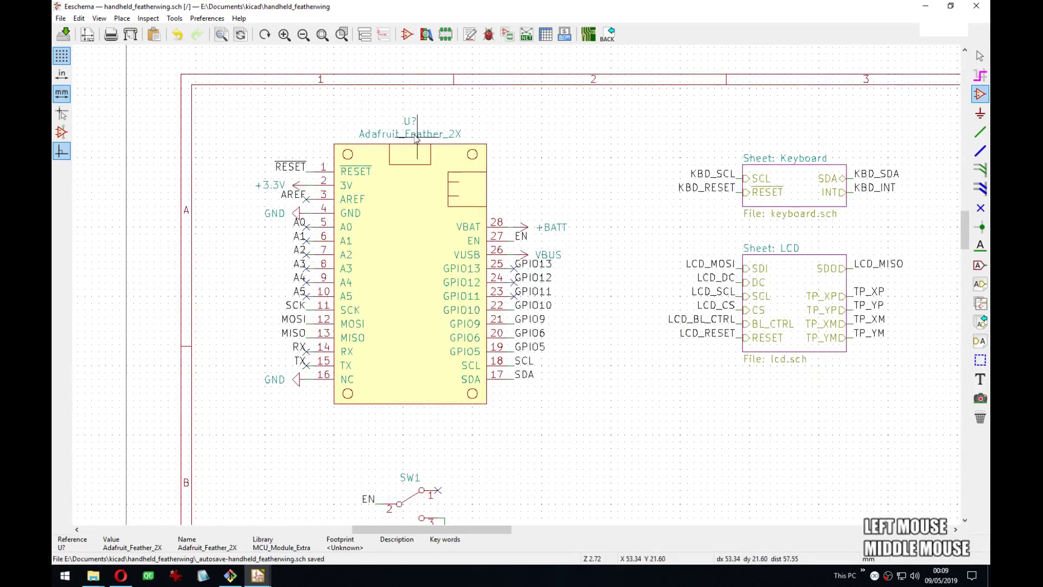
key(m)
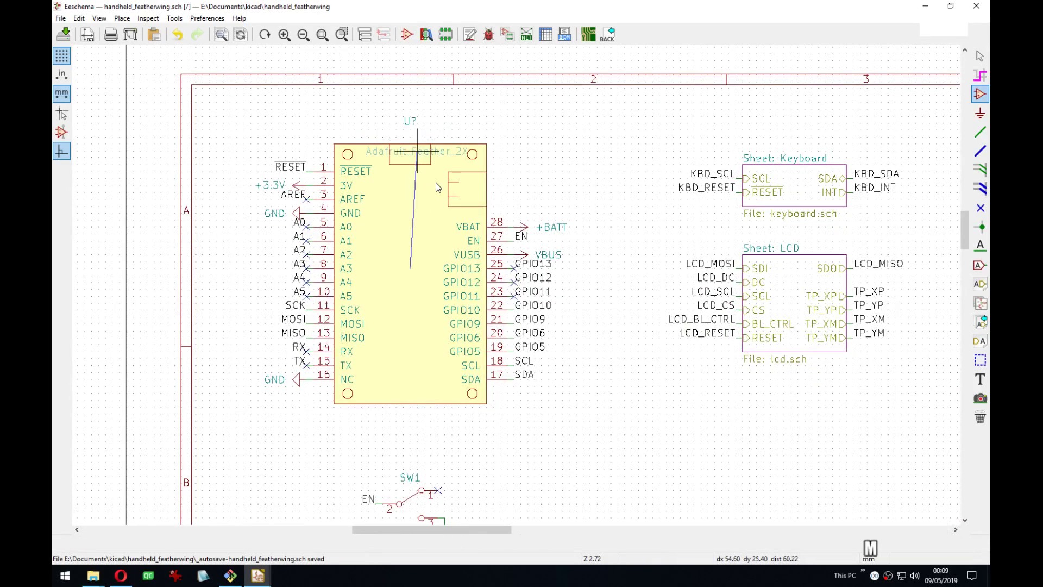
click(409, 414)
scroll(409, 414, up, 1)
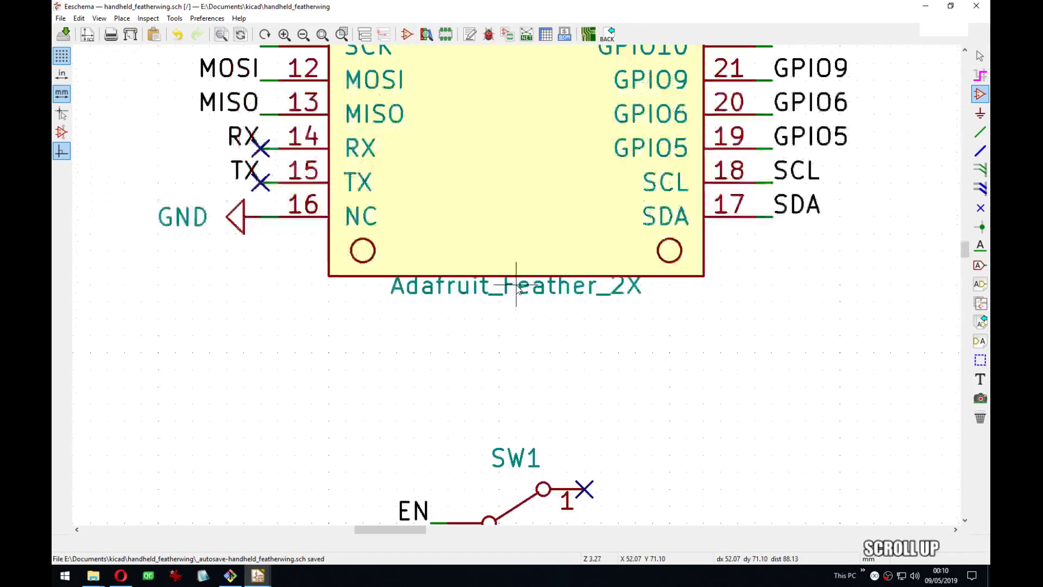
key(m)
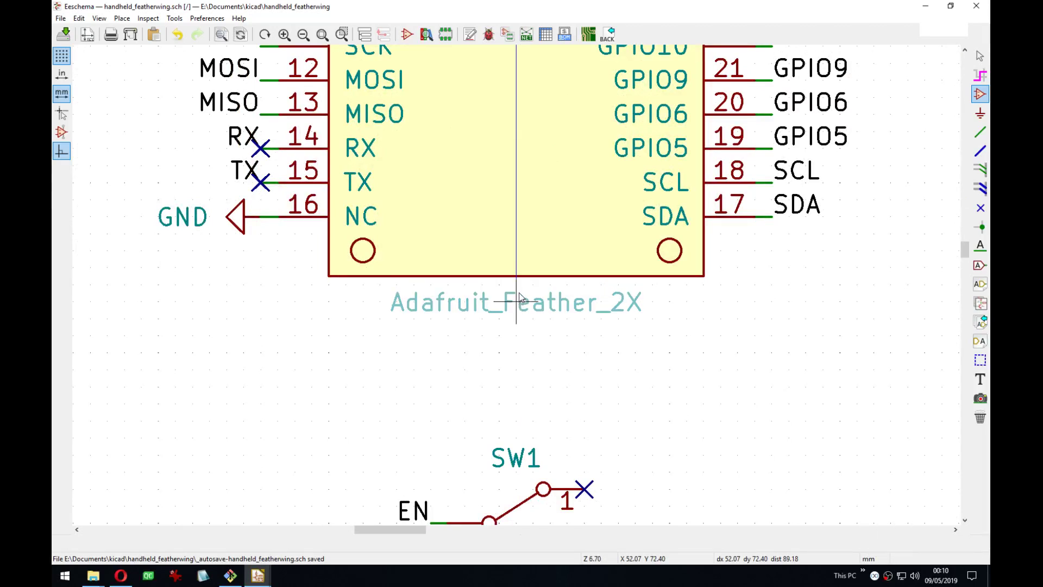
click(514, 296)
Back in the Symbol Editor, lower the body's bottom edge one 25-mil step.
key(alt+Tab)
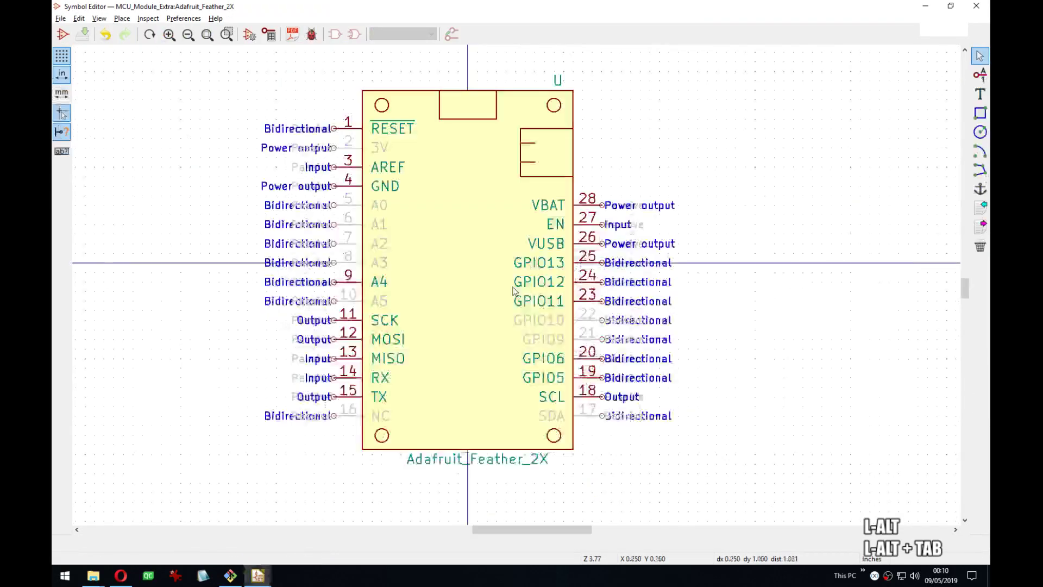
middle_drag(518, 280, 377, 268)
scroll(394, 260, up, 4)
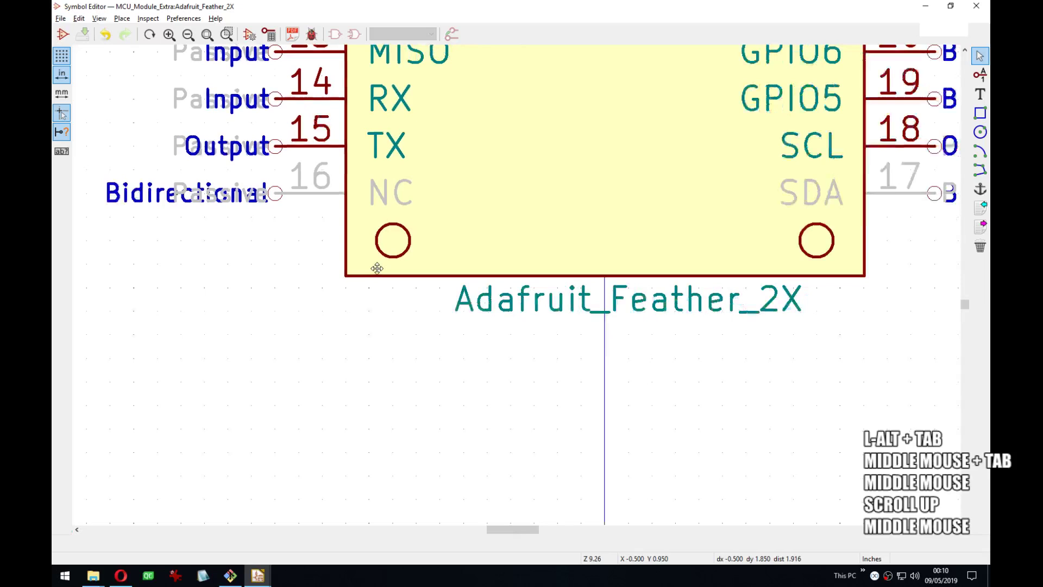
right_click(296, 297)
click(349, 433)
click(463, 456)
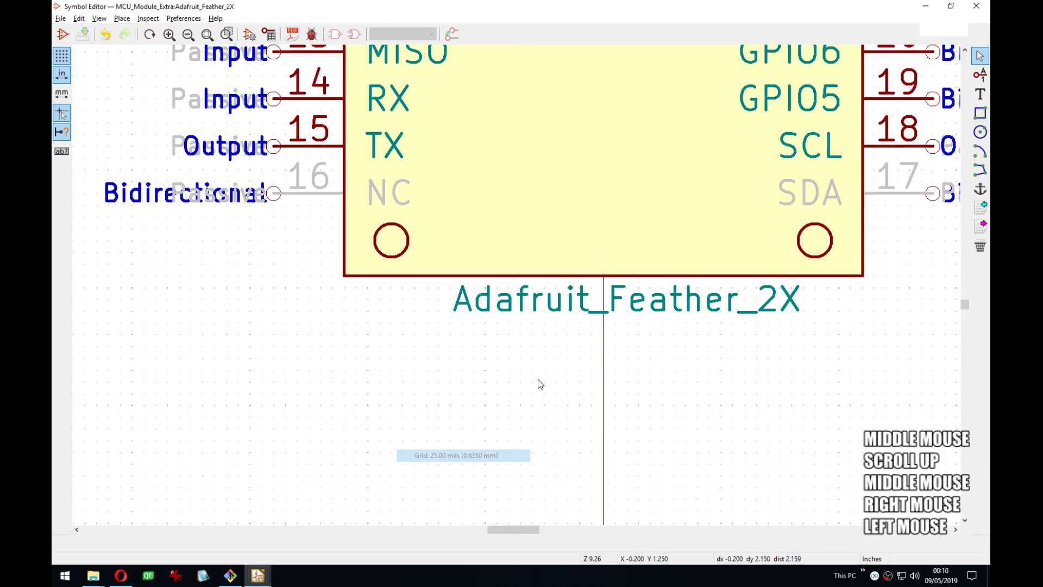
middle_drag(614, 276, 565, 300)
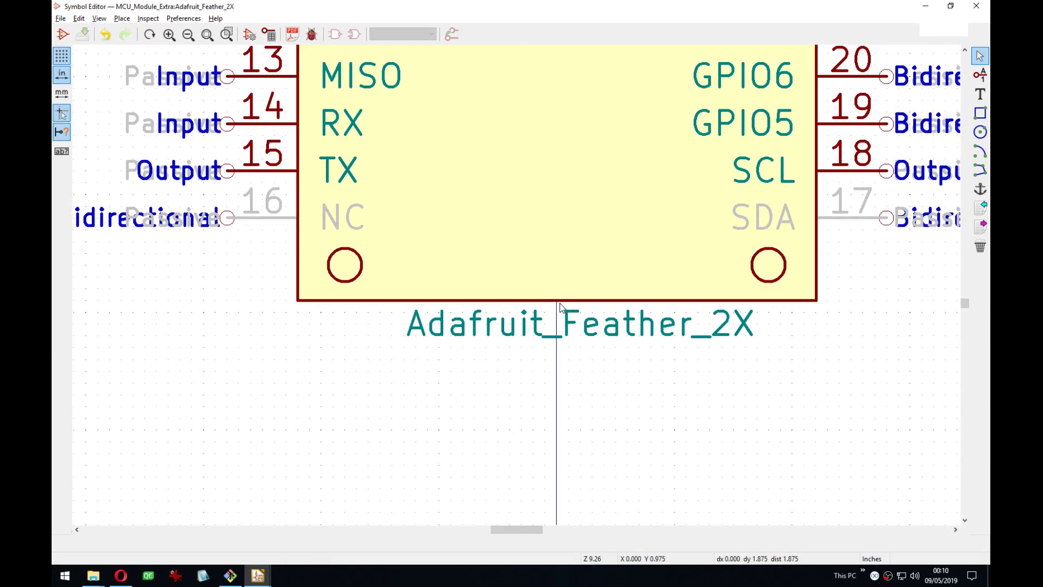
key(g)
click(555, 311)
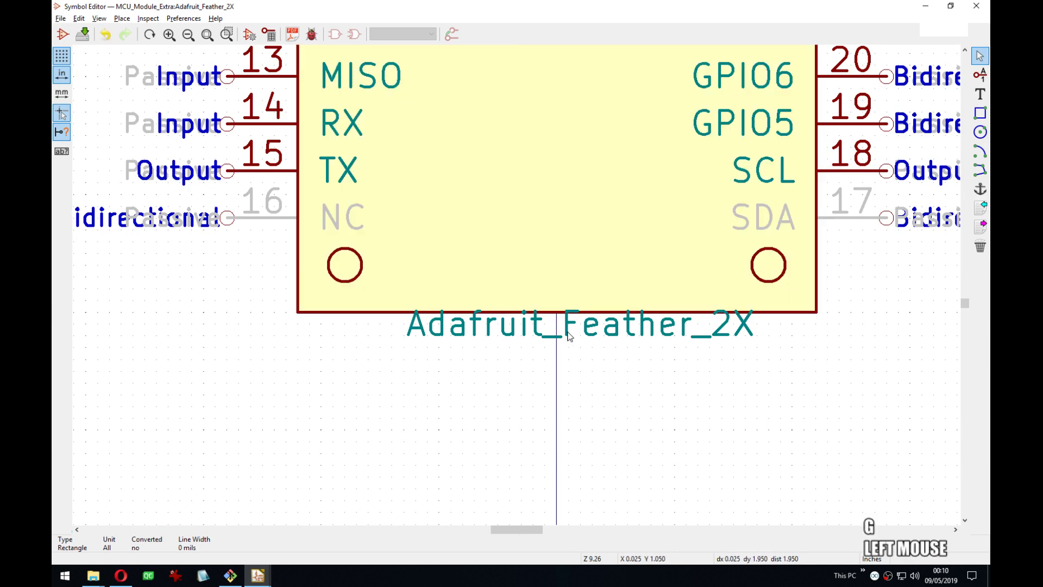
Reposition the Adafruit_Feather_2X value, restore the 50-mil grid, and save.
key(m)
click(563, 341)
middle_drag(564, 341, 549, 298)
right_click(317, 176)
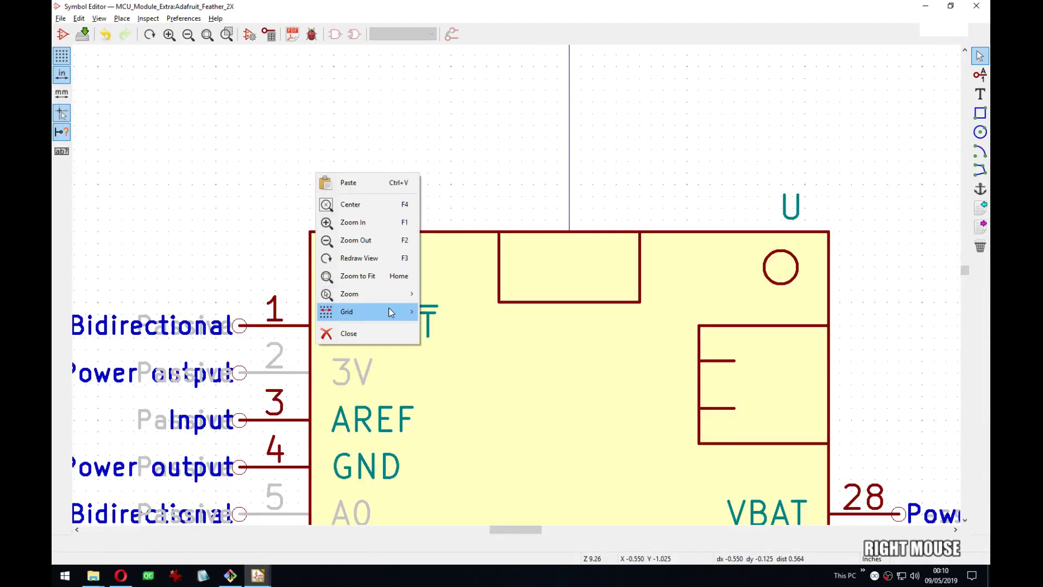
click(347, 310)
click(480, 324)
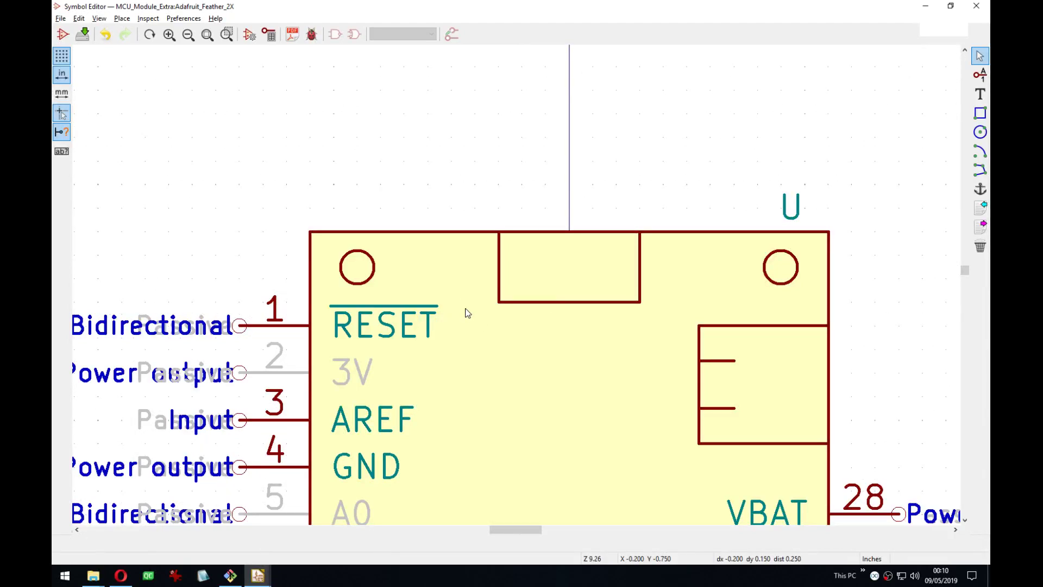
scroll(462, 306, down, 3)
middle_drag(581, 352, 578, 205)
key(ctrl+s)
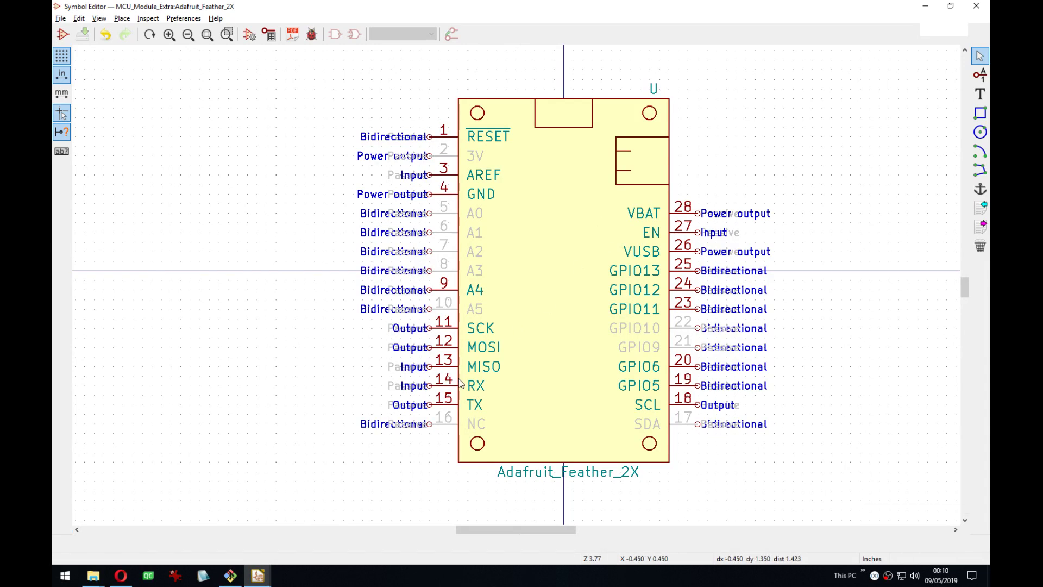
On a 25-mil grid, nudge the bottom-left mounting circle down.
scroll(486, 463, up, 3)
middle_drag(545, 277, 536, 265)
right_click(536, 265)
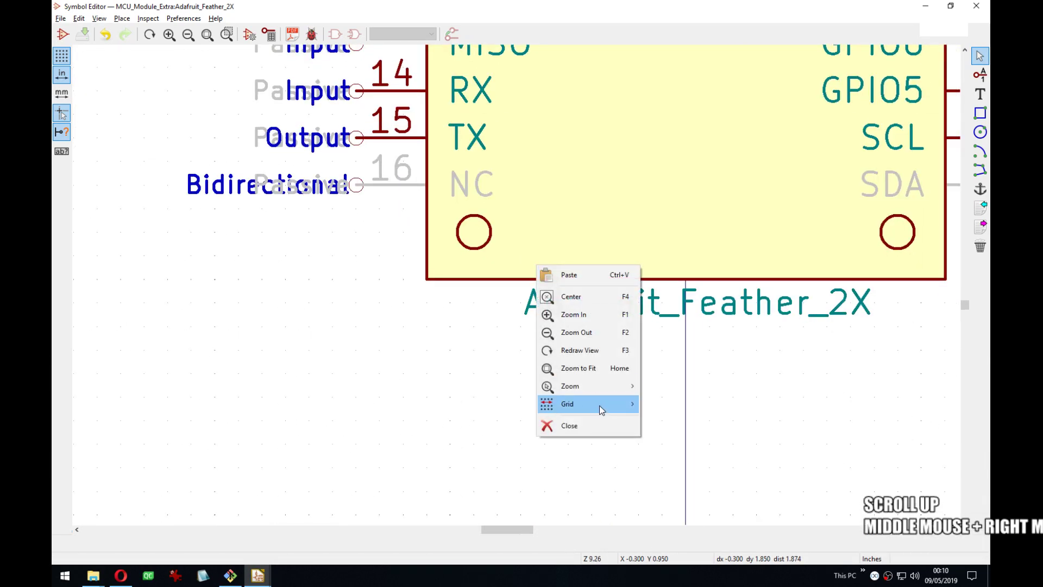
mouse_move(607, 411)
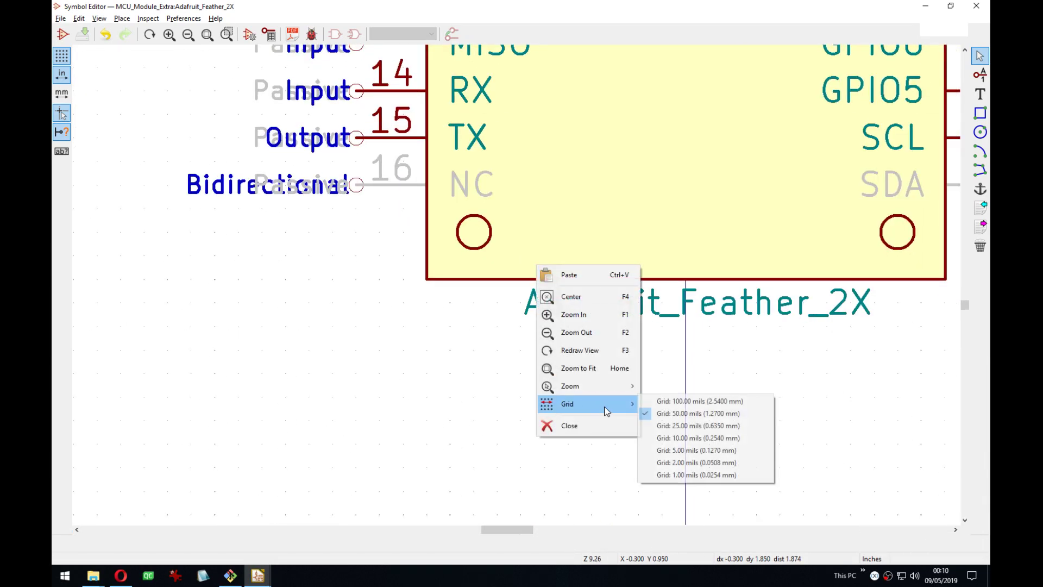
click(698, 426)
click(483, 247)
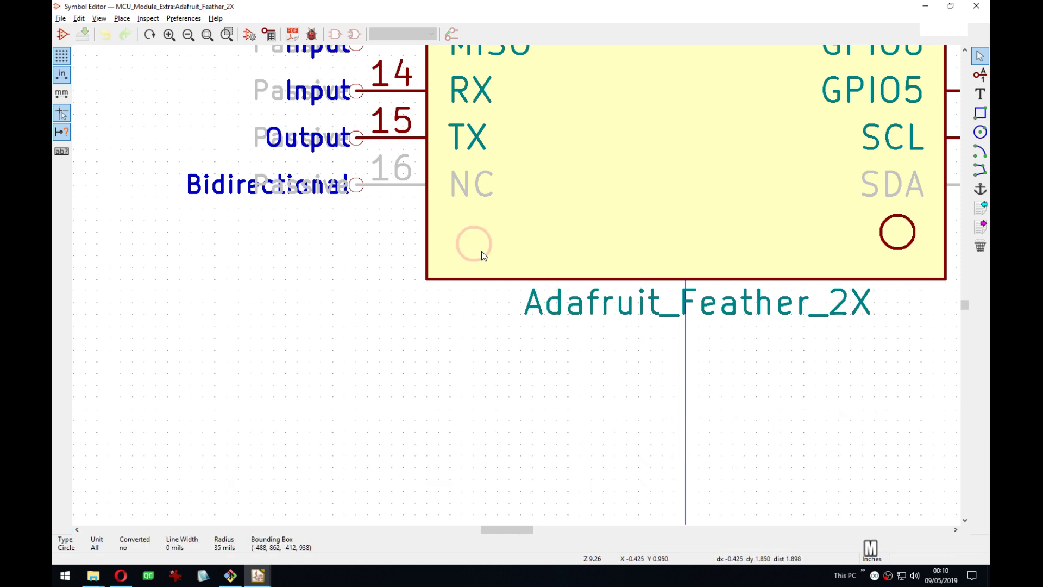
key(m)
Move the bottom-right mounting circle level with the left one and save.
middle_drag(481, 251, 454, 256)
key(m)
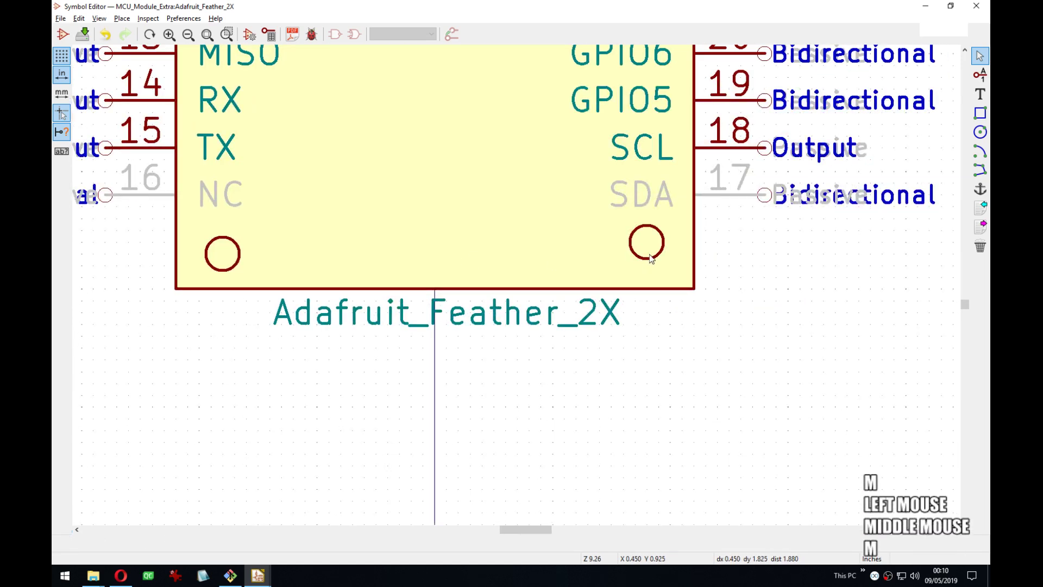
click(652, 260)
key(m)
click(654, 261)
key(m)
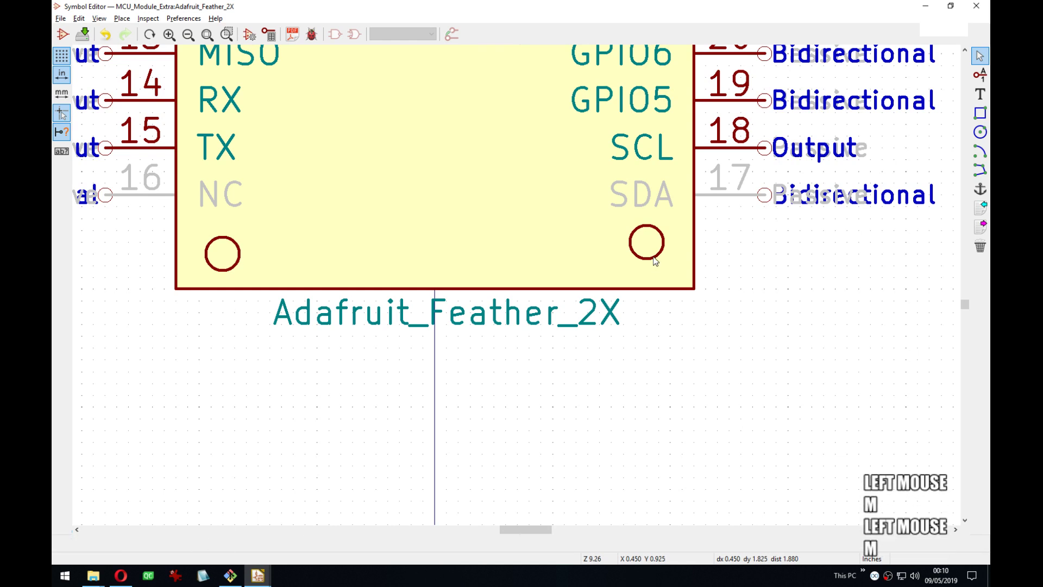
drag(662, 266, 621, 232)
click(626, 244)
scroll(510, 274, down, 4)
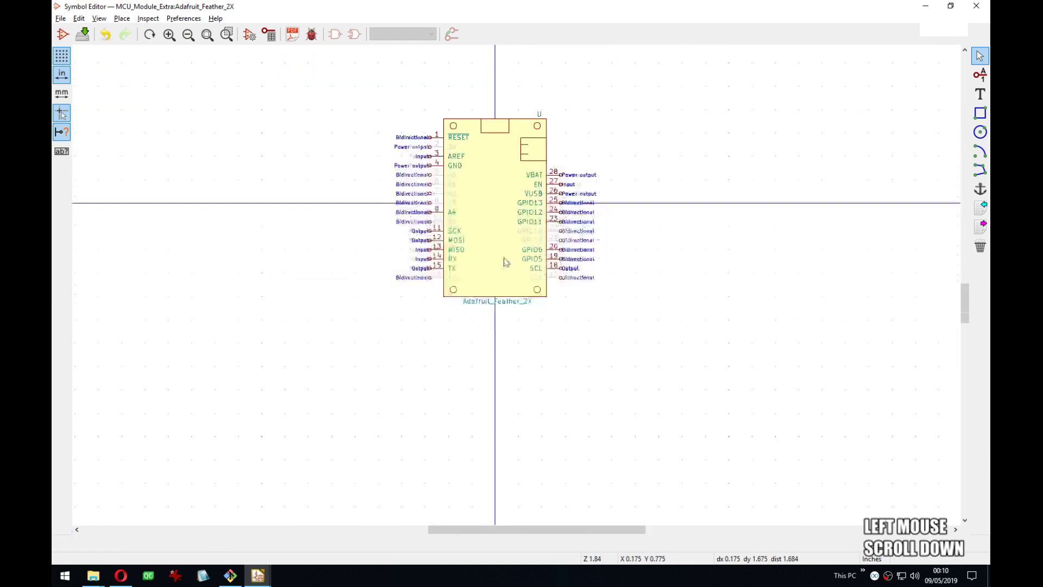
middle_drag(505, 262, 508, 244)
key(ctrl+s)
Move the Feather's value below the symbol and its U? reference to the top-right corner.
key(alt+Tab)
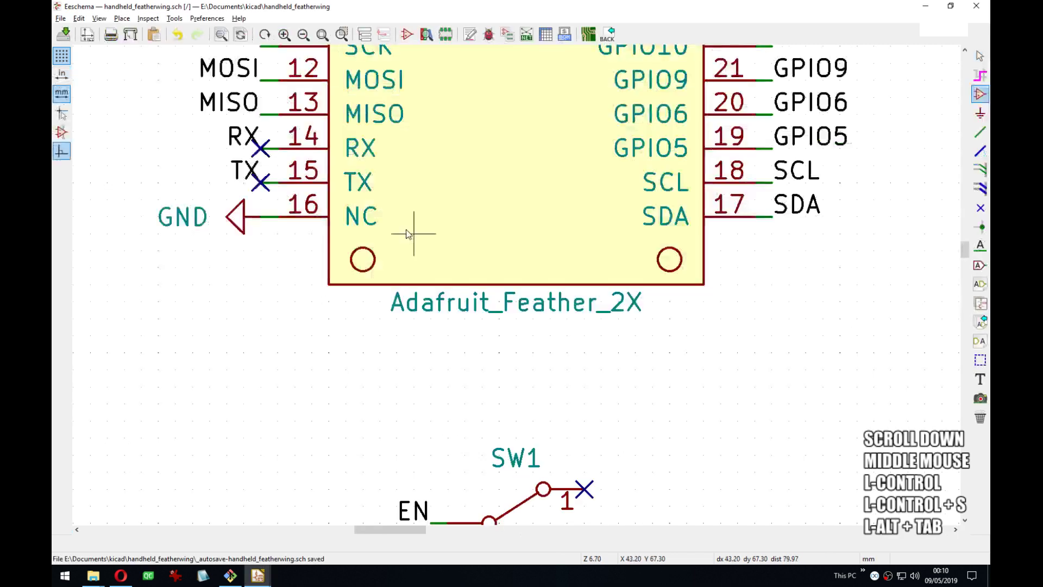
middle_drag(412, 231, 585, 367)
key(m)
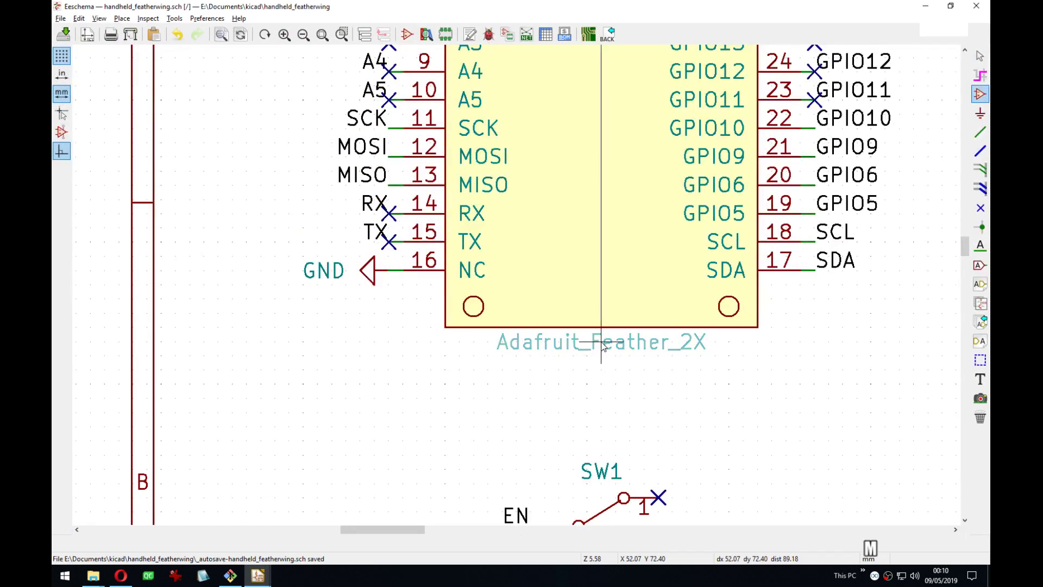
click(601, 348)
scroll(601, 347, down, 5)
middle_drag(506, 191, 489, 272)
scroll(495, 266, up, 3)
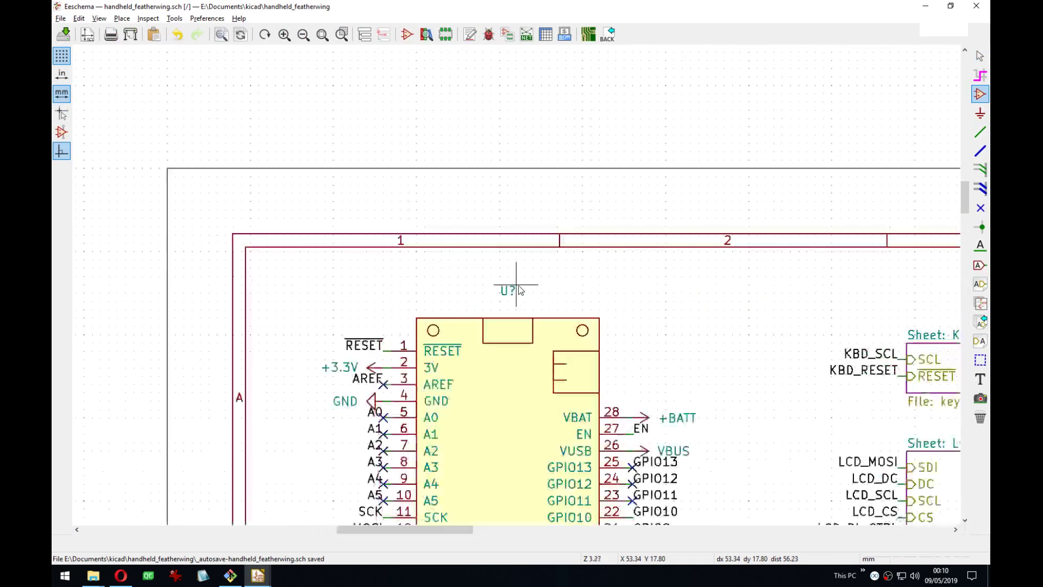
click(600, 311)
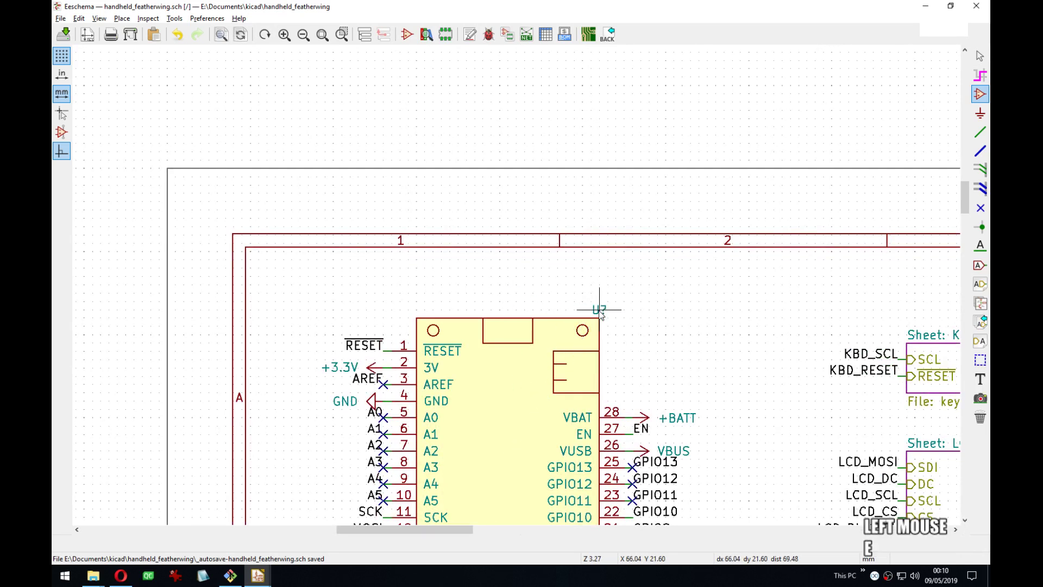
Right-align the U? reference field and save the schematic.
key(e)
click(485, 280)
click(494, 309)
click(486, 321)
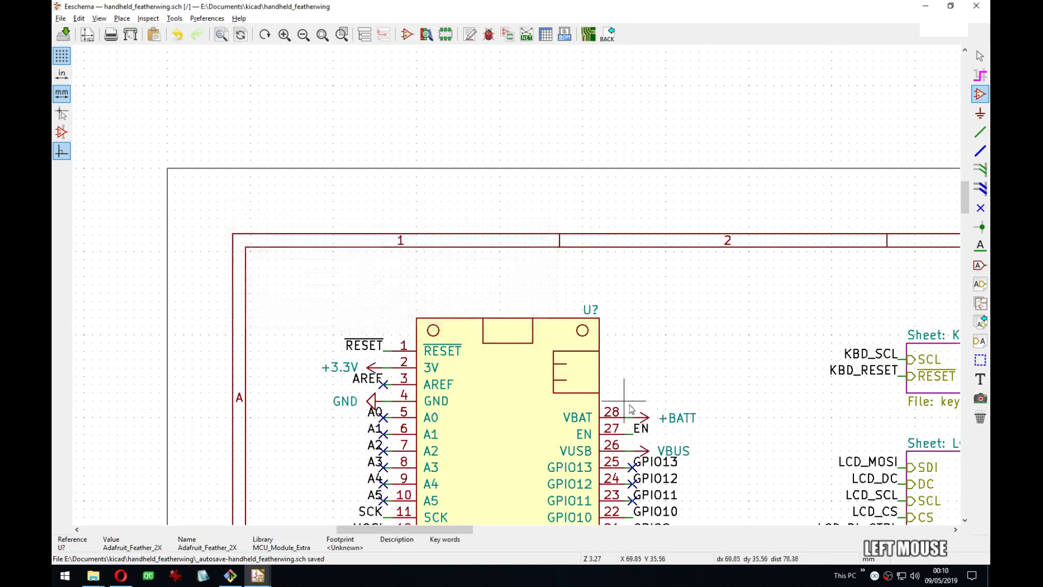
middle_drag(630, 409, 586, 182)
key(ctrl+s)
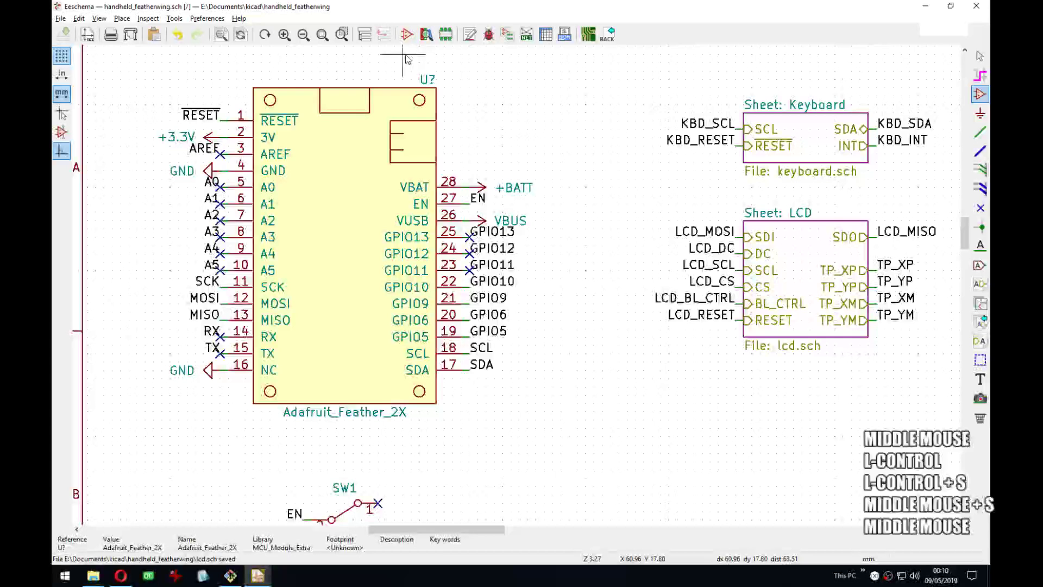
Run the electrical rules check and close its results.
click(489, 35)
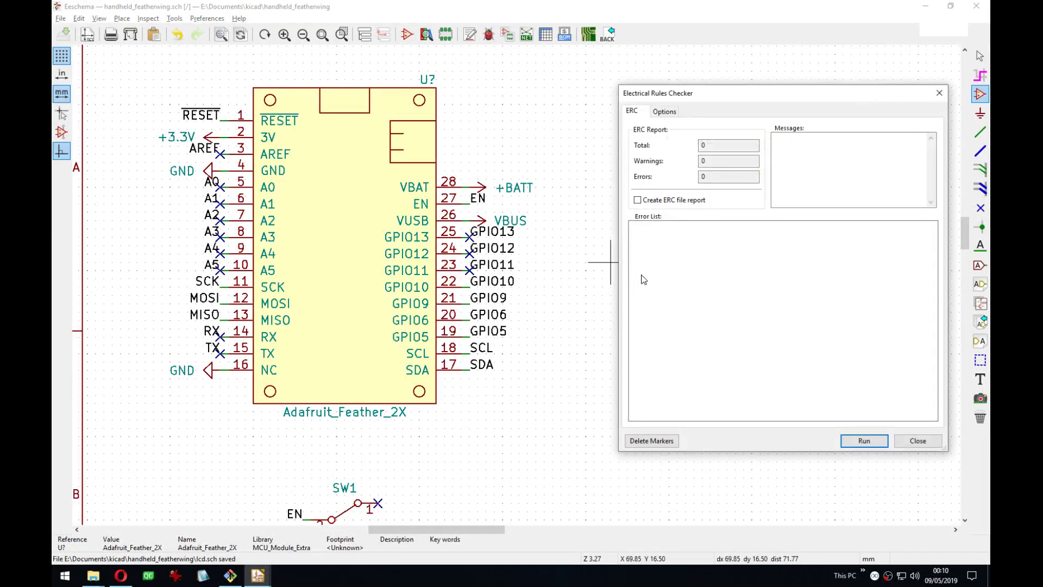
click(857, 442)
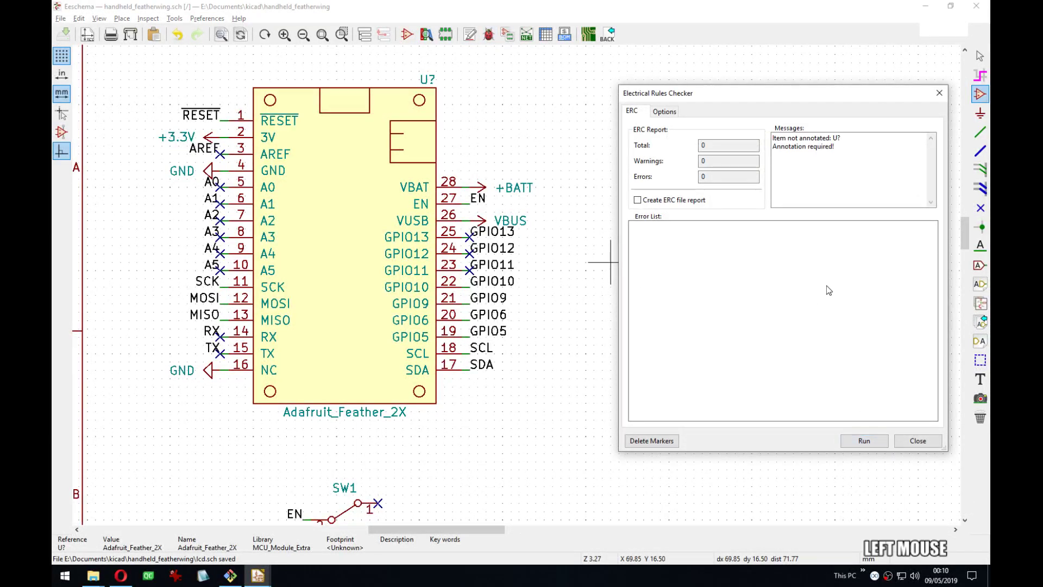
click(919, 440)
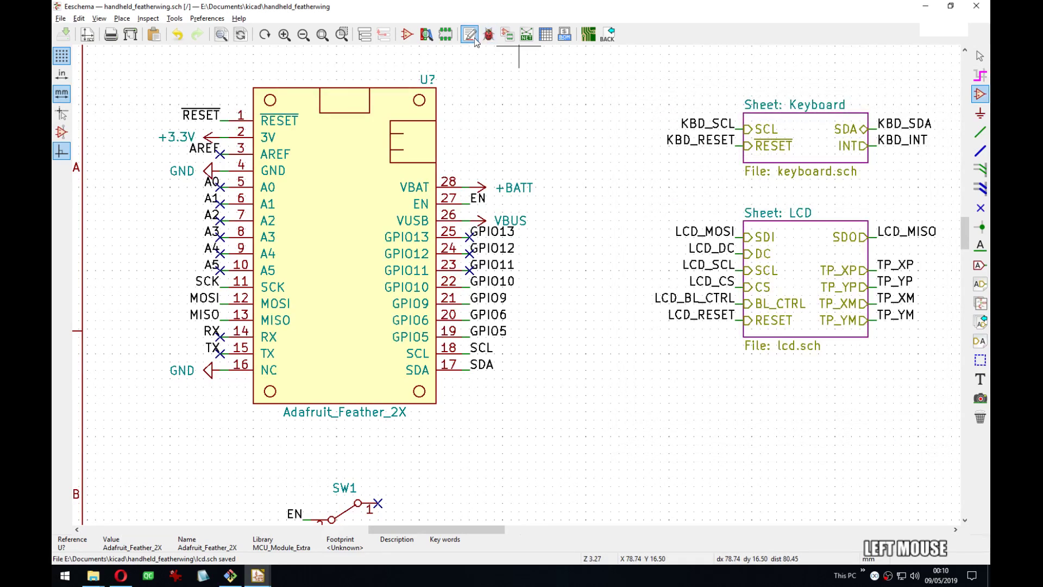
Annotate the unnumbered symbols so the Feather becomes U6.
click(475, 39)
click(364, 401)
click(424, 402)
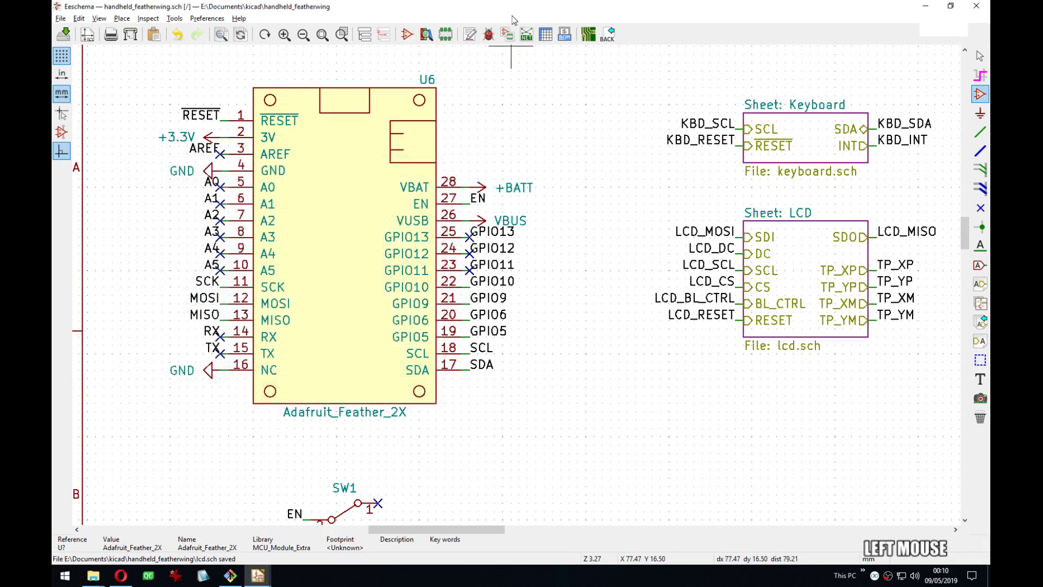
click(507, 34)
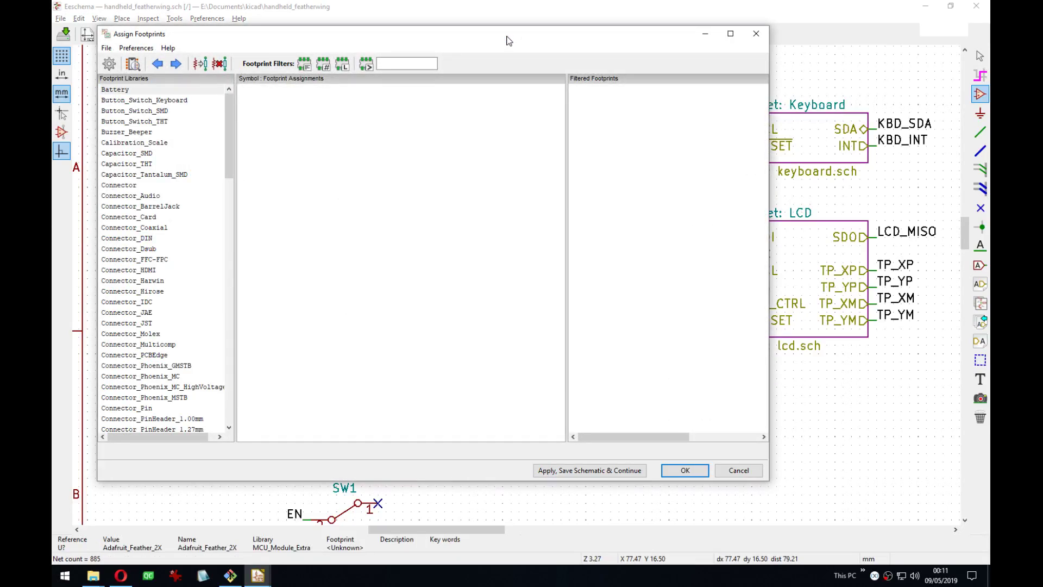
Review the symbols' footprint assignments in Assign Footprints, then close the window.
click(756, 34)
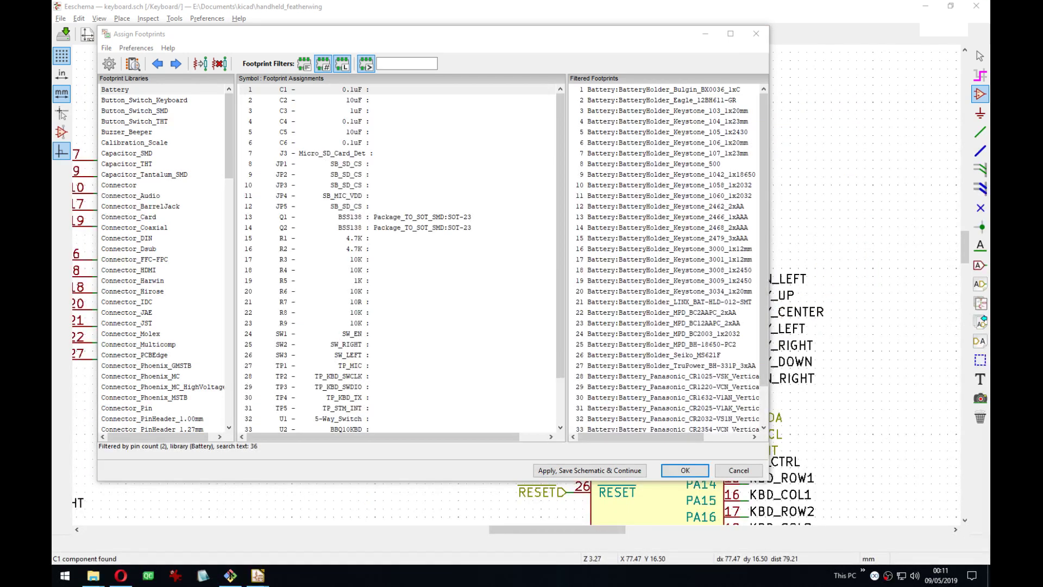
click(756, 34)
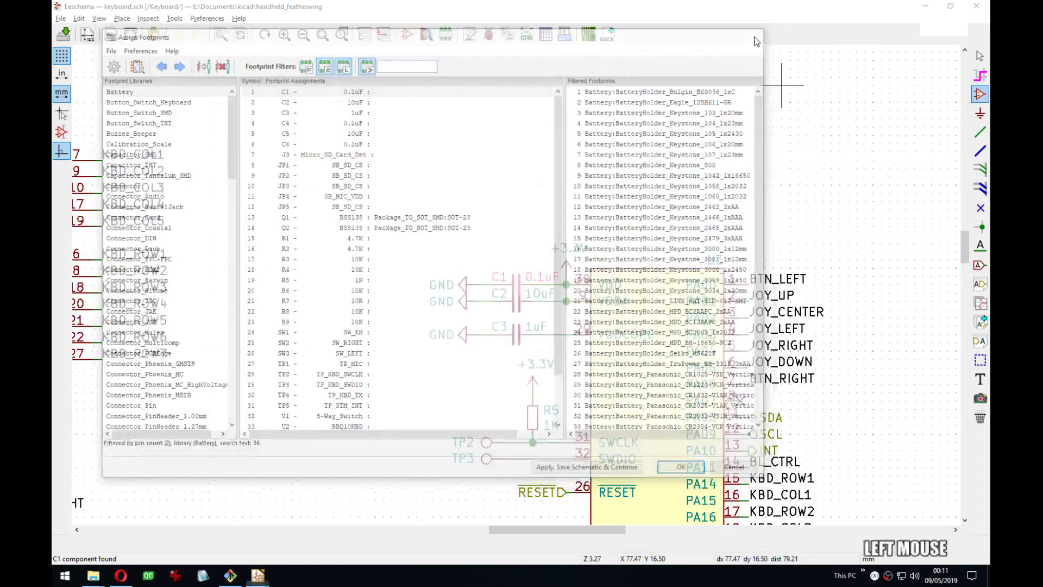
Run the rules check (4 errors, 13 warnings) and locate the no-connection flag error on U6.
click(491, 38)
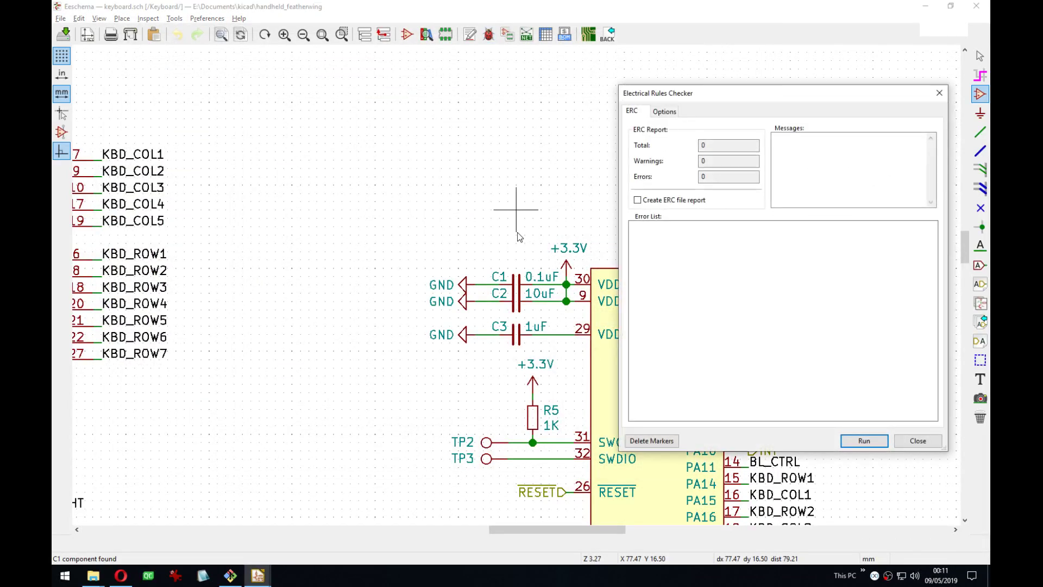
click(859, 440)
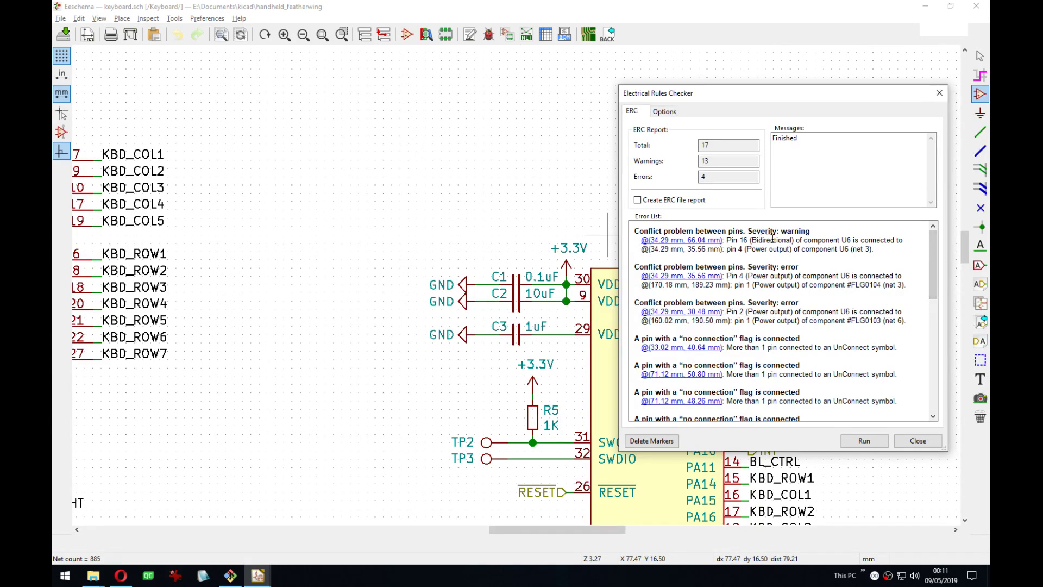
click(695, 240)
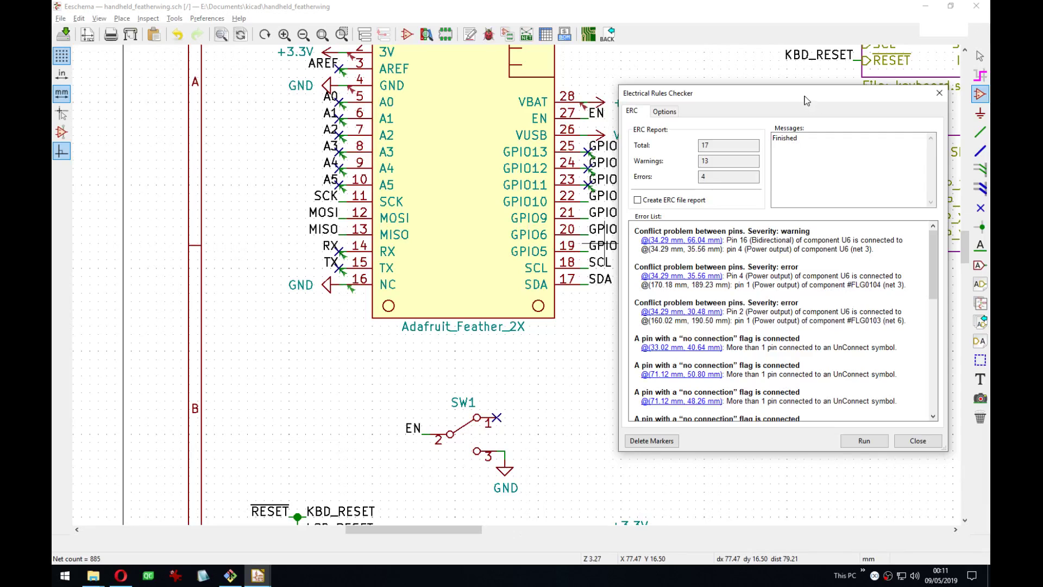
drag(807, 101, 748, 100)
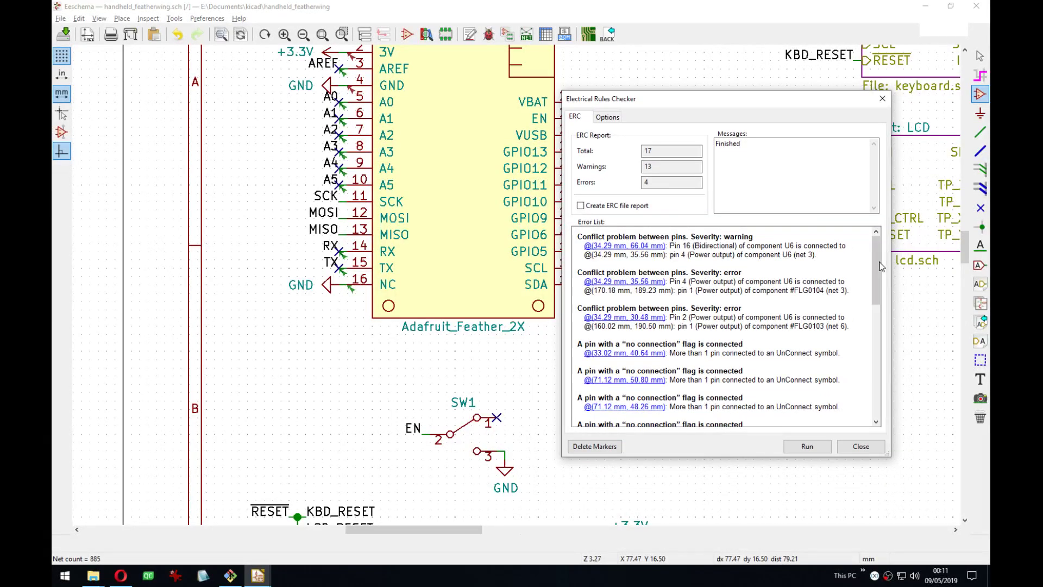
scroll(875, 266, down, 2)
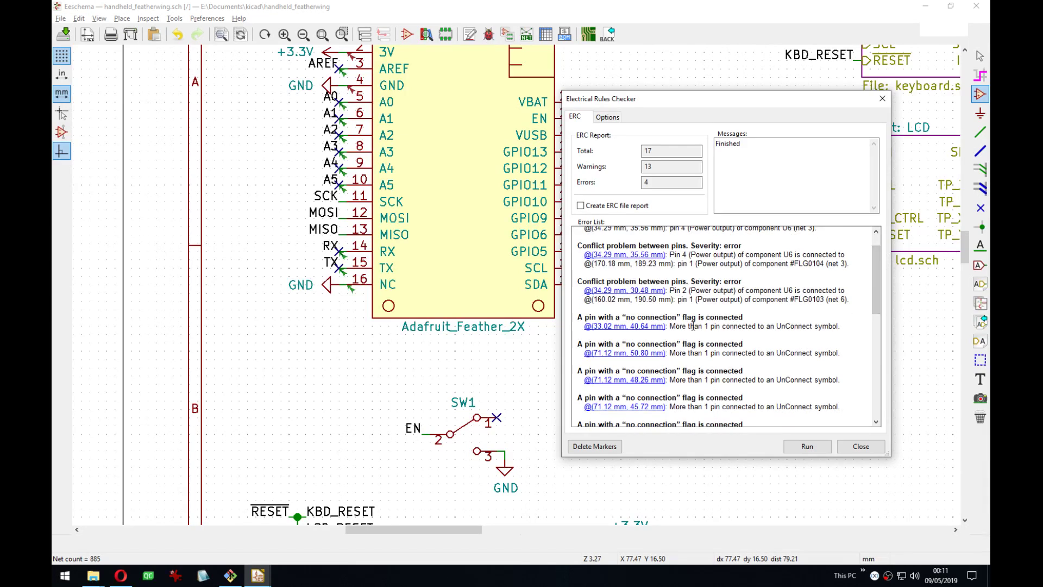
click(646, 327)
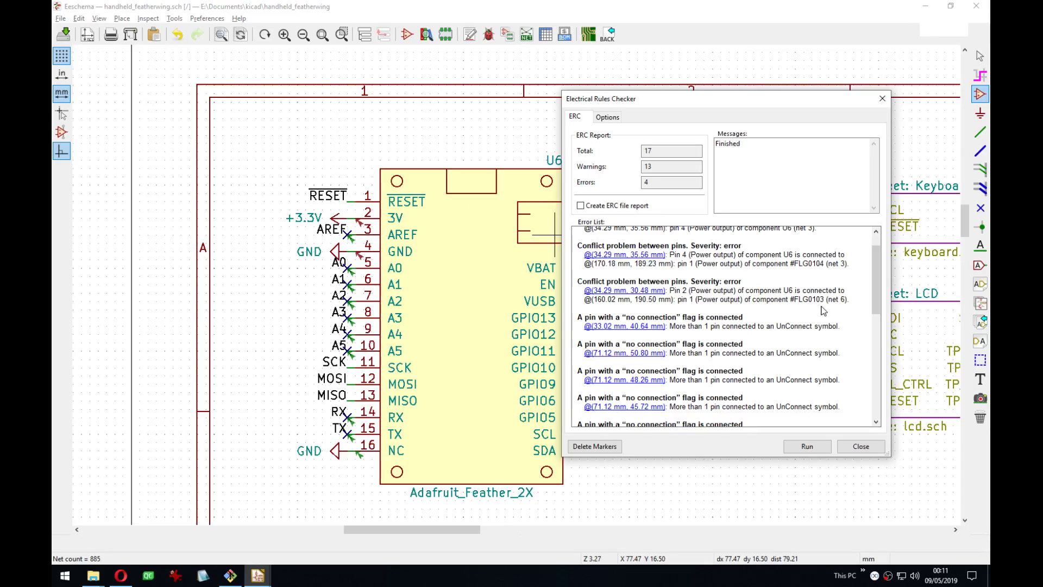
drag(875, 261, 881, 248)
Box-select the PWR_FLAG symbols and their power labels near the title block and delete them.
click(882, 98)
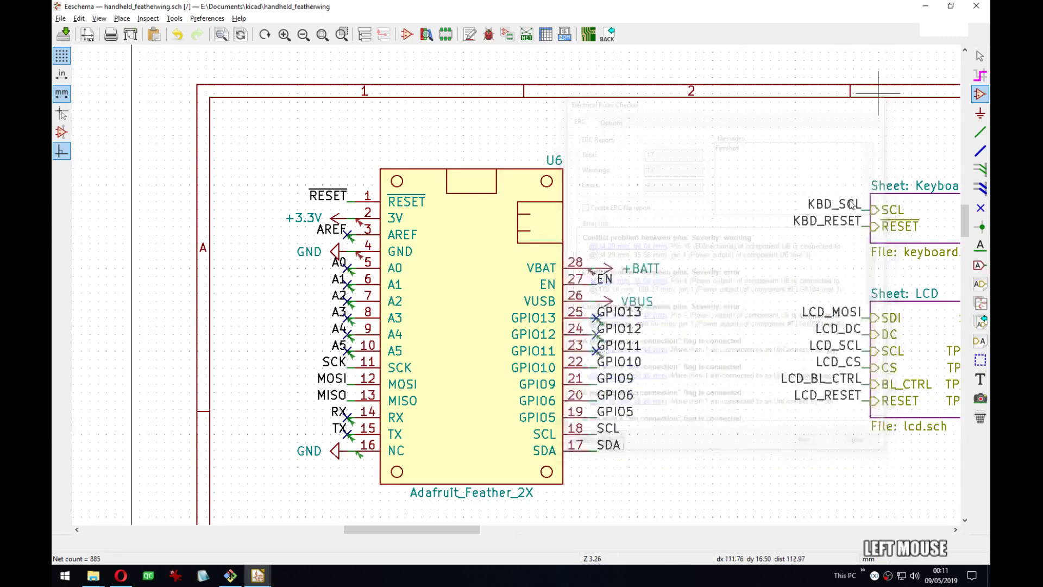
middle_drag(891, 423, 699, 176)
middle_drag(777, 413, 579, 144)
middle_drag(668, 344, 544, 136)
middle_drag(750, 306, 703, 139)
middle_drag(426, 297, 435, 203)
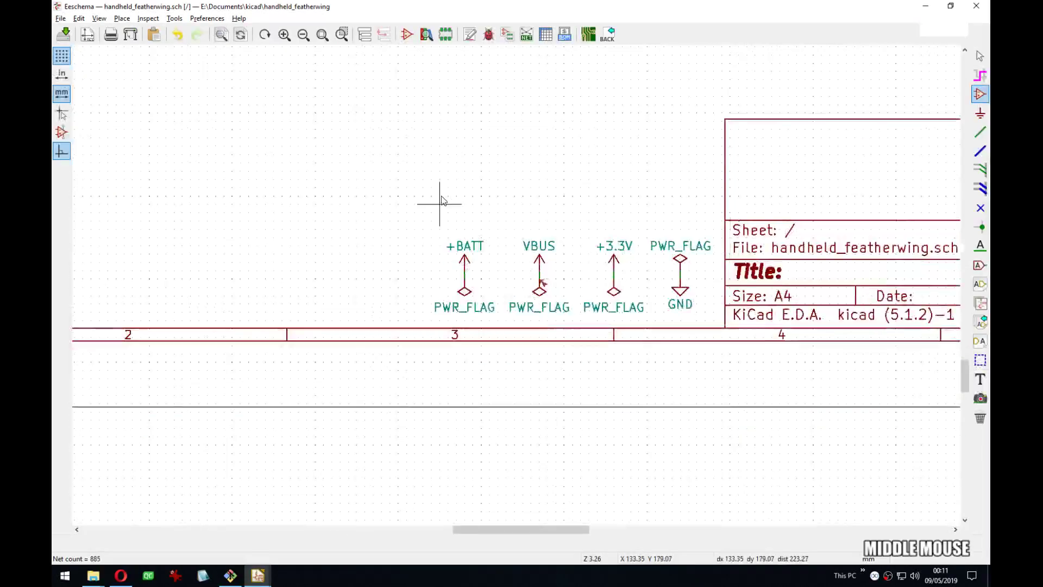
drag(436, 187, 719, 348)
key(Delete)
Re-run the electrical rules check, now showing 0 errors and 13 warnings.
scroll(432, 116, down, 4)
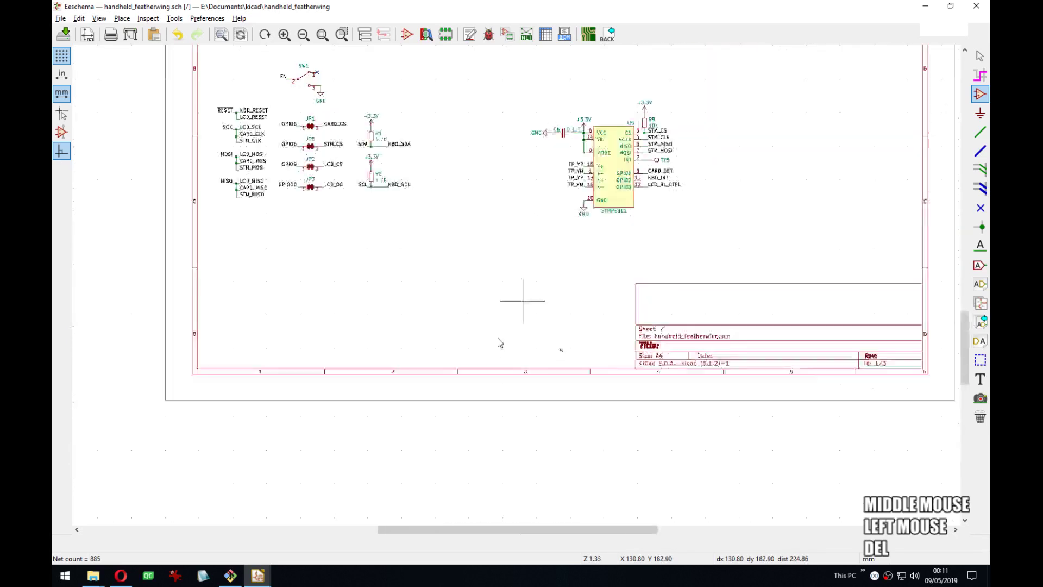
middle_drag(496, 341, 526, 357)
middle_drag(433, 261, 476, 377)
click(496, 42)
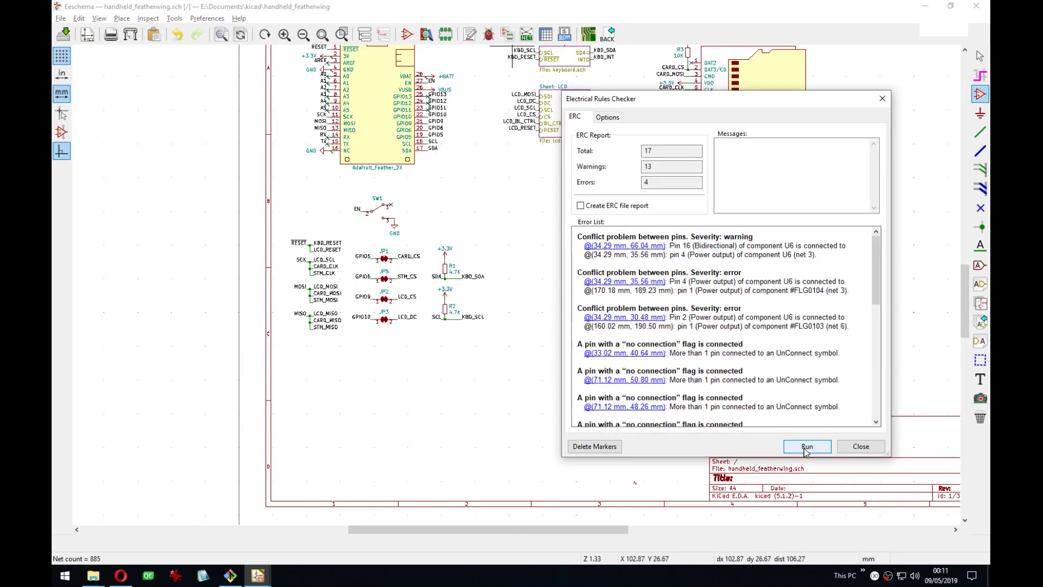
click(806, 446)
drag(872, 267, 872, 291)
Inspect the remaining pin conflict warning on U6's pins, then close the results.
click(586, 249)
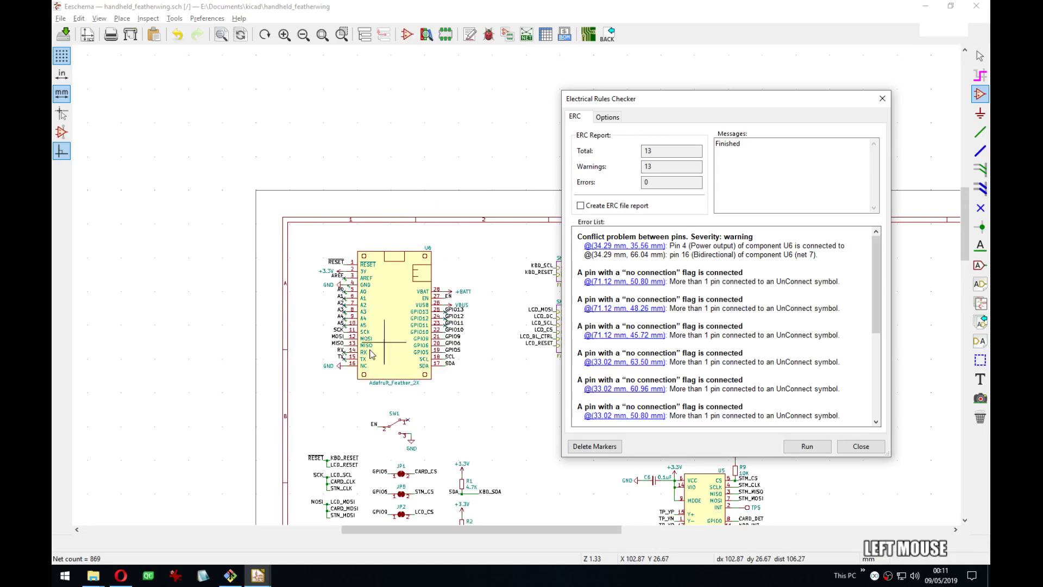
scroll(373, 340, up, 3)
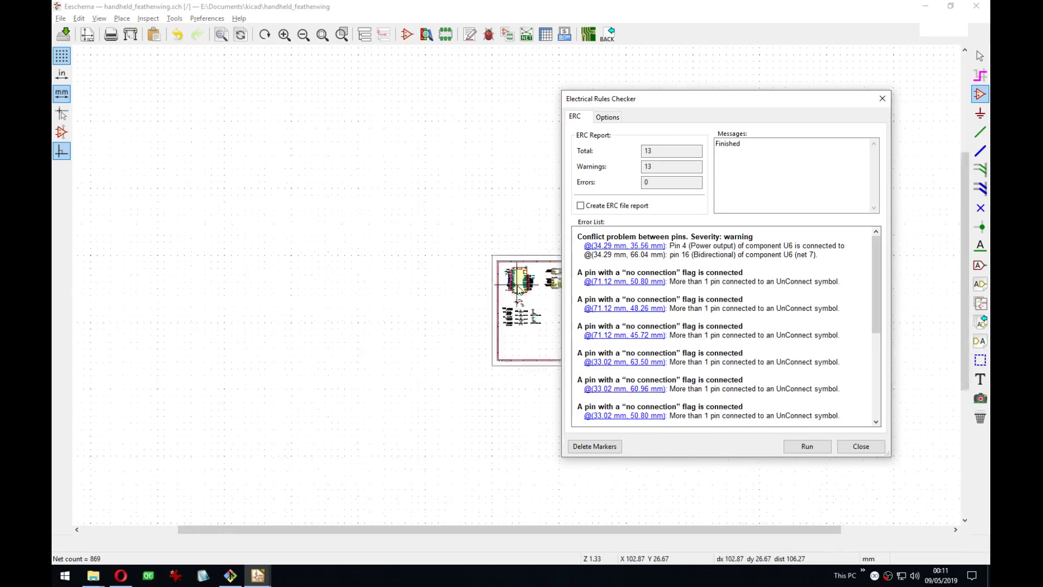
click(643, 246)
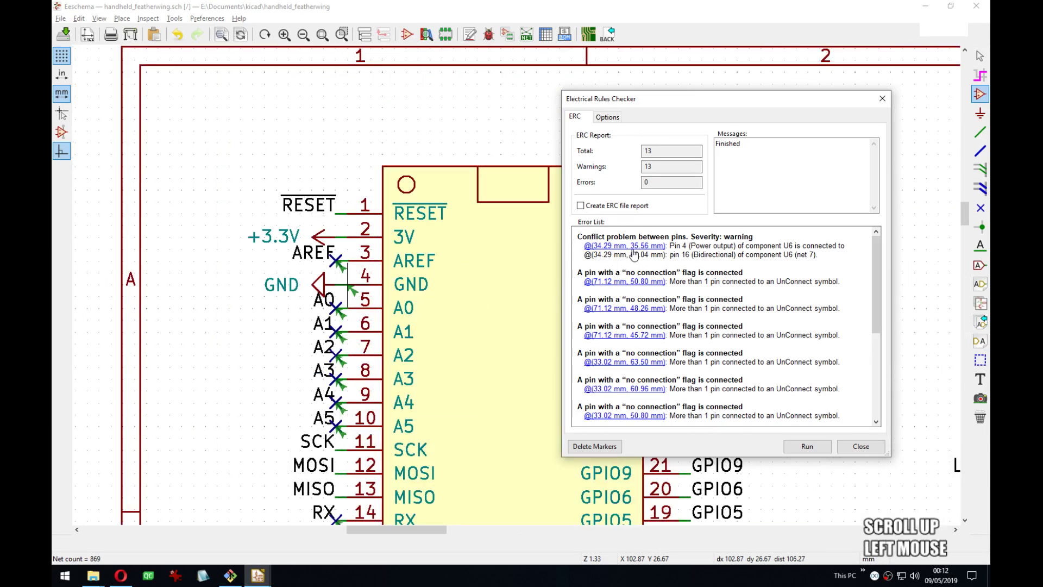
middle_drag(347, 284, 294, 268)
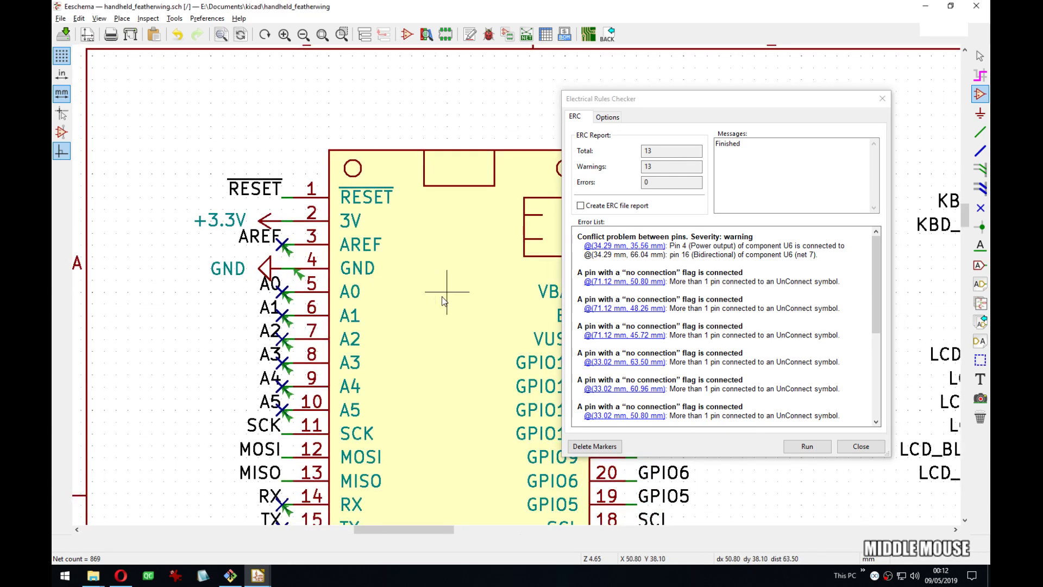
middle_drag(443, 300, 409, 274)
click(639, 248)
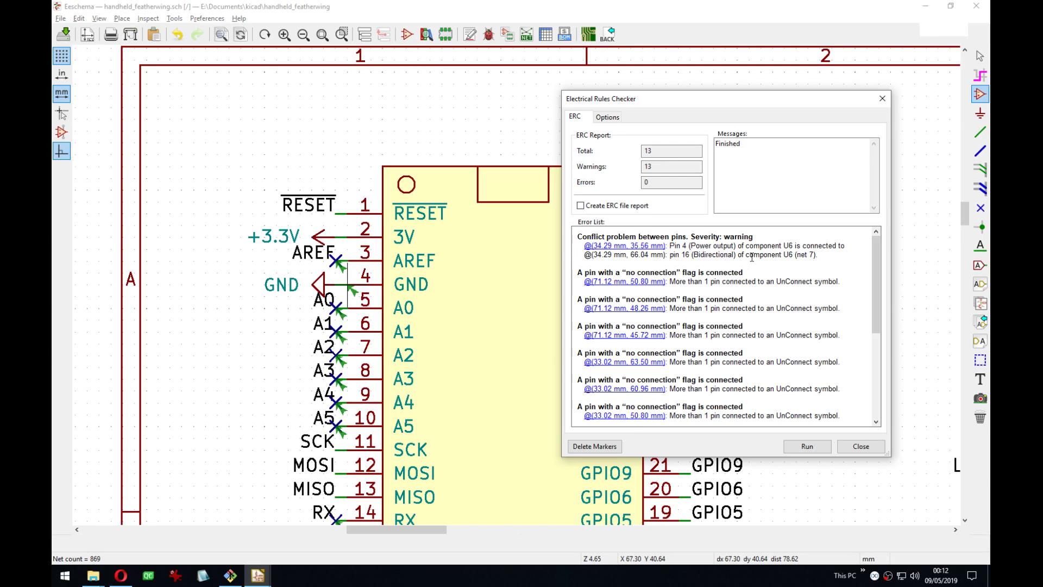
key(Escape)
Move the GND symbol off the Feather's pin 16 and save the schematic.
middle_drag(537, 317, 543, 57)
middle_drag(568, 328, 614, 360)
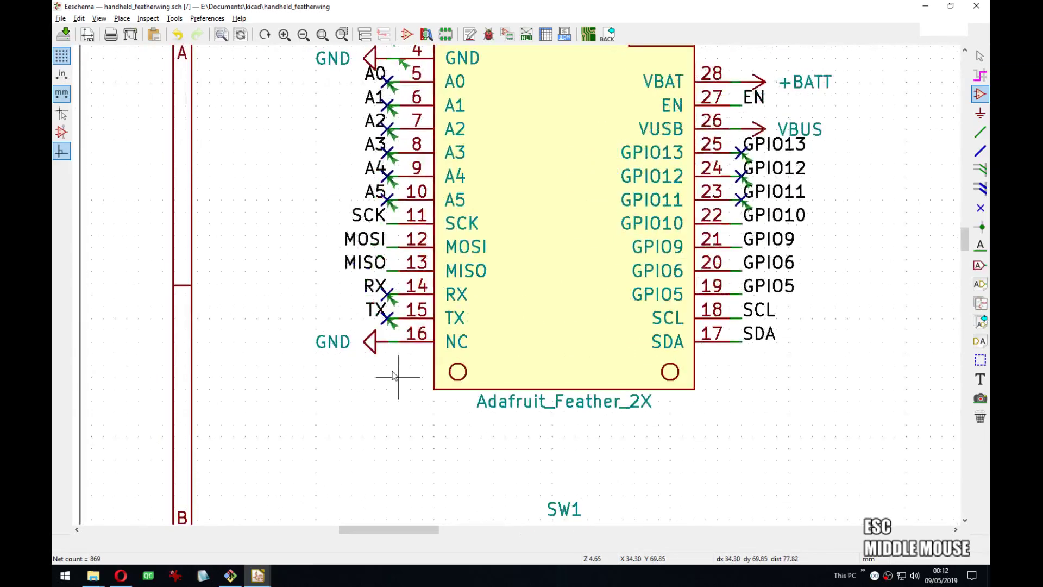
middle_drag(431, 255, 465, 434)
middle_drag(512, 353, 522, 204)
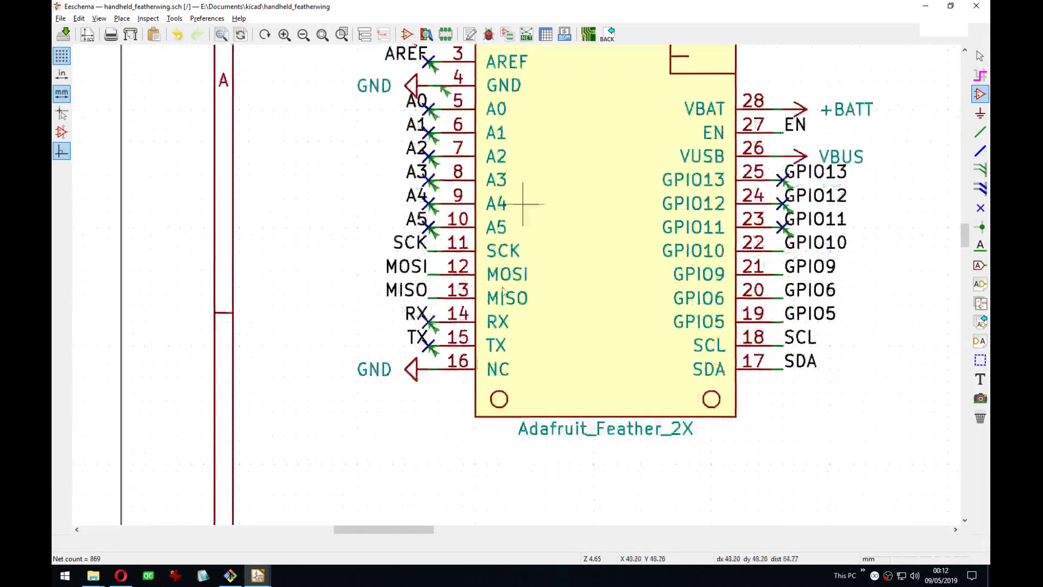
drag(418, 371, 405, 367)
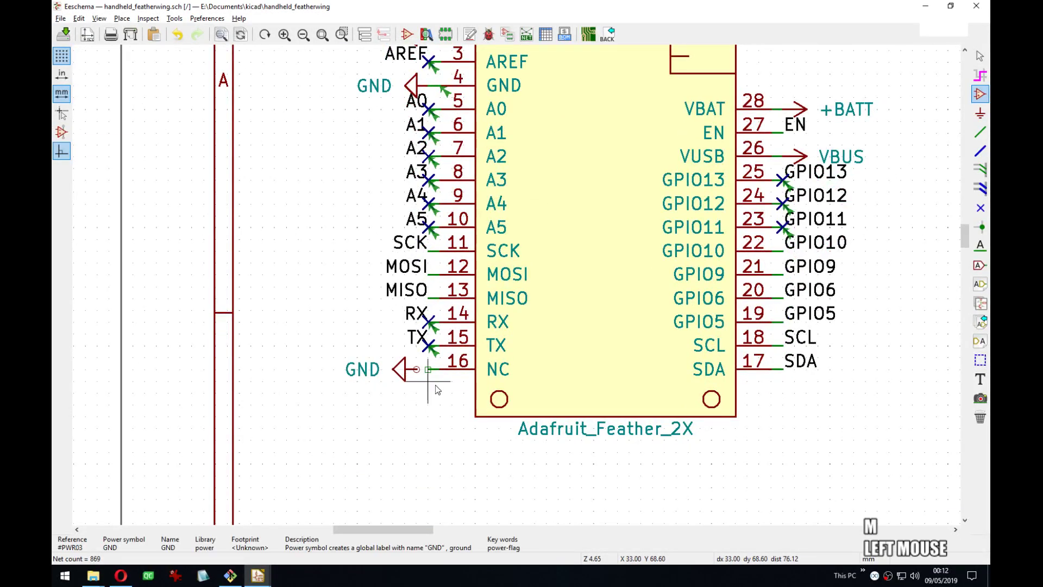
key(ctrl+s)
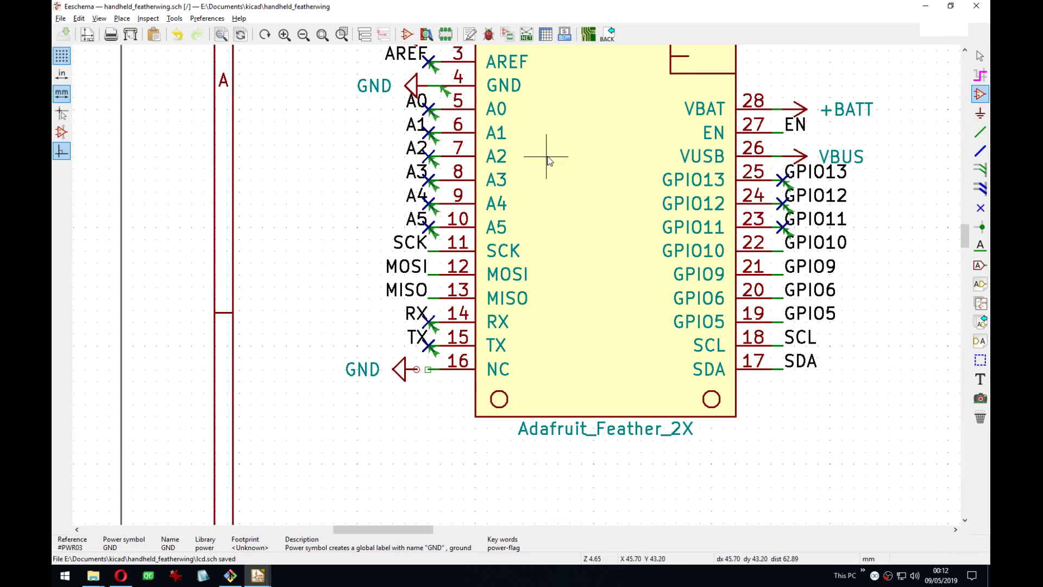
Restore GND on pin 16, place a GND copy left of SW1, and start a wire from it.
middle_drag(548, 161, 528, 190)
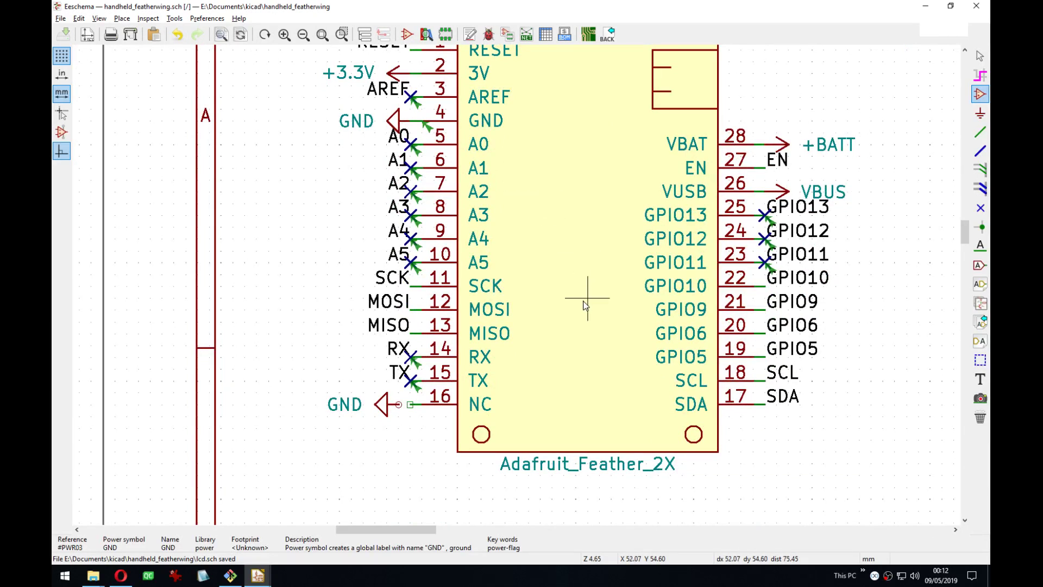
key(ctrl+z)
key(c)
middle_drag(399, 405, 408, 369)
click(408, 370)
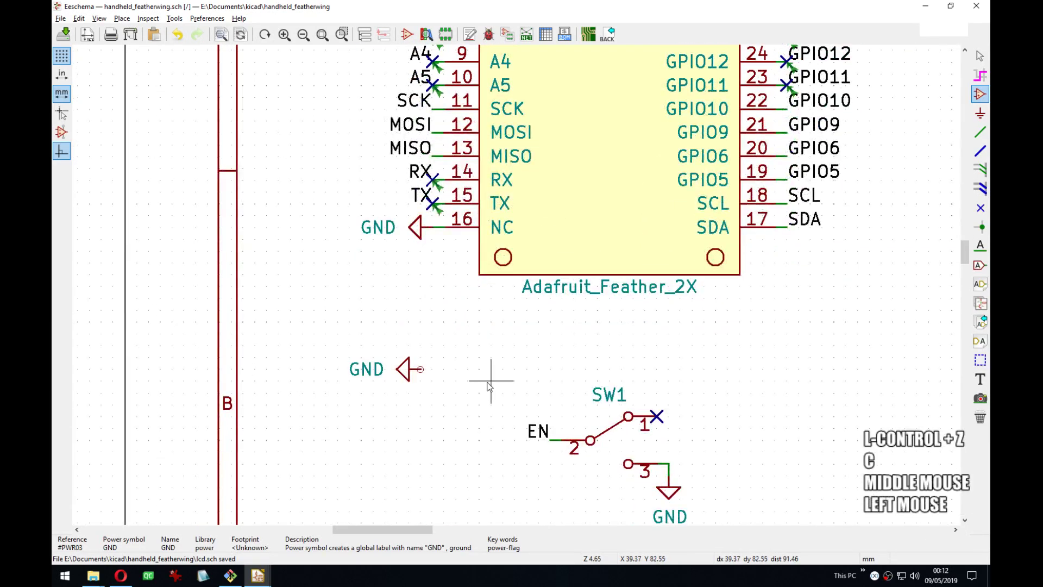
key(w)
click(432, 369)
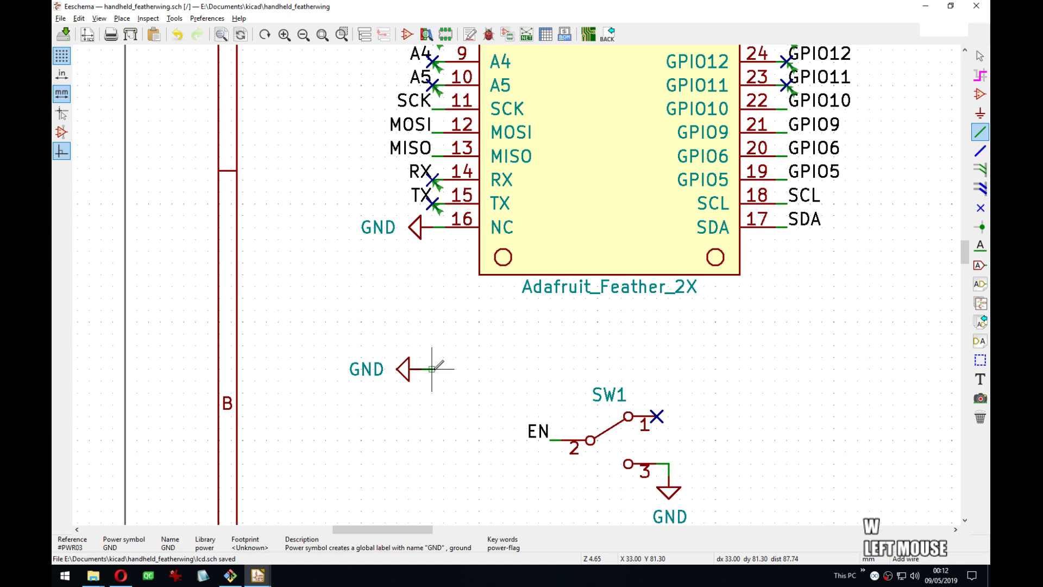
Place a trial PWR_FLAG above the new GND and re-run the electrical rules check.
key(p)
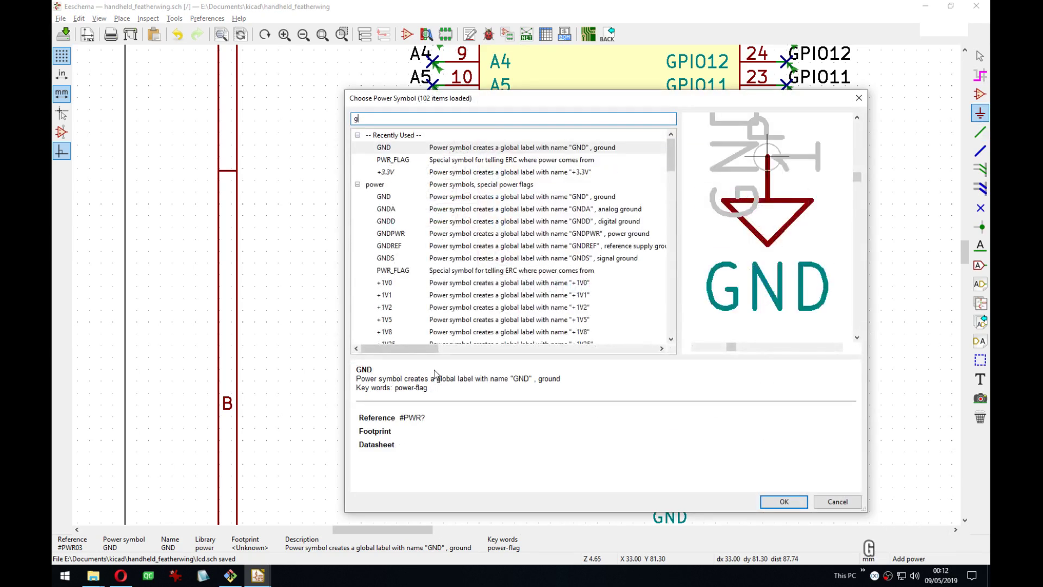
text(flag)
key(Return)
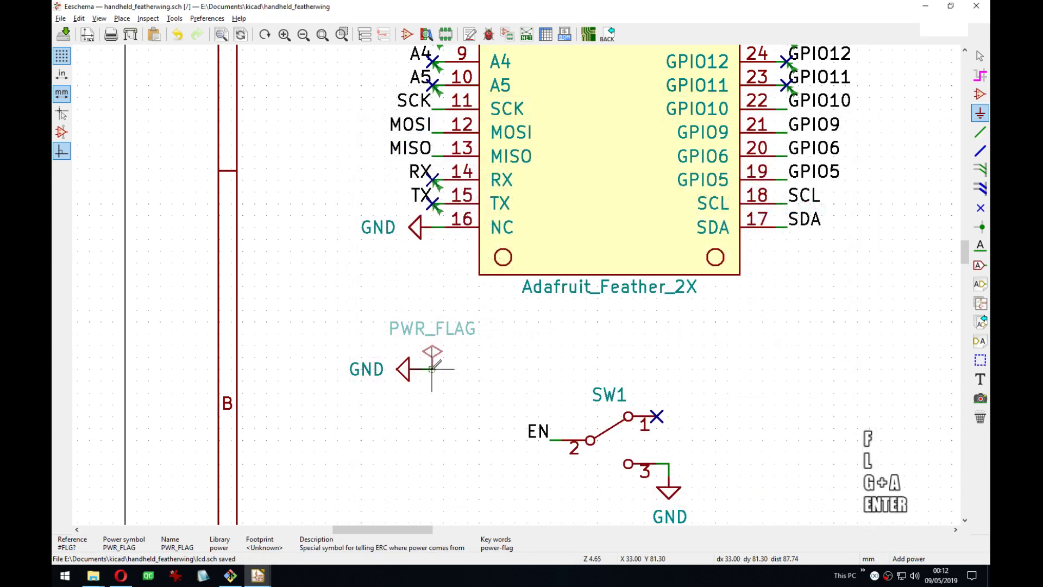
click(432, 369)
click(489, 35)
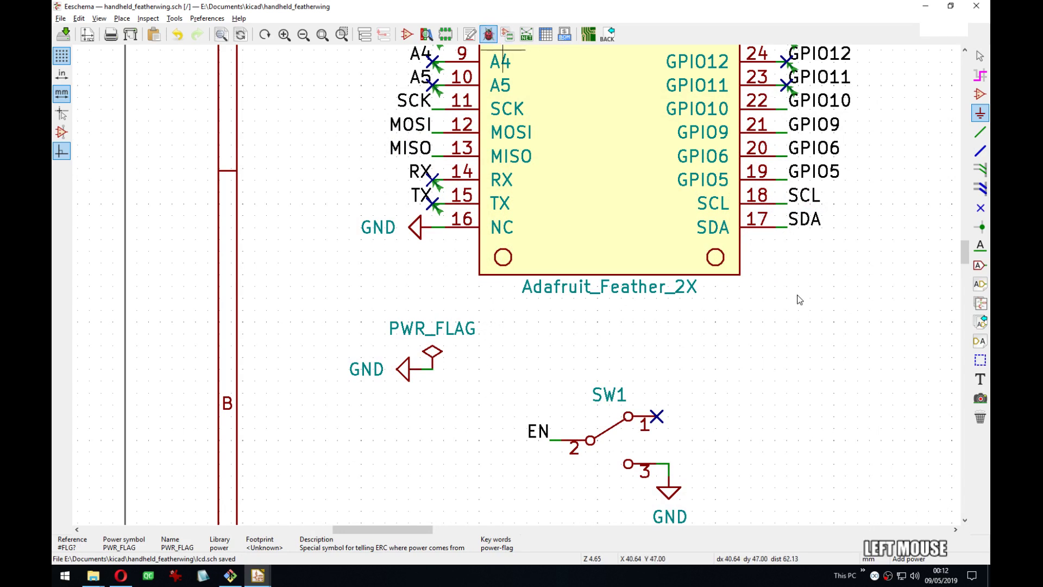
click(810, 446)
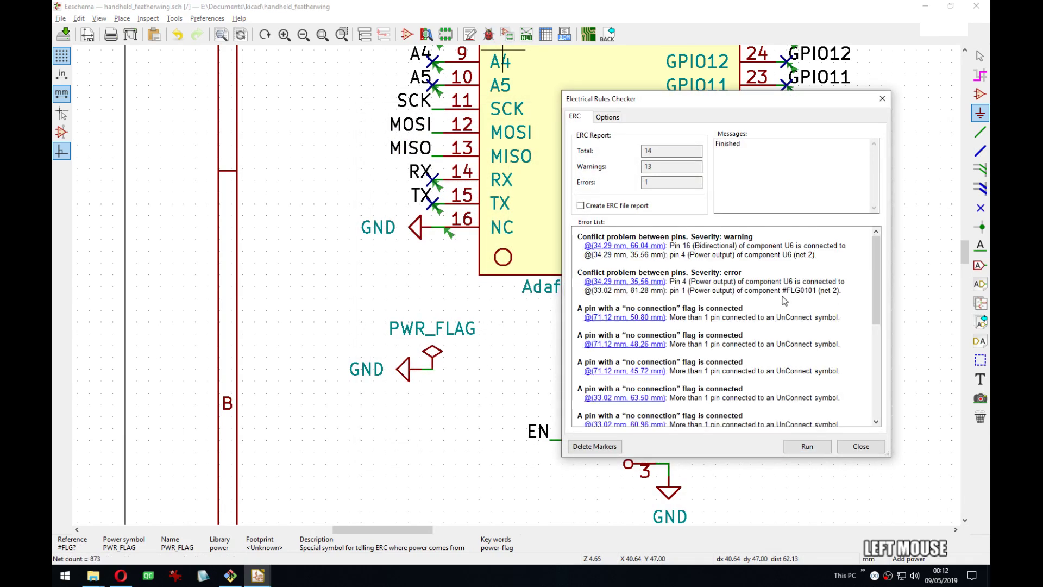
click(860, 447)
Undo the PWR_FLAG, put the ground symbol on pin 16's wire, and save.
key(ctrl+z)
key(ctrl+z)
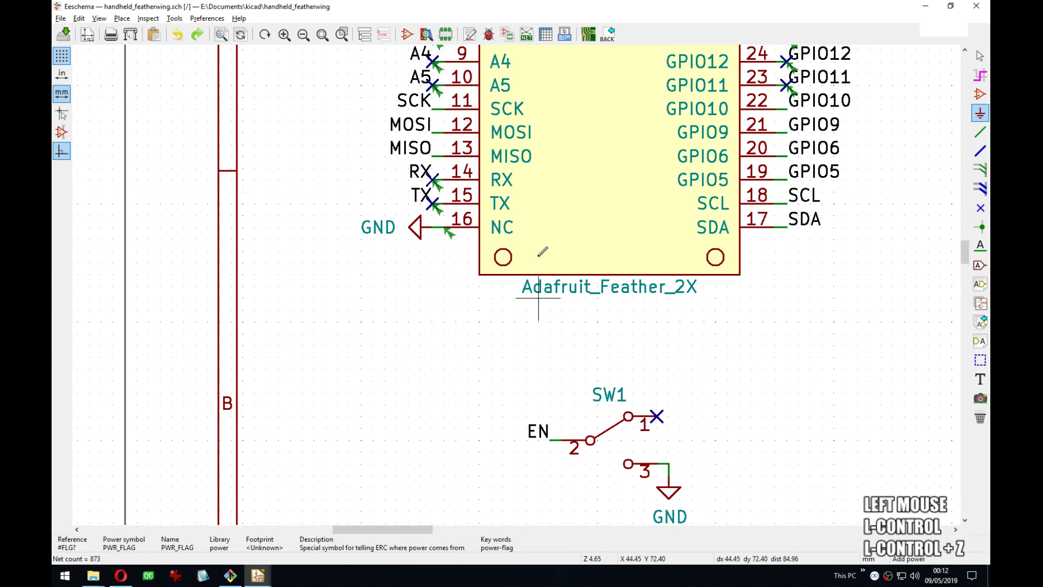
key(ctrl+s)
click(420, 225)
key(ctrl+s)
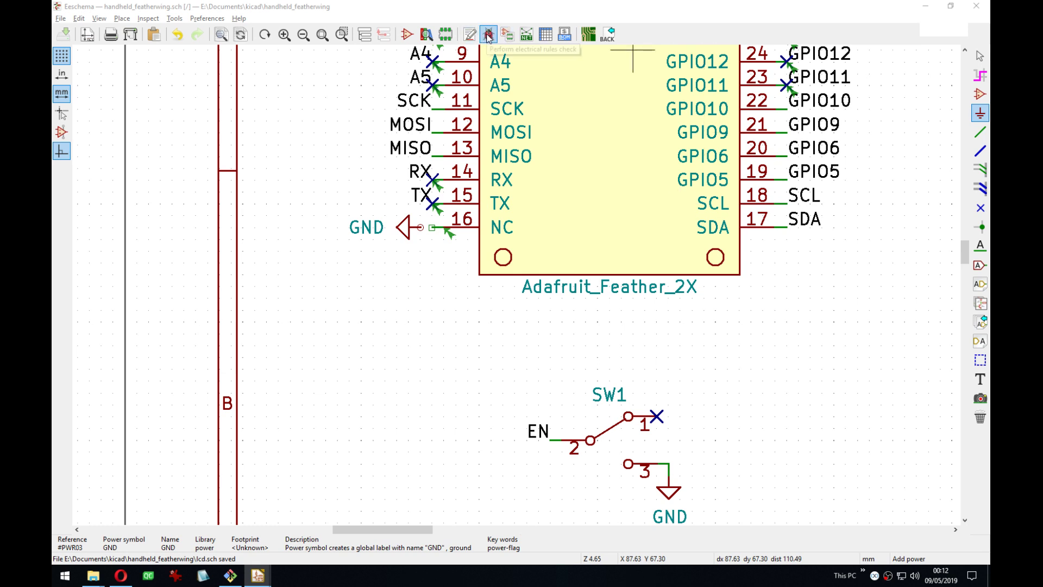
Run the electrical rules check and review the no-connect warnings.
click(487, 35)
click(814, 447)
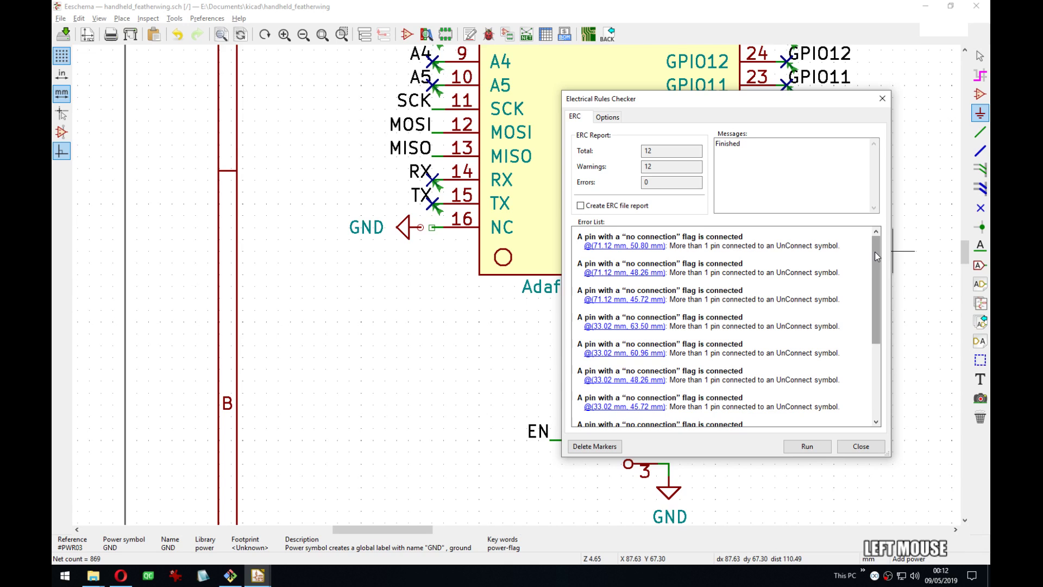
scroll(874, 252, down, 5)
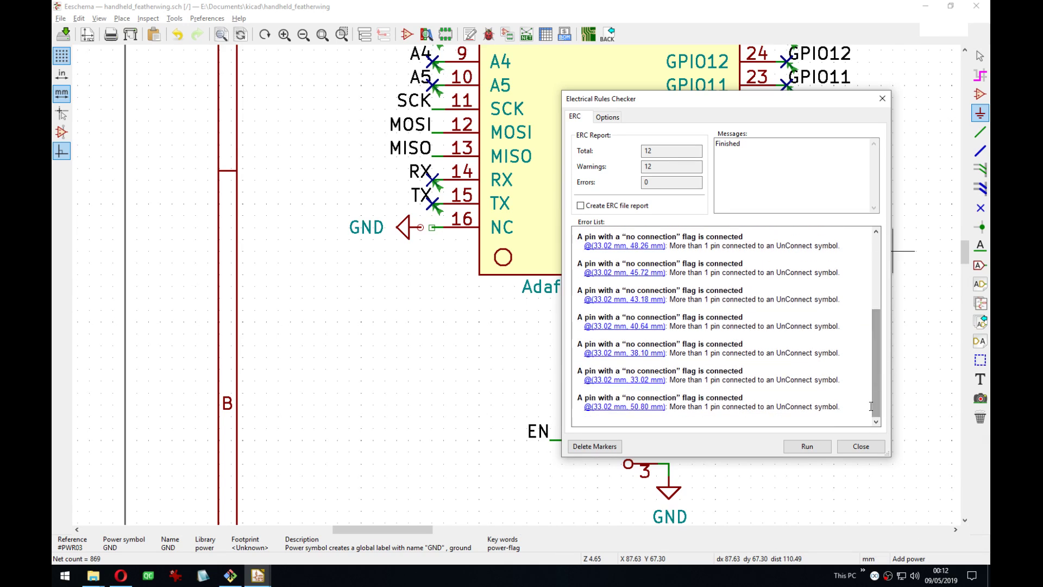
click(861, 446)
scroll(861, 435, down, 1)
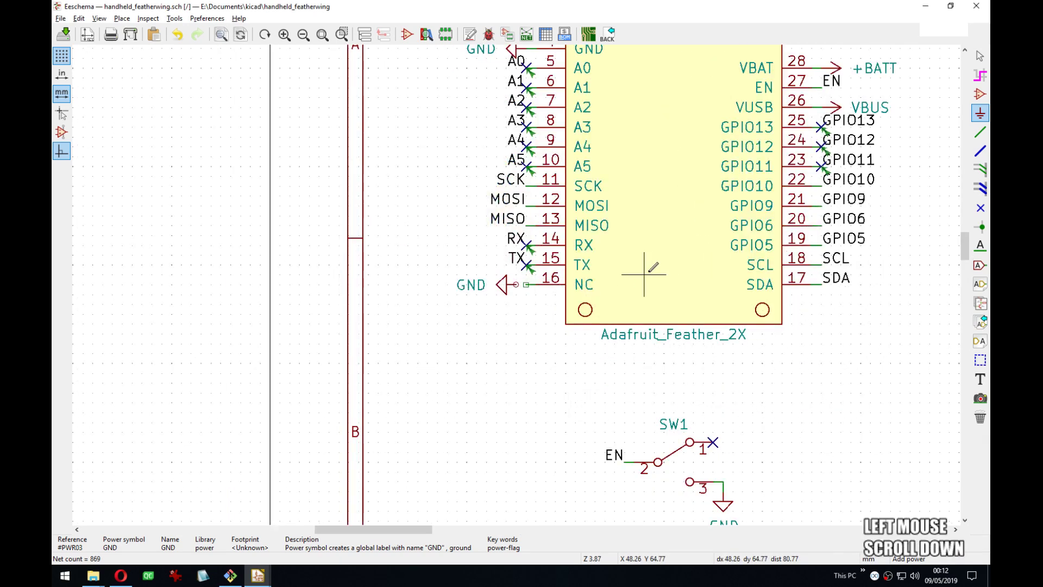
middle_drag(644, 274, 535, 303)
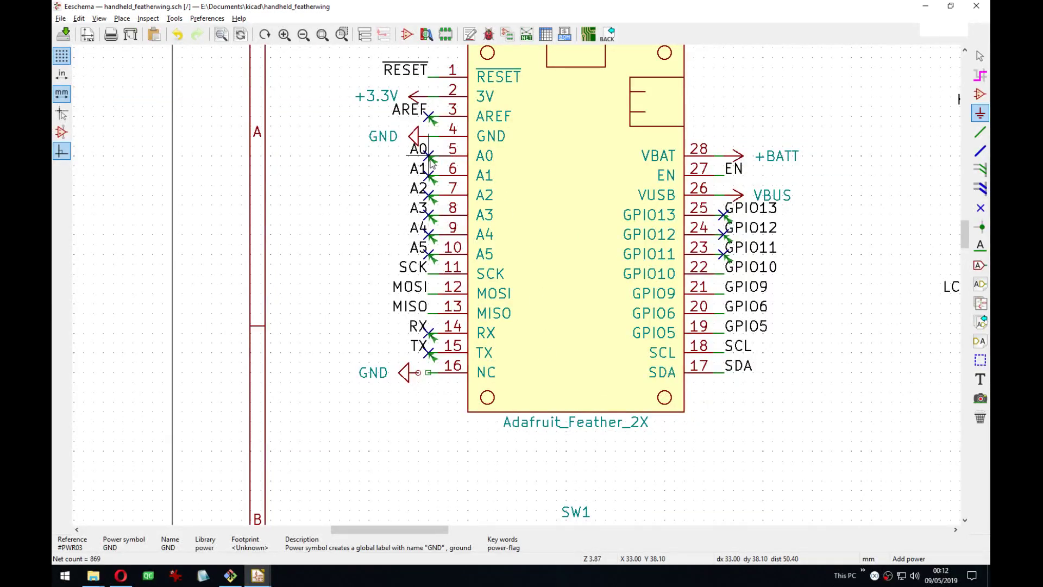
Remove the no-connect flags on pins A0, AREF, A1, A2 and A3.
key(Delete)
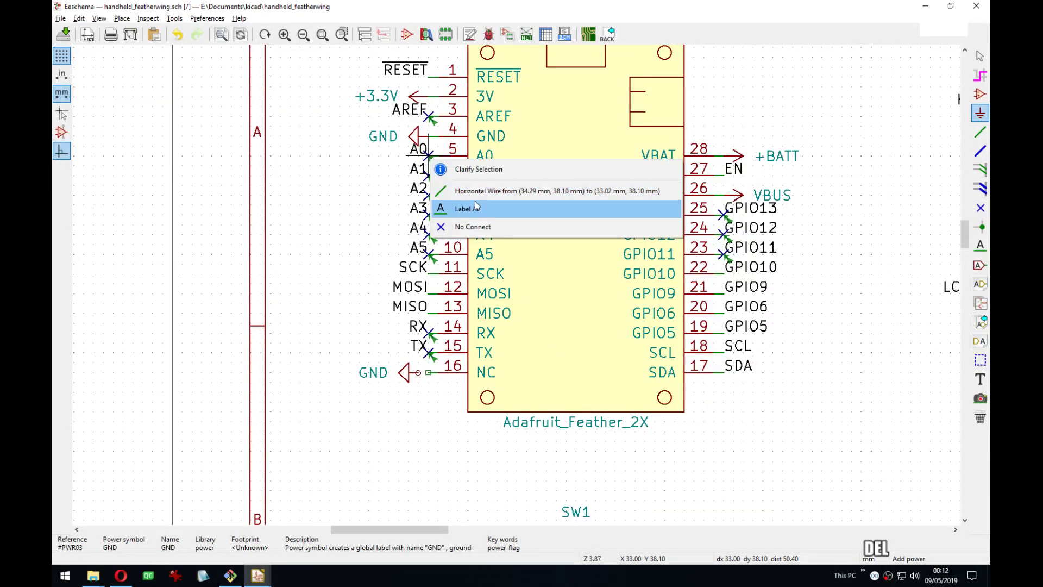
click(474, 228)
key(Delete)
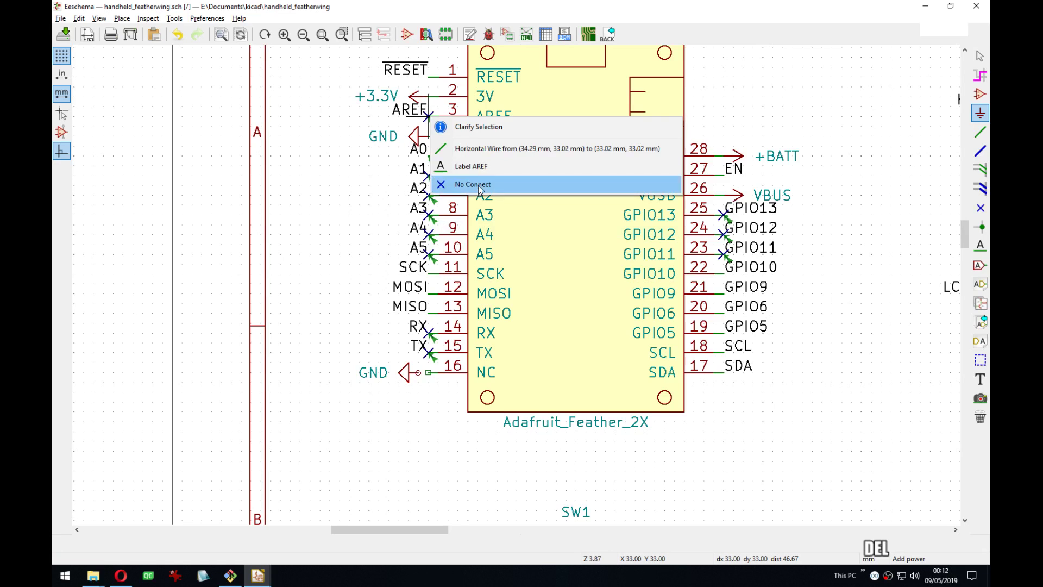
click(462, 184)
key(Delete)
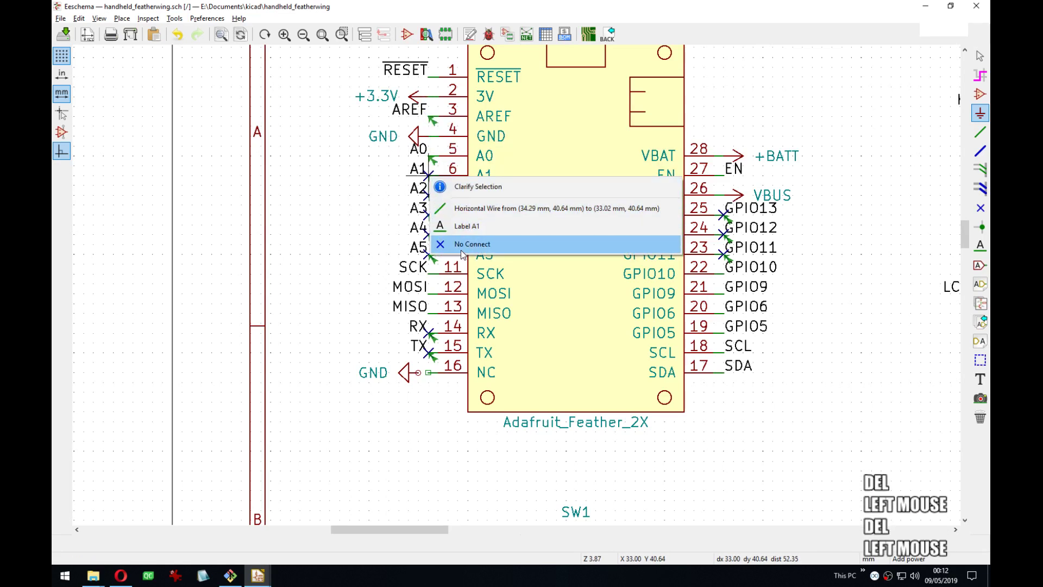
click(461, 243)
key(Delete)
click(462, 265)
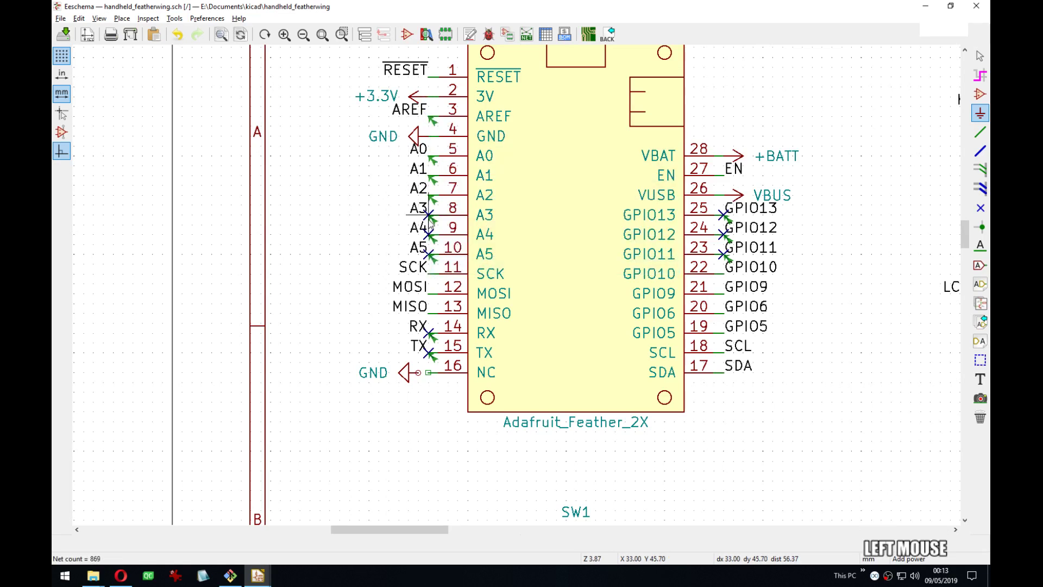
key(Delete)
click(469, 292)
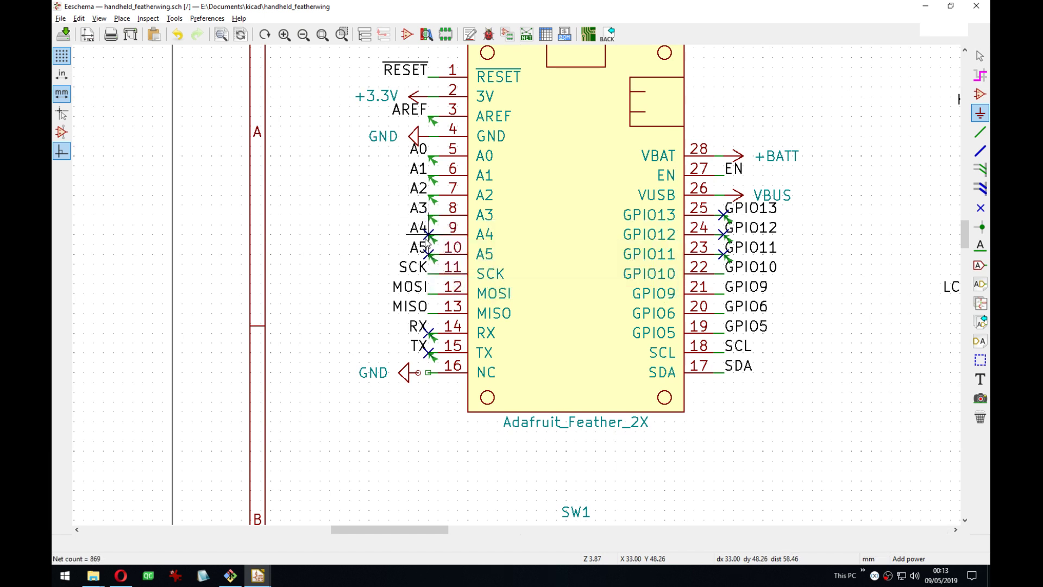
Remove the no-connect flags on pins A4, A5, RX and TX.
key(Delete)
click(464, 307)
key(Delete)
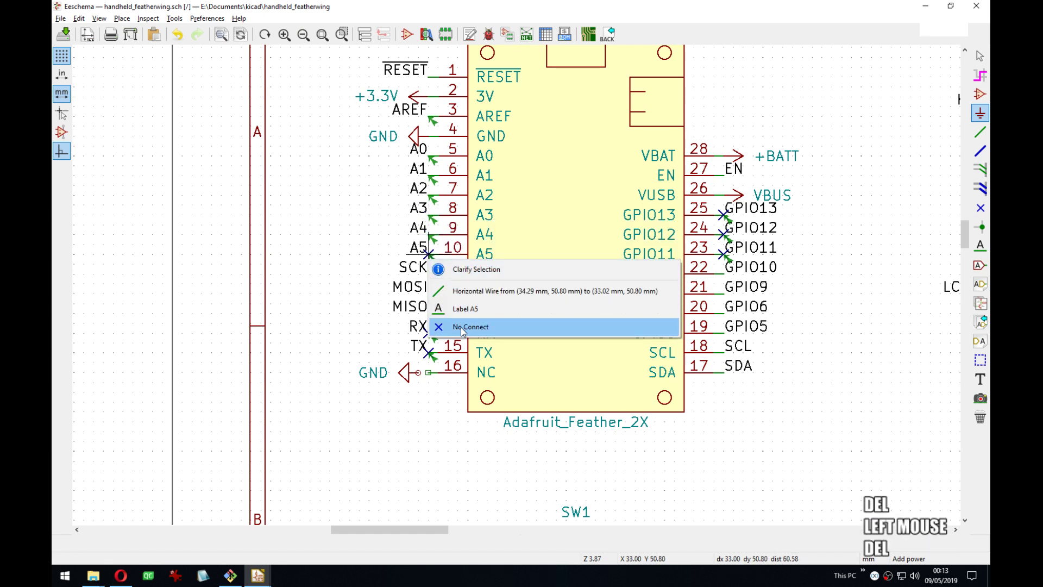
click(463, 327)
key(Delete)
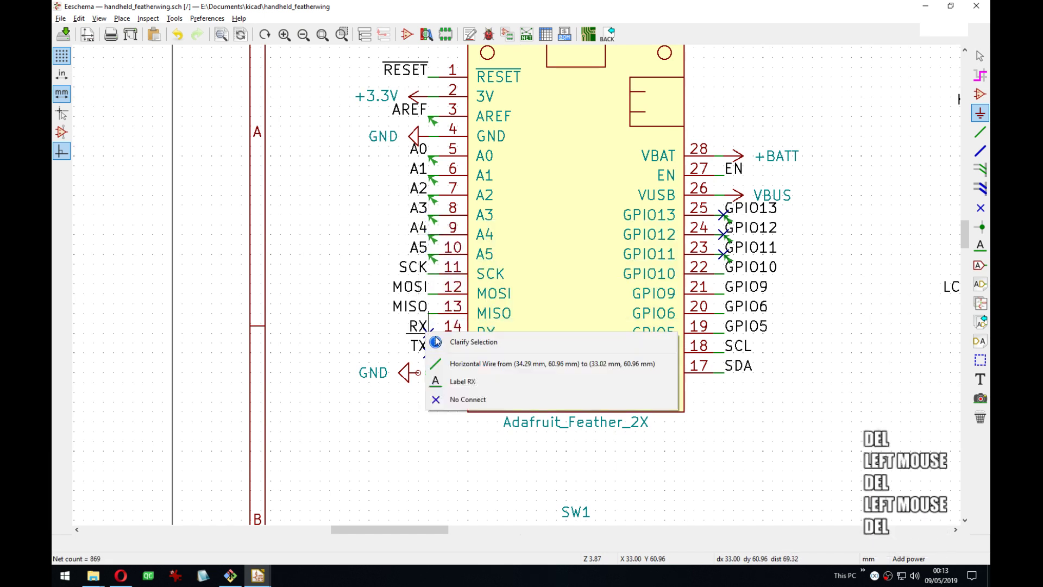
click(506, 400)
key(Delete)
click(468, 414)
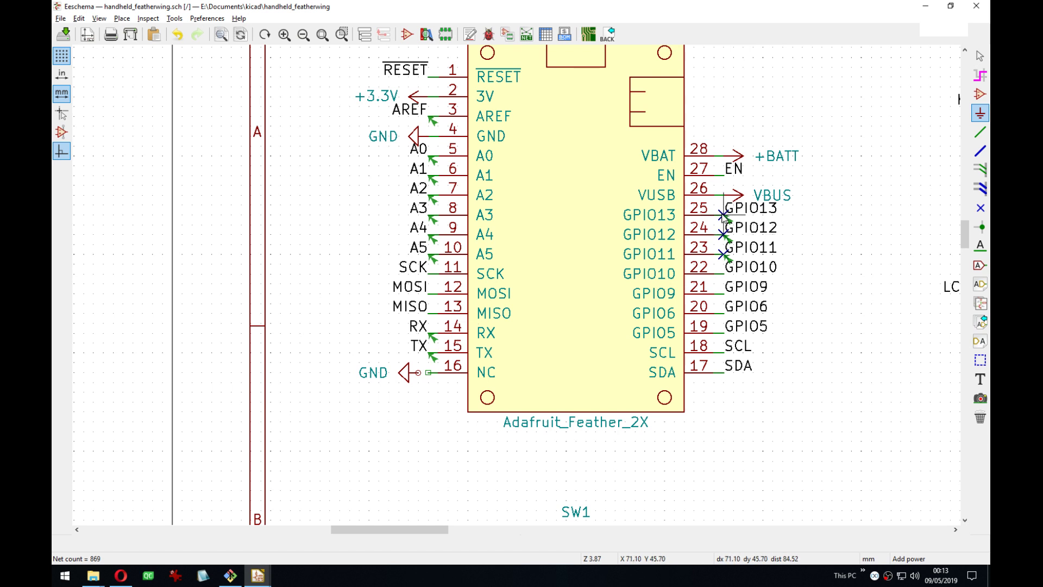
Remove the GPIO13, GPIO12 and GPIO11 no-connect flags and re-run the rules check.
key(Delete)
click(771, 245)
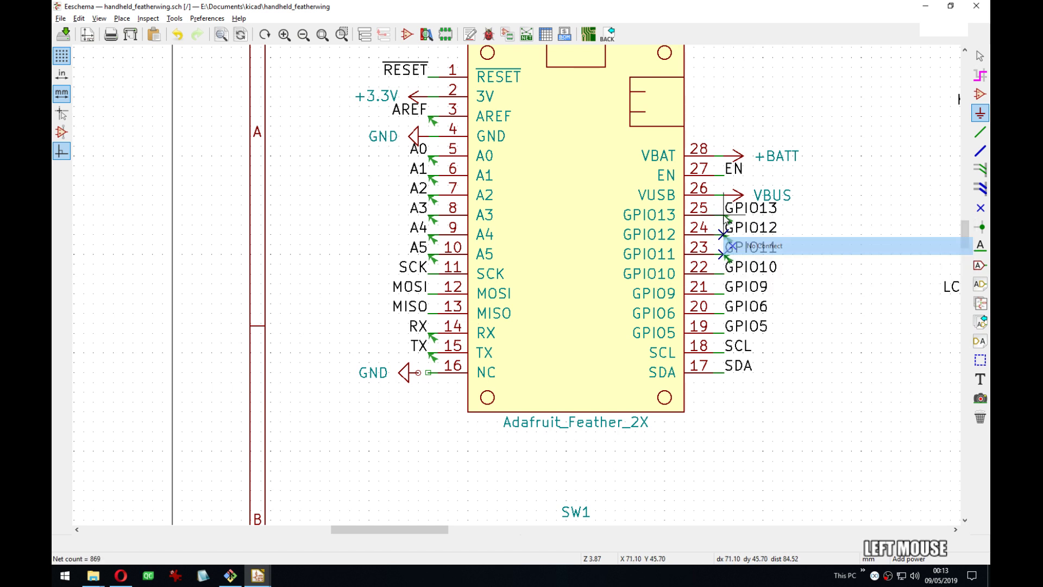
key(Delete)
click(760, 266)
key(Delete)
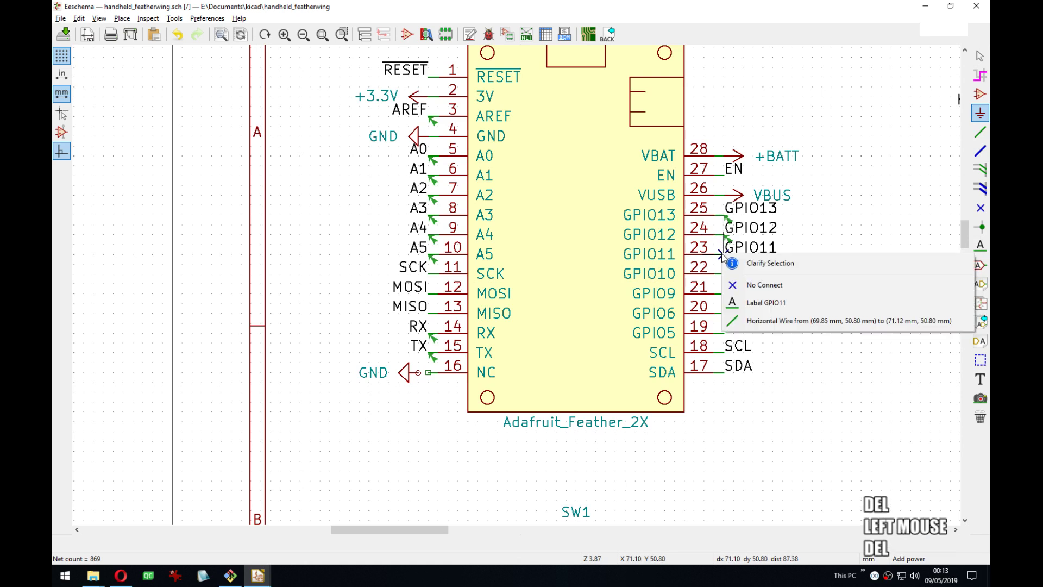
click(766, 285)
middle_drag(587, 232, 493, 287)
click(488, 34)
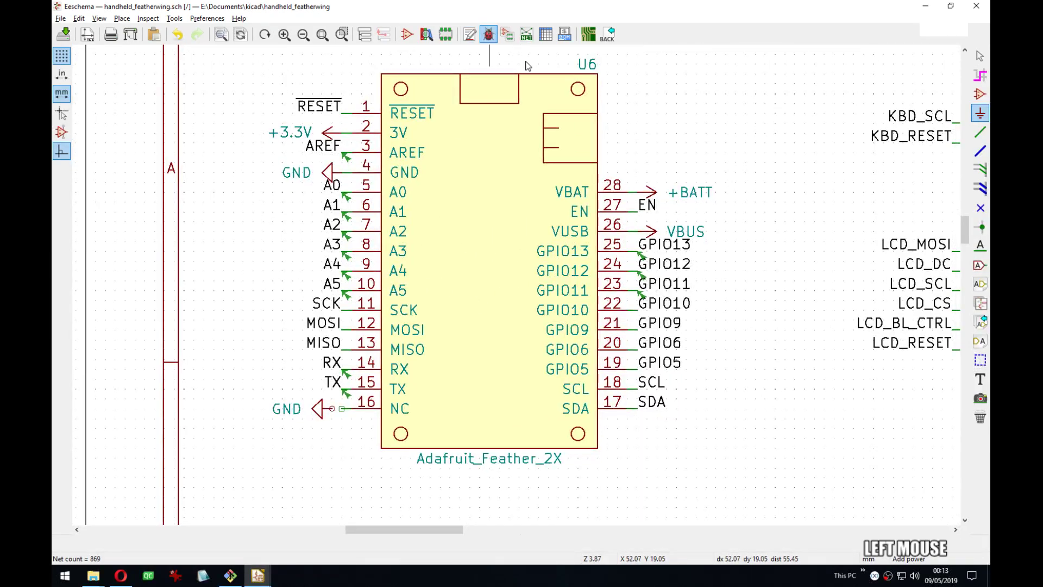
click(812, 446)
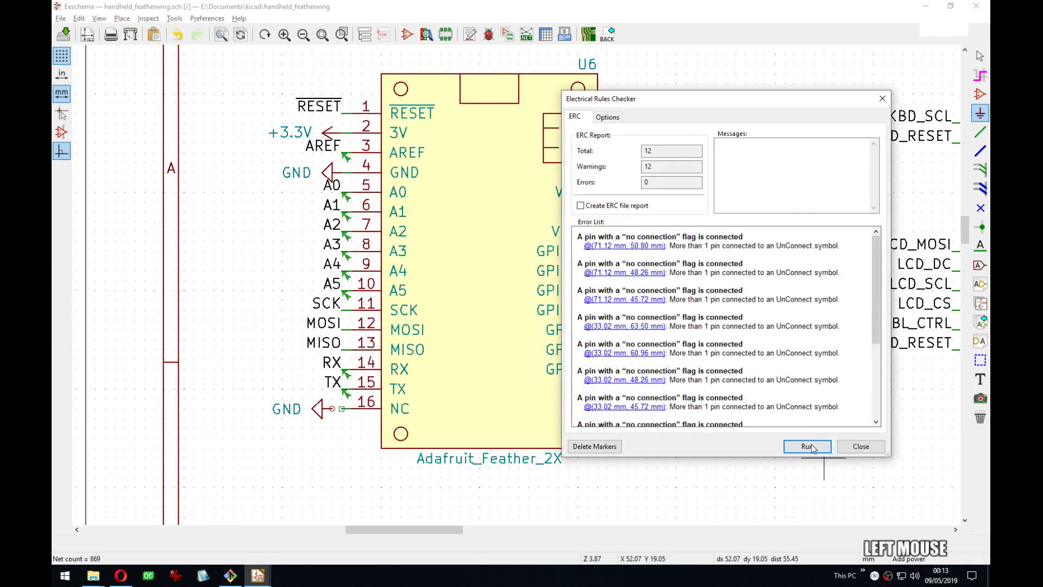
Close the rules check results and bring the whole sheet into view.
click(861, 449)
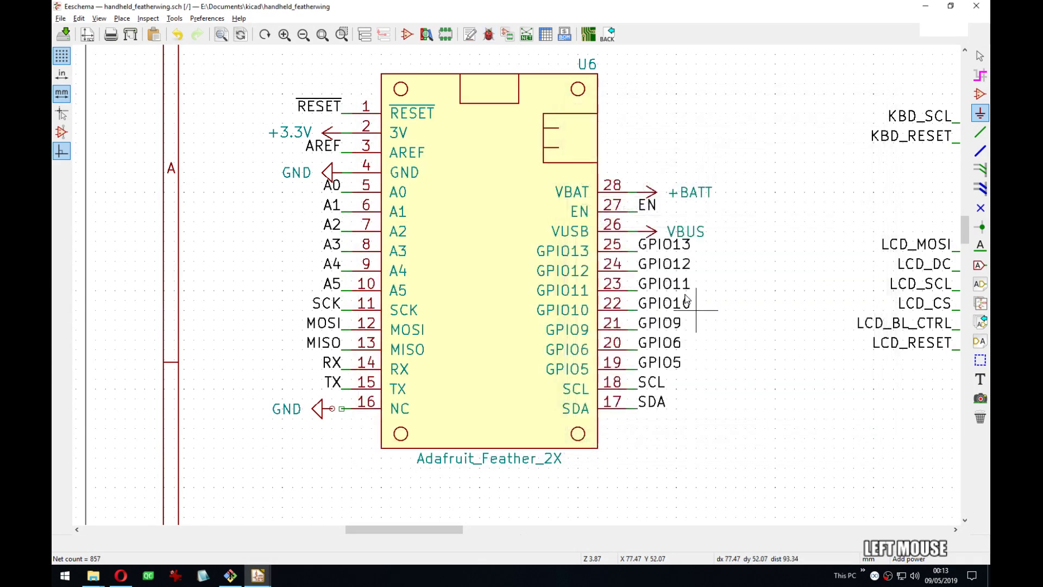
scroll(703, 310, down, 3)
scroll(574, 323, down, 1)
middle_drag(643, 328, 564, 266)
scroll(562, 266, down, 3)
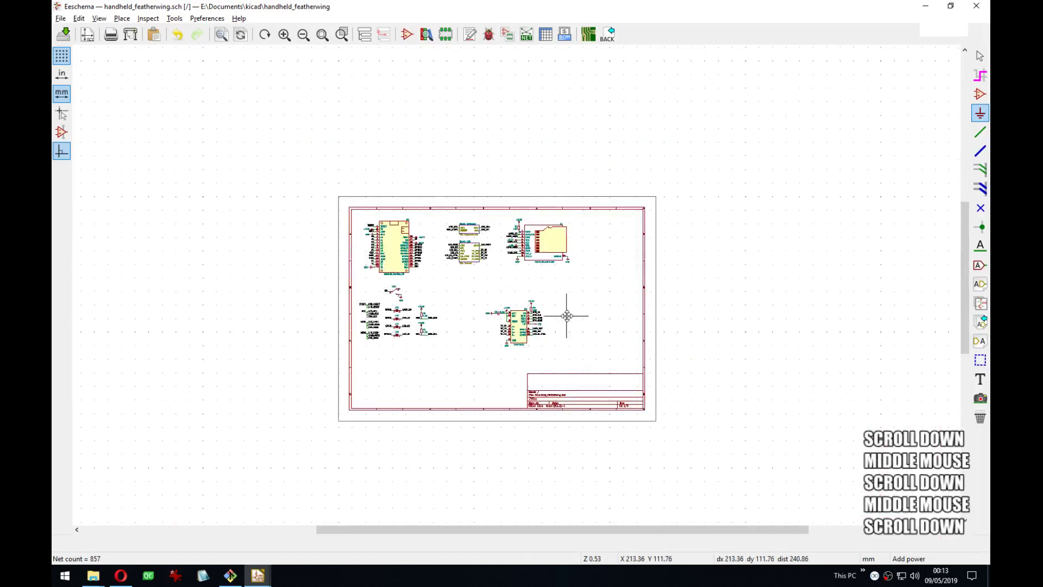
scroll(517, 288, up, 3)
middle_drag(460, 251, 509, 248)
Move the STMPE811 circuit down and left, below the jumpers.
drag(472, 238, 636, 389)
middle_drag(438, 446, 498, 415)
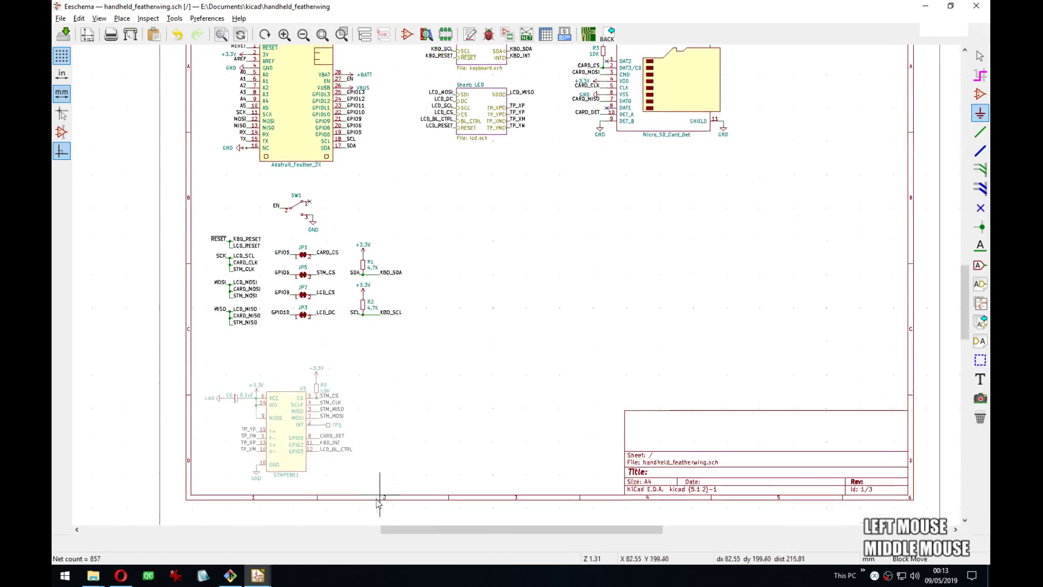
middle_drag(379, 500, 380, 477)
click(394, 445)
middle_drag(520, 358, 446, 479)
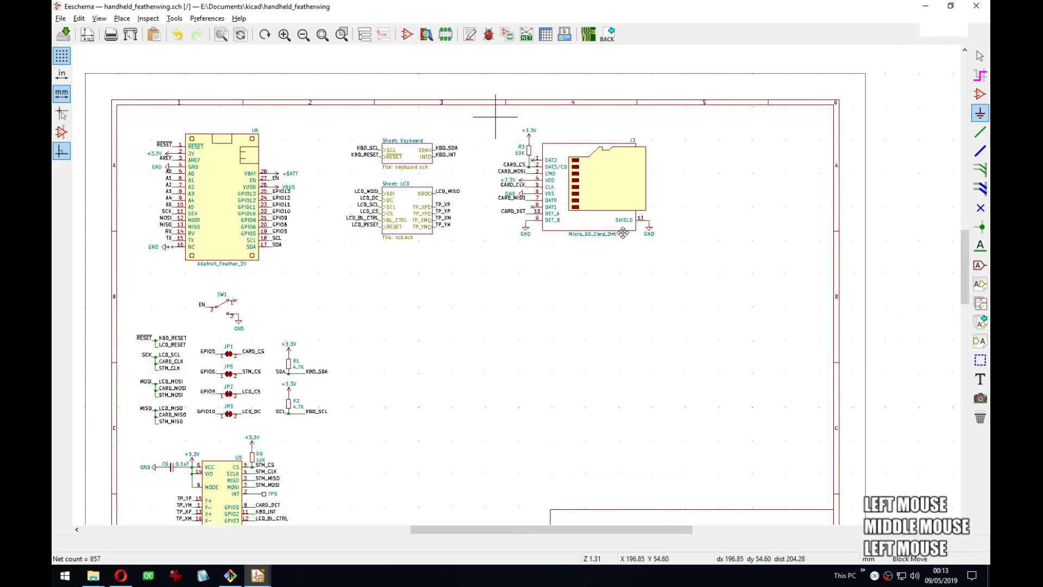
Move the J3 Micro SD connector to the top-right and the Keyboard and LCD sheets up and right.
drag(495, 105, 630, 239)
click(803, 227)
drag(343, 124, 487, 260)
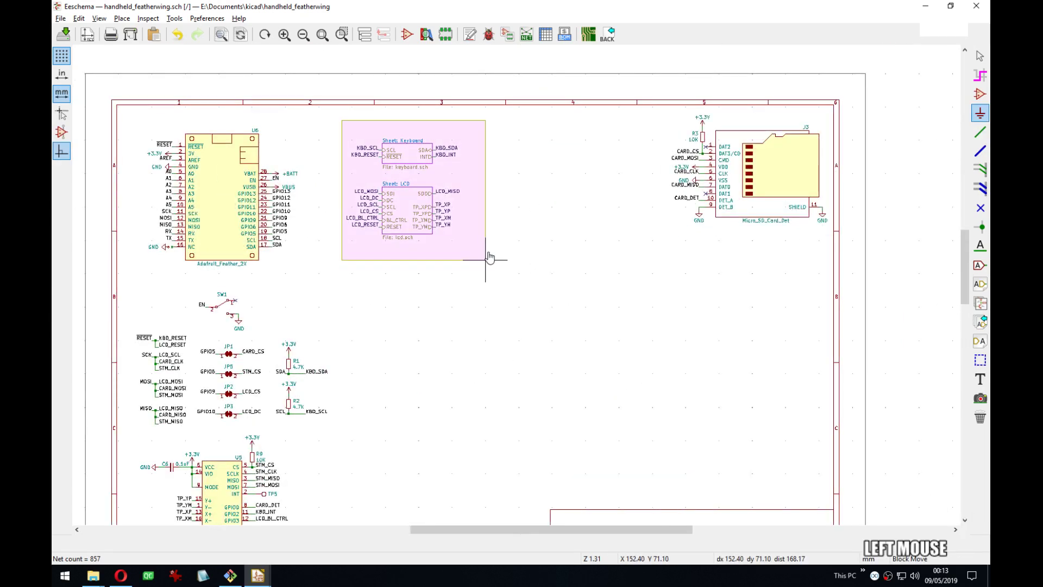
click(630, 169)
Shift the U6 Feather one grid step to the right.
drag(129, 123, 314, 270)
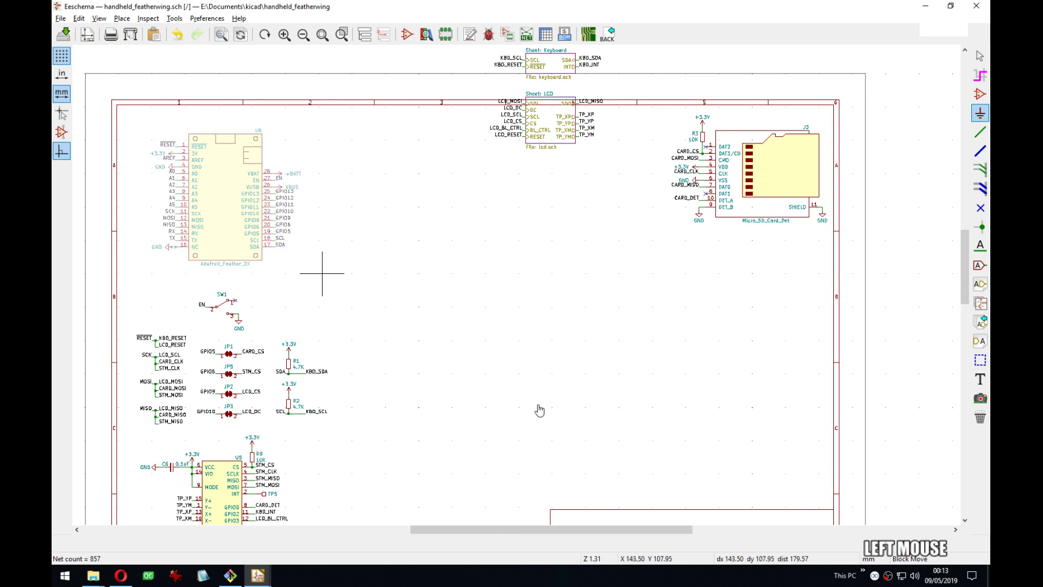
click(616, 405)
middle_drag(665, 459, 663, 393)
middle_drag(709, 109, 703, 149)
Move J3 to the sheet's top-left and relocate the SW1, jumper and resistor group.
drag(647, 85, 837, 240)
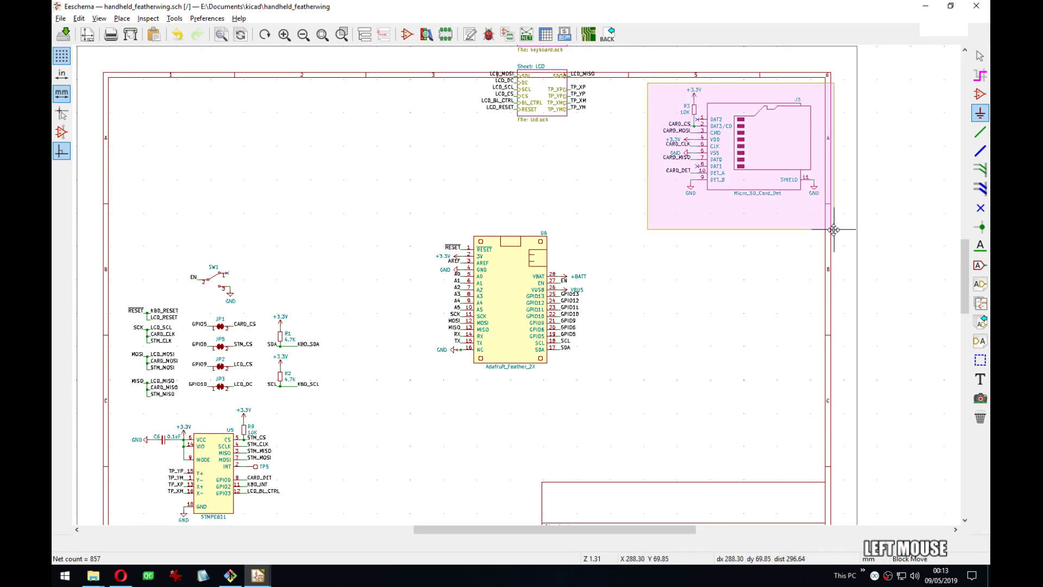
click(295, 242)
middle_drag(291, 232, 310, 196)
drag(142, 223, 358, 366)
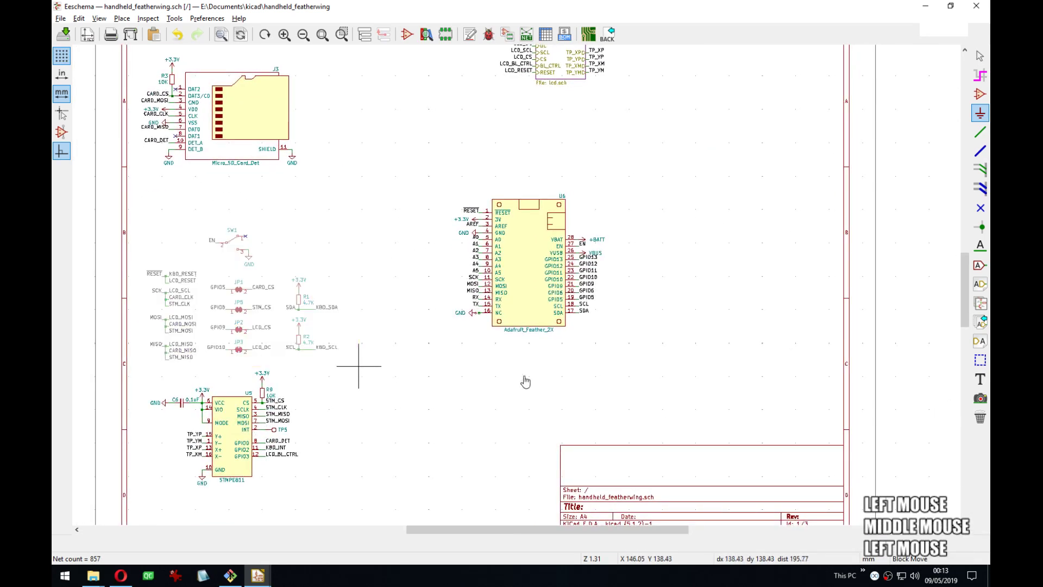
click(850, 341)
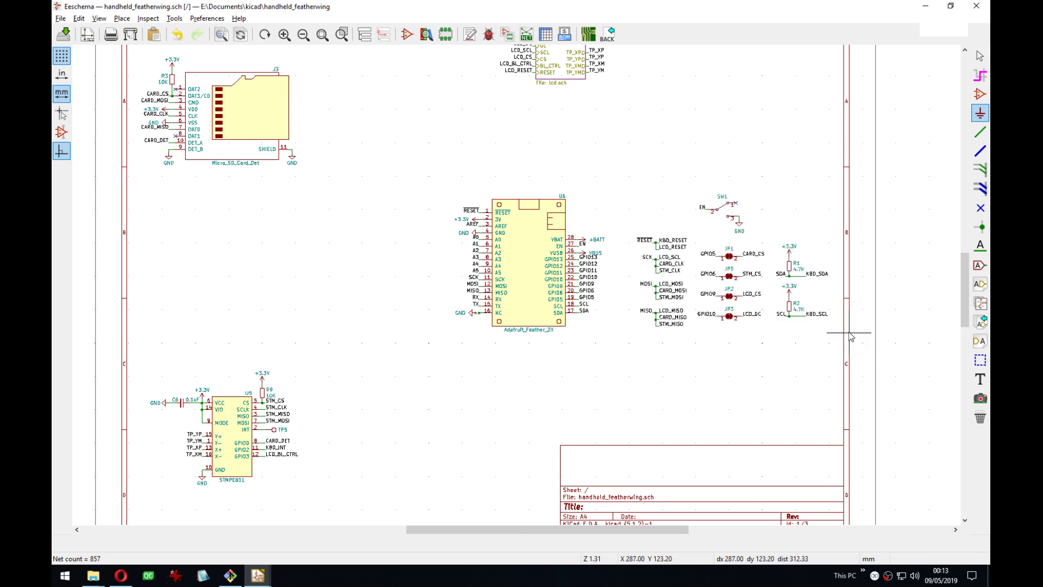
middle_drag(658, 317, 663, 332)
Nudge the U6 Feather slightly left and place SW1 above it.
drag(433, 182, 626, 381)
click(609, 365)
middle_drag(616, 177, 625, 197)
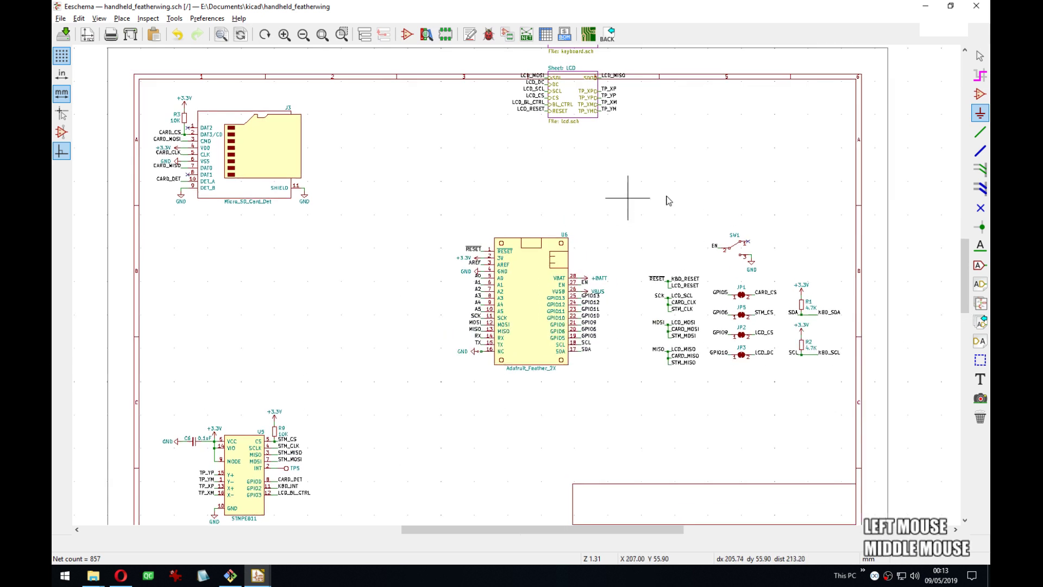
drag(689, 217, 783, 288)
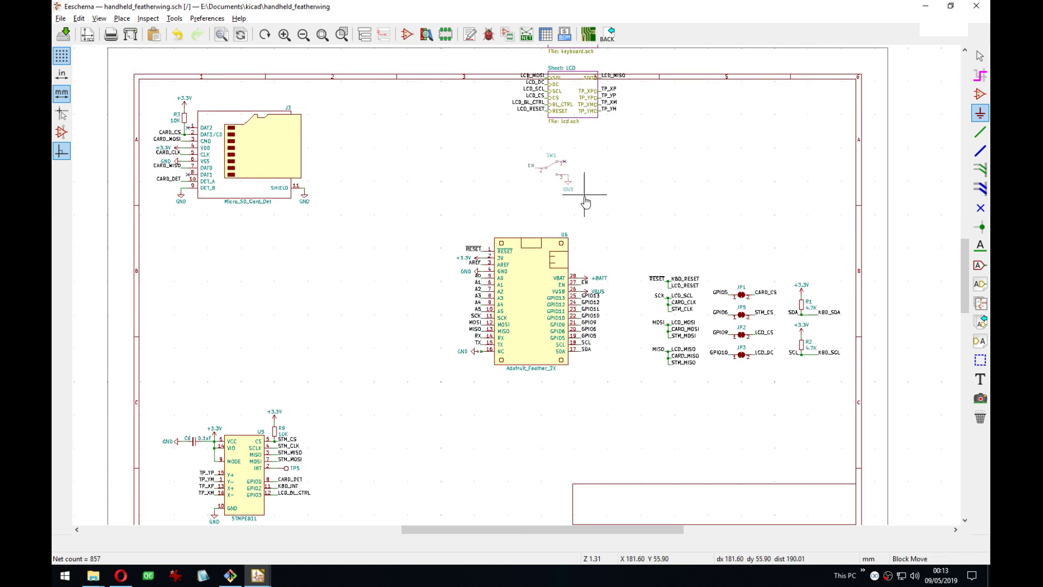
click(562, 218)
middle_drag(562, 219, 570, 268)
Bring the Keyboard and LCD sheets inside the page and move the U5 STMPE811 circuit up toward the Feather.
drag(555, 108, 643, 184)
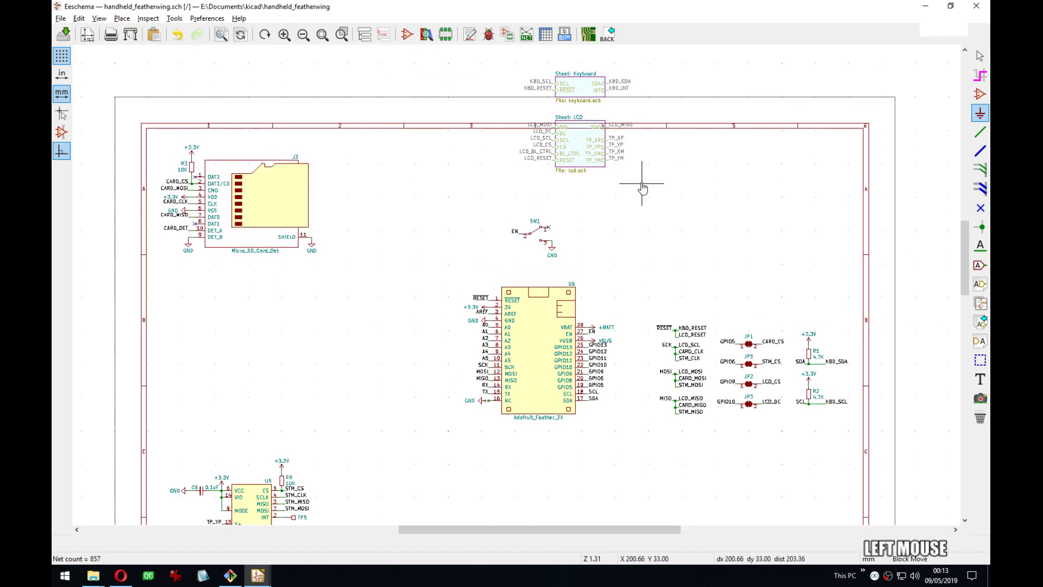
click(810, 281)
middle_drag(711, 332, 709, 211)
drag(181, 330, 341, 466)
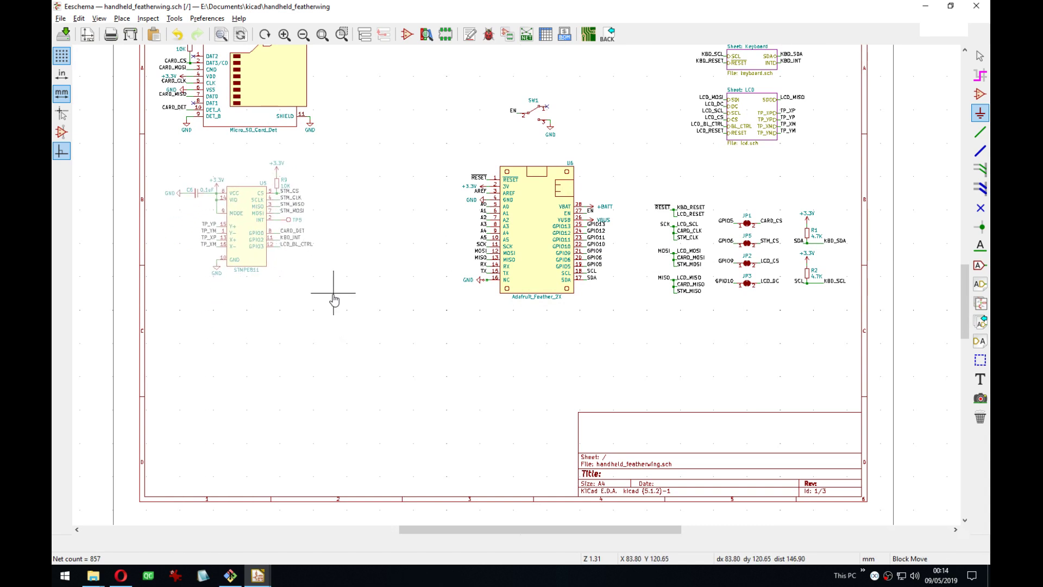
click(333, 298)
middle_drag(333, 298, 355, 392)
Move the Keyboard and LCD sheets down and left.
drag(703, 124, 836, 250)
middle_drag(496, 302, 516, 228)
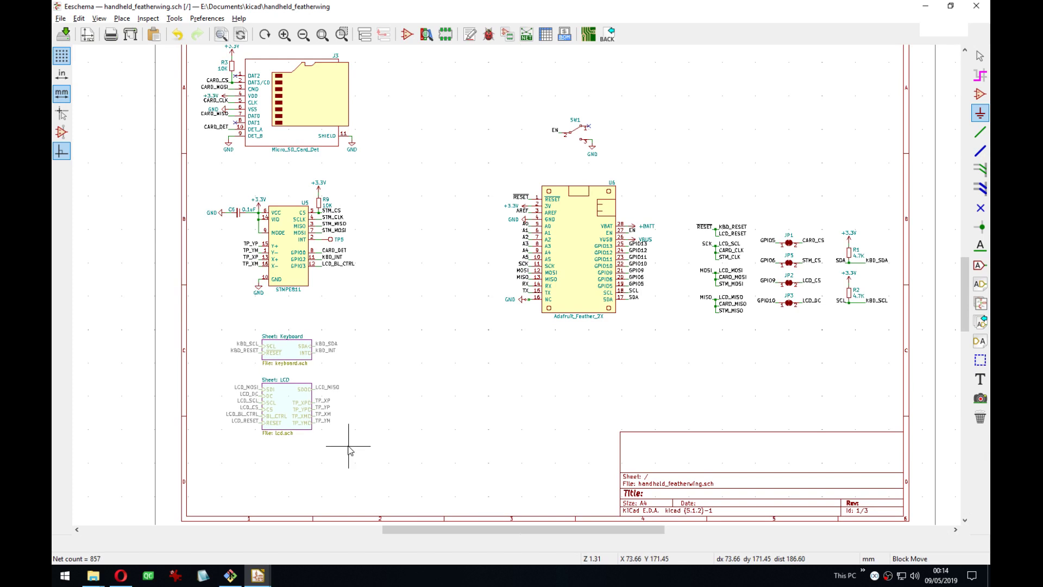
click(349, 443)
middle_drag(358, 339, 360, 363)
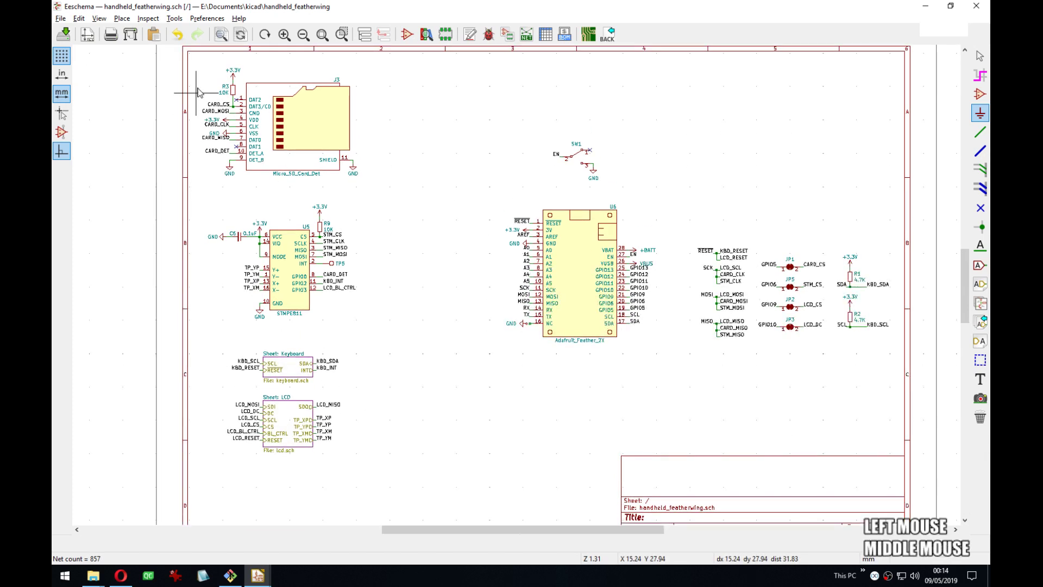
Reposition the left column of parts and shift the right-hand labels, jumpers and resistors left.
drag(186, 48, 384, 431)
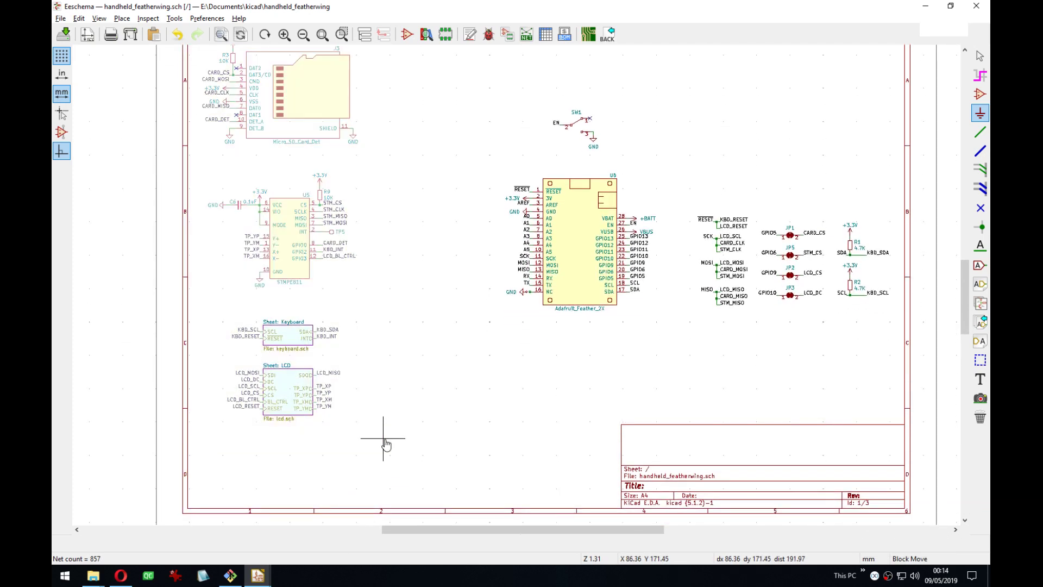
click(437, 459)
middle_drag(552, 426, 432, 465)
scroll(529, 384, down, 1)
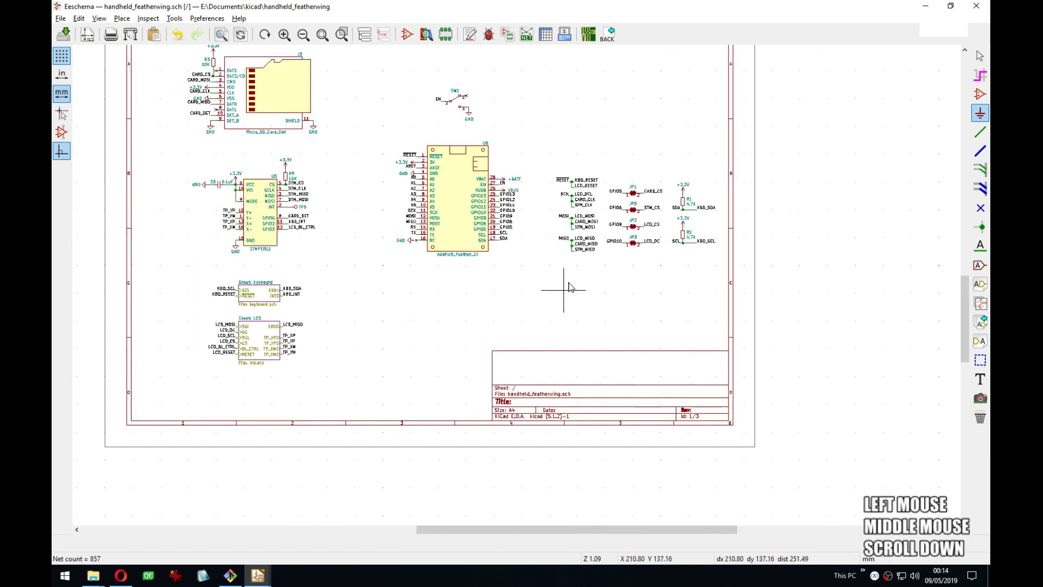
middle_drag(566, 285, 604, 336)
drag(558, 217, 743, 317)
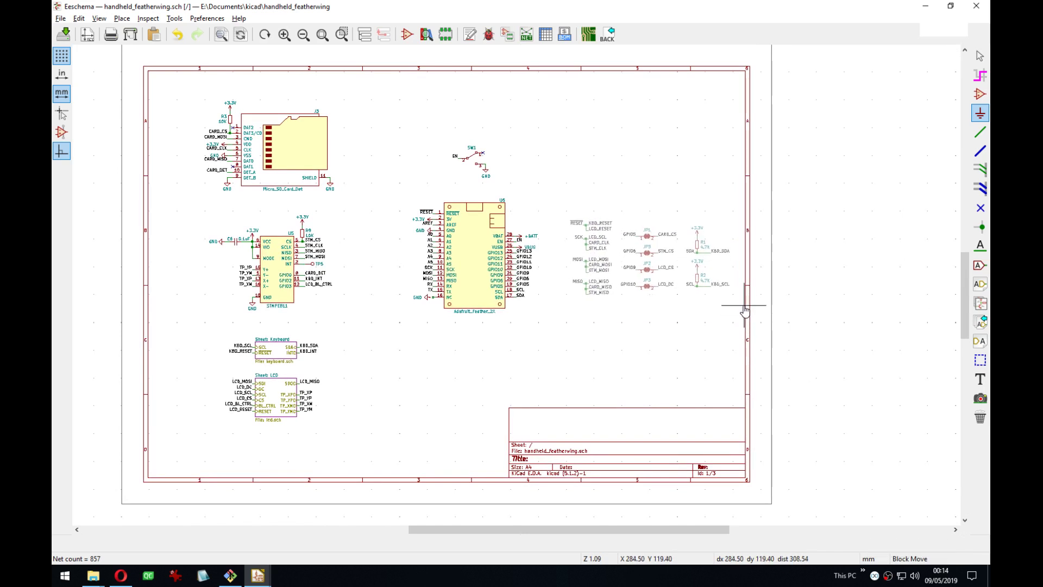
click(740, 308)
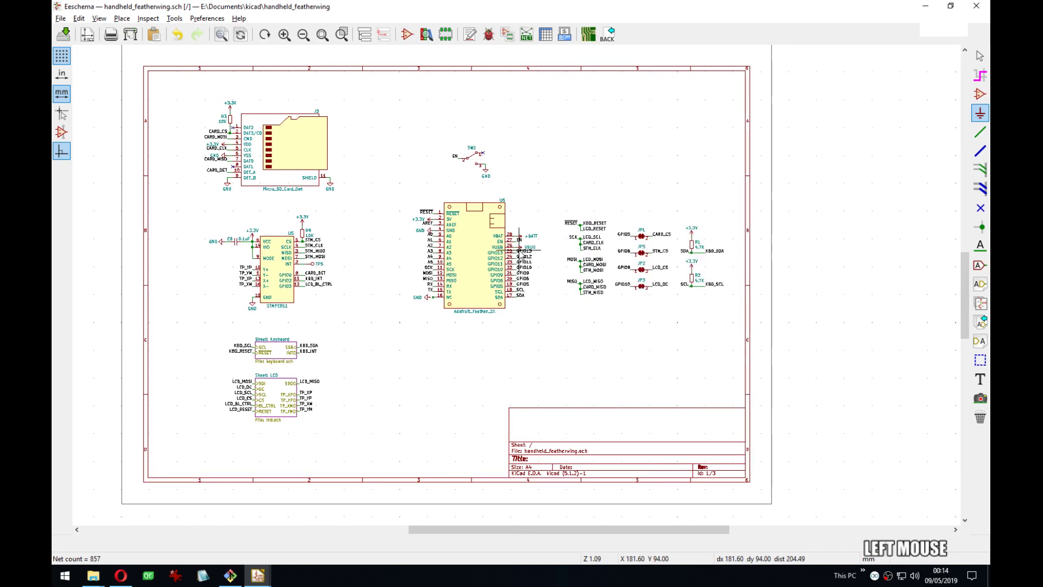
middle_drag(536, 251, 557, 261)
Move SW1 and U6 a little further left and save the schematic.
drag(419, 151, 560, 329)
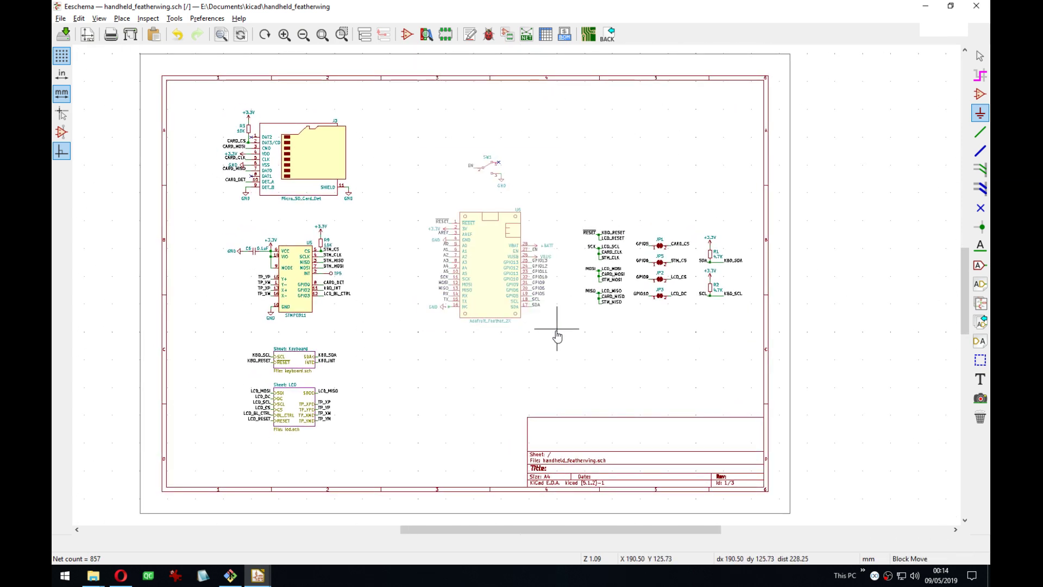
click(551, 333)
key(ctrl+s)
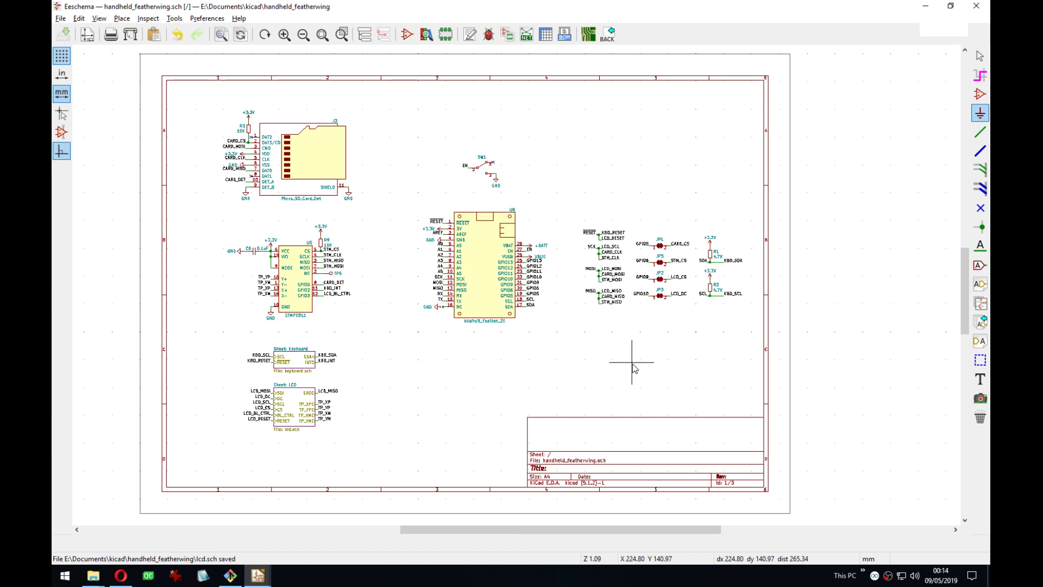
click(954, 287)
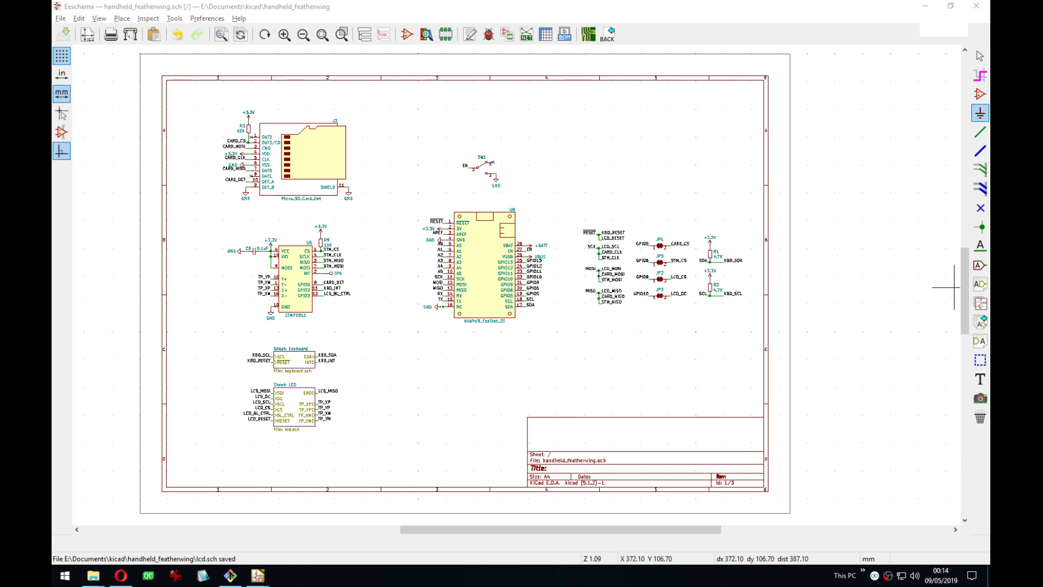
click(955, 287)
Launch the Assign Footprints window, then reposition and enlarge it.
click(508, 35)
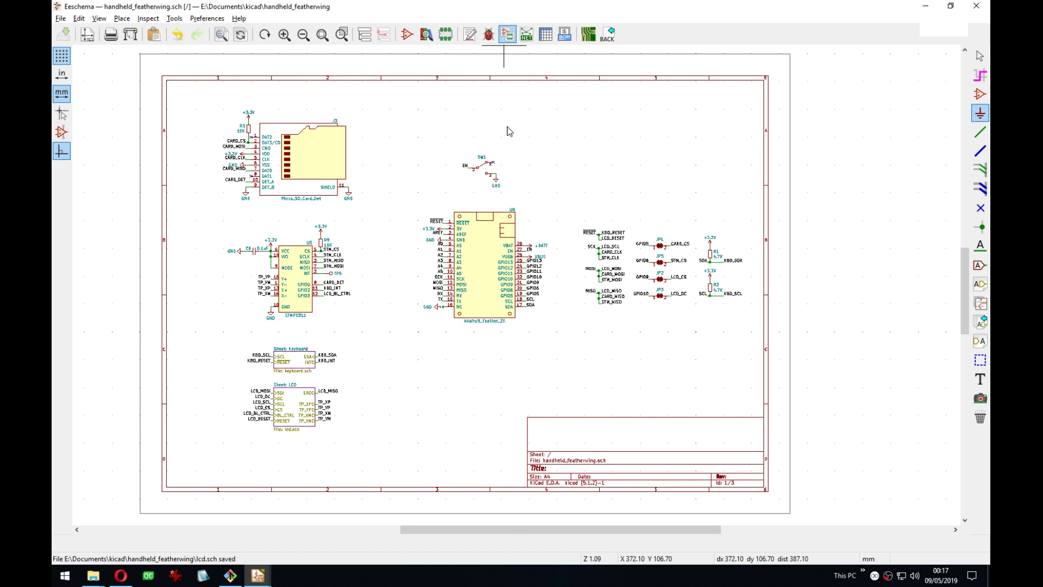
click(977, 6)
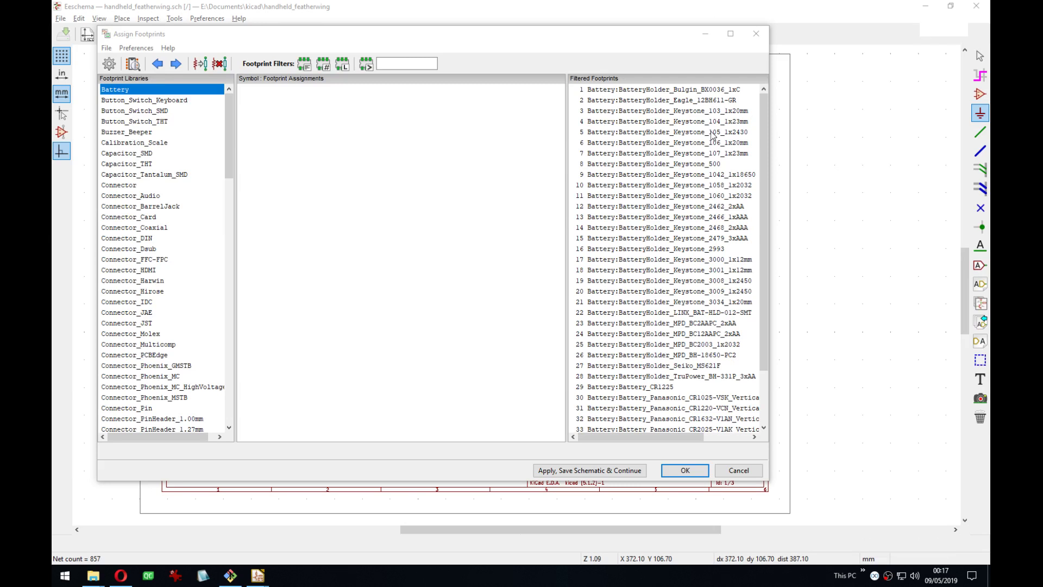
click(507, 12)
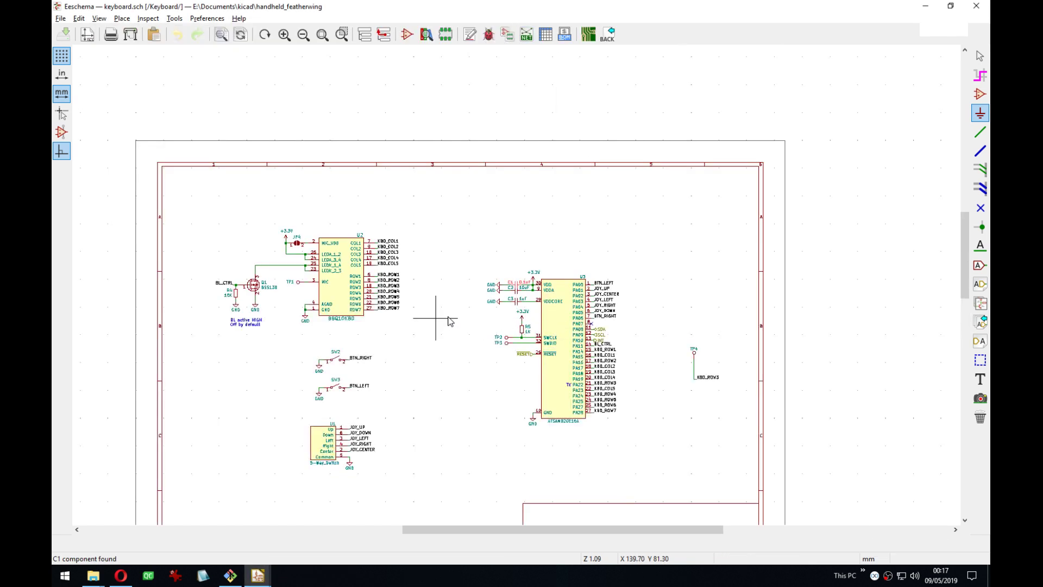
middle_drag(426, 319, 435, 242)
key(alt+Tab)
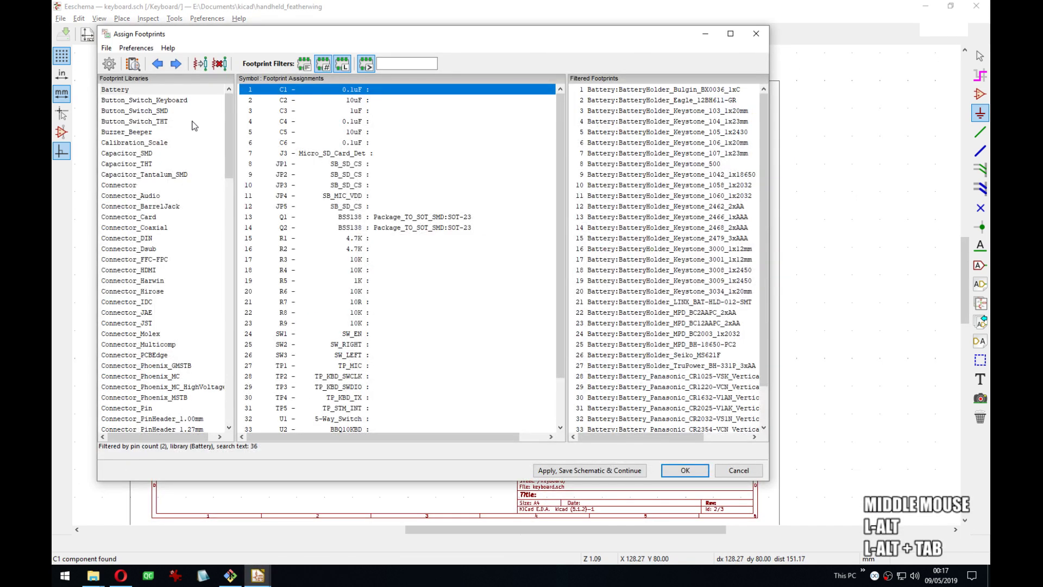
drag(560, 34, 596, 19)
drag(803, 468, 899, 518)
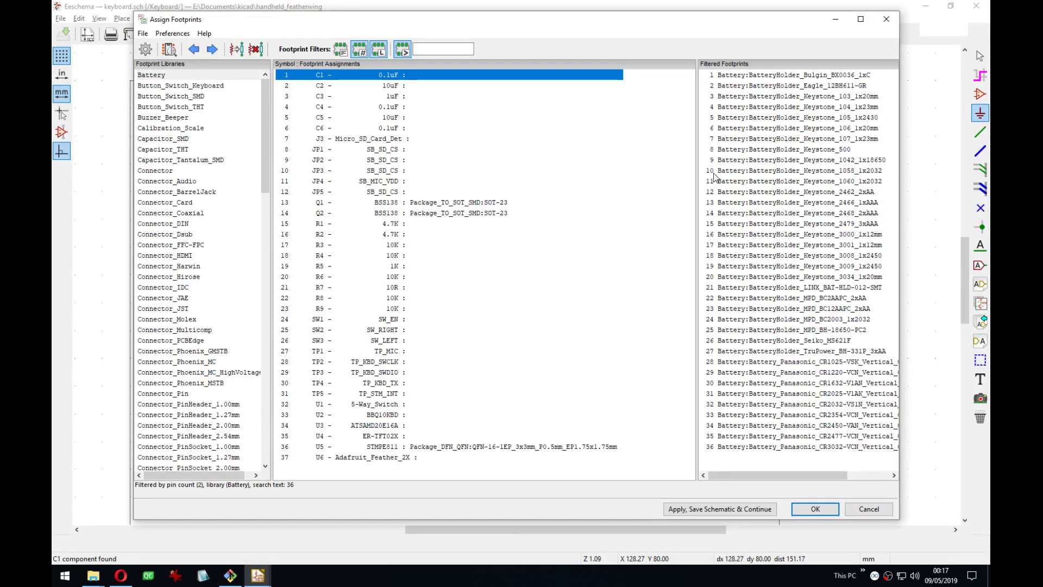
Assign Capacitor_SMD:C_0603_1608Metric to C1–C6, filtering the library by 0603.
key(shift)
shift+click(403, 128)
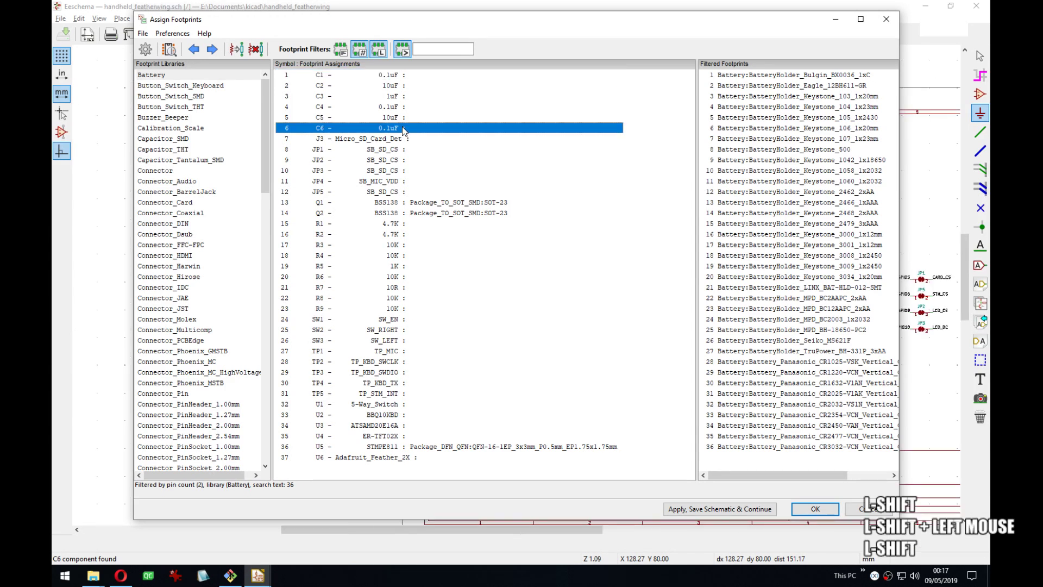
shift+click(407, 83)
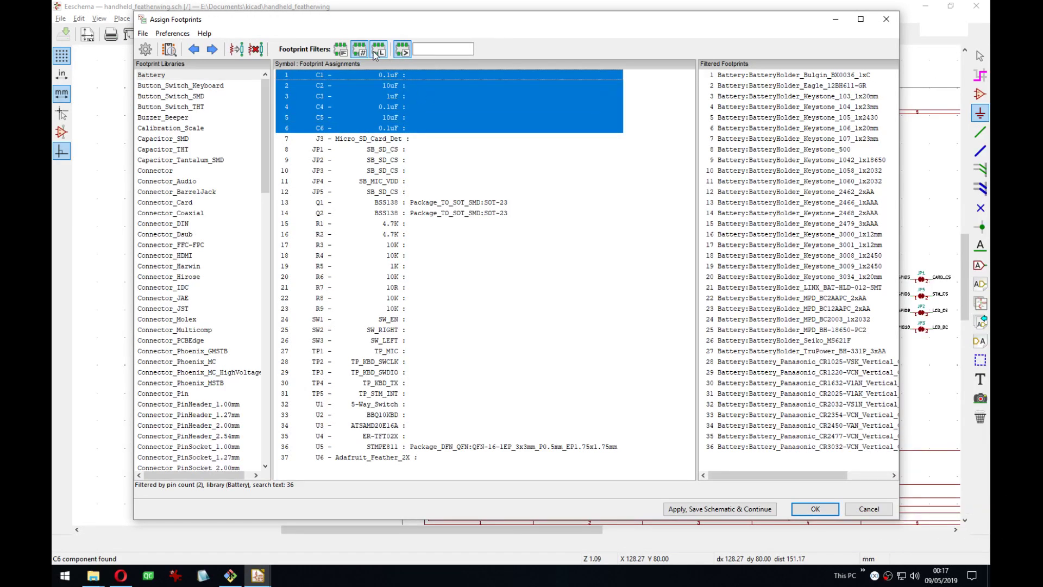
click(187, 139)
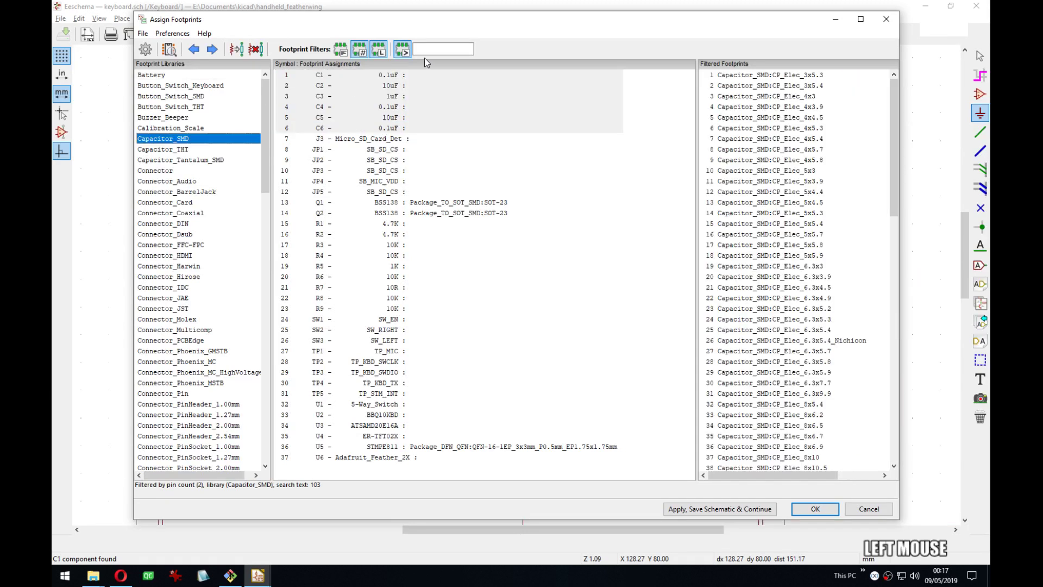
click(434, 48)
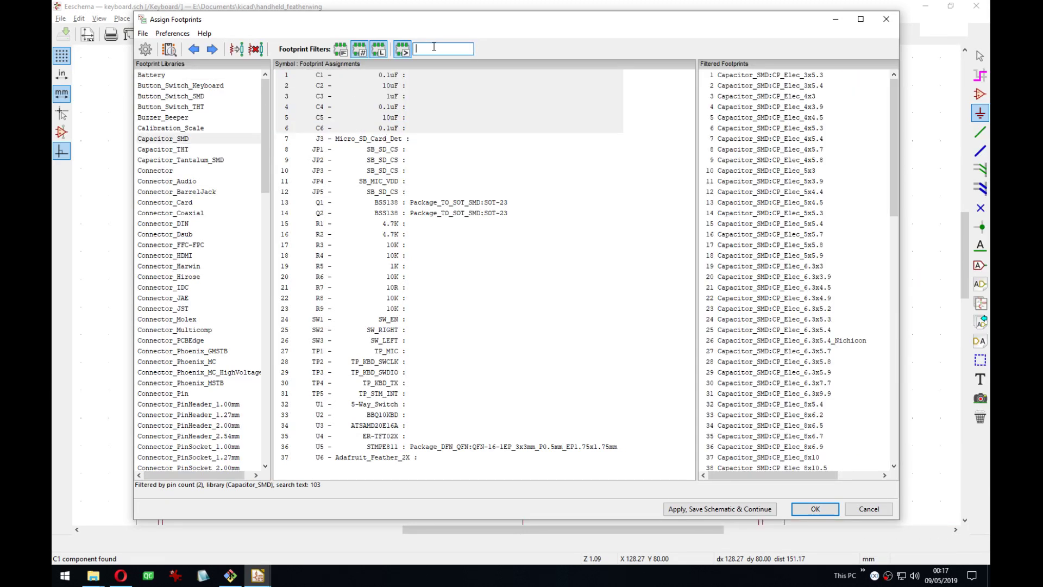
text(0603)
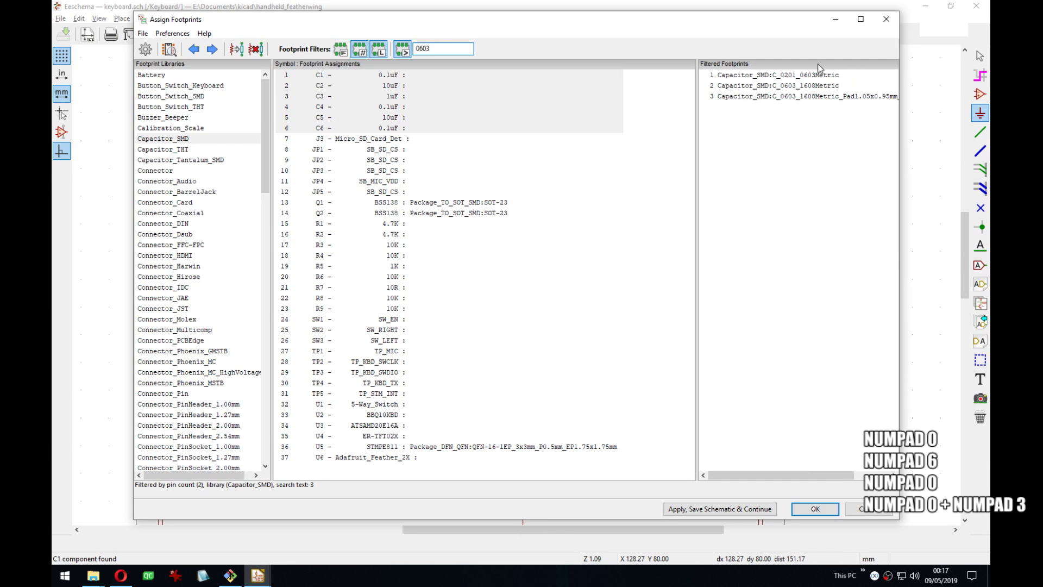
double_click(796, 86)
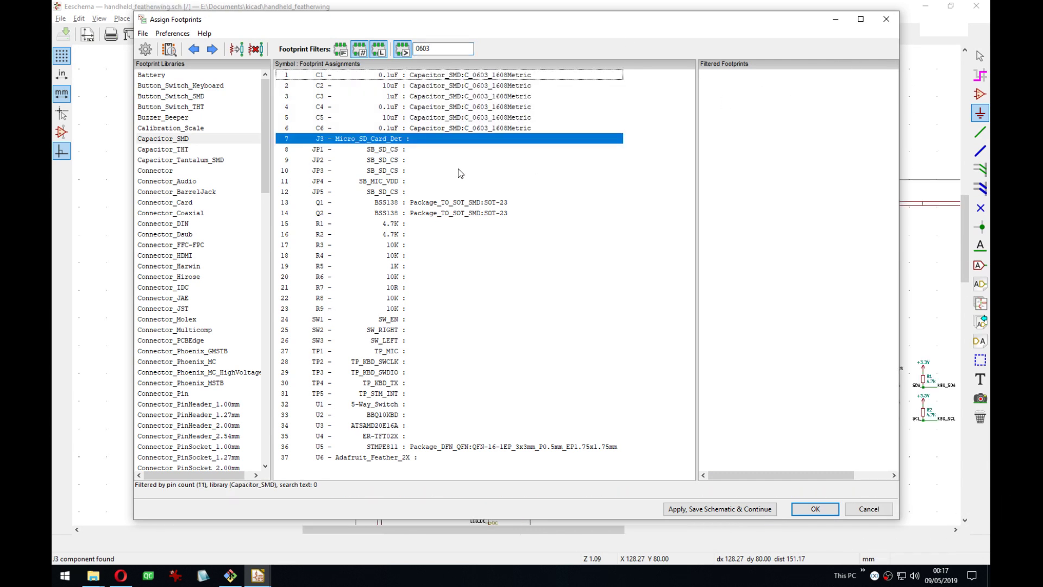
Select jumpers JP1–JP5 and turn off the footprint text filter.
click(395, 151)
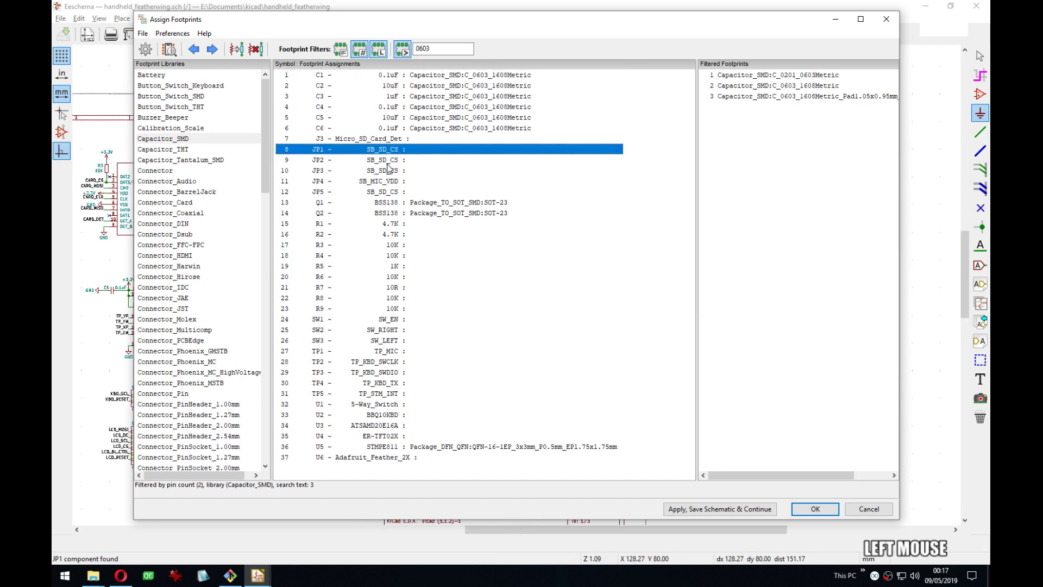
shift+click(392, 192)
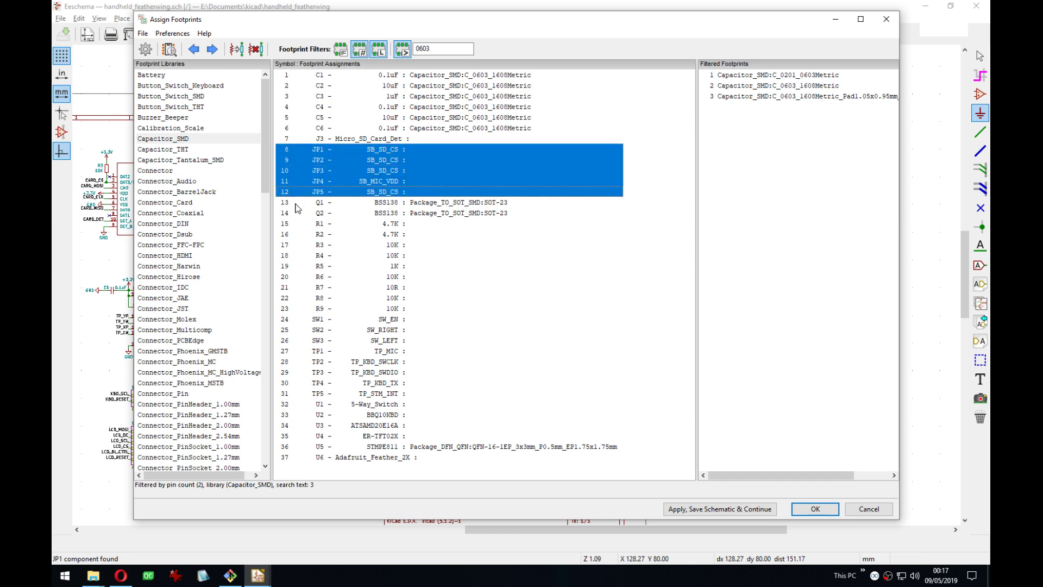
drag(265, 150, 382, 41)
click(402, 49)
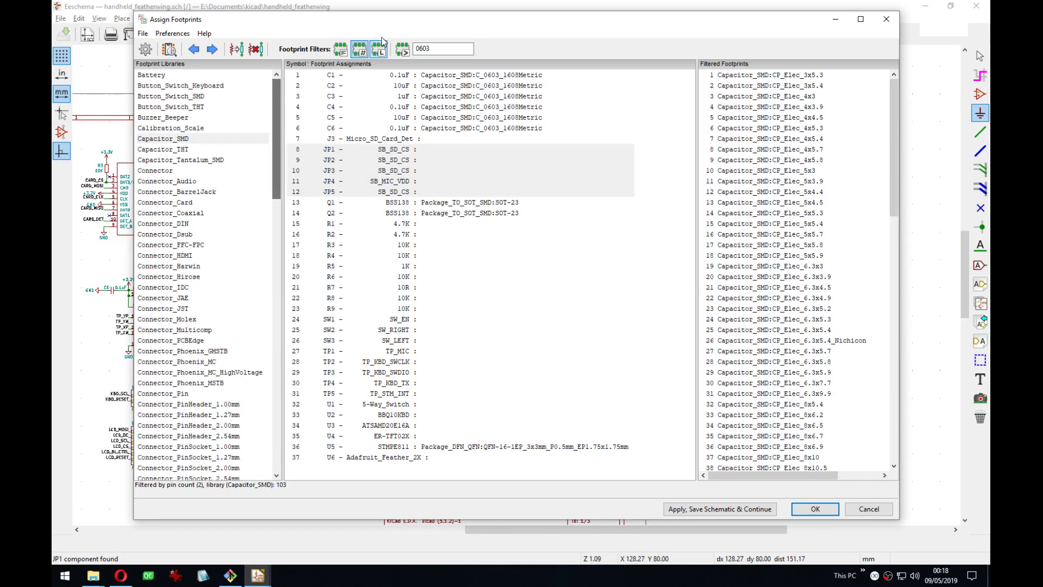
Filter all libraries' footprints by 'bridge' and open the footprint preview window.
click(402, 49)
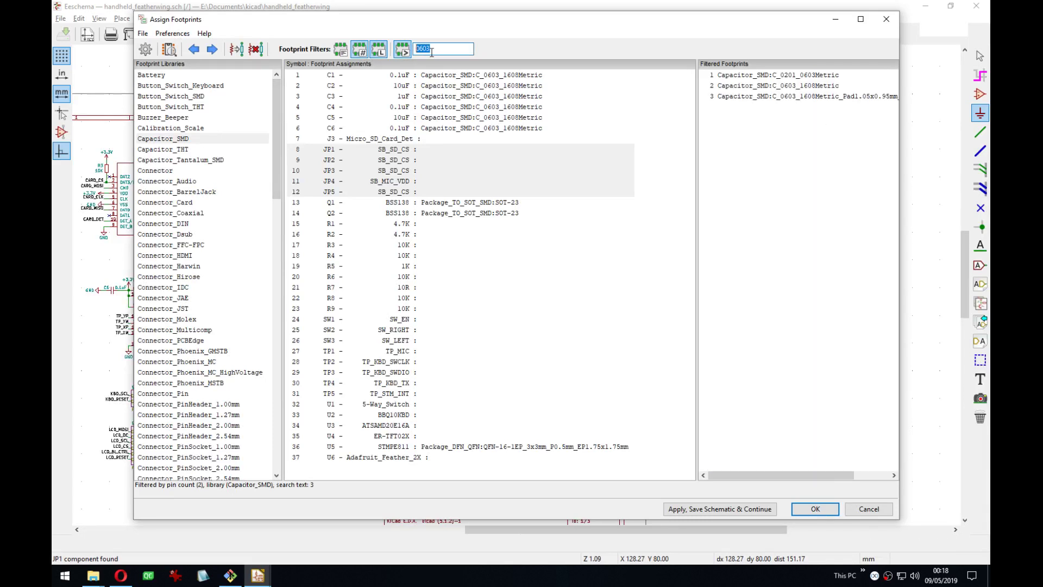
text(bridge)
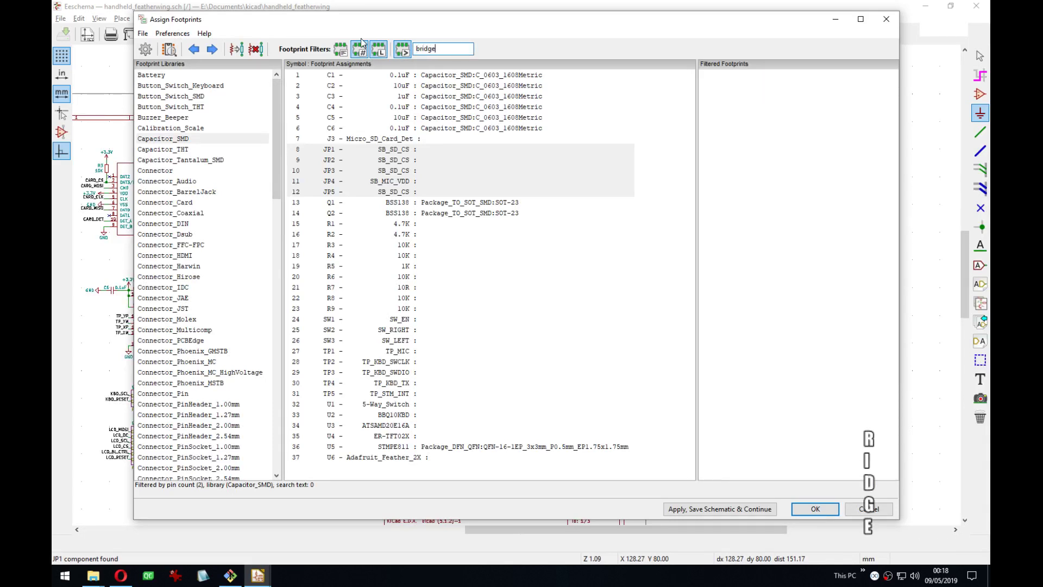
click(379, 48)
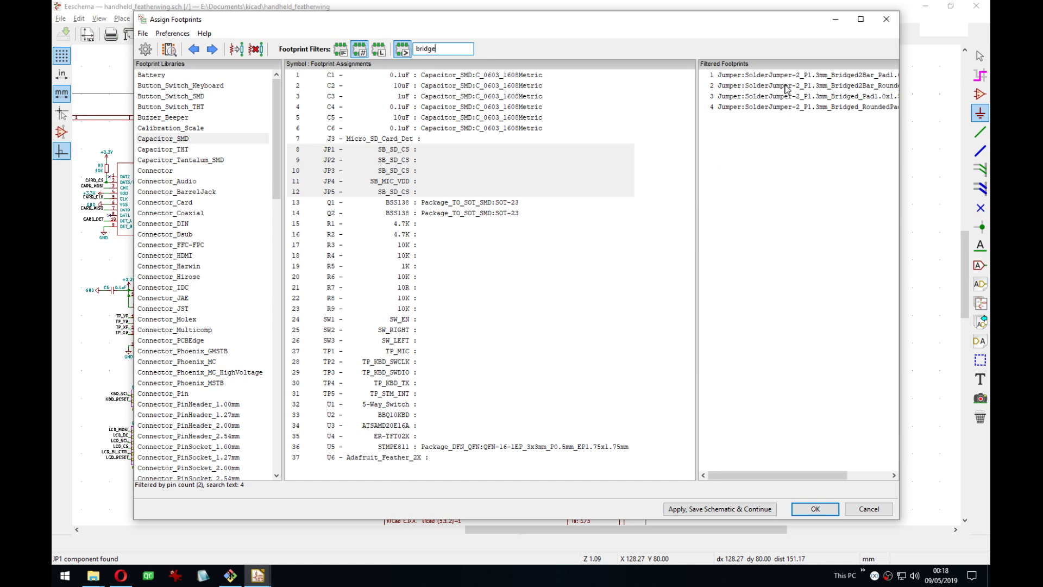
click(170, 49)
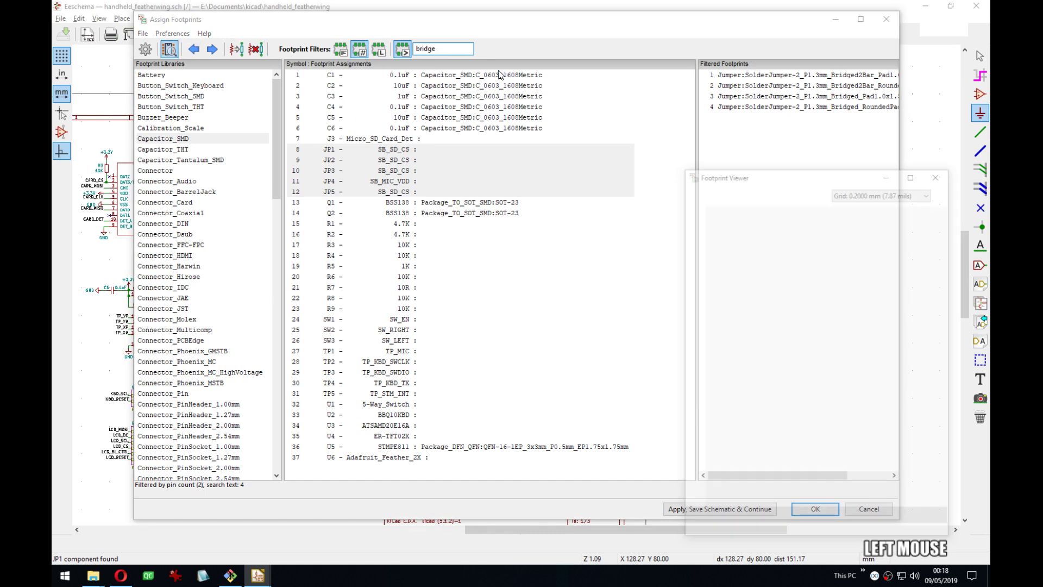
drag(762, 173, 169, 188)
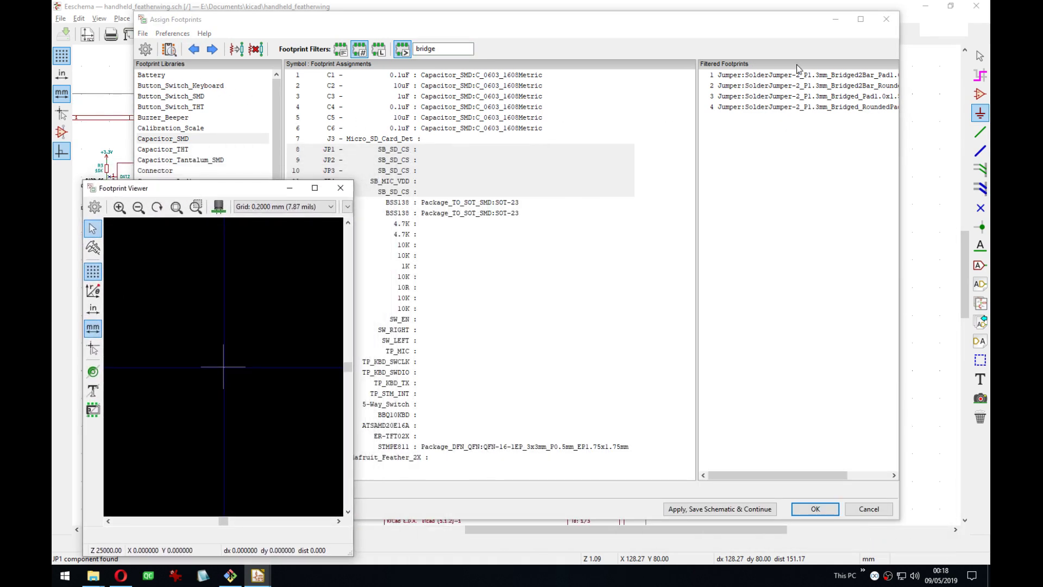
Preview the first bridged solder jumper footprint, arranging the preview and assignment windows.
click(781, 77)
drag(321, 23, 378, 27)
drag(156, 187, 141, 166)
scroll(177, 316, up, 5)
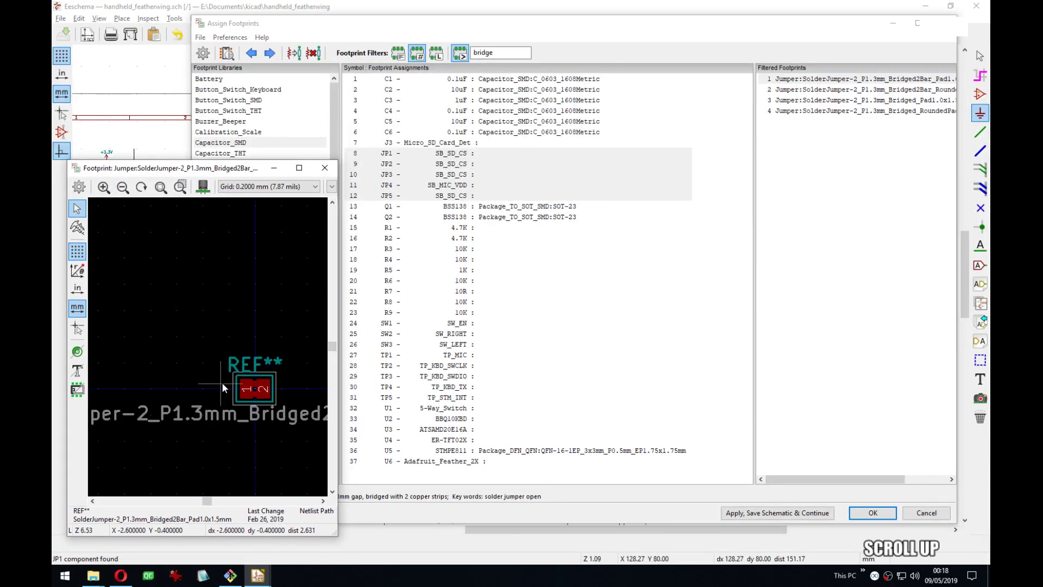
middle_drag(246, 392, 207, 345)
scroll(208, 351, up, 3)
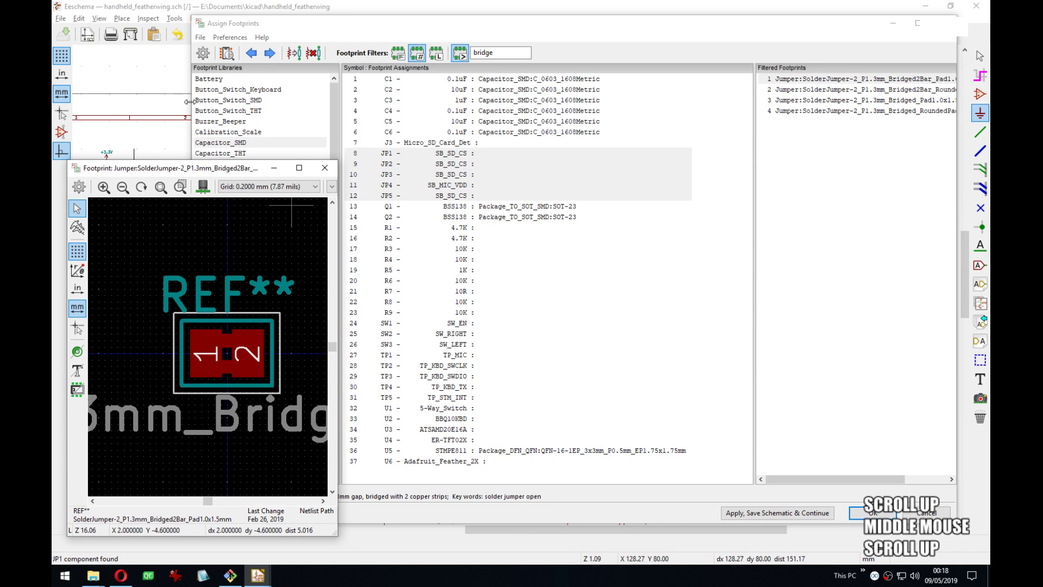
drag(193, 131, 367, 131)
Compare the rounded-pad and square-pad bridged solder jumper footprints in the preview.
click(813, 90)
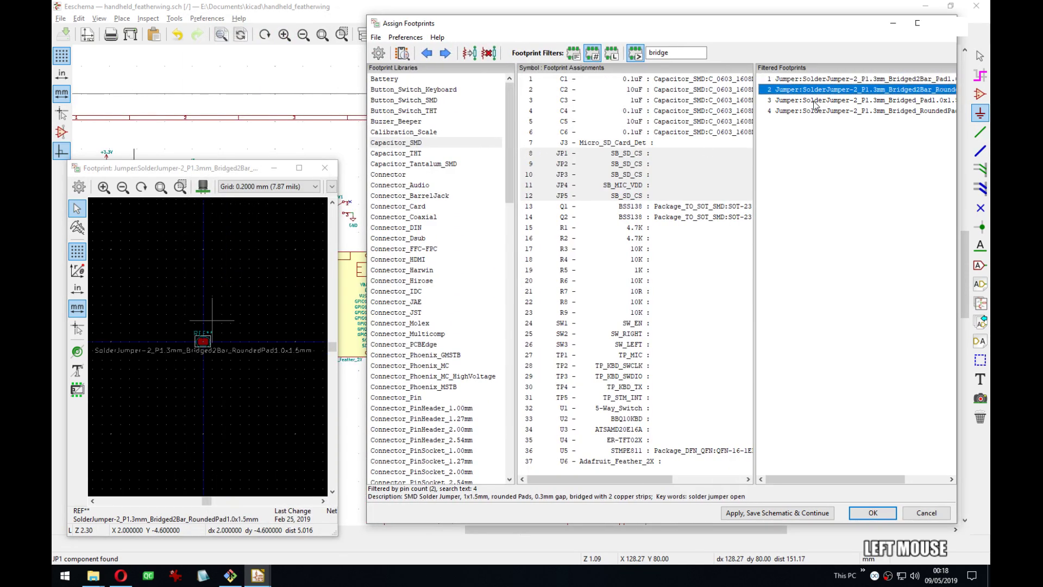
scroll(814, 105, up, 7)
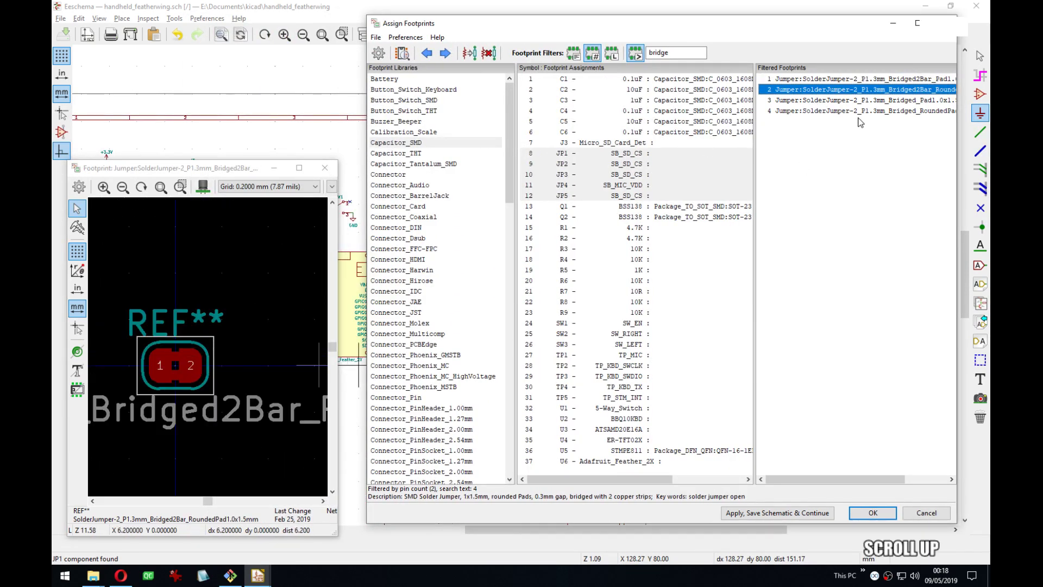
click(830, 101)
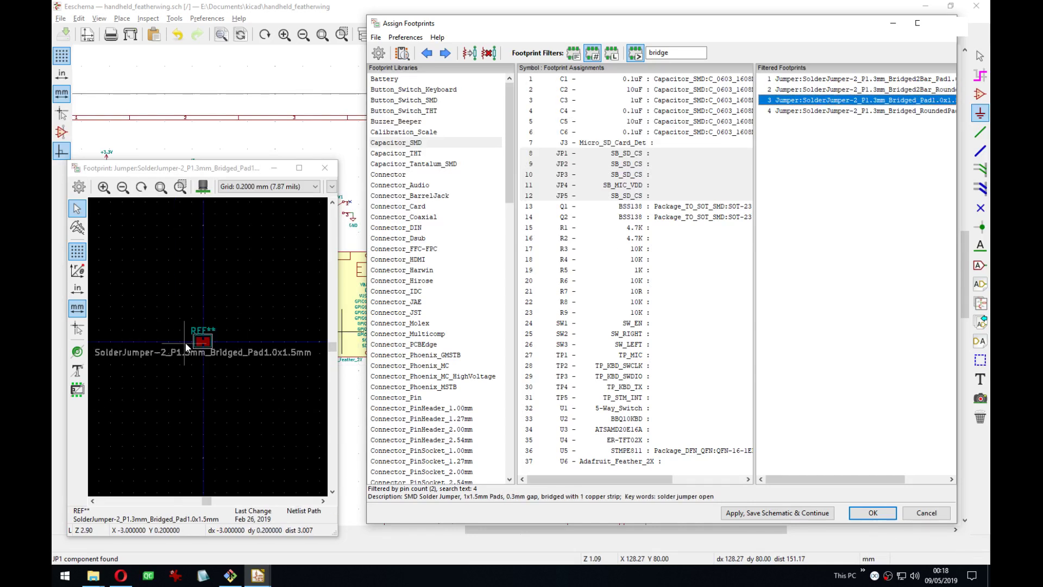
scroll(247, 348, up, 5)
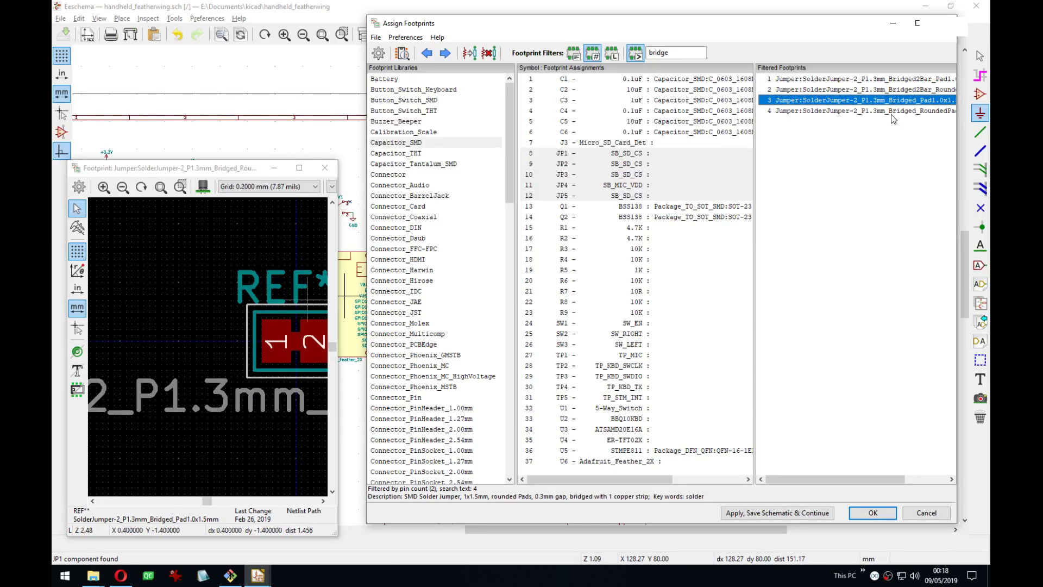
click(882, 110)
scroll(204, 350, up, 5)
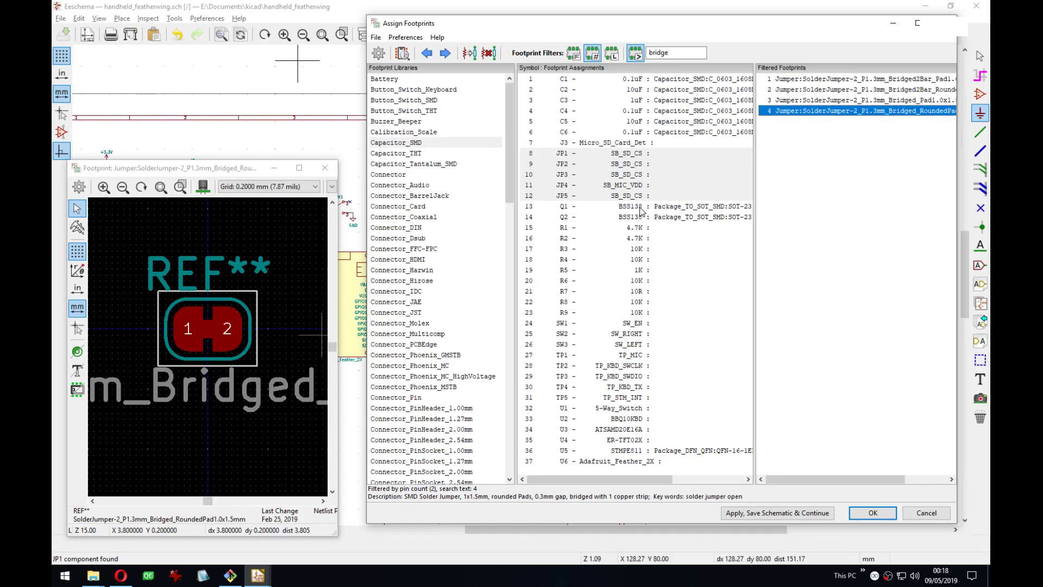
Select JP1, JP2, JP3 and JP5 and compare the two-bar square and rounded-pad jumper variants.
ctrl+click(626, 187)
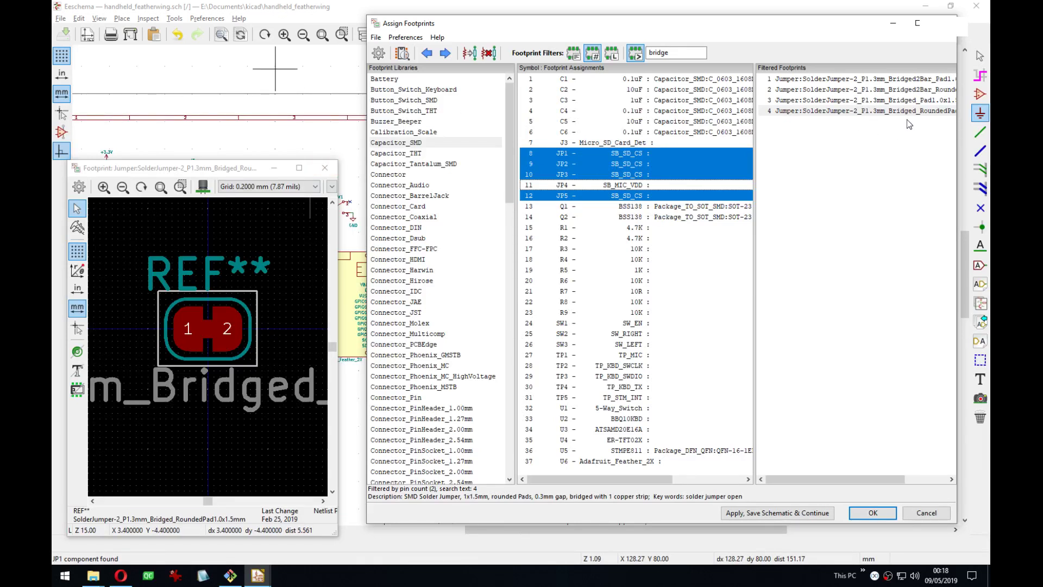
mouse_move(872, 485)
mouse_down()
mouse_move(910, 485)
mouse_move(869, 486)
mouse_up()
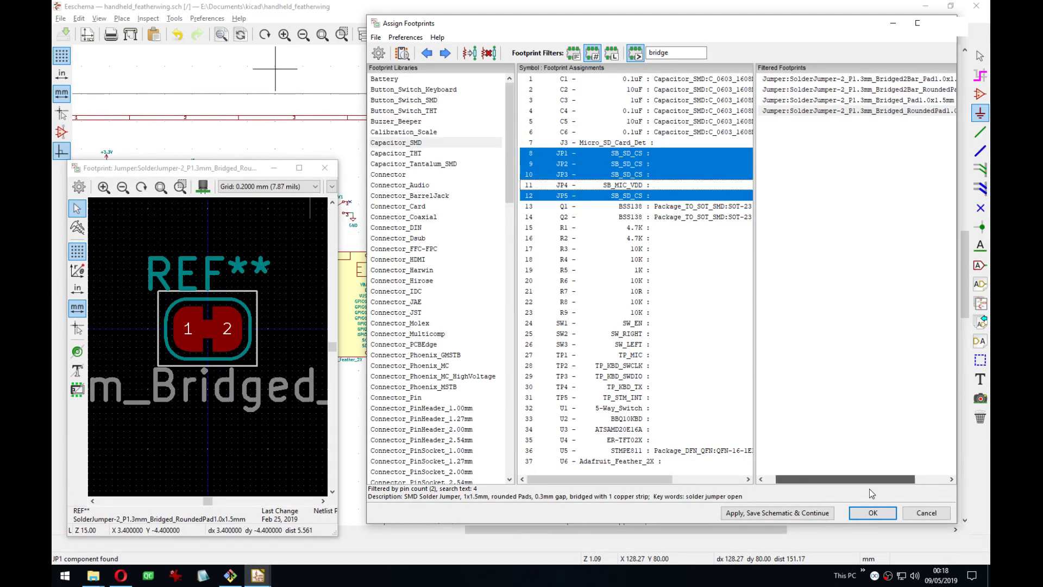
click(857, 101)
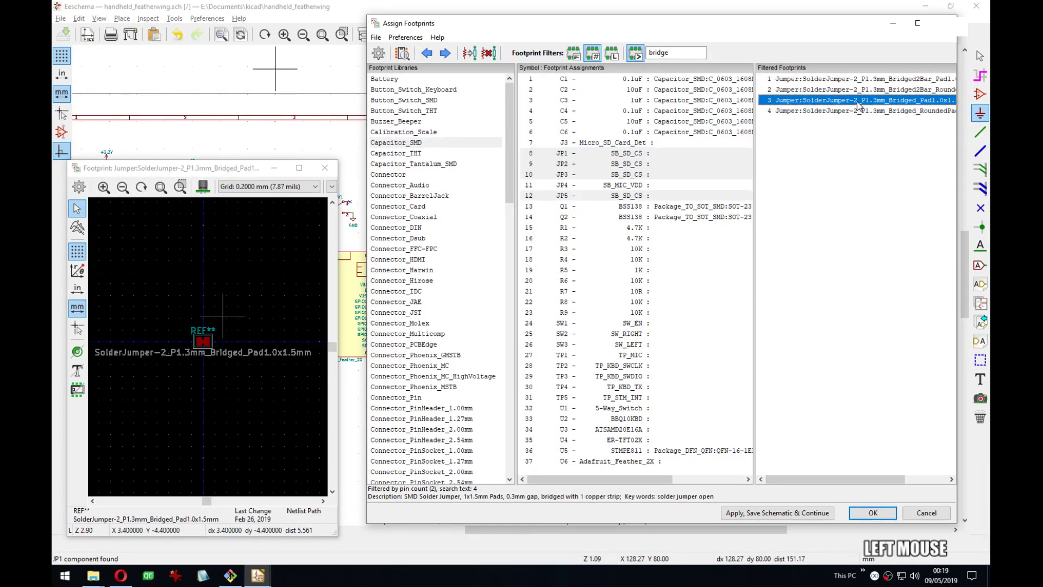
click(851, 89)
click(851, 80)
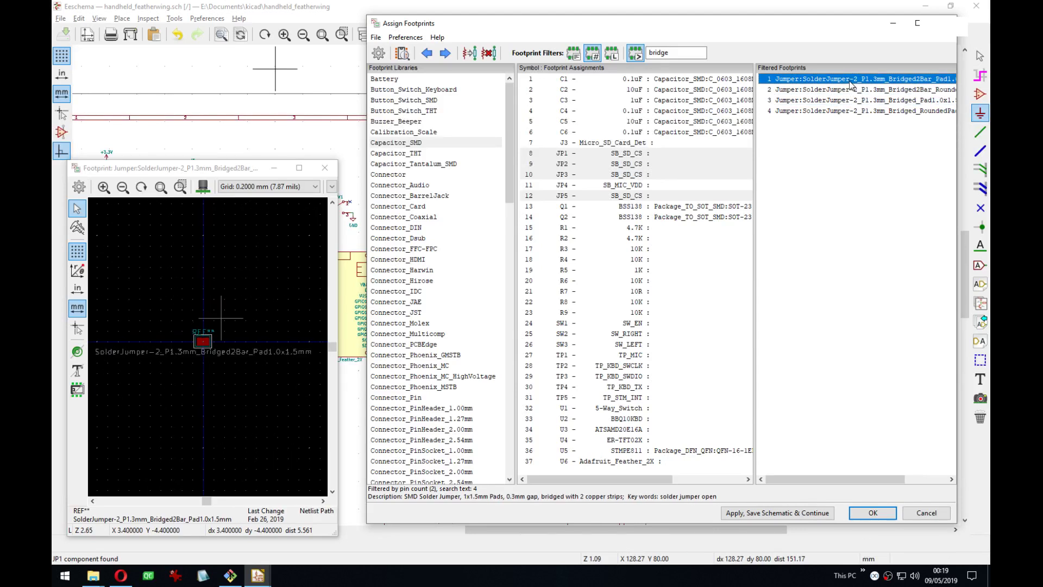
click(849, 90)
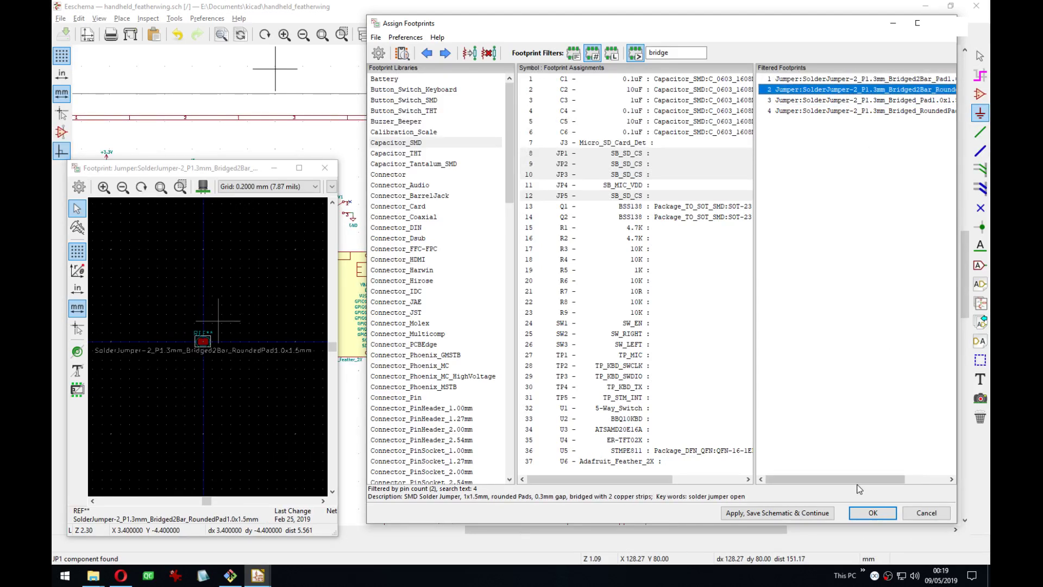
drag(858, 479, 896, 499)
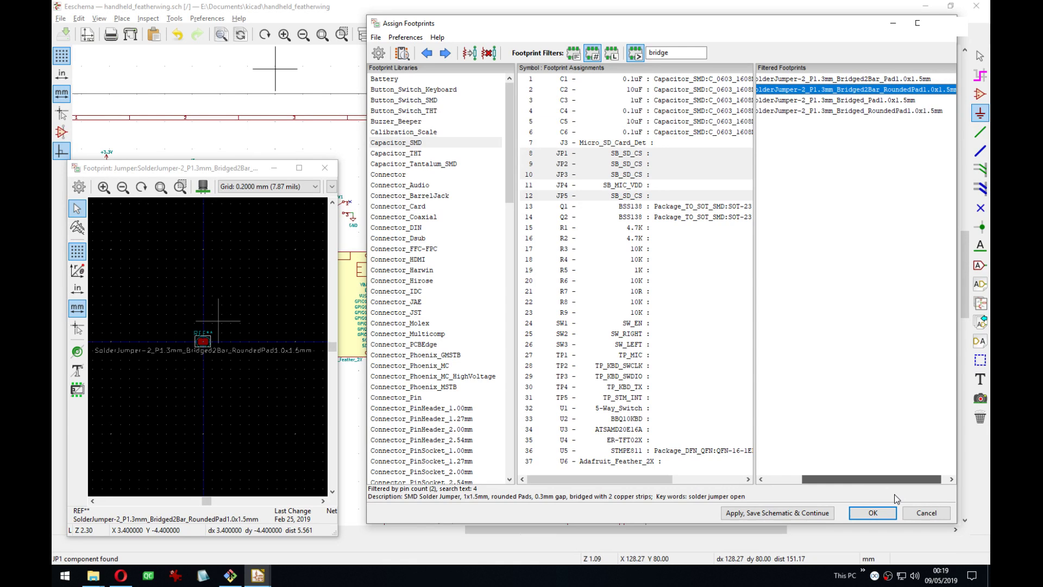
Assign SolderJumper-2_P1.3mm_Bridged_RoundedPad1.0x1.5mm to the jumpers and verify JP1's footprint.
double_click(853, 111)
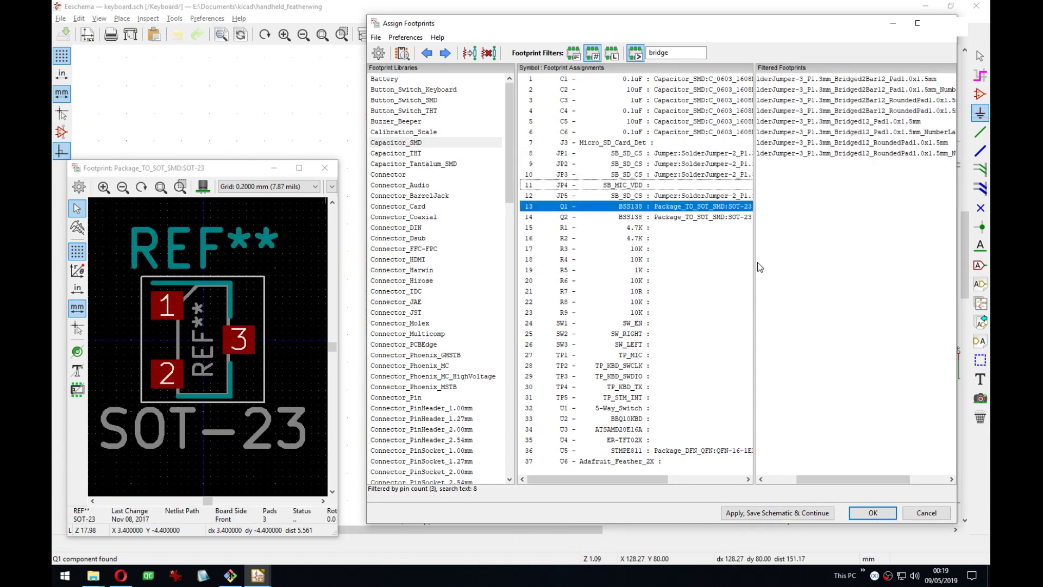
click(637, 153)
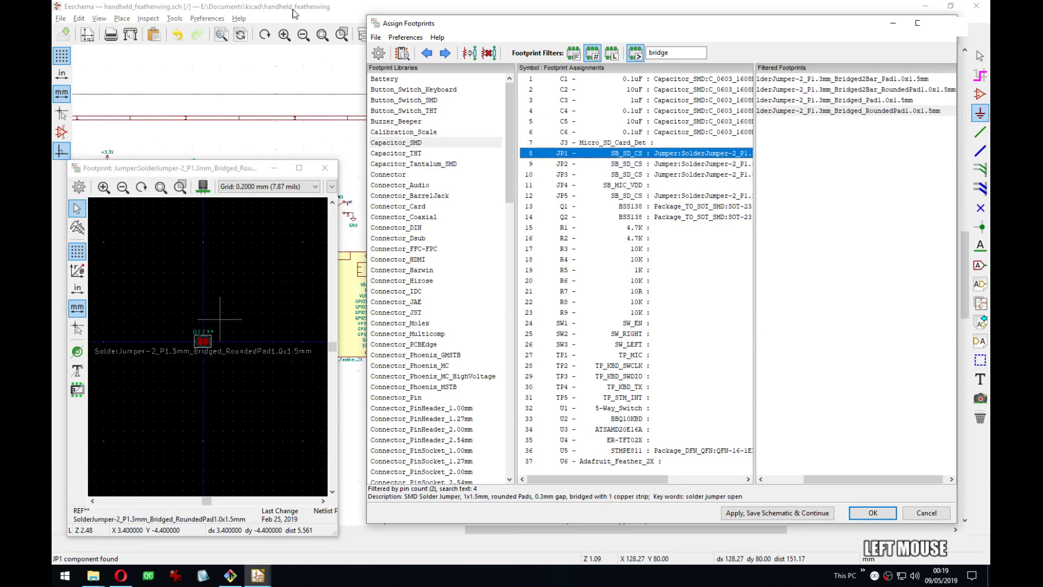
click(275, 169)
Change jumper JP1's value to SB_CARD_CS.
click(306, 10)
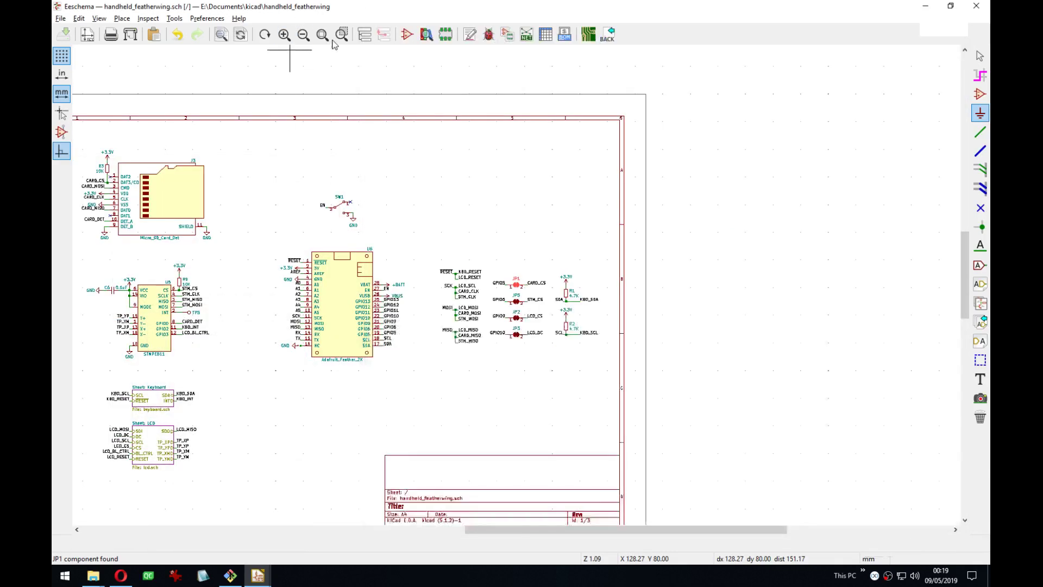
scroll(504, 288, down, 3)
scroll(504, 288, up, 6)
middle_drag(526, 293, 501, 231)
scroll(517, 280, up, 3)
scroll(501, 231, down, 1)
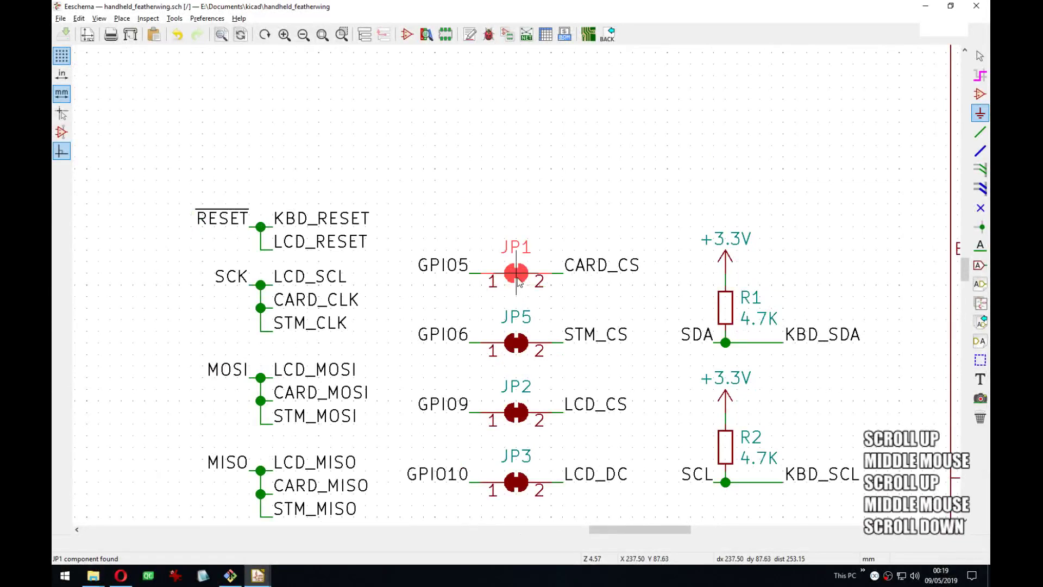
click(519, 279)
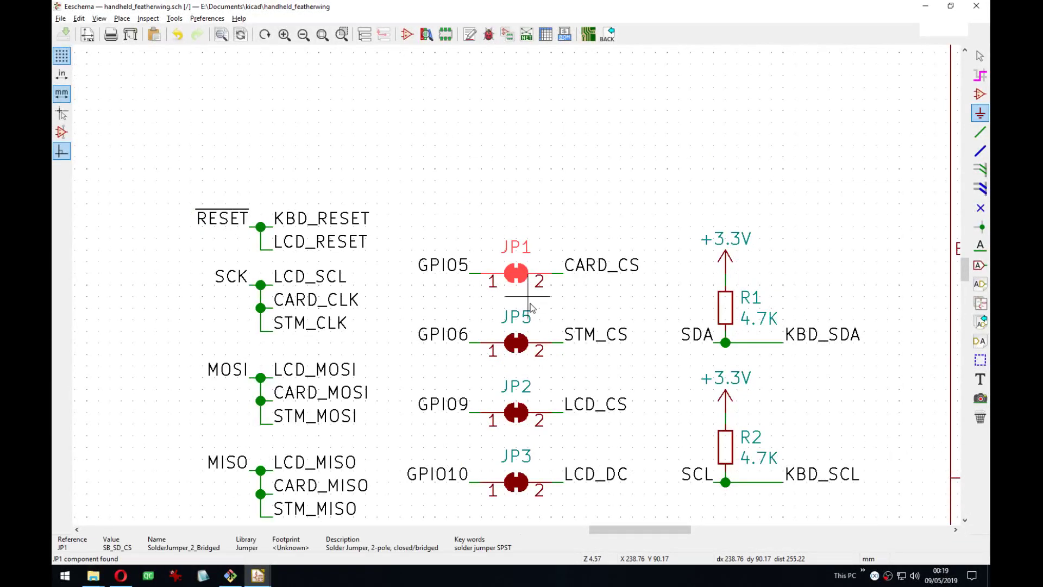
middle_drag(517, 280, 476, 251)
key(e)
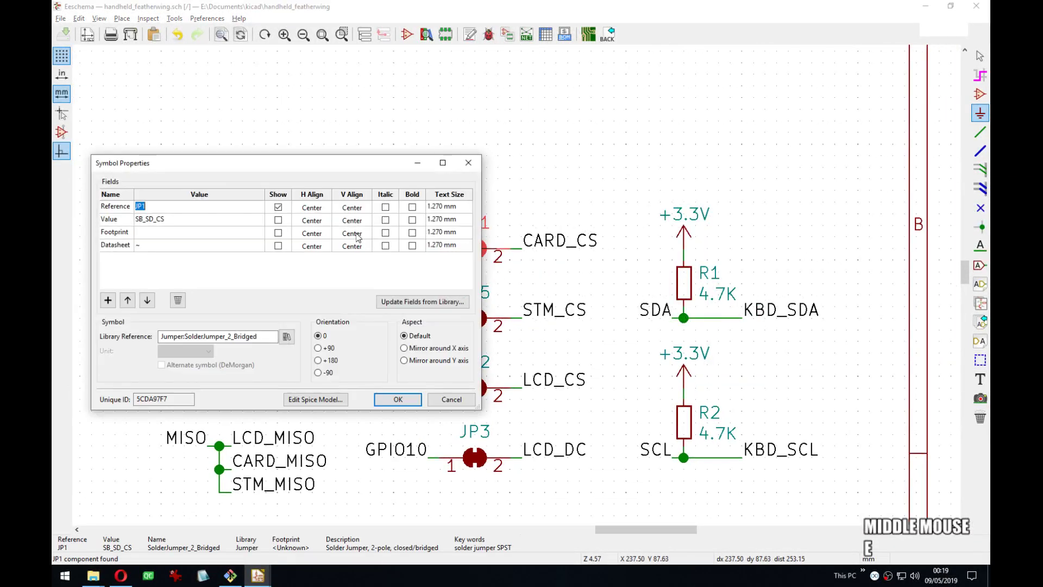
click(171, 219)
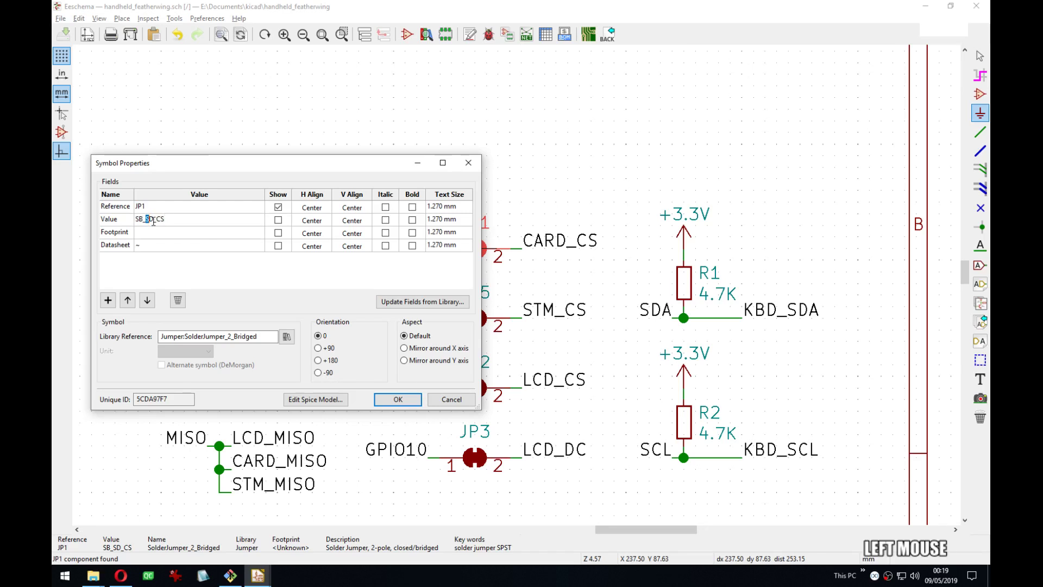
text(CARD)
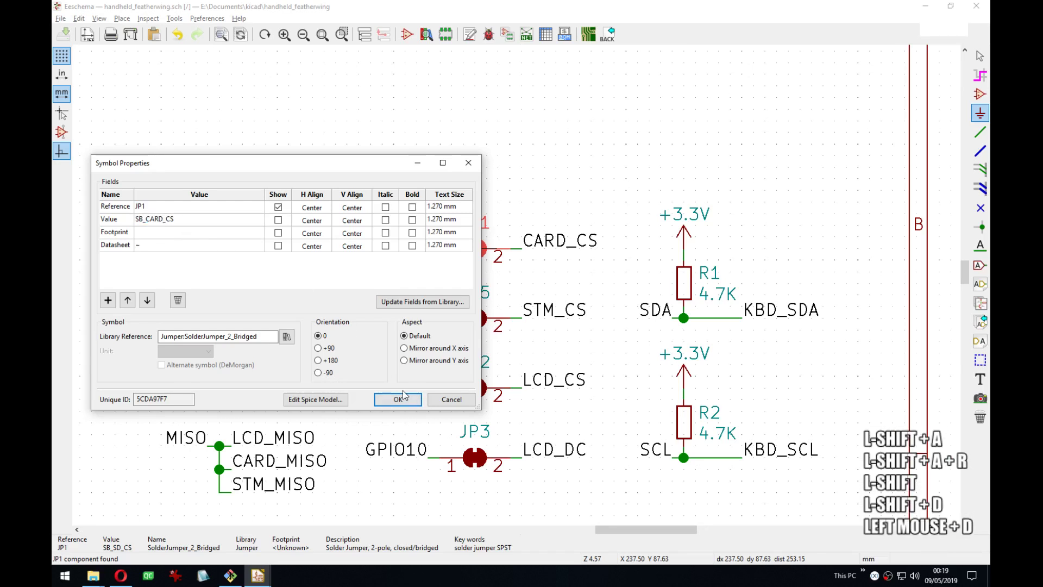
click(405, 400)
Reopen JP1's properties without changes, then clear the selection and find highlight.
key(e)
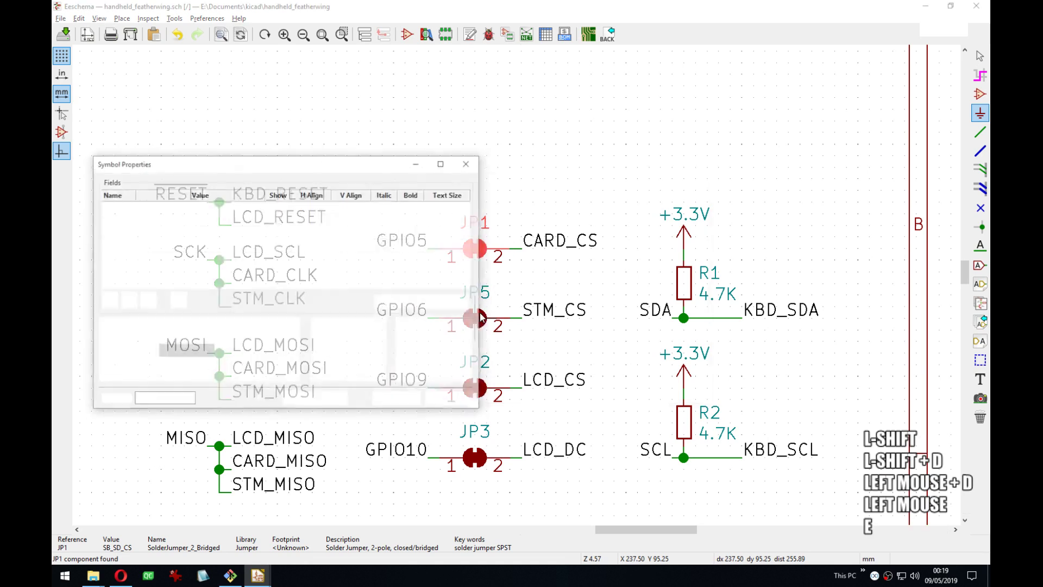
click(140, 223)
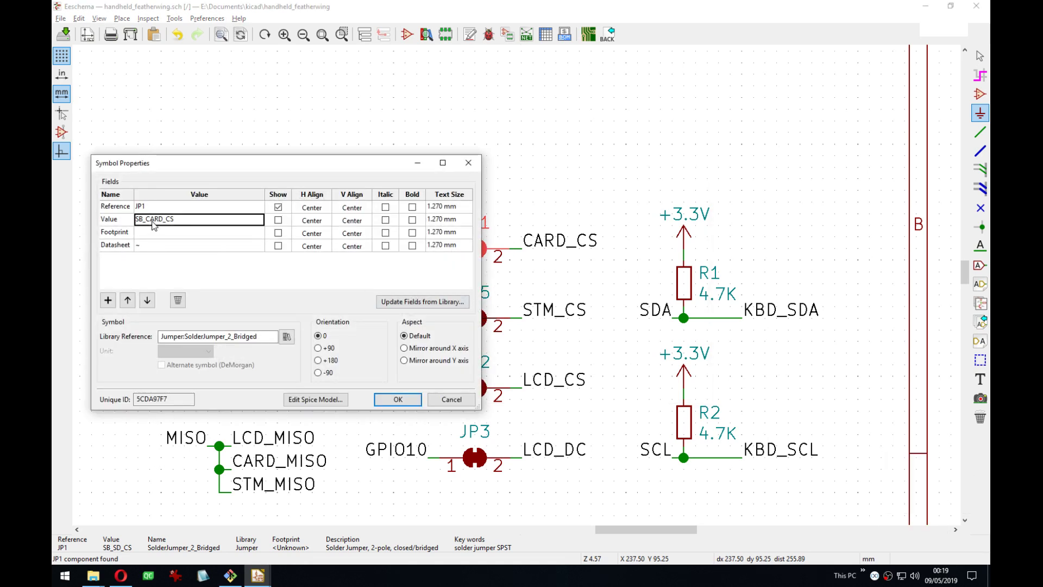
drag(161, 224, 164, 224)
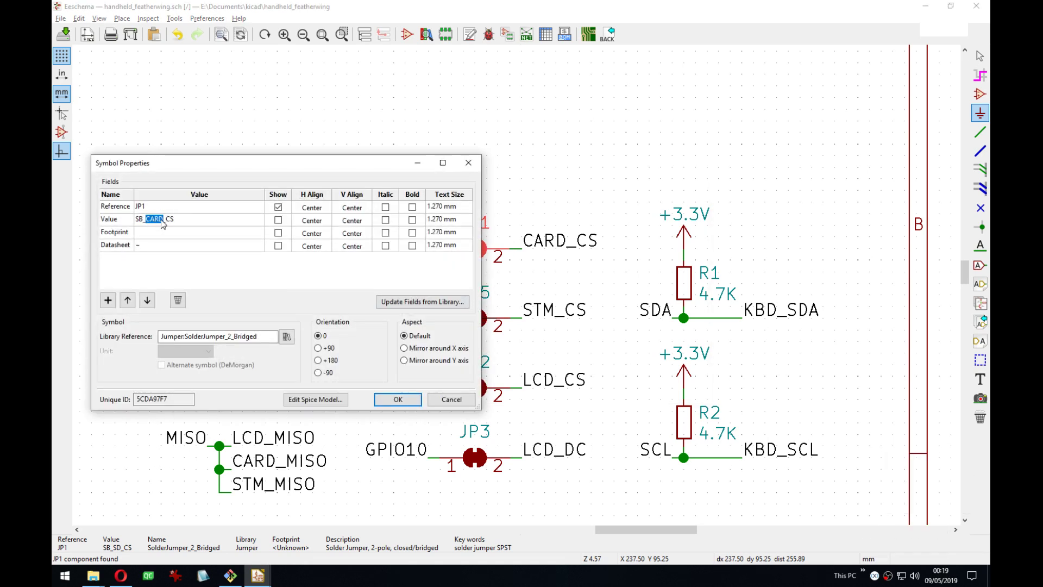
key(Escape)
key(Escape)
click(527, 368)
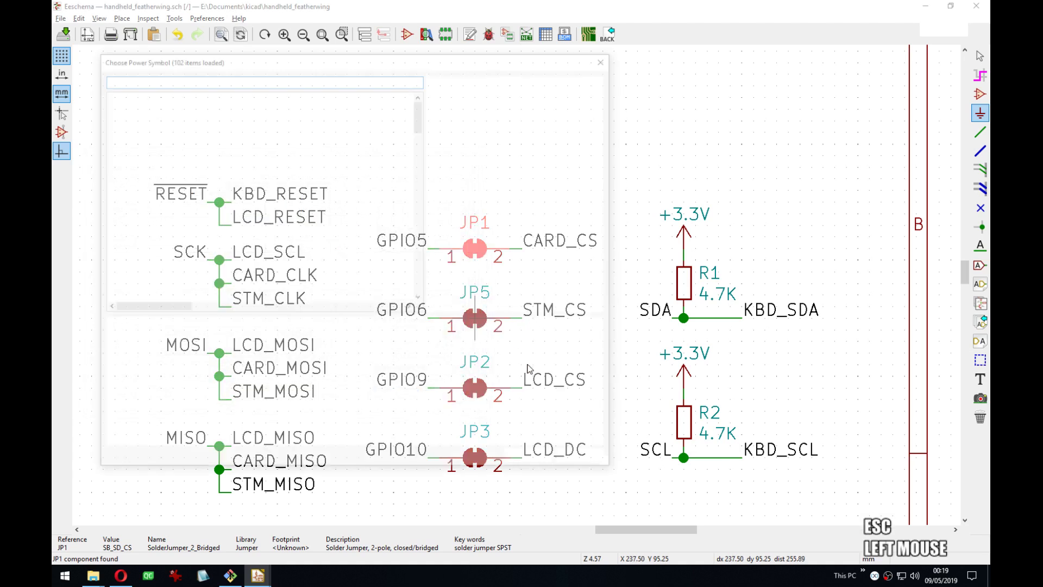
key(Escape)
click(477, 321)
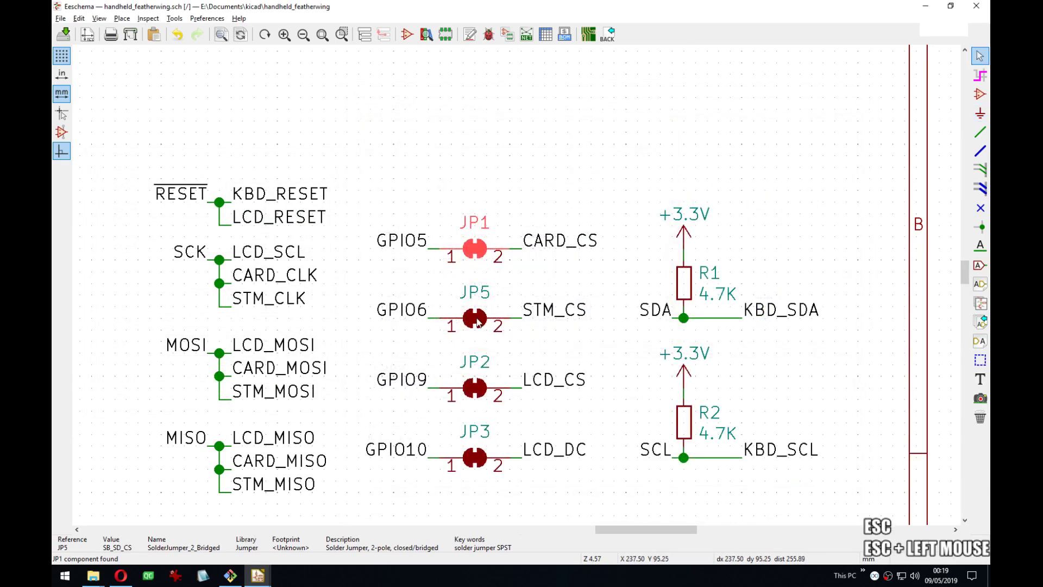
click(882, 114)
key(Escape)
Change jumper JP5's value to SB_STM_CS.
click(471, 323)
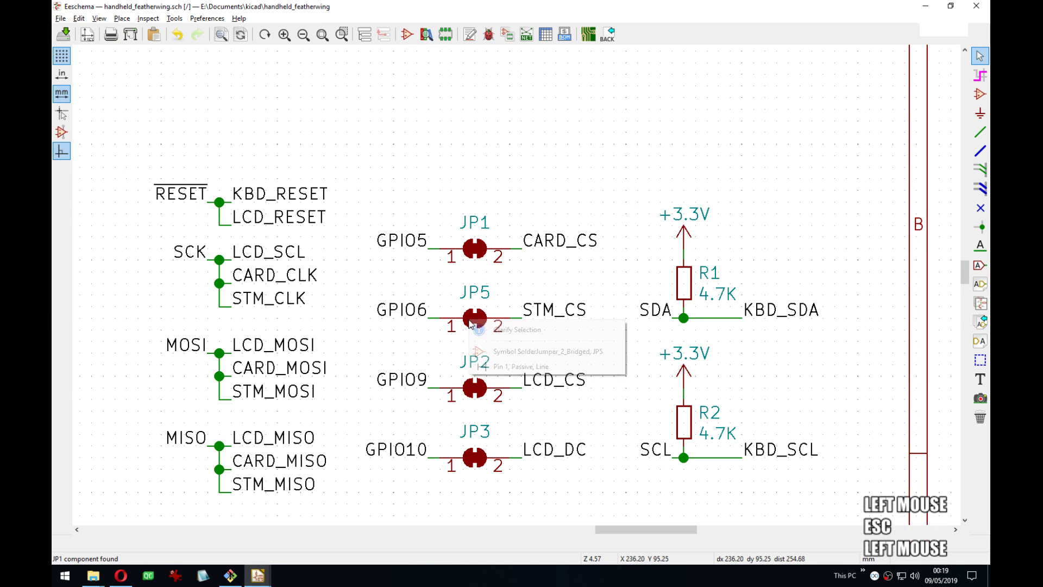
click(522, 351)
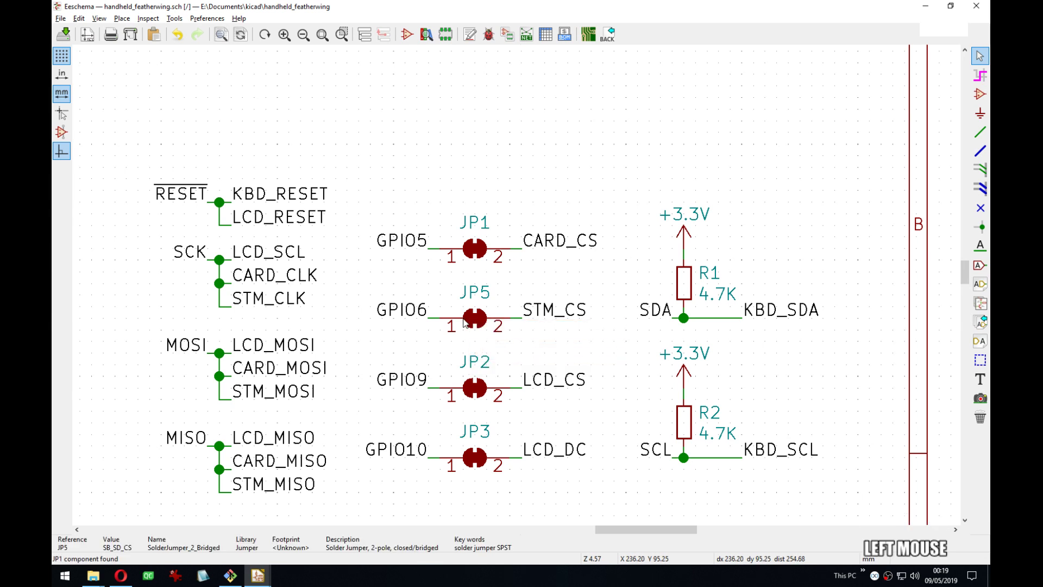
key(e)
click(159, 223)
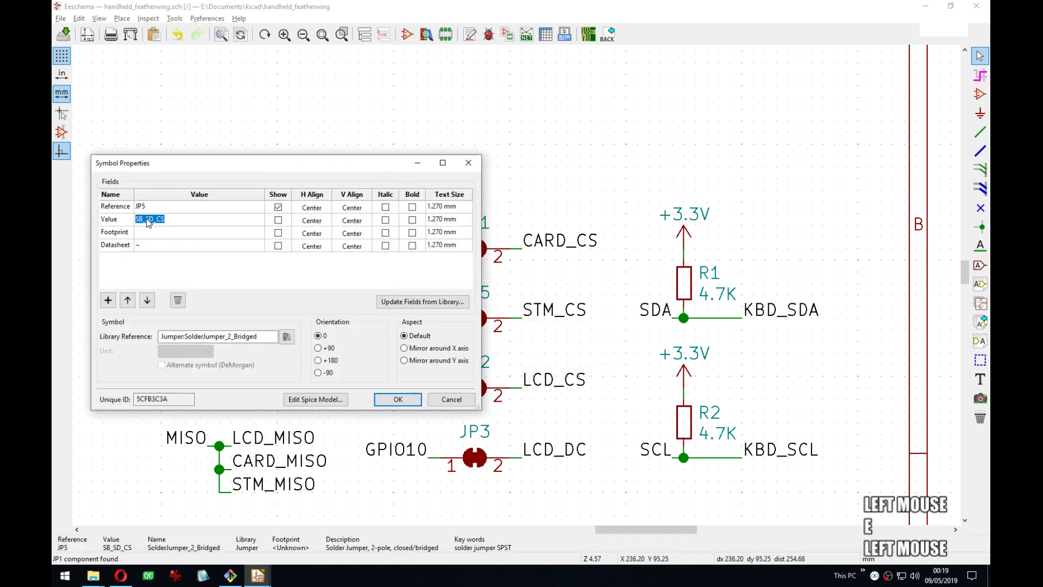
text(STM)
key(Return)
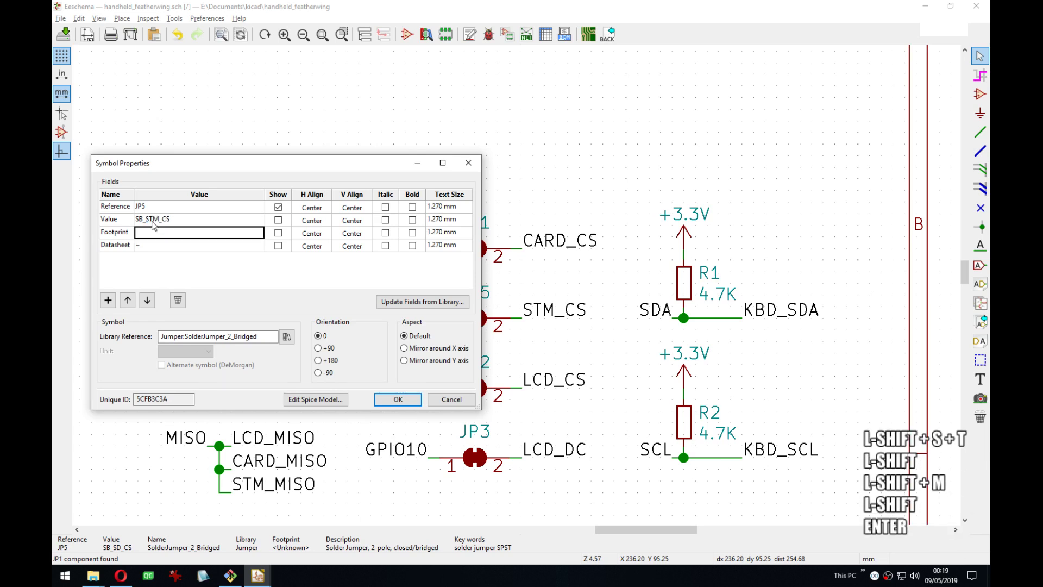
click(398, 400)
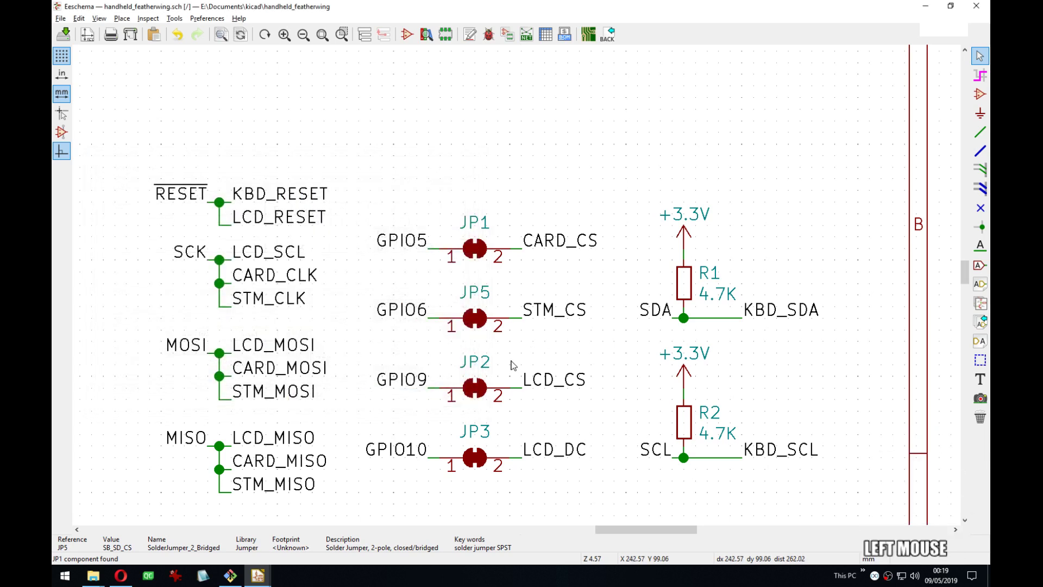
Change jumper JP2's value to SB_LCD_CS.
click(476, 390)
key(e)
click(151, 220)
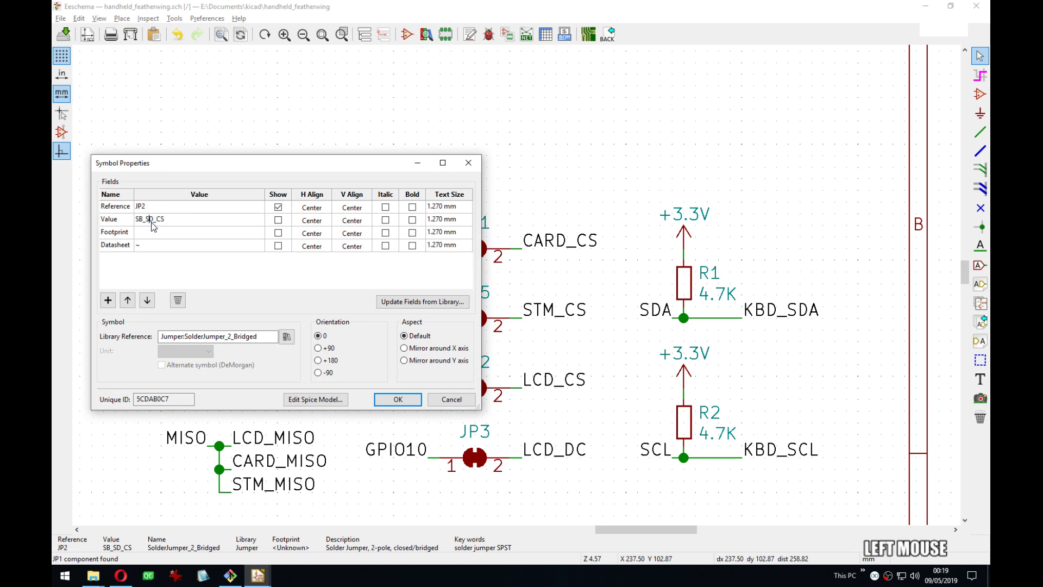
key(BackSpace)
key(BackSpace)
text(LCD)
key(Return)
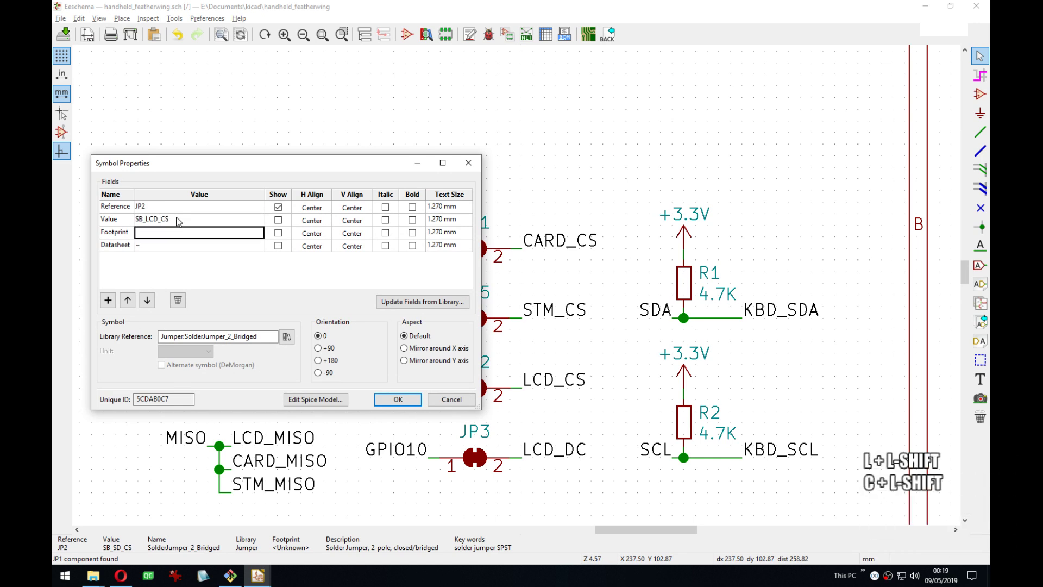
click(395, 403)
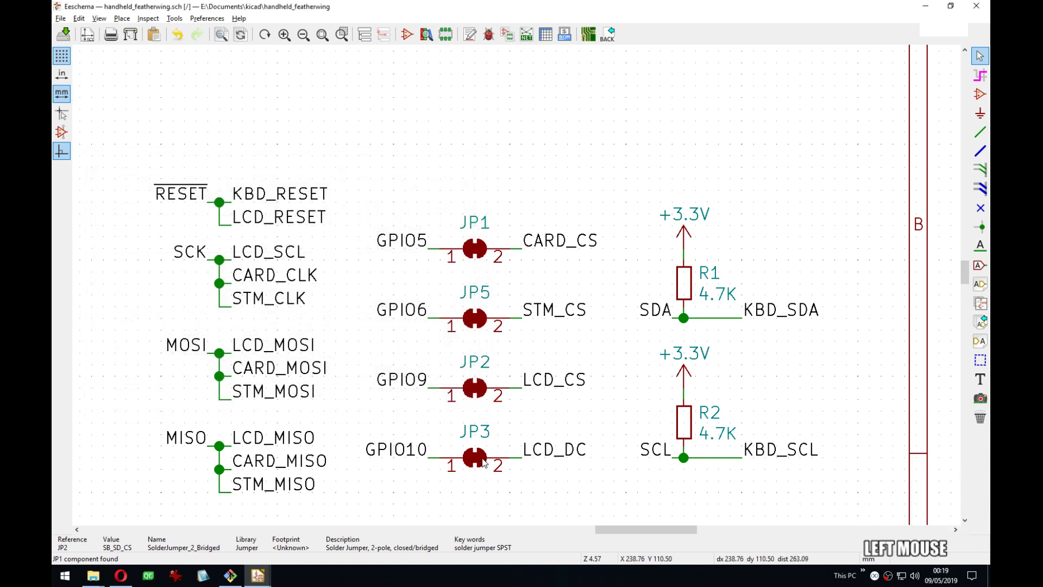
Change jumper JP3's value to SB_LCD_DC and bring up Assign Footprints.
click(482, 458)
click(499, 490)
key(e)
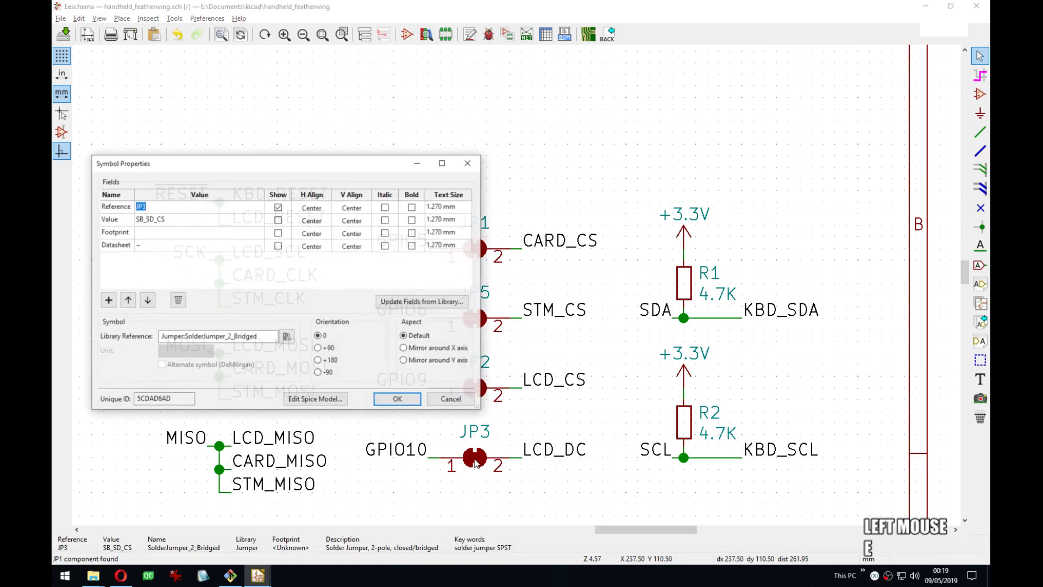
click(151, 222)
text(LCD_DC)
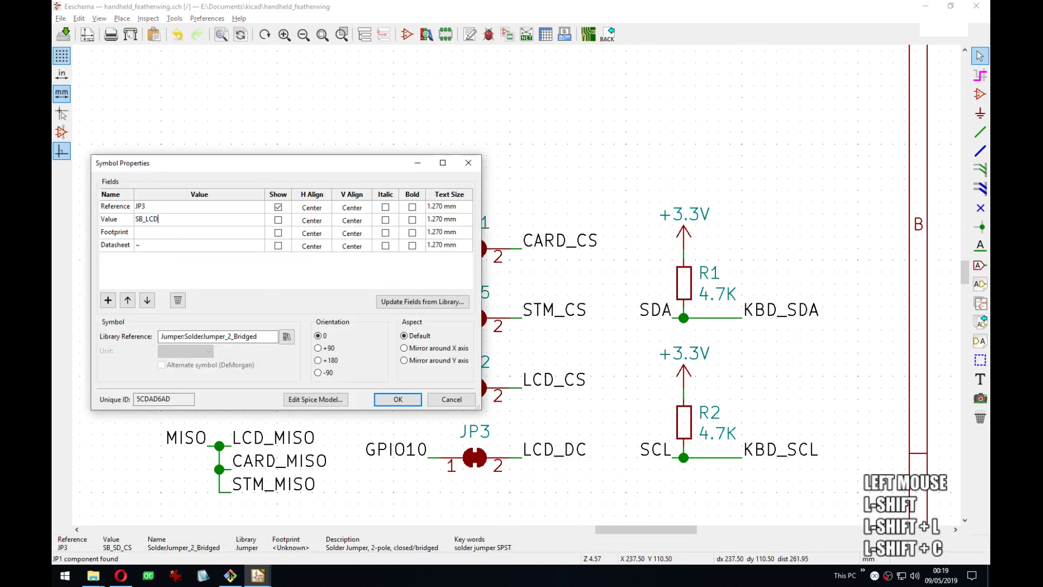
key(Return)
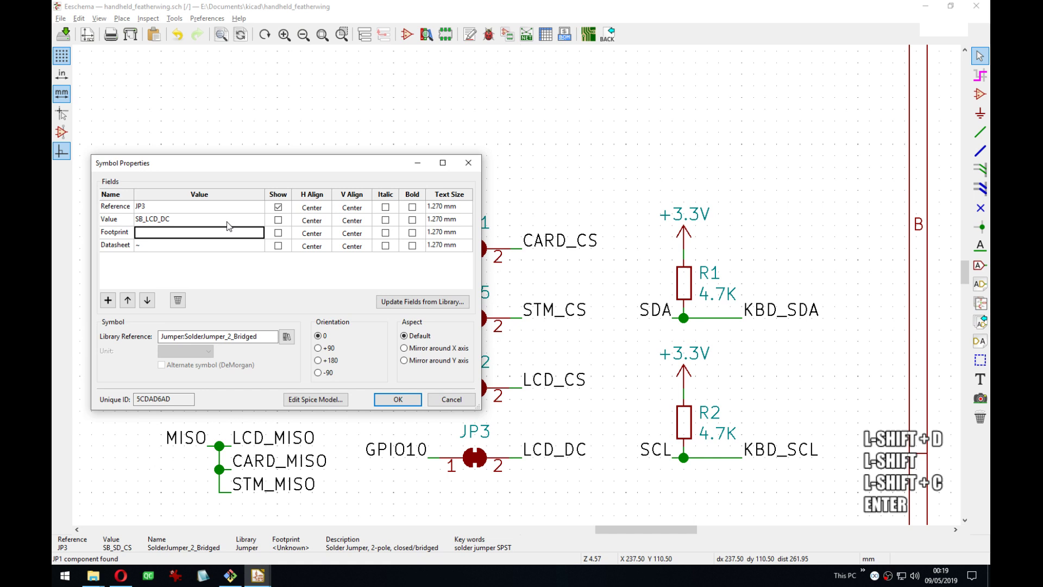
click(397, 400)
click(508, 36)
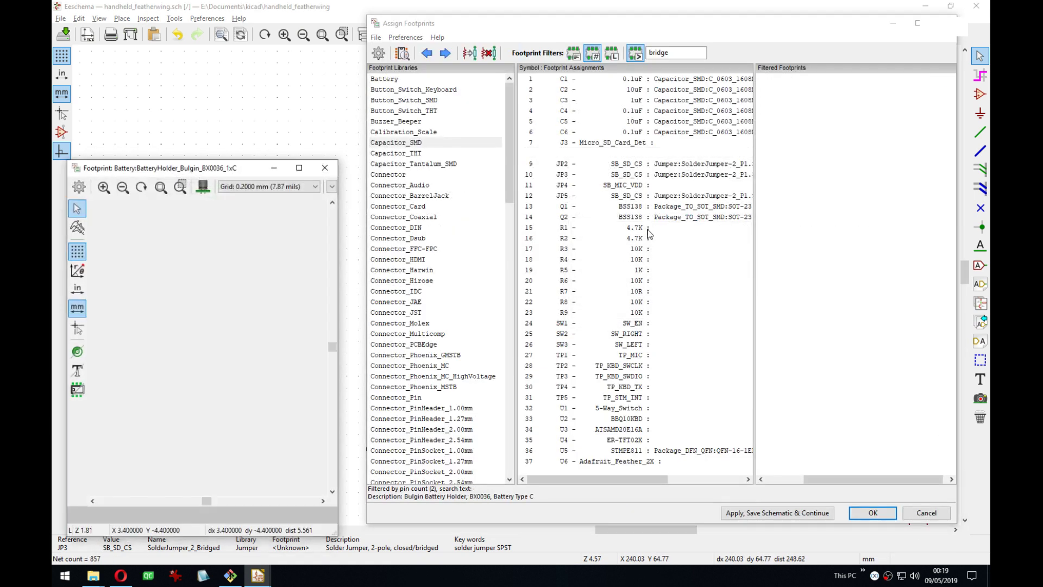
Select jumpers JP1, JP2, JP3 and JP5 in the component list, leaving out JP4.
click(585, 26)
click(555, 26)
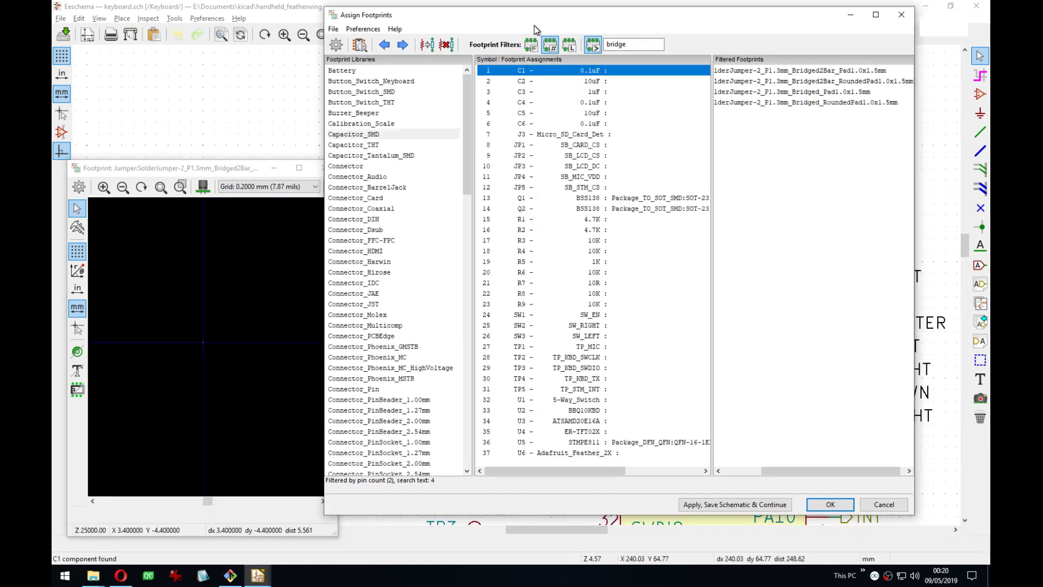
drag(554, 20, 633, 25)
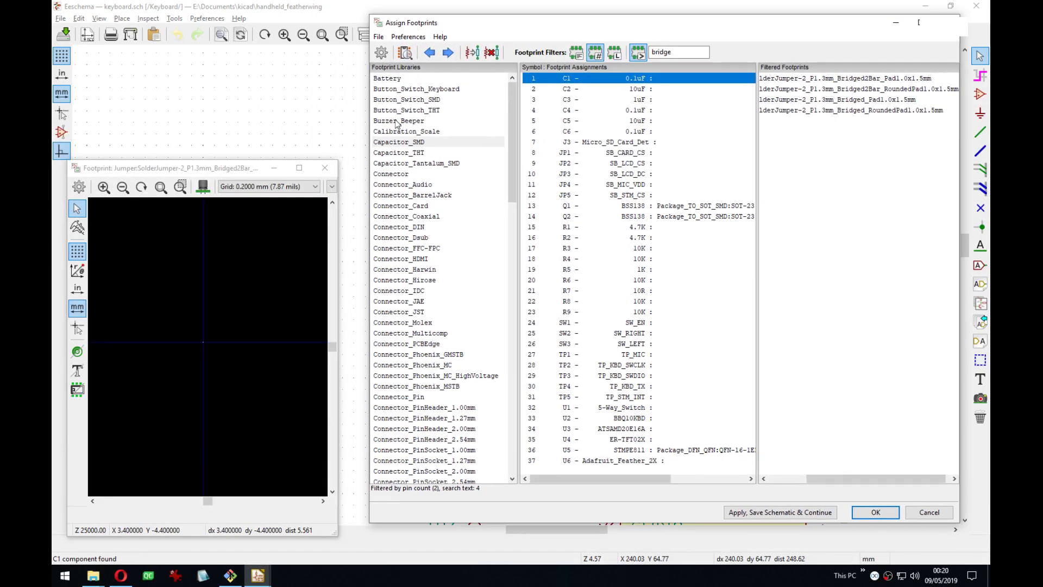
drag(368, 110, 346, 114)
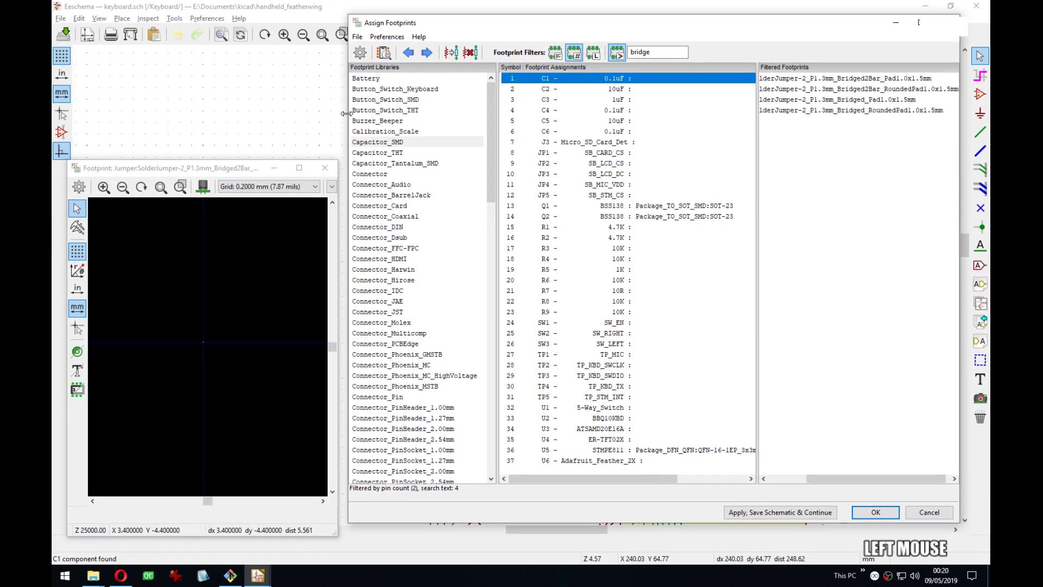
shift+click(637, 131)
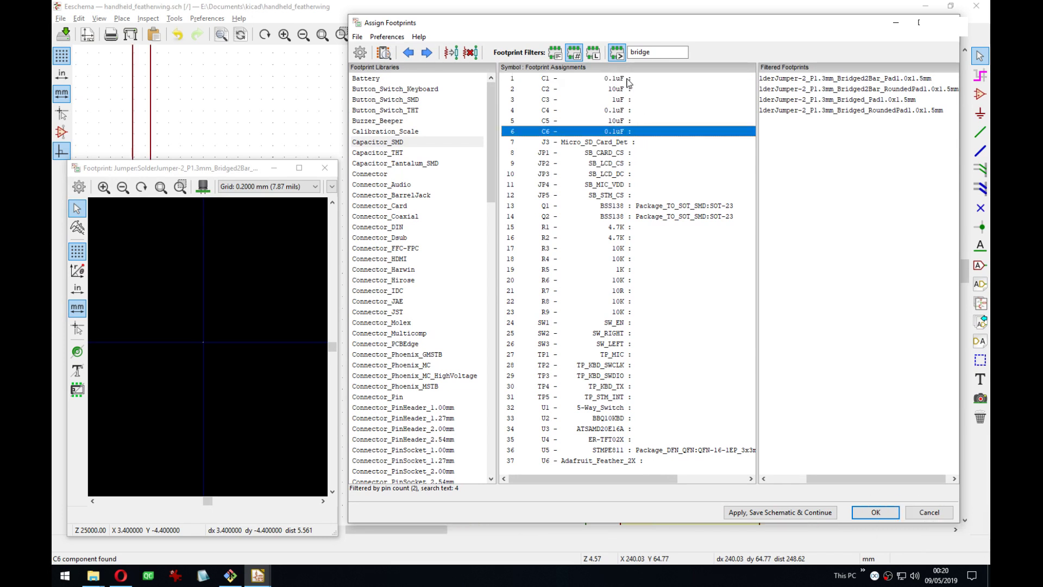
shift+click(626, 80)
click(623, 143)
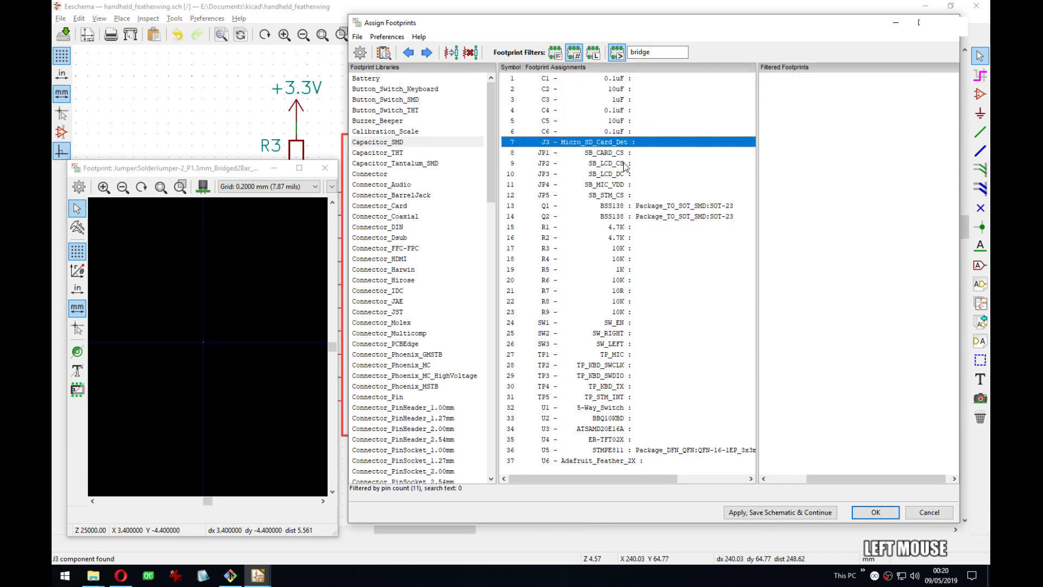
click(618, 153)
shift+click(617, 196)
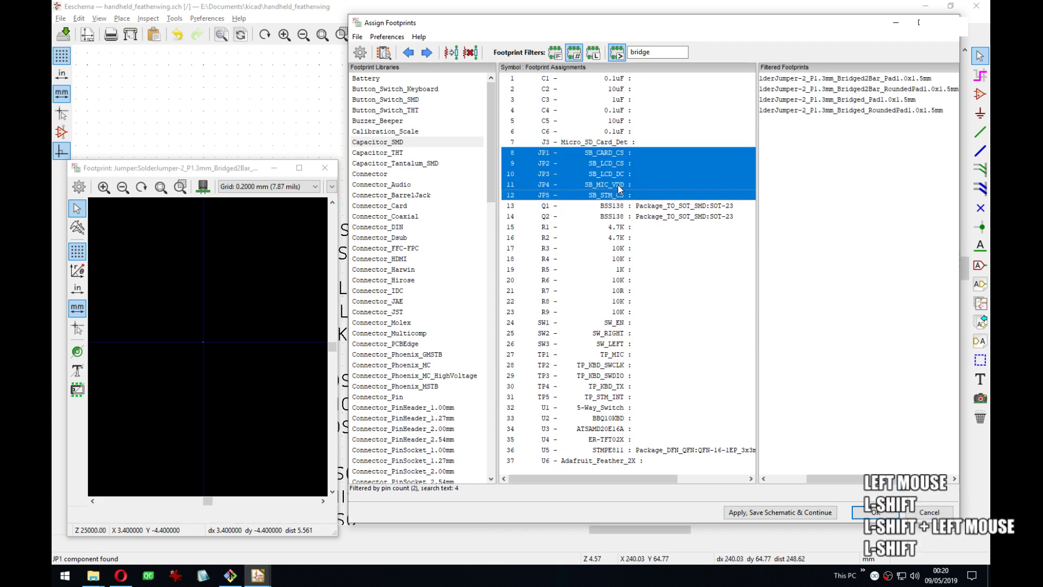
ctrl+click(618, 185)
Filter footprints by 'jumper' and preview the bridged rounded-pad solder jumper.
drag(869, 478, 809, 479)
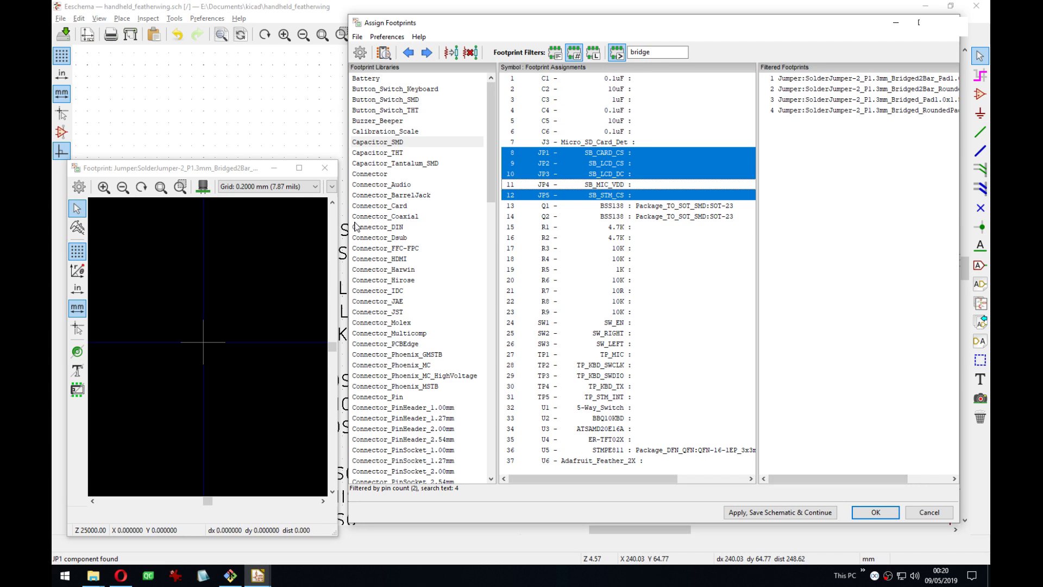
click(641, 53)
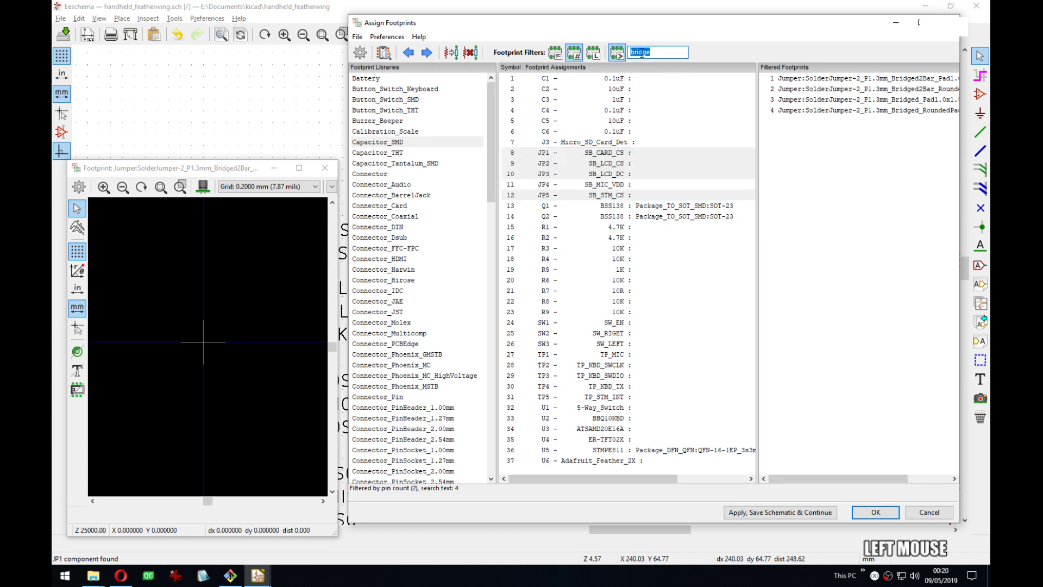
text(jumper)
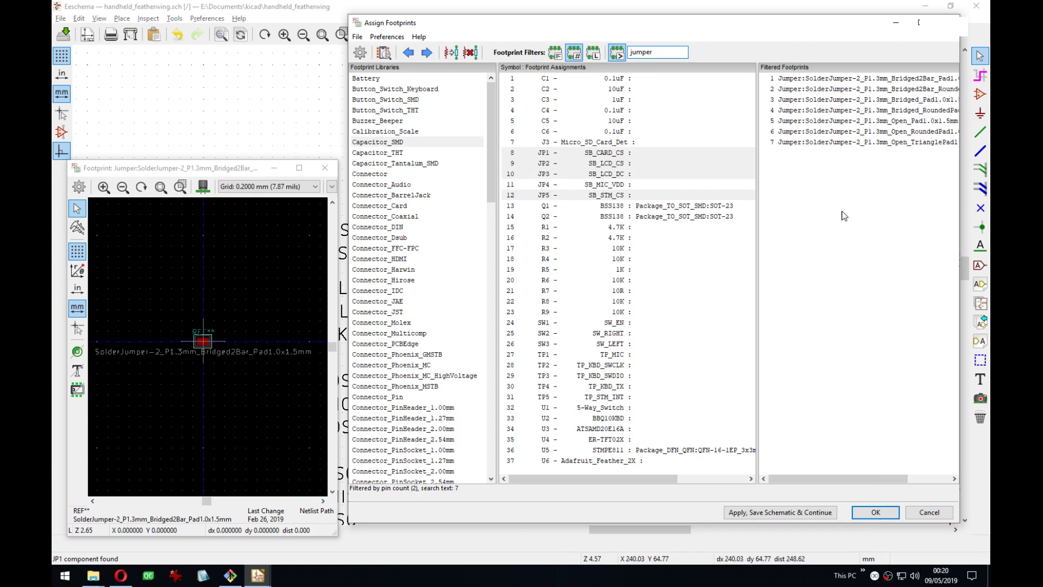
drag(869, 479, 890, 478)
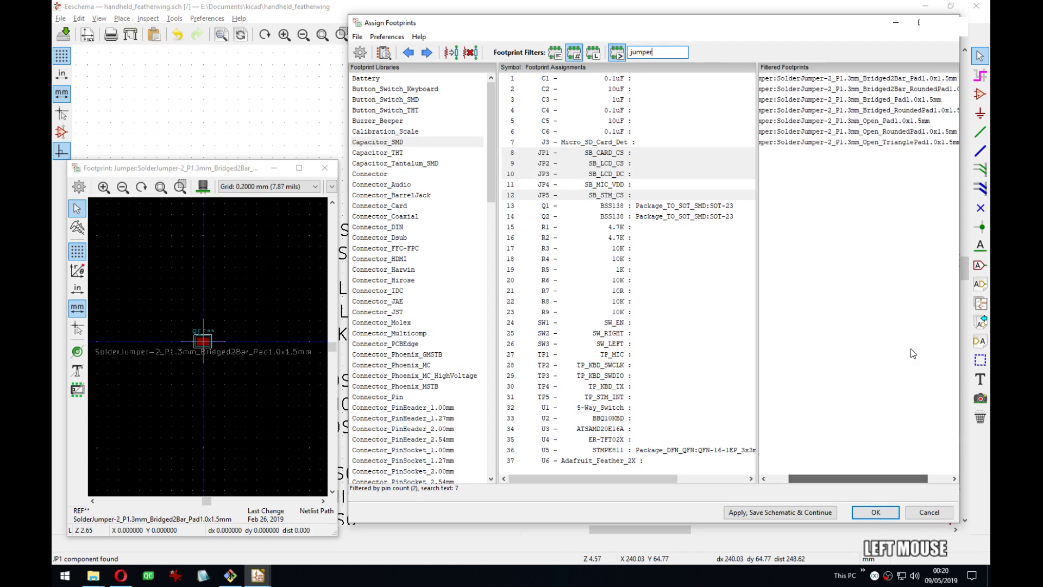
click(902, 111)
scroll(213, 340, down, 2)
scroll(200, 318, up, 3)
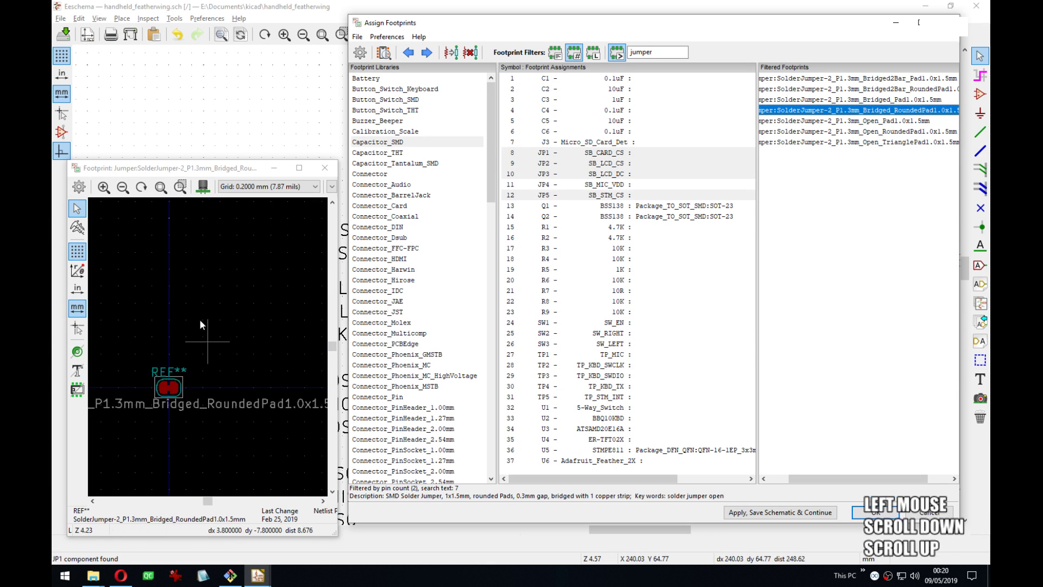
Check it in 3D, then assign SolderJumper-2_P1.3mm_Bridged_RoundedPad1.0x1.5mm to the selected jumpers.
click(202, 186)
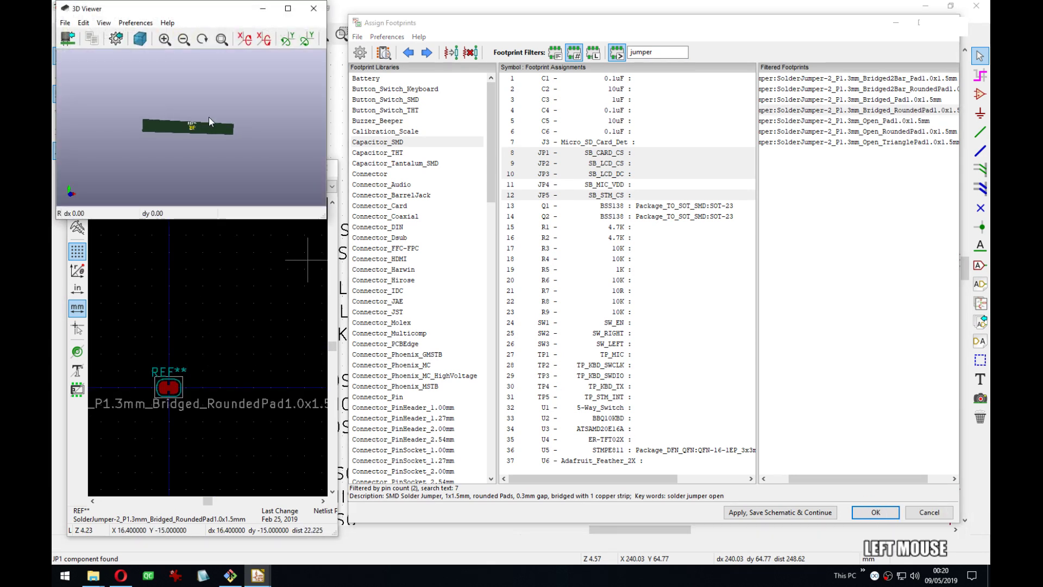
scroll(169, 127, up, 2)
scroll(158, 122, up, 6)
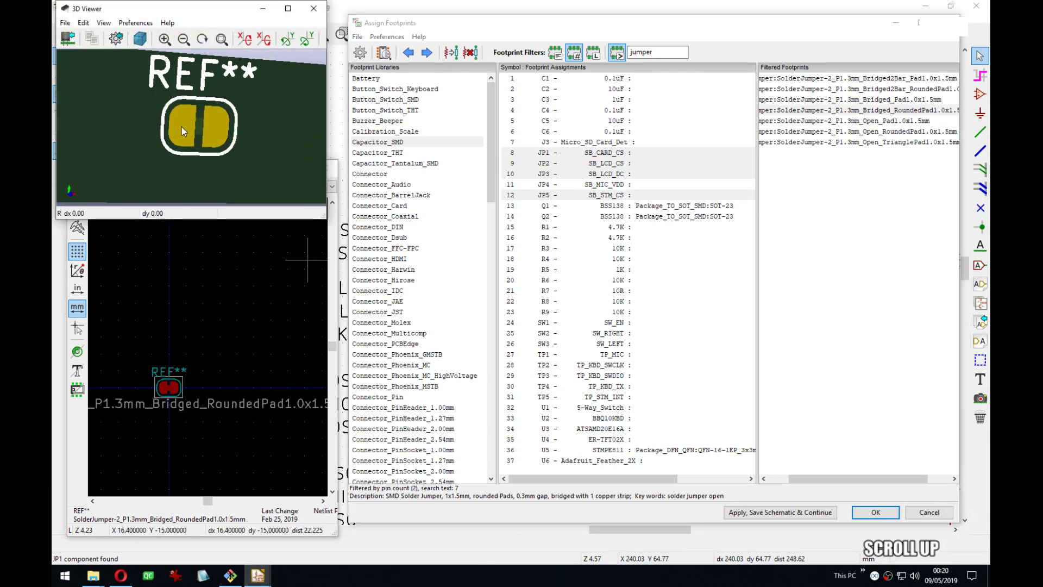
mouse_move(180, 127)
mouse_down()
mouse_move(85, 131)
mouse_move(246, 138)
mouse_move(190, 131)
mouse_move(202, 123)
mouse_move(195, 132)
mouse_up()
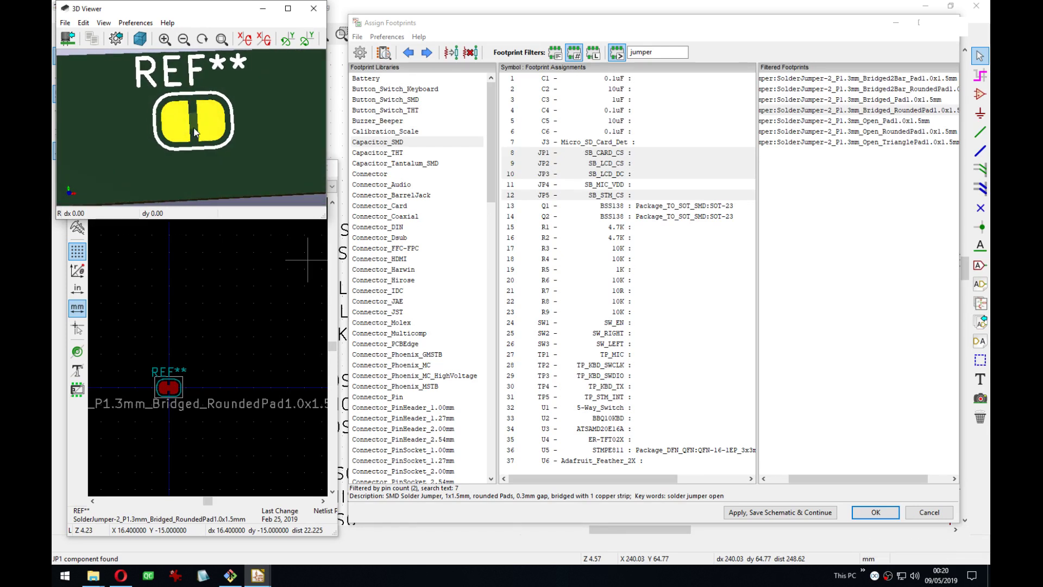
click(894, 100)
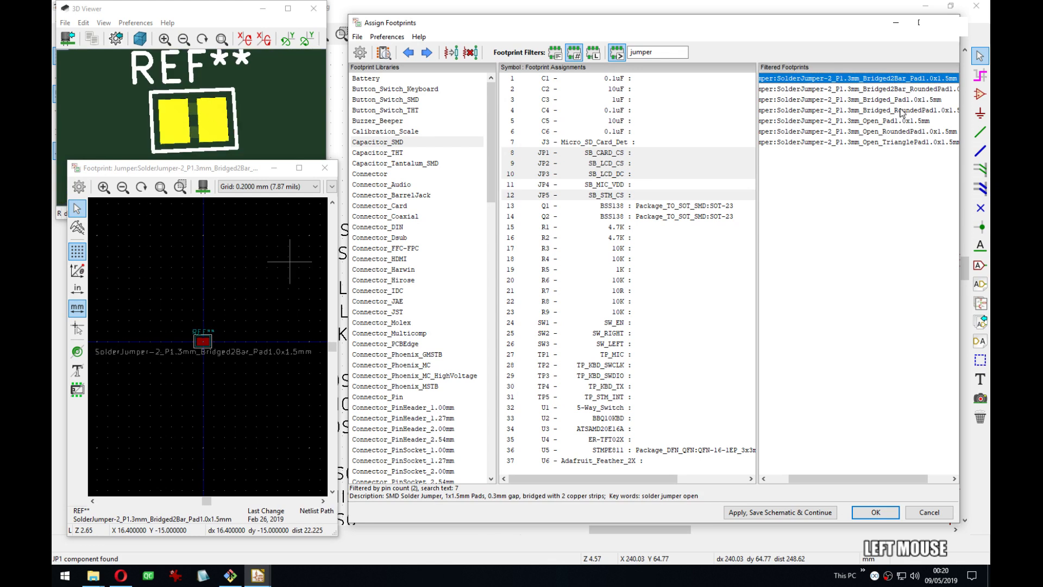
click(902, 110)
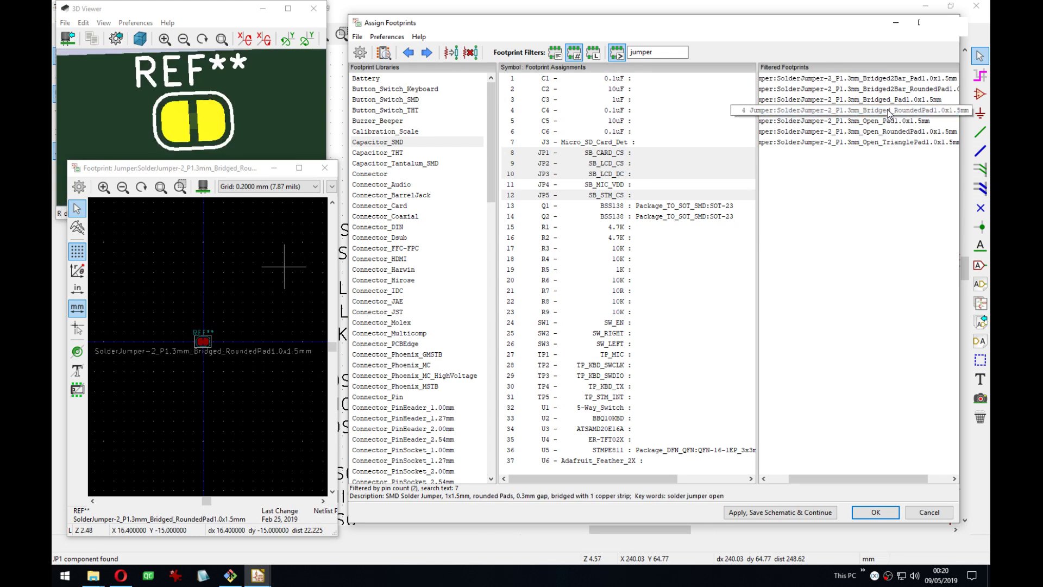
double_click(890, 111)
Compare the open jumper pads and assign SolderJumper-2_P1.3mm_Open_RoundedPad1.0x1.5mm to JP4.
click(632, 185)
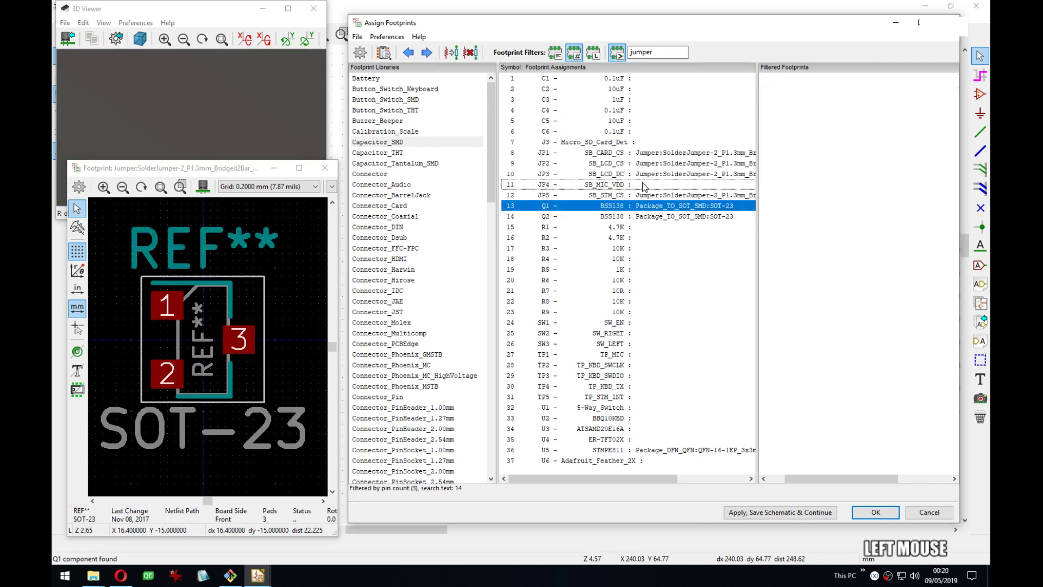
click(900, 120)
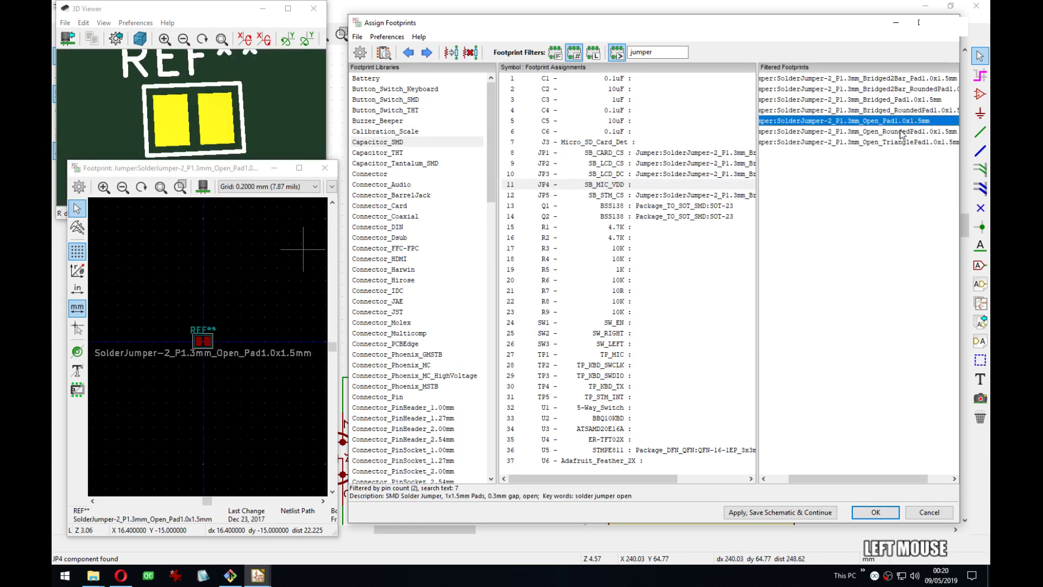
click(900, 131)
click(897, 142)
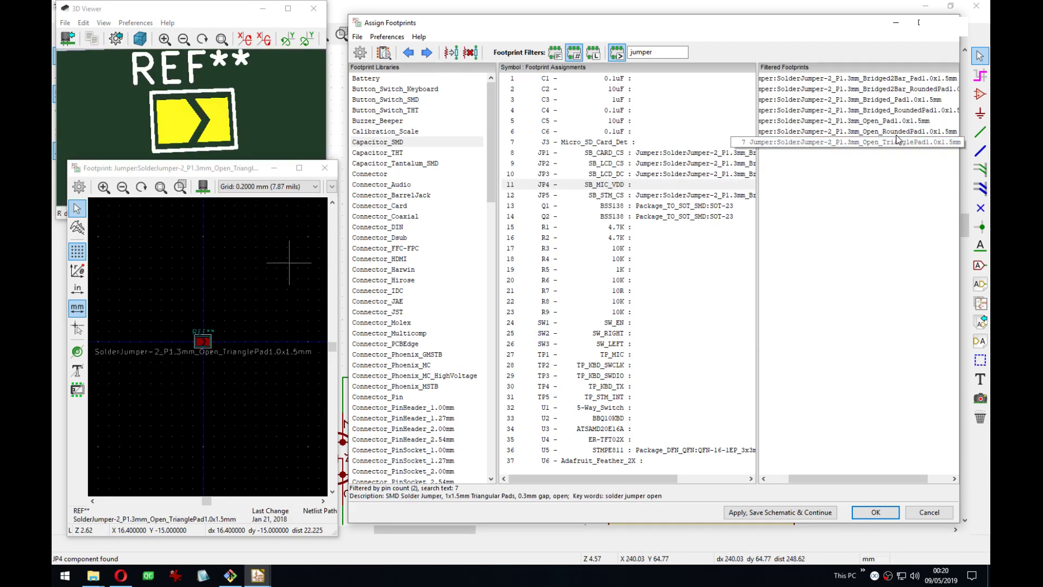
click(896, 132)
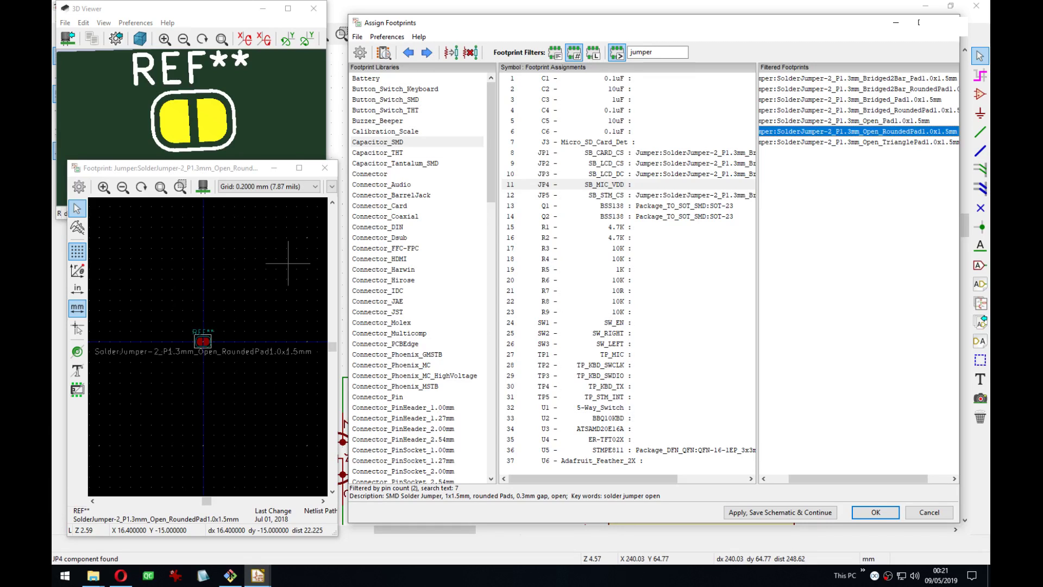
double_click(868, 137)
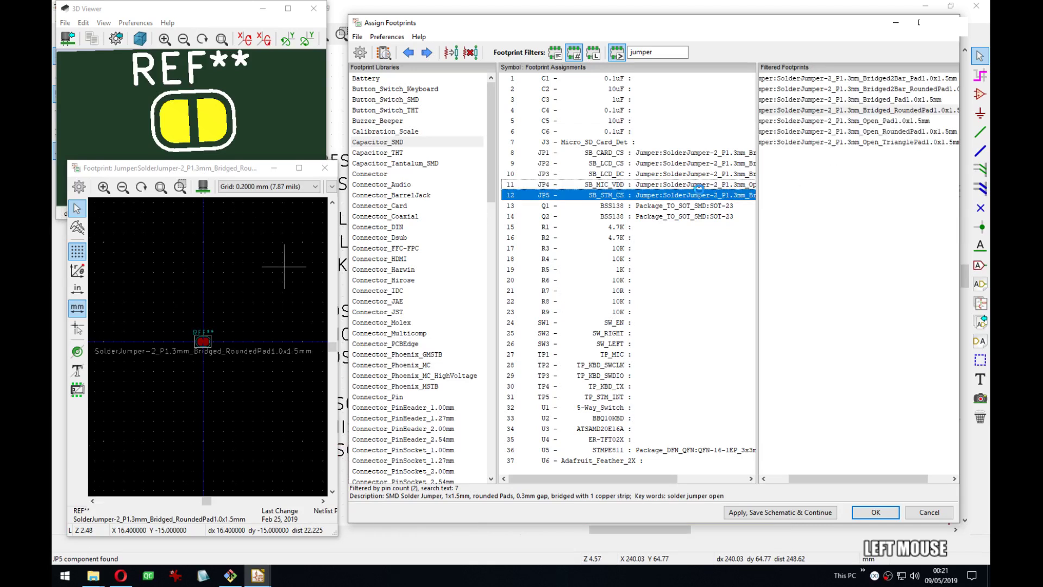
Assign Capacitor_SMD C_0603_1608Metric to capacitors C1–C6 using a 0603 filter.
click(638, 133)
shift+click(613, 80)
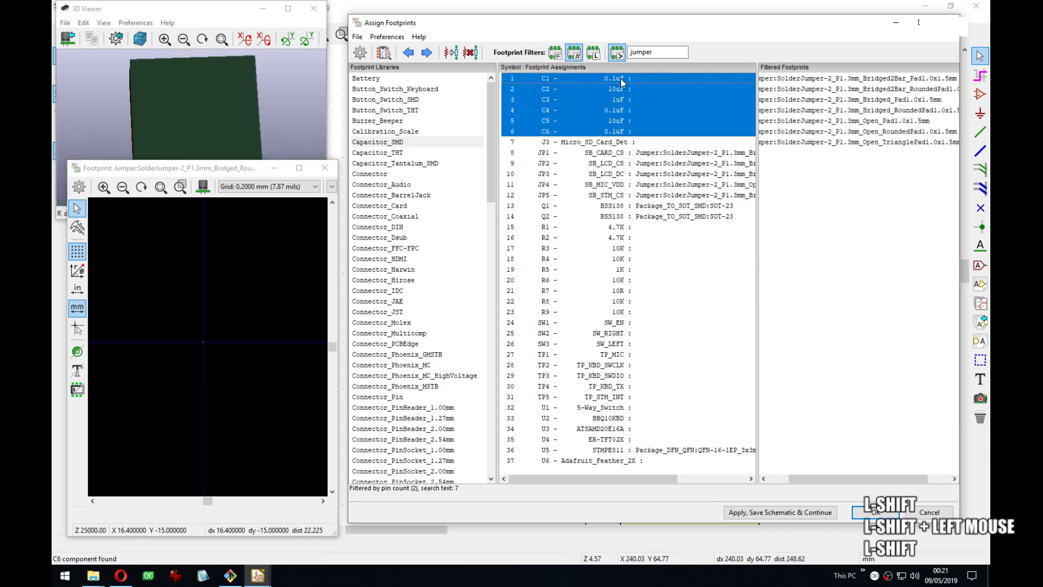
click(378, 141)
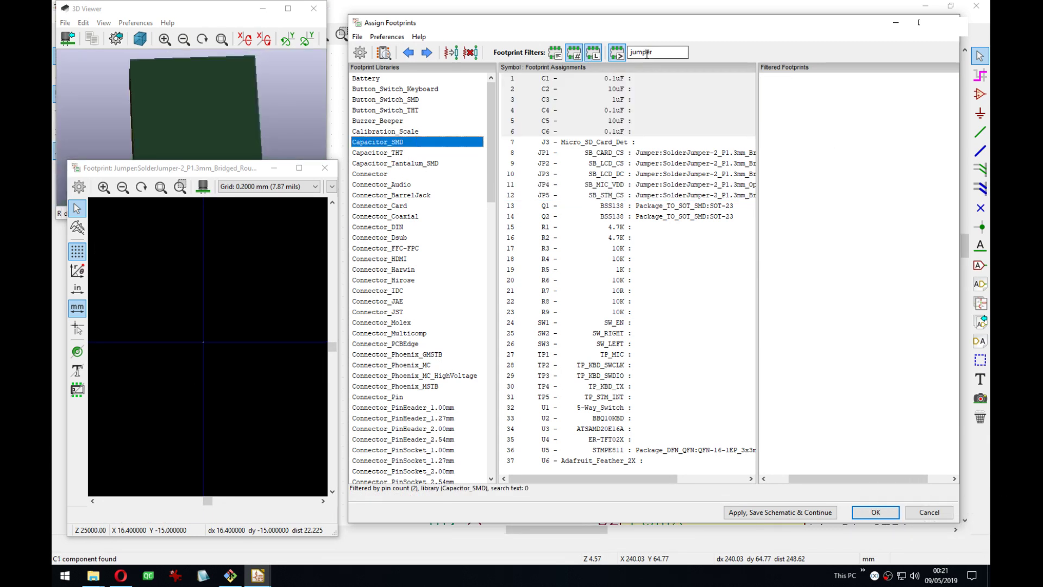
double_click(652, 52)
text(0603)
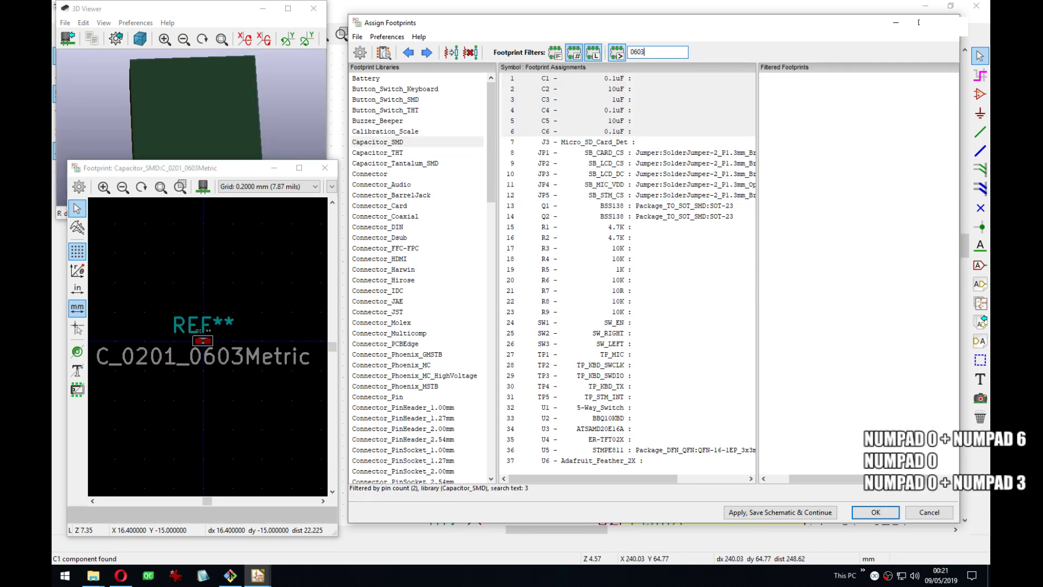
click(848, 89)
double_click(848, 90)
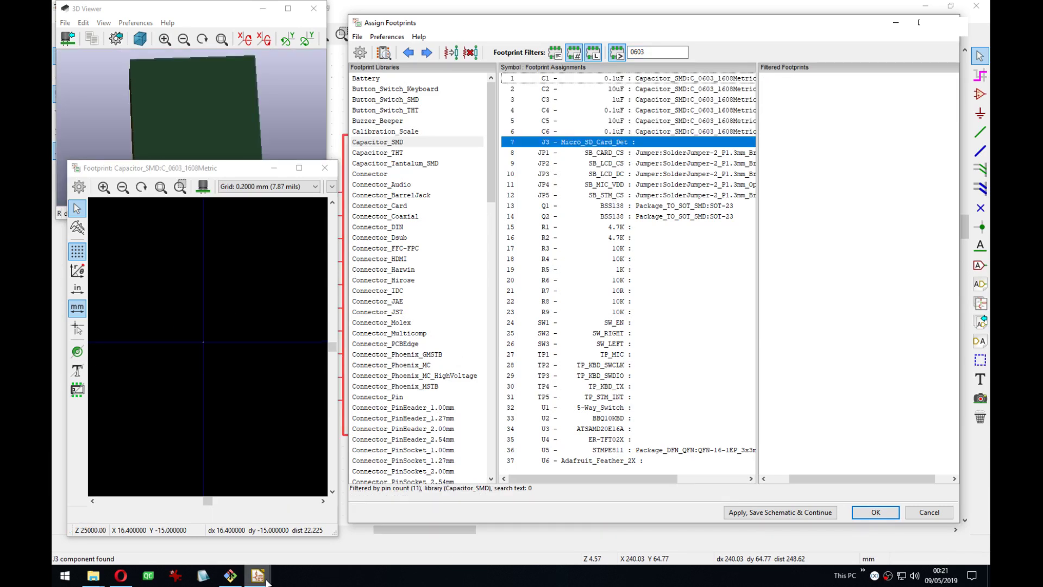
Select resistors R1 through R9.
click(635, 229)
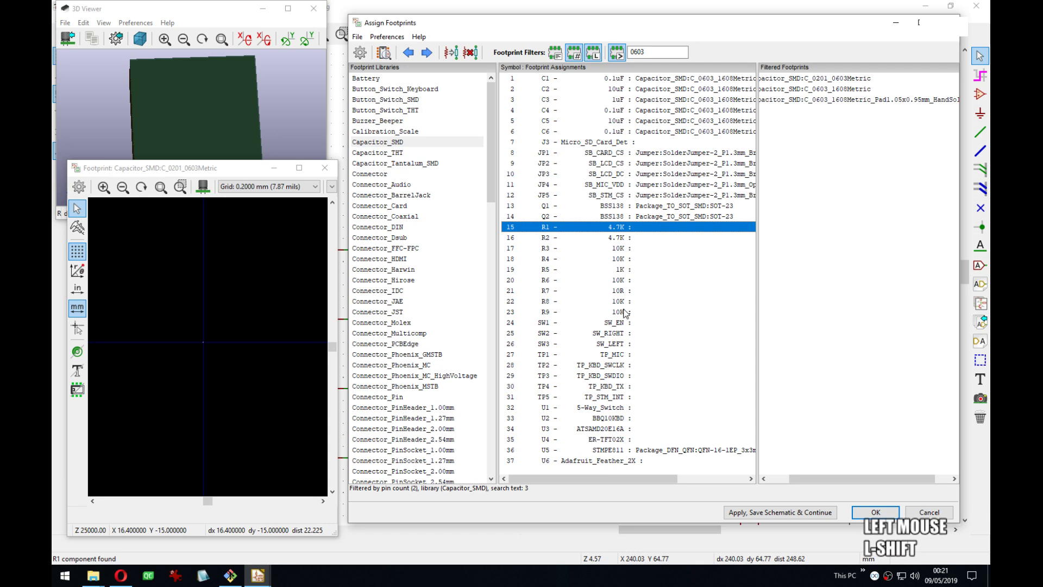
shift+click(624, 311)
drag(493, 192, 474, 459)
Assign Resistor_SMD R_0603_1608Metric to R1–R9, then select test points TP1–TP5.
click(392, 207)
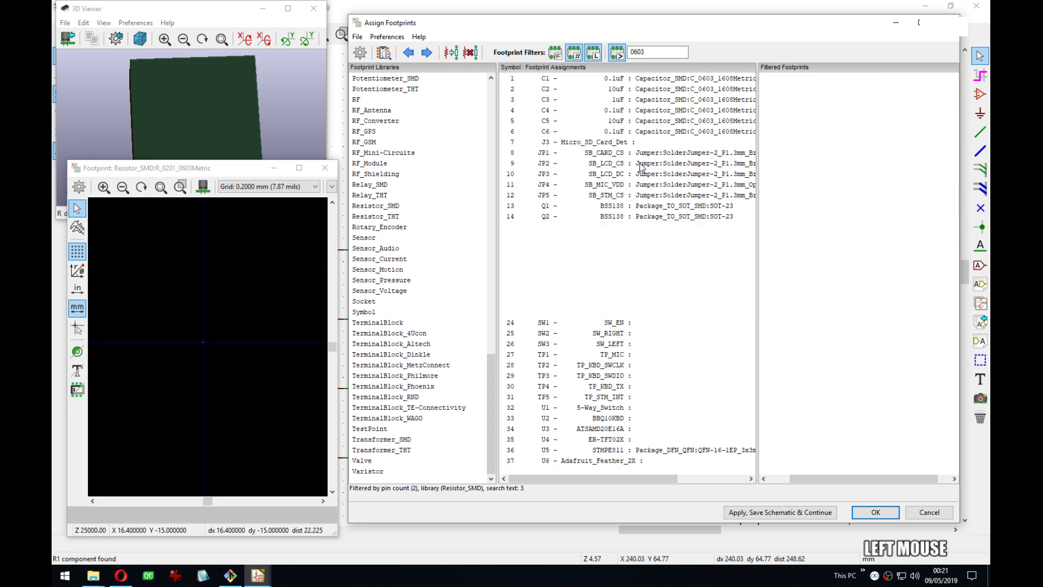
double_click(837, 91)
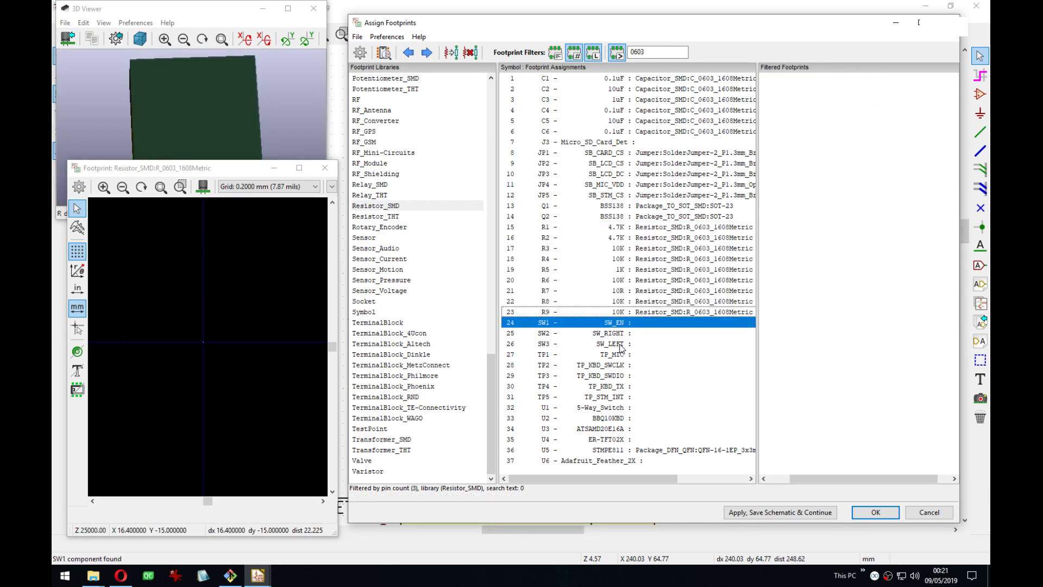
click(614, 359)
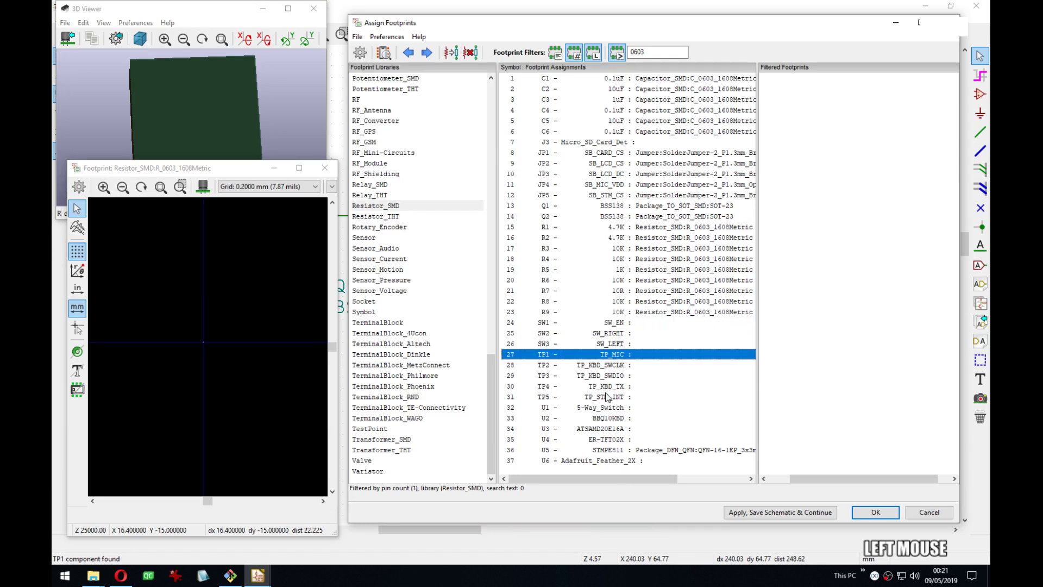
shift+click(605, 401)
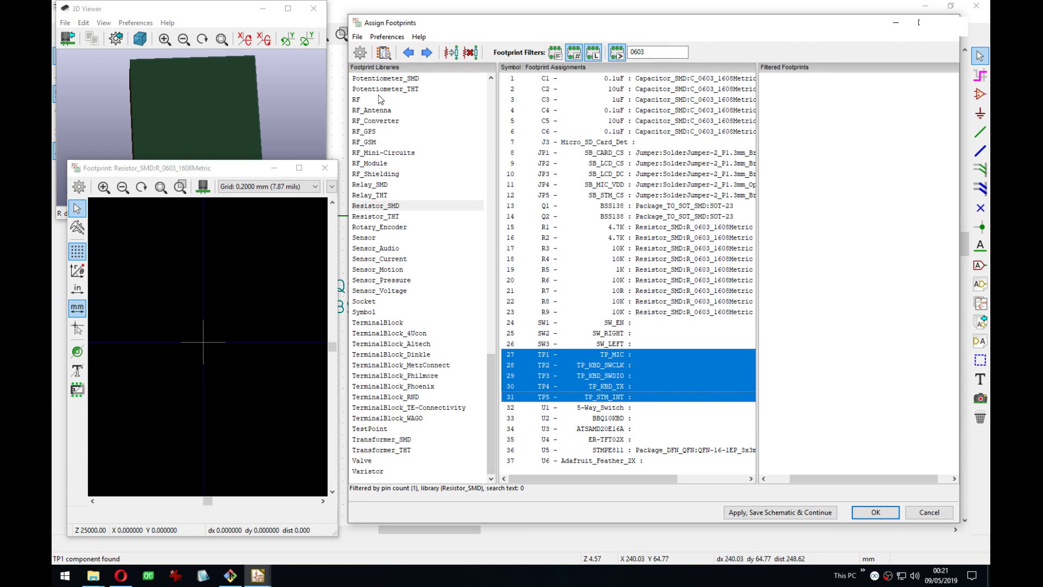
Compare TestPoint library pads and assign TestPoint_Pad_D3.0mm to TP1–TP5.
click(380, 429)
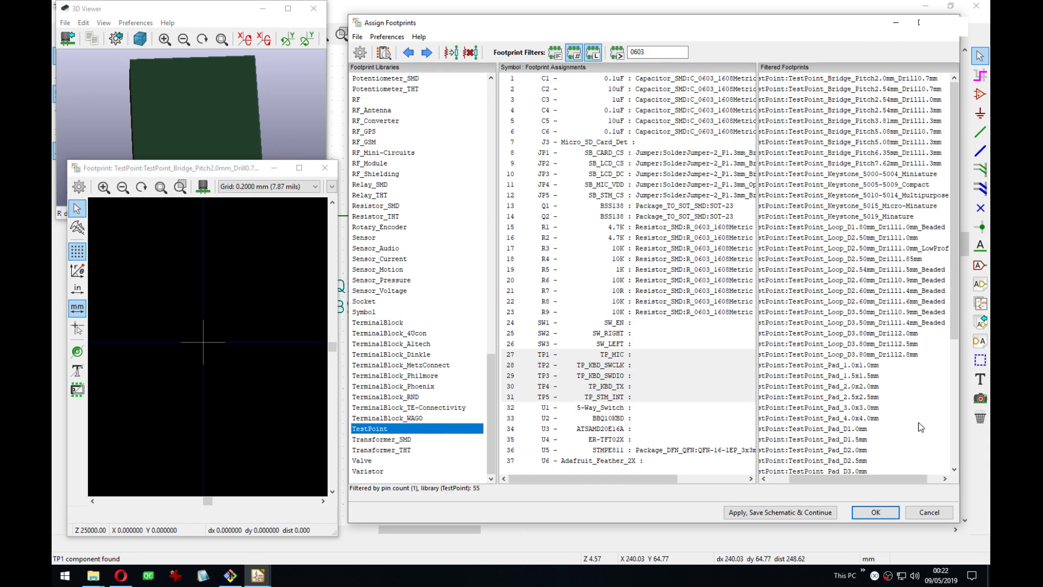
drag(856, 480, 837, 482)
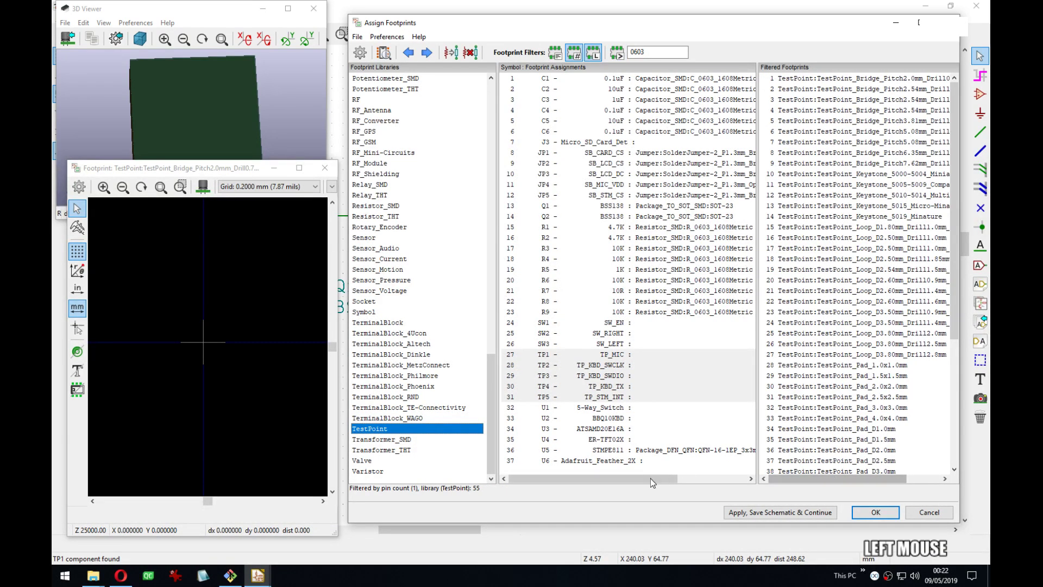
drag(954, 308, 955, 433)
click(892, 189)
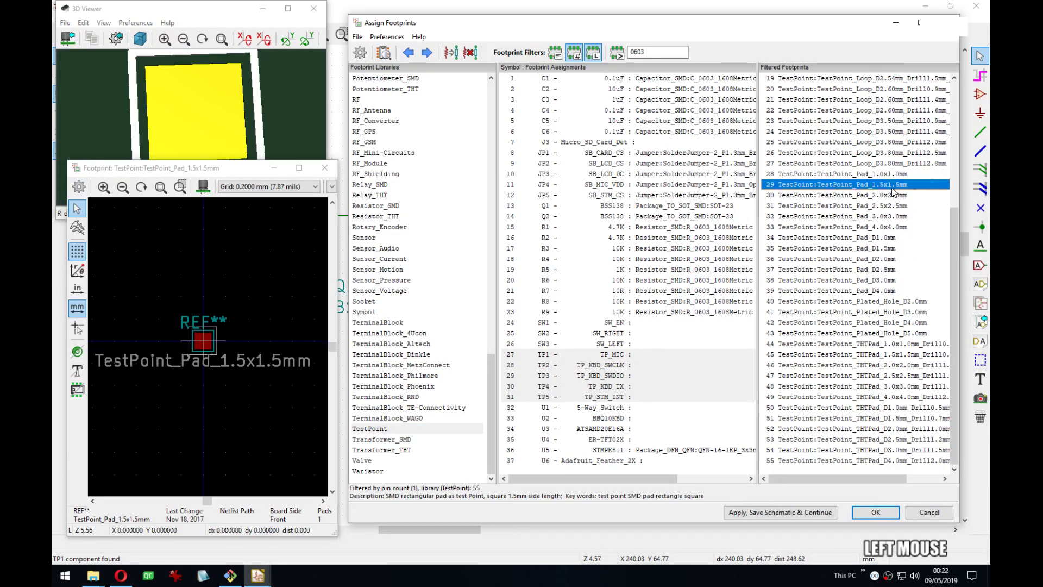
click(888, 198)
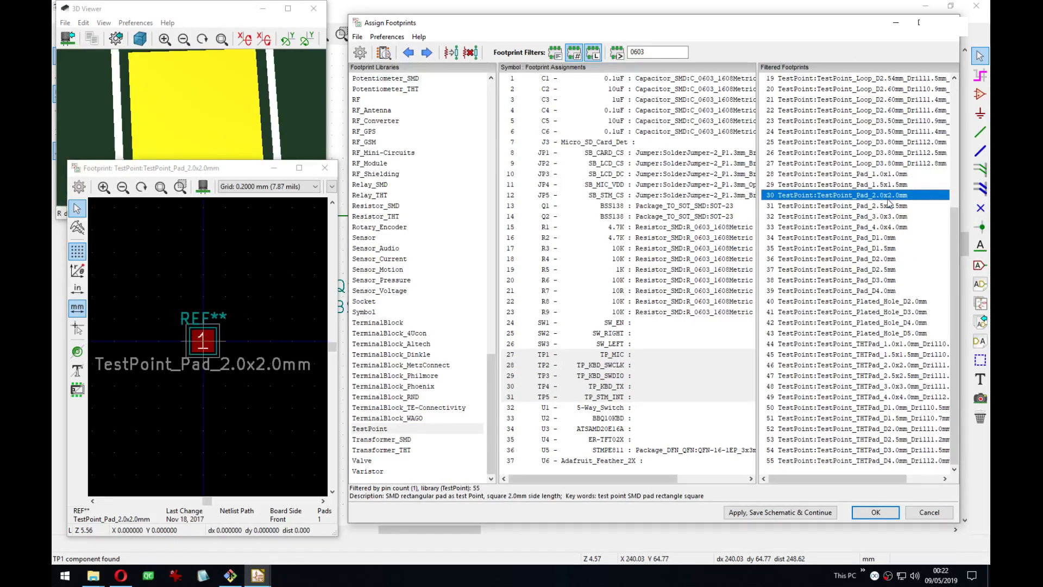
click(890, 259)
click(891, 269)
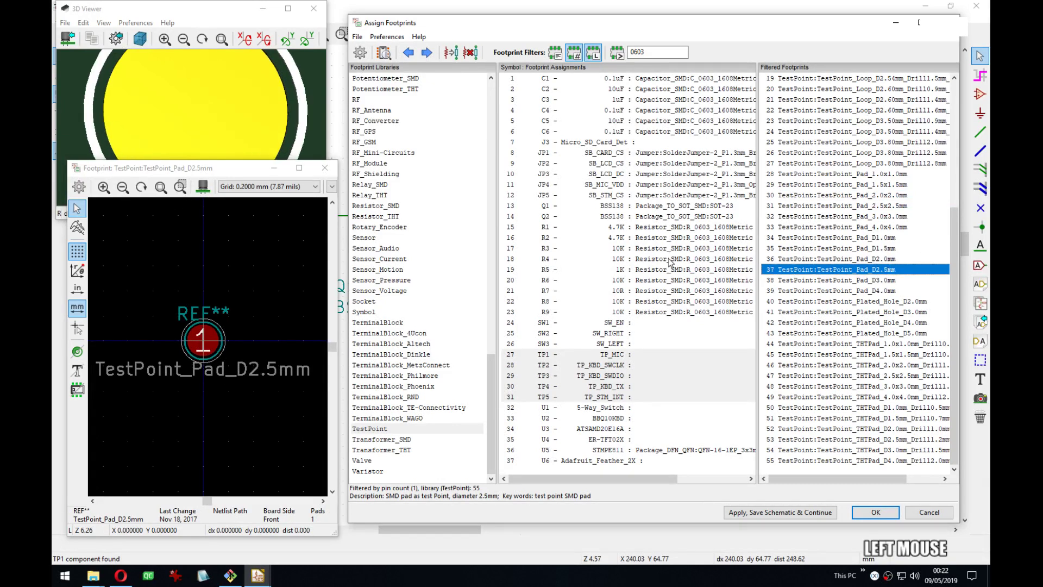
click(241, 113)
scroll(241, 116, down, 2)
scroll(225, 111, down, 3)
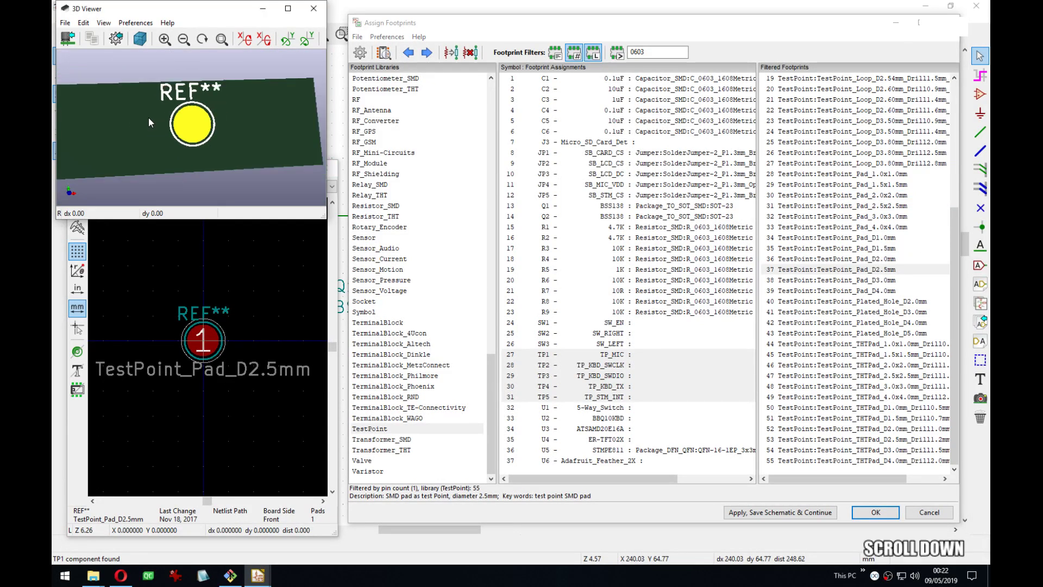
click(878, 271)
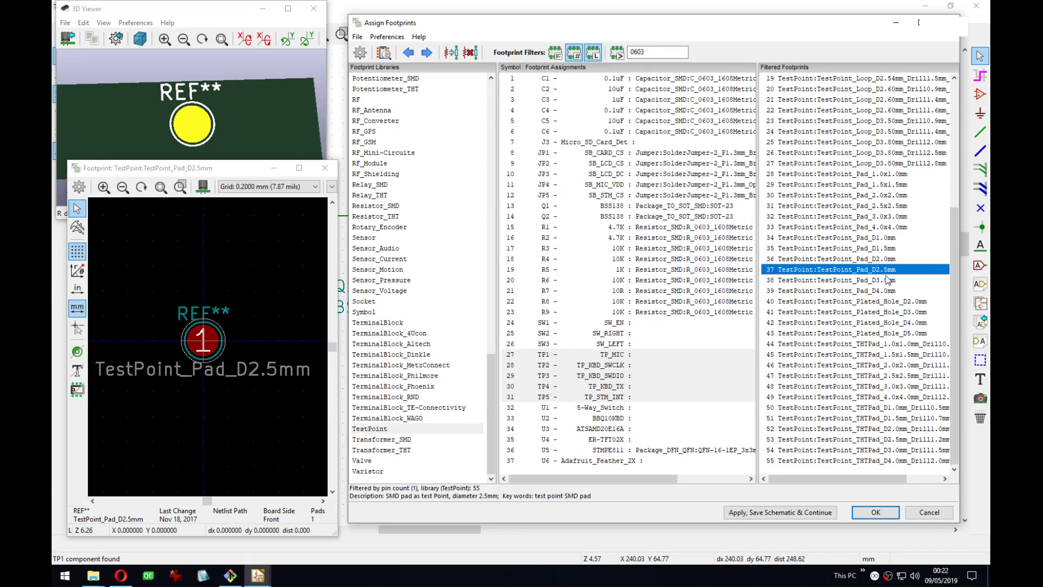
click(888, 280)
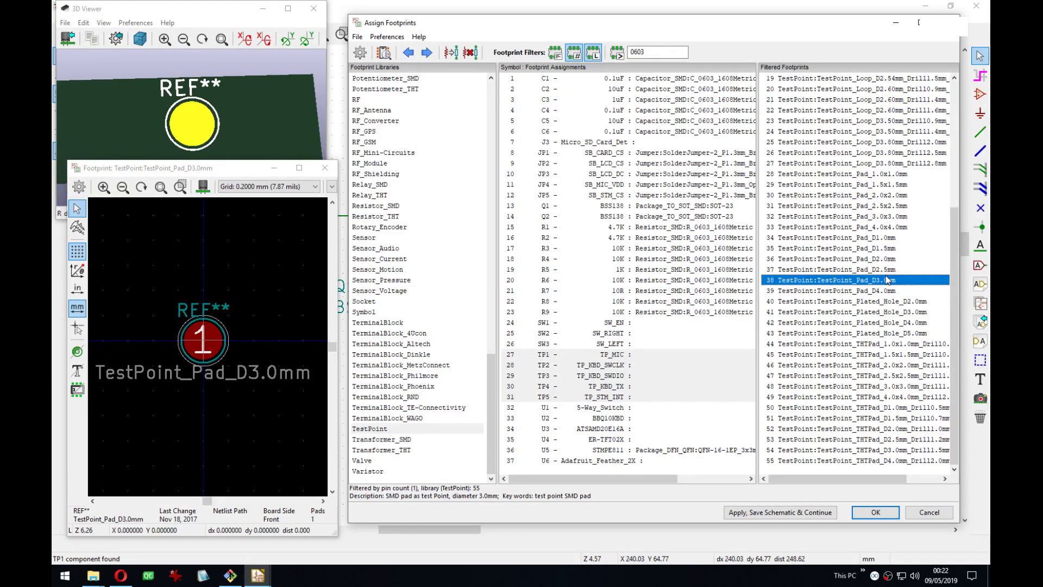
double_click(887, 279)
Select U3, the ATSAMD20E16A microcontroller, and show the open KiCad windows.
scroll(676, 395, down, 2)
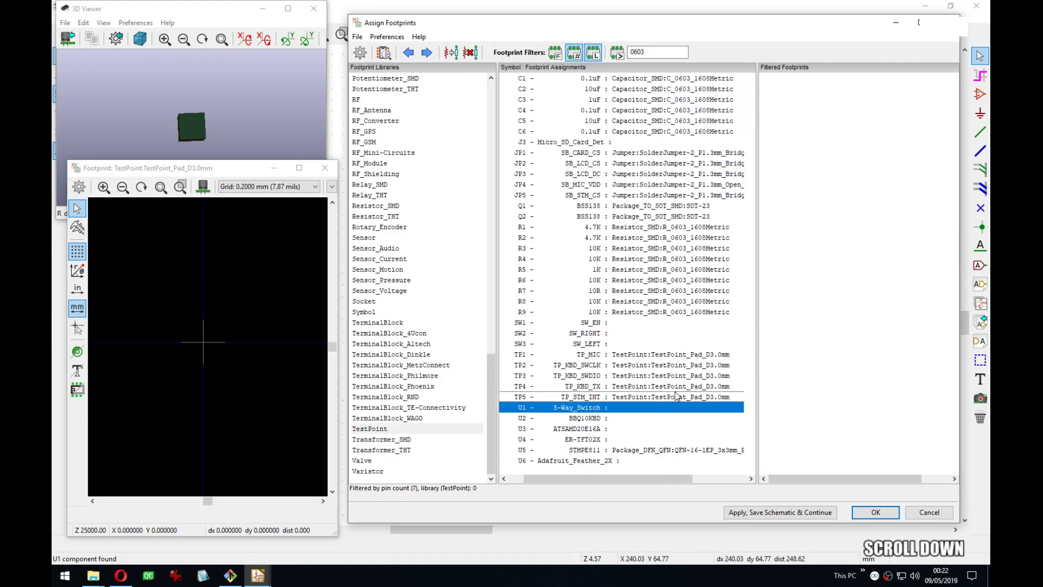
scroll(618, 471, up, 2)
click(618, 481)
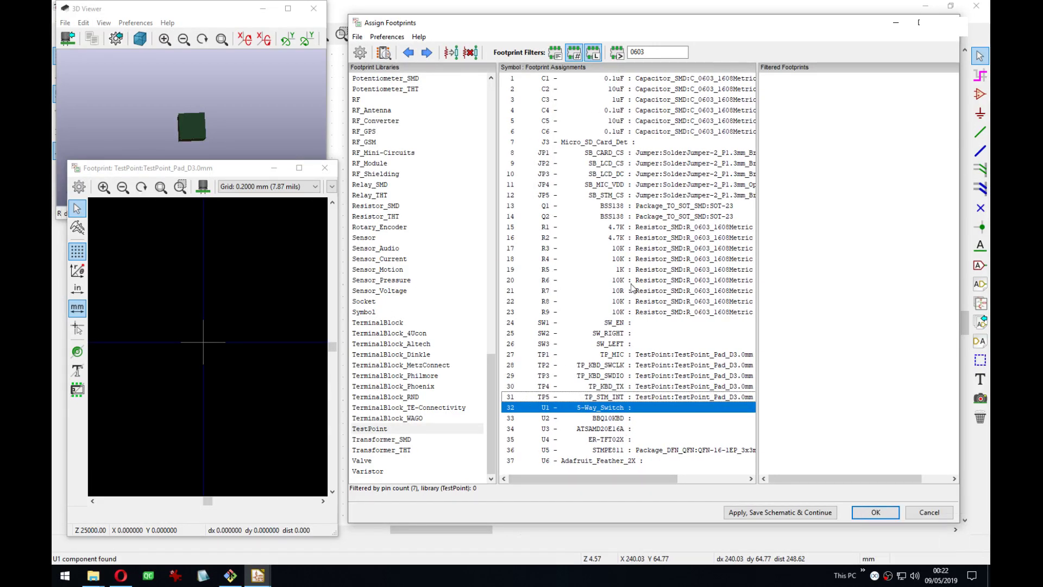
click(613, 430)
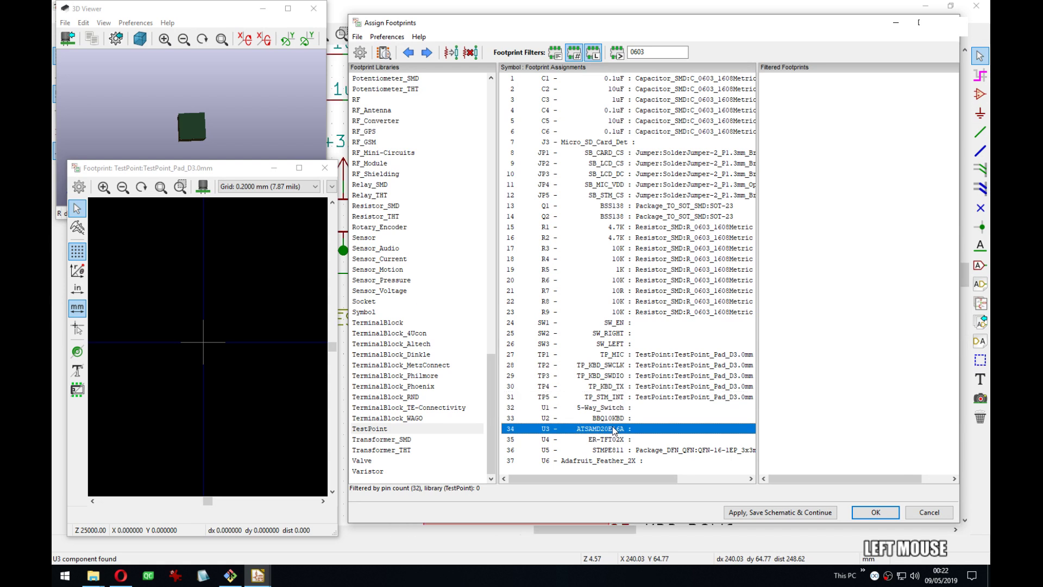
click(258, 576)
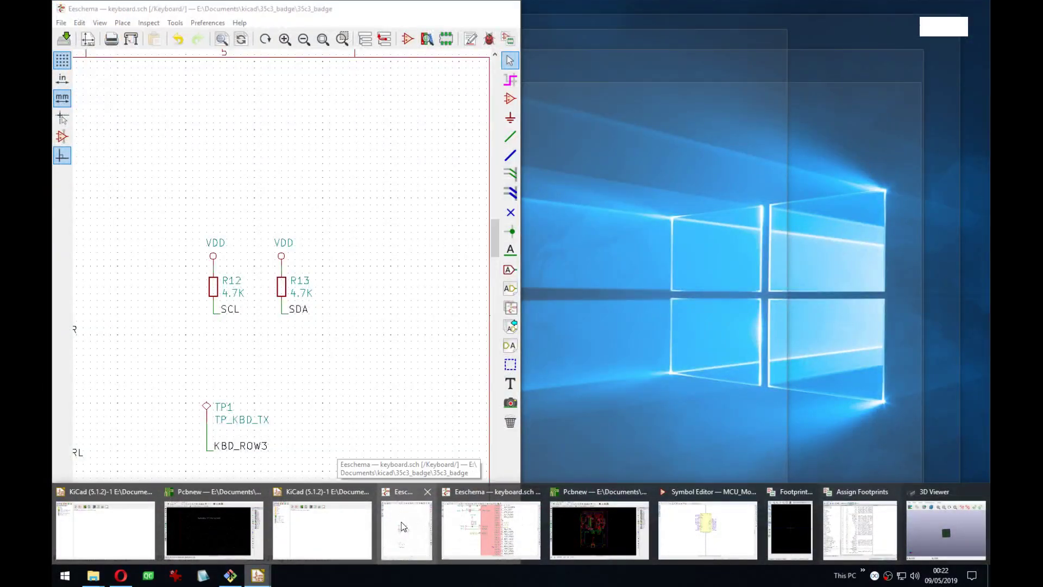
Copy U3's footprint name Package_DFN_QFN:QFN-32-1EP_5x5mm_P0.5mm_EP3.45x3.45mm from its Symbol Properties.
click(402, 526)
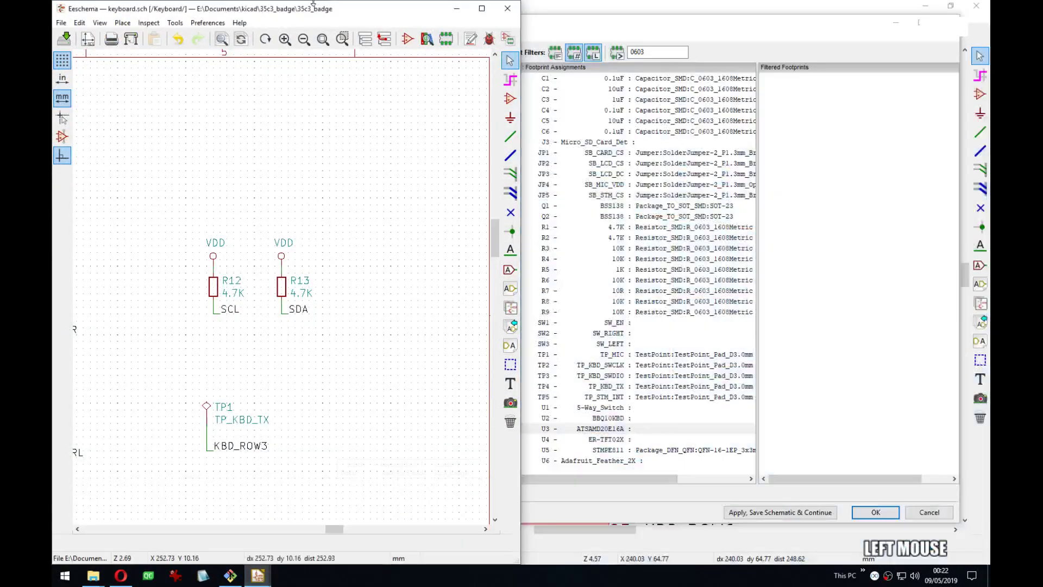
double_click(142, 375)
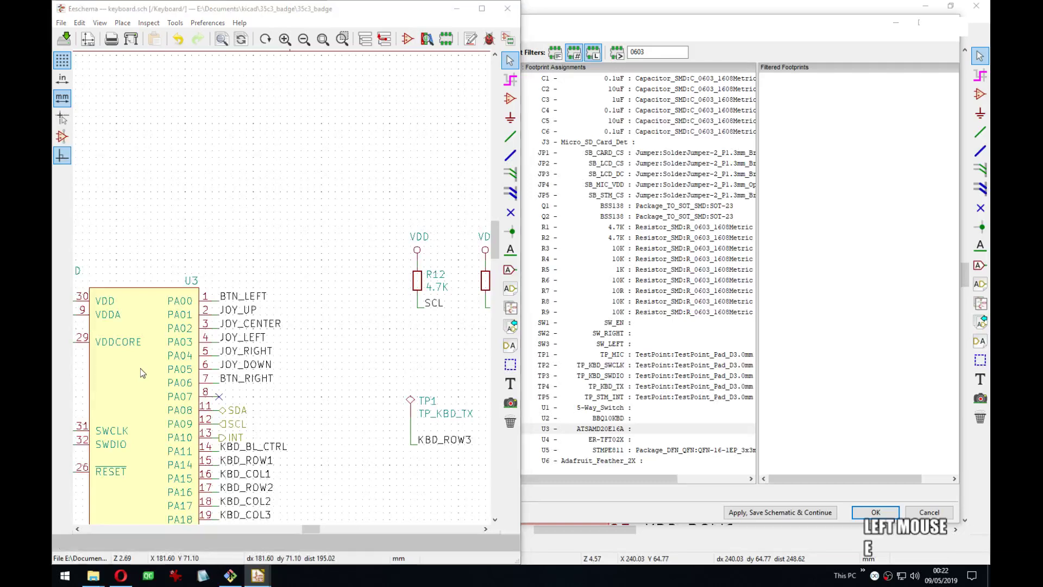
click(707, 229)
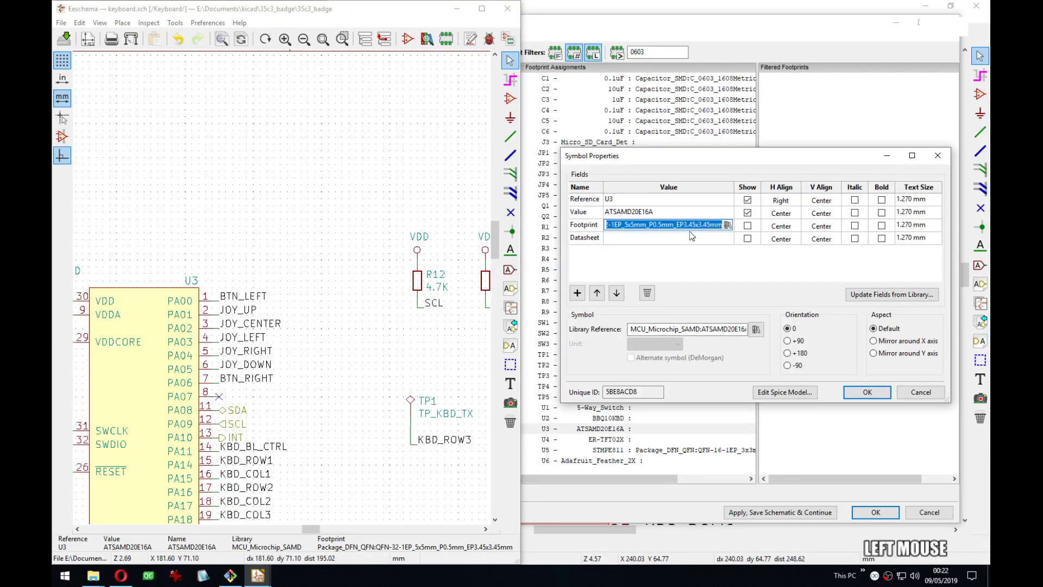
click(705, 229)
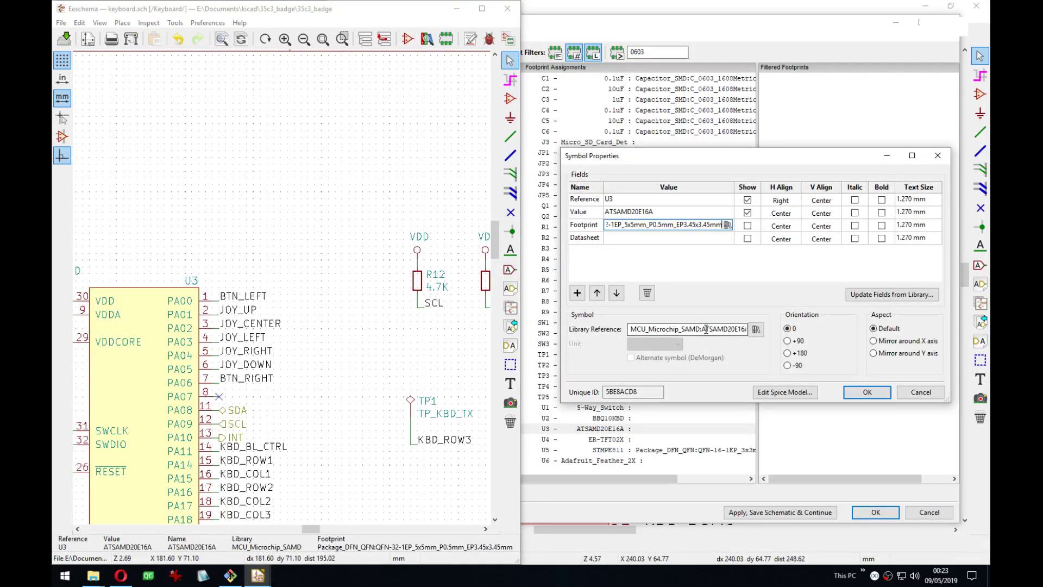
double_click(675, 227)
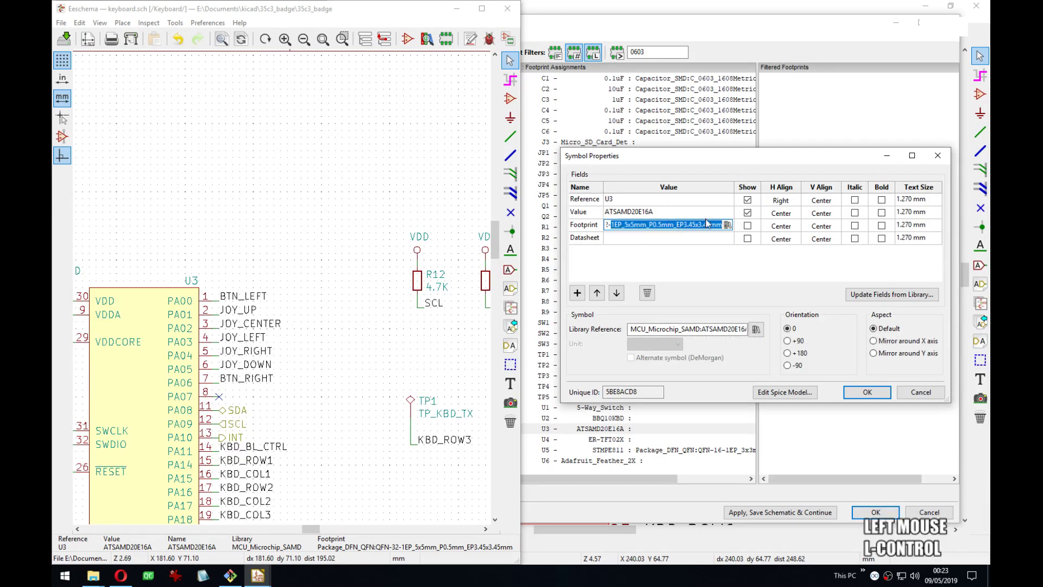
key(ctrl+c)
key(ctrl+a)
key(ctrl+c)
click(938, 156)
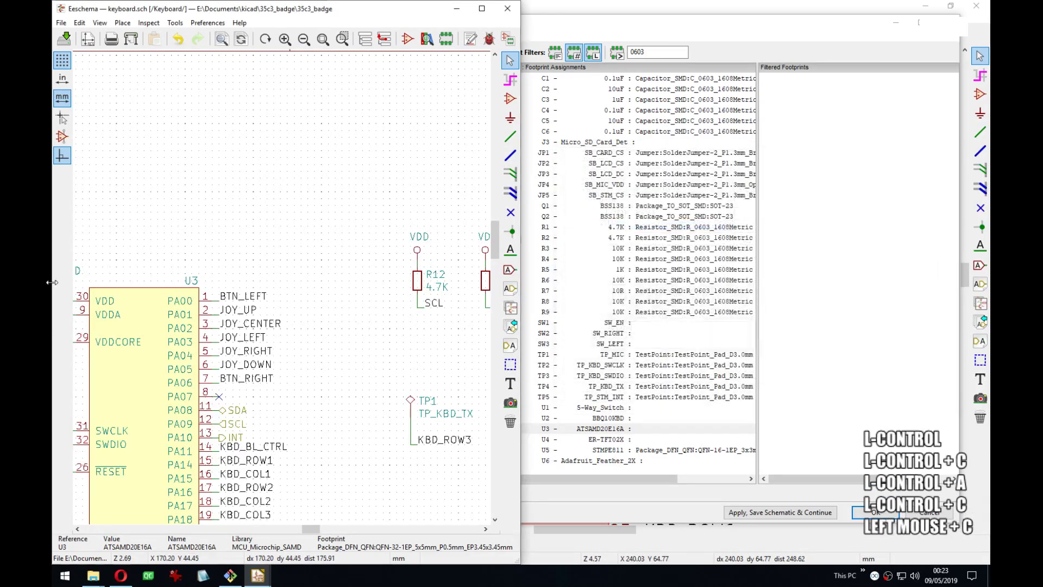
Save the schematic and paste the QFN footprint name into the search filter.
click(696, 49)
key(ctrl+s)
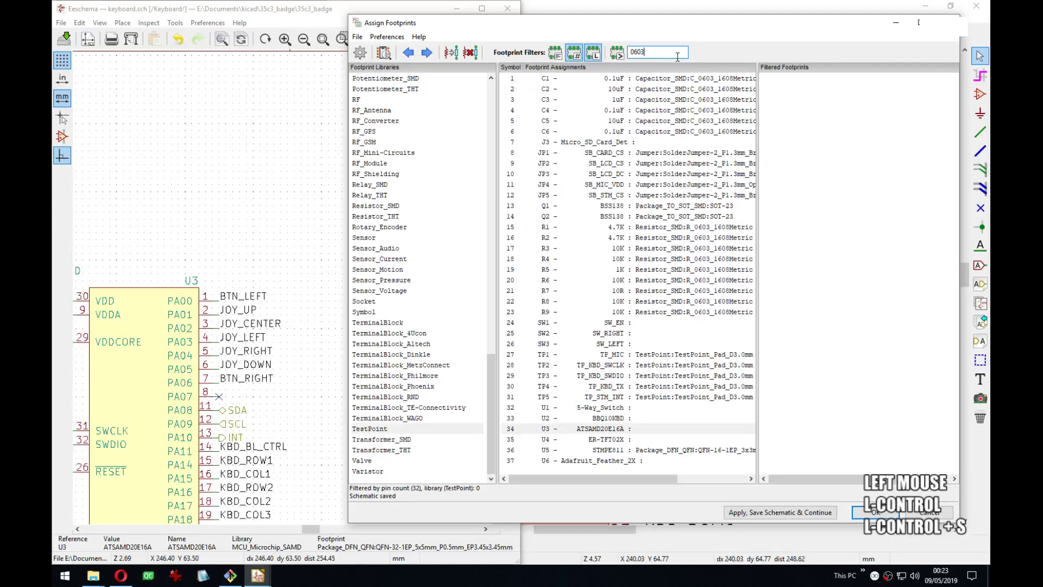
key(ctrl+a)
key(ctrl+v)
click(591, 52)
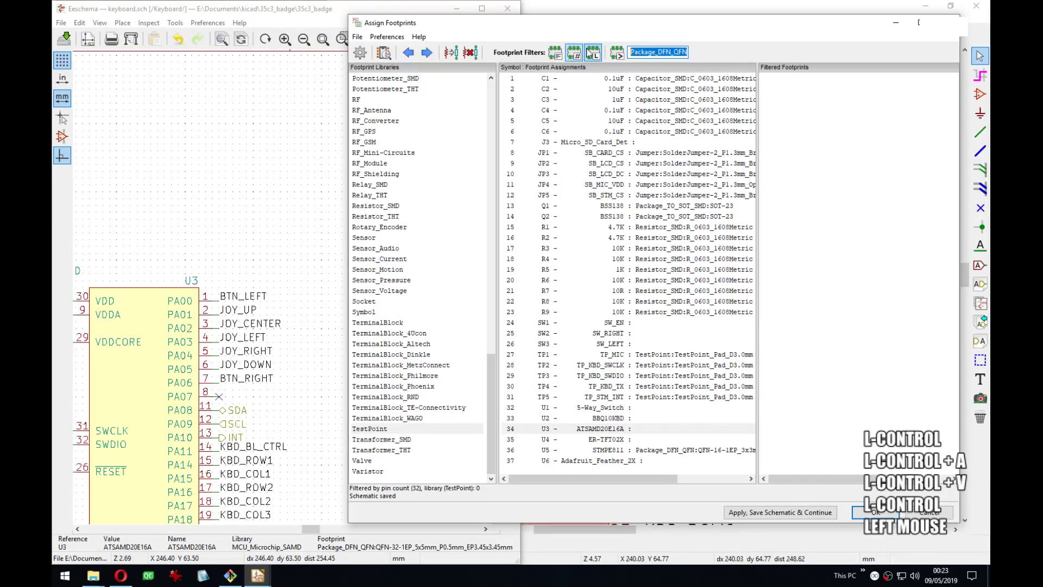
click(663, 52)
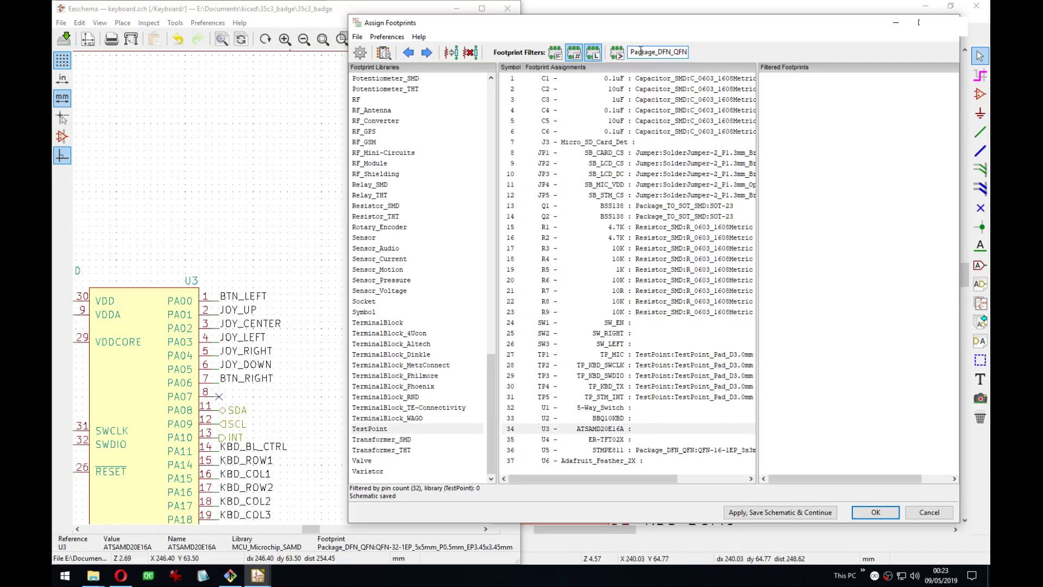
click(593, 52)
click(672, 53)
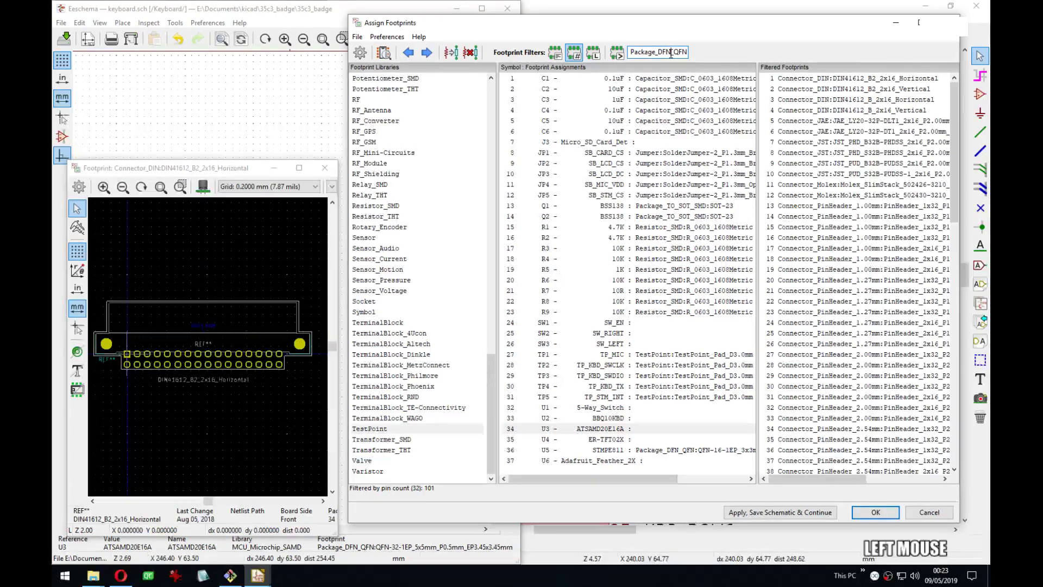
click(617, 53)
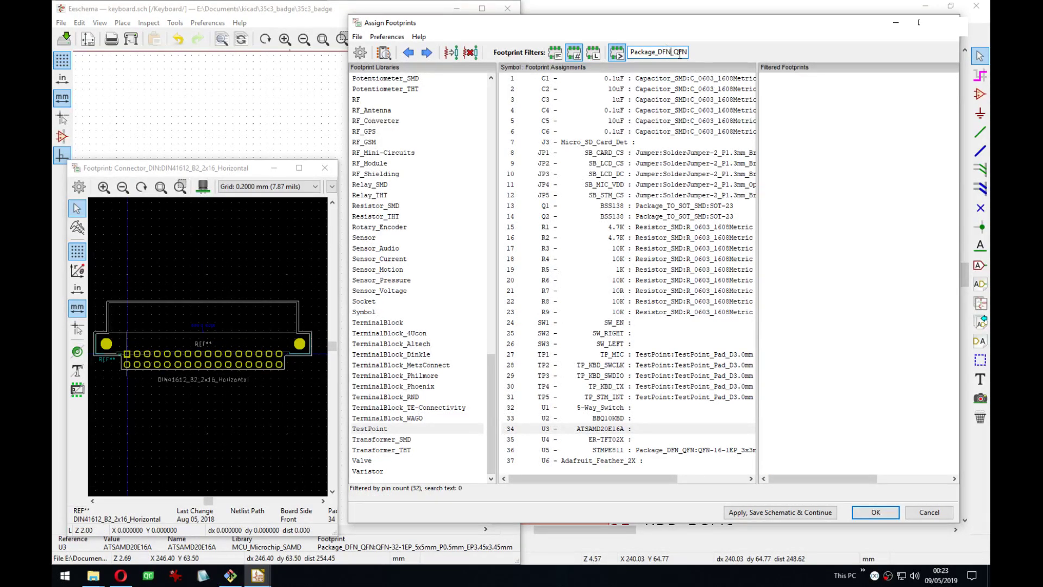
Trim the library prefix so the filter reads QFN-32-1EP_5x5mm.
key(Home)
key(Delete)
key(Delete)
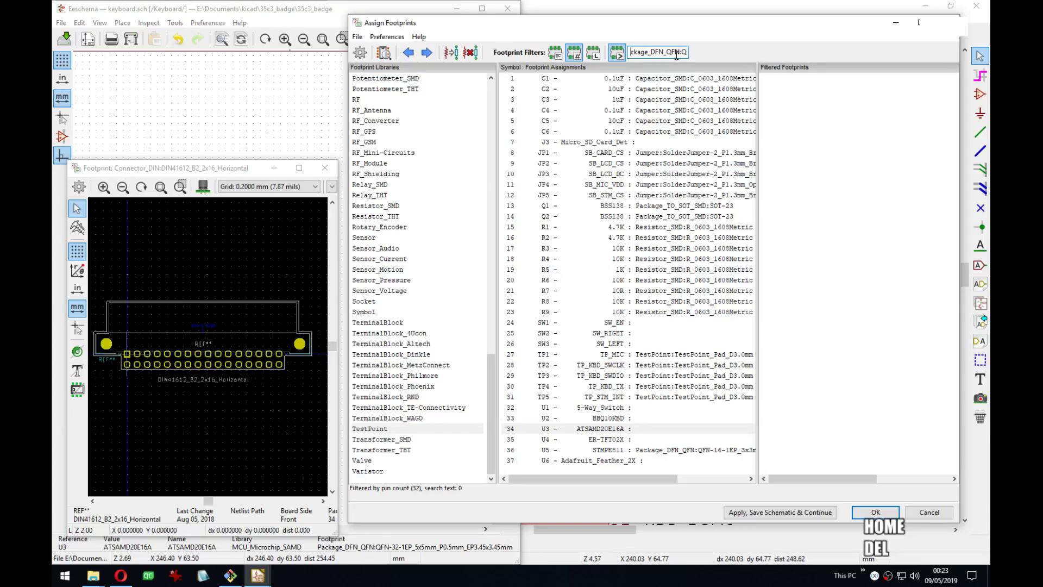
key(Delete)
key(Delete)
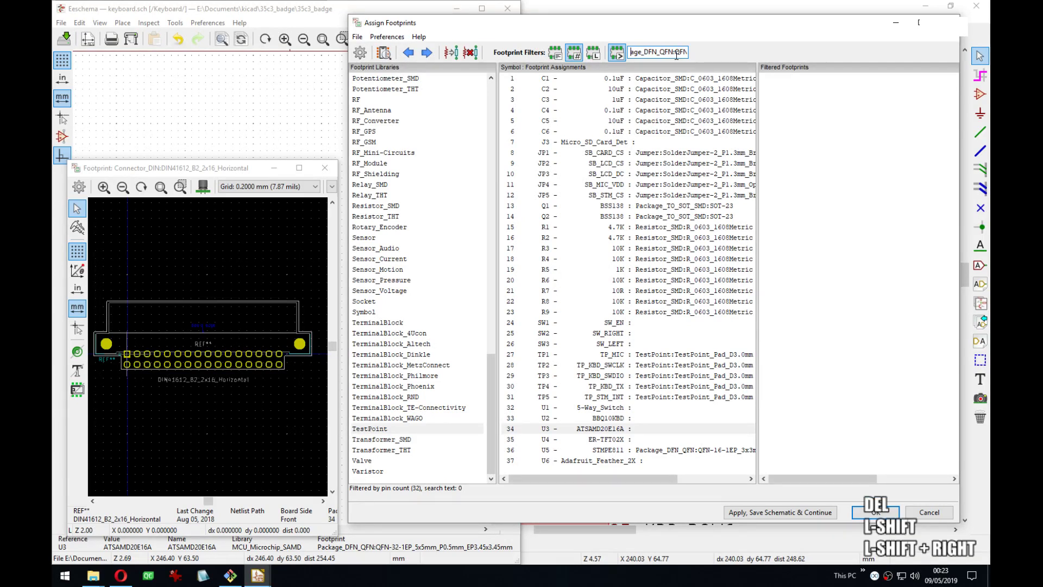
key(Delete)
key(shift+Right)
key(shift+Right)
key(shift+Right)
key(shift+Right)
key(shift+Right)
key(shift+Right)
key(shift+Right)
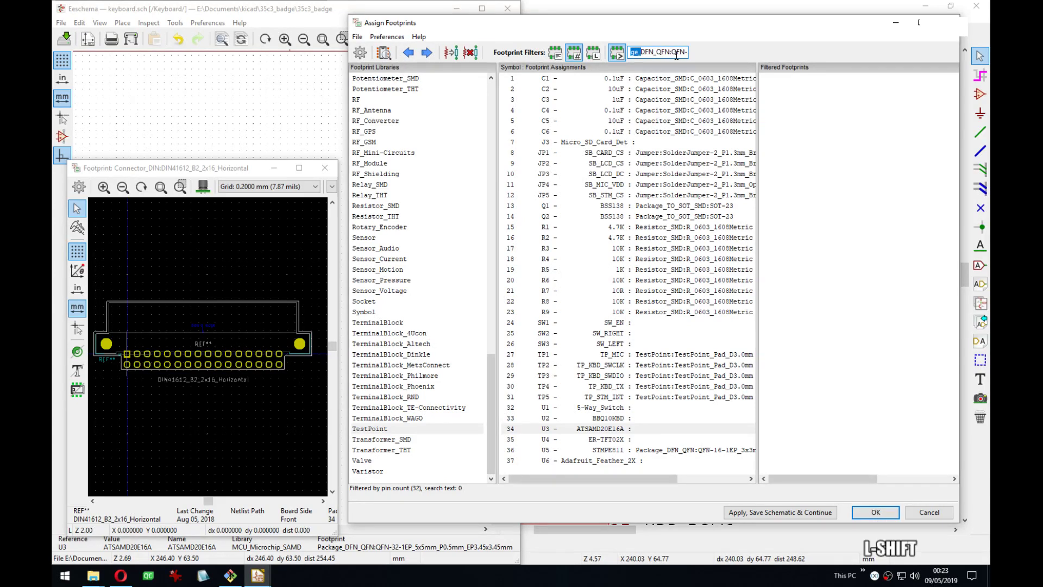
key(Delete)
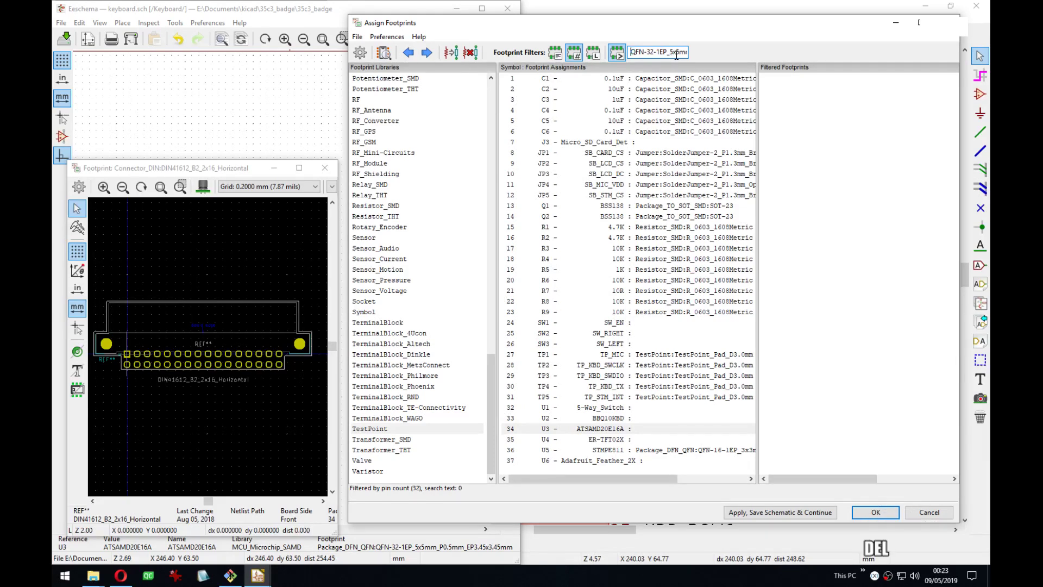
click(674, 50)
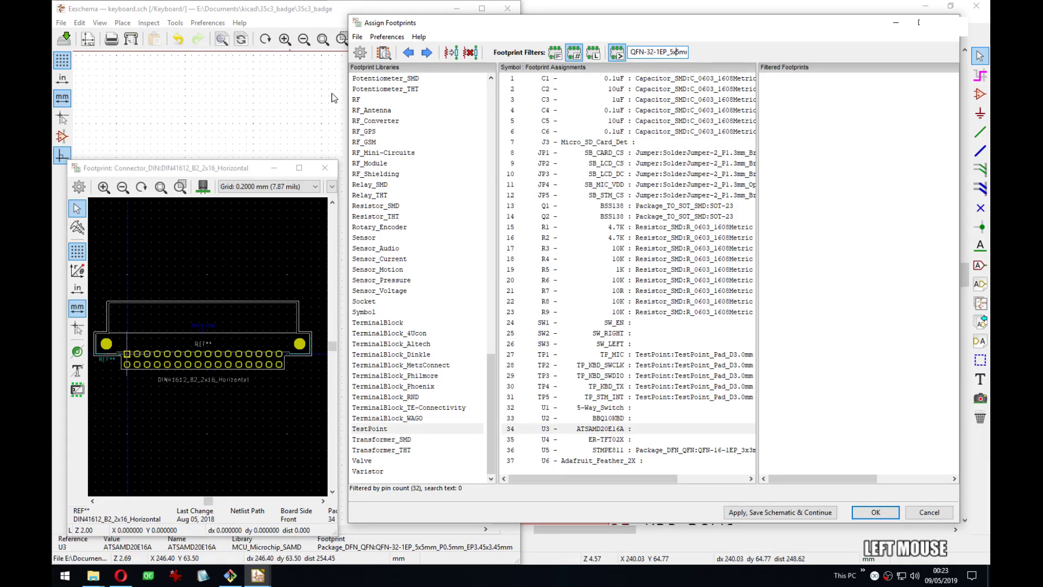
Turn off the pin-count filter and assign the first QFN-32-1EP_5x5mm match to U3.
drag(351, 97, 207, 97)
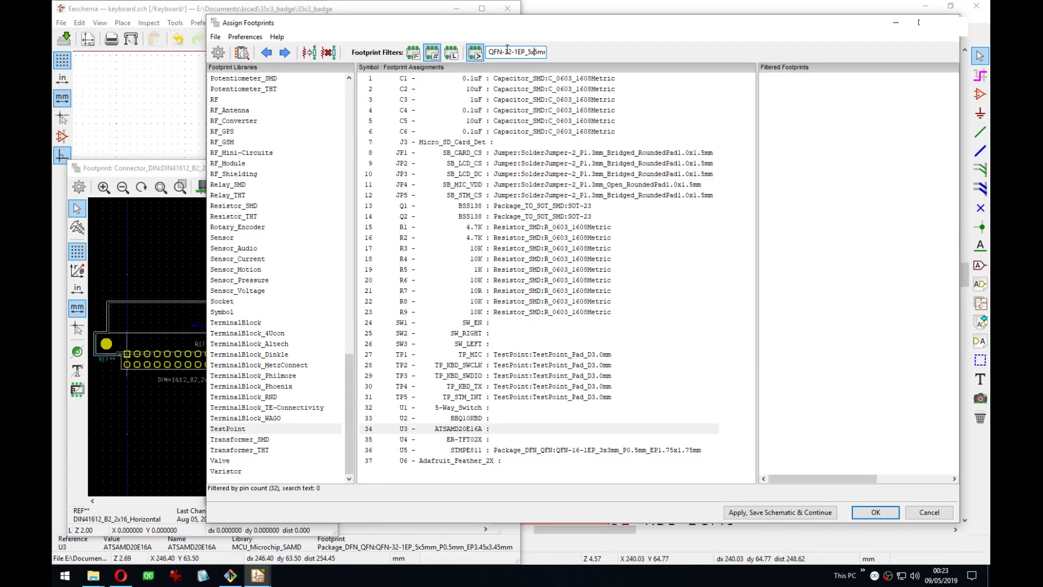
click(438, 54)
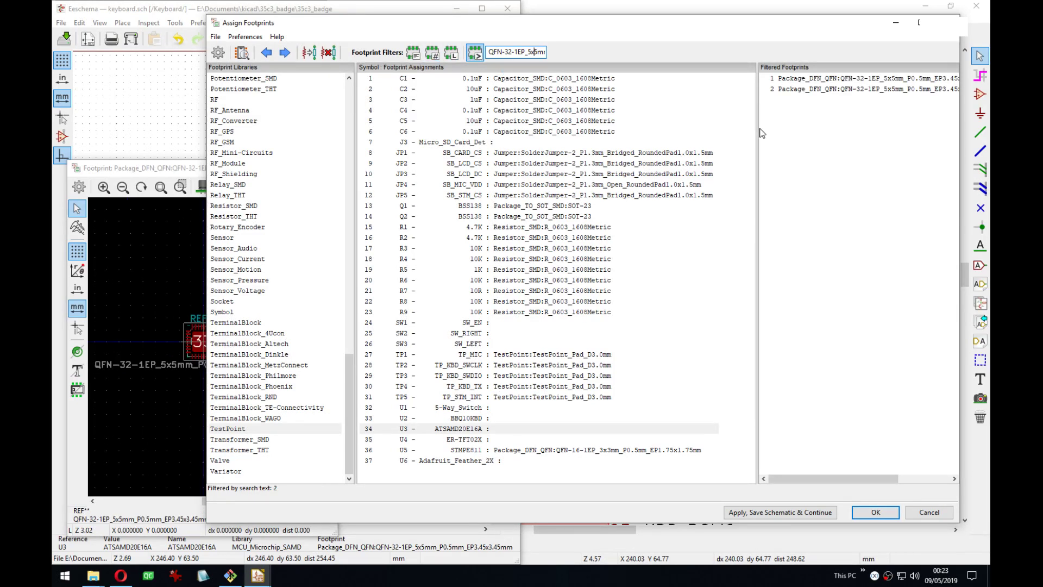
drag(846, 480, 913, 416)
click(863, 80)
click(862, 81)
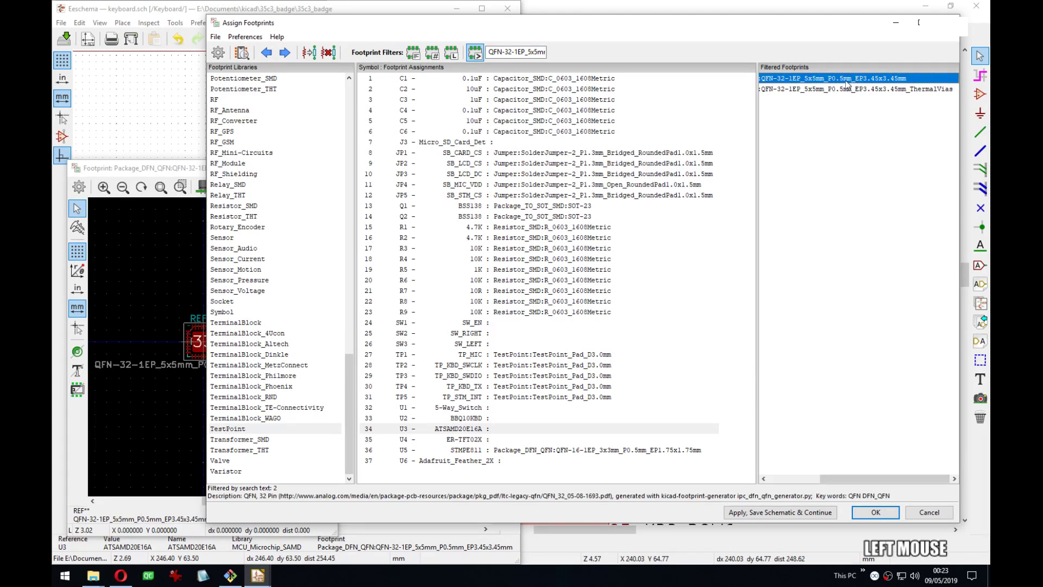
click(165, 177)
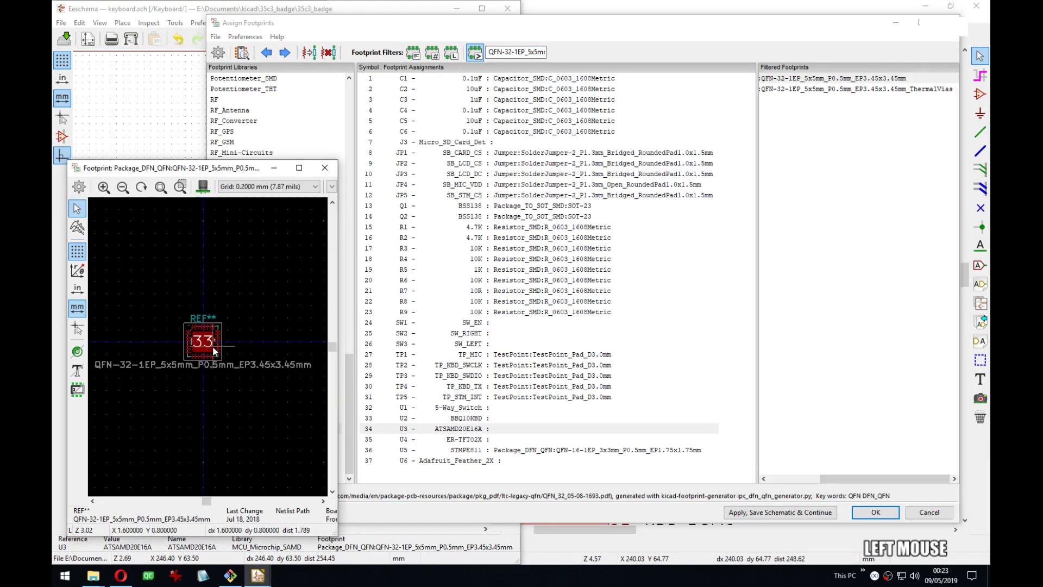
click(813, 83)
double_click(813, 83)
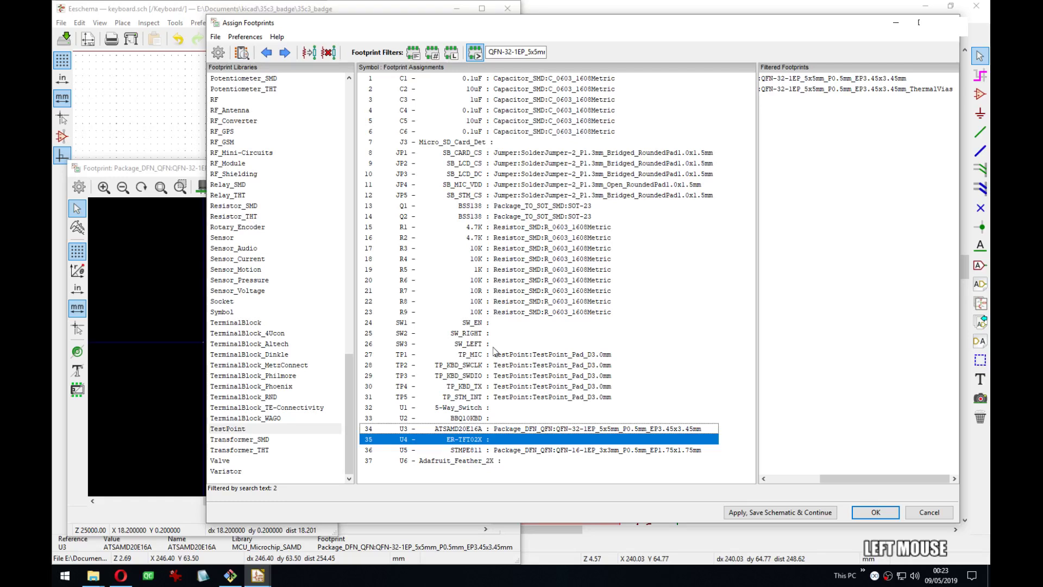
click(489, 324)
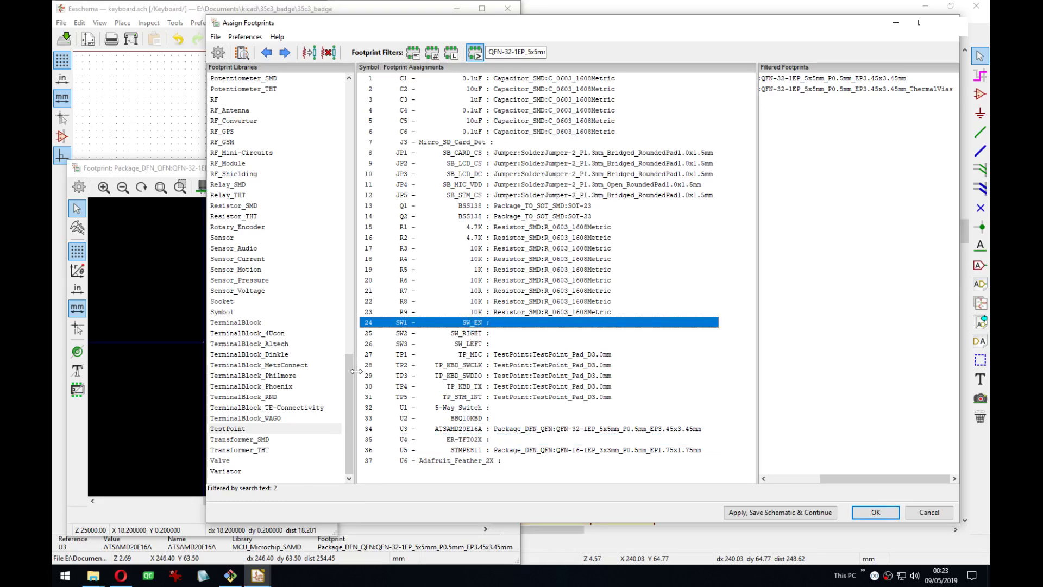
drag(348, 373, 353, 80)
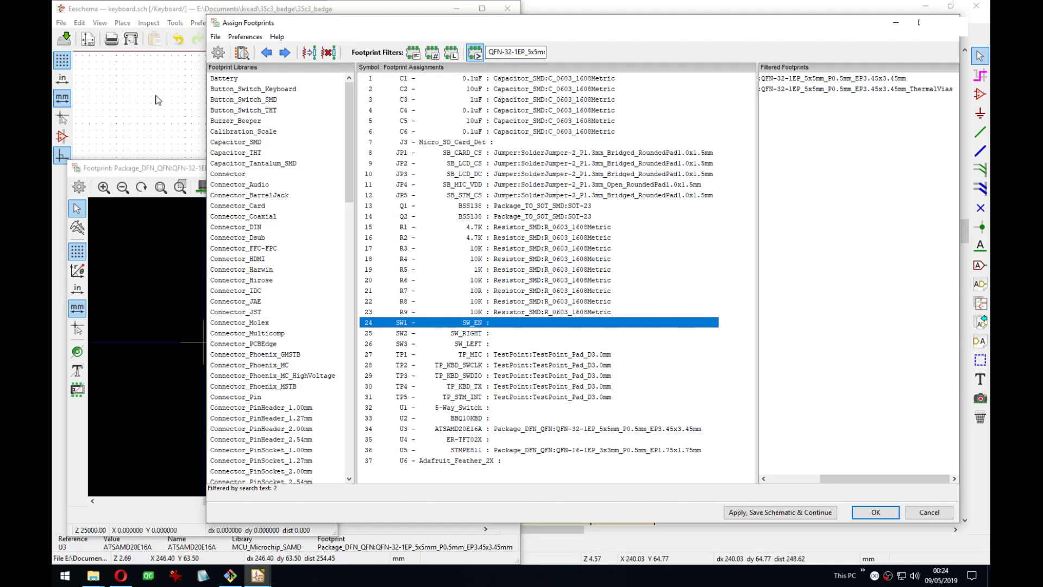
key(alt+Tab)
key(alt+BackSpace)
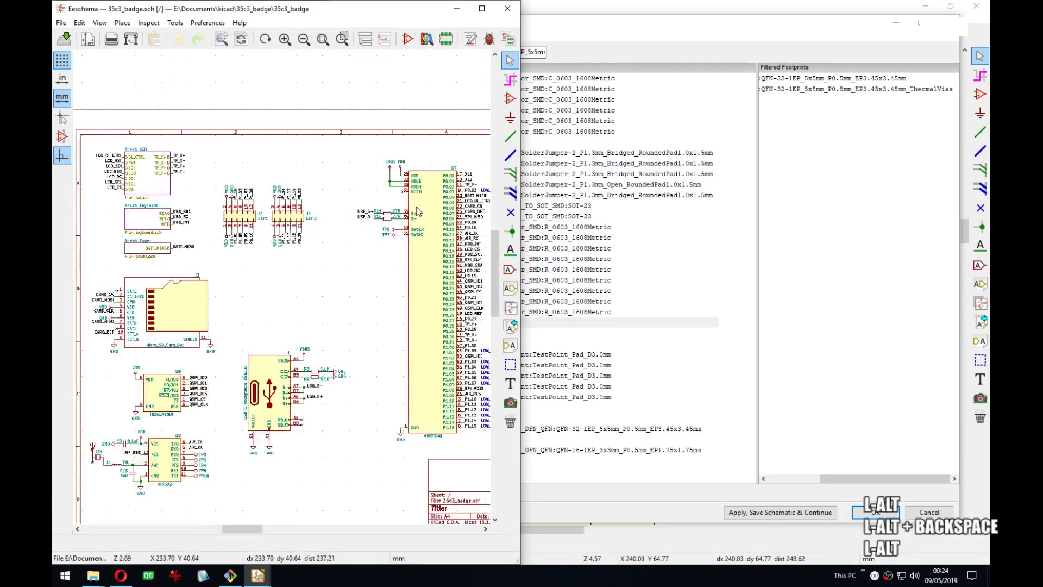
click(190, 314)
key(e)
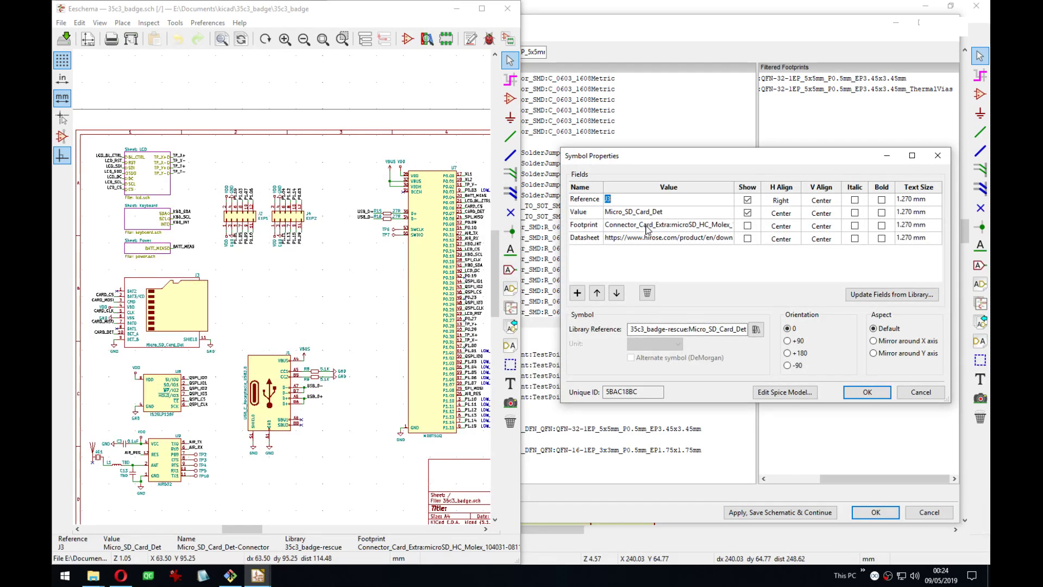
click(673, 229)
click(689, 229)
drag(687, 228, 731, 228)
key(ctrl+c)
click(938, 156)
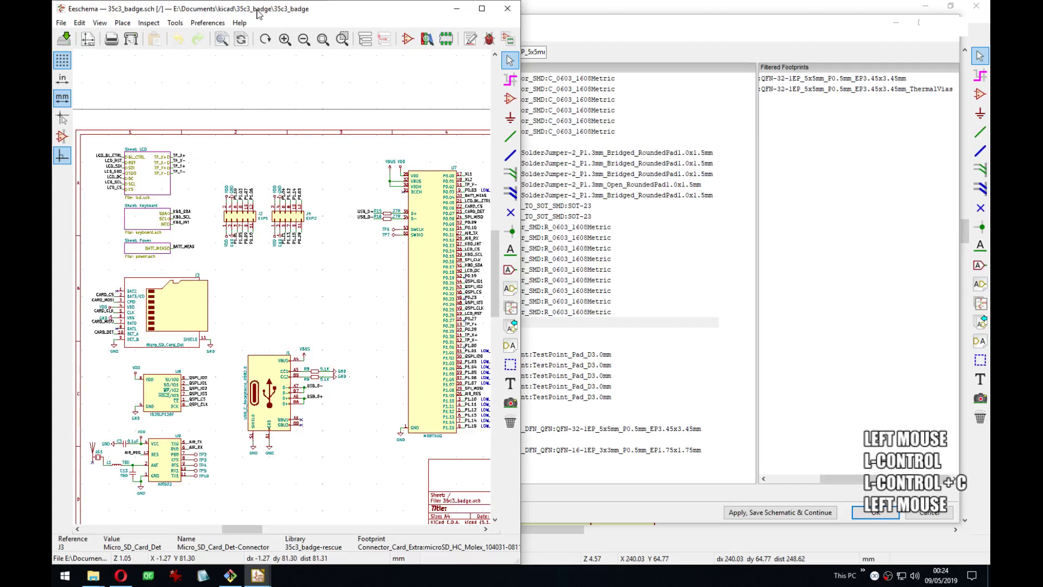
click(713, 57)
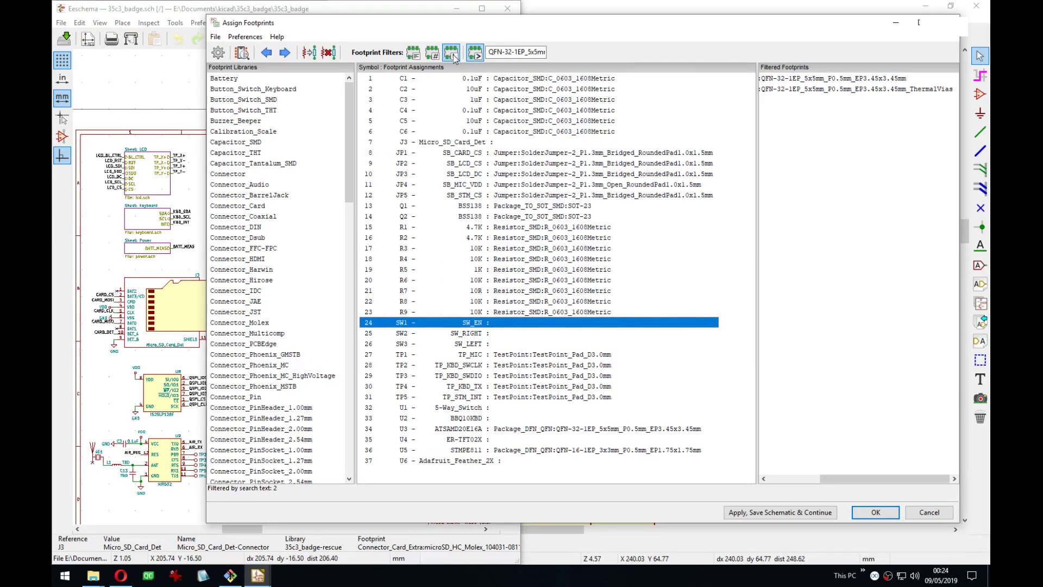
Select J3 Micro_SD_Card_Det in the Assign Footprints component list.
click(514, 53)
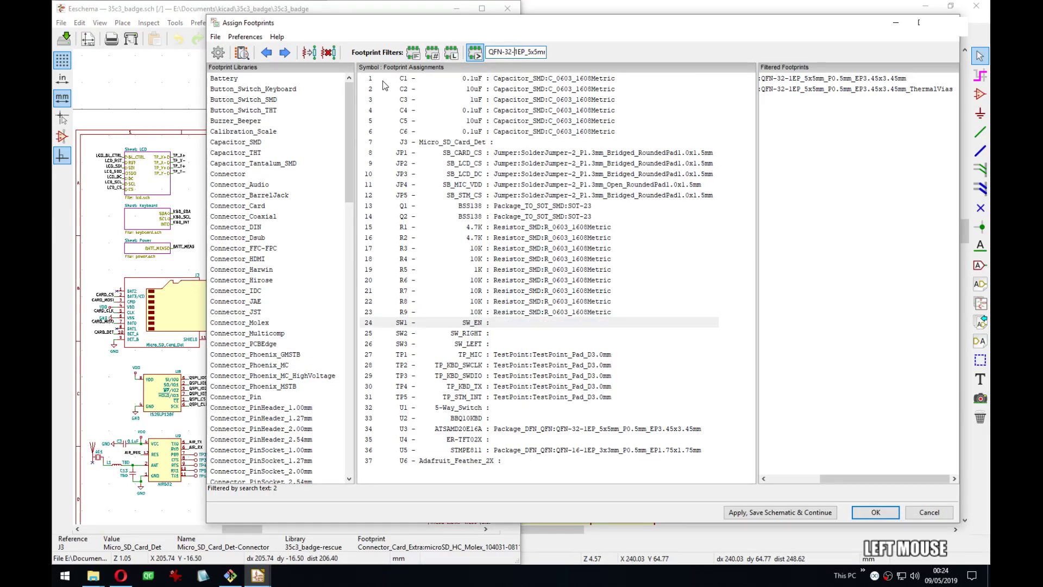
click(415, 52)
click(417, 52)
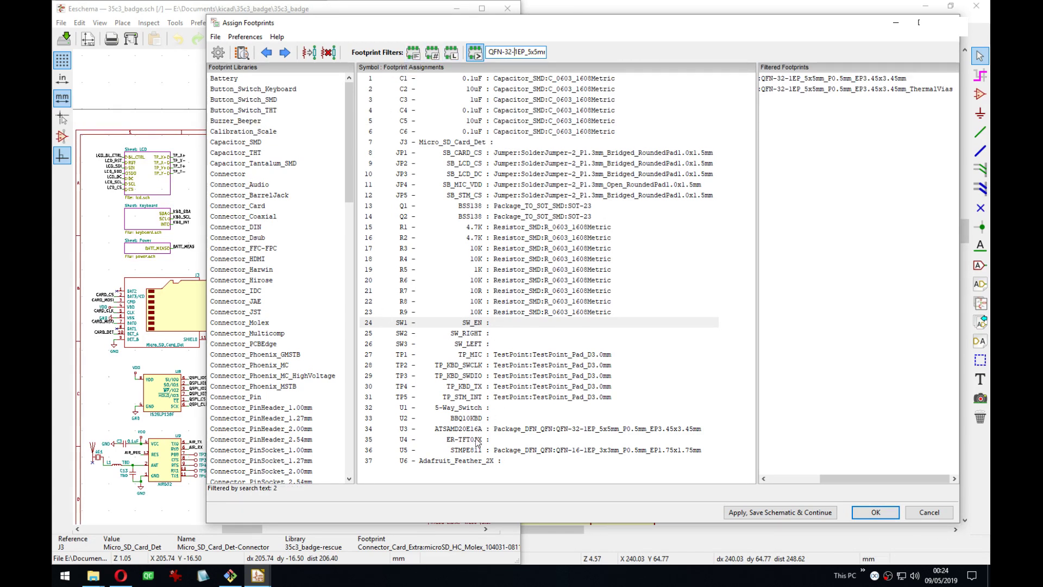
click(480, 142)
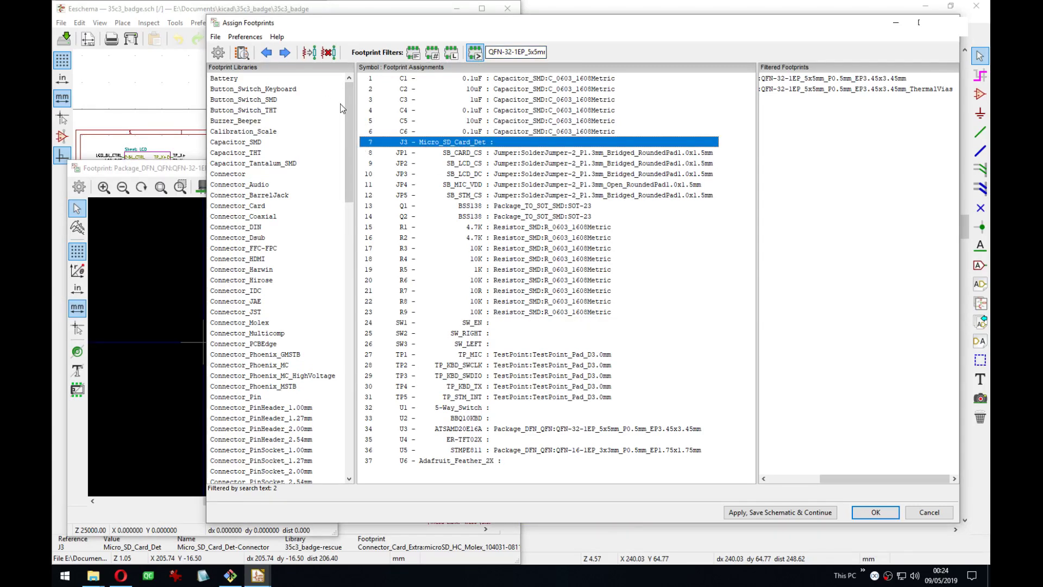
drag(350, 121, 351, 153)
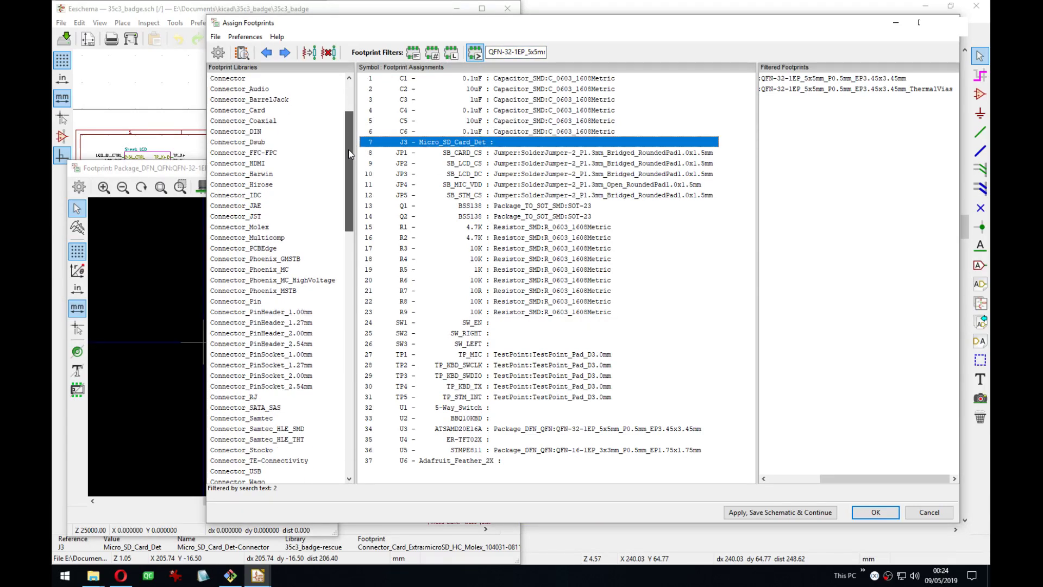
Paste the copied part number into the footprint filter and trim it to 104031.
ctrl+double_click(521, 51)
key(ctrl+a)
key(ctrl+v)
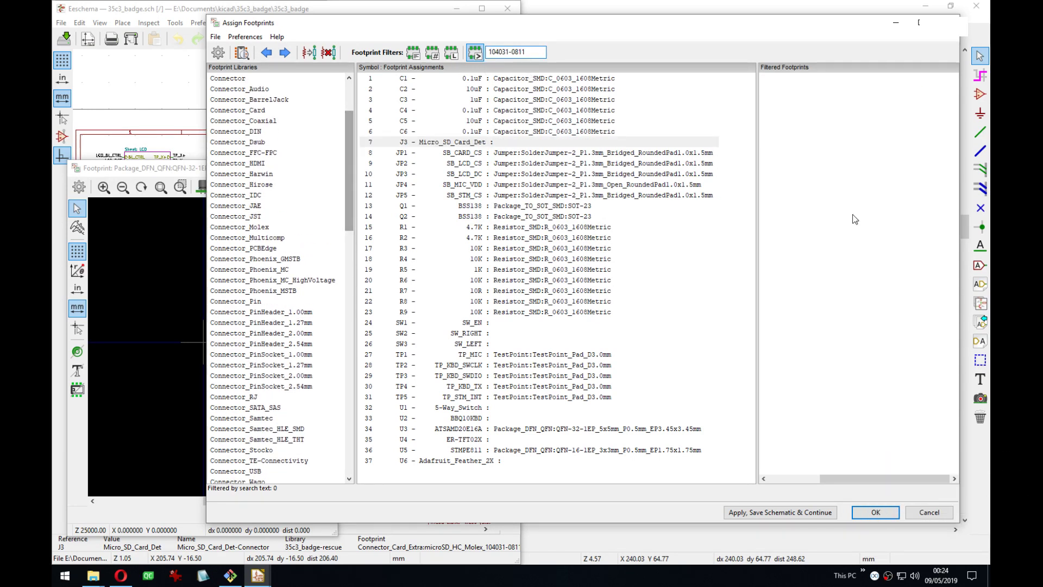
key(Home)
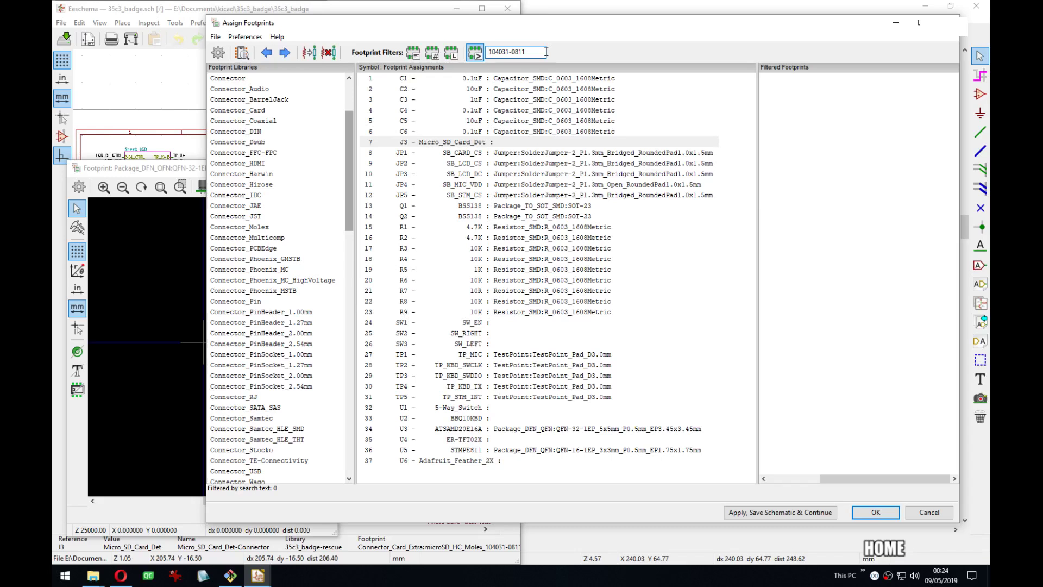
key(End)
key(BackSpace)
key(BackSpace)
key(BackSpace)
key(BackSpace)
key(BackSpace)
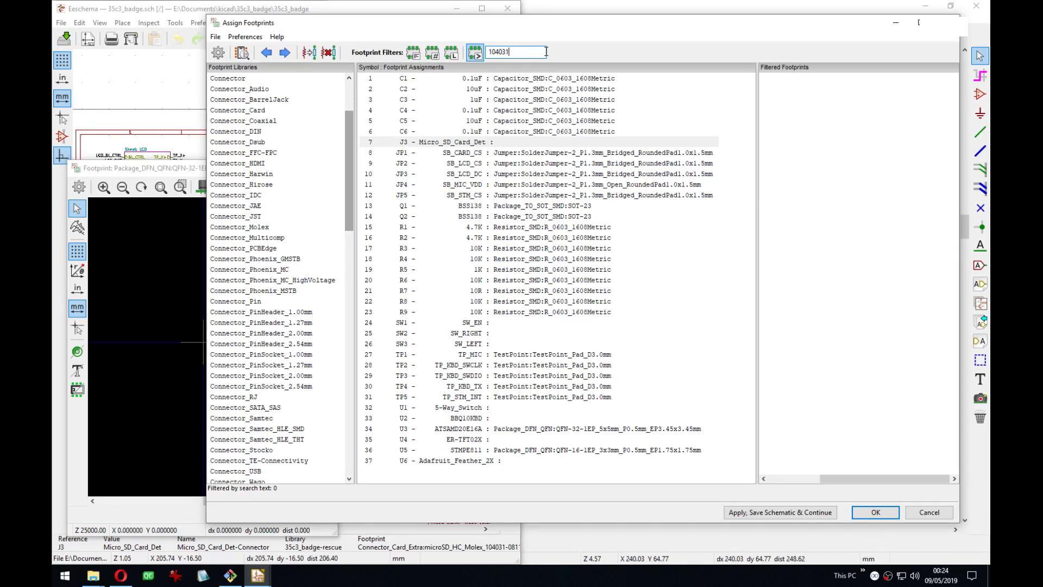
Pick the Connector_Card library and filter the footprint list by library only.
click(439, 146)
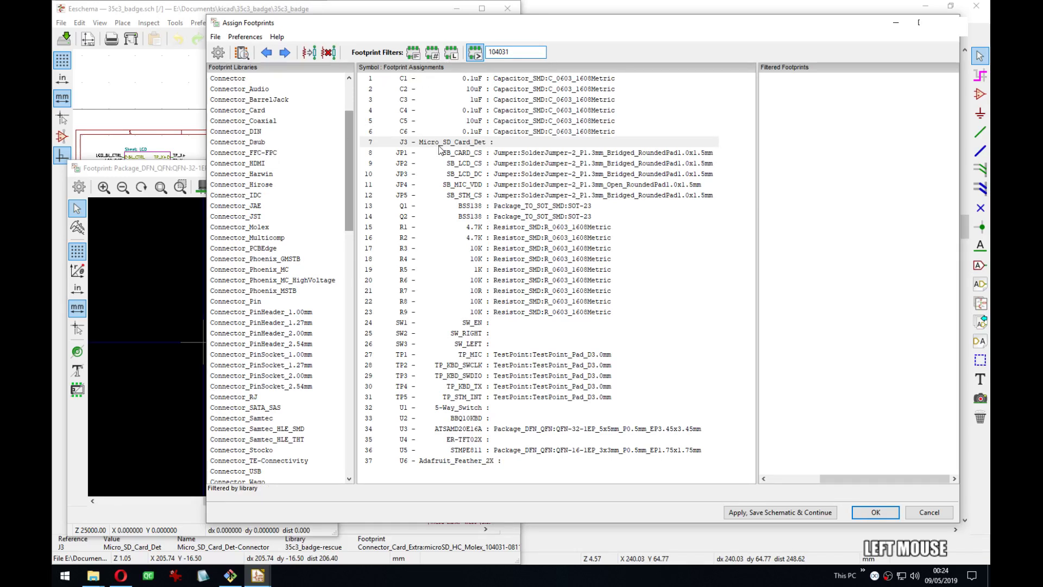
click(454, 52)
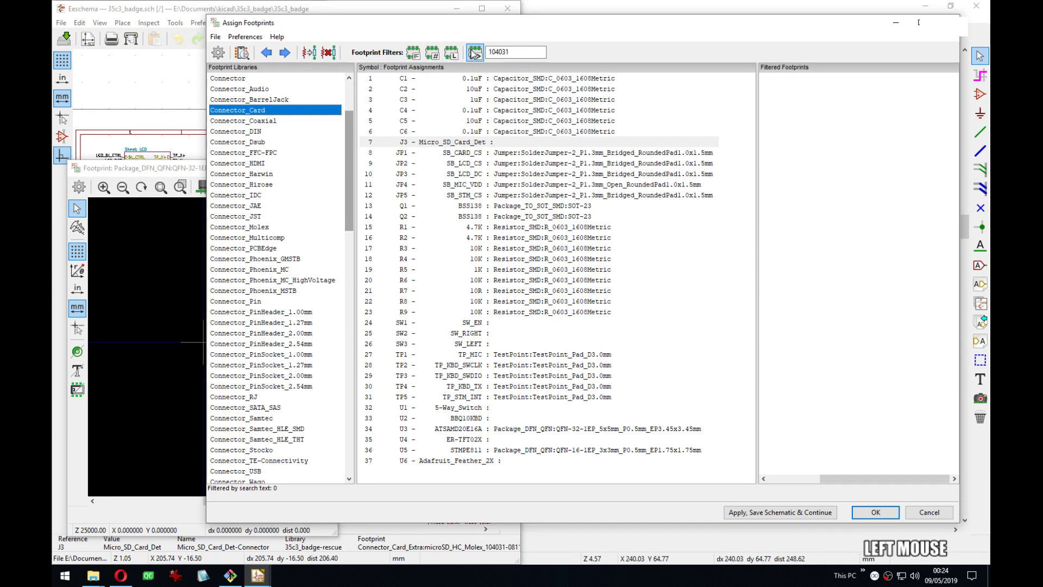
click(474, 53)
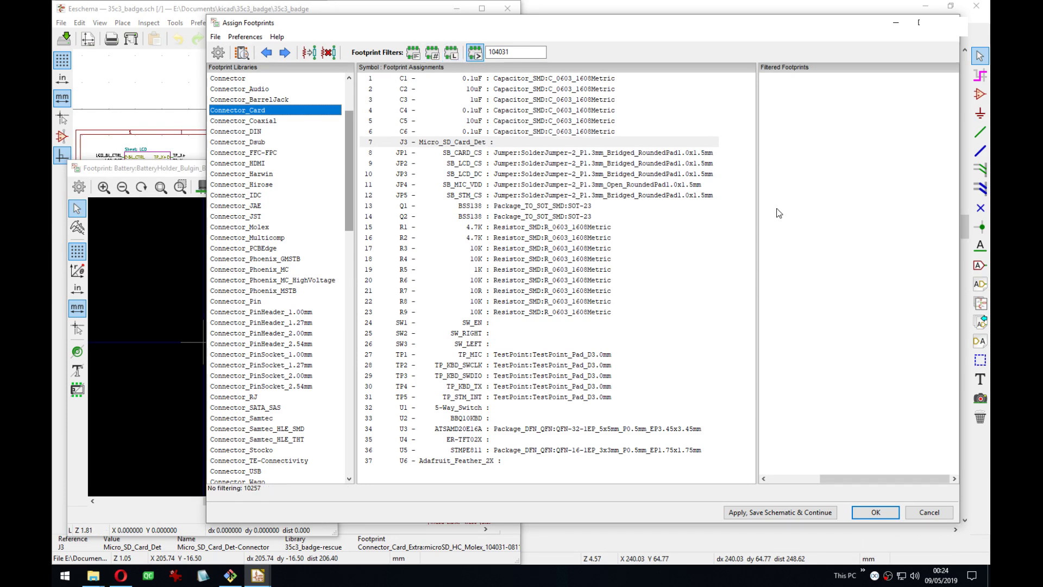
click(452, 53)
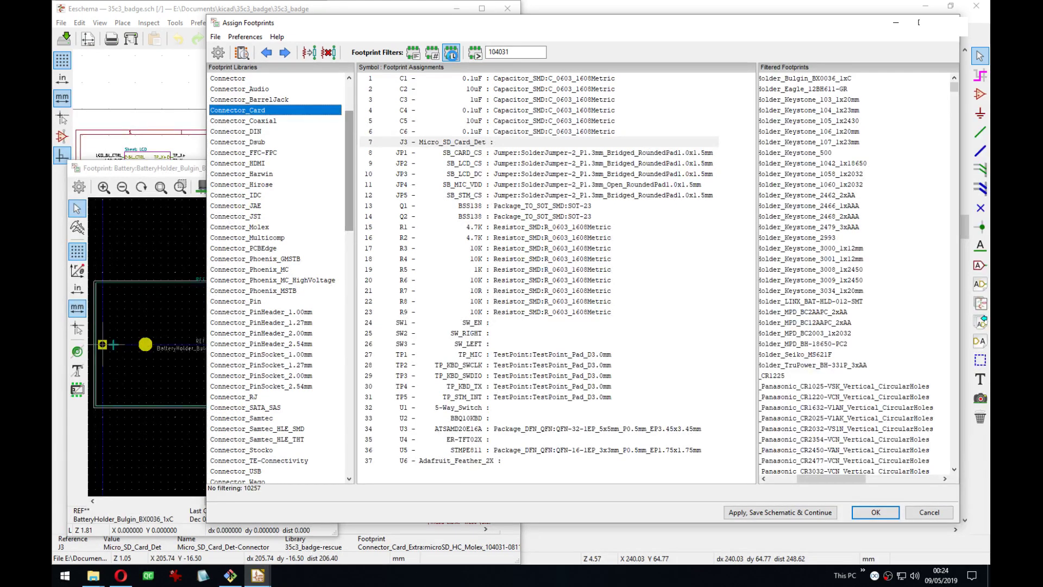
drag(831, 480, 802, 480)
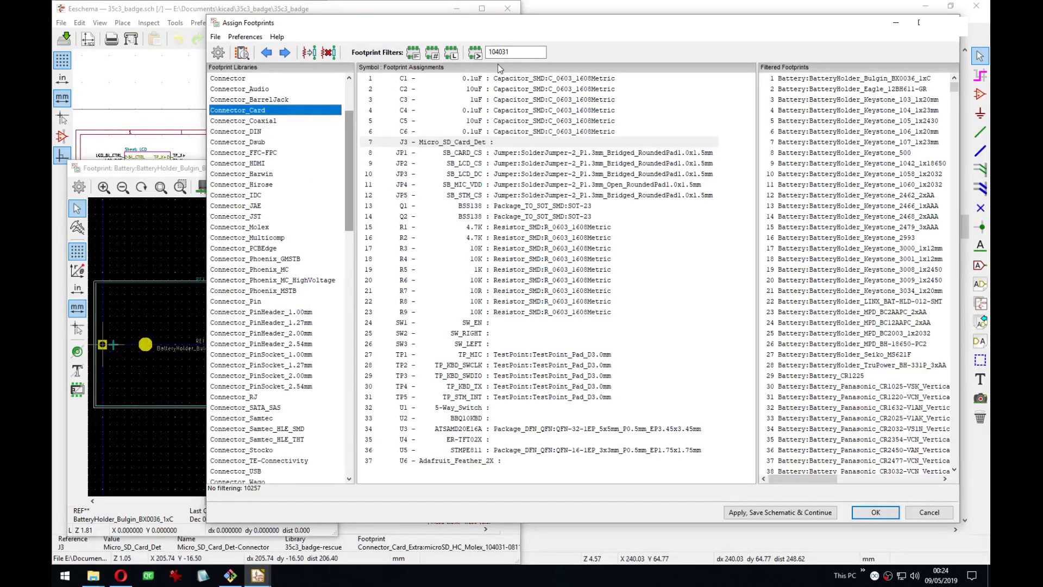
click(451, 52)
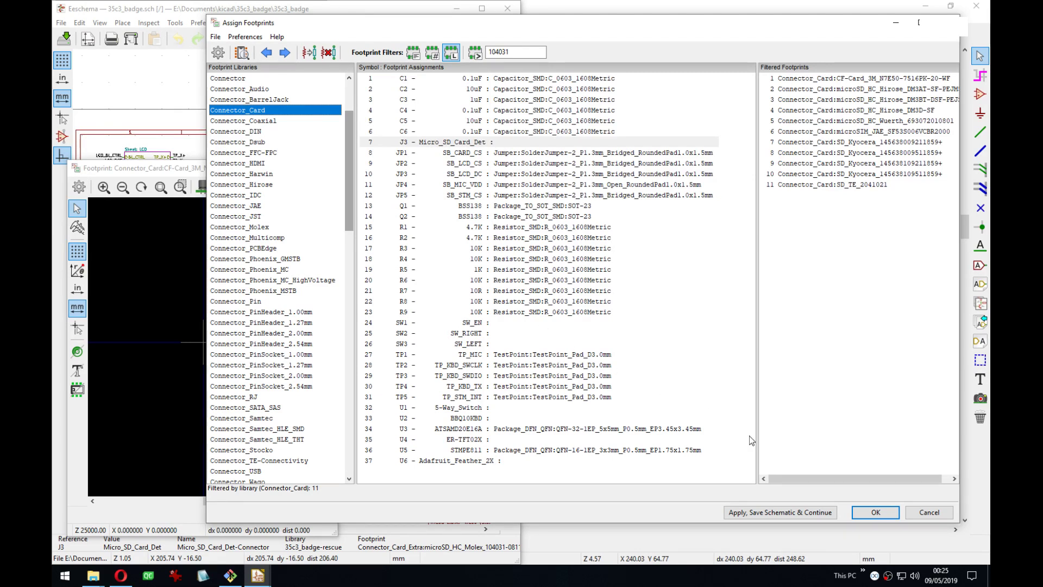
Confirm the footprint assignments and maximize the handheld_featherwing schematic window.
click(875, 513)
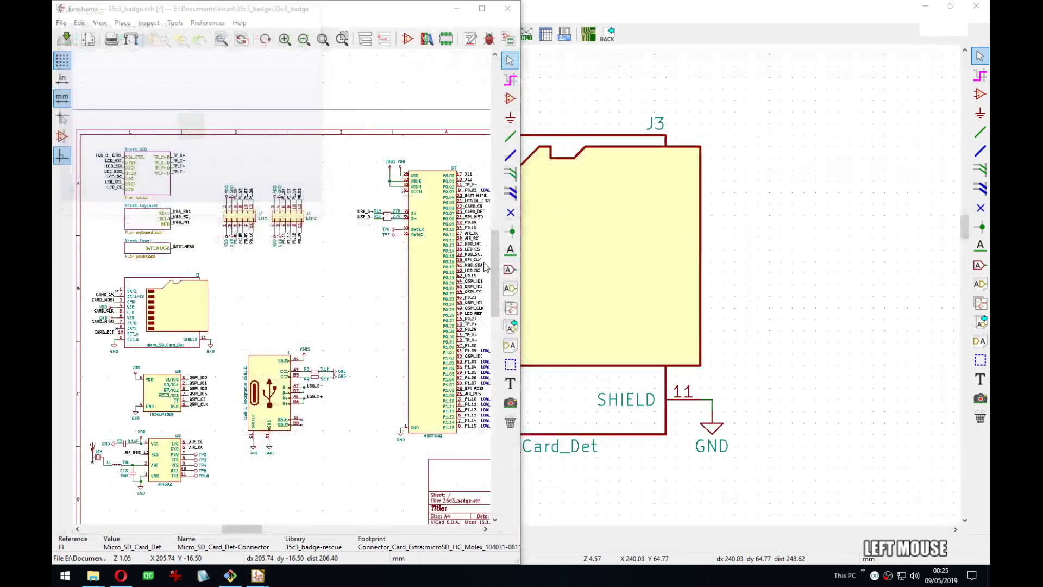
double_click(333, 9)
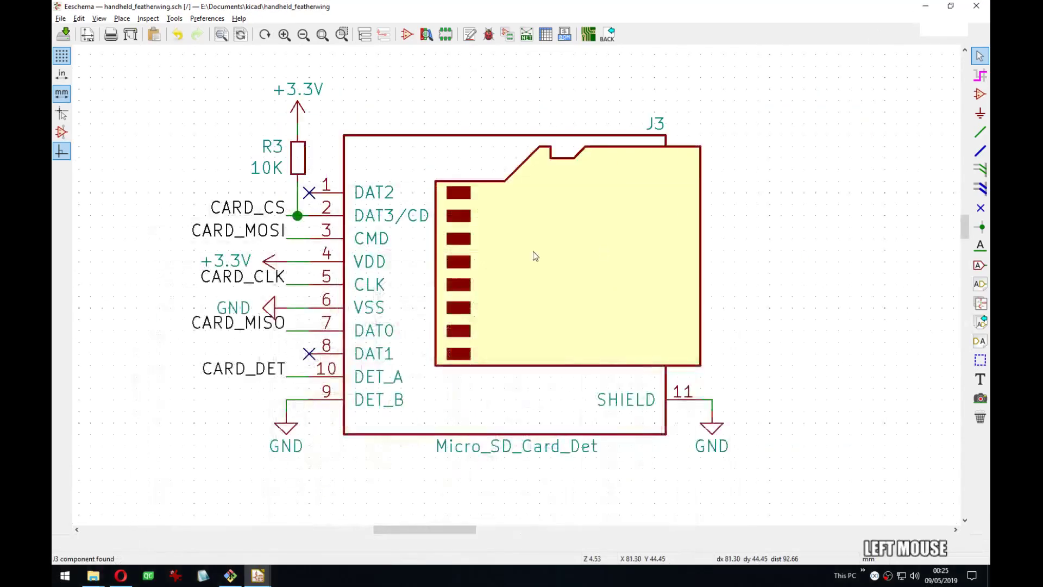
middle_drag(497, 134, 640, 152)
scroll(625, 157, down, 5)
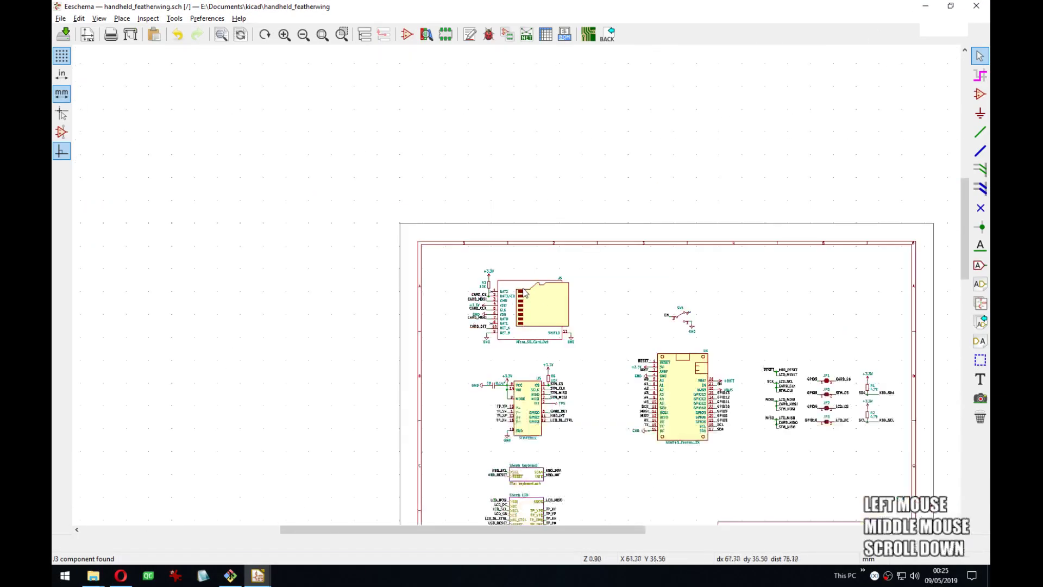
middle_drag(607, 328, 482, 189)
scroll(481, 189, up, 1)
middle_drag(570, 337, 498, 246)
Move SW1 and U6 slightly left as a block and save.
click(489, 194)
drag(452, 140, 603, 363)
click(594, 357)
key(ctrl+s)
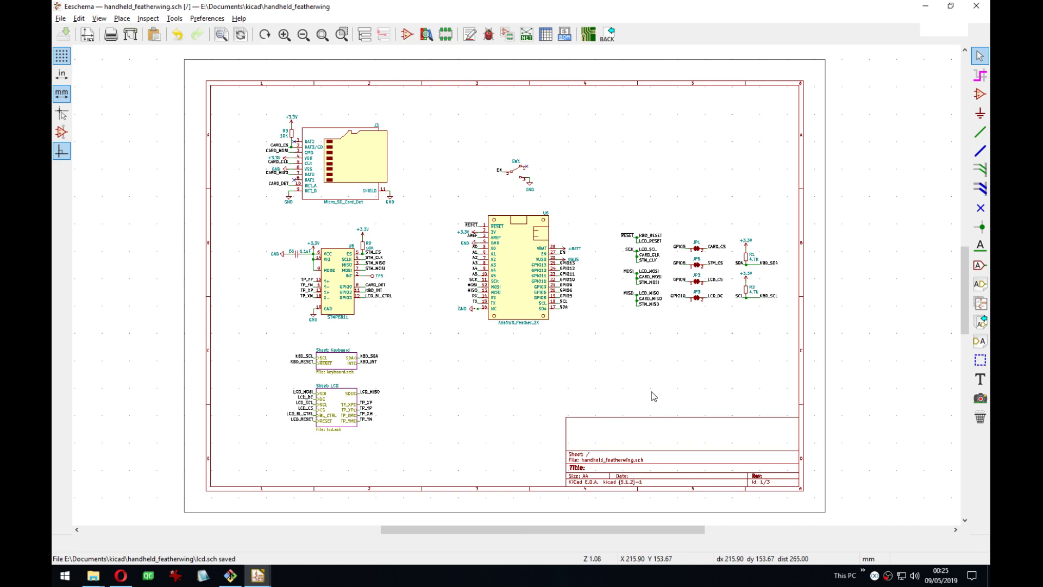
Shift most symbols left, move the right-hand jumper and resistor group right, and save.
drag(229, 93, 733, 432)
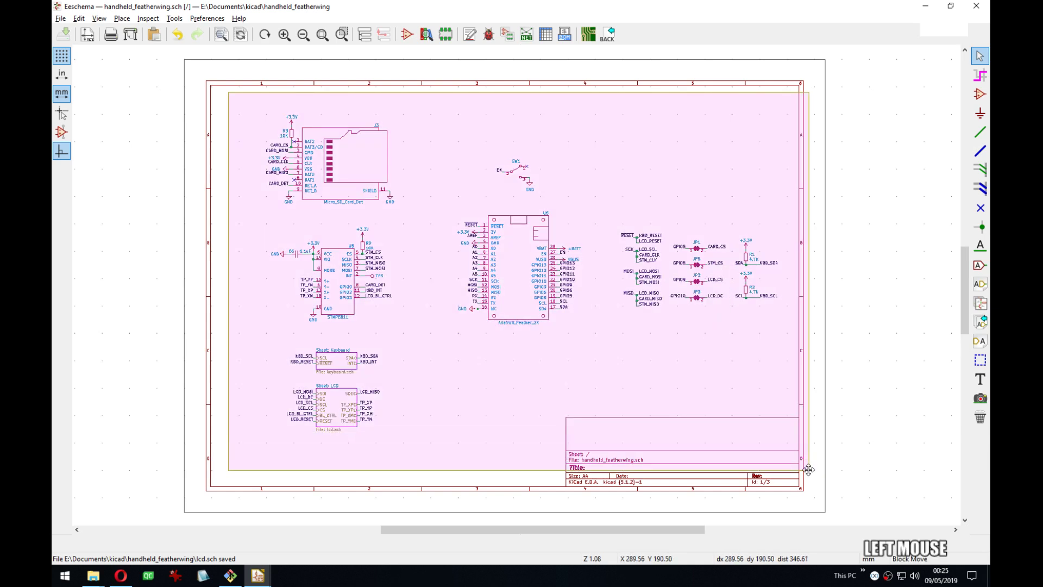
click(809, 459)
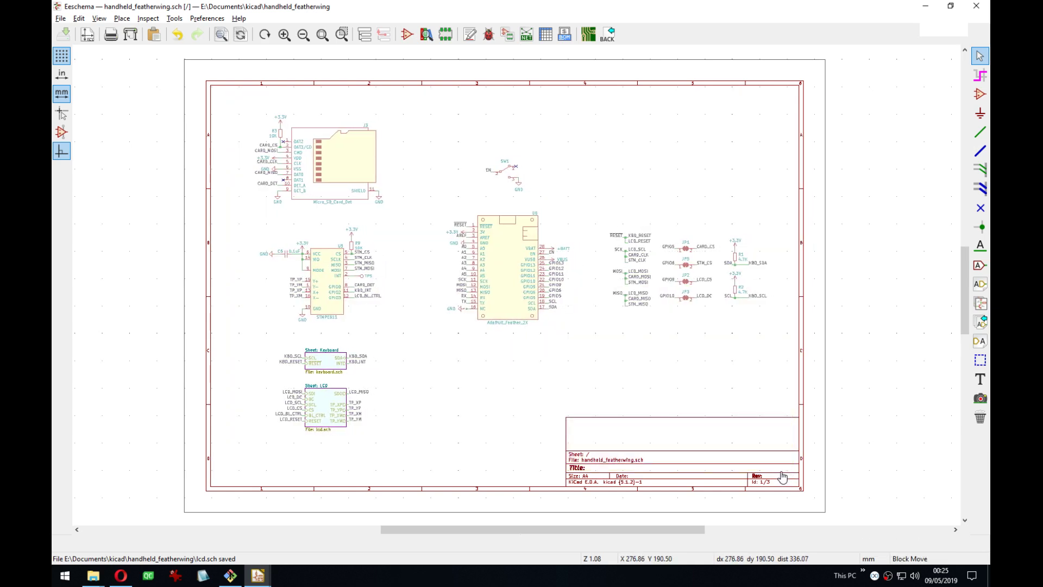
click(783, 477)
drag(602, 214, 792, 337)
click(797, 338)
key(ctrl+s)
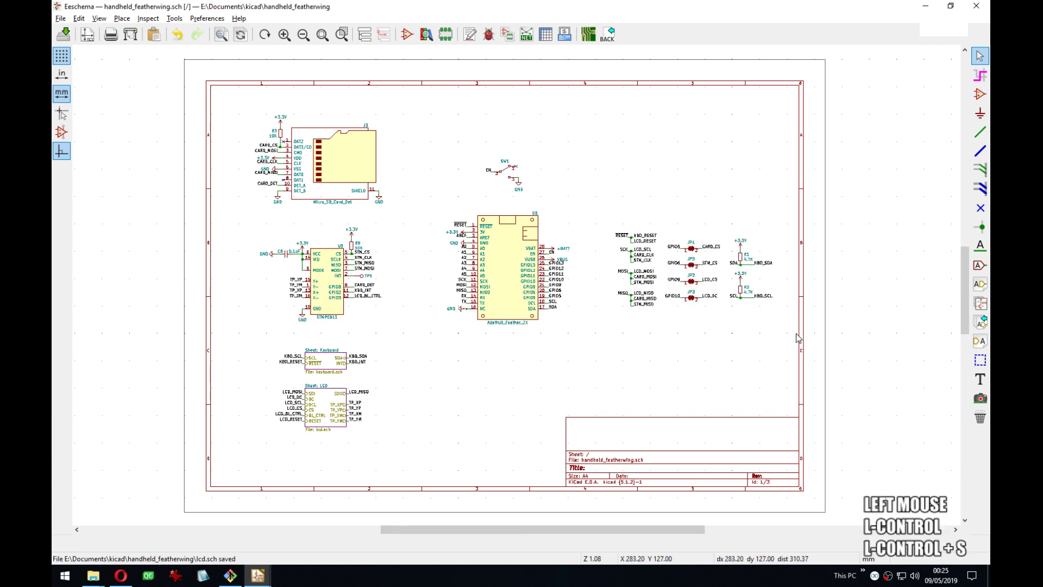
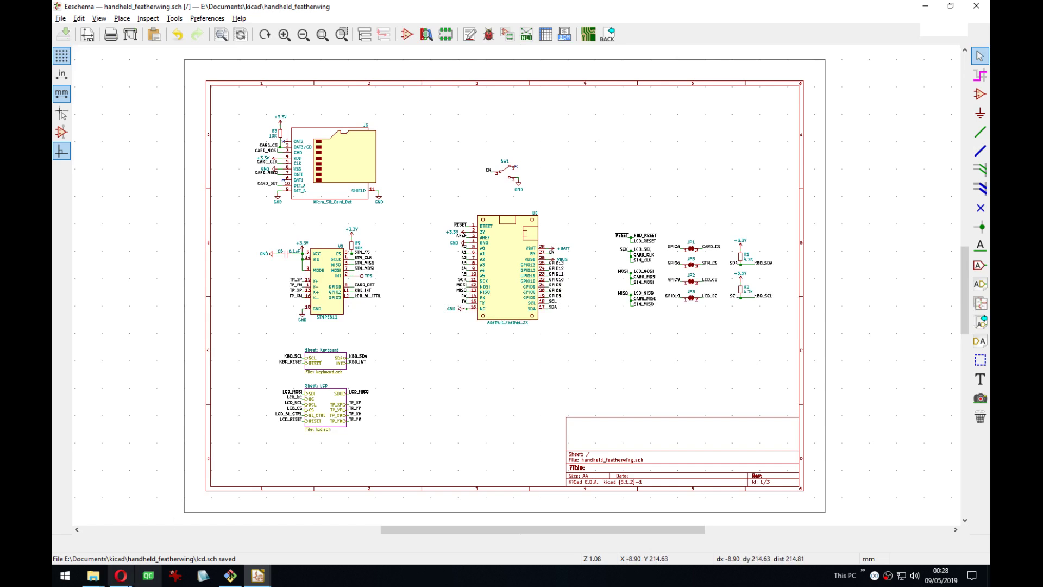
Bring Opera back full-screen and close the FAN5333 tab.
click(125, 572)
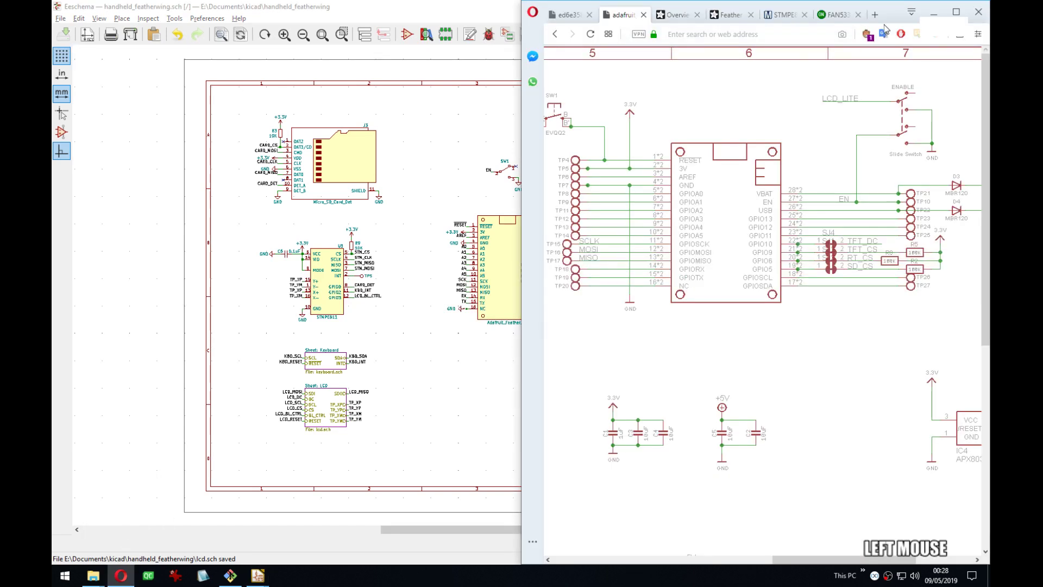
click(965, 15)
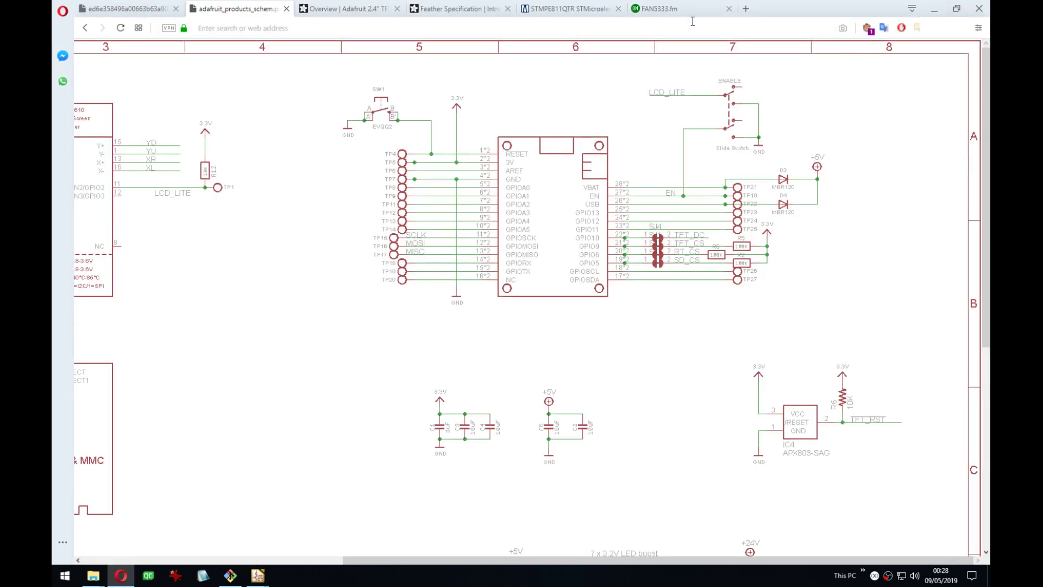
middle_click(674, 7)
Check the STMPE811QTR and Feather Specification tabs, then return to Eeschema and dismiss the BOM generator.
click(592, 9)
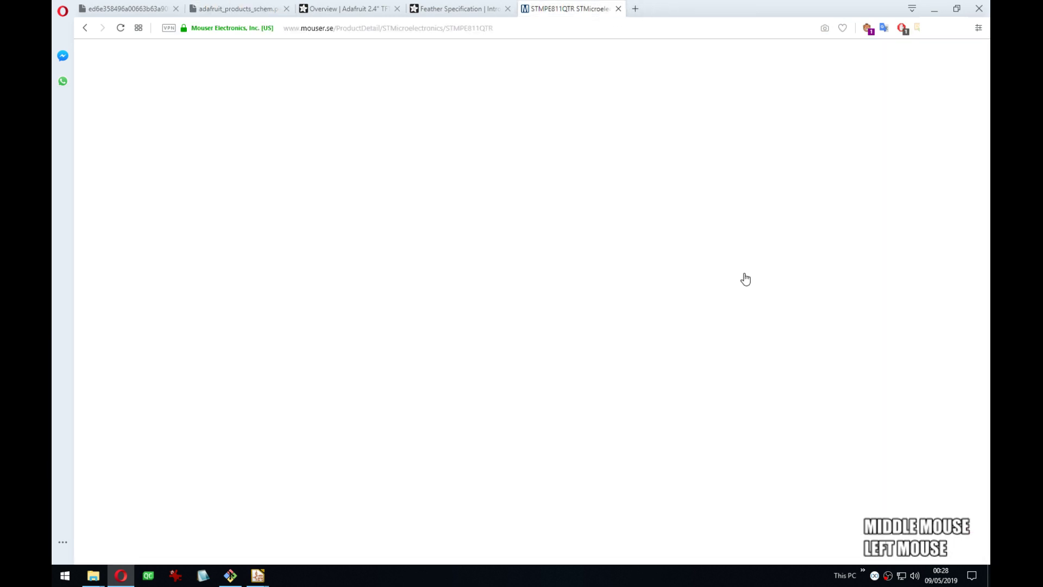
click(453, 9)
click(120, 576)
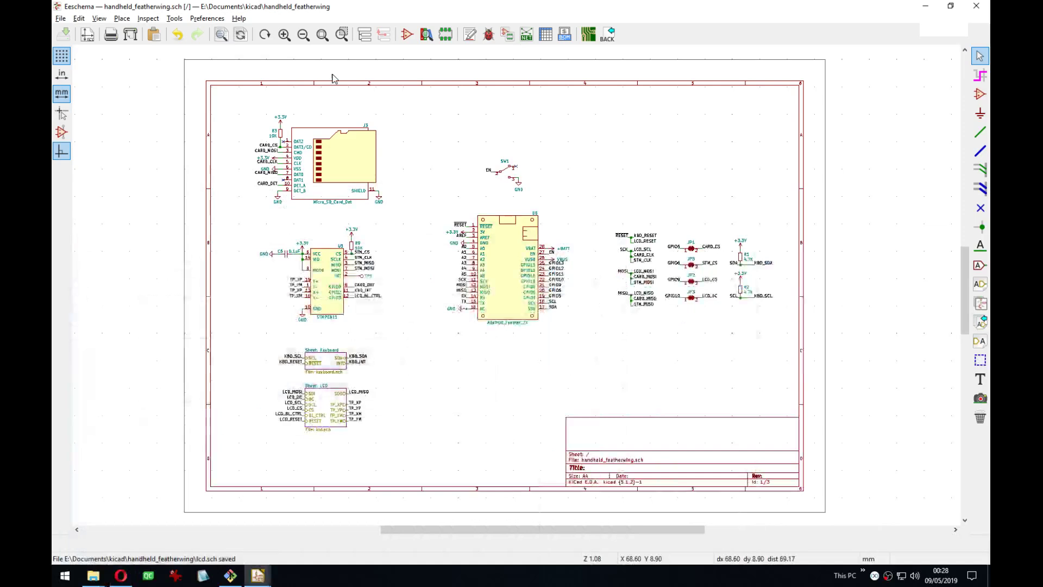
click(564, 34)
click(742, 162)
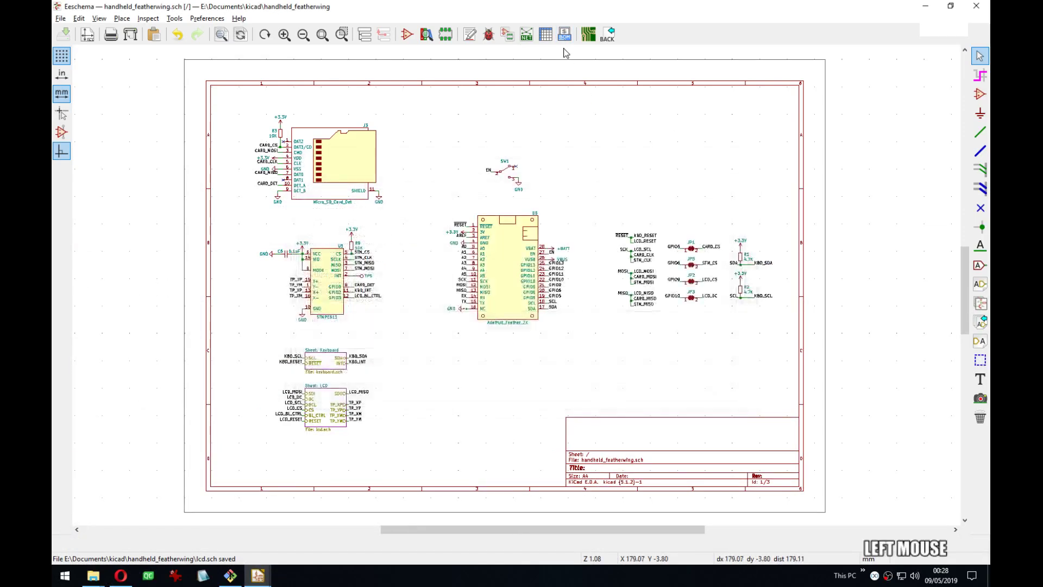
click(546, 34)
drag(470, 137, 388, 109)
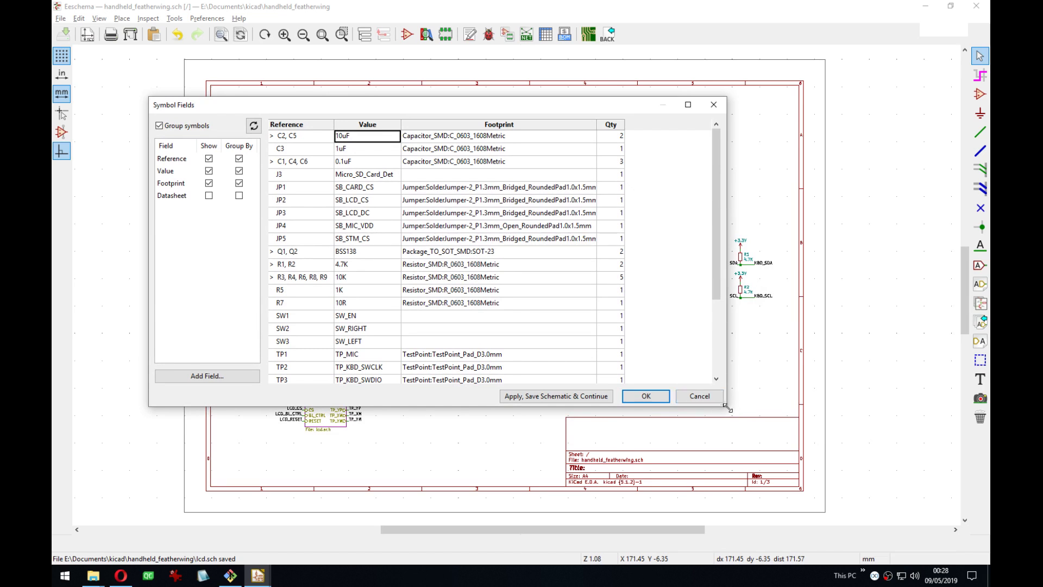
drag(727, 405, 894, 500)
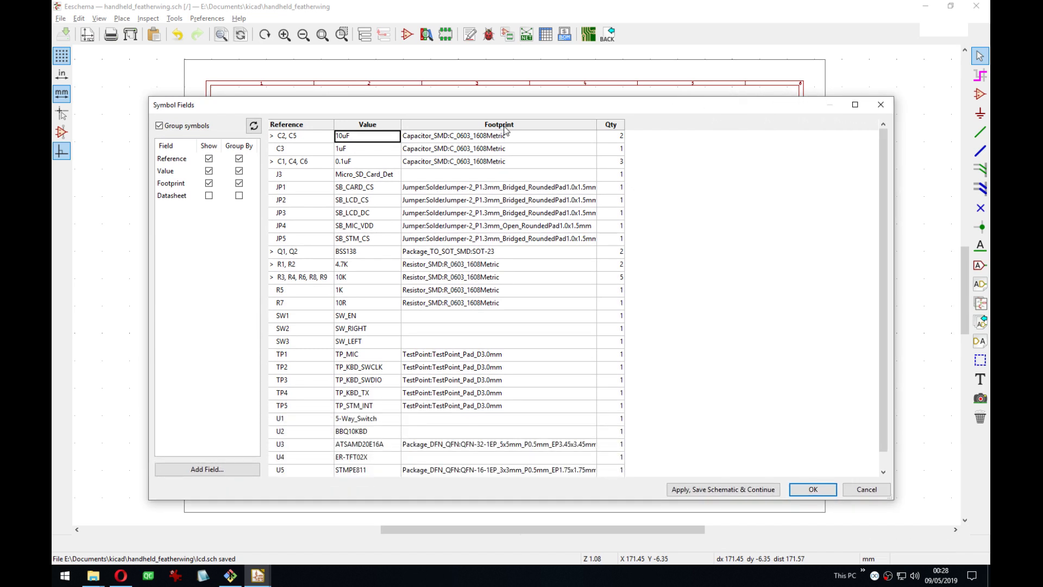
click(618, 126)
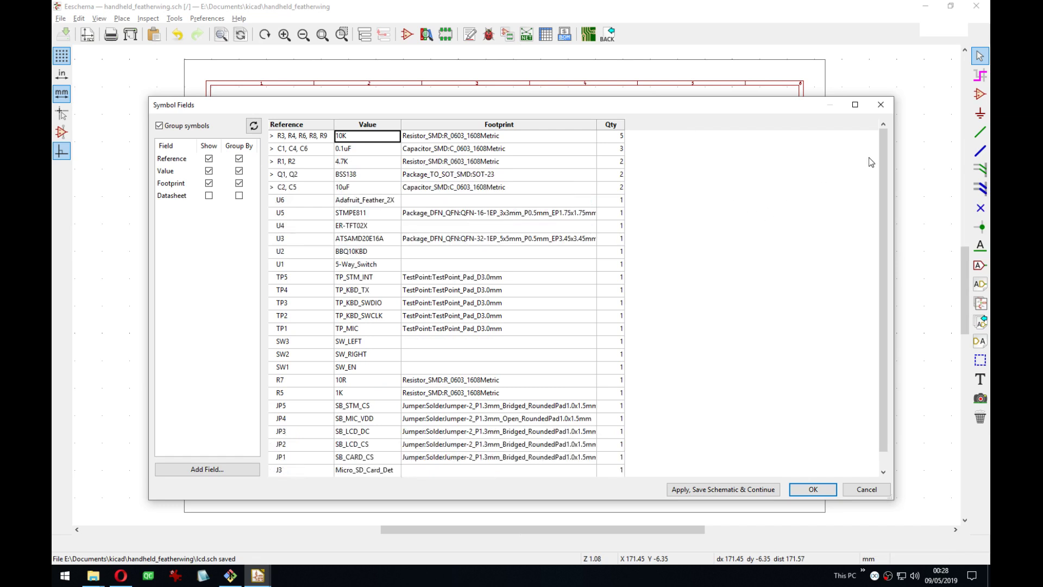
drag(774, 109, 773, 71)
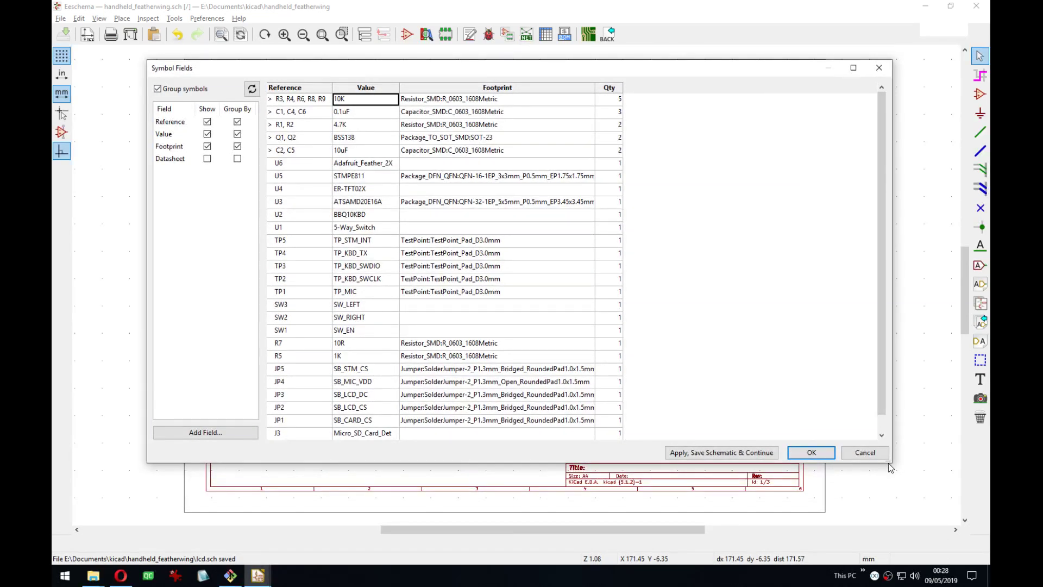
drag(891, 463, 928, 520)
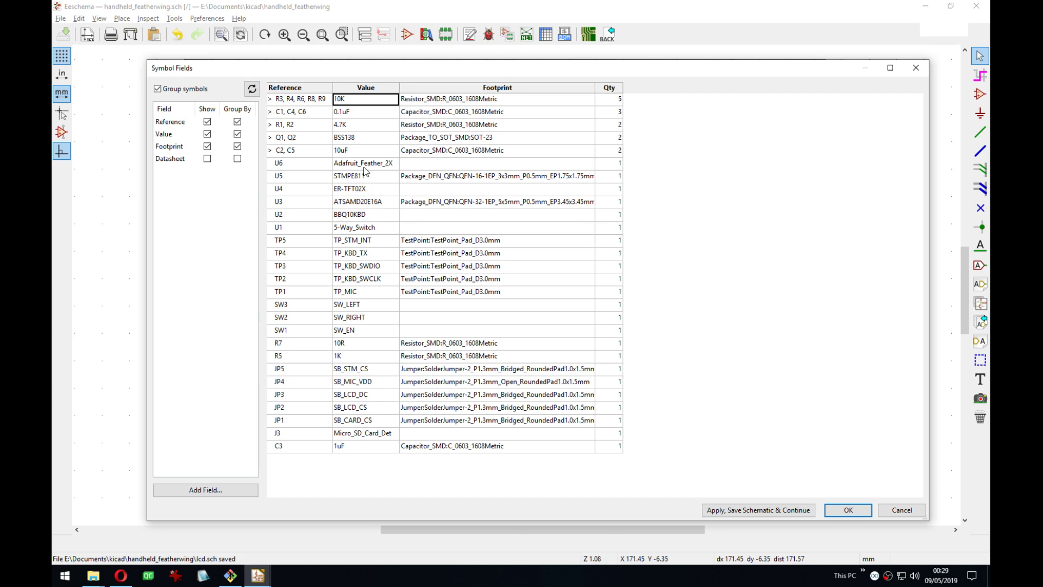
click(902, 510)
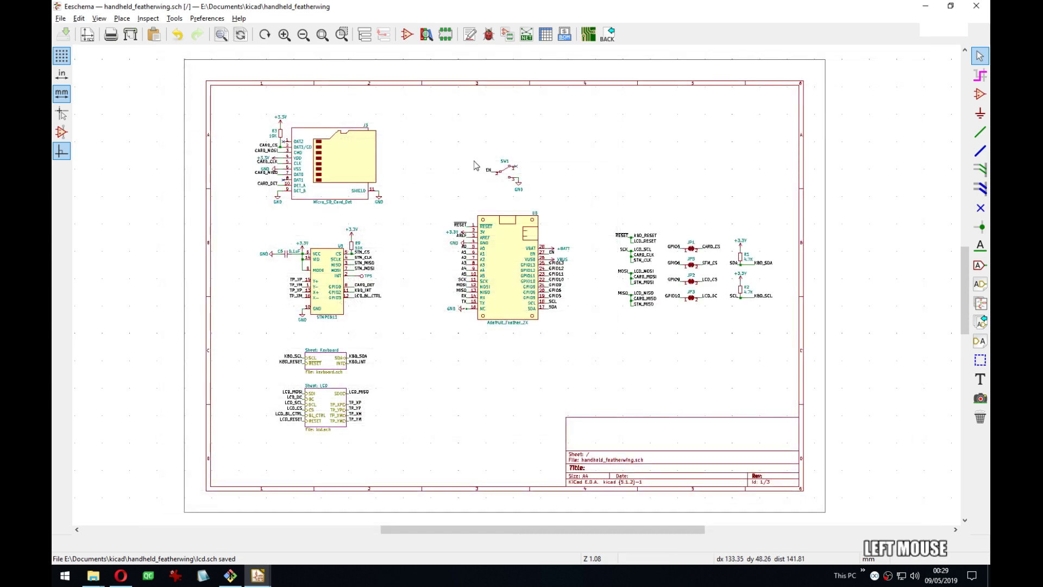
Place a text note reading 'ADD NEOPIXEL, YO!' near the top of the sheet.
click(980, 378)
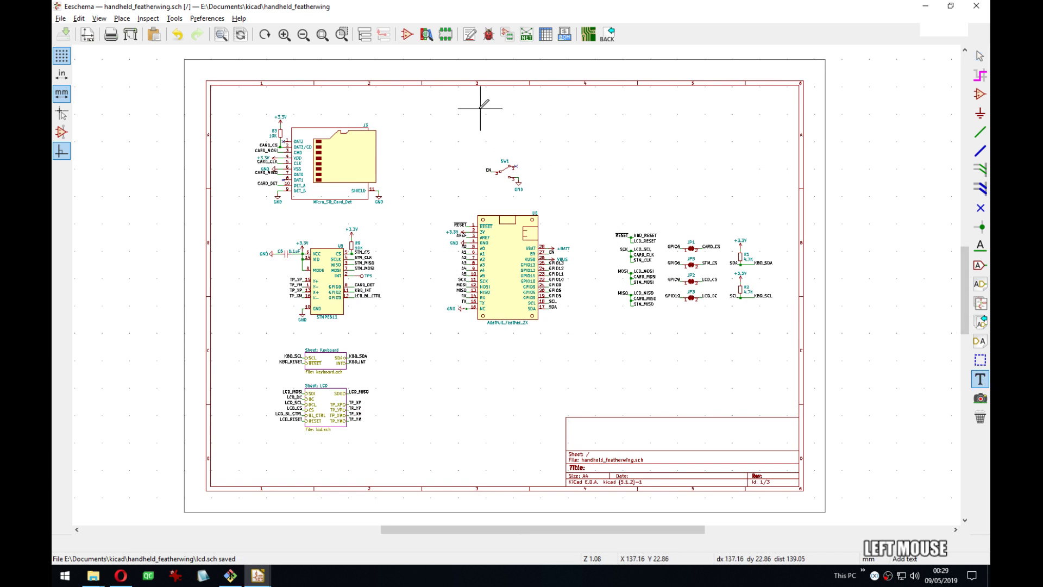
click(480, 109)
text(ADD NE)
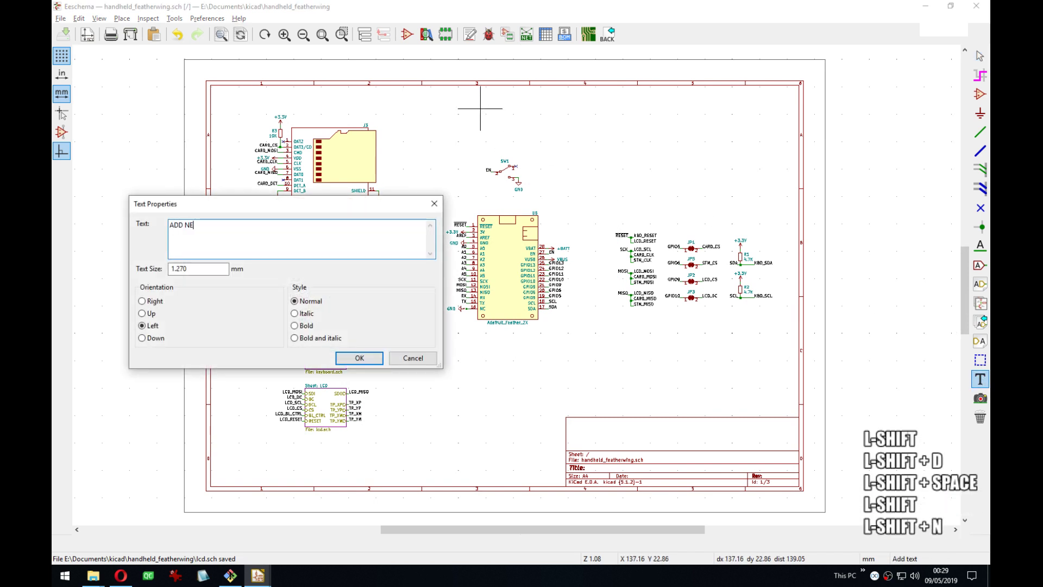
text(OPIXEL,)
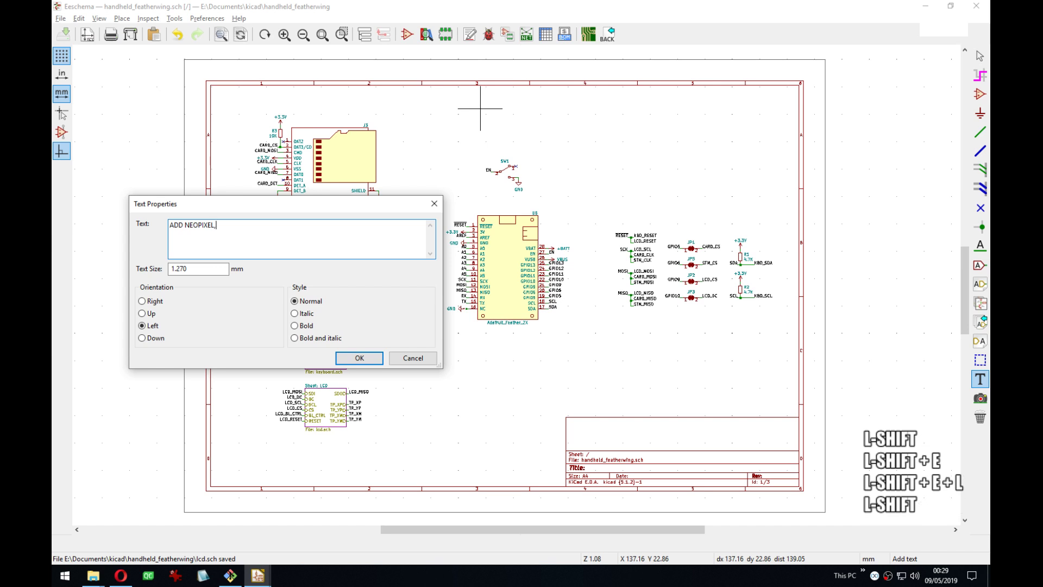
text( YO!)
key(Return)
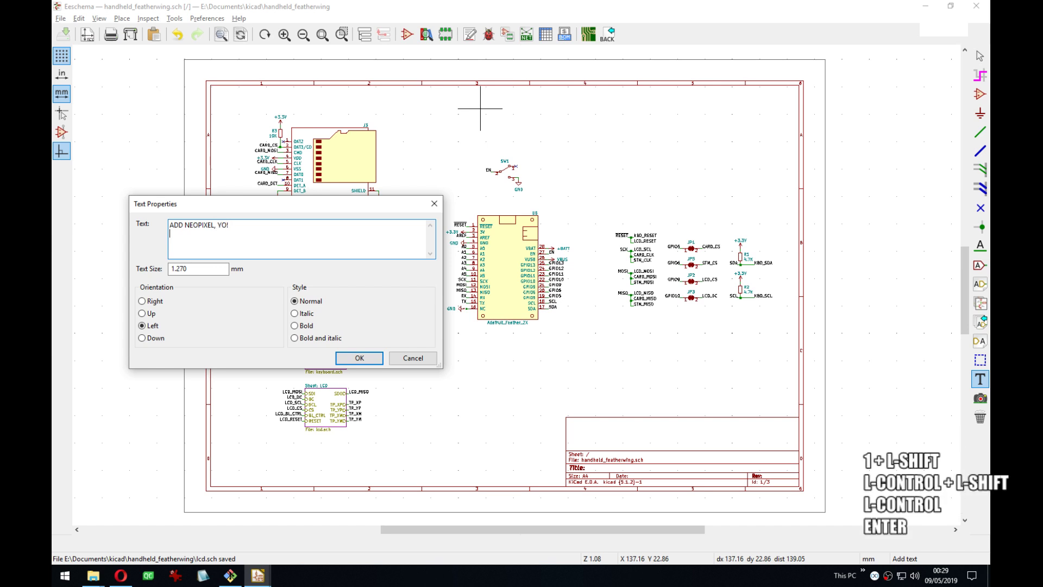
key(ctrl+Return)
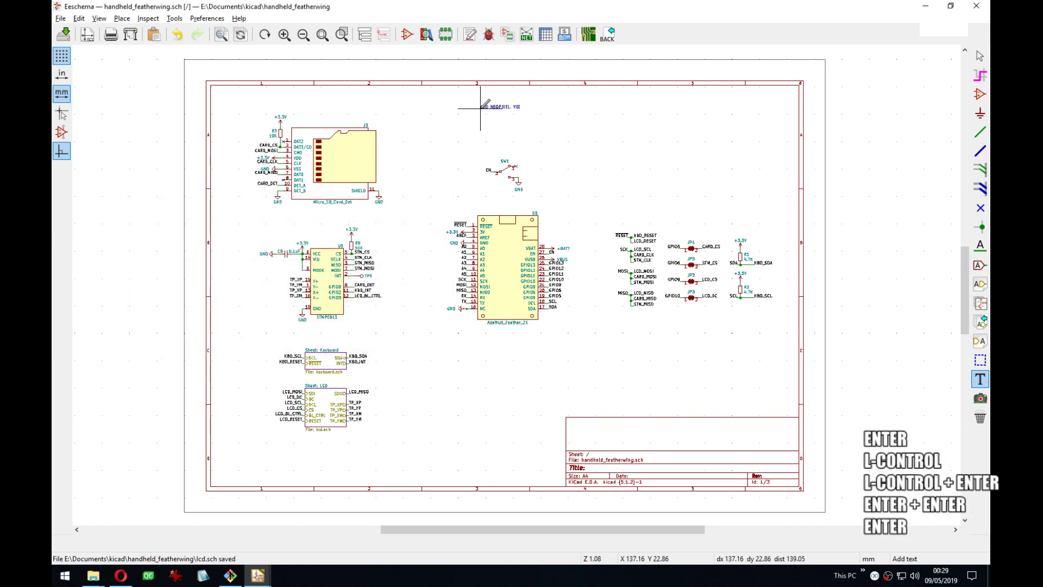
Enlarge the note's text size from 1.270 to 4 mm.
key(e)
key(Tab)
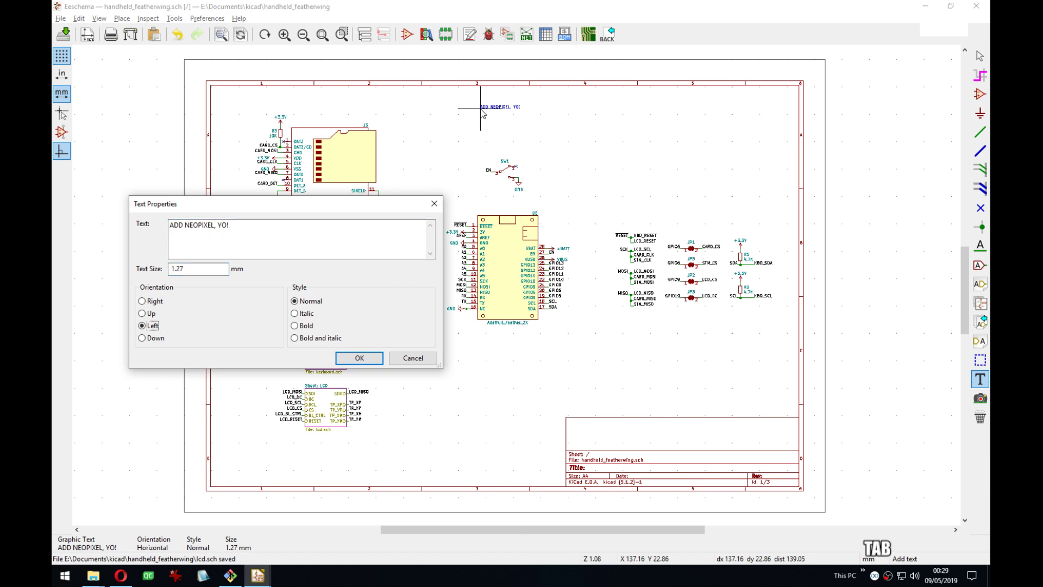
key(shift+Tab)
key(ctrl+Tab)
key(ctrl+a)
text(4)
key(Return)
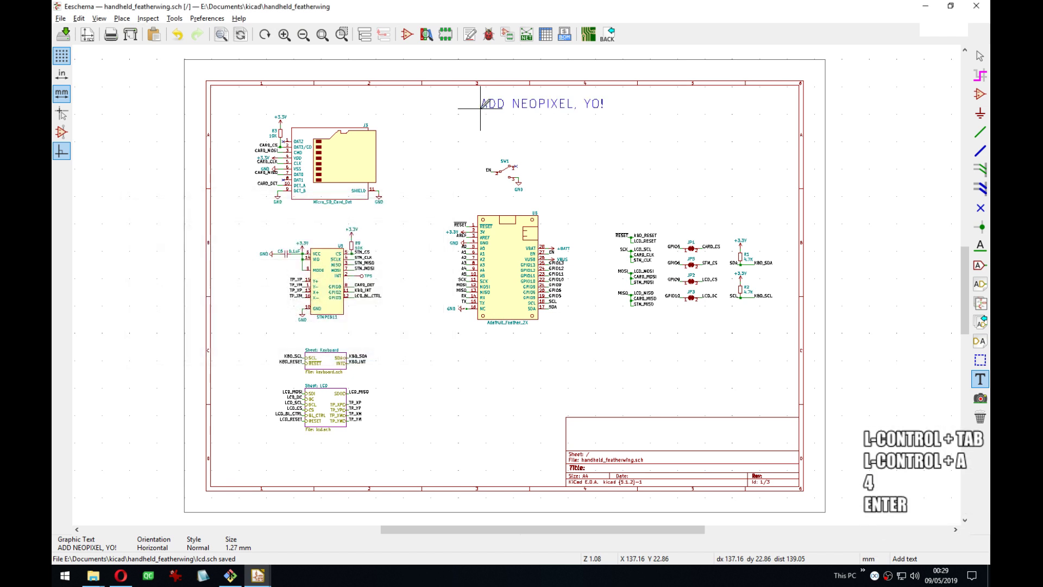
key(Return)
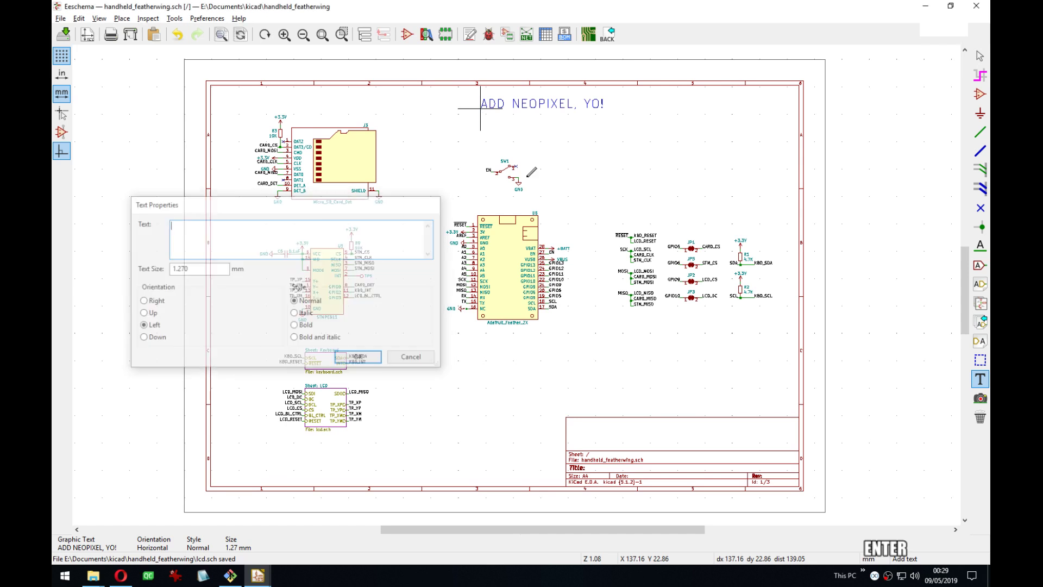
key(Escape)
Save the schematic, move the note to the top centre, and go back to the browser.
key(ctrl+s)
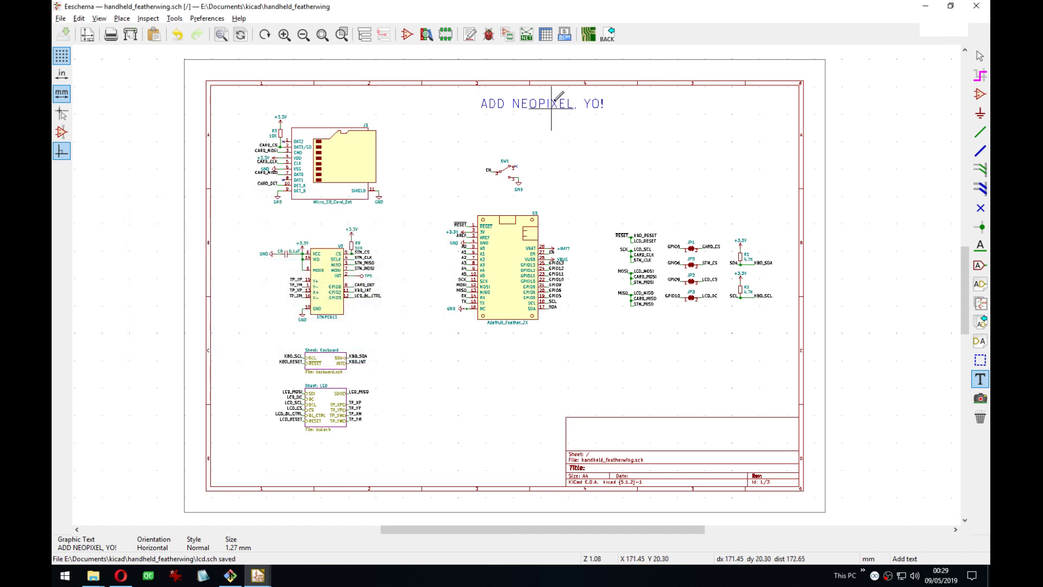
key(m)
click(439, 130)
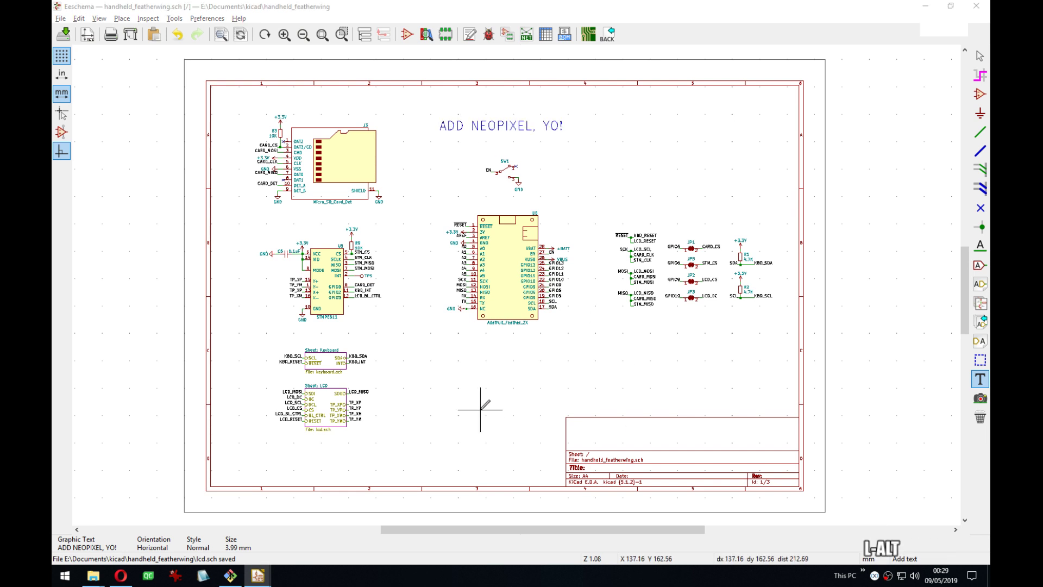
key(alt+Tab)
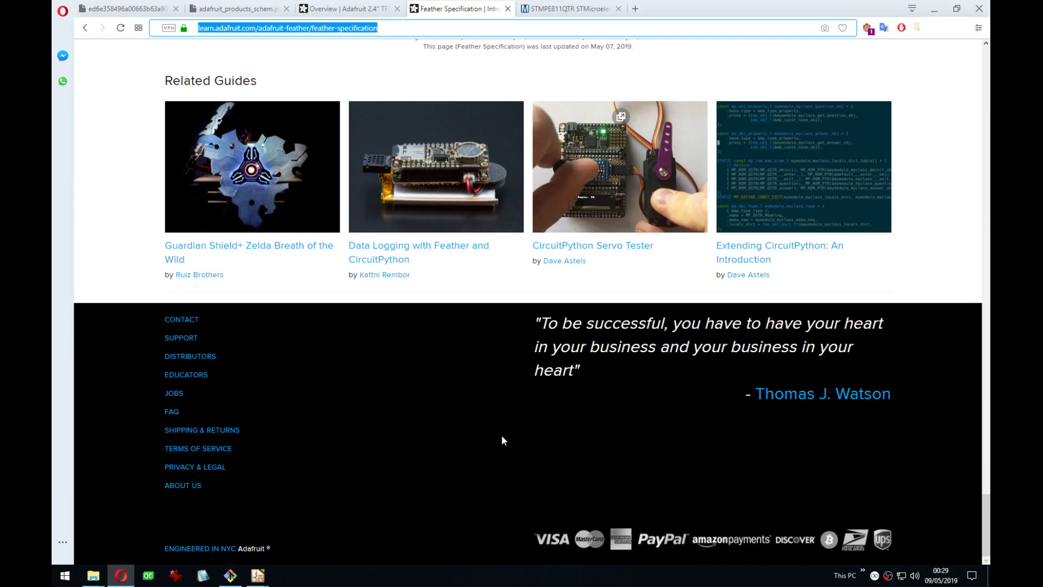
Scroll the Feather Specification page back to the top and go to the FeatherWings page.
drag(984, 529, 959, 213)
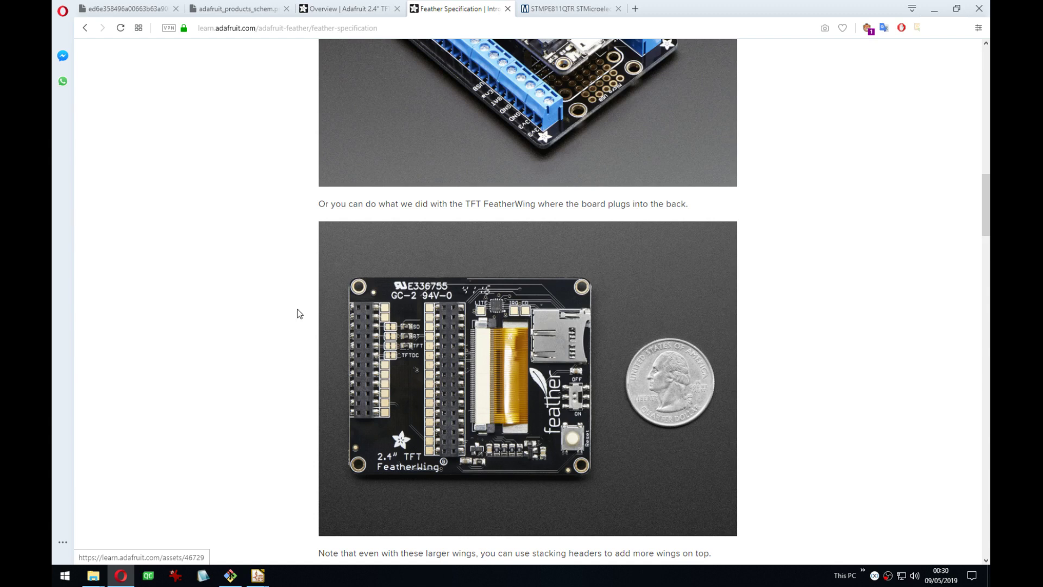
scroll(259, 295, up, 3)
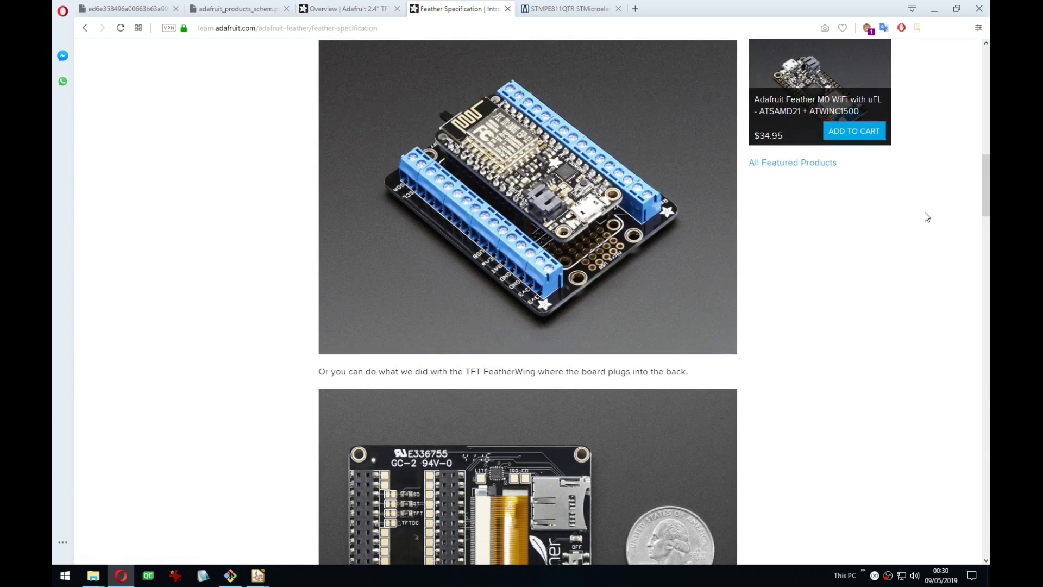
drag(987, 191, 975, 93)
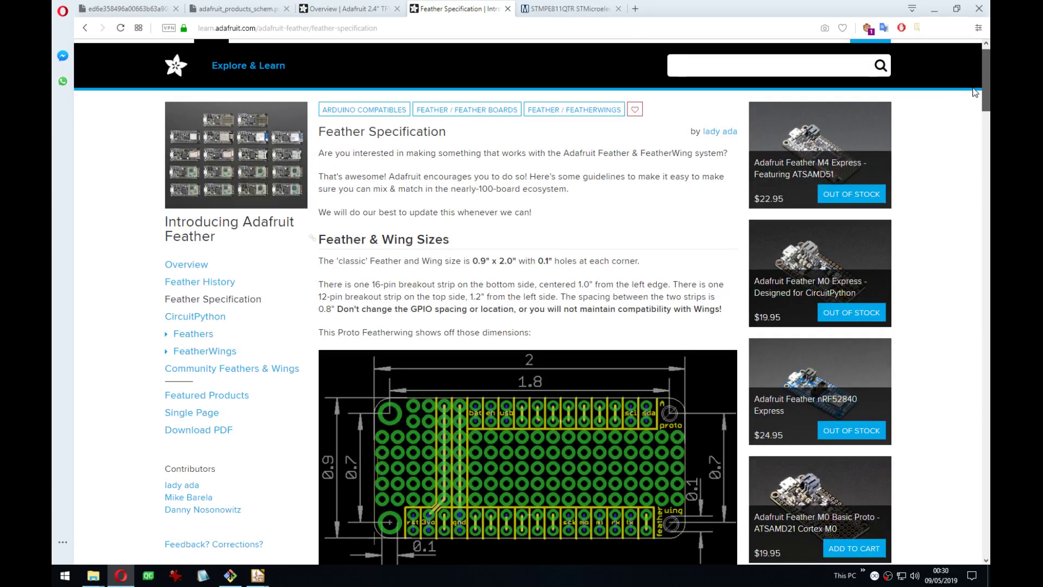
click(225, 351)
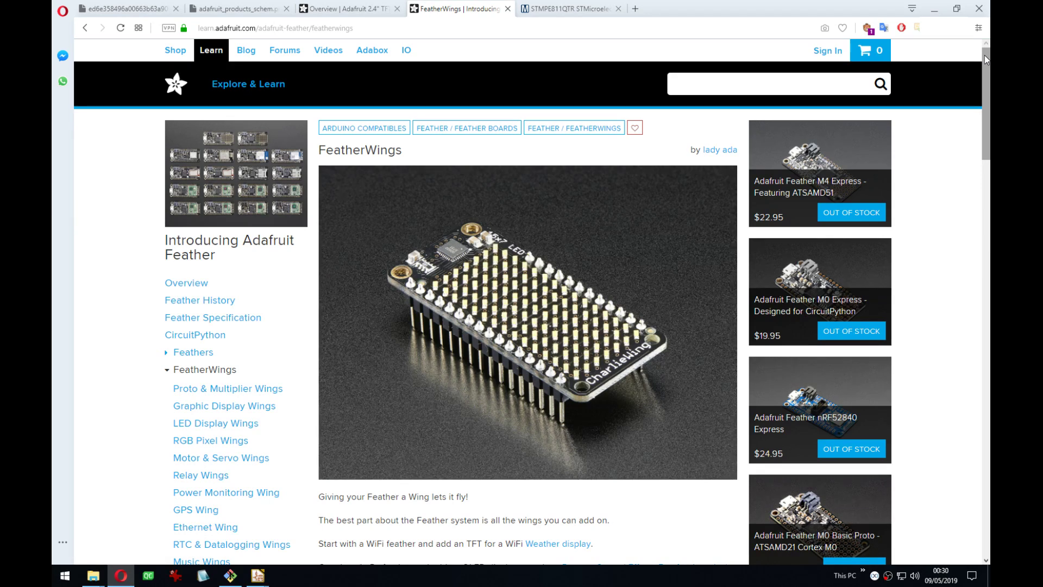
Move from FeatherWings through Proto & Multiplier Wings to the Graphic Display Wings page.
drag(985, 54, 902, 161)
scroll(326, 429, down, 3)
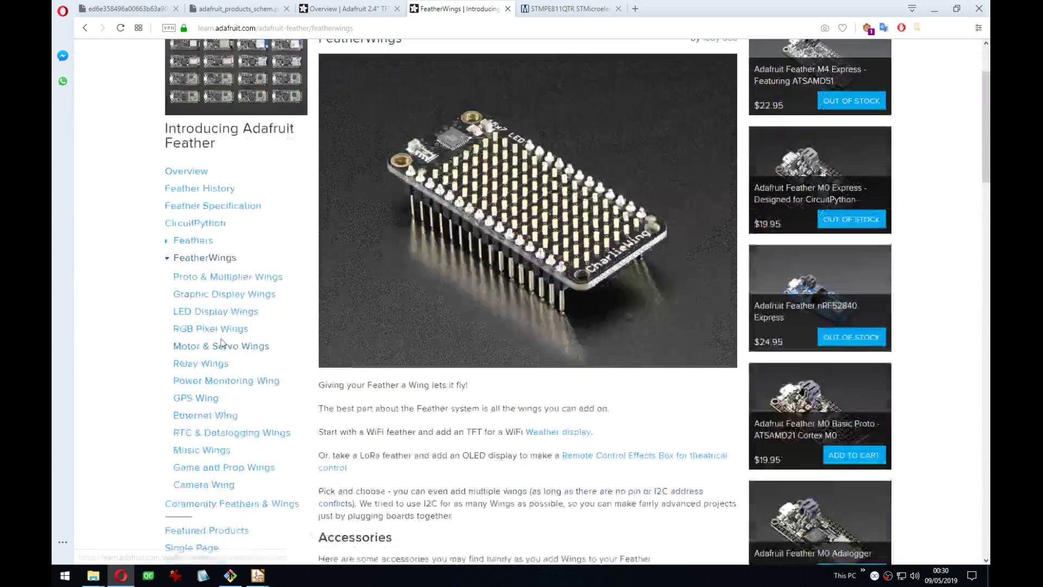
click(228, 221)
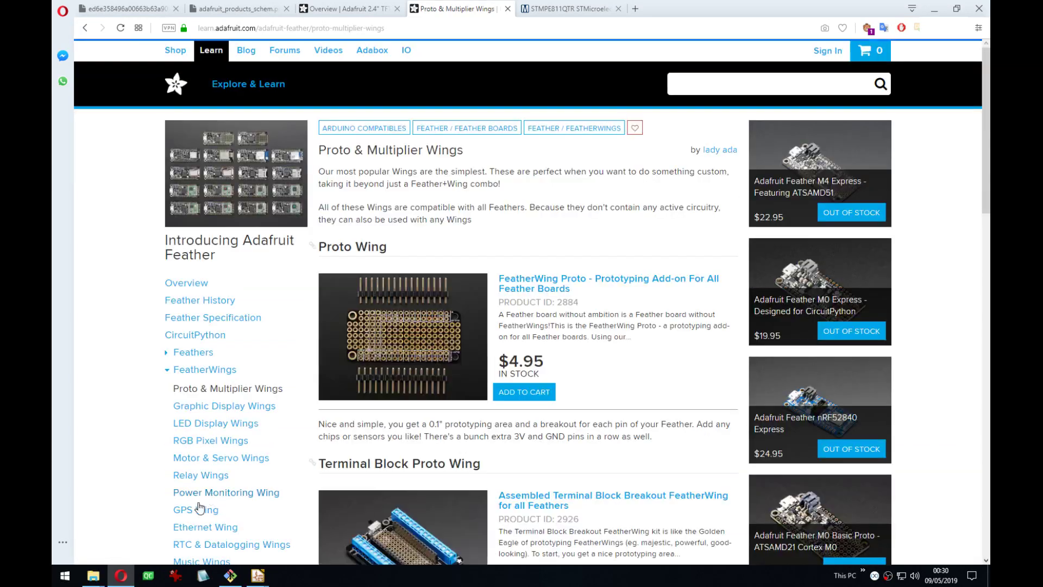
scroll(673, 315, down, 5)
scroll(671, 315, down, 10)
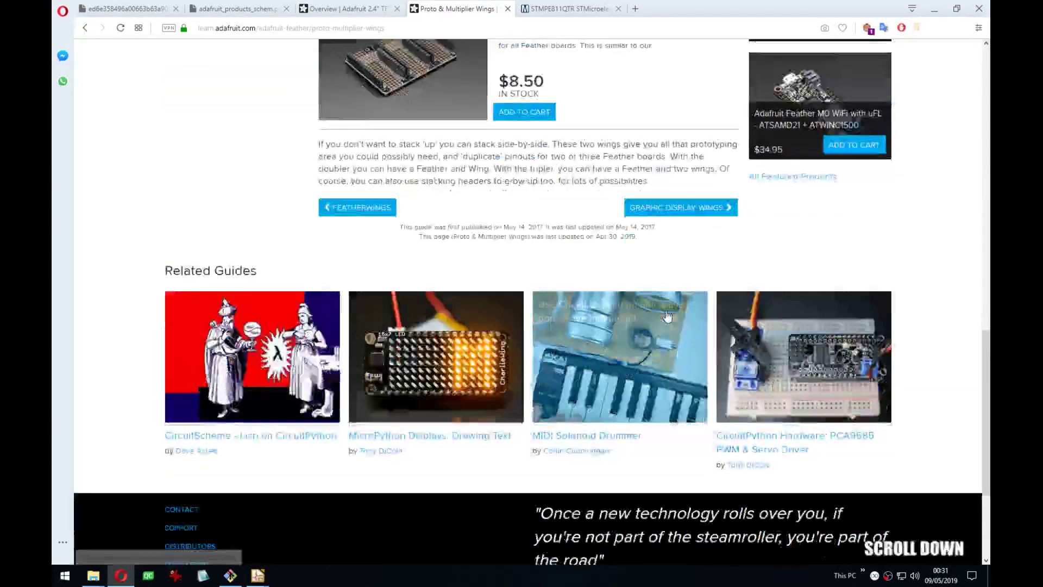
scroll(679, 359, up, 3)
click(680, 375)
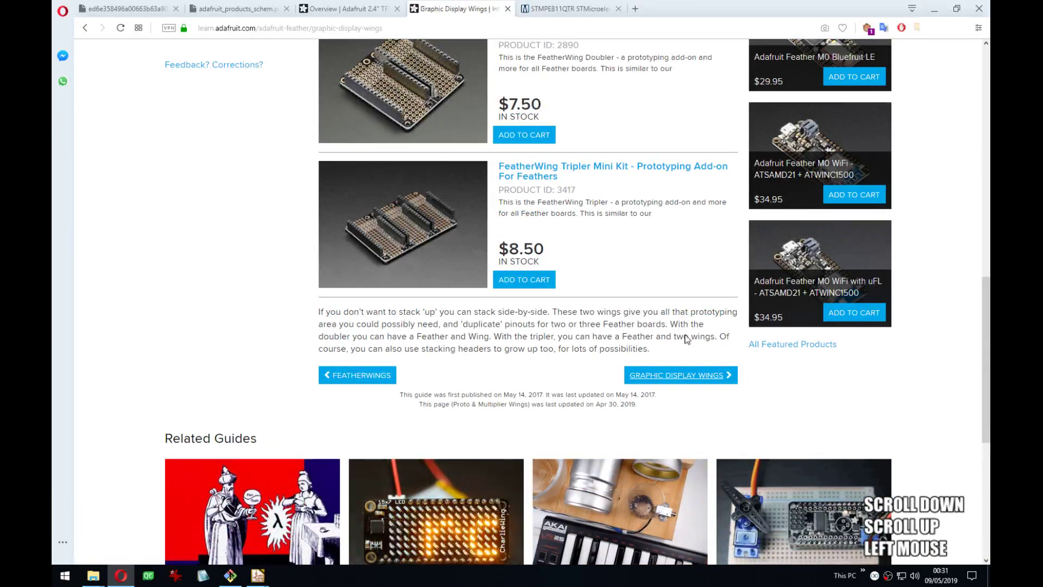
Read the Graphic Display and LED Display Wings pages, continuing to RGB Pixel Wings.
scroll(678, 380, down, 9)
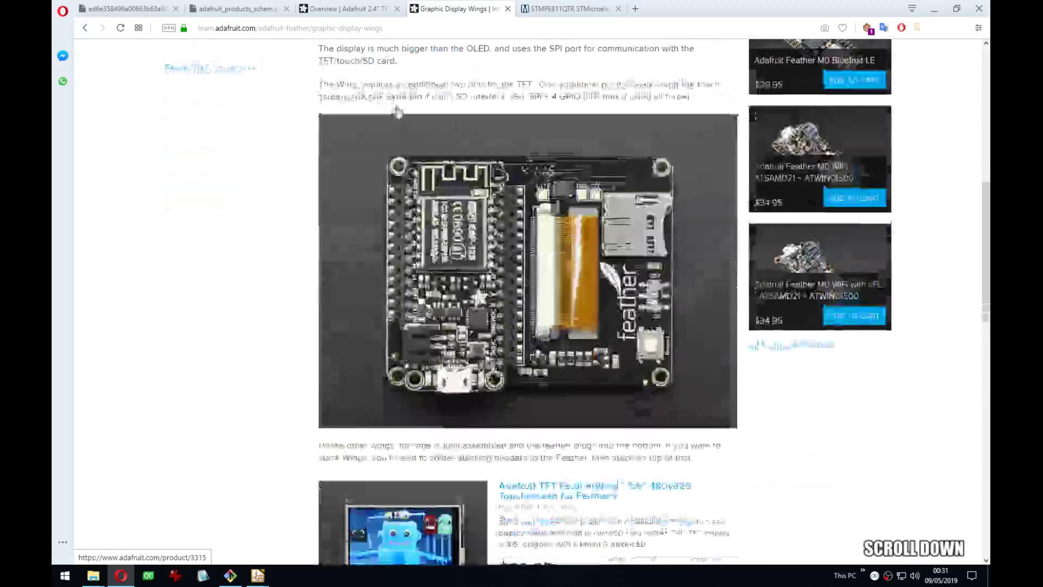
scroll(407, 245, down, 4)
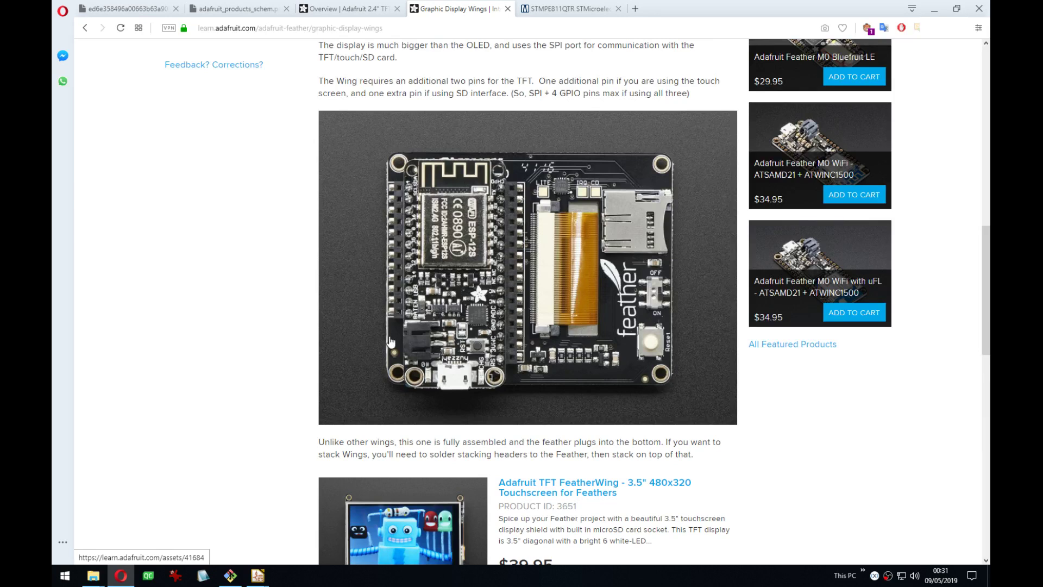
scroll(221, 297, down, 5)
scroll(221, 298, down, 5)
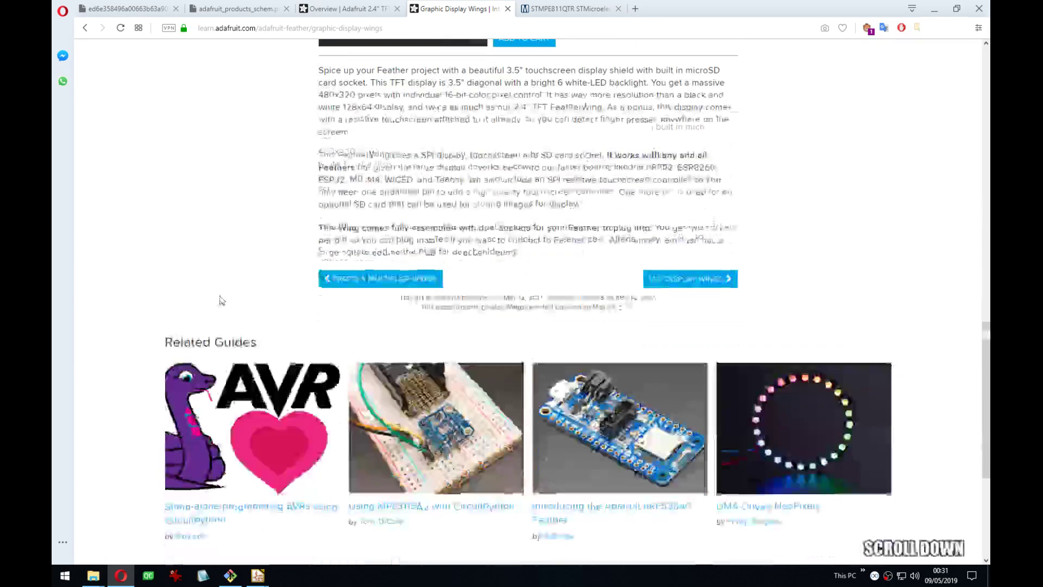
click(701, 277)
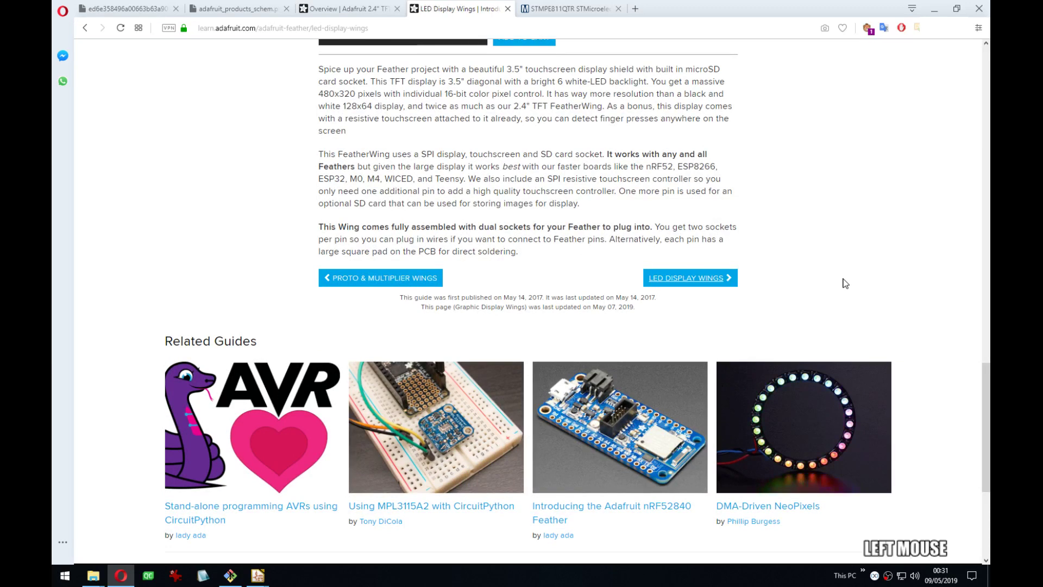
scroll(688, 255, down, 5)
scroll(689, 256, down, 9)
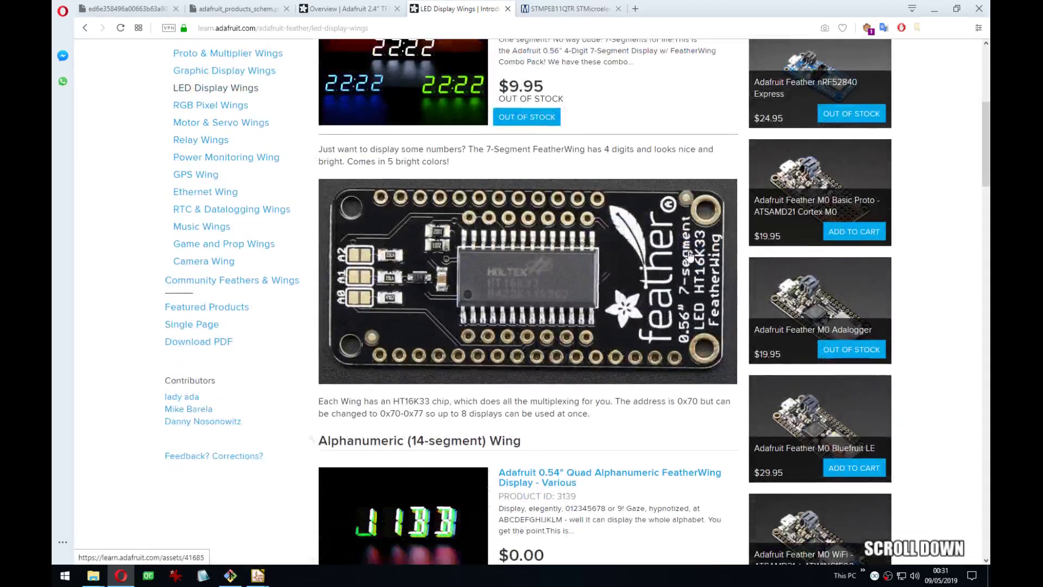
scroll(691, 255, down, 20)
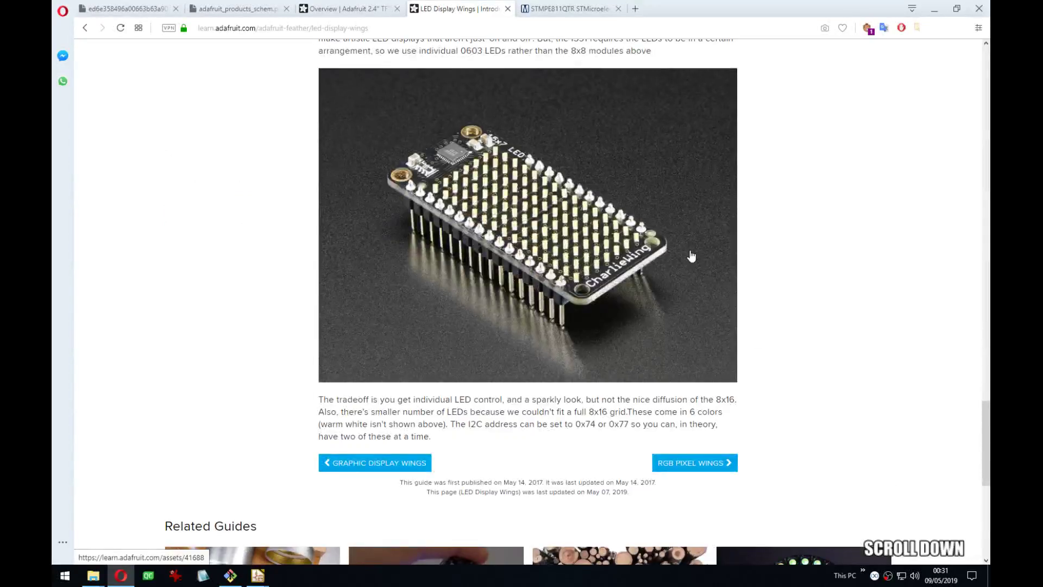
scroll(689, 254, down, 5)
click(691, 189)
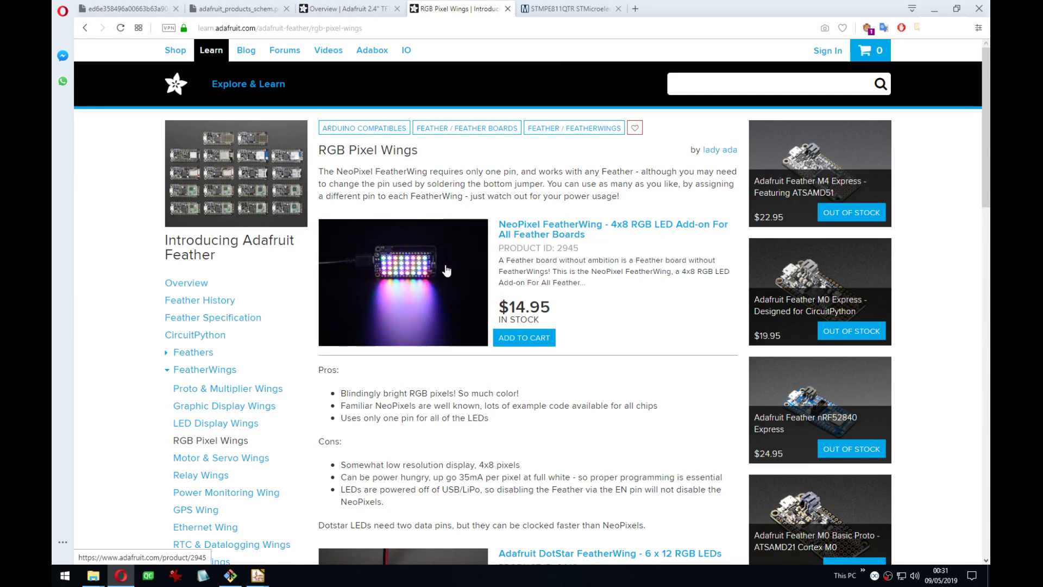
Read the RGB Pixel and Motor & Servo Wings pages, continuing to Relay Wings.
scroll(447, 270, down, 7)
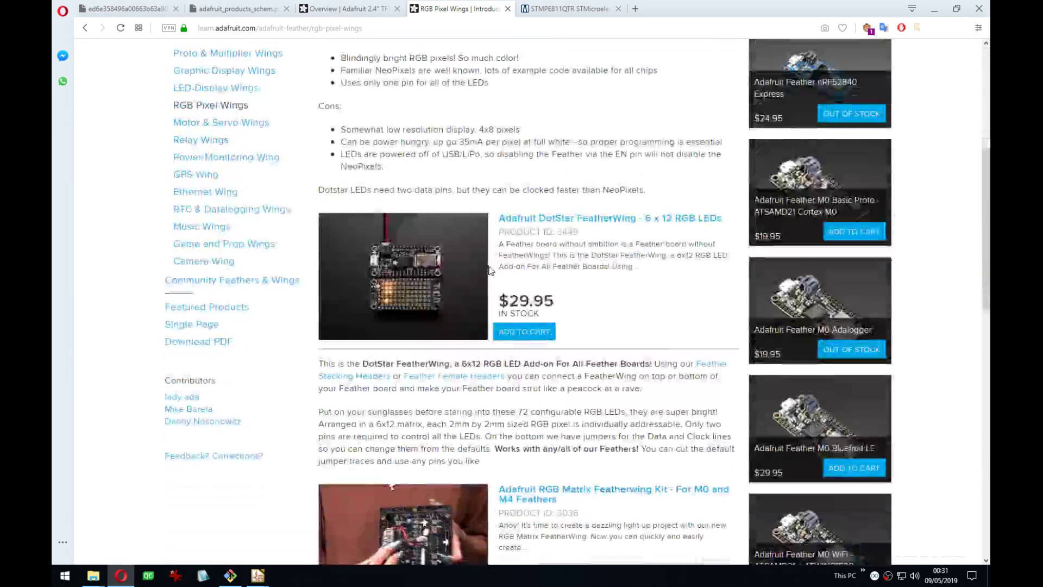
scroll(610, 281, down, 6)
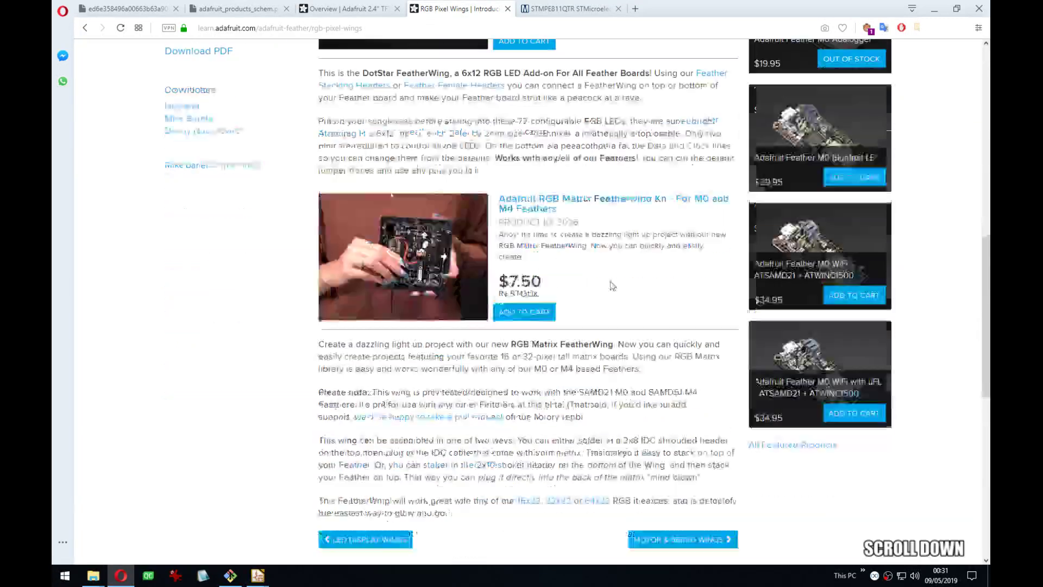
scroll(603, 283, down, 5)
click(683, 217)
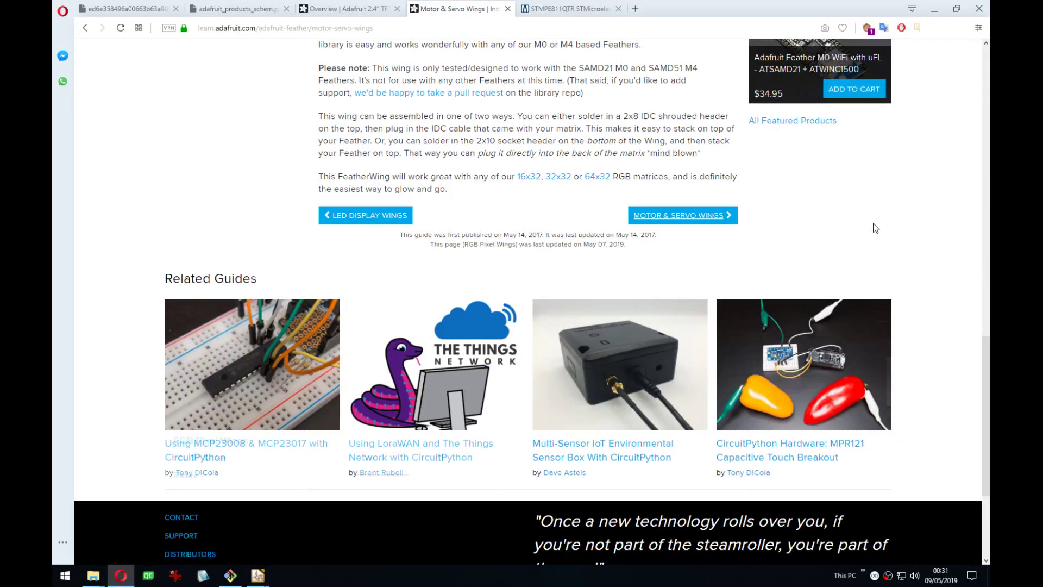
scroll(662, 194, down, 12)
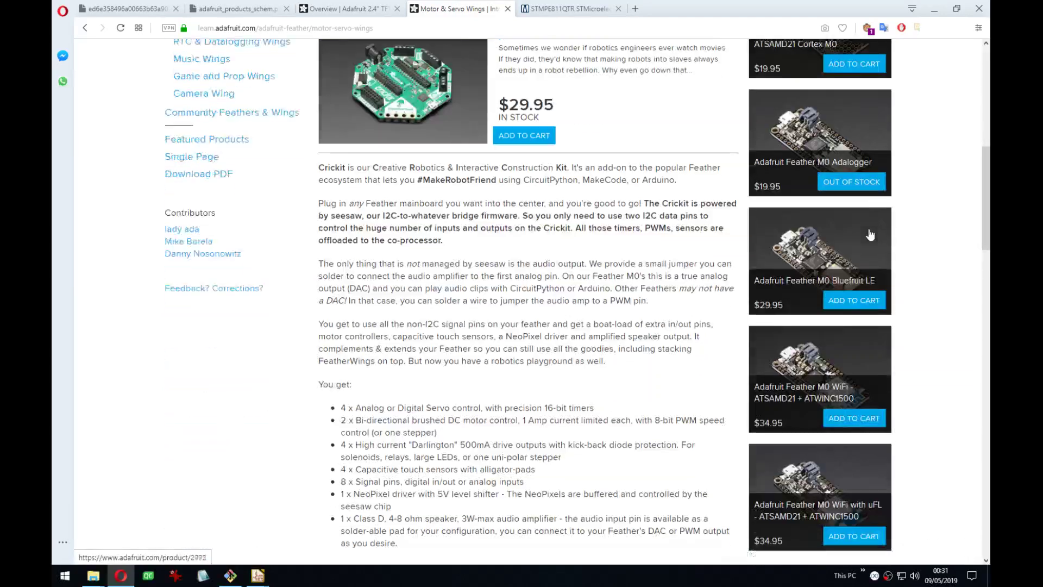
scroll(663, 194, down, 20)
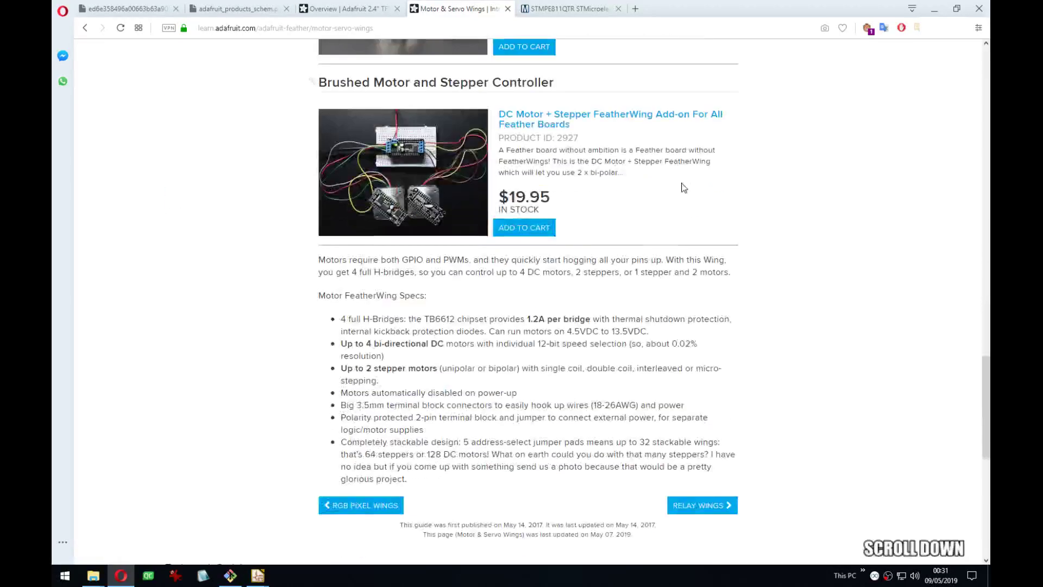
scroll(706, 229, up, 4)
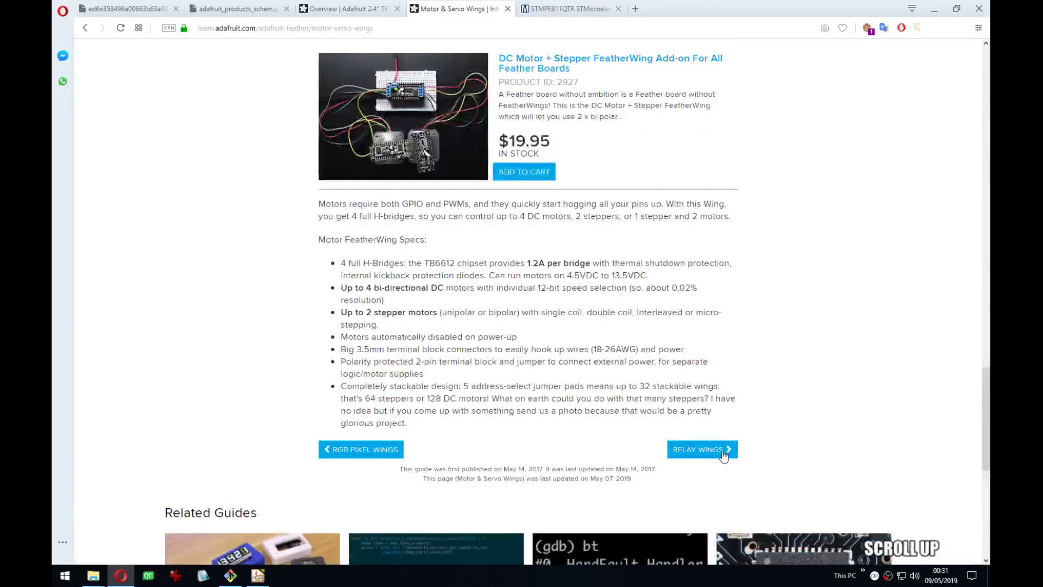
click(709, 455)
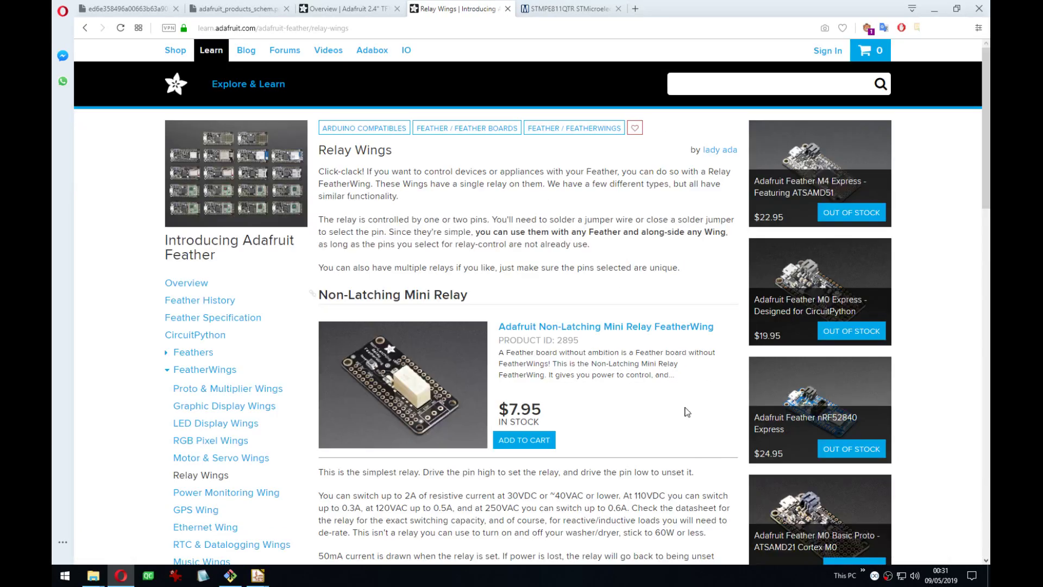
Read the Relay Wings and Power Monitoring Wing pages, ending on the GPS Wing page.
scroll(614, 273, down, 7)
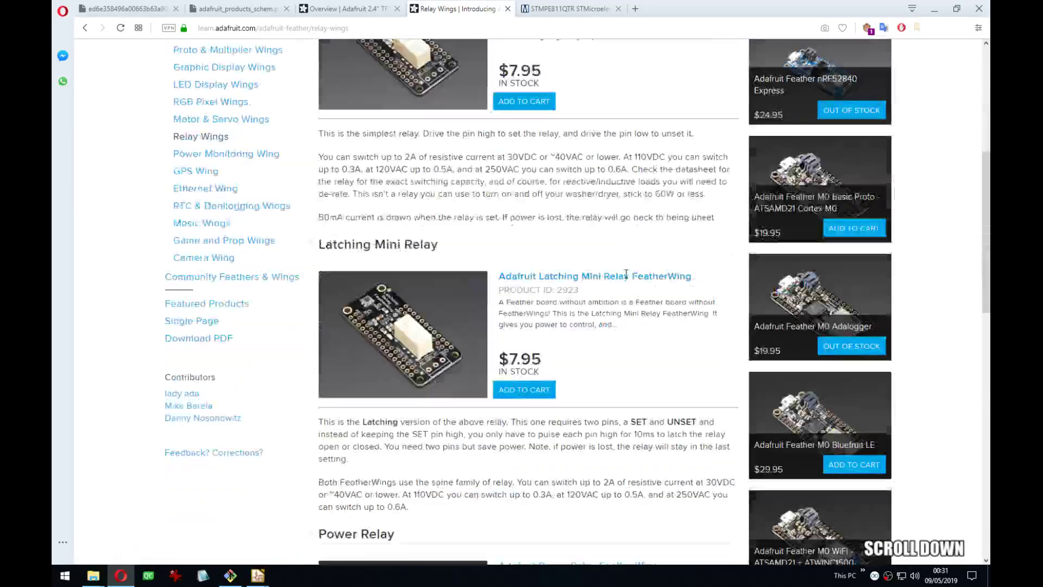
scroll(629, 277, down, 2)
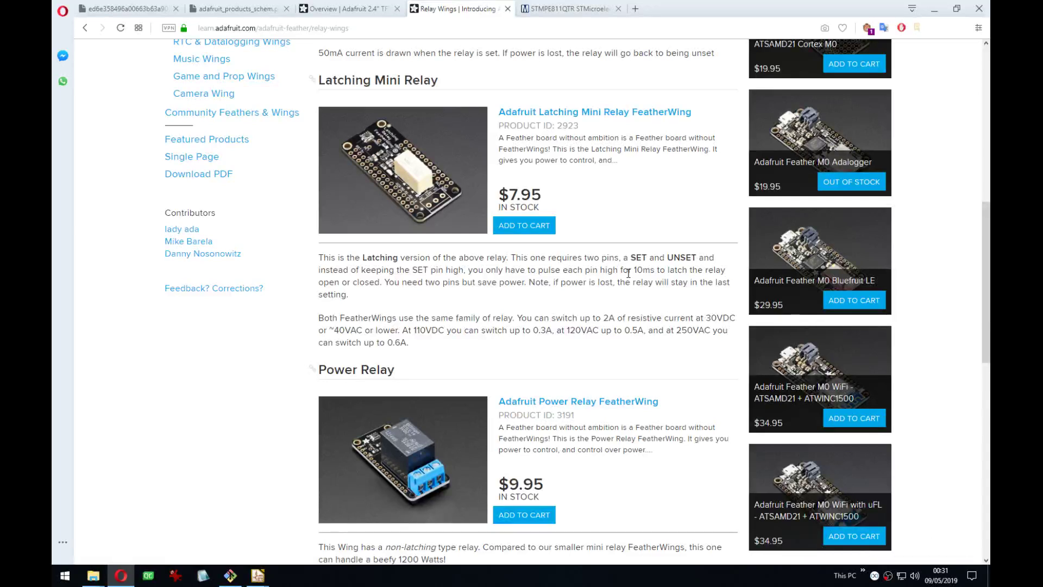
scroll(629, 273, down, 3)
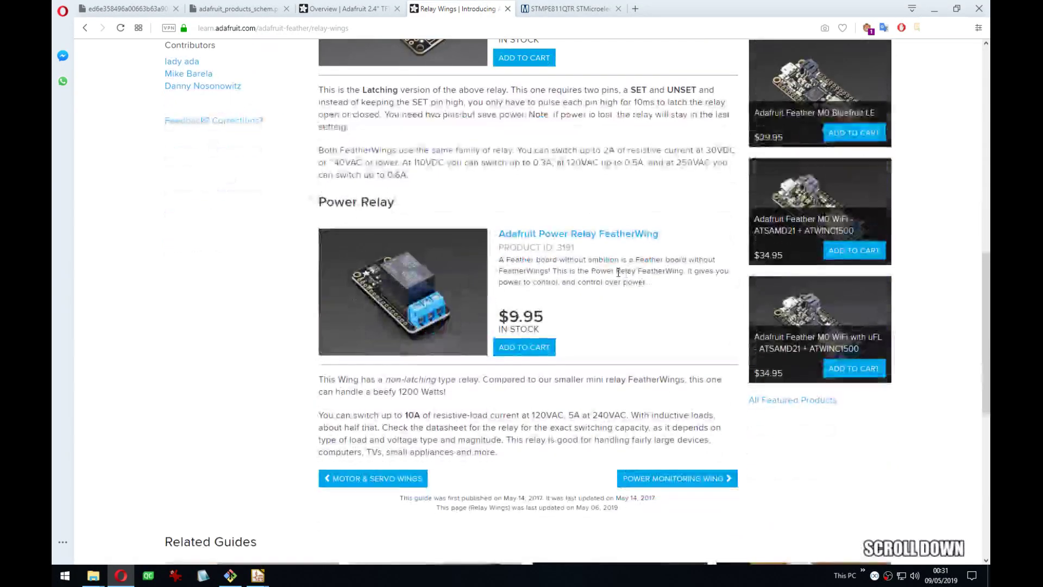
click(703, 480)
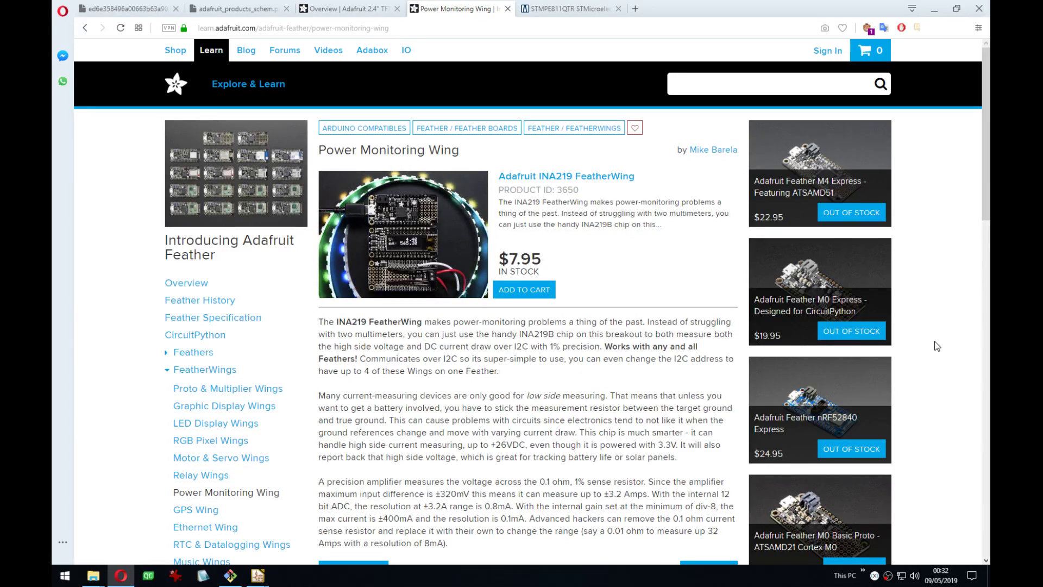
drag(983, 167, 977, 222)
scroll(785, 387, up, 1)
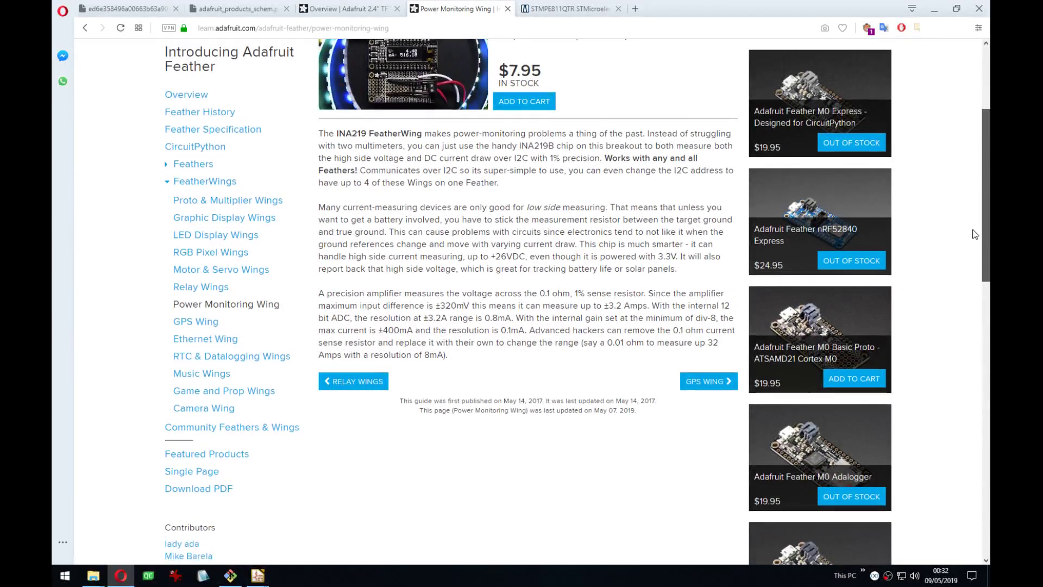
click(707, 461)
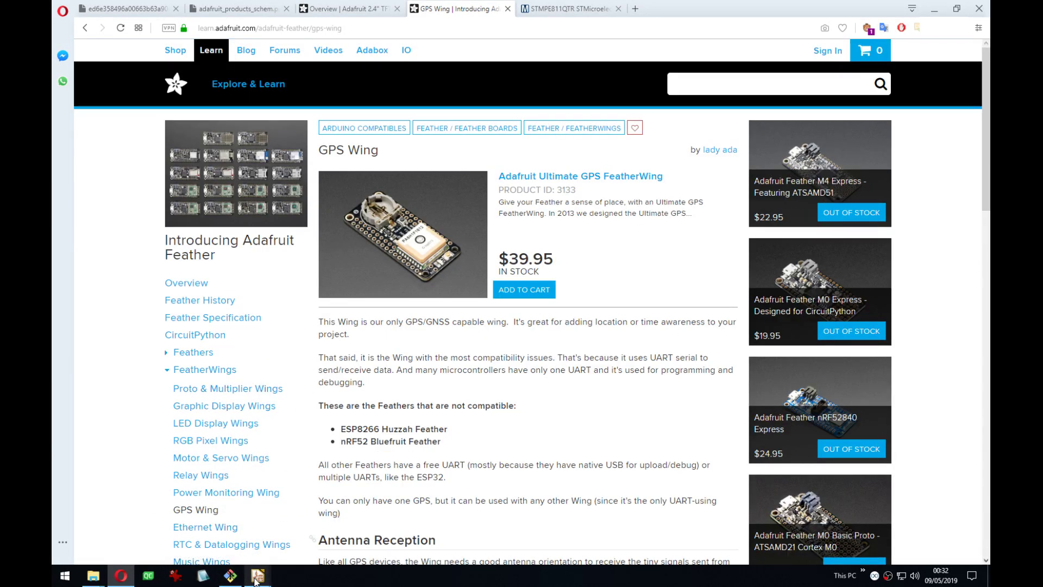
Read the GPS Wing page and continue to the Ethernet Wing page.
click(597, 423)
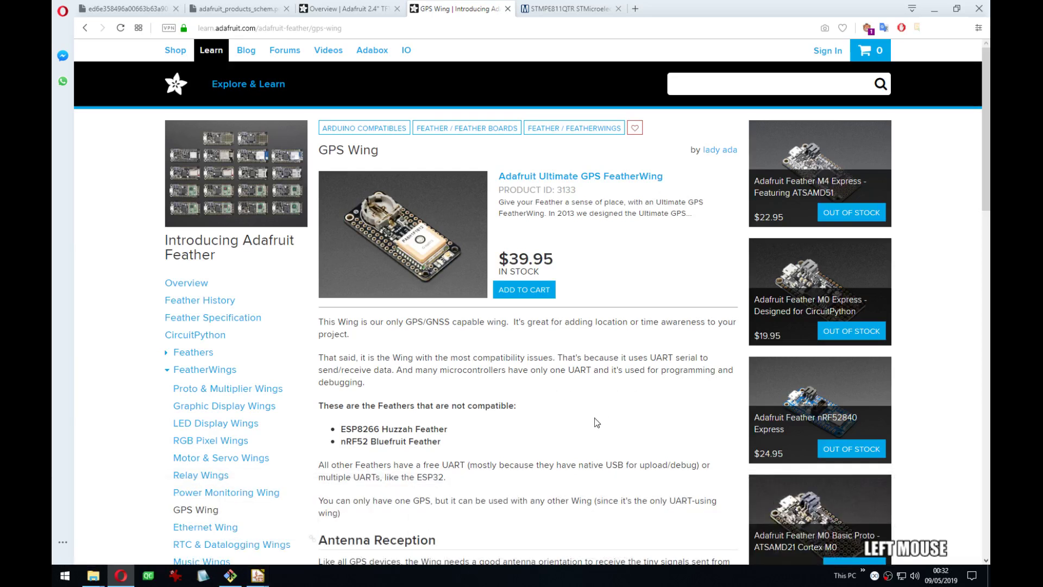
scroll(597, 422, down, 2)
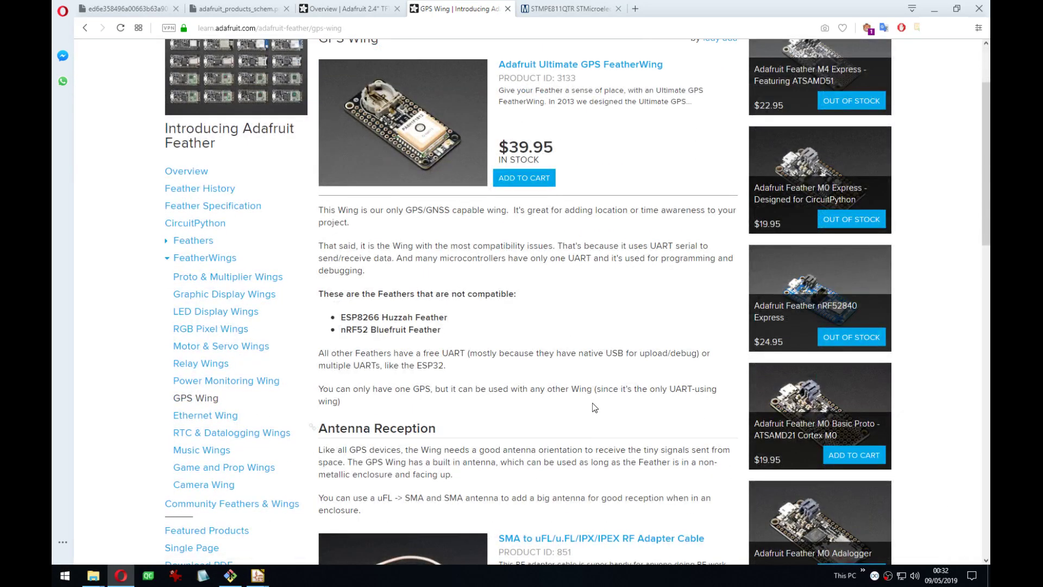
scroll(472, 184, up, 1)
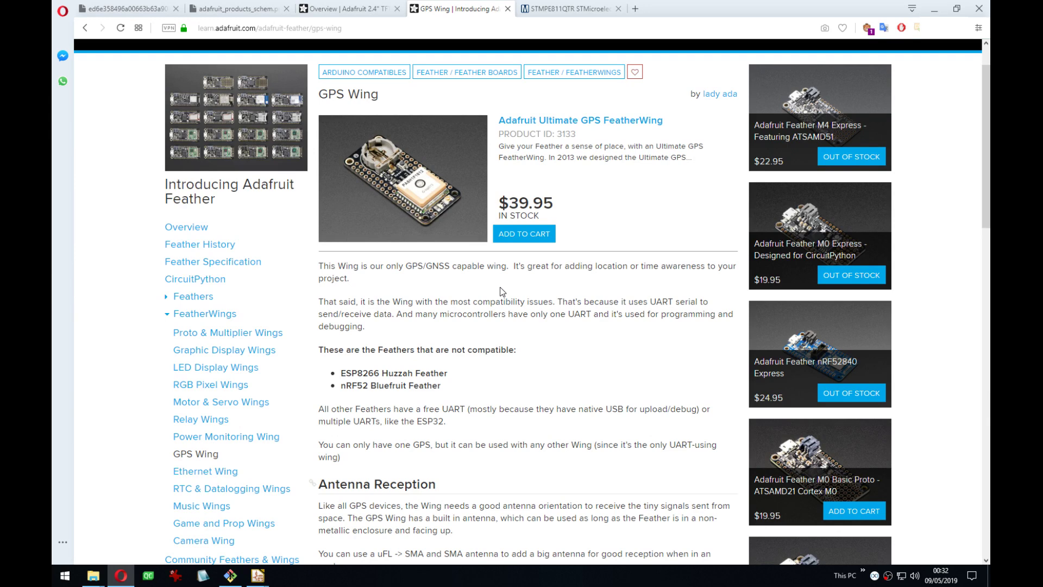
scroll(609, 375, down, 15)
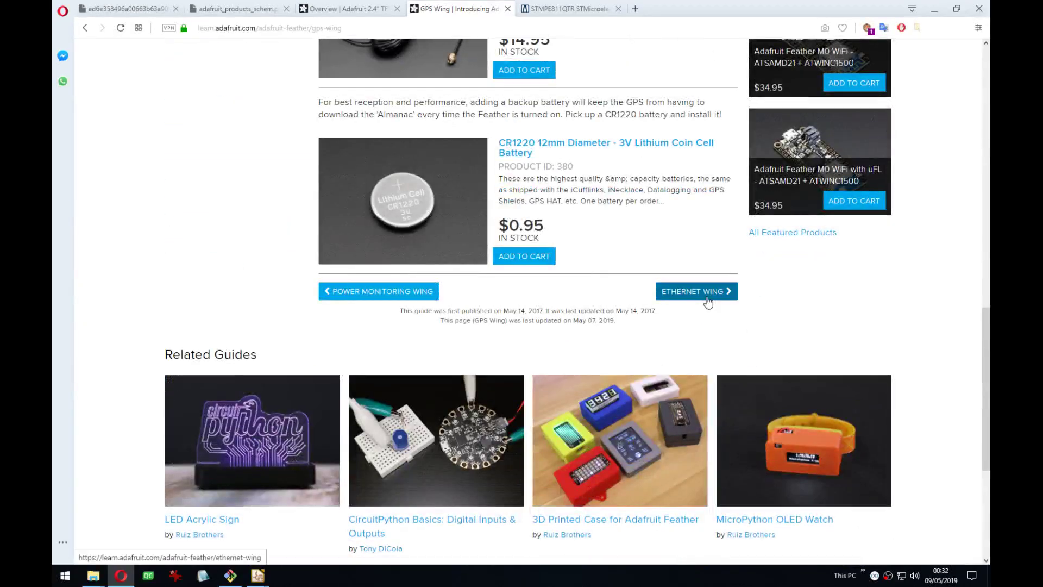
click(705, 295)
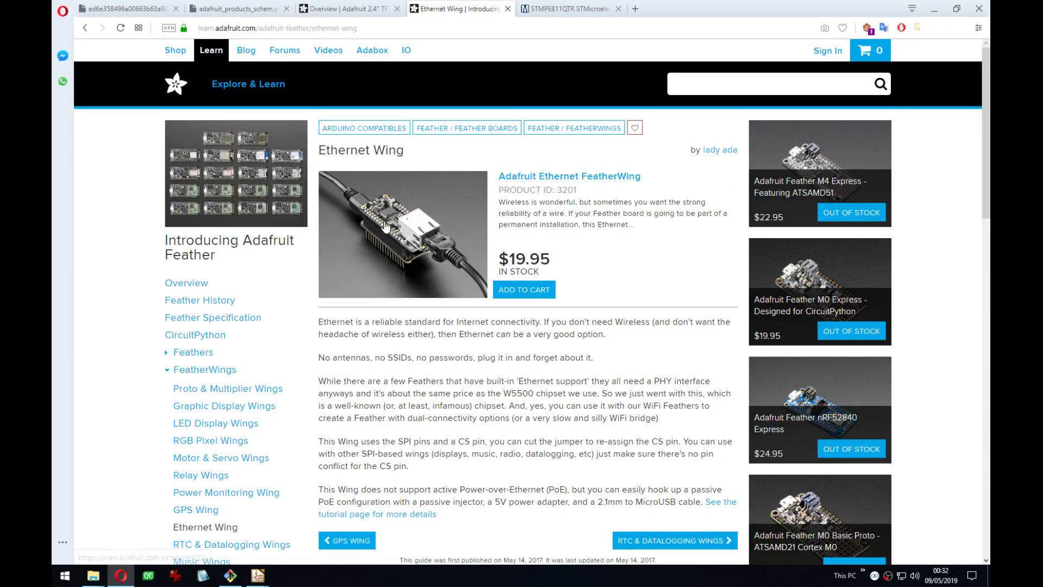
Pass through Ethernet to RTC & Datalogging Wings, read it, then open Music Wings.
scroll(614, 296, down, 3)
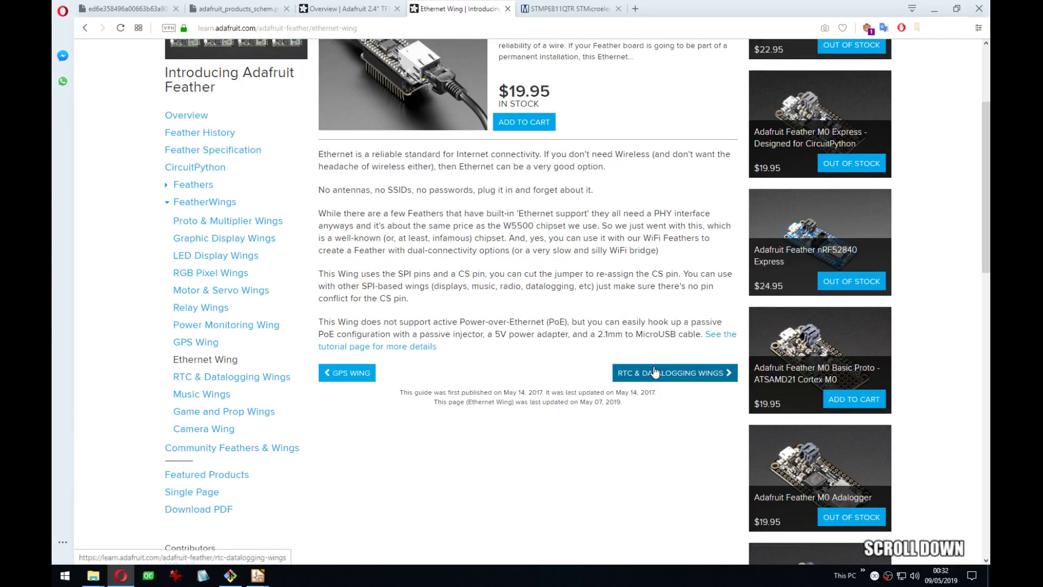
click(625, 373)
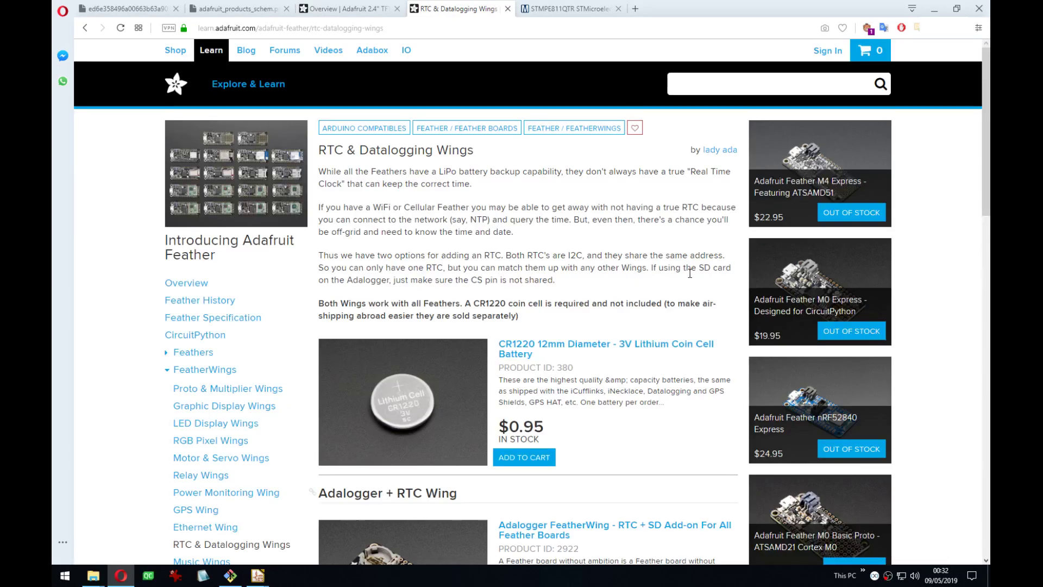
scroll(690, 274, down, 5)
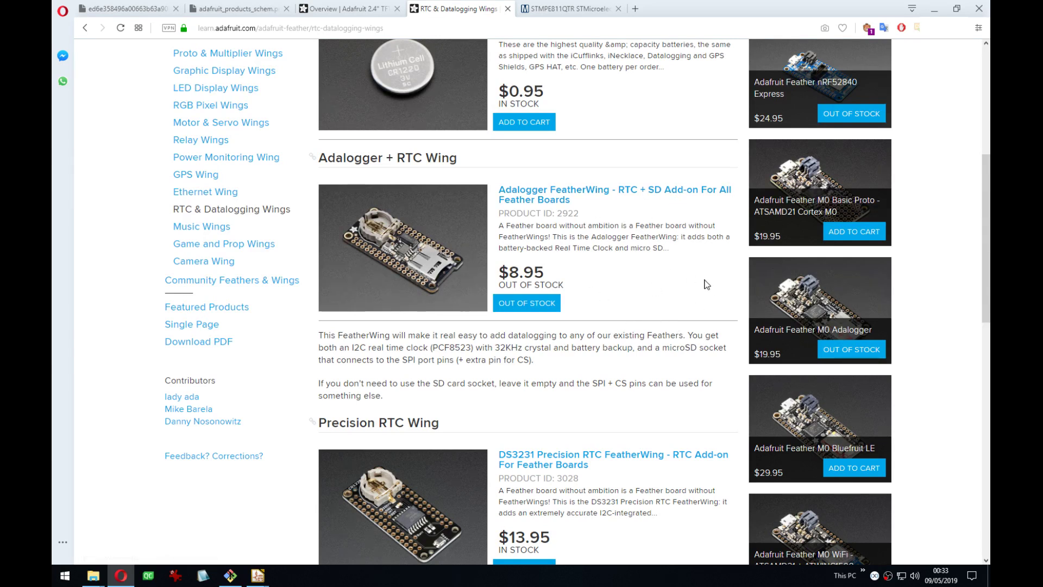
scroll(636, 270, down, 2)
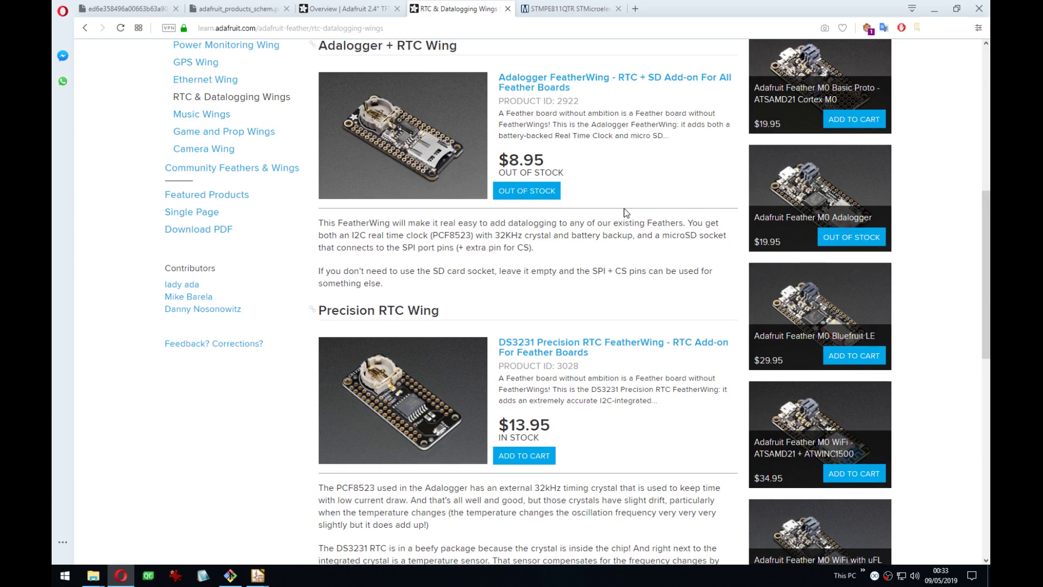
scroll(625, 211, down, 10)
click(715, 83)
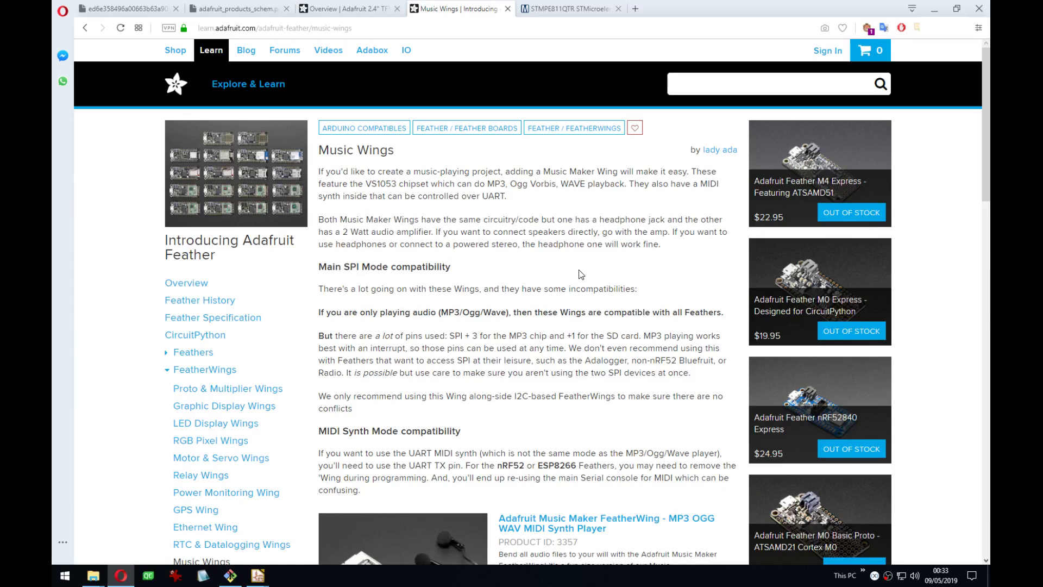
Scroll through the Music Wings page and go on to Game and Prop Wings.
scroll(552, 268, down, 5)
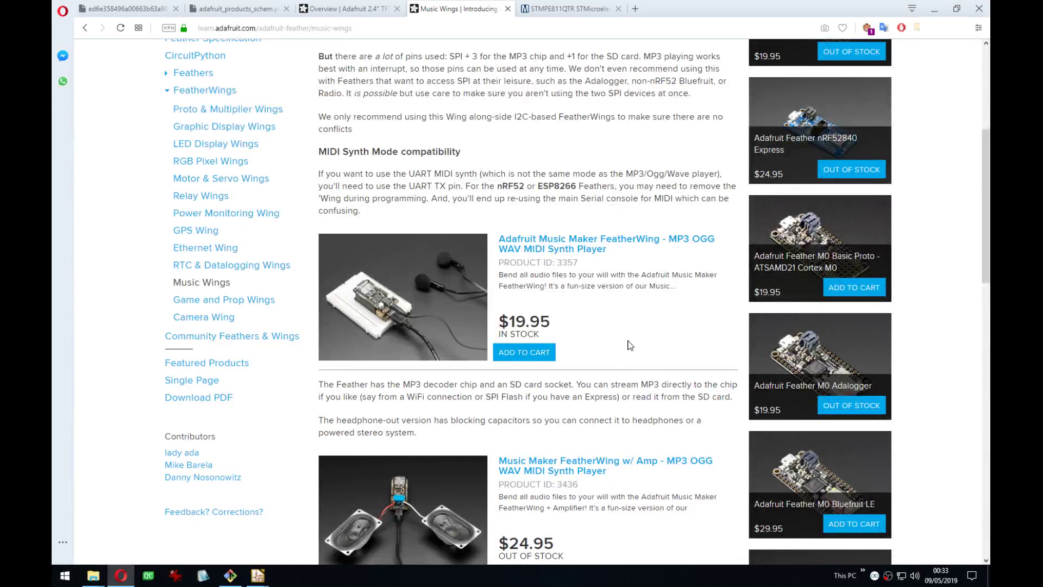
scroll(623, 318, down, 7)
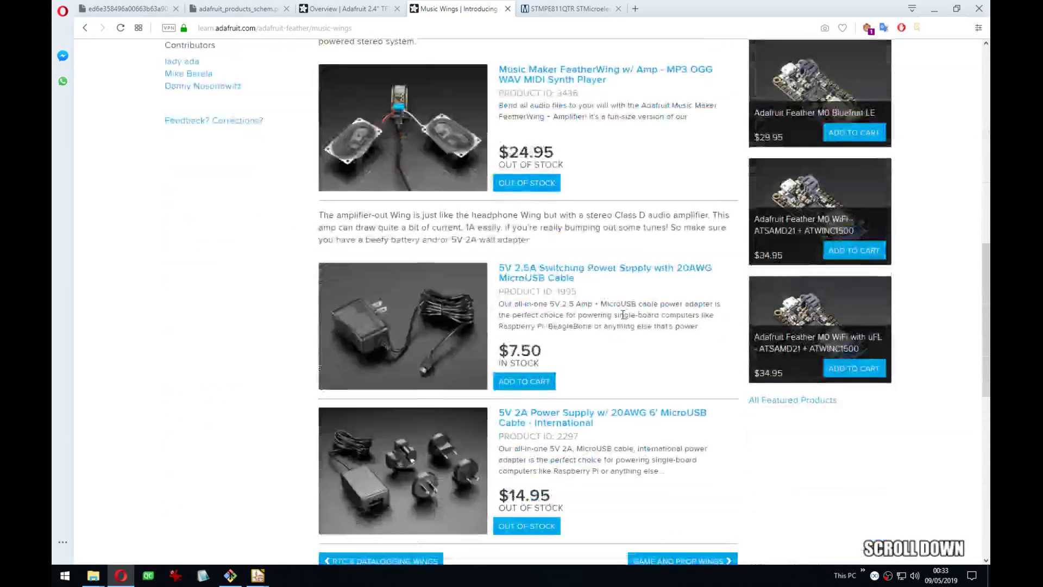
scroll(623, 316, down, 8)
click(663, 110)
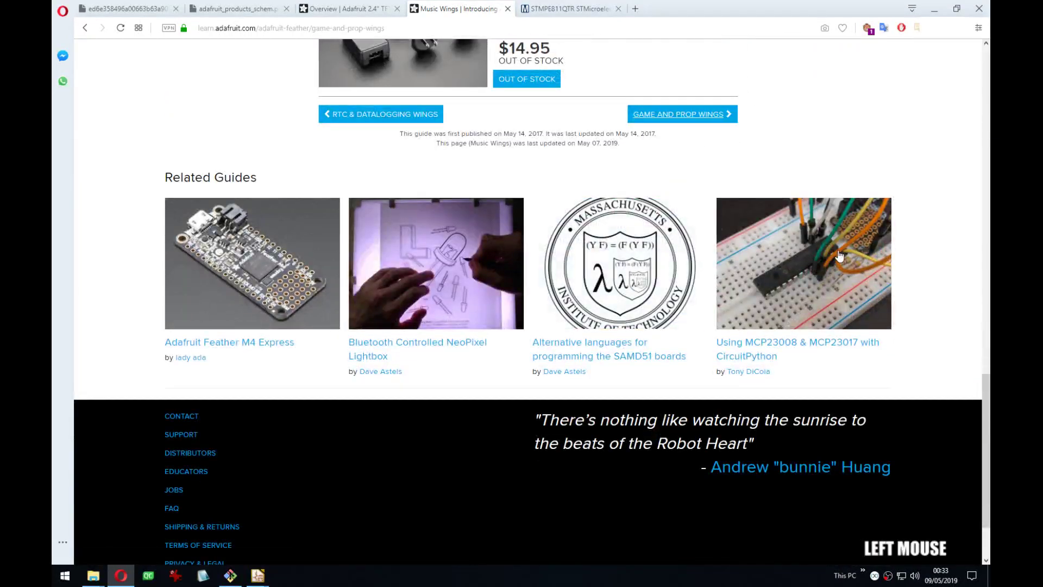
Read the Game and Prop Wings and Camera Wing pages, ending on Community Feathers & Wings.
scroll(907, 350, down, 5)
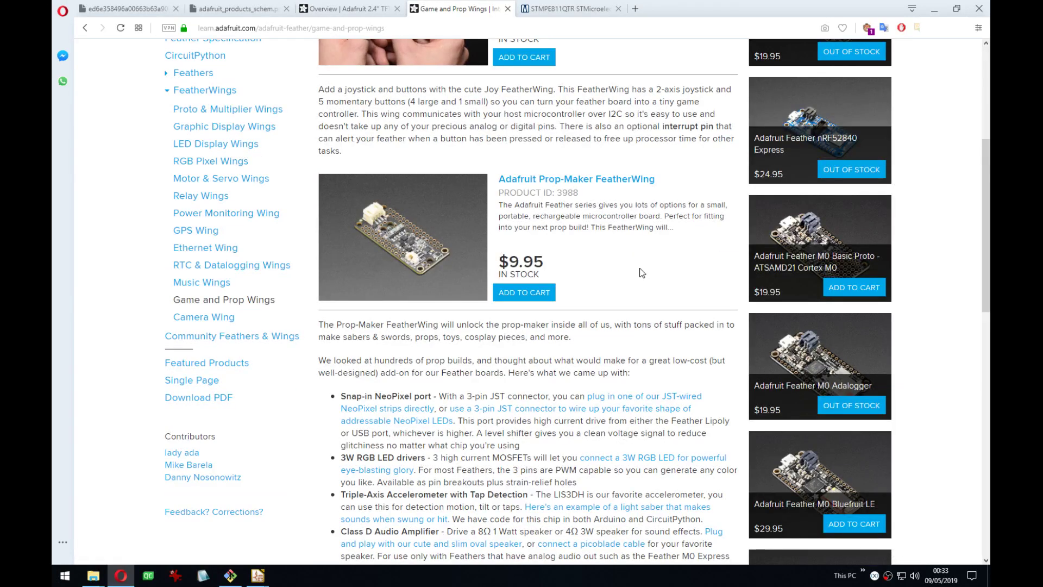
scroll(640, 272, down, 5)
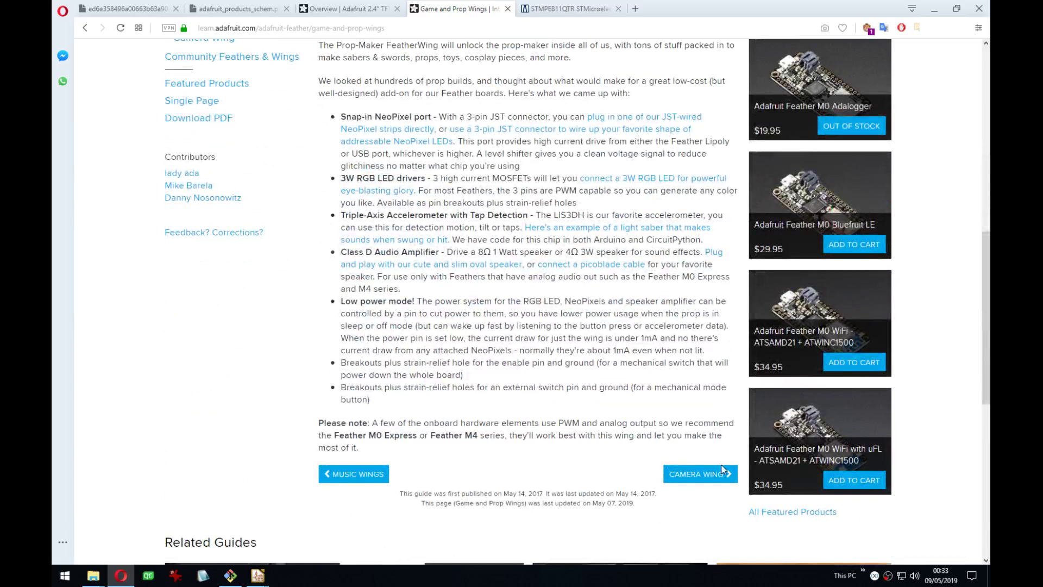
click(716, 485)
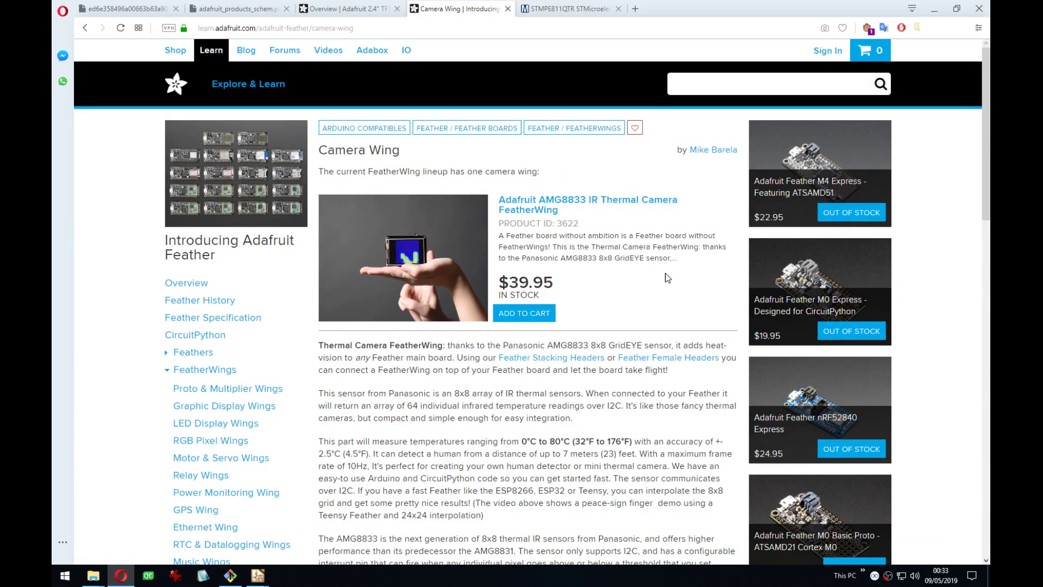
scroll(663, 289, down, 4)
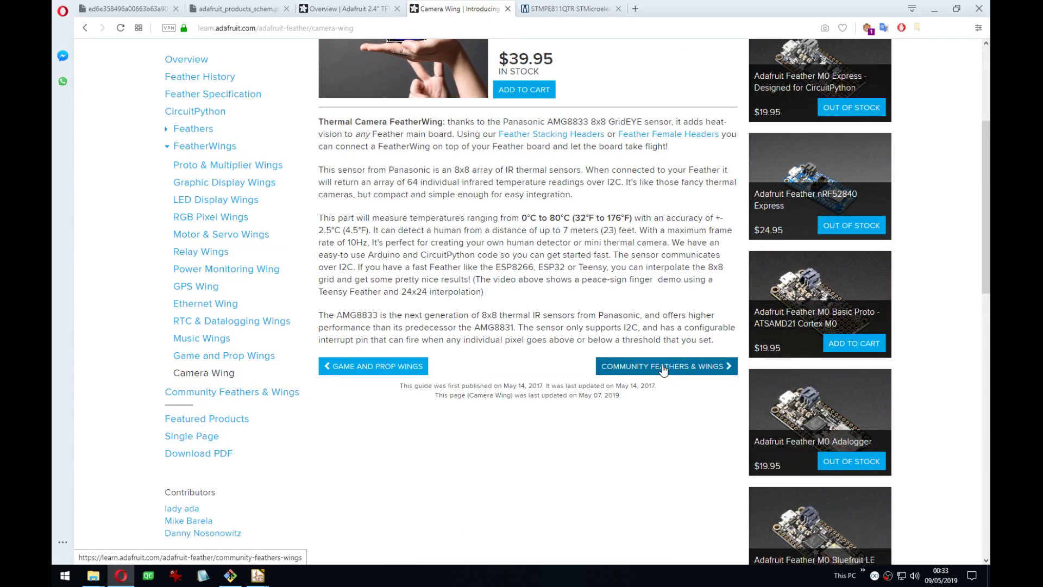
click(663, 367)
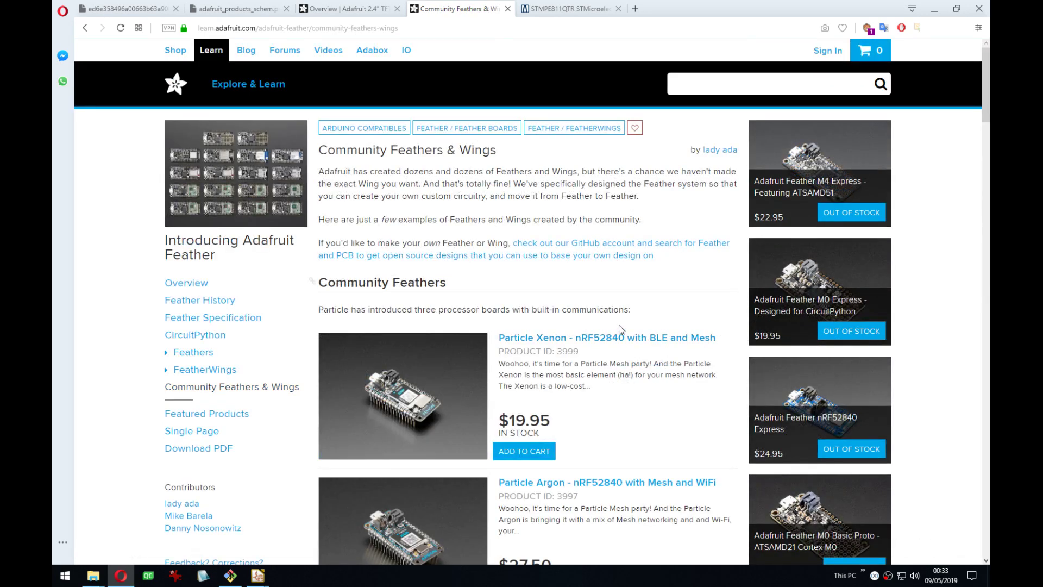
scroll(620, 328, down, 10)
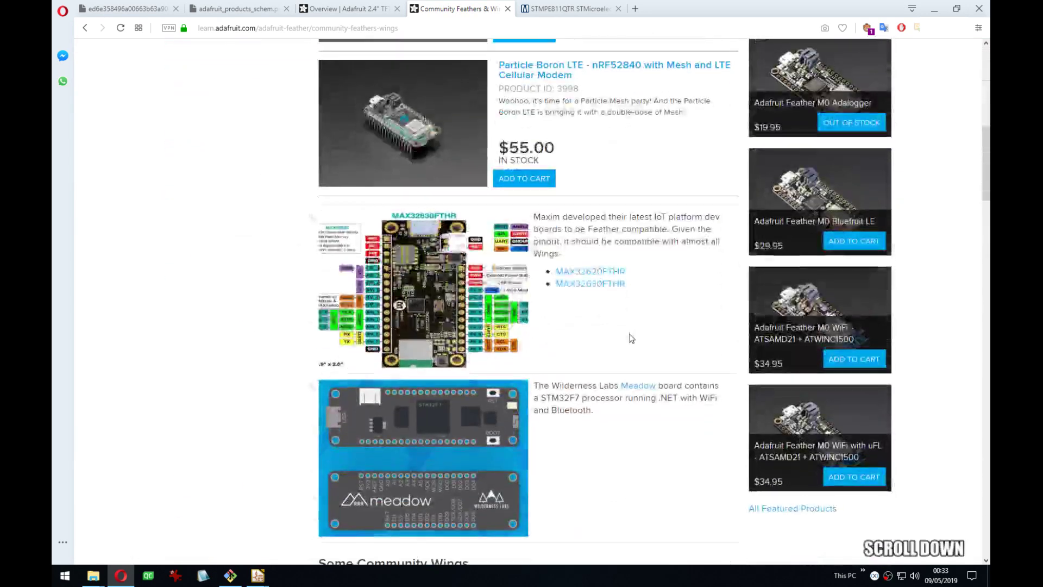
scroll(631, 338, down, 2)
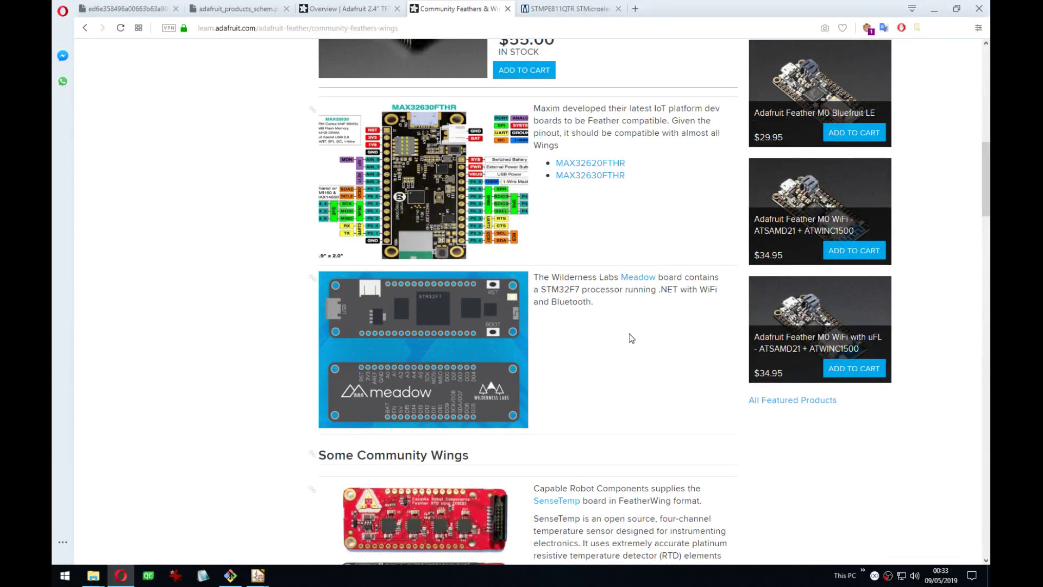
scroll(625, 338, down, 5)
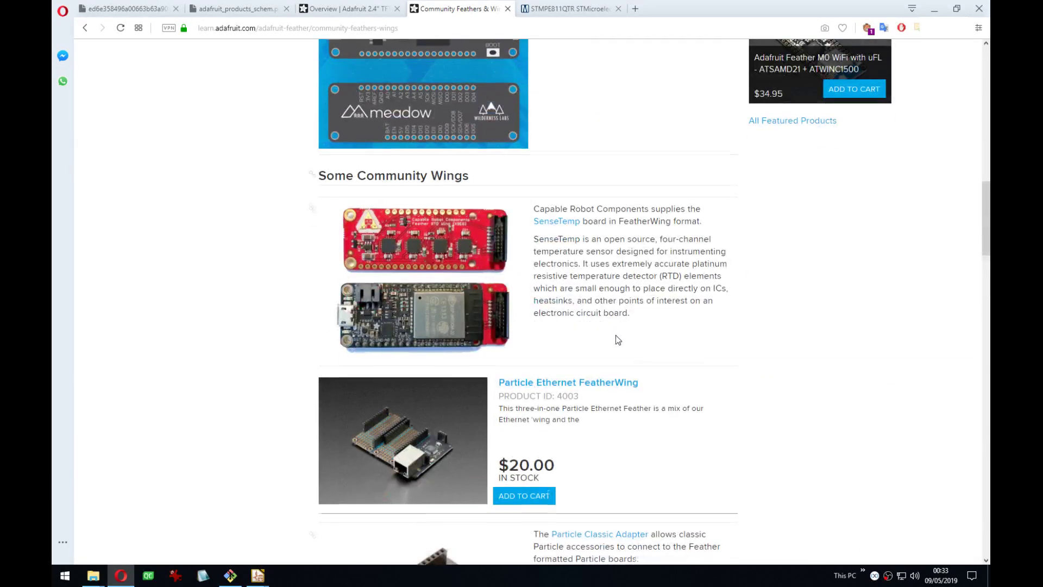
scroll(617, 339, down, 3)
scroll(617, 339, down, 11)
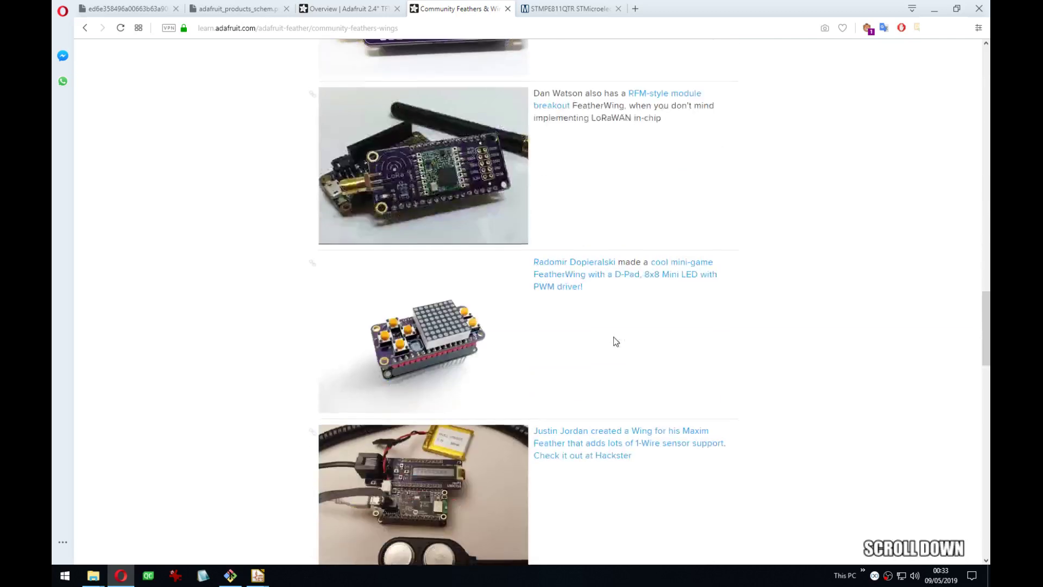
scroll(615, 337, up, 4)
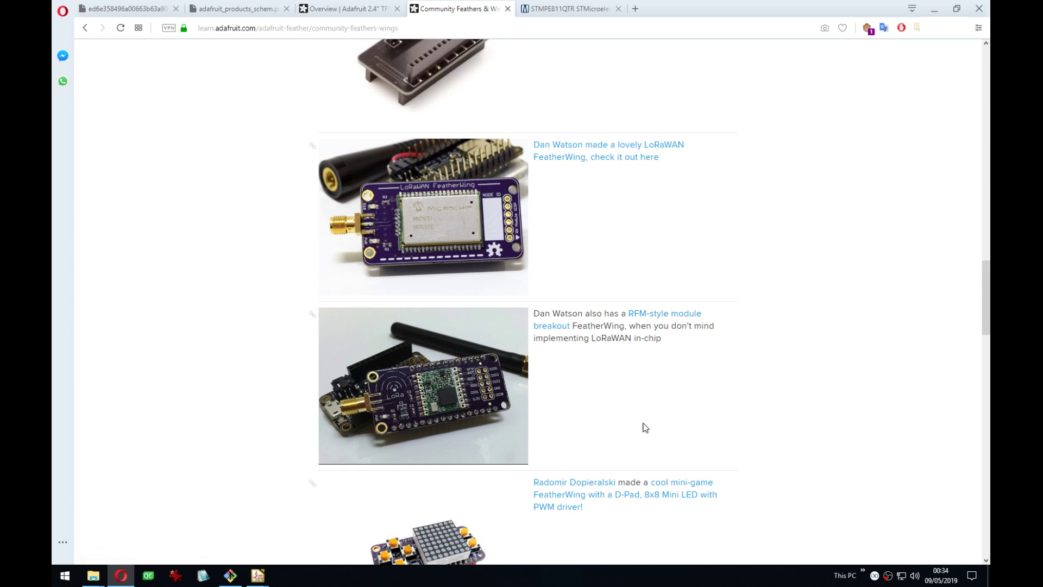
scroll(652, 441, down, 1)
scroll(884, 444, down, 15)
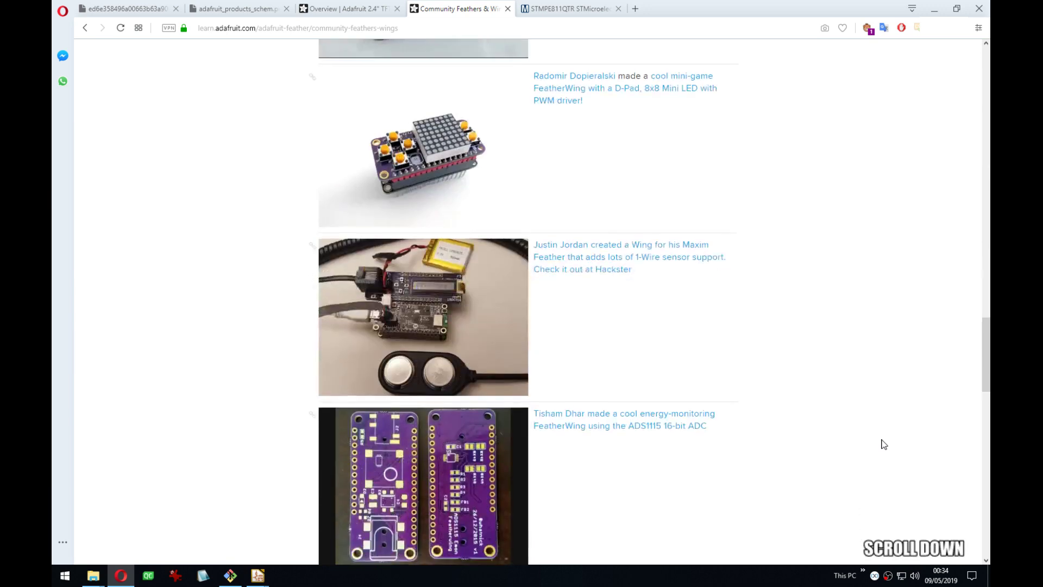
scroll(876, 445, down, 4)
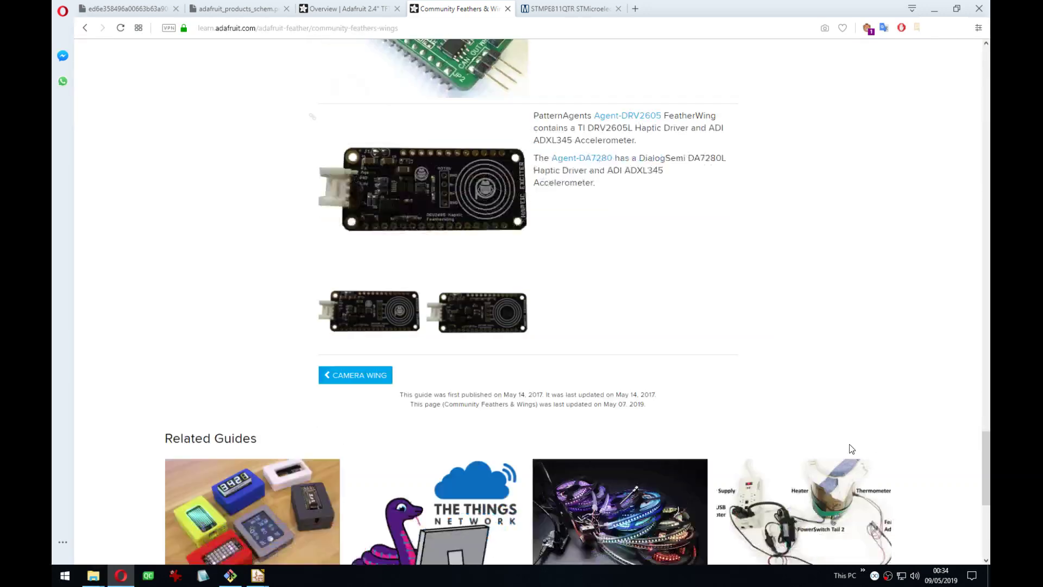
scroll(319, 278, up, 3)
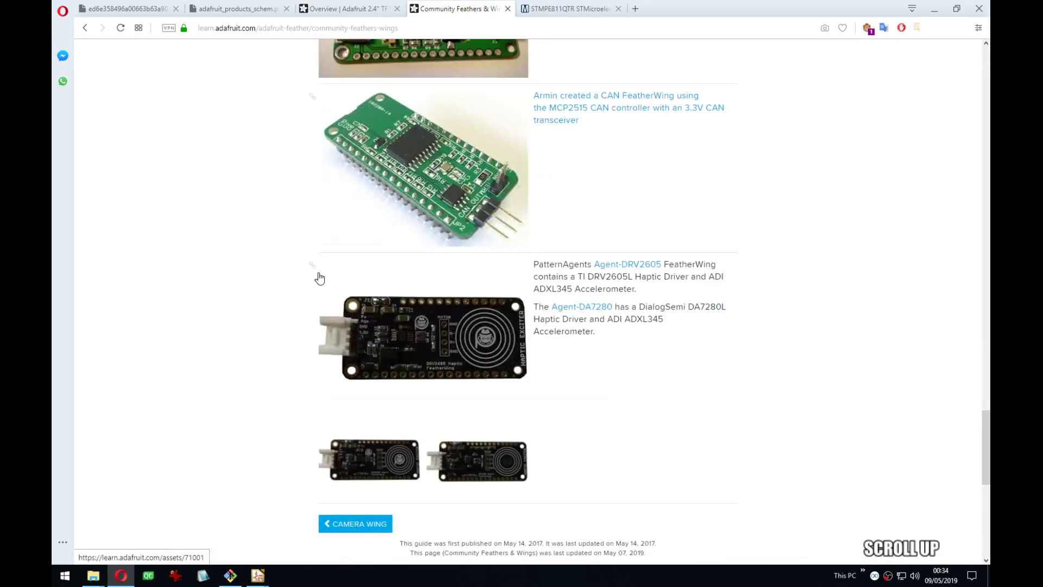
scroll(402, 358, up, 4)
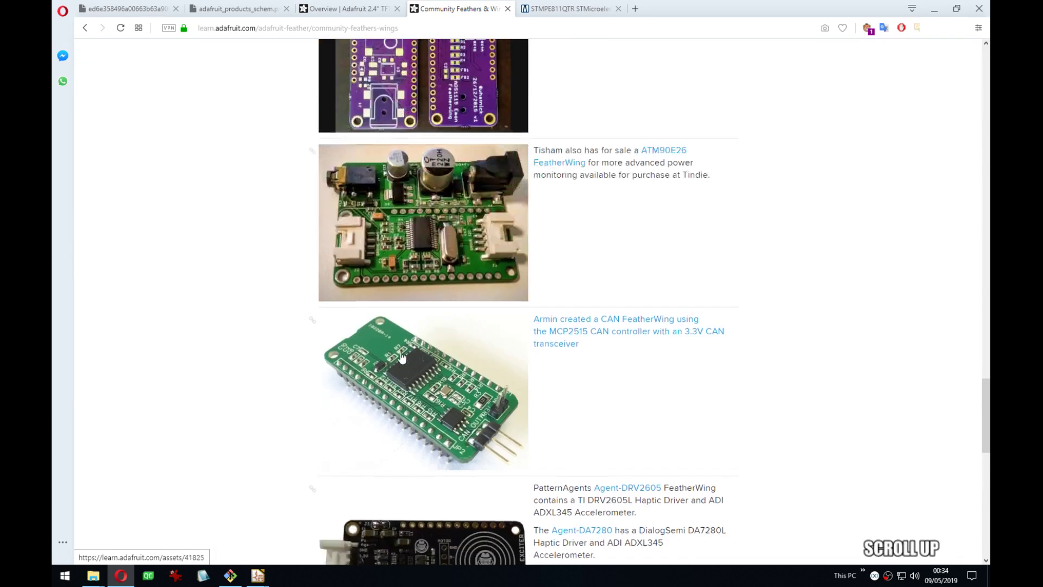
scroll(399, 359, down, 4)
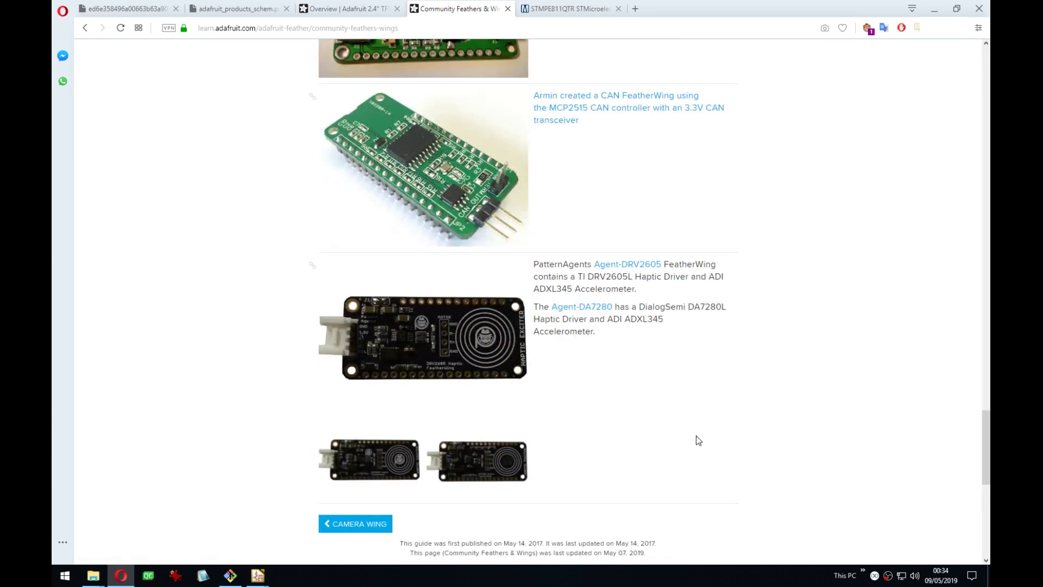
scroll(697, 440, up, 4)
scroll(697, 440, up, 20)
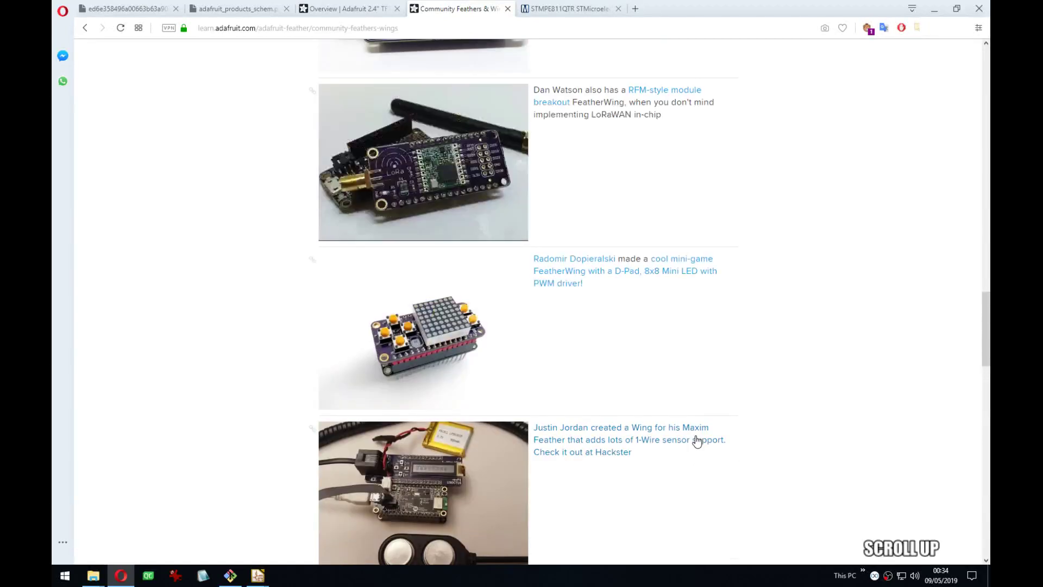
Pan across the handheld_featherwing schematic to review the 'ADD NEOPIXEL, YO!' note.
click(935, 9)
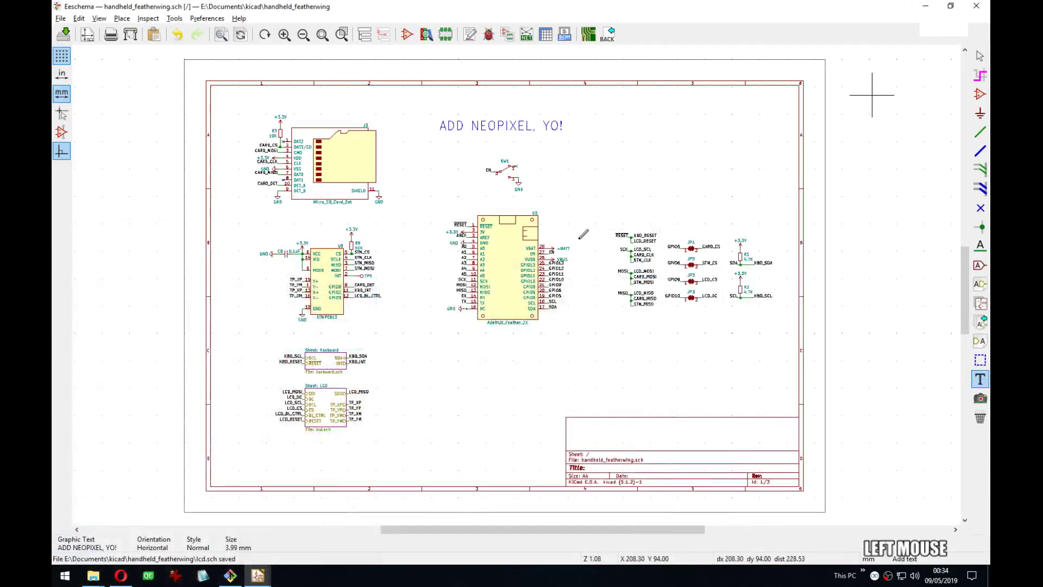
middle_drag(527, 199, 546, 200)
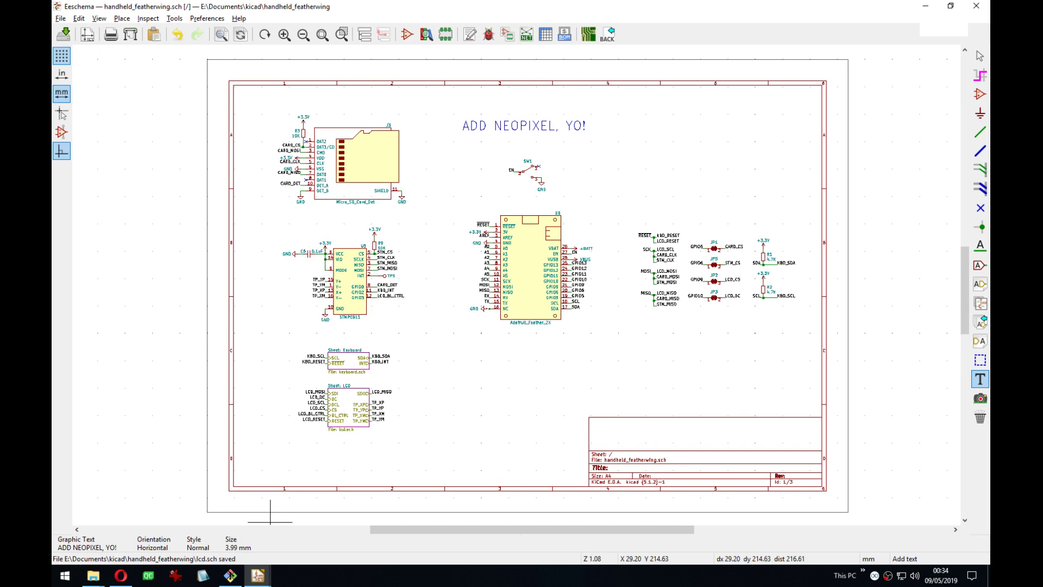
middle_drag(457, 276, 430, 278)
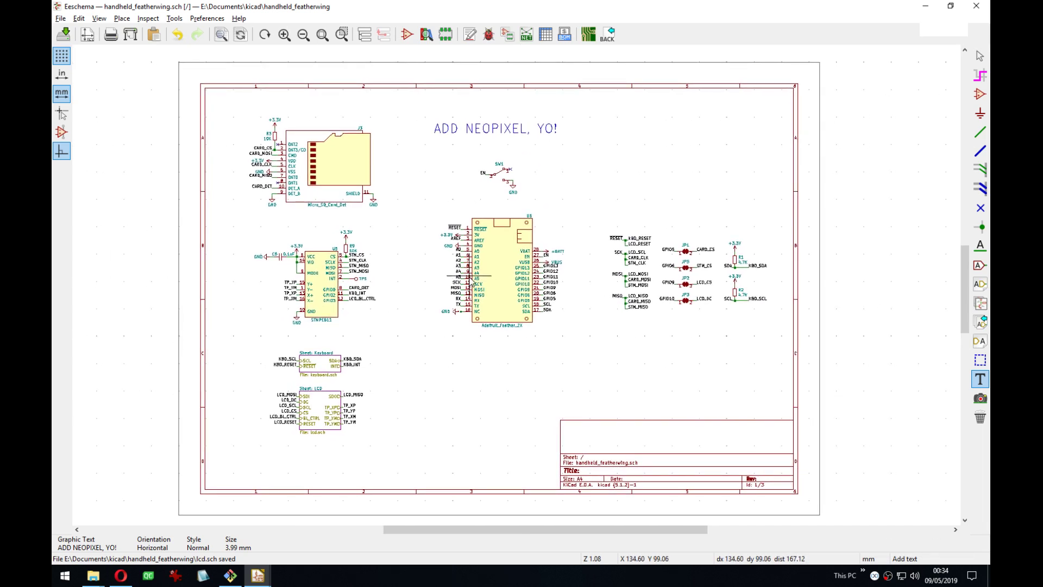
Return to Opera on the Adafruit 2.4" TFT FeatherWing overview tab.
click(951, 344)
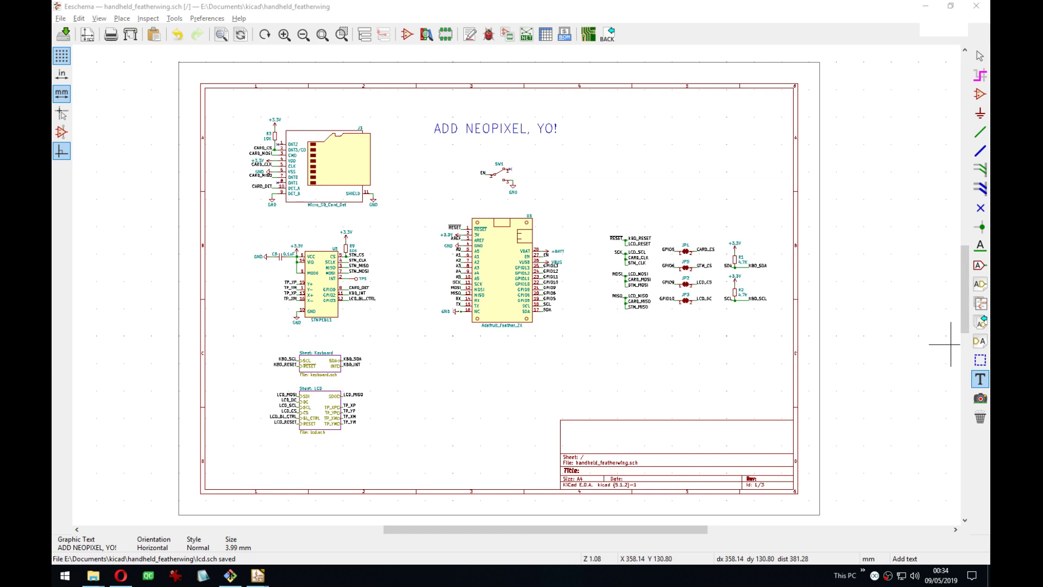
click(120, 576)
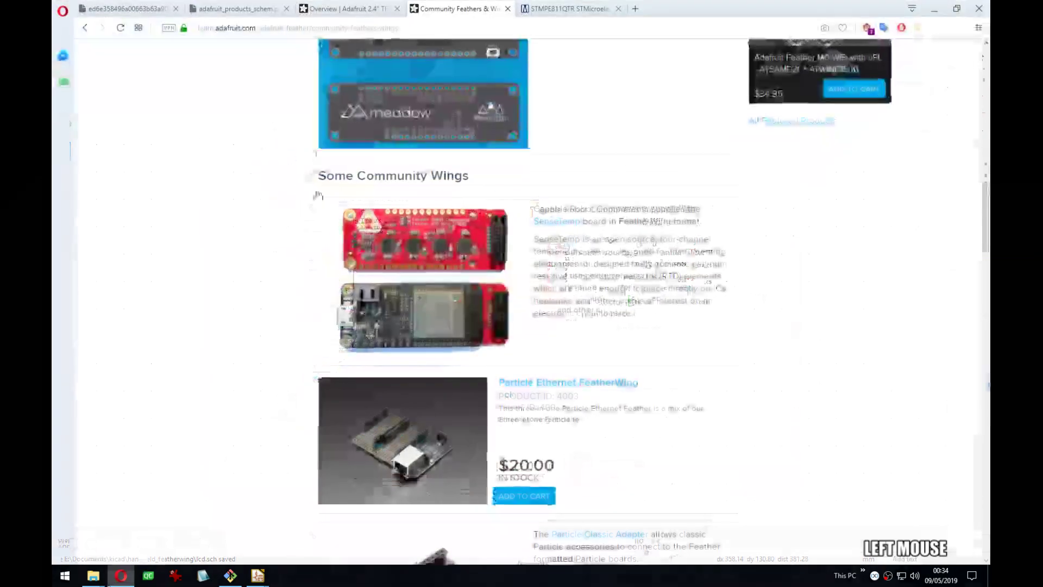
click(348, 9)
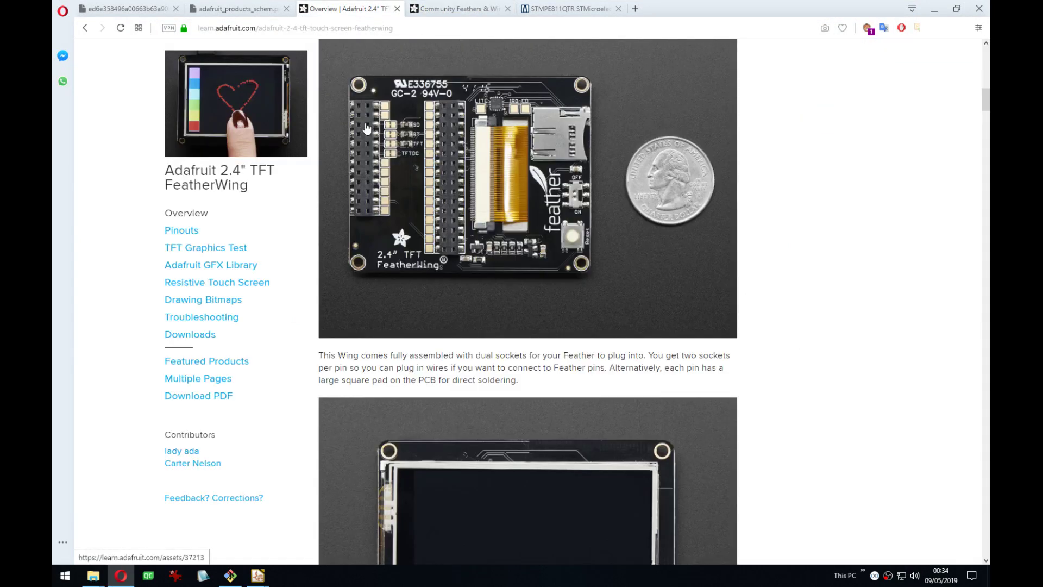